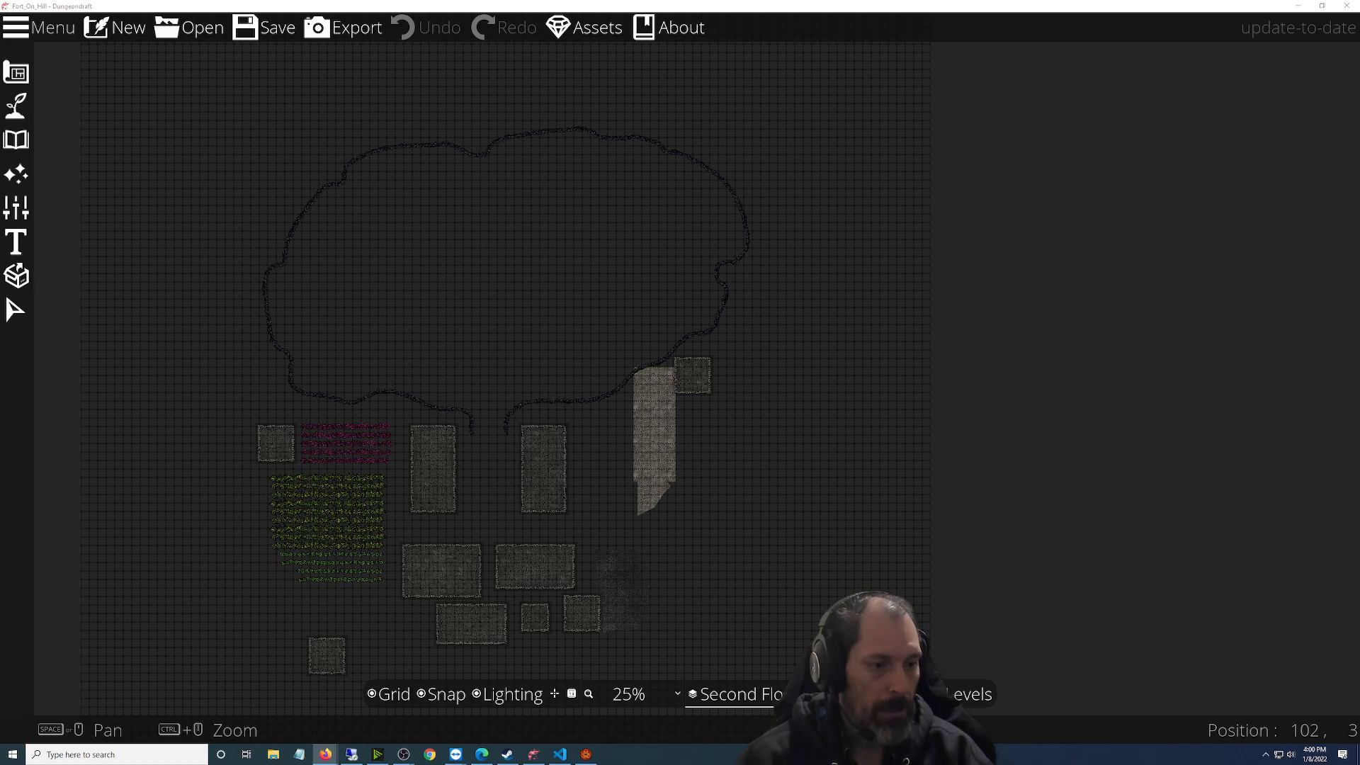
pyautogui.click(507, 754)
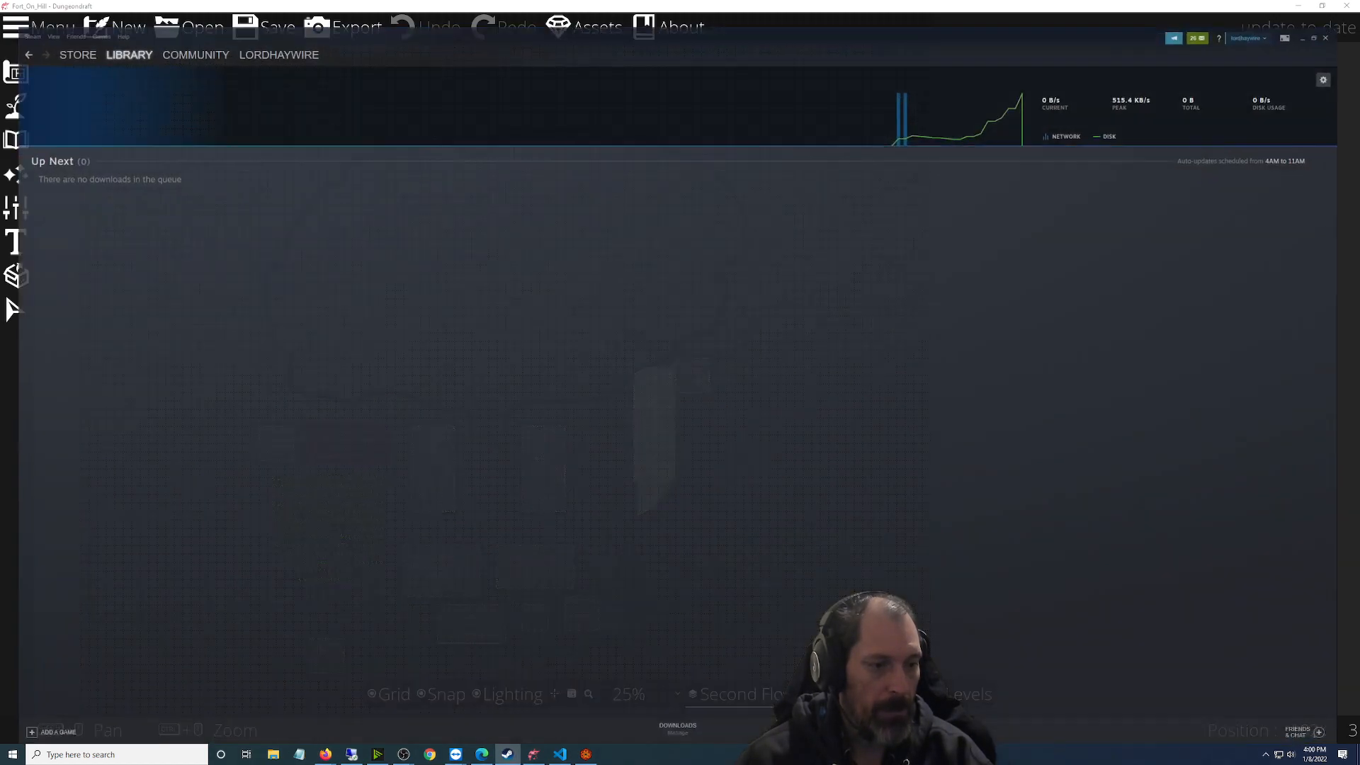
pyautogui.click(507, 755)
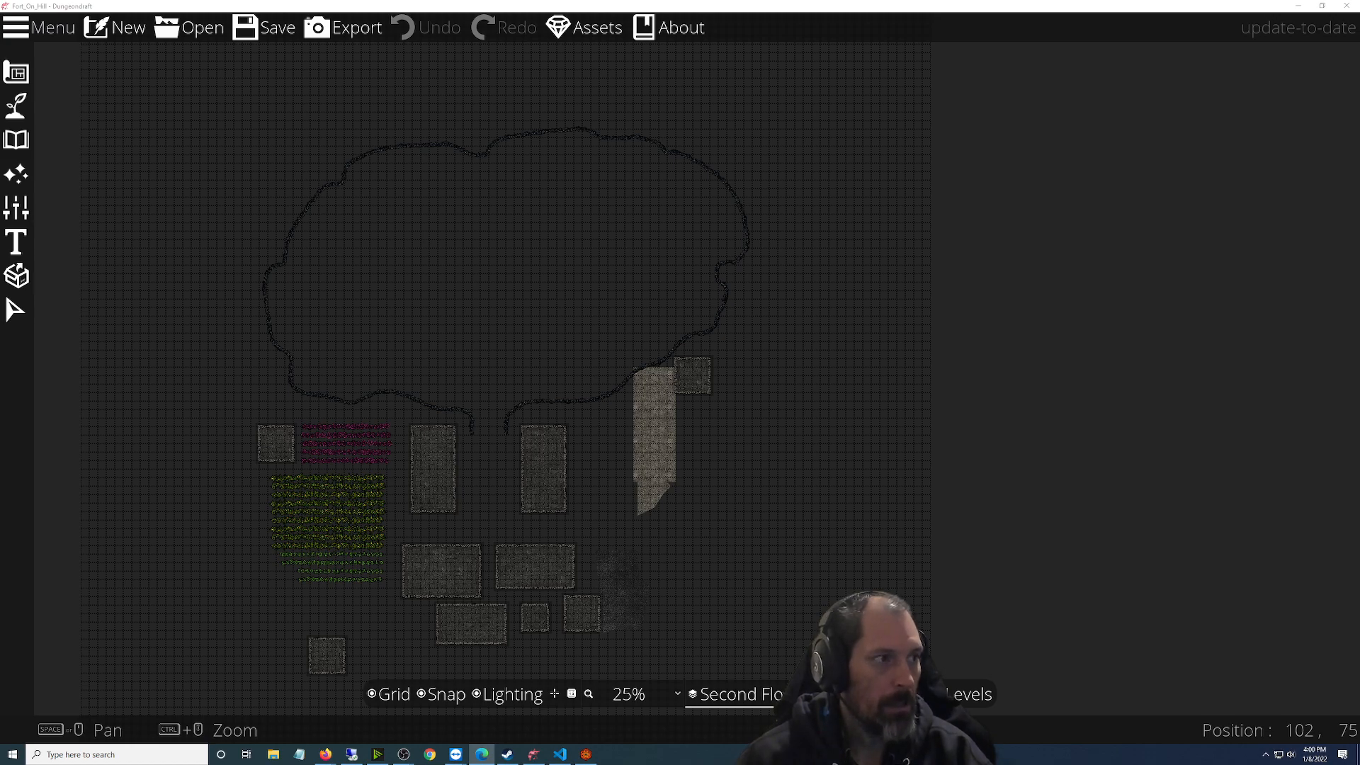
pyautogui.hotkey('alt', 'Tab')
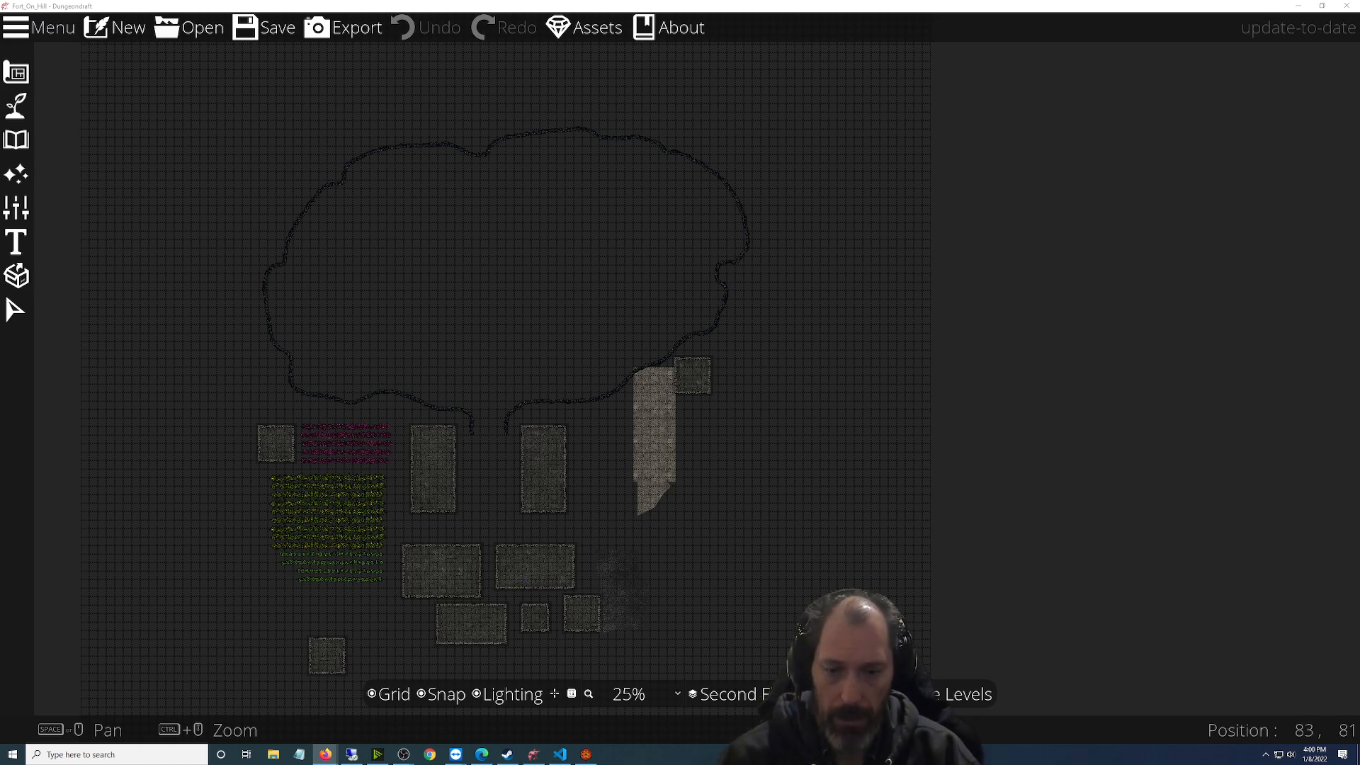
# Look over the buildings and gravel patch on the Second Floor, and switch the displayed level to First Floor
pyautogui.scroll(2, 749, 637)
pyautogui.scroll(-3, 491, 595)
pyautogui.scroll(2, 492, 594)
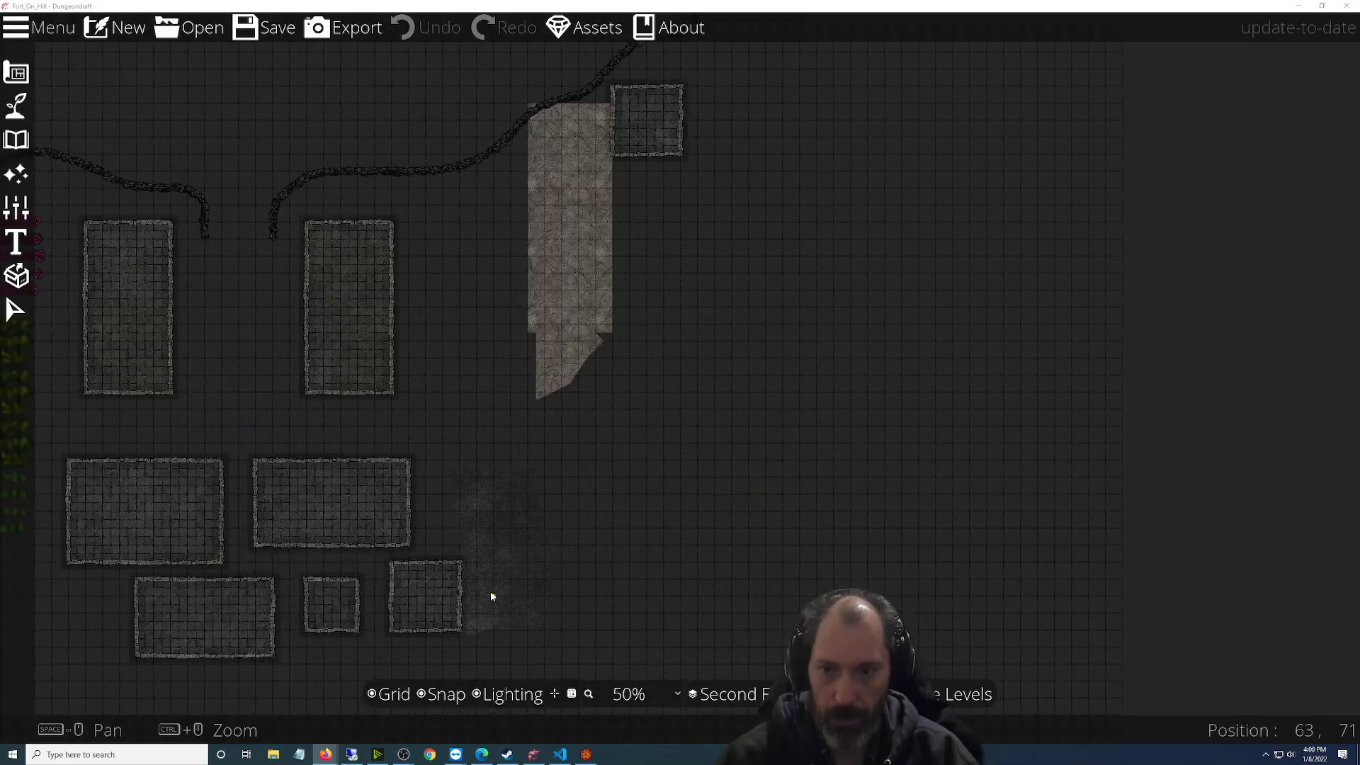
pyautogui.scroll(3, 874, 525)
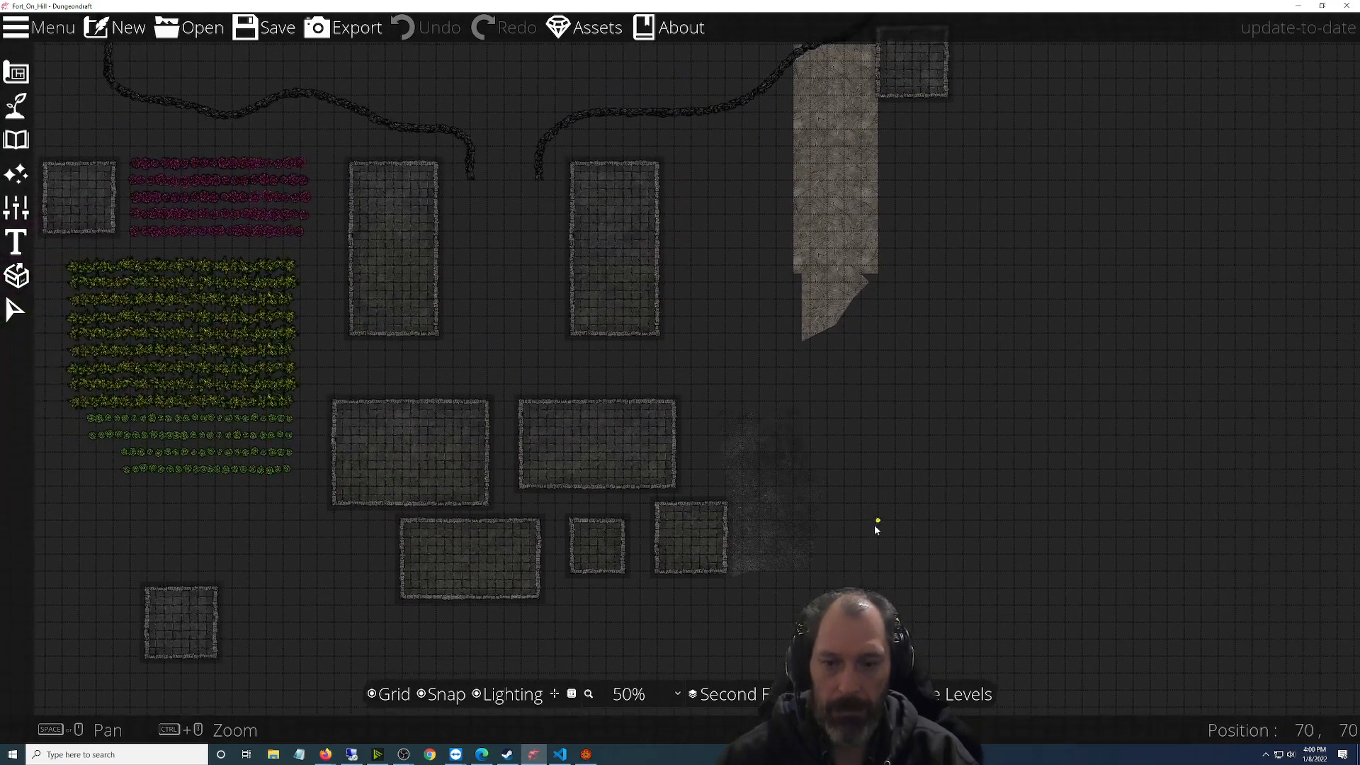
pyautogui.click(715, 705)
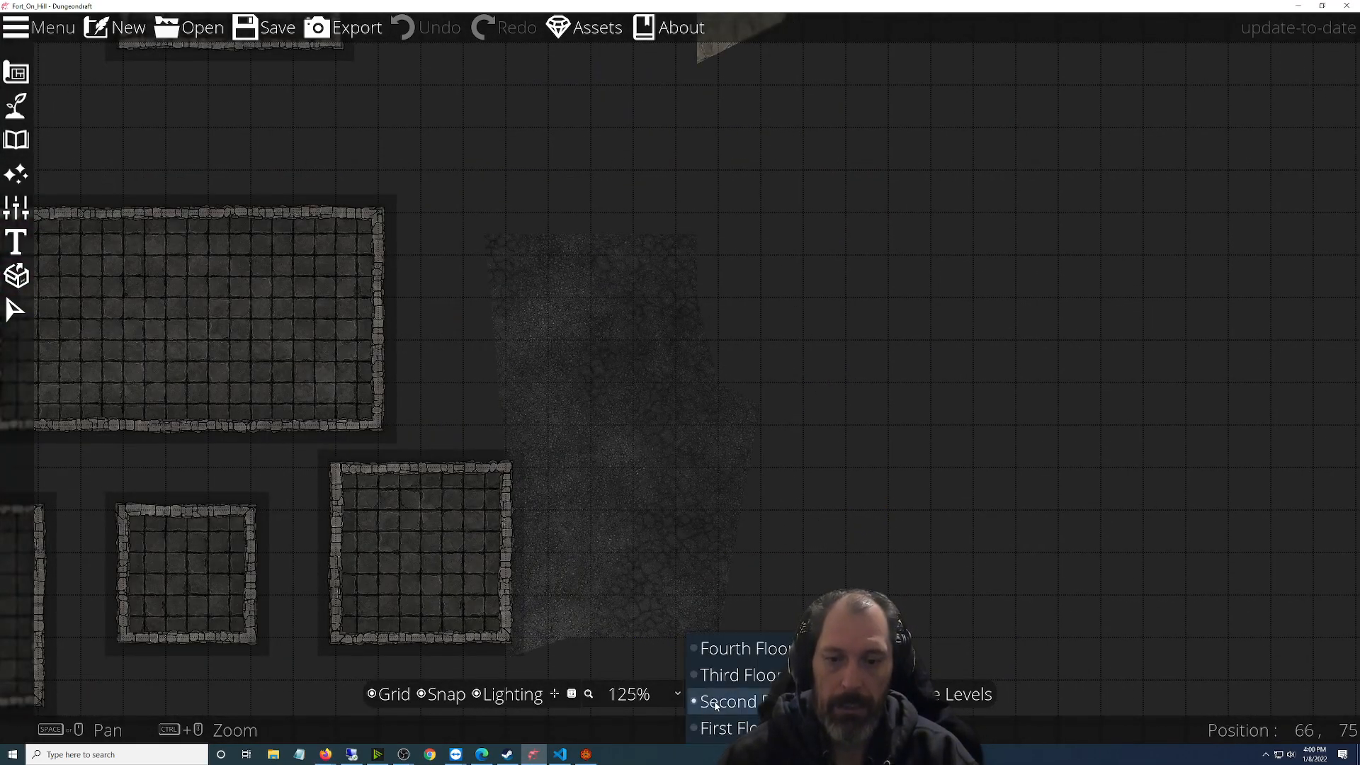
pyautogui.click(716, 728)
# Examine the First Floor layout, including the cave wall outline, the dirt road and the stone entrance area
pyautogui.scroll(-5, 680, 586)
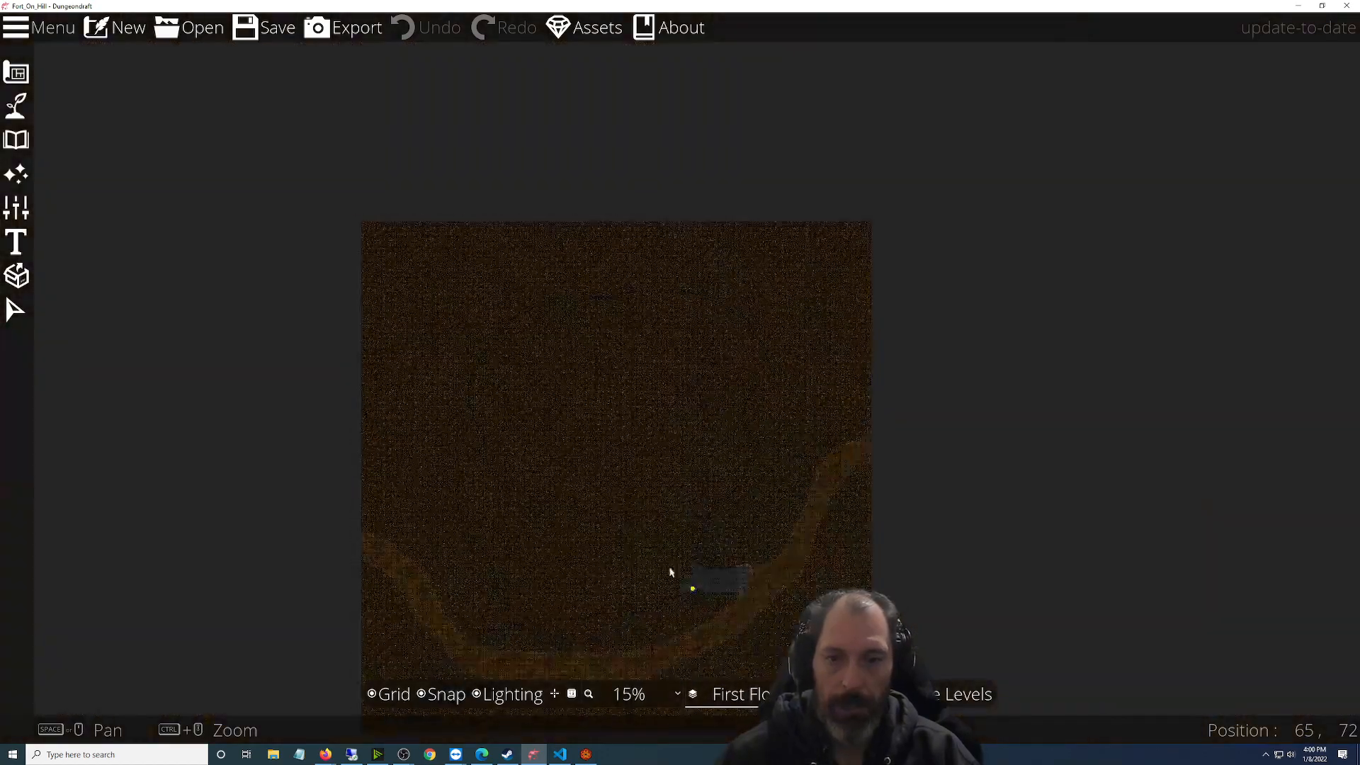
pyautogui.scroll(2, 555, 567)
pyautogui.scroll(-1, 560, 570)
pyautogui.scroll(-1, 559, 567)
pyautogui.scroll(1, 559, 567)
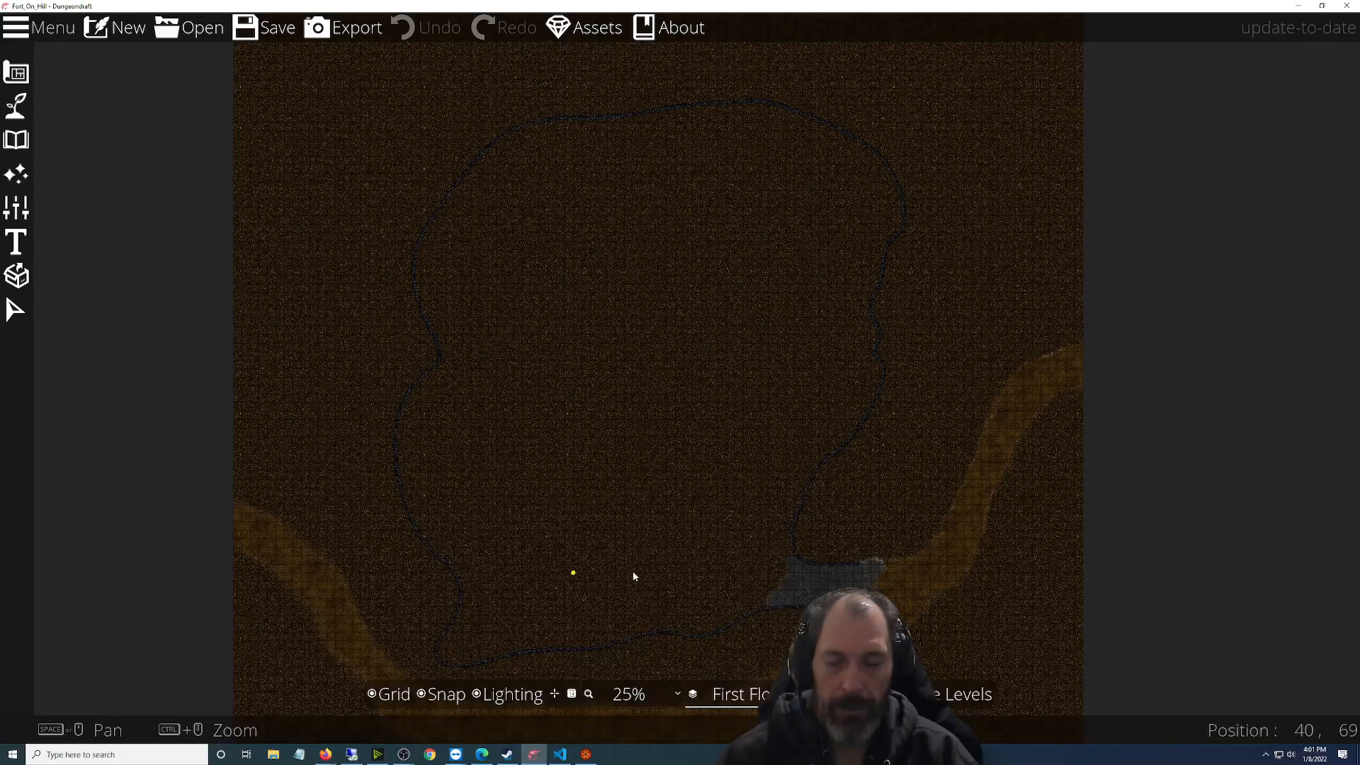
pyautogui.scroll(-1, 728, 573)
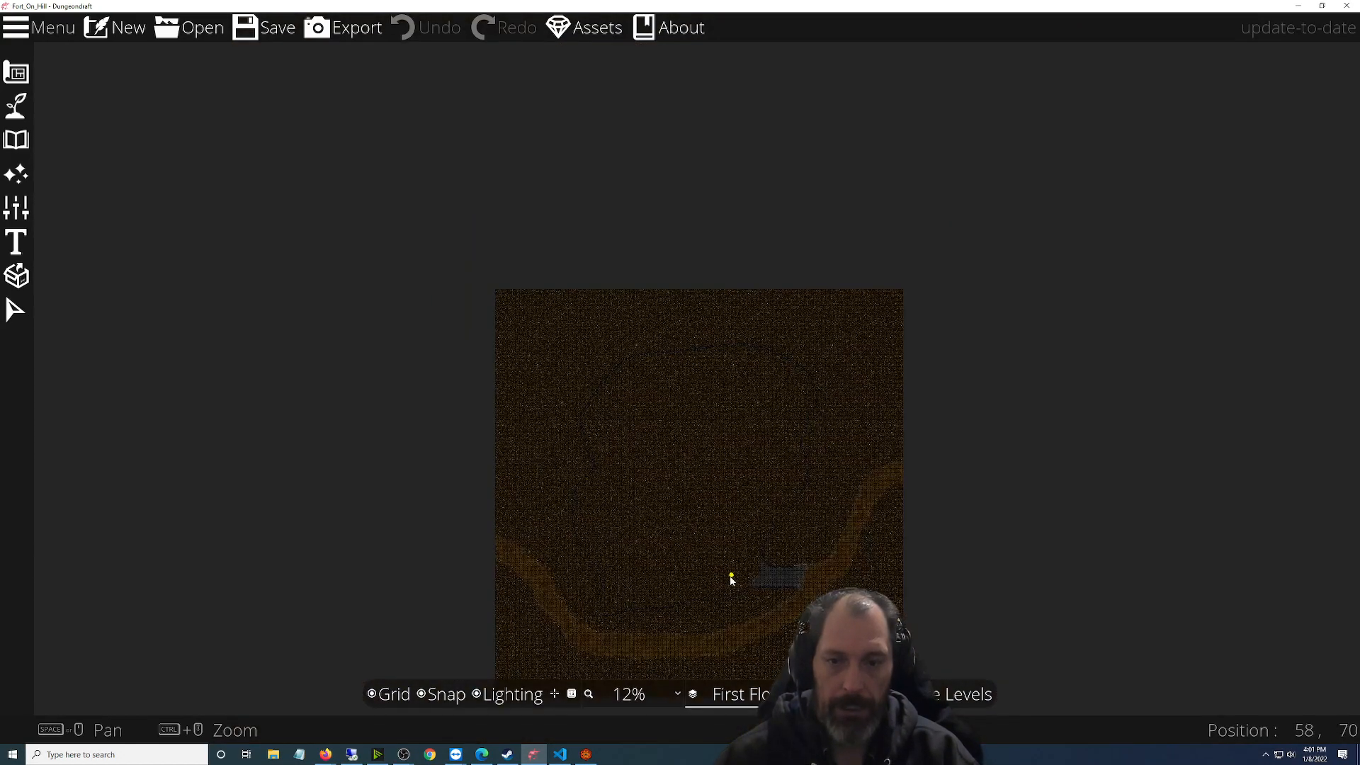
pyautogui.scroll(1, 736, 591)
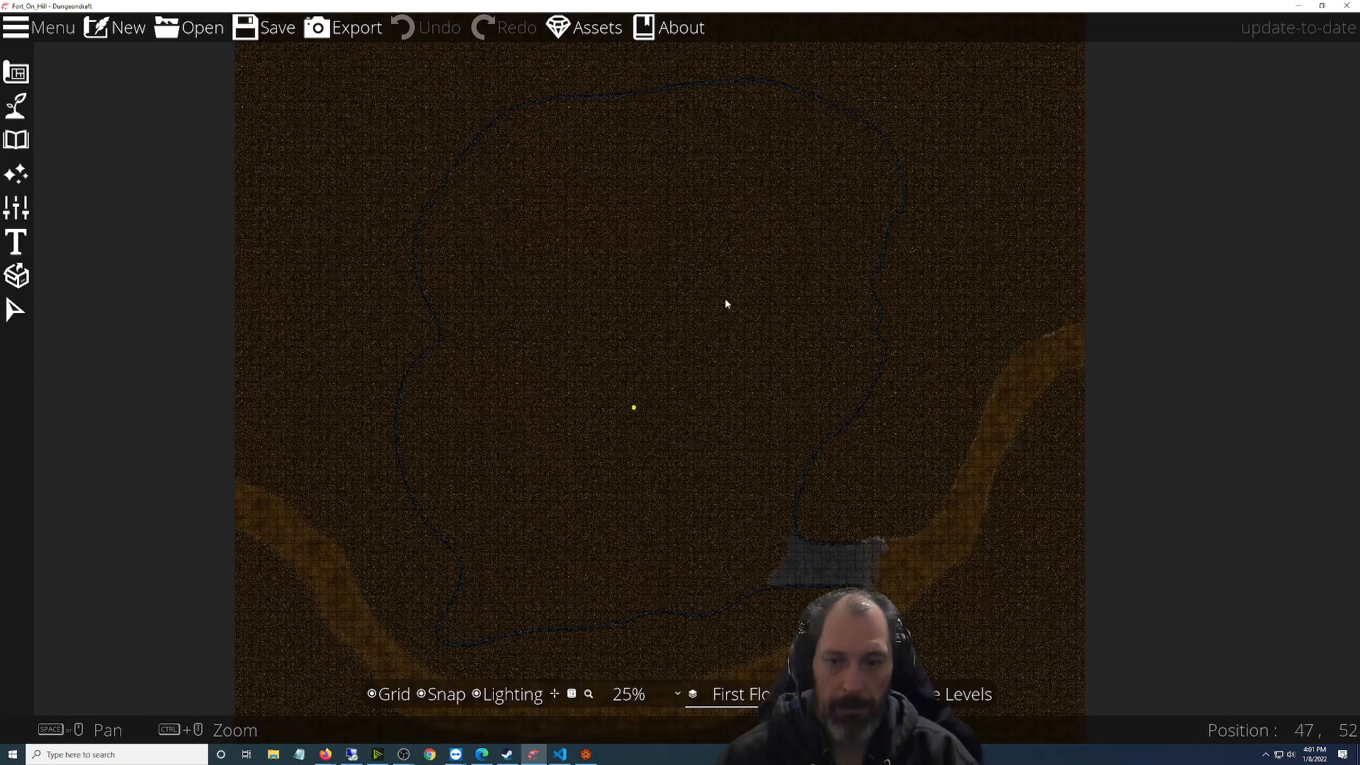
pyautogui.scroll(-2, 676, 539)
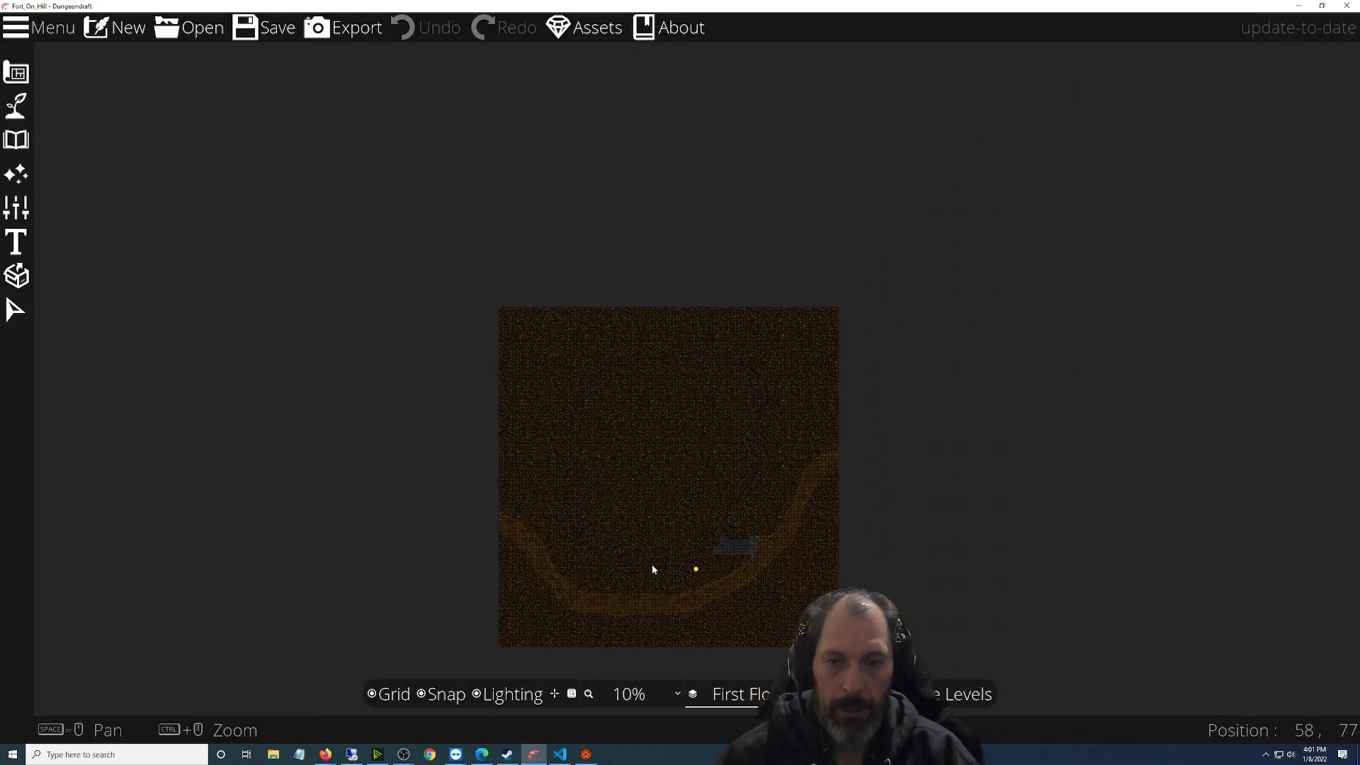
pyautogui.scroll(1, 675, 520)
pyautogui.scroll(1, 675, 520)
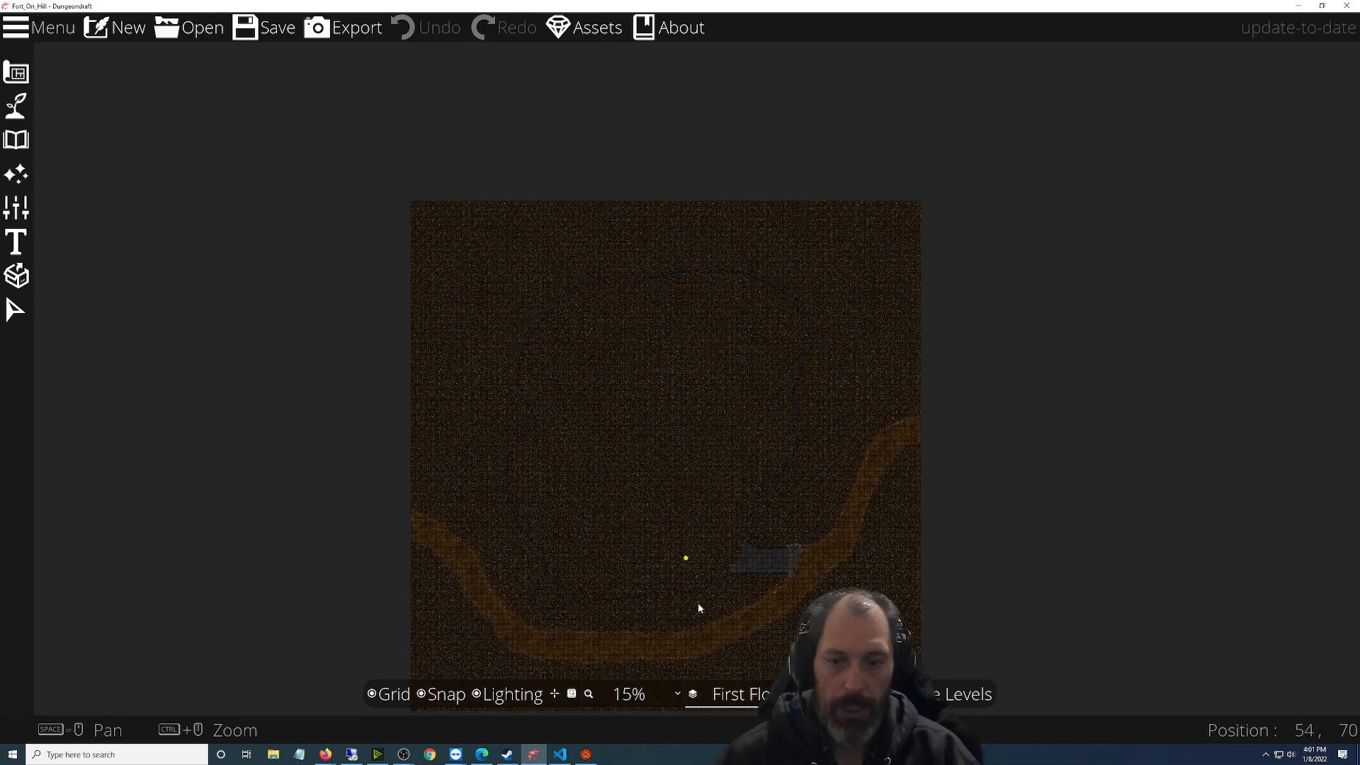
pyautogui.click(724, 692)
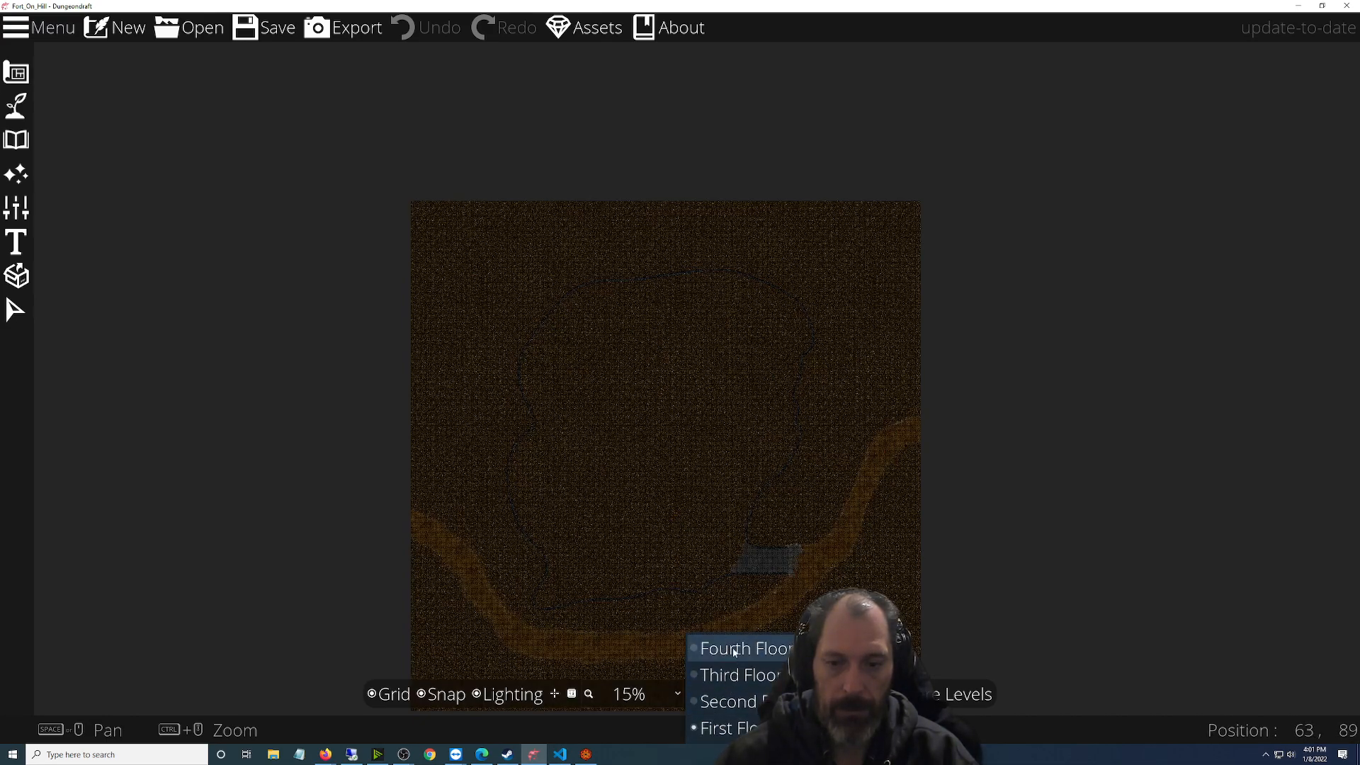
# View the WIP_Fort_On_Hill 0.1 scene in Foundry Virtual Tabletop, and return to the Fort_On_Hill map in Dungeondraft
pyautogui.click(594, 757)
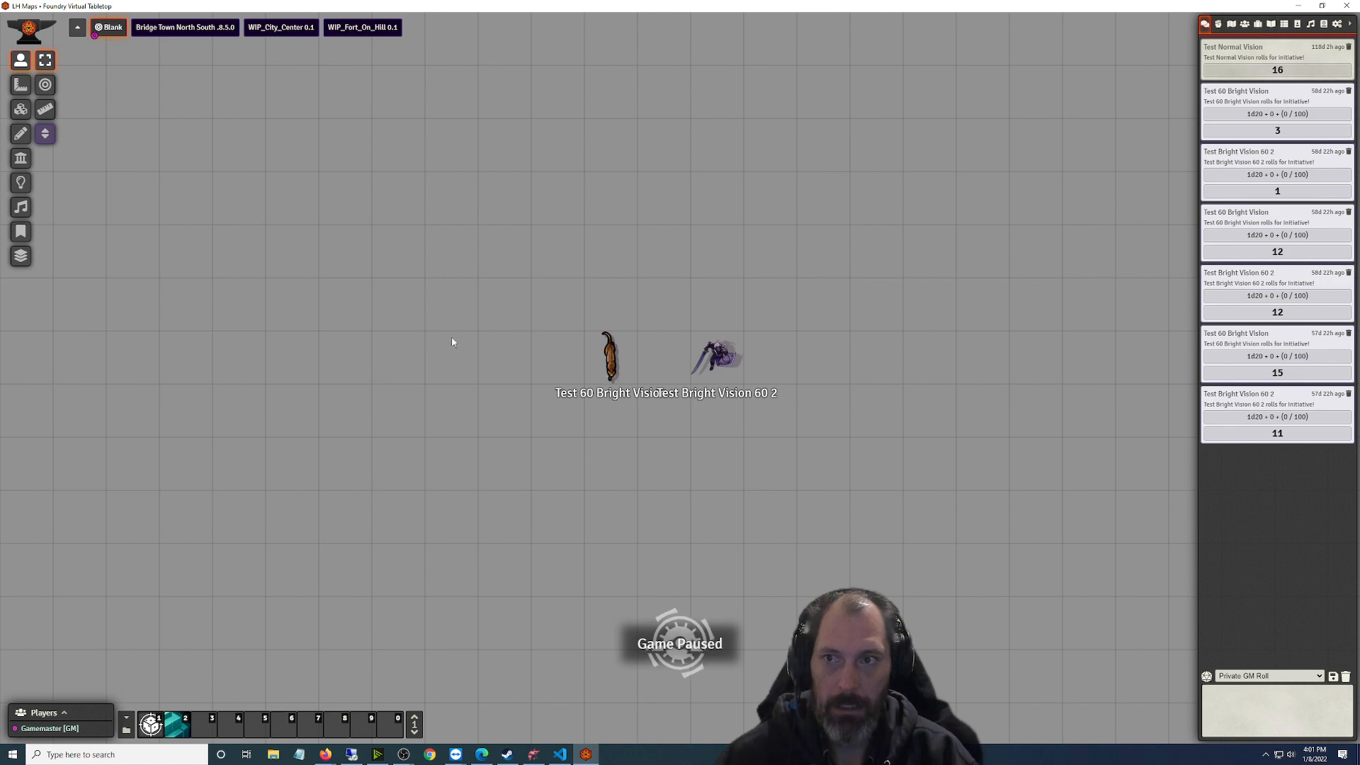
pyautogui.click(362, 26)
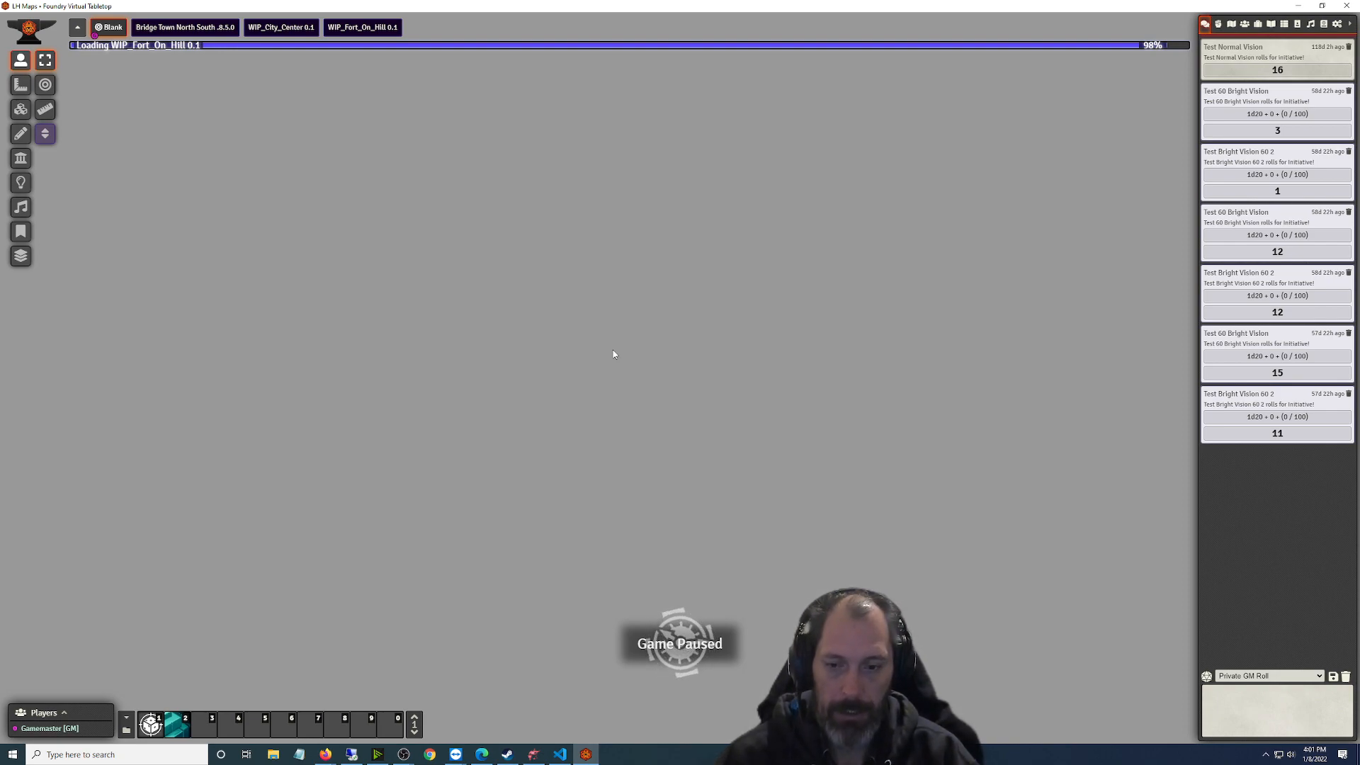
pyautogui.click(534, 756)
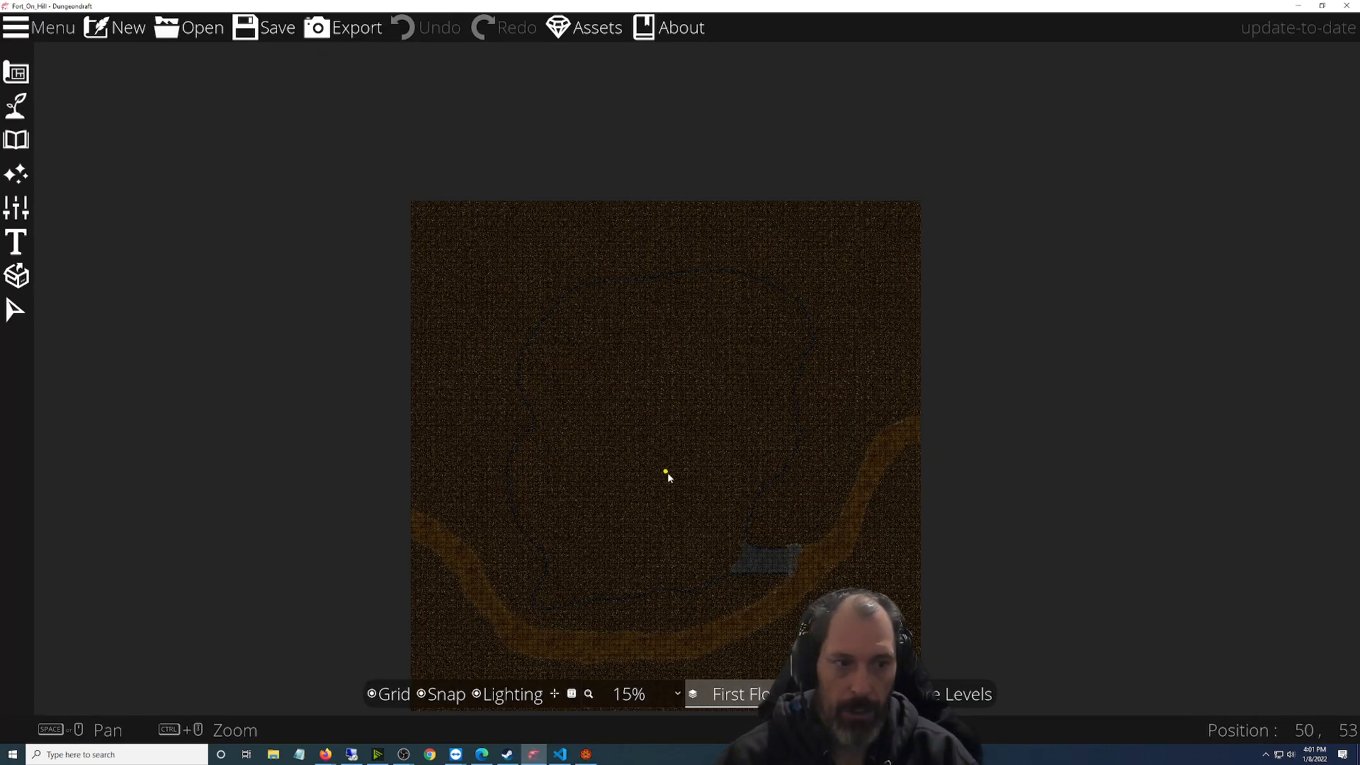
pyautogui.click(592, 756)
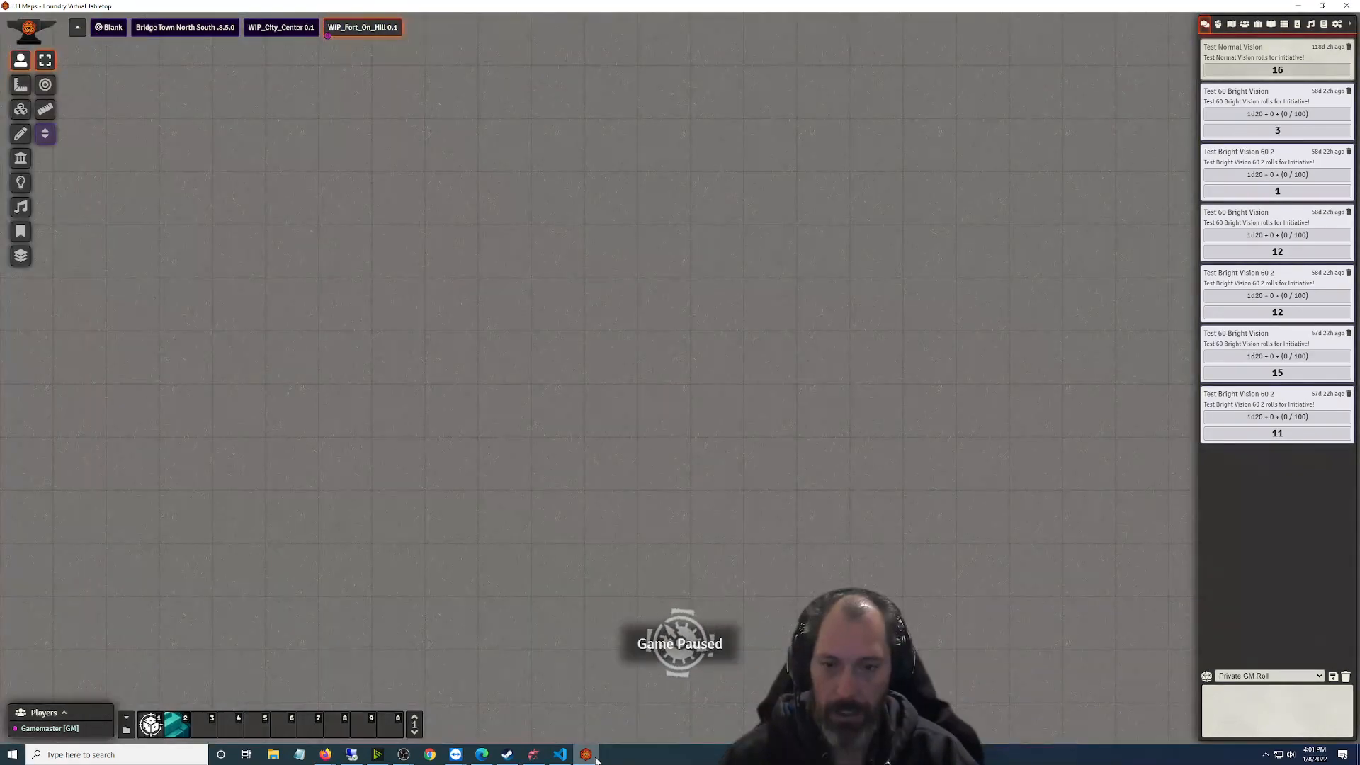
pyautogui.click(592, 756)
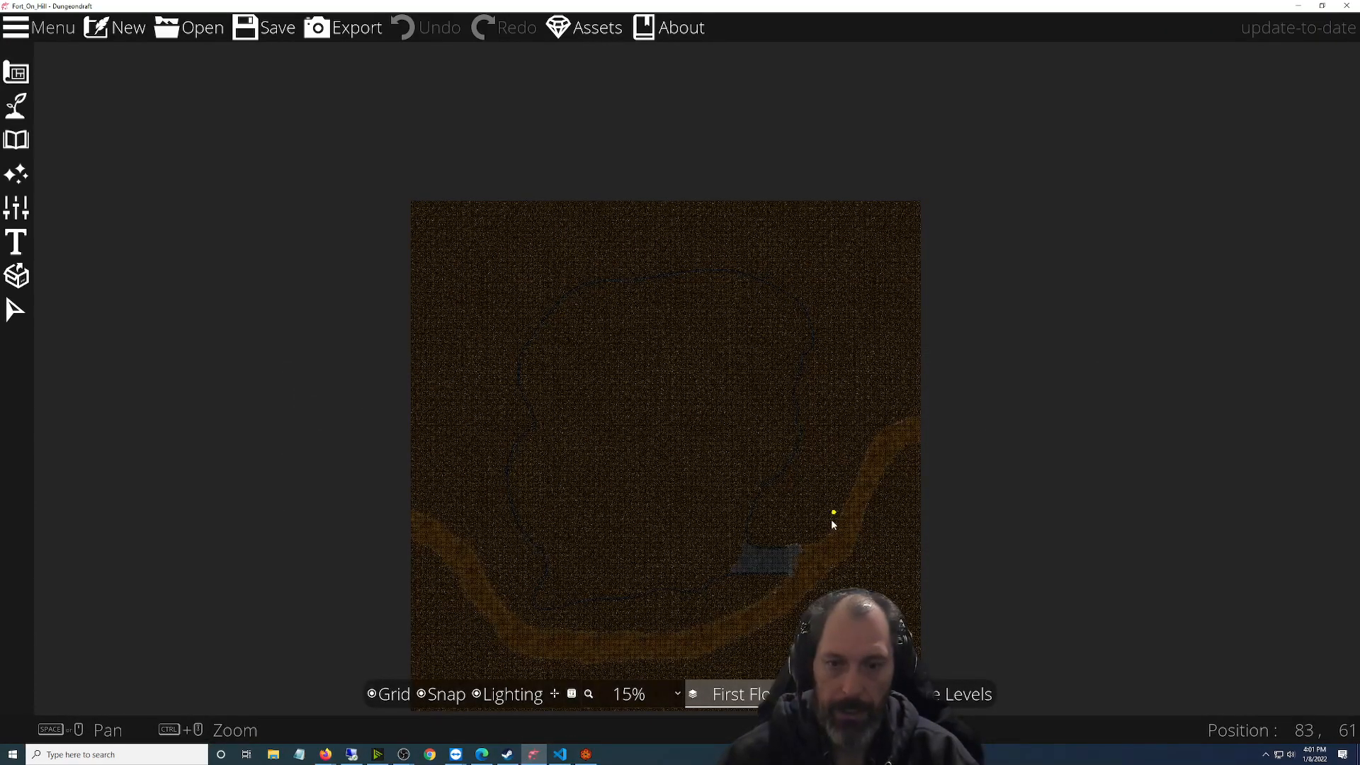
# Inspect the First Floor cave entrance where the stone ground meets the dirt road and the cave walls
pyautogui.scroll(10, 729, 551)
pyautogui.scroll(-3, 728, 551)
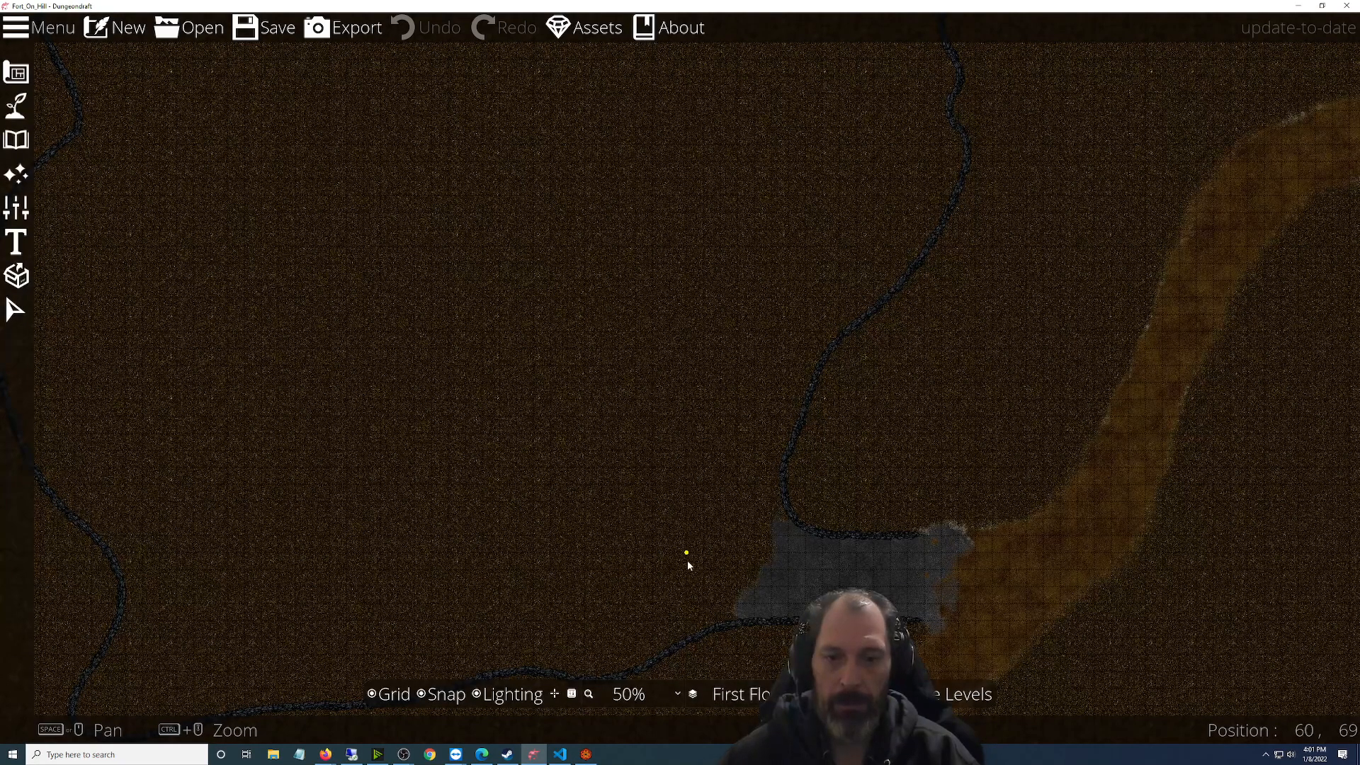
pyautogui.scroll(-3, 685, 564)
pyautogui.scroll(2, 634, 610)
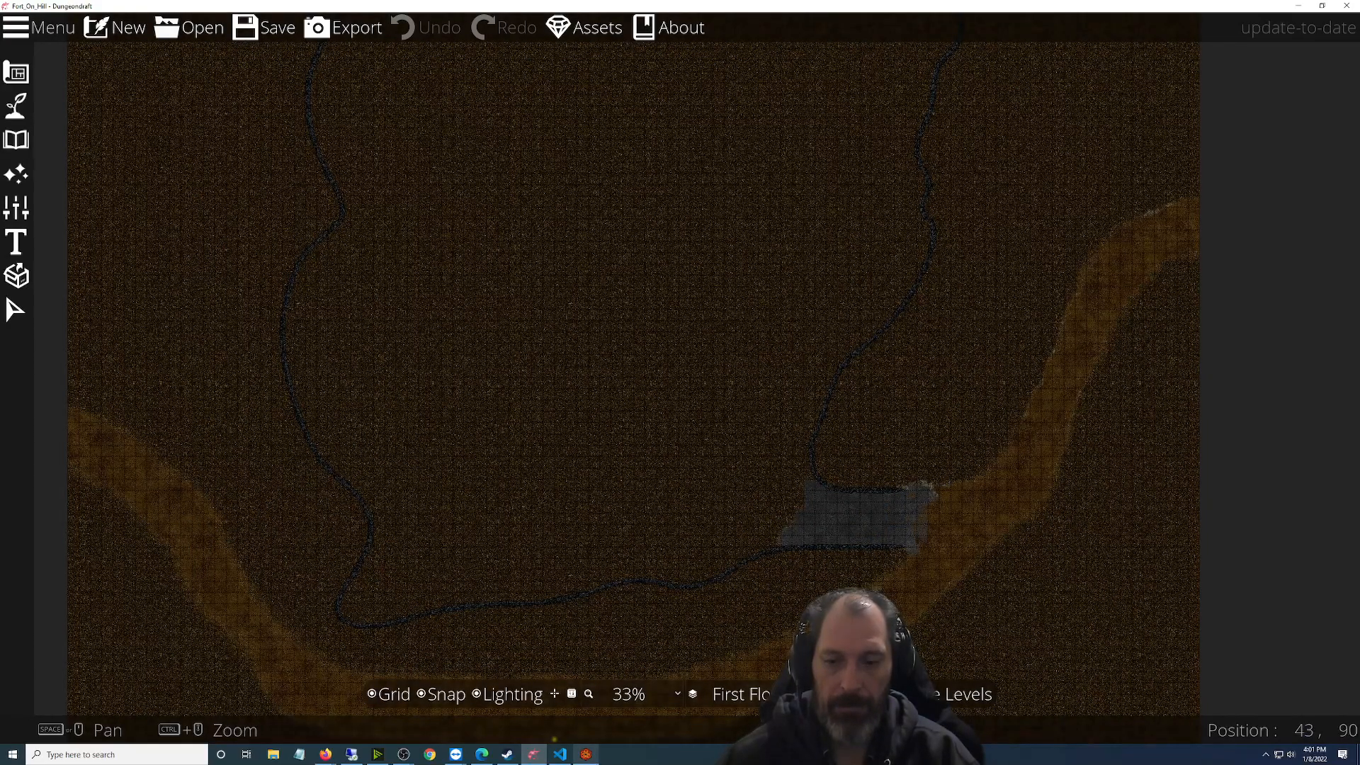
pyautogui.scroll(4, 794, 589)
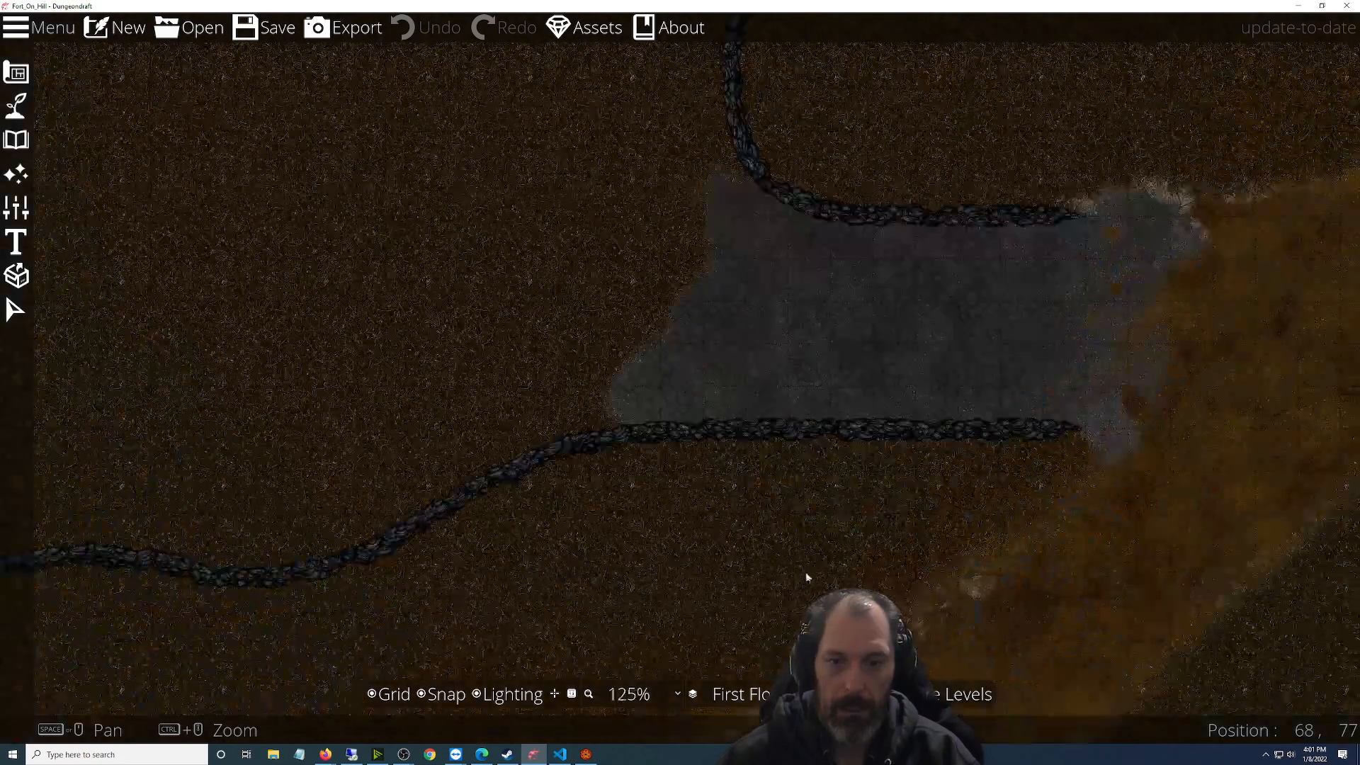
pyautogui.scroll(-6, 654, 231)
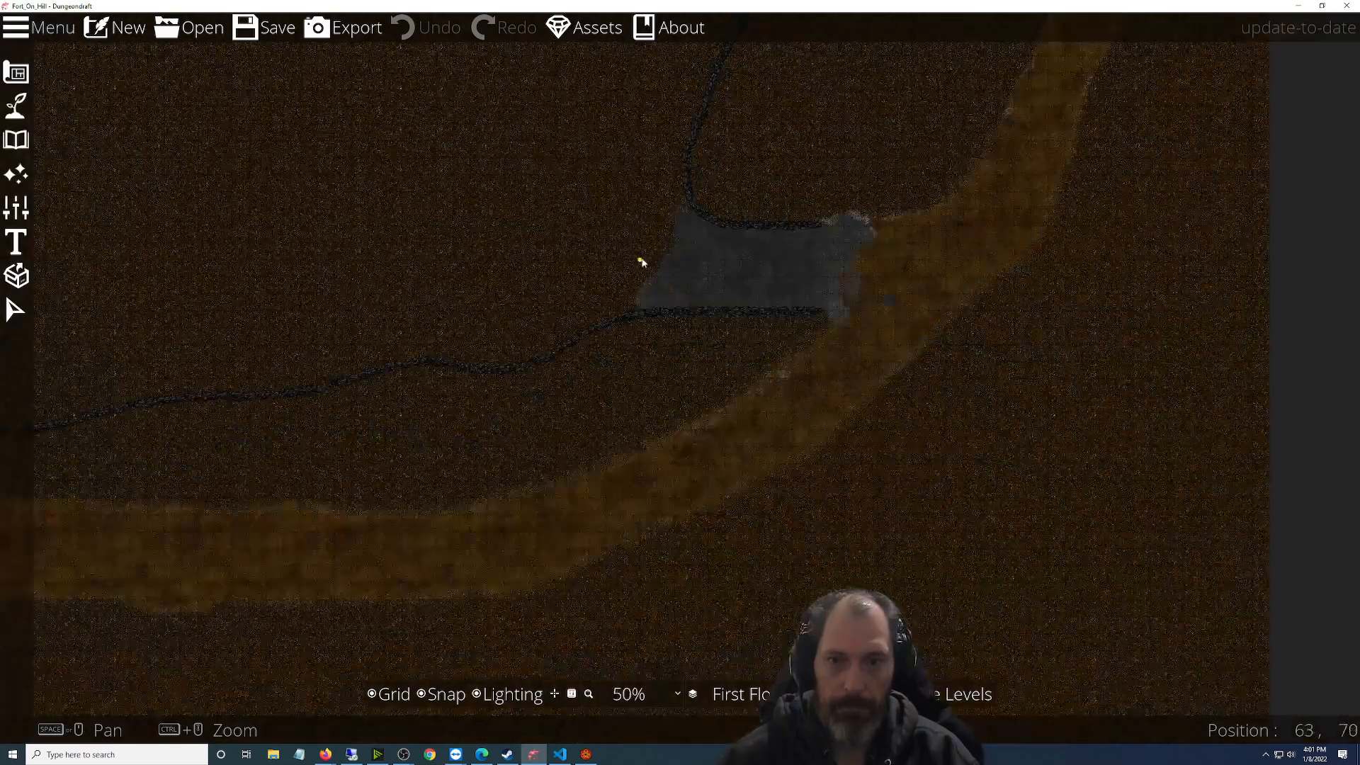
pyautogui.scroll(3, 641, 261)
pyautogui.scroll(1, 618, 297)
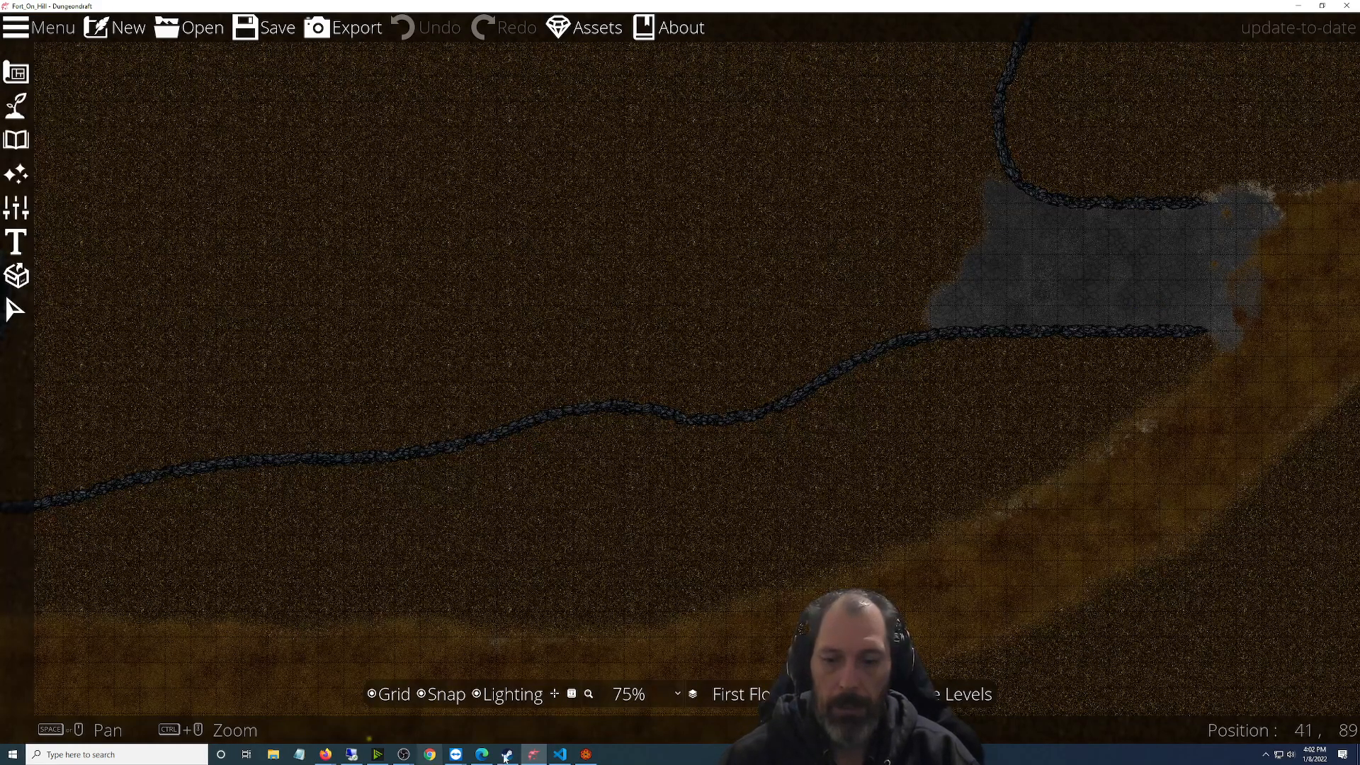
pyautogui.moveTo(561, 757)
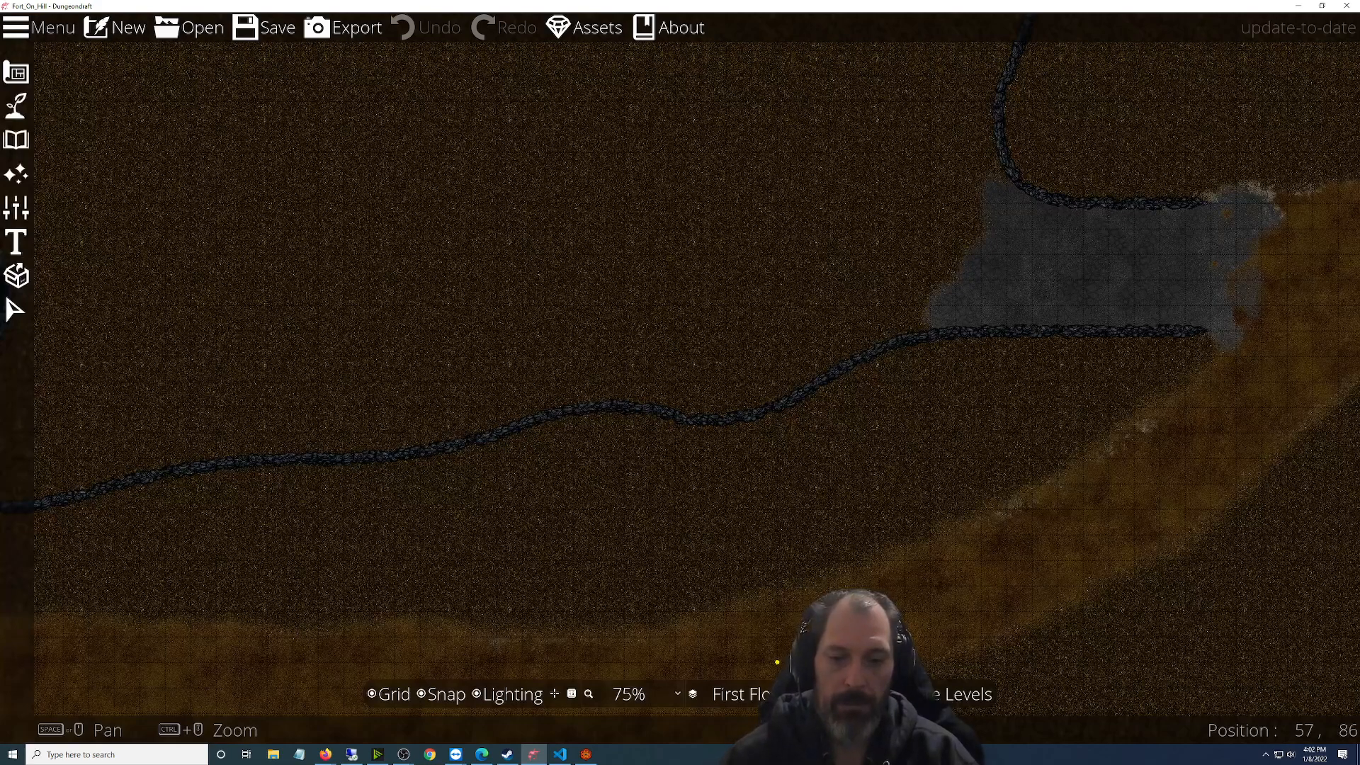
# View the Second Floor above the cave entrance, and switch back to the First Floor
pyautogui.click(729, 694)
pyautogui.click(728, 701)
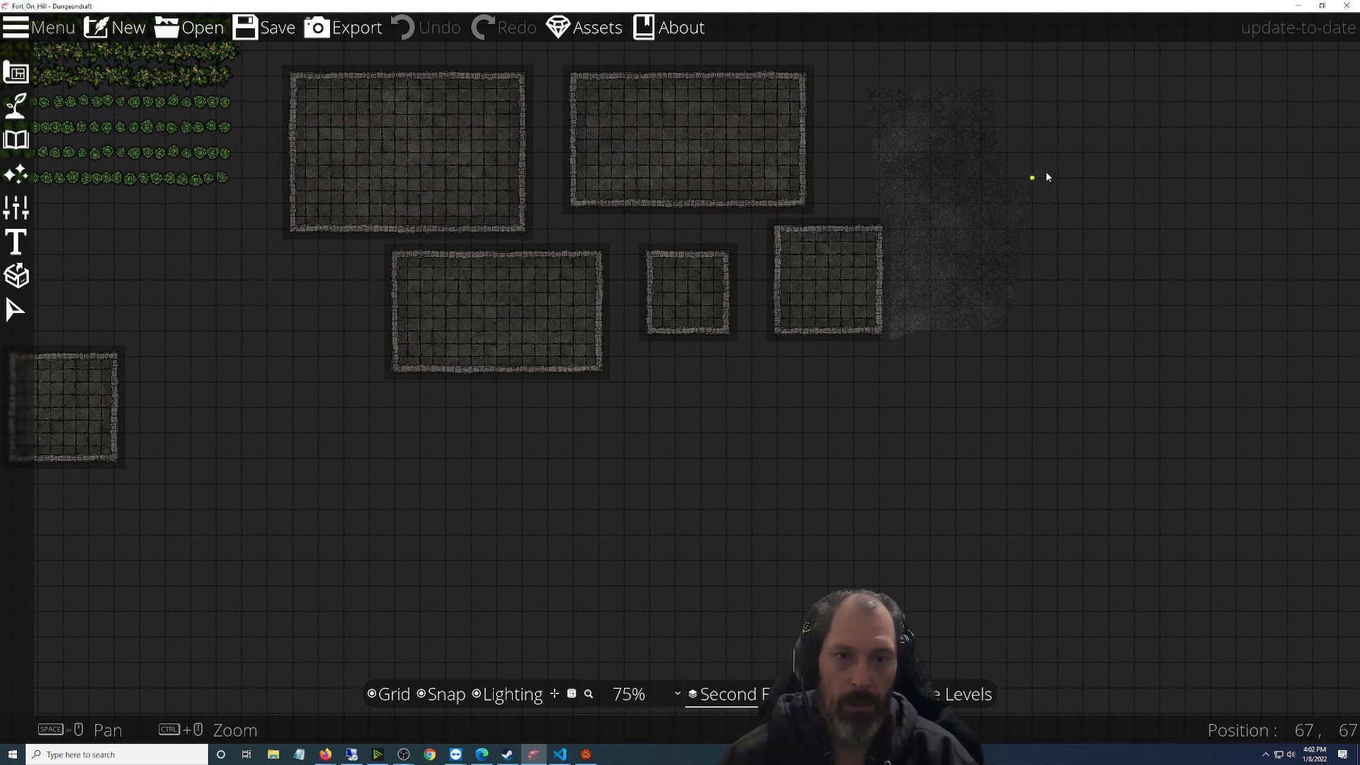
pyautogui.click(729, 694)
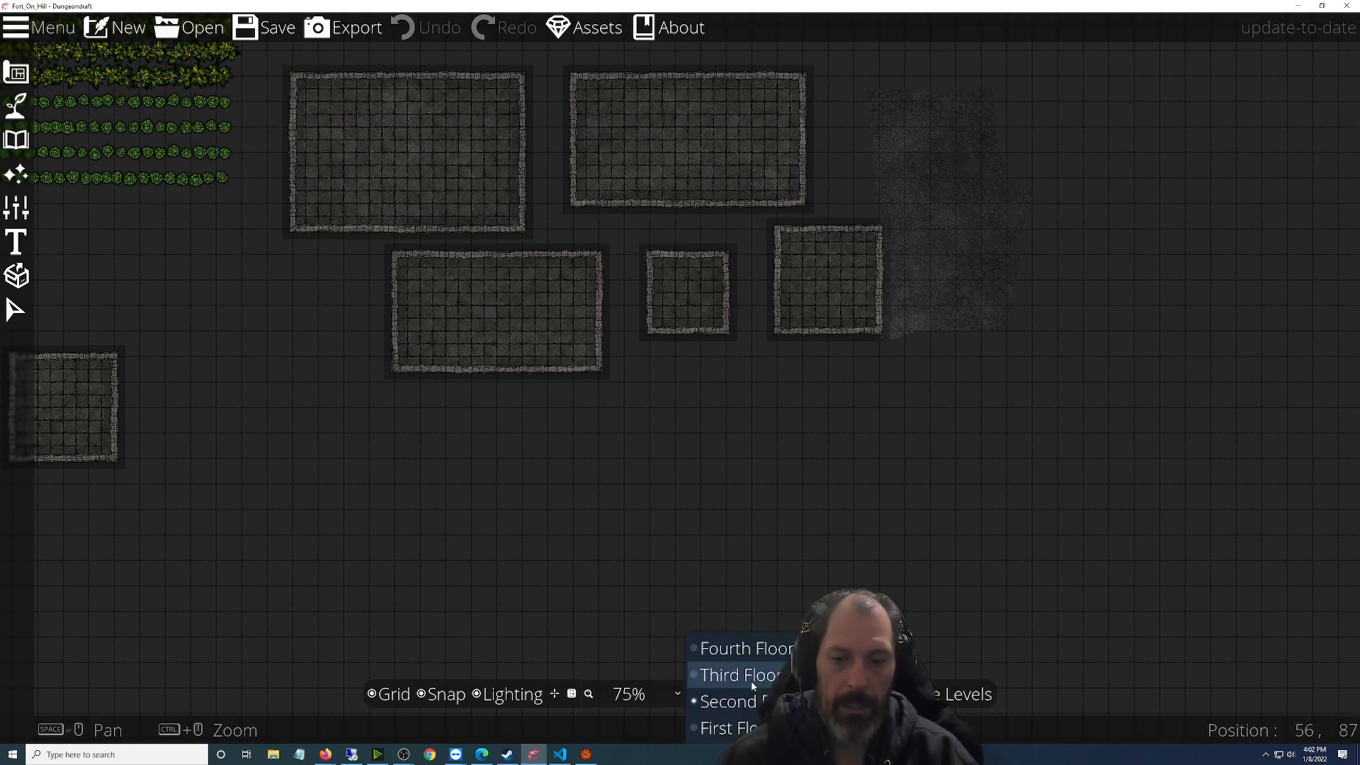
pyautogui.click(749, 726)
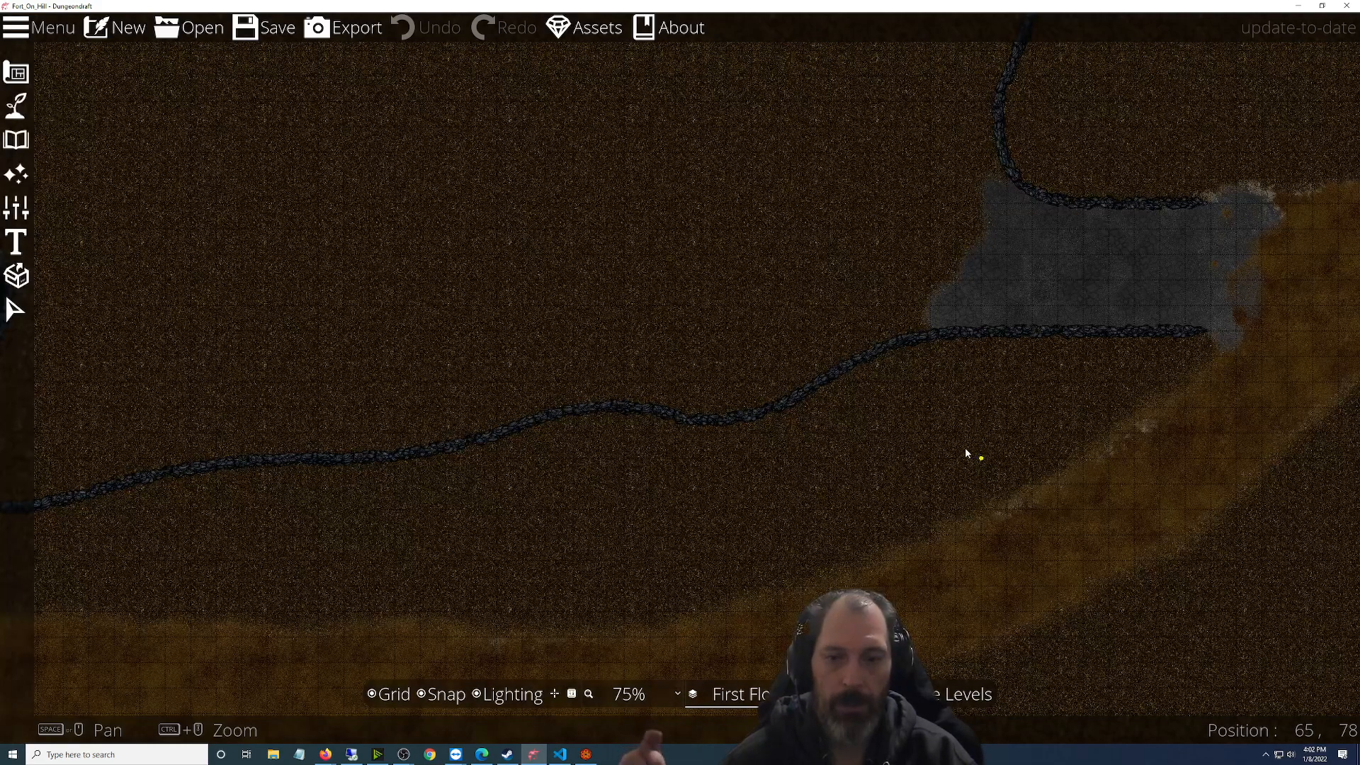
# Review the First Floor cave and its stone entrance, and display the Second Floor at the same spot
pyautogui.scroll(-6, 711, 503)
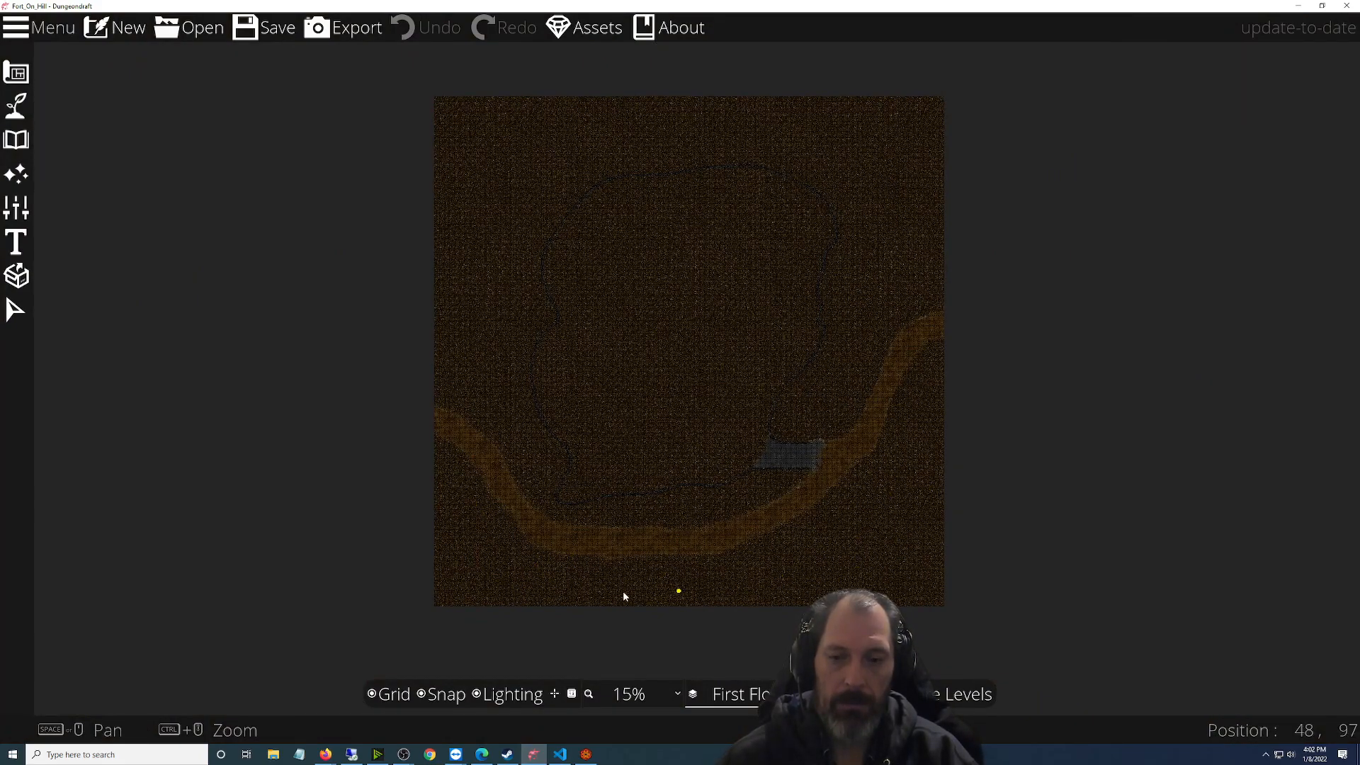
pyautogui.scroll(3, 765, 395)
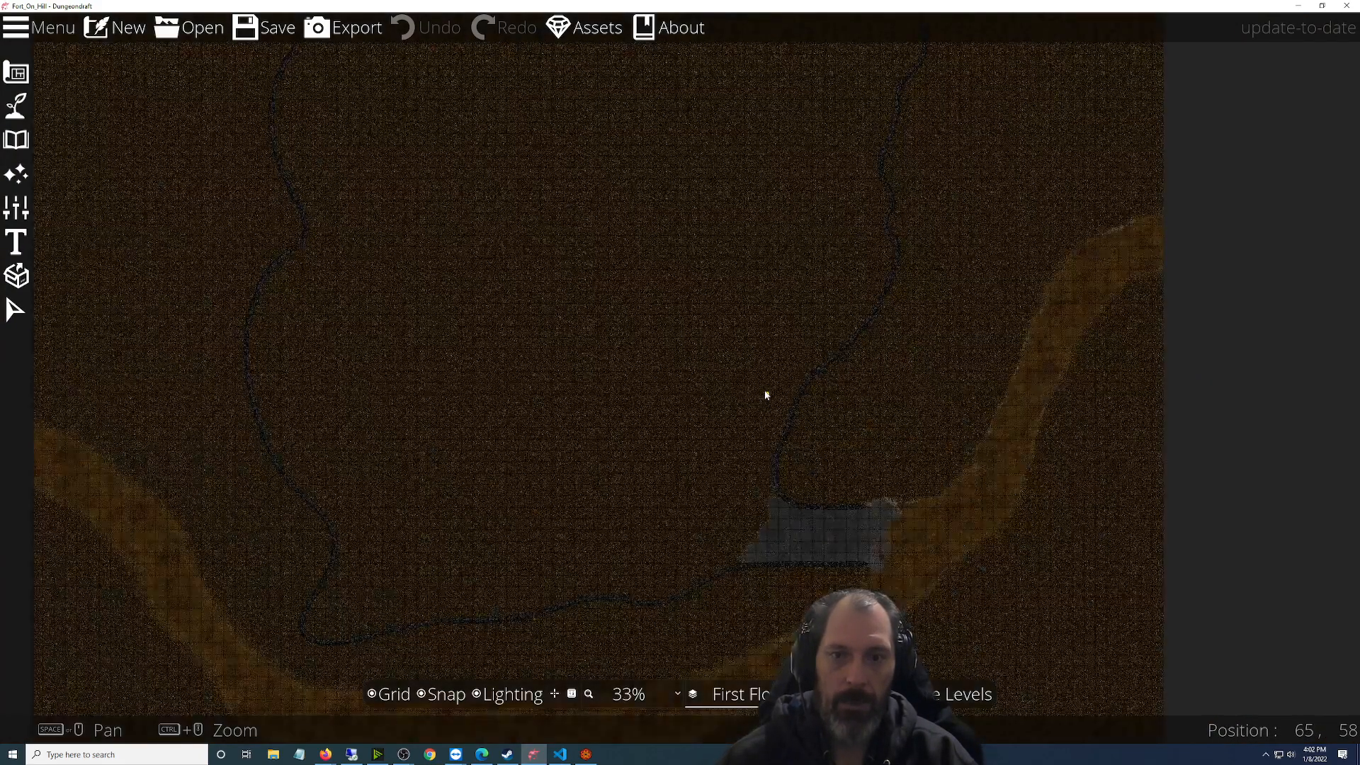
pyautogui.scroll(4, 813, 512)
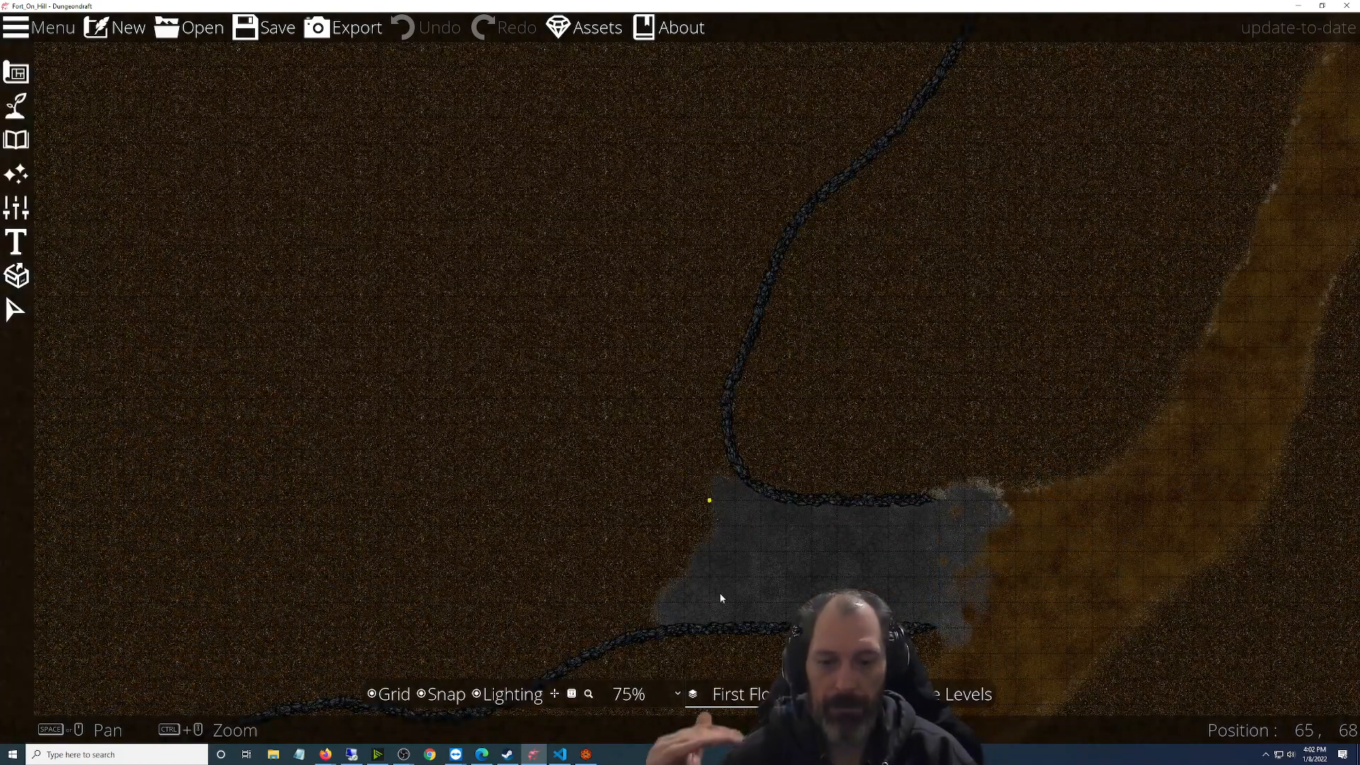
pyautogui.click(740, 694)
pyautogui.click(737, 701)
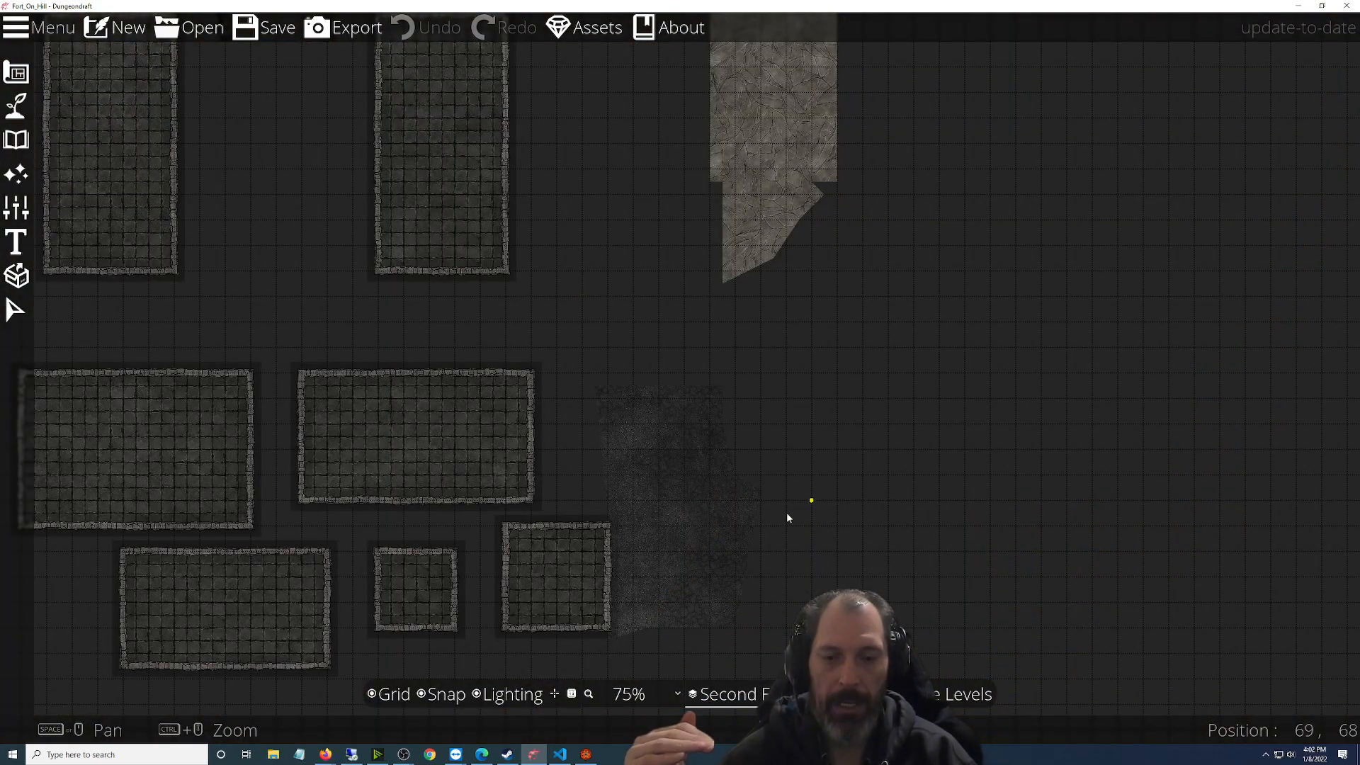
# Set up a level comparison on the Second Floor with the First Floor as the reference level
pyautogui.scroll(-5, 755, 528)
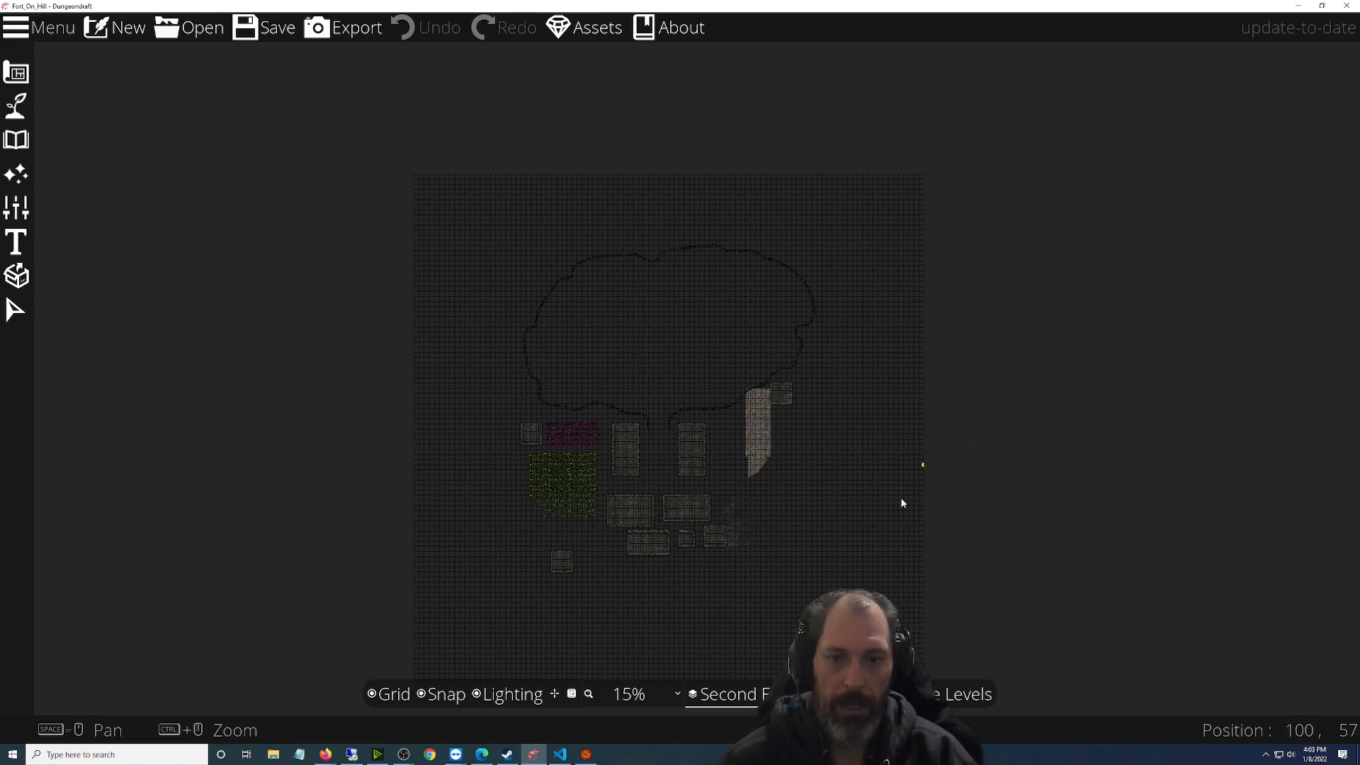
pyautogui.scroll(5, 779, 576)
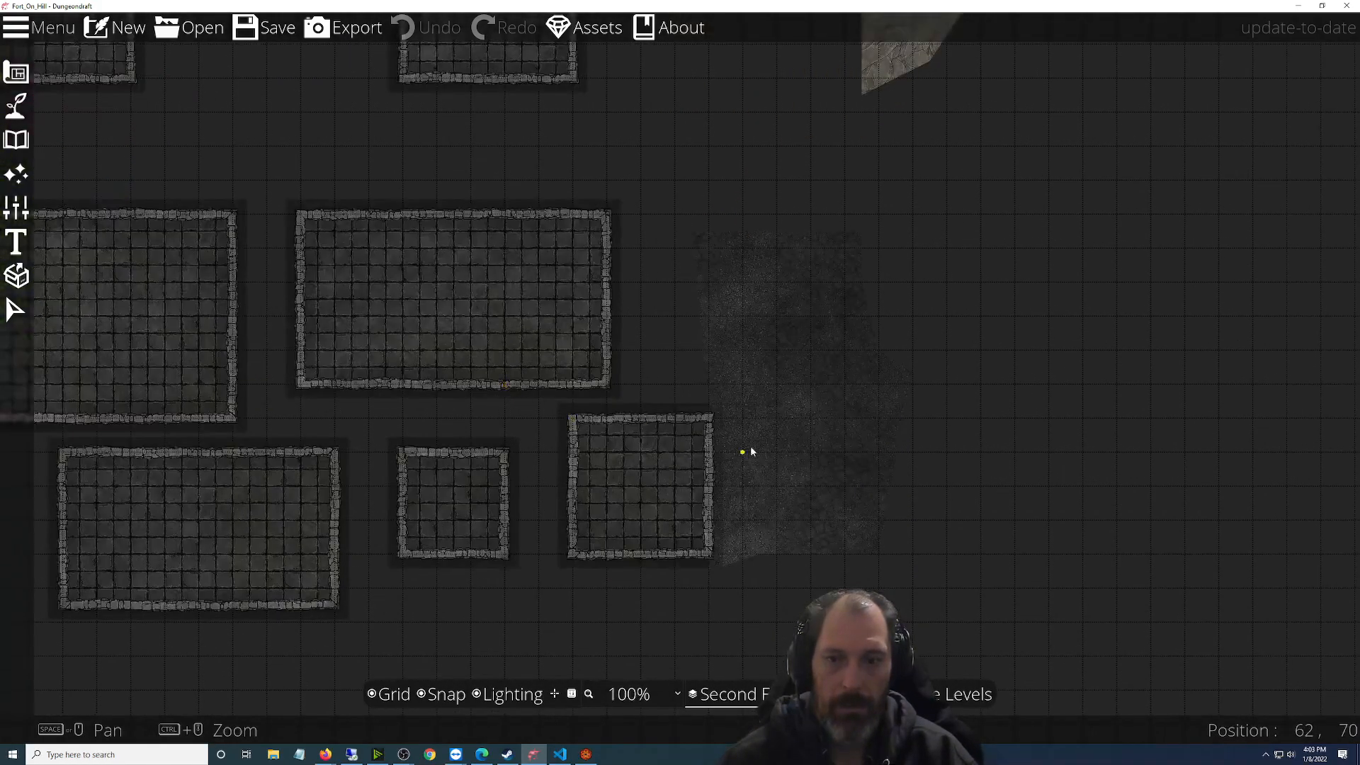
pyautogui.click(728, 693)
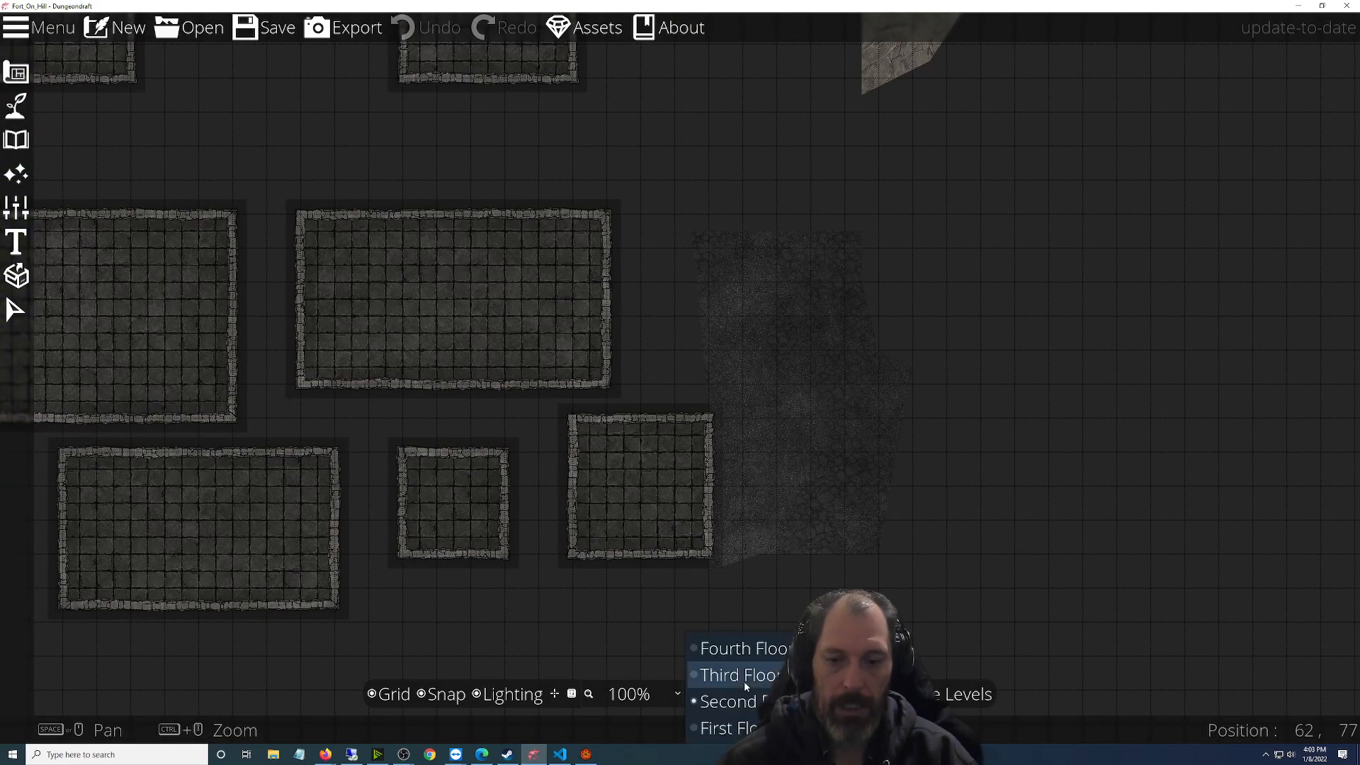
pyautogui.click(894, 694)
pyautogui.click(894, 694)
pyautogui.click(657, 298)
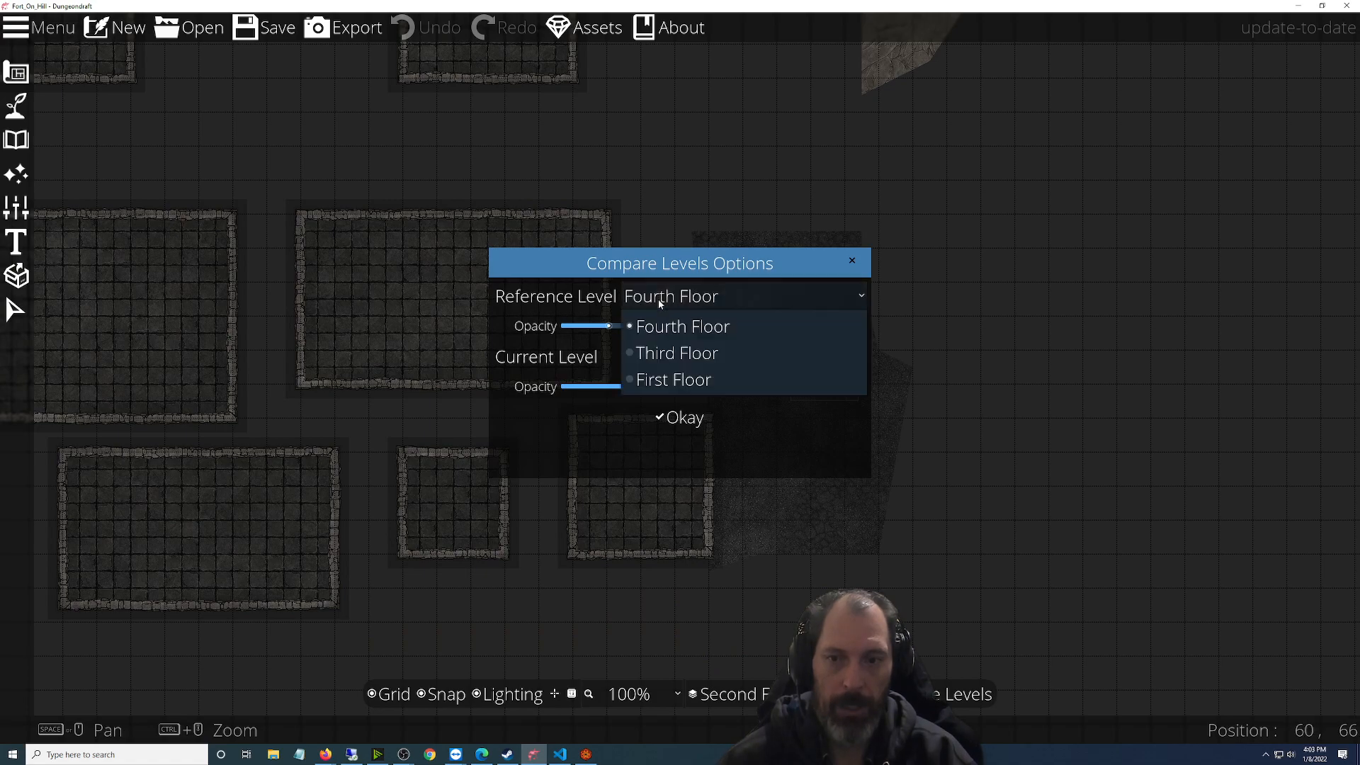
pyautogui.click(657, 382)
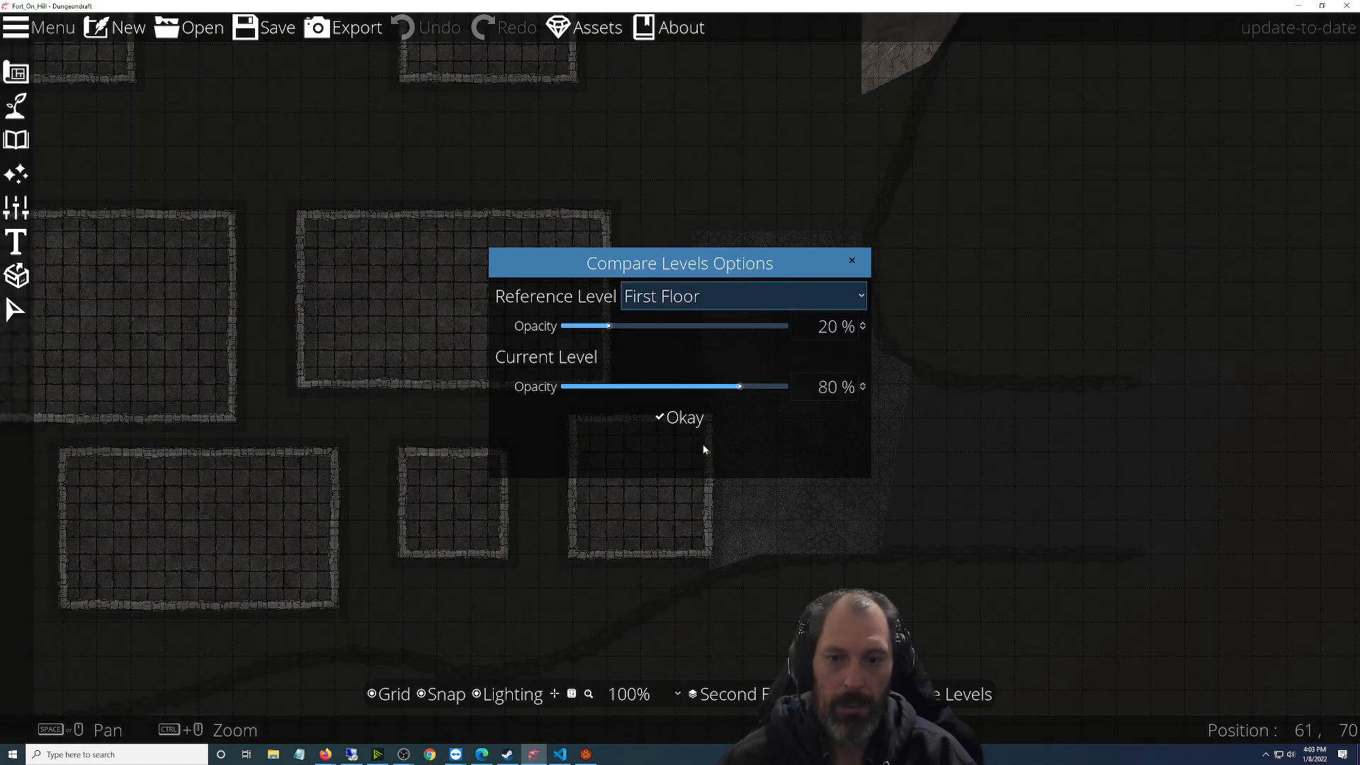
pyautogui.click(679, 420)
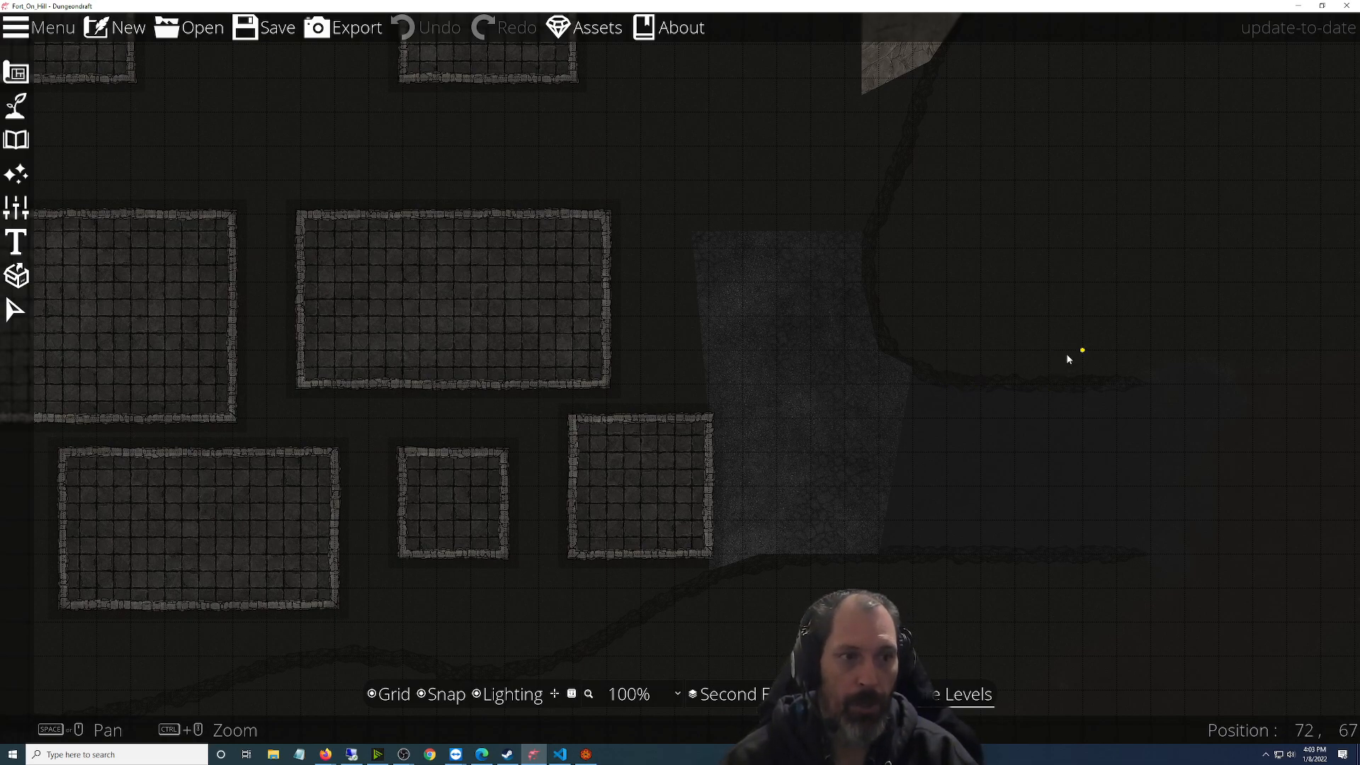
# Activate the Path Tool for the Second Floor at the cave entrance and look through its first path textures
pyautogui.moveTo(1090, 356); pyautogui.dragTo(959, 359)
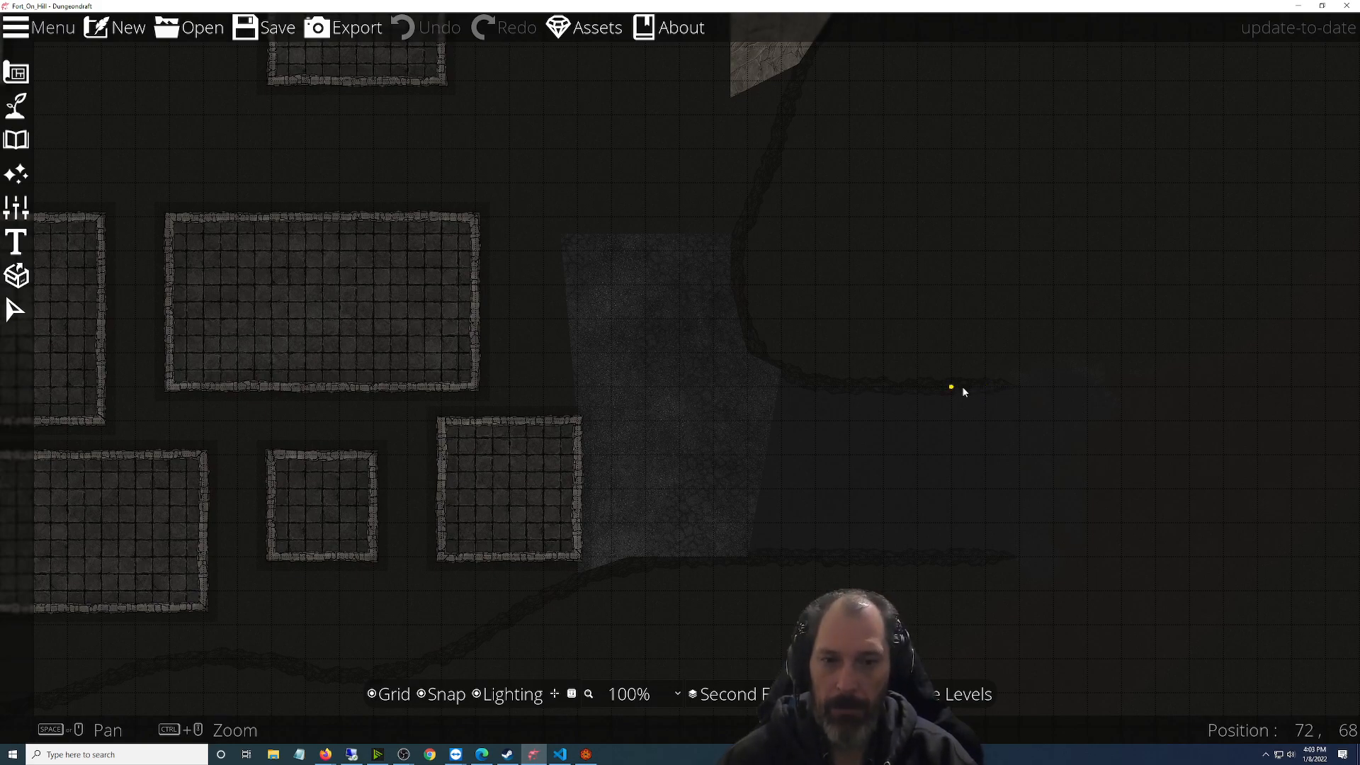
pyautogui.click(17, 106)
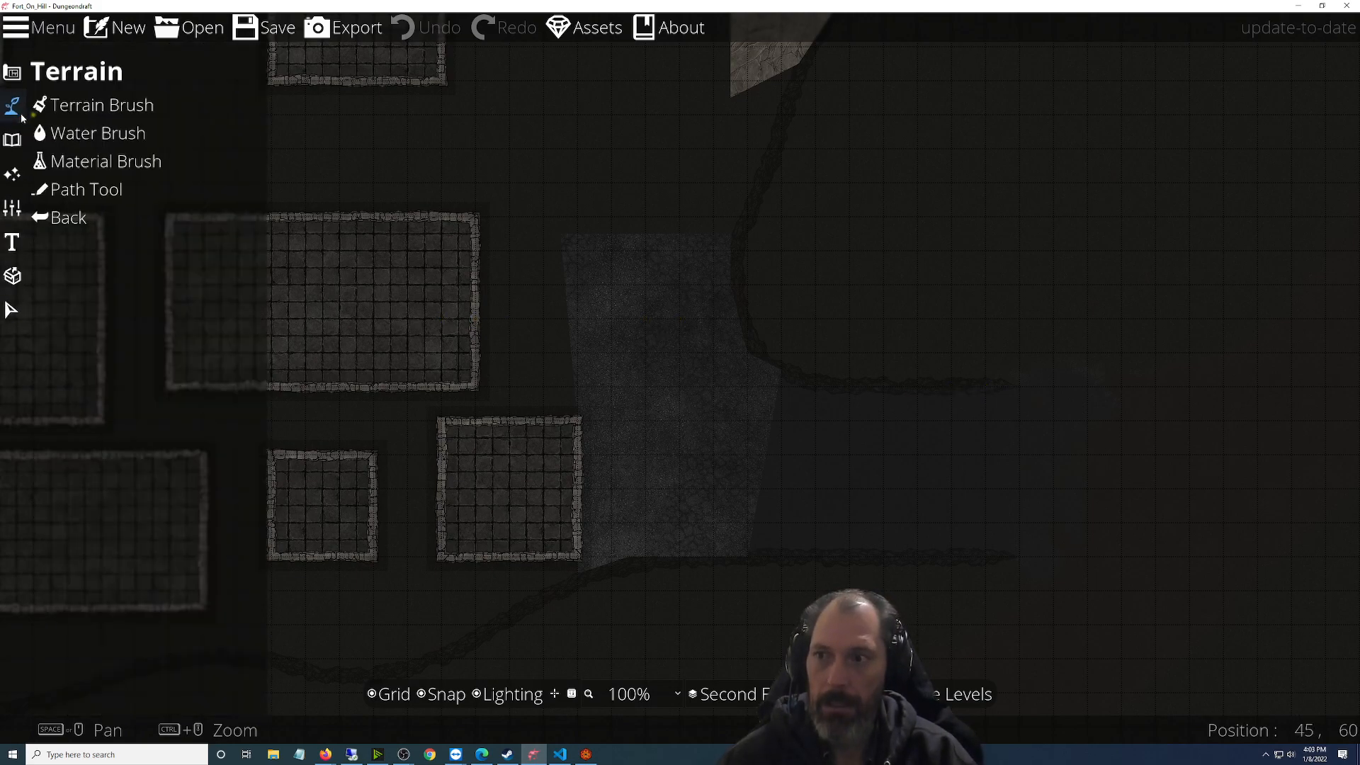
pyautogui.click(30, 189)
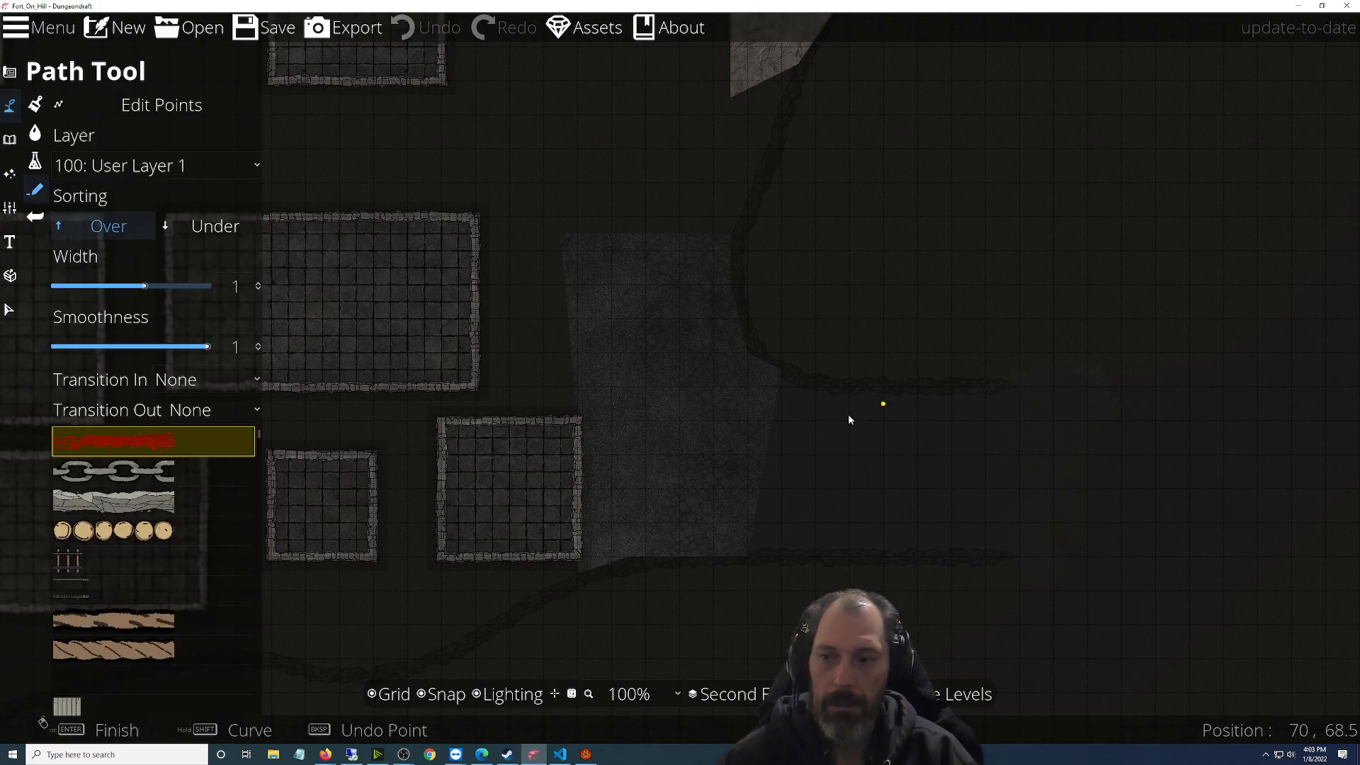
pyautogui.scroll(-1, 150, 525)
pyautogui.scroll(-3, 154, 524)
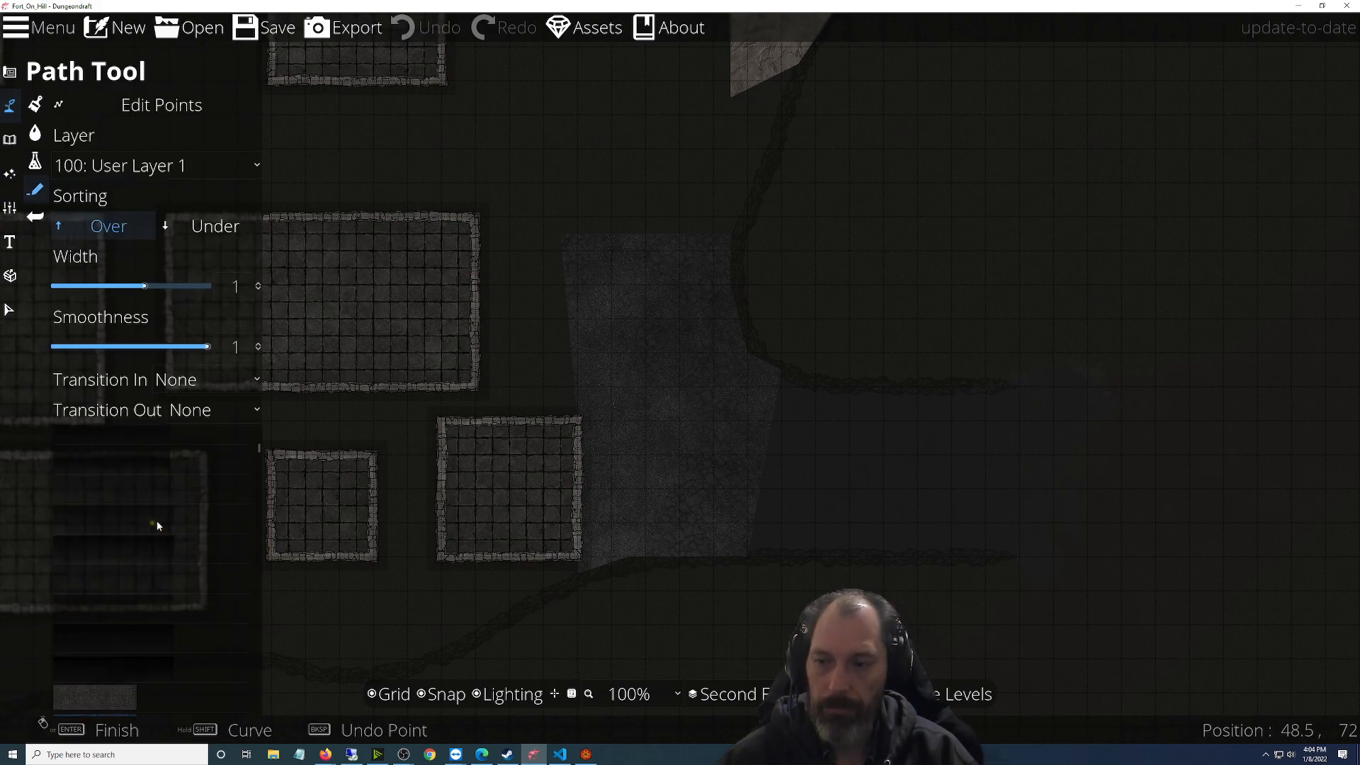
# Switch to Foundry Virtual Tabletop and examine the cave entrance area in the WIP_Fort_On_Hill 0.1 scene
pyautogui.click(586, 754)
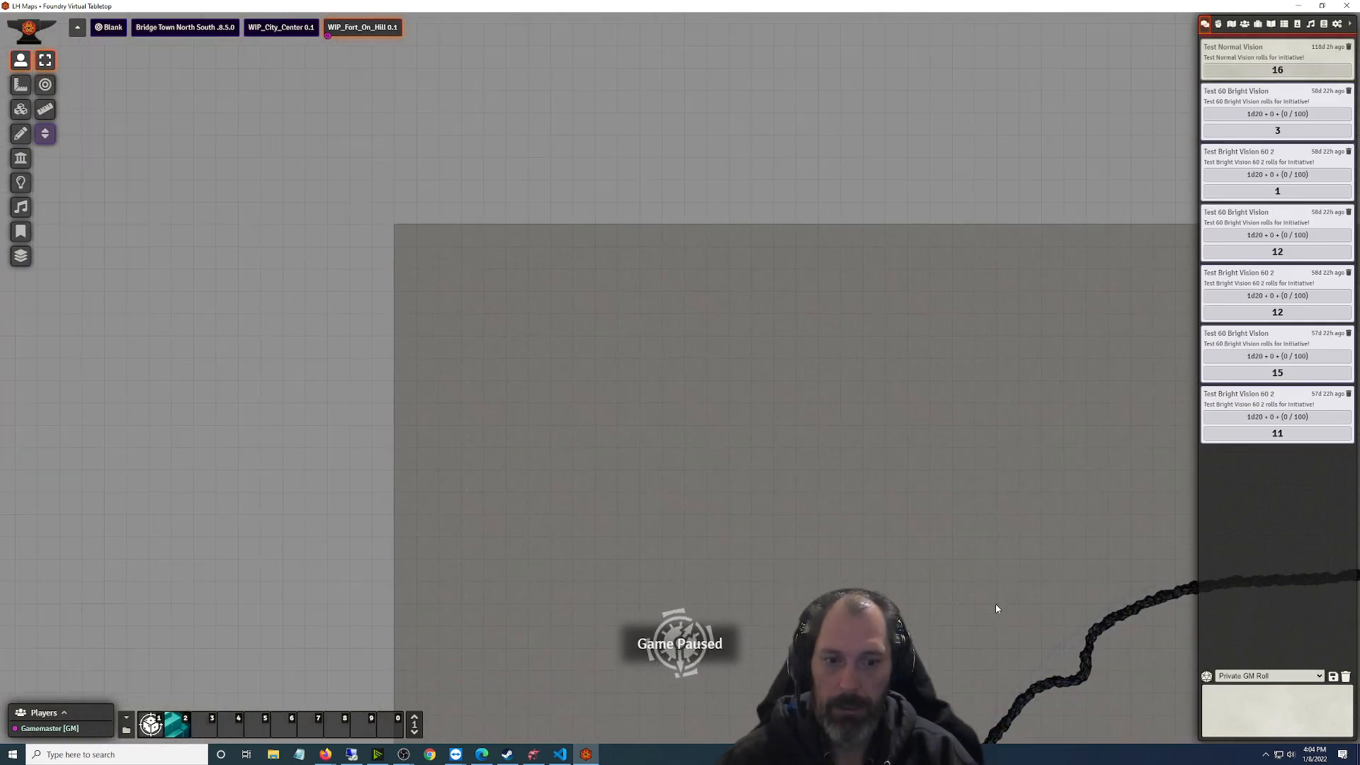
pyautogui.scroll(-10, 988, 605)
pyautogui.moveTo(978, 609); pyautogui.dragTo(838, 496)
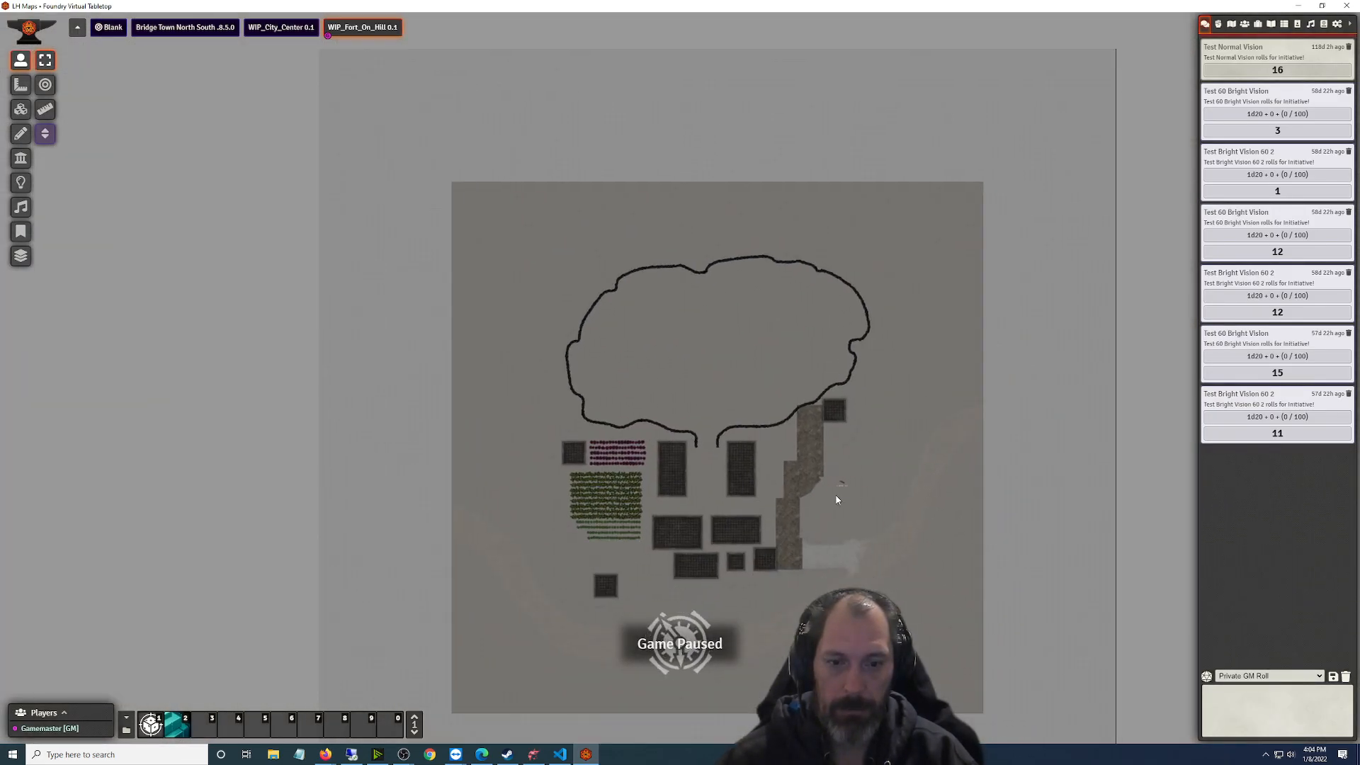
pyautogui.scroll(10, 820, 544)
pyautogui.scroll(1, 876, 587)
pyautogui.moveTo(876, 587); pyautogui.dragTo(666, 313)
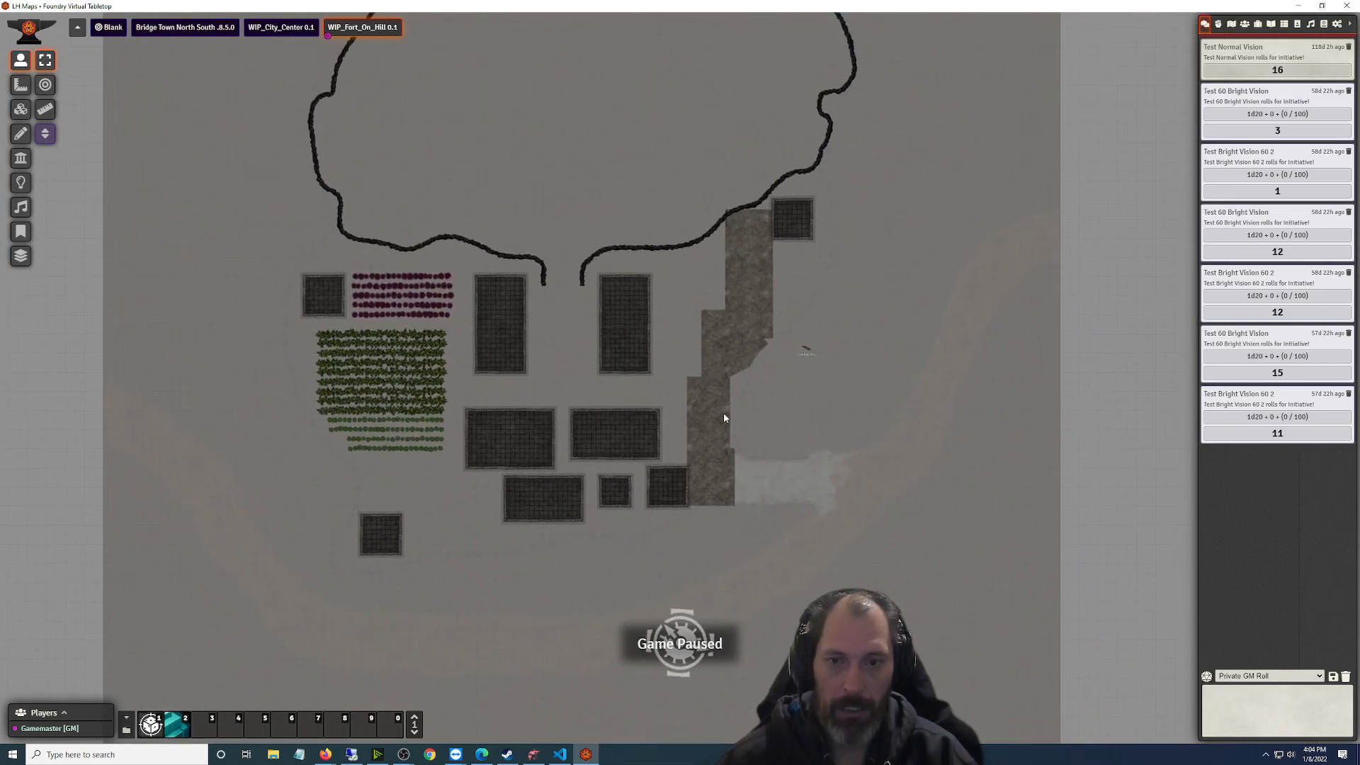
pyautogui.scroll(10, 724, 414)
pyautogui.scroll(9, 739, 467)
pyautogui.moveTo(814, 485); pyautogui.dragTo(716, 373)
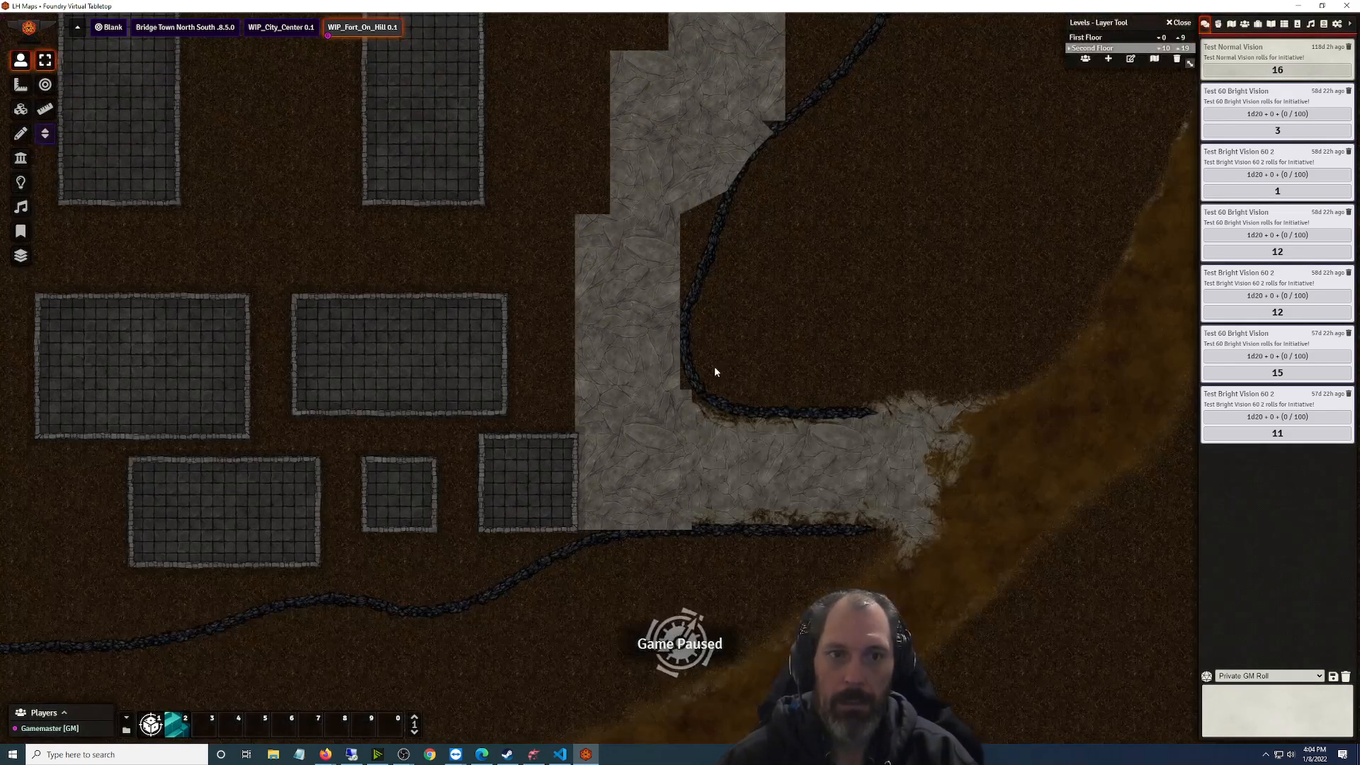
# Compare the First Floor and Second Floor levels at the cave entrance by switching between them twice
pyautogui.click(1069, 37)
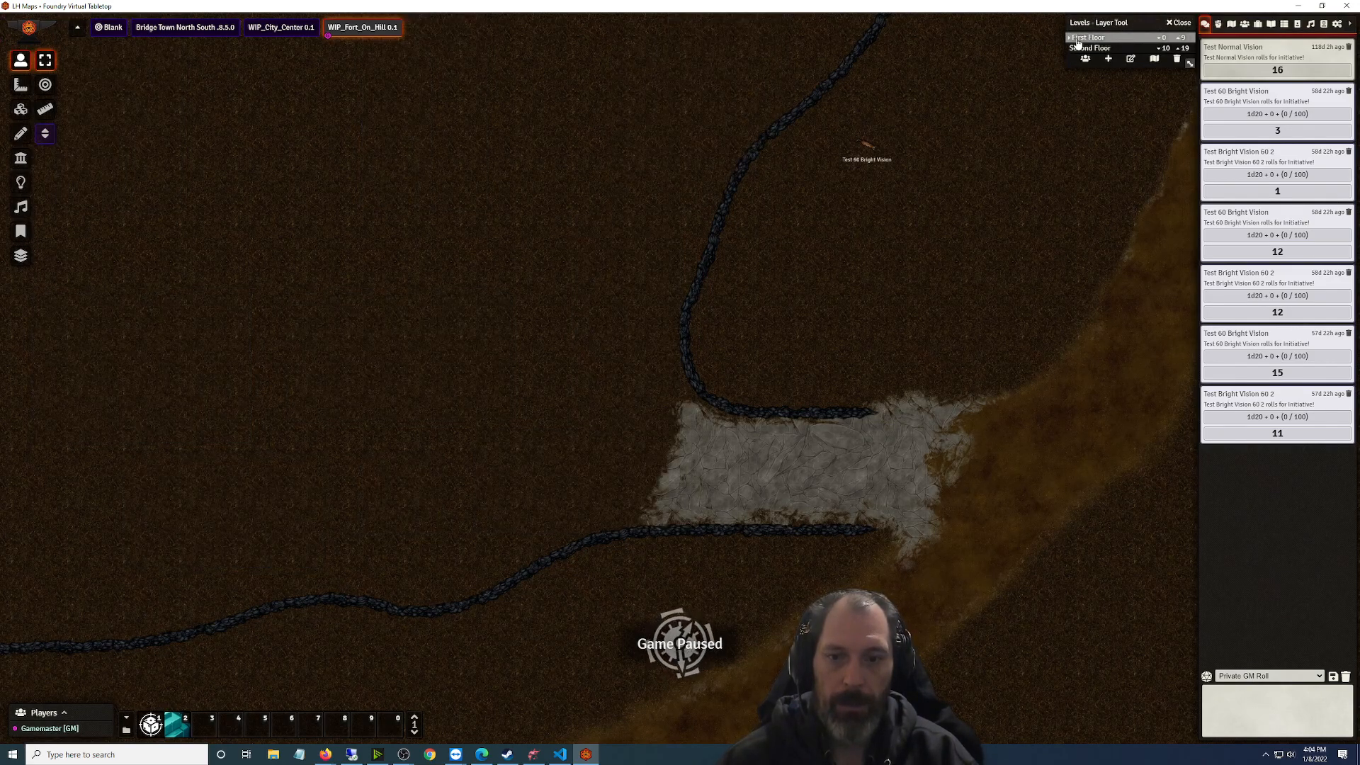
pyautogui.click(1147, 48)
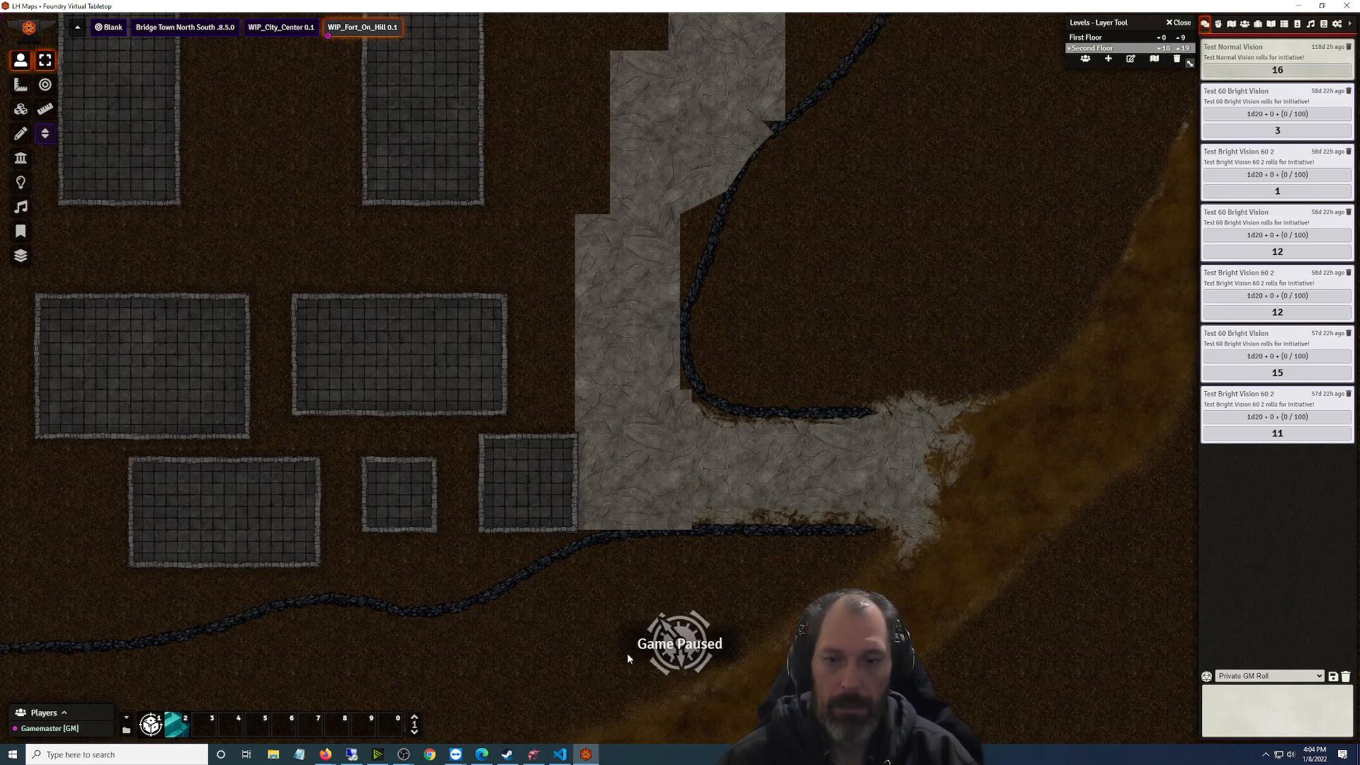
pyautogui.click(1140, 38)
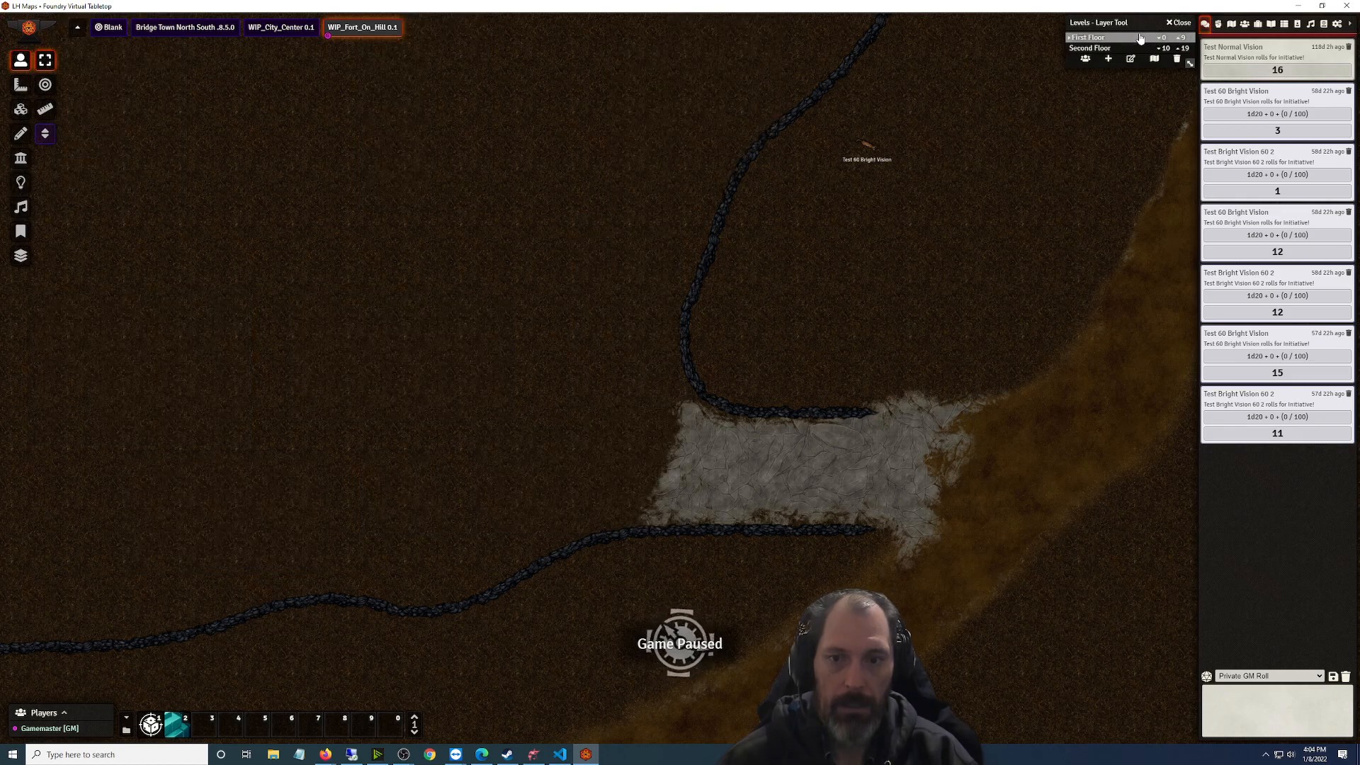
pyautogui.click(1130, 50)
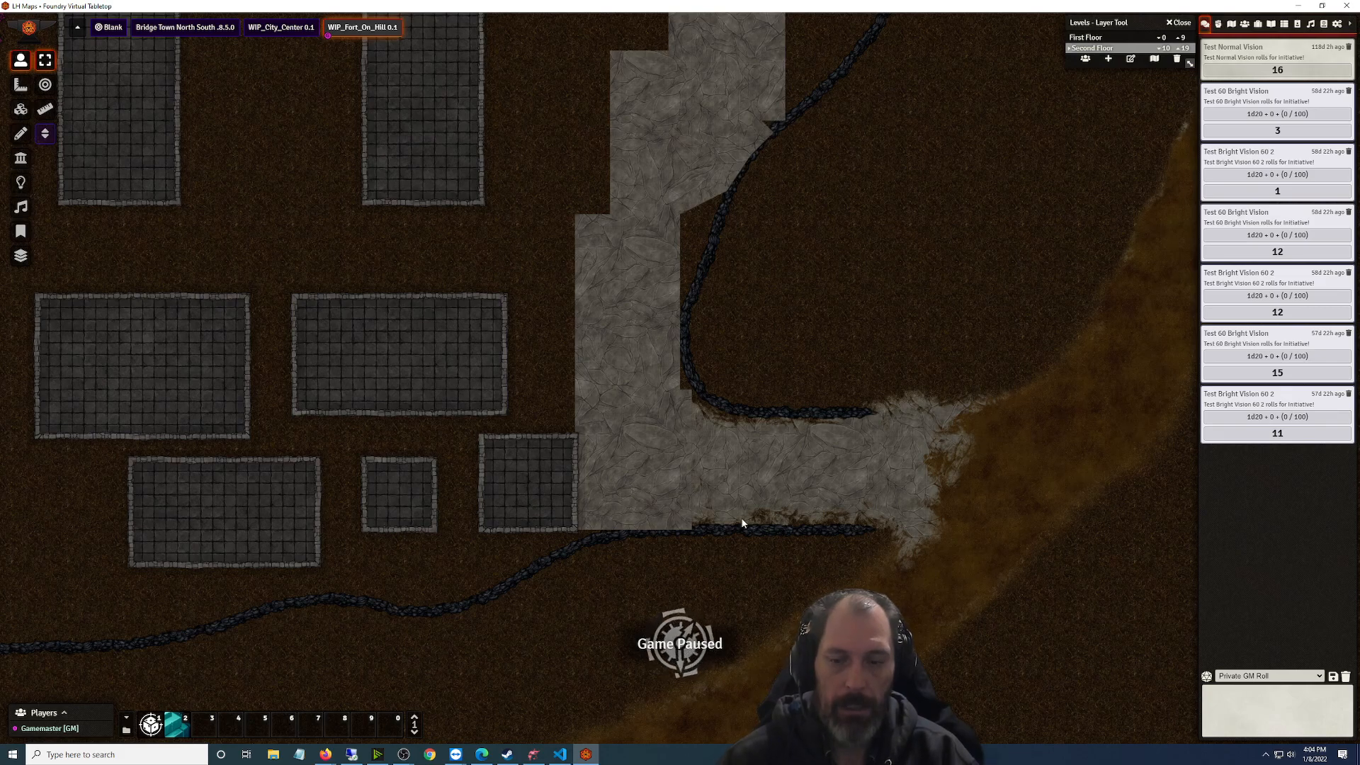
# Inspect the Second Floor's stone ground where it meets the cave wall and the entrance below
pyautogui.scroll(2, 744, 467)
pyautogui.scroll(2, 732, 507)
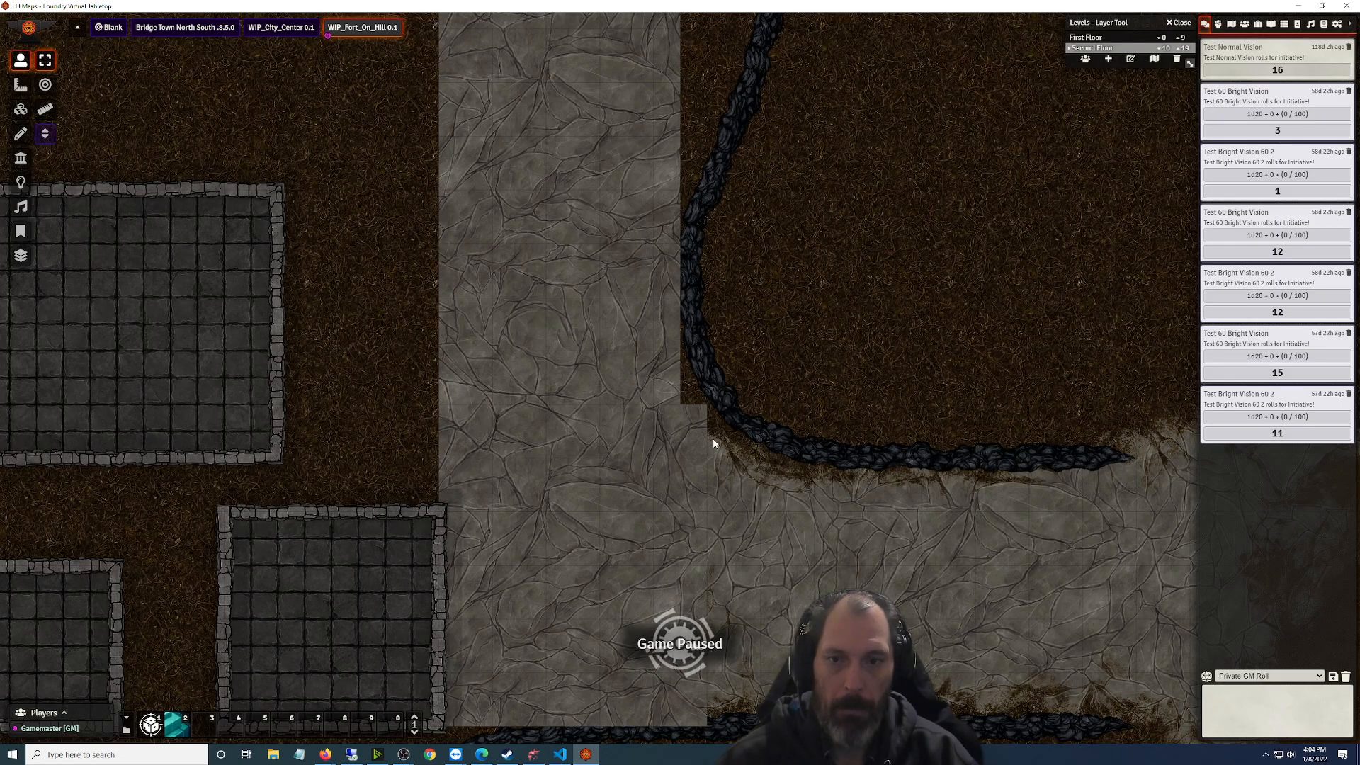
pyautogui.scroll(-2, 713, 437)
pyautogui.scroll(-2, 723, 466)
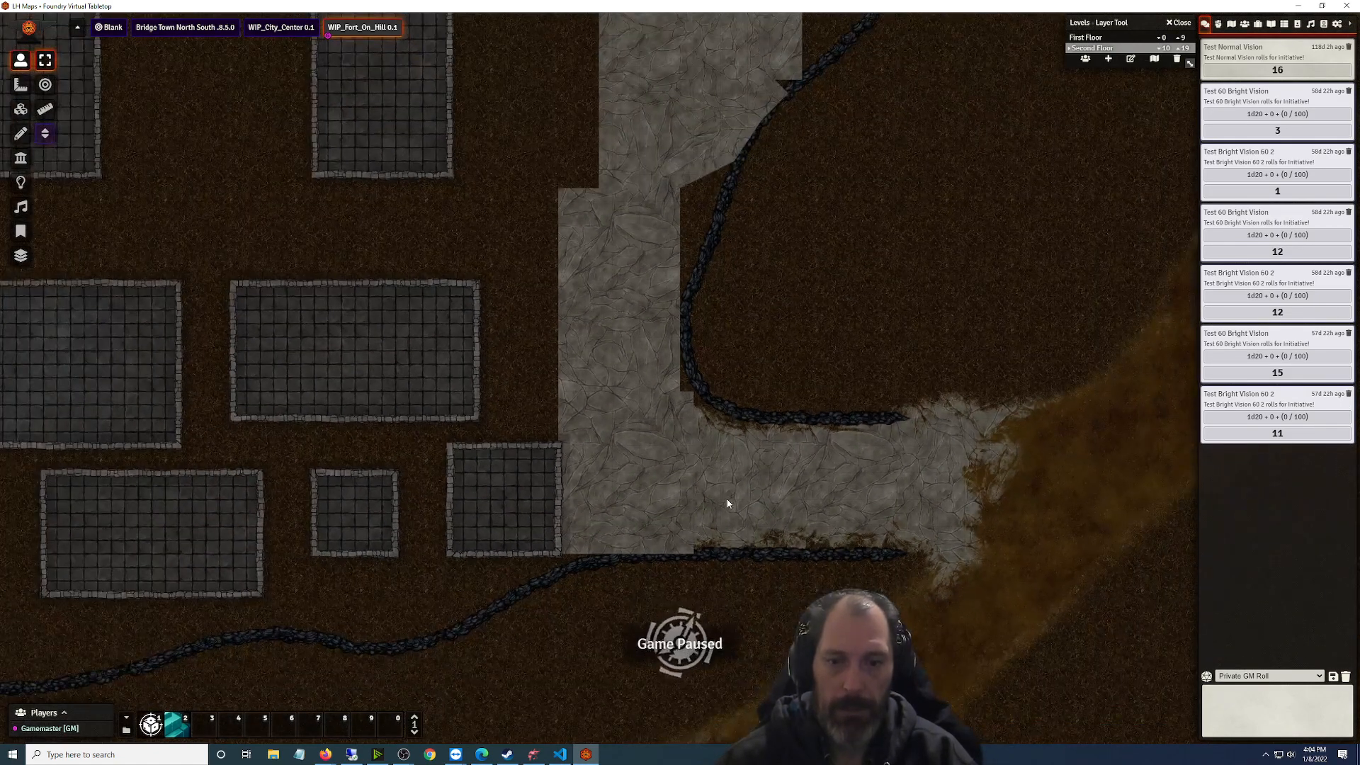
pyautogui.scroll(-1, 689, 511)
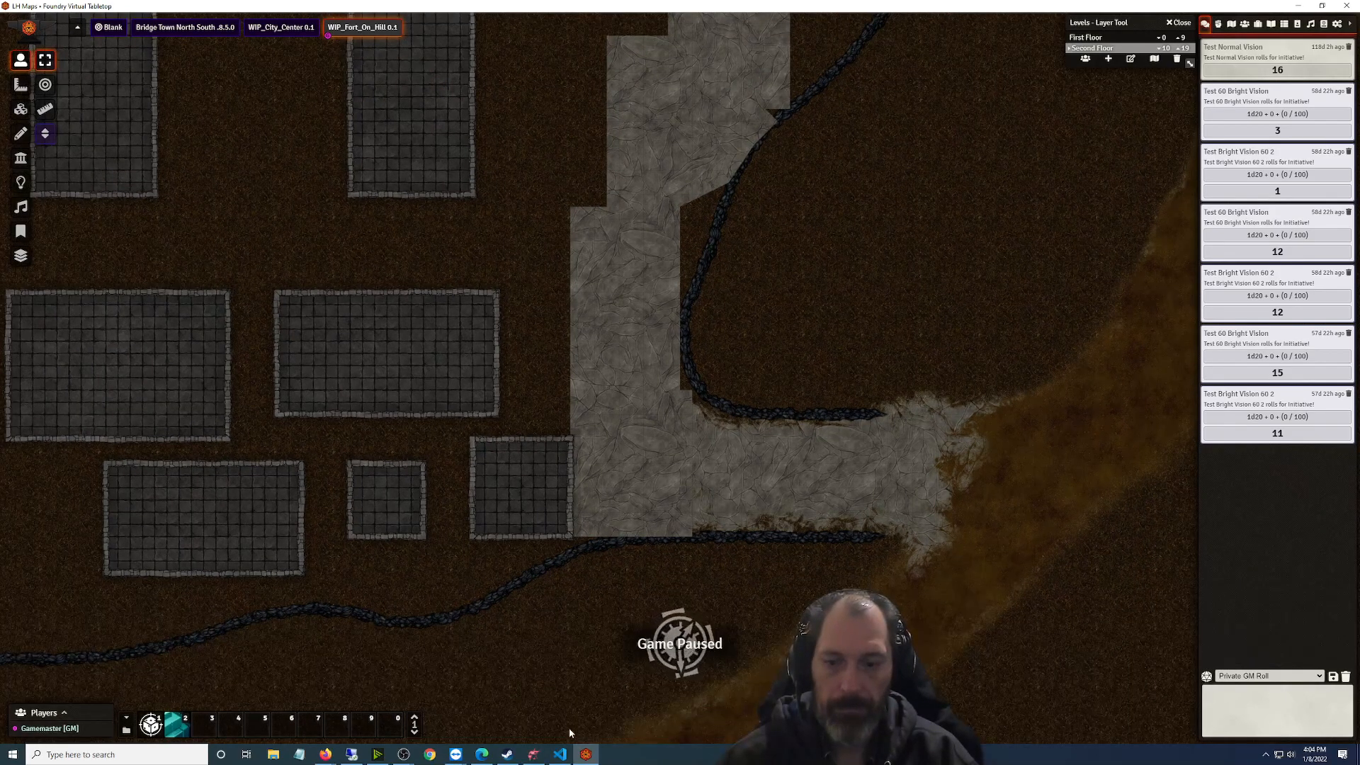
# Return to the Fort_On_Hill map in Dungeondraft and display its First Floor
pyautogui.click(535, 755)
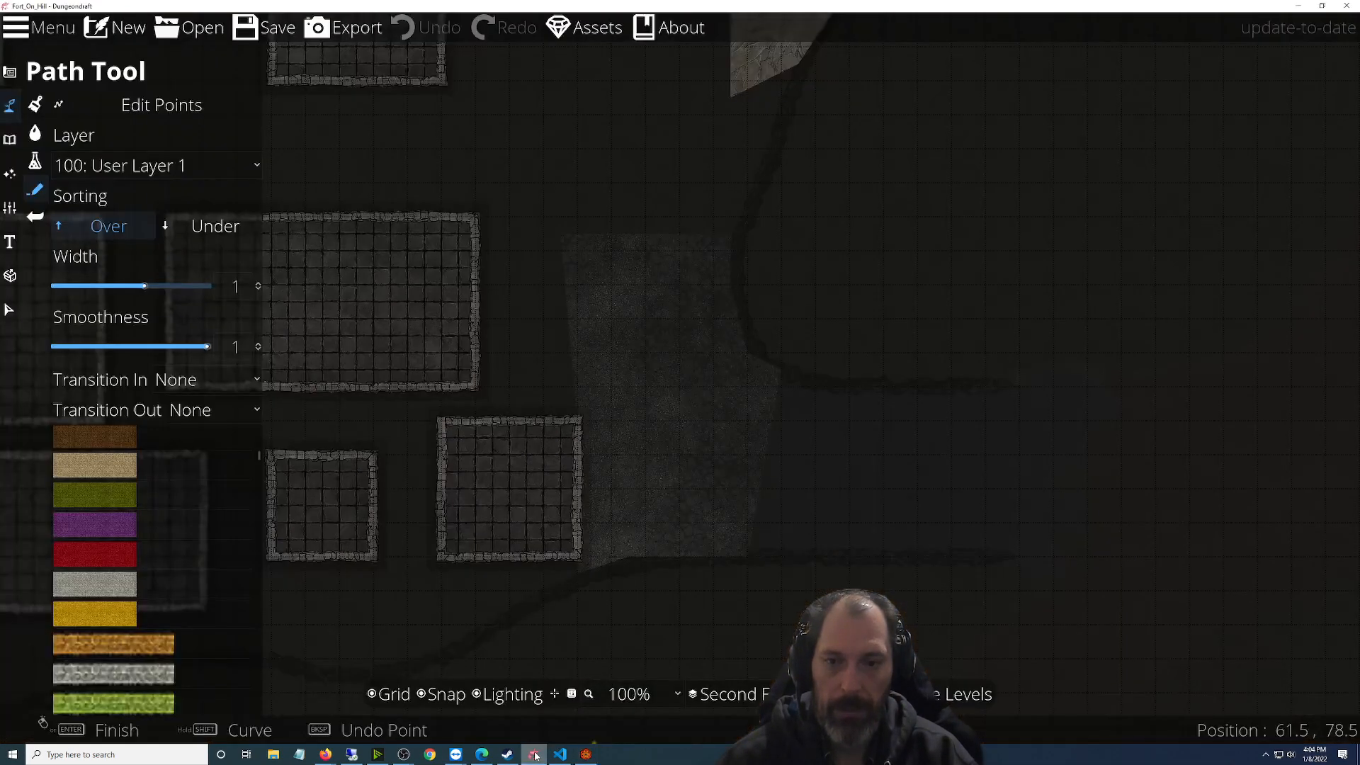
pyautogui.scroll(3, 658, 540)
pyautogui.scroll(-3, 658, 542)
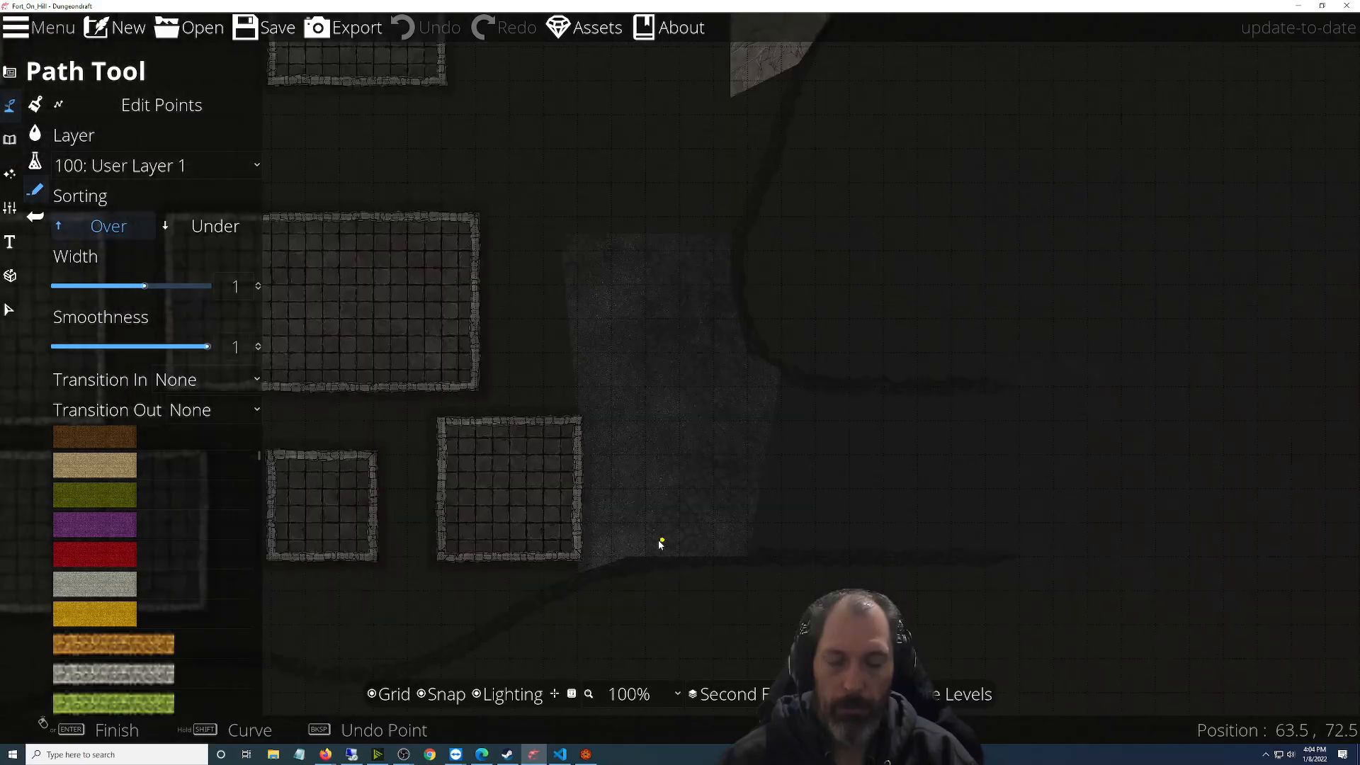
pyautogui.click(736, 693)
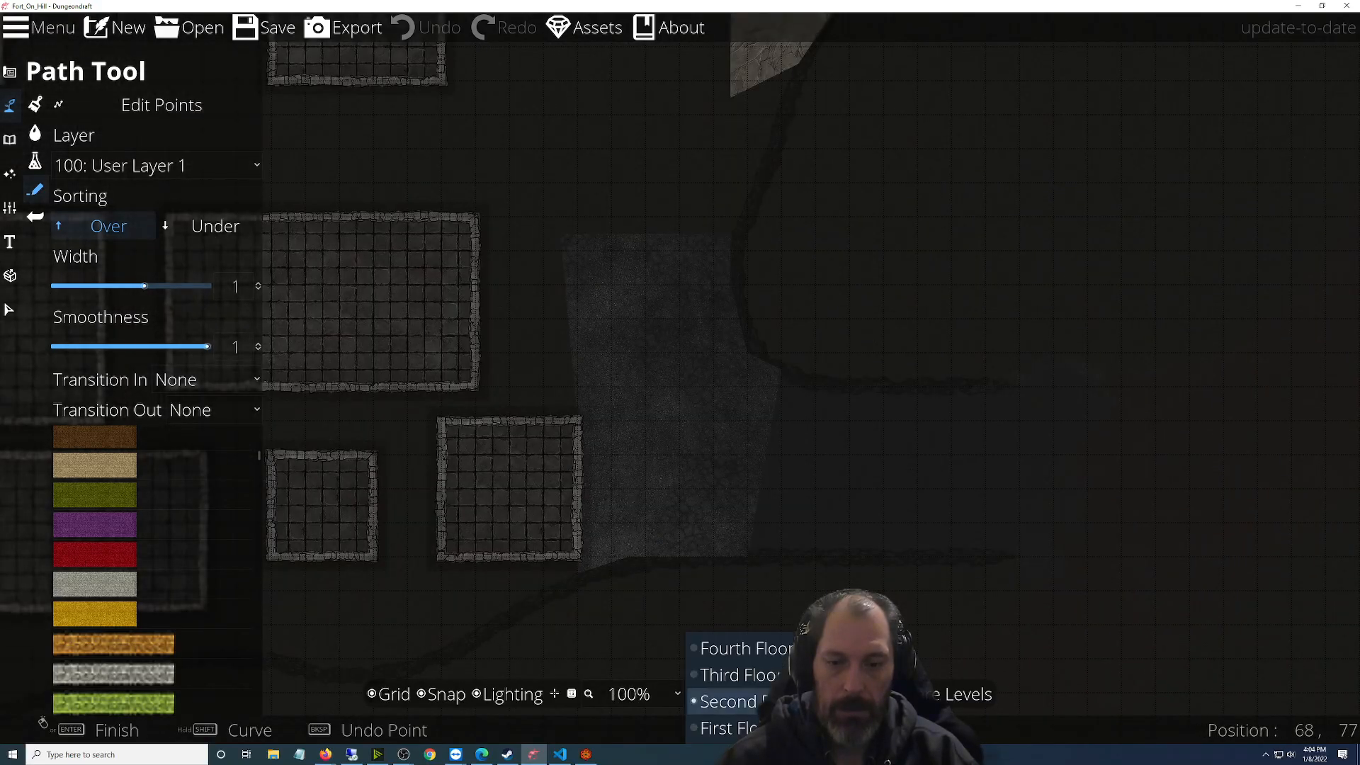
pyautogui.click(730, 727)
# Examine the First Floor's stone entrance, the cave wall outline and the surrounding dirt road
pyautogui.scroll(2, 1006, 318)
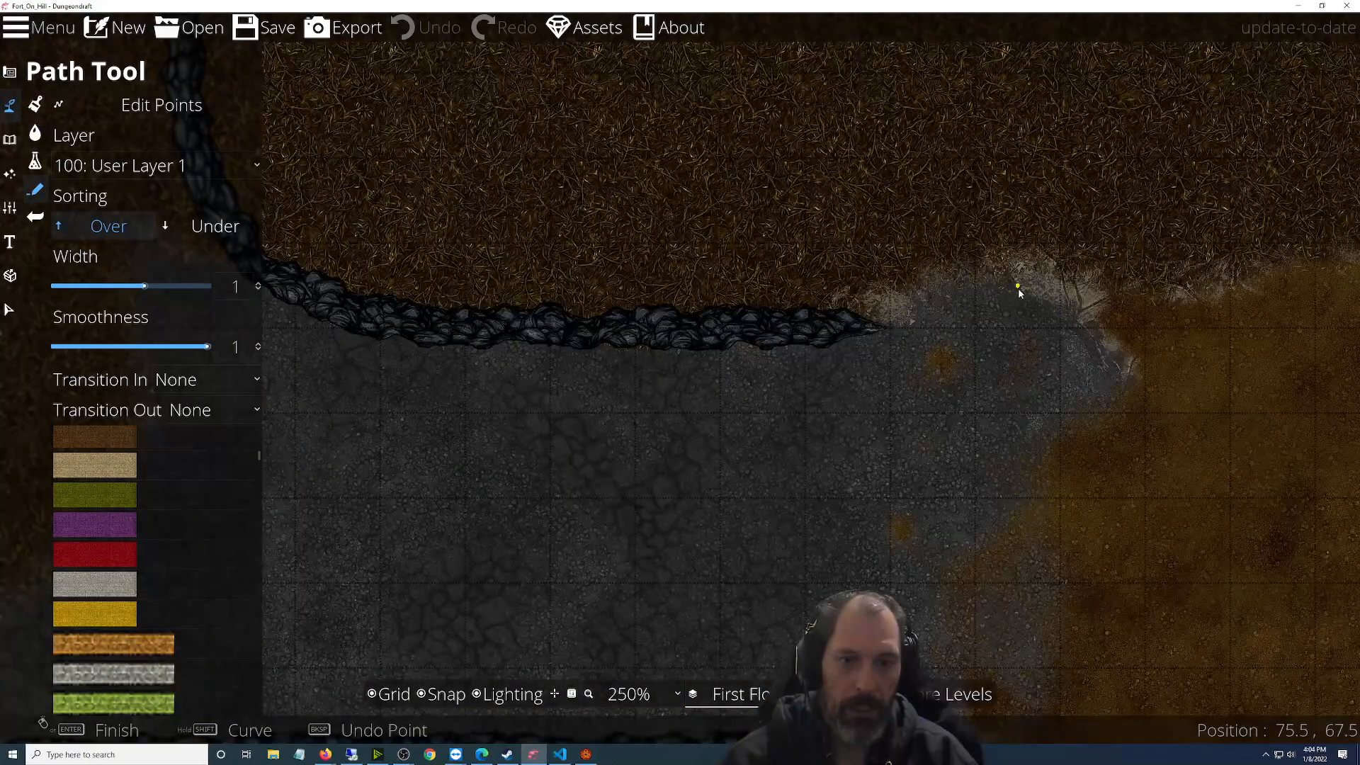
pyautogui.scroll(-5, 742, 430)
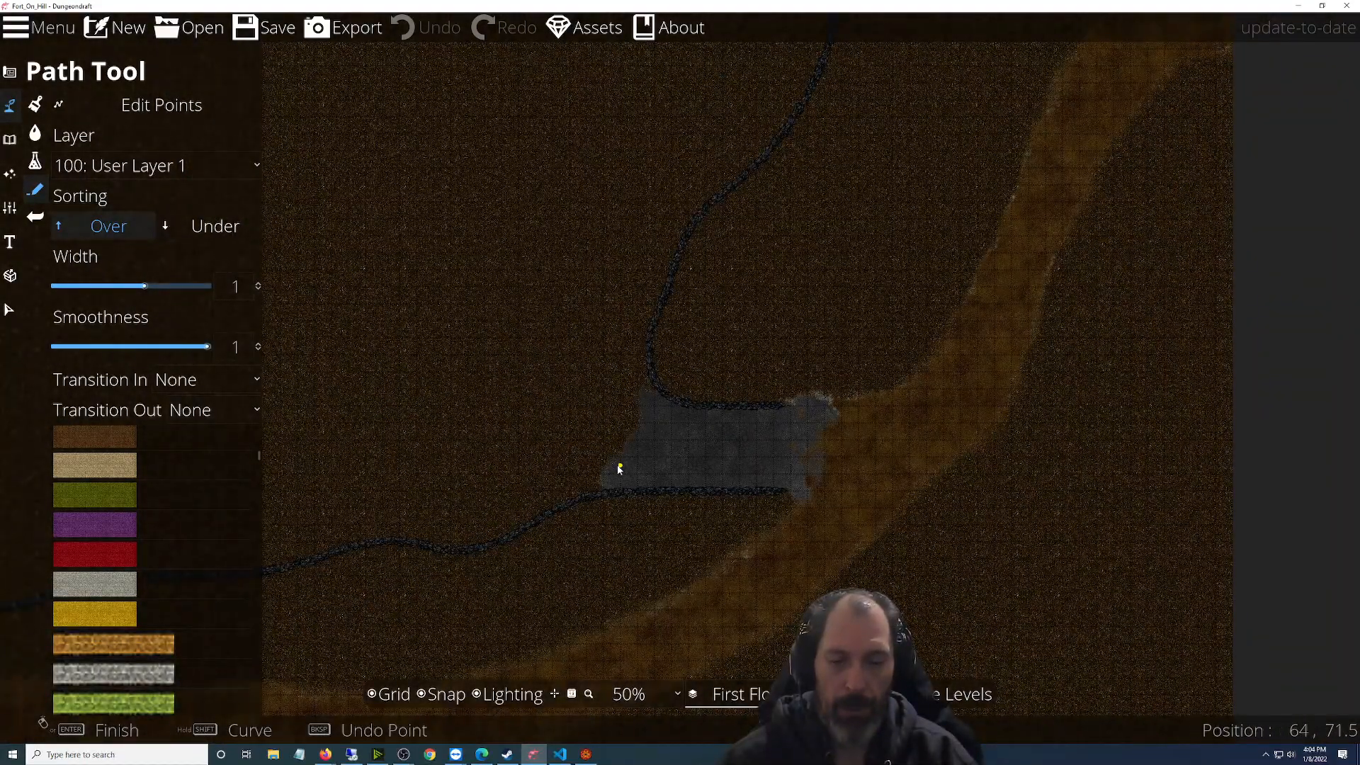
pyautogui.scroll(3, 618, 467)
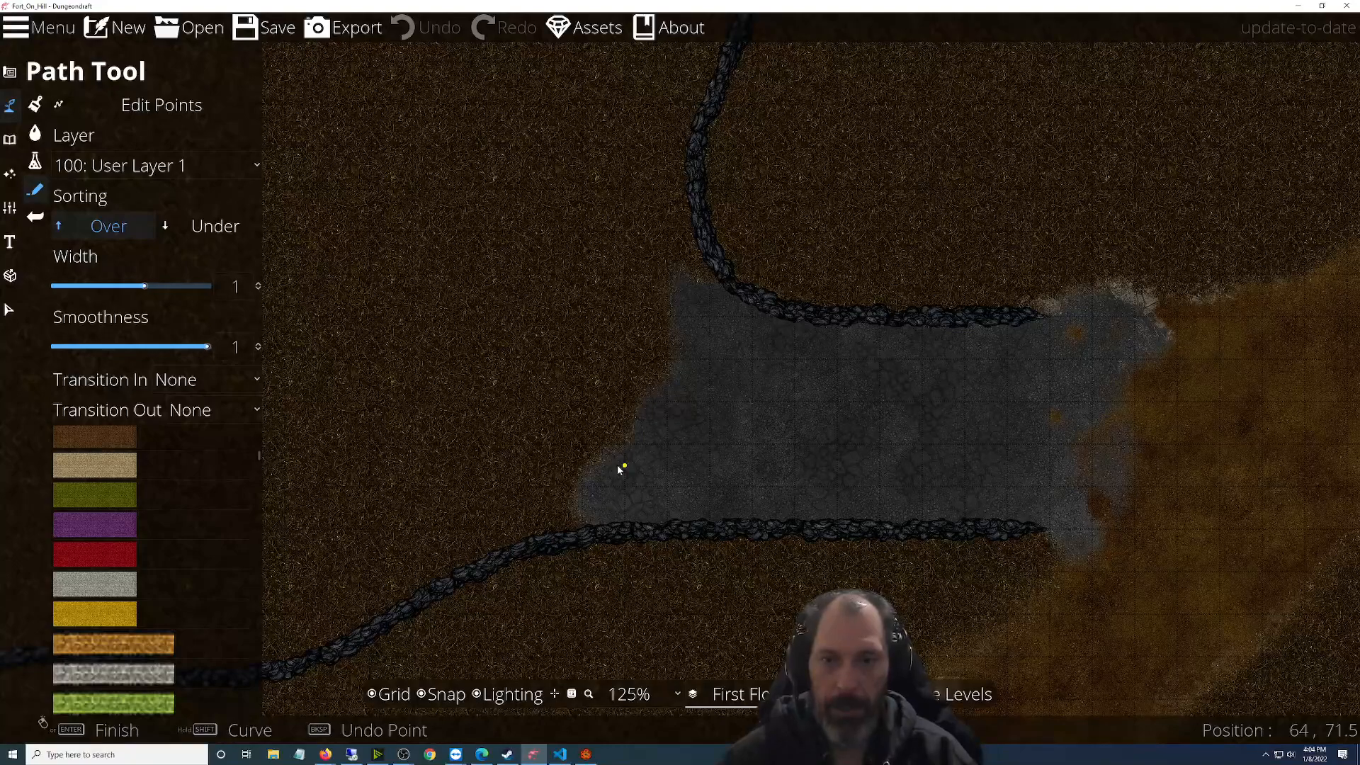
pyautogui.scroll(-4, 617, 464)
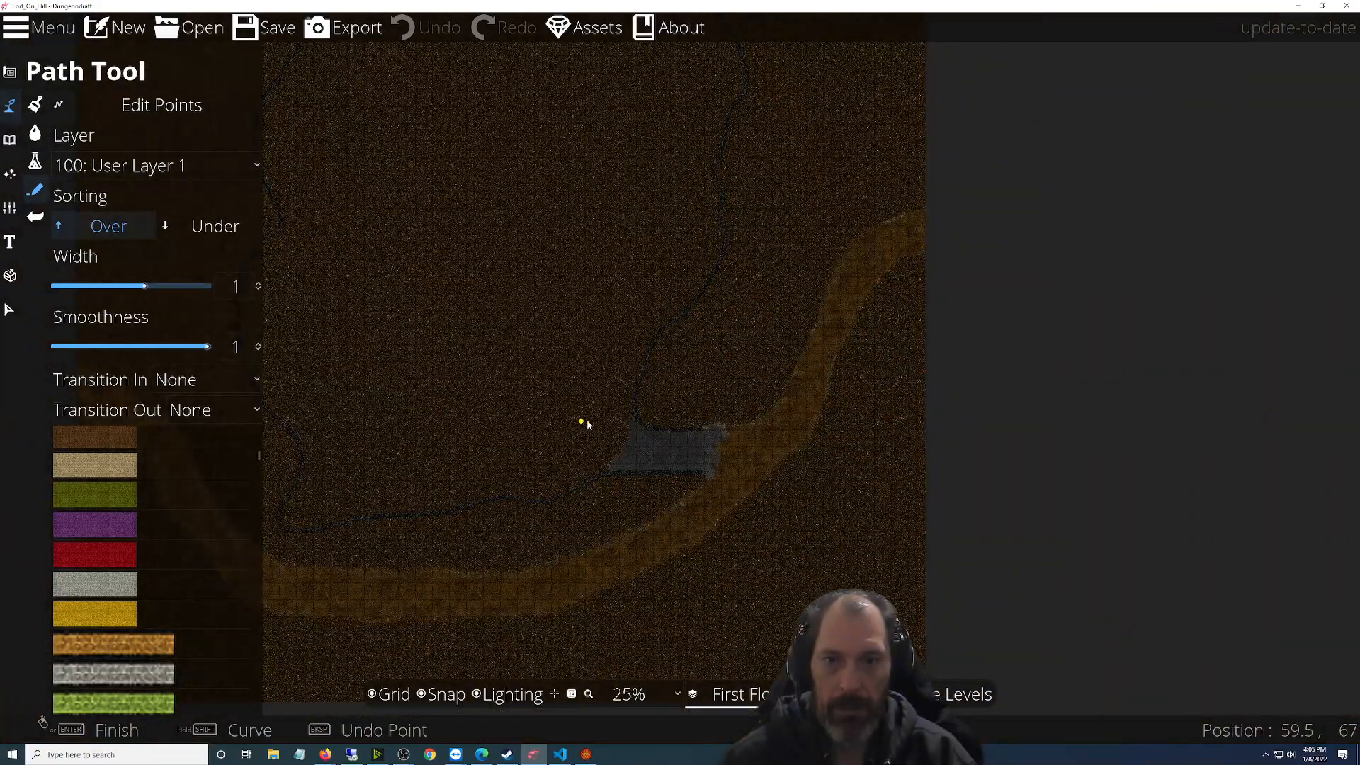
pyautogui.moveTo(529, 568); pyautogui.dragTo(745, 717)
pyautogui.moveTo(761, 379); pyautogui.dragTo(853, 343)
pyautogui.moveTo(837, 398); pyautogui.dragTo(695, 342)
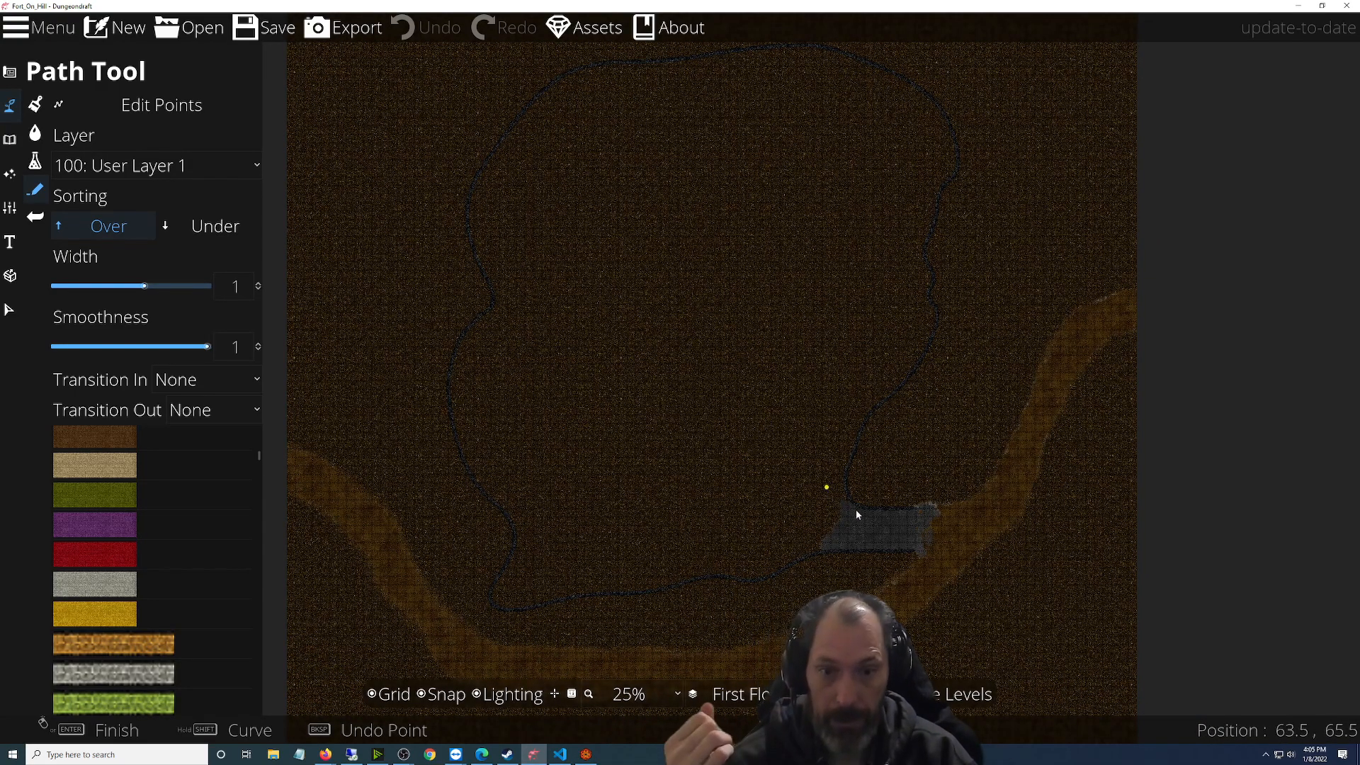
# Display the Second Floor again around the cave entrance, over the faded First Floor
pyautogui.click(798, 694)
pyautogui.click(794, 700)
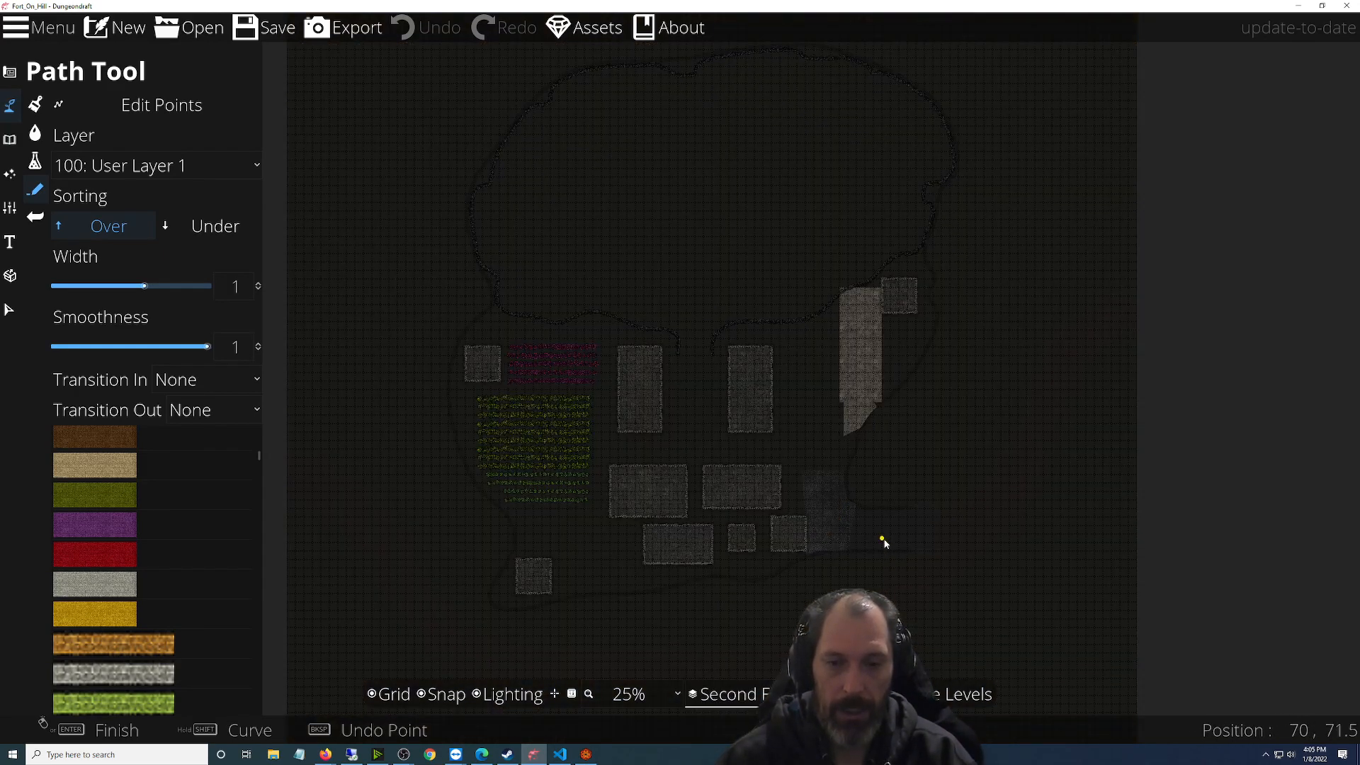
pyautogui.scroll(4, 881, 540)
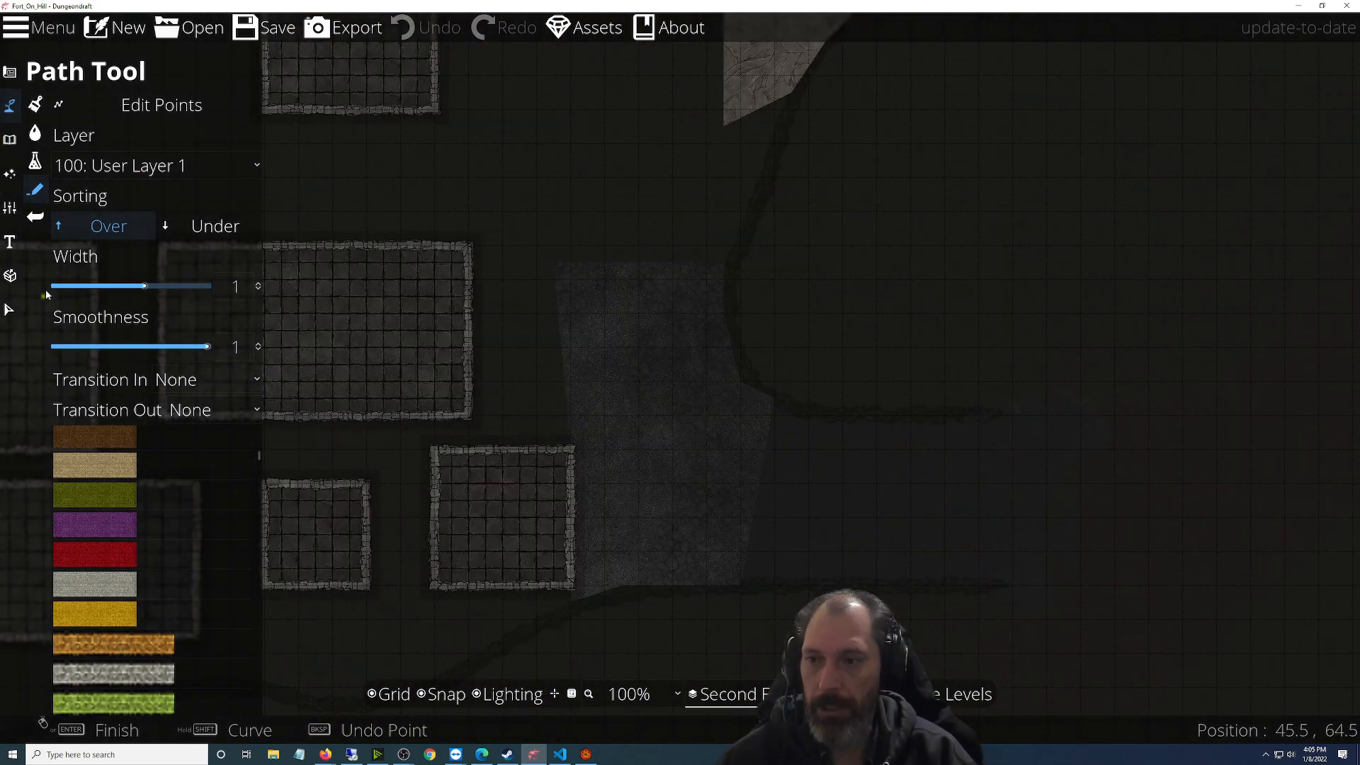
# Browse the available path textures for the dark cliff stone matching the First Floor cave walls
pyautogui.scroll(-5, 101, 454)
pyautogui.scroll(-5, 100, 455)
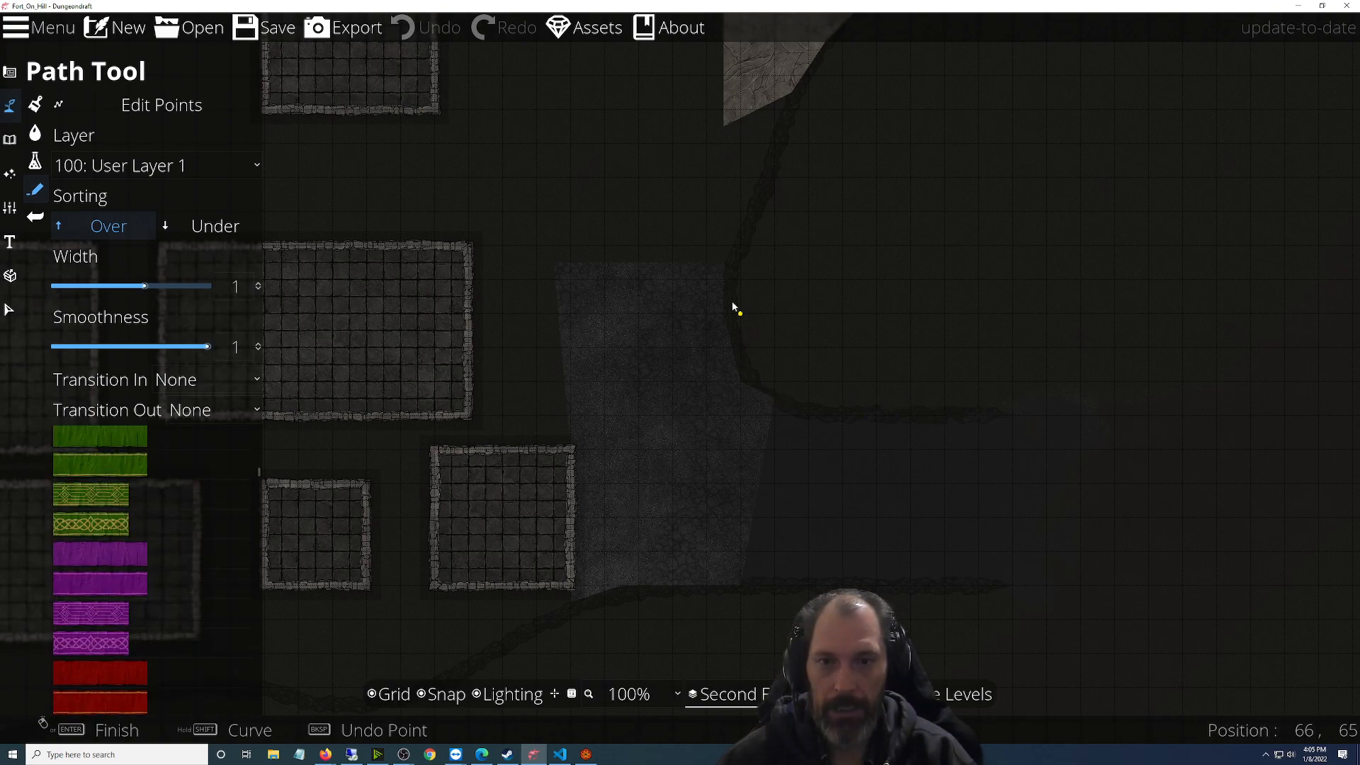
pyautogui.scroll(-10, 122, 627)
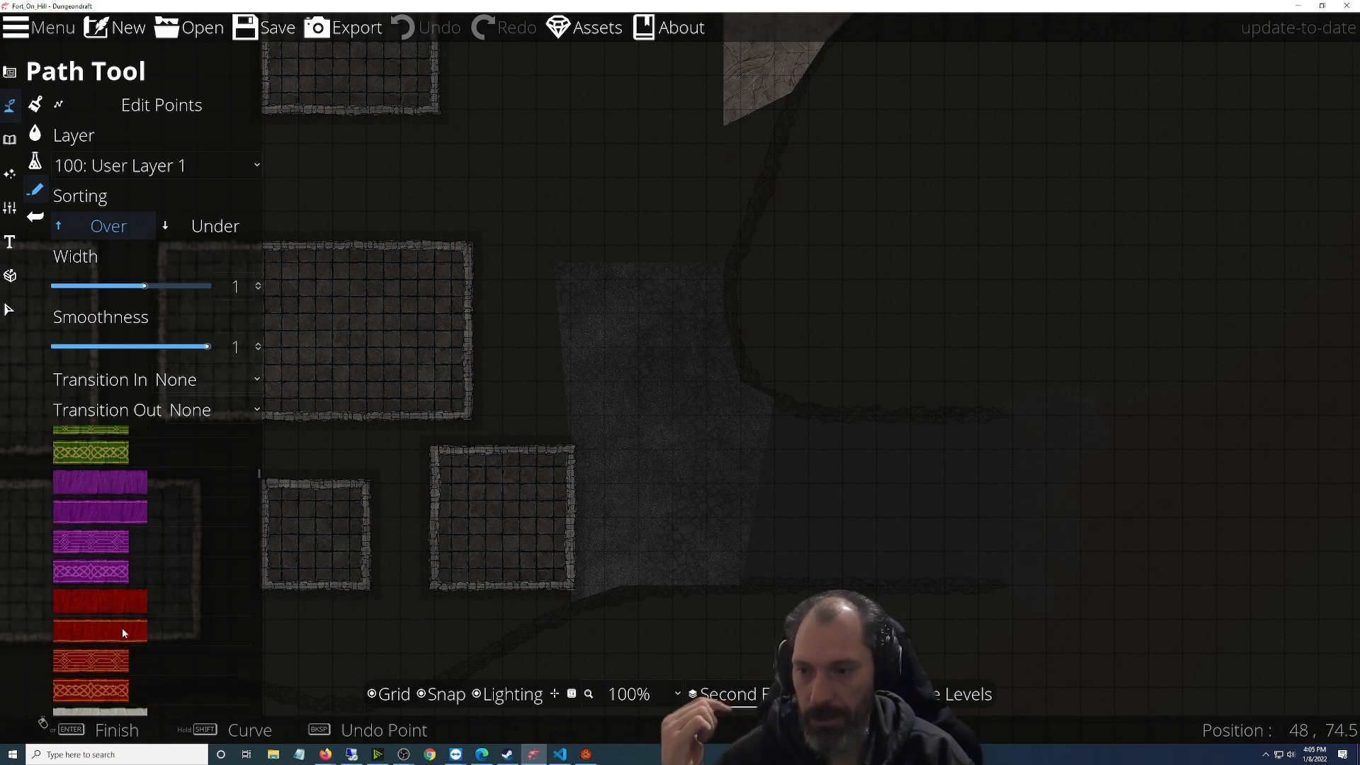
pyautogui.scroll(-10, 123, 628)
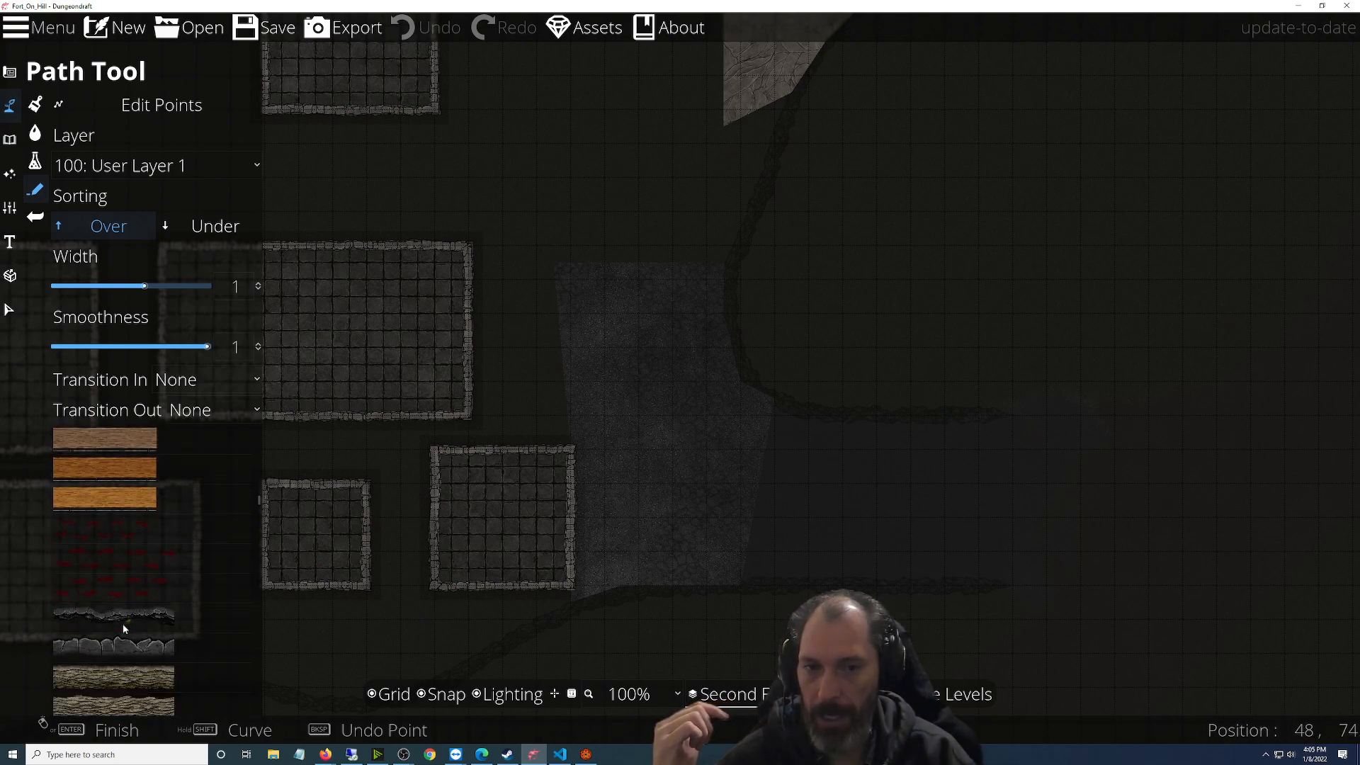
pyautogui.scroll(-10, 123, 628)
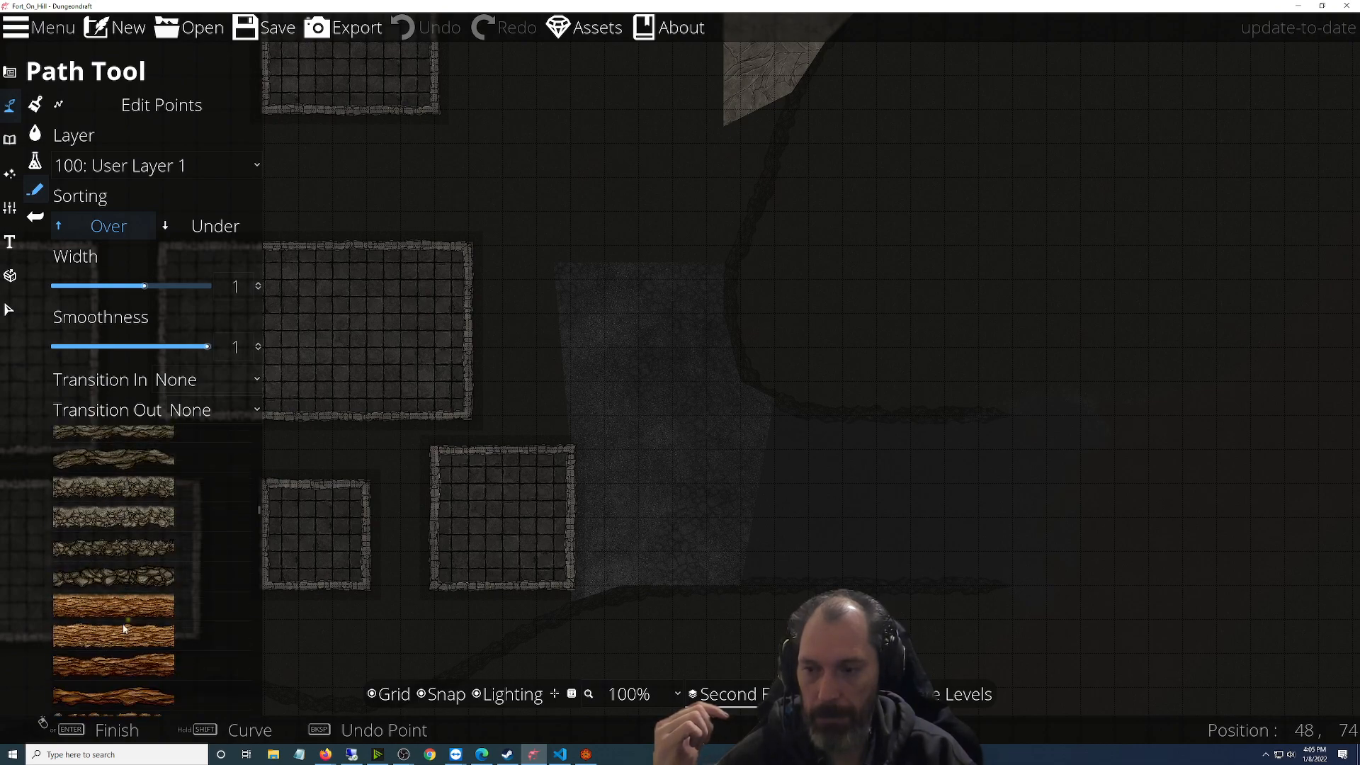
# Switch to Visual Studio Code and open Fort_On_Hill.dungeondraft_map from the WIP folder of dungeondraft-maps
pyautogui.click(551, 754)
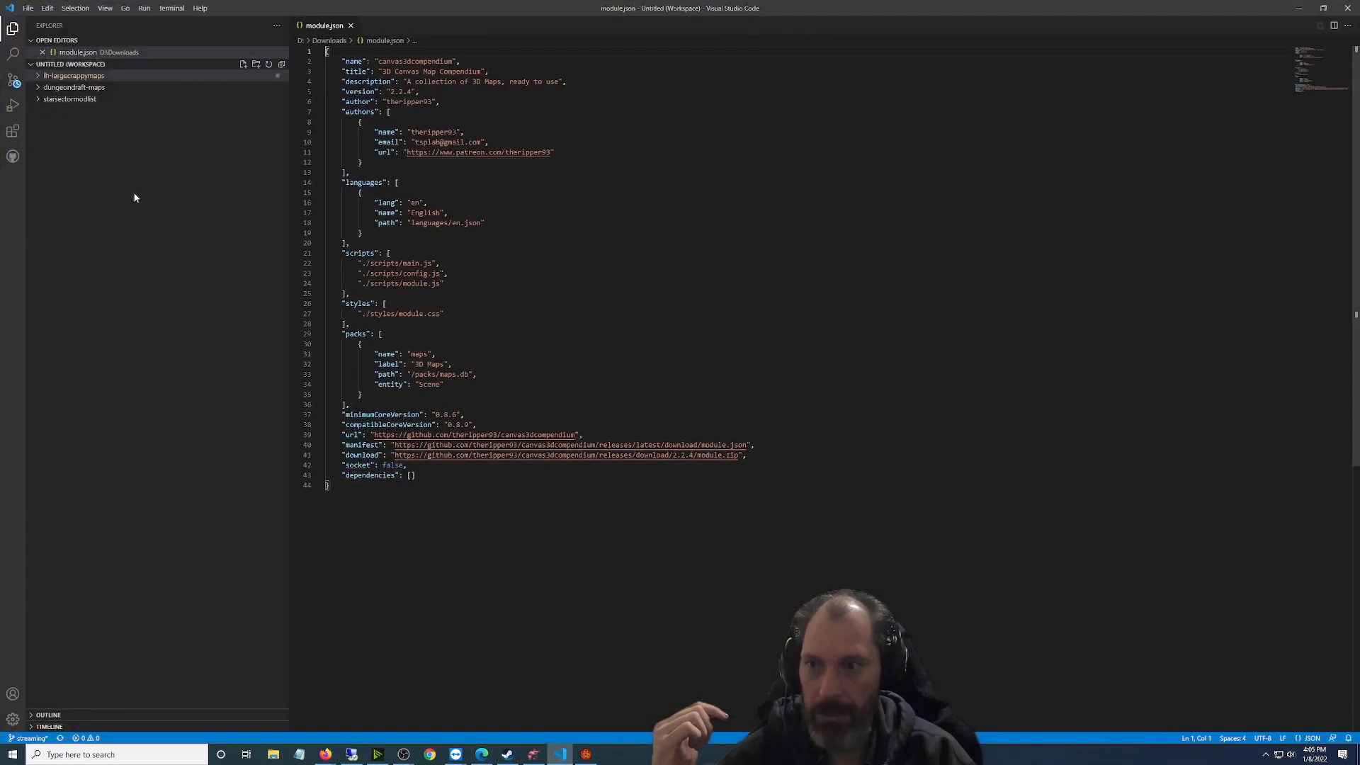
pyautogui.click(14, 81)
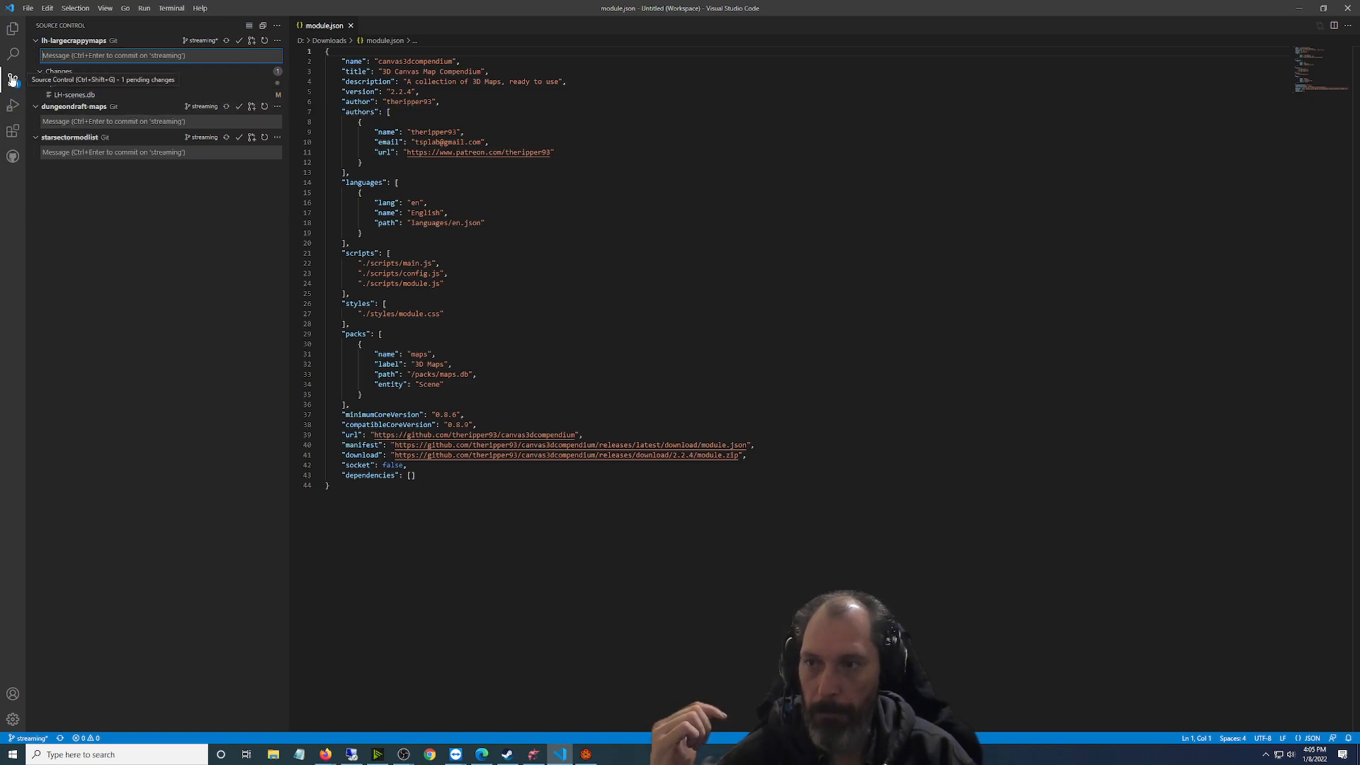
pyautogui.click(14, 34)
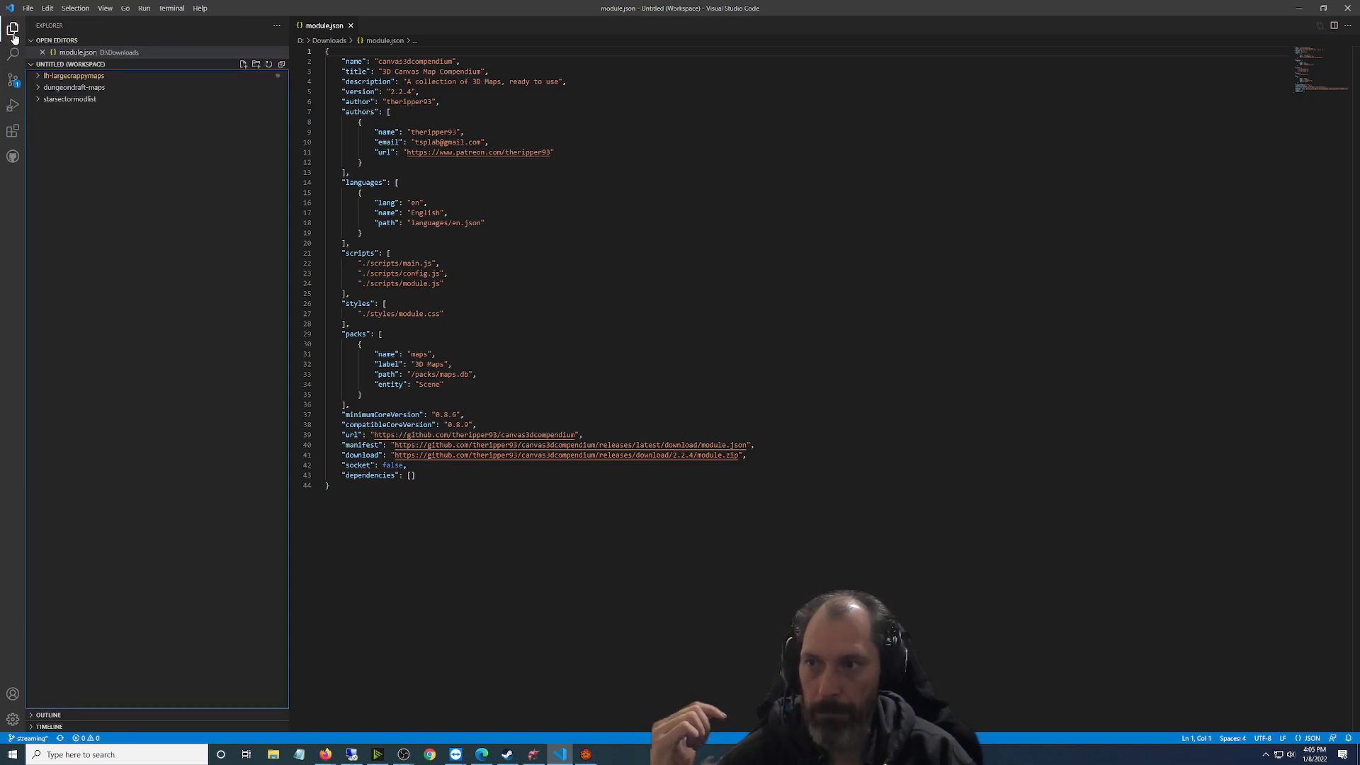
pyautogui.click(36, 89)
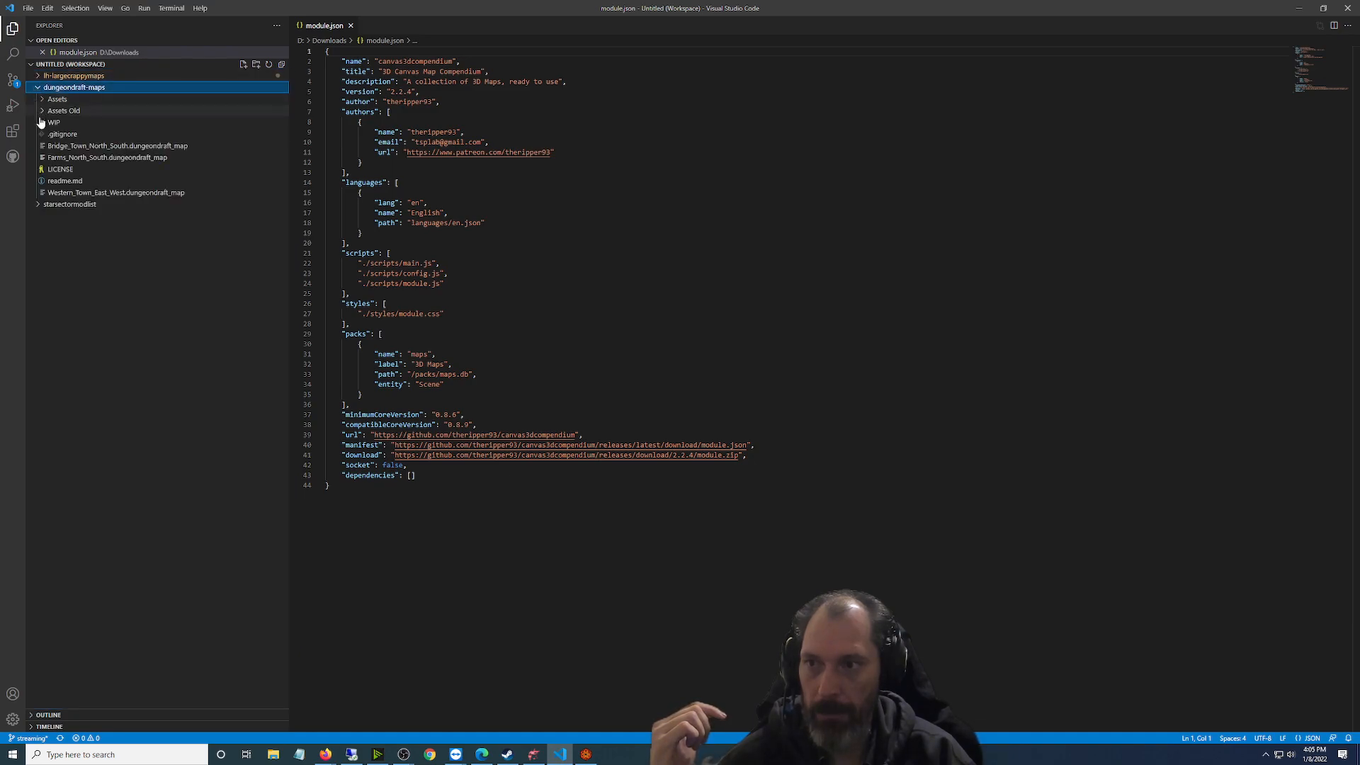
pyautogui.click(44, 125)
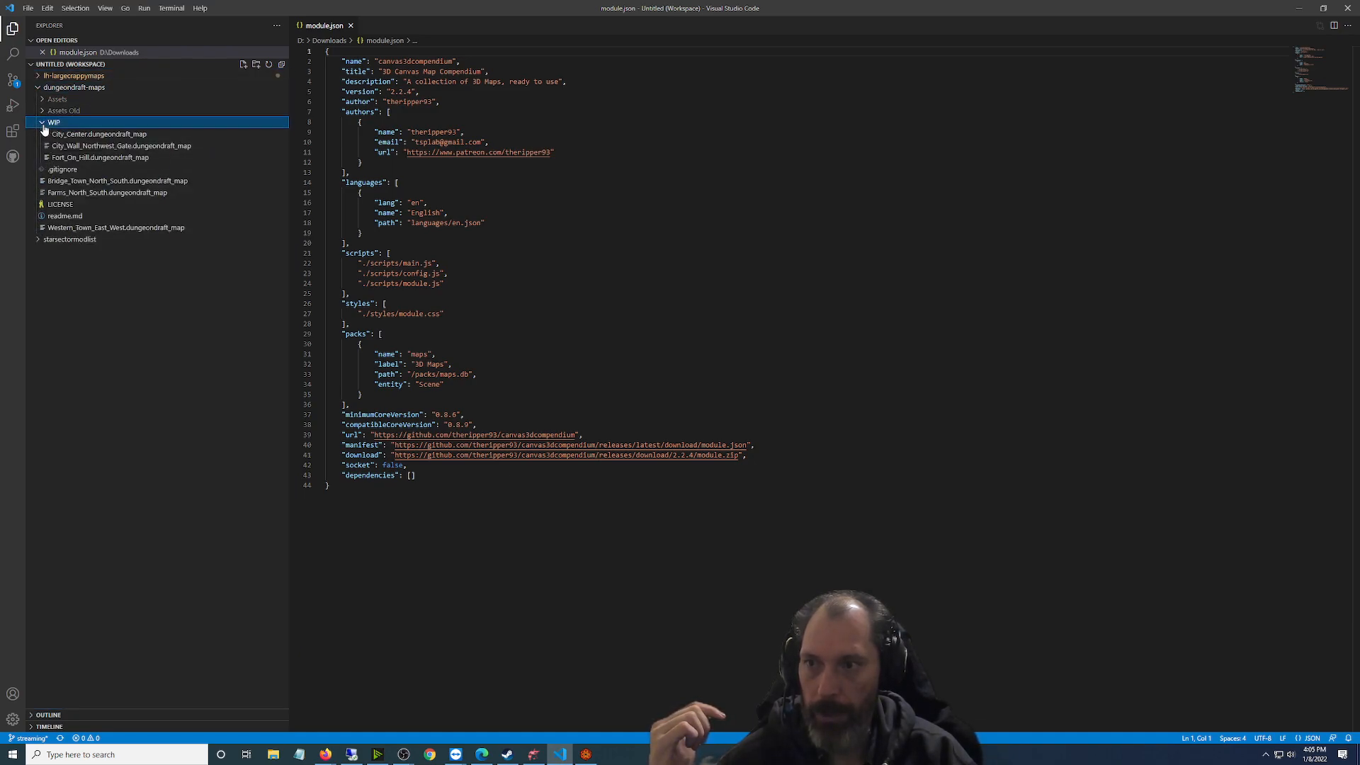
pyautogui.click(84, 157)
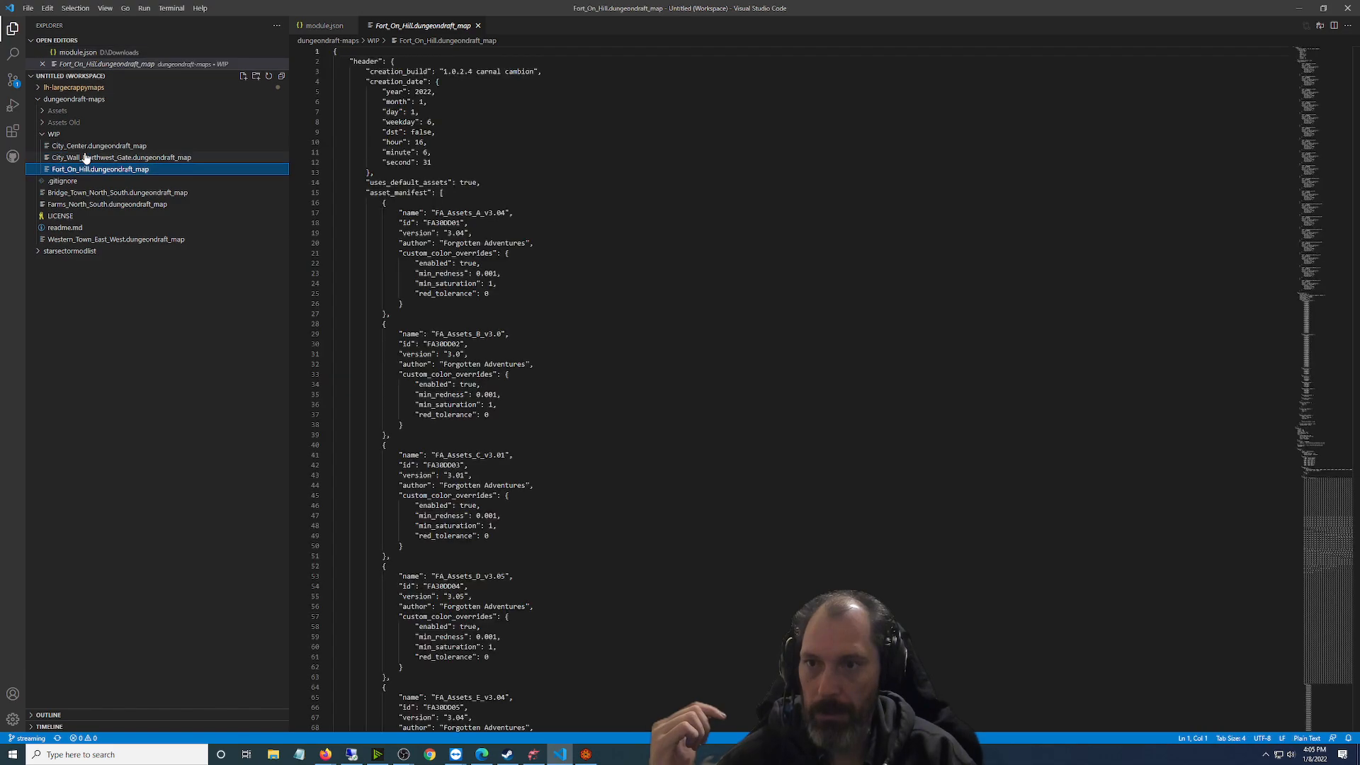
# Open readme.md in dungeondraft-maps and read the Fort on Hill note about the path used for elevation
pyautogui.click(84, 227)
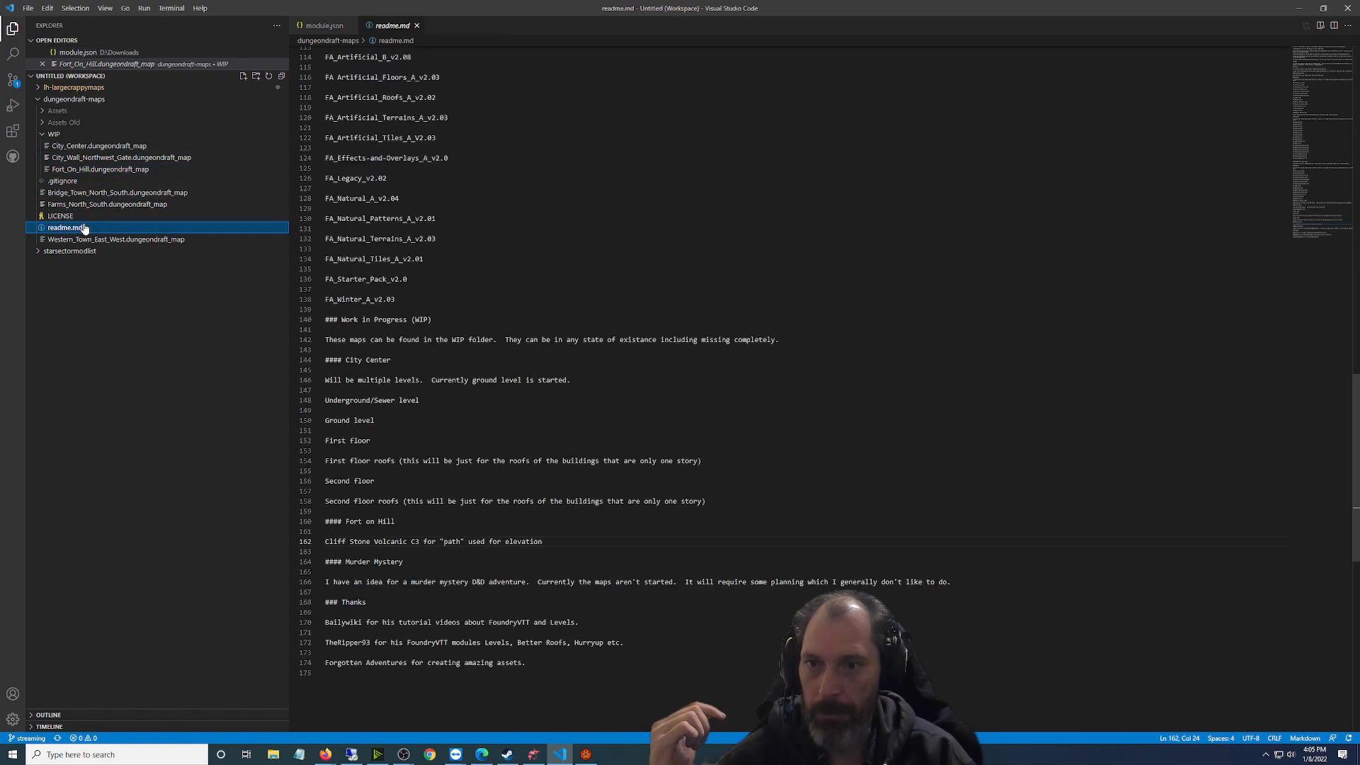
pyautogui.scroll(-8, 747, 488)
pyautogui.scroll(5, 737, 496)
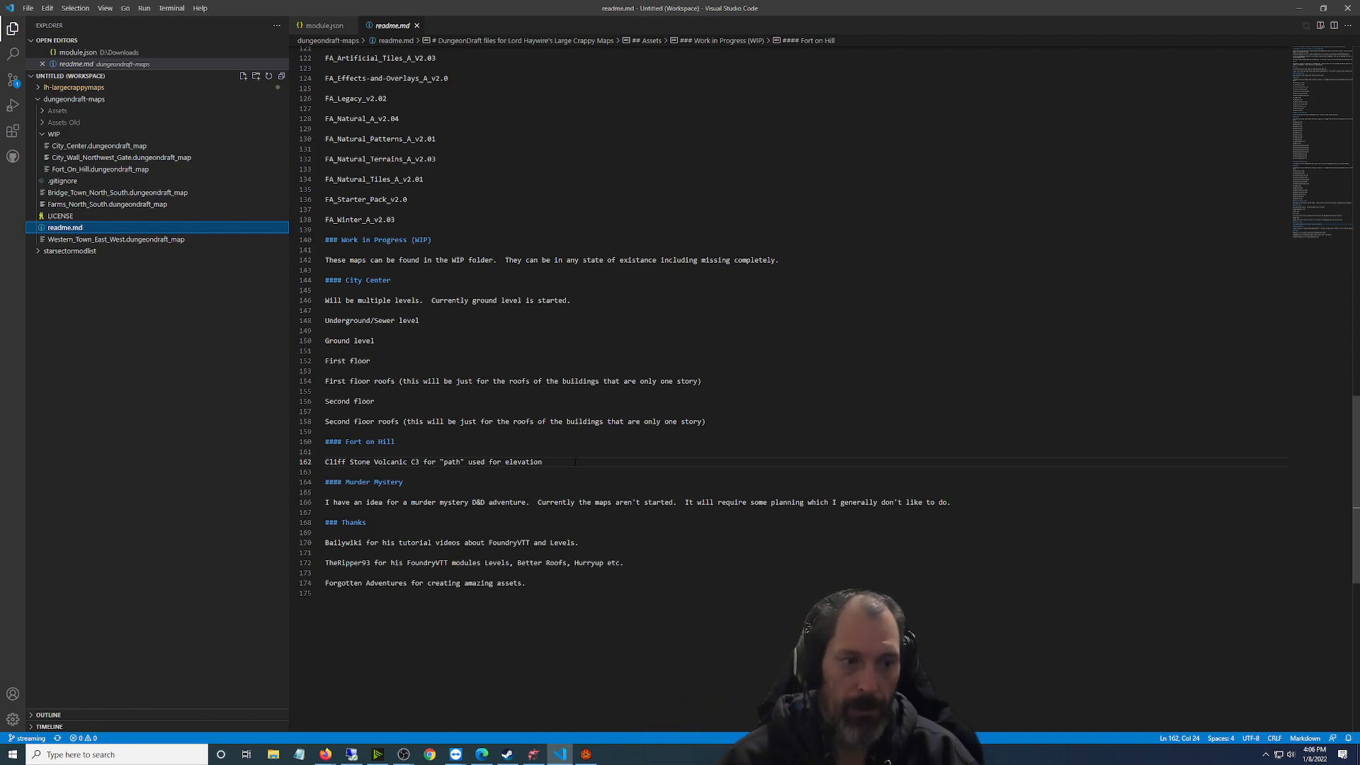
# Return to Dungeondraft and choose the Cliff Stone Volcanic C3 path texture
pyautogui.click(536, 757)
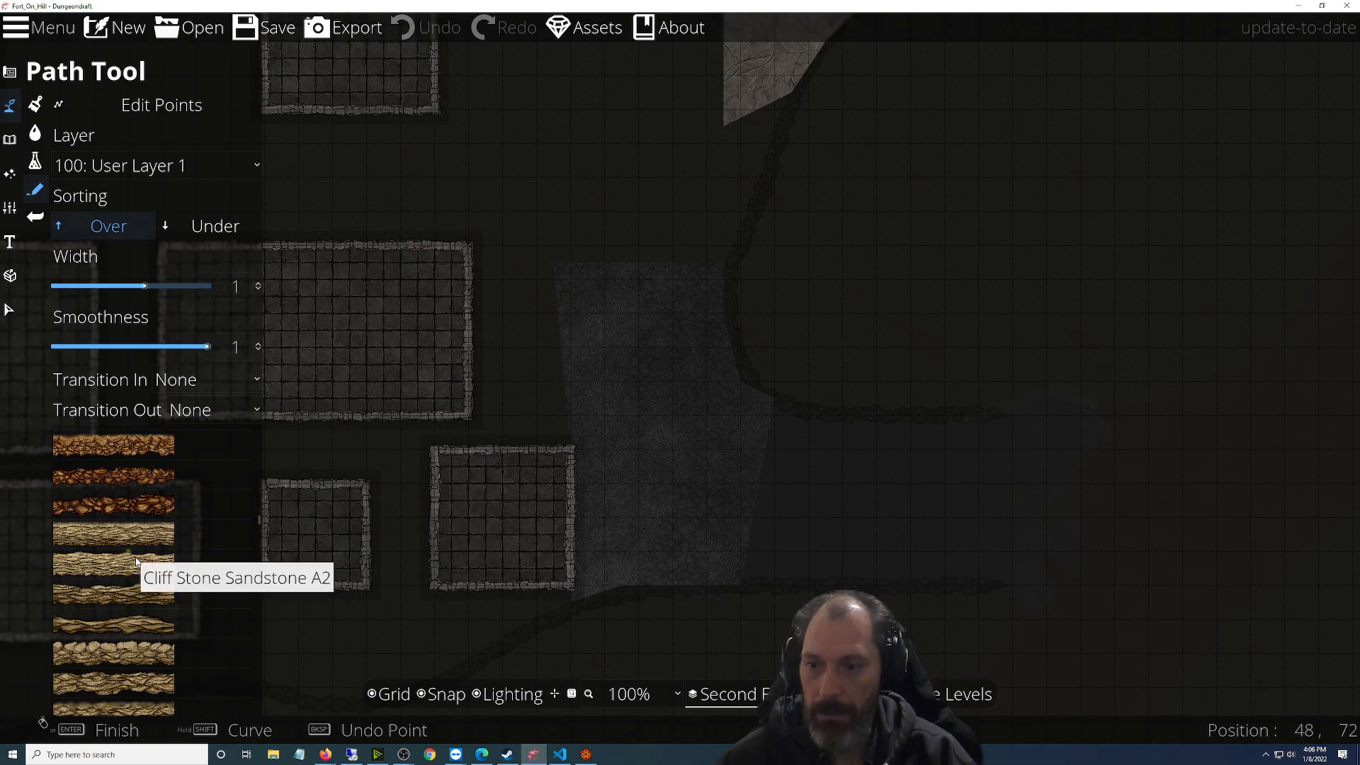
pyautogui.scroll(-5, 137, 561)
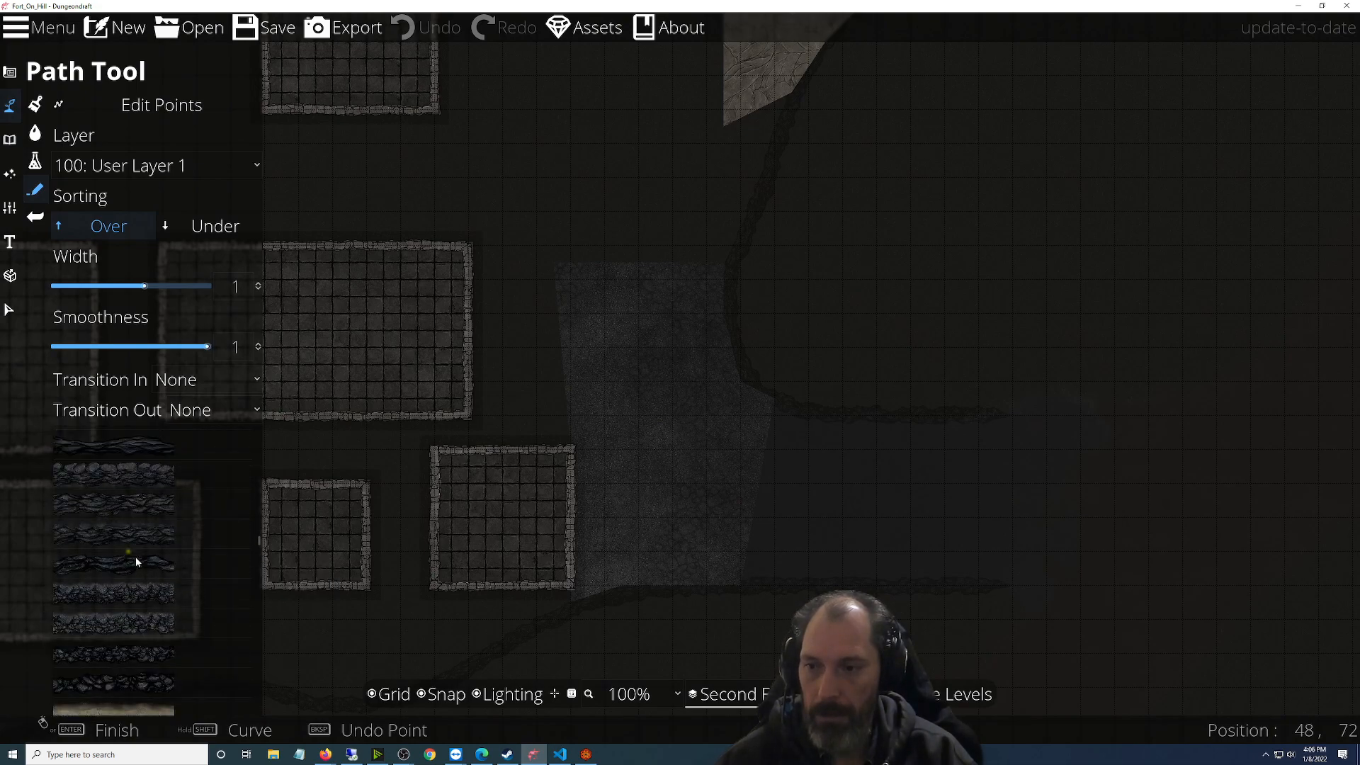
pyautogui.scroll(3, 134, 557)
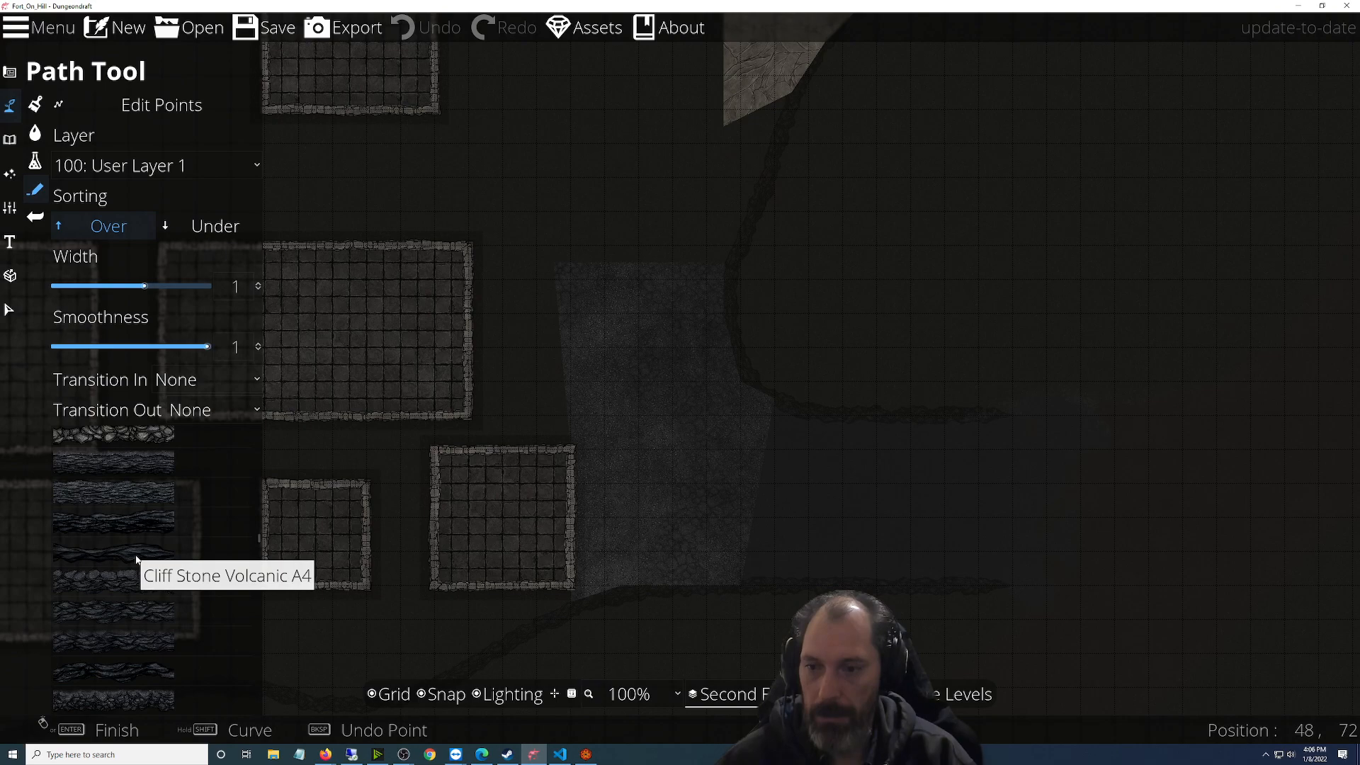
pyautogui.scroll(-3, 131, 670)
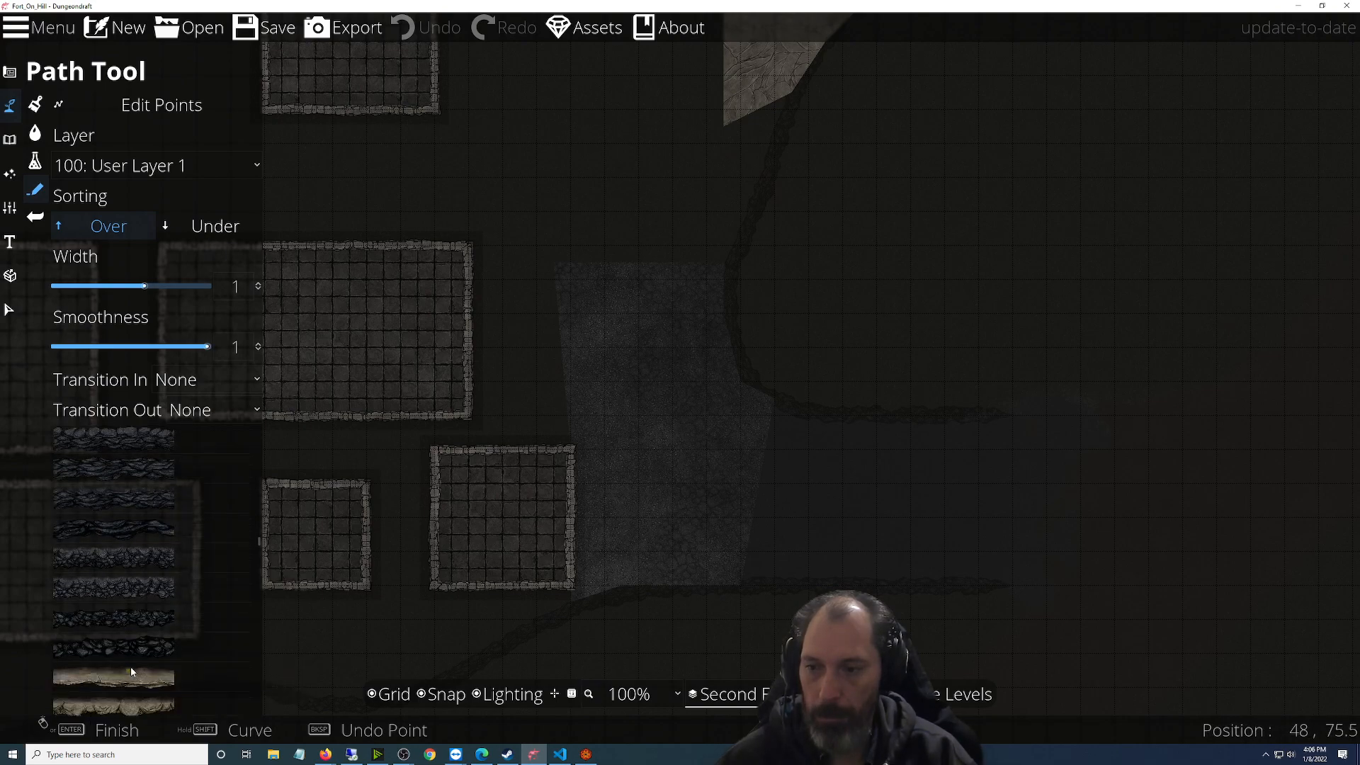
pyautogui.click(123, 621)
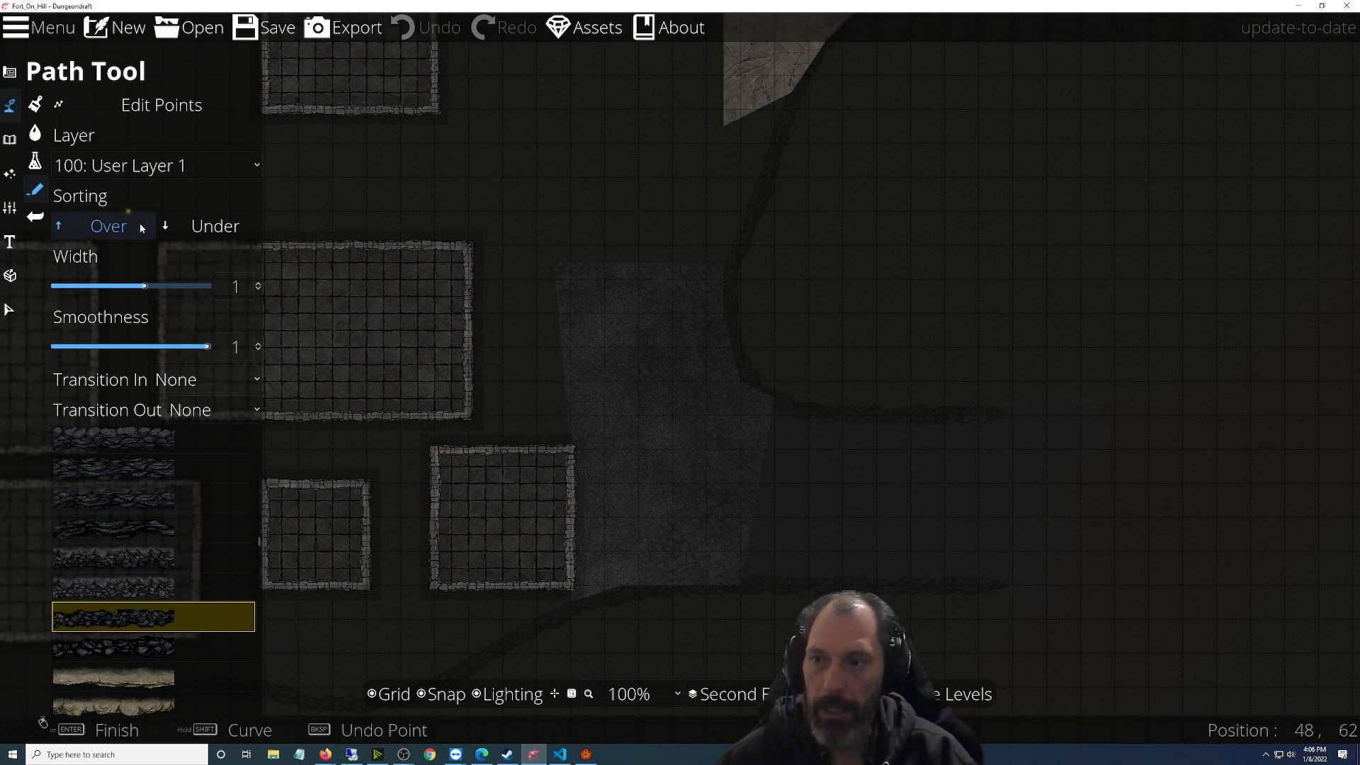
# Try a cliff path with Transition In set to Fade along the upper wall of the cave passage, and undo it
pyautogui.click(192, 379)
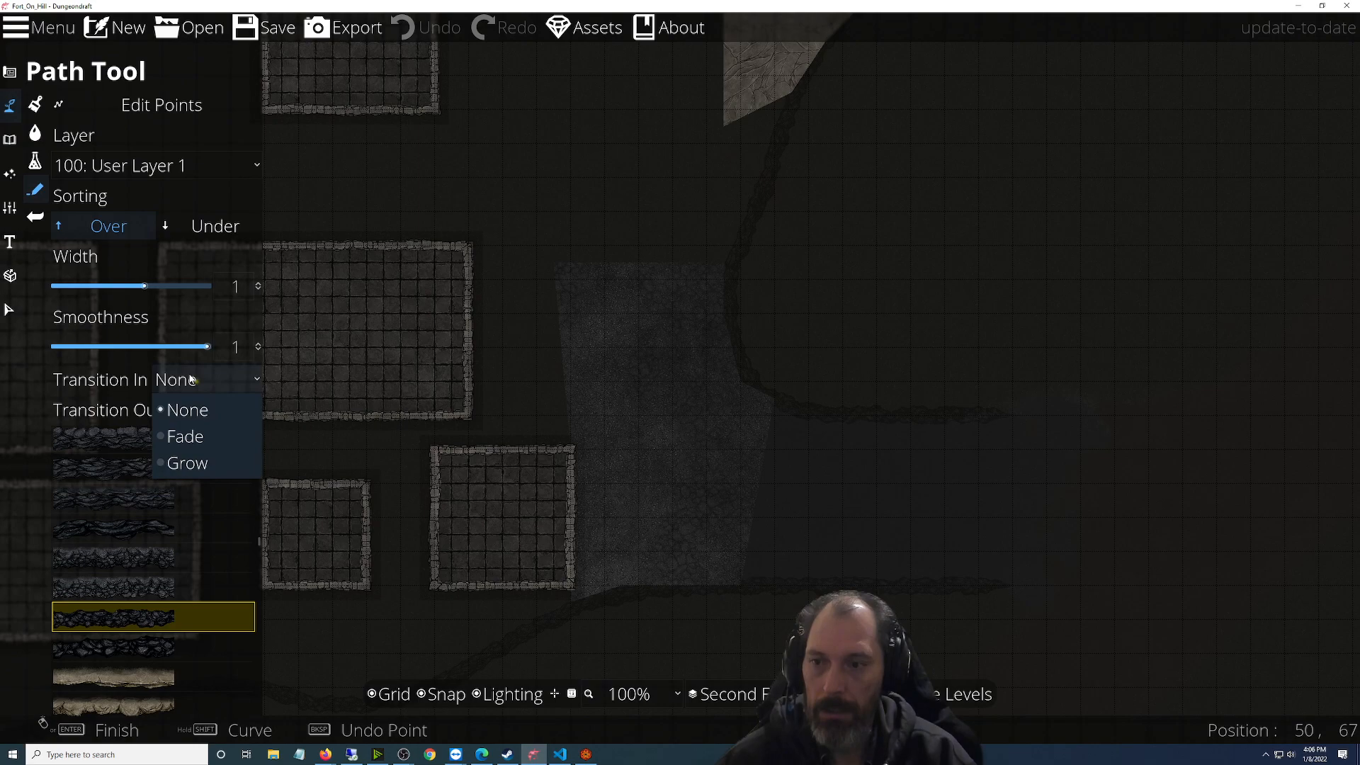
pyautogui.click(178, 436)
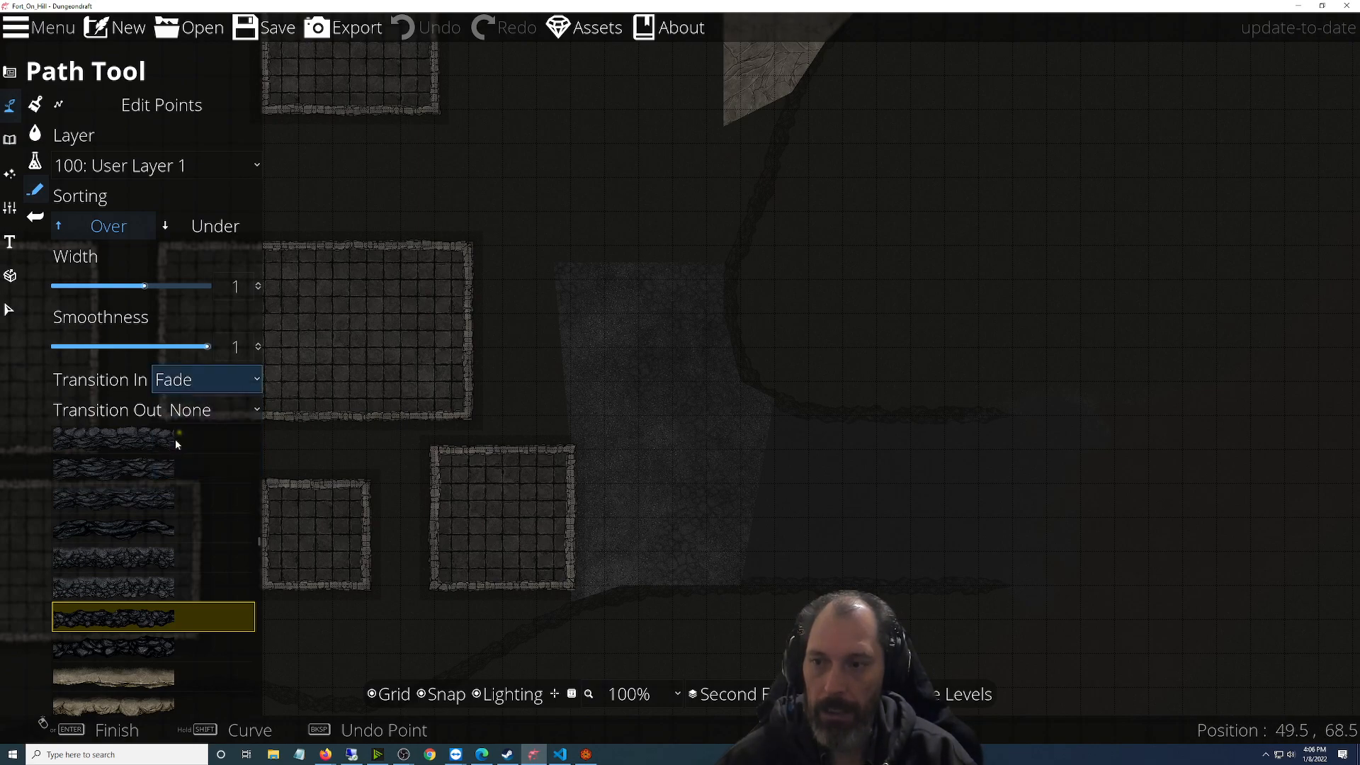
pyautogui.click(1012, 412)
pyautogui.click(759, 464)
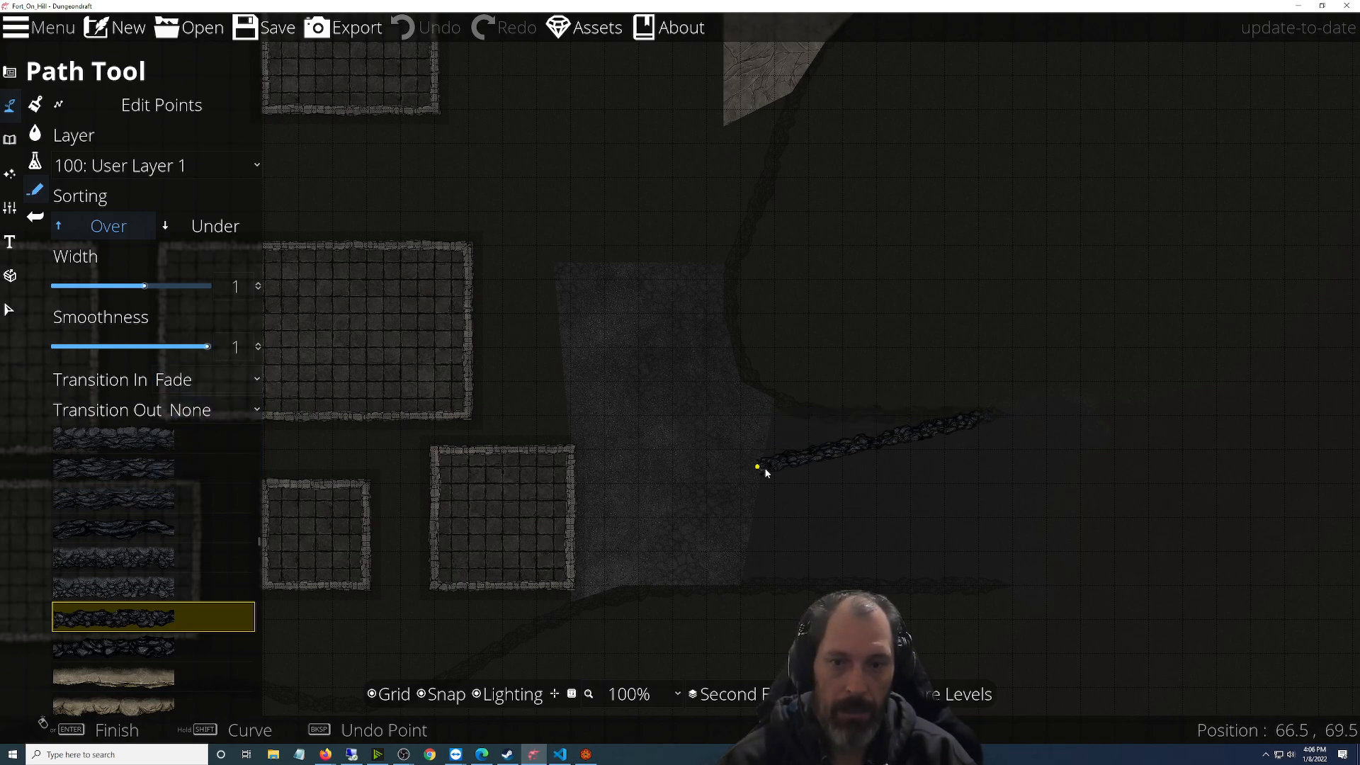
pyautogui.press('Return')
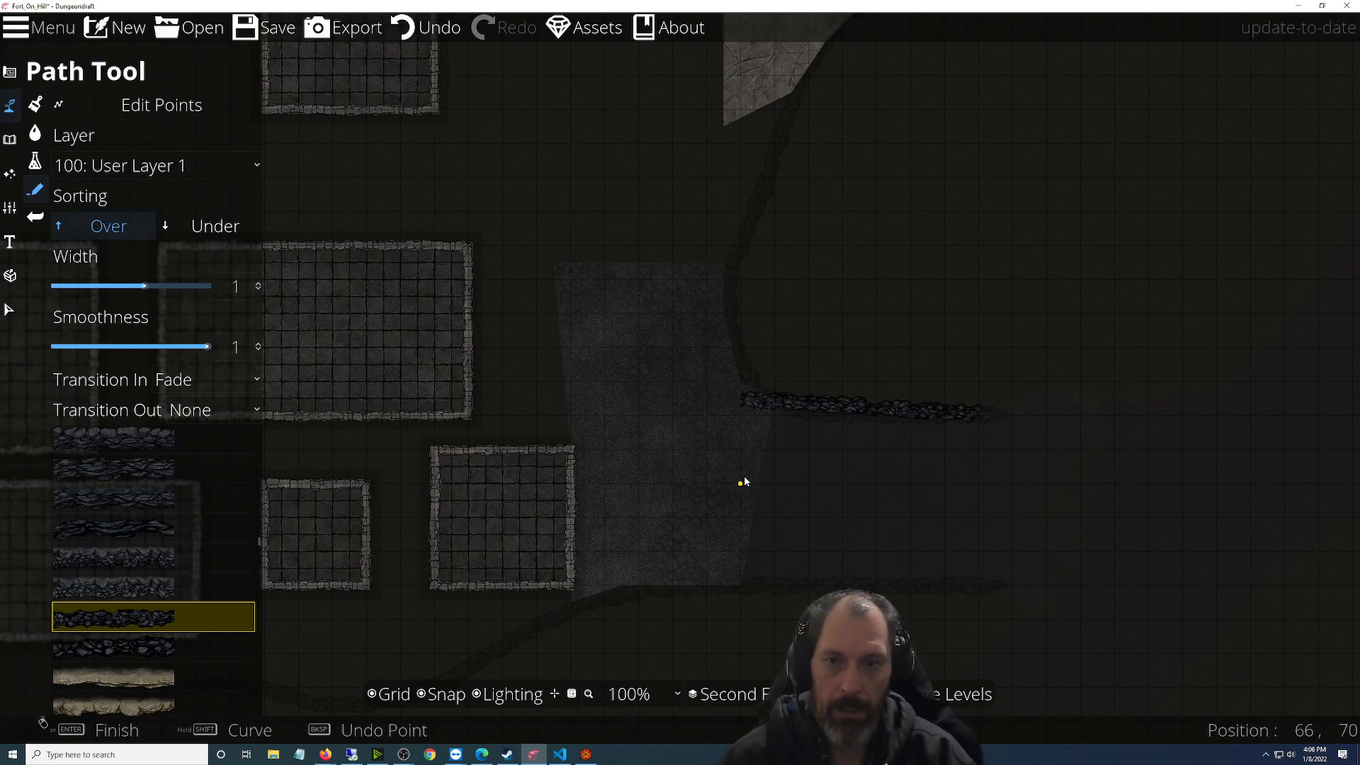
pyautogui.hotkey('ctrl', 'z')
# Set Transition In to Grow and test it with a short path on the upper passage wall, undoing the path
pyautogui.click(210, 379)
pyautogui.click(198, 462)
pyautogui.click(976, 415)
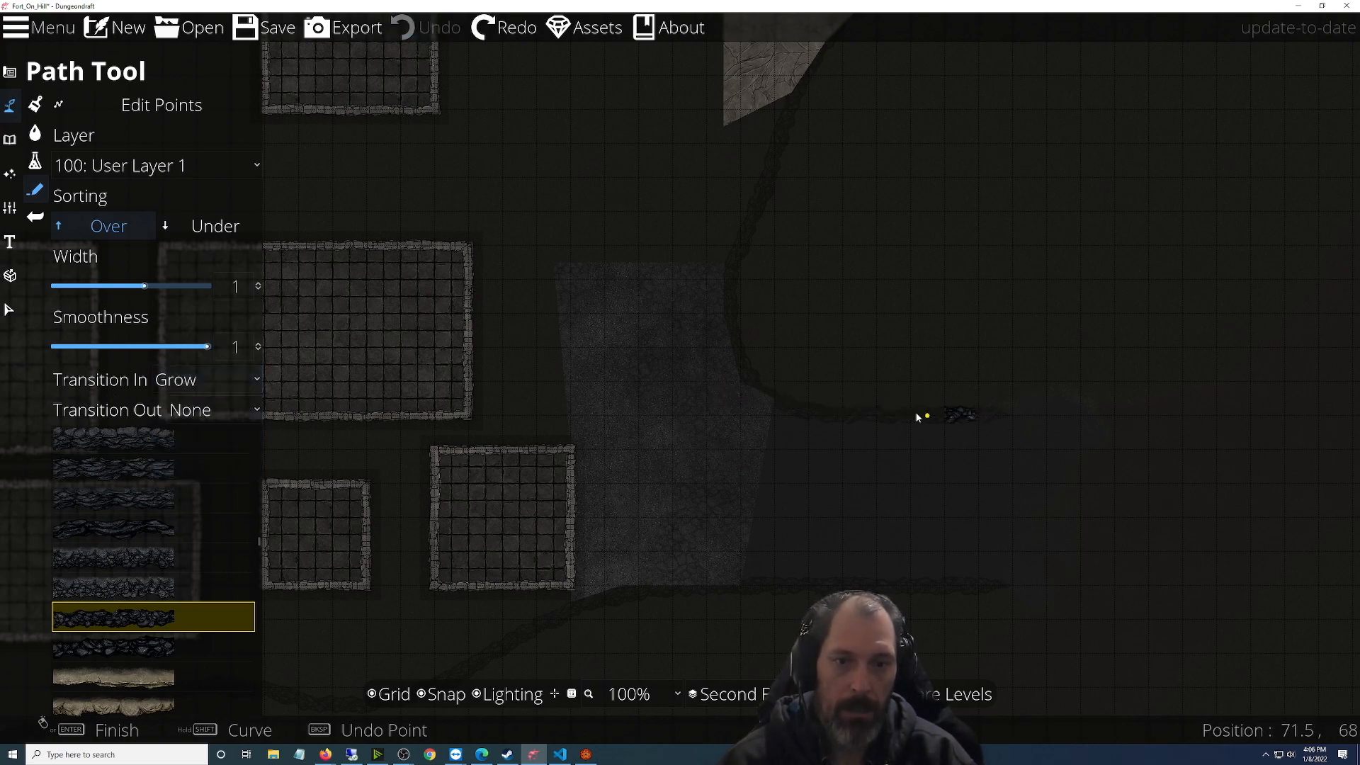
pyautogui.press('Return')
pyautogui.hotkey('ctrl', 'z')
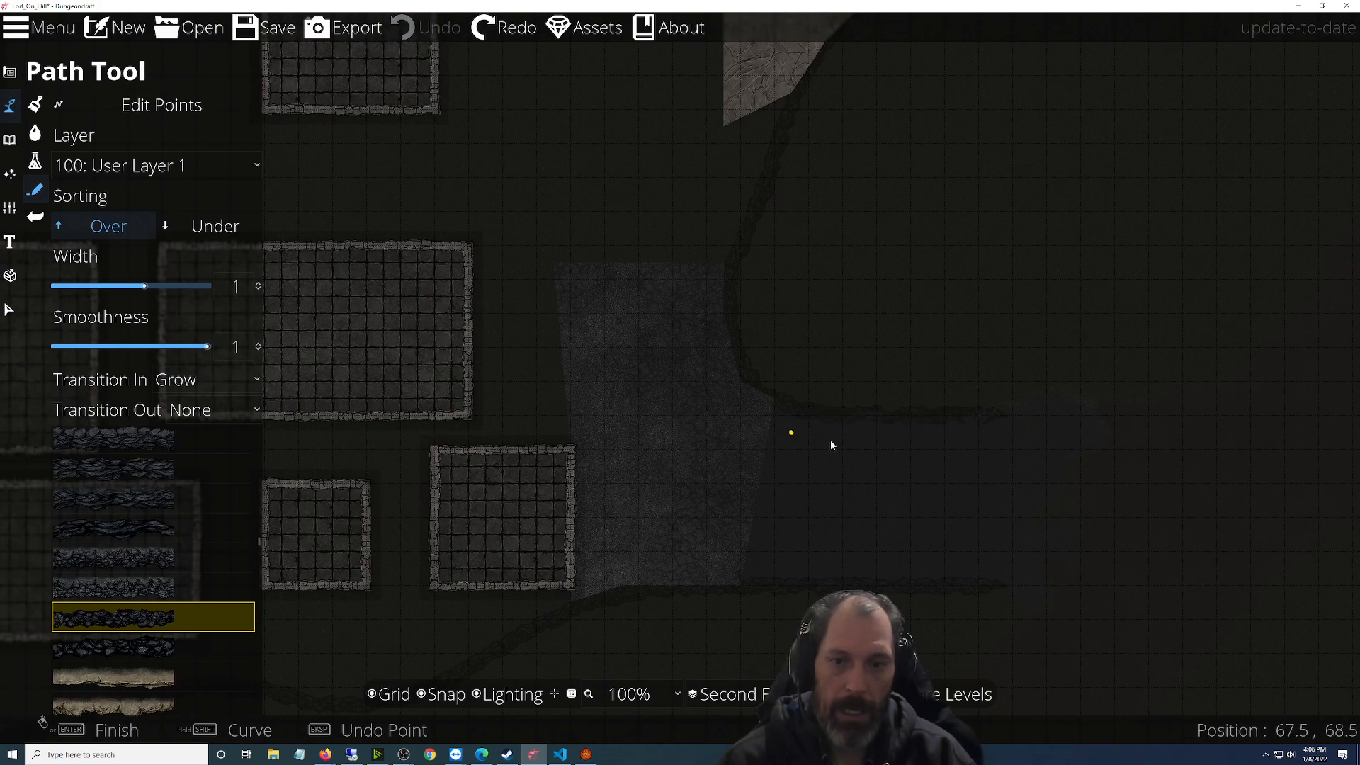
# With snapping off, trace the faded cave wall from the passage's outer end around the bend to the stone ground's upper corner
pyautogui.scroll(2, 1009, 474)
pyautogui.scroll(2, 1008, 474)
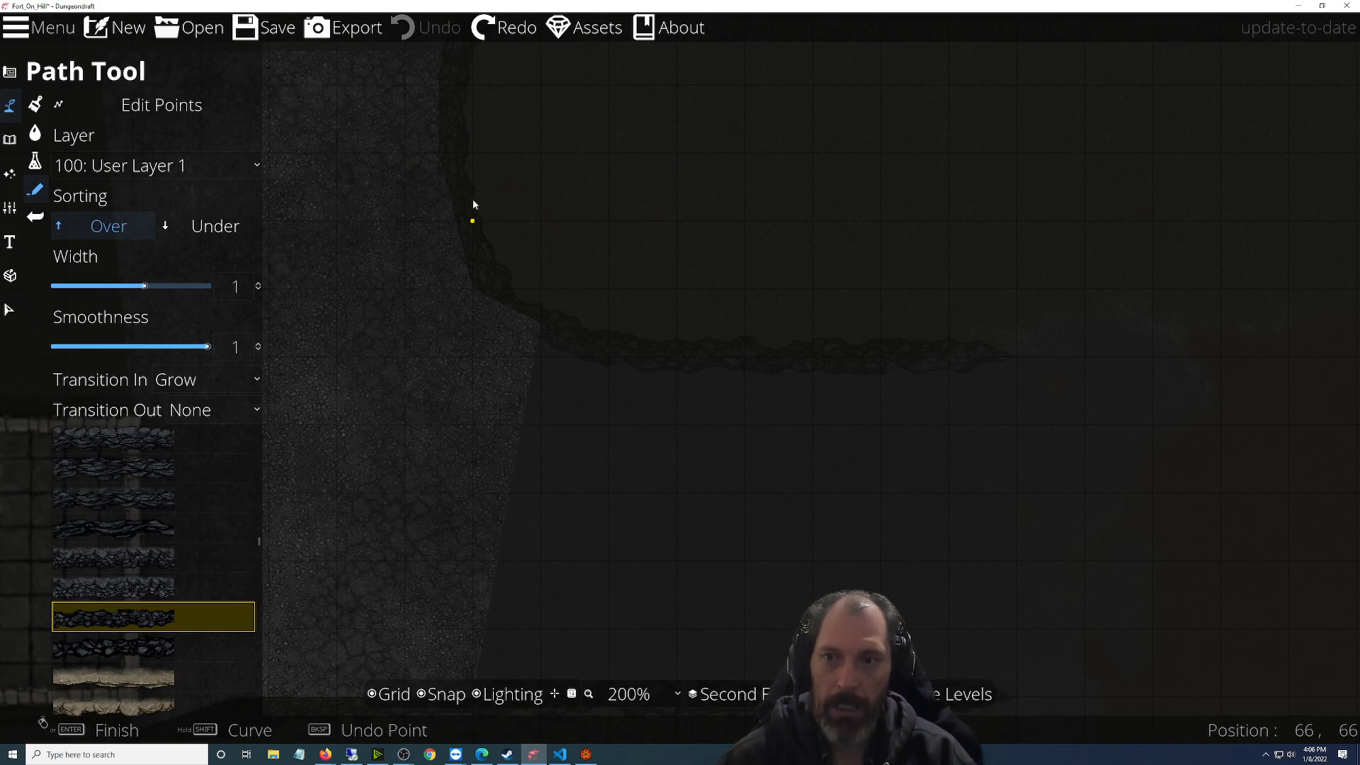
pyautogui.scroll(-3, 472, 200)
pyautogui.scroll(-4, 481, 211)
pyautogui.scroll(4, 494, 237)
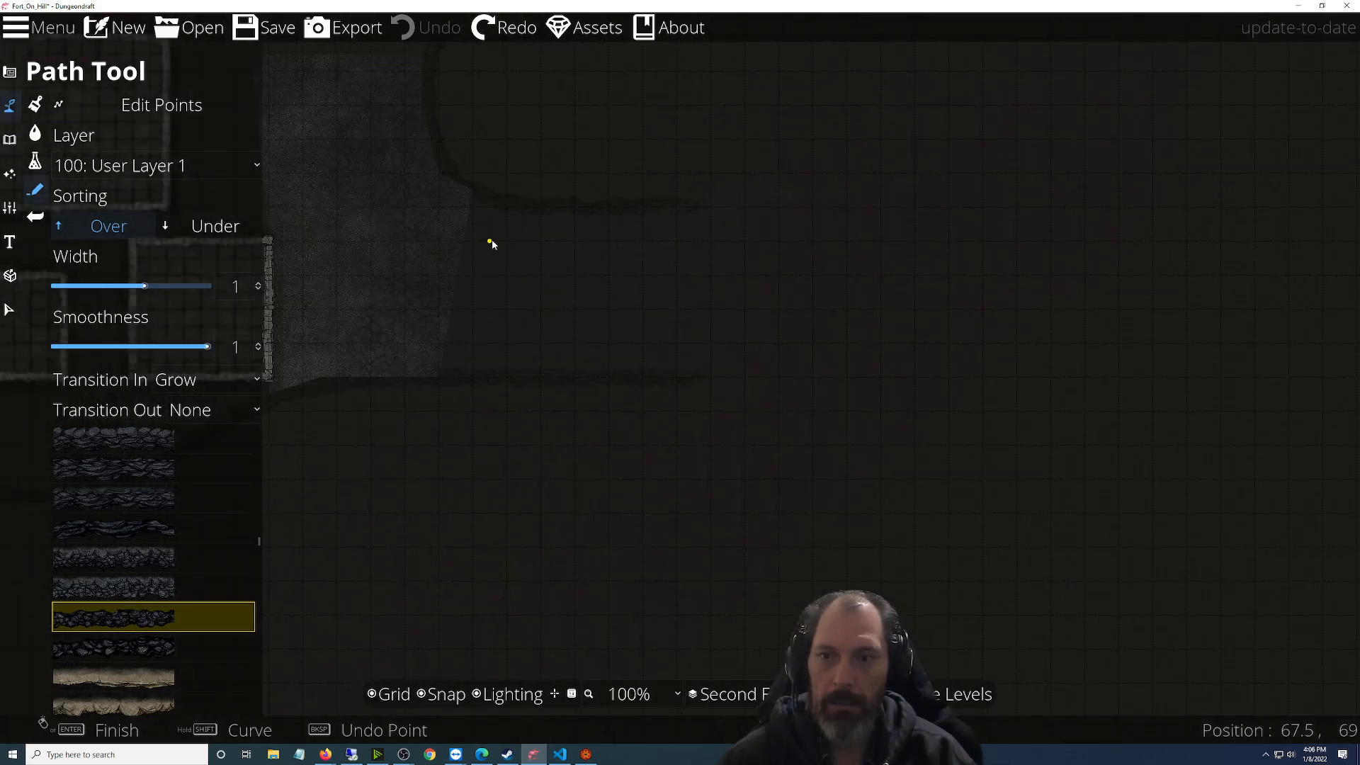
pyautogui.moveTo(504, 257); pyautogui.dragTo(539, 487)
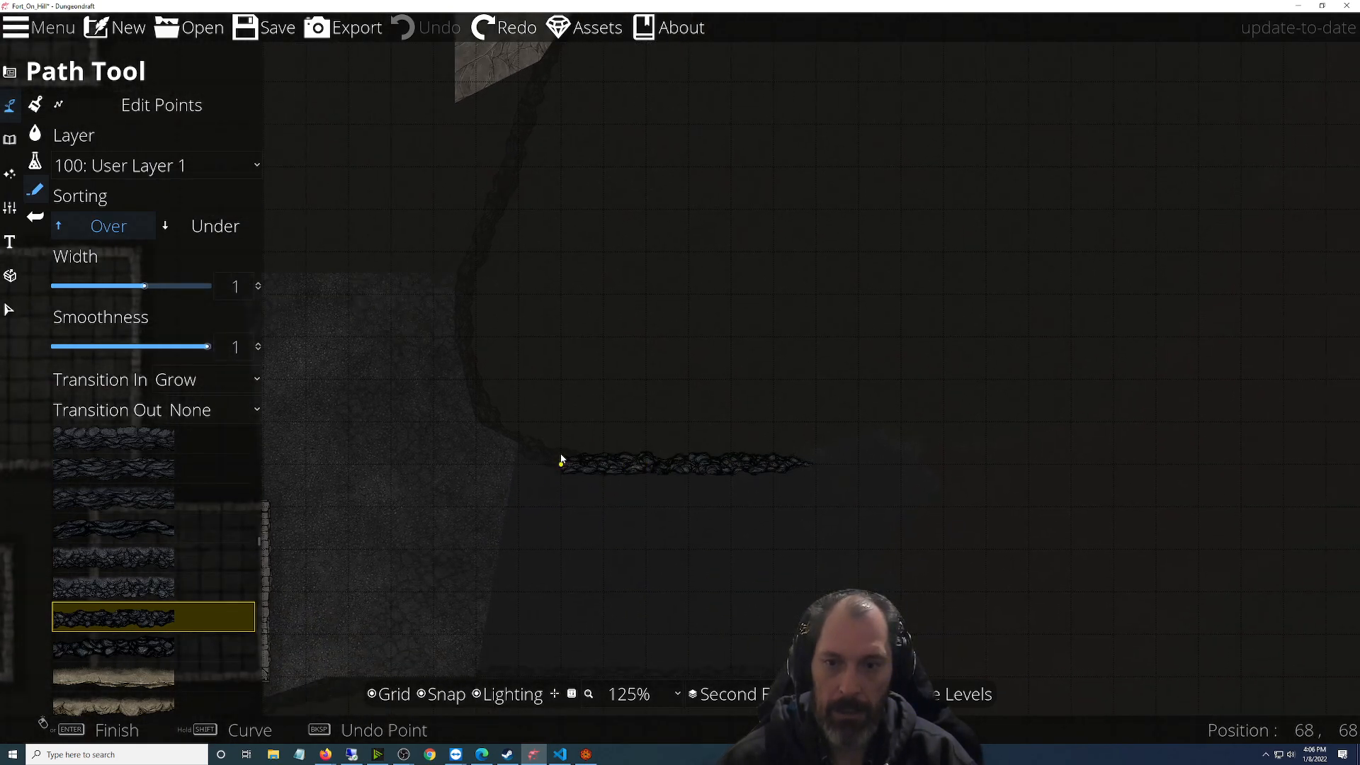
pyautogui.click(568, 466)
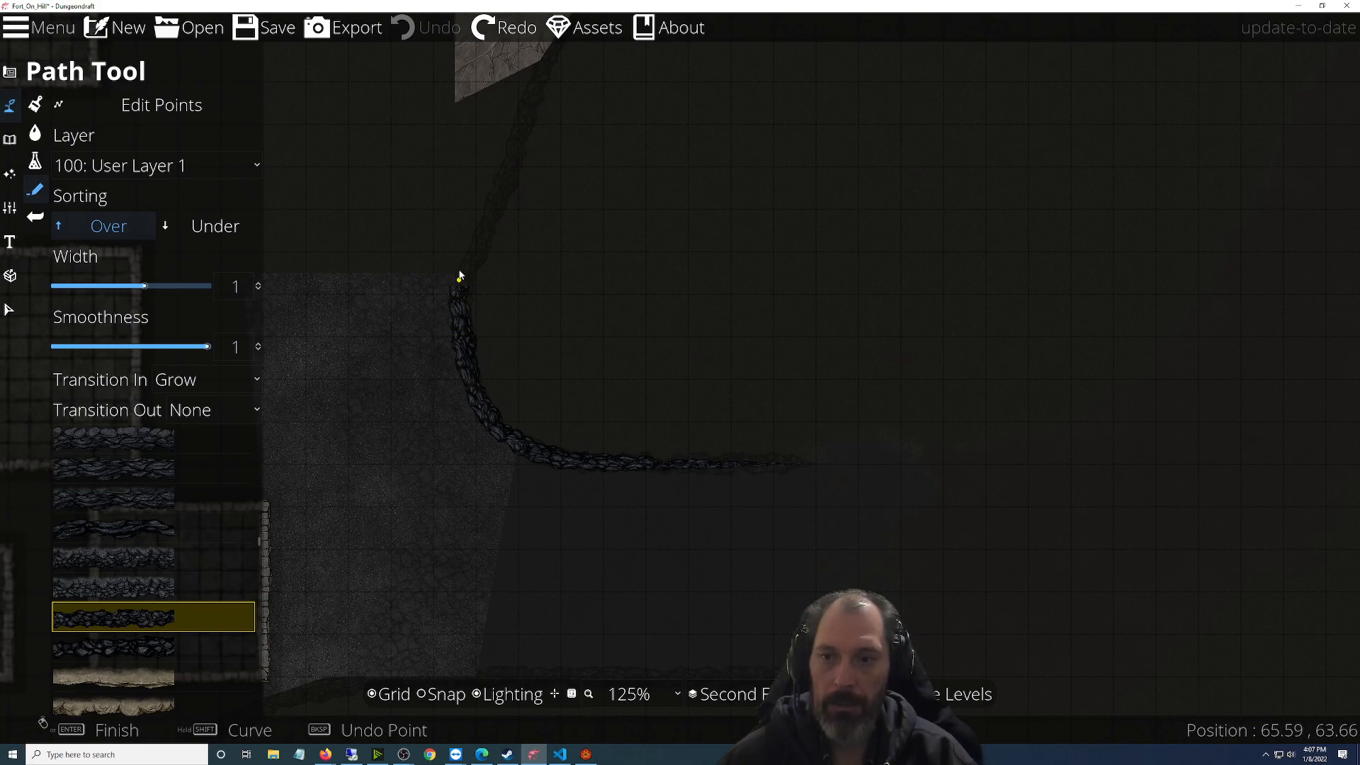
# Continue the cliff path along the faded wall, past the corner of the light stone floor and up its outer side
pyautogui.scroll(-3, 474, 253)
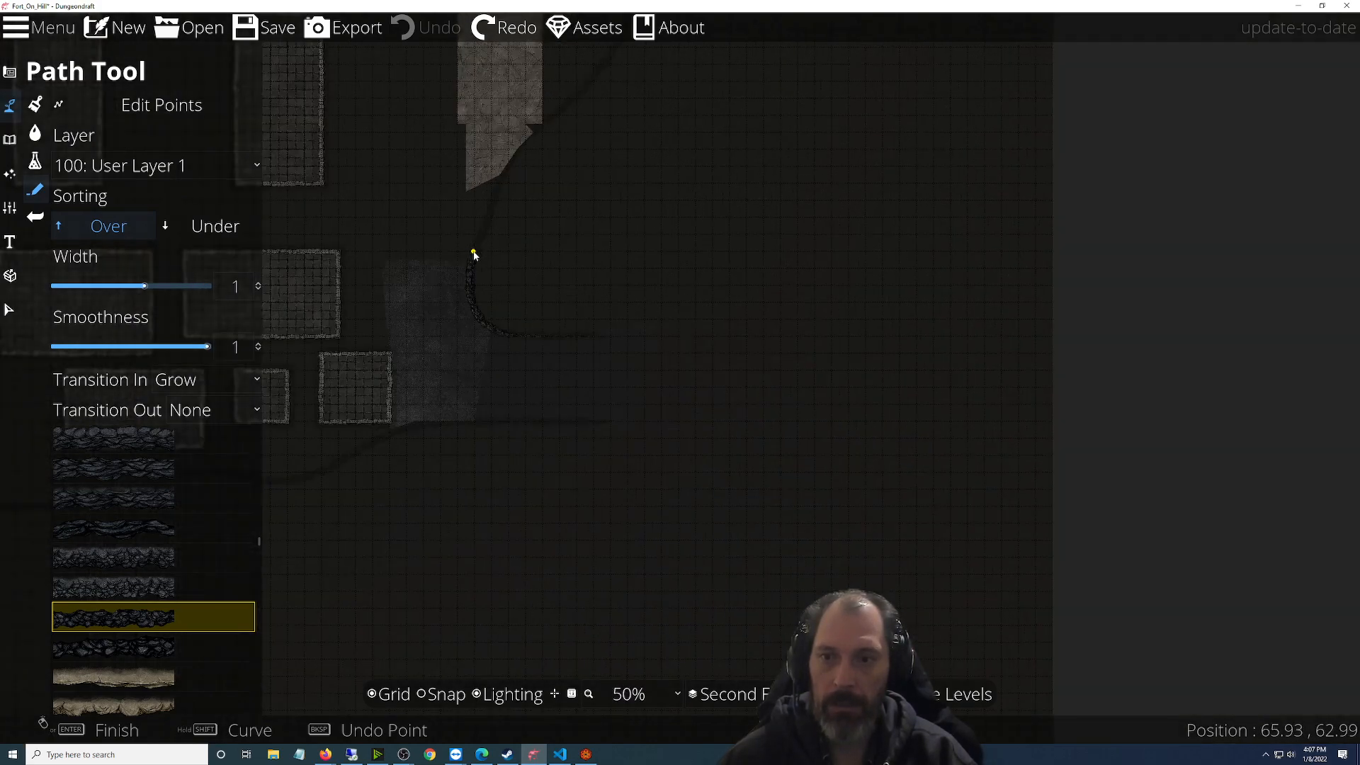
pyautogui.scroll(2, 679, 620)
pyautogui.scroll(1, 679, 620)
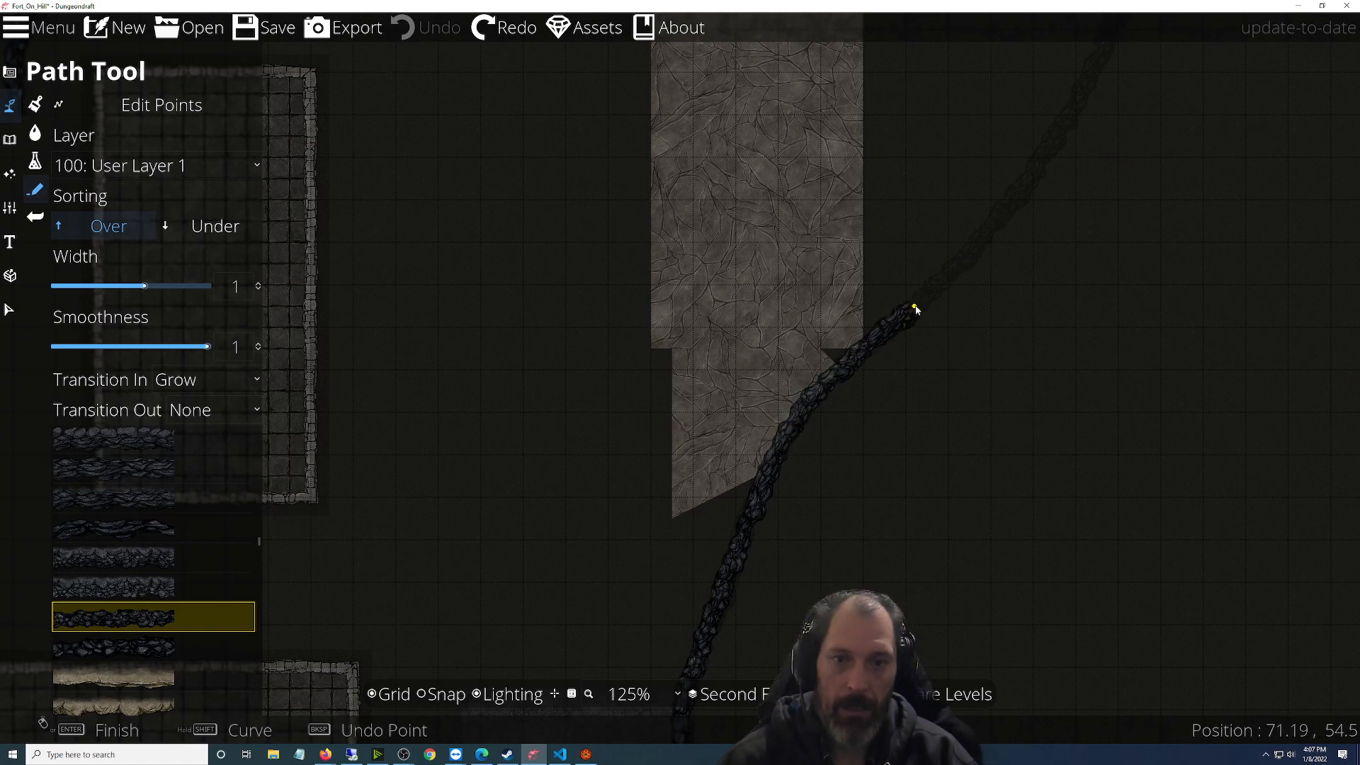
pyautogui.moveTo(915, 306); pyautogui.dragTo(586, 570)
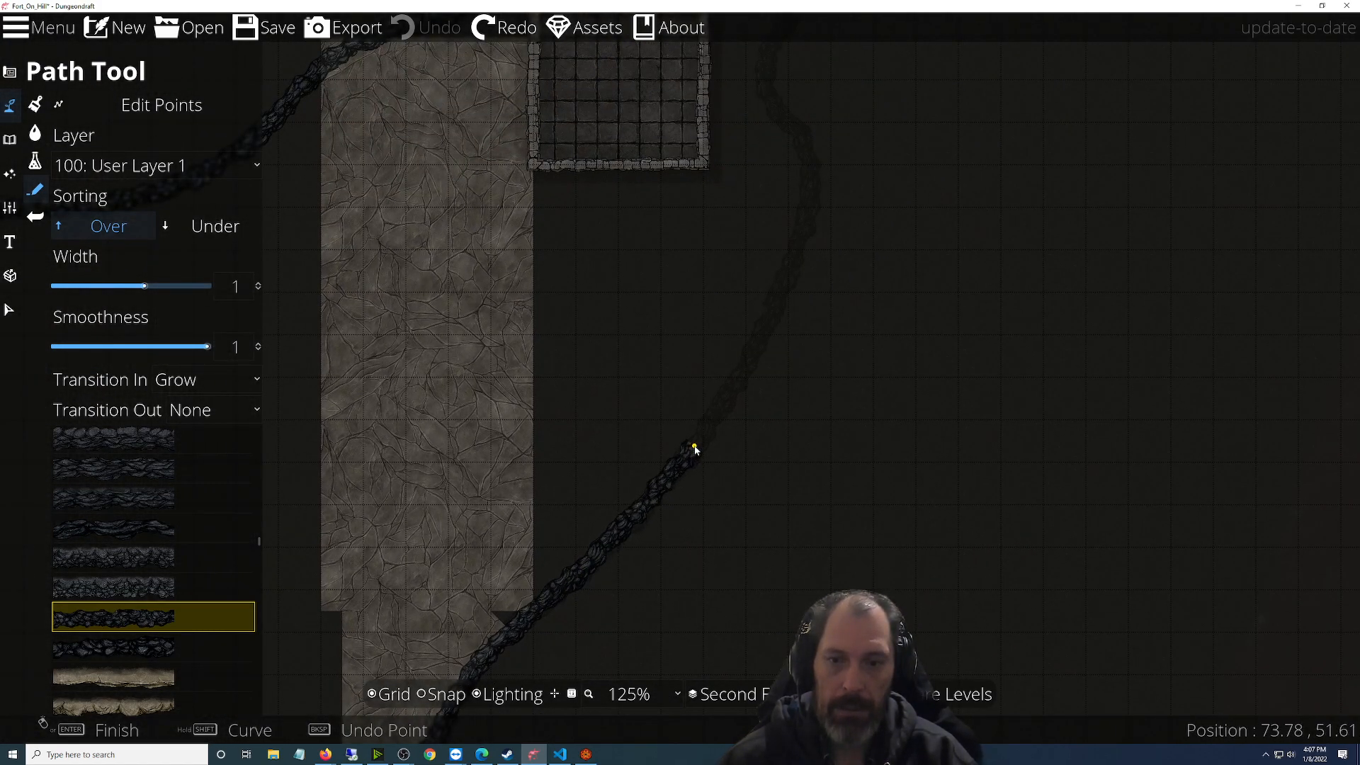
pyautogui.click(784, 303)
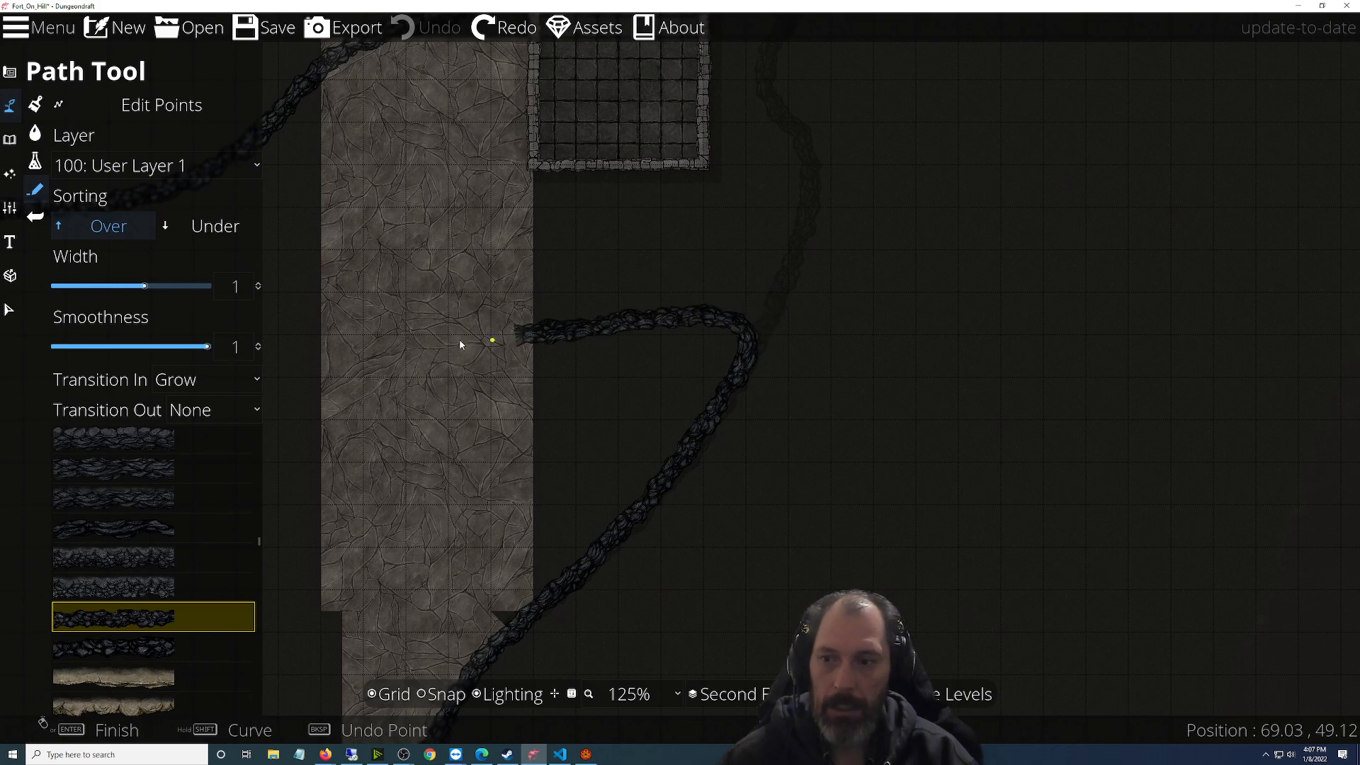
# Set Transition Out to Shrink and continue the cliff path north along the faded wall, past the small tiled room to the existing inner cliff
pyautogui.click(214, 413)
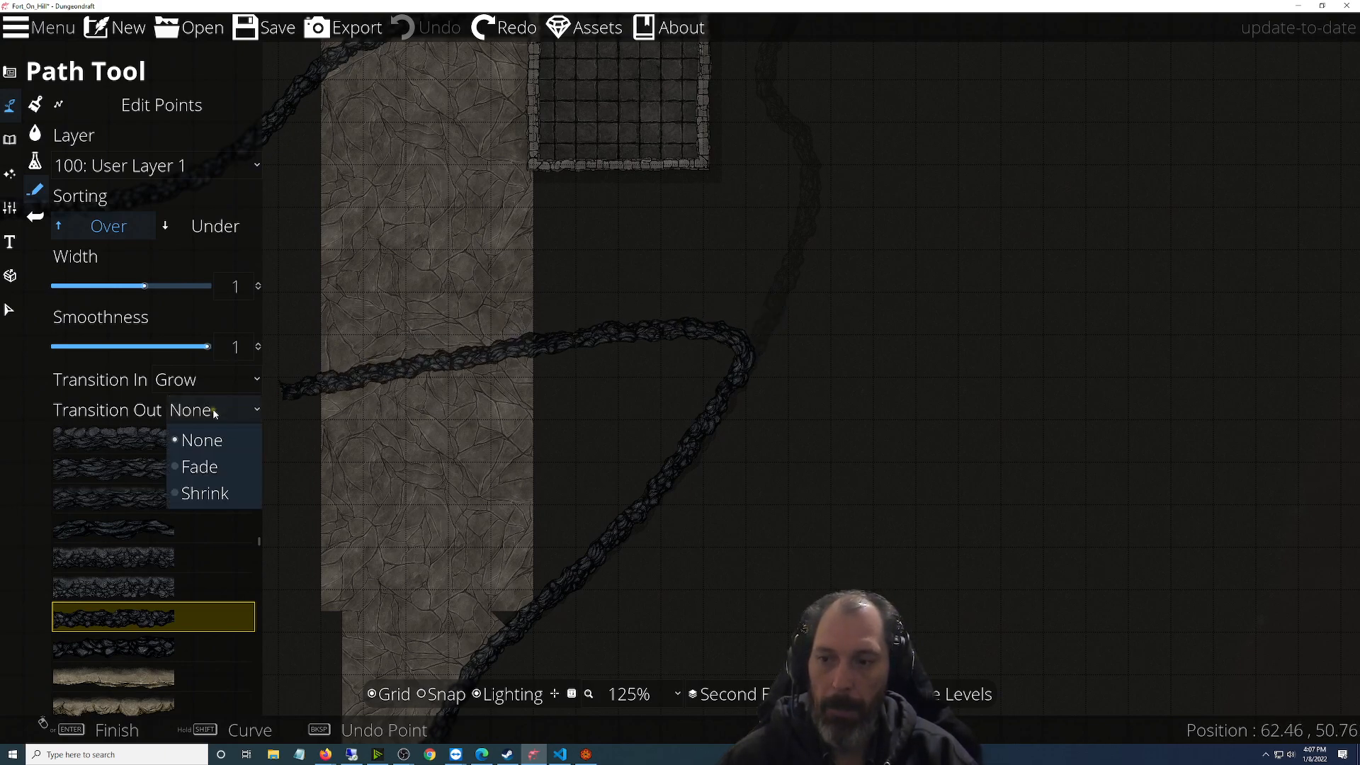
pyautogui.click(203, 493)
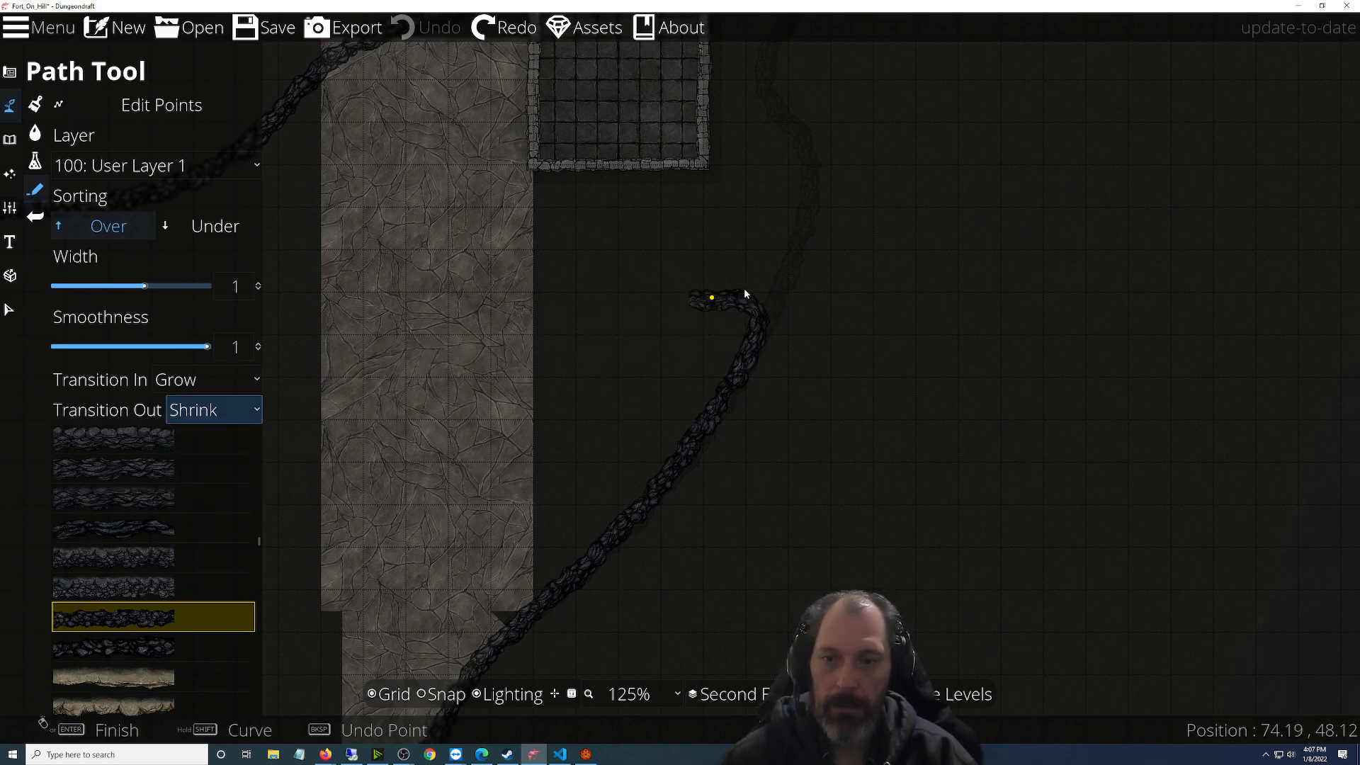
pyautogui.click(809, 205)
pyautogui.moveTo(809, 206); pyautogui.dragTo(777, 546)
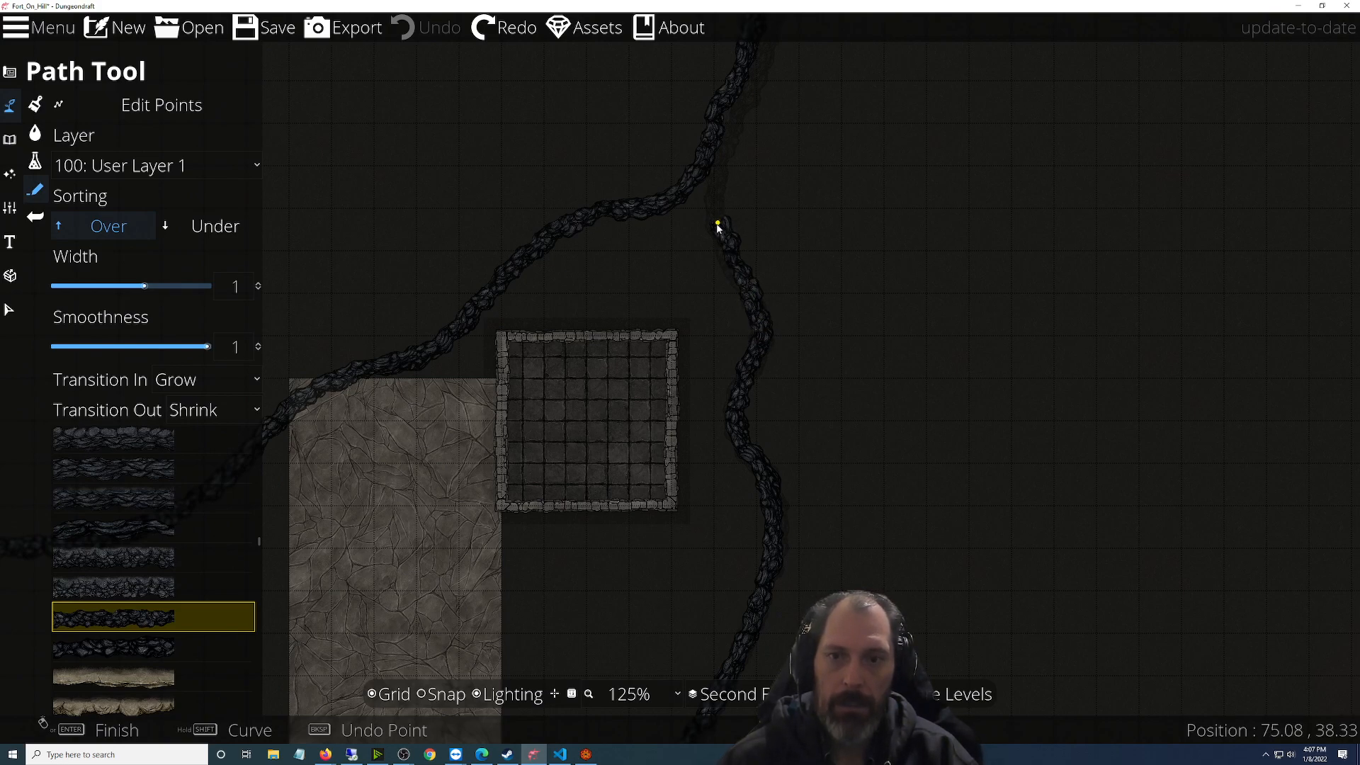
pyautogui.scroll(4, 715, 232)
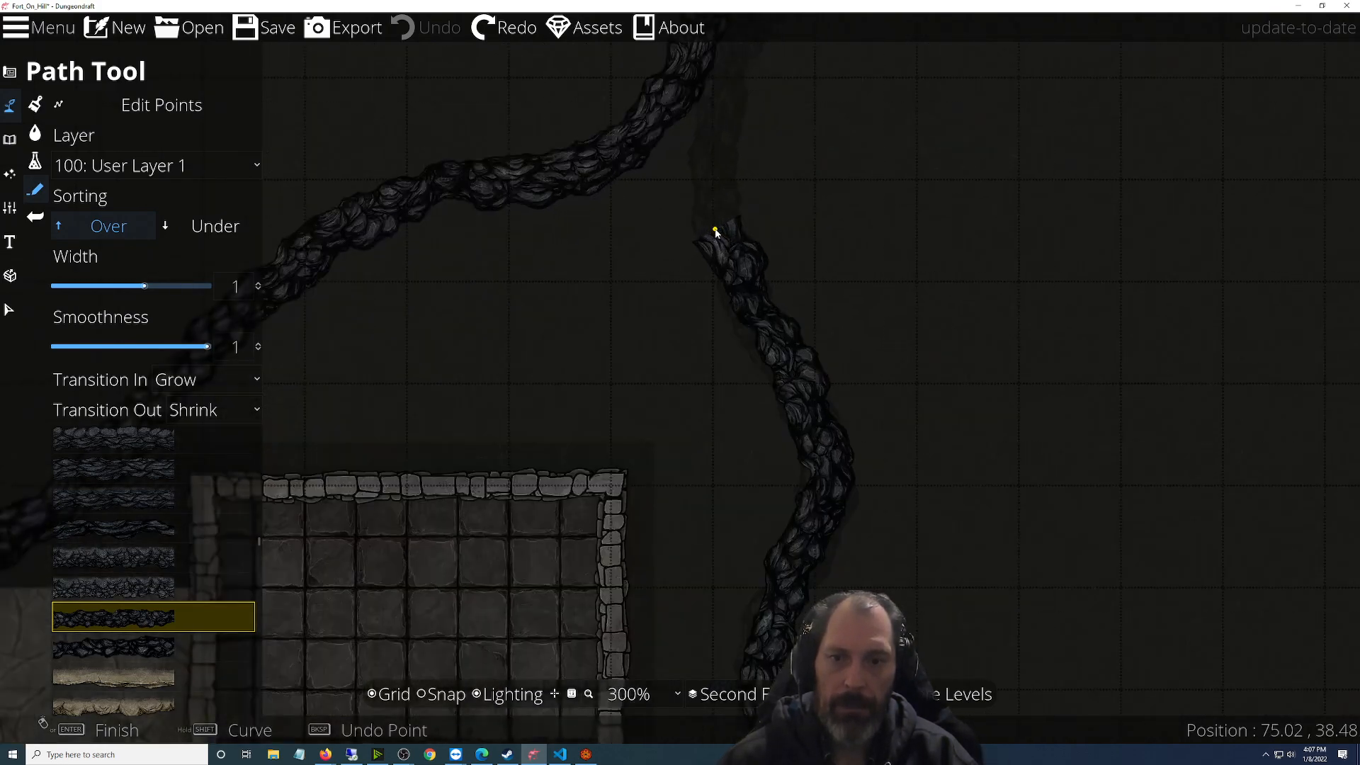
pyautogui.moveTo(715, 231); pyautogui.dragTo(715, 535)
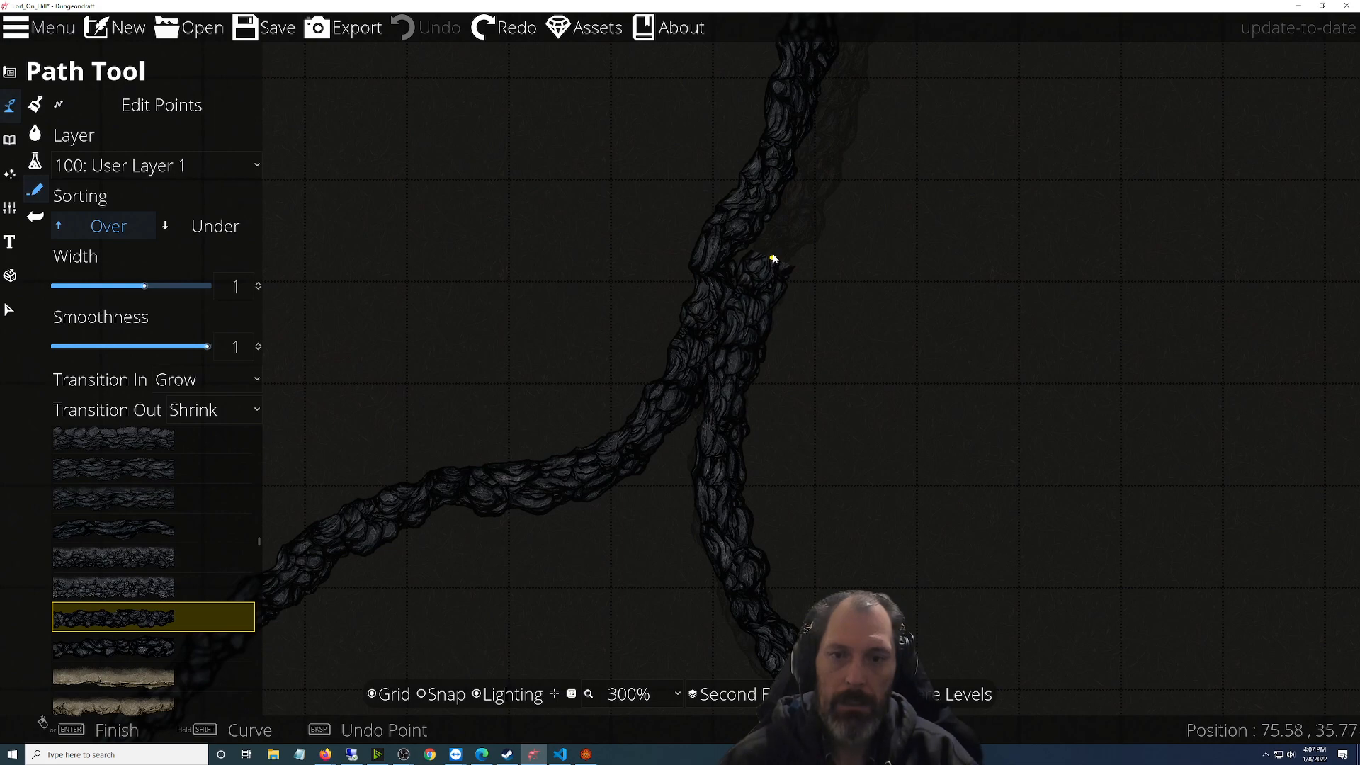
# Trace the faded wall north beside the existing inner cliff, bridging the outside of its westward bulge
pyautogui.moveTo(827, 144); pyautogui.dragTo(650, 702)
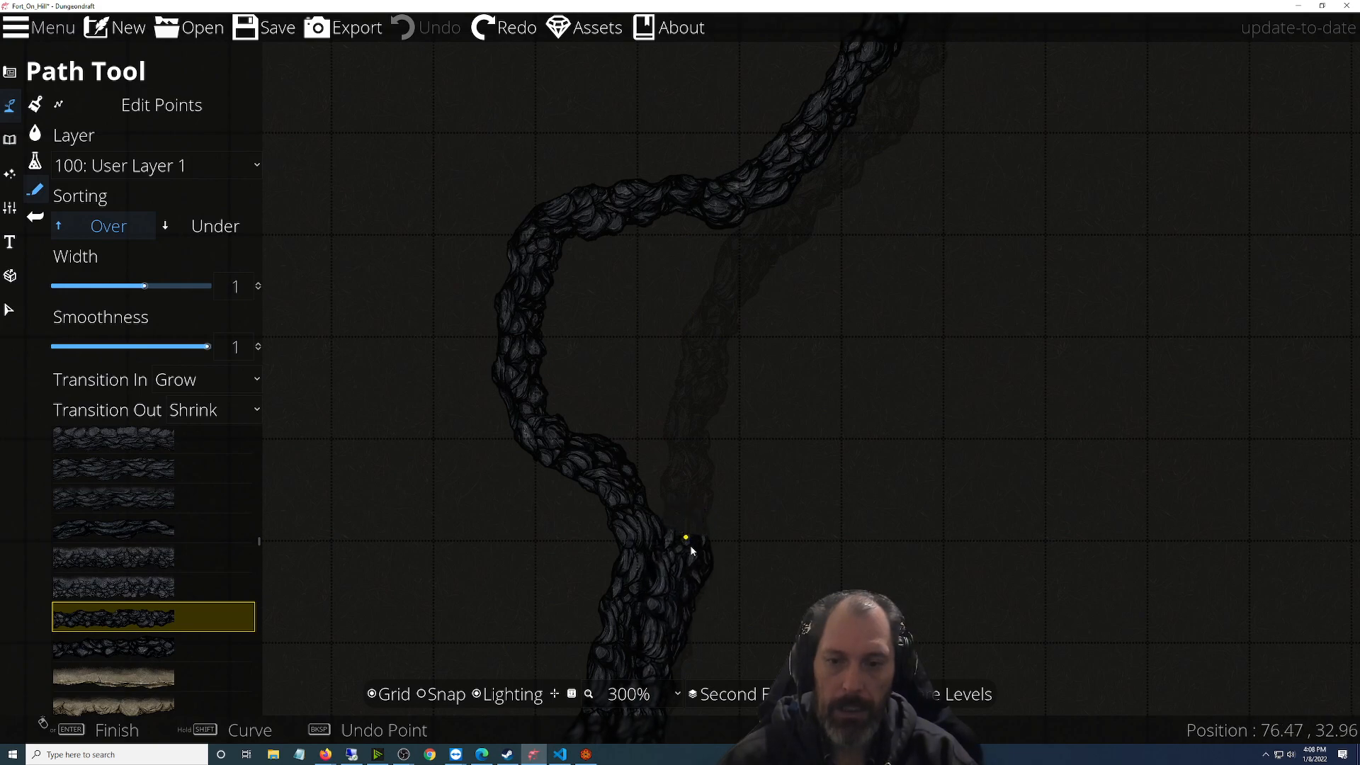
pyautogui.scroll(-1, 772, 312)
pyautogui.scroll(-1, 761, 333)
pyautogui.moveTo(758, 334); pyautogui.dragTo(704, 455)
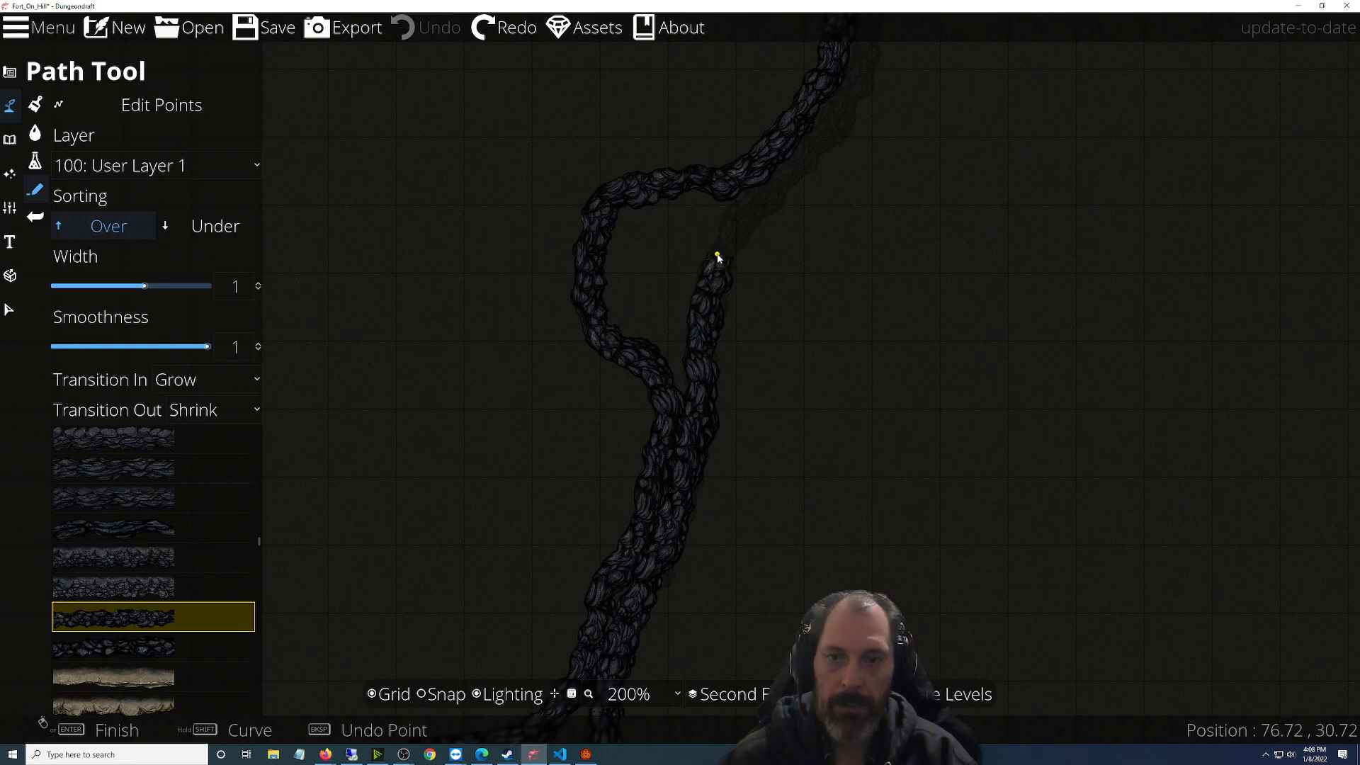
pyautogui.moveTo(755, 202); pyautogui.dragTo(673, 460)
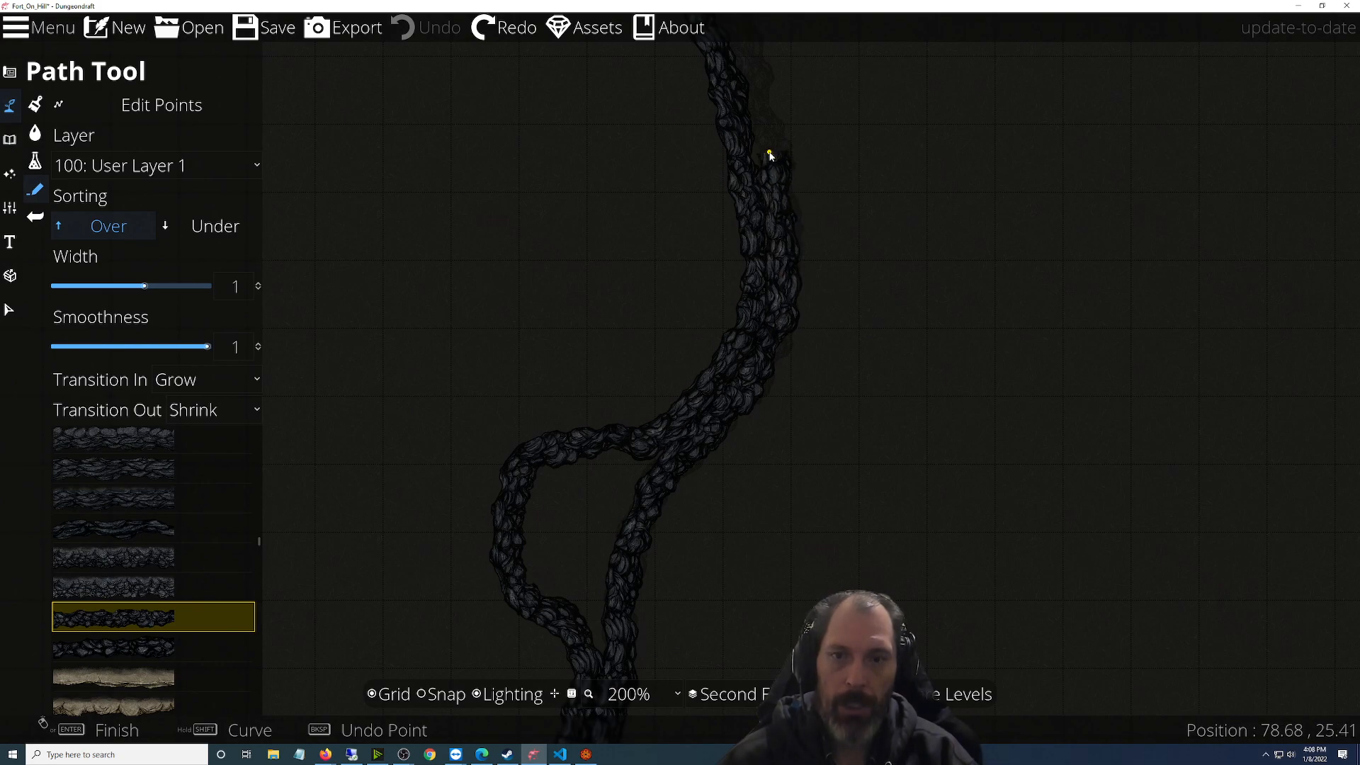
# Continue the cliff path around the cave's northeast curve, following the faded wall outside the inner cliff onto the north side
pyautogui.click(769, 153)
pyautogui.moveTo(769, 153); pyautogui.dragTo(743, 471)
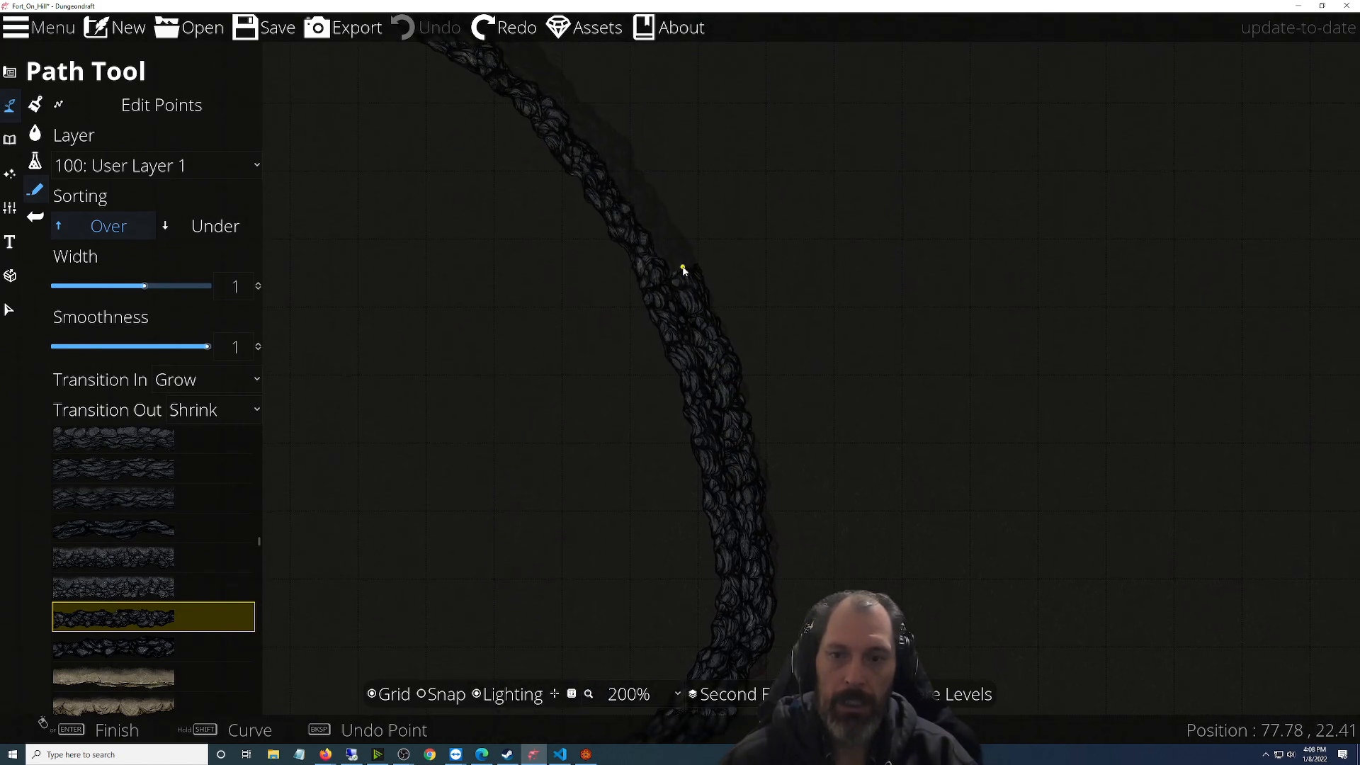
pyautogui.moveTo(684, 270); pyautogui.dragTo(765, 473)
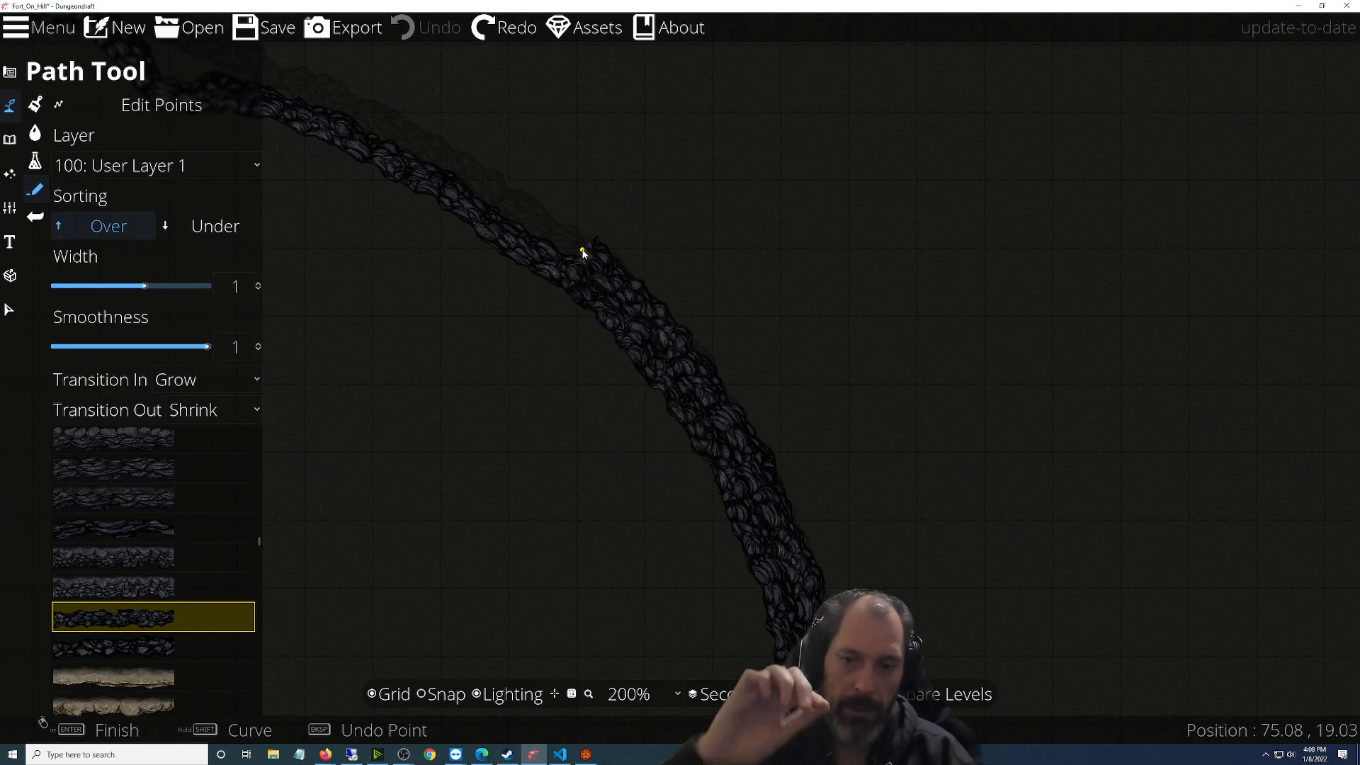
pyautogui.moveTo(582, 253); pyautogui.dragTo(852, 550)
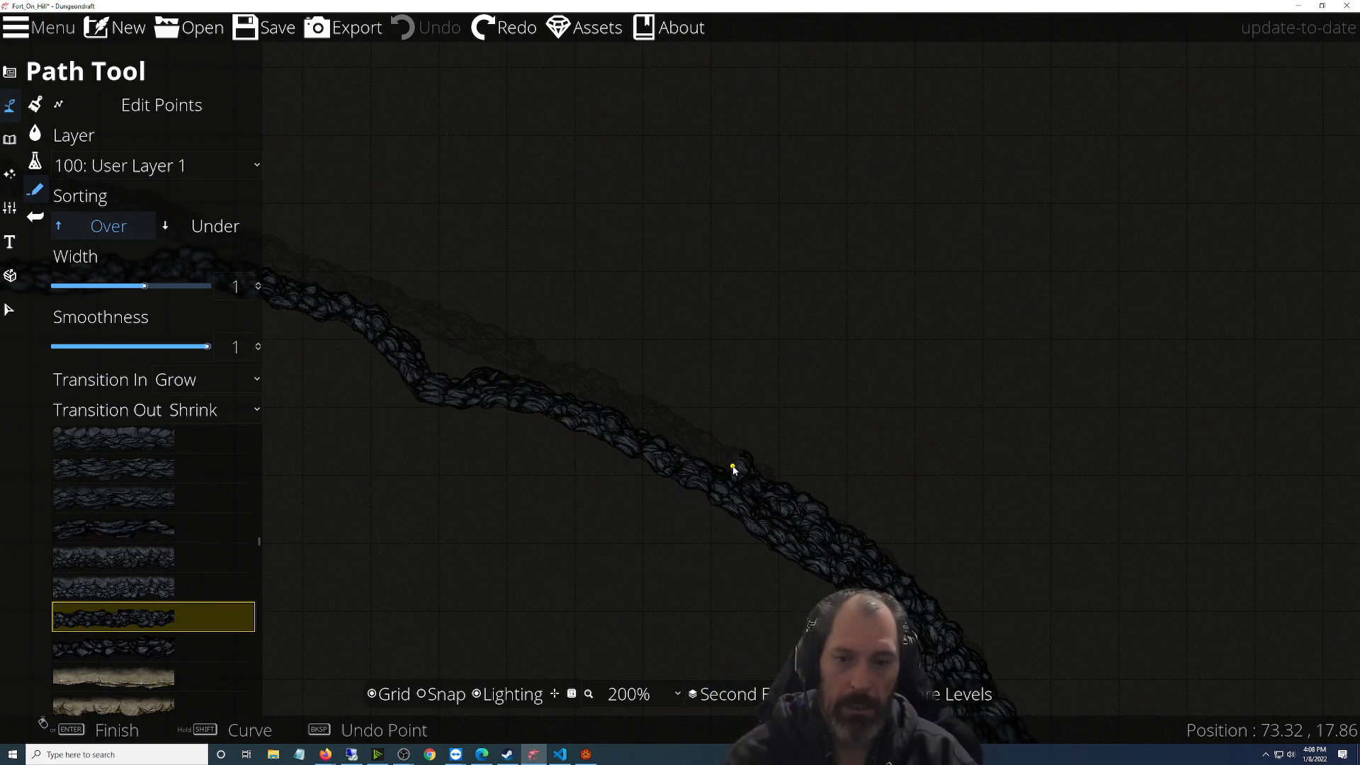
pyautogui.click(625, 403)
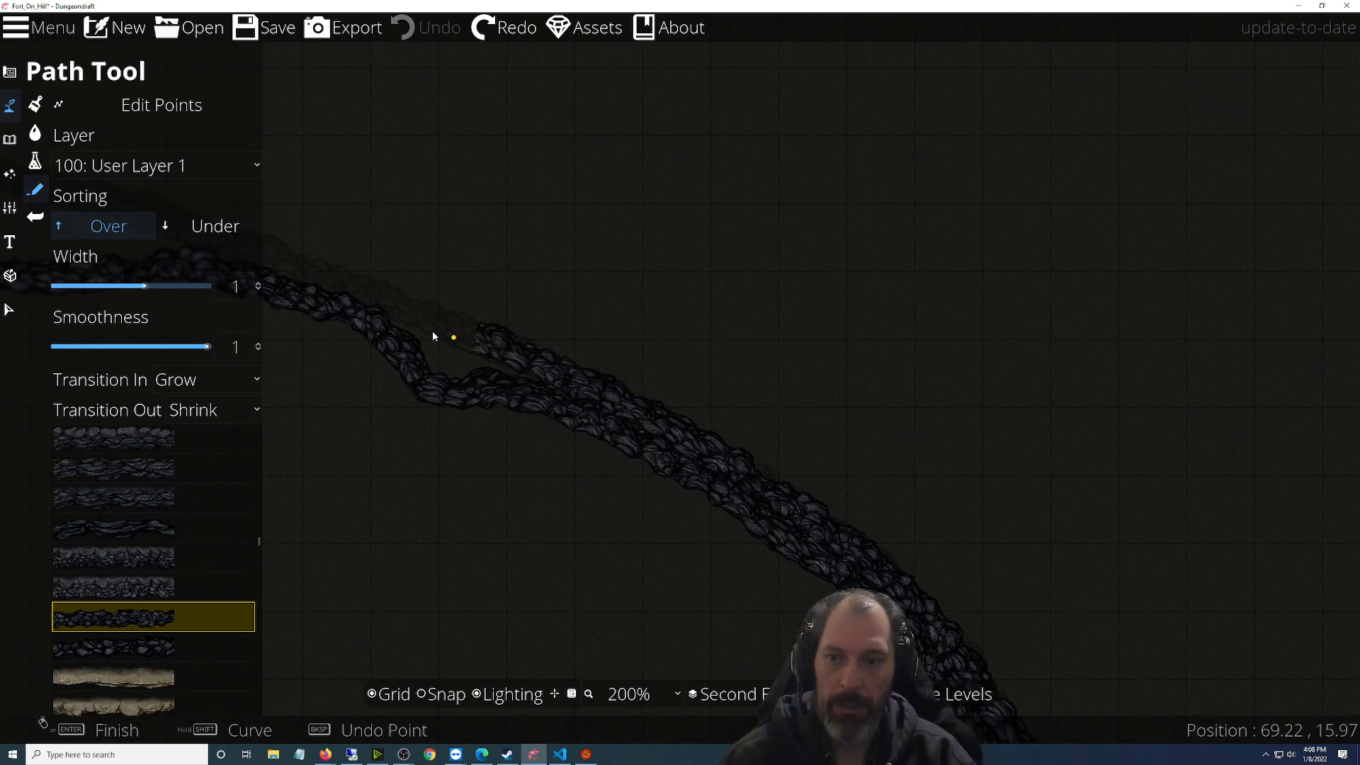
pyautogui.moveTo(357, 294); pyautogui.dragTo(835, 479)
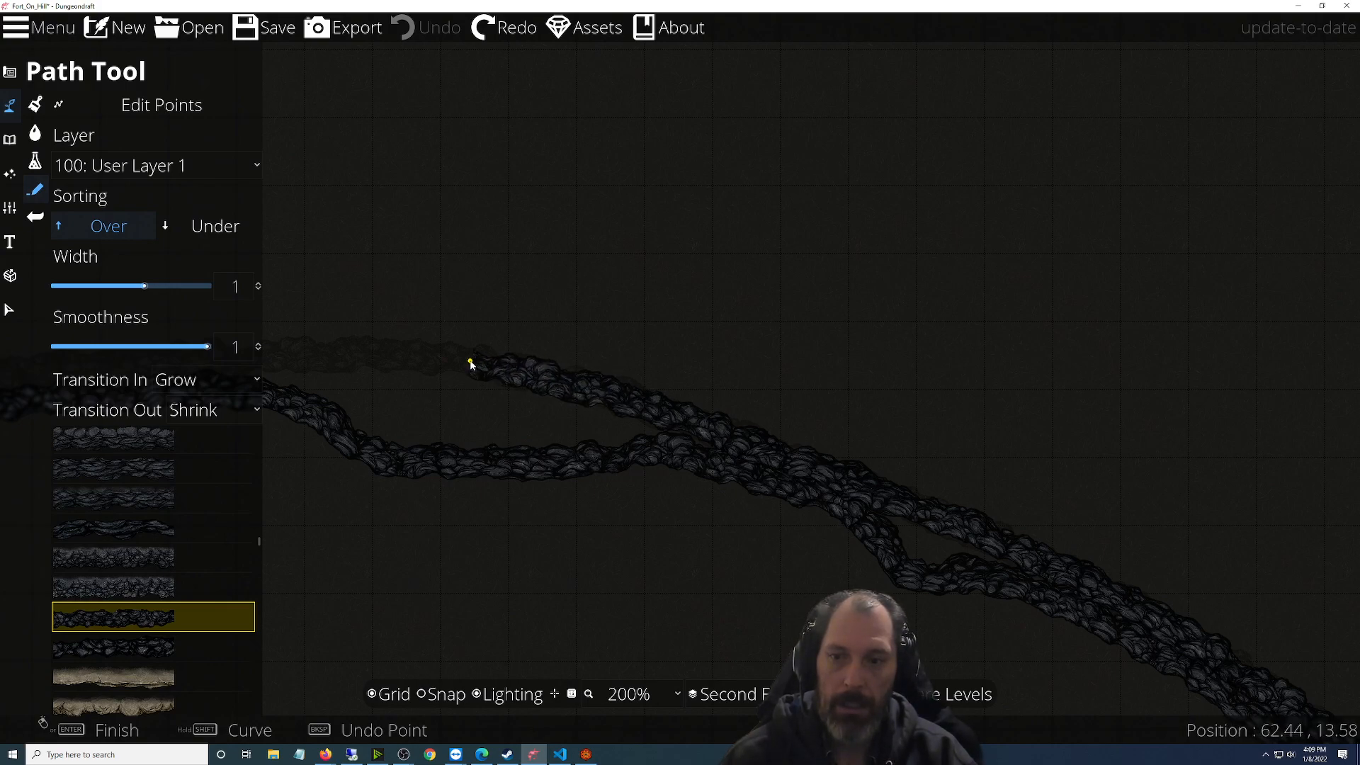
# Extend the cliff path west along the cave's faded north wall, passing outside the inner cliff's dips to the northwest bend
pyautogui.moveTo(469, 363); pyautogui.dragTo(1052, 457)
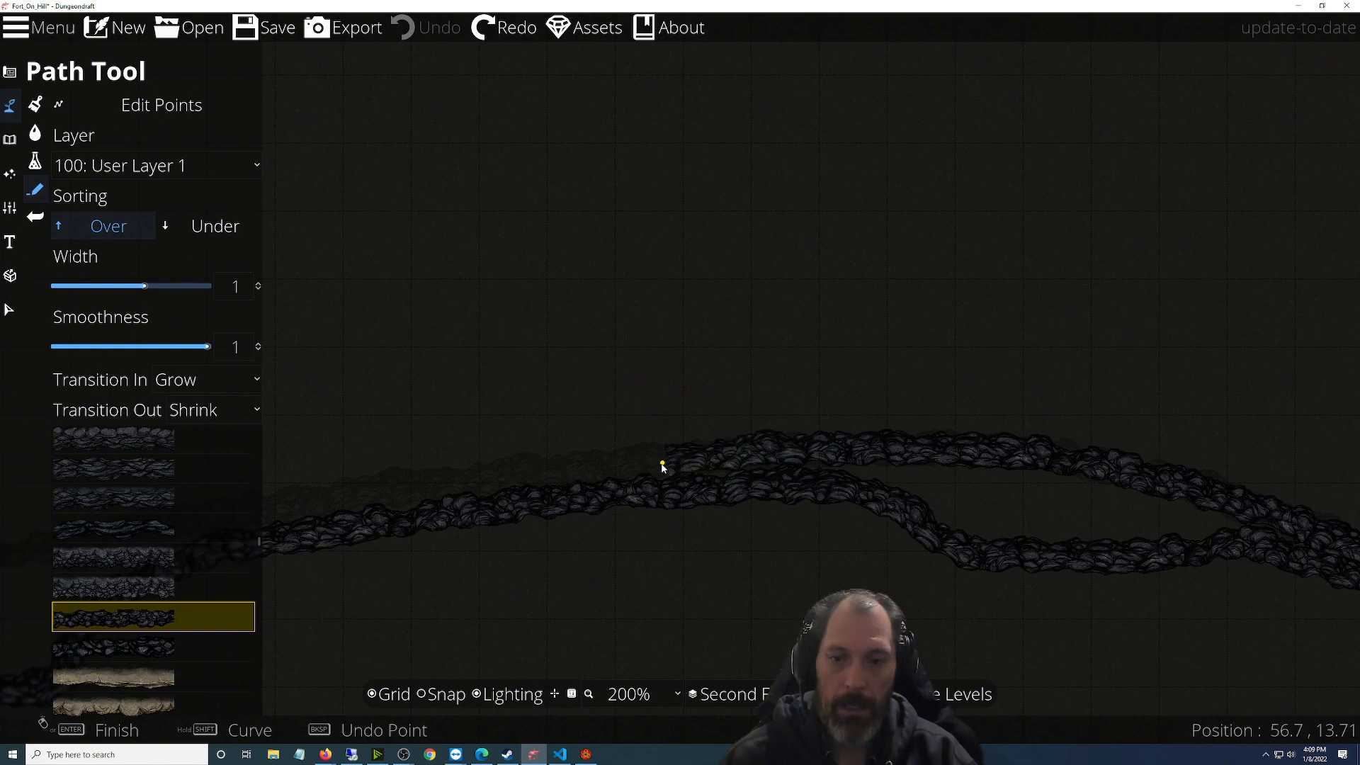
pyautogui.moveTo(628, 468); pyautogui.dragTo(1114, 449)
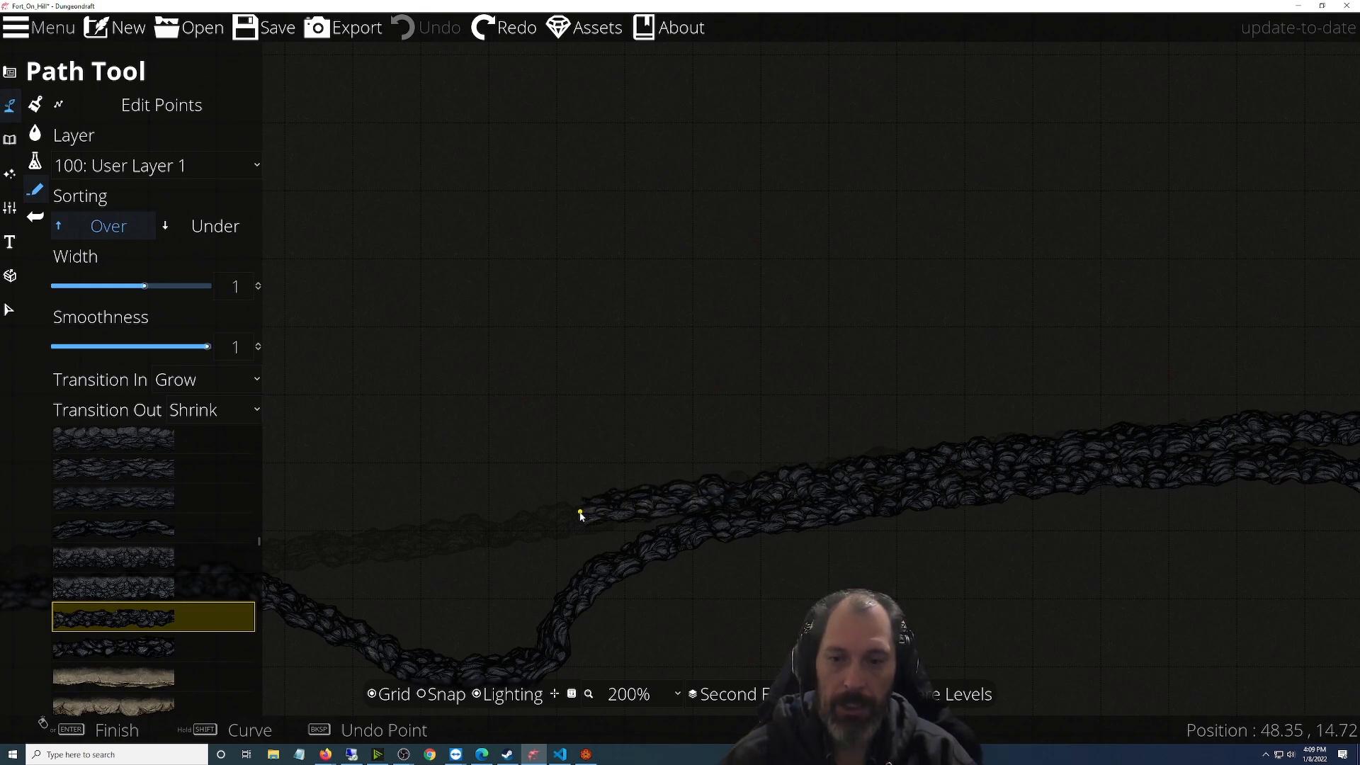
pyautogui.moveTo(544, 528); pyautogui.dragTo(1101, 434)
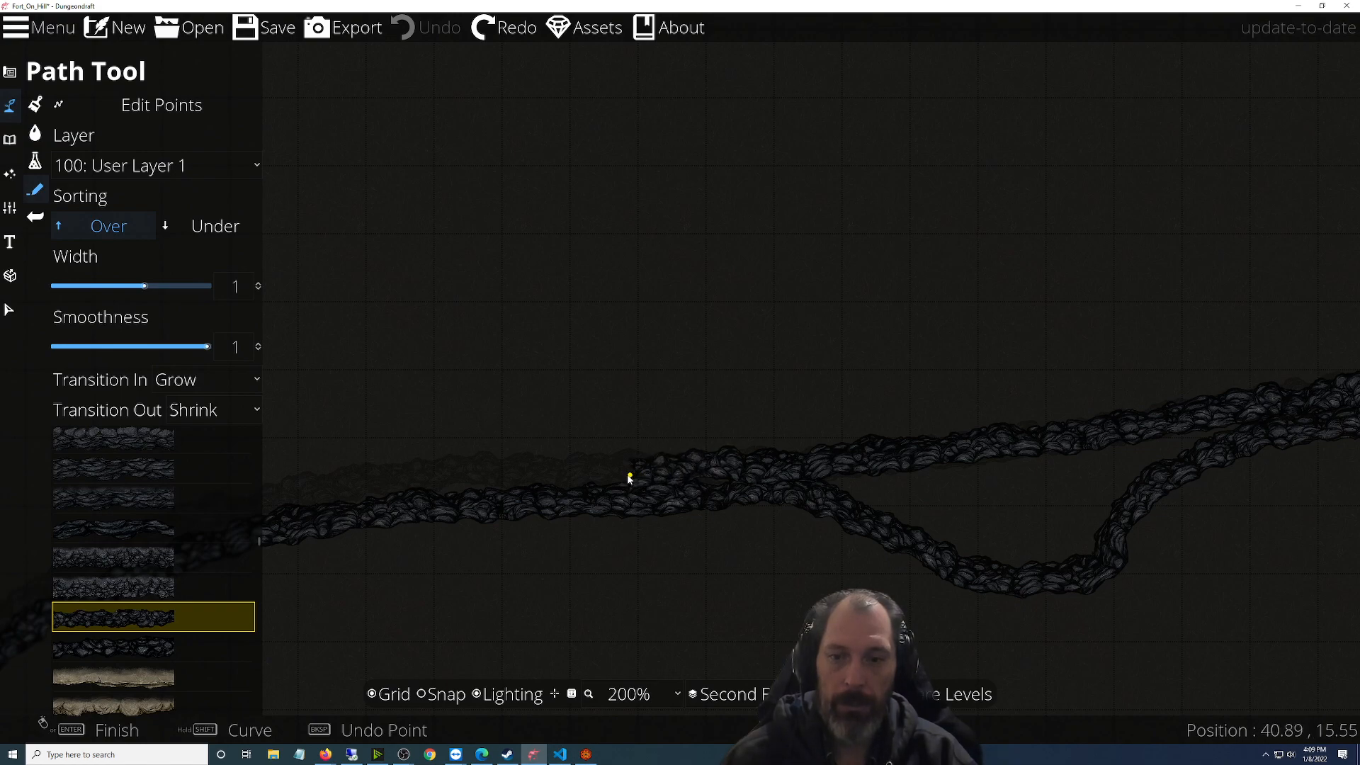
pyautogui.moveTo(615, 476); pyautogui.dragTo(1055, 461)
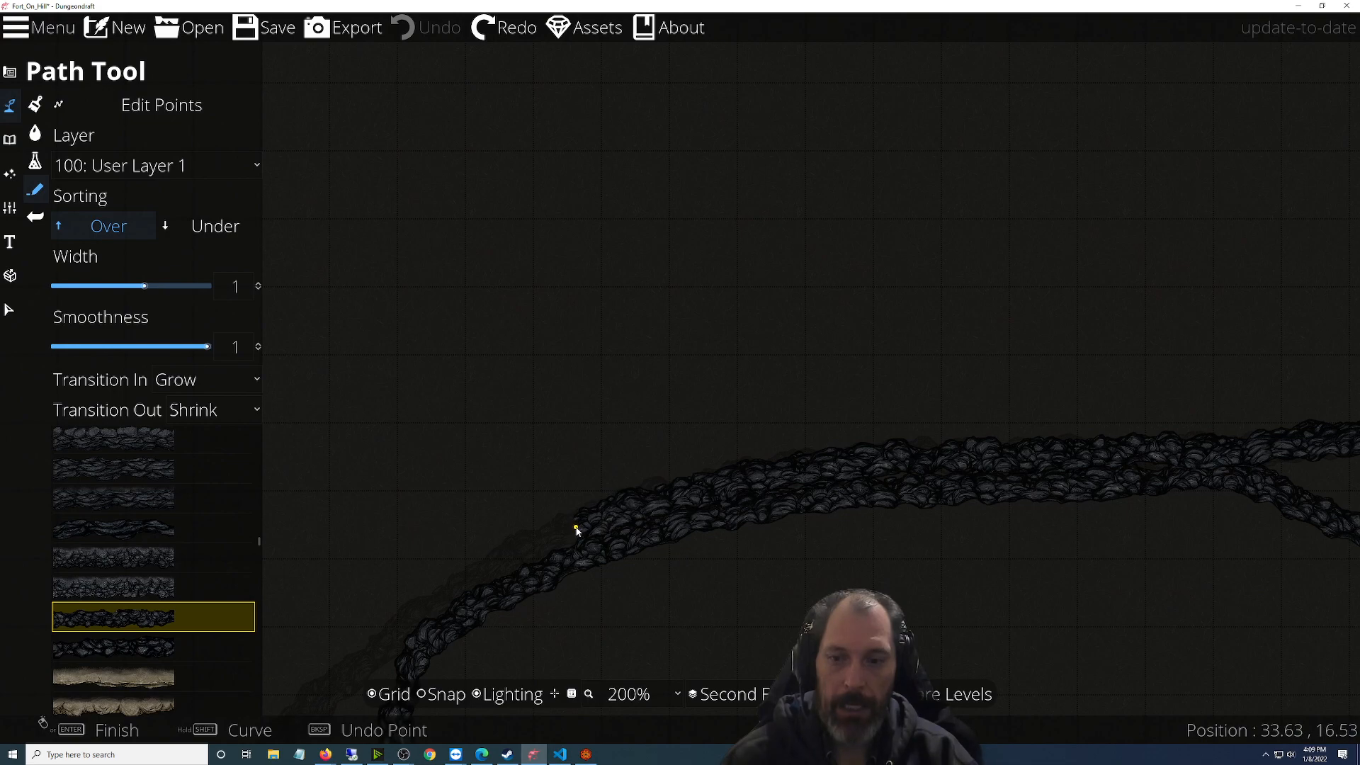
pyautogui.moveTo(597, 527); pyautogui.dragTo(1071, 294)
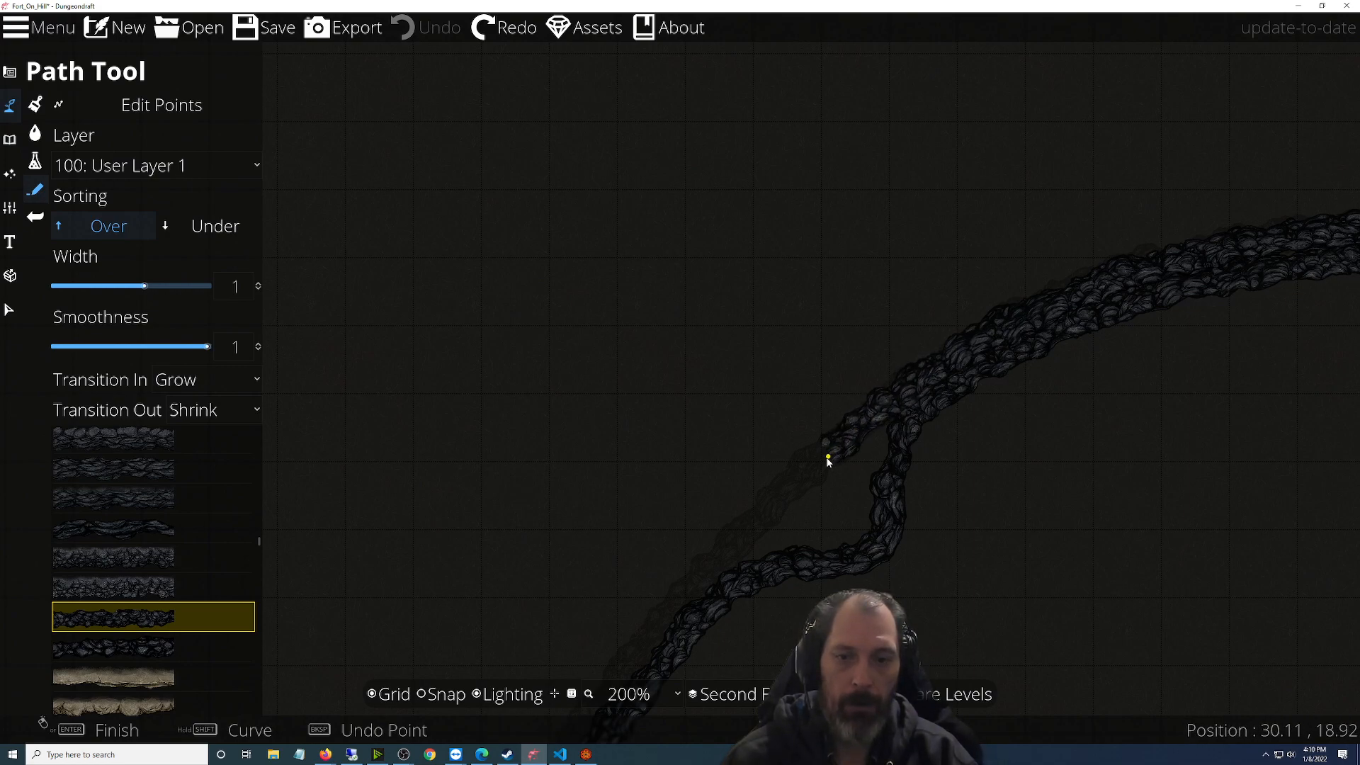
# Trace the faded wall southwest down the cave's northwest slope, past two inner-cliff bulges, to where it turns straight south
pyautogui.moveTo(794, 482); pyautogui.dragTo(960, 270)
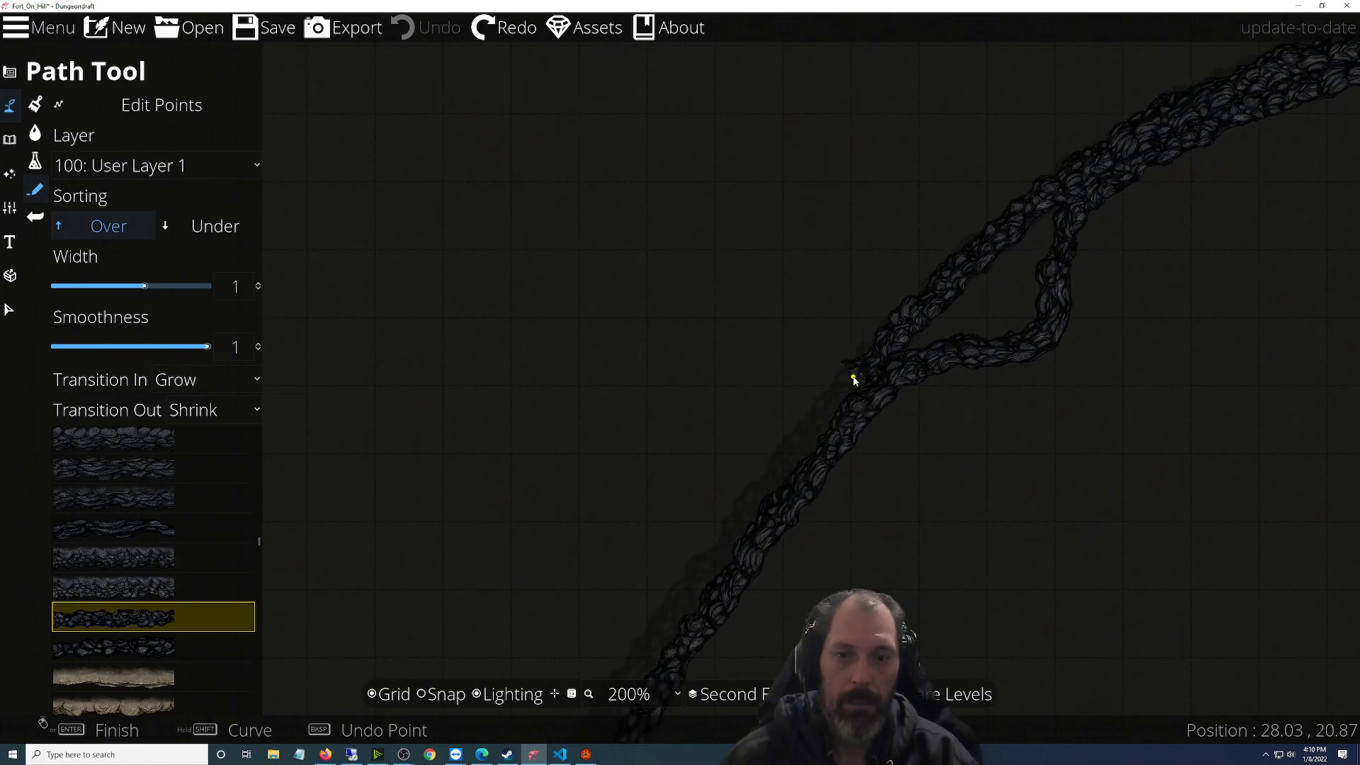
pyautogui.moveTo(854, 380); pyautogui.dragTo(980, 252)
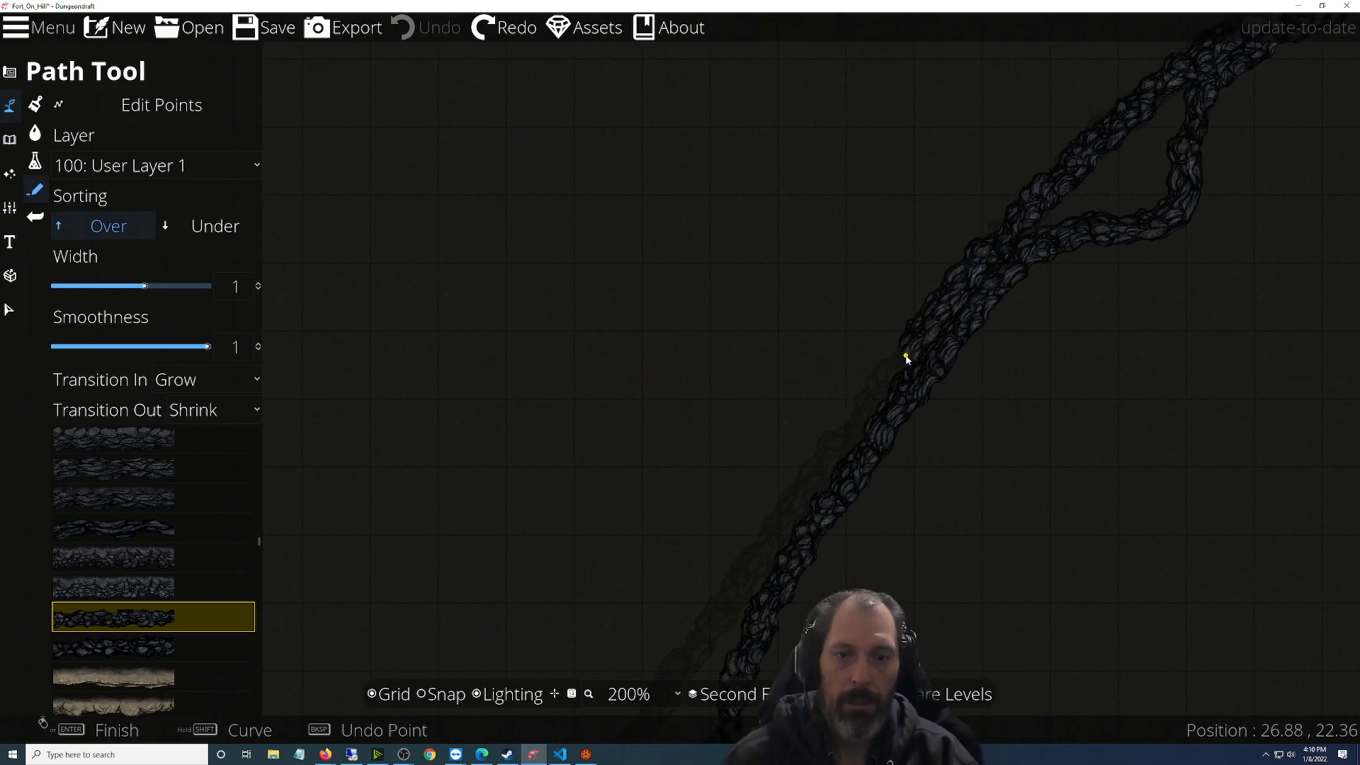
pyautogui.moveTo(883, 385); pyautogui.dragTo(1010, 218)
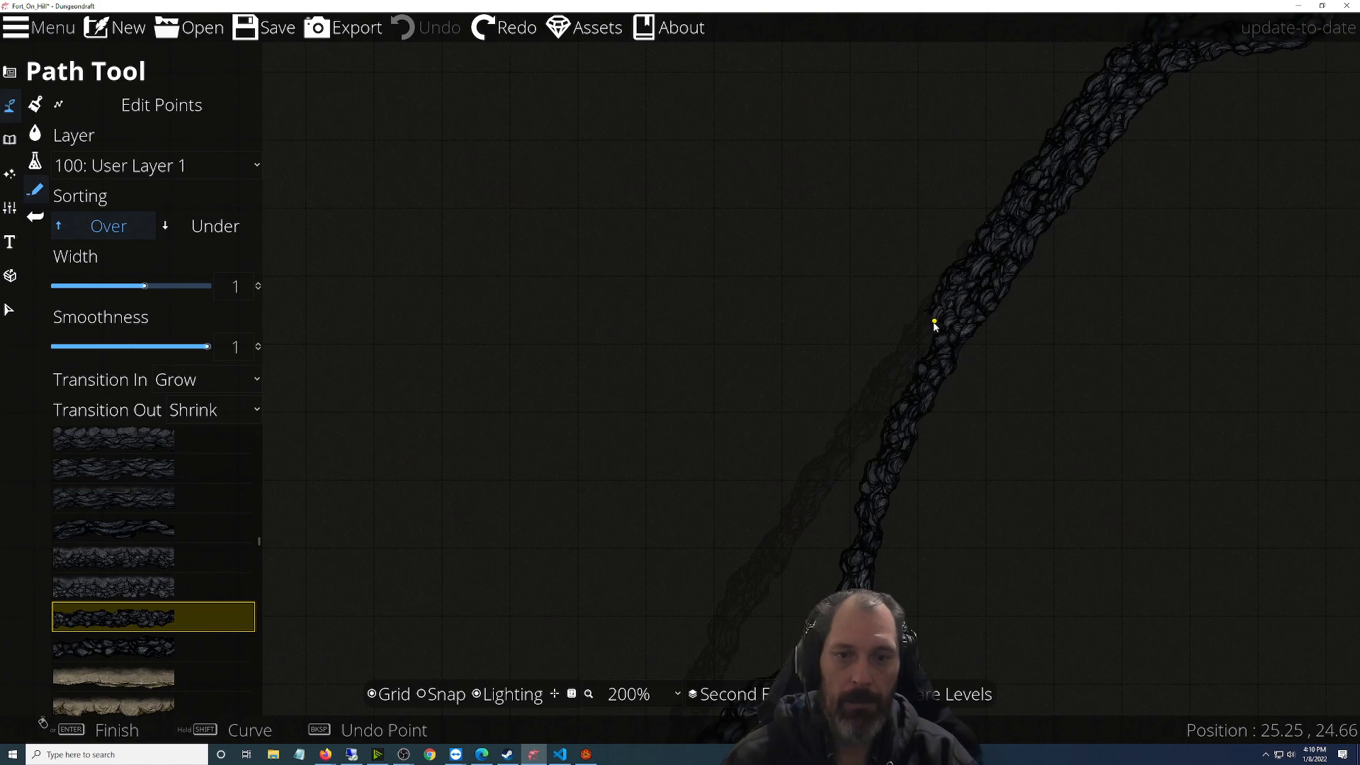
pyautogui.moveTo(924, 332); pyautogui.dragTo(1026, 185)
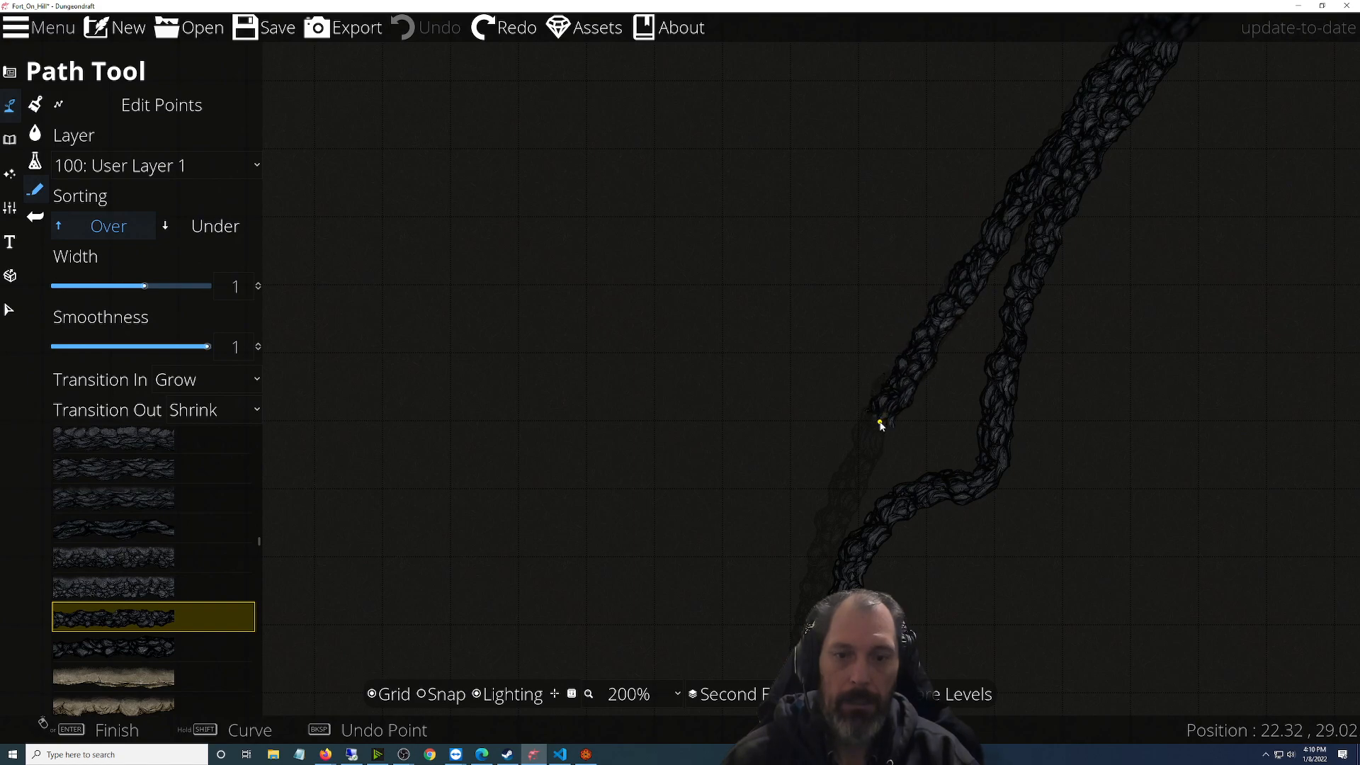
pyautogui.click(873, 427)
pyautogui.moveTo(873, 427); pyautogui.dragTo(930, 239)
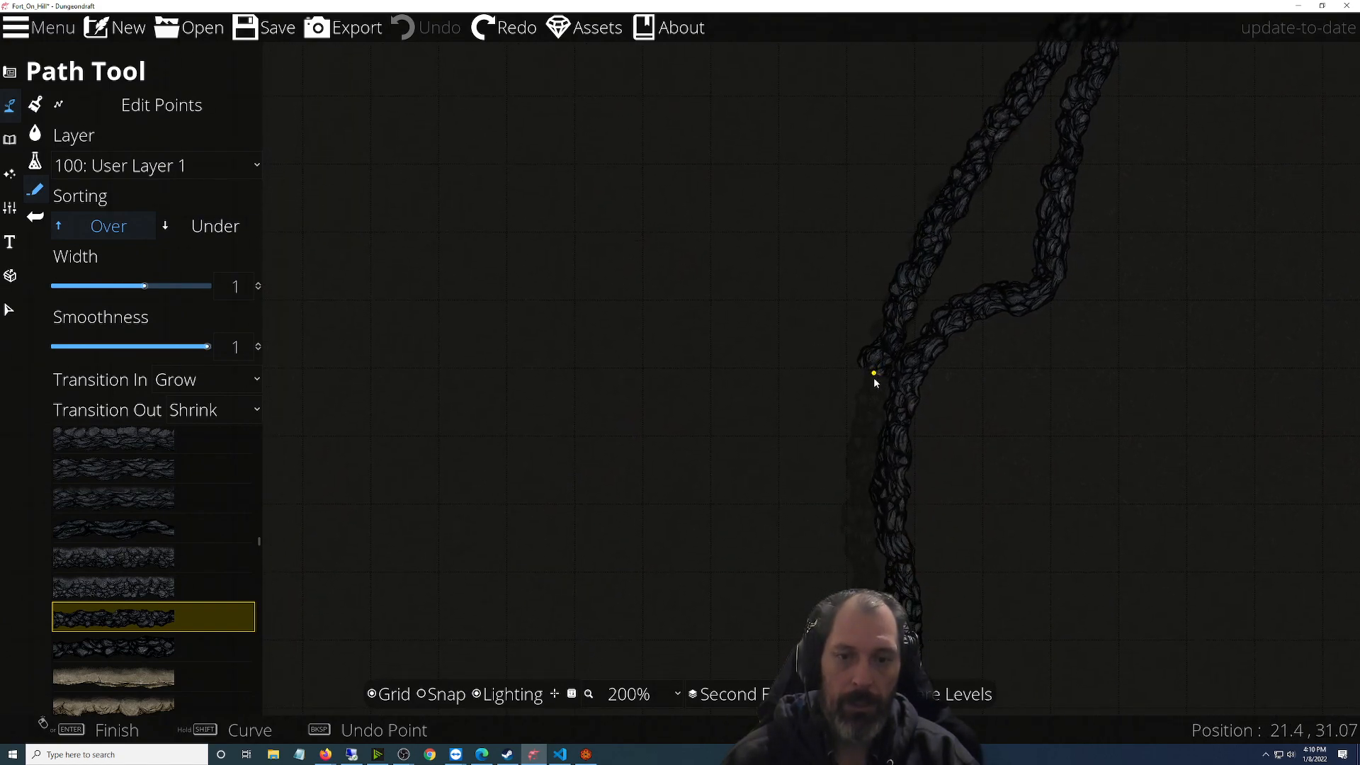
# Continue the cliff path down the faded west wall, then southwest away from the inner cliff toward the tiled room beside the purple flowers
pyautogui.moveTo(884, 394); pyautogui.dragTo(877, 190)
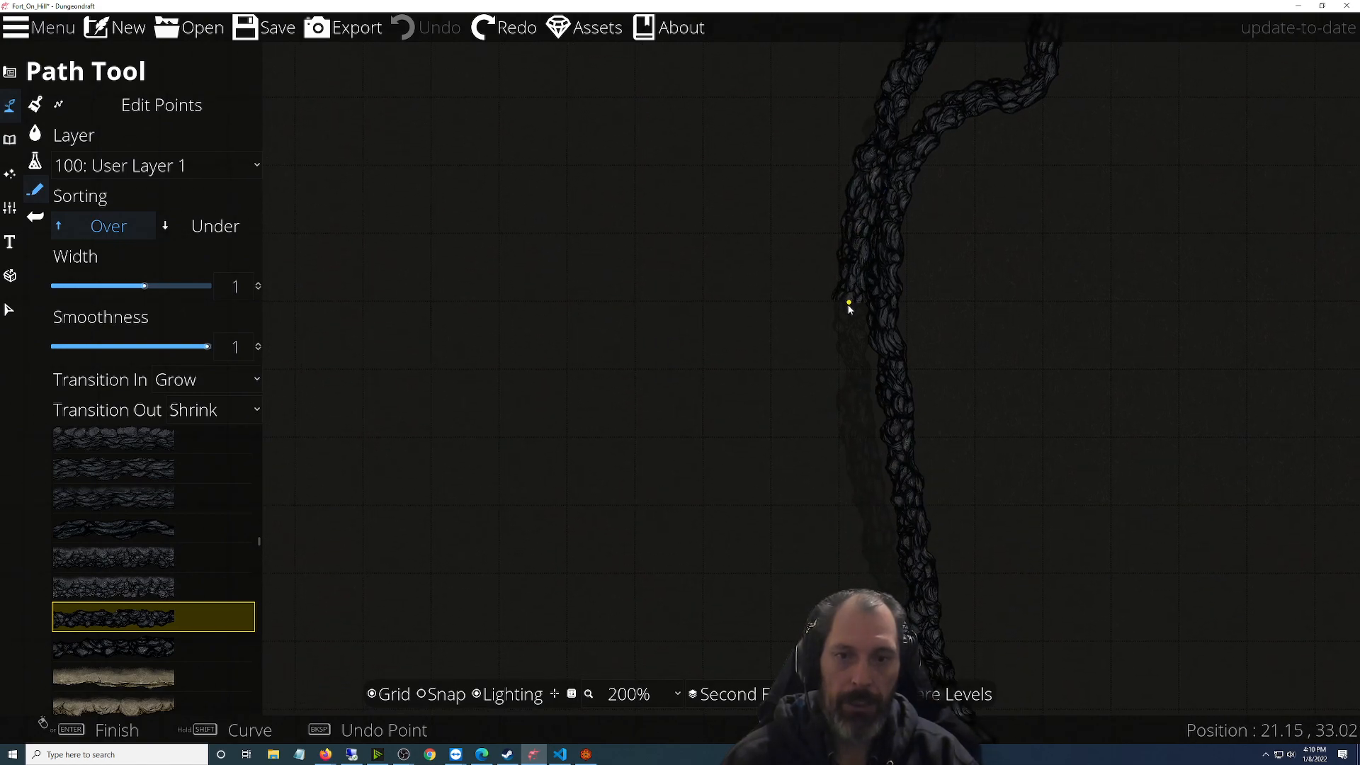
pyautogui.moveTo(850, 336); pyautogui.dragTo(852, 233)
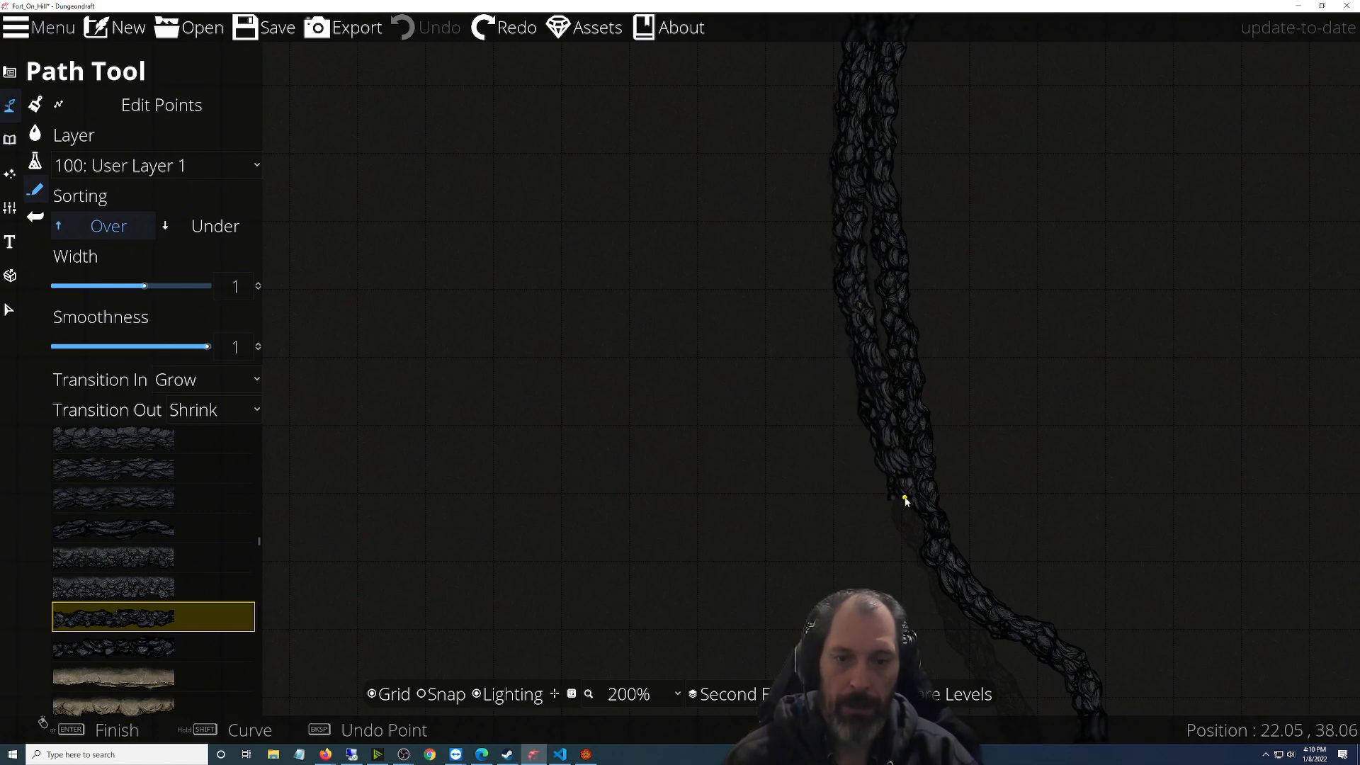
pyautogui.moveTo(905, 501); pyautogui.dragTo(902, 237)
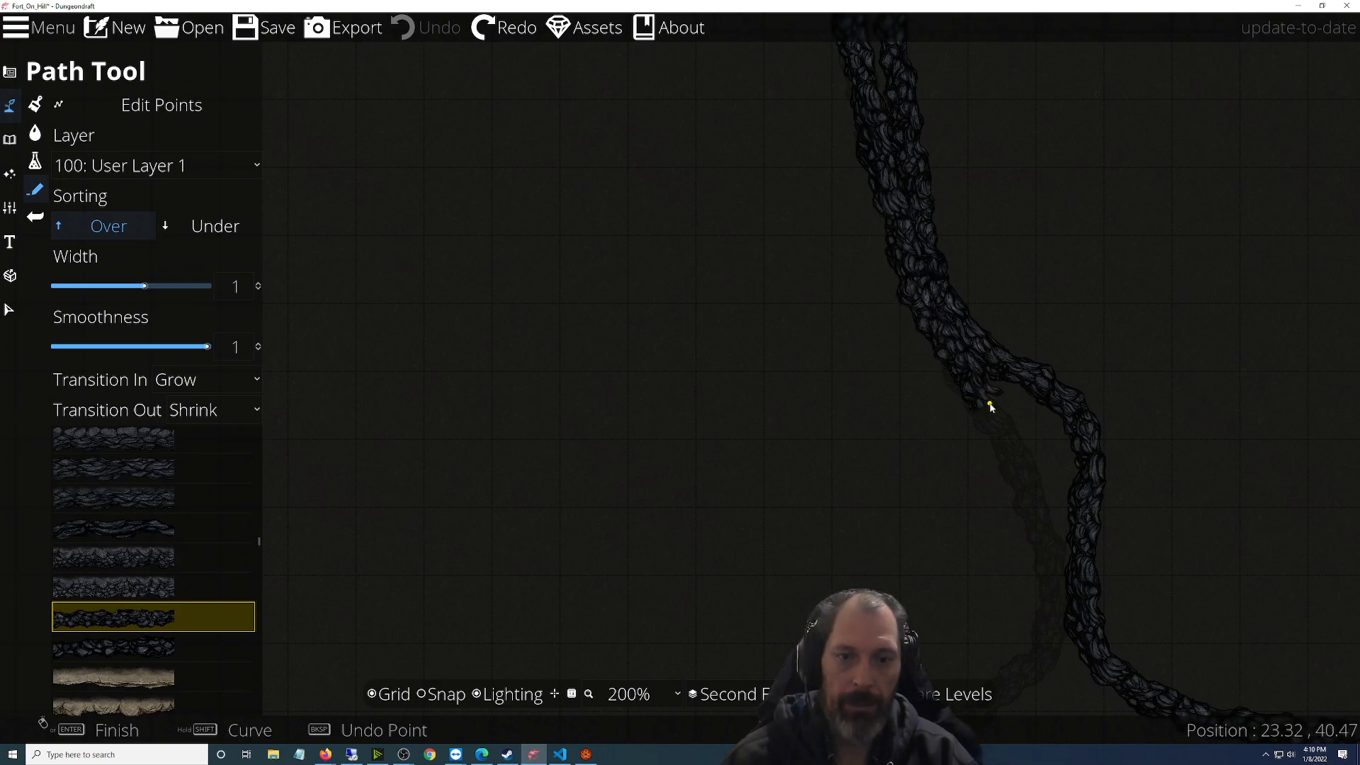
pyautogui.moveTo(992, 417); pyautogui.dragTo(692, 170)
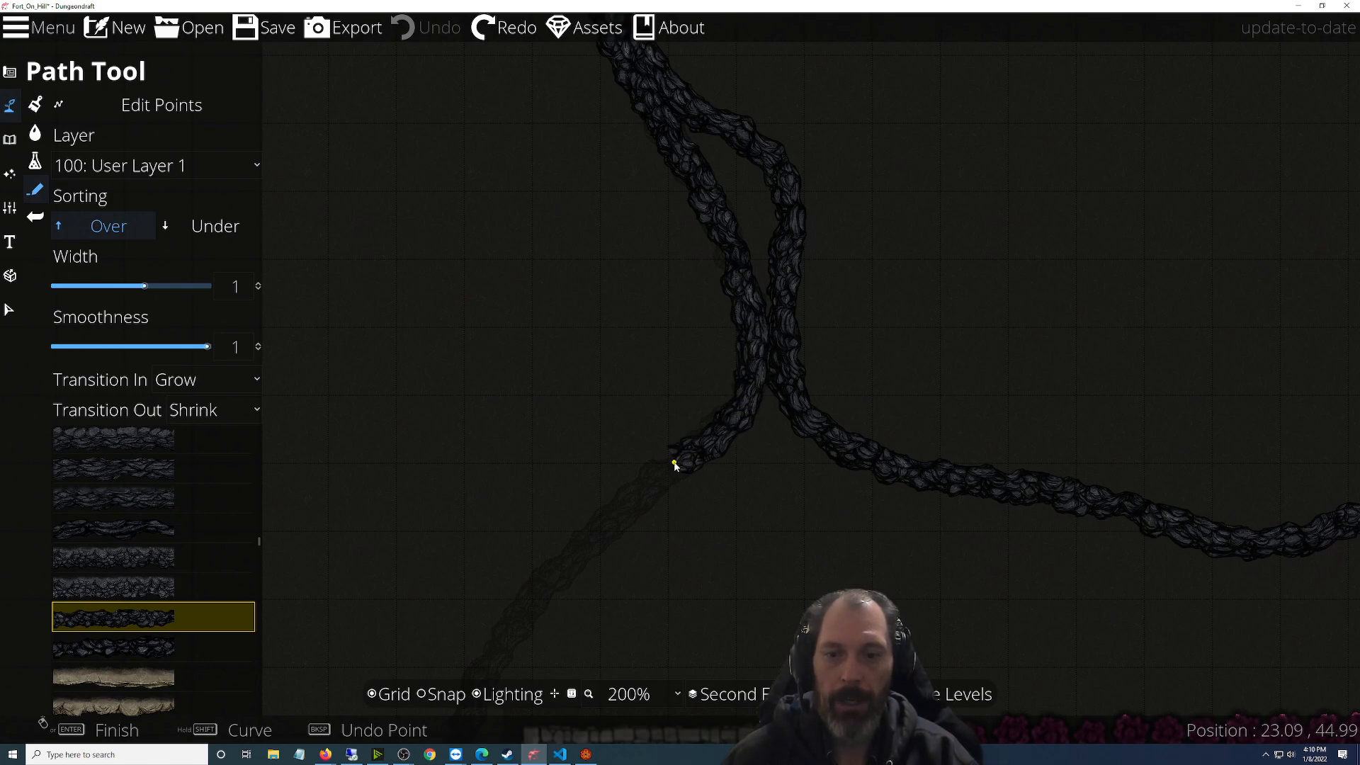
pyautogui.moveTo(670, 469); pyautogui.dragTo(849, 261)
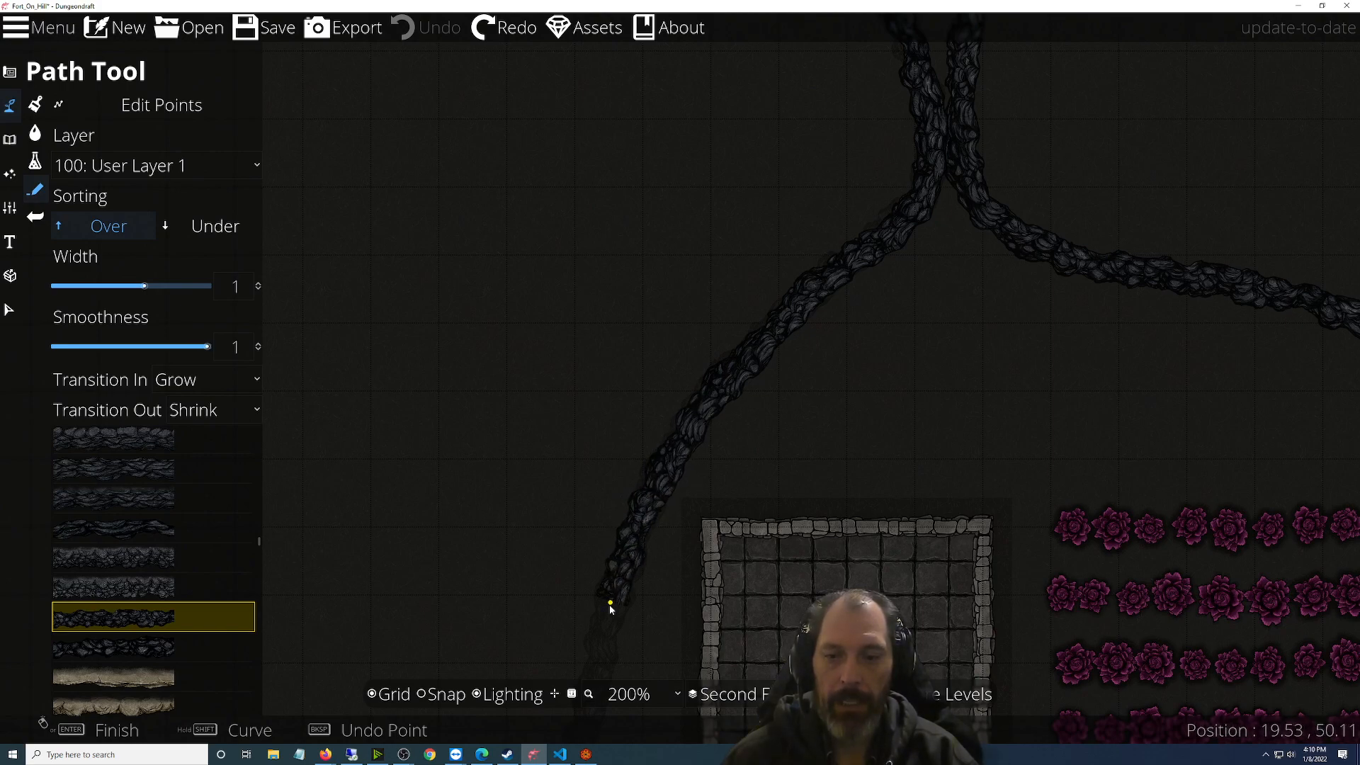
# Continue the cliff path south along the faded west wall, past the tiled room and crop rows, then southeast to where it turns back south
pyautogui.moveTo(599, 657); pyautogui.dragTo(774, 192)
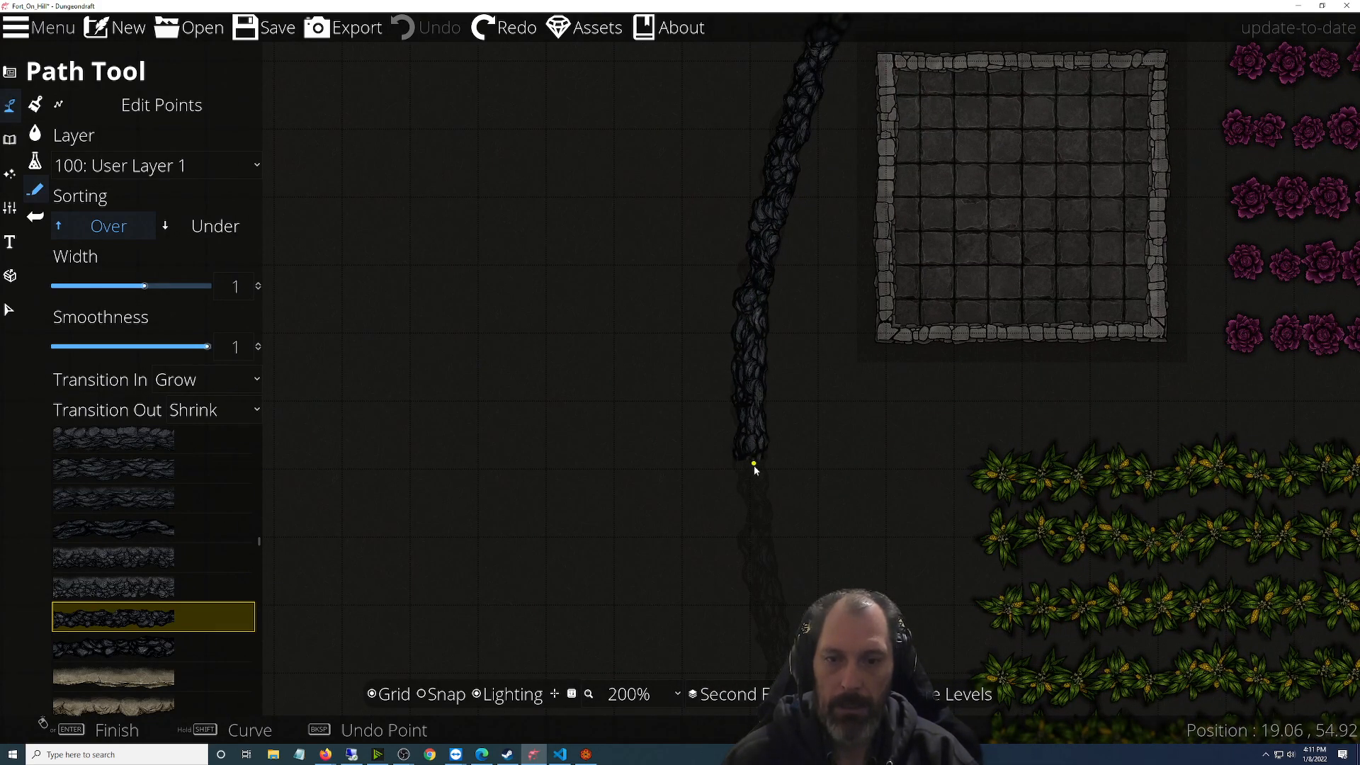
pyautogui.moveTo(751, 485); pyautogui.dragTo(726, 95)
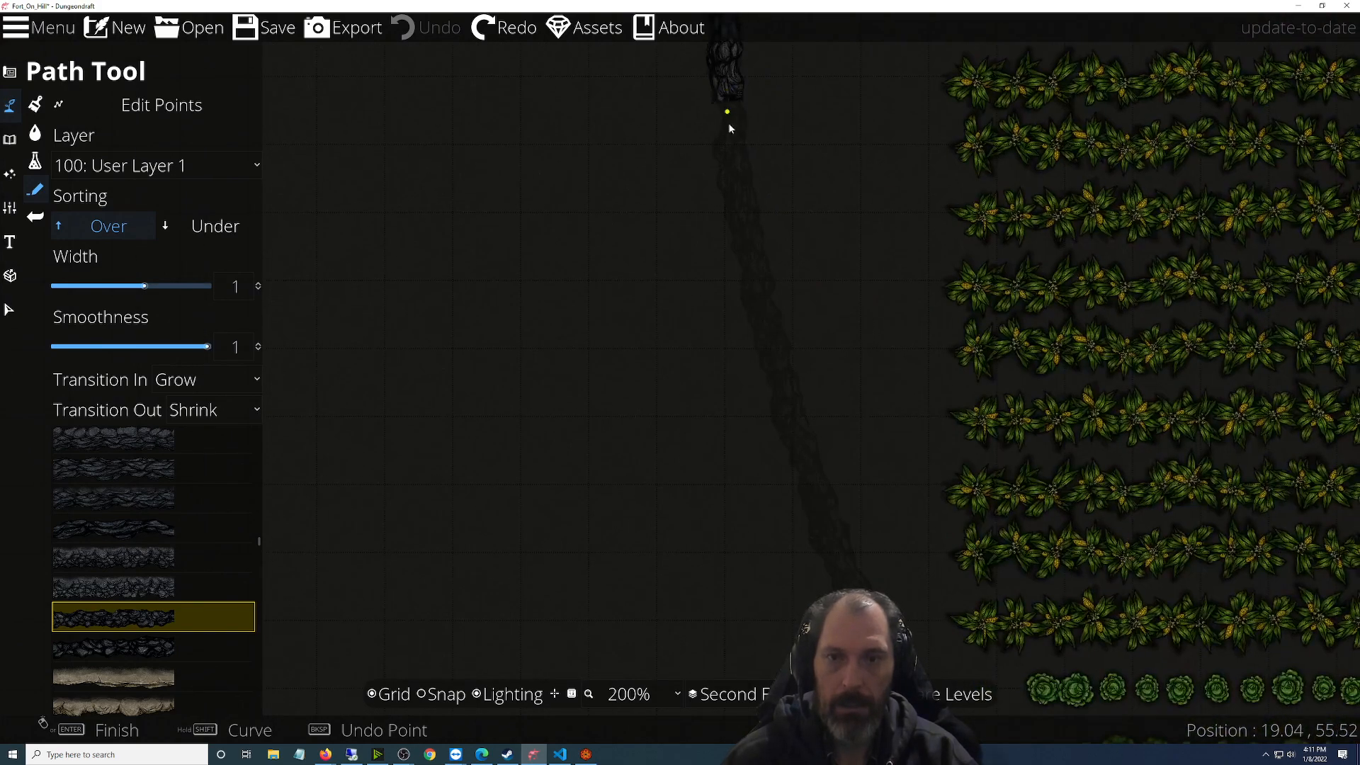
pyautogui.moveTo(737, 192); pyautogui.dragTo(737, 398)
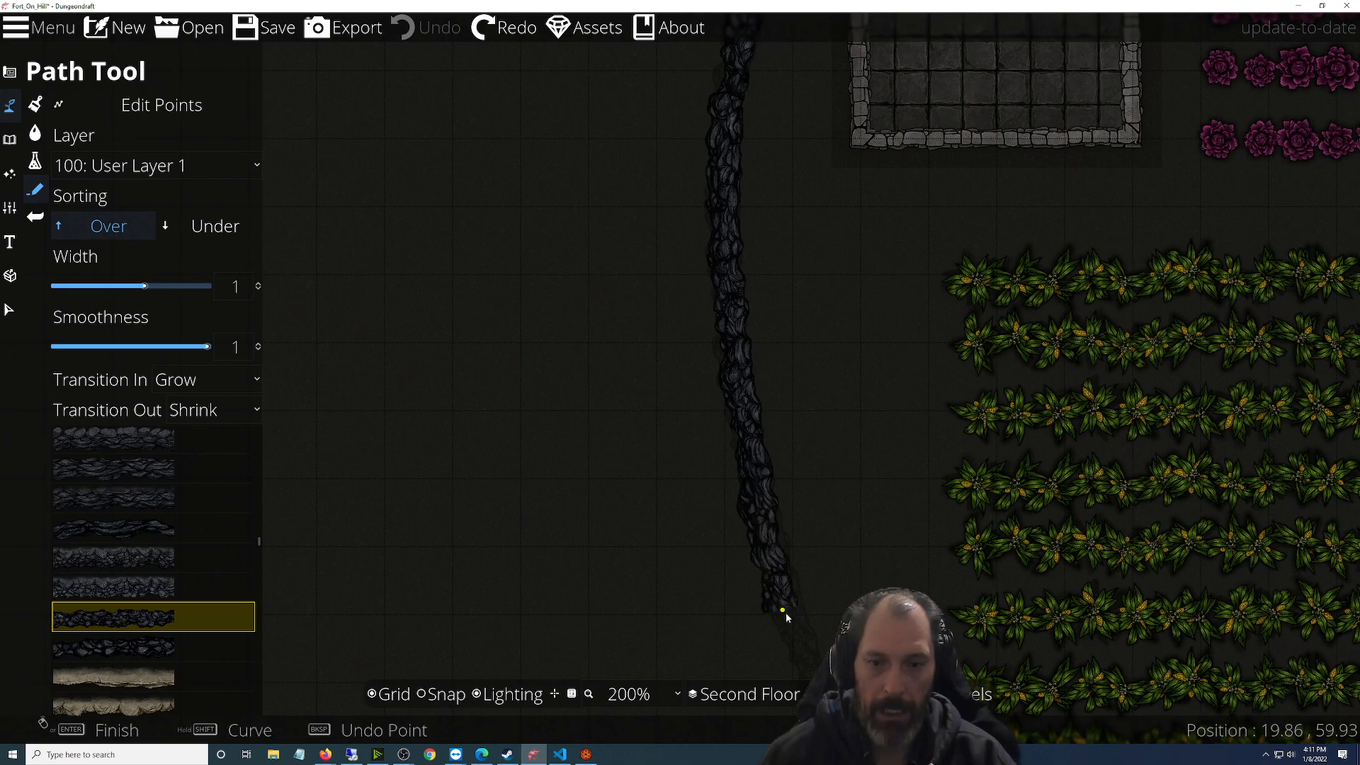
pyautogui.moveTo(794, 636); pyautogui.dragTo(610, 312)
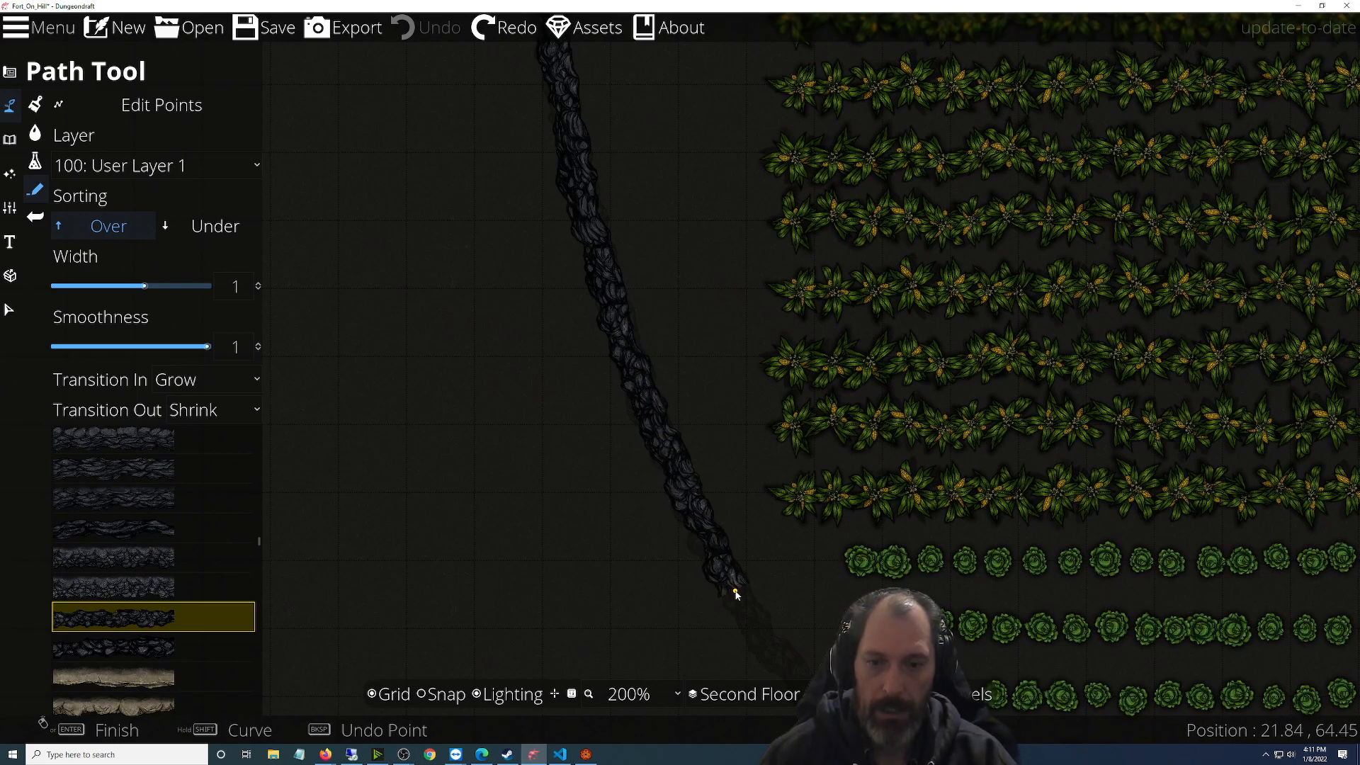
pyautogui.moveTo(728, 576); pyautogui.dragTo(571, 328)
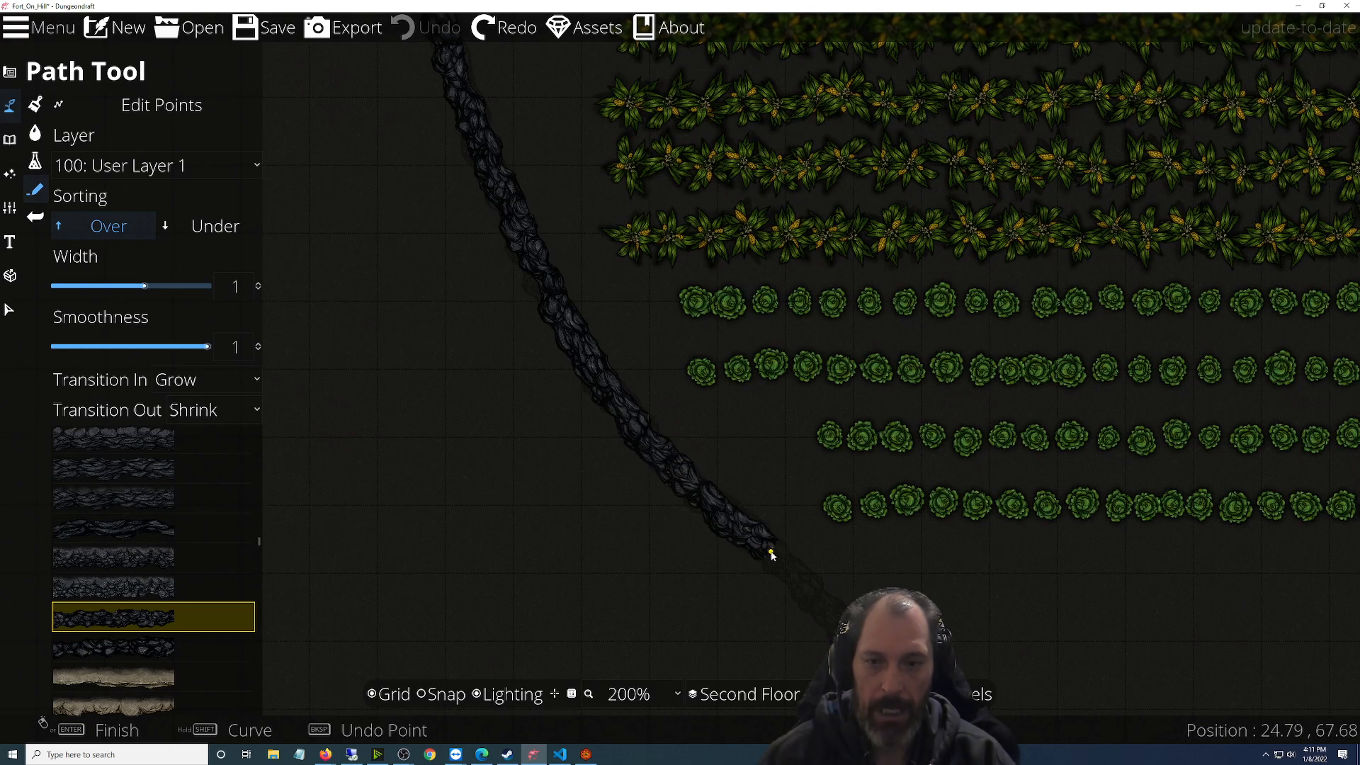
pyautogui.moveTo(772, 555); pyautogui.dragTo(547, 334)
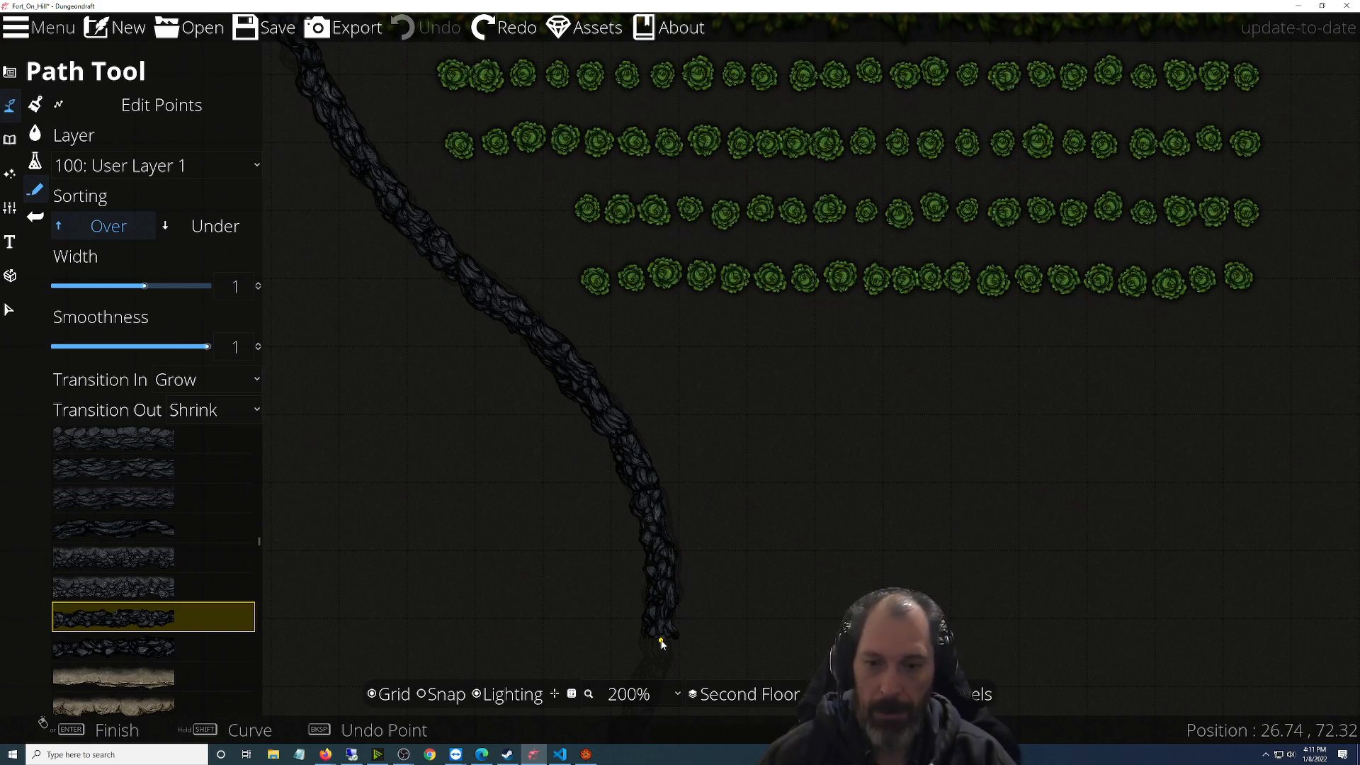
# Trace the faded wall southwest past the southwestern tiled room and around the bend onto the cave's south side
pyautogui.moveTo(661, 641); pyautogui.dragTo(747, 432)
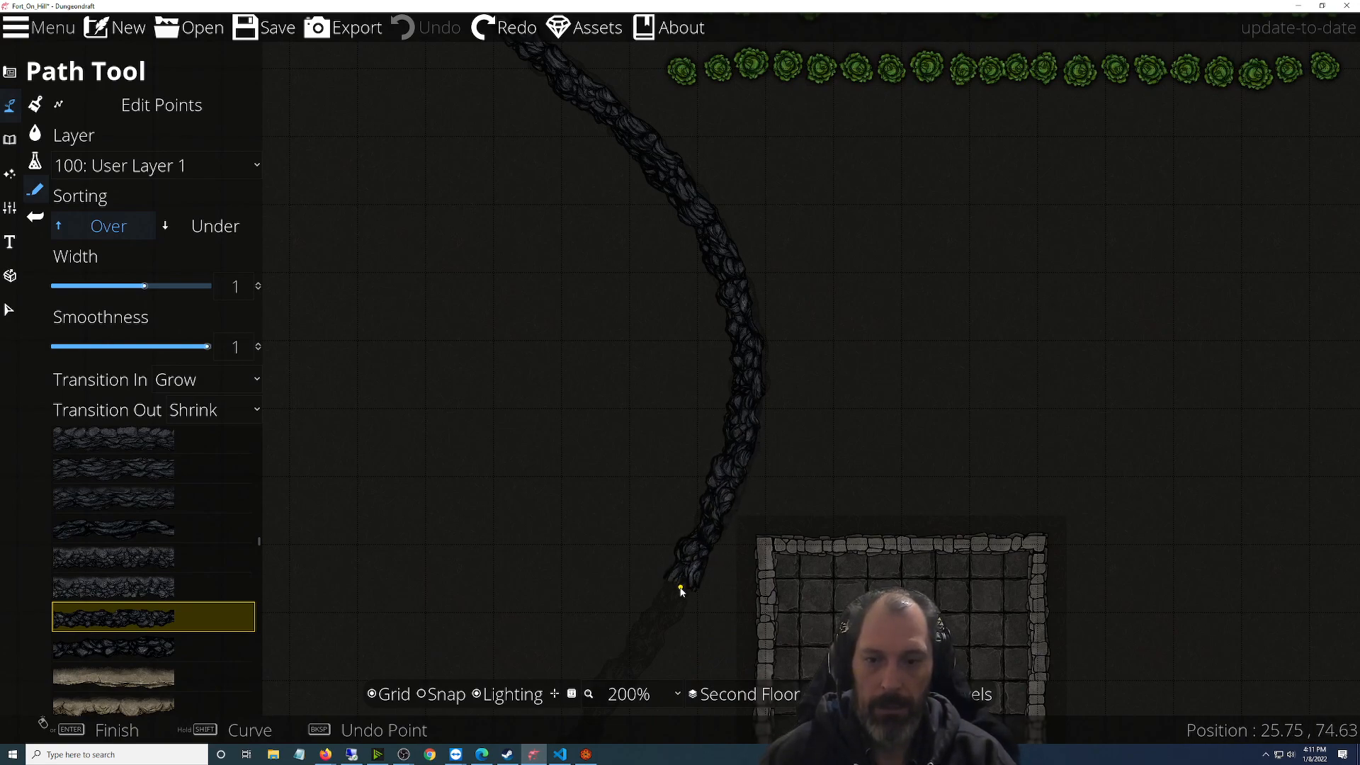
pyautogui.moveTo(676, 586); pyautogui.dragTo(952, 206)
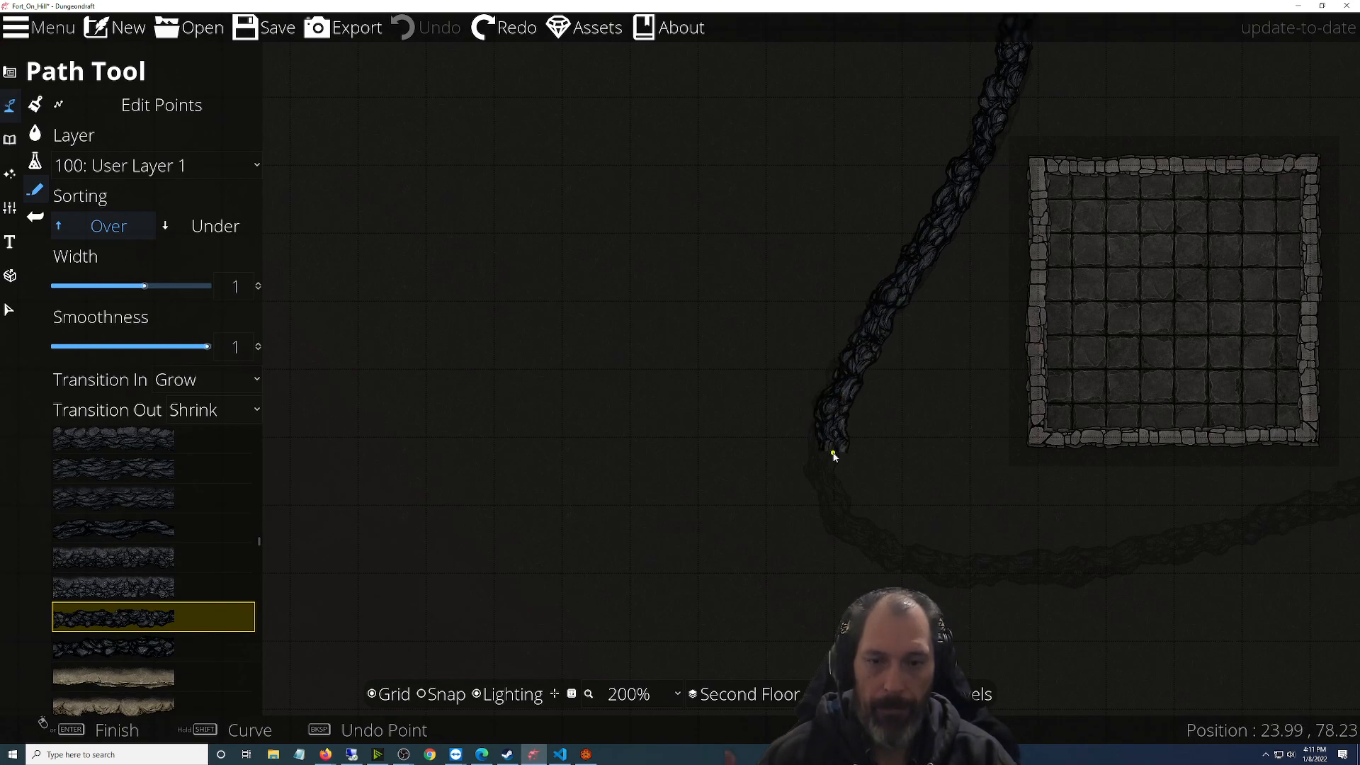
pyautogui.moveTo(831, 455); pyautogui.dragTo(762, 373)
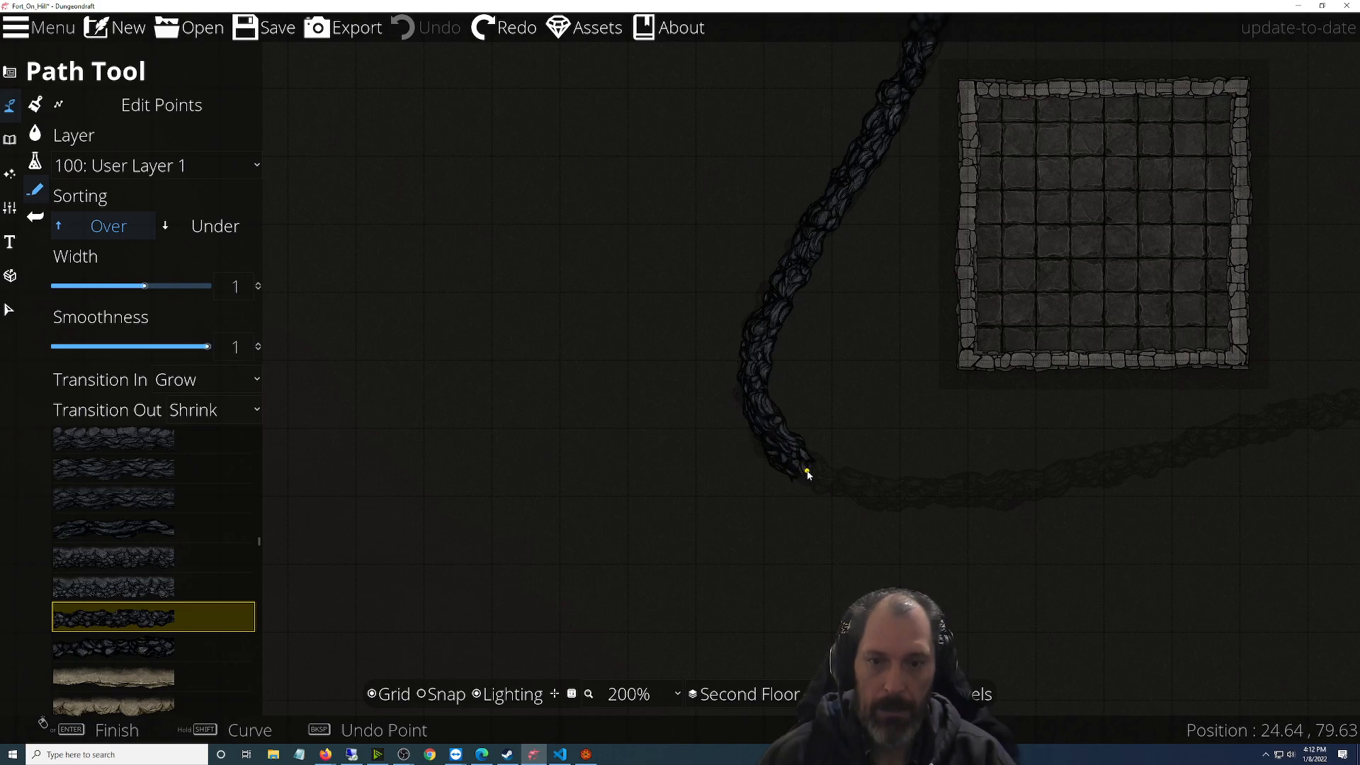
pyautogui.click(889, 497)
pyautogui.moveTo(889, 497); pyautogui.dragTo(537, 478)
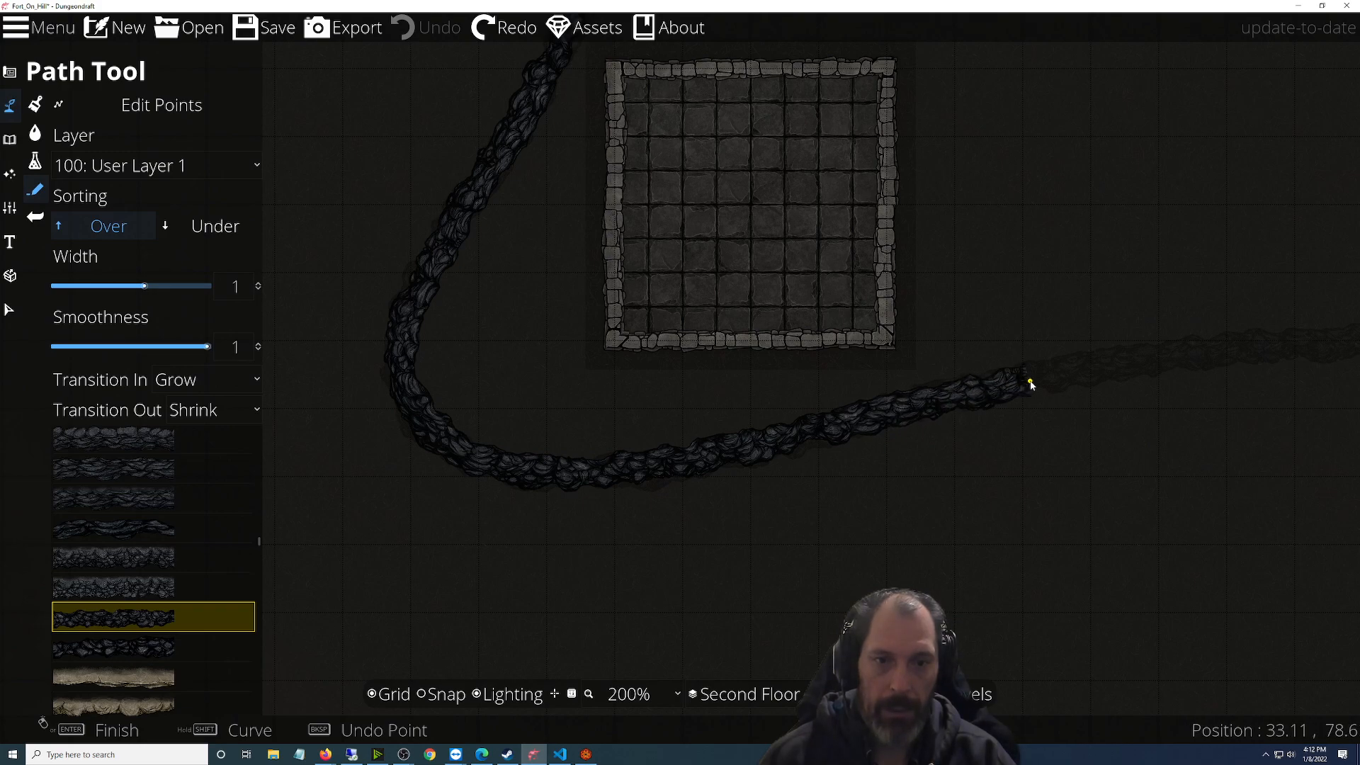
# Extend the cliff path east along the faded south wall, following its rises and dips beneath the row of tiled rooms
pyautogui.moveTo(1121, 380); pyautogui.dragTo(622, 519)
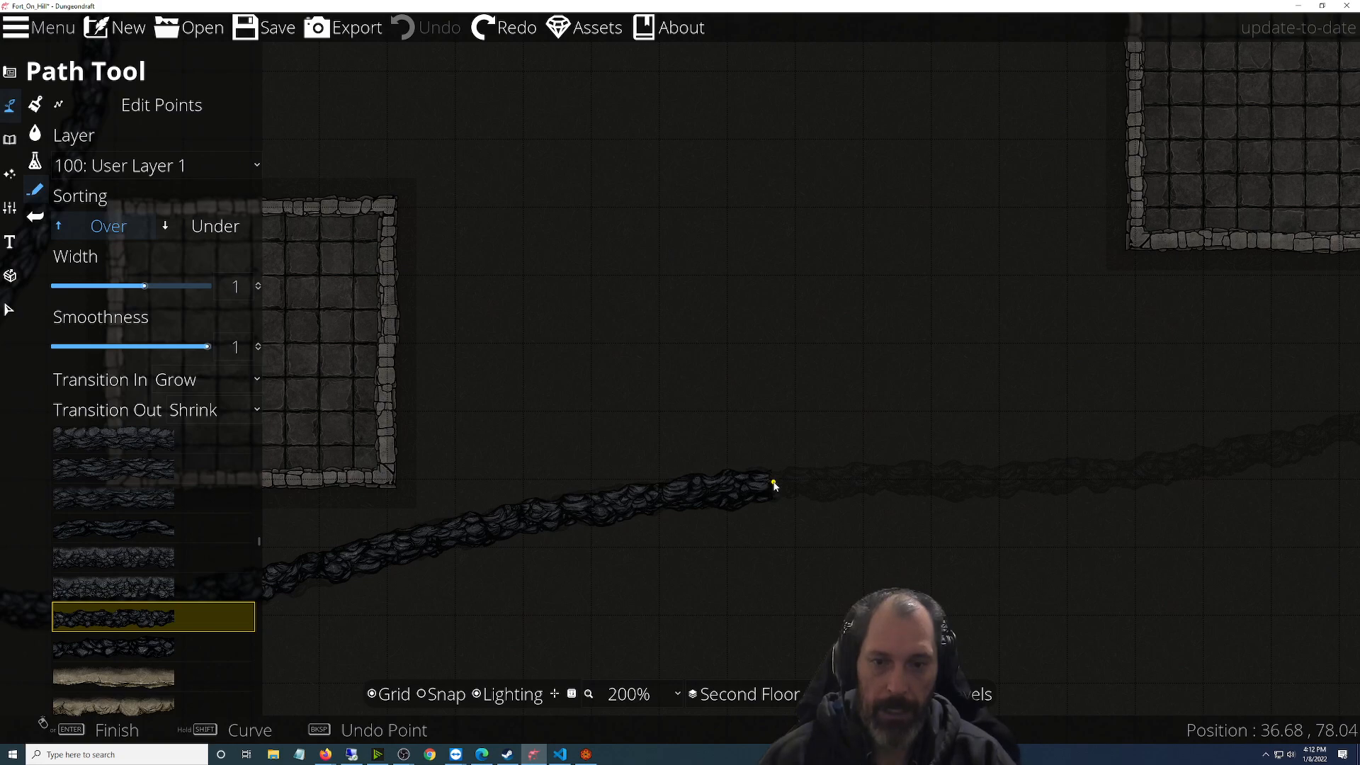
pyautogui.click(954, 477)
pyautogui.moveTo(1078, 477); pyautogui.dragTo(724, 502)
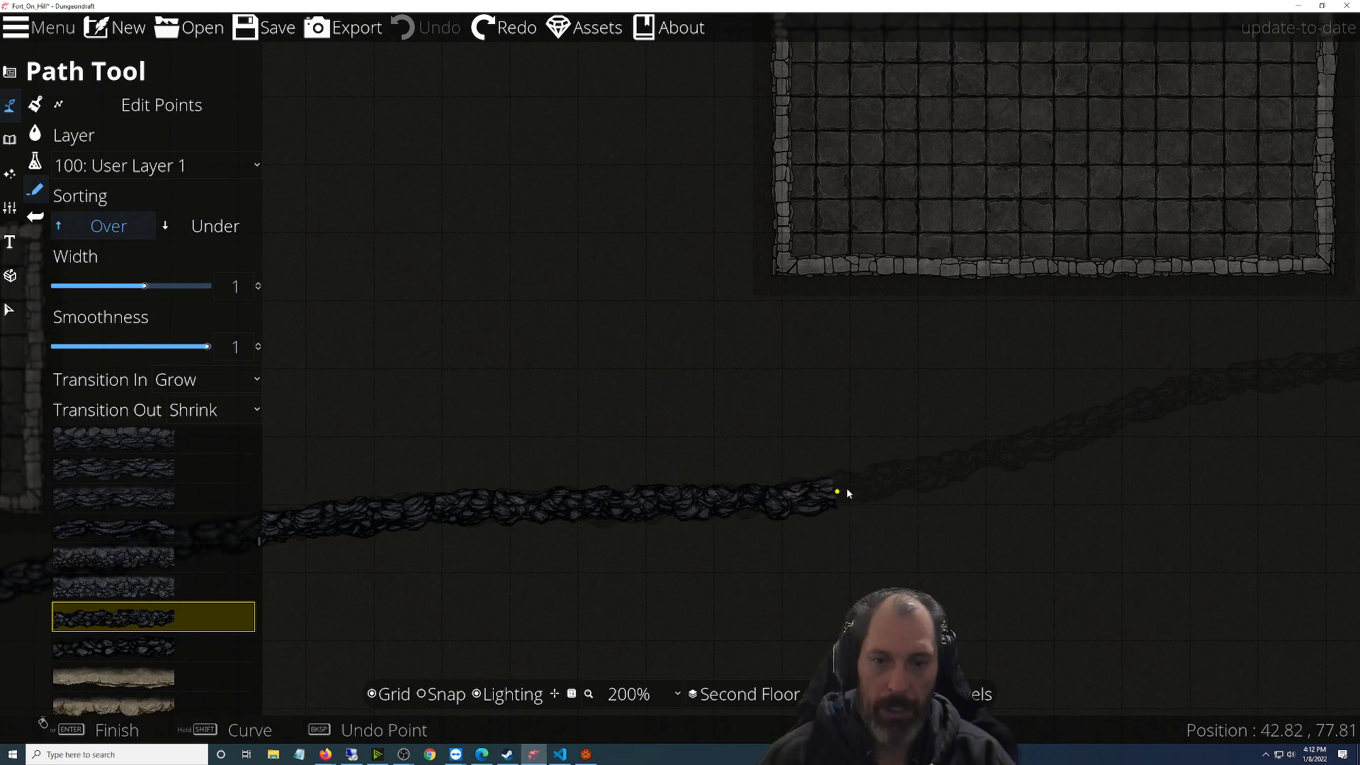
pyautogui.moveTo(1129, 464); pyautogui.dragTo(647, 541)
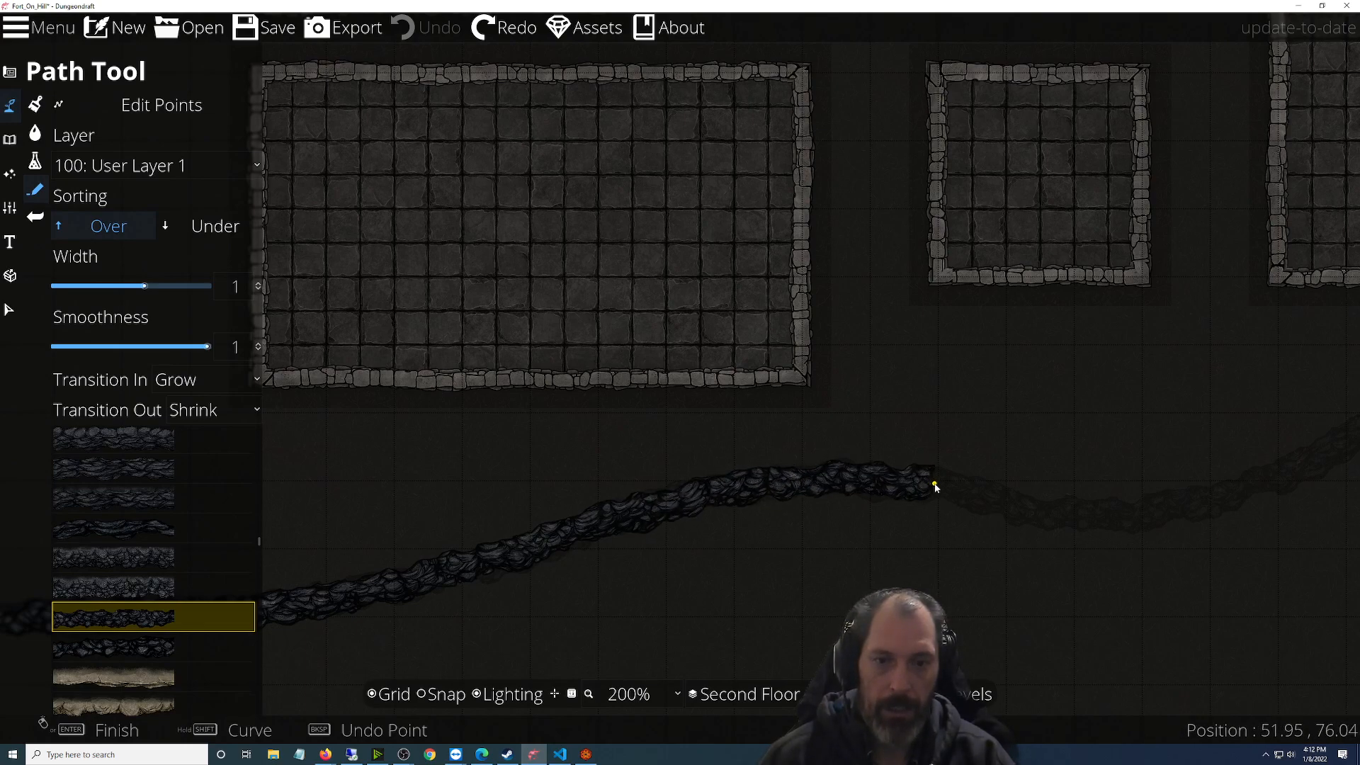
pyautogui.click(1042, 514)
pyautogui.moveTo(1186, 507); pyautogui.dragTo(773, 573)
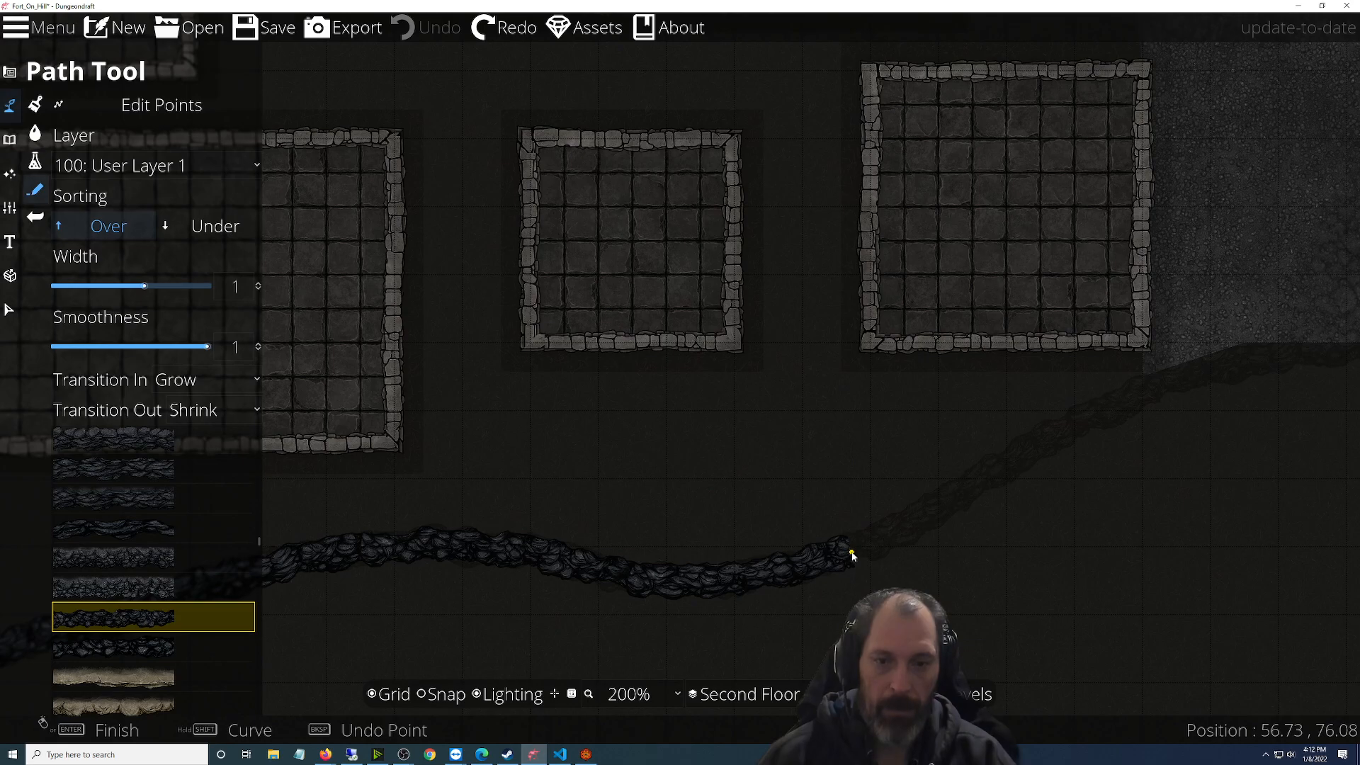
# Run the cliff path northeast past the last tiled room, along the east entrance's south wall, and finish it short of the faded tip
pyautogui.click(995, 473)
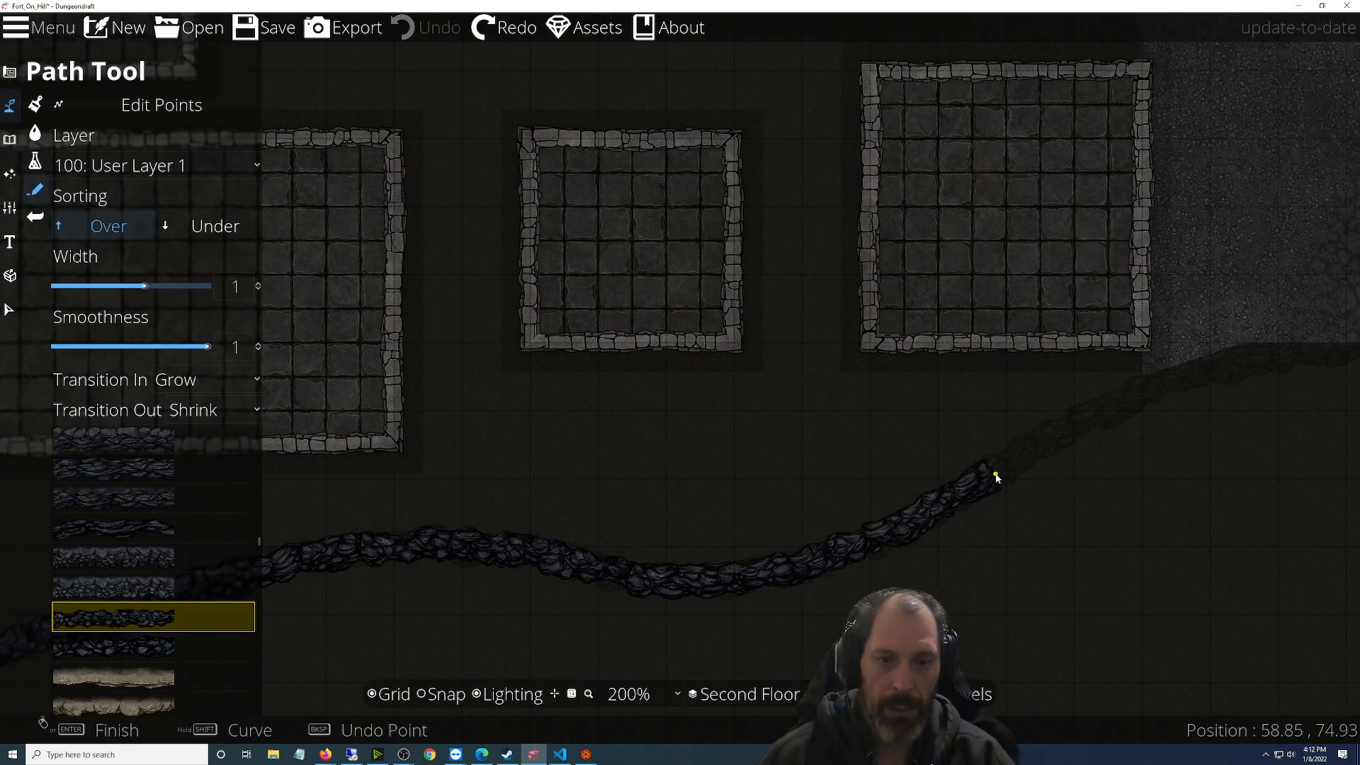
pyautogui.moveTo(1168, 465); pyautogui.dragTo(711, 600)
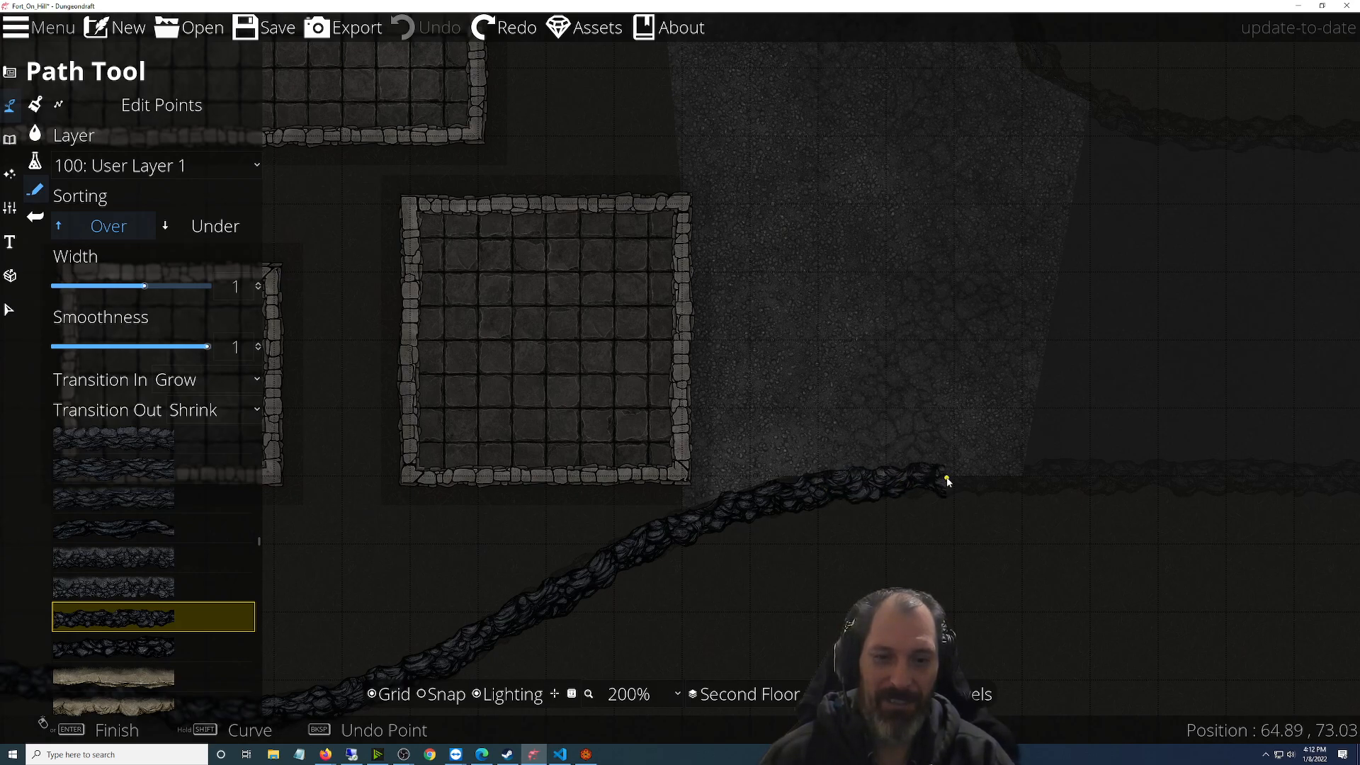
pyautogui.click(957, 478)
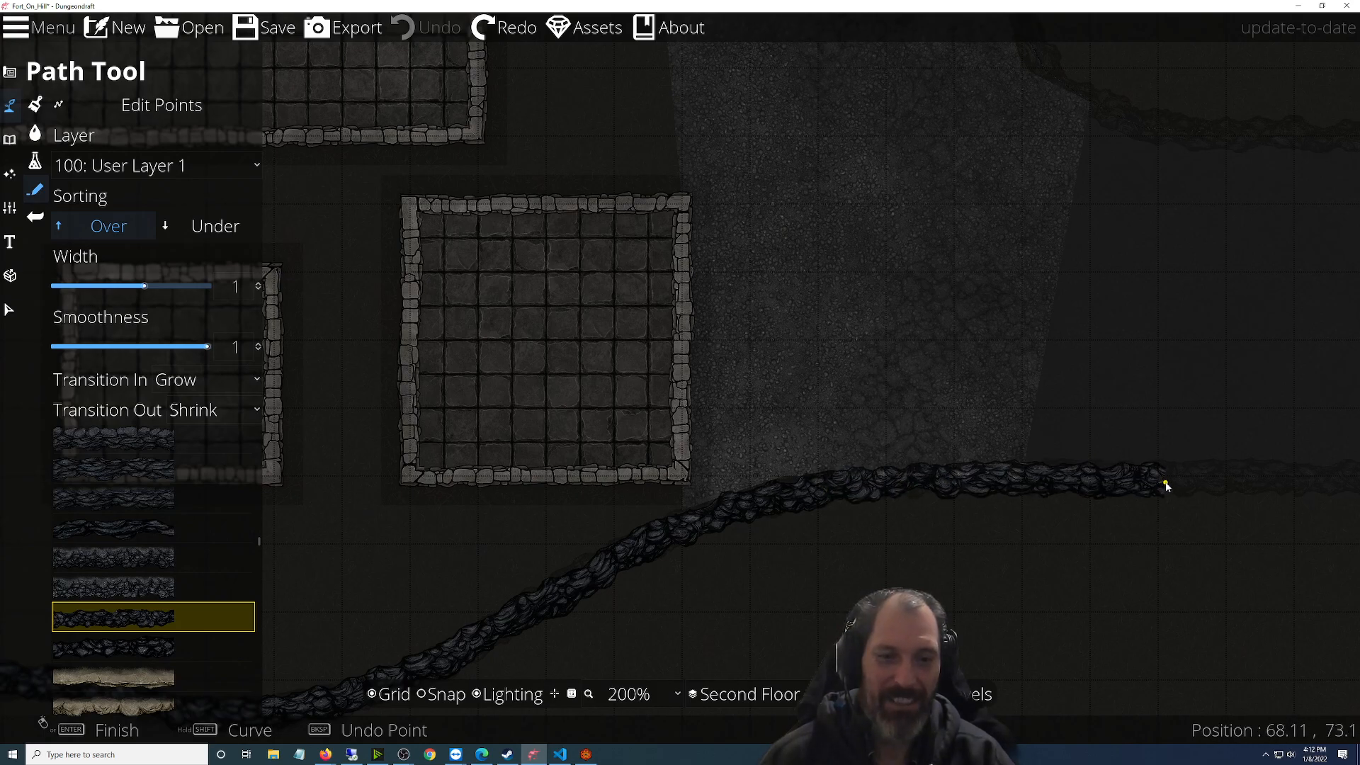
pyautogui.moveTo(1166, 482); pyautogui.dragTo(554, 501)
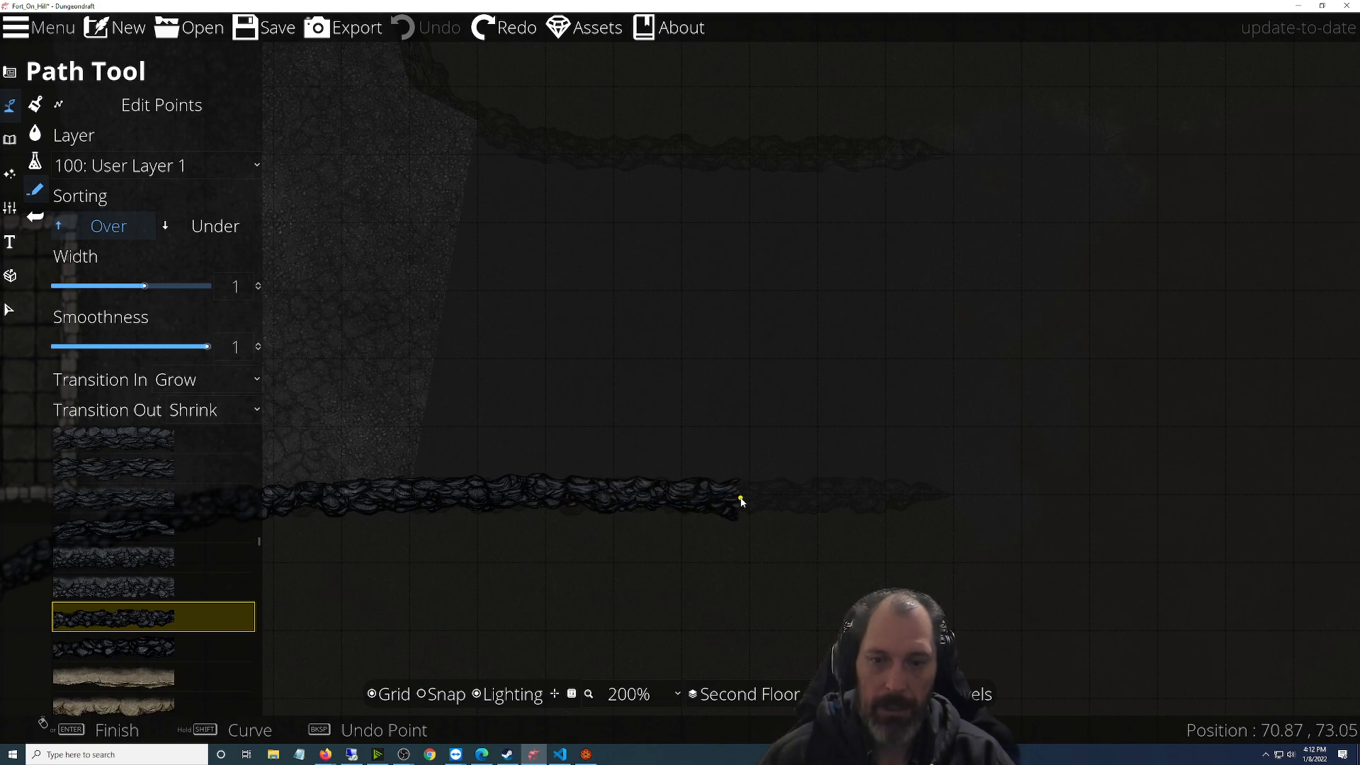
pyautogui.moveTo(748, 499); pyautogui.dragTo(910, 562)
pyautogui.scroll(-5, 908, 562)
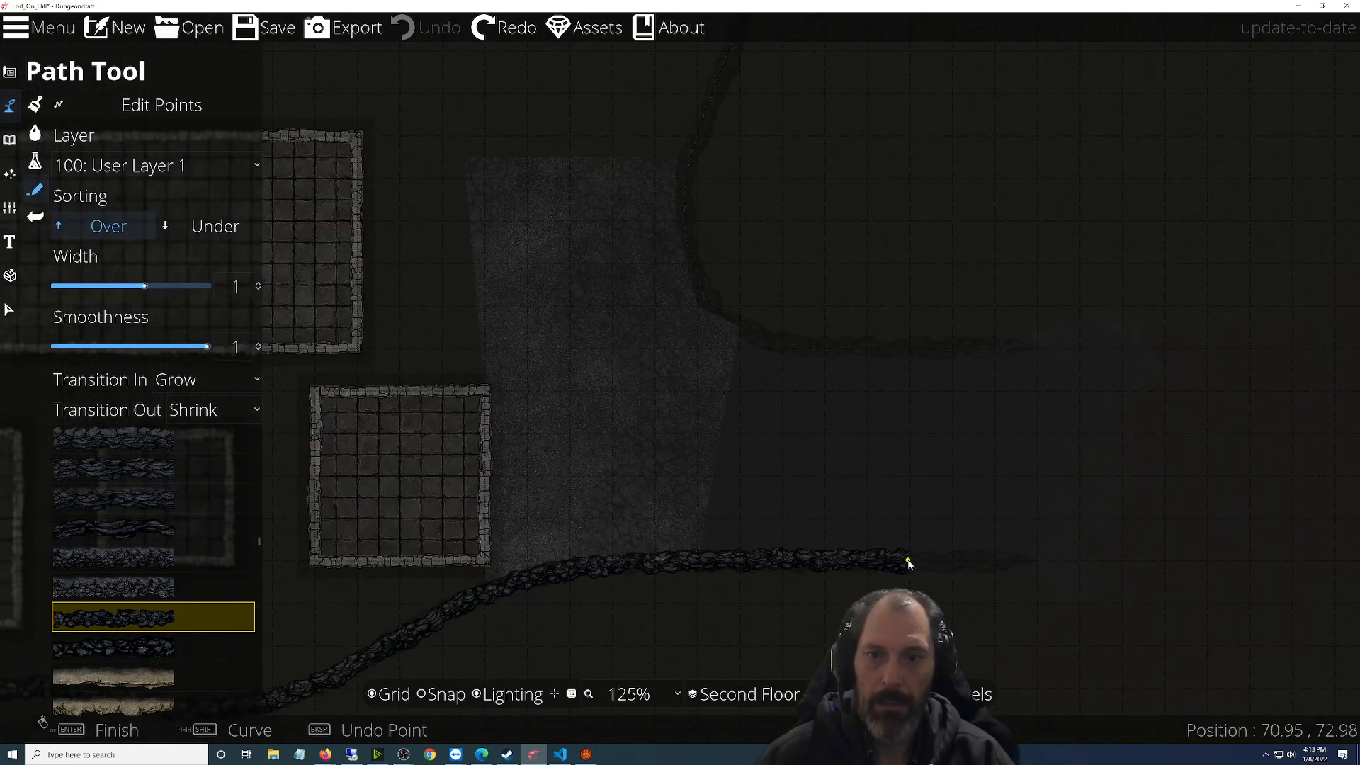
pyautogui.scroll(4, 908, 563)
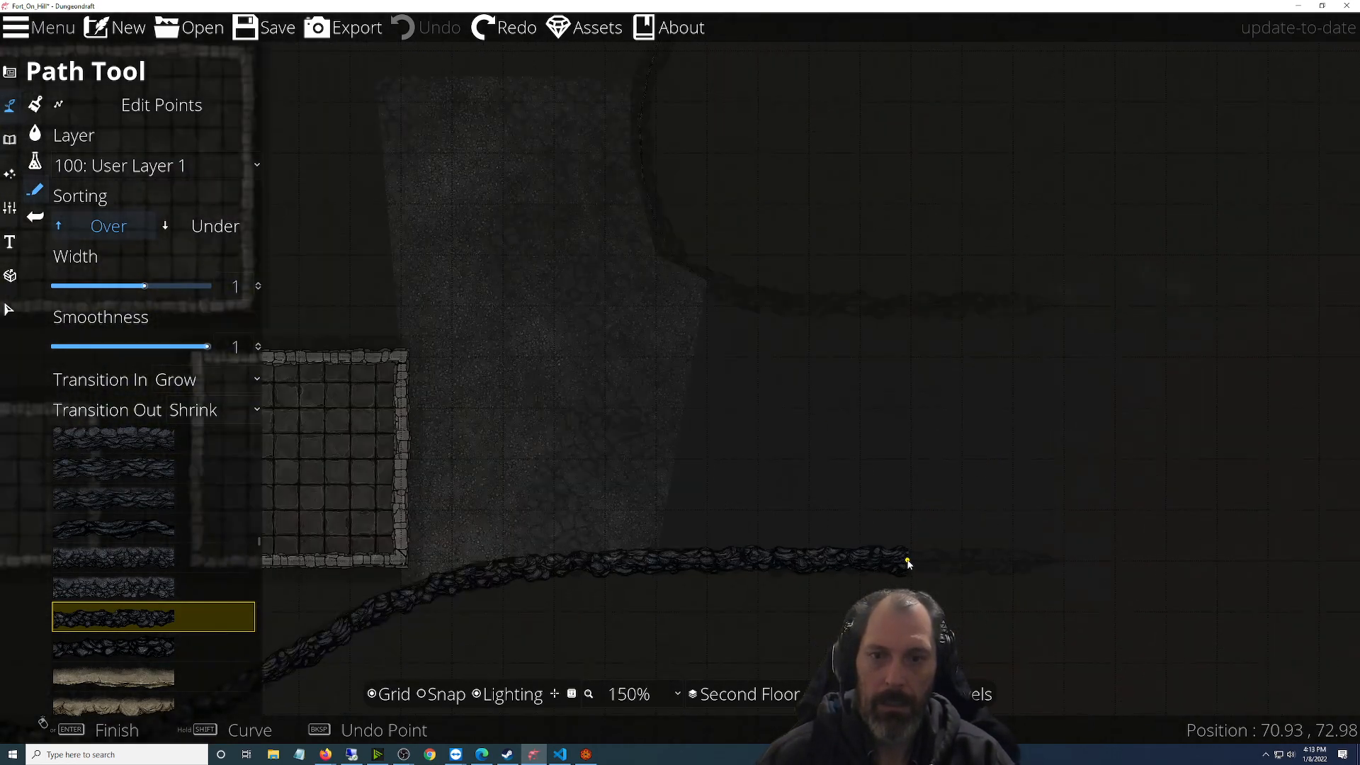
pyautogui.scroll(-6, 908, 563)
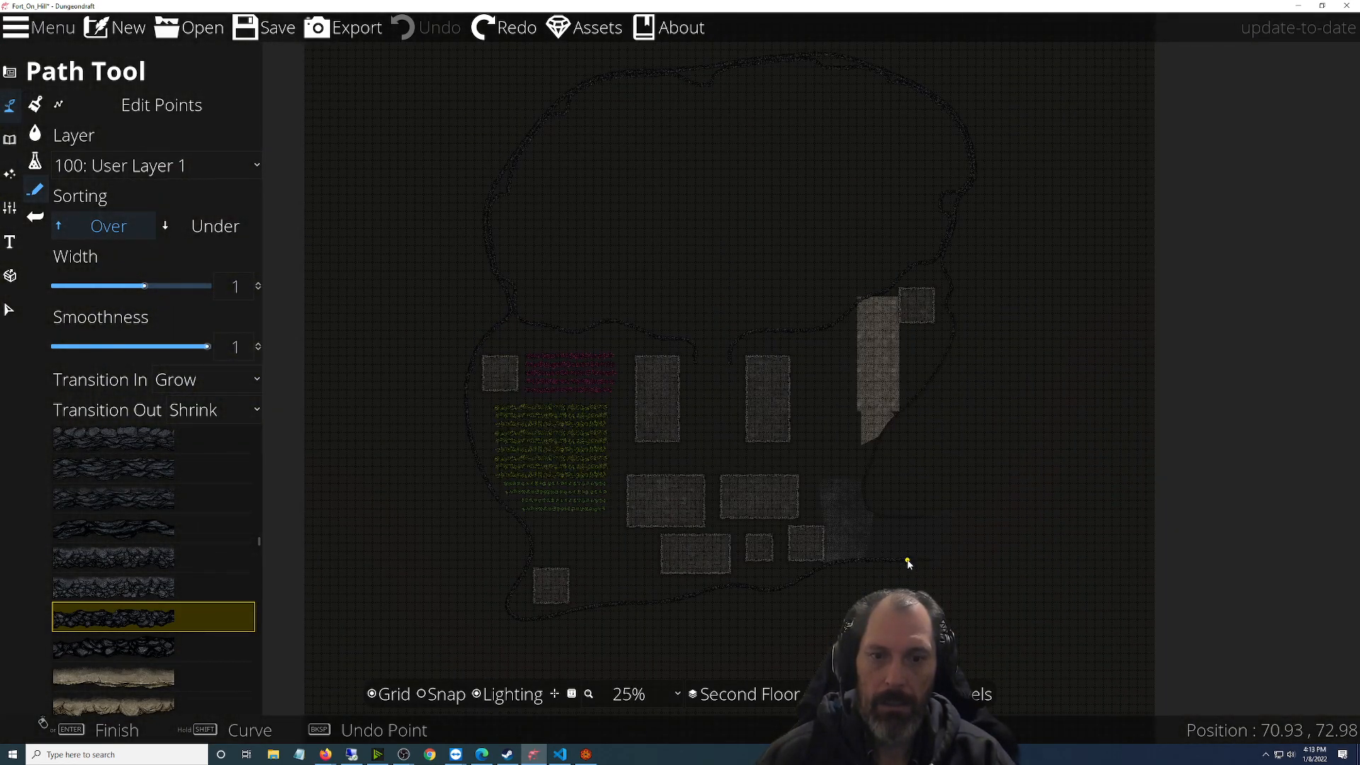
pyautogui.scroll(2, 908, 563)
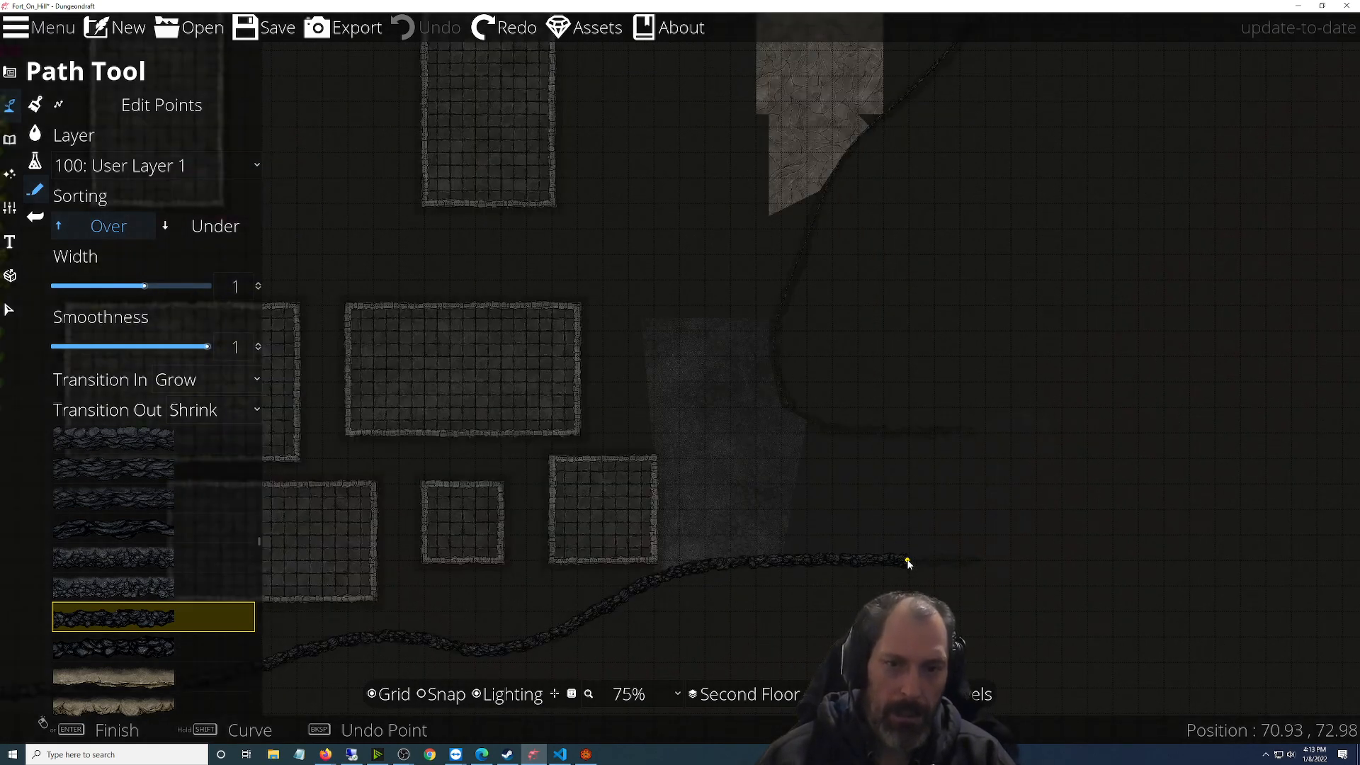
pyautogui.scroll(3, 908, 563)
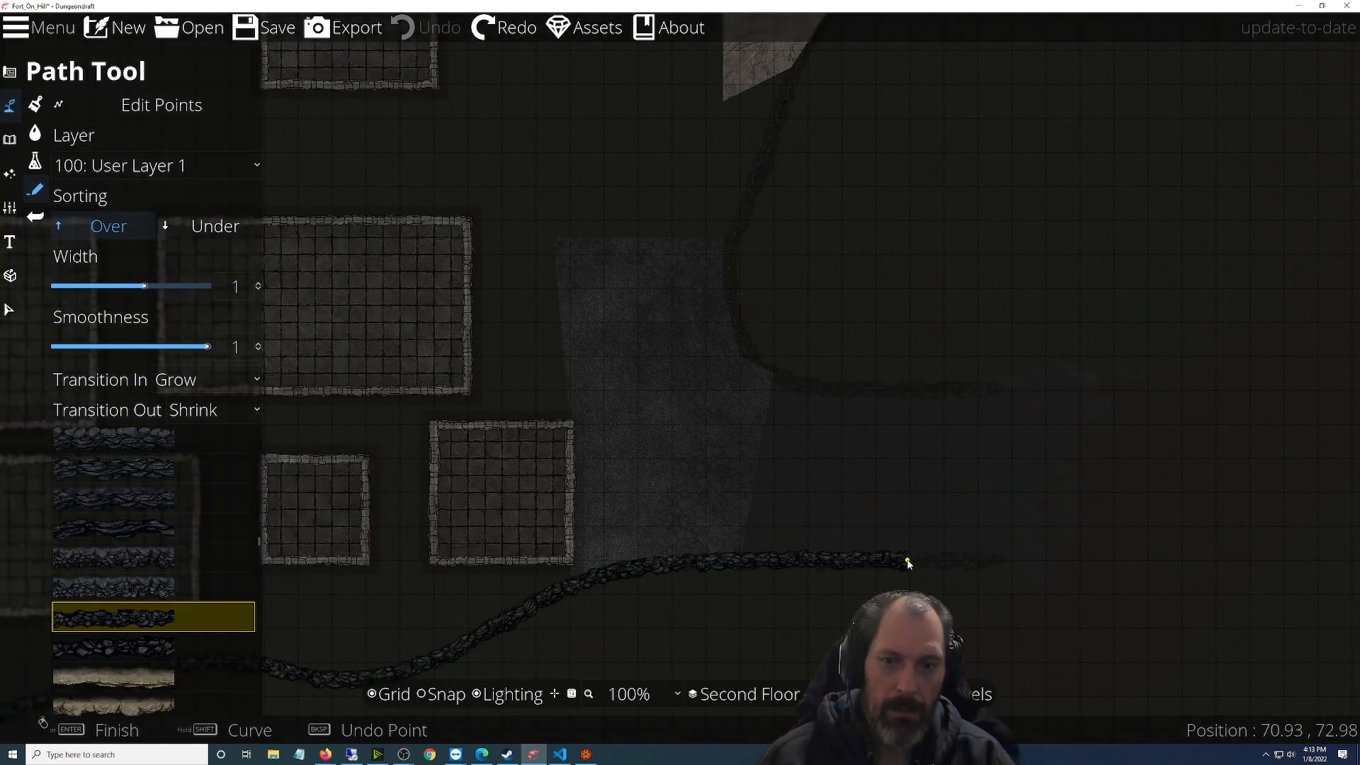
pyautogui.rightClick(907, 564)
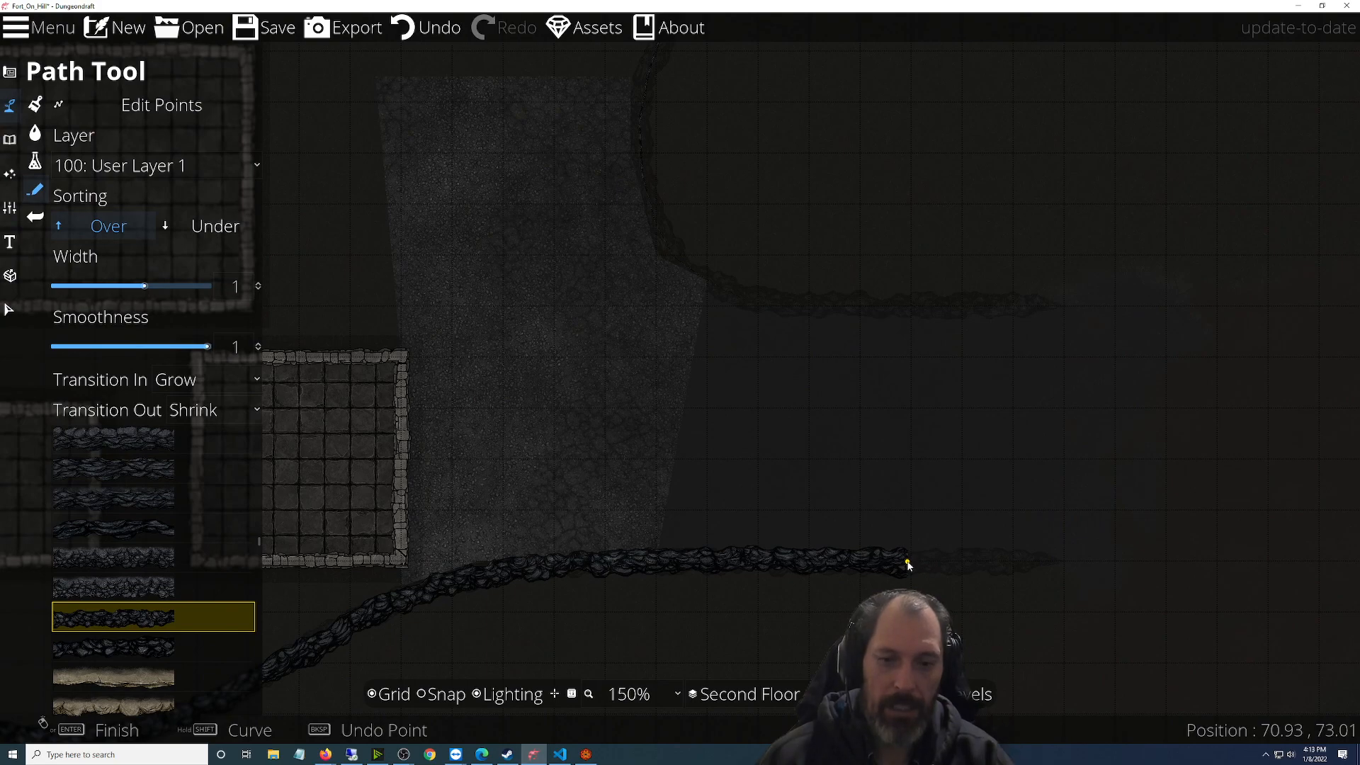
# Check the faded wall north of the entrance against the traced outline, and undo the finished outer cliff path
pyautogui.moveTo(932, 342); pyautogui.dragTo(1050, 722)
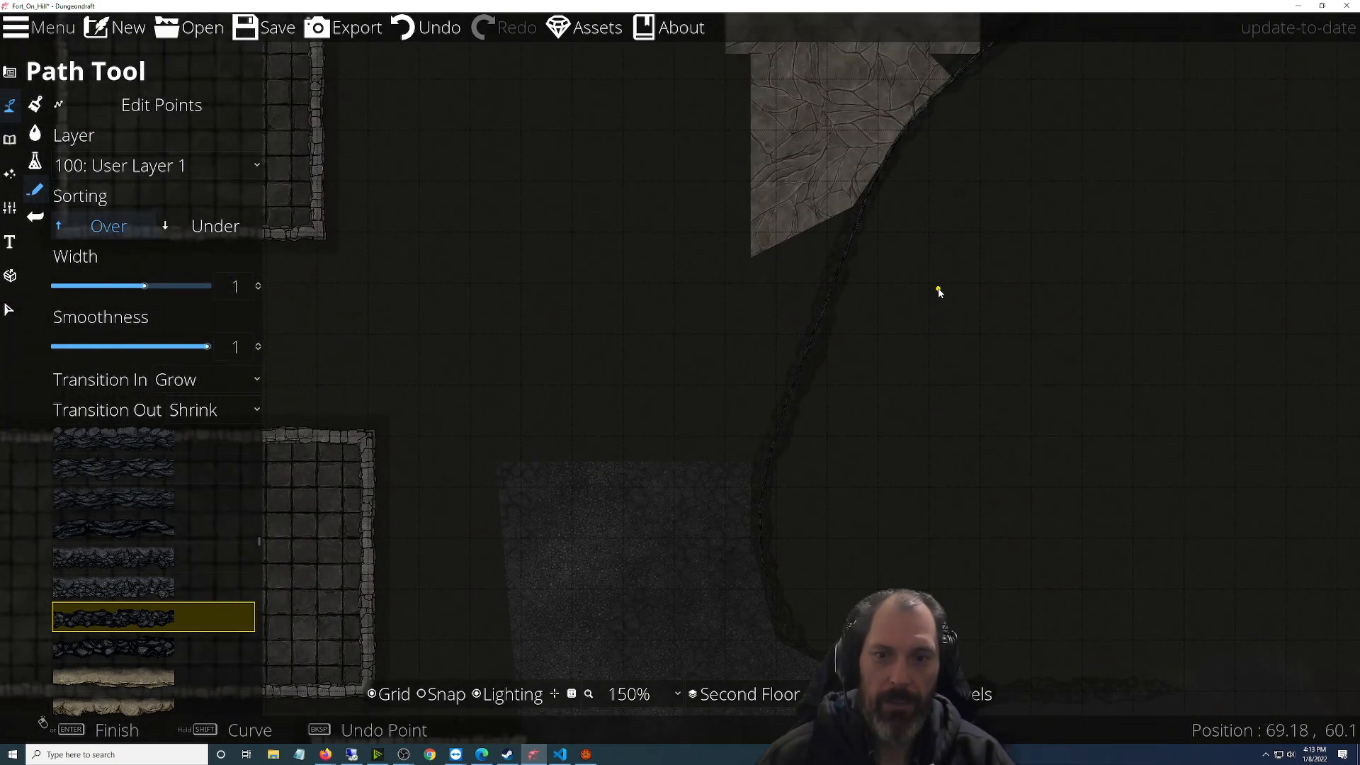
pyautogui.moveTo(937, 291); pyautogui.dragTo(905, 480)
pyautogui.moveTo(1101, 151); pyautogui.dragTo(852, 494)
pyautogui.scroll(-4, 825, 477)
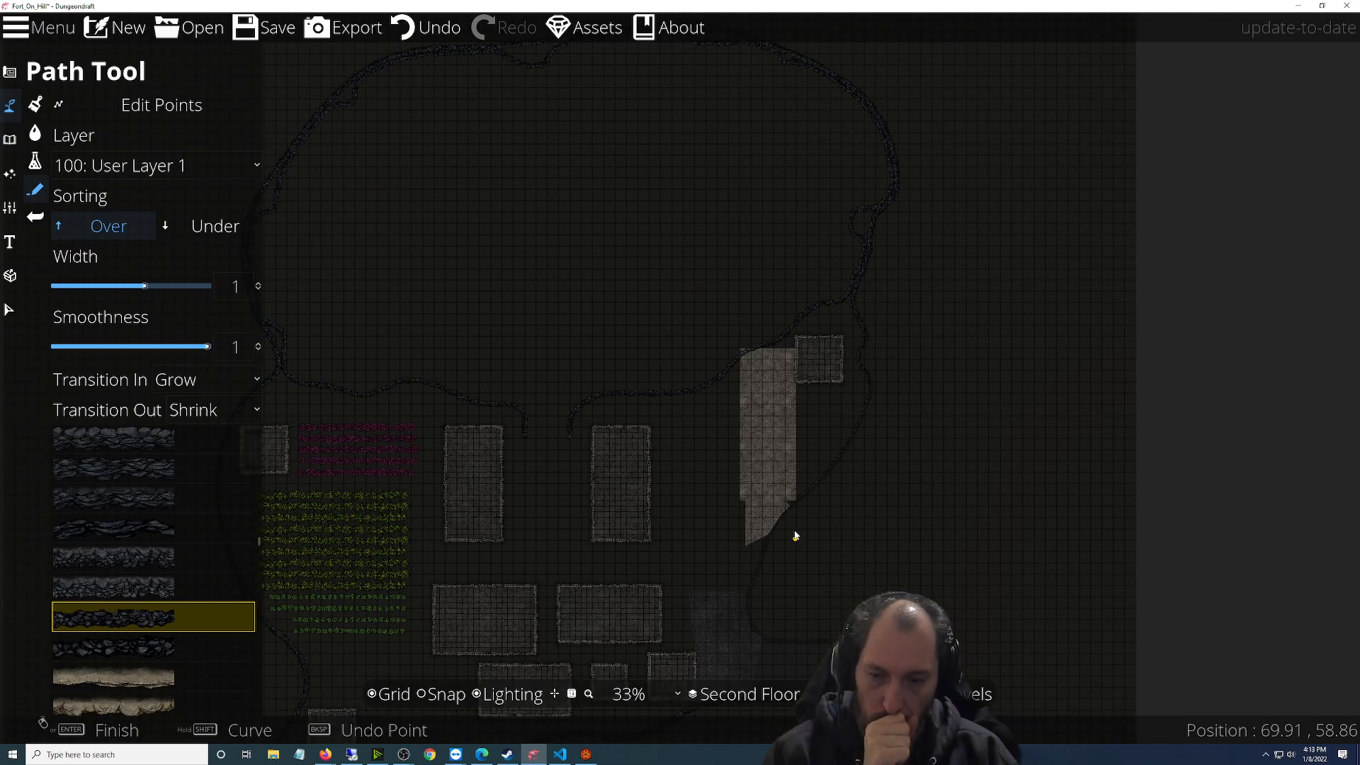
pyautogui.moveTo(828, 585); pyautogui.dragTo(715, 213)
pyautogui.scroll(3, 649, 358)
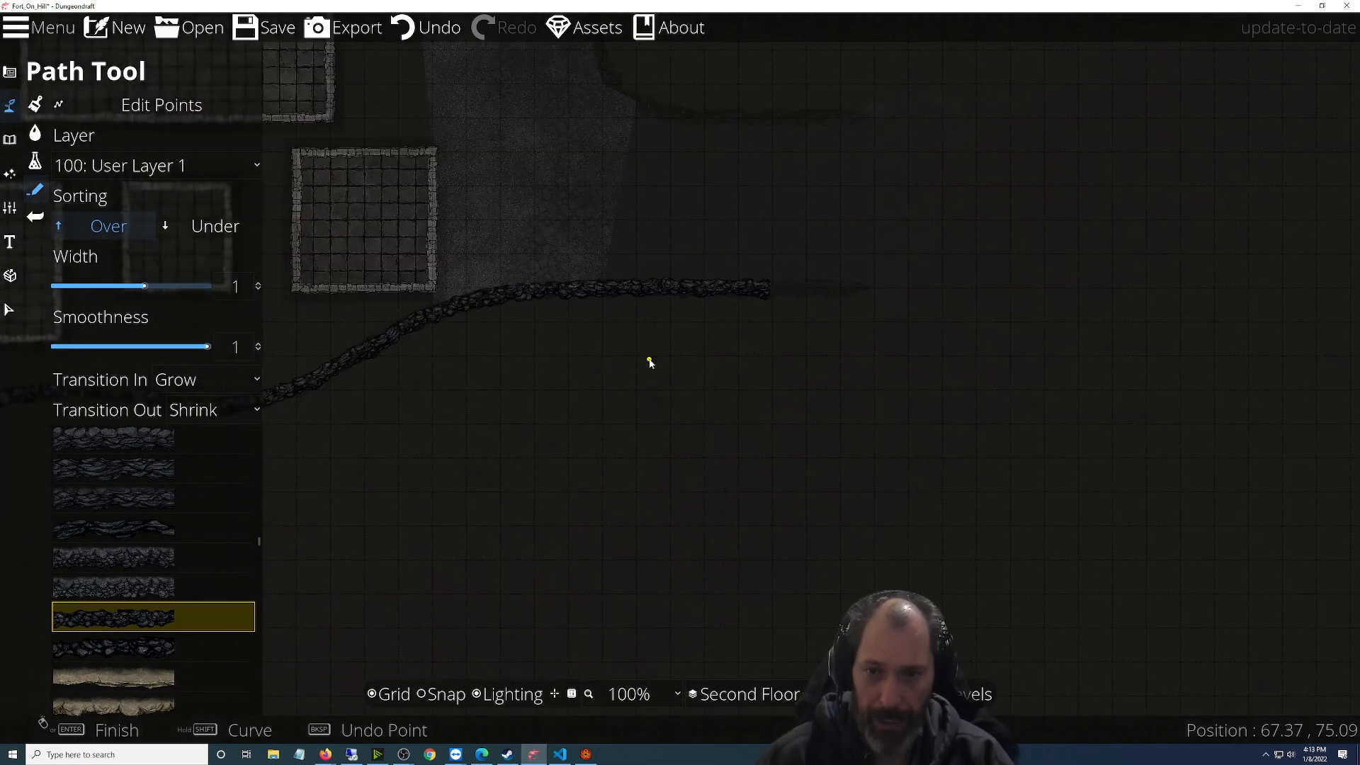
pyautogui.hotkey('ctrl', 'z')
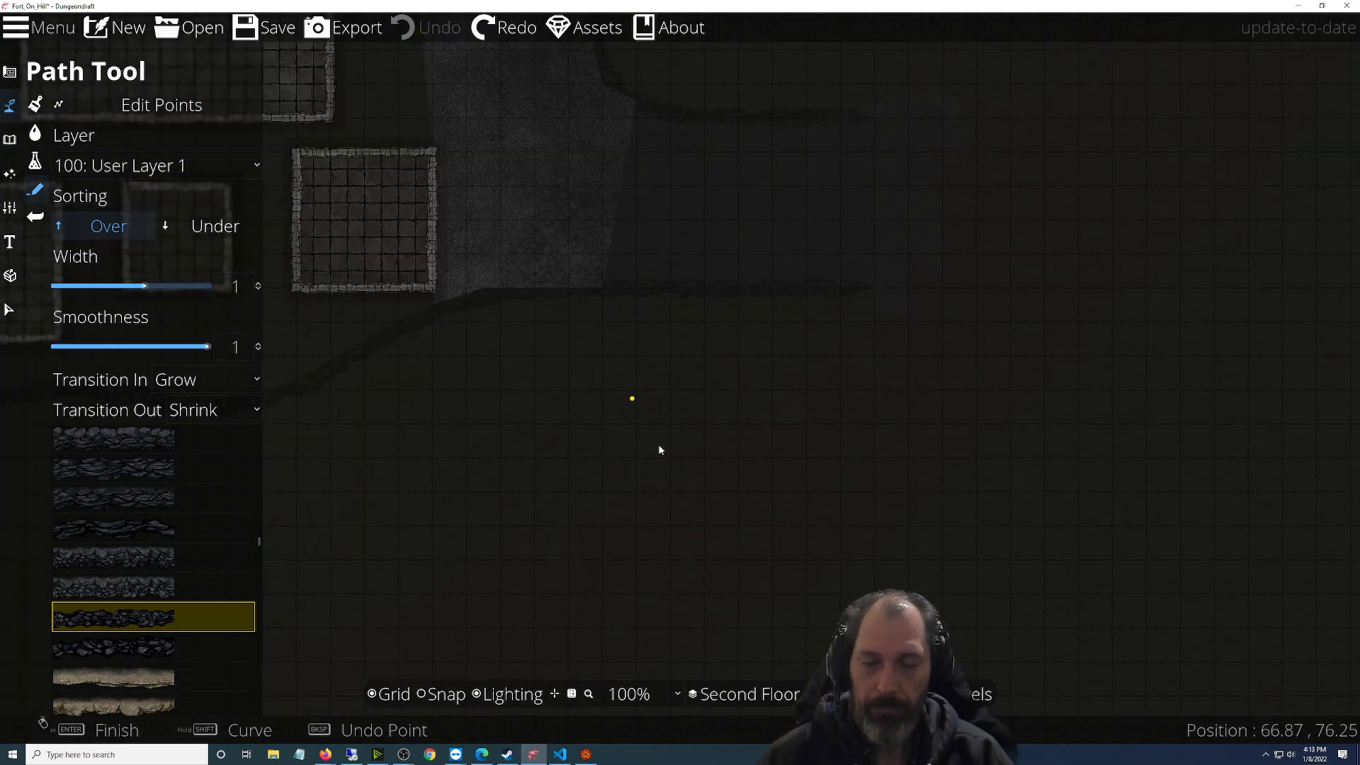
# Turn on grid snapping, start a cliff path at the eastern tip of the entrance's north wall, and set Transition Out to None
pyautogui.moveTo(730, 351)
pyautogui.mouseDown()
pyautogui.moveTo(650, 506)
pyautogui.moveTo(648, 627)
pyautogui.mouseUp()
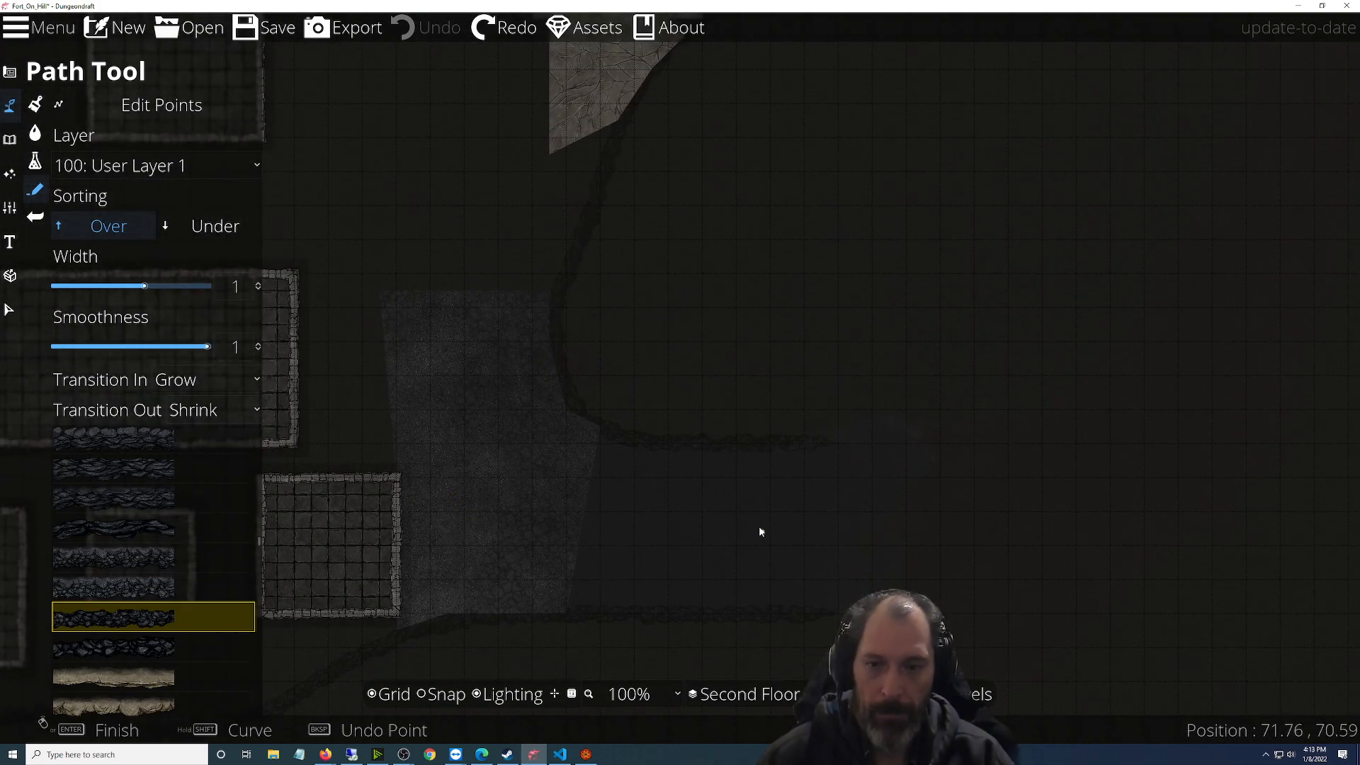
pyautogui.scroll(2, 760, 520)
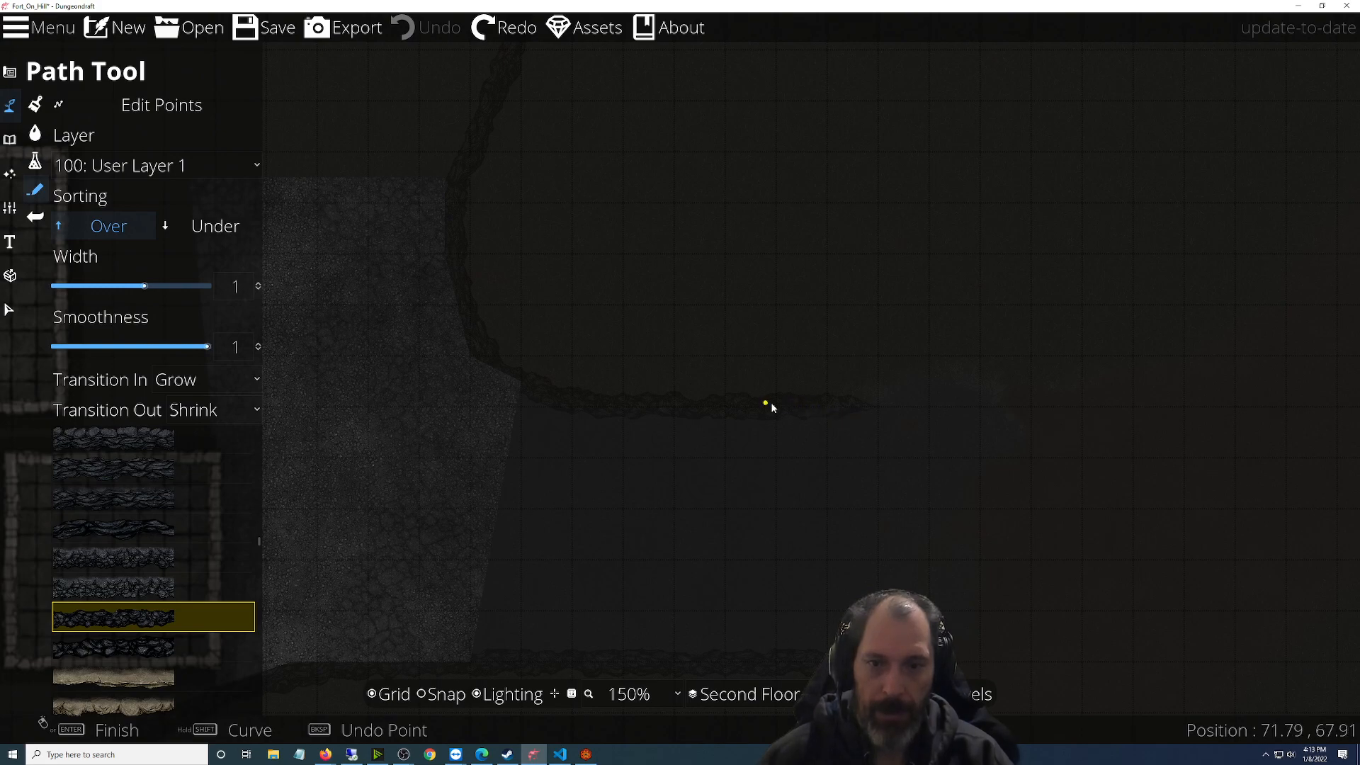
pyautogui.click(424, 694)
pyautogui.click(873, 407)
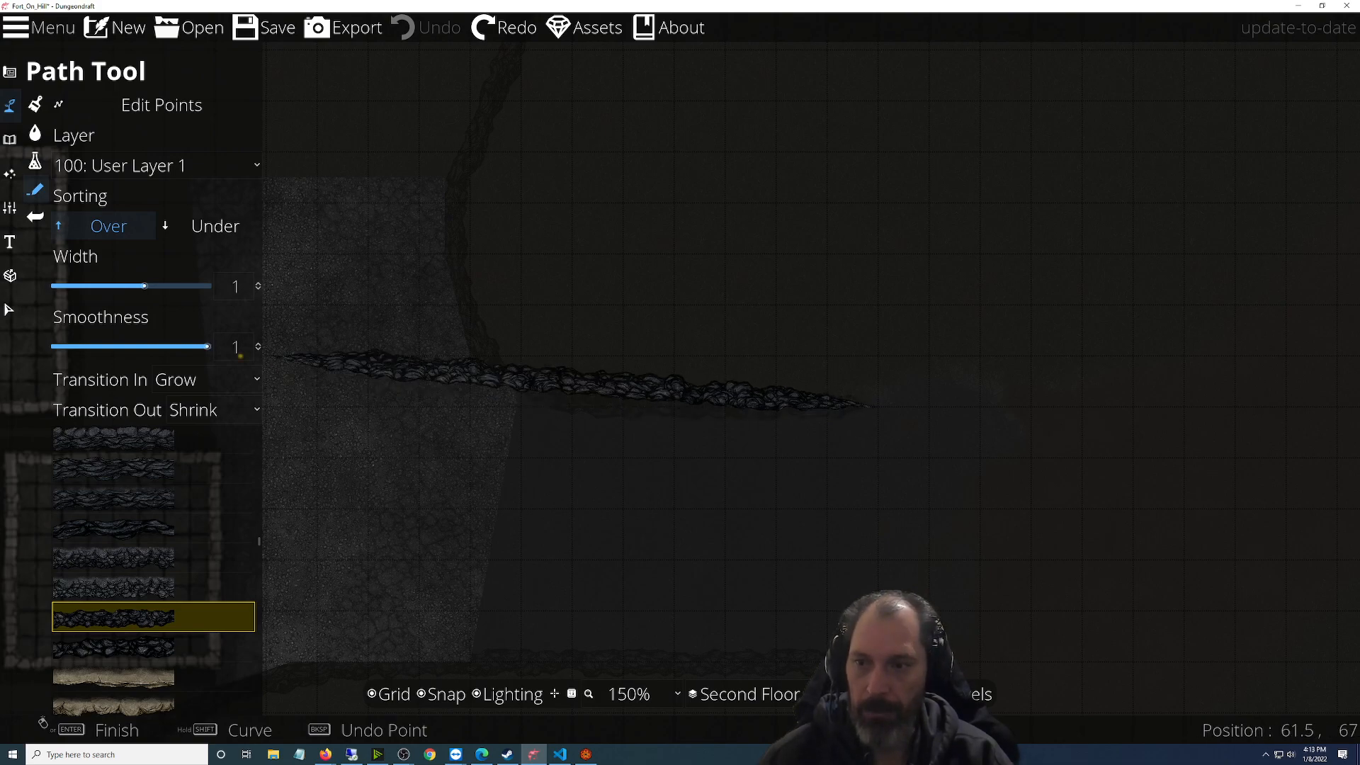
pyautogui.click(229, 413)
pyautogui.click(193, 440)
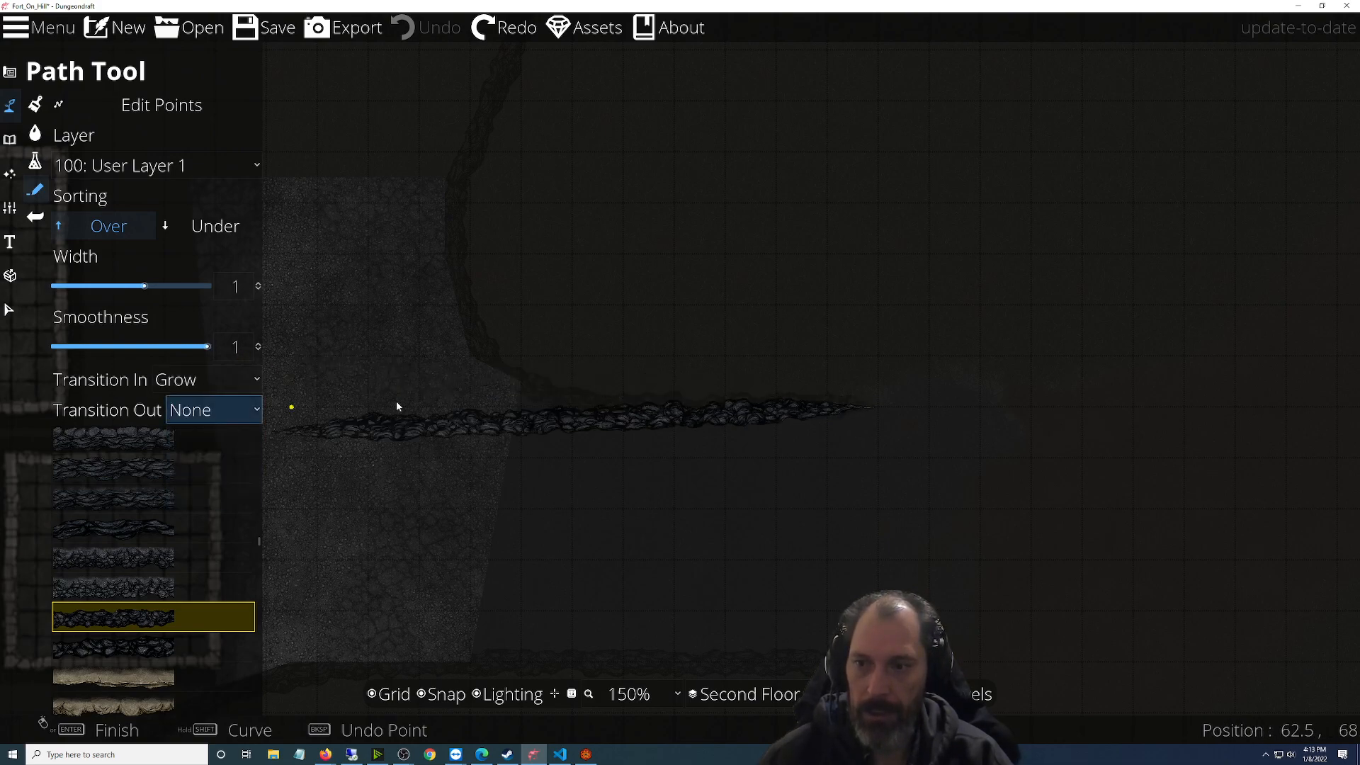
# Undo the slanted cliff stub and place a straight one about 5 squares long, running west from the tip of the entrance's north wall
pyautogui.rightClick(547, 433)
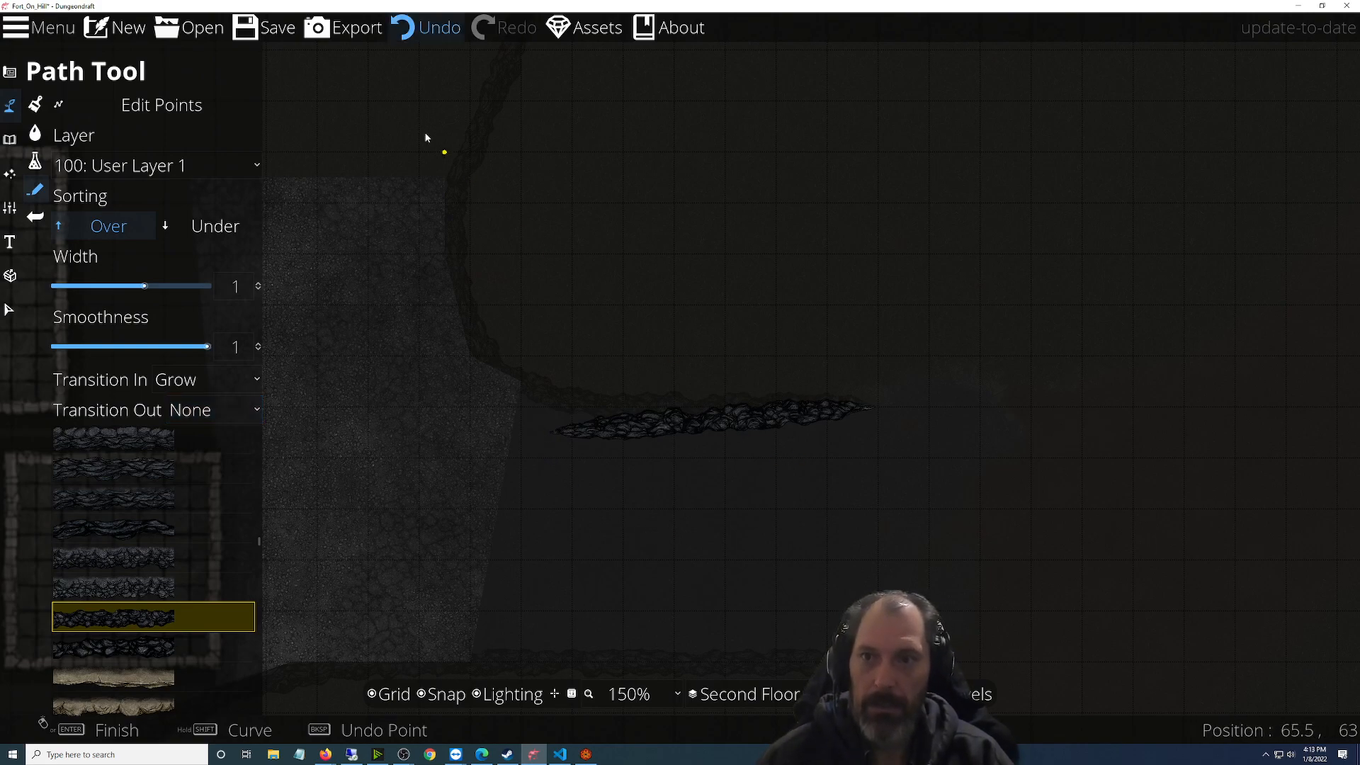
pyautogui.hotkey('ctrl', 'z')
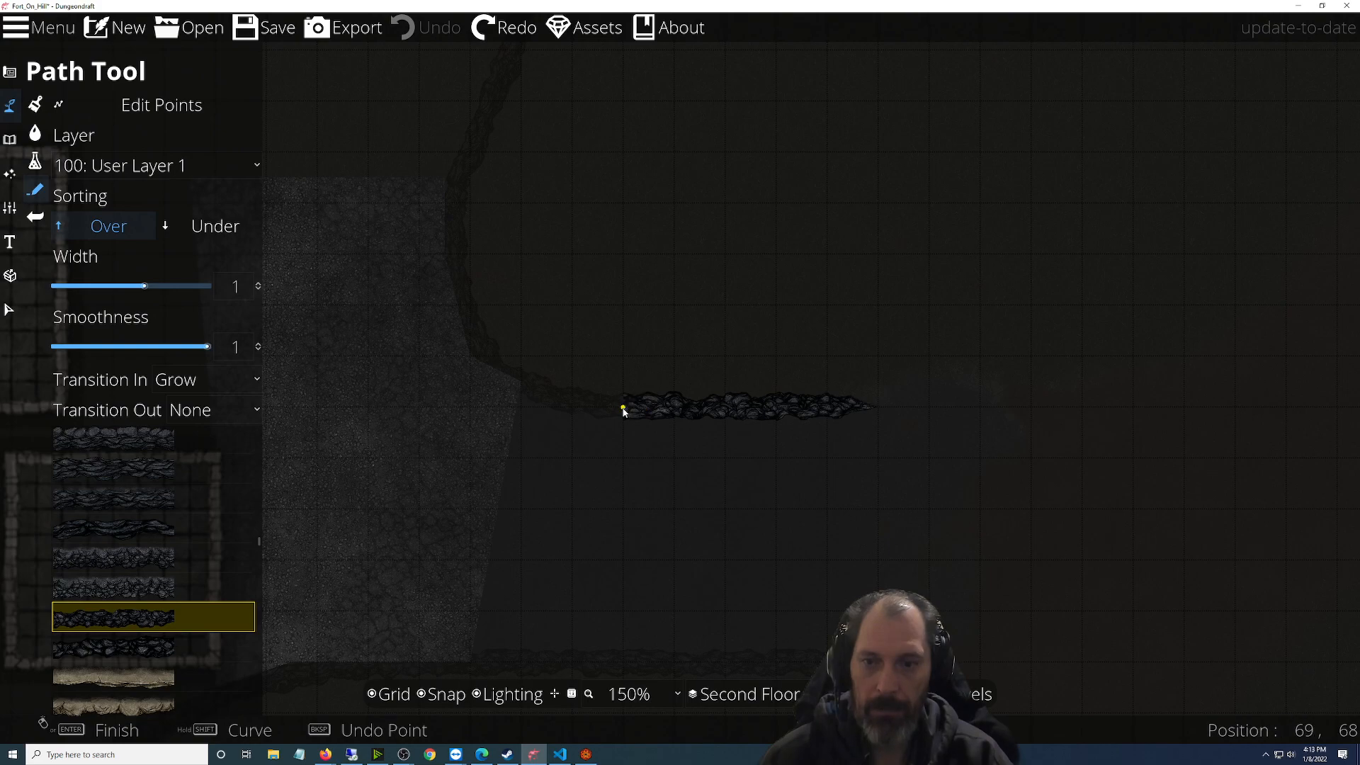
pyautogui.rightClick(624, 411)
pyautogui.moveTo(724, 587); pyautogui.dragTo(738, 409)
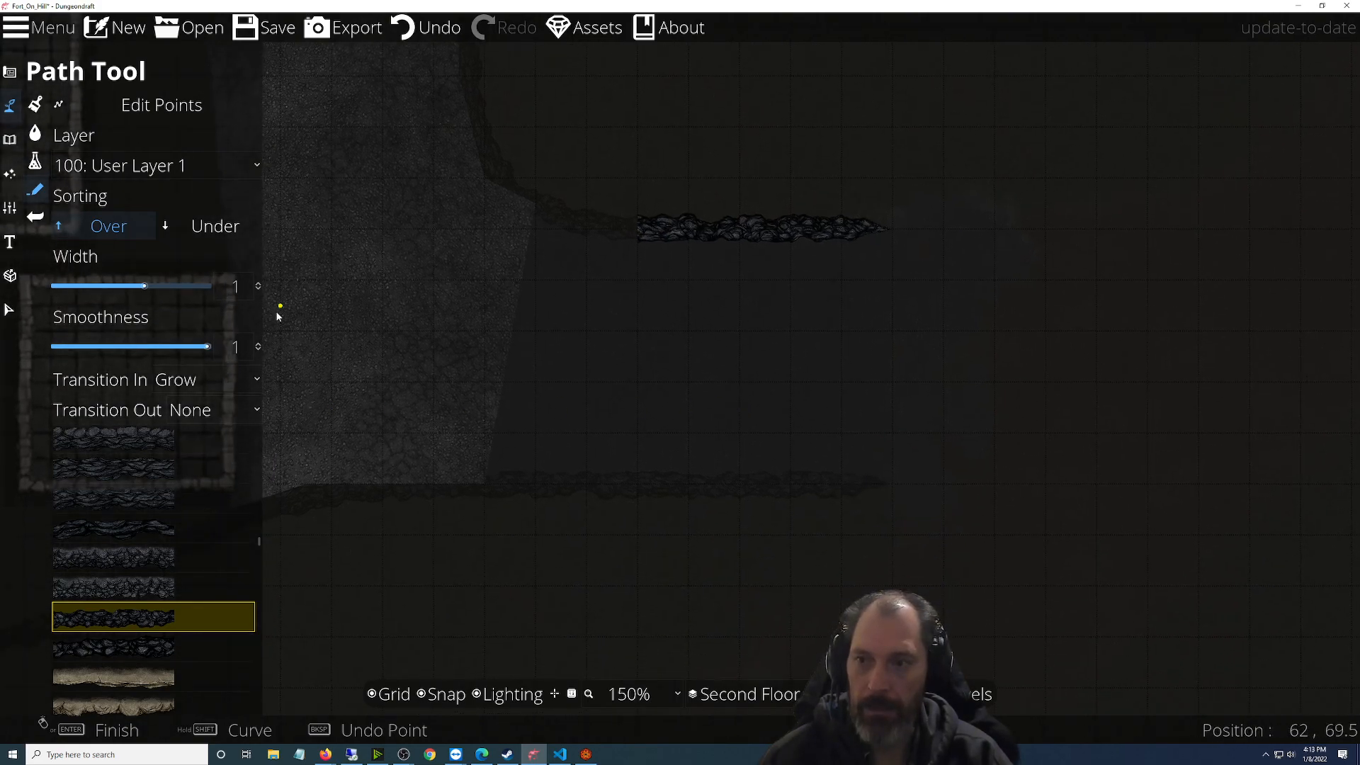
# Try a straight cliff path along the entrance's south wall with Transition In set to Fade and Transition Out to None
pyautogui.click(206, 381)
pyautogui.click(186, 436)
pyautogui.click(205, 410)
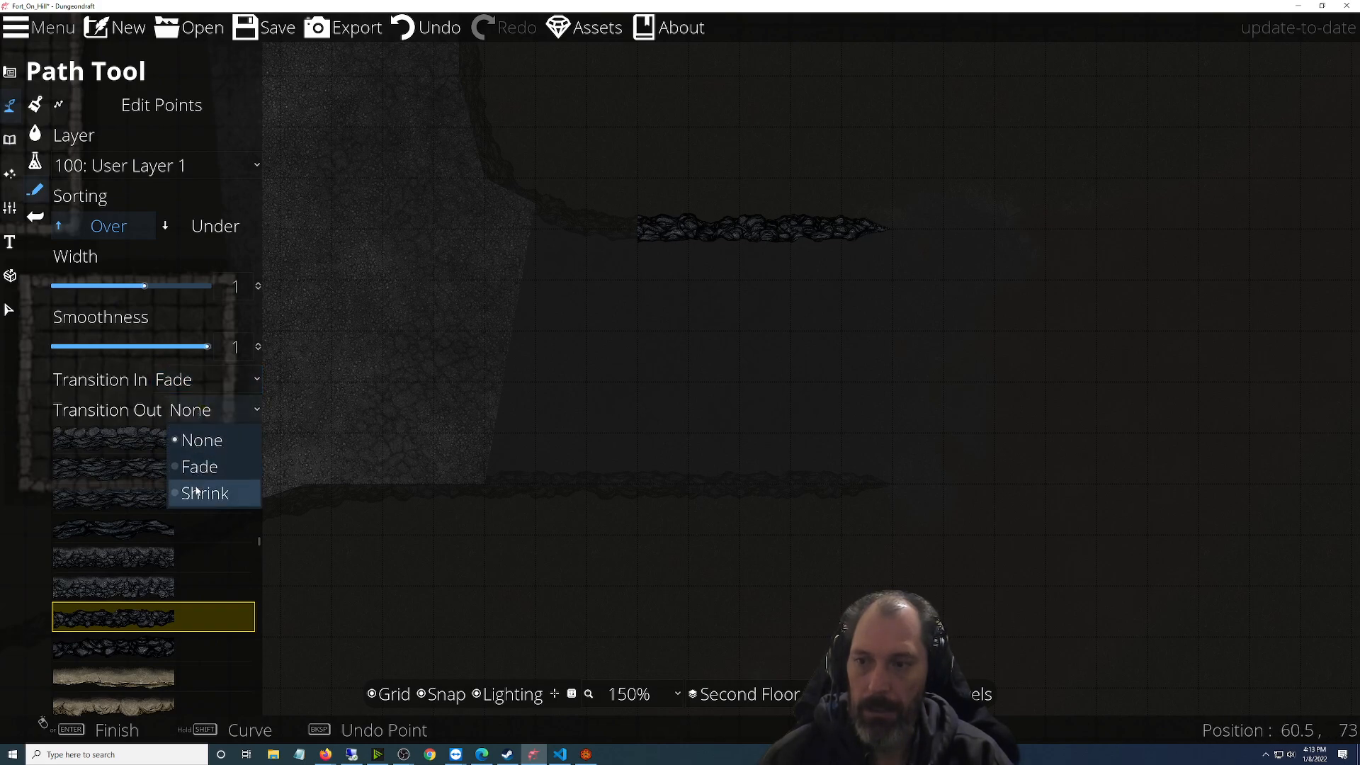
pyautogui.click(202, 440)
pyautogui.press('Return')
pyautogui.hotkey('ctrl', 'z')
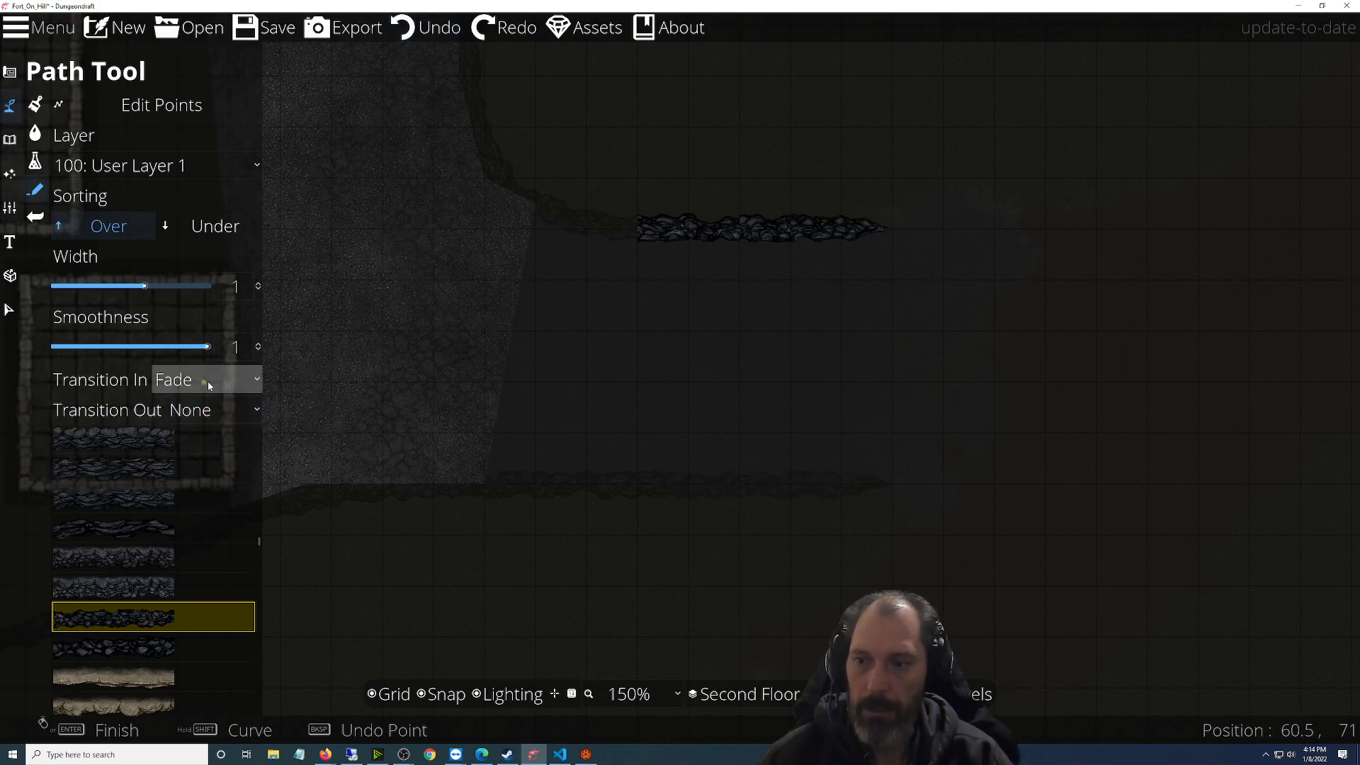
pyautogui.click(207, 381)
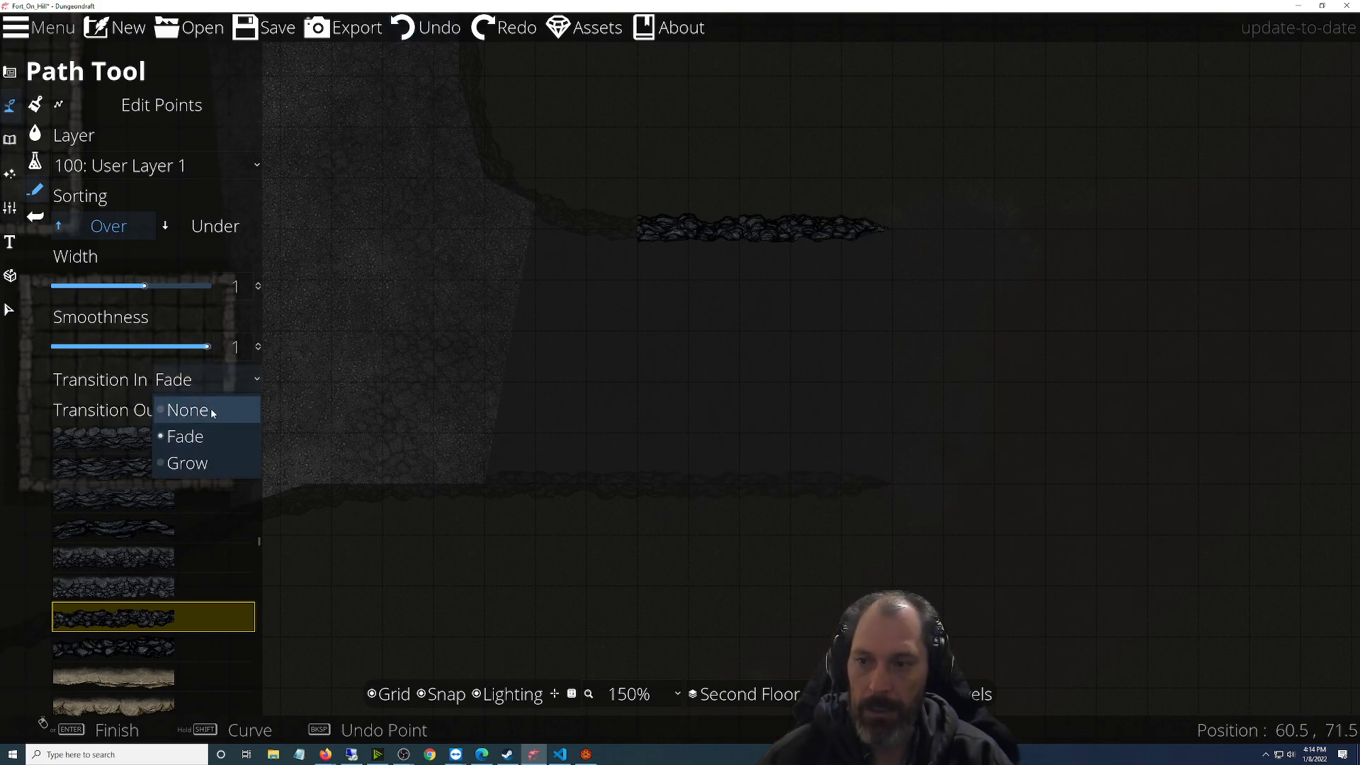
pyautogui.click(391, 422)
pyautogui.click(630, 490)
pyautogui.click(895, 490)
pyautogui.press('Return')
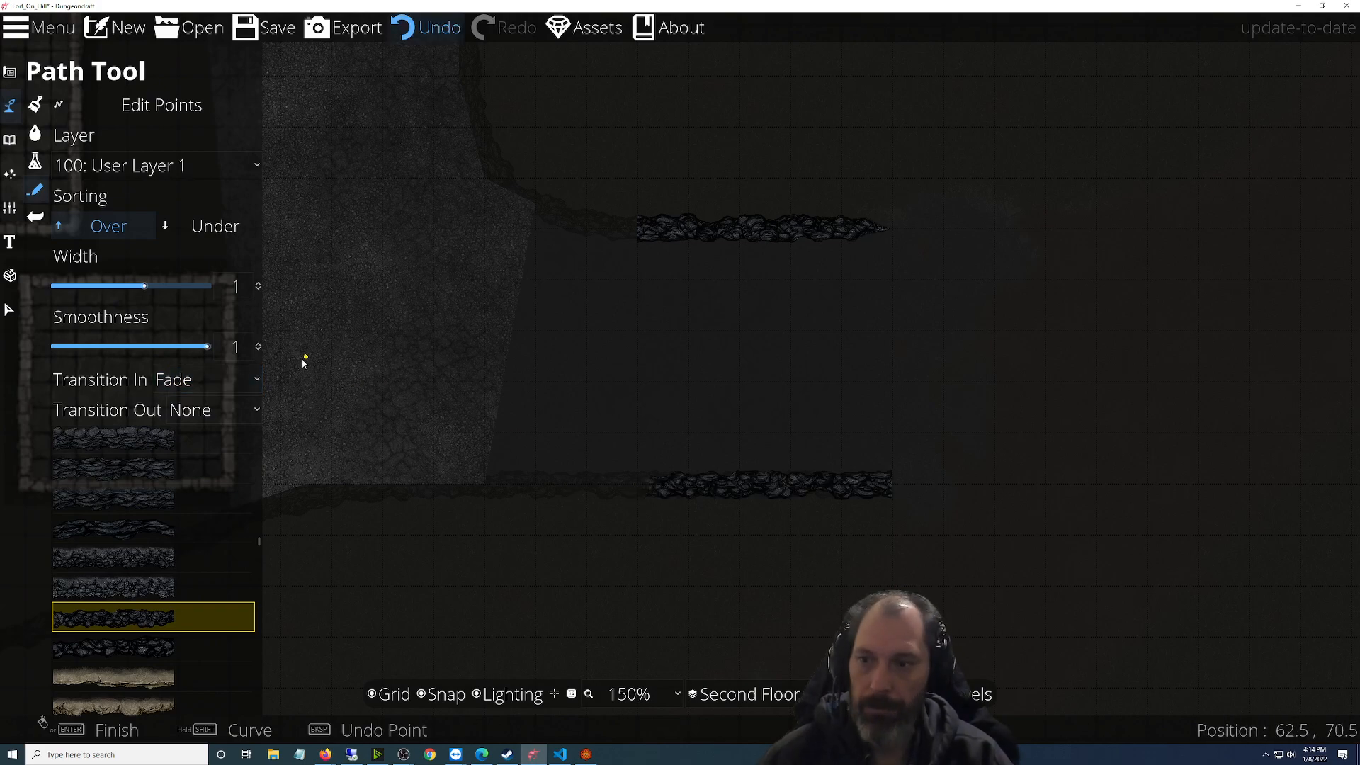
# Undo the south wall stub, try one running east with Transition In set to Grow, and undo that attempt too
pyautogui.click(200, 411)
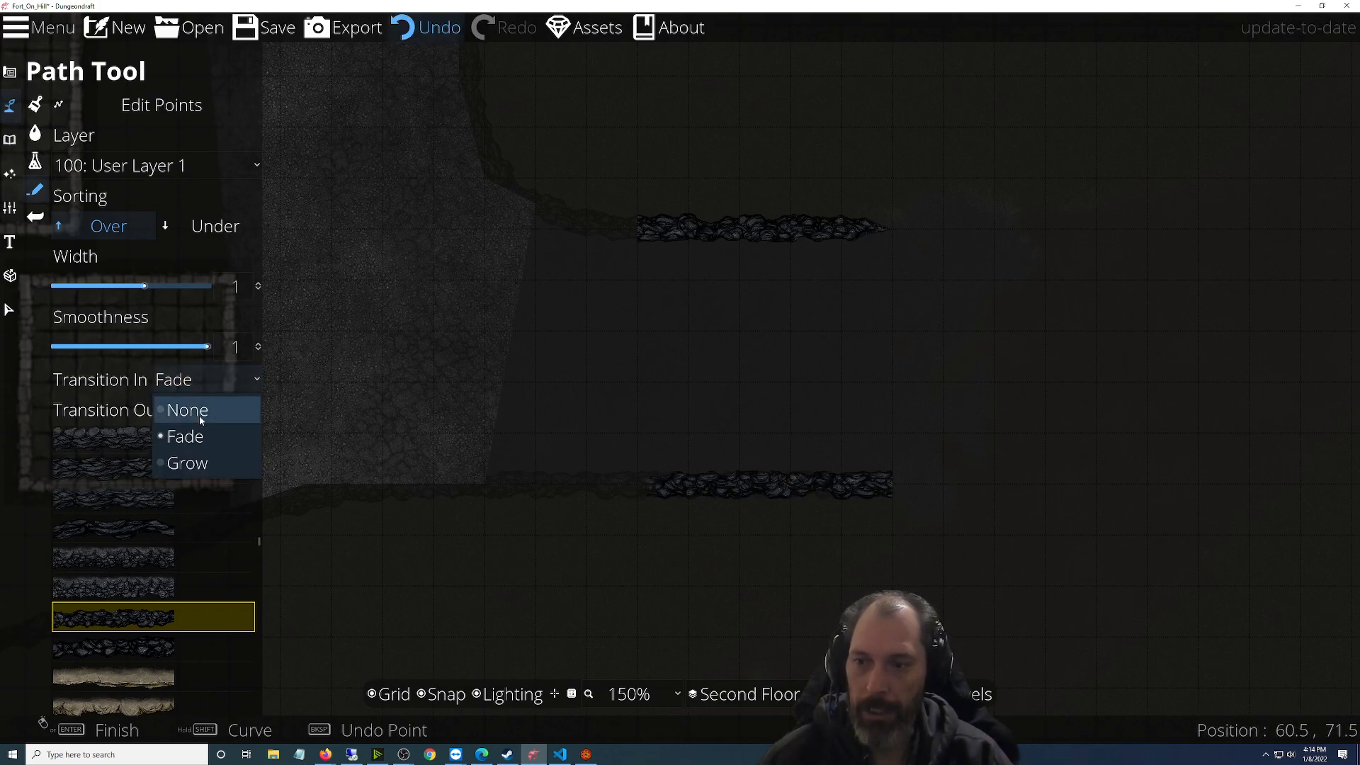
pyautogui.click(185, 462)
pyautogui.click(416, 37)
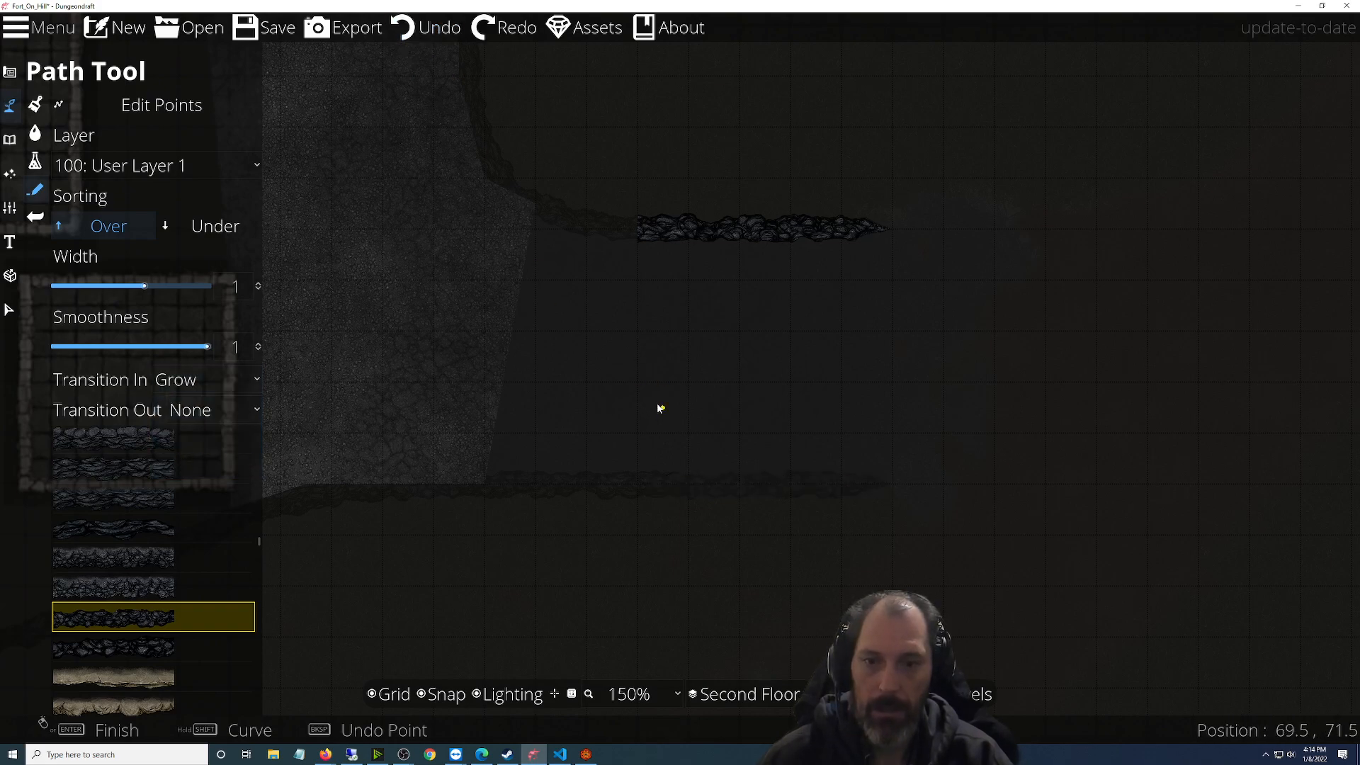
pyautogui.click(635, 488)
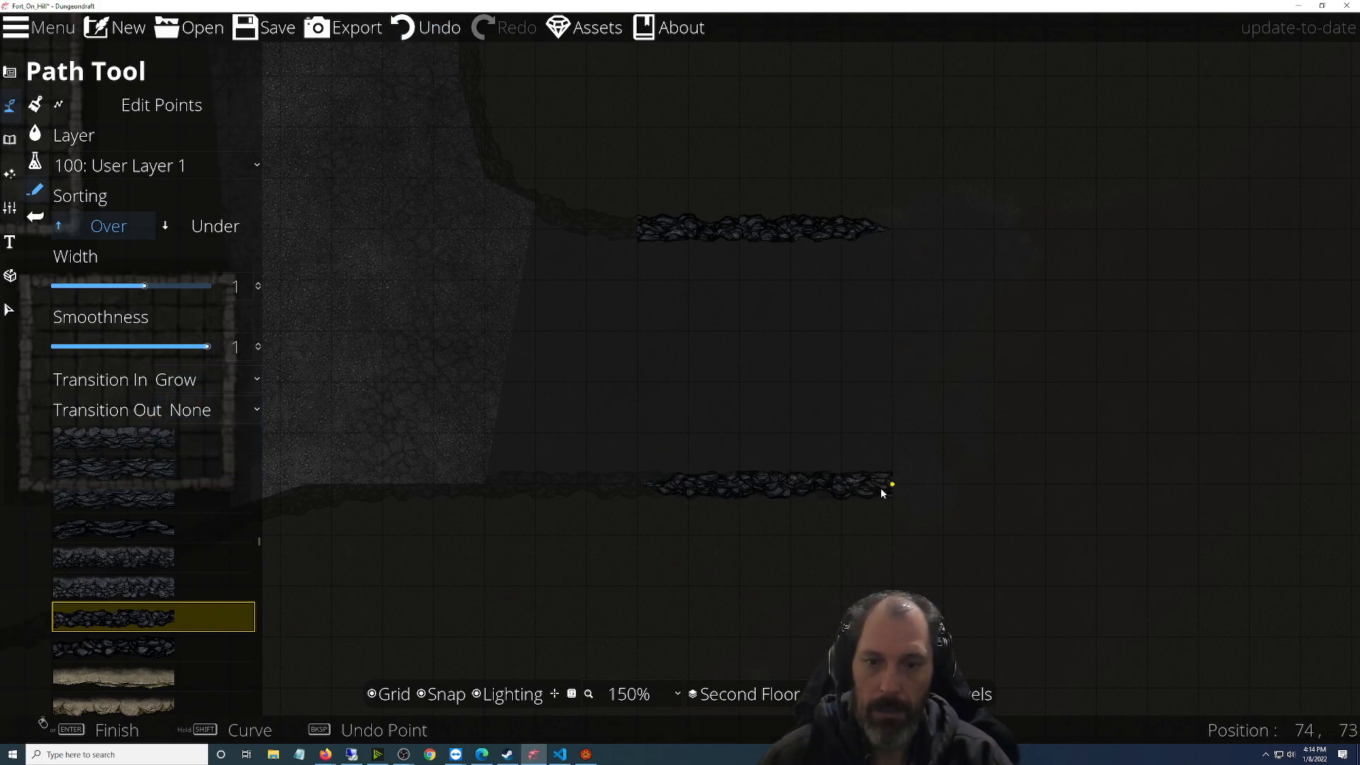
pyautogui.hotkey('ctrl', 'z')
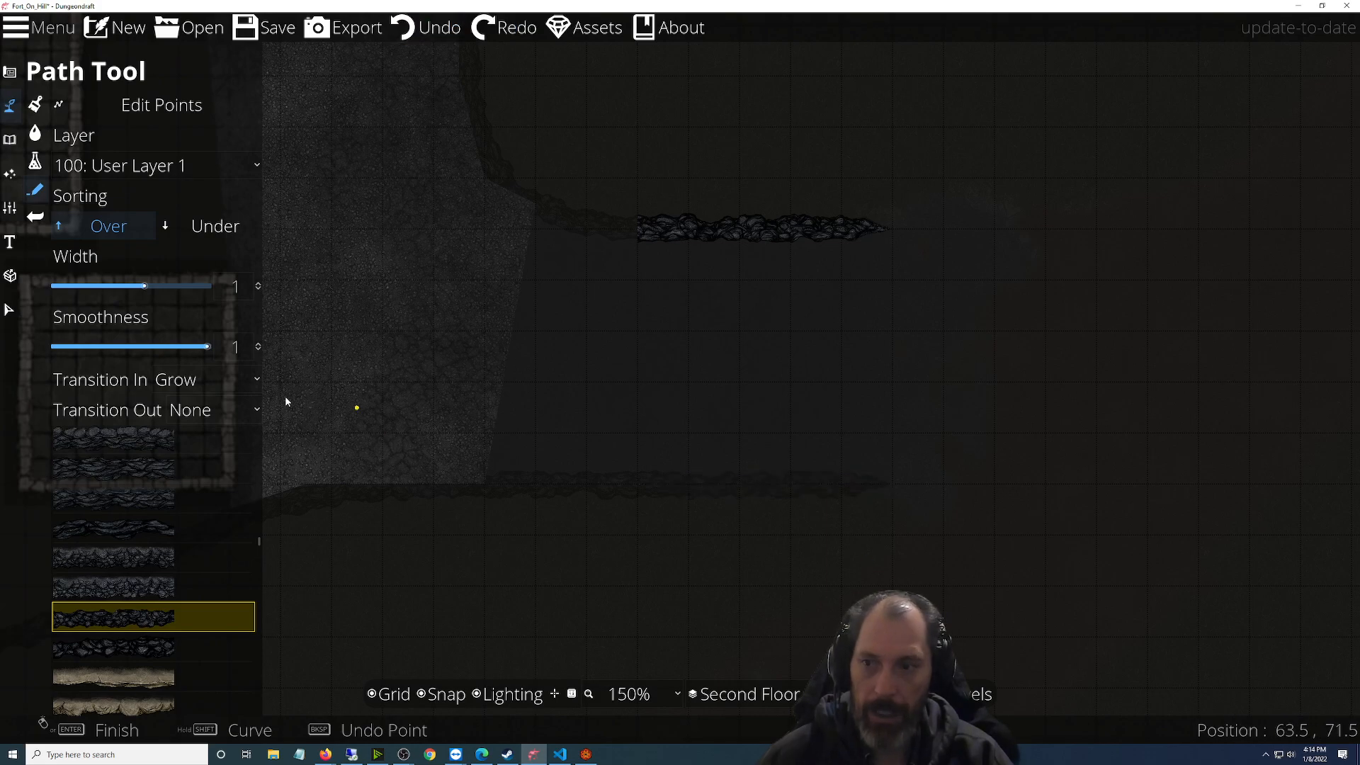
# With Transition In None and Transition Out Shrink, place a straight cliff stub about 5 squares long running east along the entrance's south wall
pyautogui.click(241, 409)
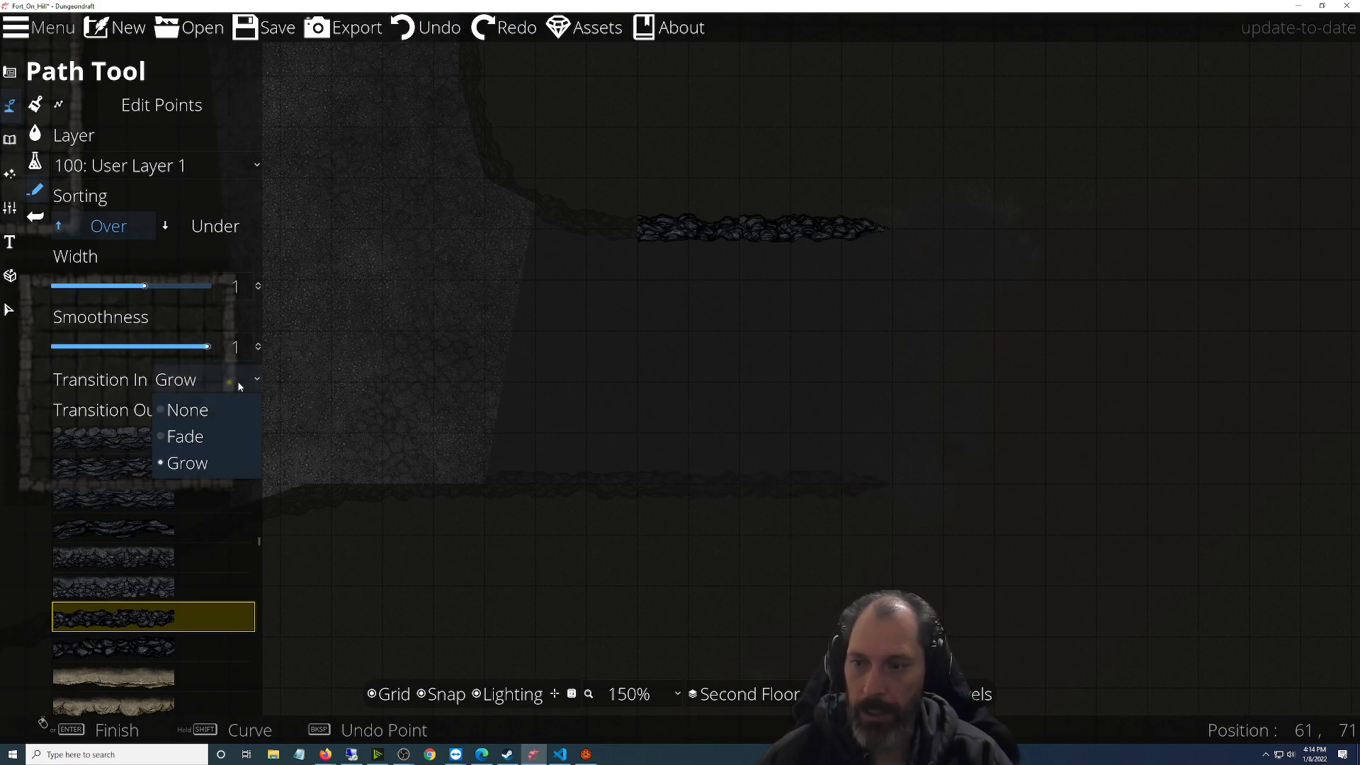
pyautogui.click(190, 410)
pyautogui.click(202, 411)
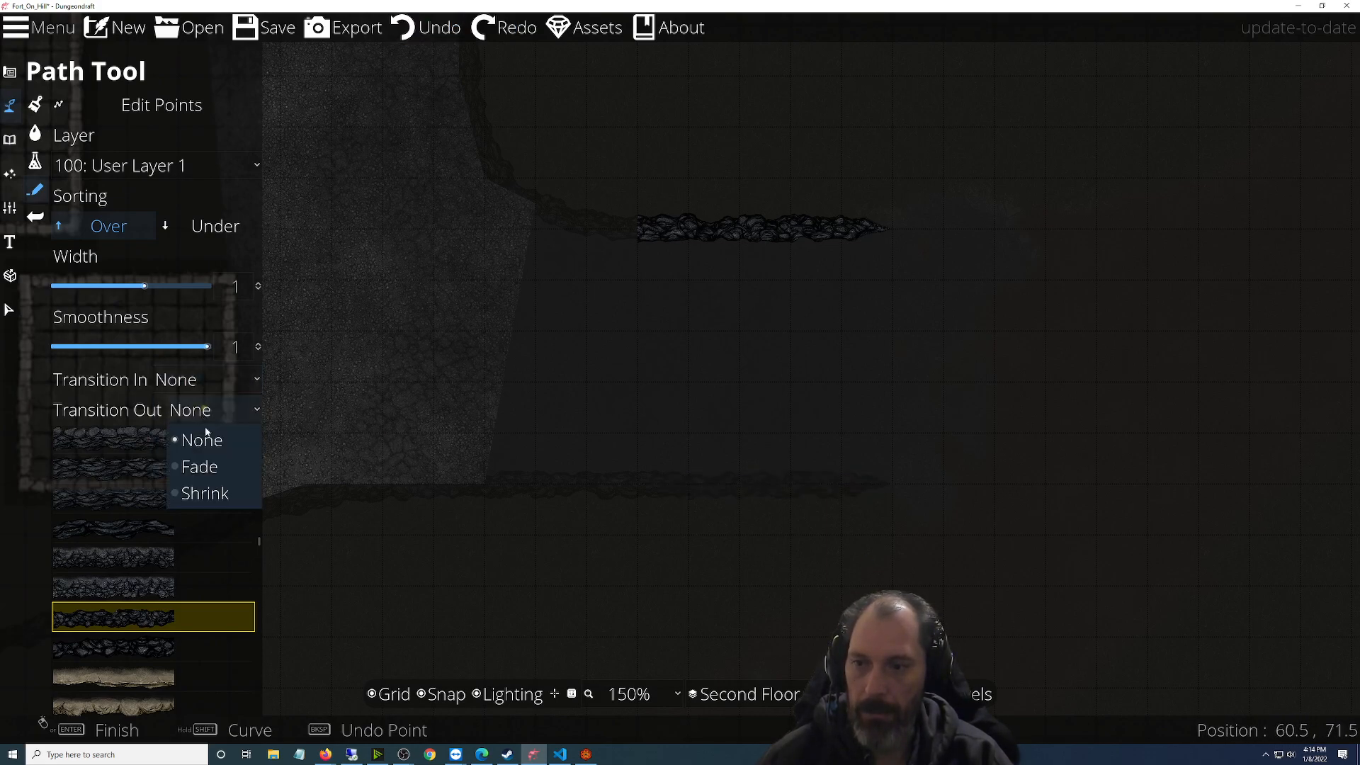
pyautogui.click(213, 491)
pyautogui.click(631, 485)
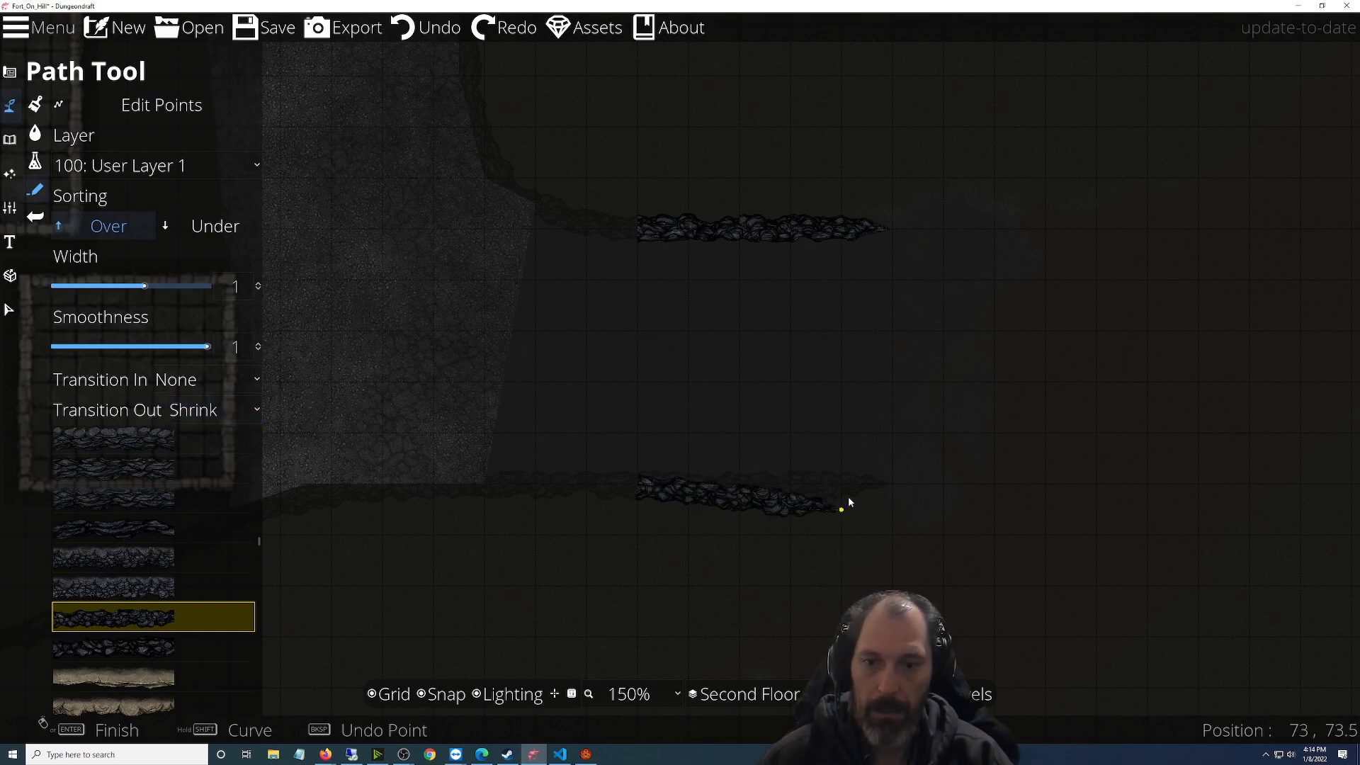
pyautogui.click(886, 487)
pyautogui.rightClick(885, 486)
# Examine the tapered eastern tips of both entrance wall stubs up close
pyautogui.scroll(2, 893, 578)
pyautogui.click(839, 545)
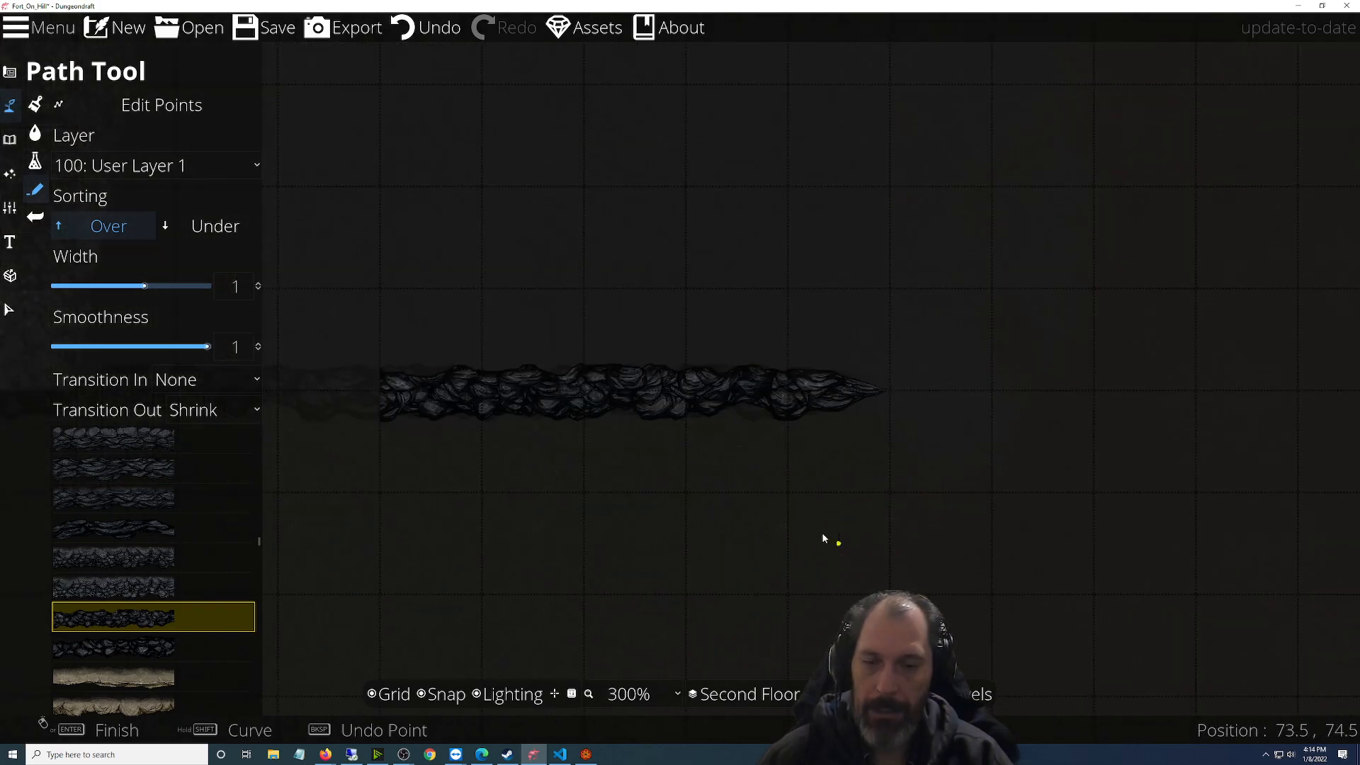
pyautogui.scroll(-2, 729, 490)
pyautogui.scroll(3, 728, 490)
pyautogui.moveTo(848, 416); pyautogui.dragTo(838, 656)
pyautogui.moveTo(706, 164); pyautogui.dragTo(704, 517)
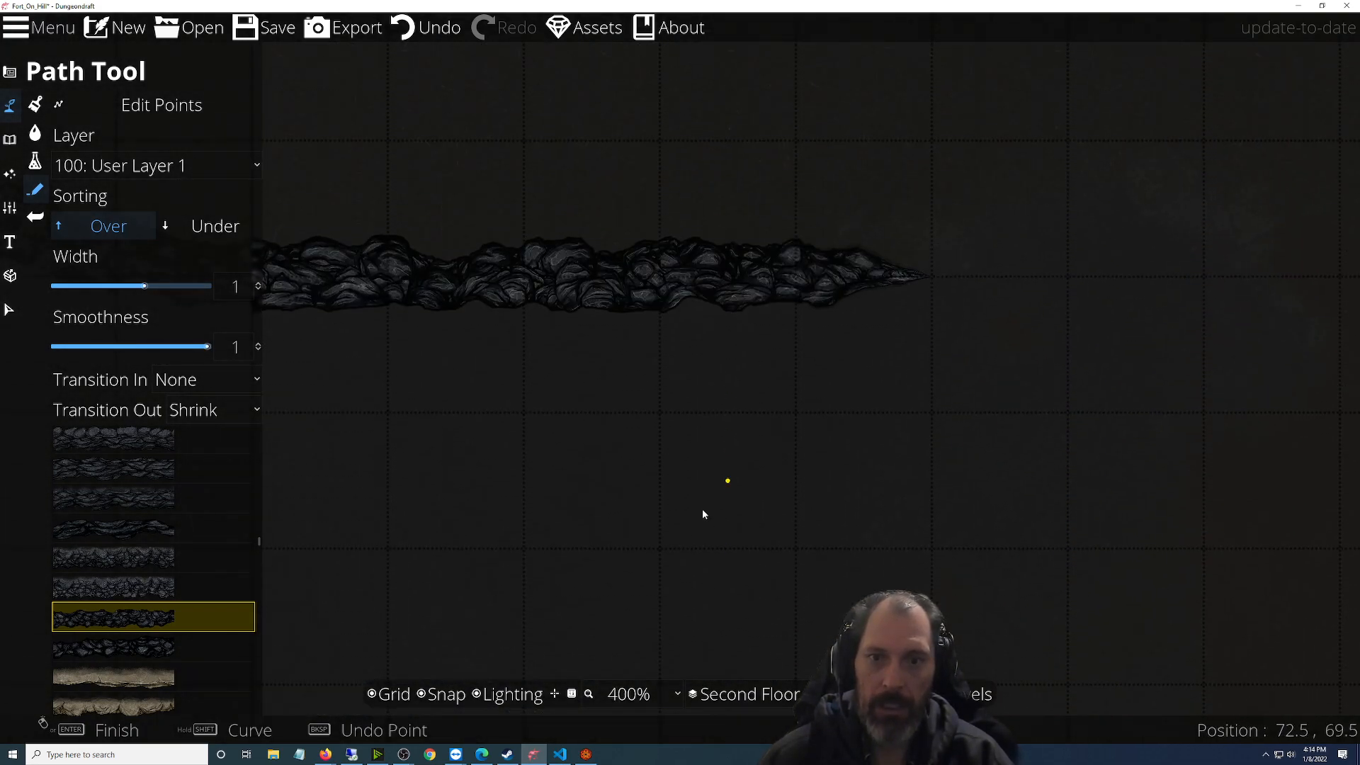
pyautogui.scroll(-3, 687, 497)
pyautogui.scroll(-2, 681, 497)
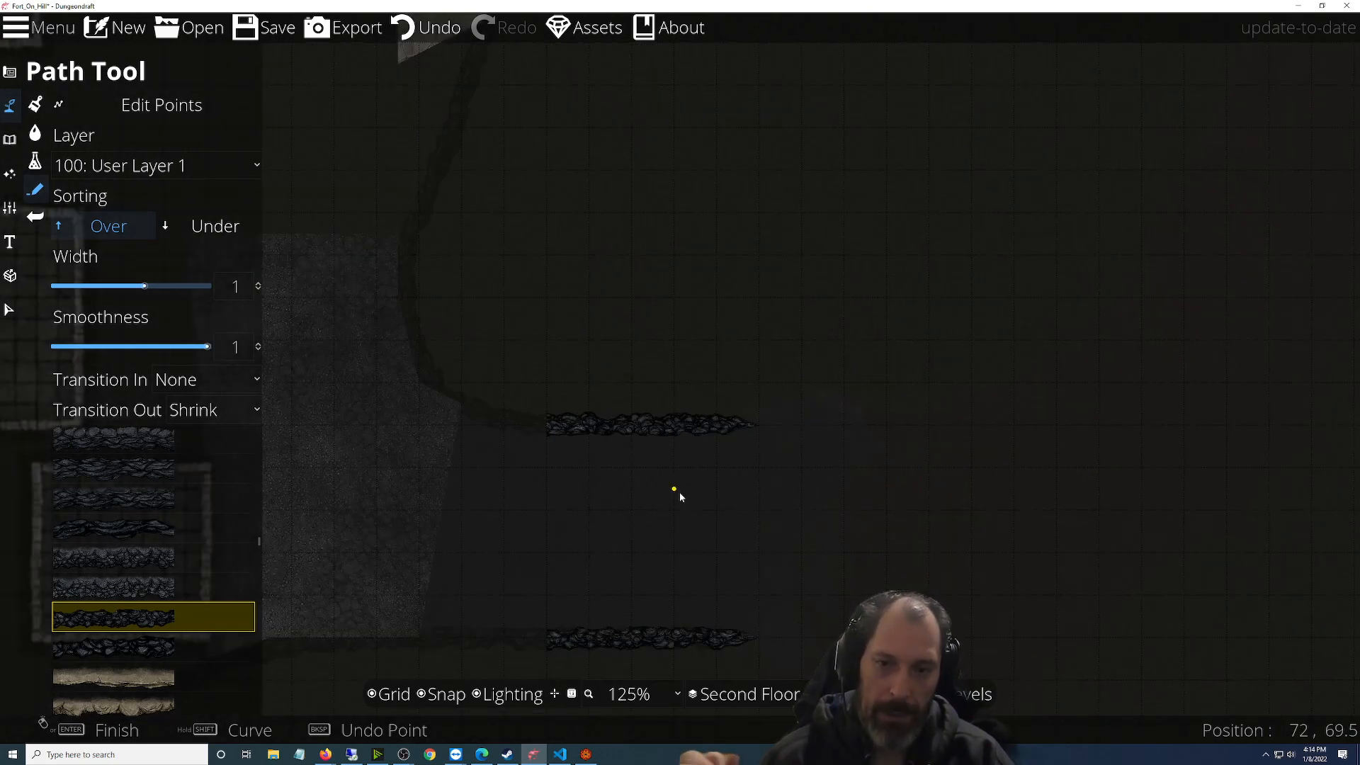
# Keep Transition In at None and set Transition Out to None for the wall path north of the entrance
pyautogui.moveTo(535, 498); pyautogui.dragTo(741, 549)
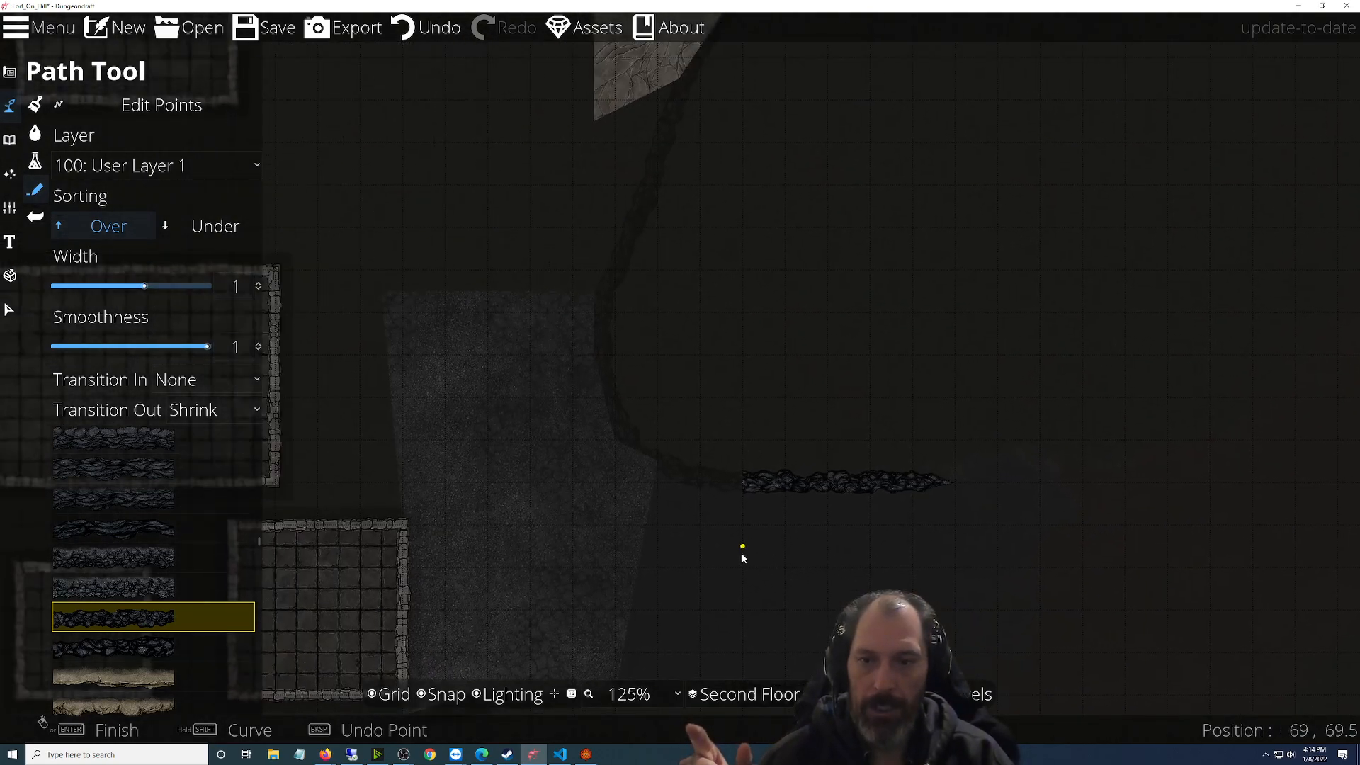
pyautogui.click(223, 375)
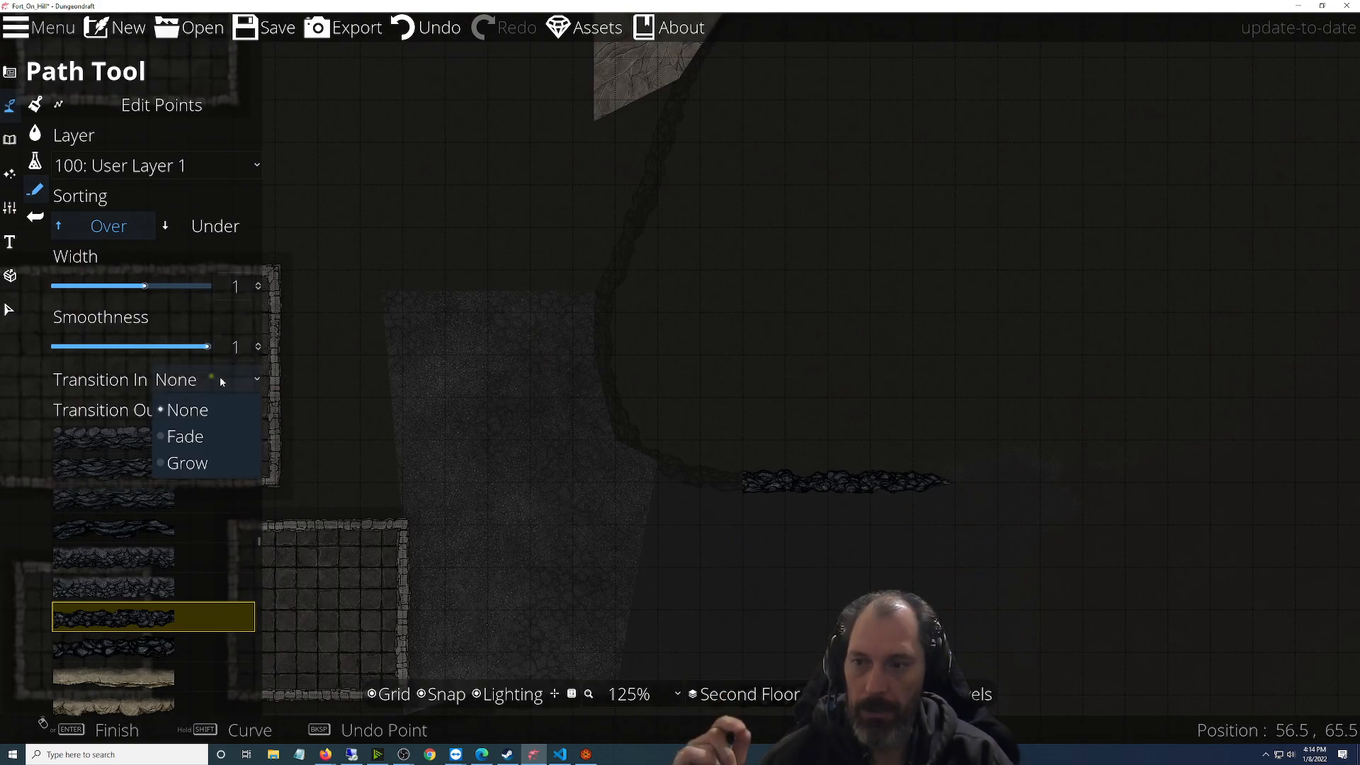
pyautogui.click(181, 381)
pyautogui.click(216, 415)
pyautogui.click(211, 440)
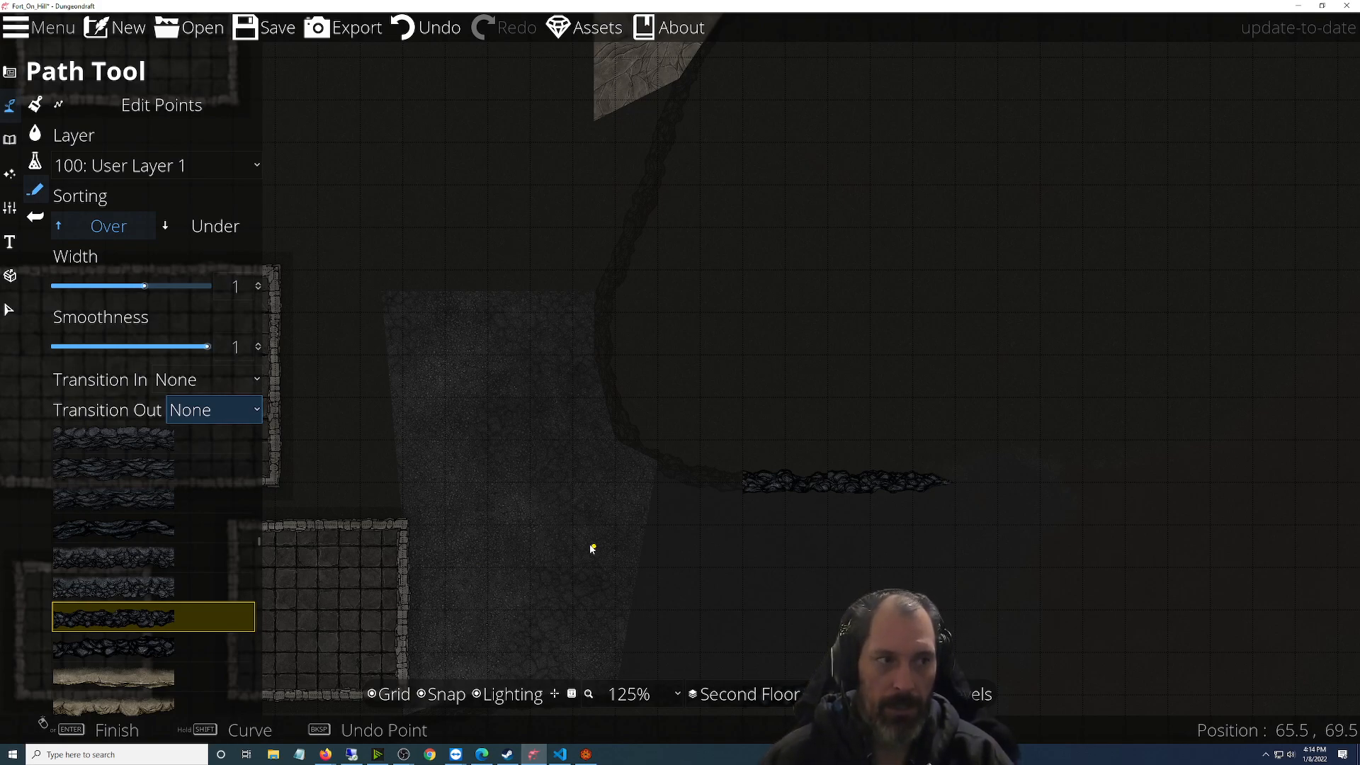
# Try continuing the cliff from the north stub's western end, turning grid snapping off partway, and undo that path
pyautogui.click(740, 490)
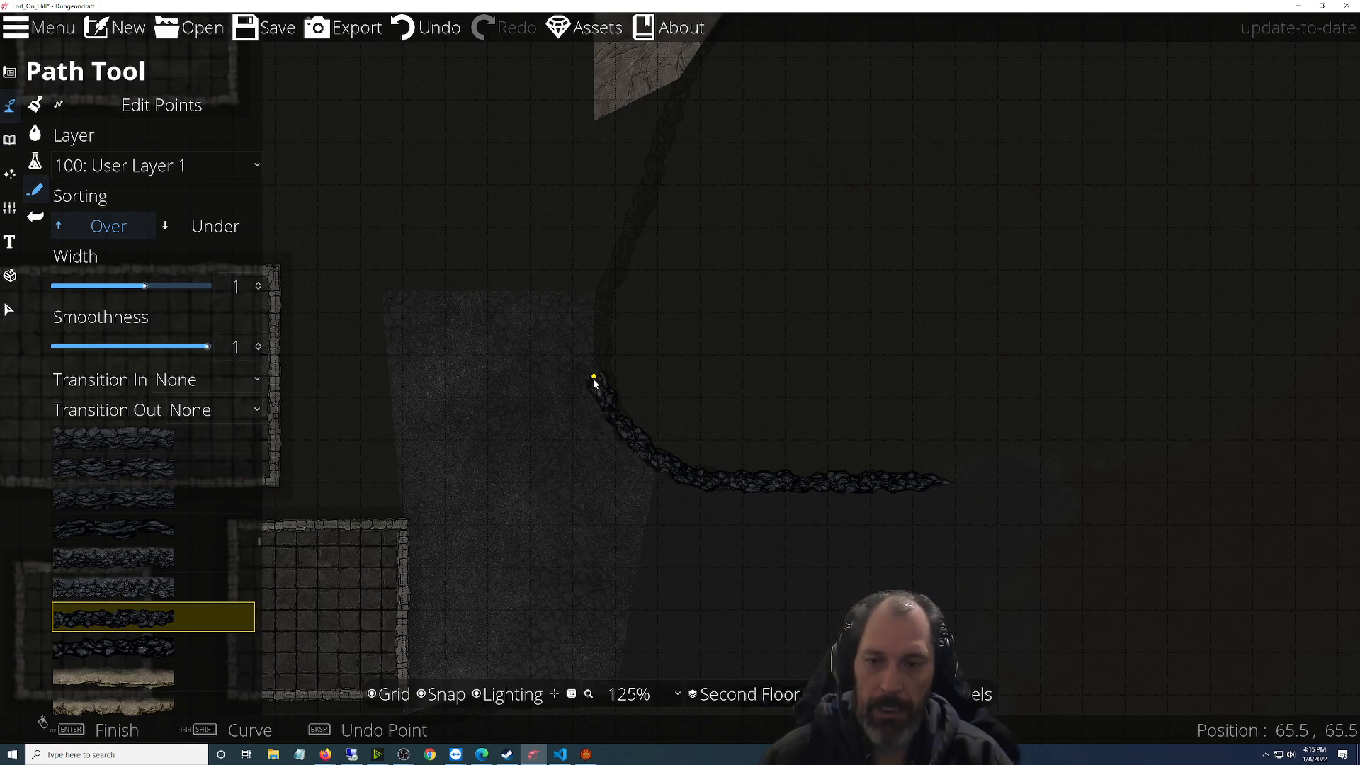
pyautogui.click(437, 694)
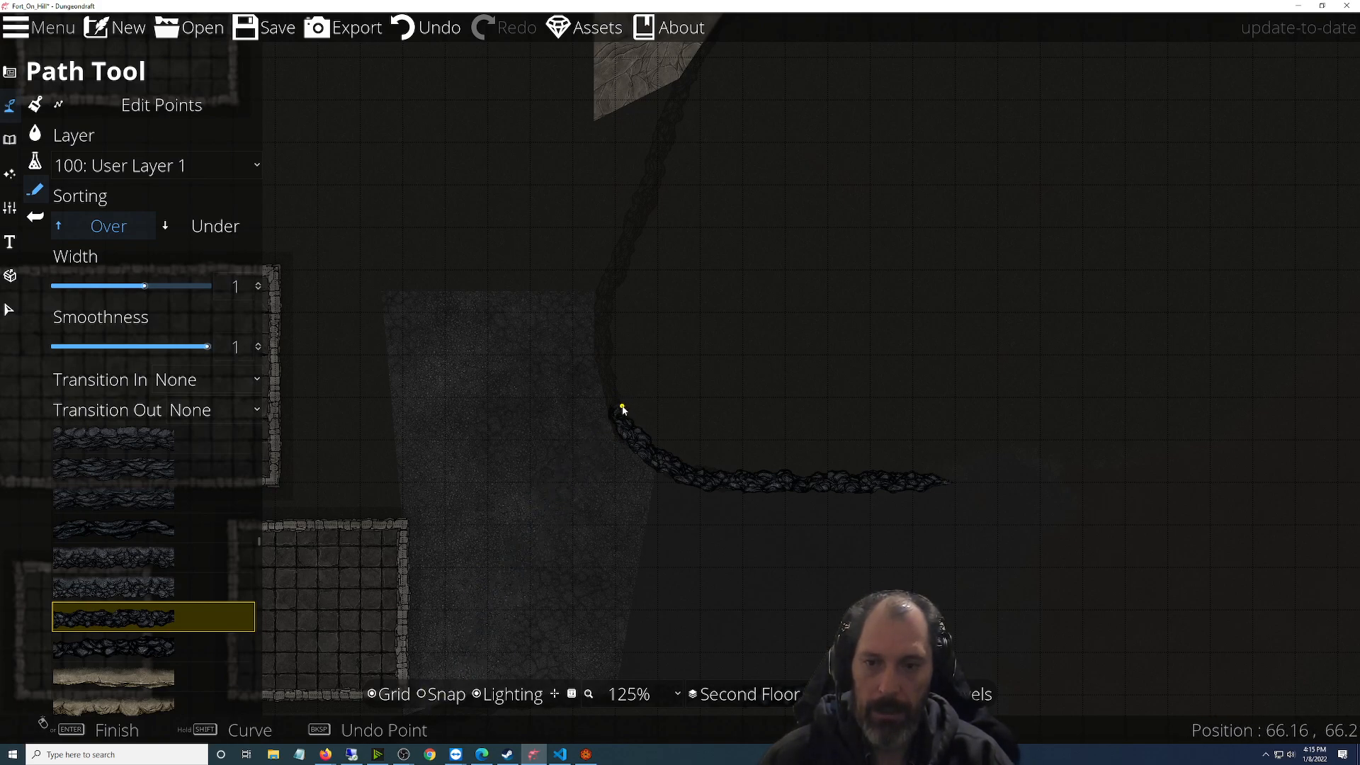
pyautogui.hotkey('ctrl', 'z')
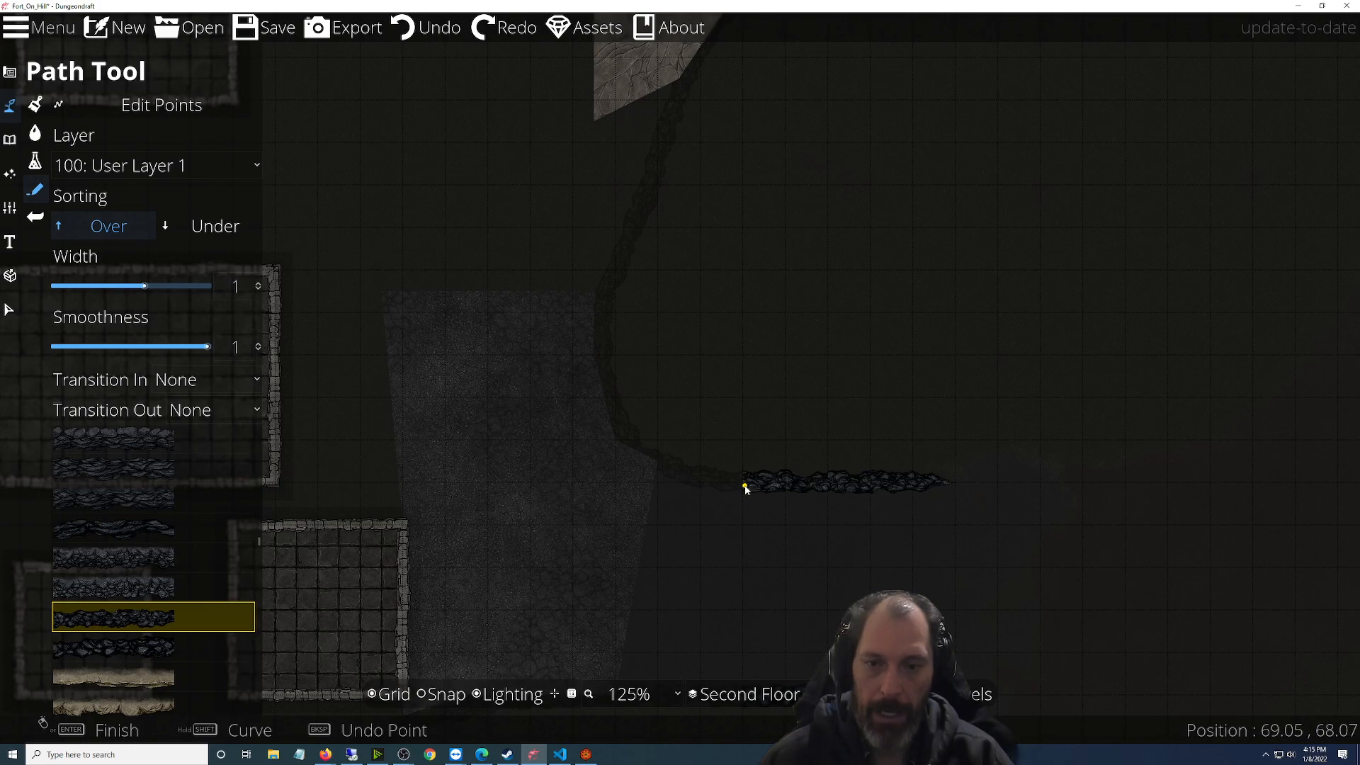
# Start a cliff path snapped to the north stub's western end, turn snapping off, and trace the faded wall north to the cracked stone floor
pyautogui.click(437, 695)
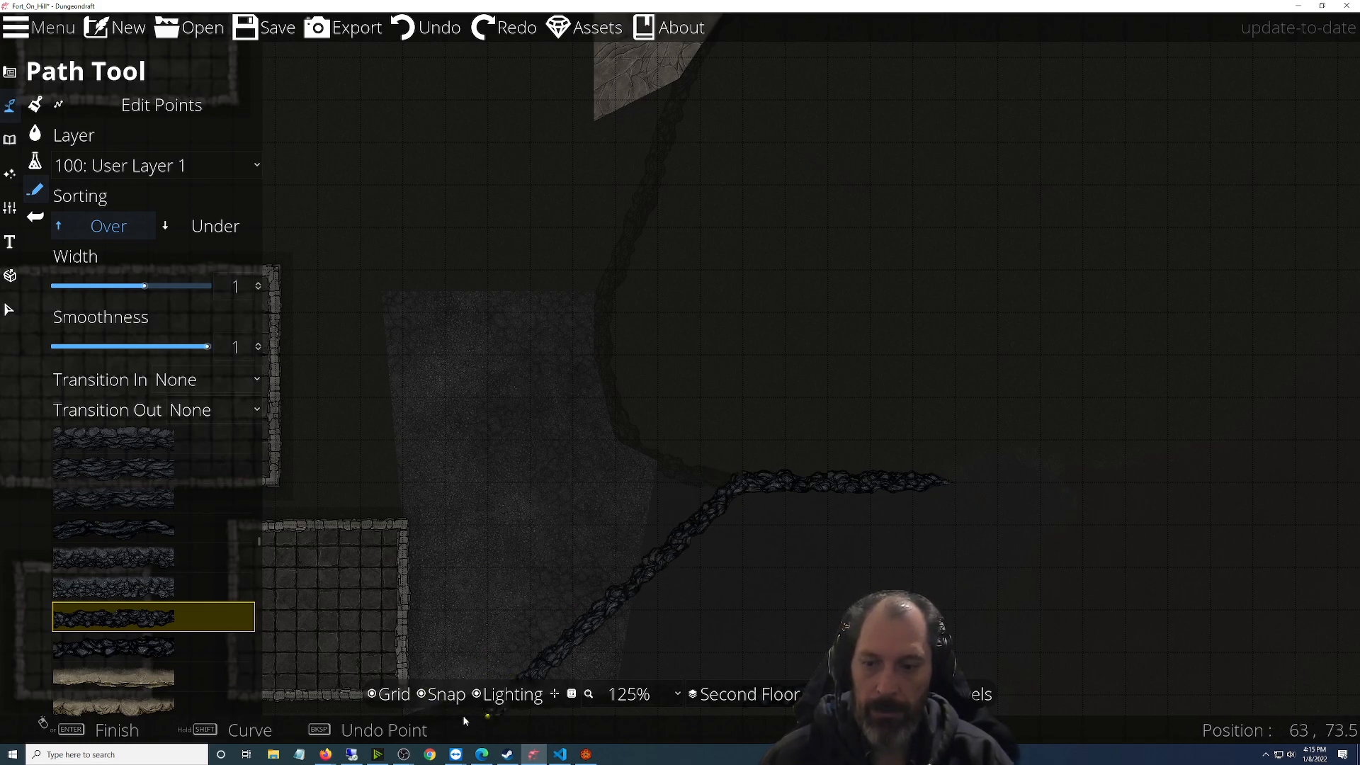
pyautogui.click(421, 694)
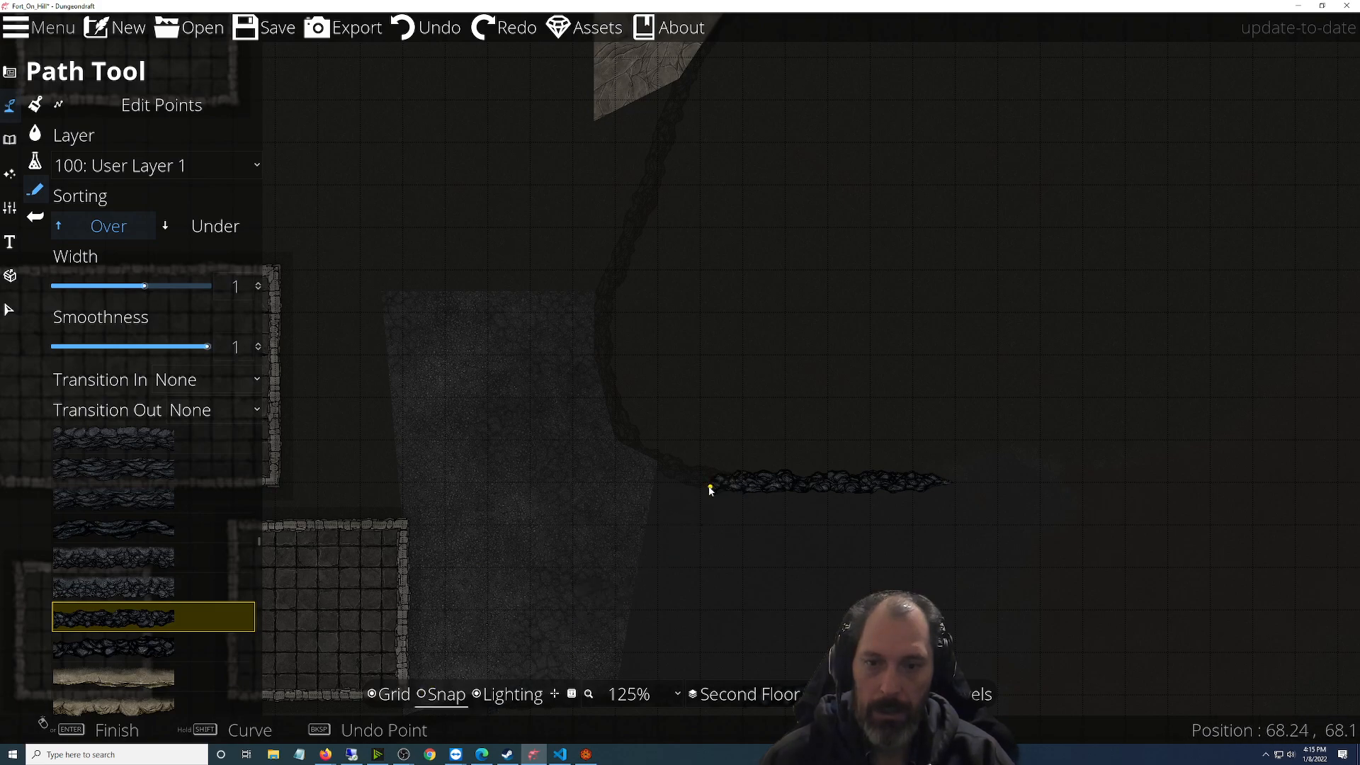
pyautogui.scroll(3, 697, 484)
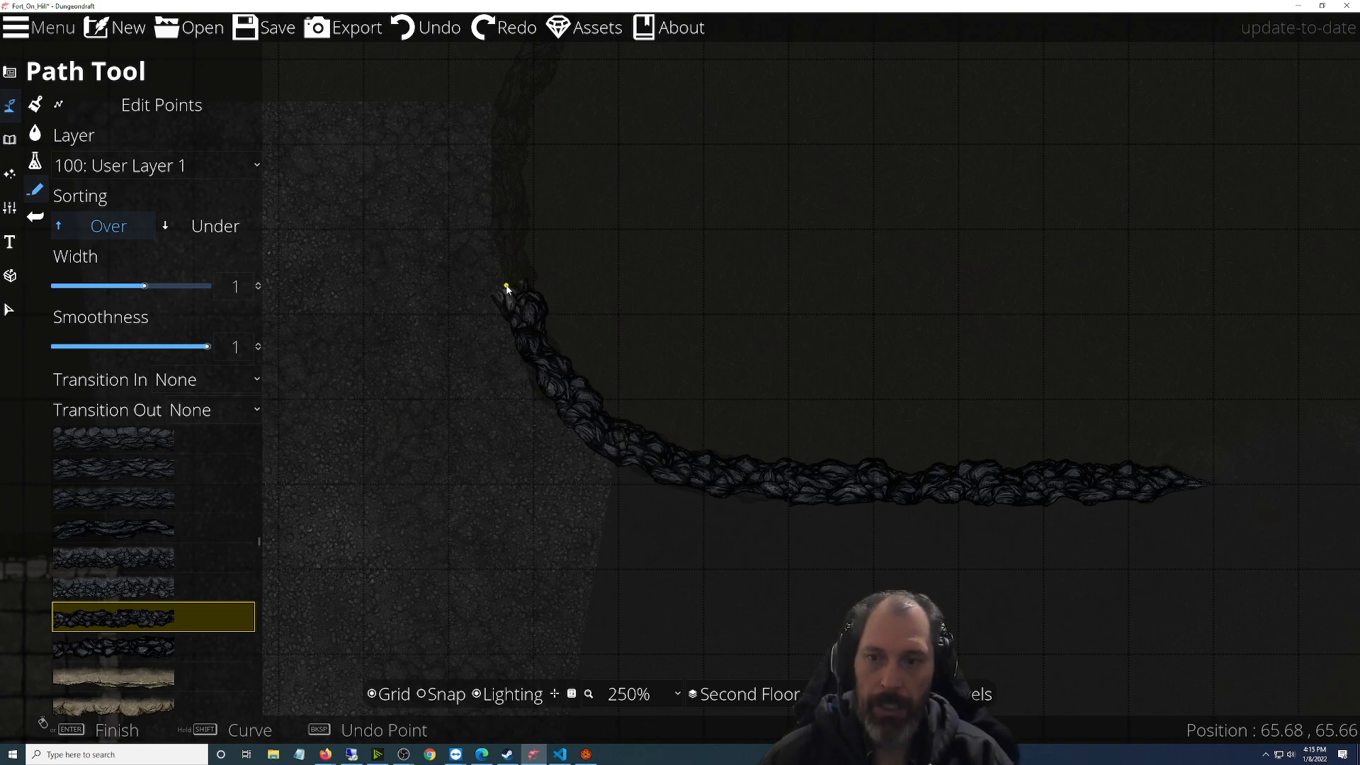
pyautogui.scroll(-3, 514, 283)
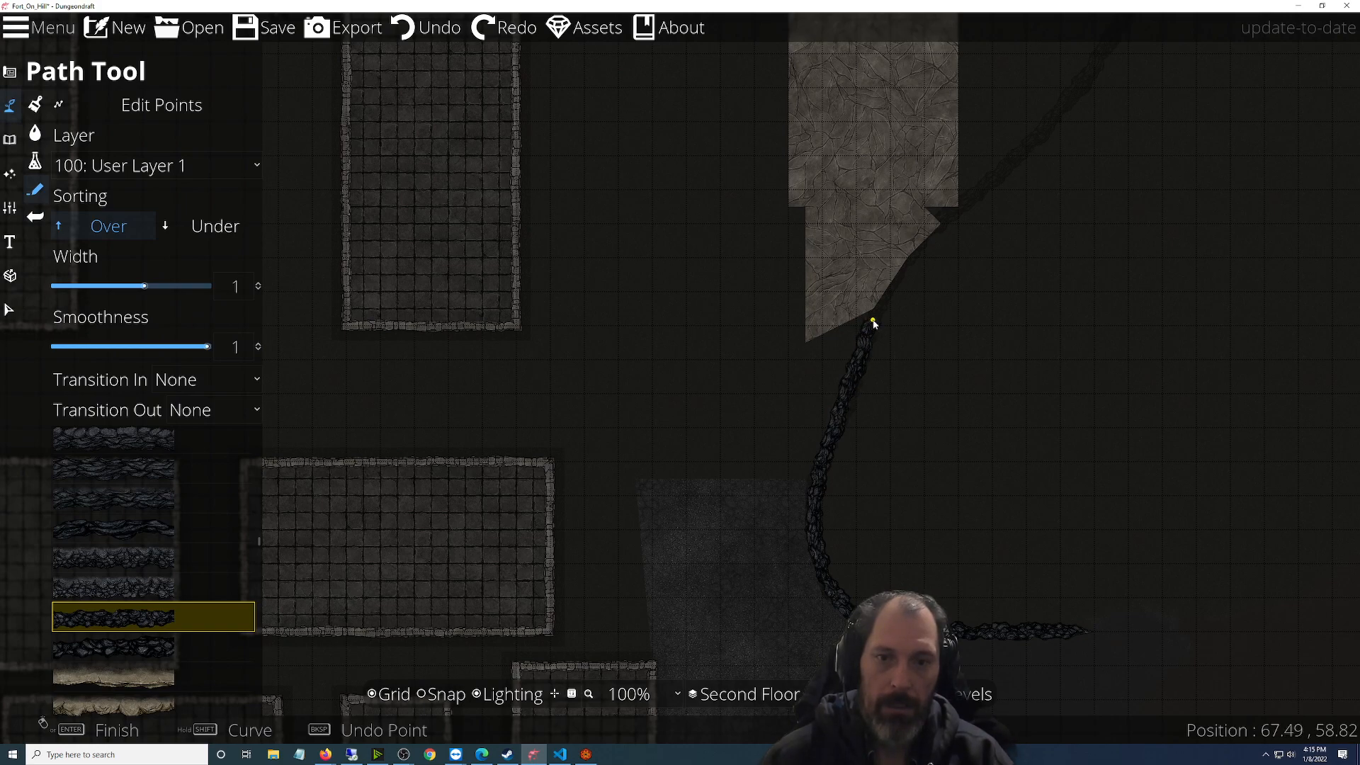
pyautogui.moveTo(873, 322); pyautogui.dragTo(776, 606)
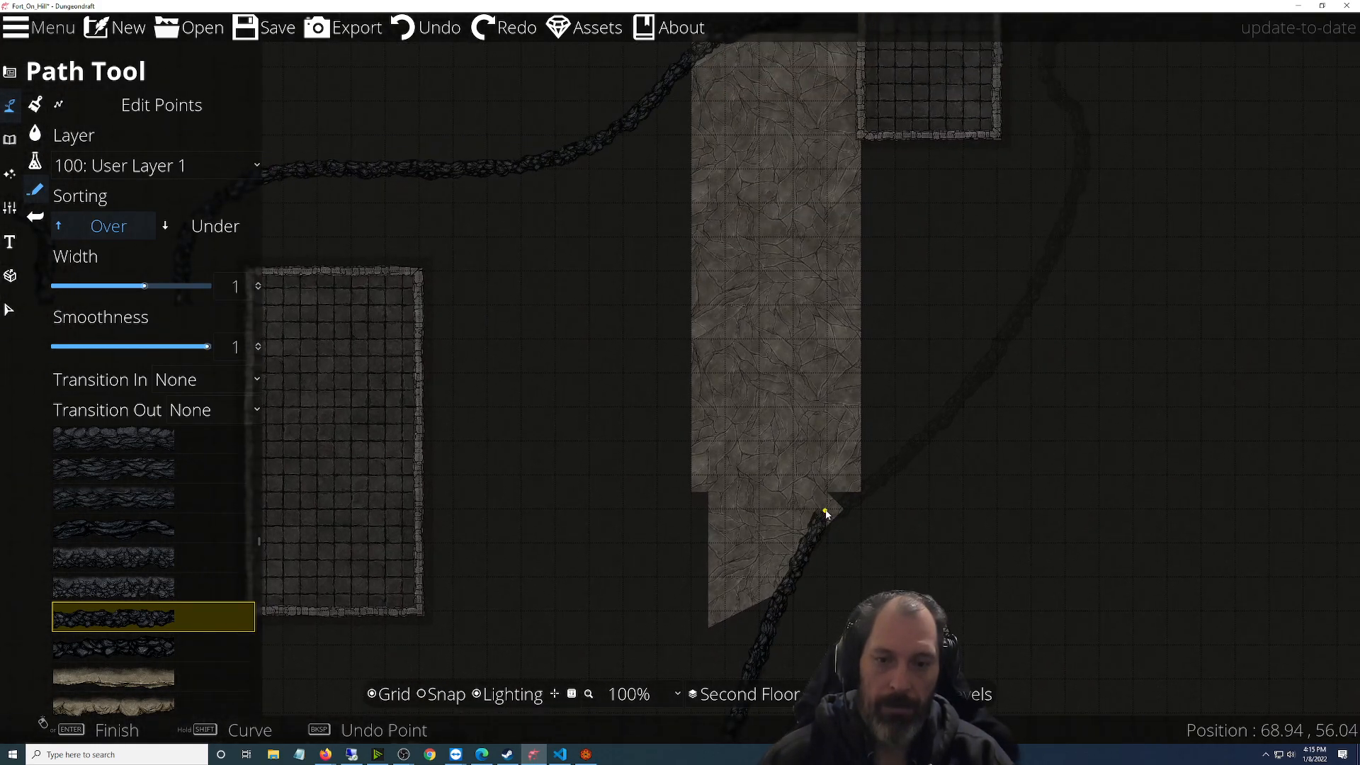
# Trace the faded wall northeast past the cracked stone floor's southeast corner and up the east side of the small tiled room
pyautogui.scroll(3, 807, 542)
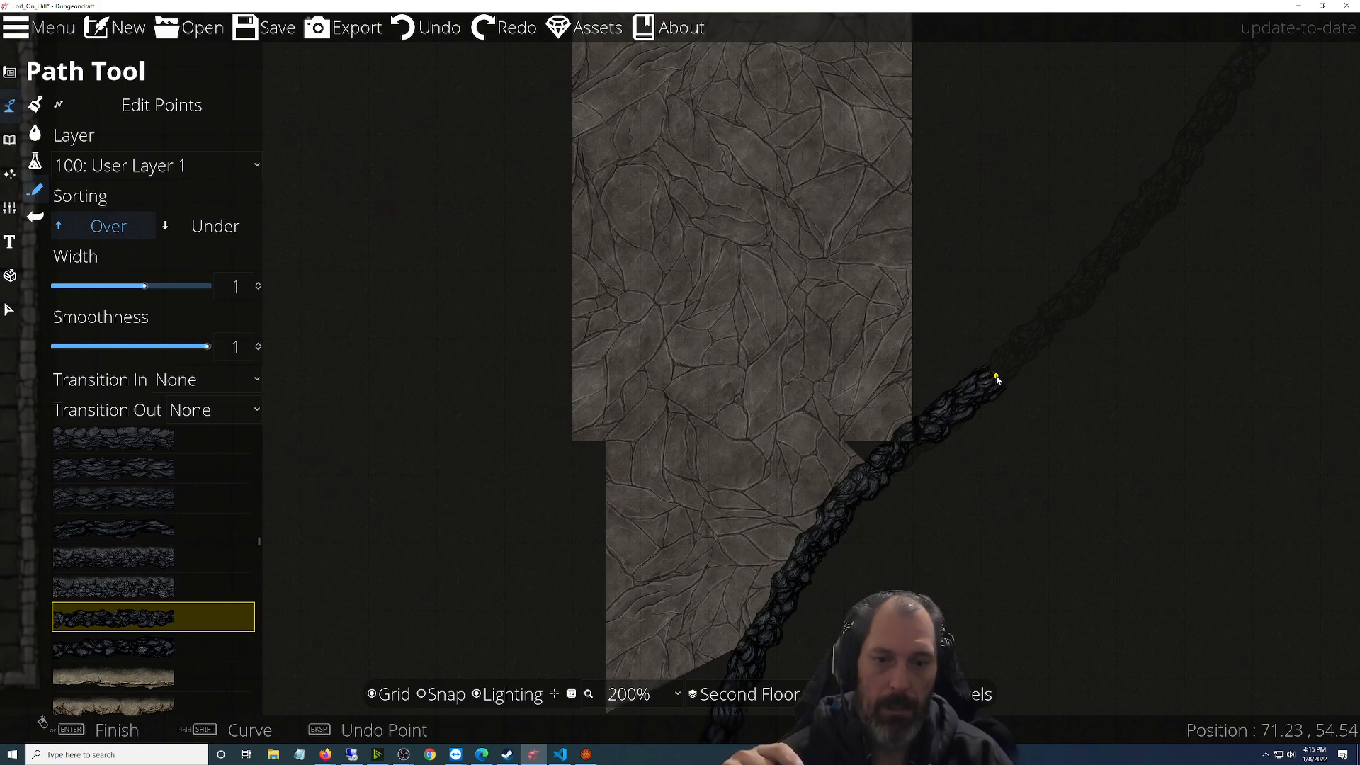
pyautogui.click(1102, 267)
pyautogui.moveTo(1102, 267); pyautogui.dragTo(615, 676)
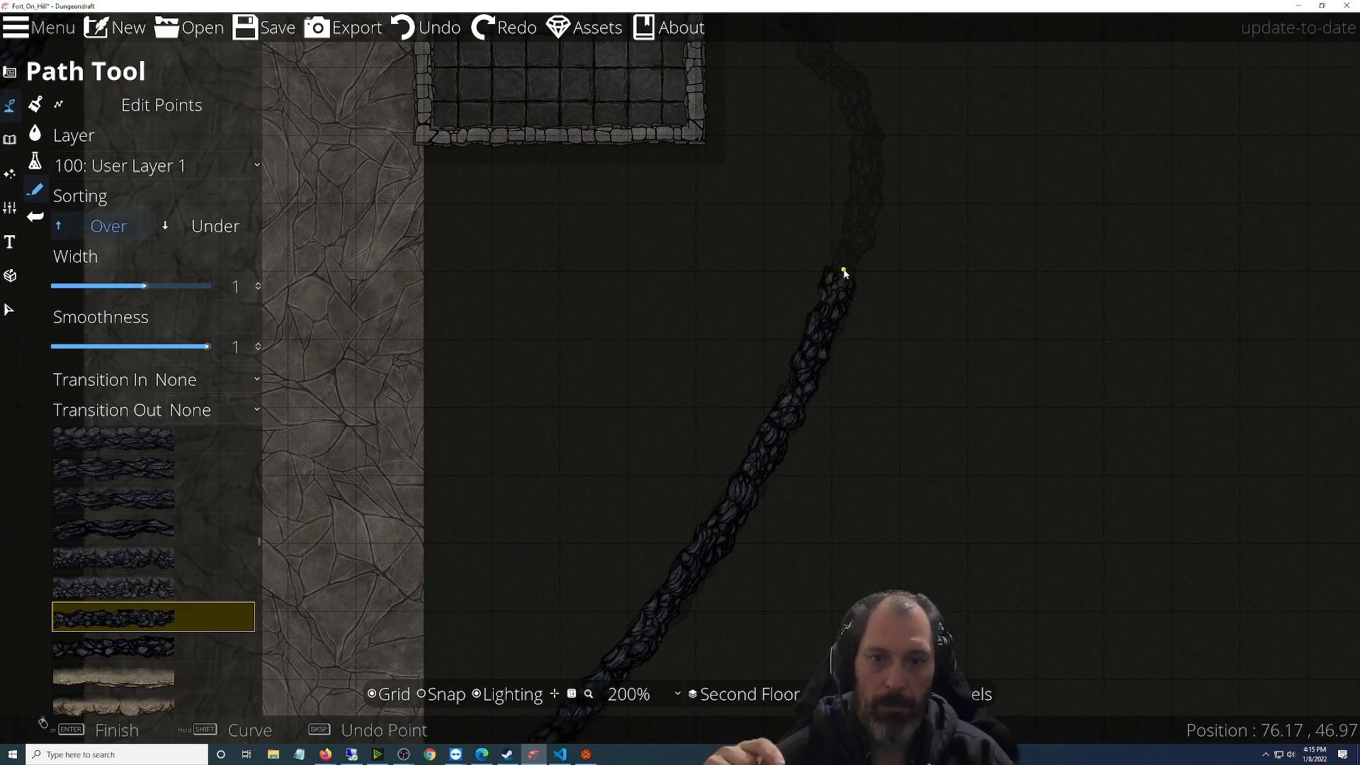
pyautogui.moveTo(844, 271); pyautogui.dragTo(728, 567)
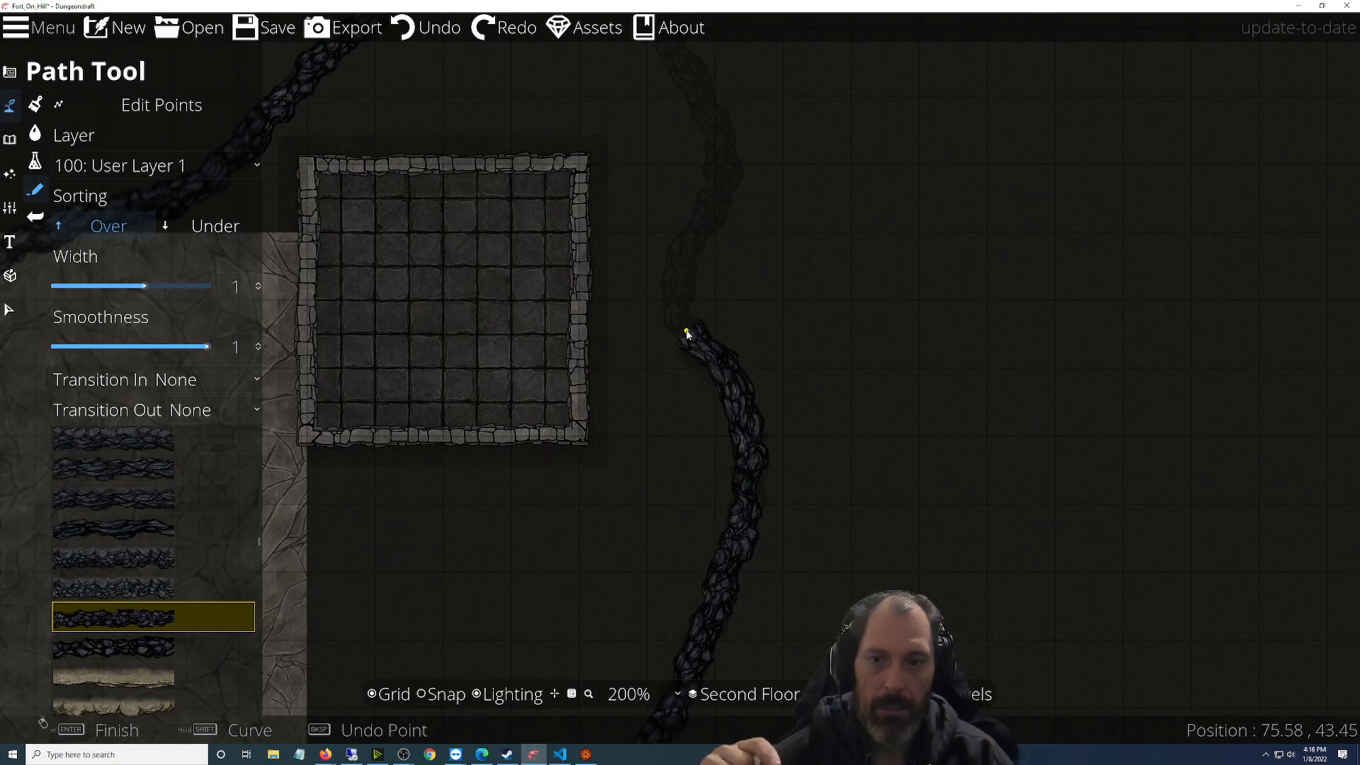
pyautogui.moveTo(685, 331); pyautogui.dragTo(811, 540)
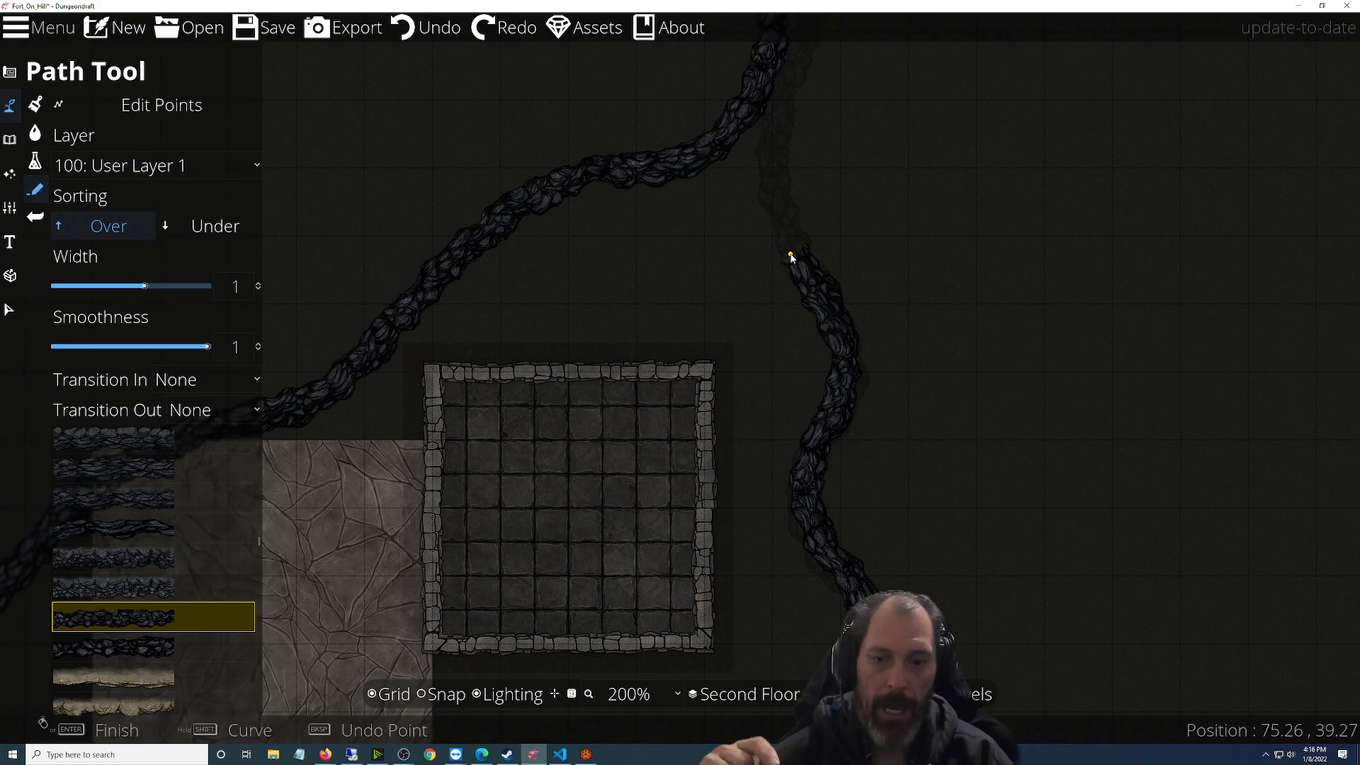
# Continue the cliff path north along the faded outer wall, from beside the small tiled room up the map's east side
pyautogui.moveTo(791, 257); pyautogui.dragTo(890, 493)
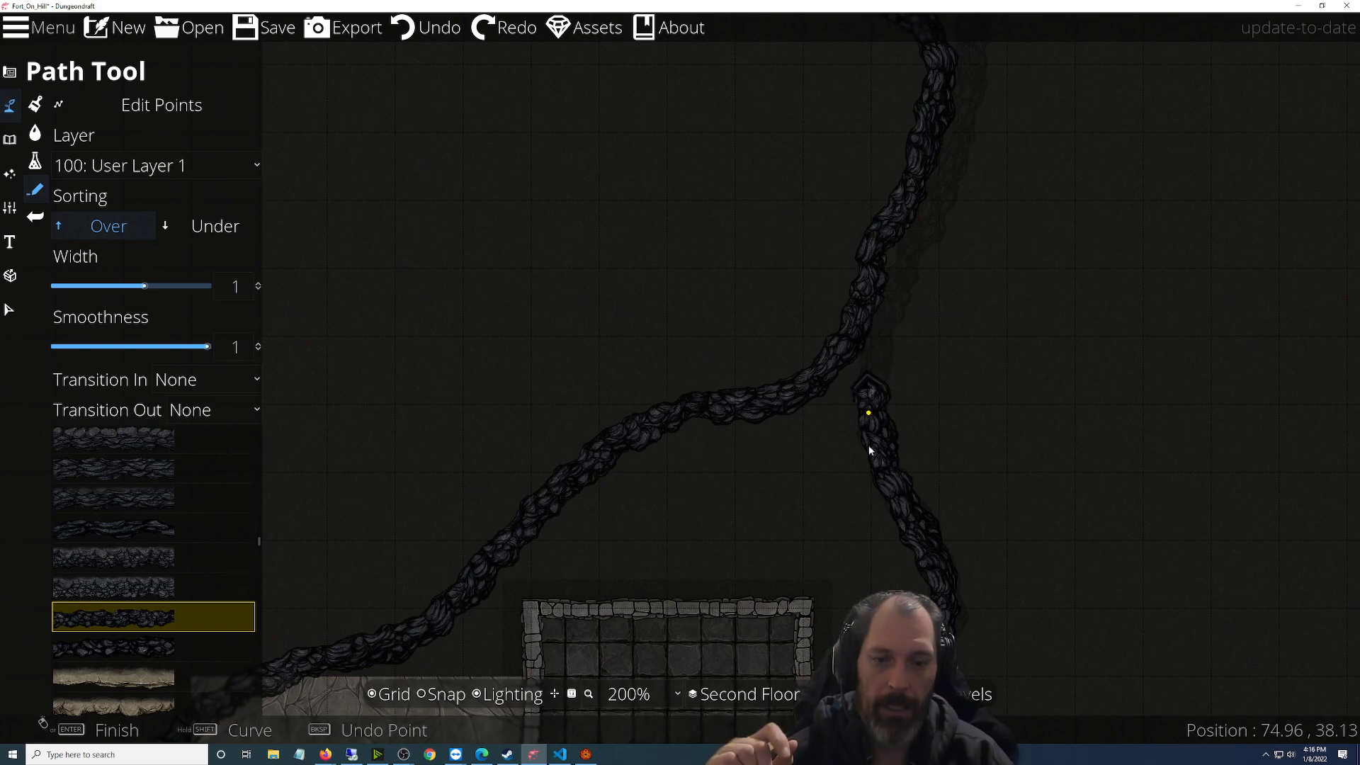
pyautogui.moveTo(867, 559); pyautogui.dragTo(876, 350)
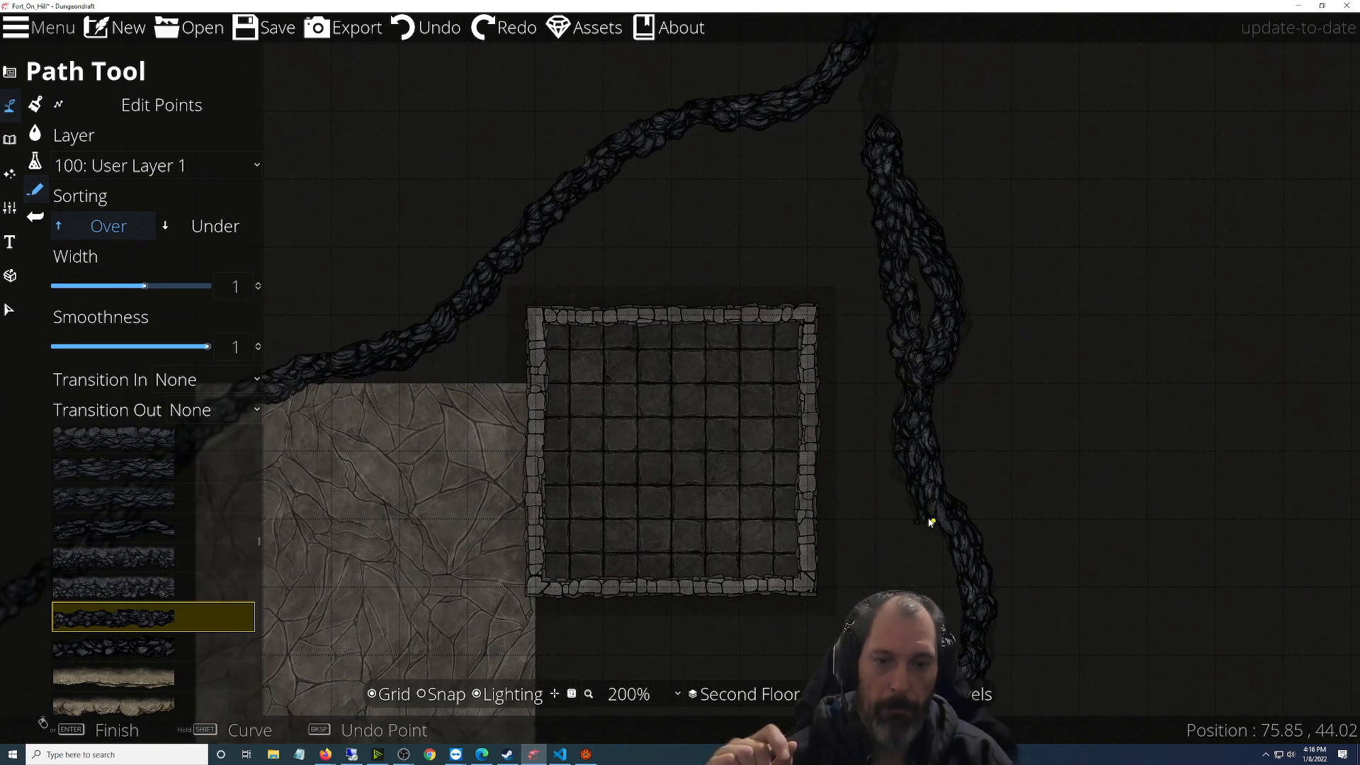
pyautogui.moveTo(884, 262); pyautogui.dragTo(715, 698)
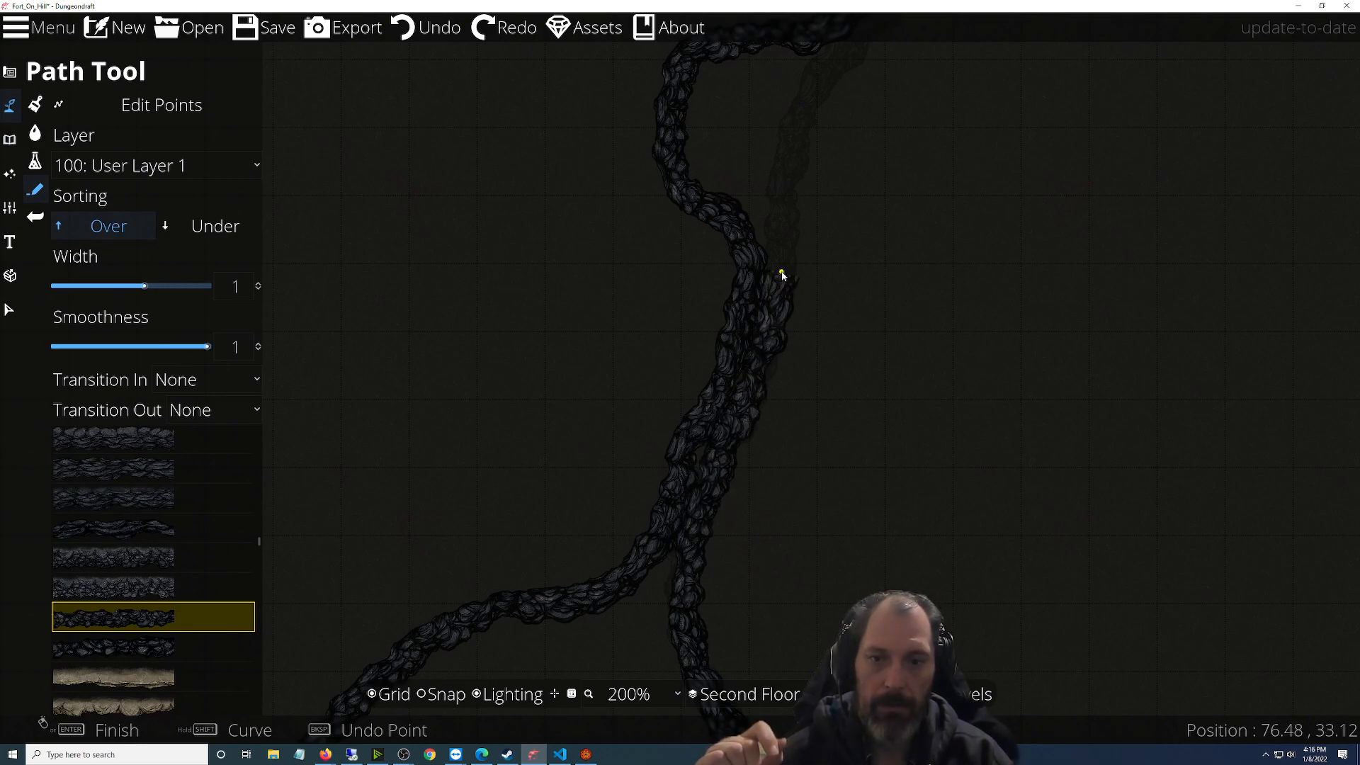
pyautogui.press('w')
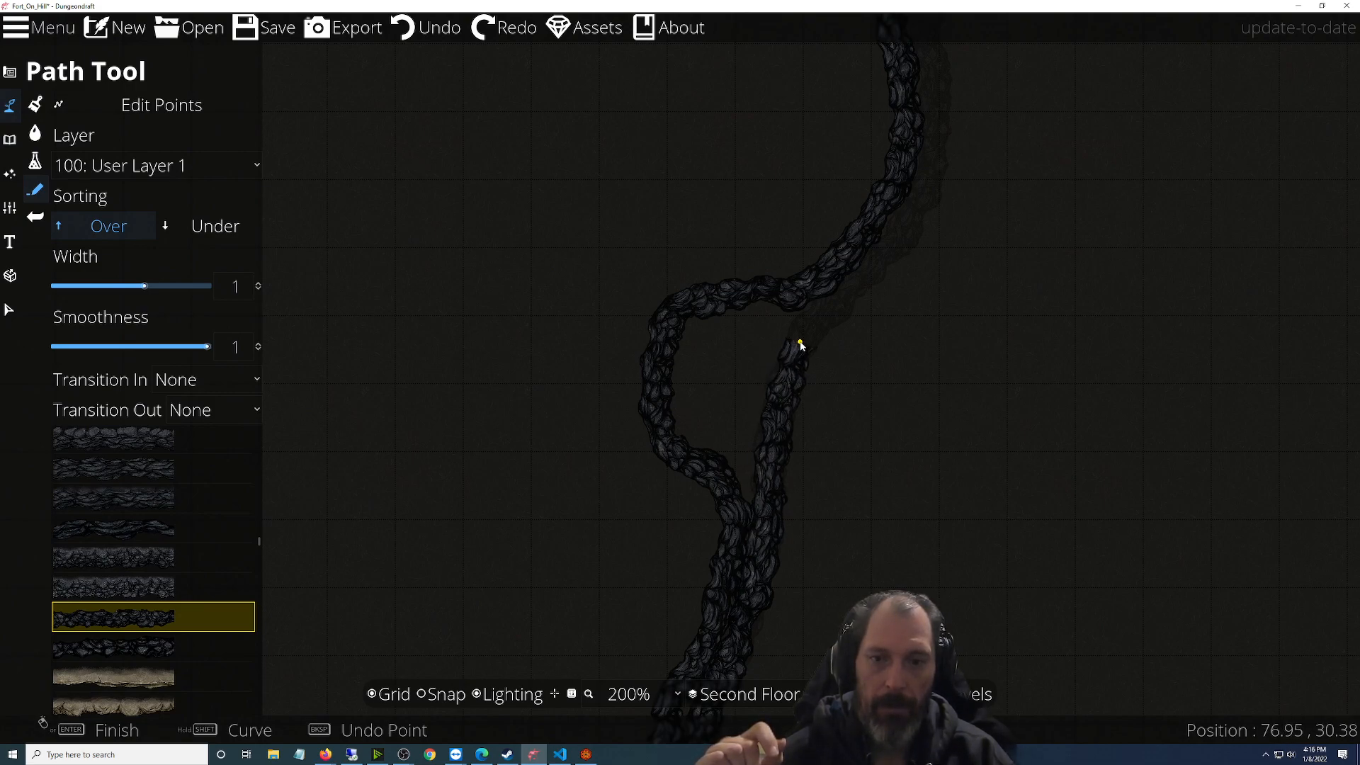
pyautogui.press('w')
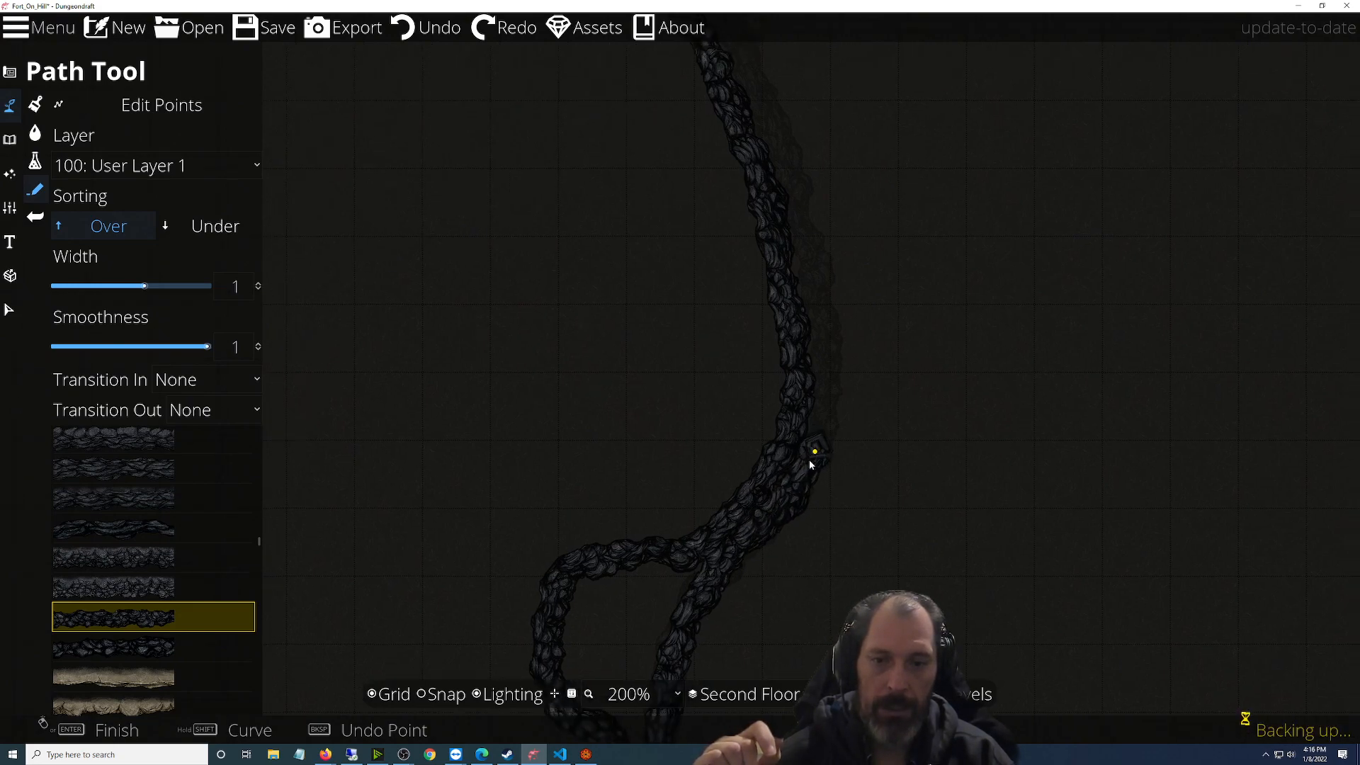
pyautogui.press('w')
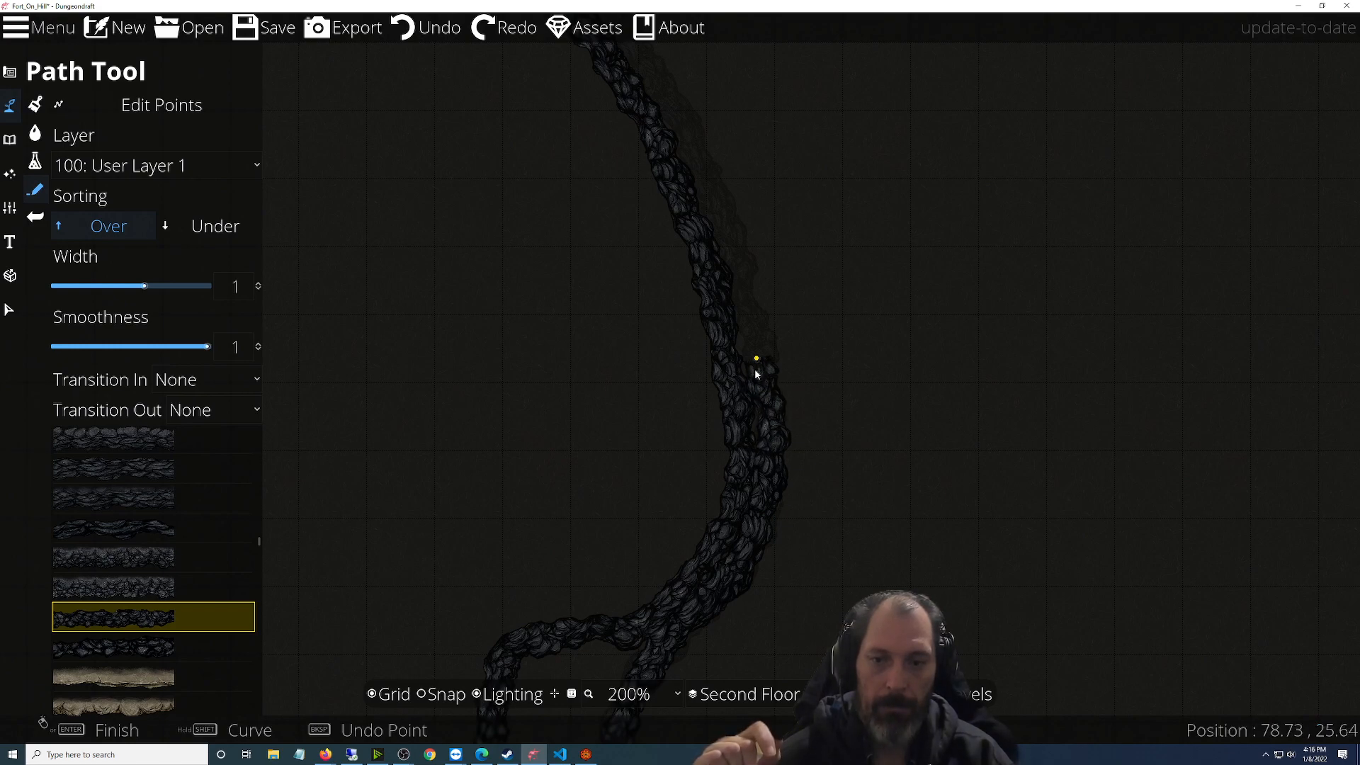
# Trace the faded outer wall around its northeast curve, keeping the cliff path just outside the inner cave wall
pyautogui.press('w')
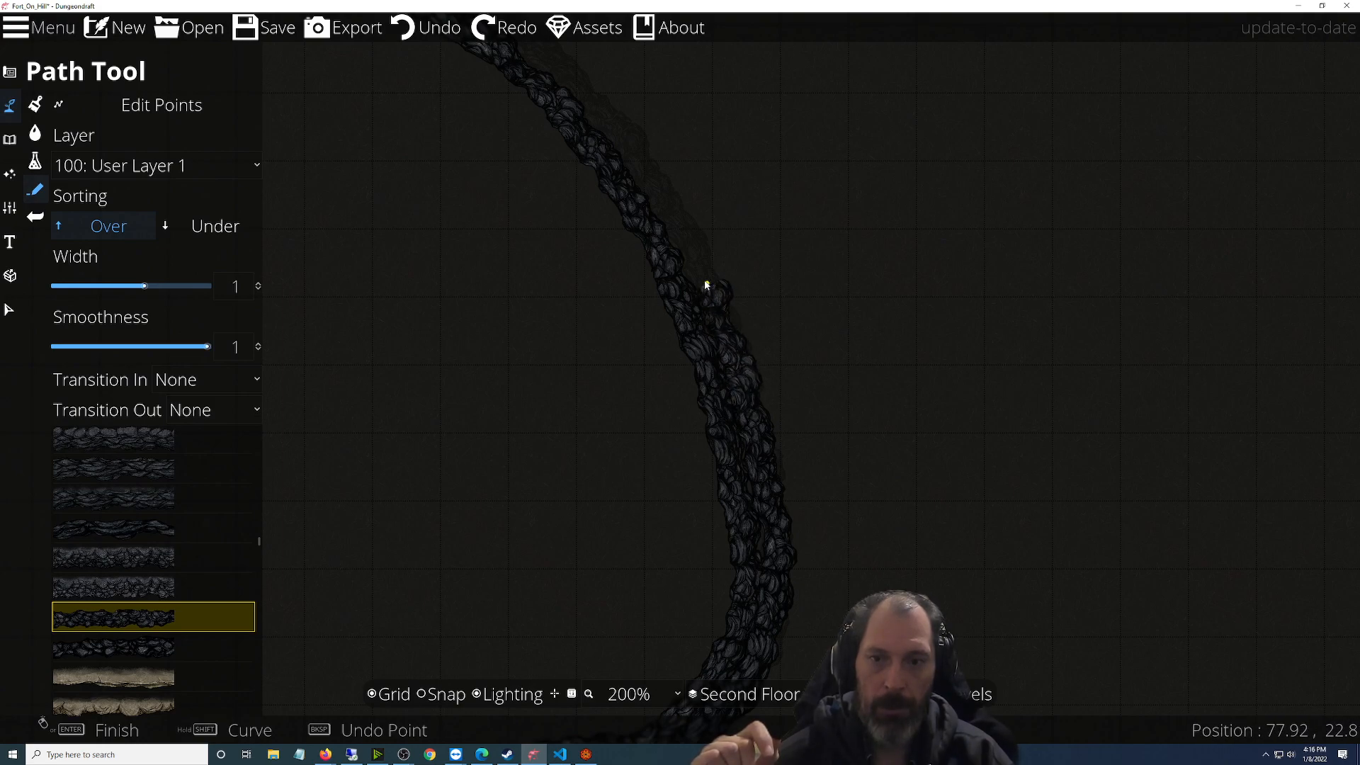
pyautogui.press('w')
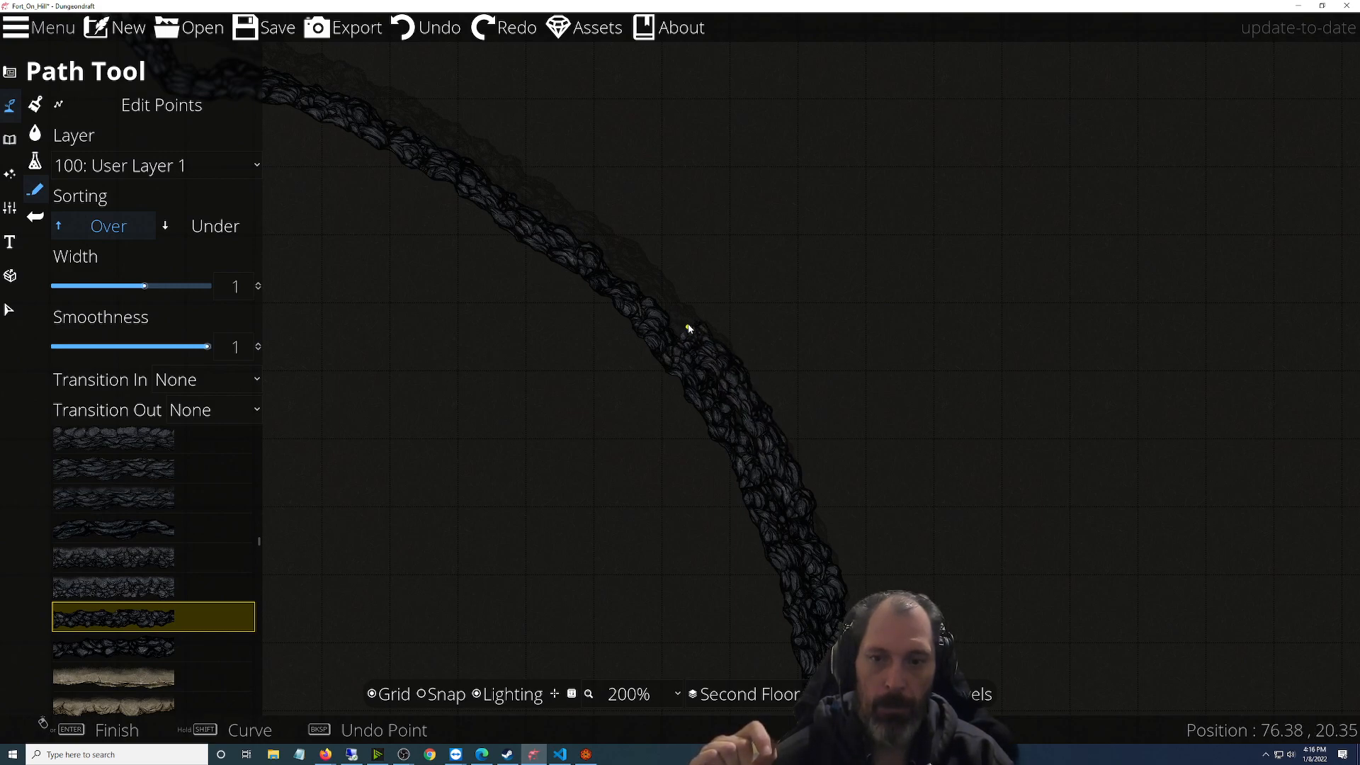
pyautogui.press('w')
pyautogui.press('a')
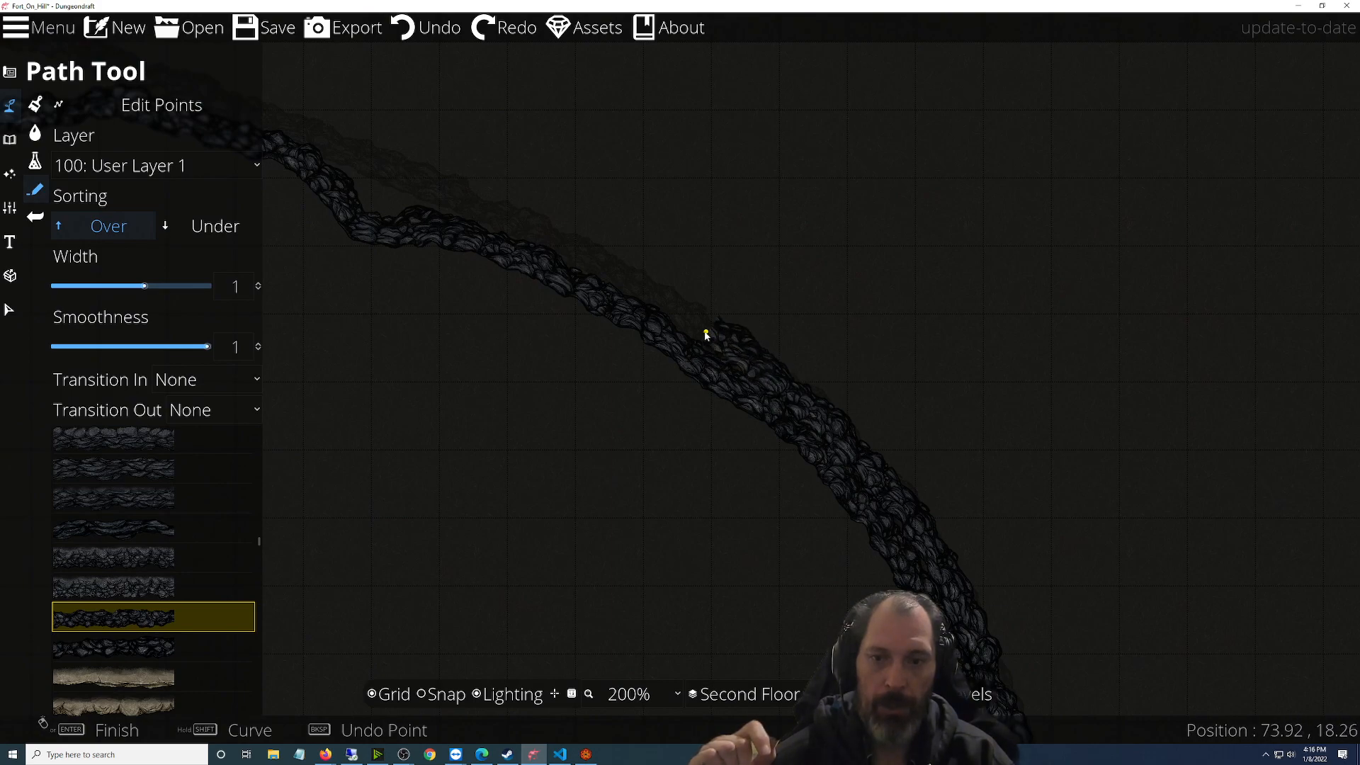
pyautogui.press('w')
pyautogui.press('a')
pyautogui.moveTo(748, 387); pyautogui.dragTo(961, 576)
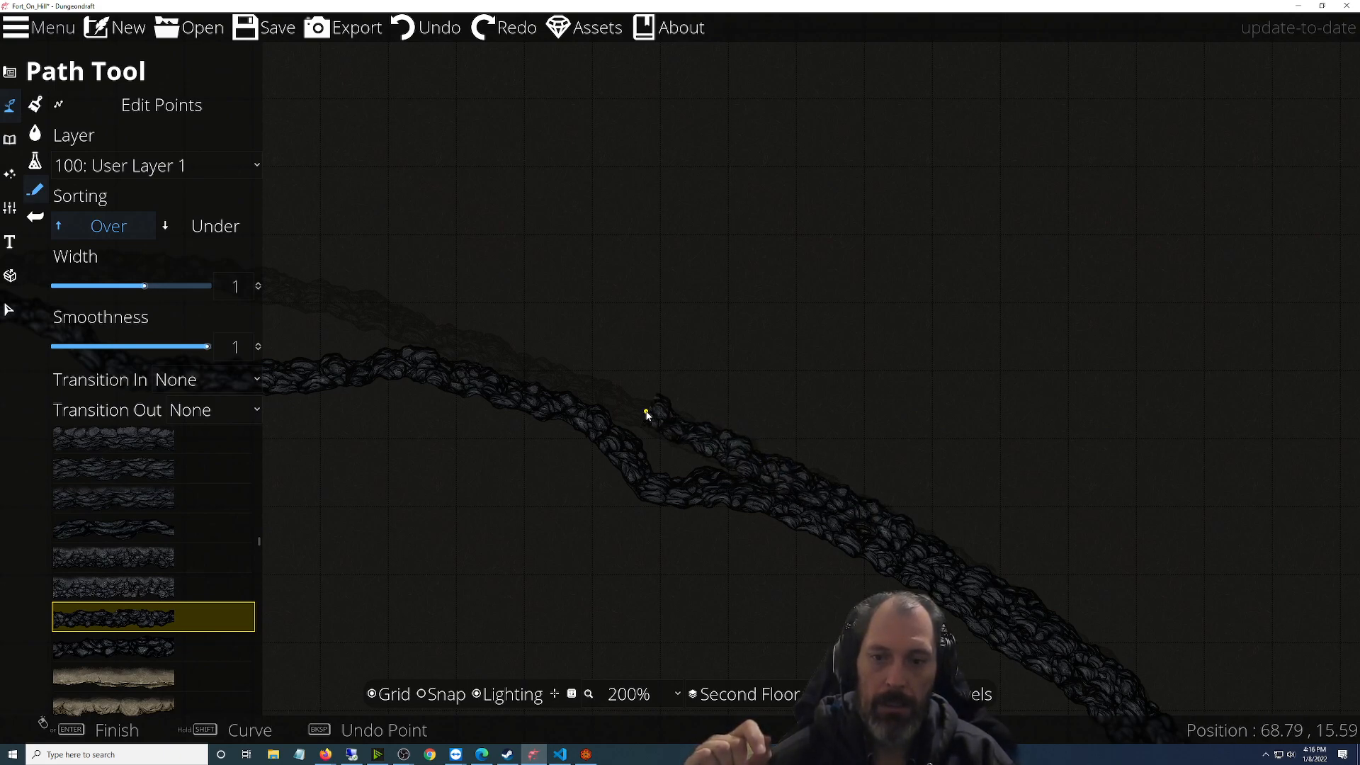
# Trace the faded outer wall west across the map's north edge, passing outside the inner wall's dips
pyautogui.moveTo(624, 409); pyautogui.dragTo(997, 541)
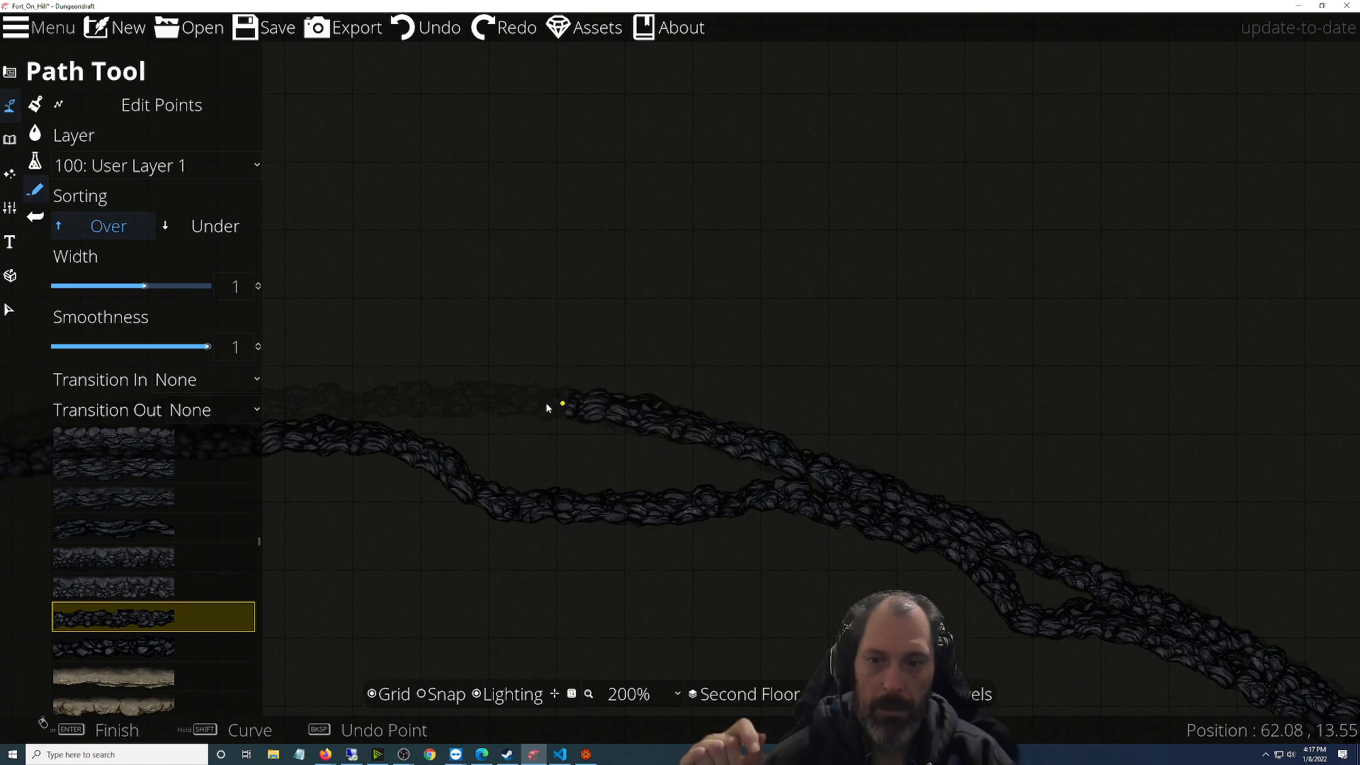
pyautogui.moveTo(538, 405); pyautogui.dragTo(1027, 430)
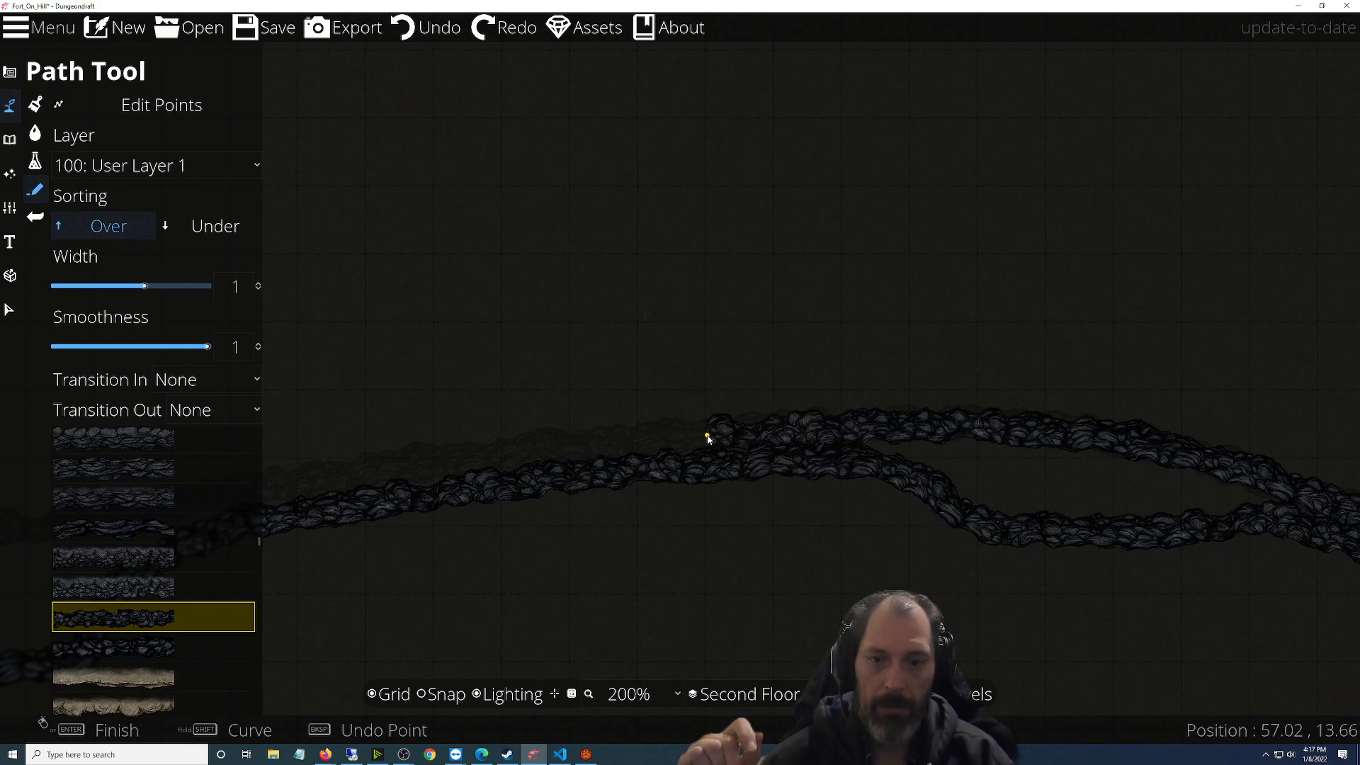
pyautogui.moveTo(715, 439); pyautogui.dragTo(1068, 434)
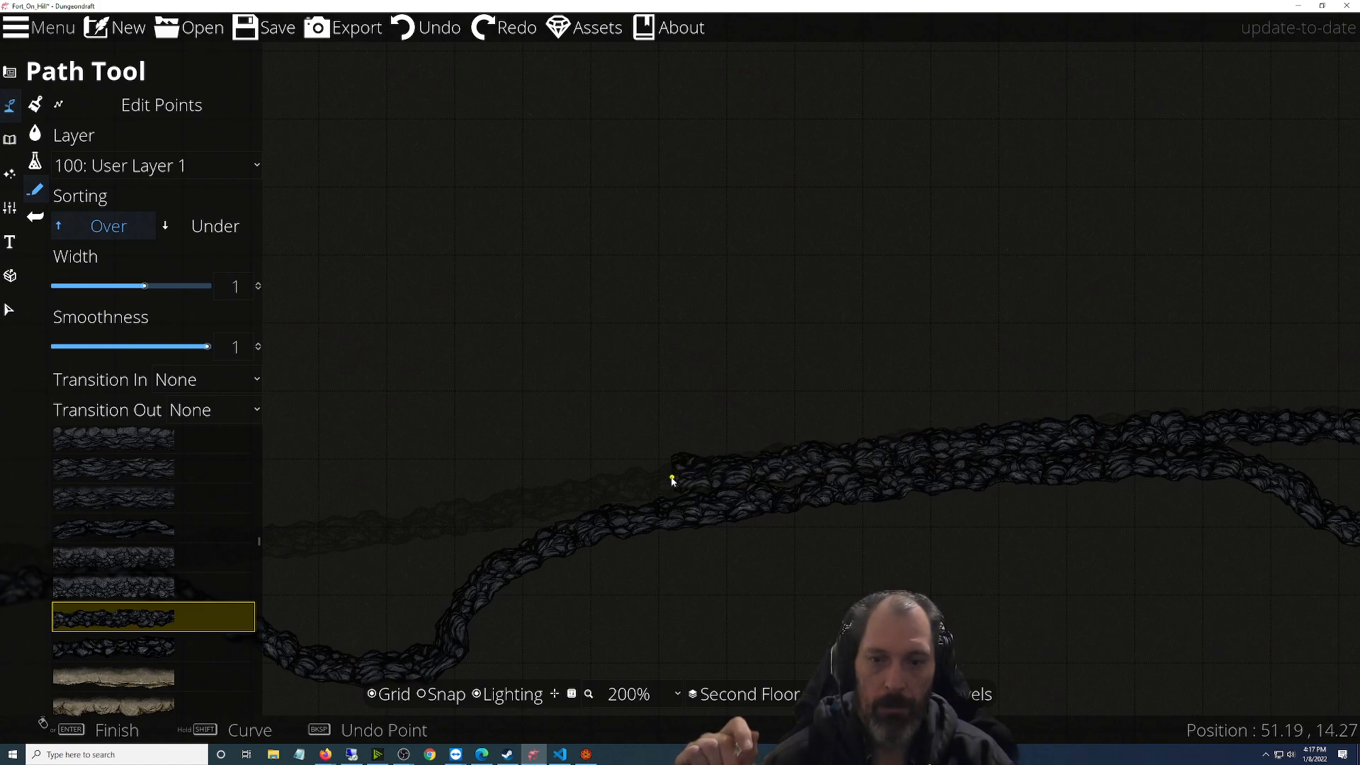
pyautogui.moveTo(655, 487); pyautogui.dragTo(1253, 446)
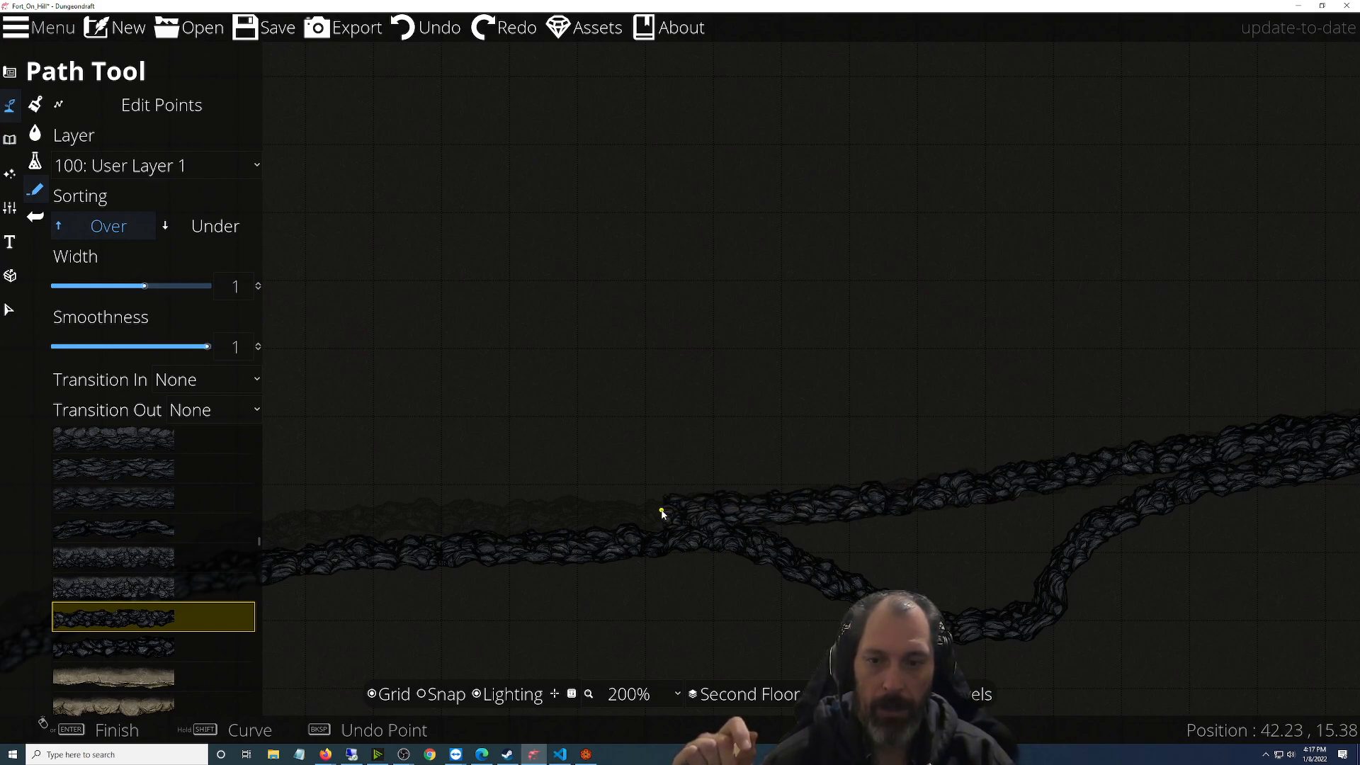
pyautogui.moveTo(634, 515); pyautogui.dragTo(1130, 530)
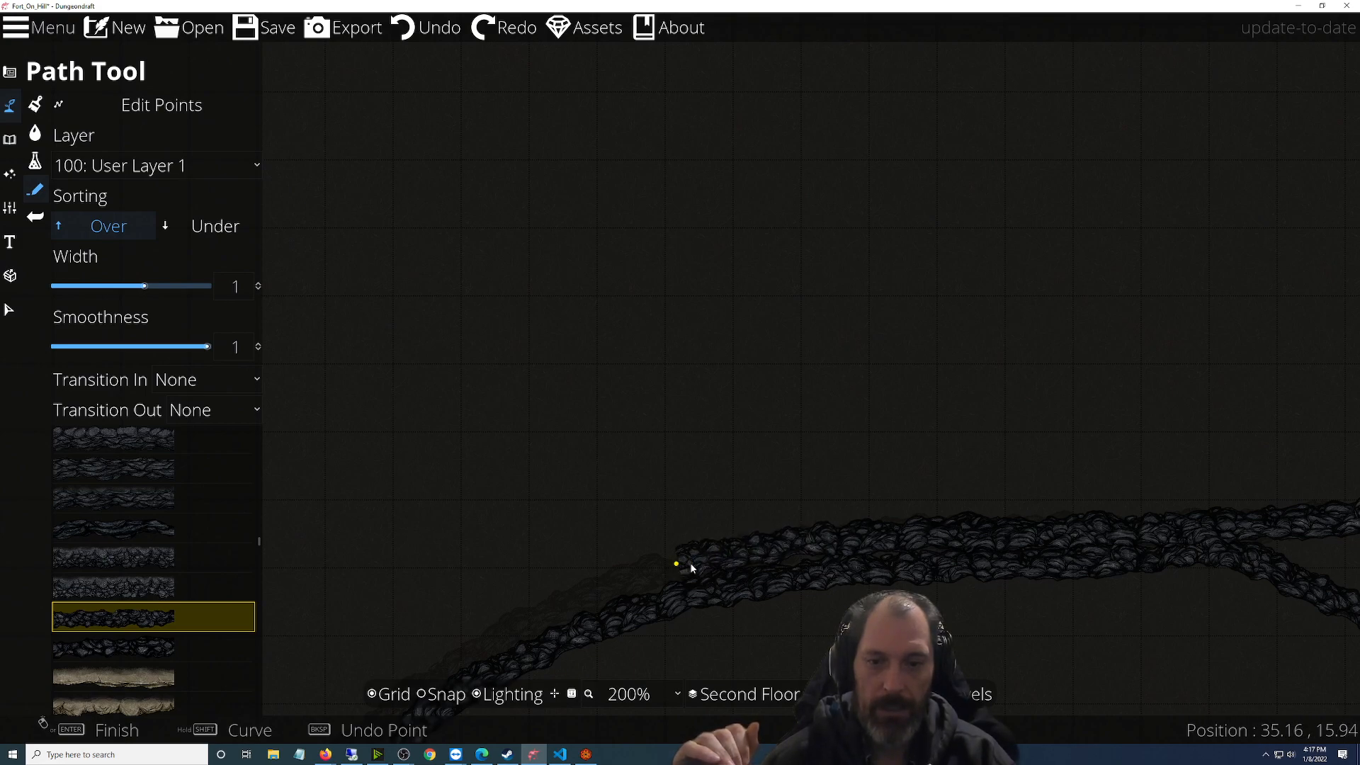
pyautogui.moveTo(676, 564); pyautogui.dragTo(1154, 482)
# Trace the faded outer wall southwest around the map's northwest curve, bypassing the inner wall's inward notch
pyautogui.click(1071, 508)
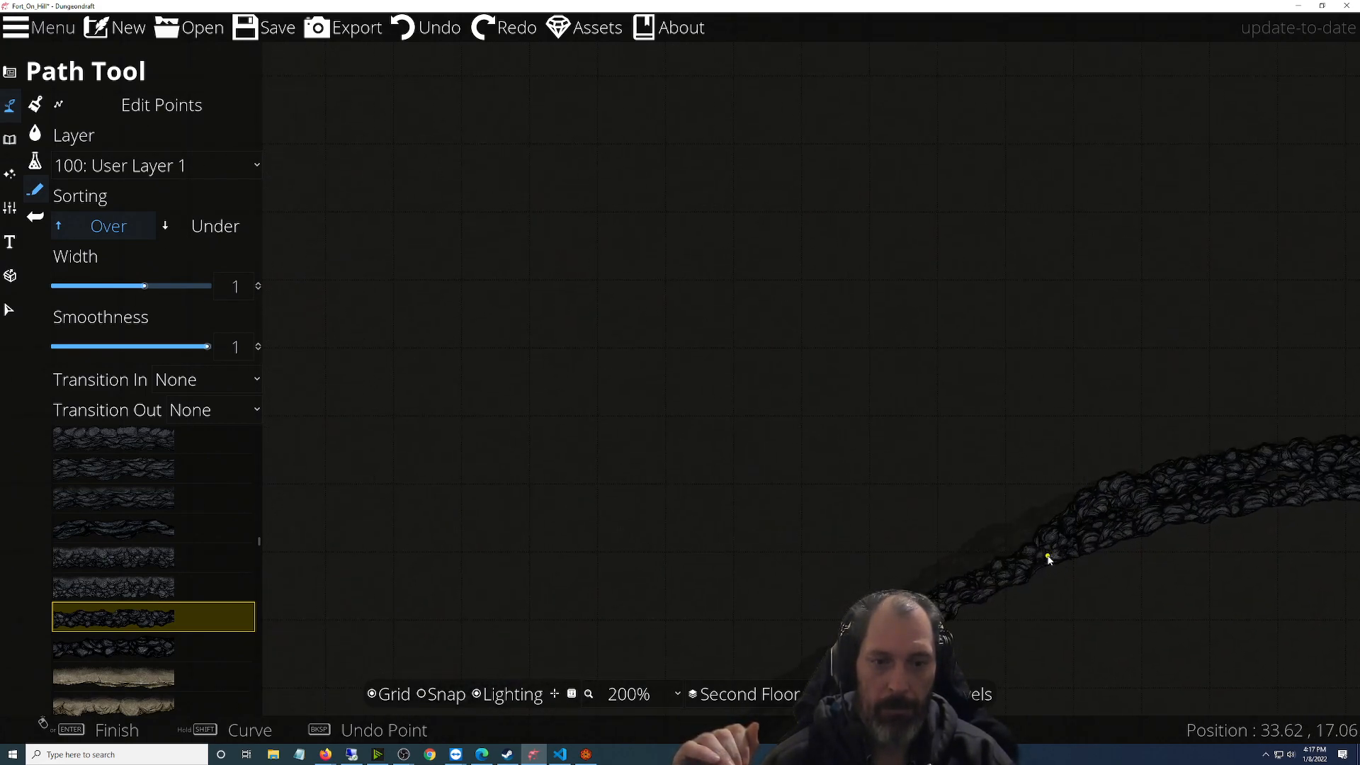
pyautogui.moveTo(1049, 560); pyautogui.dragTo(1268, 434)
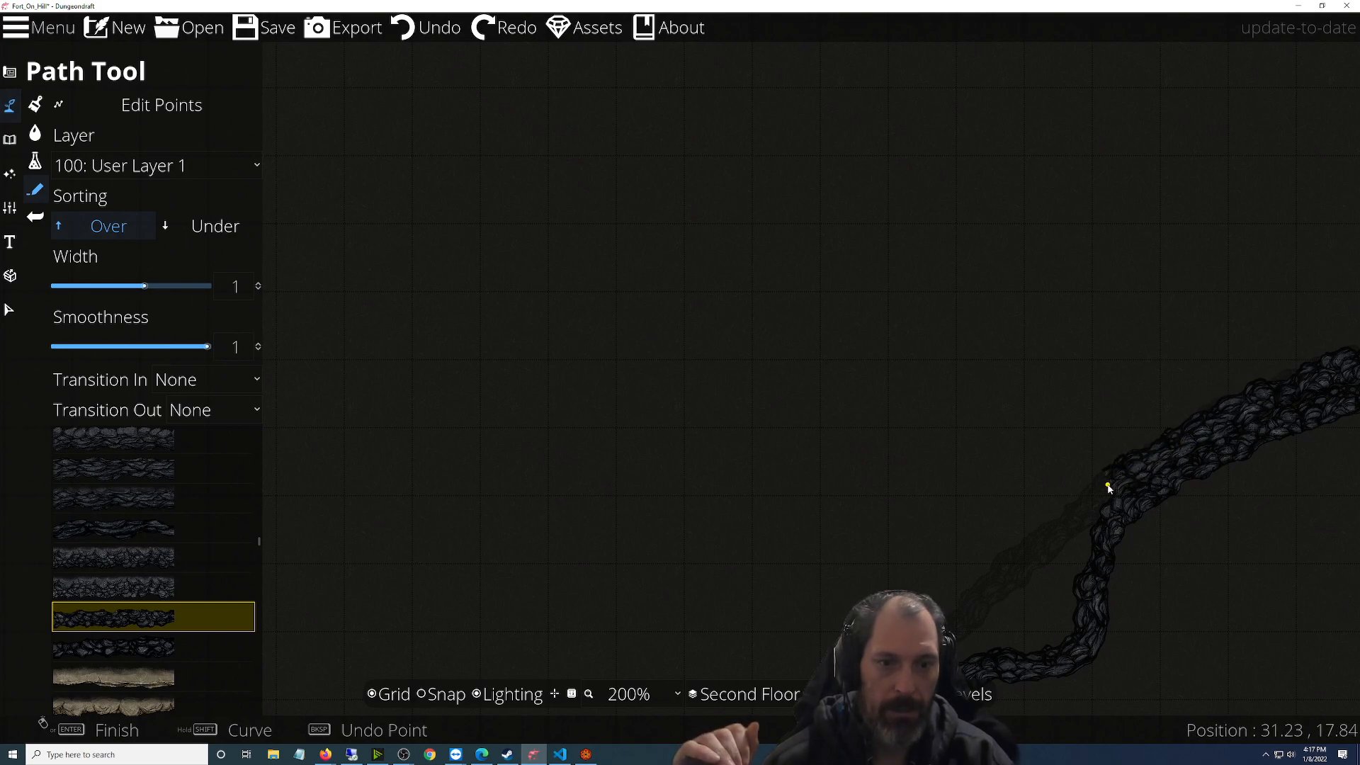
pyautogui.moveTo(1096, 500); pyautogui.dragTo(1200, 421)
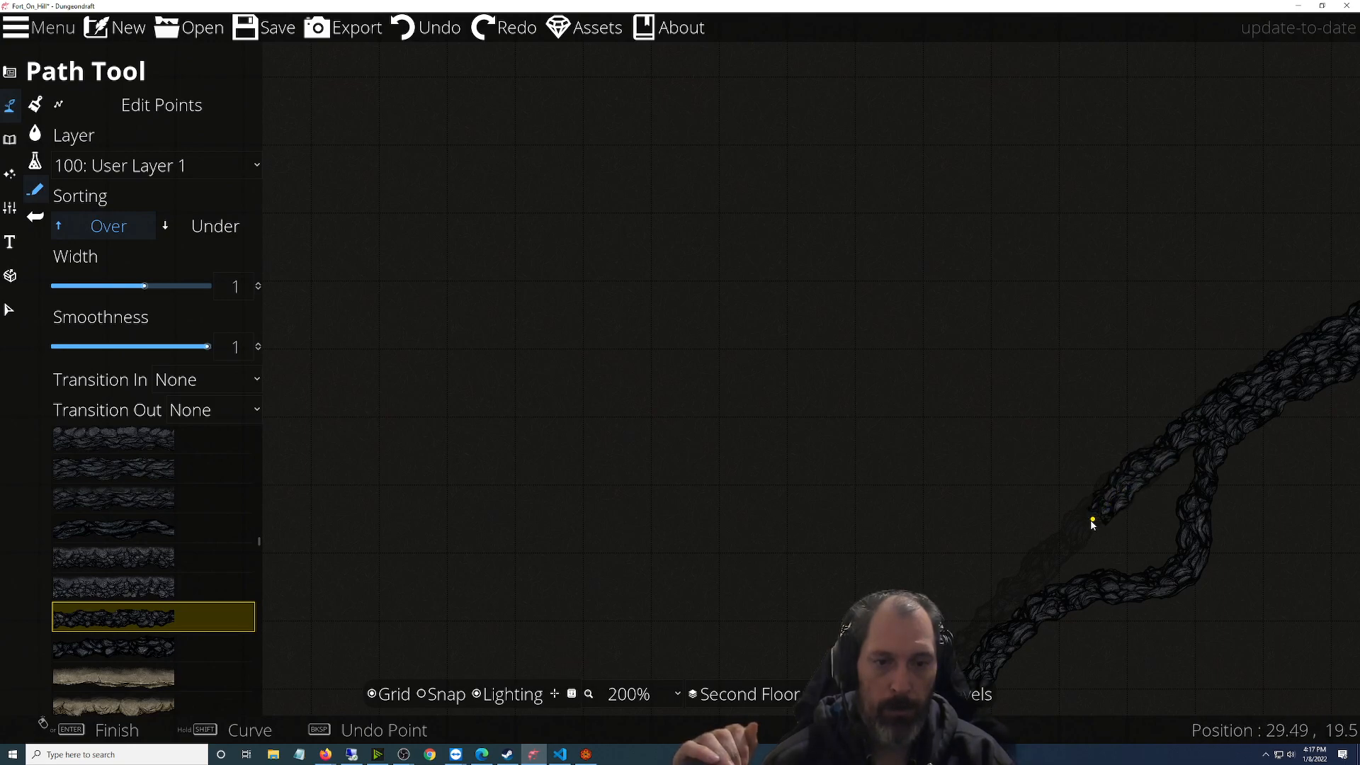
pyautogui.moveTo(1041, 571); pyautogui.dragTo(960, 379)
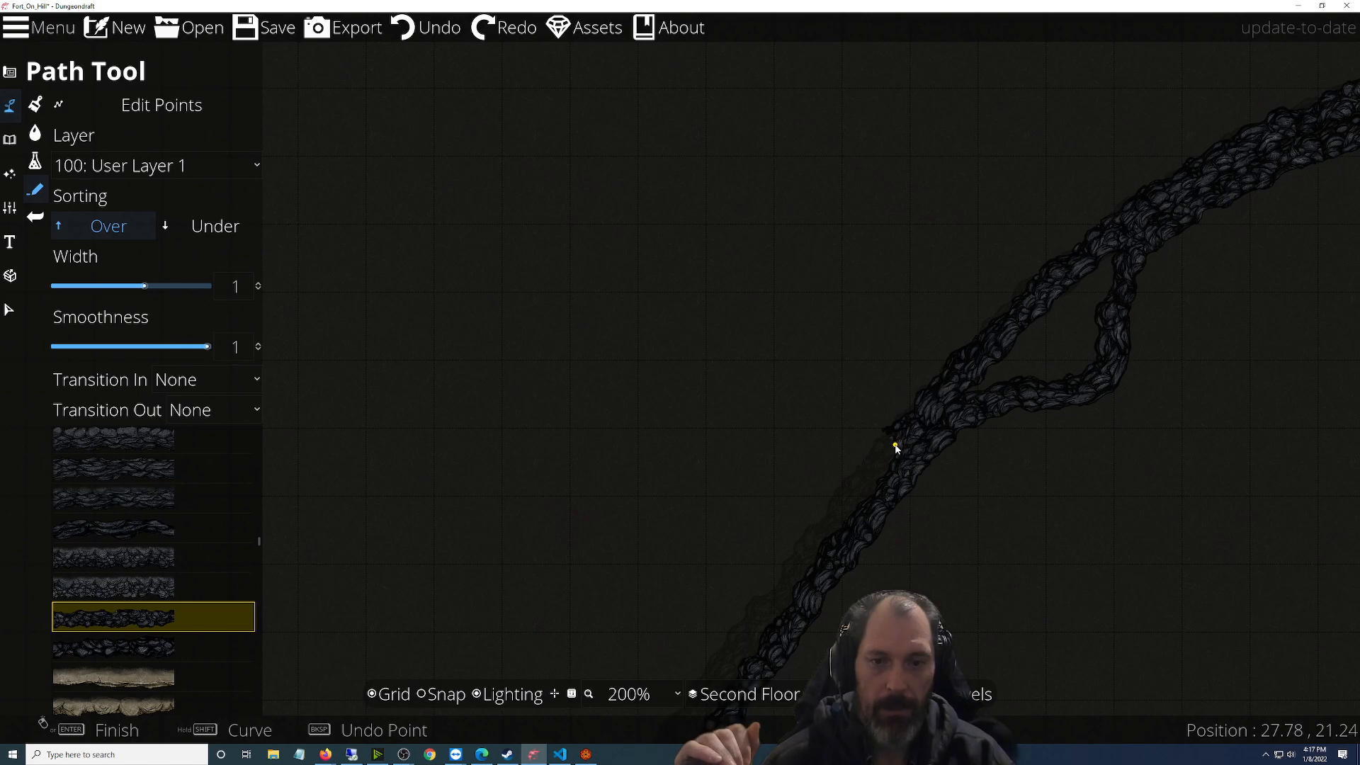
pyautogui.moveTo(891, 451); pyautogui.dragTo(993, 388)
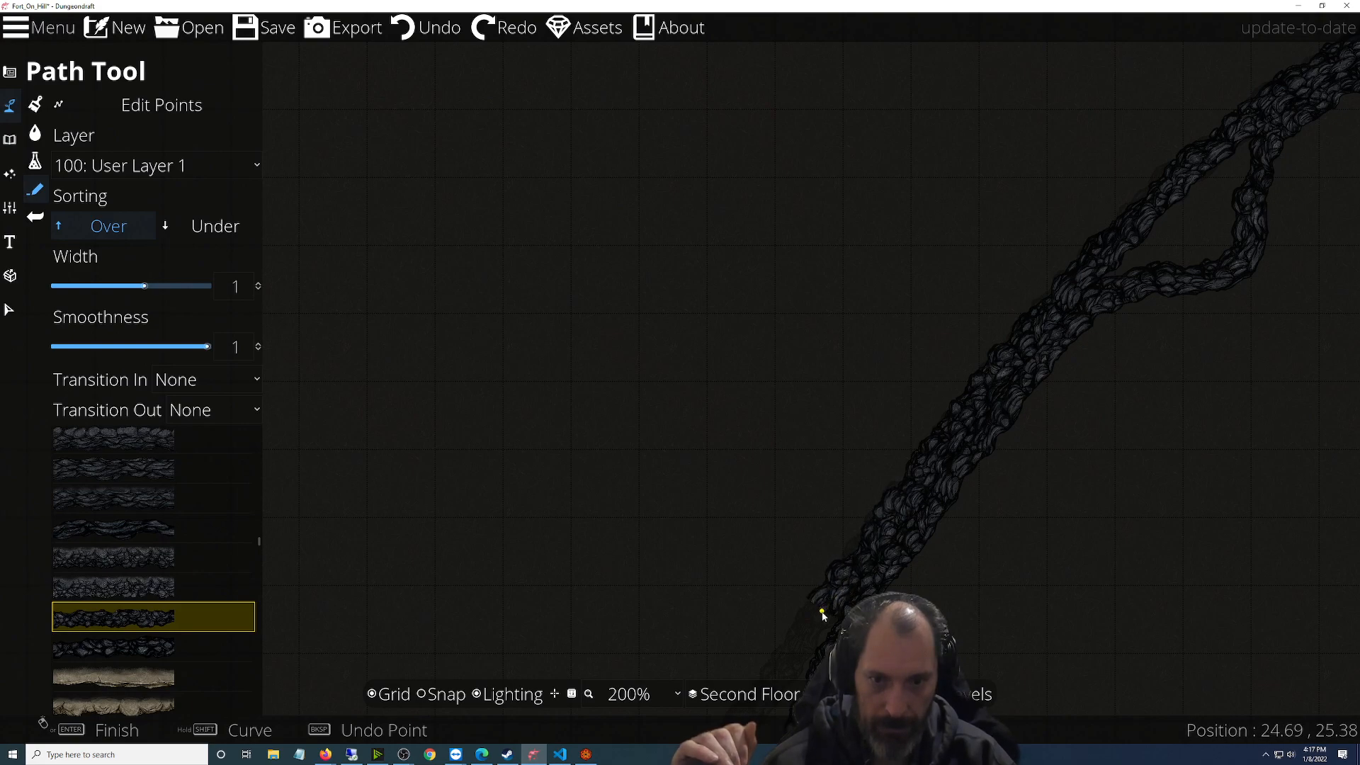
pyautogui.click(818, 617)
pyautogui.moveTo(820, 618); pyautogui.dragTo(1092, 322)
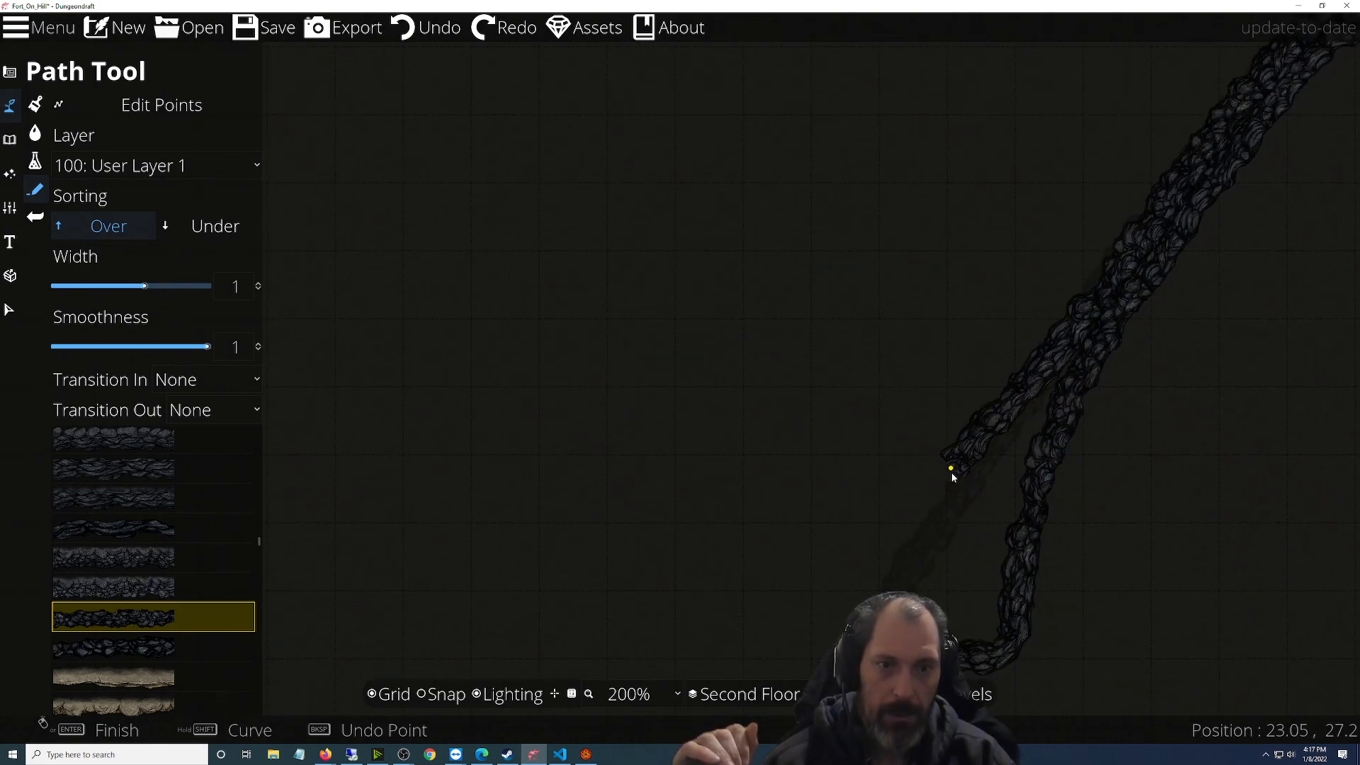
# Trace the faded outer wall south down the west side to the bend where it splits from the inner wall
pyautogui.click(946, 516)
pyautogui.moveTo(946, 516); pyautogui.dragTo(1050, 303)
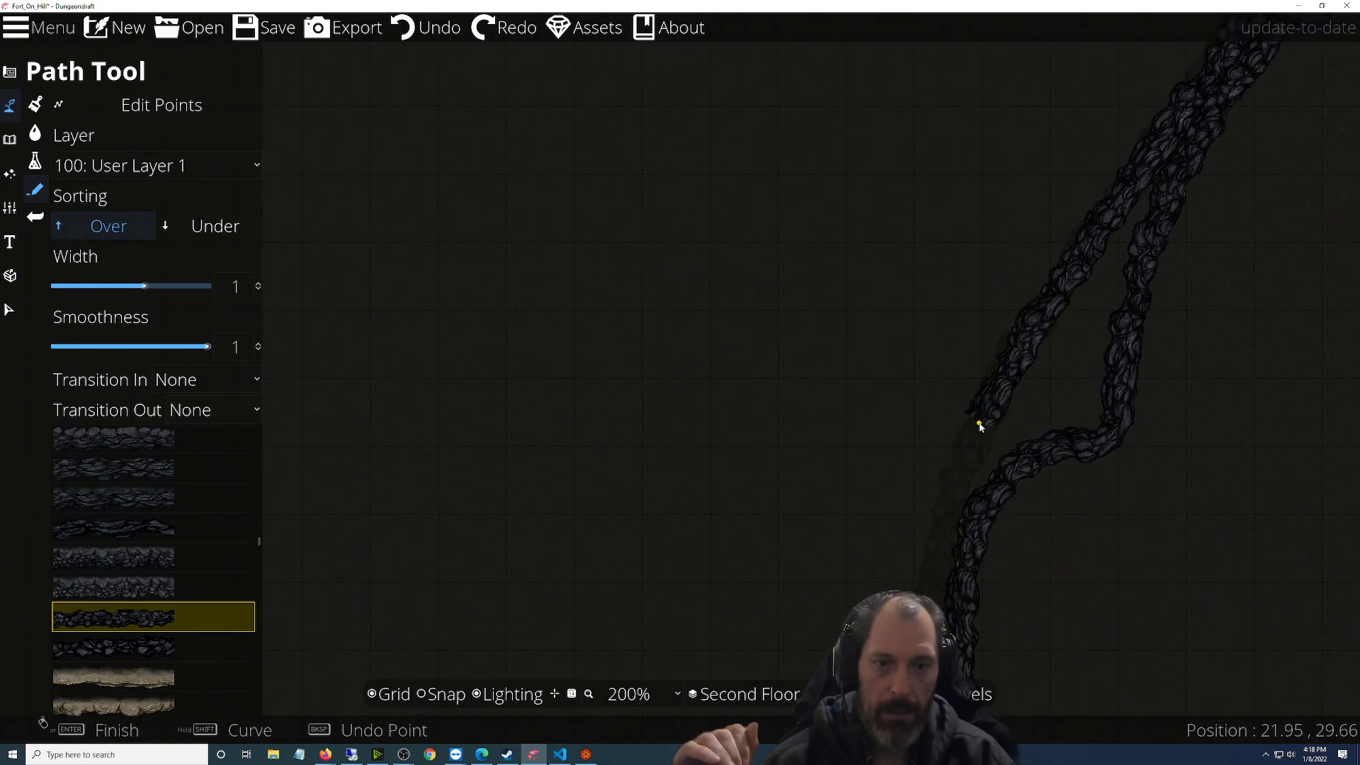
pyautogui.moveTo(946, 518); pyautogui.dragTo(919, 283)
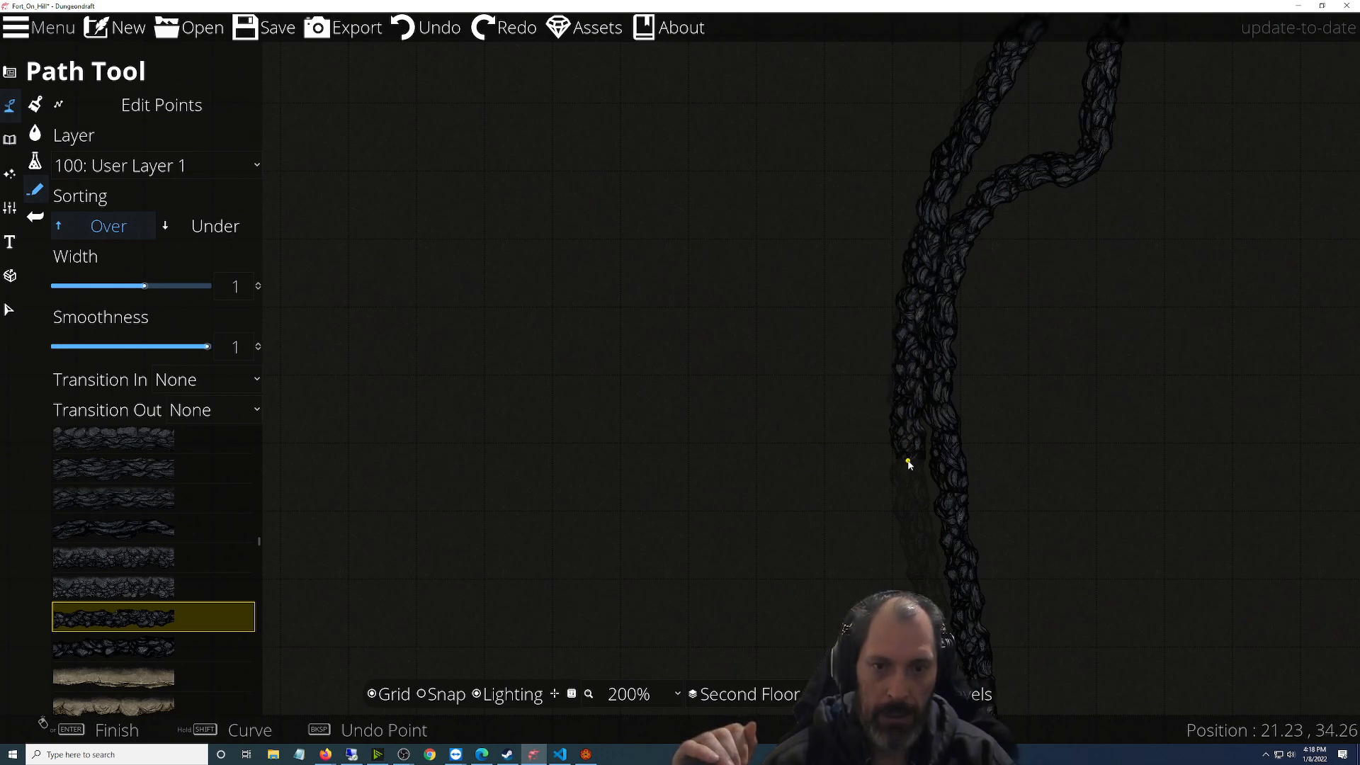
pyautogui.moveTo(904, 470); pyautogui.dragTo(771, 273)
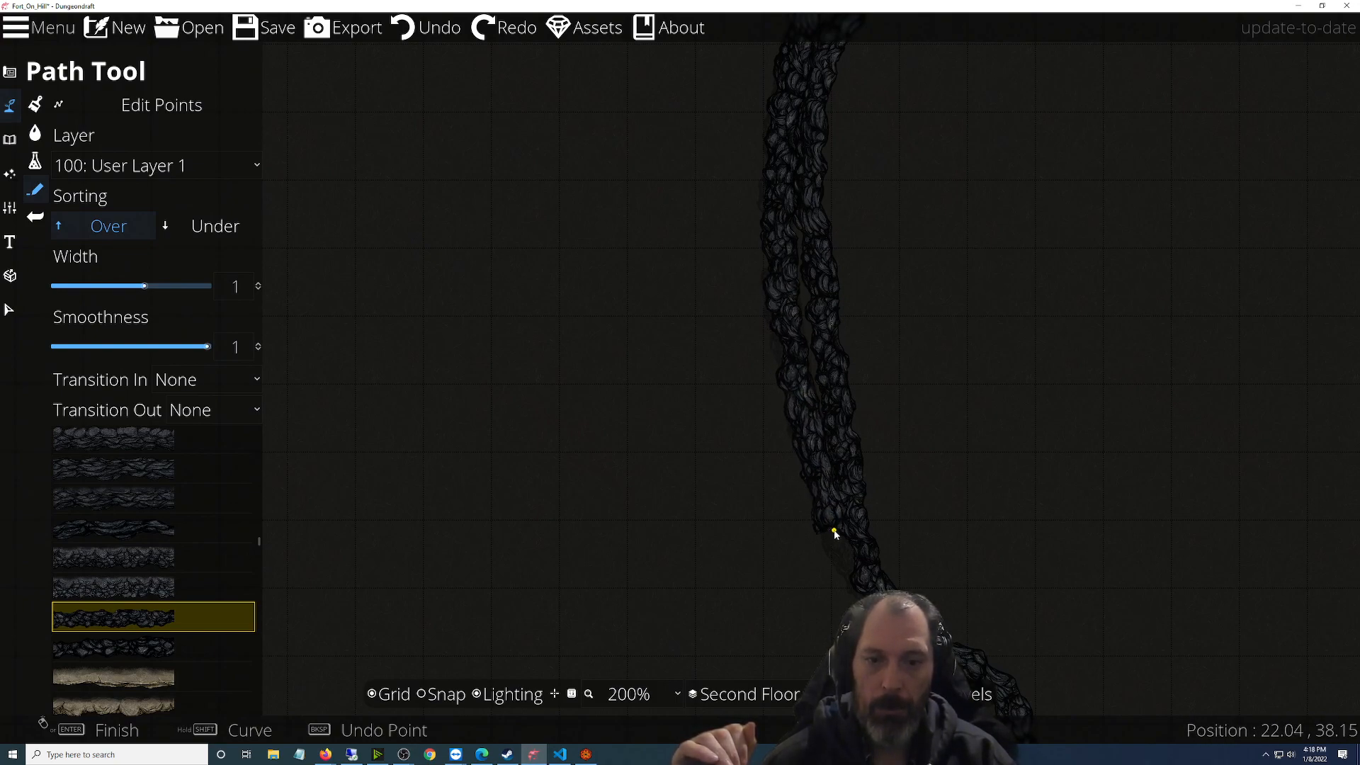
pyautogui.moveTo(831, 540); pyautogui.dragTo(755, 288)
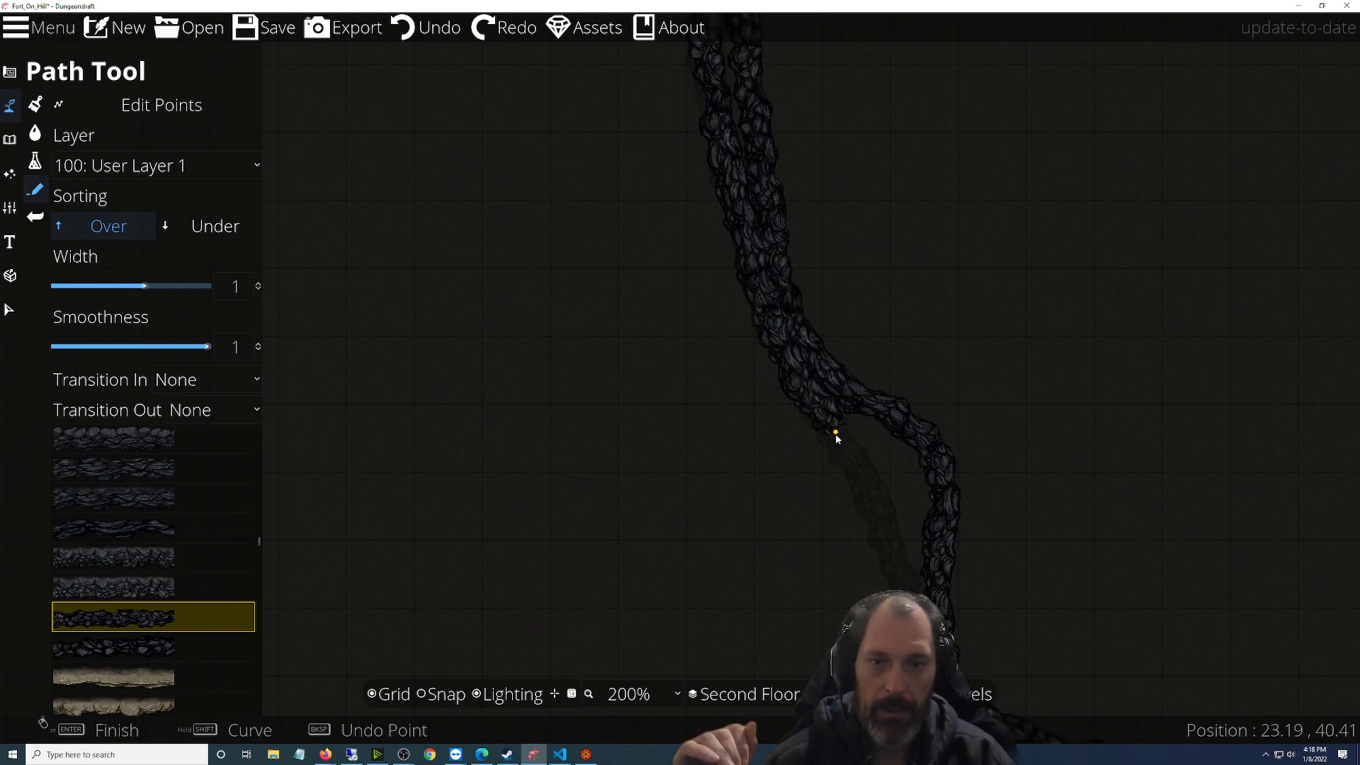
pyautogui.moveTo(818, 416); pyautogui.dragTo(707, 227)
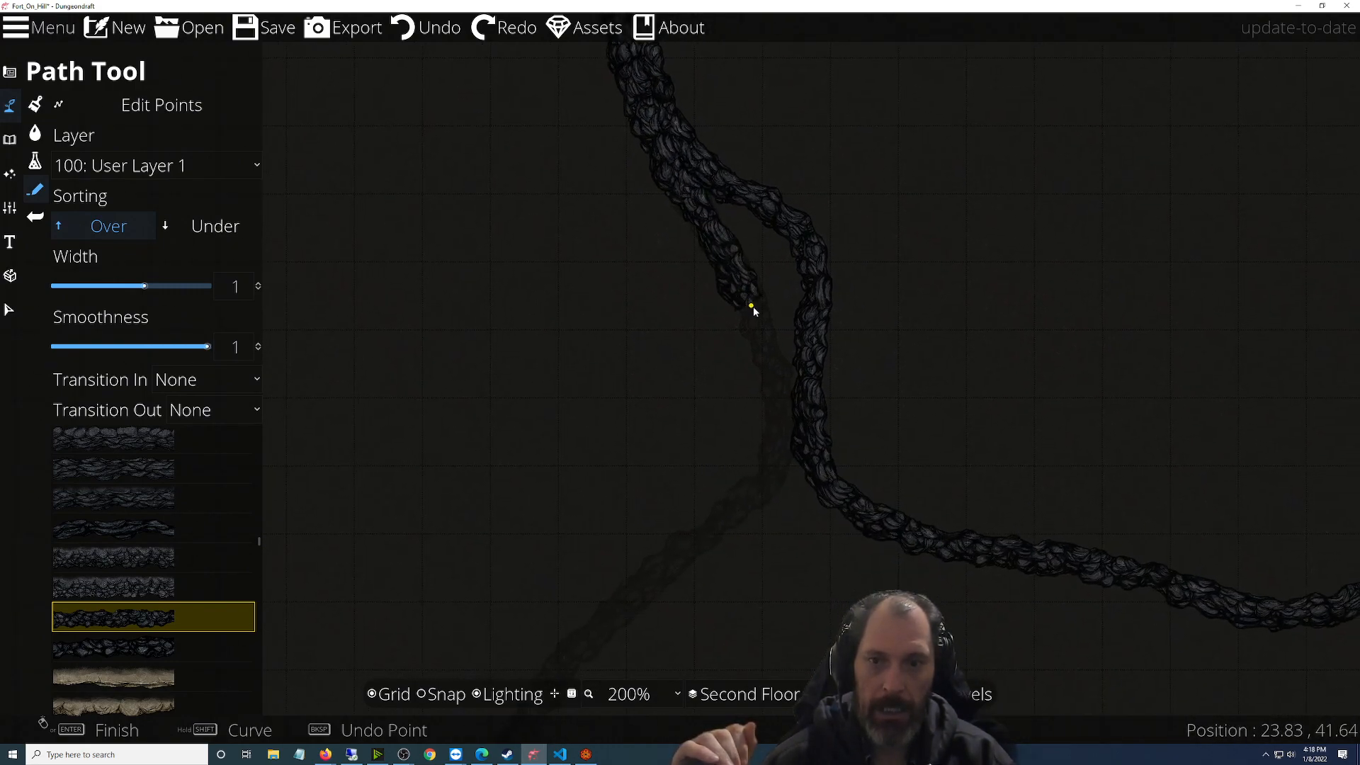
pyautogui.moveTo(774, 354); pyautogui.dragTo(787, 276)
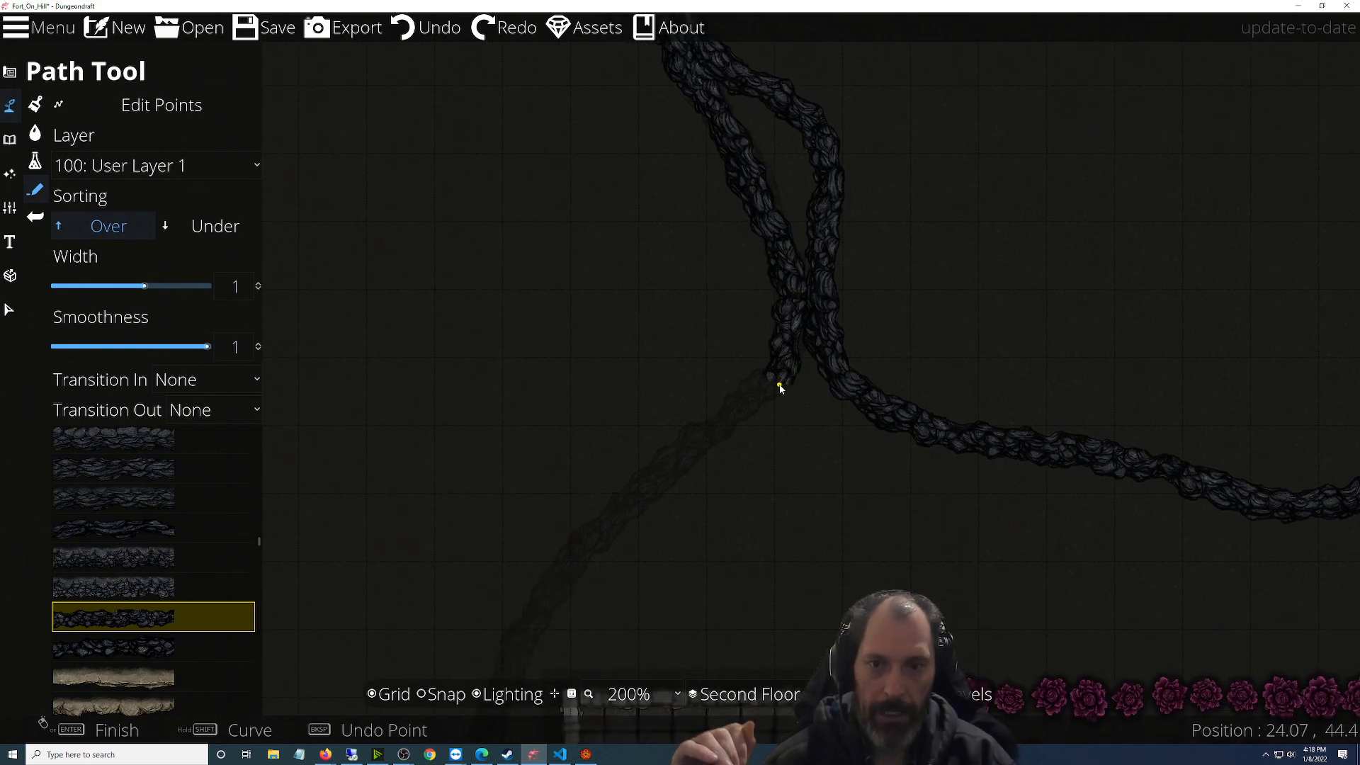
# Trace the faded wall southwest past the small tiled room, and south and southeast along the west ends of the crop rows
pyautogui.moveTo(674, 455); pyautogui.dragTo(974, 178)
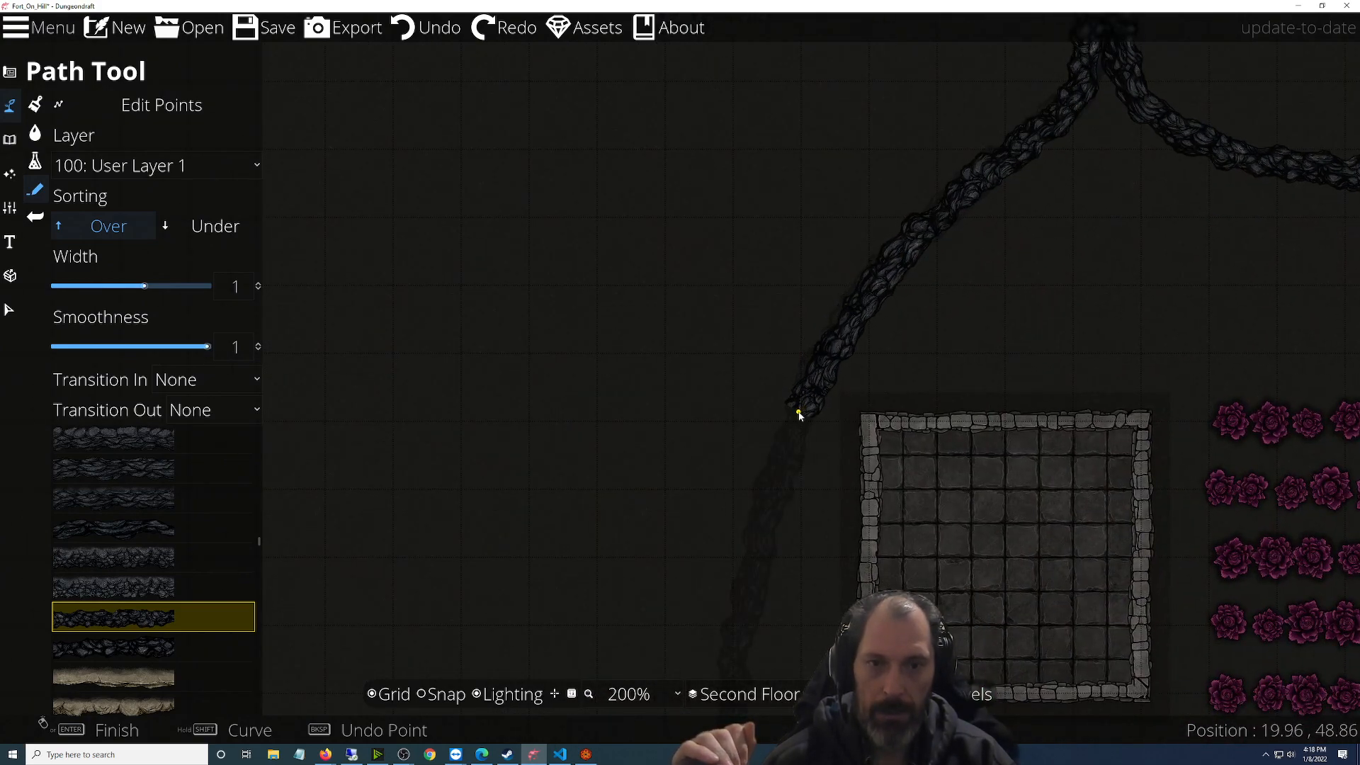
pyautogui.moveTo(798, 414); pyautogui.dragTo(837, 219)
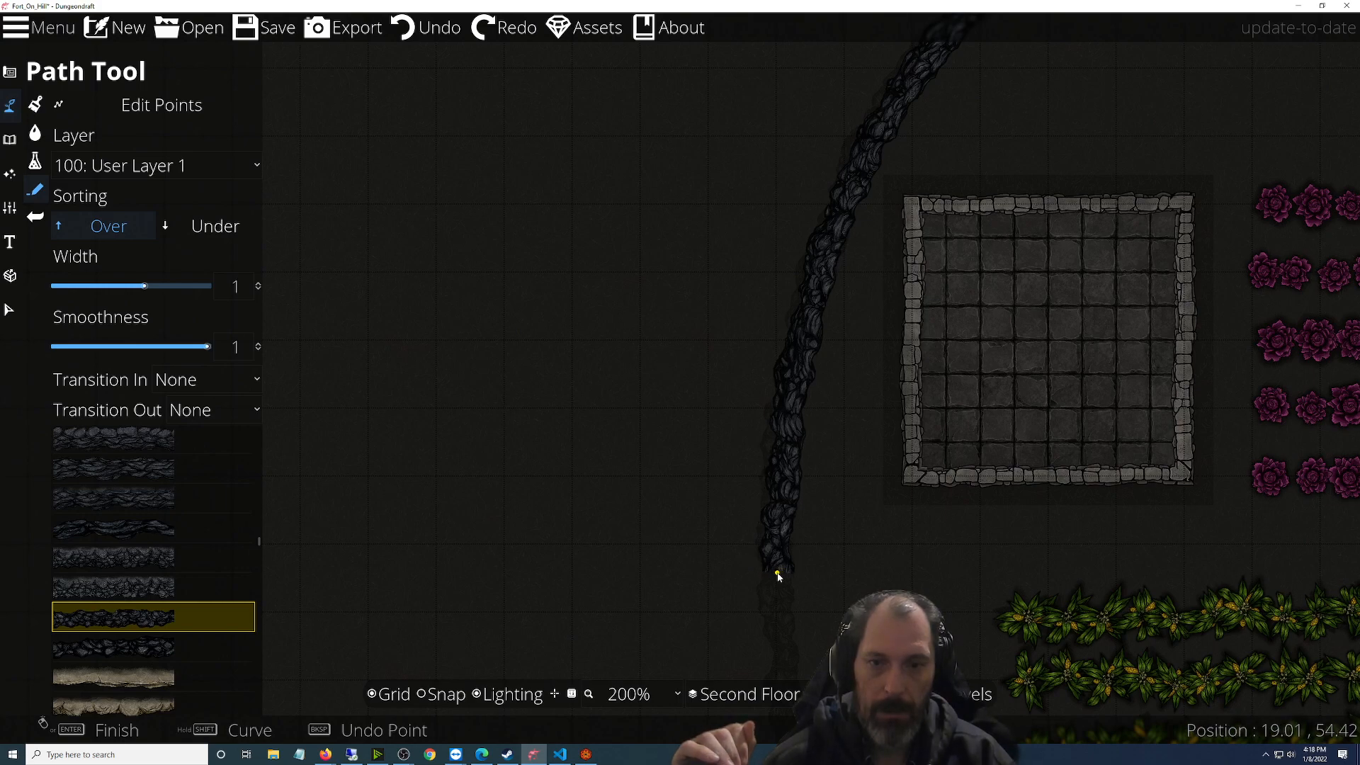
pyautogui.moveTo(777, 573); pyautogui.dragTo(832, 157)
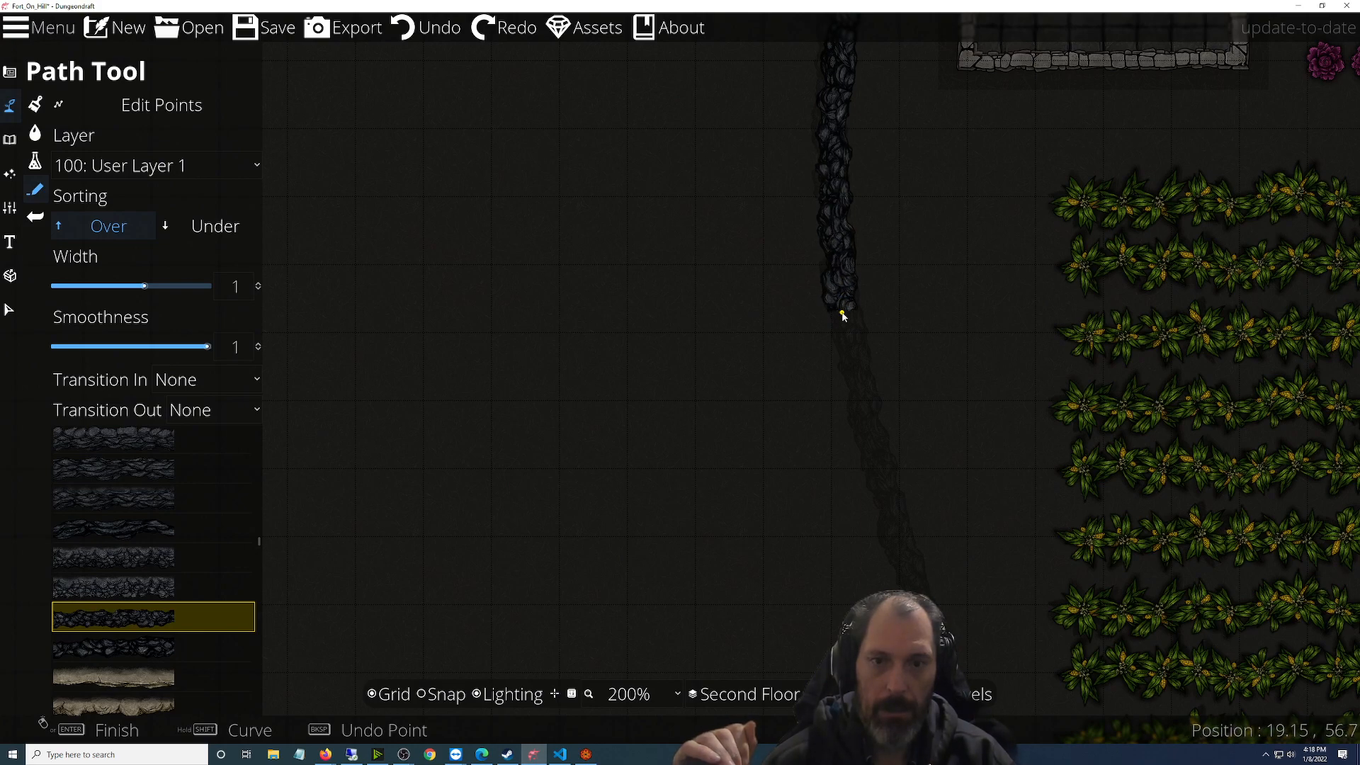
pyautogui.moveTo(886, 508); pyautogui.dragTo(656, 111)
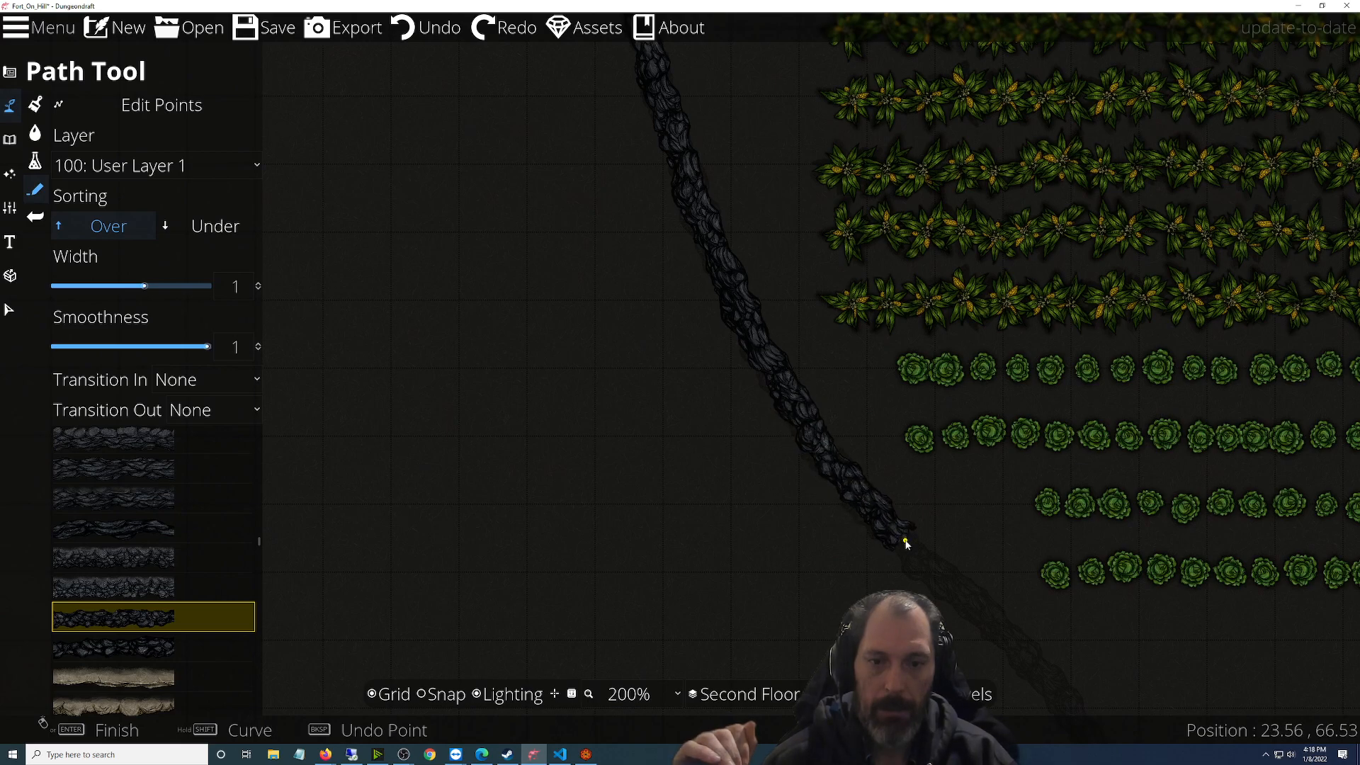
pyautogui.moveTo(905, 547); pyautogui.dragTo(598, 237)
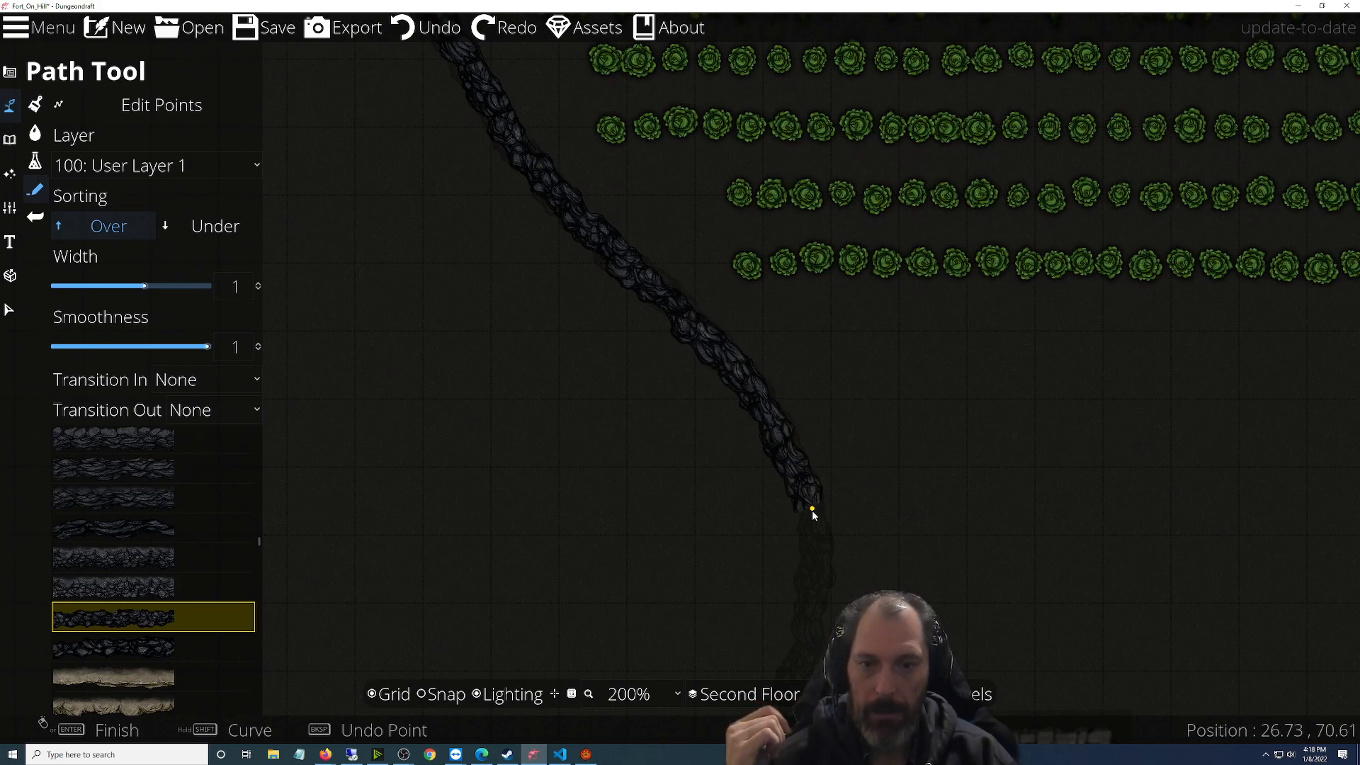
# Trace the faded wall around the west side of the tiled room south of the crops and east beneath it
pyautogui.moveTo(816, 533); pyautogui.dragTo(836, 285)
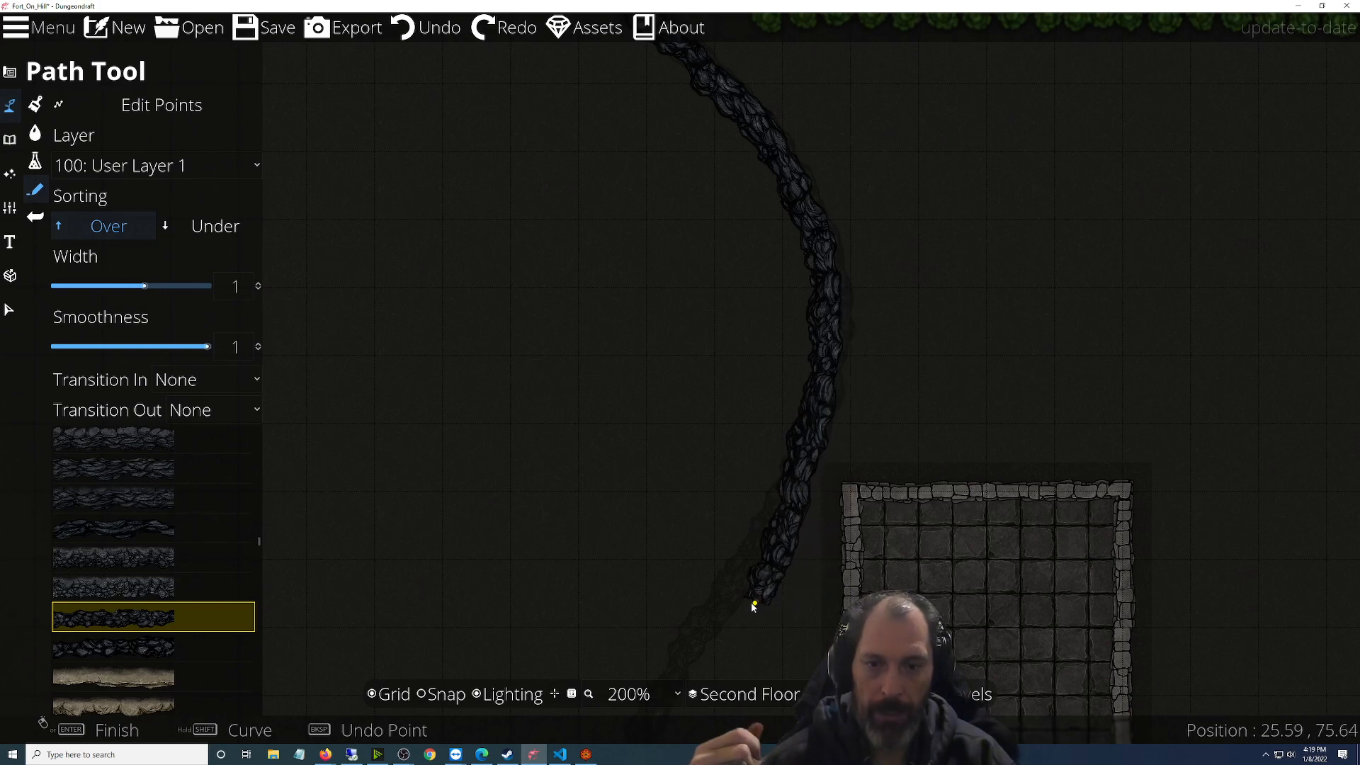
pyautogui.moveTo(728, 607); pyautogui.dragTo(927, 303)
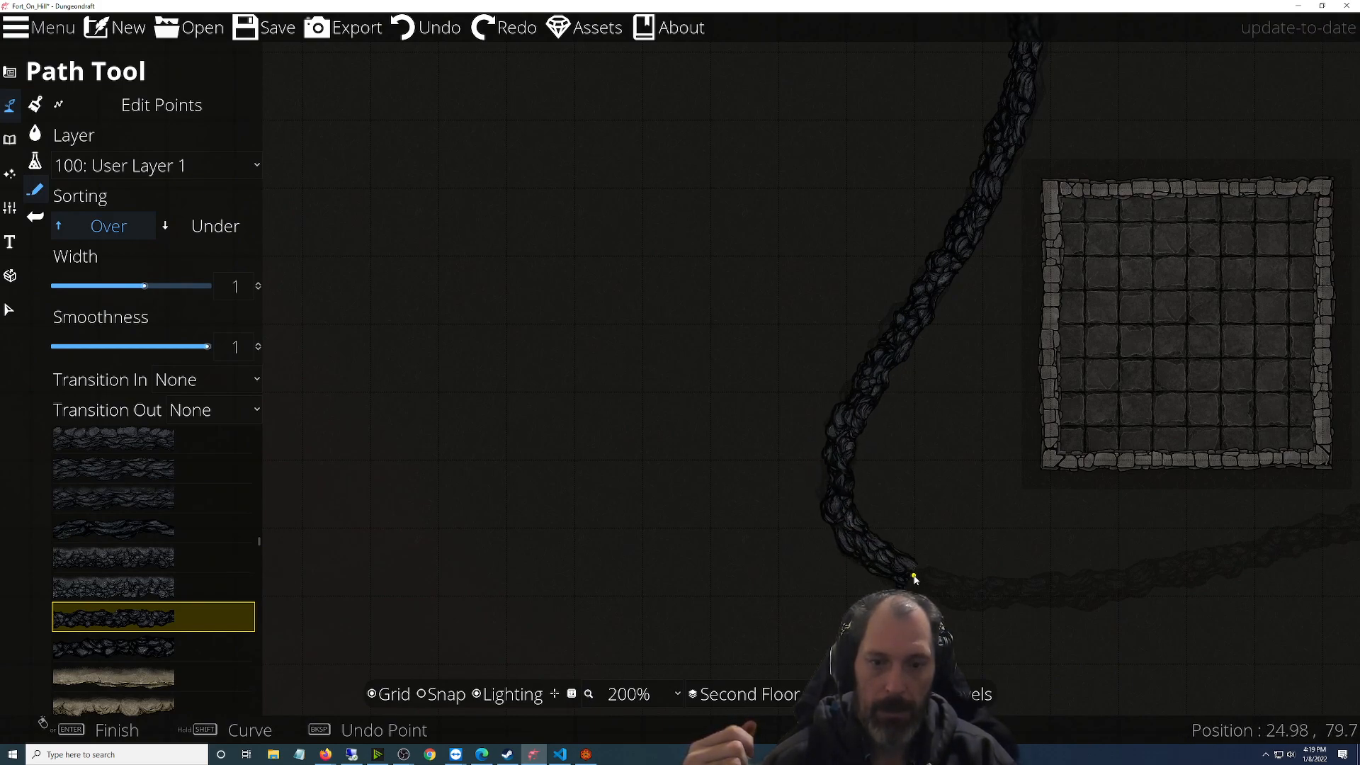
pyautogui.moveTo(1012, 621); pyautogui.dragTo(545, 522)
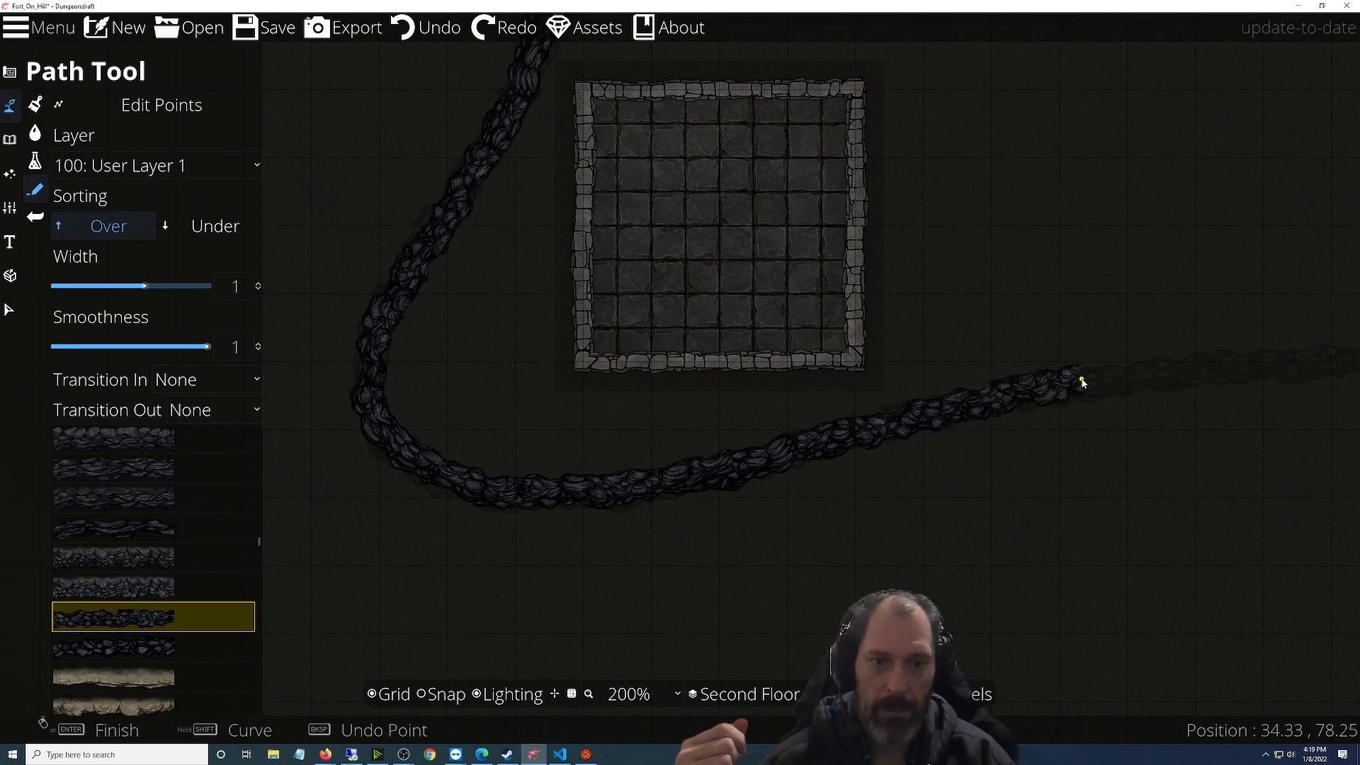
# Trace the faded outer wall east below the southern tiled rooms, following its rise and dip beneath the large room
pyautogui.moveTo(1097, 383); pyautogui.dragTo(693, 380)
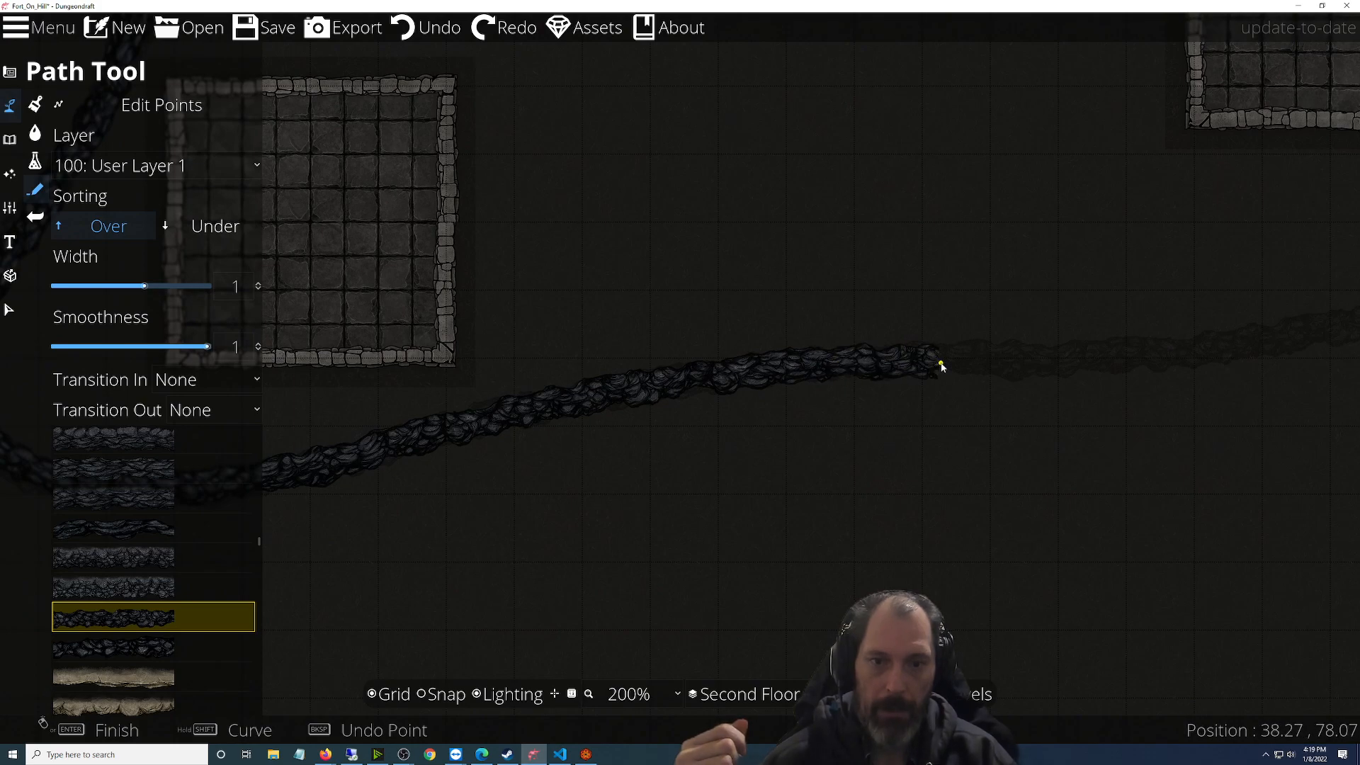
pyautogui.moveTo(1164, 354); pyautogui.dragTo(446, 461)
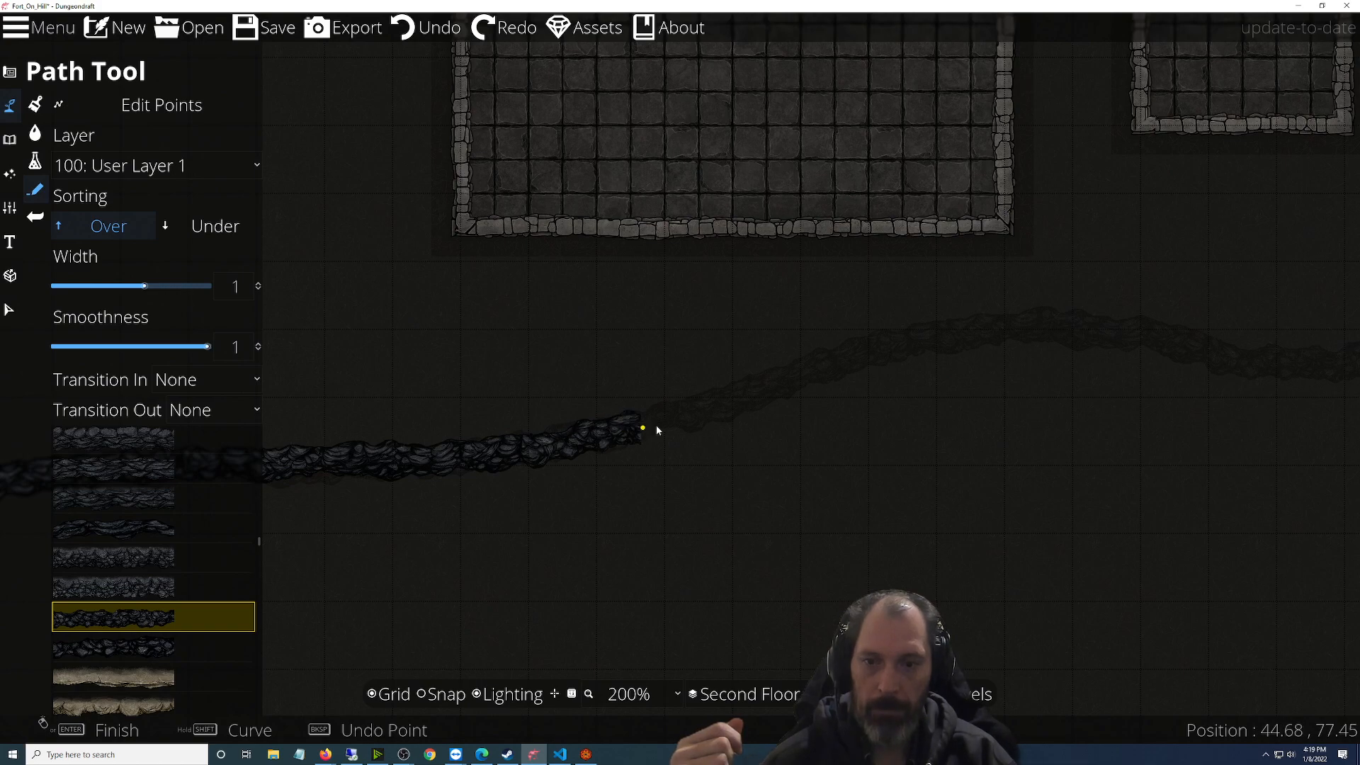
pyautogui.click(825, 364)
pyautogui.moveTo(983, 359); pyautogui.dragTo(802, 458)
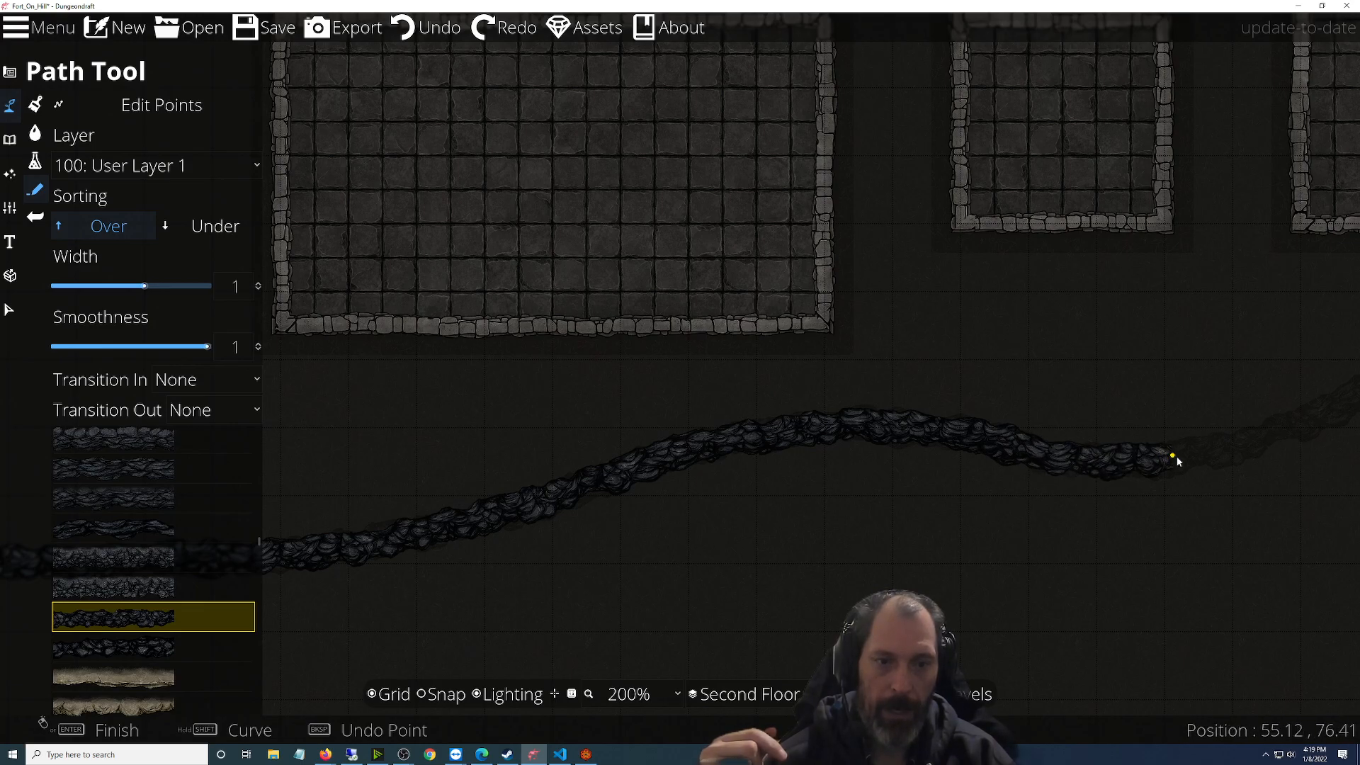
# Trace the faded wall northeast past the last two tiled rooms and east to the entrance's southern stub, ending the path with Snap on
pyautogui.moveTo(1193, 453); pyautogui.dragTo(504, 476)
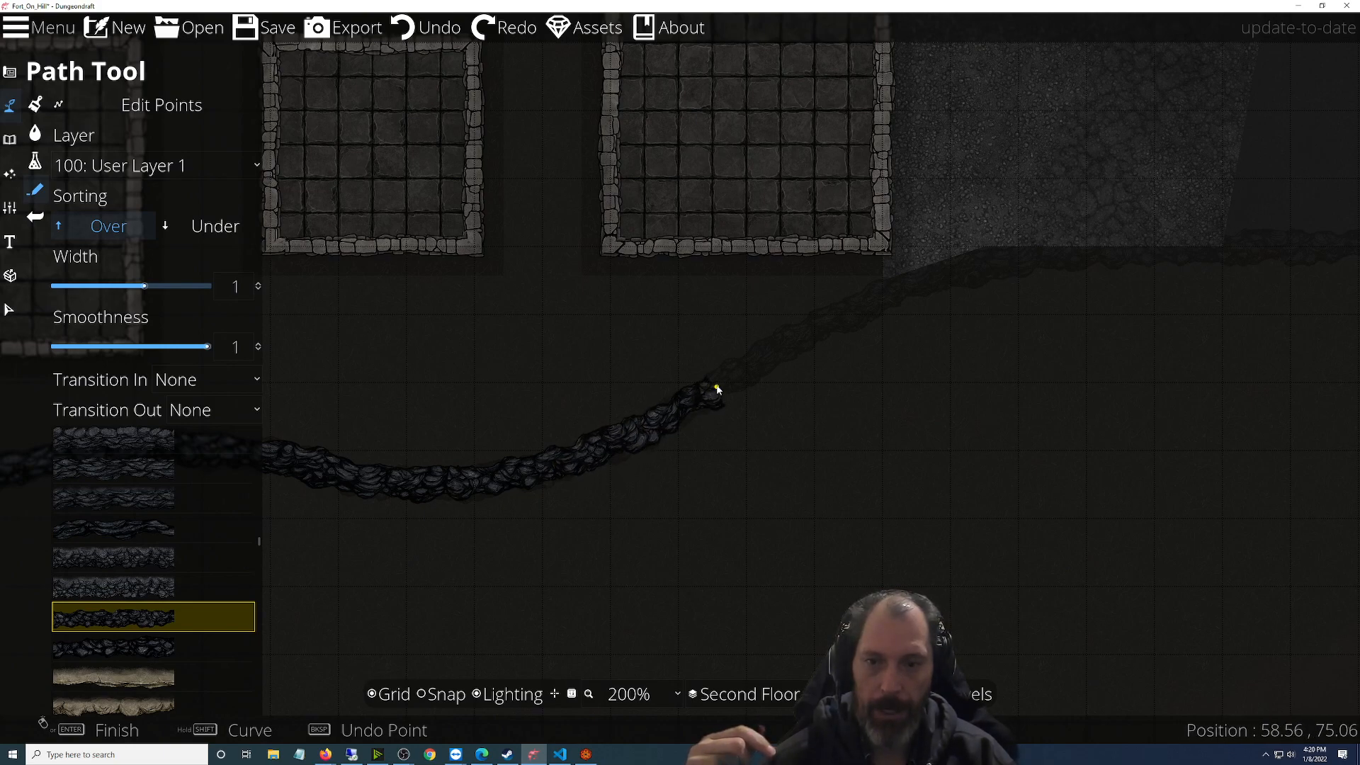
pyautogui.moveTo(842, 331); pyautogui.dragTo(610, 507)
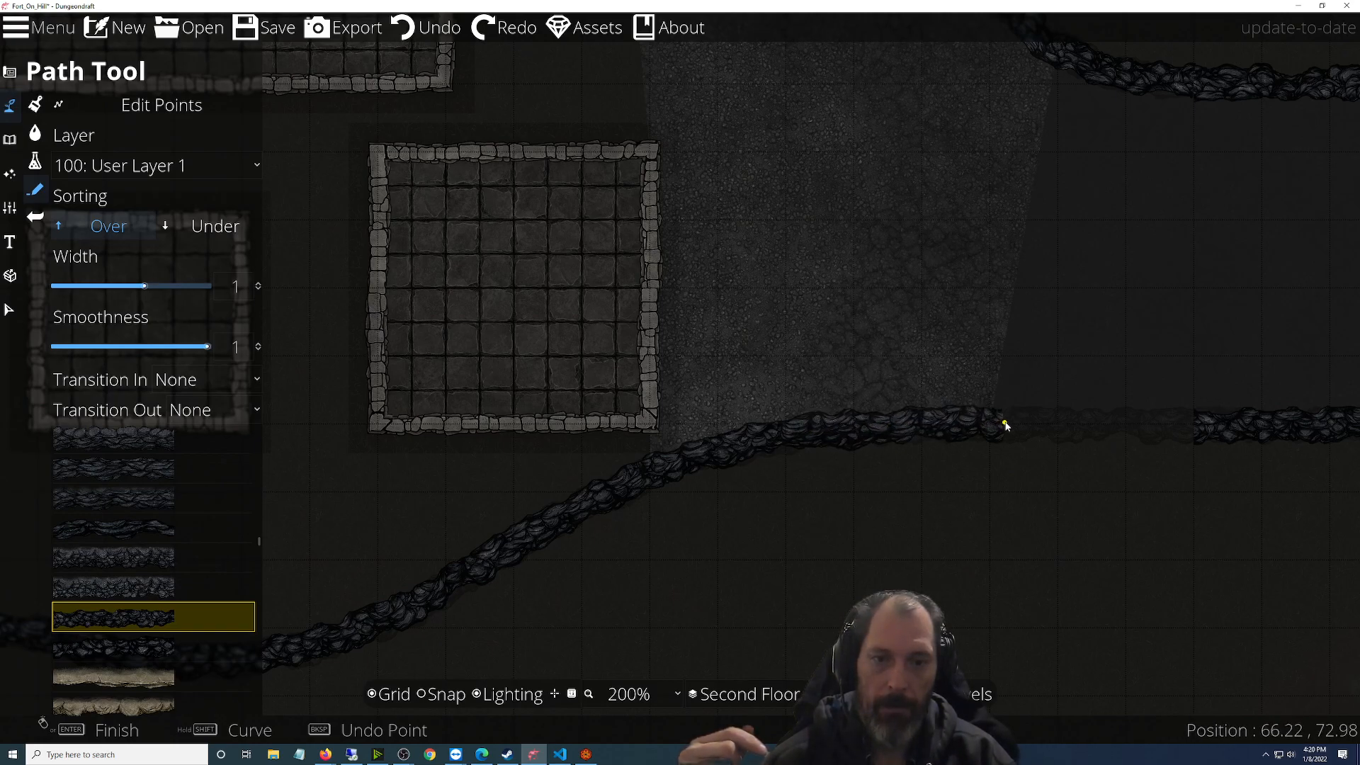
pyautogui.moveTo(1019, 422); pyautogui.dragTo(637, 480)
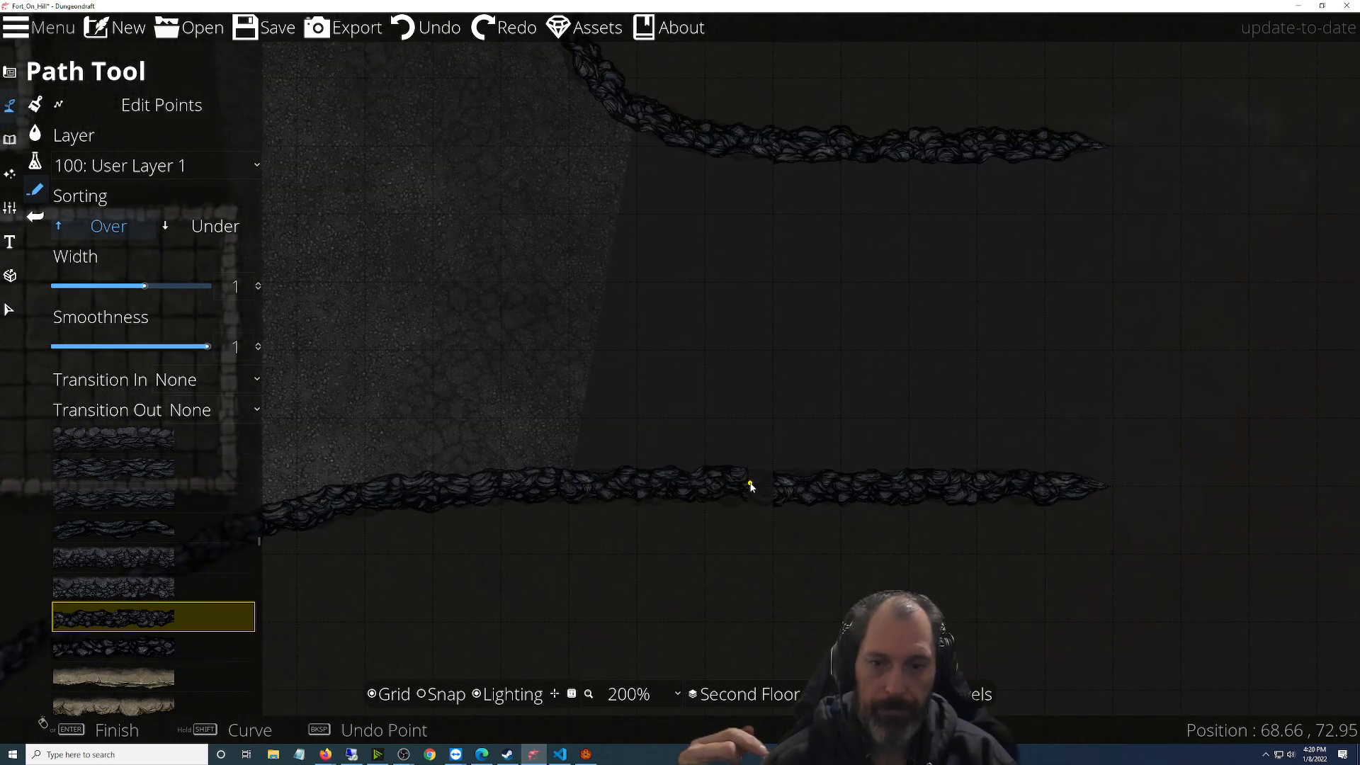
pyautogui.click(424, 694)
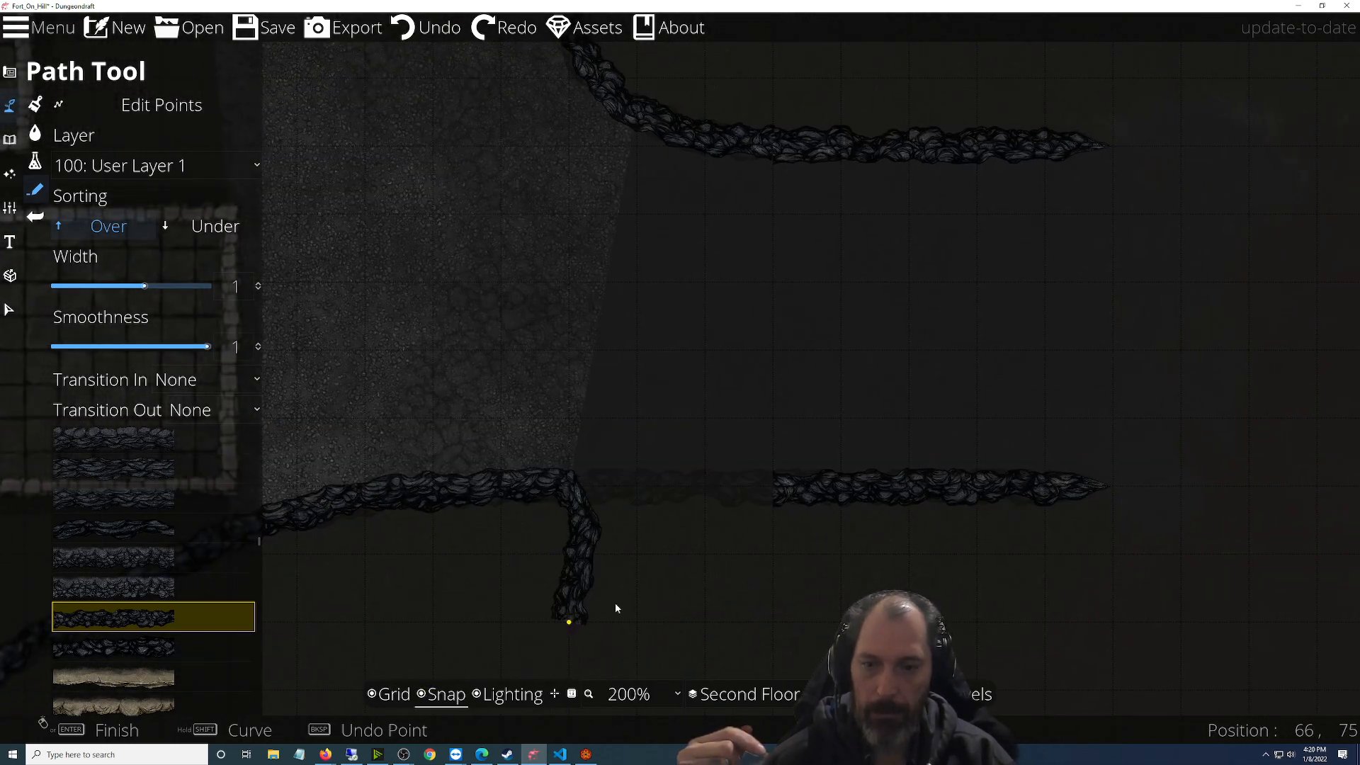
pyautogui.rightClick(773, 492)
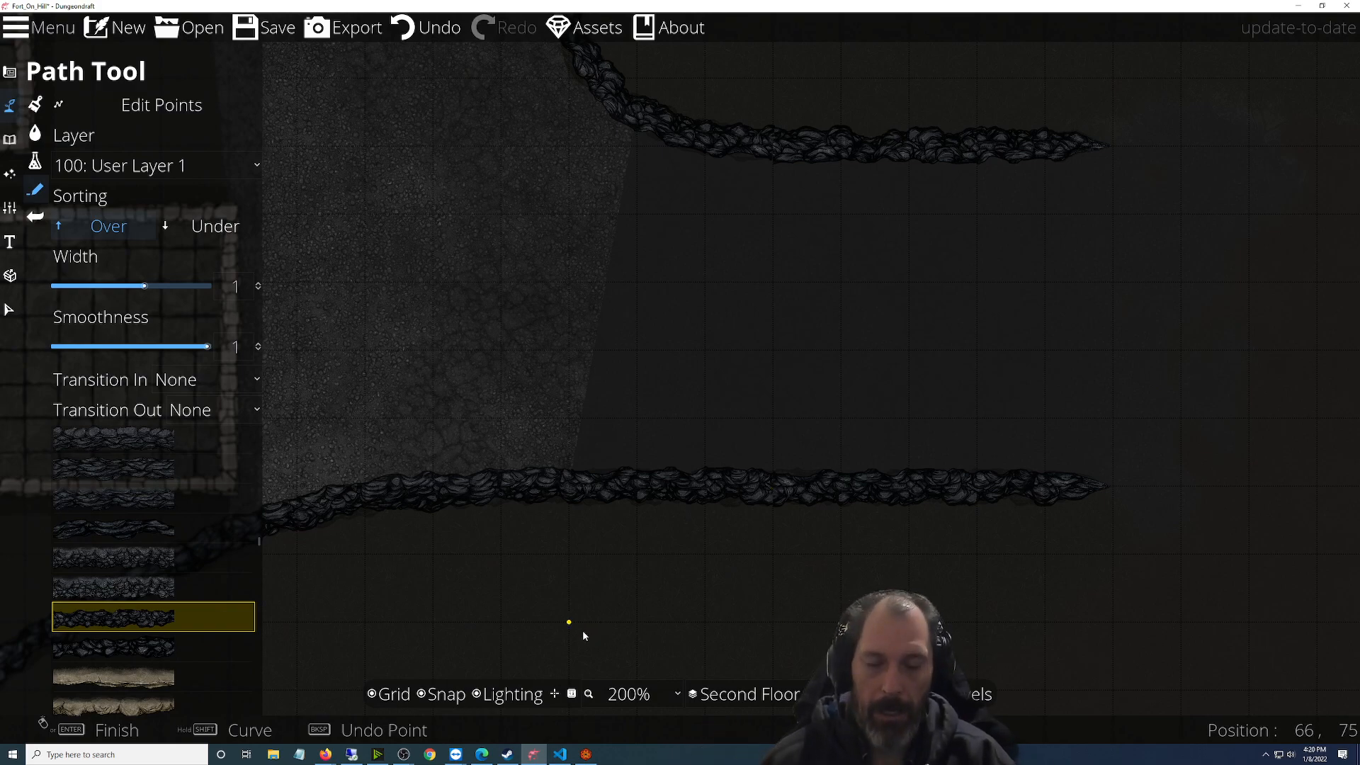
# Save the map and export the Second Floor as WEBP at 100% quality with Grid and Lighting off
pyautogui.scroll(2, 759, 549)
pyautogui.scroll(-3, 768, 540)
pyautogui.click(264, 27)
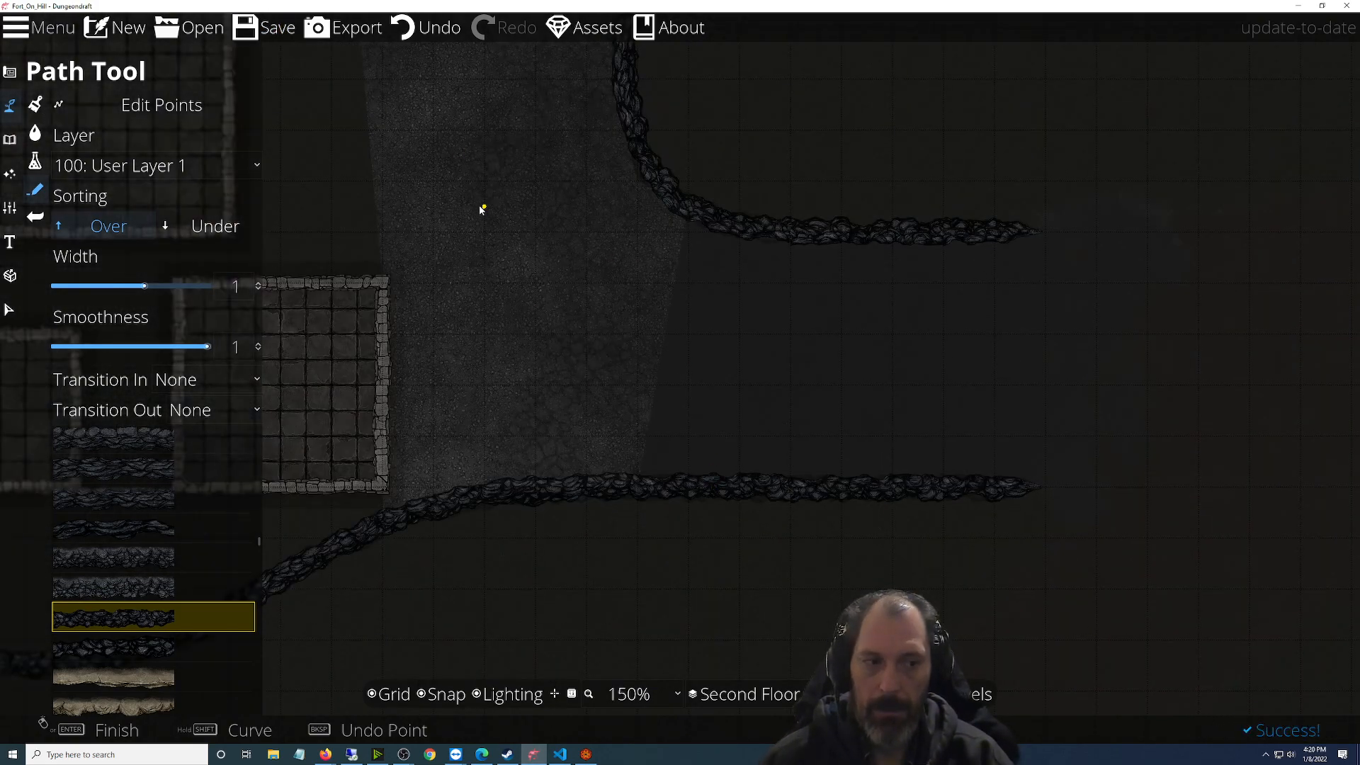
pyautogui.click(343, 28)
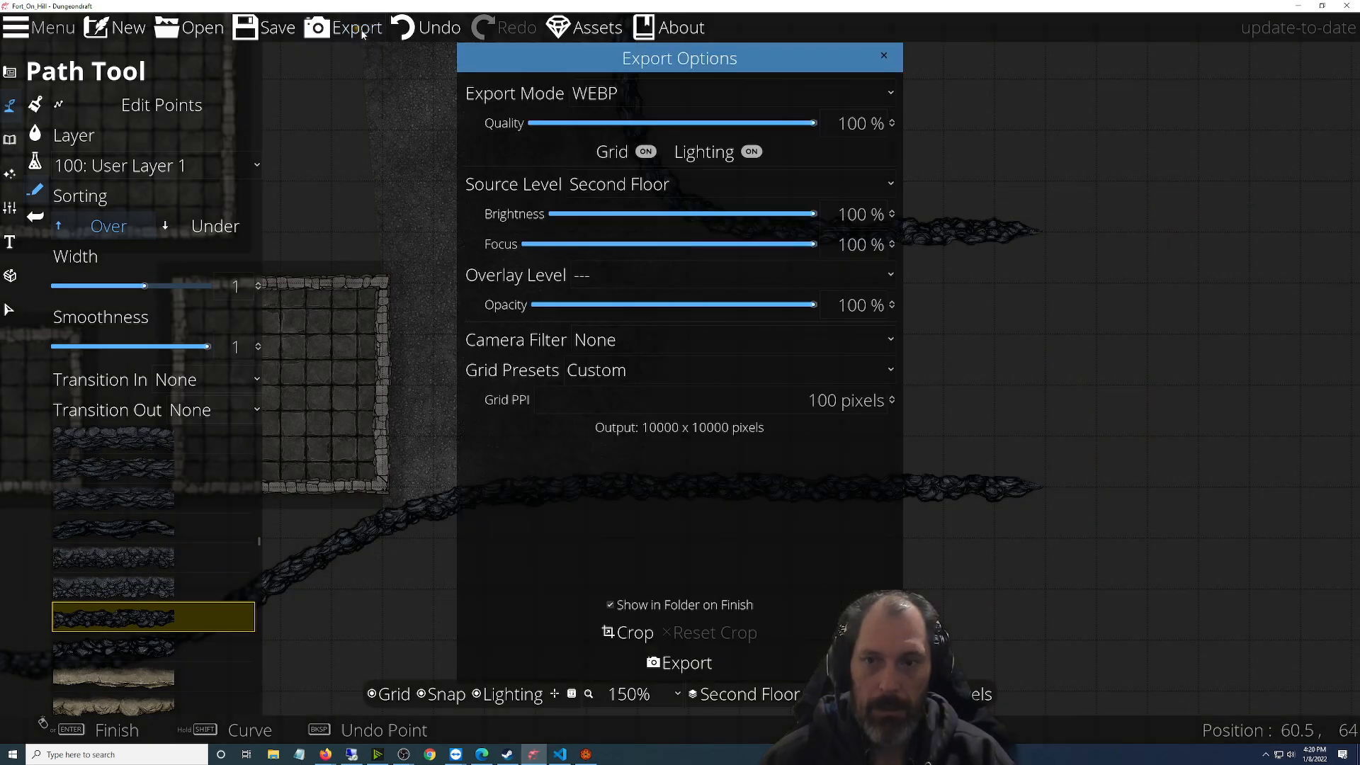
pyautogui.click(646, 152)
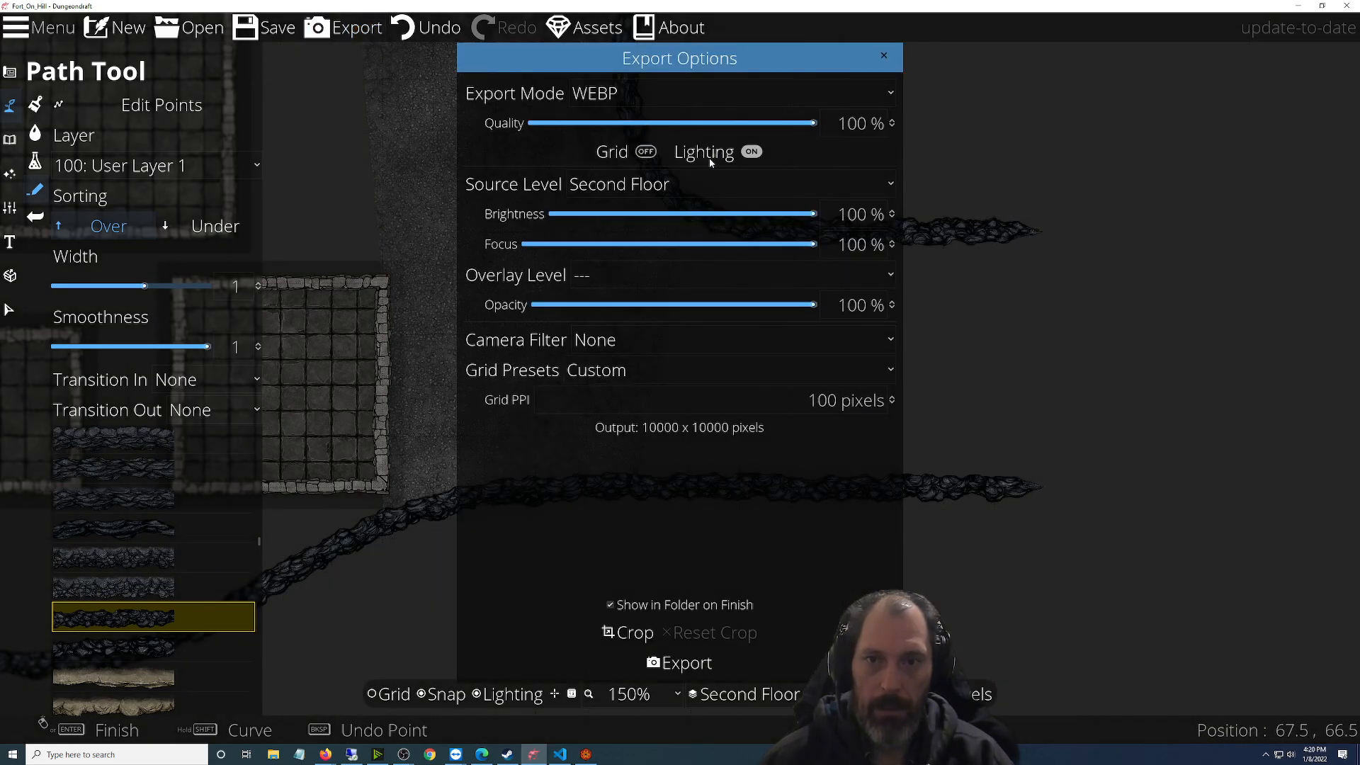
pyautogui.click(752, 152)
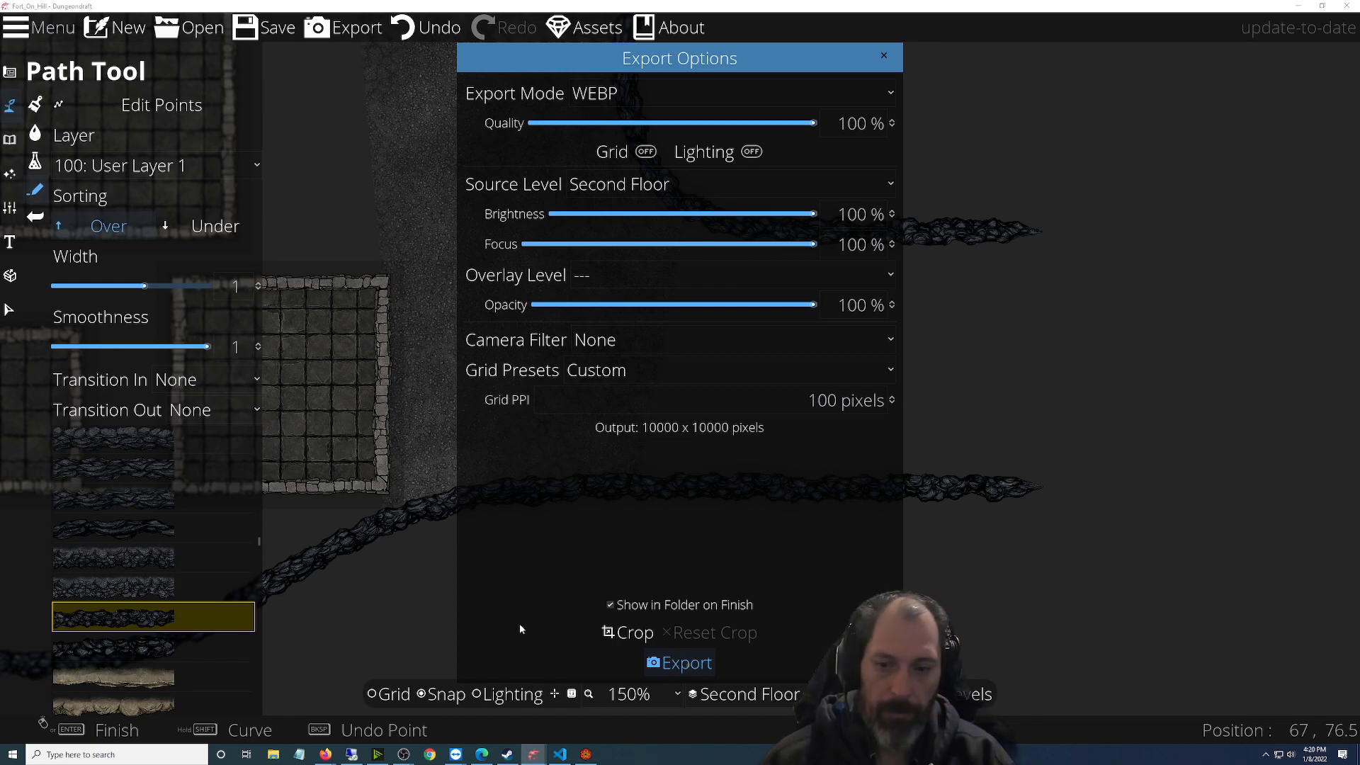
# Switch to Foundry Virtual Tabletop and reload the WIP_Fort_On_Hill 0.1 scene by opening WIP_City_Center 0.1 and returning to it
pyautogui.click(588, 754)
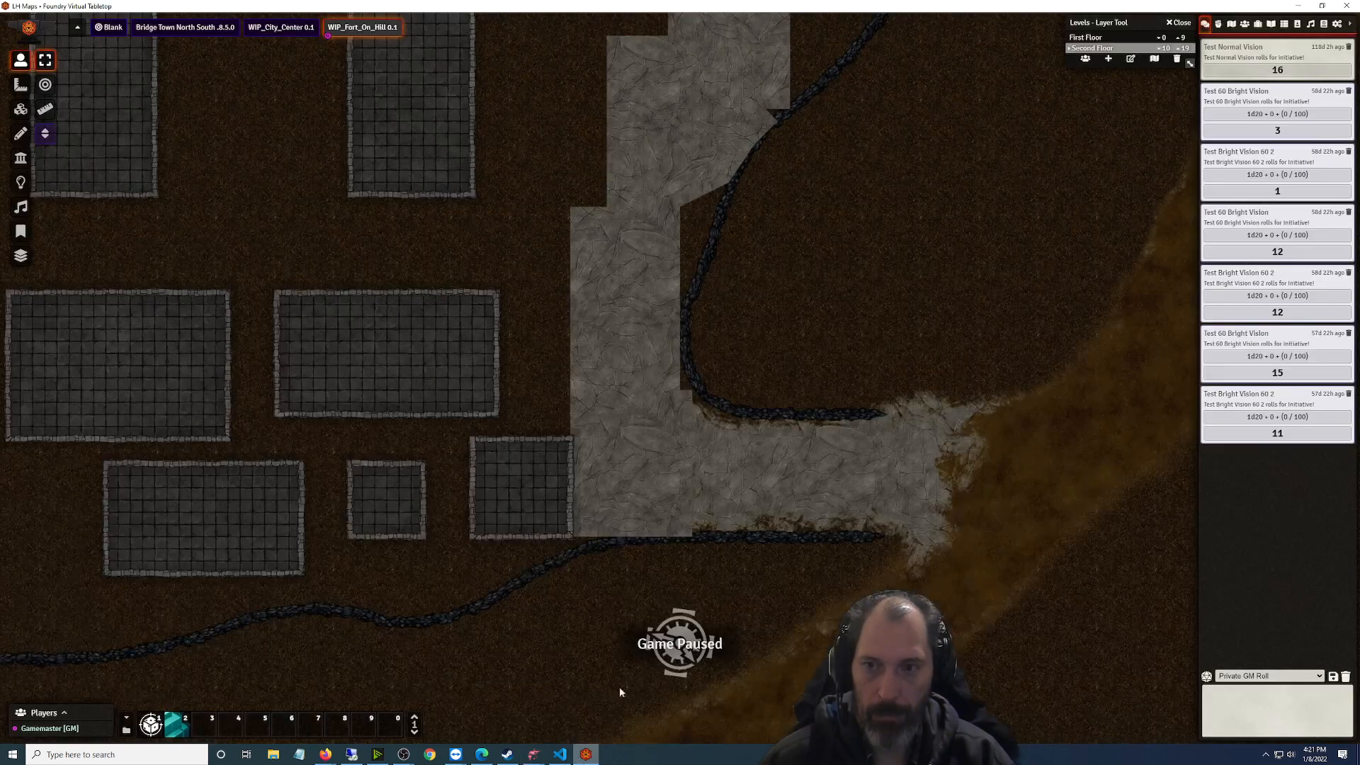
pyautogui.click(263, 29)
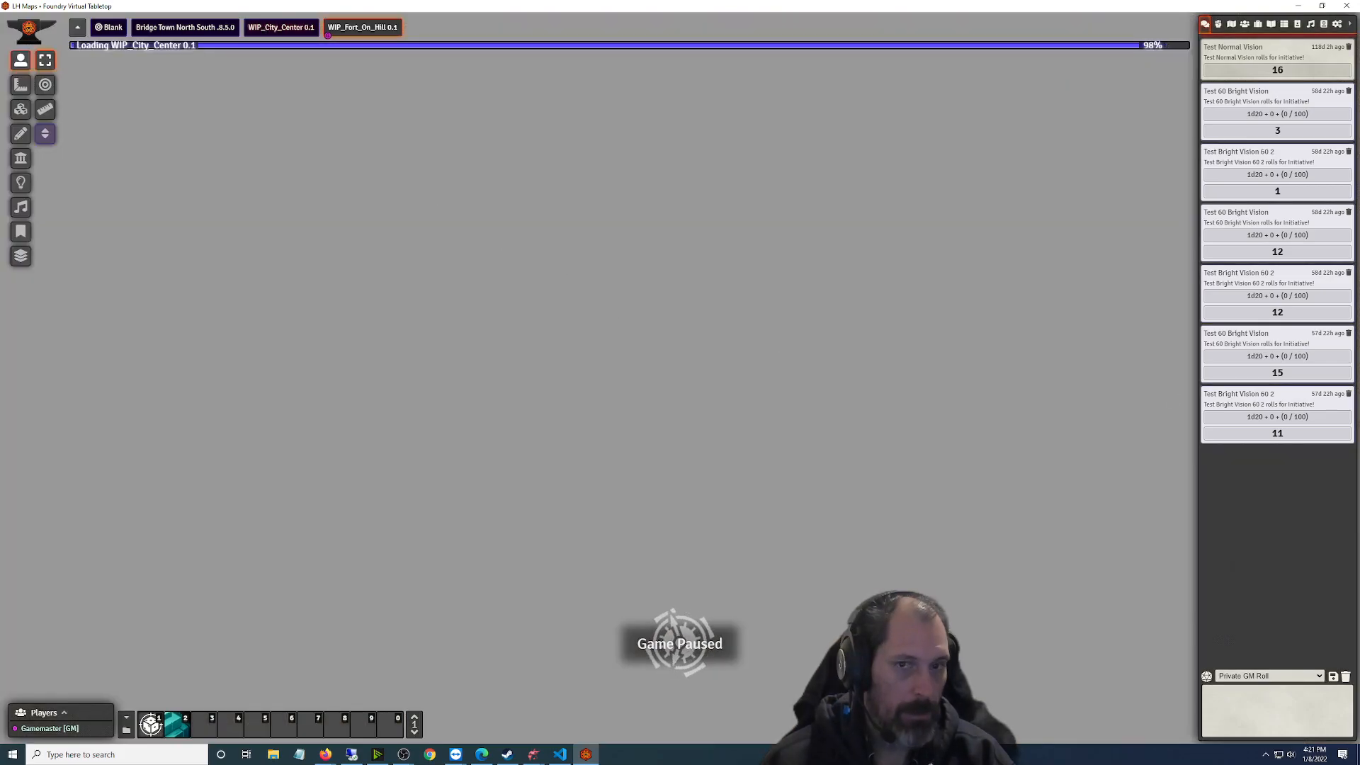
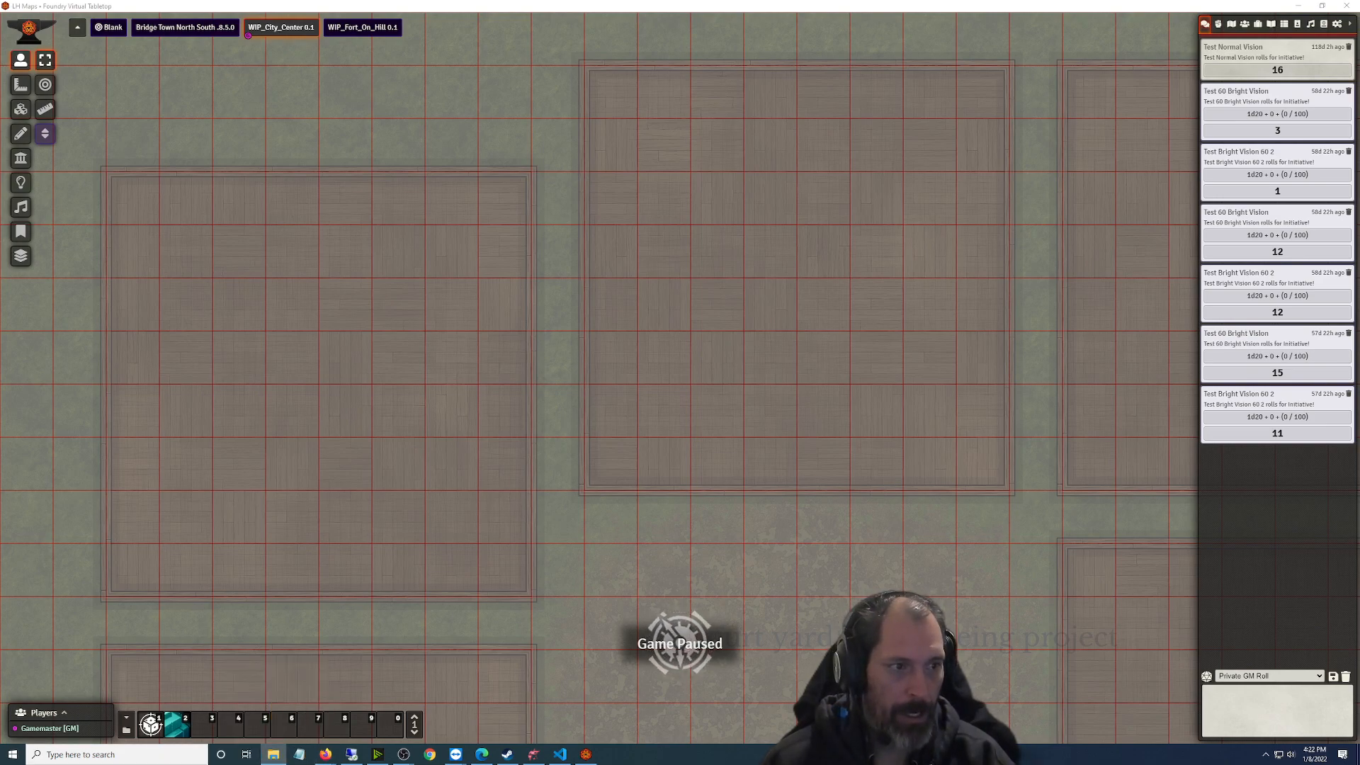
pyautogui.click(346, 28)
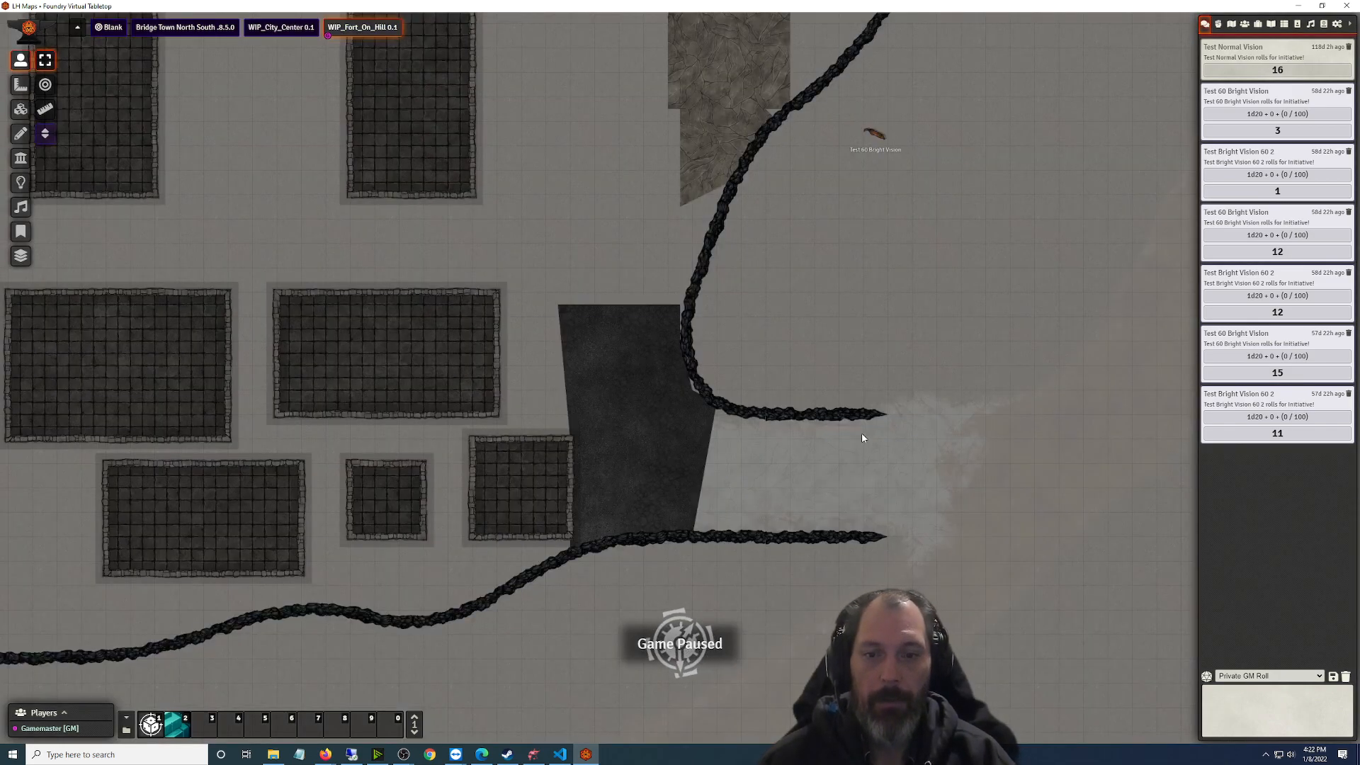
# Compare the First Floor and Second Floor levels around the cave entrance
pyautogui.scroll(4, 874, 491)
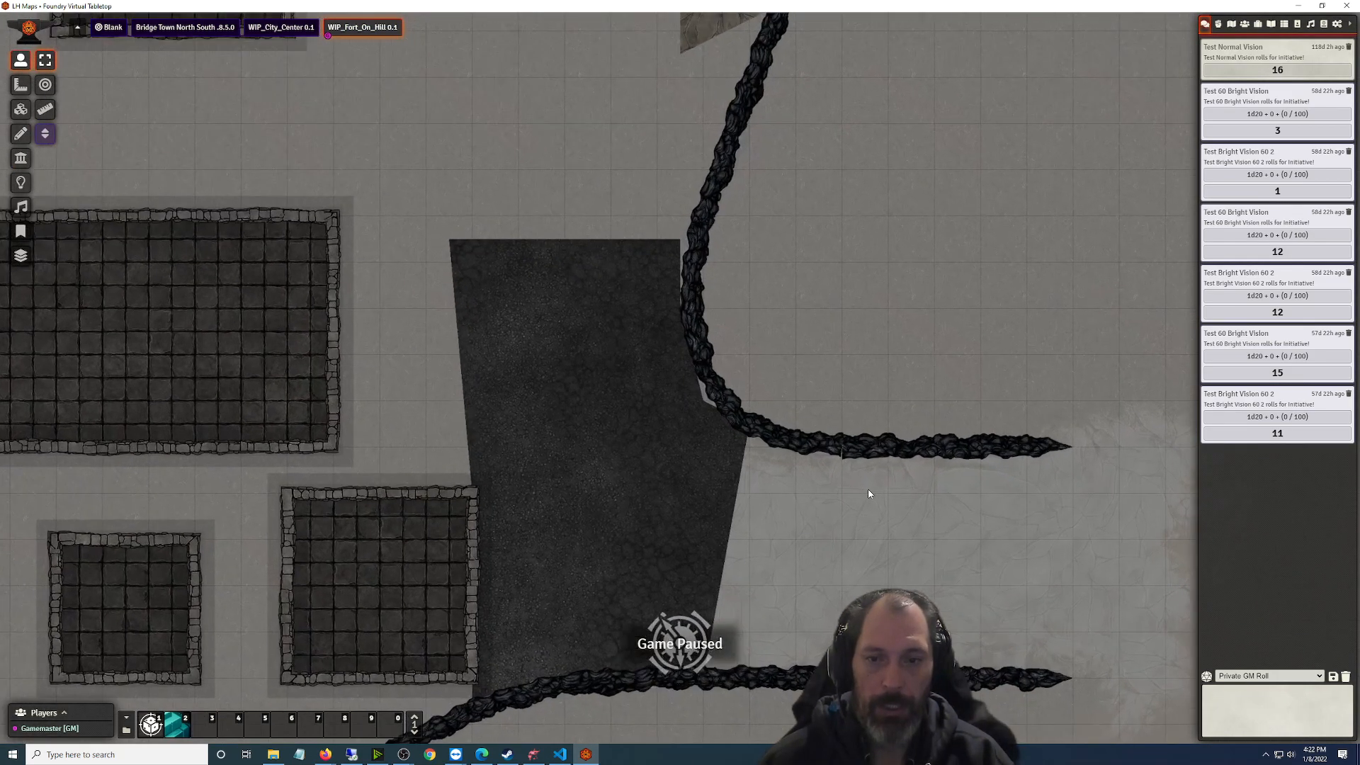
pyautogui.scroll(-5, 729, 449)
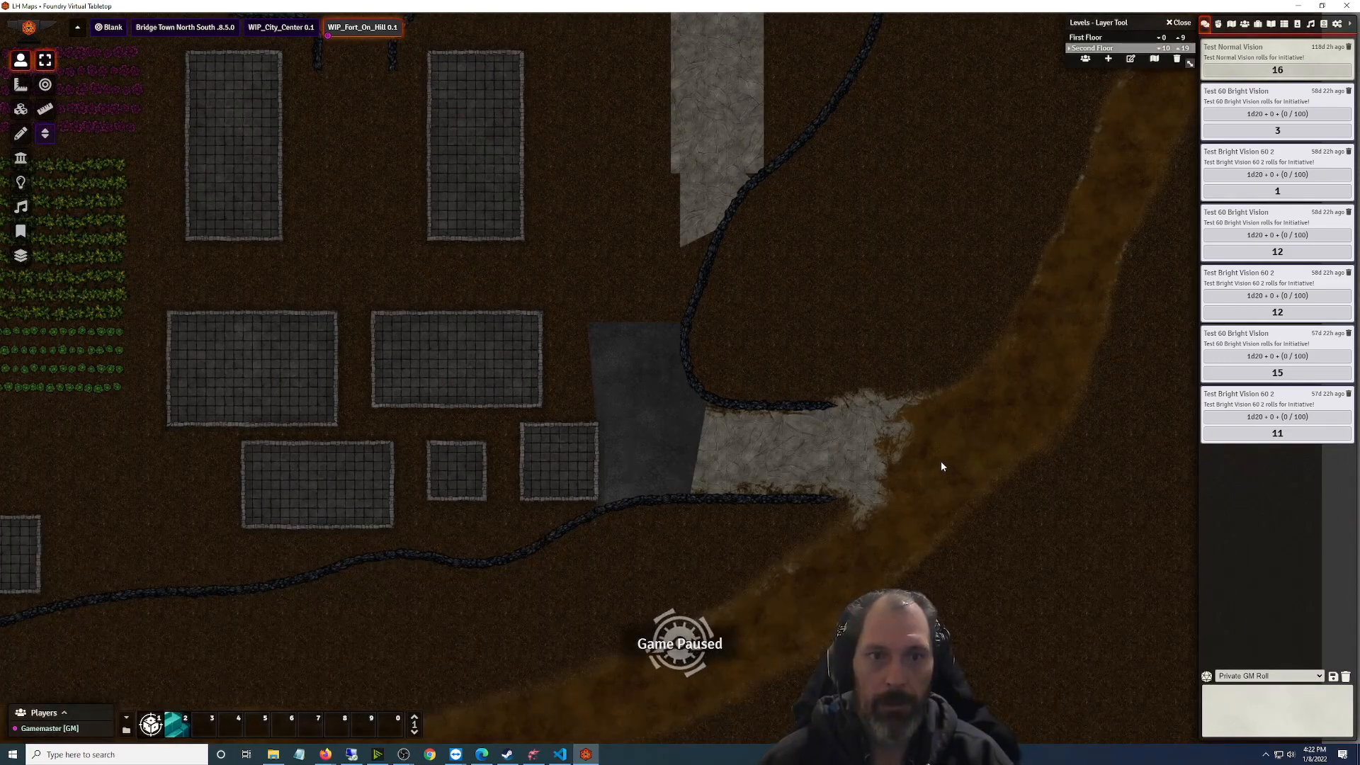
pyautogui.scroll(4, 925, 466)
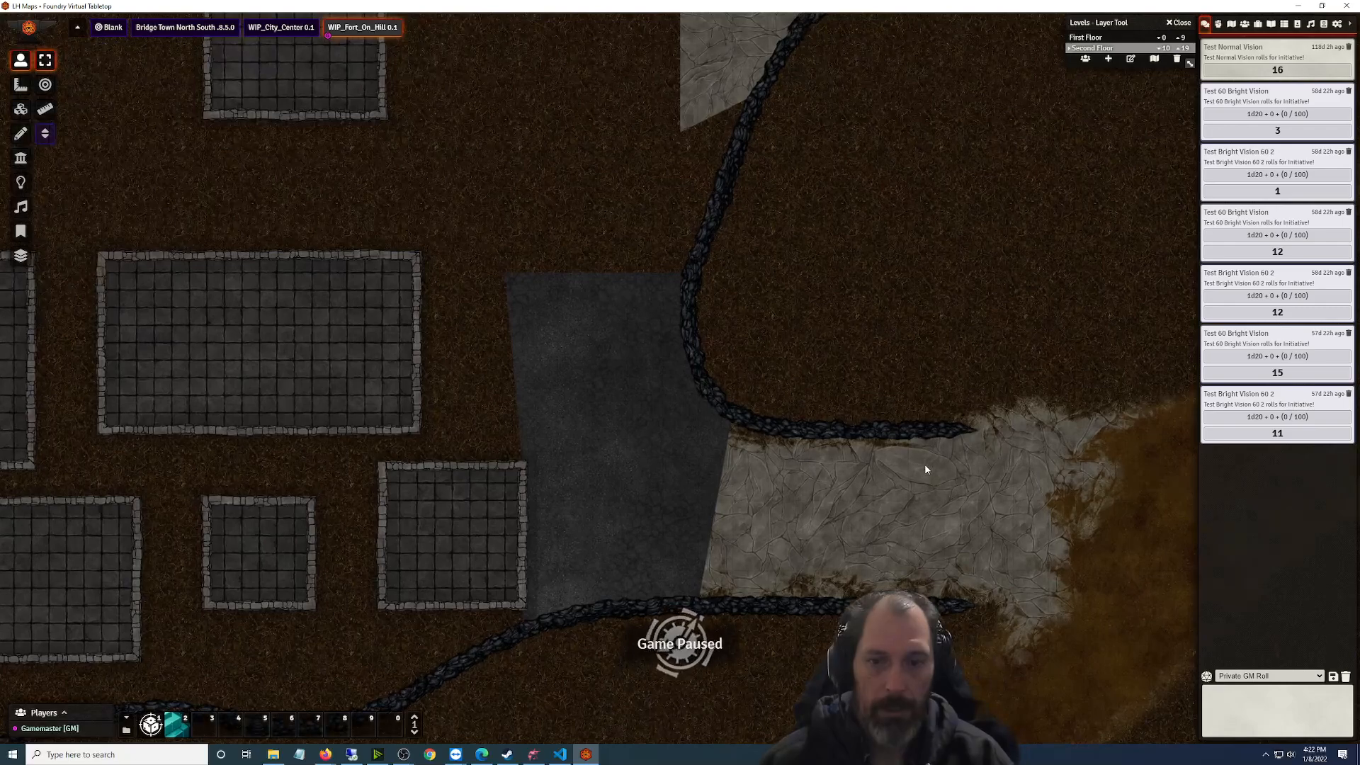
pyautogui.click(1094, 37)
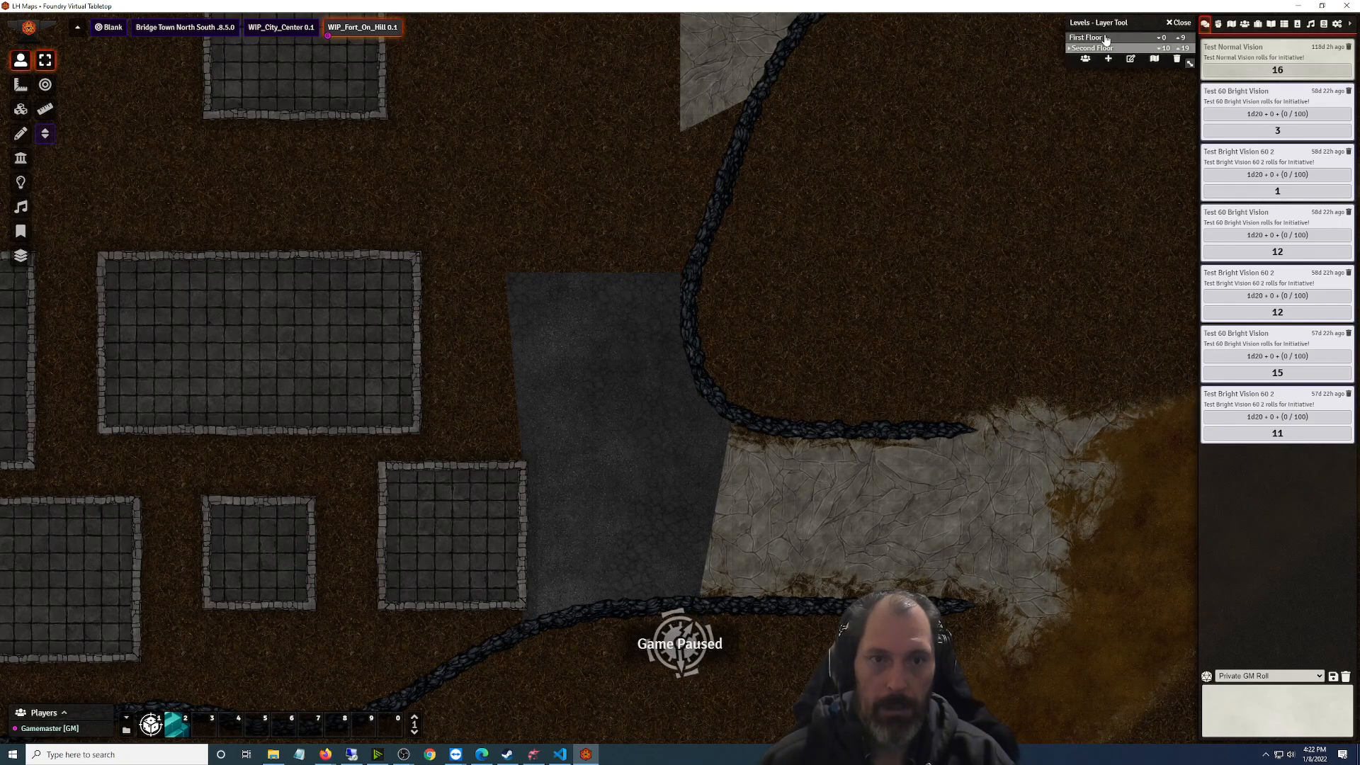
pyautogui.click(1097, 49)
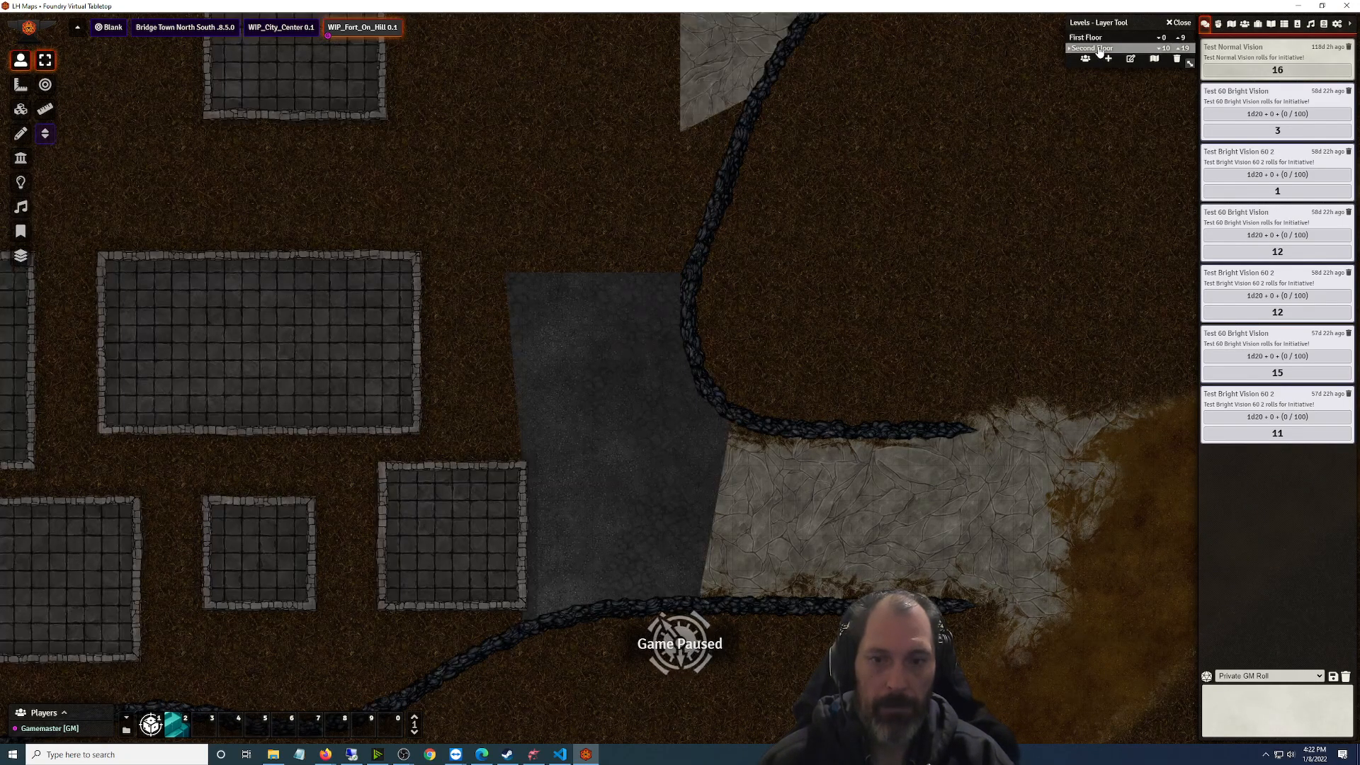
pyautogui.click(1107, 39)
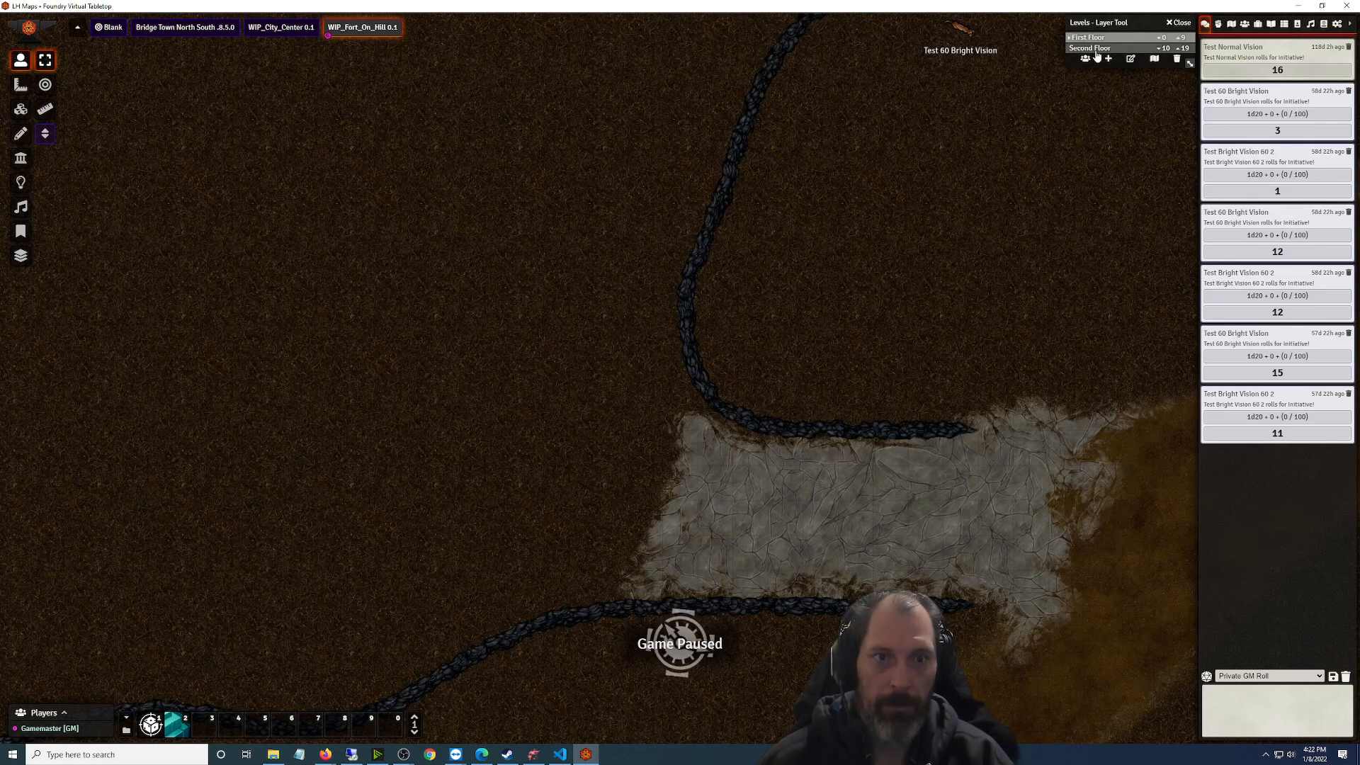
pyautogui.click(1096, 48)
# Examine the whole Second Floor map, including where the entrance path meets the dirt road
pyautogui.scroll(-5, 1001, 405)
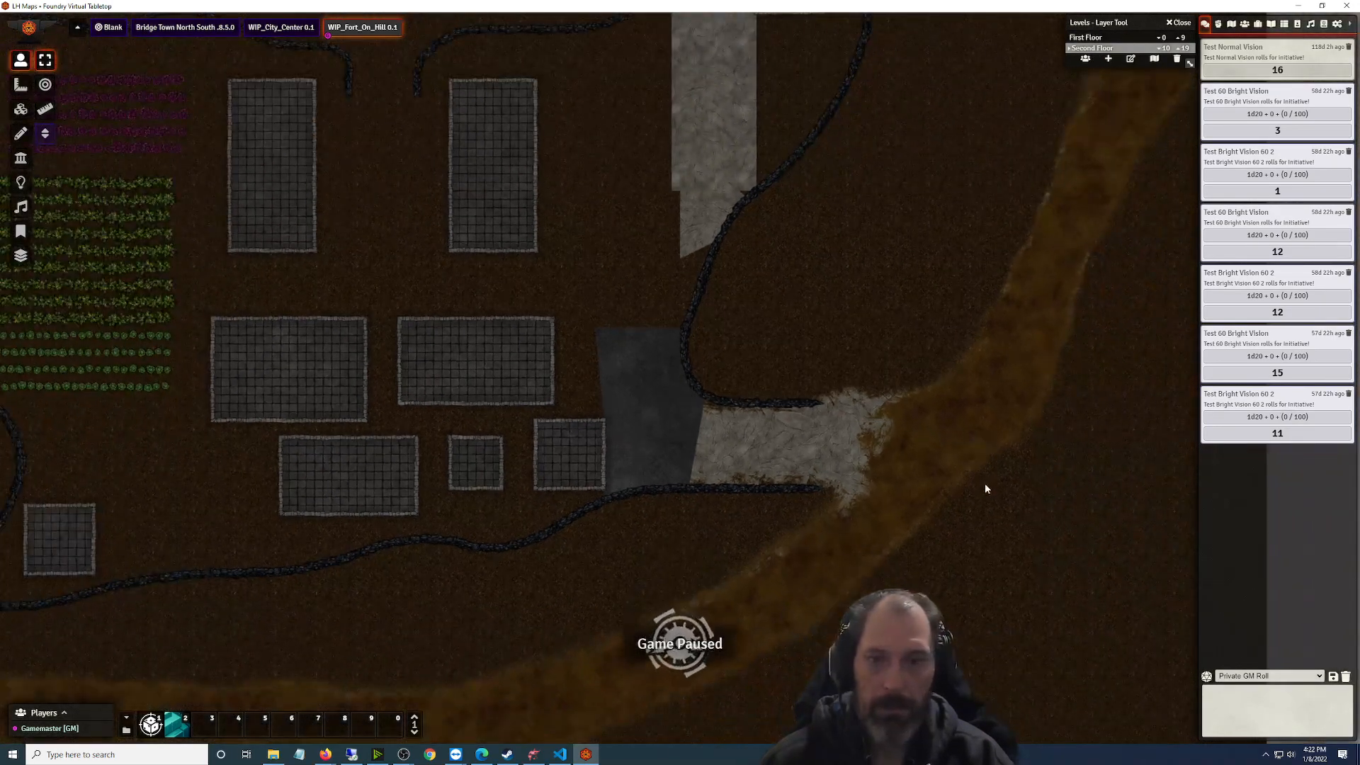
pyautogui.scroll(-8, 834, 457)
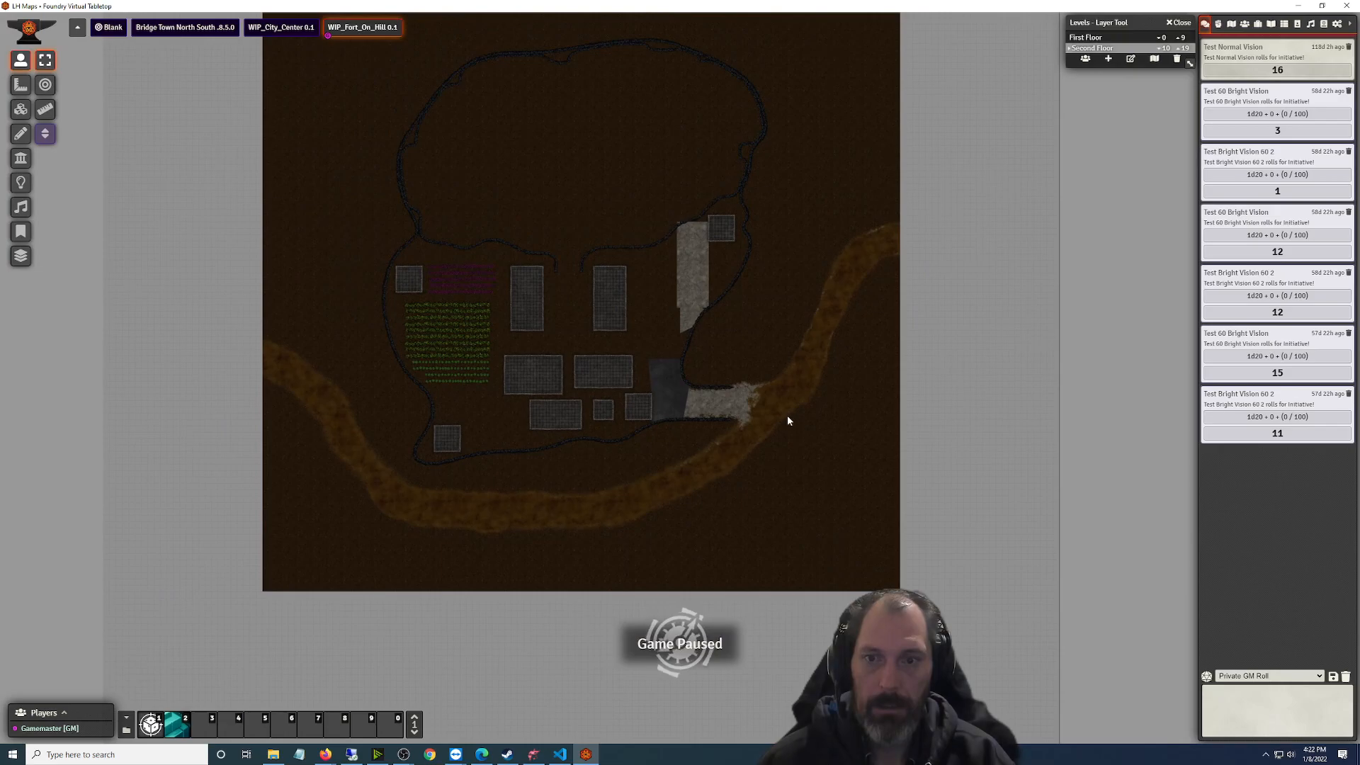
pyautogui.scroll(3, 788, 415)
pyautogui.scroll(2, 786, 418)
pyautogui.scroll(5, 891, 460)
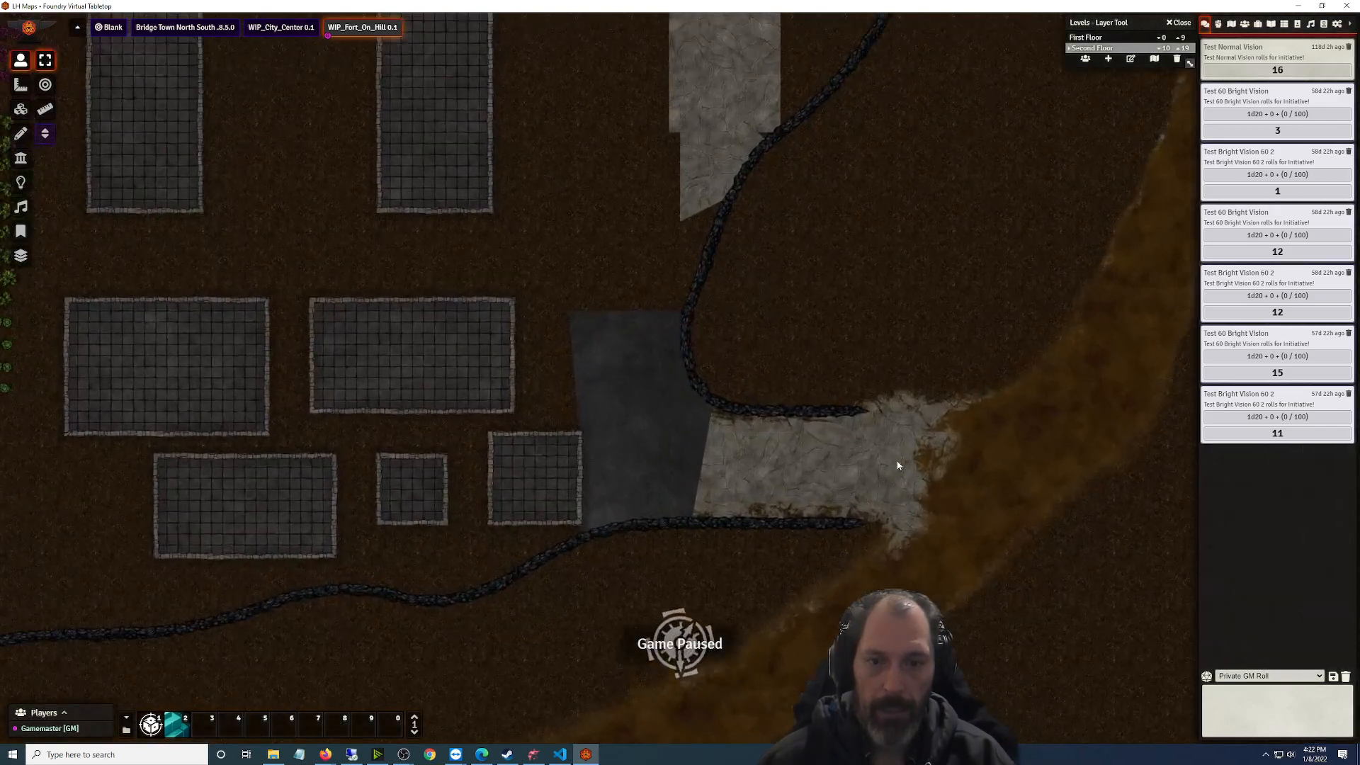
pyautogui.moveTo(970, 477); pyautogui.dragTo(642, 490)
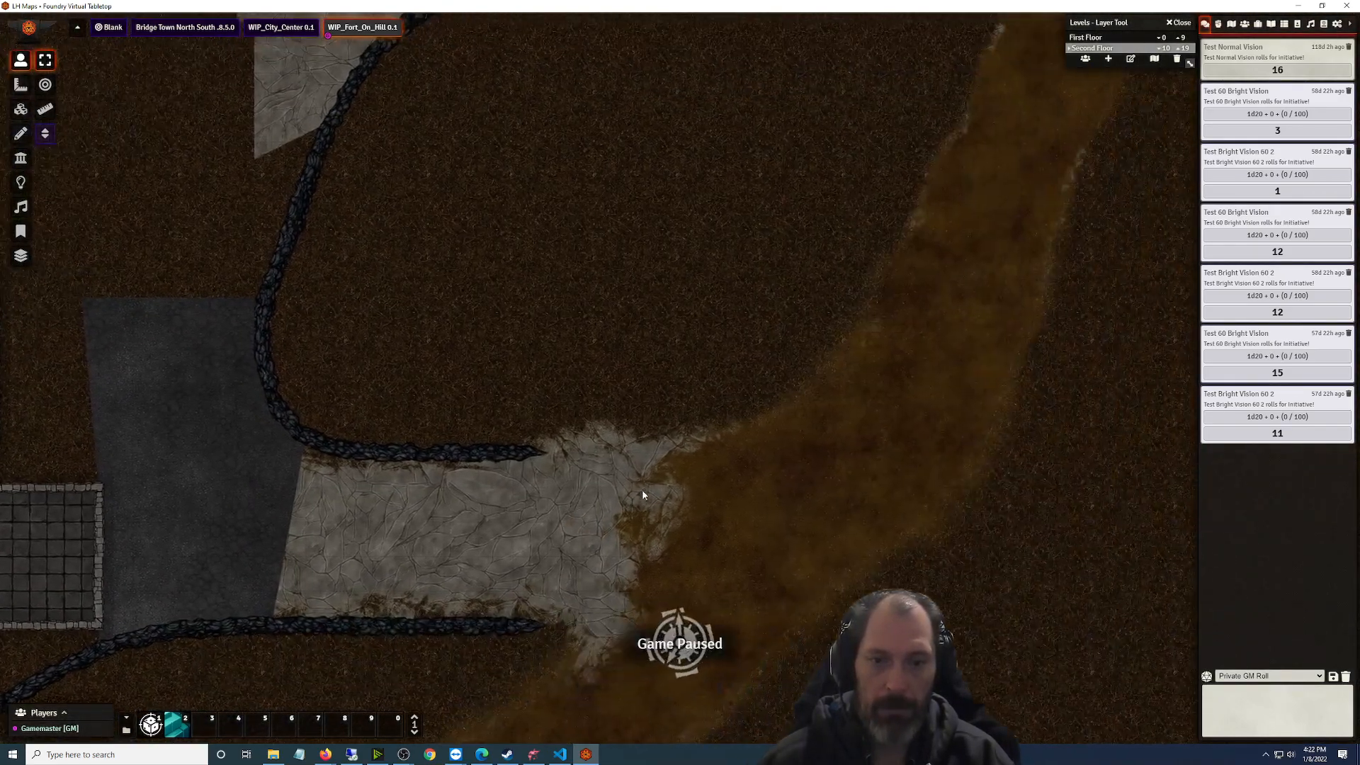
# Show the First Floor level and move the Test 60 Bright Vision token onto the dirt road just east of the cave entrance
pyautogui.click(1217, 25)
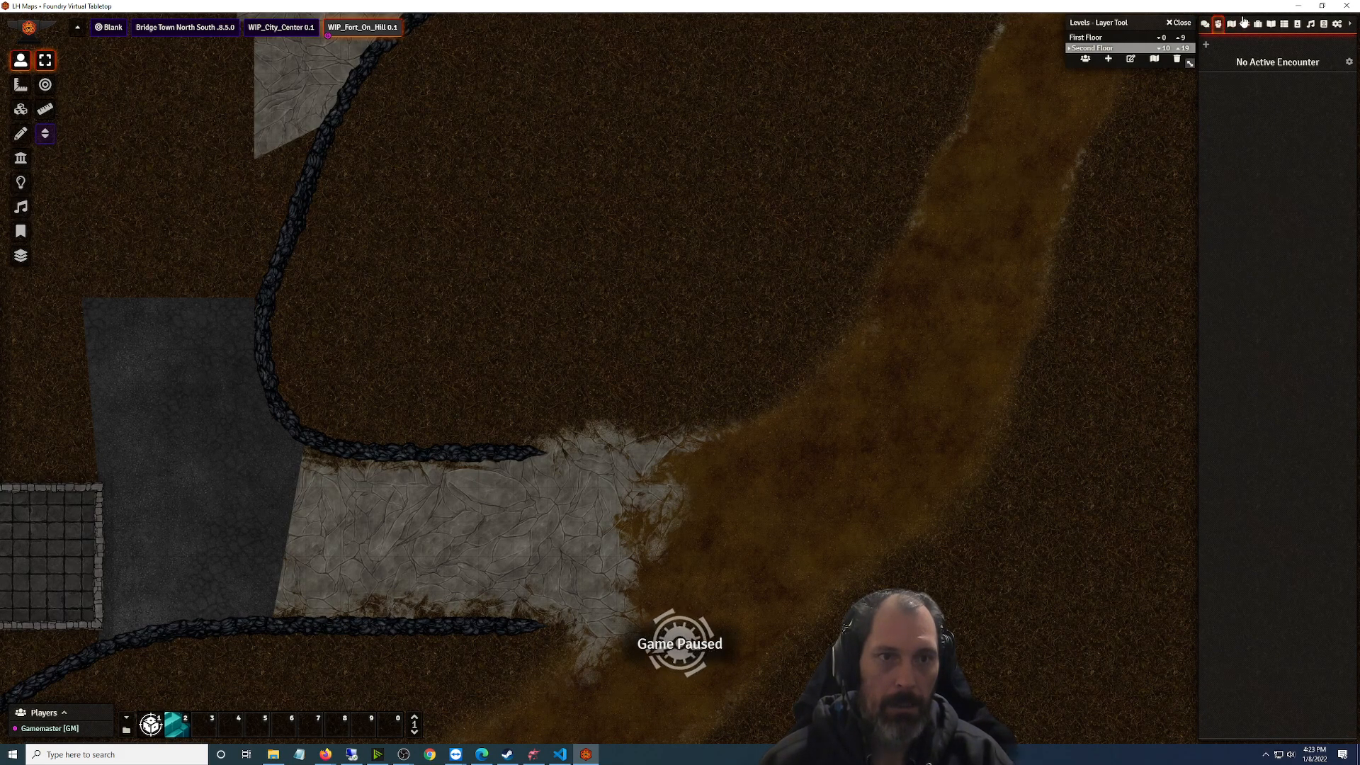
pyautogui.click(1244, 23)
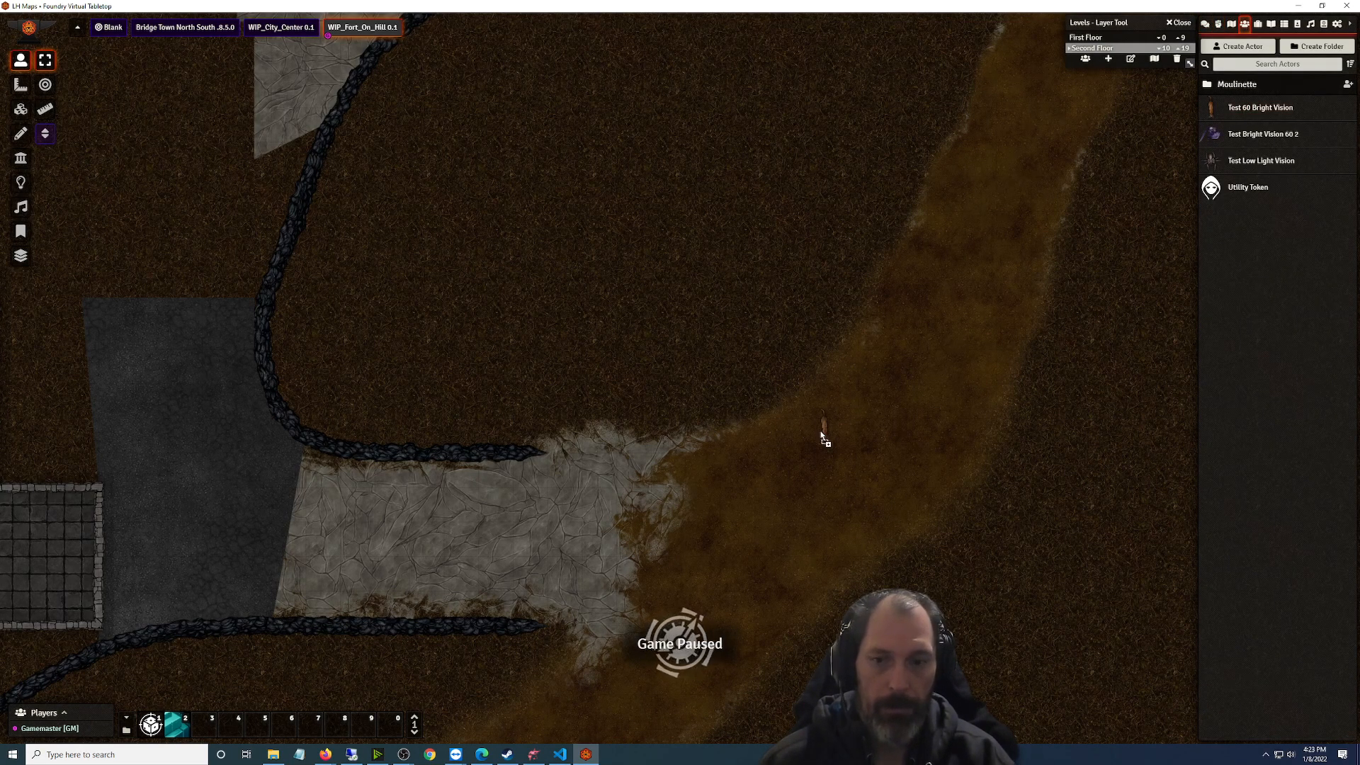
pyautogui.click(1144, 37)
pyautogui.click(1245, 111)
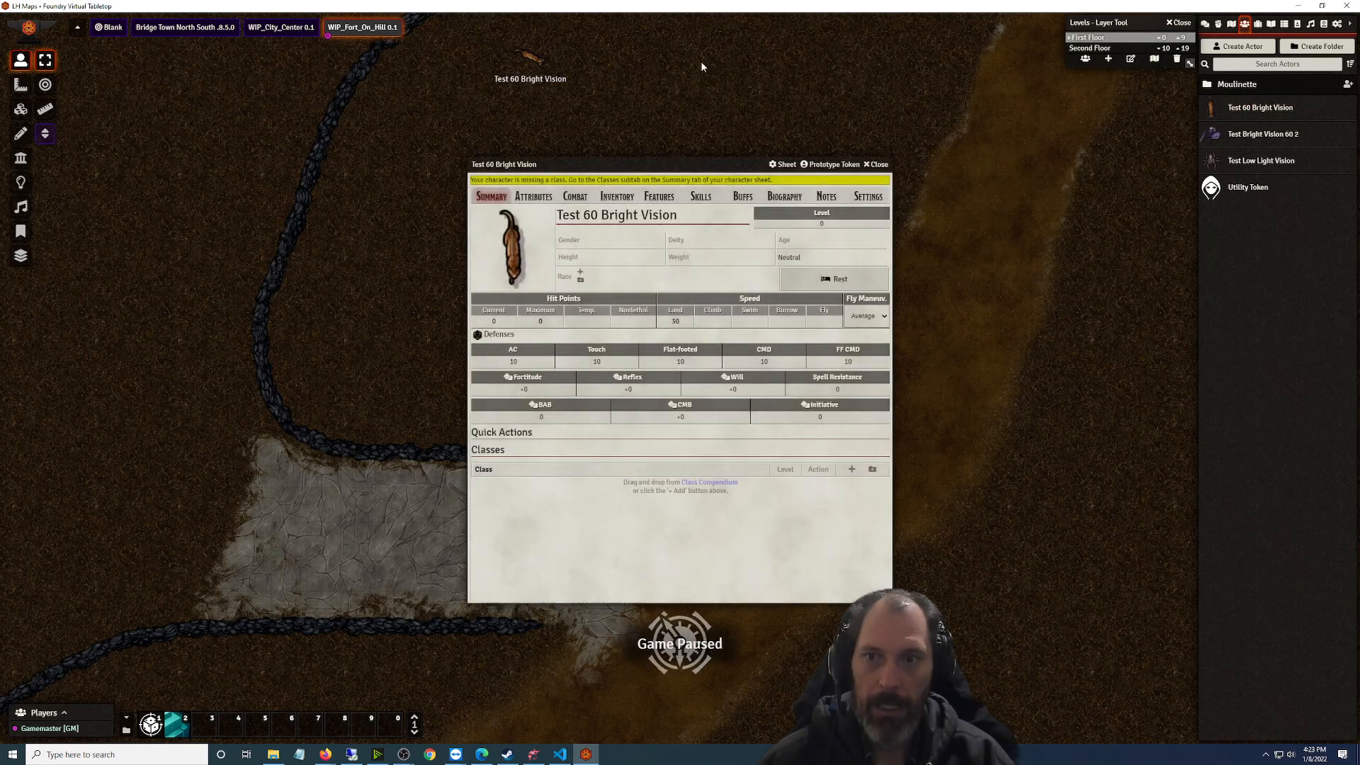
pyautogui.click(874, 167)
pyautogui.moveTo(527, 59); pyautogui.dragTo(704, 495)
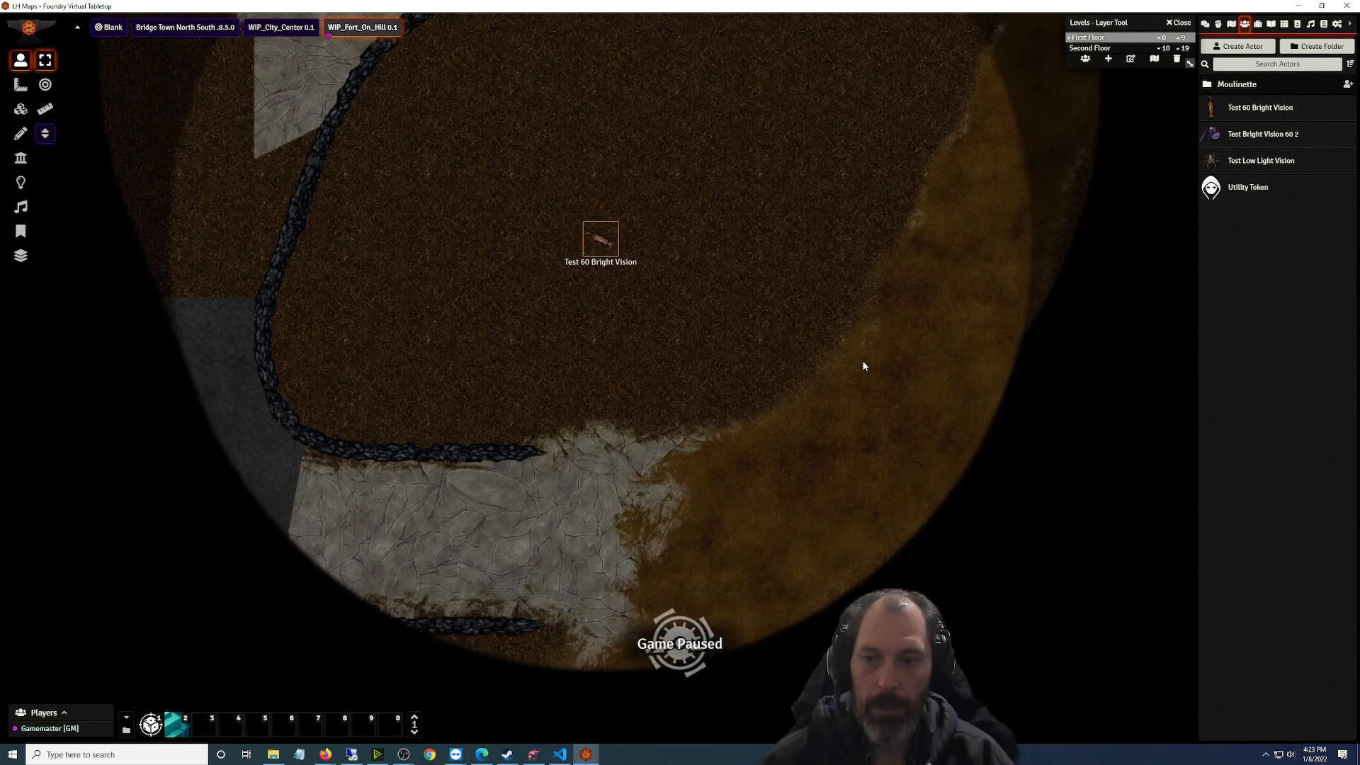
pyautogui.press('Right')
pyautogui.press('Right')
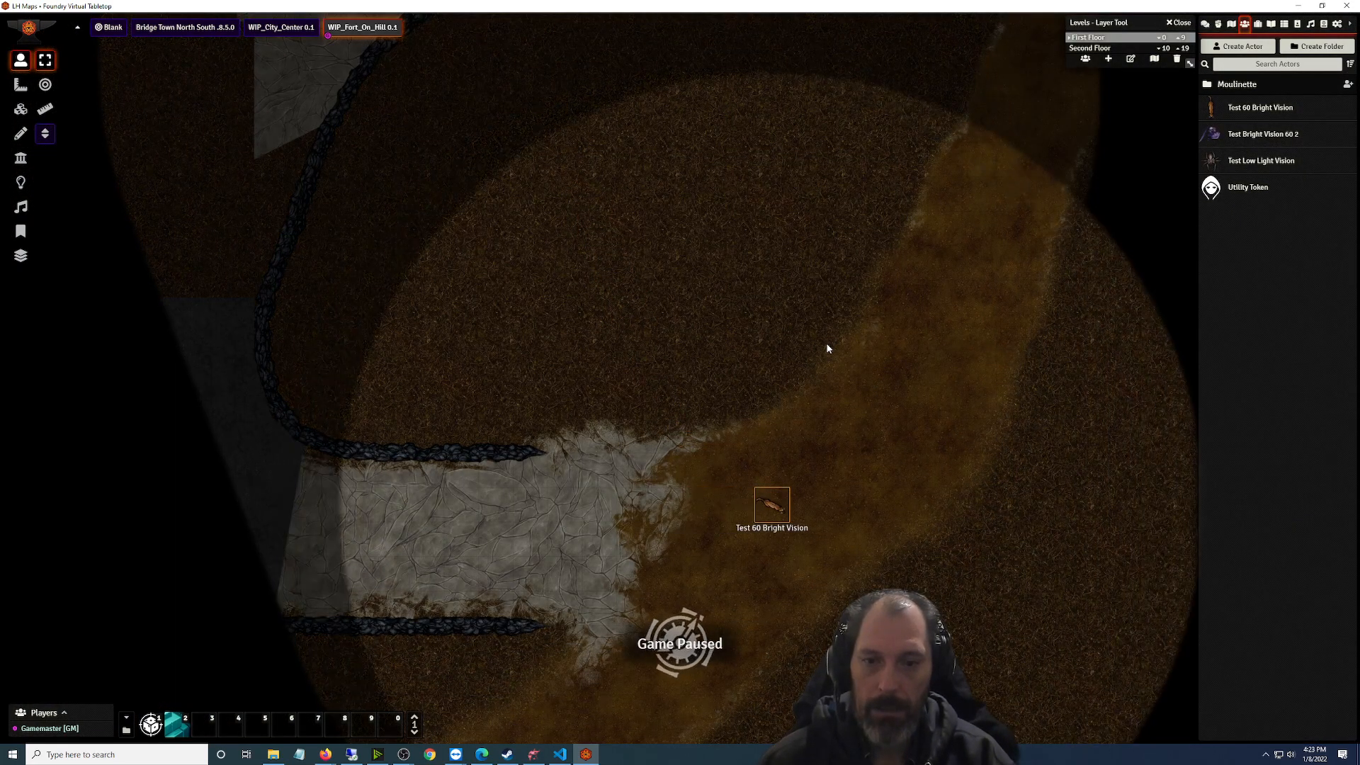
# Walk the Test 60 Bright Vision token west from the road to the inner end of the stone entrance path
pyautogui.press('Left')
pyautogui.press('Left')
pyautogui.press('Left')
pyautogui.press('Left')
pyautogui.press('Left')
pyautogui.press('Left')
pyautogui.press('Left')
pyautogui.press('Left')
pyautogui.press('Left')
pyautogui.press('Left')
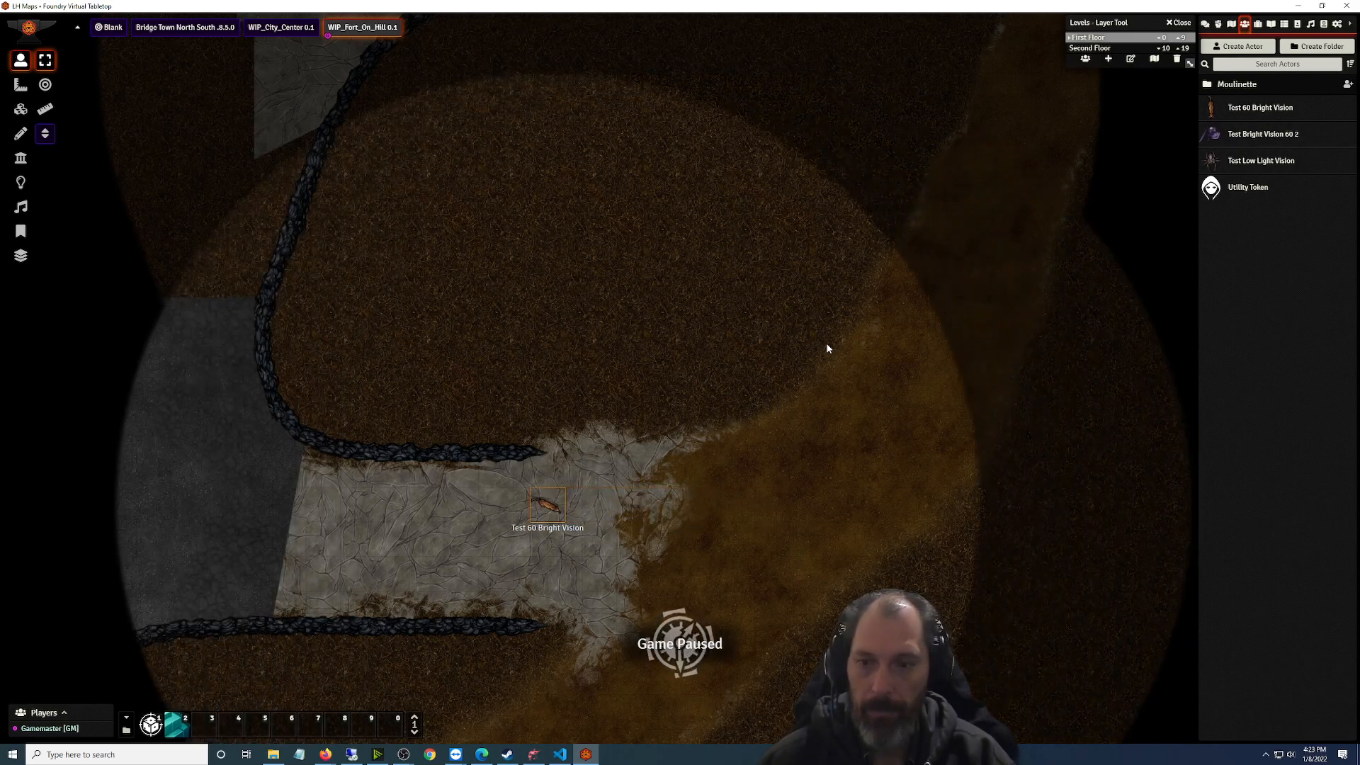
pyautogui.press('Left')
pyautogui.press('Left')
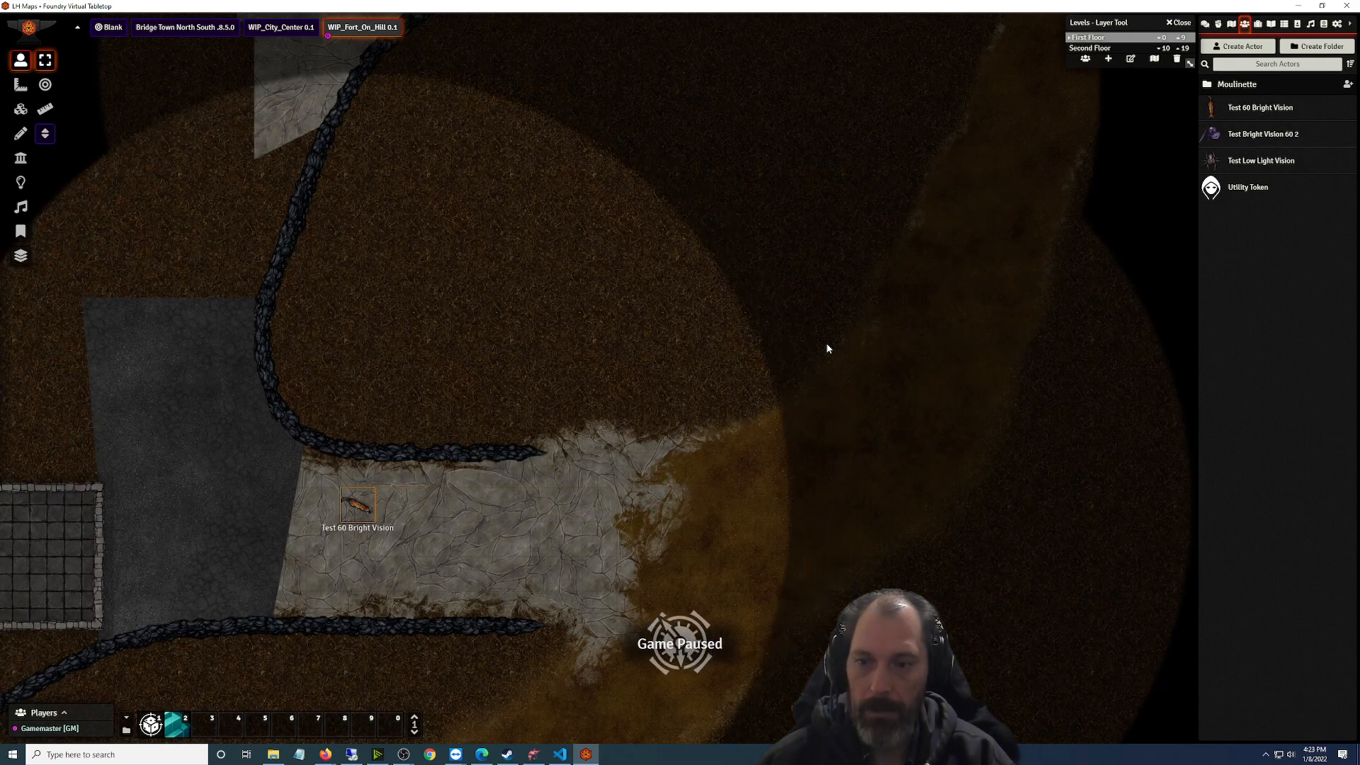
# Test the token's view at the dark floor by walking it west under the edge and back east onto the stone path
pyautogui.press('Left')
pyautogui.press('Left')
pyautogui.press('Left')
pyautogui.press('Left')
pyautogui.press('Right')
pyautogui.press('Right')
pyautogui.press('Right')
pyautogui.press('Right')
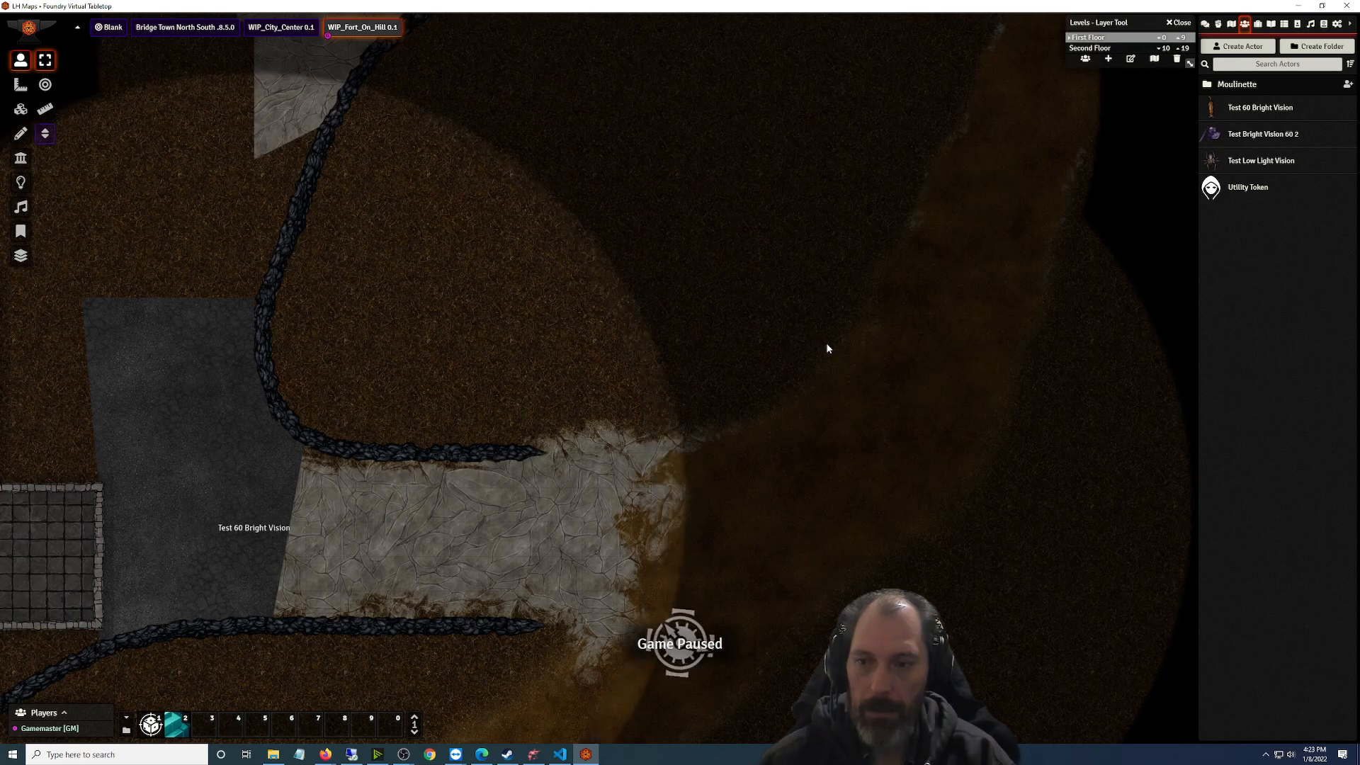
pyautogui.press('Right')
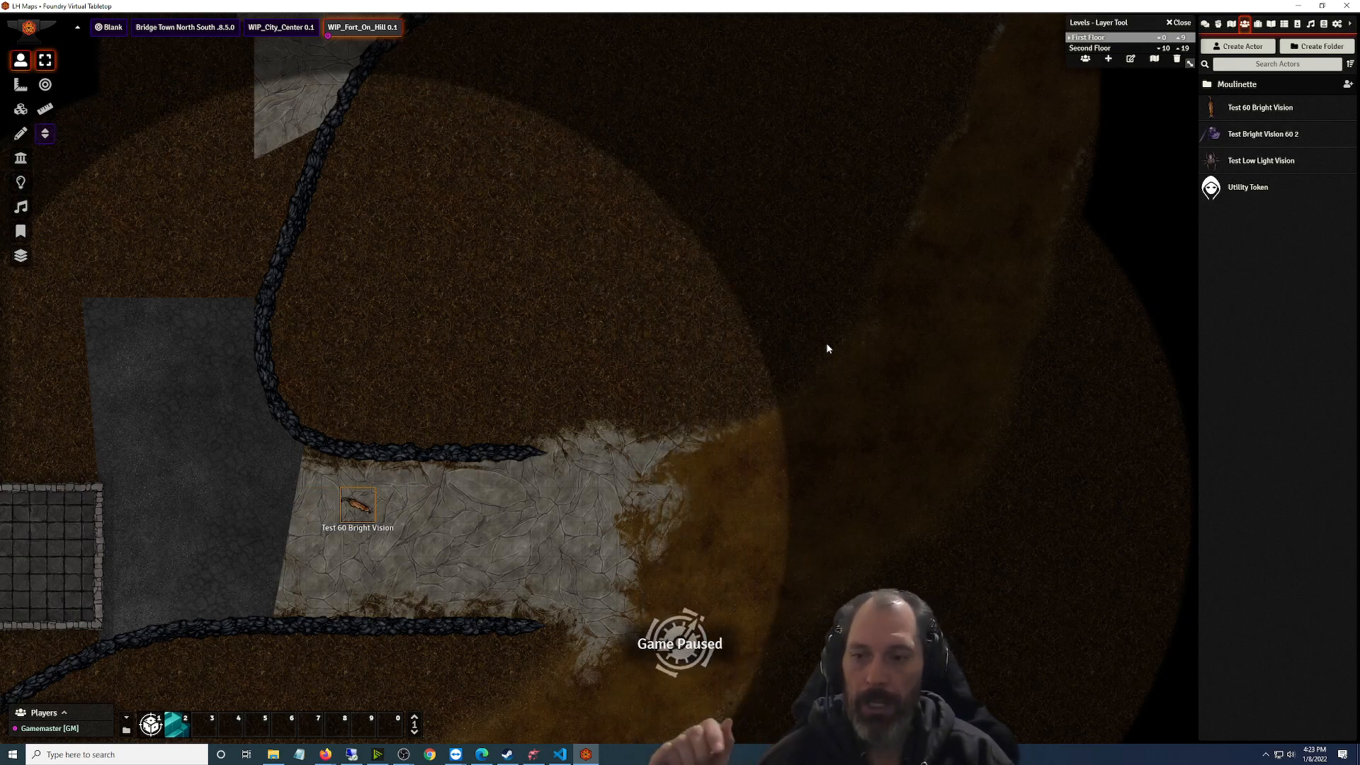
# Walk the Test 60 Bright Vision token east along the stone path to just past the end of the north cave wall
pyautogui.press('Left')
pyautogui.press('Left')
pyautogui.press('Left')
pyautogui.press('Left')
pyautogui.press('Right')
pyautogui.press('Right')
pyautogui.press('Right')
pyautogui.press('Right')
pyautogui.press('Right')
pyautogui.press('Right')
pyautogui.press('Right')
pyautogui.press('Right')
pyautogui.press('Right')
pyautogui.press('Right')
pyautogui.press('Right')
pyautogui.press('Right')
pyautogui.press('Right')
pyautogui.press('Right')
pyautogui.press('Right')
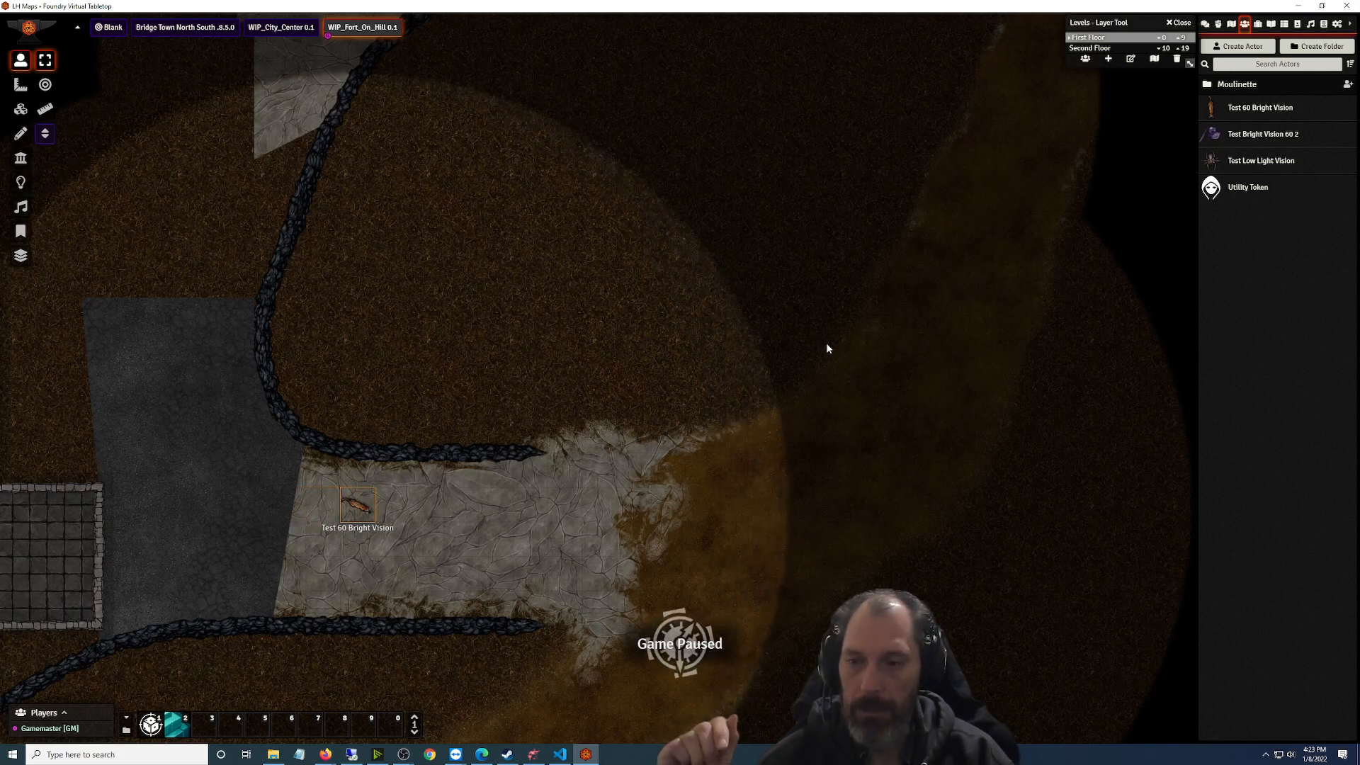
pyautogui.press('Up')
pyautogui.press('Up')
pyautogui.press('Up')
pyautogui.press('Up')
pyautogui.press('Up')
pyautogui.press('Up')
pyautogui.press('Up')
pyautogui.press('Up')
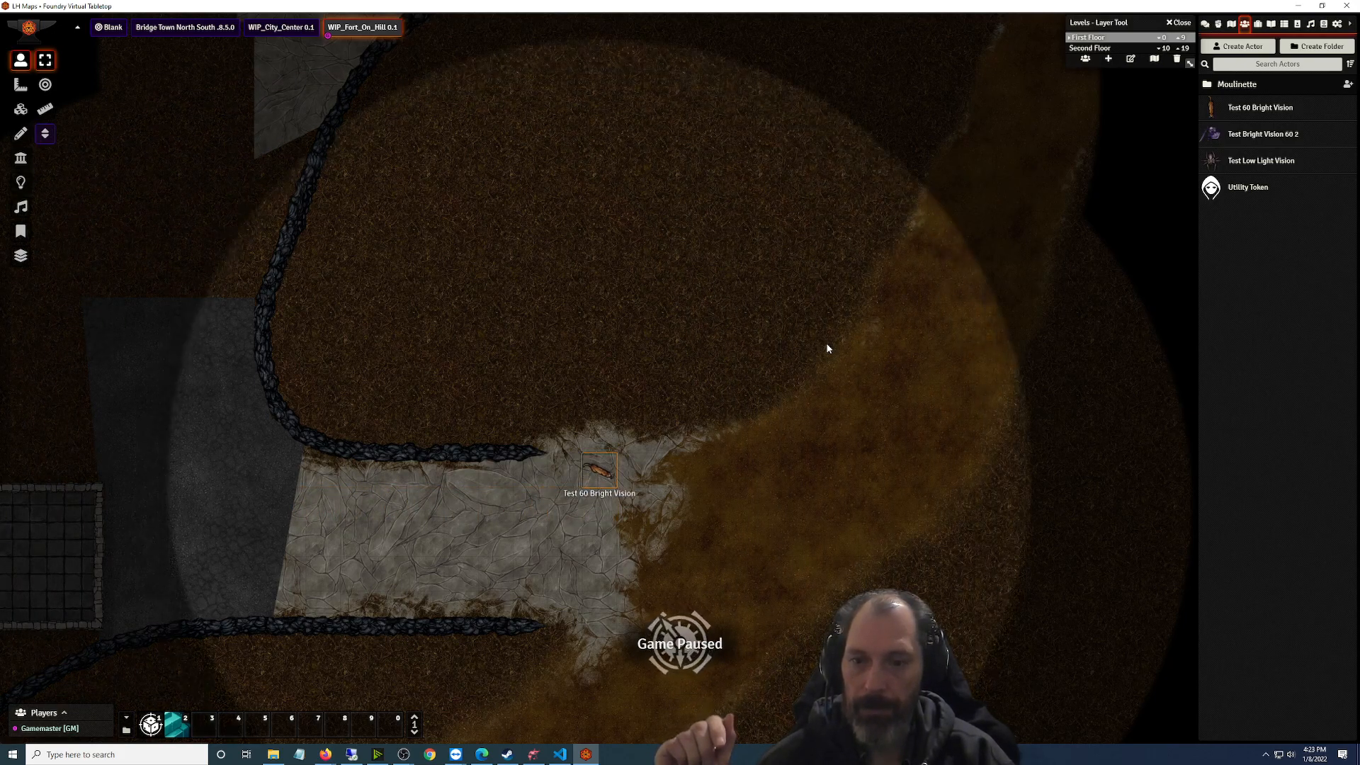
# Test the token's view over the hill by walking it west above the north wall to its bend and back east
pyautogui.press('Left')
pyautogui.press('Left')
pyautogui.press('Left')
pyautogui.press('Left')
pyautogui.press('Left')
pyautogui.press('Left')
pyautogui.press('Left')
pyautogui.press('Left')
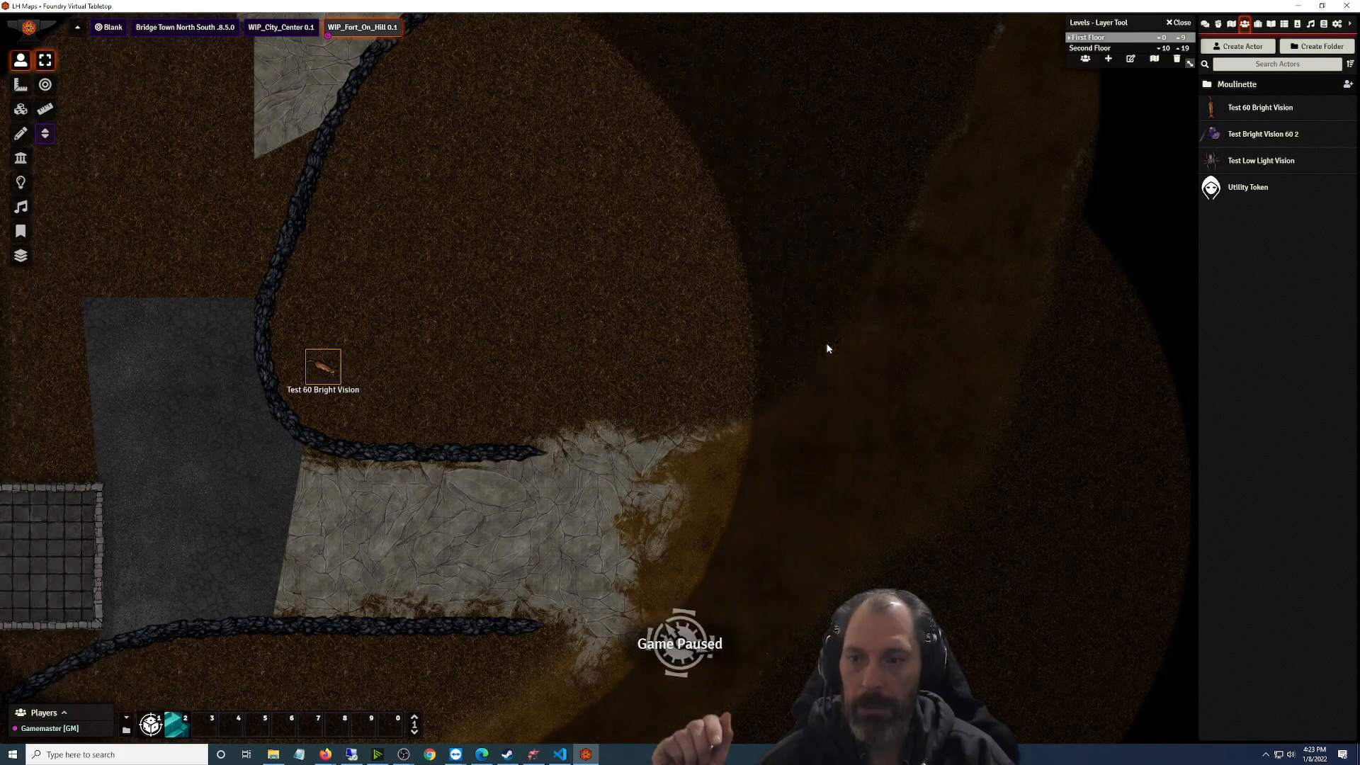
pyautogui.press('Right')
pyautogui.press('Right')
pyautogui.press('Right')
pyautogui.press('Right')
pyautogui.press('Right')
pyautogui.press('Right')
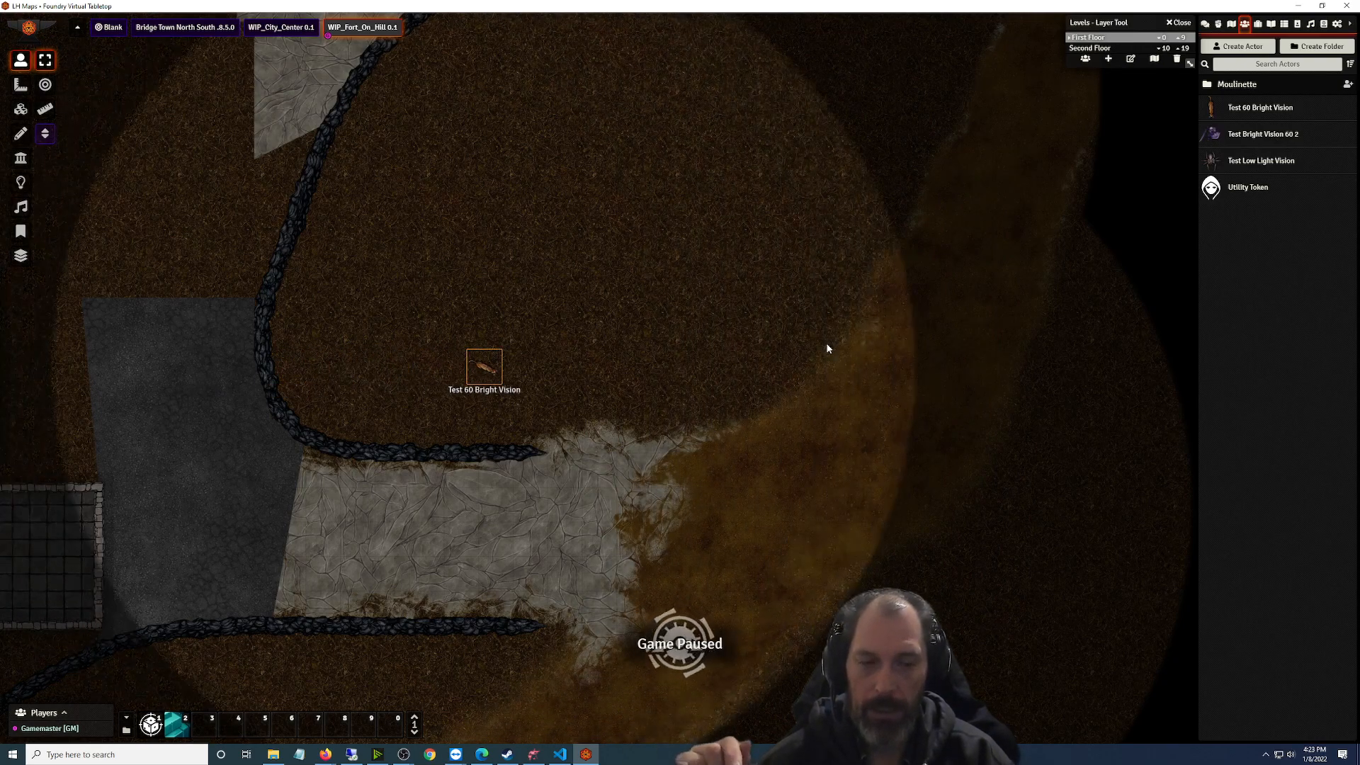
pyautogui.press('Right')
pyautogui.press('Right')
pyautogui.press('Right')
pyautogui.press('Right')
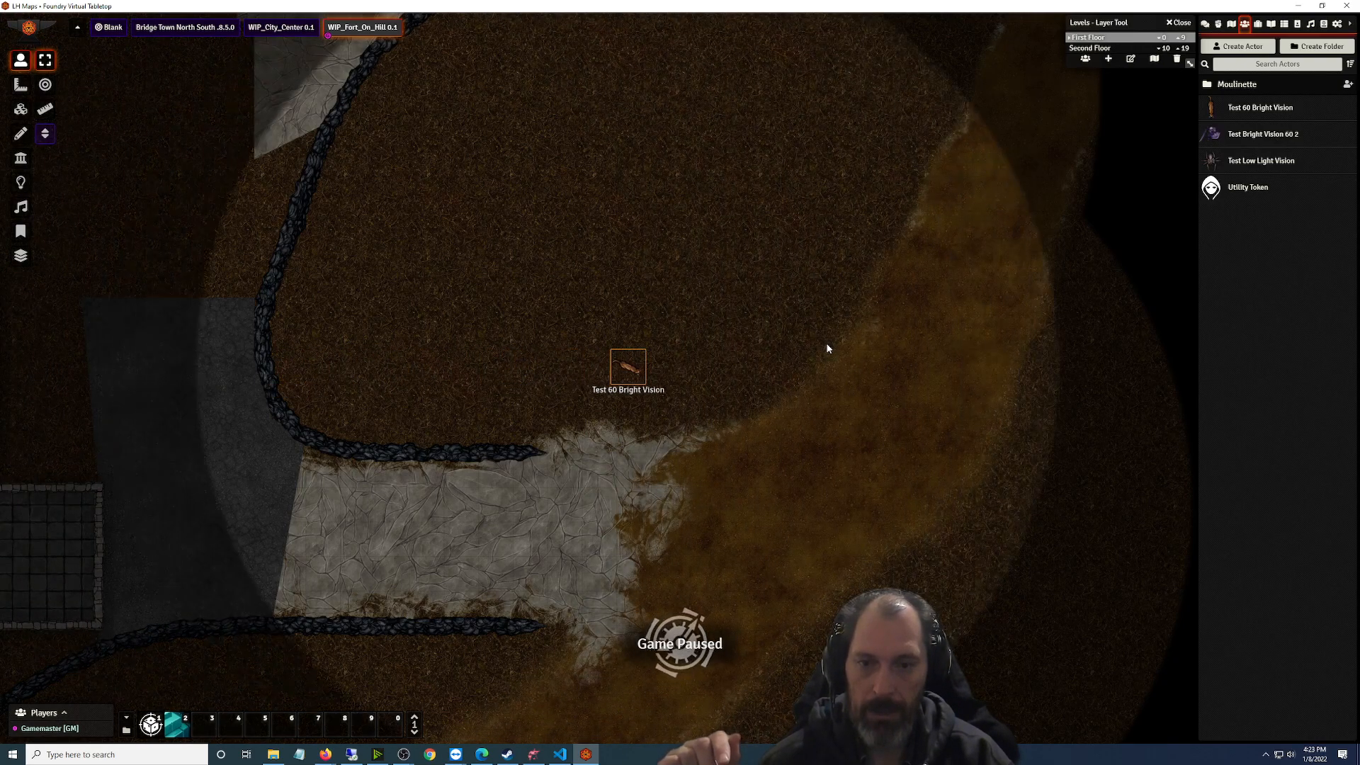
# Activate the WIP_Fort_On_Hill 0.1 scene and switch to the maximized Firefox window with the player's session
pyautogui.moveTo(325, 754)
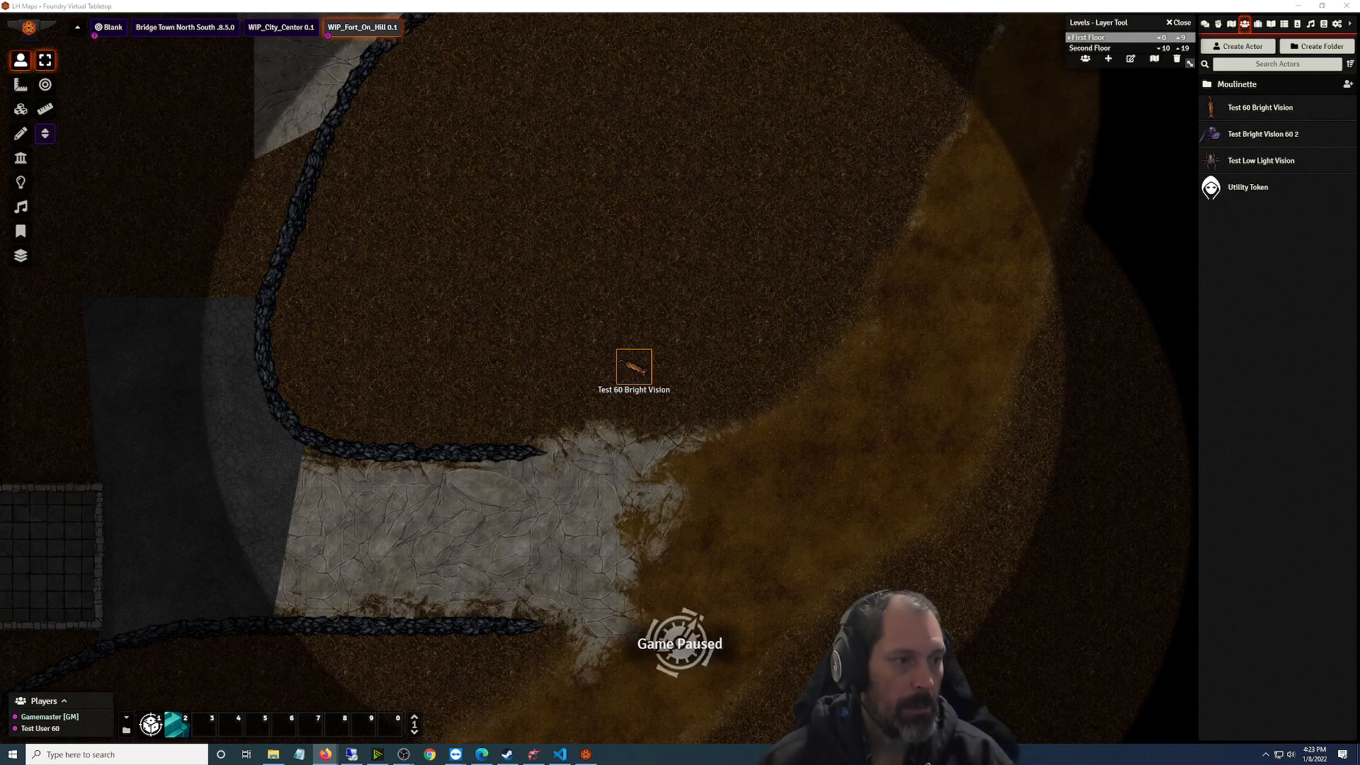
pyautogui.rightClick(360, 29)
pyautogui.click(351, 46)
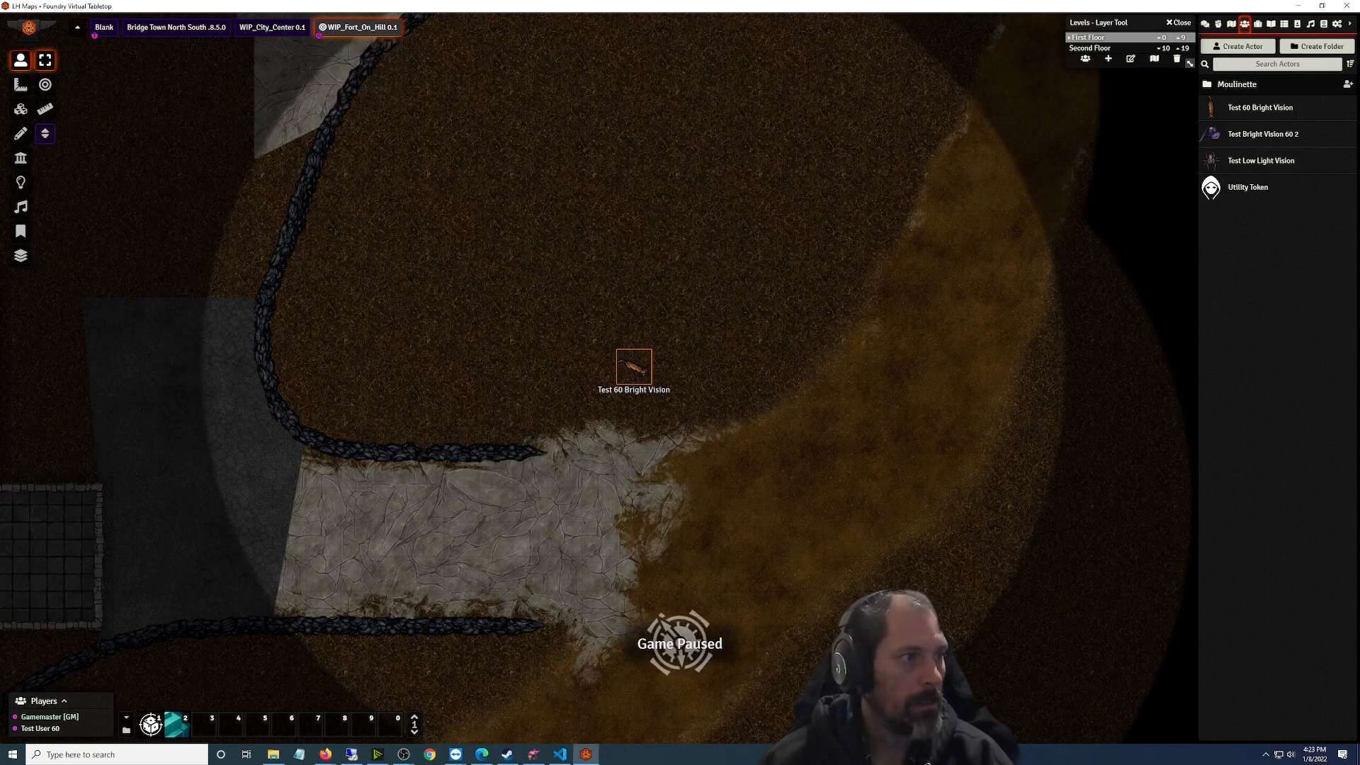
pyautogui.moveTo(506, 50); pyautogui.dragTo(508, 4)
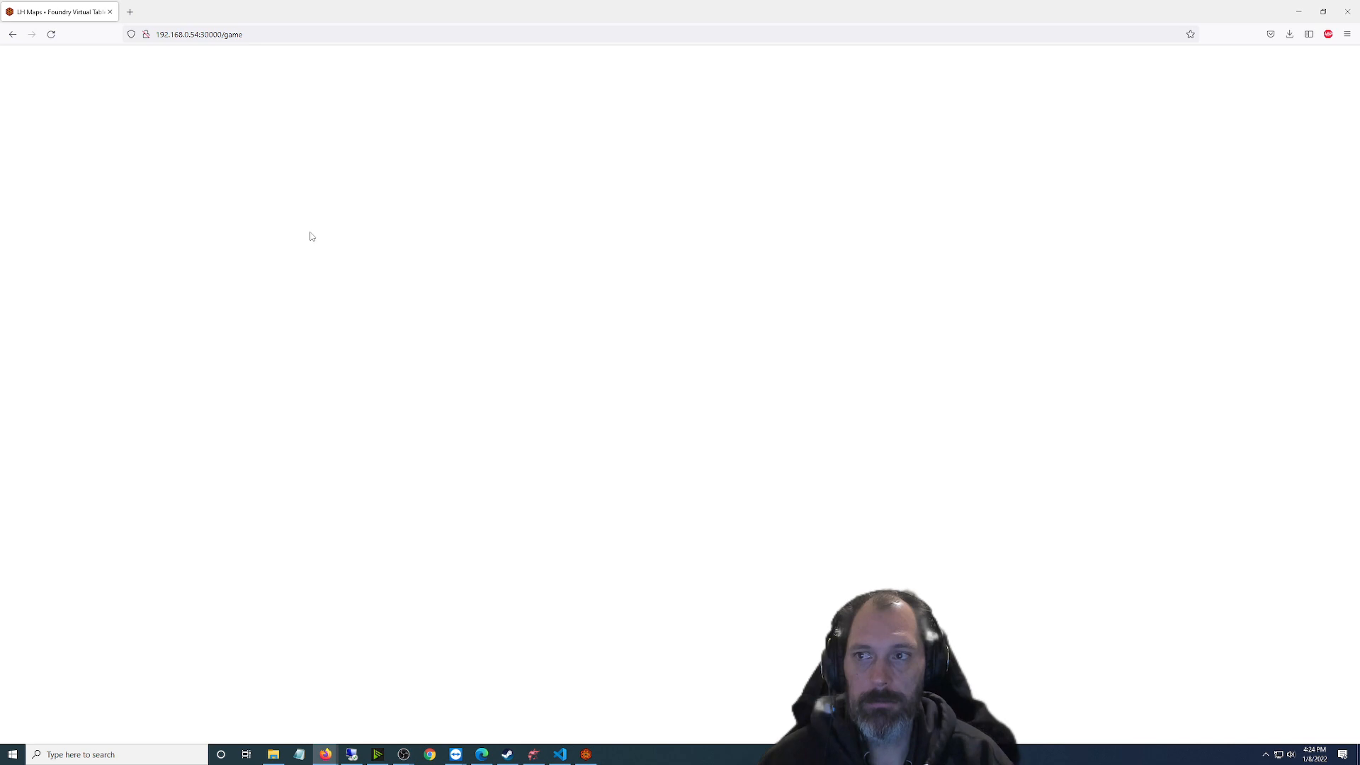
pyautogui.click(586, 753)
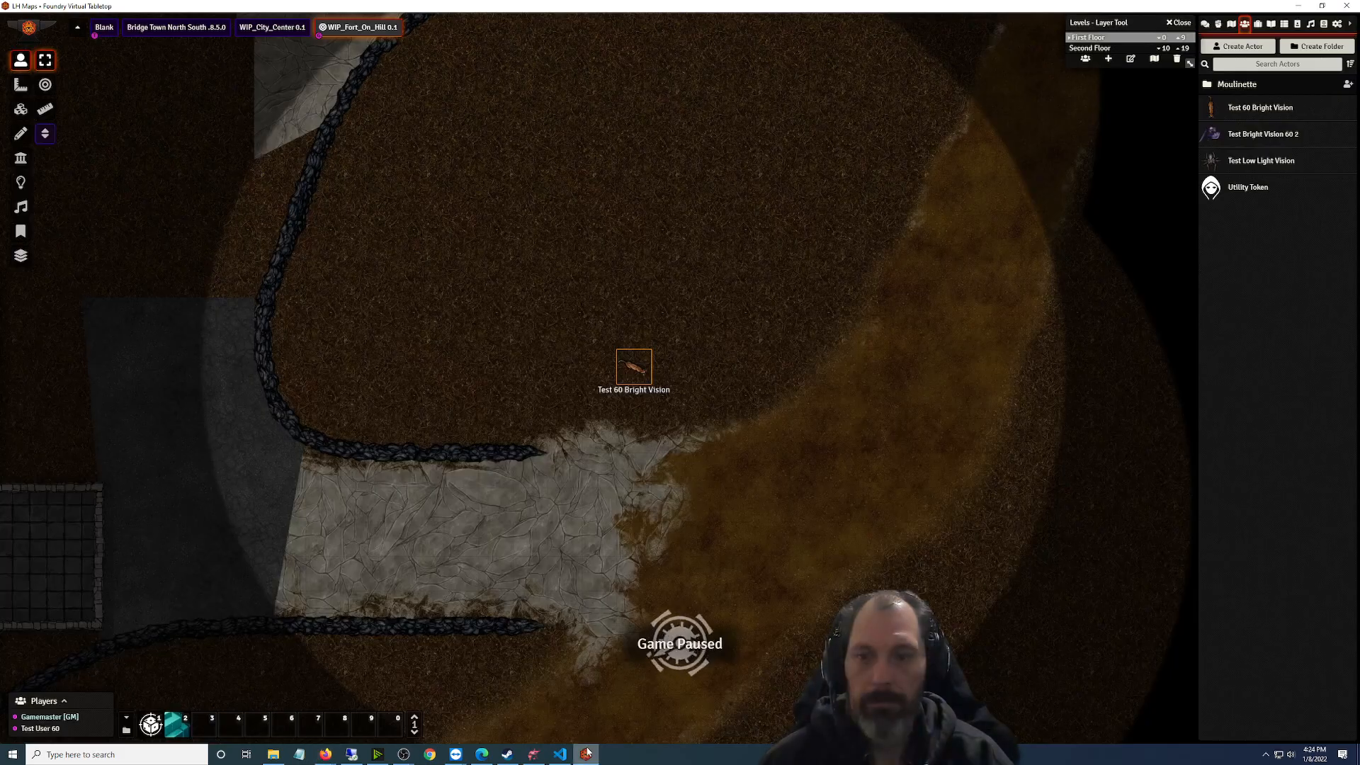
pyautogui.click(586, 753)
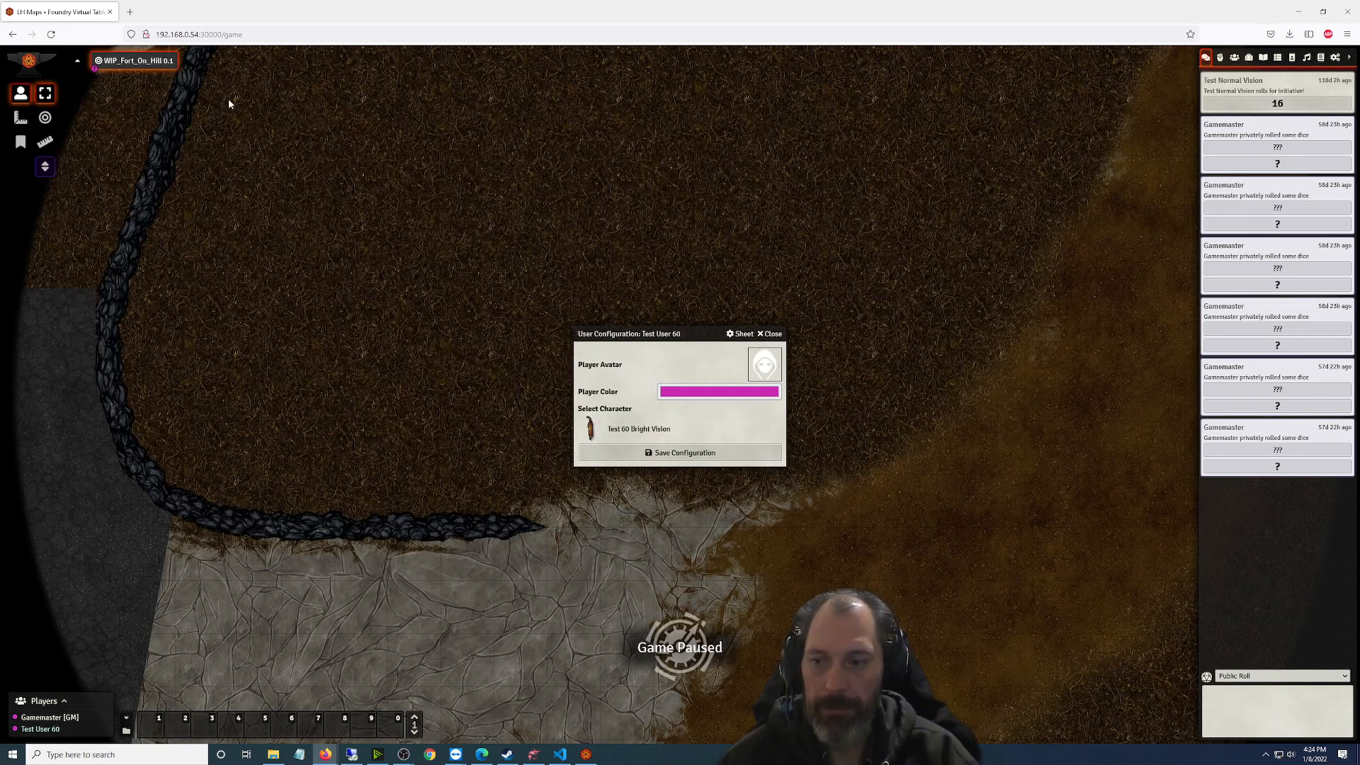
# Save the player's user configuration, unpause the game from the Gamemaster's Foundry window, and return to the player's Firefox view
pyautogui.click(680, 452)
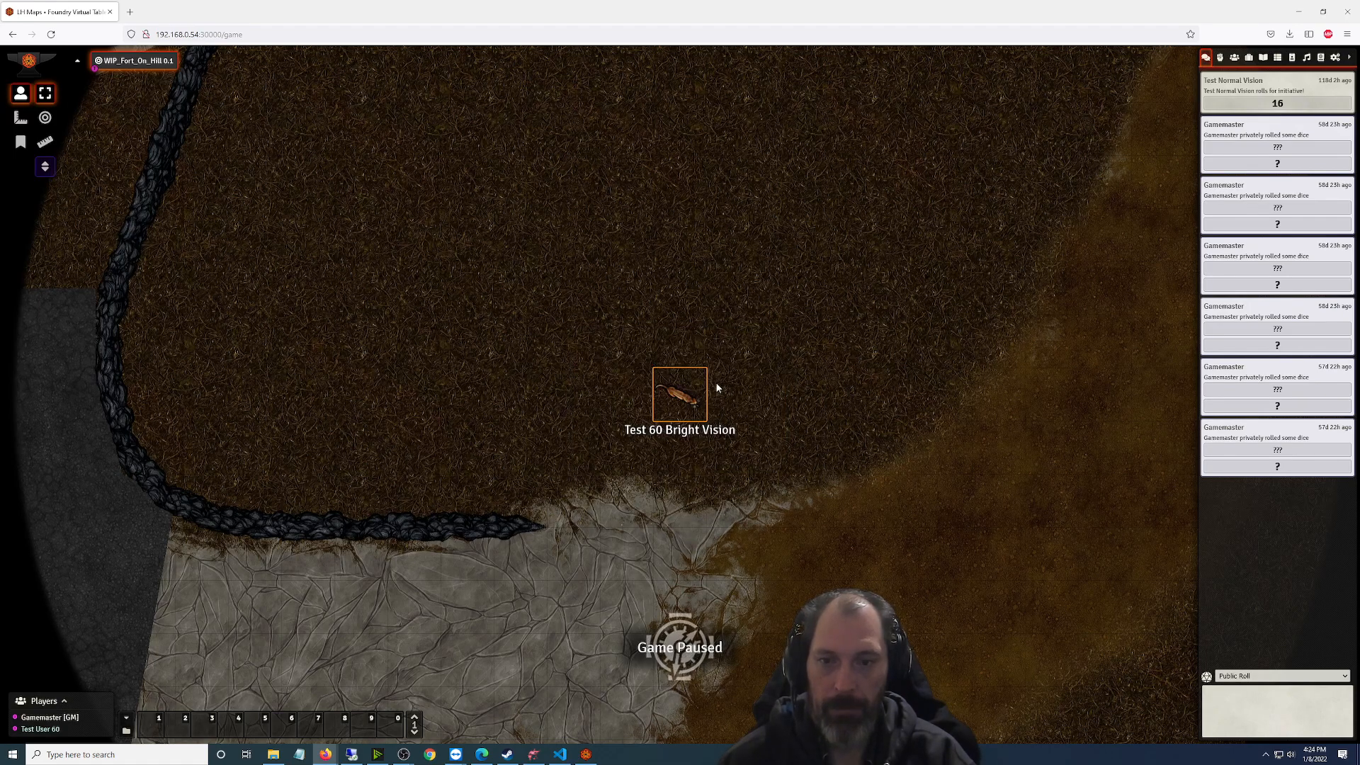
pyautogui.press('Right')
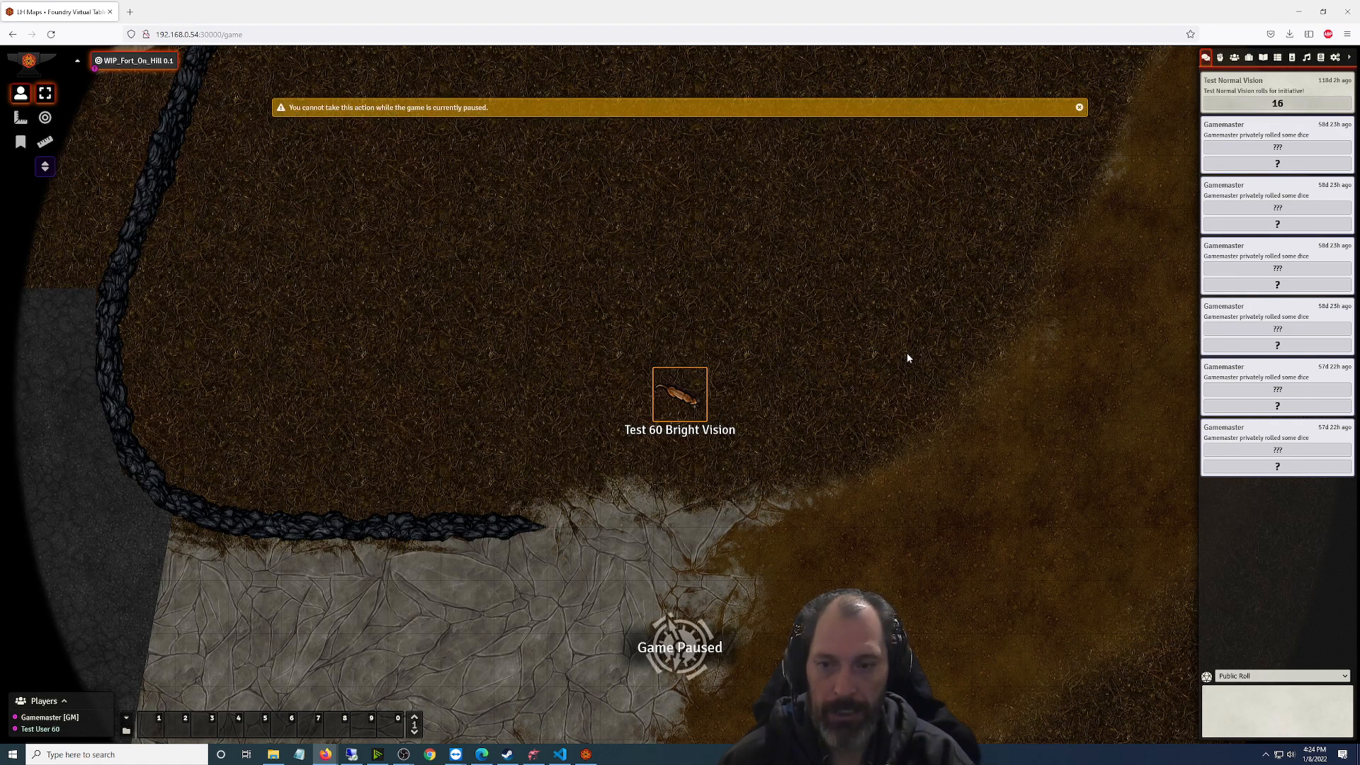
pyautogui.click(588, 754)
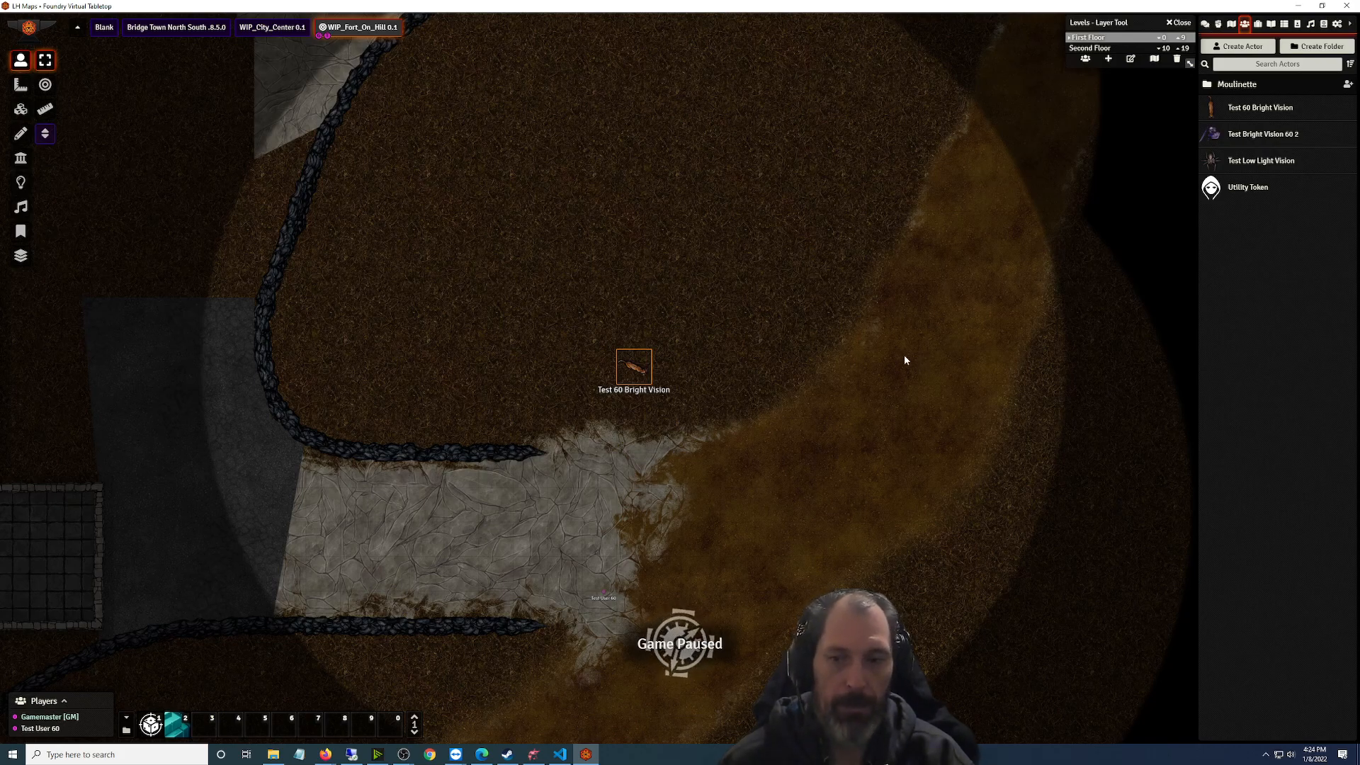
pyautogui.press('space')
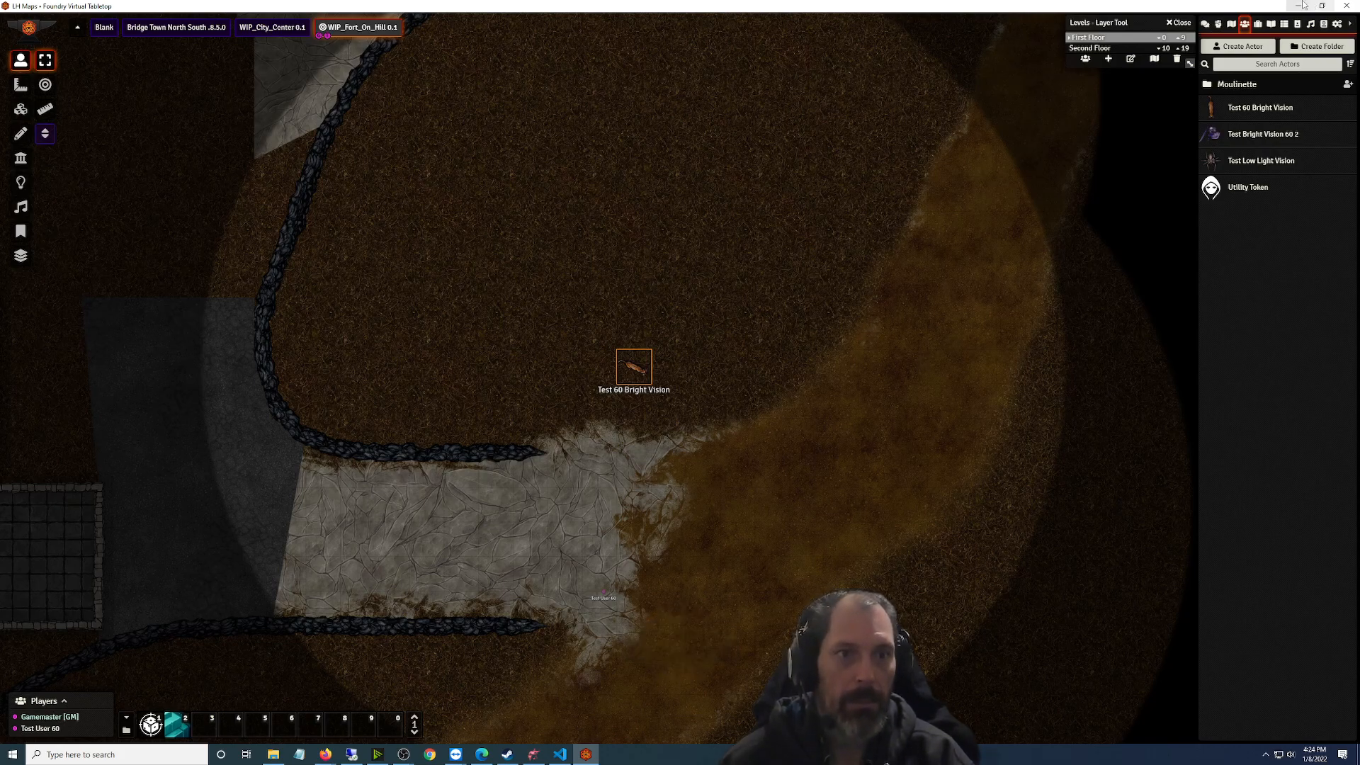
pyautogui.click(1303, 5)
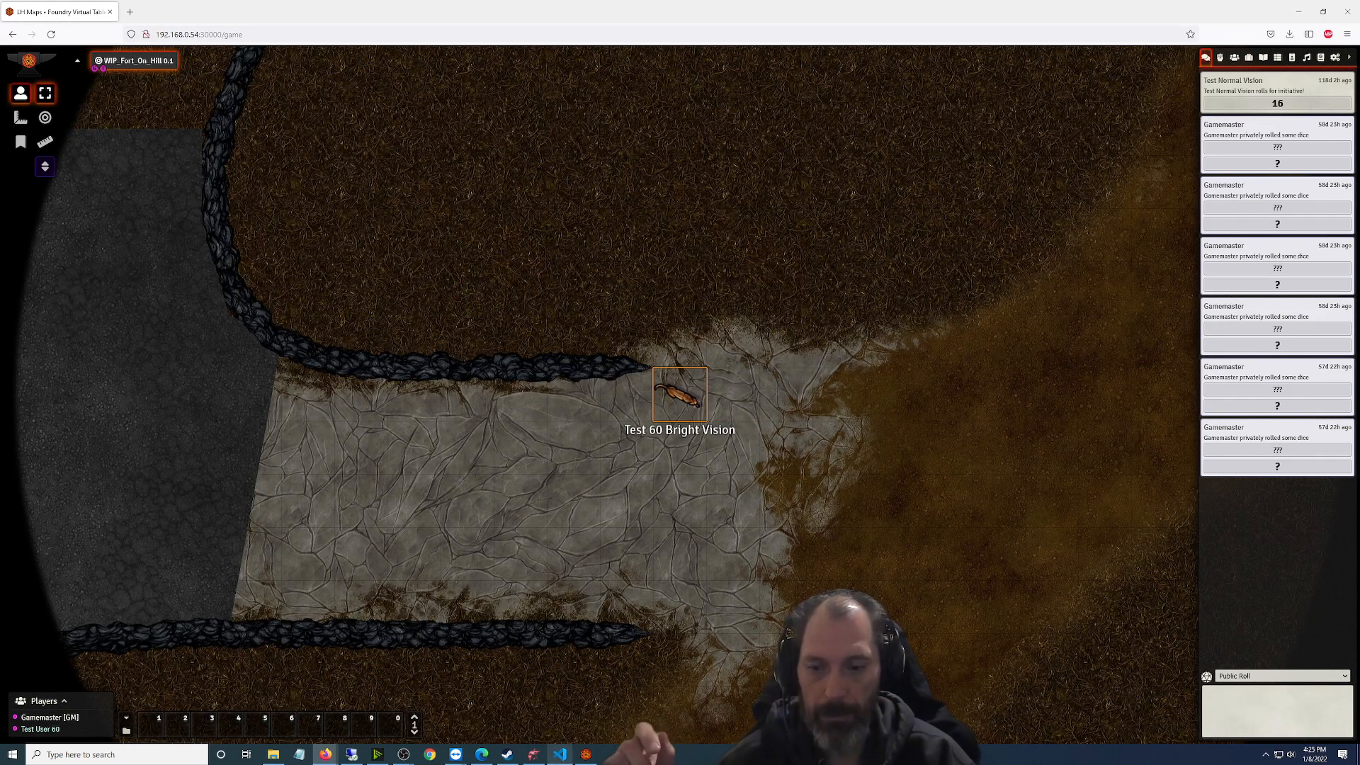
# In the Gamemaster's Foundry window, draw a rectangle about 112 by 500 pixels across the stone path's inner end, between the cave walls
pyautogui.click(585, 754)
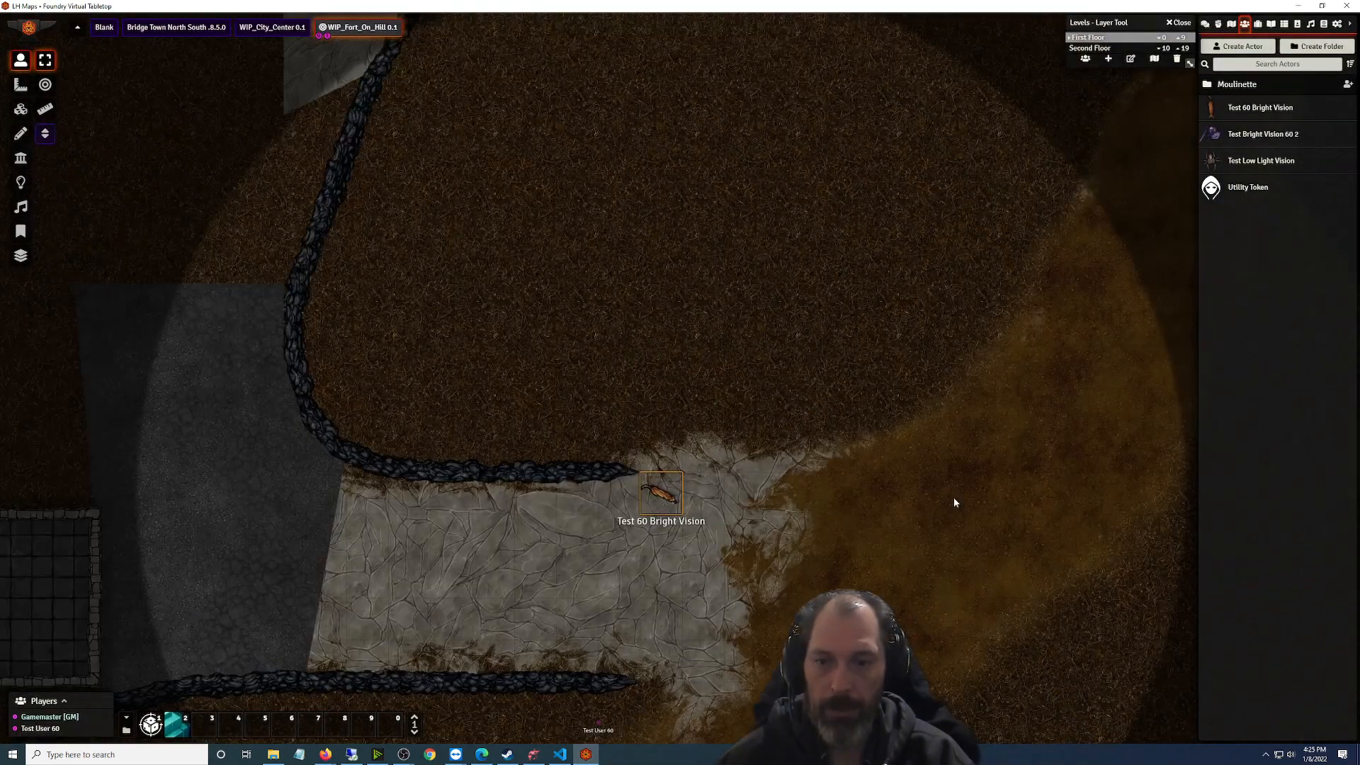
pyautogui.moveTo(953, 497); pyautogui.dragTo(801, 479)
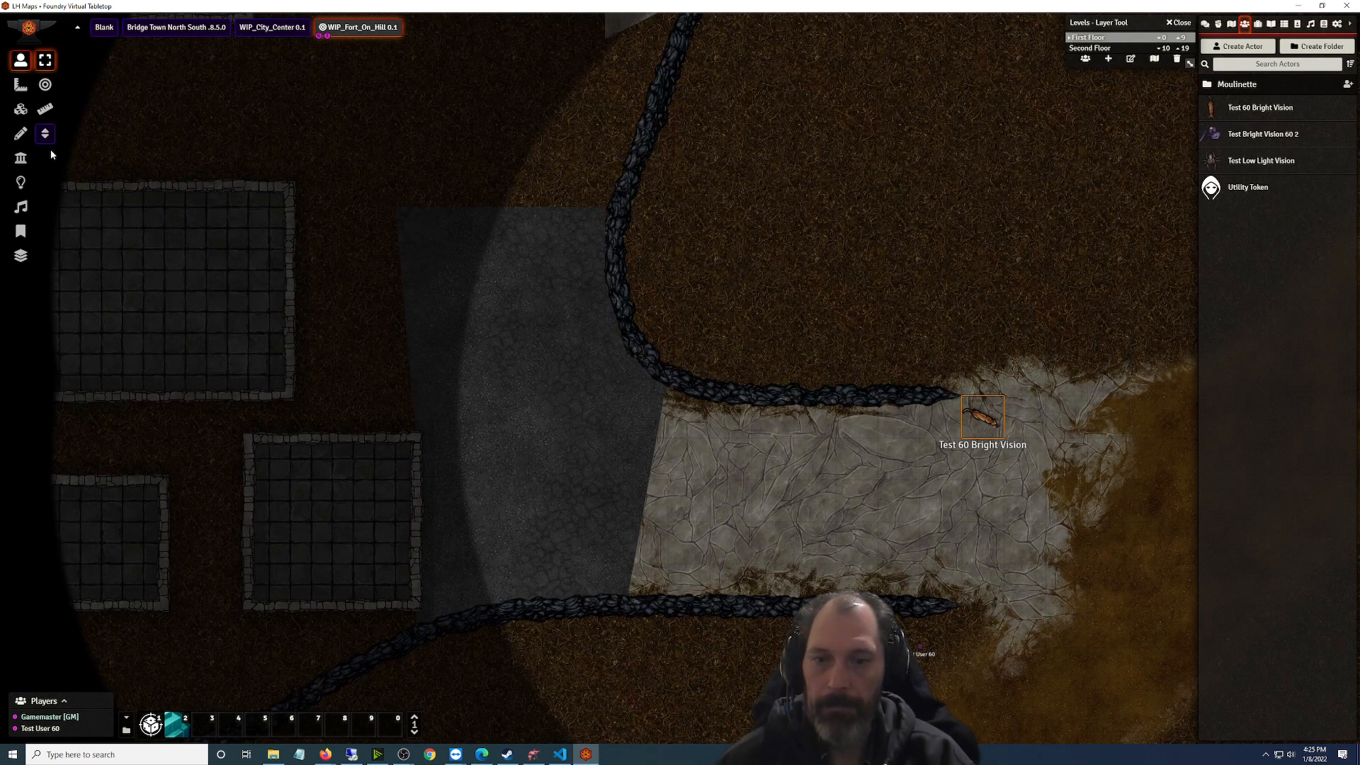
pyautogui.click(23, 132)
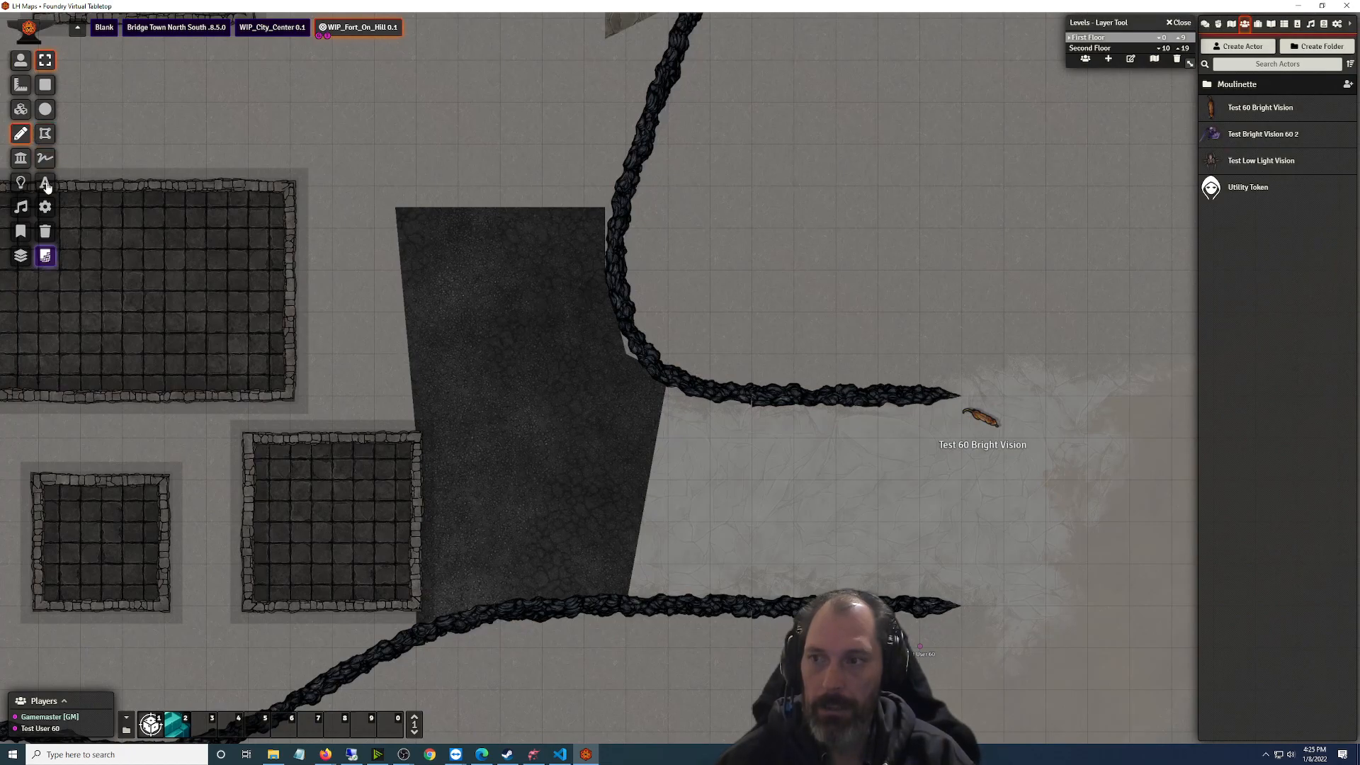
pyautogui.click(44, 84)
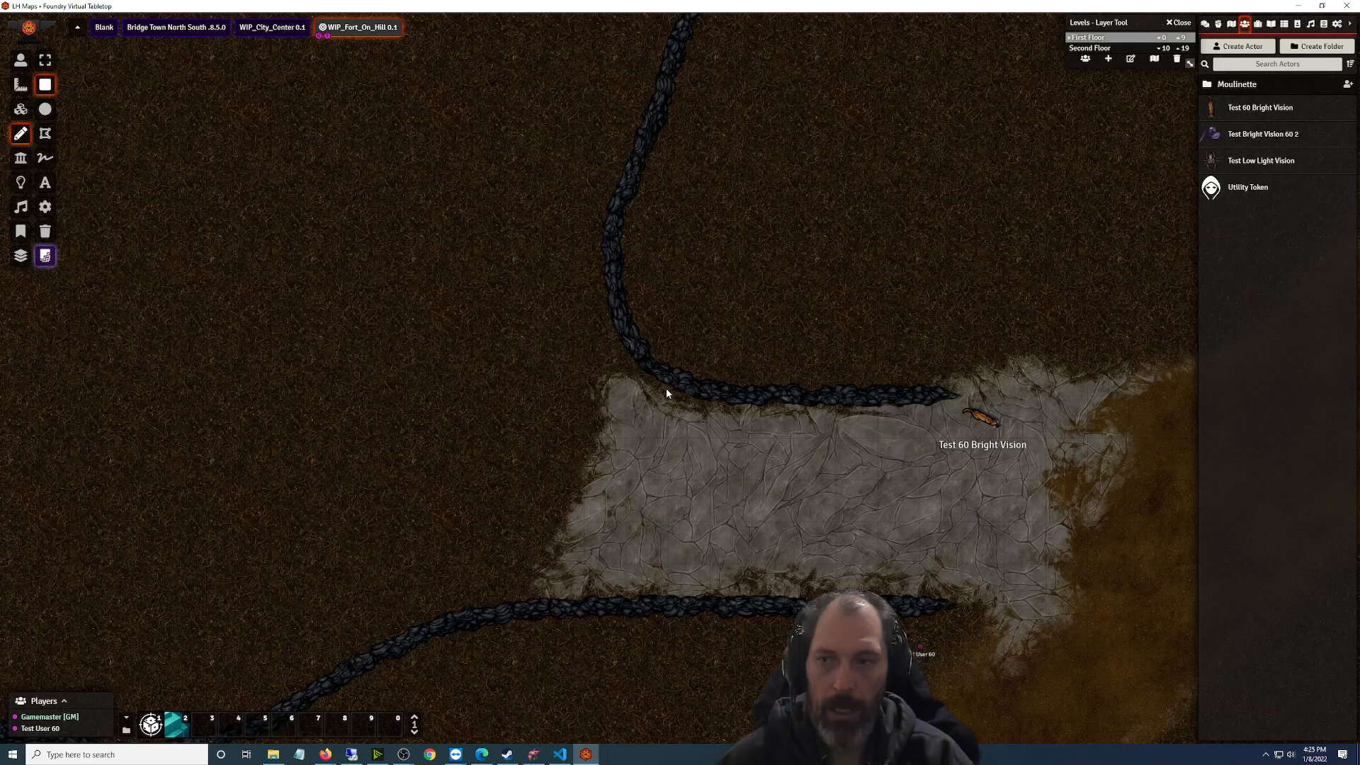
pyautogui.moveTo(664, 392)
pyautogui.mouseDown()
pyautogui.moveTo(735, 513)
pyautogui.moveTo(709, 558)
pyautogui.moveTo(710, 604)
pyautogui.mouseUp()
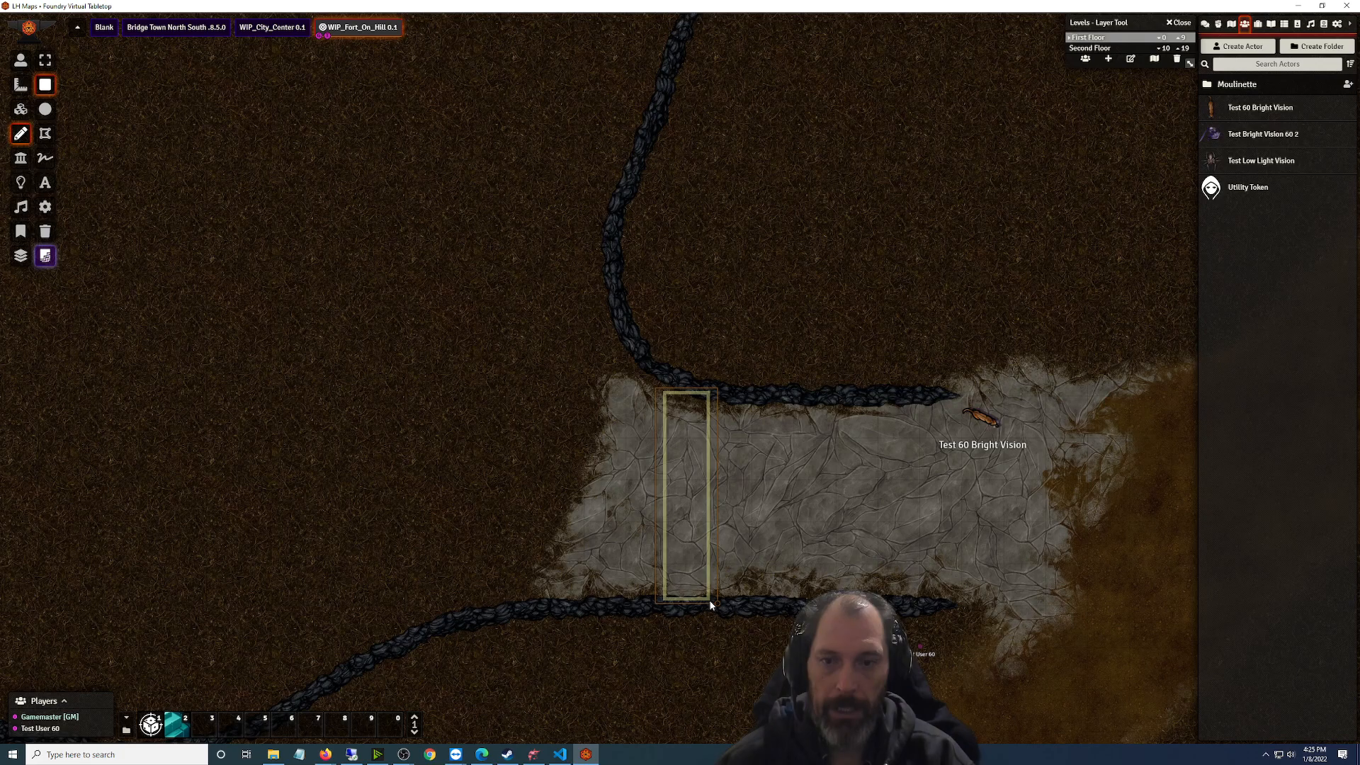
# Check the new rectangle's line settings, Levels drawing mode and top and bottom elevations in its Drawing Configuration
pyautogui.doubleClick(696, 539)
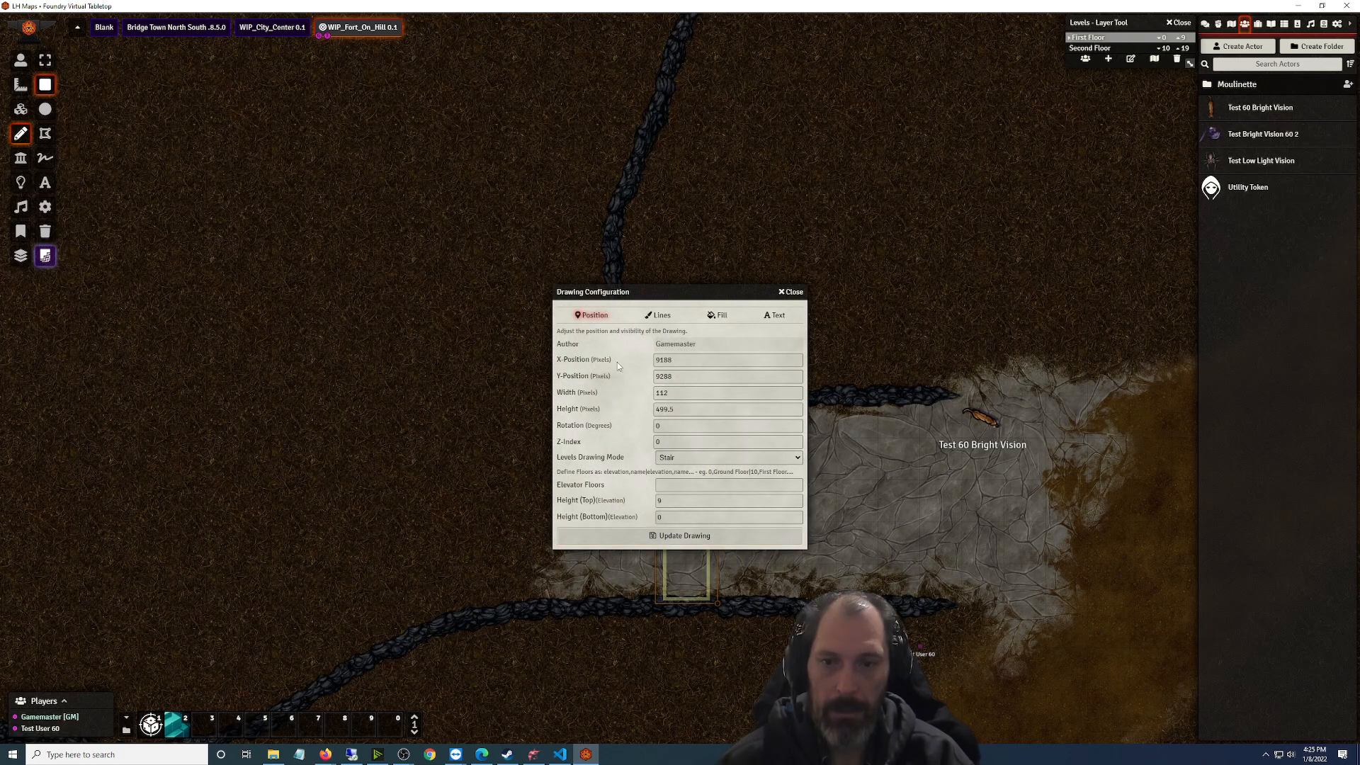
pyautogui.click(662, 315)
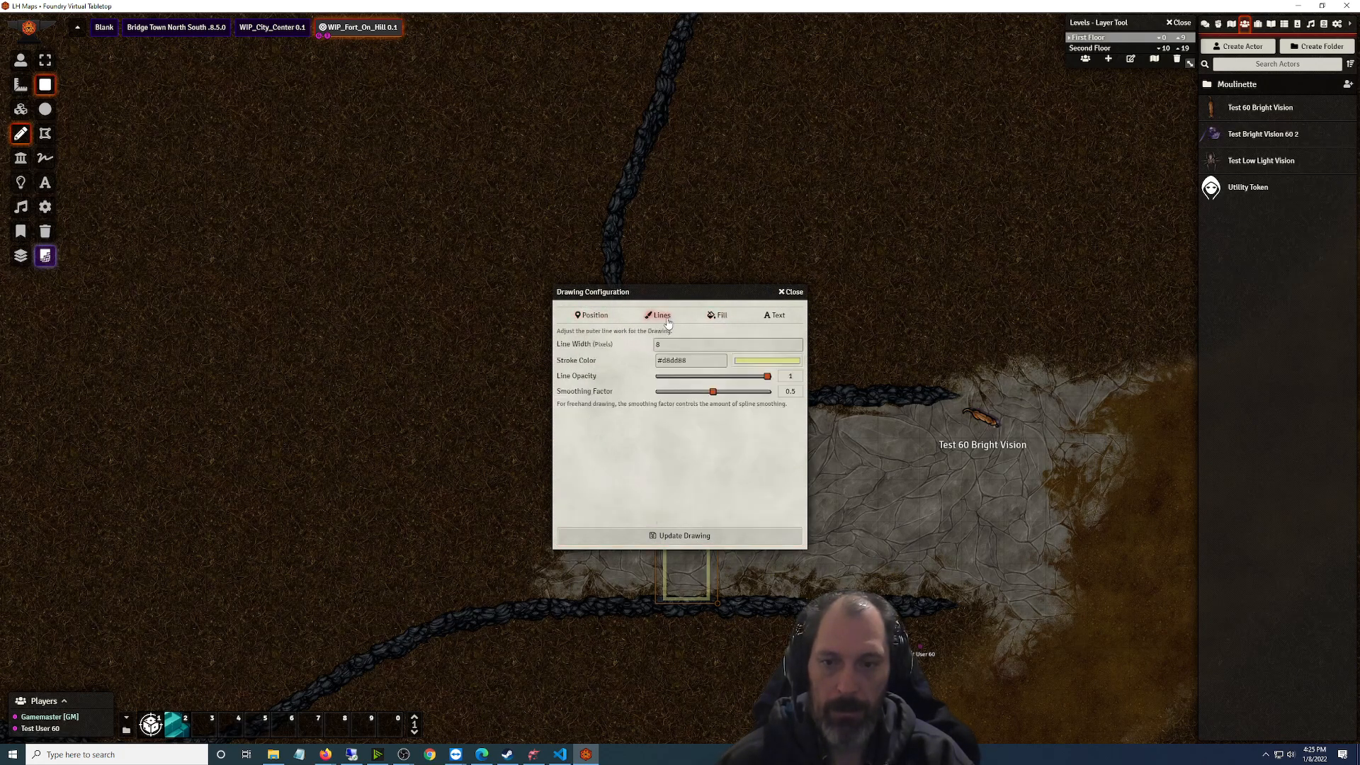
pyautogui.click(604, 319)
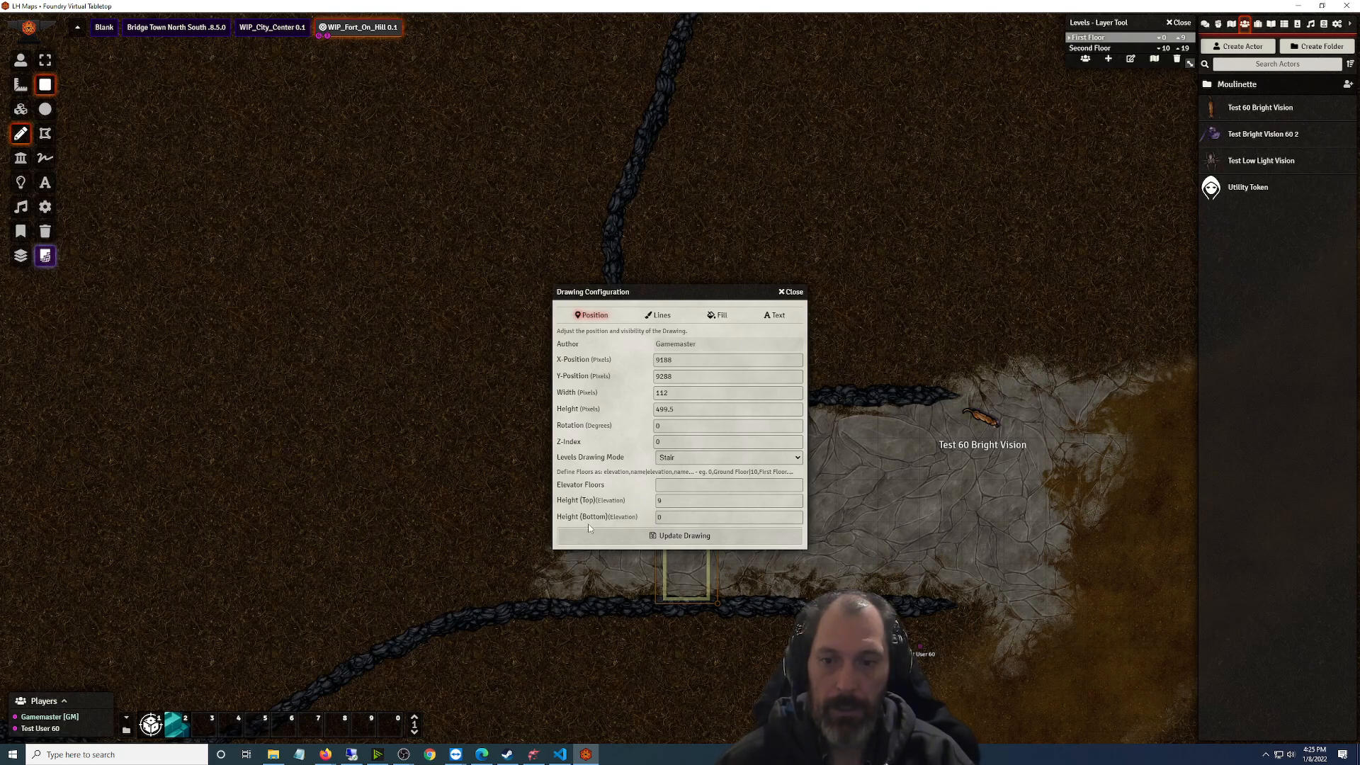
pyautogui.click(790, 293)
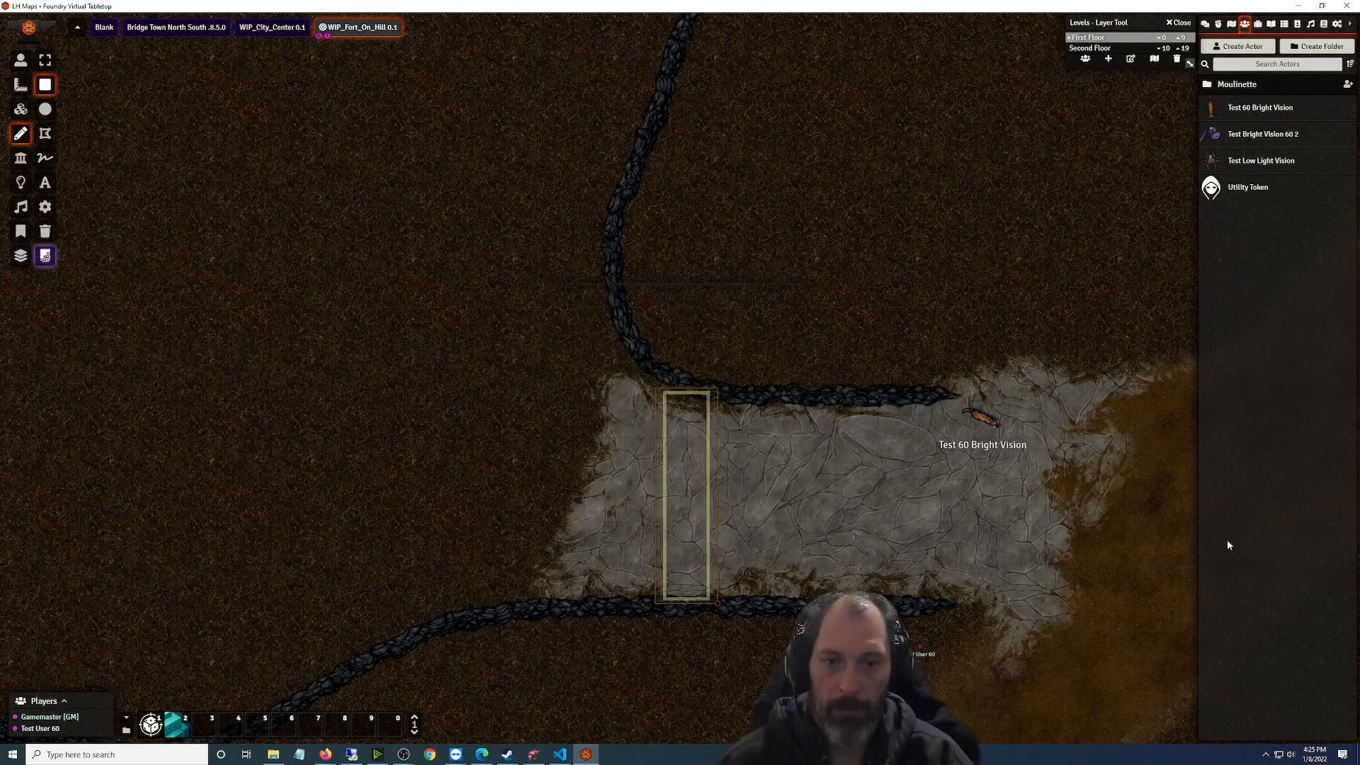
# Select the Test 60 Bright Vision token and walk it west along the north wall, across the stair area onto the dark floor
pyautogui.click(21, 60)
pyautogui.click(989, 426)
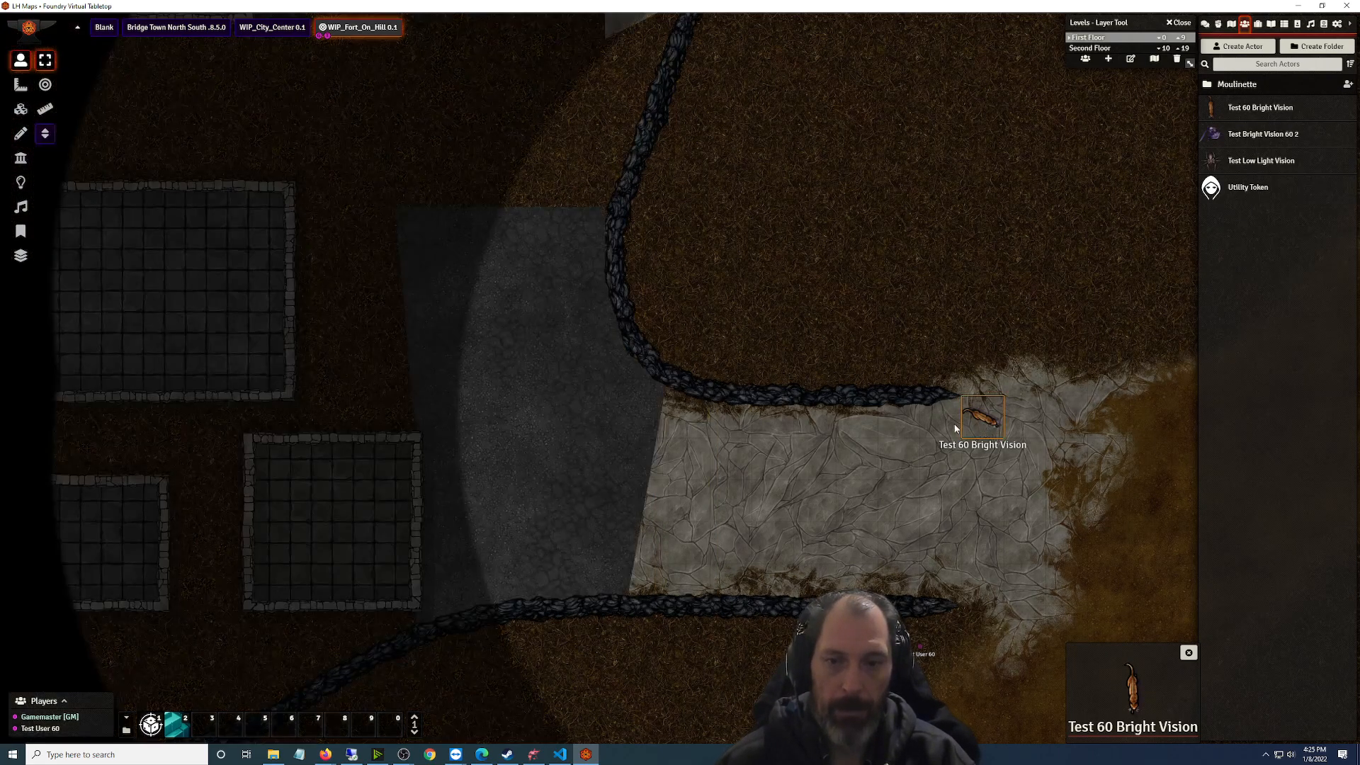
pyautogui.press('Left')
pyautogui.press('Left')
pyautogui.press('Left')
pyautogui.press('Left')
pyautogui.press('Left')
pyautogui.press('Left')
pyautogui.press('Left')
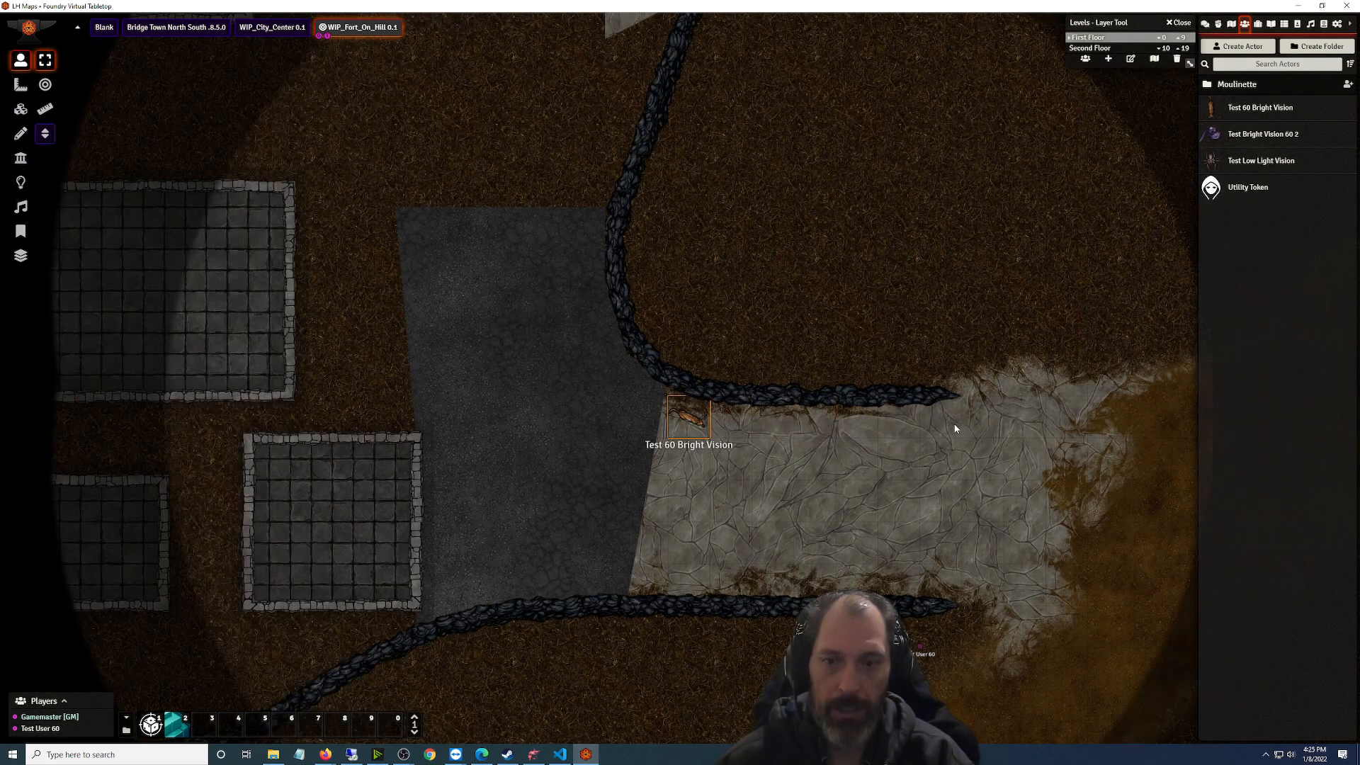
pyautogui.press('Left')
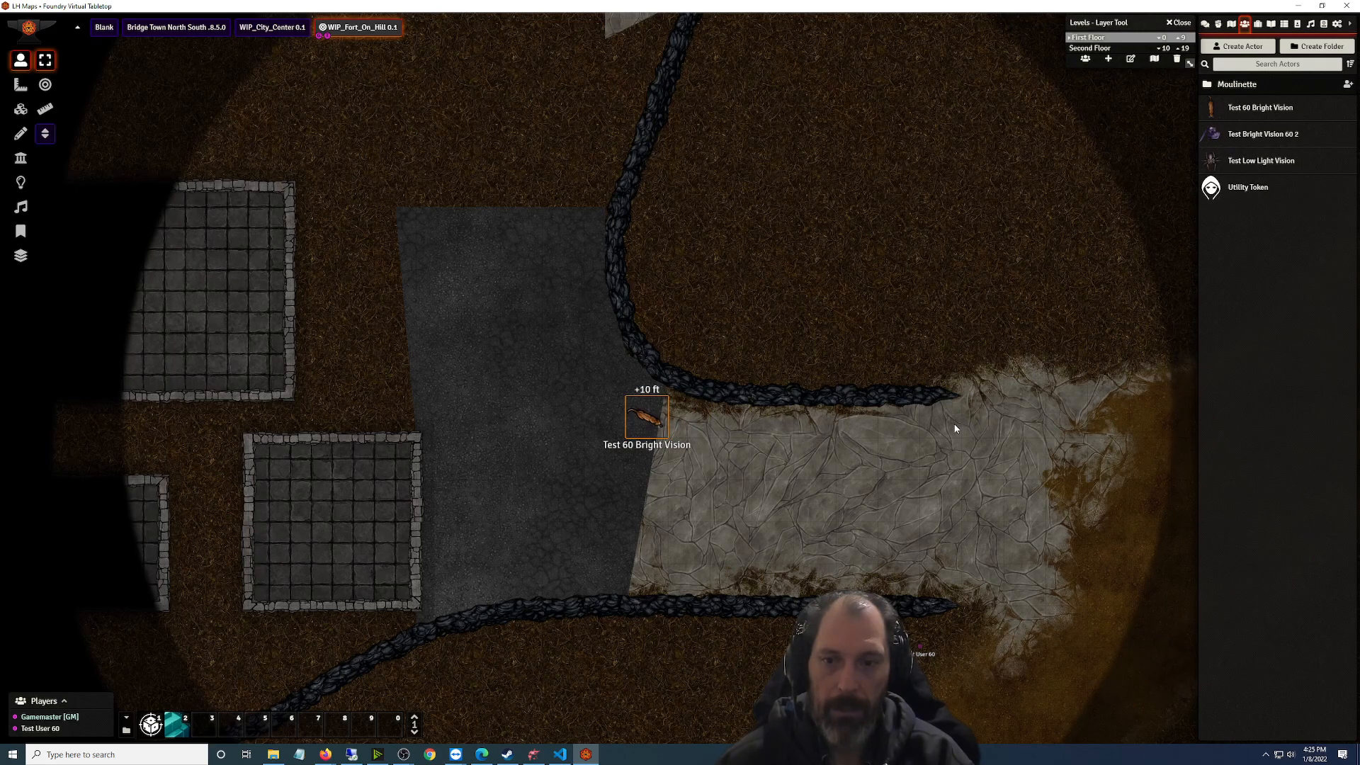
# Test the stair area's elevation changes by stepping the token on and off it from both sides, ending on the stair
pyautogui.press('Right')
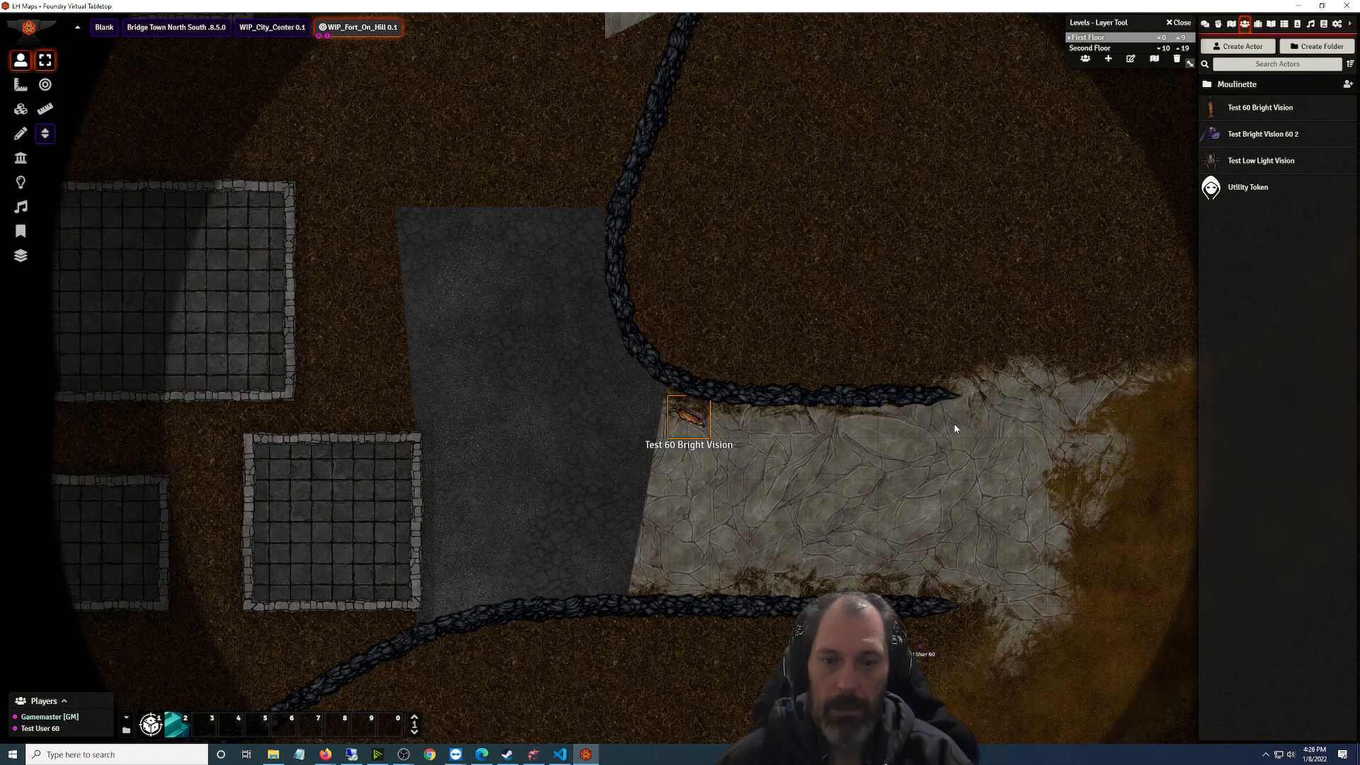
pyautogui.press('Left')
pyautogui.press('Right')
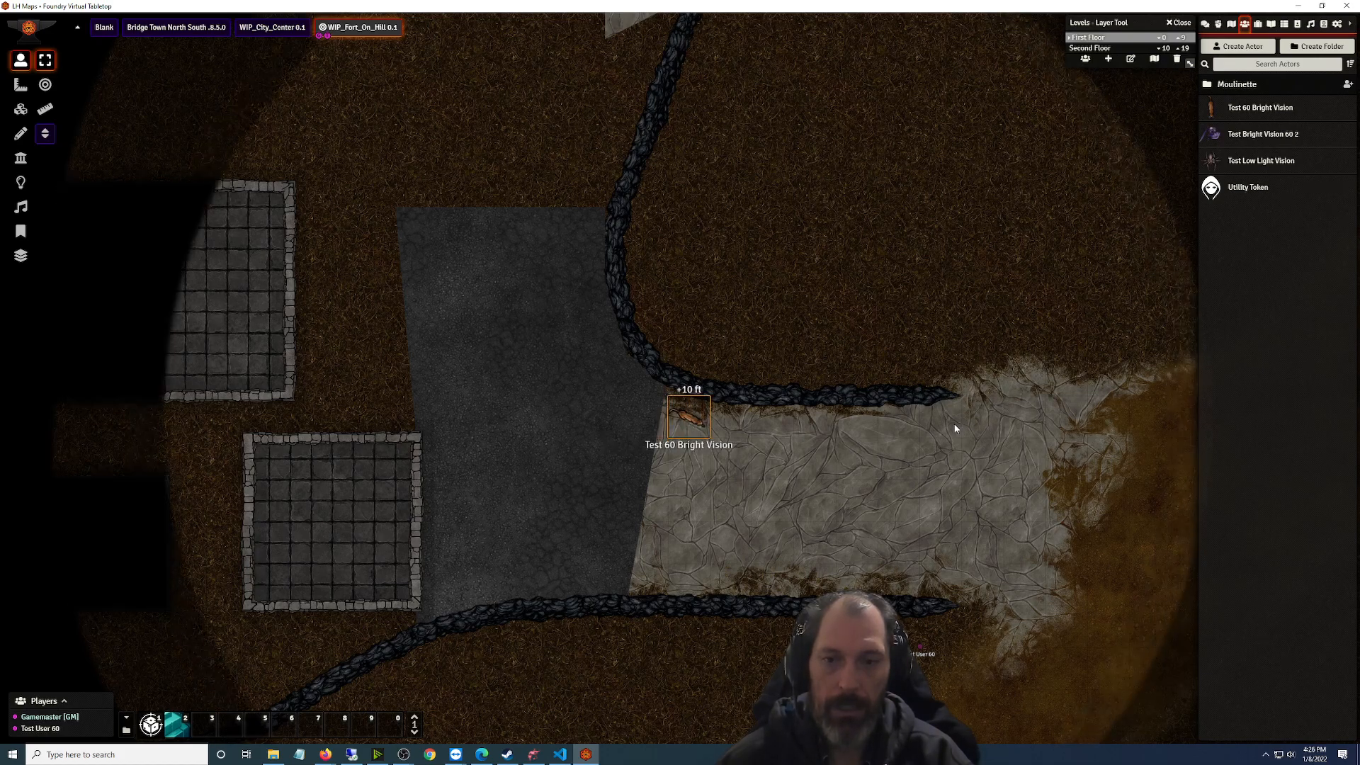
pyautogui.press('Right')
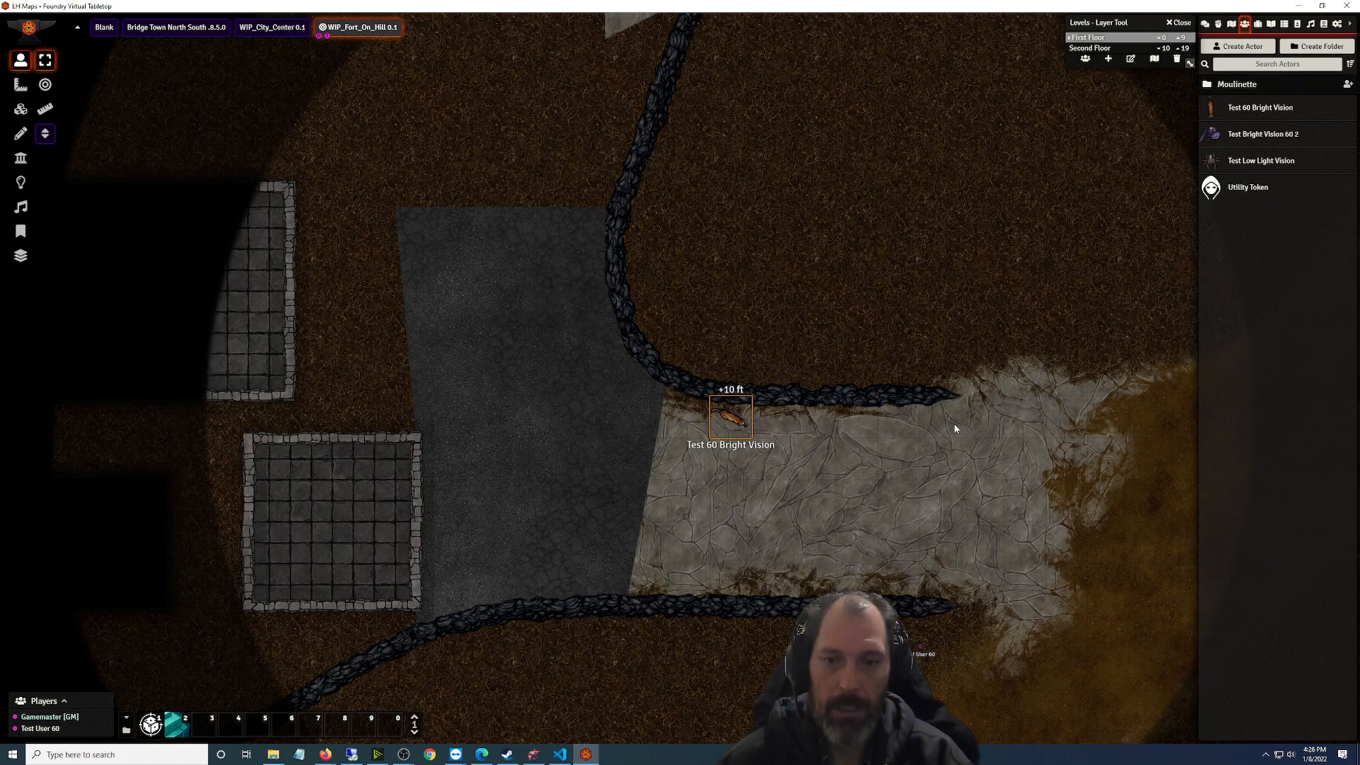
pyautogui.press('Right')
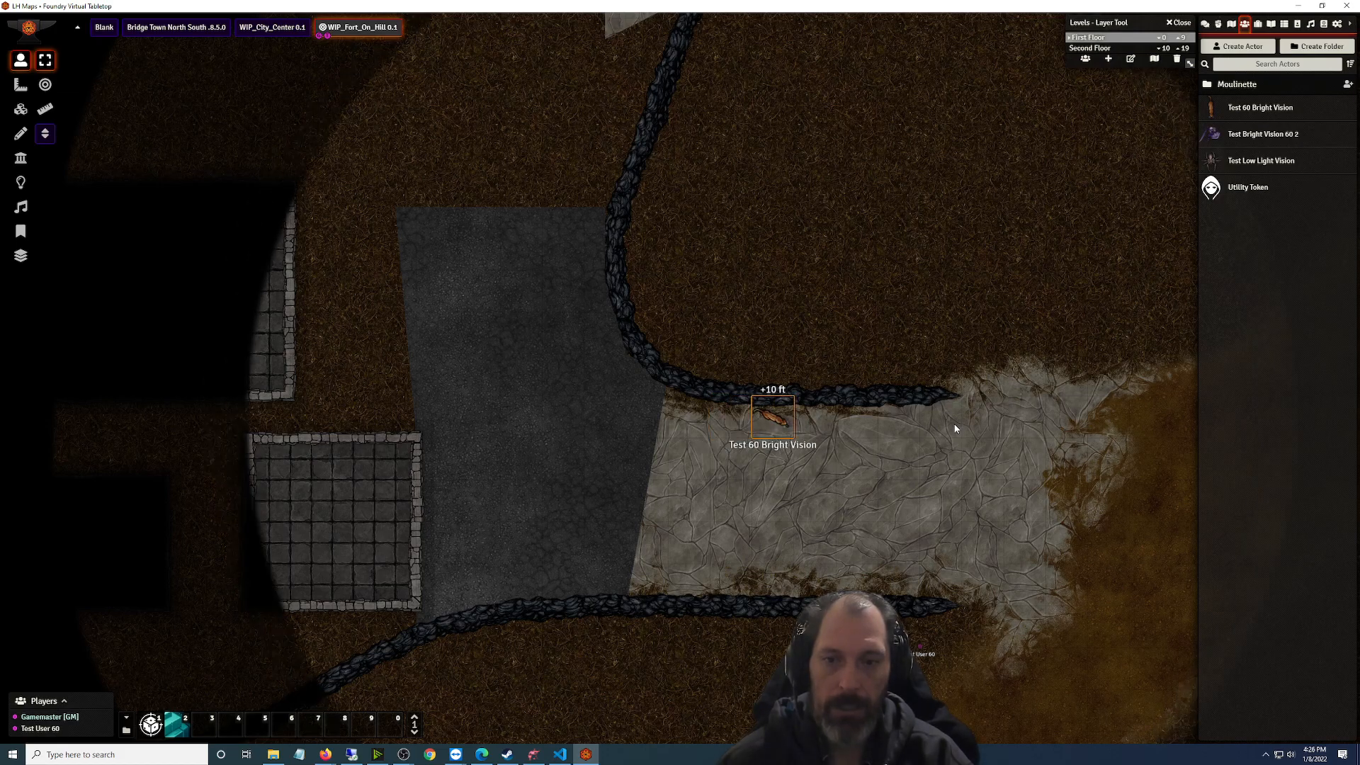
pyautogui.press('Left')
pyautogui.press('Left')
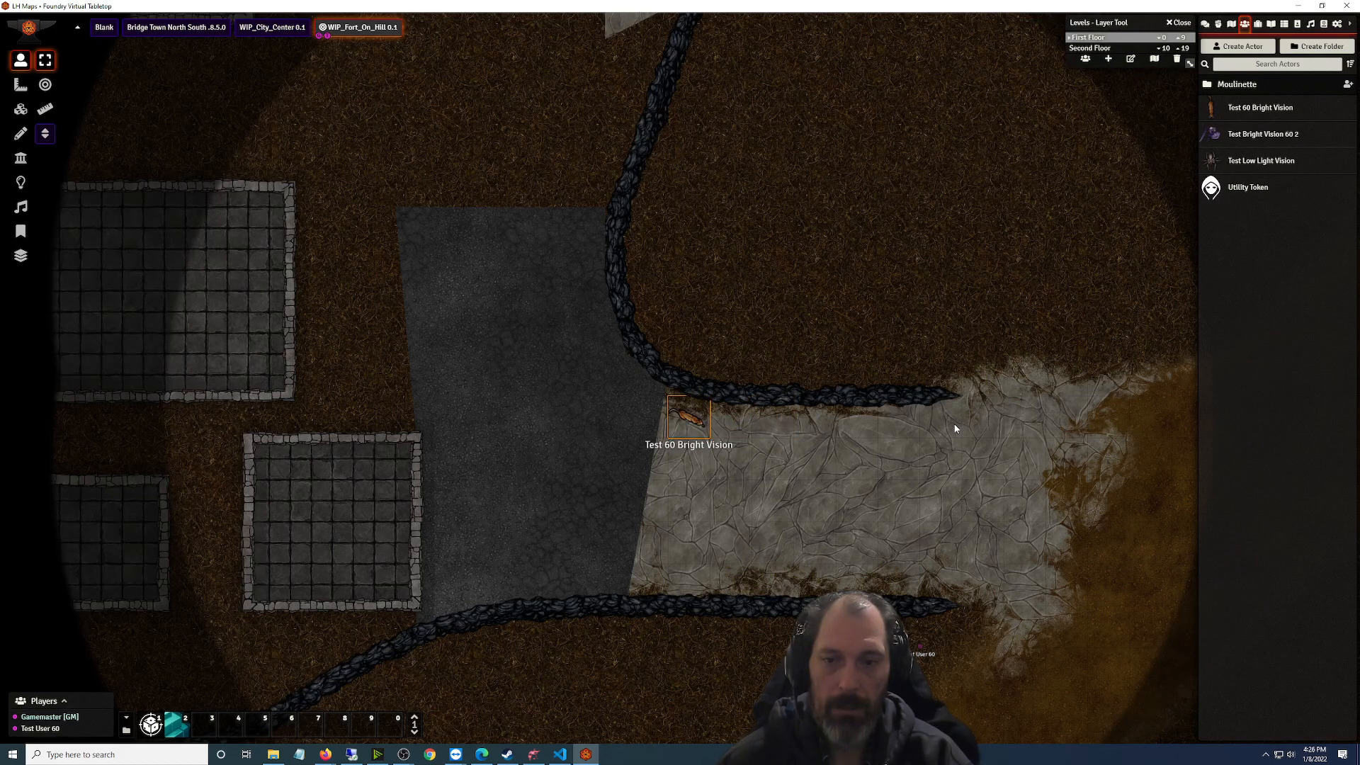
# Walk the token west onto the dark floor, then back to the stone path around the stair area's north end
pyautogui.press('Left')
pyautogui.press('Left')
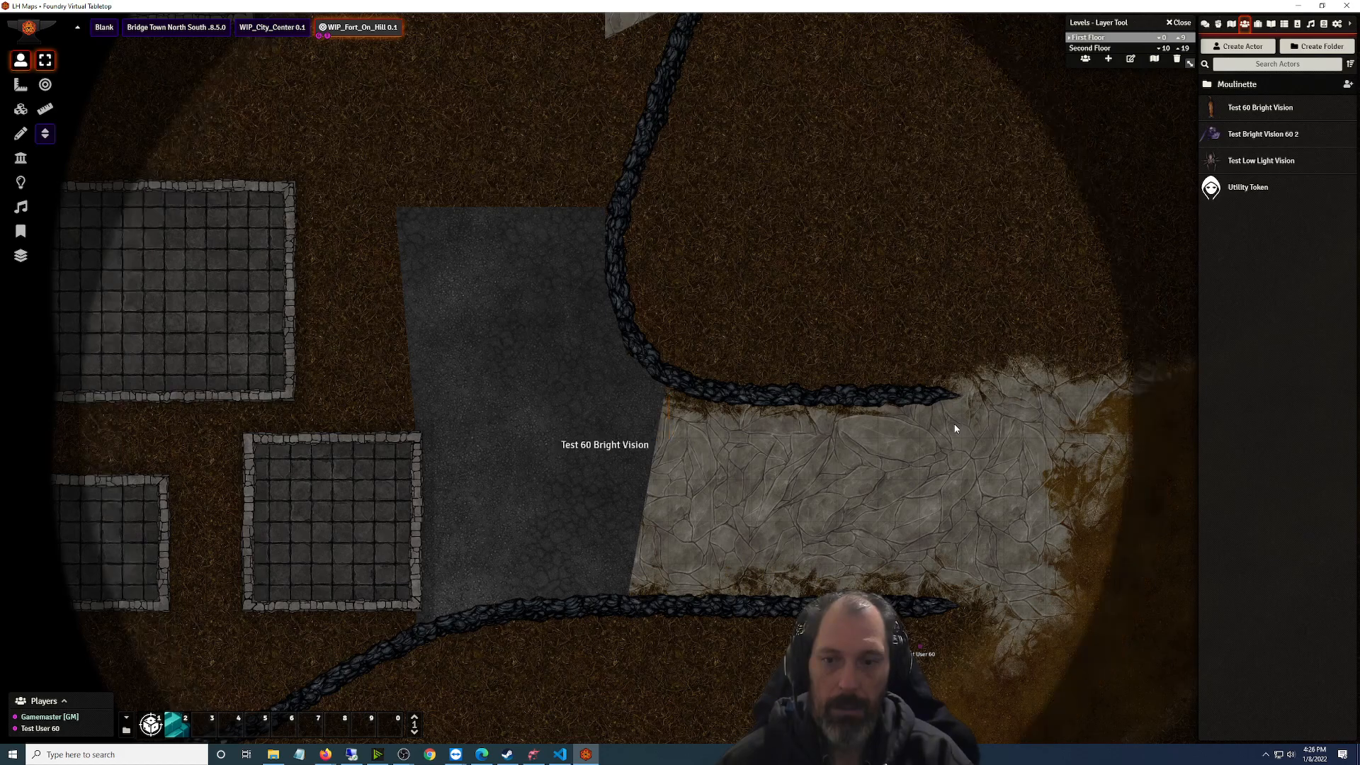
pyautogui.press('Right')
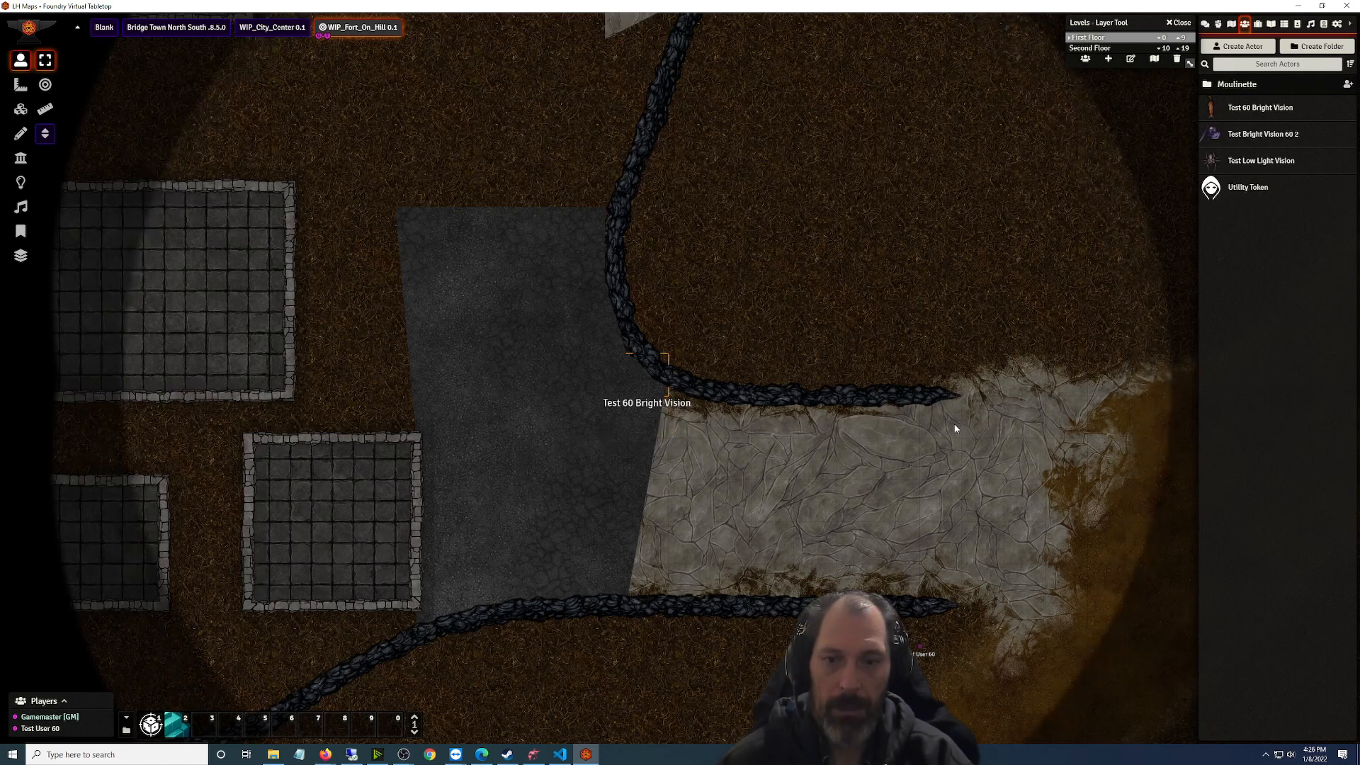
pyautogui.press('Up')
pyautogui.press('Right')
pyautogui.press('Right')
pyautogui.press('Down')
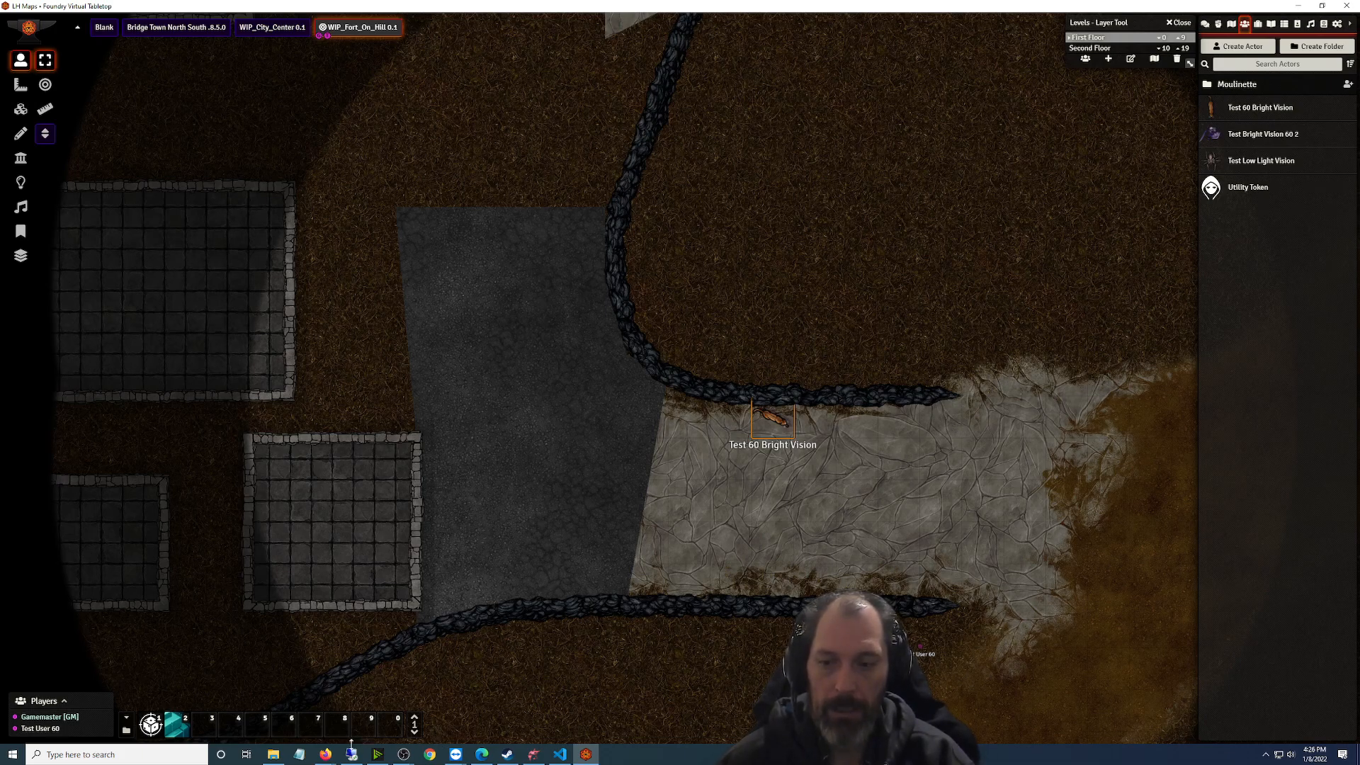
# Switch to the test player's Firefox session and examine the token's vision around the stair area at the cave entrance
pyautogui.moveTo(356, 747)
pyautogui.click(435, 707)
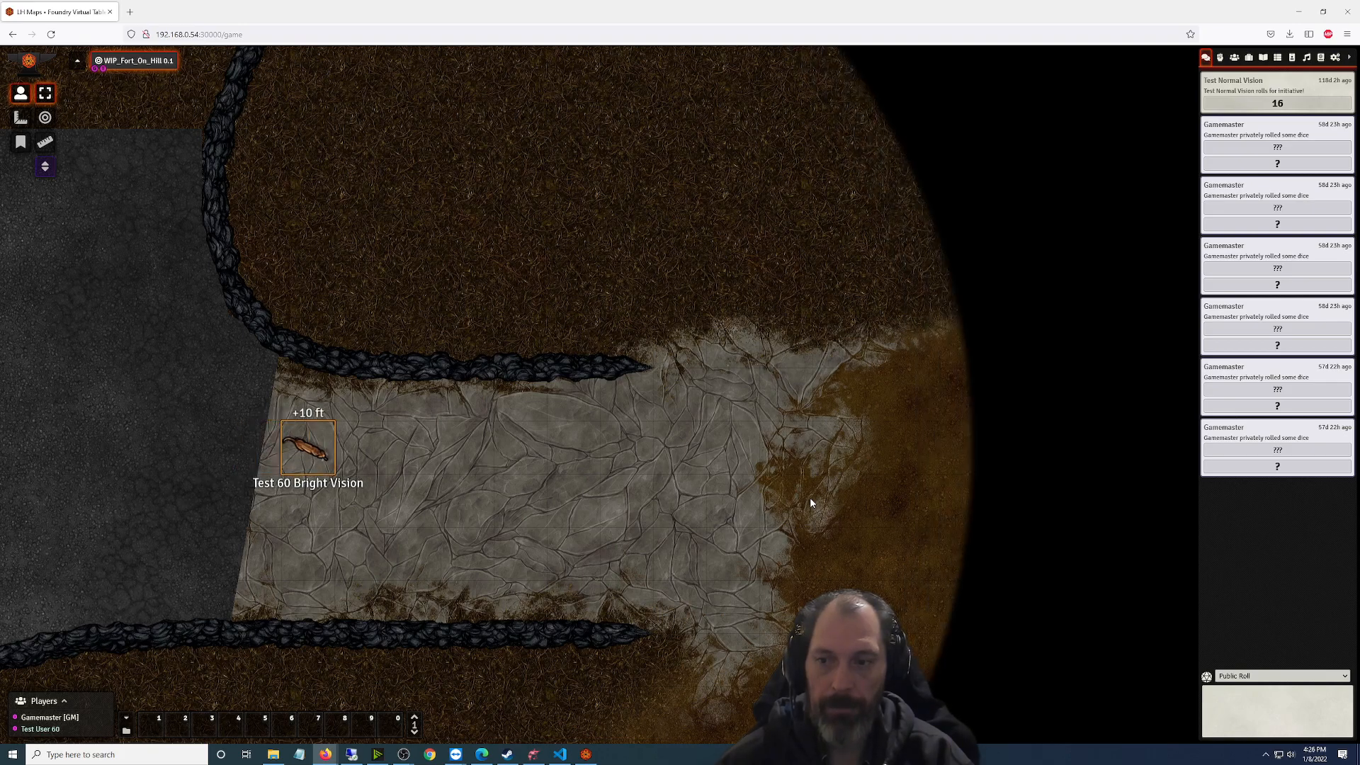
pyautogui.scroll(-8, 619, 491)
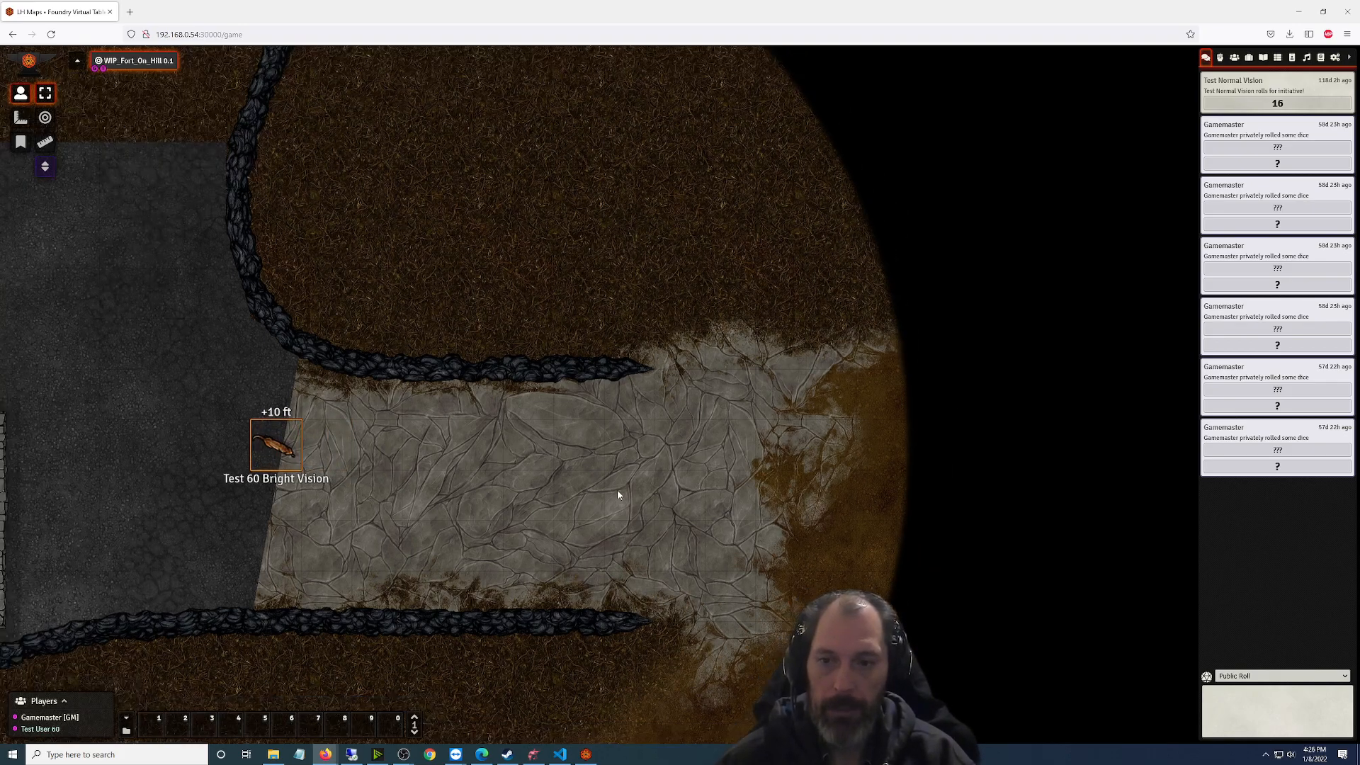
pyautogui.moveTo(662, 470); pyautogui.dragTo(729, 513)
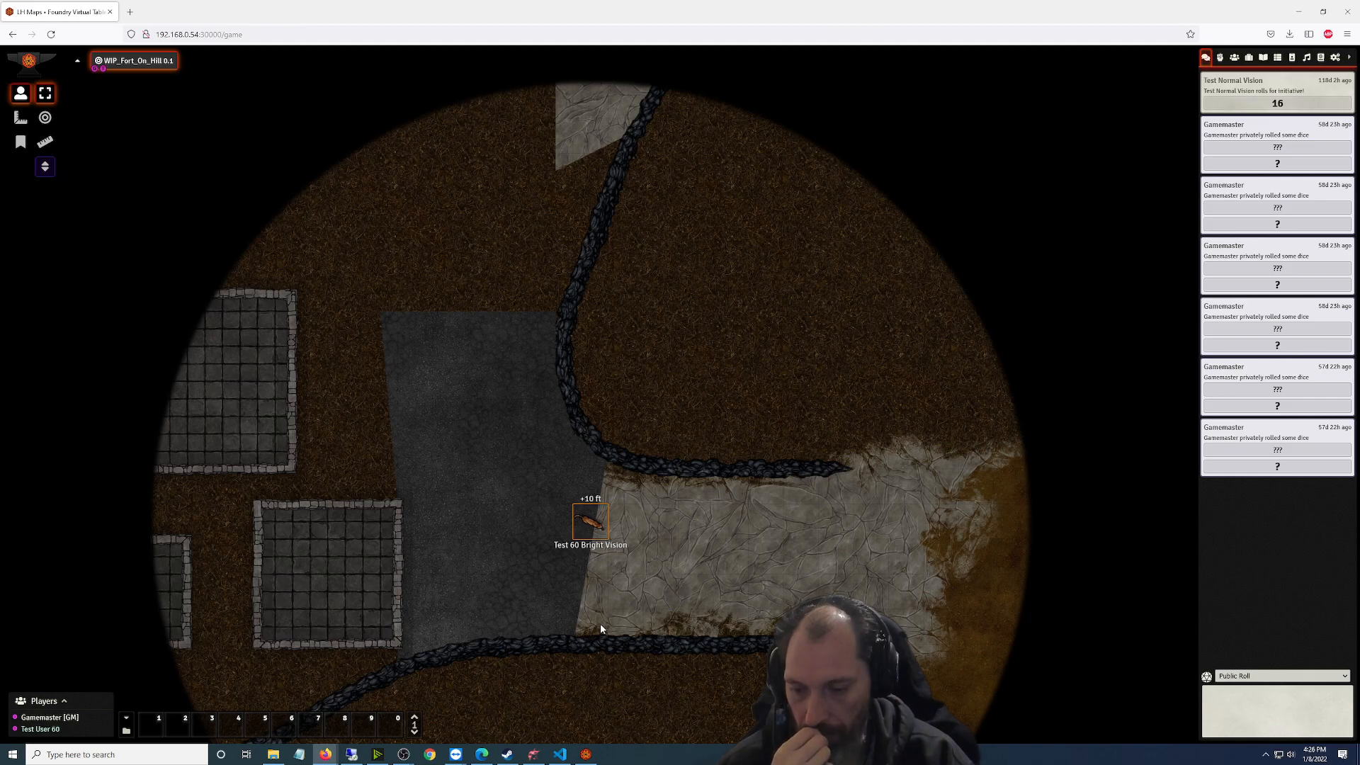
pyautogui.scroll(2, 692, 397)
pyautogui.scroll(-1, 669, 340)
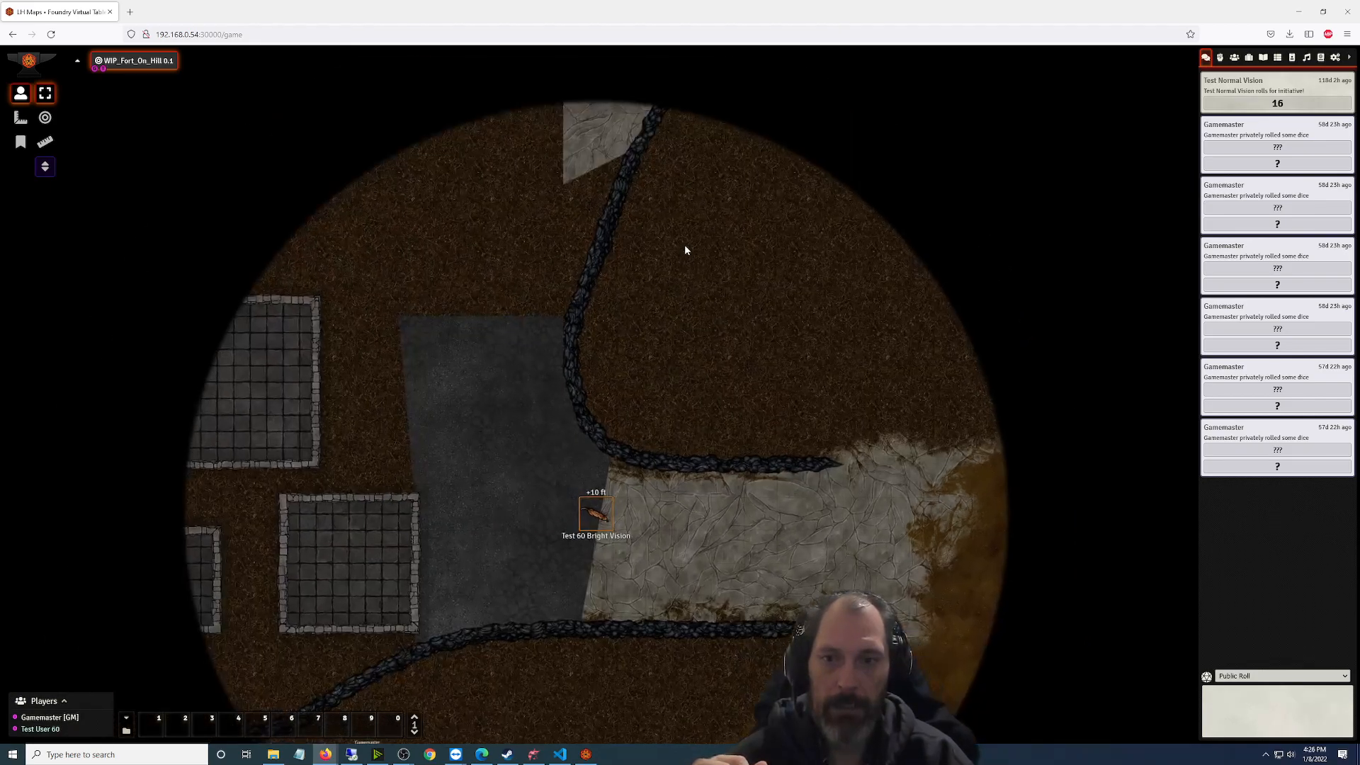
# Walk the Test 60 Bright Vision token north from the stair area onto and along the rock wall
pyautogui.press('Up')
pyautogui.press('Up')
pyautogui.press('Up')
pyautogui.press('Up')
pyautogui.press('Up')
pyautogui.press('Up')
pyautogui.press('Up')
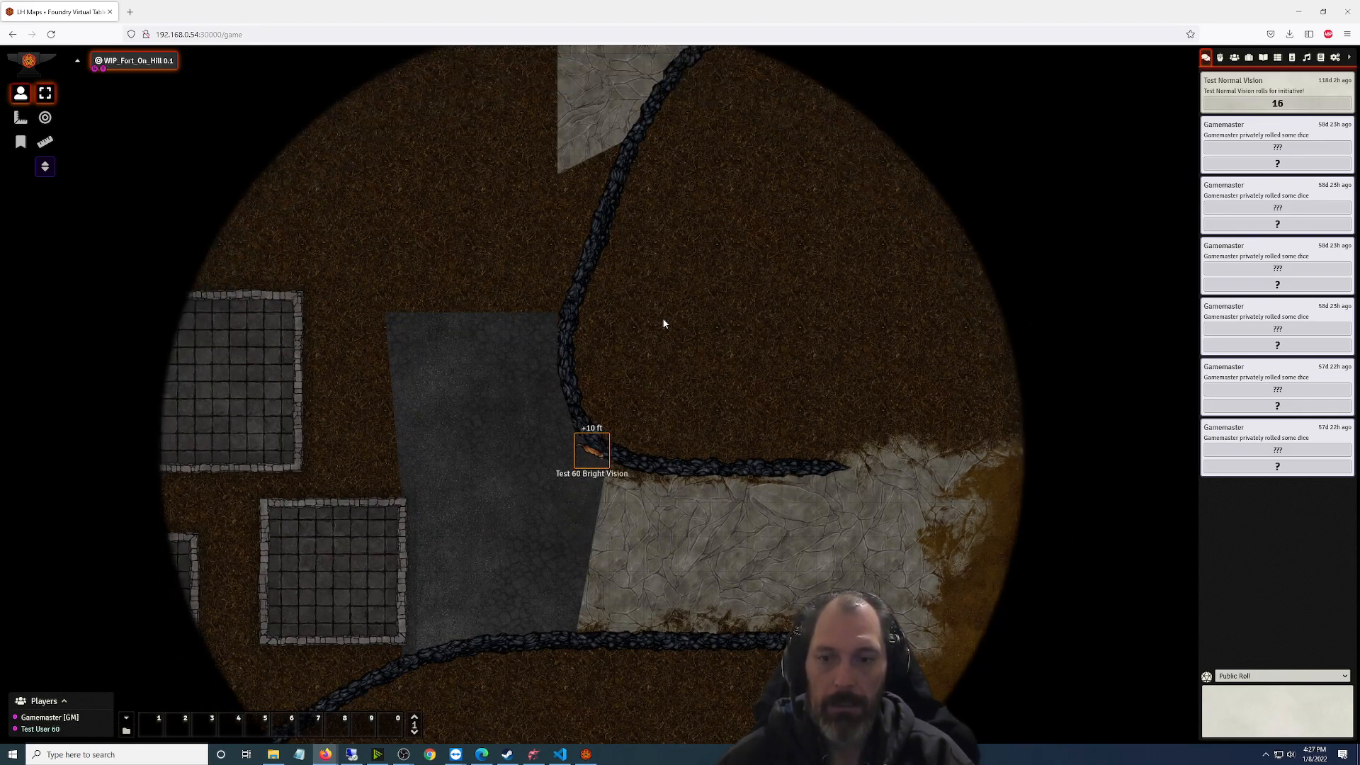
pyautogui.scroll(5, 690, 297)
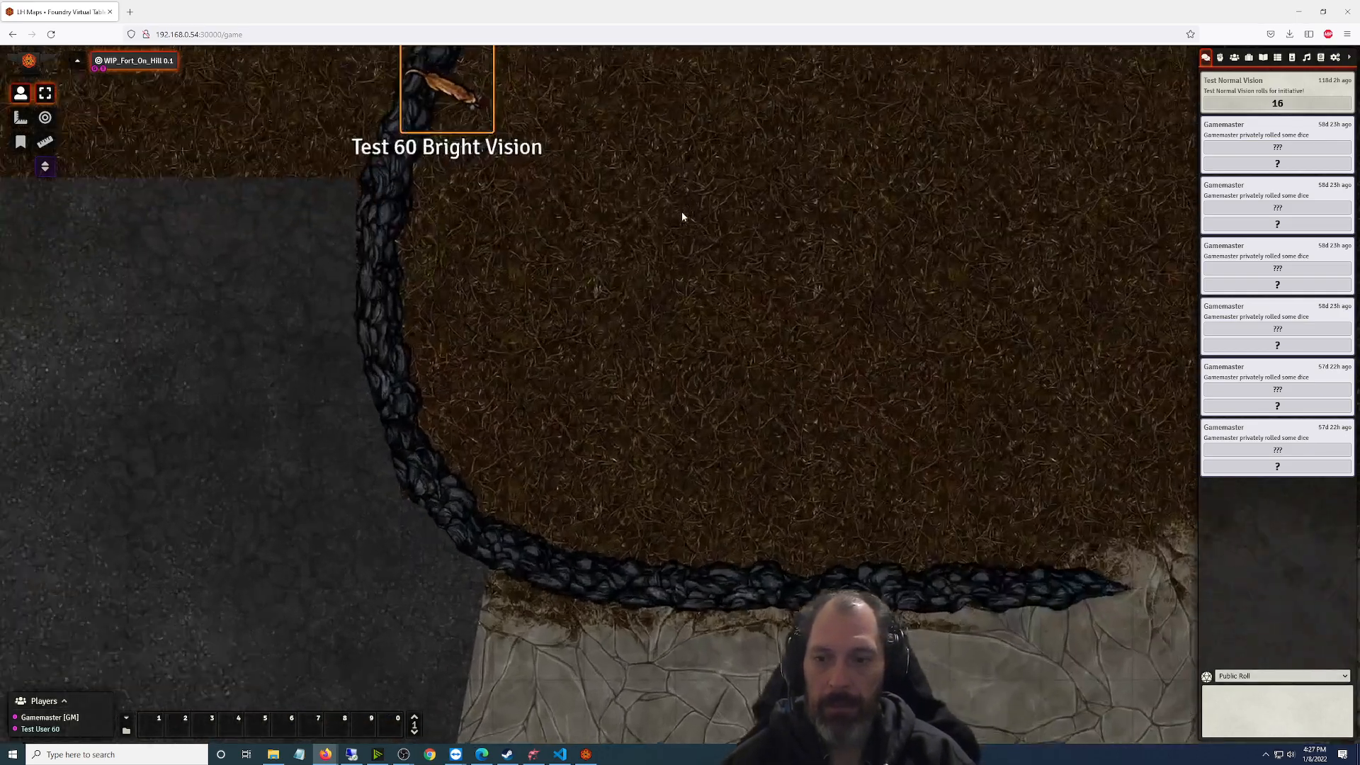
pyautogui.scroll(1, 681, 213)
pyautogui.moveTo(731, 231); pyautogui.dragTo(840, 521)
pyautogui.press('Up')
pyautogui.press('Up')
pyautogui.press('Up')
pyautogui.press('Up')
# Continue walking the token north-east beside the rock wall until it is just east of the stone floor patch
pyautogui.moveTo(928, 273); pyautogui.dragTo(763, 669)
pyautogui.press('Up')
pyautogui.press('Up')
pyautogui.press('Up')
pyautogui.press('Right')
pyautogui.moveTo(1002, 334); pyautogui.dragTo(703, 635)
pyautogui.press('Up')
pyautogui.press('Up')
pyautogui.press('Up')
pyautogui.press('Right')
pyautogui.moveTo(935, 338); pyautogui.dragTo(692, 623)
pyautogui.press('Up')
pyautogui.press('Up')
pyautogui.press('Up')
pyautogui.press('Up')
pyautogui.press('Up')
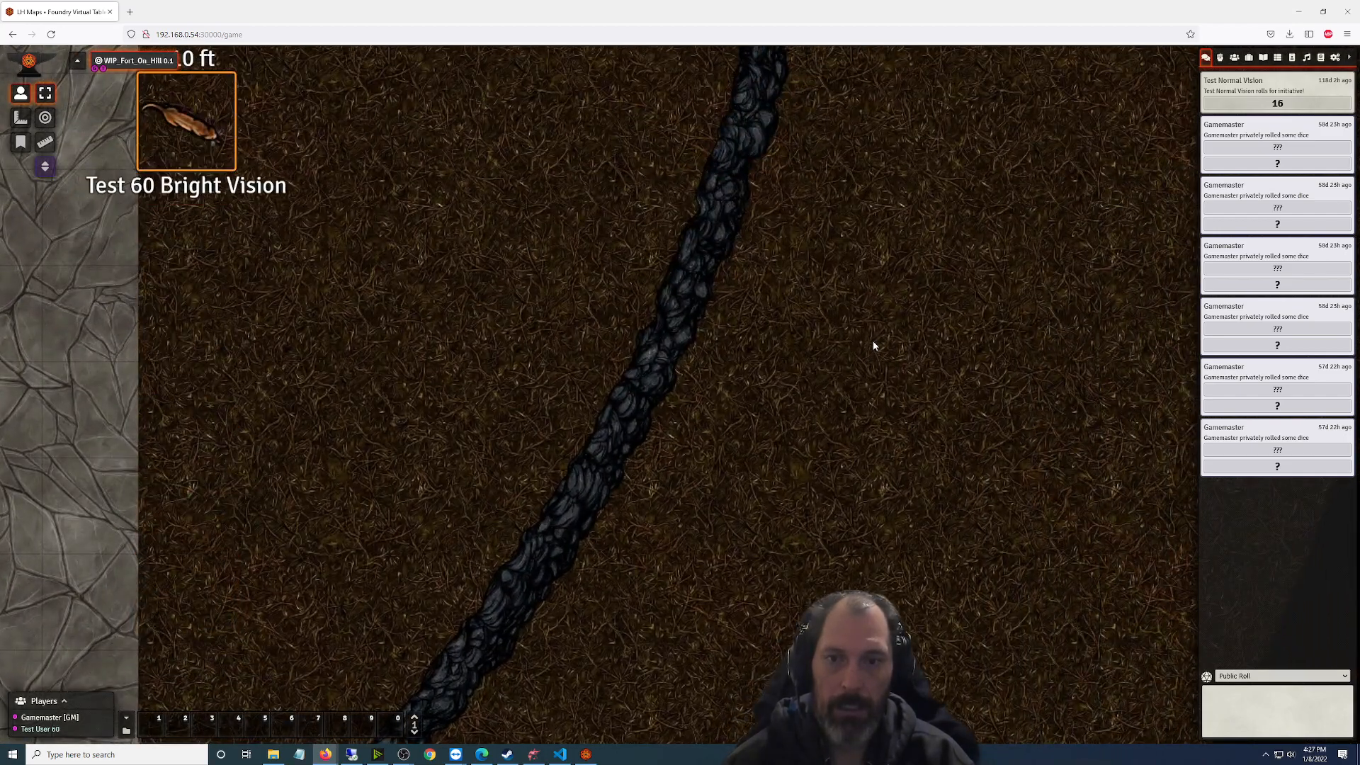
# Move the token east away from the stone floor patch, then north beside the slanting rock wall
pyautogui.press('Right')
pyautogui.press('Right')
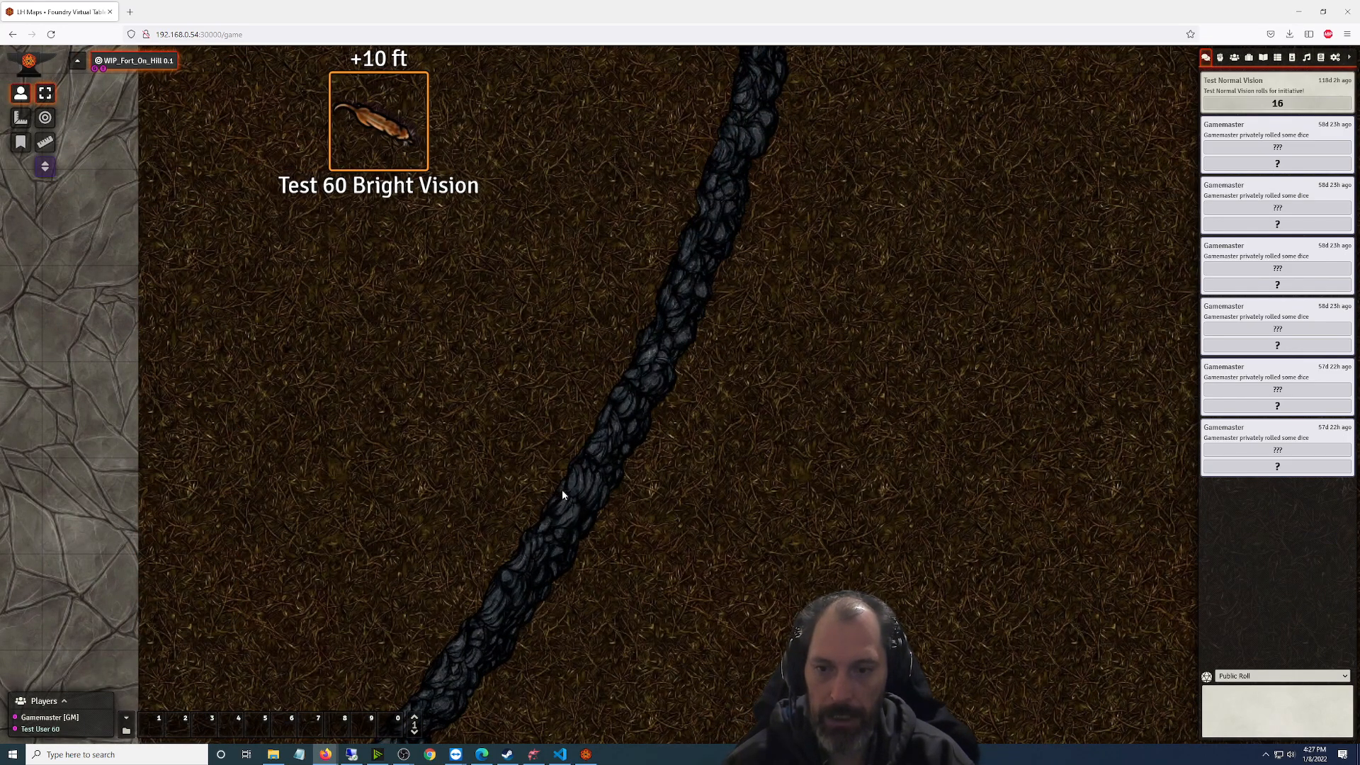
pyautogui.press('Up')
pyautogui.press('Up')
pyautogui.press('Right')
pyautogui.press('Right')
pyautogui.press('Right')
pyautogui.press('Up')
pyautogui.press('Up')
pyautogui.press('Up')
pyautogui.press('Up')
pyautogui.press('Up')
pyautogui.press('Up')
# Walk the token north to the lower end of the small loop in the eastern rock wall
pyautogui.moveTo(1085, 268); pyautogui.dragTo(810, 537)
pyautogui.press('Up')
pyautogui.press('Up')
pyautogui.press('Up')
pyautogui.moveTo(740, 304); pyautogui.dragTo(776, 595)
pyautogui.press('Up')
pyautogui.press('Up')
pyautogui.press('Up')
pyautogui.press('Up')
pyautogui.press('Up')
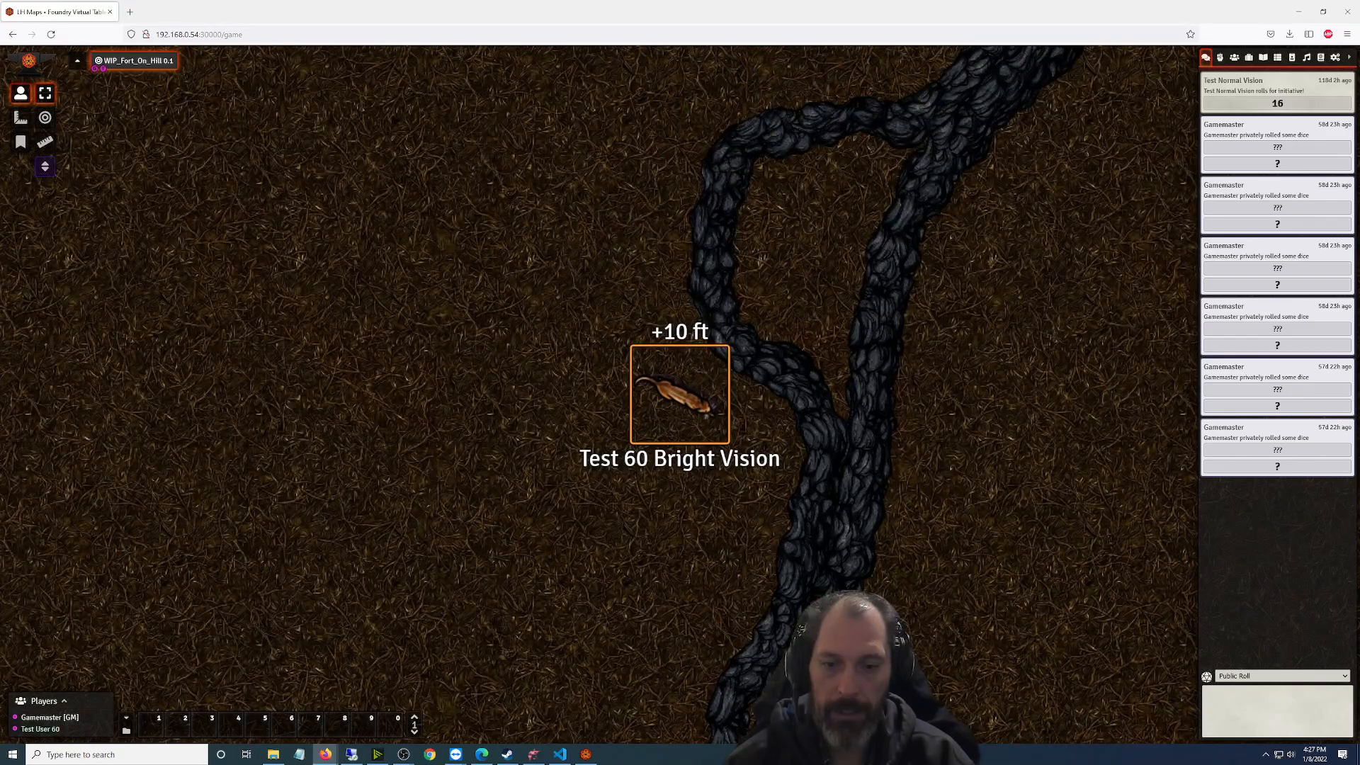
# Walk the token north past the small wall loop, keeping west of the double rock wall
pyautogui.moveTo(808, 301); pyautogui.dragTo(694, 478)
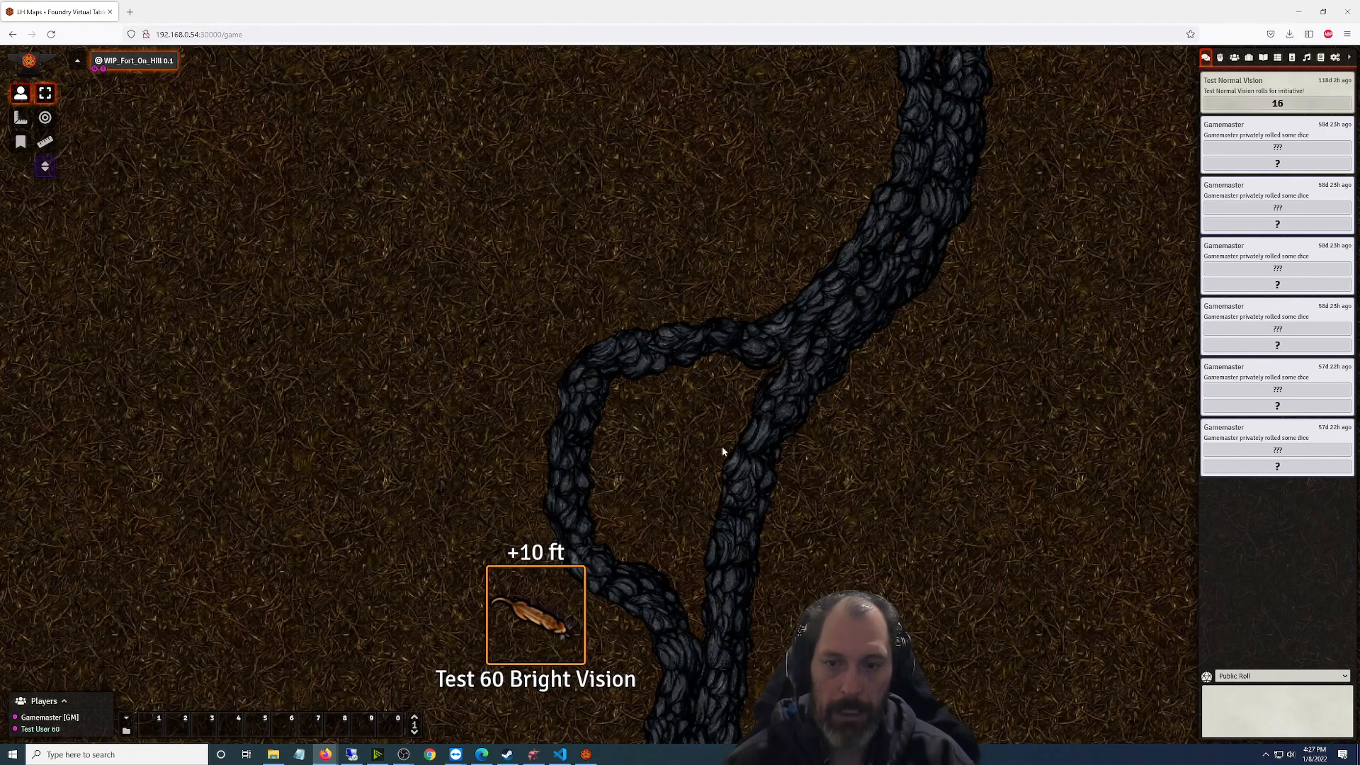
pyautogui.press('Up')
pyautogui.press('Up')
pyautogui.press('Up')
pyautogui.press('Up')
pyautogui.press('Up')
pyautogui.moveTo(968, 465); pyautogui.dragTo(806, 739)
pyautogui.press('Up')
pyautogui.press('Up')
pyautogui.press('Up')
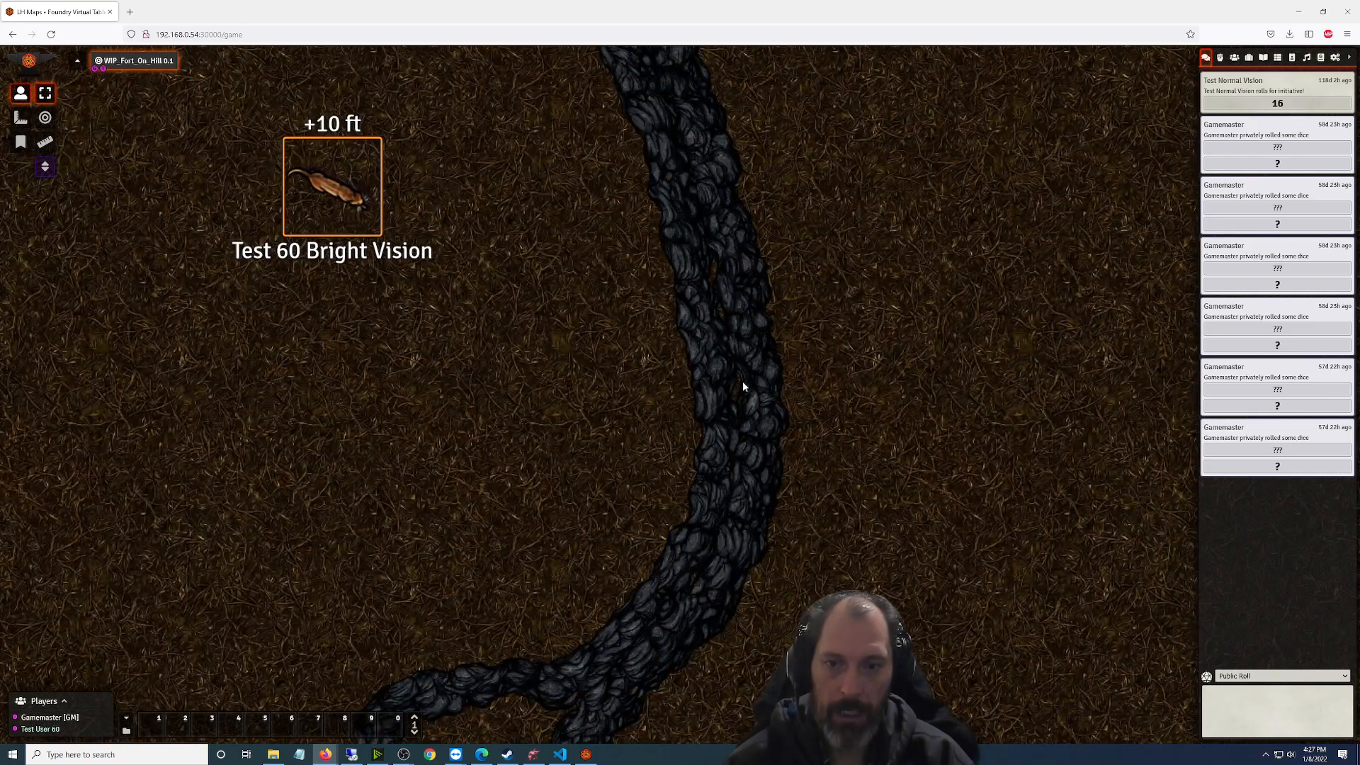
# Walk the token north and then north-west to where the rock wall bends around the map's north-east side
pyautogui.moveTo(802, 341); pyautogui.dragTo(905, 619)
pyautogui.press('Up')
pyautogui.press('Up')
pyautogui.press('Up')
pyautogui.press('Up')
pyautogui.press('Up')
pyautogui.moveTo(716, 412); pyautogui.dragTo(860, 677)
pyautogui.moveTo(774, 616); pyautogui.dragTo(927, 687)
pyautogui.press('Left')
pyautogui.press('Left')
pyautogui.press('Up')
pyautogui.press('Up')
pyautogui.press('Left')
pyautogui.moveTo(794, 535); pyautogui.dragTo(1115, 692)
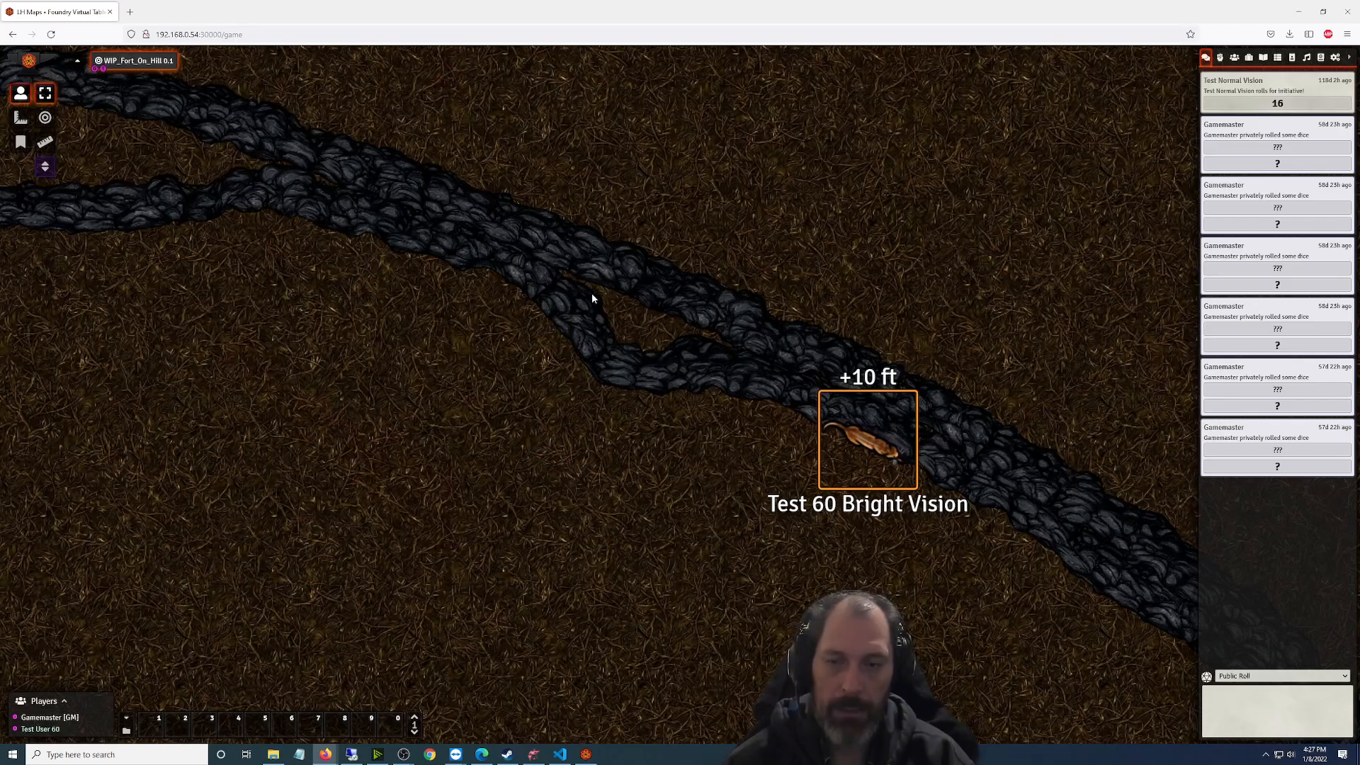
# Walk the token west along the northern rock wall and up onto the west end of its long loop
pyautogui.press('Left')
pyautogui.press('Left')
pyautogui.press('Left')
pyautogui.press('Left')
pyautogui.press('Left')
pyautogui.press('Left')
pyautogui.moveTo(649, 470); pyautogui.dragTo(1029, 652)
pyautogui.press('Left')
pyautogui.press('Left')
pyautogui.press('Left')
pyautogui.hotkey('Up', 'Left')
pyautogui.press('Up')
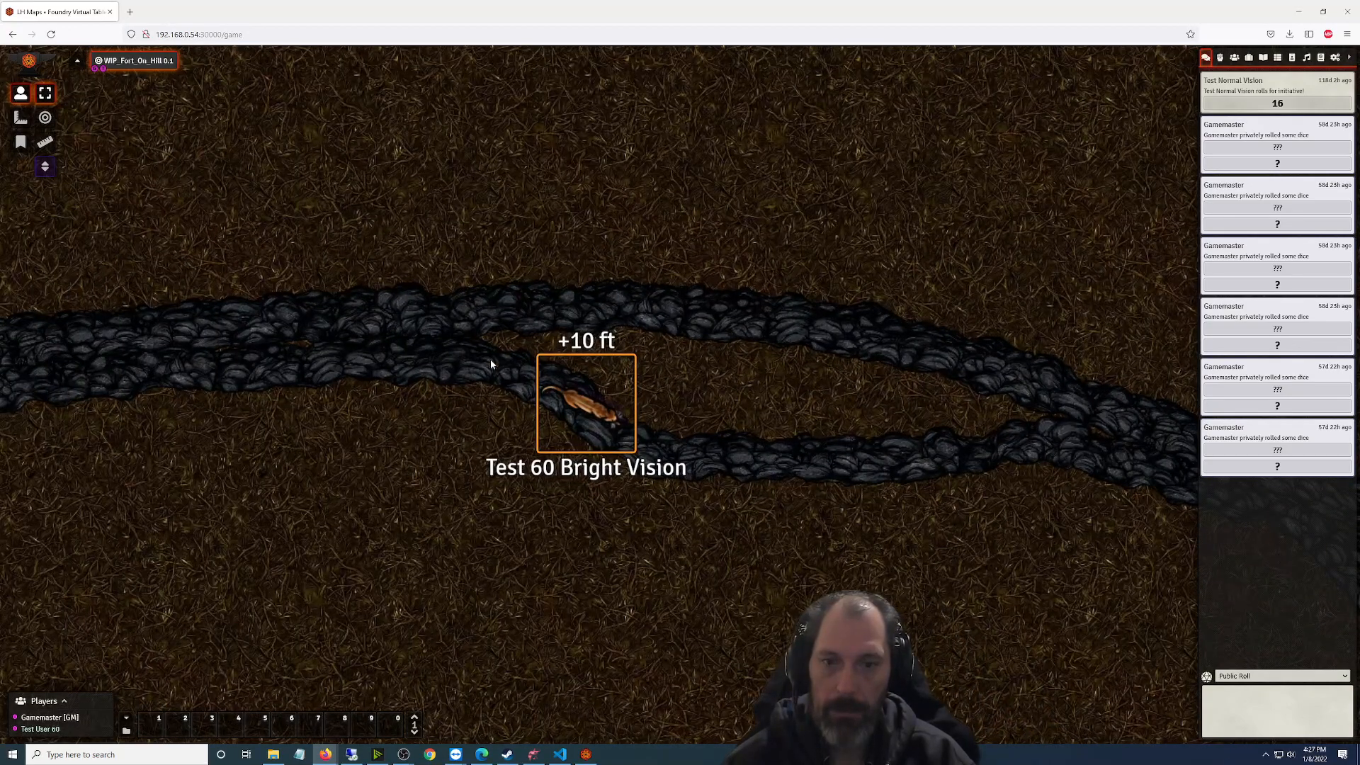
# Walk the token farther west along the inner edge of the northern double wall to the next fork
pyautogui.press('Left')
pyautogui.press('Left')
pyautogui.press('Left')
pyautogui.press('Left')
pyautogui.press('Left')
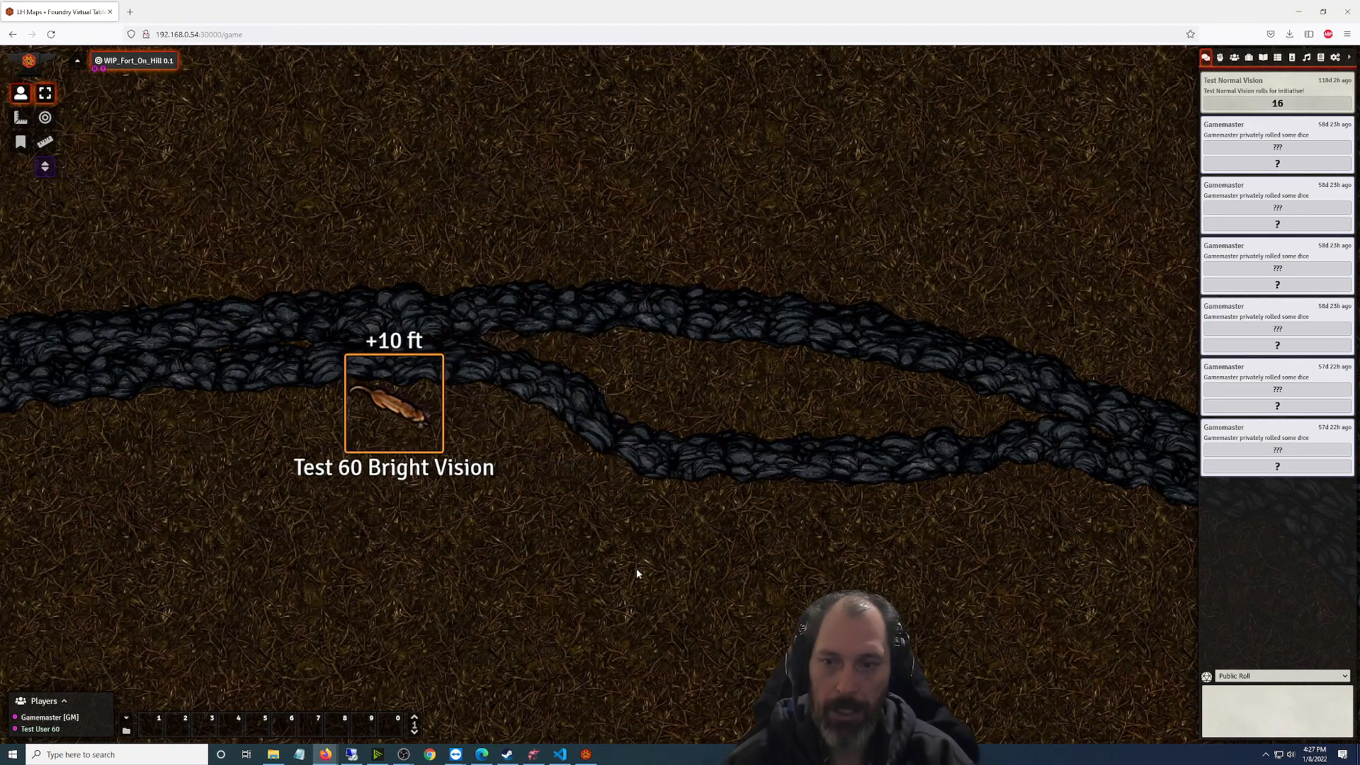
pyautogui.press('Left')
pyautogui.press('Left')
pyautogui.press('Left')
pyautogui.press('Left')
pyautogui.press('Left')
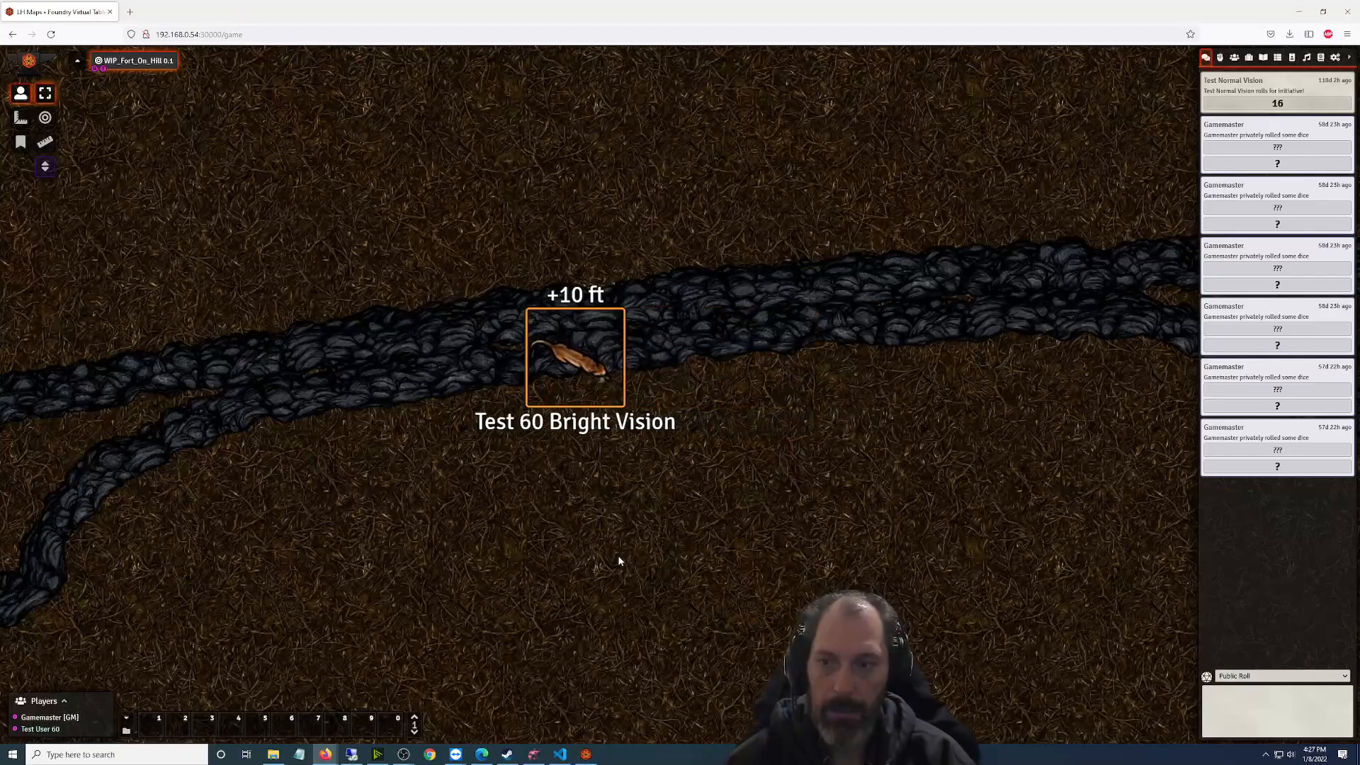
# Walk the token west past the next wall loop and across to the outer side of the northern wall
pyautogui.press('Left')
pyautogui.press('Left')
pyautogui.press('Left')
pyautogui.press('Left')
pyautogui.press('Left')
pyautogui.press('Left')
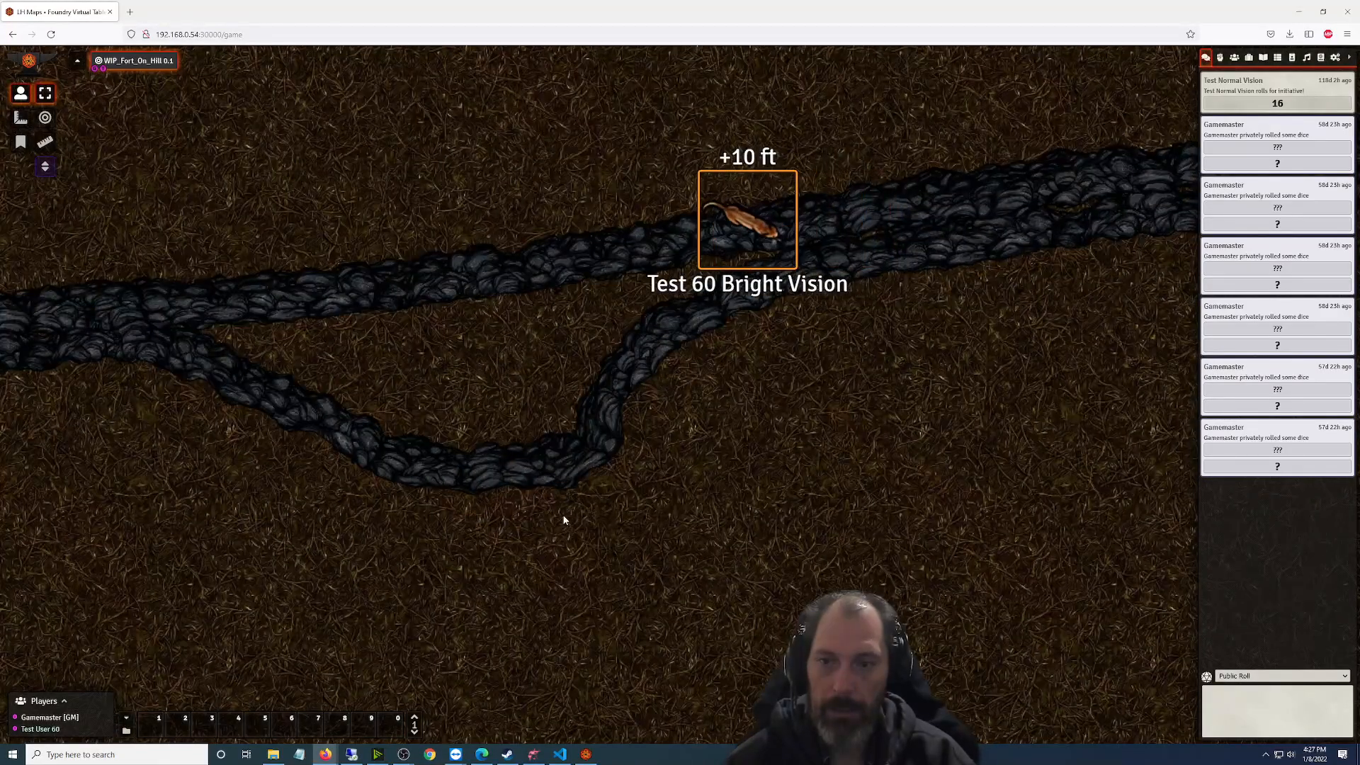
pyautogui.press('Left')
pyautogui.press('Left')
pyautogui.press('Left')
pyautogui.press('Left')
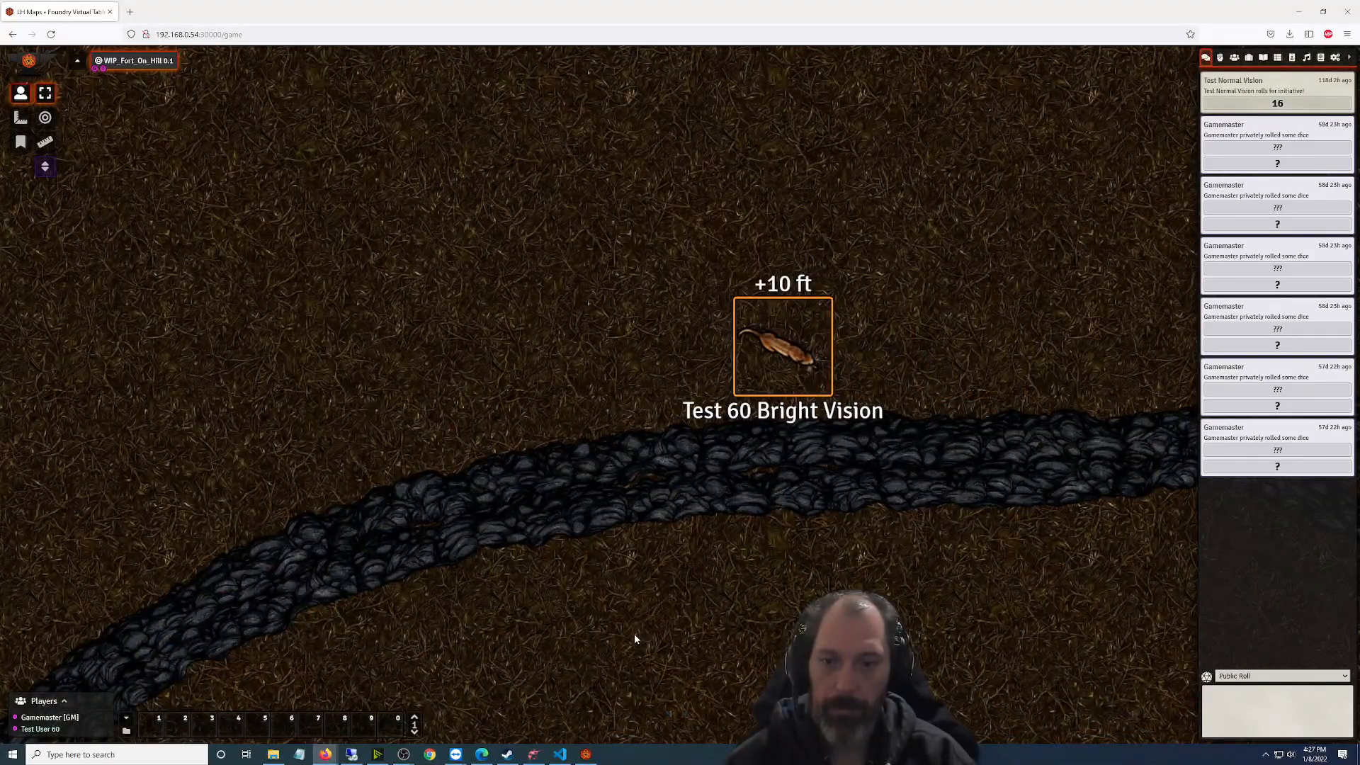
# Follow the outer rock wall west and south-west to its next small loop, leaving the token outside the wall
pyautogui.press('Left')
pyautogui.press('Left')
pyautogui.press('Left')
pyautogui.press('Left')
pyautogui.press('Left')
pyautogui.moveTo(609, 611); pyautogui.dragTo(1165, 276)
pyautogui.press('Left')
pyautogui.press('Left')
pyautogui.press('Left')
pyautogui.press('Left')
pyautogui.press('Left')
pyautogui.press('Left')
pyautogui.press('Down')
pyautogui.press('Down')
pyautogui.press('Down')
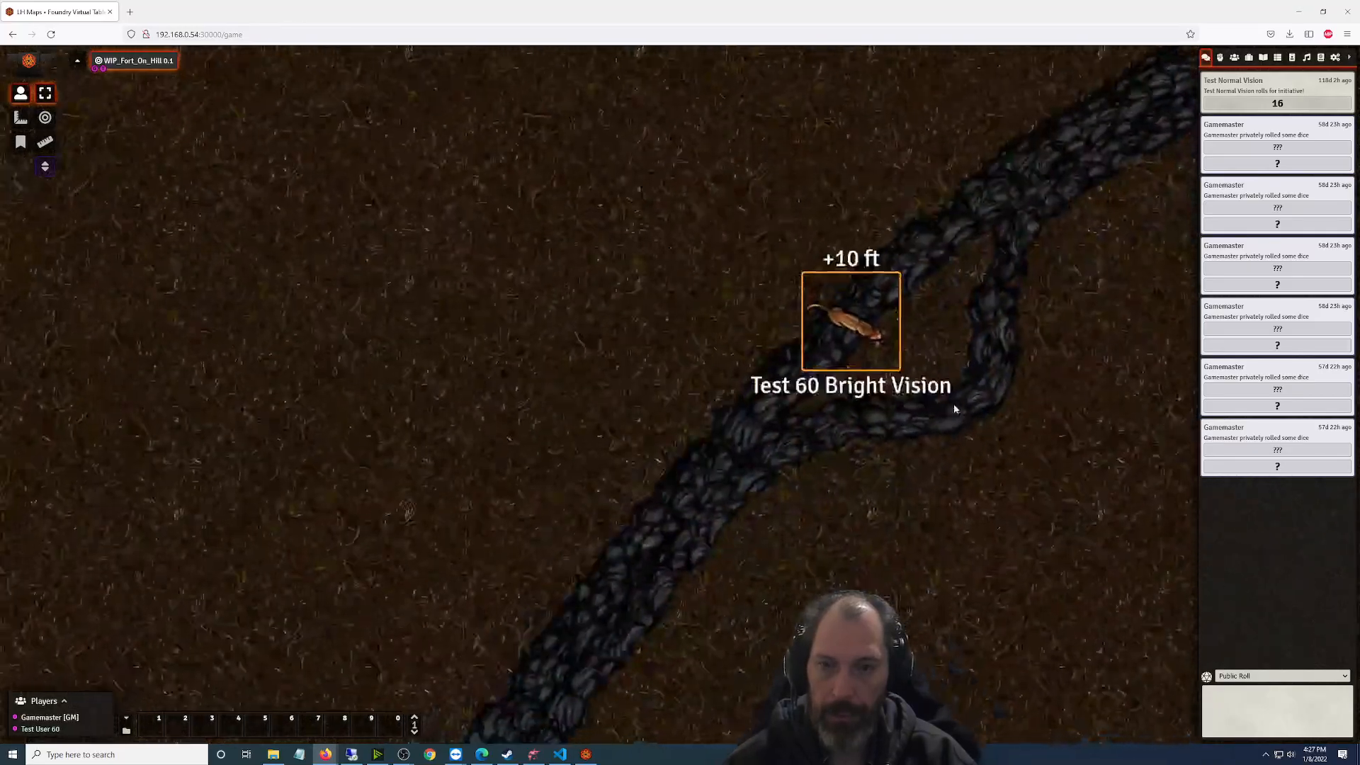
pyautogui.press('Left')
pyautogui.press('Left')
pyautogui.press('Left')
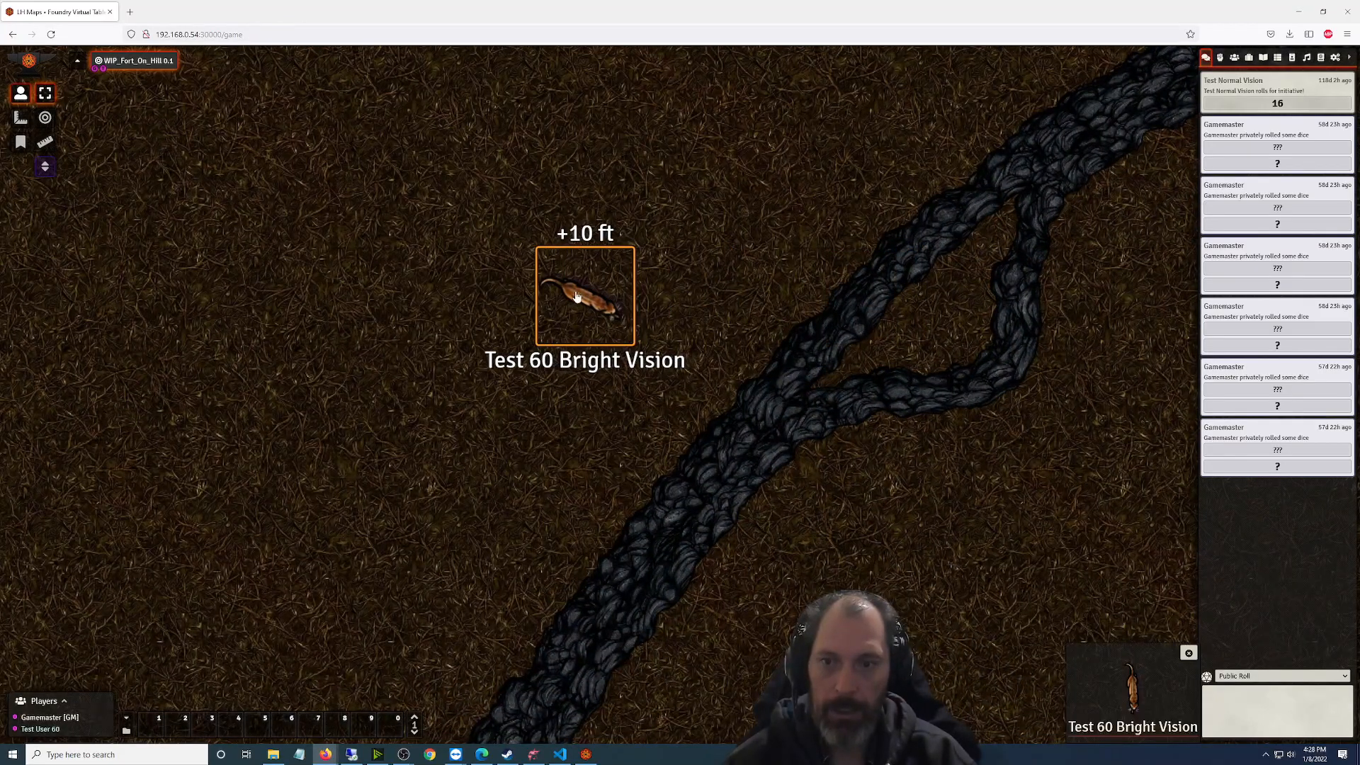
# Check the summary and settings of the token's character sheet in the player session, and close the sheet
pyautogui.doubleClick(576, 301)
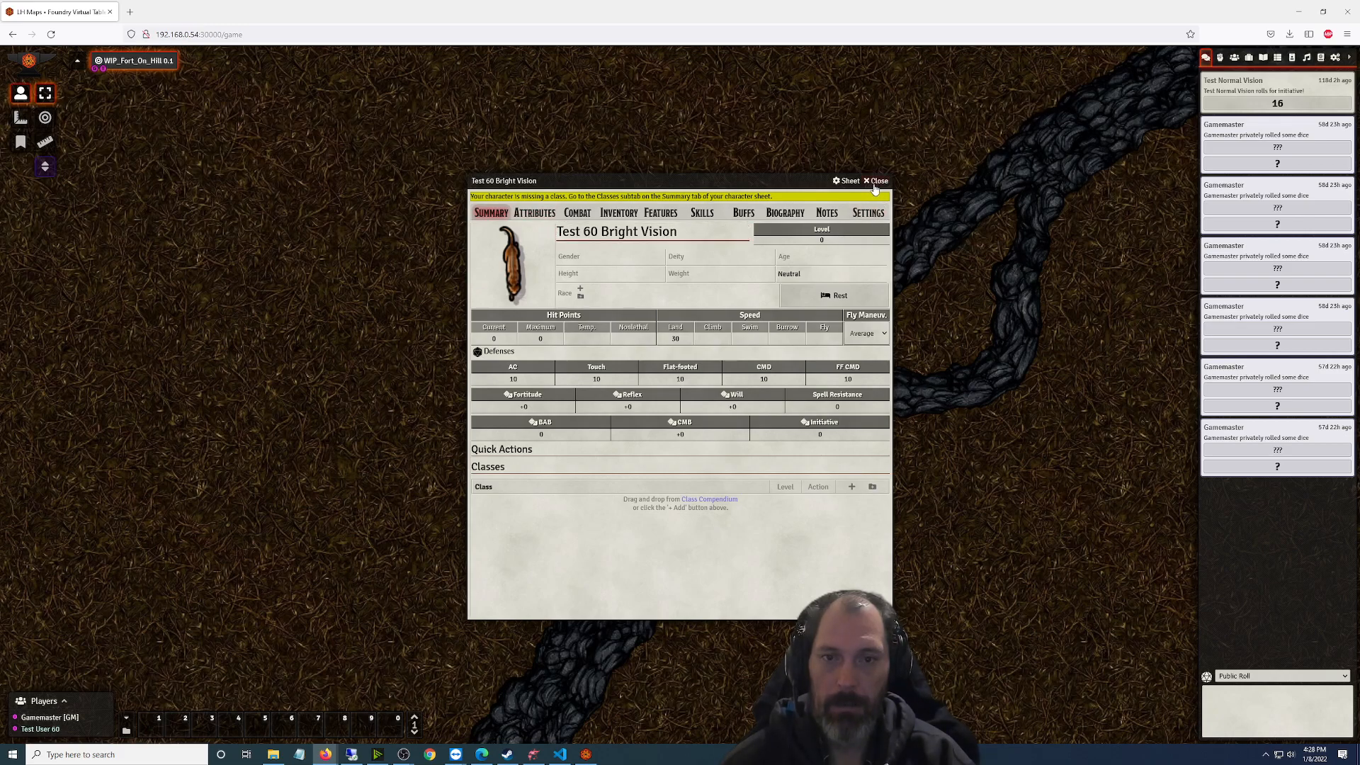
pyautogui.click(865, 214)
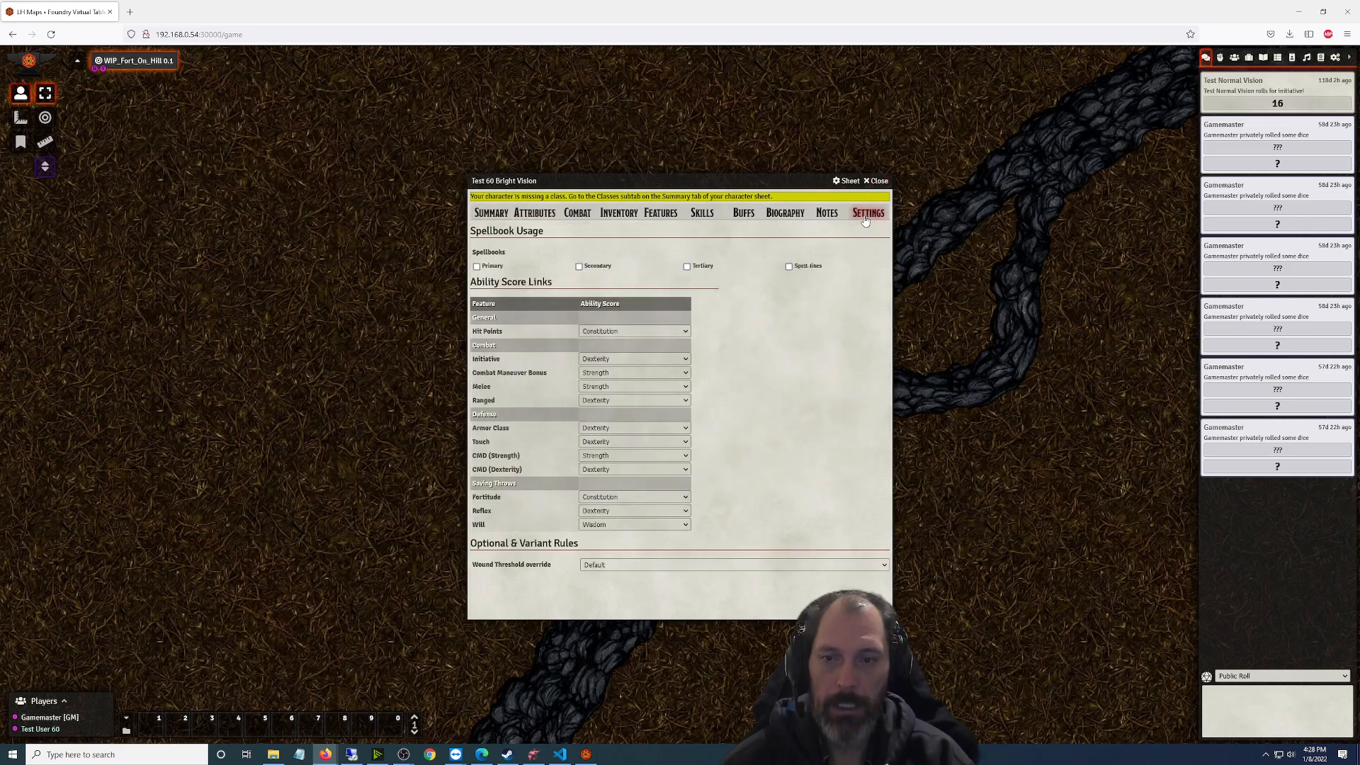
pyautogui.click(877, 183)
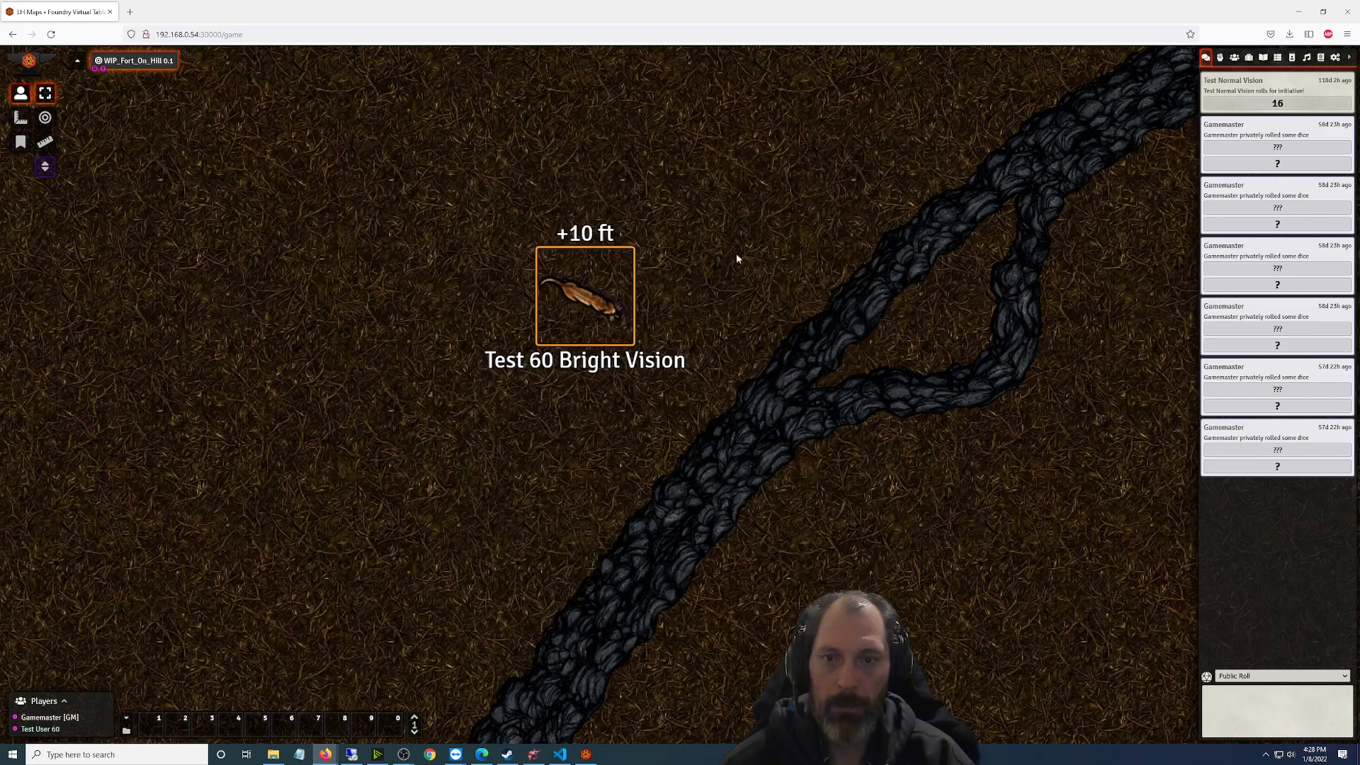
pyautogui.rightClick(599, 288)
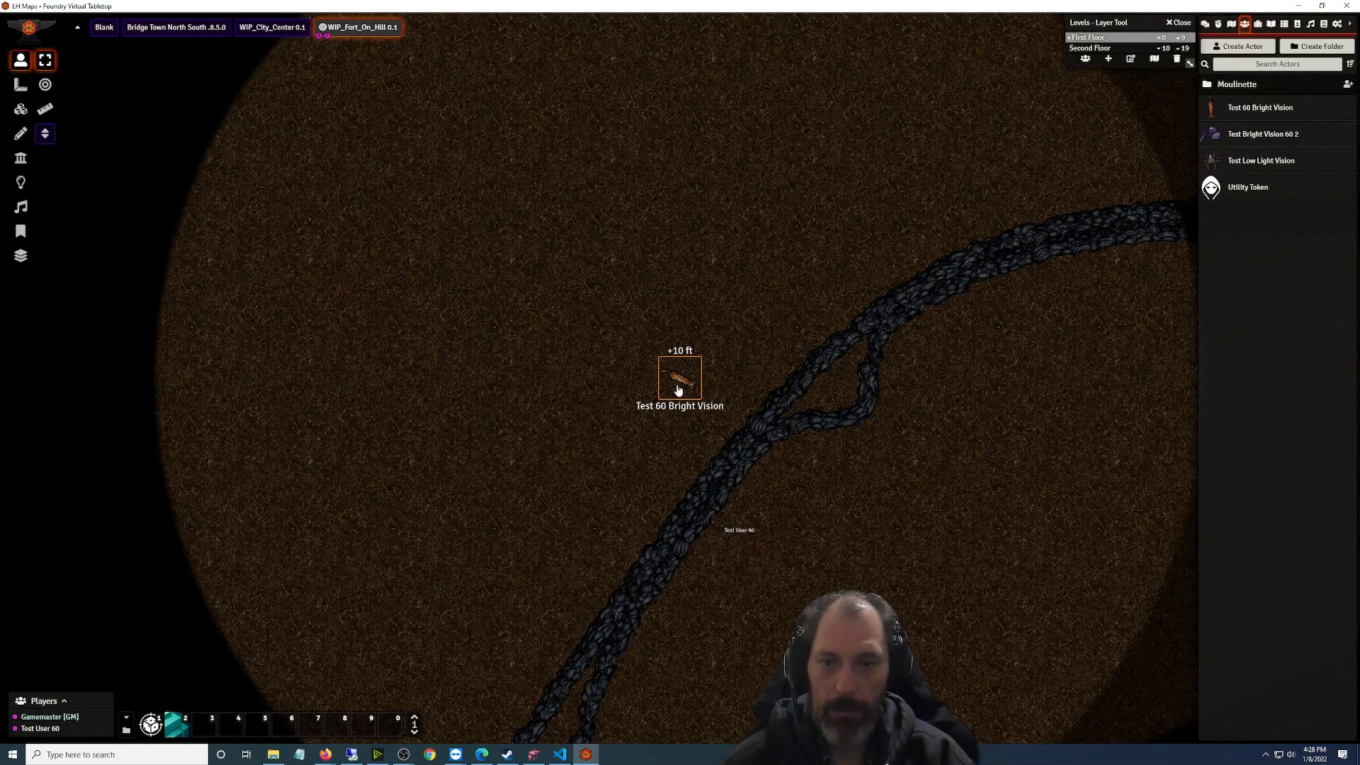
# Open the token's configuration in the Gamemaster session and look through its Appearance, Vision, Light and Resources settings
pyautogui.doubleClick(677, 385)
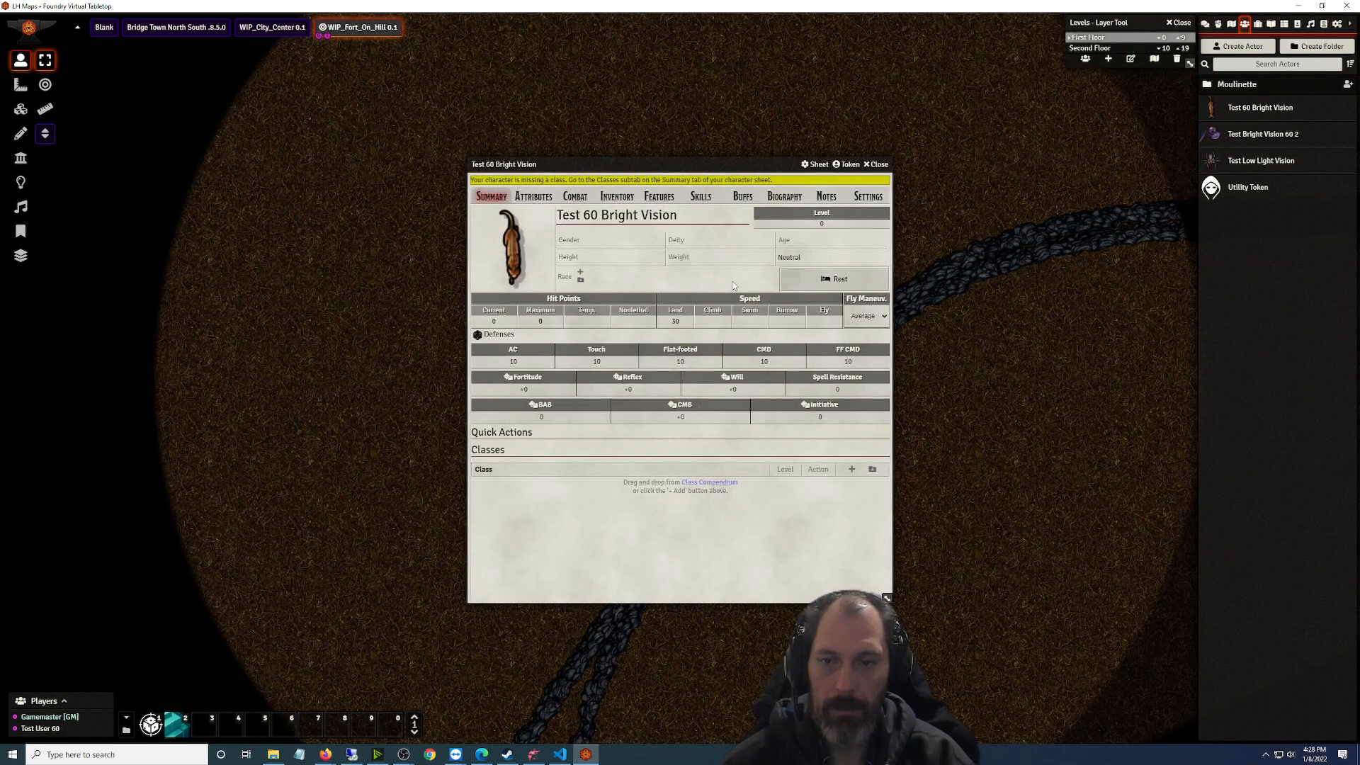
pyautogui.click(846, 164)
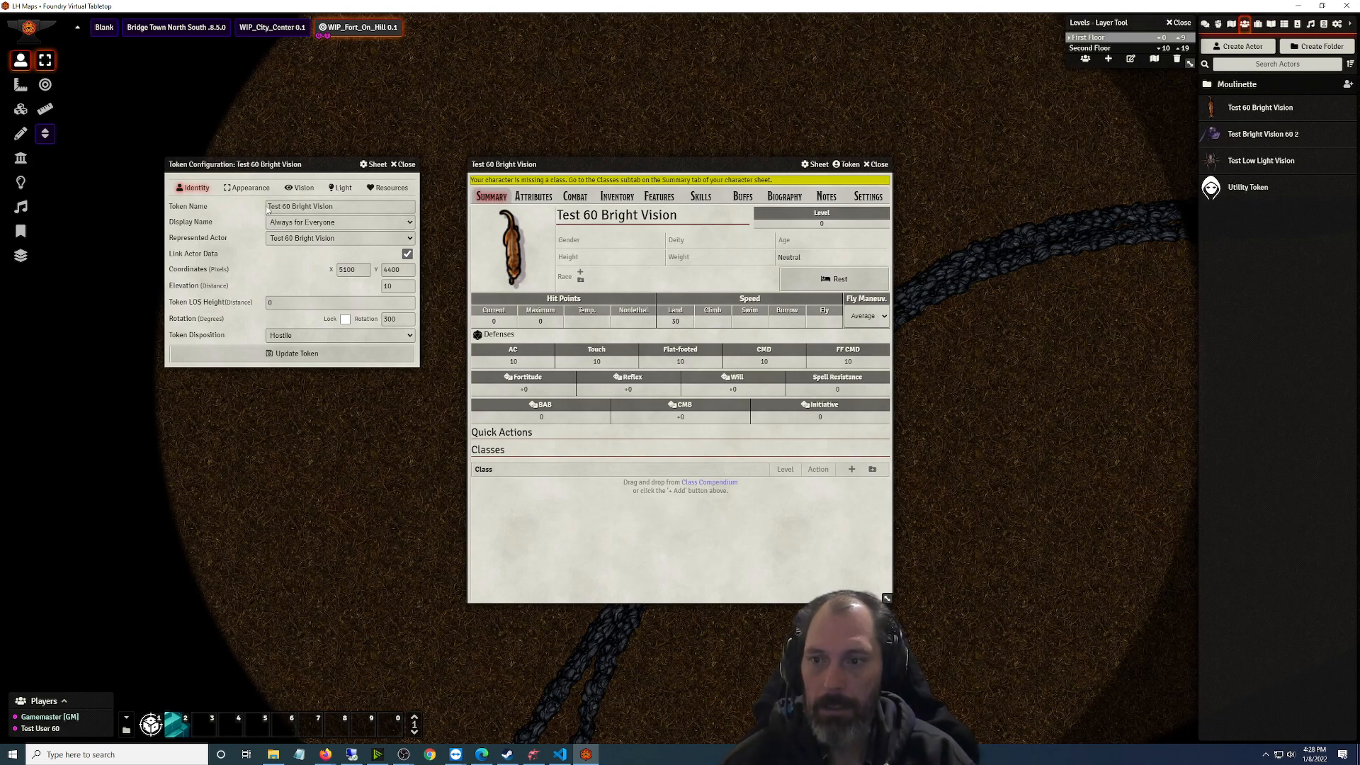
pyautogui.click(258, 196)
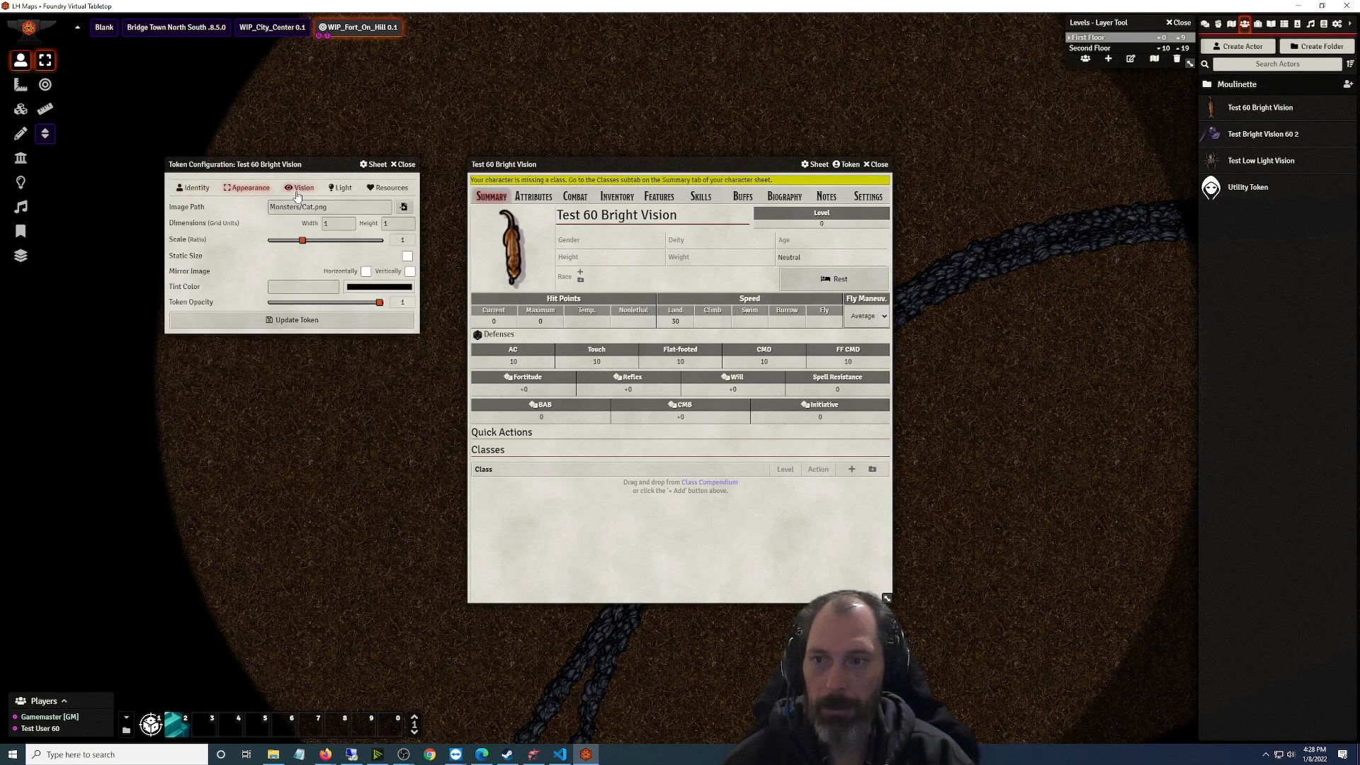
pyautogui.click(298, 190)
pyautogui.click(336, 189)
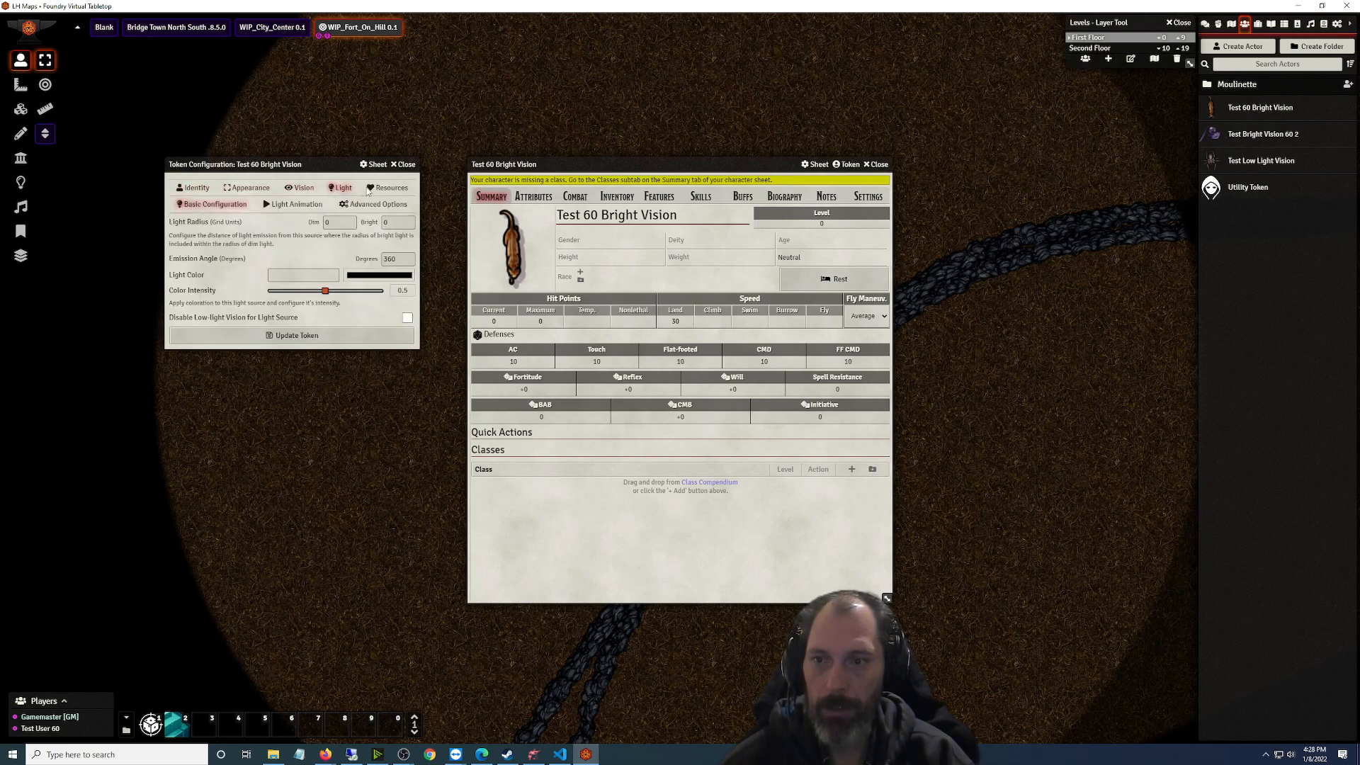
pyautogui.click(386, 188)
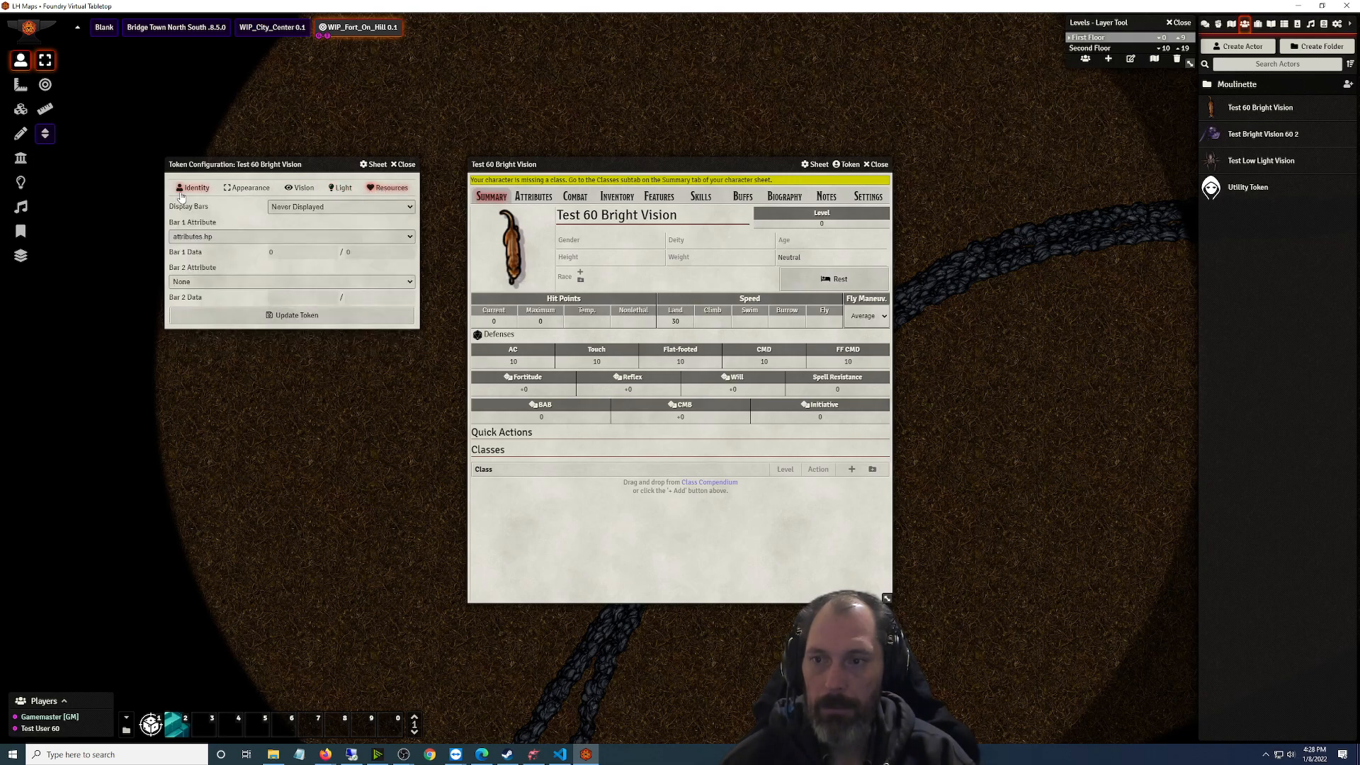
# Set the token's elevation to 0, update the token, and close its character sheet
pyautogui.click(183, 195)
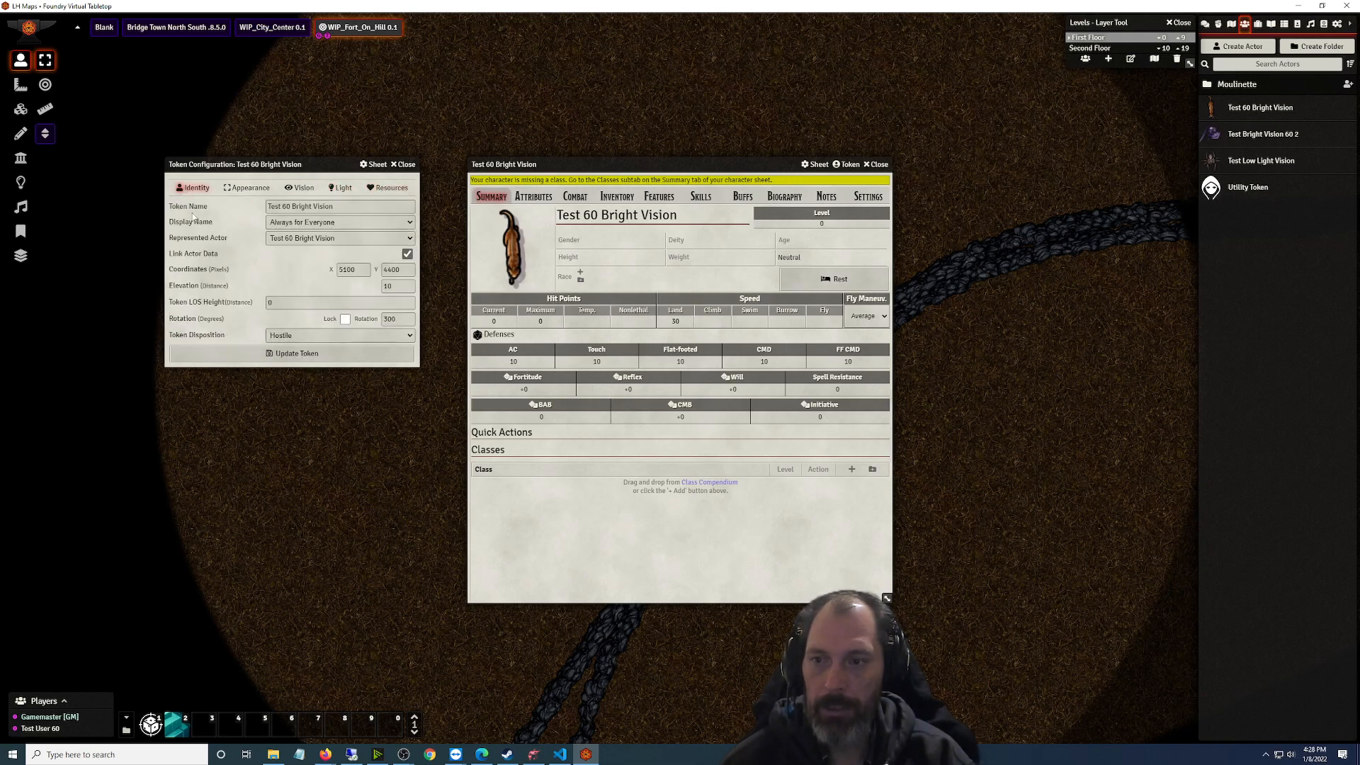
pyautogui.doubleClick(400, 287)
pyautogui.write('0')
pyautogui.click(300, 354)
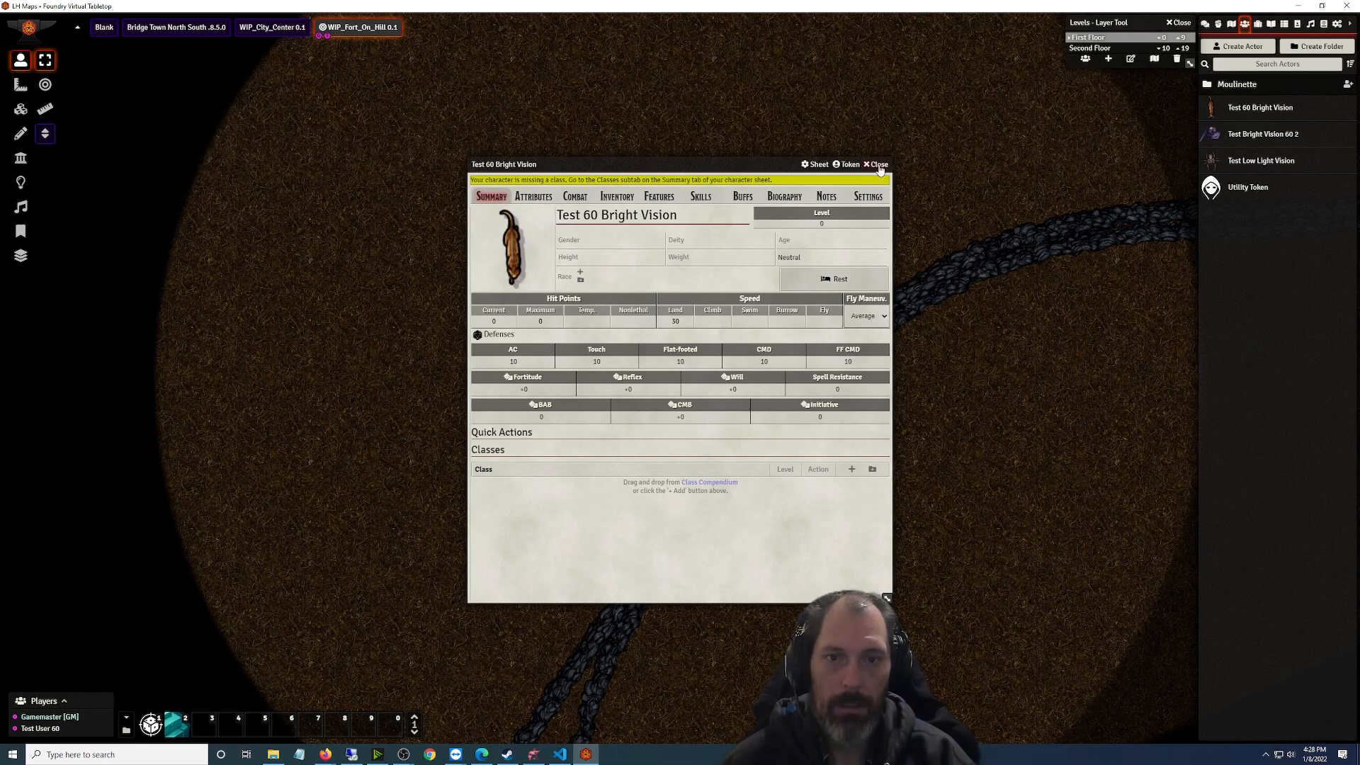
pyautogui.click(878, 165)
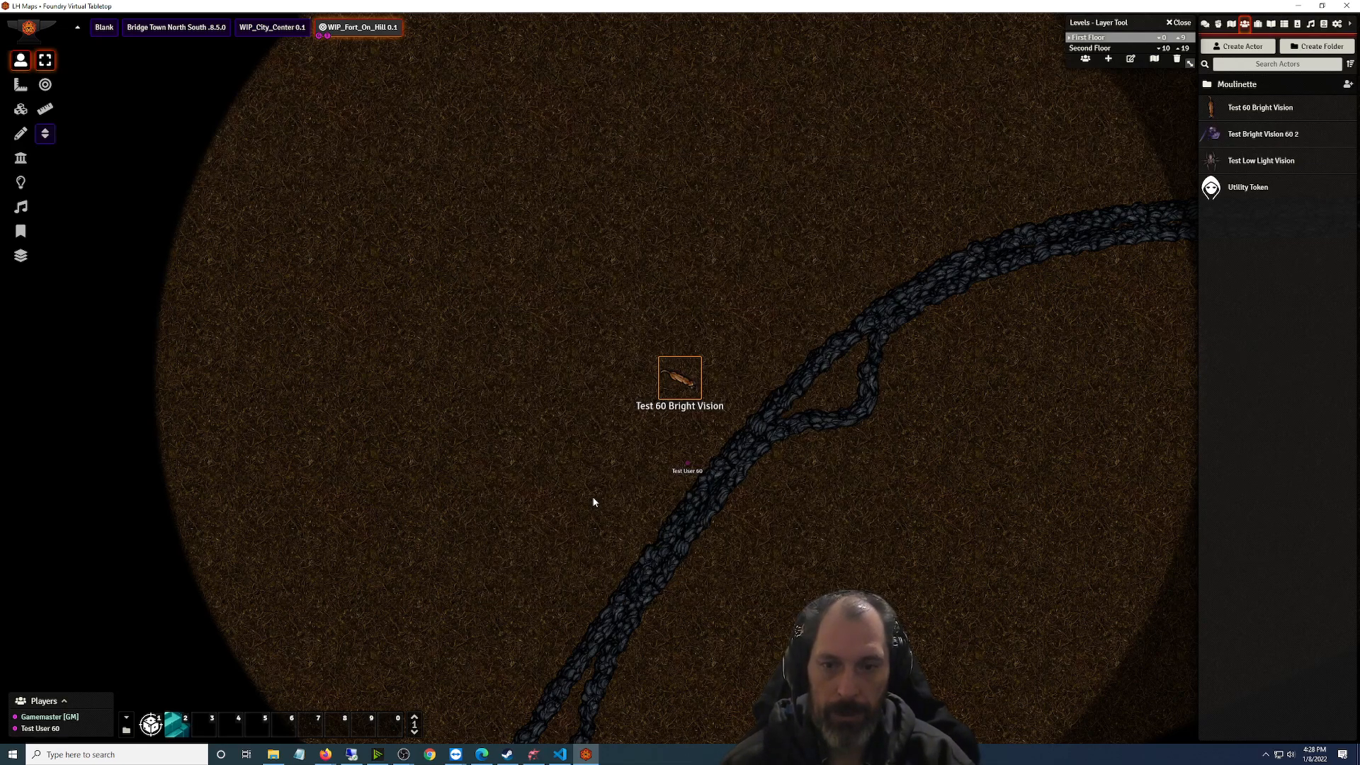
# Test the grounded token's movement outside the wall by stepping it east, then west and south-west
pyautogui.press('Right')
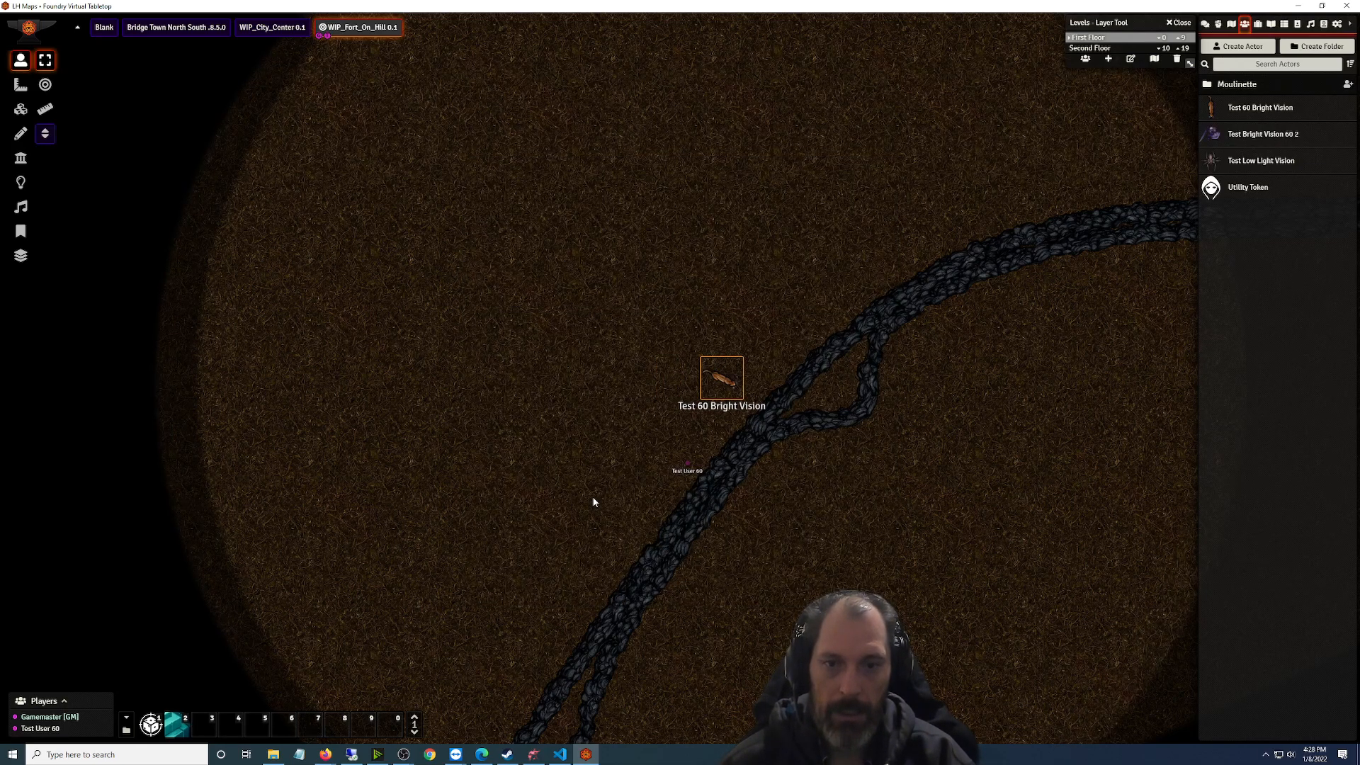
pyautogui.press('Left')
pyautogui.press('Left')
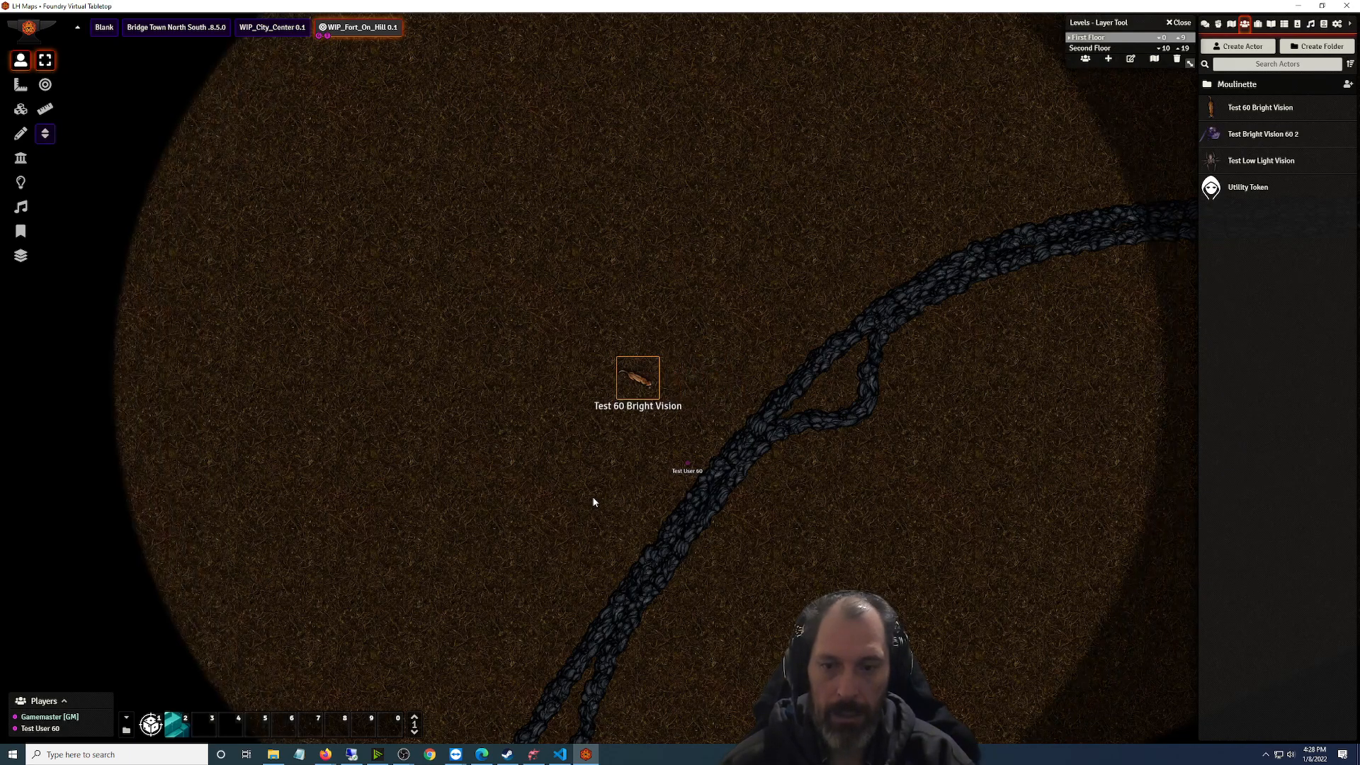
pyautogui.press('Down')
pyautogui.press('Left')
pyautogui.press('Left')
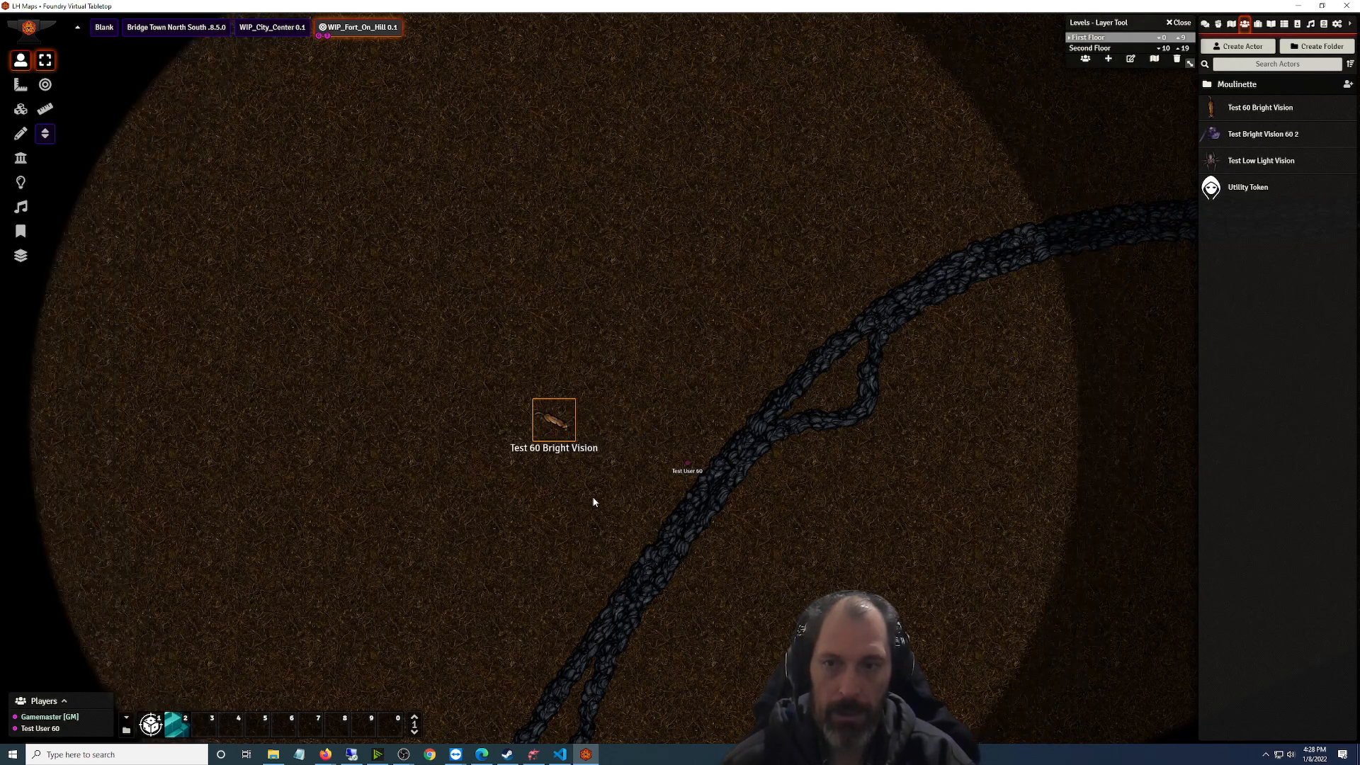
# Return to the player's Firefox session and walk the token south outside the western rock wall
pyautogui.moveTo(325, 754)
pyautogui.click(418, 703)
pyautogui.press('Down')
pyautogui.press('Down')
pyautogui.press('Down')
pyautogui.press('Down')
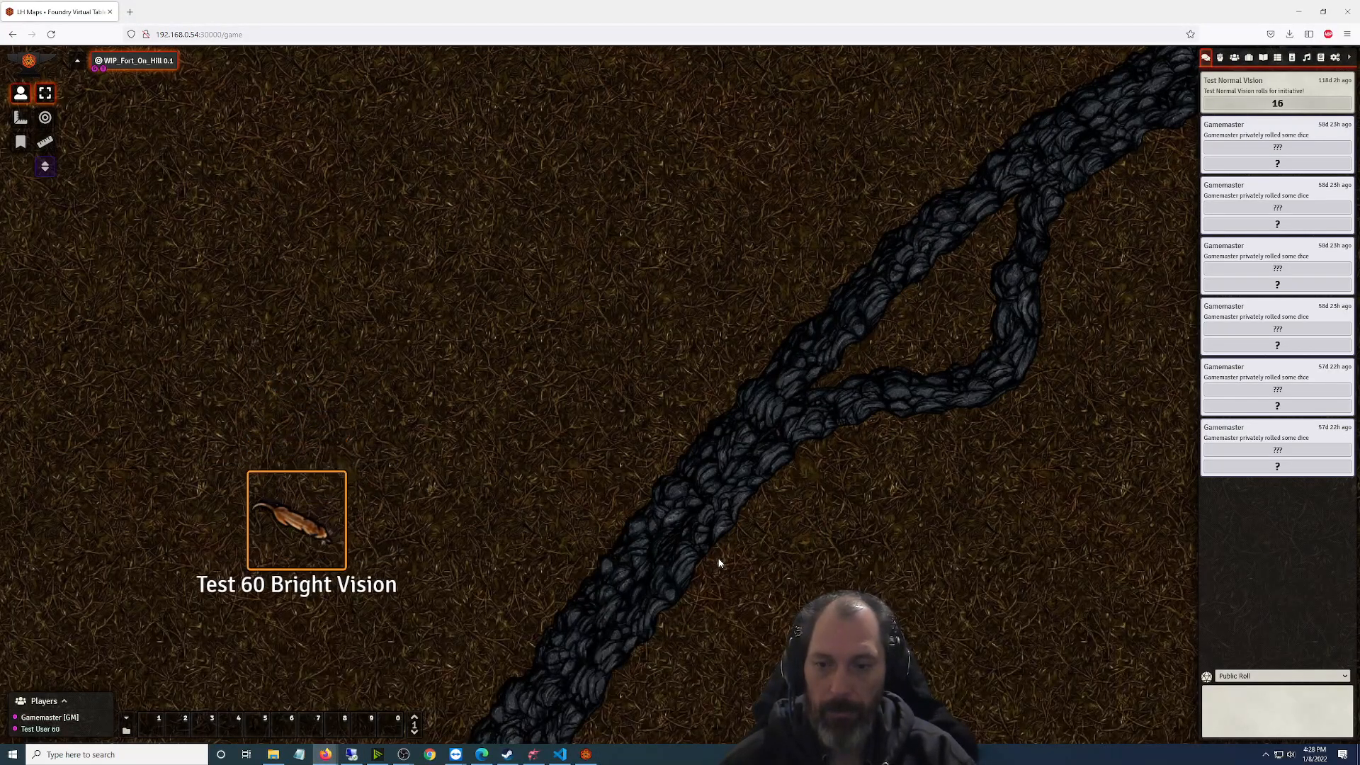
# Walk the token west and south along the outside of the western rock wall, past its first fork
pyautogui.press('Left')
pyautogui.press('Left')
pyautogui.press('Down')
pyautogui.press('Down')
pyautogui.press('Down')
pyautogui.press('Down')
pyautogui.press('Left')
pyautogui.press('Down')
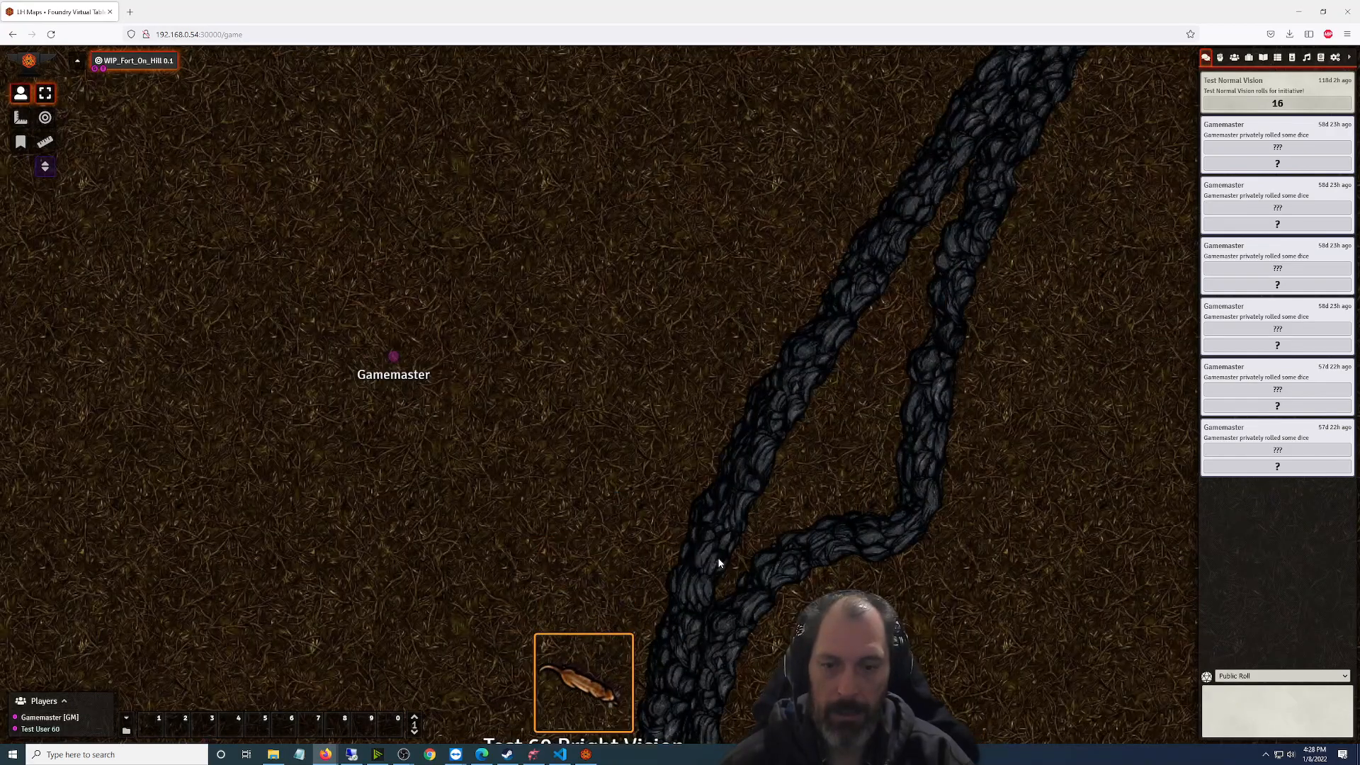
# Continue the token south and east beside the narrow double section of the western rock wall
pyautogui.press('Right')
pyautogui.press('Down')
pyautogui.press('Down')
pyautogui.press('Down')
pyautogui.press('Down')
pyautogui.press('Down')
pyautogui.press('Down')
pyautogui.press('Down')
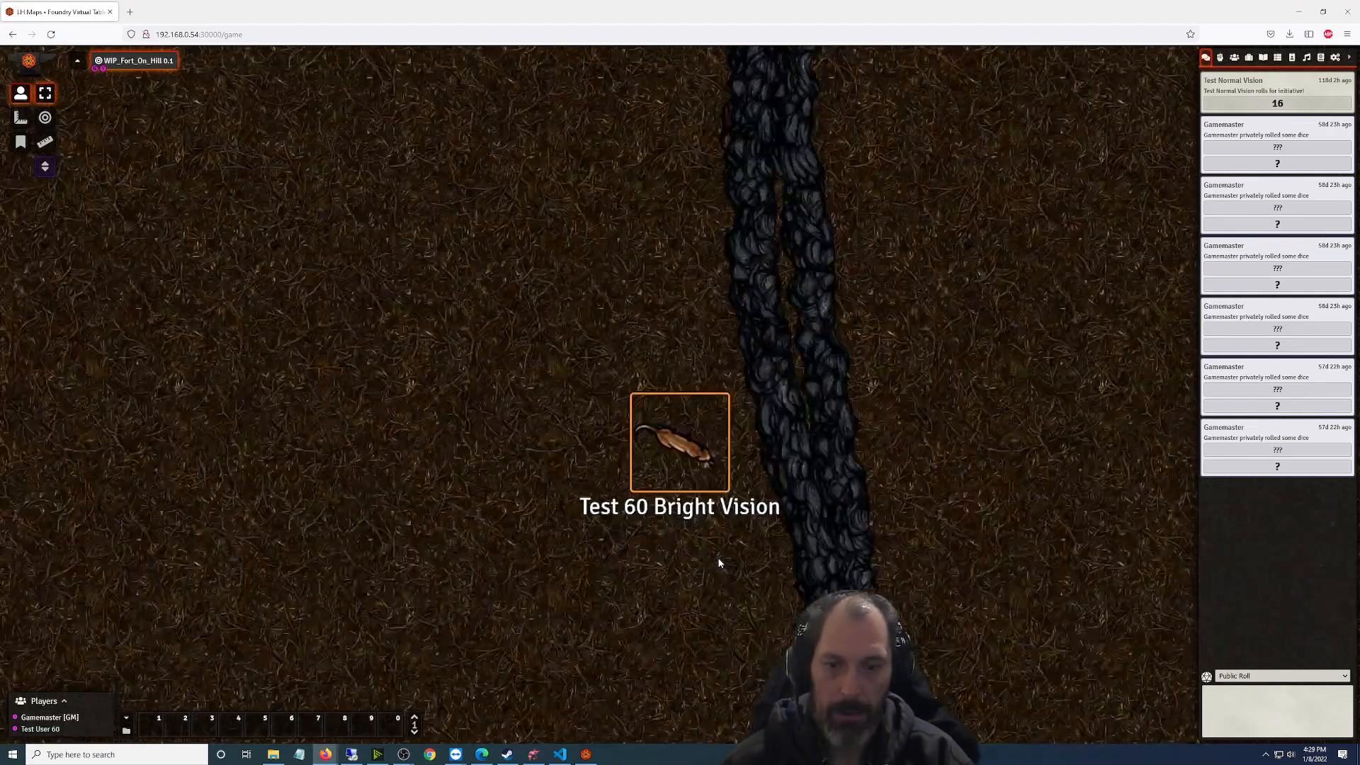
pyautogui.press('Right')
pyautogui.press('Right')
pyautogui.press('Down')
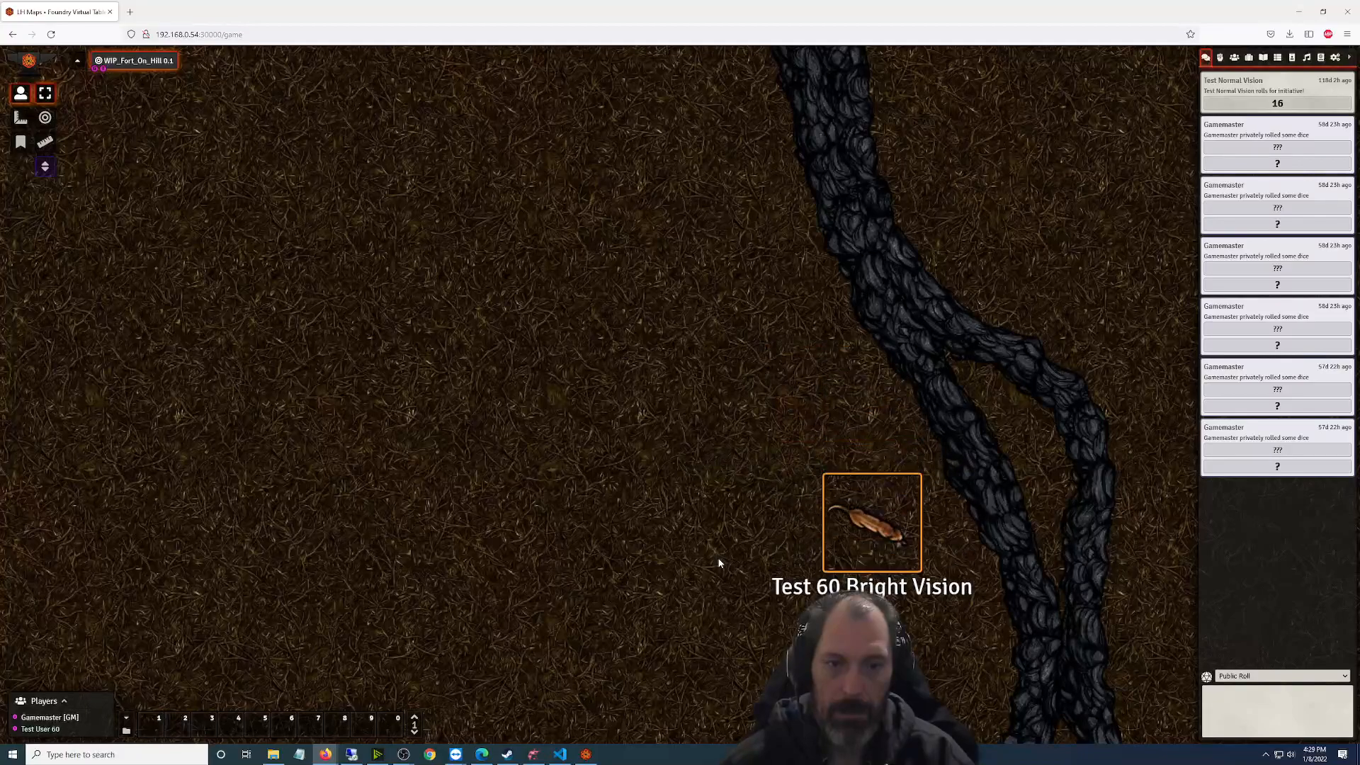
# Step the token back west and north against the bend where the rock wall splits
pyautogui.press('Down')
pyautogui.press('Left')
pyautogui.press('Up')
pyautogui.press('Up')
pyautogui.press('Up')
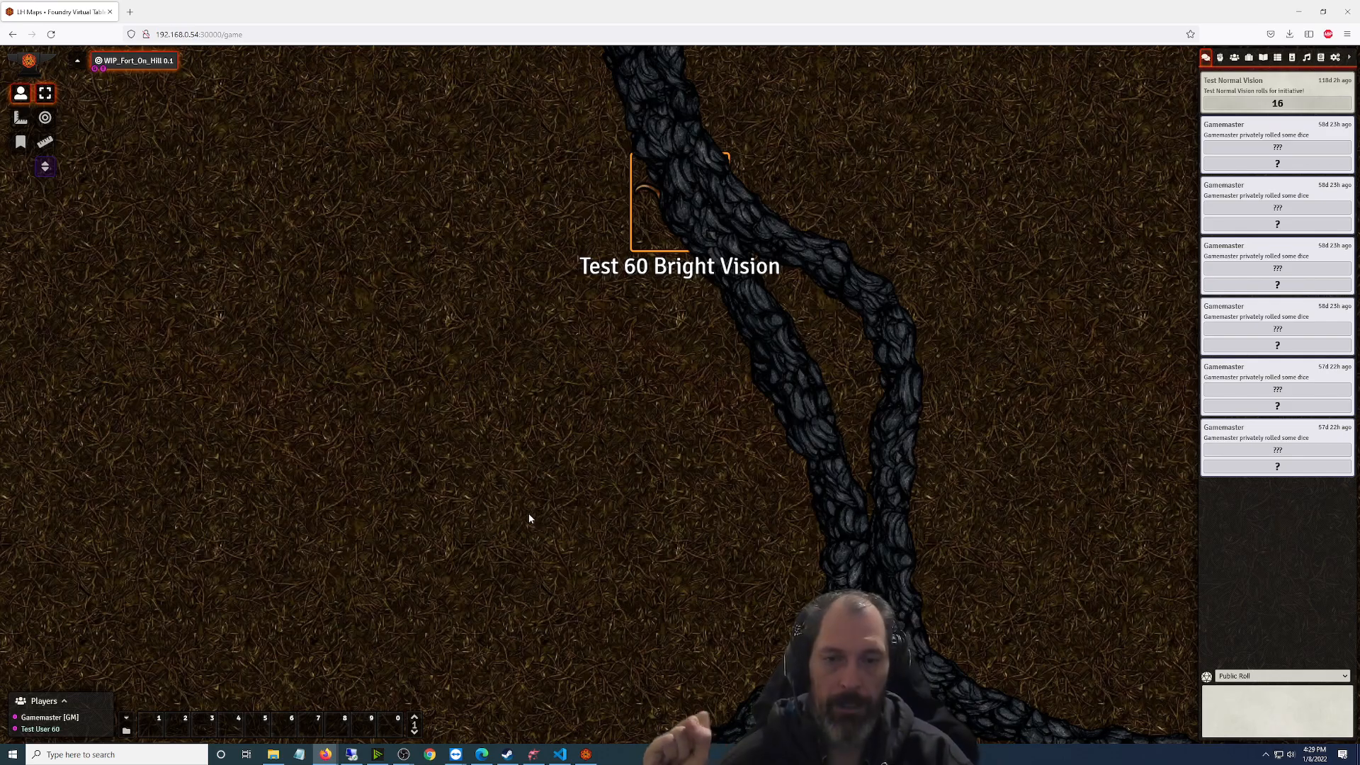
# Walk the token south past the wall fork to the rock wall beside the crop rows
pyautogui.press('Down')
pyautogui.press('Down')
pyautogui.press('Down')
pyautogui.press('Down')
pyautogui.press('Down')
pyautogui.press('Down')
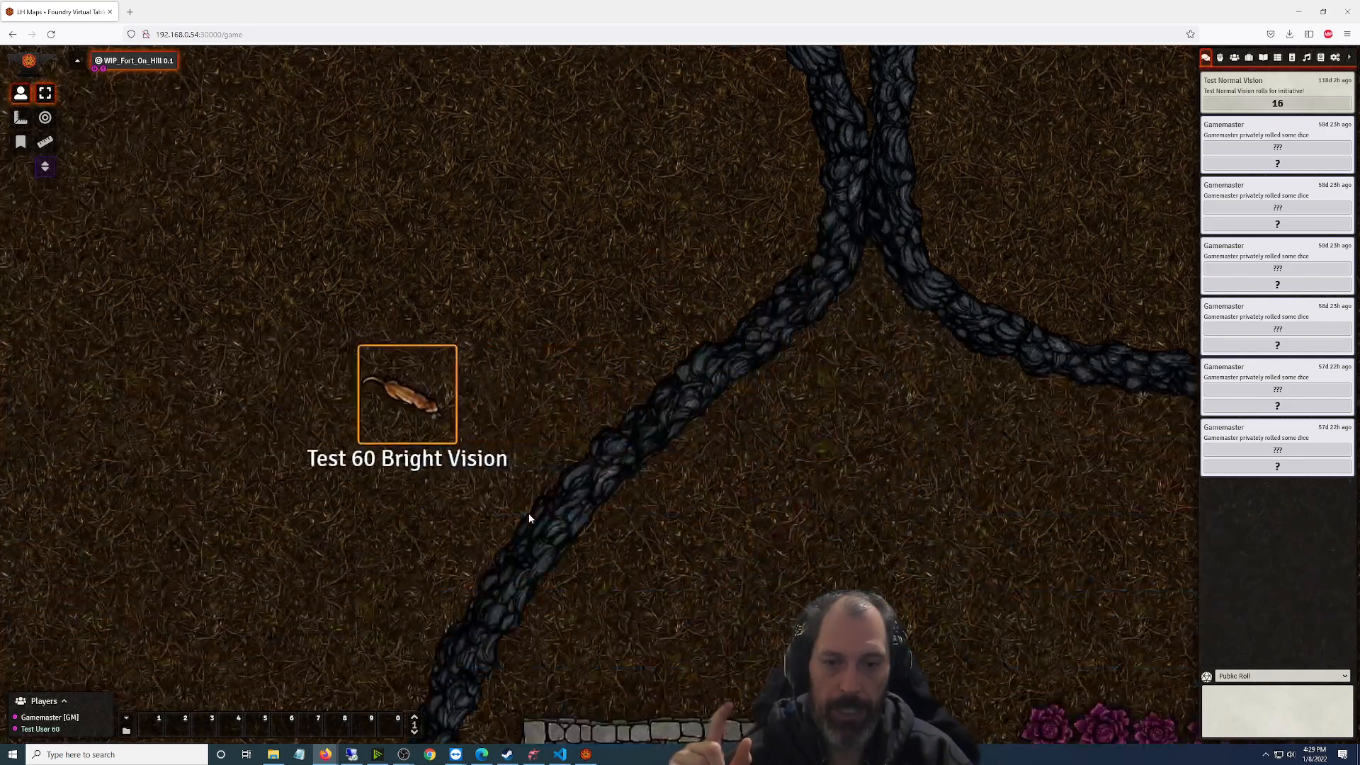
pyautogui.press('Down')
pyautogui.press('Down')
pyautogui.press('Down')
pyautogui.press('Down')
pyautogui.press('Down')
pyautogui.press('Down')
pyautogui.press('Down')
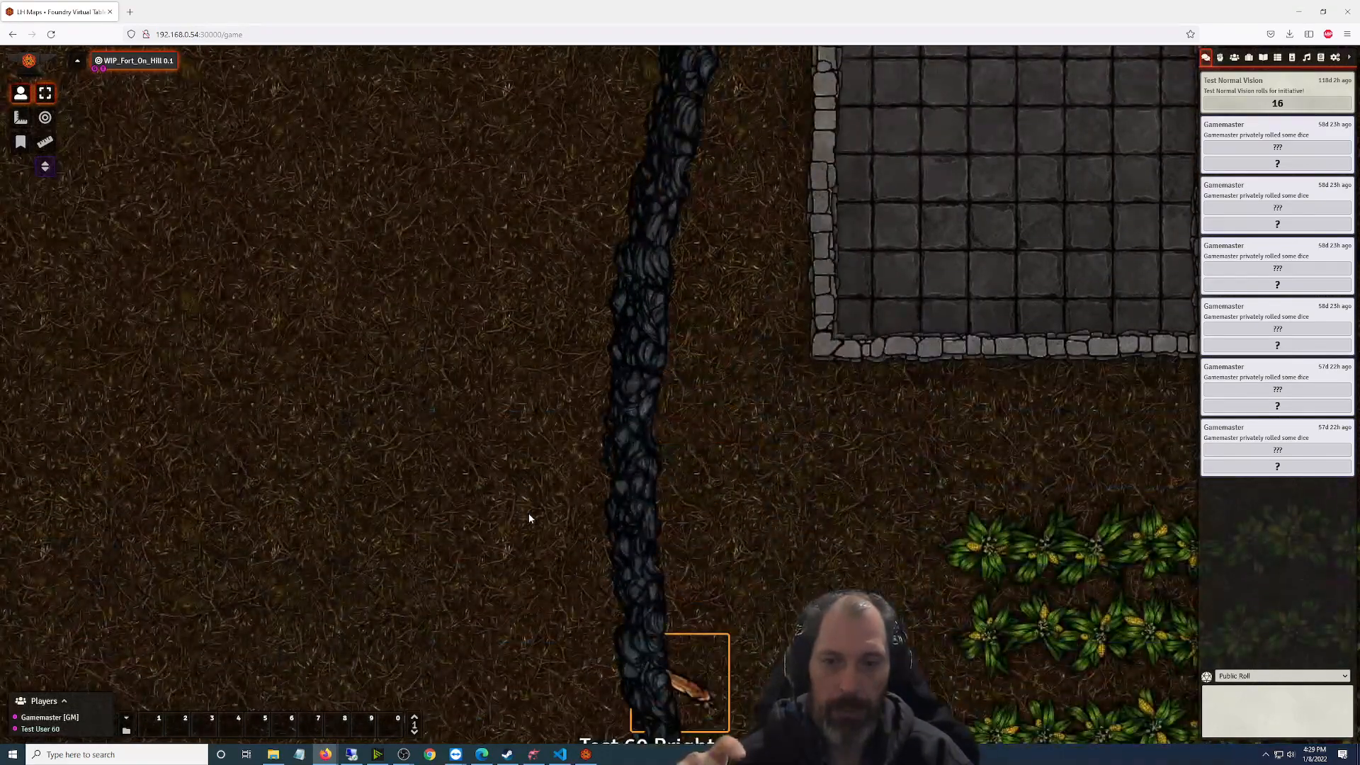
# Continue the token south past the crop rows, stepping east and west near the wall, to the next stone-floored building
pyautogui.press('Down')
pyautogui.press('Down')
pyautogui.press('Down')
pyautogui.press('Down')
pyautogui.press('Down')
pyautogui.press('Down')
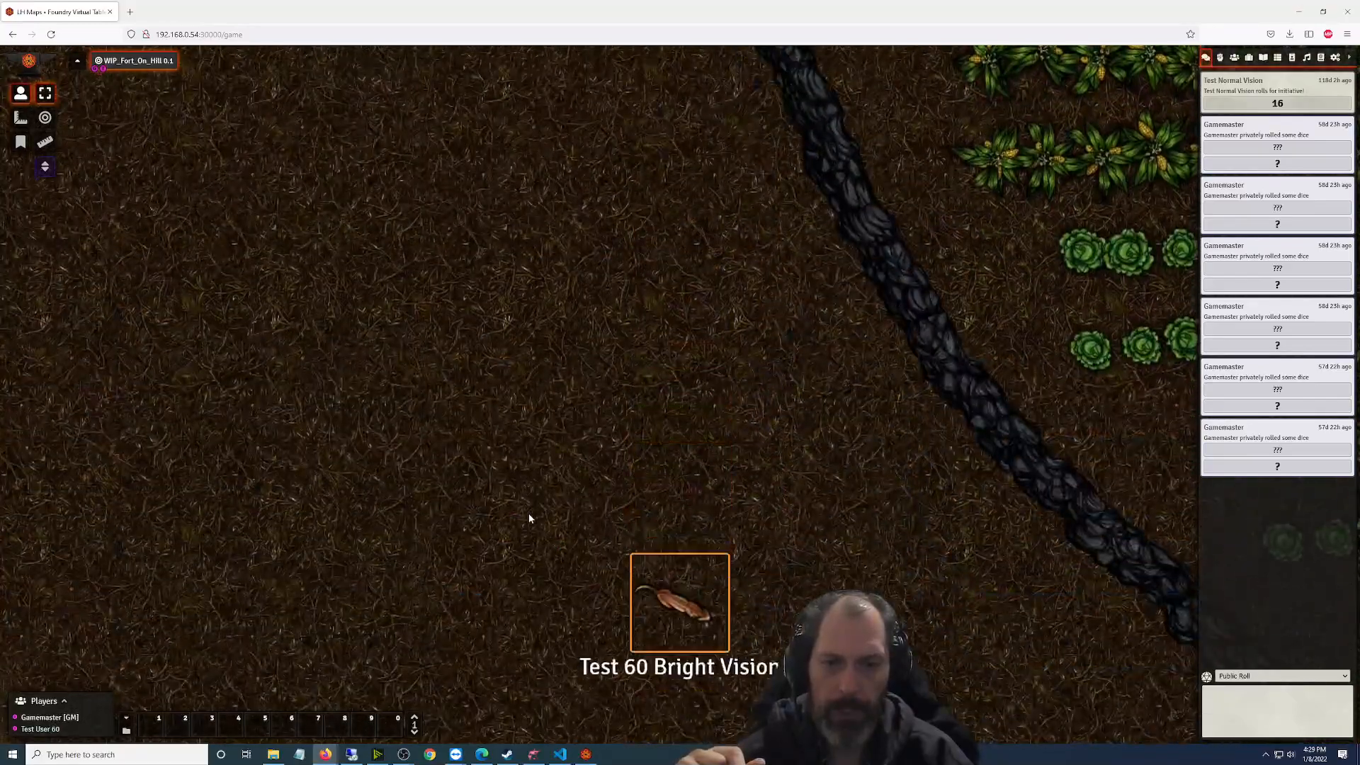
pyautogui.press('Right')
pyautogui.press('Right')
pyautogui.press('Right')
pyautogui.press('Right')
pyautogui.press('Right')
pyautogui.press('Left')
pyautogui.press('Left')
pyautogui.press('Left')
pyautogui.press('Down')
pyautogui.press('Down')
pyautogui.press('Down')
pyautogui.press('Down')
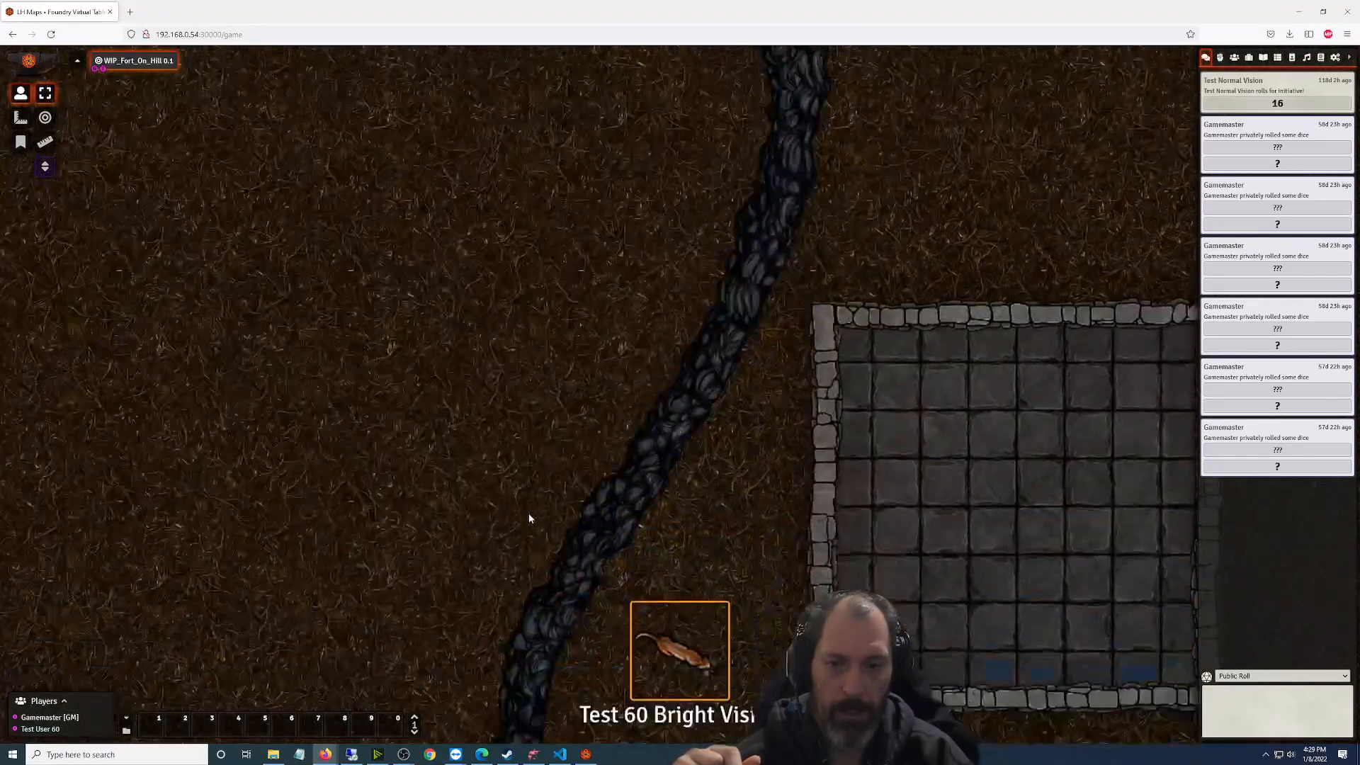
# Walk the token around the south-west bend and east below the southern rock wall
pyautogui.press('Right')
pyautogui.press('Down')
pyautogui.press('Right')
pyautogui.press('Right')
pyautogui.press('Right')
pyautogui.press('Right')
pyautogui.press('Right')
pyautogui.press('Right')
pyautogui.press('Right')
pyautogui.press('Right')
pyautogui.press('Right')
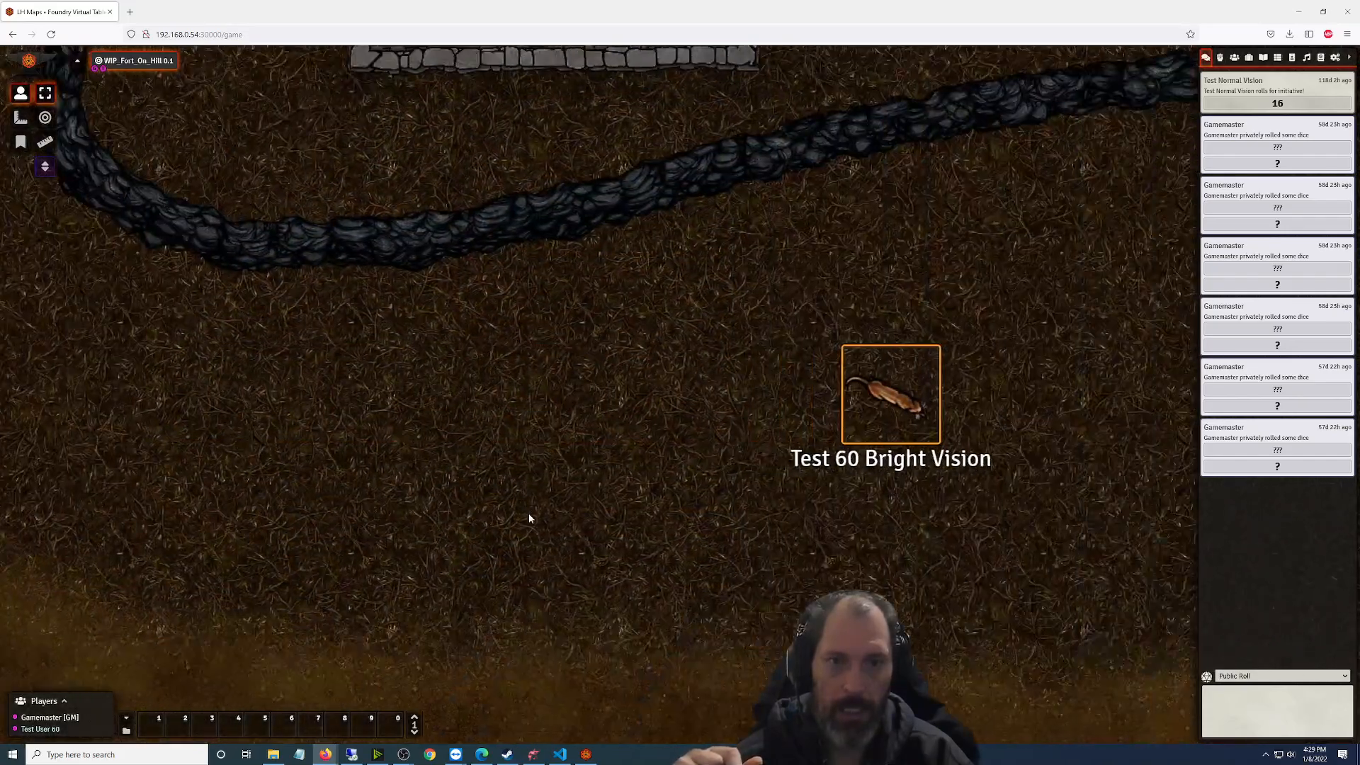
# Walk the token farther east and north up to the southern rock wall
pyautogui.press('Right')
pyautogui.press('Right')
pyautogui.press('Right')
pyautogui.press('Right')
pyautogui.press('Right')
pyautogui.press('Up')
pyautogui.press('Up')
pyautogui.press('Up')
pyautogui.press('Up')
pyautogui.press('Up')
pyautogui.press('Up')
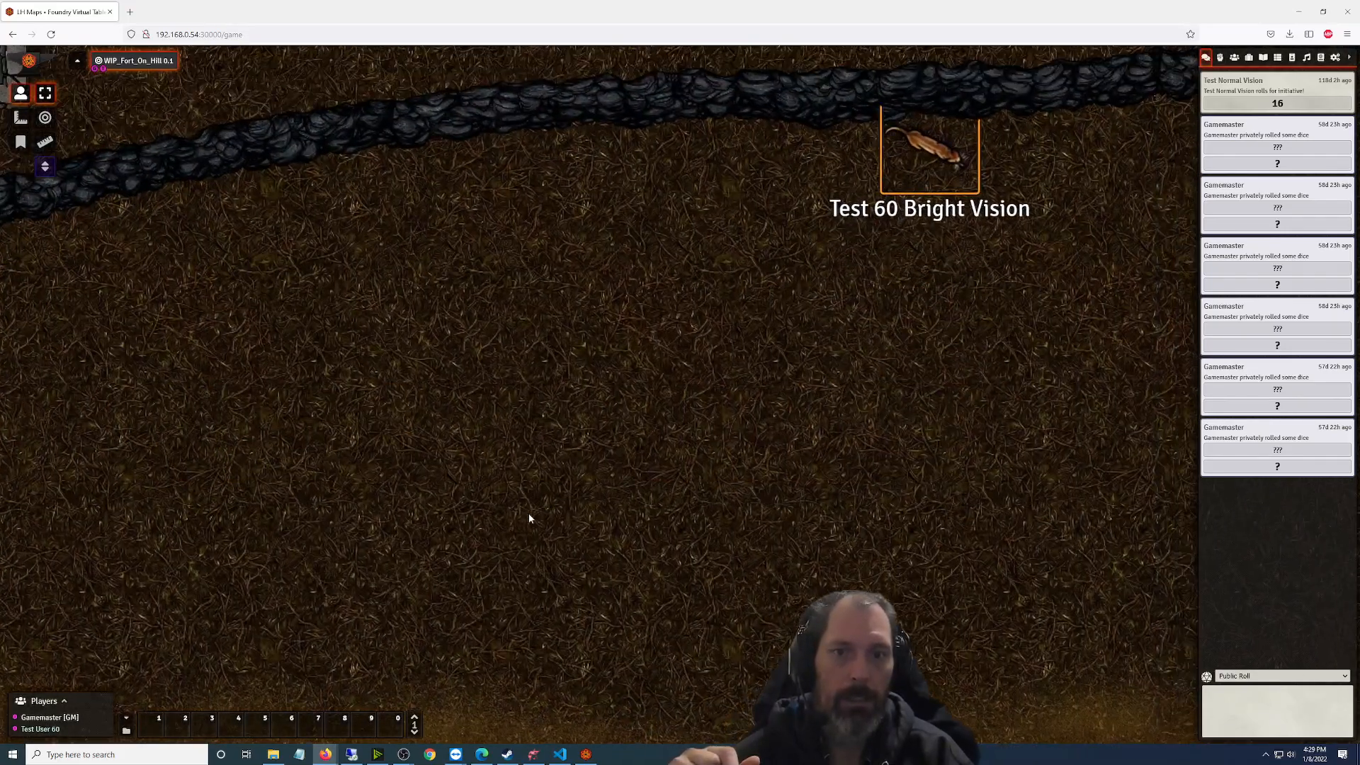
pyautogui.press('Up')
# Walk the token east along the southern wall to the large stone-floored building
pyautogui.press('Right')
pyautogui.press('Right')
pyautogui.press('Right')
pyautogui.press('Right')
pyautogui.press('Right')
pyautogui.press('Right')
pyautogui.press('Right')
pyautogui.press('Right')
pyautogui.press('Right')
pyautogui.press('Right')
pyautogui.press('Right')
pyautogui.press('Right')
pyautogui.press('Right')
pyautogui.press('Right')
pyautogui.press('Right')
pyautogui.press('Right')
pyautogui.press('Right')
pyautogui.press('Right')
pyautogui.press('Right')
pyautogui.press('Right')
pyautogui.press('Right')
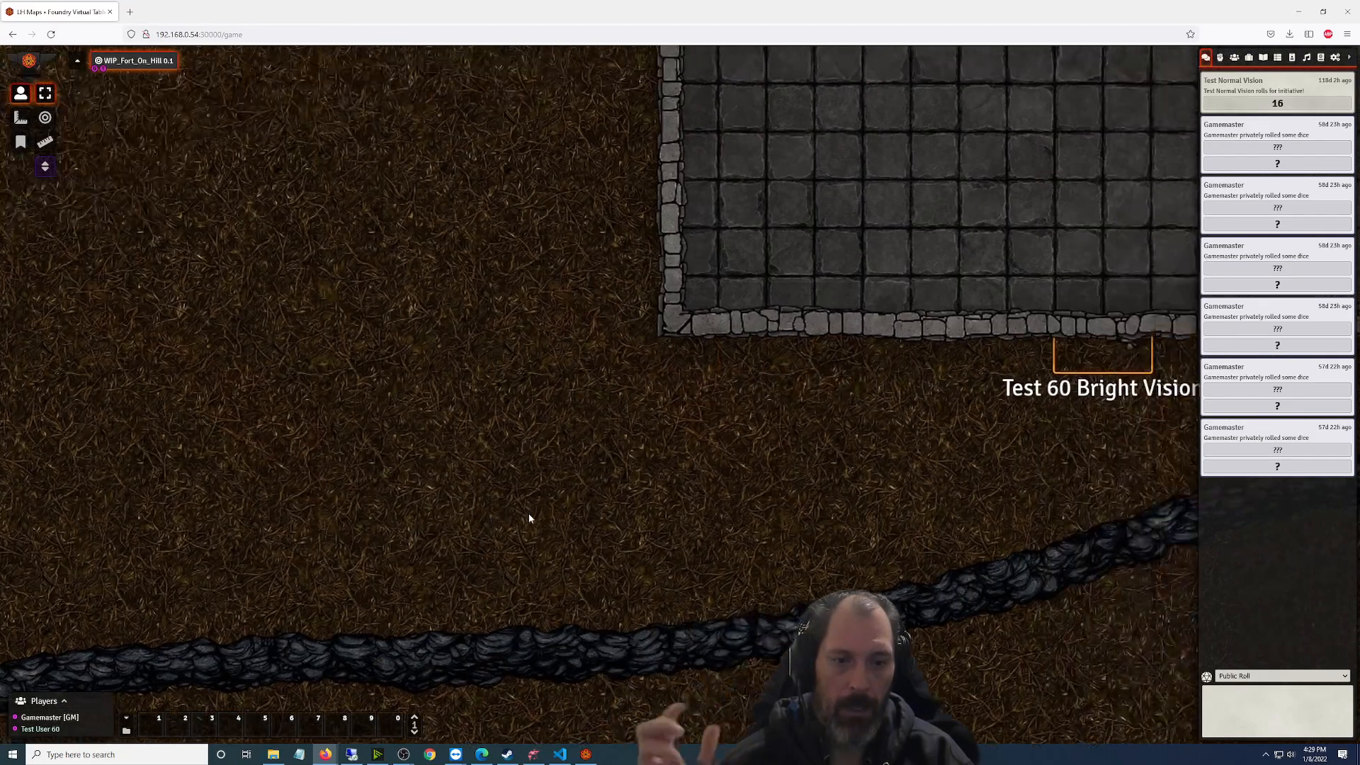
# Continue the token east between the smaller stone-floored buildings and the southern rock wall
pyautogui.press('Right')
pyautogui.press('Right')
pyautogui.press('Right')
pyautogui.press('Right')
pyautogui.press('Right')
pyautogui.press('Right')
pyautogui.press('Right')
pyautogui.press('Right')
pyautogui.press('Right')
pyautogui.press('Right')
pyautogui.press('Right')
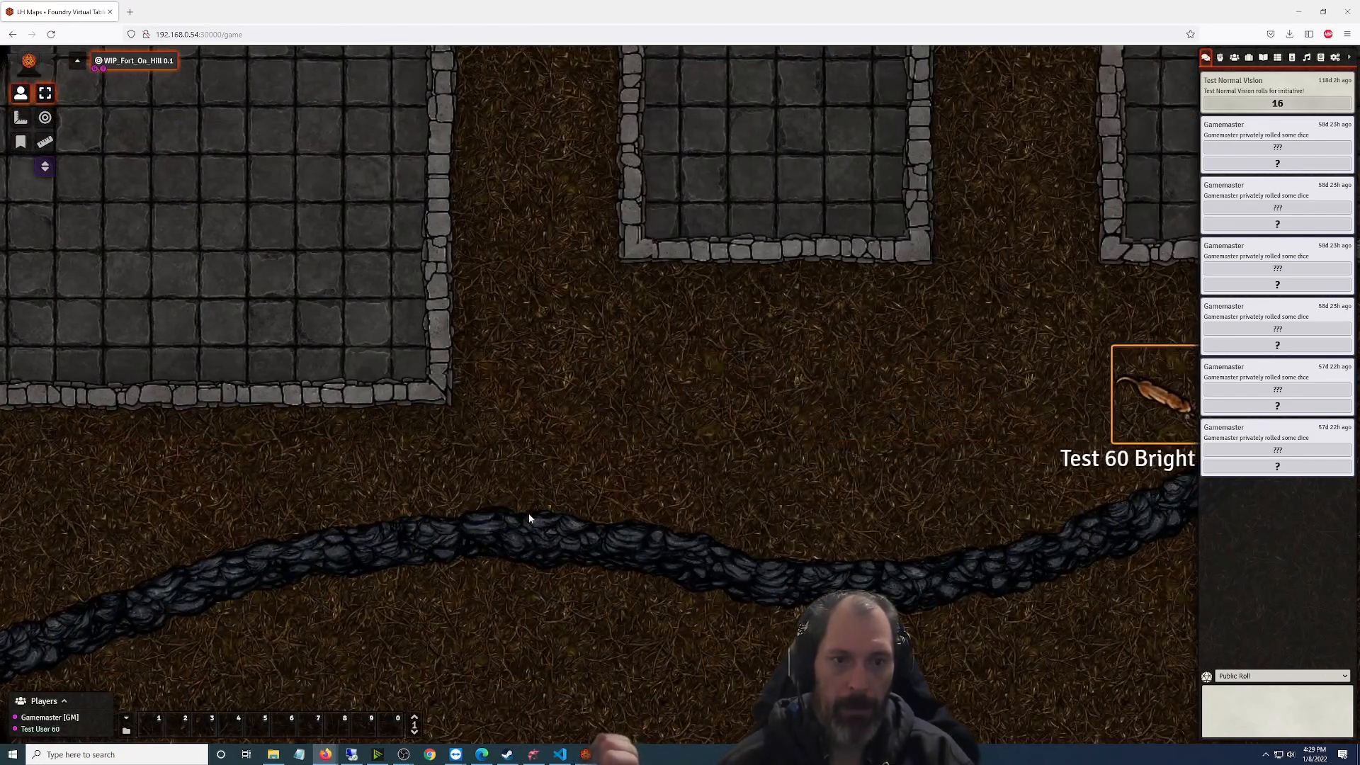
# Walk the token north to the rock wall bordering the northern side of the stone ramp
pyautogui.press('Up')
pyautogui.press('Up')
pyautogui.press('Up')
pyautogui.press('Up')
pyautogui.press('Up')
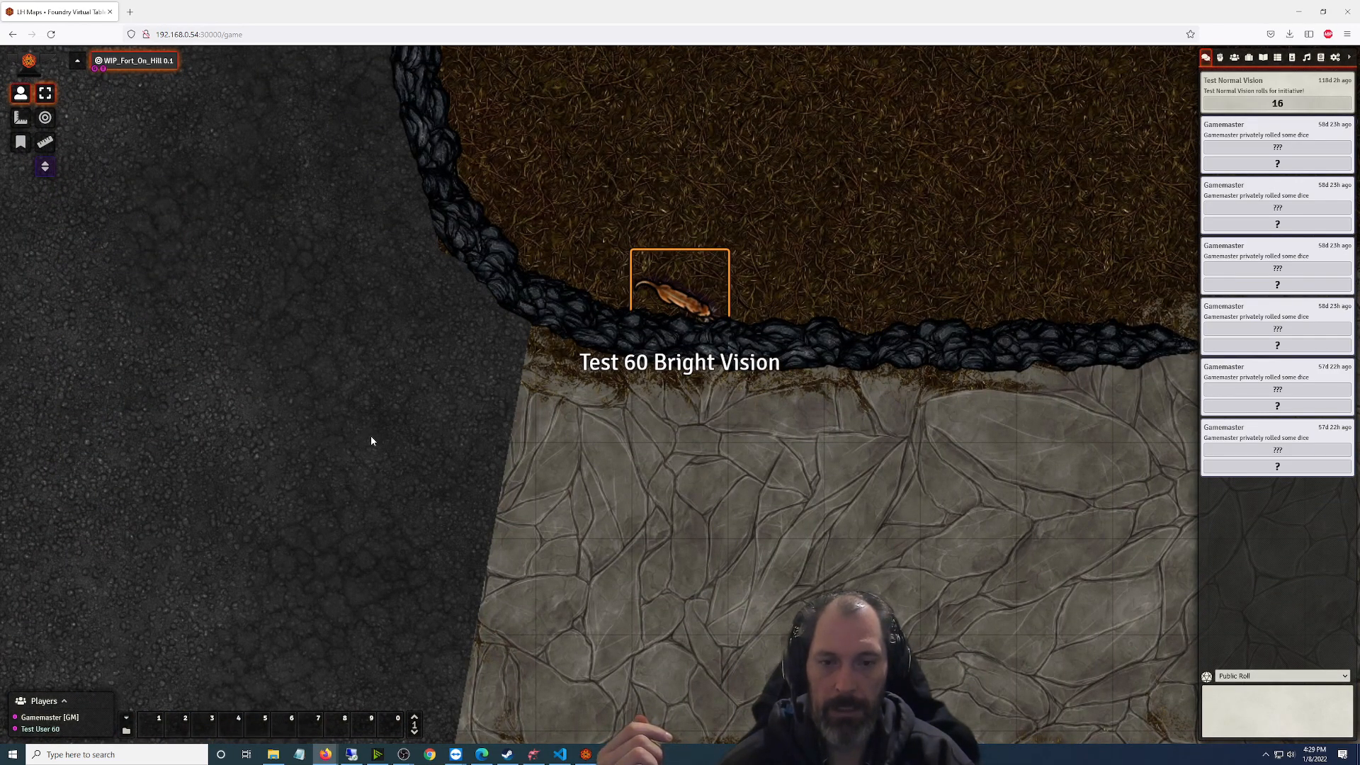
pyautogui.scroll(-5, 979, 550)
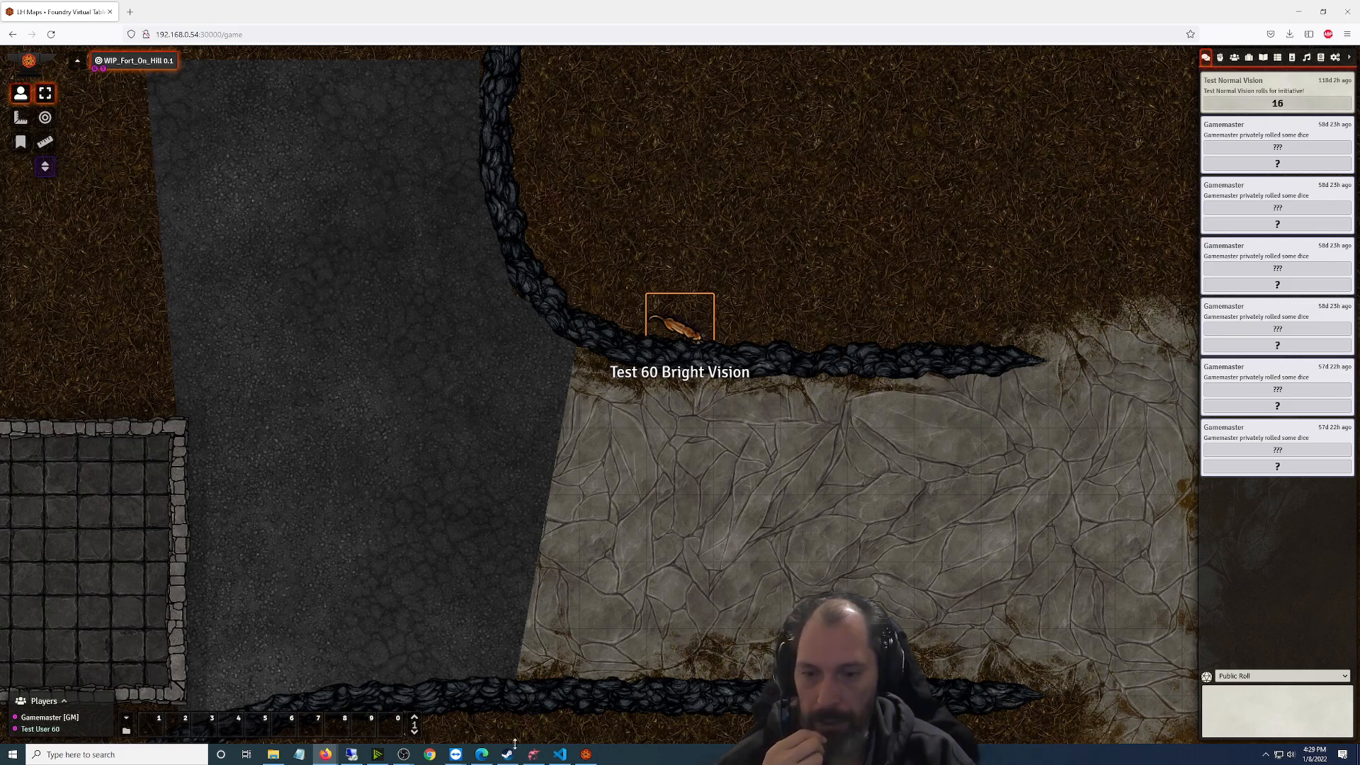
# Switch to the Gamemaster session in Foundry and find the token beside the eastern stone ramp
pyautogui.click(586, 755)
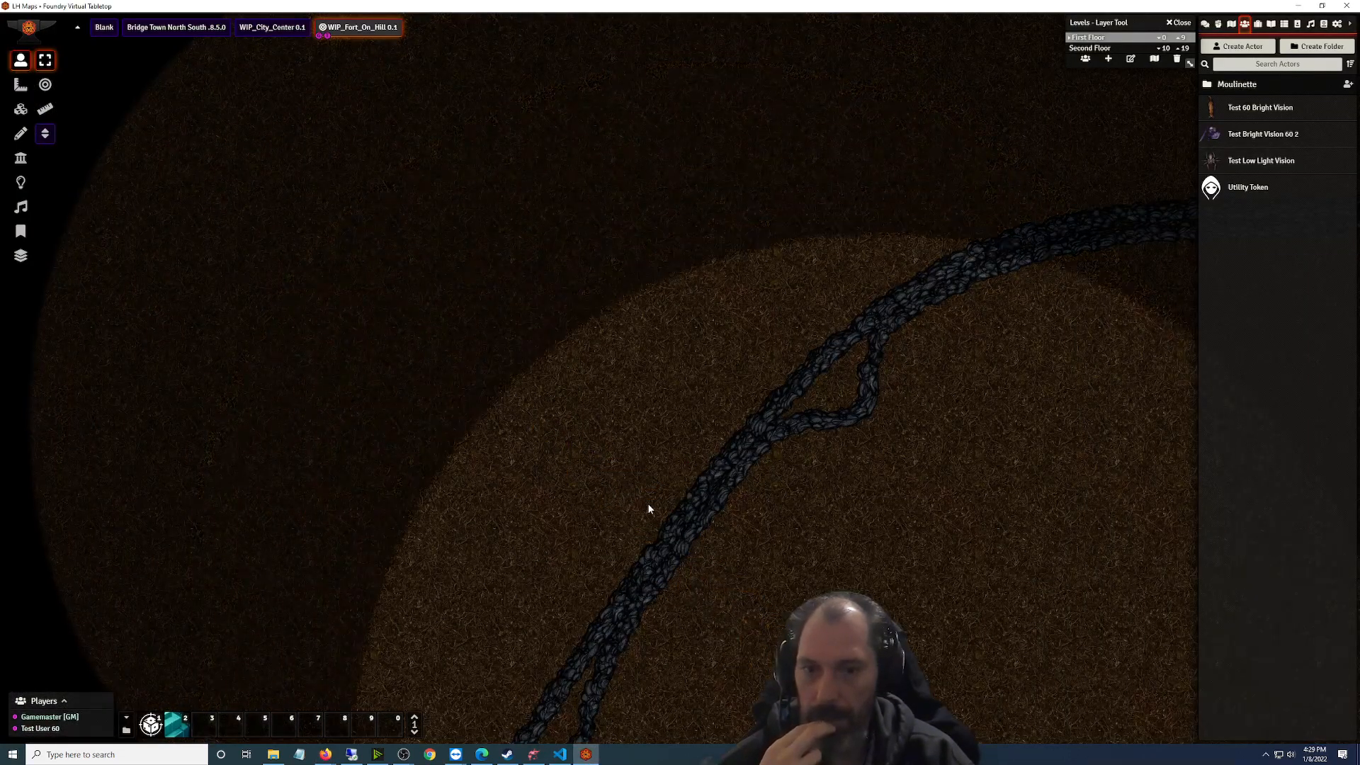
pyautogui.moveTo(997, 614); pyautogui.dragTo(388, 309)
pyautogui.moveTo(791, 576); pyautogui.dragTo(361, 78)
pyautogui.moveTo(808, 708); pyautogui.dragTo(698, 252)
pyautogui.moveTo(974, 510); pyautogui.dragTo(769, 106)
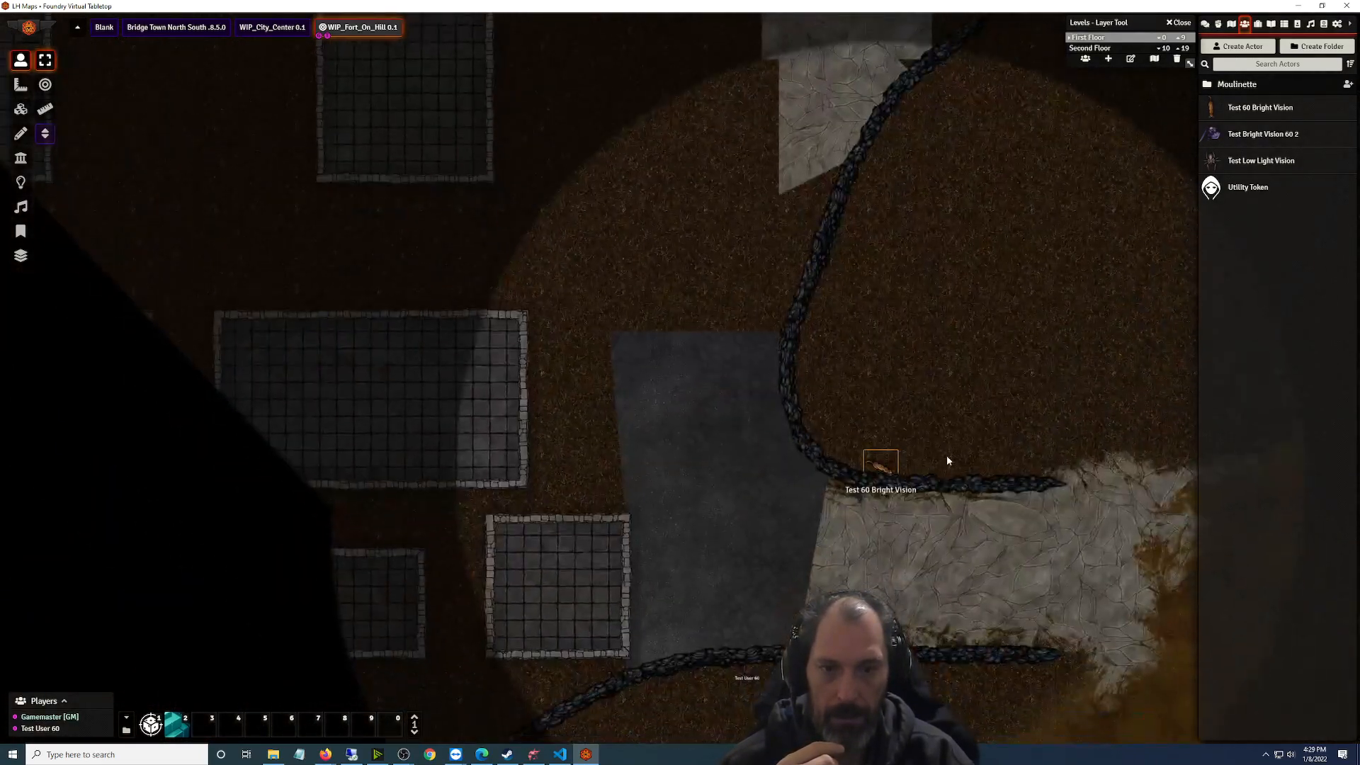
pyautogui.moveTo(1147, 342); pyautogui.dragTo(833, 269)
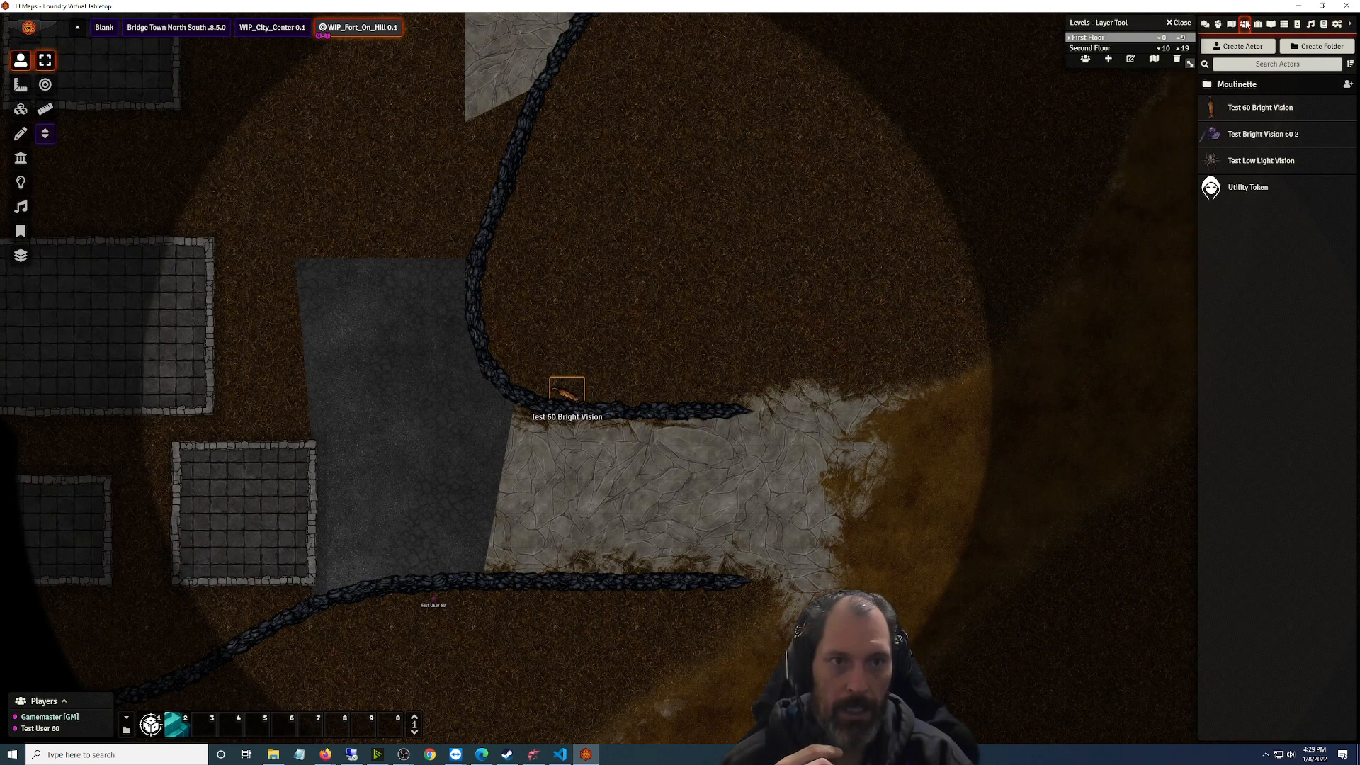
# In the WIP_Fort_On_Hill 0.1 scene's lighting settings, disable Fog Exploration, enable Unrestricted Vision Range, and save
pyautogui.click(1230, 25)
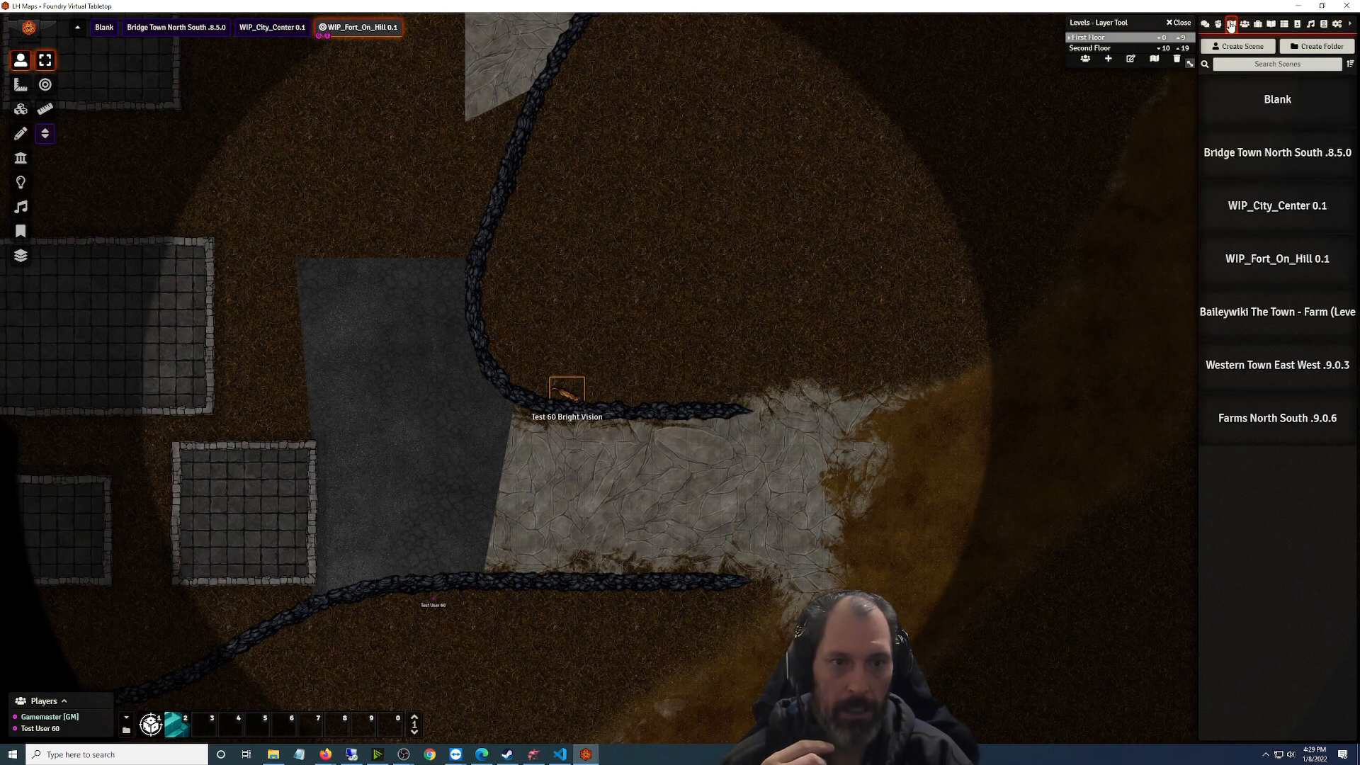
pyautogui.click(1261, 265)
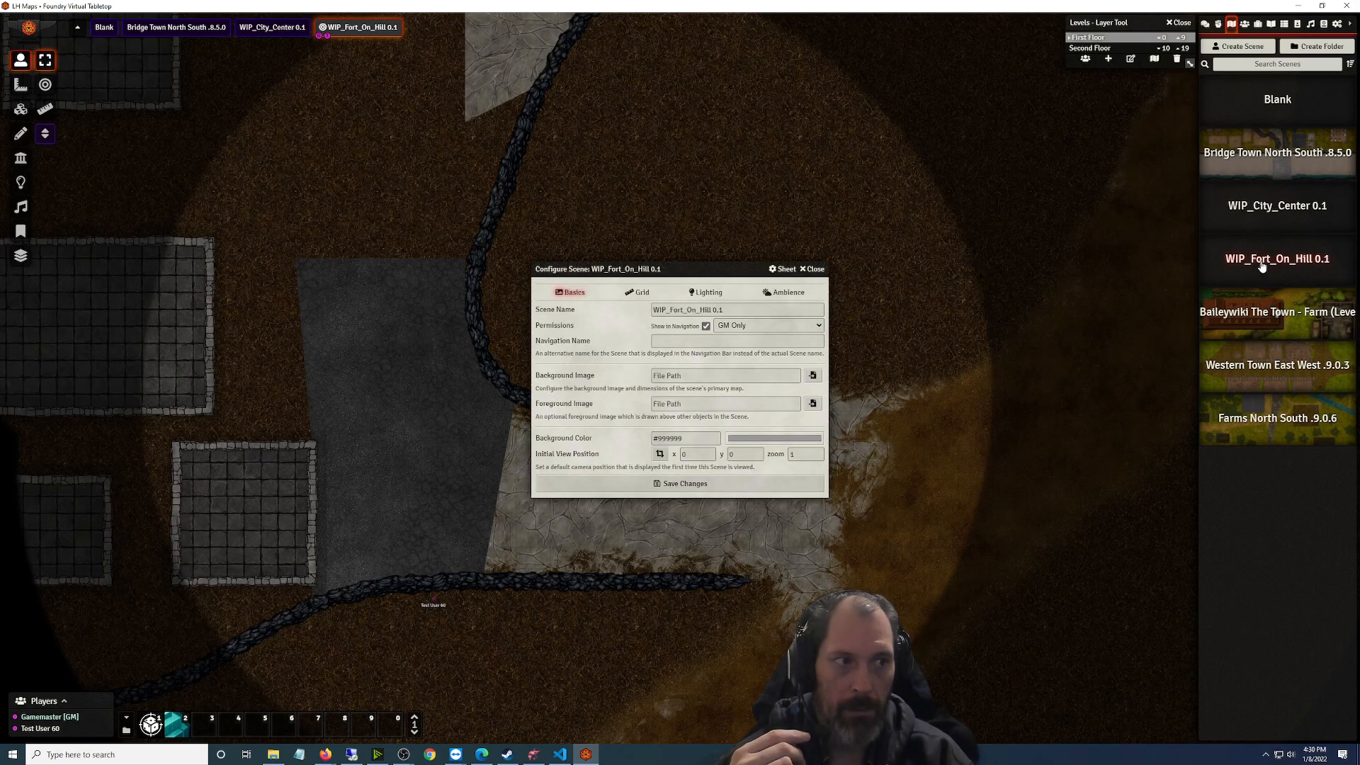
pyautogui.click(705, 293)
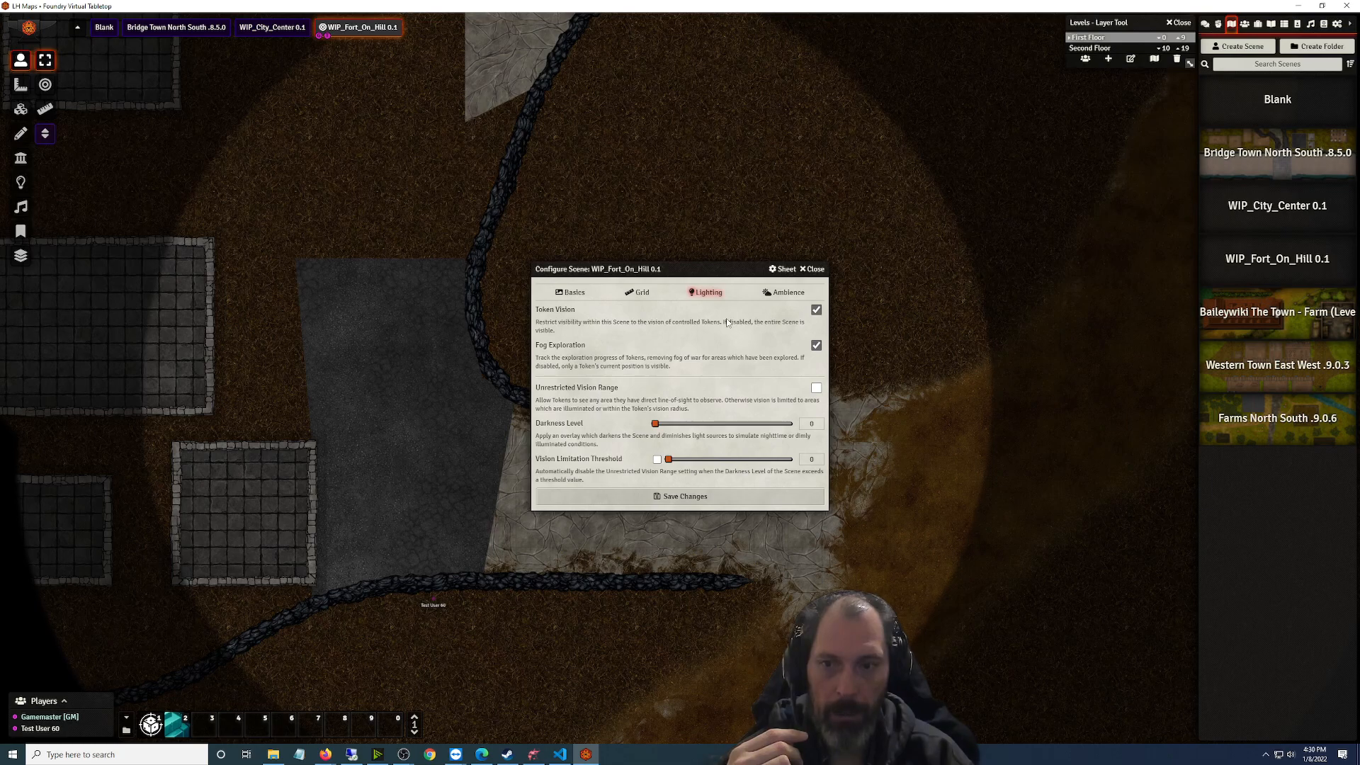
pyautogui.click(816, 346)
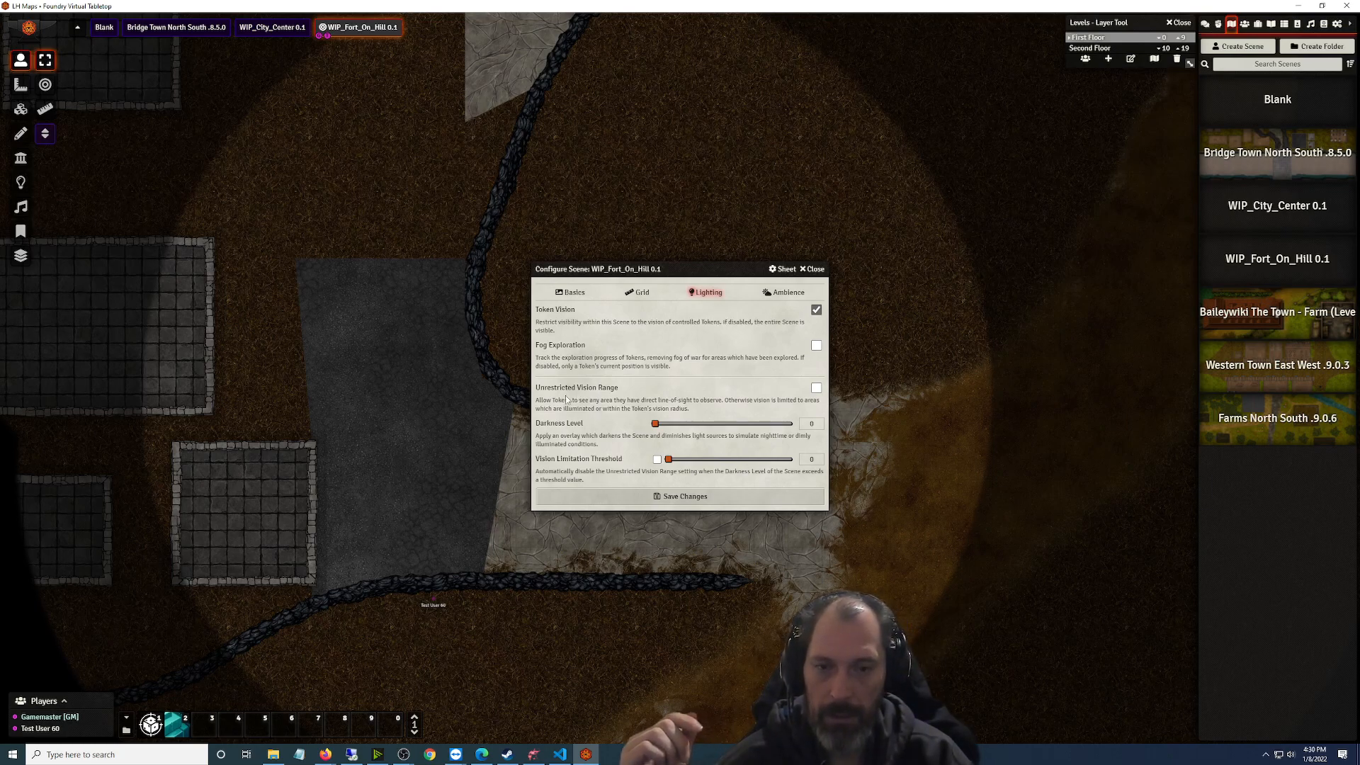
pyautogui.click(817, 388)
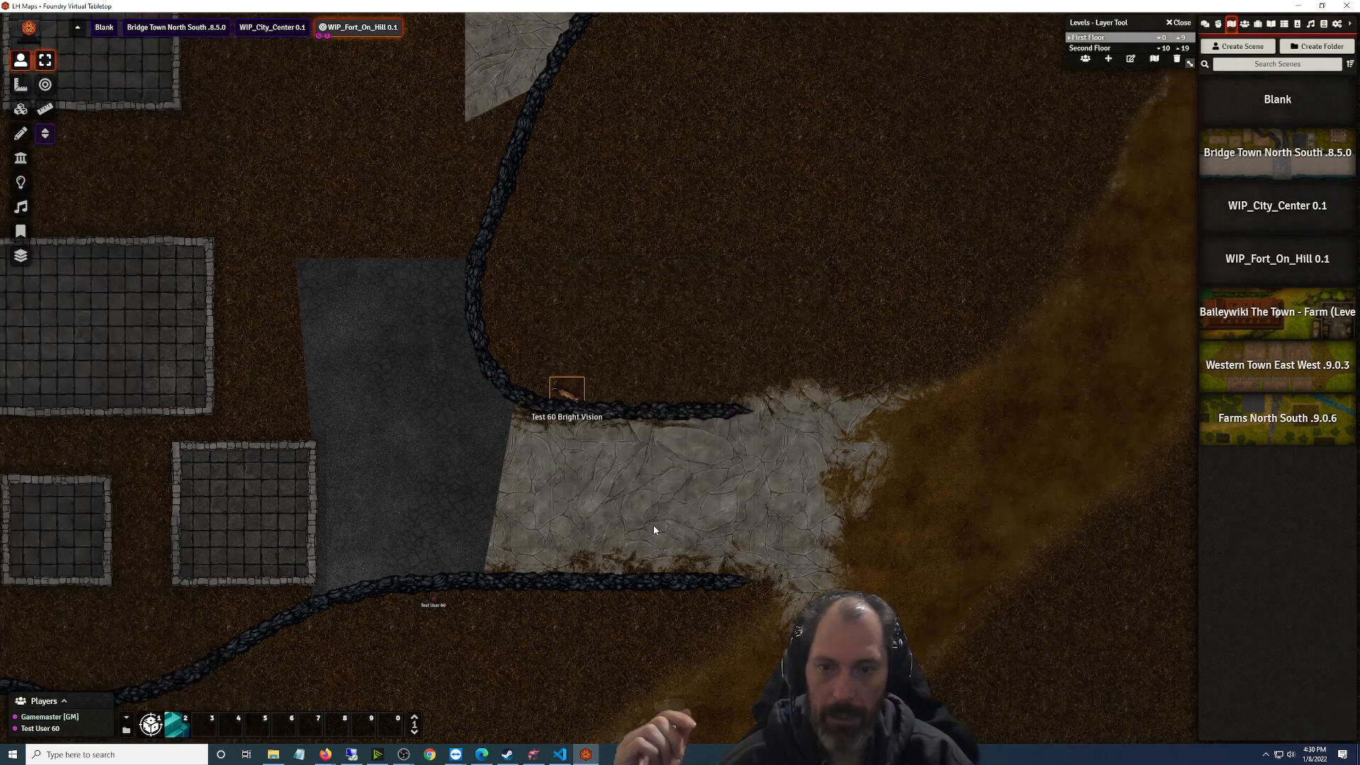
# Reset the scene's fog of war exploration for all players
pyautogui.click(21, 183)
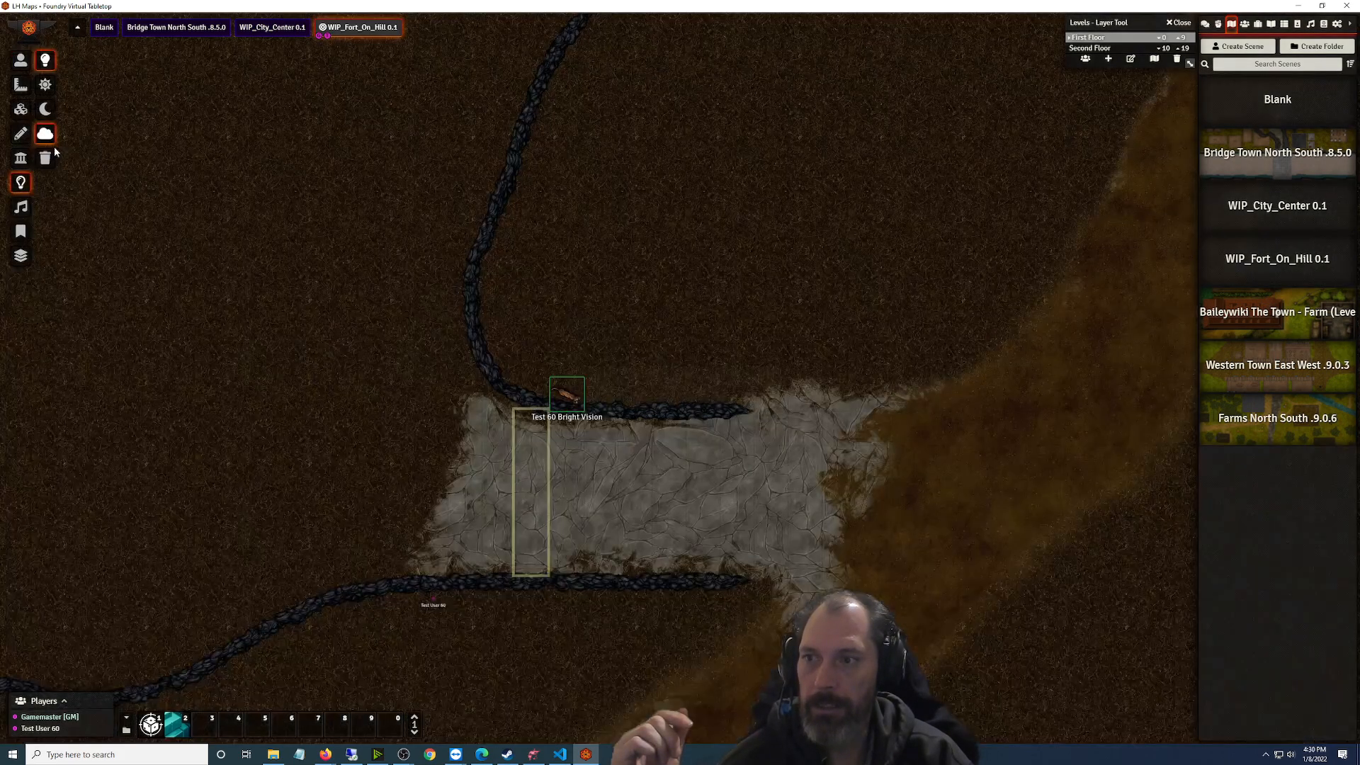
pyautogui.click(45, 133)
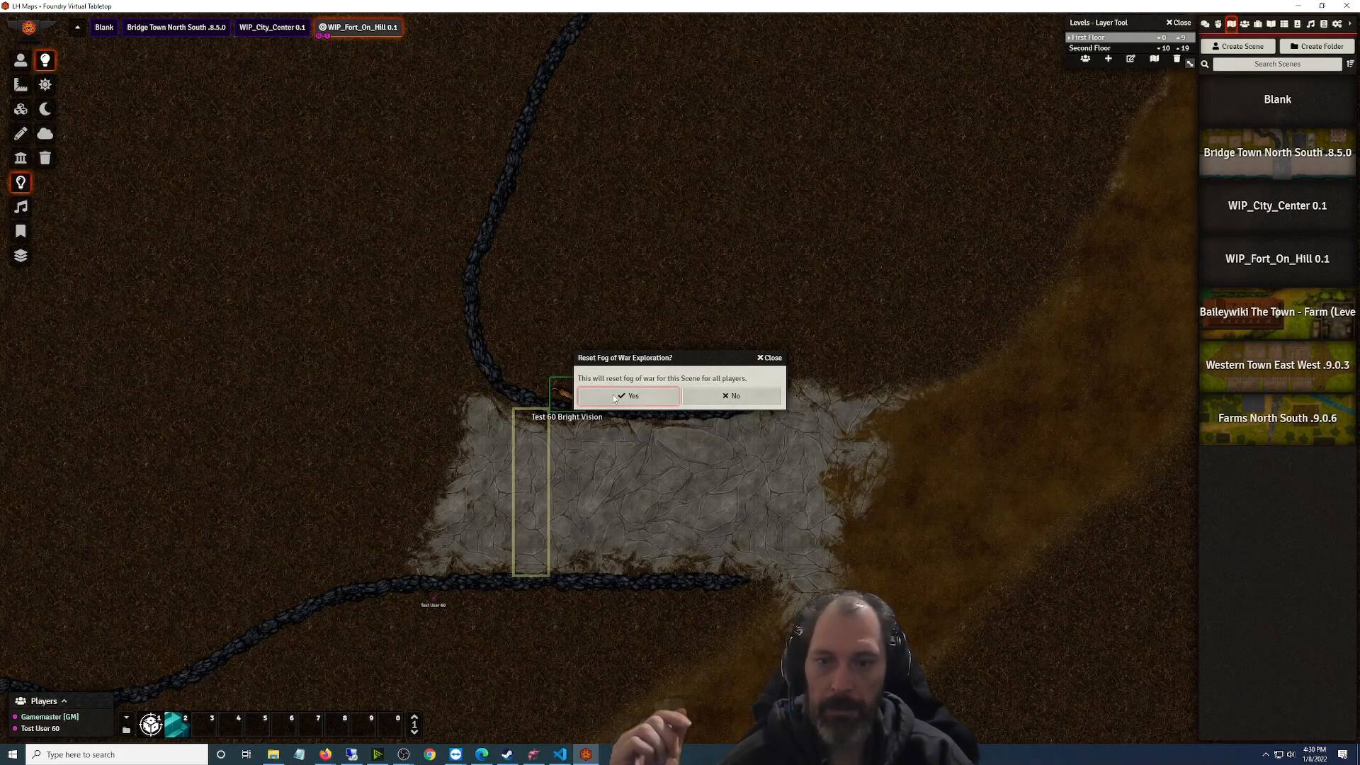
pyautogui.click(615, 395)
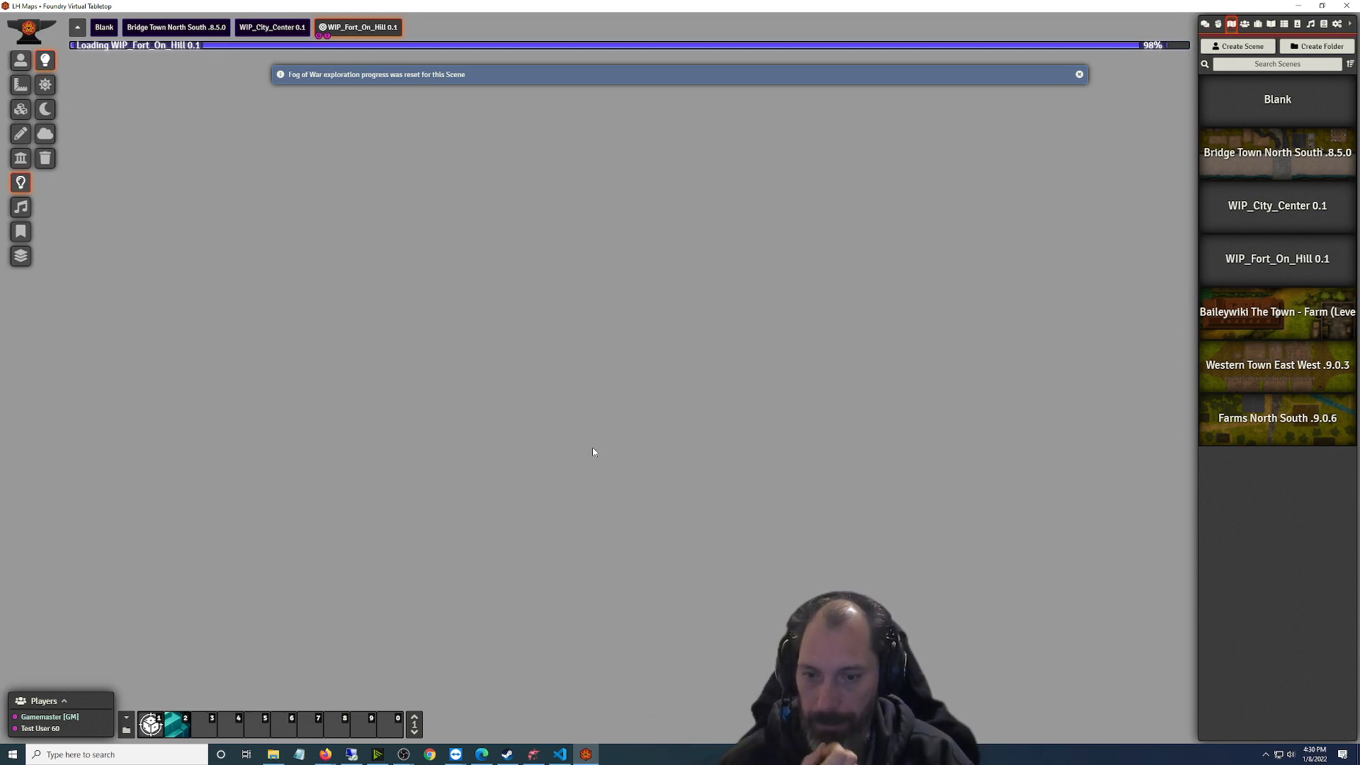
# Switch to Dungeondraft and close the export options
pyautogui.click(534, 753)
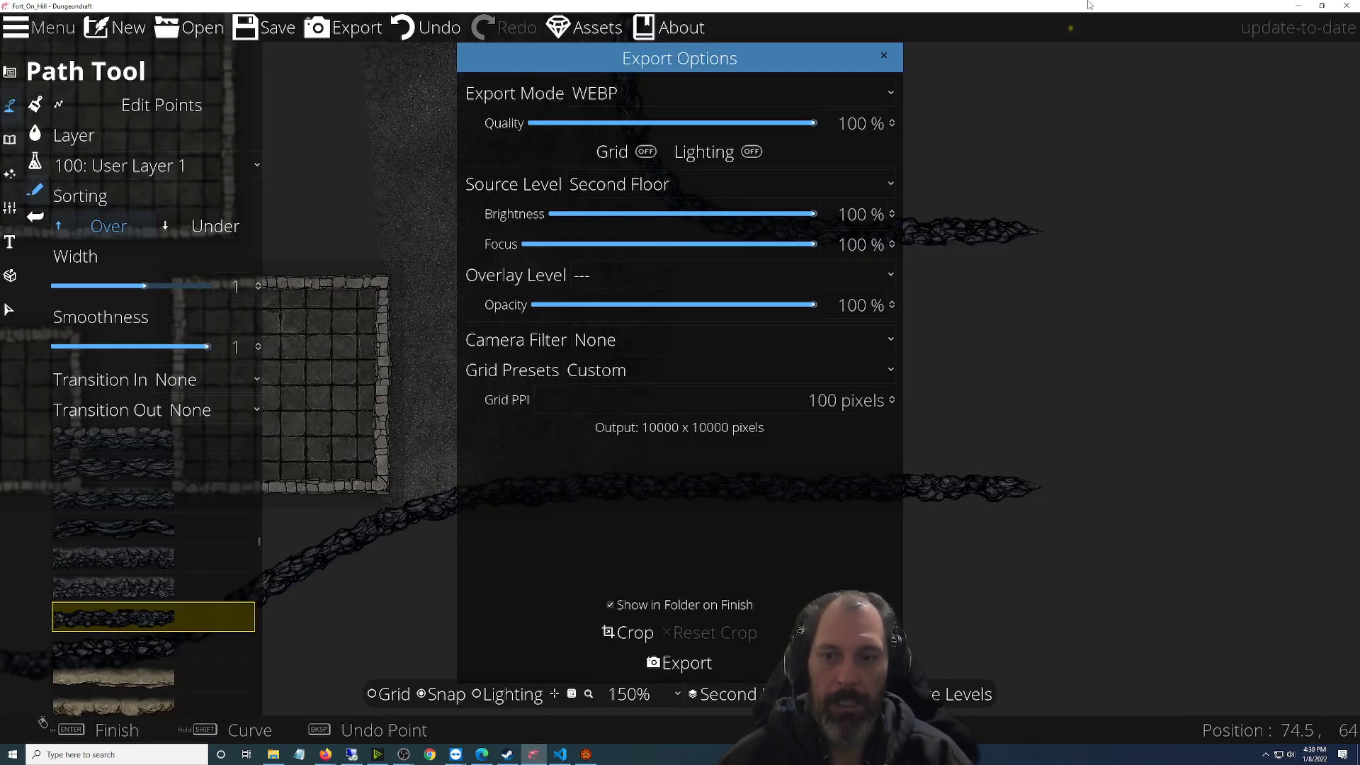
pyautogui.click(883, 55)
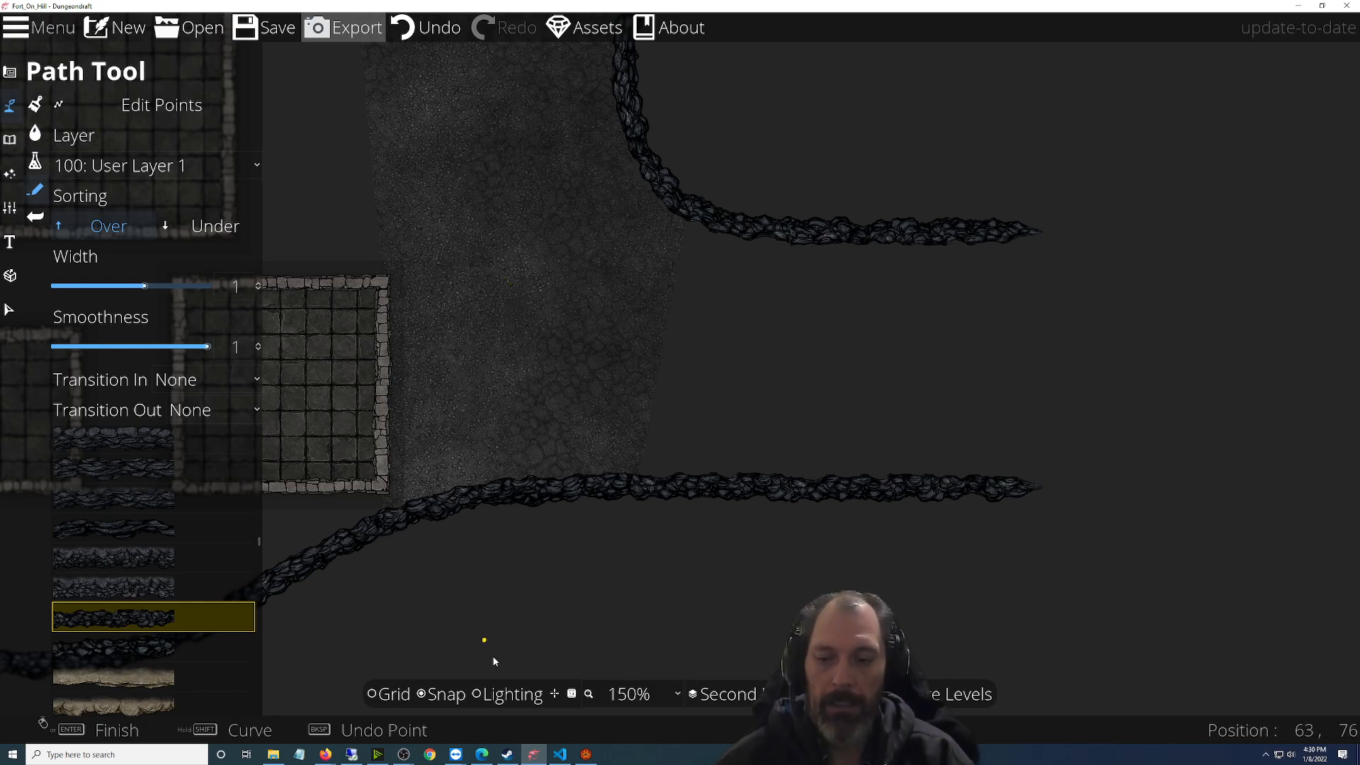
# Return to the Gamemaster session in Foundry and select the Test 60 Bright Vision token beside the ramp
pyautogui.click(585, 753)
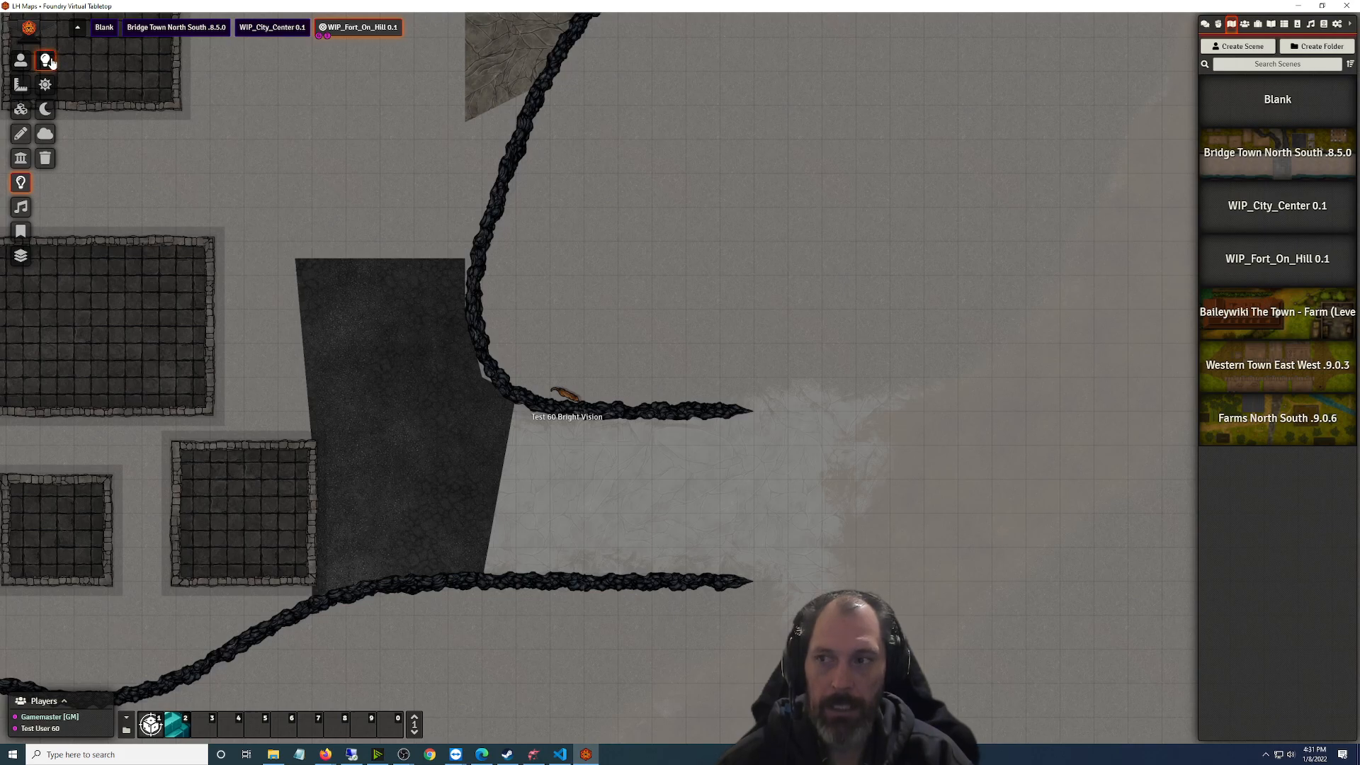
pyautogui.click(30, 62)
pyautogui.click(567, 395)
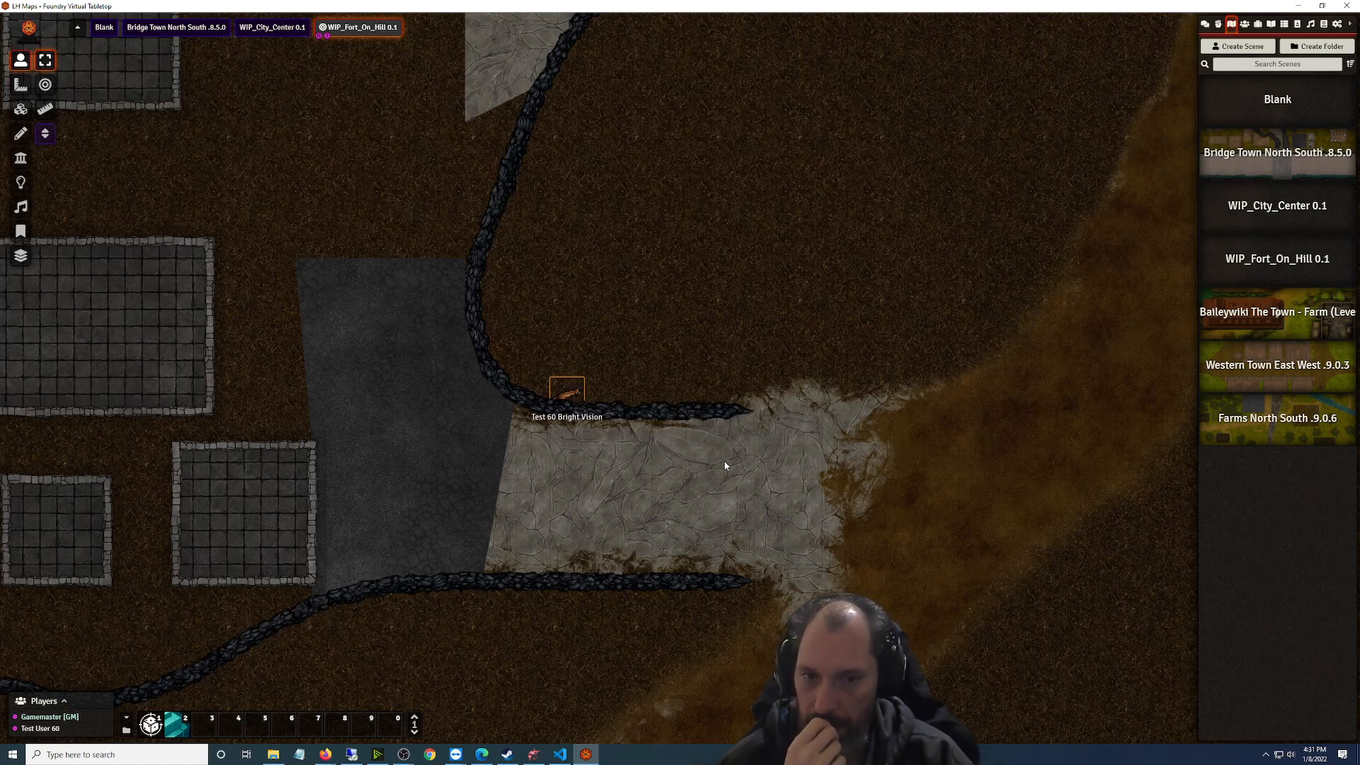
# Switch to Dungeondraft and display the First Floor level around the eastern ramp
pyautogui.click(533, 753)
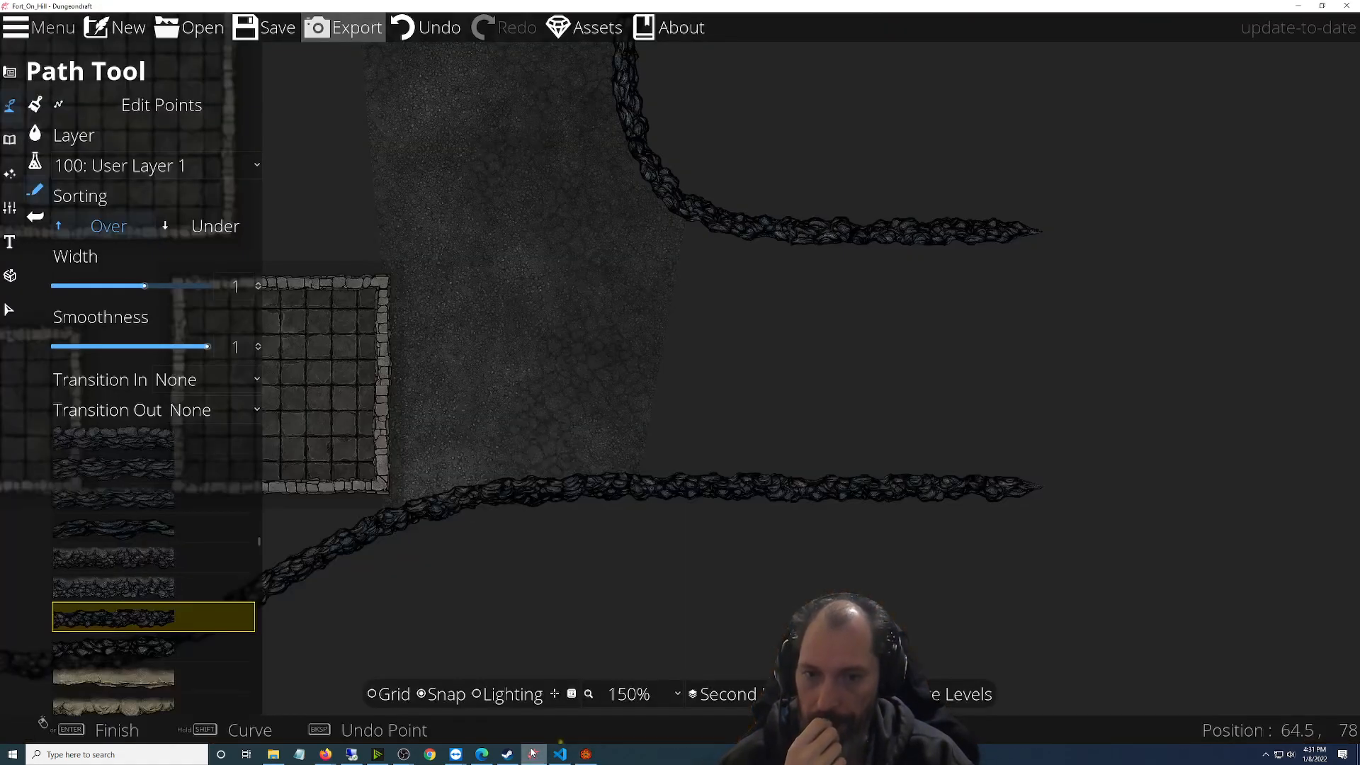
pyautogui.click(727, 708)
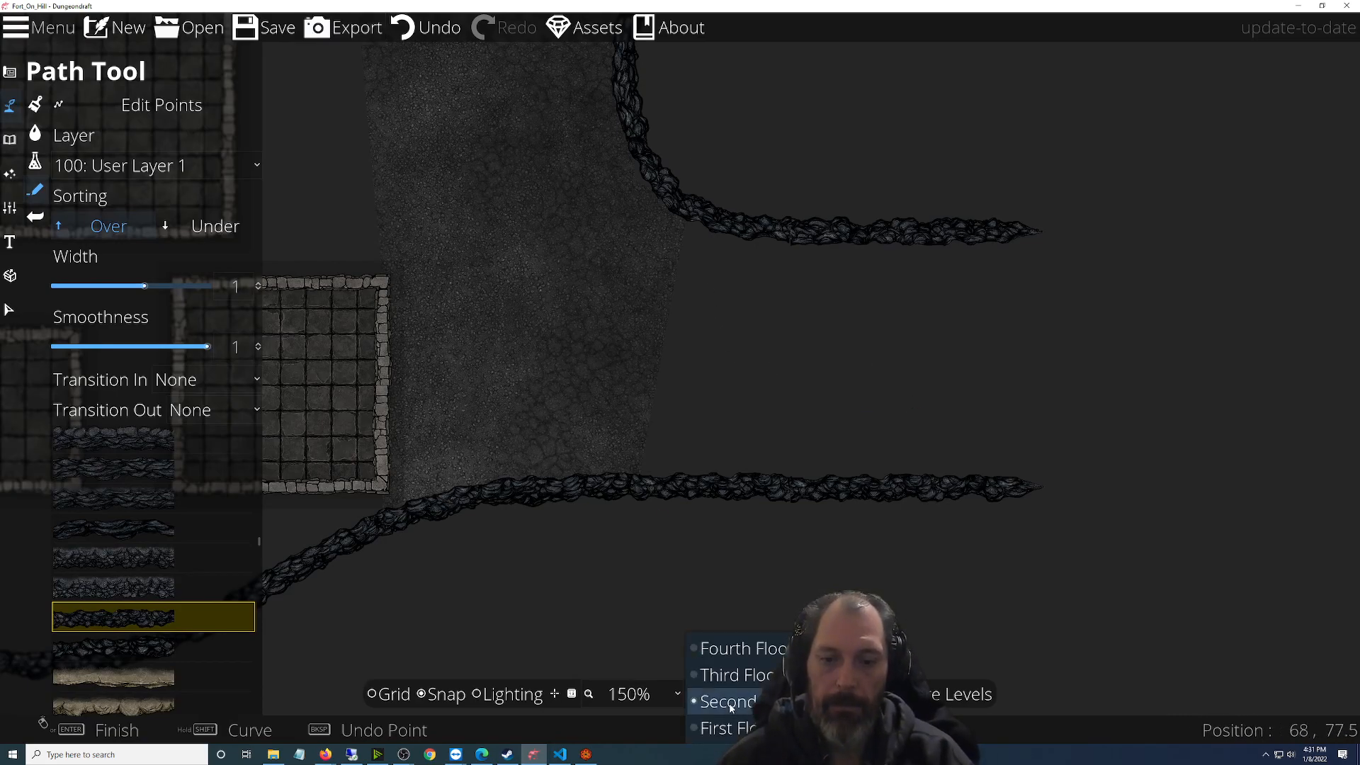
pyautogui.click(721, 722)
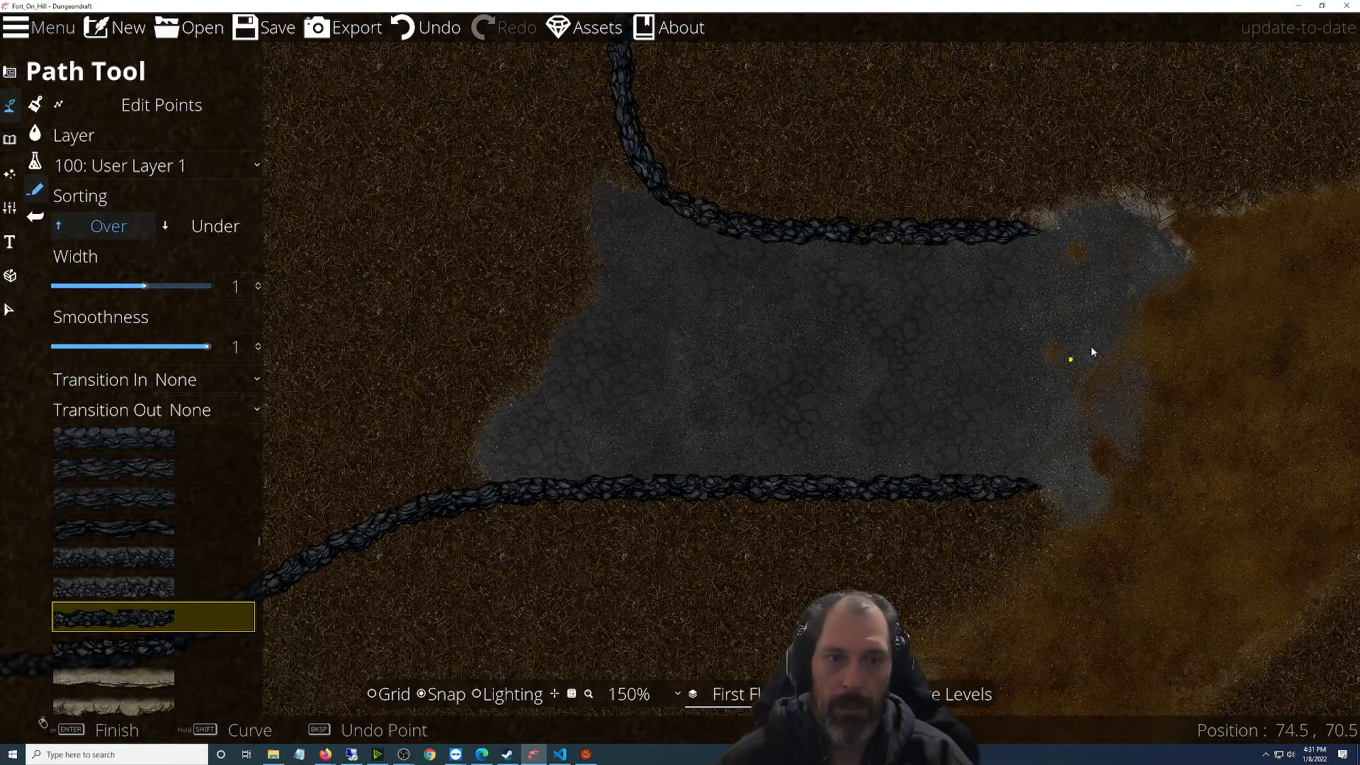
pyautogui.moveTo(1094, 348); pyautogui.dragTo(908, 474)
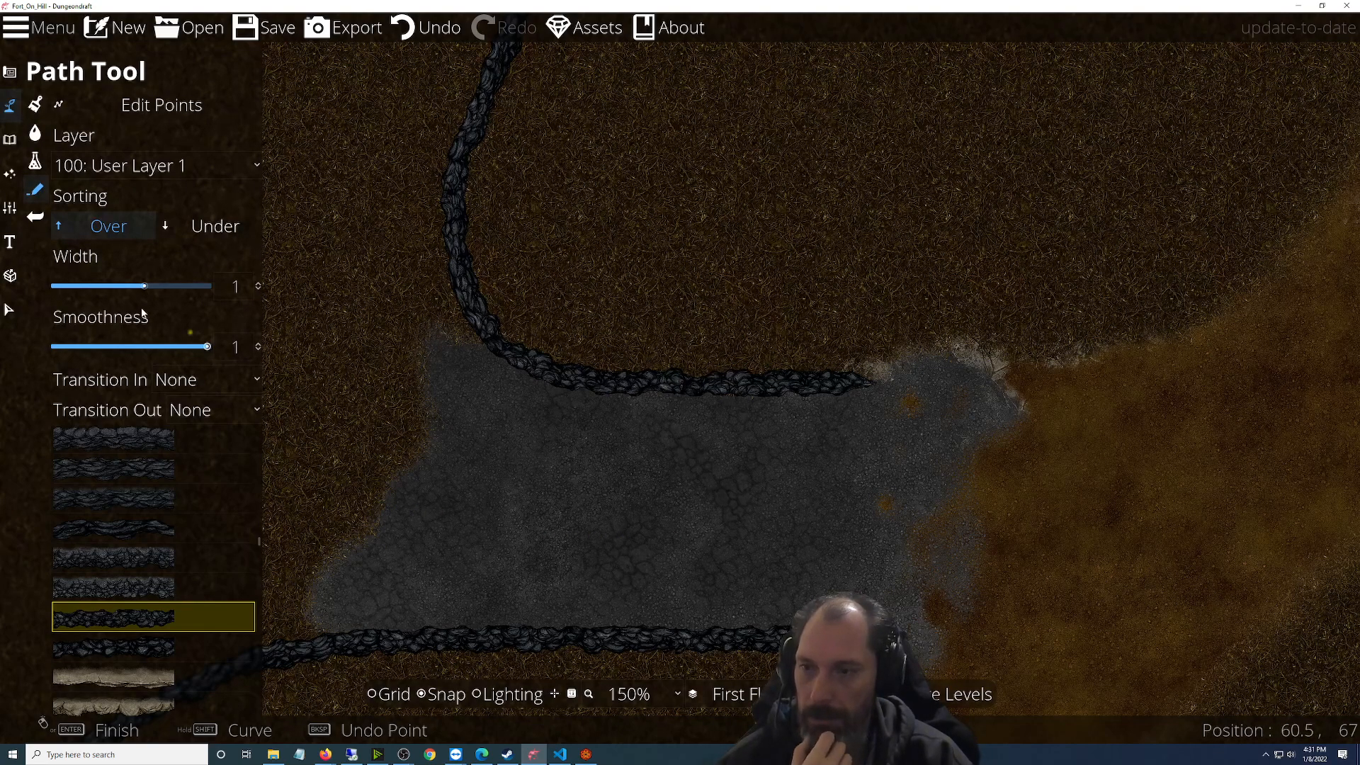
# Choose the Terrain Brush with the Rock A 01 terrain and set the brush size to 4
pyautogui.click(7, 133)
pyautogui.click(9, 72)
pyautogui.click(9, 105)
pyautogui.click(55, 107)
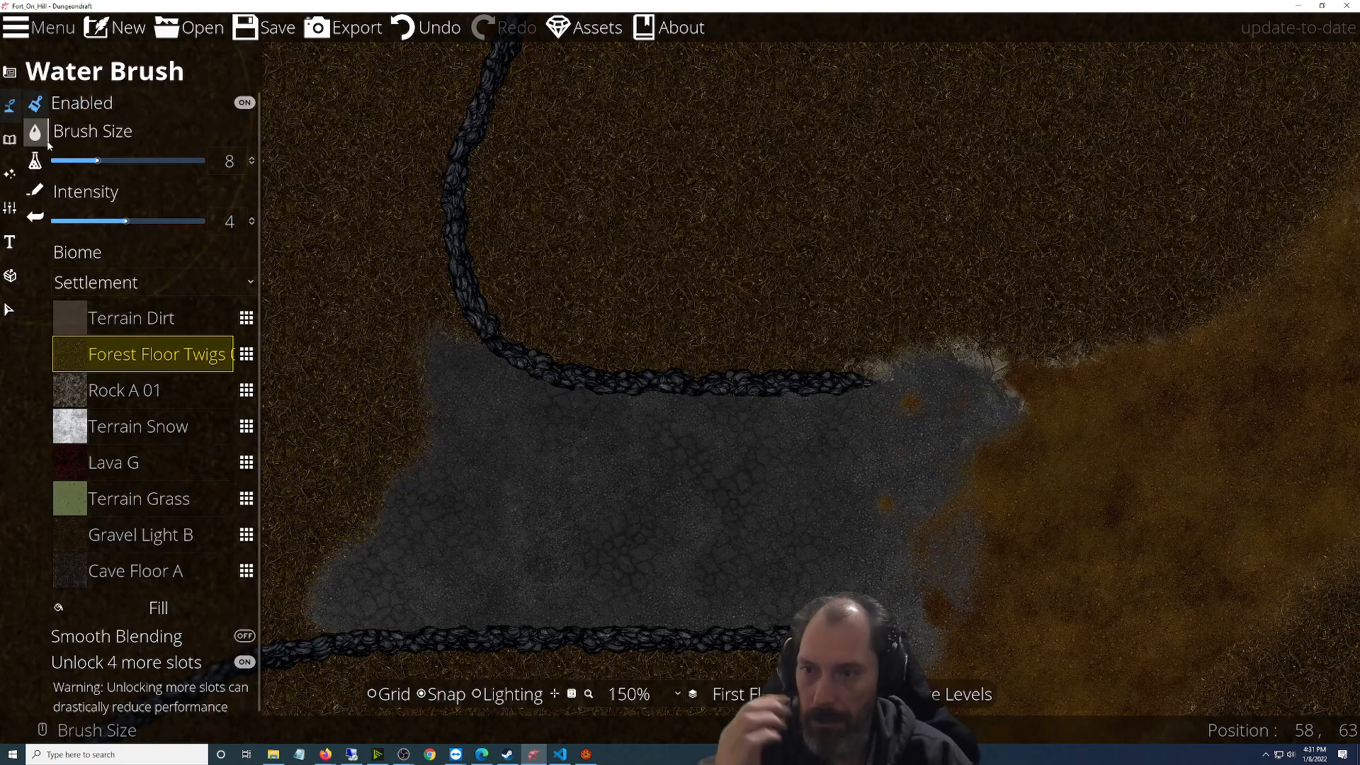
pyautogui.click(139, 402)
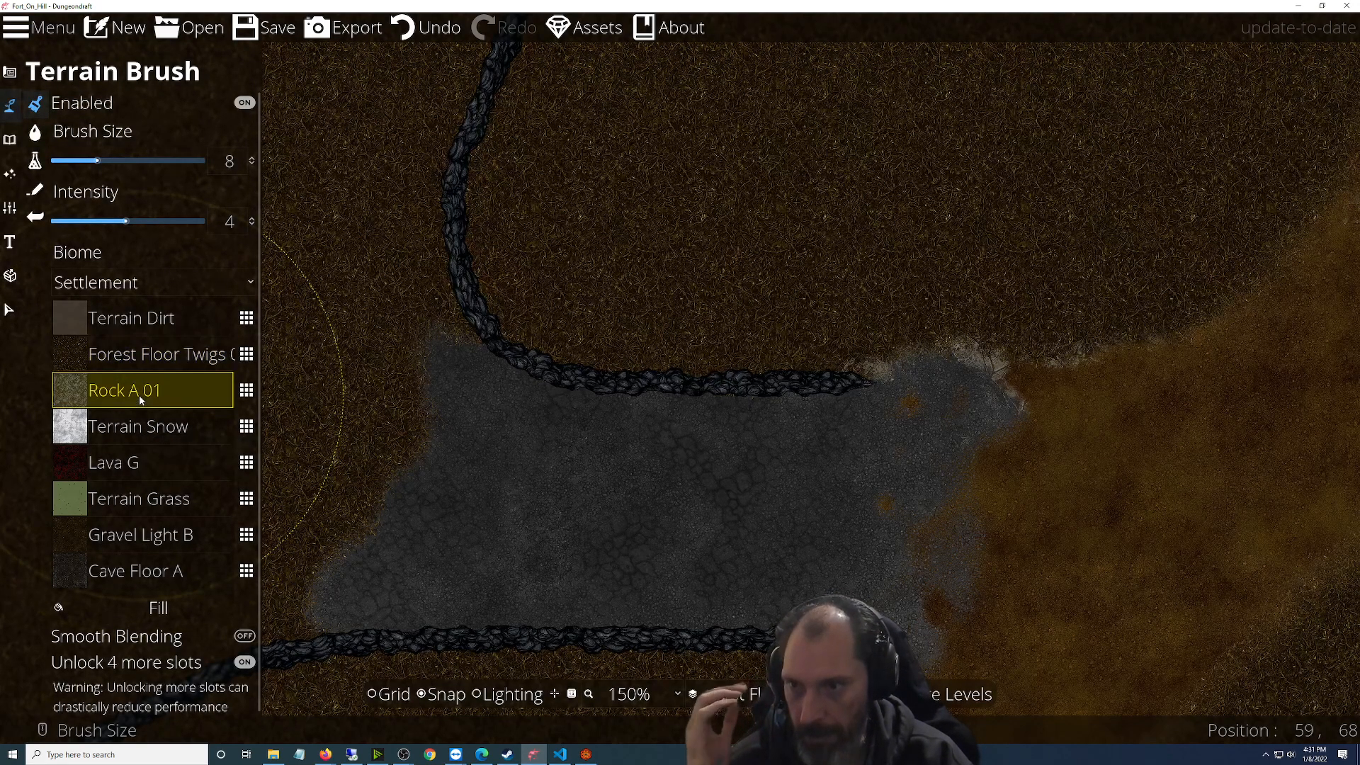
pyautogui.scroll(3, 848, 535)
pyautogui.scroll(-7, 826, 517)
# Paint Rock A 01 over the ramp's eastern part between the rock walls, undoing and repainting the latest strokes
pyautogui.moveTo(826, 516)
pyautogui.mouseDown()
pyautogui.moveTo(882, 464)
pyautogui.moveTo(772, 439)
pyautogui.moveTo(832, 427)
pyautogui.moveTo(814, 418)
pyautogui.moveTo(716, 434)
pyautogui.moveTo(752, 410)
pyautogui.moveTo(743, 532)
pyautogui.mouseUp()
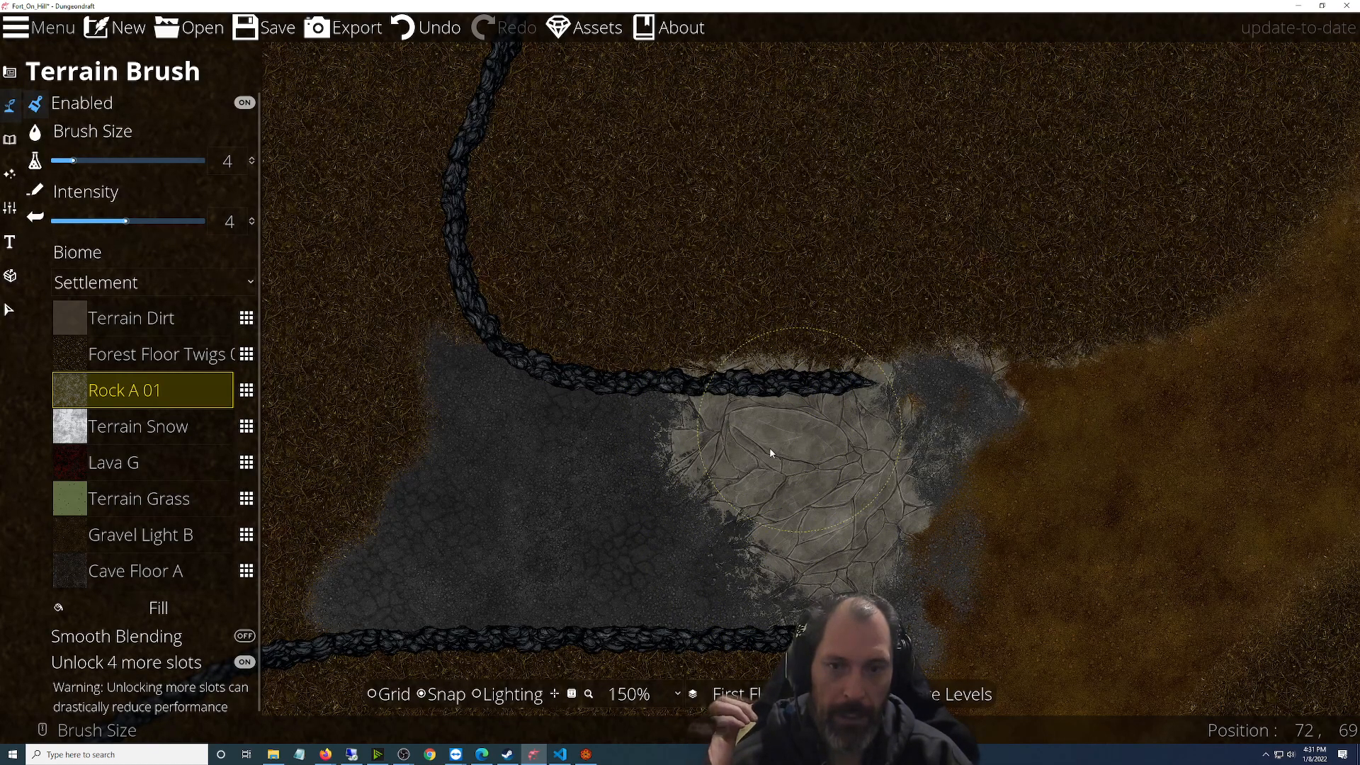
pyautogui.hotkey('ctrl', 'z')
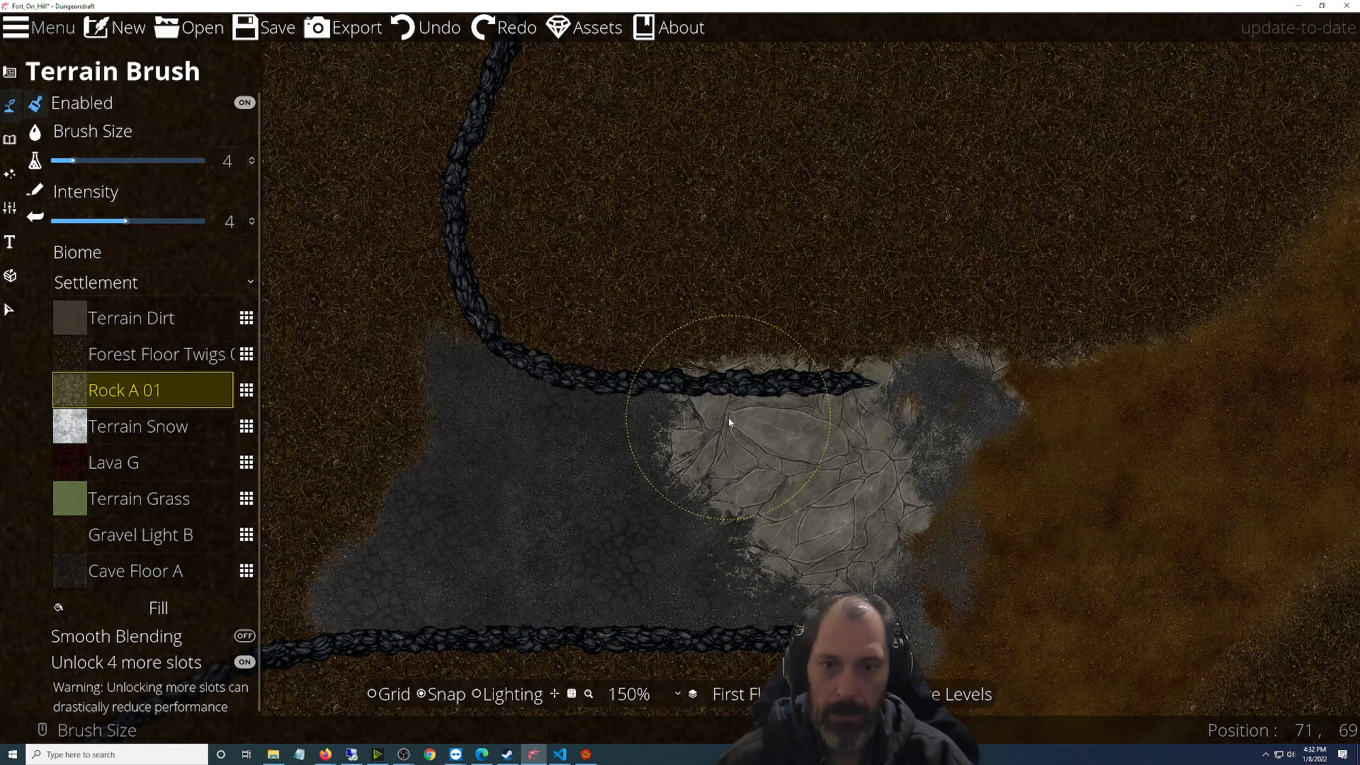
pyautogui.hotkey('ctrl', 'z')
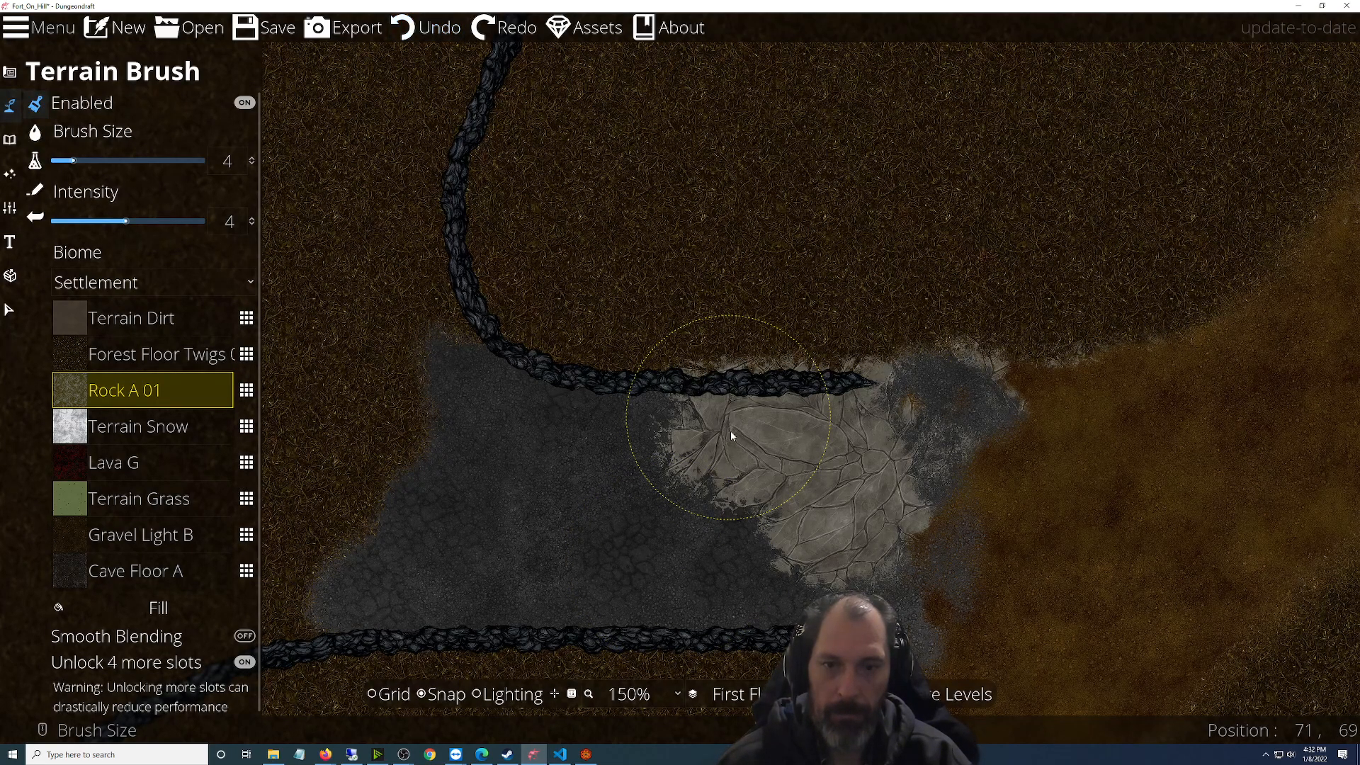
pyautogui.moveTo(781, 576); pyautogui.dragTo(785, 579)
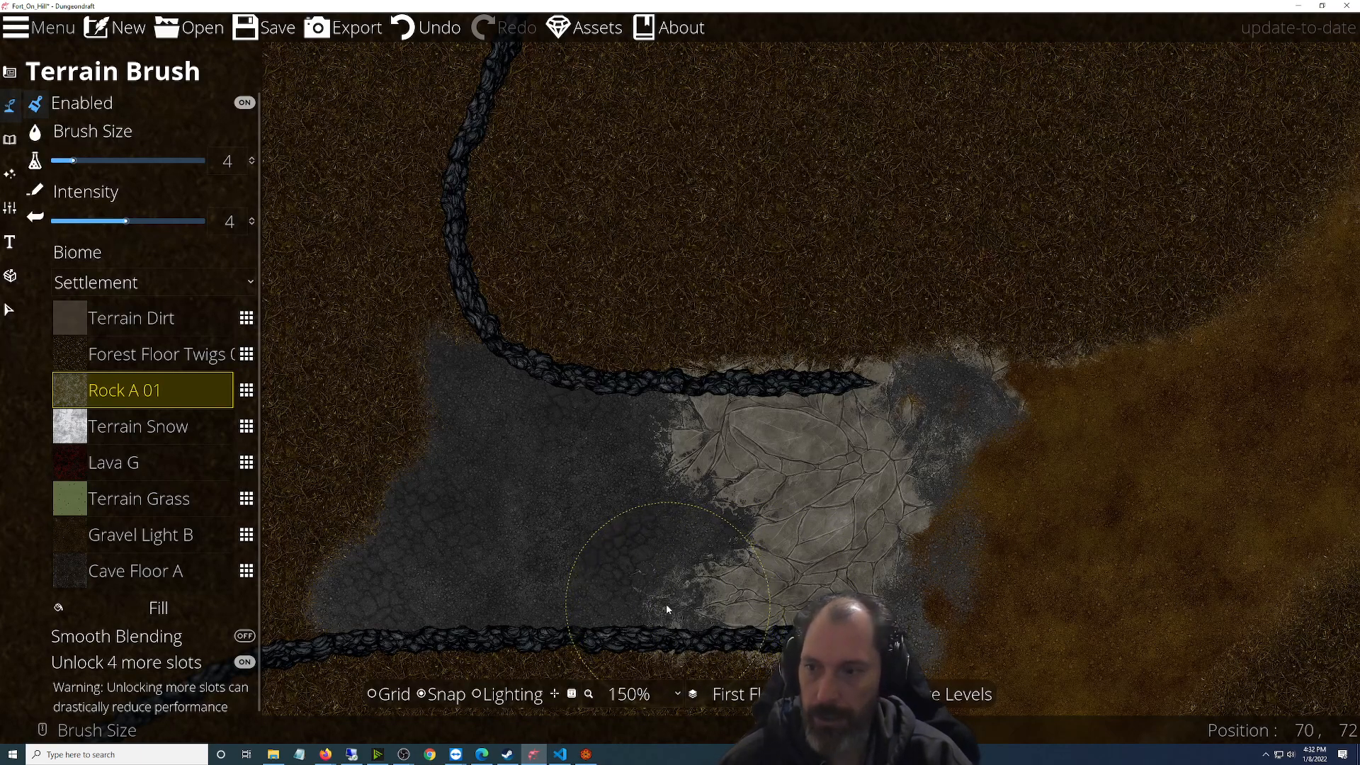
# Paint Forest Floor Twigs over the stray rock and cave floor beyond the upper wall, reducing the brush size to 1 for the edges
pyautogui.click(134, 358)
pyautogui.scroll(-3, 844, 317)
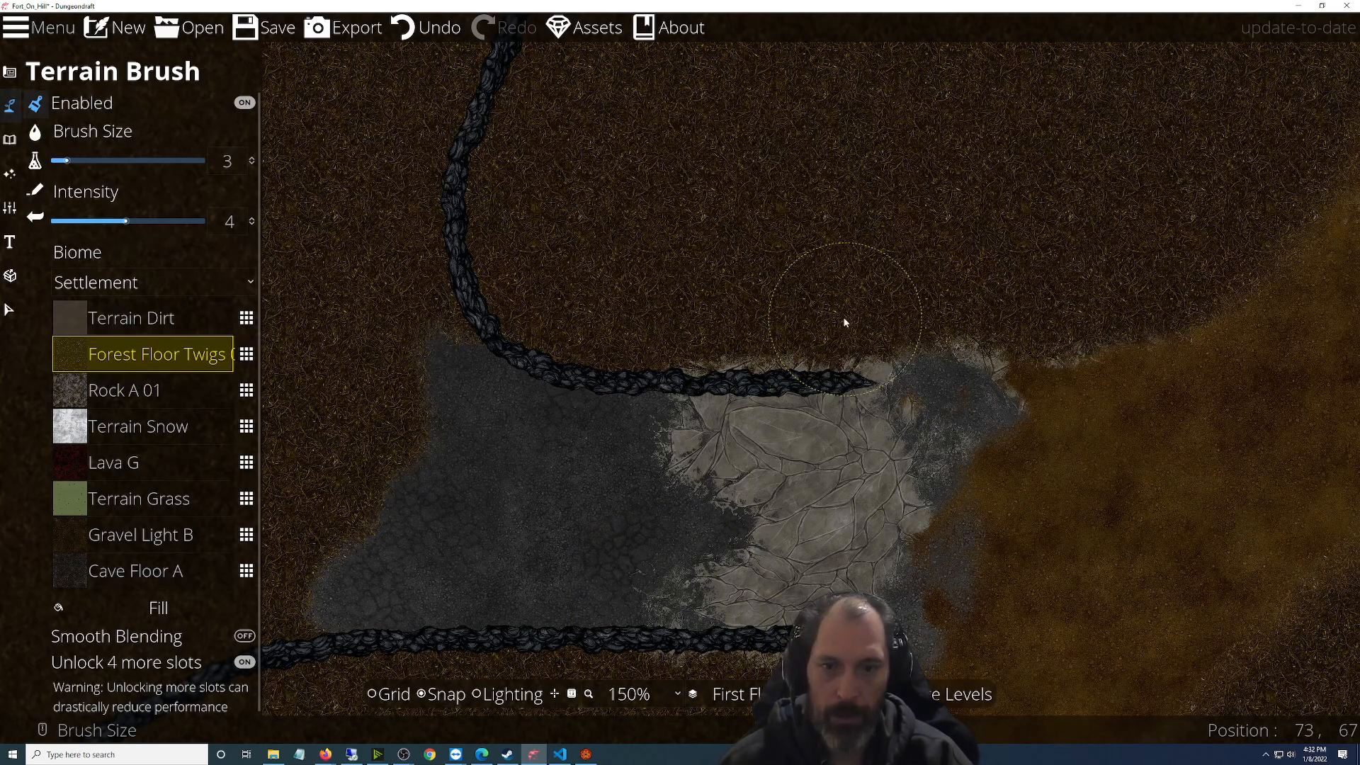
pyautogui.moveTo(681, 352); pyautogui.dragTo(885, 358)
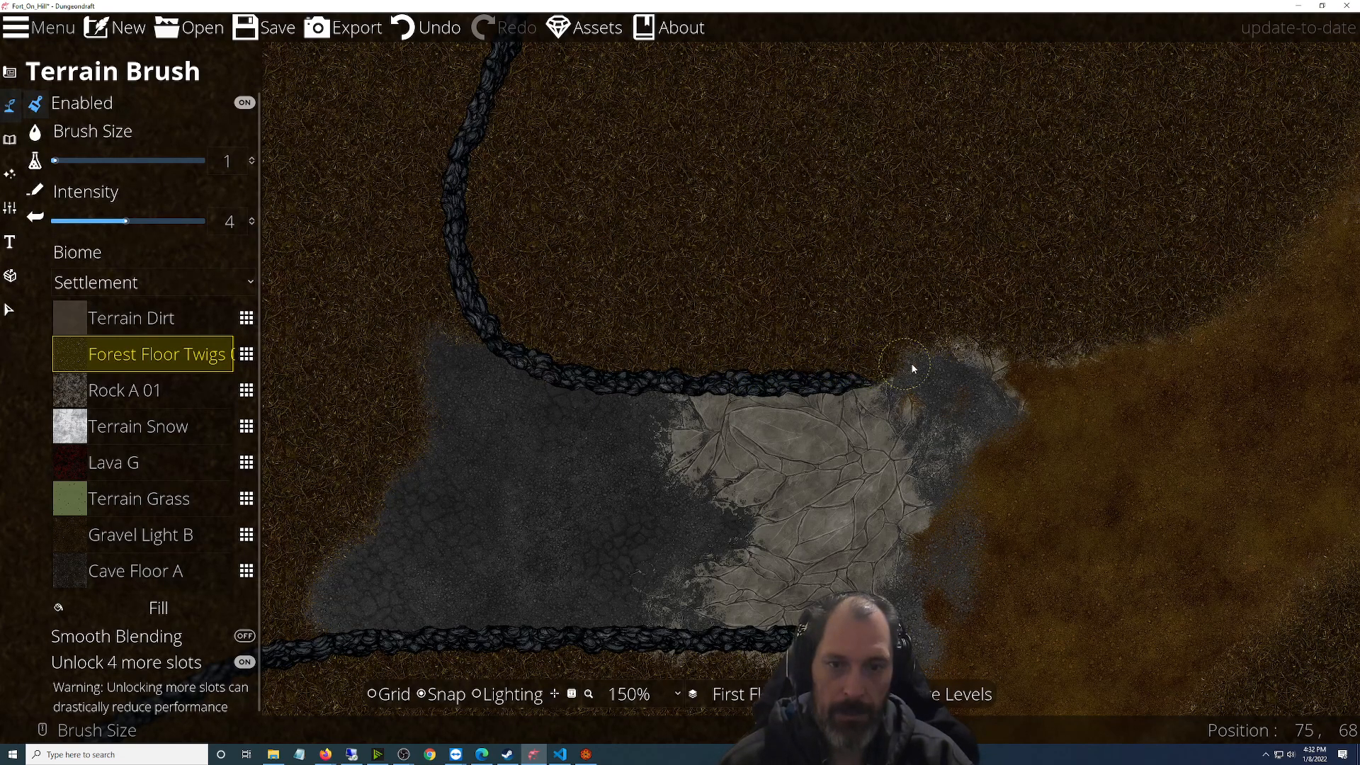
pyautogui.moveTo(981, 374)
pyautogui.mouseDown()
pyautogui.moveTo(1006, 350)
pyautogui.moveTo(1065, 338)
pyautogui.moveTo(1033, 371)
pyautogui.moveTo(1010, 371)
pyautogui.moveTo(1148, 331)
pyautogui.mouseUp()
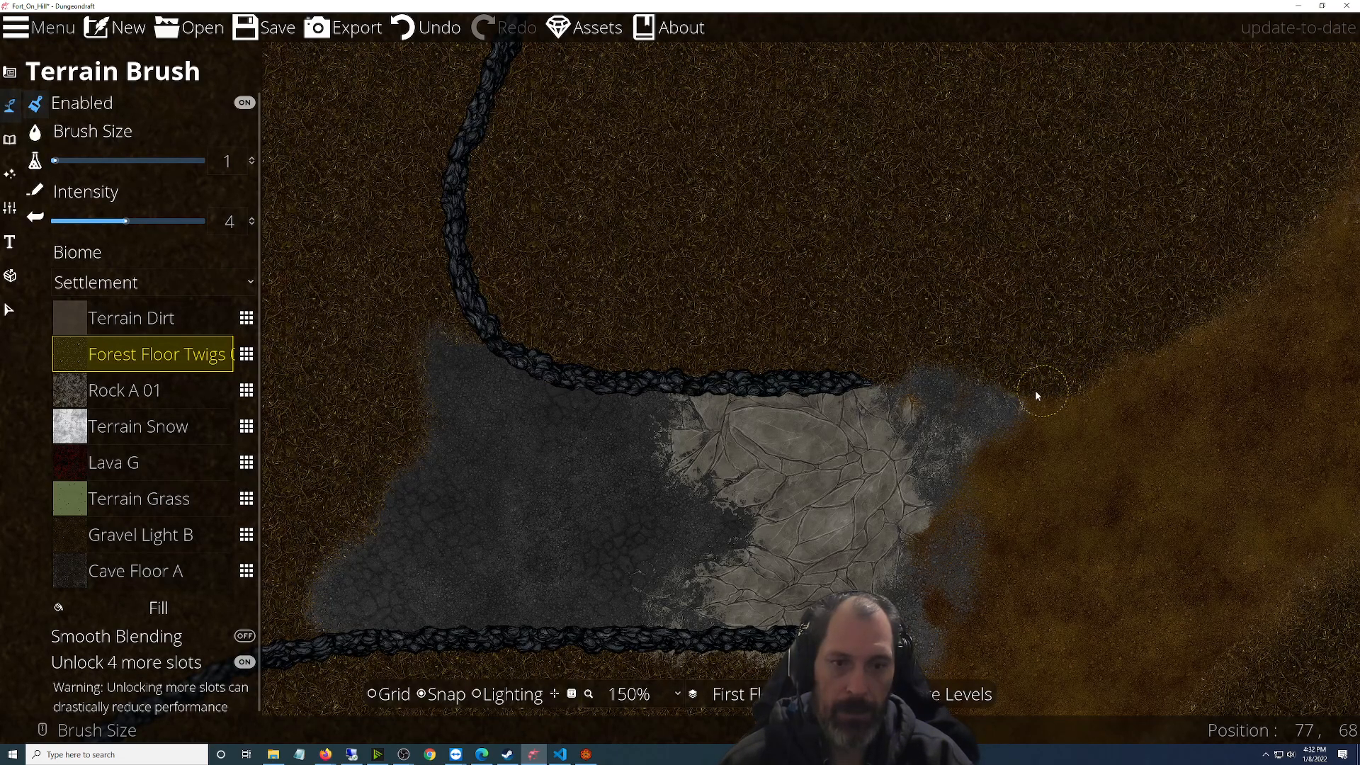
pyautogui.scroll(1, 941, 378)
pyautogui.scroll(-1, 1009, 381)
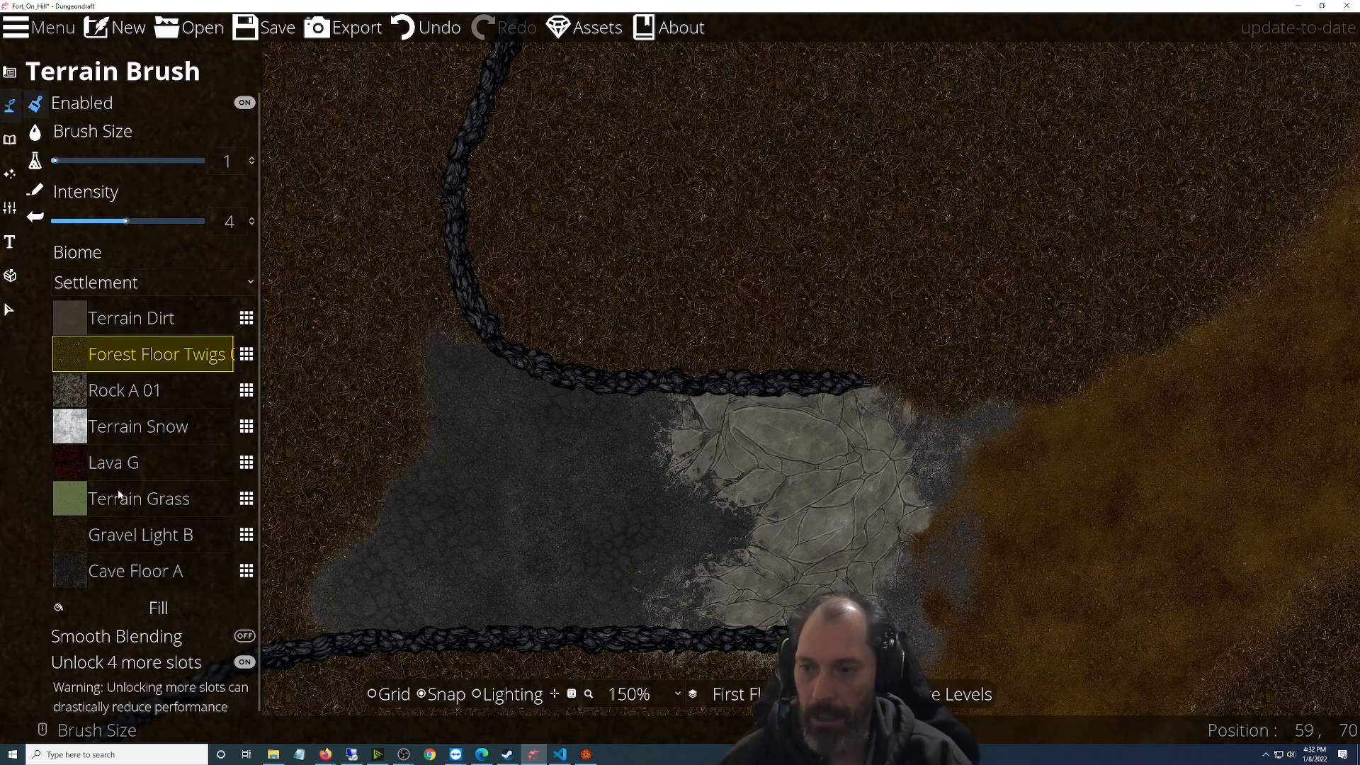
# Extend the Rock A 01 edge into the cave floor, and cover the ground outside the passage mouth with Gravel Light B using brush size 3
pyautogui.click(137, 395)
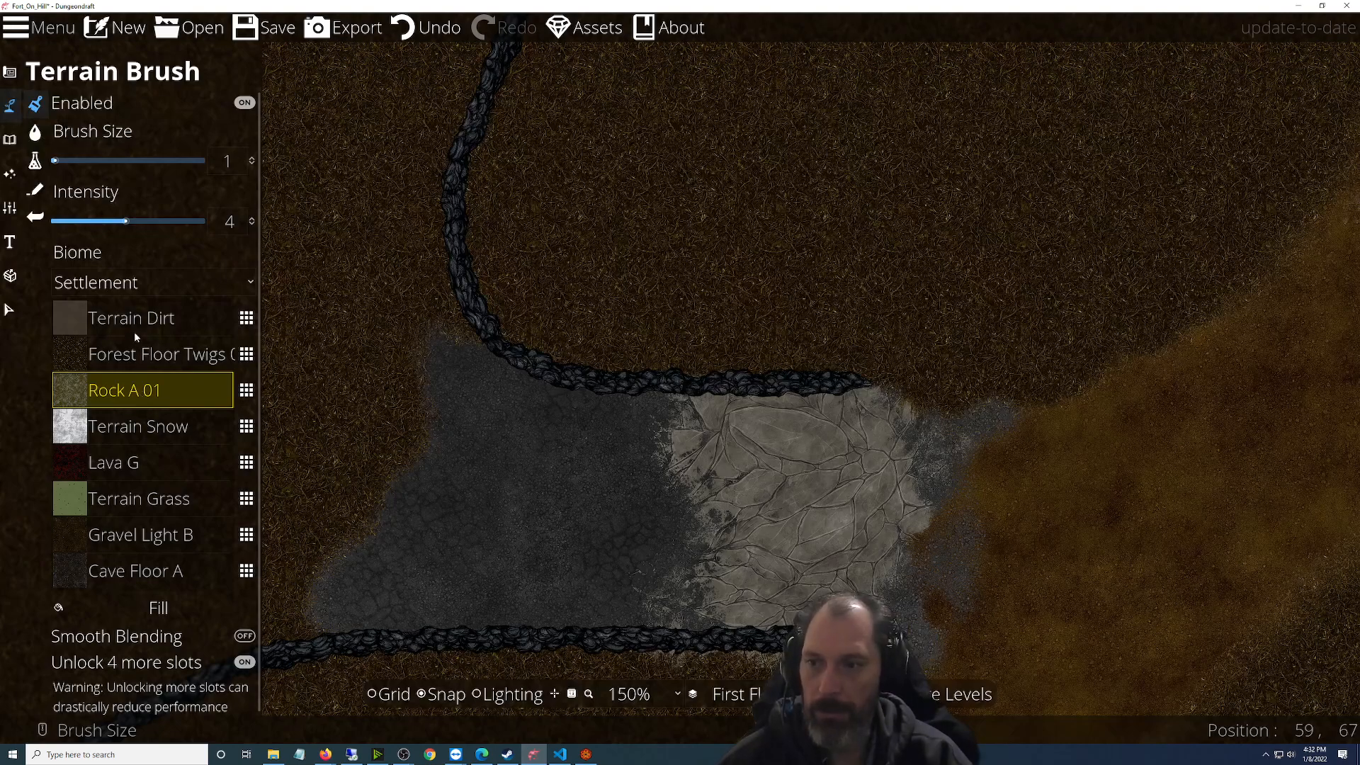
pyautogui.click(140, 532)
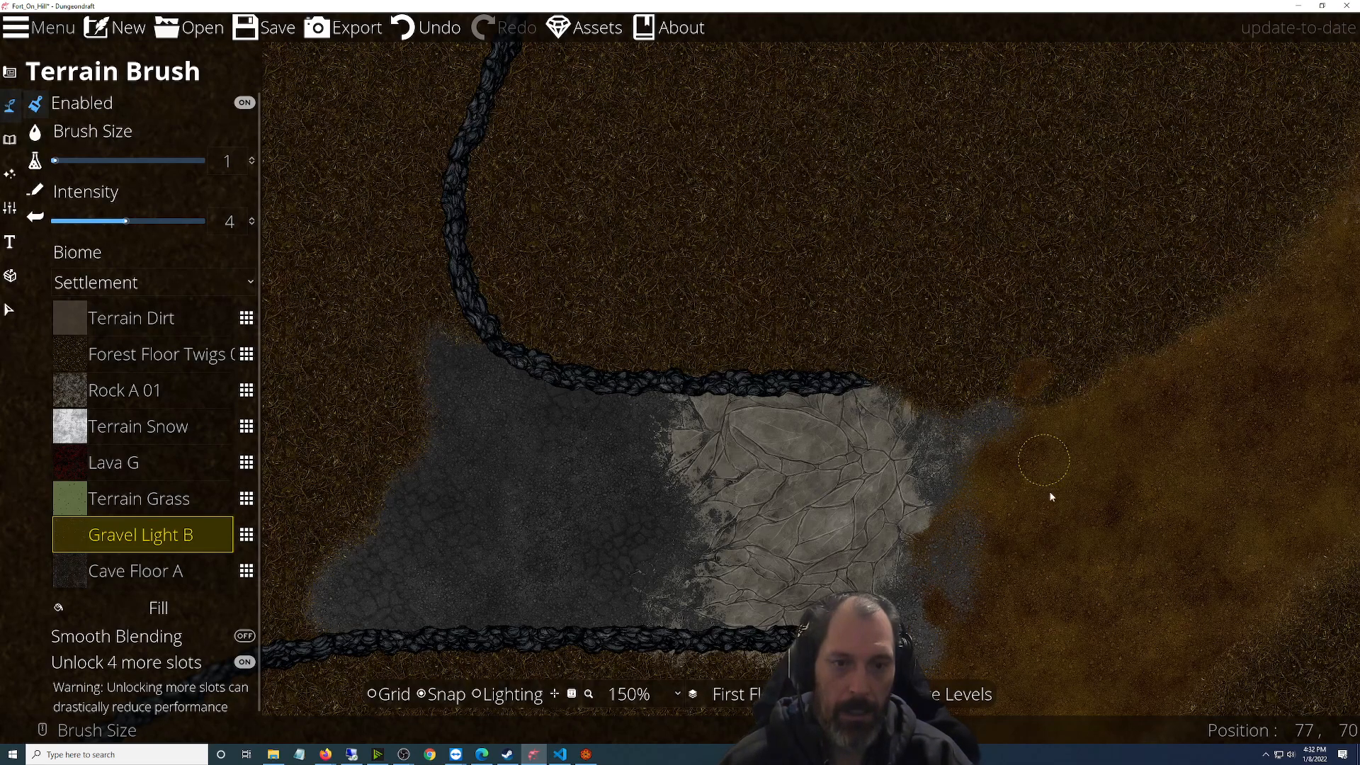
pyautogui.hotkey('ctrl', 'z')
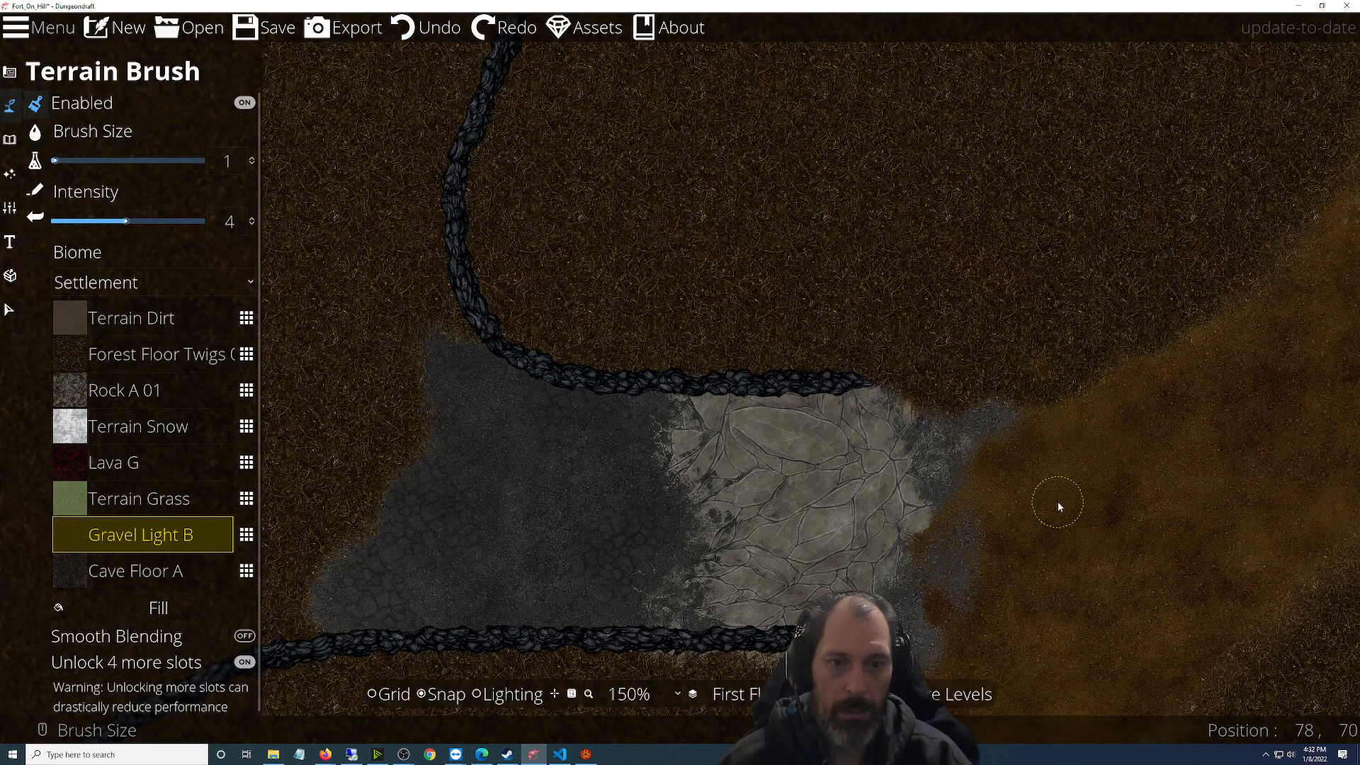
pyautogui.click(988, 435)
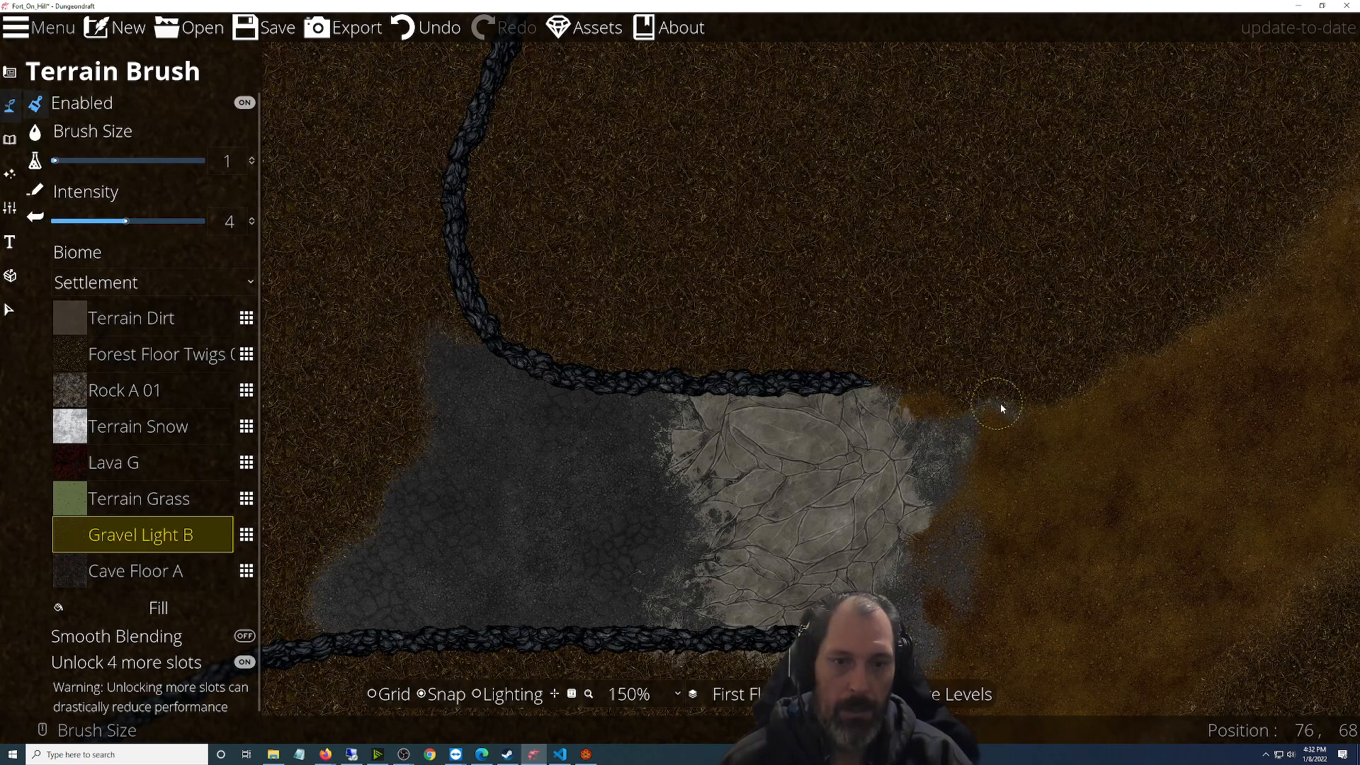
pyautogui.scroll(2, 1041, 400)
pyautogui.scroll(-1, 1048, 402)
pyautogui.moveTo(1080, 426)
pyautogui.mouseDown()
pyautogui.moveTo(956, 422)
pyautogui.moveTo(968, 410)
pyautogui.moveTo(1073, 404)
pyautogui.moveTo(957, 417)
pyautogui.moveTo(946, 435)
pyautogui.moveTo(959, 460)
pyautogui.moveTo(942, 471)
pyautogui.moveTo(900, 402)
pyautogui.moveTo(939, 474)
pyautogui.moveTo(958, 578)
pyautogui.moveTo(939, 500)
pyautogui.moveTo(929, 664)
pyautogui.moveTo(902, 612)
pyautogui.mouseUp()
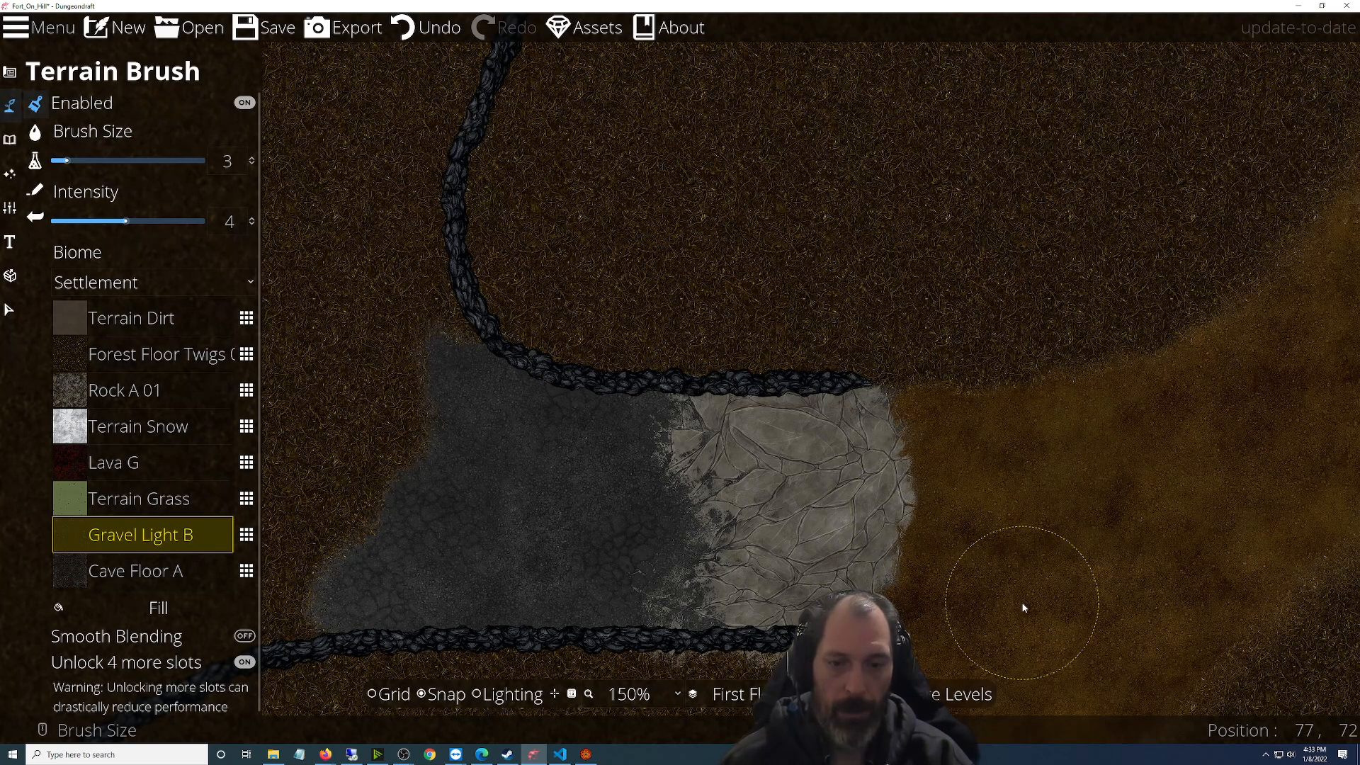
# Cover the stray rock below the lower wall with Forest Floor Twigs at brush size 1
pyautogui.moveTo(995, 620); pyautogui.dragTo(976, 382)
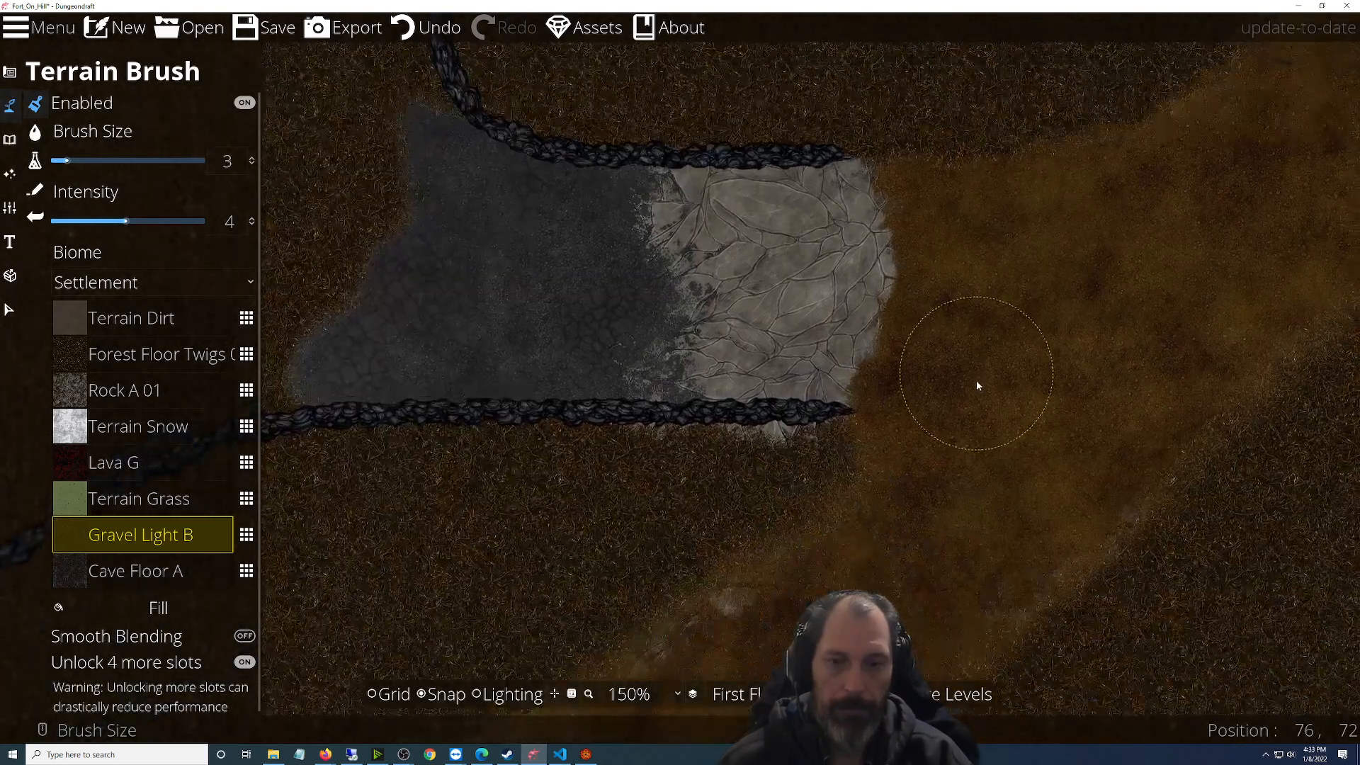
pyautogui.click(125, 364)
pyautogui.scroll(-2, 731, 495)
pyautogui.scroll(1, 789, 473)
pyautogui.scroll(-1, 788, 473)
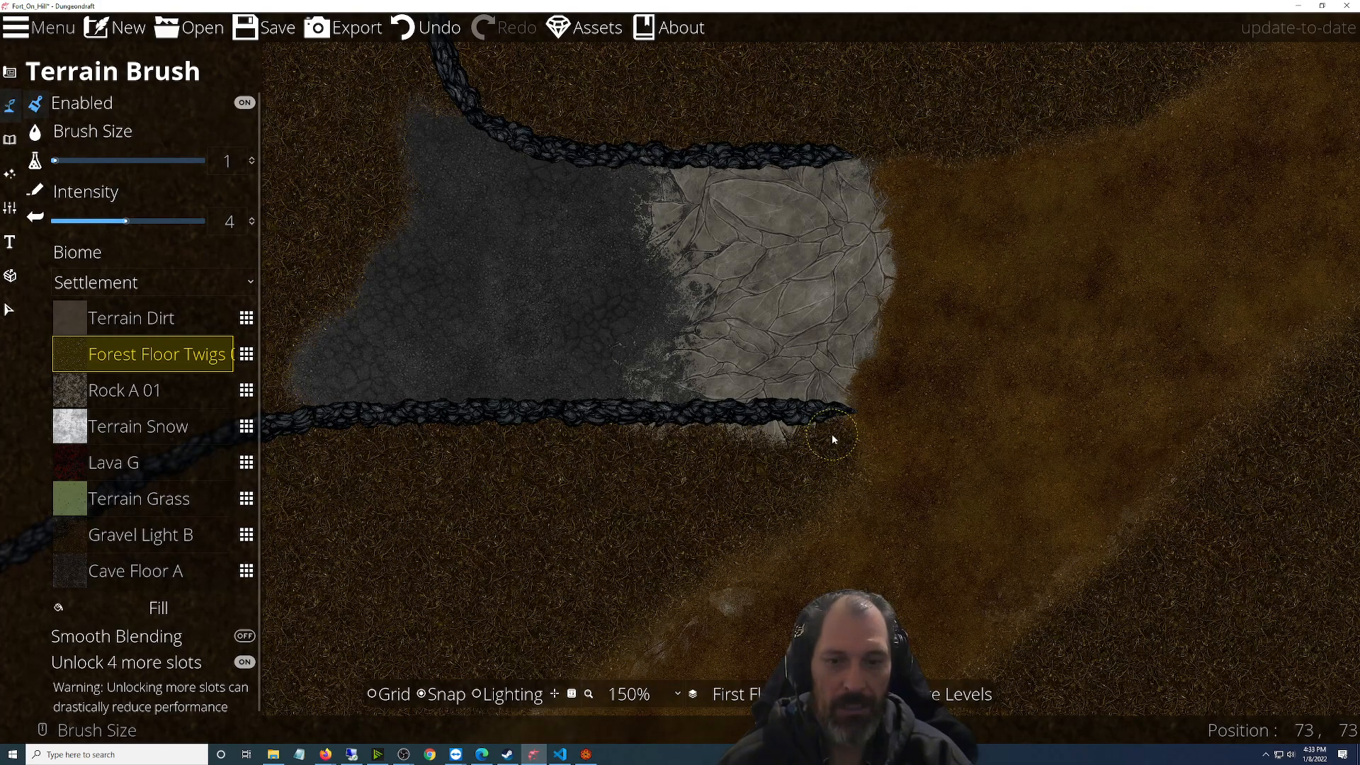
pyautogui.moveTo(765, 434)
pyautogui.mouseDown()
pyautogui.moveTo(617, 429)
pyautogui.moveTo(776, 426)
pyautogui.mouseUp()
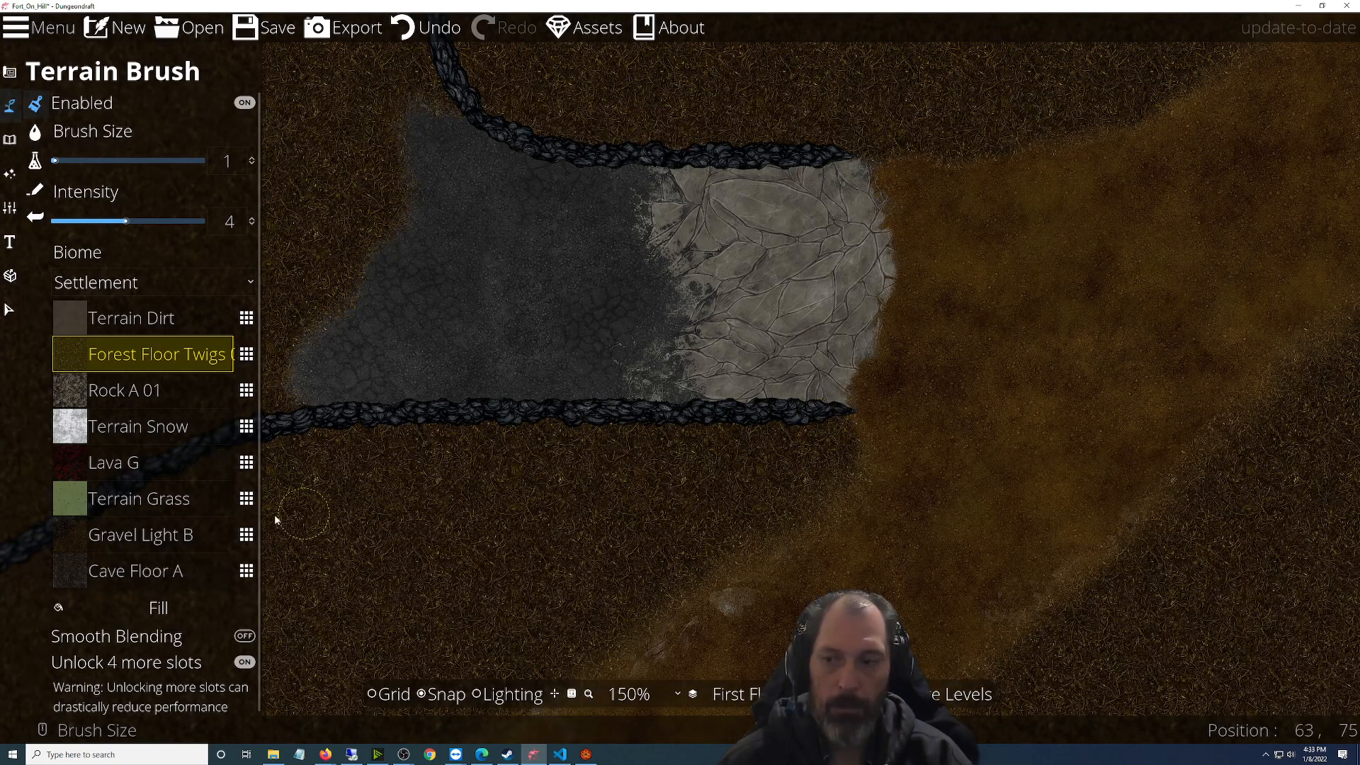
# Paint Gravel Light B over the remaining rock patches along both edges of the road below the passage
pyautogui.click(140, 530)
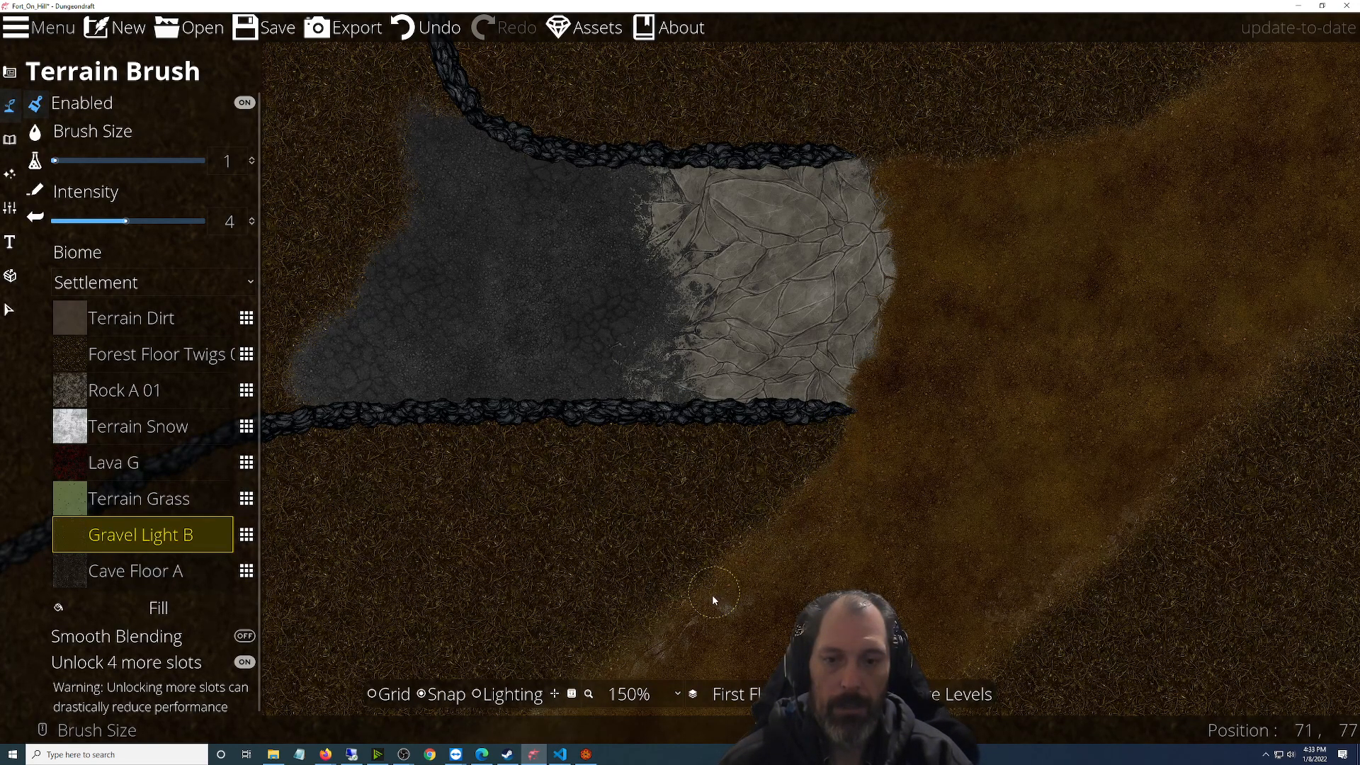
pyautogui.moveTo(682, 648)
pyautogui.mouseDown()
pyautogui.moveTo(863, 455)
pyautogui.moveTo(1002, 267)
pyautogui.mouseUp()
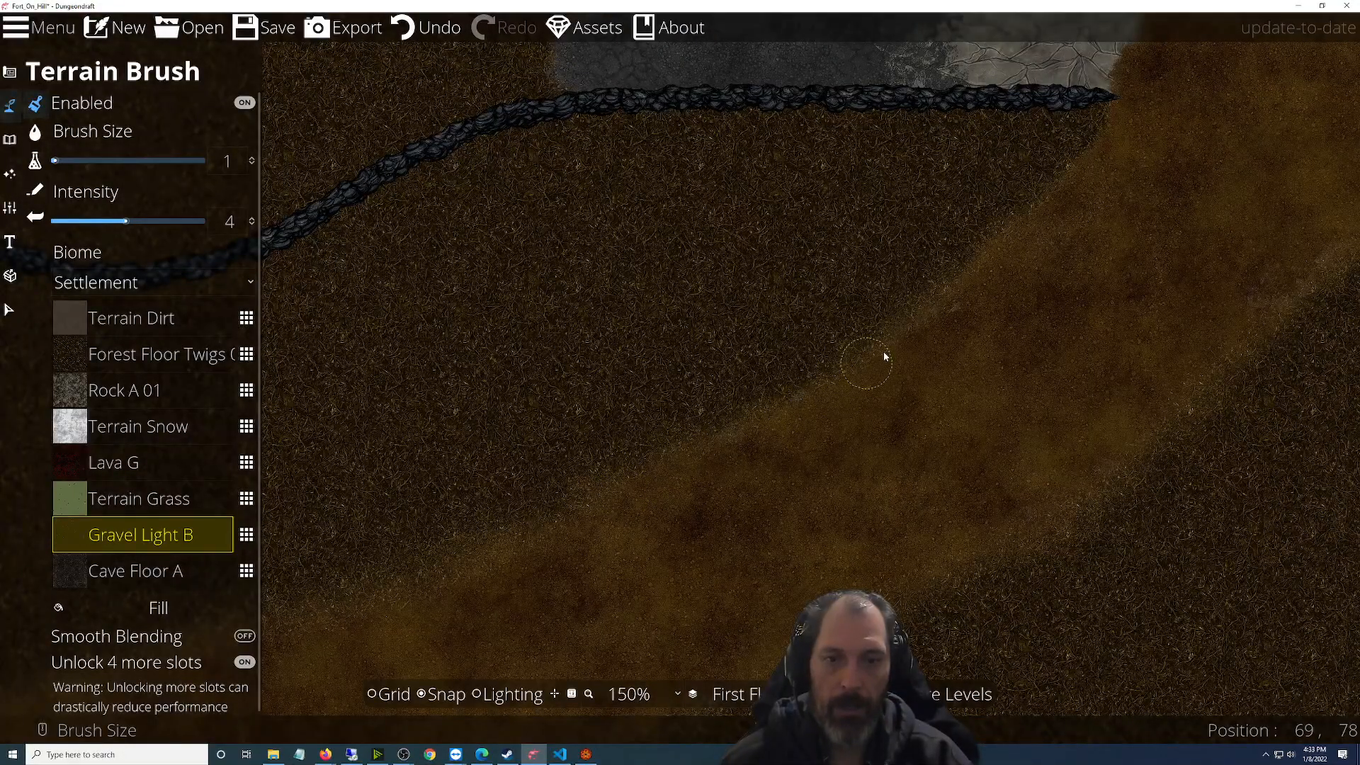
pyautogui.moveTo(1162, 309); pyautogui.dragTo(657, 536)
pyautogui.moveTo(743, 360); pyautogui.dragTo(793, 436)
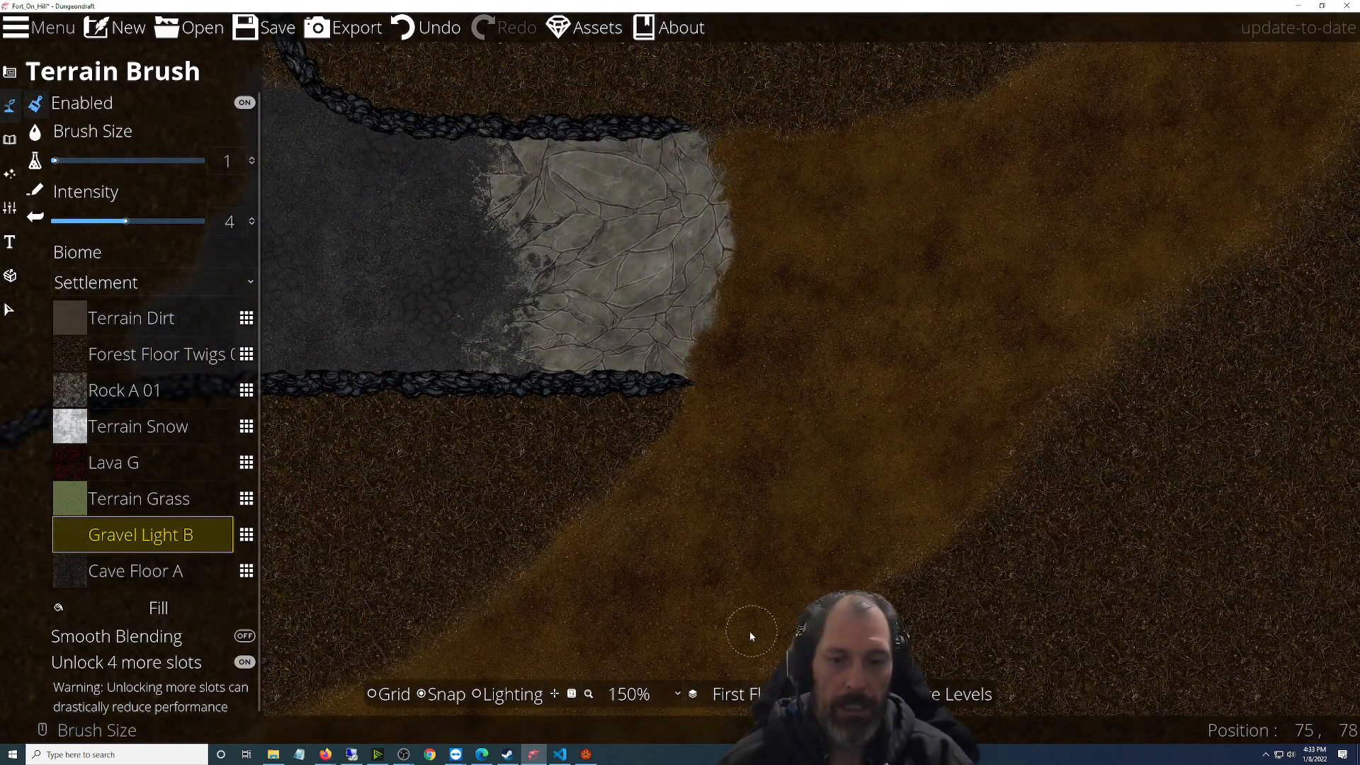
# Review the repainted passage, compare it with the WIP_Fort_On_Hill 0.1 scene in Foundry, and turn on the grid in Dungeondraft
pyautogui.scroll(-8, 813, 397)
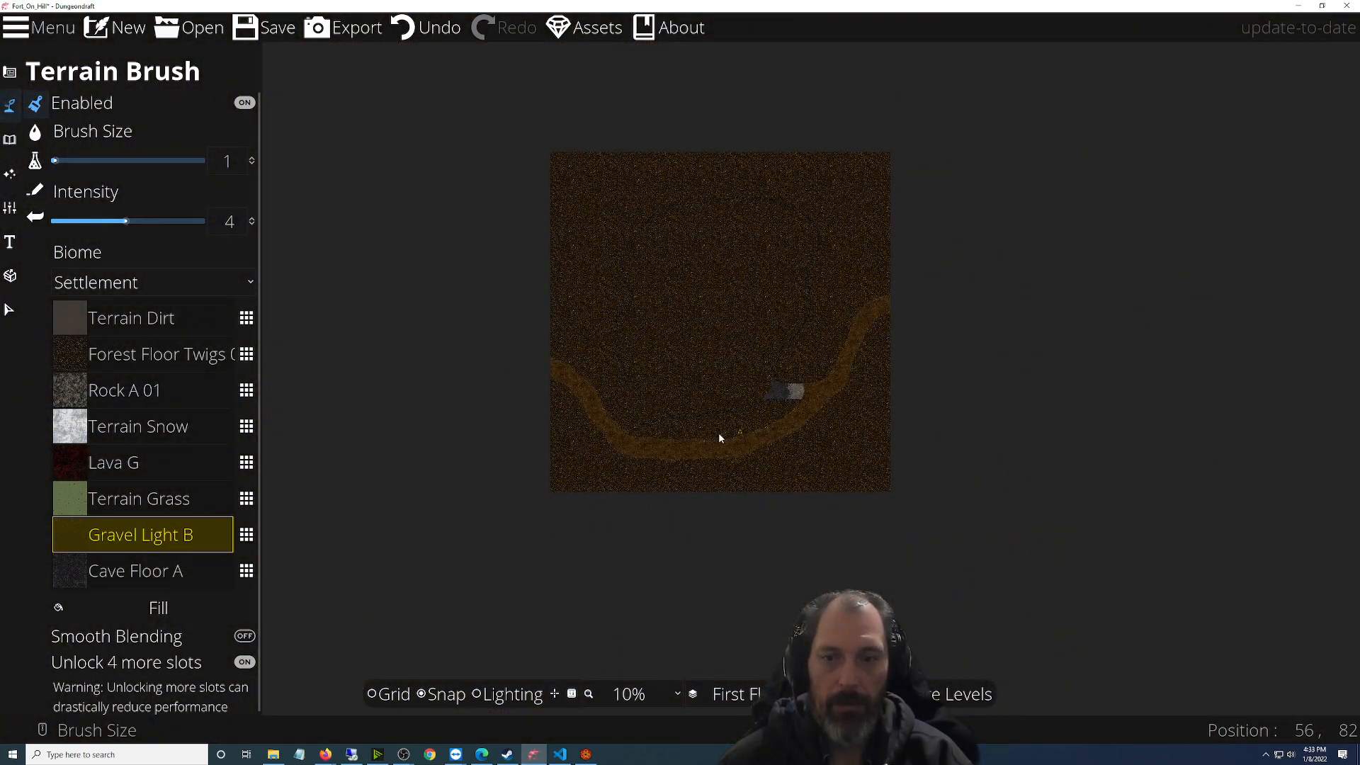
pyautogui.scroll(7, 779, 346)
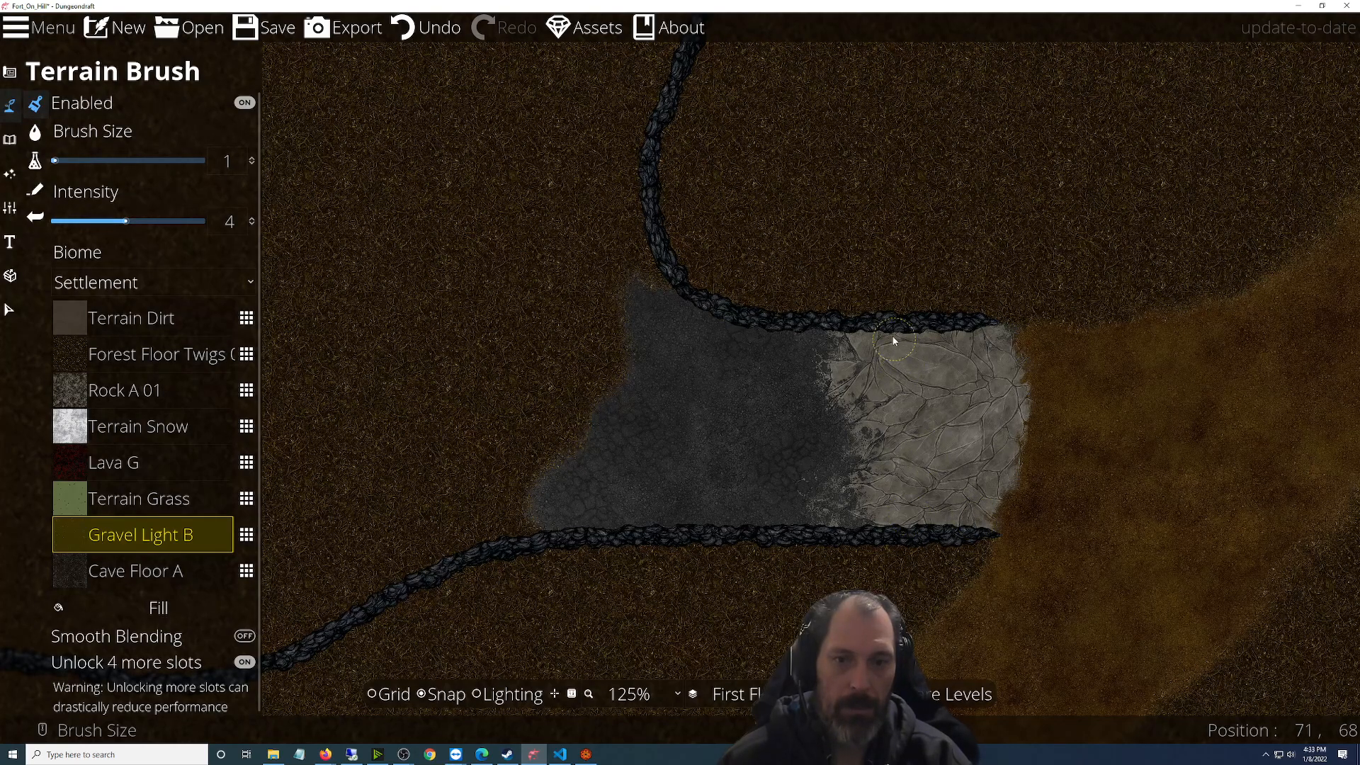
pyautogui.scroll(2, 846, 427)
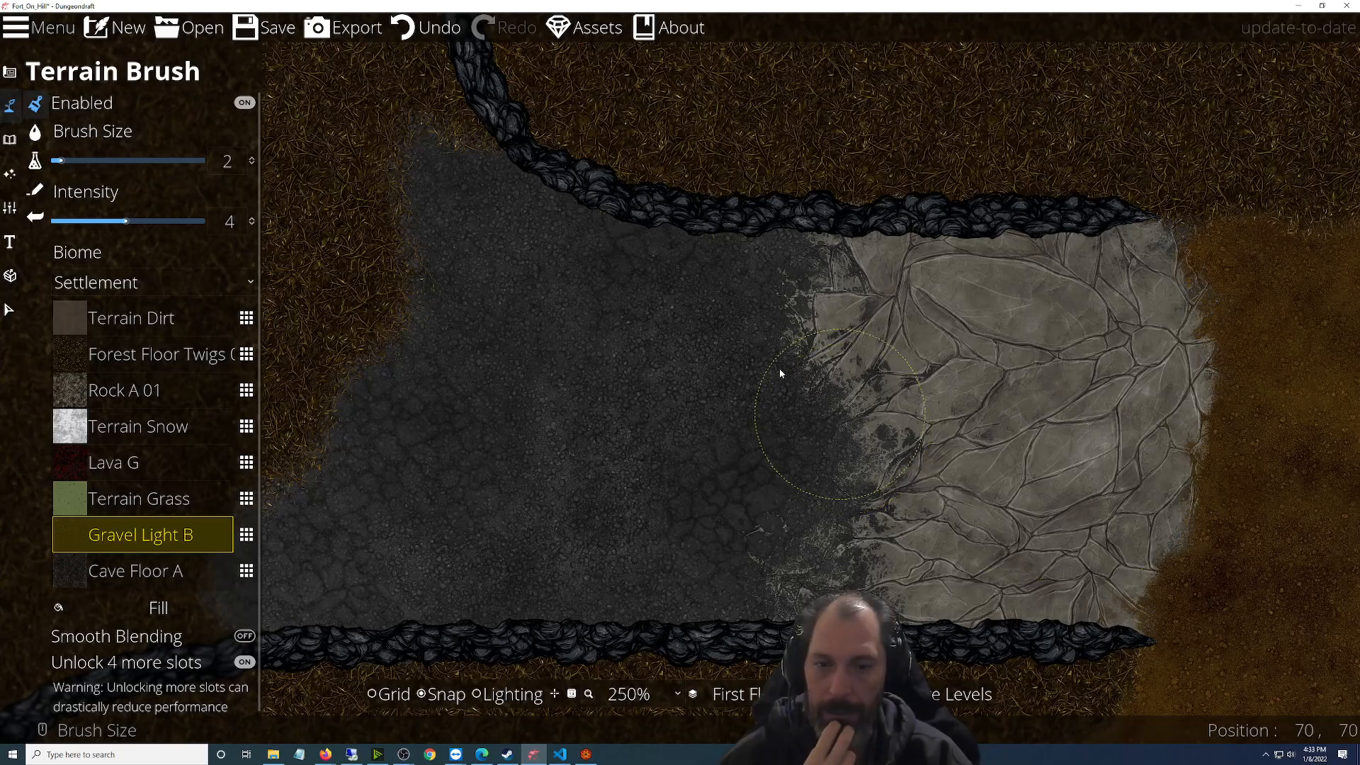
pyautogui.scroll(-1, 604, 509)
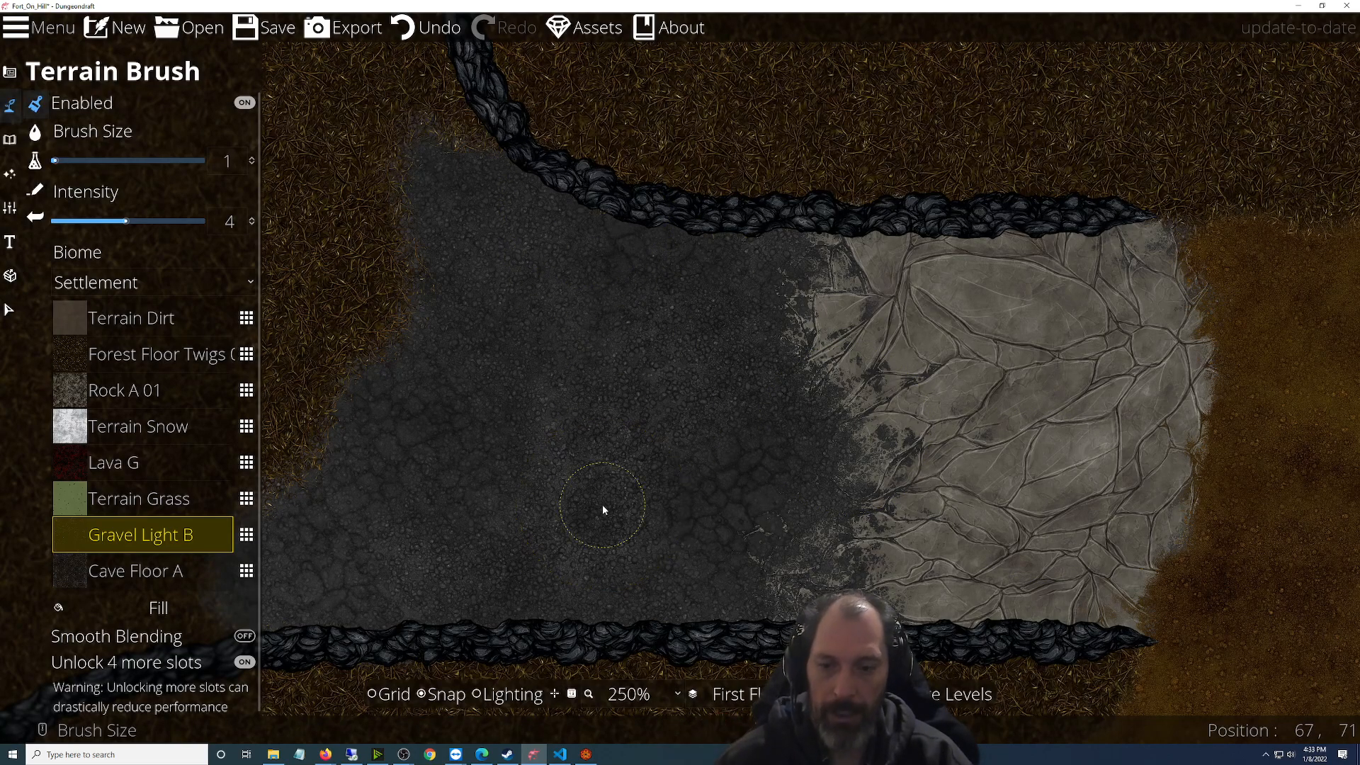
pyautogui.click(585, 754)
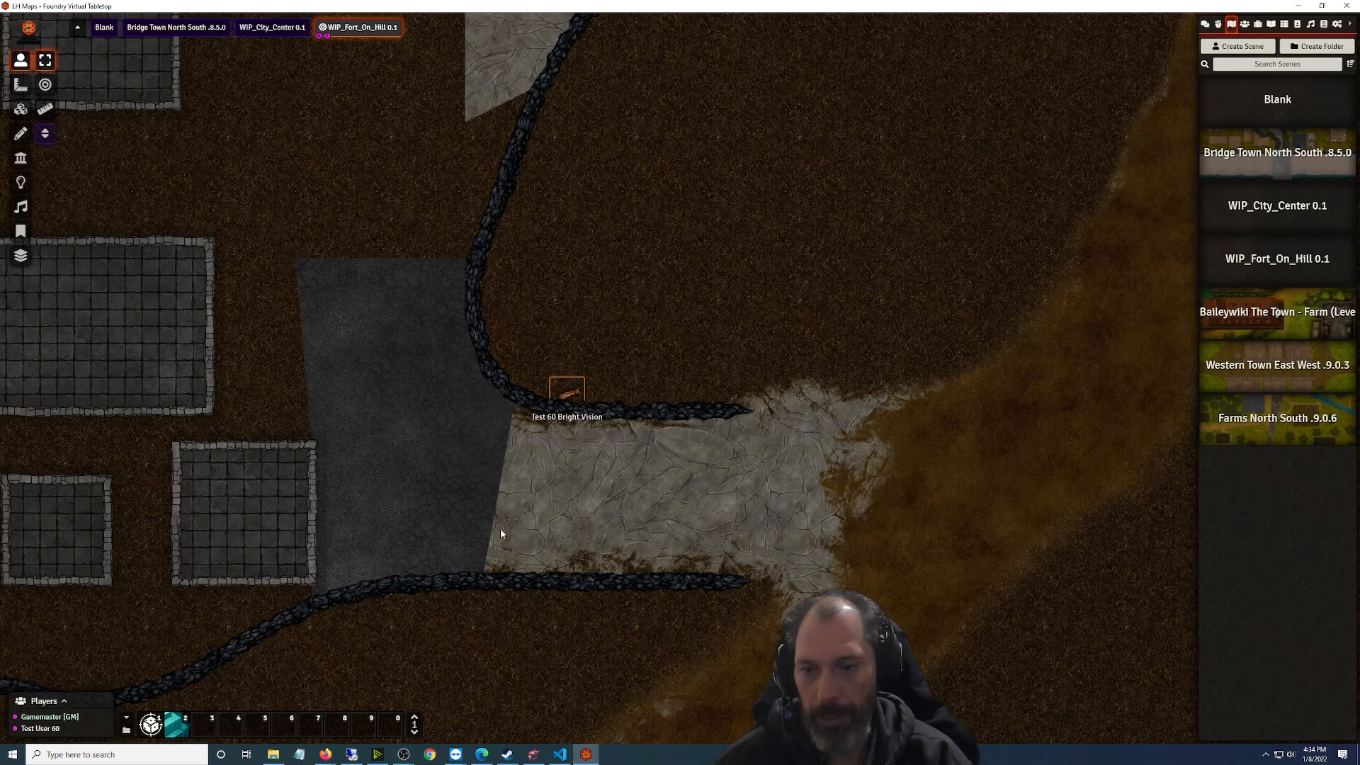
pyautogui.click(533, 754)
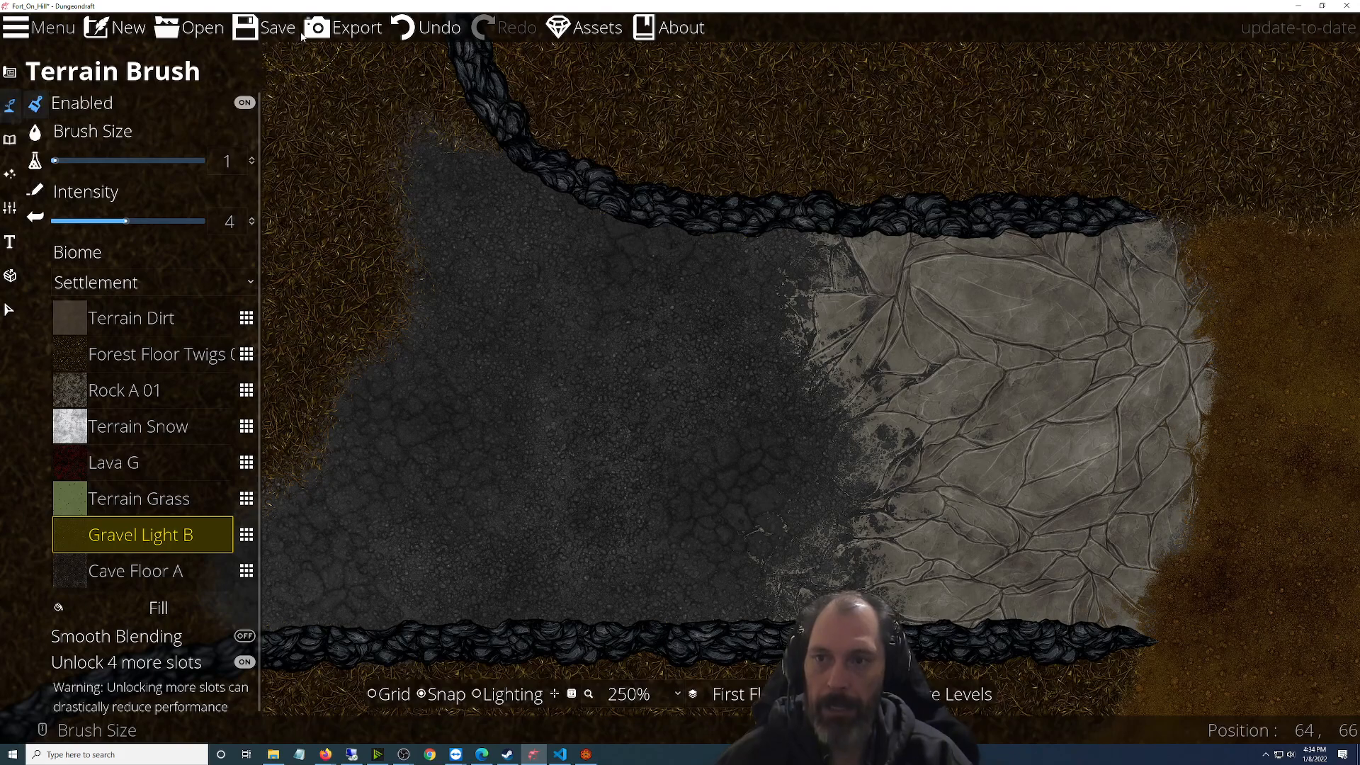
pyautogui.click(381, 694)
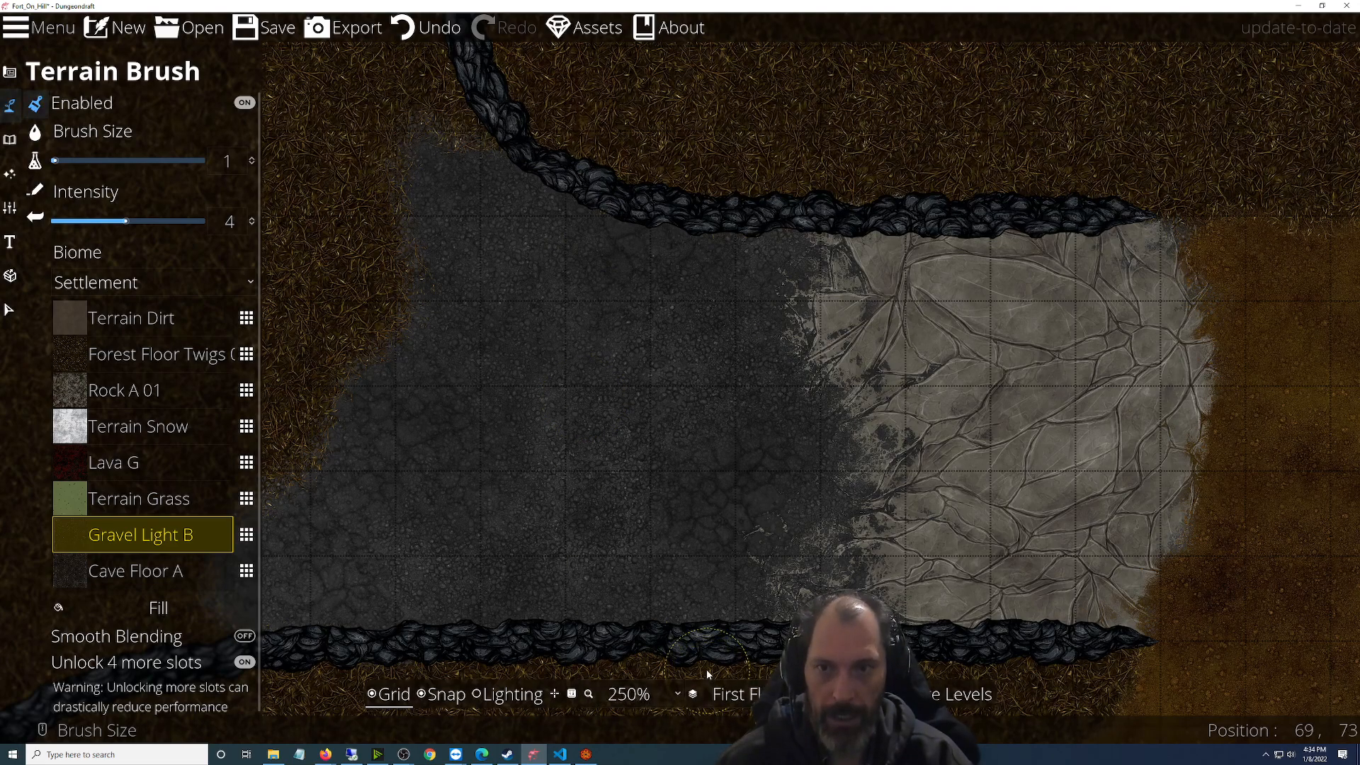
# Switch to Foundry and set the WIP_Fort_On_Hill 0.1 scene's grid color to red #da1010, saving the scene configuration
pyautogui.click(584, 755)
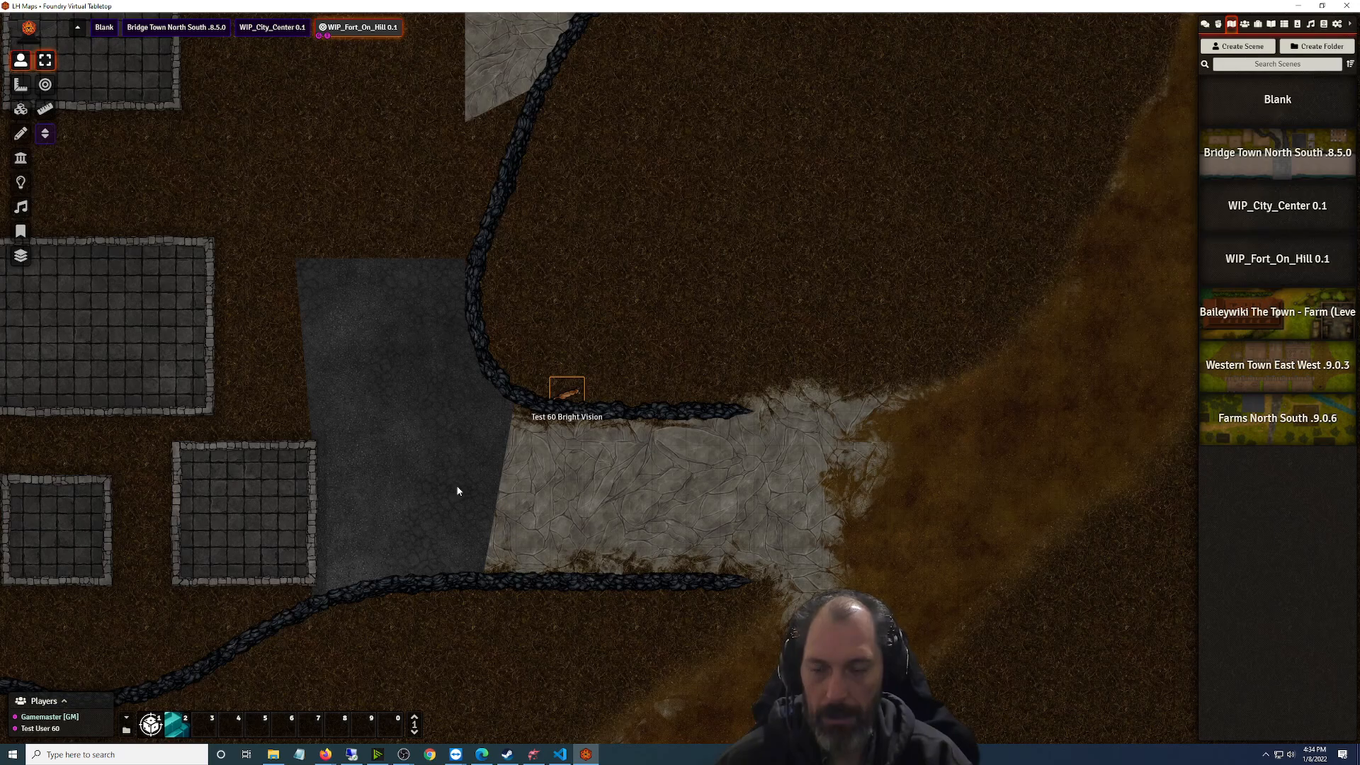
pyautogui.scroll(1, 458, 491)
pyautogui.scroll(3, 458, 491)
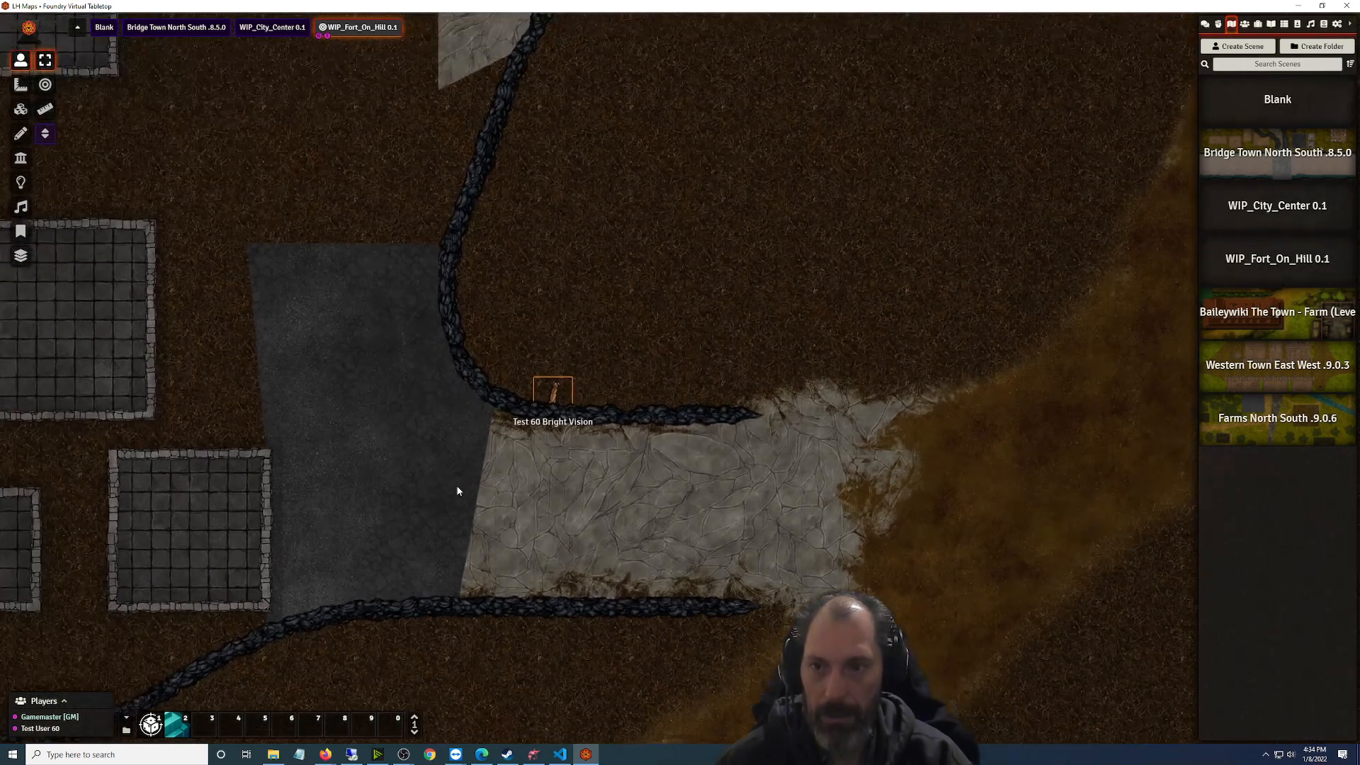
pyautogui.scroll(2, 407, 466)
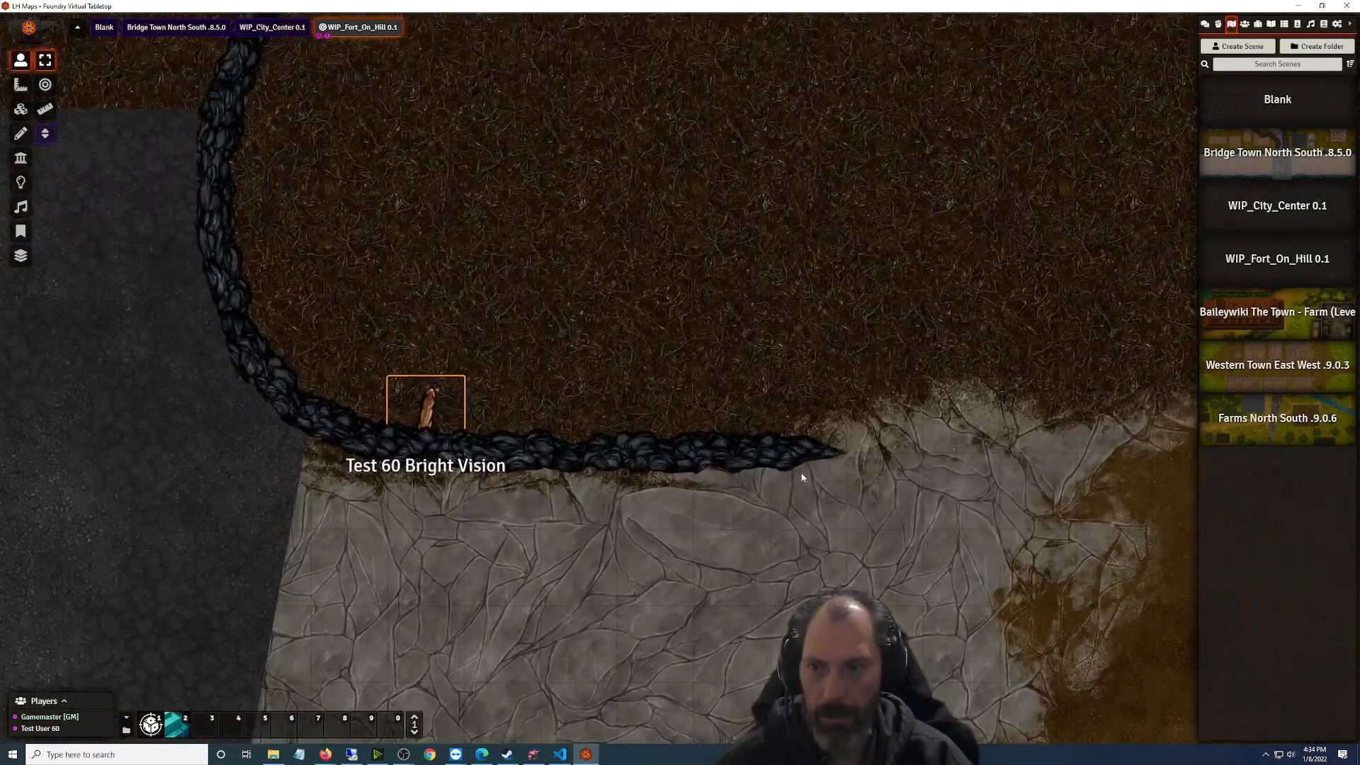
pyautogui.moveTo(704, 361); pyautogui.dragTo(914, 342)
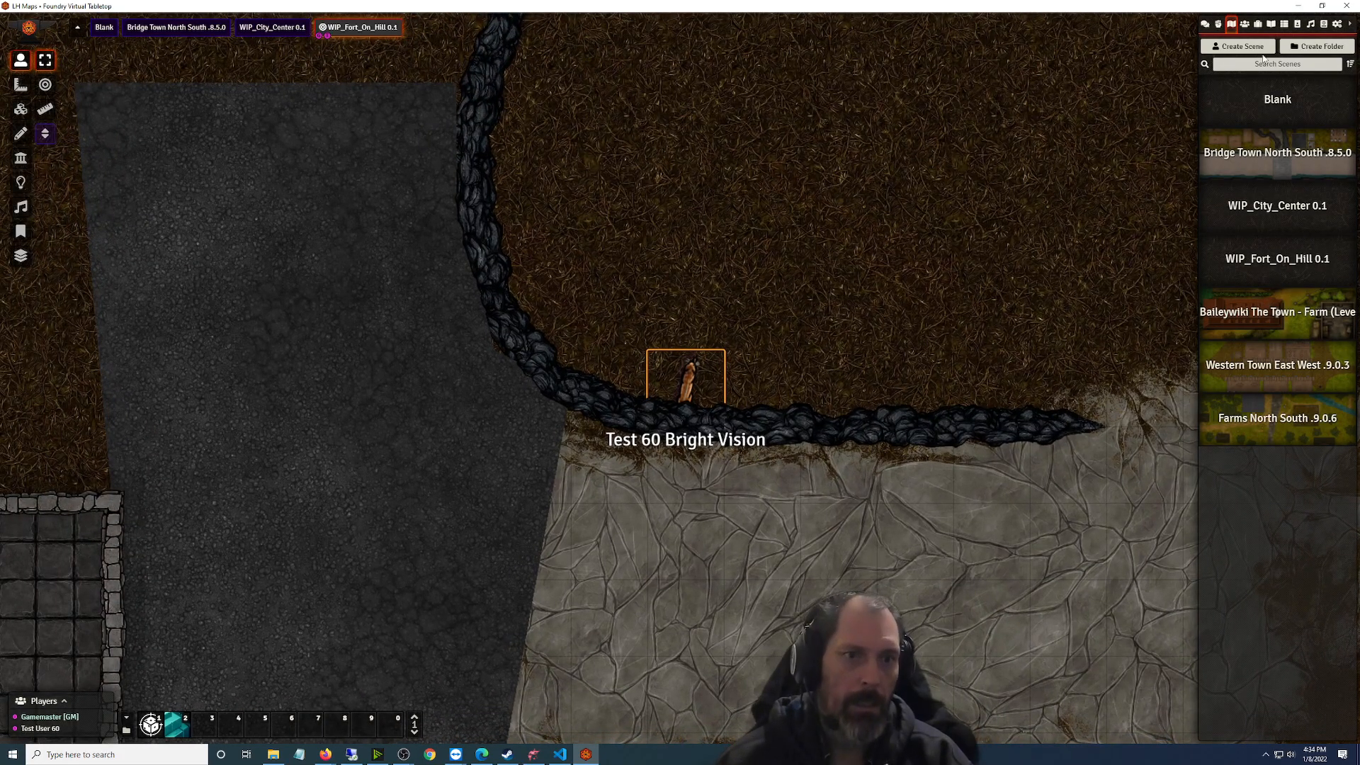
pyautogui.click(1257, 263)
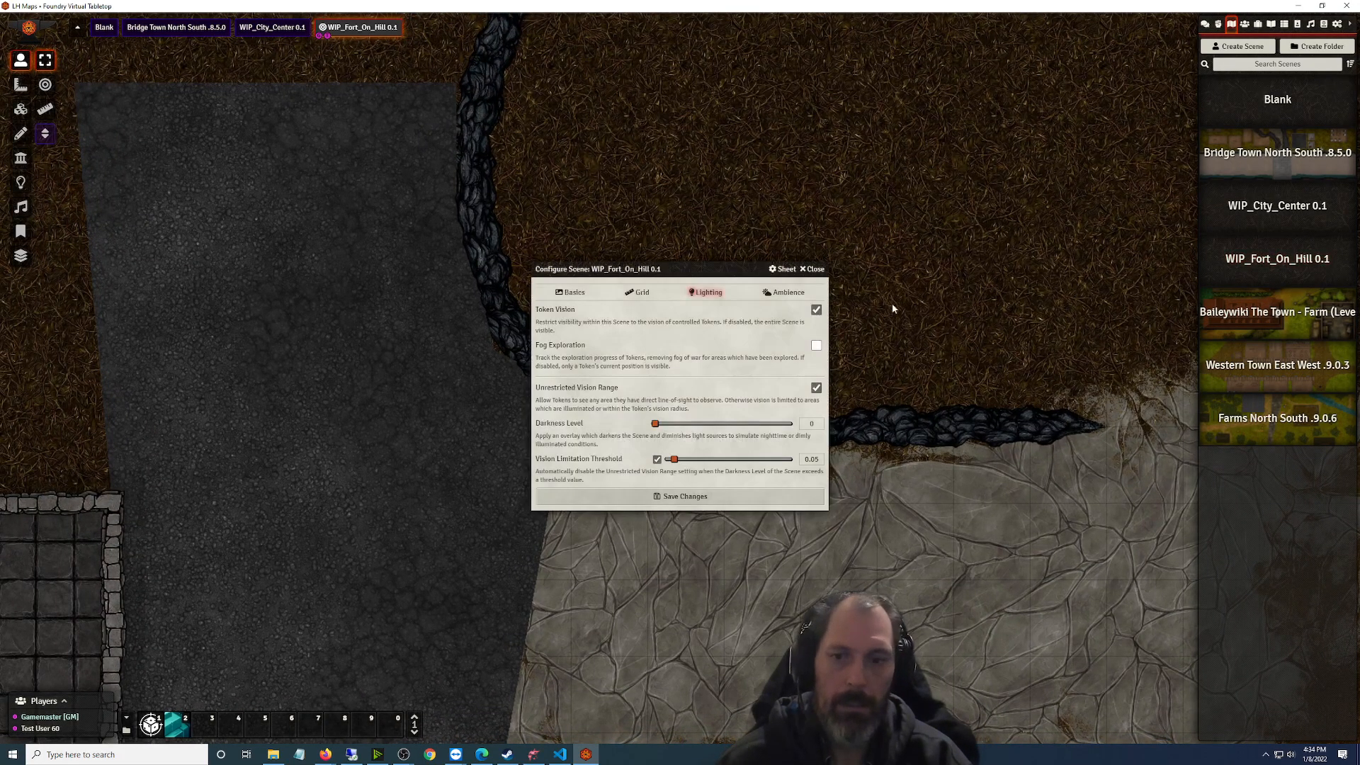
pyautogui.click(635, 293)
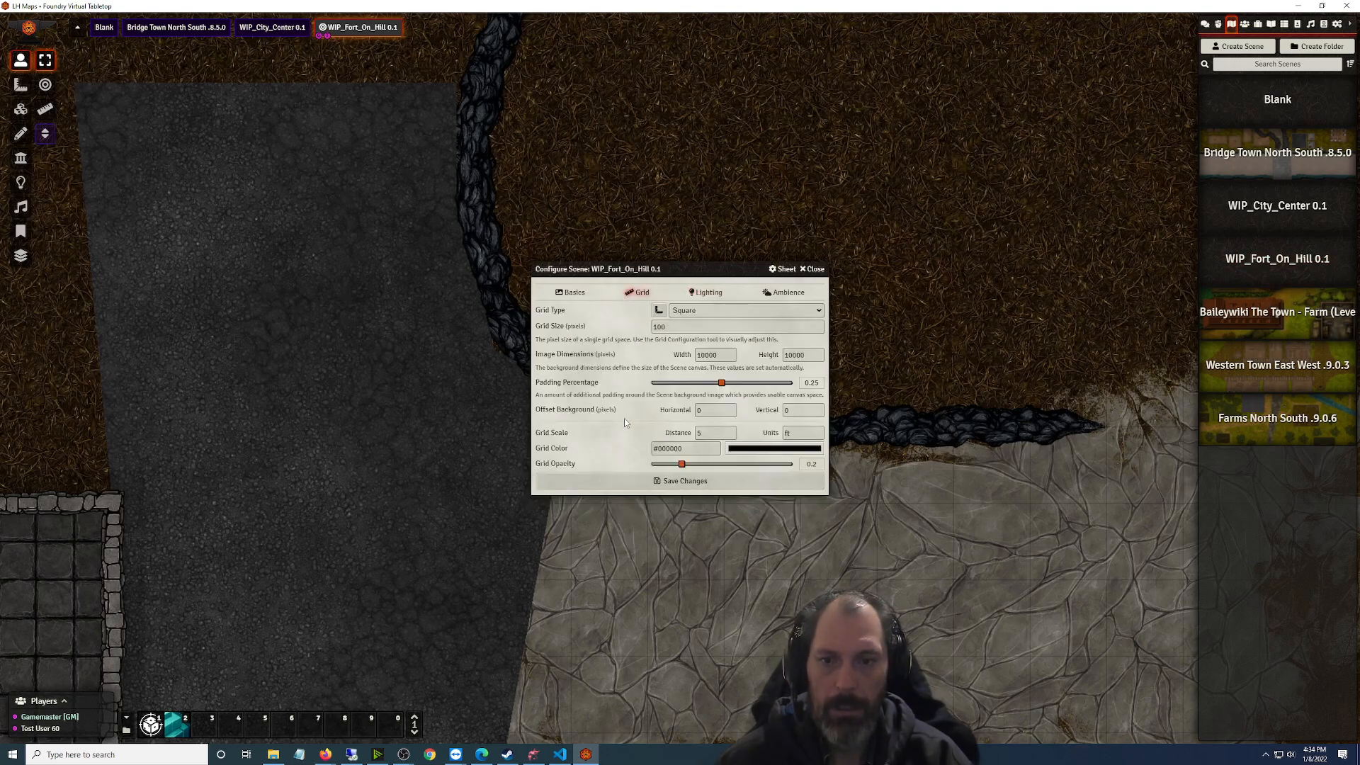
pyautogui.click(772, 450)
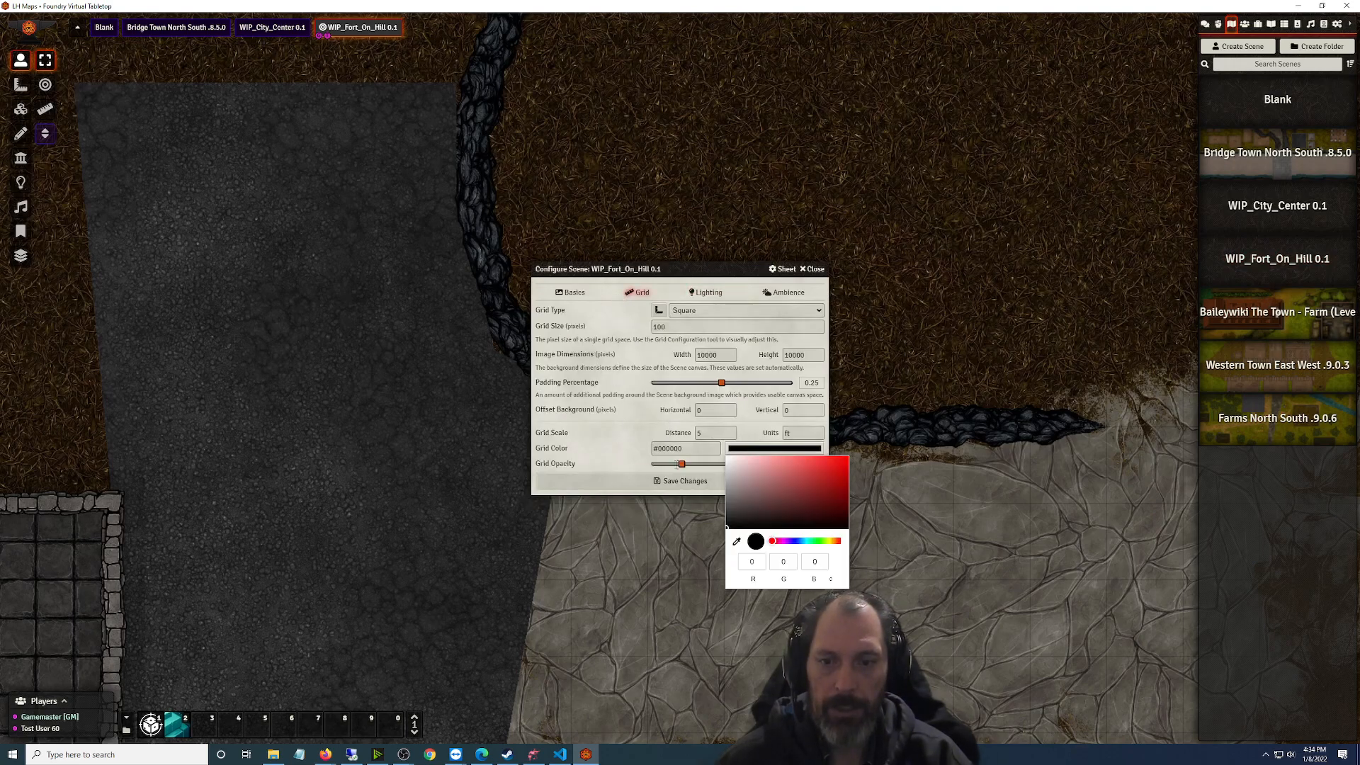
pyautogui.click(838, 466)
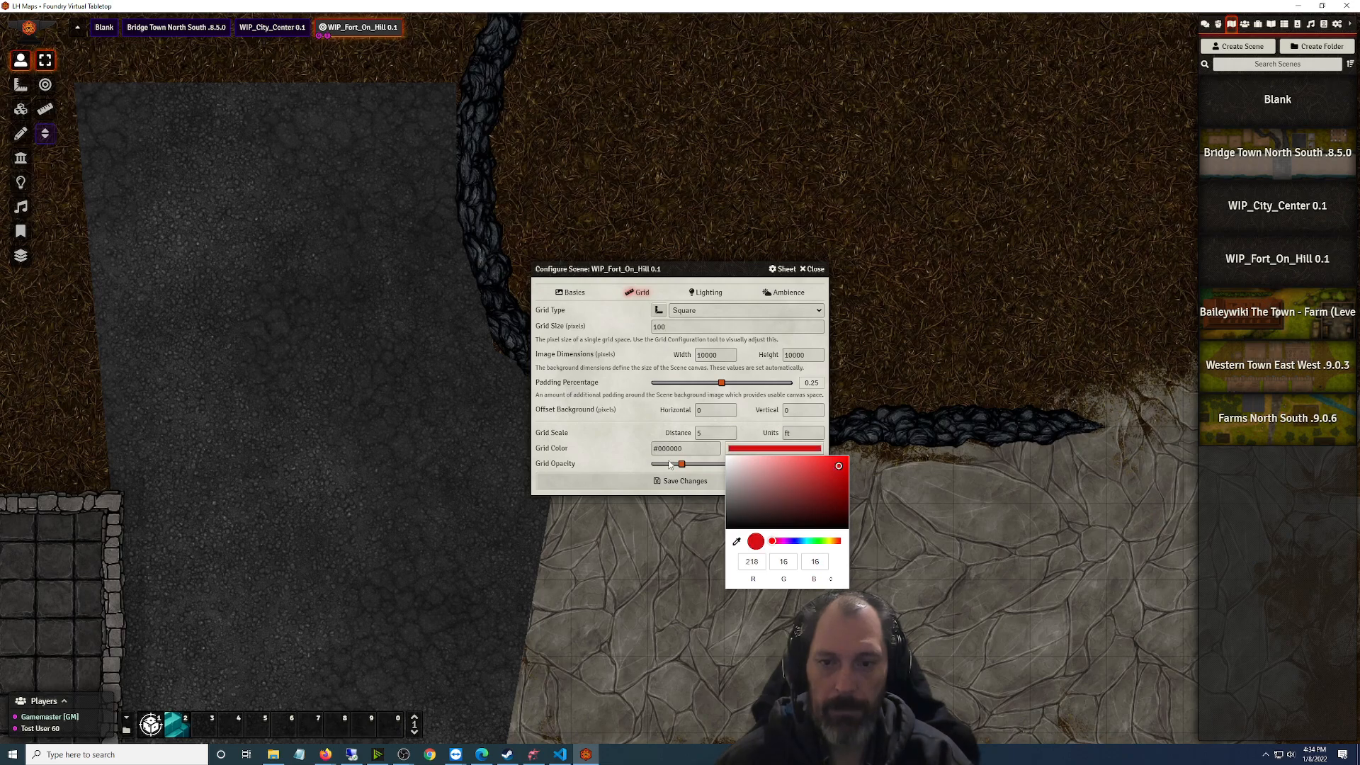
pyautogui.click(650, 489)
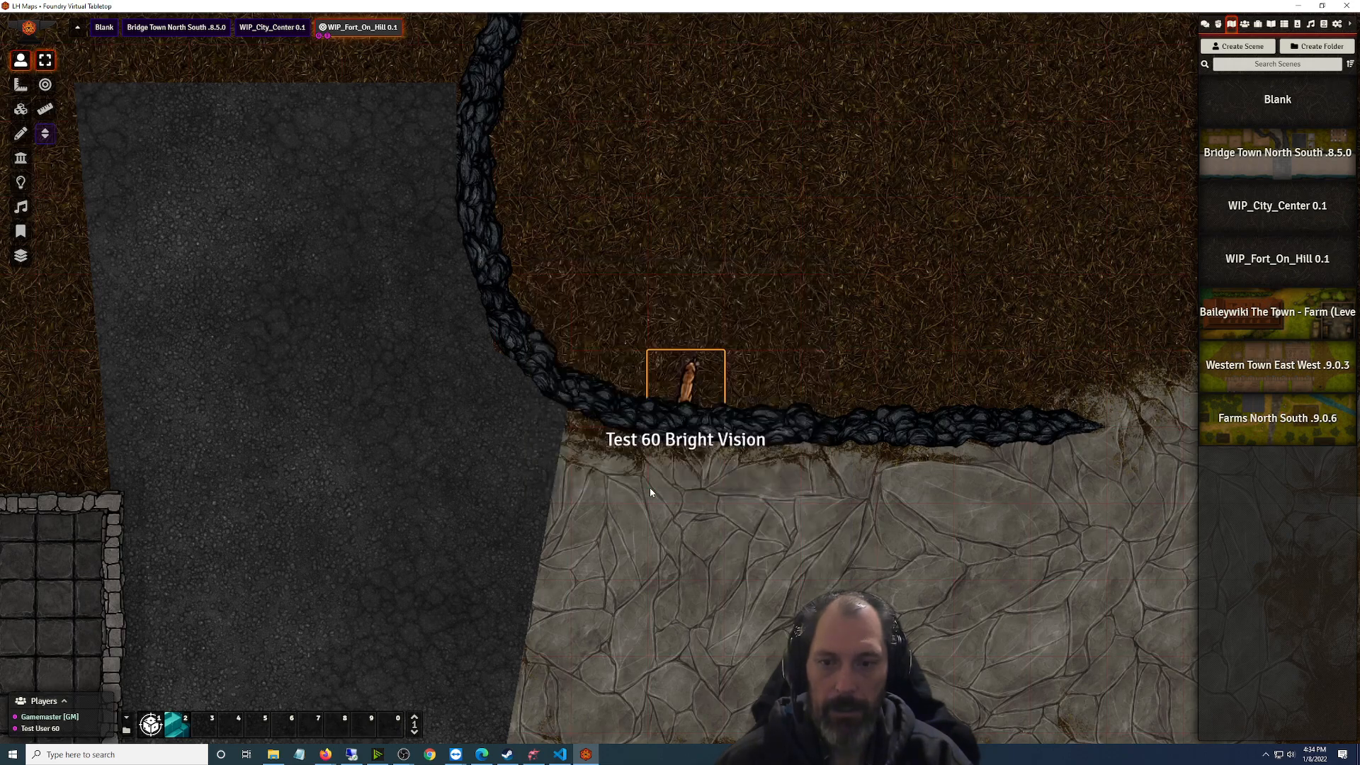
# Raise the WIP_Fort_On_Hill 0.1 scene's grid opacity to nearly the maximum and save the changes
pyautogui.click(1283, 262)
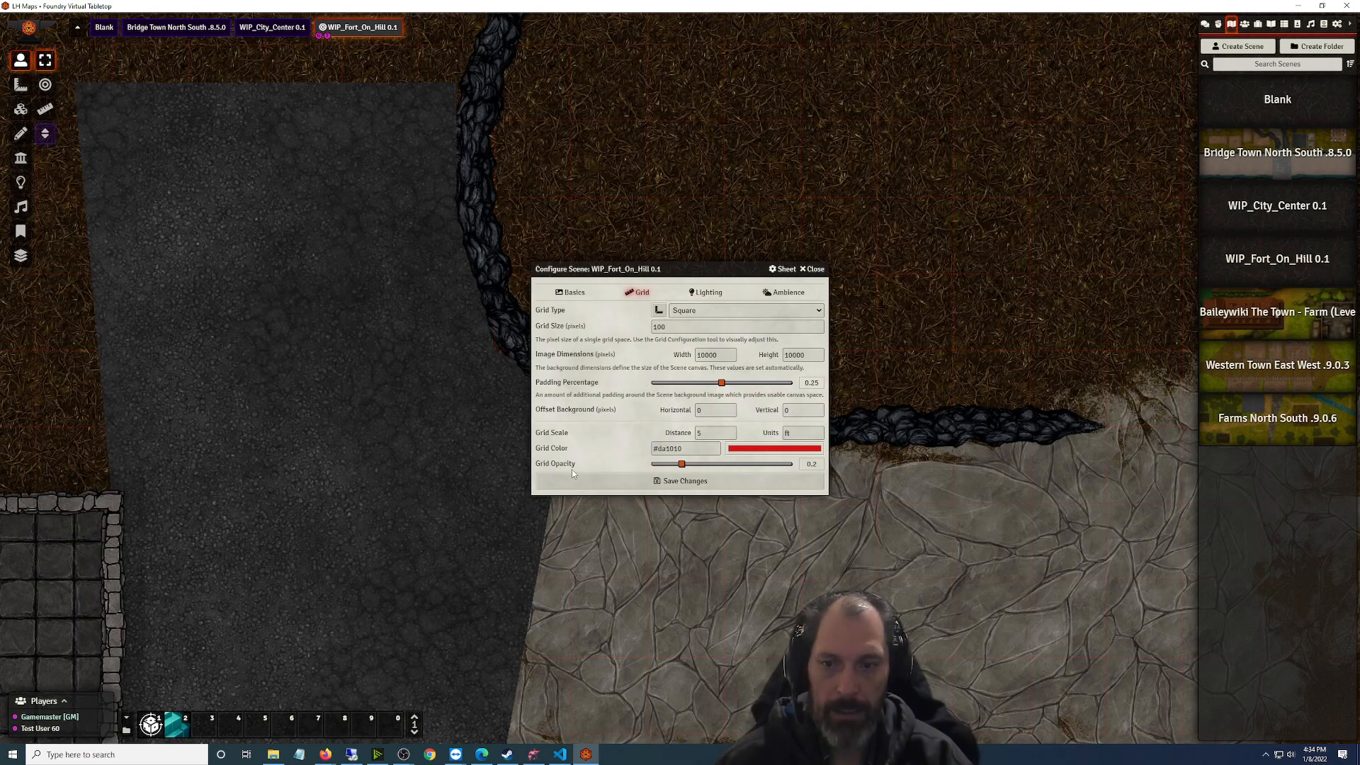
pyautogui.moveTo(682, 465); pyautogui.dragTo(786, 469)
pyautogui.click(701, 482)
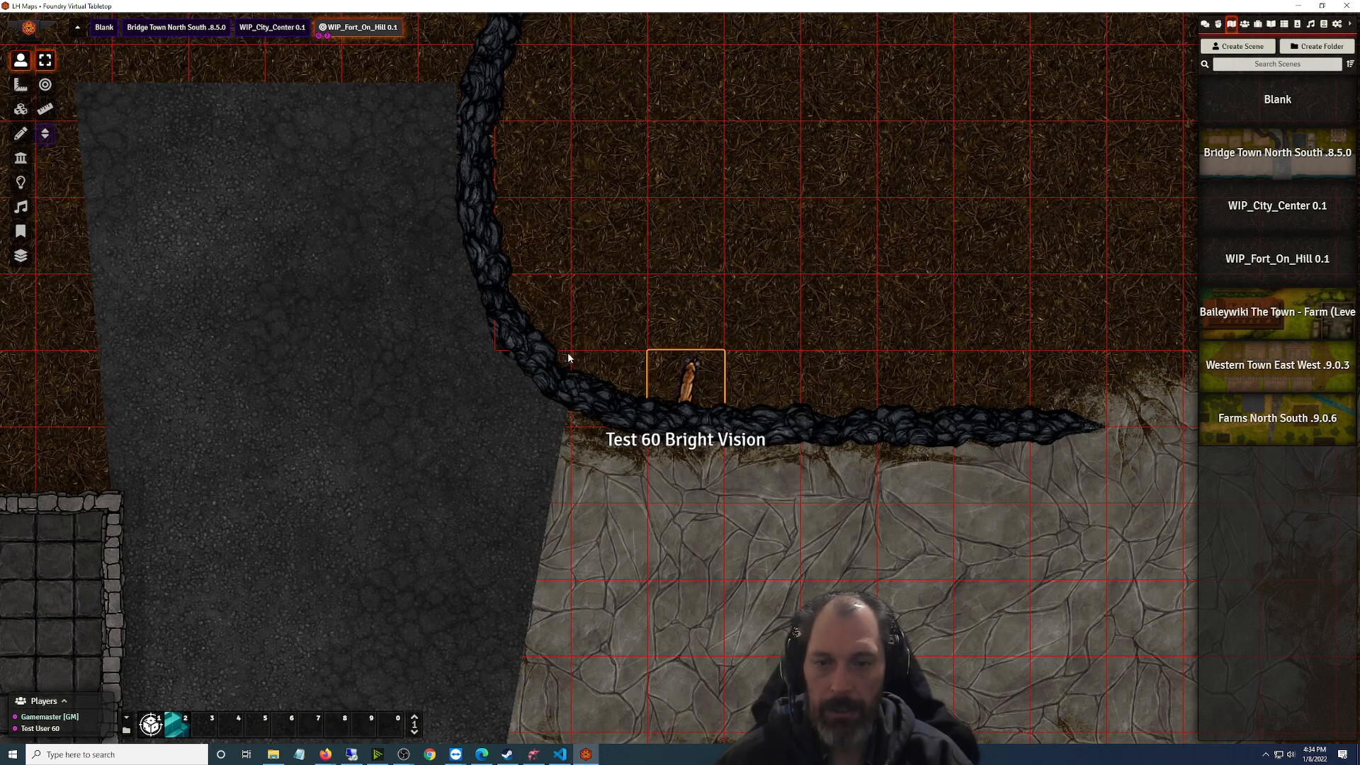
# Switch to Dungeondraft and examine the wall bend above the passage against the map grid
pyautogui.click(533, 757)
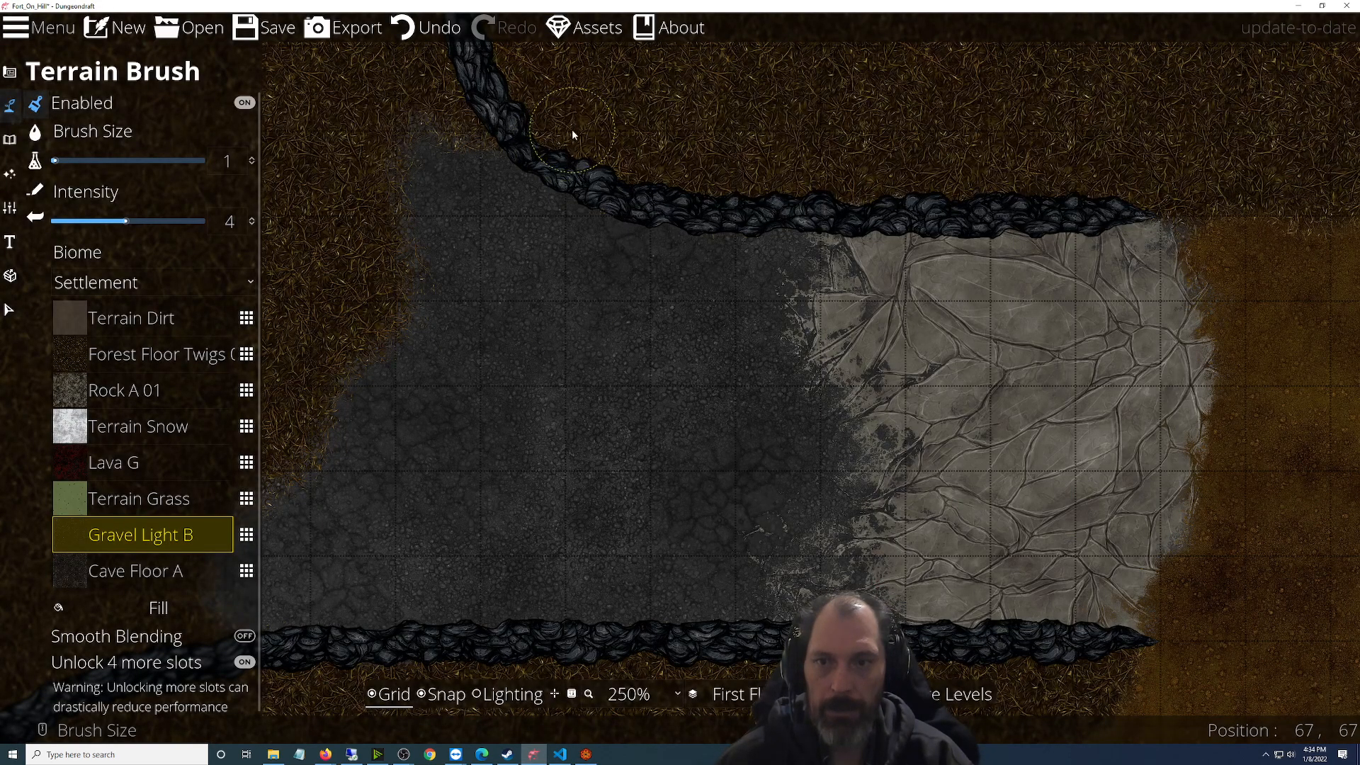
pyautogui.moveTo(574, 183); pyautogui.dragTo(766, 490)
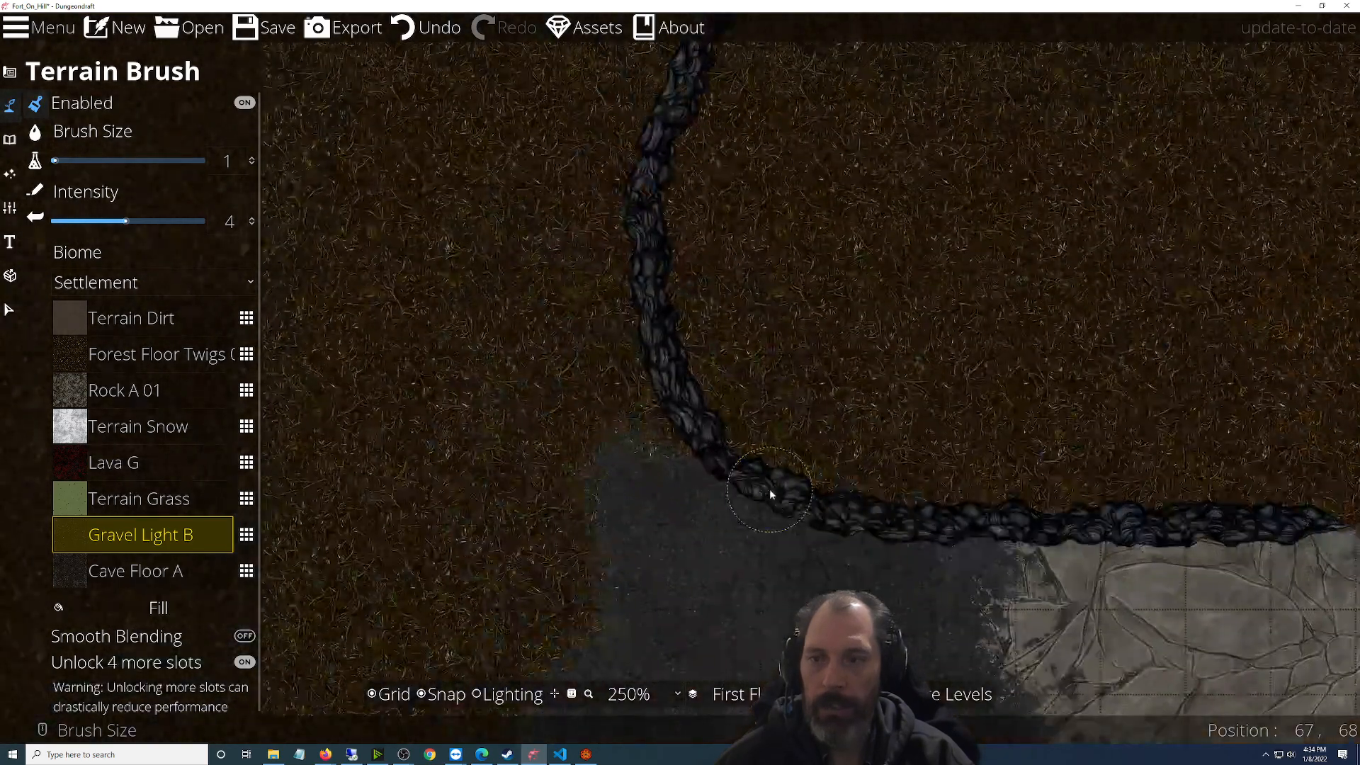
pyautogui.moveTo(890, 461); pyautogui.dragTo(775, 444)
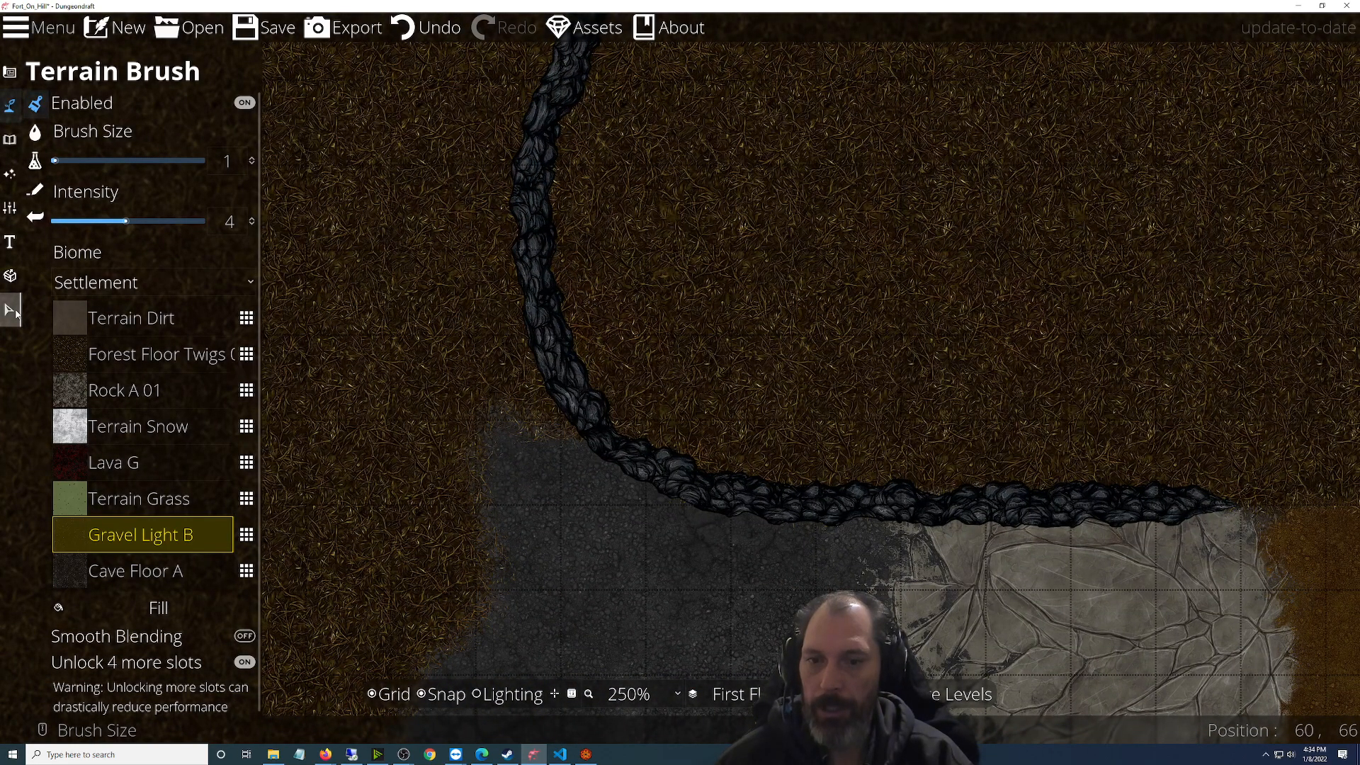
pyautogui.click(11, 310)
pyautogui.click(10, 275)
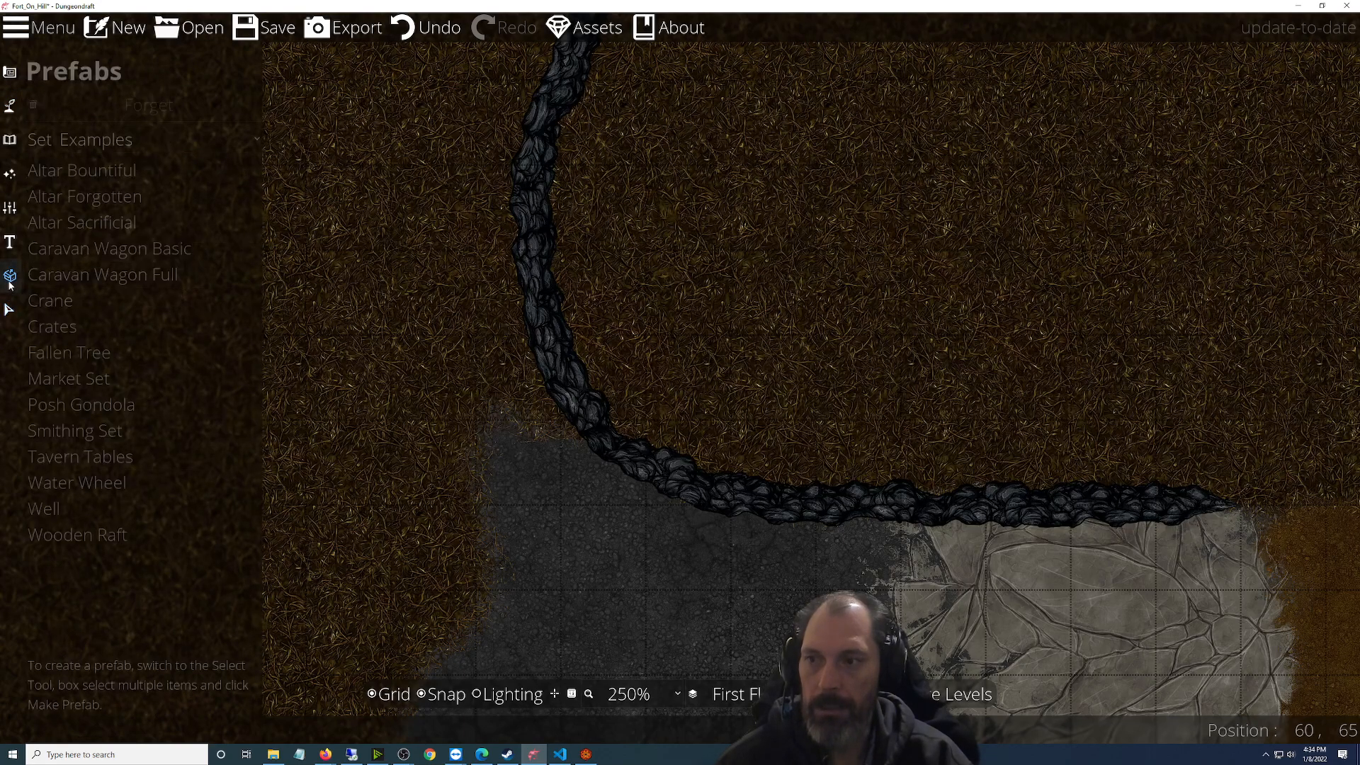
pyautogui.click(10, 240)
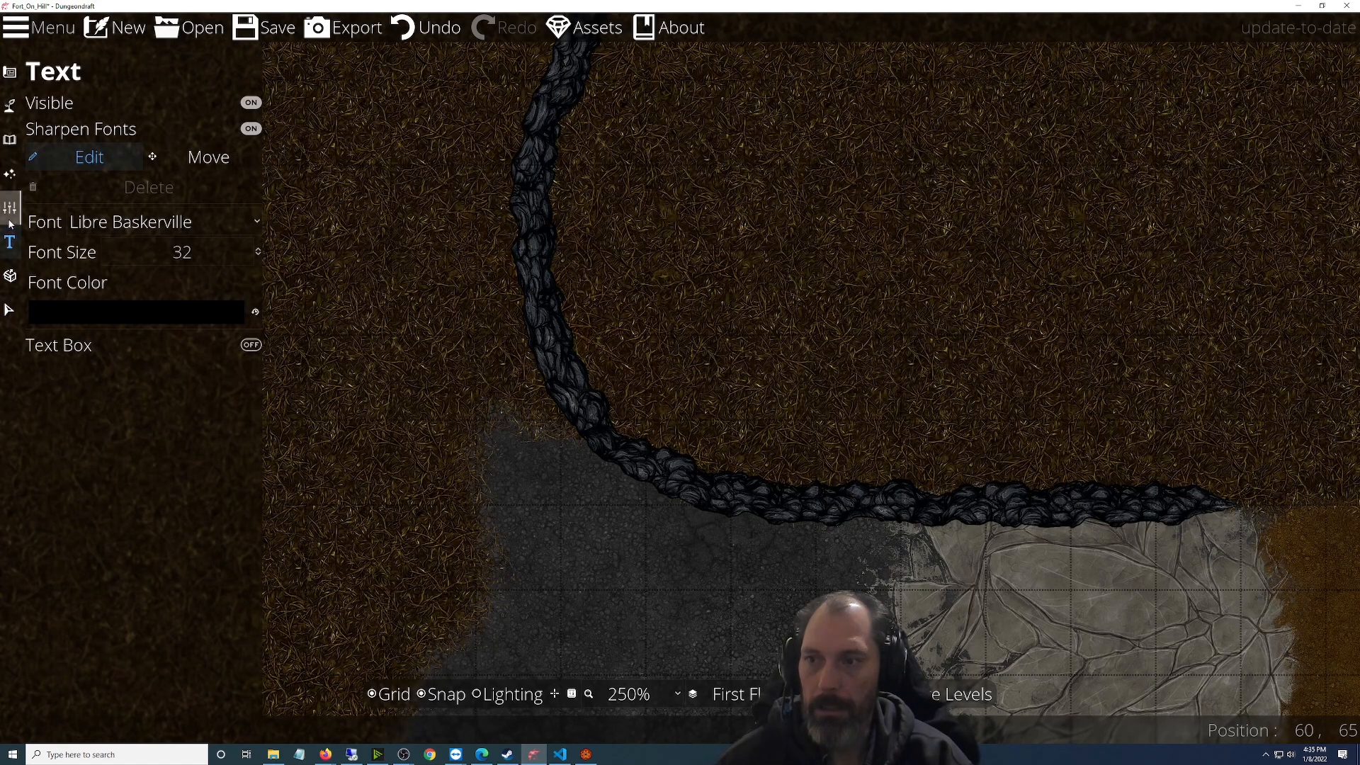
pyautogui.click(9, 211)
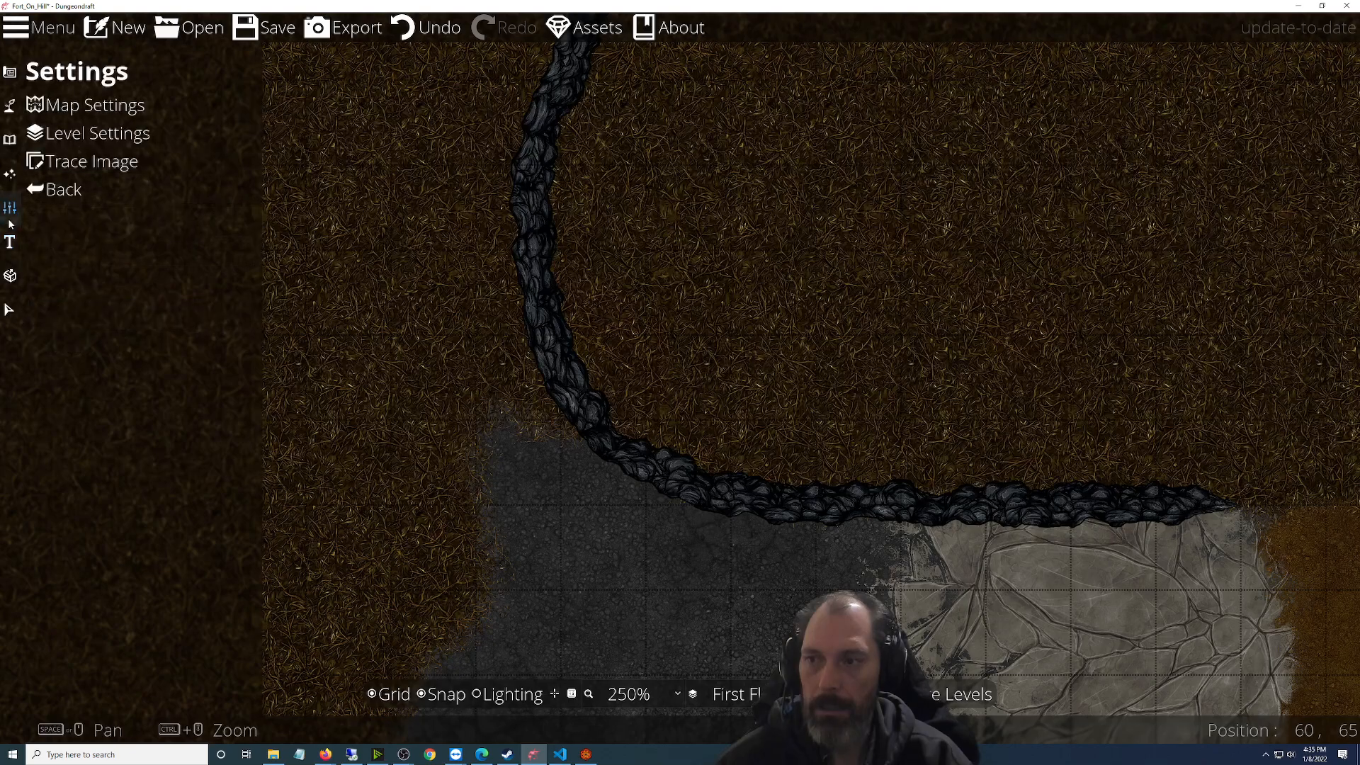
pyautogui.click(9, 183)
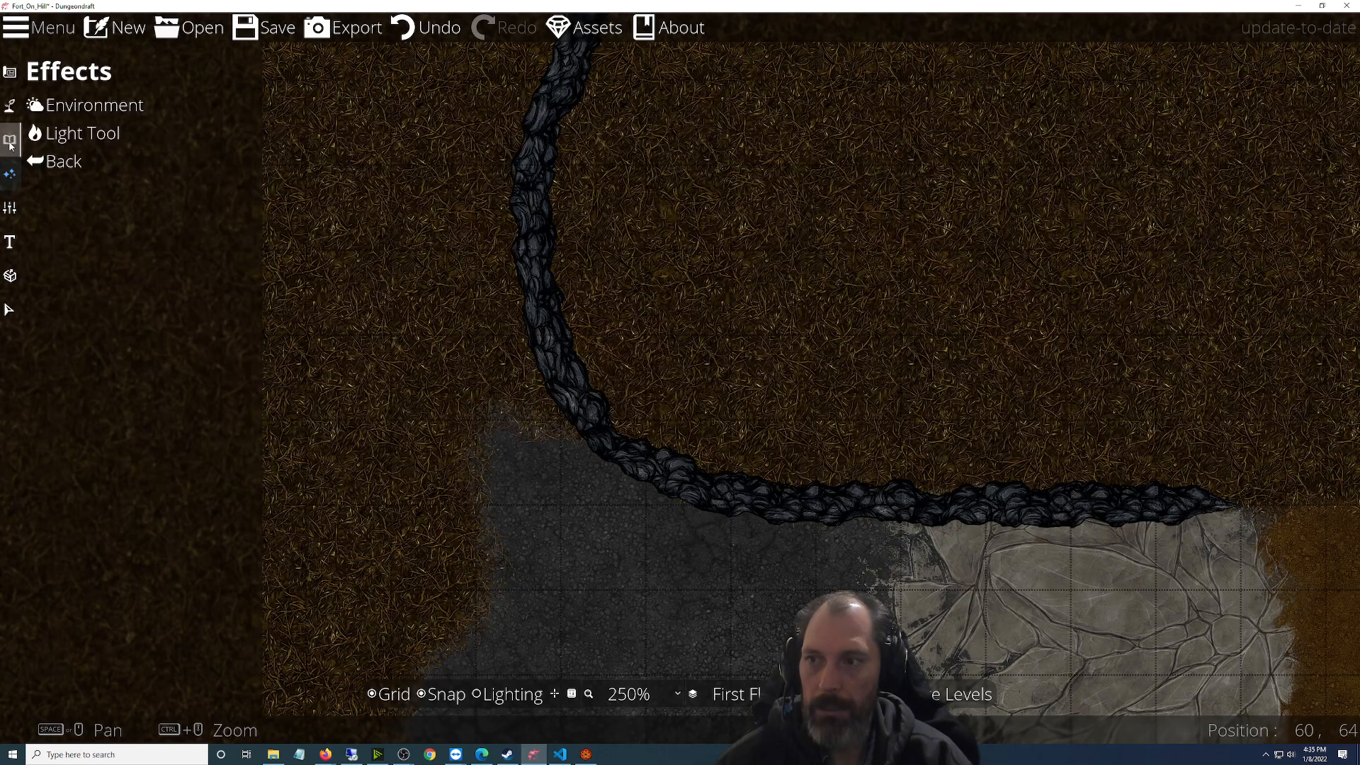
pyautogui.click(9, 139)
pyautogui.click(10, 106)
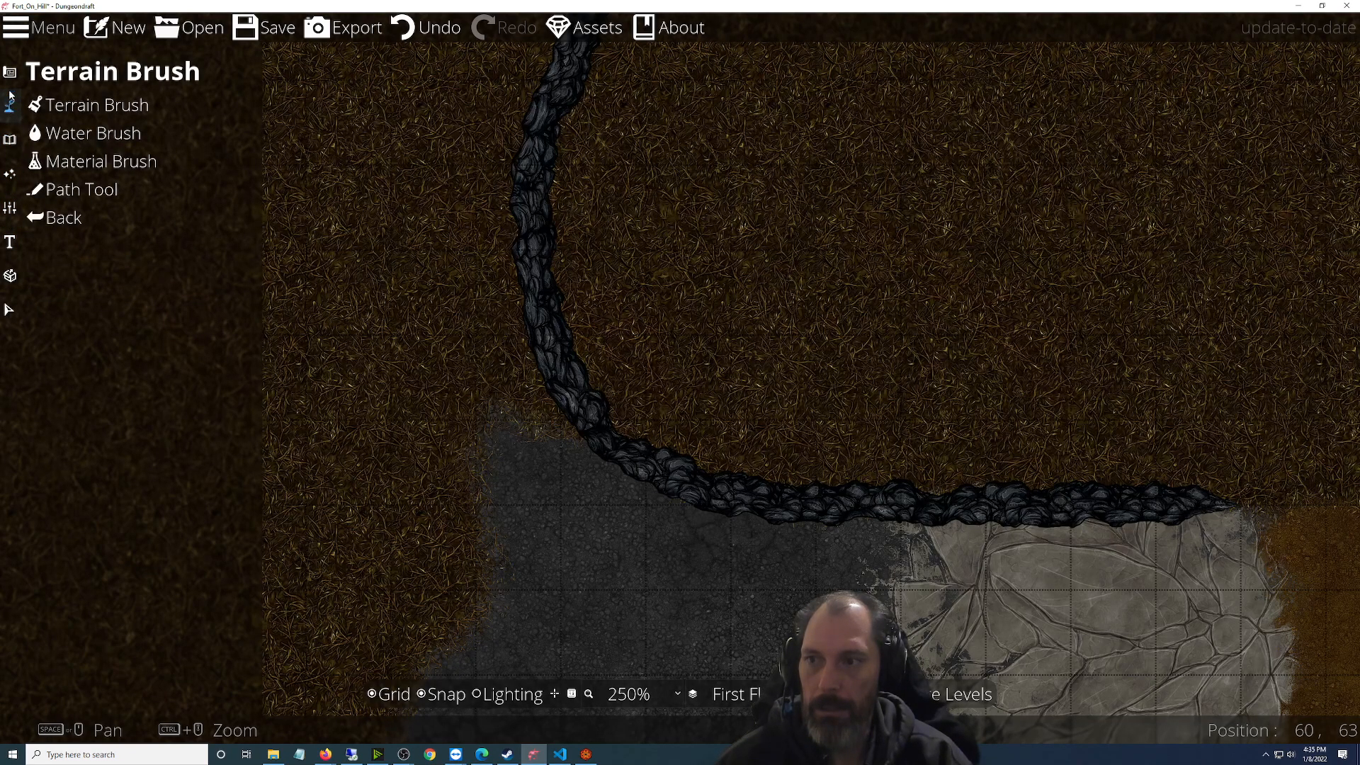
pyautogui.click(9, 79)
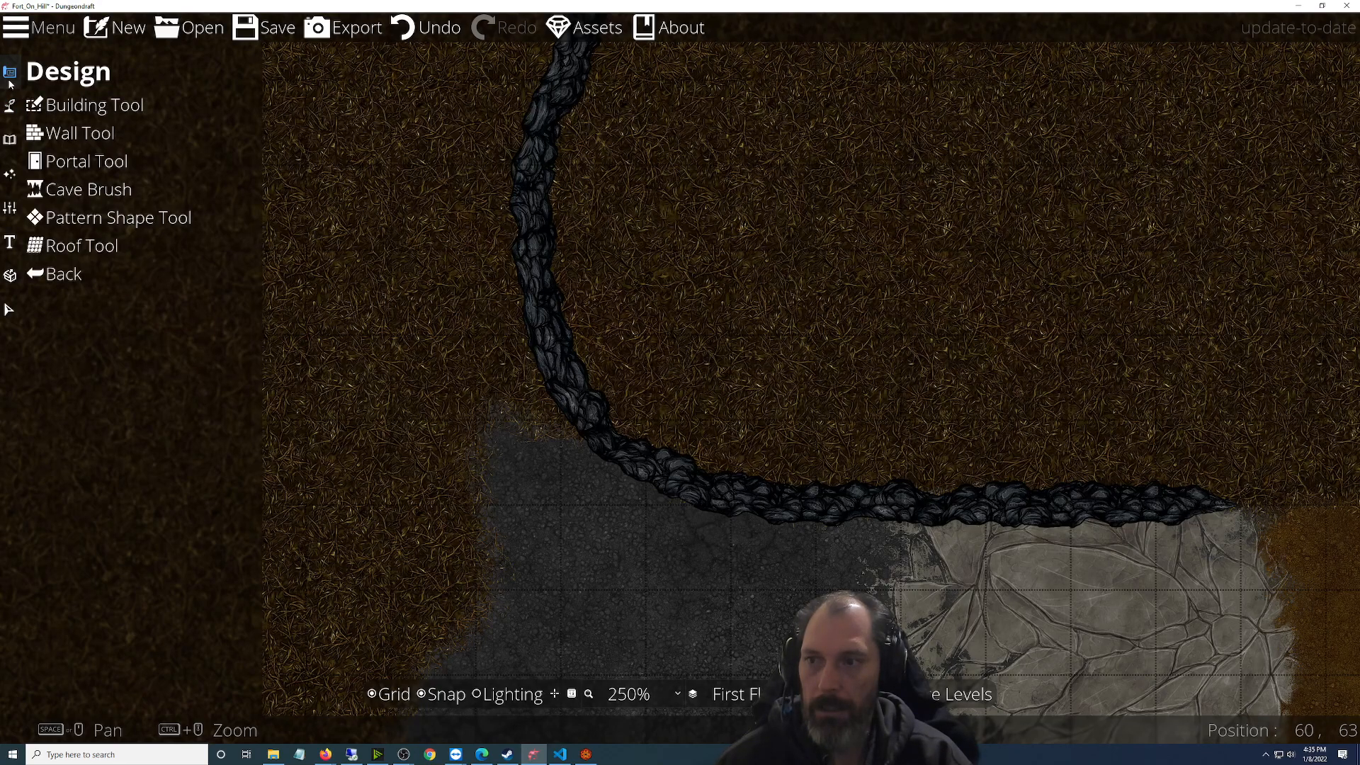
pyautogui.click(10, 105)
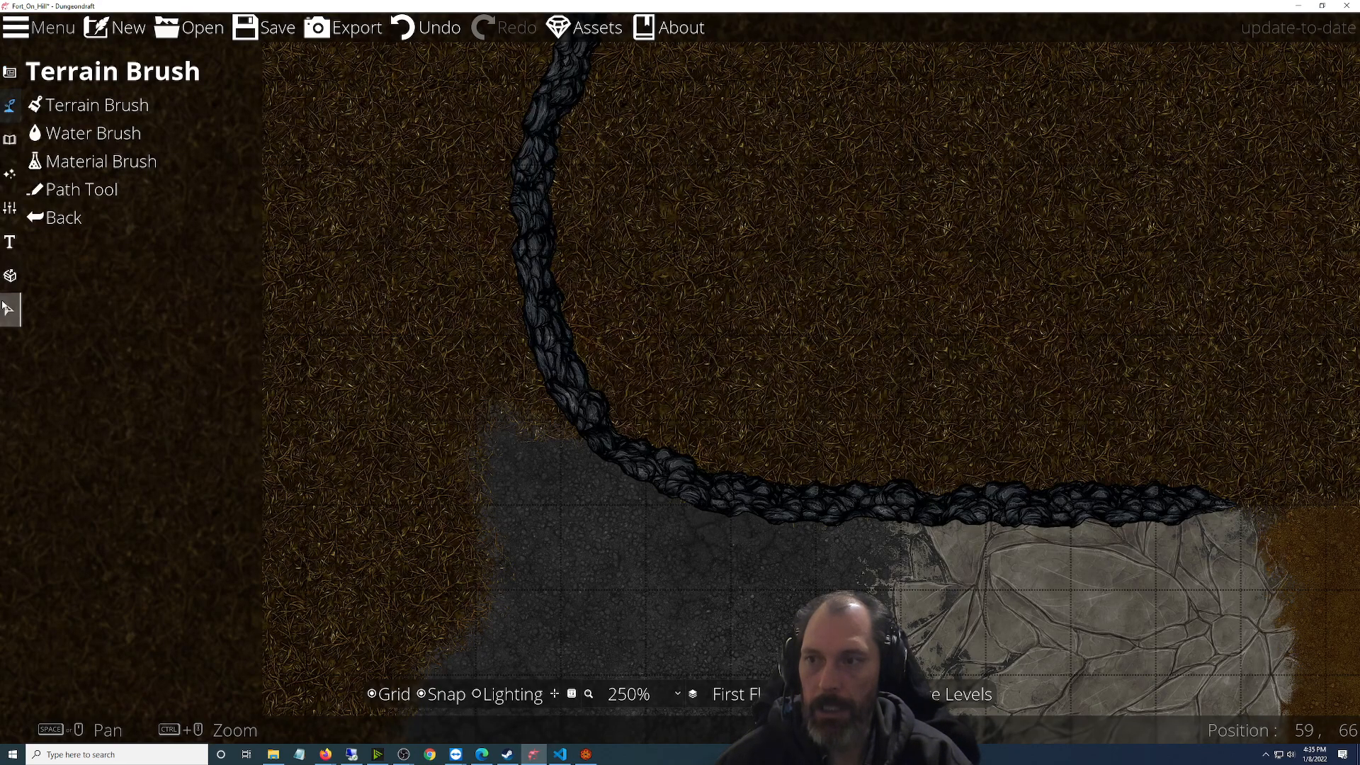
# Place a short text marker on the First Floor at the curved wall bend with the Text tool
pyautogui.click(15, 246)
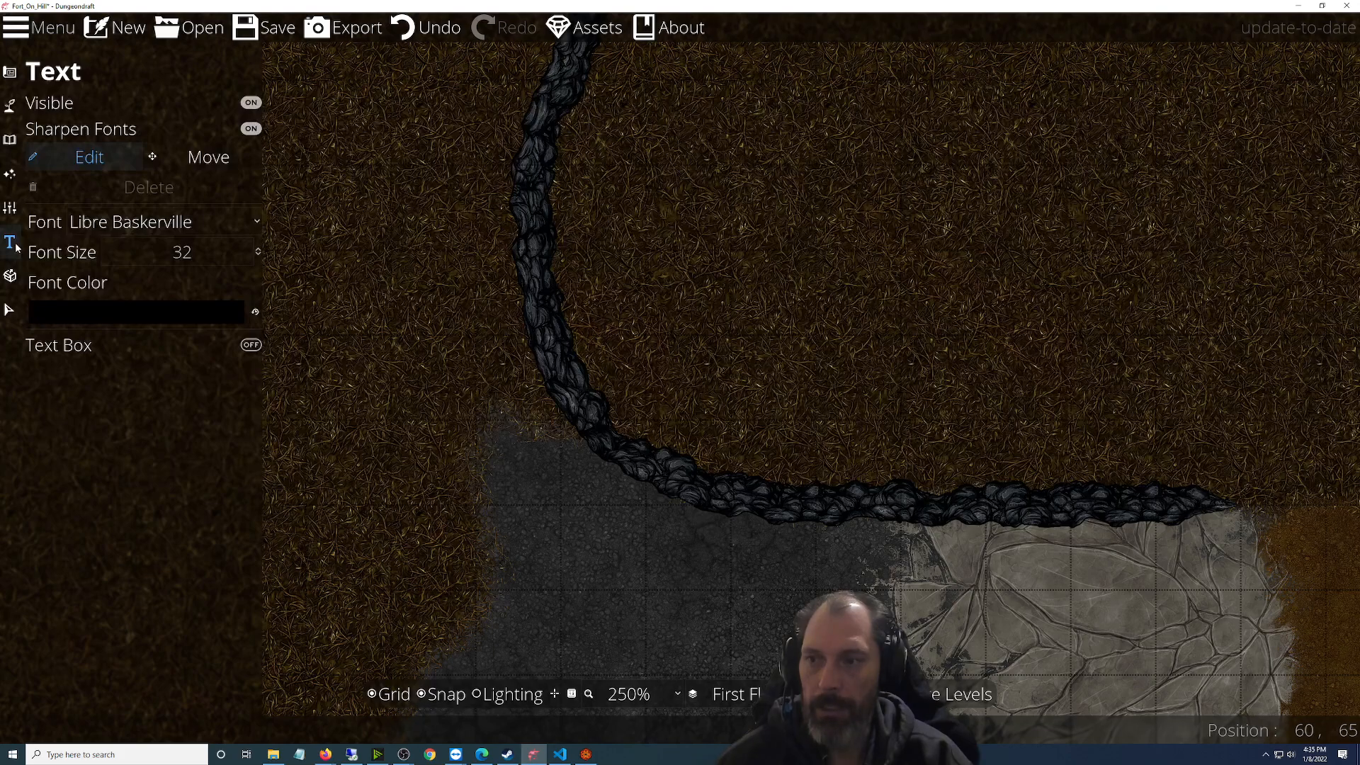
pyautogui.click(653, 453)
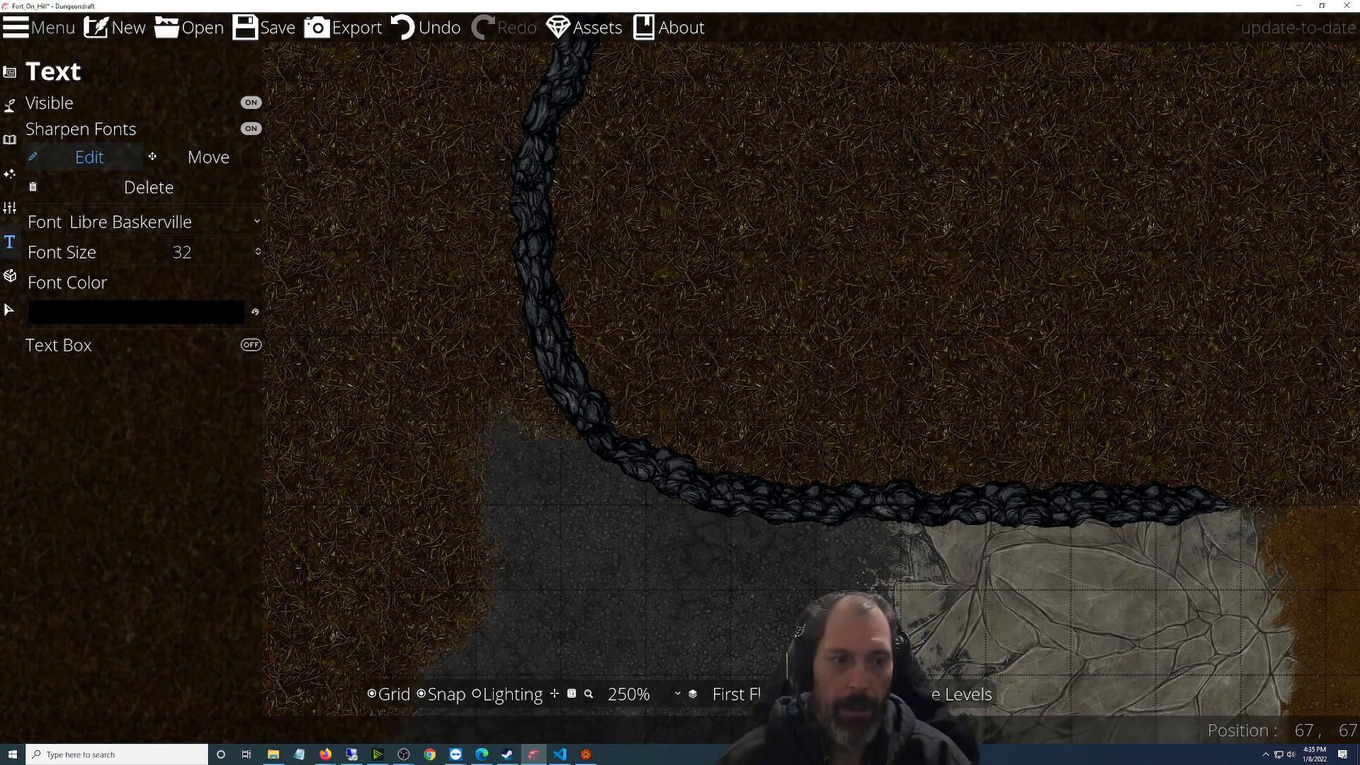
pyautogui.press('Escape')
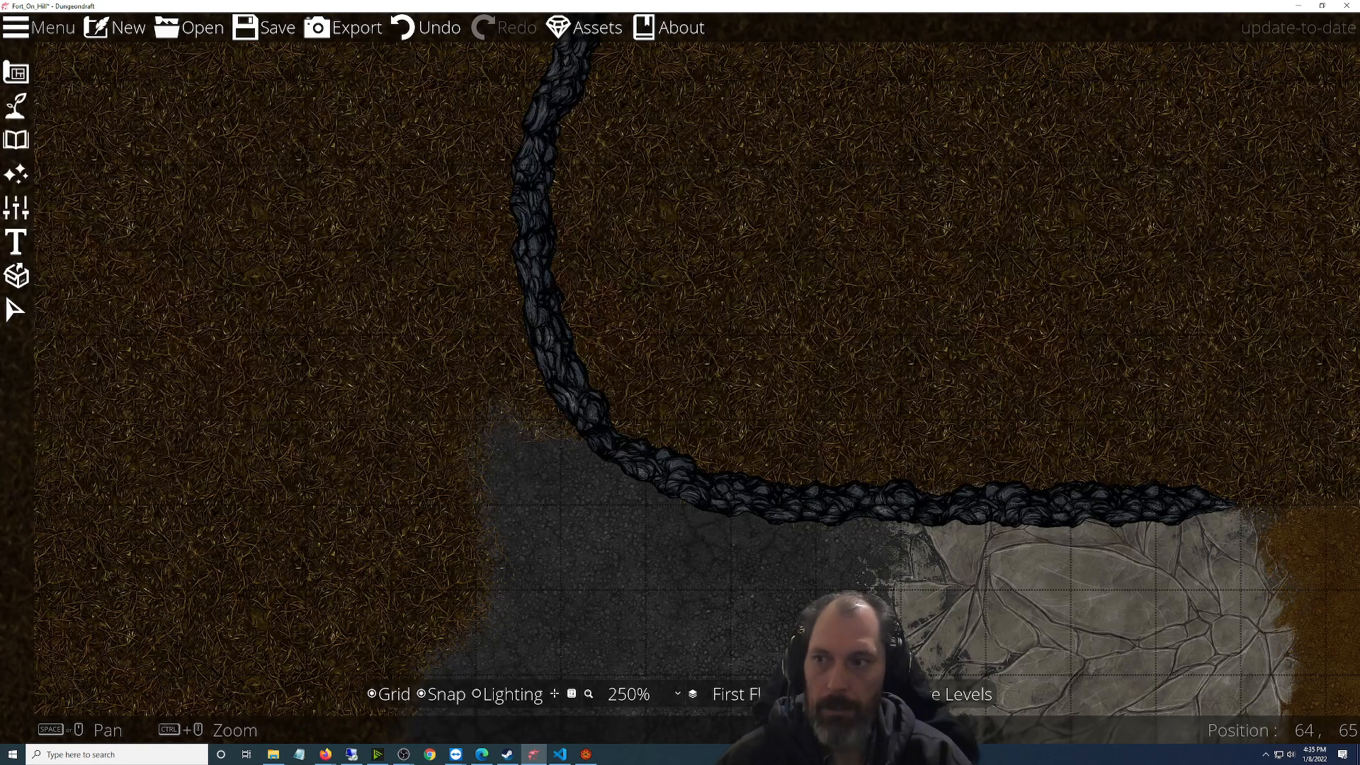
pyautogui.click(18, 248)
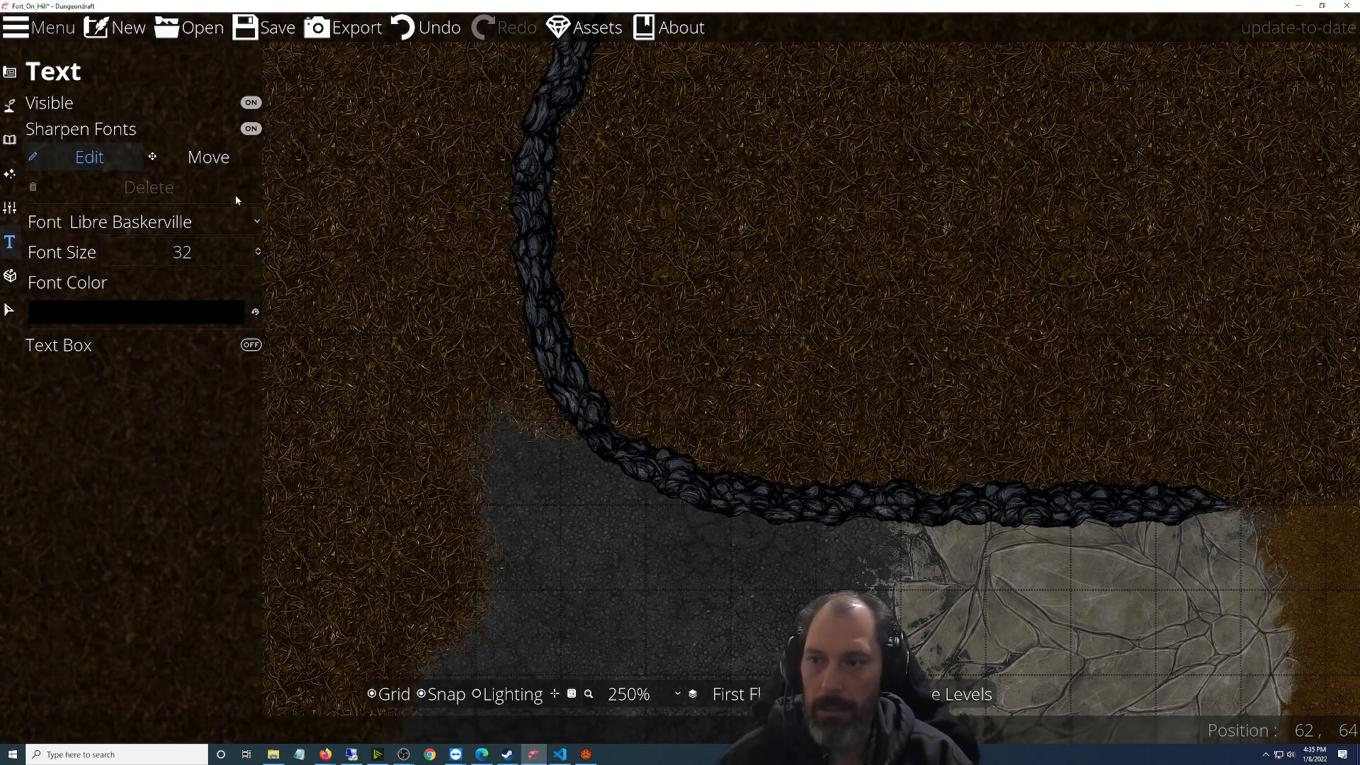
pyautogui.click(631, 454)
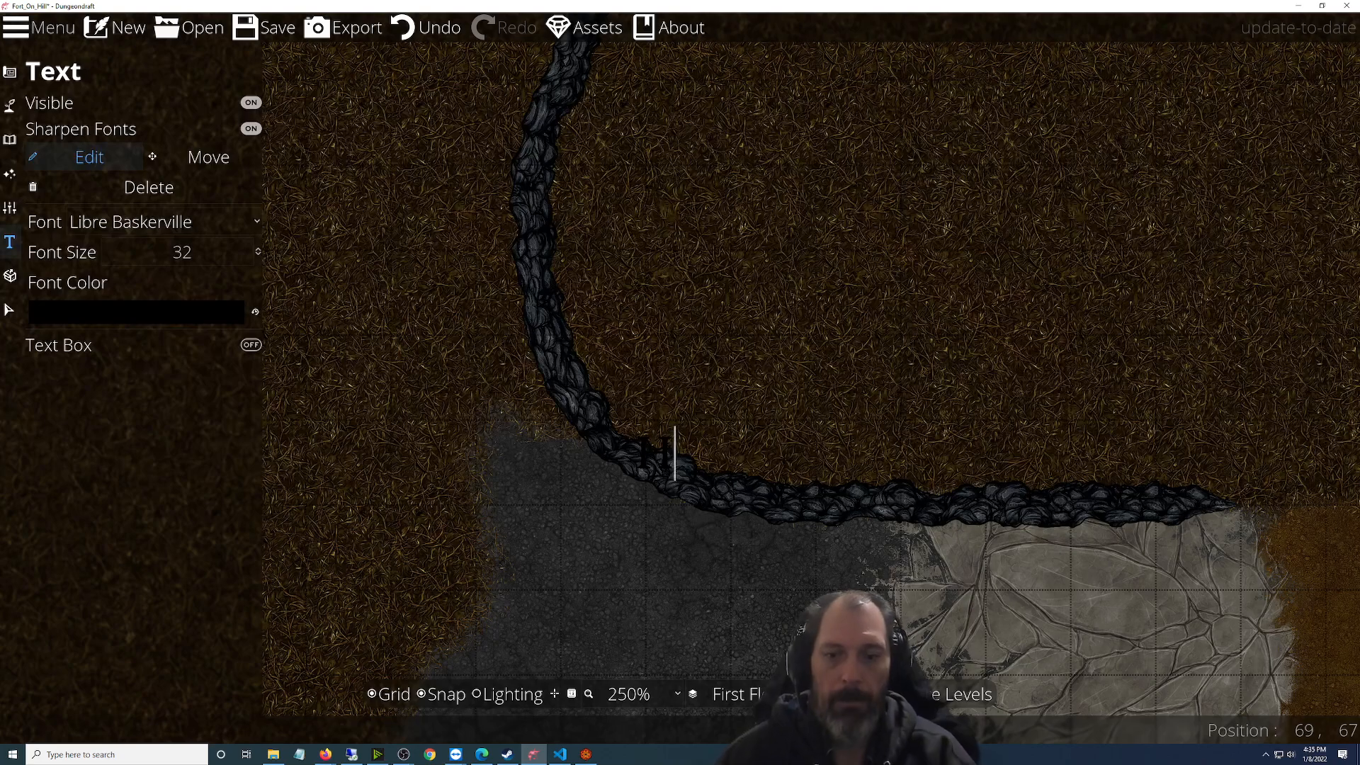
# Switch the map's active level to Second Floor, keeping the walled passage in view
pyautogui.scroll(-3, 674, 454)
pyautogui.moveTo(722, 459); pyautogui.dragTo(729, 335)
pyautogui.click(744, 695)
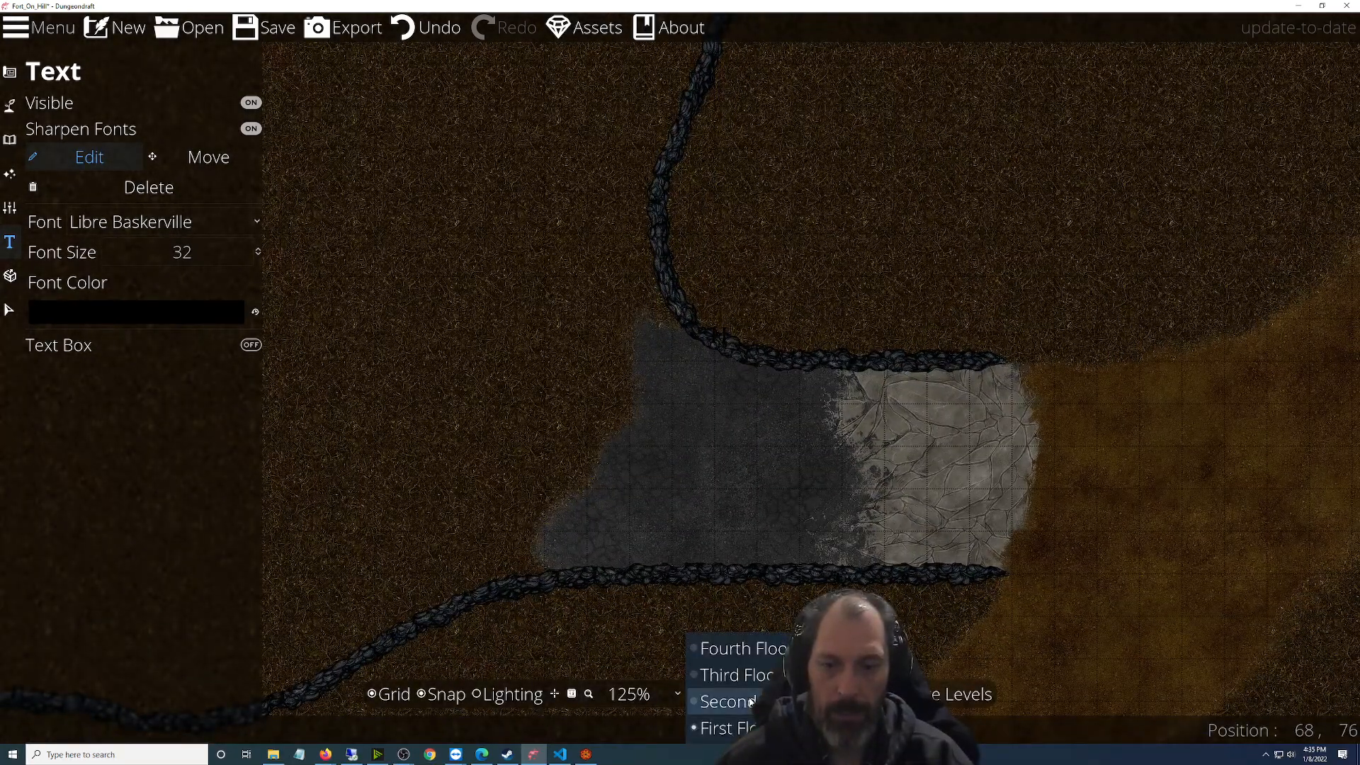
pyautogui.click(749, 701)
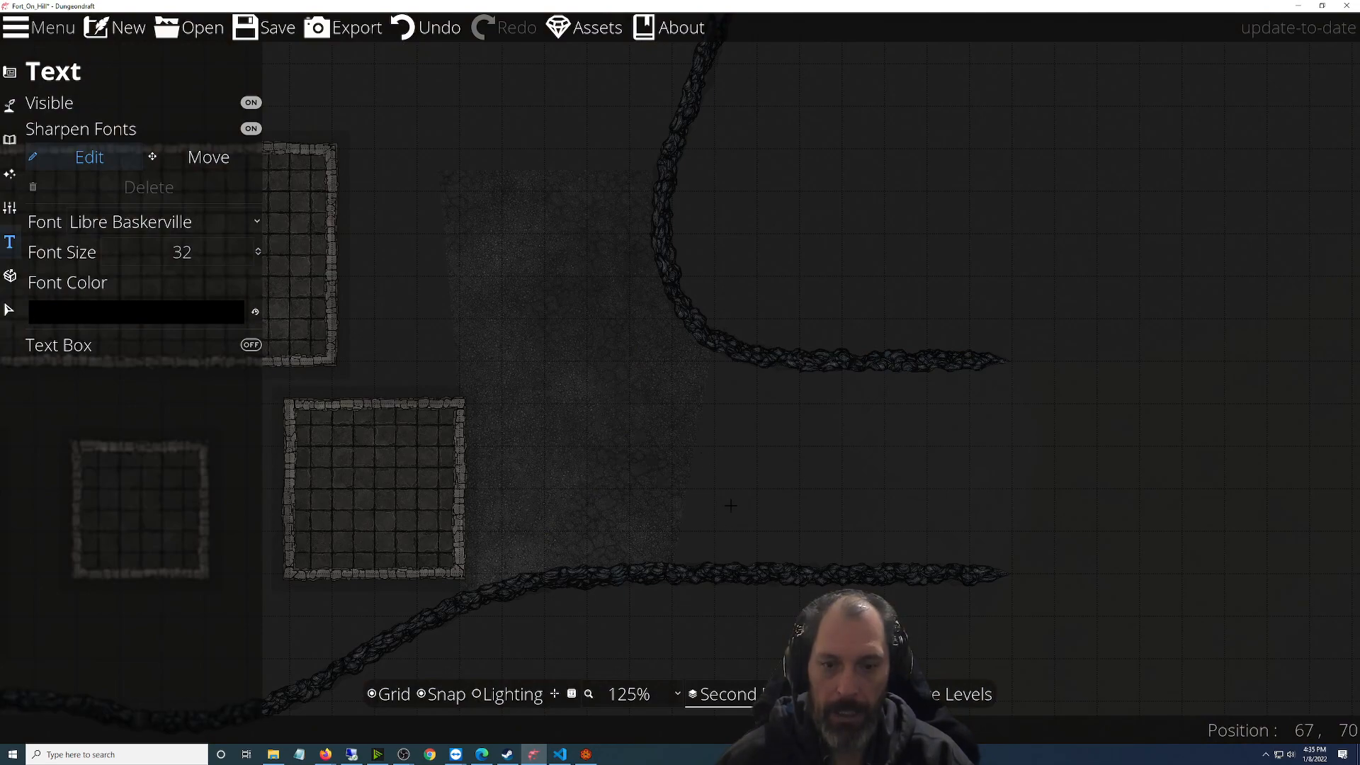
# Set the level comparison to use First Floor as the reference level and raise the reference opacity above half
pyautogui.scroll(8, 734, 323)
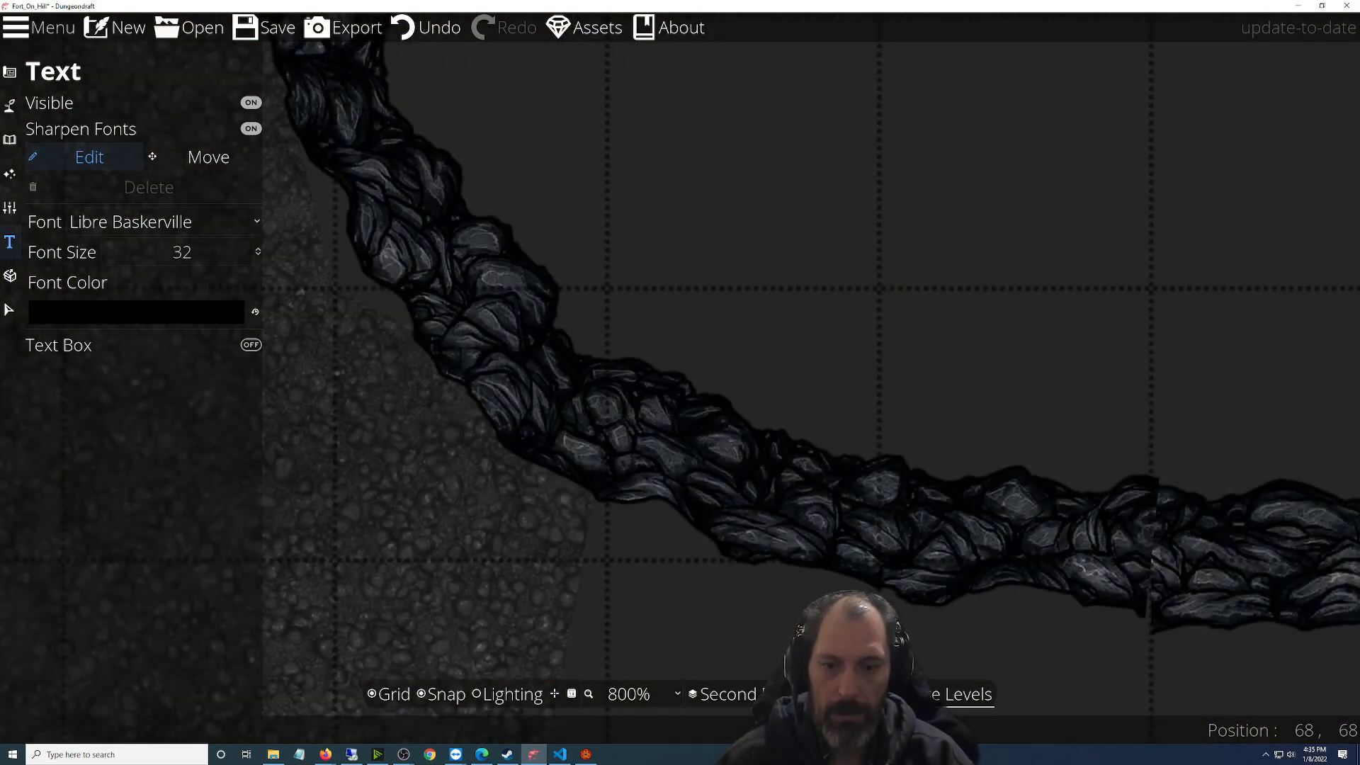
pyautogui.click(967, 694)
pyautogui.click(685, 301)
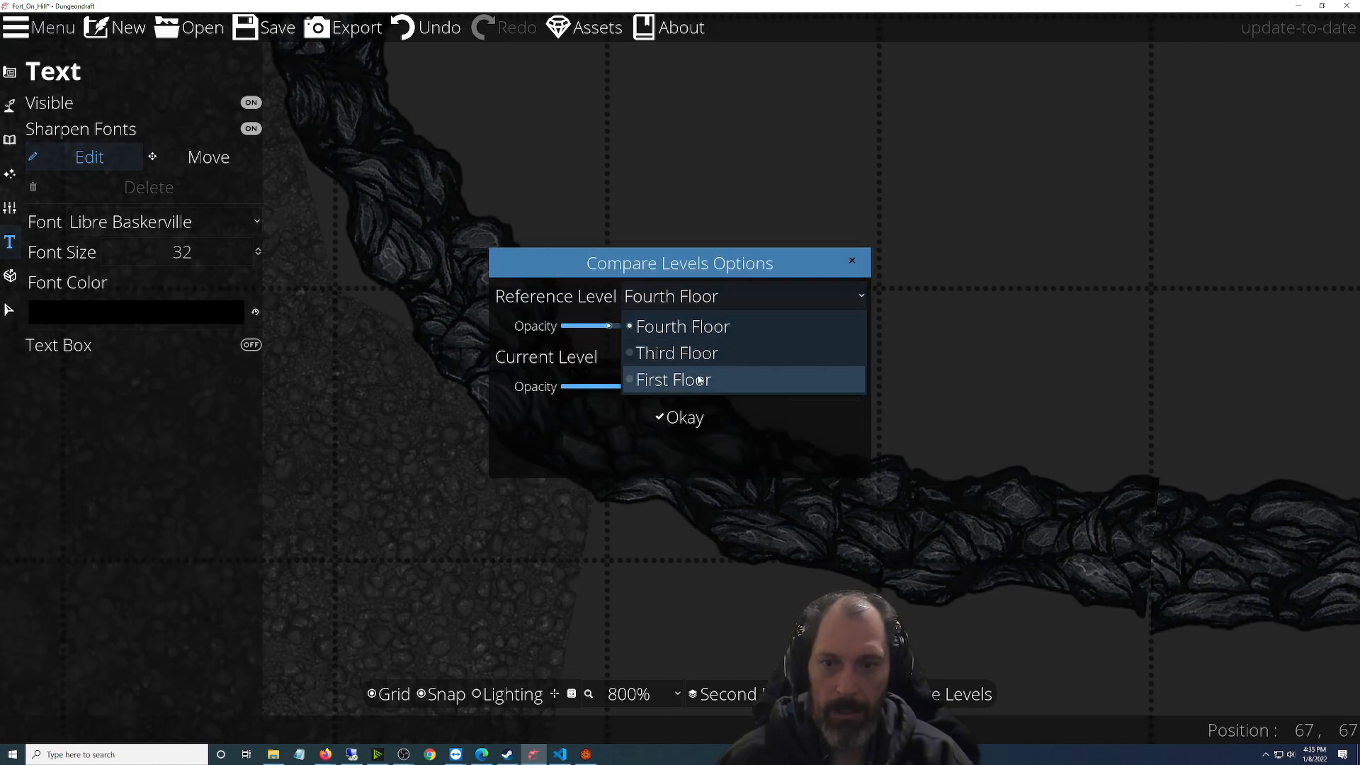
pyautogui.click(648, 379)
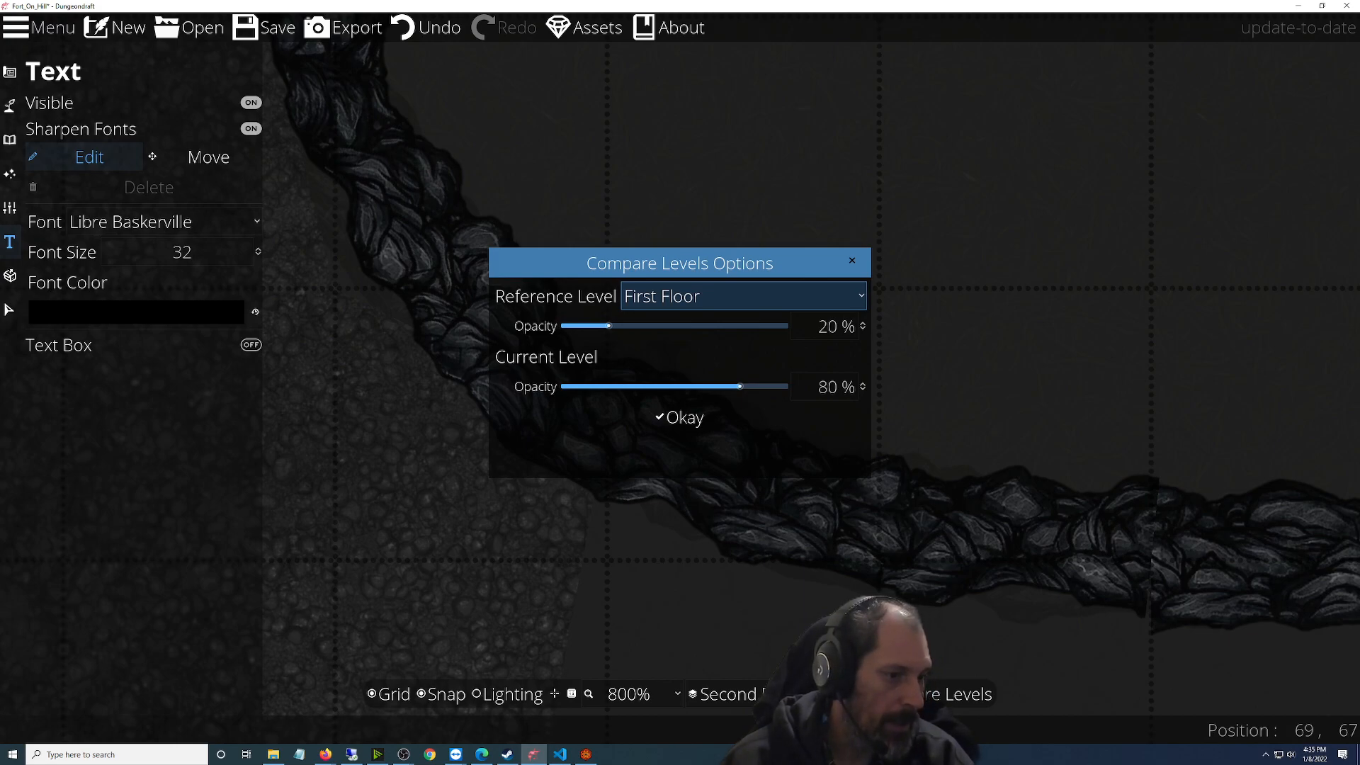
pyautogui.hotkey('alt', 'Tab')
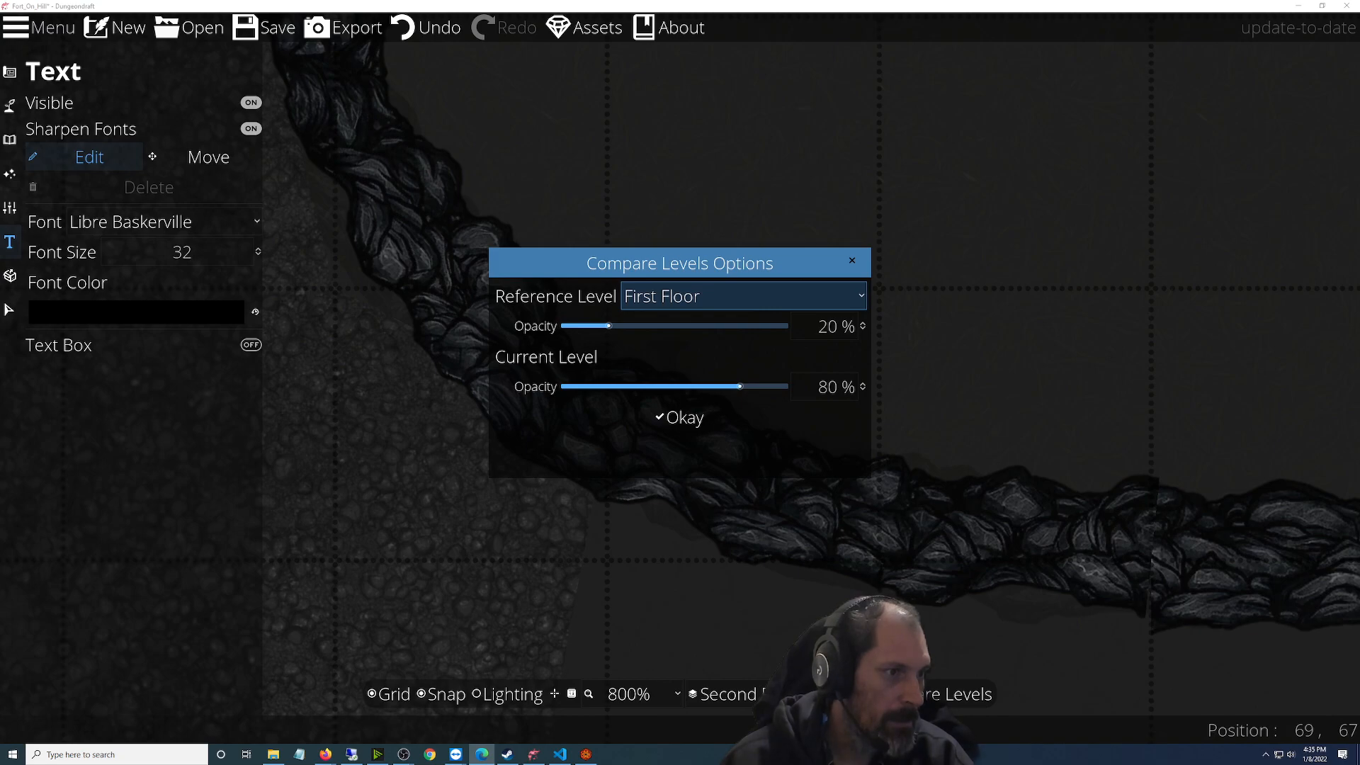
pyautogui.click(707, 300)
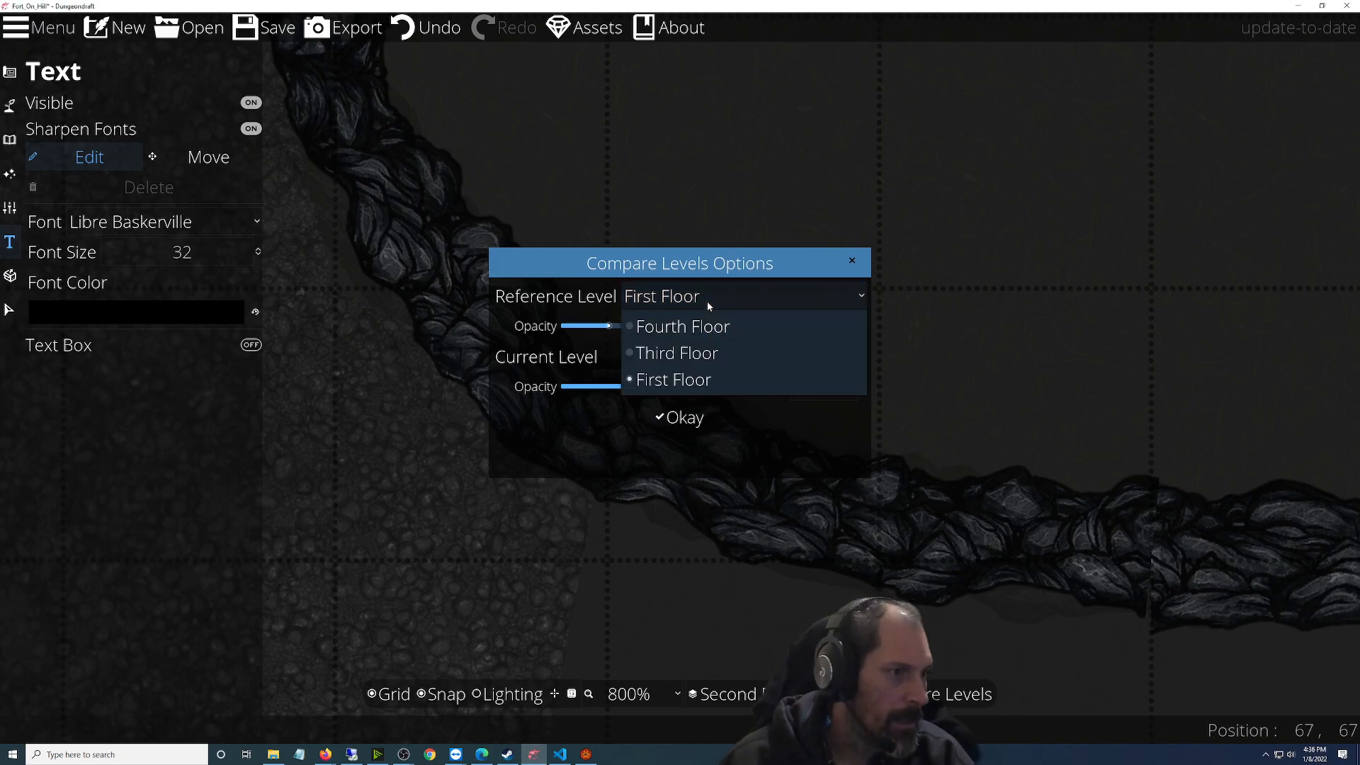
pyautogui.click(707, 301)
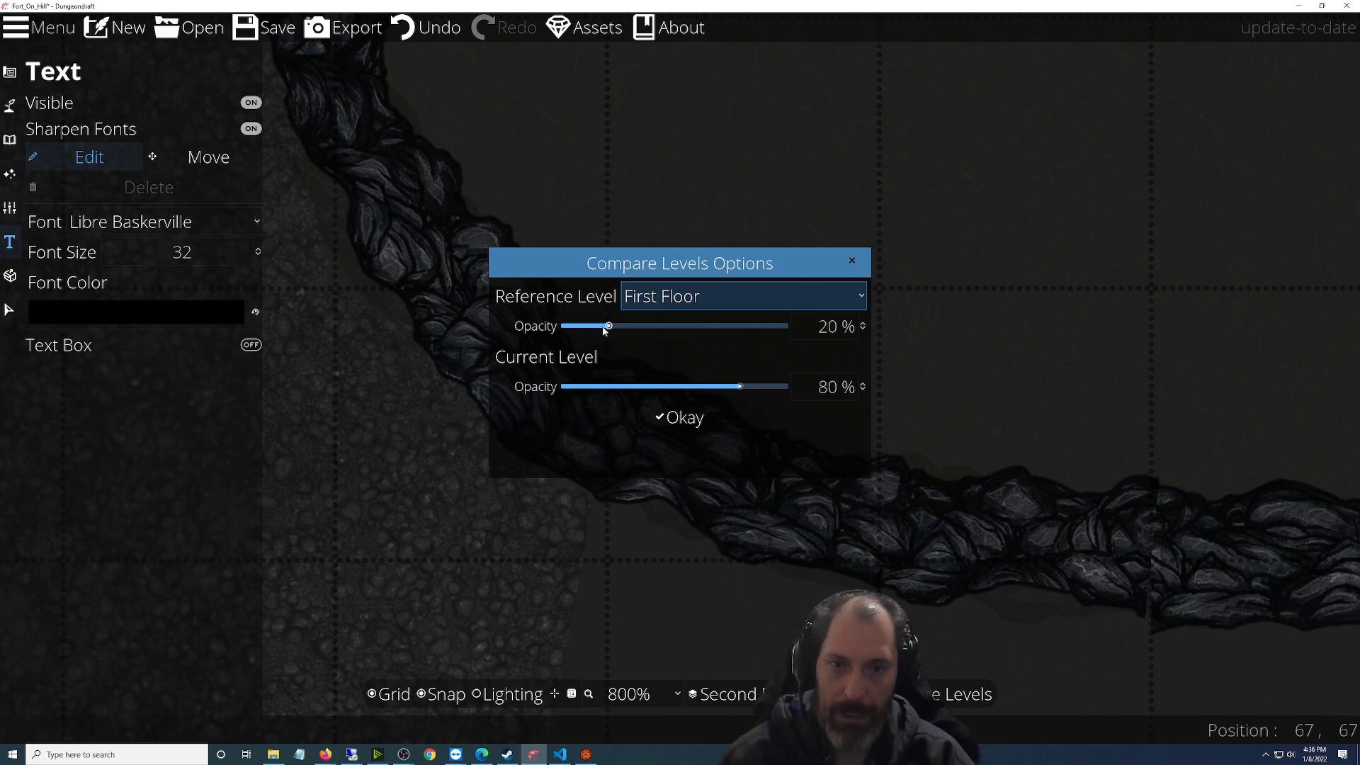
pyautogui.moveTo(628, 328); pyautogui.dragTo(692, 333)
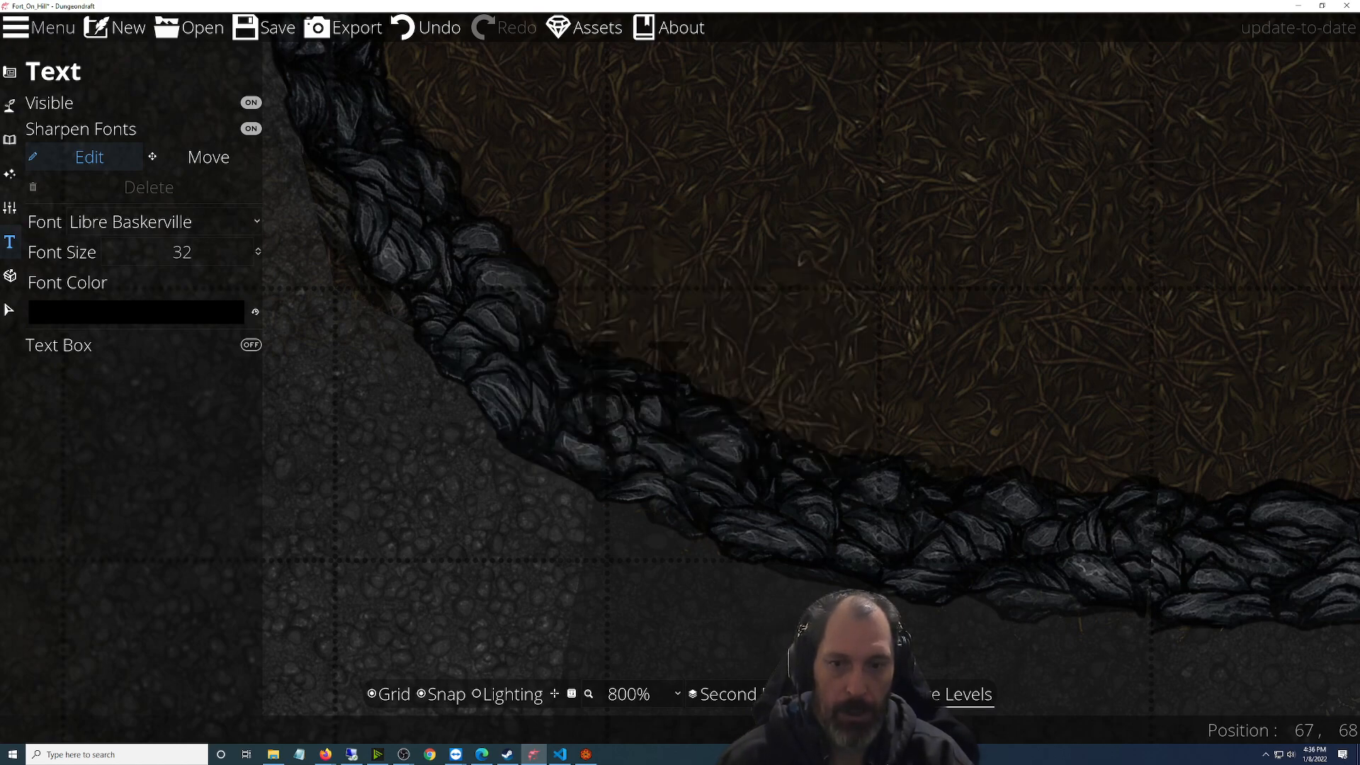
# Review the Second Floor road against the First Floor passage and open the Second Floor's Terrain Brush settings
pyautogui.scroll(-2, 680, 475)
pyautogui.moveTo(696, 553); pyautogui.dragTo(776, 267)
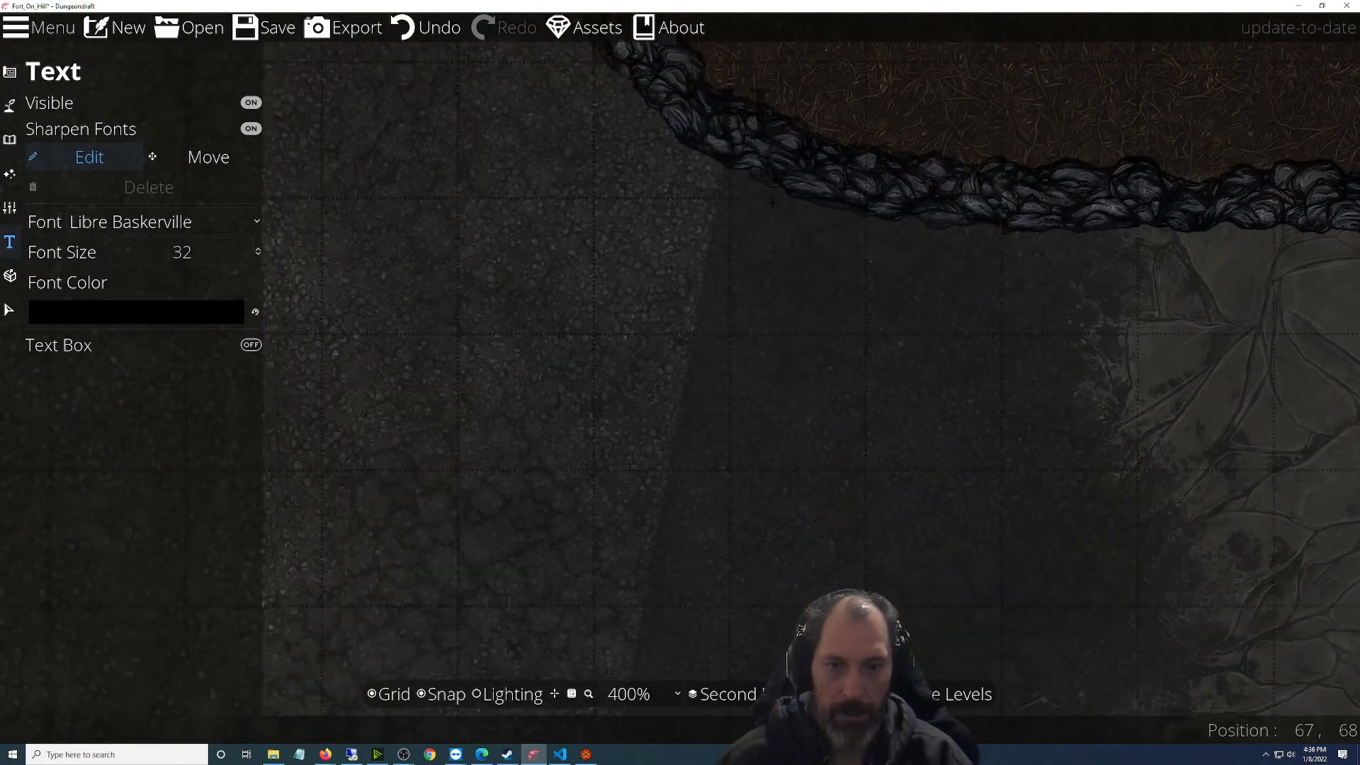
pyautogui.moveTo(775, 403); pyautogui.dragTo(693, 266)
pyautogui.scroll(-2, 693, 267)
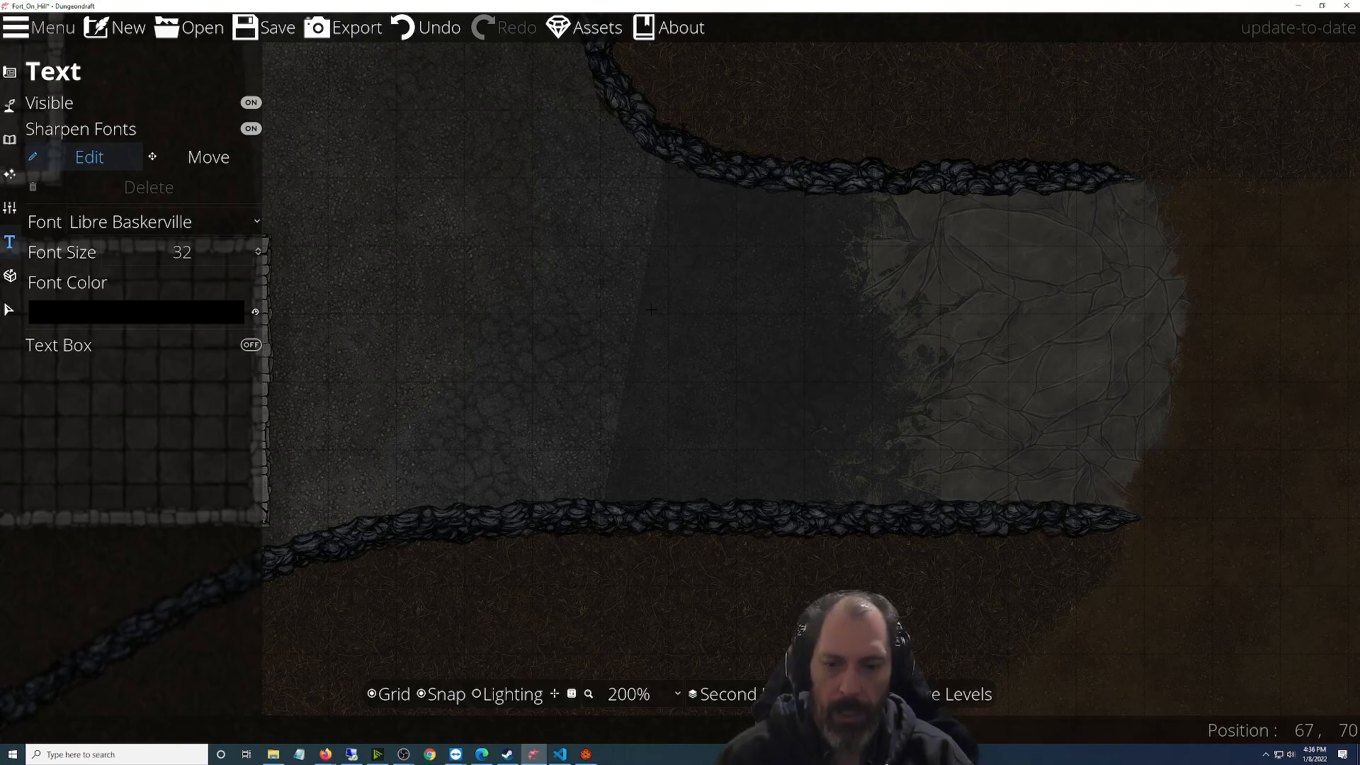
pyautogui.moveTo(650, 310); pyautogui.dragTo(691, 437)
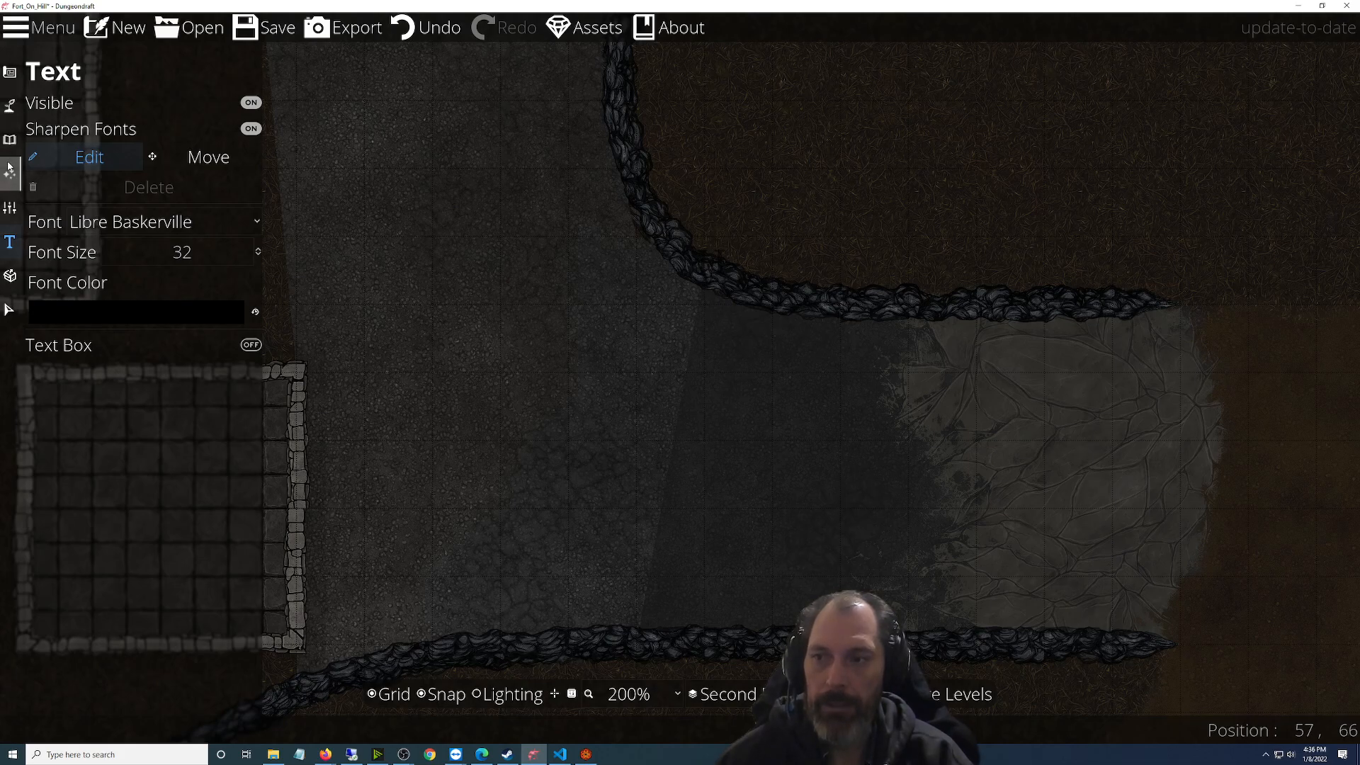
pyautogui.click(11, 136)
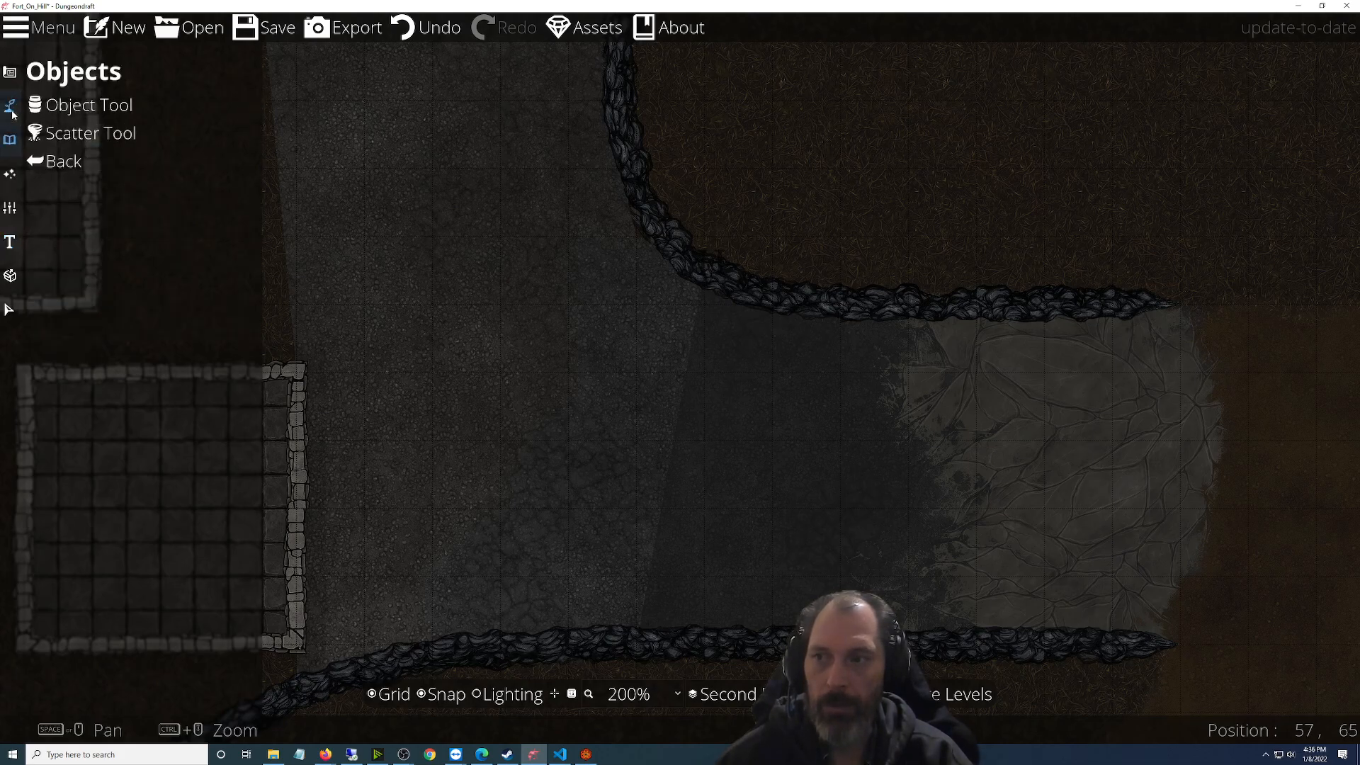
pyautogui.click(12, 107)
pyautogui.click(71, 104)
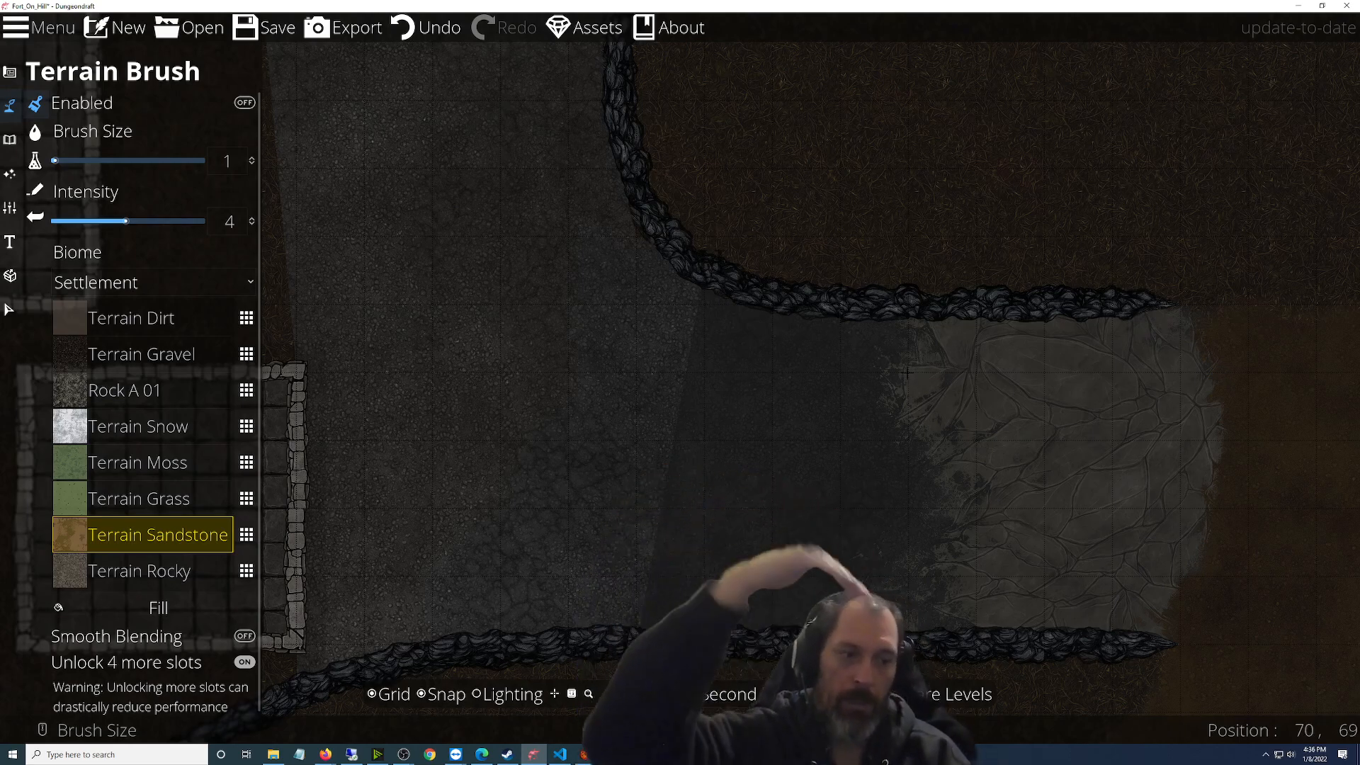
# Save the map and preview the Second Floor's terrain by enabling it and disabling it again
pyautogui.click(262, 40)
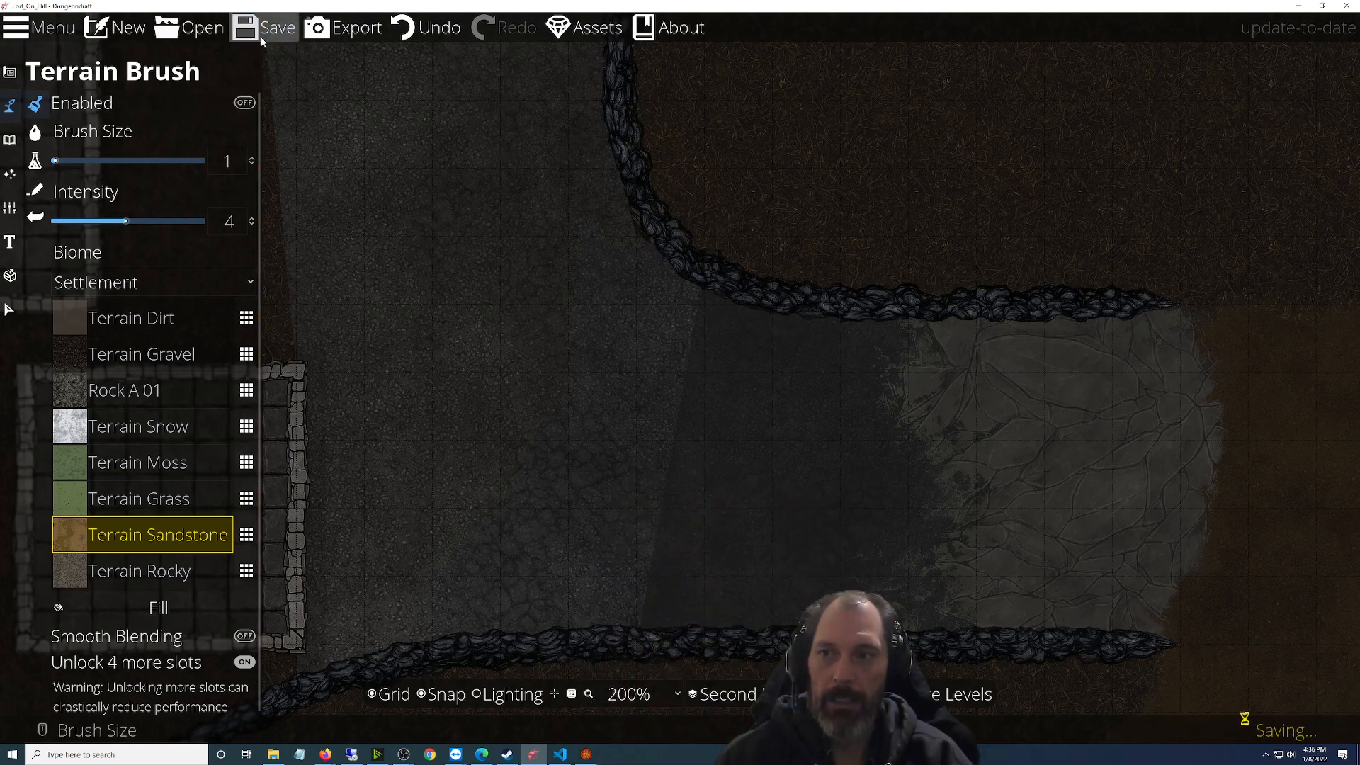
pyautogui.click(244, 104)
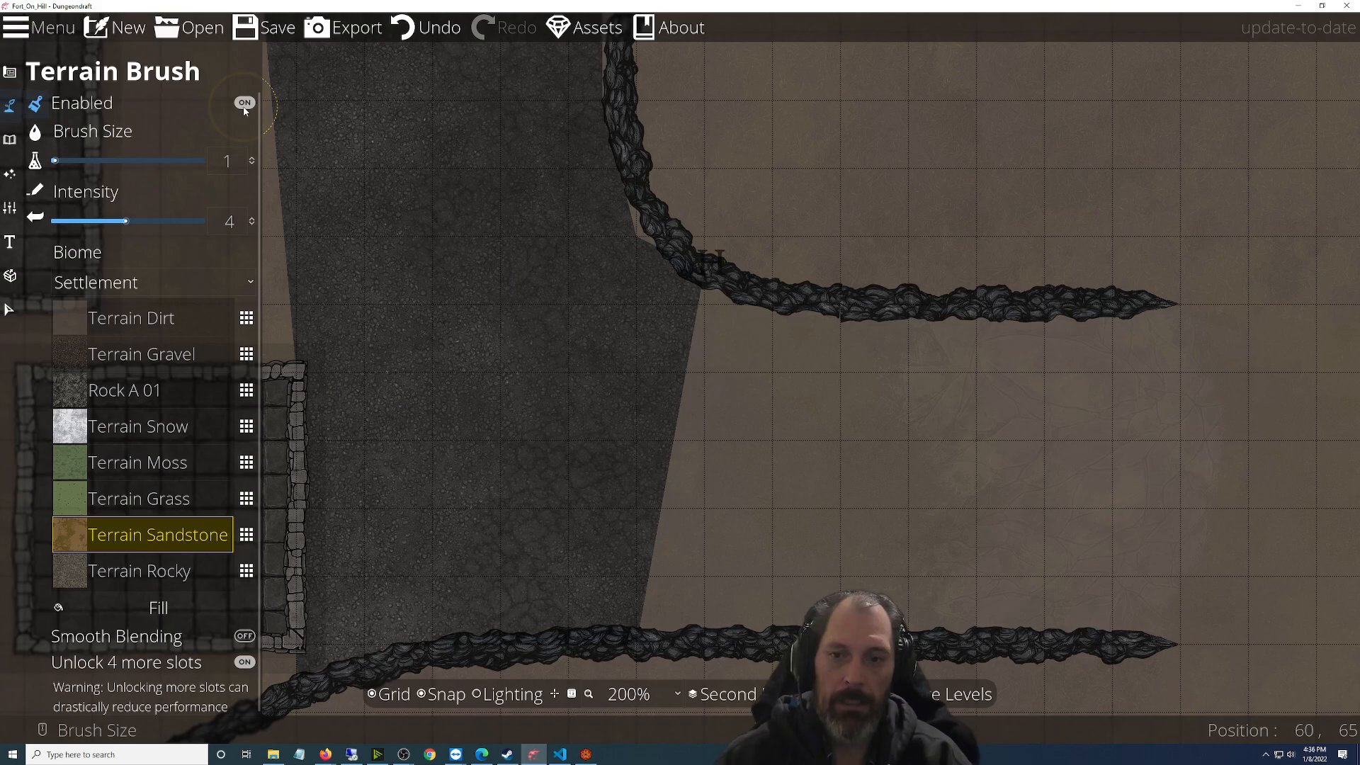
pyautogui.click(244, 103)
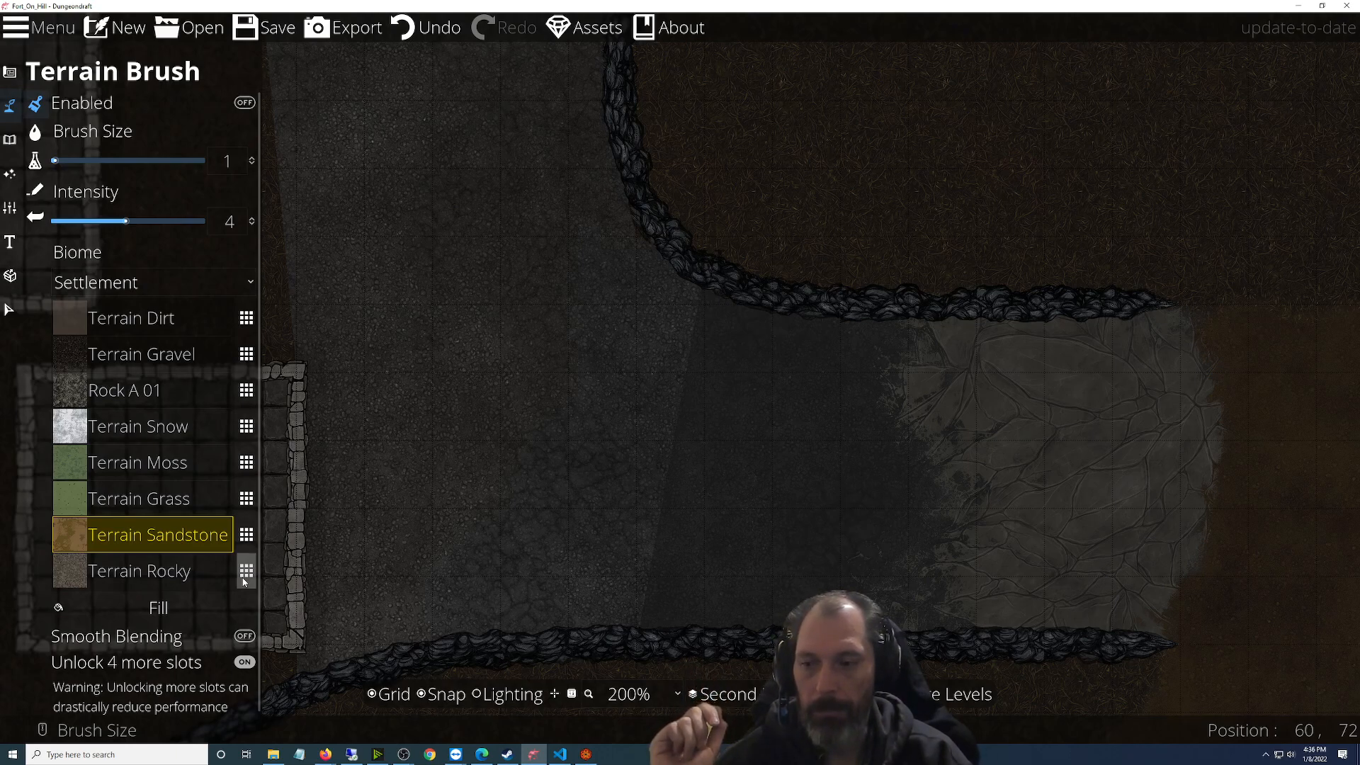
# Browse the default, FA_Legacy and FA_Texture terrain collections for the Terrain Grass slot, leaving the assigned texture as is
pyautogui.click(245, 499)
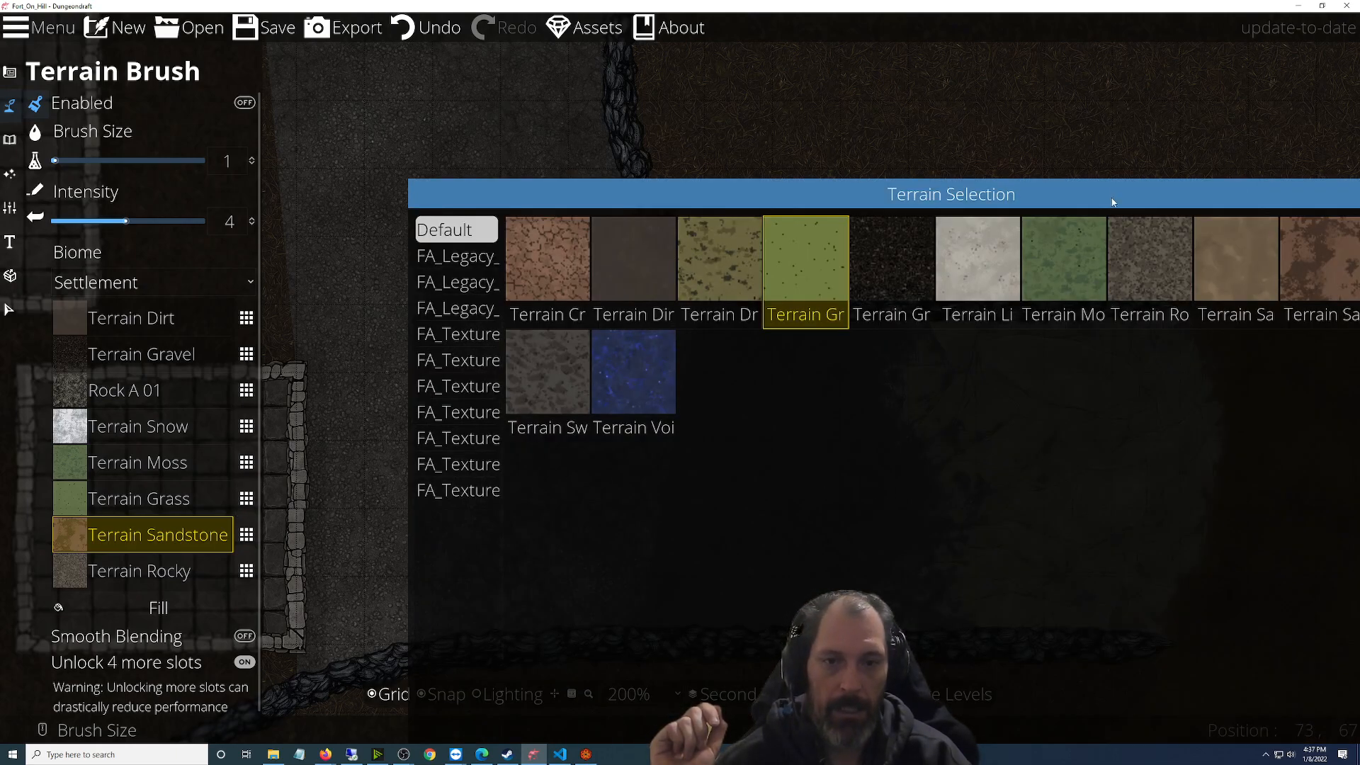
pyautogui.moveTo(1081, 191); pyautogui.dragTo(932, 115)
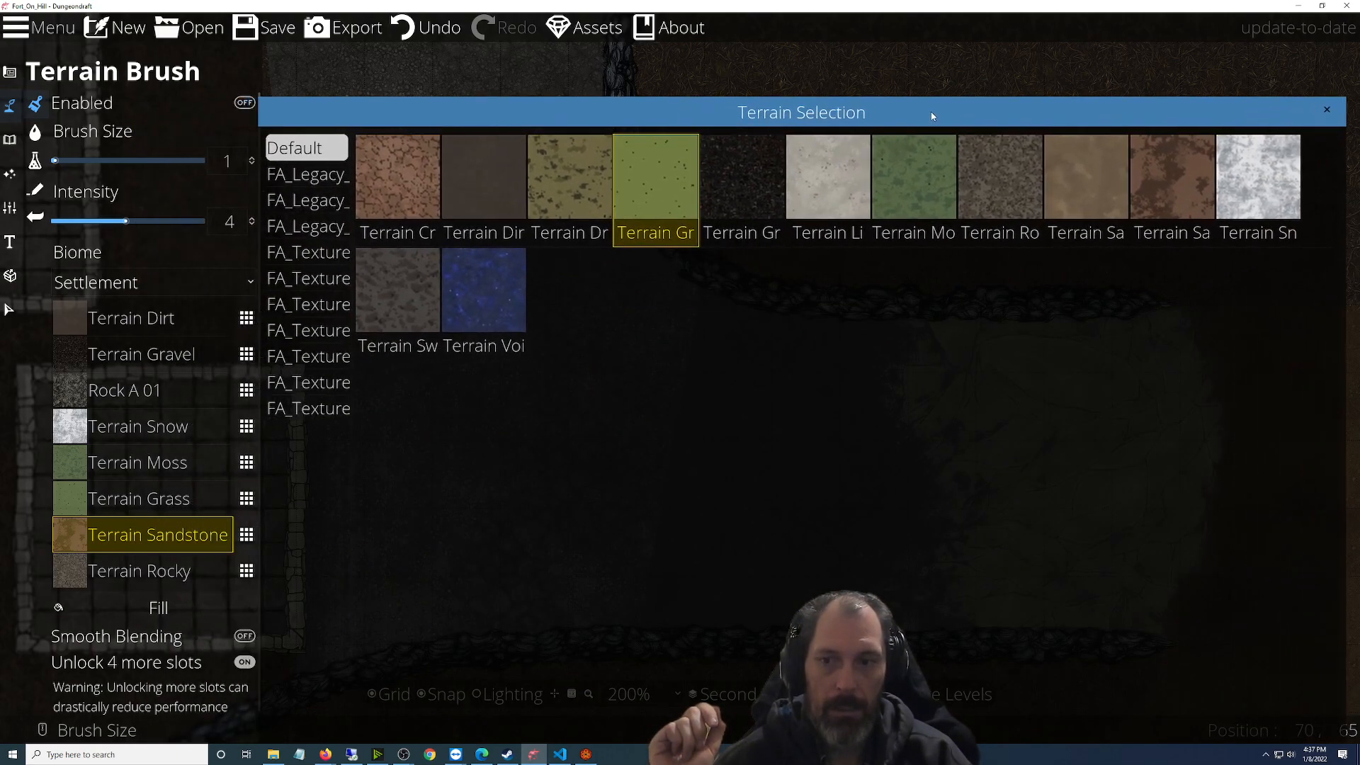
pyautogui.click(311, 183)
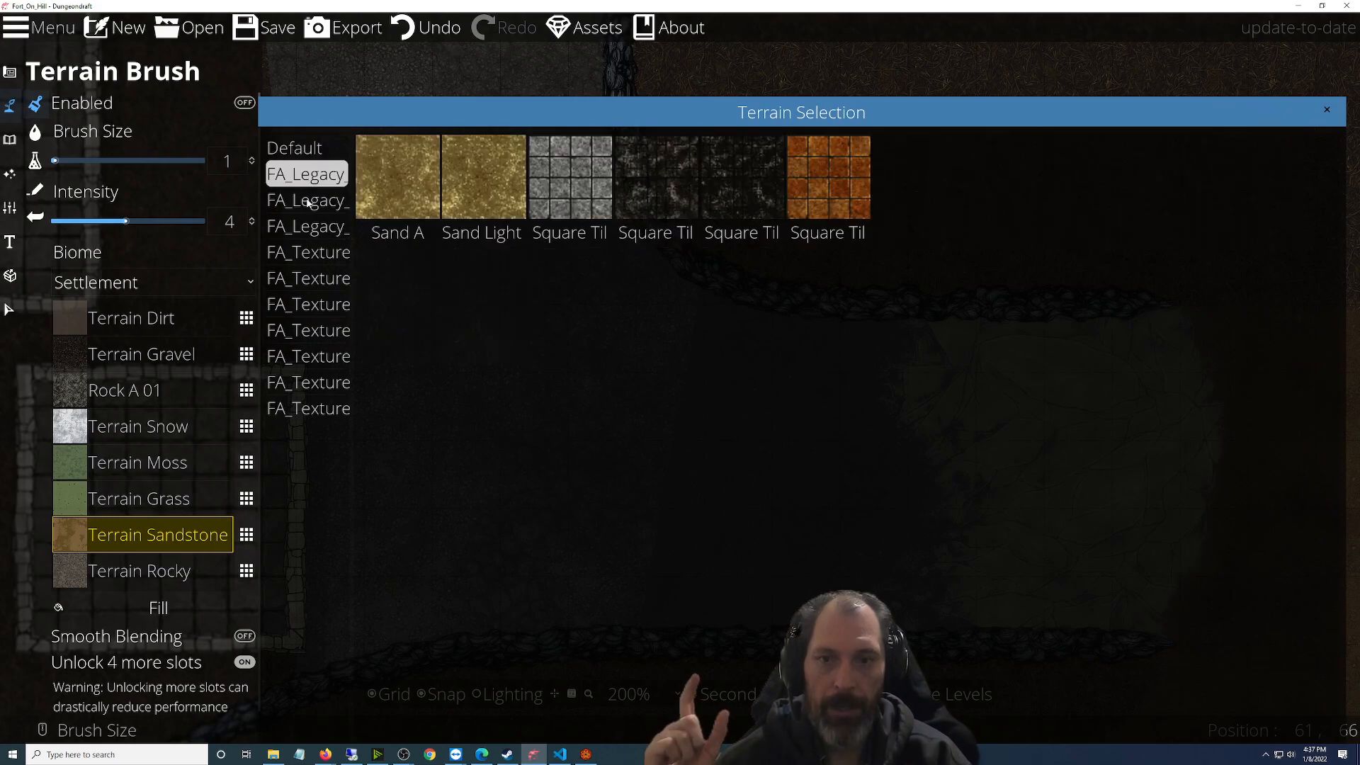
pyautogui.click(306, 210)
pyautogui.click(306, 221)
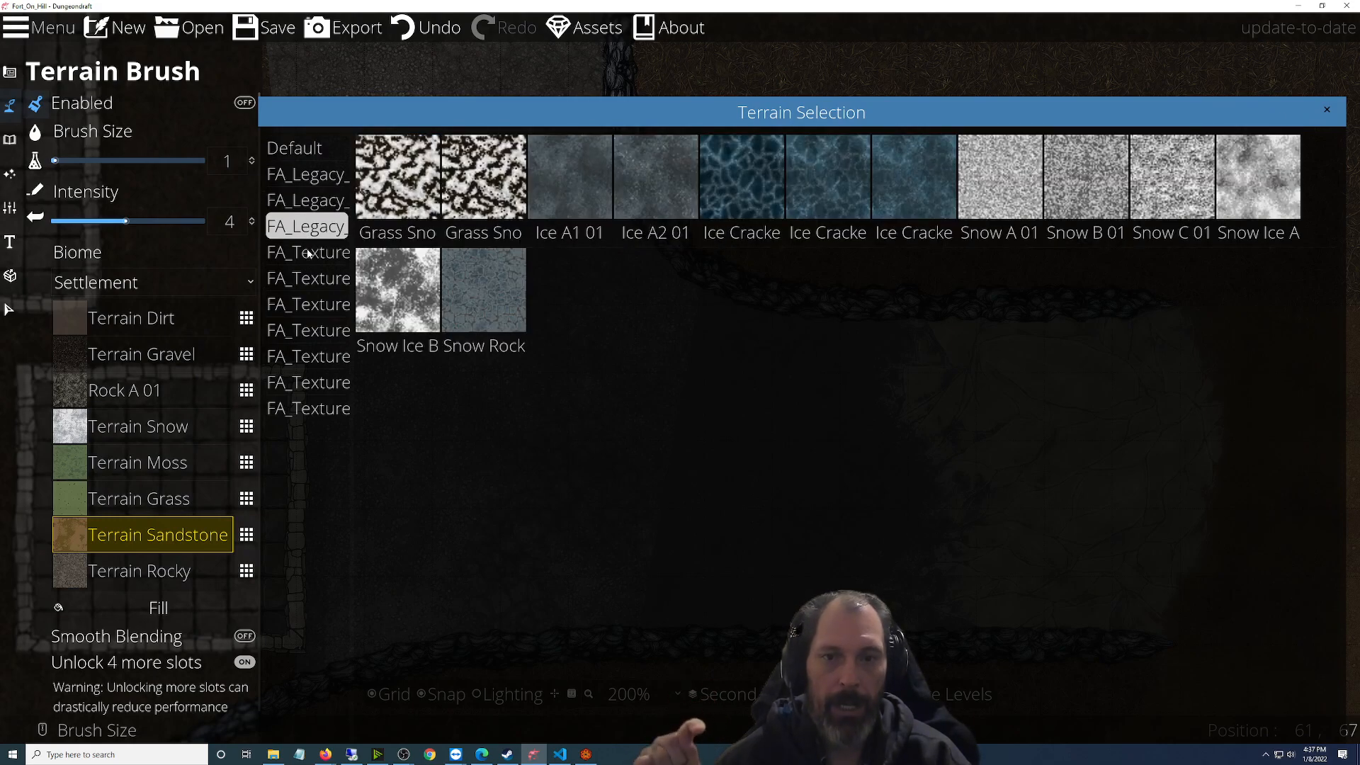
pyautogui.click(307, 254)
pyautogui.click(309, 283)
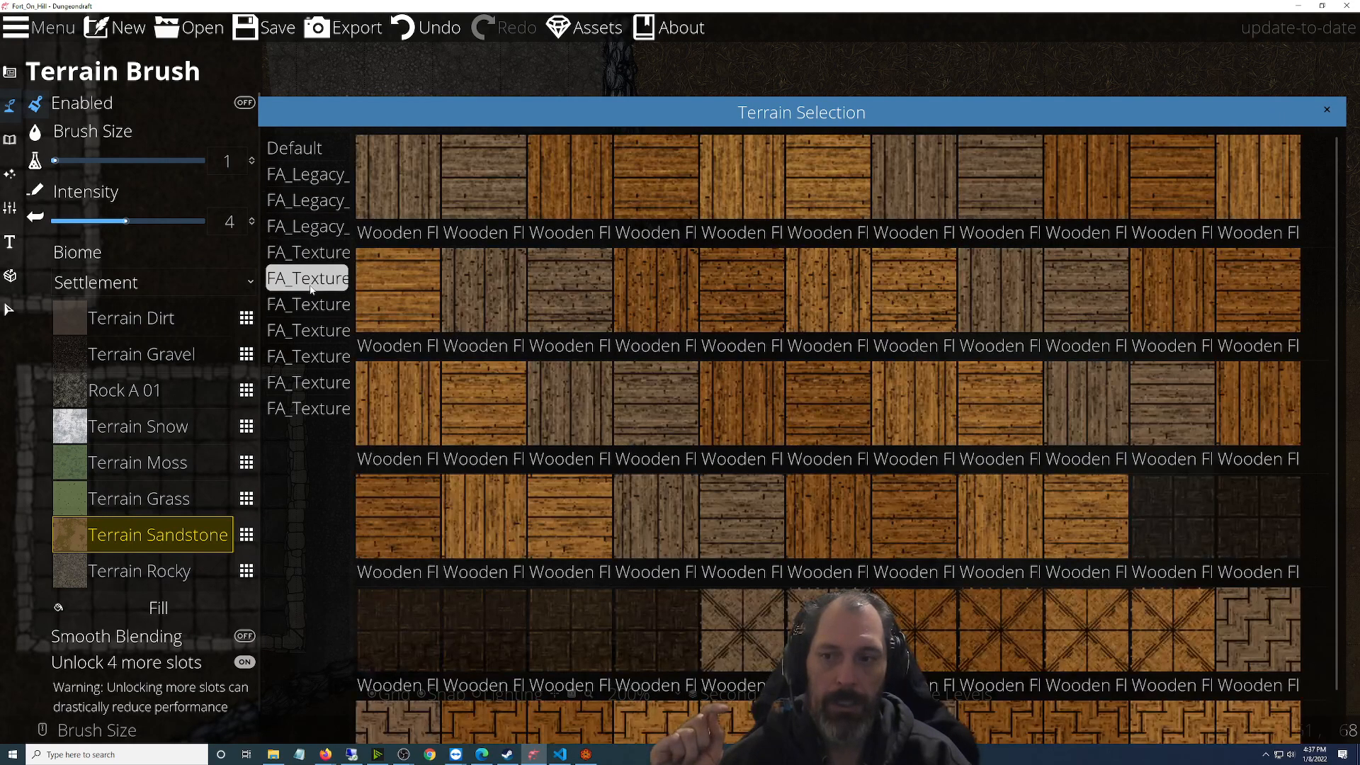
pyautogui.click(312, 304)
pyautogui.click(310, 412)
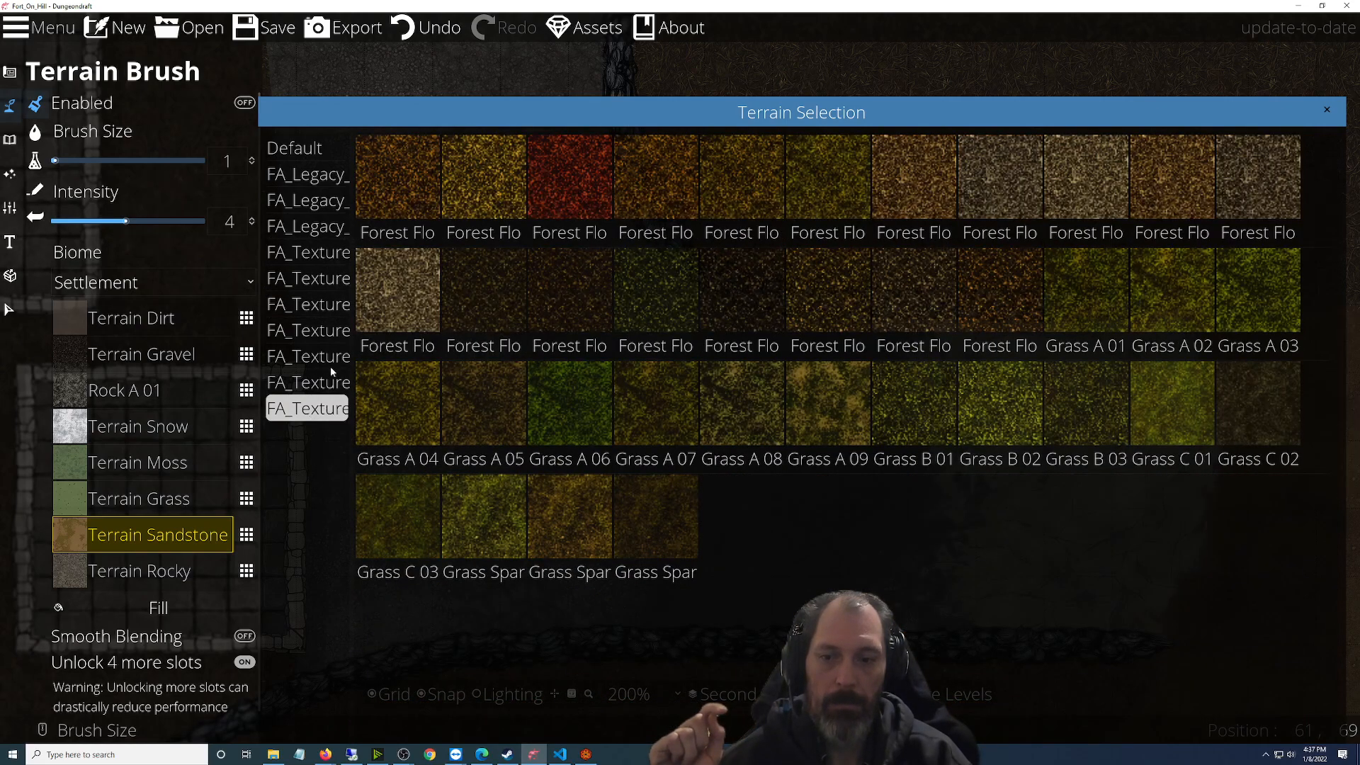
pyautogui.click(316, 381)
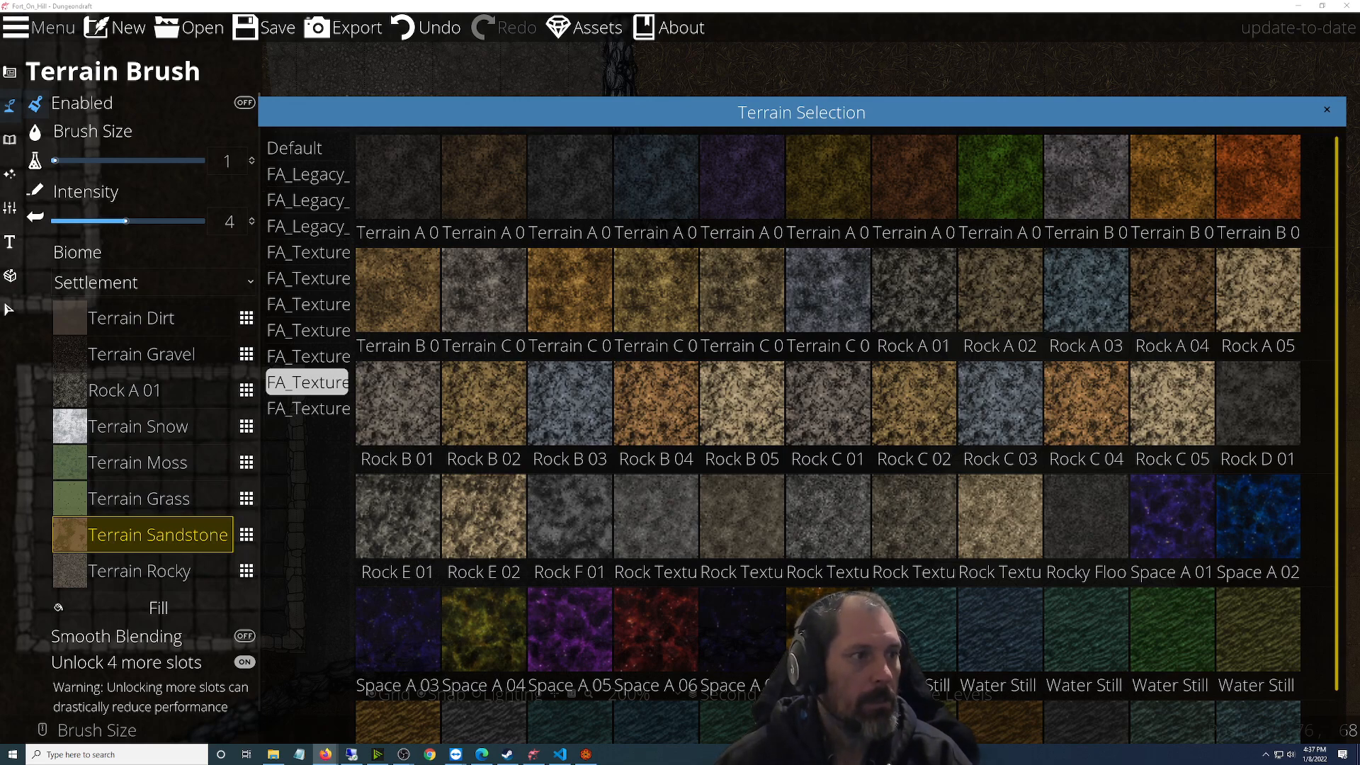
pyautogui.click(1326, 109)
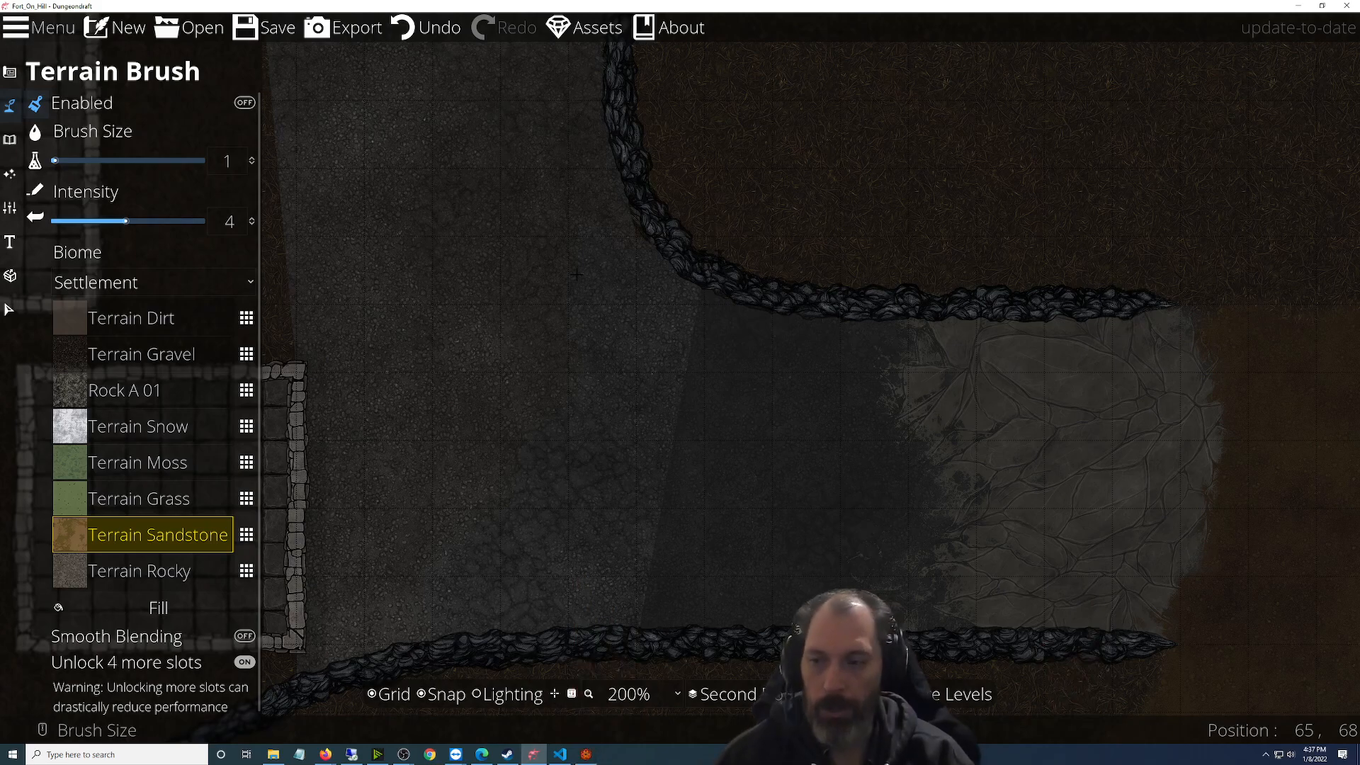
# Switch to the Pattern Shape Tool and look through its patterns for stone flooring similar to the First Floor passage
pyautogui.click(10, 139)
pyautogui.click(18, 105)
pyautogui.click(18, 104)
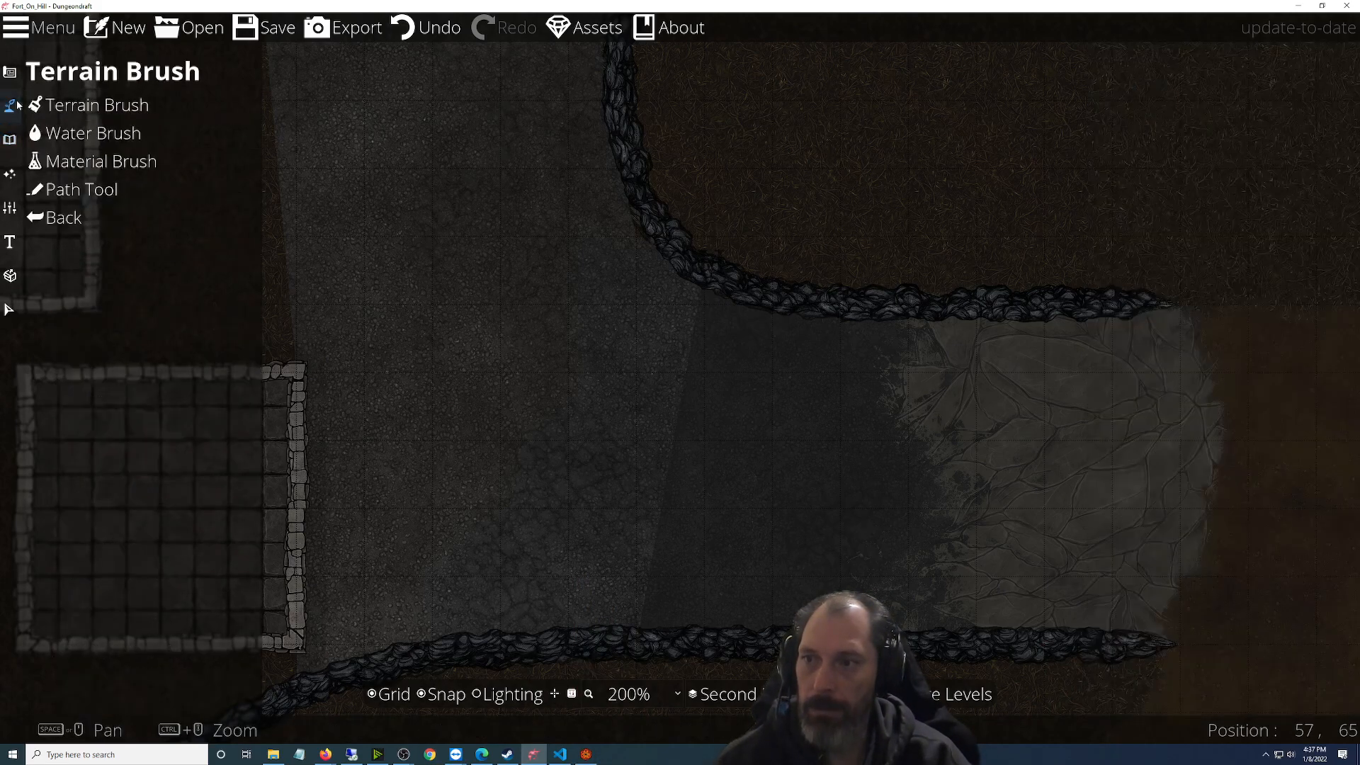
pyautogui.click(42, 160)
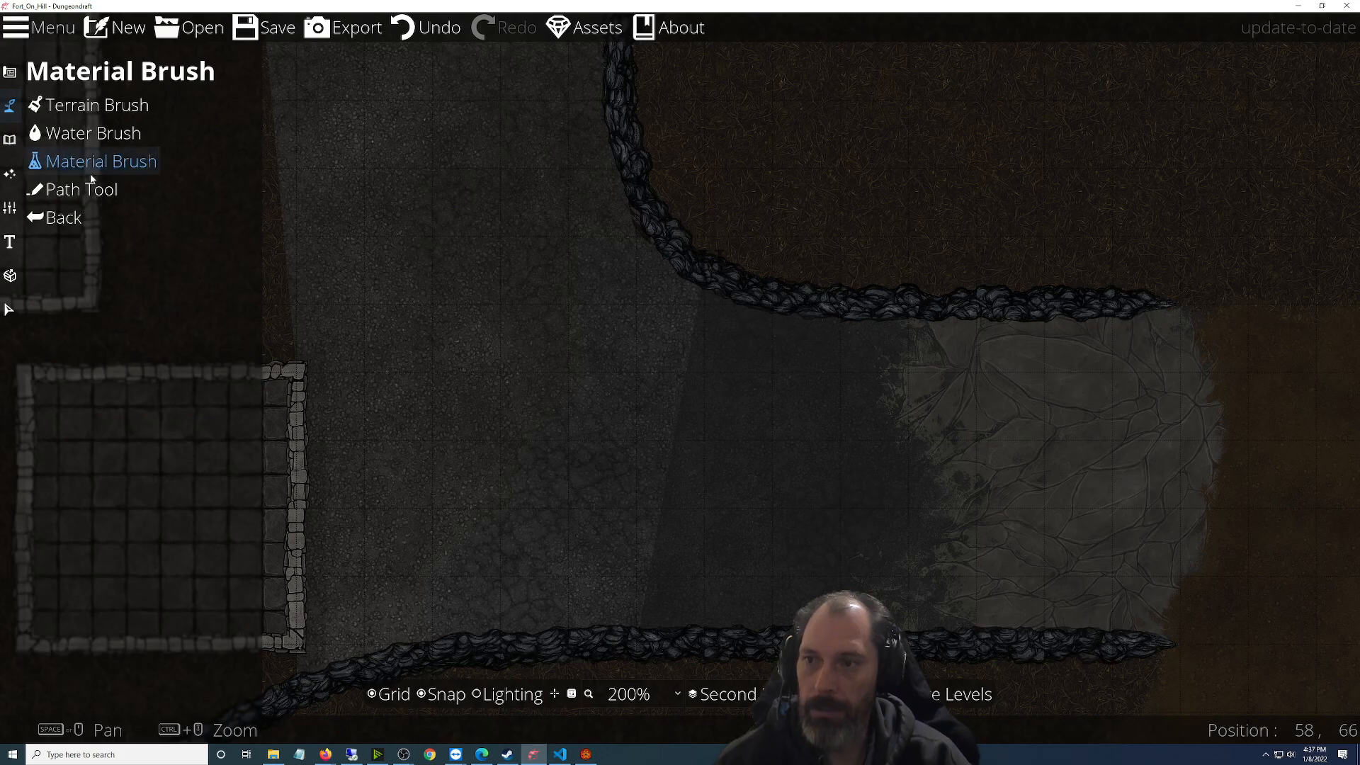
pyautogui.click(15, 79)
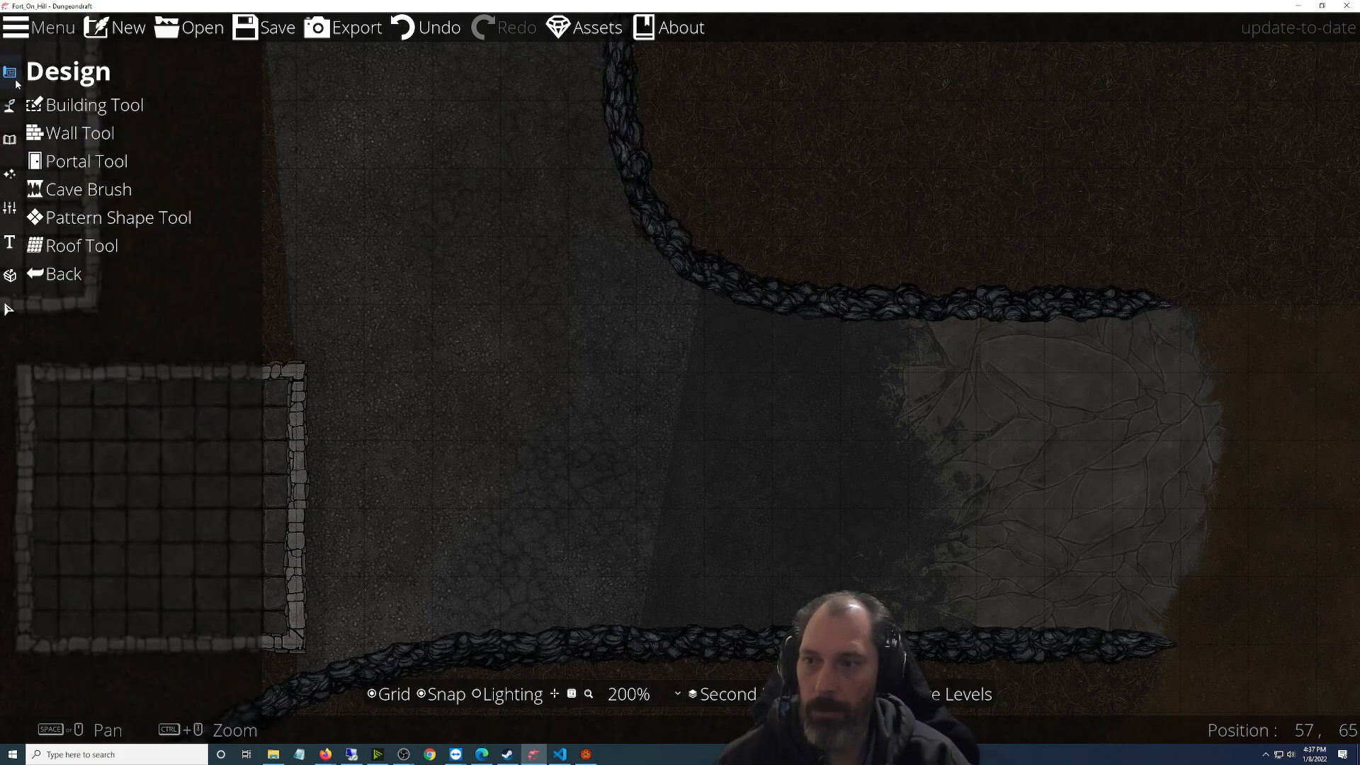
pyautogui.click(92, 210)
pyautogui.scroll(-3, 180, 440)
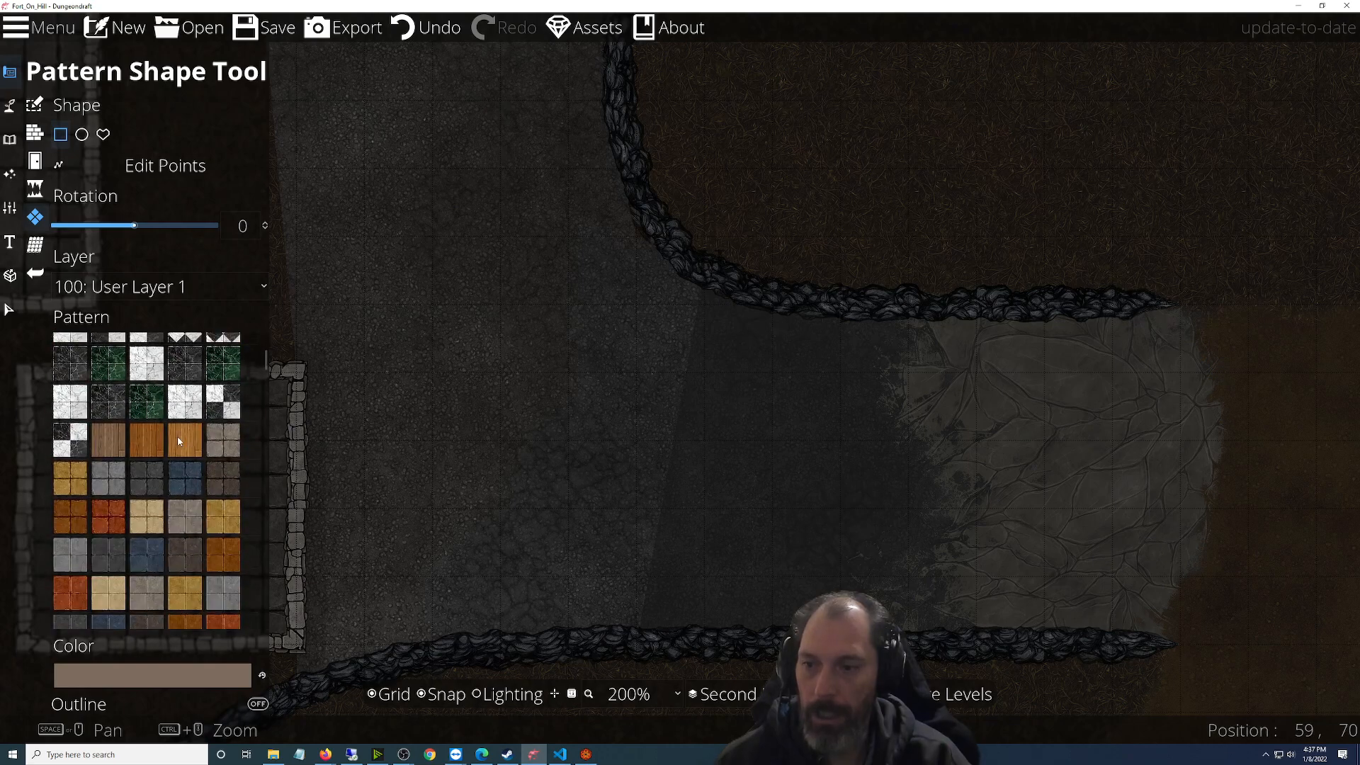
pyautogui.scroll(-6, 180, 435)
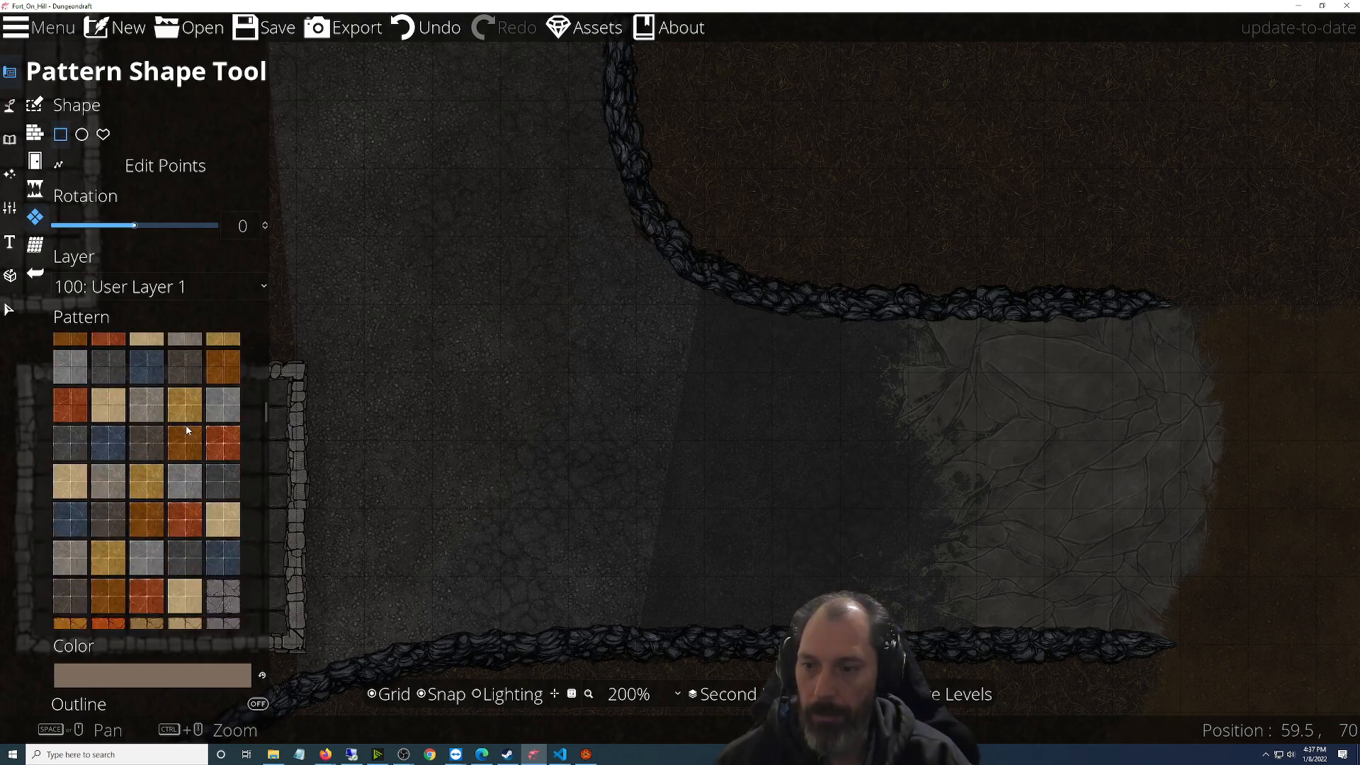
pyautogui.scroll(-8, 186, 429)
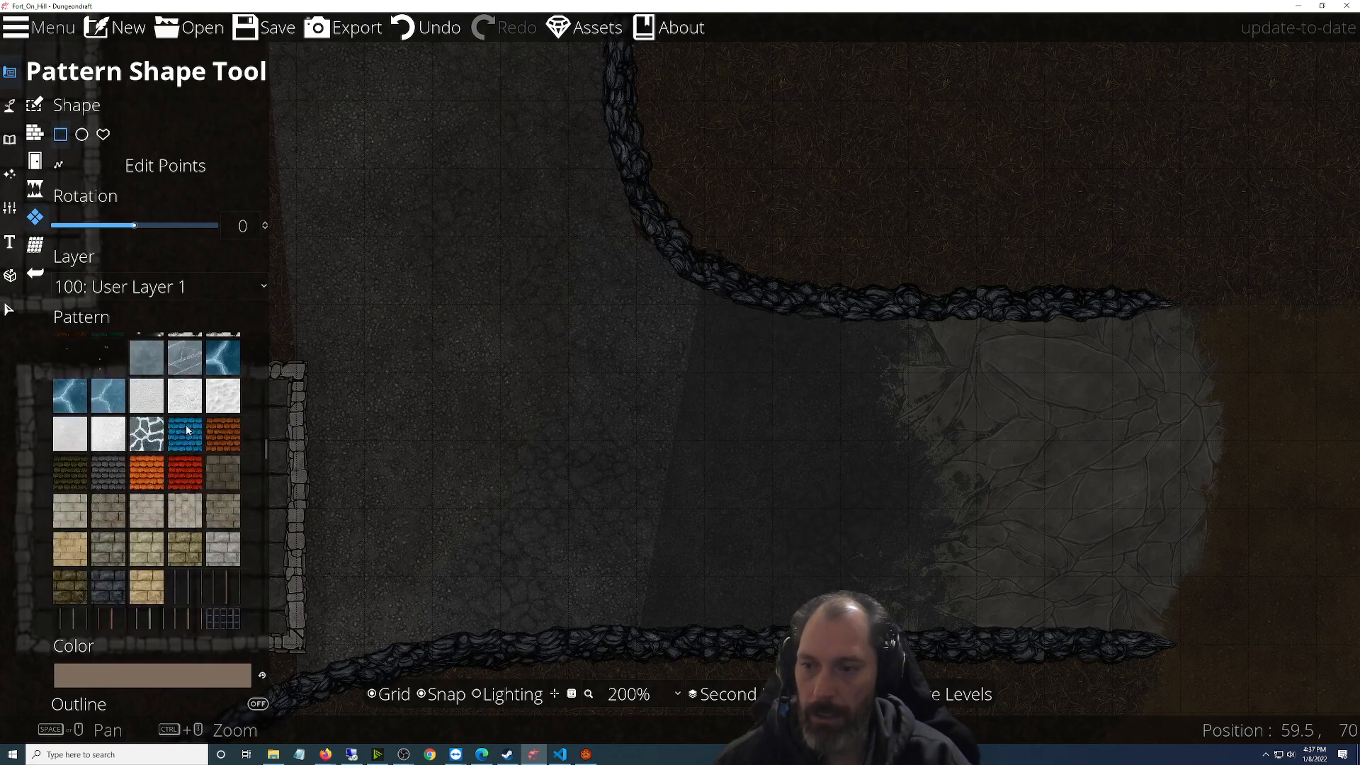
pyautogui.scroll(-8, 187, 428)
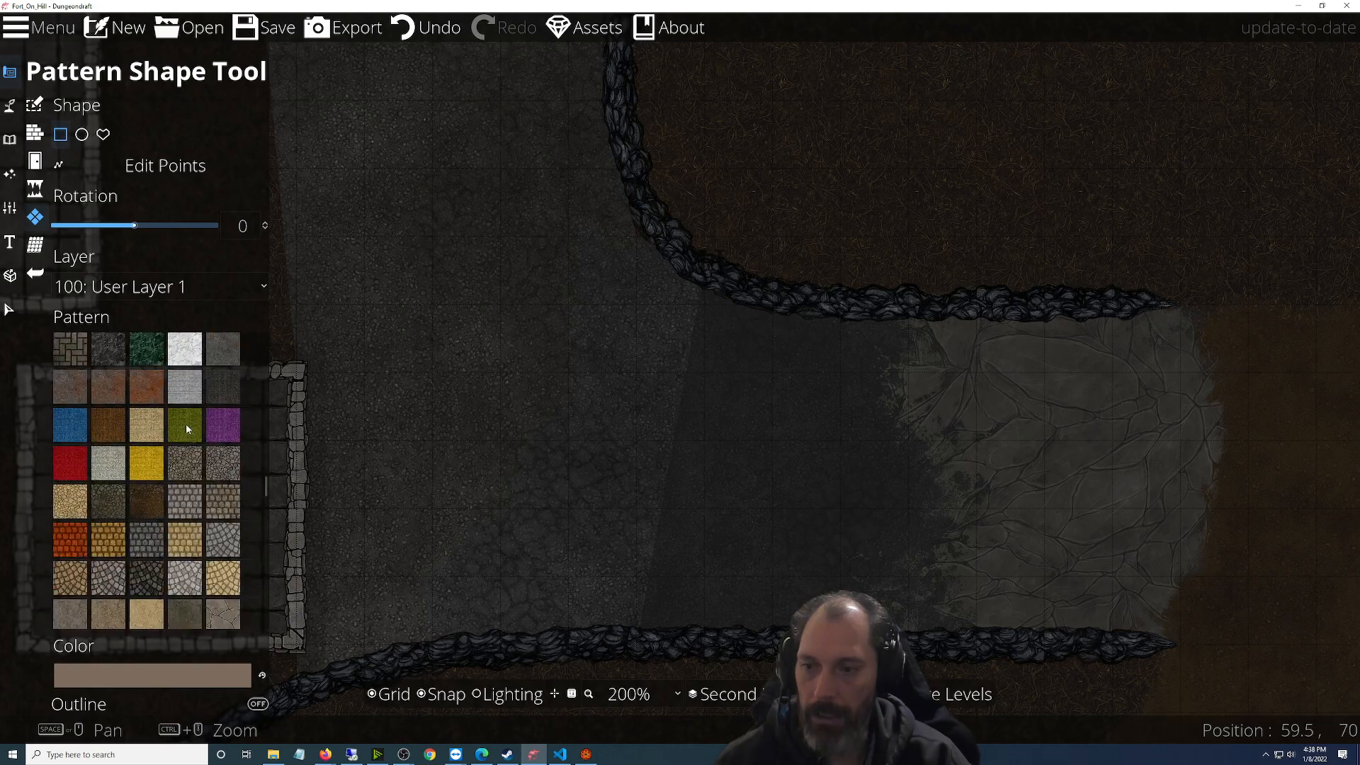
pyautogui.scroll(-3, 186, 425)
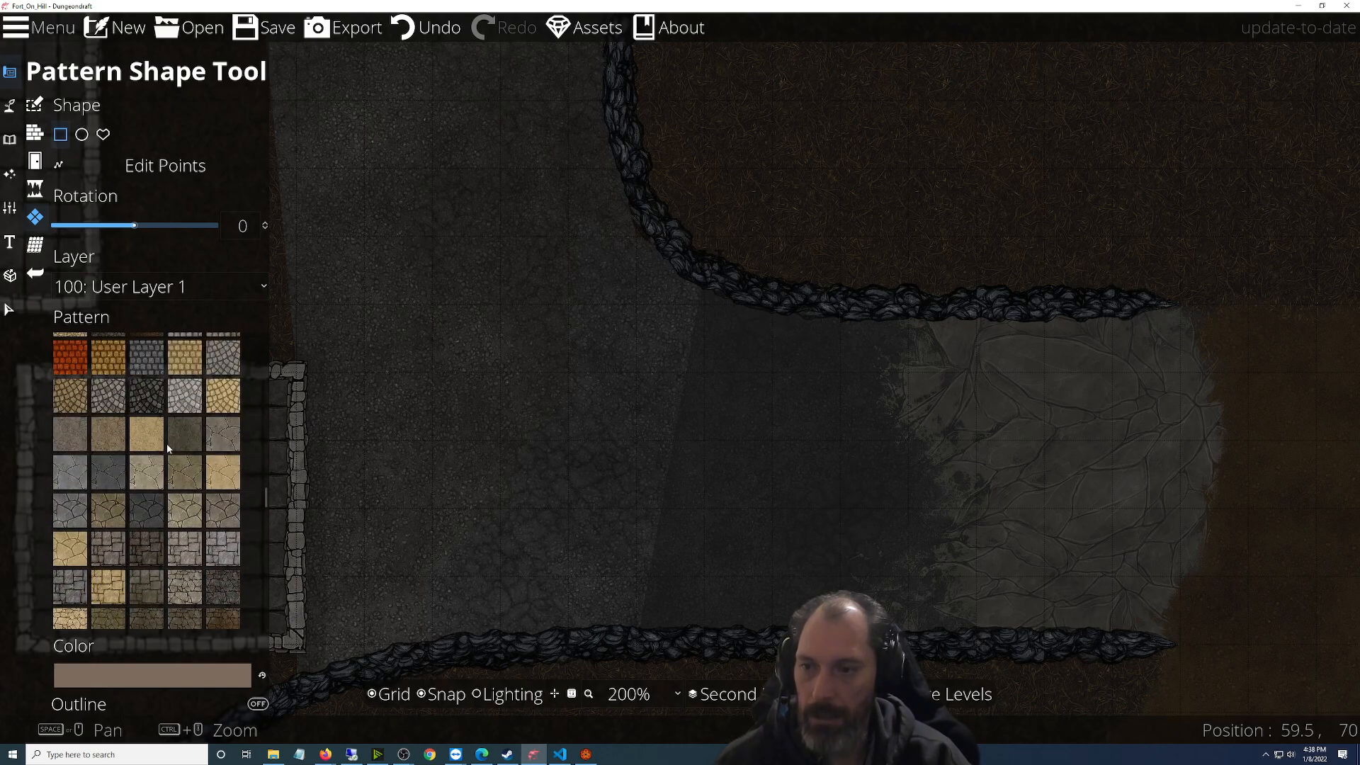
# Try a pale stone, a grey stone and a grey cracked stone pattern as test rectangles in the passage, undoing each one
pyautogui.click(157, 473)
pyautogui.moveTo(872, 338); pyautogui.dragTo(737, 475)
pyautogui.hotkey('ctrl', 'z')
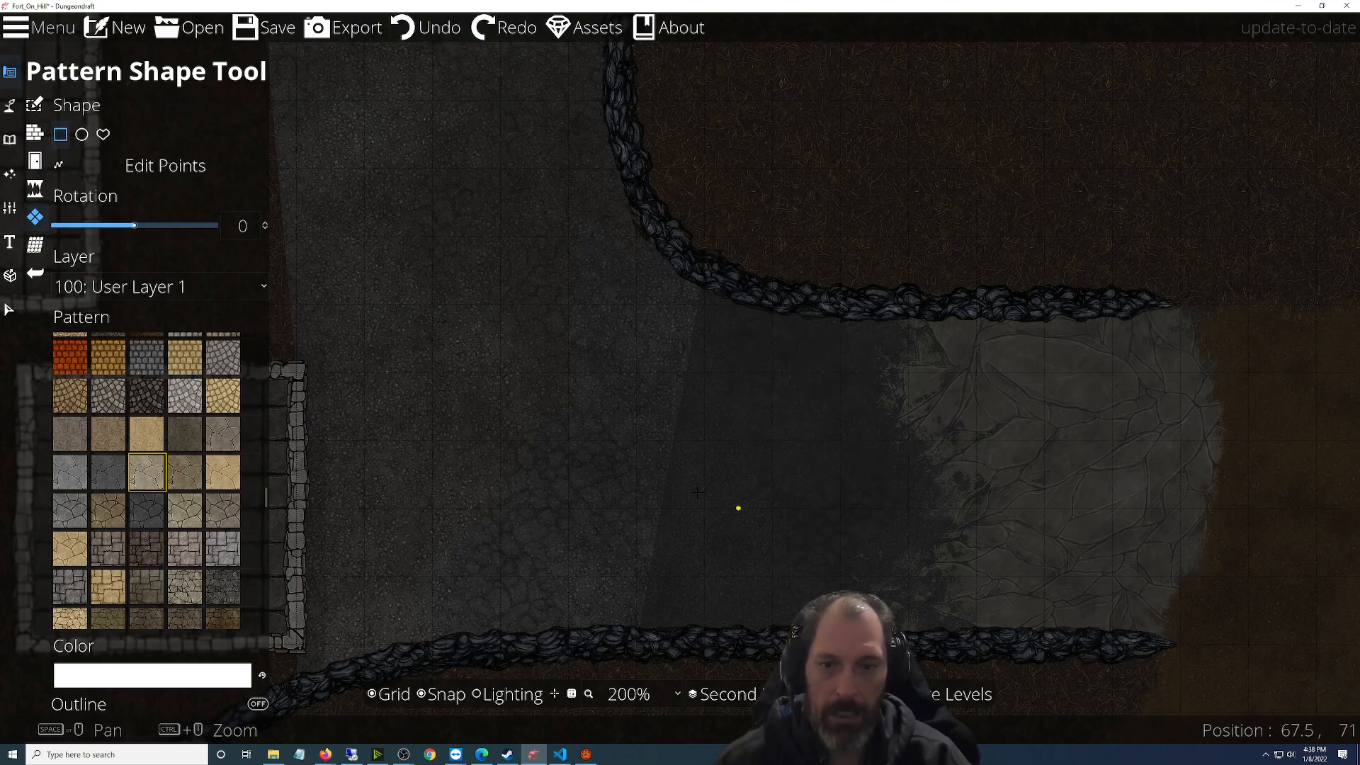
pyautogui.click(70, 471)
pyautogui.moveTo(1010, 374); pyautogui.dragTo(737, 476)
pyautogui.hotkey('ctrl', 'z')
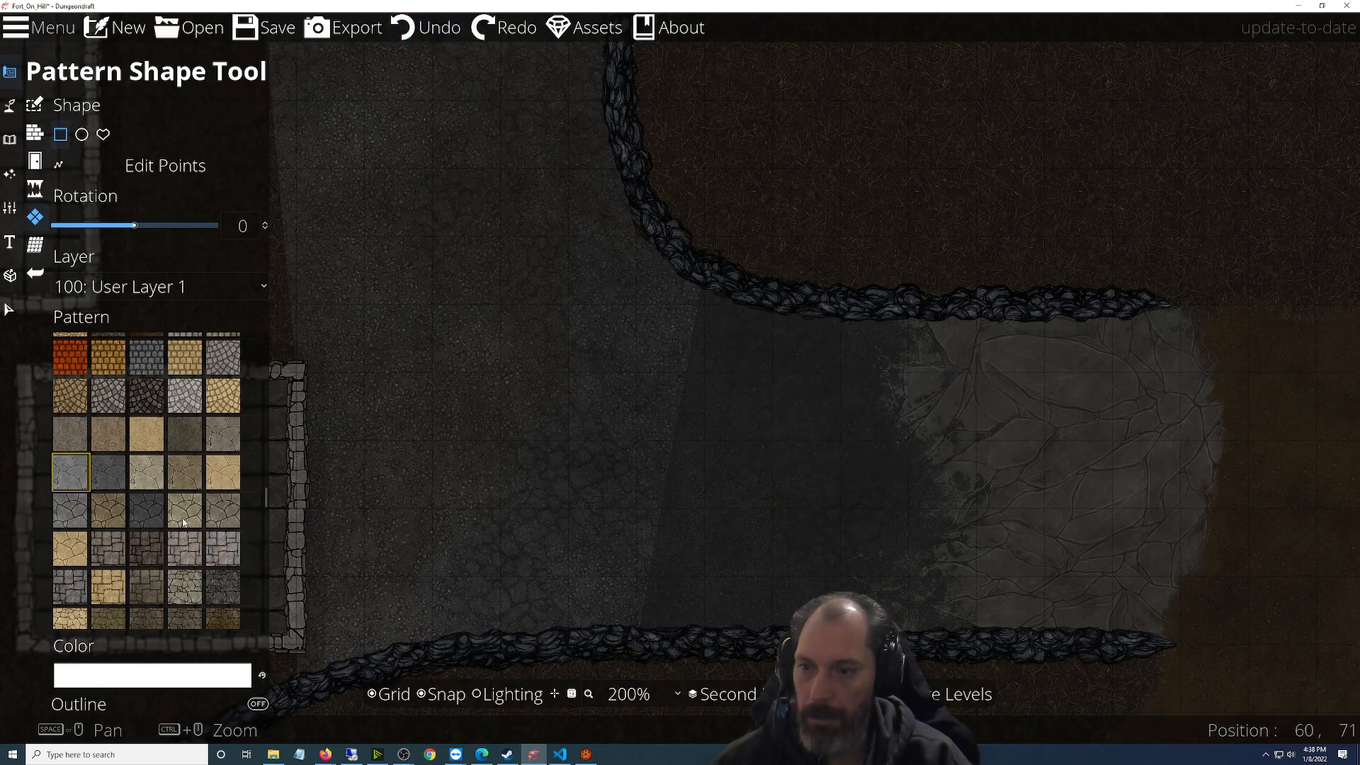
pyautogui.click(68, 513)
pyautogui.moveTo(1043, 406); pyautogui.dragTo(840, 508)
pyautogui.hotkey('ctrl', 'z')
# Try the grey-brown cracked stone pattern as a rectangle about 5 by 1.5 squares in the passage and inspect its texture up close
pyautogui.scroll(-5, 155, 528)
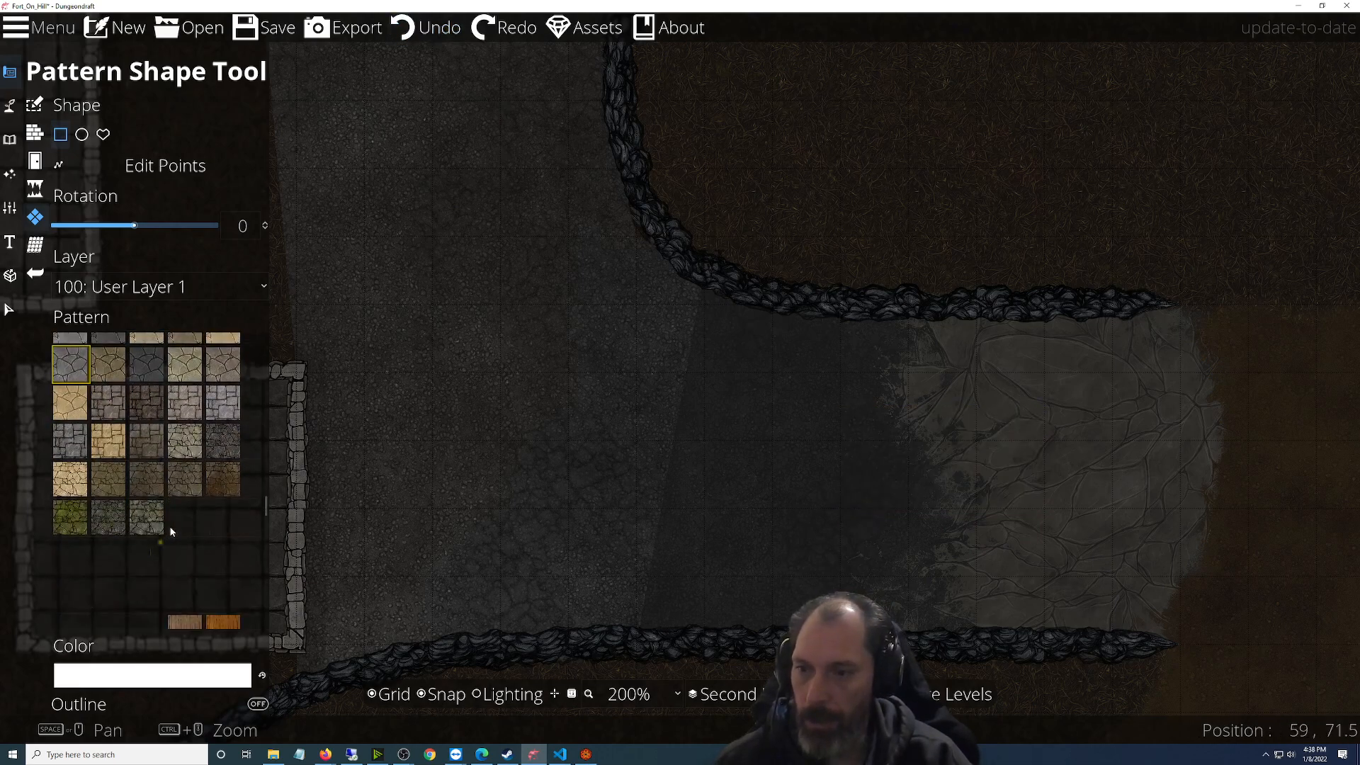
pyautogui.scroll(-10, 173, 526)
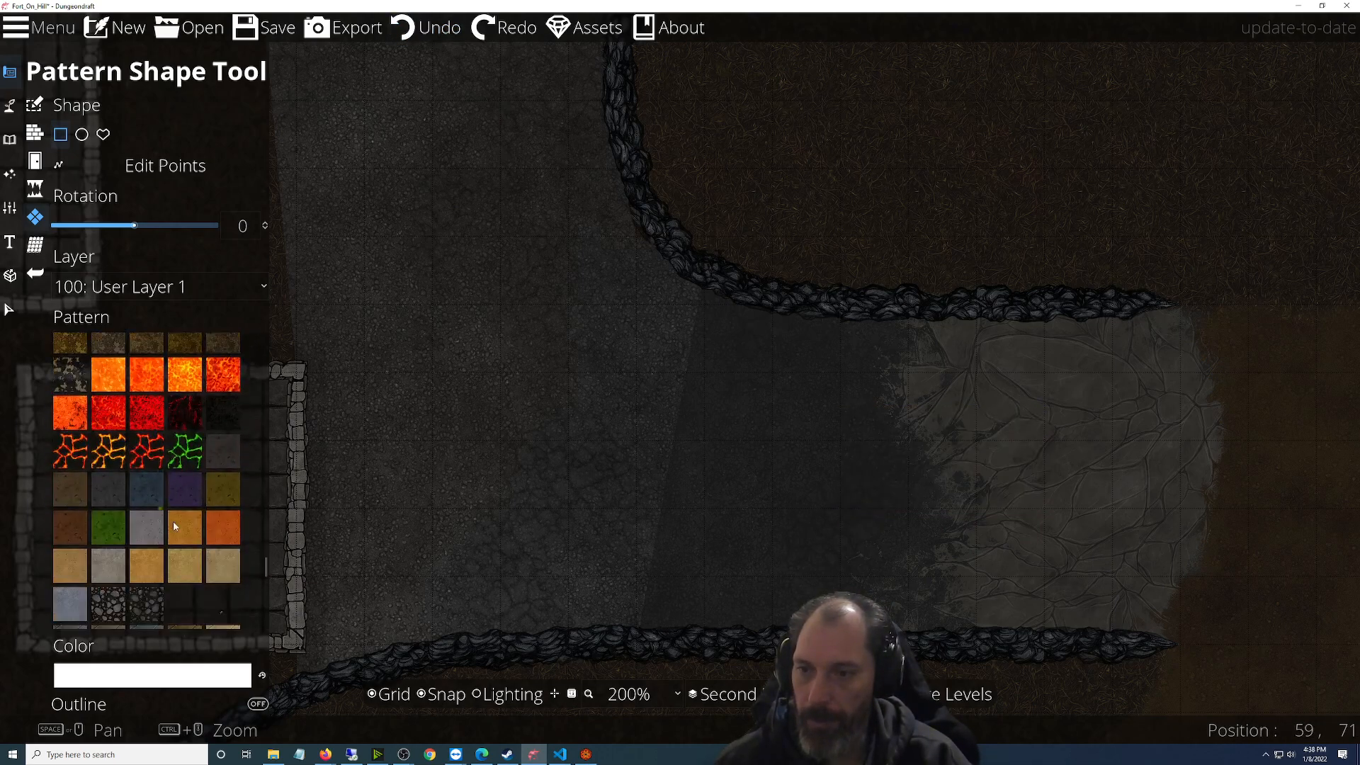
pyautogui.scroll(6, 173, 525)
pyautogui.scroll(-10, 174, 525)
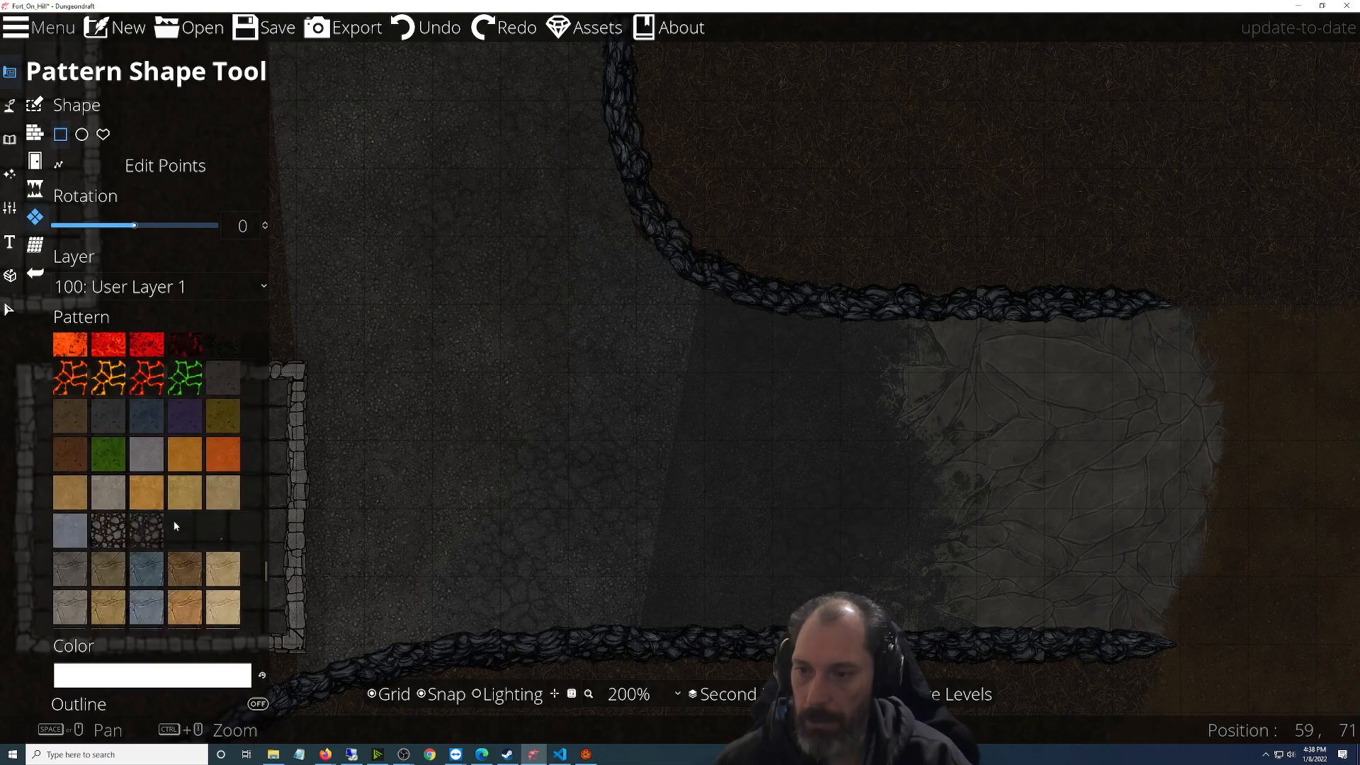
pyautogui.click(72, 496)
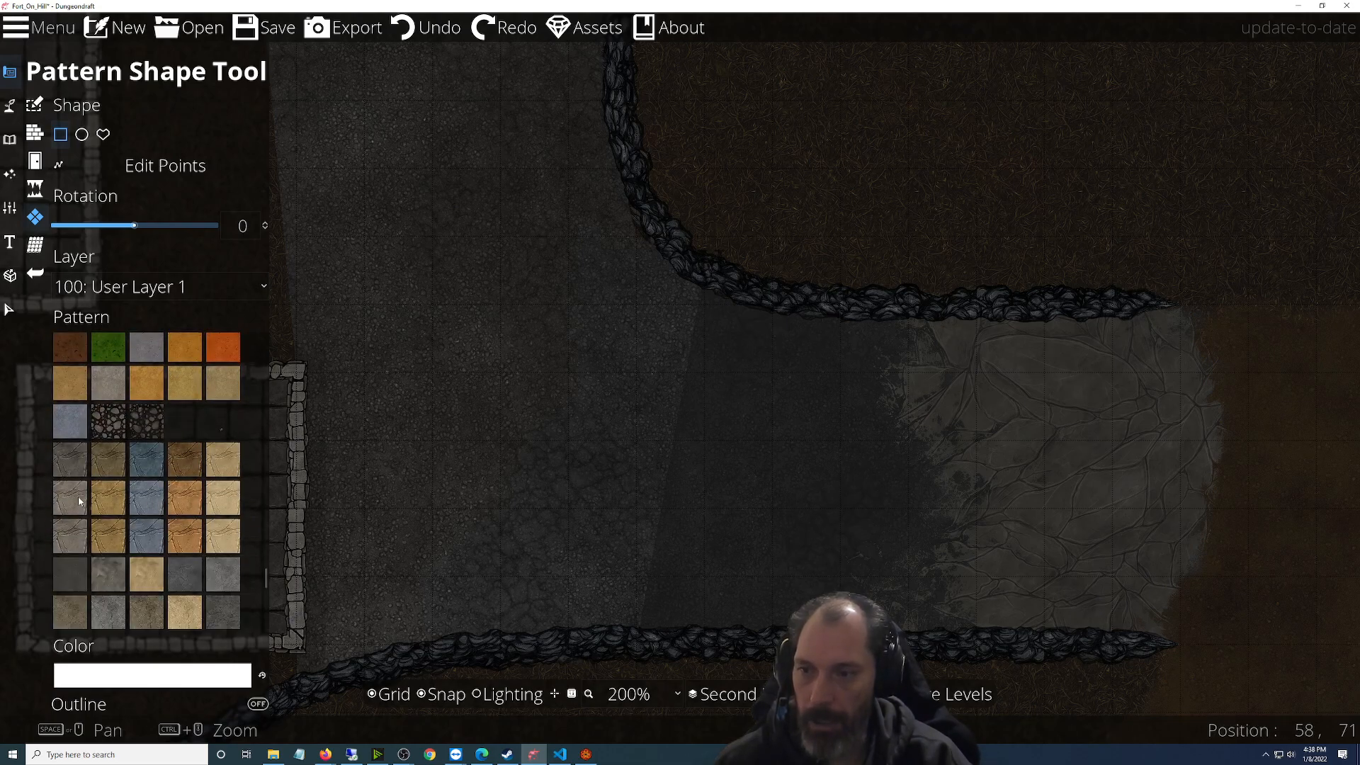
pyautogui.moveTo(1009, 405); pyautogui.dragTo(670, 507)
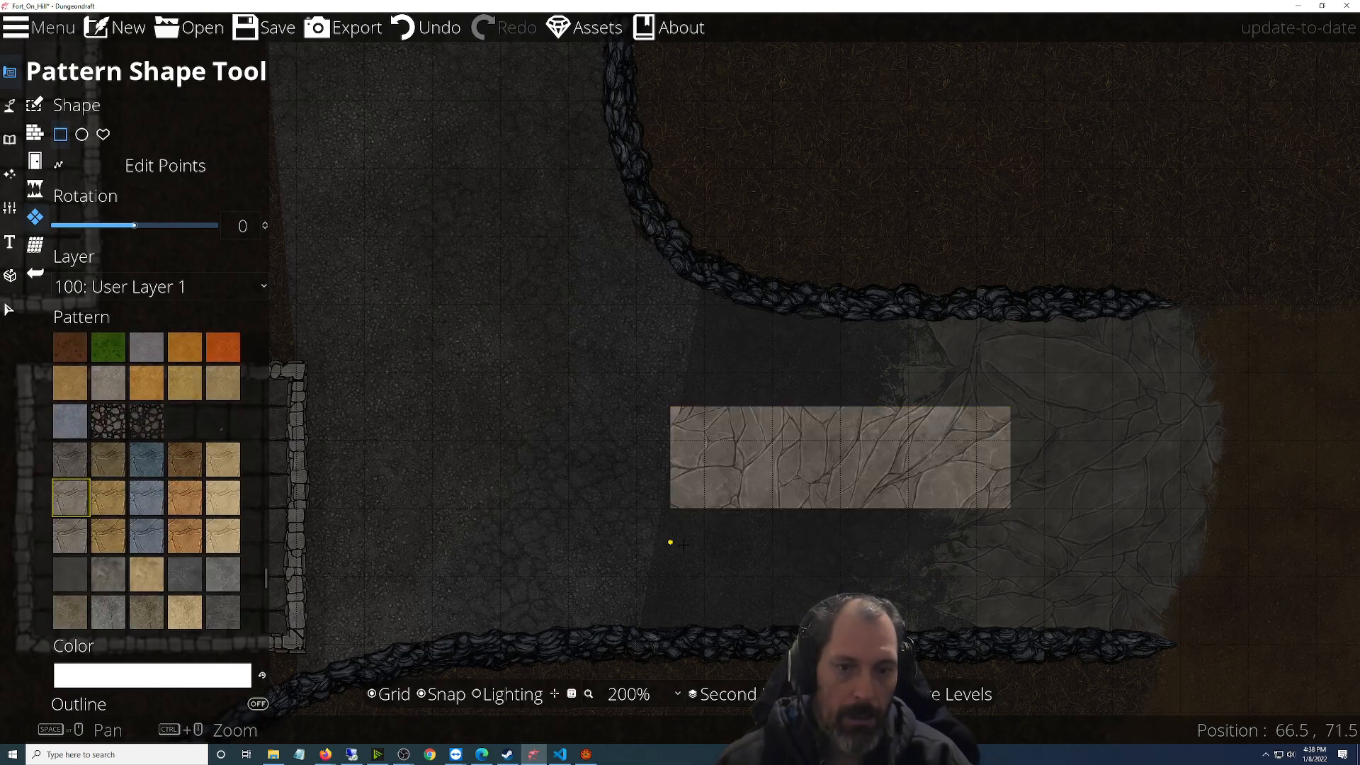
pyautogui.scroll(2, 1165, 582)
pyautogui.scroll(1, 796, 456)
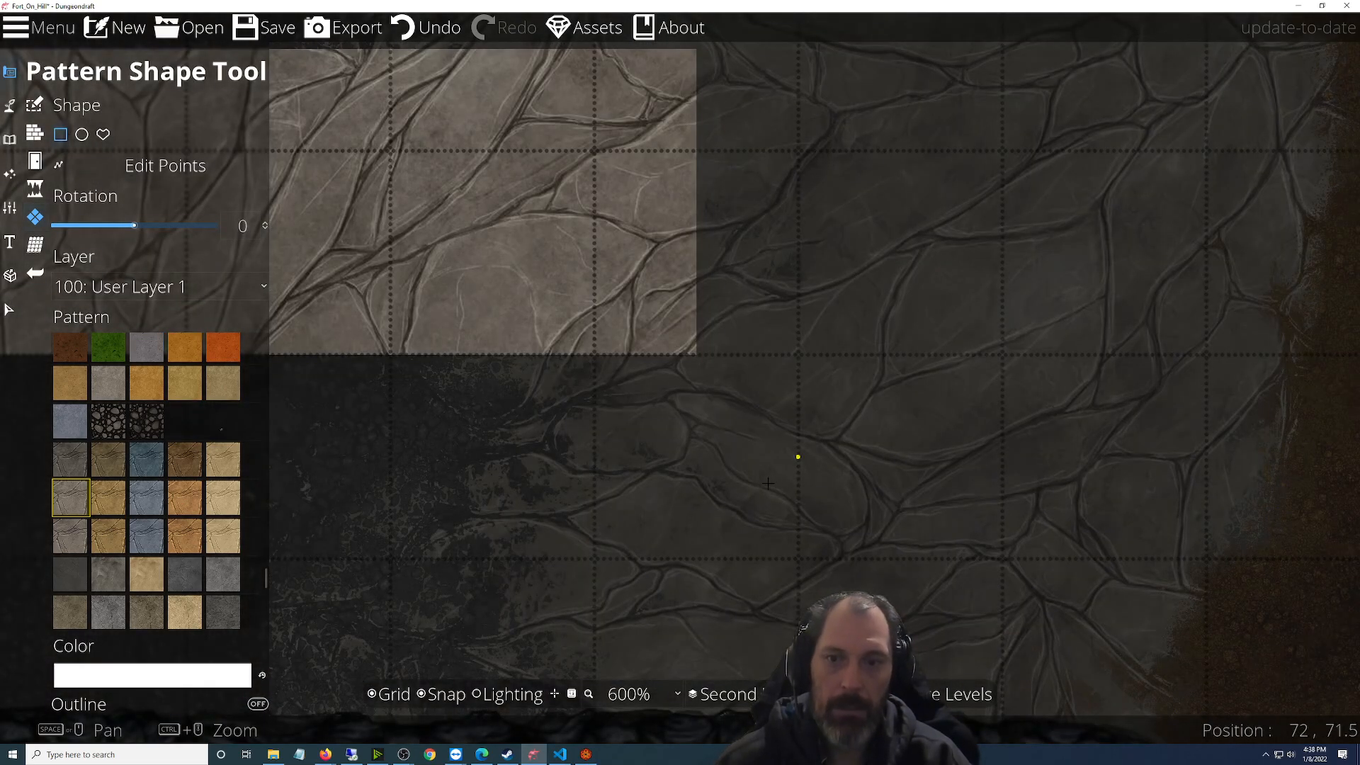
pyautogui.scroll(-3, 698, 459)
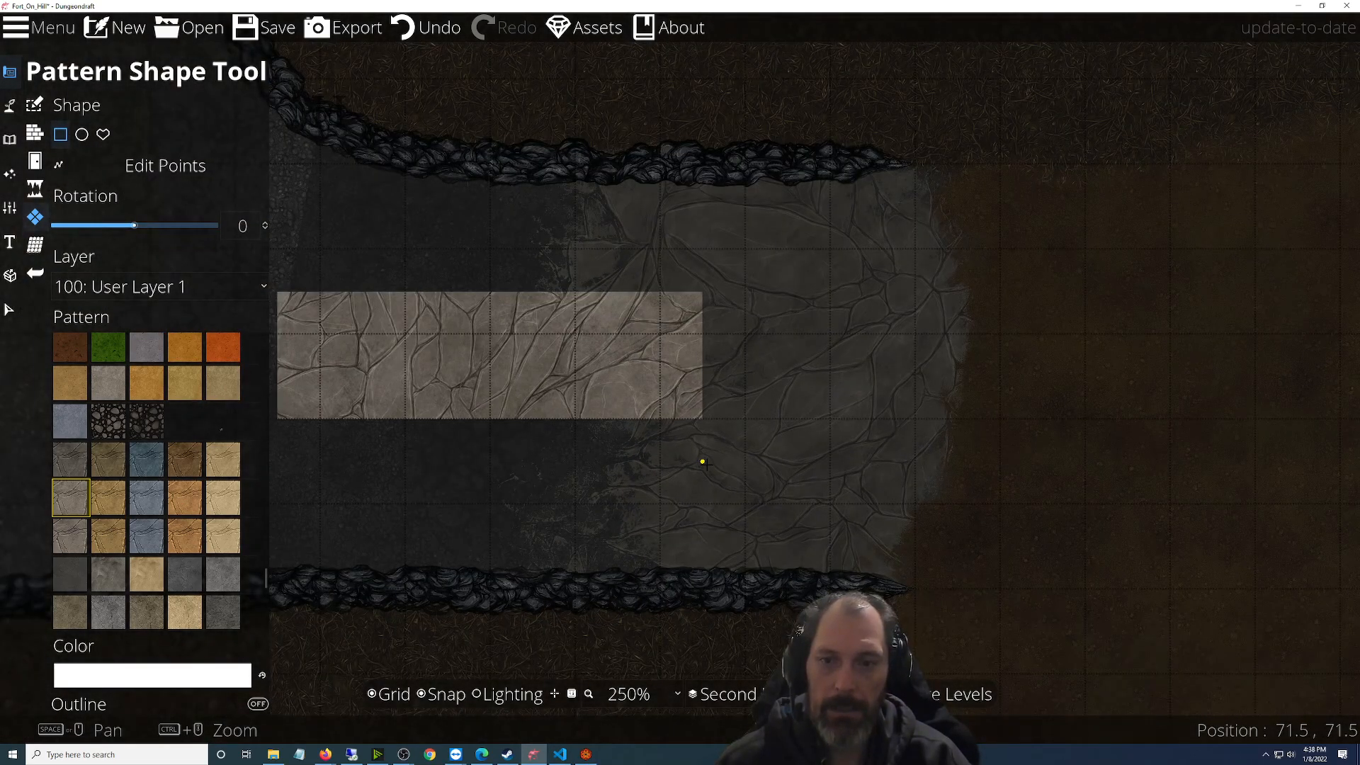
pyautogui.moveTo(704, 464); pyautogui.dragTo(865, 524)
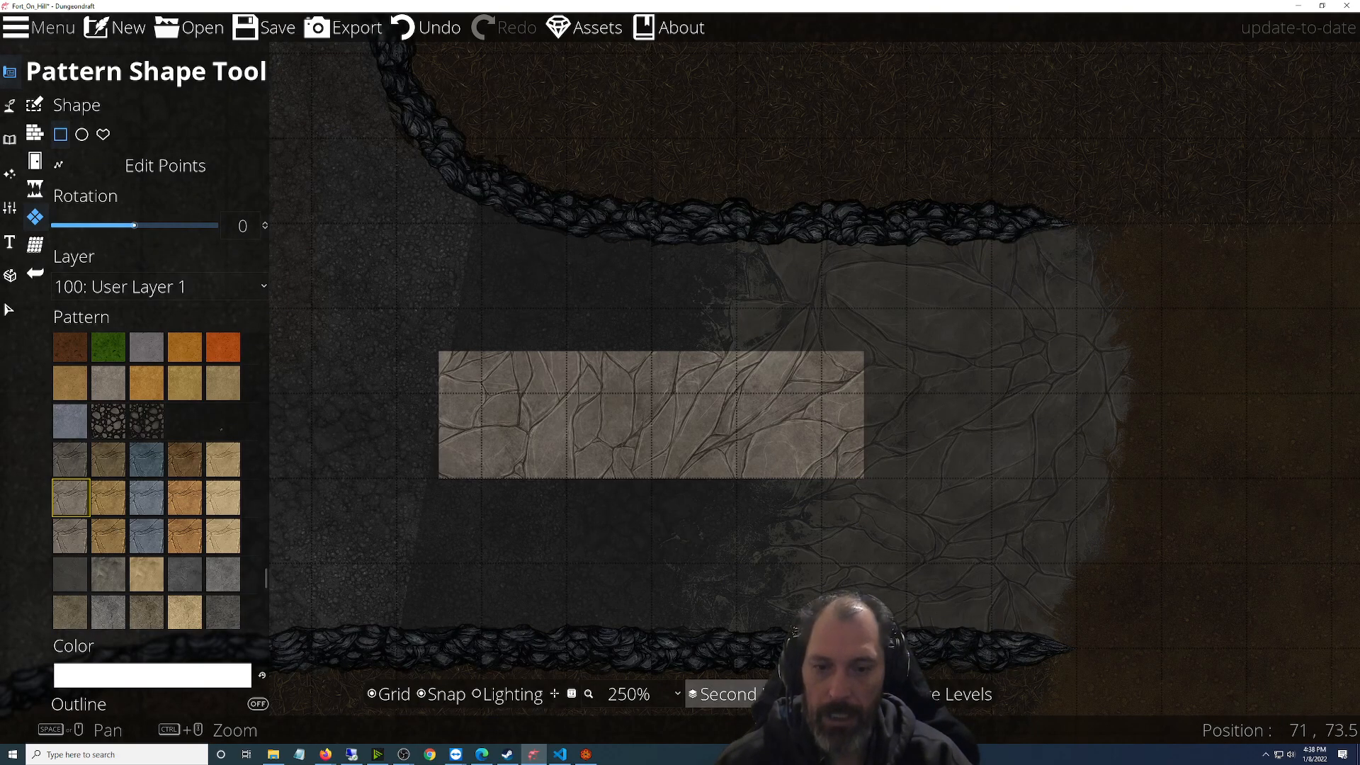
# Compare the test rectangle with the First Floor's cracked stone by alternating levels, turn off level comparison, and return to Second Floor
pyautogui.click(723, 694)
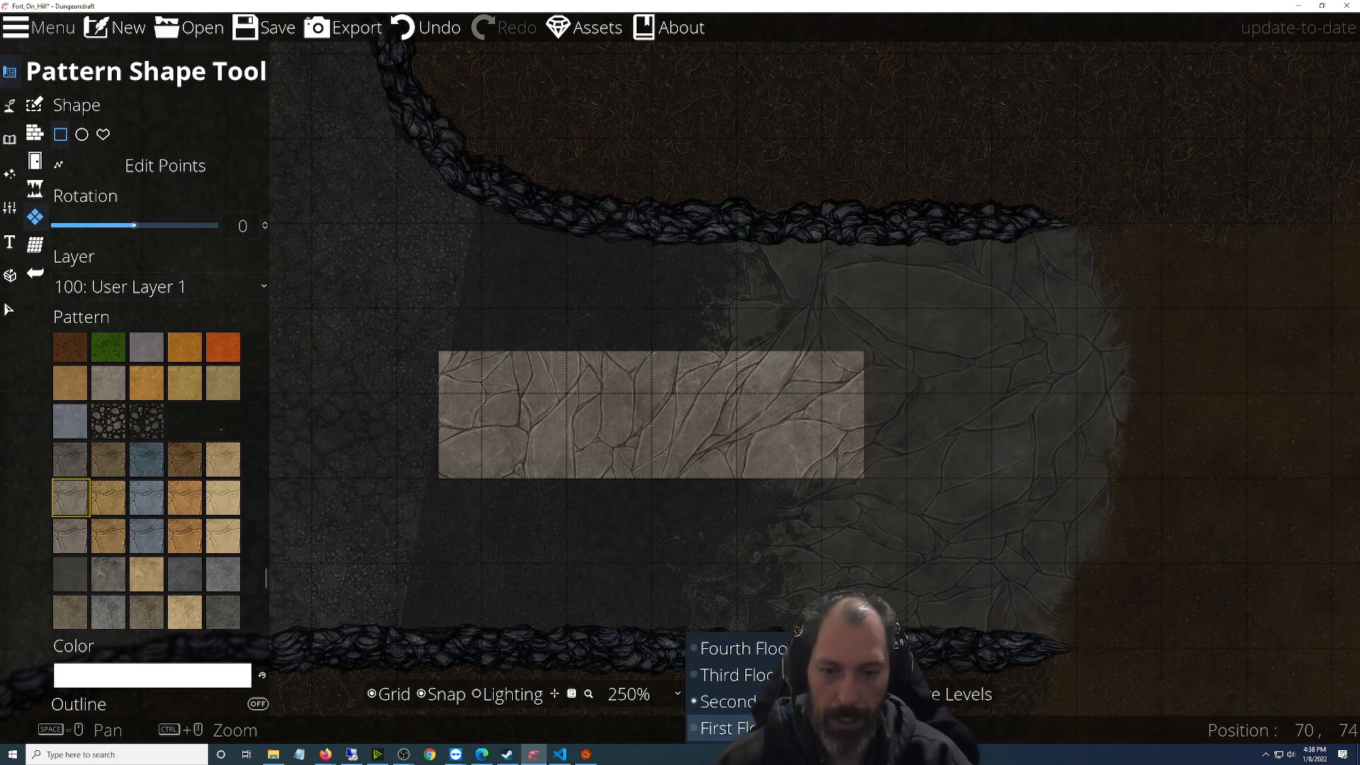
pyautogui.click(730, 728)
pyautogui.click(722, 694)
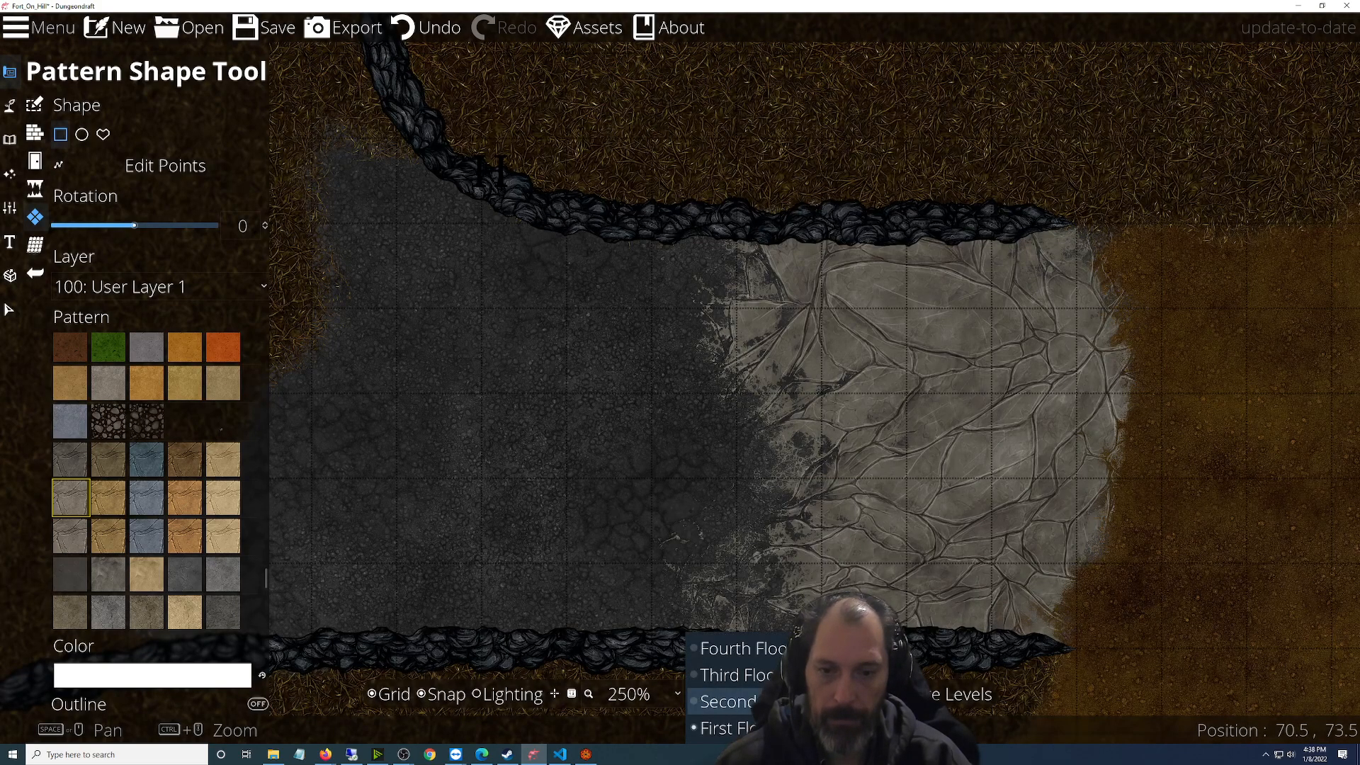
pyautogui.click(726, 701)
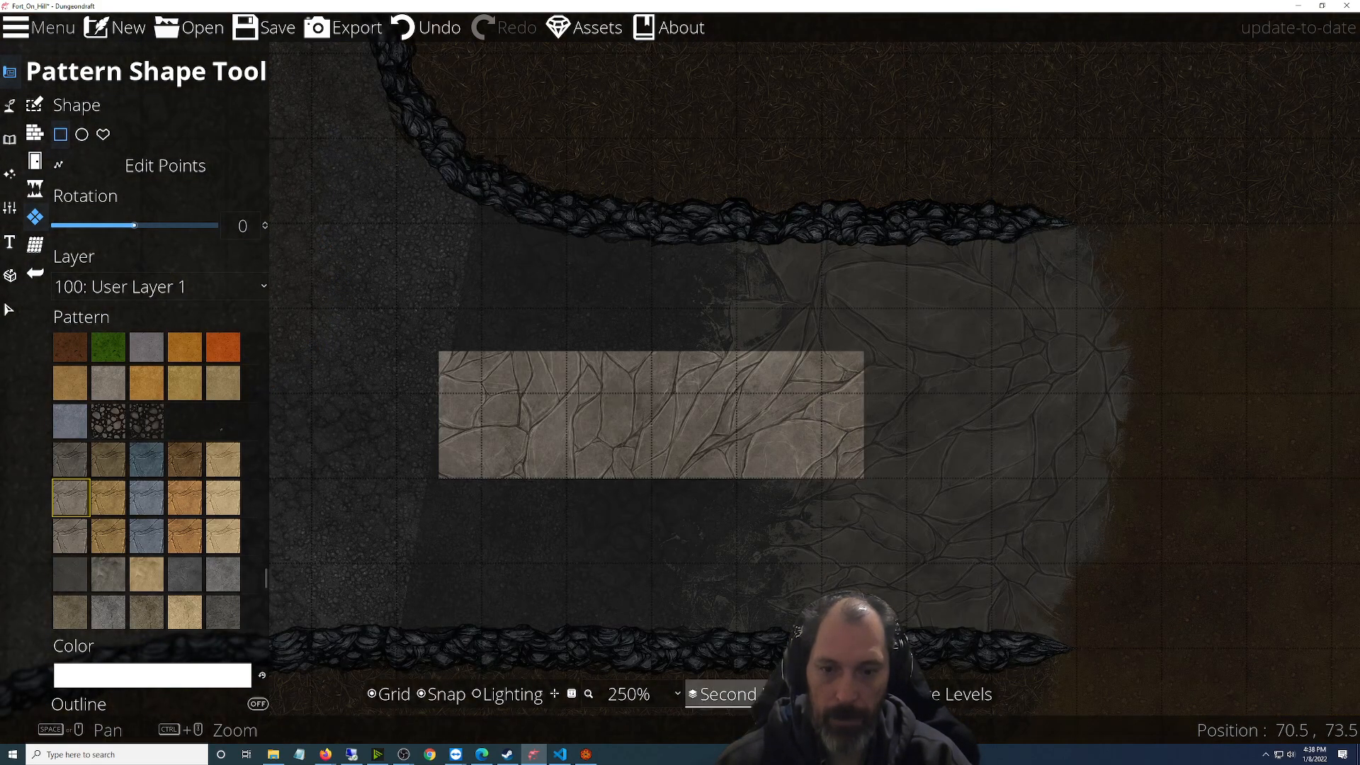
pyautogui.click(889, 695)
pyautogui.click(722, 694)
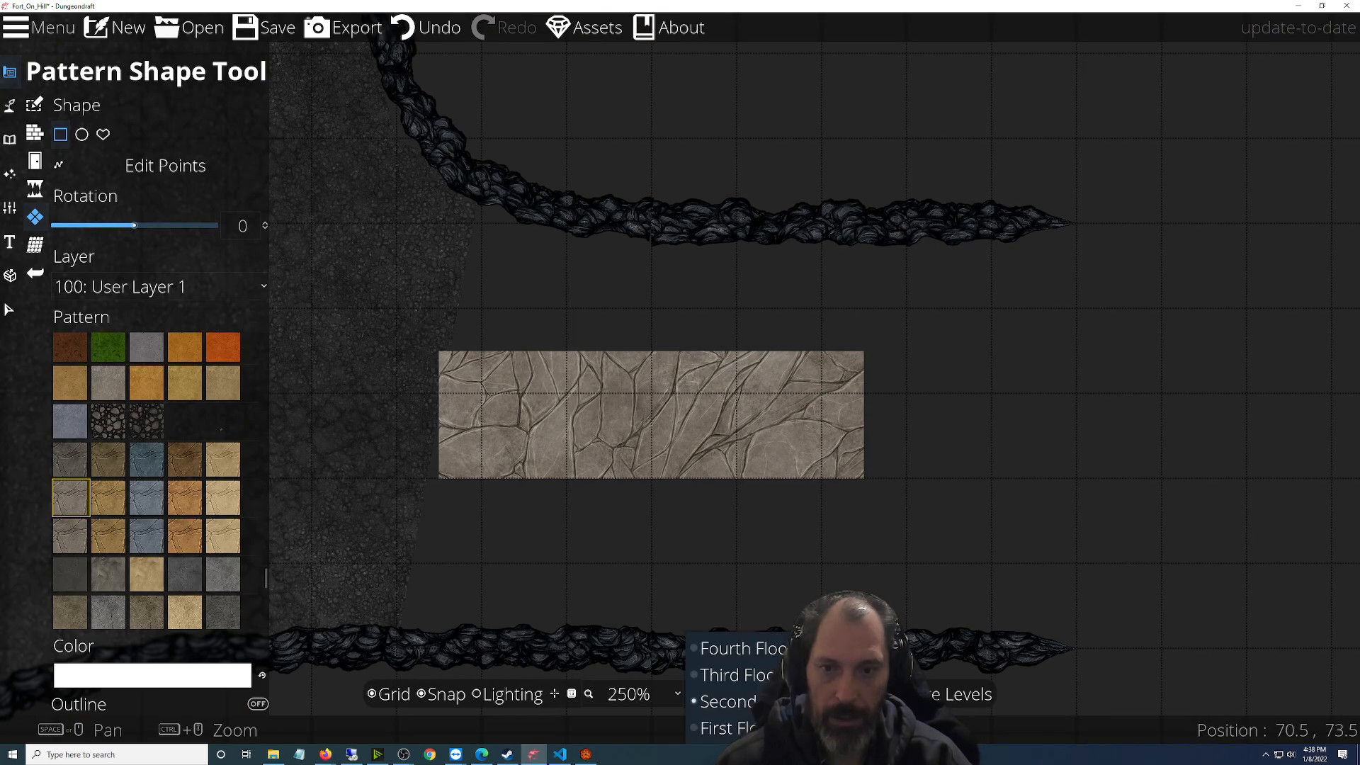
pyautogui.click(749, 728)
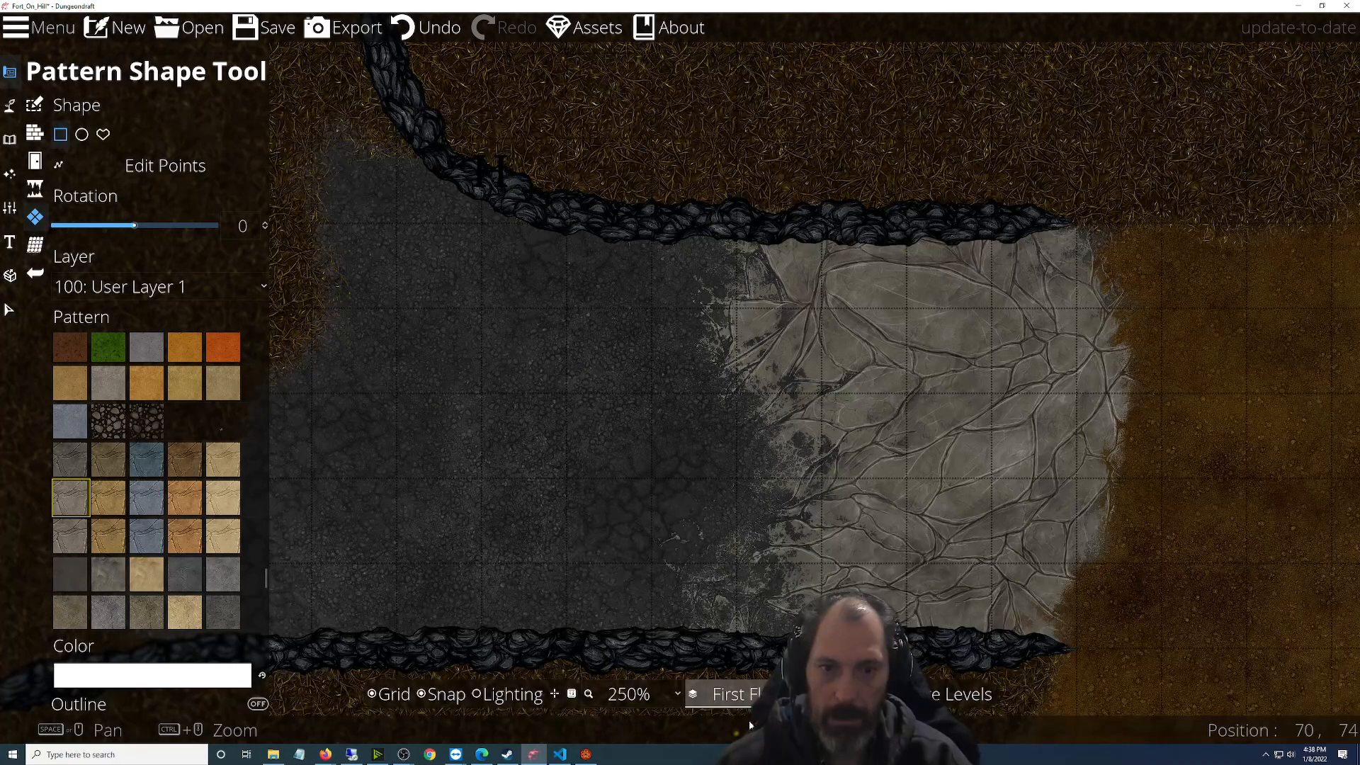
pyautogui.click(729, 694)
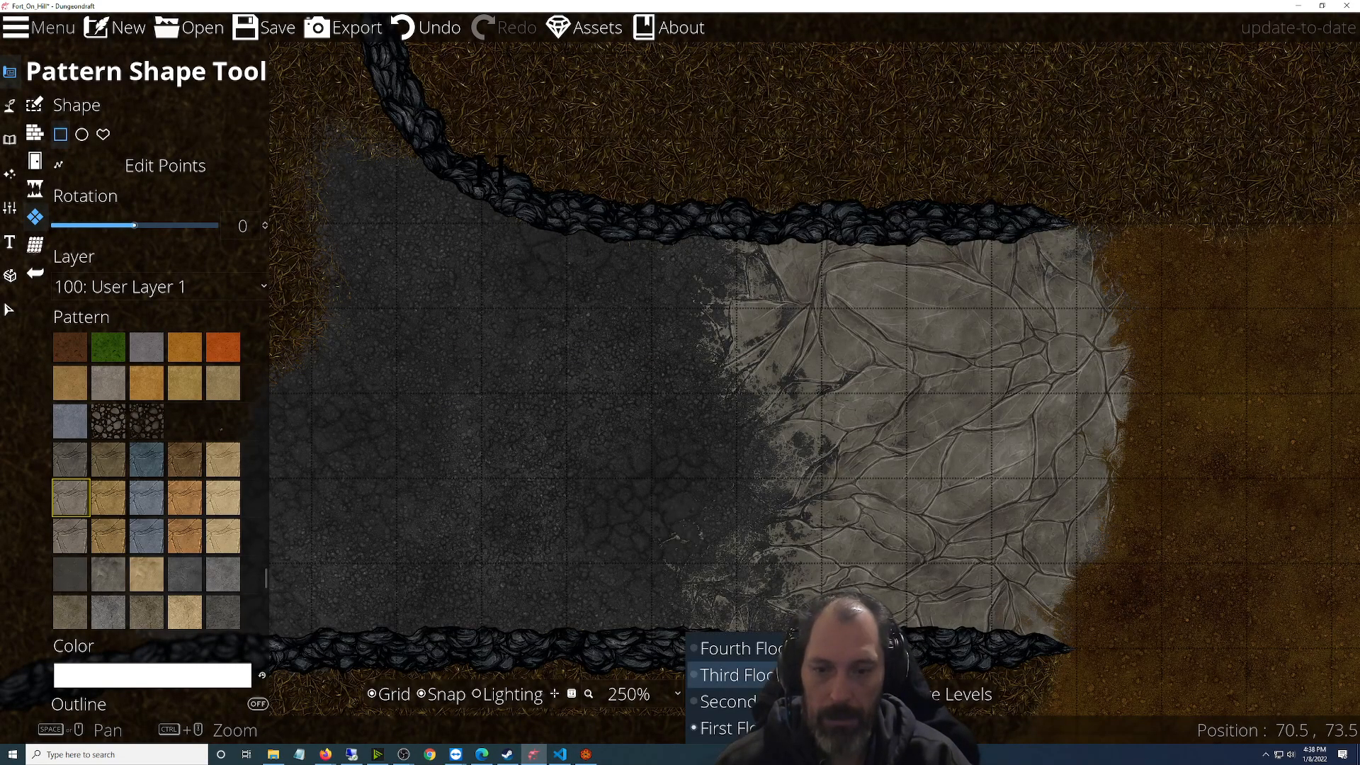
pyautogui.click(744, 701)
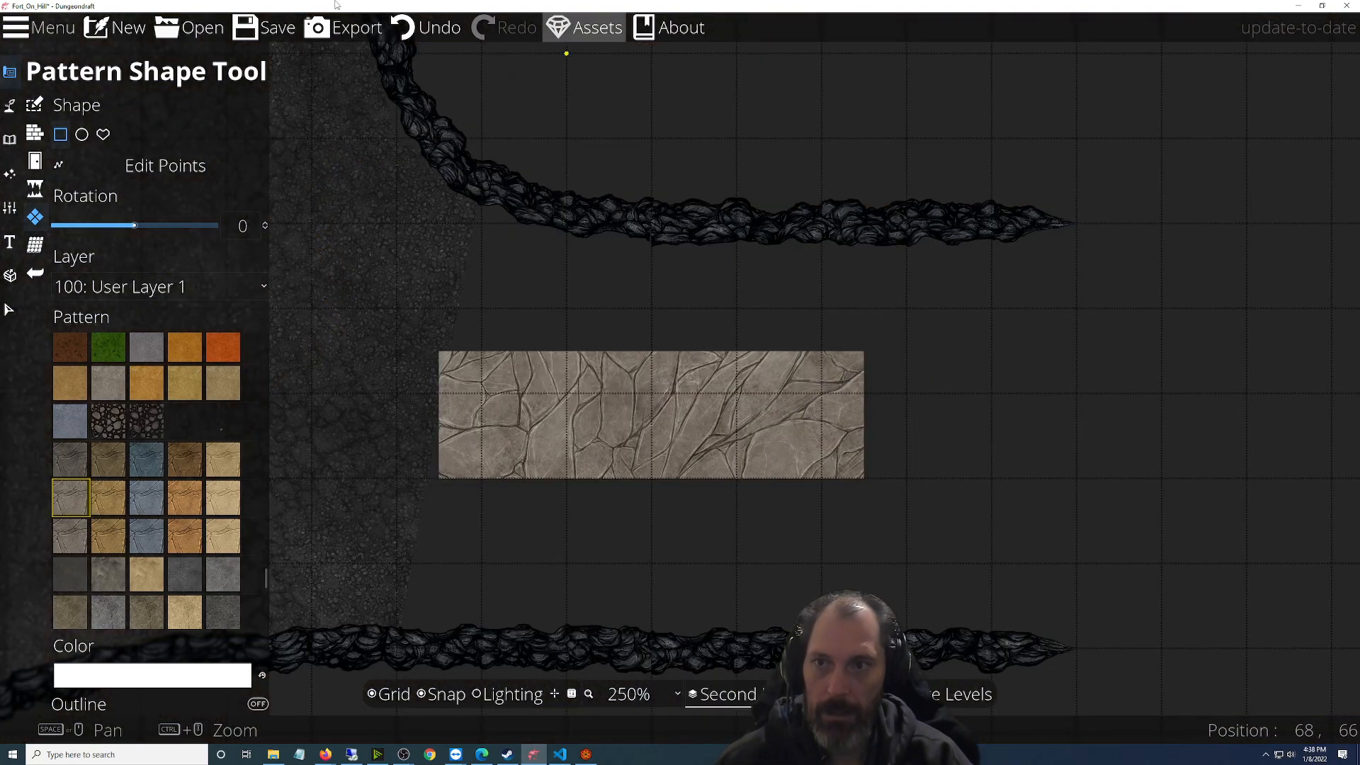
# Undo the test rectangle and draw one about 1 by 3 squares near the passage's open end with the larger-cracked grey-brown stone pattern
pyautogui.click(429, 27)
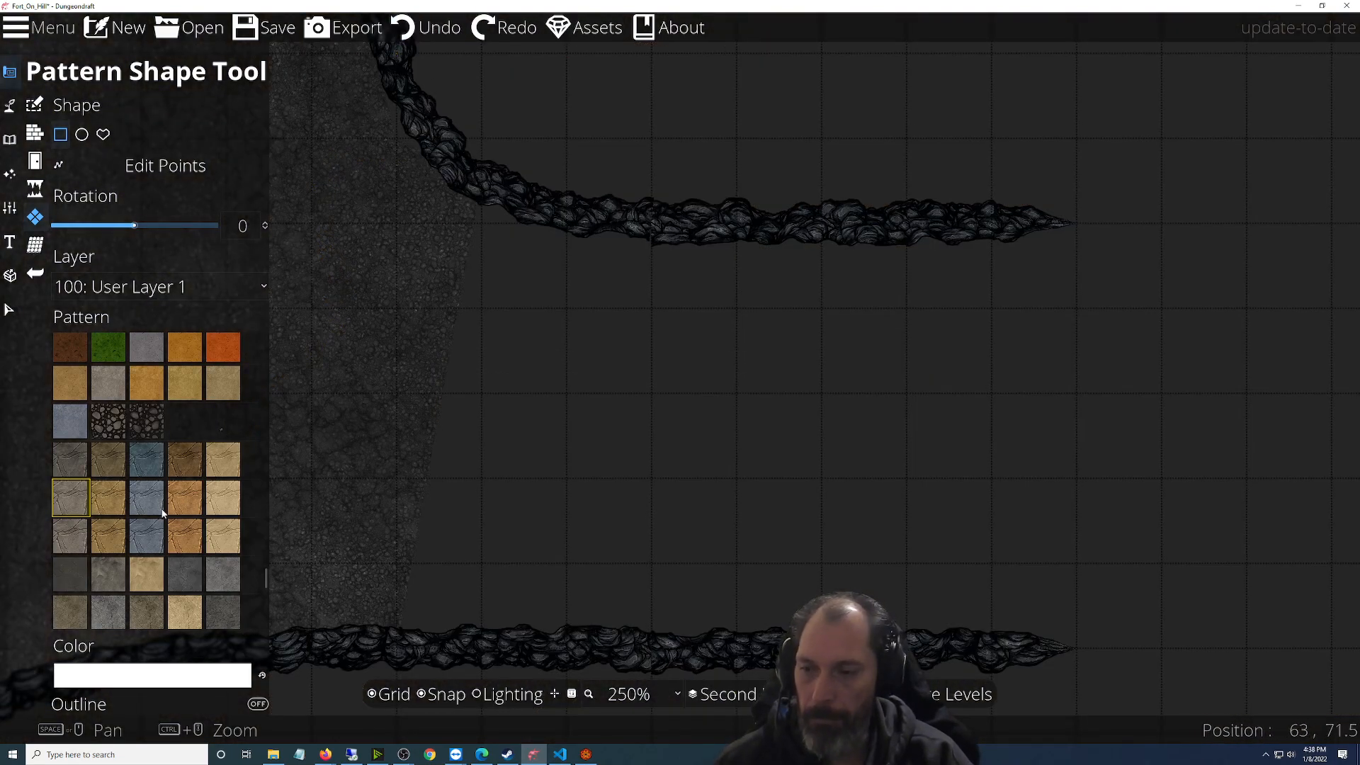
pyautogui.click(69, 536)
pyautogui.moveTo(907, 309); pyautogui.dragTo(992, 566)
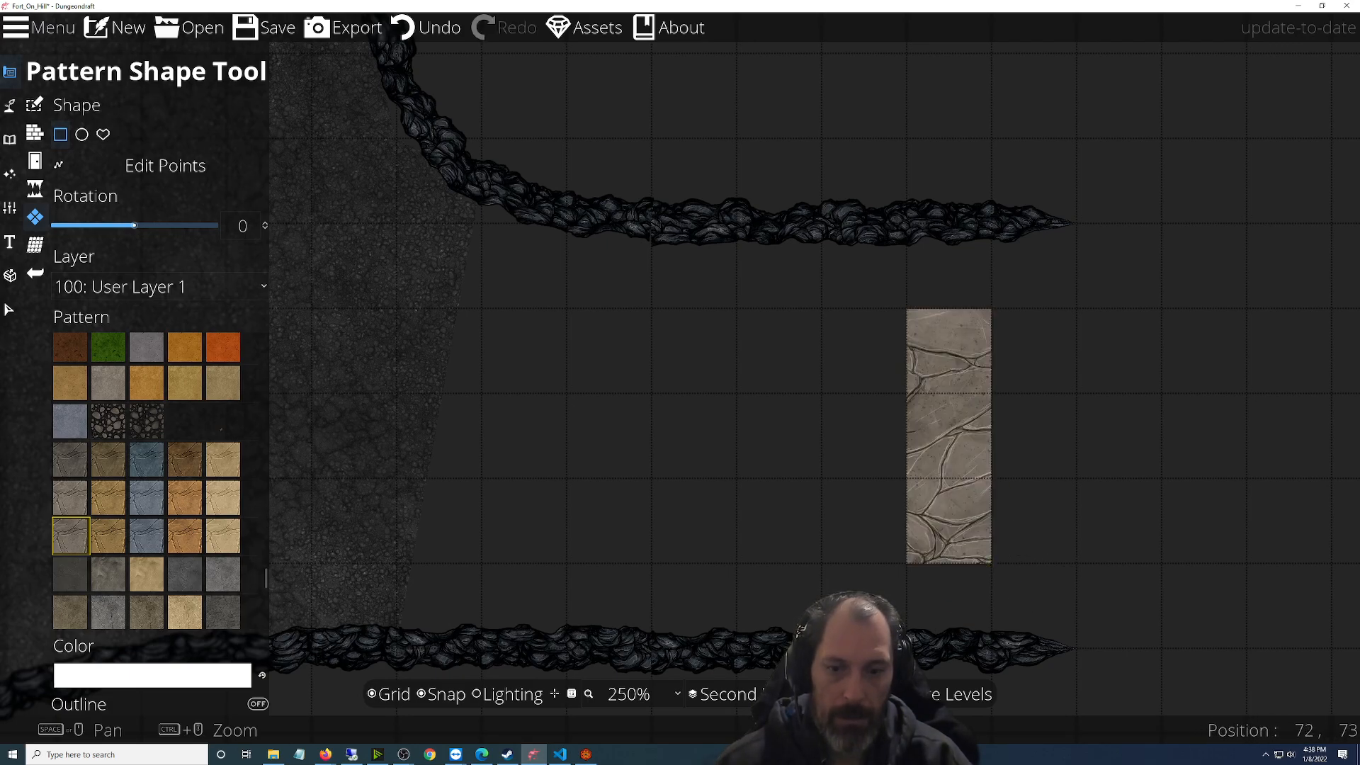
# Compare the larger-cracked grey-brown stone rectangle with the First Floor's cracked stone terrain by alternating between First Floor and Second Floor
pyautogui.click(722, 694)
pyautogui.click(726, 727)
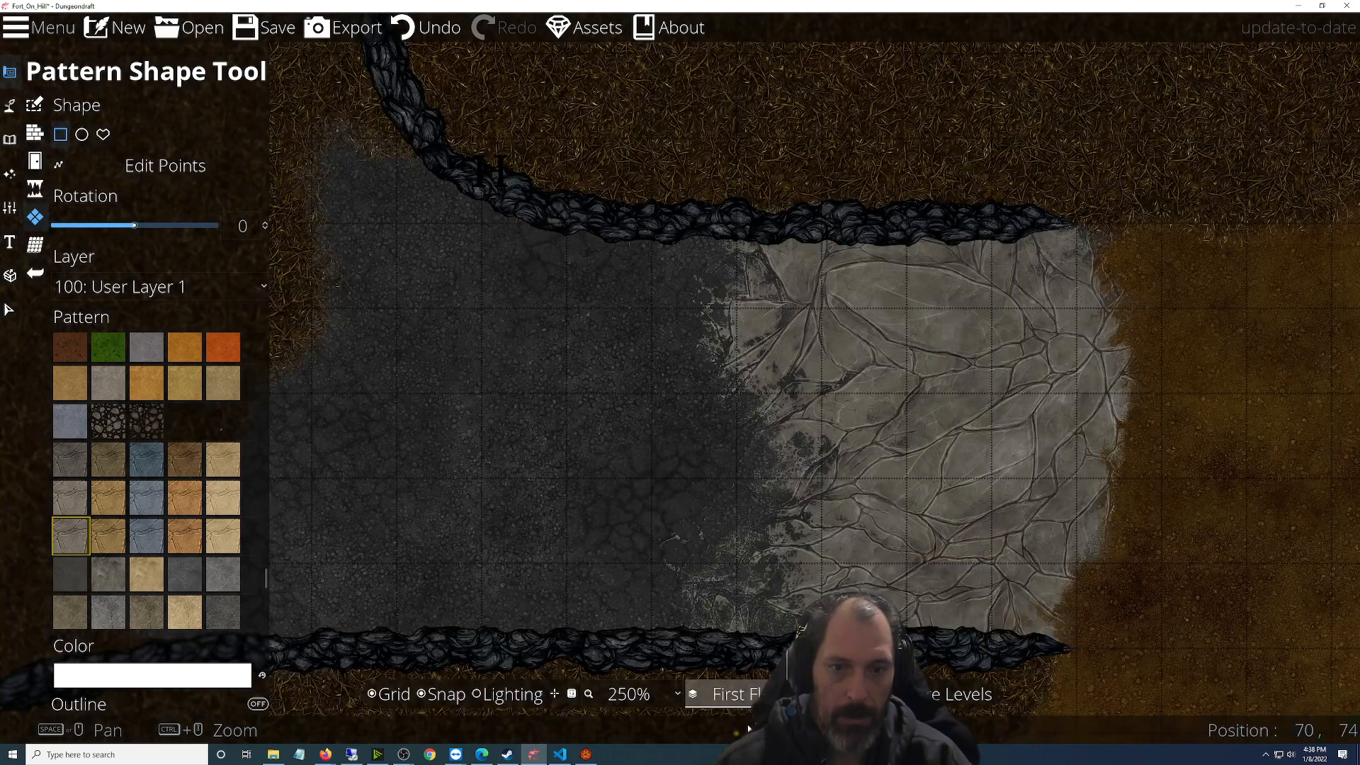
pyautogui.click(743, 697)
pyautogui.click(749, 710)
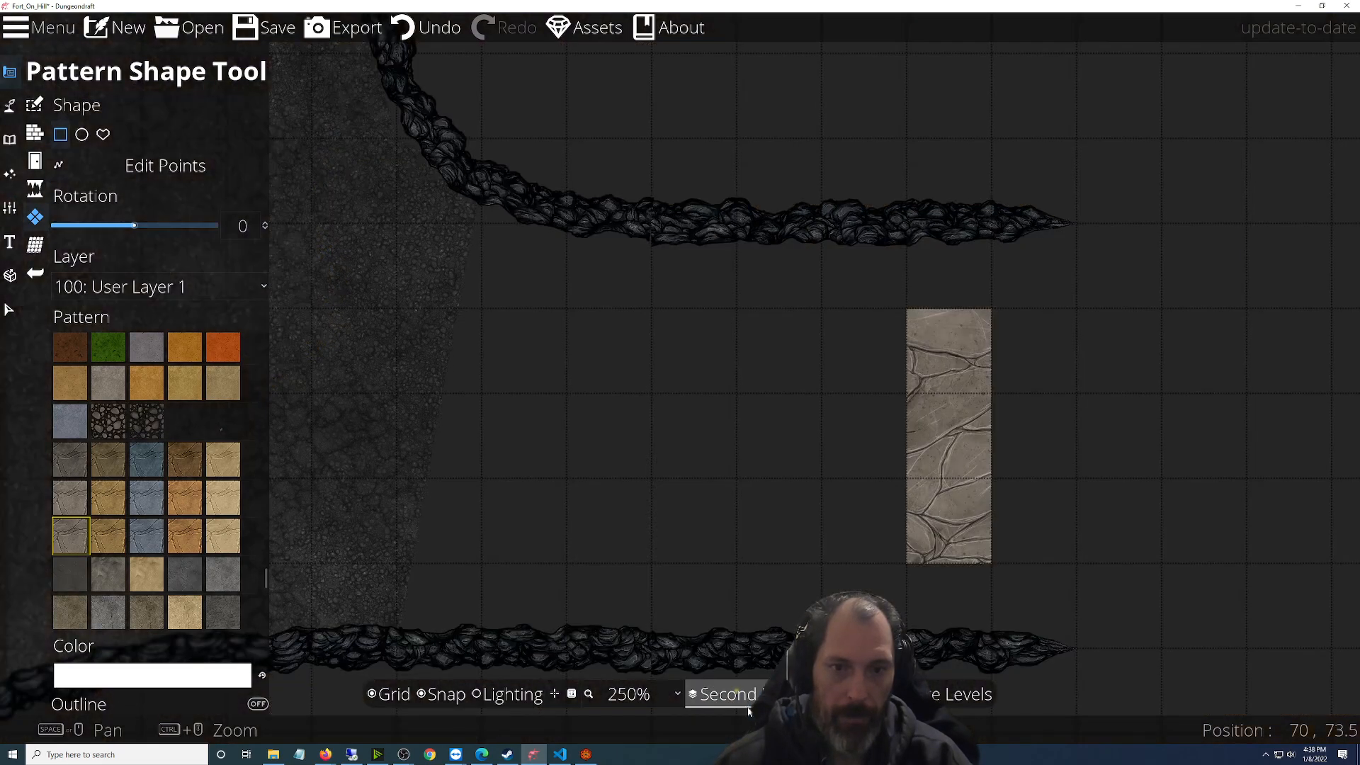
pyautogui.click(758, 692)
pyautogui.click(730, 727)
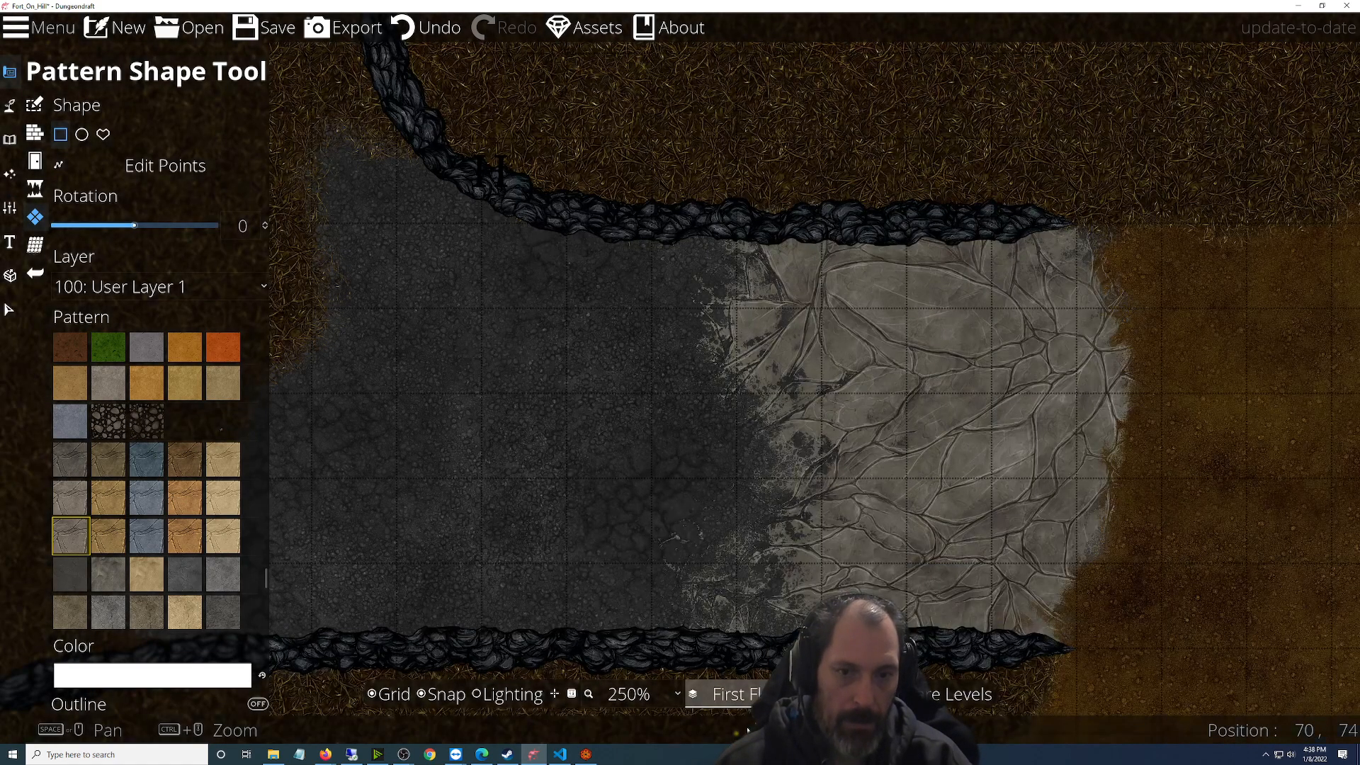
pyautogui.click(733, 694)
pyautogui.click(746, 710)
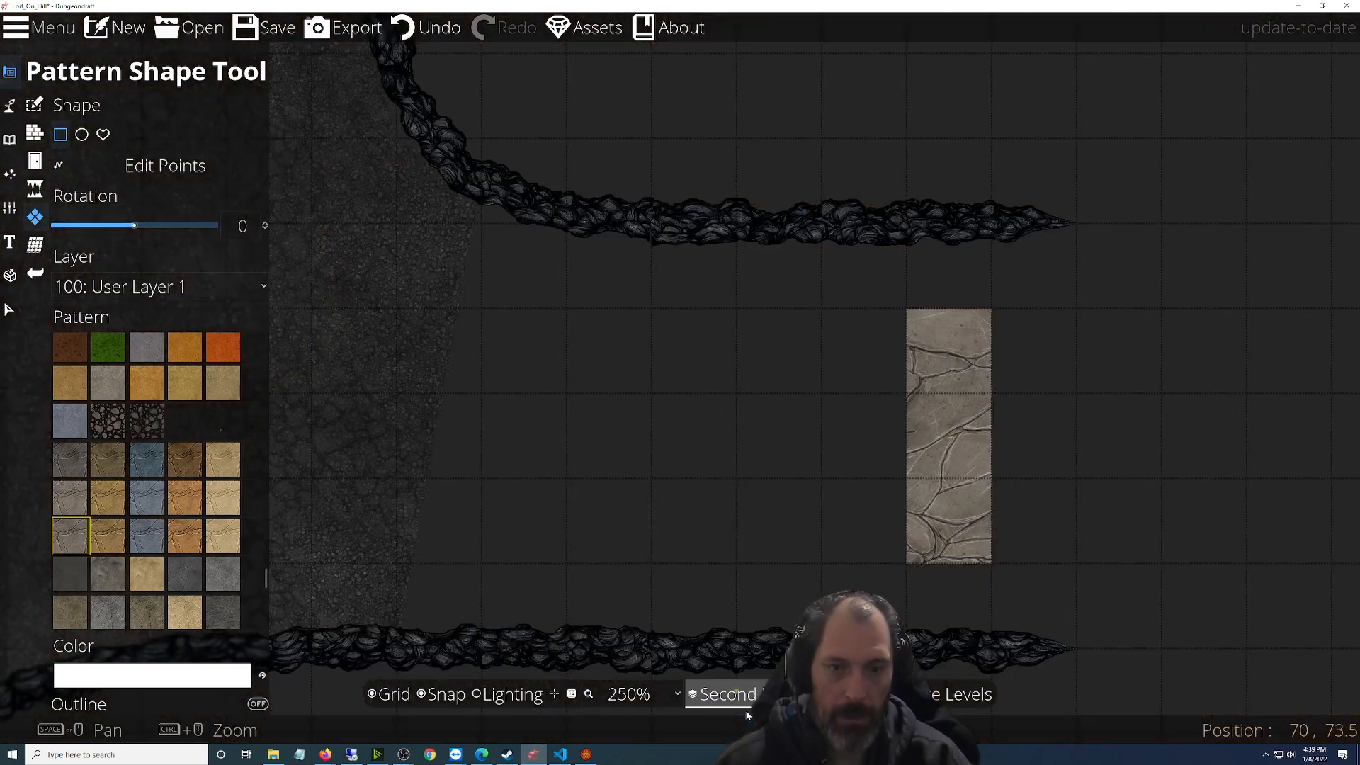
pyautogui.click(733, 694)
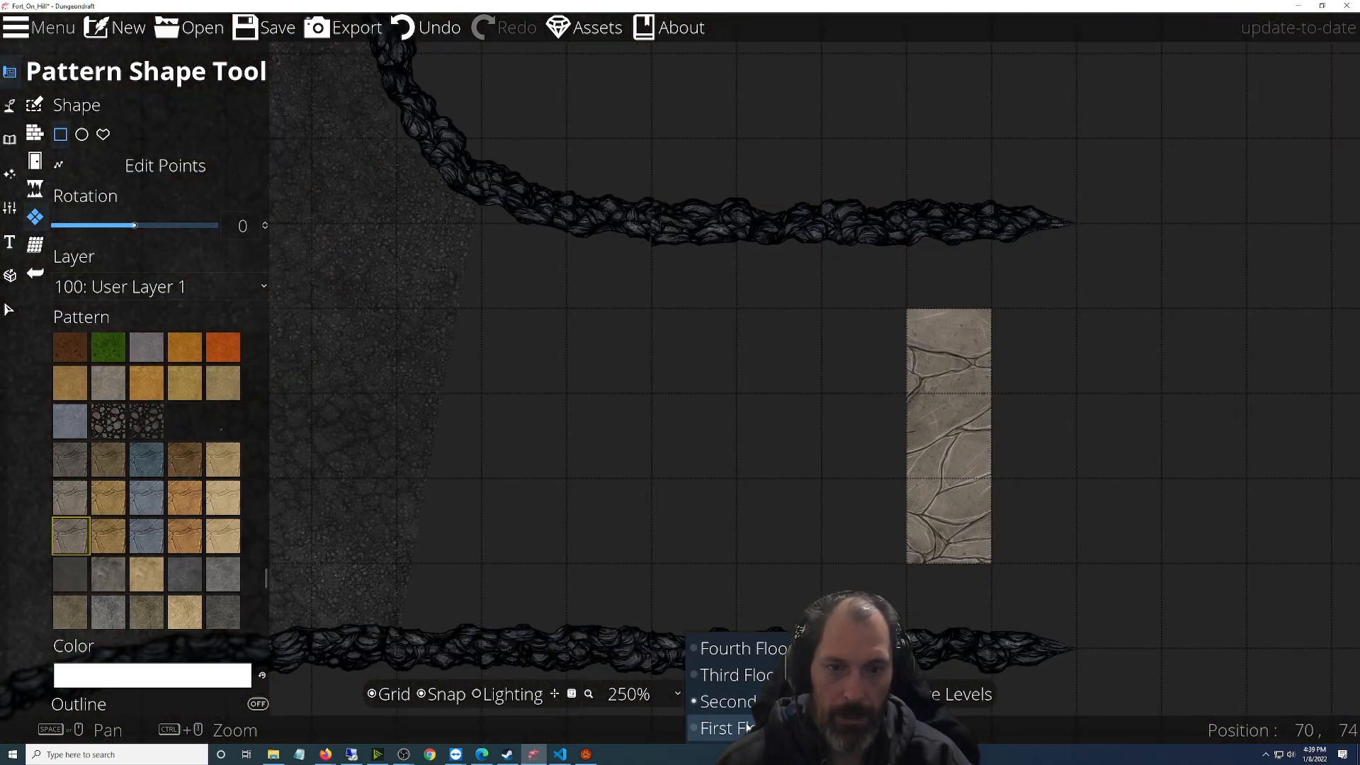
pyautogui.click(729, 727)
pyautogui.click(733, 694)
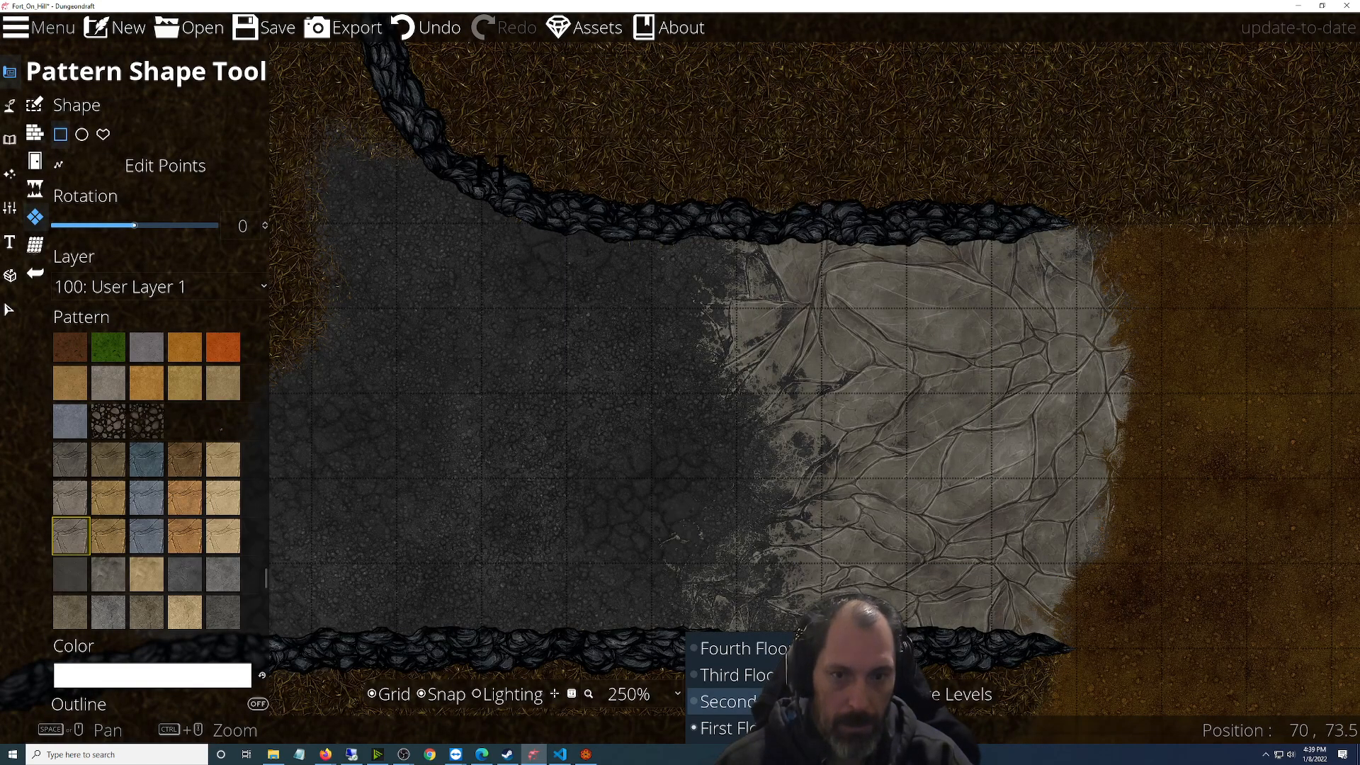
pyautogui.click(740, 701)
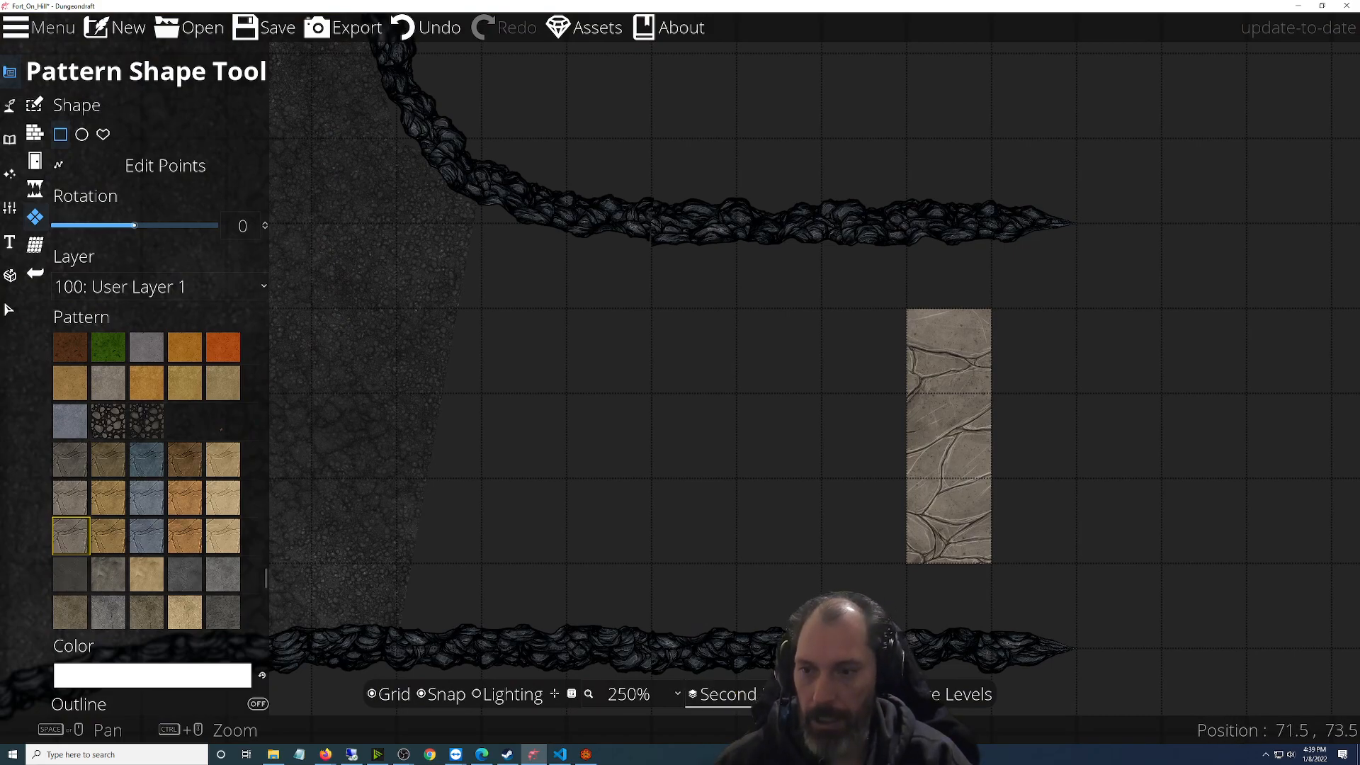
# Examine the crack lines and colour of the test rectangle and the First Floor terrain up close, ending on First Floor
pyautogui.scroll(5, 1068, 495)
pyautogui.click(730, 694)
pyautogui.click(747, 727)
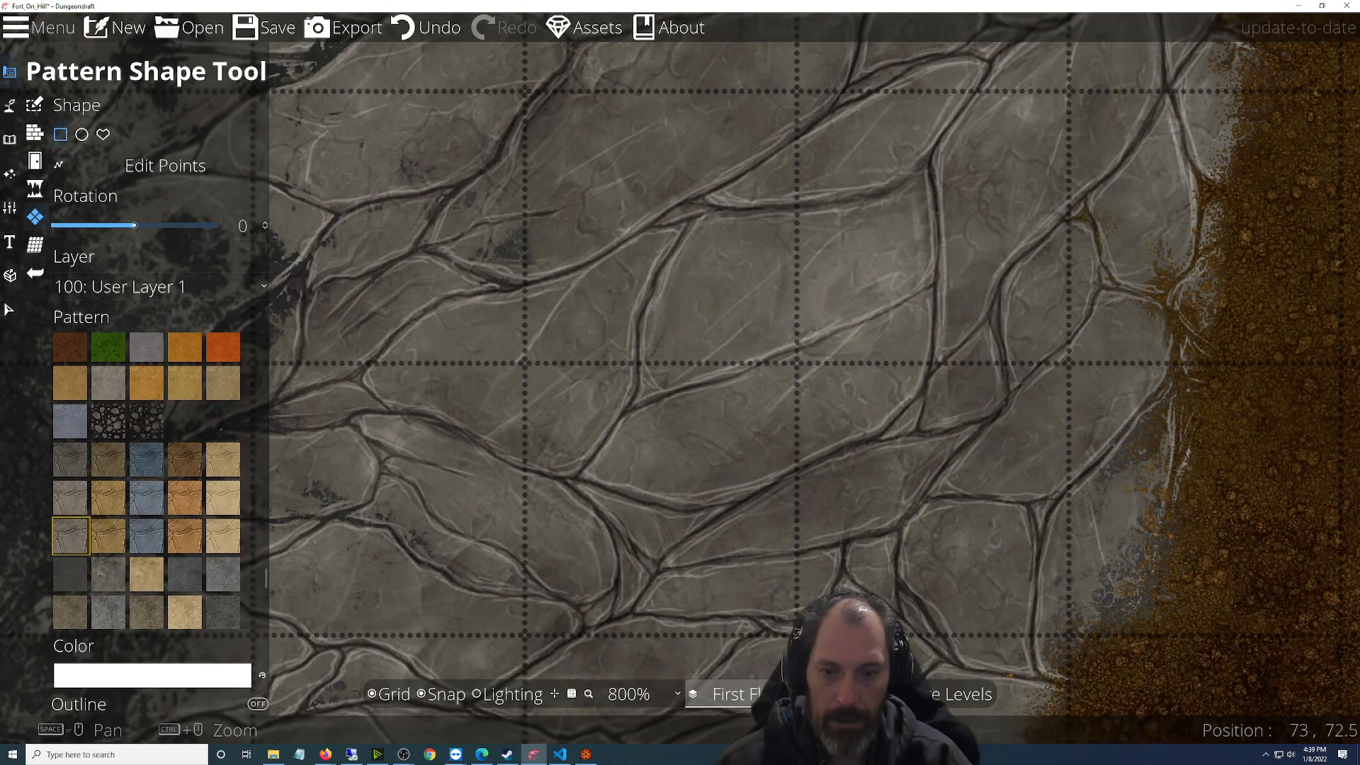
pyautogui.click(729, 694)
pyautogui.click(736, 699)
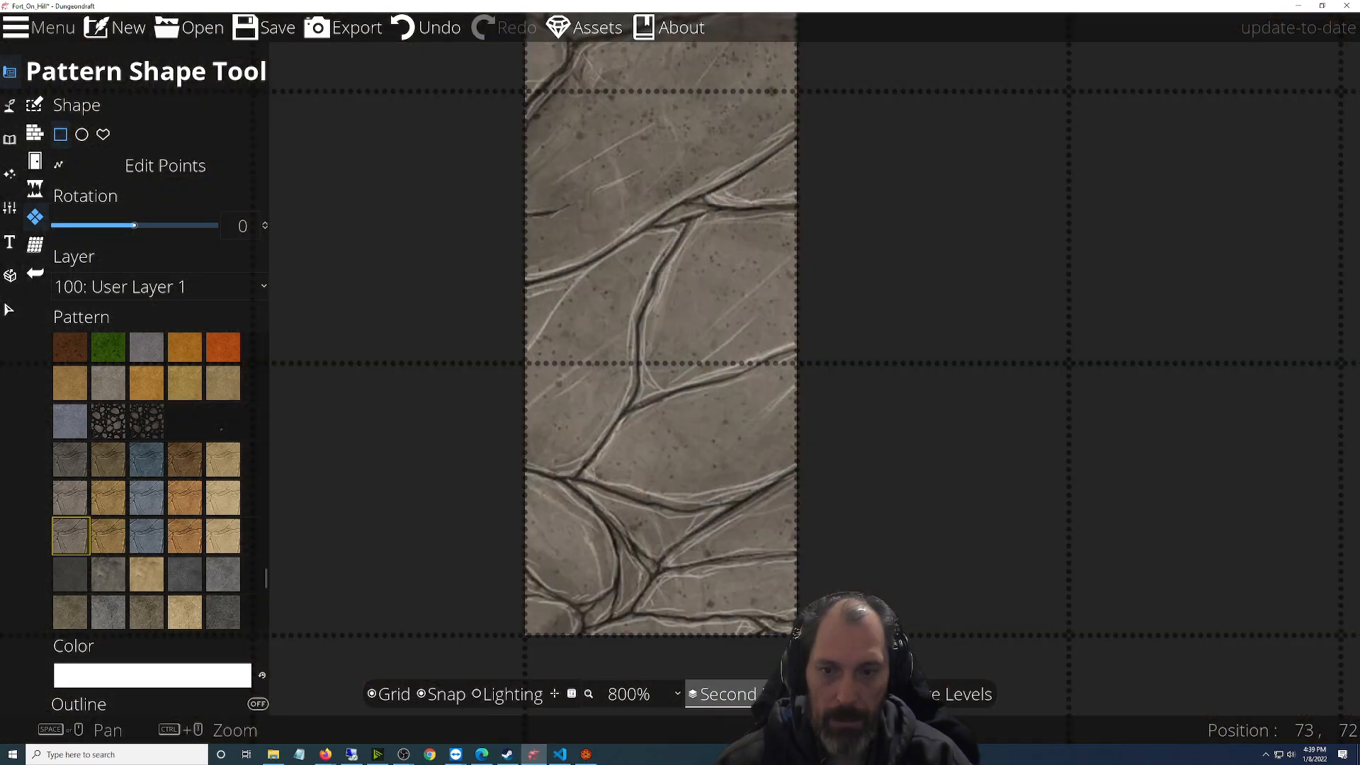
pyautogui.click(730, 694)
pyautogui.click(743, 728)
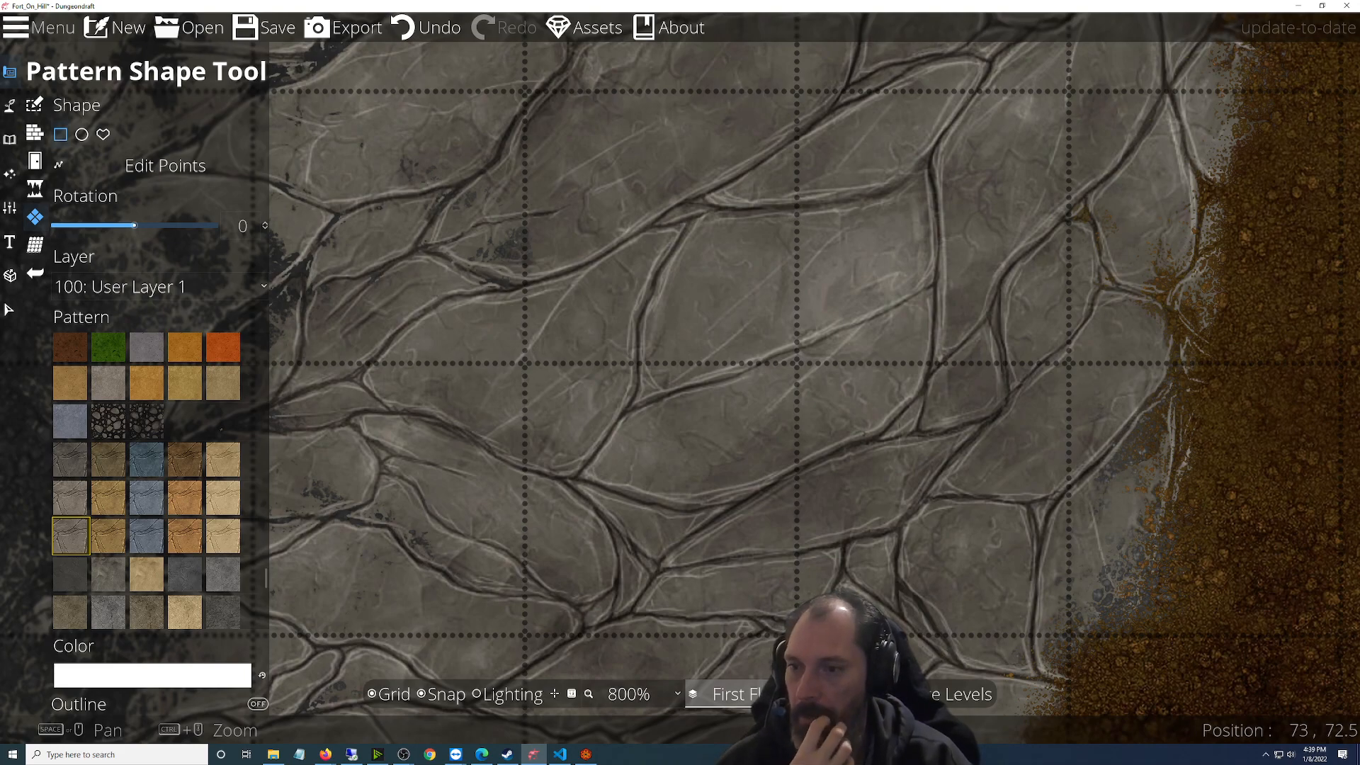
# Select the darker grey cracked stone pattern and try it as two 1 by 1 square test rectangles on First Floor, undoing each
pyautogui.click(70, 460)
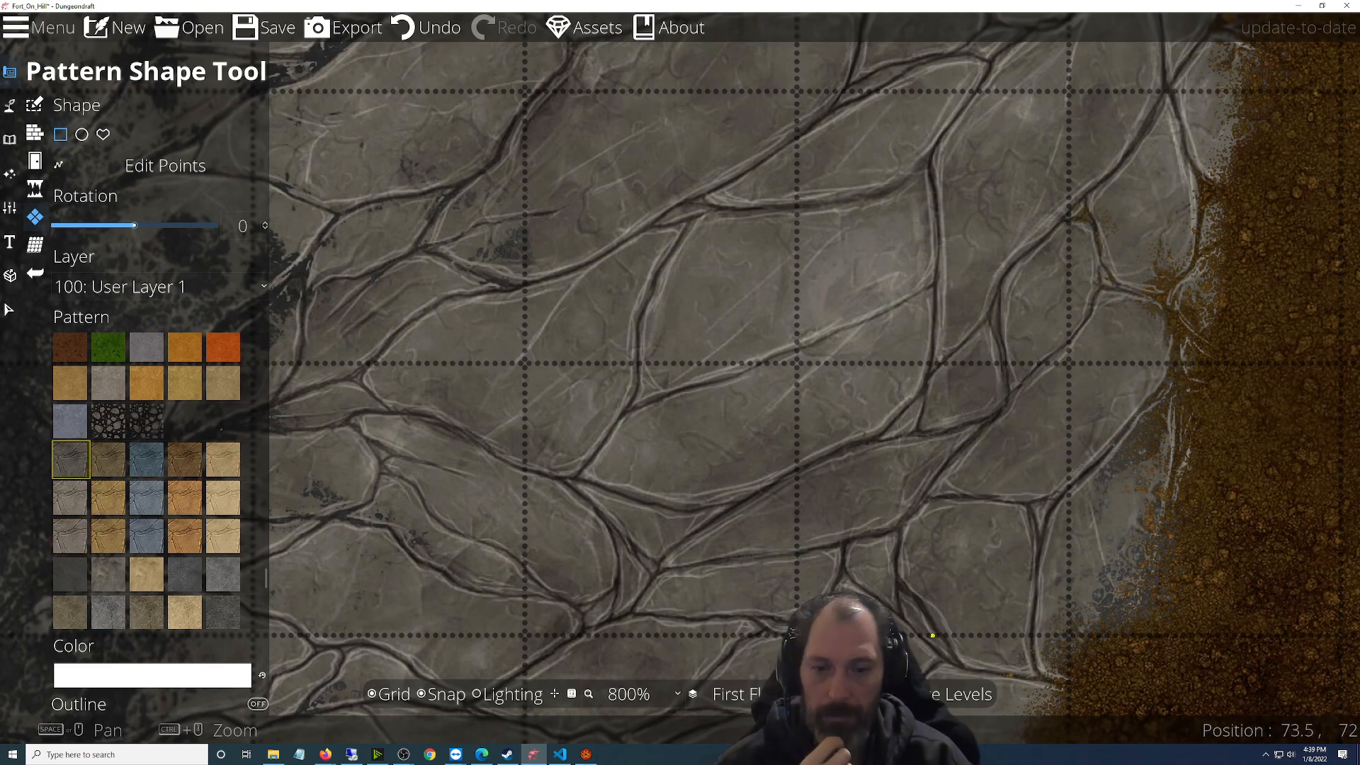
pyautogui.click(736, 694)
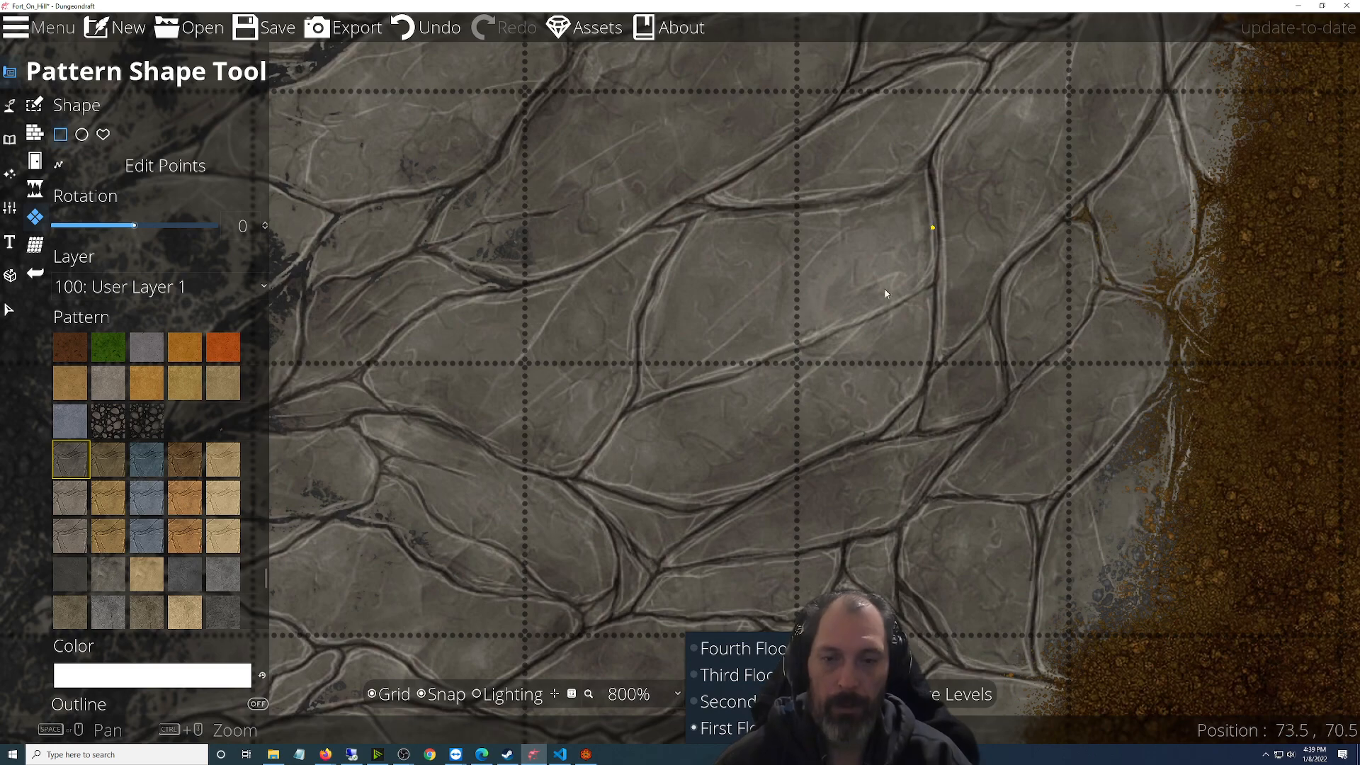
pyautogui.click(1024, 381)
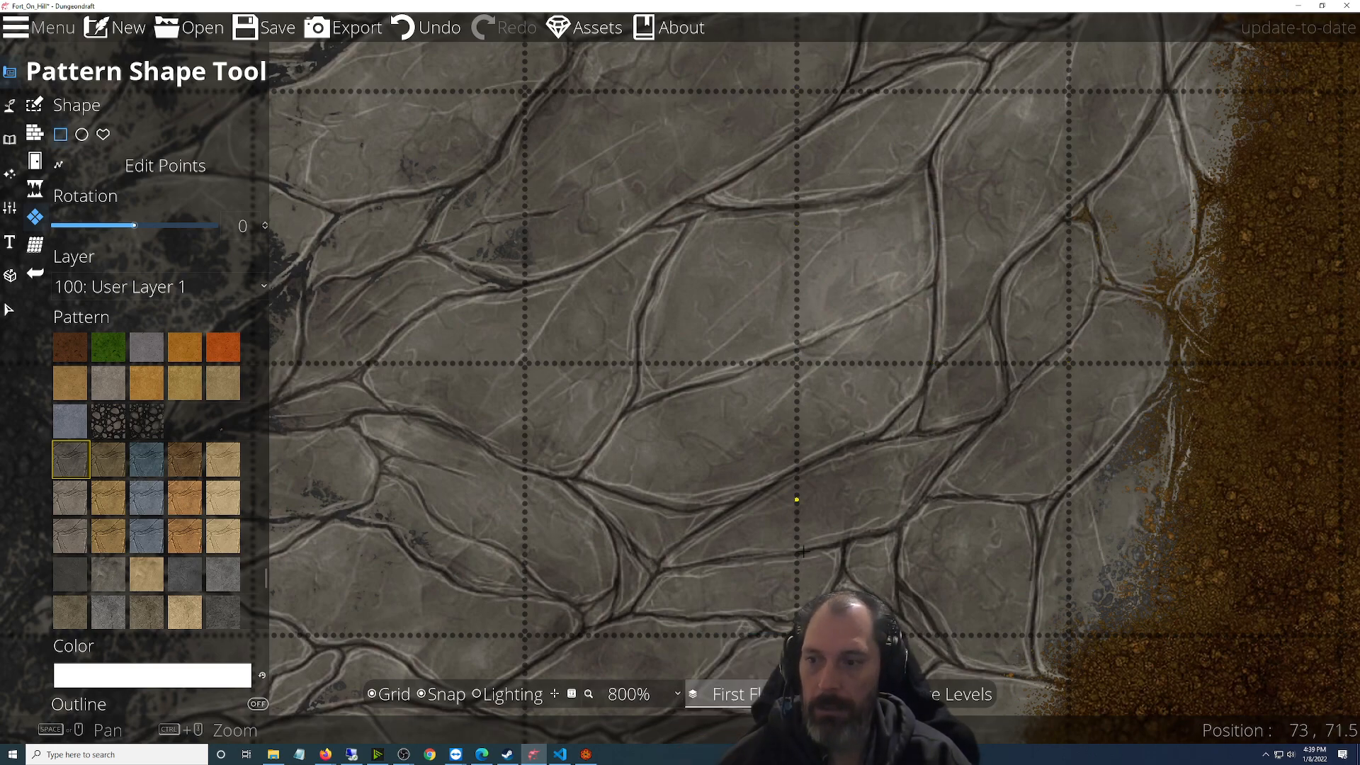
pyautogui.scroll(-5, 796, 495)
pyautogui.scroll(3, 800, 221)
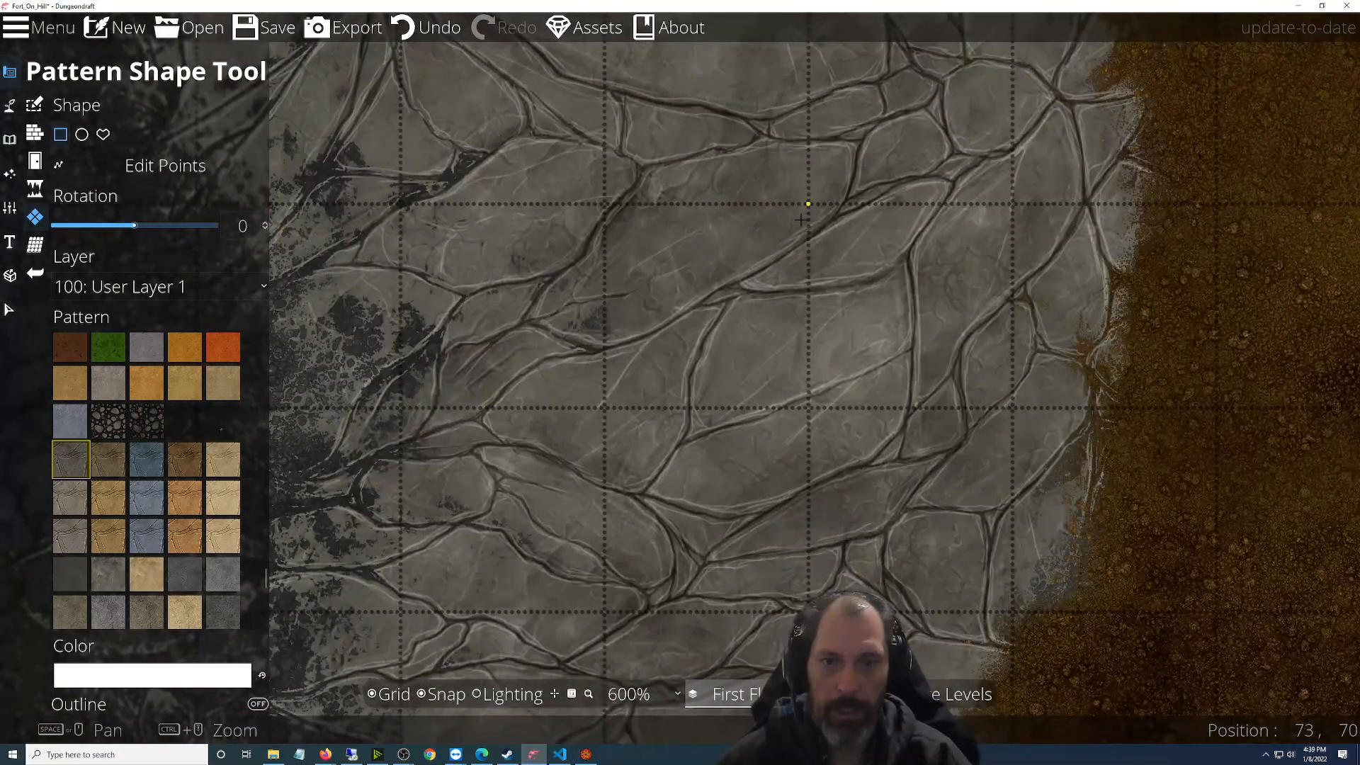
pyautogui.moveTo(807, 205); pyautogui.dragTo(1017, 417)
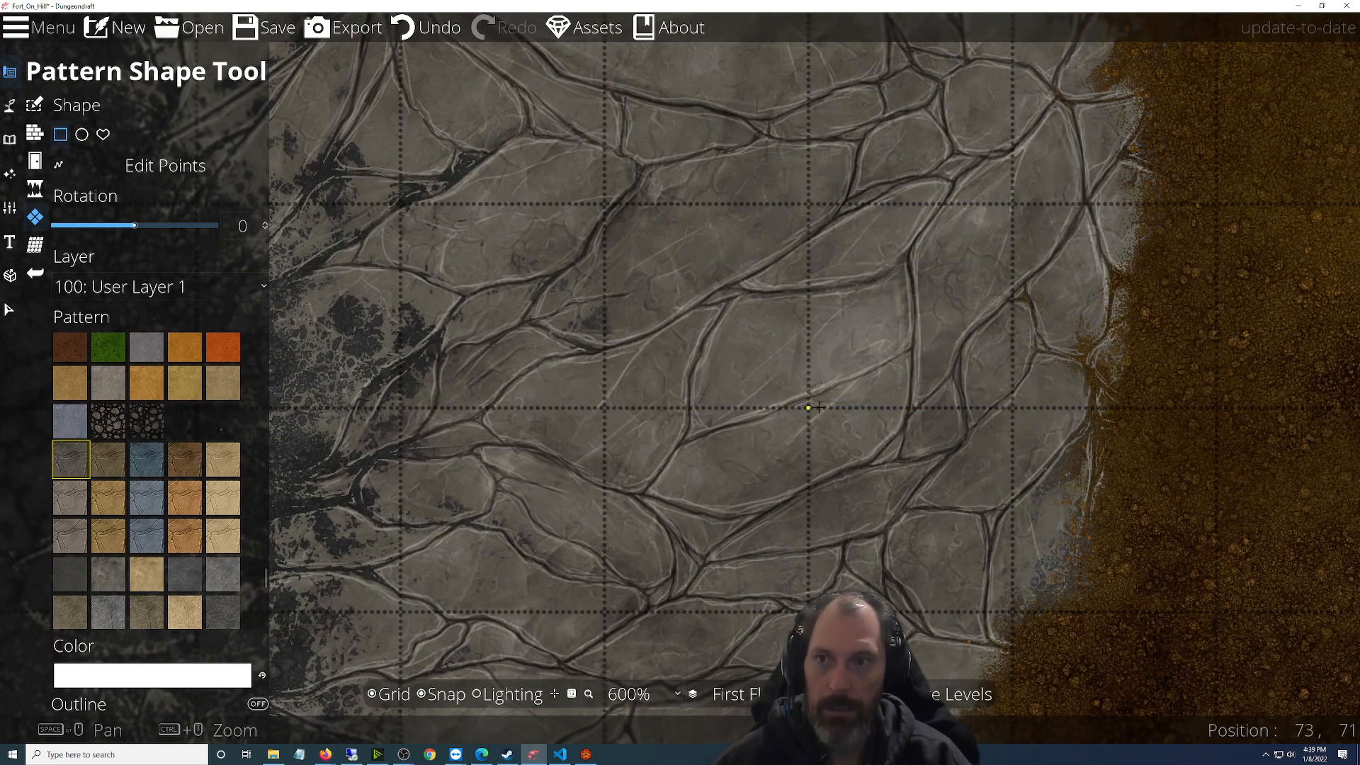
pyautogui.click(425, 27)
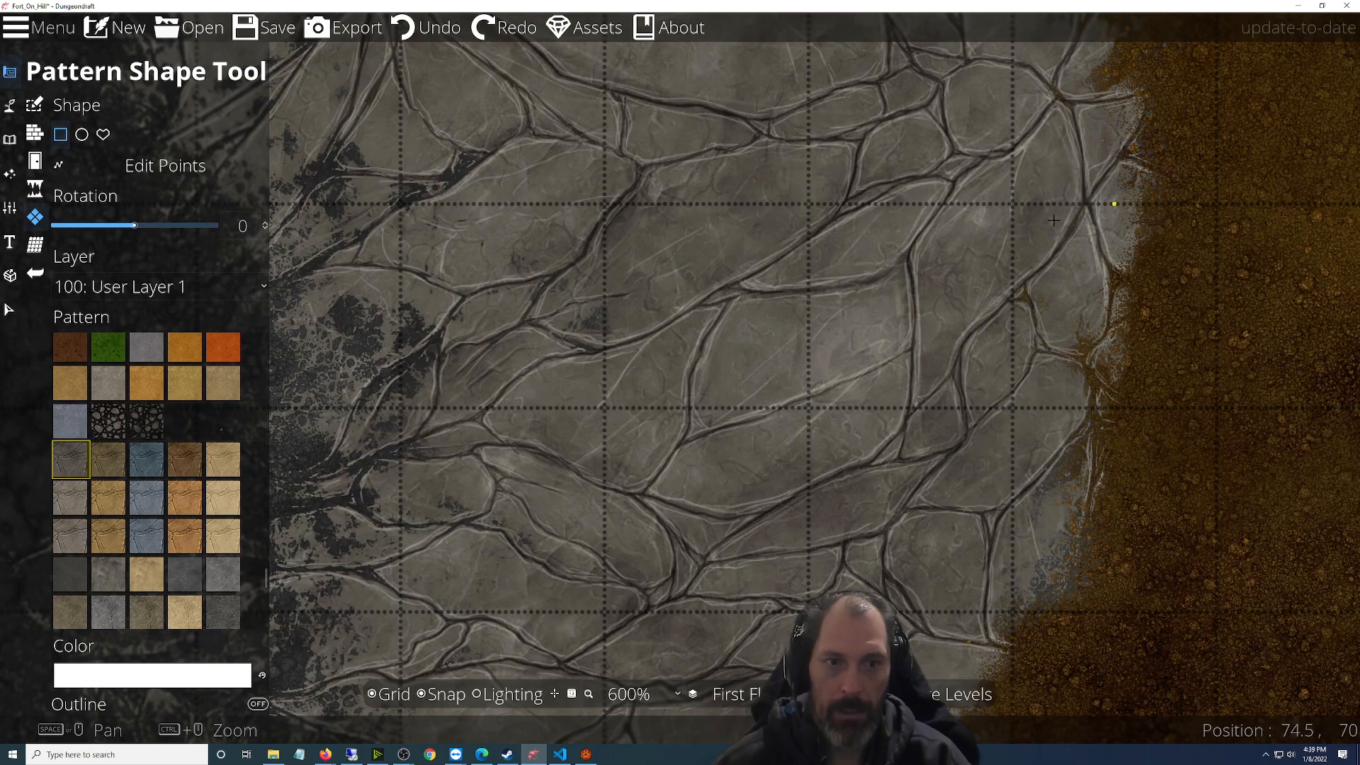
pyautogui.moveTo(1012, 204); pyautogui.dragTo(1216, 409)
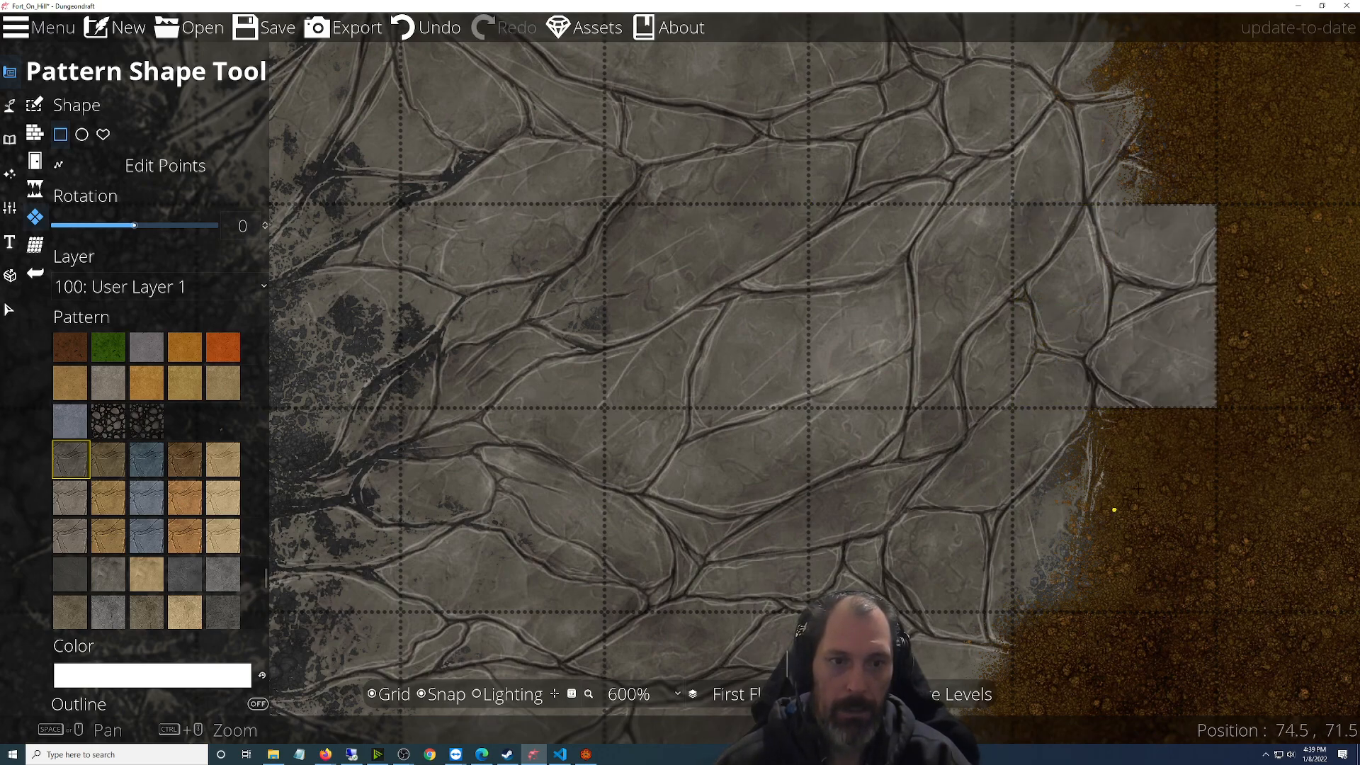
pyautogui.hotkey('ctrl', 'z')
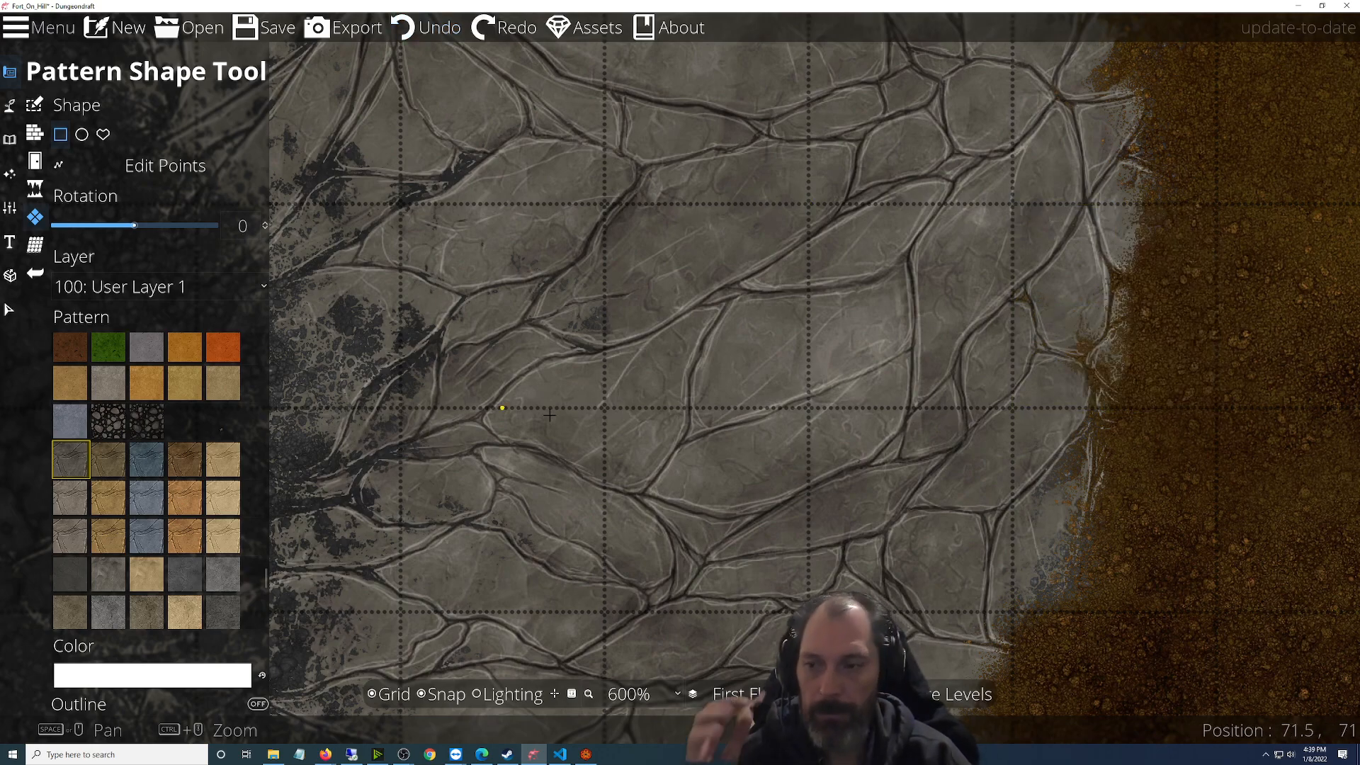
# Return to Second Floor and undo the grey-brown test rectangle near the passage's open end
pyautogui.click(743, 694)
pyautogui.click(743, 699)
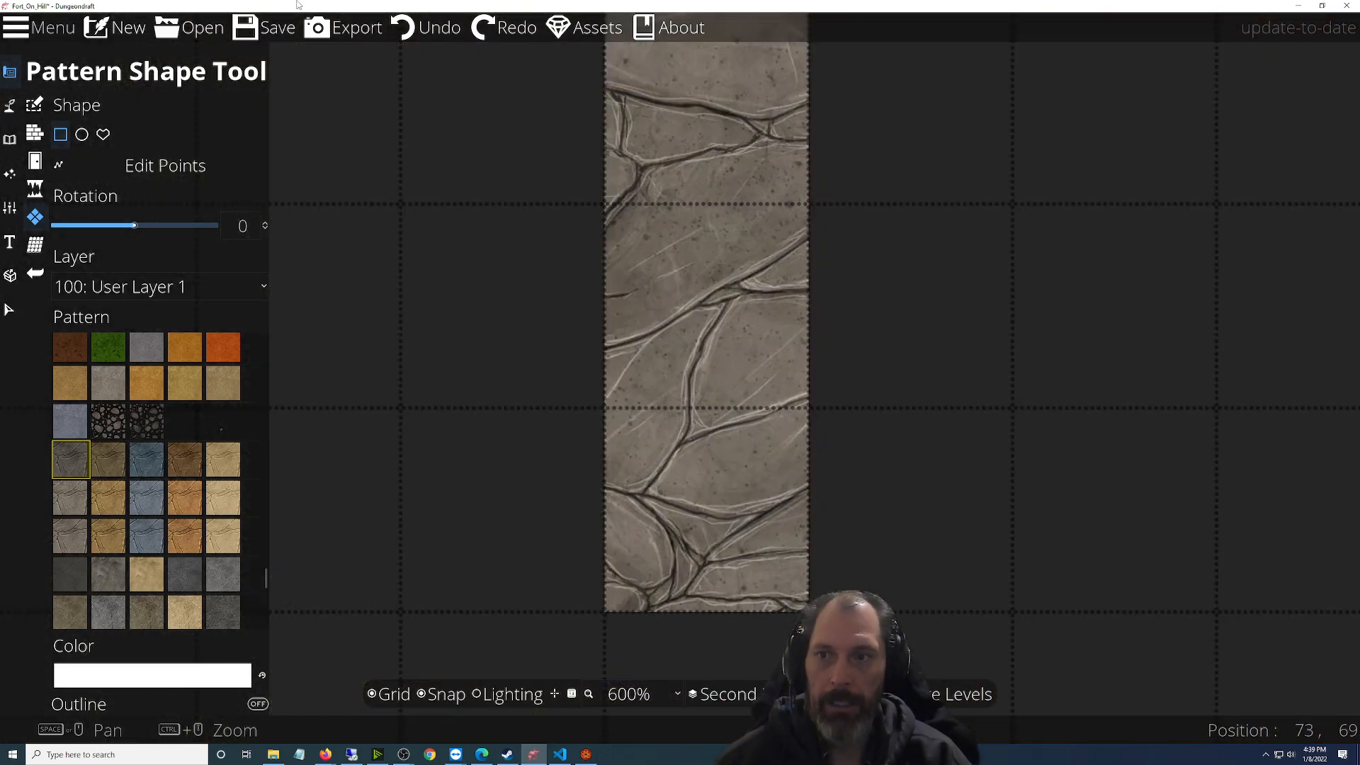
pyautogui.click(436, 29)
pyautogui.scroll(-4, 617, 427)
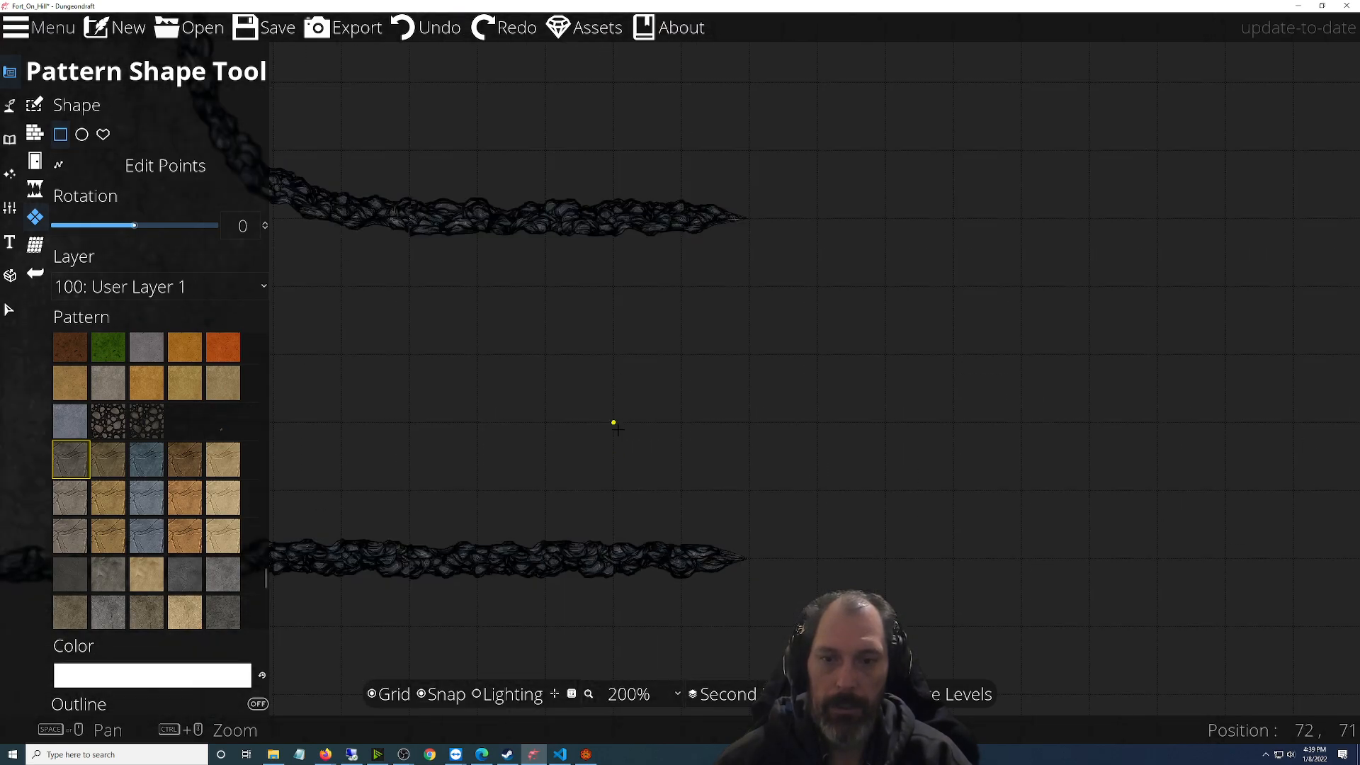
# Set the level comparison's reference level to First Floor so its terrain is overlaid on the passage
pyautogui.moveTo(515, 423); pyautogui.dragTo(978, 528)
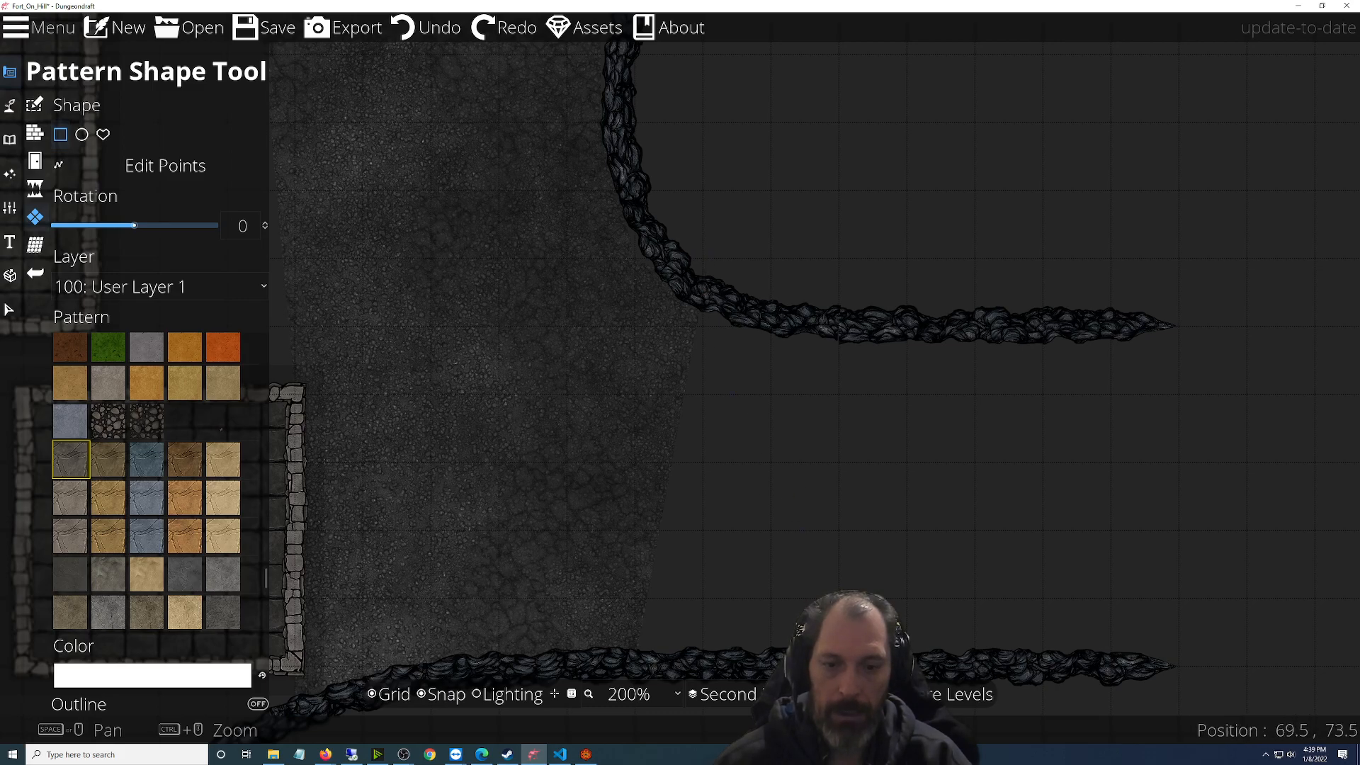
pyautogui.click(878, 694)
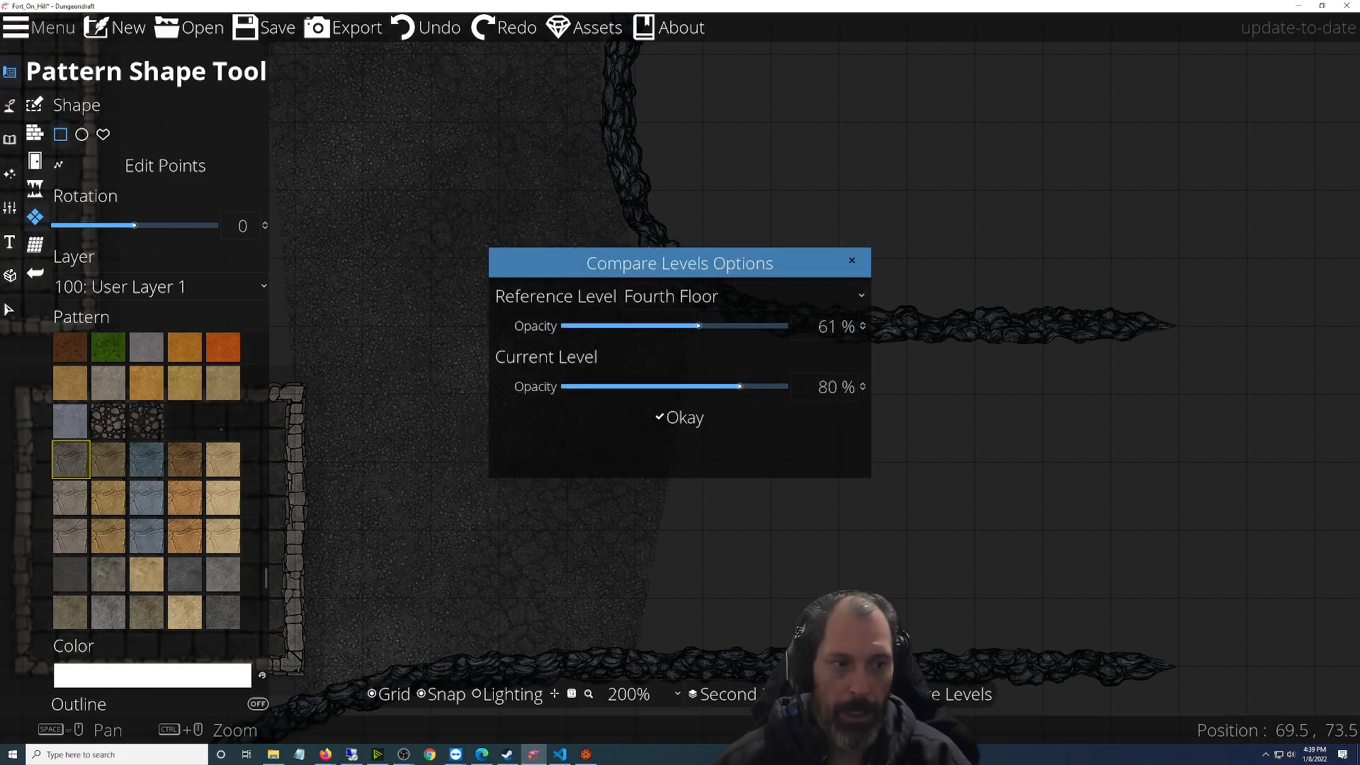
pyautogui.click(719, 298)
pyautogui.click(699, 378)
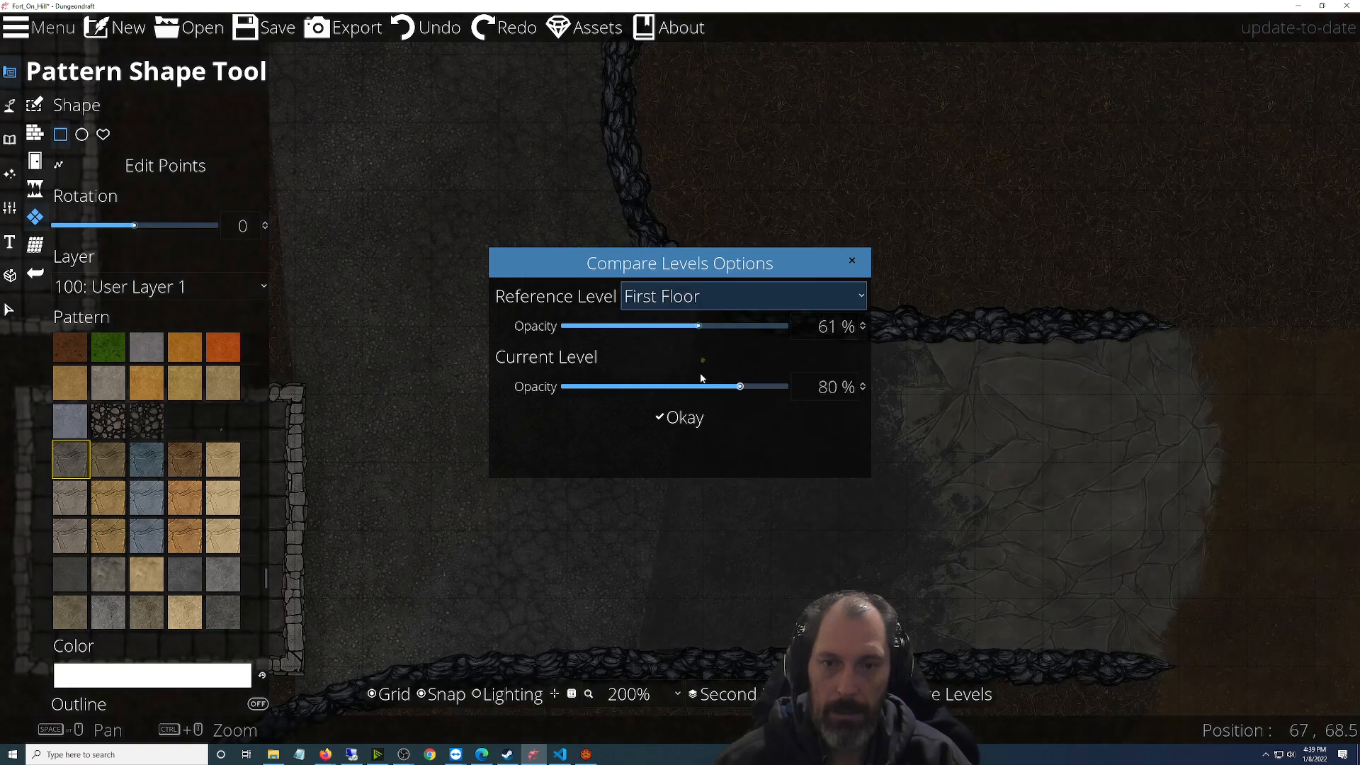
pyautogui.click(684, 419)
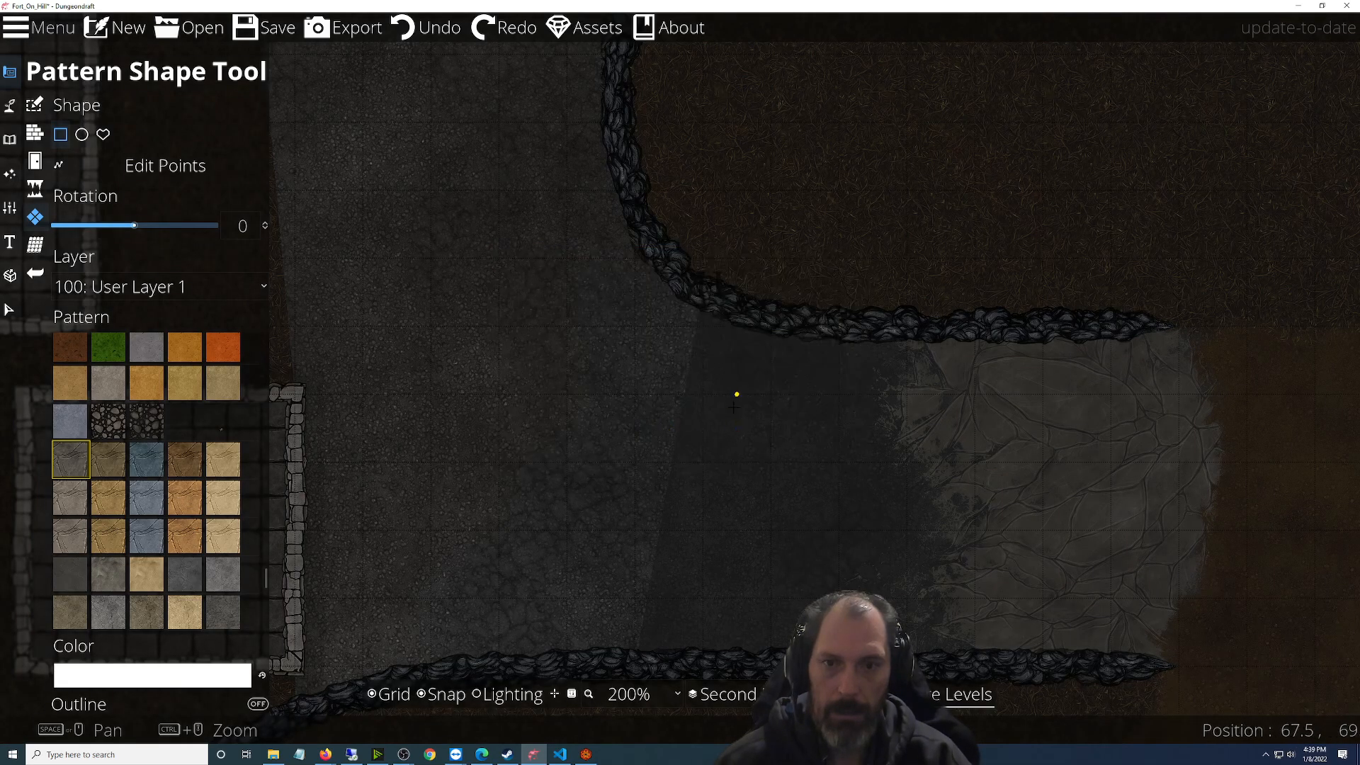
pyautogui.scroll(1, 733, 408)
pyautogui.scroll(-1, 701, 363)
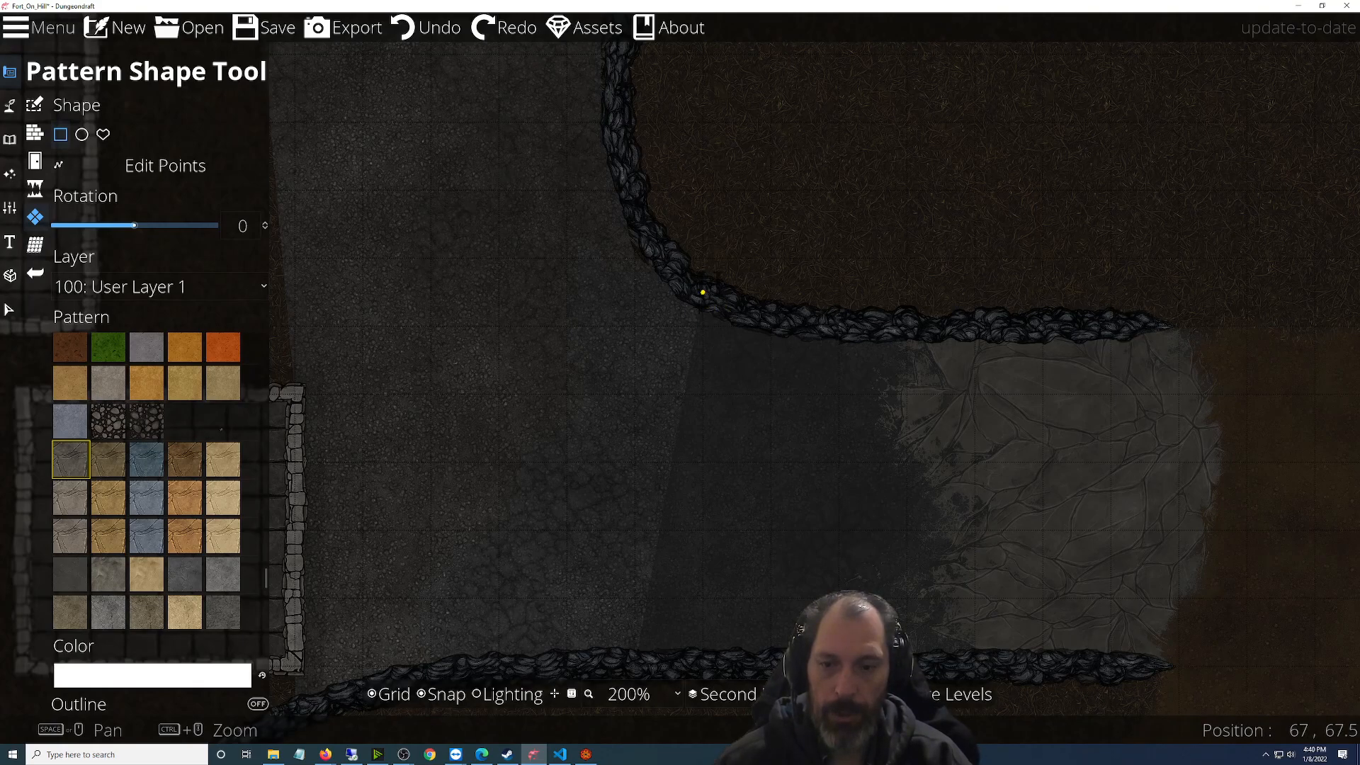
# Draw a cracked stone pattern rectangle about 6 by 5.5 squares between the small building and the passage, and inspect it against the First Floor terrain
pyautogui.moveTo(703, 292); pyautogui.dragTo(295, 292)
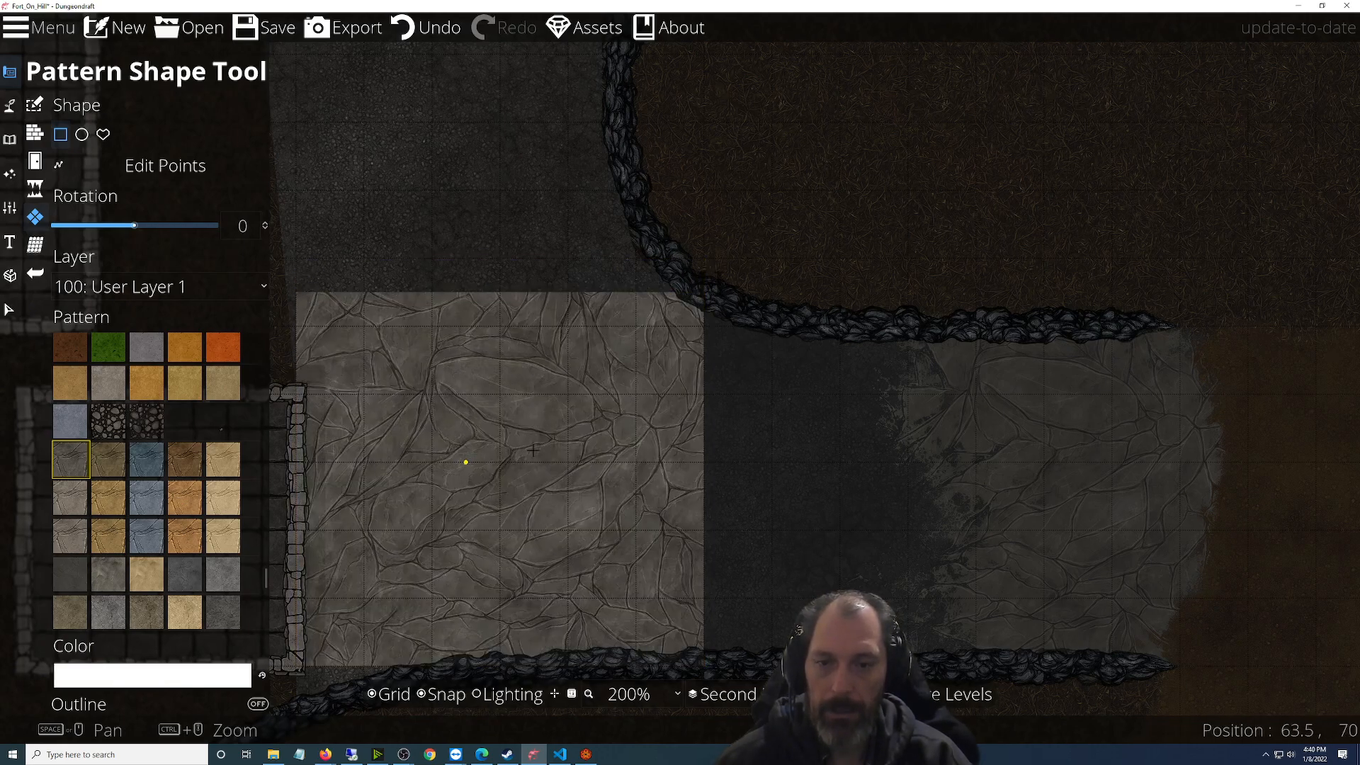
pyautogui.moveTo(506, 452); pyautogui.dragTo(824, 416)
pyautogui.scroll(-2, 785, 434)
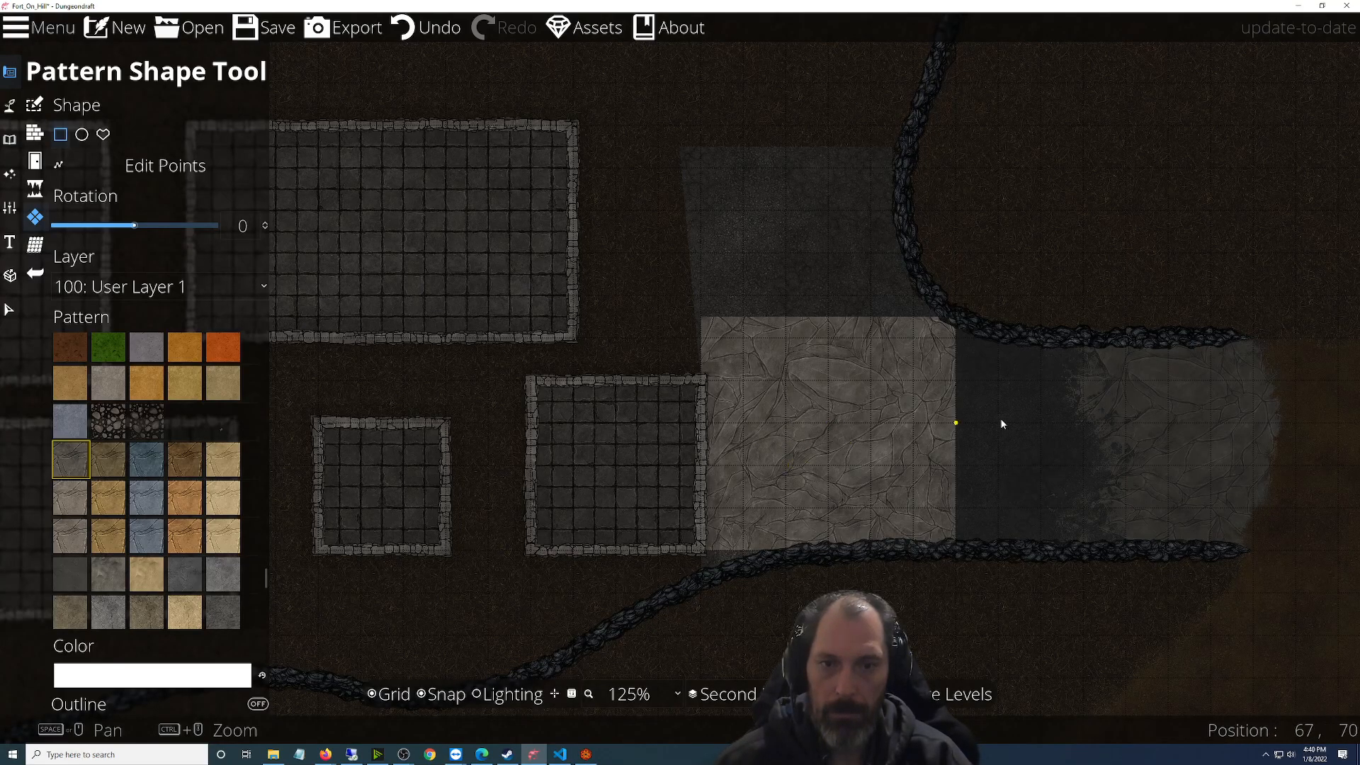
pyautogui.scroll(3, 1087, 486)
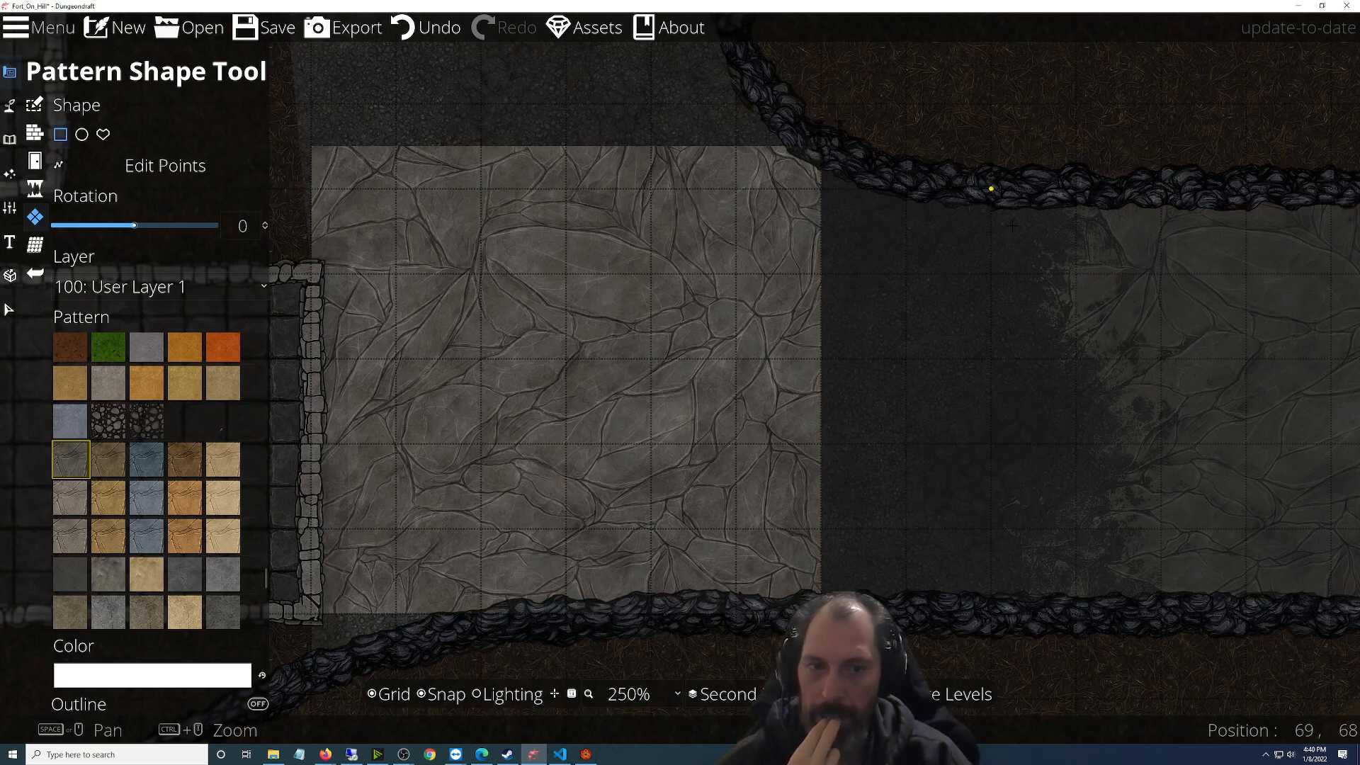
pyautogui.moveTo(1163, 411); pyautogui.dragTo(885, 449)
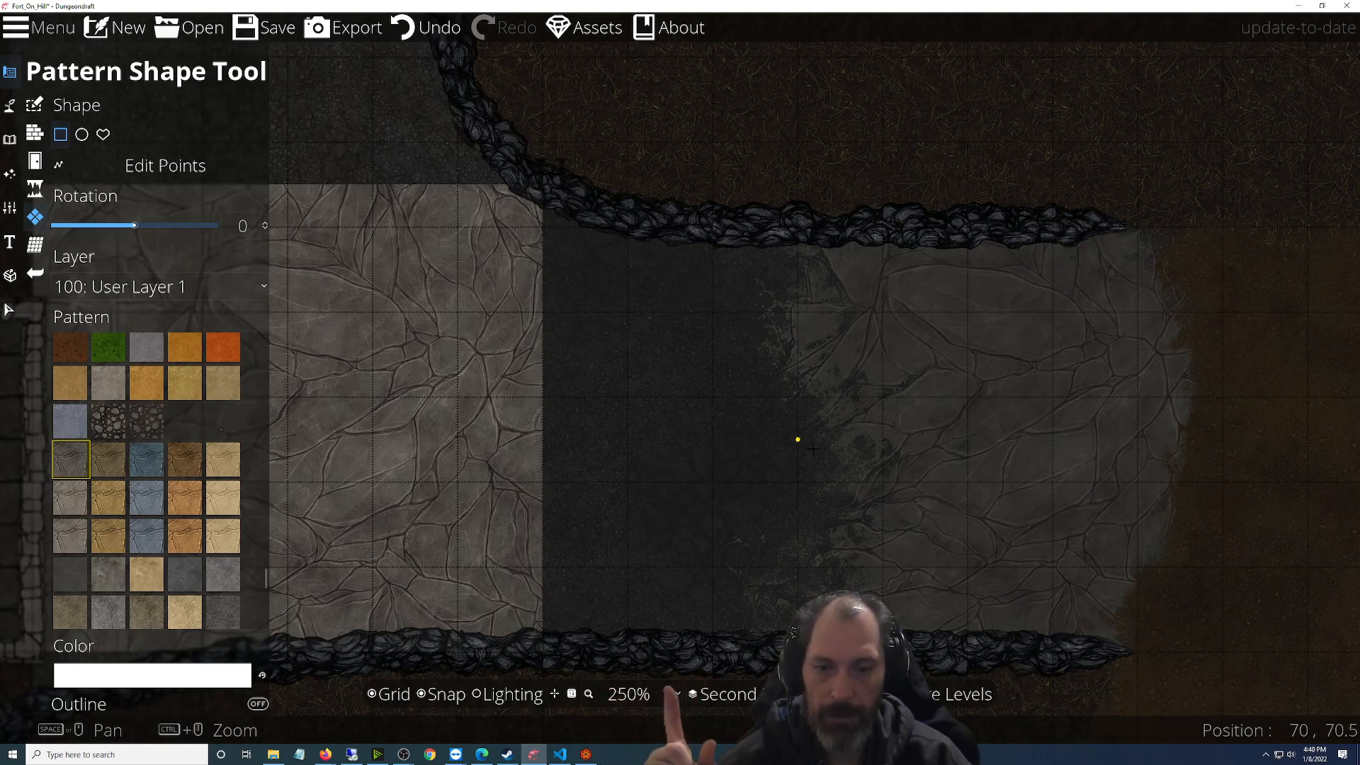
# On First Floor, paint Rock A 01 terrain over the dark gravel inside the passage, using brush sizes 2 and 3 at intensity 4
pyautogui.click(722, 693)
pyautogui.click(708, 728)
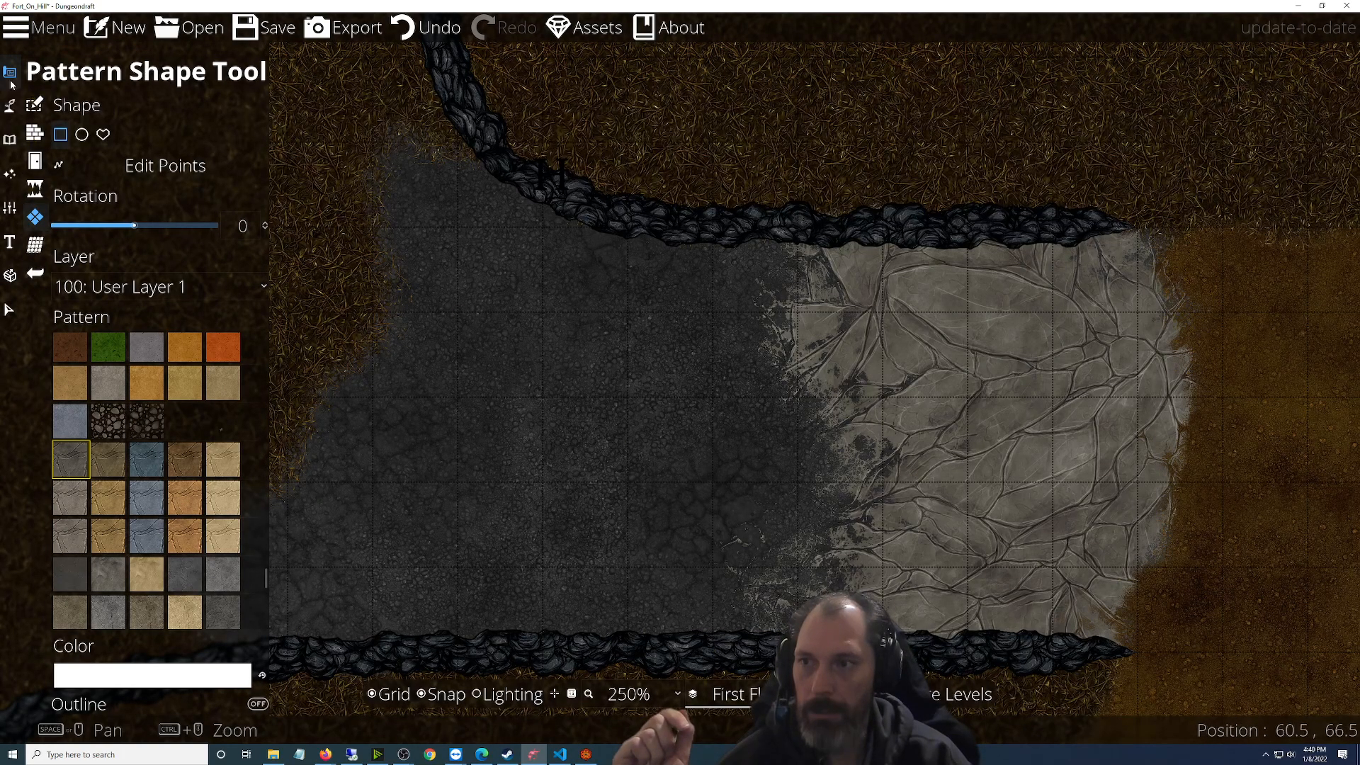
pyautogui.moveTo(11, 83)
pyautogui.click(8, 110)
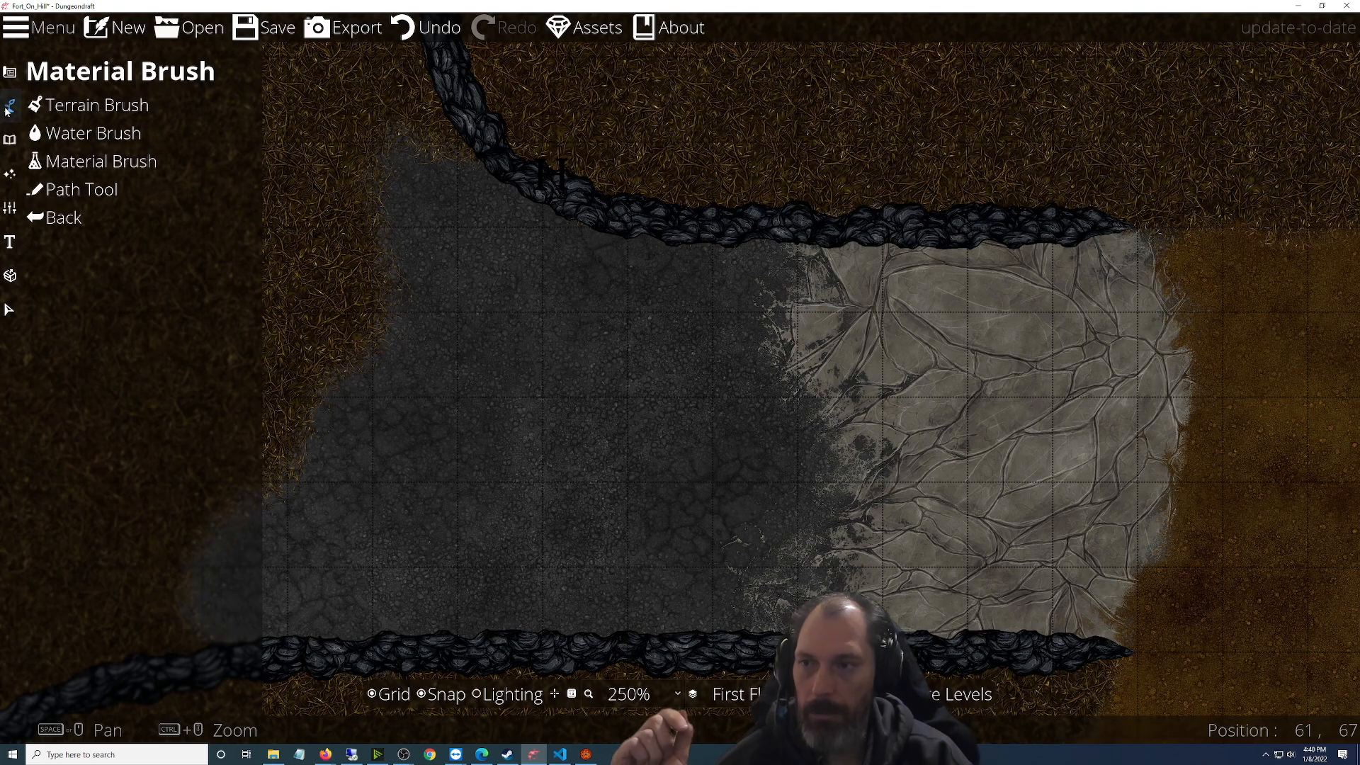
pyautogui.click(55, 107)
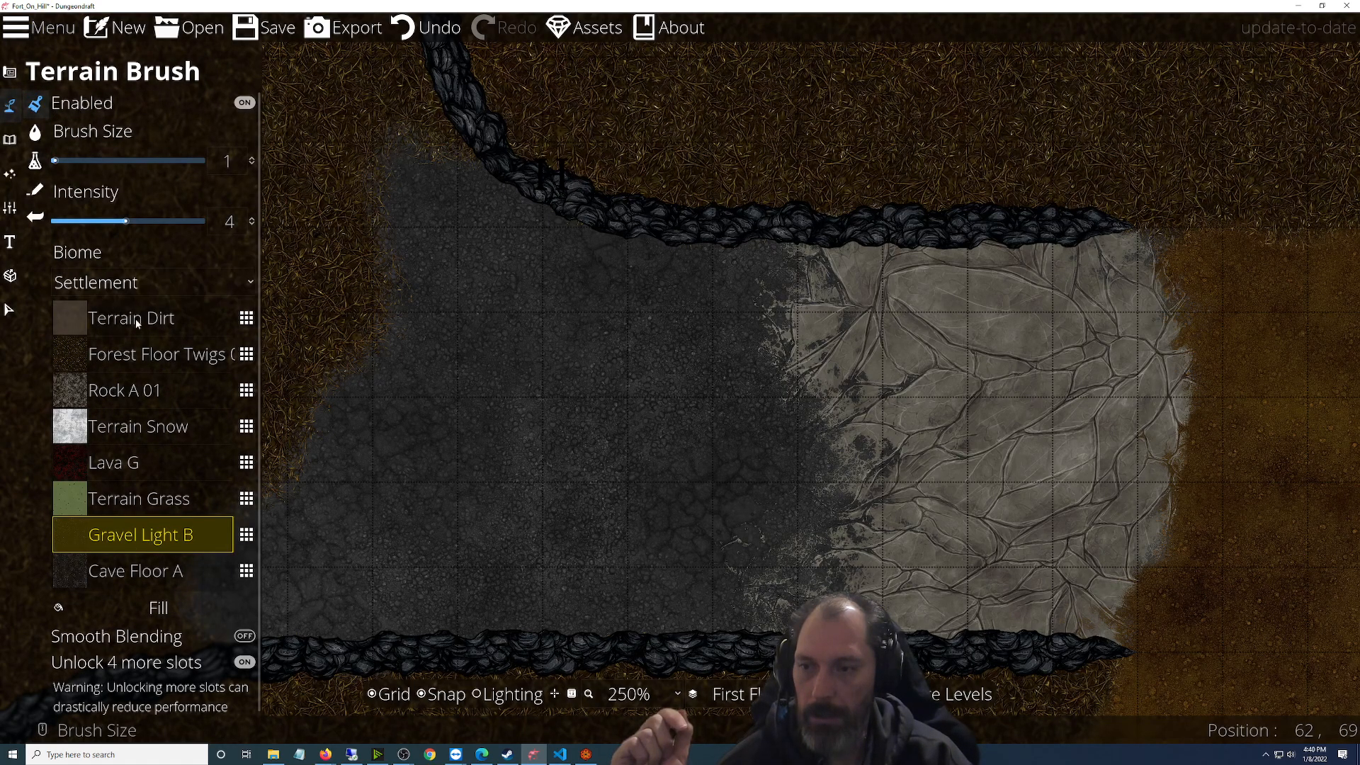
pyautogui.click(112, 390)
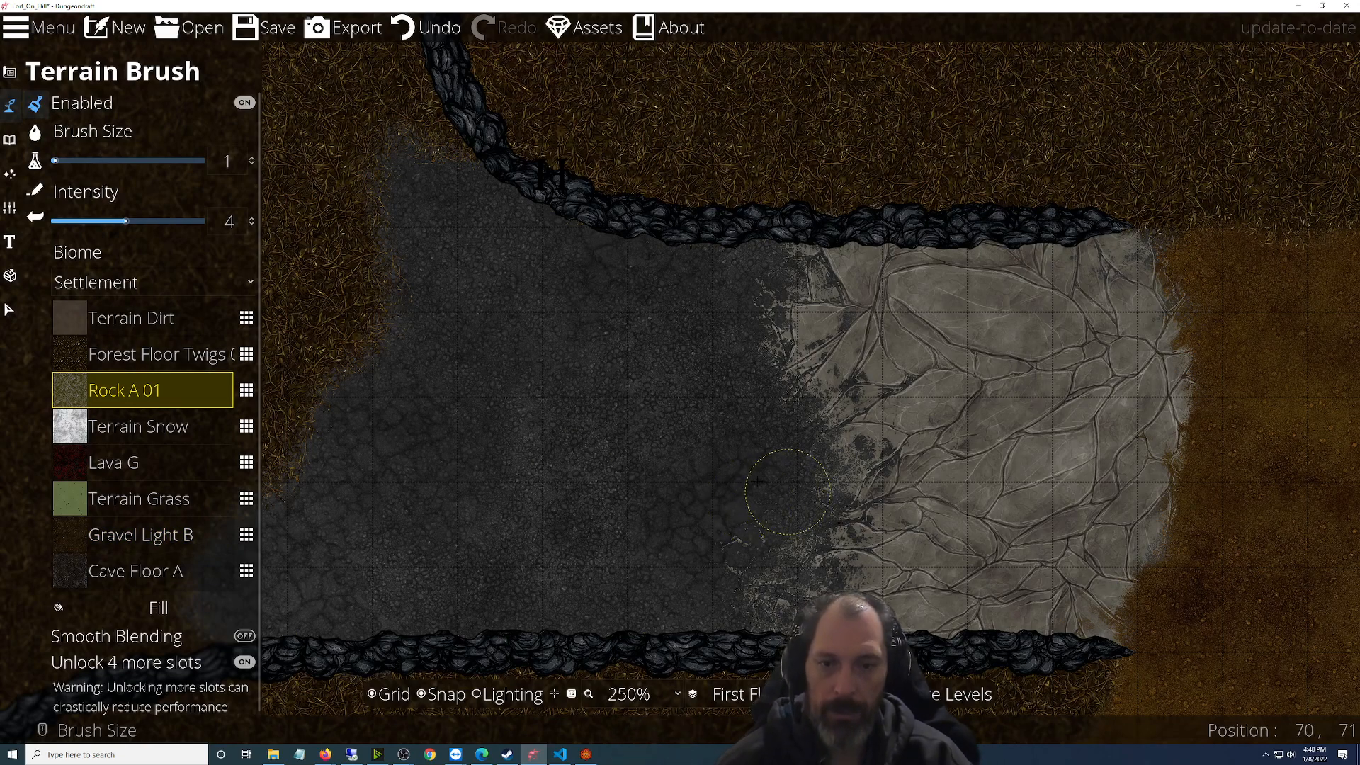
pyautogui.scroll(-3, 835, 528)
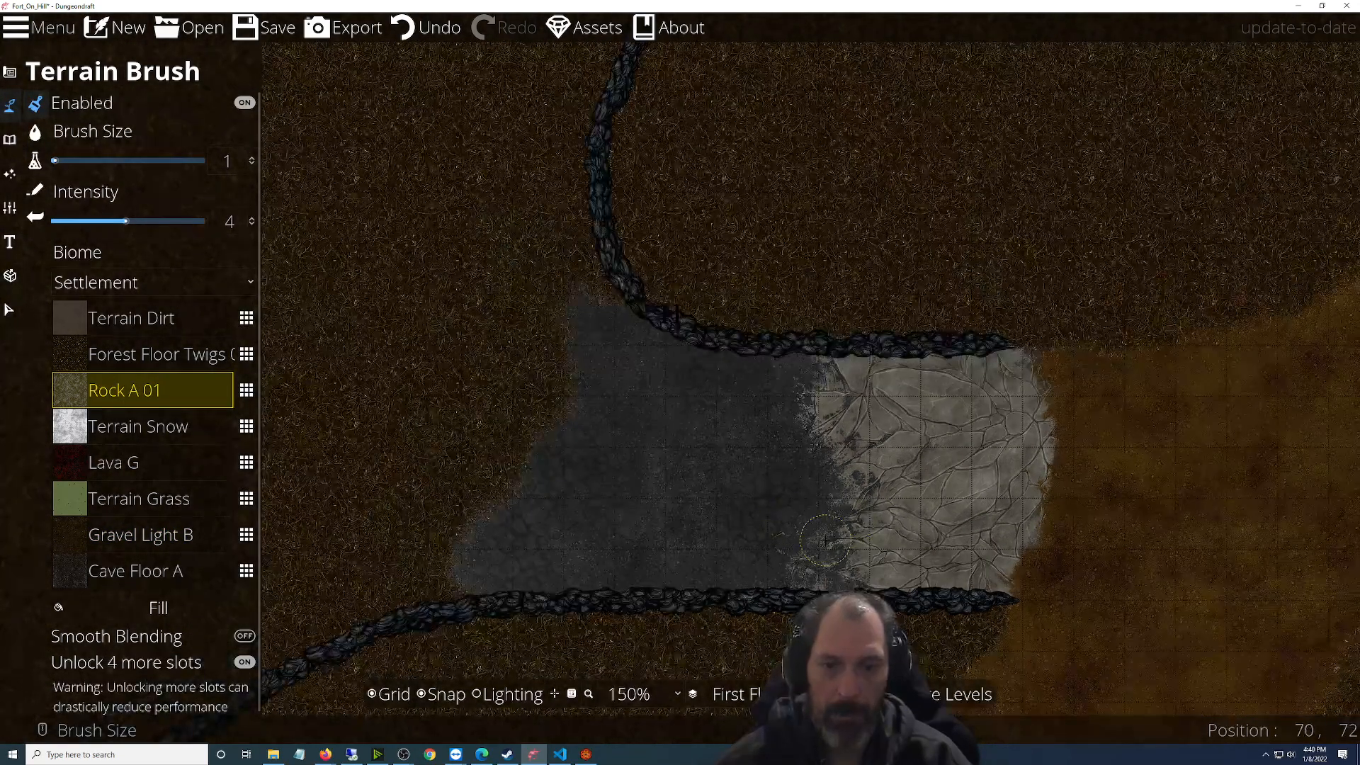
pyautogui.scroll(1, 827, 545)
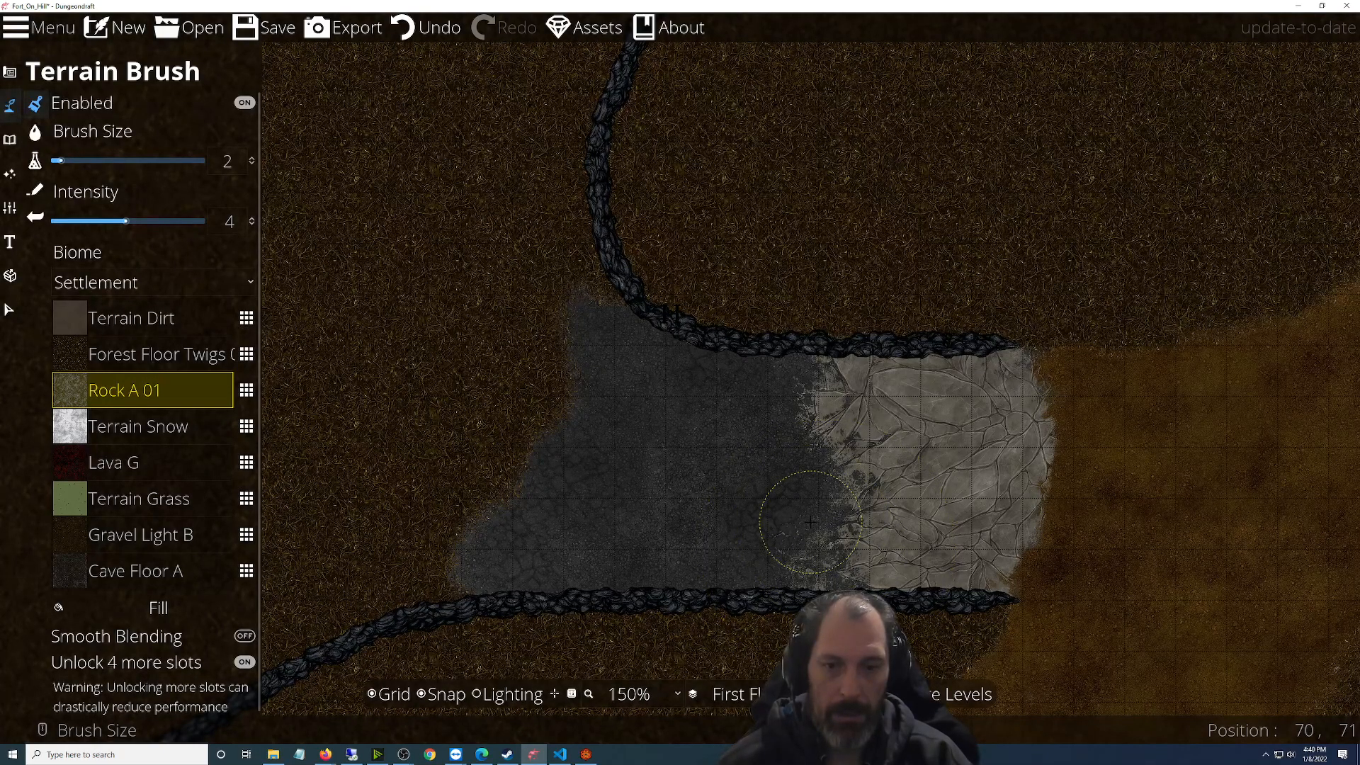
pyautogui.moveTo(797, 474)
pyautogui.mouseDown()
pyautogui.moveTo(680, 489)
pyautogui.moveTo(825, 452)
pyautogui.moveTo(779, 376)
pyautogui.moveTo(708, 390)
pyautogui.moveTo(808, 397)
pyautogui.moveTo(694, 354)
pyautogui.moveTo(771, 347)
pyautogui.moveTo(658, 386)
pyautogui.moveTo(624, 453)
pyautogui.moveTo(680, 538)
pyautogui.moveTo(743, 559)
pyautogui.moveTo(846, 544)
pyautogui.moveTo(736, 559)
pyautogui.moveTo(763, 449)
pyautogui.mouseUp()
pyautogui.moveTo(699, 540)
pyautogui.mouseDown()
pyautogui.moveTo(672, 567)
pyautogui.moveTo(692, 540)
pyautogui.moveTo(637, 566)
pyautogui.moveTo(798, 493)
pyautogui.moveTo(817, 354)
pyautogui.moveTo(789, 394)
pyautogui.moveTo(783, 449)
pyautogui.moveTo(765, 399)
pyautogui.moveTo(680, 386)
pyautogui.moveTo(697, 468)
pyautogui.moveTo(673, 510)
pyautogui.moveTo(694, 560)
pyautogui.moveTo(877, 551)
pyautogui.moveTo(726, 559)
pyautogui.moveTo(822, 499)
pyautogui.moveTo(779, 482)
pyautogui.moveTo(951, 448)
pyautogui.moveTo(565, 486)
pyautogui.moveTo(609, 524)
pyautogui.moveTo(637, 516)
pyautogui.mouseUp()
pyautogui.hotkey('ctrl', 'z')
pyautogui.hotkey('ctrl', 'z')
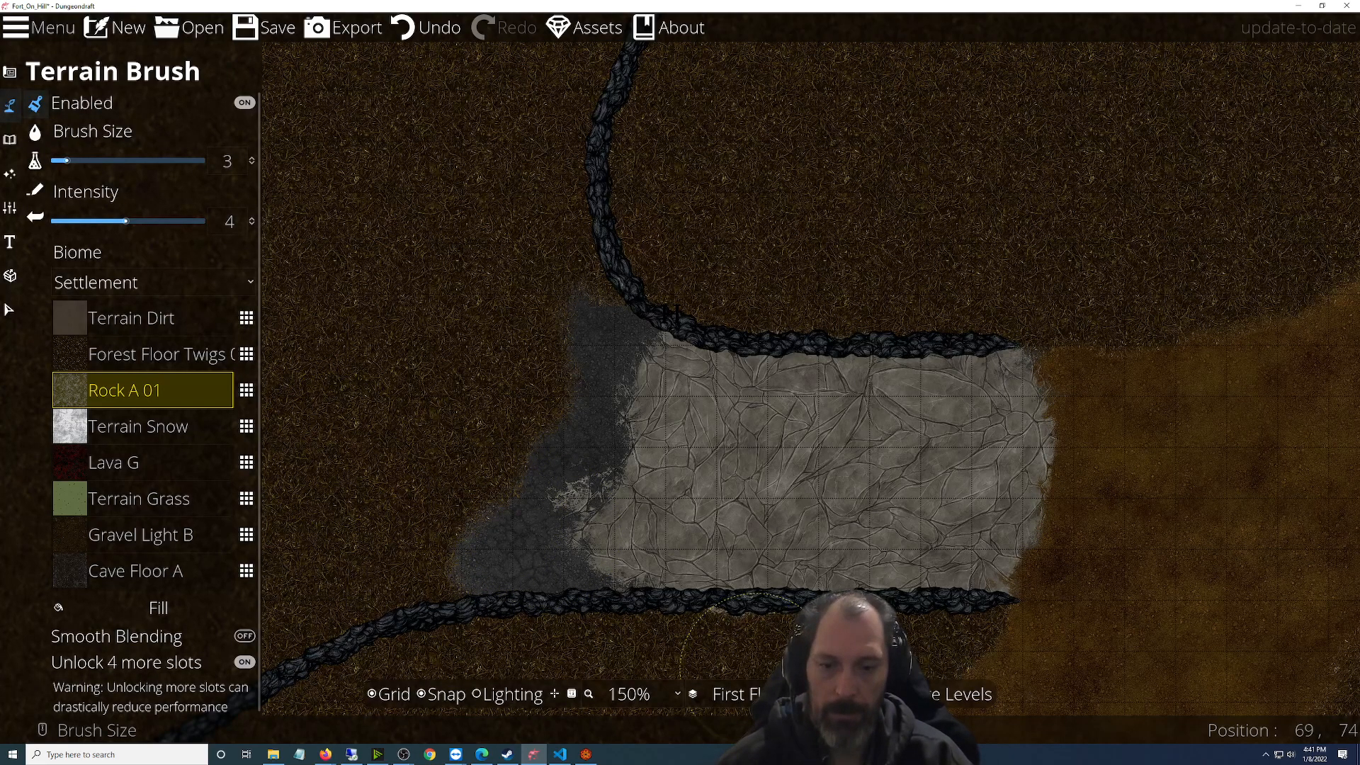
# Return to Second Floor with the Pattern Shape Tool and try a cracked stone rectangle about 2.5 by 3.5 squares over the small building, undoing it
pyautogui.click(729, 694)
pyautogui.click(726, 701)
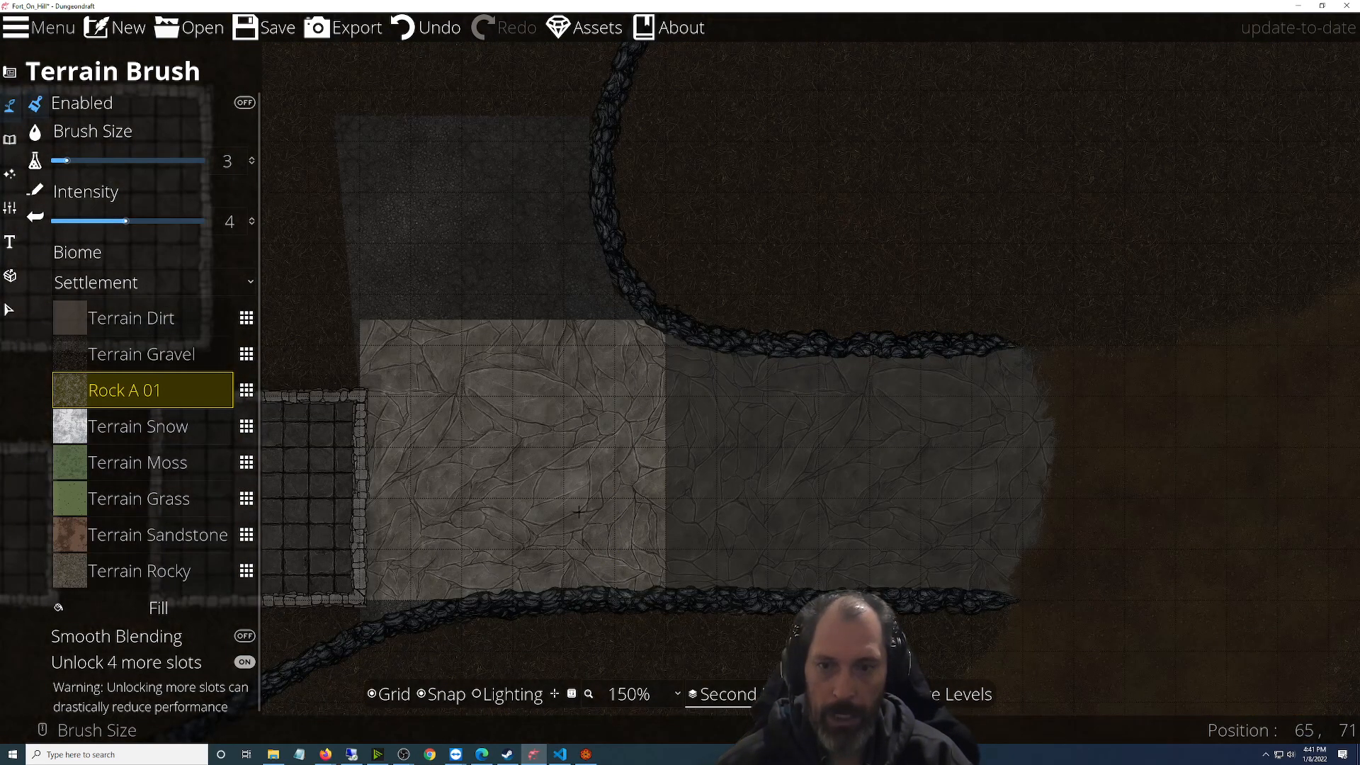
pyautogui.moveTo(511, 379); pyautogui.dragTo(936, 362)
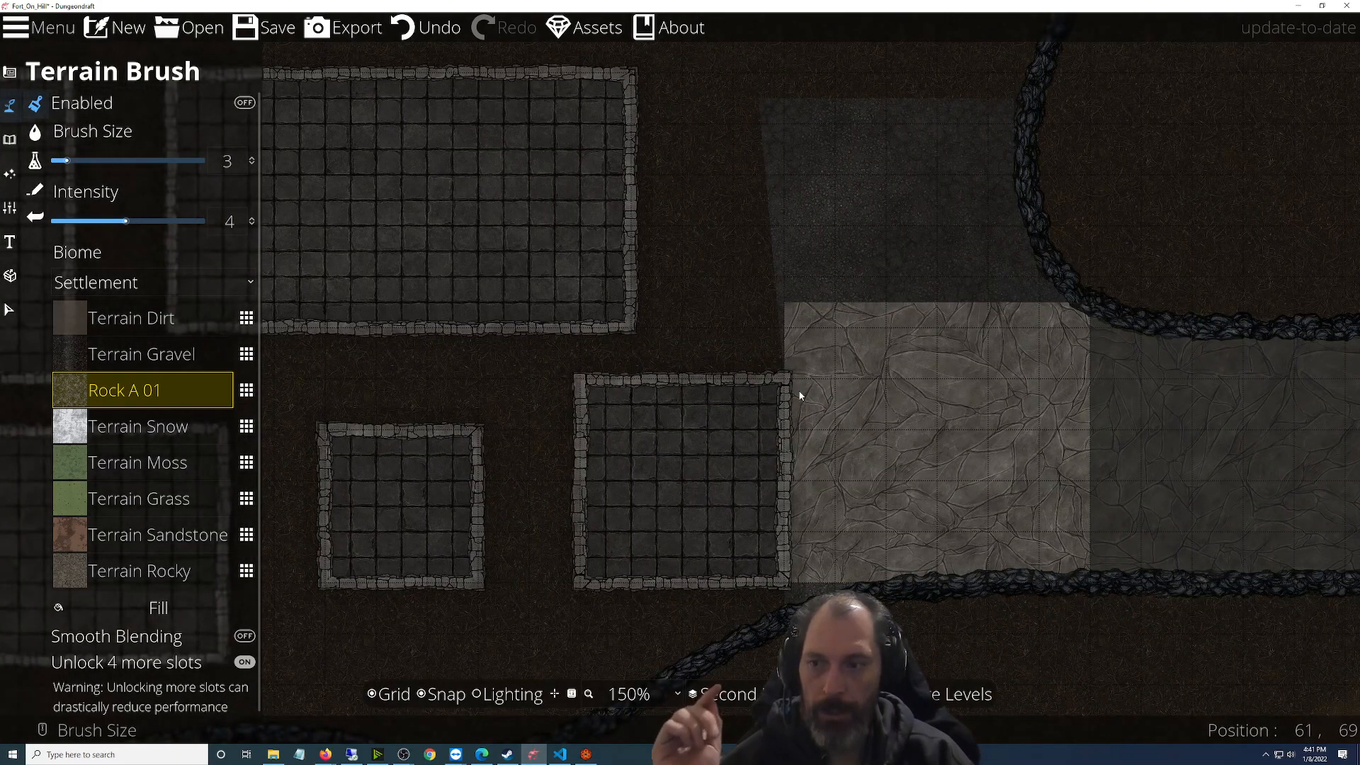
pyautogui.click(10, 142)
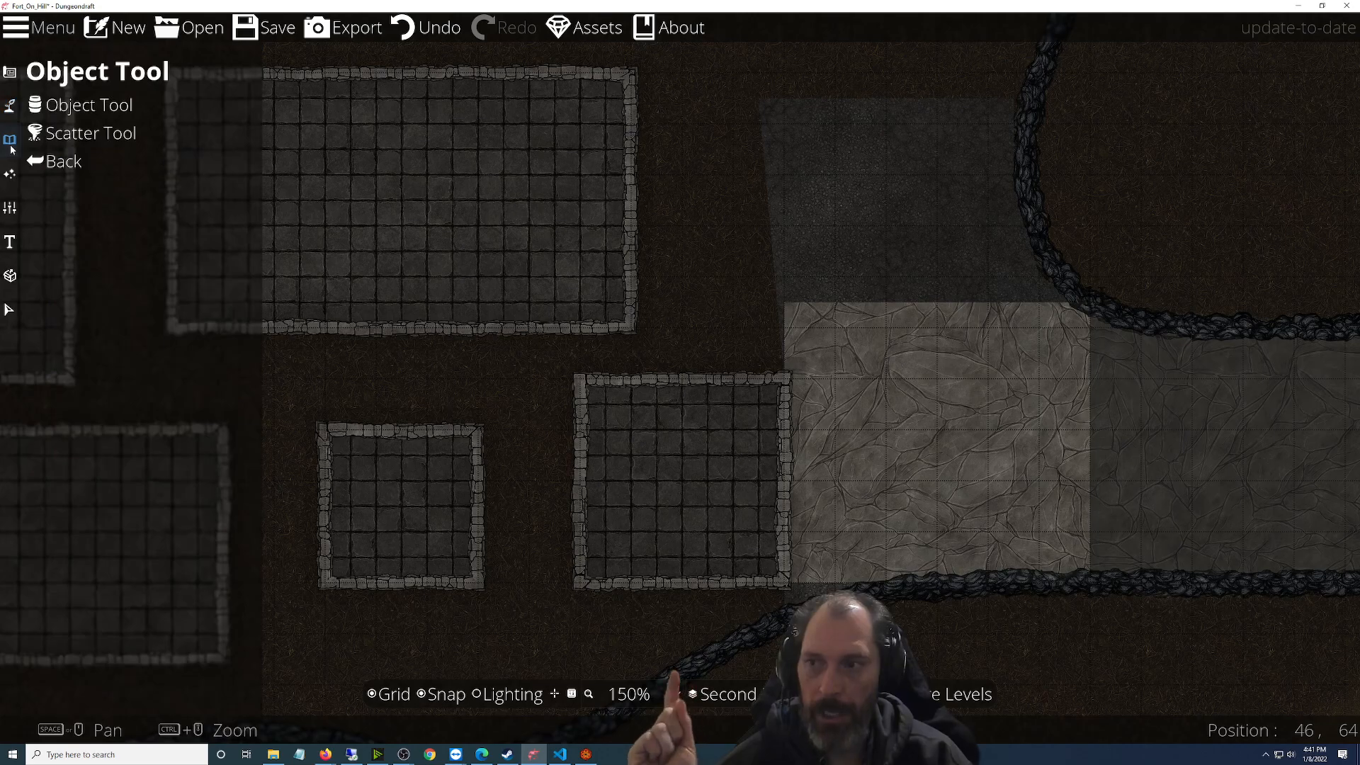
pyautogui.click(9, 176)
pyautogui.click(11, 75)
pyautogui.click(91, 189)
pyautogui.click(81, 219)
pyautogui.click(94, 197)
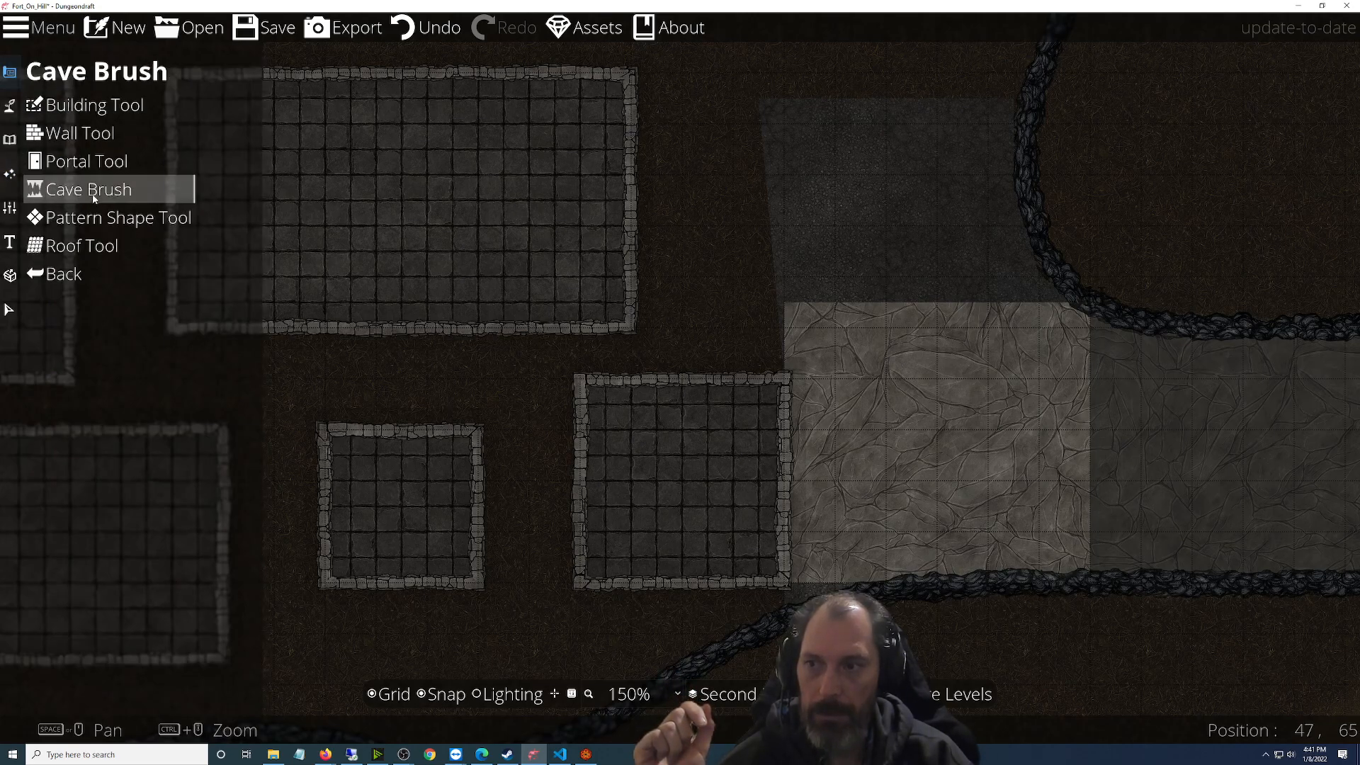
pyautogui.click(92, 214)
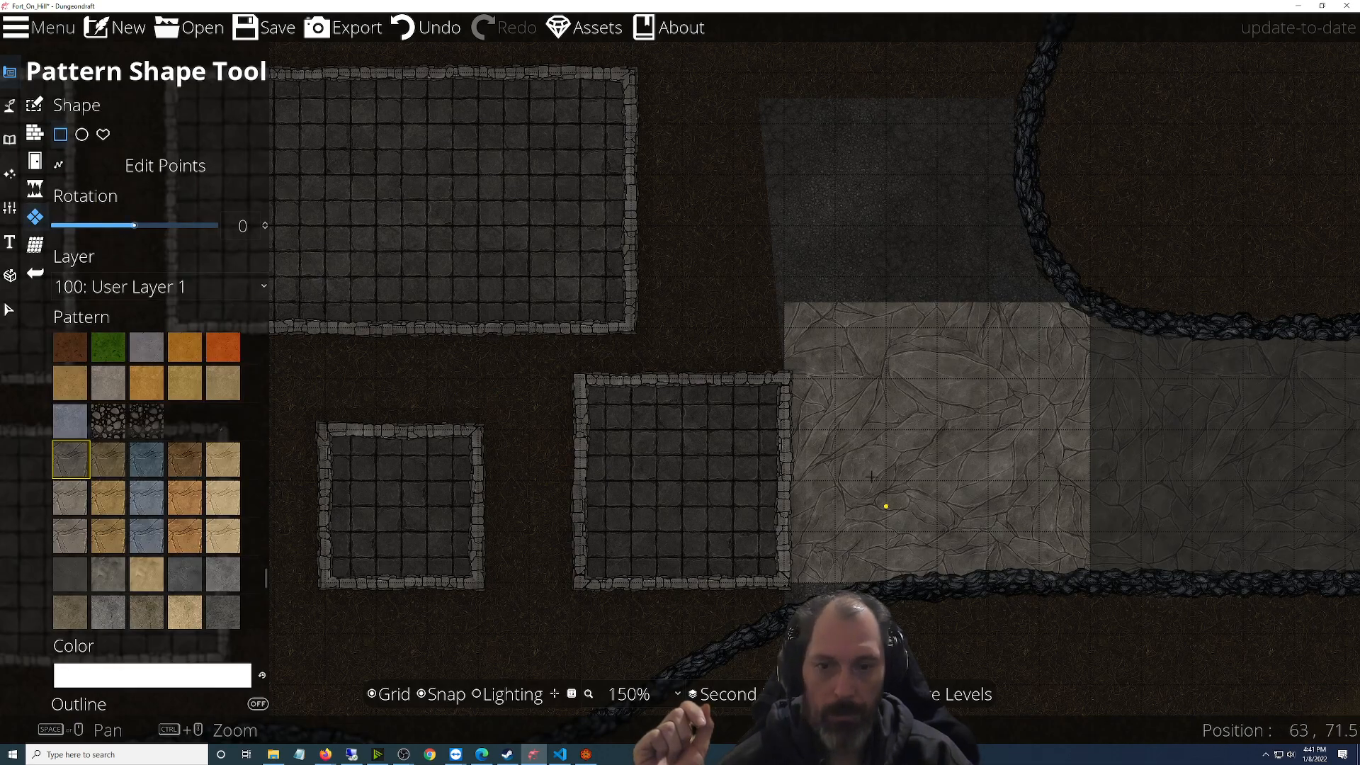
pyautogui.moveTo(631, 301); pyautogui.dragTo(758, 484)
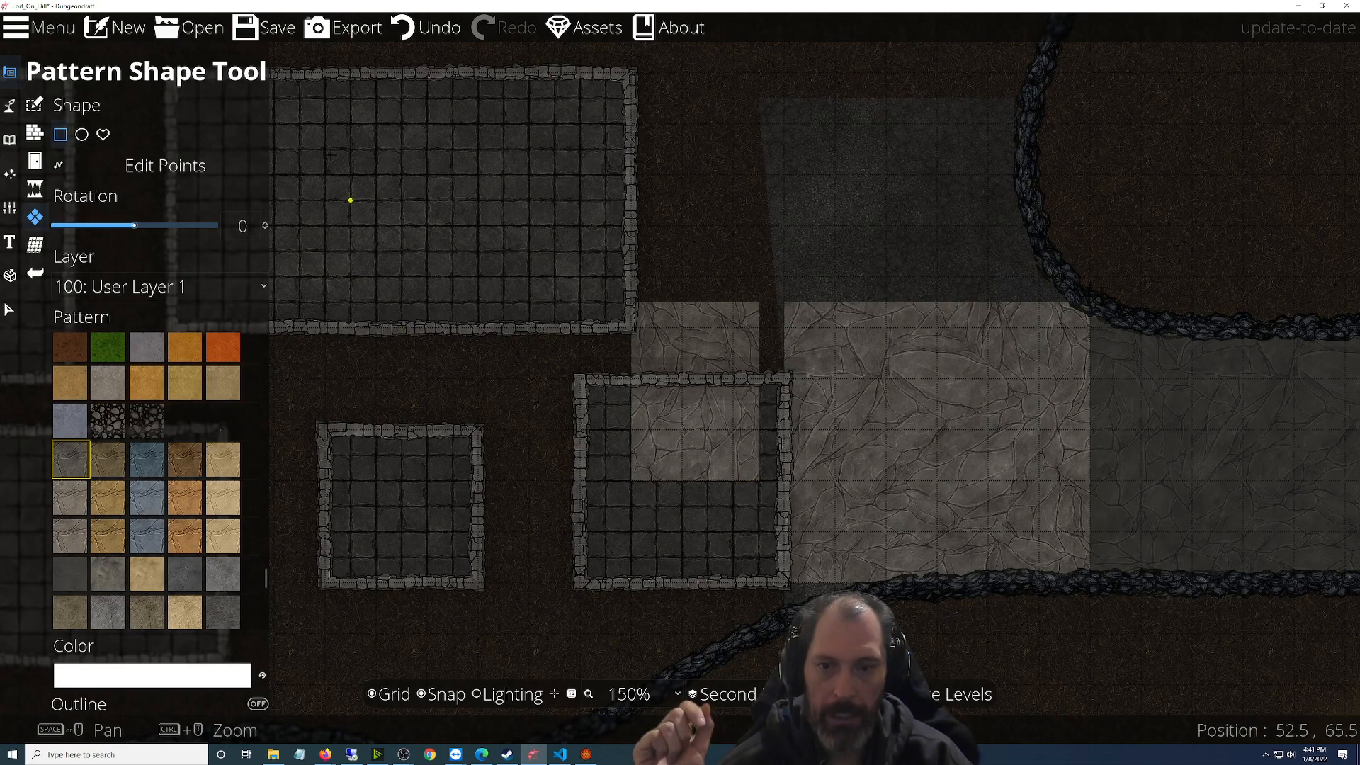
pyautogui.click(423, 34)
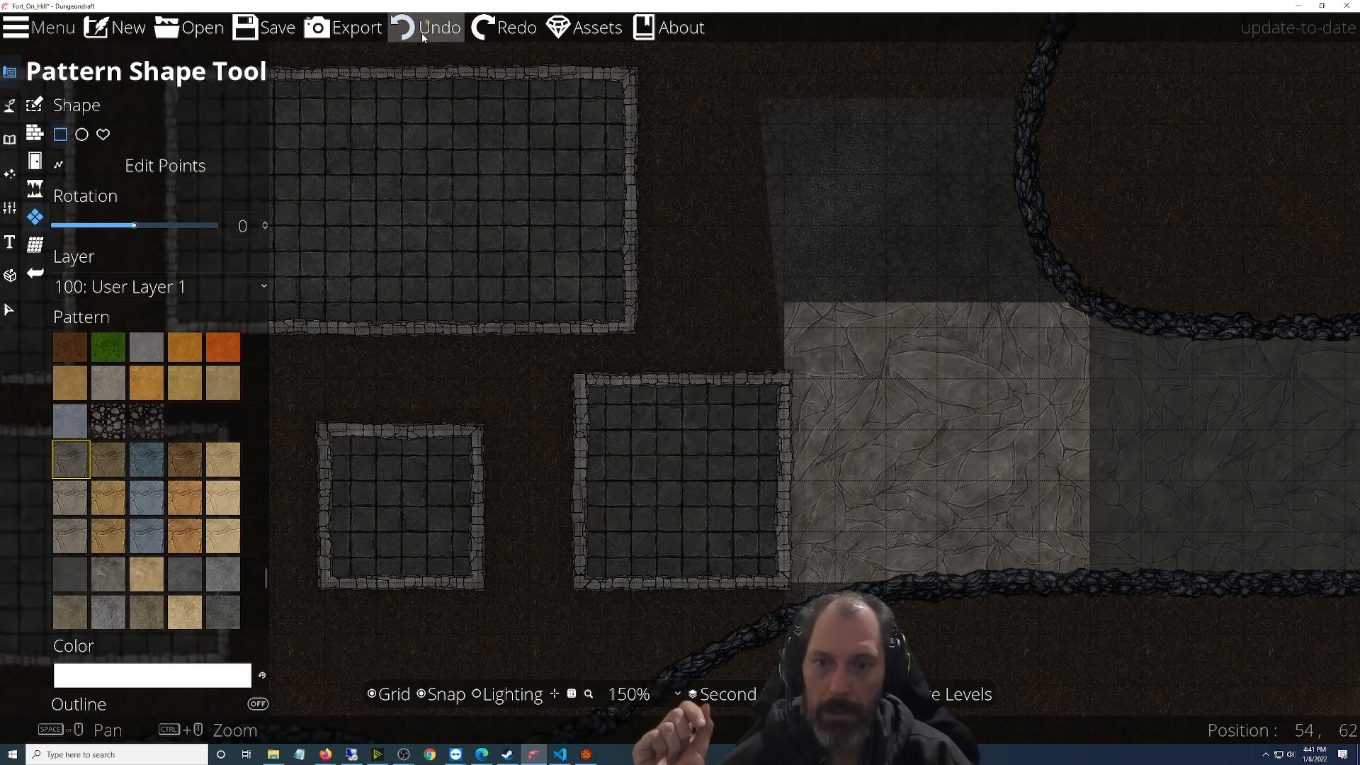
# Draw a cracked stone rectangle about 7 by 8.5 squares north of the existing stone floor, between the large building and the curved wall
pyautogui.moveTo(1077, 450); pyautogui.dragTo(786, 449)
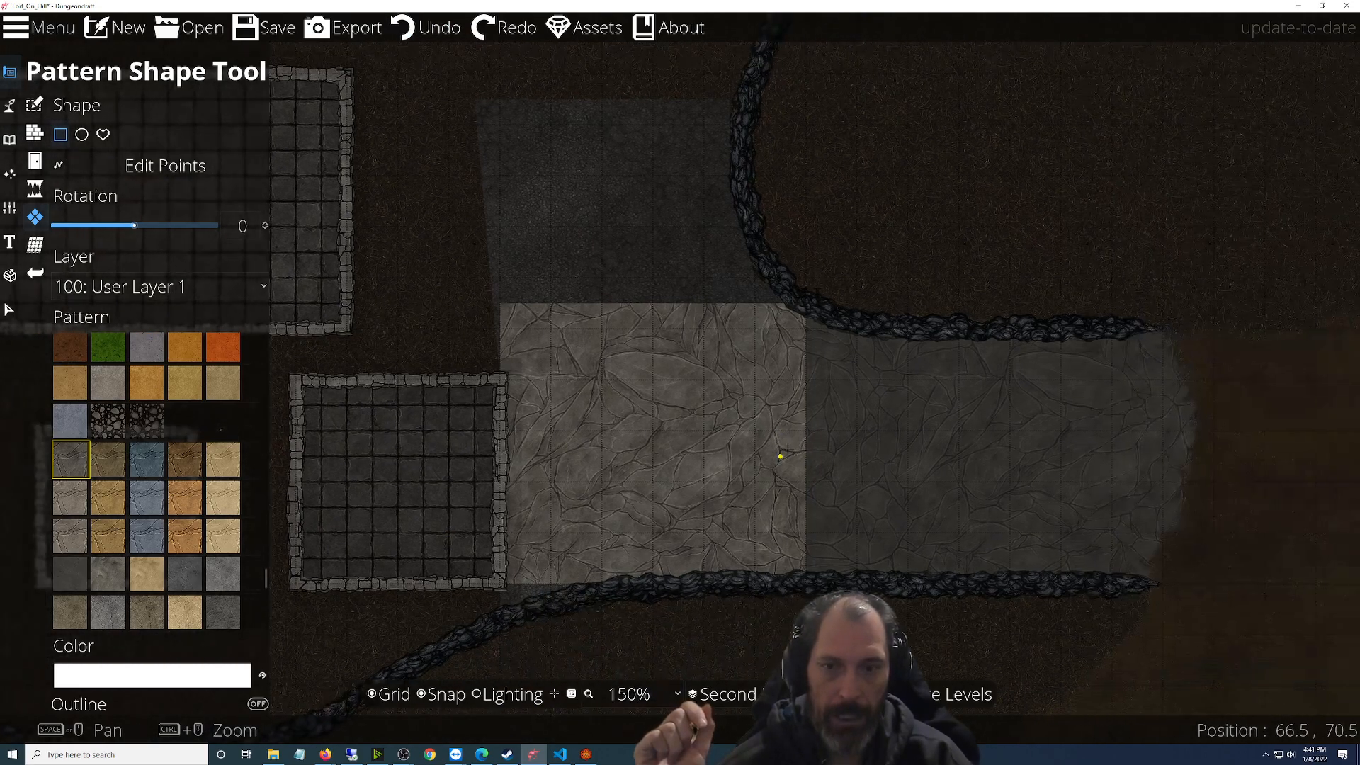
pyautogui.moveTo(652, 303); pyautogui.dragTo(427, 119)
pyautogui.moveTo(577, 449); pyautogui.dragTo(833, 486)
pyautogui.scroll(-3, 504, 456)
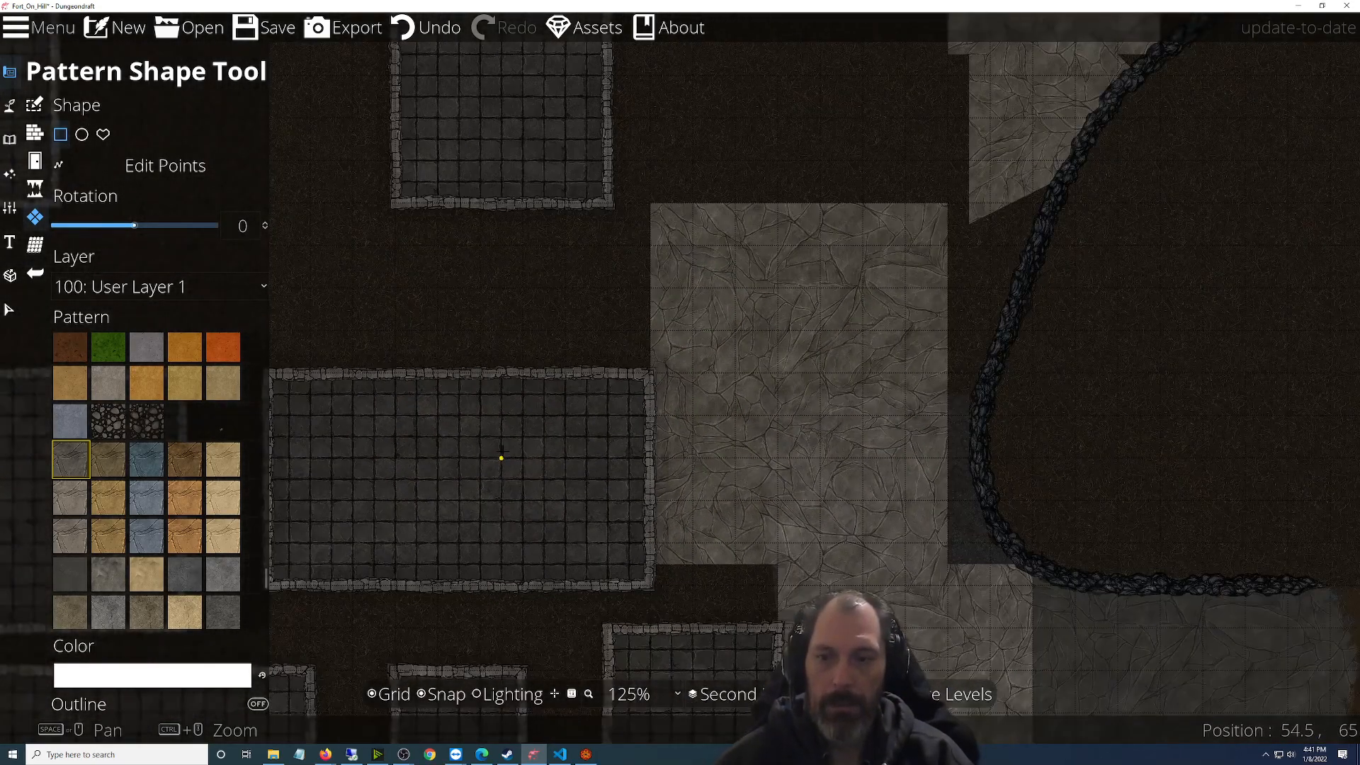
# Try a cracked stone rectangle about 7.5 by 13 squares overlapping the tall stone strip near the northern wall, and undo it
pyautogui.moveTo(463, 468); pyautogui.dragTo(1152, 373)
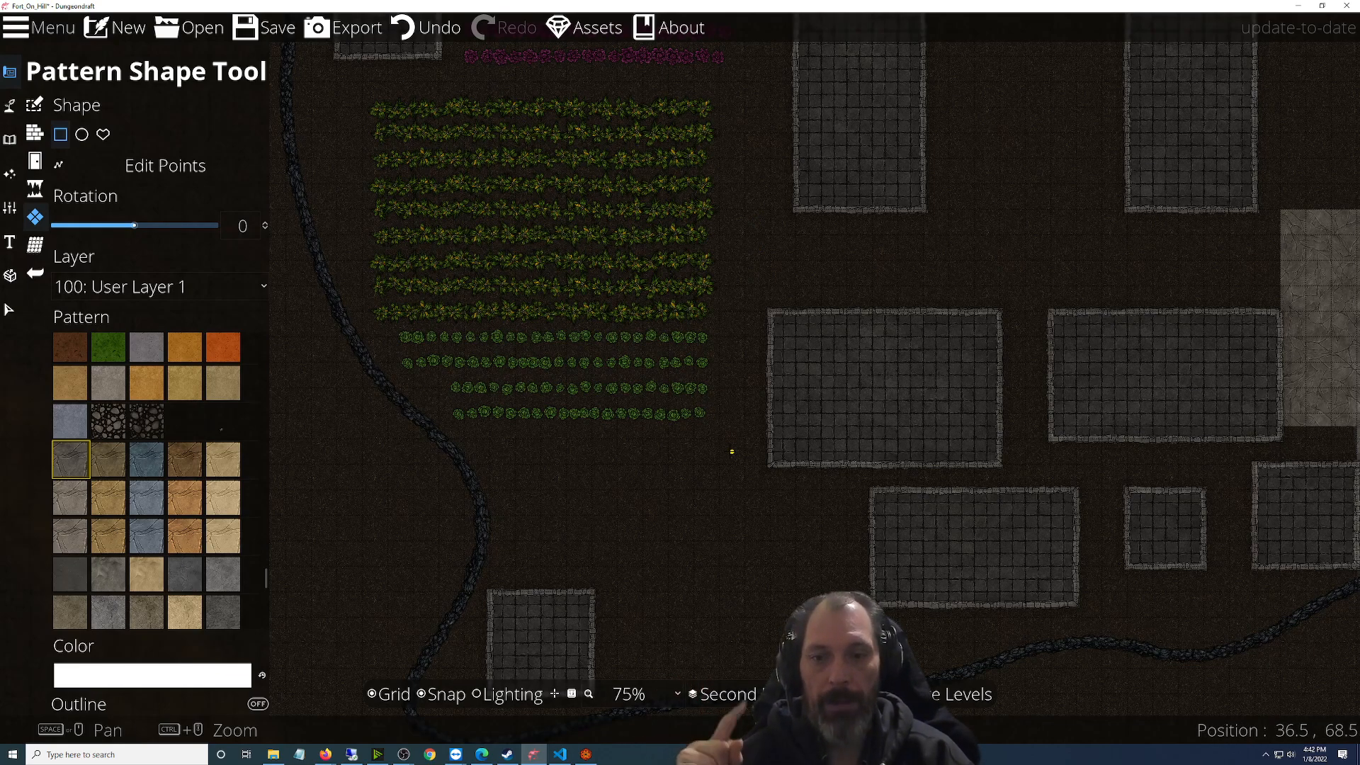
pyautogui.moveTo(753, 122); pyautogui.dragTo(900, 265)
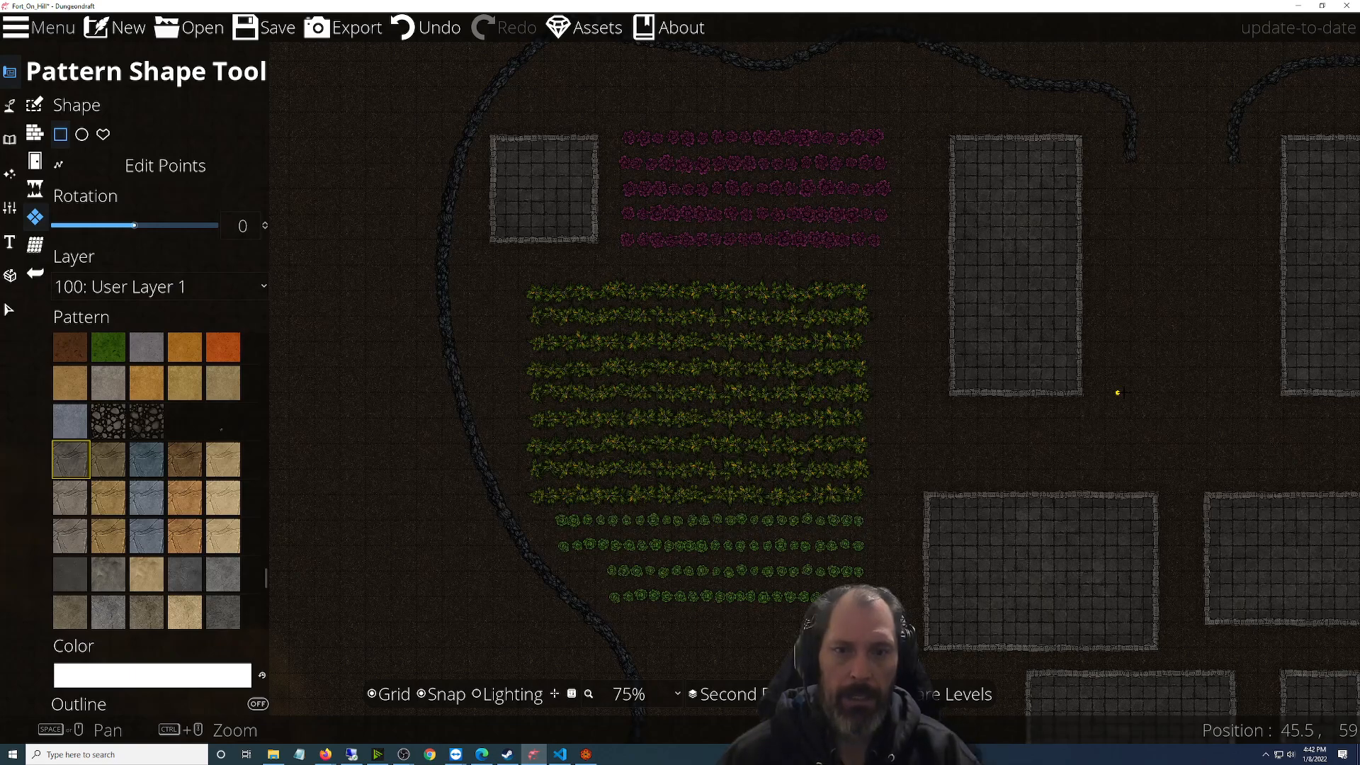
pyautogui.moveTo(1140, 507); pyautogui.dragTo(457, 335)
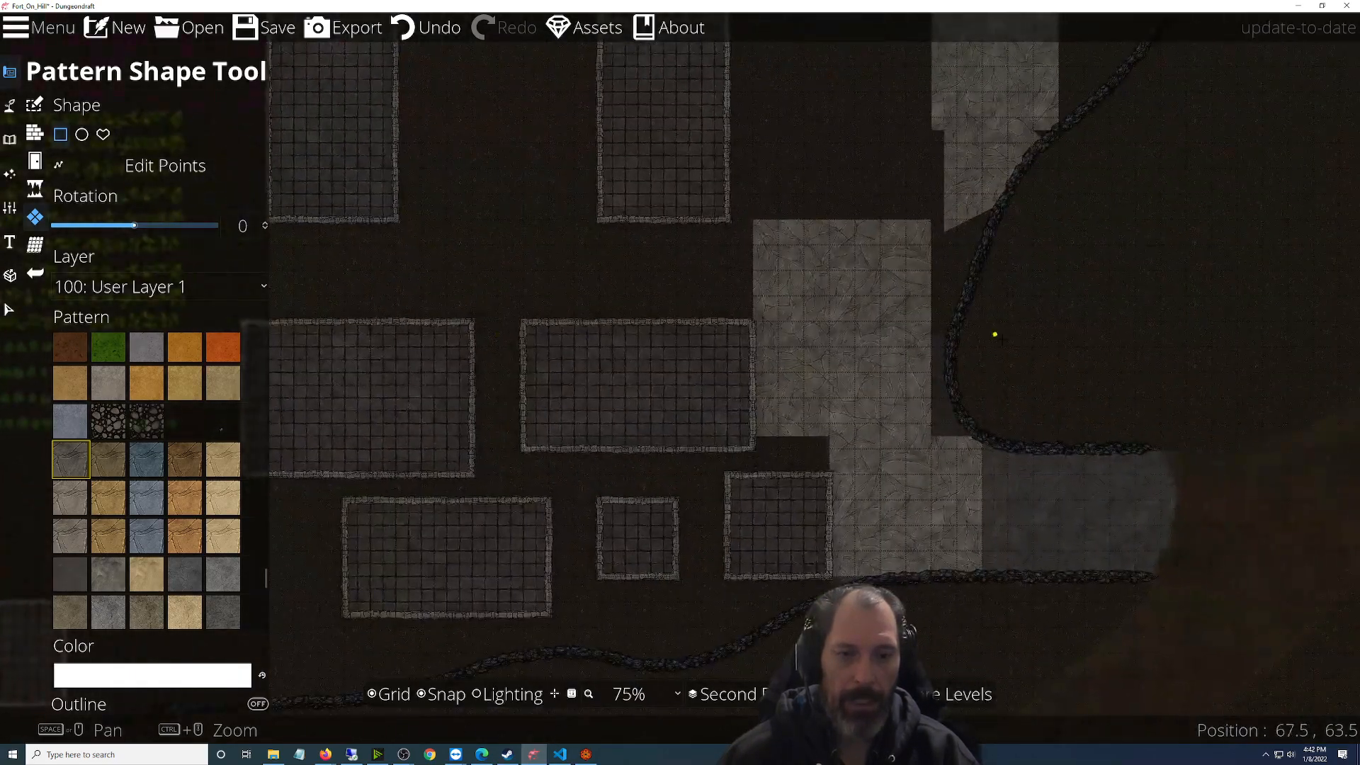
pyautogui.moveTo(1007, 309); pyautogui.dragTo(914, 355)
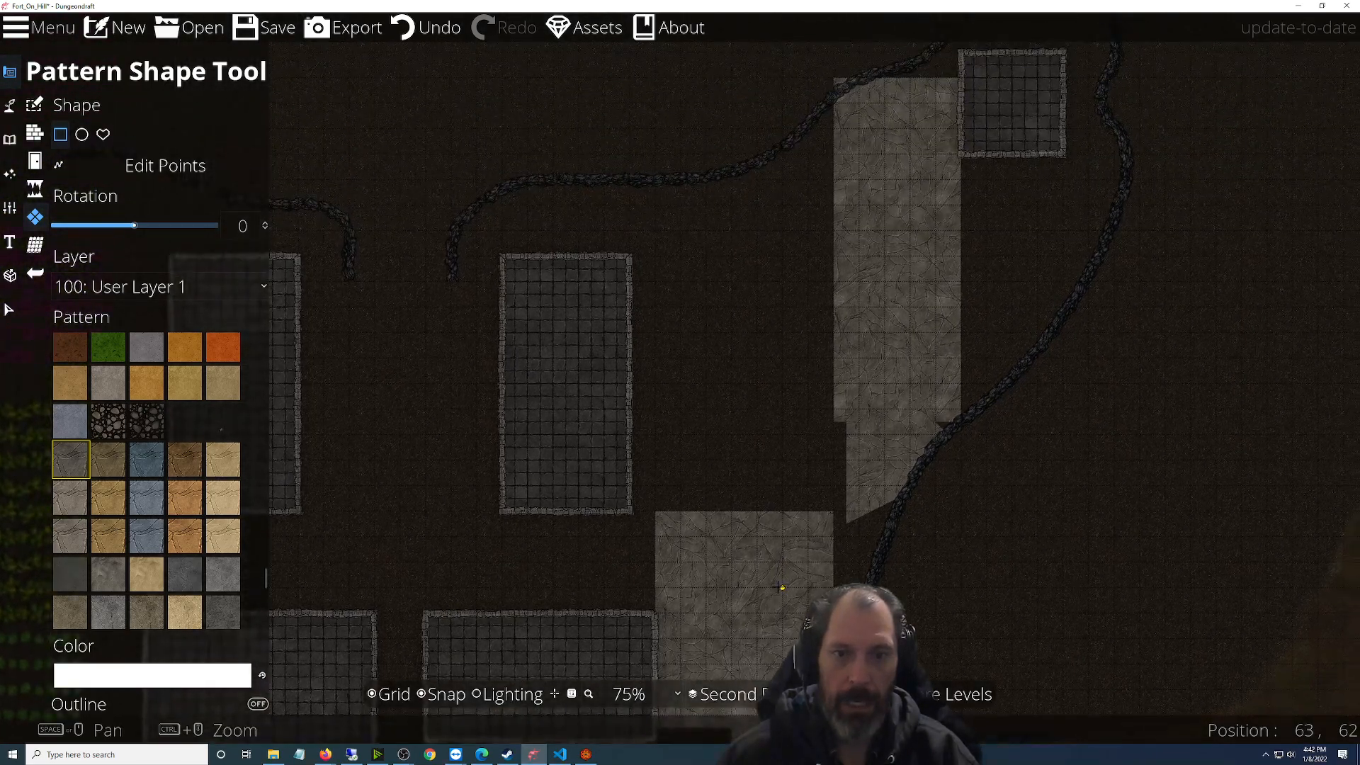
pyautogui.moveTo(654, 179); pyautogui.dragTo(846, 514)
pyautogui.scroll(5, 832, 533)
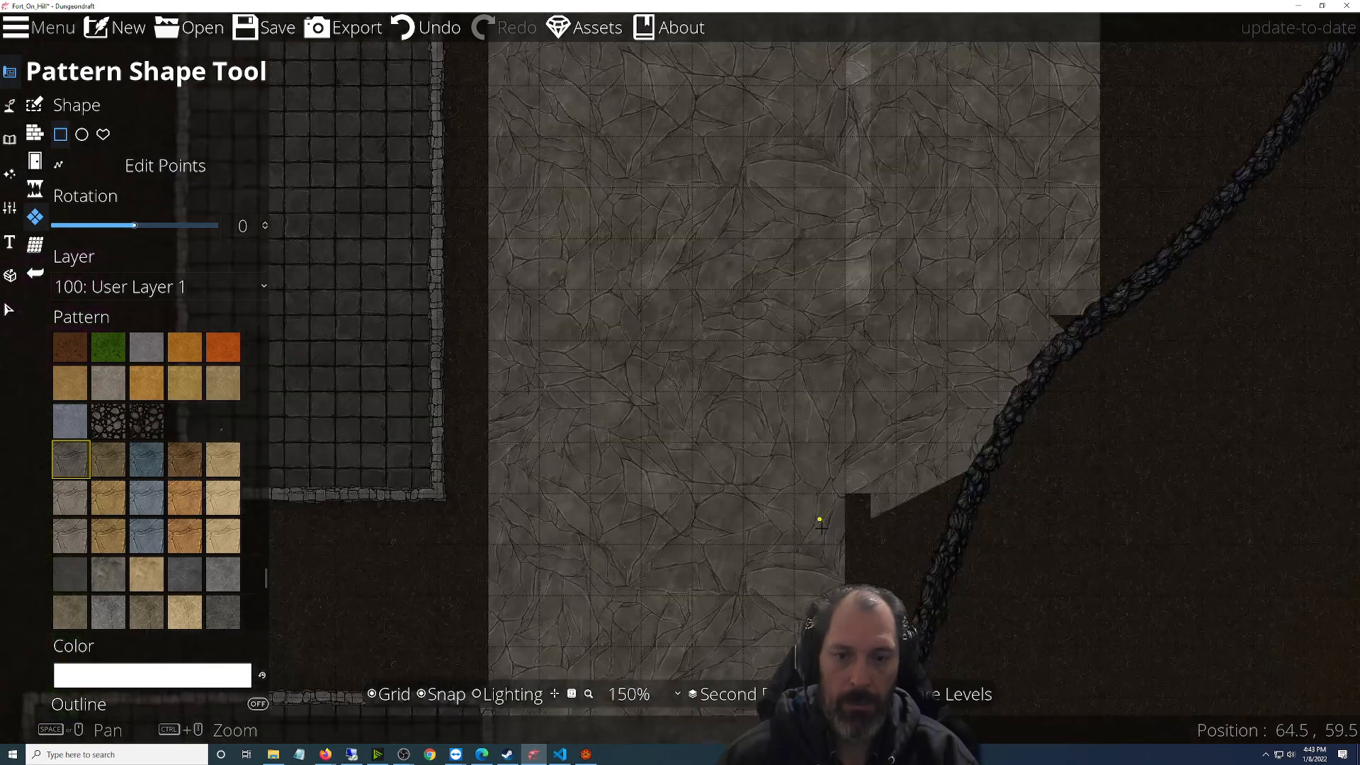
pyautogui.scroll(-3, 861, 534)
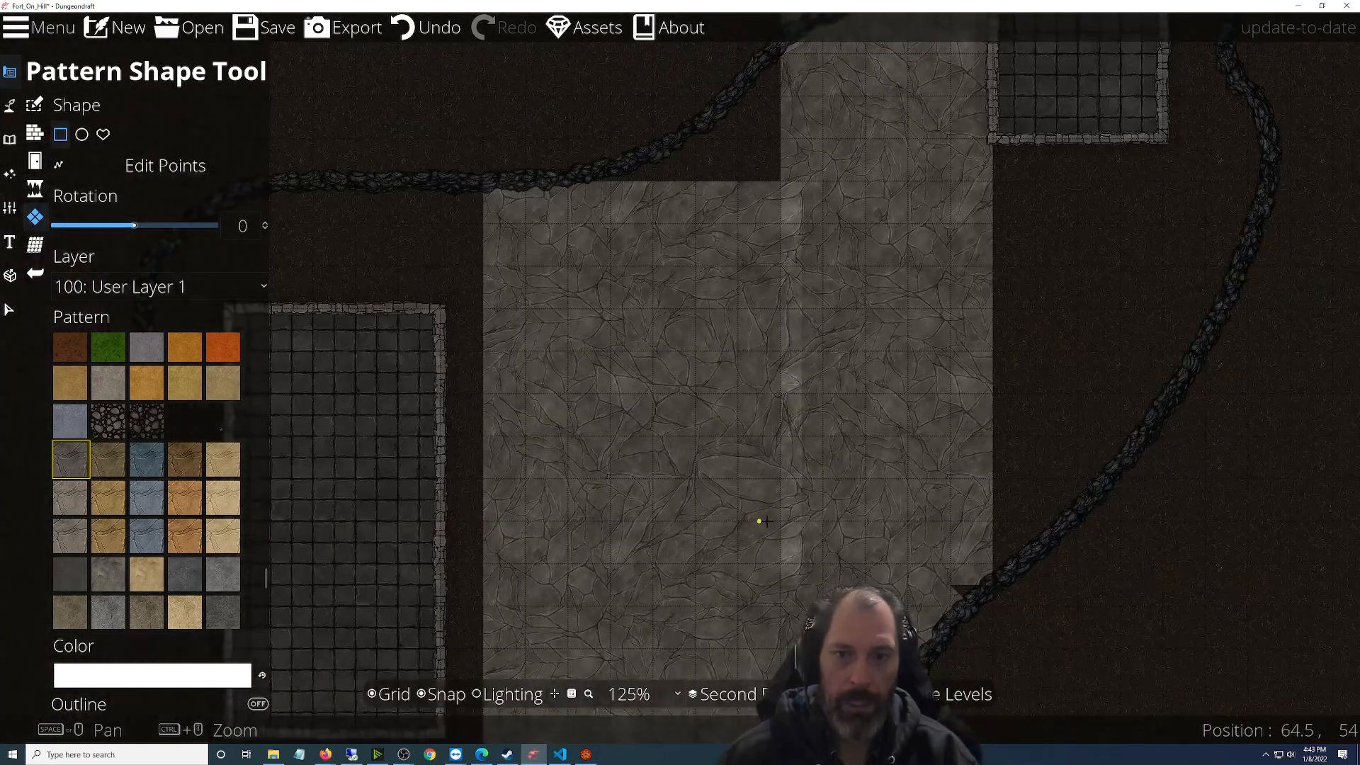
pyautogui.hotkey('ctrl', 'z')
# Draw a cracked stone rectangle about 7 by 13 squares joining the new floor to the tall strip up to the northern wall, and save the map
pyautogui.moveTo(817, 557); pyautogui.dragTo(889, 428)
pyautogui.scroll(-2, 889, 428)
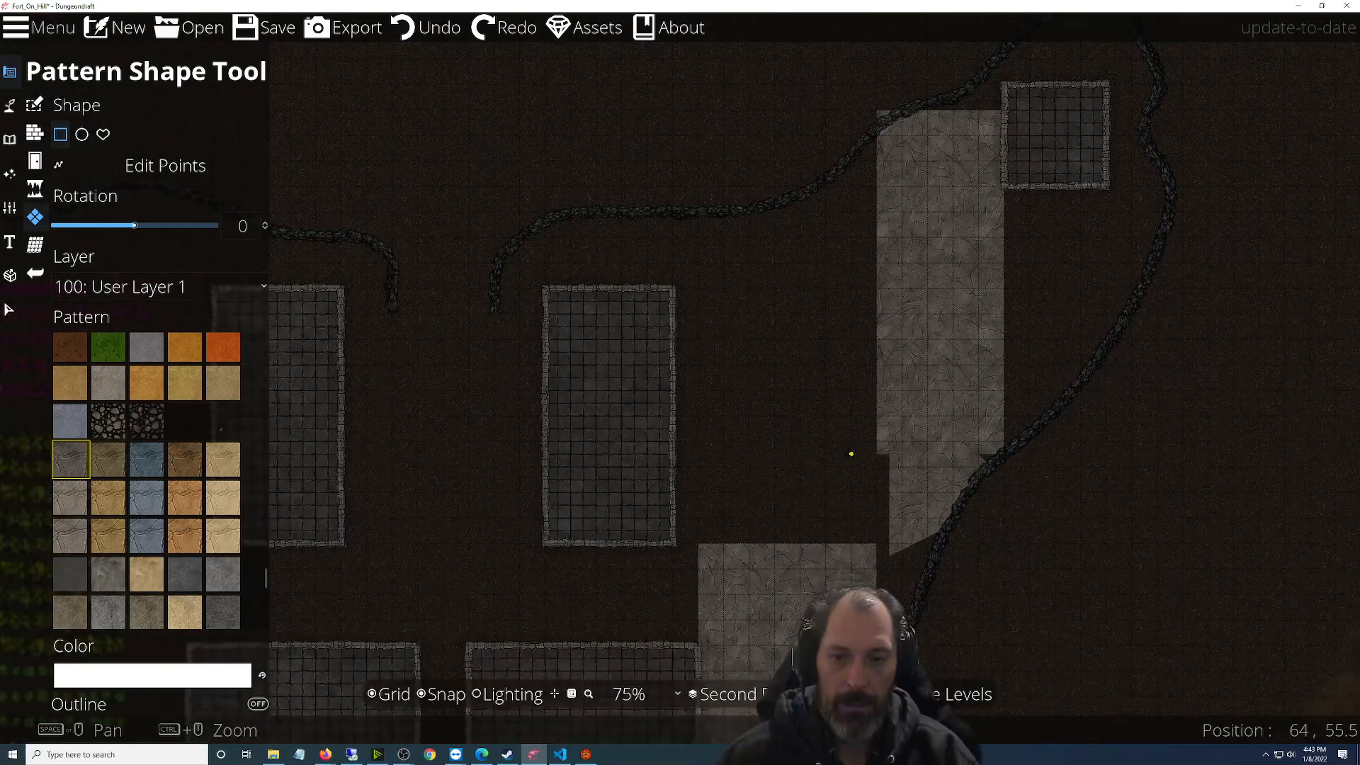
pyautogui.moveTo(699, 543); pyautogui.dragTo(877, 211)
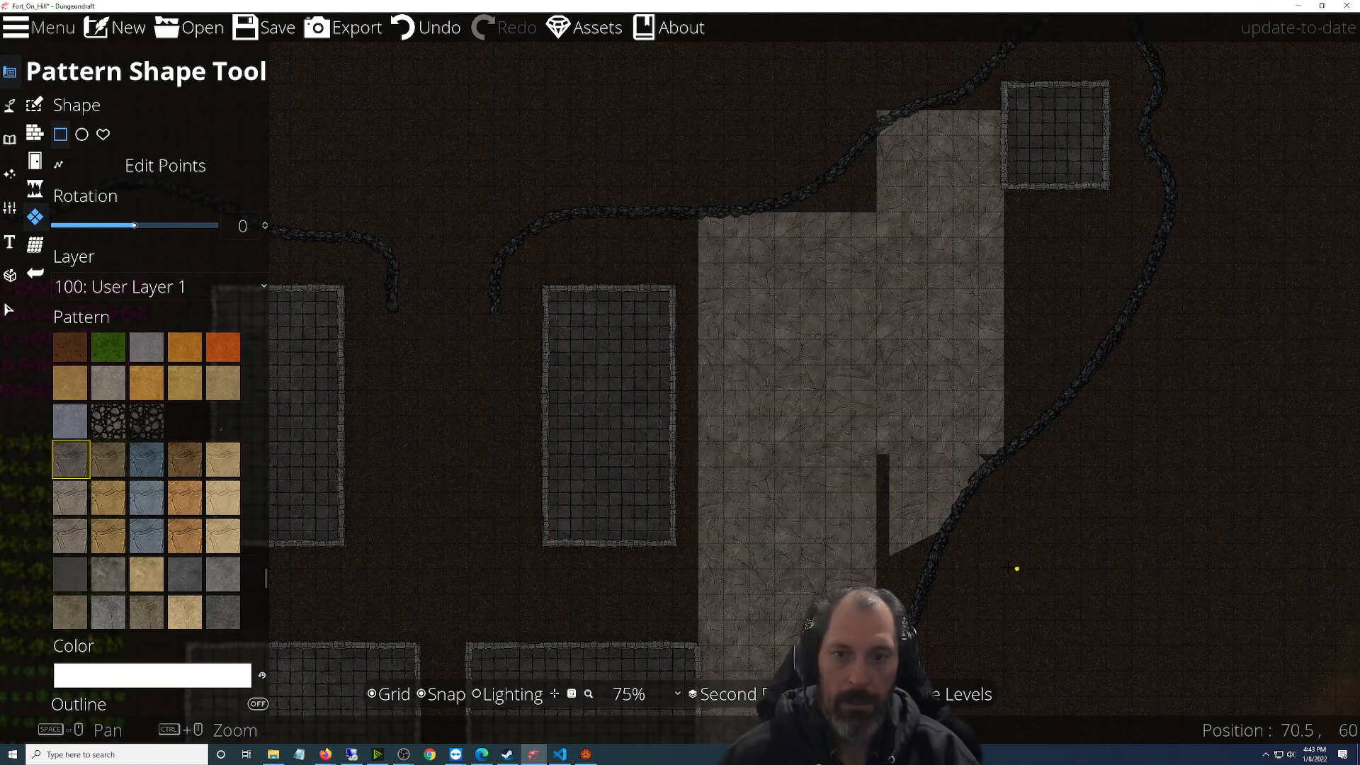
pyautogui.click(265, 28)
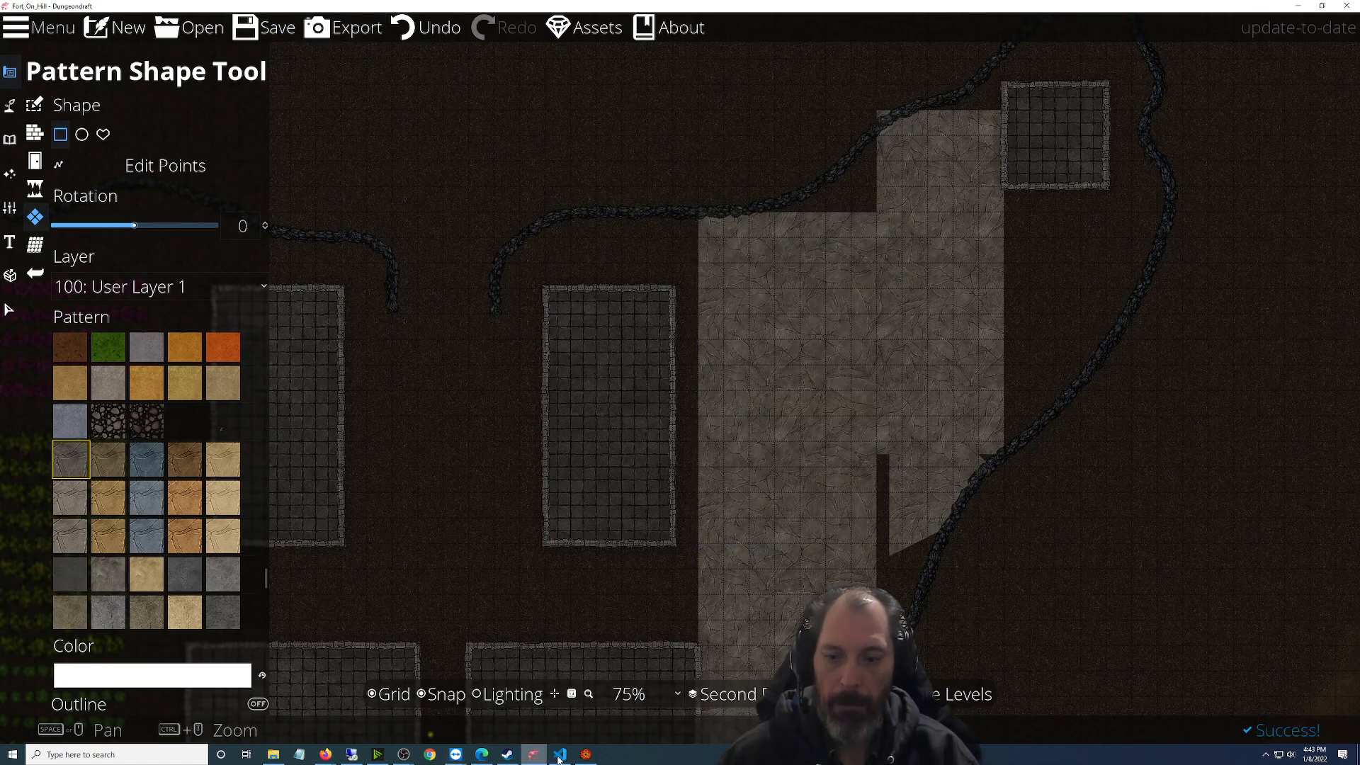
# Switch to Foundry Virtual Tabletop, change to the Blank scene, and return to Dungeondraft
pyautogui.click(586, 755)
pyautogui.click(105, 28)
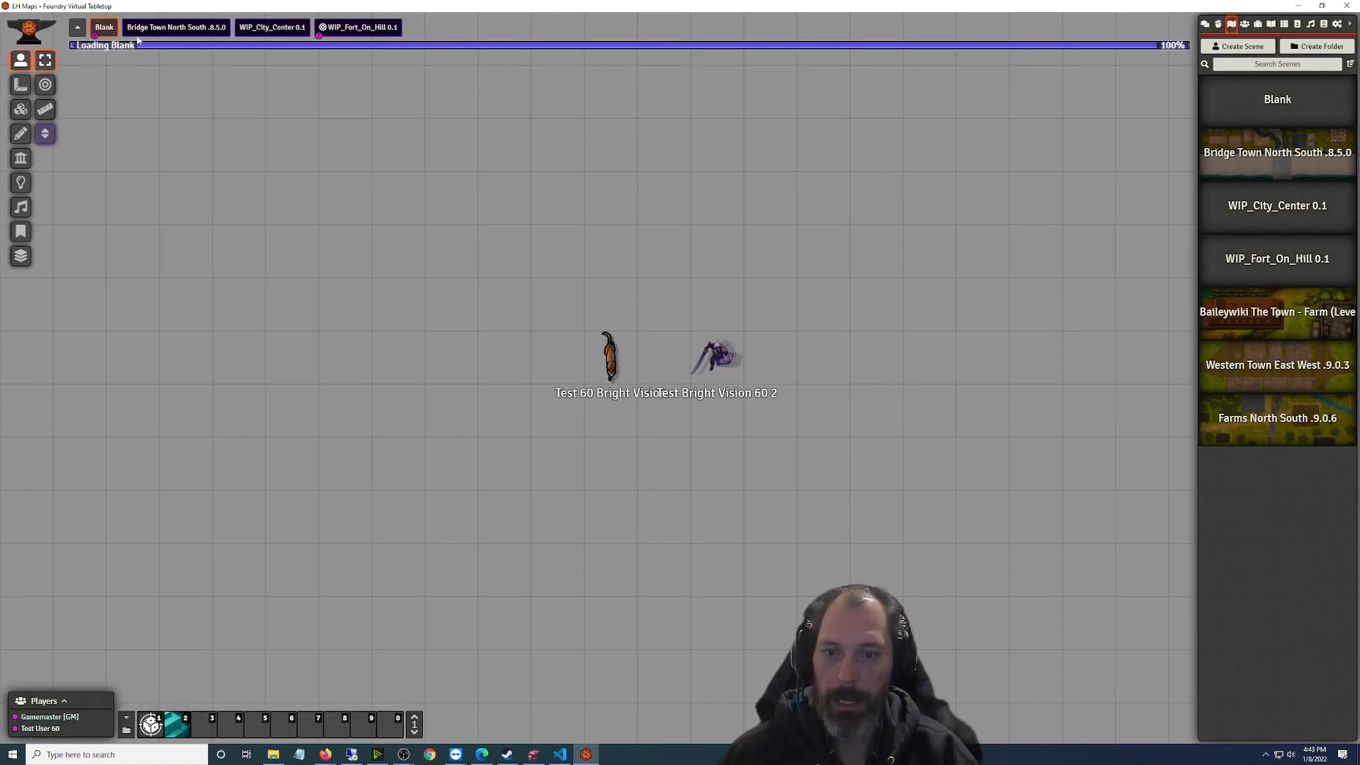
pyautogui.click(1297, 5)
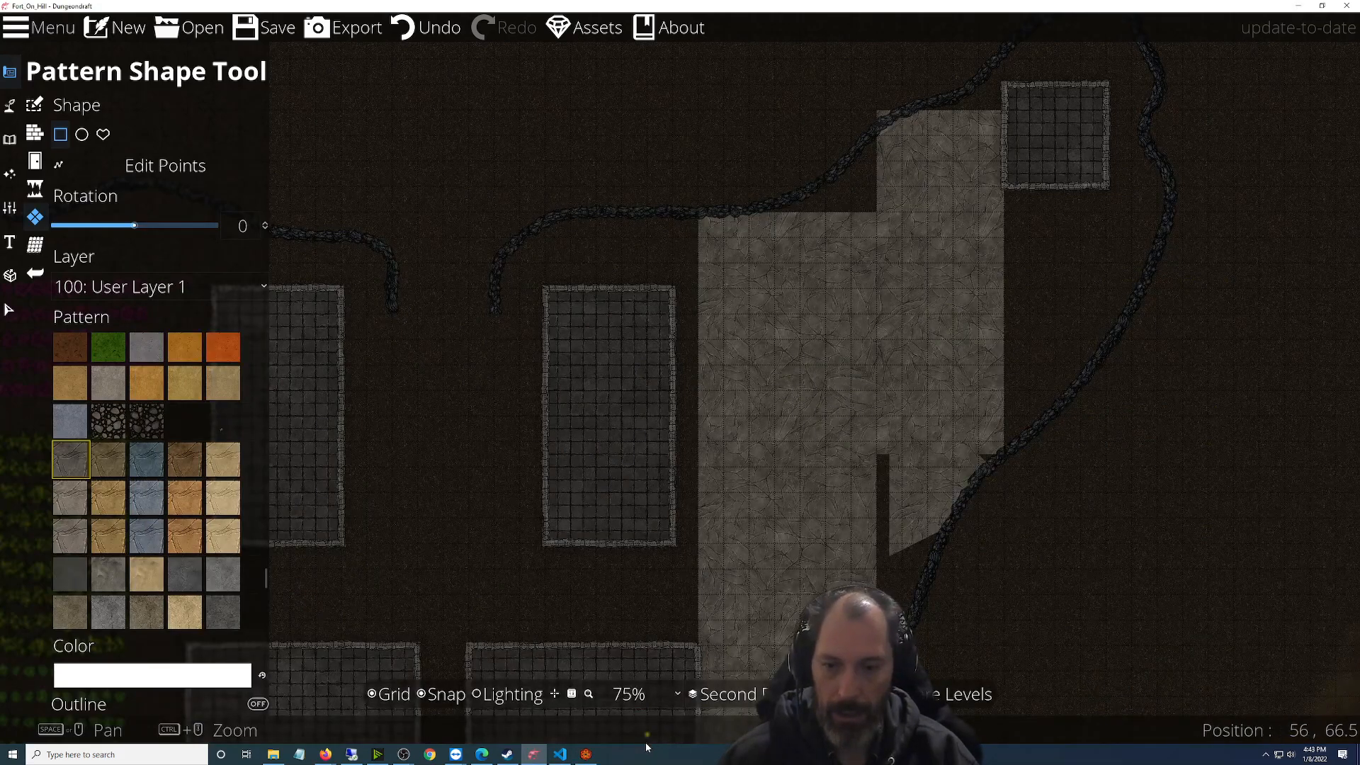
# Open the export options for the Second Floor and turn the grid off for the exported image
pyautogui.moveTo(585, 755)
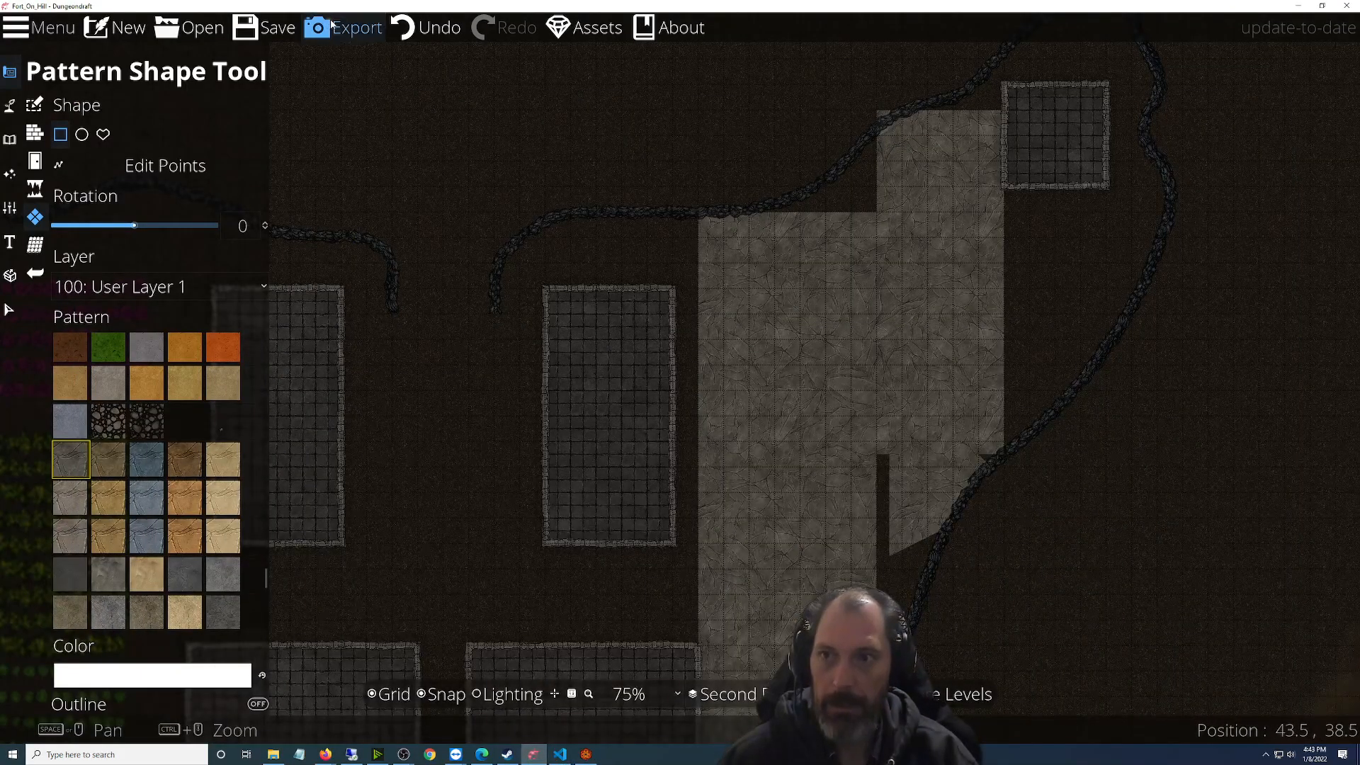
pyautogui.click(332, 27)
pyautogui.click(645, 151)
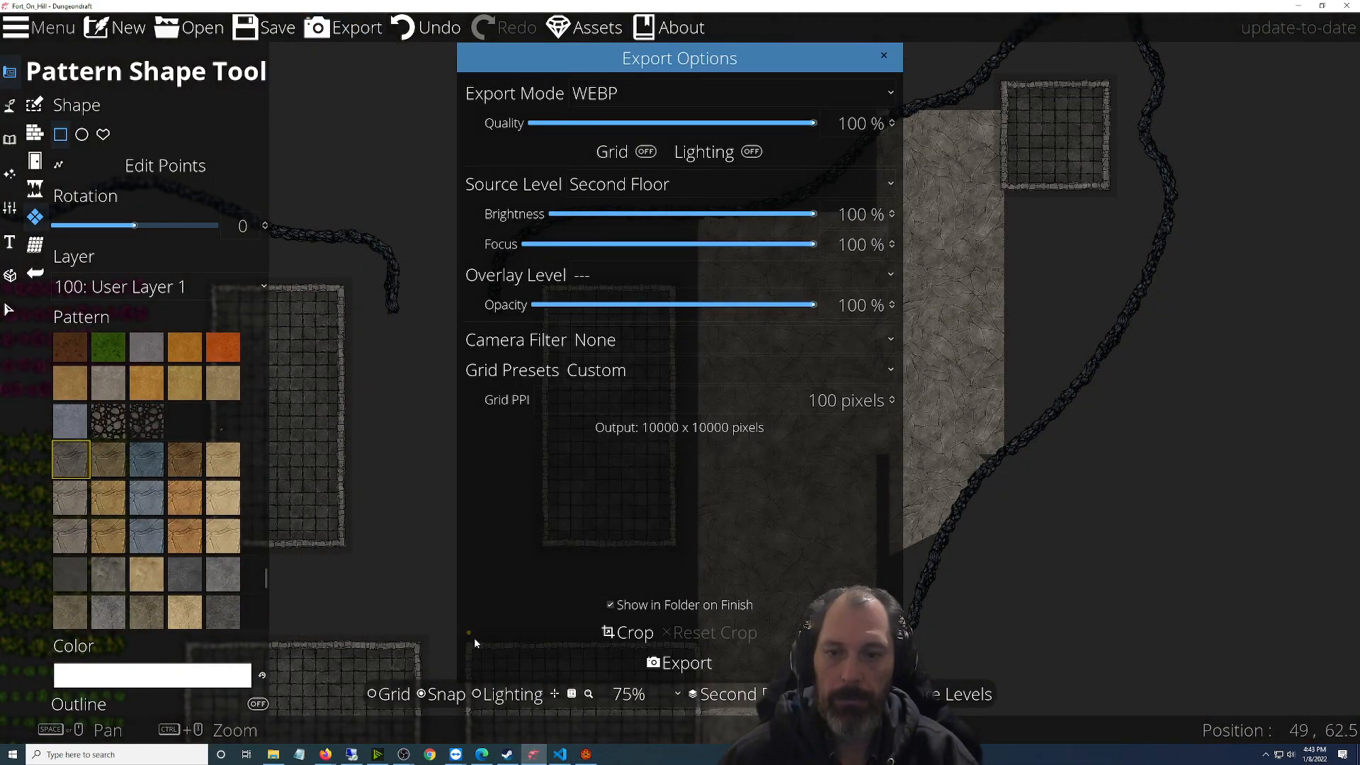
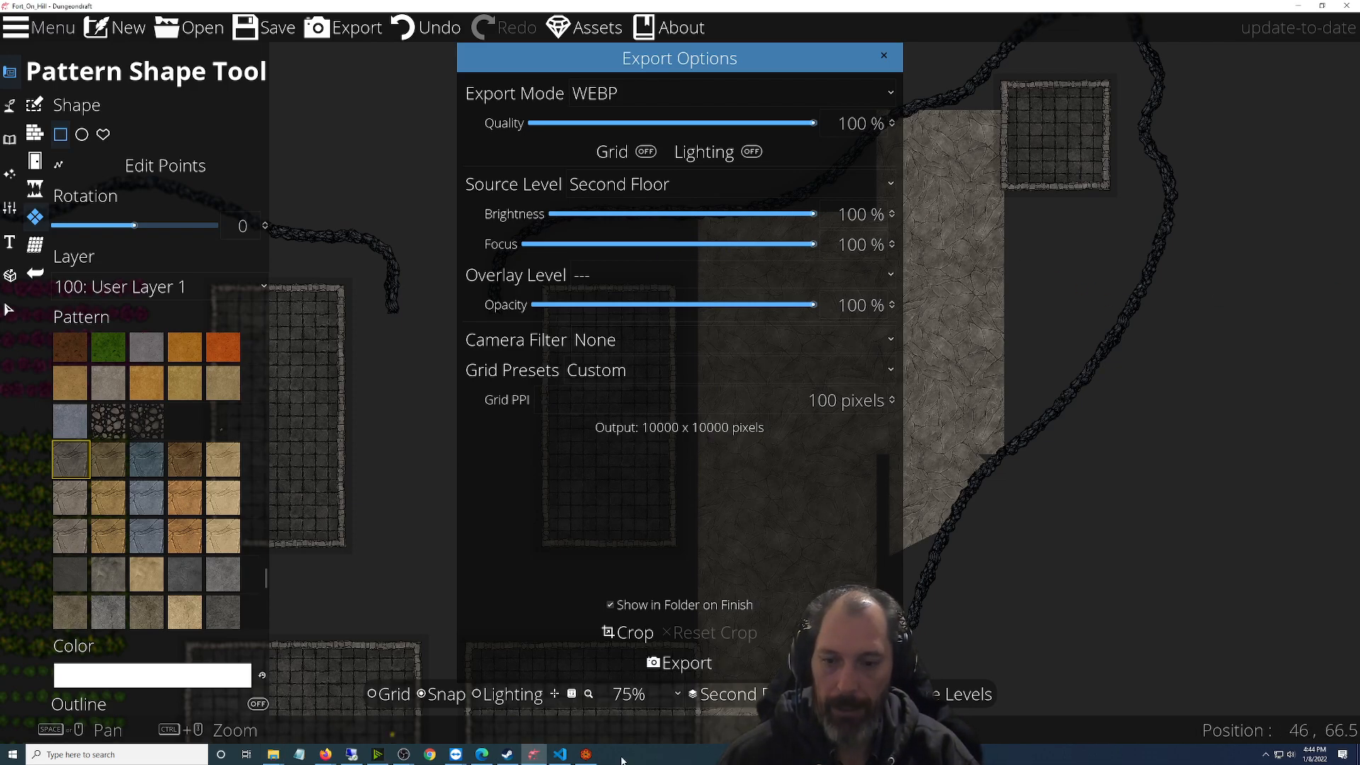
# Switch to Foundry, open the WIP_Fort_On_Hill 0.1 scene to examine how the passage floors join across levels, and return to Dungeondraft
pyautogui.click(585, 754)
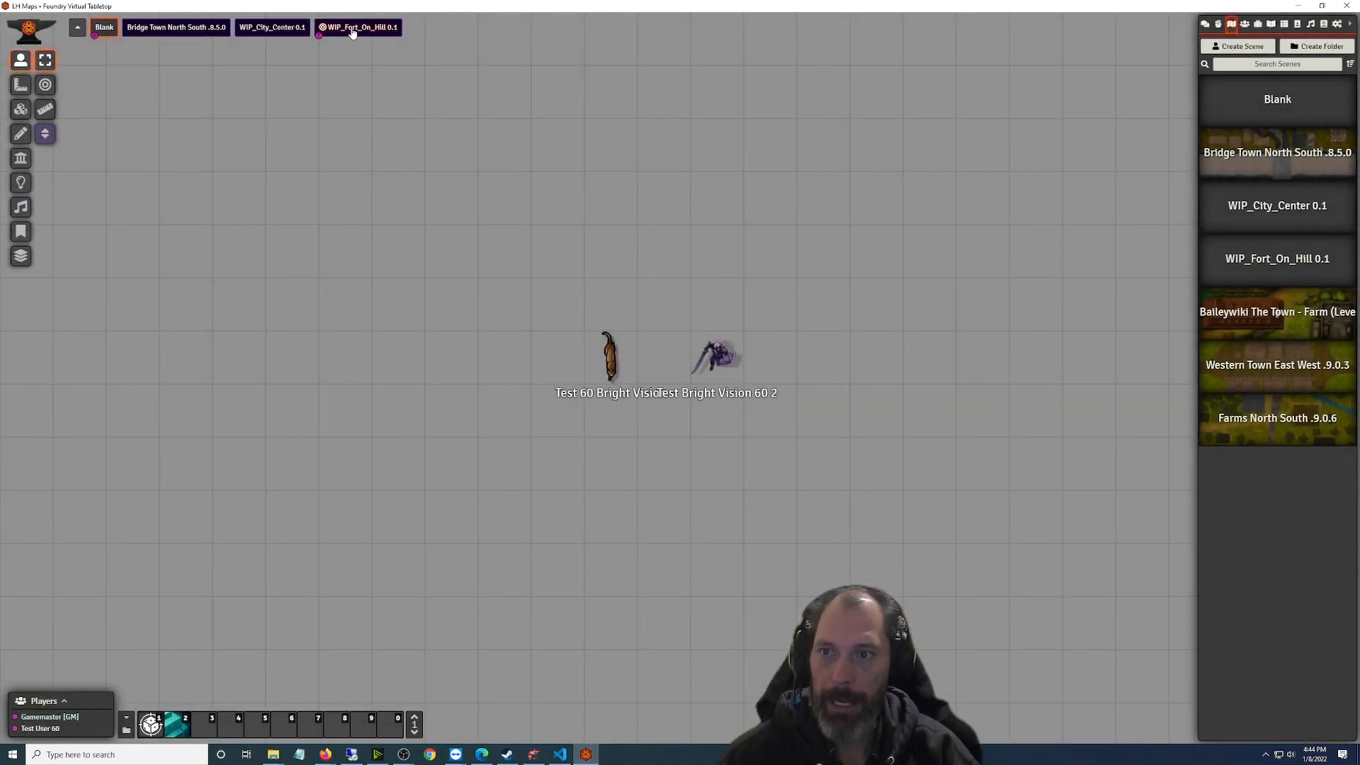
pyautogui.click(352, 29)
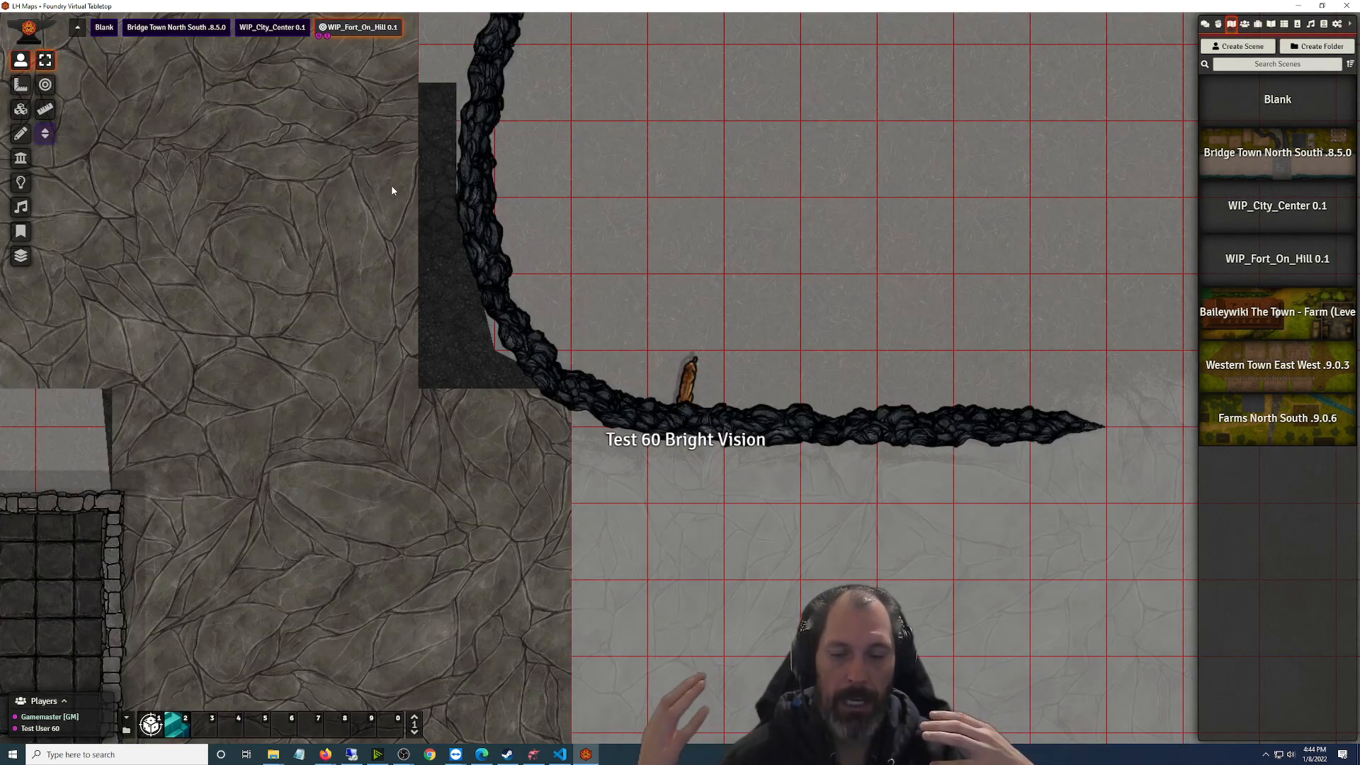
pyautogui.scroll(-3, 644, 382)
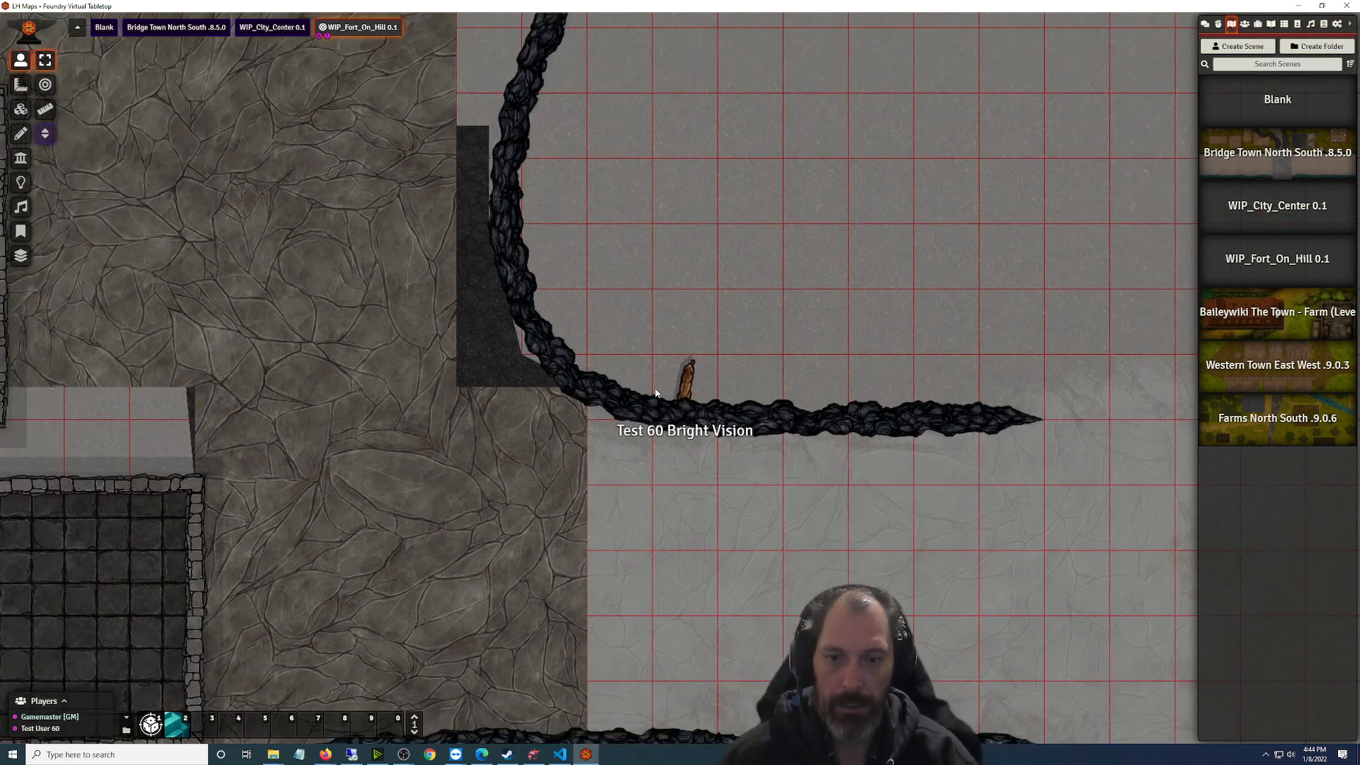
pyautogui.scroll(-2, 644, 382)
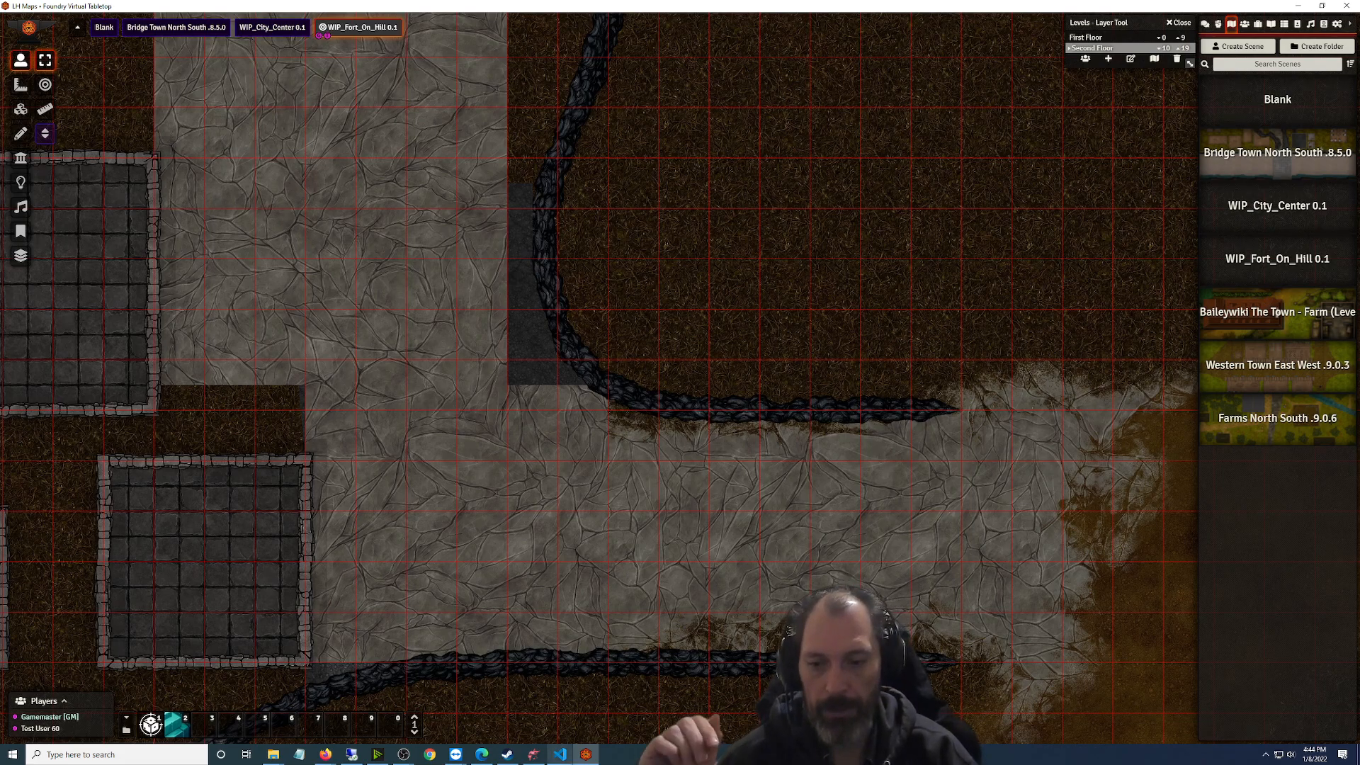
pyautogui.hotkey('alt', 'Tab')
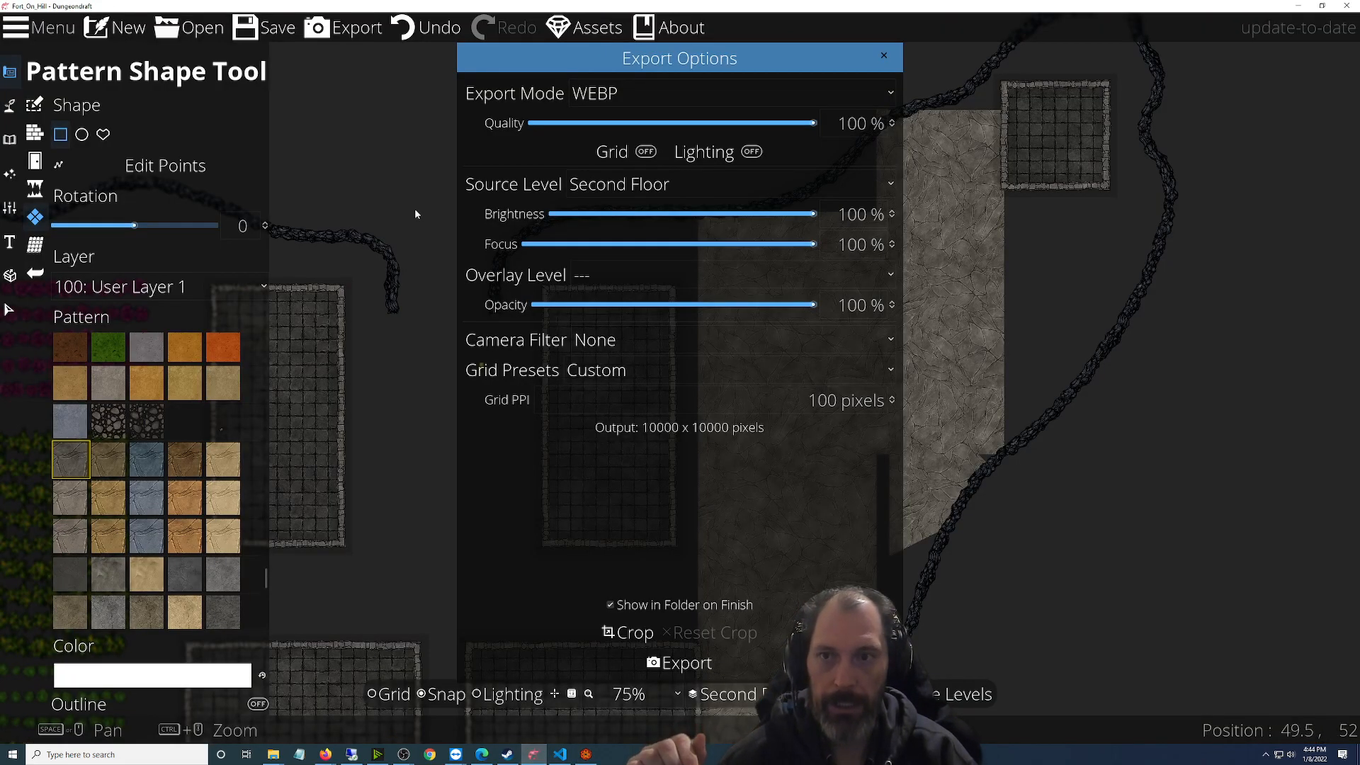
# Switch to Foundry, change to the Blank scene, minimize its window, and return to Dungeondraft
pyautogui.hotkey('alt', 'Tab')
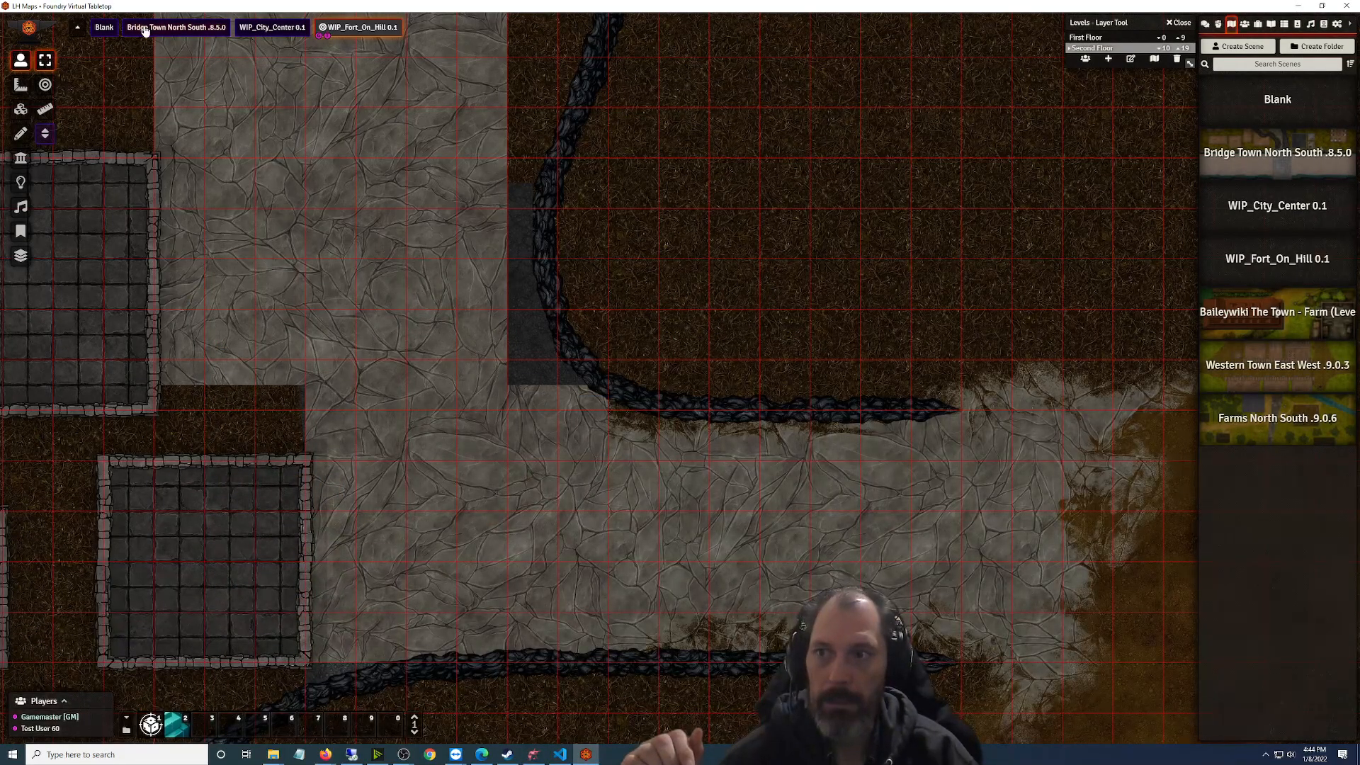
pyautogui.click(104, 27)
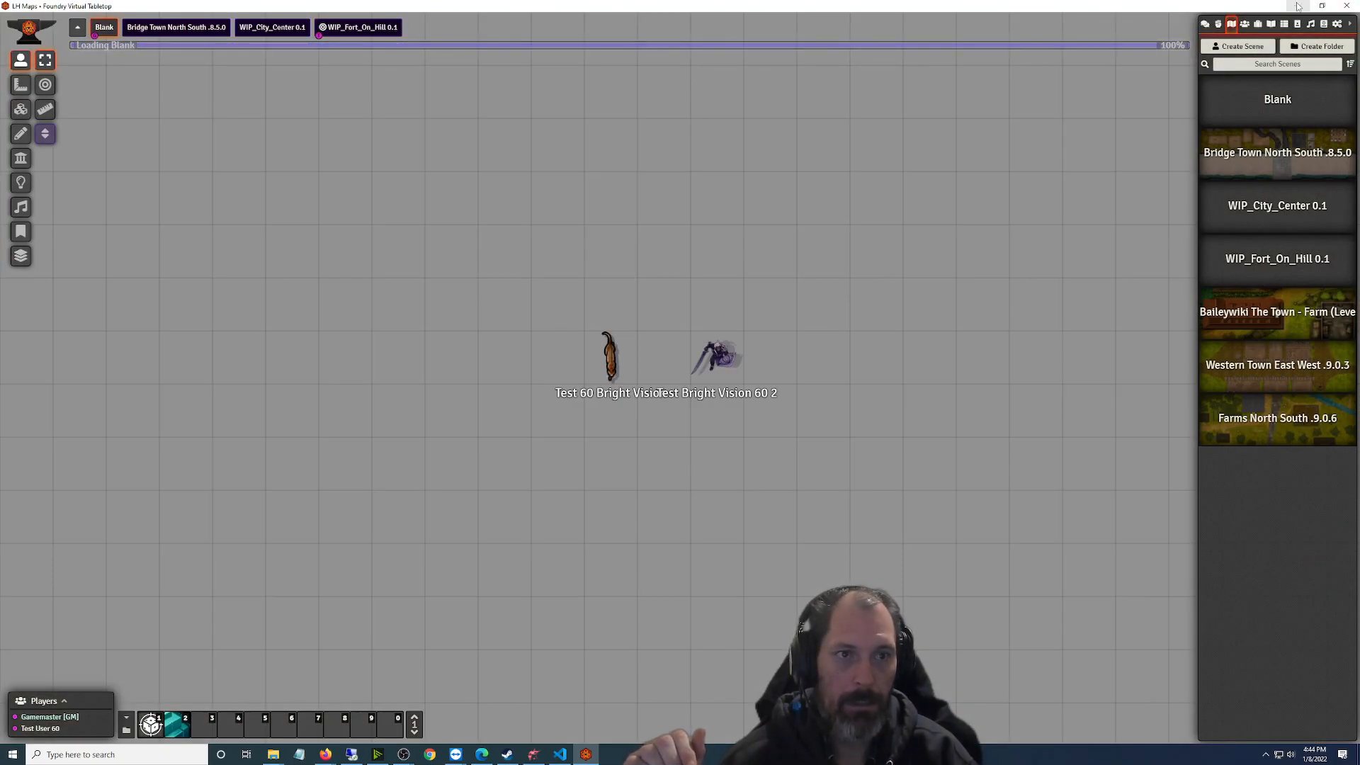
pyautogui.click(1298, 5)
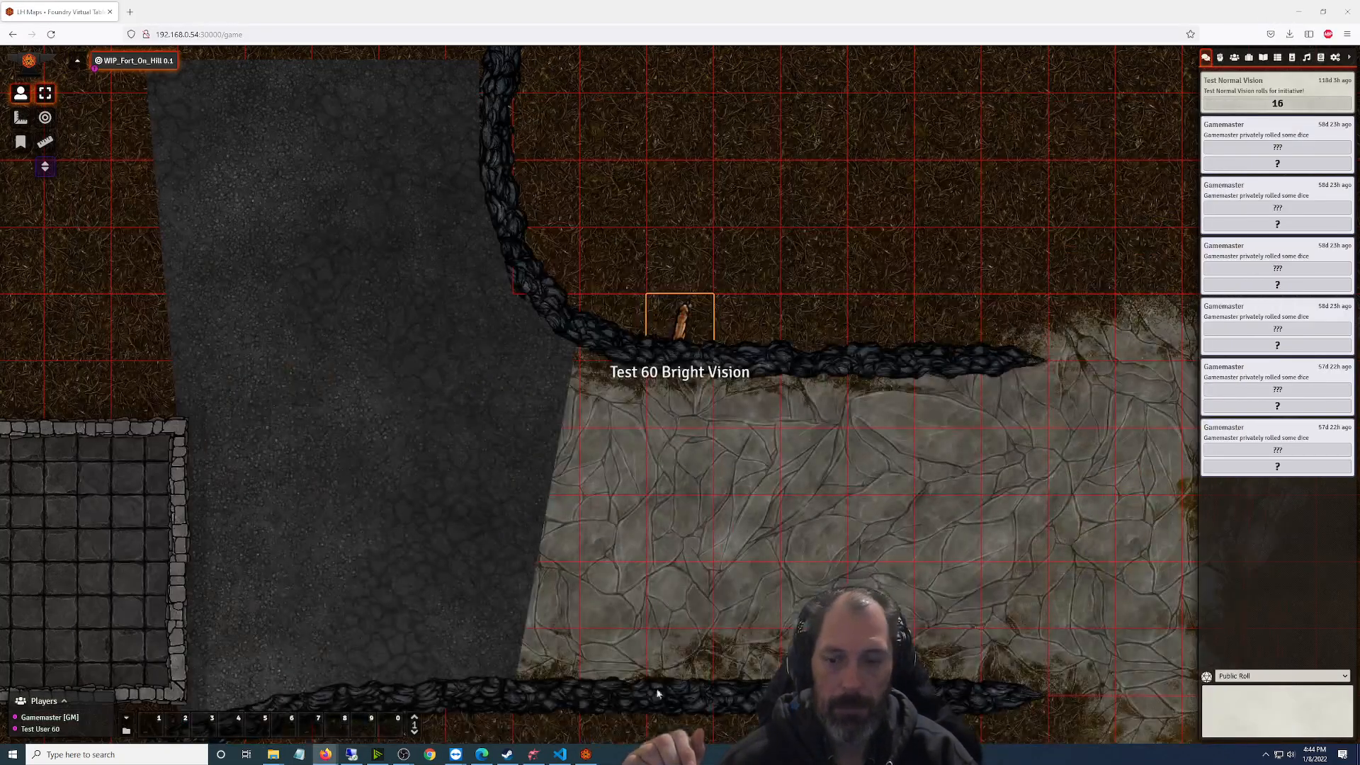
pyautogui.click(534, 755)
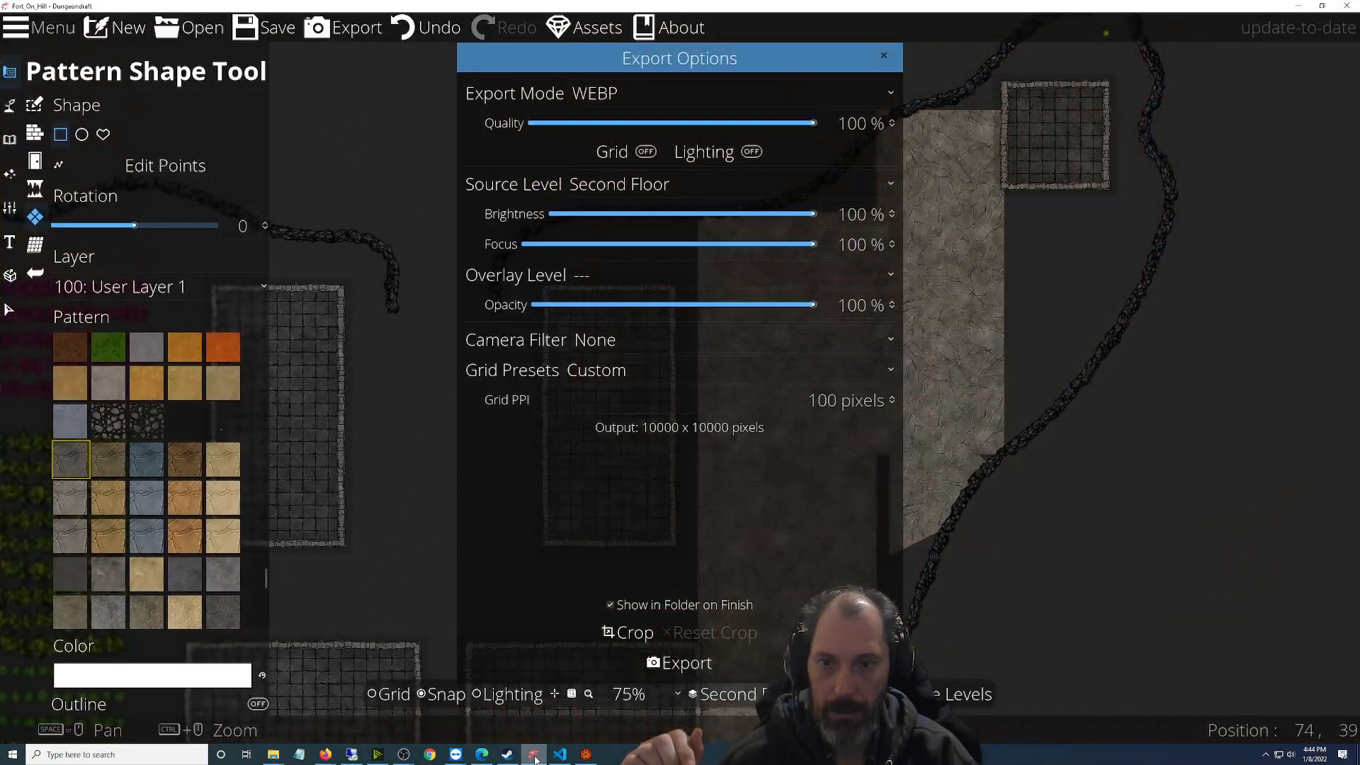
# Set the export's source level to First Floor and export that floor as a WEBP image
pyautogui.click(575, 175)
pyautogui.click(608, 292)
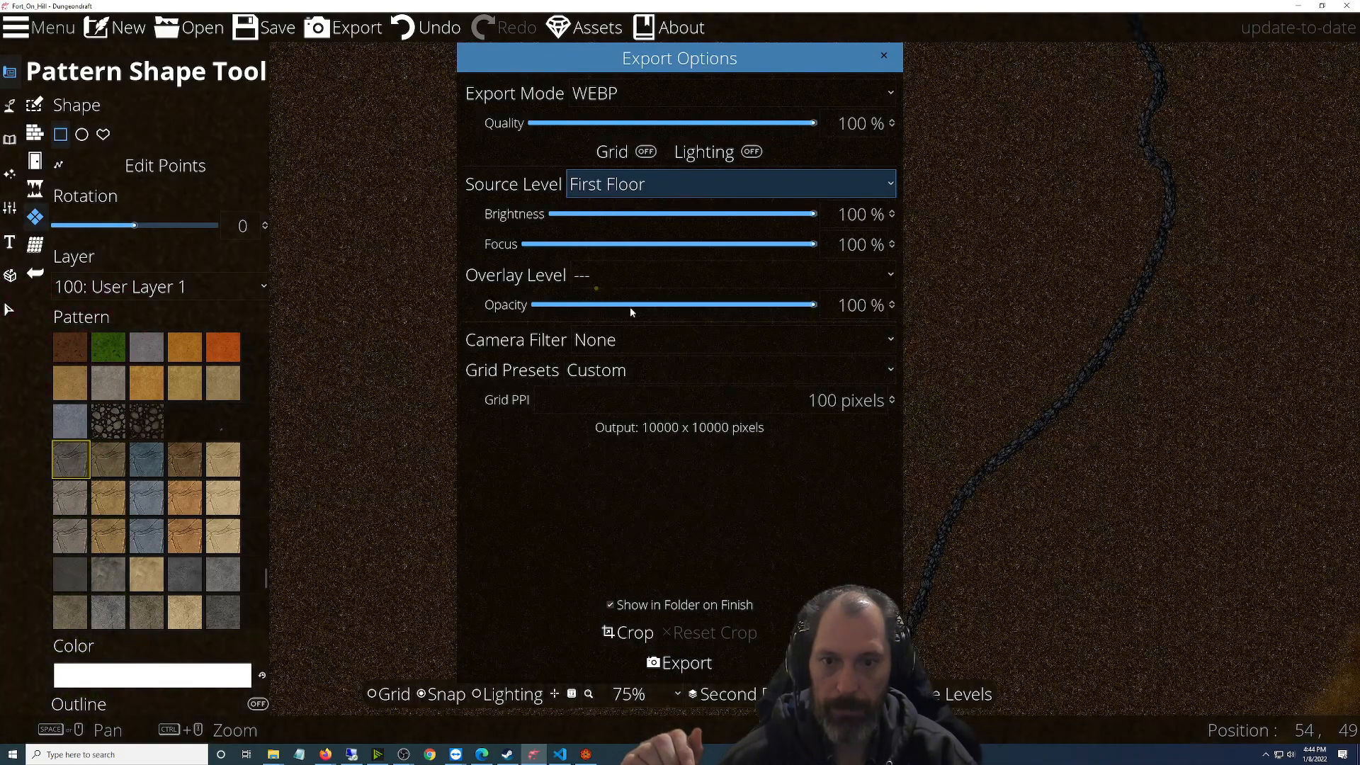
pyautogui.click(669, 664)
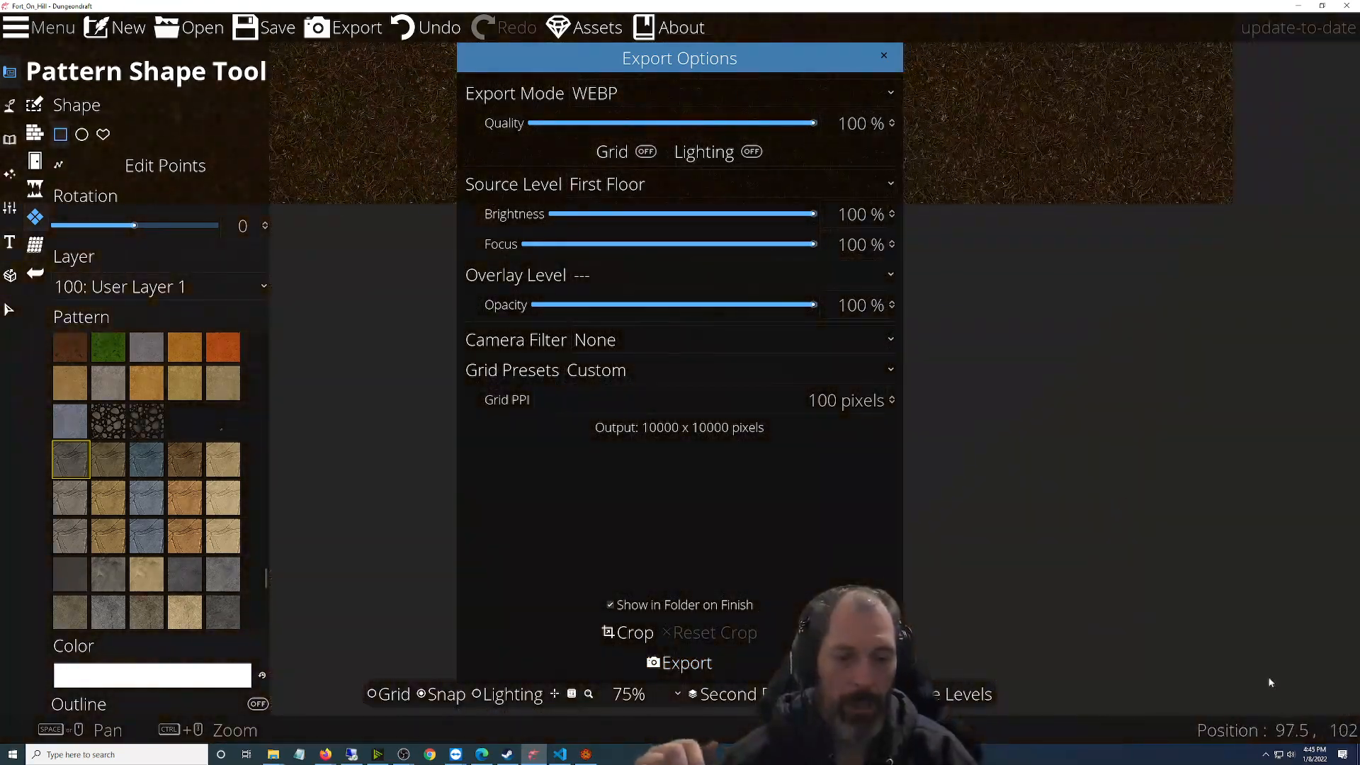
# Change the Windows sound output device to the Logitech PRO X Gaming Headset speakers and close the sound settings
pyautogui.rightClick(1291, 752)
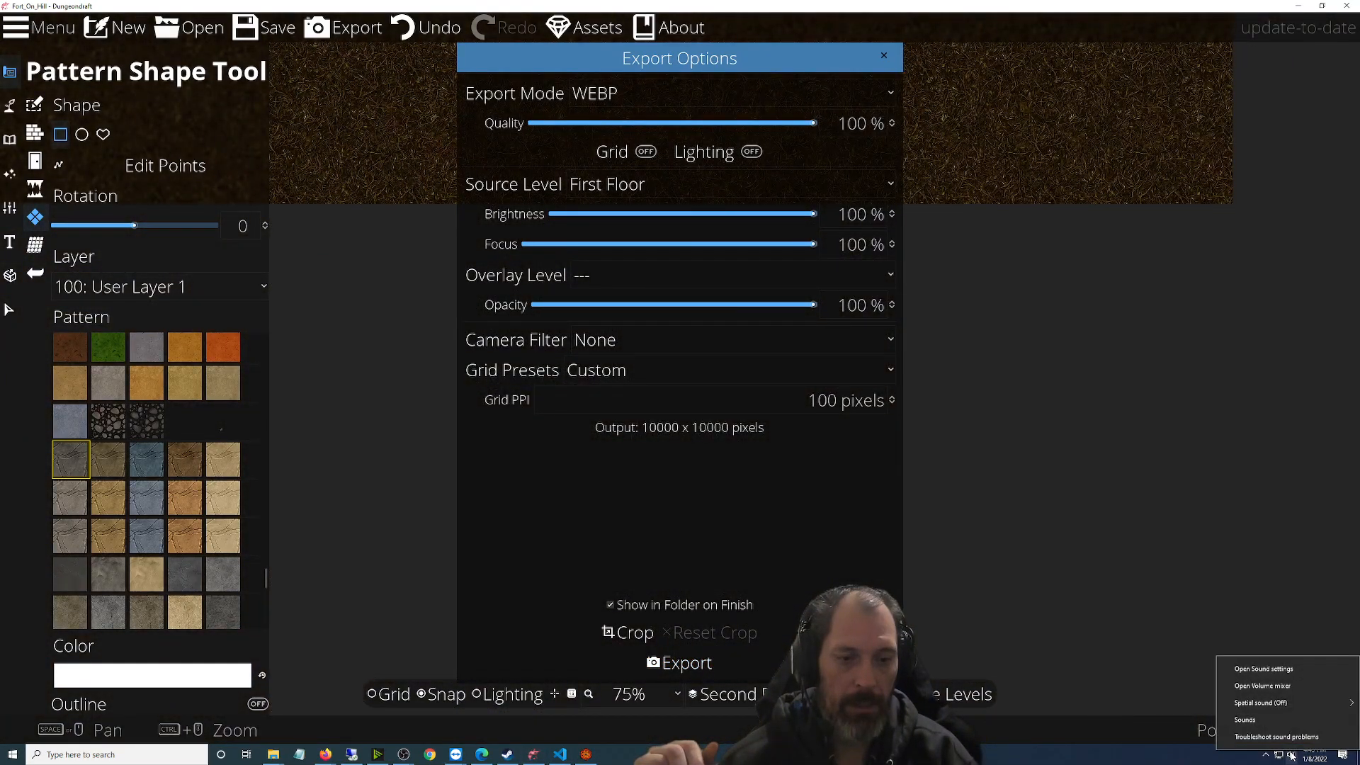
pyautogui.click(1279, 670)
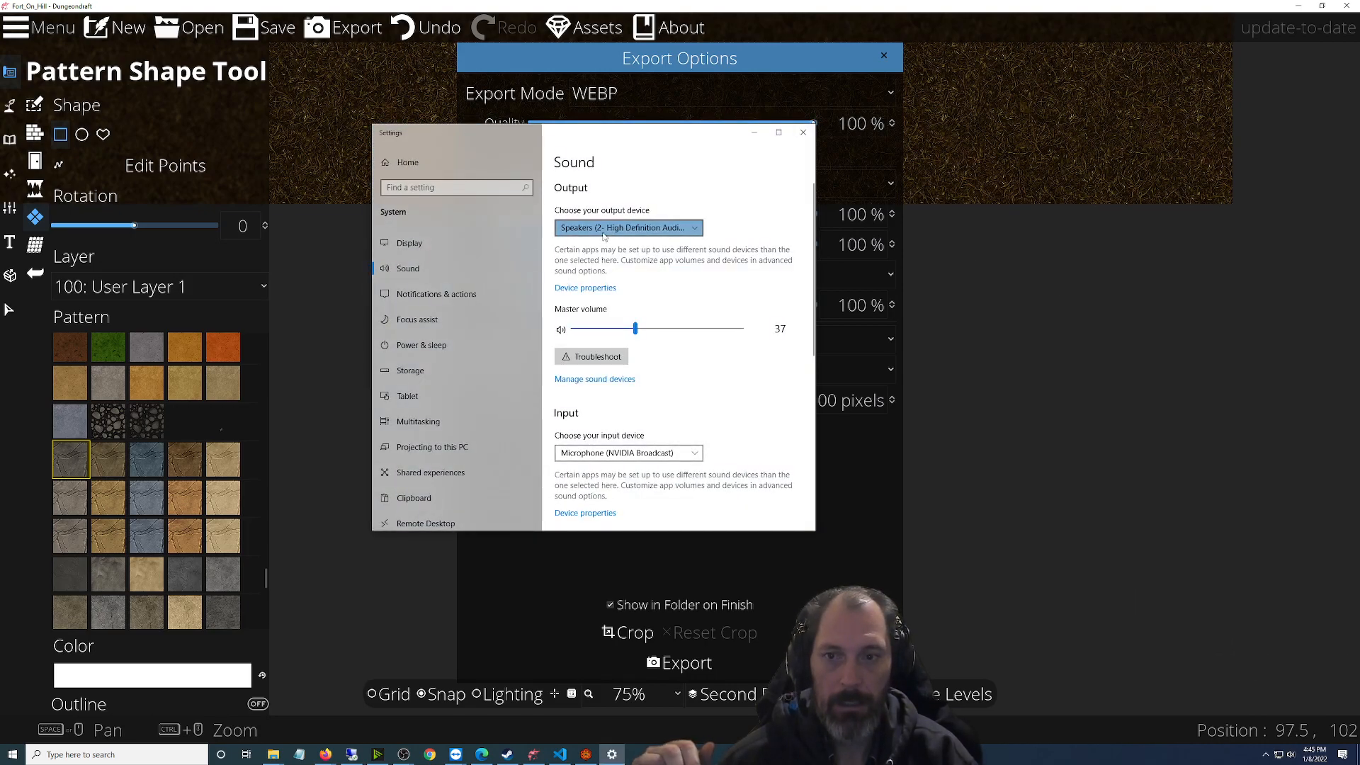
pyautogui.click(610, 230)
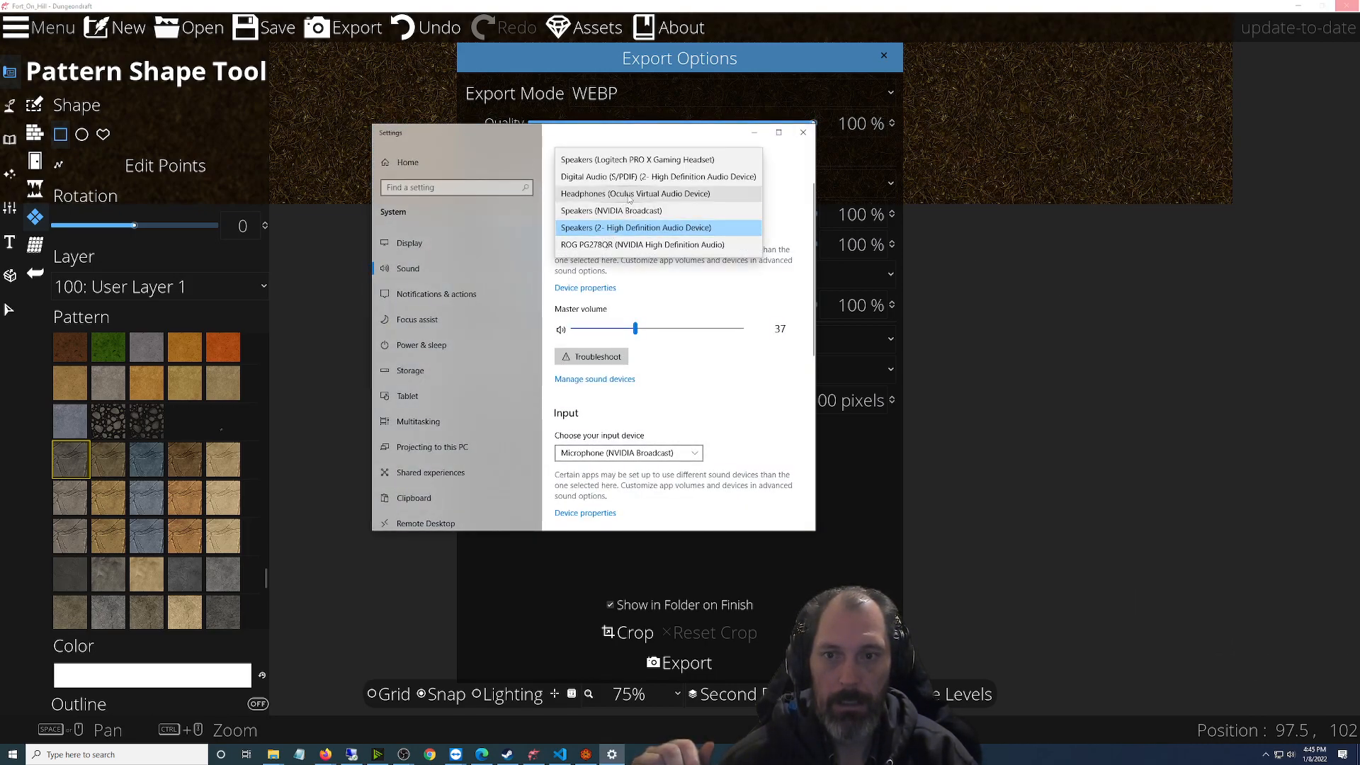
pyautogui.click(629, 161)
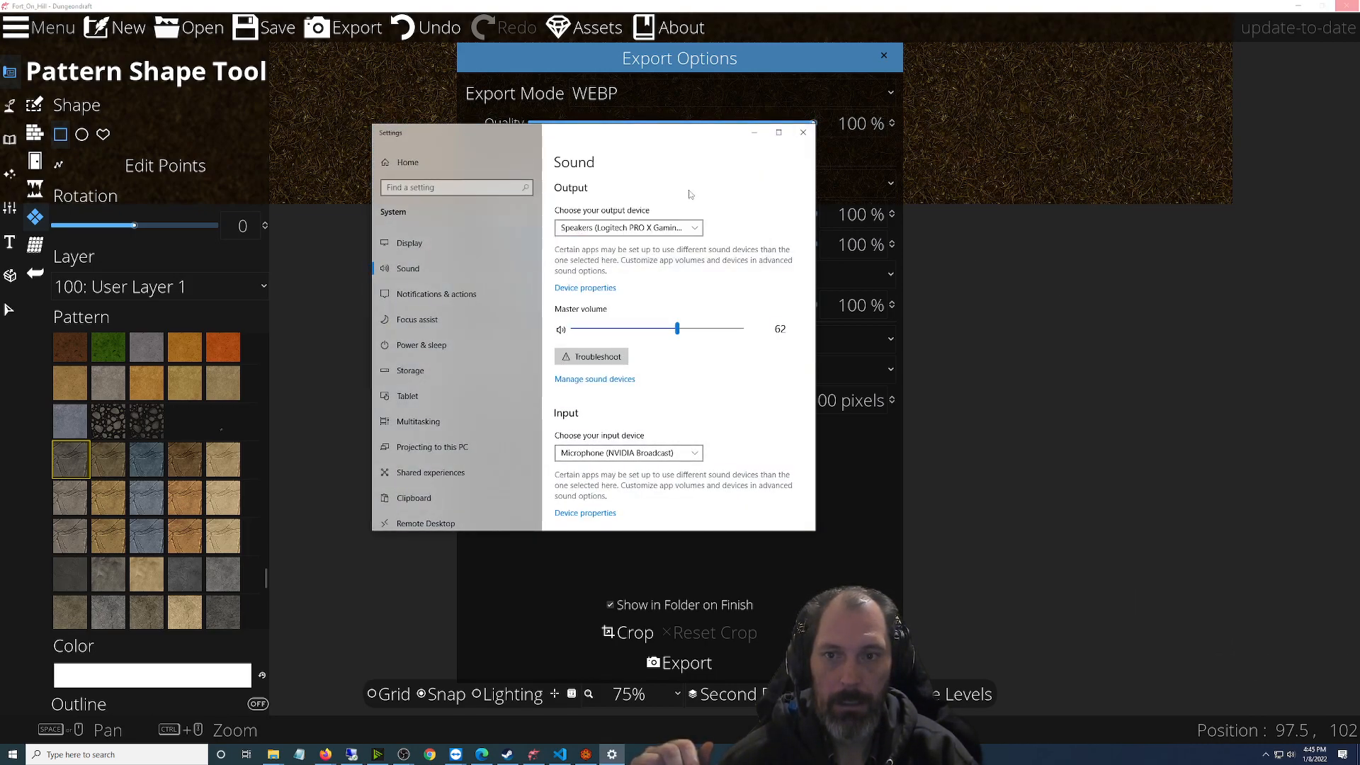
pyautogui.click(803, 132)
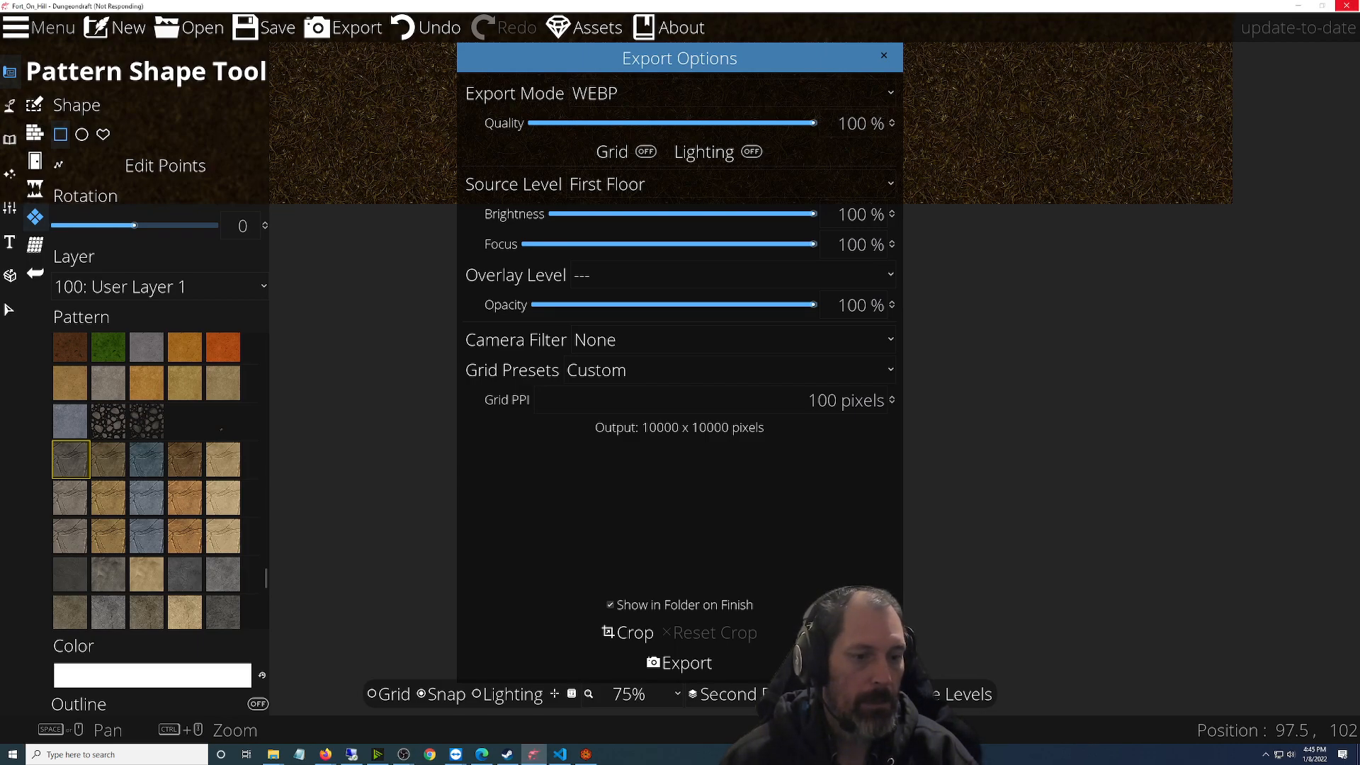
pyautogui.press('super+d')
pyautogui.press('super+d')
pyautogui.press('super+d')
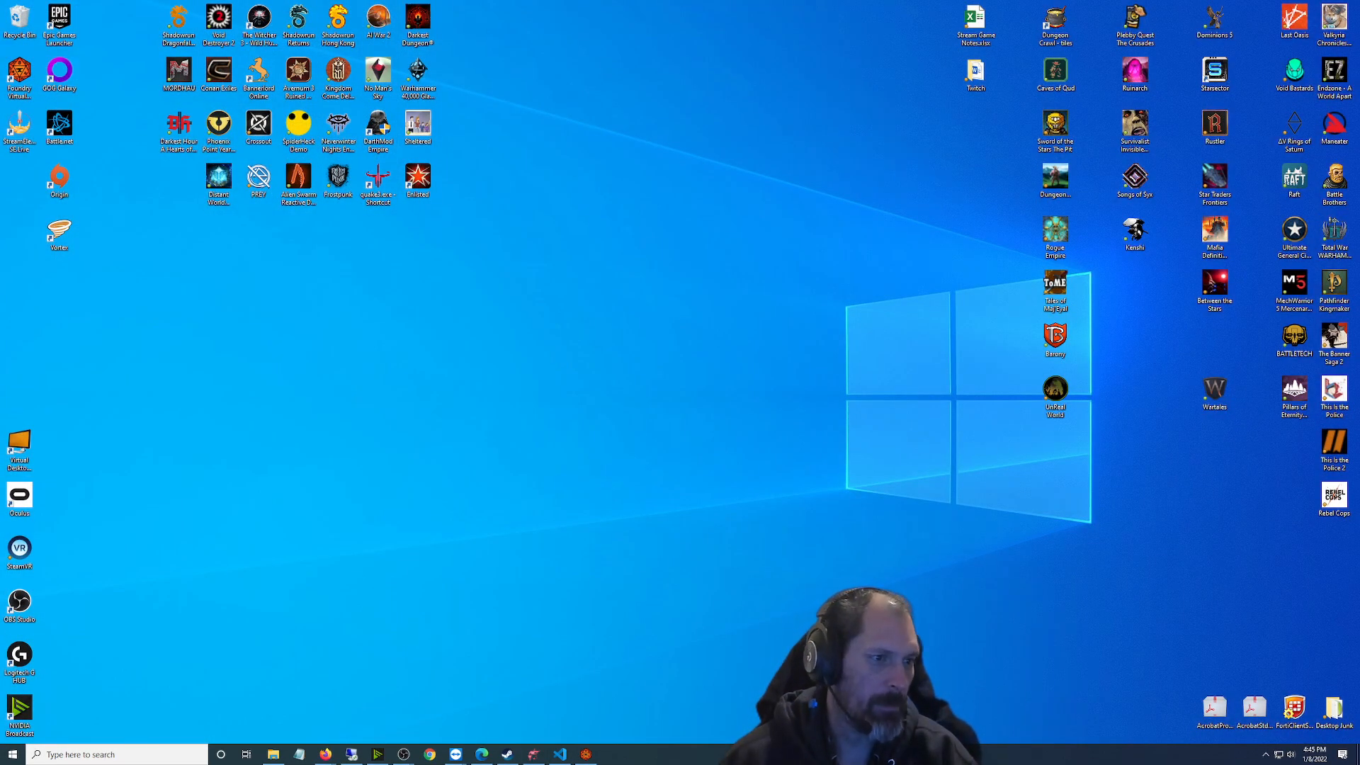
pyautogui.press('super+d')
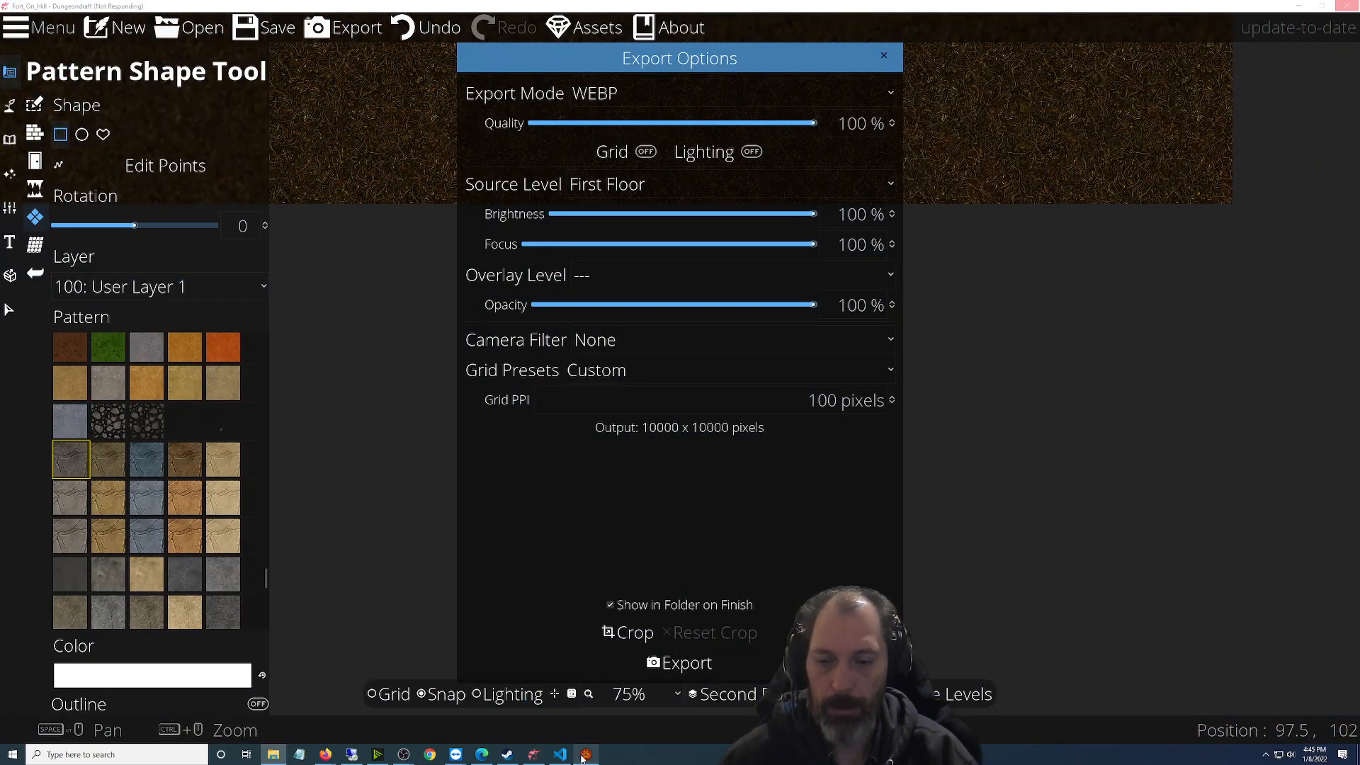
# Switch to Foundry and view the WIP_Fort_On_Hill 0.1 scene to examine the passage and courtyard floor on the Second Floor
pyautogui.moveTo(582, 758)
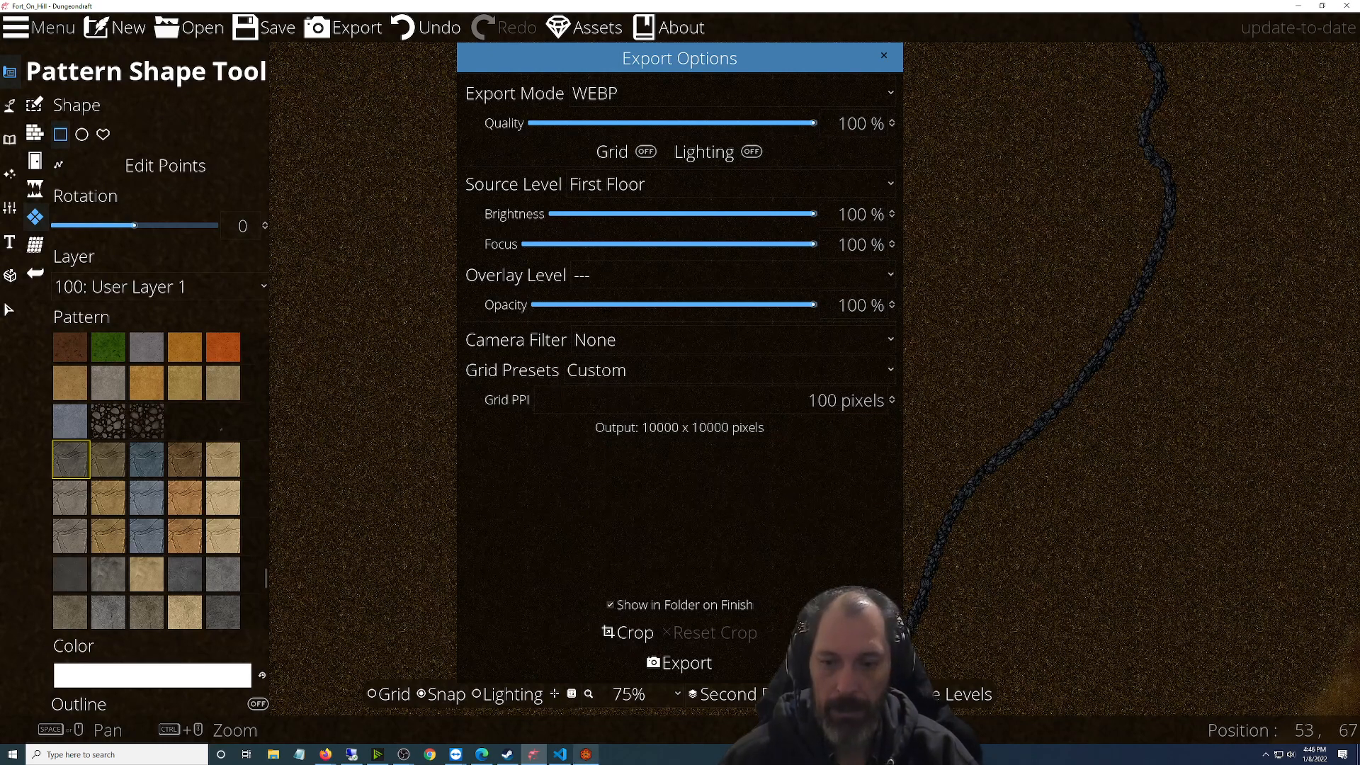
pyautogui.click(584, 754)
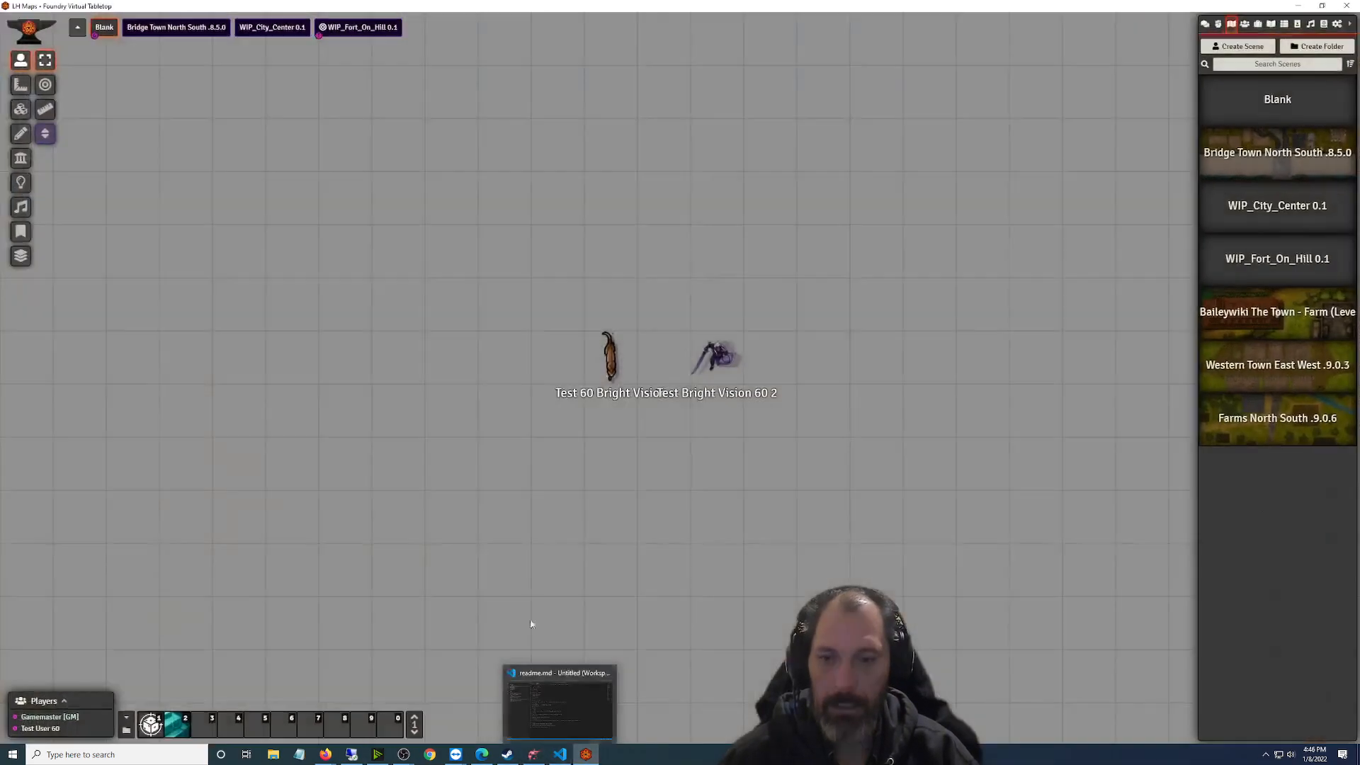
pyautogui.click(375, 33)
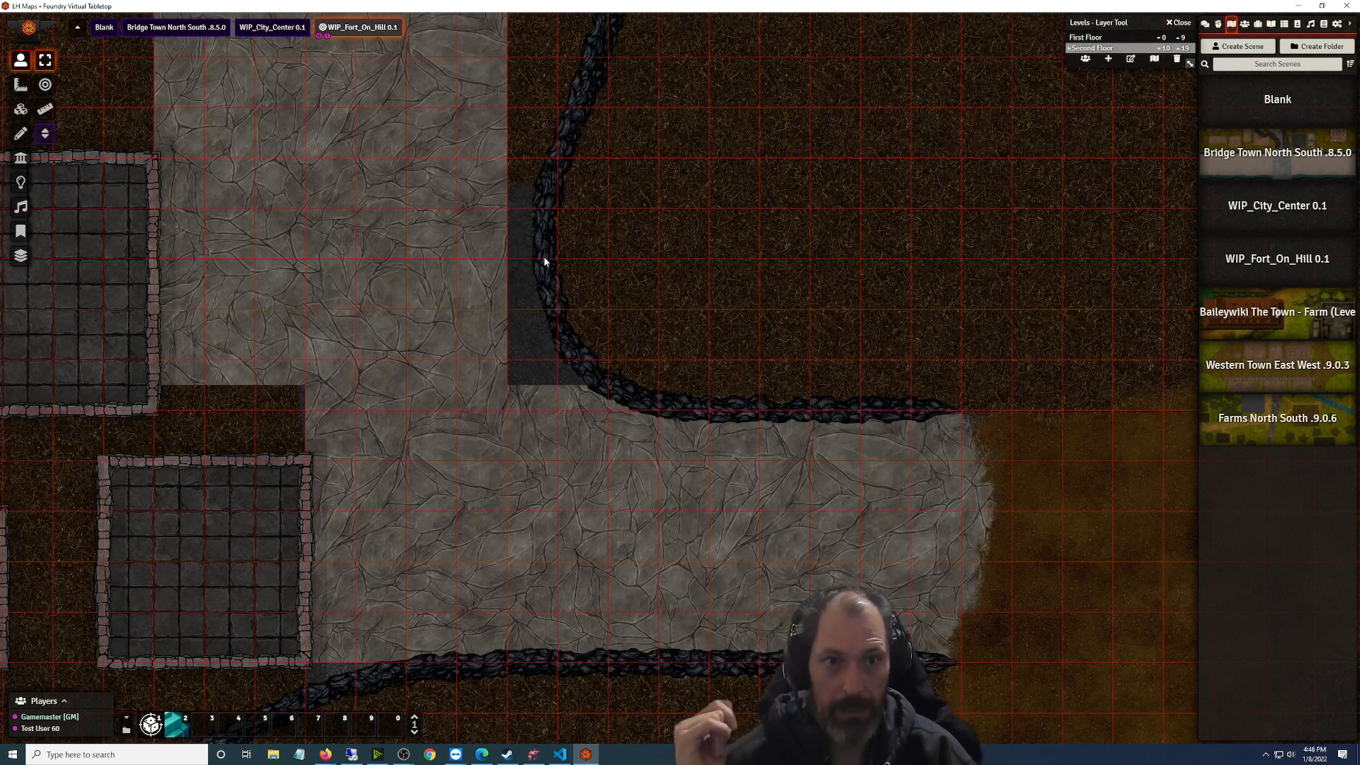
pyautogui.scroll(-5, 566, 305)
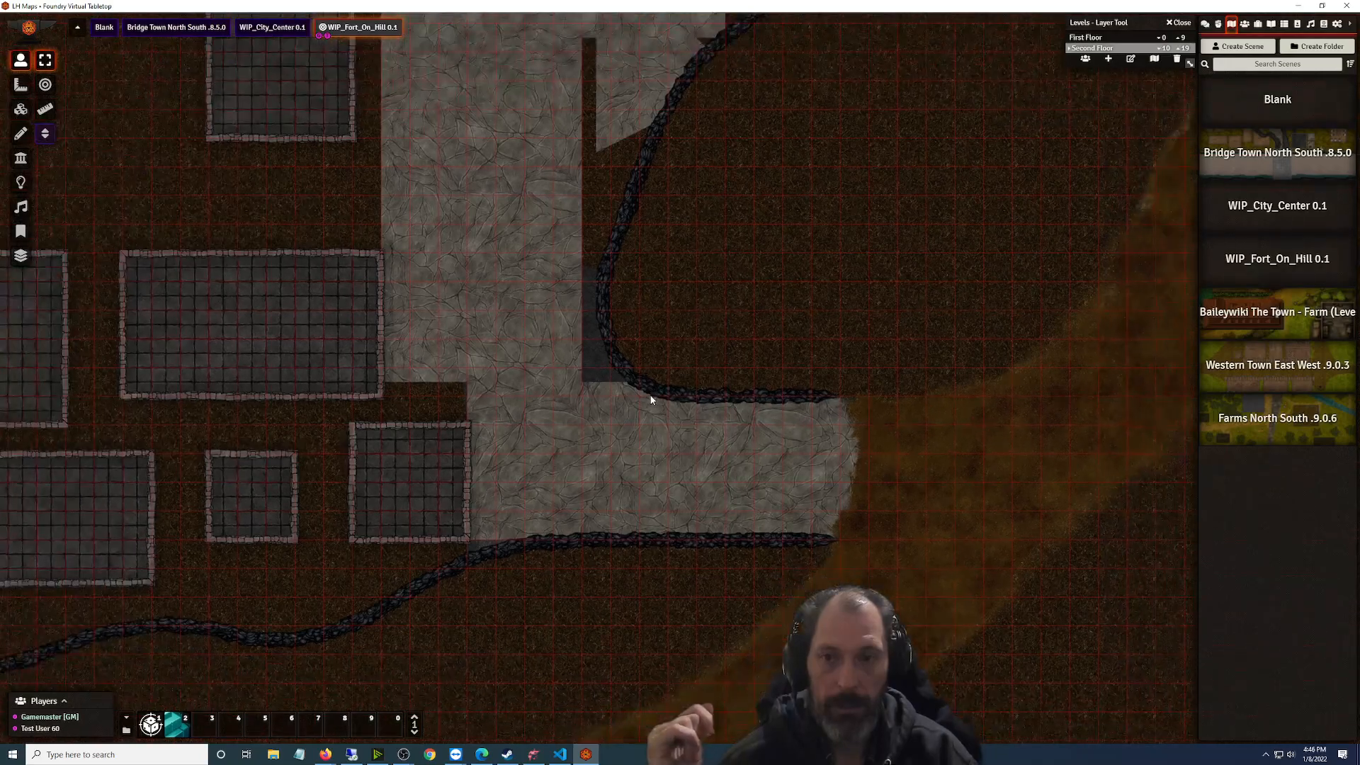
pyautogui.scroll(-1, 650, 401)
pyautogui.scroll(-1, 651, 400)
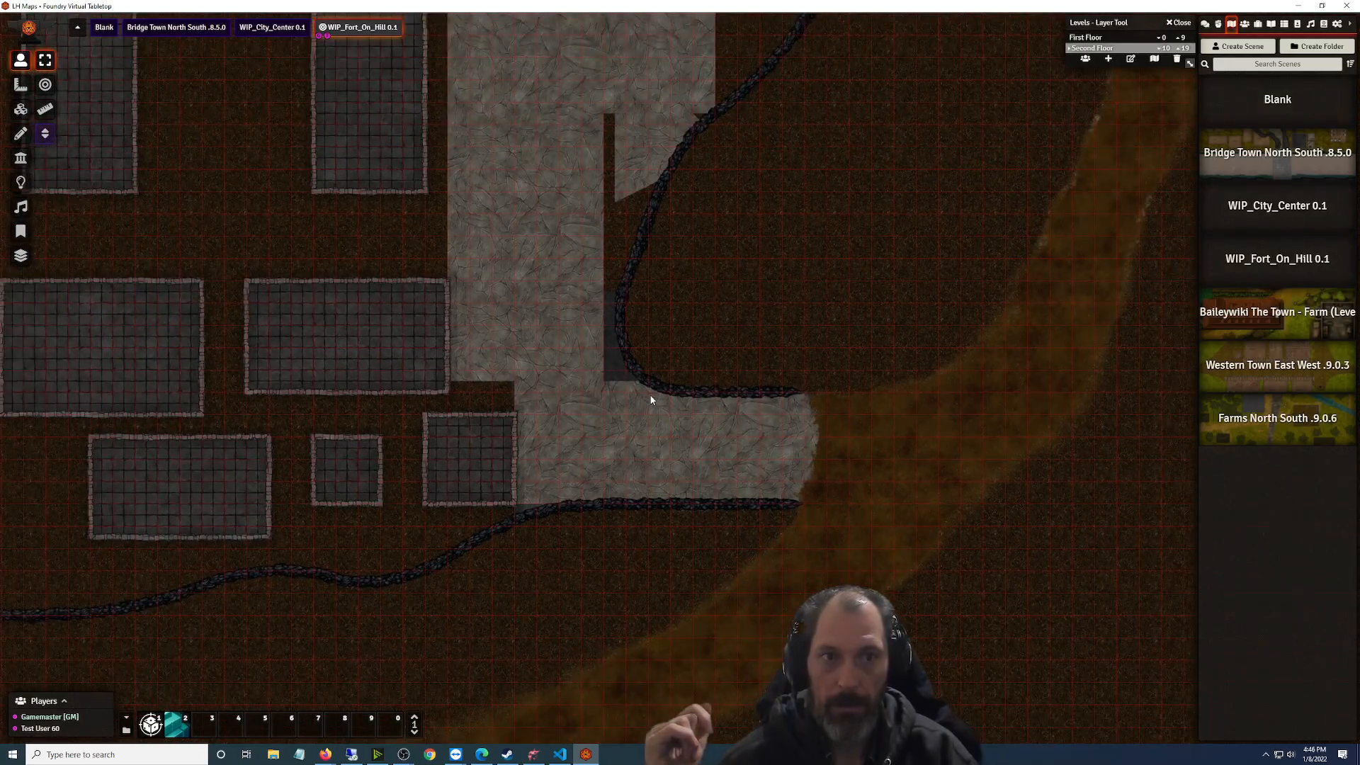
pyautogui.scroll(3, 648, 396)
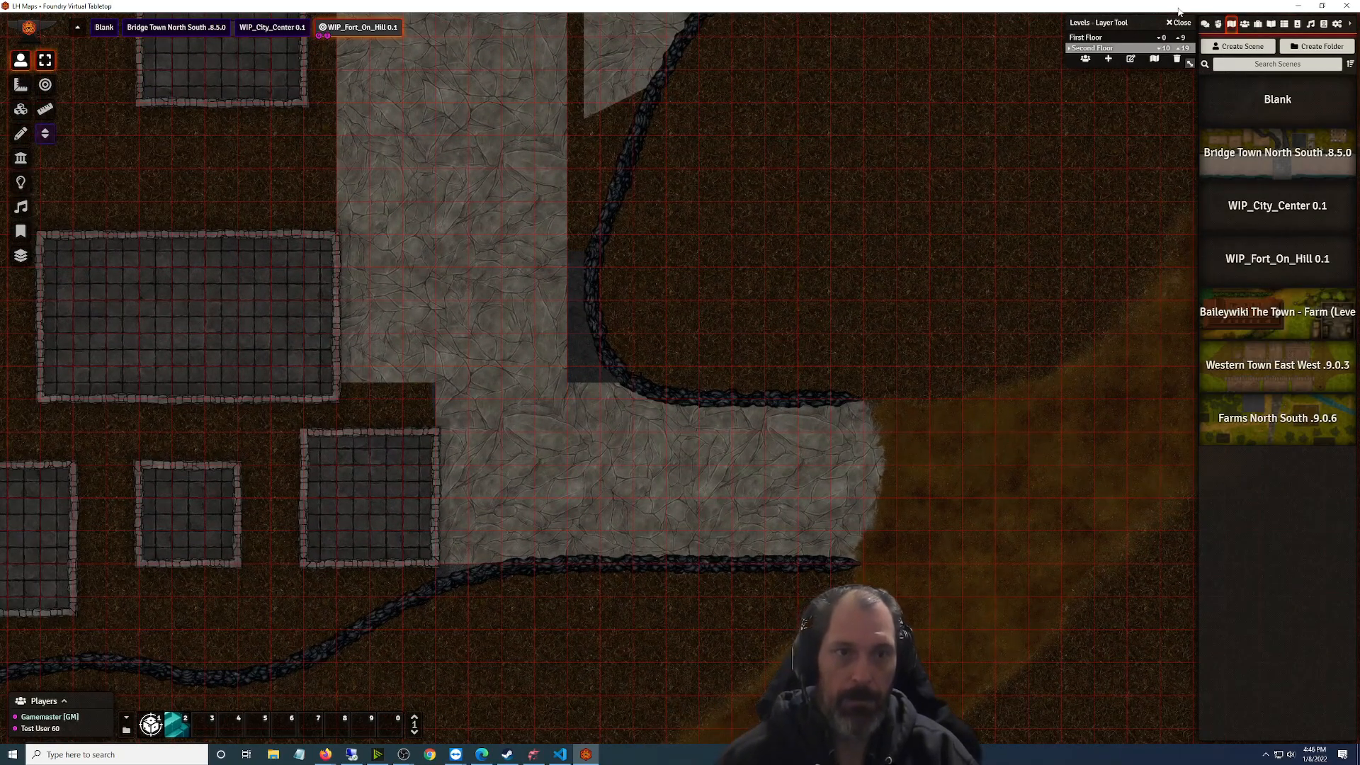
# Show the First Floor level and move the Test 60 Bright Vision token one square east beside the passage's northern wall
pyautogui.click(1123, 40)
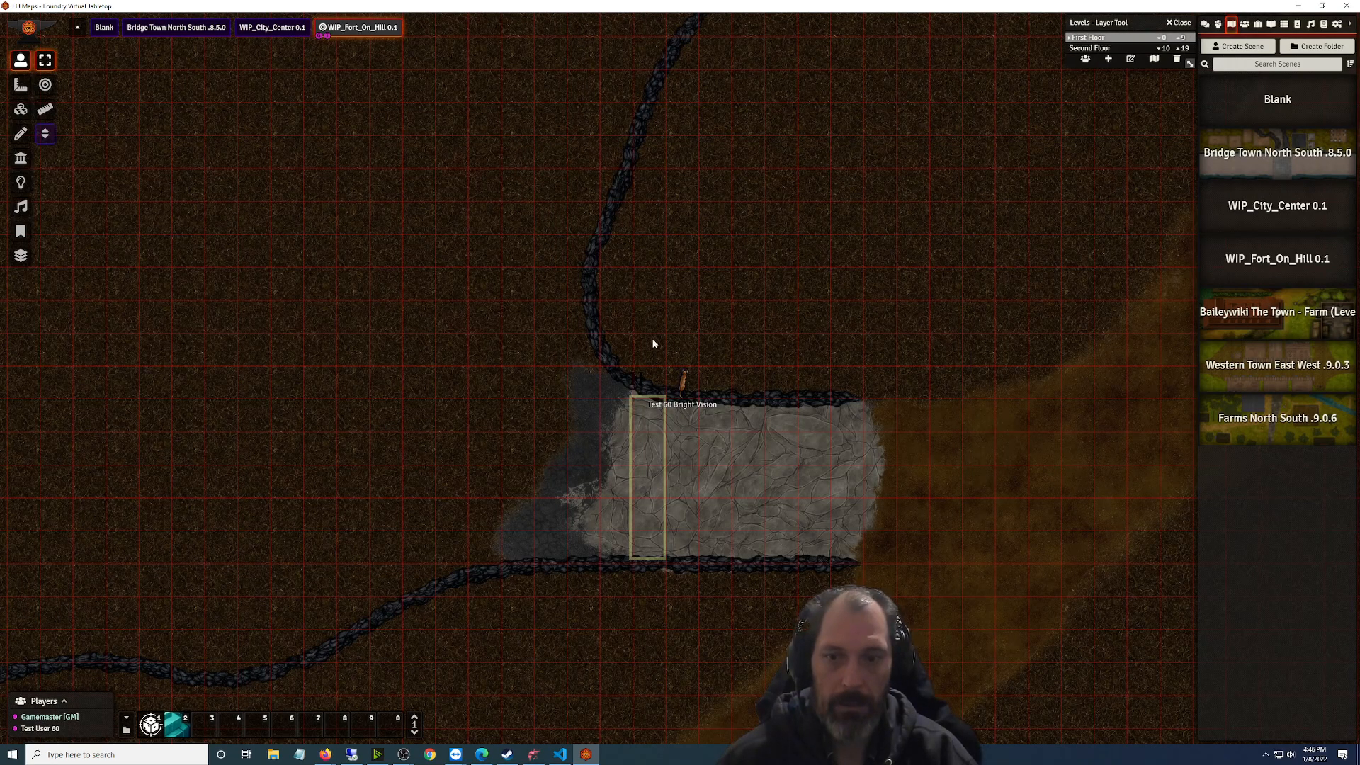
pyautogui.scroll(2, 686, 389)
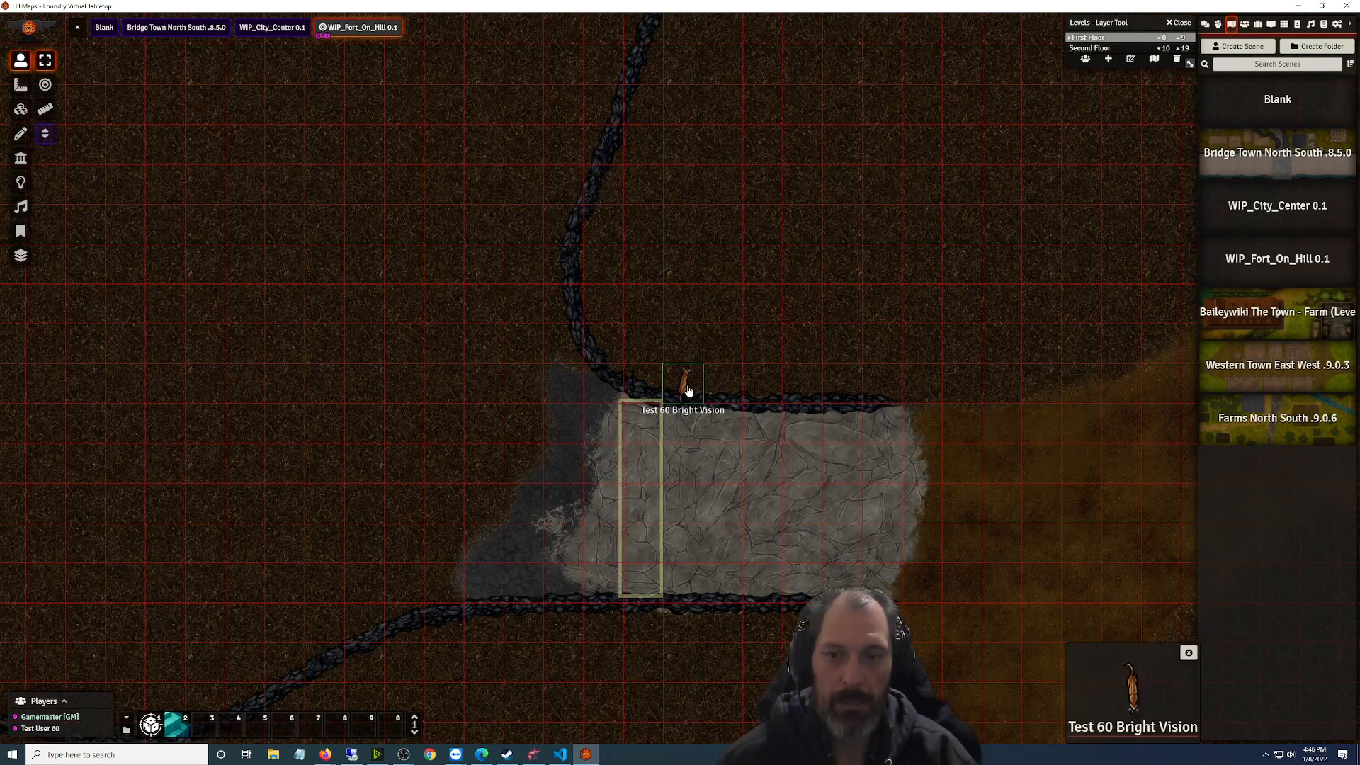
pyautogui.click(687, 389)
pyautogui.press('Right')
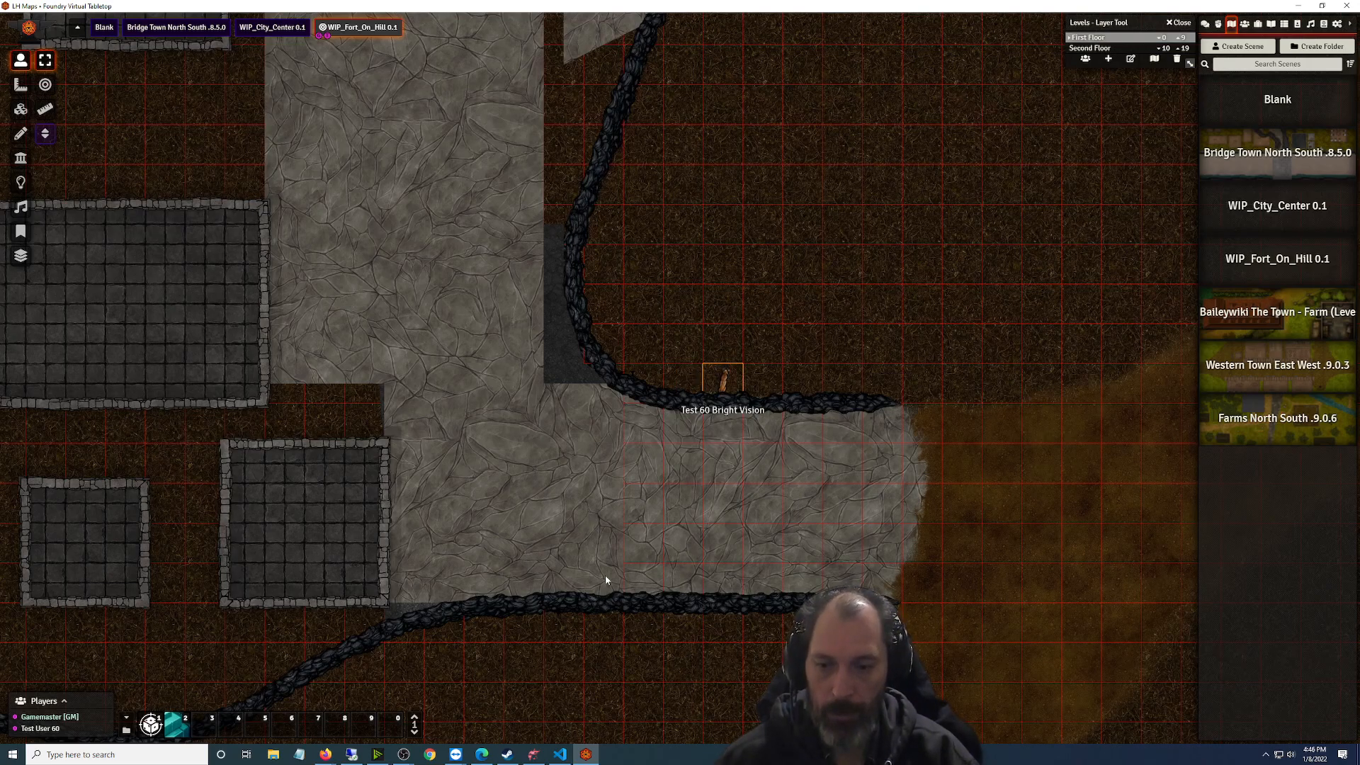
# Switch to the test player's Foundry session in Firefox, reload it, and save the user configuration
pyautogui.moveTo(326, 754)
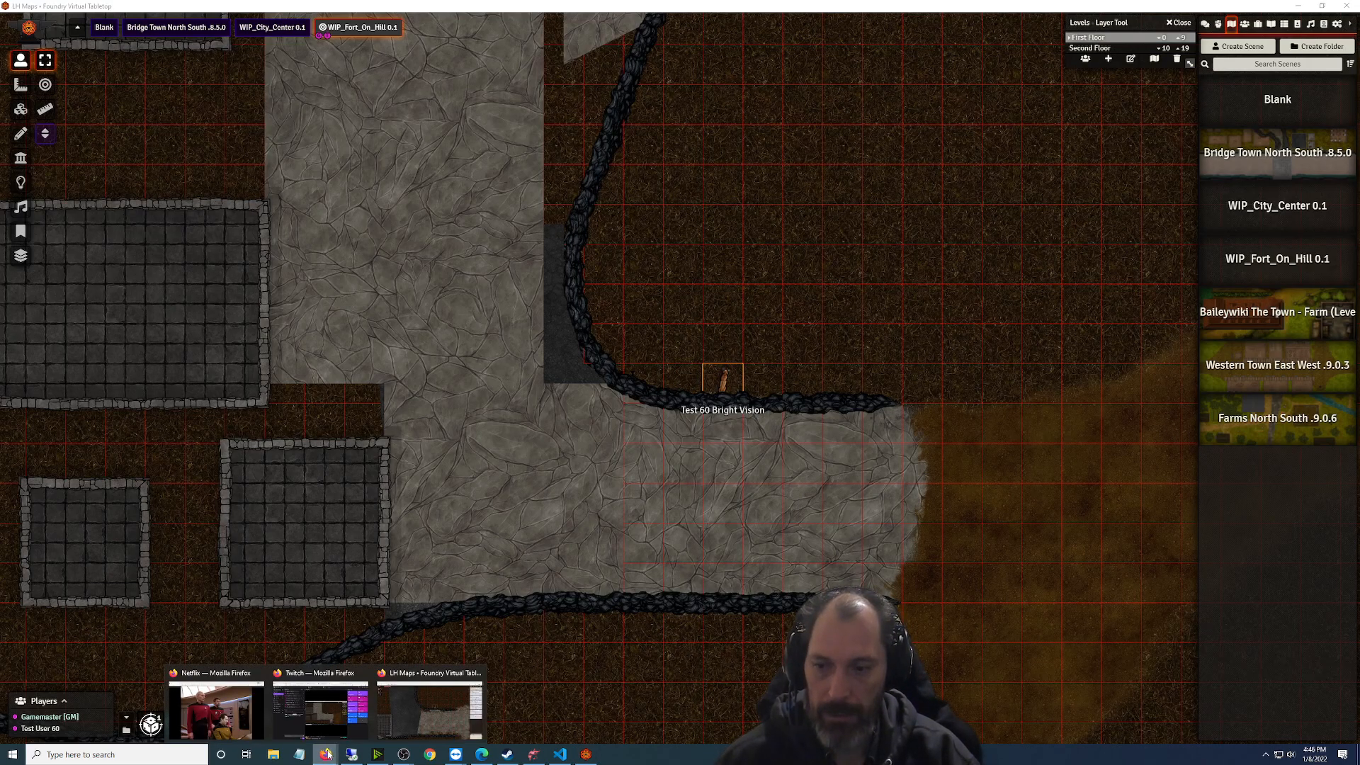
pyautogui.click(420, 711)
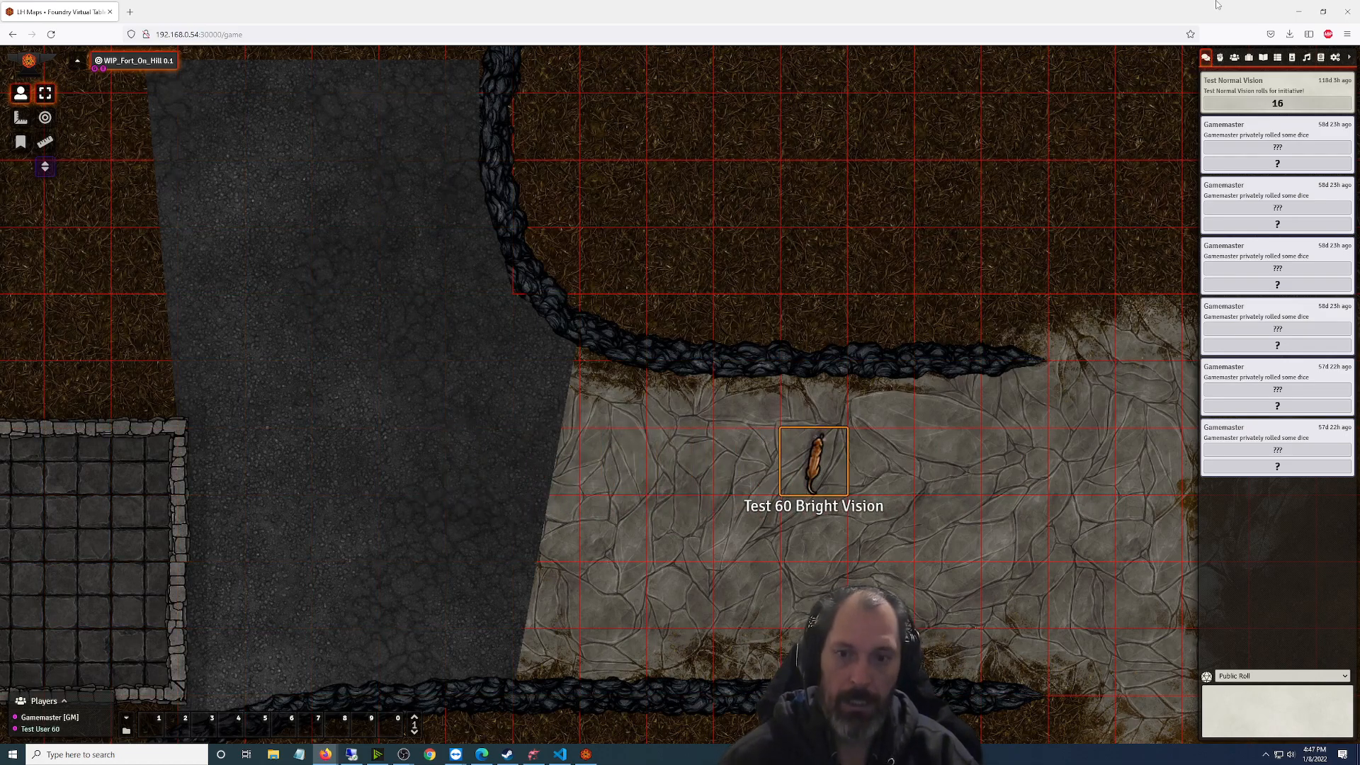
pyautogui.press('F5')
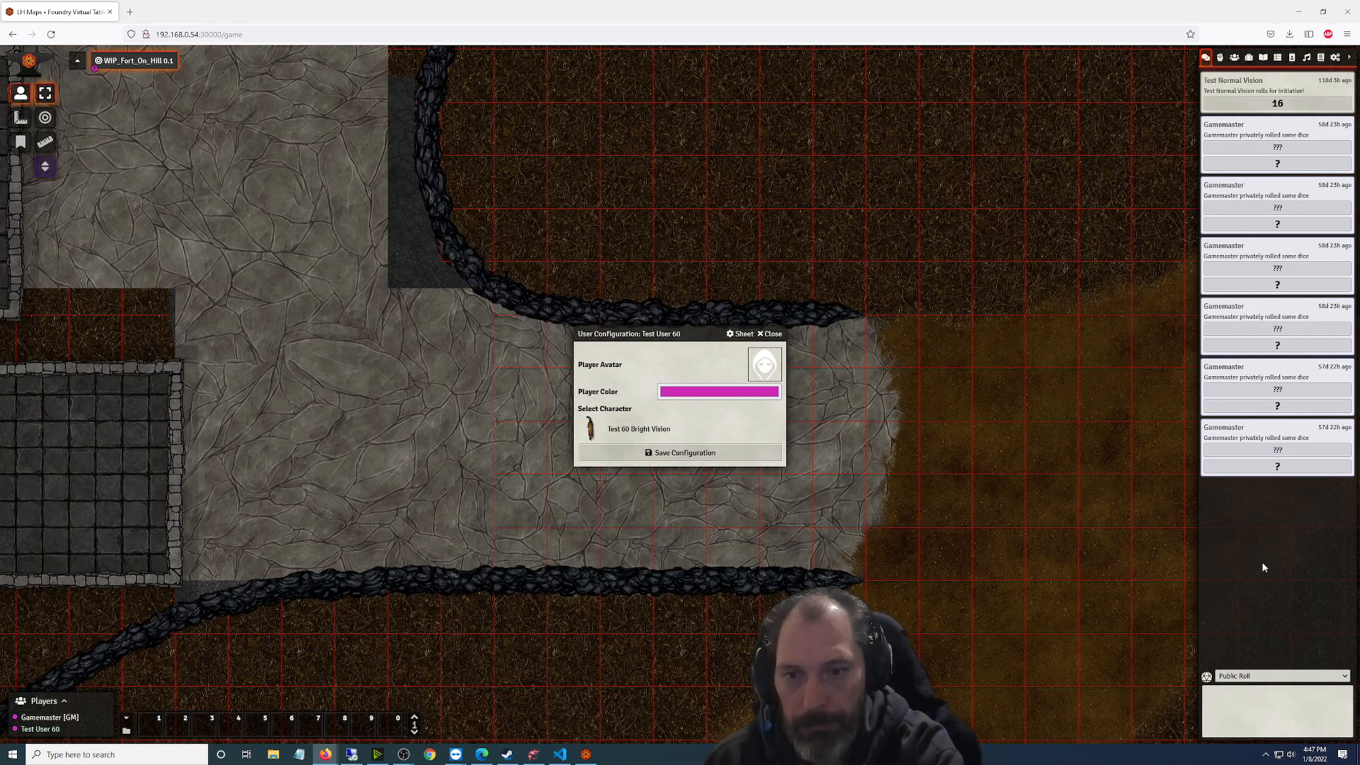
pyautogui.click(698, 453)
pyautogui.scroll(-6, 466, 457)
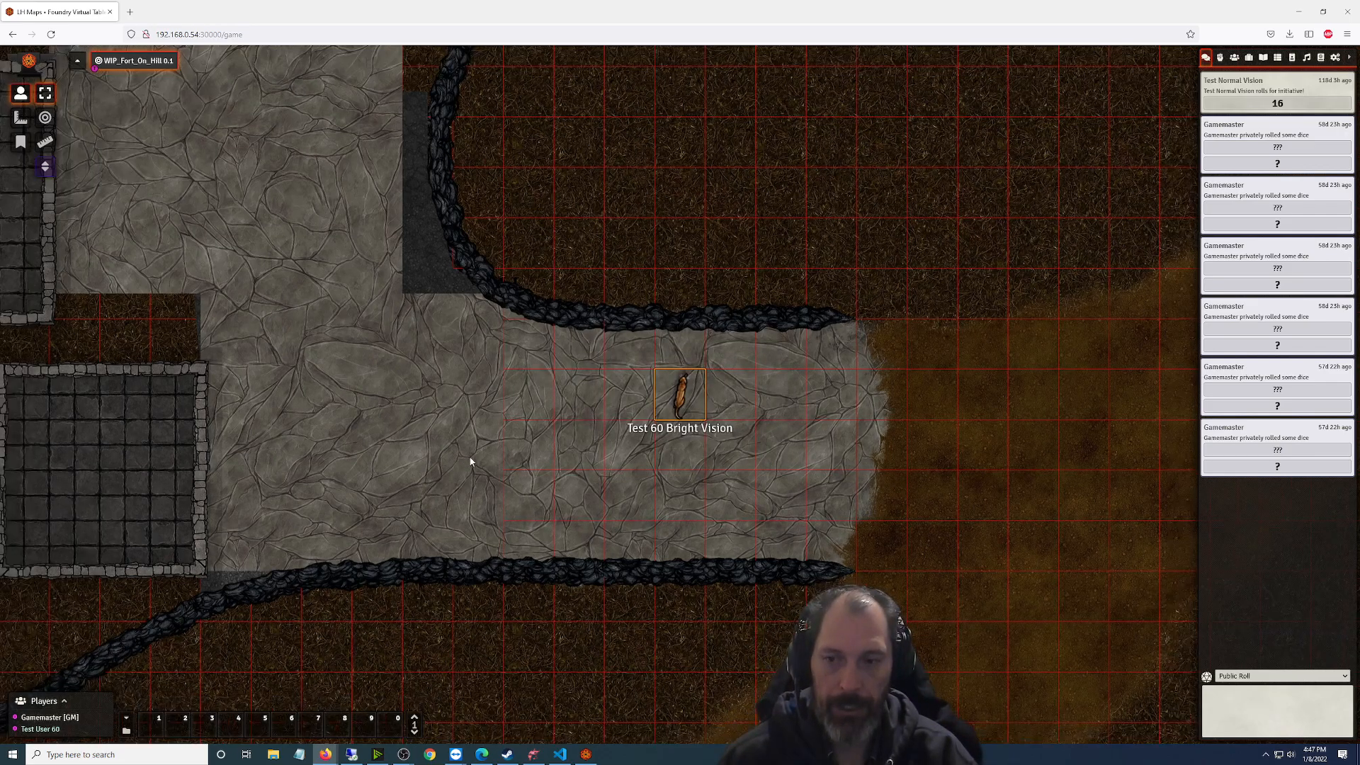
# Walk the Test 60 Bright Vision token west through the passage and back east to test the transition between levels
pyautogui.scroll(4, 483, 456)
pyautogui.press('Left')
pyautogui.press('Left')
pyautogui.press('Left')
pyautogui.press('Left')
pyautogui.press('Right')
pyautogui.press('Left')
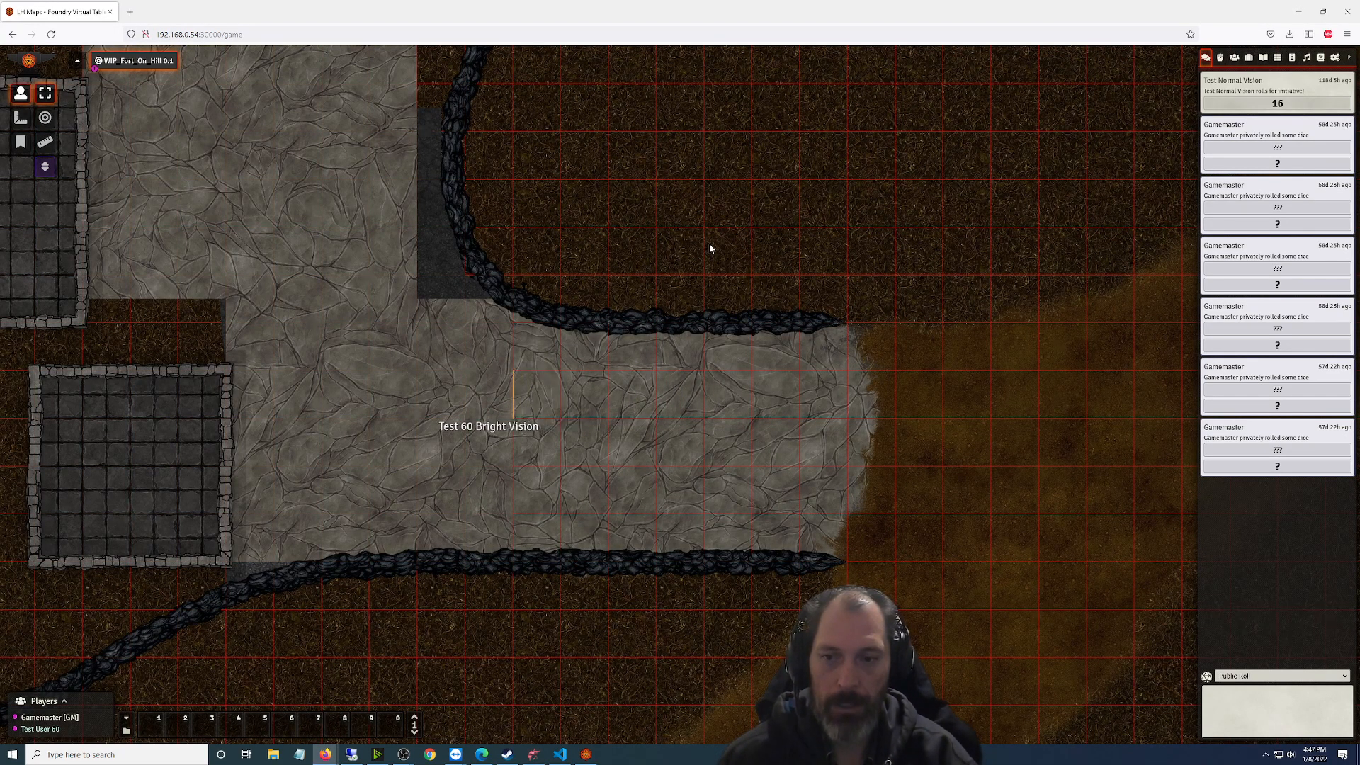
pyautogui.press('Right')
pyautogui.press('Right')
pyautogui.press('Right')
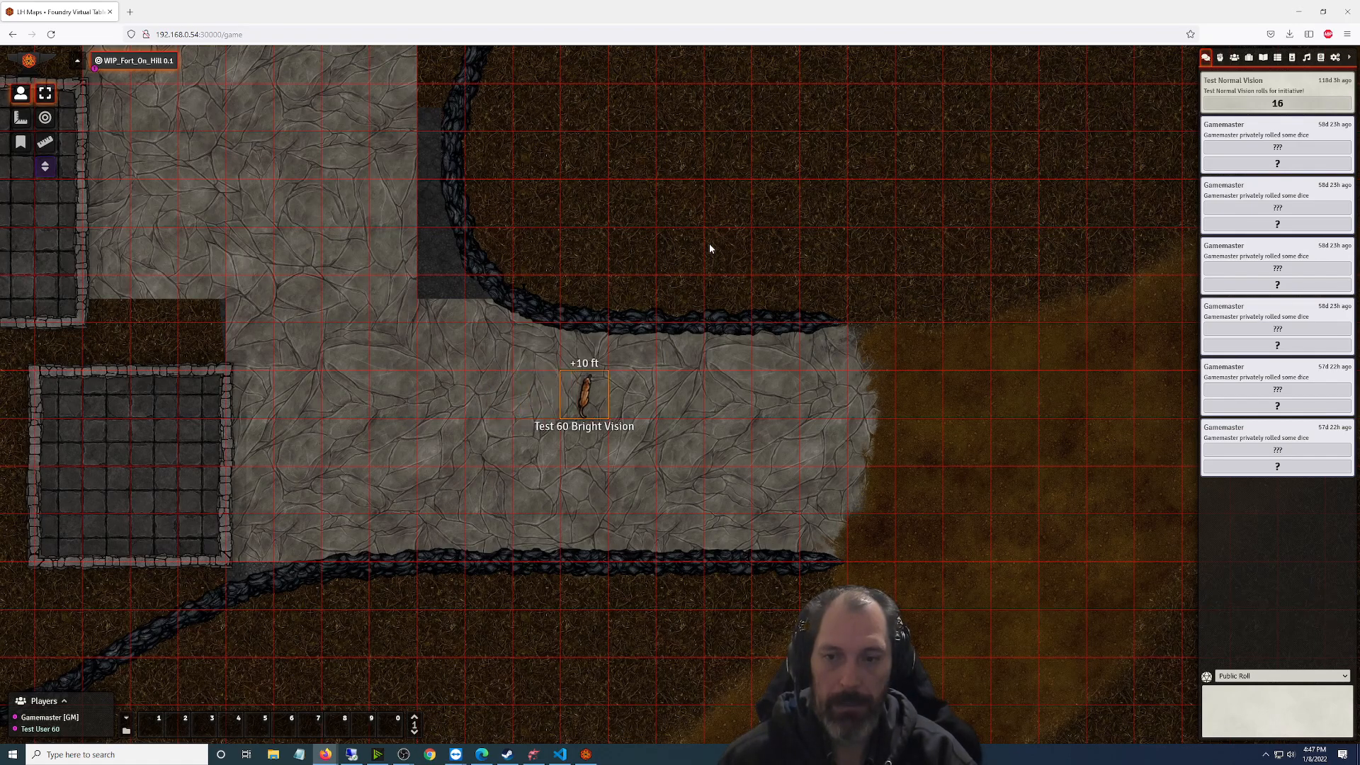
# Move the token north to the passage's northern wall and along it to test the edge of the level transition
pyautogui.press('Up')
pyautogui.press('Left')
pyautogui.press('Left')
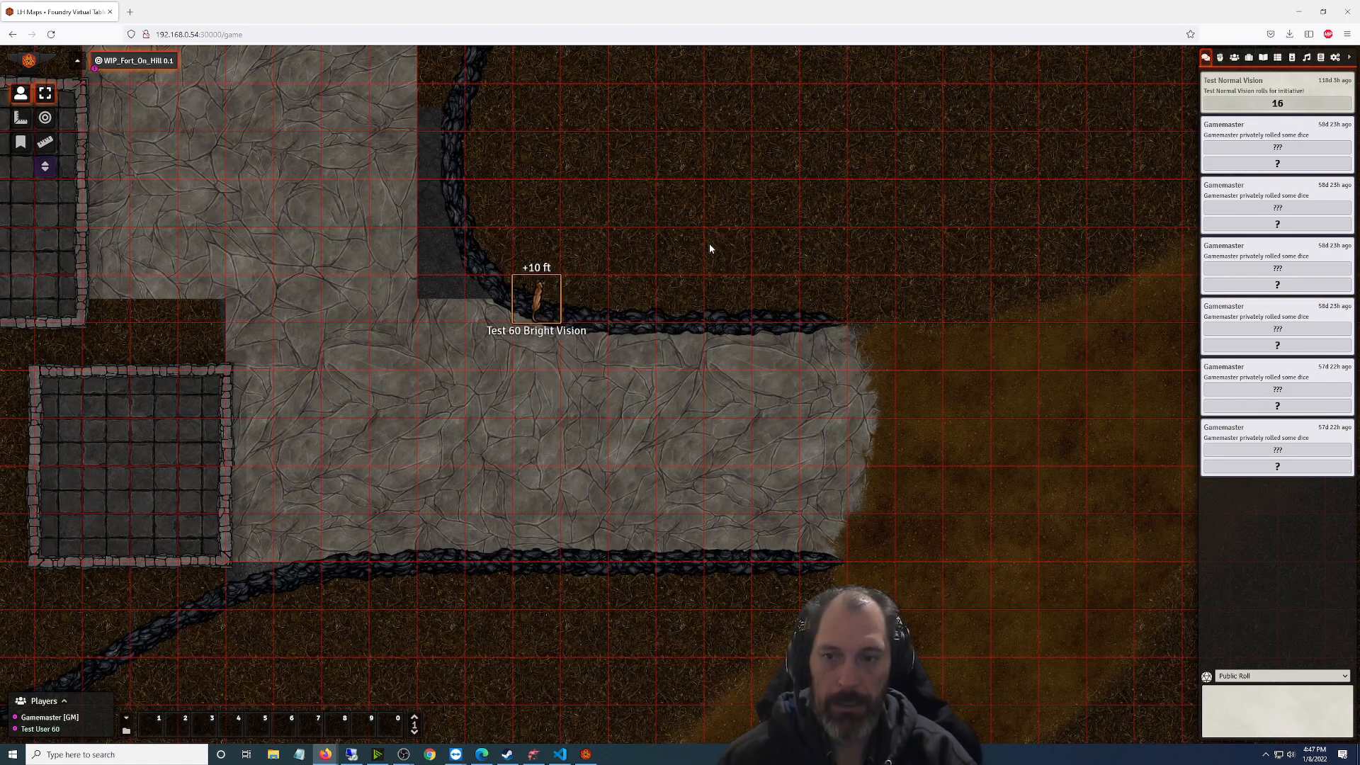
pyautogui.press('Up')
pyautogui.press('Right')
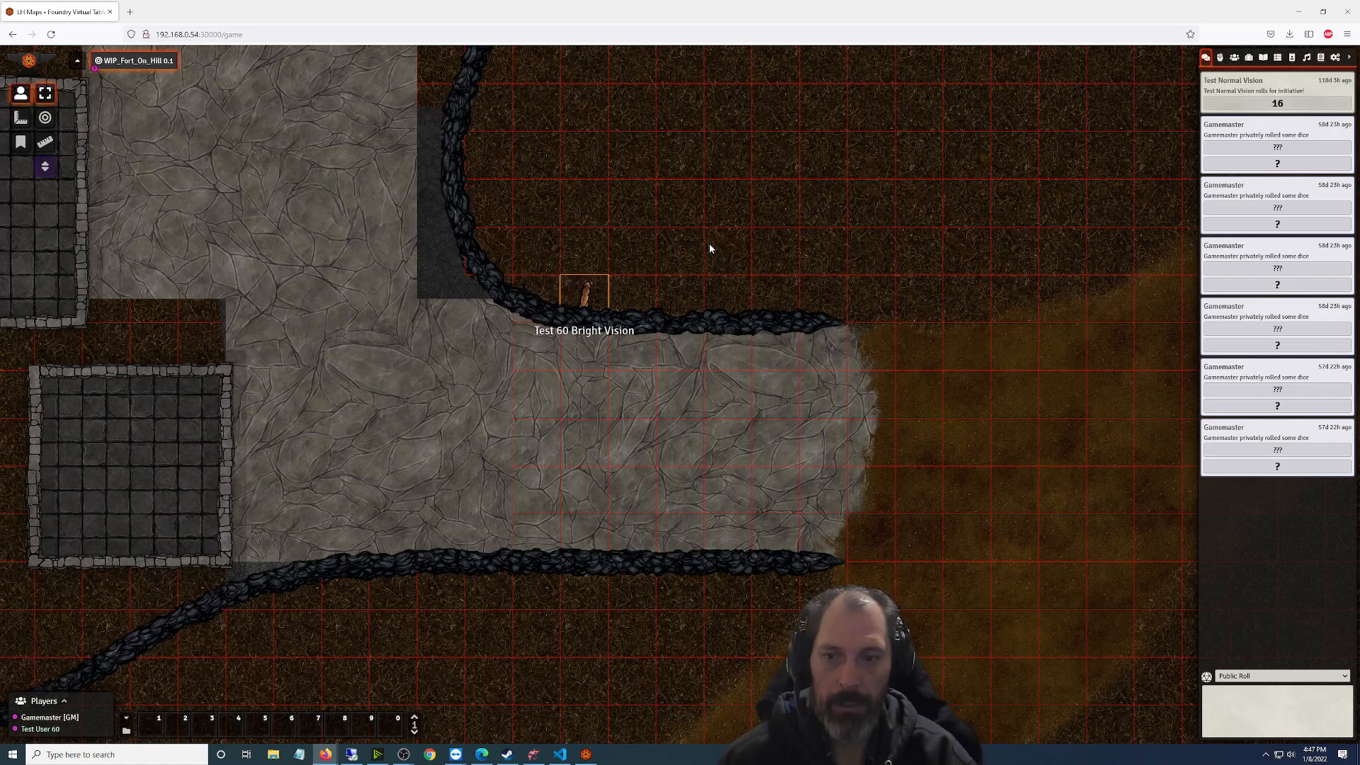
pyautogui.press('Right')
pyautogui.press('Down')
# Walk the token west out of the passage into the courtyard and examine how the stone floors join
pyautogui.press('Left')
pyautogui.press('Left')
pyautogui.press('Left')
pyautogui.press('Left')
pyautogui.press('Left')
pyautogui.press('Left')
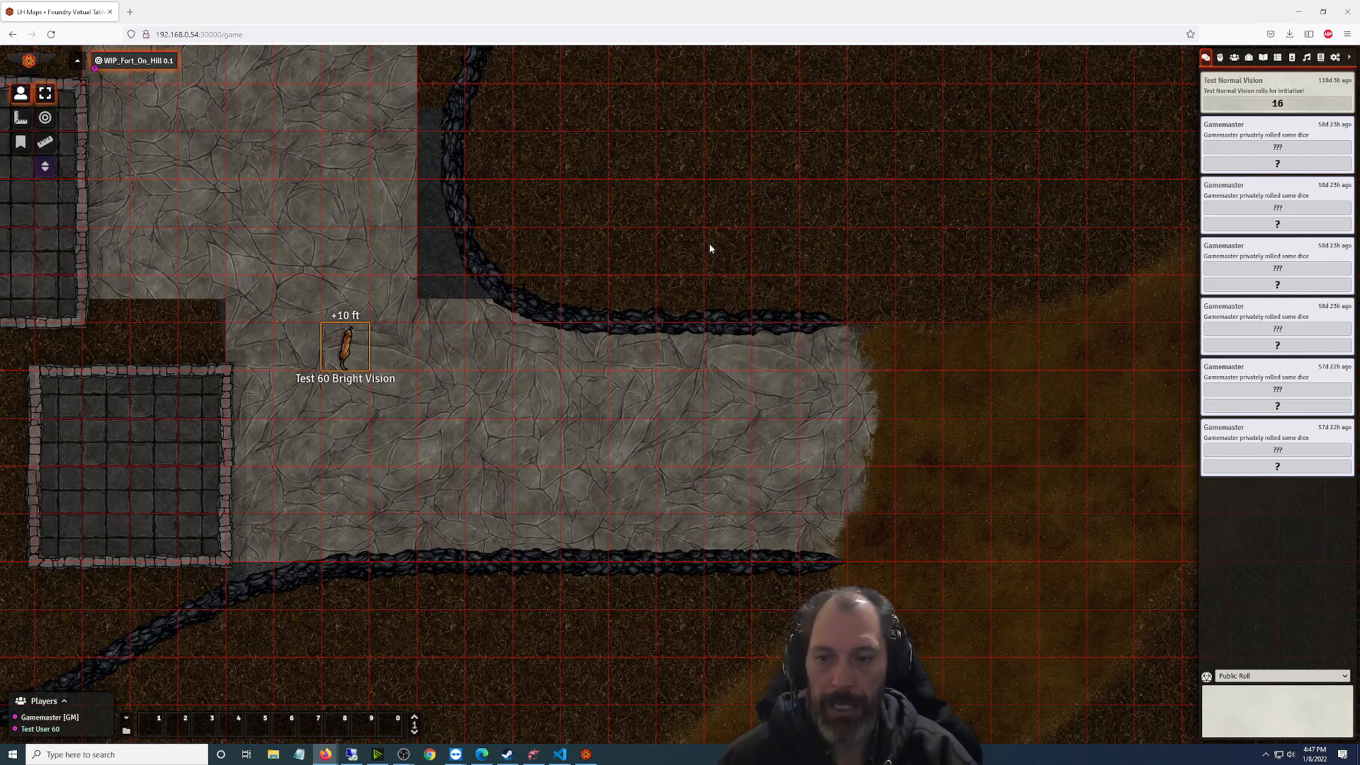
pyautogui.scroll(3, 717, 292)
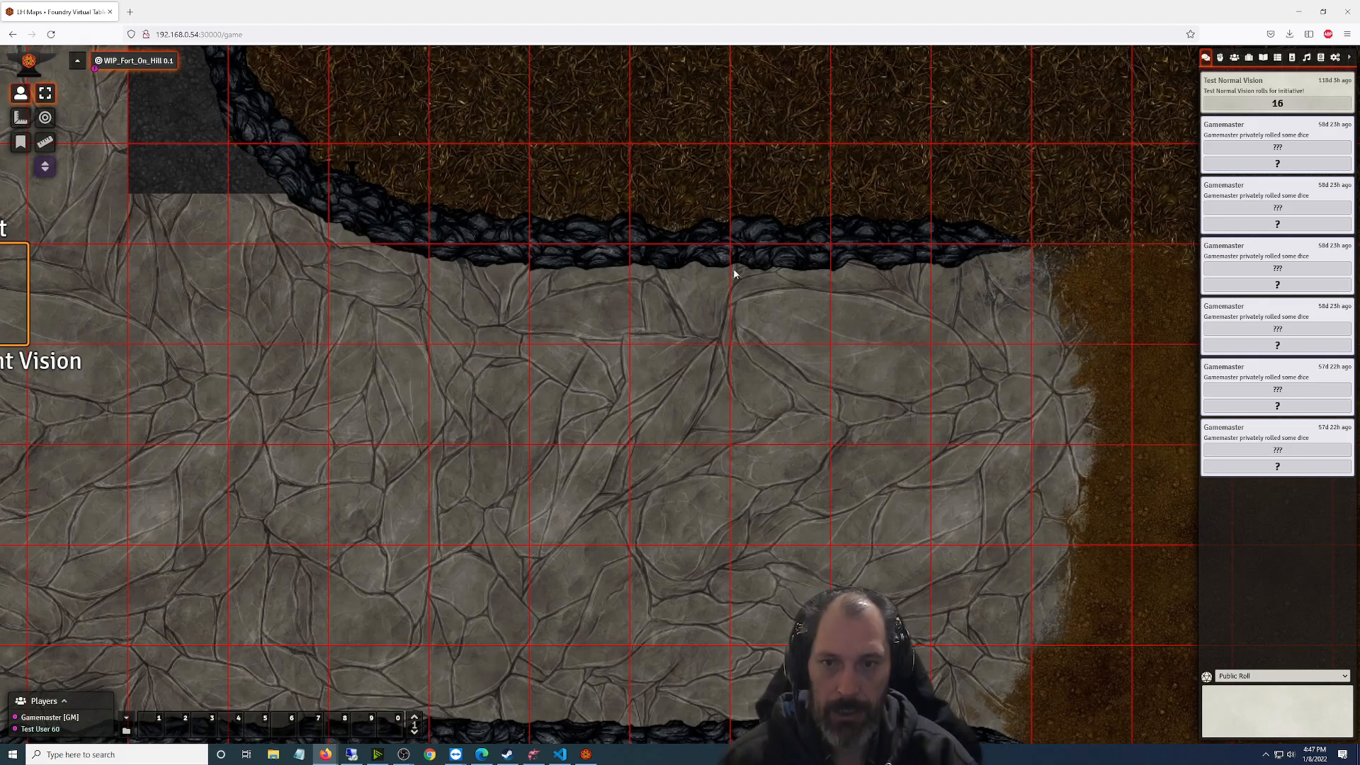
pyautogui.scroll(-5, 559, 436)
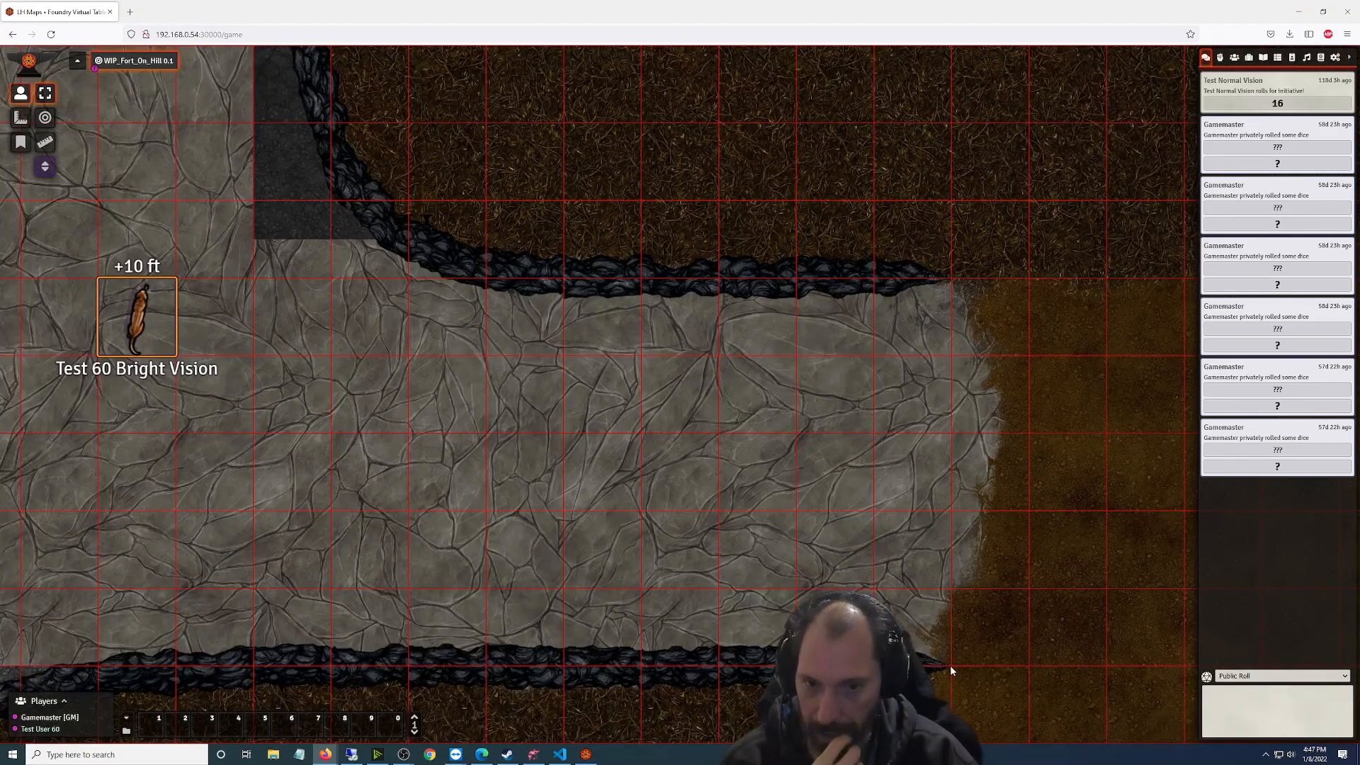
pyautogui.scroll(-2, 388, 440)
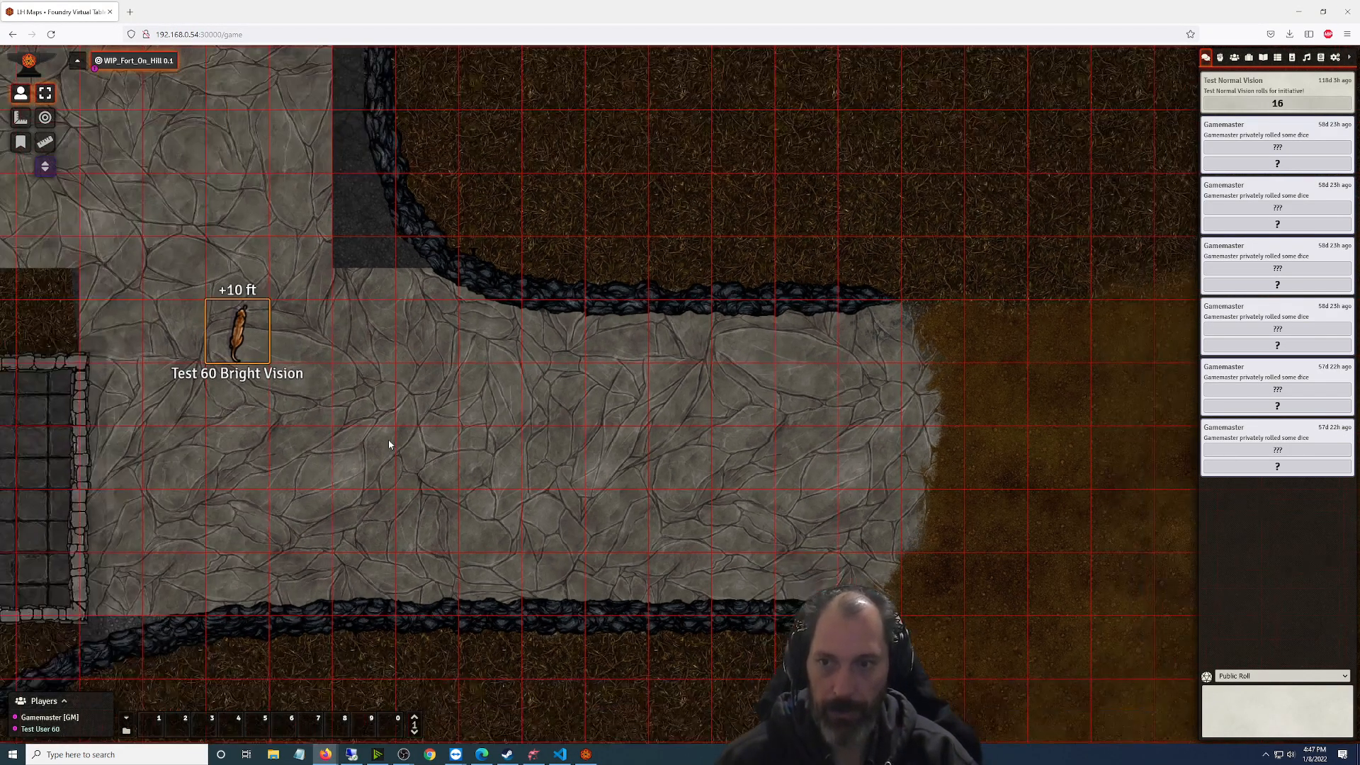
pyautogui.scroll(-4, 406, 426)
pyautogui.scroll(-3, 407, 426)
pyautogui.scroll(-4, 407, 426)
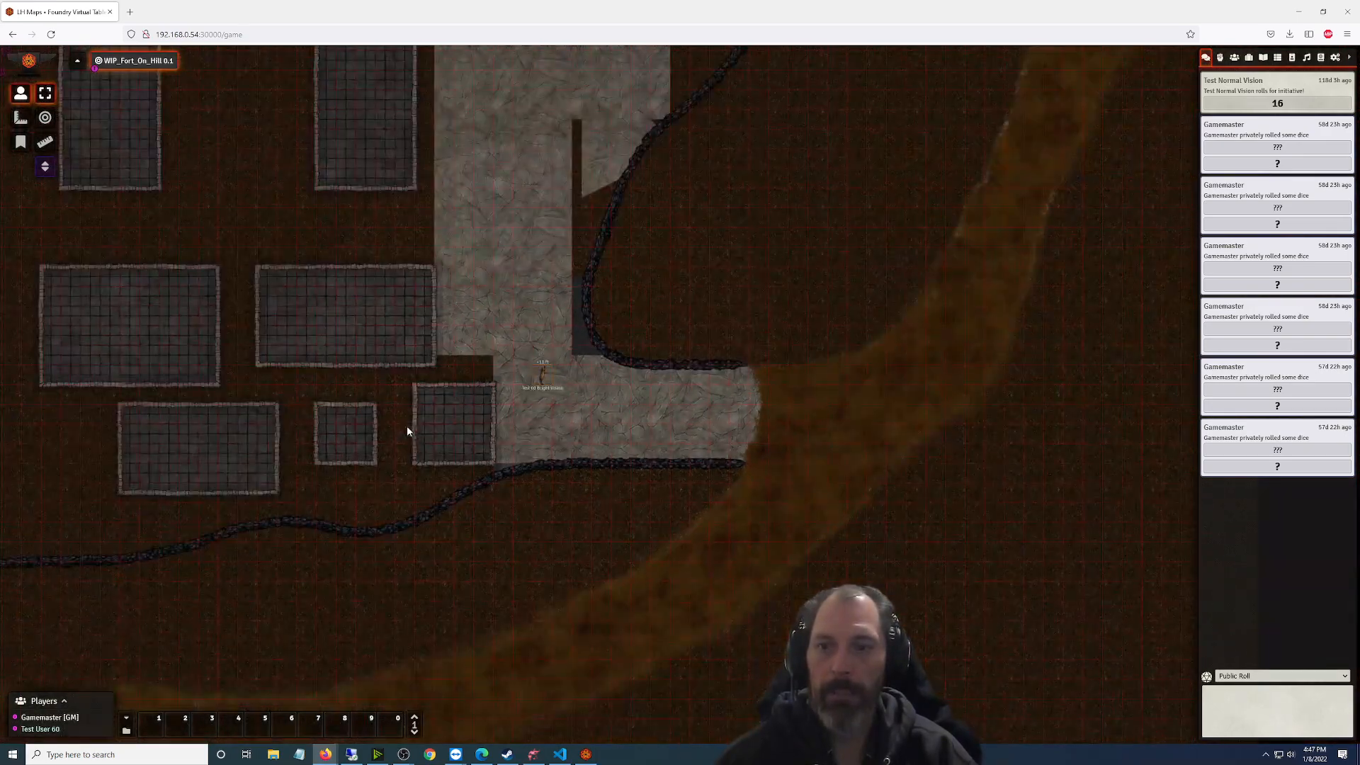
# Examine the stone paving's edges and coverage across the passage, courtyard and surrounding buildings in the Foundry scene
pyautogui.scroll(-1, 547, 96)
pyautogui.scroll(5, 547, 96)
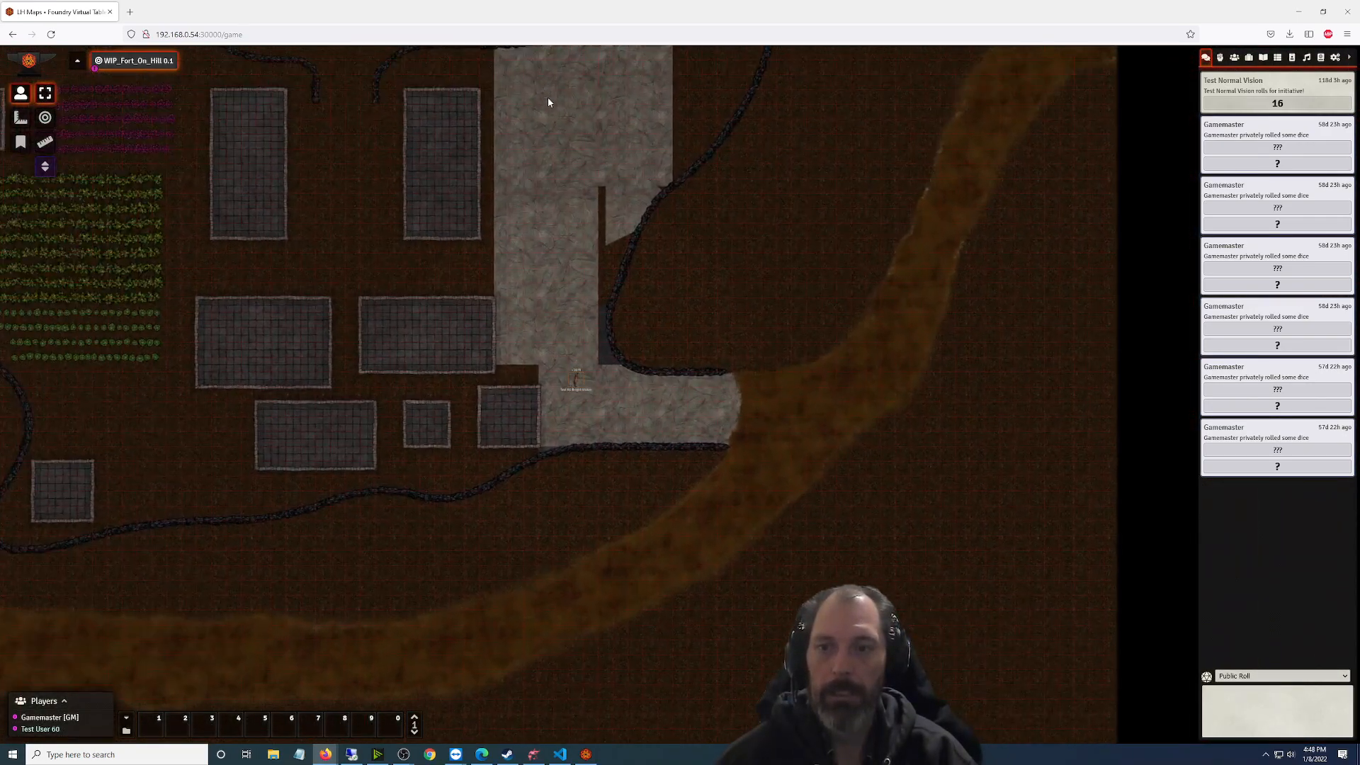
pyautogui.scroll(2, 643, 465)
pyautogui.moveTo(644, 464); pyautogui.dragTo(658, 464)
pyautogui.scroll(6, 706, 370)
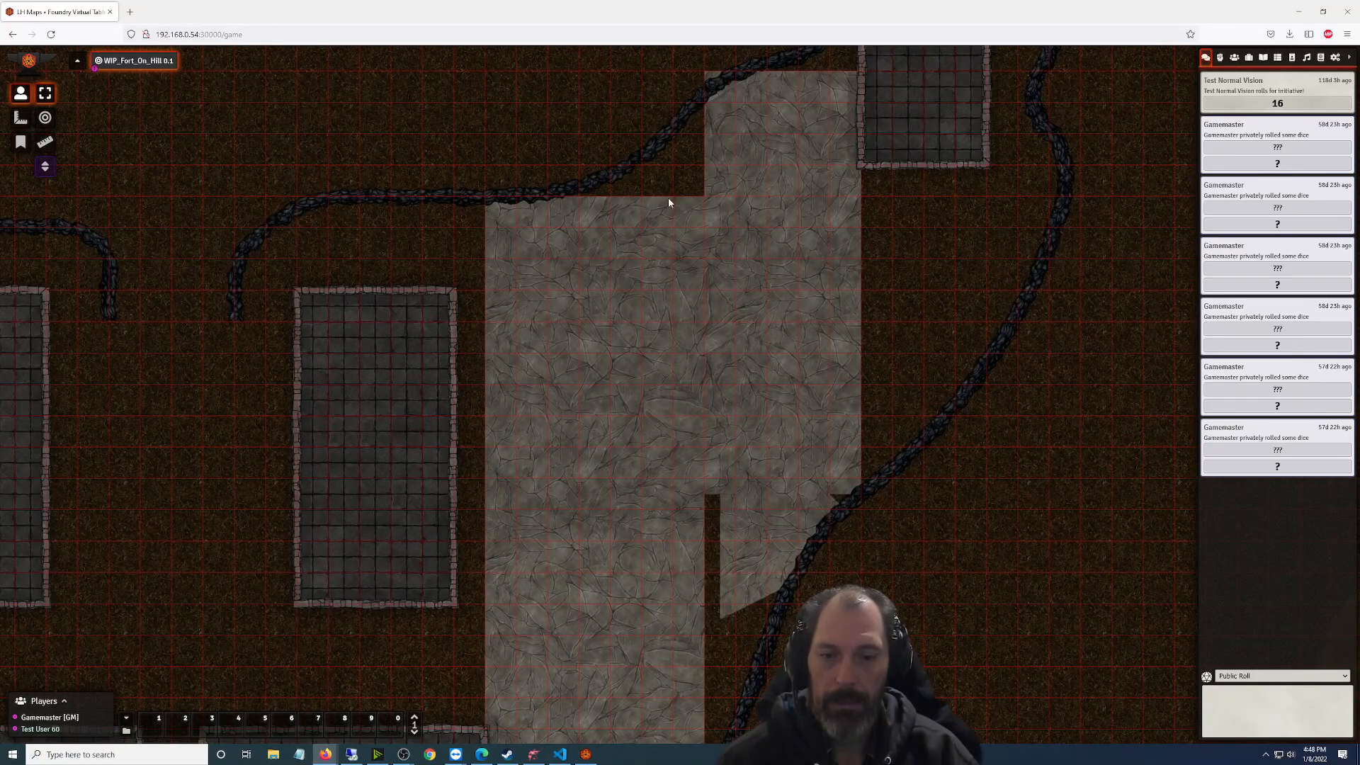
pyautogui.scroll(-5, 669, 211)
pyautogui.scroll(6, 752, 92)
pyautogui.moveTo(677, 395); pyautogui.dragTo(659, 465)
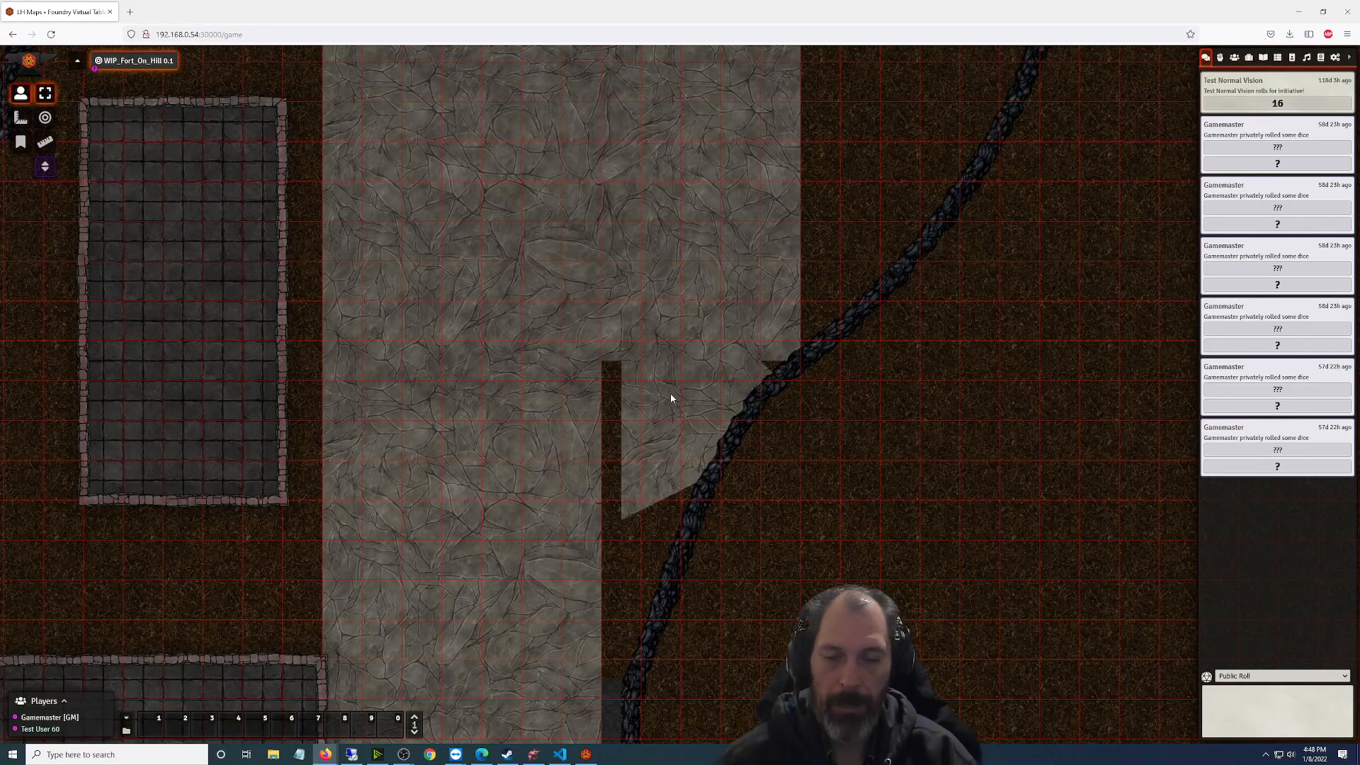
pyautogui.moveTo(697, 283); pyautogui.dragTo(617, 521)
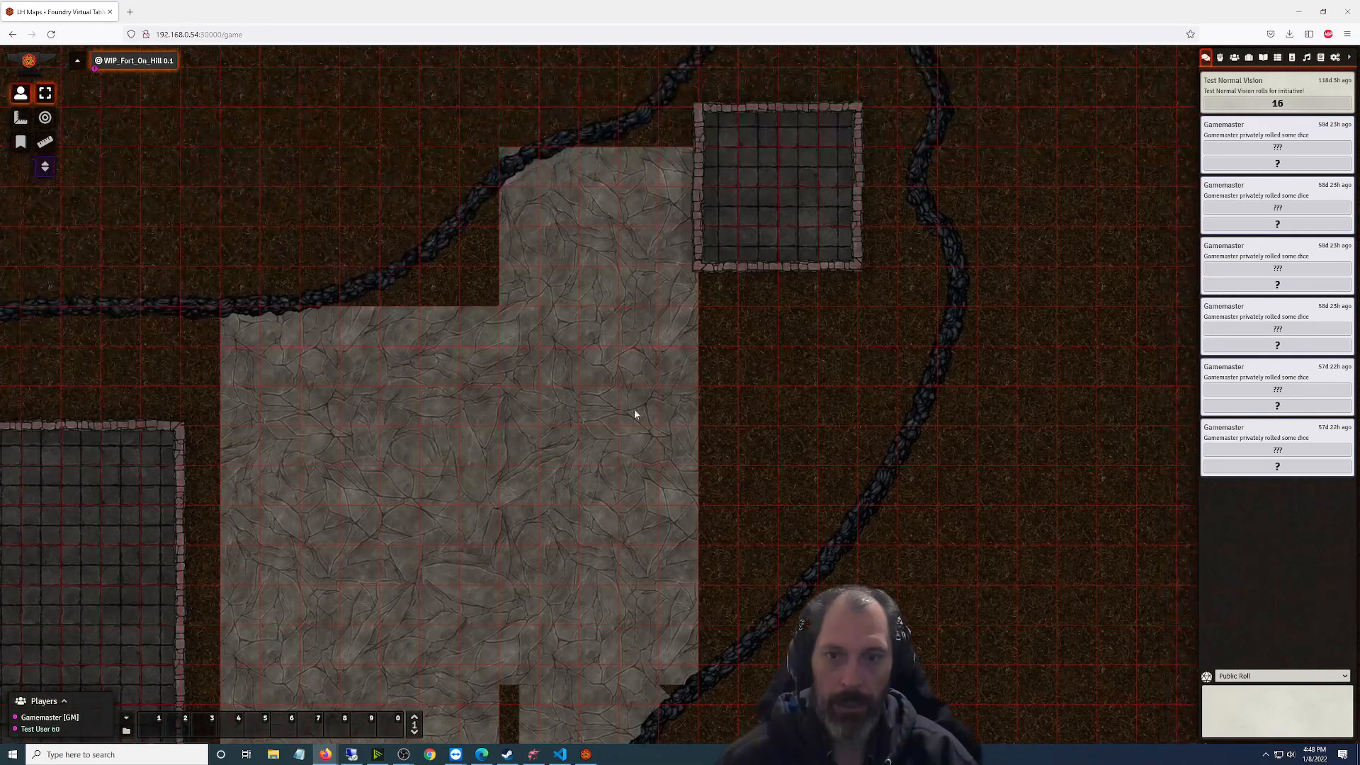
pyautogui.scroll(-6, 630, 397)
pyautogui.scroll(-5, 631, 397)
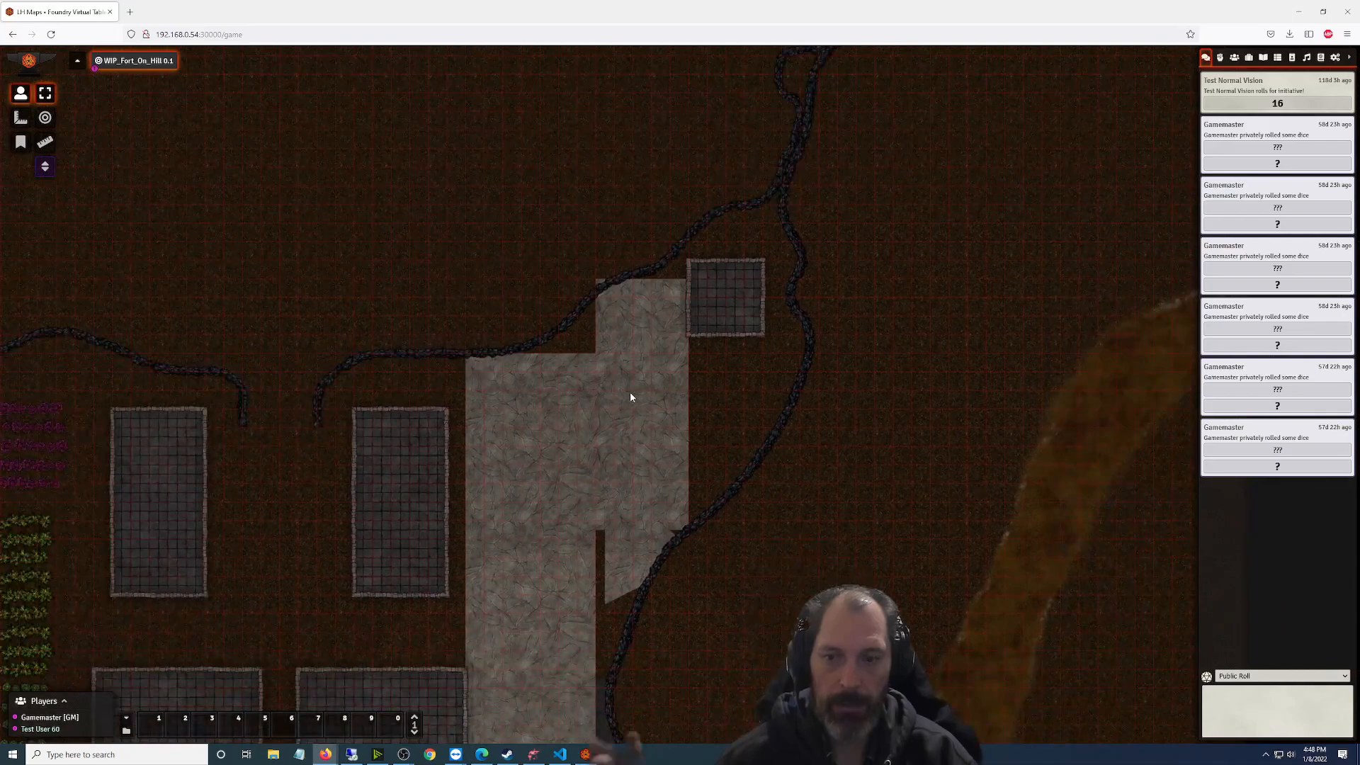
pyautogui.scroll(-4, 630, 397)
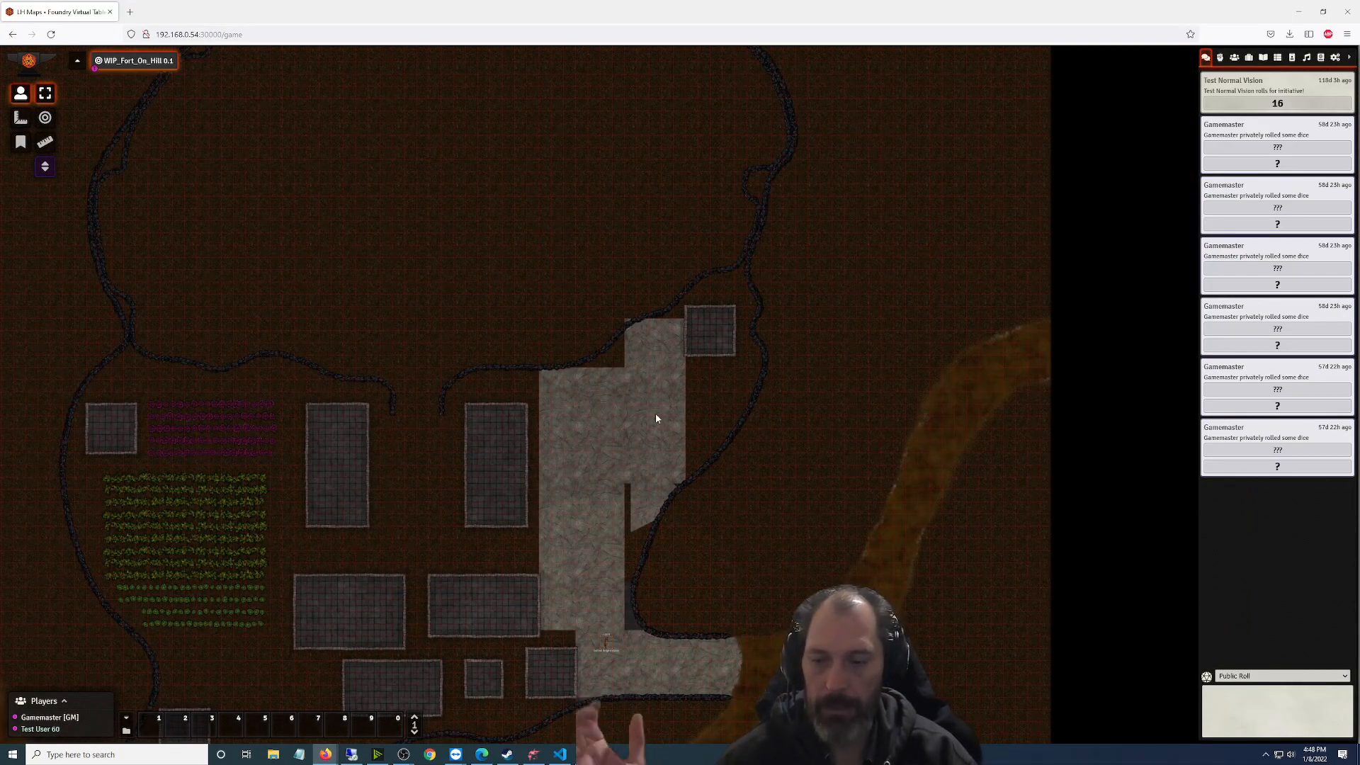
pyautogui.moveTo(606, 554); pyautogui.dragTo(614, 419)
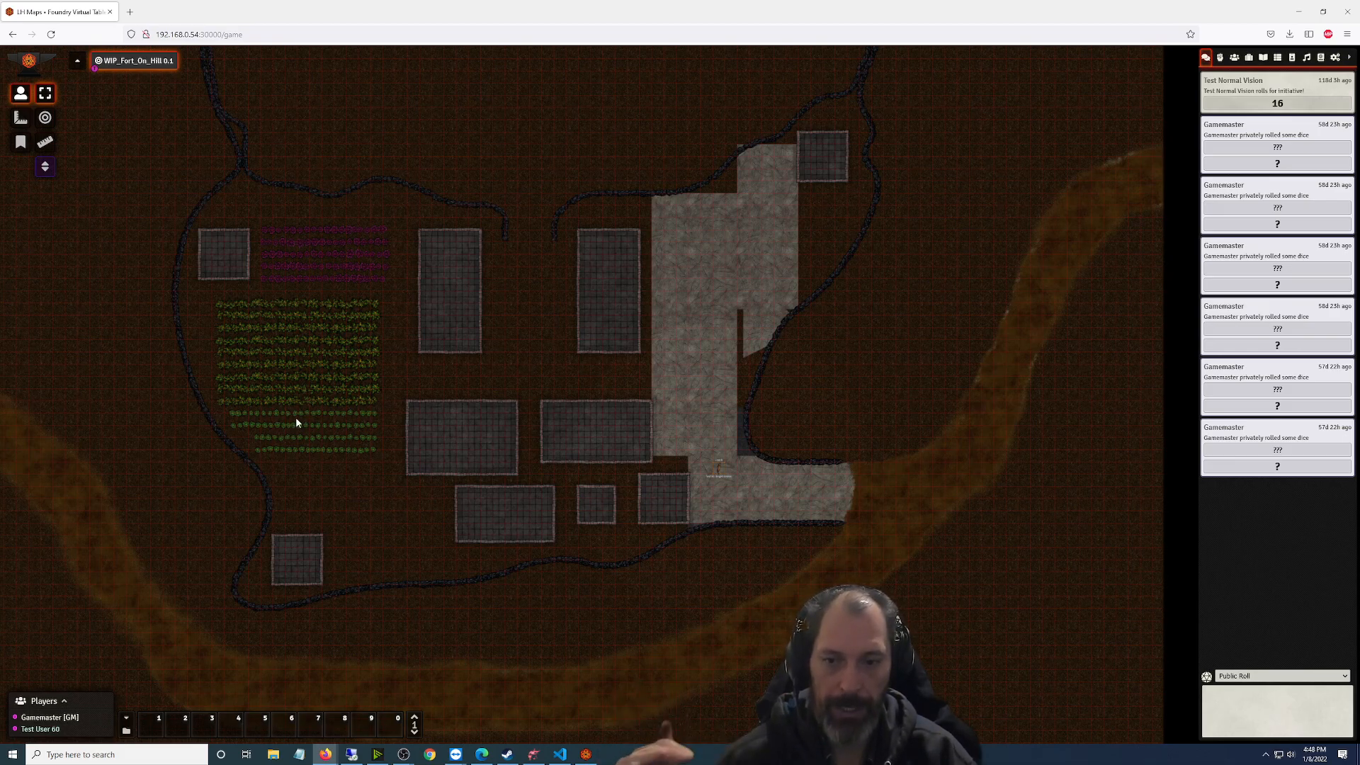
pyautogui.scroll(5, 682, 506)
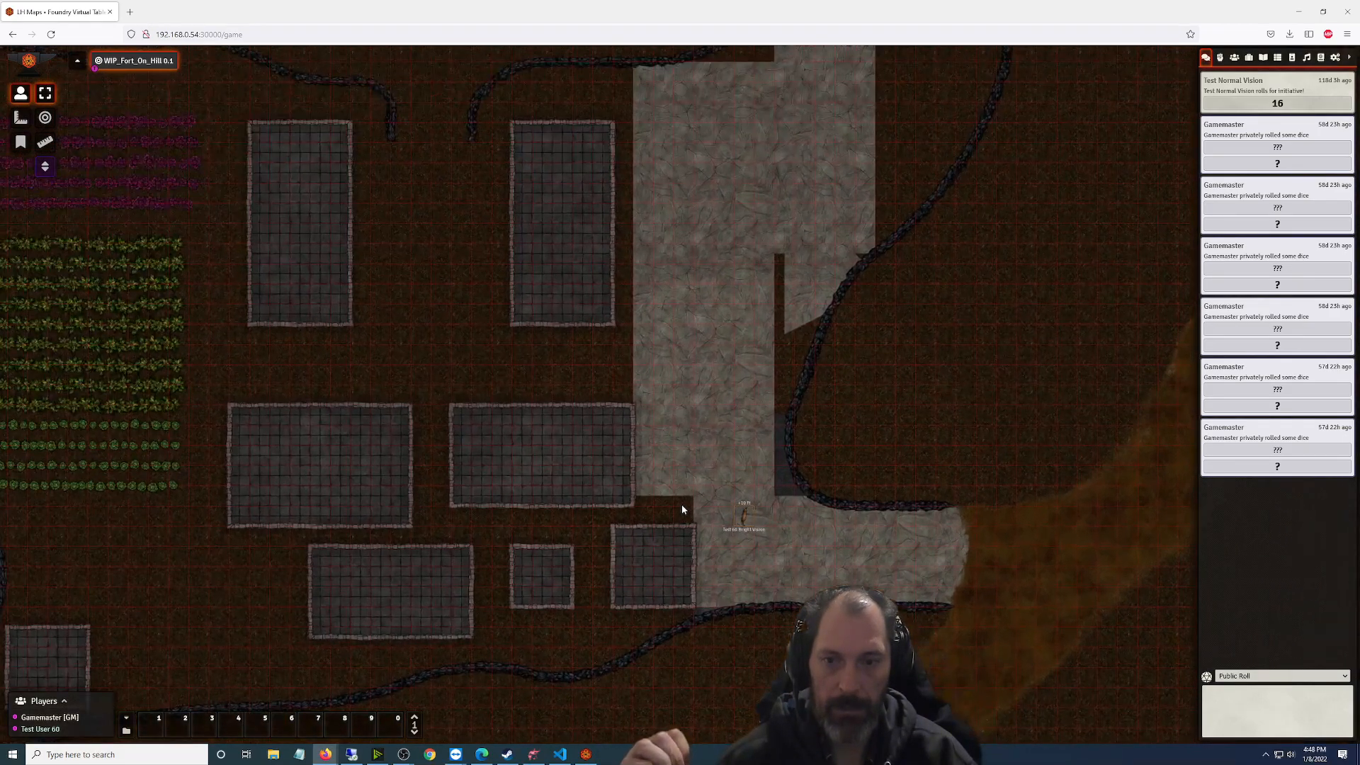
# Switch to Dungeondraft and dismiss the export options to resume editing the second floor's northeastern courtyard
pyautogui.click(529, 756)
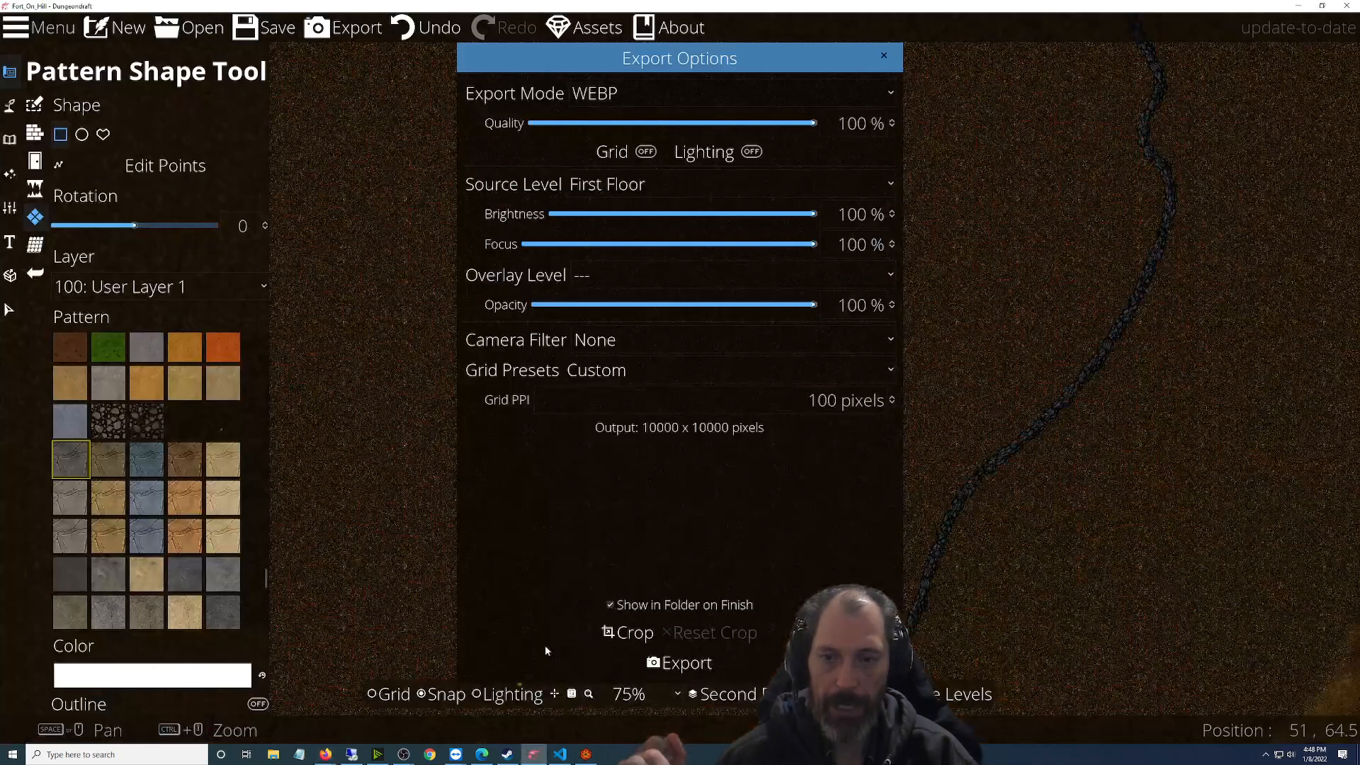
pyautogui.click(885, 57)
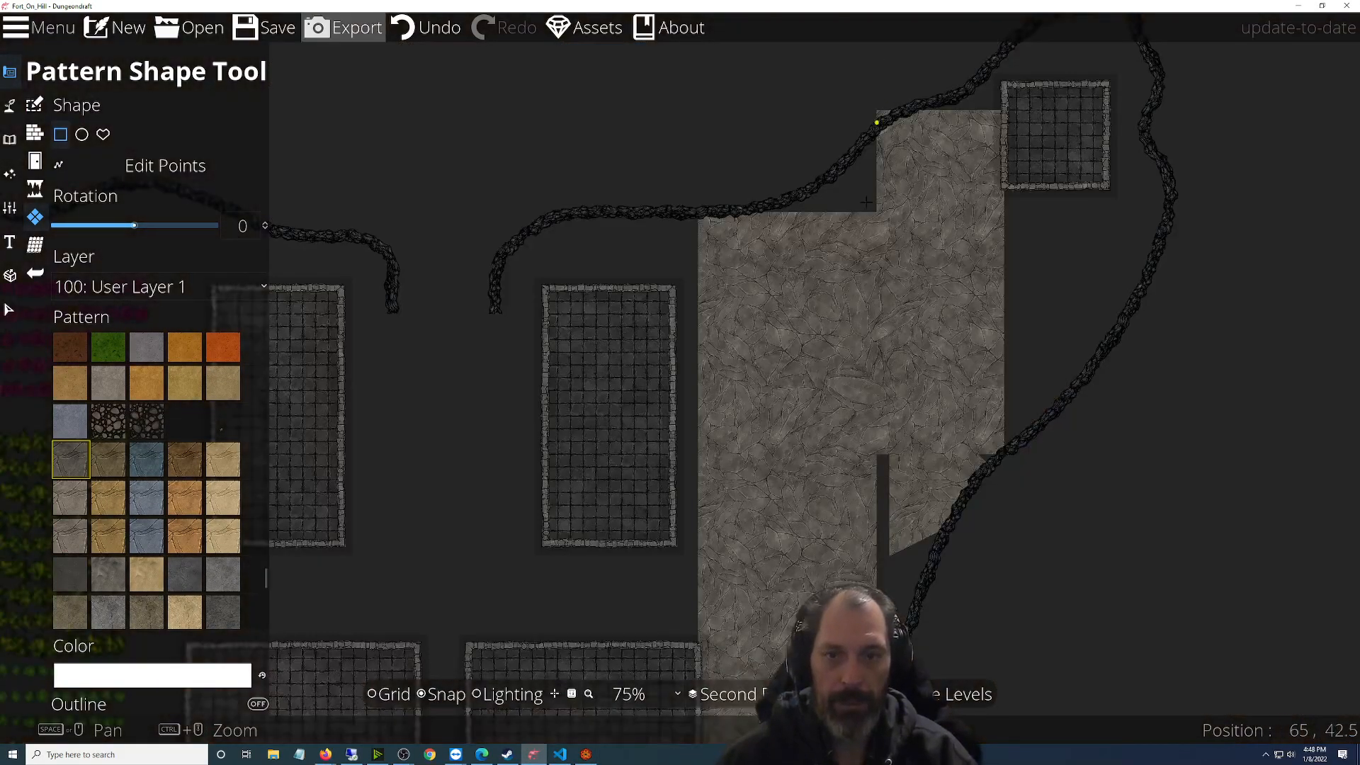
pyautogui.scroll(-2, 823, 540)
pyautogui.scroll(-1, 823, 540)
pyautogui.scroll(3, 903, 245)
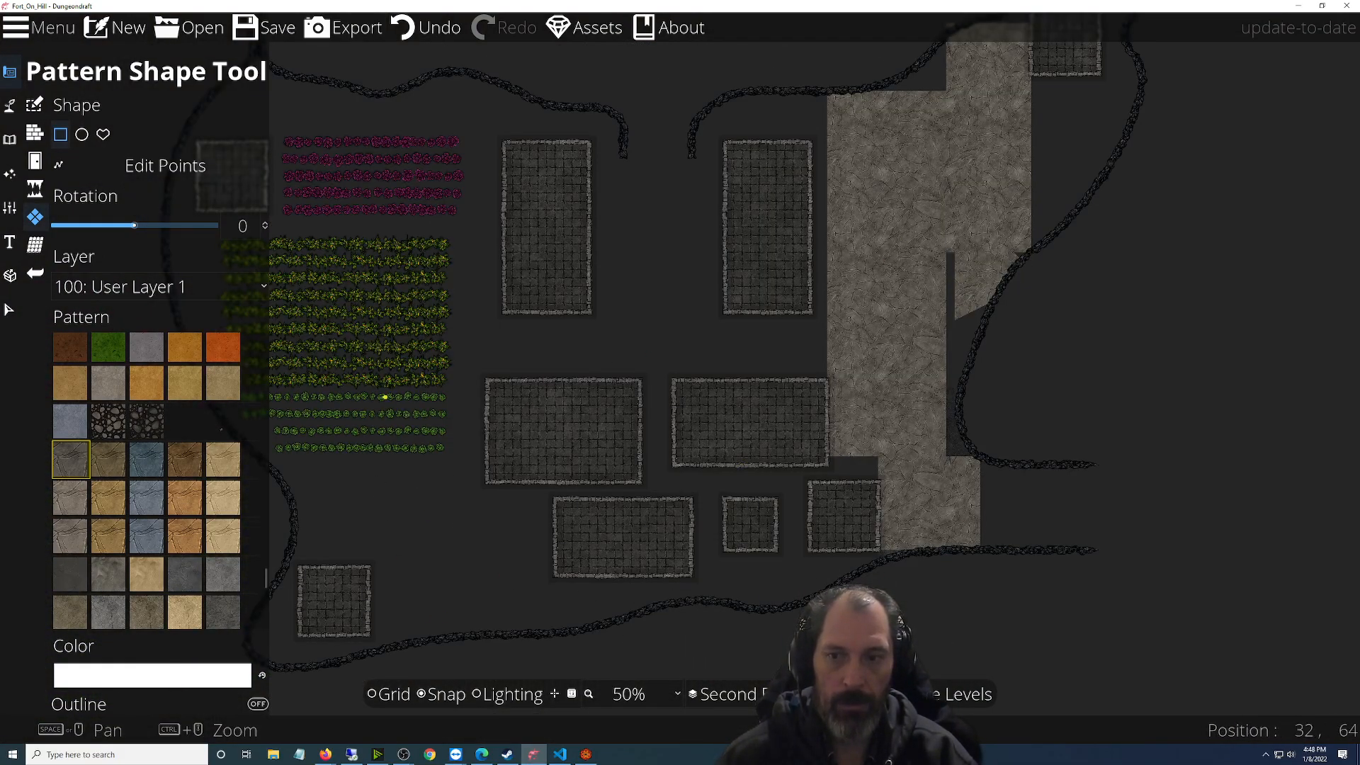
pyautogui.moveTo(928, 183); pyautogui.dragTo(735, 501)
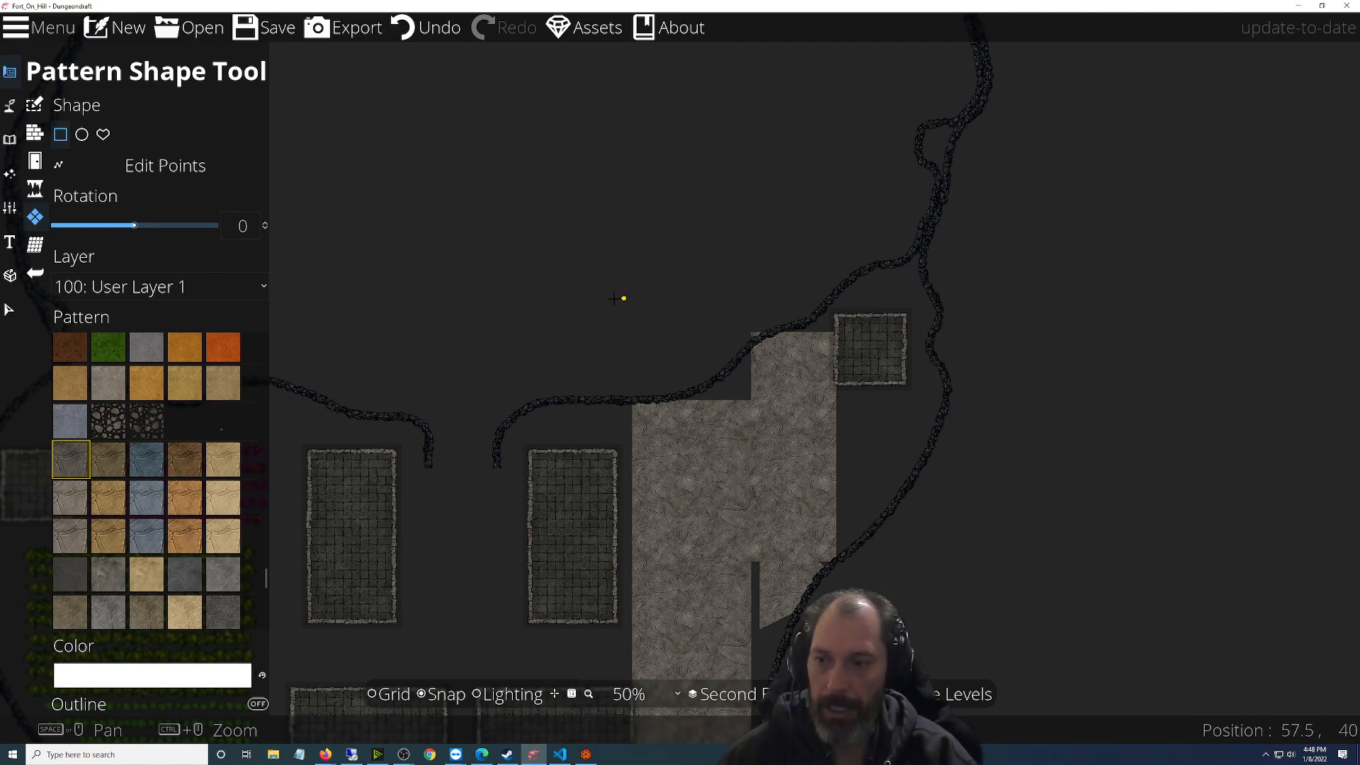
pyautogui.scroll(1, 826, 494)
pyautogui.scroll(1, 830, 494)
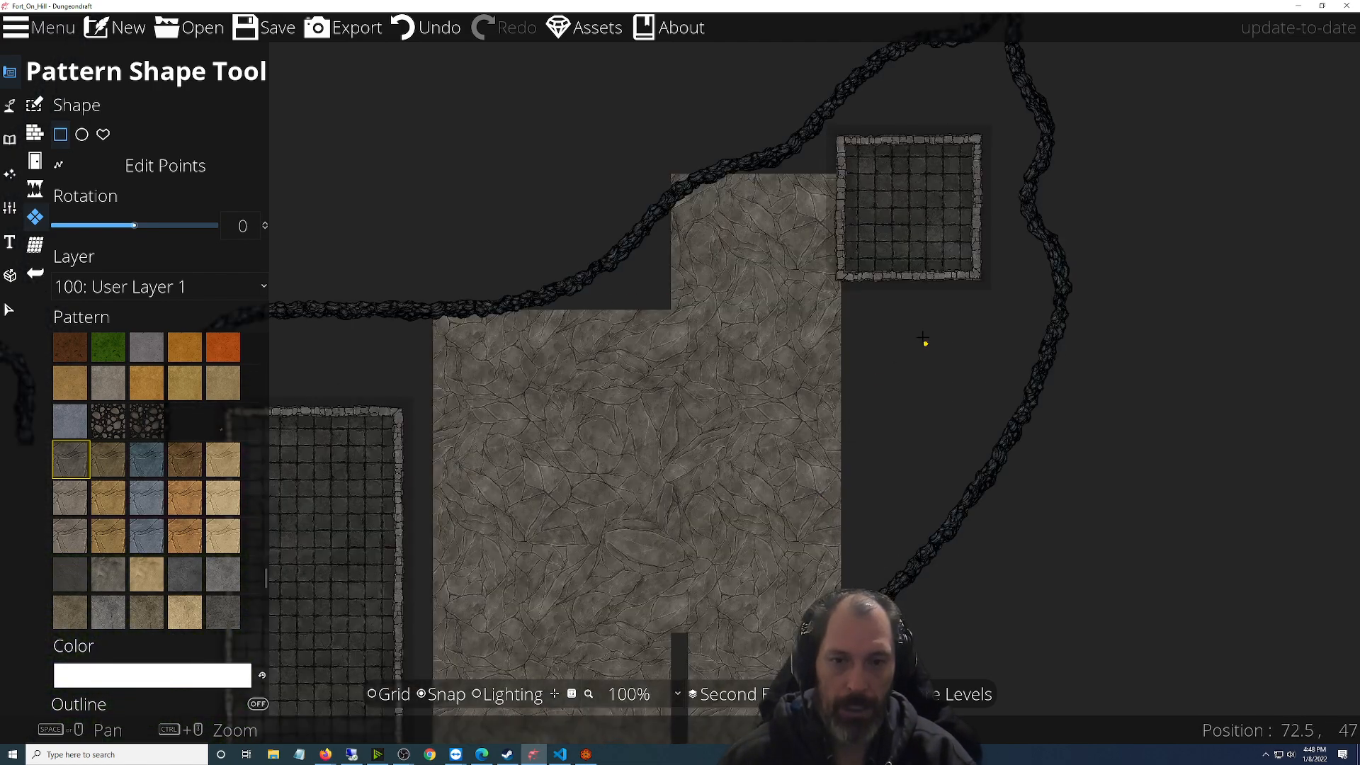
pyautogui.moveTo(926, 343); pyautogui.dragTo(600, 448)
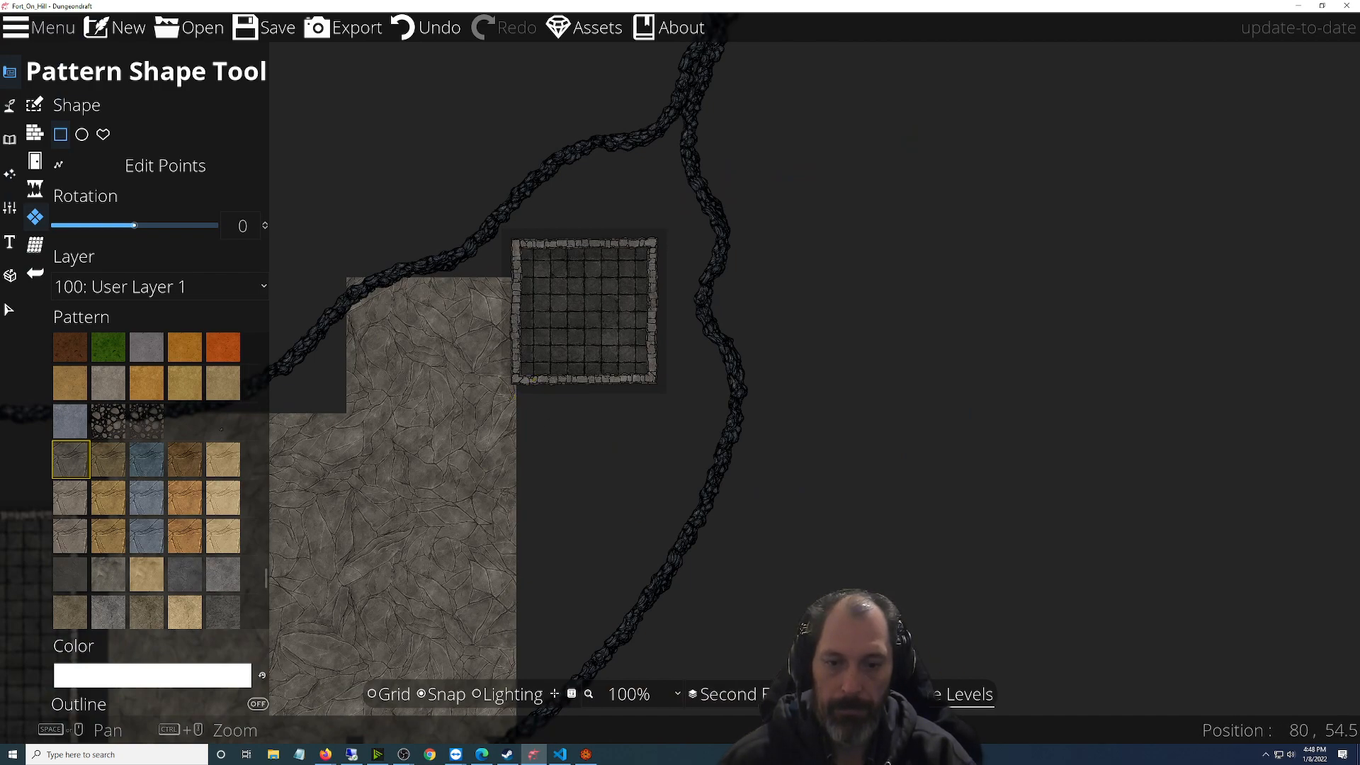
# Set First Floor as the reference level for comparing levels, and turn the level comparison off
pyautogui.click(970, 694)
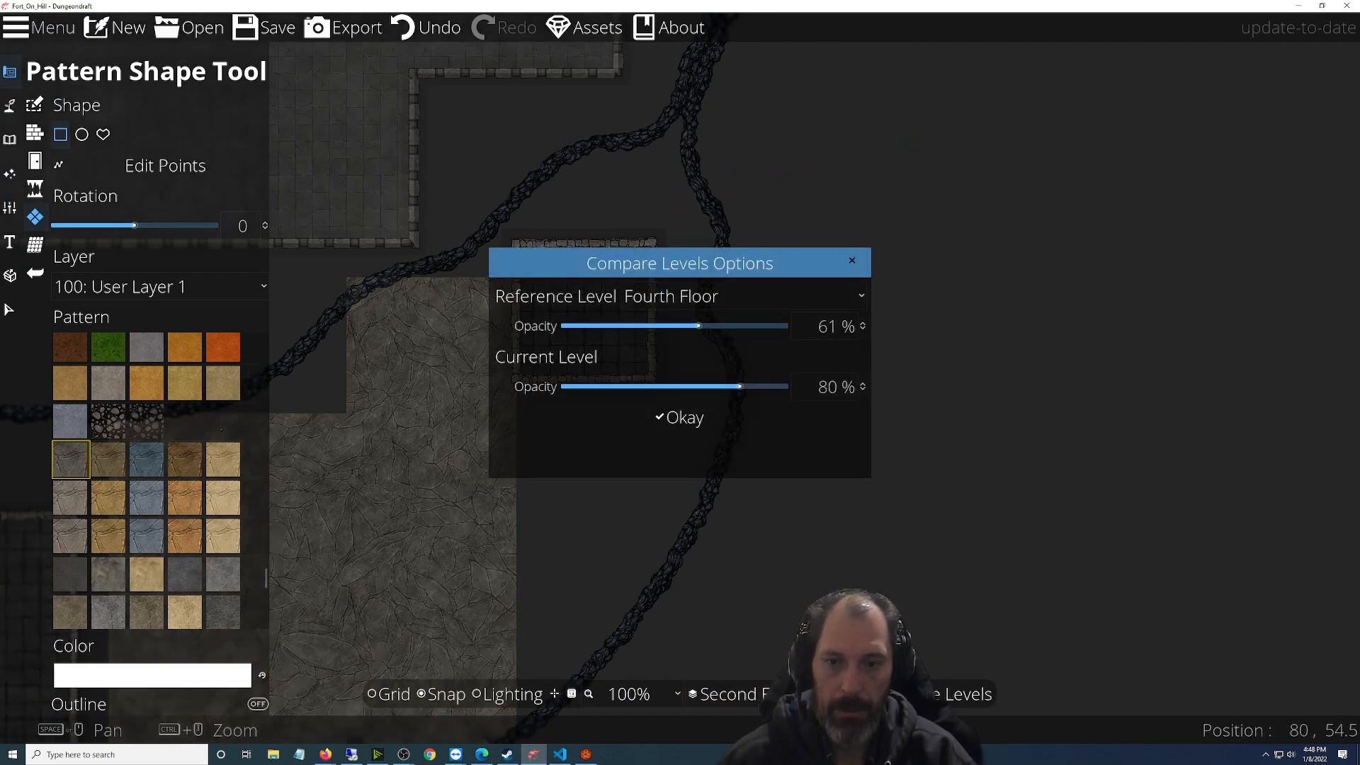
pyautogui.click(692, 425)
pyautogui.click(875, 694)
pyautogui.click(874, 694)
pyautogui.click(723, 296)
pyautogui.click(707, 380)
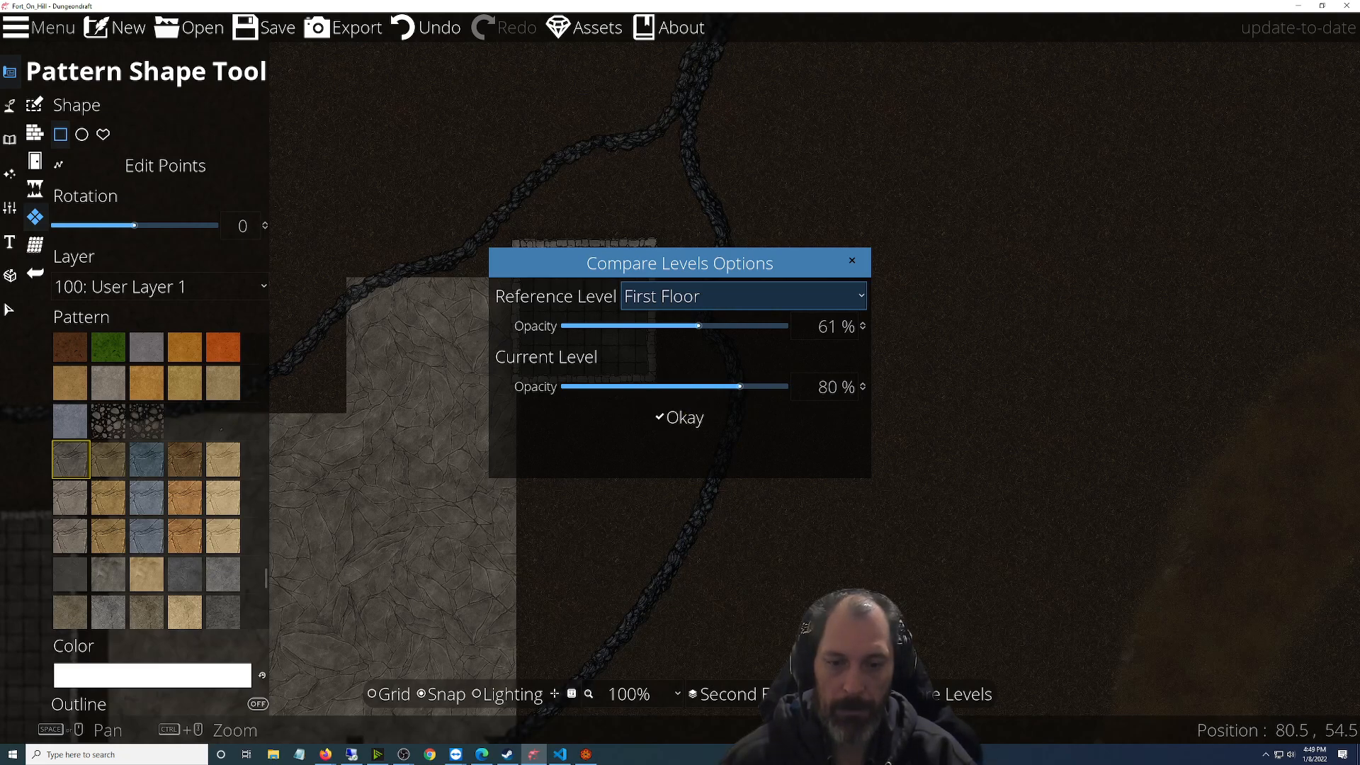
pyautogui.click(701, 423)
pyautogui.click(968, 694)
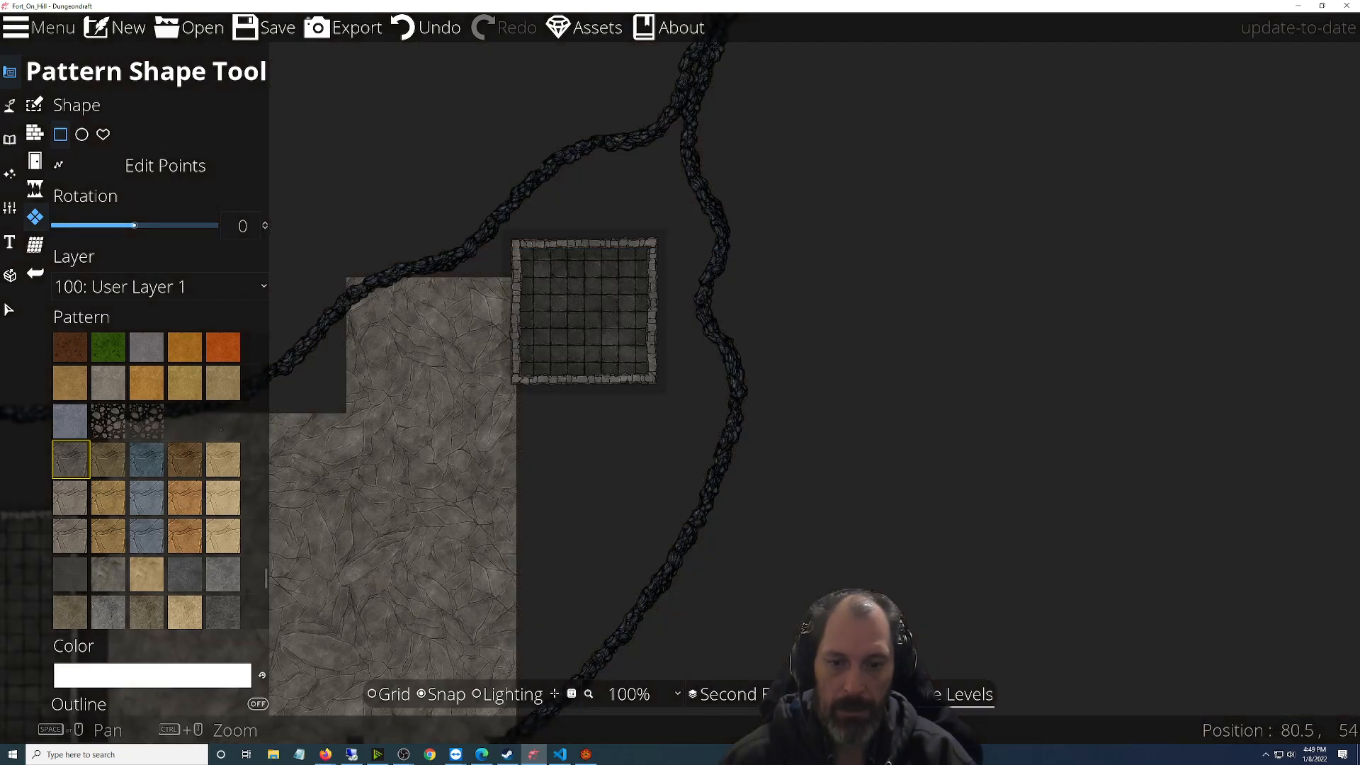
# Pave the ground south and north of the northeastern square building with cracked stone rectangles reaching the surrounding rock walls
pyautogui.moveTo(533, 396); pyautogui.dragTo(925, 551)
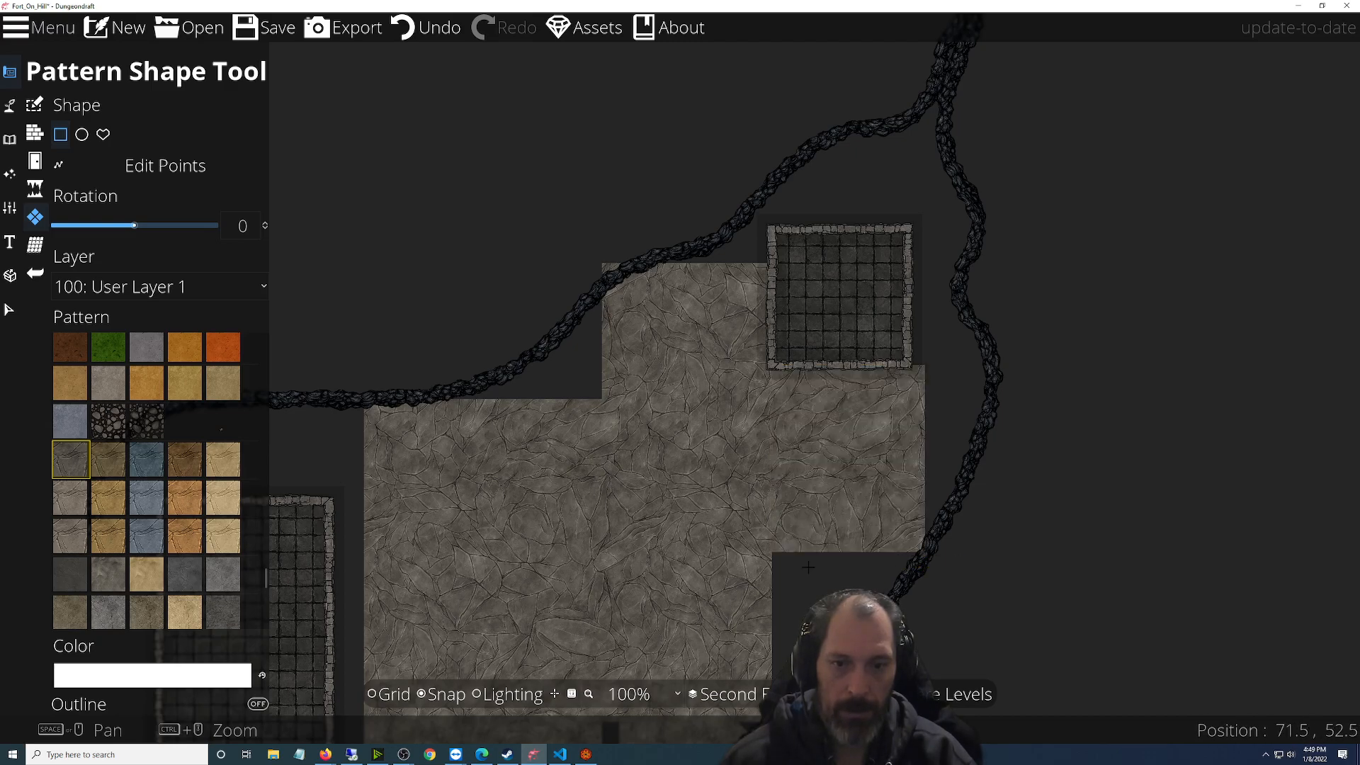
pyautogui.moveTo(822, 601); pyautogui.dragTo(795, 455)
pyautogui.moveTo(745, 408); pyautogui.dragTo(834, 498)
pyautogui.moveTo(932, 337); pyautogui.dragTo(805, 550)
pyautogui.moveTo(743, 597)
pyautogui.mouseDown()
pyautogui.moveTo(794, 410)
pyautogui.moveTo(758, 604)
pyautogui.mouseUp()
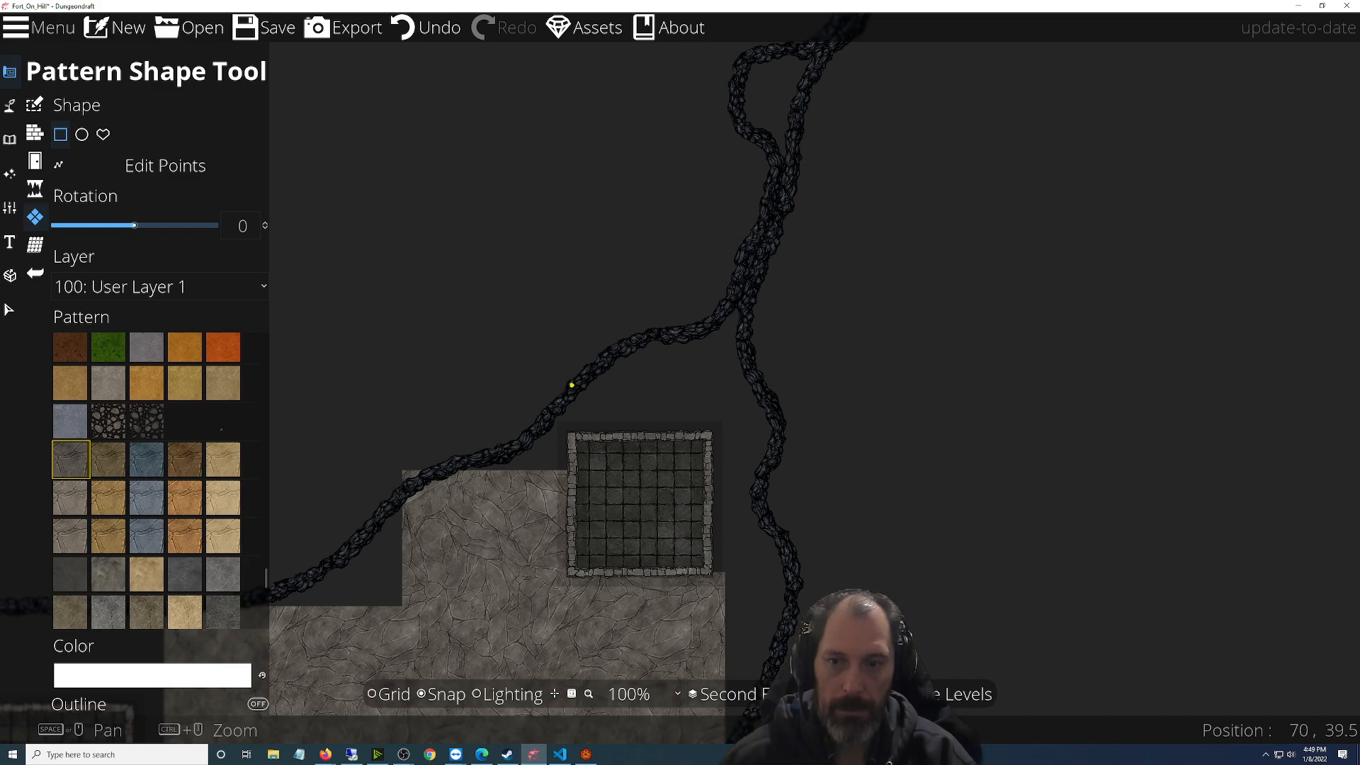
pyautogui.moveTo(572, 384); pyautogui.dragTo(758, 437)
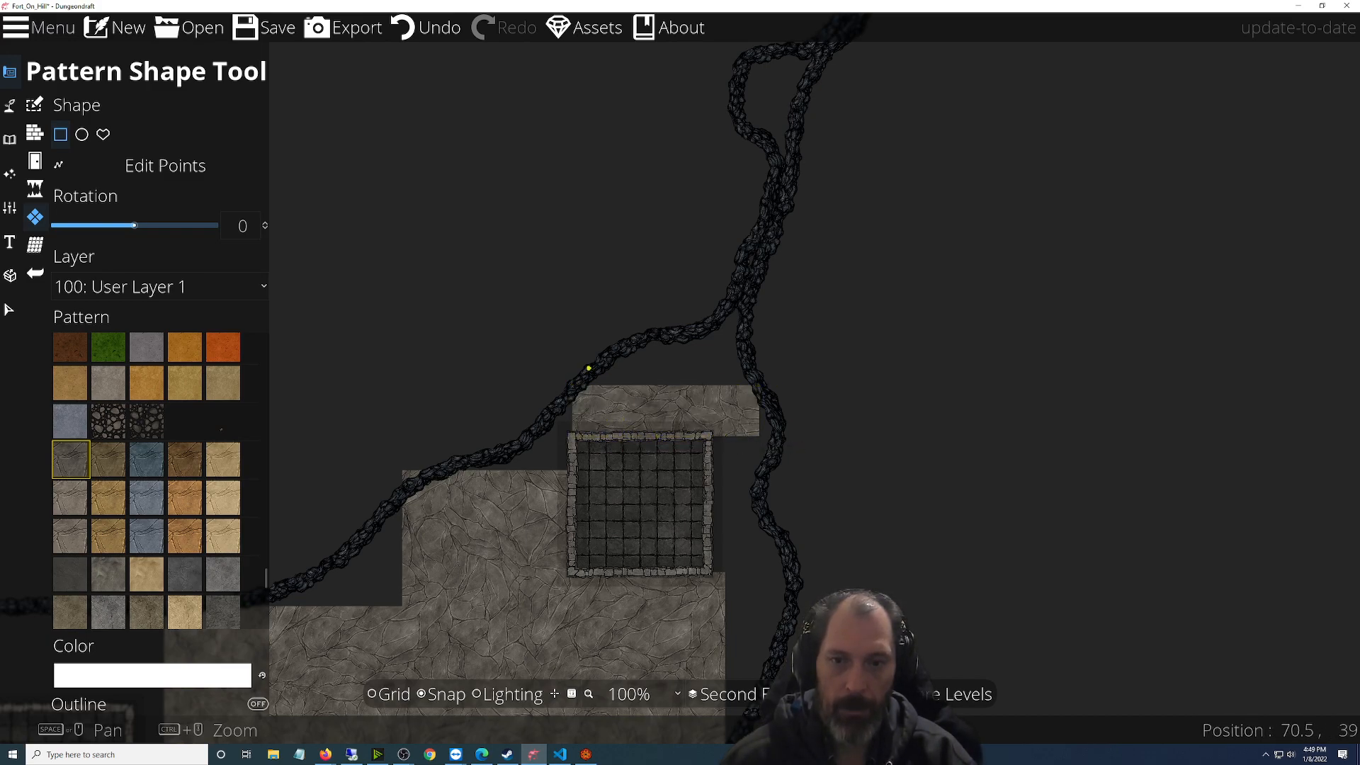
pyautogui.moveTo(623, 351); pyautogui.dragTo(741, 384)
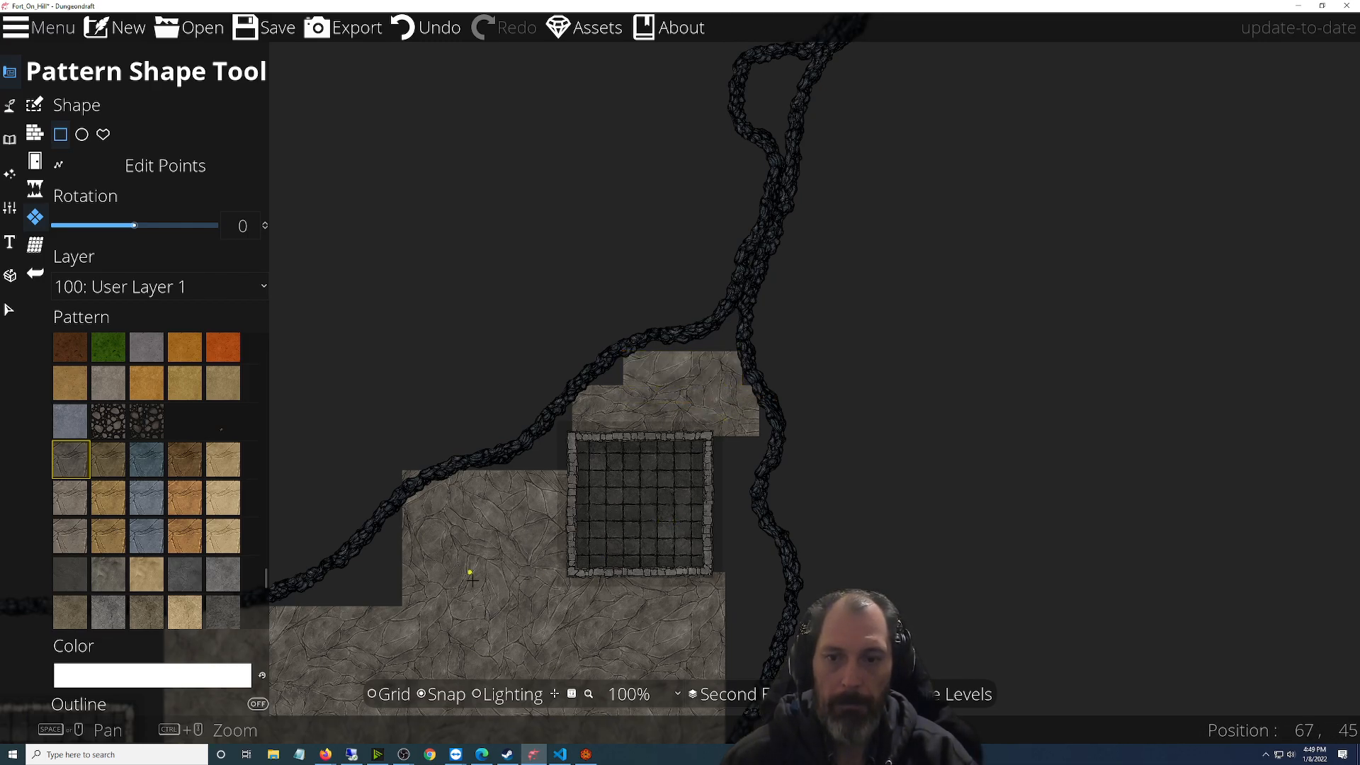
# Extend the stone west to the eastern tall building, and pave a street running west below both tall buildings
pyautogui.moveTo(468, 591); pyautogui.dragTo(1138, 93)
pyautogui.moveTo(932, 455); pyautogui.dragTo(955, 201)
pyautogui.moveTo(853, 440); pyautogui.dragTo(798, 457)
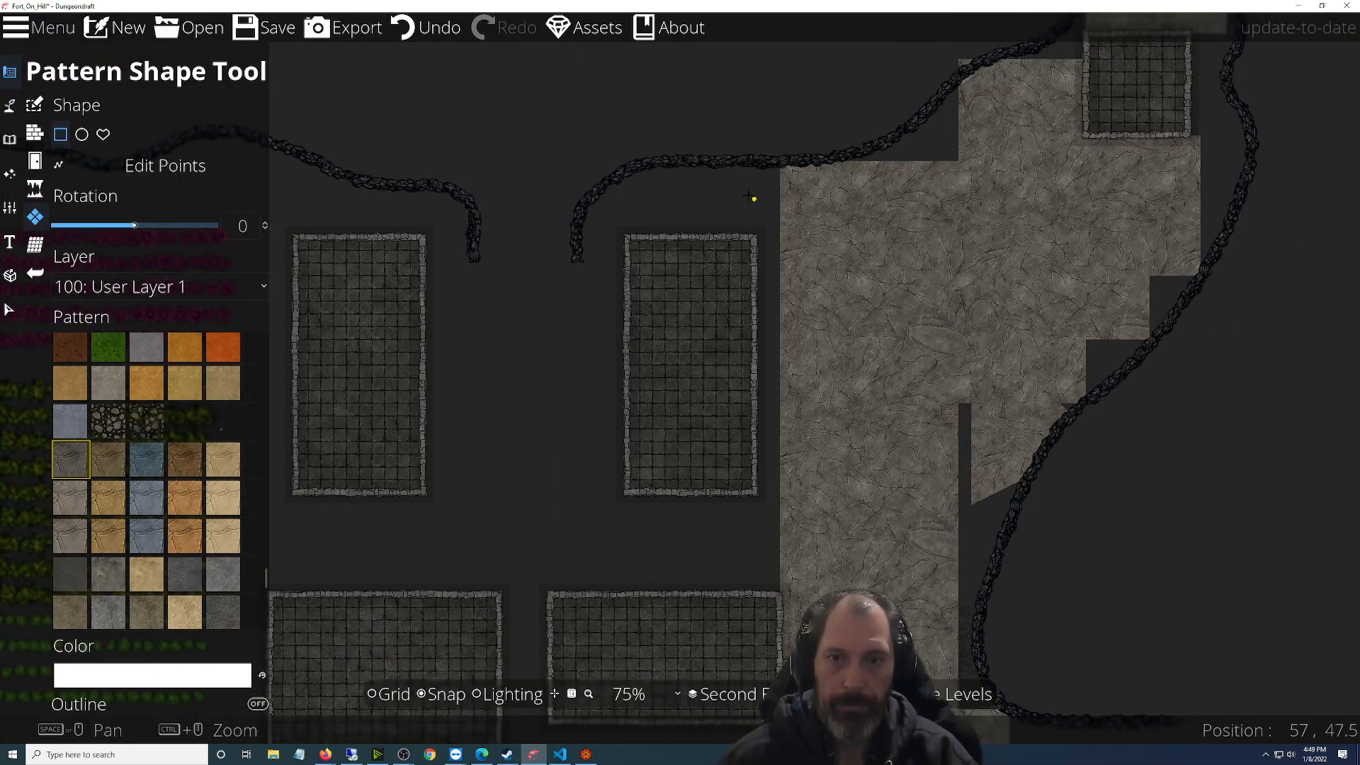
pyautogui.moveTo(754, 161); pyautogui.dragTo(779, 595)
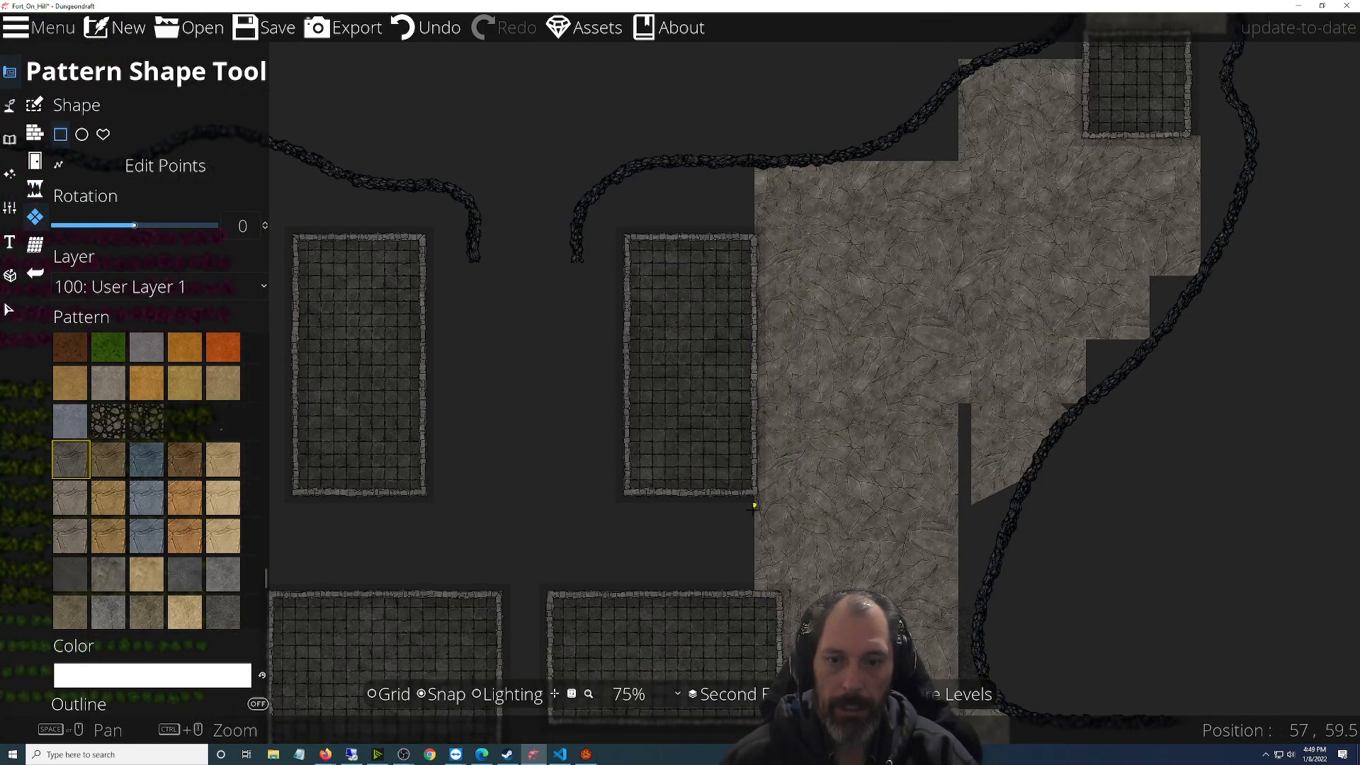
pyautogui.moveTo(754, 499); pyautogui.dragTo(282, 594)
# Pave an 8 by 12 rectangle between the two tall buildings, and fill the strip north of the eastern one
pyautogui.press('Left')
pyautogui.press('Down')
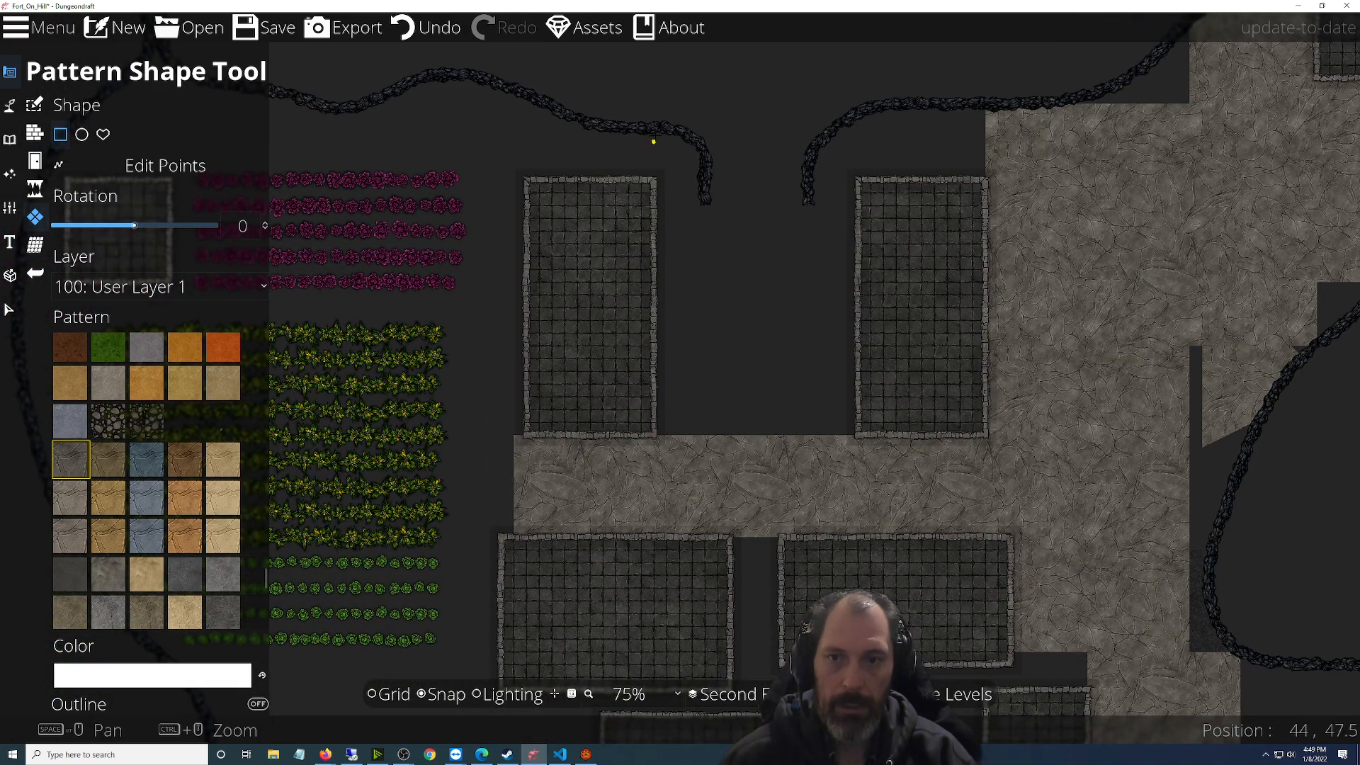
pyautogui.moveTo(665, 147); pyautogui.dragTo(857, 434)
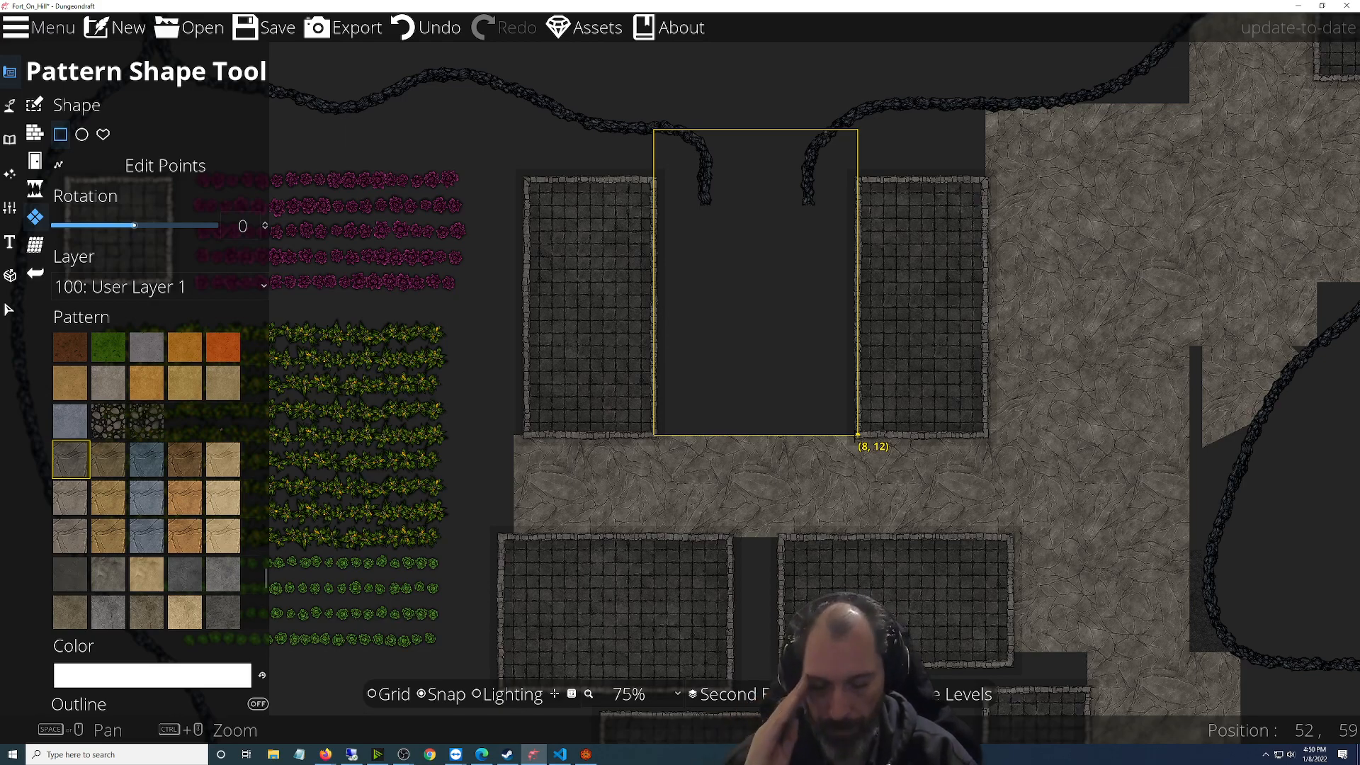
pyautogui.moveTo(857, 433); pyautogui.dragTo(858, 433)
pyautogui.moveTo(768, 245); pyautogui.dragTo(655, 522)
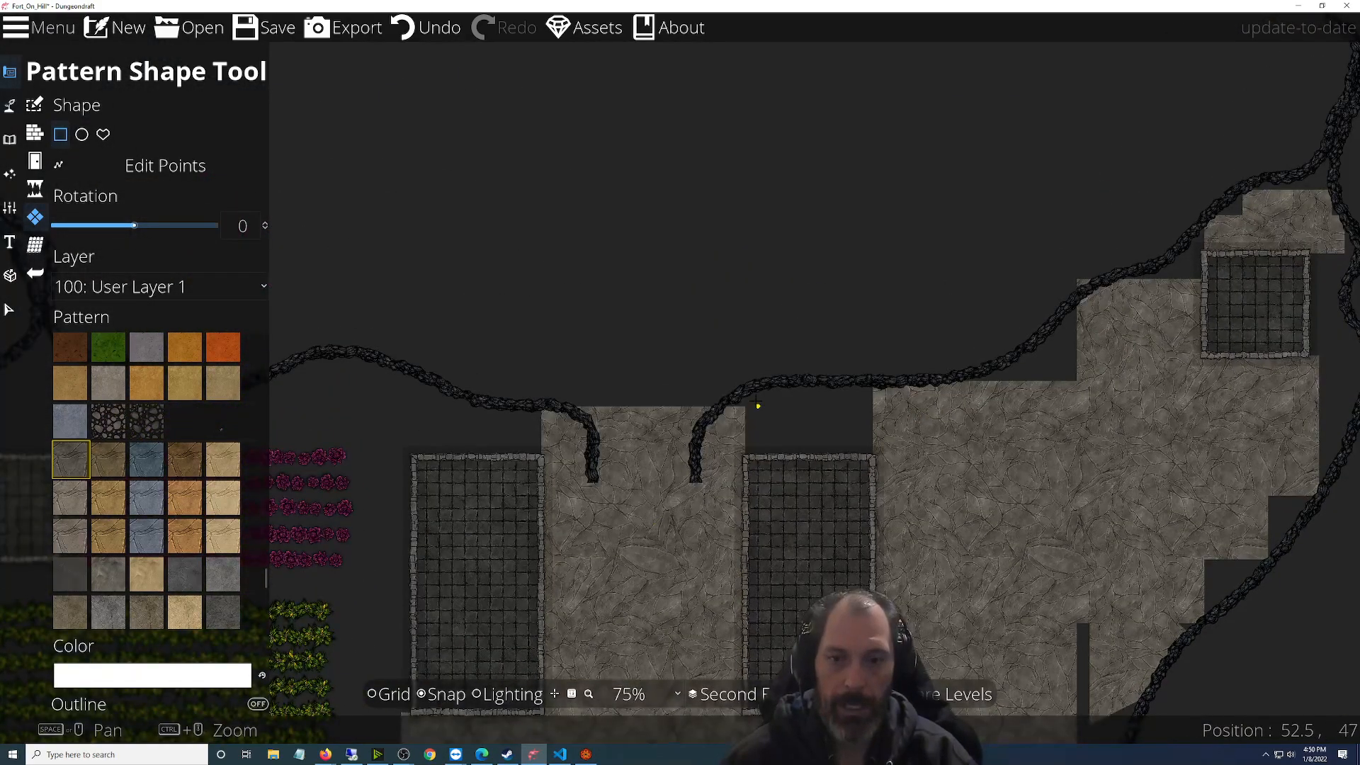
pyautogui.moveTo(744, 393); pyautogui.dragTo(884, 457)
# Pave the lanes between and below the two large buildings, plus the gaps on both sides of the small square building
pyautogui.moveTo(656, 570); pyautogui.dragTo(1134, 173)
pyautogui.moveTo(991, 454); pyautogui.dragTo(654, 233)
pyautogui.moveTo(758, 197); pyautogui.dragTo(1019, 381)
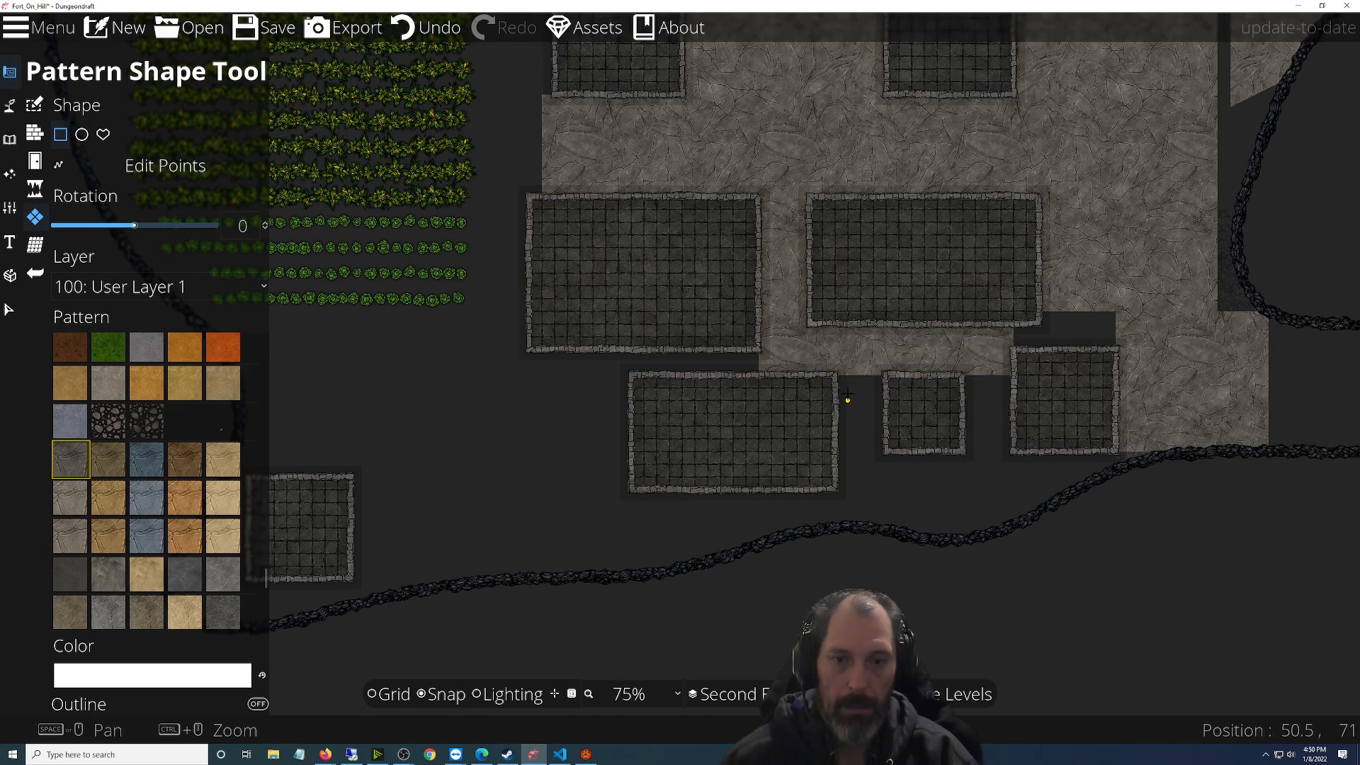
pyautogui.moveTo(835, 375); pyautogui.dragTo(885, 527)
pyautogui.moveTo(961, 375); pyautogui.dragTo(1013, 527)
# Extend the stone lane west to the outer wall, and pave the open area east of the southwestern square building
pyautogui.moveTo(678, 516); pyautogui.dragTo(877, 506)
pyautogui.moveTo(968, 341); pyautogui.dragTo(434, 365)
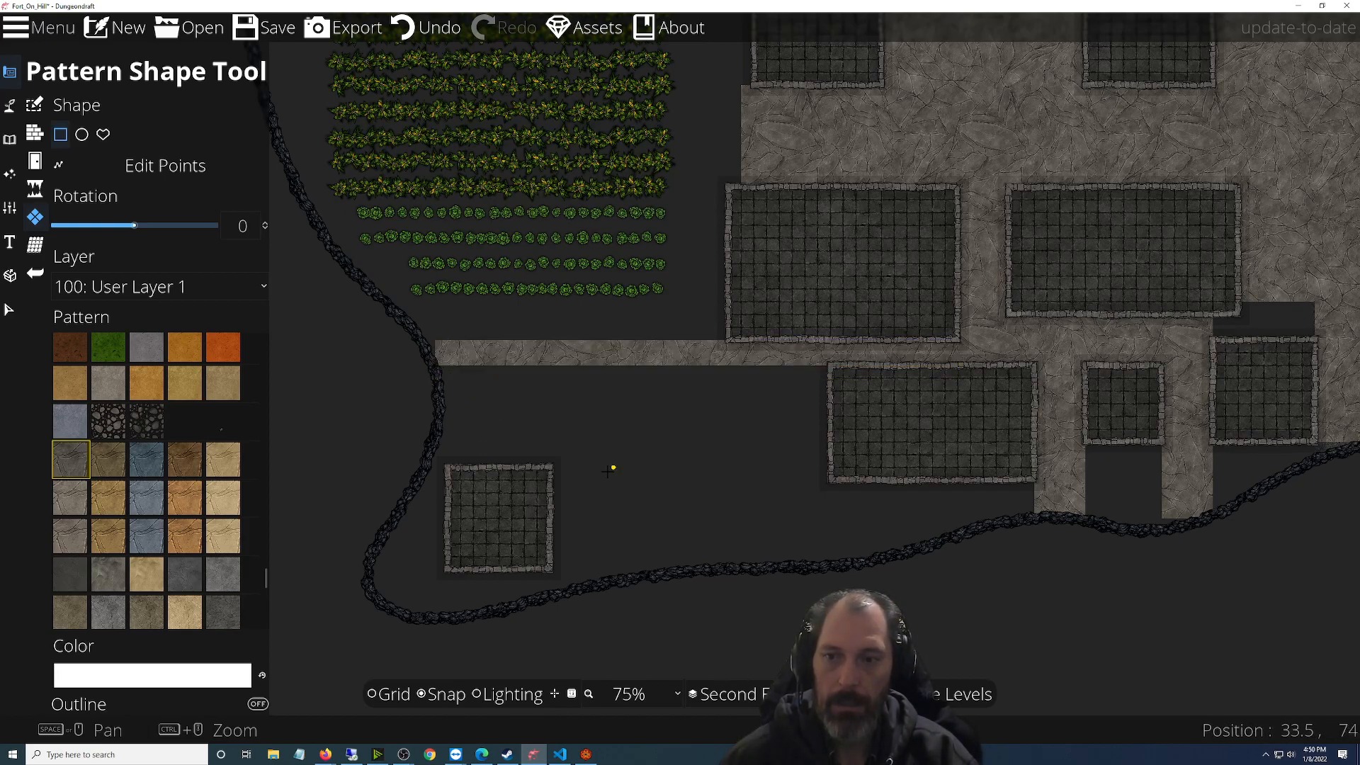
pyautogui.moveTo(830, 366); pyautogui.dragTo(550, 568)
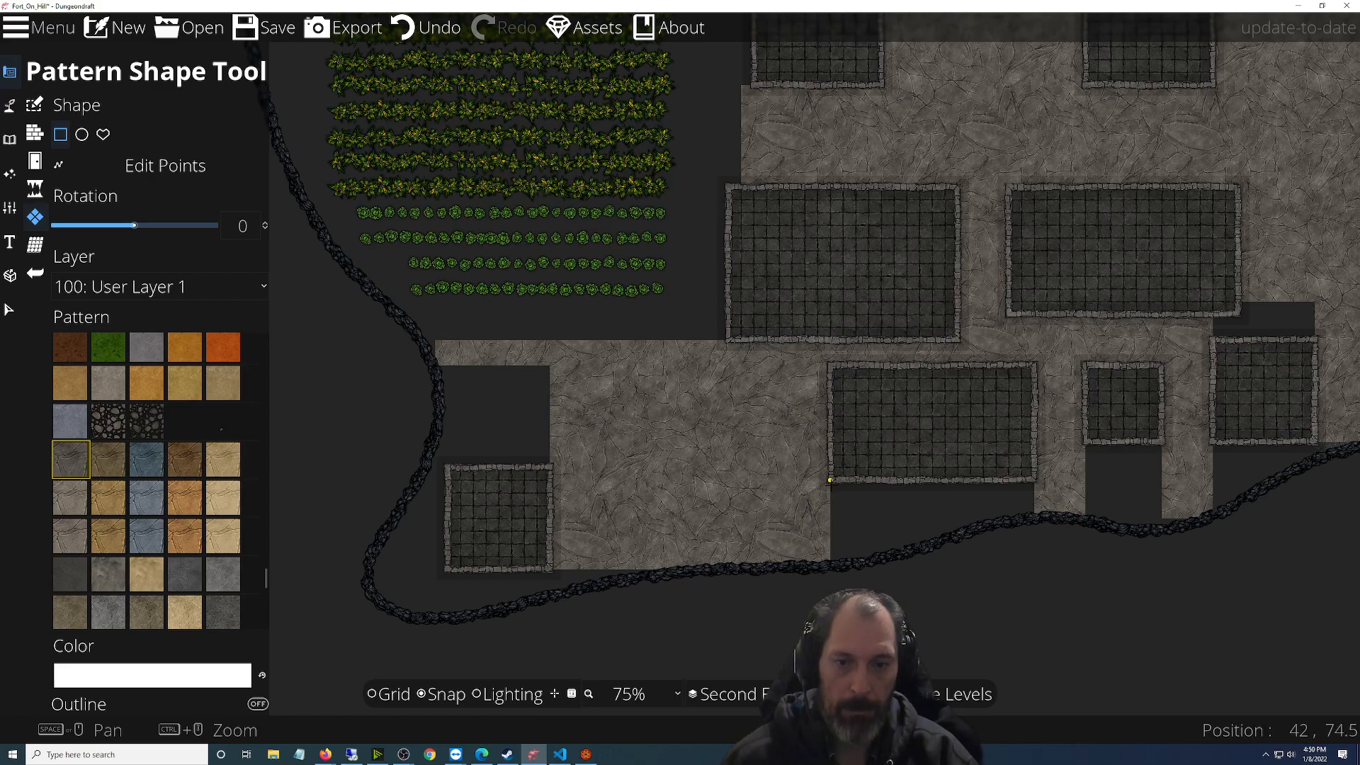
# Pave the strips south of the long lower building and the small square building toward the southern wall
pyautogui.moveTo(829, 481); pyautogui.dragTo(1034, 519)
pyautogui.moveTo(676, 492); pyautogui.dragTo(340, 450)
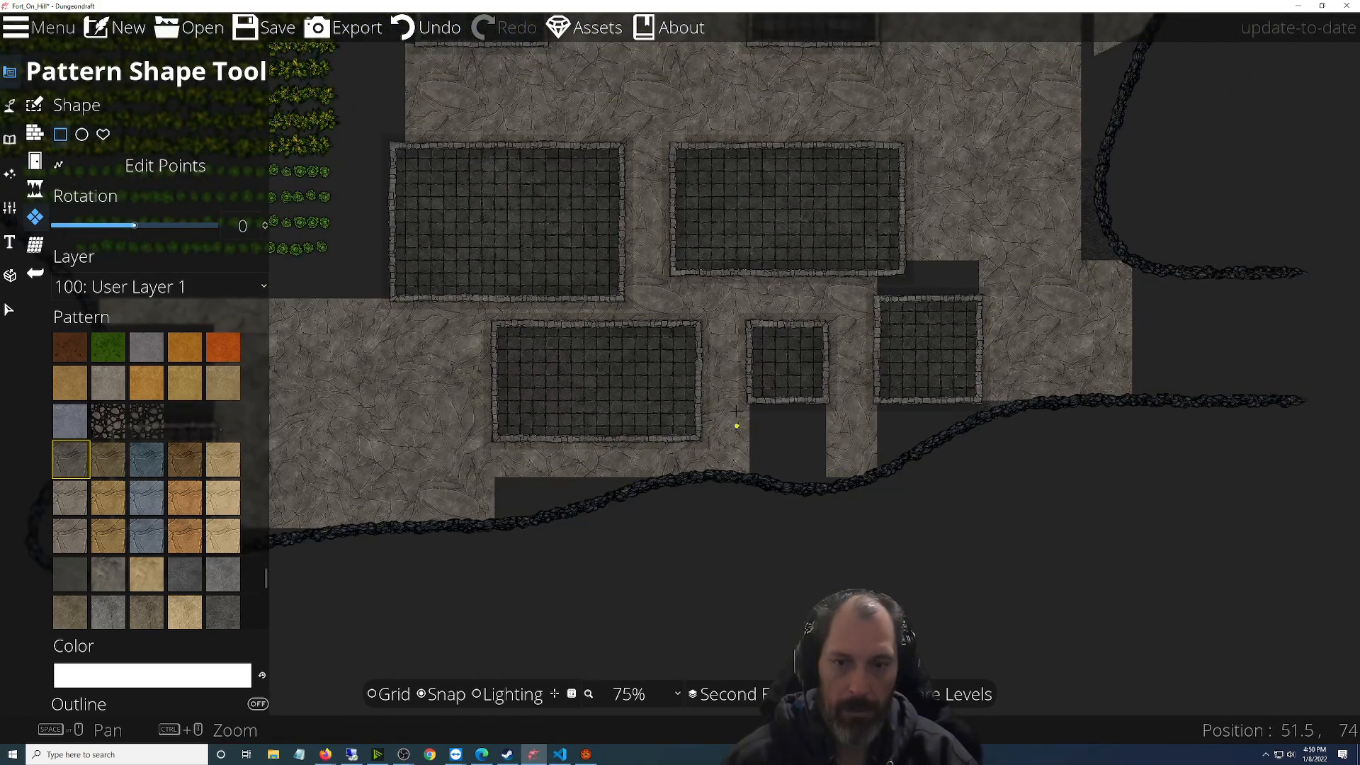
pyautogui.moveTo(749, 400); pyautogui.dragTo(827, 479)
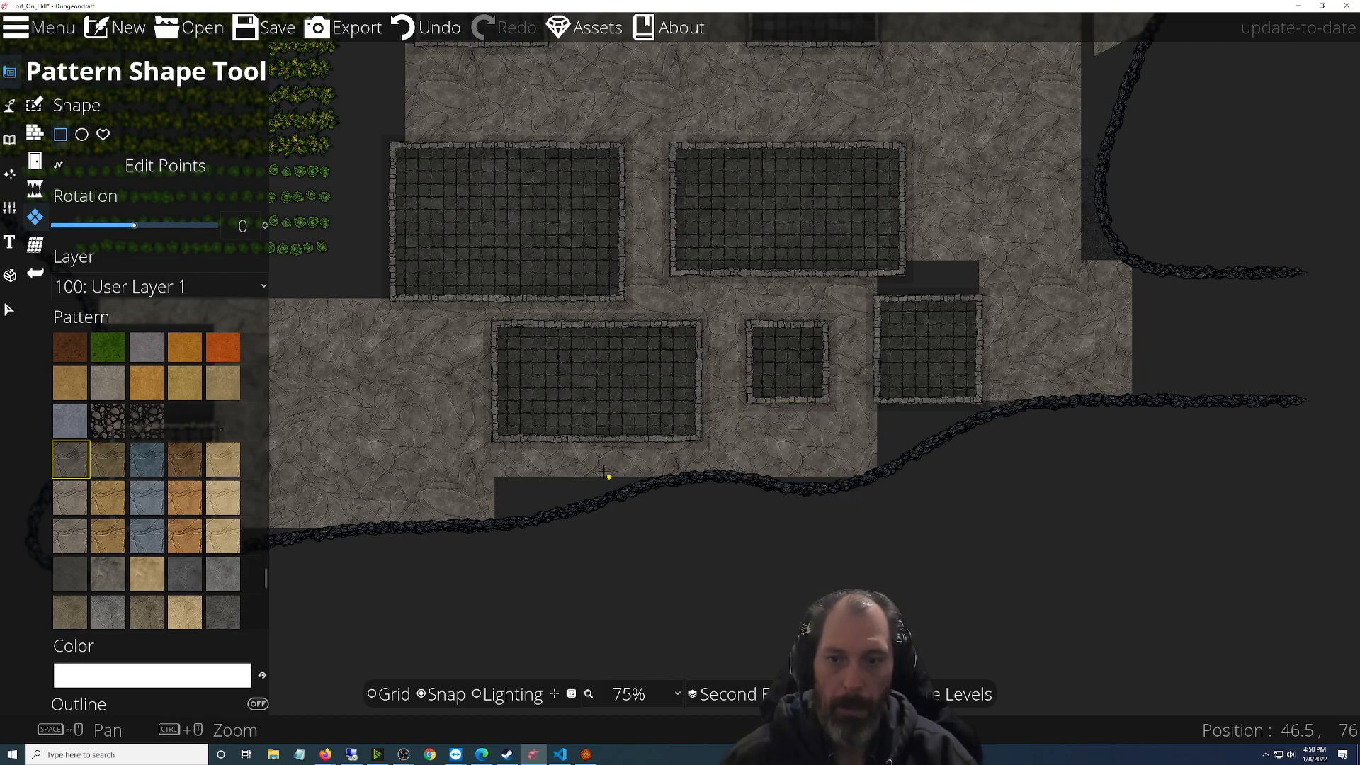
# Try a two-square wooden door frame in the east wall of the southeastern square building
pyautogui.scroll(4, 604, 473)
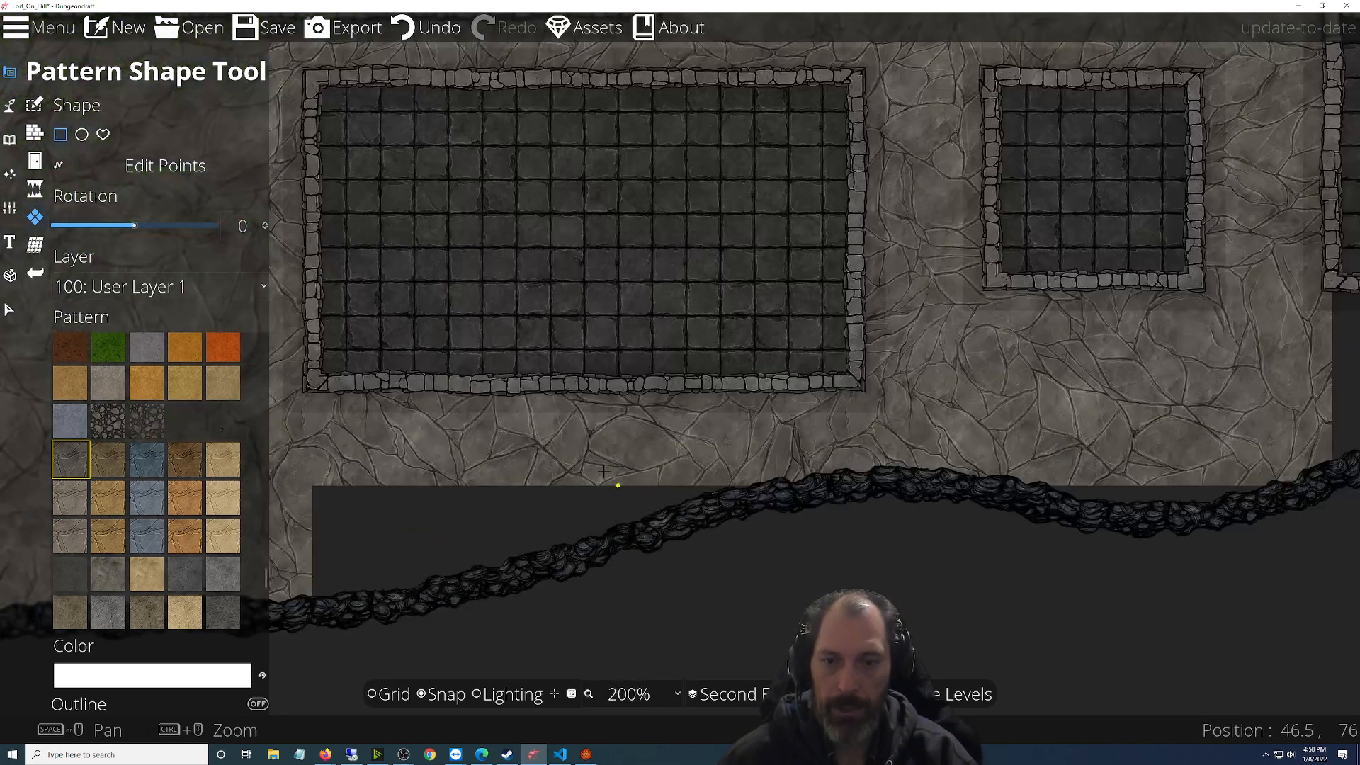
pyautogui.scroll(-4, 629, 466)
pyautogui.moveTo(797, 369); pyautogui.dragTo(472, 541)
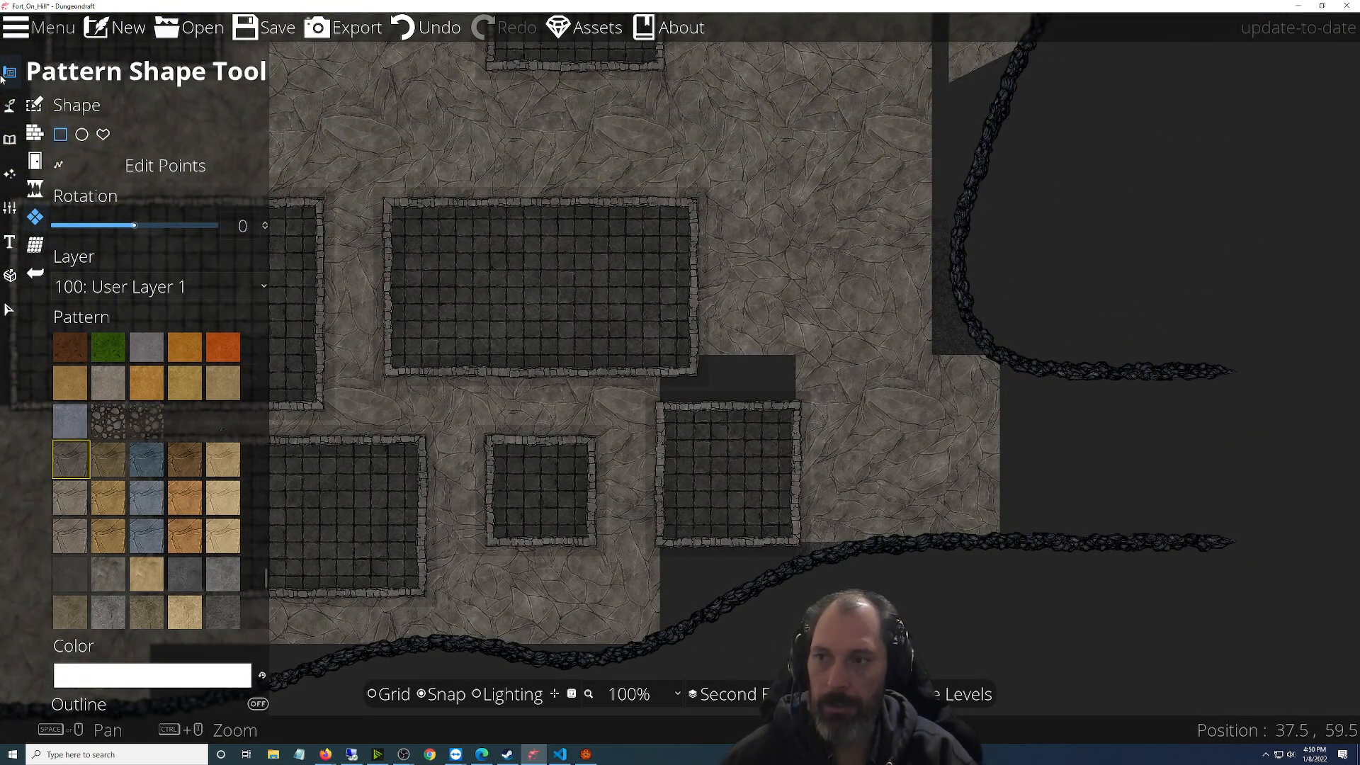
pyautogui.click(6, 110)
pyautogui.click(8, 143)
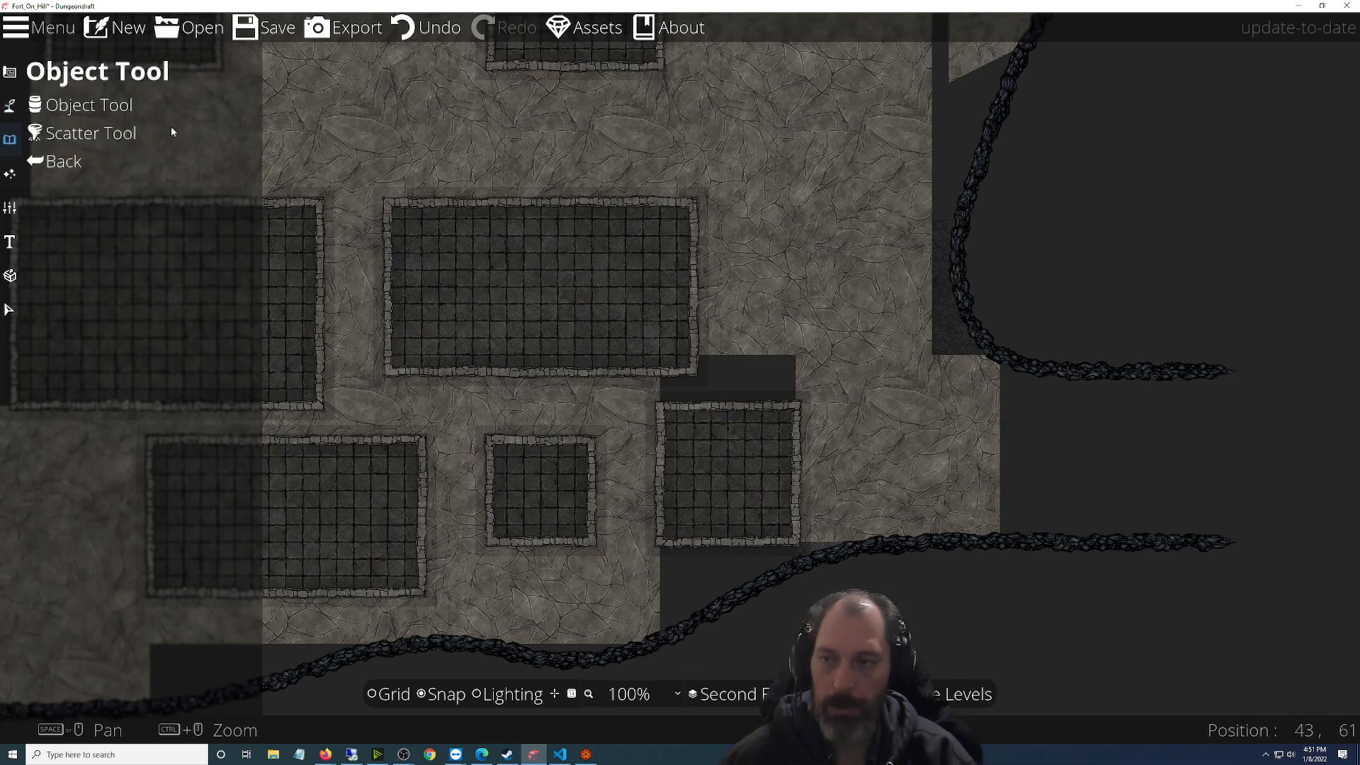
pyautogui.click(9, 72)
pyautogui.click(71, 157)
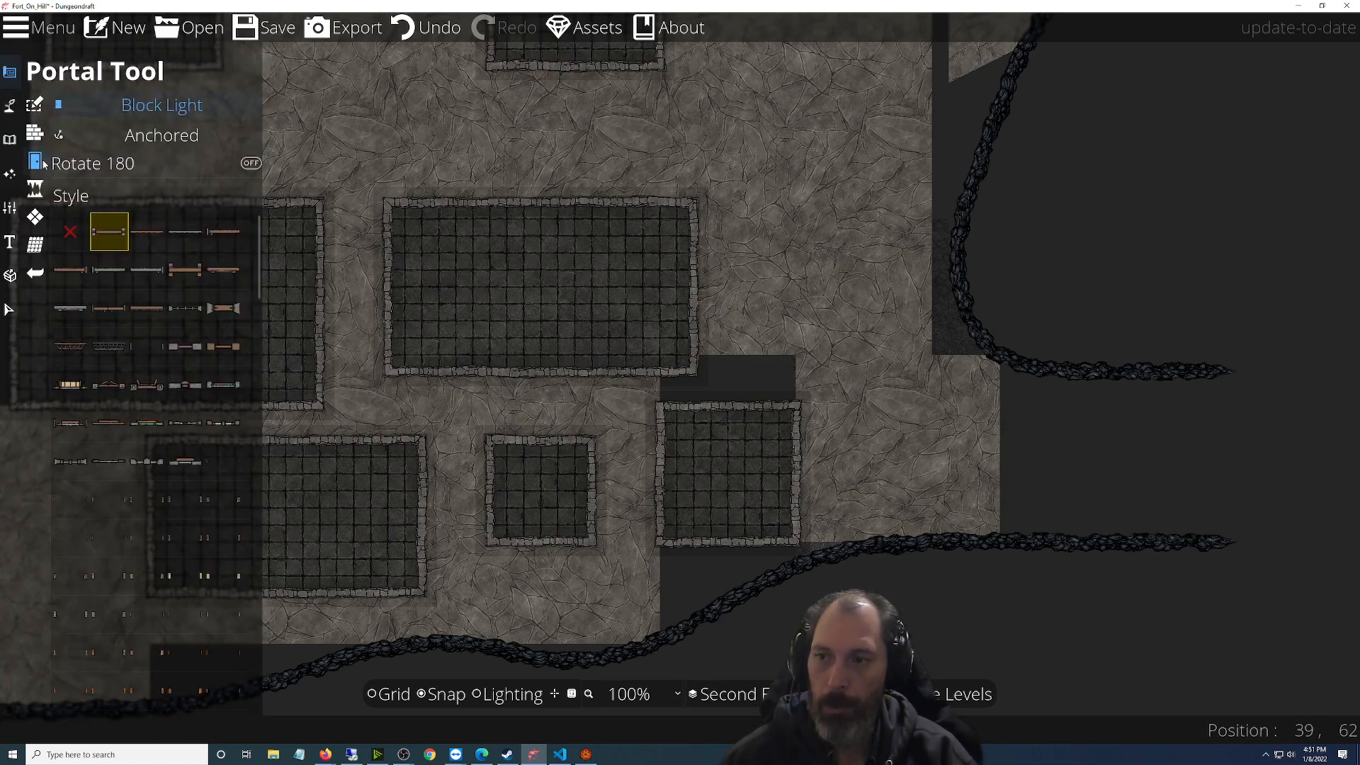
pyautogui.scroll(-5, 145, 383)
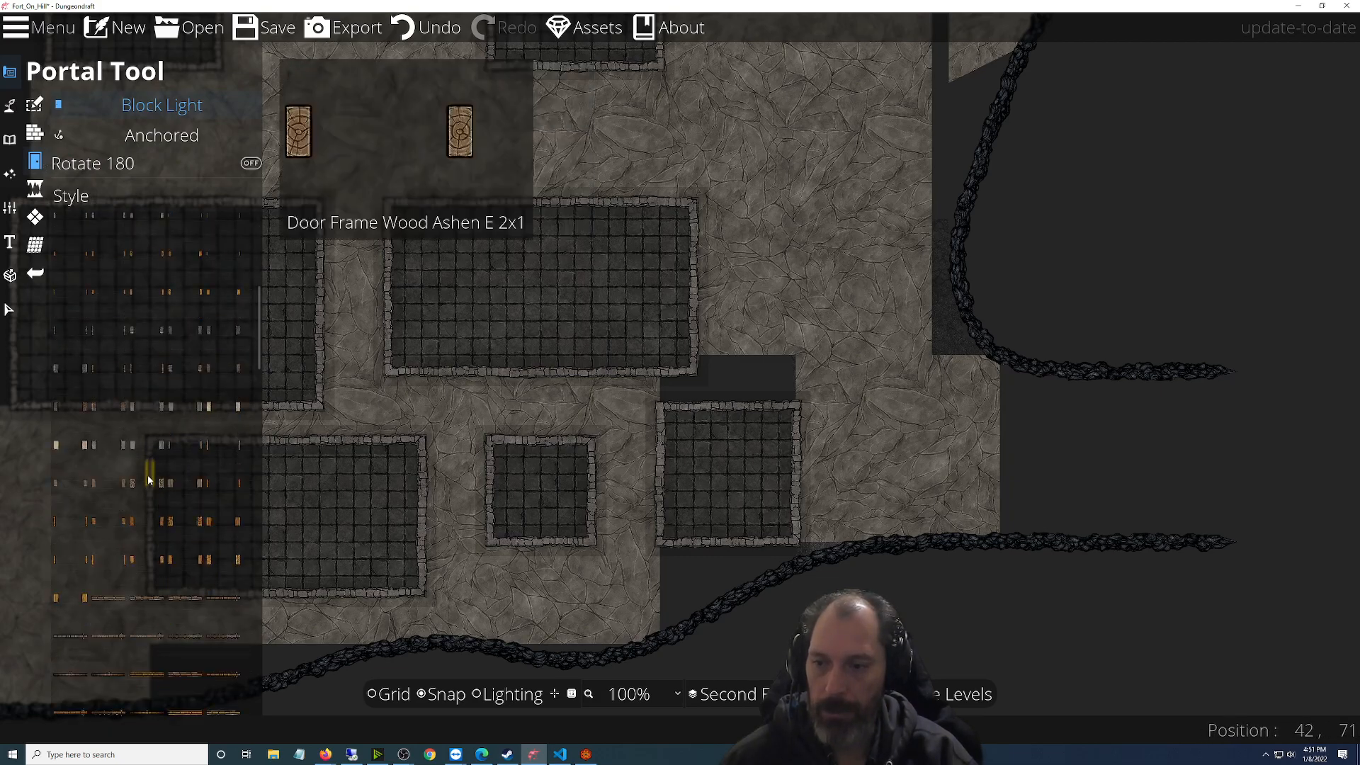
pyautogui.scroll(3, 147, 474)
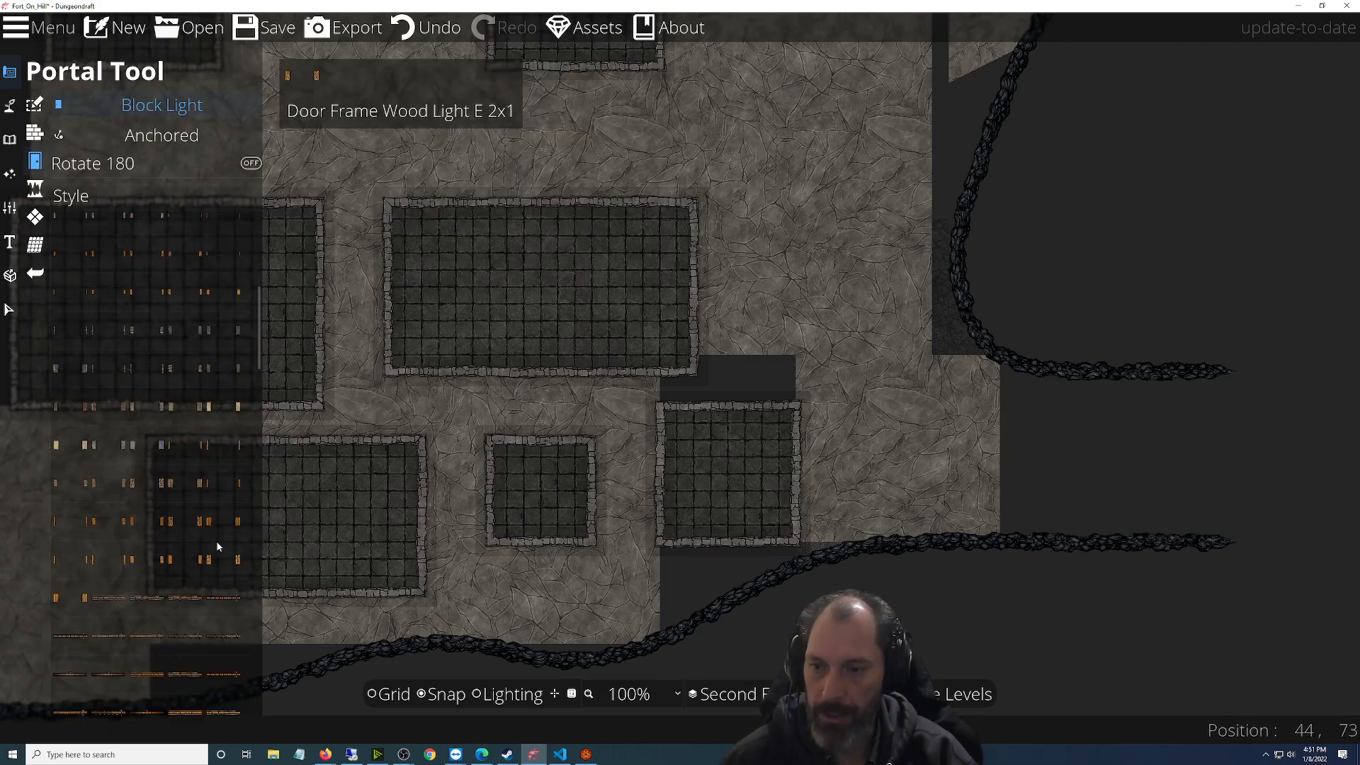
pyautogui.click(211, 560)
pyautogui.click(795, 473)
pyautogui.scroll(3, 870, 552)
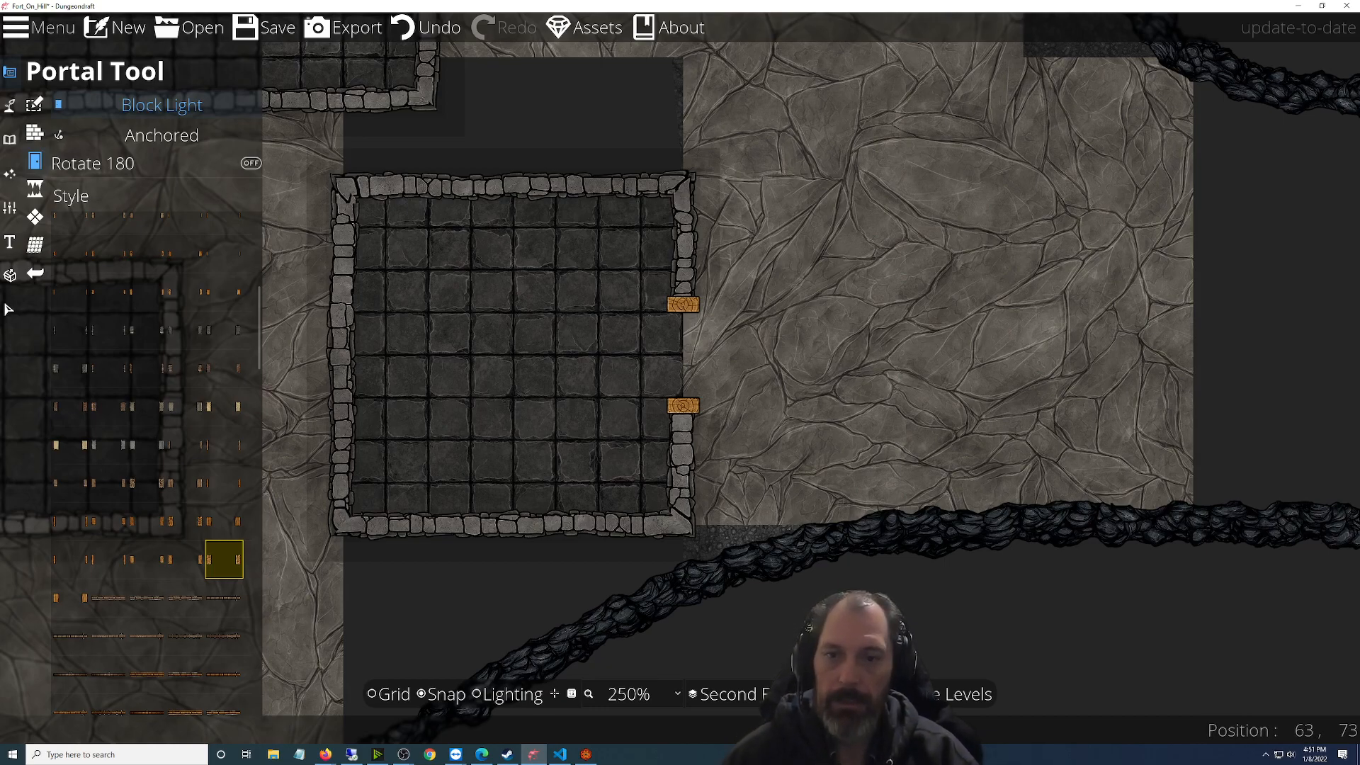
pyautogui.click(428, 27)
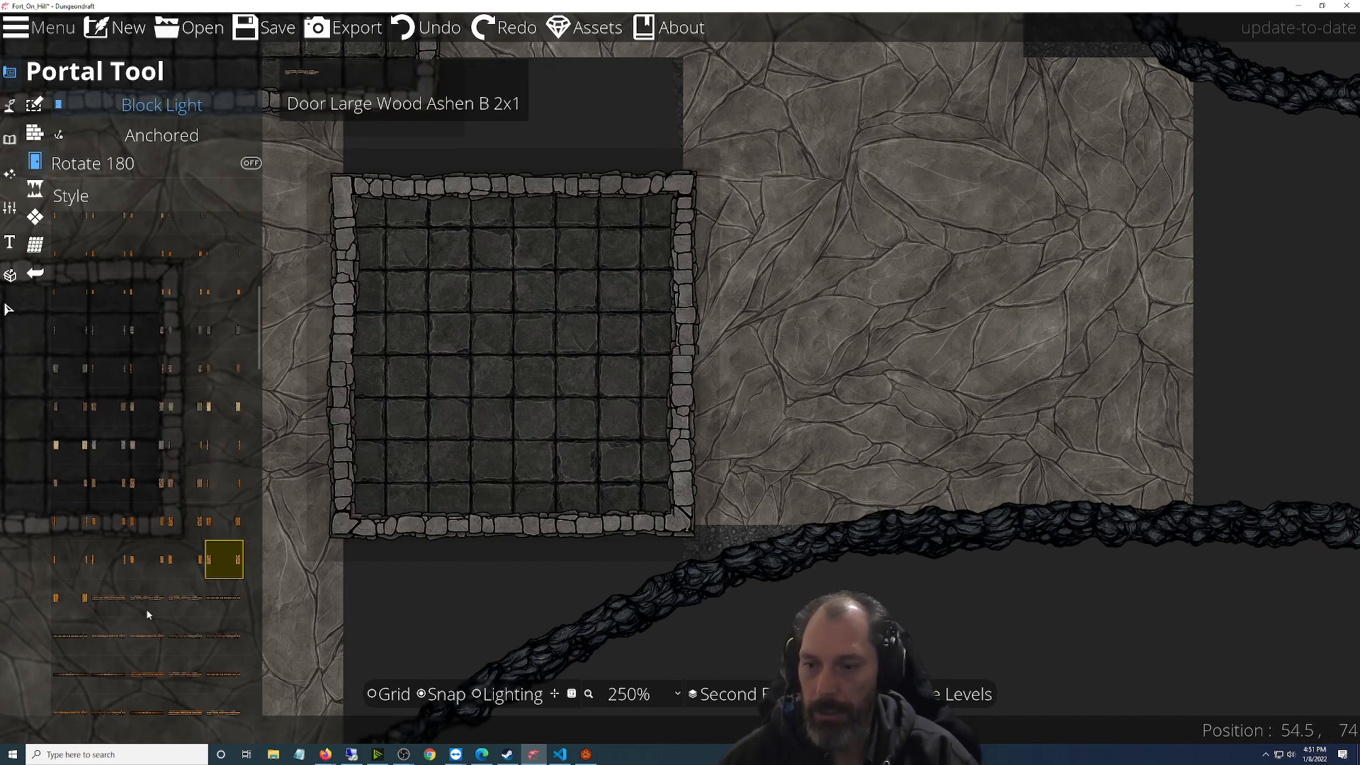
# Try a large two-square door in the middle of the southeastern square building's east wall
pyautogui.scroll(-5, 163, 578)
pyautogui.click(176, 568)
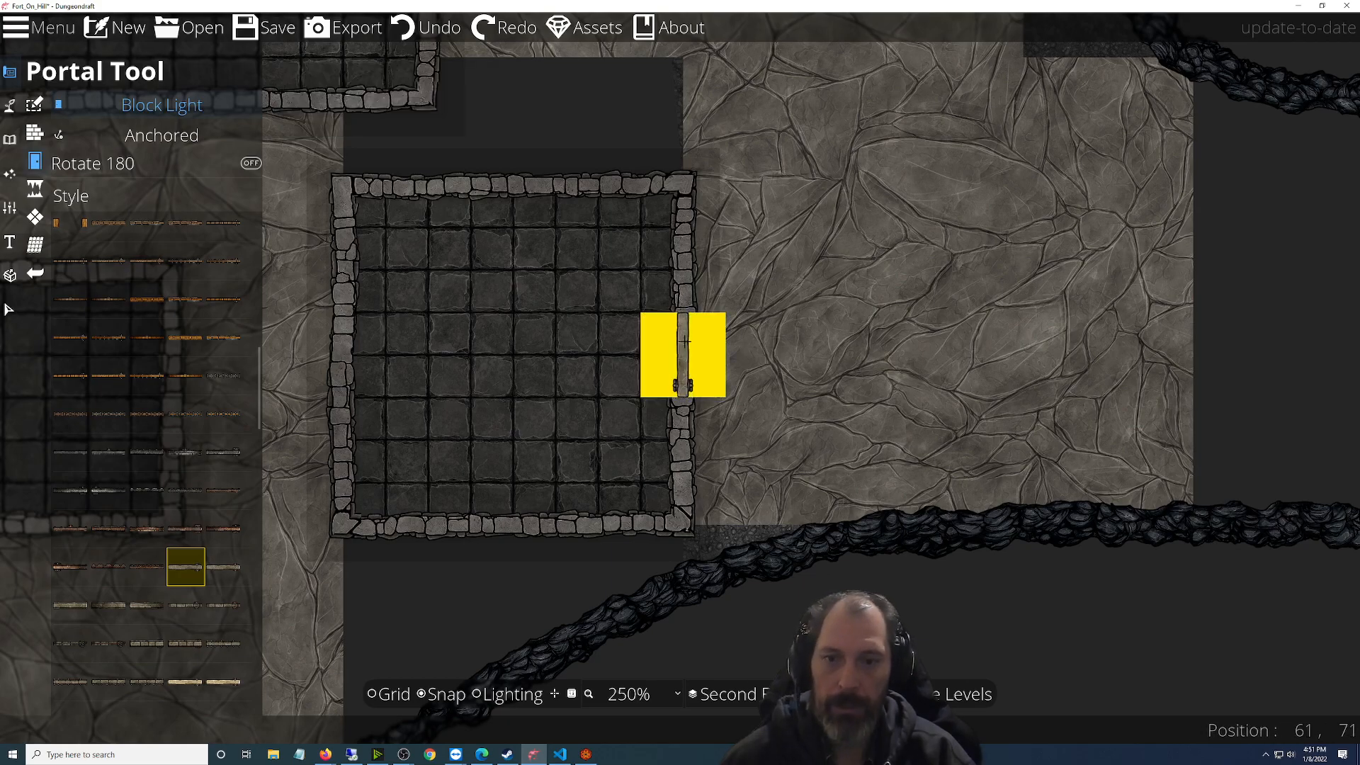
pyautogui.click(740, 312)
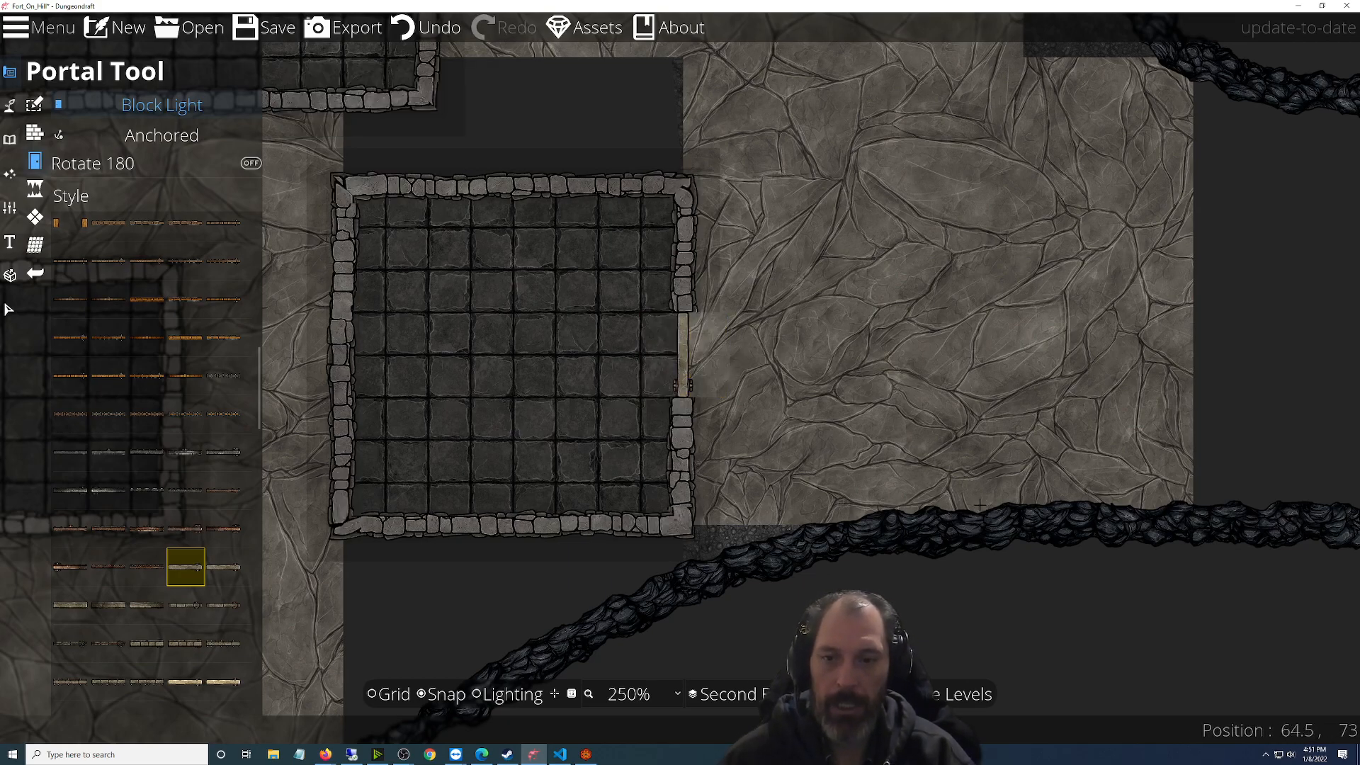
pyautogui.hotkey('ctrl', 'z')
pyautogui.scroll(-6, 521, 505)
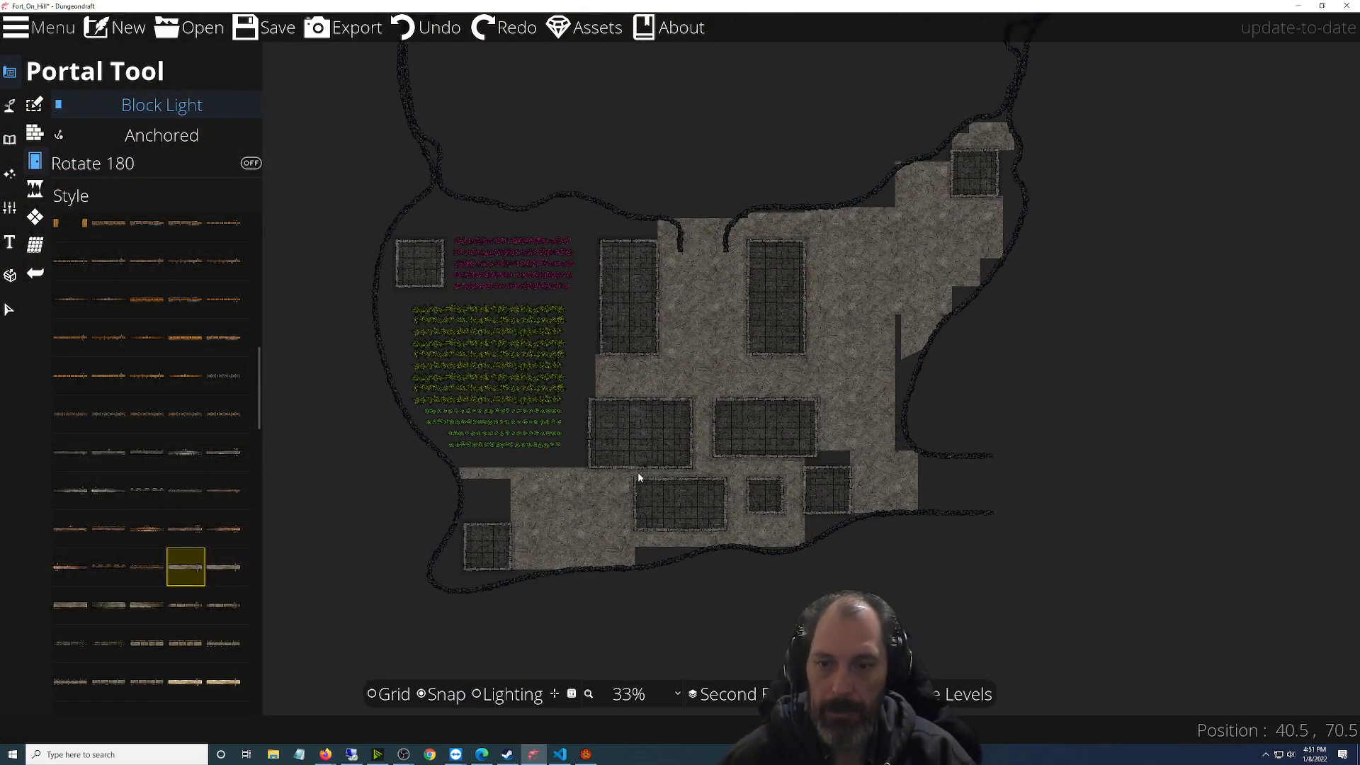
# Pave the areas north and west of the southwestern square building with the cracked stone pattern, and save the map
pyautogui.moveTo(617, 488); pyautogui.dragTo(876, 423)
pyautogui.click(10, 106)
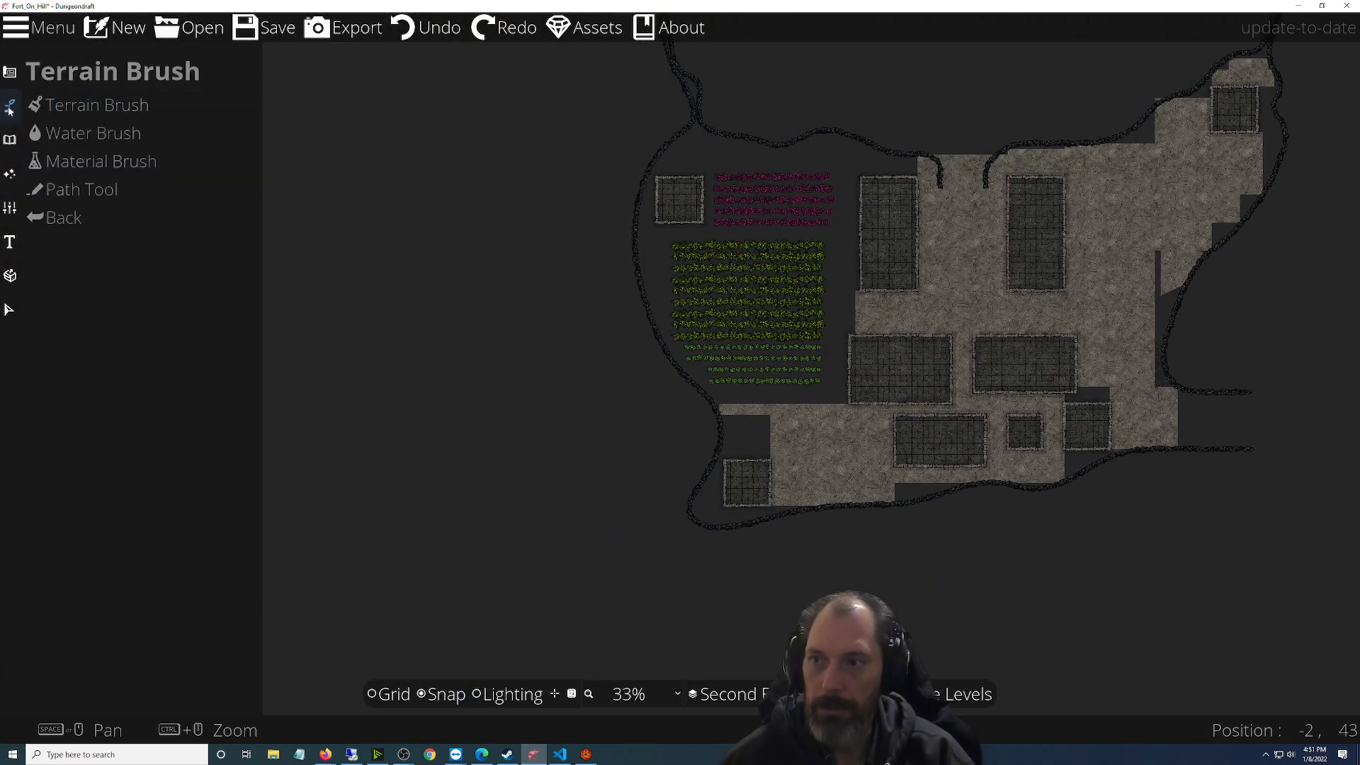
pyautogui.click(11, 80)
pyautogui.click(46, 134)
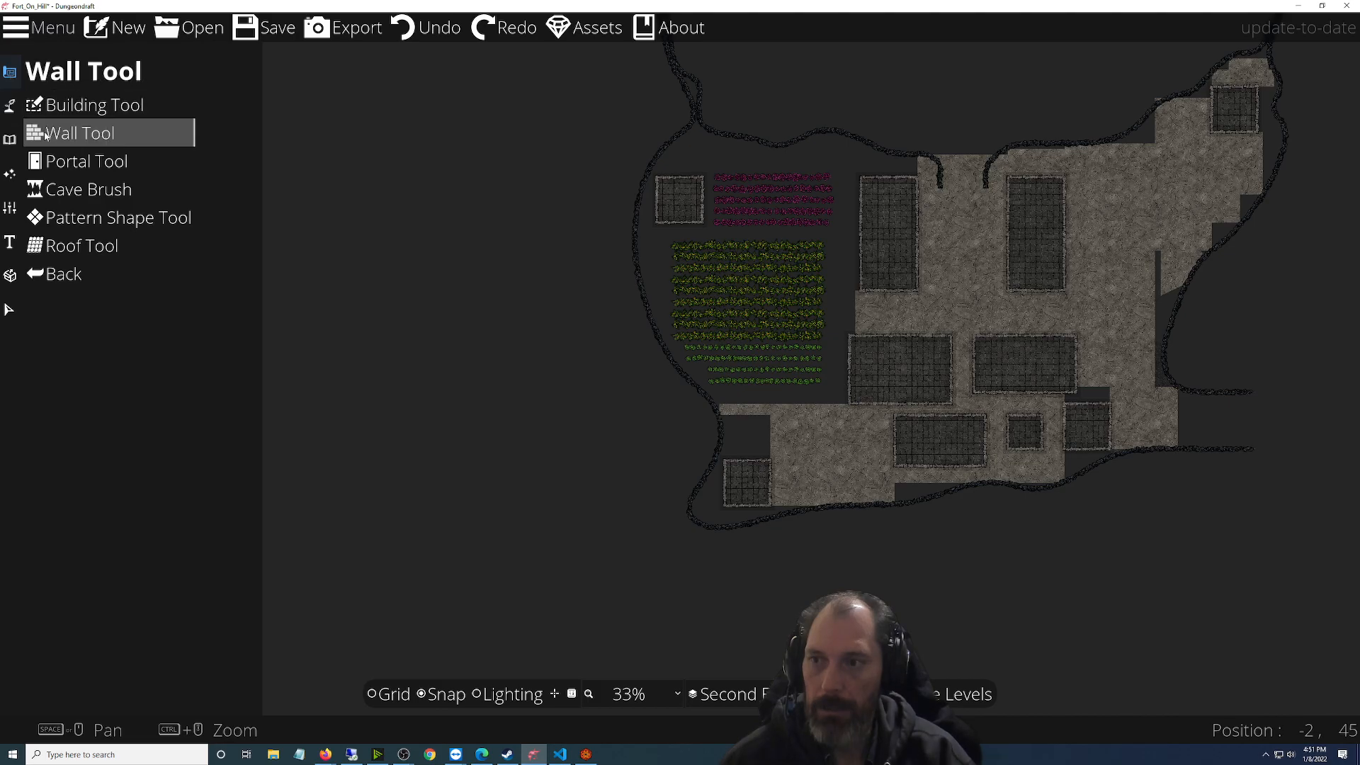
pyautogui.click(61, 221)
pyautogui.scroll(5, 864, 515)
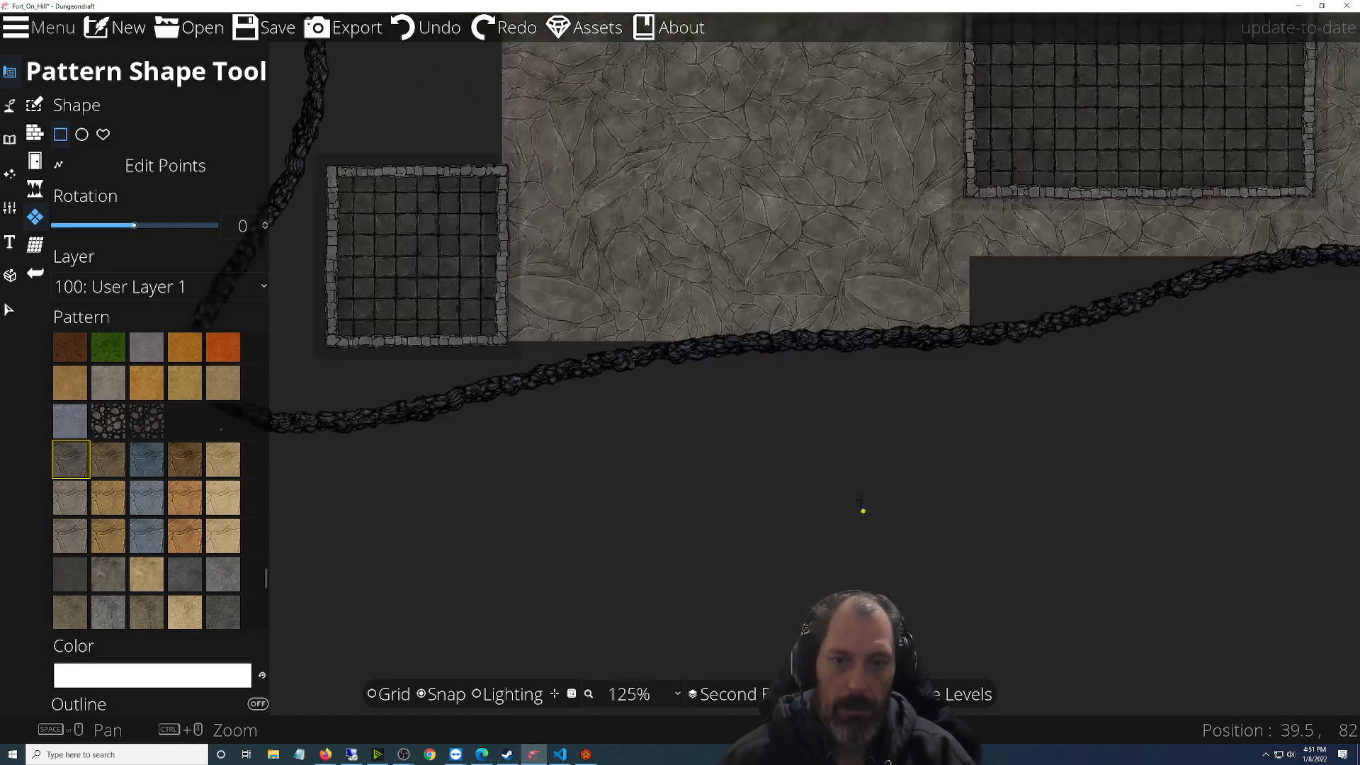
pyautogui.scroll(-2, 863, 511)
pyautogui.moveTo(940, 334); pyautogui.dragTo(680, 443)
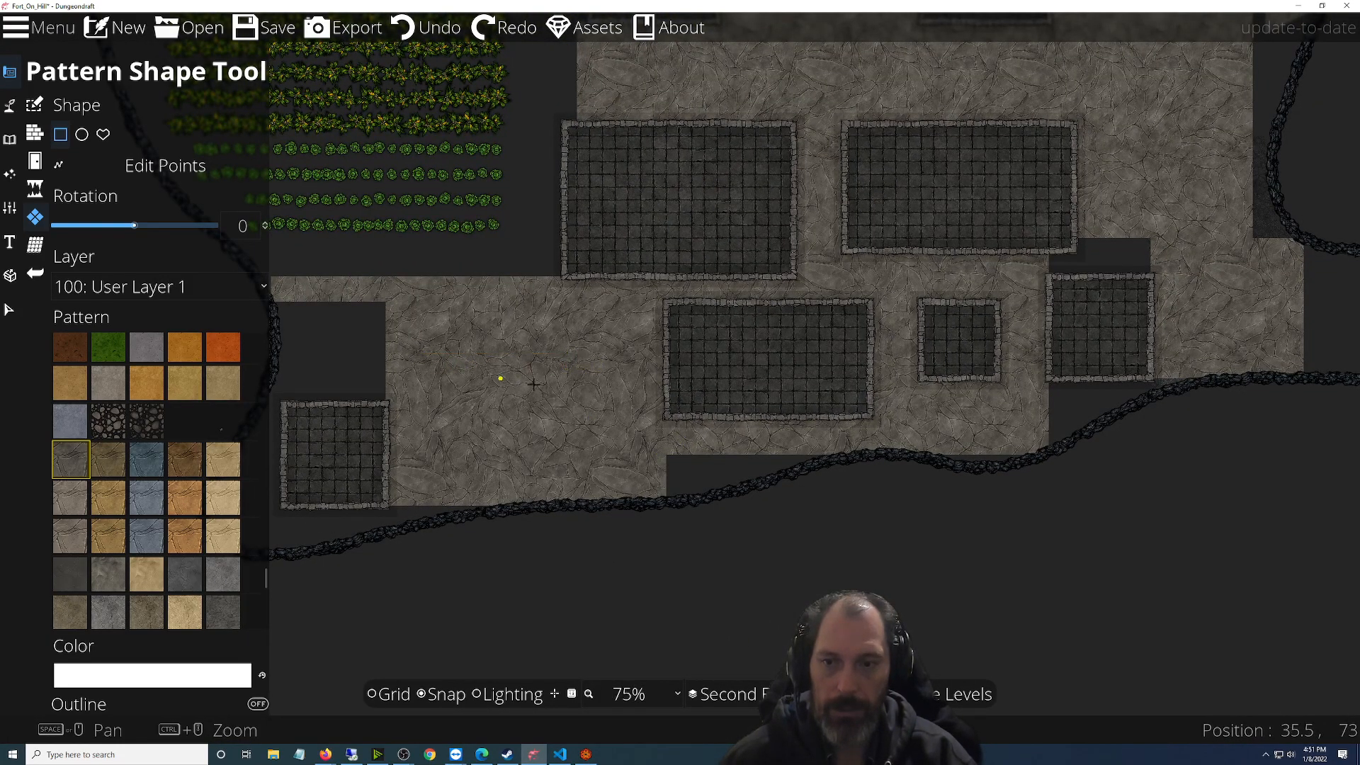
pyautogui.moveTo(525, 384); pyautogui.dragTo(894, 419)
pyautogui.moveTo(654, 338); pyautogui.dragTo(769, 455)
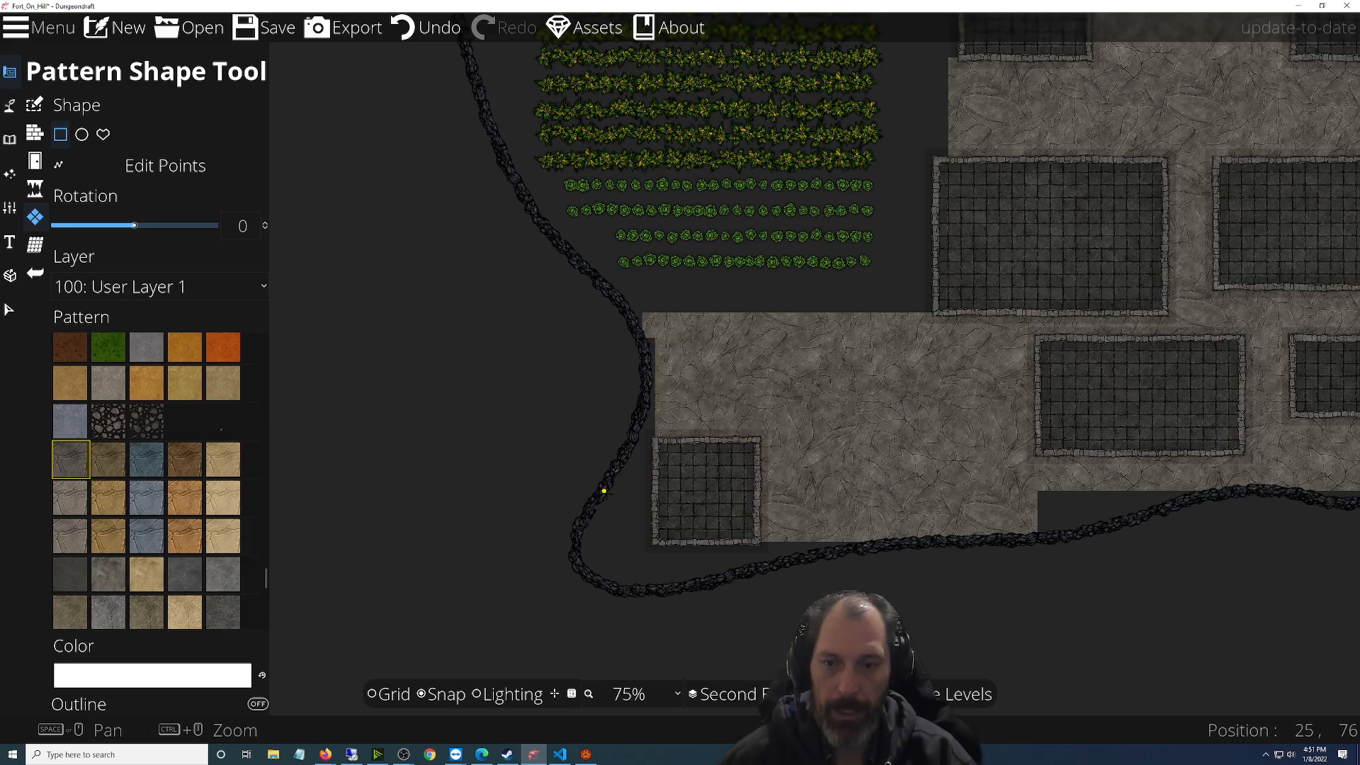
pyautogui.moveTo(604, 490); pyautogui.dragTo(656, 582)
pyautogui.click(265, 27)
# Pave a two-square-wide strip along the west side of the western tall building, and fill the gap north of it
pyautogui.moveTo(846, 356); pyautogui.dragTo(588, 707)
pyautogui.moveTo(741, 188); pyautogui.dragTo(882, 340)
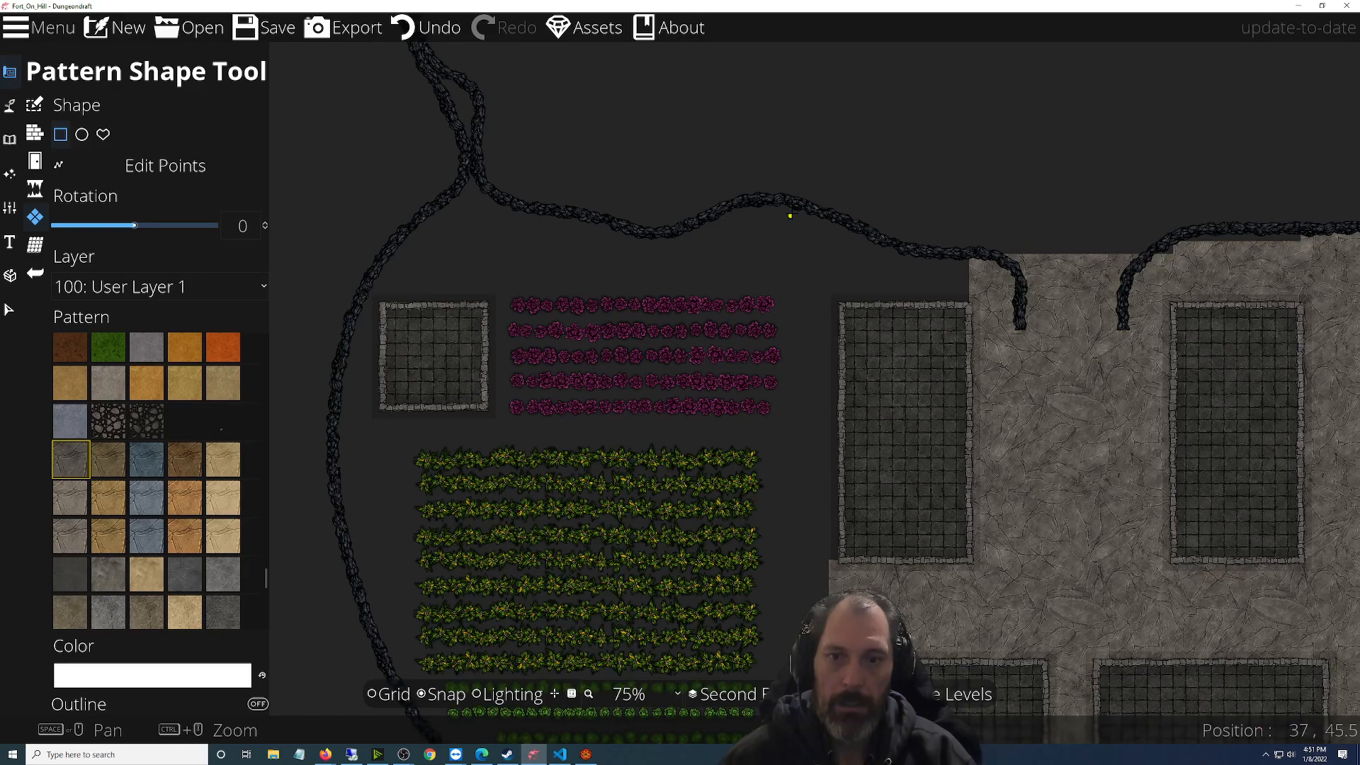
pyautogui.moveTo(841, 228); pyautogui.dragTo(791, 560)
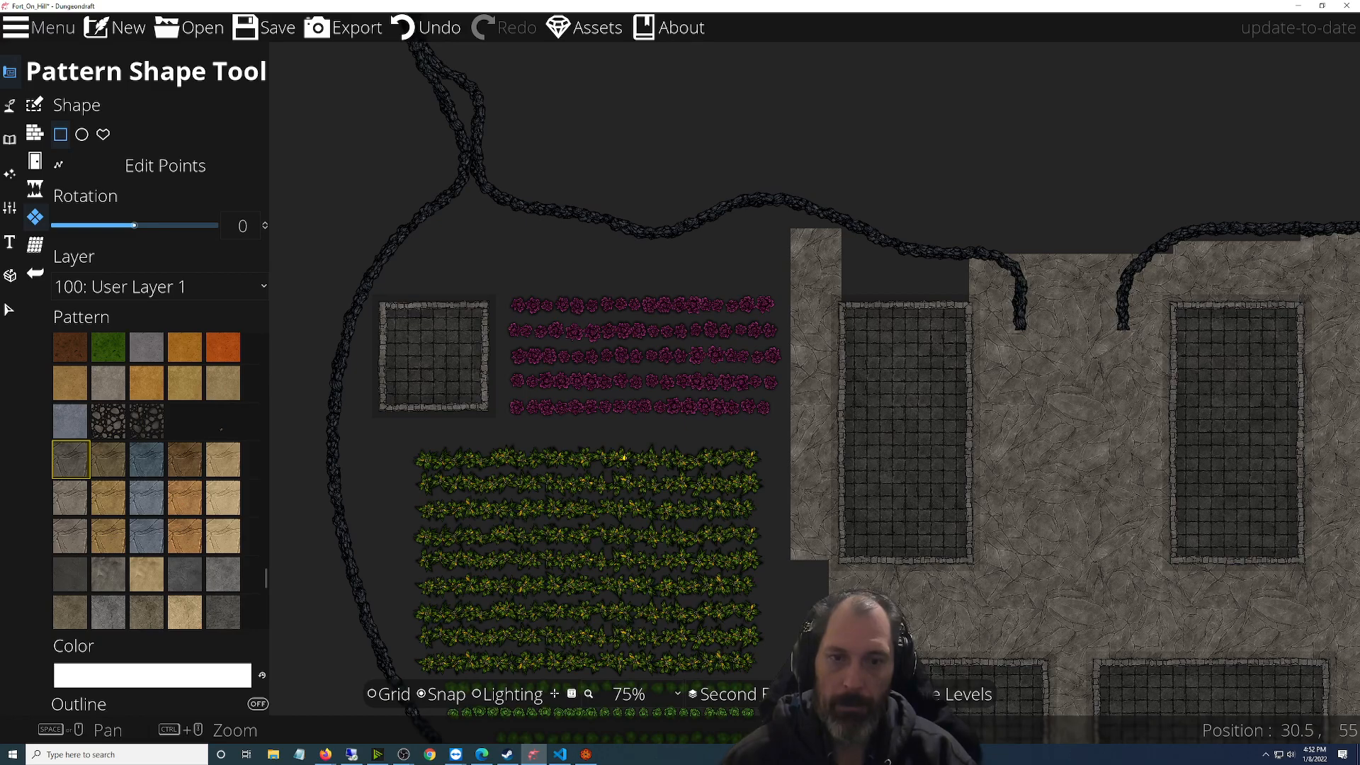
pyautogui.moveTo(840, 253); pyautogui.dragTo(979, 309)
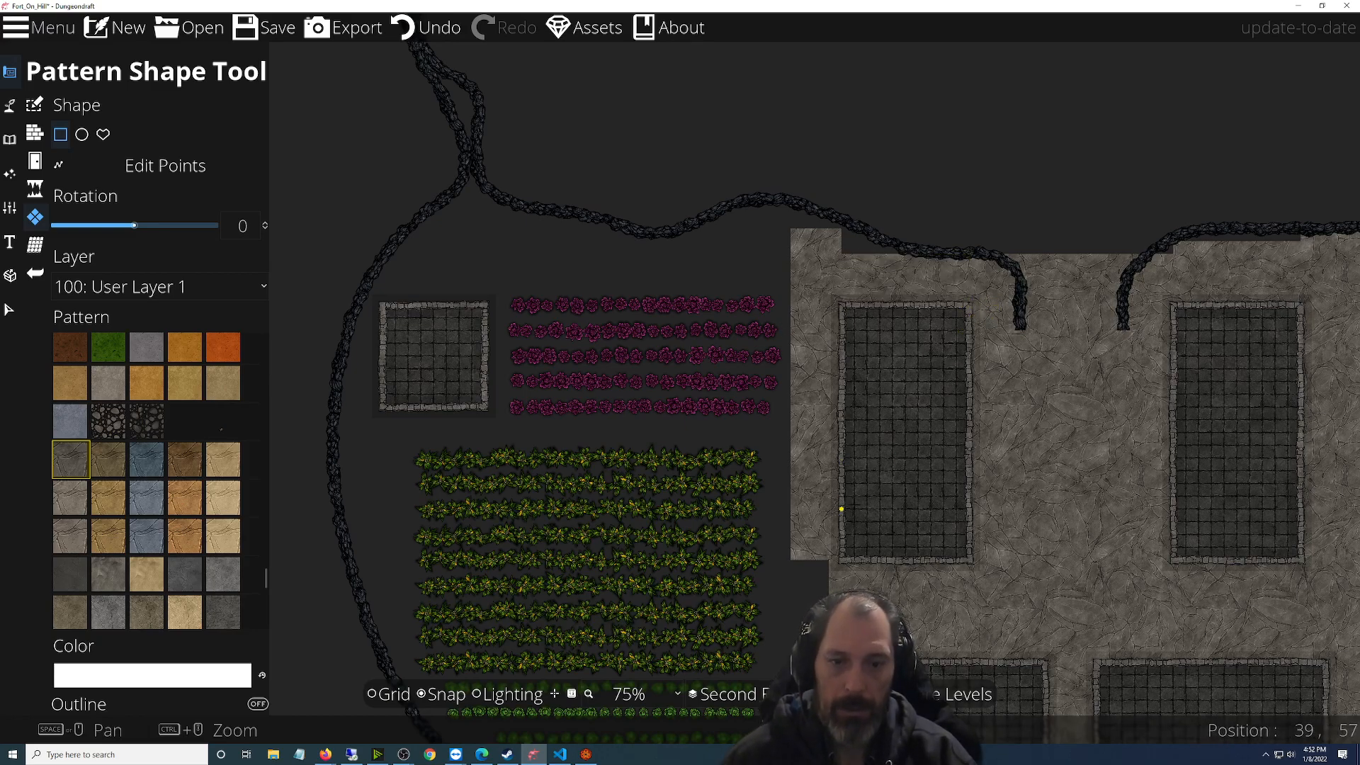
# Continue the stone strip south along the western large building until it meets the southern lane
pyautogui.moveTo(869, 485); pyautogui.dragTo(835, 194)
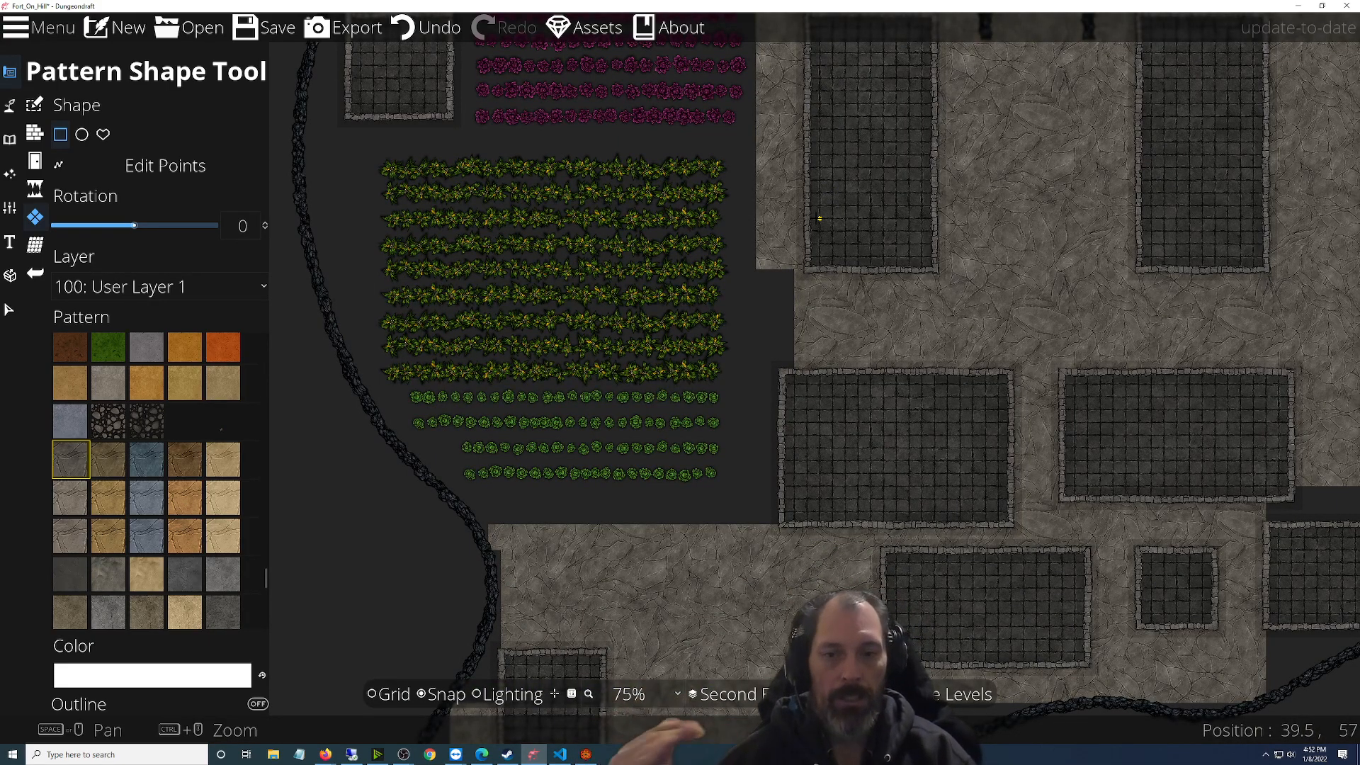
pyautogui.moveTo(794, 372); pyautogui.dragTo(752, 272)
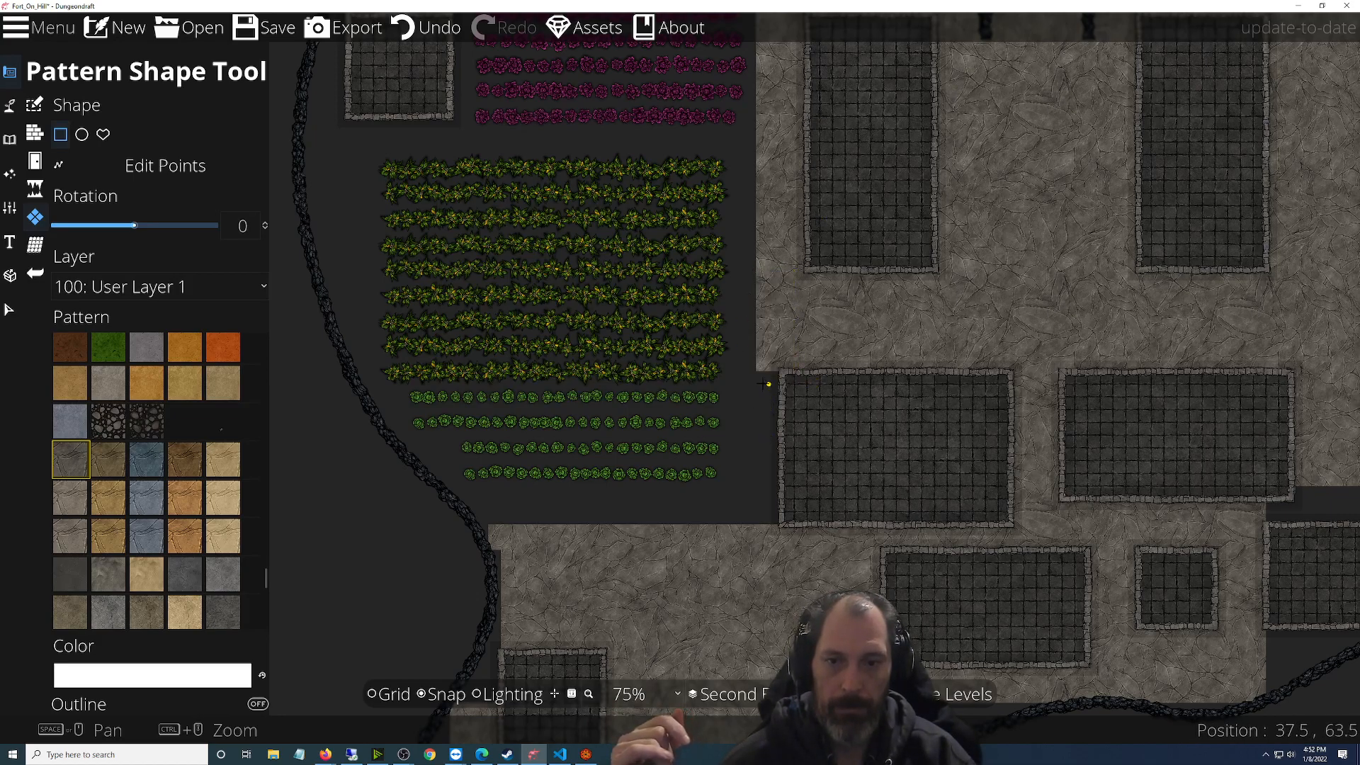
pyautogui.moveTo(756, 371); pyautogui.dragTo(781, 525)
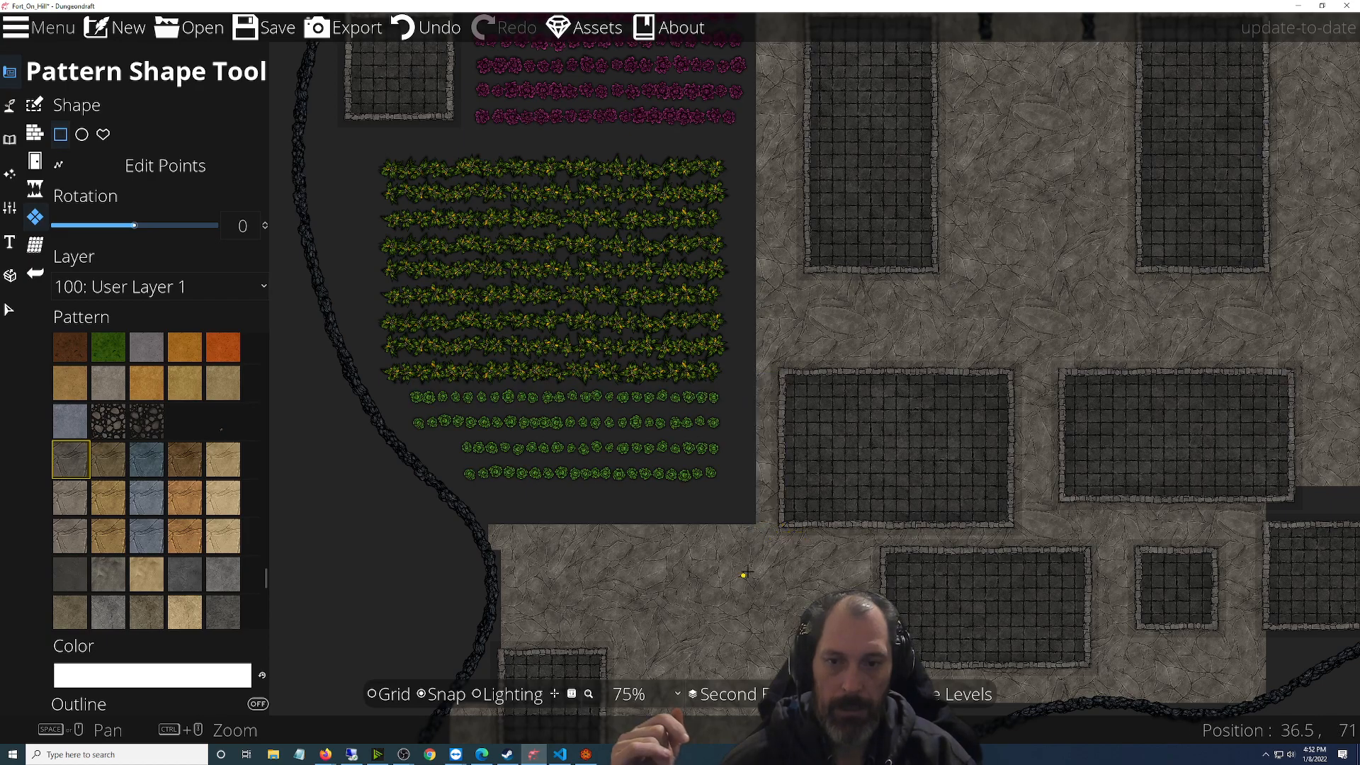
# Try a rectangle of cracked stone beneath the corn rows of the garden
pyautogui.moveTo(719, 567); pyautogui.dragTo(842, 702)
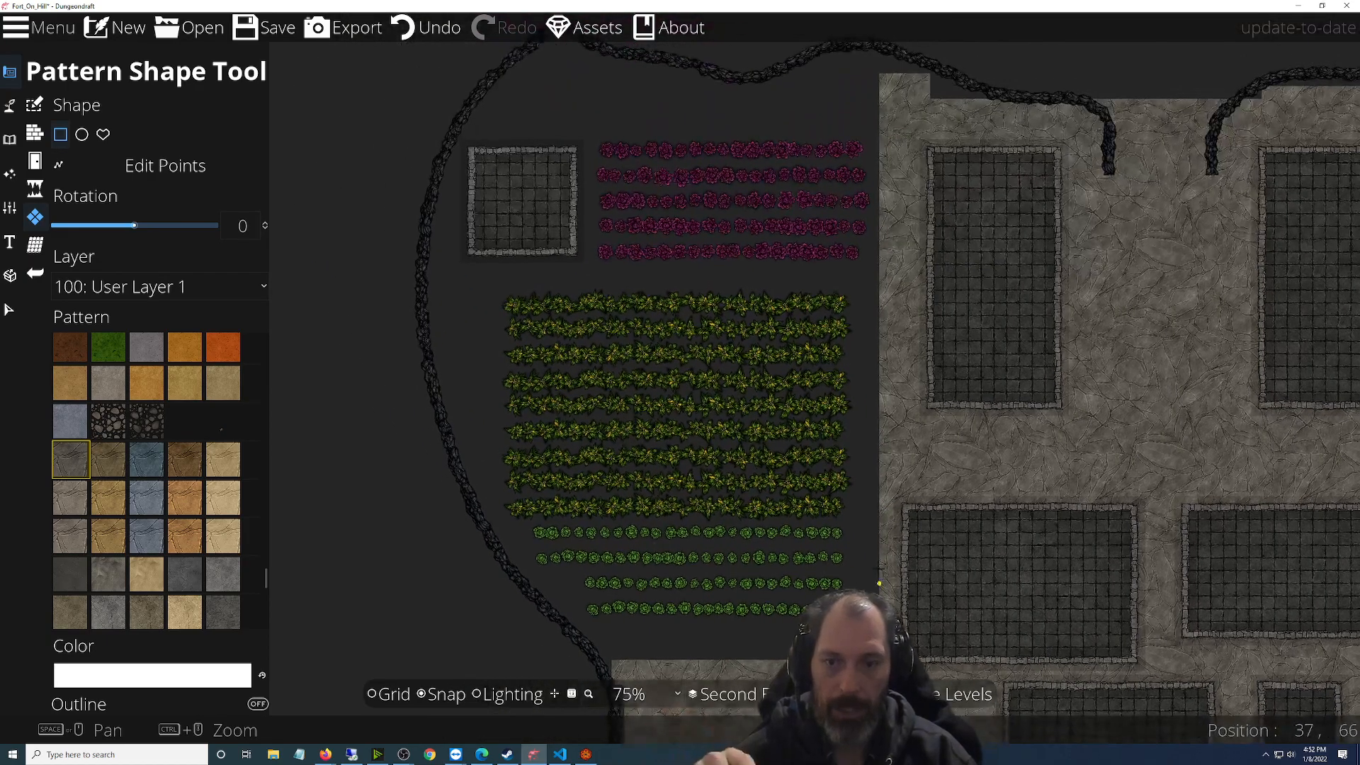
pyautogui.moveTo(911, 288); pyautogui.dragTo(874, 268)
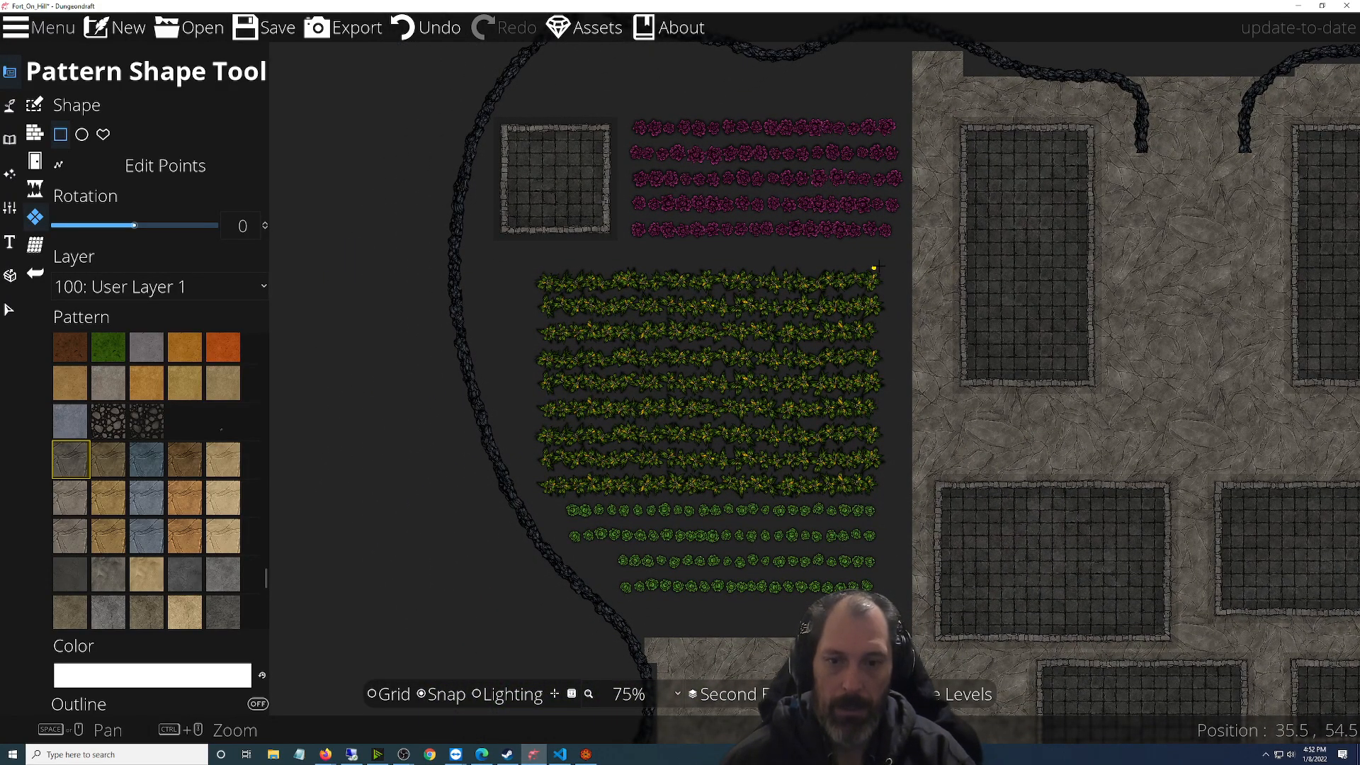
pyautogui.moveTo(529, 267); pyautogui.dragTo(886, 496)
pyautogui.scroll(5, 835, 536)
pyautogui.scroll(-3, 835, 536)
pyautogui.scroll(-2, 836, 536)
pyautogui.scroll(1, 834, 445)
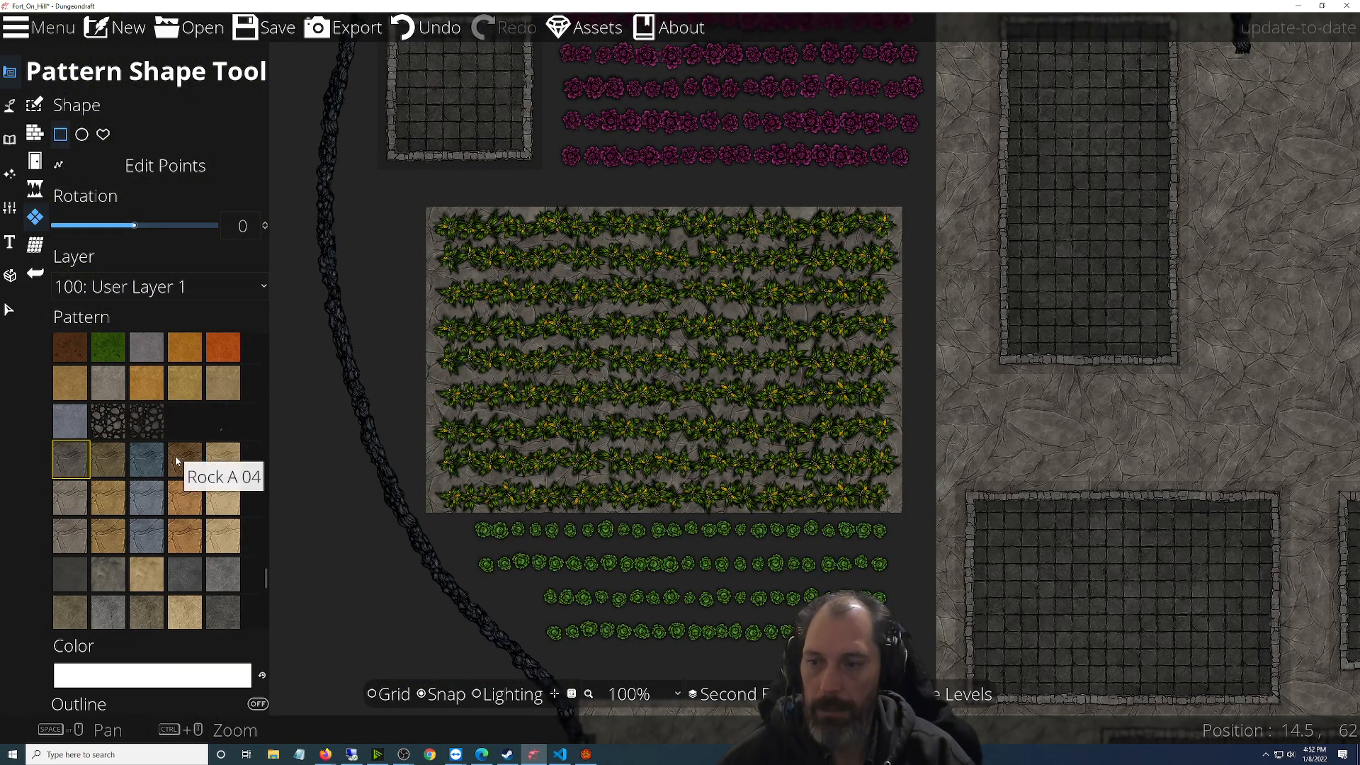
# Try a small patch of the green grass pattern among the corn rows, and undo both garden fills
pyautogui.click(108, 347)
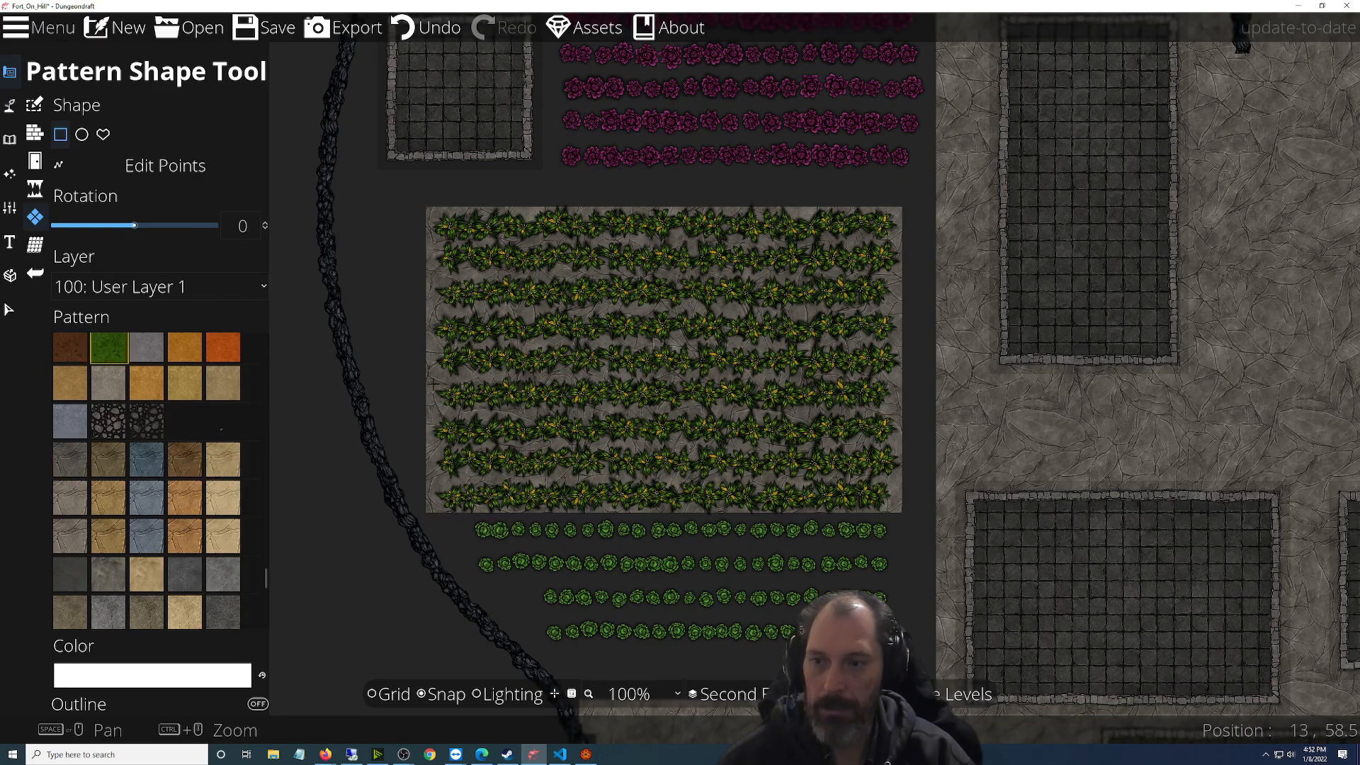
pyautogui.scroll(4, 503, 387)
pyautogui.moveTo(484, 298); pyautogui.dragTo(651, 466)
pyautogui.scroll(5, 659, 461)
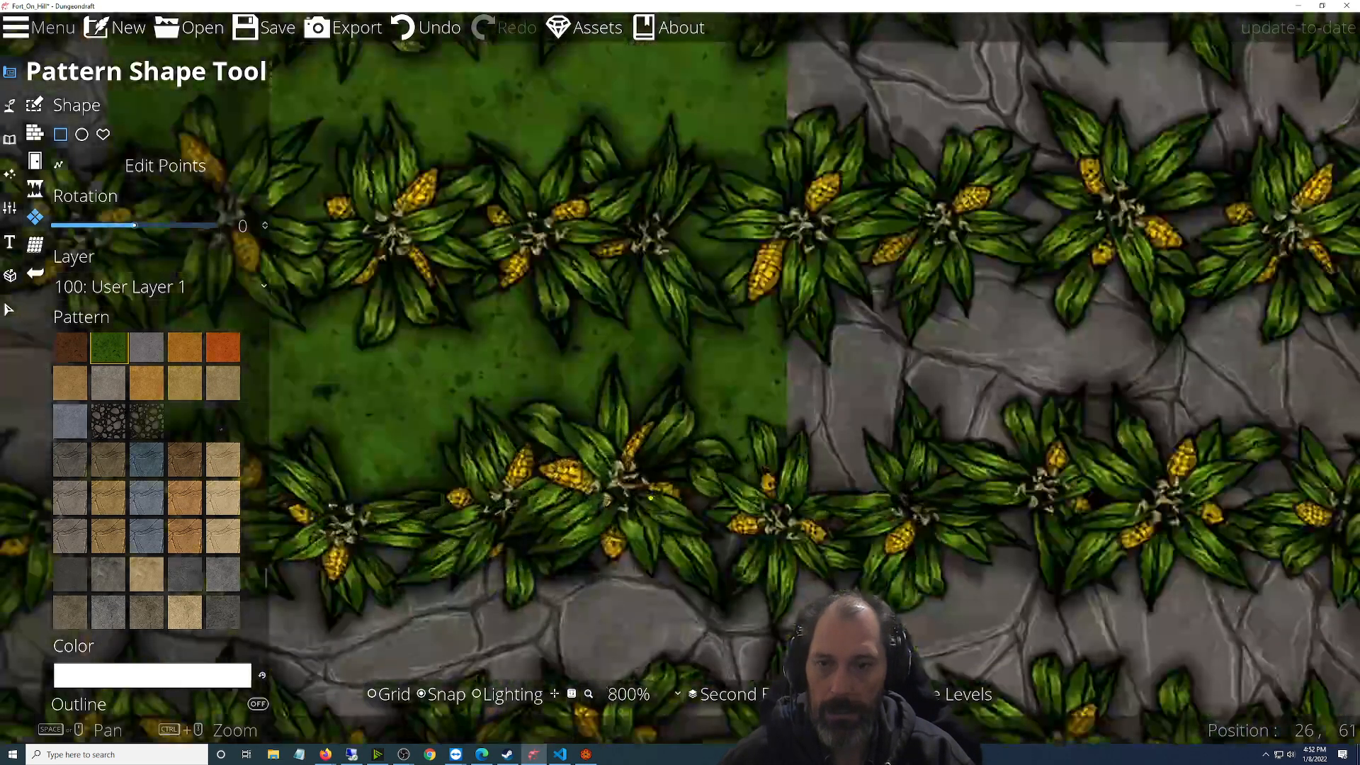
pyautogui.scroll(-5, 660, 460)
pyautogui.hotkey('ctrl', 'z')
pyautogui.hotkey('ctrl', 'z')
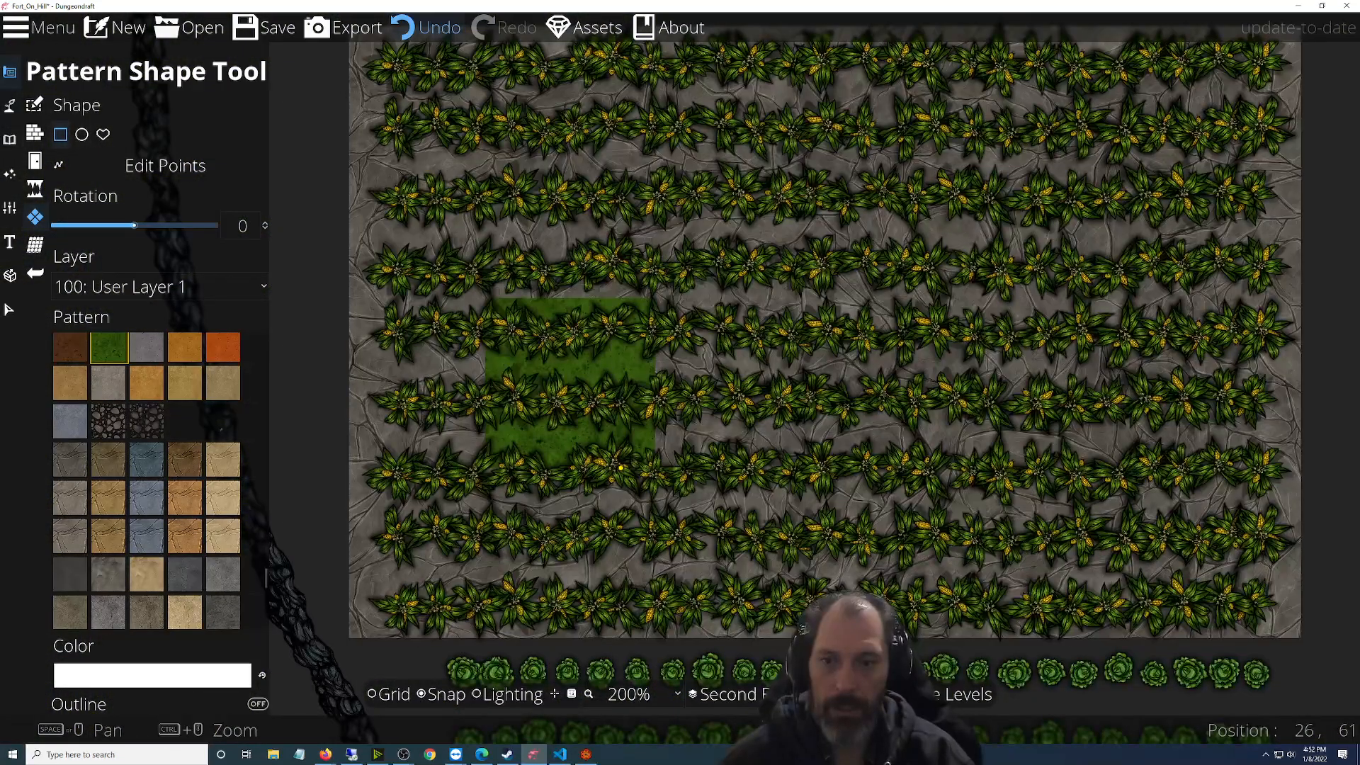
# Try a large green grass rectangle under the gardens, from the southern lane up to the northern outer wall
pyautogui.scroll(-4, 620, 467)
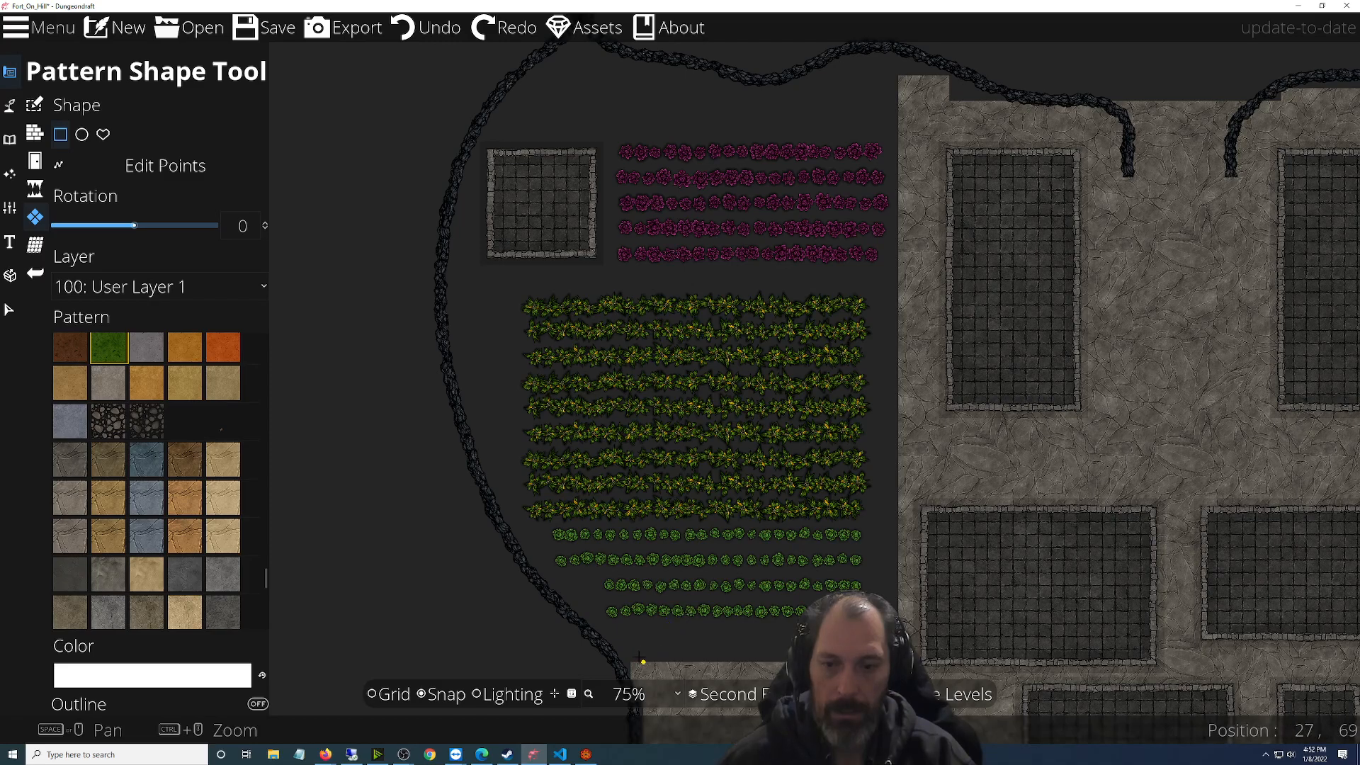
pyautogui.moveTo(630, 662); pyautogui.dragTo(897, 89)
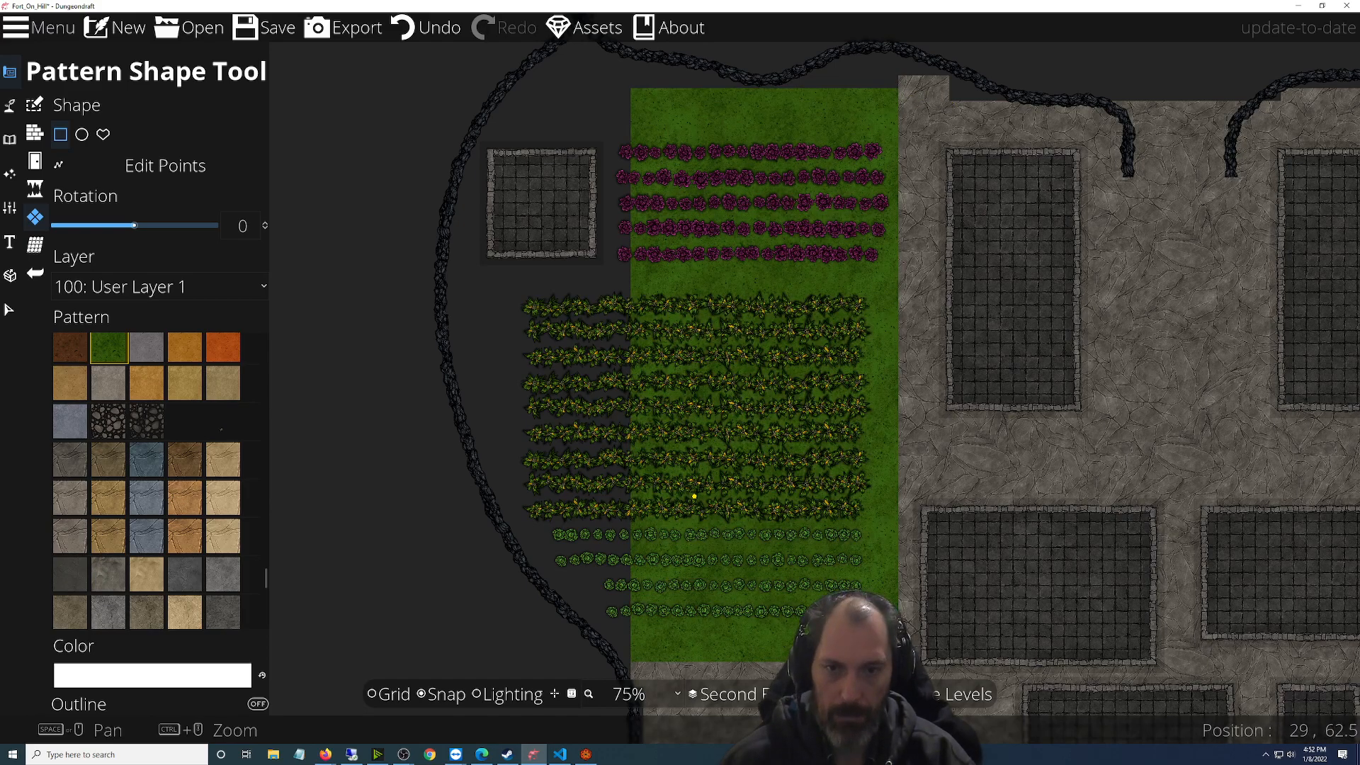
pyautogui.click(76, 466)
pyautogui.click(427, 28)
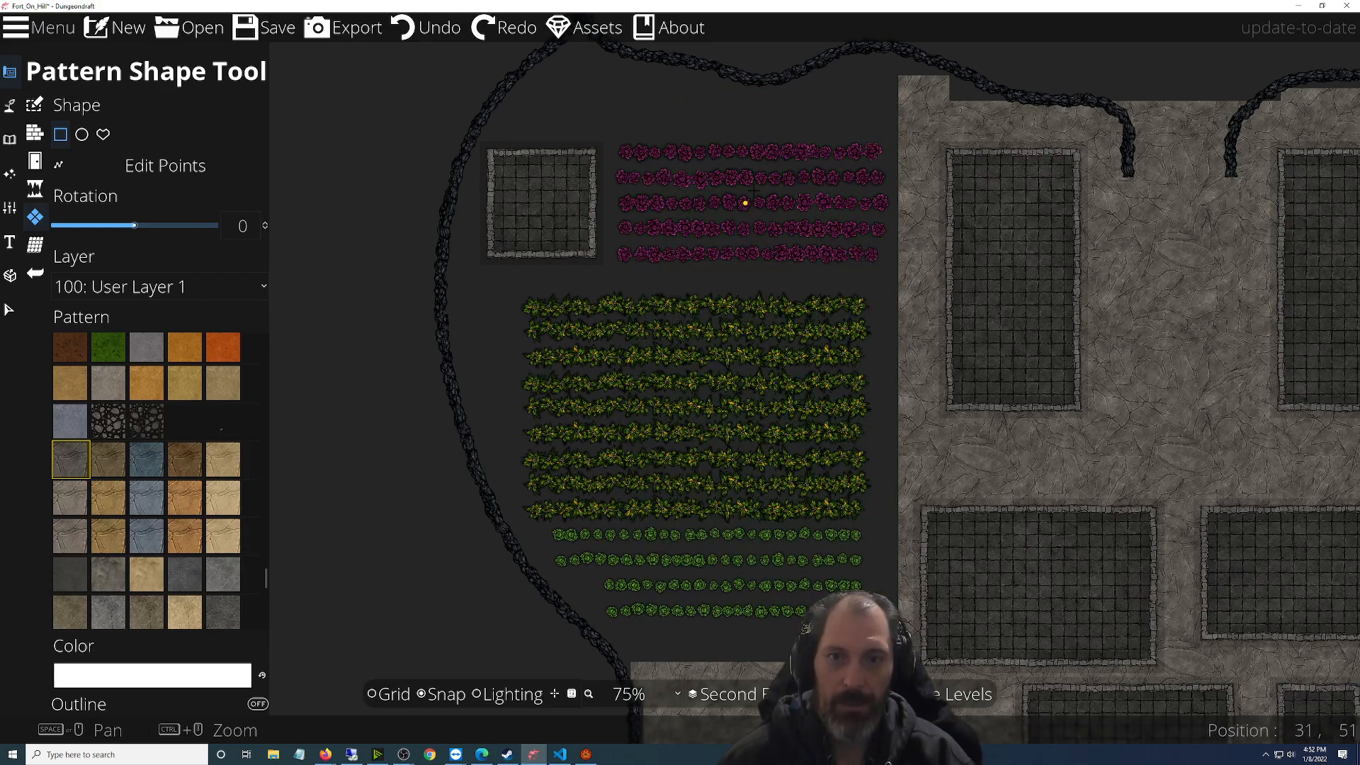
# Pave beneath most of the garden rows with cracked stone, from the western street to just east of the northwestern square building
pyautogui.moveTo(898, 75); pyautogui.dragTo(796, 648)
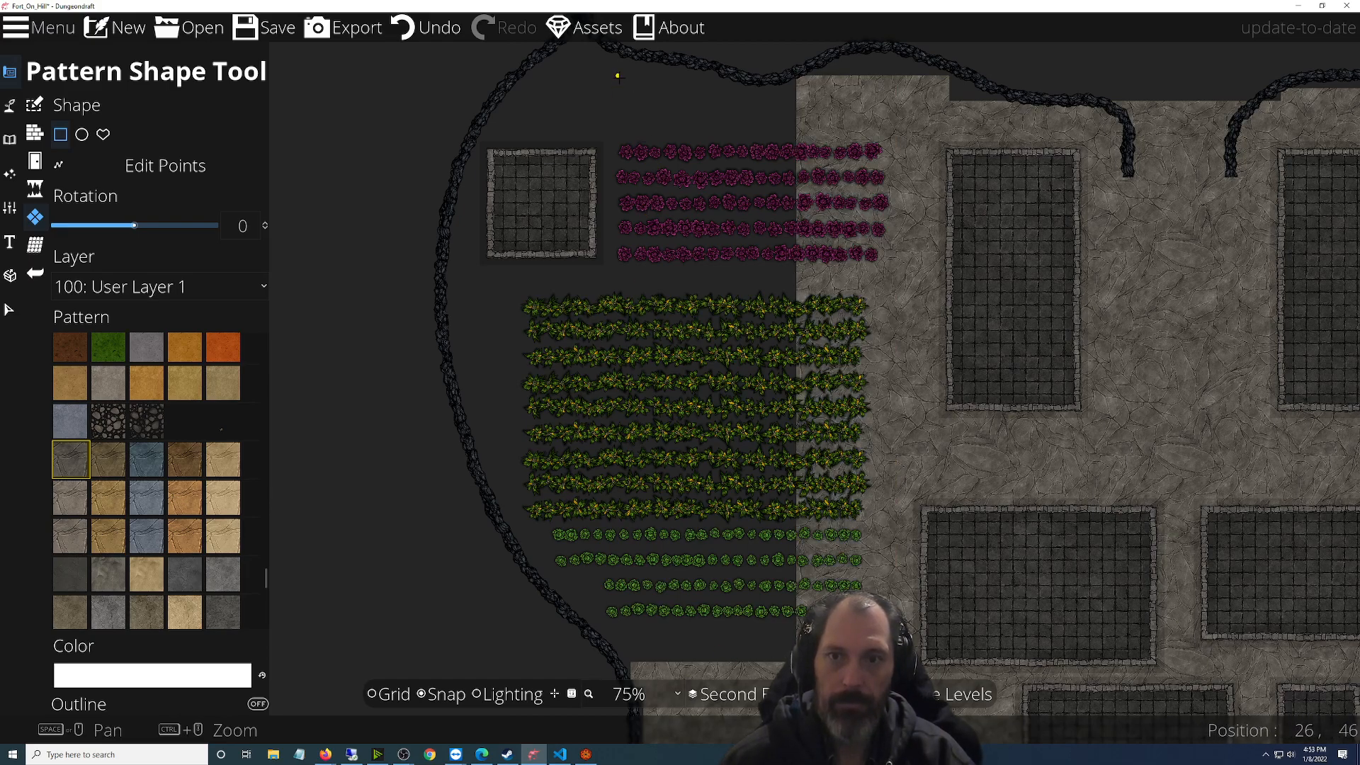
pyautogui.moveTo(643, 88); pyautogui.dragTo(745, 662)
pyautogui.moveTo(771, 113); pyautogui.dragTo(796, 662)
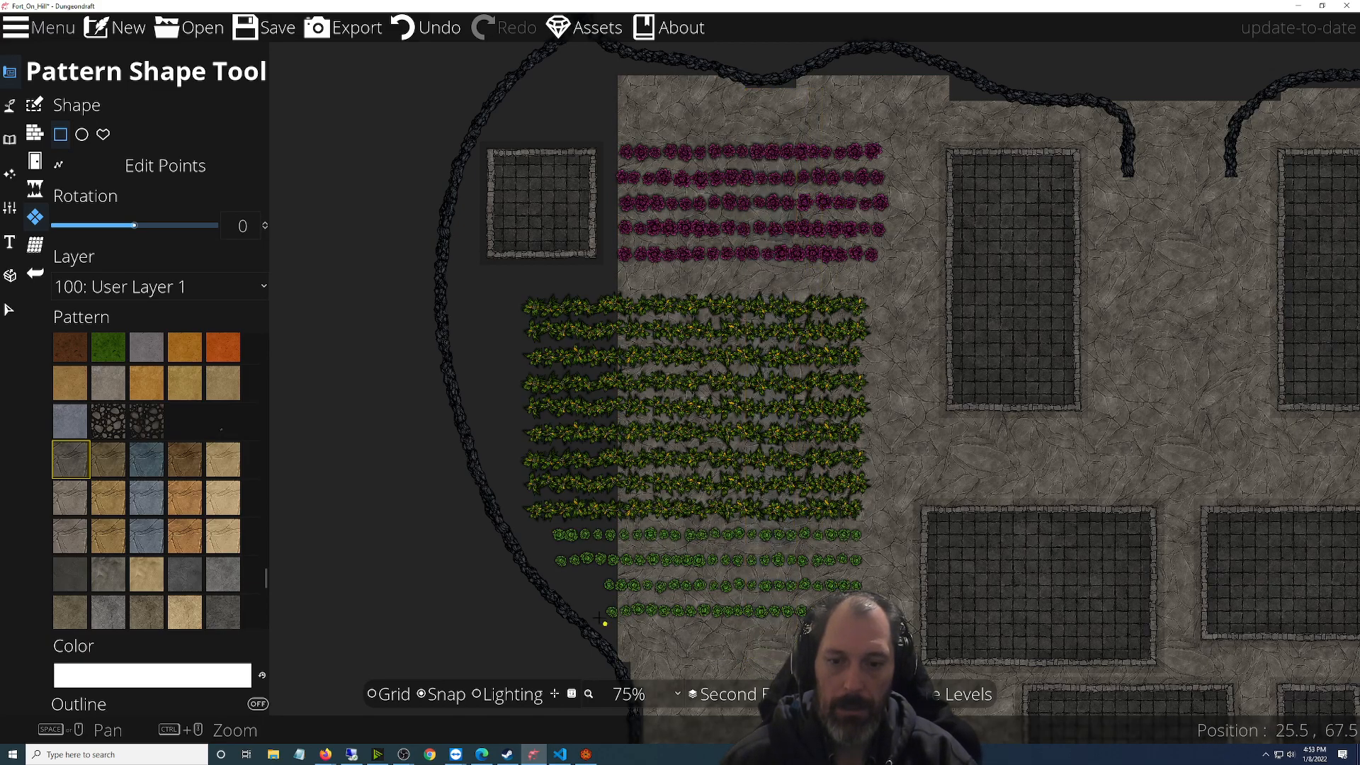
pyautogui.scroll(4, 643, 611)
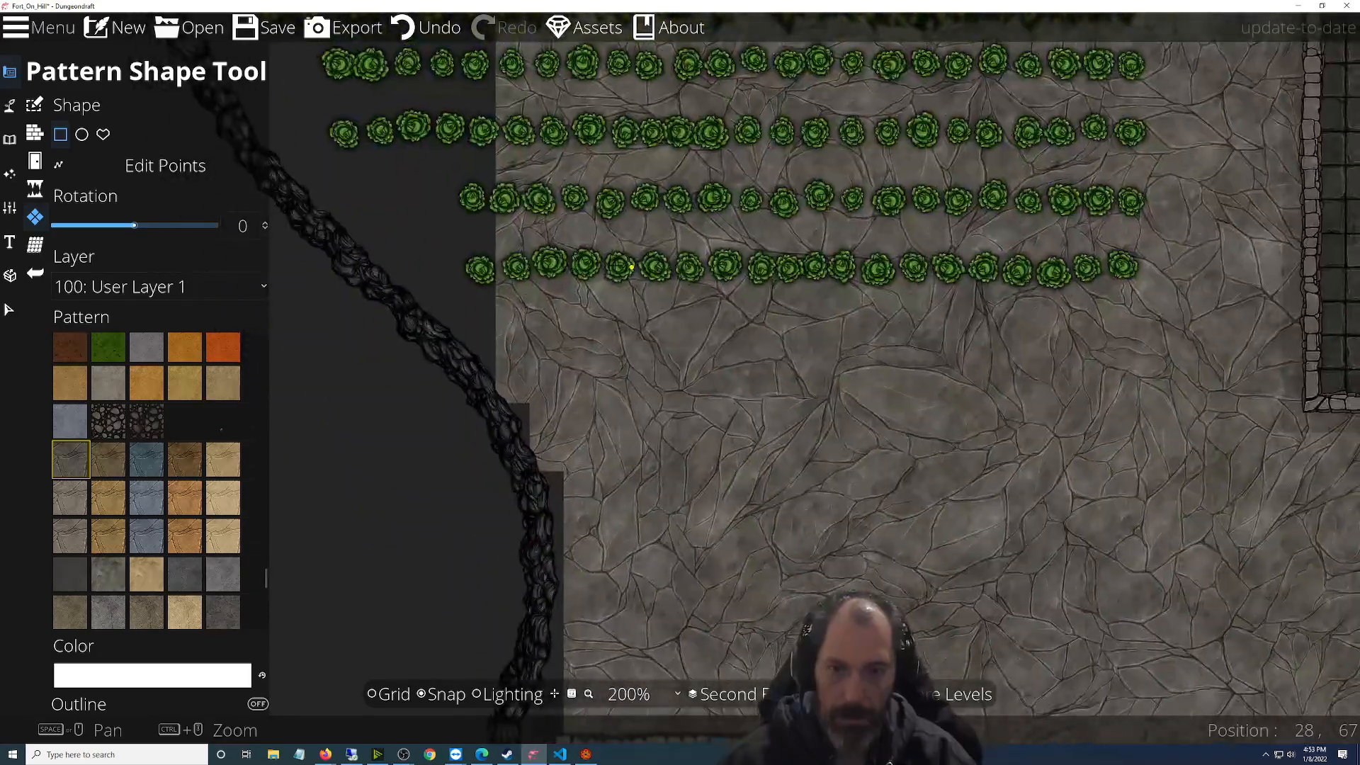
pyautogui.scroll(-4, 631, 267)
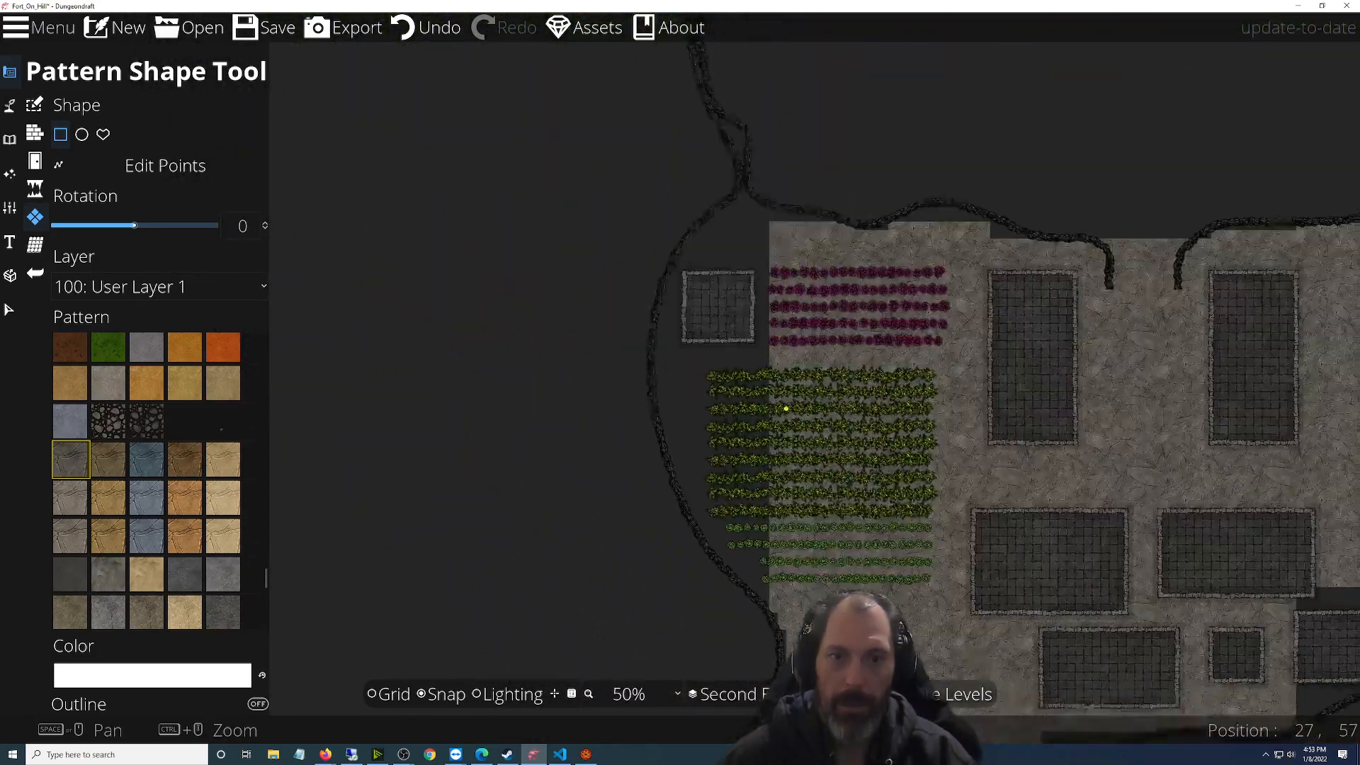
# Reshape the upper cracked stone patch north of the northeastern square building so its edge follows the outer walls into their junction
pyautogui.moveTo(785, 409); pyautogui.dragTo(764, 528)
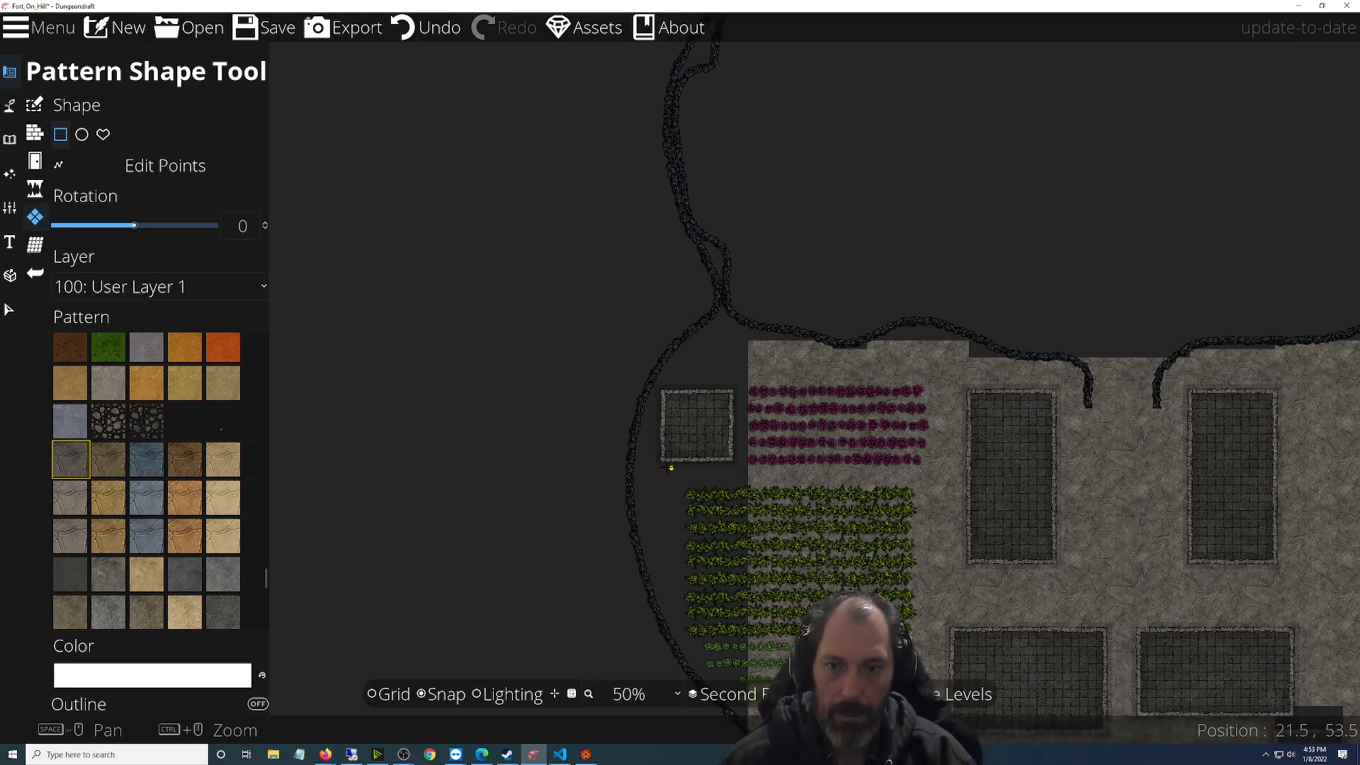
pyautogui.moveTo(662, 459); pyautogui.dragTo(213, 437)
pyautogui.moveTo(910, 174); pyautogui.dragTo(479, 489)
pyautogui.scroll(3, 481, 488)
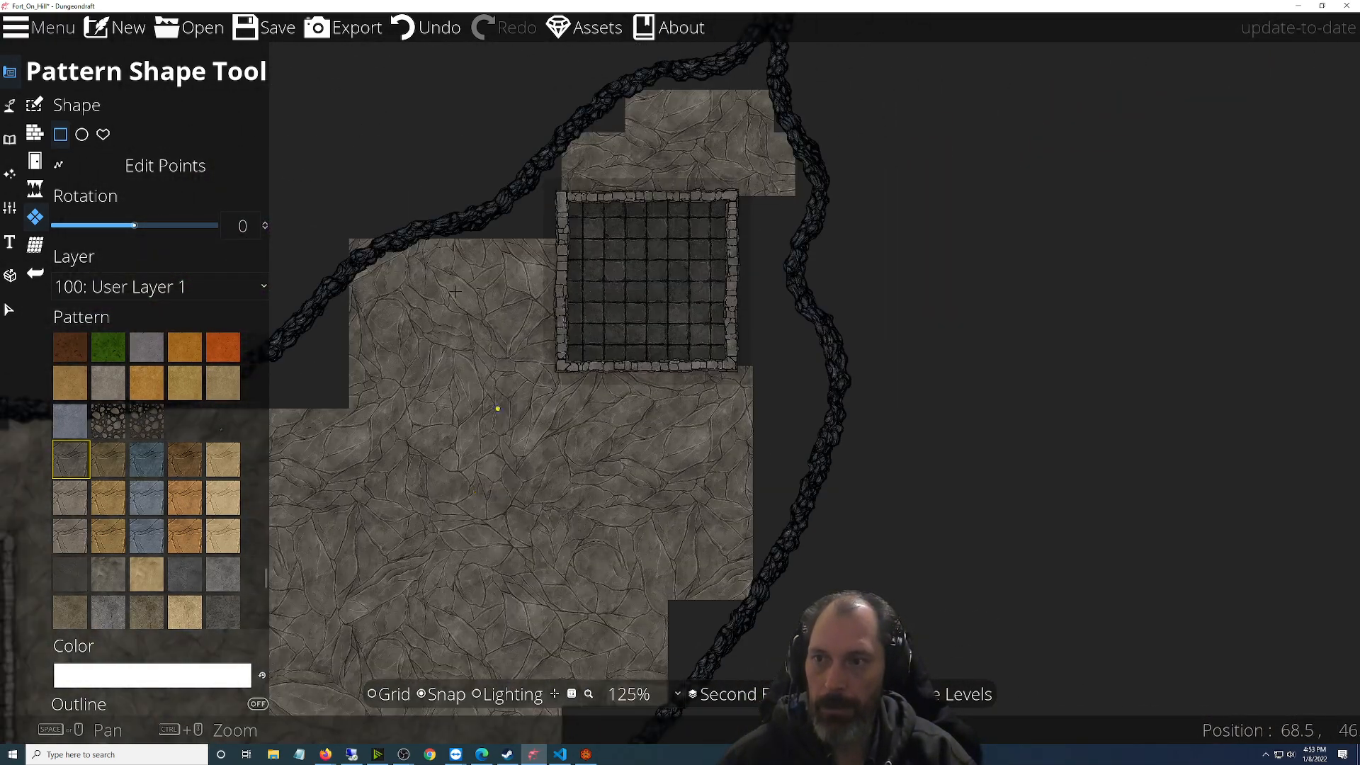
pyautogui.click(165, 165)
pyautogui.moveTo(760, 170); pyautogui.dragTo(601, 516)
pyautogui.scroll(3, 602, 515)
pyautogui.click(573, 329)
pyautogui.moveTo(591, 330); pyautogui.dragTo(641, 177)
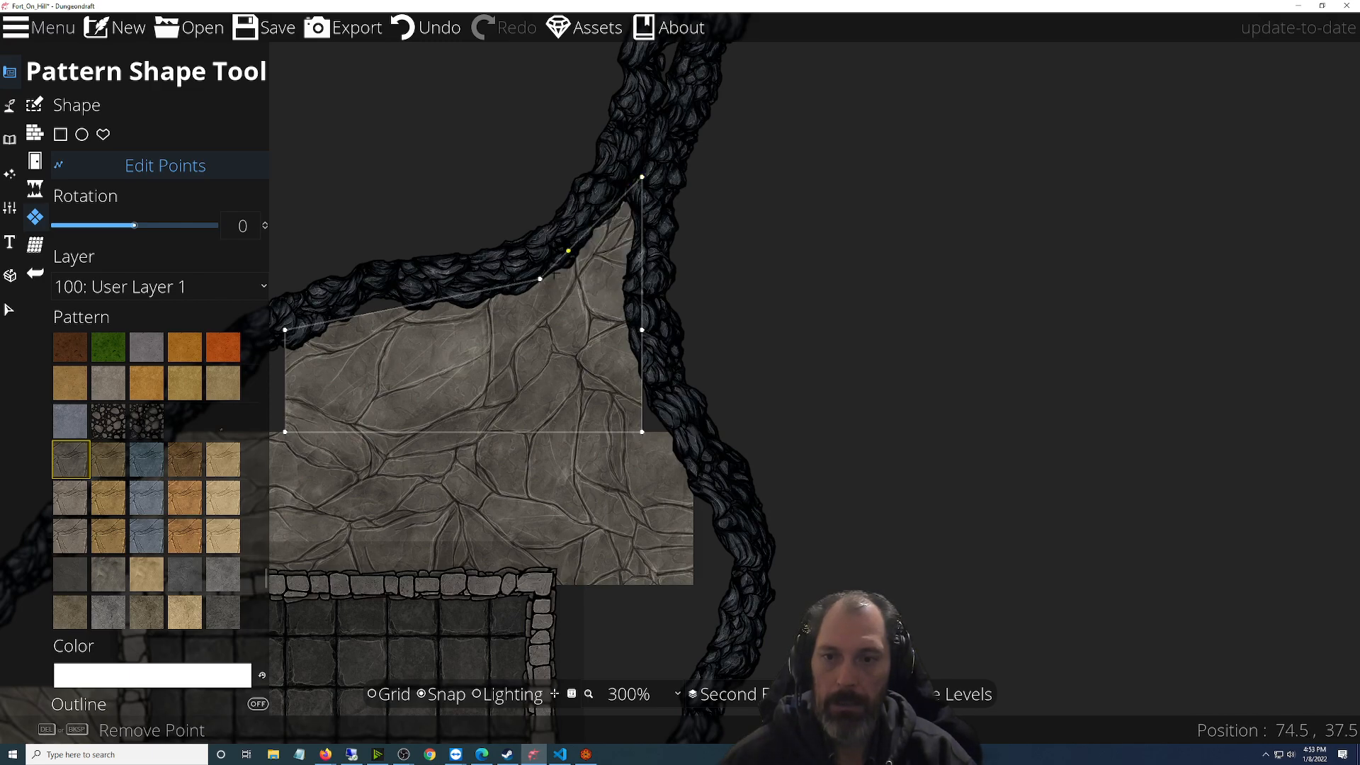
pyautogui.moveTo(488, 228); pyautogui.dragTo(881, 295)
pyautogui.moveTo(761, 374); pyautogui.dragTo(779, 344)
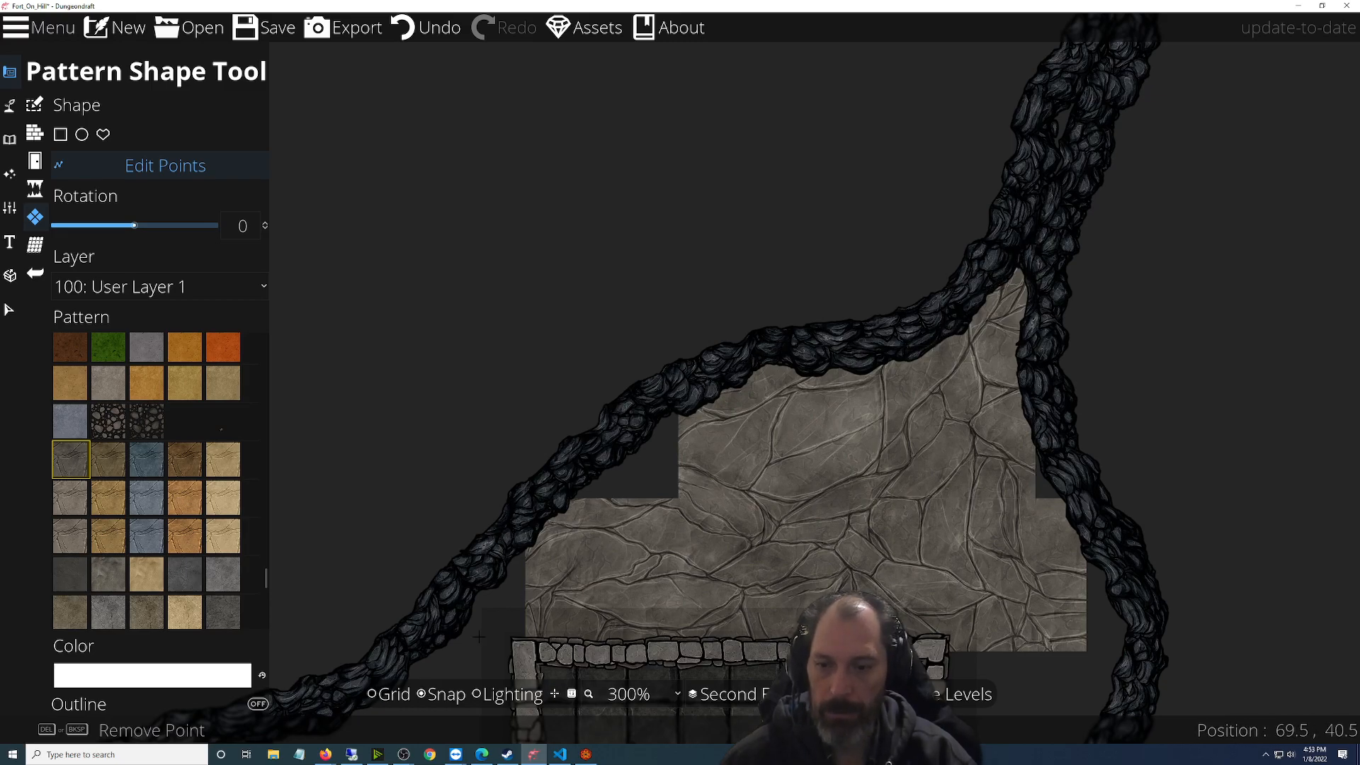
# Turn off snapping and reshape the stone strip just north of the square building to reach the northwestern and eastern outer walls
pyautogui.click(425, 698)
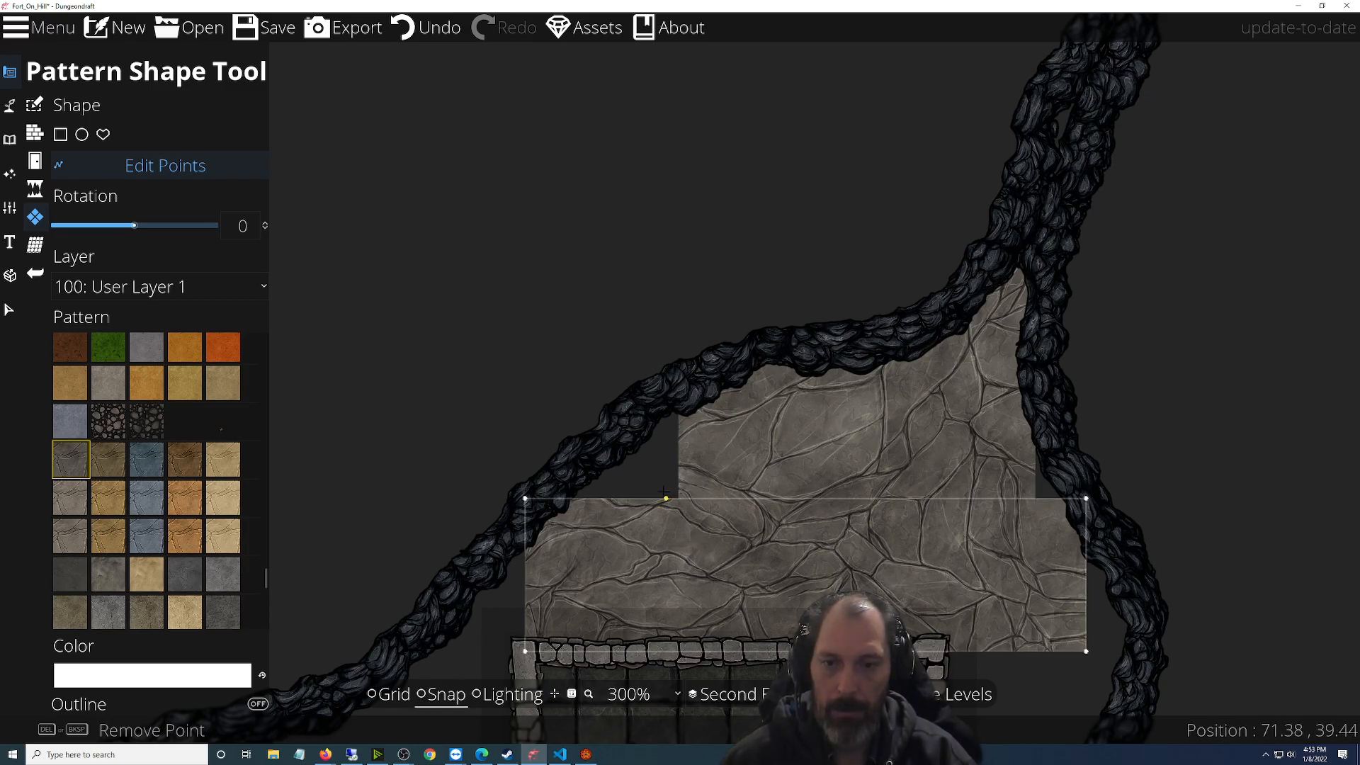
pyautogui.moveTo(643, 498); pyautogui.dragTo(668, 399)
pyautogui.moveTo(974, 588); pyautogui.dragTo(597, 309)
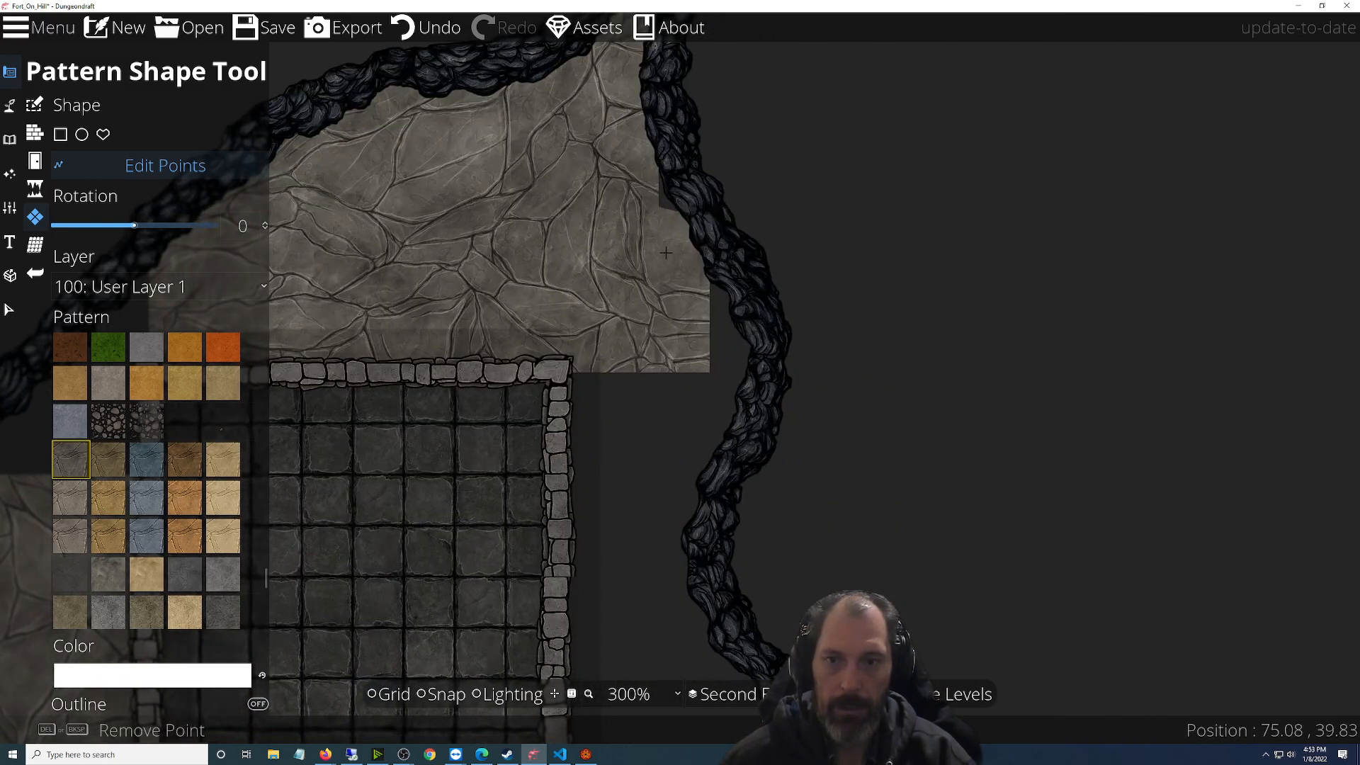
pyautogui.moveTo(662, 258); pyautogui.dragTo(647, 507)
pyautogui.click(656, 460)
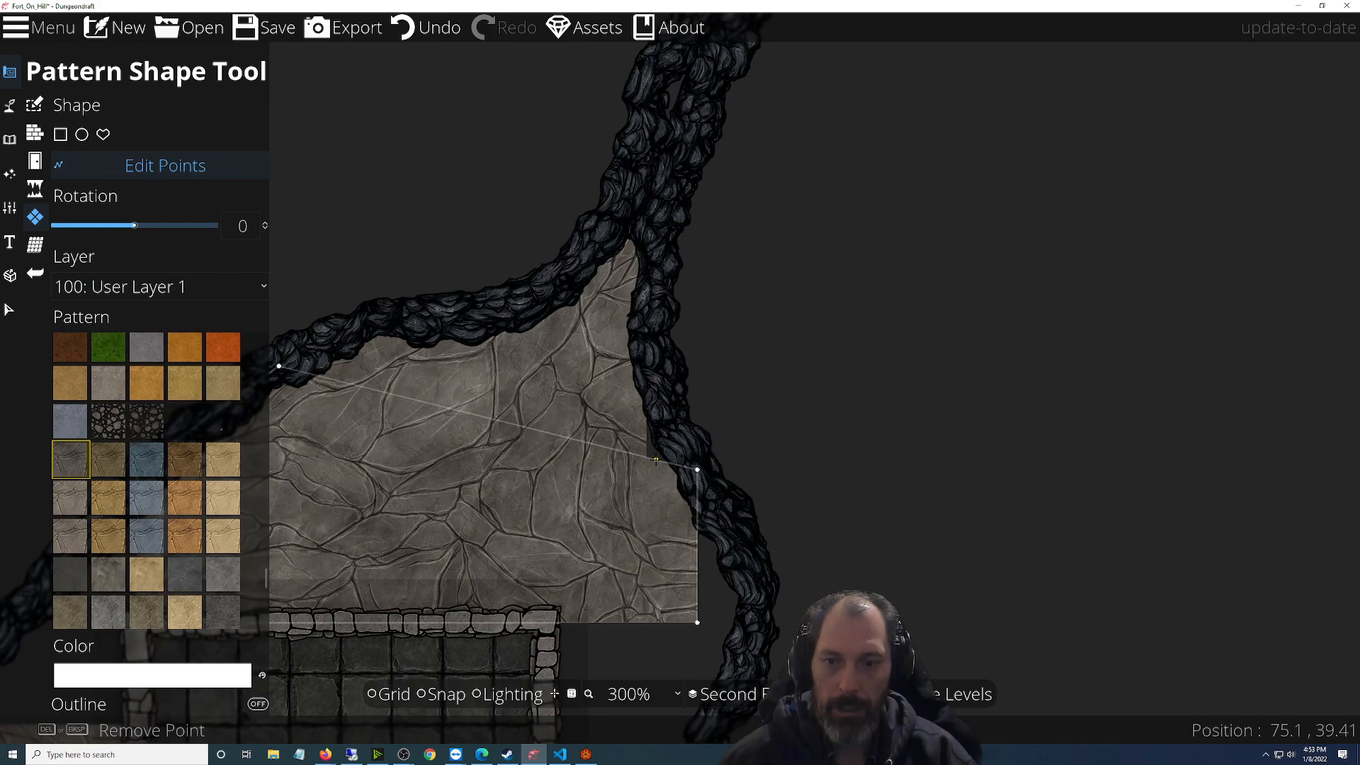
pyautogui.moveTo(660, 417); pyautogui.dragTo(660, 417)
pyautogui.moveTo(726, 579); pyautogui.dragTo(737, 282)
pyautogui.moveTo(634, 444)
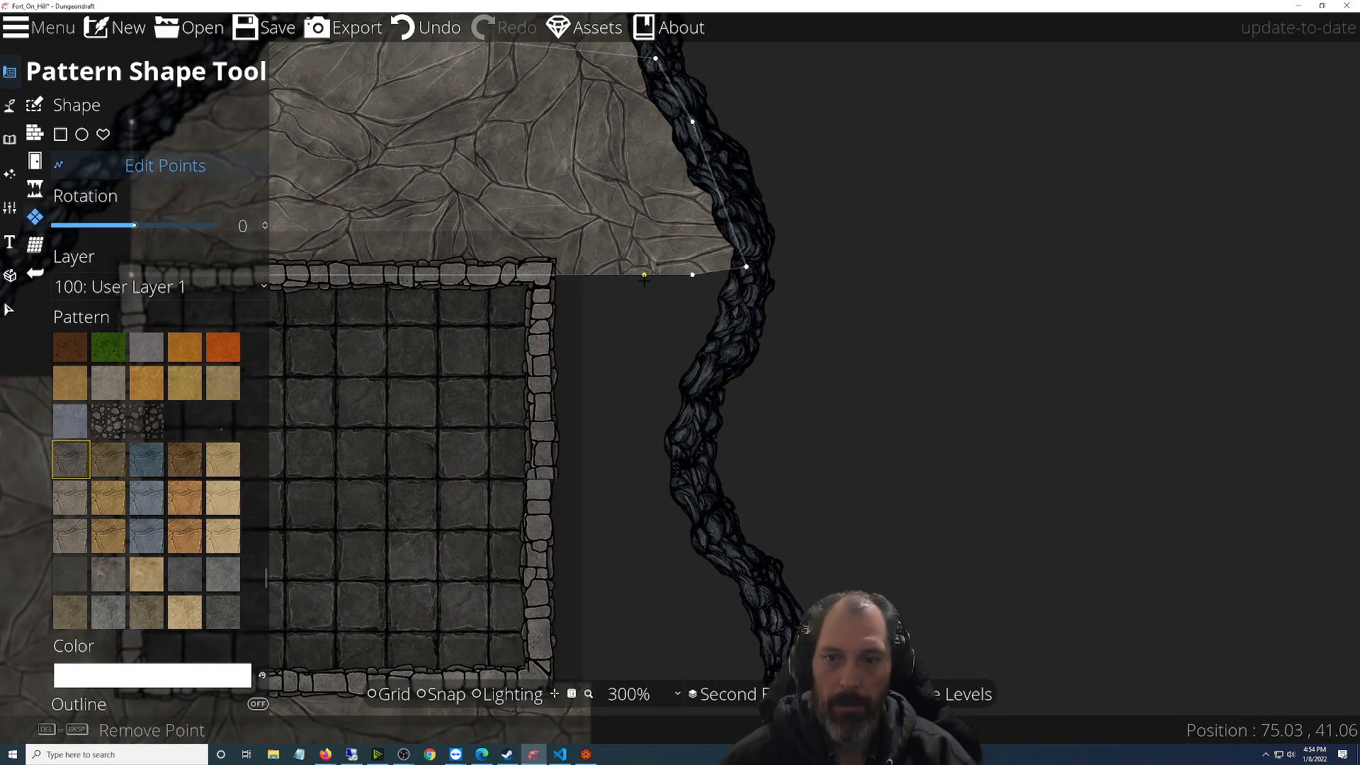
pyautogui.moveTo(686, 444); pyautogui.dragTo(669, 514)
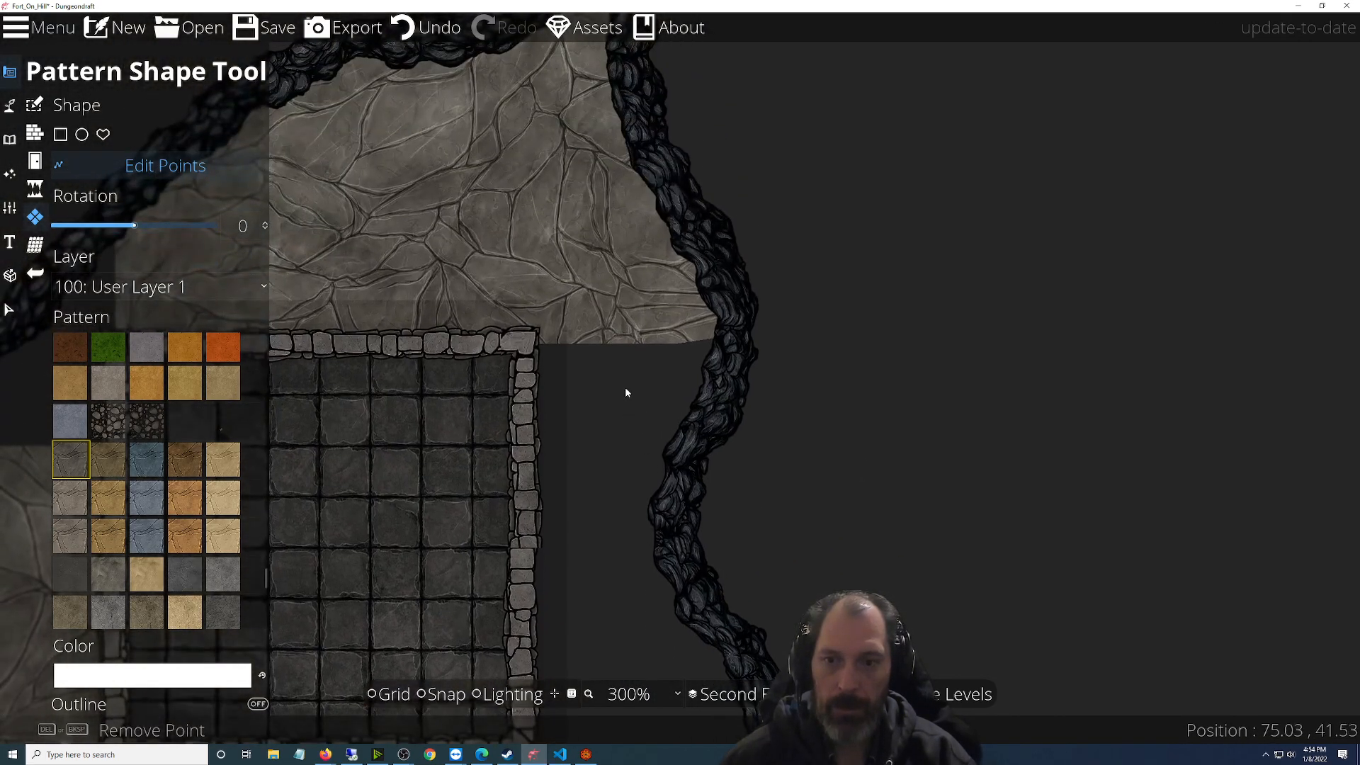
pyautogui.moveTo(588, 344)
pyautogui.mouseDown()
pyautogui.moveTo(628, 459)
pyautogui.moveTo(608, 346)
pyautogui.mouseUp()
pyautogui.click(556, 346)
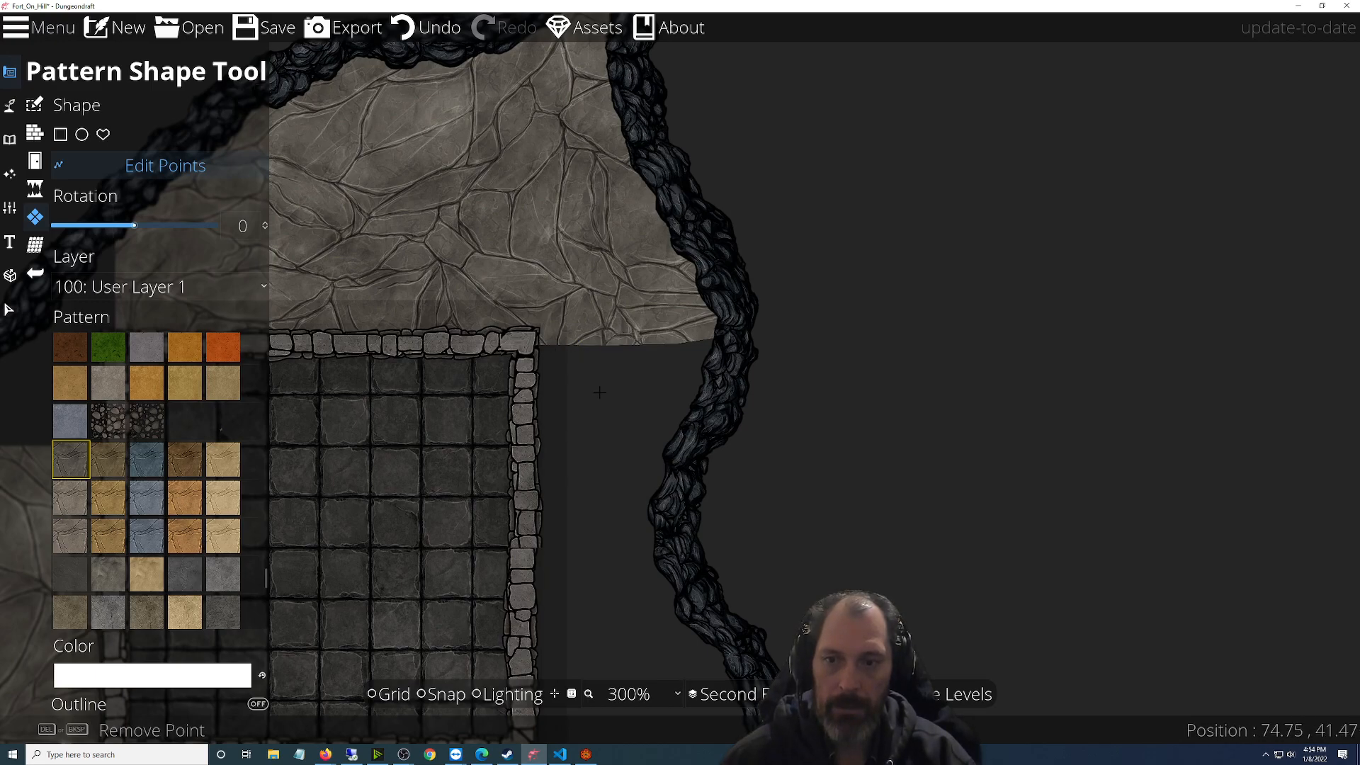
pyautogui.hotkey('ctrl', 'z')
pyautogui.hotkey('ctrl', 'z')
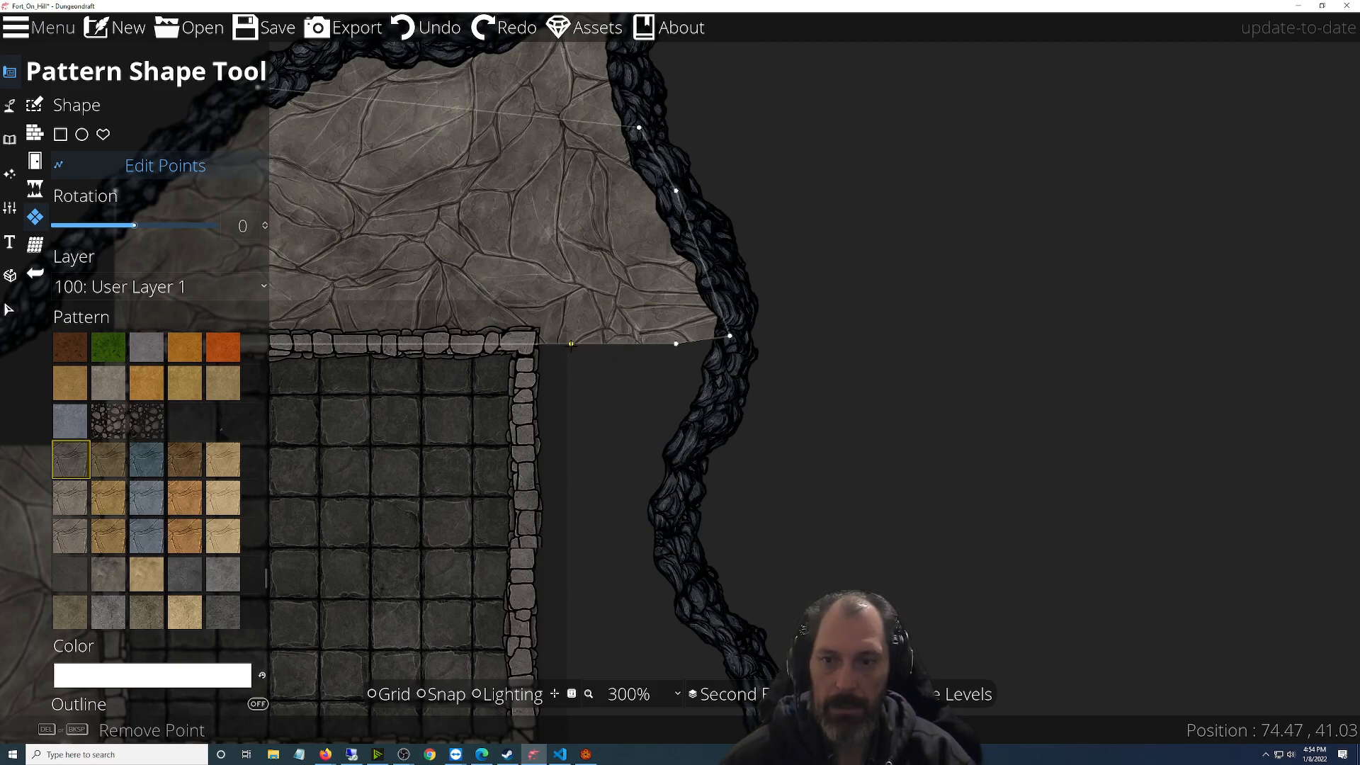
# Extend that stone strip south to fill the gap between the square building's east side and the outer wall, down to its southeast corner
pyautogui.click(548, 345)
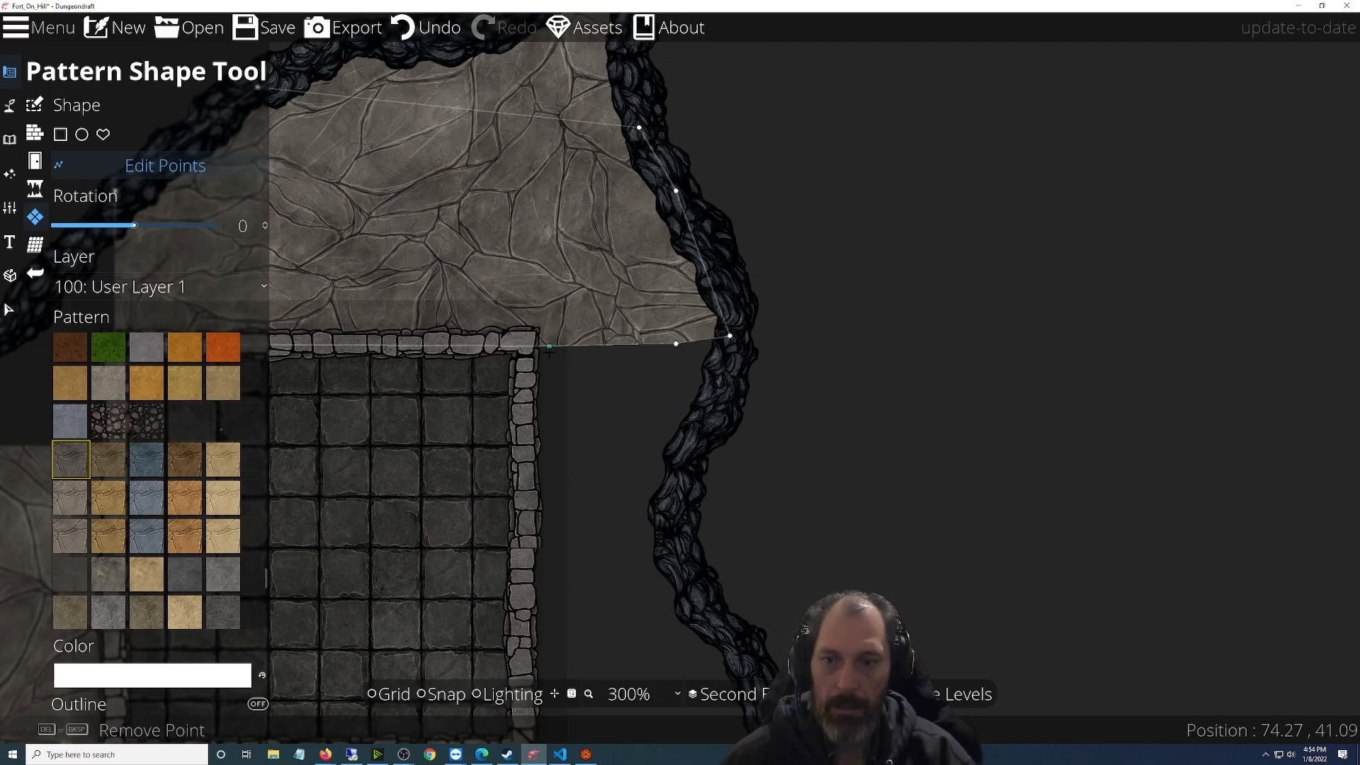
pyautogui.moveTo(548, 345); pyautogui.dragTo(587, 339)
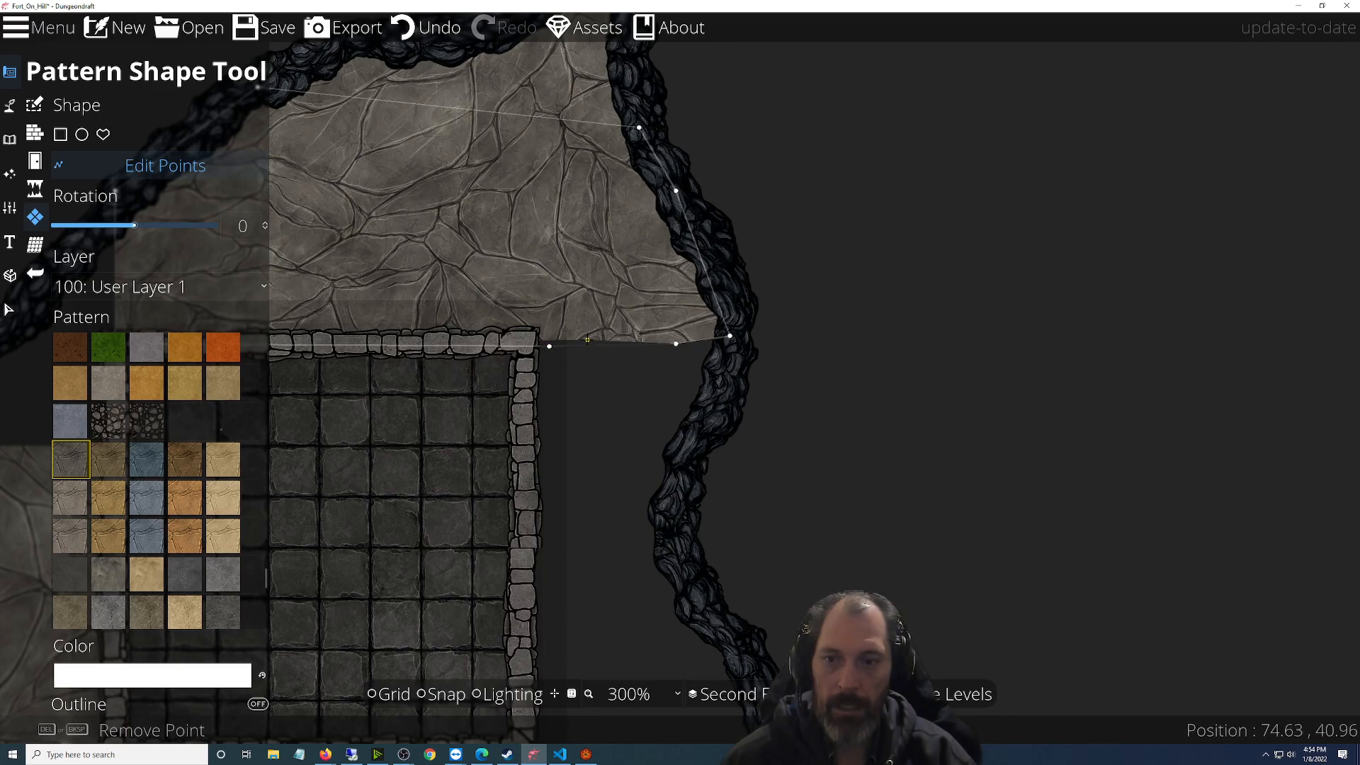
pyautogui.moveTo(587, 340); pyautogui.dragTo(703, 363)
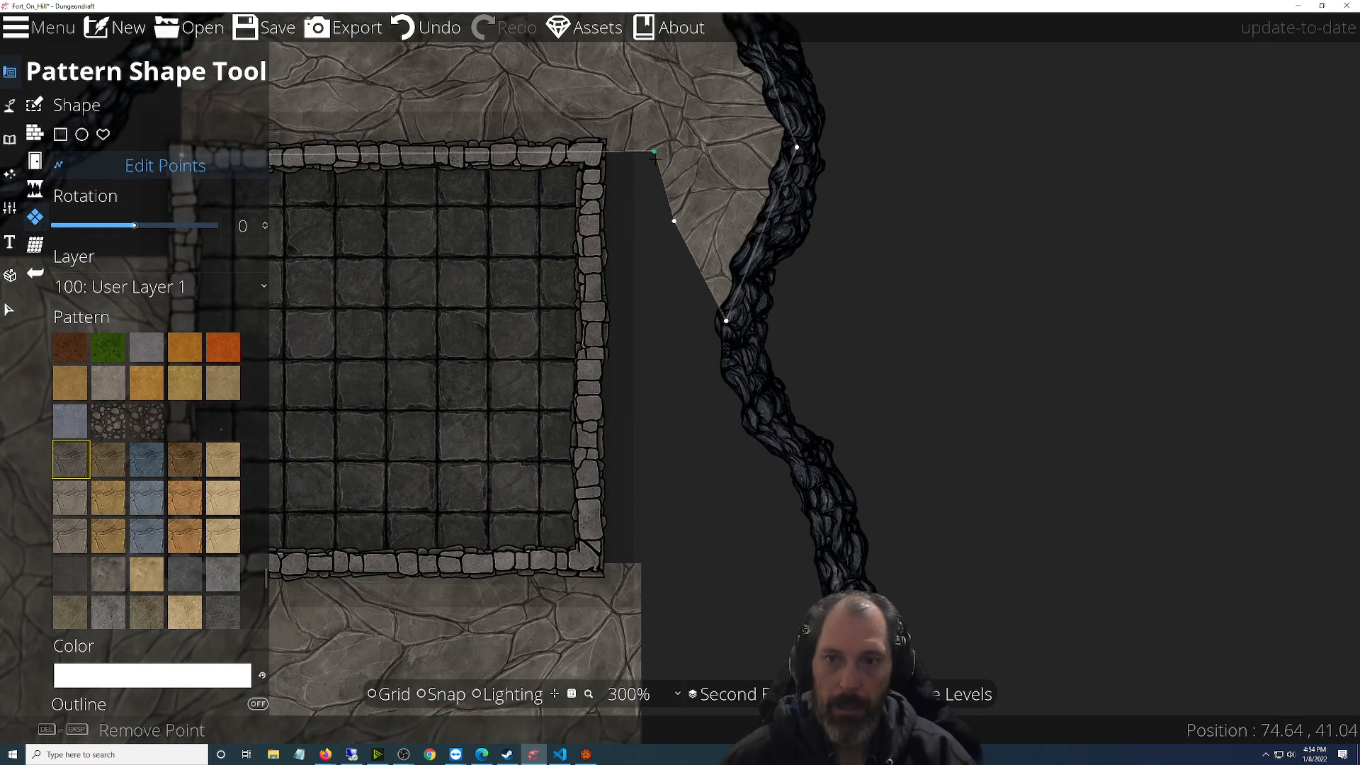
pyautogui.moveTo(640, 150); pyautogui.dragTo(595, 152)
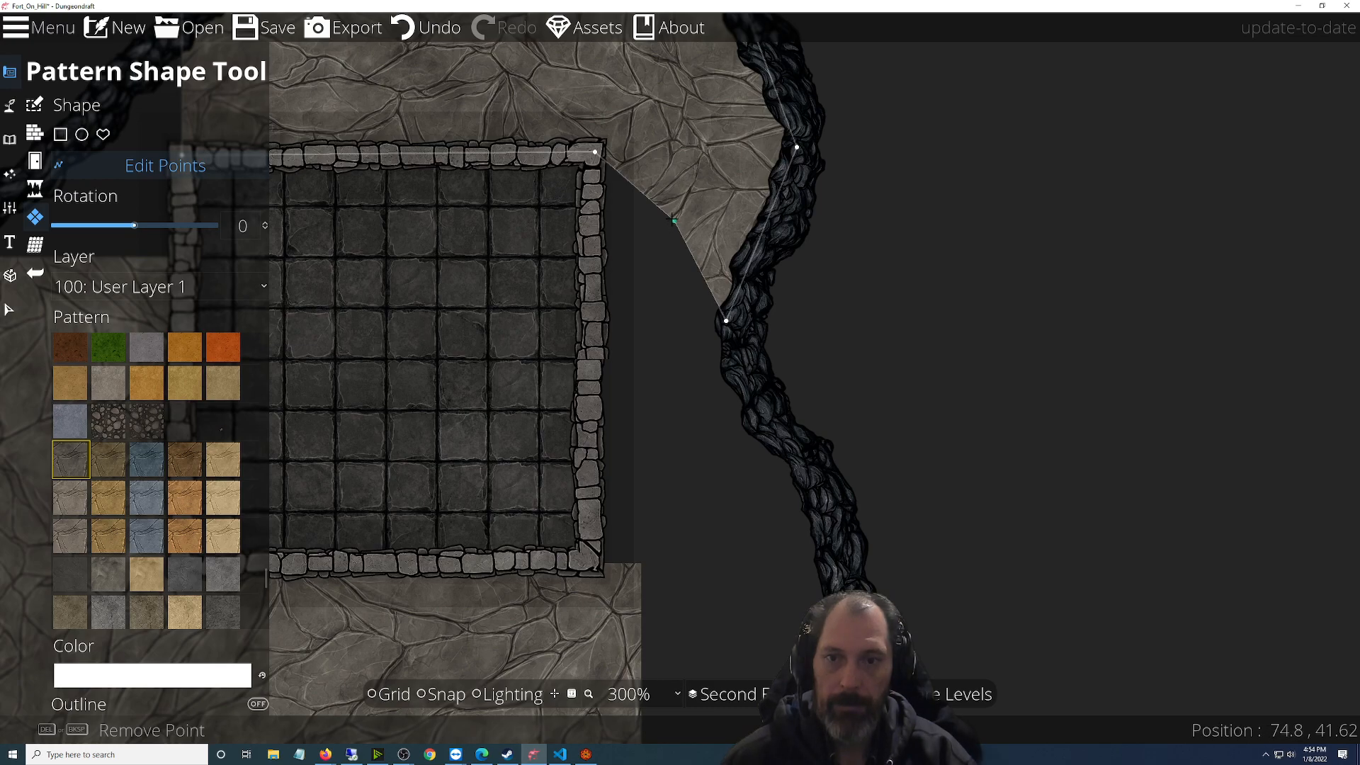
pyautogui.moveTo(674, 222); pyautogui.dragTo(596, 577)
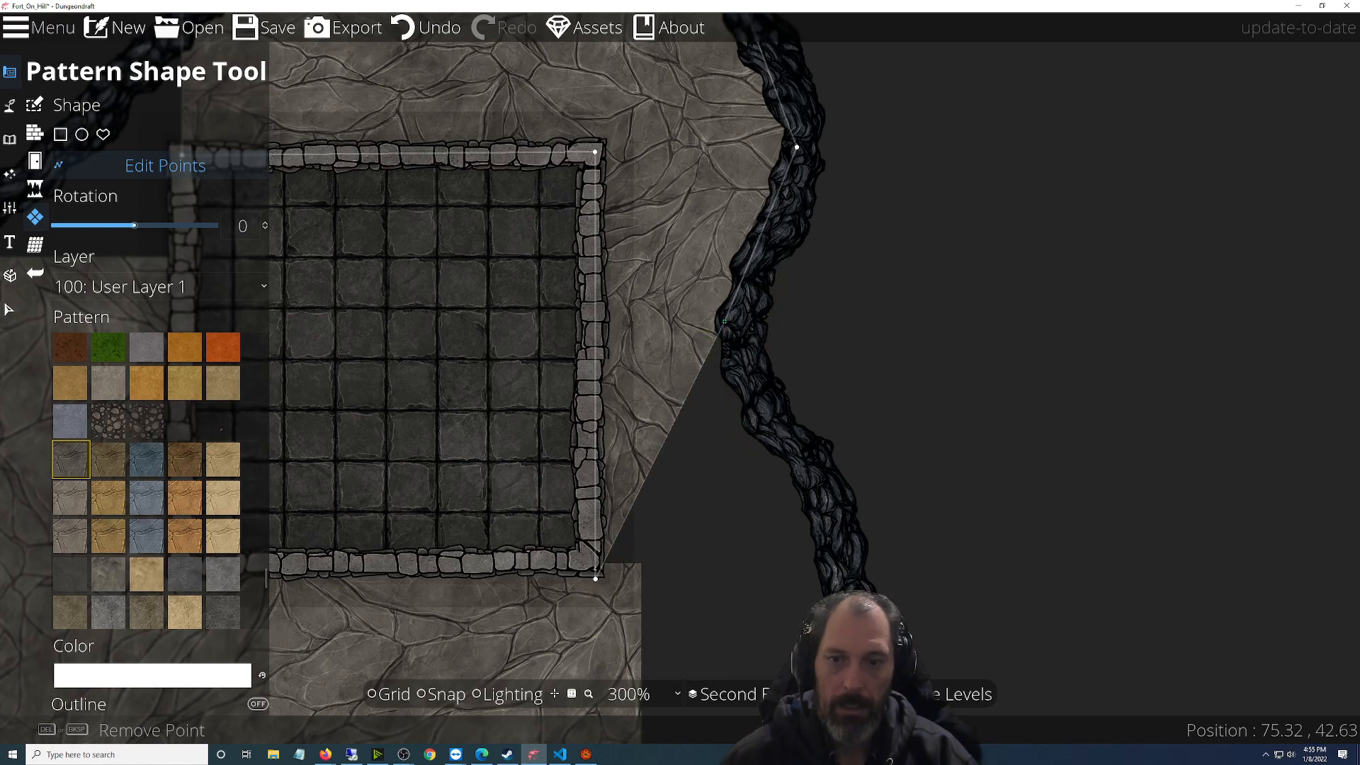
pyautogui.moveTo(676, 416)
pyautogui.mouseDown()
pyautogui.moveTo(825, 502)
pyautogui.moveTo(796, 490)
pyautogui.moveTo(755, 417)
pyautogui.moveTo(769, 496)
pyautogui.moveTo(814, 527)
pyautogui.moveTo(812, 494)
pyautogui.mouseUp()
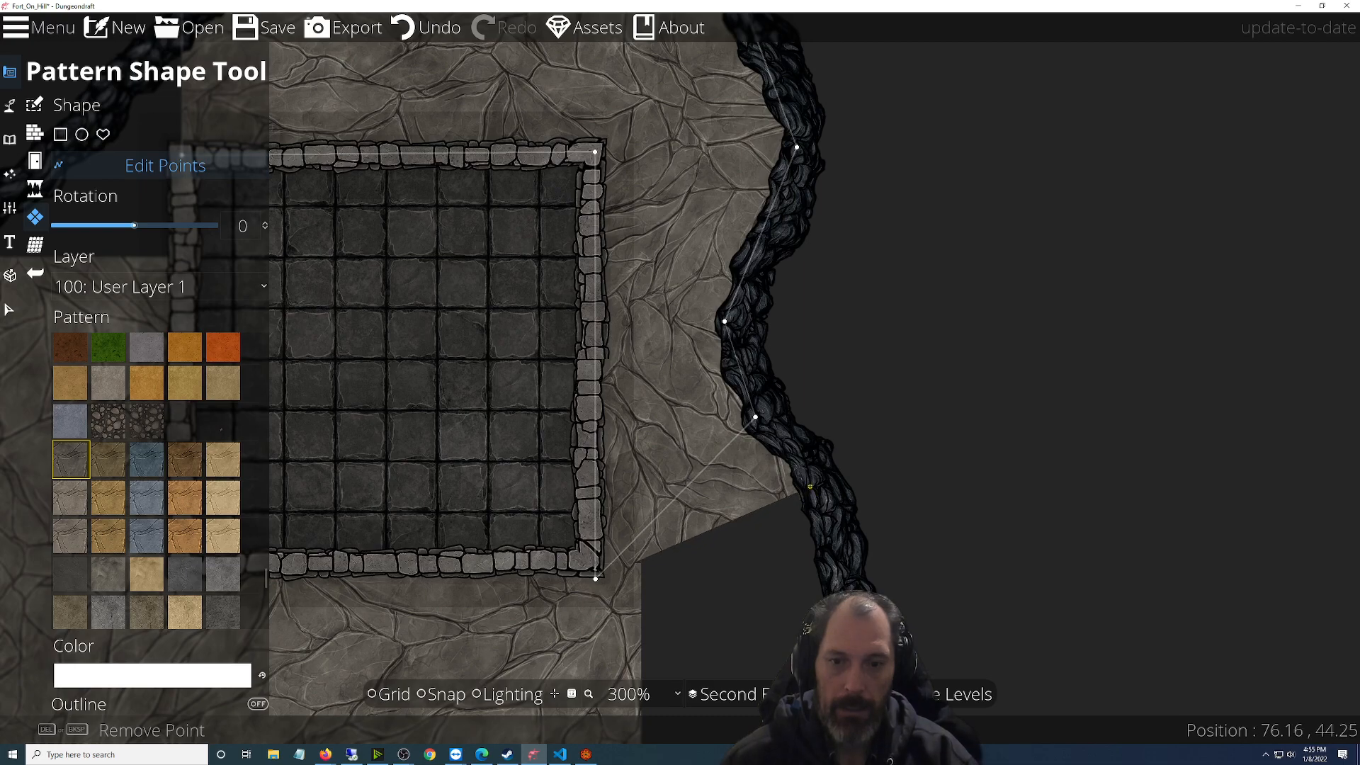
# Extend the cracked stone southward along the eastern outer wall, closing the gap beside the paving south of the square building
pyautogui.moveTo(768, 586); pyautogui.dragTo(701, 189)
pyautogui.moveTo(633, 130); pyautogui.dragTo(765, 256)
pyautogui.moveTo(651, 219); pyautogui.dragTo(674, 527)
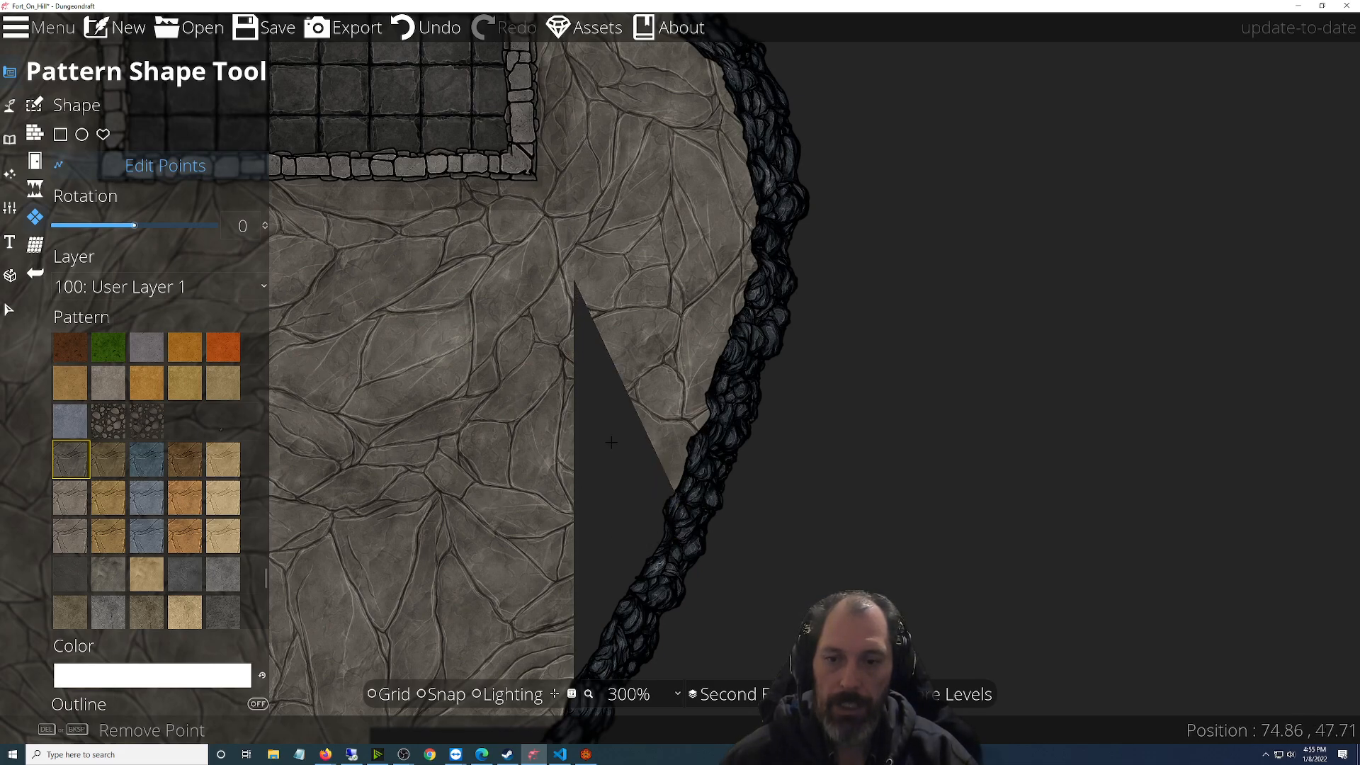
pyautogui.moveTo(611, 441); pyautogui.dragTo(757, 197)
pyautogui.moveTo(774, 149); pyautogui.dragTo(714, 462)
pyautogui.moveTo(608, 502); pyautogui.dragTo(654, 470)
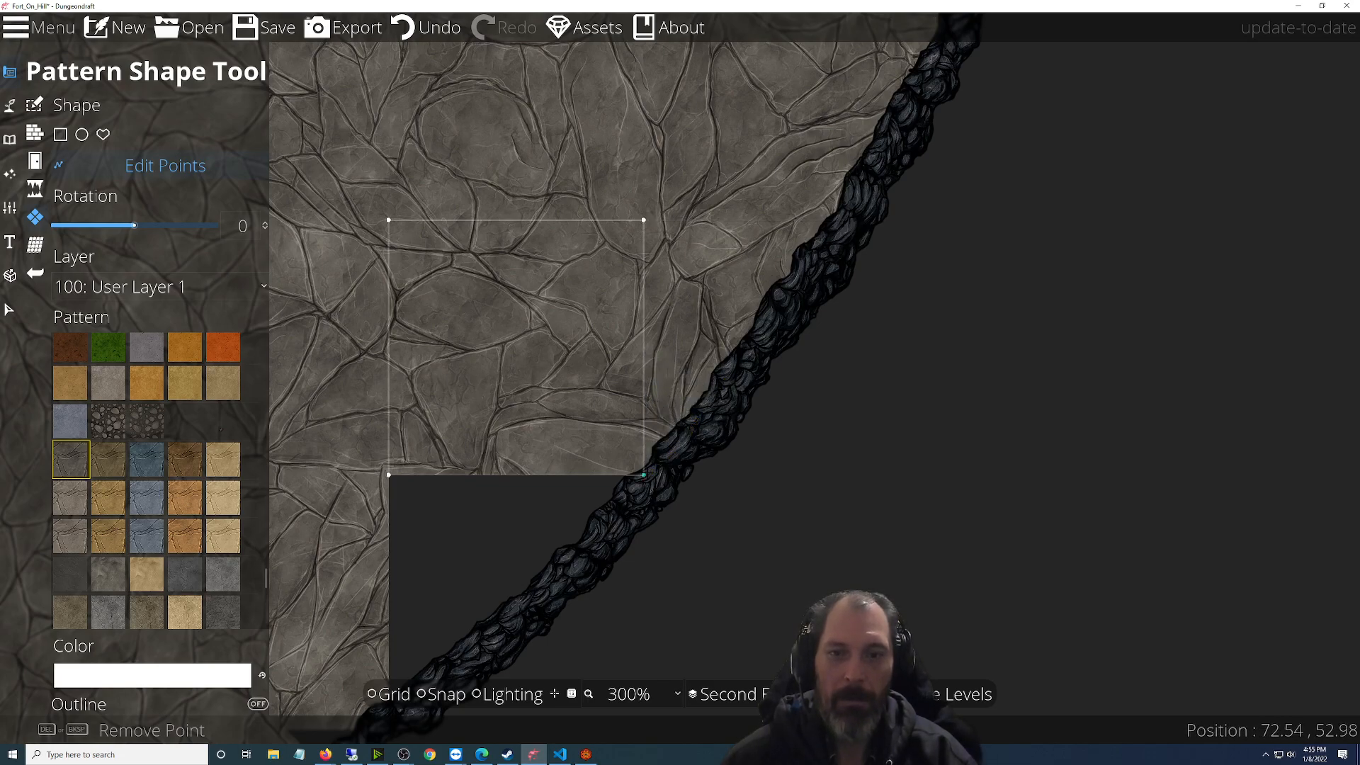
# Add and move edge points to fill the cracked stone gaps along the diagonal stretch of the southeastern outer wall
pyautogui.moveTo(517, 502); pyautogui.dragTo(617, 482)
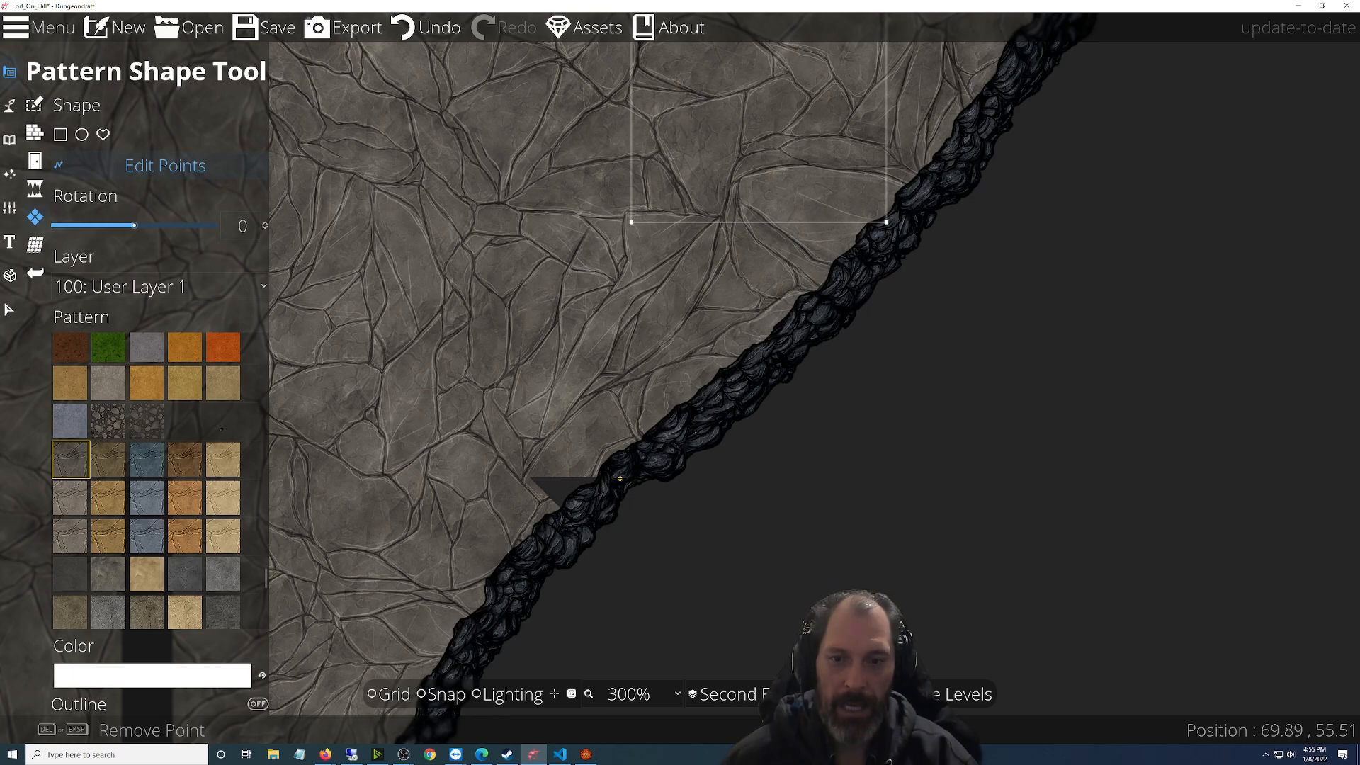
pyautogui.moveTo(635, 469)
pyautogui.mouseDown()
pyautogui.moveTo(649, 469)
pyautogui.moveTo(631, 471)
pyautogui.mouseUp()
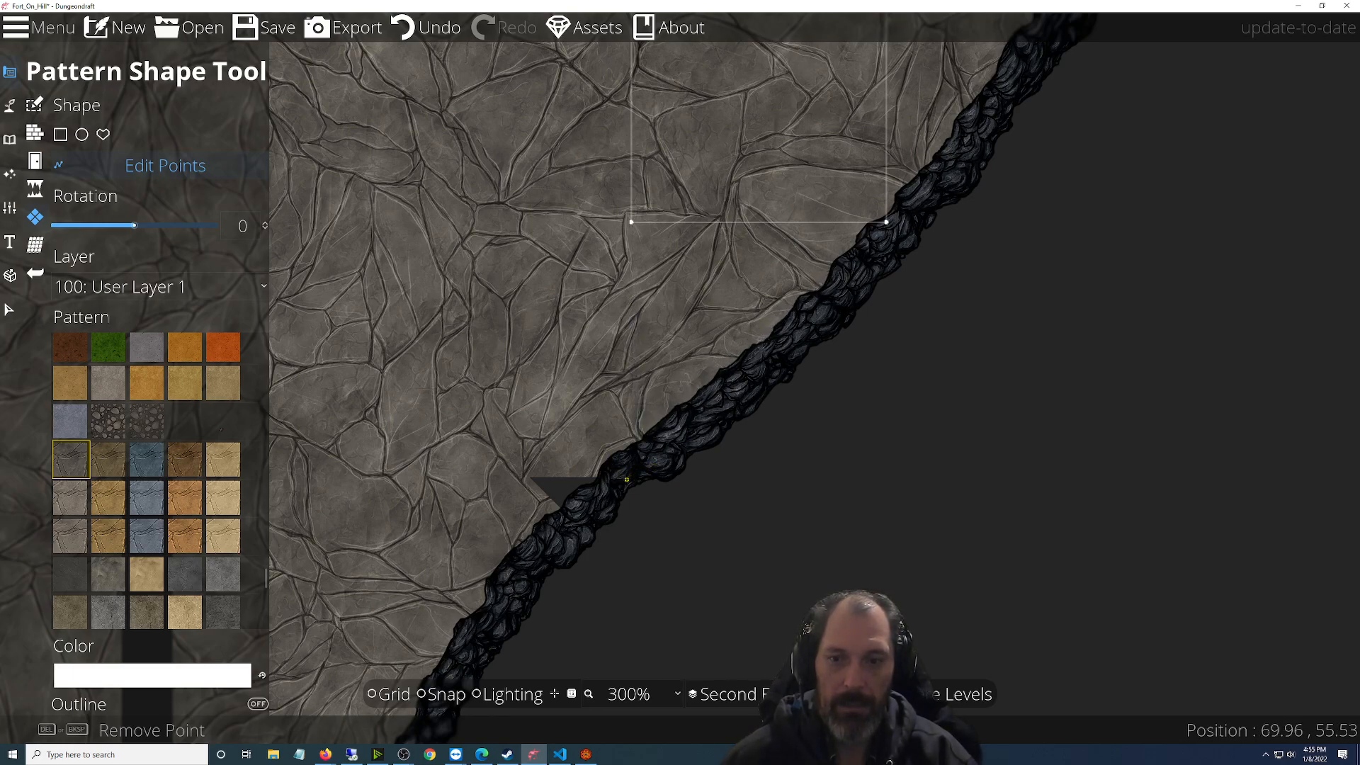
pyautogui.moveTo(565, 478); pyautogui.dragTo(741, 364)
# Widen the stone patch west over the street paving's edge and stretch it south along the outer wall where it curves down
pyautogui.moveTo(624, 437); pyautogui.dragTo(1024, 268)
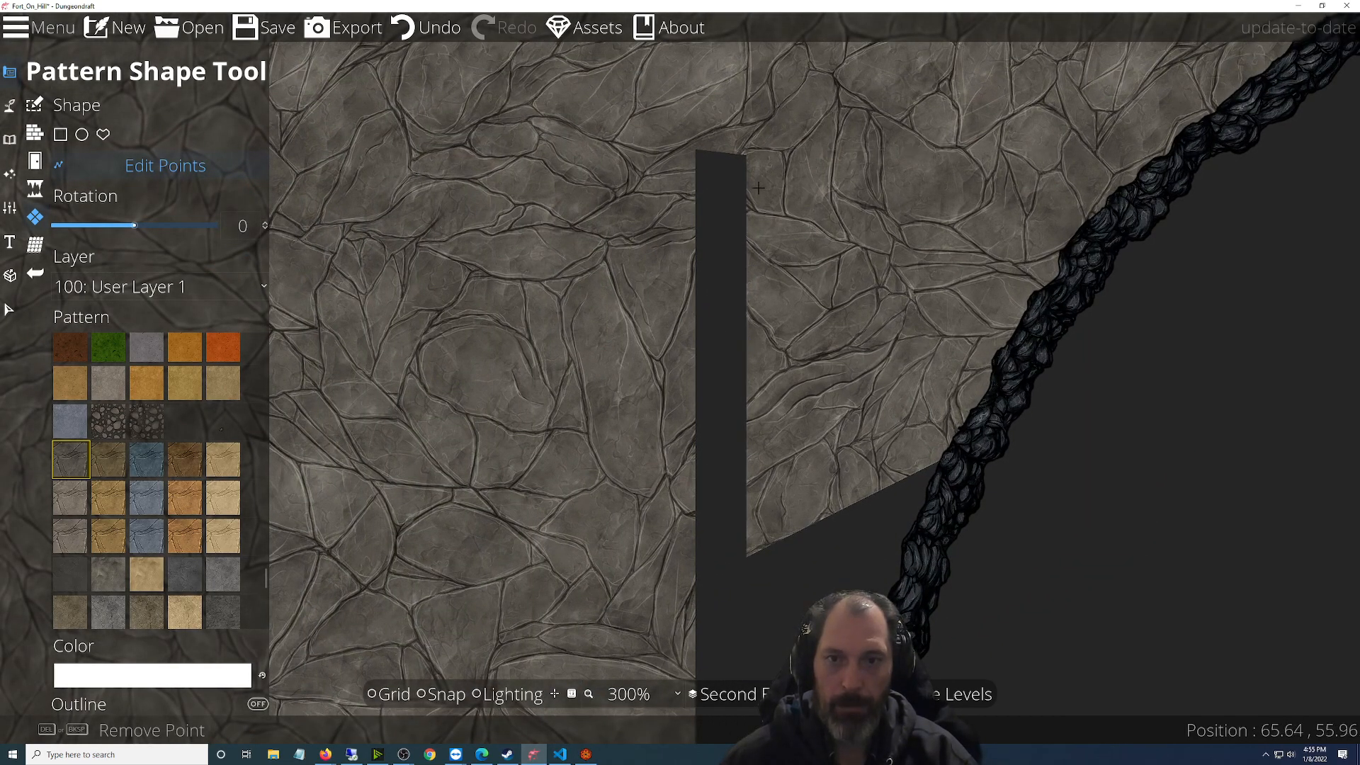
pyautogui.moveTo(746, 149); pyautogui.dragTo(682, 146)
pyautogui.moveTo(708, 235)
pyautogui.mouseDown()
pyautogui.moveTo(712, 439)
pyautogui.moveTo(692, 634)
pyautogui.mouseUp()
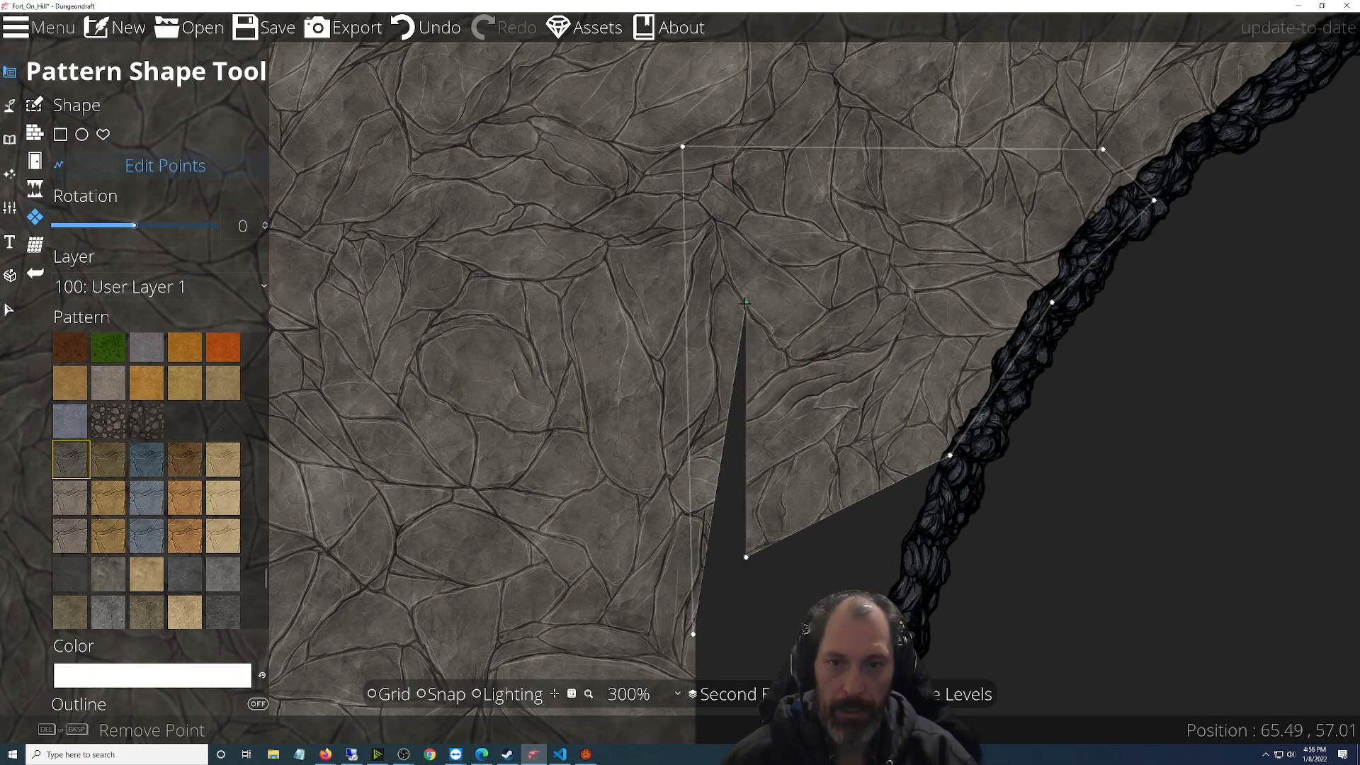
pyautogui.moveTo(745, 302); pyautogui.dragTo(808, 655)
pyautogui.moveTo(826, 554)
pyautogui.mouseDown()
pyautogui.moveTo(797, 222)
pyautogui.moveTo(773, 128)
pyautogui.moveTo(847, 212)
pyautogui.moveTo(818, 262)
pyautogui.mouseUp()
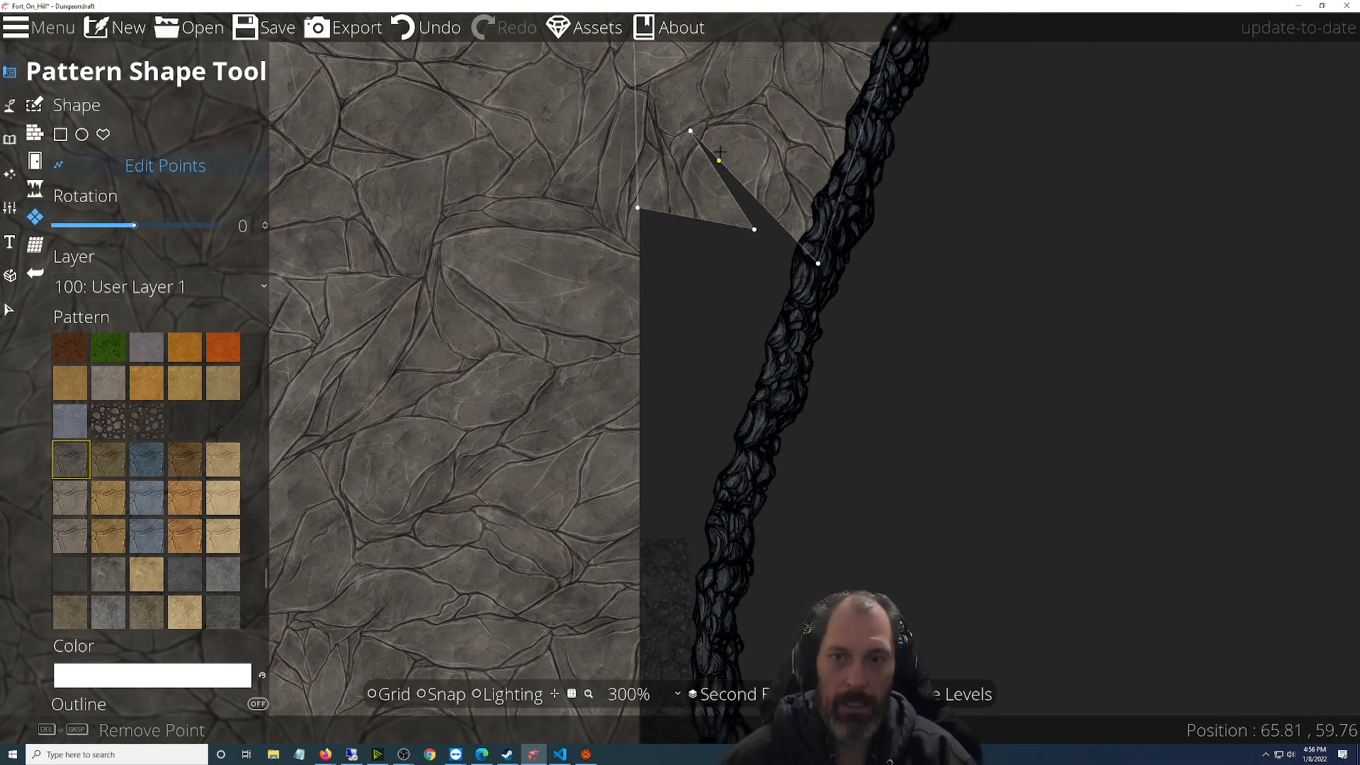
pyautogui.moveTo(690, 131); pyautogui.dragTo(726, 490)
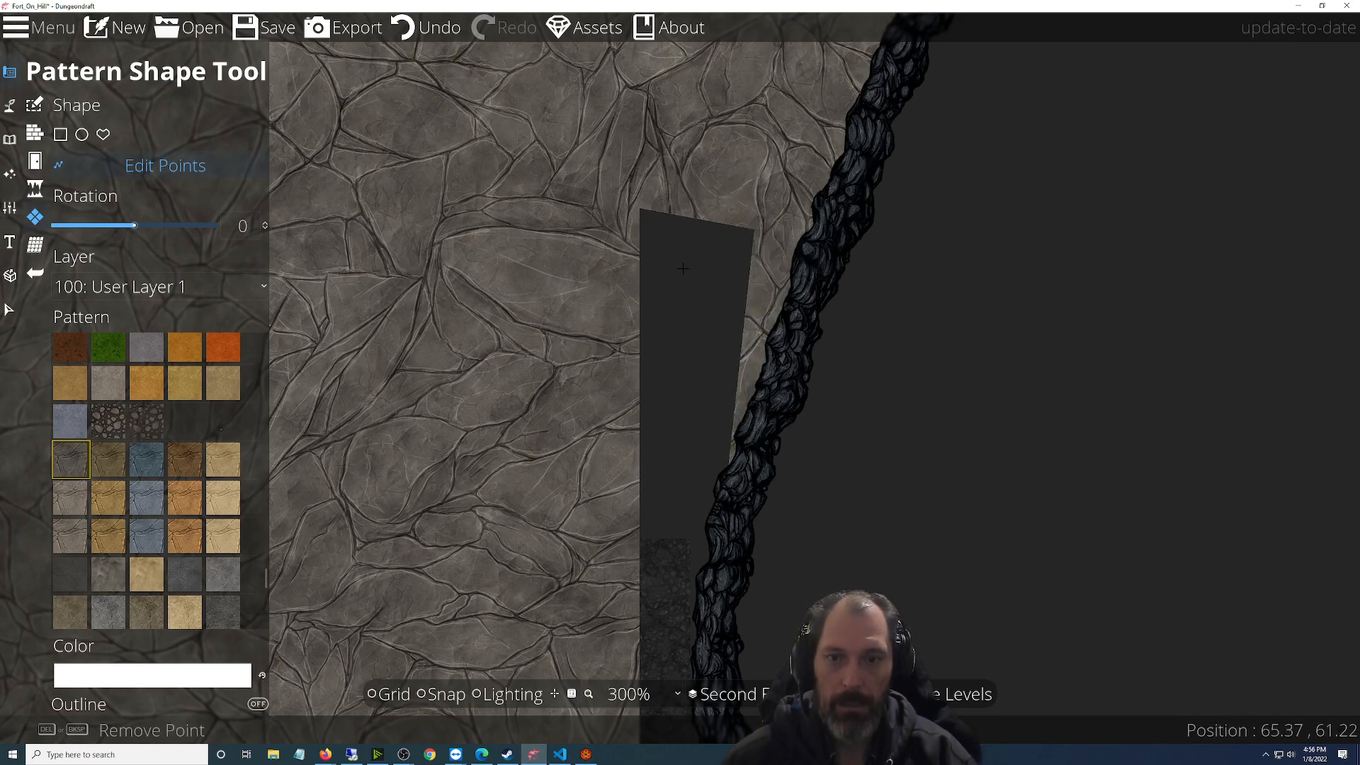
# Select the dark cobblestone pattern shape beneath the curved outer wall and delete it
pyautogui.moveTo(685, 315); pyautogui.dragTo(693, 3)
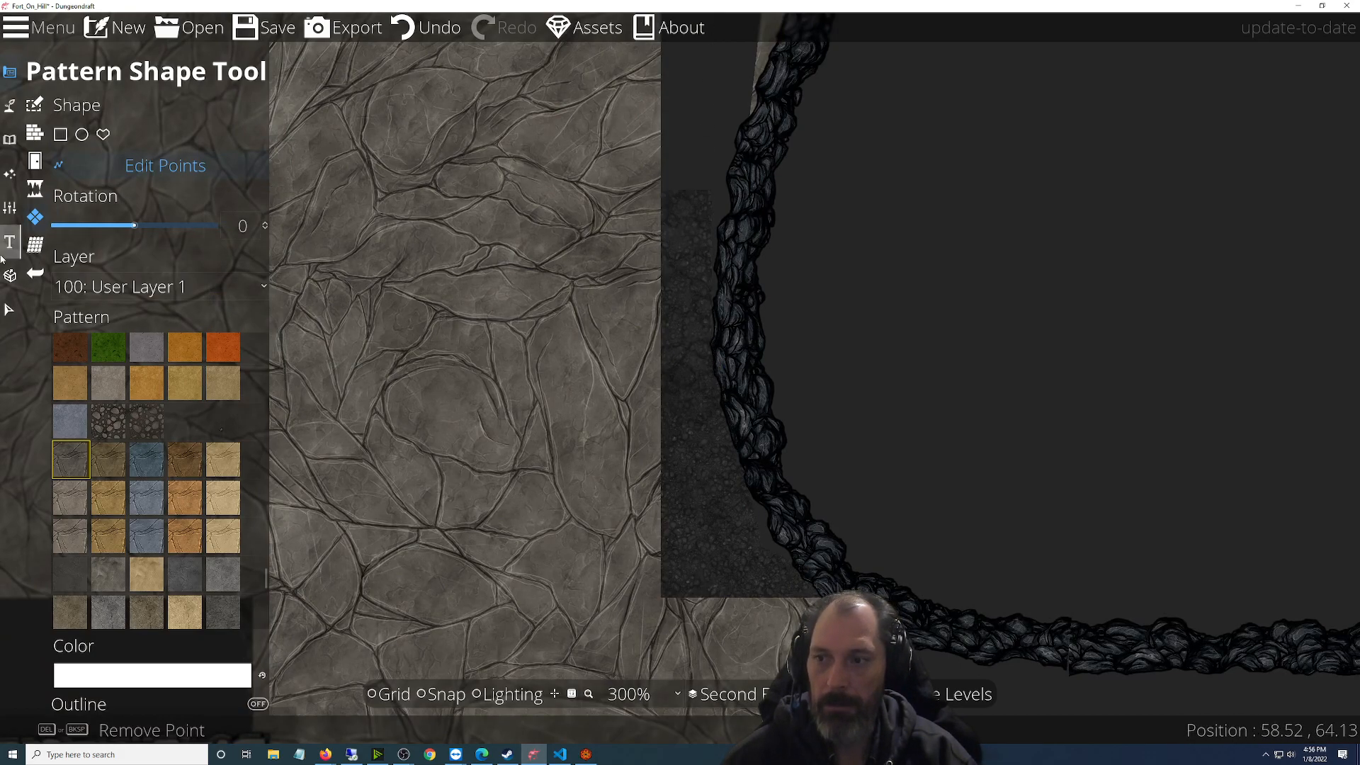
pyautogui.click(9, 310)
pyautogui.moveTo(664, 391); pyautogui.dragTo(1150, 249)
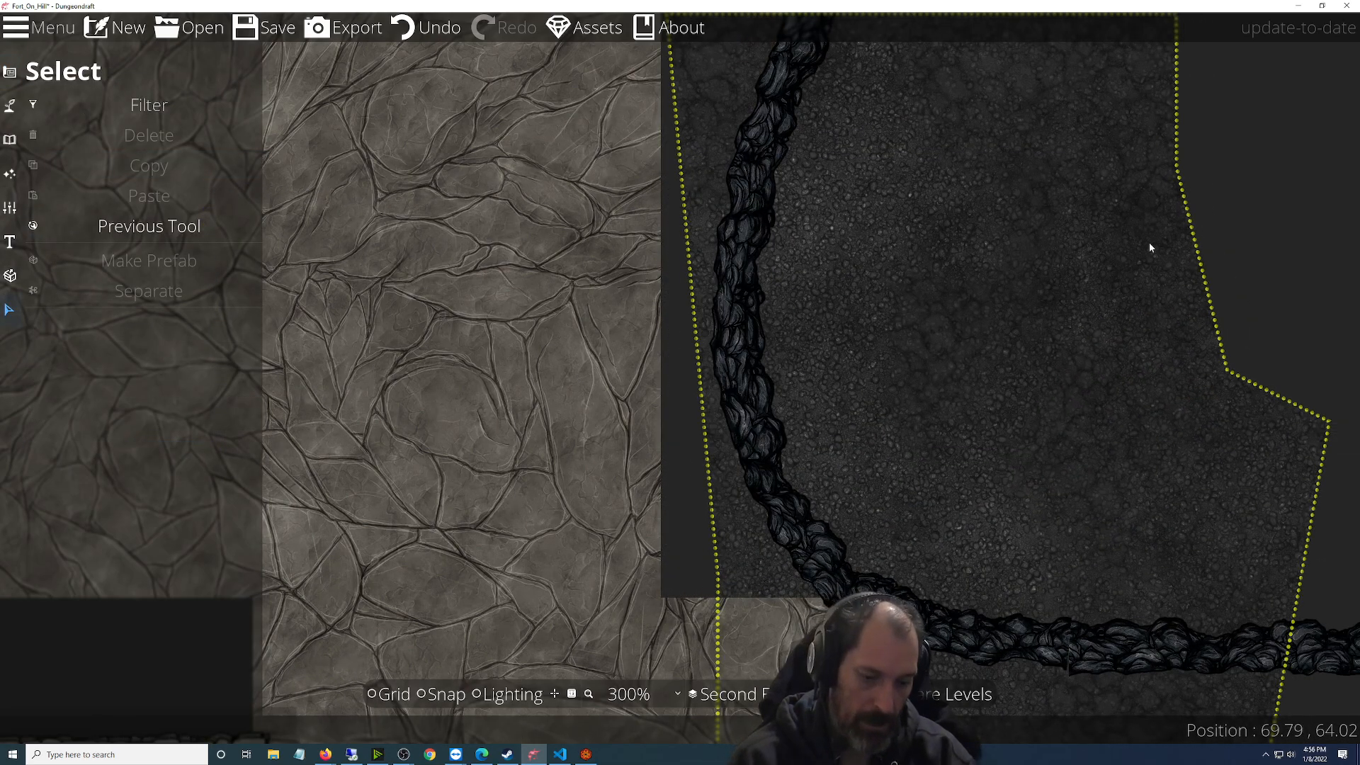
pyautogui.click(1068, 401)
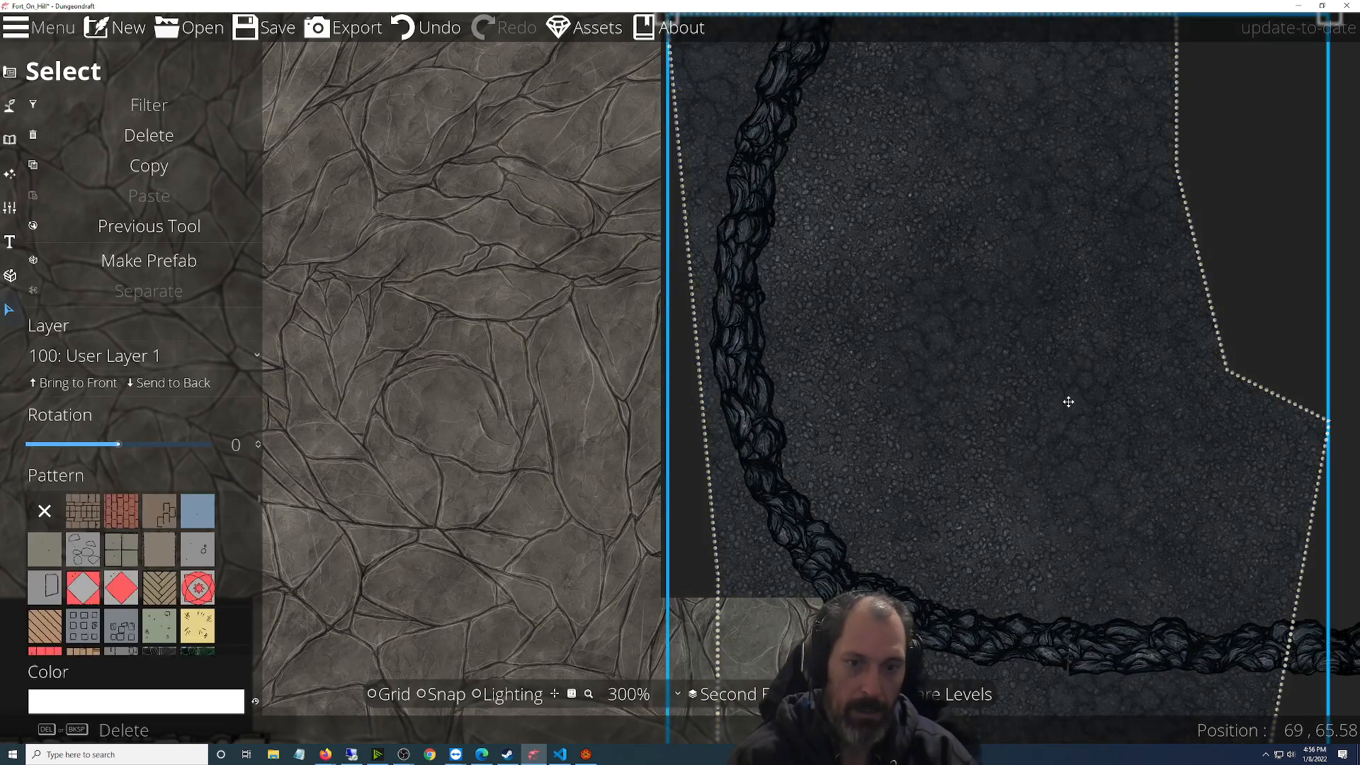
# Edit the cracked stone shape's points with the Pattern Shape Tool to fill the wedge gap along the diagonal eastern outer wall
pyautogui.moveTo(782, 246); pyautogui.dragTo(795, 629)
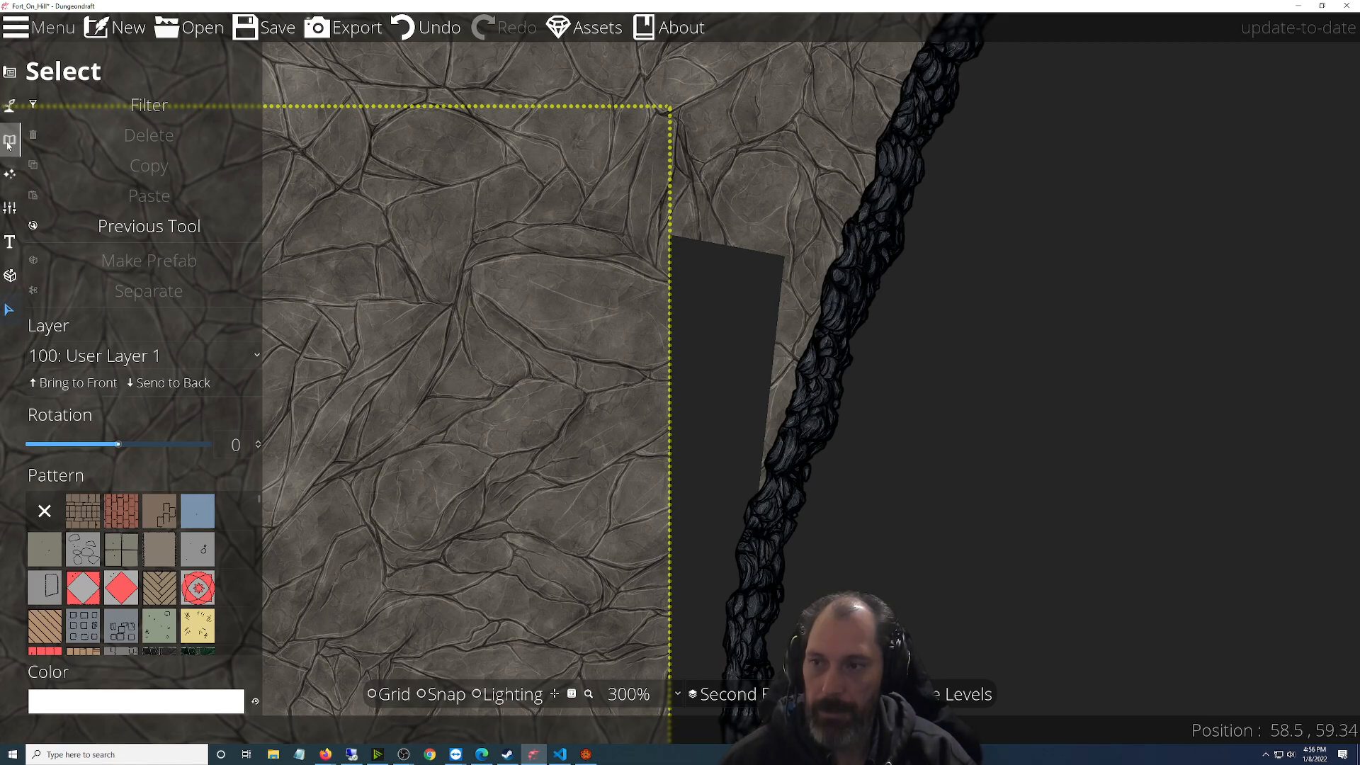
pyautogui.click(9, 106)
pyautogui.click(8, 107)
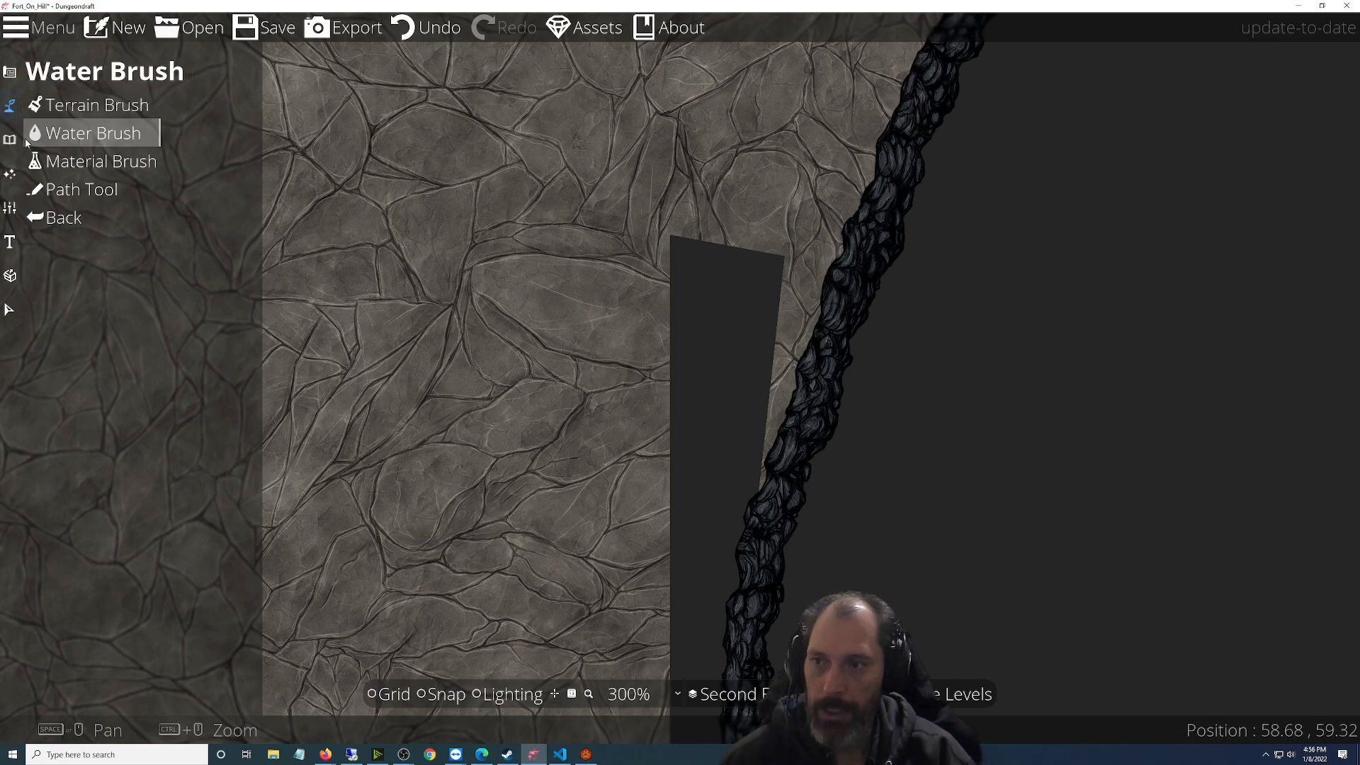
pyautogui.click(9, 73)
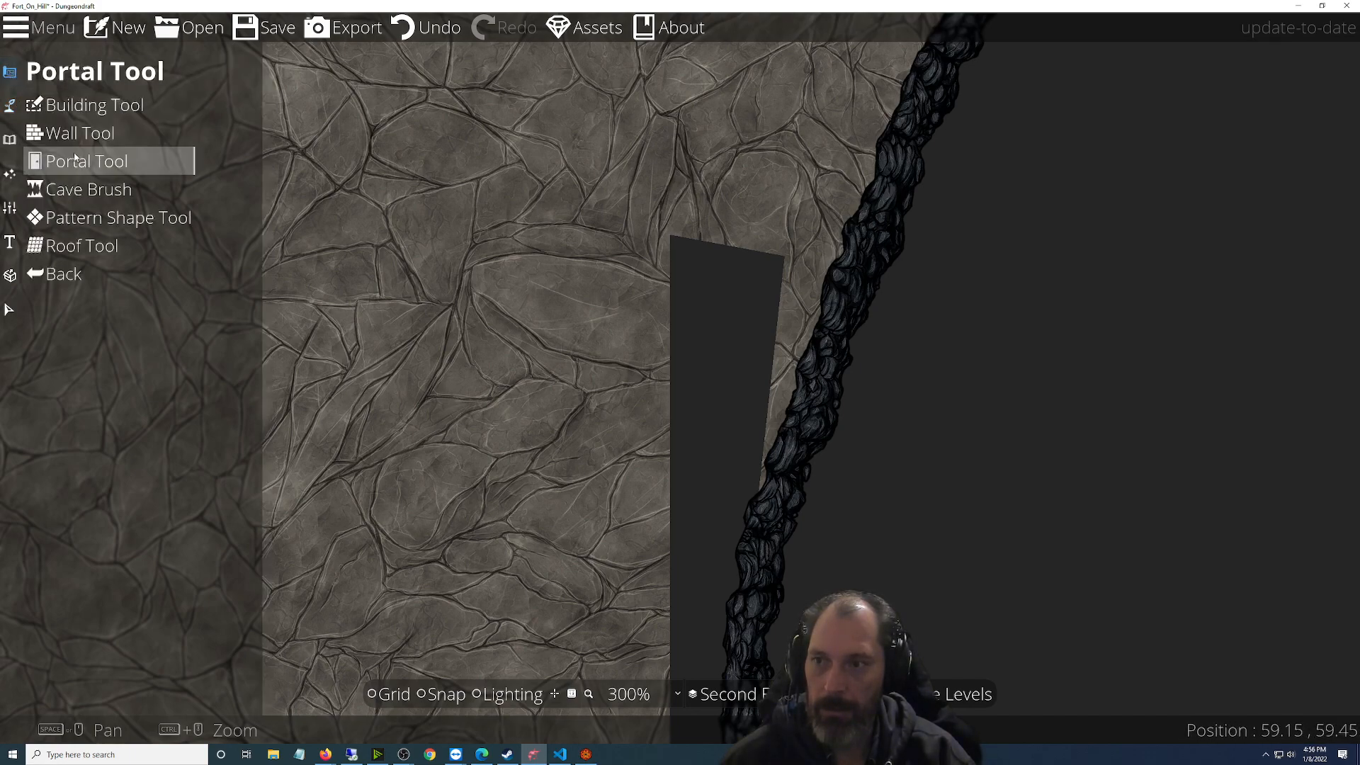
pyautogui.click(106, 217)
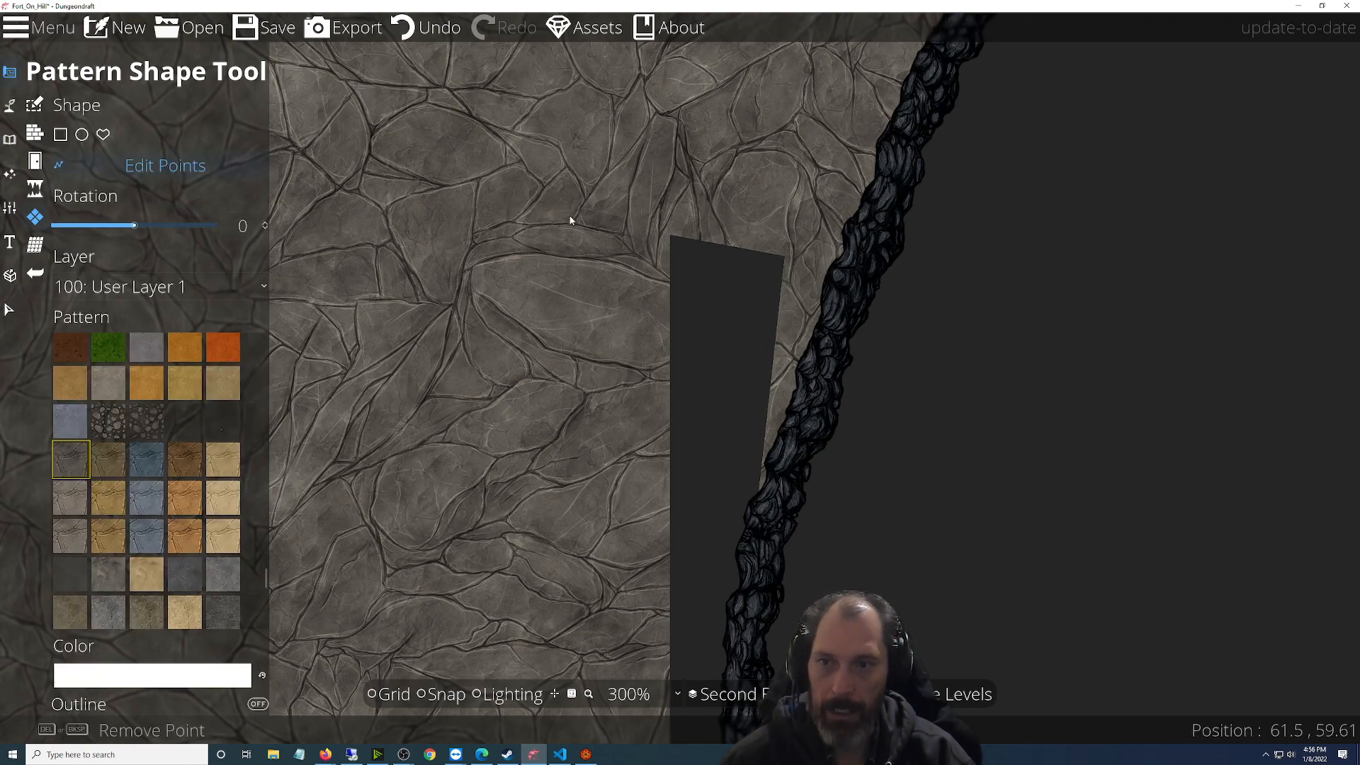
pyautogui.click(760, 252)
pyautogui.moveTo(782, 256); pyautogui.dragTo(732, 303)
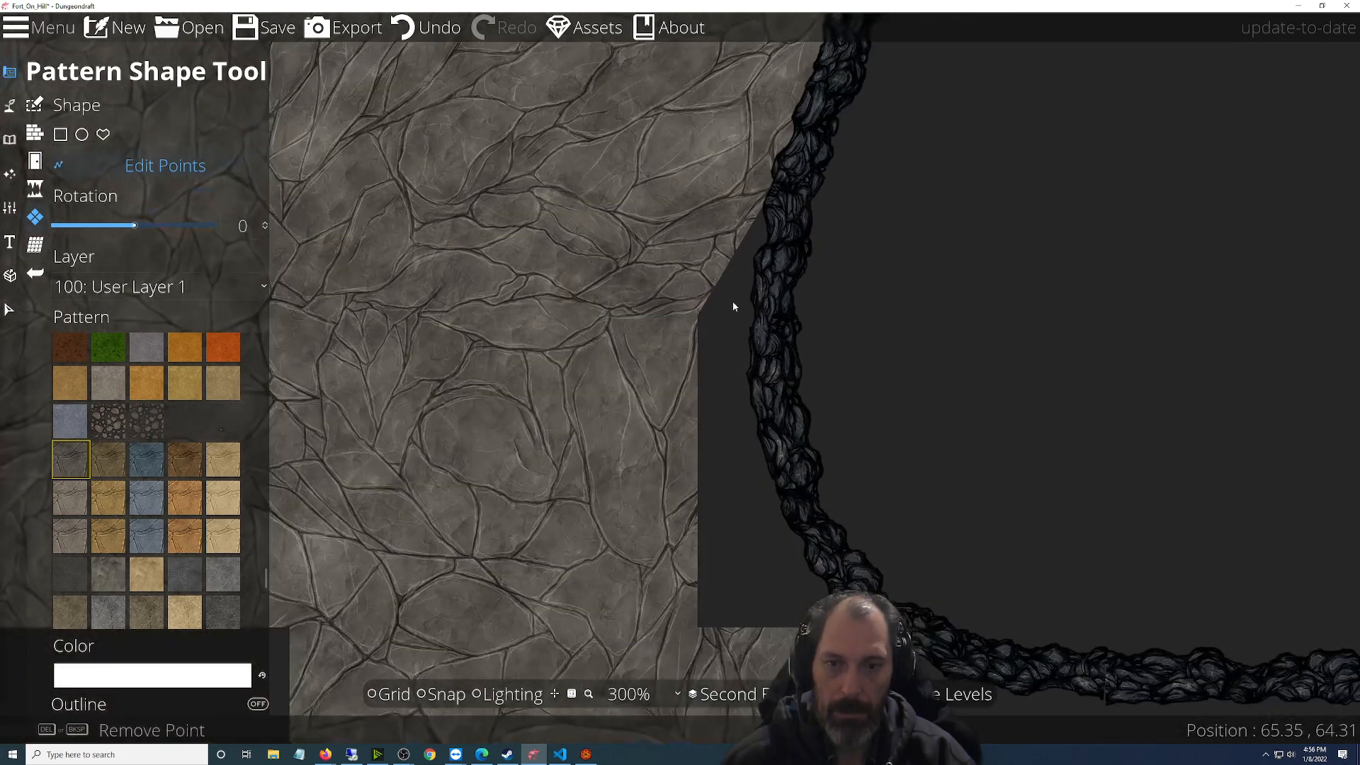
# Extend the cracked stone south along the inside of the eastern outer wall's curve, down to where the wall turns east
pyautogui.moveTo(755, 220); pyautogui.dragTo(697, 638)
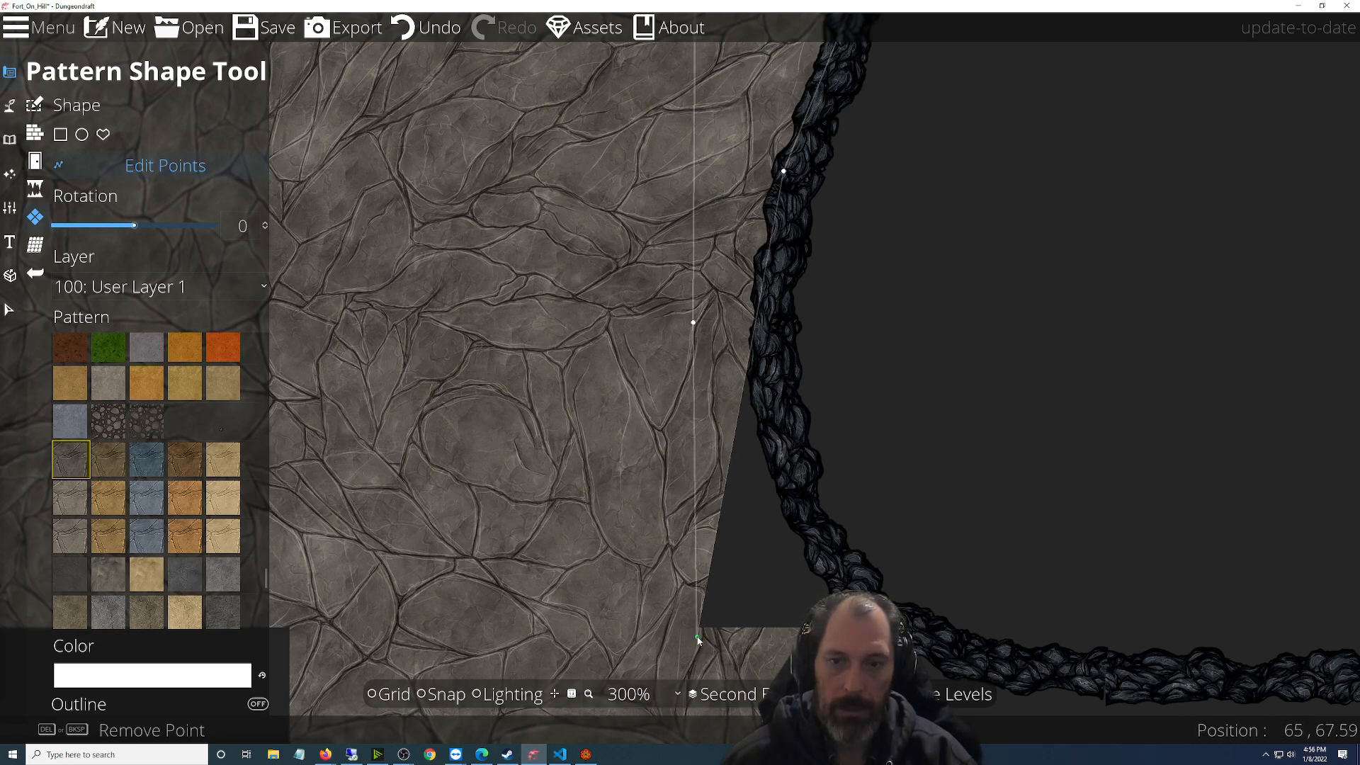
pyautogui.moveTo(739, 424); pyautogui.dragTo(781, 458)
pyautogui.click(765, 492)
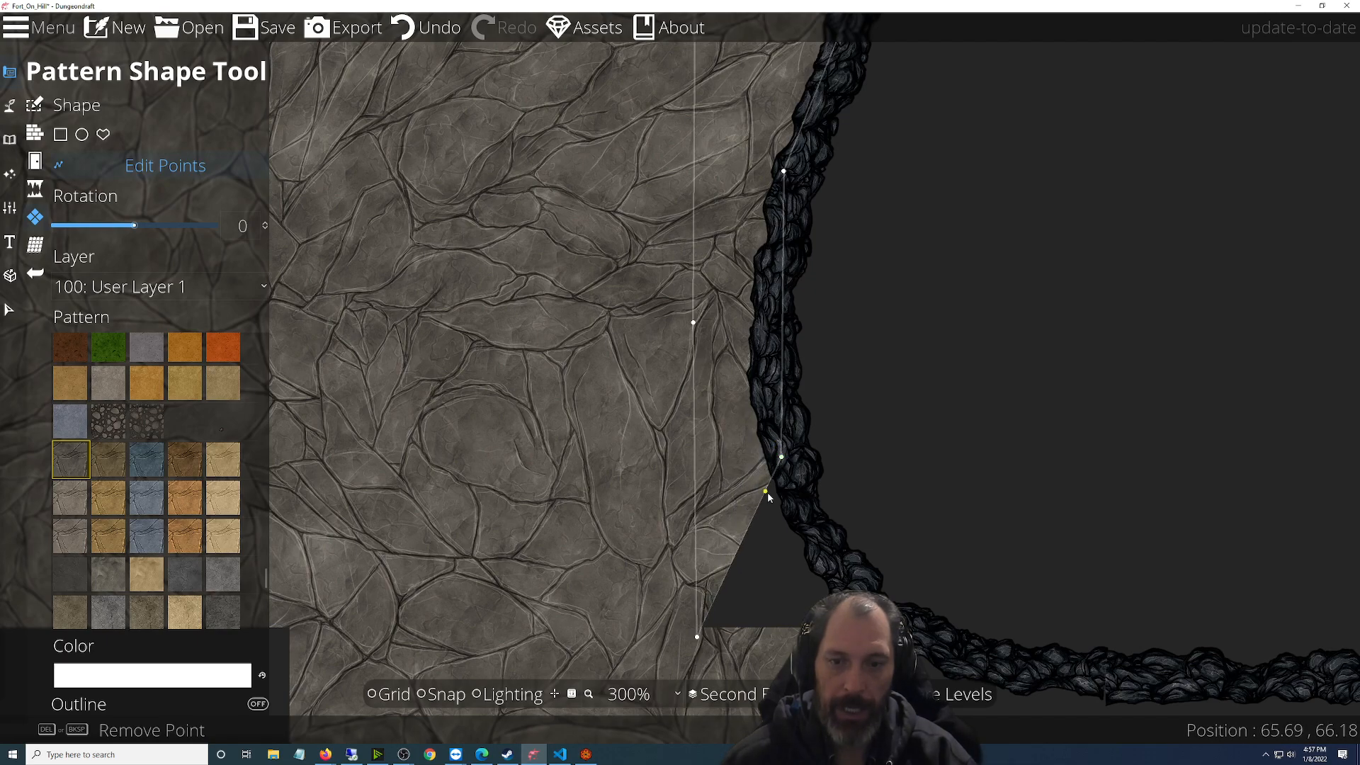
pyautogui.moveTo(761, 504); pyautogui.dragTo(862, 617)
pyautogui.scroll(-3, 781, 548)
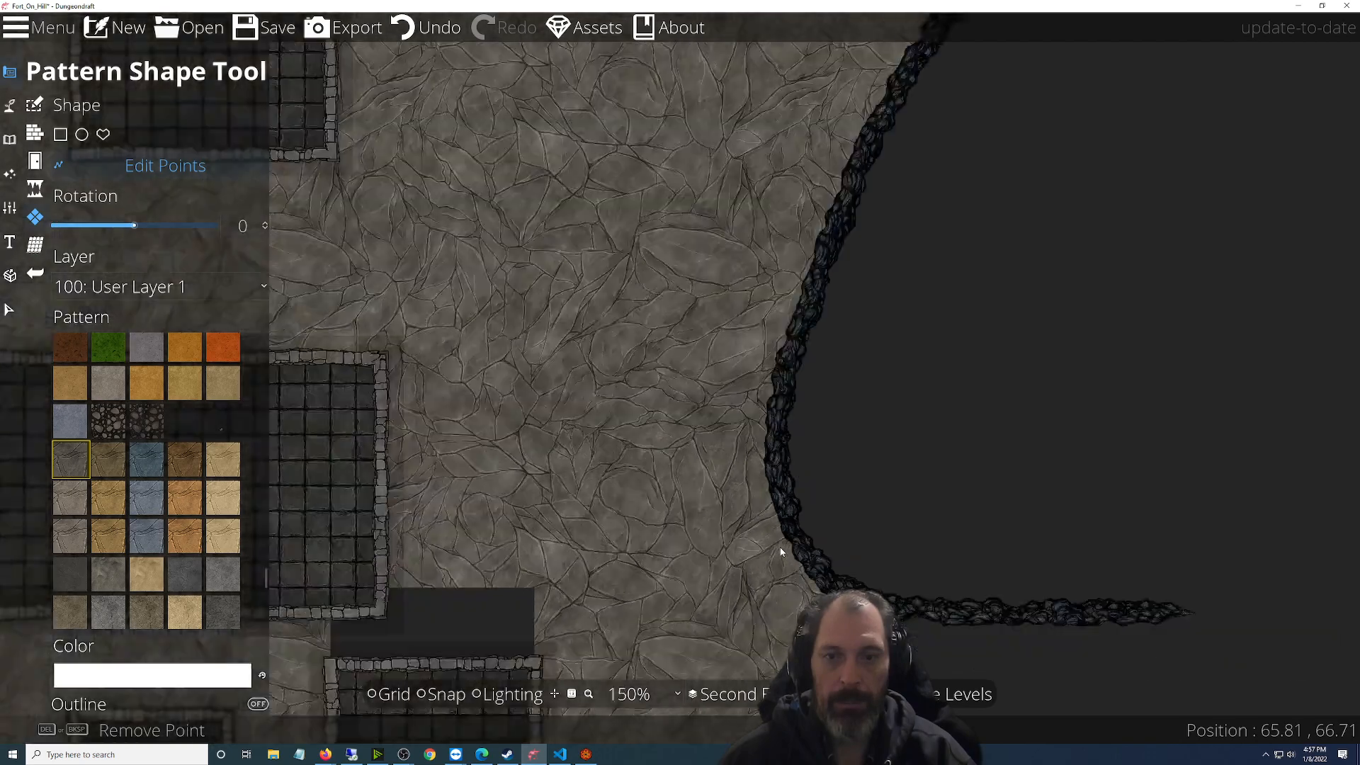
# Fill the gap between the large rectangular building's southeast corner and the square building's north wall by moving the stone's edge points
pyautogui.scroll(-5, 773, 541)
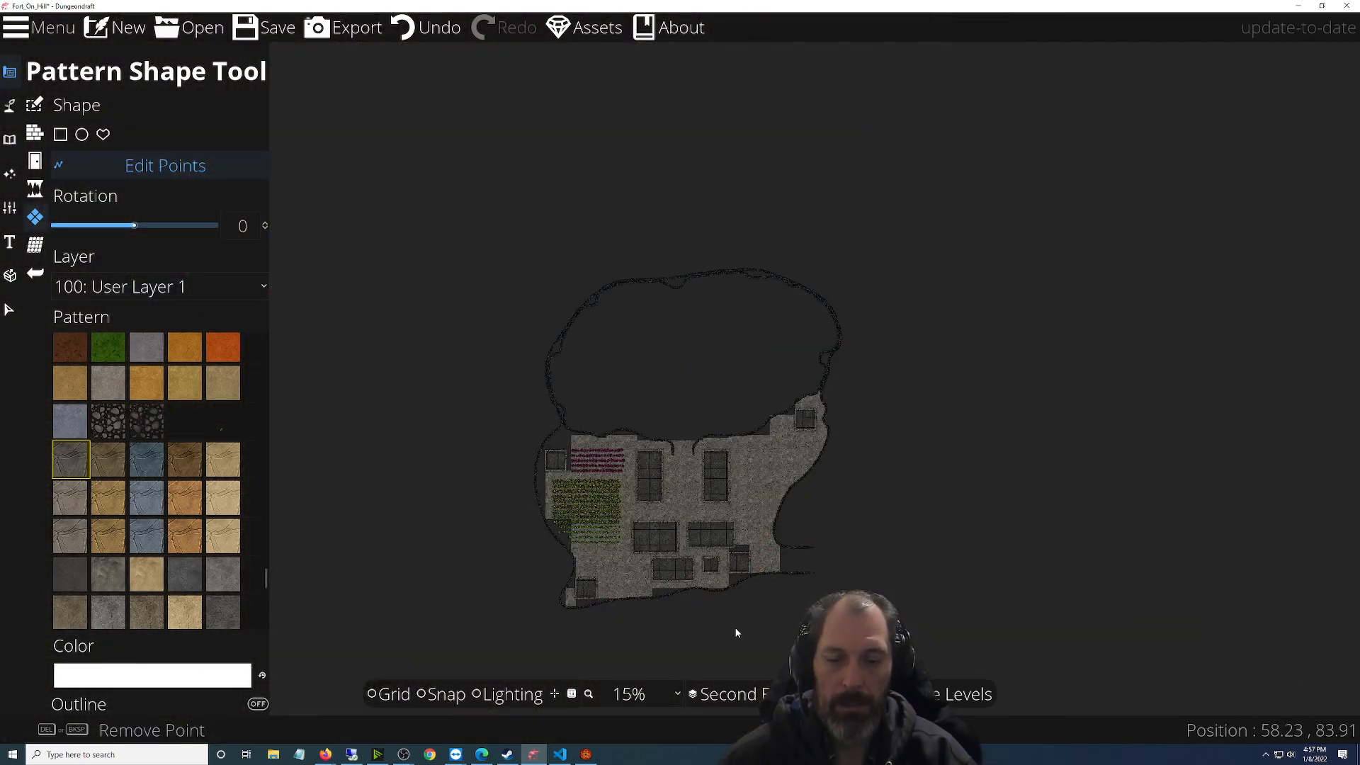
pyautogui.scroll(4, 736, 623)
pyautogui.scroll(2, 822, 413)
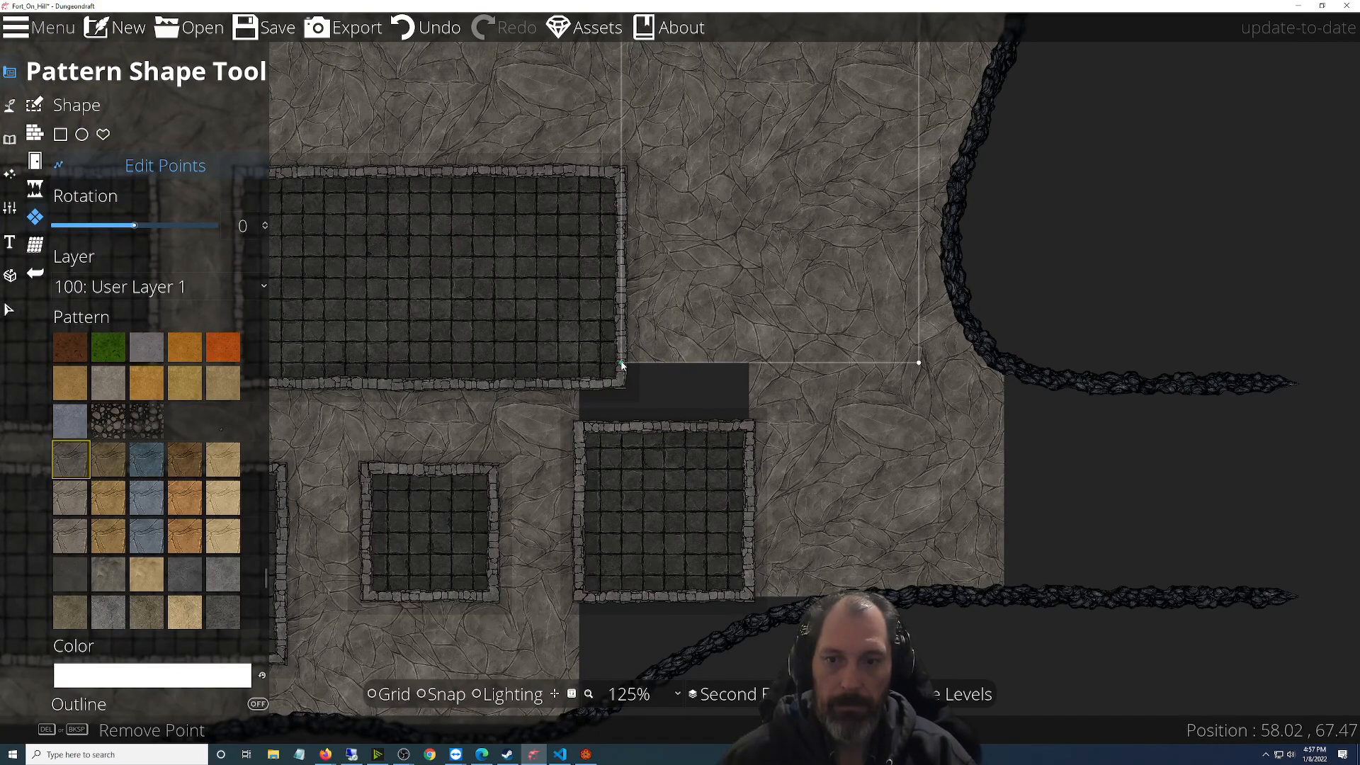
pyautogui.moveTo(621, 366); pyautogui.dragTo(621, 427)
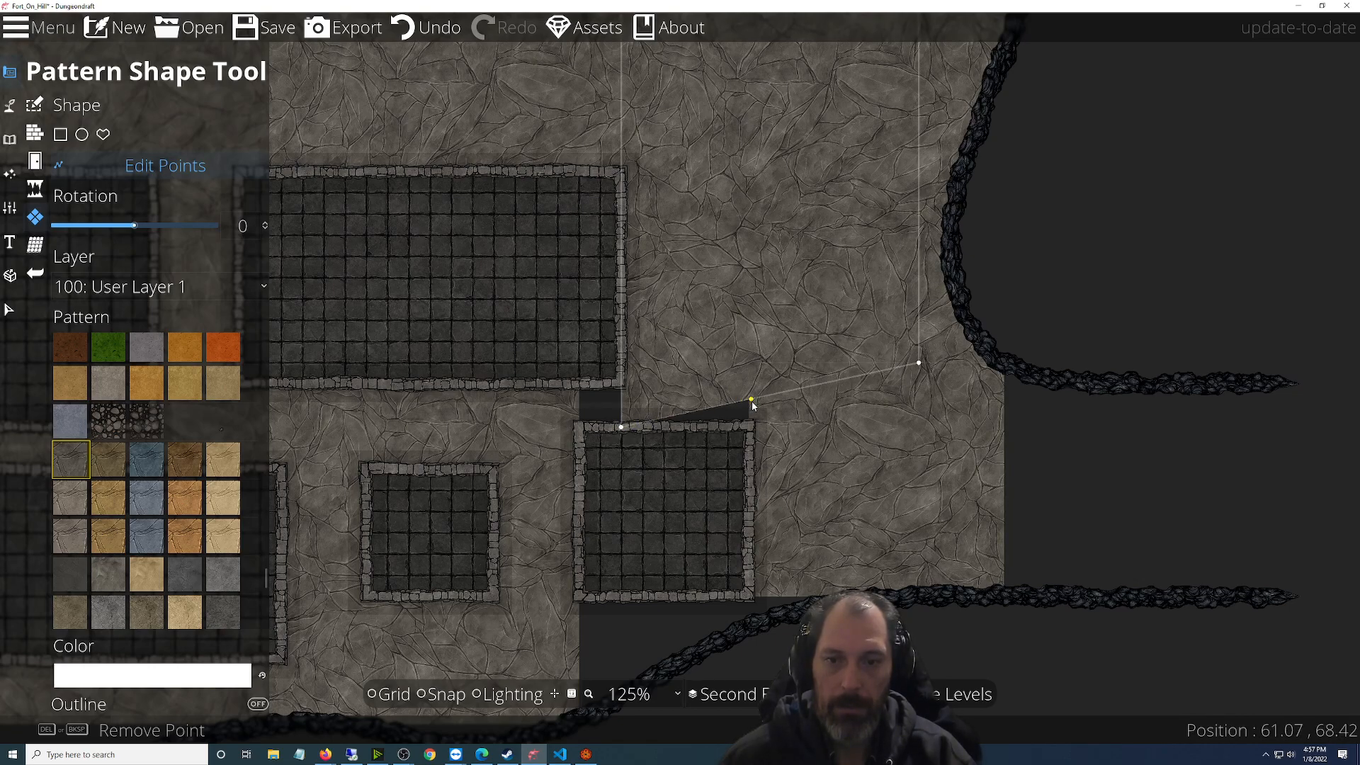
pyautogui.moveTo(752, 401); pyautogui.dragTo(750, 425)
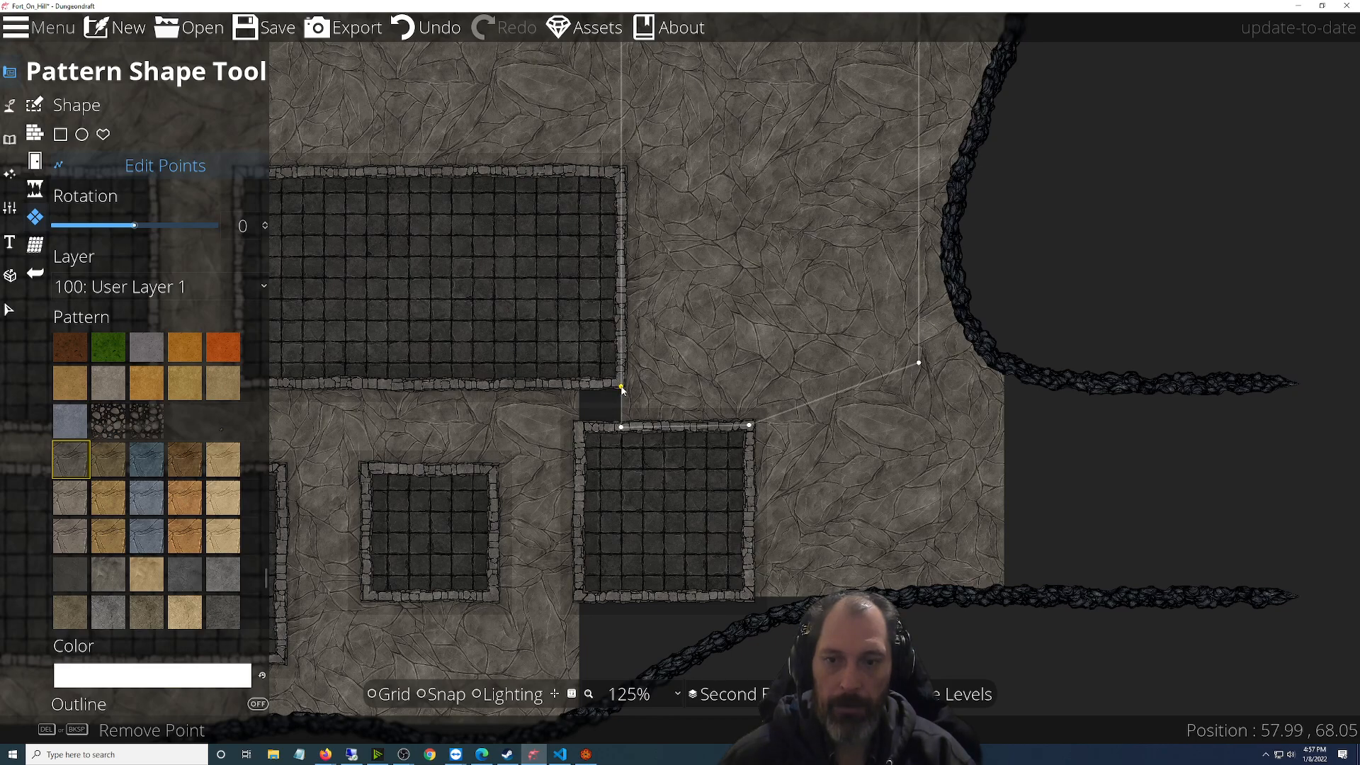
pyautogui.moveTo(617, 384)
pyautogui.mouseDown()
pyautogui.moveTo(591, 387)
pyautogui.moveTo(621, 383)
pyautogui.mouseUp()
pyautogui.scroll(4, 621, 383)
pyautogui.moveTo(636, 391); pyautogui.dragTo(532, 379)
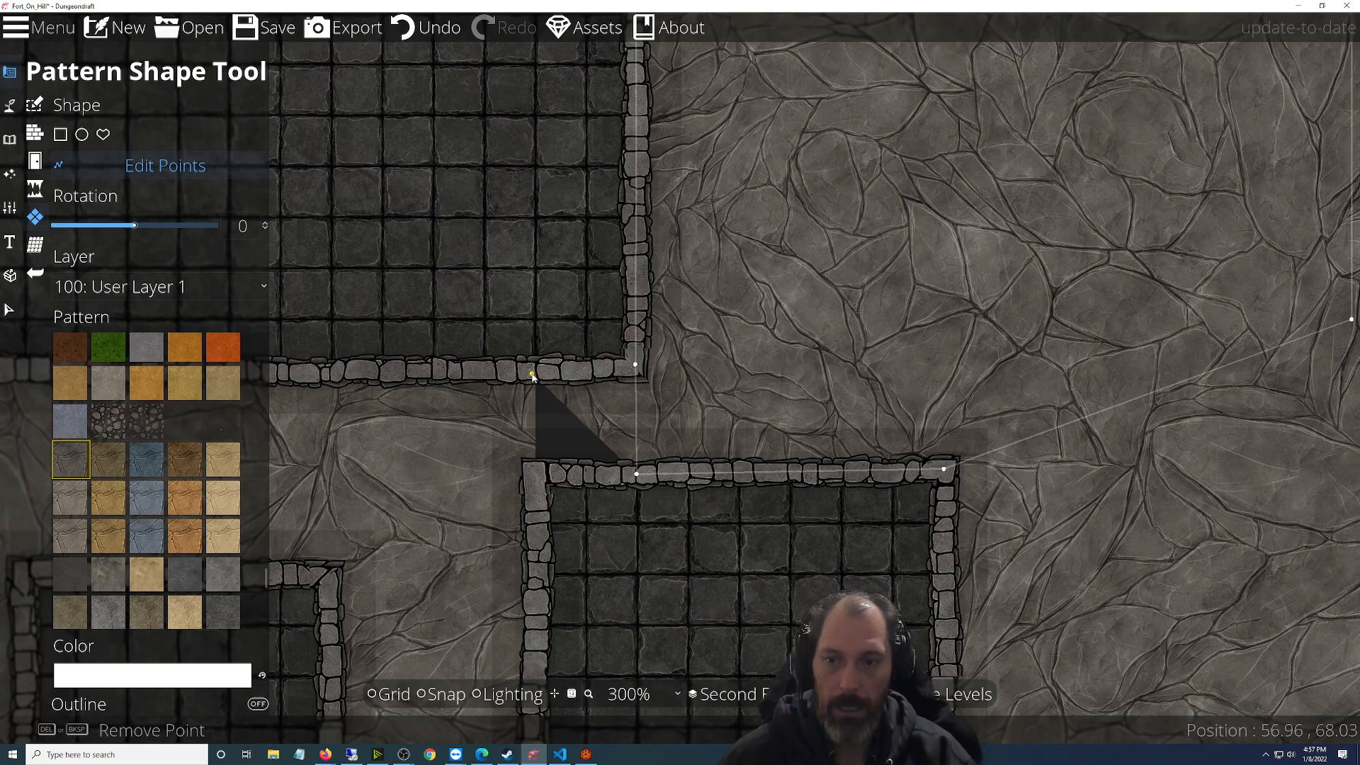
pyautogui.moveTo(630, 468); pyautogui.dragTo(535, 482)
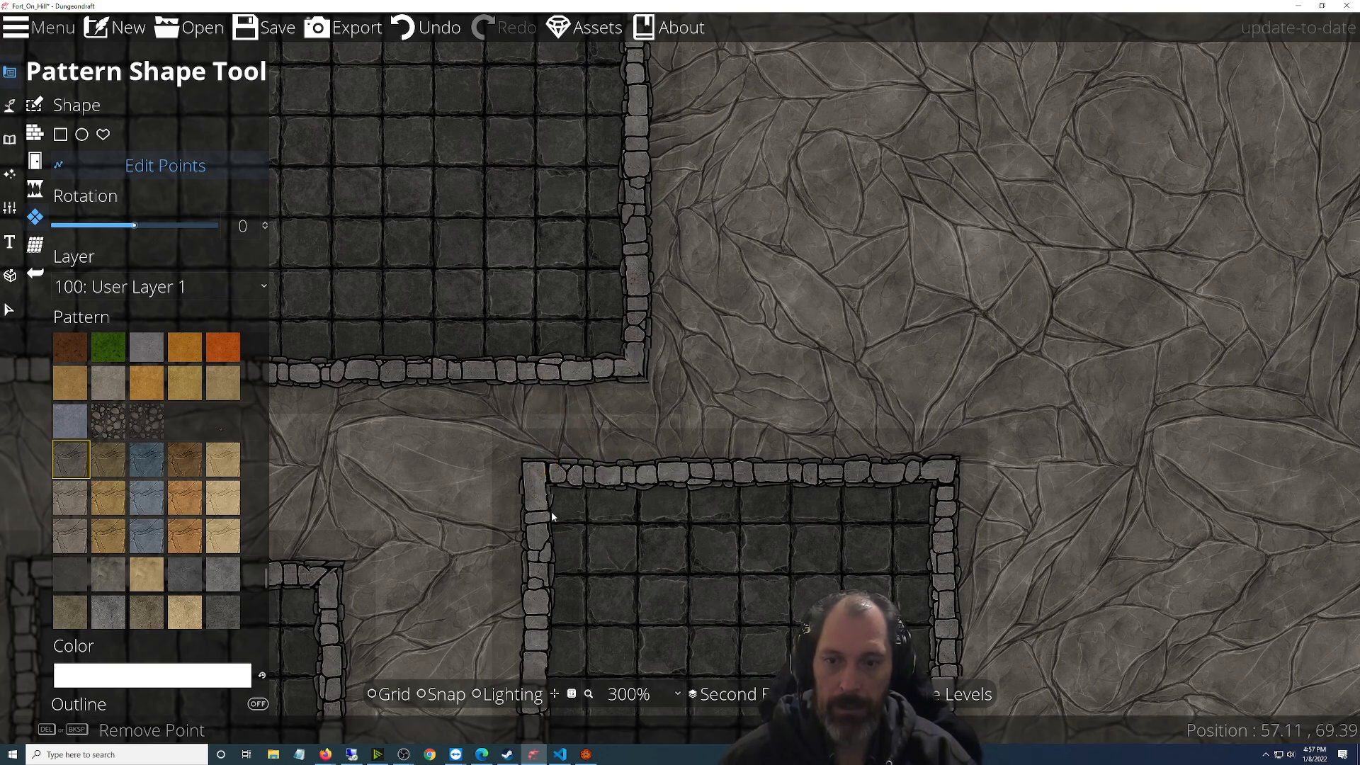
# Extend the stone patch beneath the square building southwest to the southern outer wall, meeting the street paving
pyautogui.scroll(-2, 592, 508)
pyautogui.moveTo(703, 598); pyautogui.dragTo(754, 301)
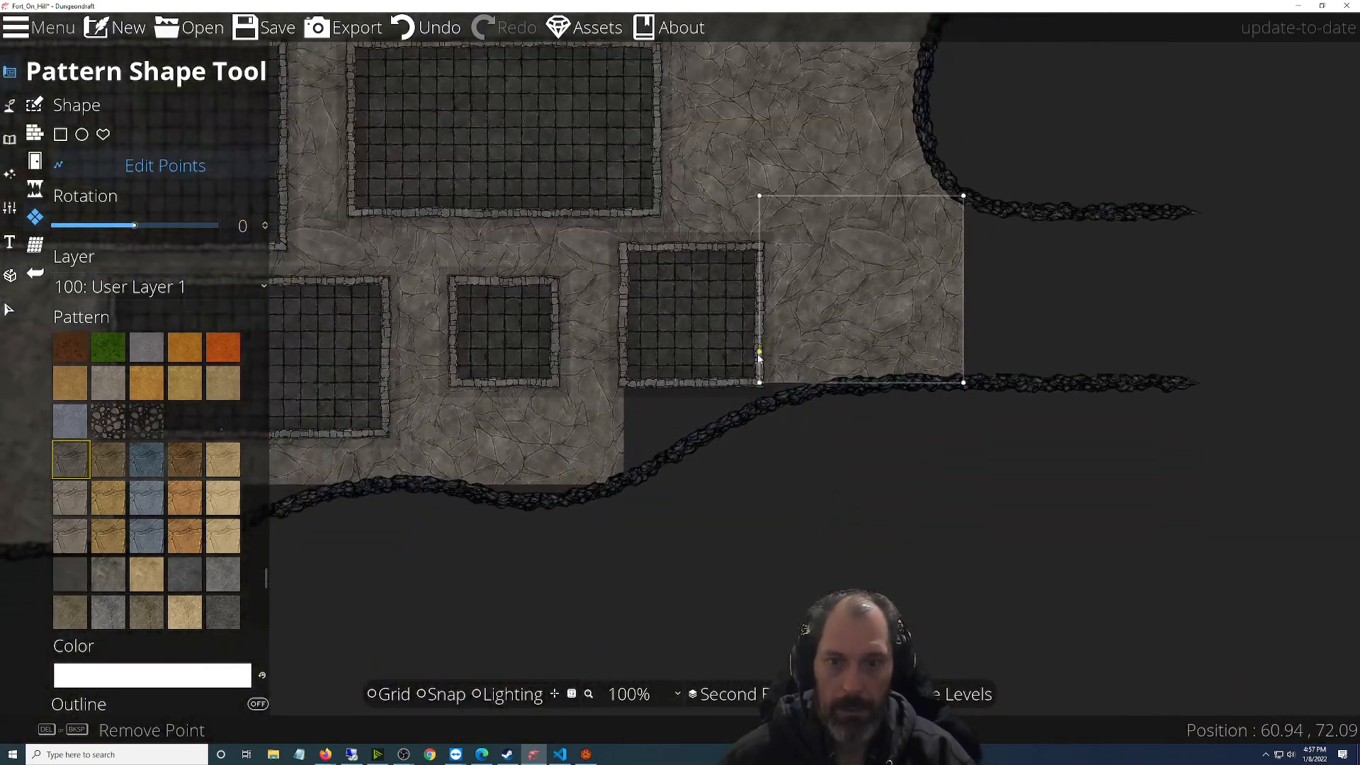
pyautogui.scroll(6, 775, 404)
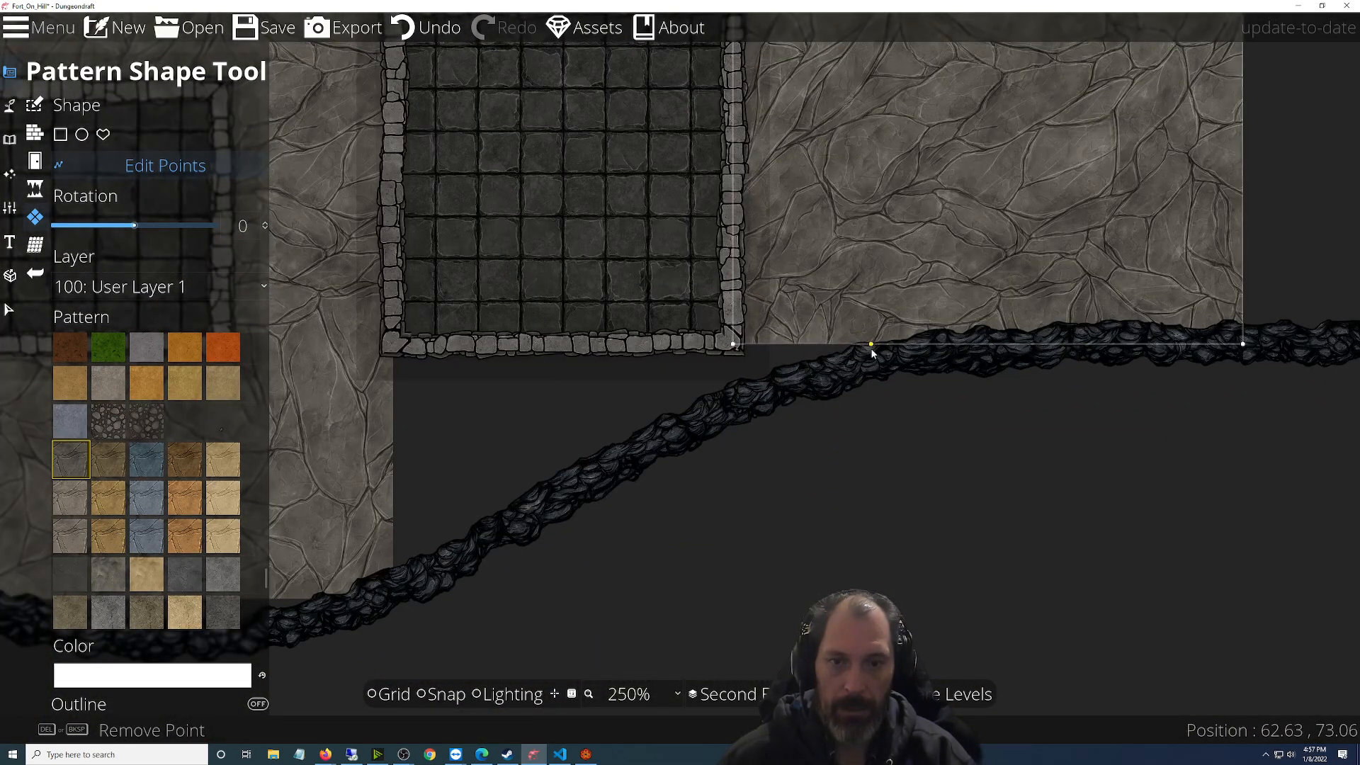
pyautogui.moveTo(871, 347); pyautogui.dragTo(378, 358)
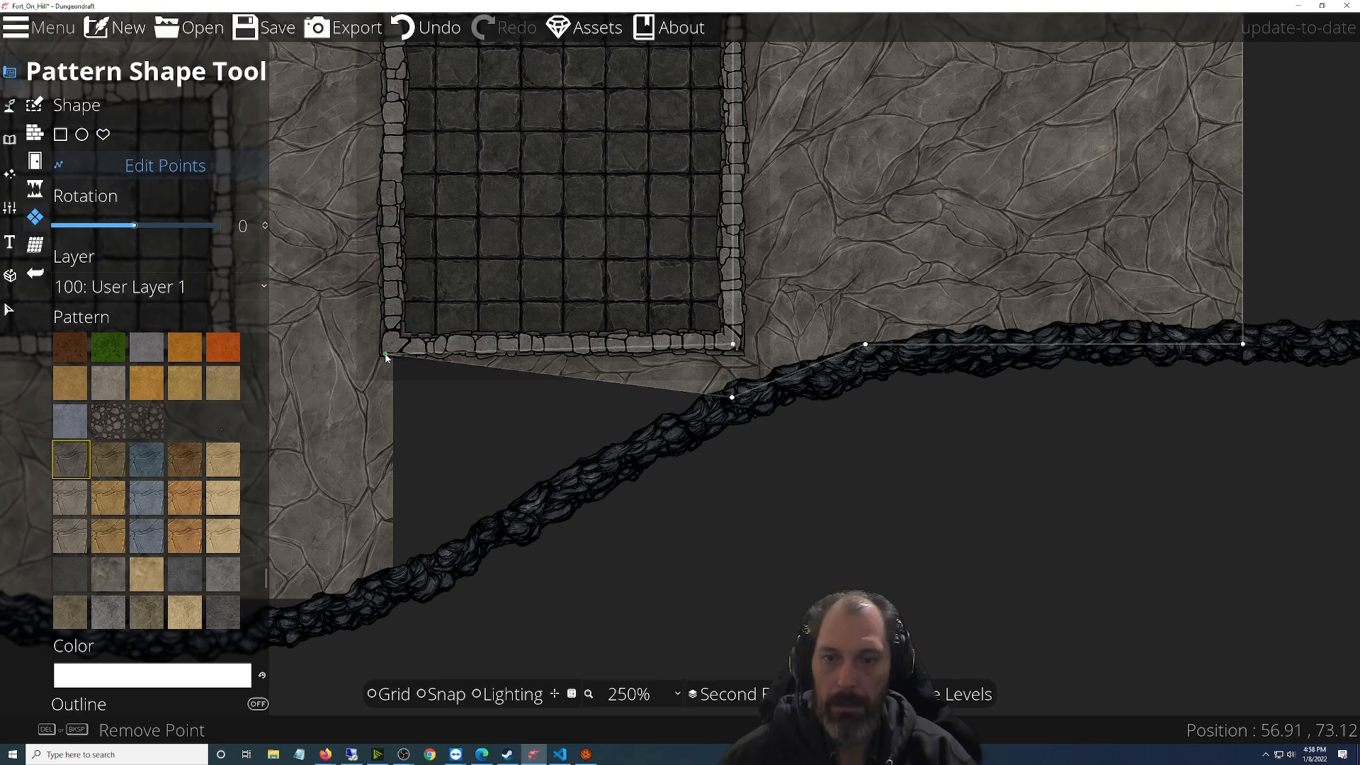
pyautogui.moveTo(635, 386); pyautogui.dragTo(383, 585)
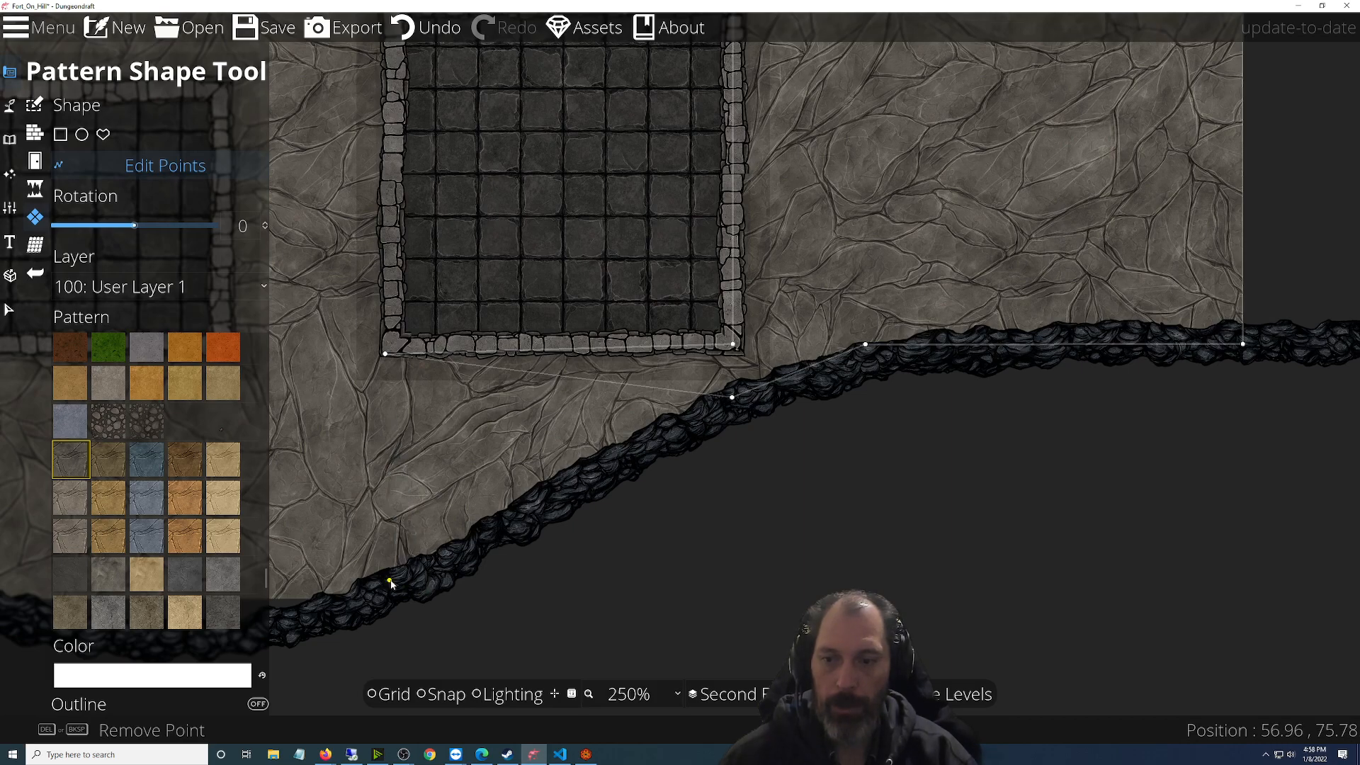
# Lower the paving's south edge onto the outer wall where it dips south of the small buildings, closing the remaining slivers
pyautogui.moveTo(486, 561); pyautogui.dragTo(983, 356)
pyautogui.click(805, 368)
pyautogui.click(887, 370)
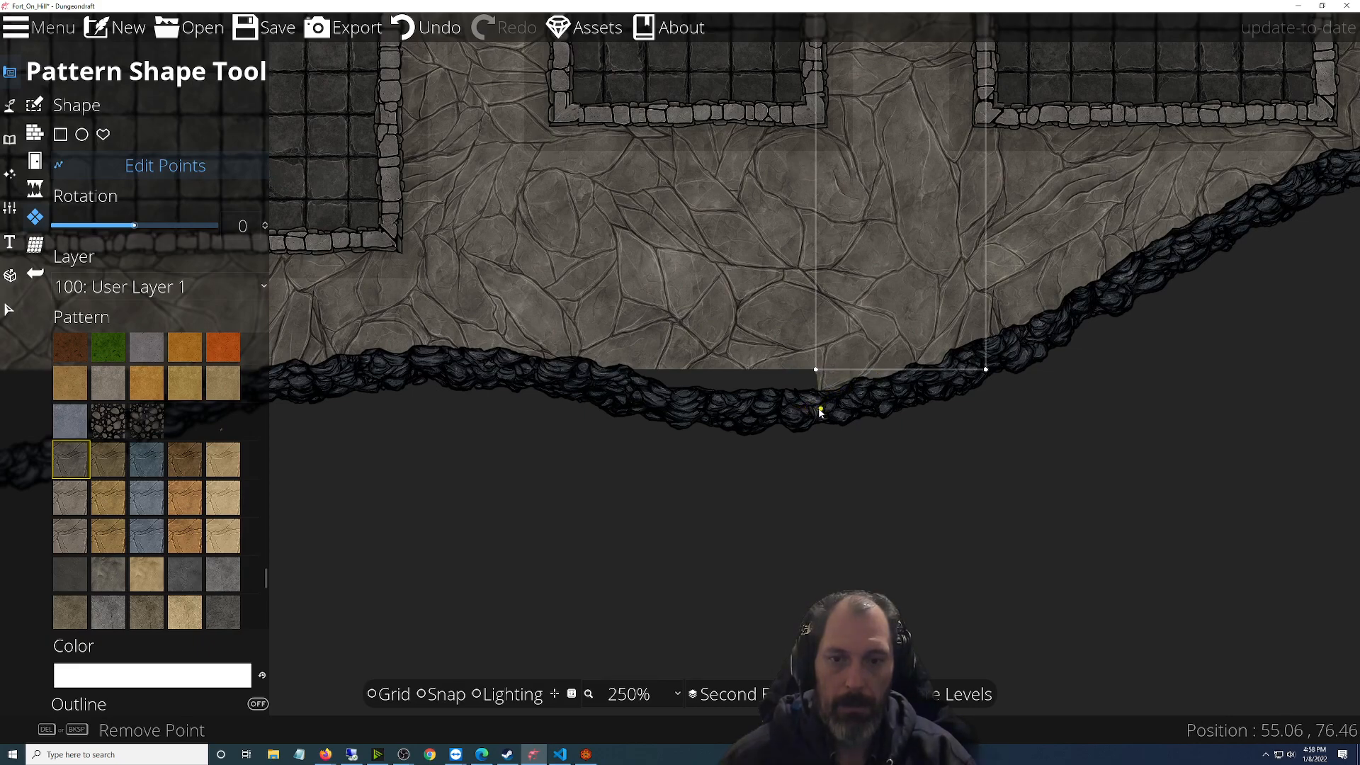
pyautogui.click(708, 343)
pyautogui.moveTo(716, 369); pyautogui.dragTo(825, 418)
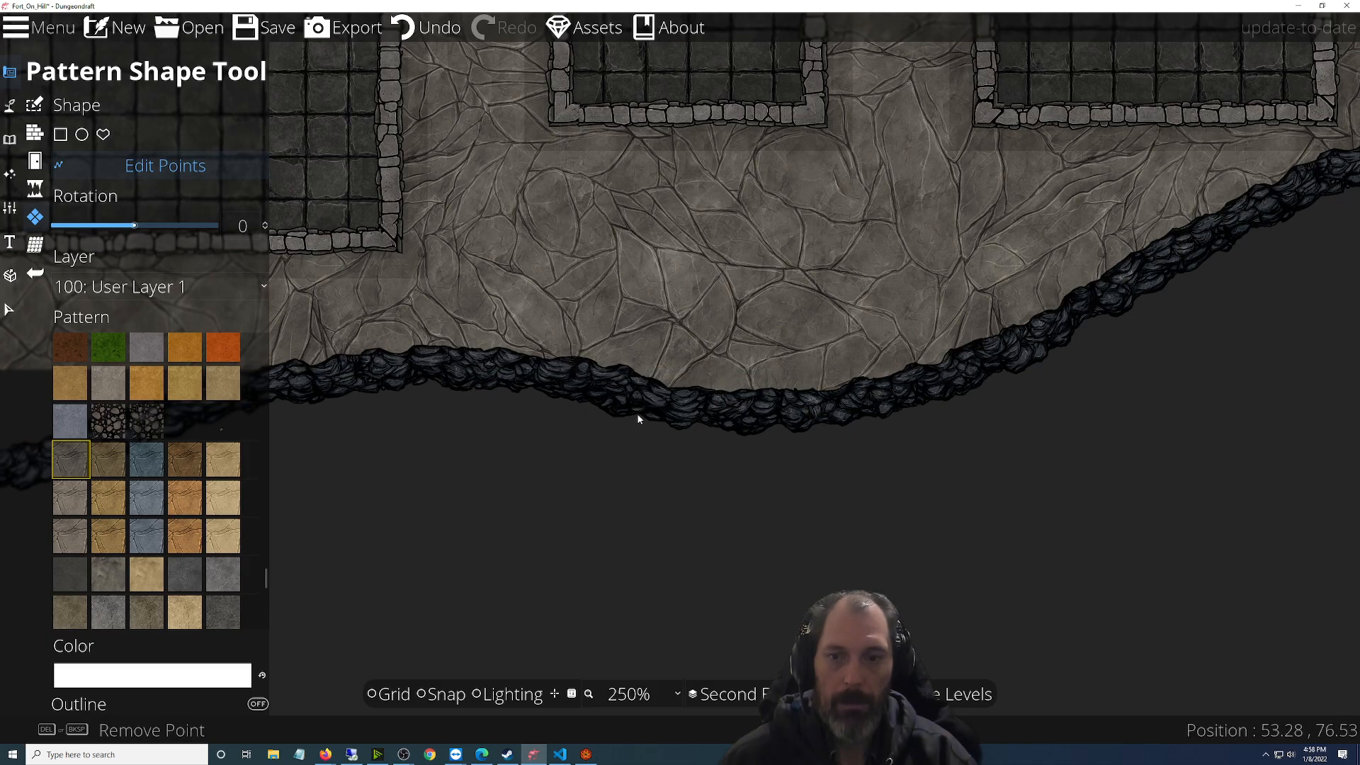
pyautogui.scroll(-6, 623, 413)
# Extend the cracked stone west of the wall dip to cover the gap between the southern rectangular building and the outer wall
pyautogui.moveTo(545, 465); pyautogui.dragTo(865, 500)
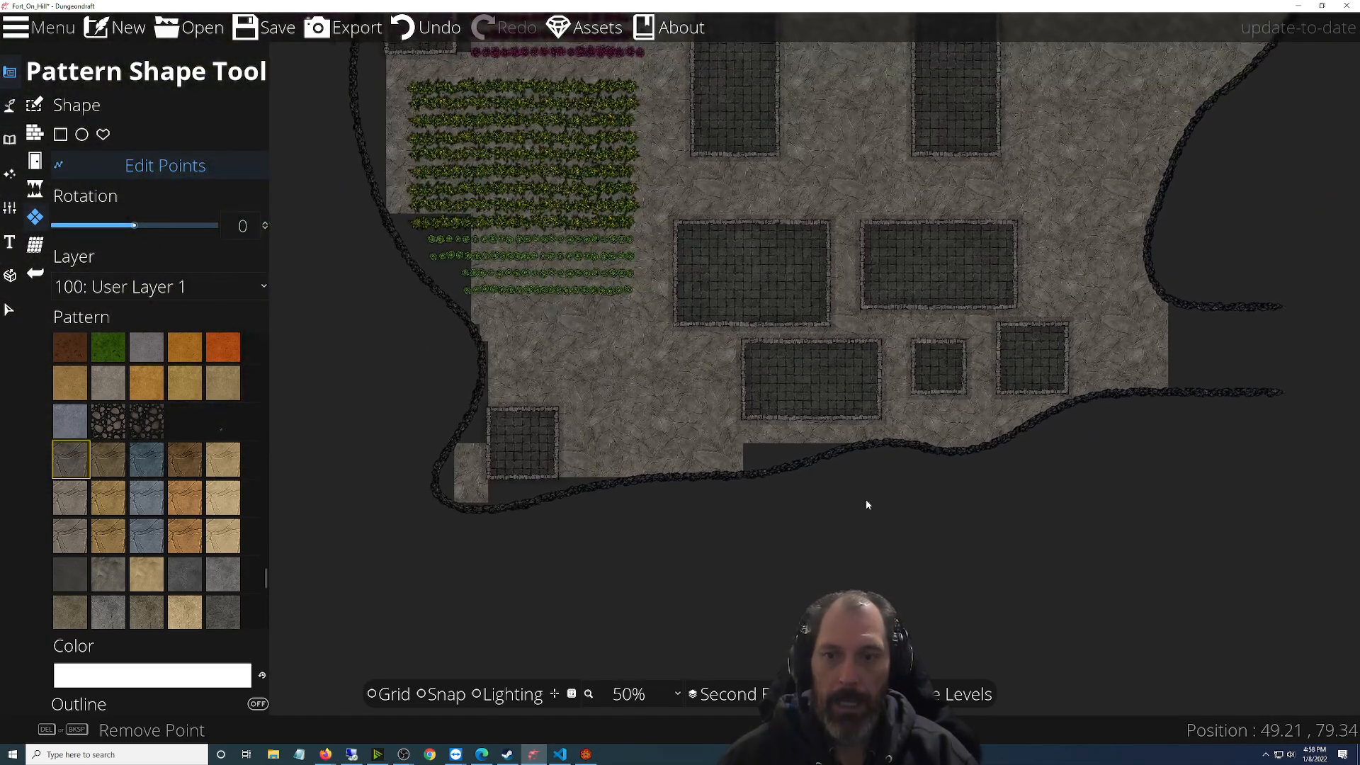
pyautogui.scroll(-6, 682, 294)
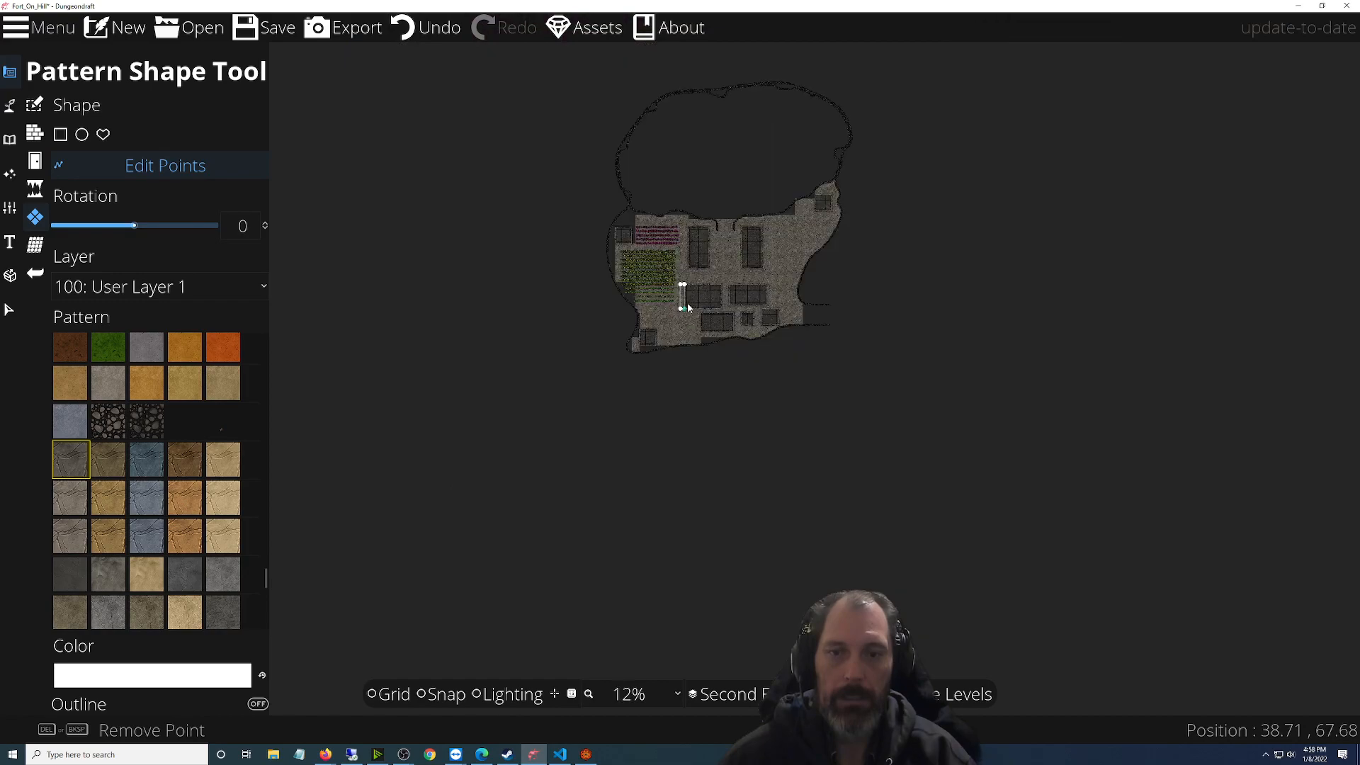
pyautogui.scroll(1, 685, 305)
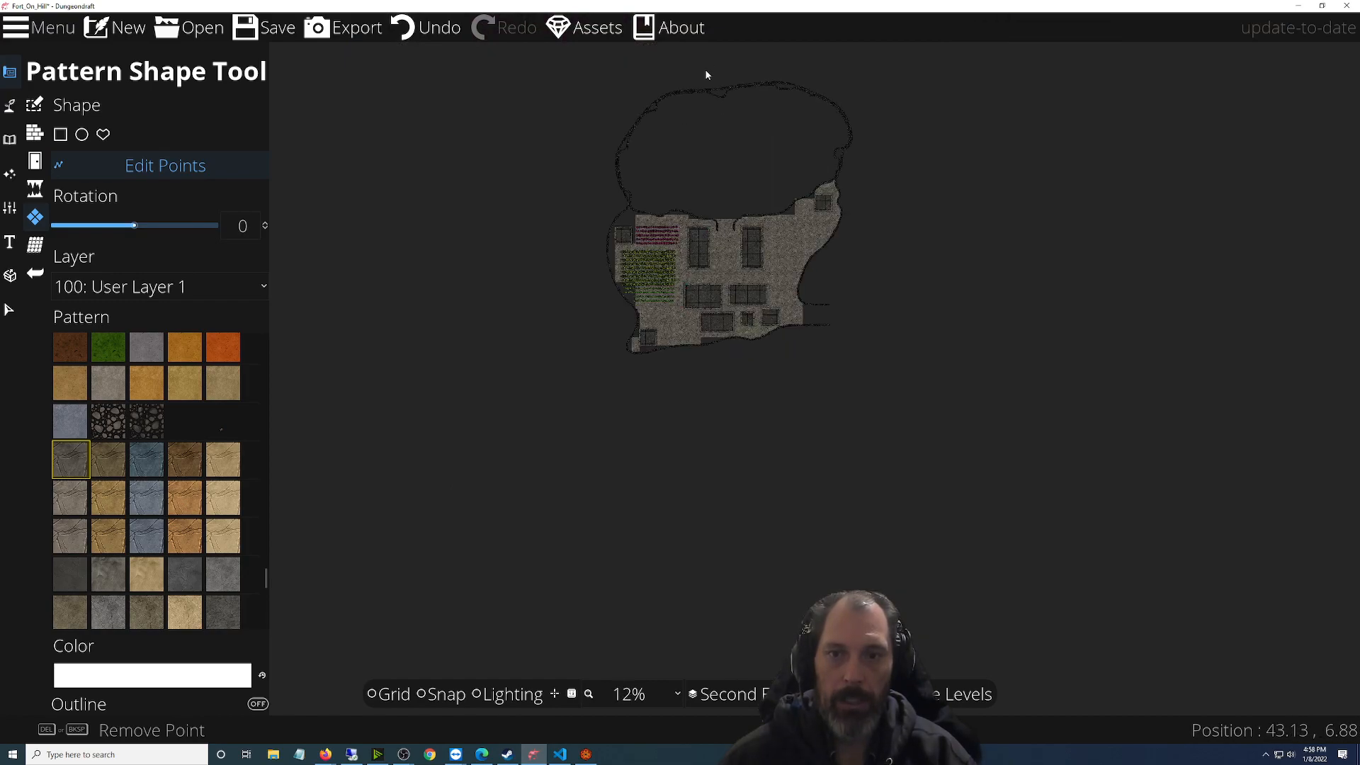
pyautogui.scroll(4, 685, 399)
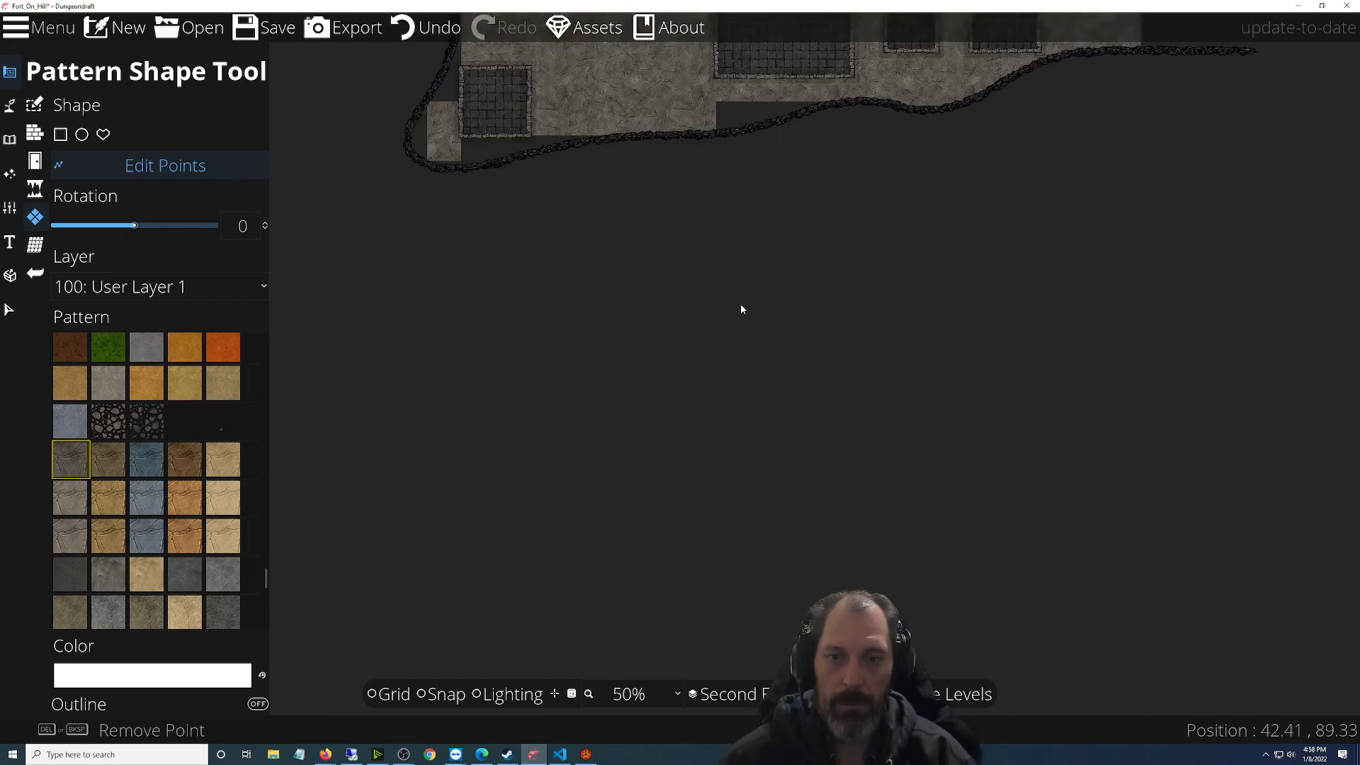
pyautogui.moveTo(781, 206); pyautogui.dragTo(755, 499)
pyautogui.scroll(3, 756, 494)
pyautogui.moveTo(723, 316)
pyautogui.mouseDown()
pyautogui.moveTo(658, 382)
pyautogui.moveTo(569, 399)
pyautogui.moveTo(977, 430)
pyautogui.moveTo(1094, 416)
pyautogui.mouseUp()
pyautogui.moveTo(769, 391); pyautogui.dragTo(1159, 383)
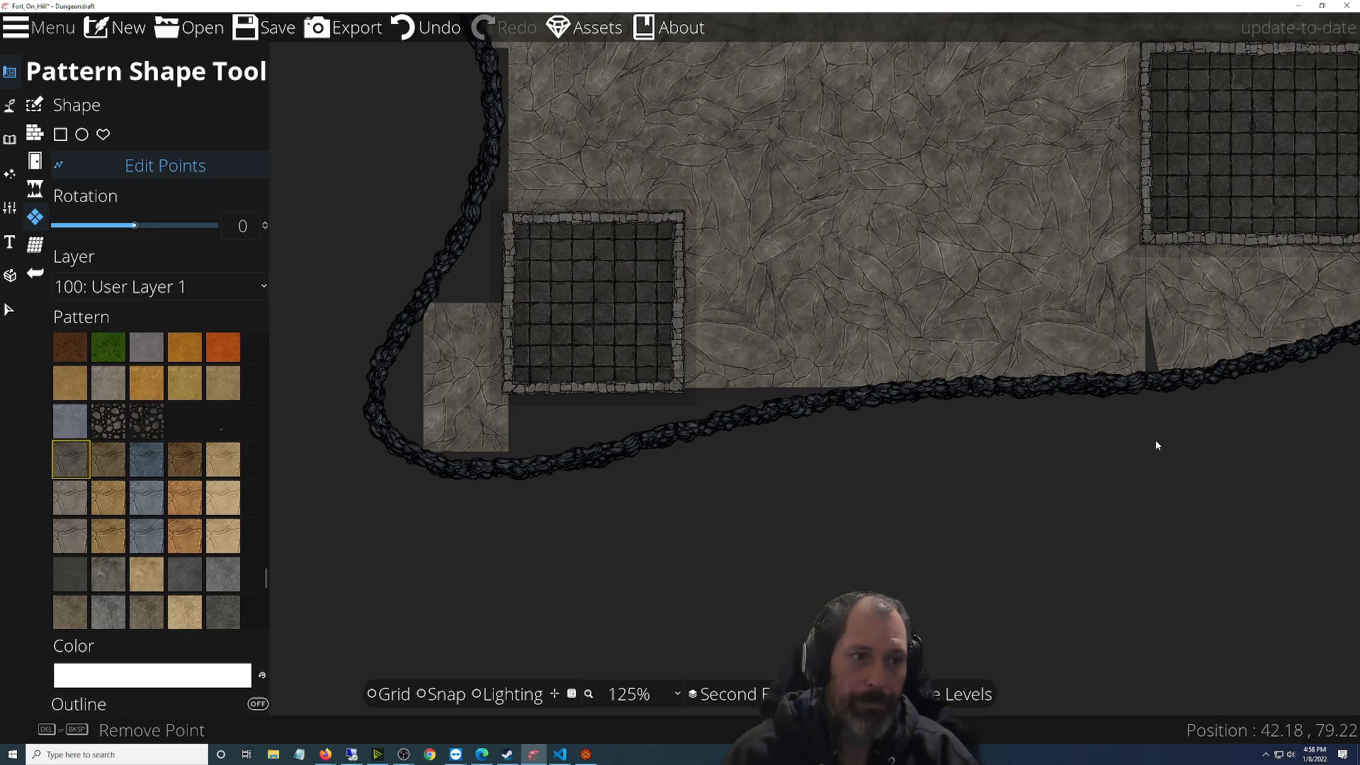
# Close the wedge and thin seam in the stone below the southern rectangular building's southwest corner by adjusting its edge points
pyautogui.scroll(3, 1196, 436)
pyautogui.moveTo(1140, 349); pyautogui.dragTo(1117, 351)
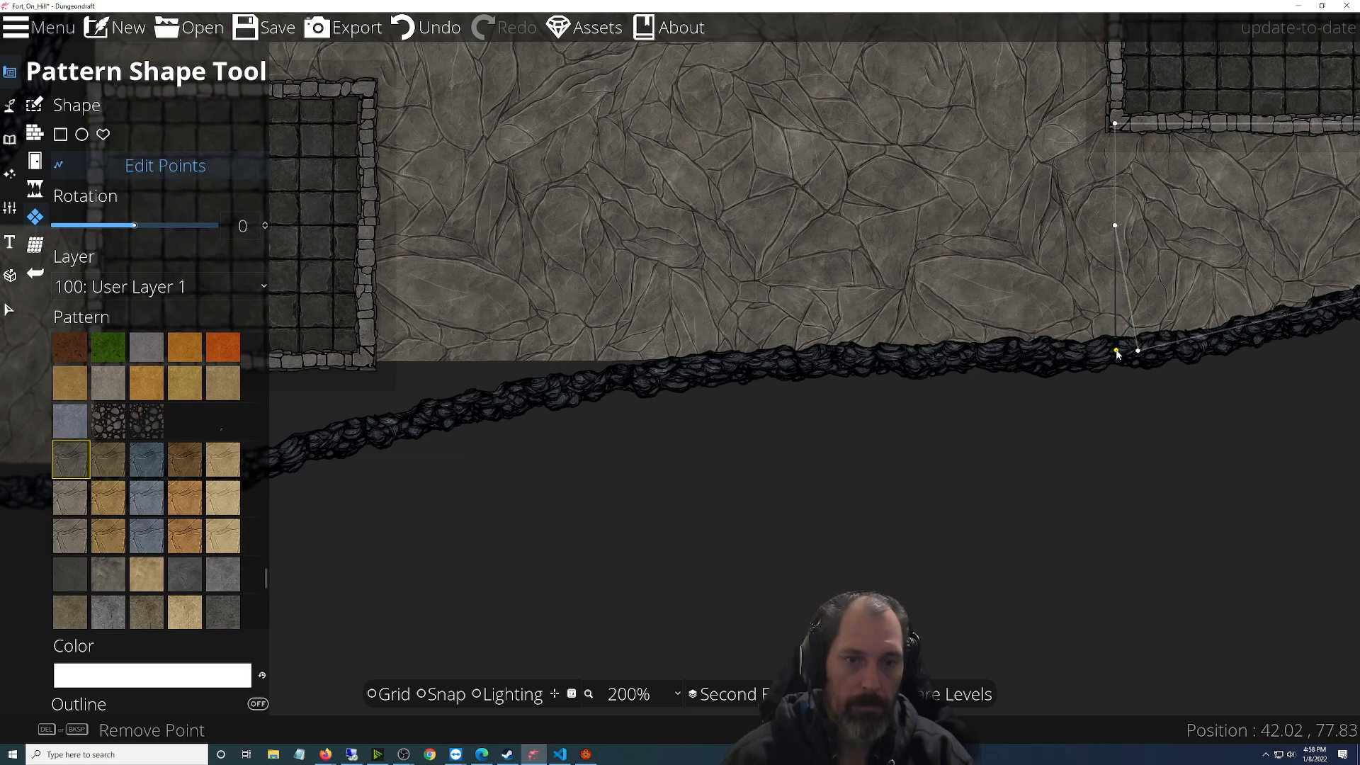
pyautogui.moveTo(776, 409); pyautogui.dragTo(553, 495)
pyautogui.scroll(3, 911, 358)
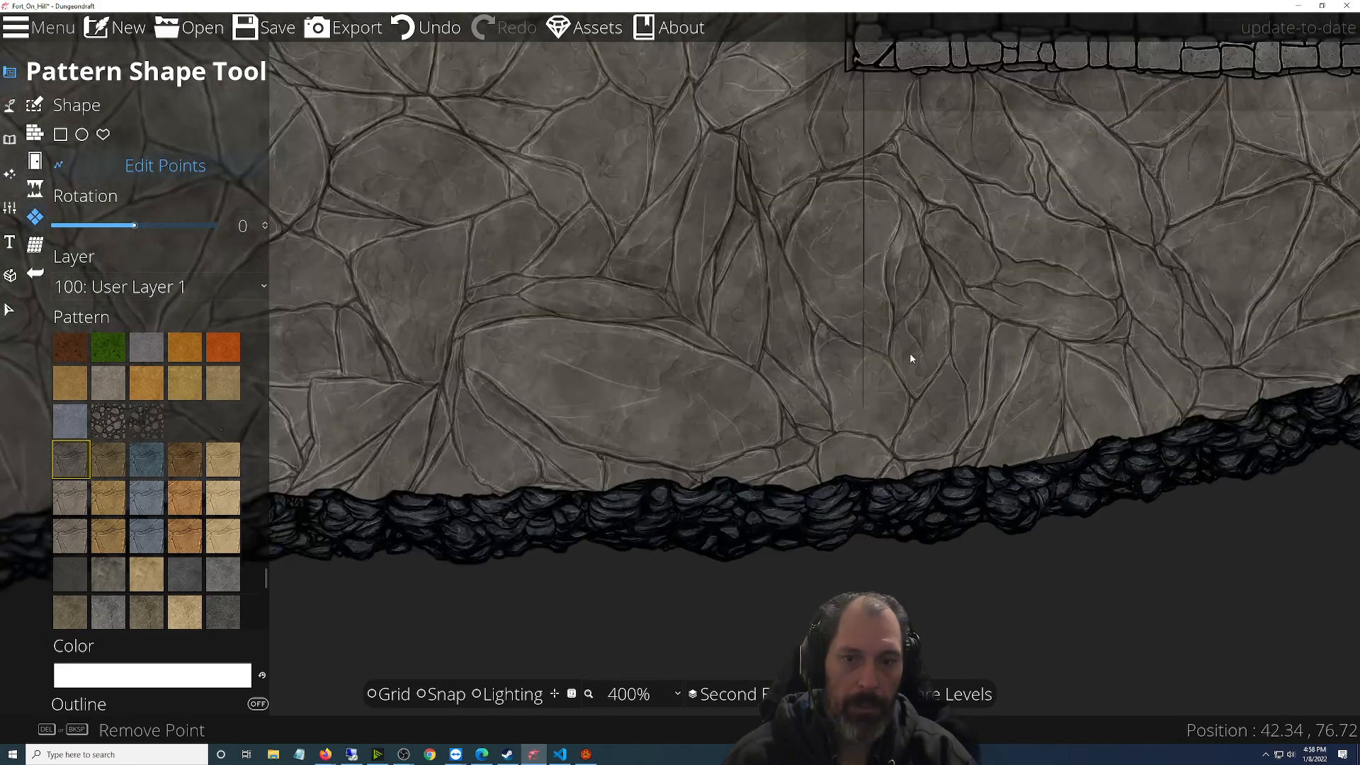
pyautogui.scroll(2, 911, 358)
pyautogui.scroll(-3, 849, 191)
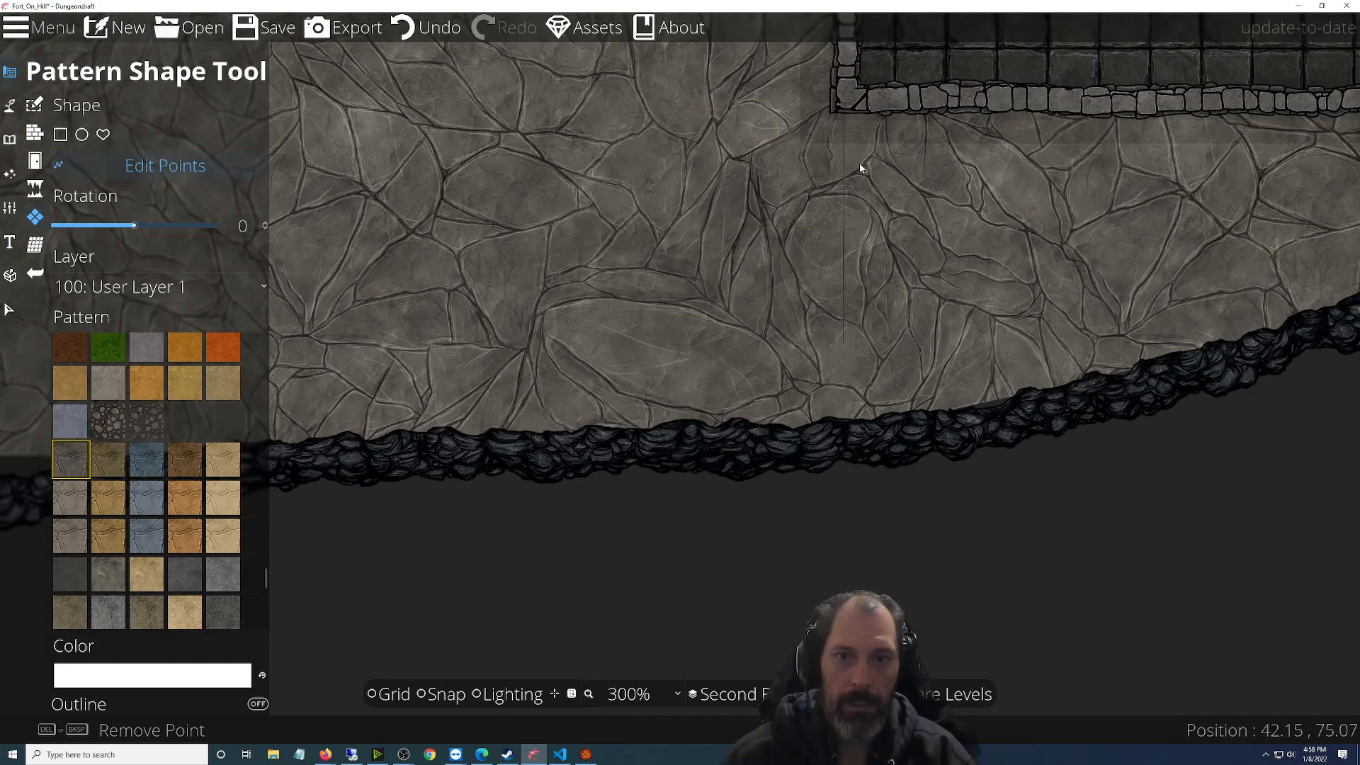
pyautogui.moveTo(860, 161); pyautogui.dragTo(826, 395)
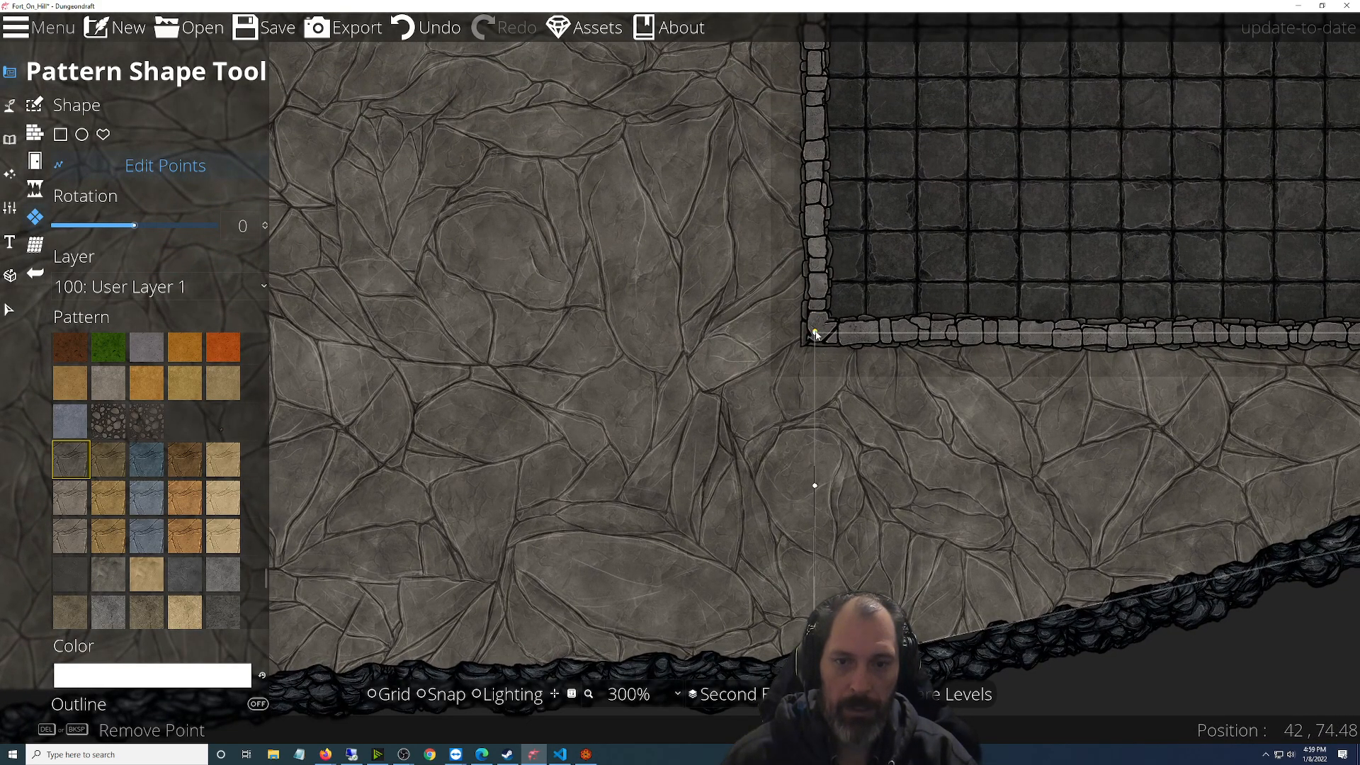
pyautogui.moveTo(808, 331)
pyautogui.mouseDown()
pyautogui.moveTo(783, 328)
pyautogui.moveTo(728, 371)
pyautogui.moveTo(941, 364)
pyautogui.moveTo(1006, 469)
pyautogui.moveTo(840, 325)
pyautogui.moveTo(812, 332)
pyautogui.mouseUp()
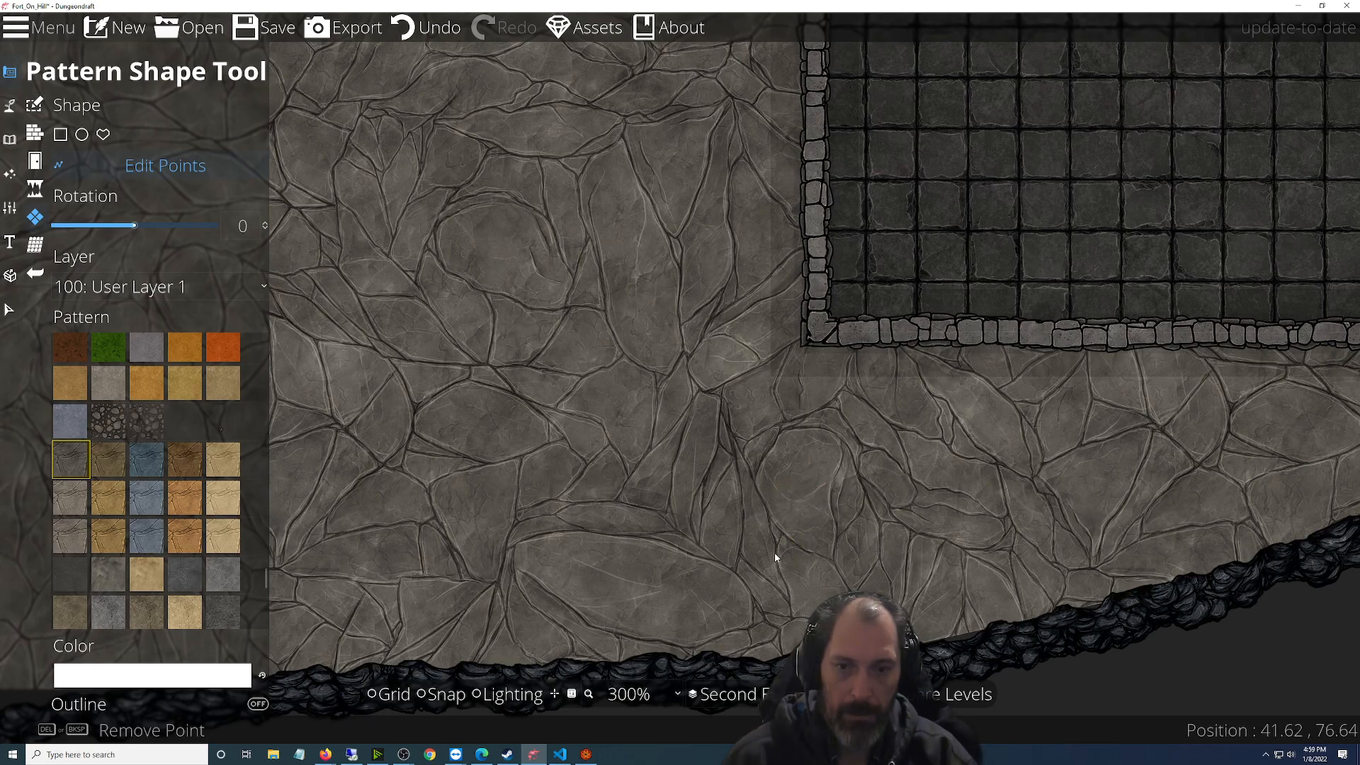
# Extend the cracked stone around the south side of the southwestern square building to follow the outer wall
pyautogui.scroll(-2, 711, 567)
pyautogui.moveTo(684, 569); pyautogui.dragTo(1165, 405)
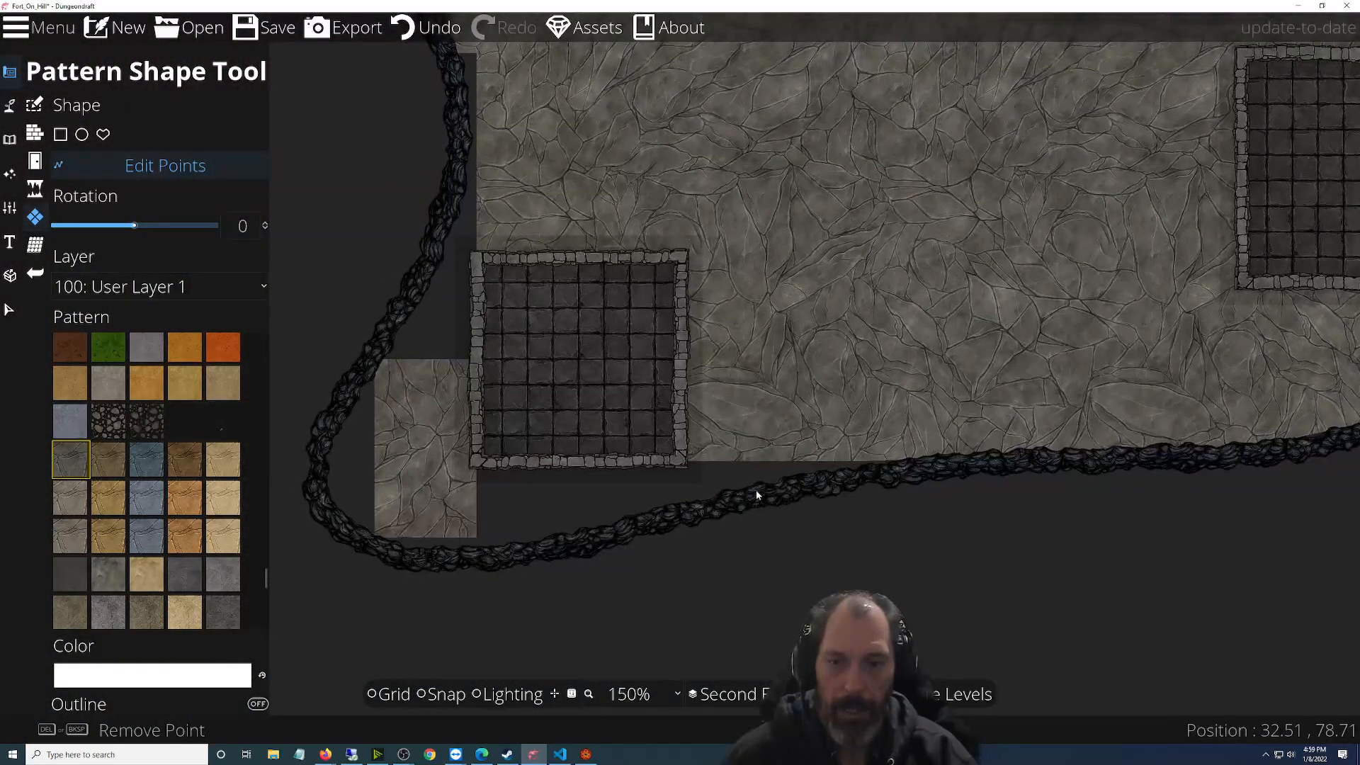
pyautogui.moveTo(707, 464); pyautogui.dragTo(947, 468)
pyautogui.moveTo(971, 415); pyautogui.dragTo(762, 489)
pyautogui.moveTo(937, 411); pyautogui.dragTo(766, 399)
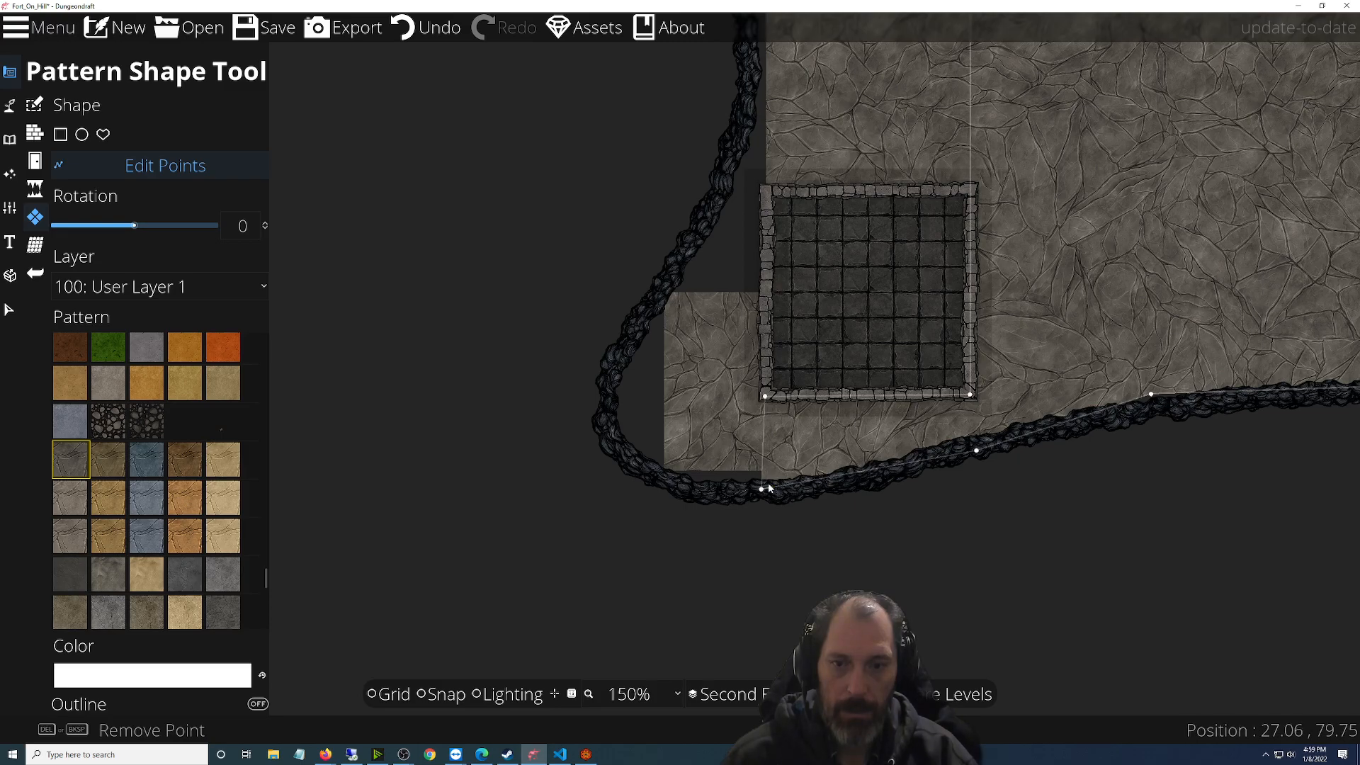
# Stretch the bottom edge of the small stone patch west of the southwestern square building down to the outer wall
pyautogui.click(738, 475)
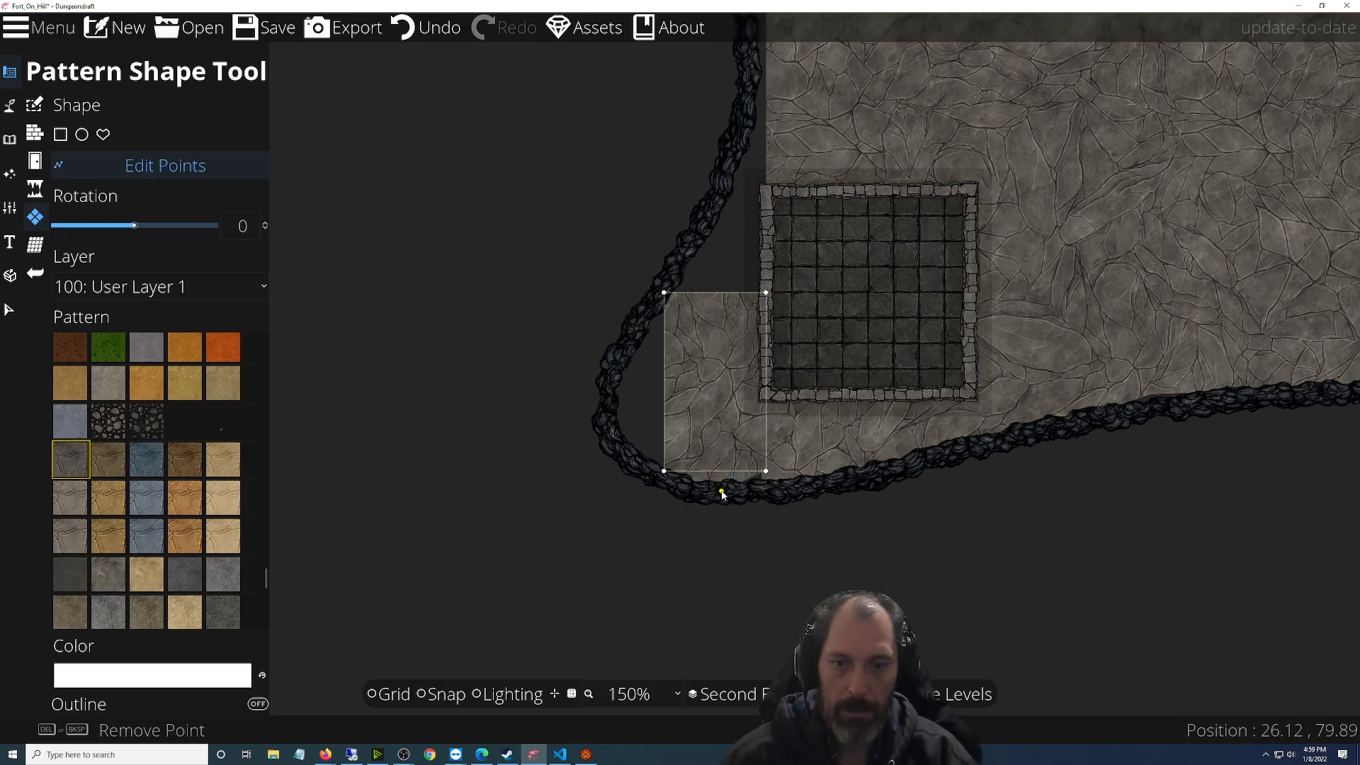
pyautogui.click(699, 490)
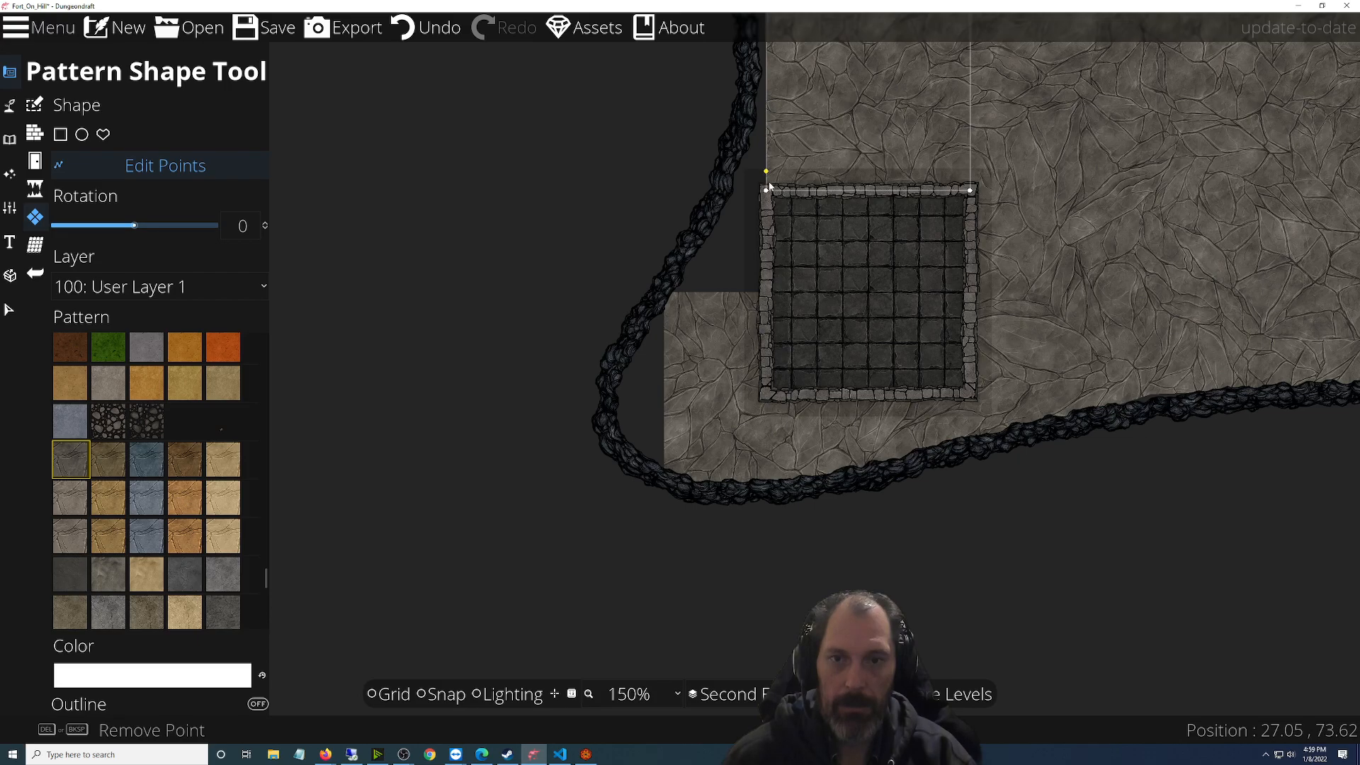
pyautogui.scroll(-3, 768, 188)
pyautogui.scroll(3, 768, 189)
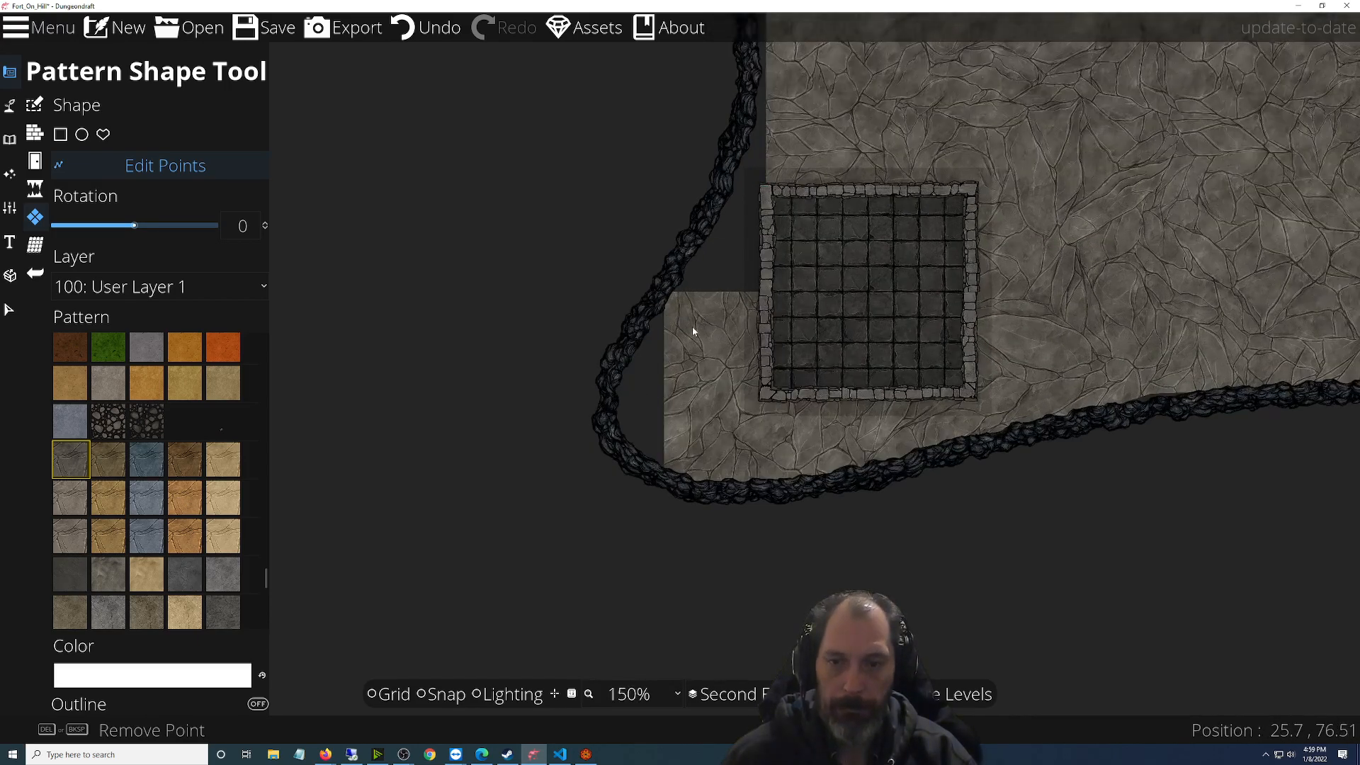
# Extend the small stone patch beside the southwestern square building west to the outer wall and north past the building's northwest corner
pyautogui.moveTo(663, 359); pyautogui.dragTo(607, 382)
pyautogui.moveTo(632, 454)
pyautogui.mouseDown()
pyautogui.moveTo(637, 442)
pyautogui.moveTo(622, 452)
pyautogui.mouseUp()
pyautogui.scroll(-4, 670, 508)
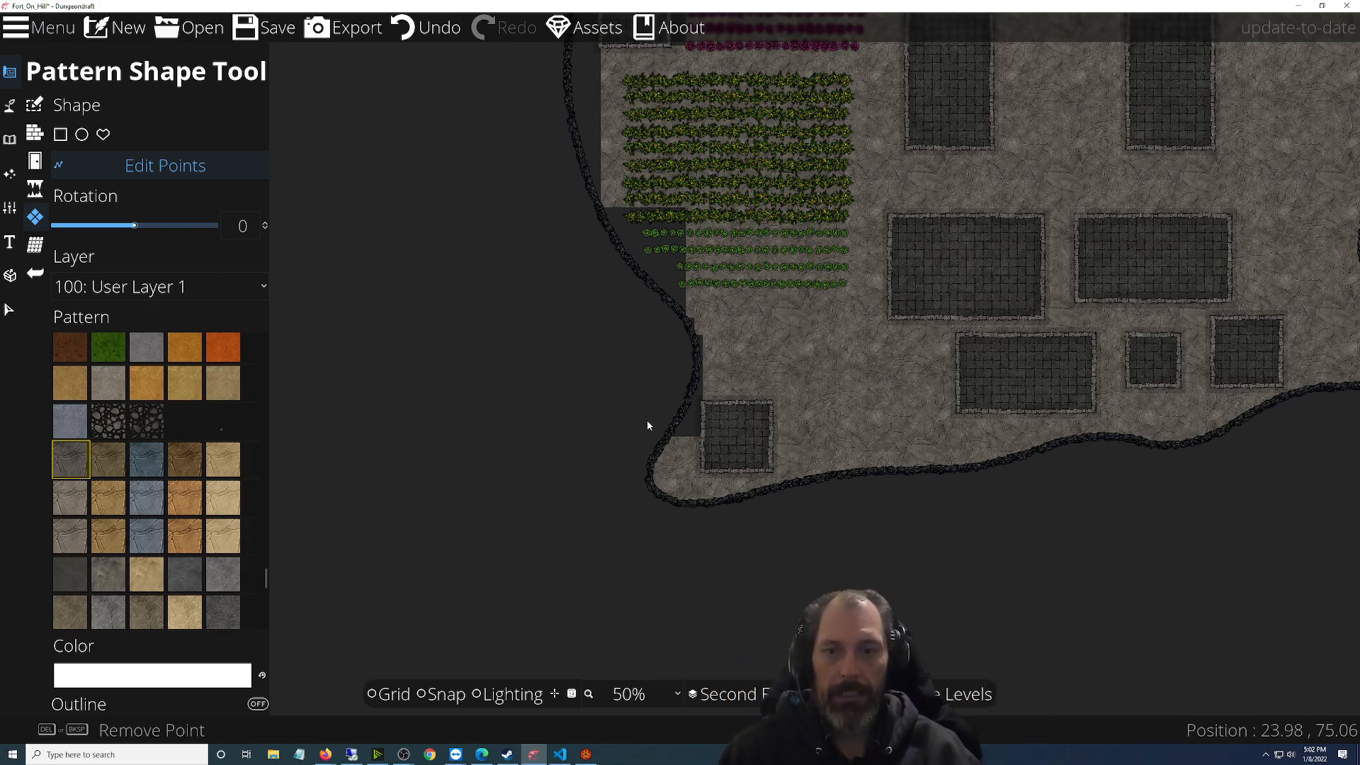
pyautogui.scroll(5, 634, 418)
pyautogui.scroll(1, 635, 418)
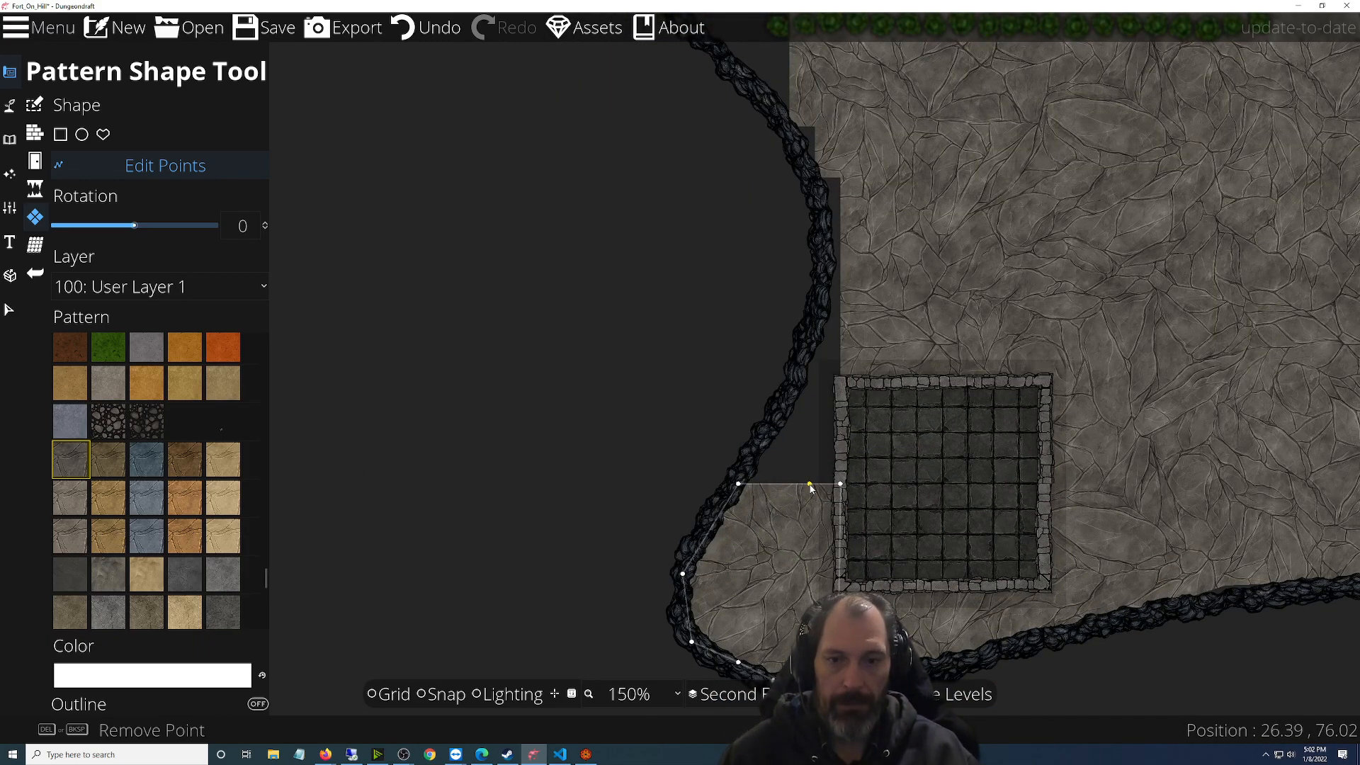
pyautogui.moveTo(811, 485)
pyautogui.mouseDown()
pyautogui.moveTo(844, 213)
pyautogui.moveTo(819, 303)
pyautogui.moveTo(826, 323)
pyautogui.moveTo(844, 310)
pyautogui.mouseUp()
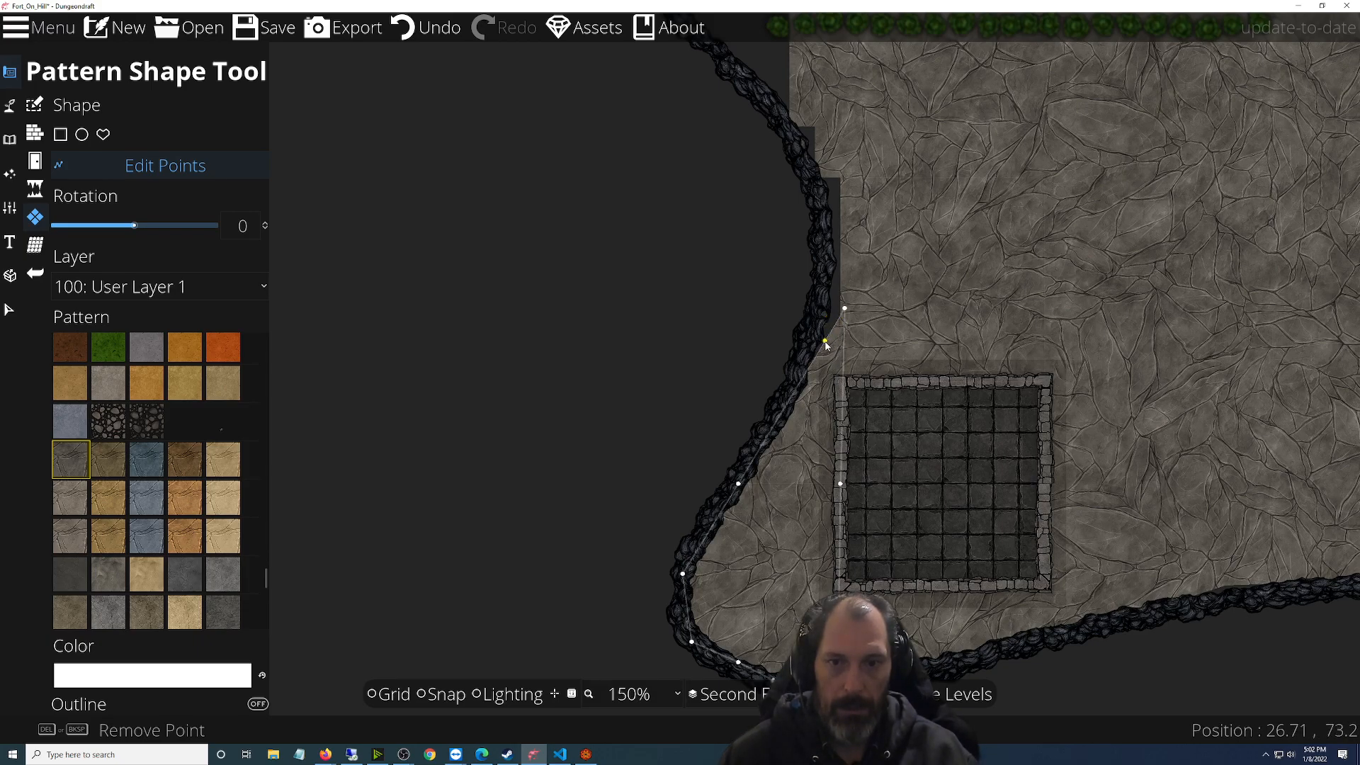
# Close the dark strip between the cracked stone and the outer wall north of the southwestern square building by adjusting the stone's edge points
pyautogui.scroll(5, 825, 345)
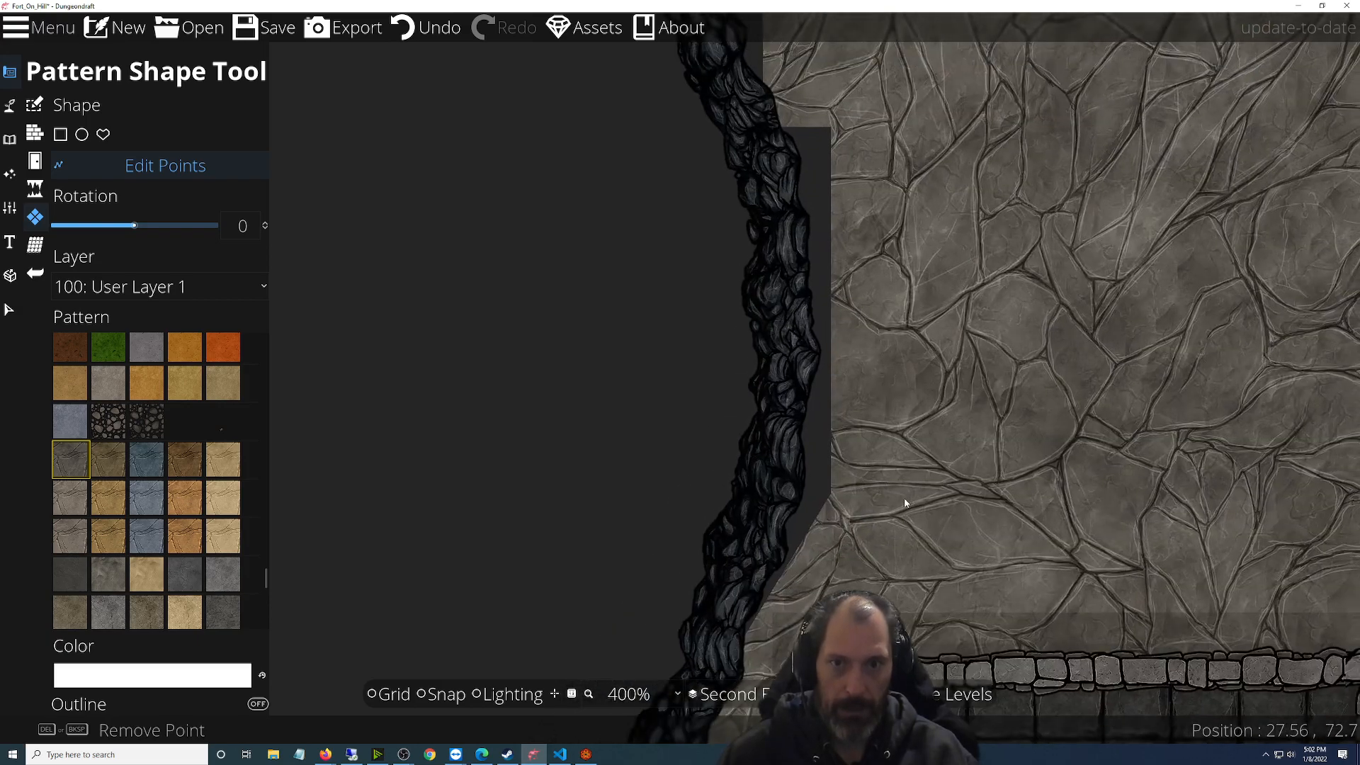
pyautogui.moveTo(818, 520); pyautogui.dragTo(829, 130)
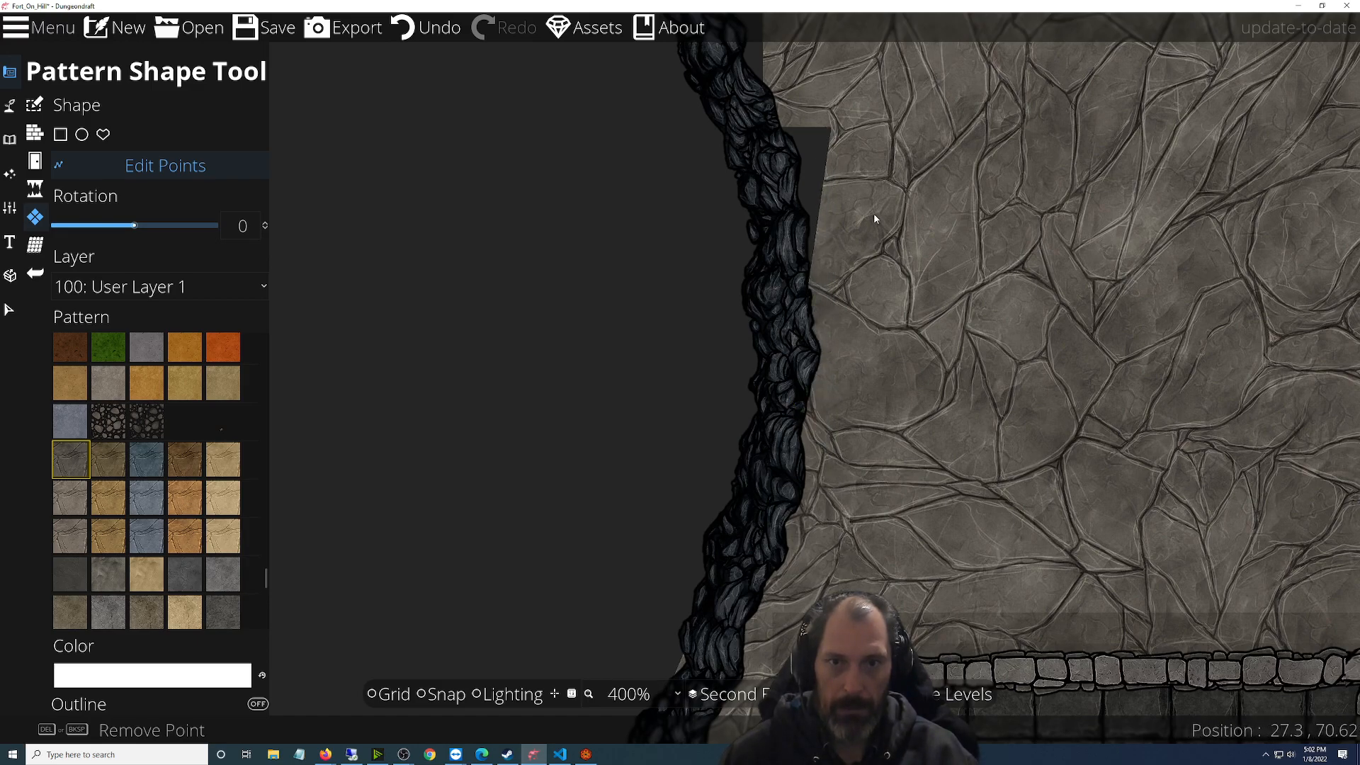
pyautogui.scroll(1, 878, 223)
pyautogui.moveTo(863, 264); pyautogui.dragTo(746, 356)
pyautogui.scroll(-1, 843, 454)
pyautogui.moveTo(706, 369); pyautogui.dragTo(794, 554)
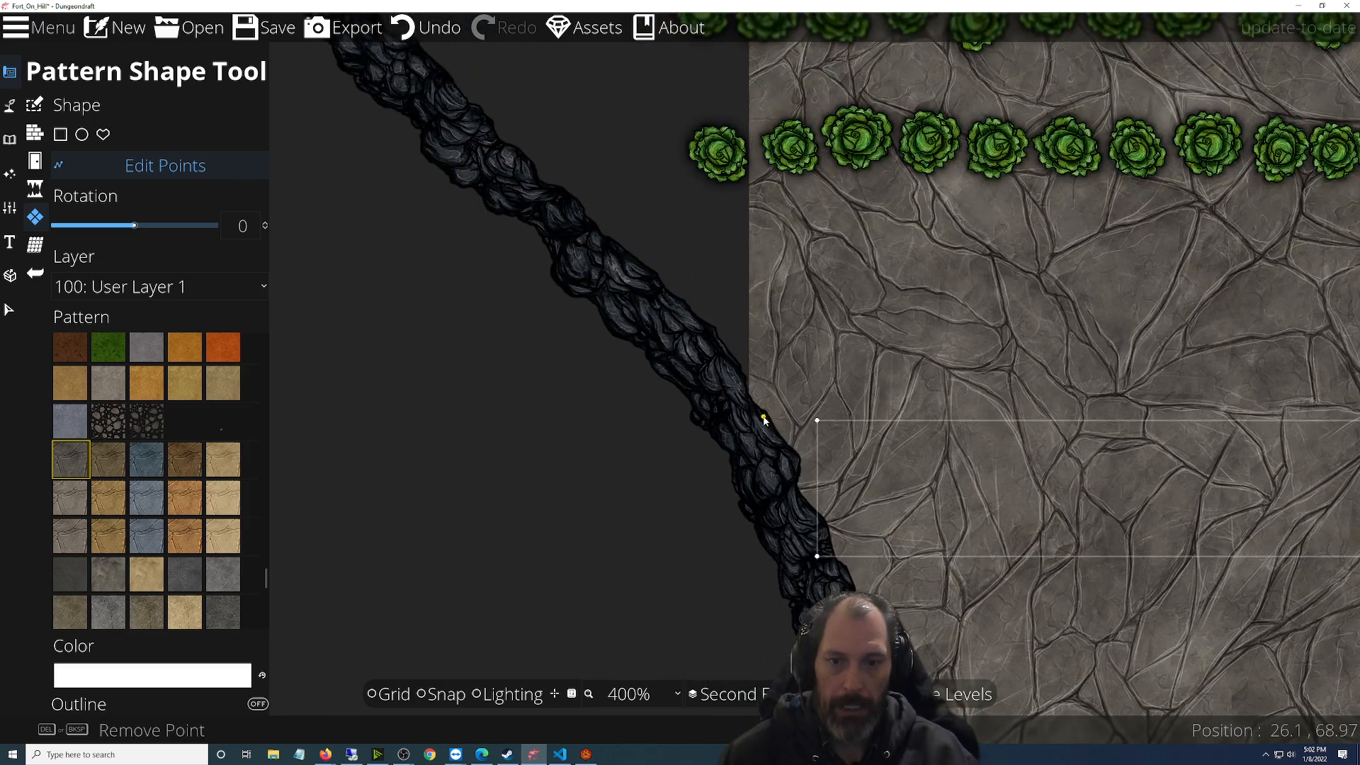
# Stretch the cracked stone under the southwestern end of the crop rows to fill the gap up to the outer wall
pyautogui.moveTo(802, 335); pyautogui.dragTo(911, 585)
pyautogui.scroll(-5, 911, 585)
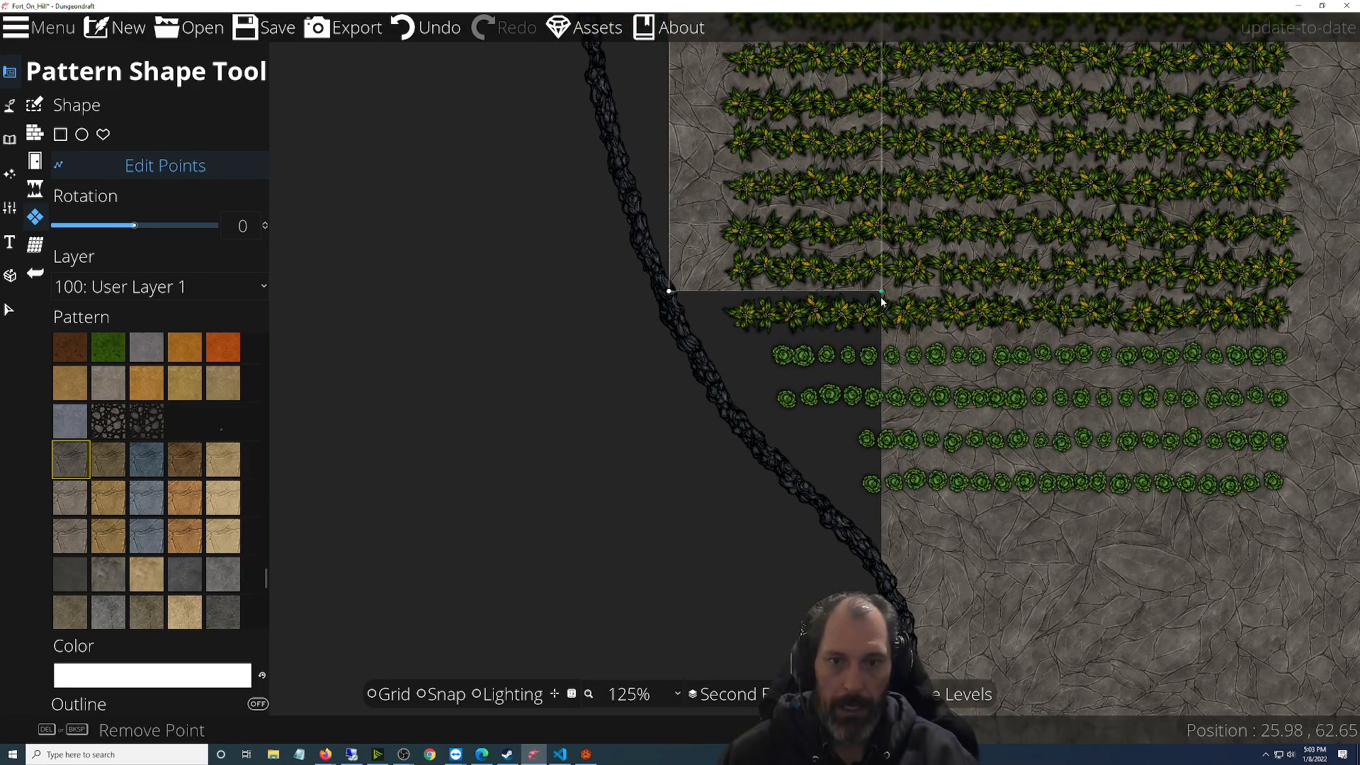
pyautogui.moveTo(882, 298)
pyautogui.mouseDown()
pyautogui.moveTo(793, 320)
pyautogui.moveTo(671, 304)
pyautogui.moveTo(737, 543)
pyautogui.moveTo(817, 694)
pyautogui.mouseUp()
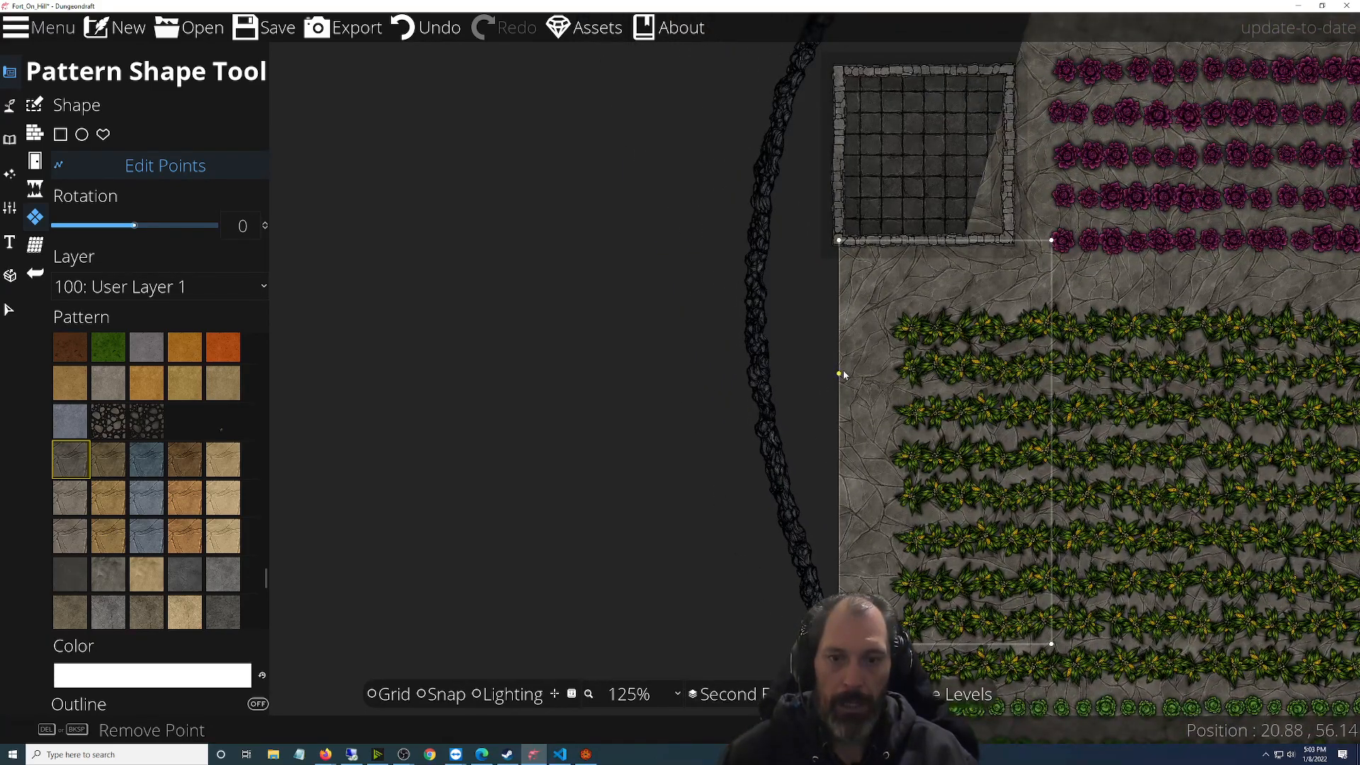
# Pull the crop garden's west stone edge out to the outer wall and take the overlapping stone off the northwestern square building
pyautogui.moveTo(839, 353); pyautogui.dragTo(758, 349)
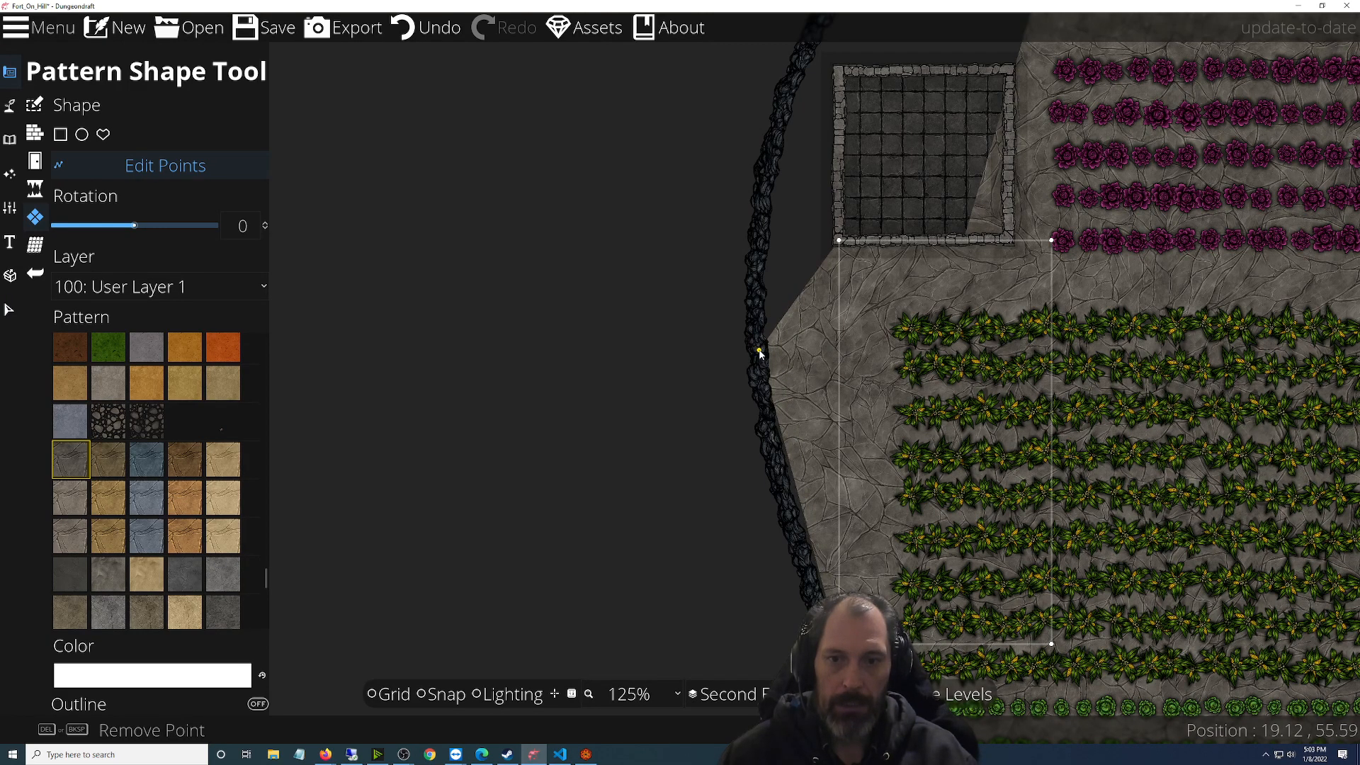
pyautogui.moveTo(828, 296); pyautogui.dragTo(879, 538)
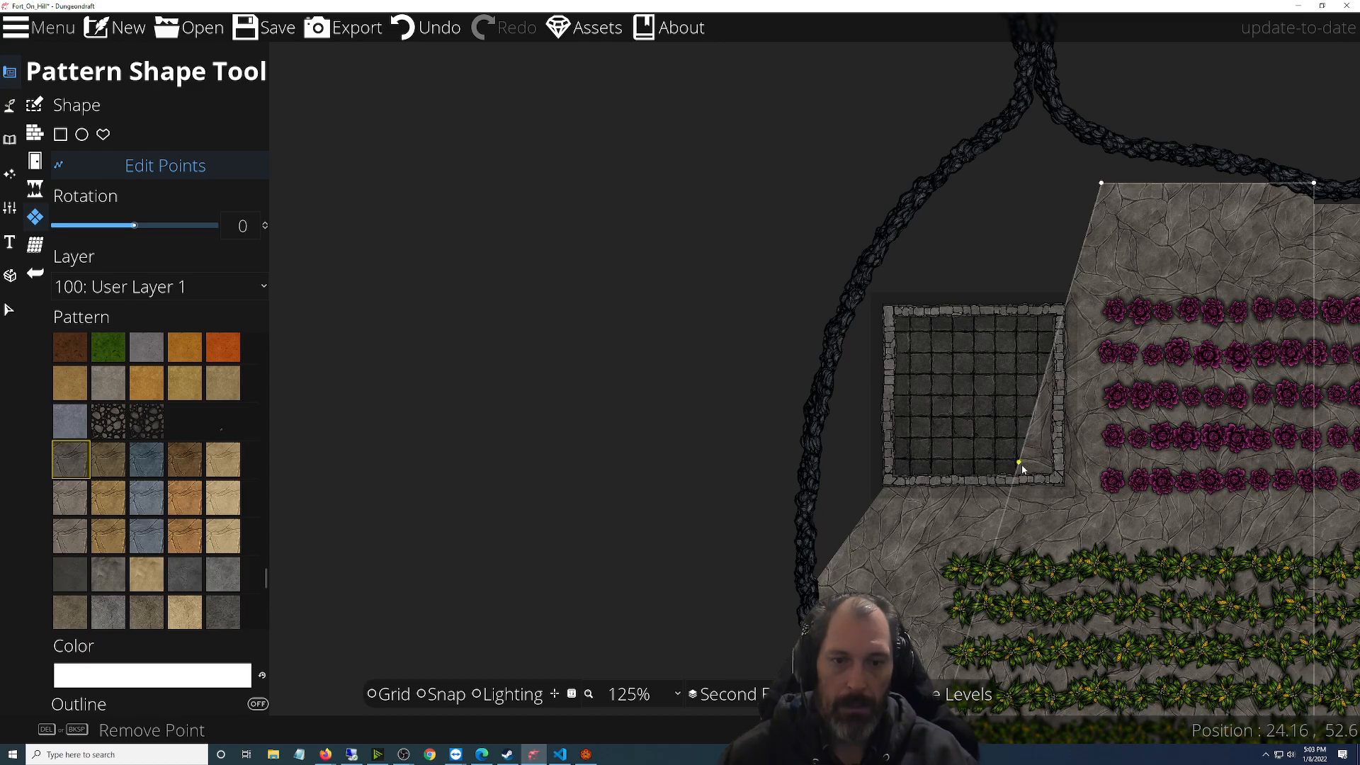
pyautogui.moveTo(1019, 463); pyautogui.dragTo(1061, 479)
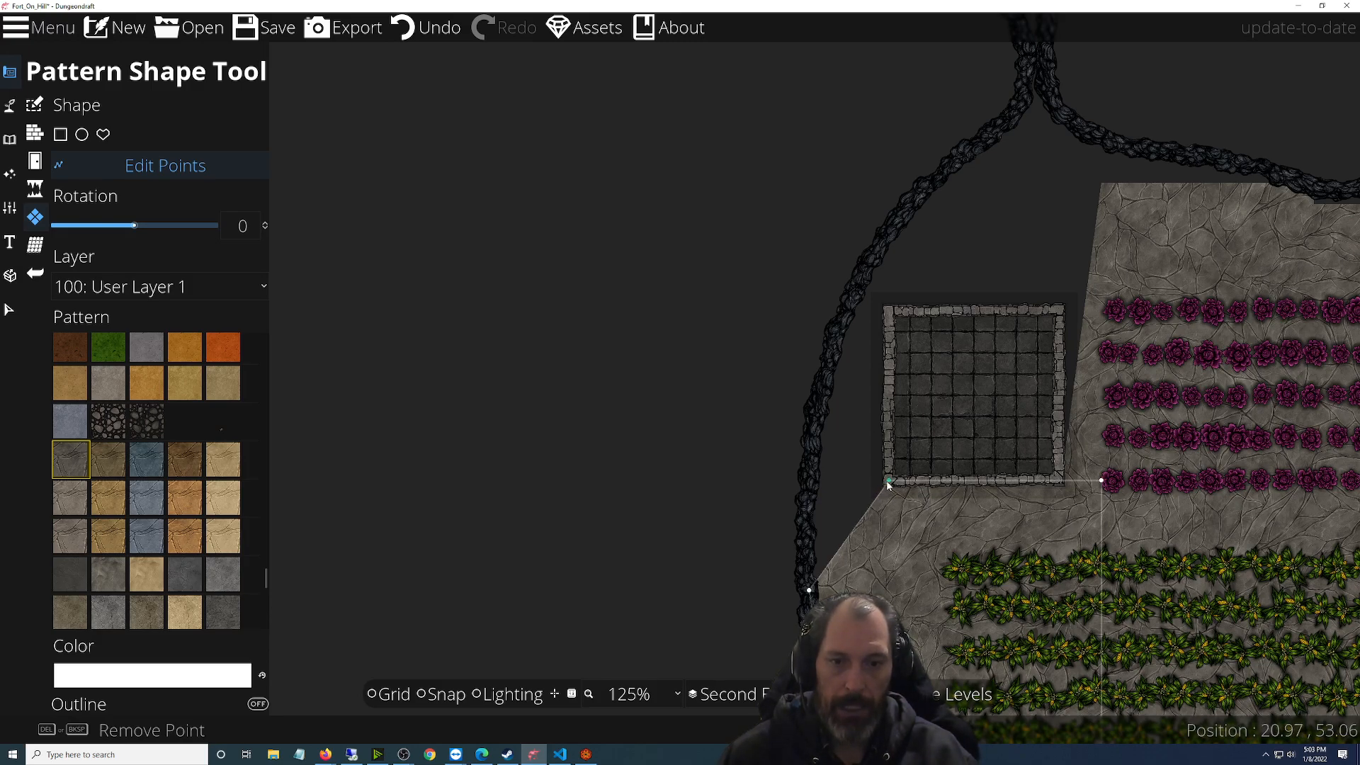
# Extend the crop garden's stone north through the gap between the northwestern square building and the outer wall
pyautogui.moveTo(888, 483); pyautogui.dragTo(851, 378)
pyautogui.press('Delete')
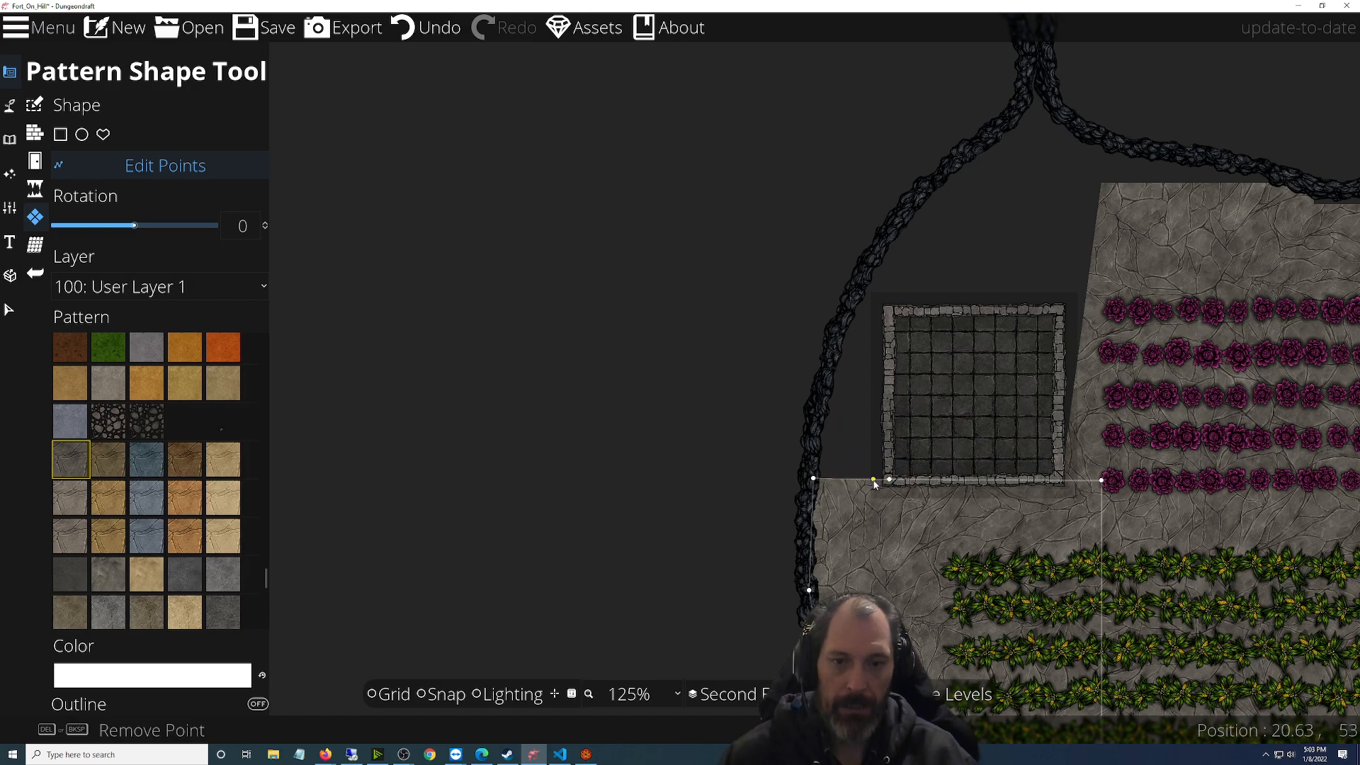
pyautogui.moveTo(873, 481); pyautogui.dragTo(887, 246)
pyautogui.moveTo(987, 273); pyautogui.dragTo(816, 484)
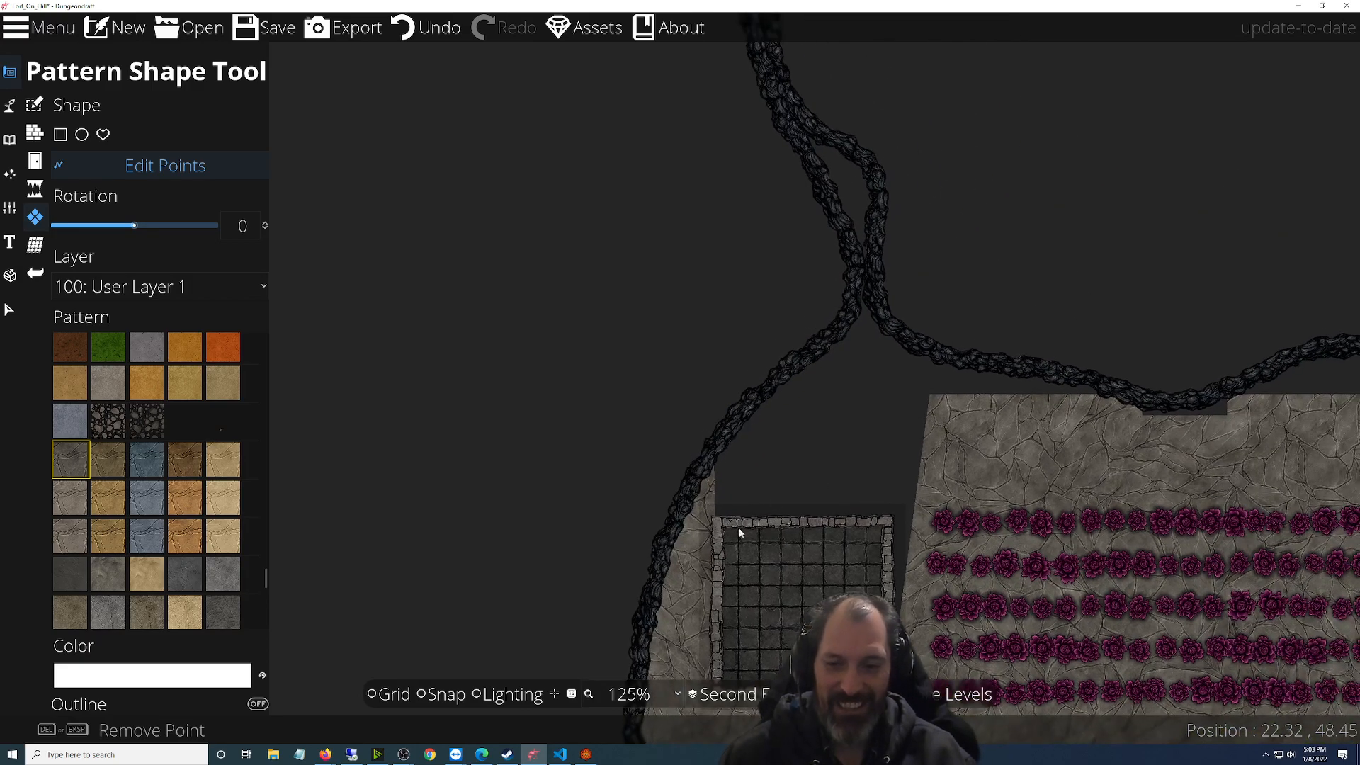
# Switch to Foundry Virtual Tabletop, log out of the LH Maps world and return to setup
pyautogui.click(586, 754)
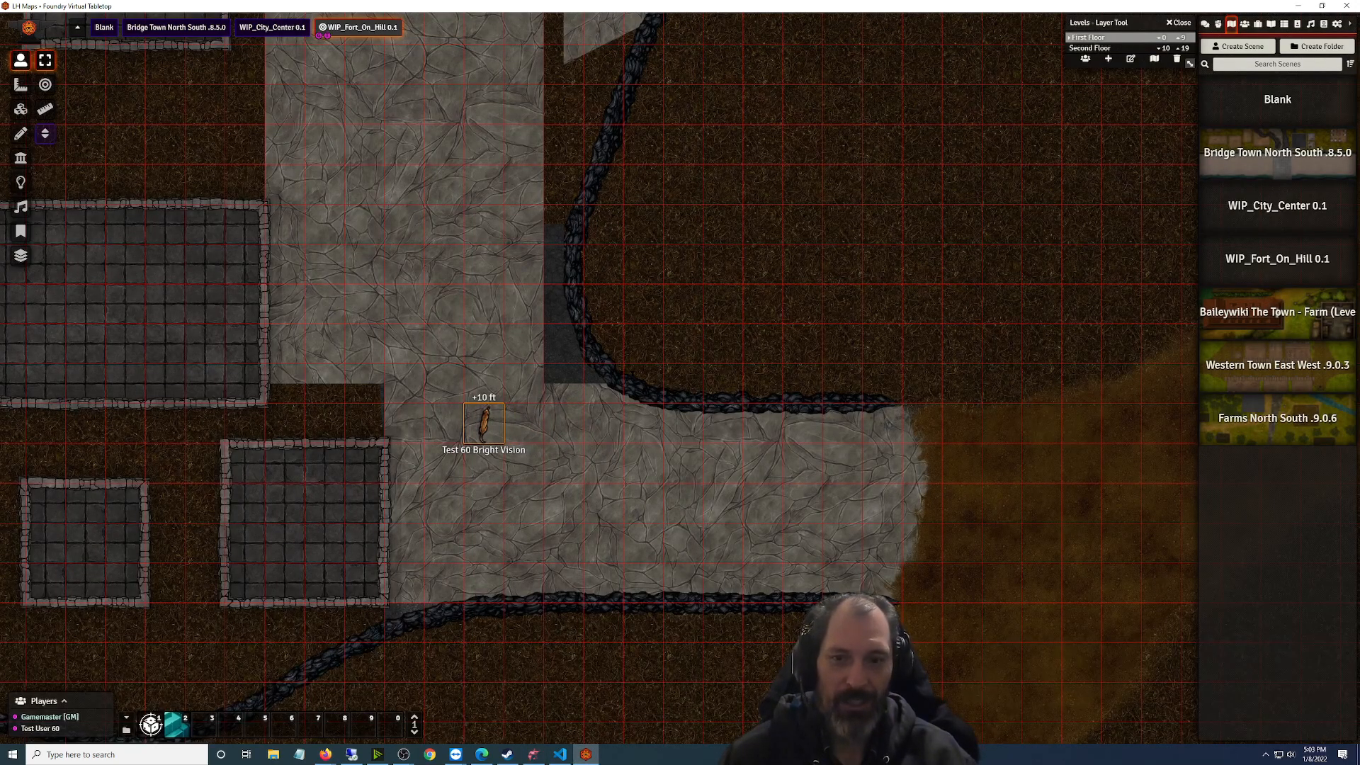
pyautogui.click(1337, 25)
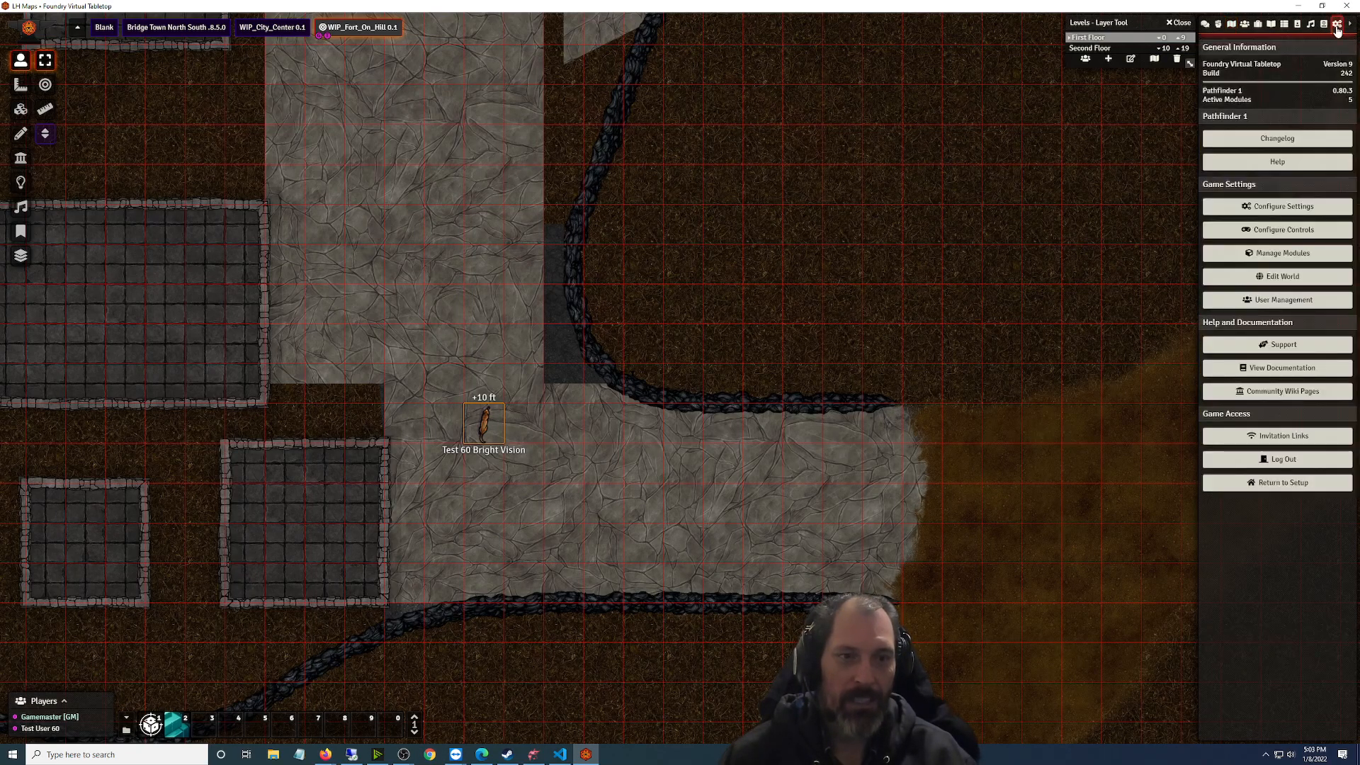
pyautogui.click(1307, 462)
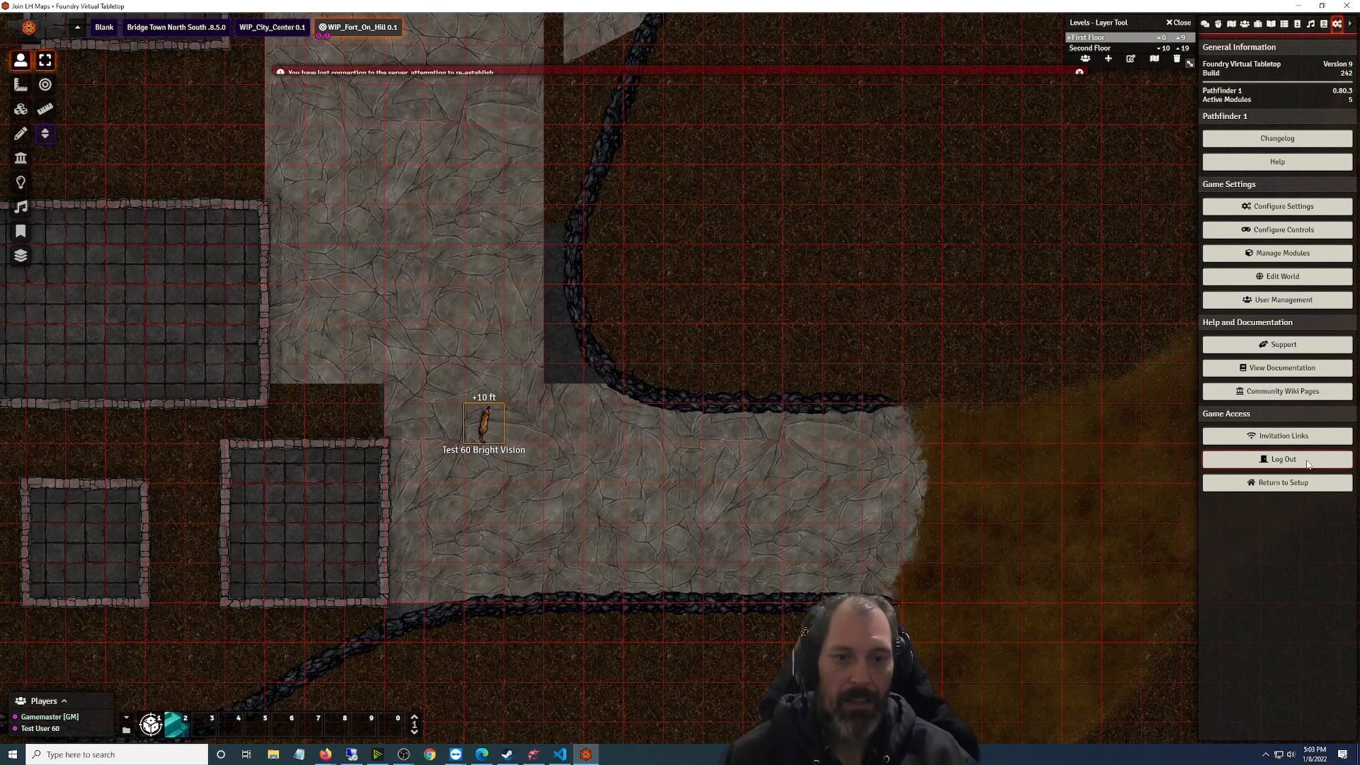
pyautogui.click(579, 291)
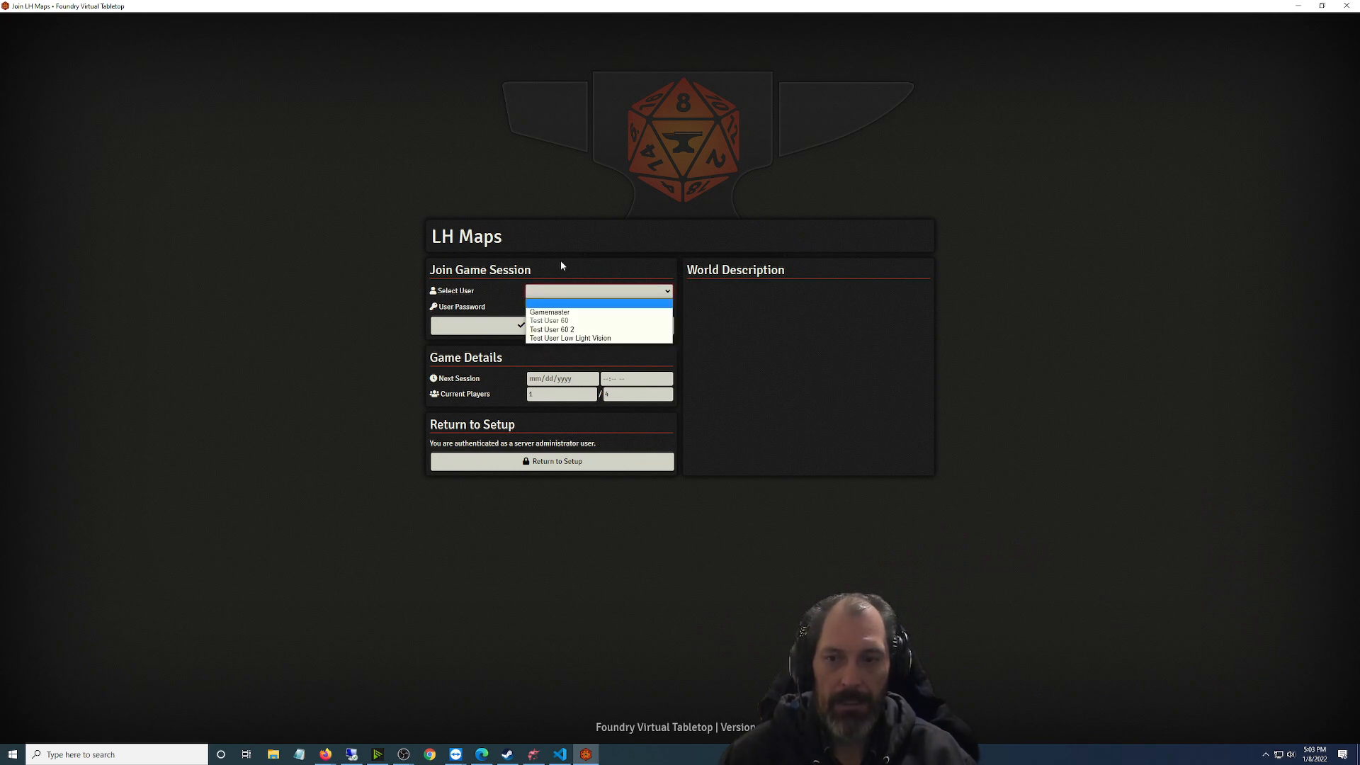
pyautogui.click(561, 265)
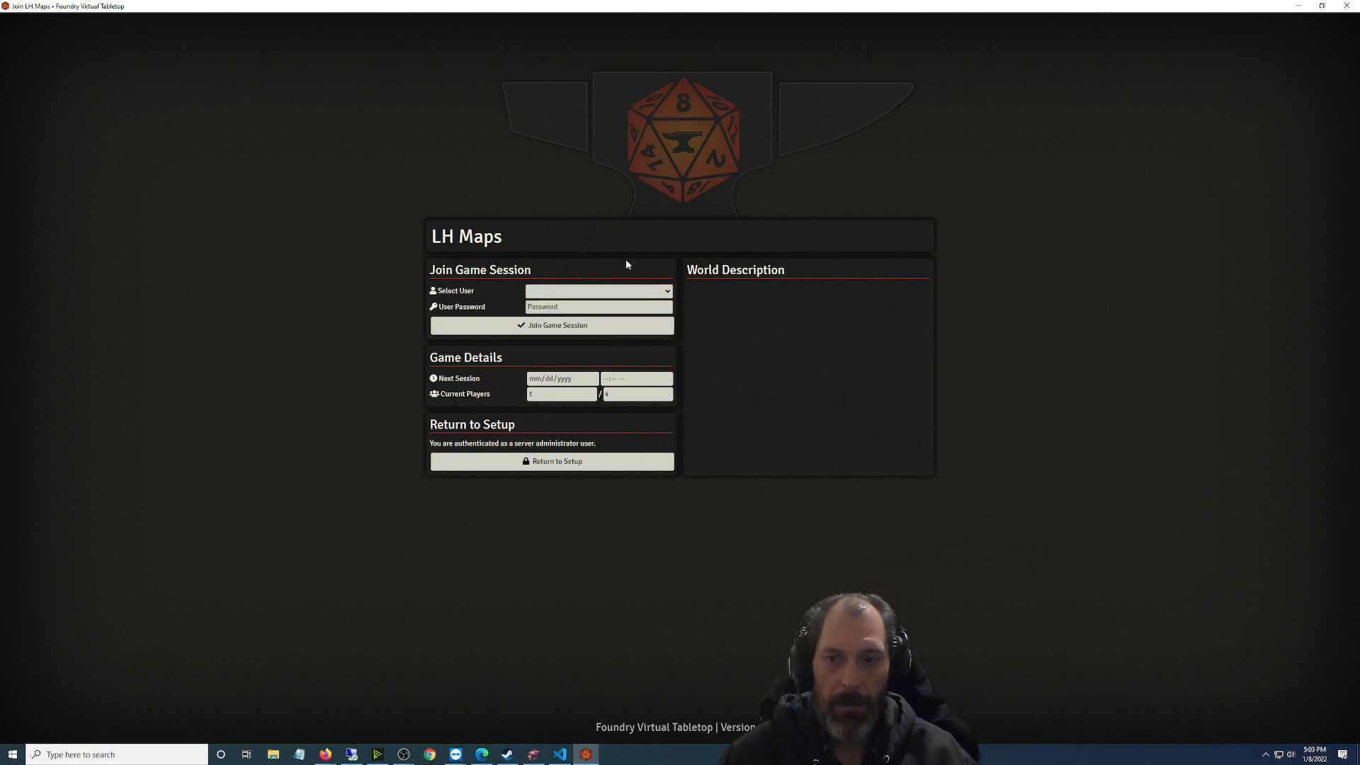
pyautogui.click(617, 464)
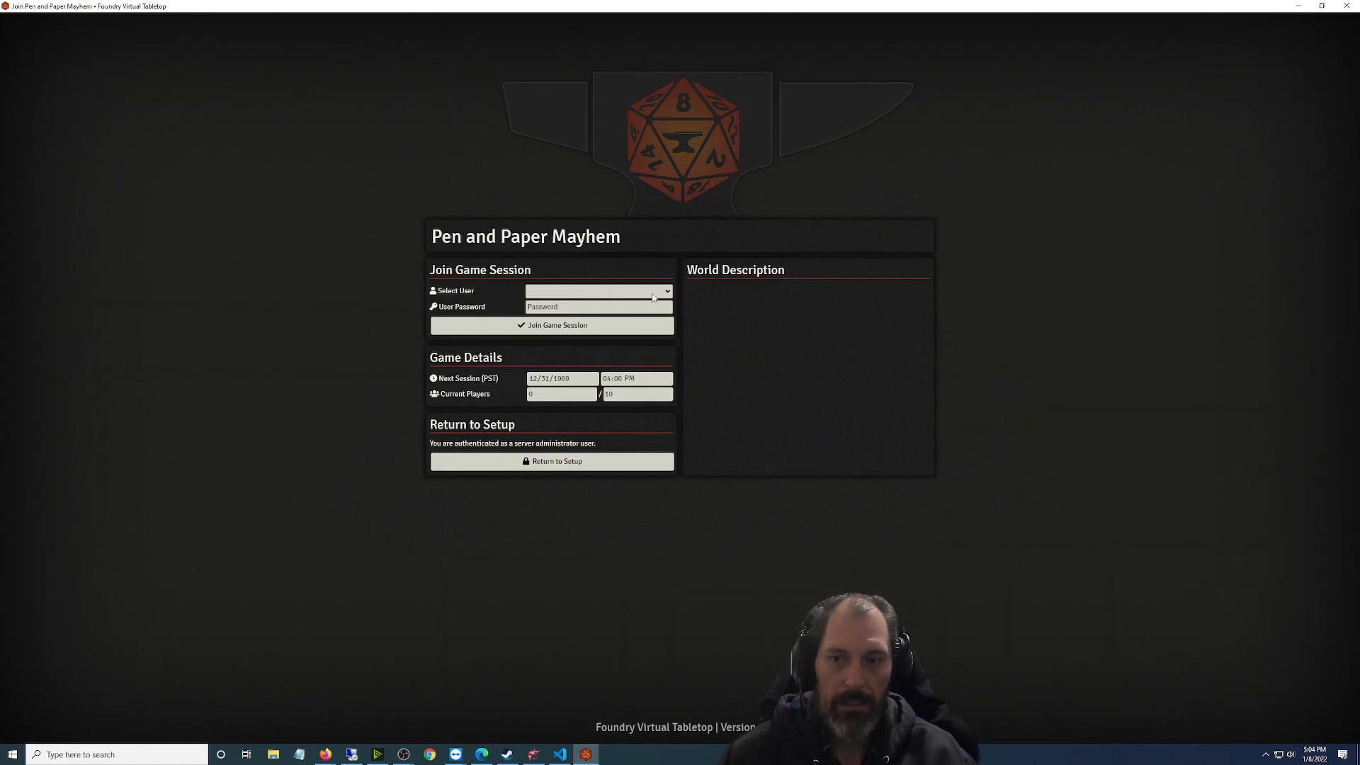
# Join the Pen and Paper Mayhem game session as Gamemaster, entering the user password
pyautogui.click(652, 294)
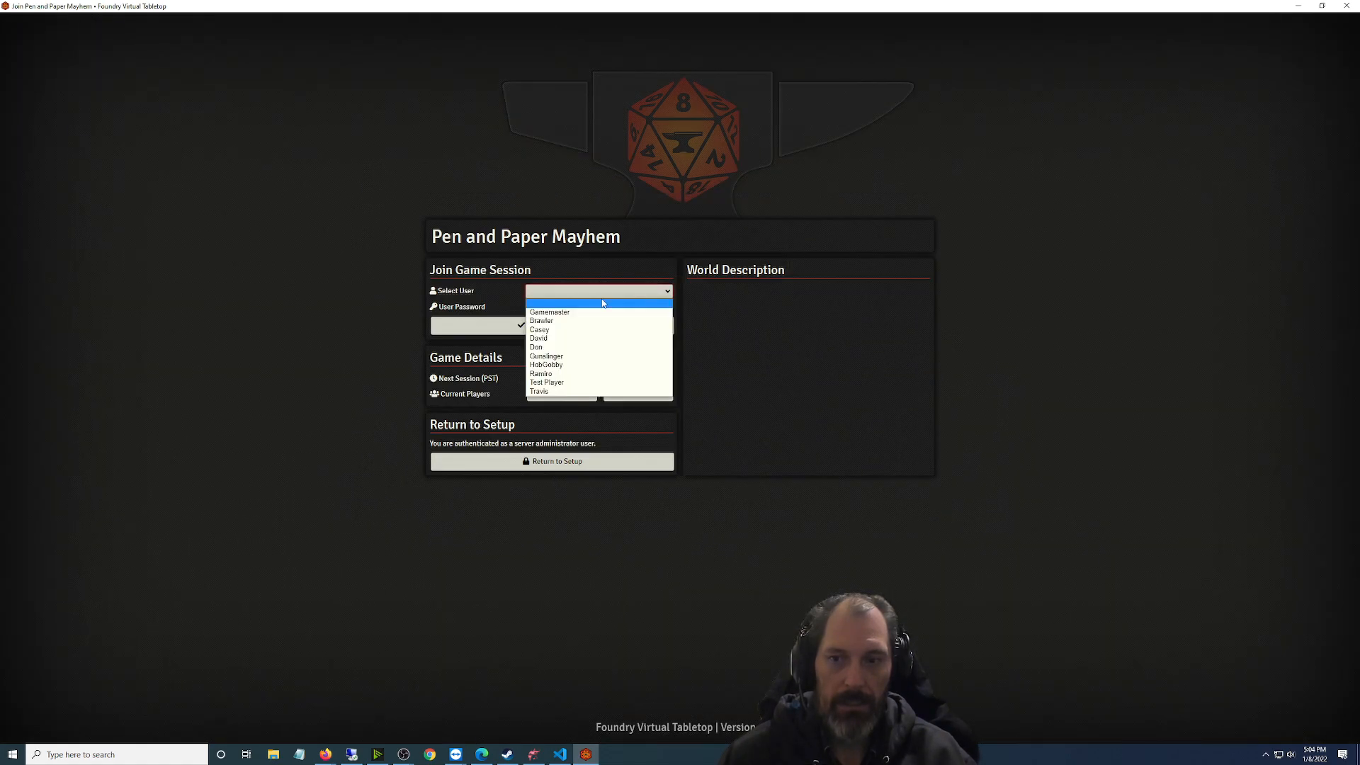
pyautogui.click(586, 311)
pyautogui.write('•••••')
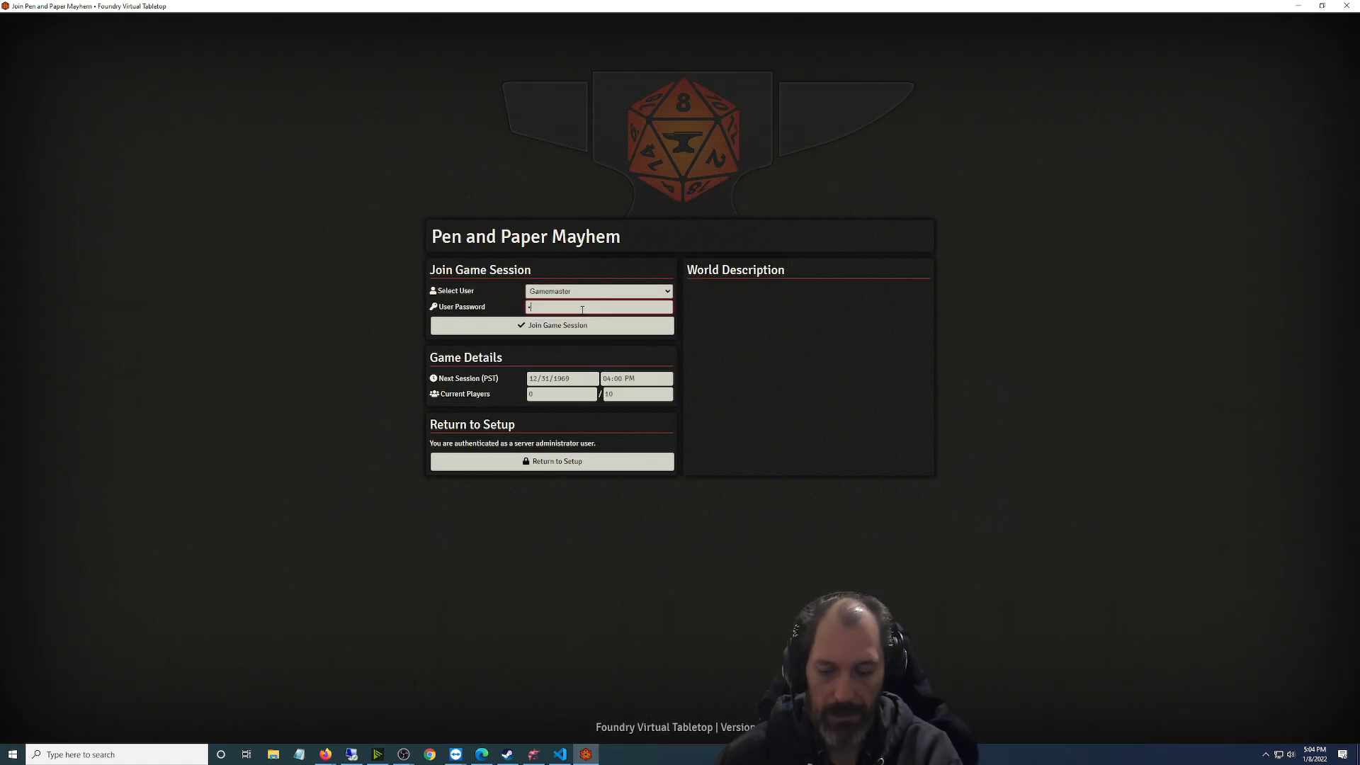
pyautogui.write('•••')
pyautogui.press('Return')
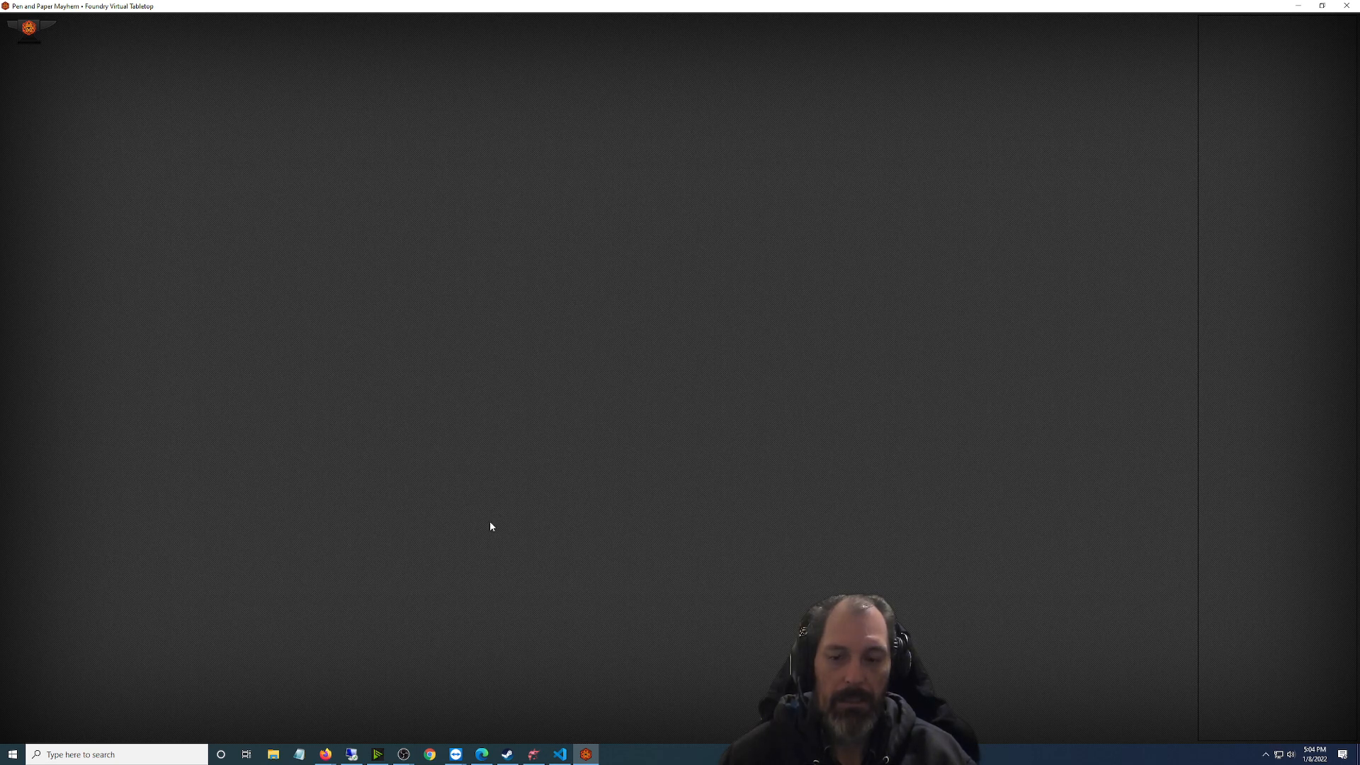
# Switch to Dungeondraft and extend the western stone patch around the north side of the northwestern square building
pyautogui.click(533, 753)
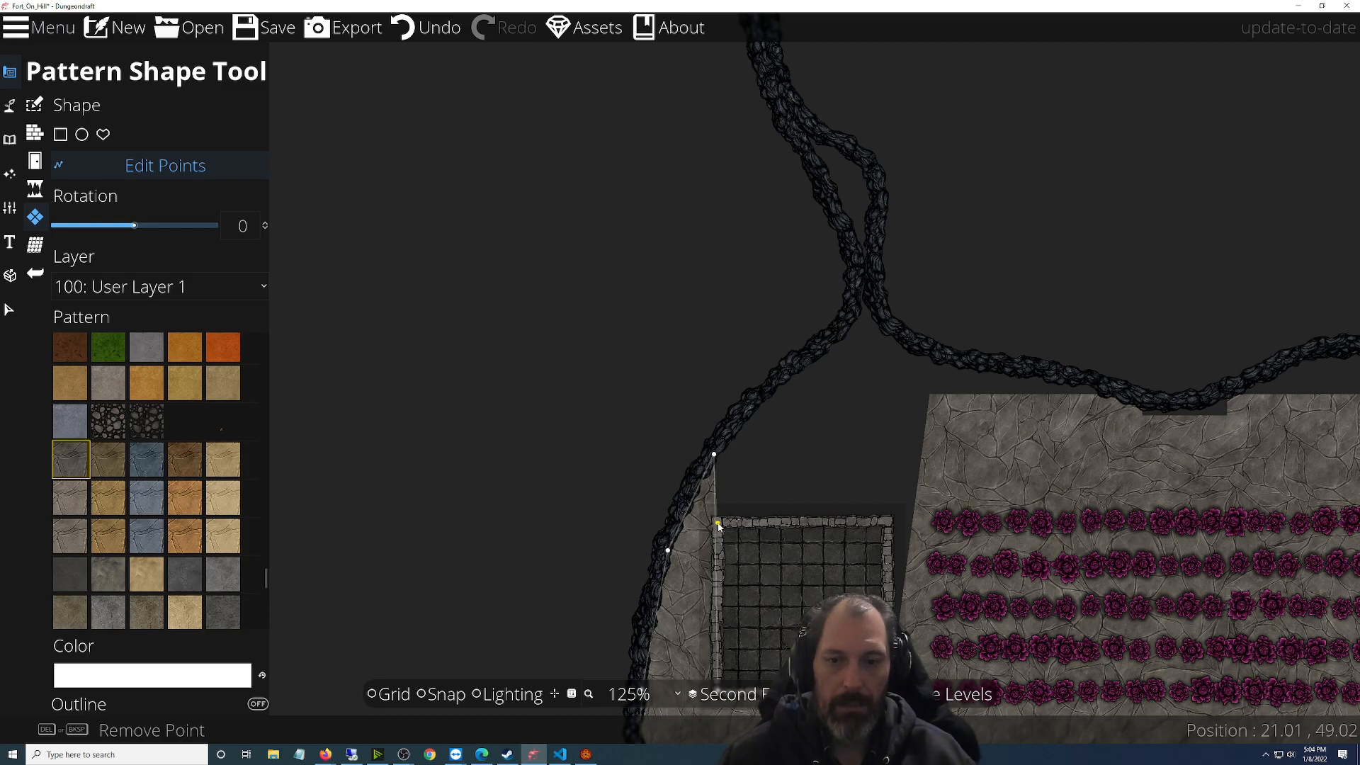
pyautogui.moveTo(714, 523); pyautogui.dragTo(786, 379)
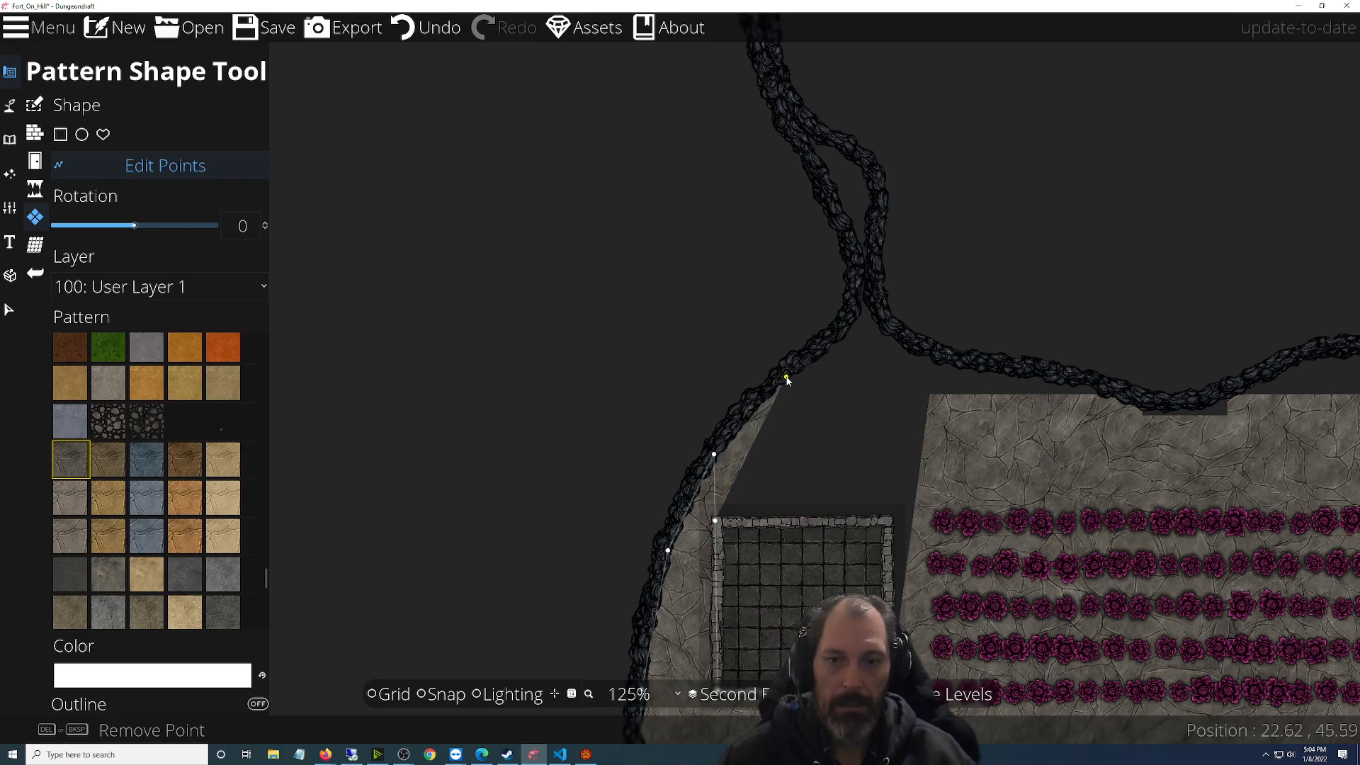
pyautogui.moveTo(763, 432); pyautogui.dragTo(913, 520)
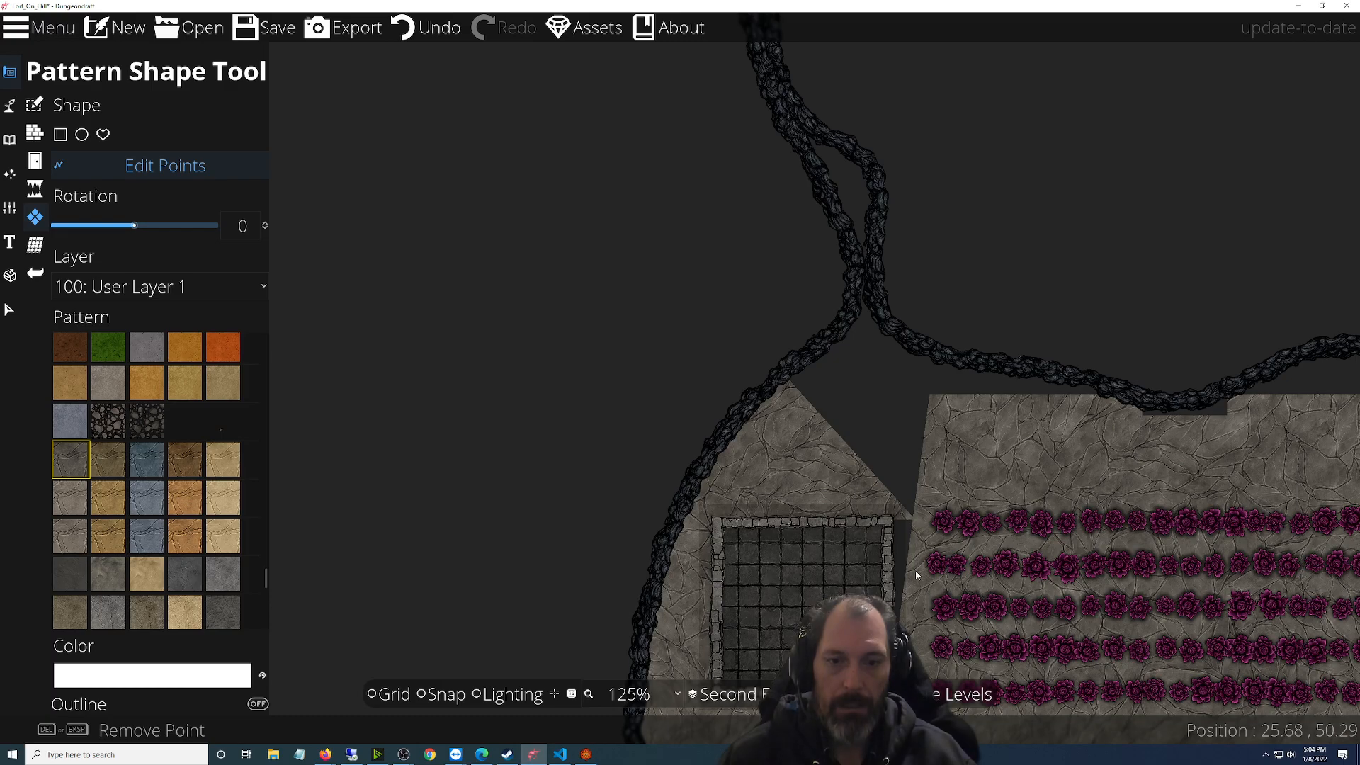
# Stretch the purple flower garden's stone patch to the northwestern square building's northeast corner and up to the outer wall junction
pyautogui.moveTo(908, 545); pyautogui.dragTo(890, 525)
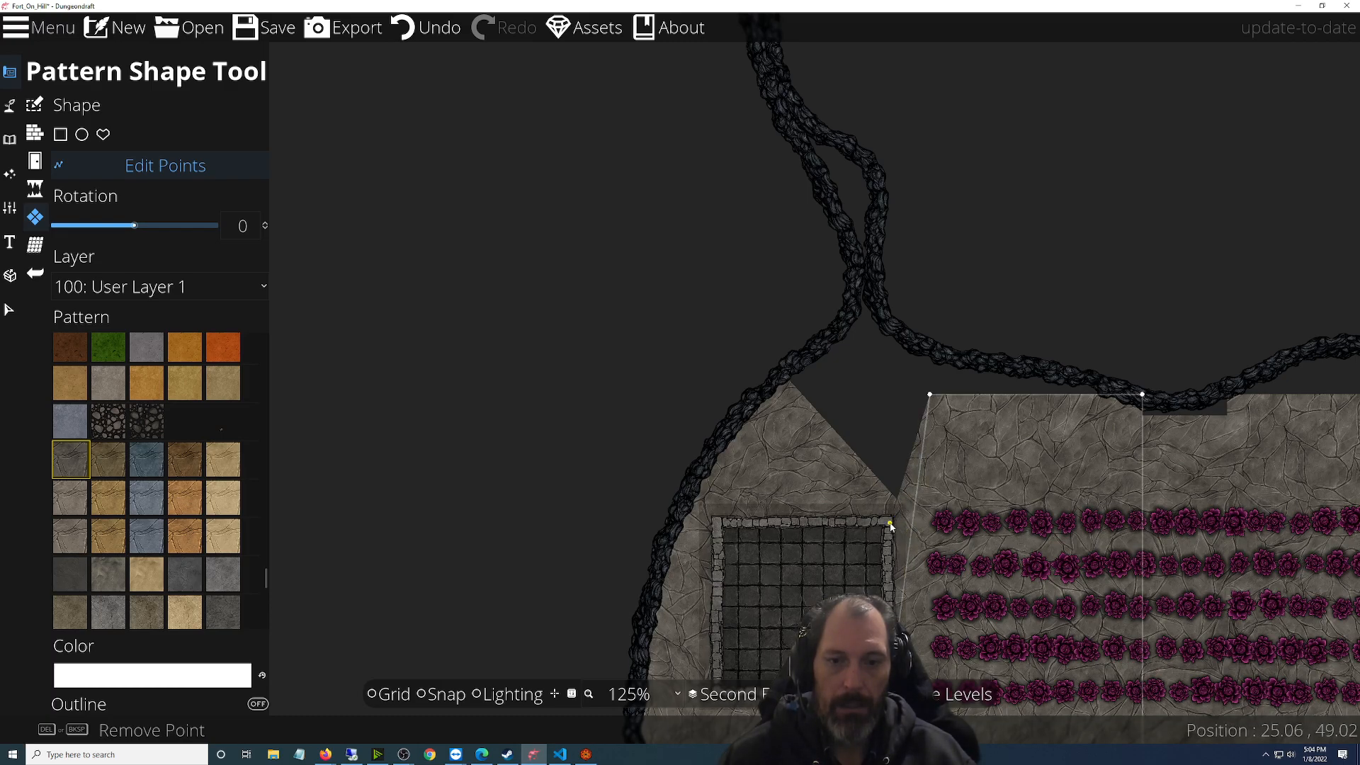
pyautogui.moveTo(912, 456); pyautogui.dragTo(780, 373)
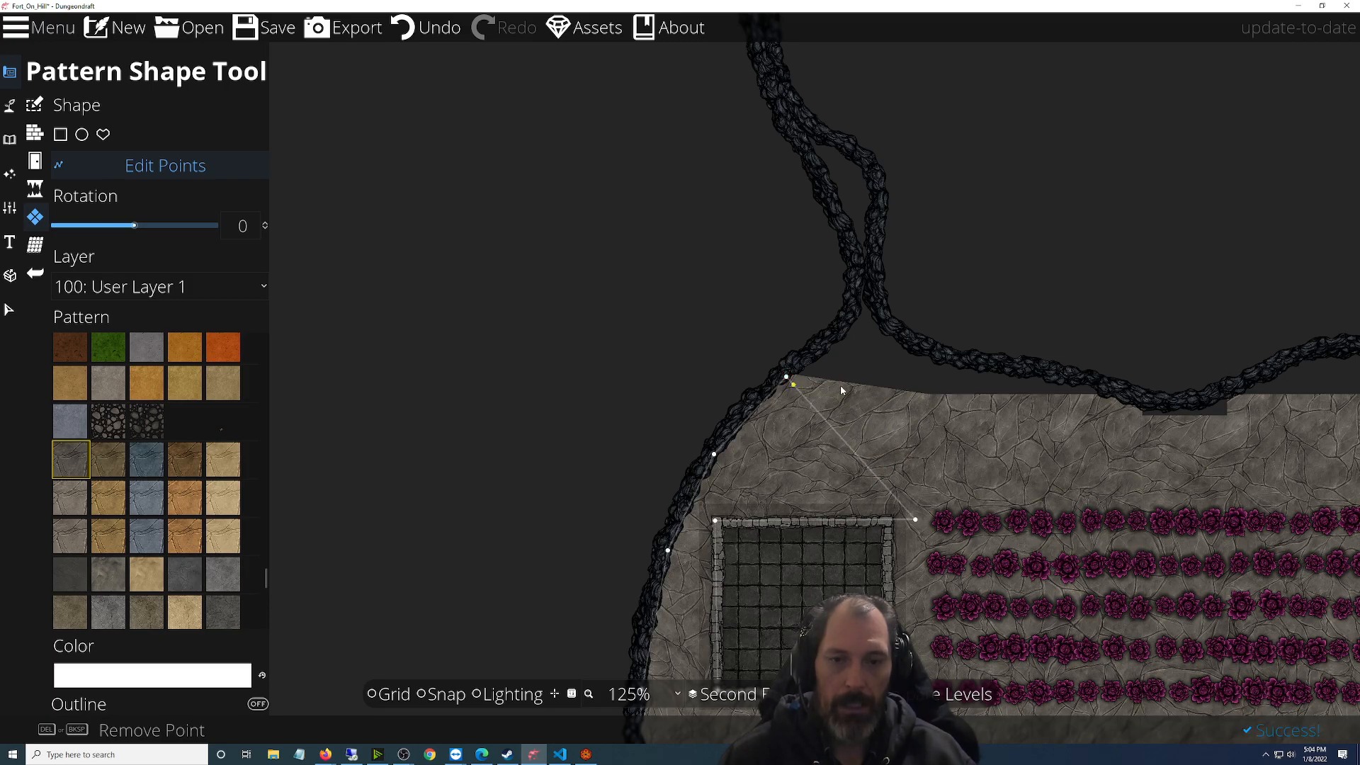
pyautogui.moveTo(870, 385); pyautogui.dragTo(850, 320)
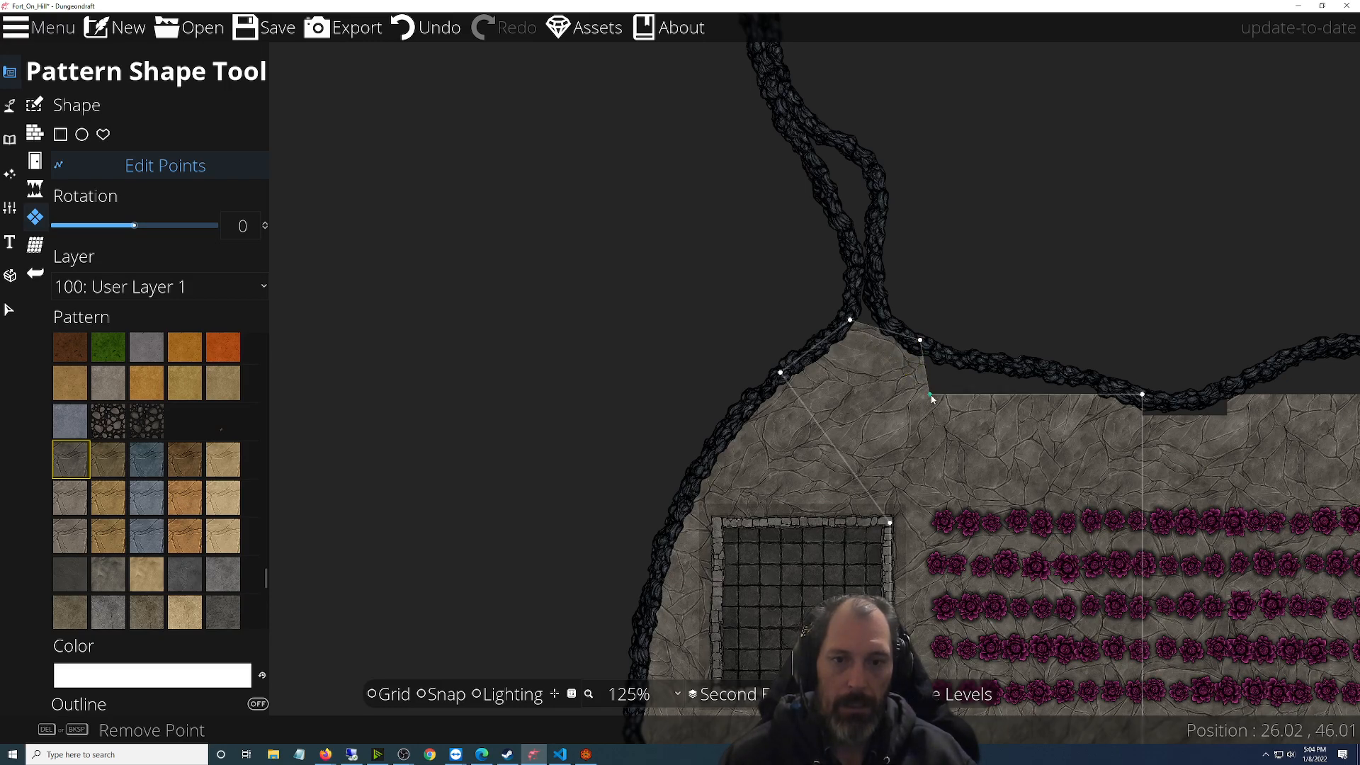
pyautogui.moveTo(994, 393); pyautogui.dragTo(995, 369)
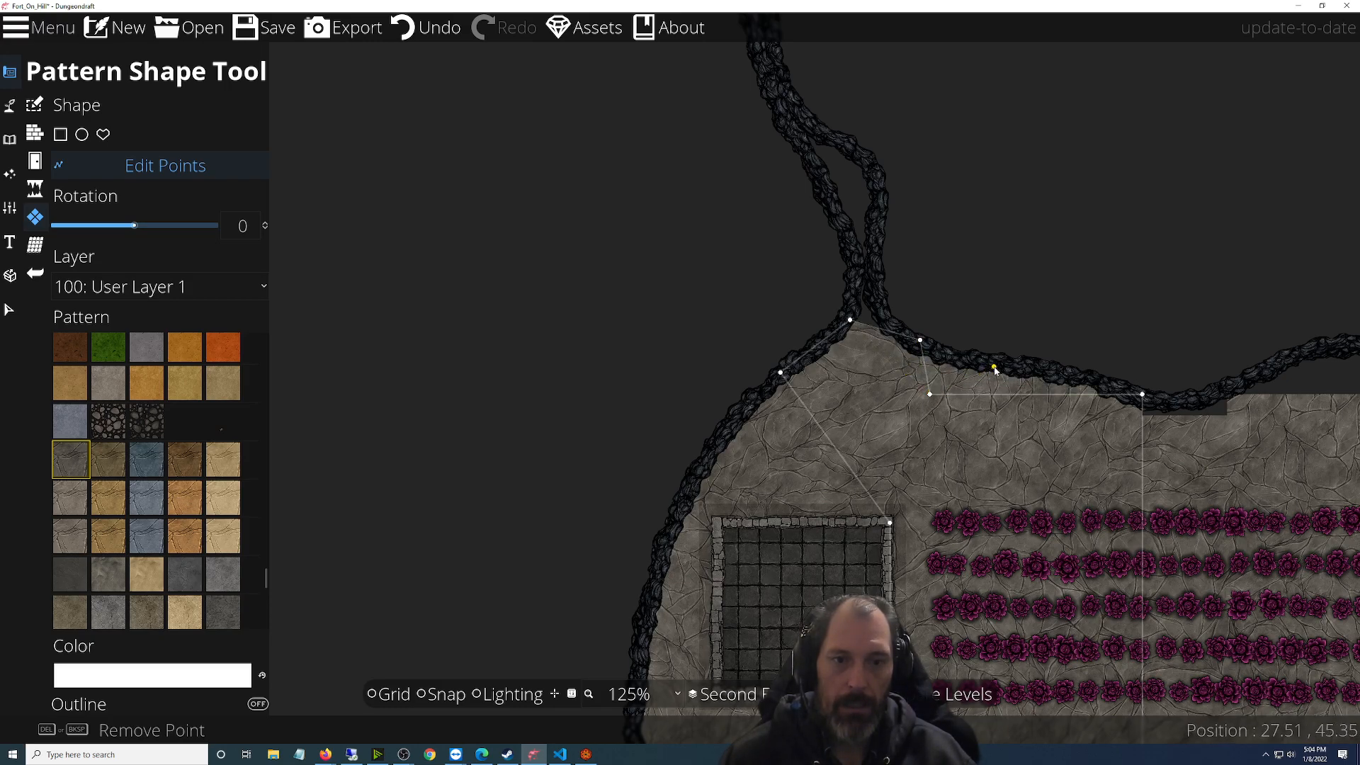
# Switch to Foundry Virtual Tabletop and examine the Crossroads Updated scene's overall layout and central crossroads map
pyautogui.click(581, 755)
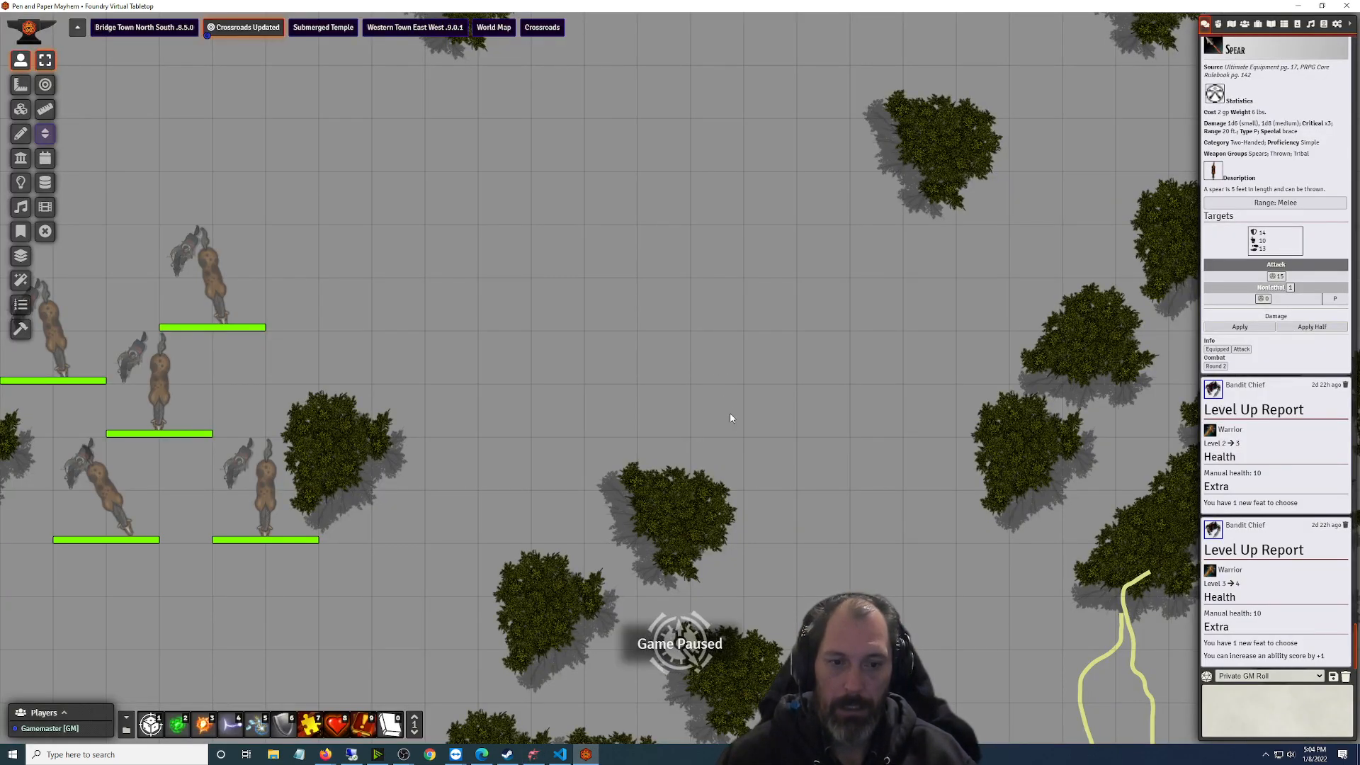
pyautogui.scroll(-10, 744, 451)
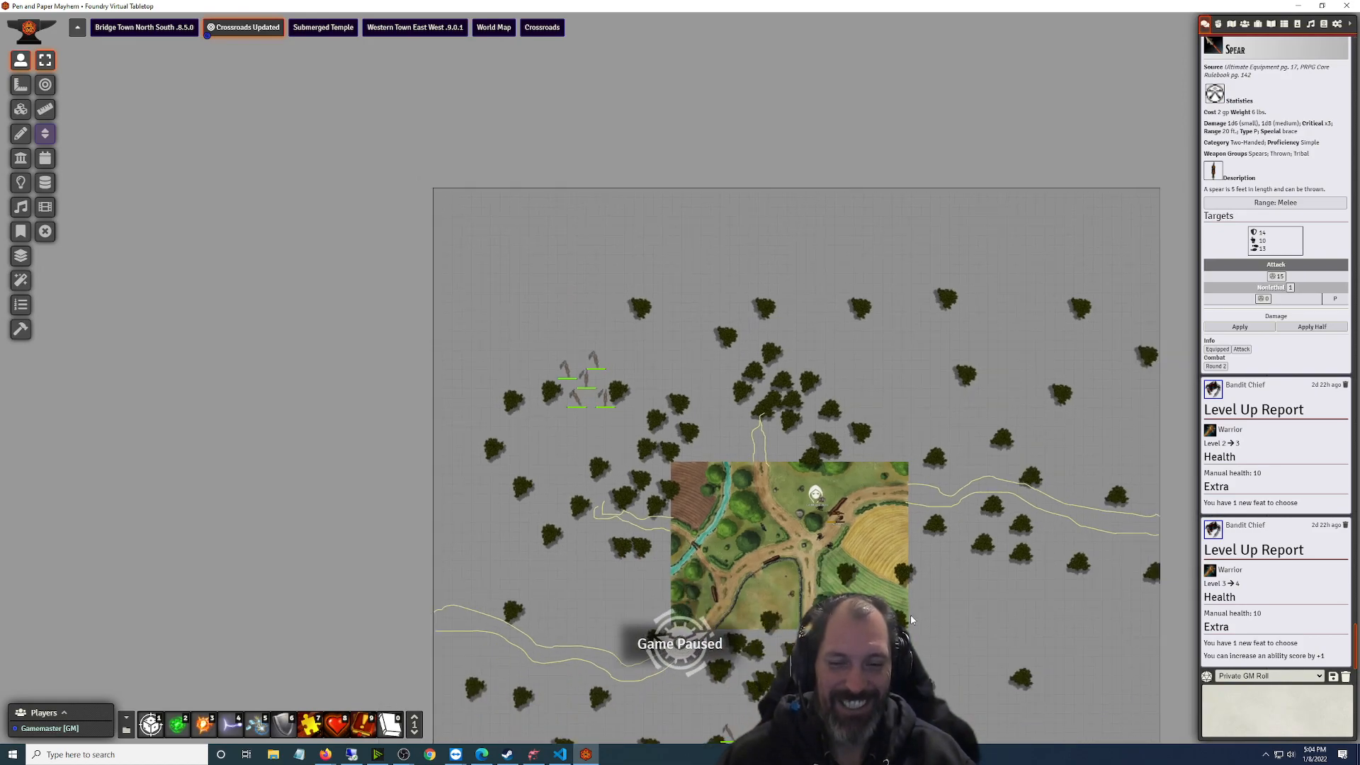
pyautogui.moveTo(1002, 638); pyautogui.dragTo(896, 485)
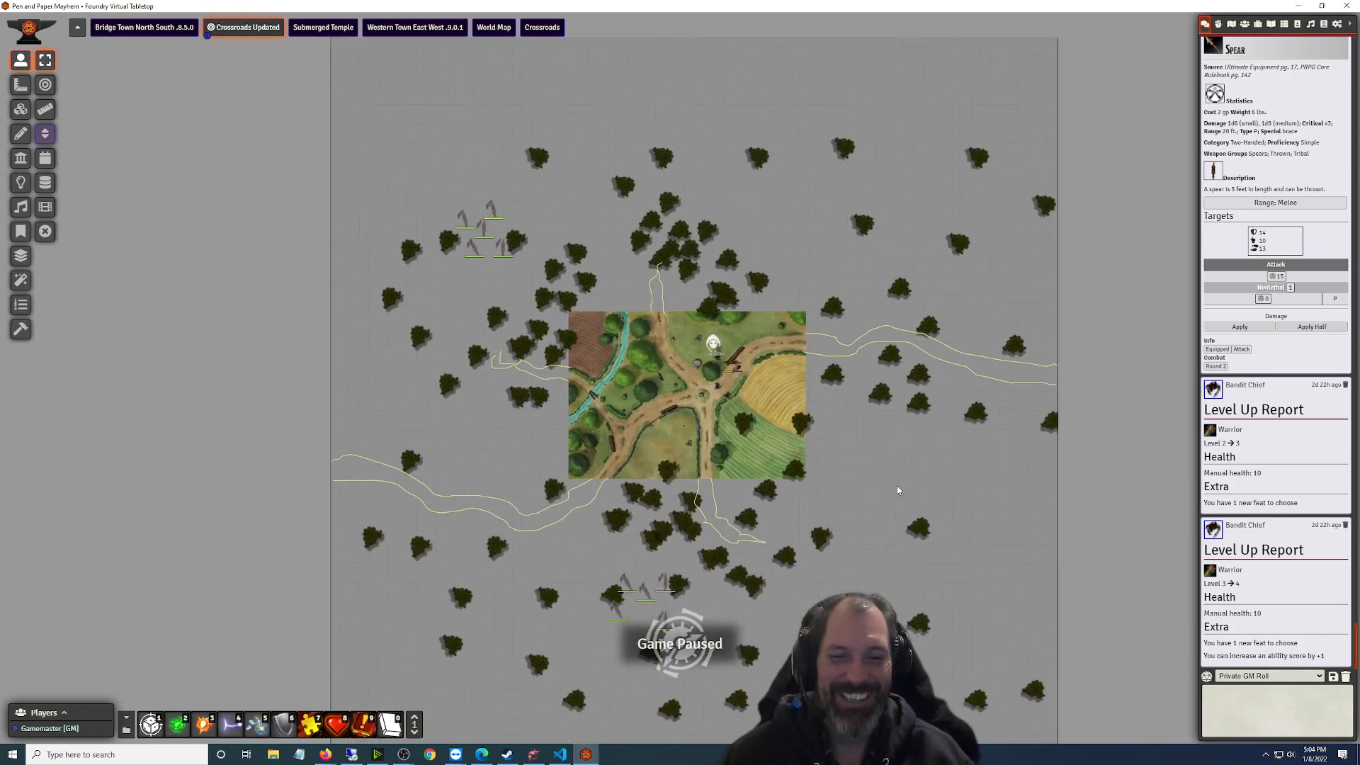
pyautogui.scroll(15, 809, 473)
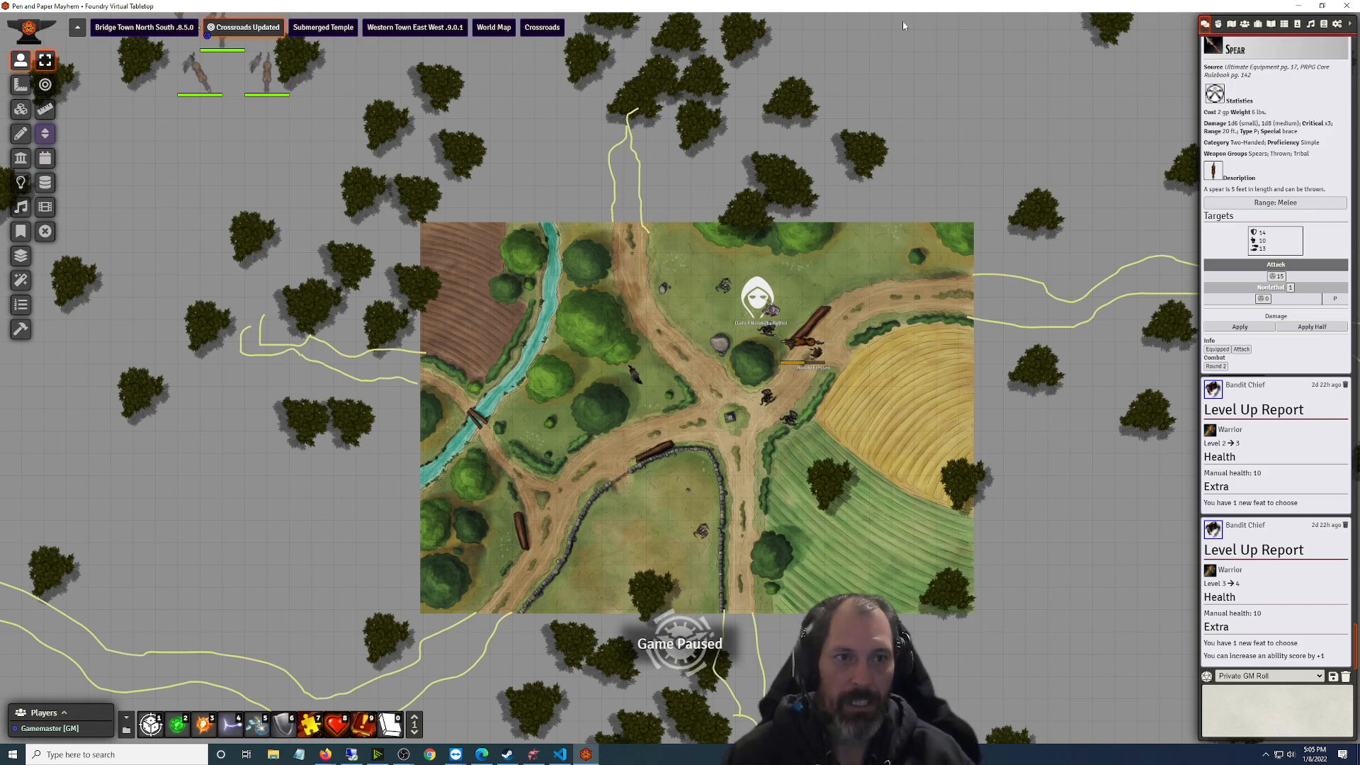
# Look through the world's compendium packs down to the scene and battlemap packs
pyautogui.click(1323, 24)
pyautogui.scroll(-10, 1297, 397)
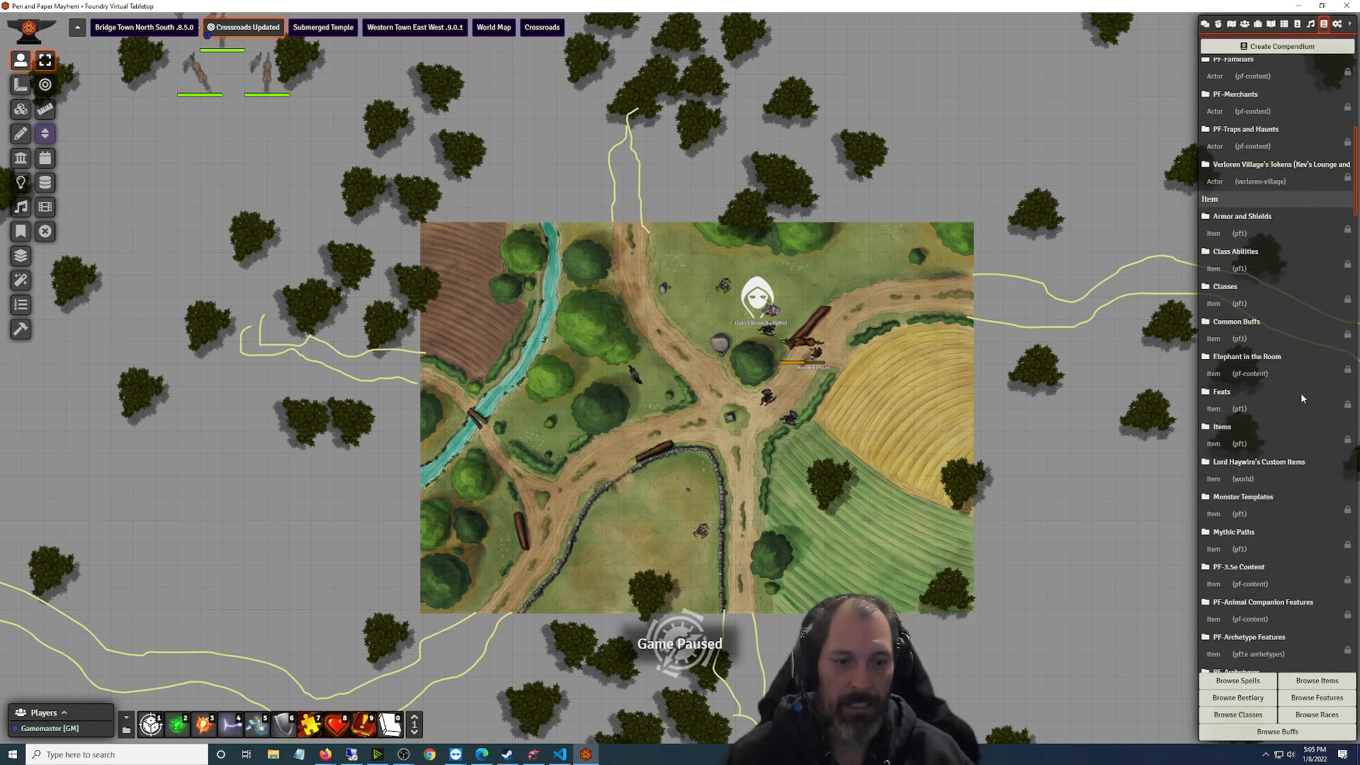
pyautogui.scroll(-10, 1298, 396)
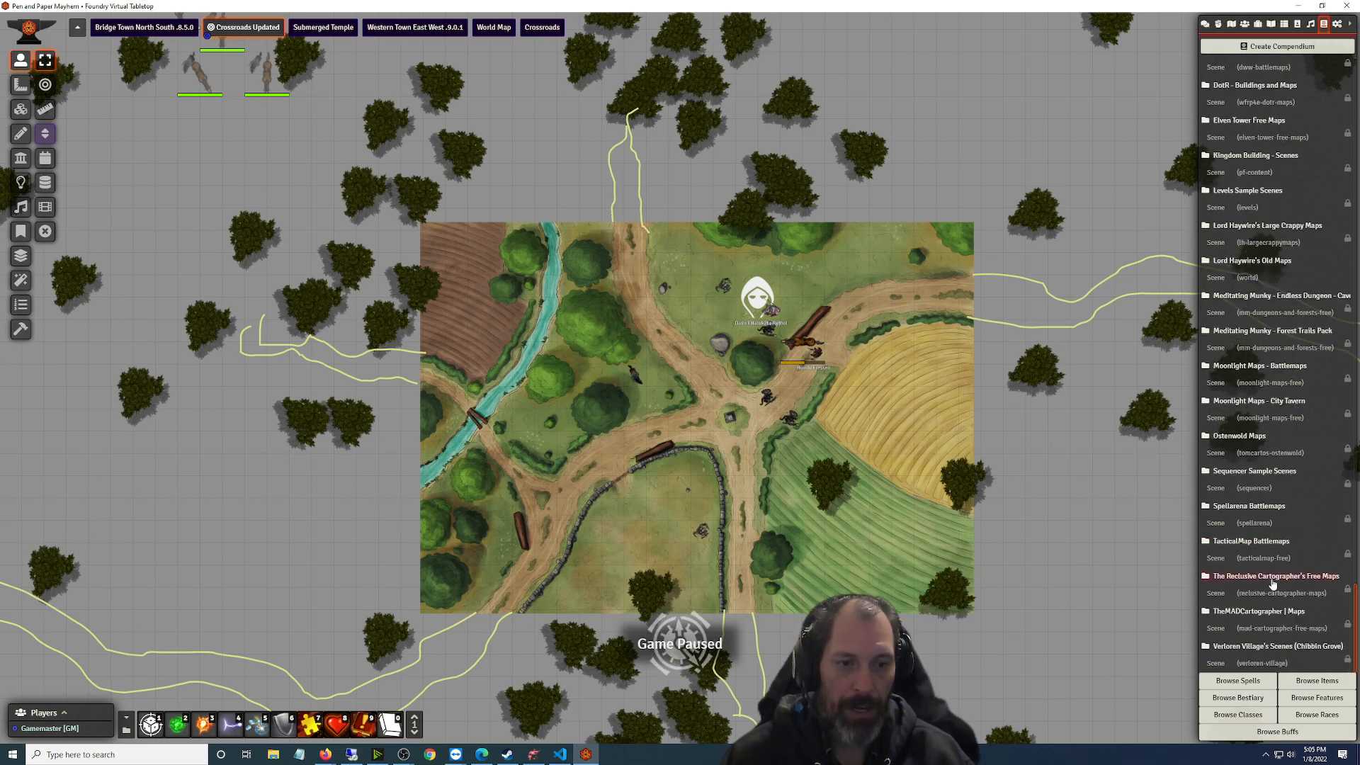
# Open The Reclusive Cartographer's Free Maps compendium to look over its list of scenes
pyautogui.click(1272, 577)
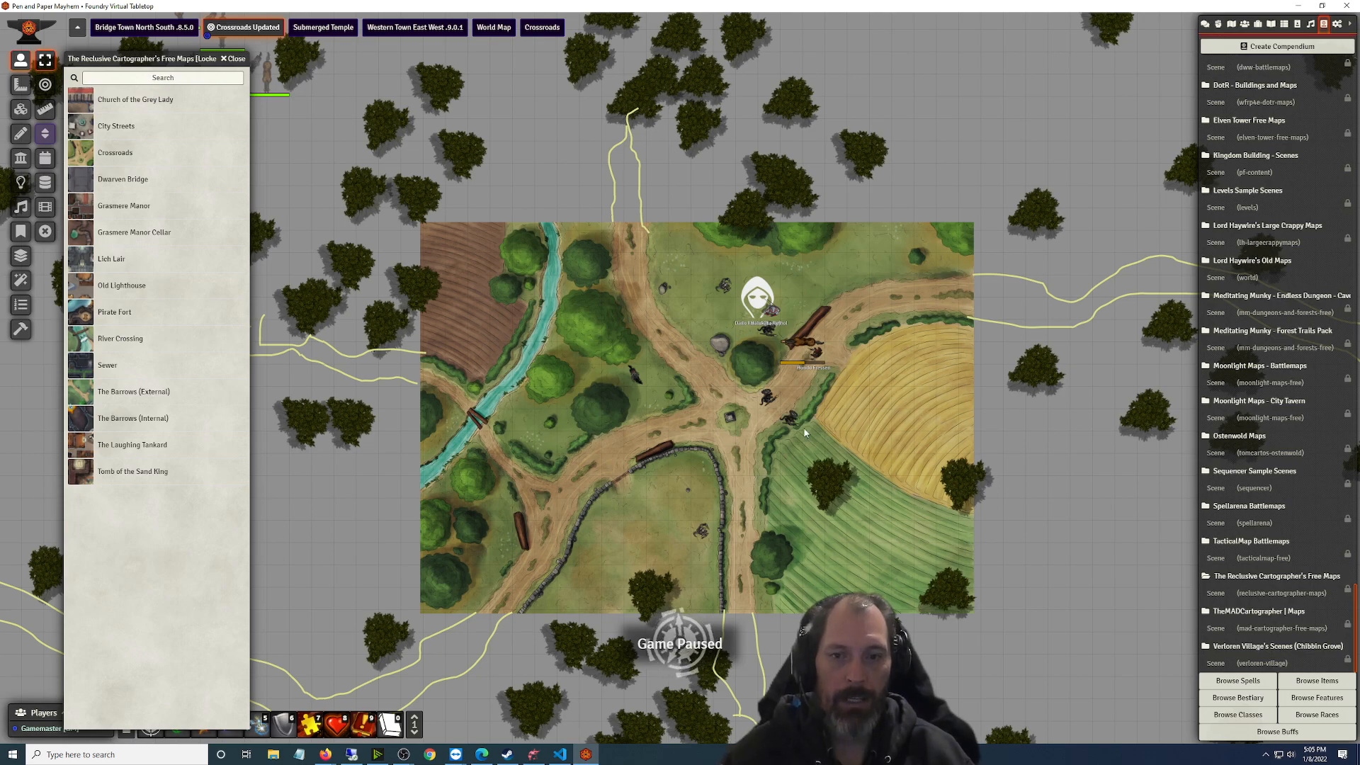
pyautogui.scroll(-5, 333, 182)
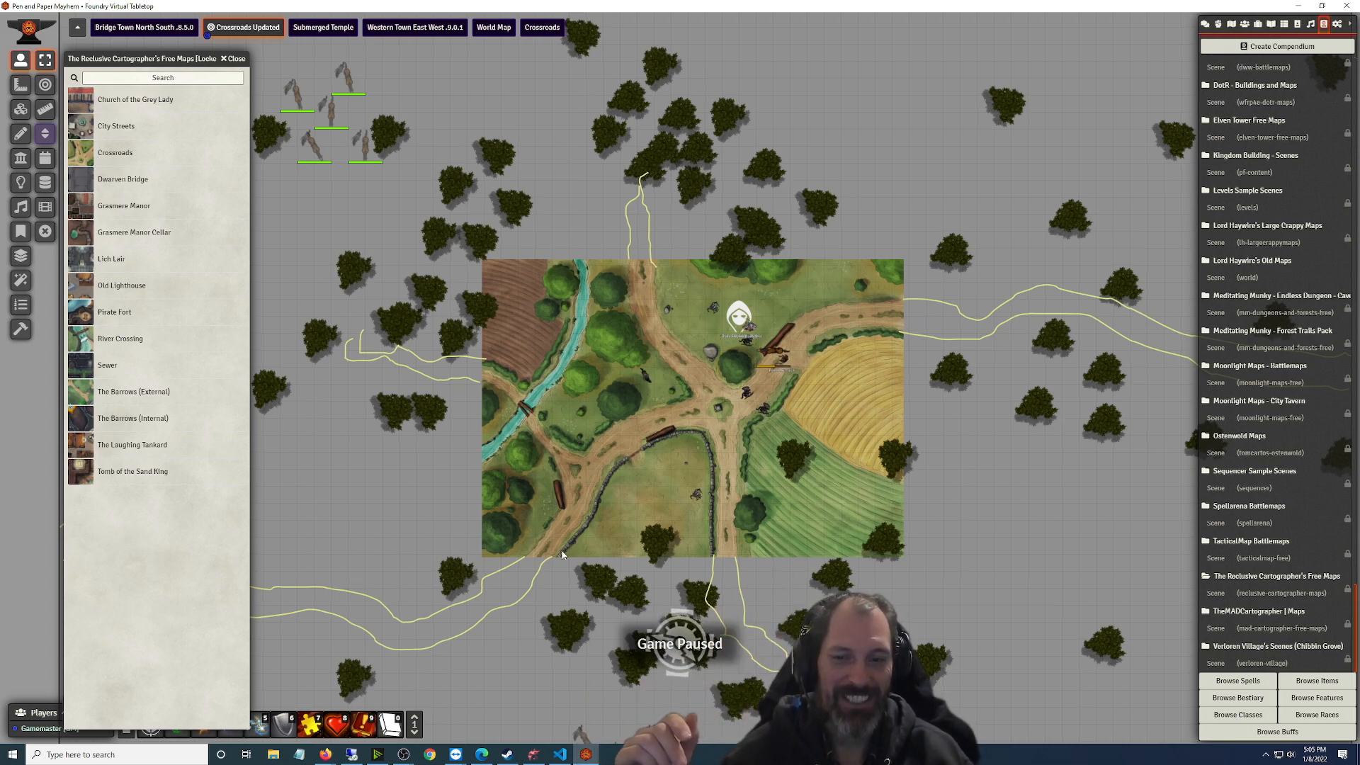
# Log out of the Pen and Paper Mayhem world and return to the Foundry setup screen
pyautogui.click(1335, 26)
pyautogui.click(1277, 459)
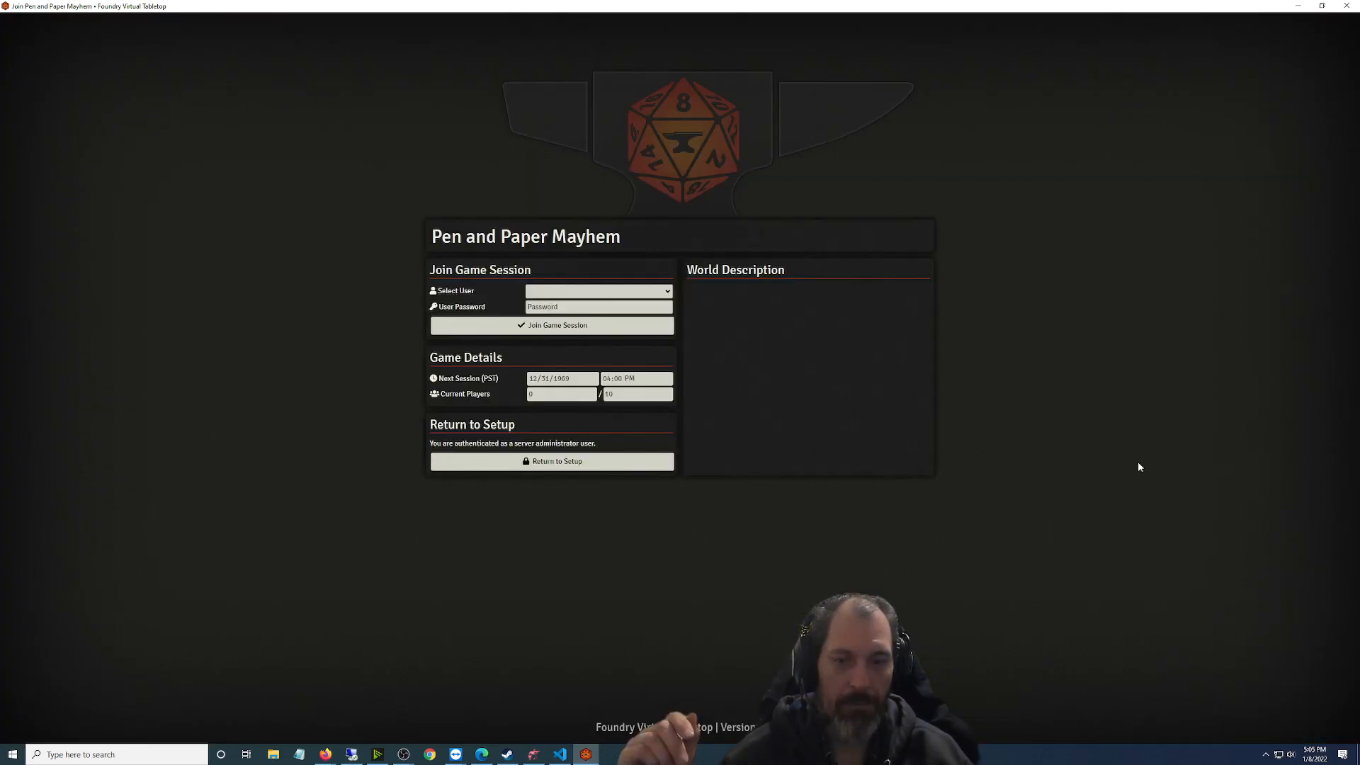
pyautogui.click(553, 461)
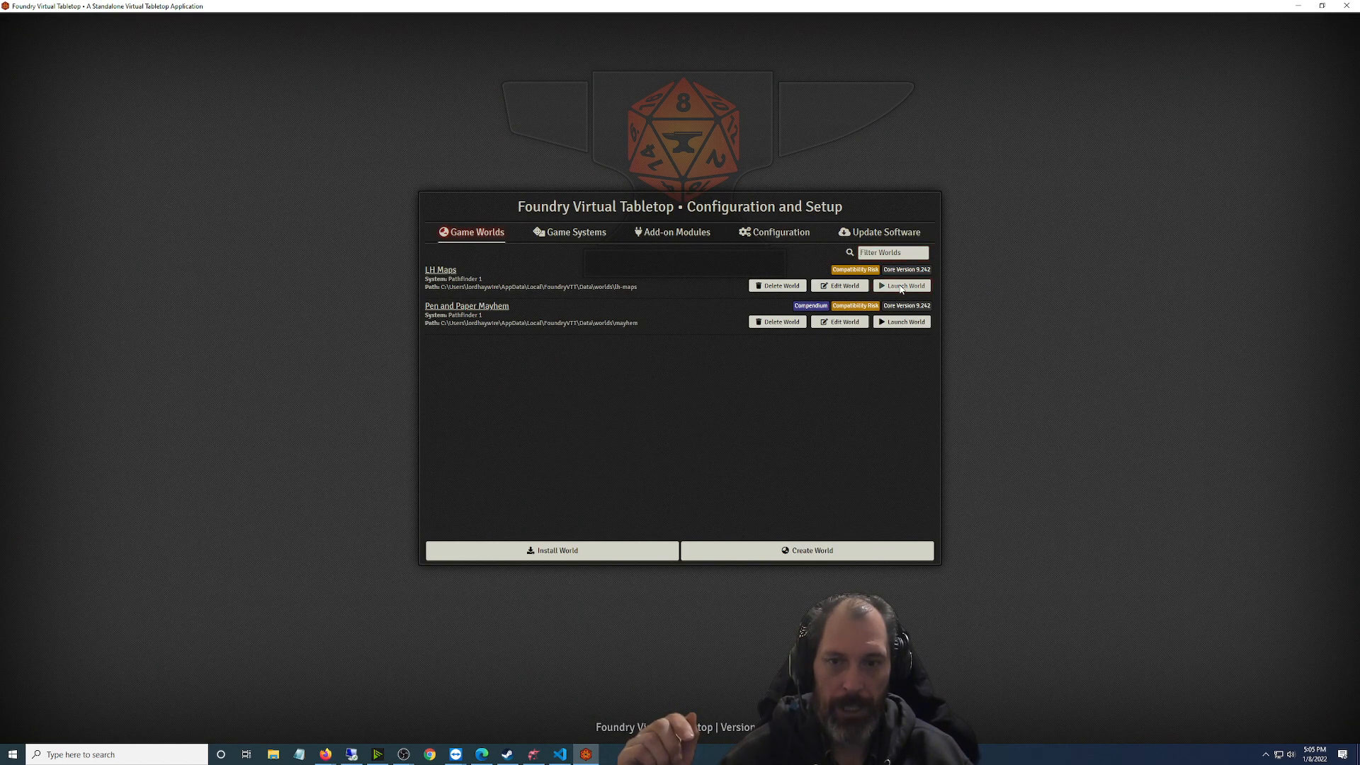
# Launch the LH Maps world and join its game session as Gamemaster, entering the user password
pyautogui.click(901, 286)
pyautogui.click(636, 290)
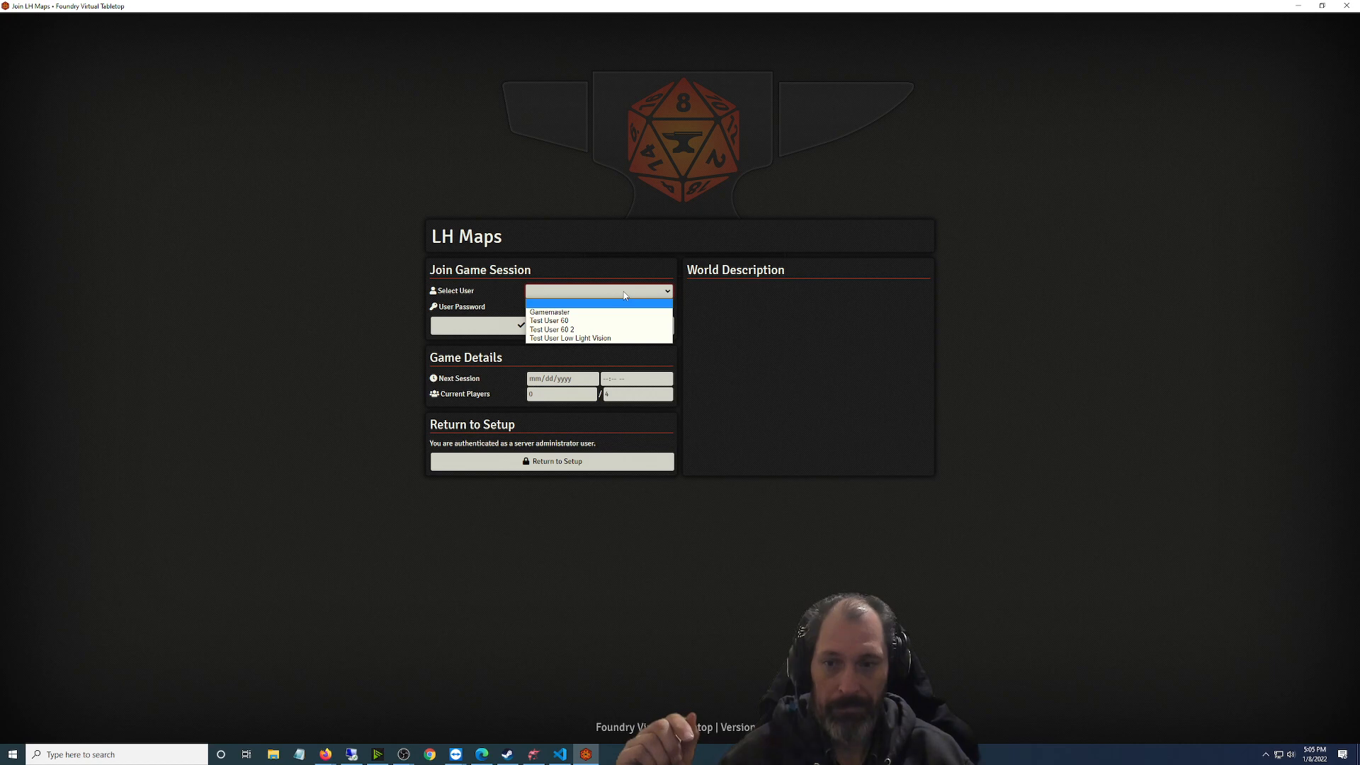
pyautogui.click(603, 312)
pyautogui.click(603, 309)
pyautogui.write('********')
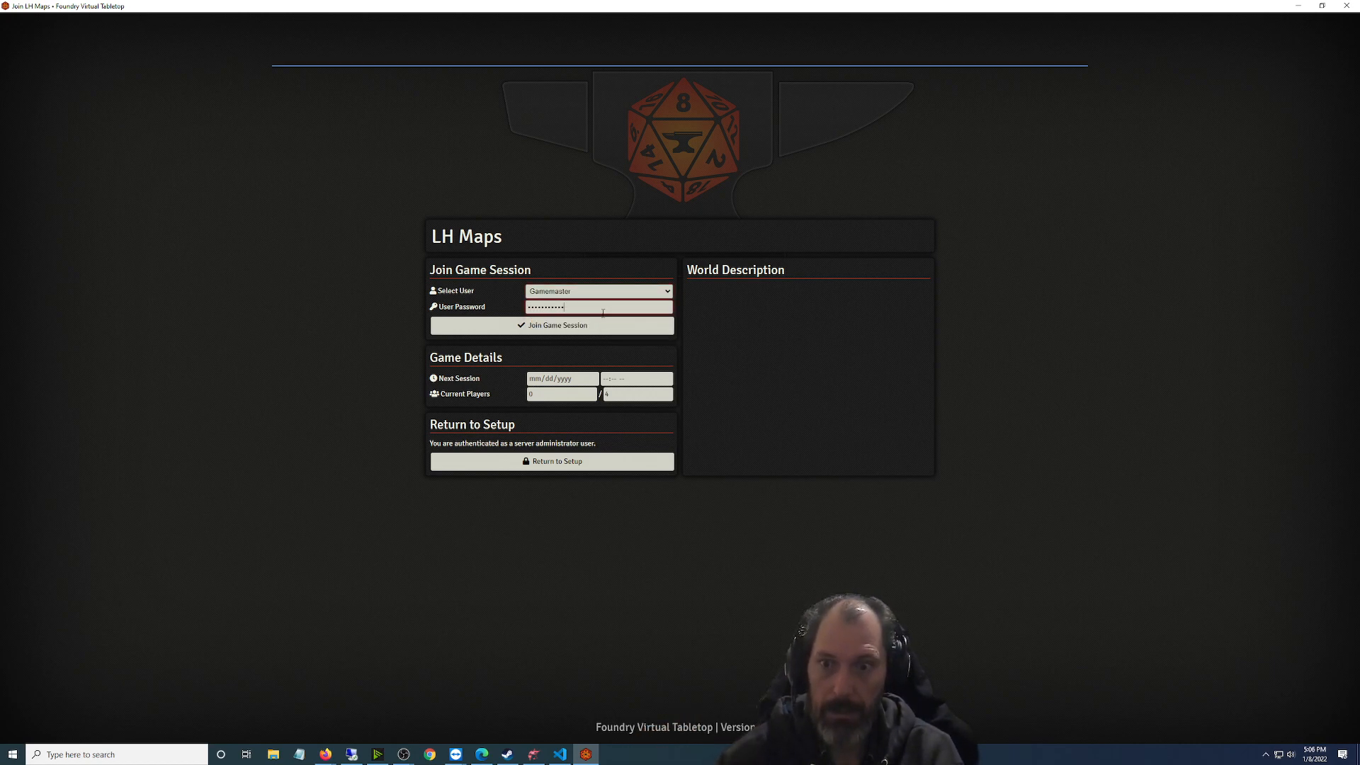
pyautogui.press('Return')
# Switch to Dungeondraft and raise the upper corners of the stone floor piece in the wall's dip to meet the cave wall
pyautogui.click(1305, 5)
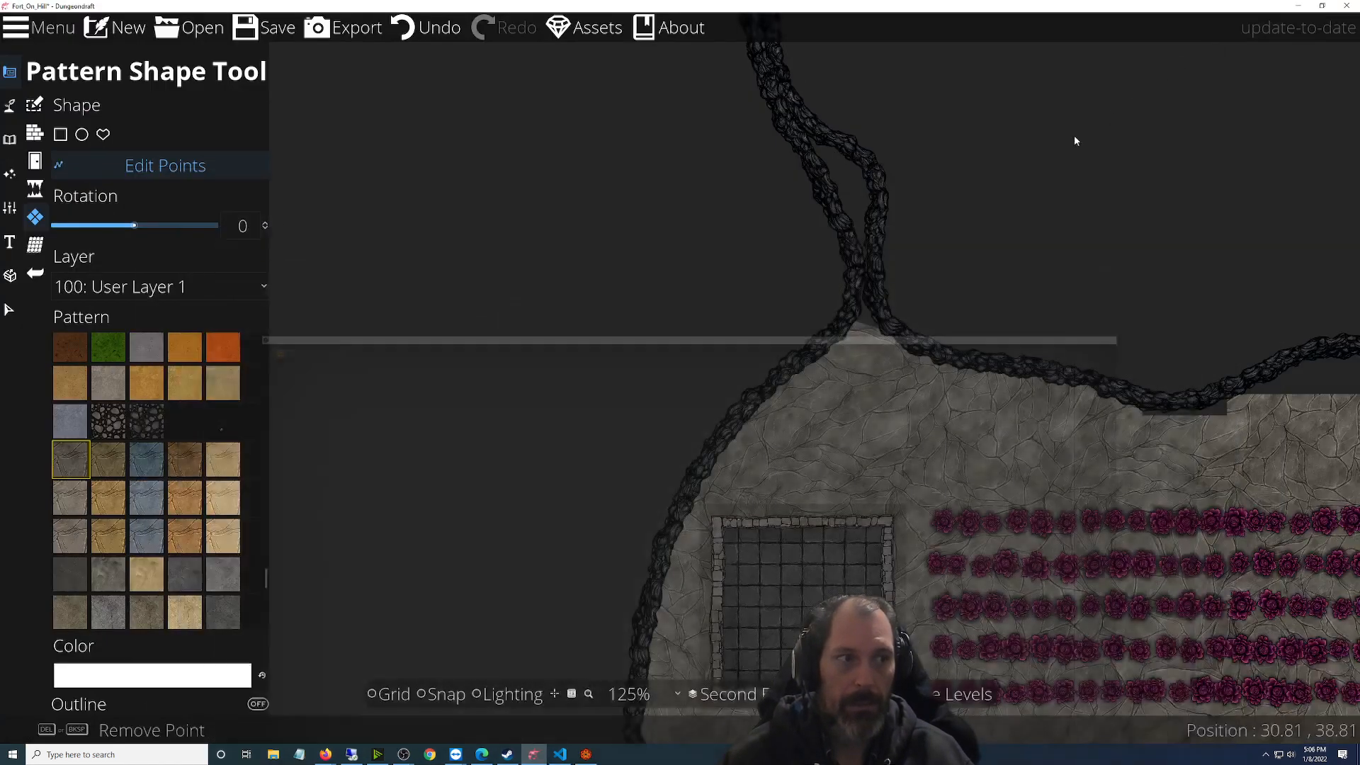
pyautogui.scroll(2, 890, 614)
pyautogui.moveTo(1069, 259); pyautogui.dragTo(323, 555)
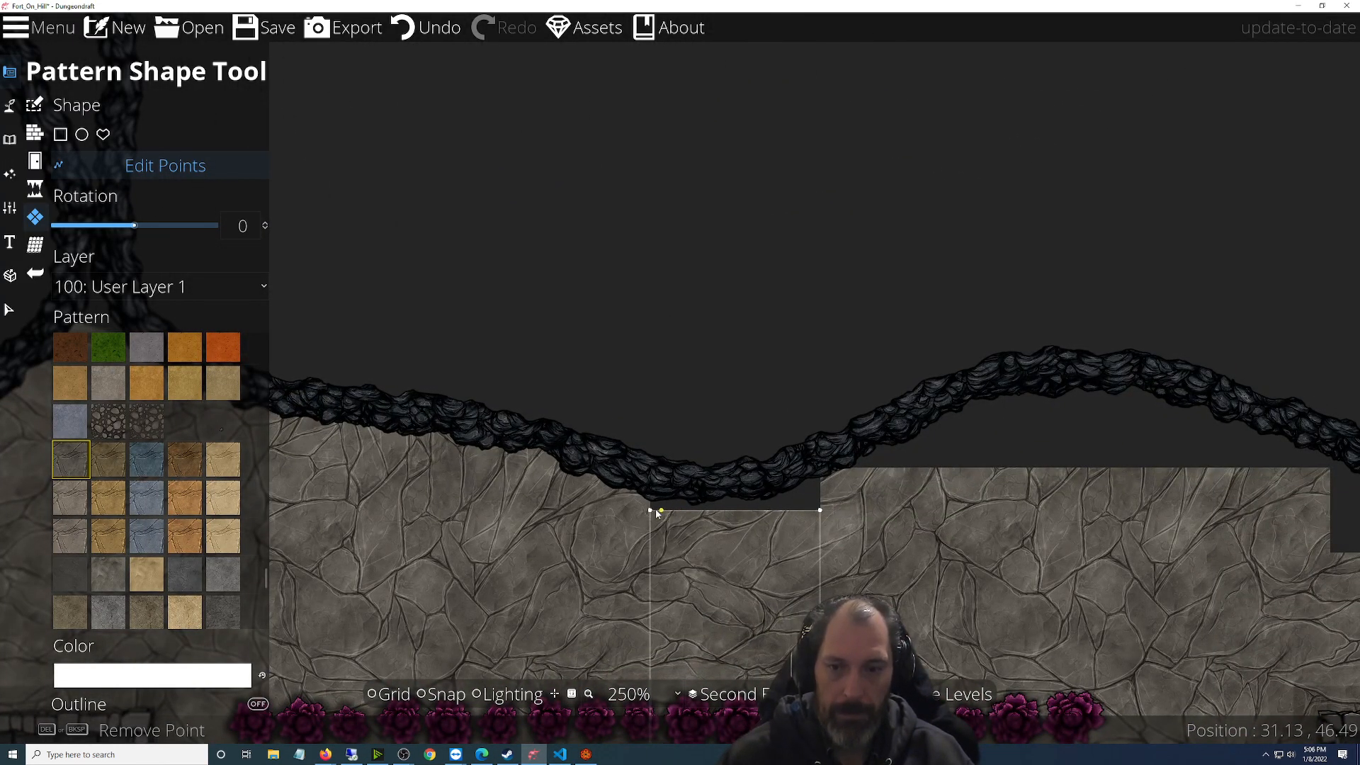
pyautogui.moveTo(652, 511); pyautogui.dragTo(648, 489)
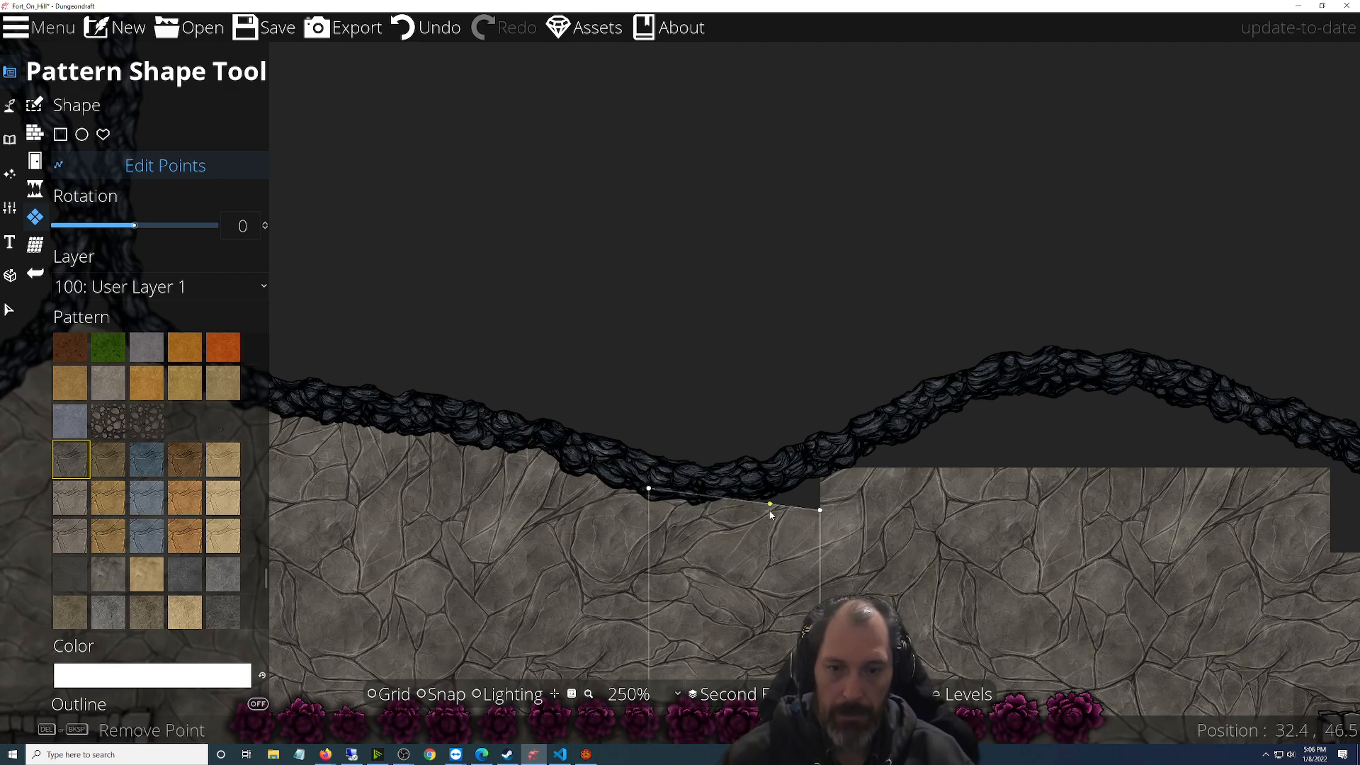
pyautogui.moveTo(817, 512); pyautogui.dragTo(820, 471)
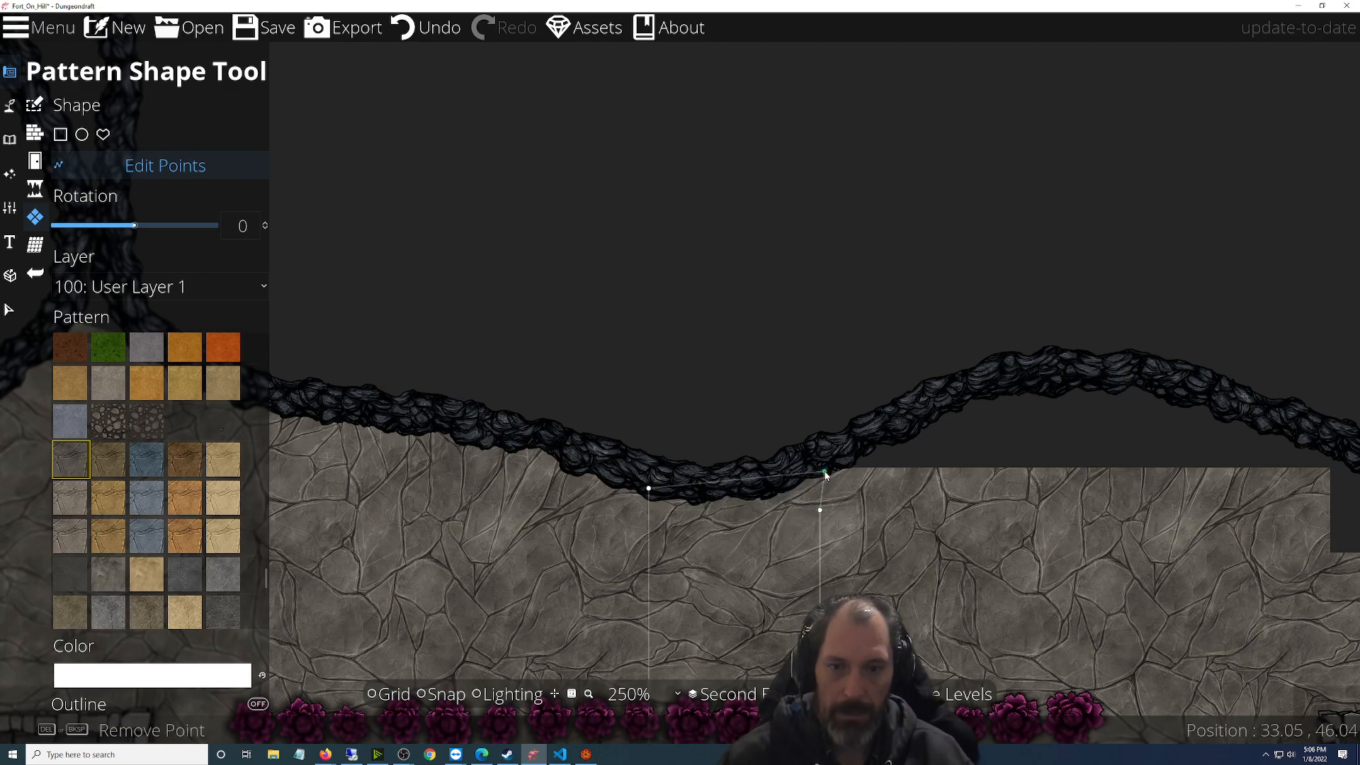
# Add and move points on the next stone floor piece so its upper edge follows the hump of the cave wall
pyautogui.moveTo(1019, 551); pyautogui.dragTo(565, 573)
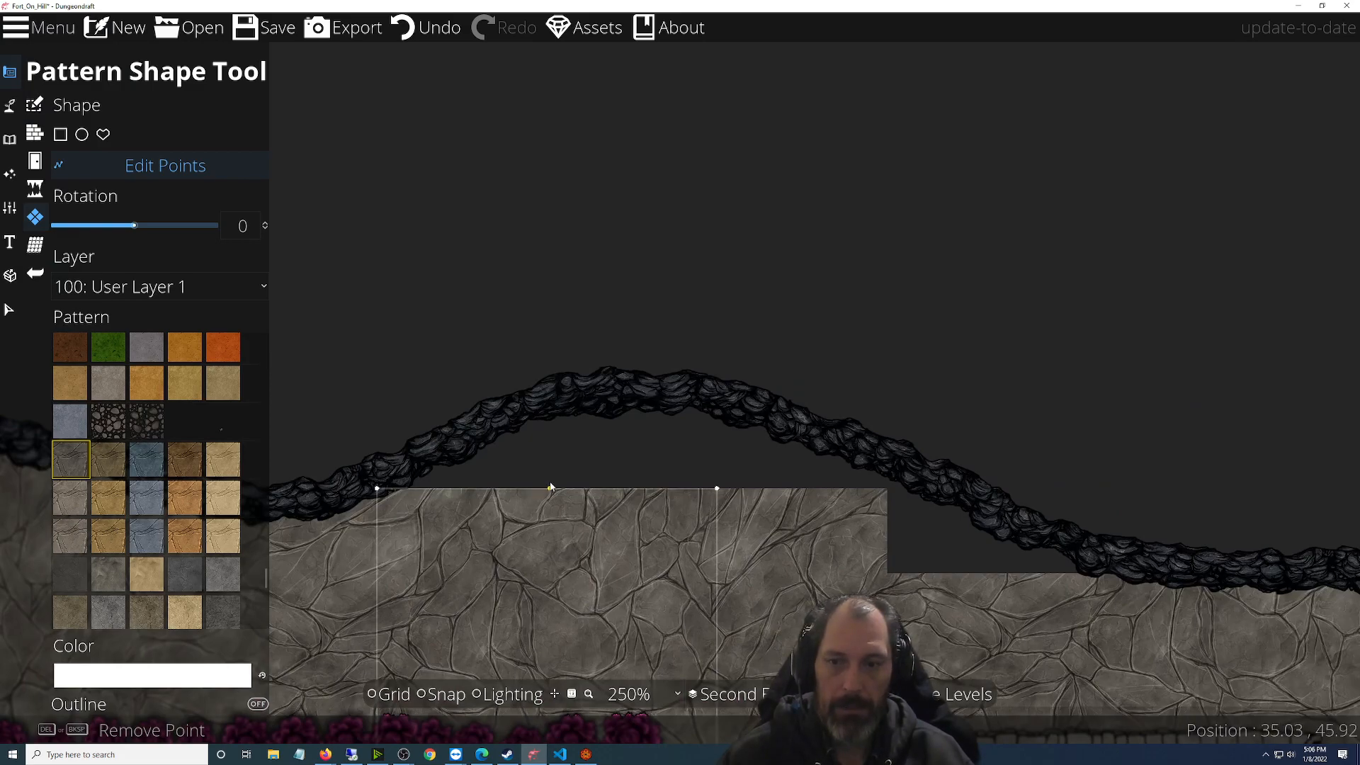
pyautogui.moveTo(551, 487); pyautogui.dragTo(564, 434)
pyautogui.moveTo(564, 403); pyautogui.dragTo(533, 401)
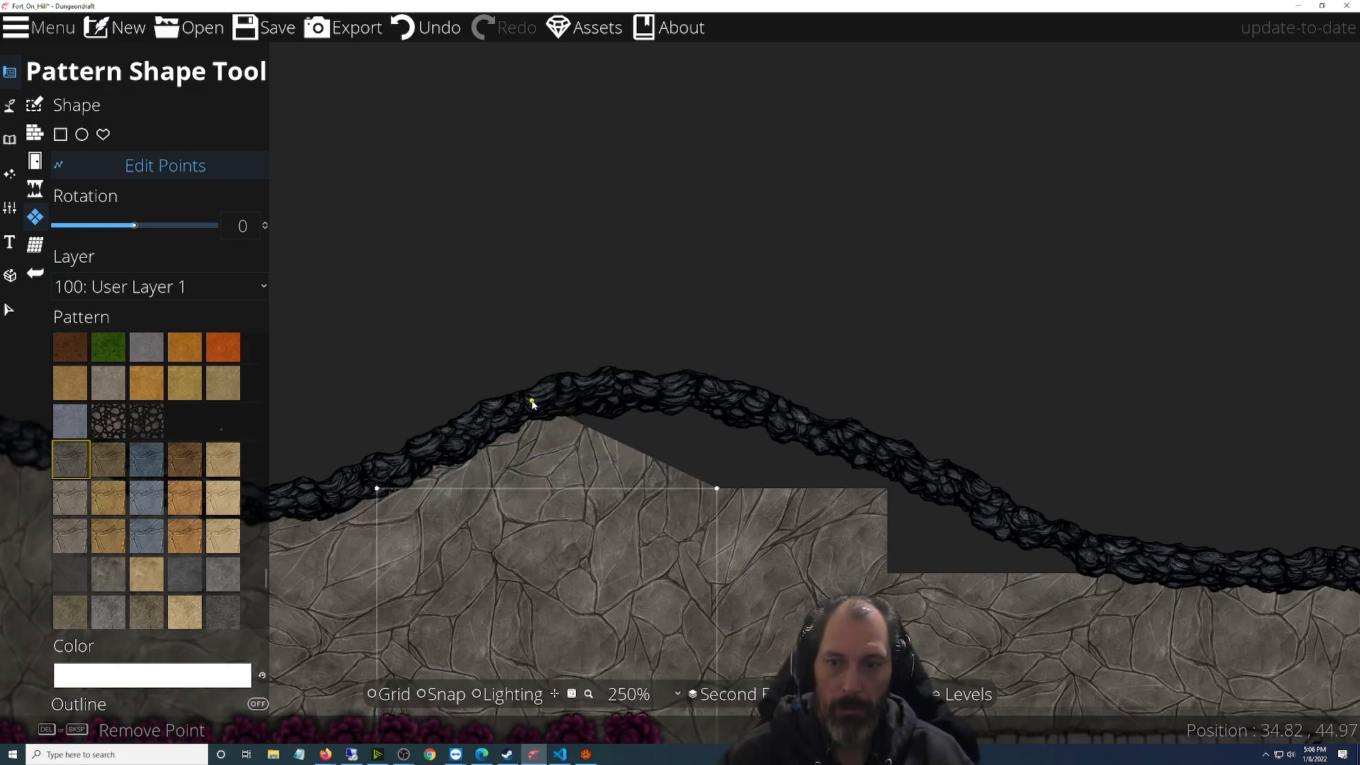
pyautogui.moveTo(684, 462); pyautogui.dragTo(697, 396)
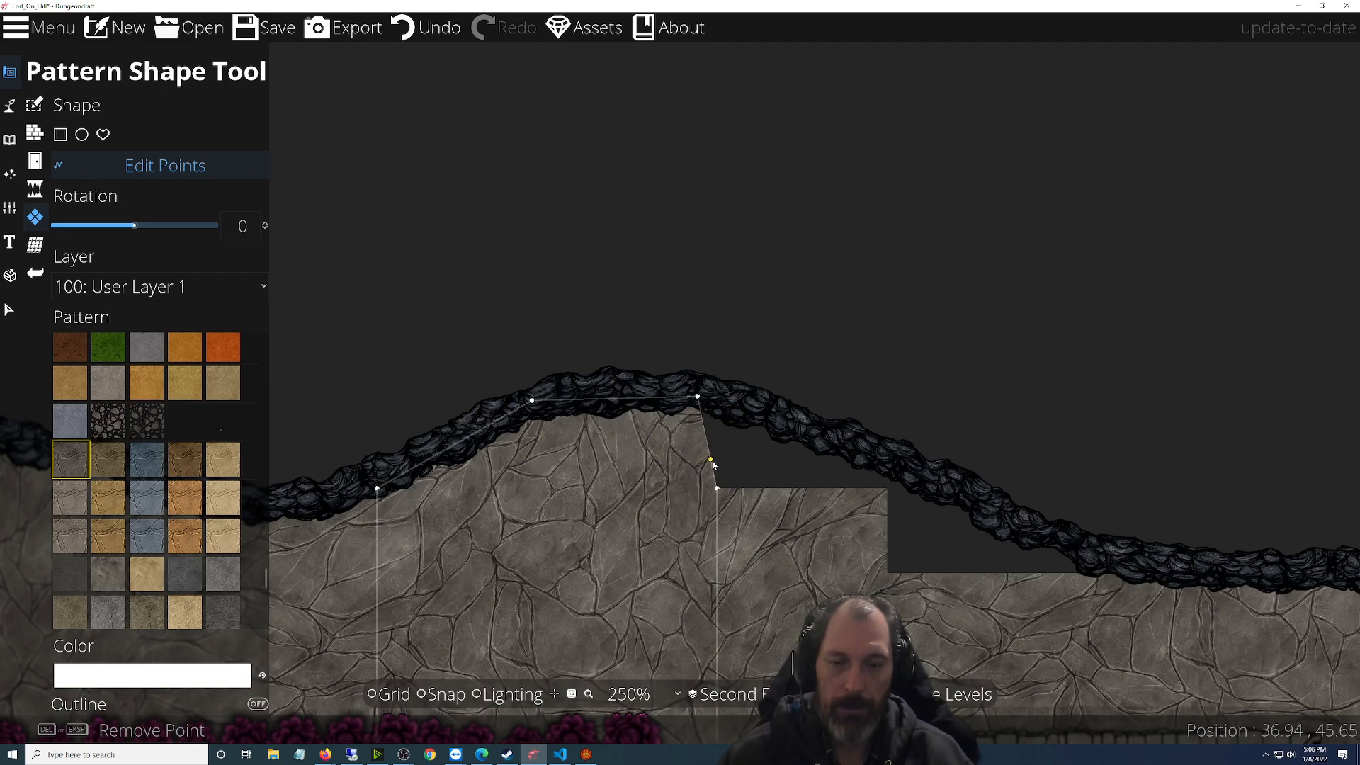
pyautogui.moveTo(711, 460); pyautogui.dragTo(783, 439)
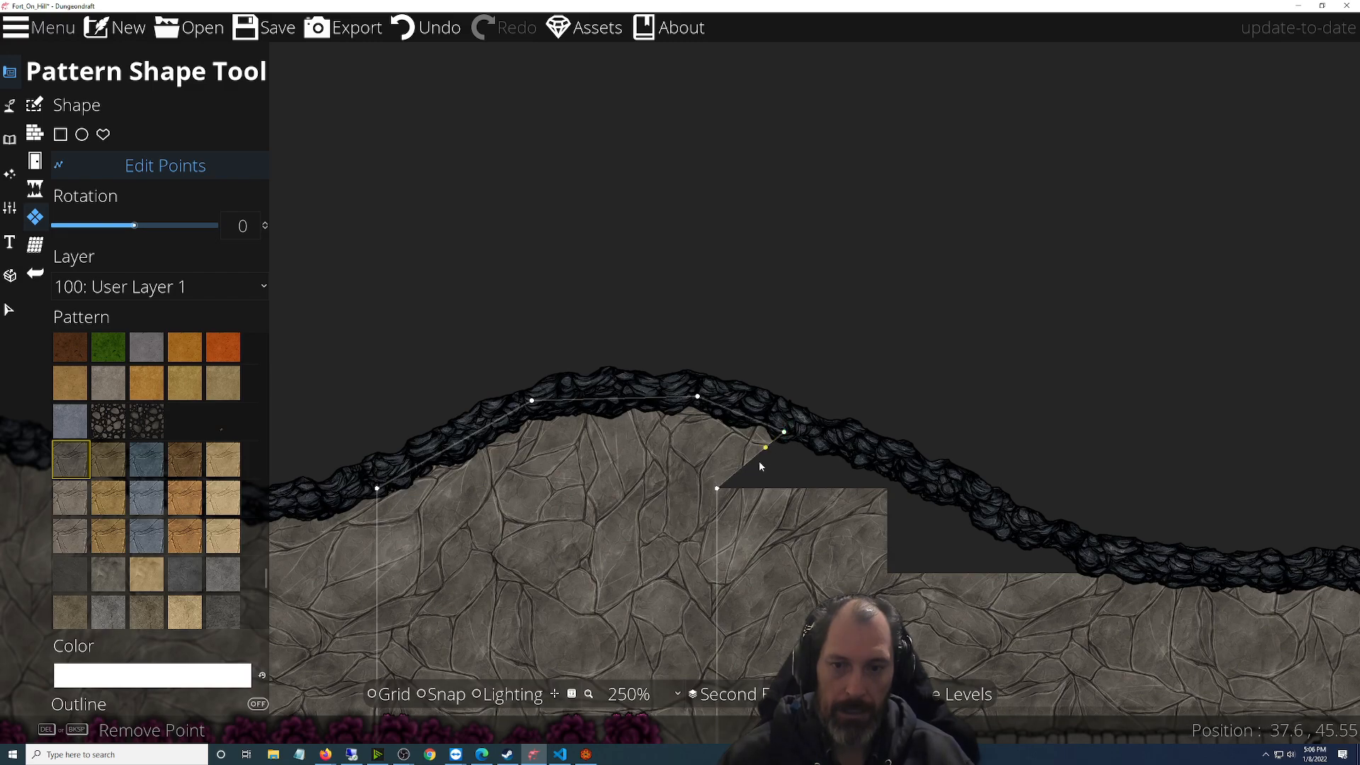
# Extend the stepped floor edge under the wall's descending slope to close the gaps against the cave wall
pyautogui.moveTo(718, 488); pyautogui.dragTo(917, 477)
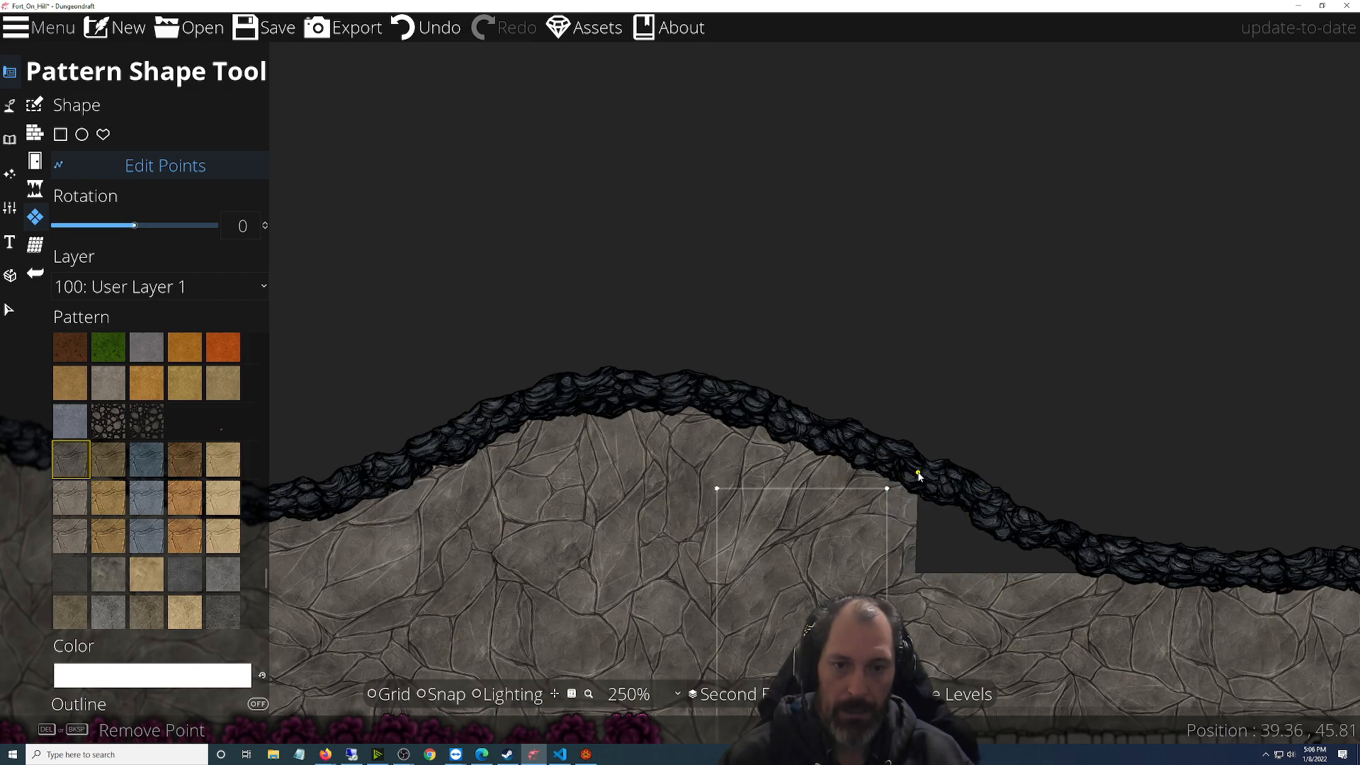
pyautogui.moveTo(920, 527); pyautogui.dragTo(1101, 577)
pyautogui.scroll(-5, 1123, 630)
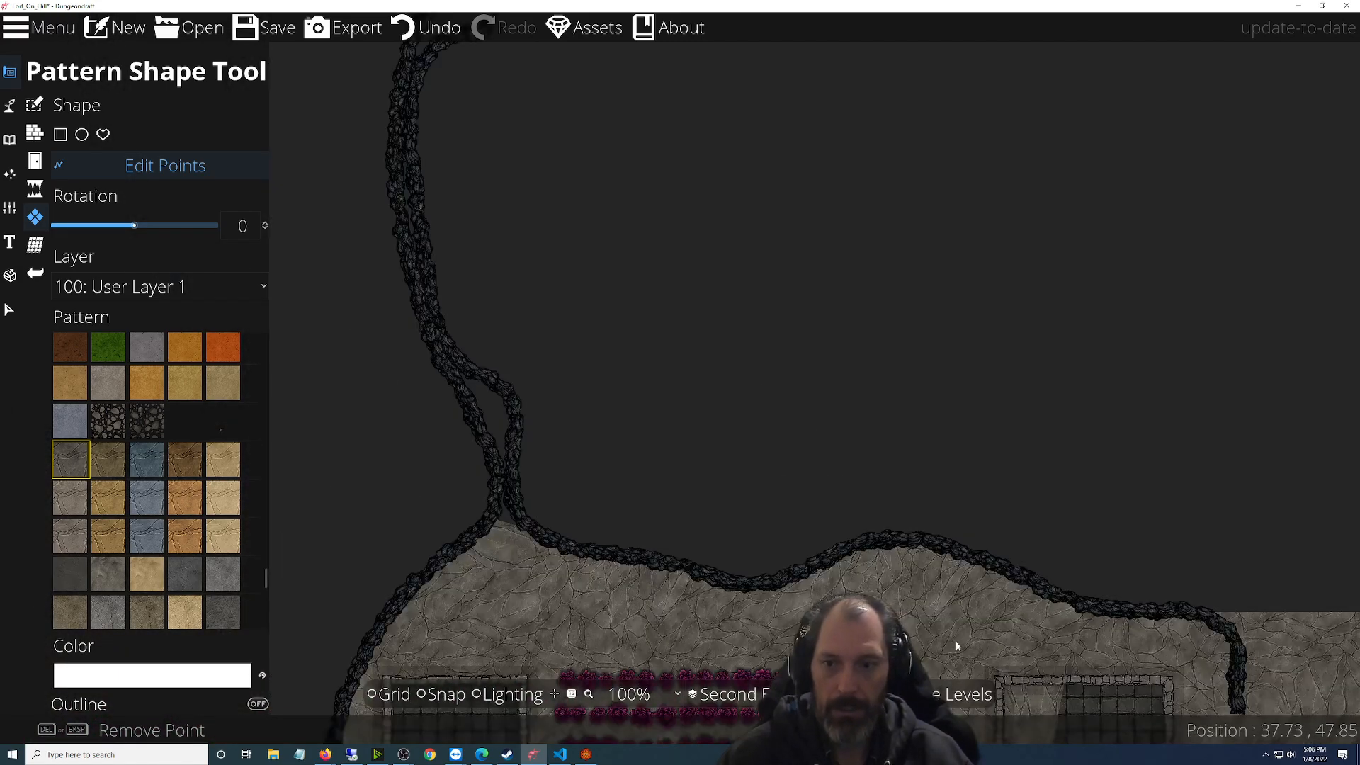
# Reshape the floor edges above the grid-floored room east of the gateway to follow the curved cave wall
pyautogui.moveTo(1117, 652); pyautogui.dragTo(269, 487)
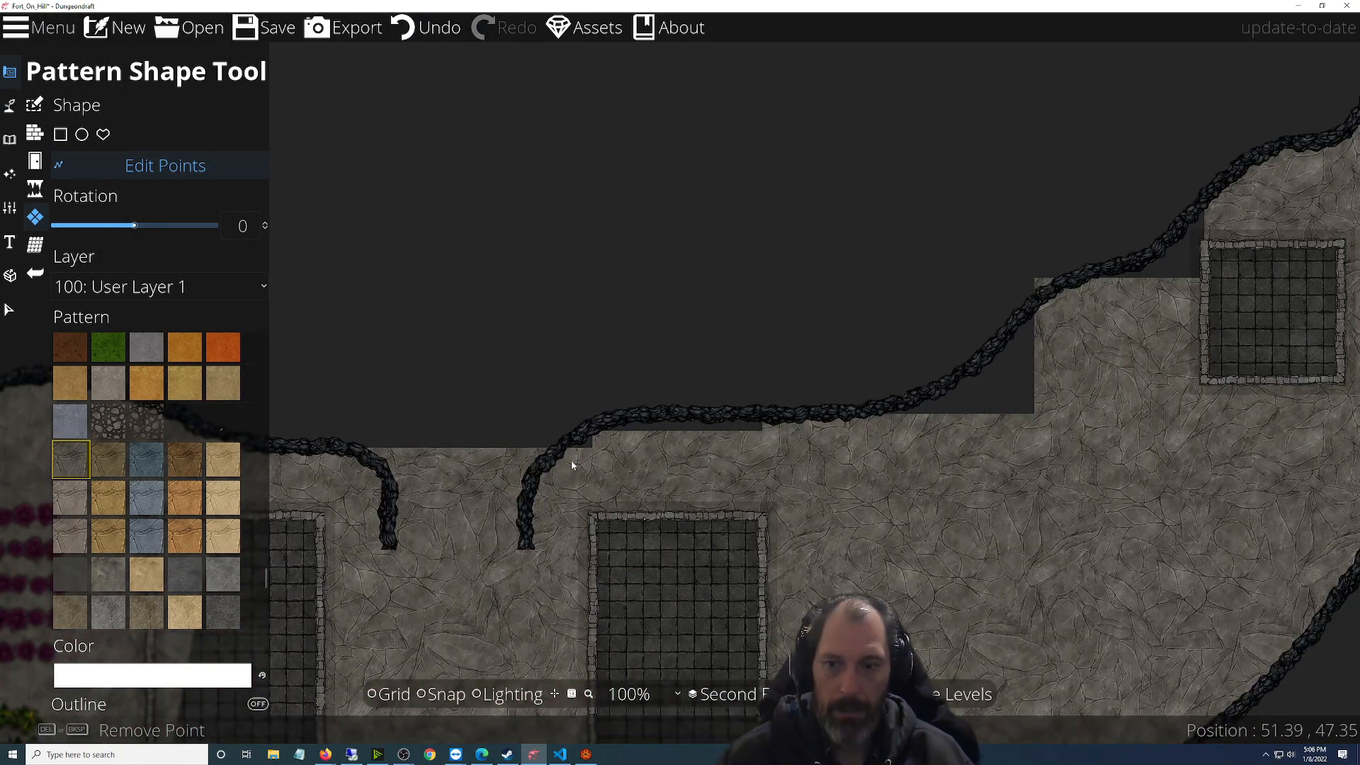
pyautogui.scroll(4, 570, 468)
pyautogui.click(601, 434)
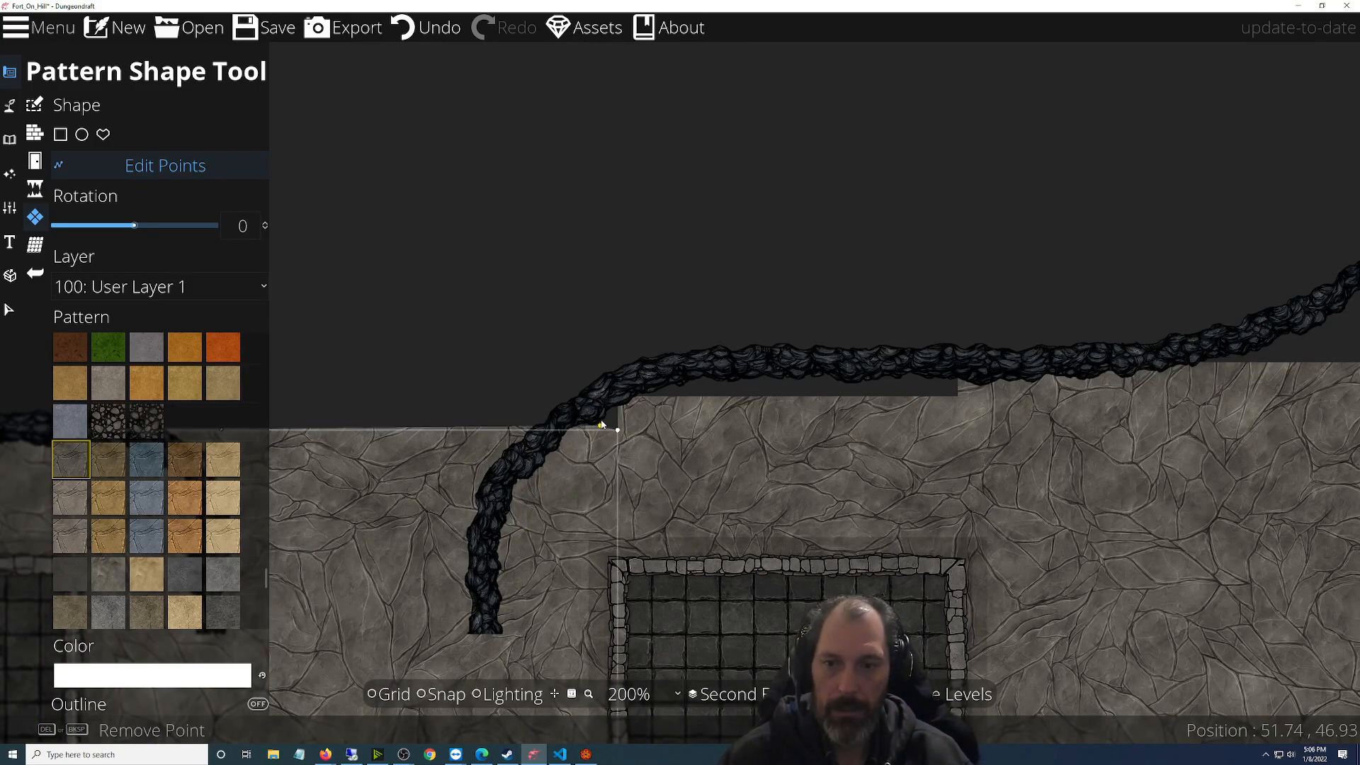
pyautogui.moveTo(601, 429); pyautogui.dragTo(575, 432)
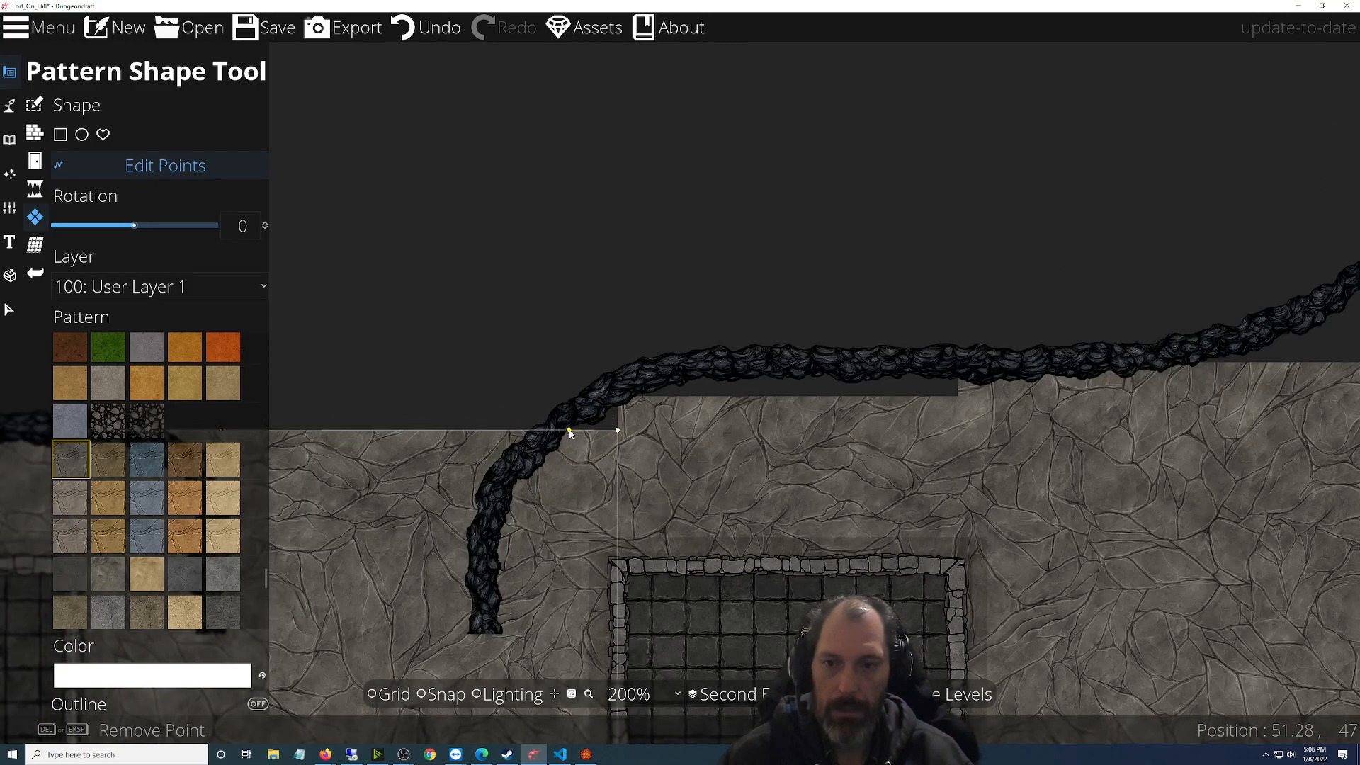
pyautogui.click(719, 397)
pyautogui.moveTo(720, 402); pyautogui.dragTo(705, 373)
pyautogui.moveTo(893, 389); pyautogui.dragTo(960, 371)
# Trim the protruding upper-left corner of the floor piece beside the square room so it stays within the cave wall
pyautogui.moveTo(1108, 432); pyautogui.dragTo(710, 485)
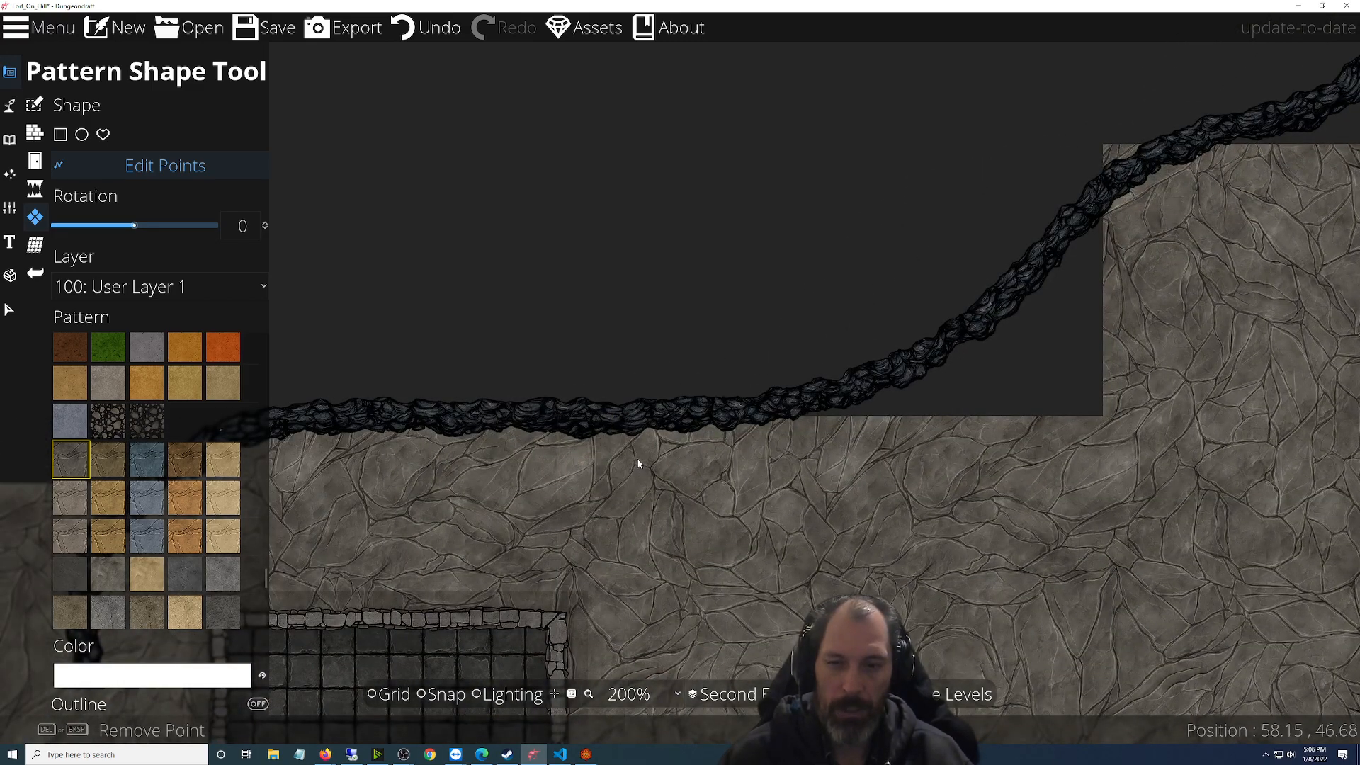
pyautogui.moveTo(865, 518); pyautogui.dragTo(482, 601)
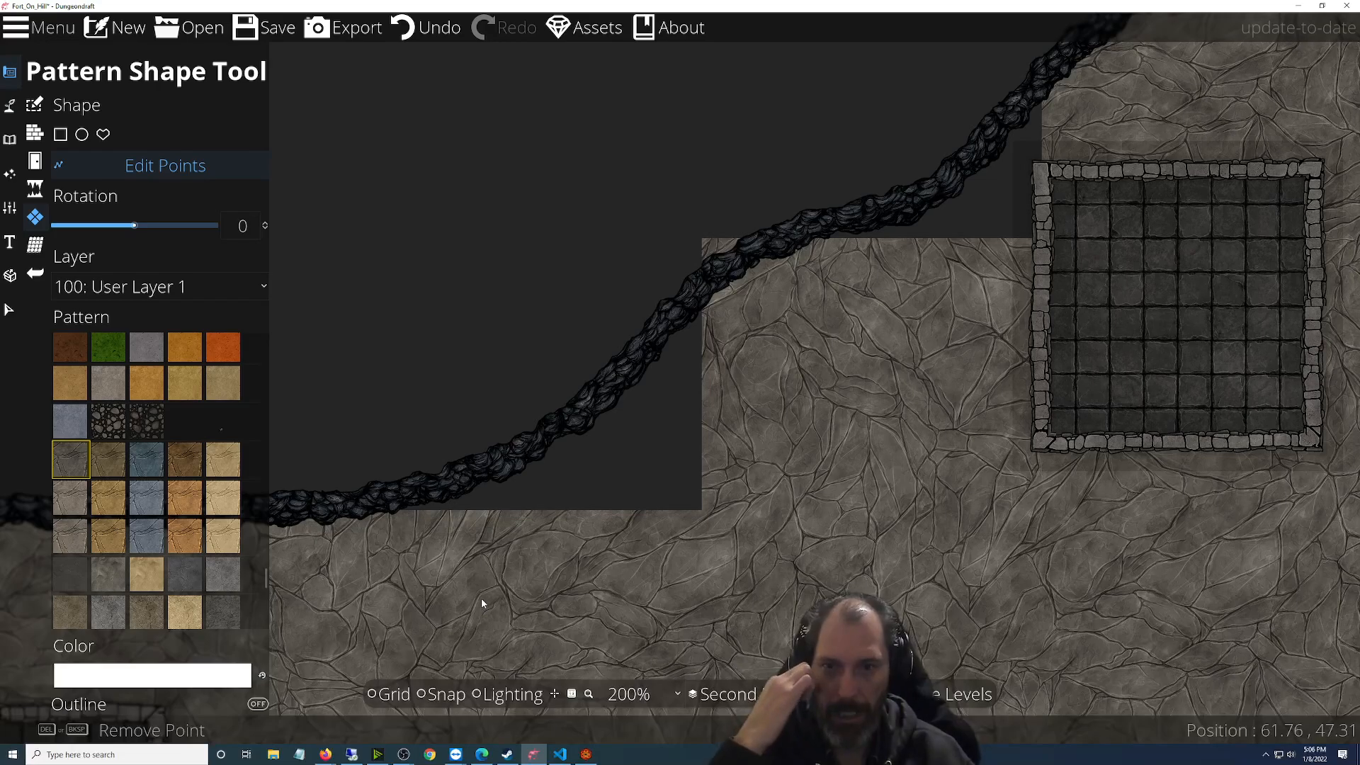
pyautogui.click(769, 239)
pyautogui.moveTo(702, 279); pyautogui.dragTo(708, 280)
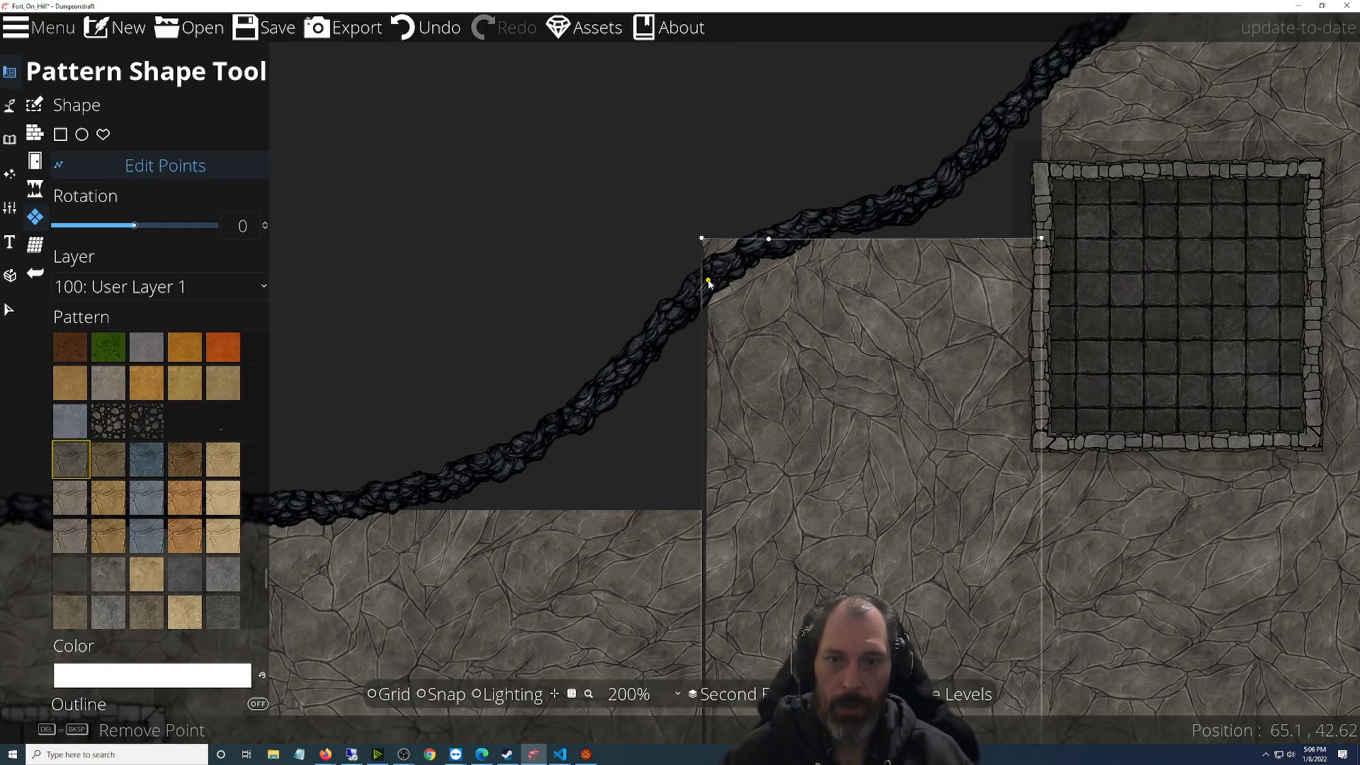
pyautogui.click(740, 260)
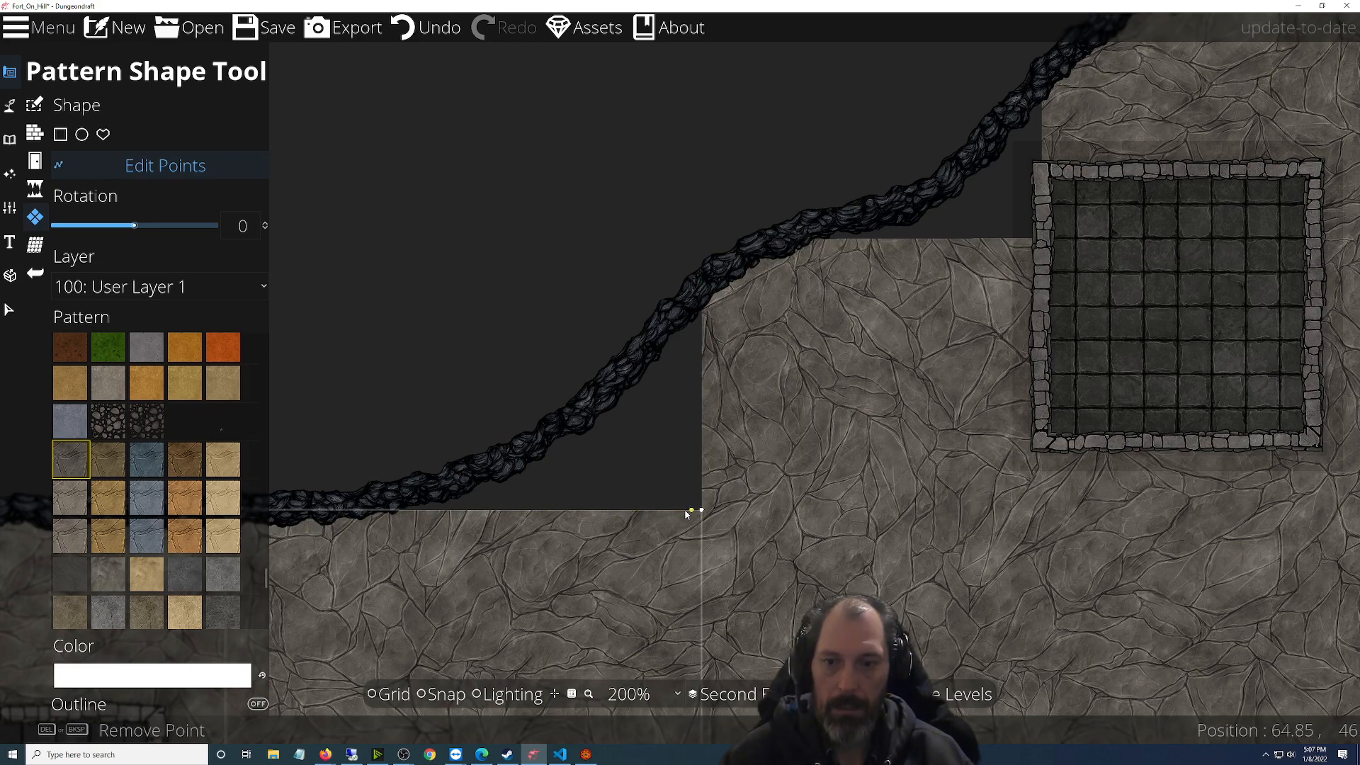
# Reshape the lower floor piece with added points to fill the stepped gap along the rising cave wall
pyautogui.click(378, 510)
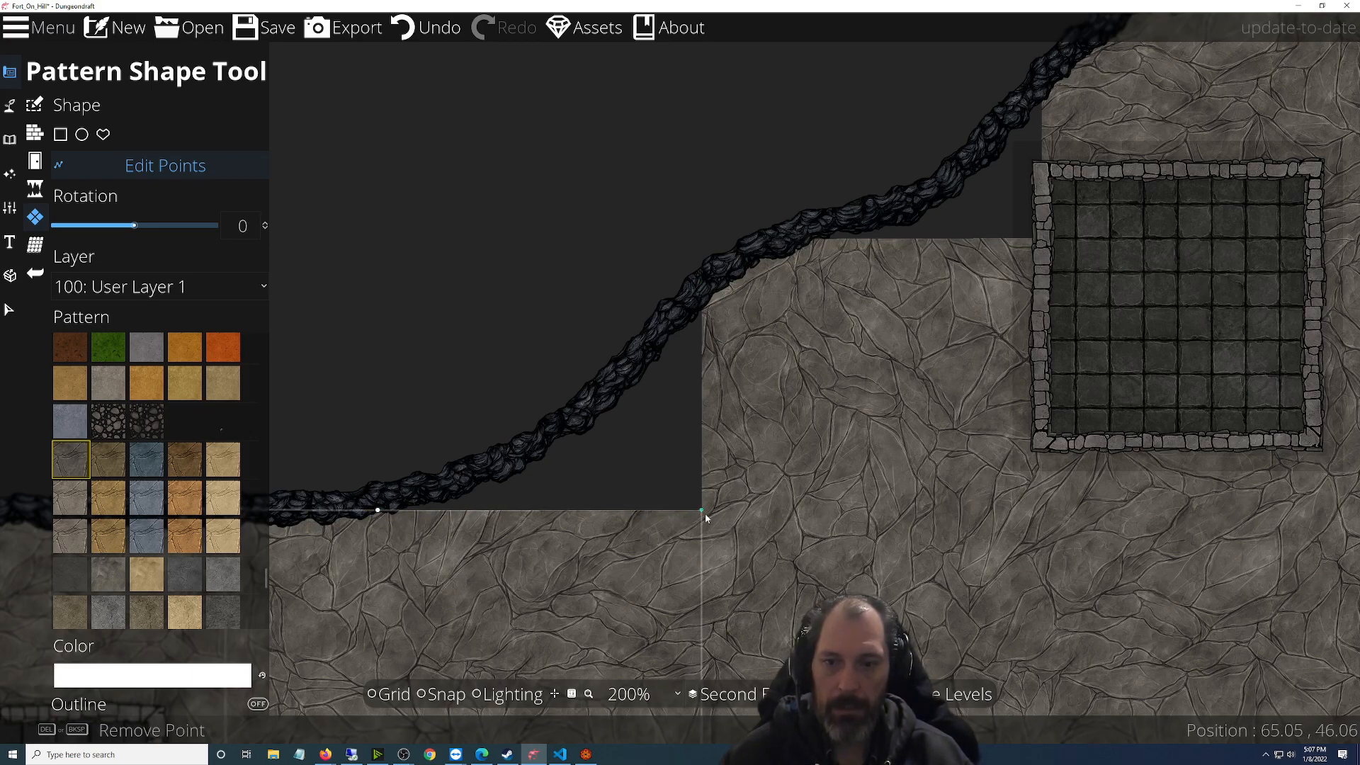
pyautogui.moveTo(701, 509); pyautogui.dragTo(701, 363)
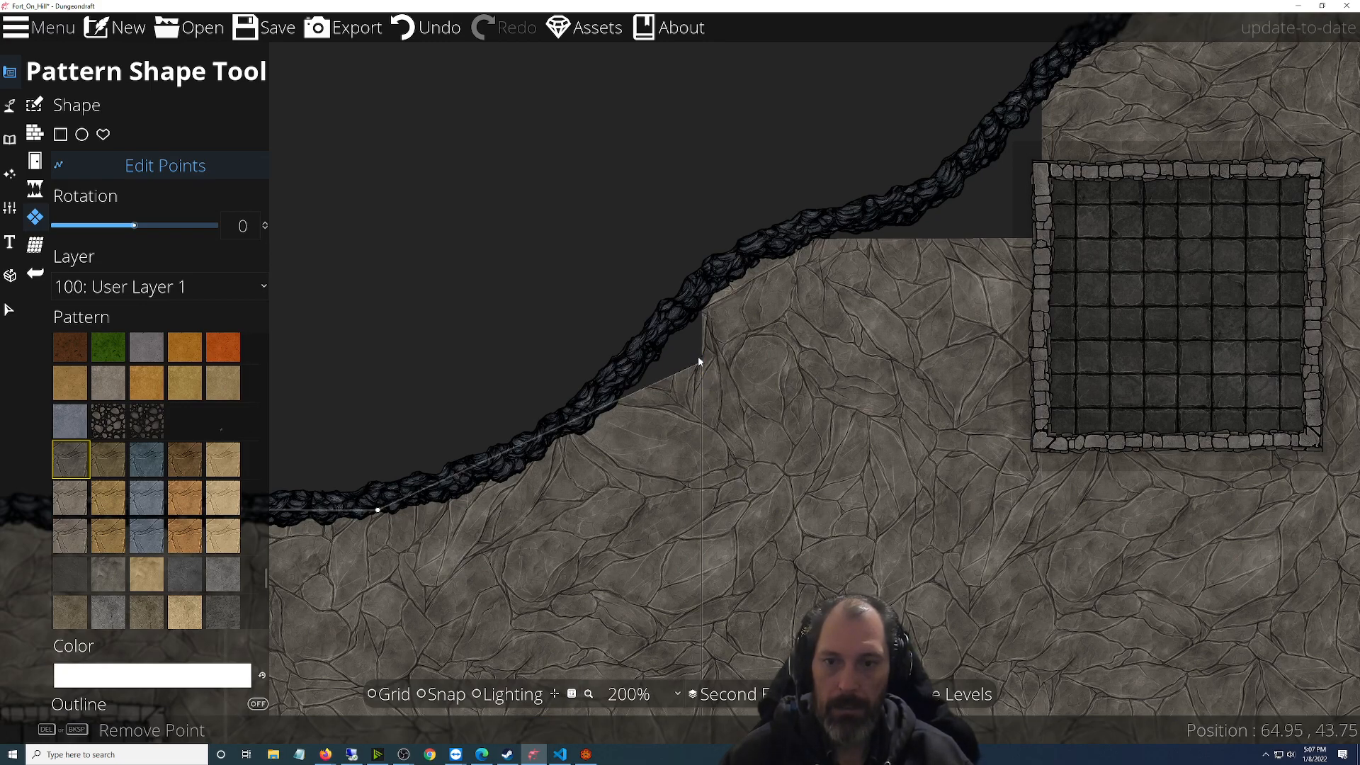
pyautogui.moveTo(699, 361); pyautogui.dragTo(705, 358)
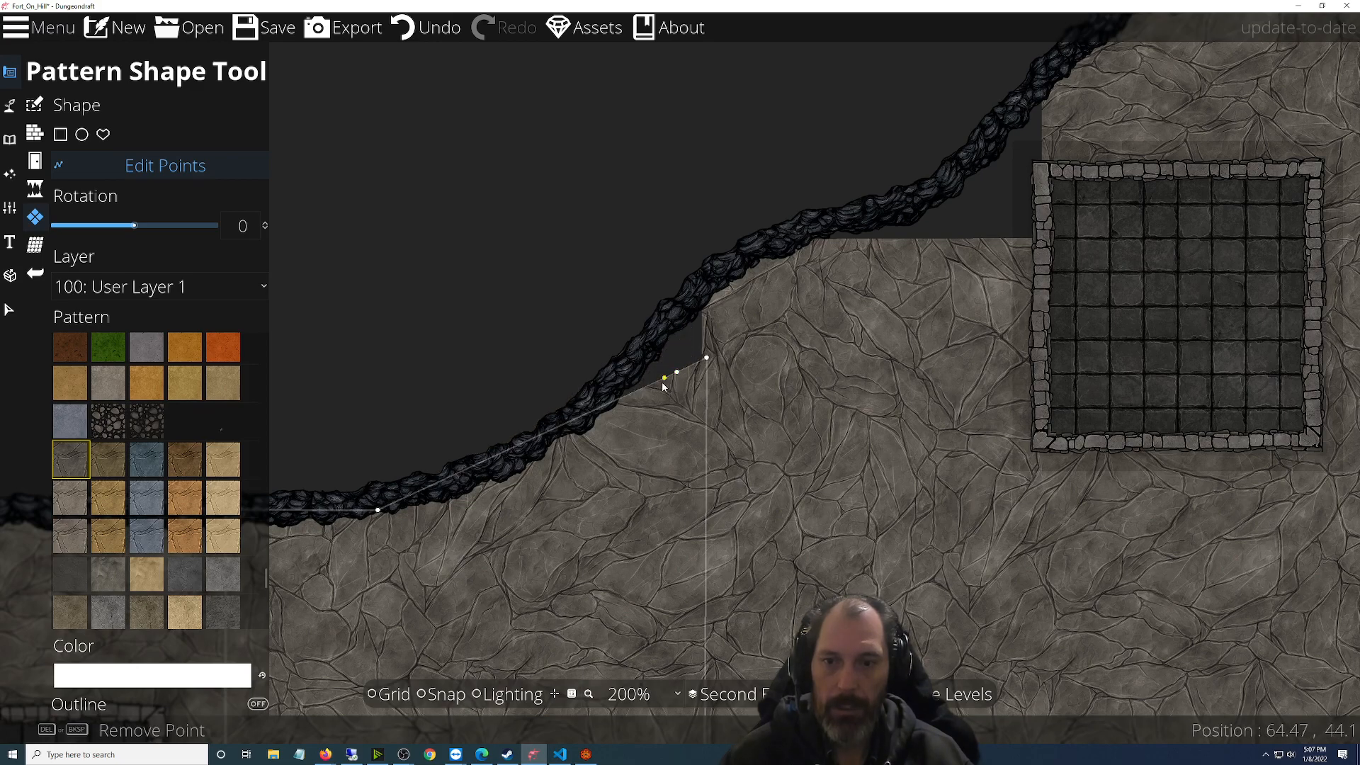
pyautogui.click(623, 394)
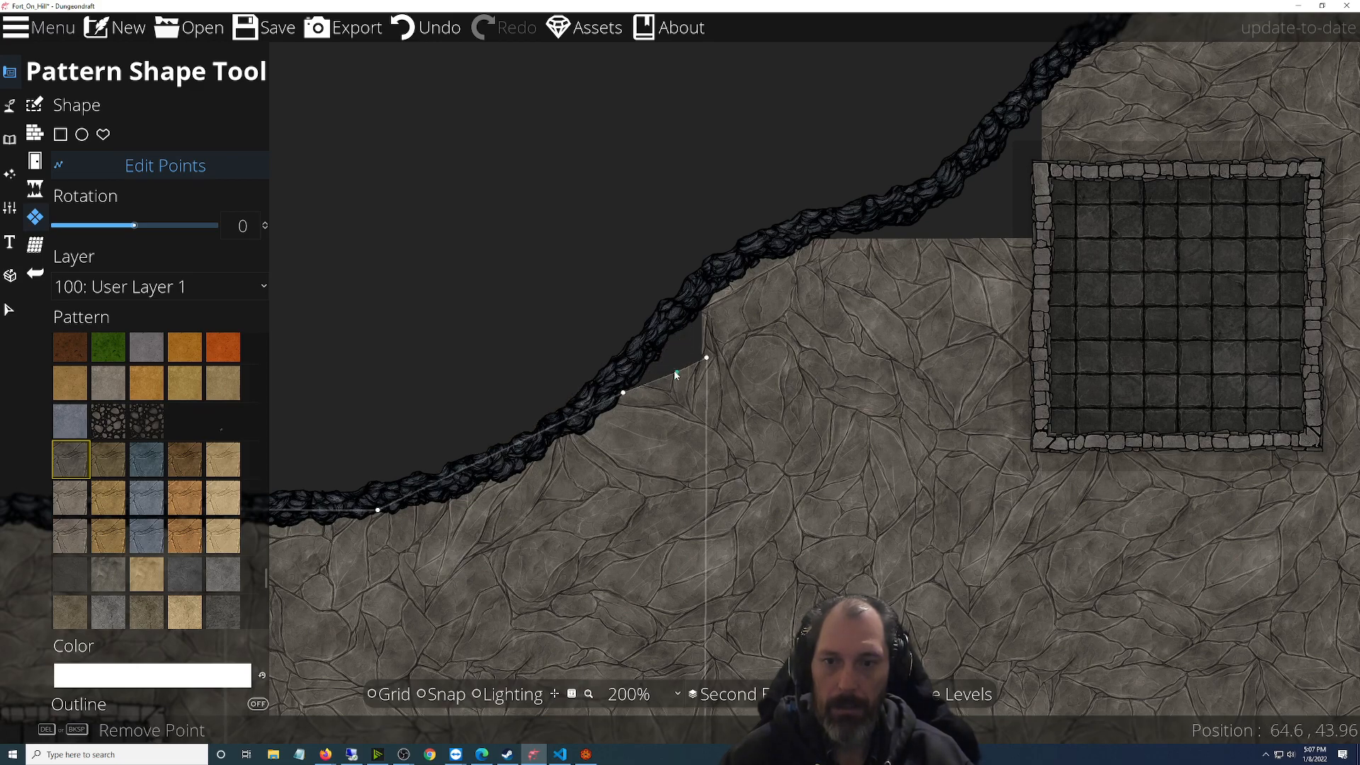
pyautogui.moveTo(675, 374); pyautogui.dragTo(677, 344)
pyautogui.moveTo(702, 298); pyautogui.dragTo(702, 298)
# Extend the floor piece beside the square corner room up to the cave wall and save the map
pyautogui.moveTo(795, 401); pyautogui.dragTo(432, 639)
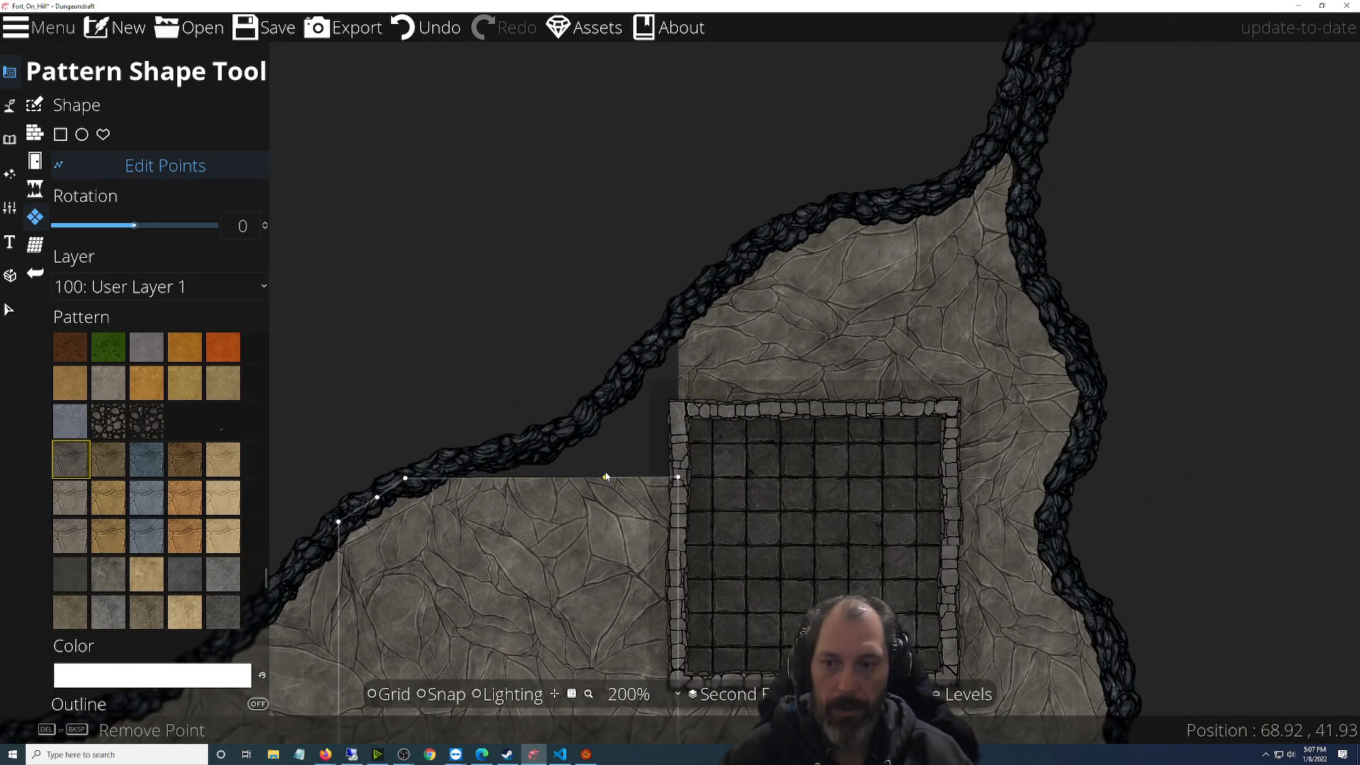
pyautogui.moveTo(623, 480); pyautogui.dragTo(692, 323)
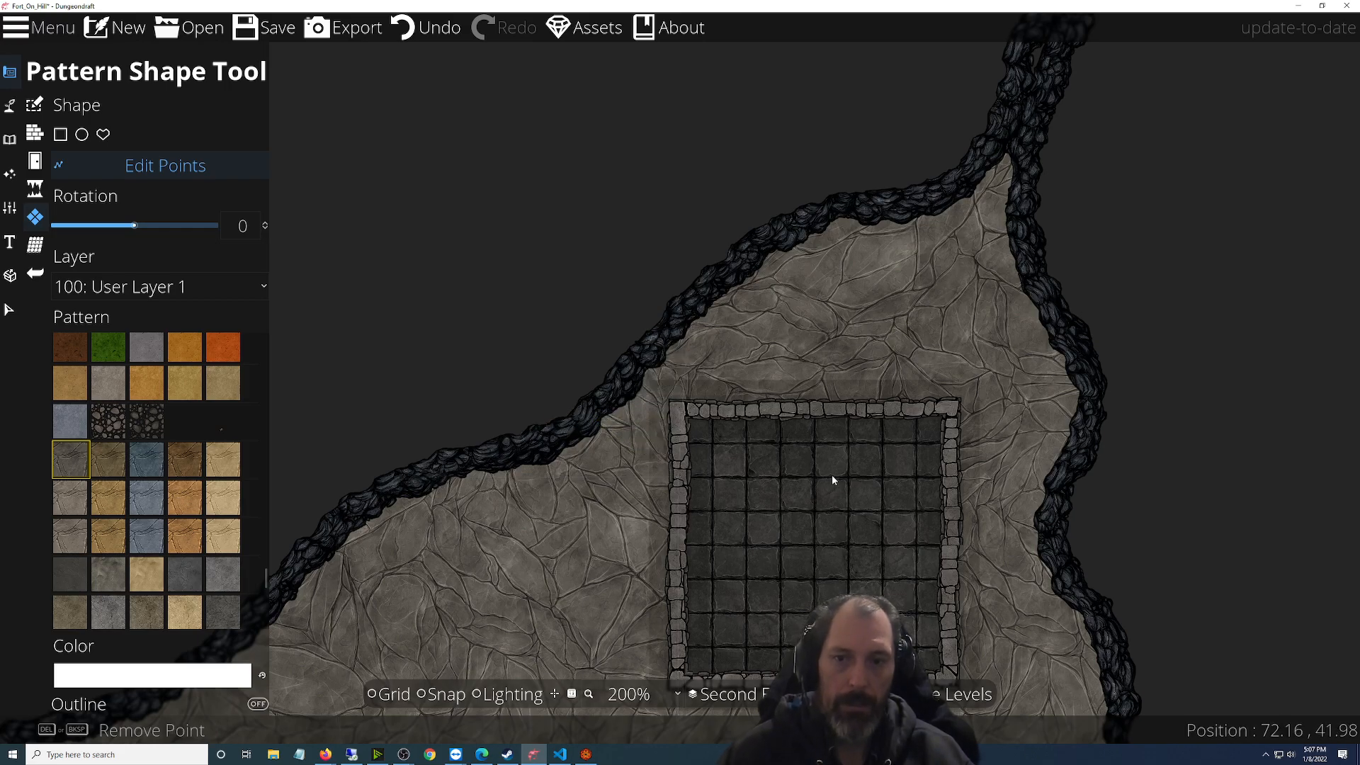
pyautogui.scroll(-8, 832, 473)
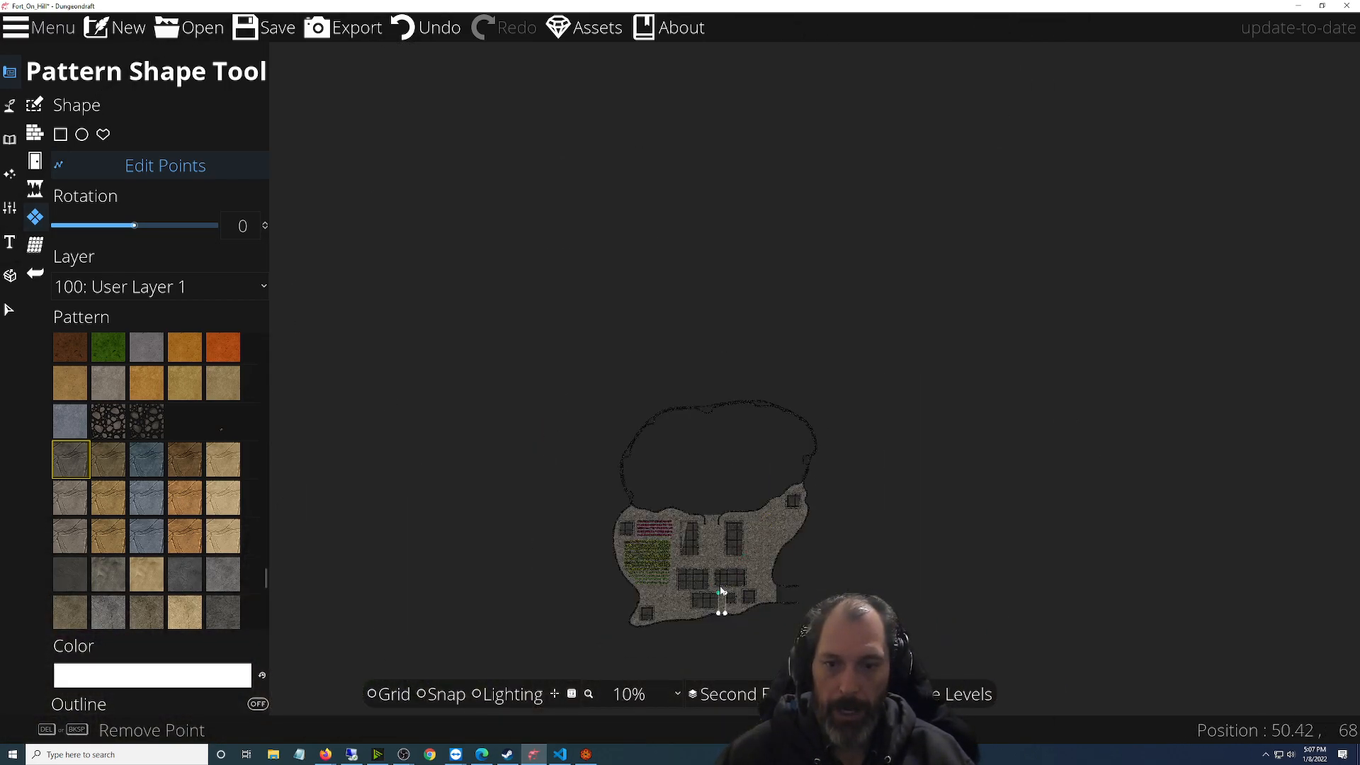
pyautogui.scroll(3, 721, 592)
pyautogui.click(252, 28)
# Draw a rectangular stone pattern shape over the small wall pocket north of the fort and turn on the grid
pyautogui.scroll(5, 954, 296)
pyautogui.moveTo(959, 291); pyautogui.dragTo(803, 660)
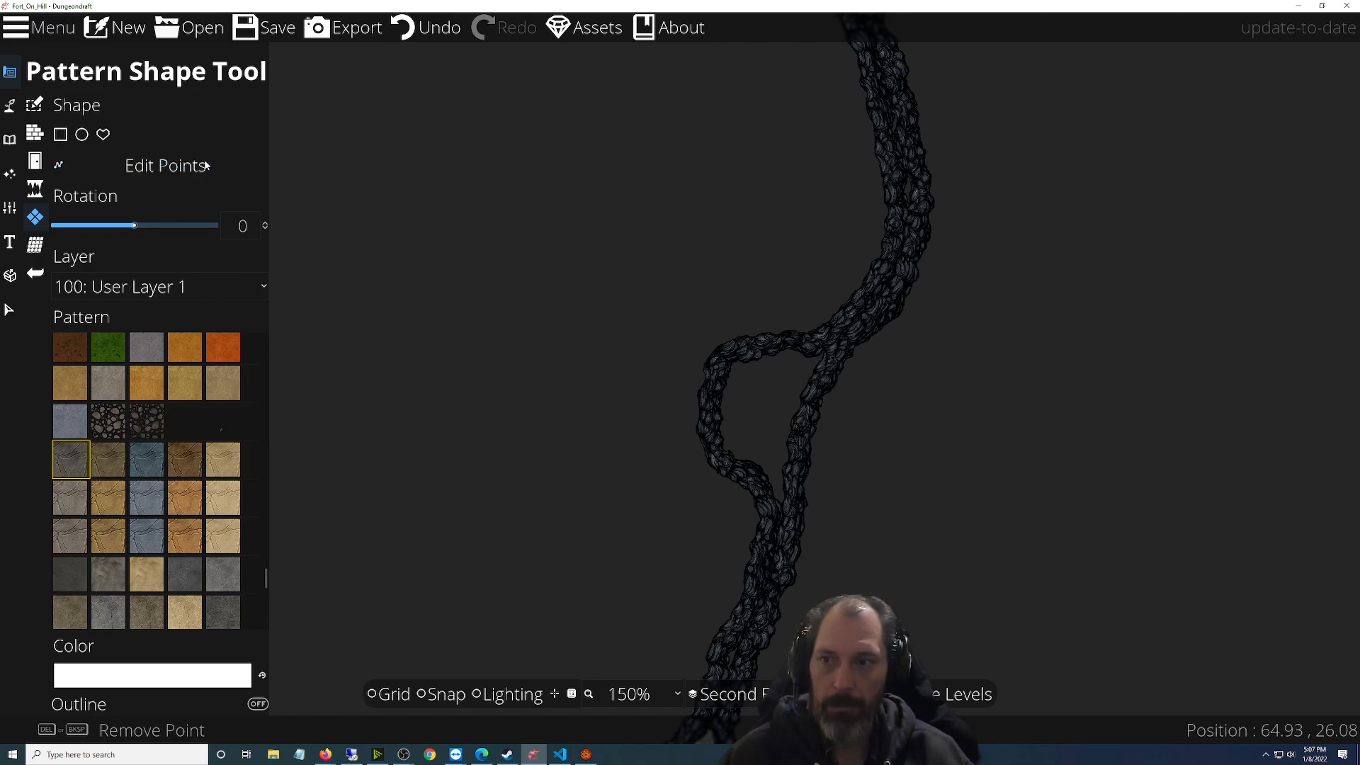
pyautogui.click(36, 133)
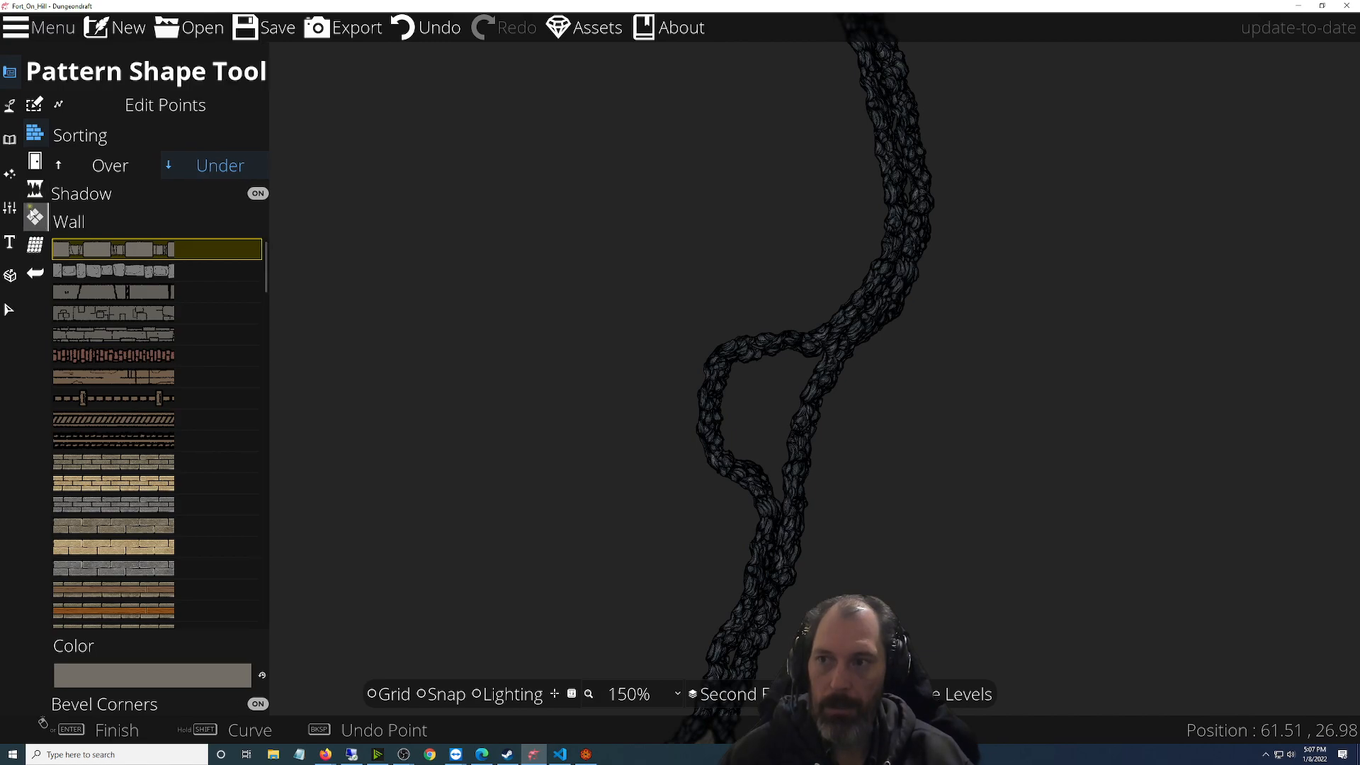
pyautogui.click(34, 218)
pyautogui.click(61, 135)
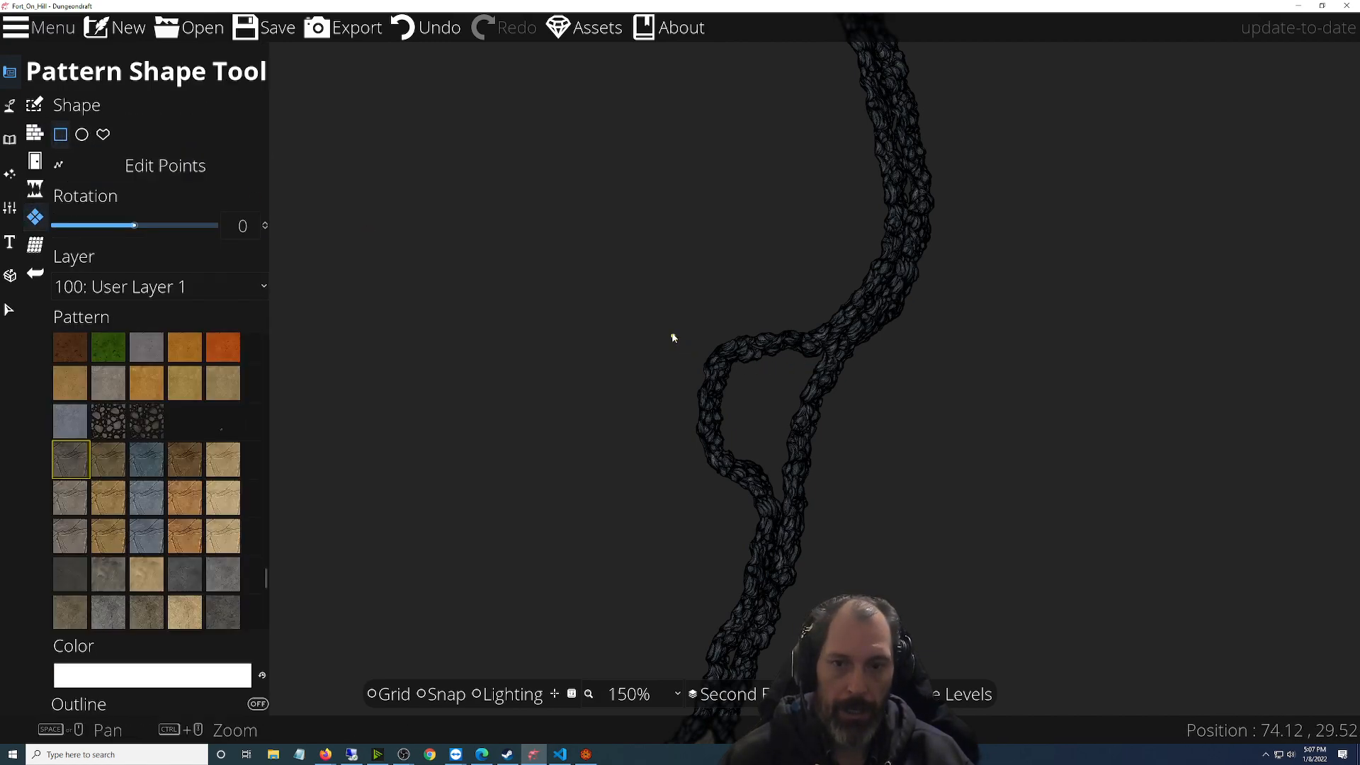
pyautogui.moveTo(707, 330); pyautogui.dragTo(845, 523)
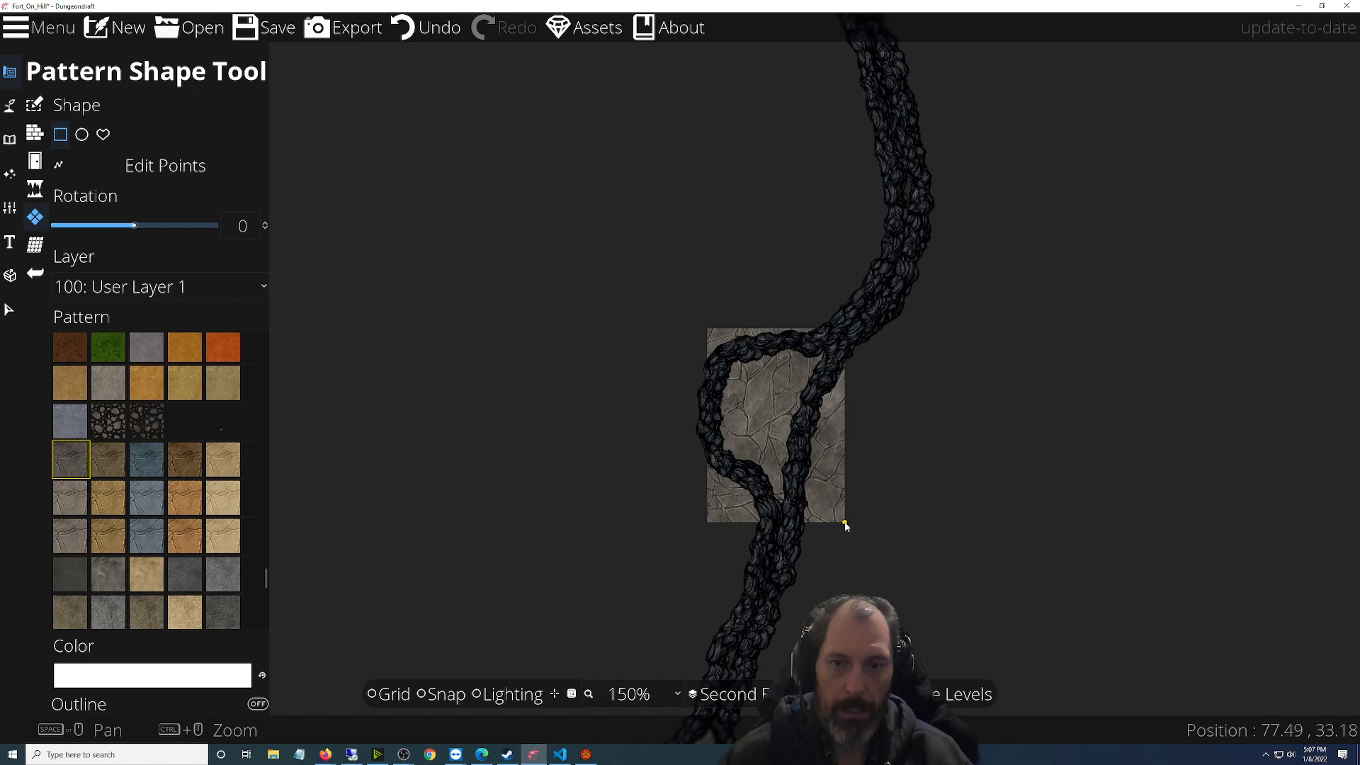
pyautogui.click(386, 694)
pyautogui.scroll(-5, 434, 482)
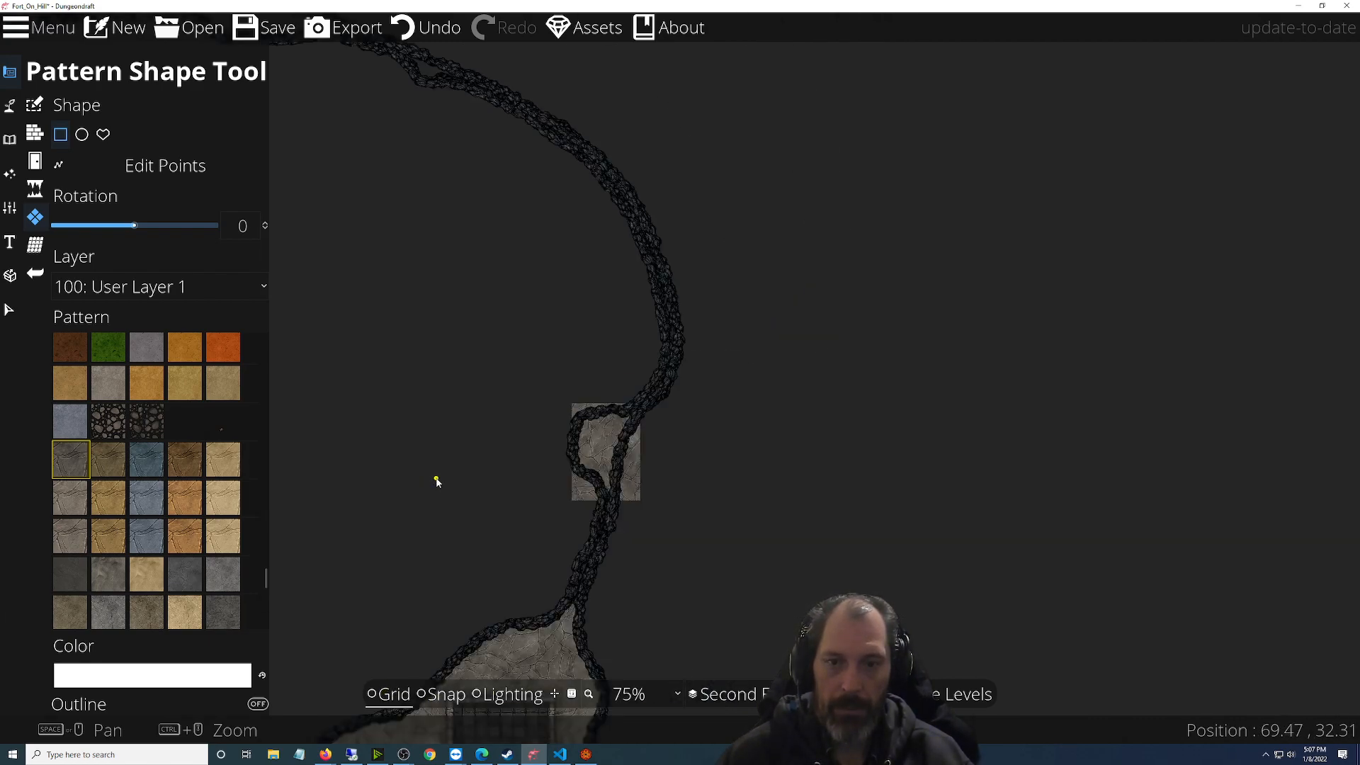
# Draw rectangular stone pattern shapes over the remaining small wall pockets along the northern and northeastern cave wall
pyautogui.moveTo(470, 312); pyautogui.dragTo(910, 524)
pyautogui.scroll(5, 911, 524)
pyautogui.moveTo(898, 246); pyautogui.dragTo(1026, 390)
pyautogui.moveTo(467, 132); pyautogui.dragTo(808, 315)
pyautogui.scroll(-5, 727, 388)
pyautogui.moveTo(517, 368); pyautogui.dragTo(916, 486)
pyautogui.scroll(4, 916, 486)
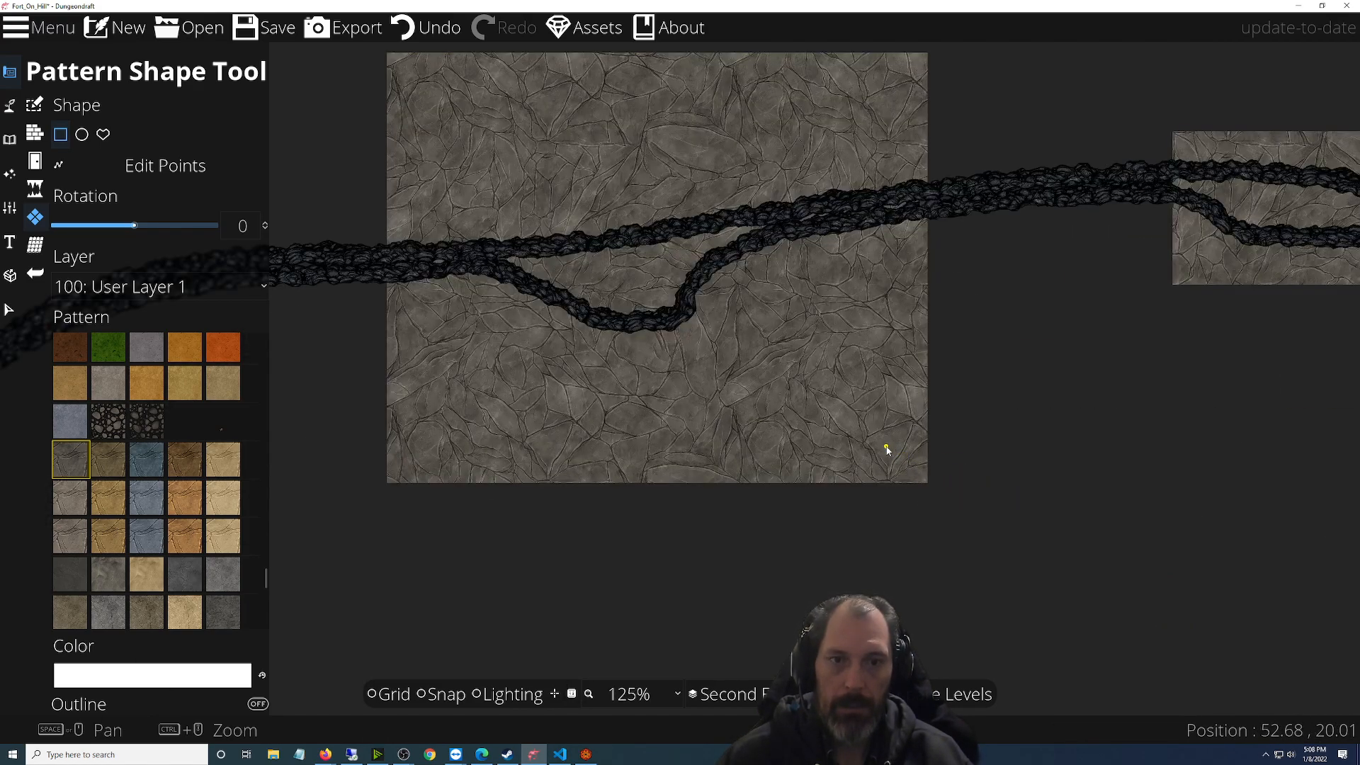
# Reshape the stone floor piece overlapping the tall room west of the gateway so its edge follows the room's west wall
pyautogui.scroll(-6, 886, 450)
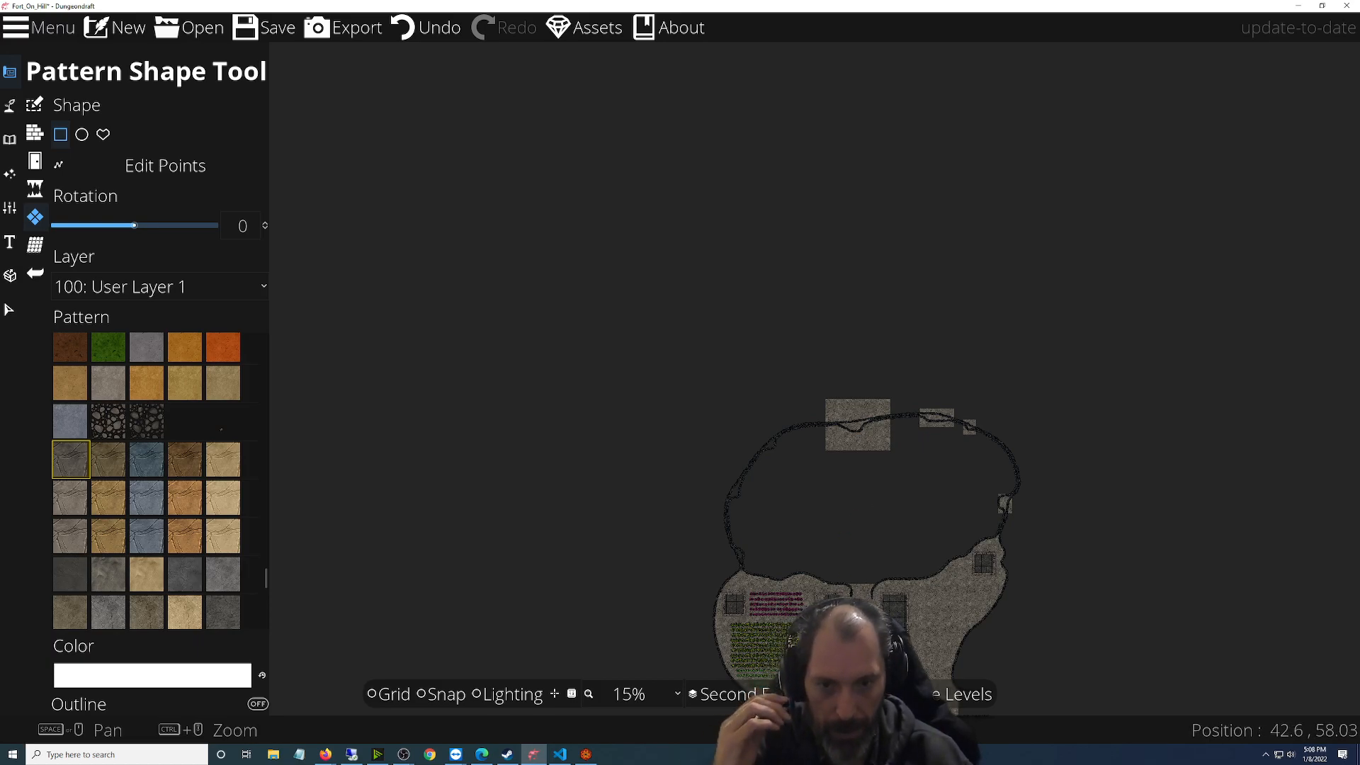
pyautogui.scroll(6, 878, 520)
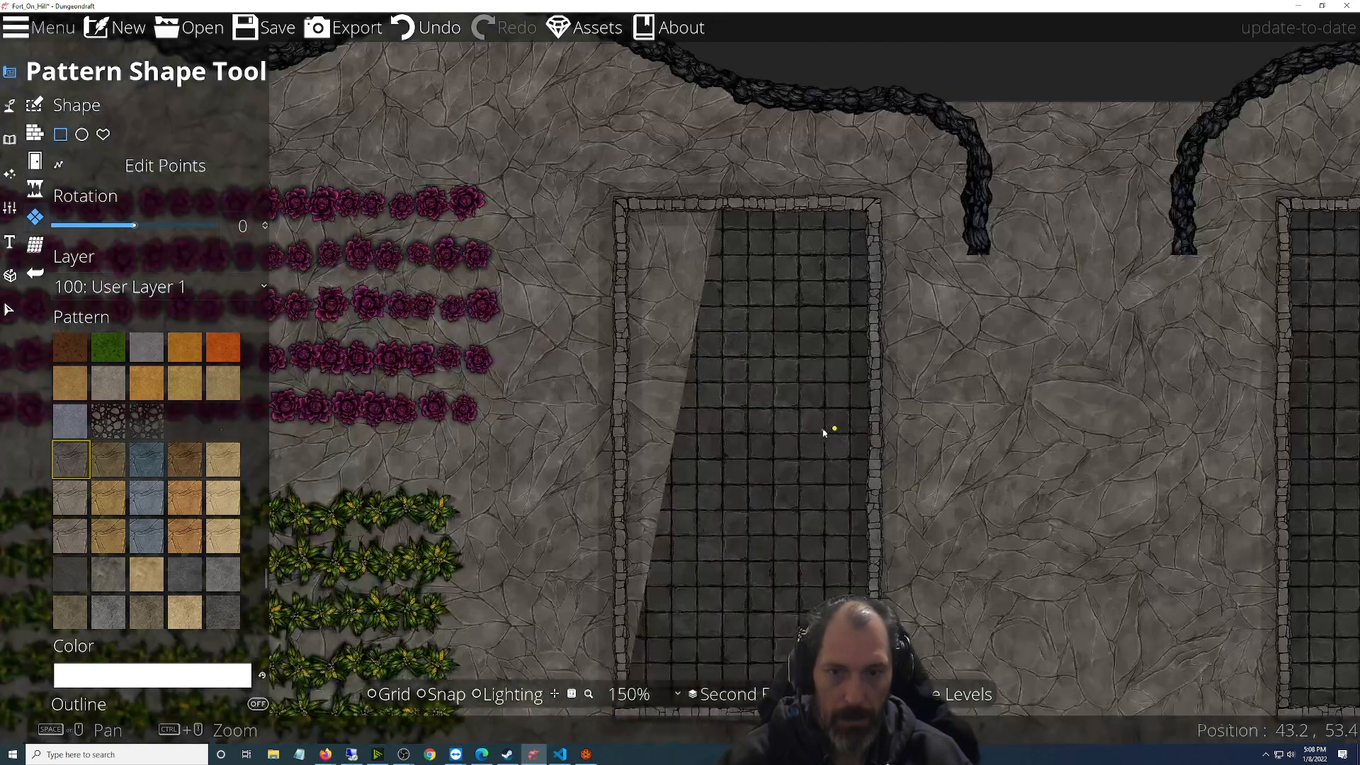
pyautogui.click(163, 166)
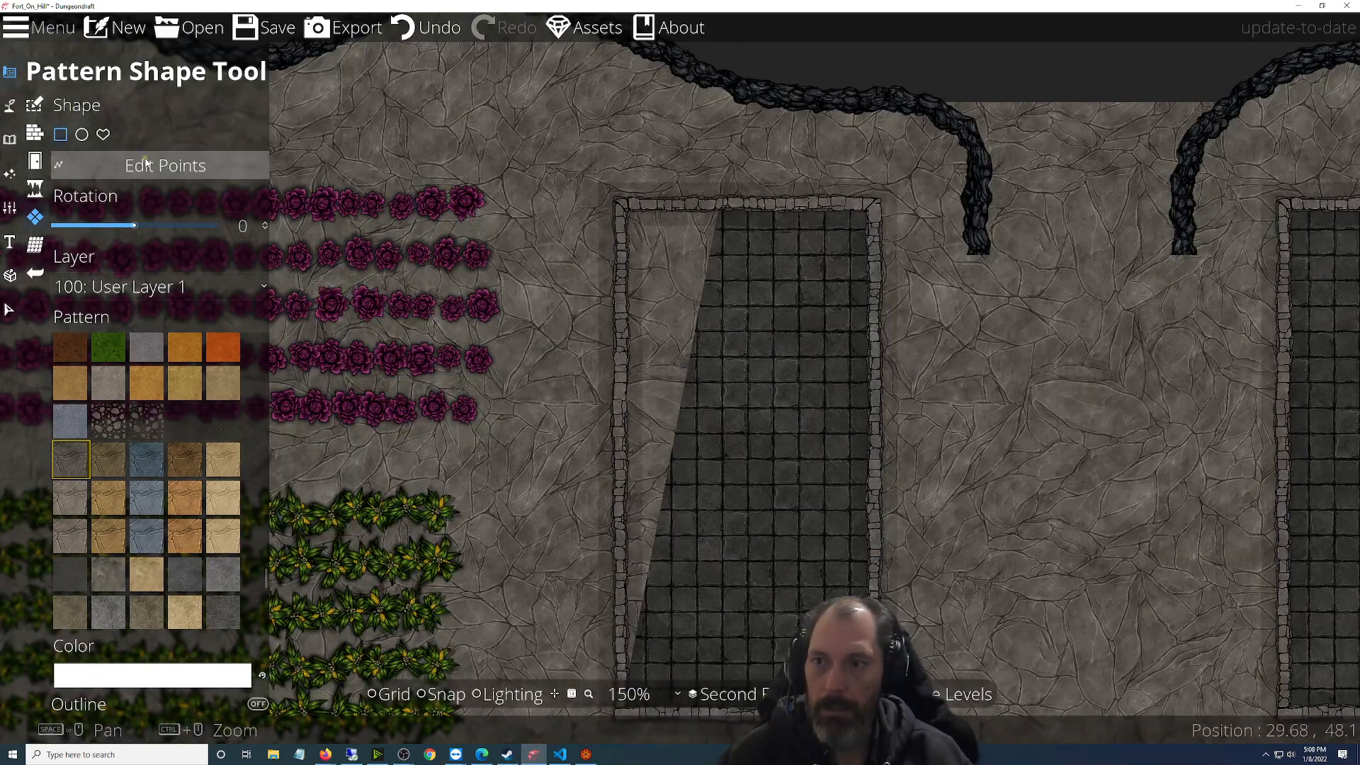
pyautogui.click(670, 470)
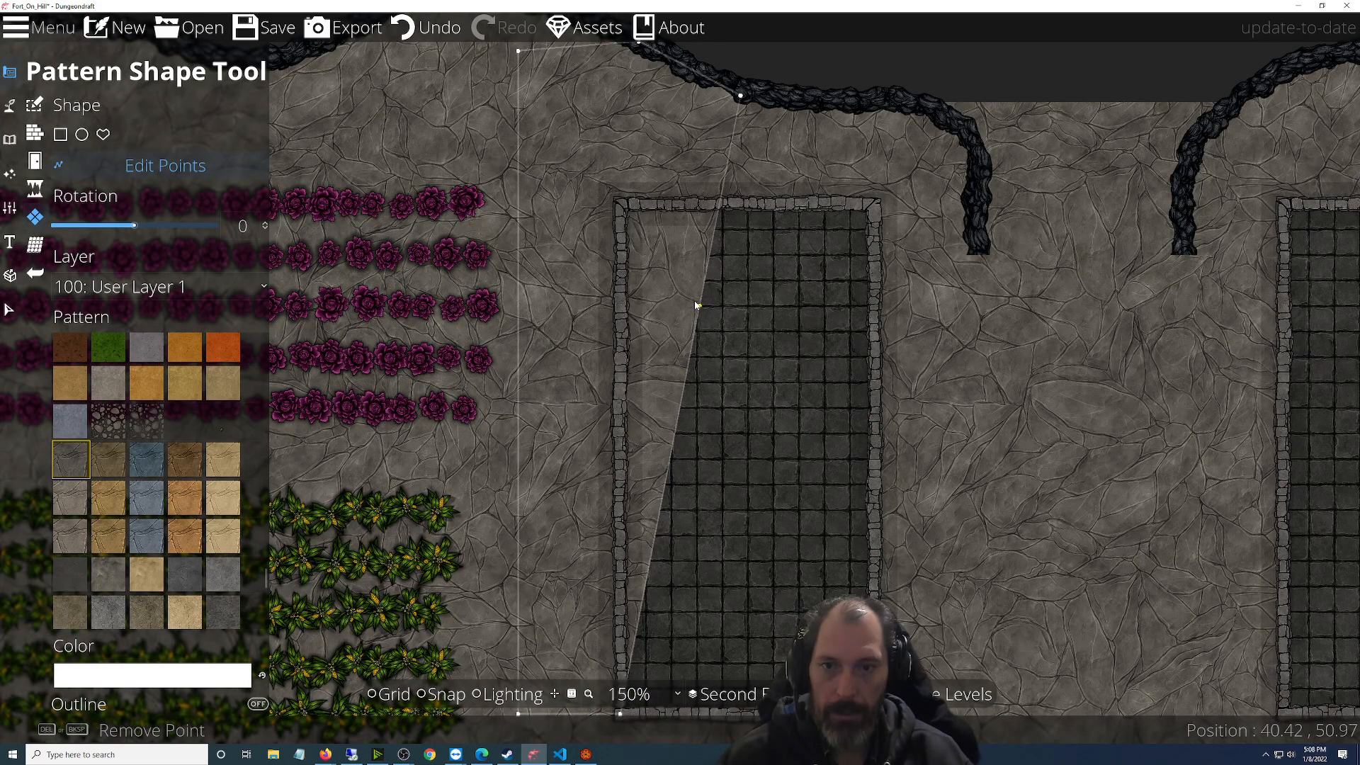
pyautogui.click(718, 207)
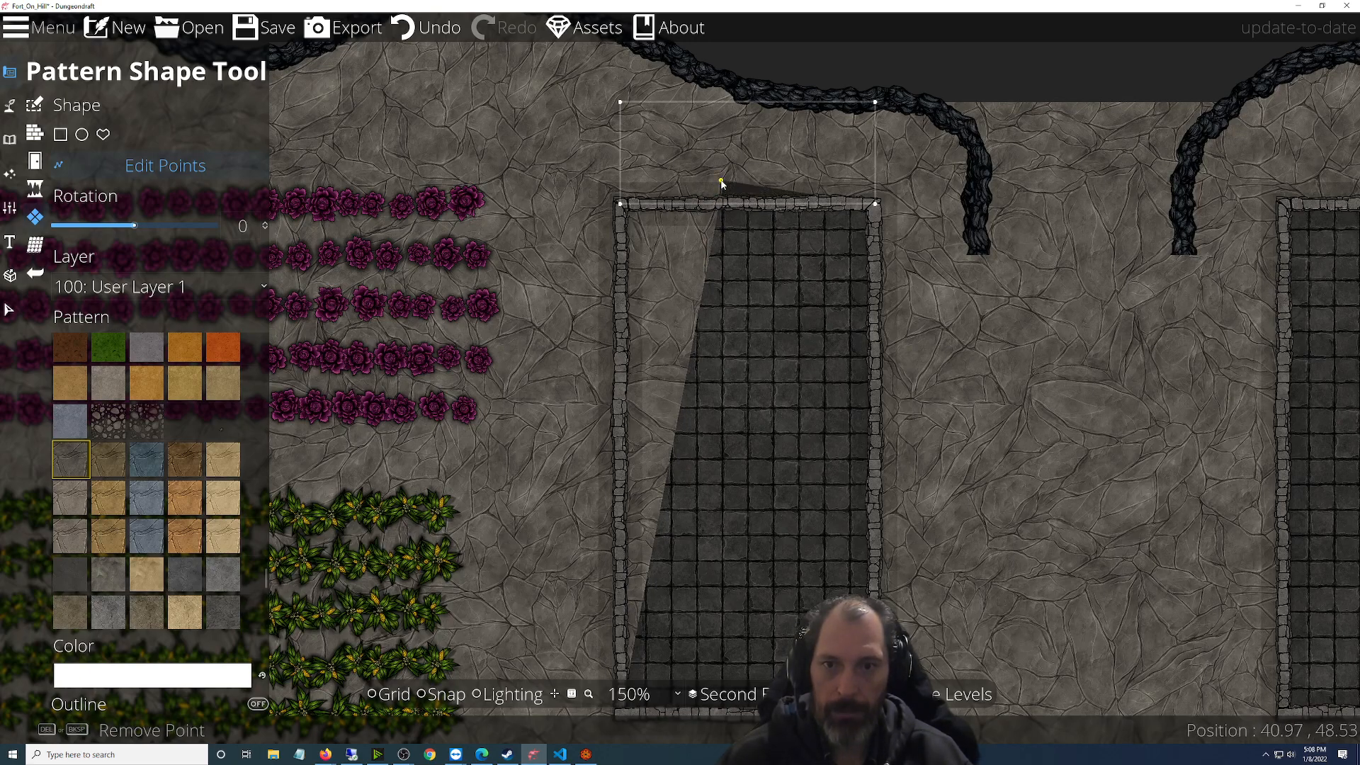
pyautogui.click(715, 212)
pyautogui.click(716, 207)
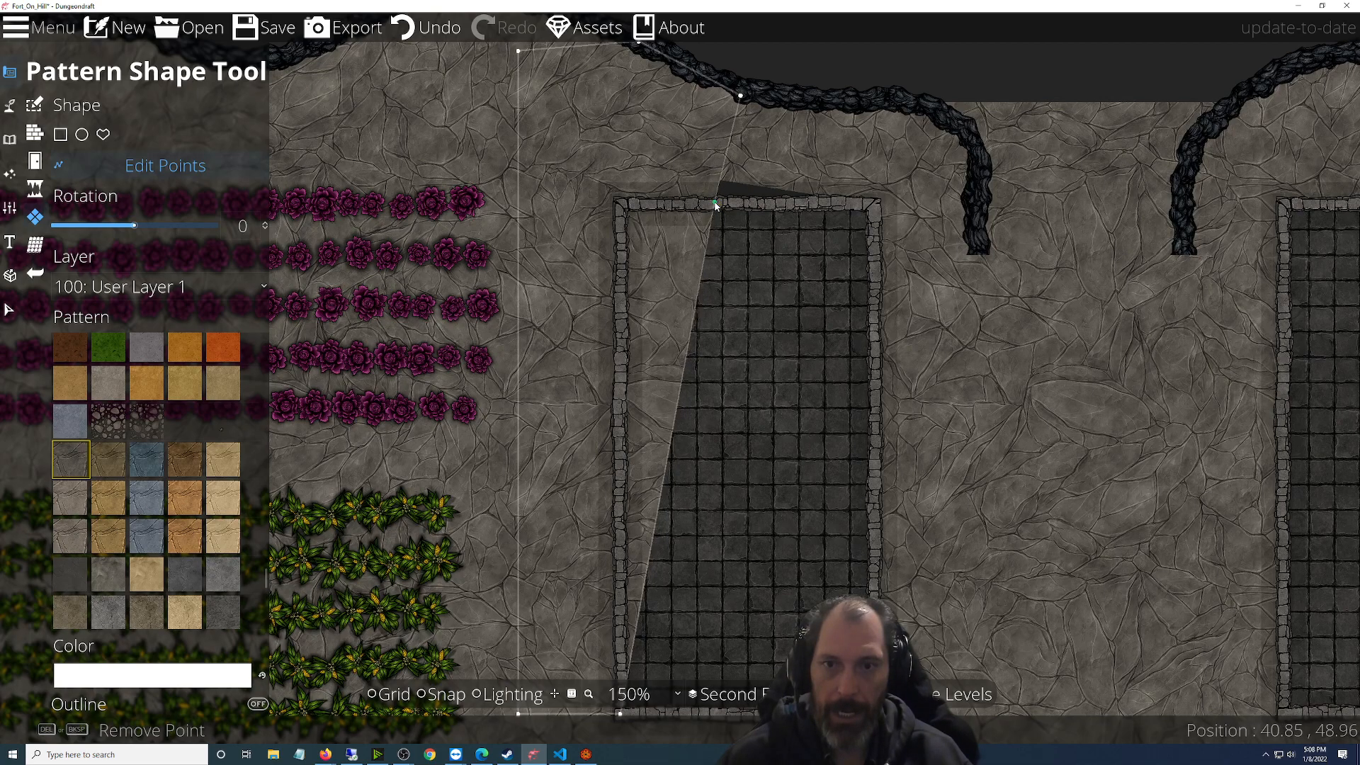
pyautogui.moveTo(691, 365); pyautogui.dragTo(621, 205)
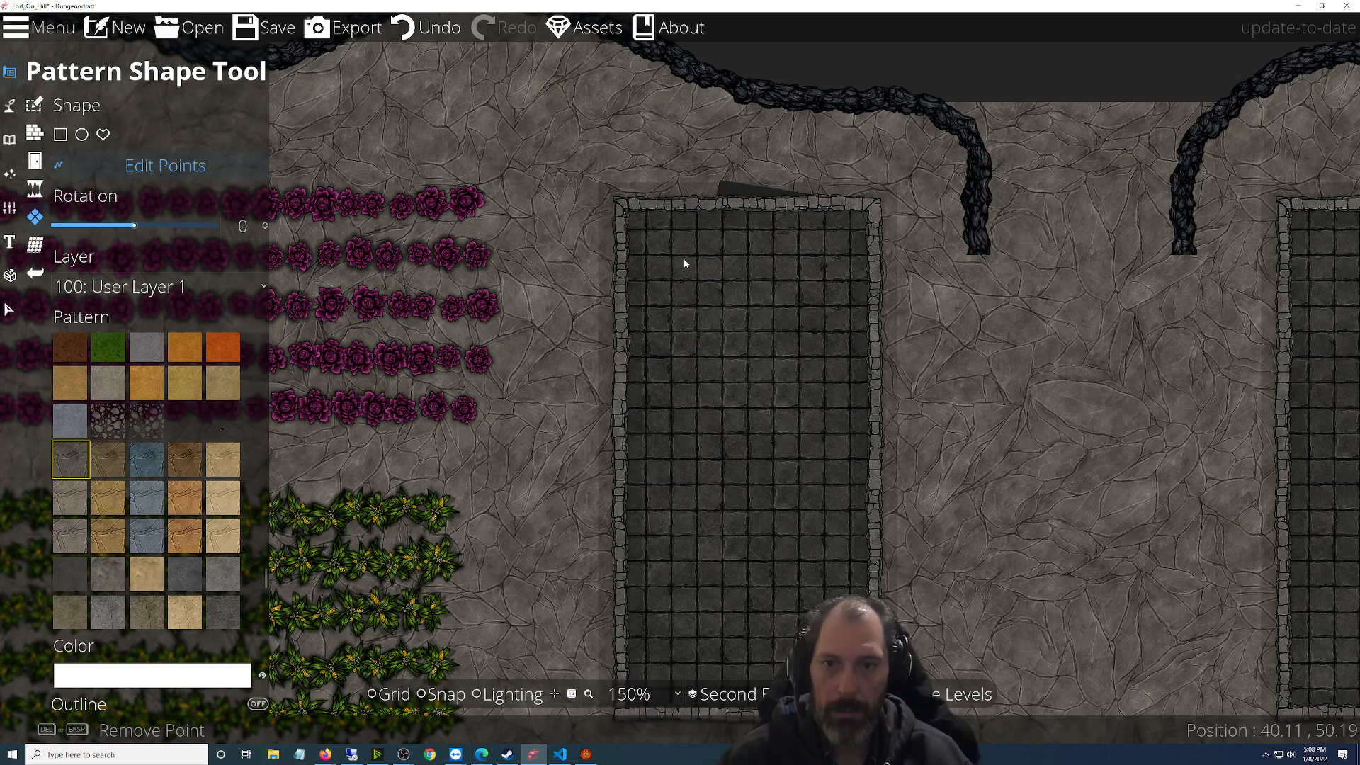
# Pull the floor edge down to the tall room's north wall to close the dark gap, and save the map
pyautogui.moveTo(723, 181); pyautogui.dragTo(722, 203)
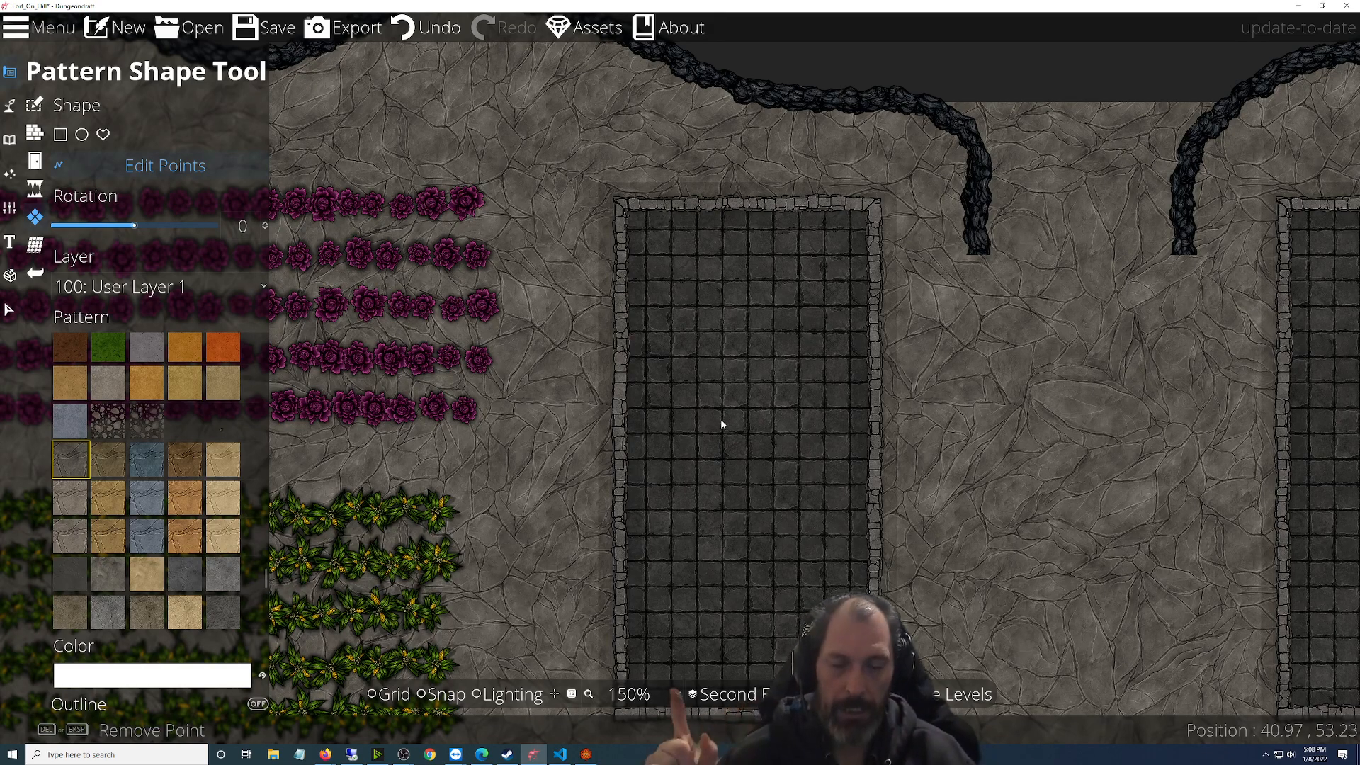
pyautogui.scroll(-6, 811, 361)
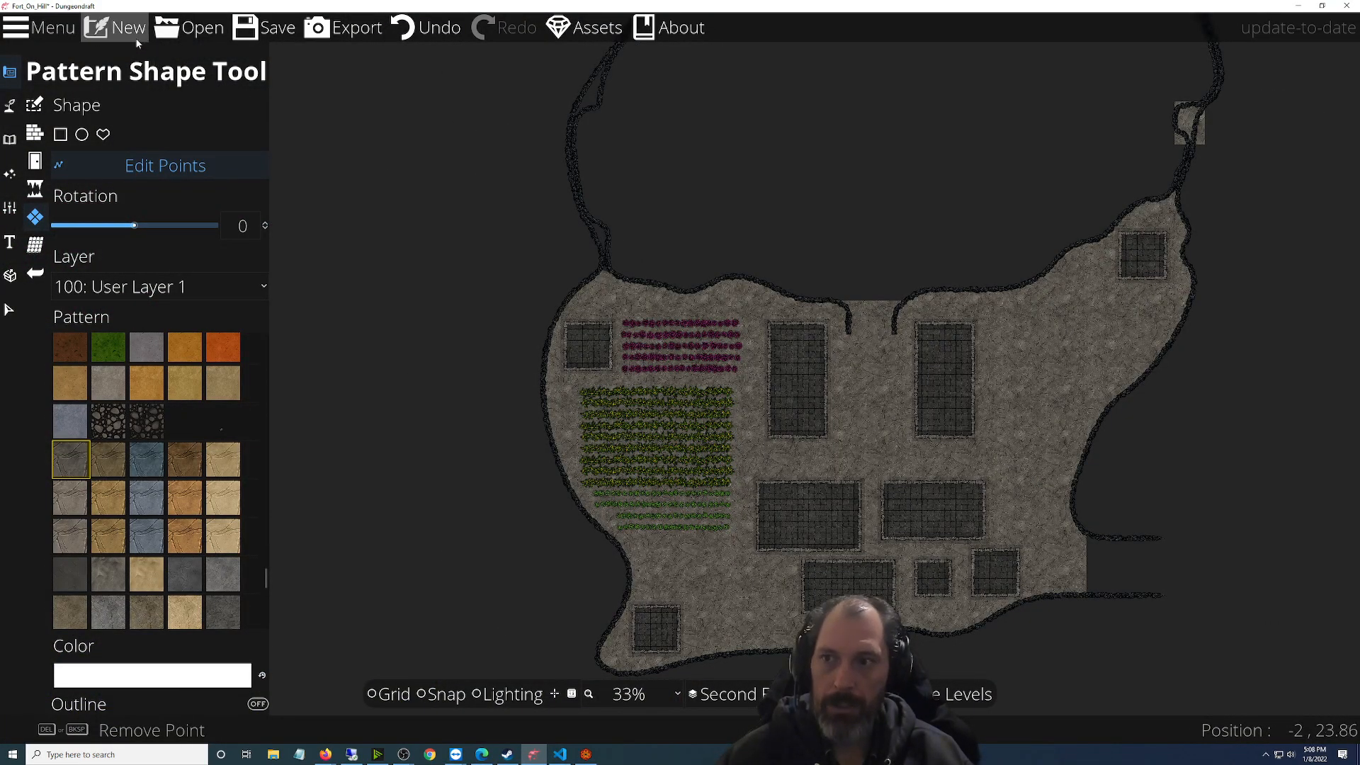
pyautogui.click(266, 28)
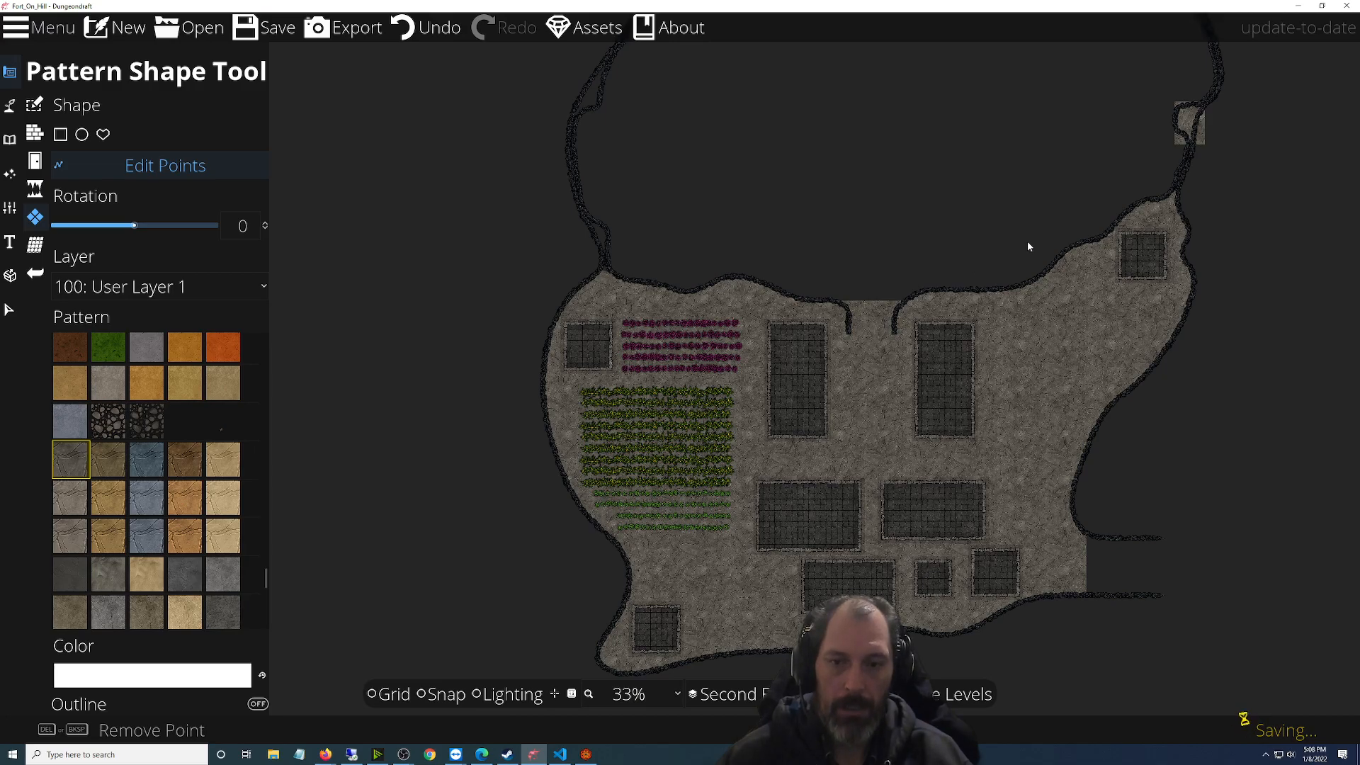
# Raise the lower-left corner of the large stone pattern on the northern wall up to the cave wall line
pyautogui.moveTo(1039, 225); pyautogui.dragTo(749, 388)
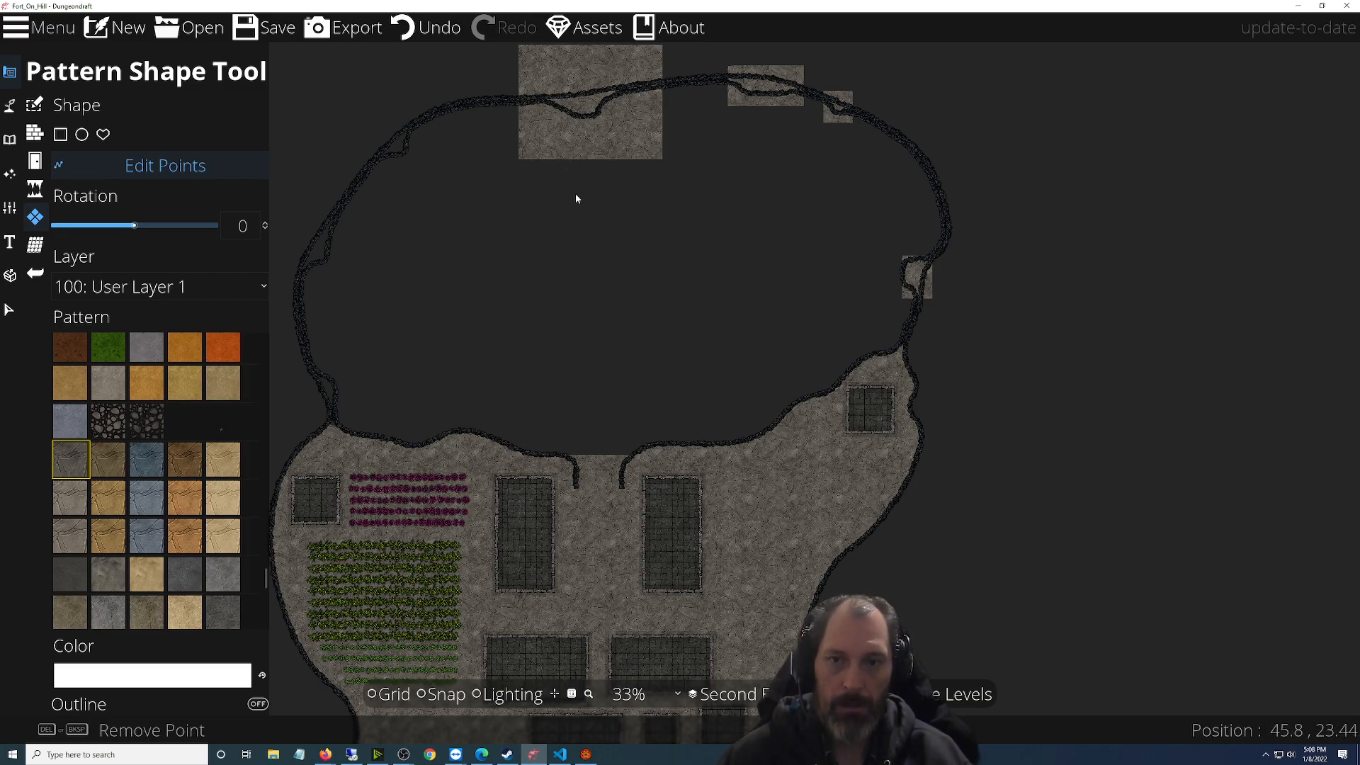
pyautogui.scroll(3, 862, 309)
pyautogui.moveTo(791, 209); pyautogui.dragTo(1030, 703)
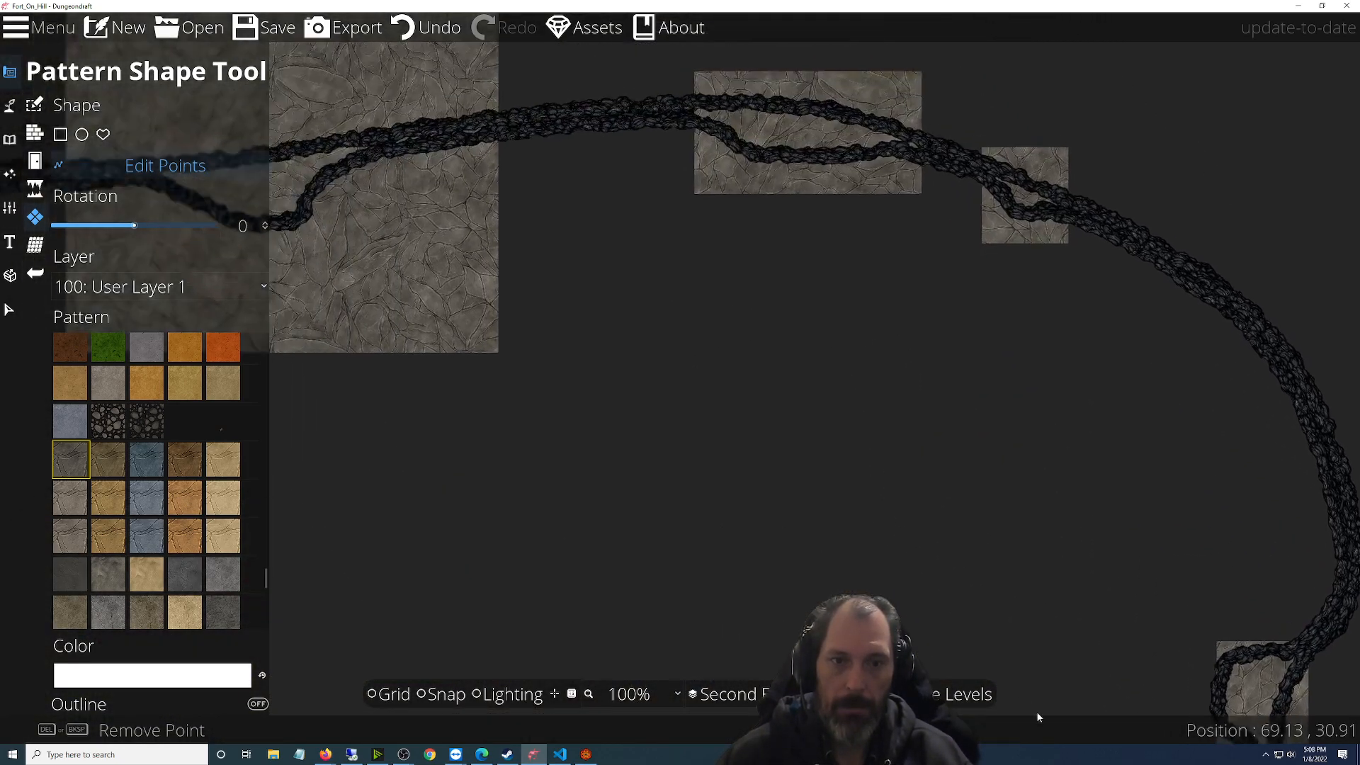
pyautogui.moveTo(885, 328); pyautogui.dragTo(1198, 537)
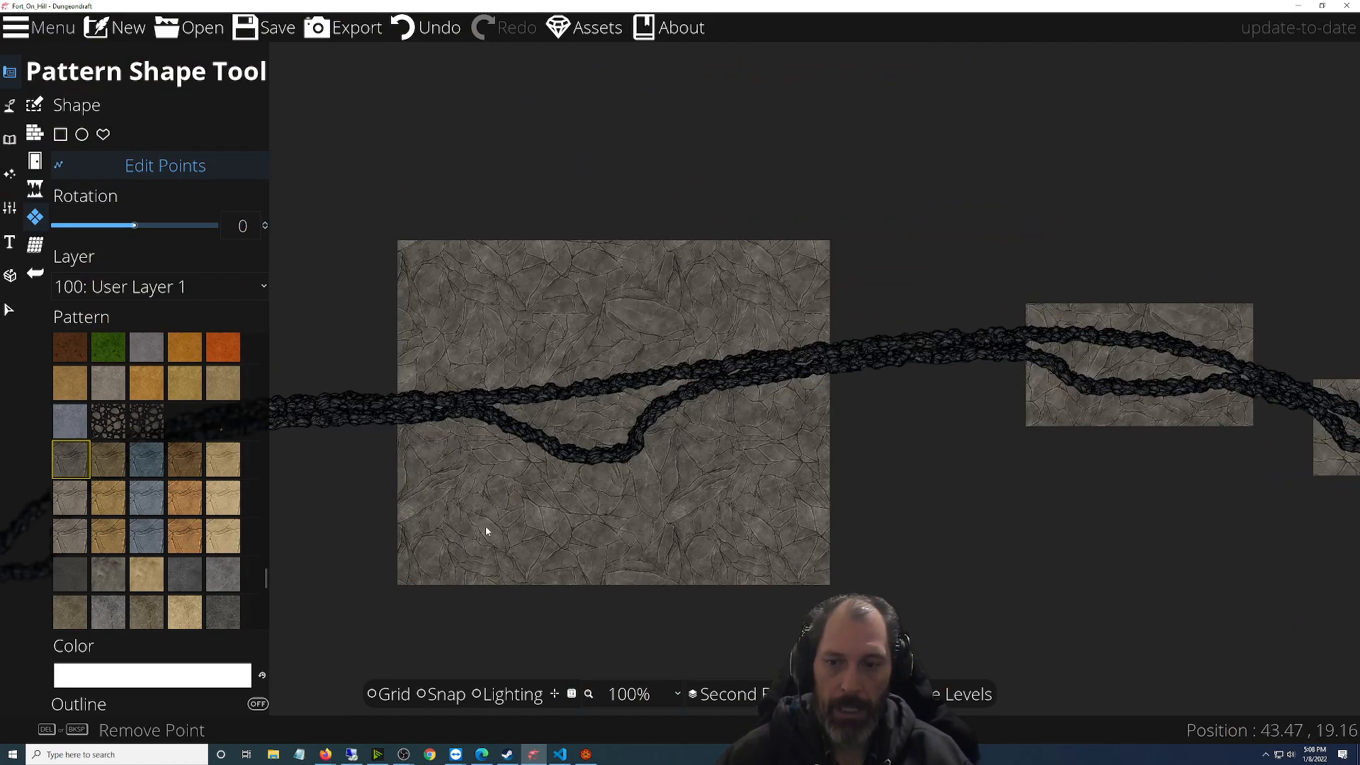
pyautogui.click(408, 587)
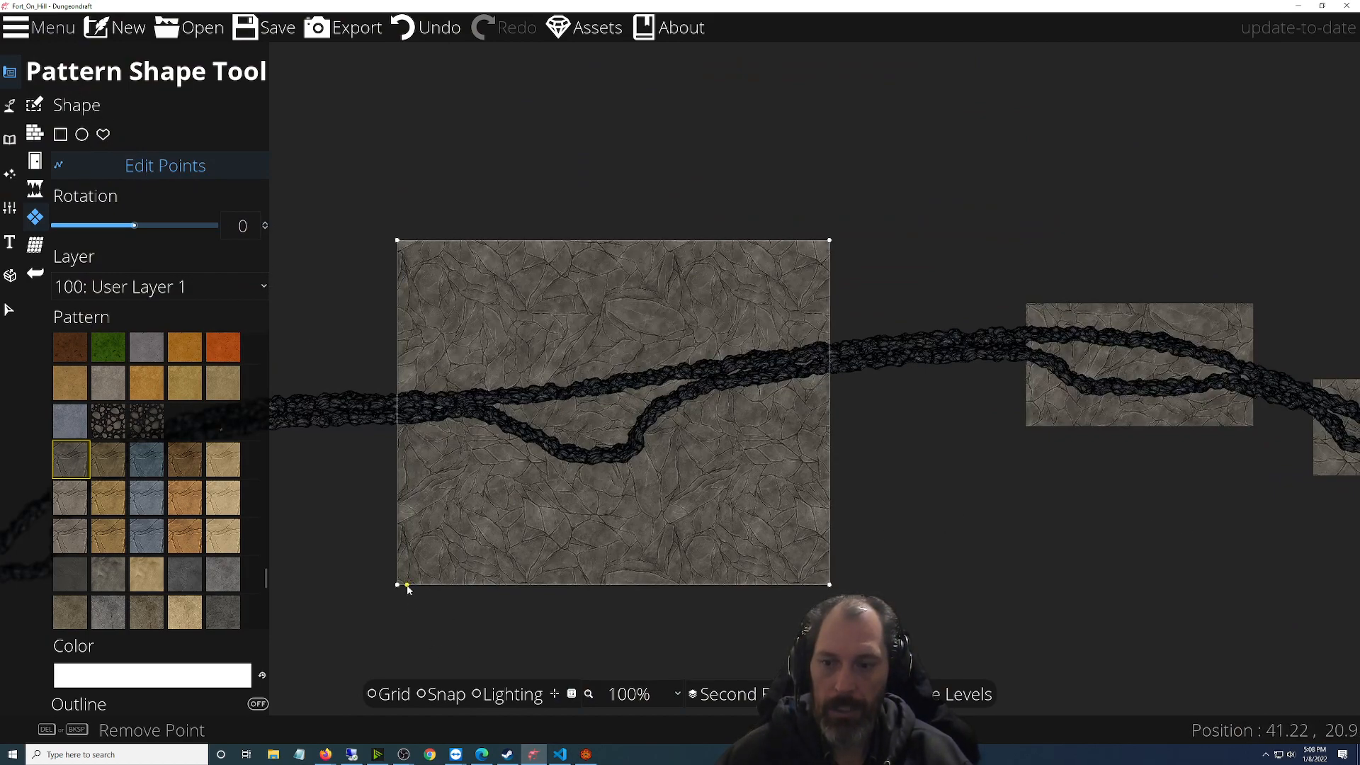
pyautogui.moveTo(399, 586); pyautogui.dragTo(404, 423)
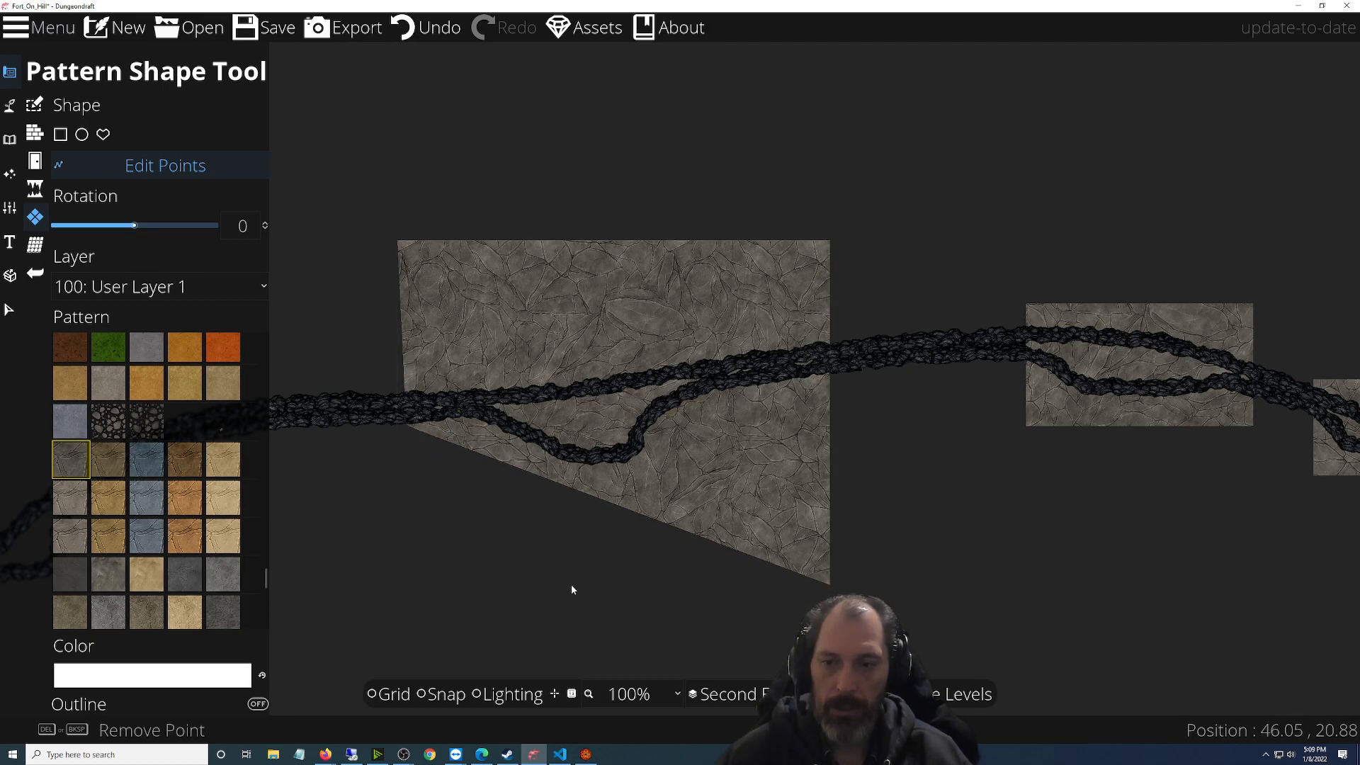
pyautogui.scroll(-5, 570, 585)
pyautogui.moveTo(703, 569); pyautogui.dragTo(735, 591)
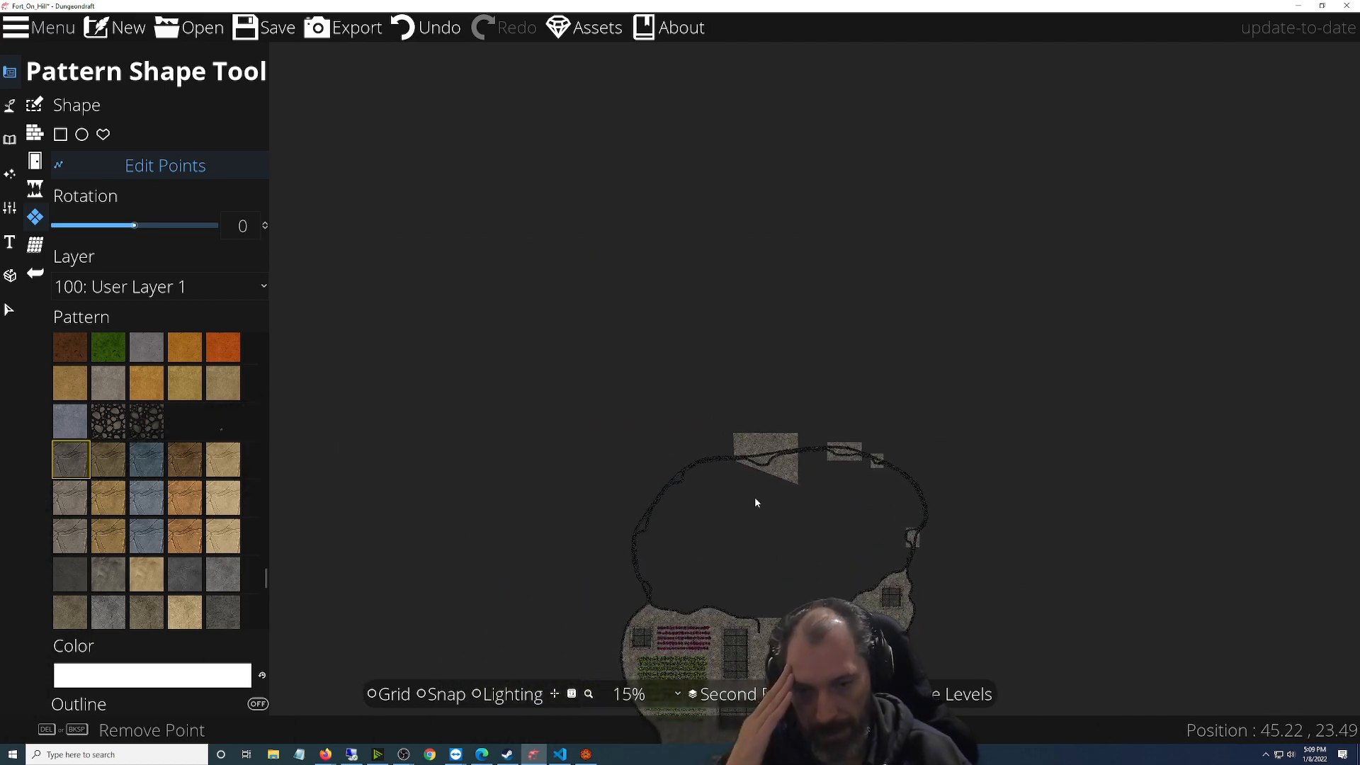
pyautogui.scroll(3, 755, 523)
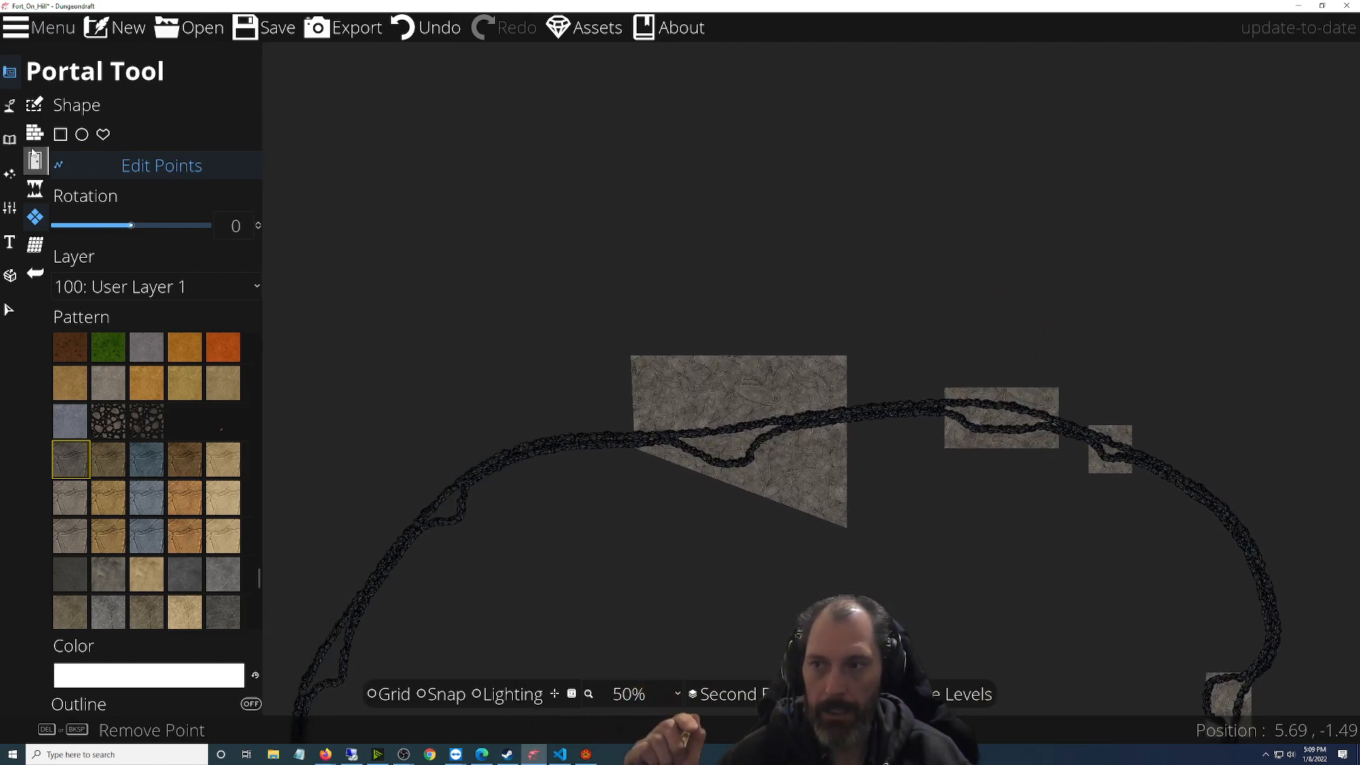
# Try a rectangular wood-floored building beneath the large stone pattern and a bend in the pattern's lower edge, then undo both
pyautogui.click(32, 106)
pyautogui.moveTo(641, 460); pyautogui.dragTo(784, 565)
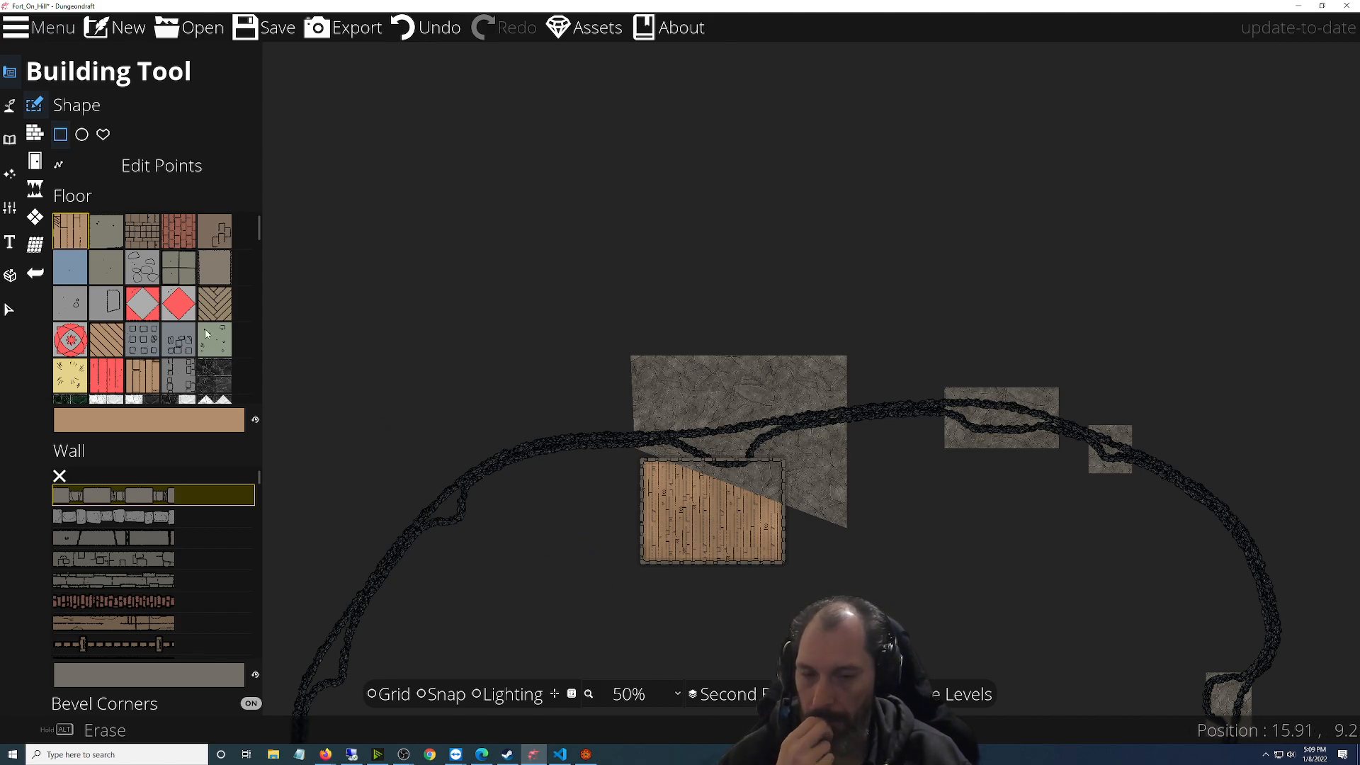
pyautogui.click(34, 217)
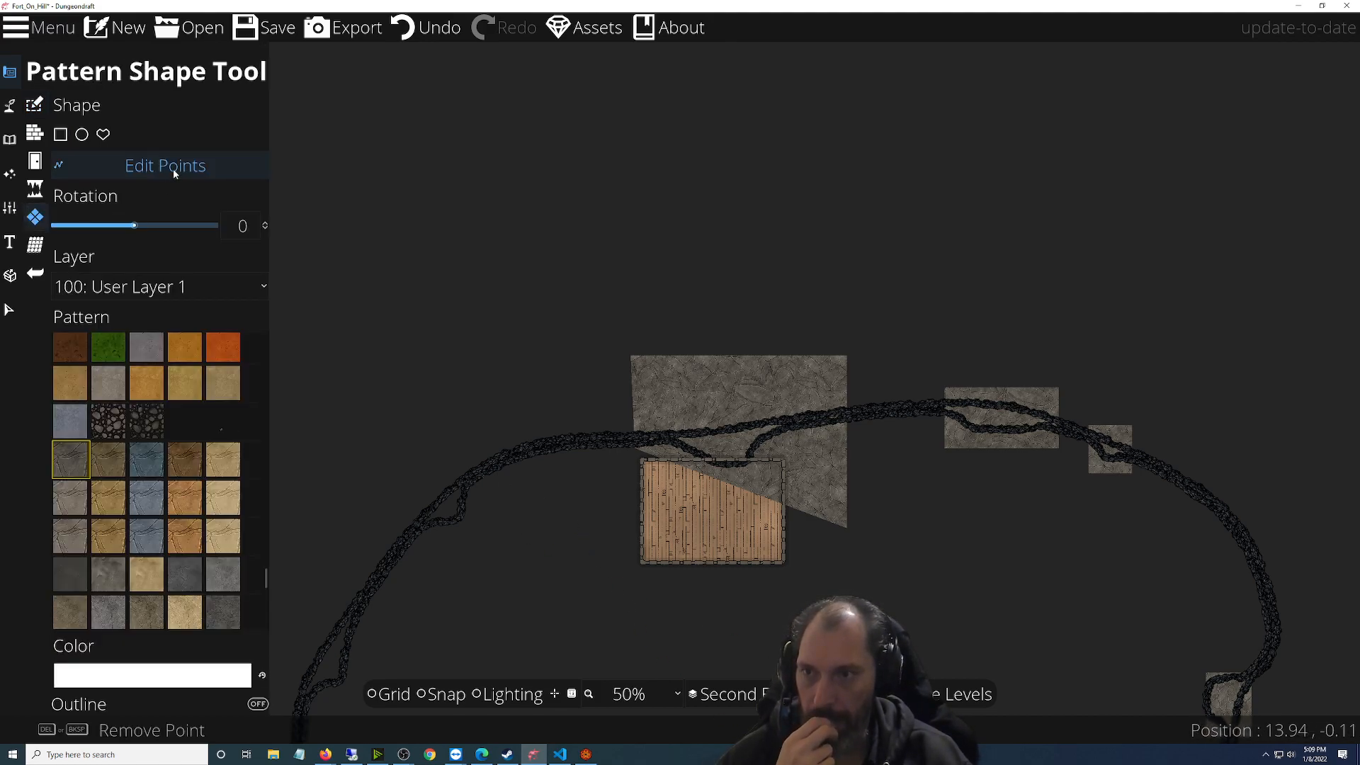
pyautogui.click(755, 487)
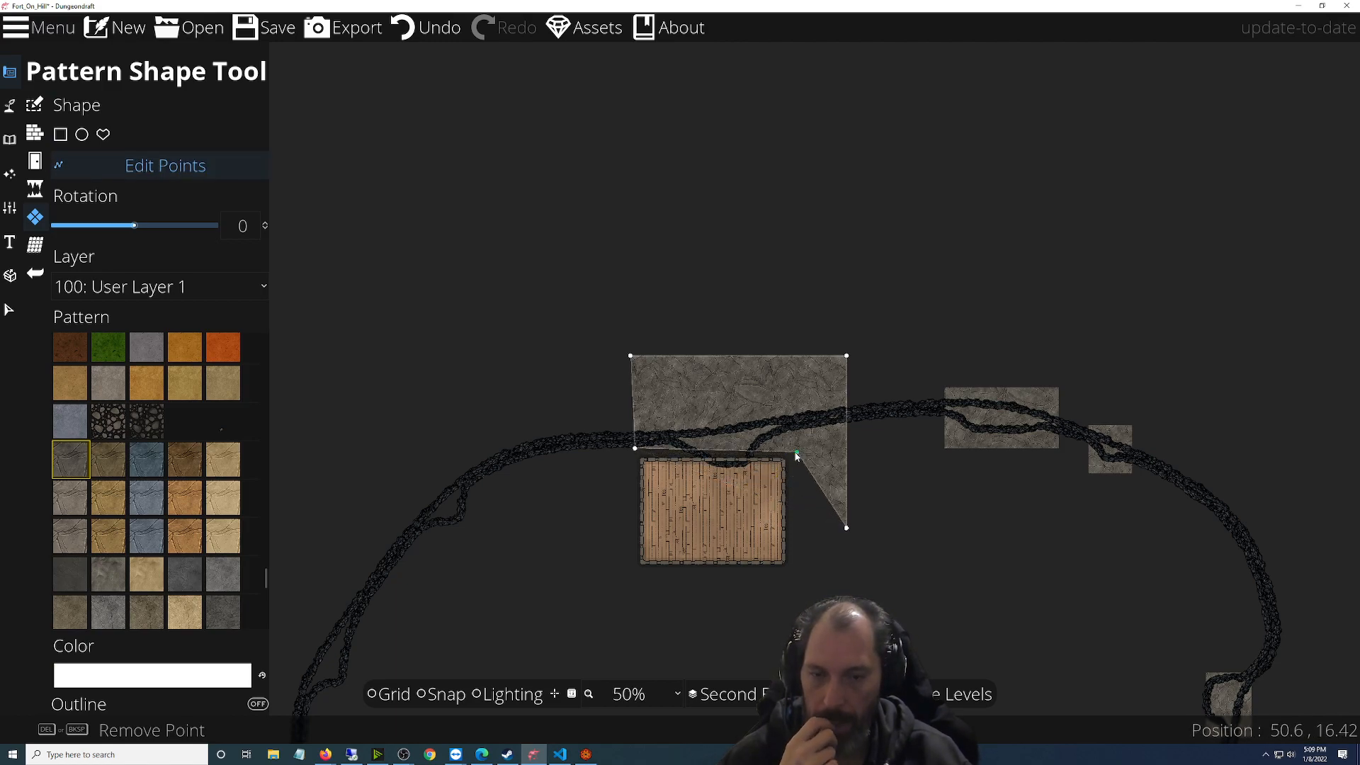
pyautogui.hotkey('ctrl', 'z')
pyautogui.hotkey('ctrl', 'z')
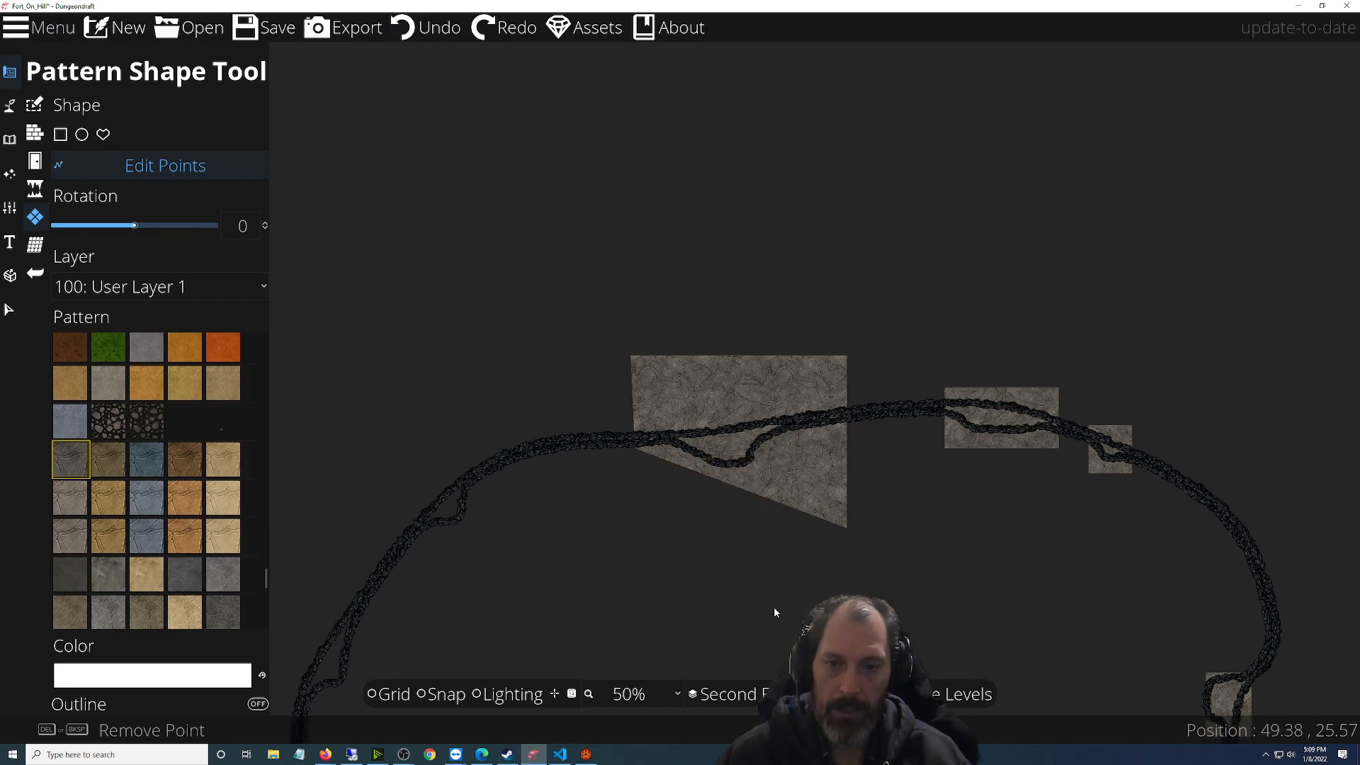
# Draw three rectangular stone pattern shapes over the wall pockets along the northwestern and western cave wall
pyautogui.scroll(3, 751, 563)
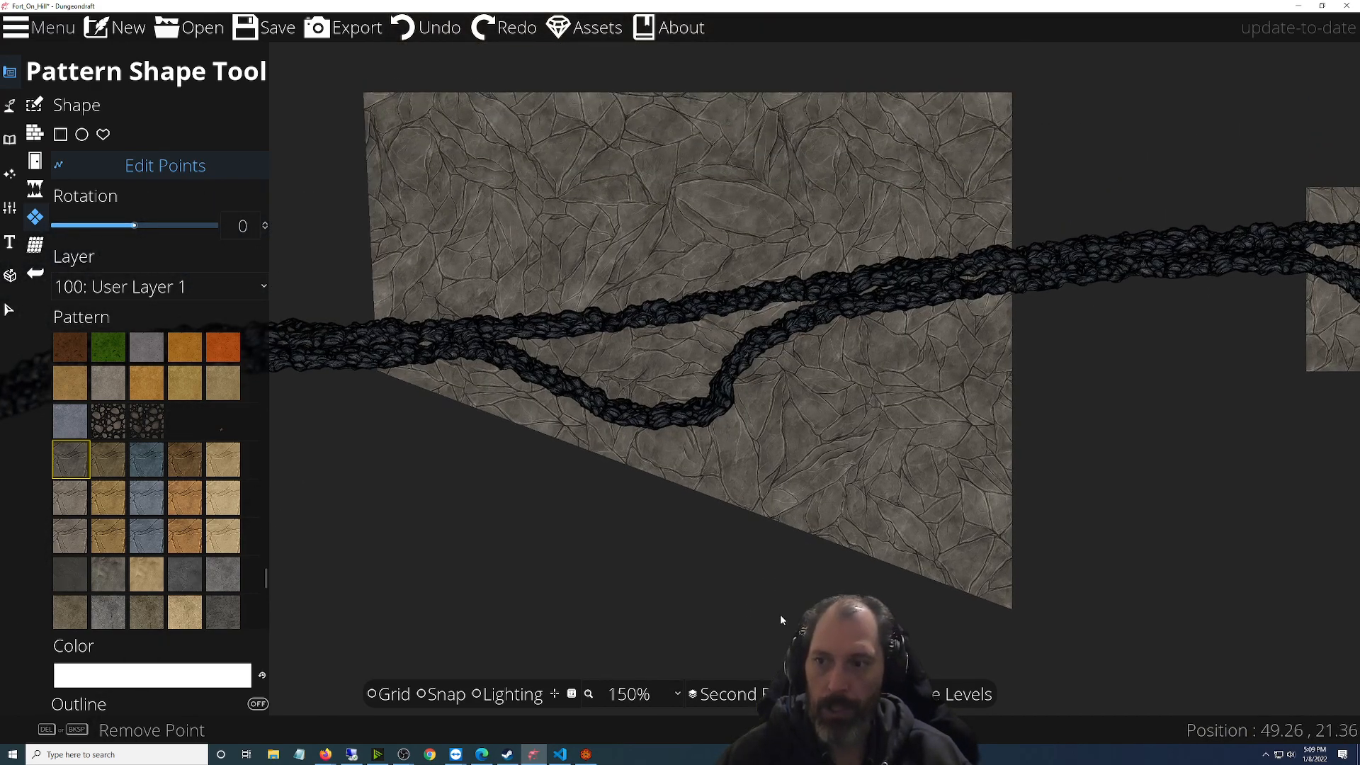
pyautogui.scroll(-5, 629, 507)
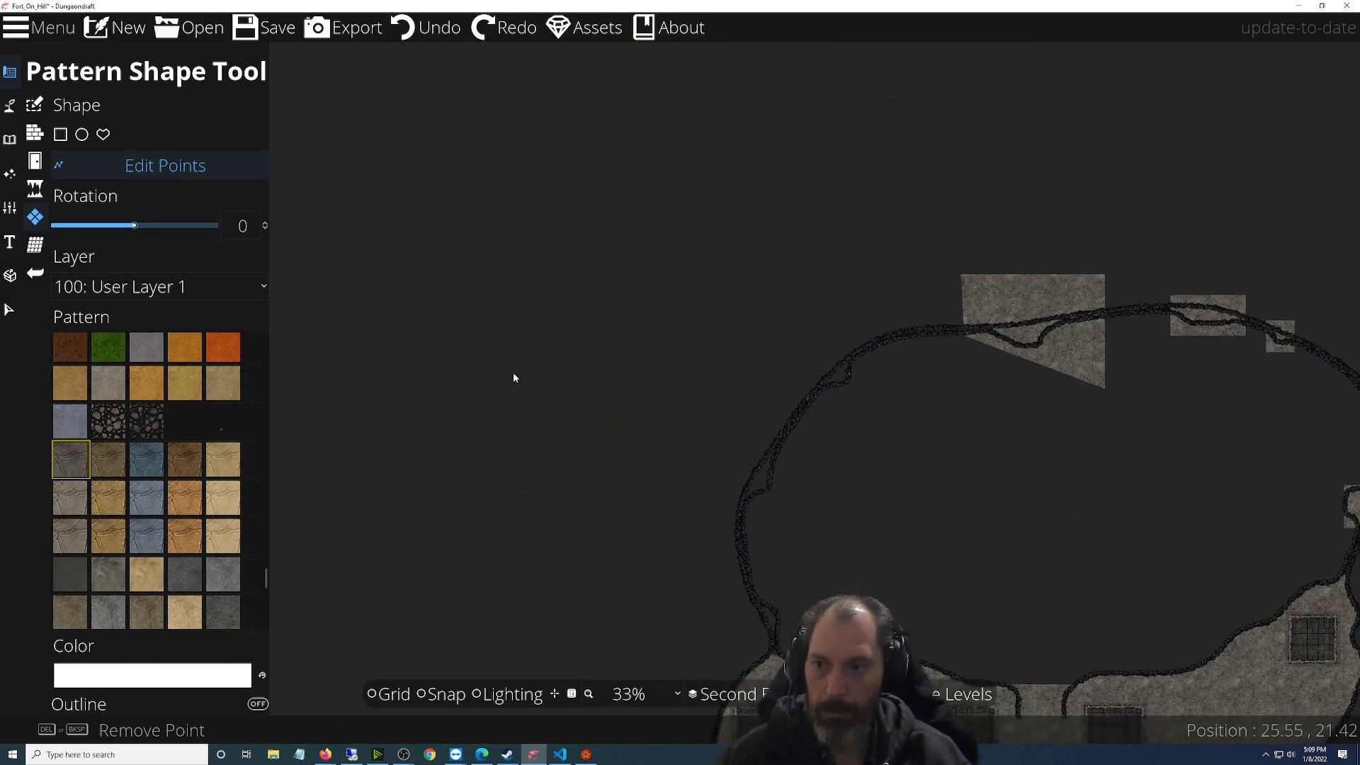
pyautogui.click(62, 135)
pyautogui.moveTo(803, 347); pyautogui.dragTo(863, 405)
pyautogui.moveTo(721, 438); pyautogui.dragTo(795, 521)
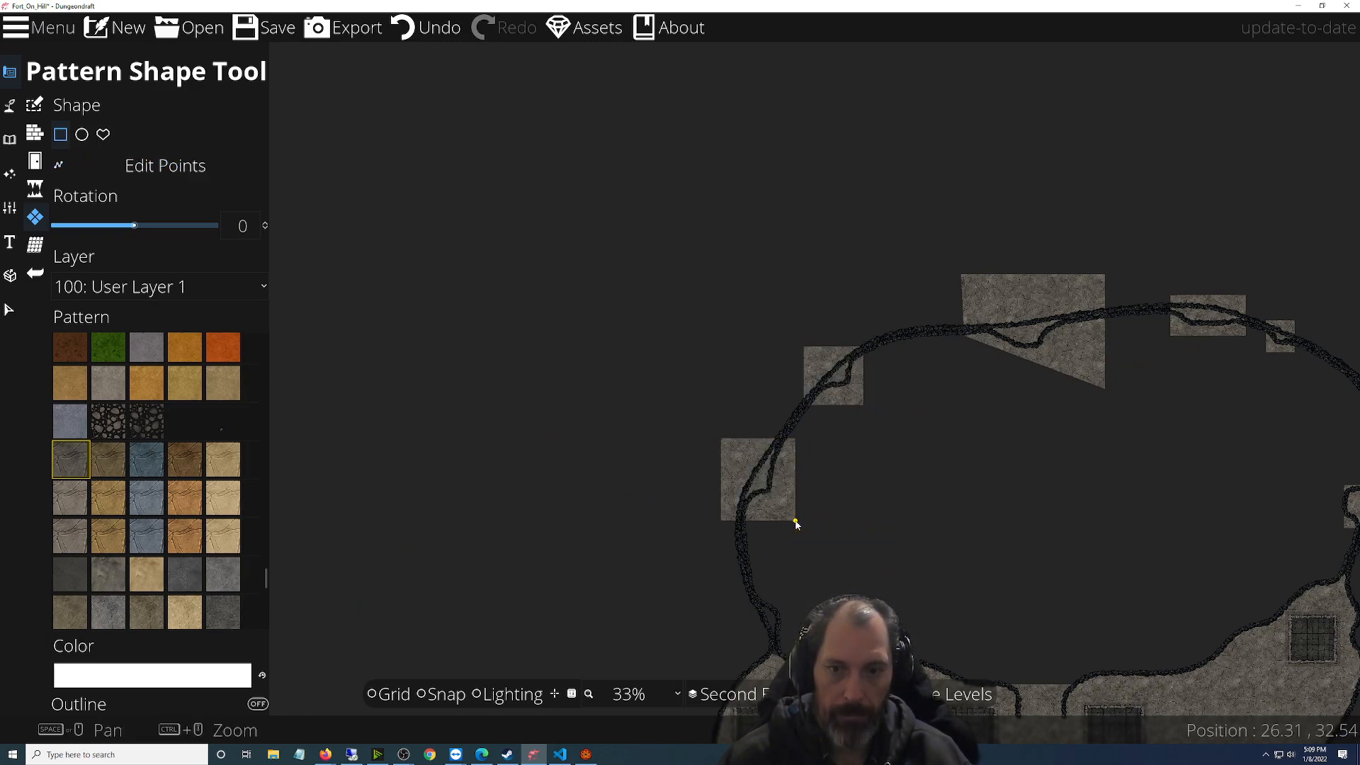
pyautogui.moveTo(724, 593); pyautogui.dragTo(786, 639)
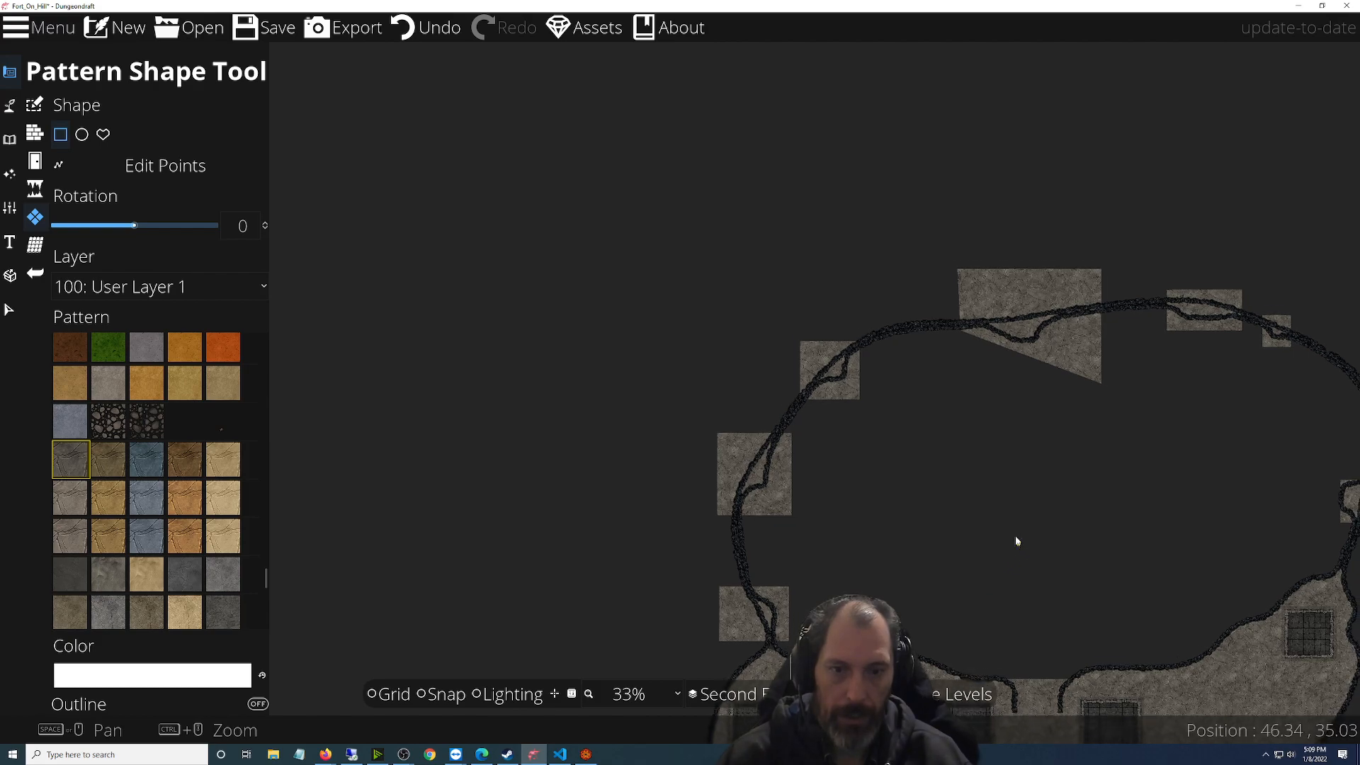
# Draw two overlapping stone rectangles covering the cave wall between the northwestern pocket and the large northern pattern
pyautogui.moveTo(1016, 544); pyautogui.dragTo(671, 360)
pyautogui.scroll(3, 381, 475)
pyautogui.moveTo(496, 136); pyautogui.dragTo(887, 711)
pyautogui.moveTo(1107, 470); pyautogui.dragTo(707, 610)
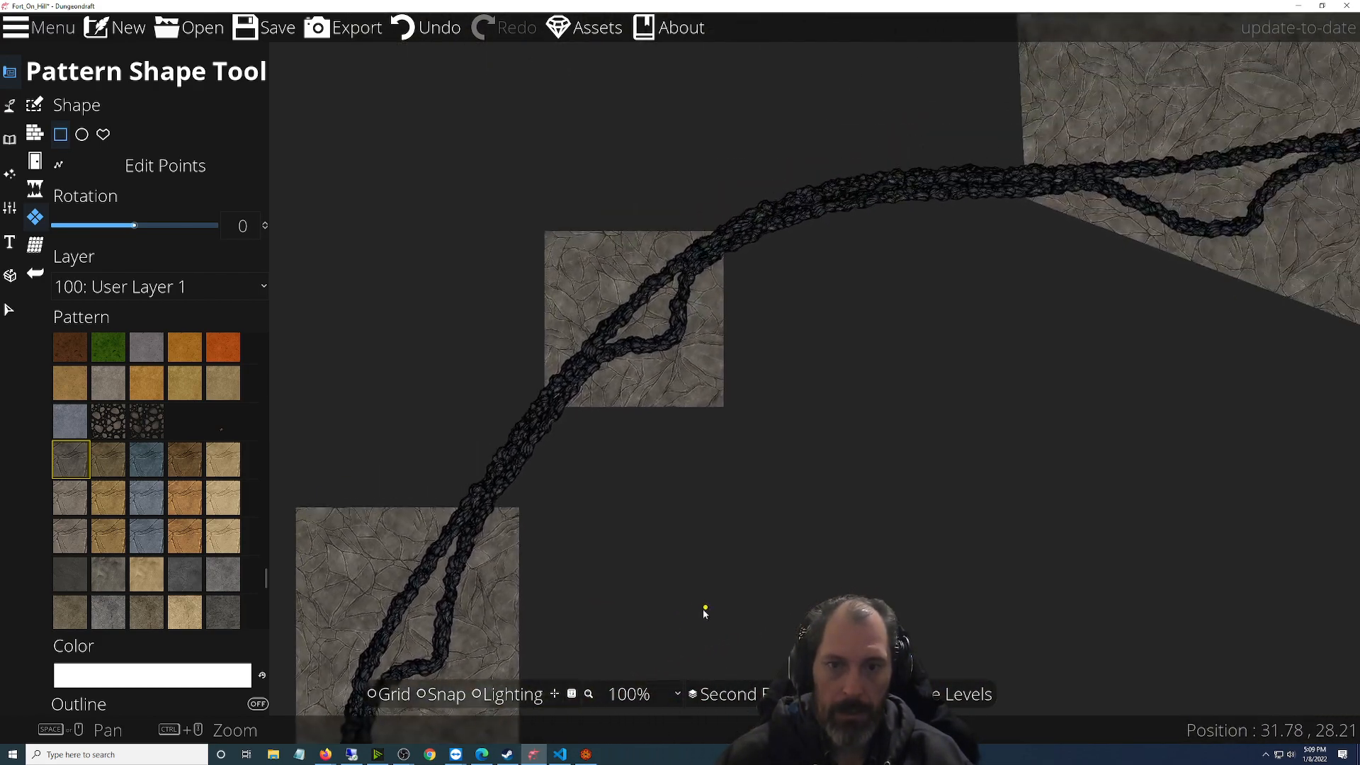
pyautogui.scroll(3, 533, 484)
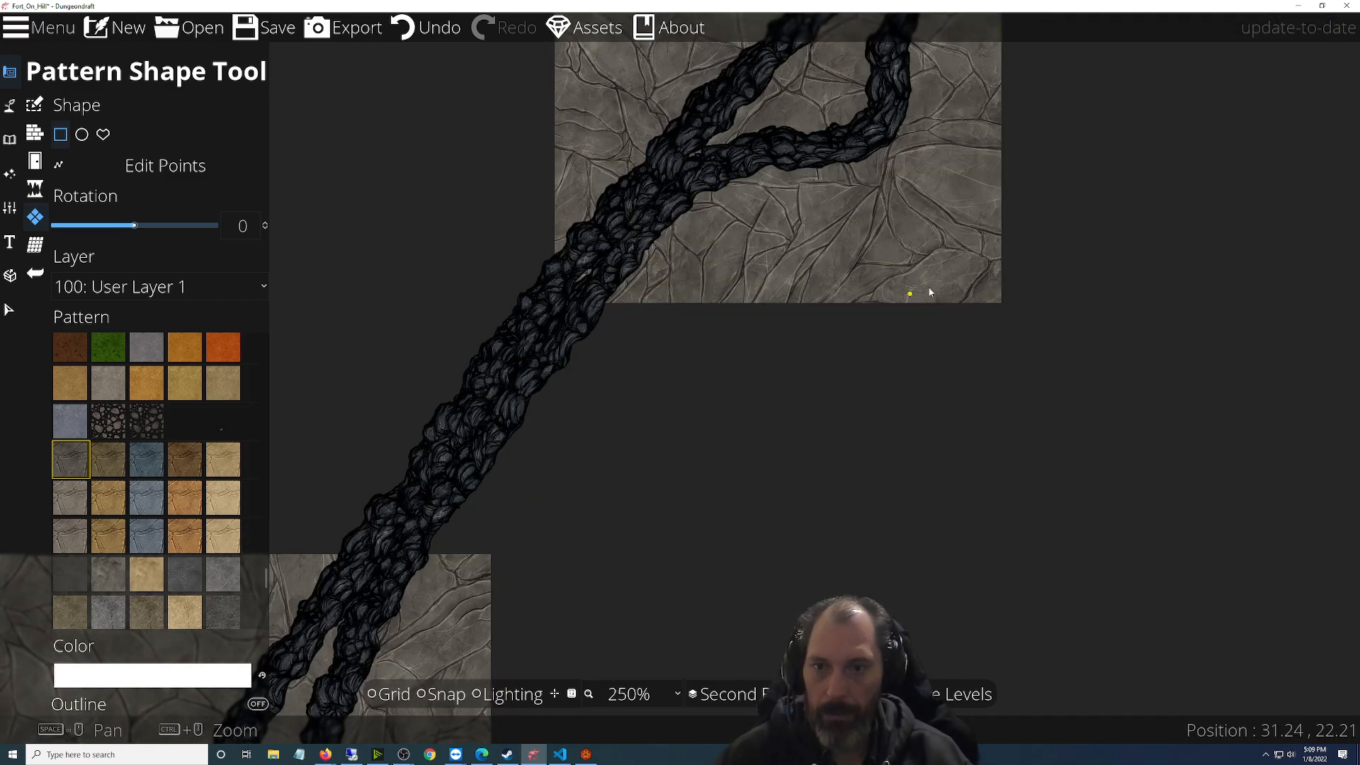
pyautogui.moveTo(664, 278); pyautogui.dragTo(474, 248)
pyautogui.moveTo(372, 234); pyautogui.dragTo(1178, 461)
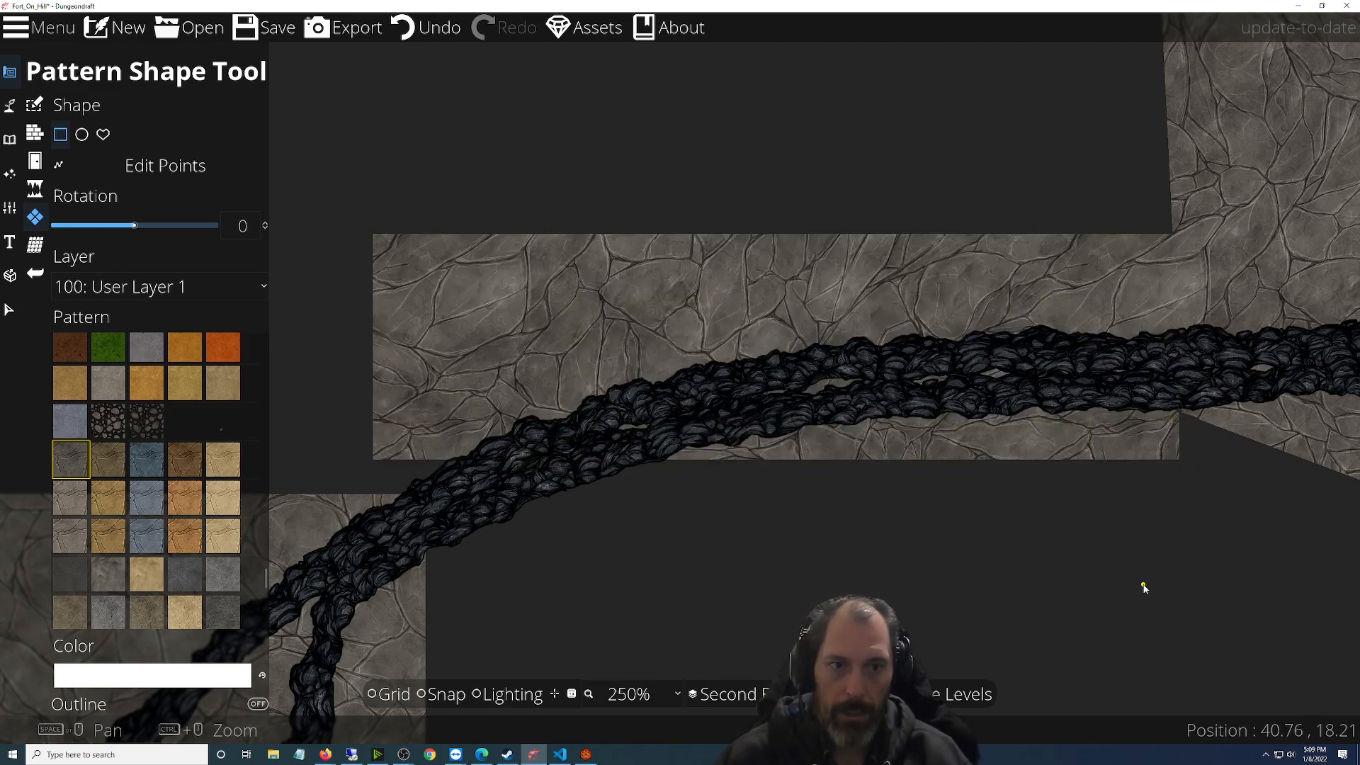
pyautogui.moveTo(314, 394); pyautogui.dragTo(549, 530)
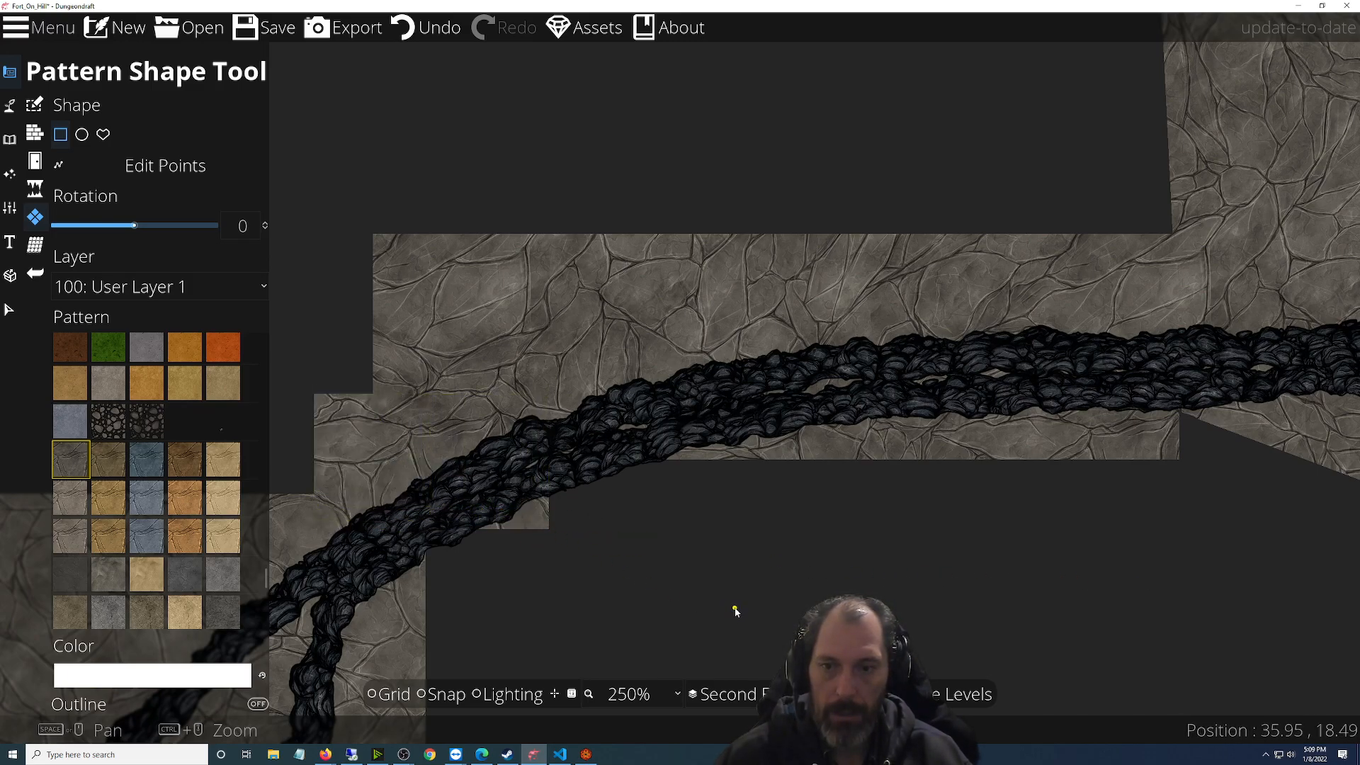
# Cover the northern cave wall between the large pattern and the pockets to its east with rectangular stone patterns
pyautogui.moveTo(1092, 599); pyautogui.dragTo(245, 571)
pyautogui.moveTo(1137, 329); pyautogui.dragTo(206, 467)
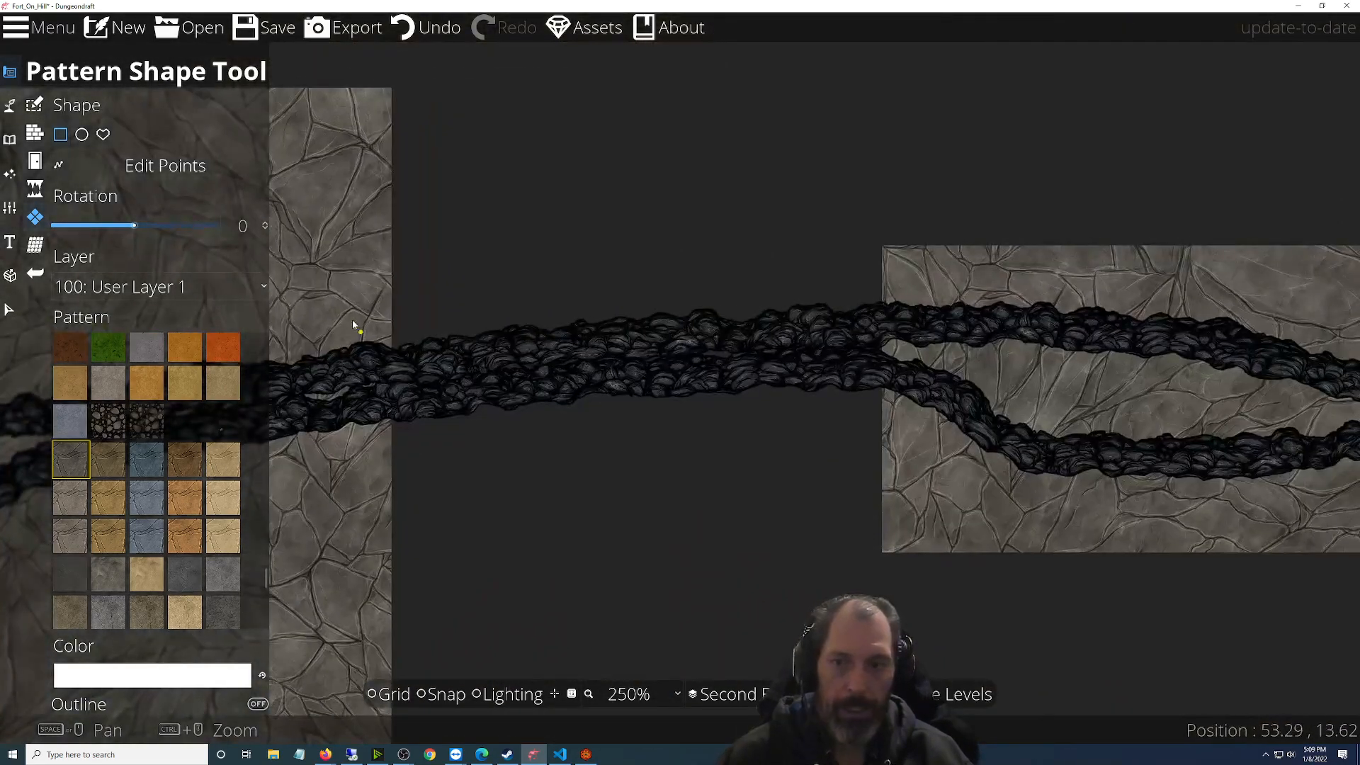
pyautogui.moveTo(338, 223)
pyautogui.mouseDown()
pyautogui.moveTo(865, 431)
pyautogui.moveTo(892, 425)
pyautogui.mouseUp()
pyautogui.moveTo(1111, 578)
pyautogui.mouseDown()
pyautogui.moveTo(488, 433)
pyautogui.moveTo(238, 440)
pyautogui.mouseUp()
pyautogui.moveTo(527, 192); pyautogui.dragTo(820, 429)
# Lay stepped, overlapping stone rectangles along the northeastern curve of the cave wall
pyautogui.moveTo(1073, 586); pyautogui.dragTo(529, 252)
pyautogui.scroll(-2, 507, 283)
pyautogui.moveTo(453, 220); pyautogui.dragTo(763, 473)
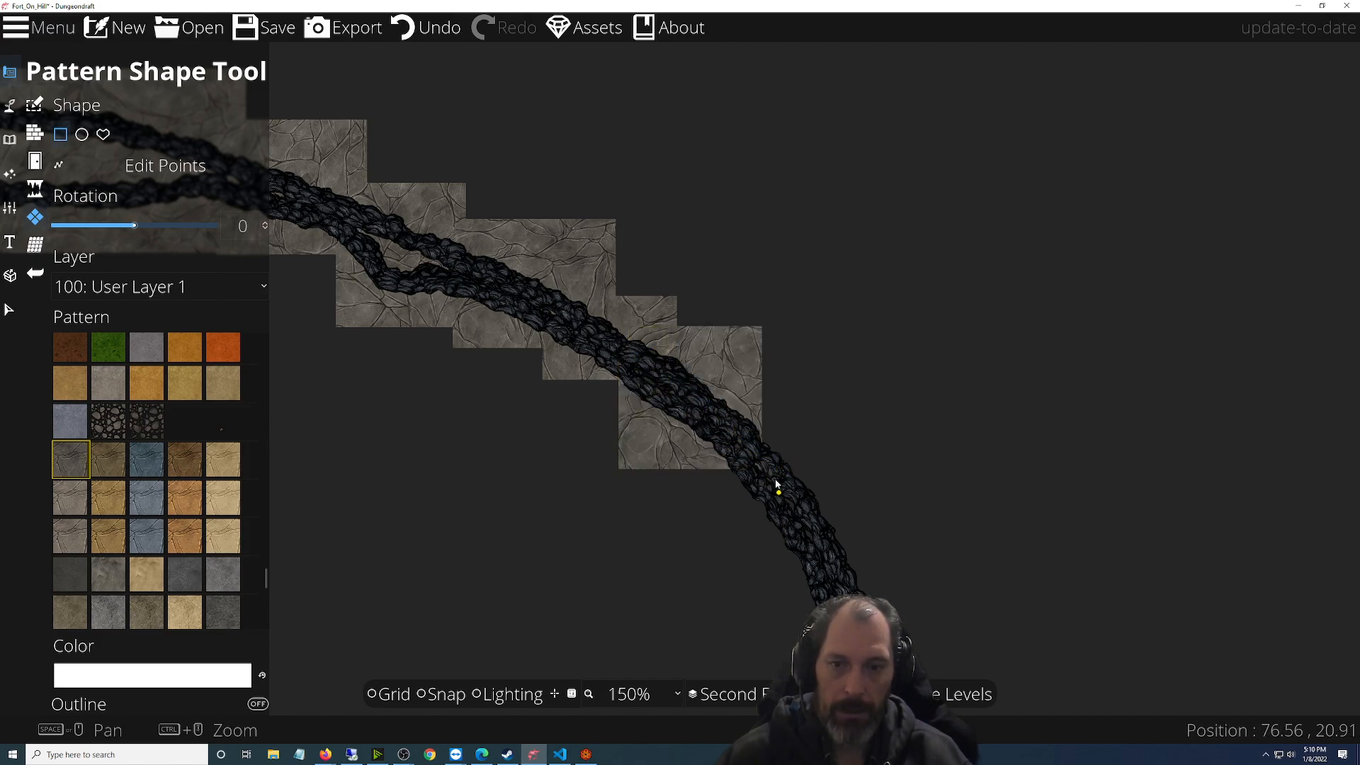
pyautogui.moveTo(715, 397); pyautogui.dragTo(875, 603)
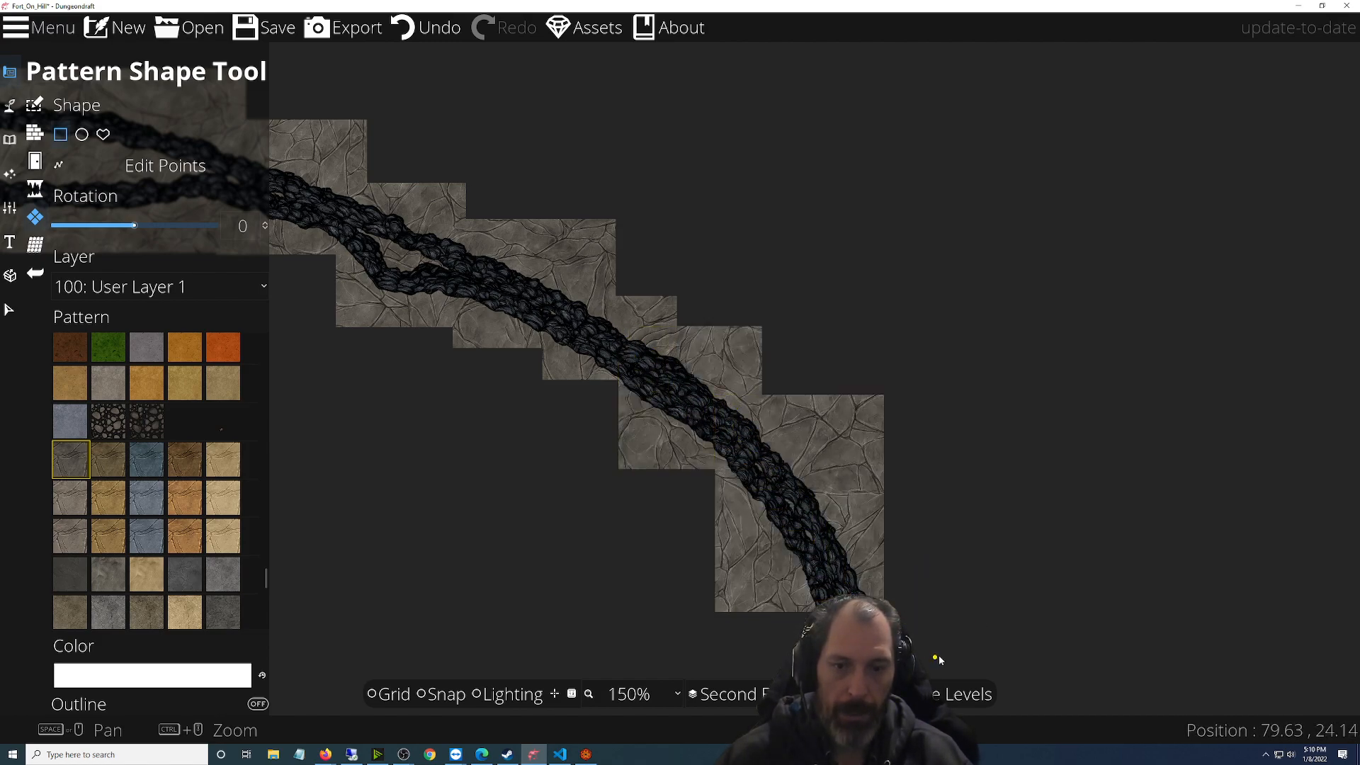
# Continue the stone rectangles down the eastern cave wall to where it meets the fort's floor
pyautogui.moveTo(935, 658); pyautogui.dragTo(742, 298)
pyautogui.moveTo(613, 238); pyautogui.dragTo(754, 489)
pyautogui.moveTo(609, 443); pyautogui.dragTo(891, 279)
pyautogui.moveTo(624, 439); pyautogui.dragTo(795, 669)
pyautogui.moveTo(743, 616); pyautogui.dragTo(1255, 245)
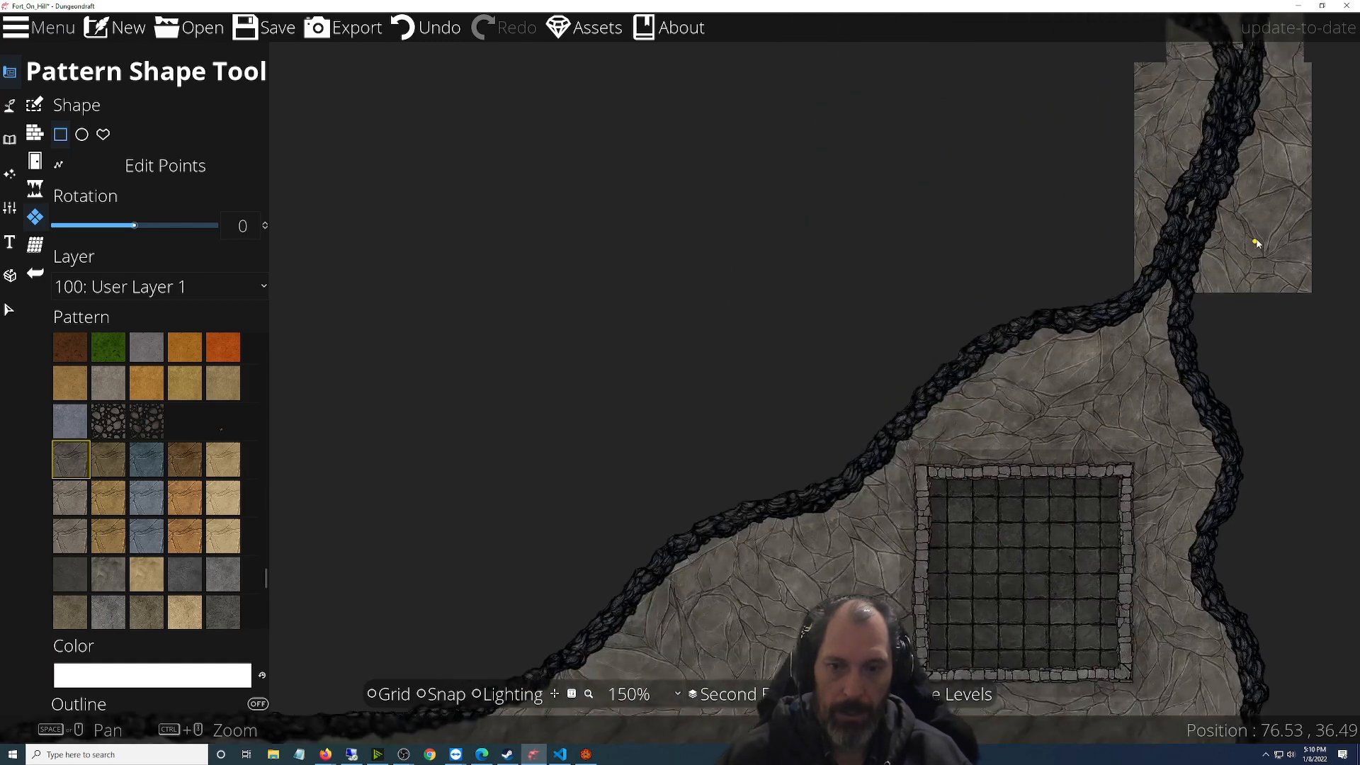
pyautogui.scroll(-4, 750, 485)
pyautogui.moveTo(538, 568); pyautogui.dragTo(1246, 281)
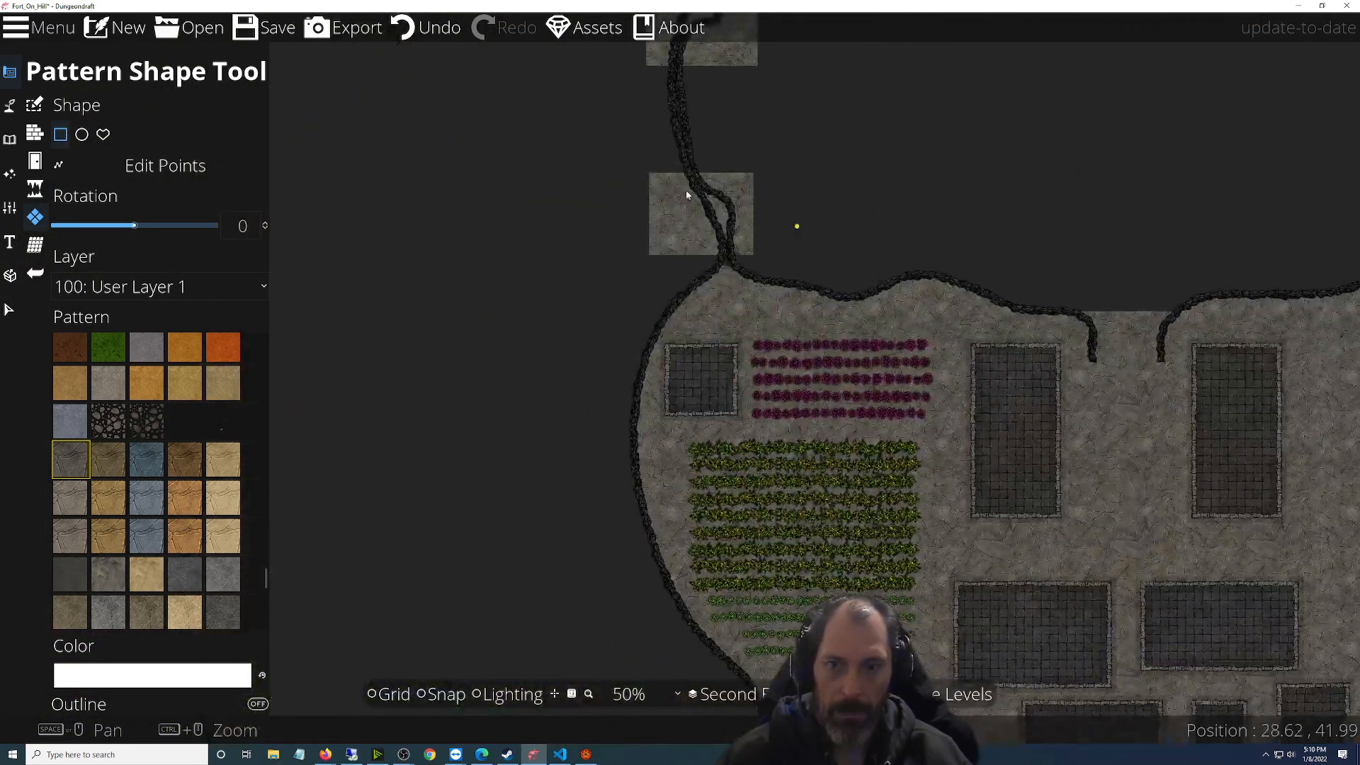
# Cover the western cave wall with overlapping stone rectangles from the fort's floor up to the northwestern pocket
pyautogui.moveTo(688, 249); pyautogui.dragTo(747, 292)
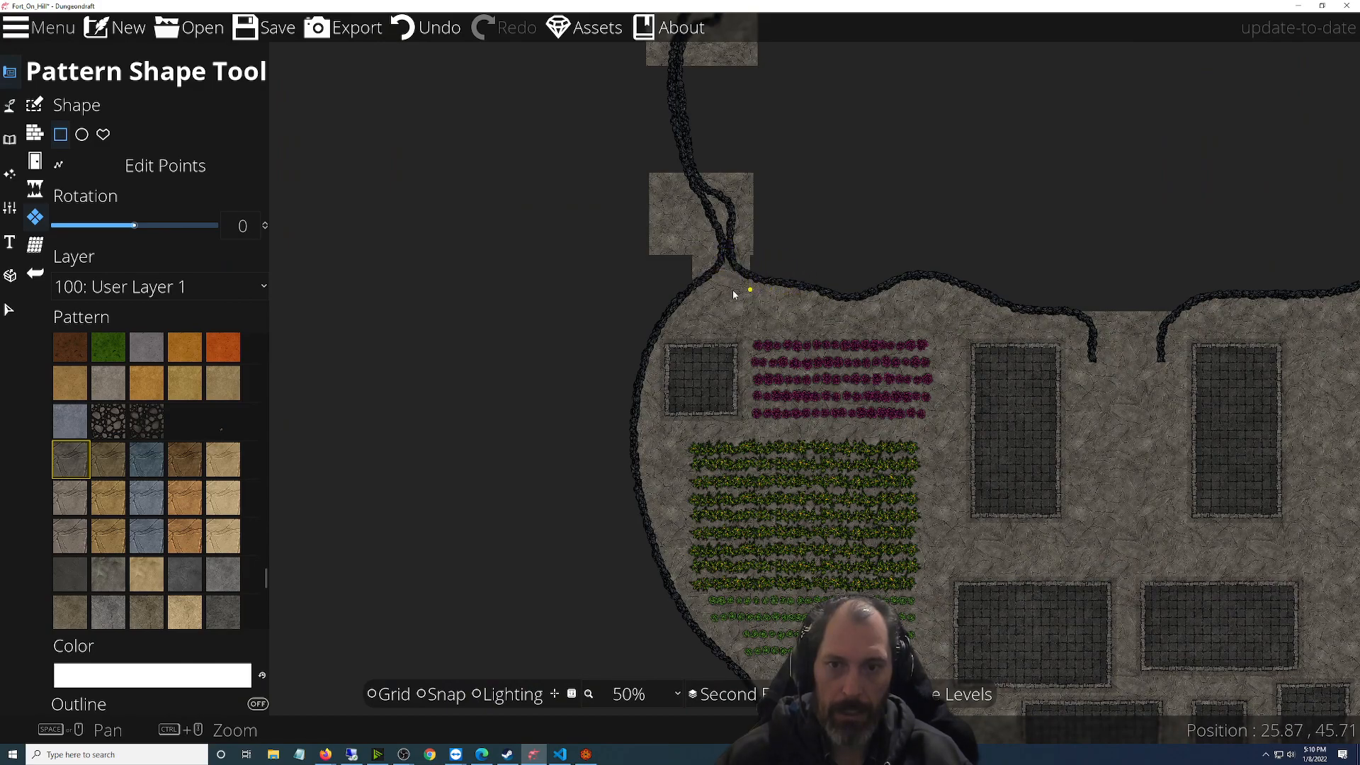
pyautogui.moveTo(637, 53); pyautogui.dragTo(757, 511)
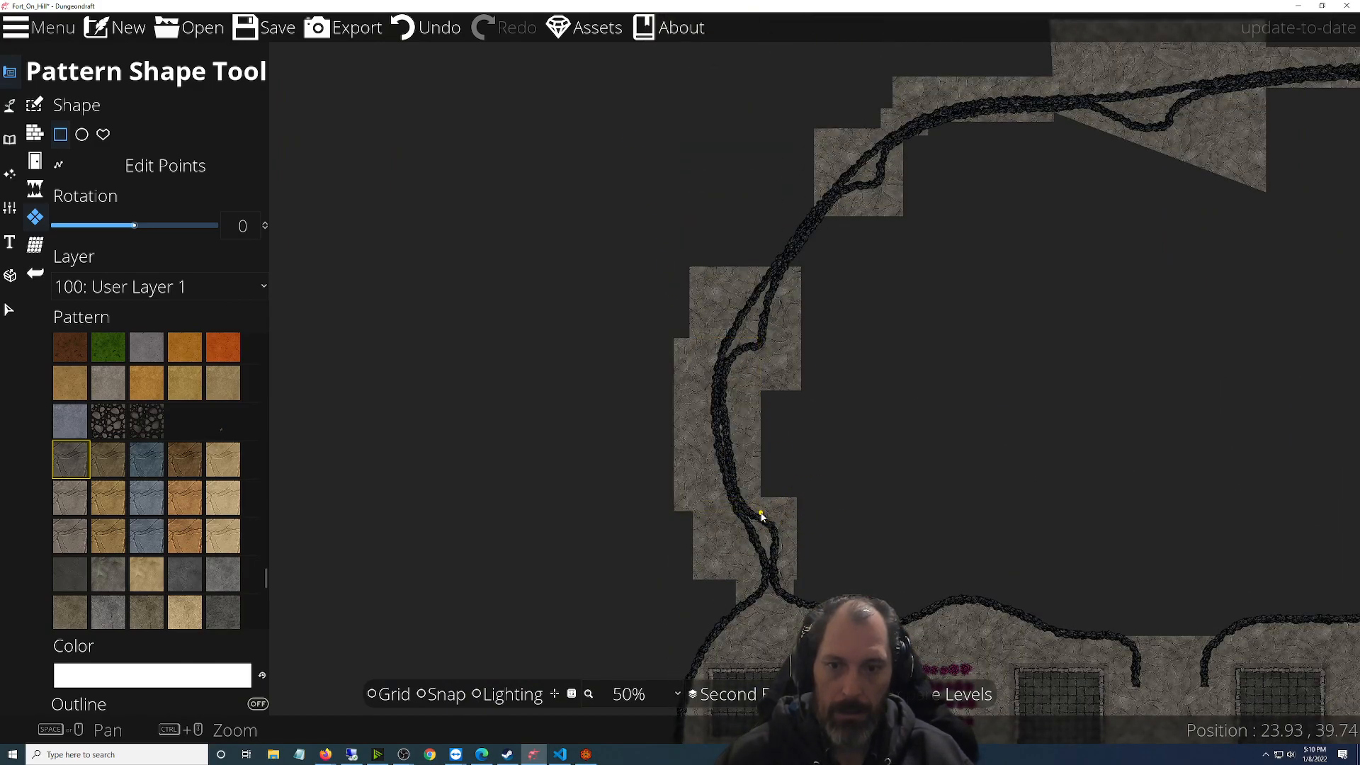
pyautogui.moveTo(800, 318); pyautogui.dragTo(675, 565)
pyautogui.moveTo(948, 458); pyautogui.dragTo(439, 236)
pyautogui.moveTo(490, 496); pyautogui.dragTo(1102, 418)
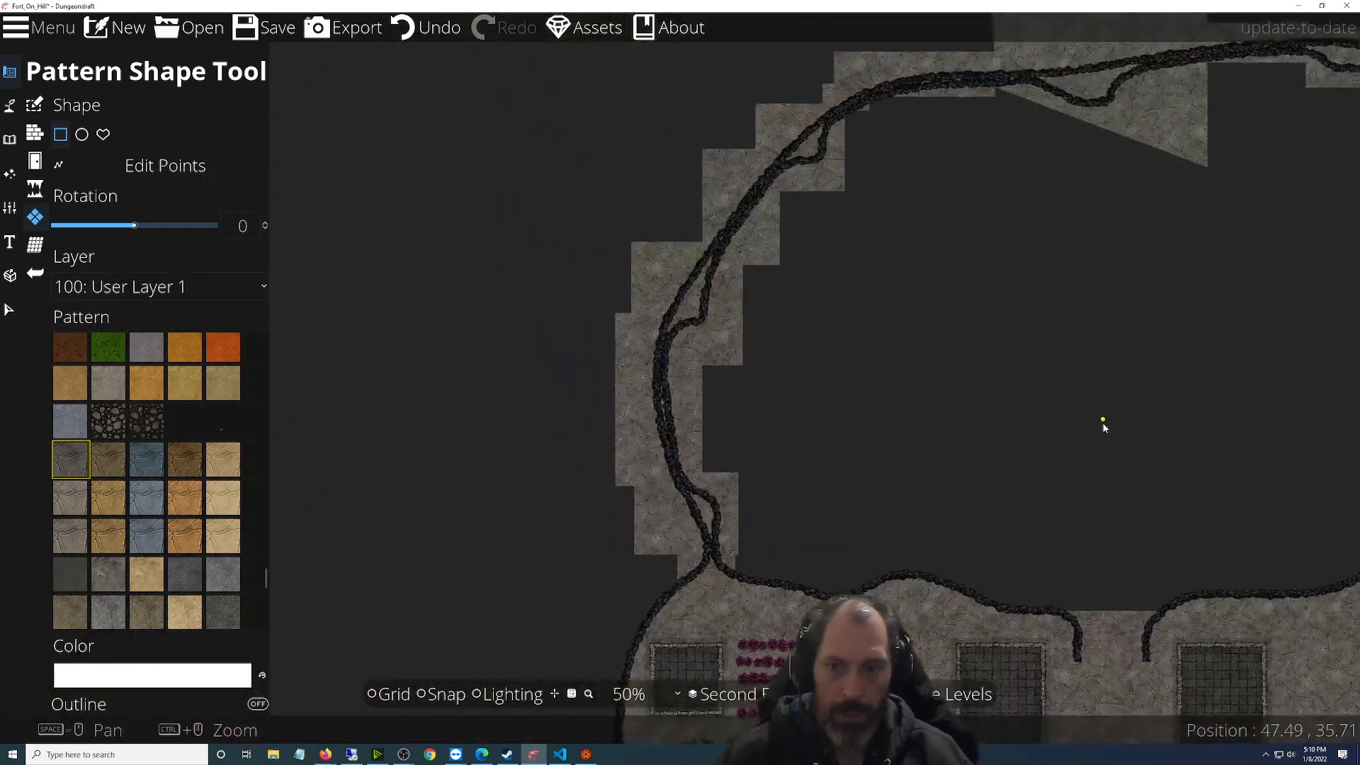
# Reshape the small stone rectangle at the western wall junction so its outer edge sits behind the wall
pyautogui.click(165, 165)
pyautogui.scroll(2, 626, 575)
pyautogui.scroll(5, 626, 575)
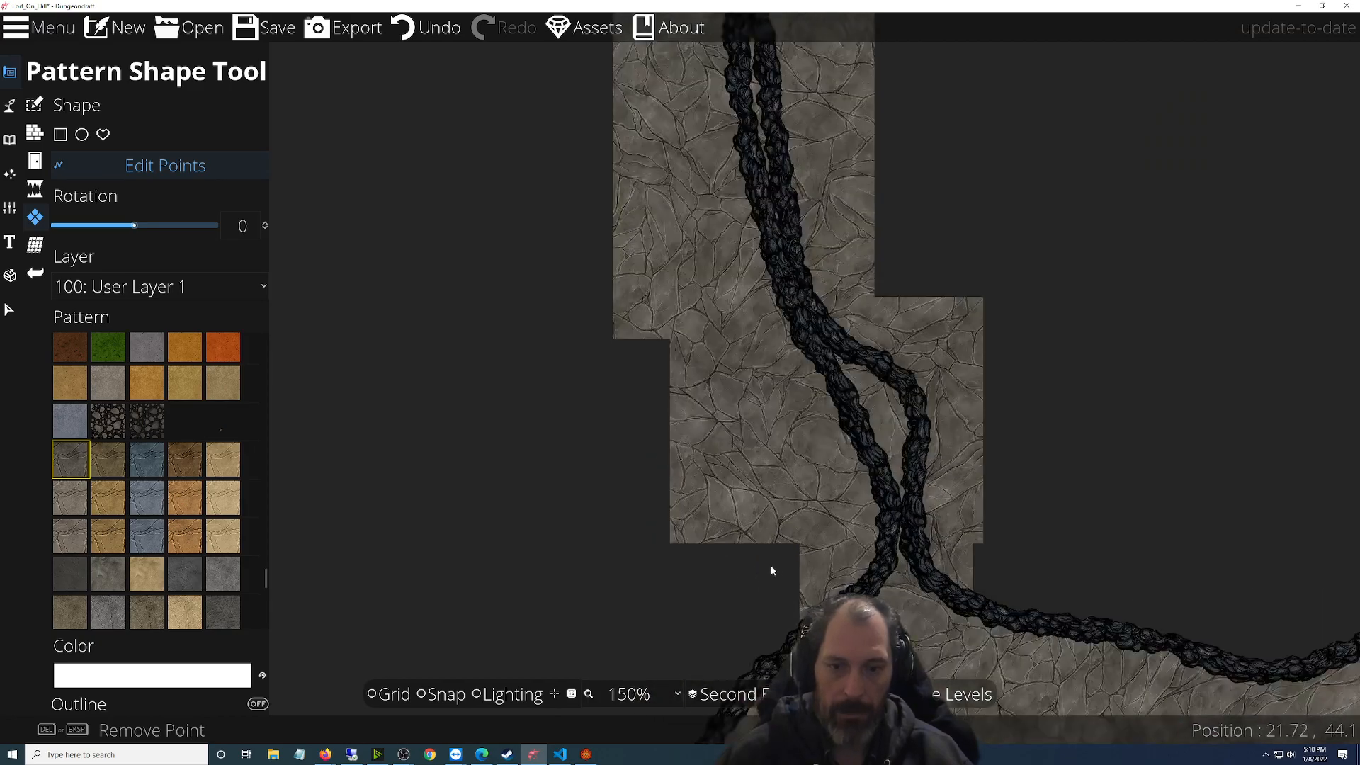
pyautogui.moveTo(813, 553); pyautogui.dragTo(515, 482)
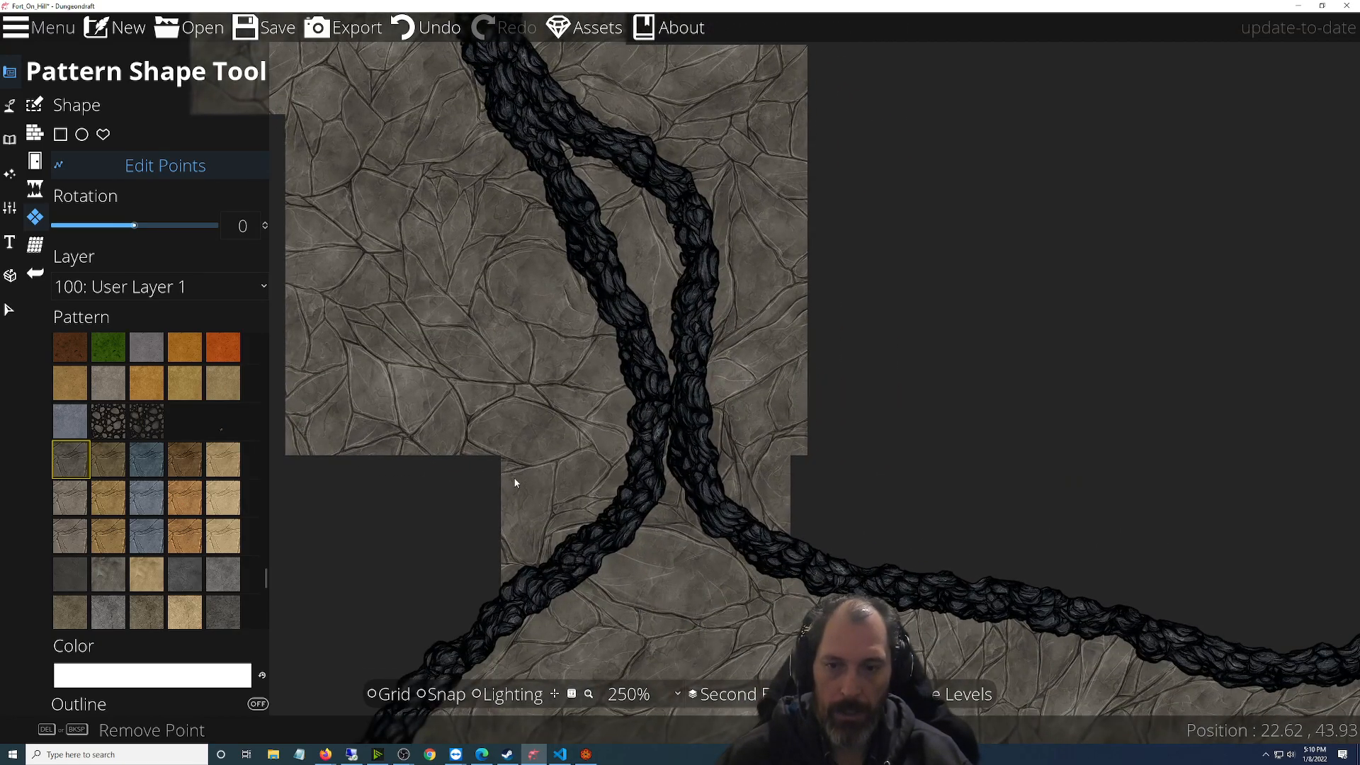
pyautogui.scroll(-5, 515, 482)
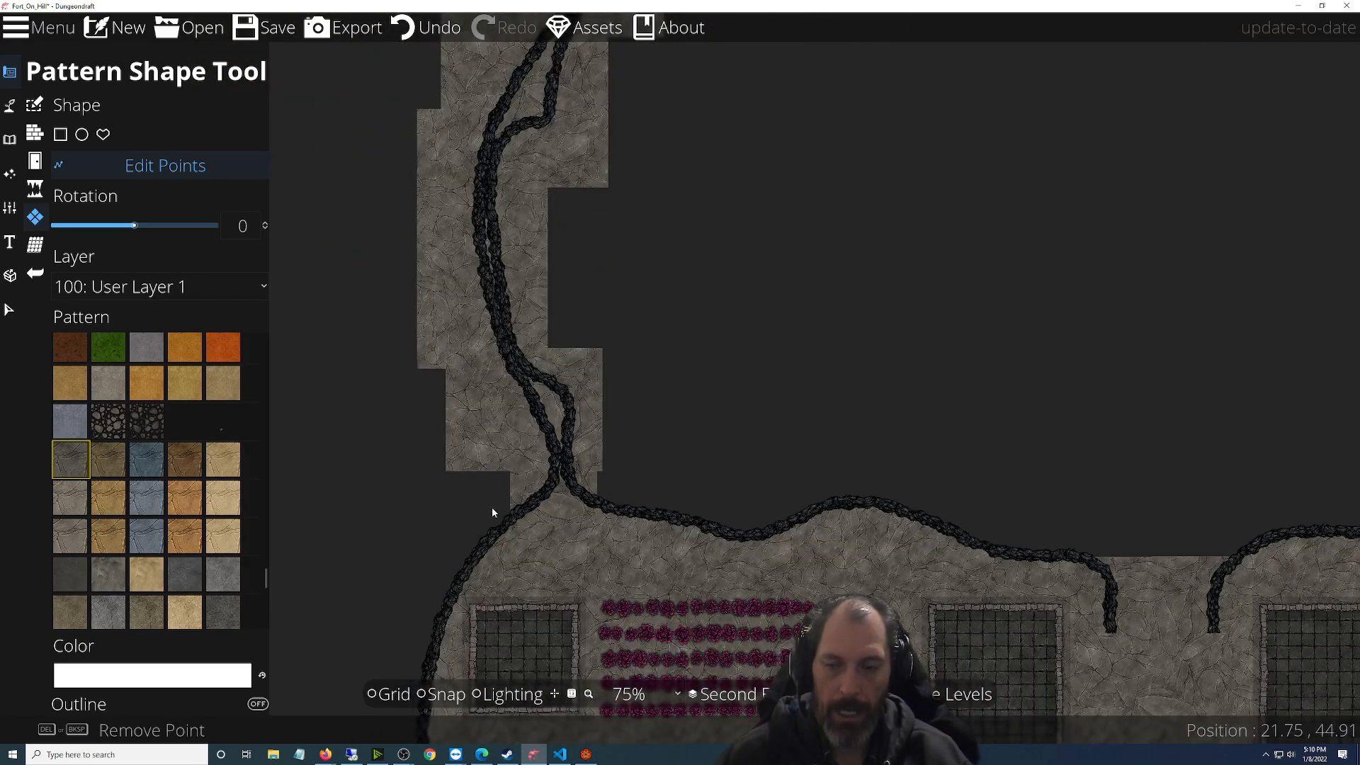
pyautogui.scroll(3, 492, 508)
pyautogui.click(592, 398)
pyautogui.scroll(2, 530, 471)
pyautogui.moveTo(530, 468); pyautogui.dragTo(677, 427)
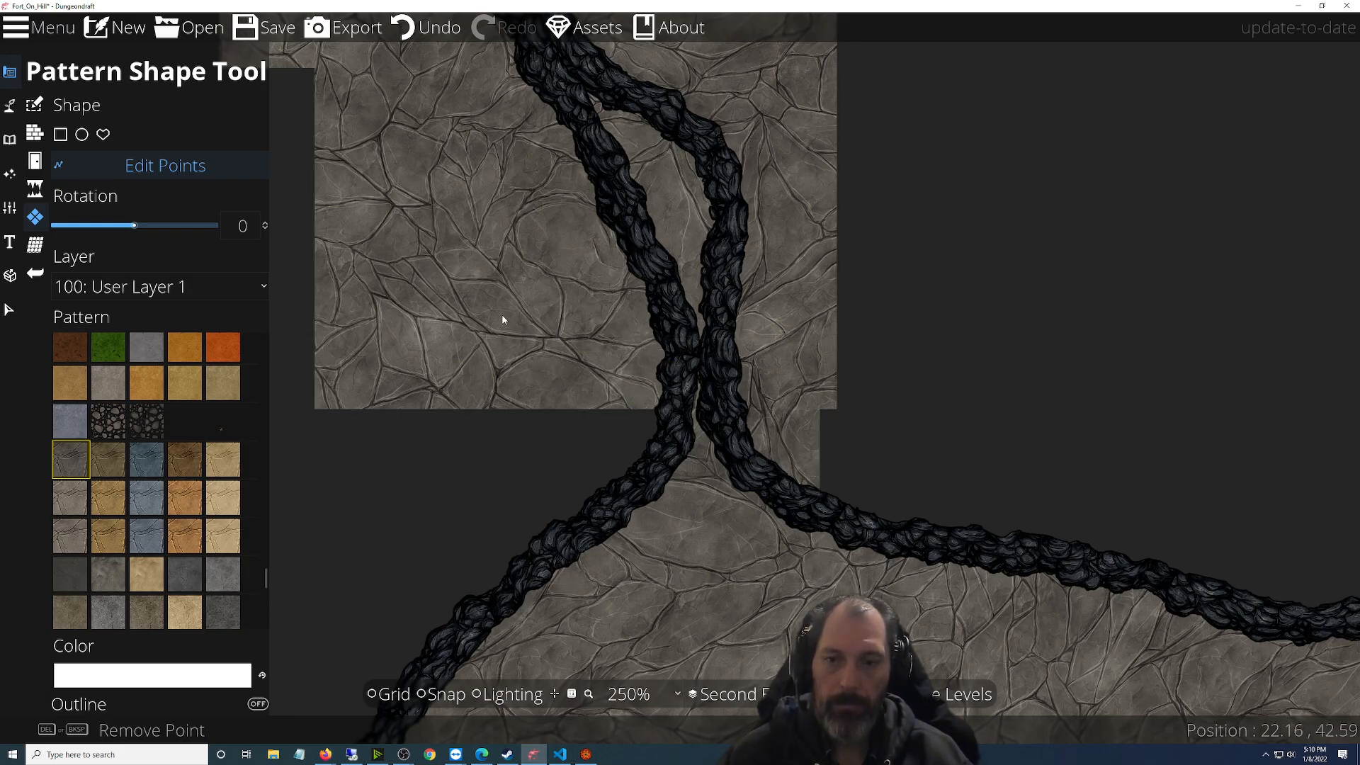
pyautogui.moveTo(501, 323); pyautogui.dragTo(514, 405)
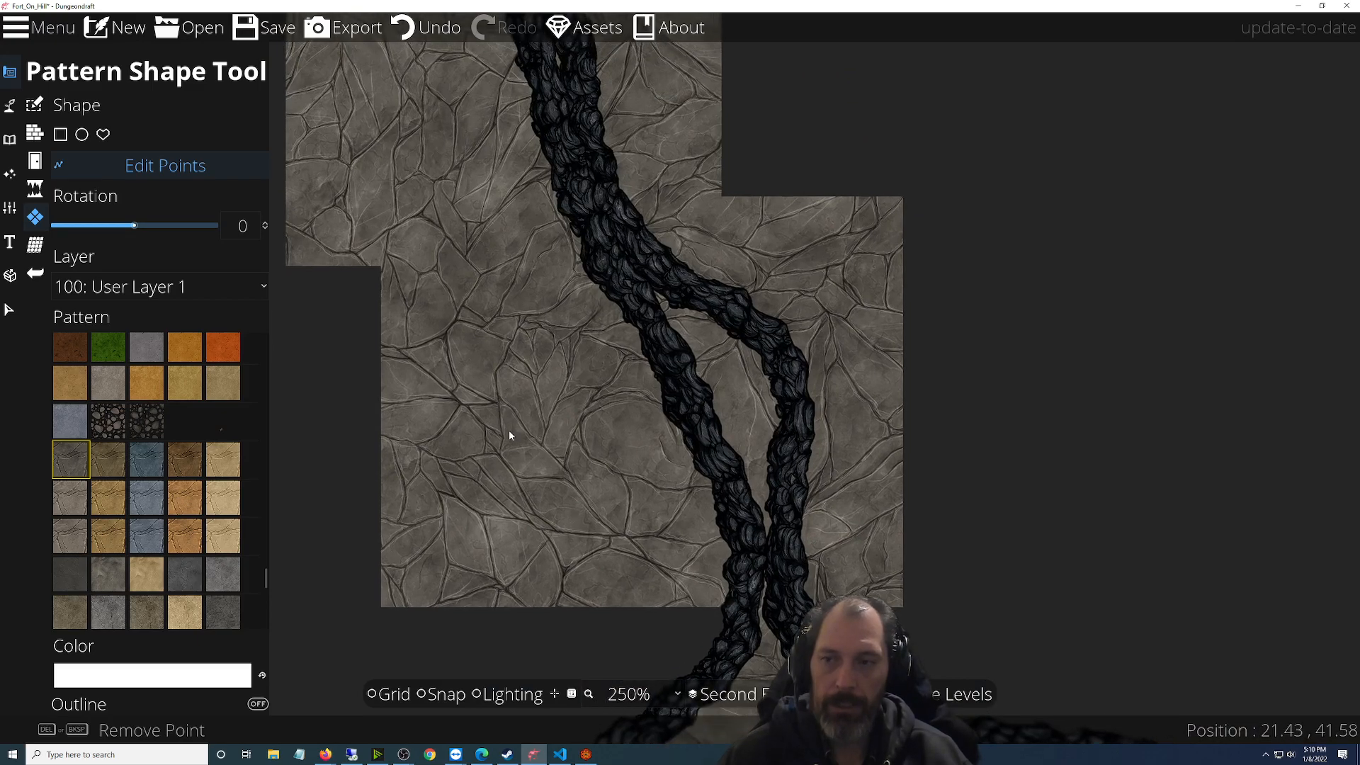
pyautogui.scroll(-5, 559, 435)
pyautogui.moveTo(1093, 386); pyautogui.dragTo(1094, 426)
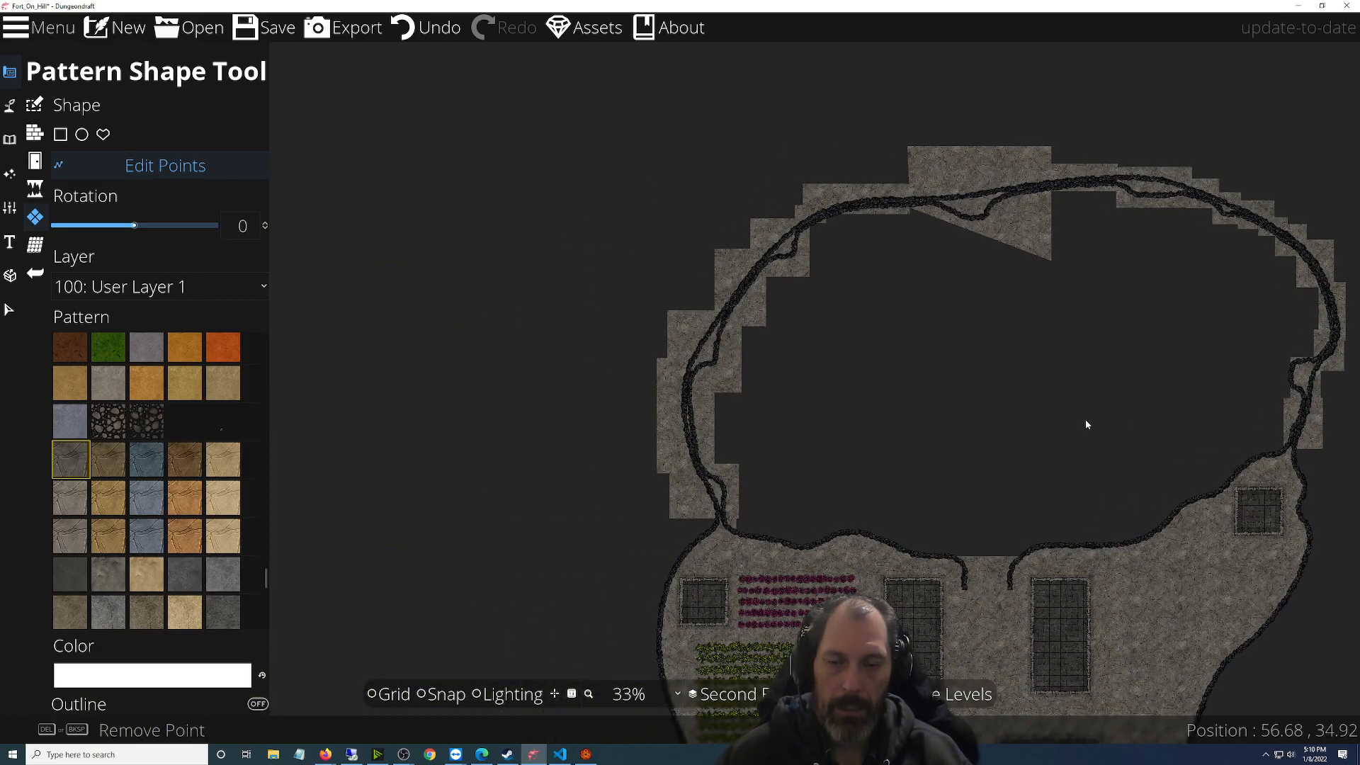
# Undo all the stone pattern rectangles along the cave wall and in its pockets
pyautogui.hotkey('ctrl', 'z')
pyautogui.hotkey('ctrl', 'z')
pyautogui.hotkey('ctrl', 'z')
pyautogui.hotkey('ctrl', 'z')
pyautogui.hotkey('ctrl', 'z')
pyautogui.hotkey('ctrl', 'z')
pyautogui.hotkey('ctrl', 'z')
pyautogui.hotkey('ctrl', 'z')
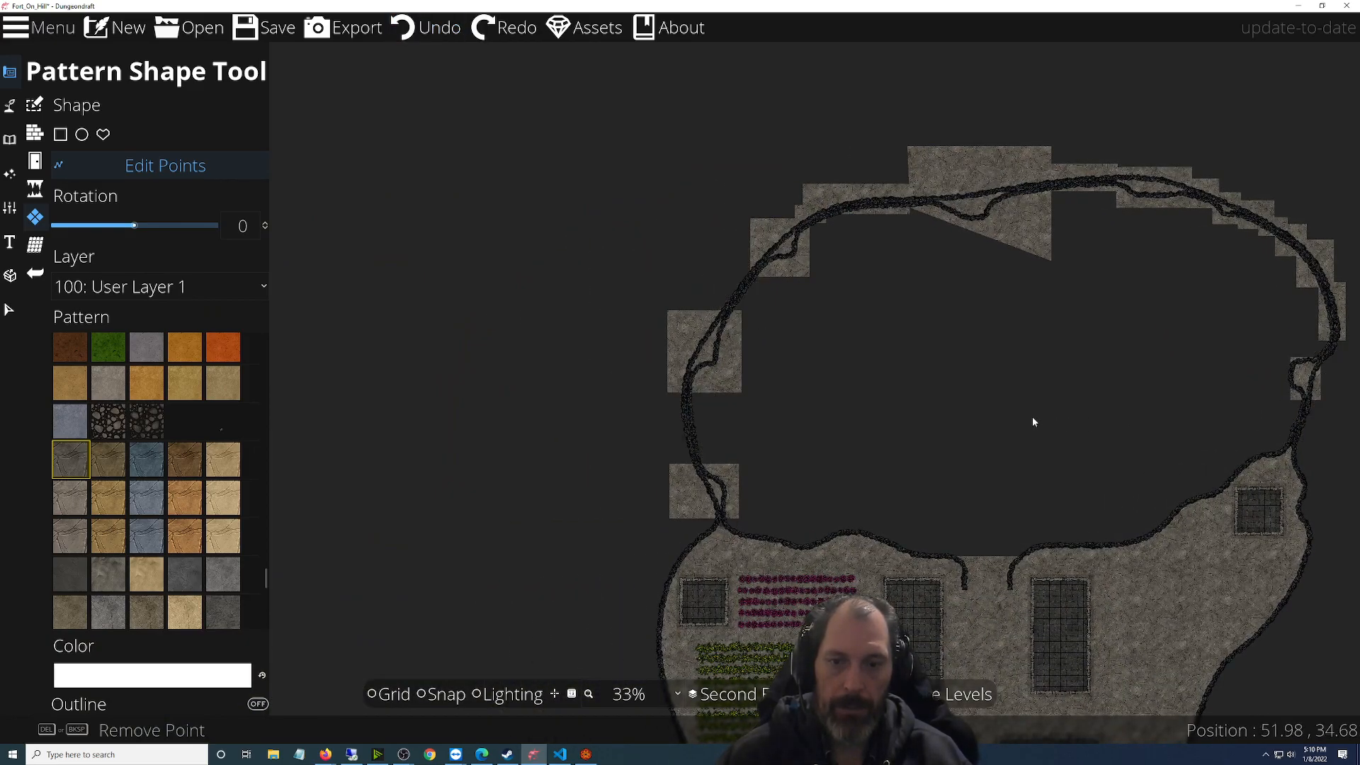
pyautogui.hotkey('ctrl', 'z')
pyautogui.hotkey('ctrl', 'z')
pyautogui.hotkey('ctrl', 'z')
pyautogui.hotkey('ctrl', 'z')
pyautogui.hotkey('ctrl', 'z')
pyautogui.hotkey('ctrl', 'z')
pyautogui.hotkey('ctrl', 'z')
pyautogui.hotkey('ctrl', 'z')
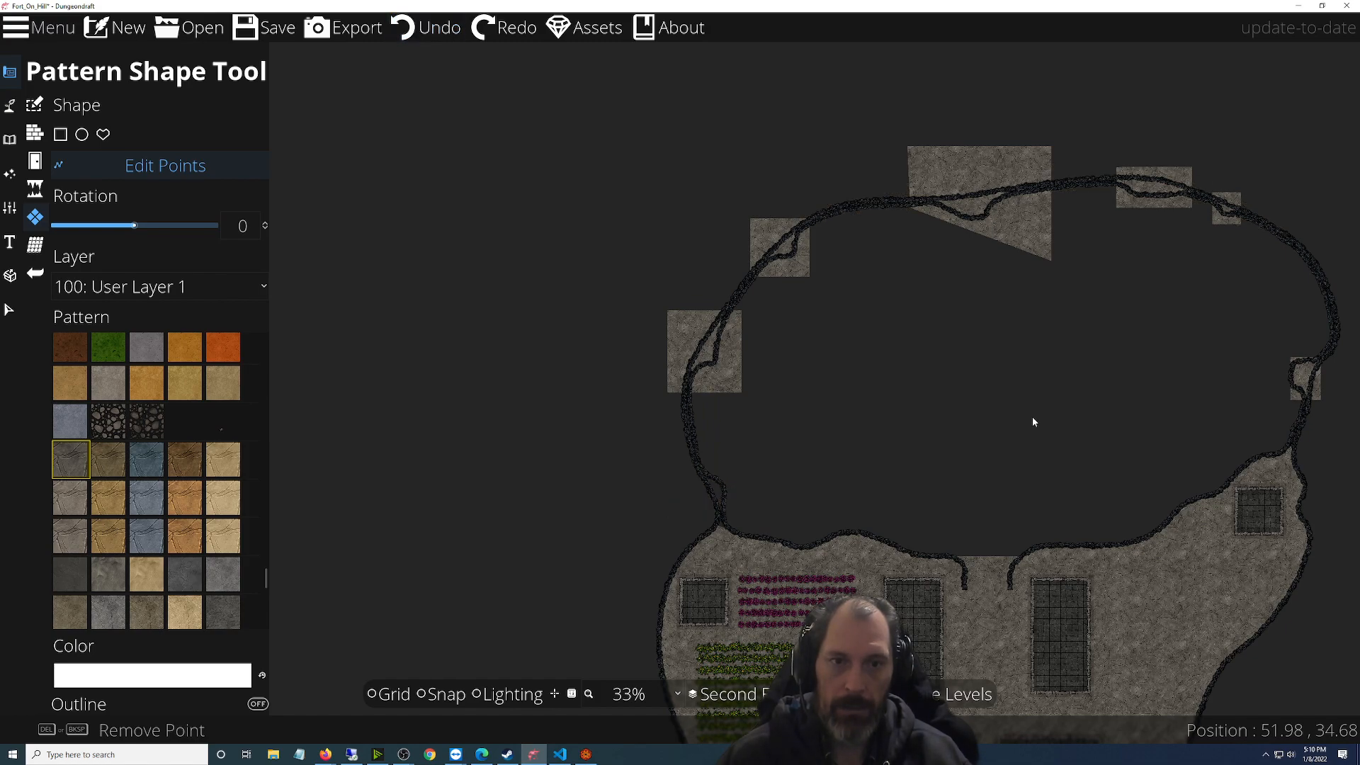
pyautogui.hotkey('ctrl', 'z')
pyautogui.hotkey('ctrl', 'z')
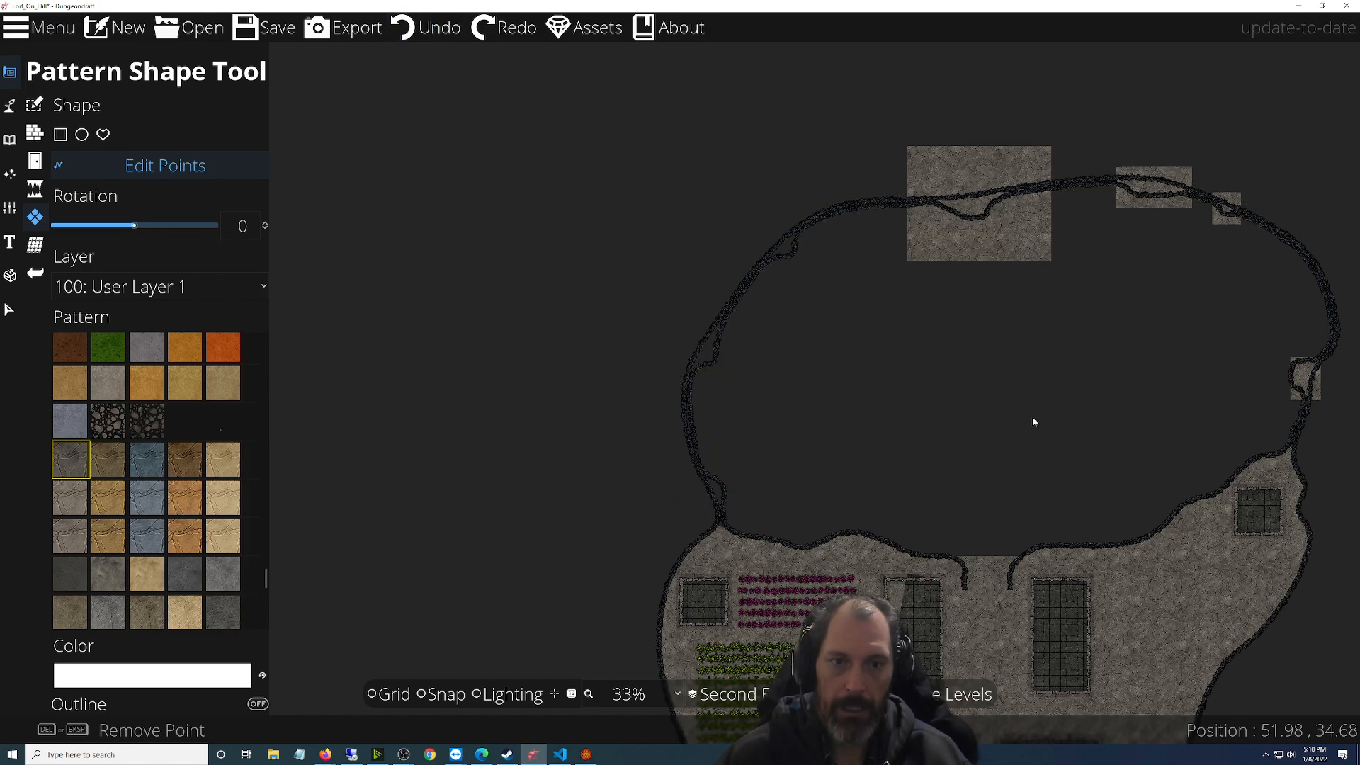
pyautogui.hotkey('ctrl', 'z')
pyautogui.hotkey('ctrl', 'z')
pyautogui.hotkey('ctrl', 'z')
pyautogui.hotkey('ctrl', 'z')
pyautogui.hotkey('ctrl', 'z')
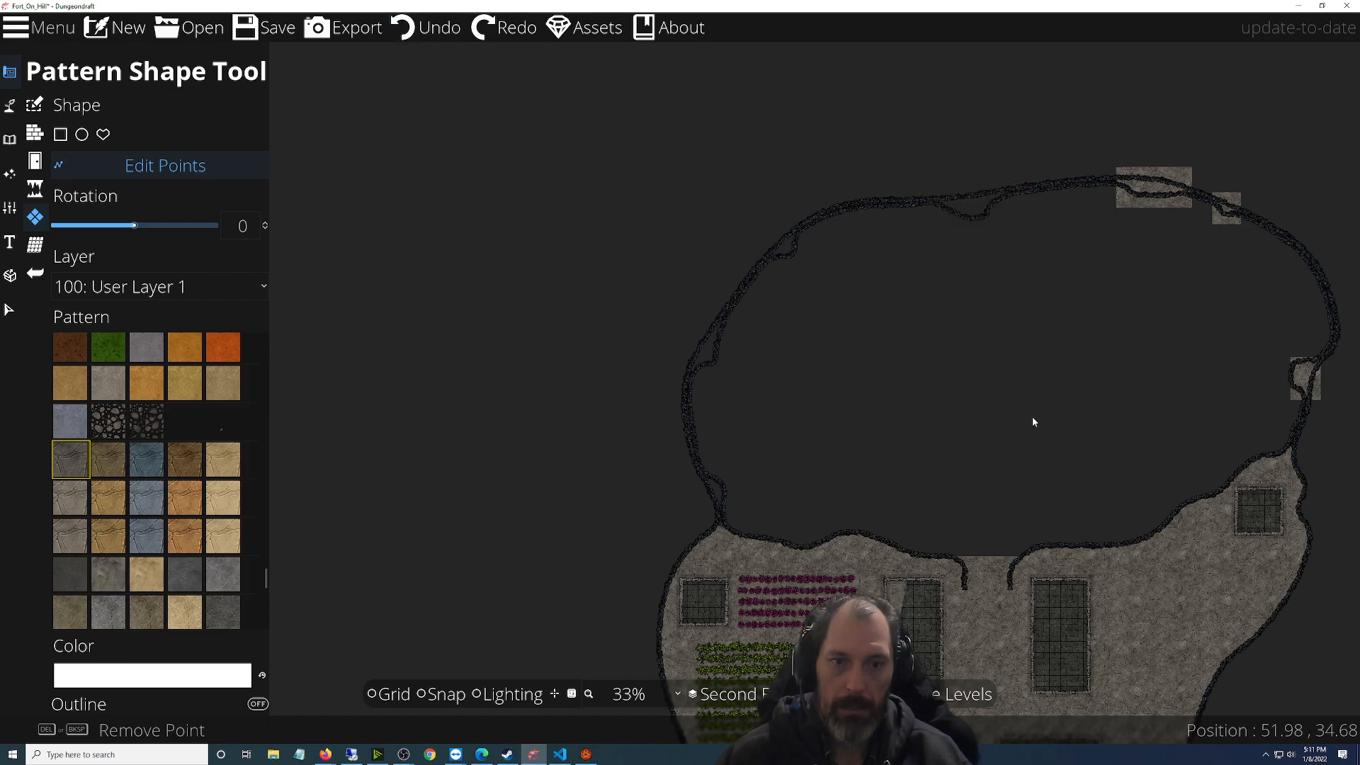
pyautogui.hotkey('ctrl', 'z')
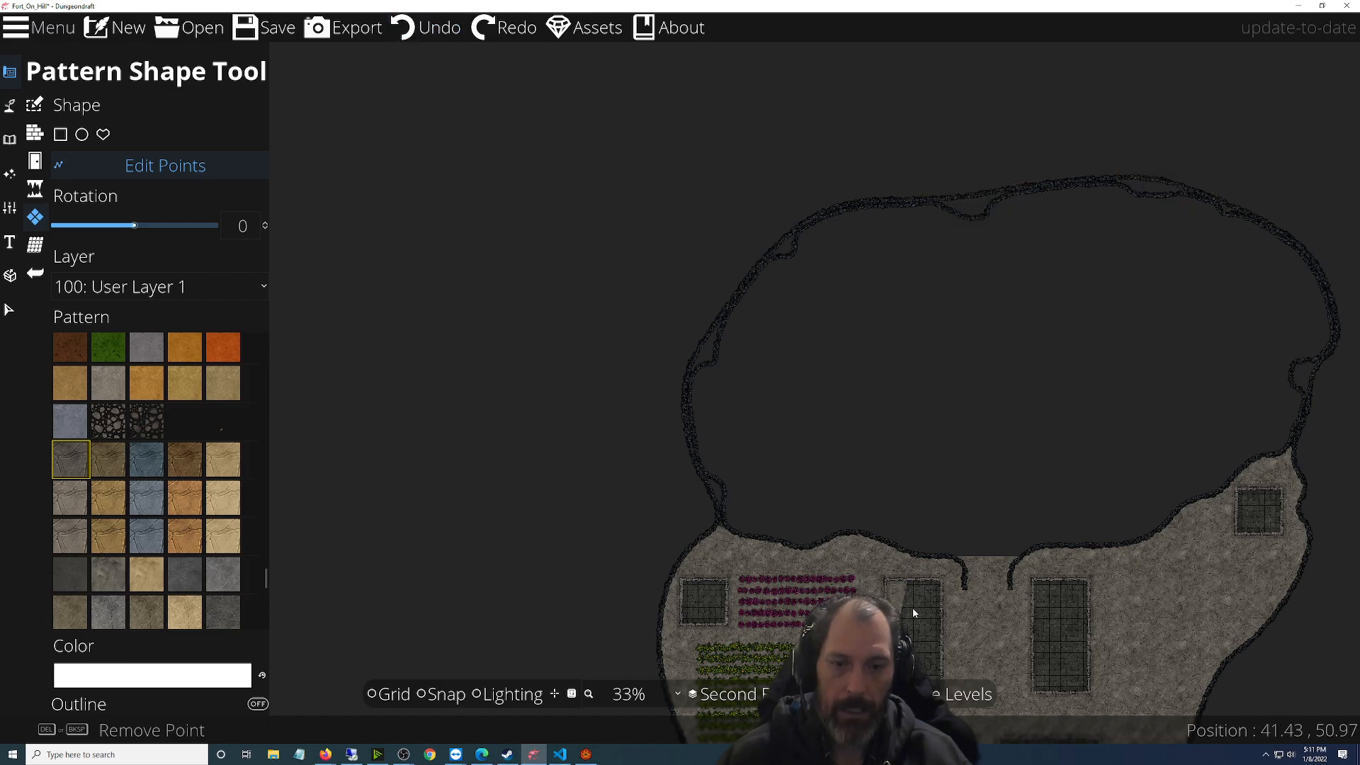
# Pull the floor pattern's edge point to the northwest corner of the building beside the purple crops
pyautogui.moveTo(930, 631); pyautogui.dragTo(937, 576)
pyautogui.scroll(6, 840, 381)
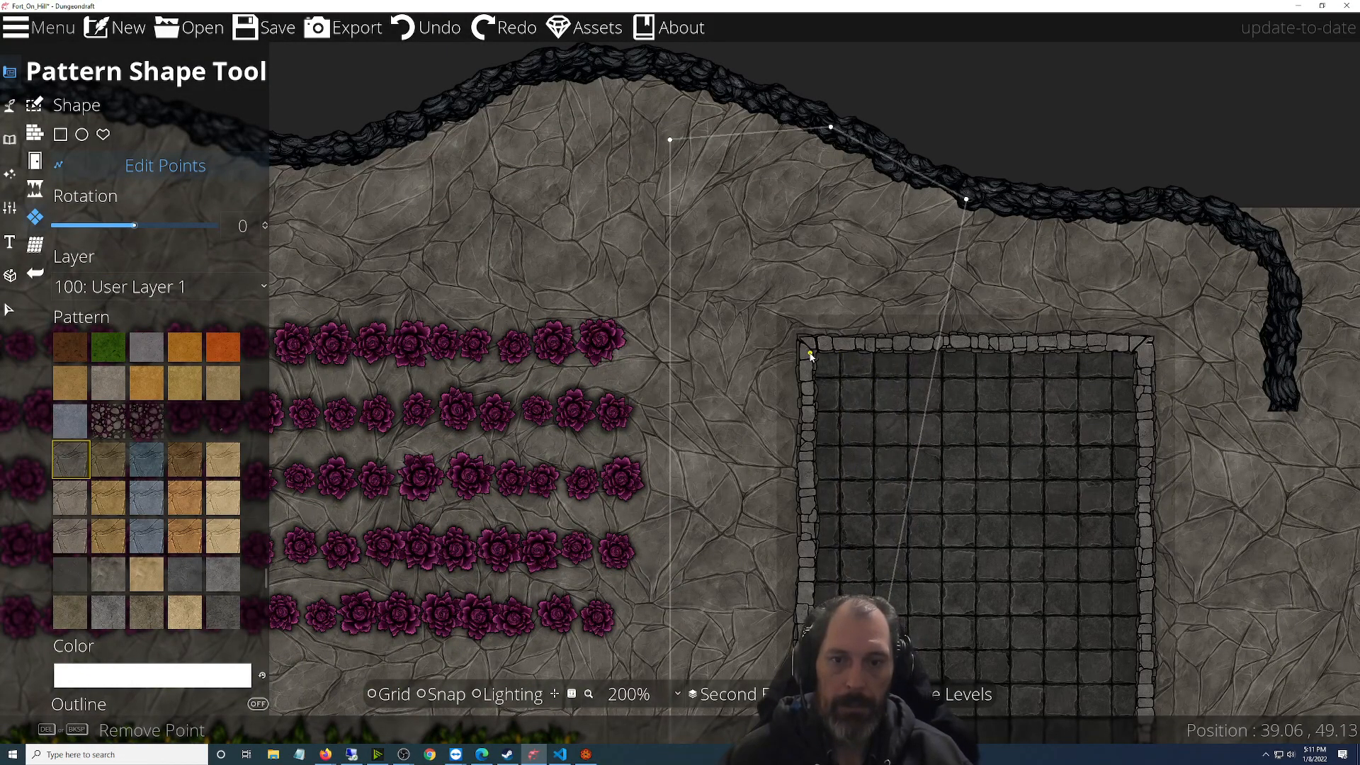
pyautogui.moveTo(807, 353); pyautogui.dragTo(807, 354)
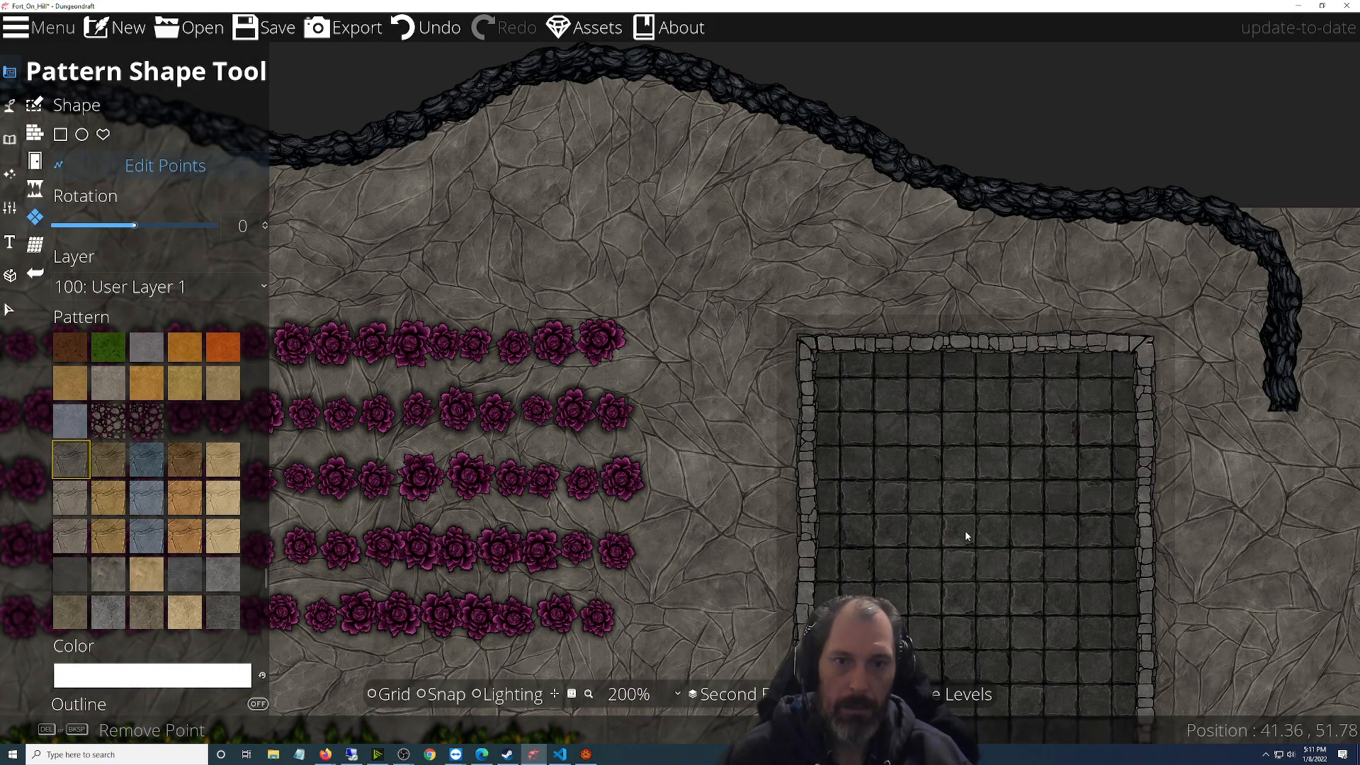
pyautogui.scroll(-5, 966, 536)
# Stretch the fort's floor pattern north into the narrow wall pocket where the western cave wall meets the fort
pyautogui.moveTo(959, 514); pyautogui.dragTo(1063, 597)
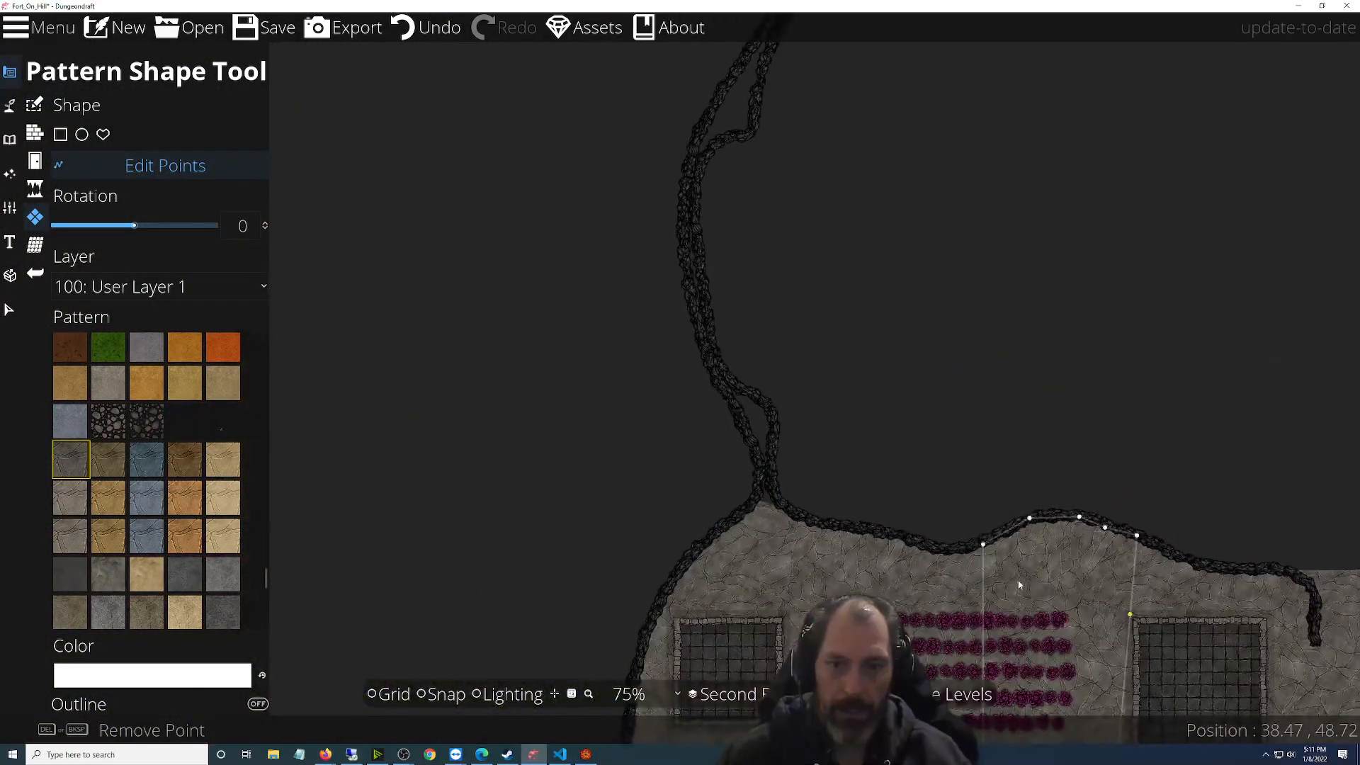
pyautogui.scroll(3, 732, 497)
pyautogui.moveTo(817, 464); pyautogui.dragTo(906, 559)
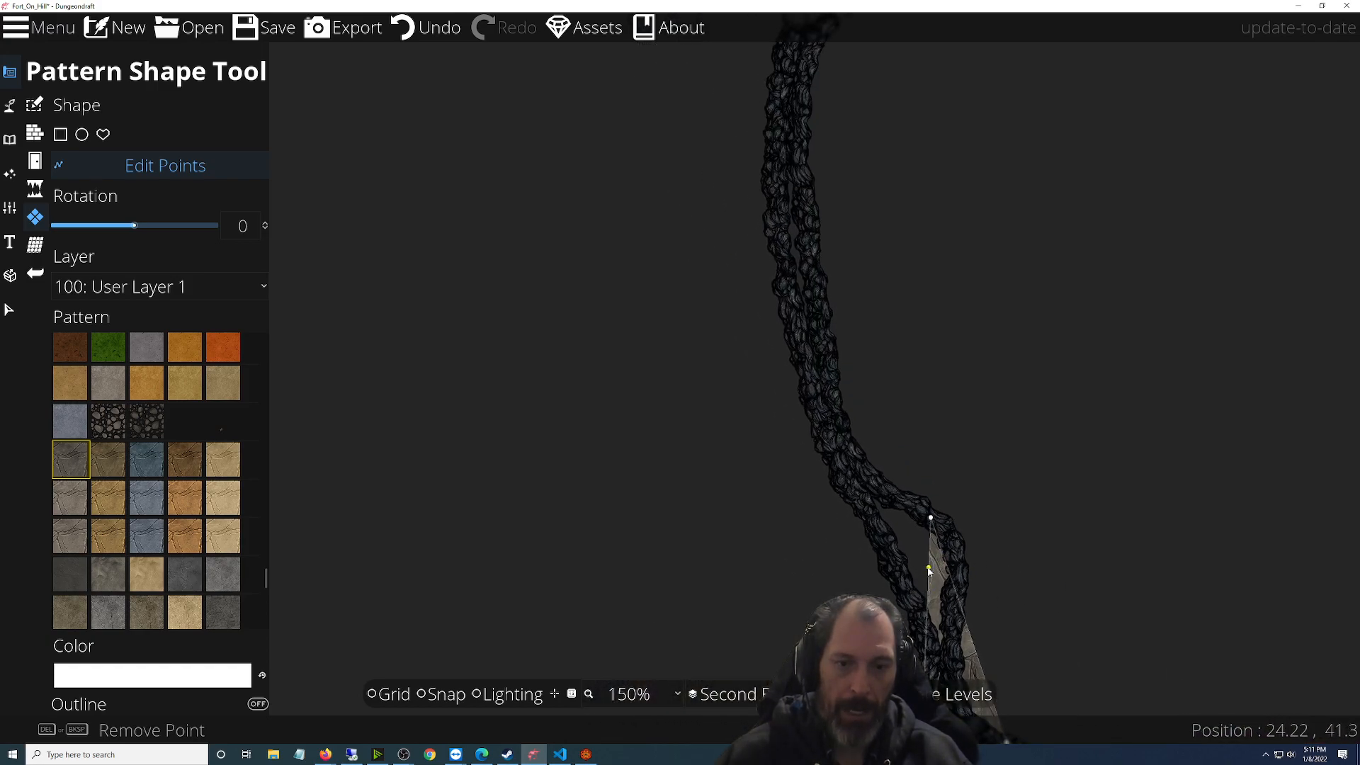
pyautogui.moveTo(884, 498); pyautogui.dragTo(929, 520)
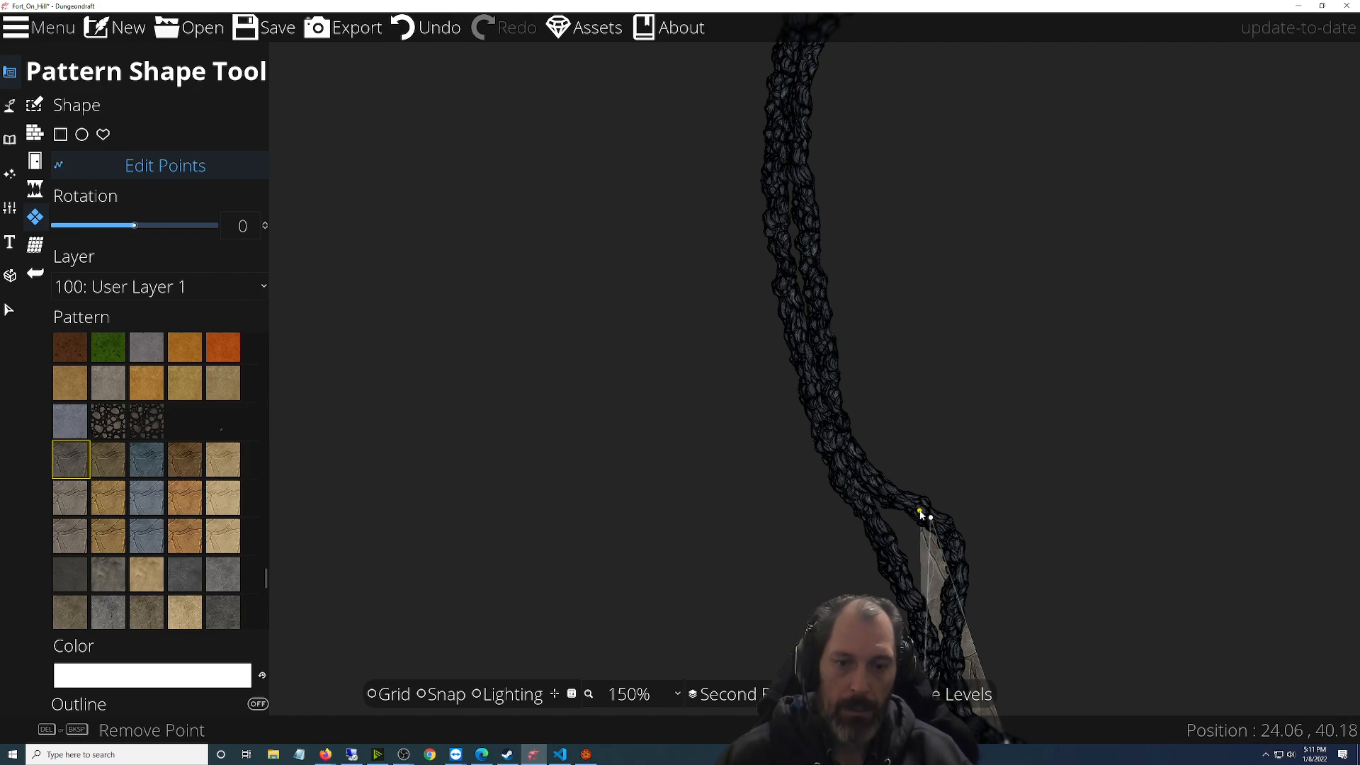
pyautogui.moveTo(926, 577); pyautogui.dragTo(920, 536)
pyautogui.moveTo(860, 492); pyautogui.dragTo(860, 491)
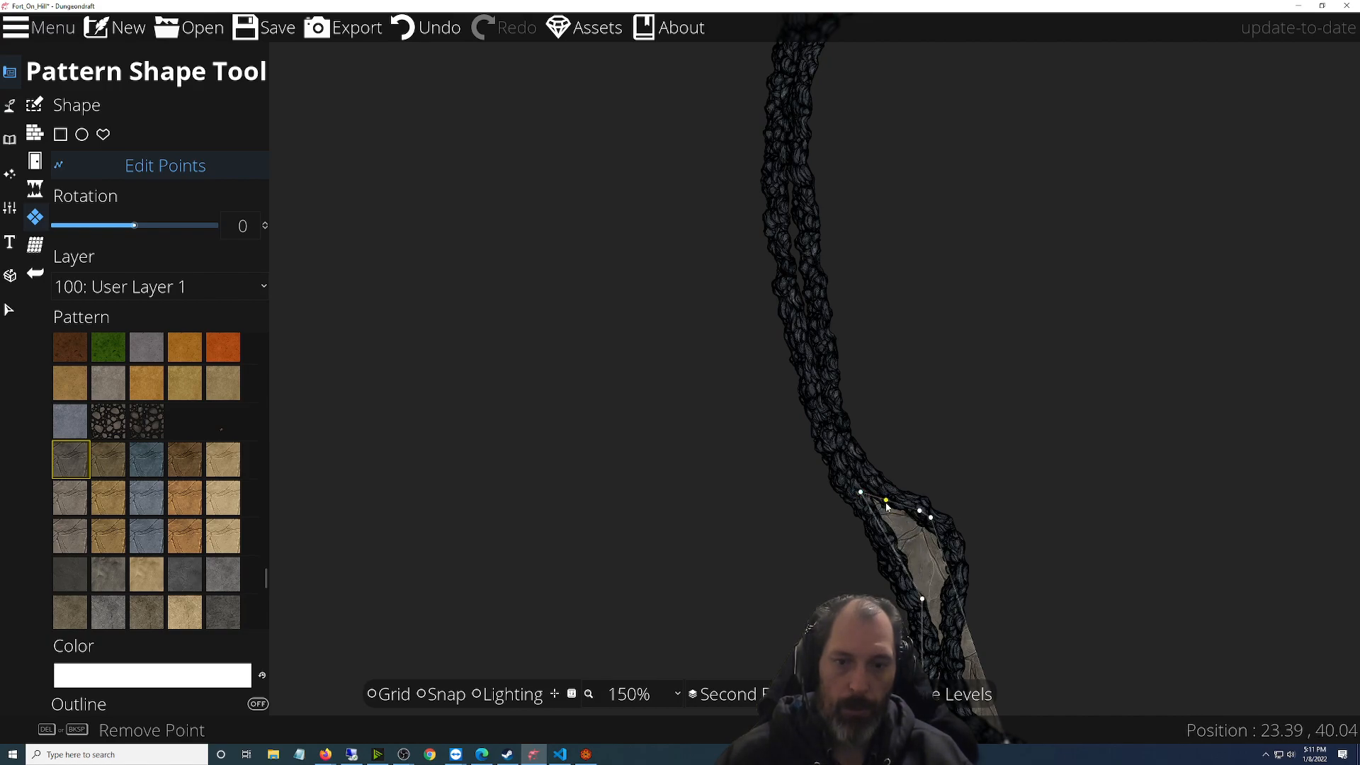
# Extend the floor pattern's points north between the double walls on the western side of the cave
pyautogui.moveTo(830, 417); pyautogui.dragTo(794, 297)
pyautogui.moveTo(825, 374); pyautogui.dragTo(867, 360)
pyautogui.moveTo(968, 647); pyautogui.dragTo(943, 657)
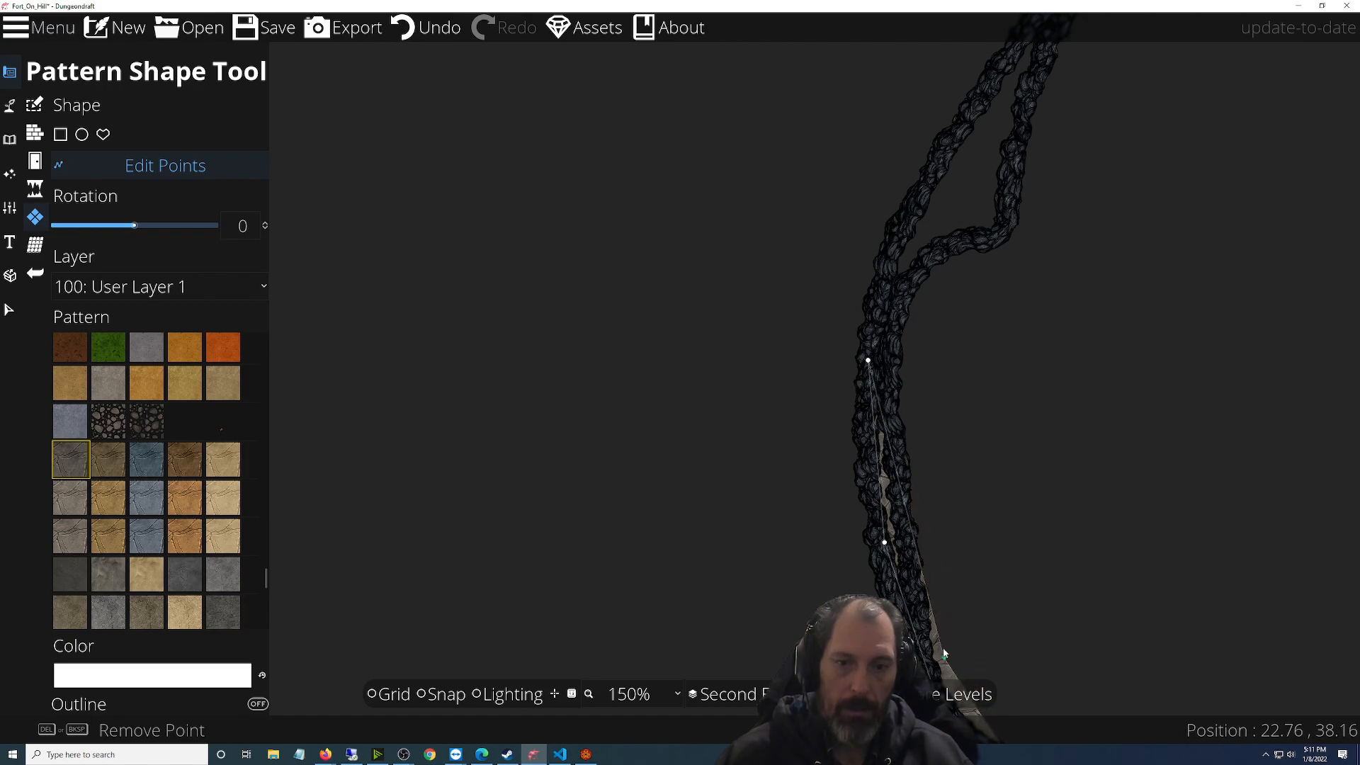
pyautogui.moveTo(907, 465); pyautogui.dragTo(902, 697)
pyautogui.moveTo(1019, 610); pyautogui.dragTo(856, 413)
pyautogui.scroll(-4, 856, 418)
pyautogui.moveTo(1187, 397); pyautogui.dragTo(644, 435)
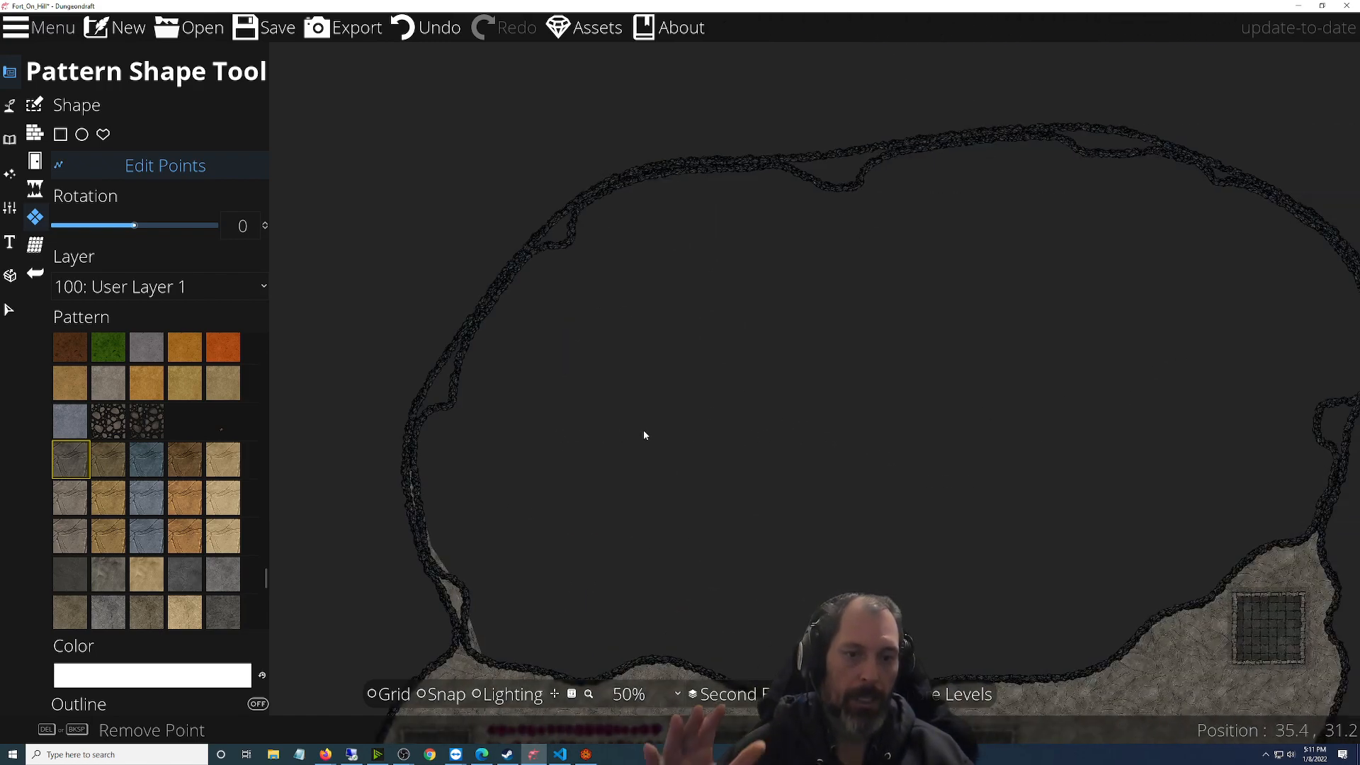
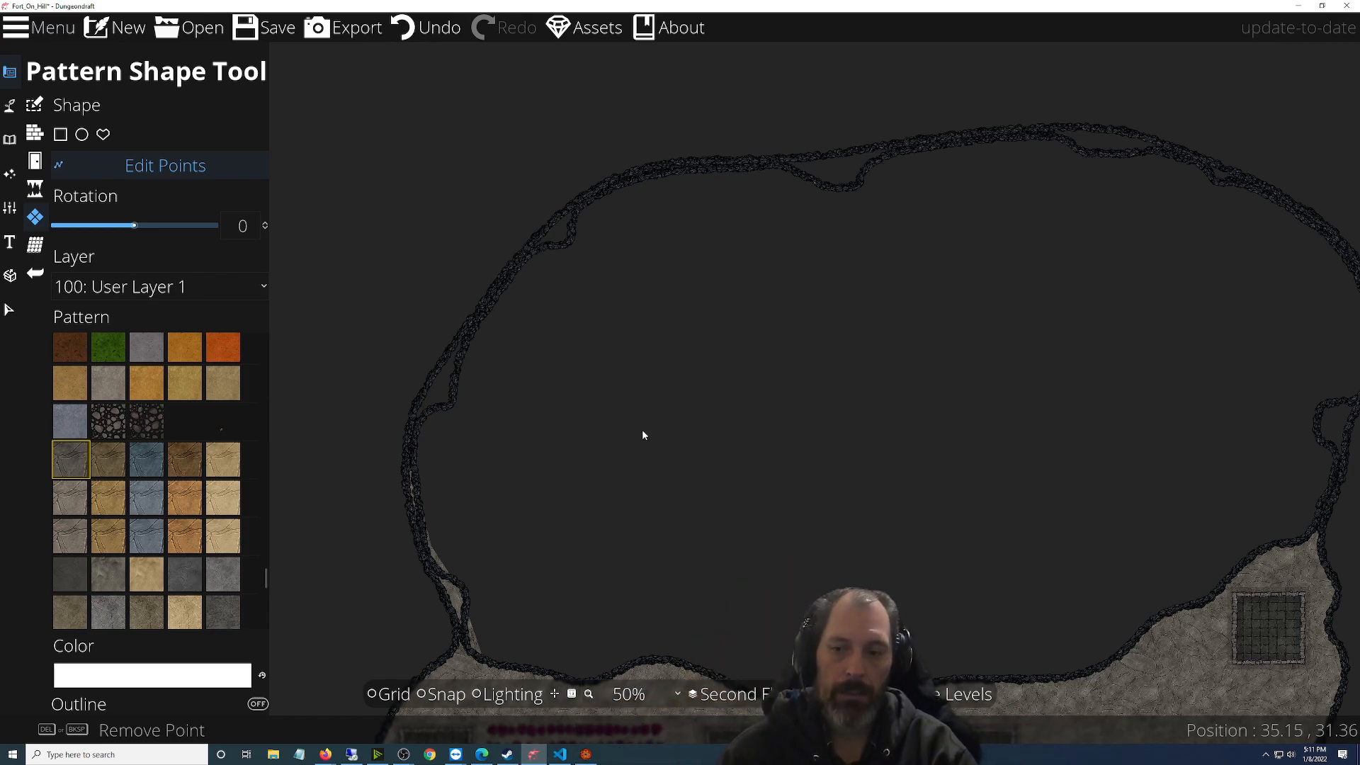
# Continue the floor pattern up the western wall and shape its points to fill the western pocket
pyautogui.scroll(5, 394, 544)
pyautogui.moveTo(561, 459); pyautogui.dragTo(728, 582)
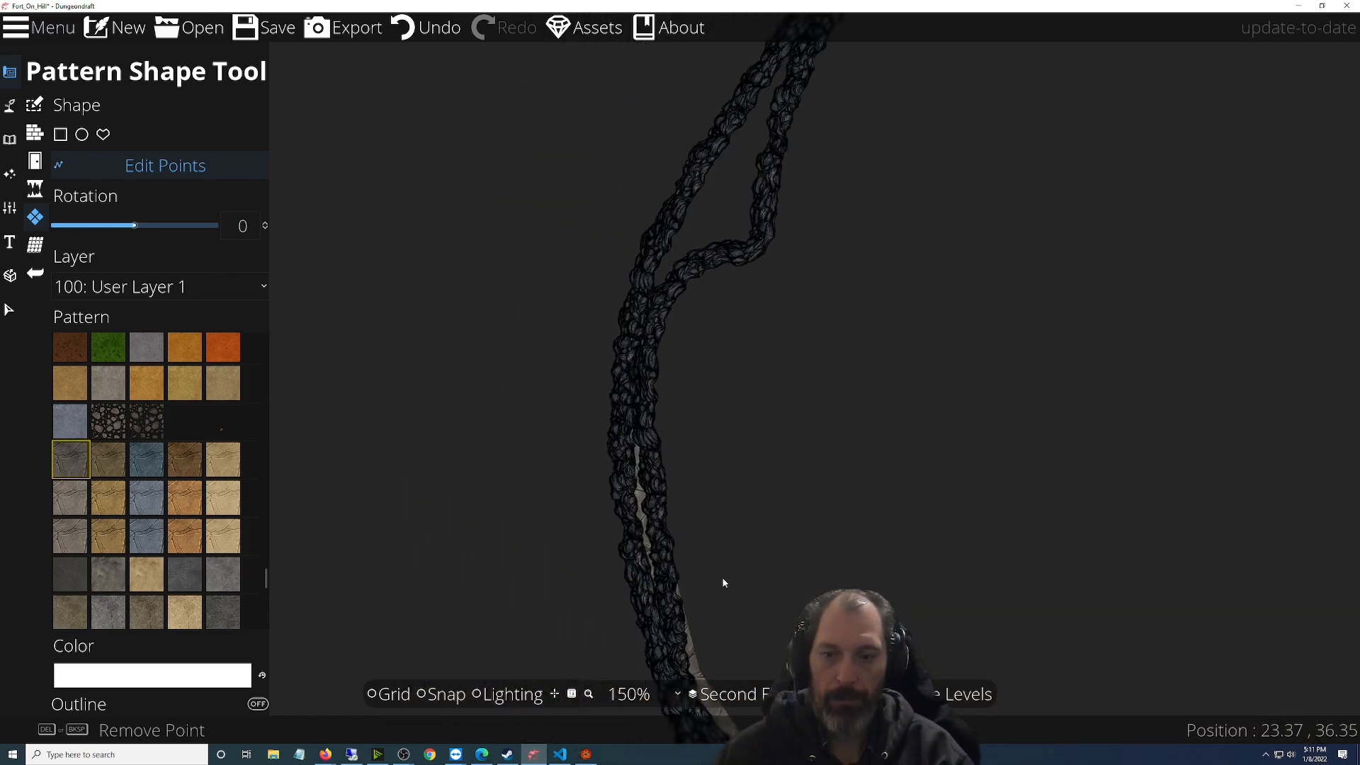
pyautogui.moveTo(732, 327); pyautogui.dragTo(714, 505)
pyautogui.moveTo(637, 565); pyautogui.dragTo(770, 319)
pyautogui.moveTo(747, 555); pyautogui.dragTo(676, 542)
pyautogui.moveTo(719, 428); pyautogui.dragTo(750, 242)
pyautogui.moveTo(924, 260); pyautogui.dragTo(822, 531)
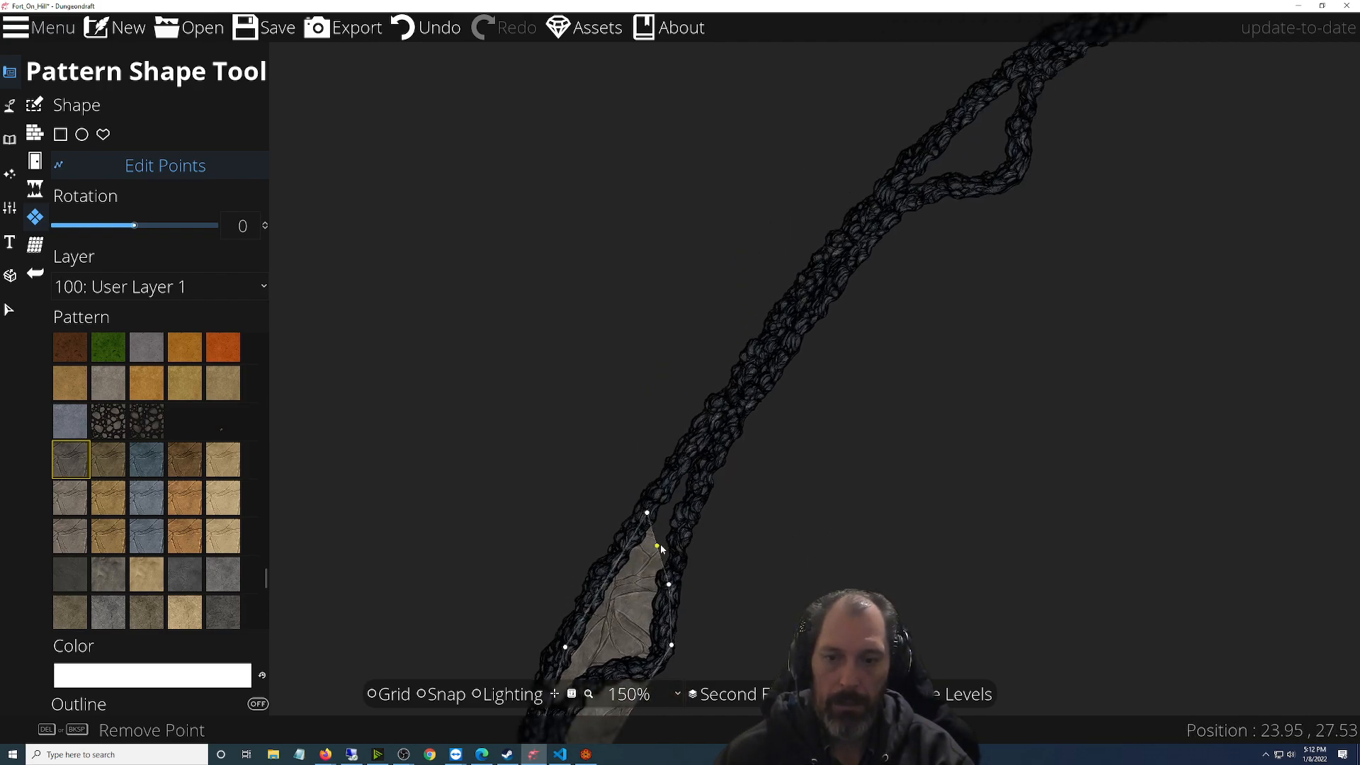
# Pull the floor pattern northeast along the double wall and stretch it over the northwestern pocket
pyautogui.moveTo(659, 546); pyautogui.dragTo(703, 462)
pyautogui.moveTo(827, 416); pyautogui.dragTo(770, 507)
pyautogui.moveTo(644, 575); pyautogui.dragTo(794, 350)
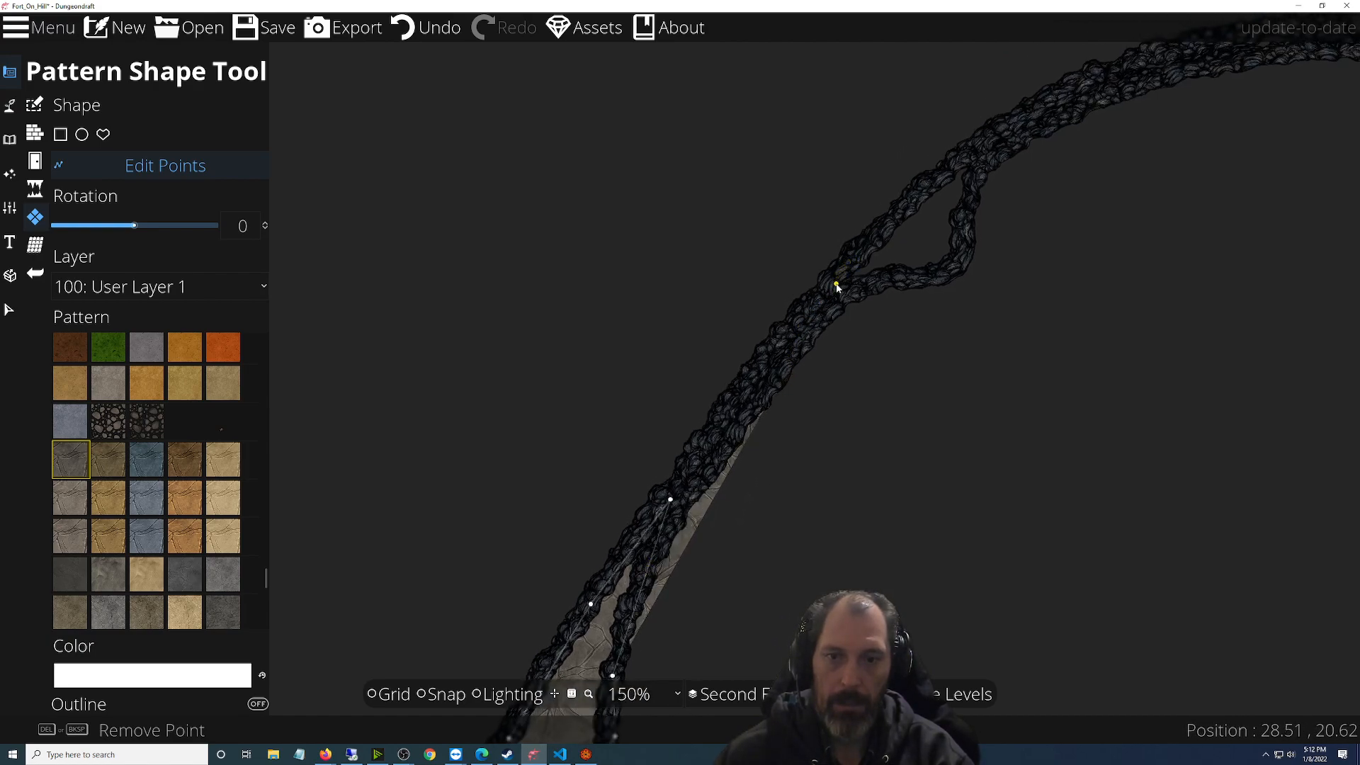
pyautogui.moveTo(836, 284); pyautogui.dragTo(836, 284)
pyautogui.moveTo(749, 433); pyautogui.dragTo(987, 139)
pyautogui.moveTo(747, 521); pyautogui.dragTo(994, 256)
pyautogui.moveTo(834, 434); pyautogui.dragTo(799, 381)
# Continue the floor pattern eastward beneath the double wall along the cave's northwestern curve
pyautogui.moveTo(1007, 273); pyautogui.dragTo(630, 628)
pyautogui.moveTo(617, 560); pyautogui.dragTo(760, 423)
pyautogui.moveTo(708, 487); pyautogui.dragTo(929, 393)
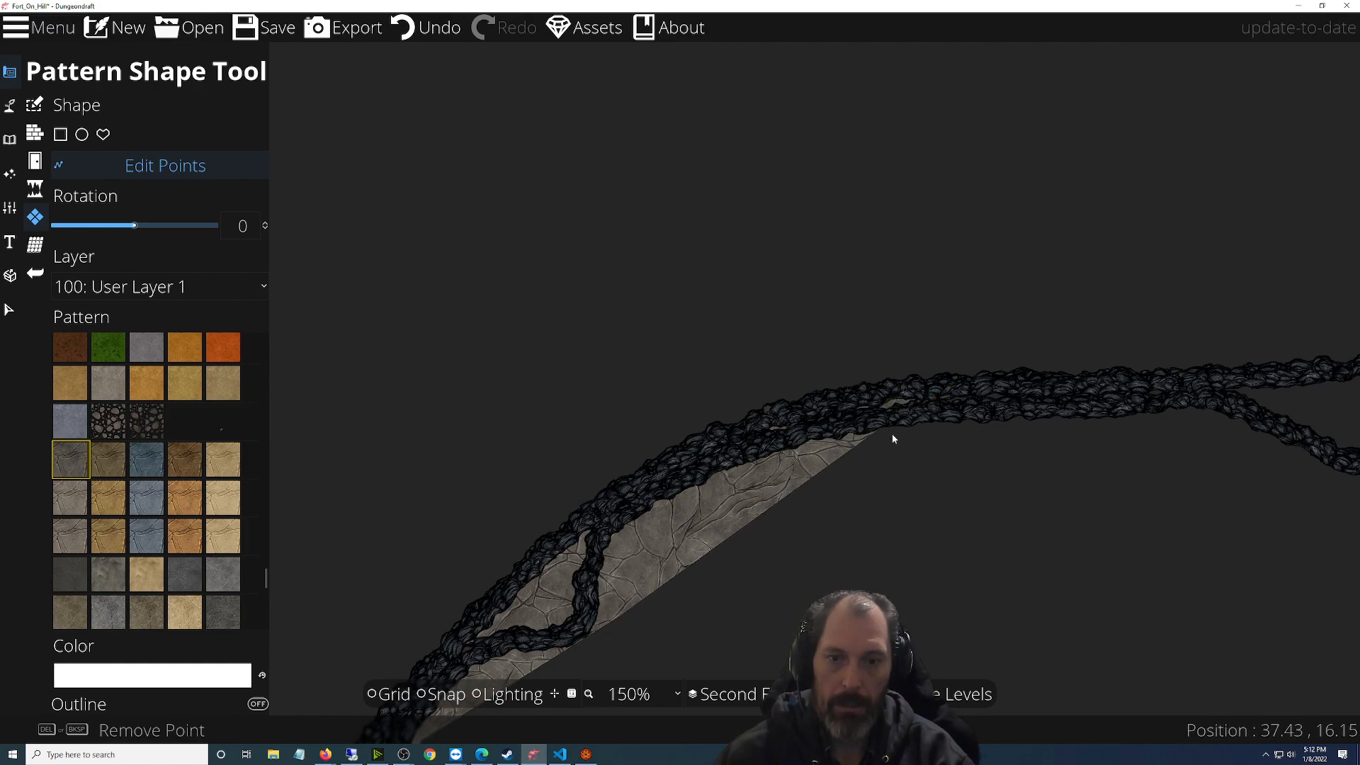
pyautogui.moveTo(858, 448); pyautogui.dragTo(1063, 410)
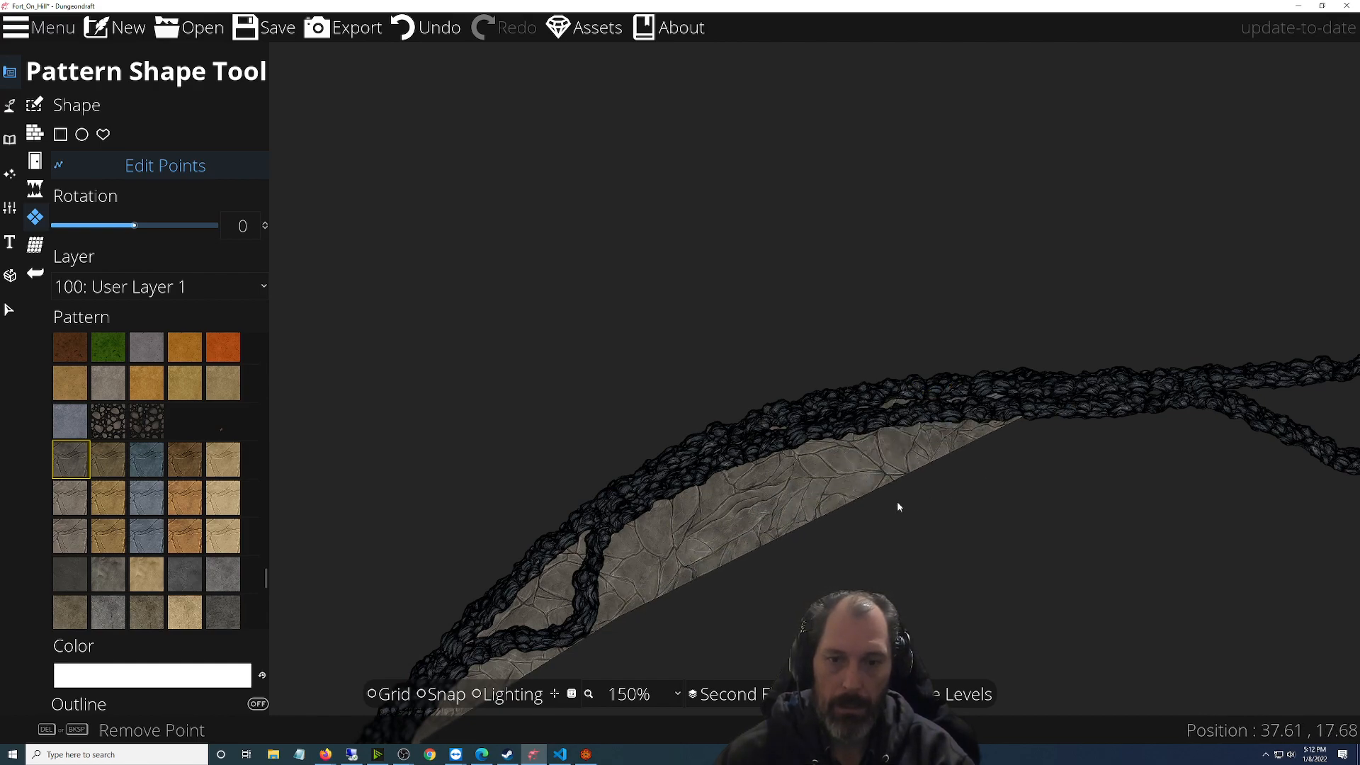
pyautogui.moveTo(787, 531); pyautogui.dragTo(747, 478)
pyautogui.moveTo(914, 437); pyautogui.dragTo(1112, 423)
# Stretch the floor pattern across the large northern pocket, wrapping its lower edge around the pocket's inner wall
pyautogui.moveTo(1114, 490); pyautogui.dragTo(654, 502)
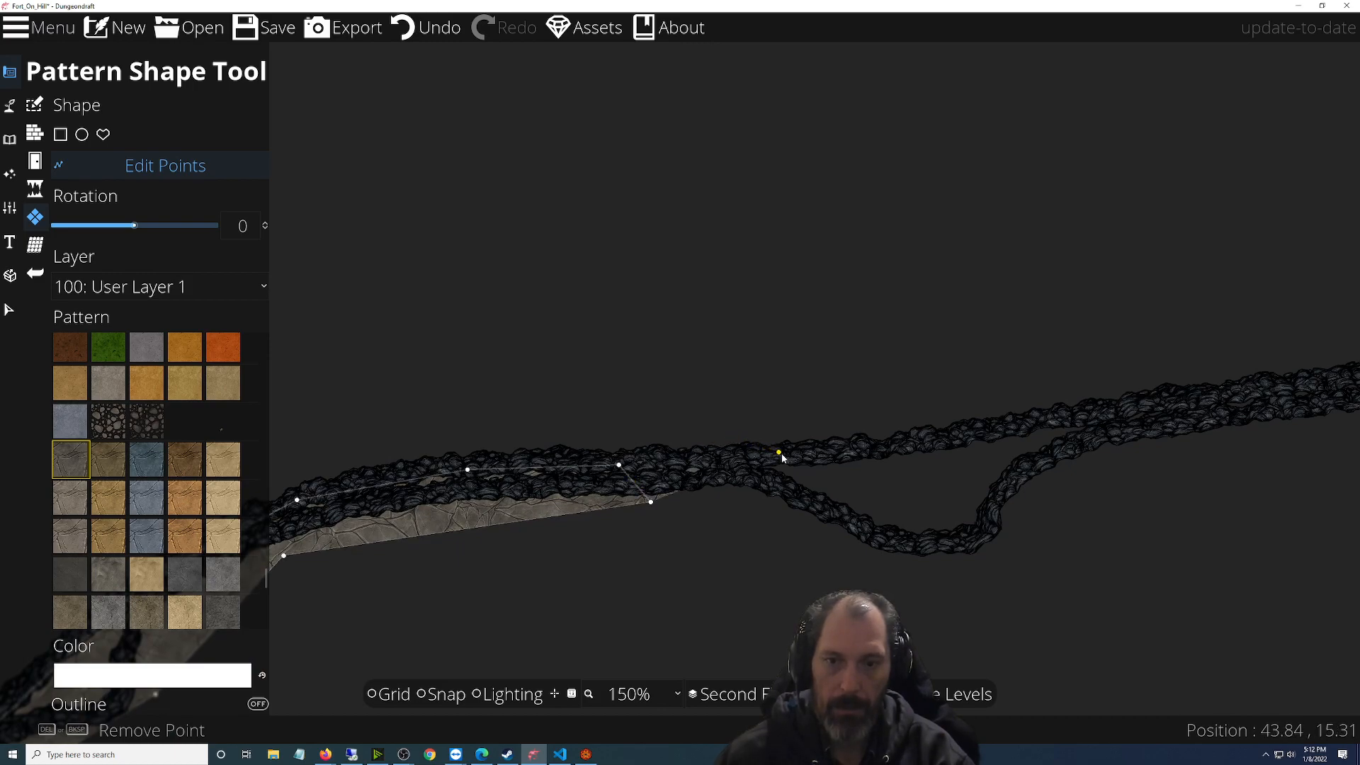
pyautogui.moveTo(700, 488); pyautogui.dragTo(1111, 423)
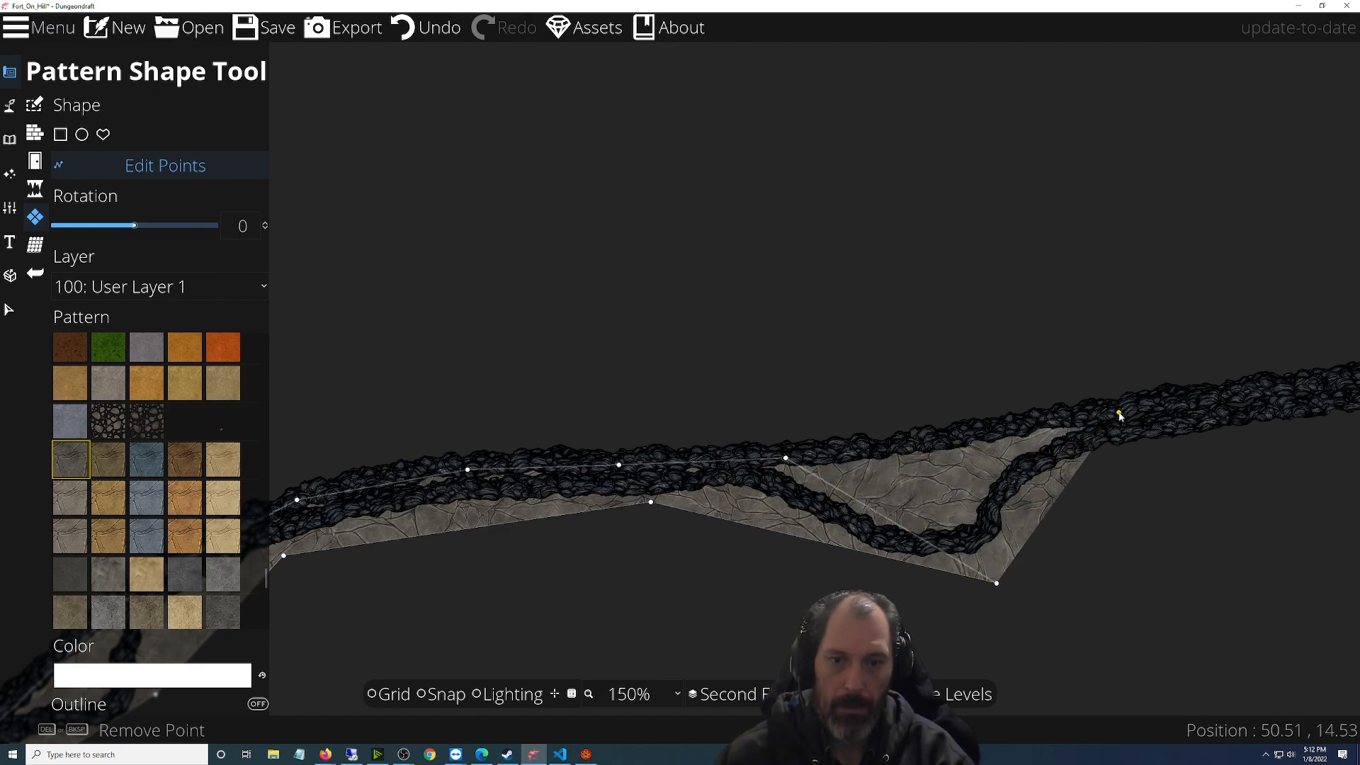
pyautogui.moveTo(1153, 484); pyautogui.dragTo(820, 428)
pyautogui.moveTo(619, 552); pyautogui.dragTo(542, 525)
# Extend the floor pattern along the northern wall into the next pocket east and adjust its lower edge points
pyautogui.moveTo(647, 490); pyautogui.dragTo(1009, 423)
pyautogui.moveTo(822, 466); pyautogui.dragTo(1153, 421)
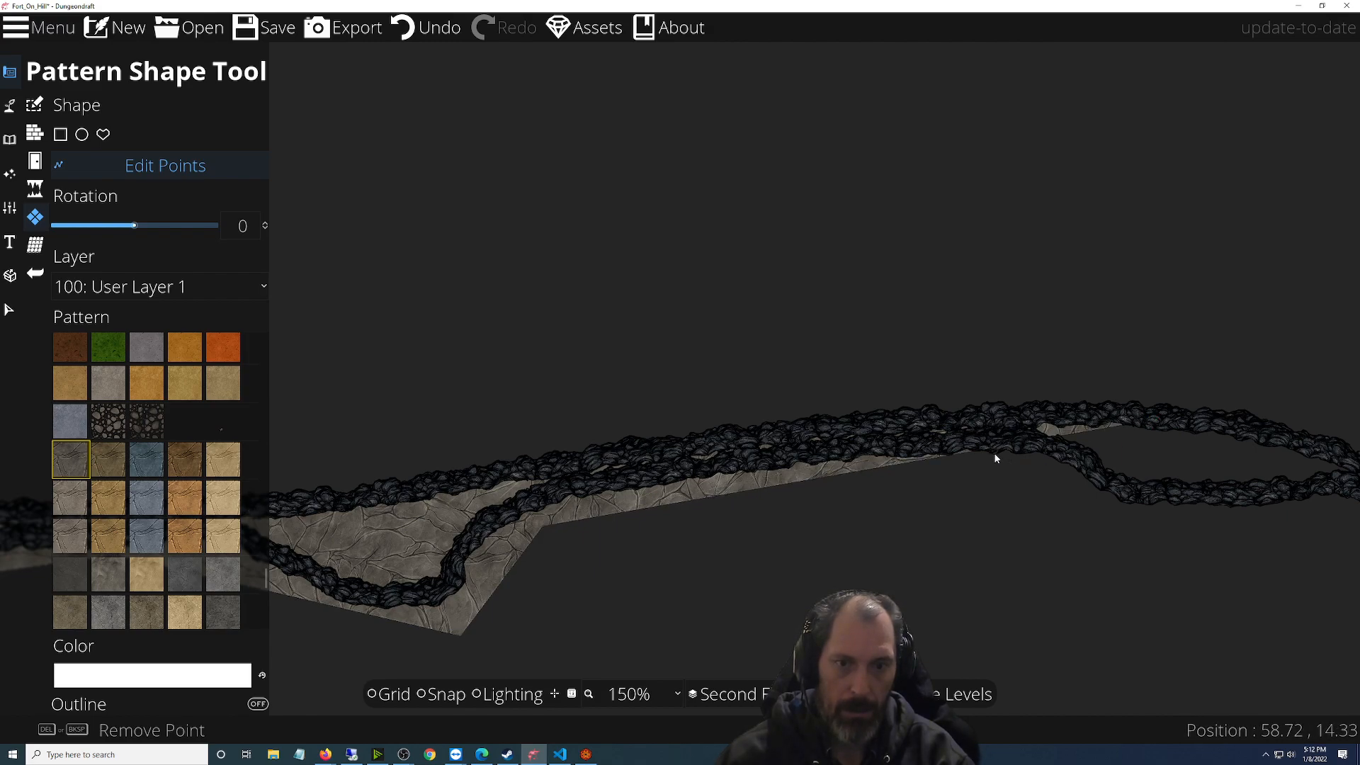
pyautogui.moveTo(978, 449); pyautogui.dragTo(1229, 510)
pyautogui.moveTo(929, 518); pyautogui.dragTo(974, 475)
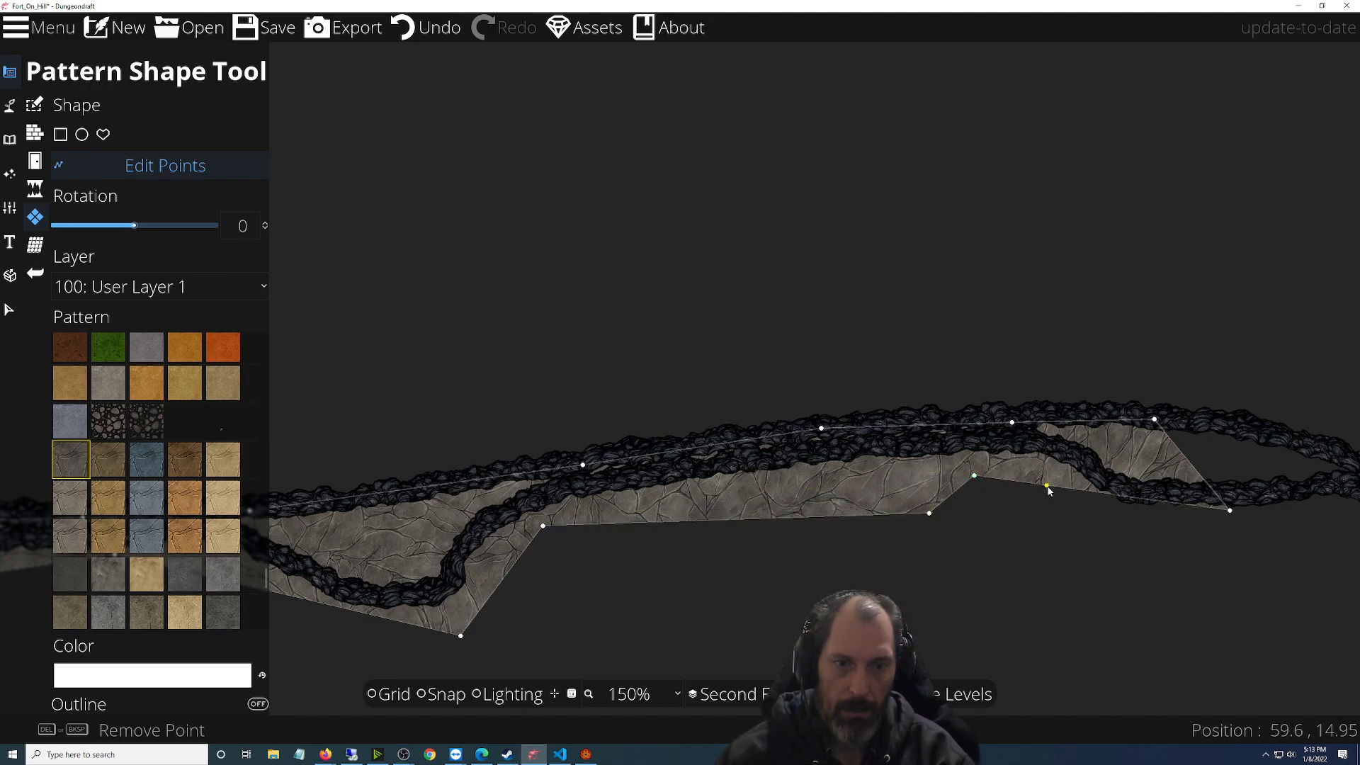
pyautogui.moveTo(1100, 508); pyautogui.dragTo(1099, 532)
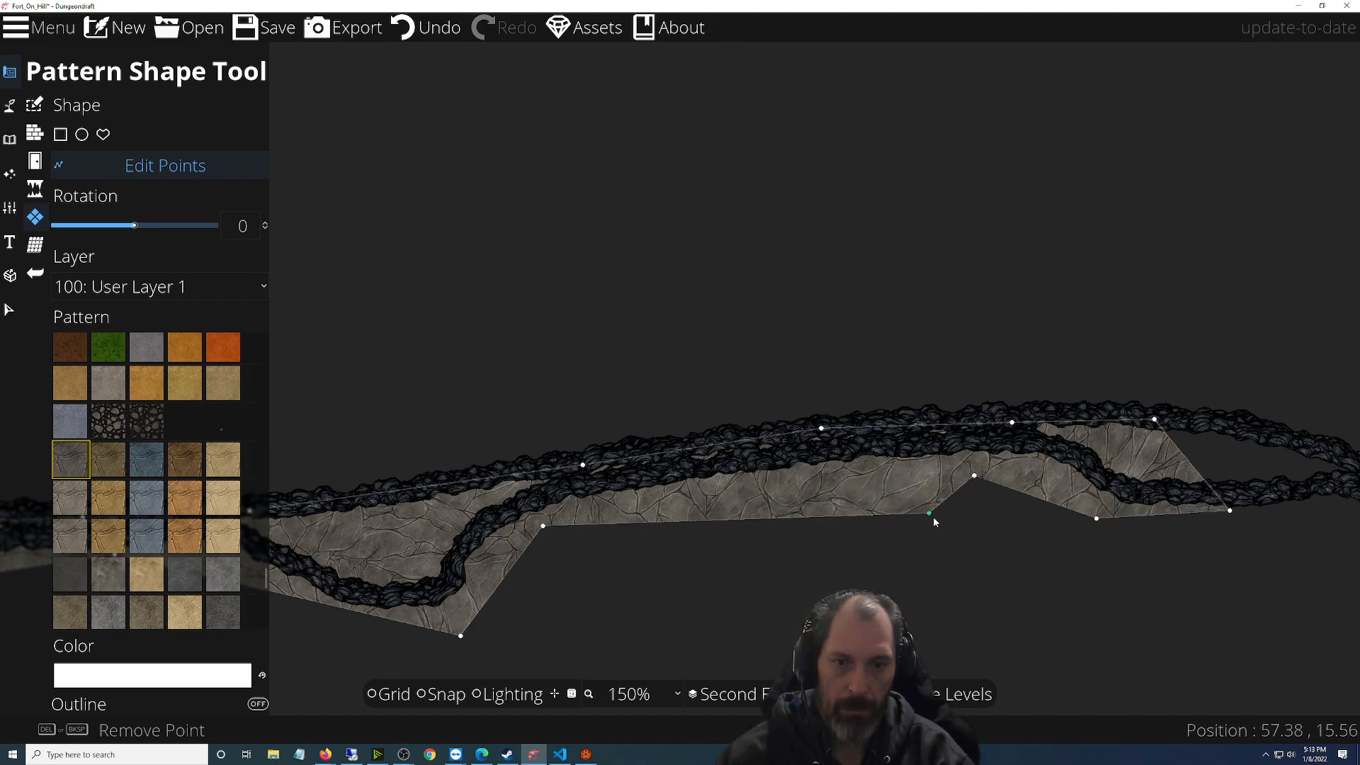
pyautogui.moveTo(930, 512); pyautogui.dragTo(806, 485)
# Pull the floor pattern through the northeastern pocket and past the small pocket beyond it
pyautogui.moveTo(1108, 547); pyautogui.dragTo(340, 527)
pyautogui.moveTo(456, 419); pyautogui.dragTo(924, 544)
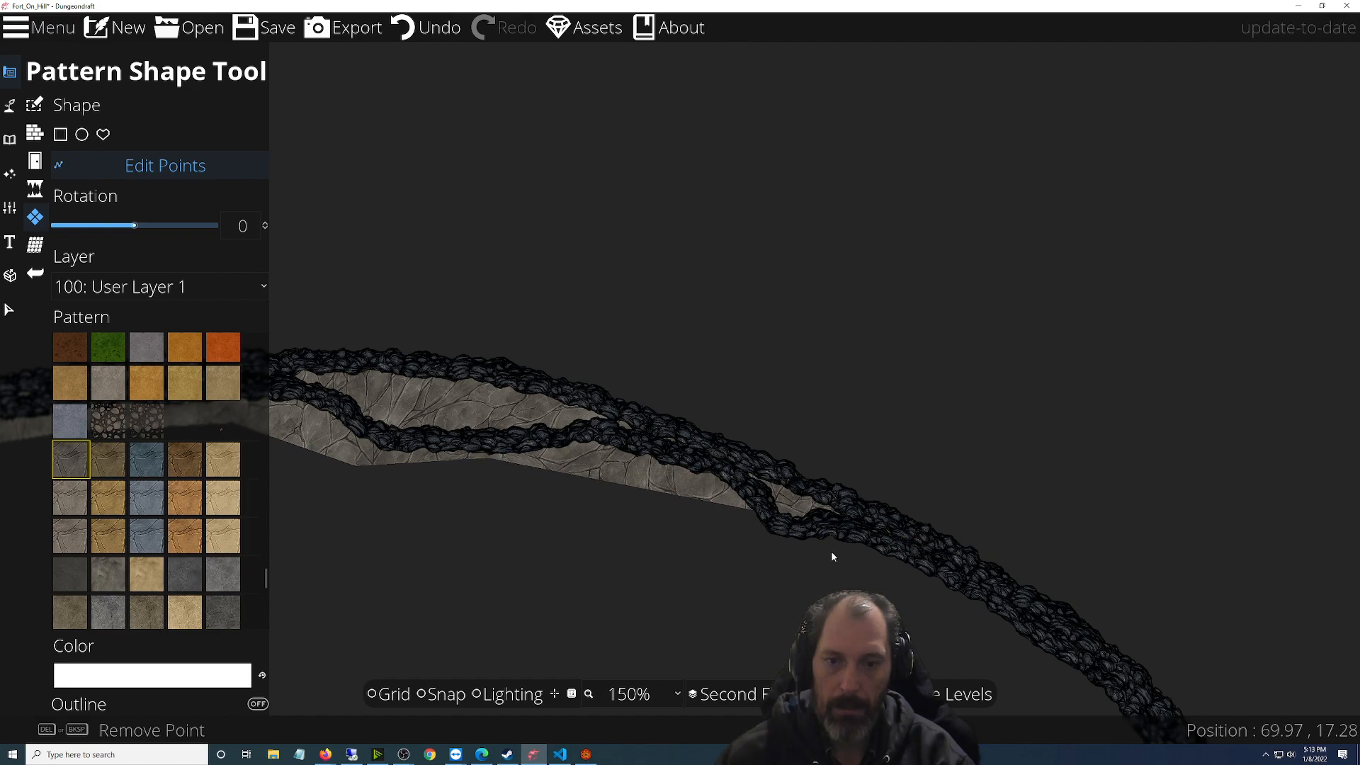
pyautogui.moveTo(797, 520); pyautogui.dragTo(820, 550)
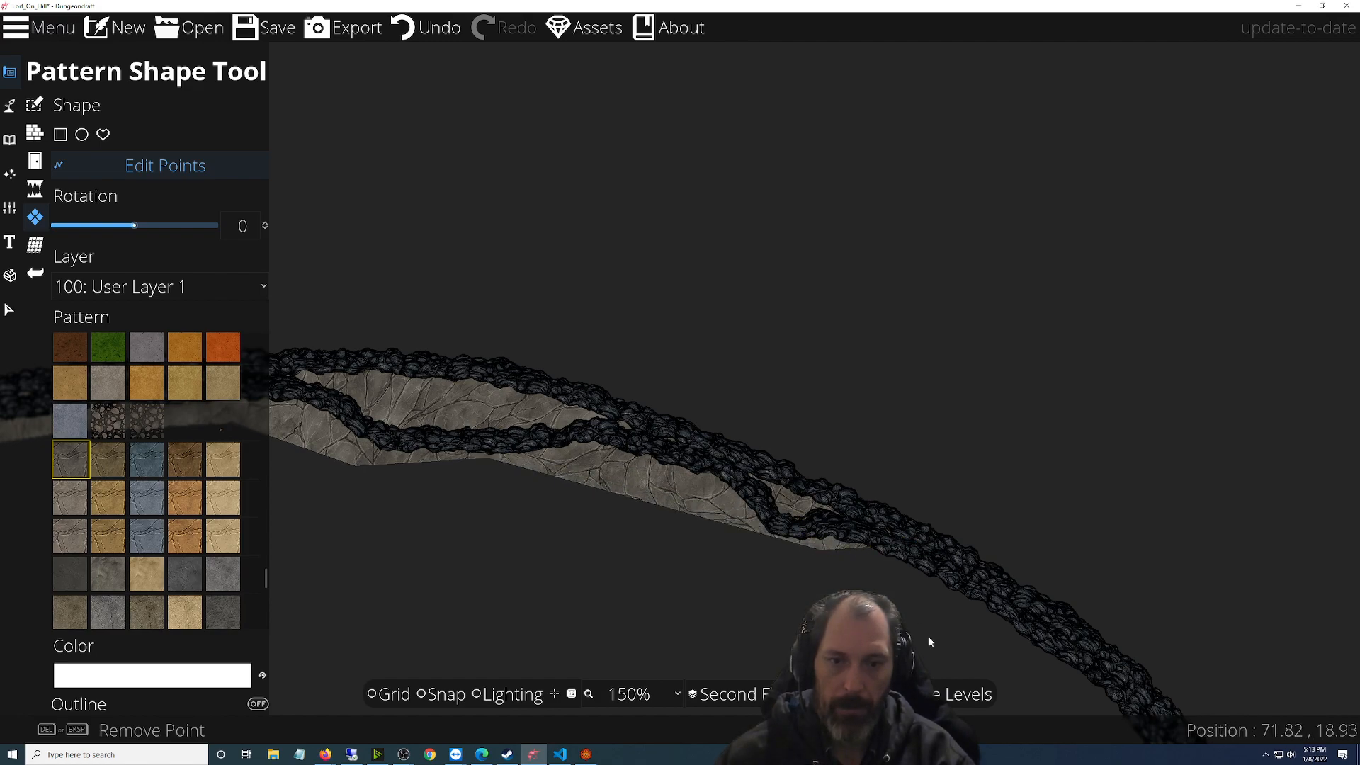
# Extend the floor pattern along the northeastern curve of the cave wall and round toward the eastern side
pyautogui.moveTo(907, 620); pyautogui.dragTo(540, 472)
pyautogui.moveTo(499, 400); pyautogui.dragTo(716, 493)
pyautogui.moveTo(606, 459); pyautogui.dragTo(830, 586)
pyautogui.moveTo(755, 611); pyautogui.dragTo(705, 385)
pyautogui.click(807, 458)
pyautogui.moveTo(744, 408); pyautogui.dragTo(874, 656)
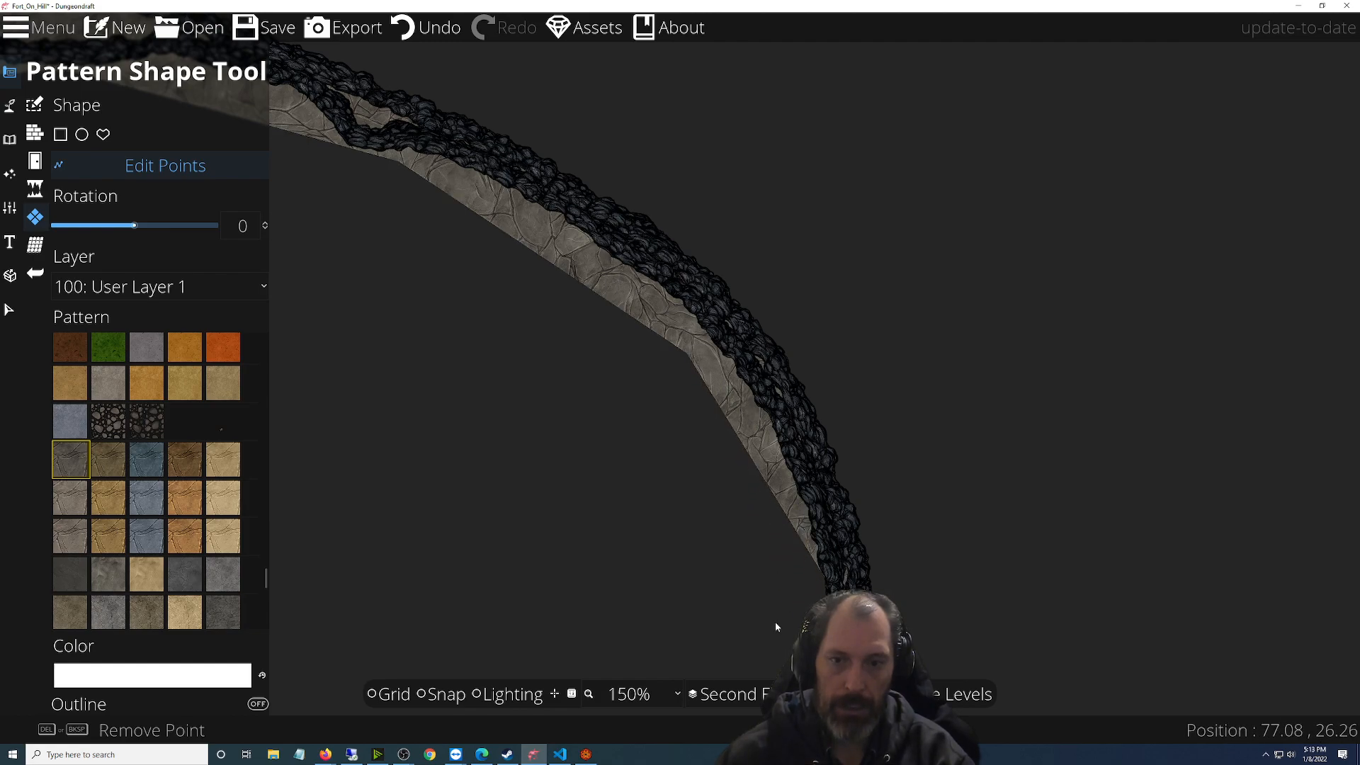
# Continue the floor pattern down the eastern cave wall and into the top of the eastern pocket
pyautogui.moveTo(775, 622); pyautogui.dragTo(749, 333)
pyautogui.moveTo(770, 255); pyautogui.dragTo(803, 480)
pyautogui.moveTo(724, 250); pyautogui.dragTo(775, 250)
pyautogui.moveTo(796, 413); pyautogui.dragTo(716, 603)
pyautogui.moveTo(742, 442); pyautogui.dragTo(598, 541)
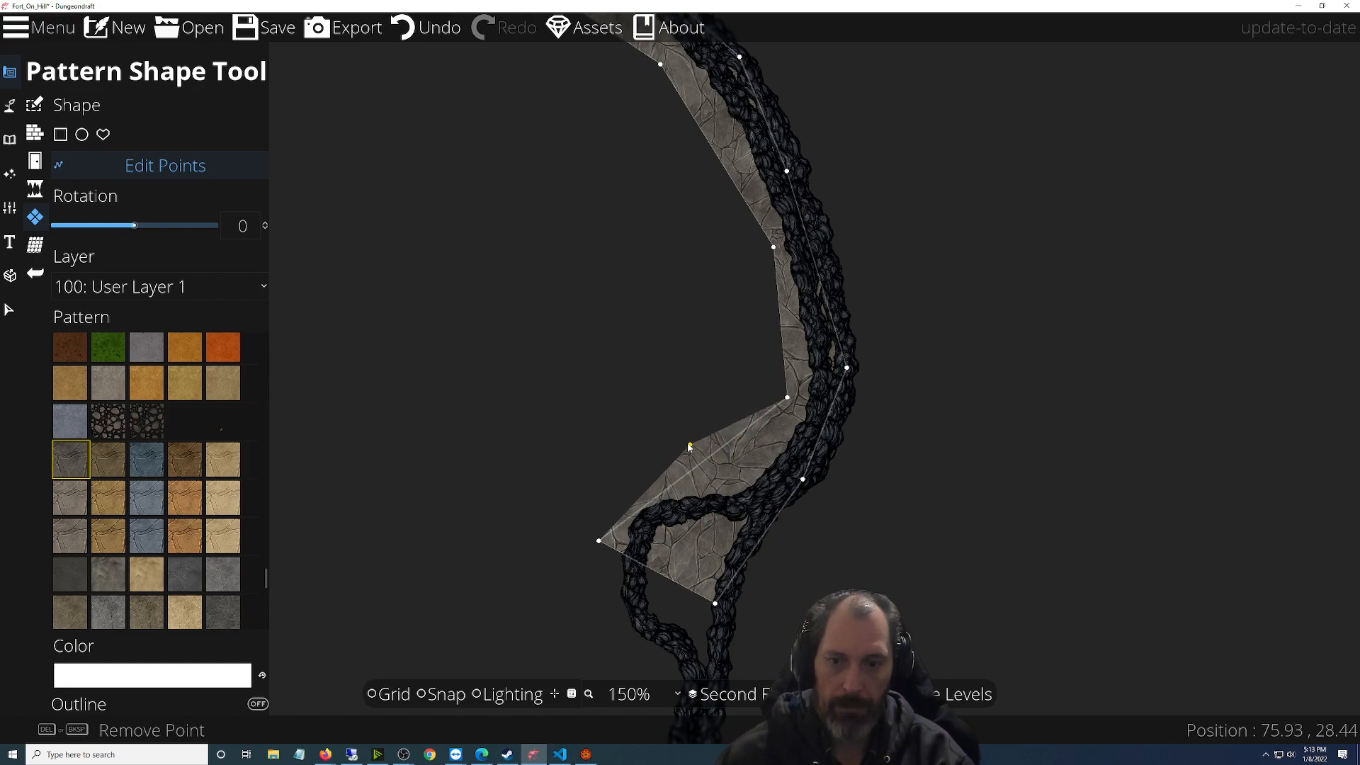
# Wrap the floor pattern around the eastern pocket and run it beneath the double wall to the fort floor's northeastern tip
pyautogui.click(683, 467)
pyautogui.moveTo(714, 447); pyautogui.dragTo(743, 485)
pyautogui.moveTo(694, 571); pyautogui.dragTo(728, 541)
pyautogui.moveTo(699, 490); pyautogui.dragTo(672, 492)
pyautogui.moveTo(648, 538)
pyautogui.mouseDown()
pyautogui.moveTo(702, 313)
pyautogui.moveTo(656, 556)
pyautogui.mouseUp()
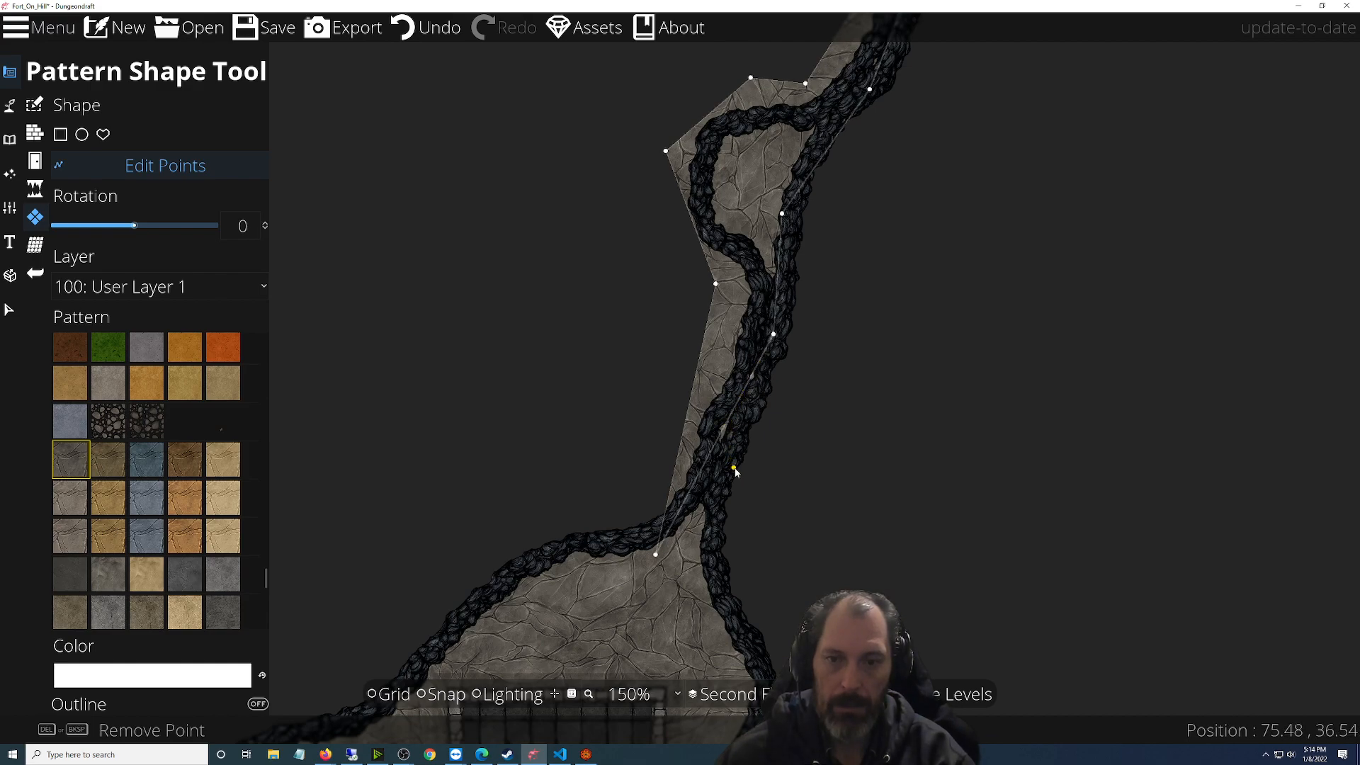
# Save the map with the completed floor pattern around the cave
pyautogui.scroll(-6, 641, 504)
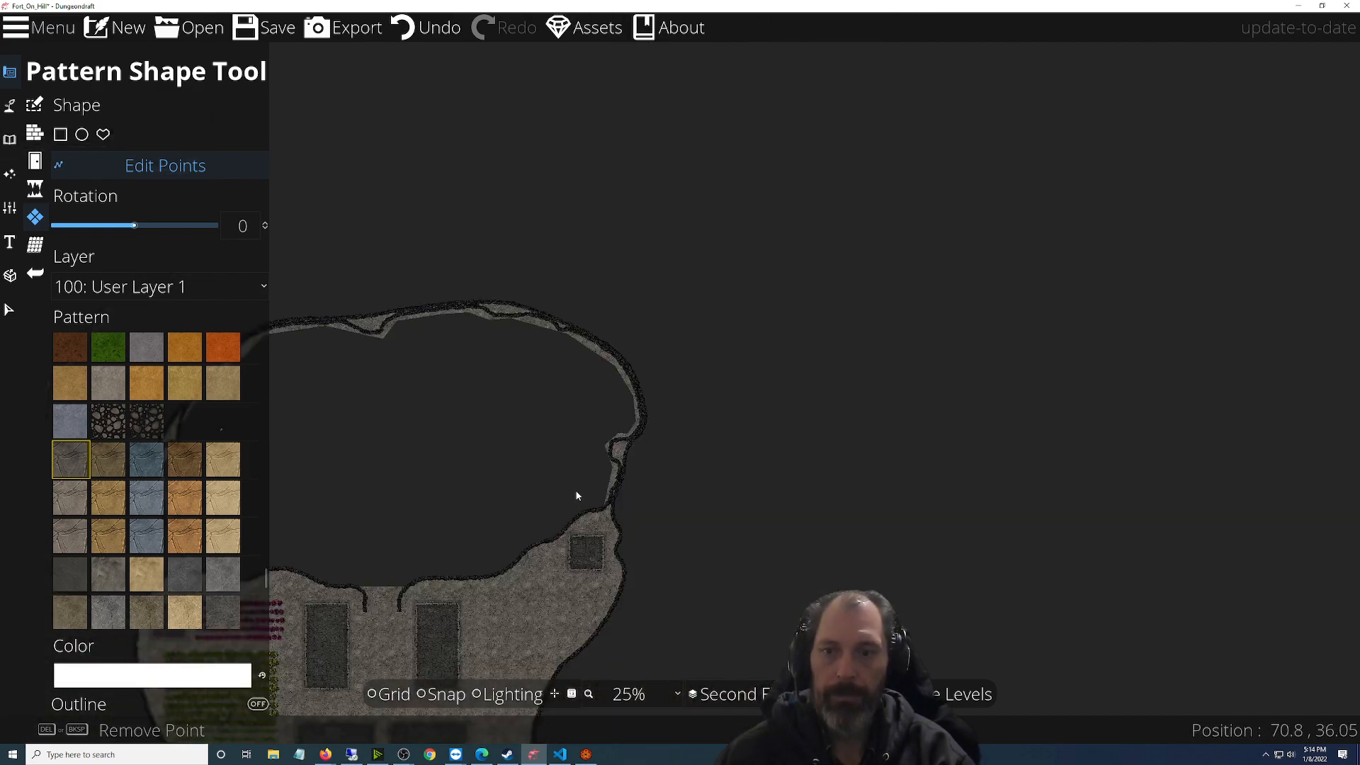
pyautogui.moveTo(594, 464); pyautogui.dragTo(983, 415)
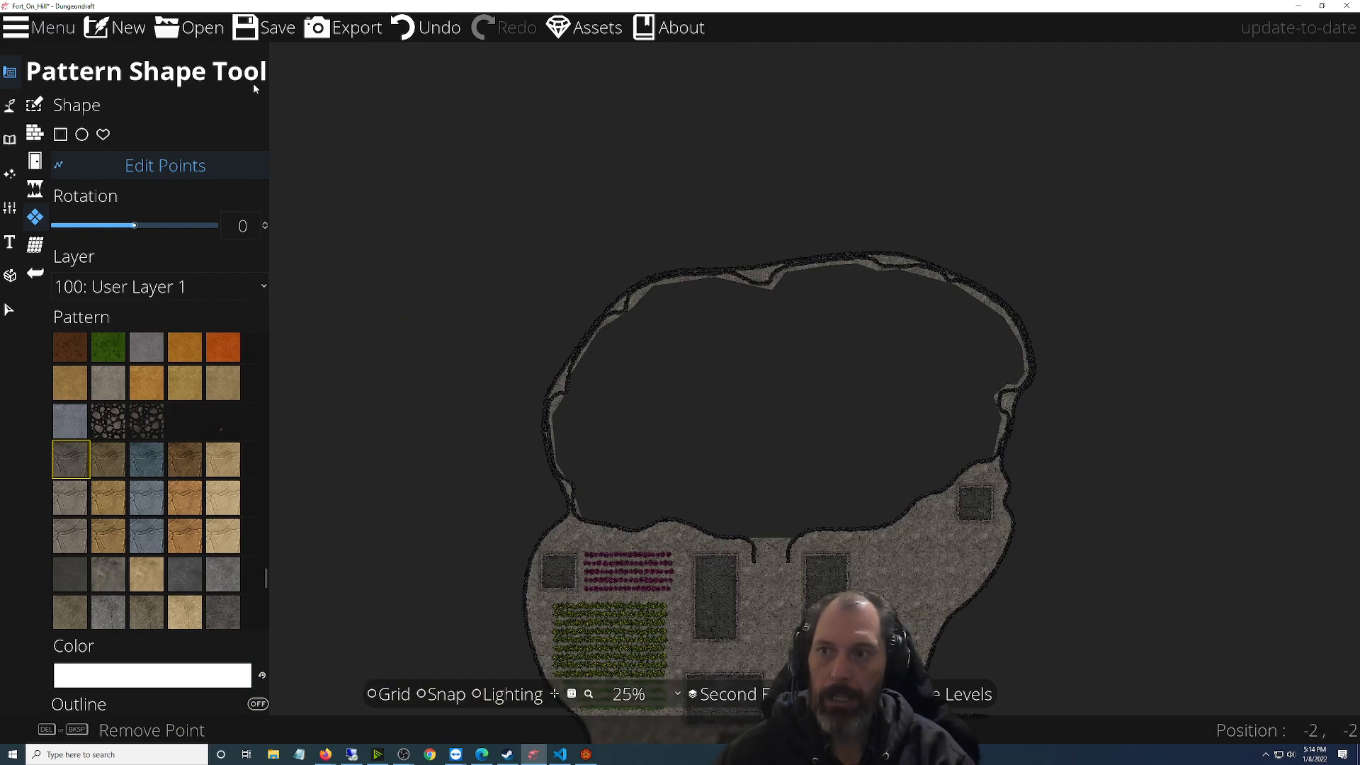
pyautogui.click(270, 36)
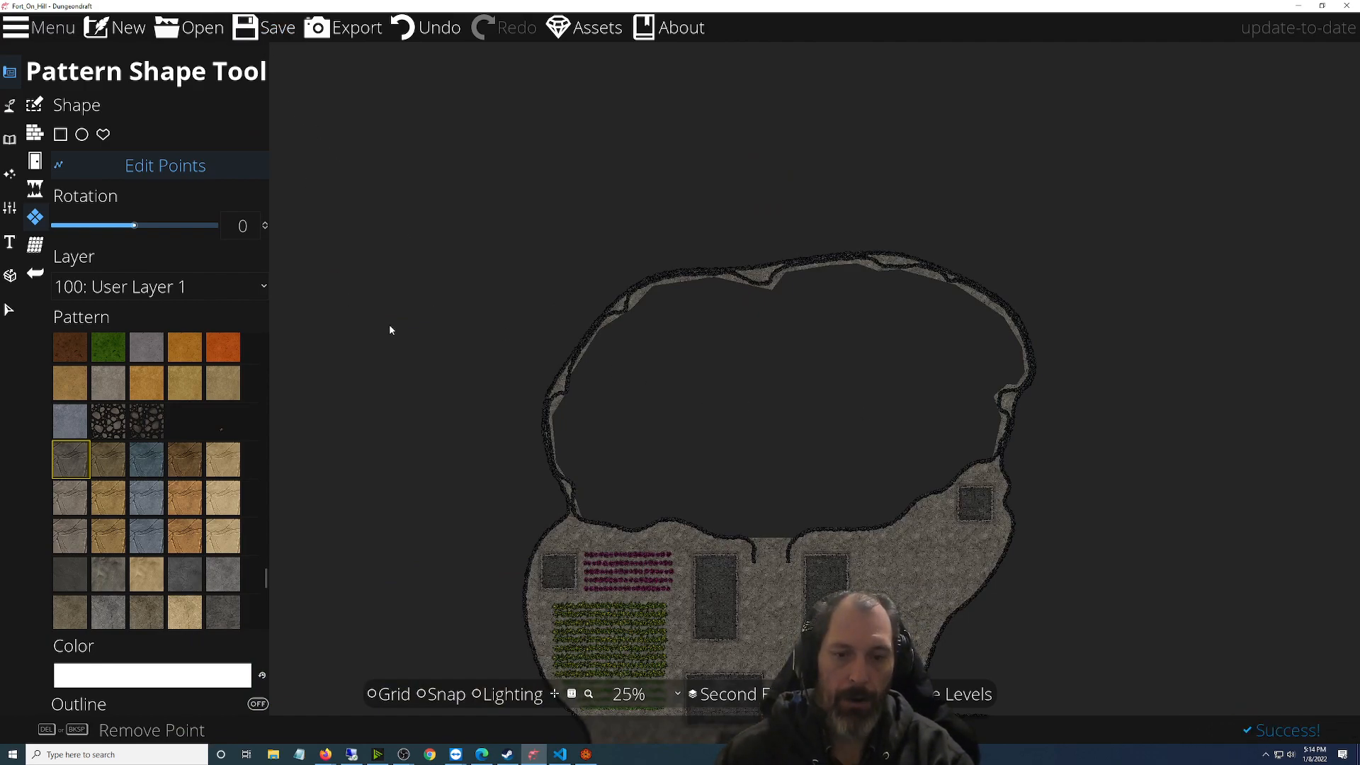
pyautogui.click(833, 552)
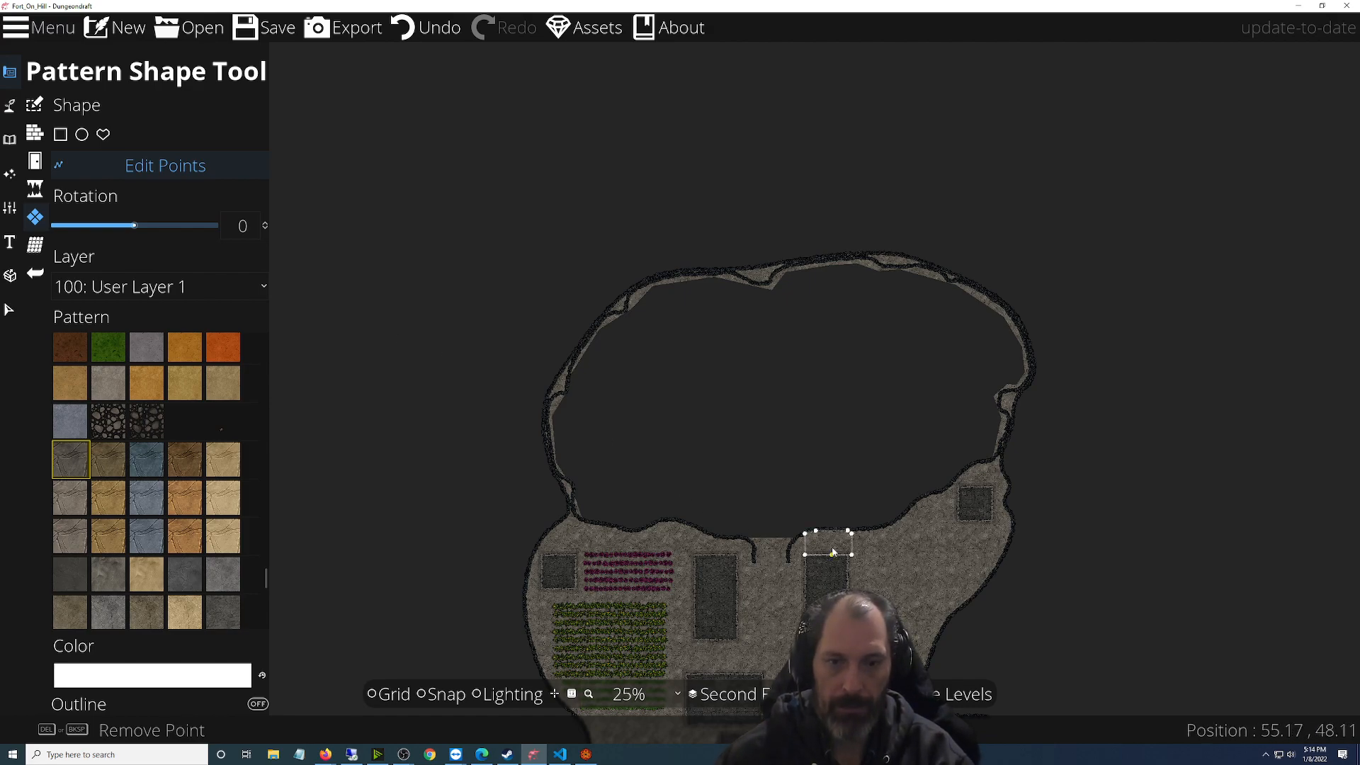
pyautogui.scroll(3, 956, 603)
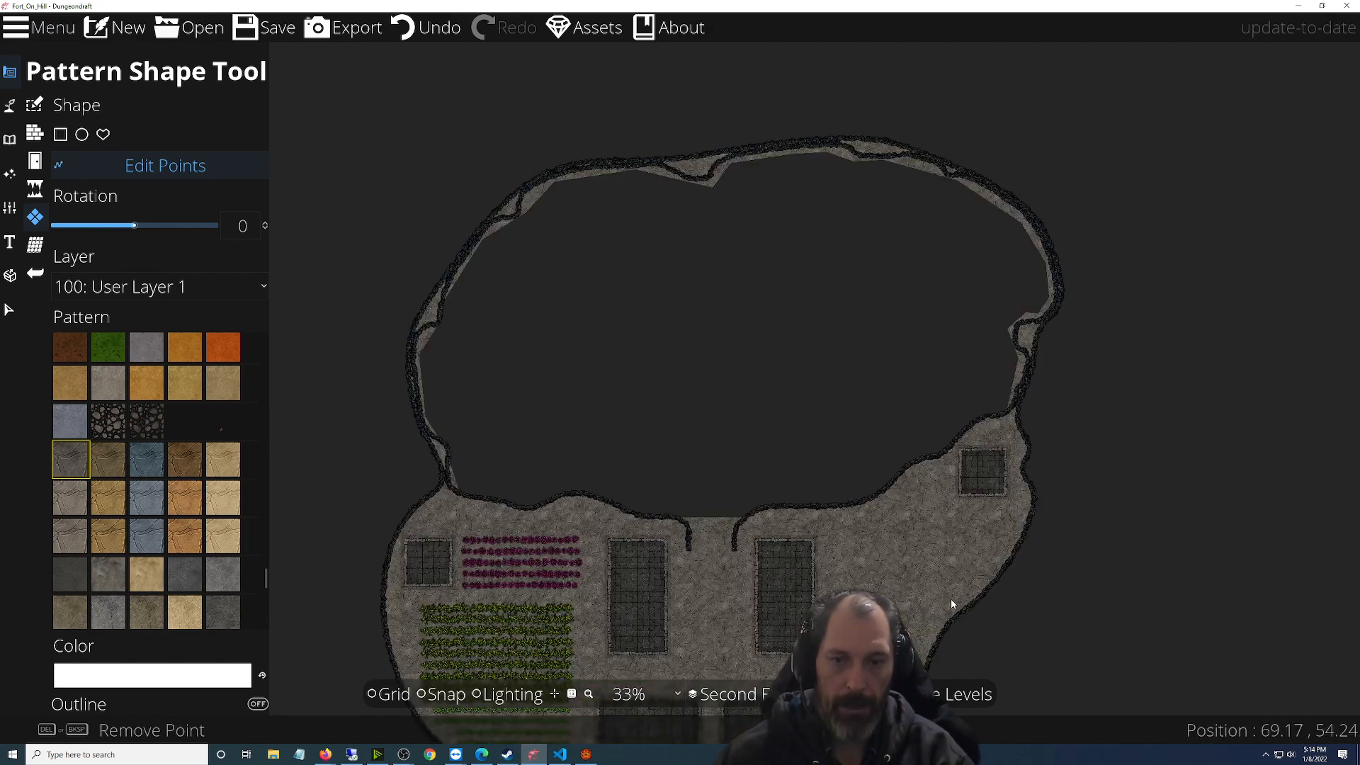
# Compare the Third Floor against the Second Floor as reference level and examine how the building sits above the entrance
pyautogui.click(729, 694)
pyautogui.click(729, 674)
pyautogui.scroll(-5, 633, 484)
pyautogui.scroll(3, 576, 534)
pyautogui.click(903, 694)
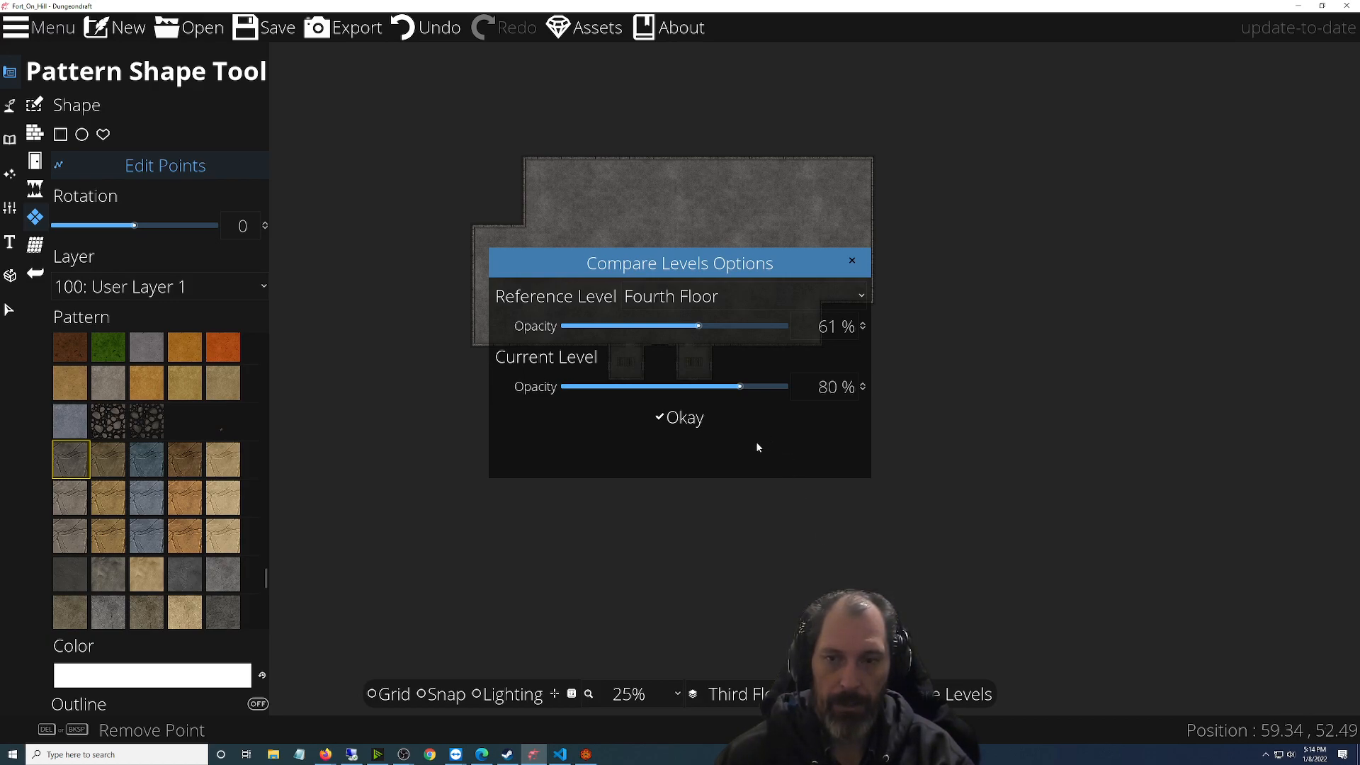
pyautogui.click(851, 263)
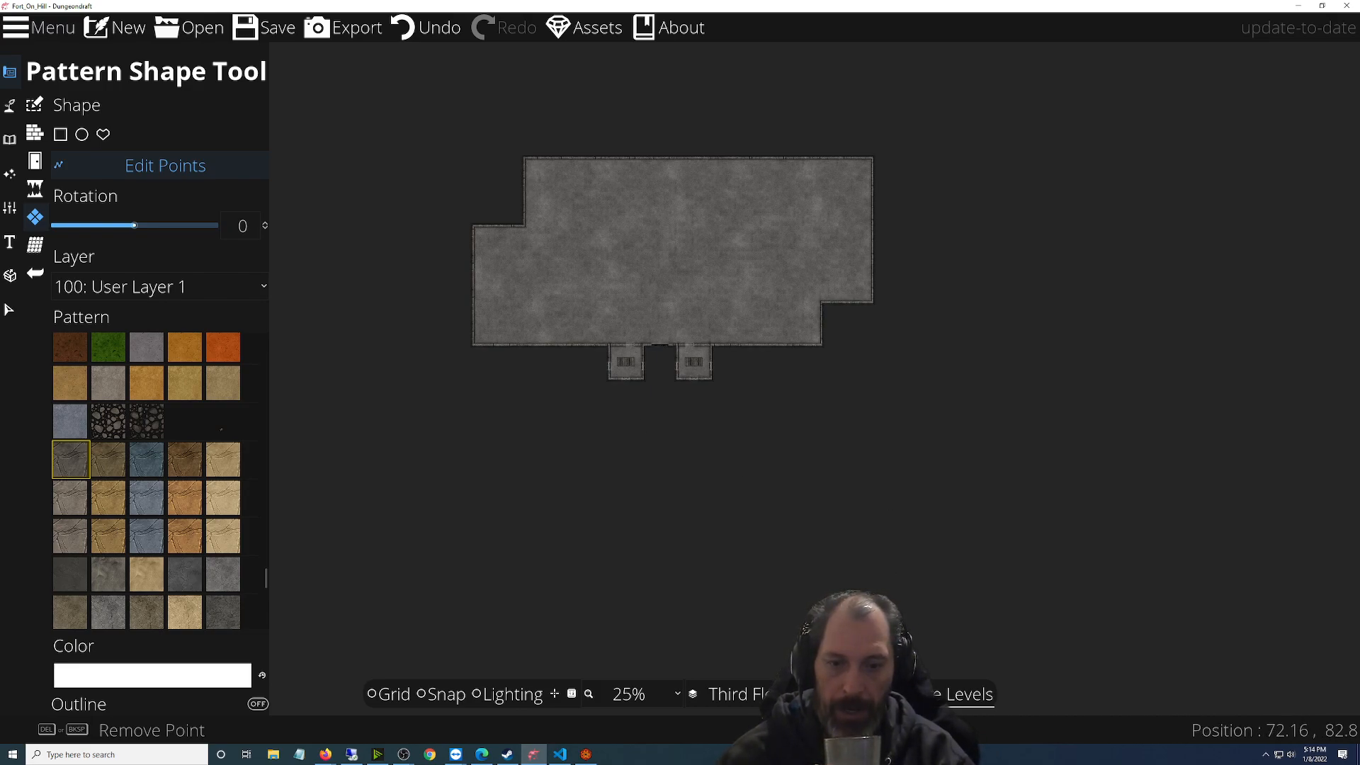
pyautogui.click(863, 696)
pyautogui.click(670, 301)
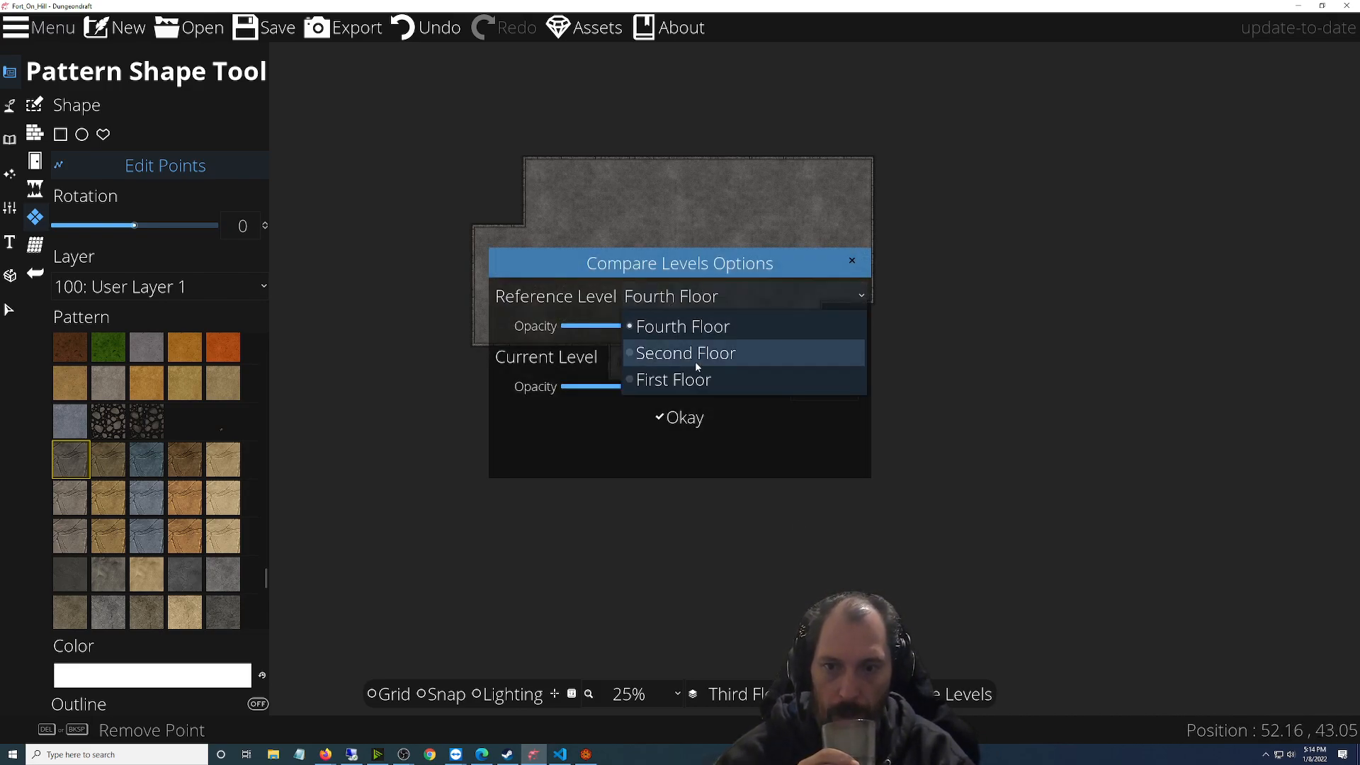
pyautogui.click(695, 361)
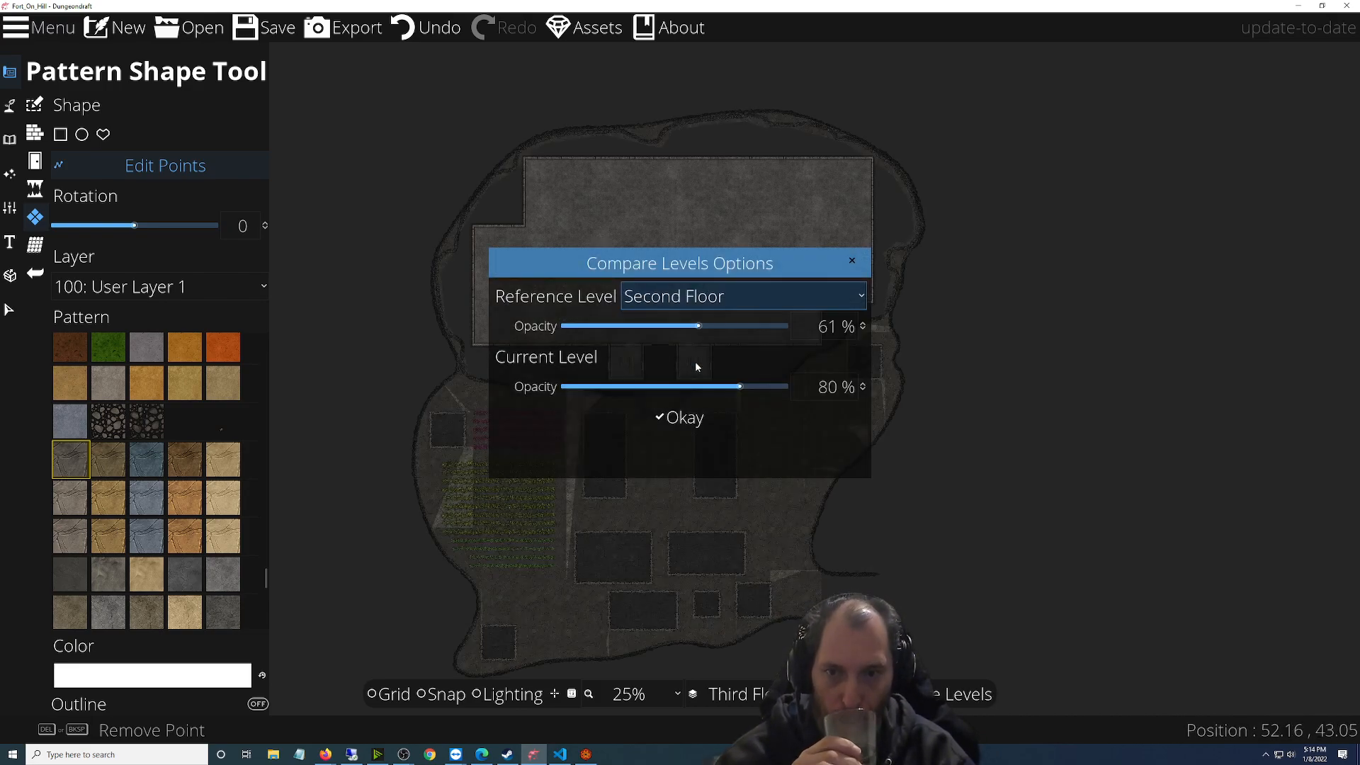
pyautogui.click(681, 417)
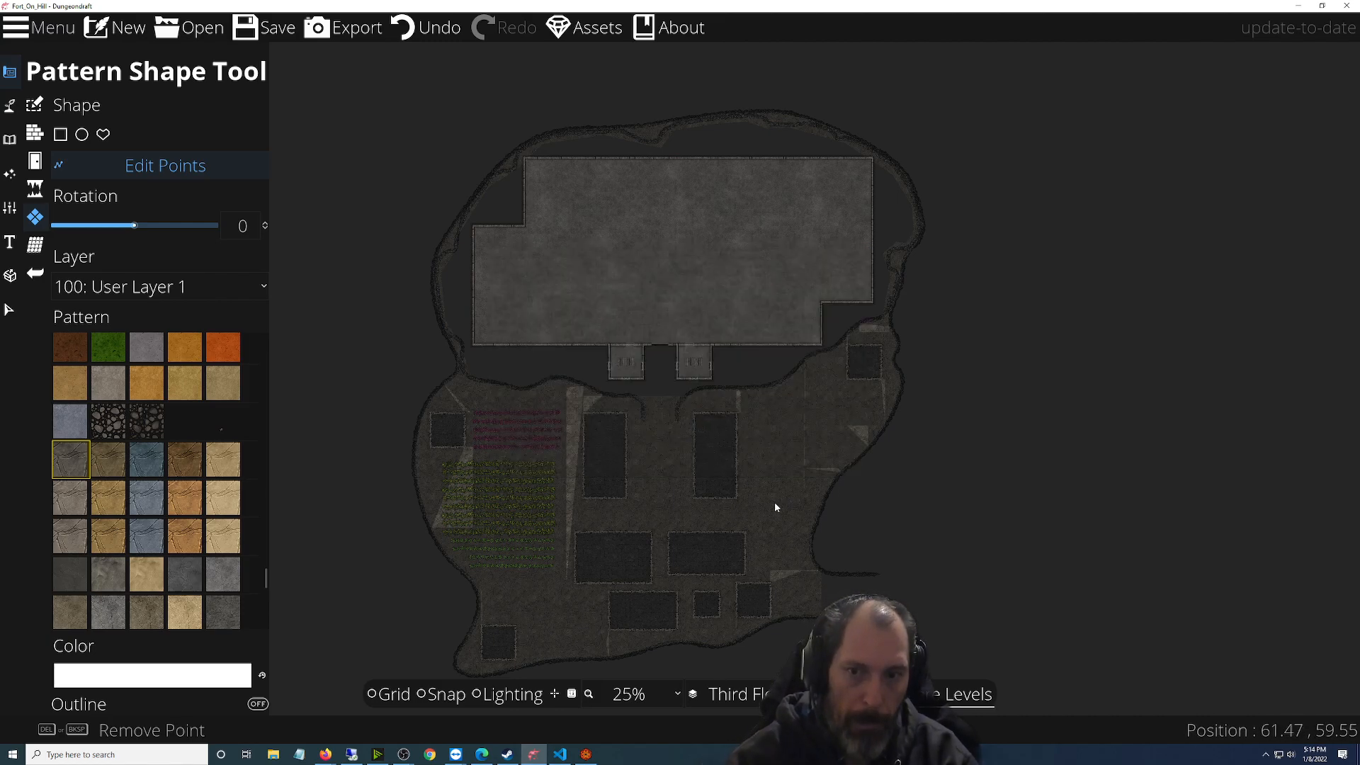
pyautogui.scroll(2, 672, 427)
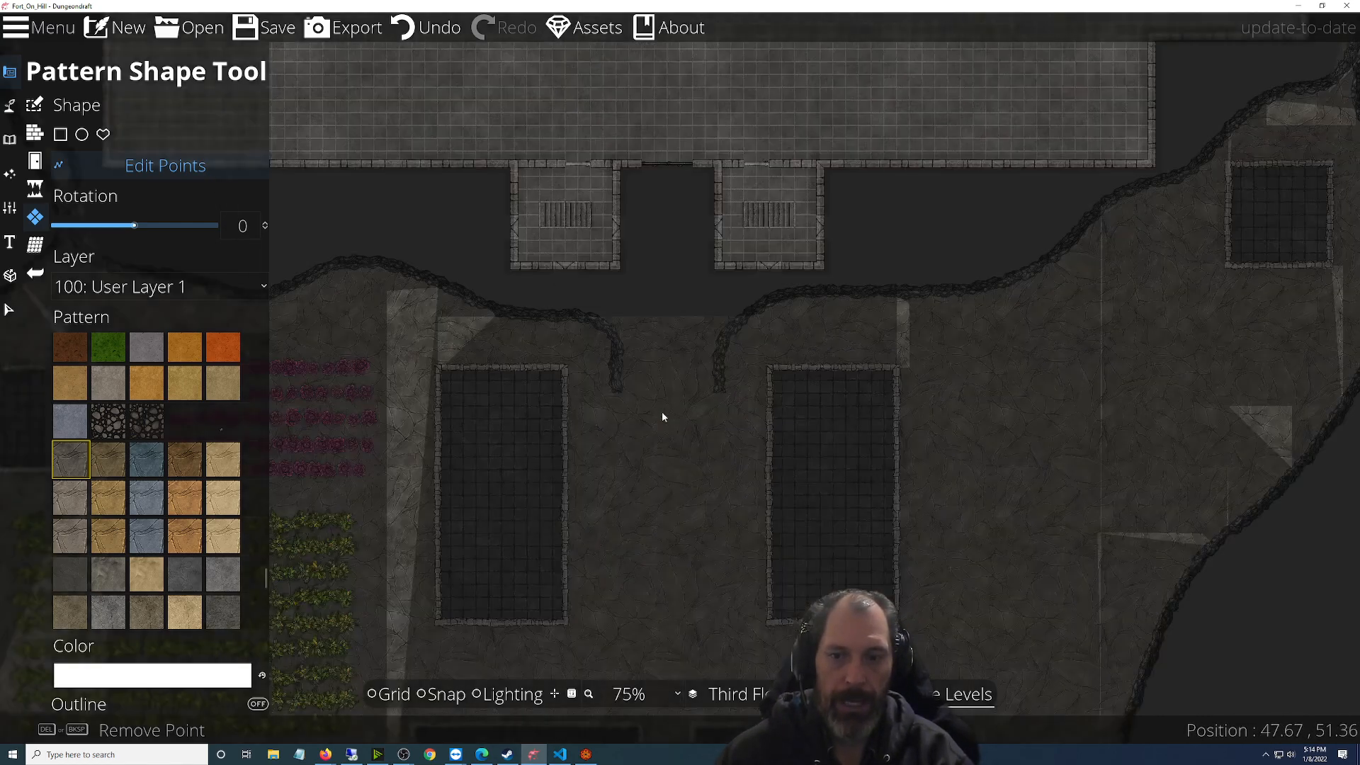
pyautogui.scroll(3, 774, 350)
pyautogui.scroll(-2, 714, 386)
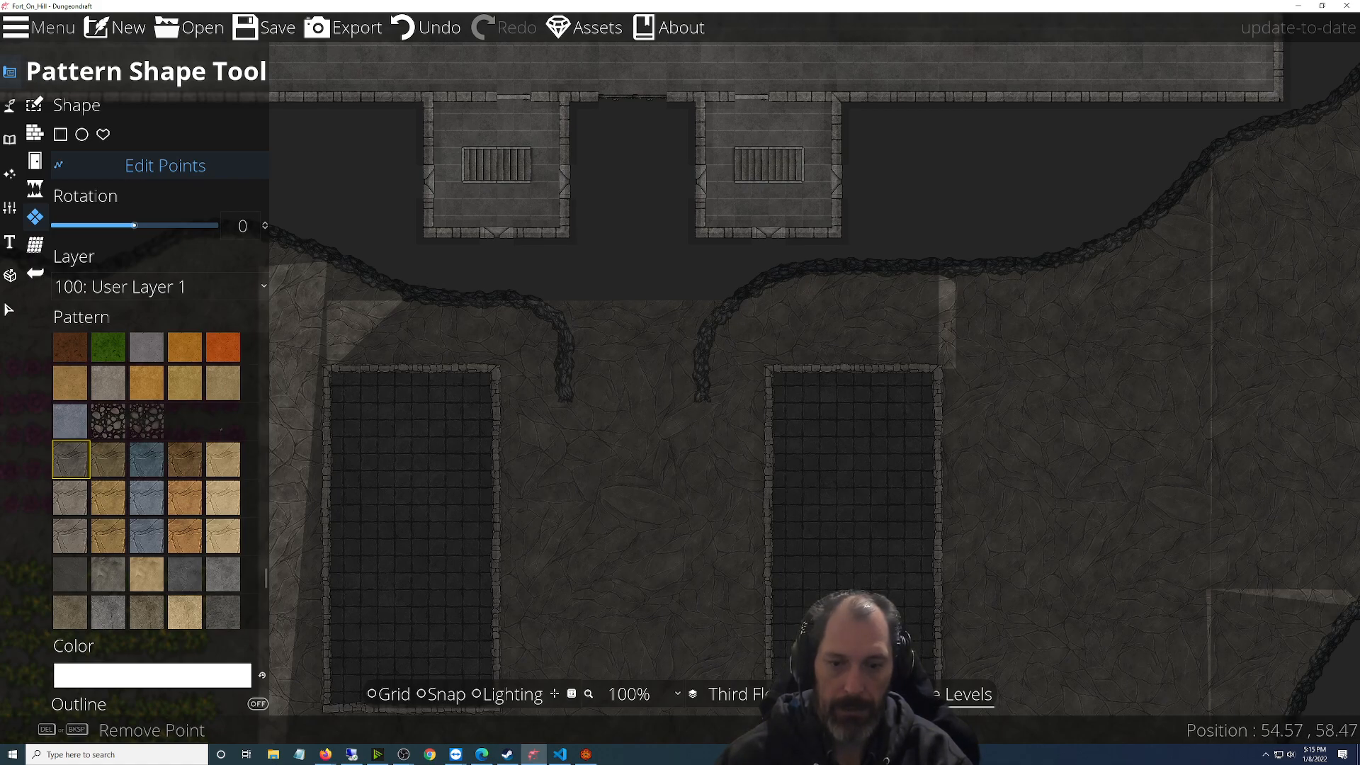
# Return to the Second Floor and examine the entrance walls and the floor around the buildings
pyautogui.click(729, 694)
pyautogui.click(715, 701)
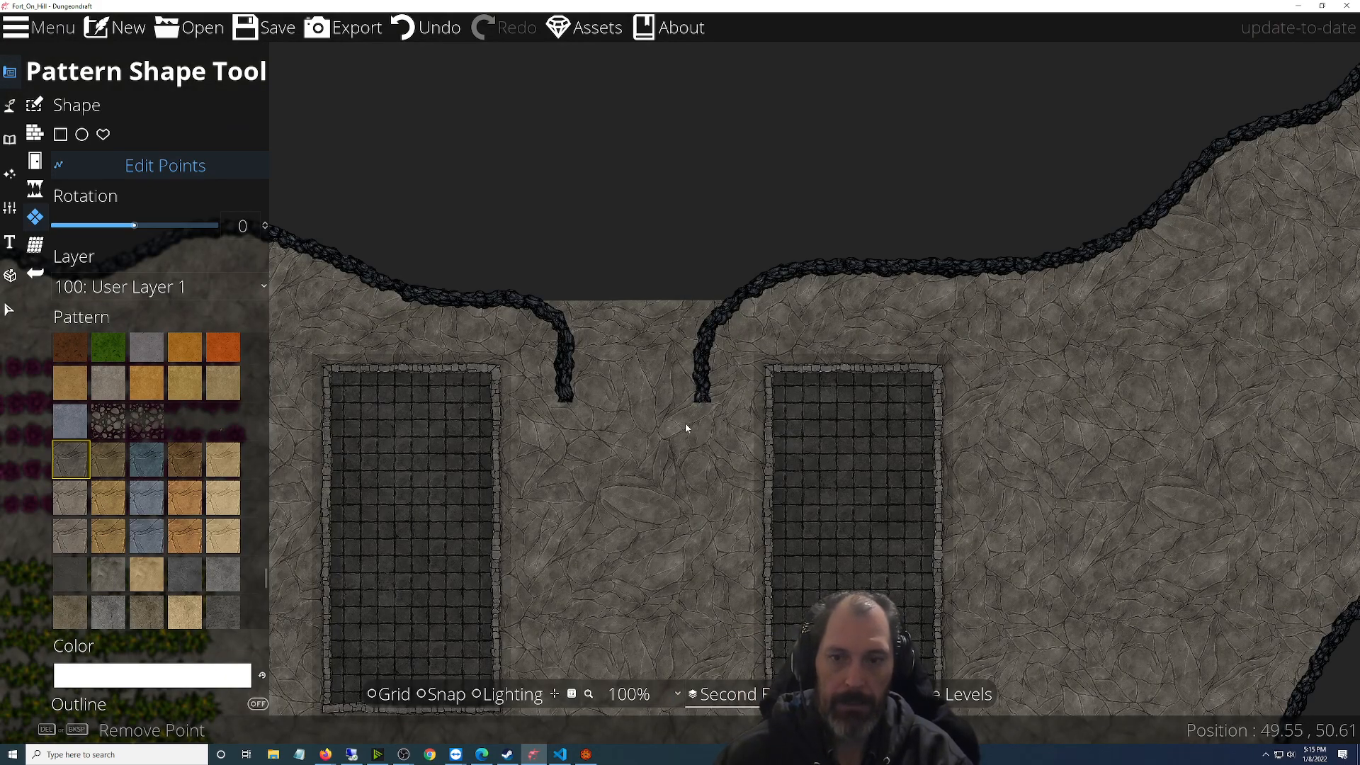
pyautogui.scroll(-6, 685, 423)
pyautogui.scroll(4, 684, 427)
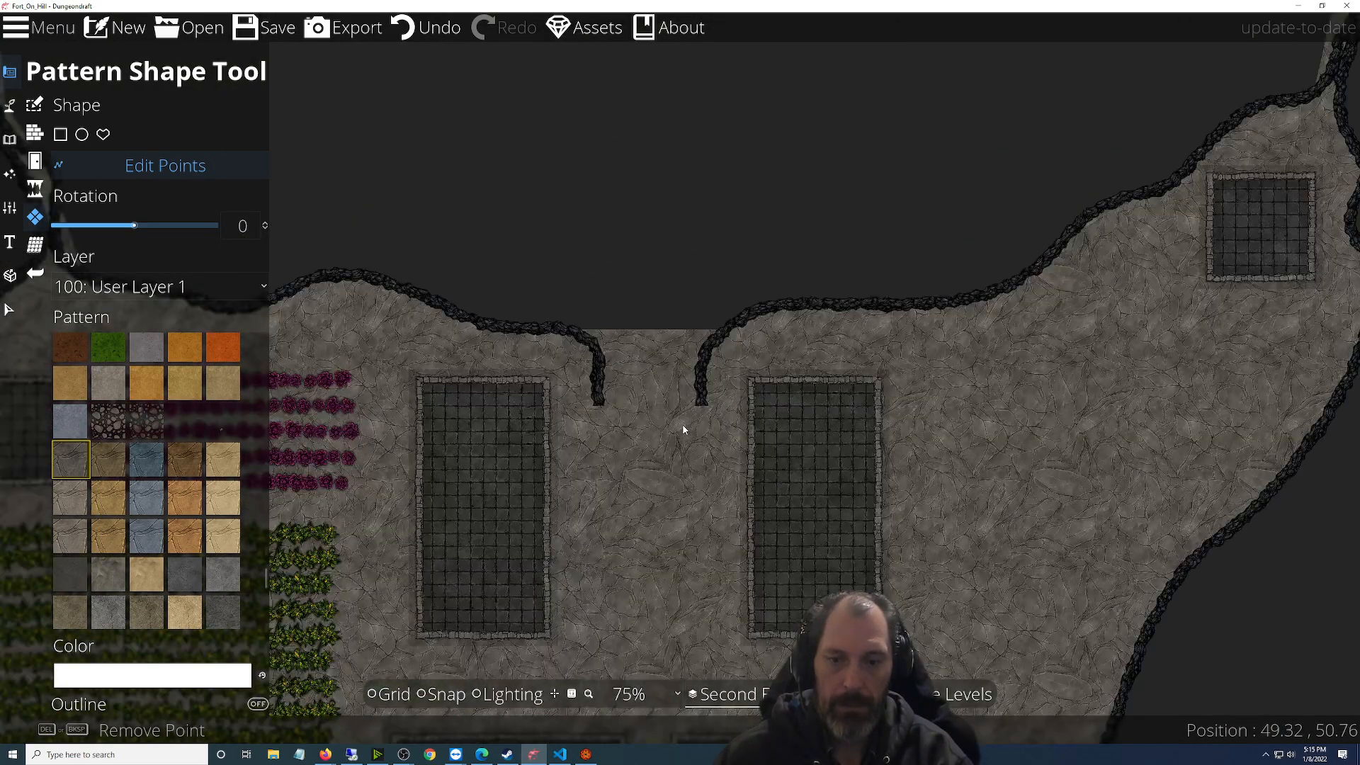
pyautogui.scroll(1, 683, 429)
pyautogui.scroll(-4, 683, 429)
pyautogui.scroll(3, 683, 429)
pyautogui.scroll(-4, 684, 429)
pyautogui.scroll(2, 681, 427)
pyautogui.scroll(3, 623, 425)
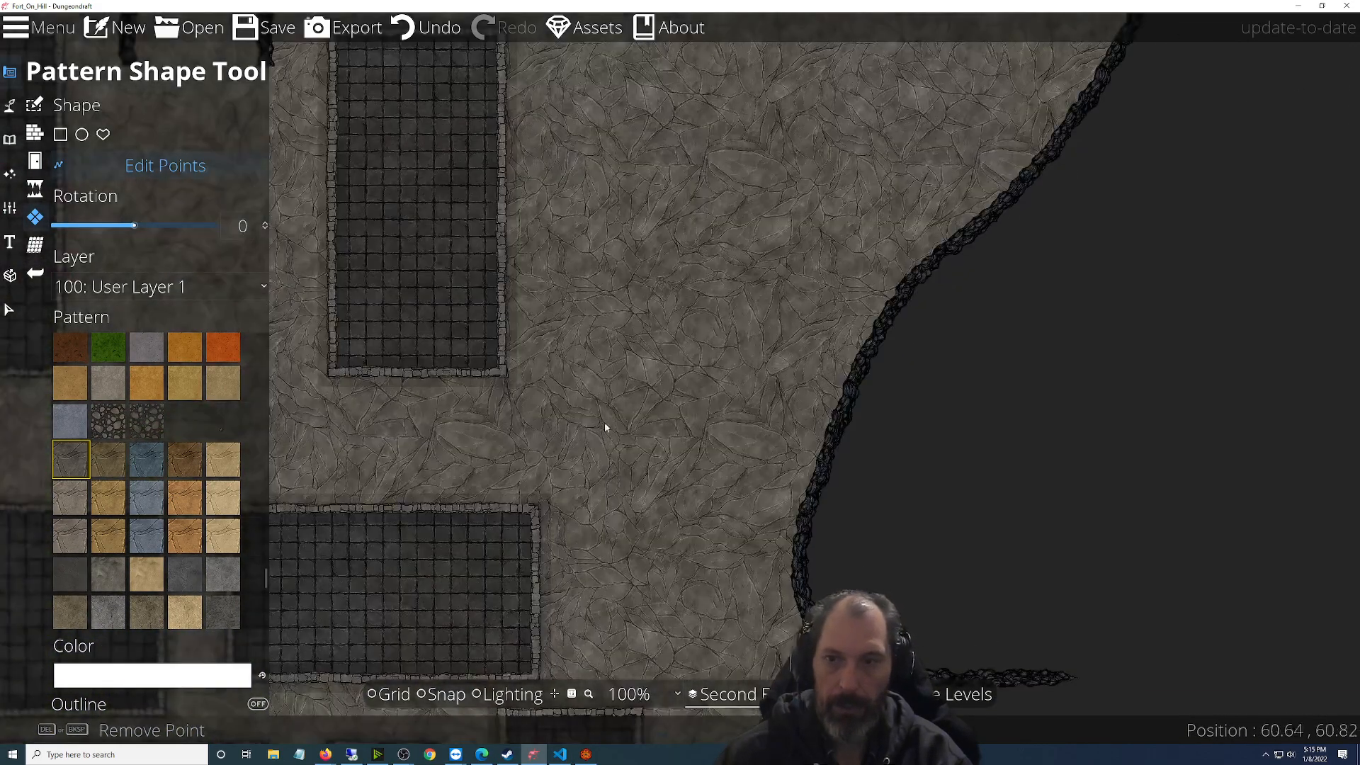
pyautogui.scroll(-2, 574, 388)
pyautogui.moveTo(573, 388); pyautogui.dragTo(704, 467)
pyautogui.scroll(3, 660, 434)
pyautogui.scroll(1, 703, 468)
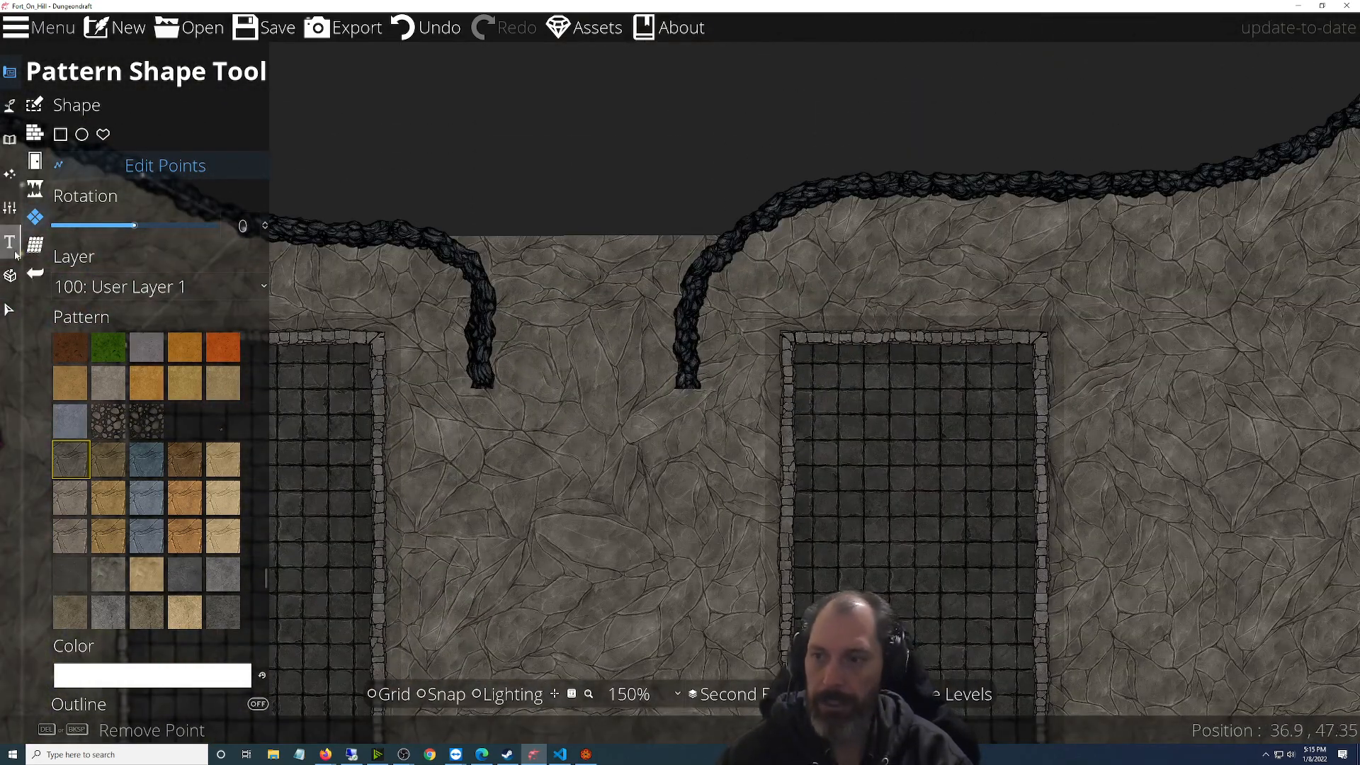
# Switch from pattern editing to the Path Tool
pyautogui.click(9, 140)
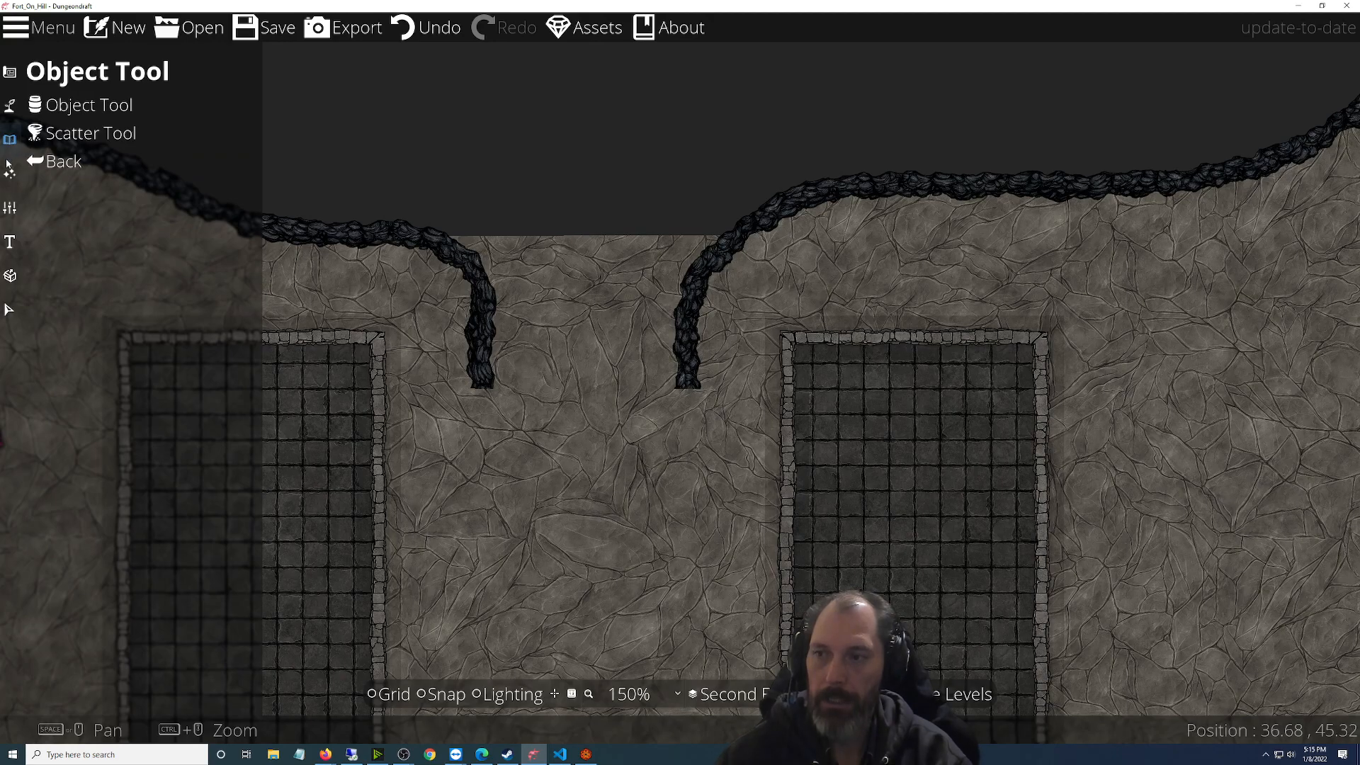
pyautogui.click(10, 174)
pyautogui.click(9, 105)
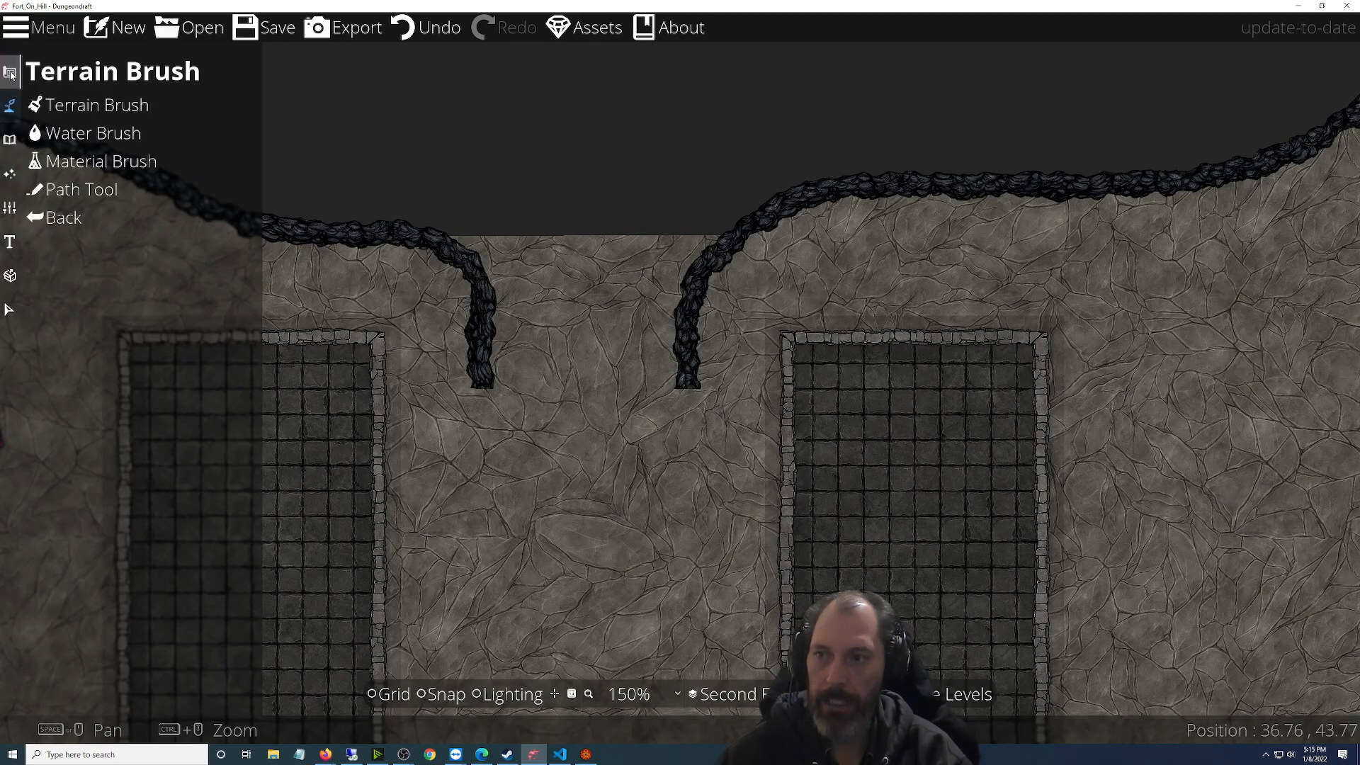
pyautogui.click(10, 73)
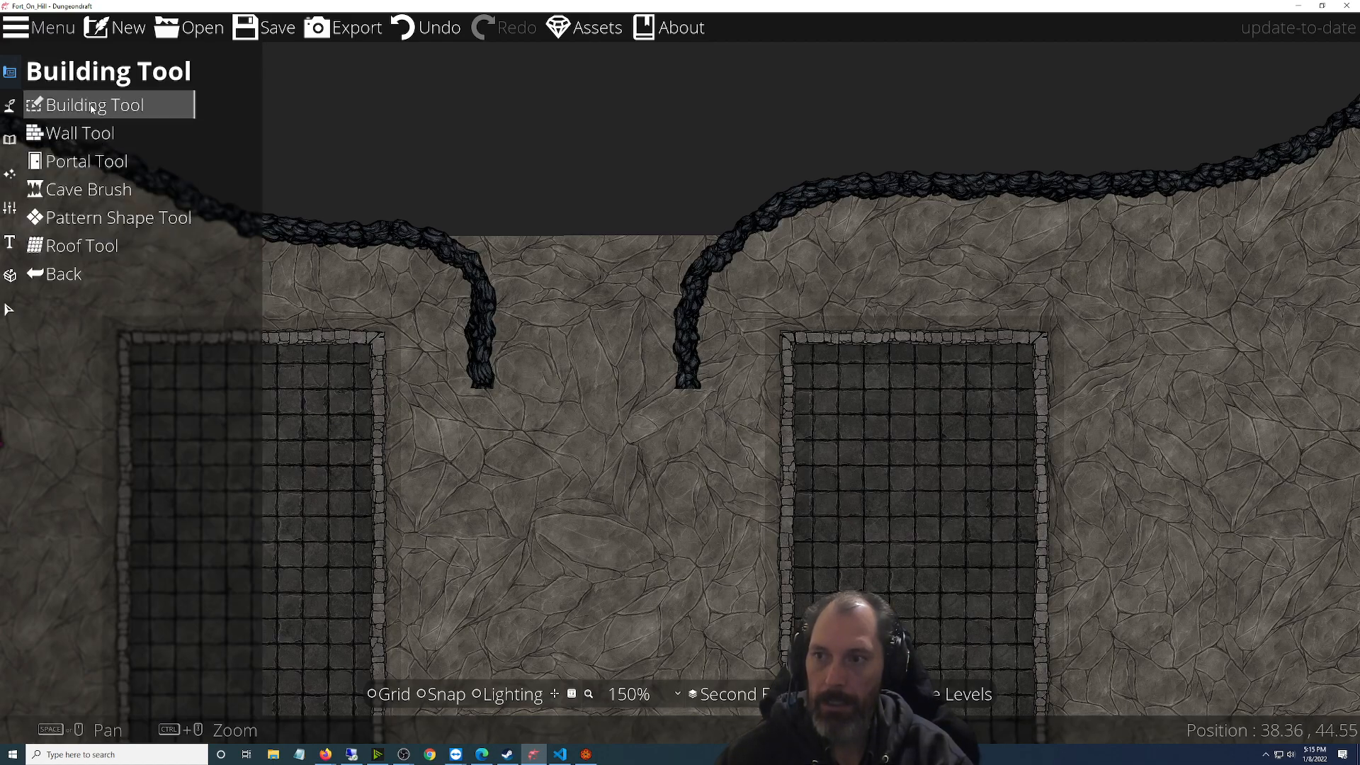
pyautogui.click(12, 110)
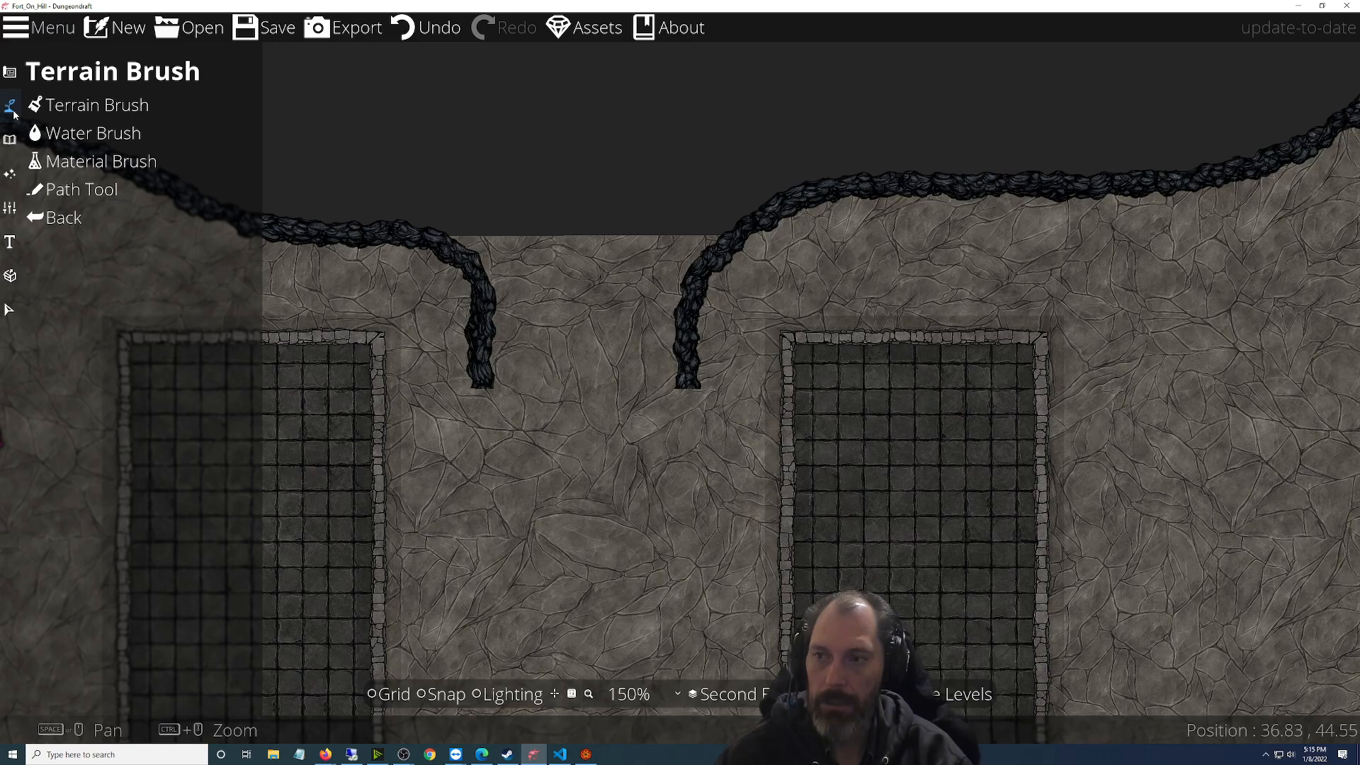
pyautogui.click(78, 189)
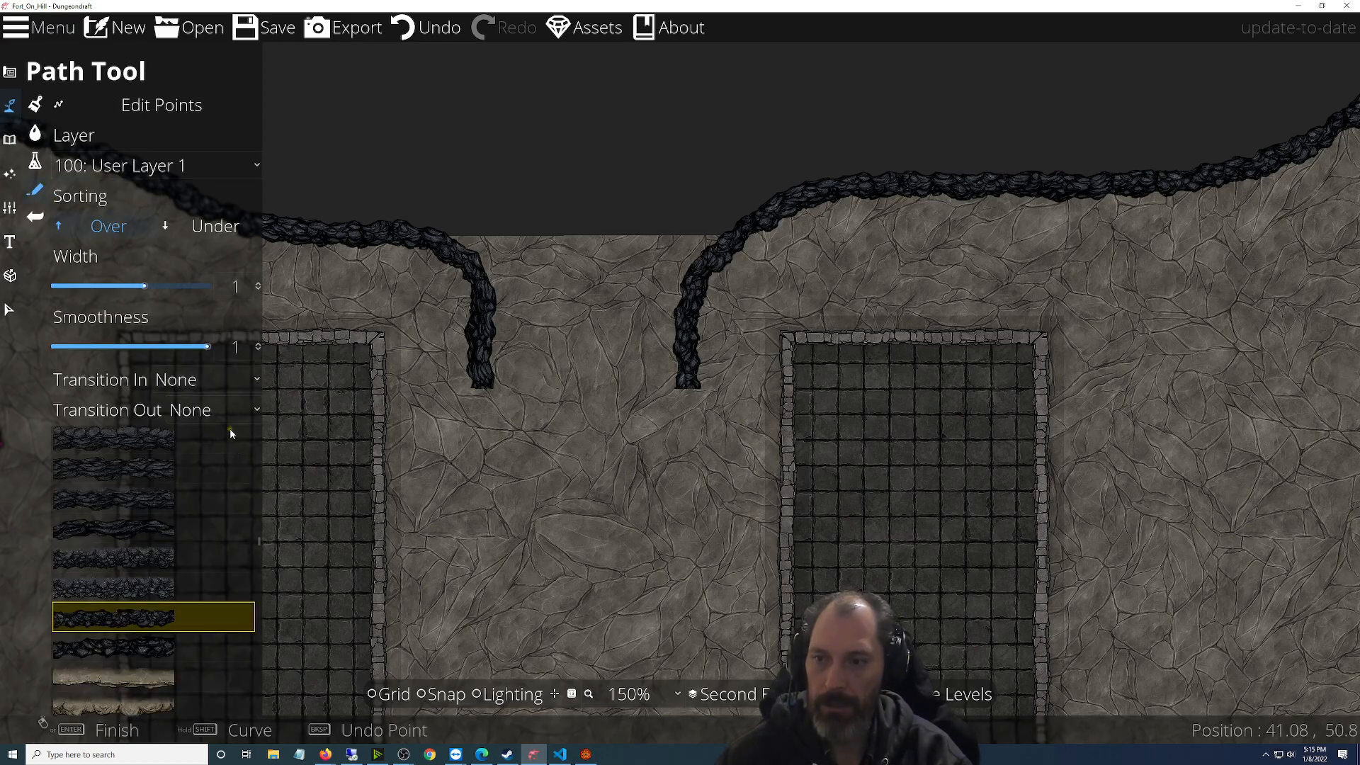
# Try Grow and Fade as the path's Transition In setting
pyautogui.click(212, 386)
pyautogui.click(209, 462)
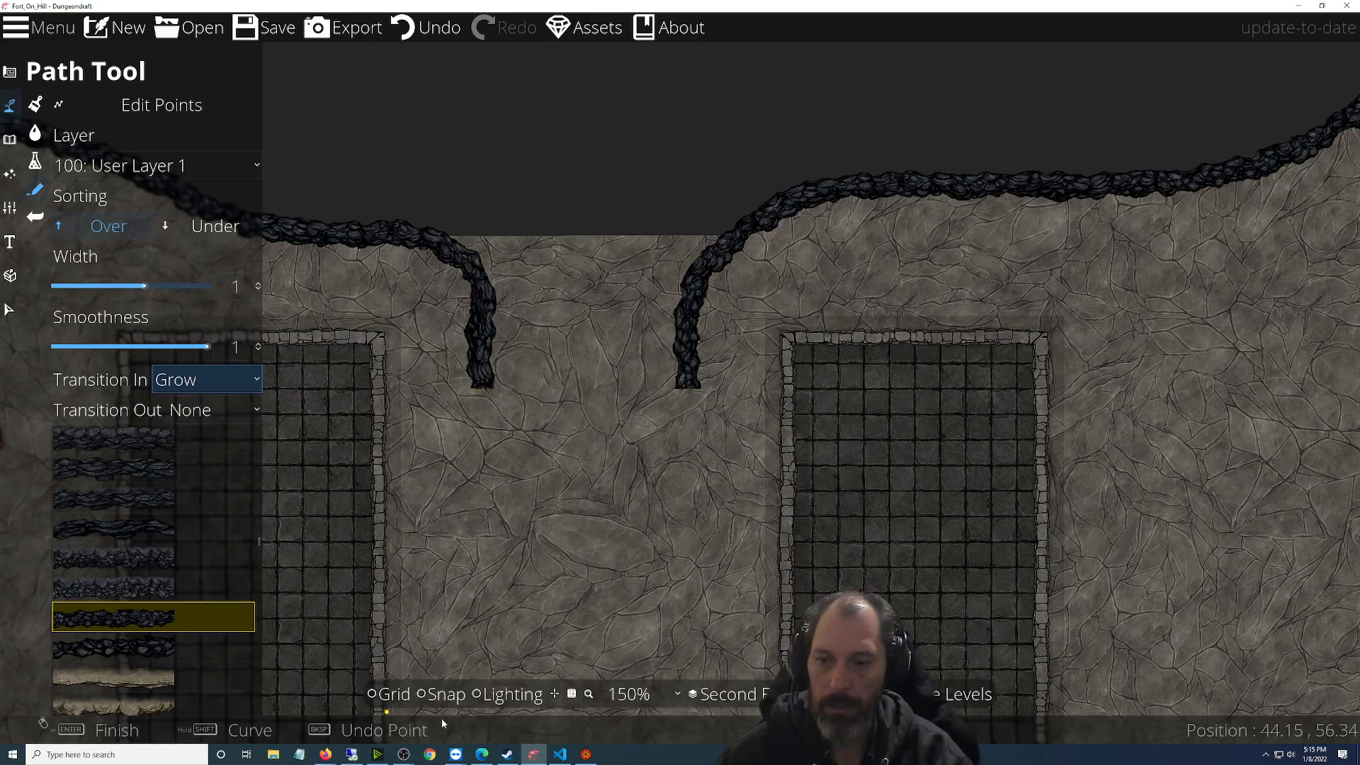
pyautogui.click(201, 386)
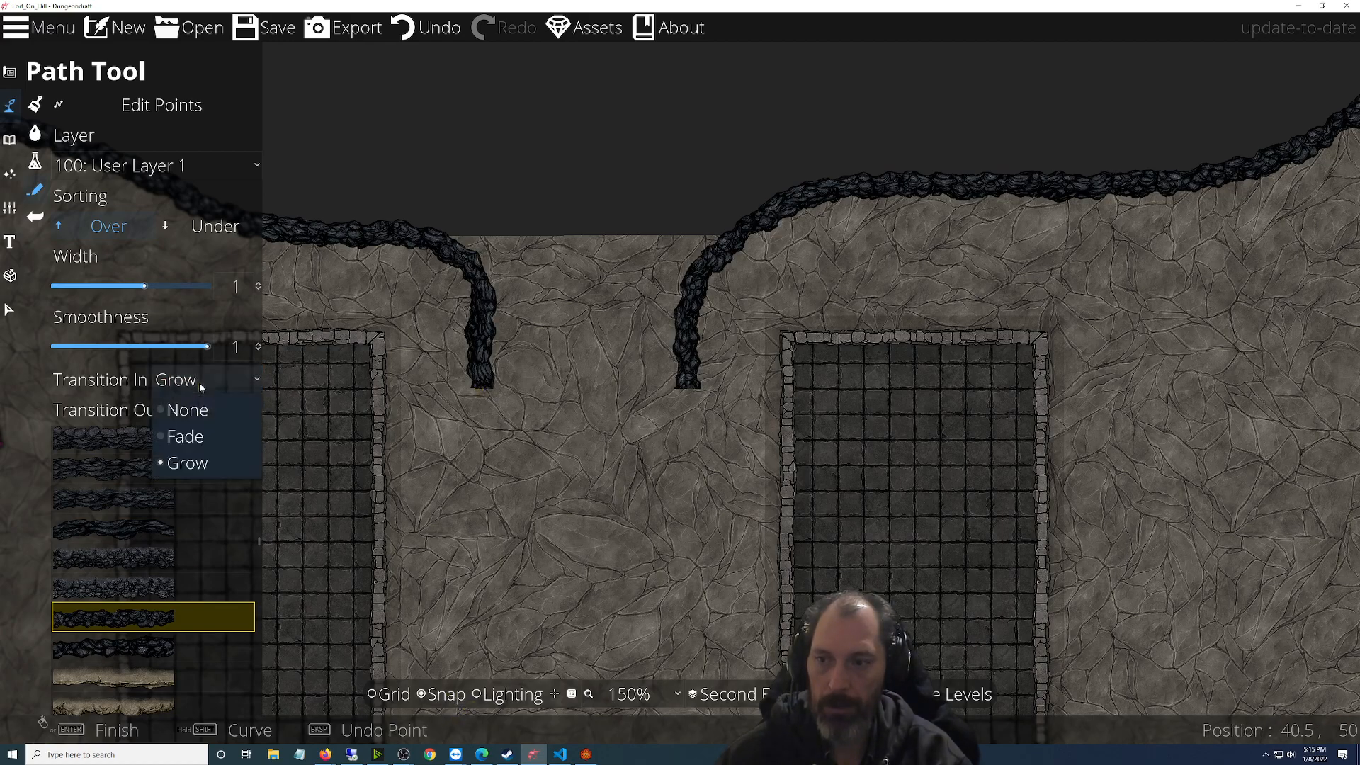
pyautogui.click(193, 439)
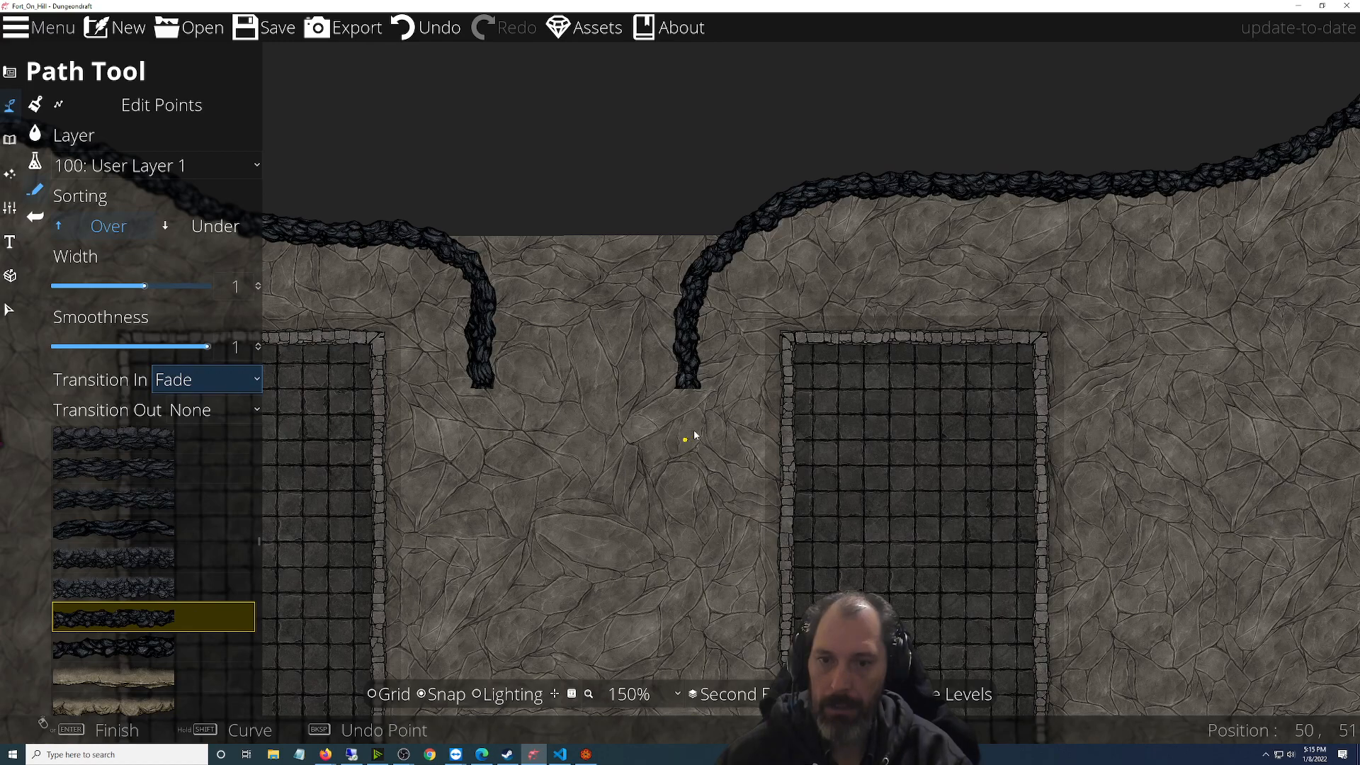
pyautogui.click(677, 446)
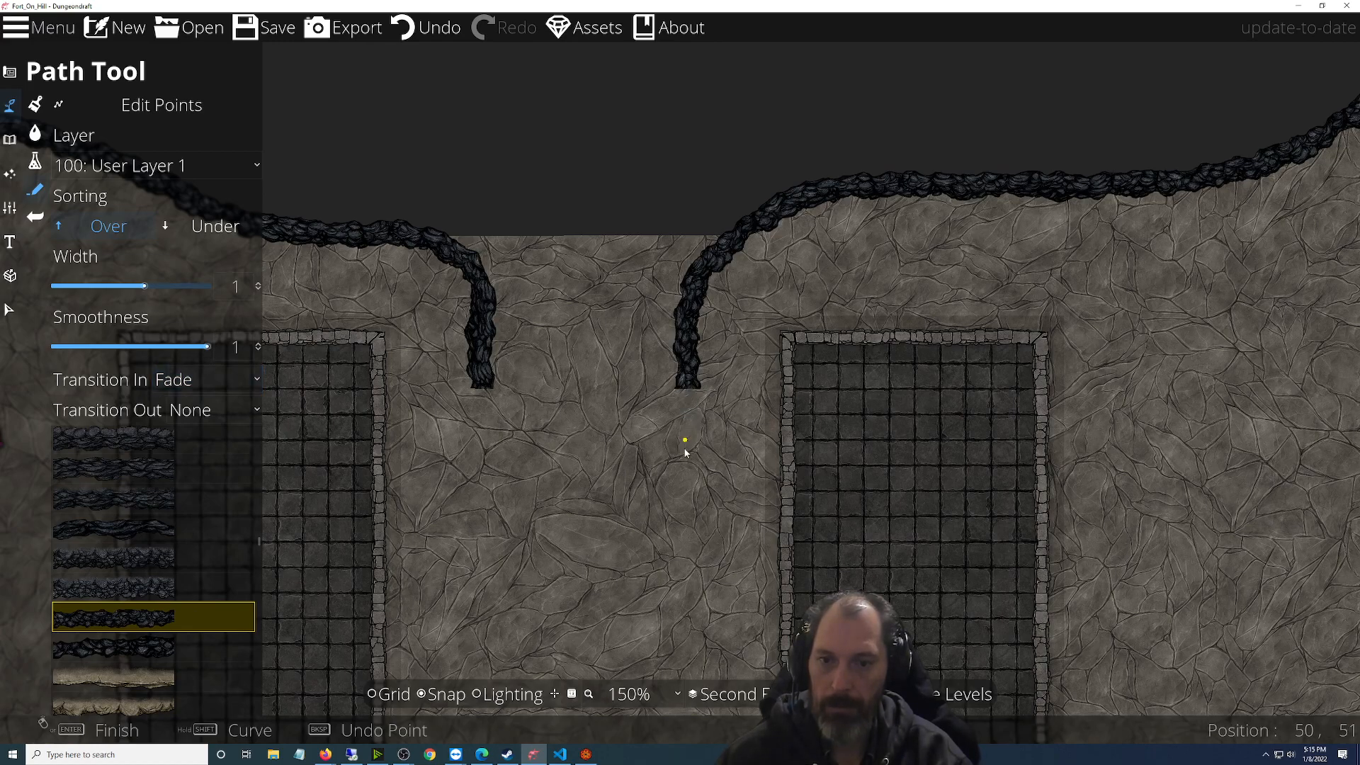
# Set the path's Transition Out to Shrink, try a short extension at the eastern entrance wall's end, and undo it
pyautogui.click(198, 388)
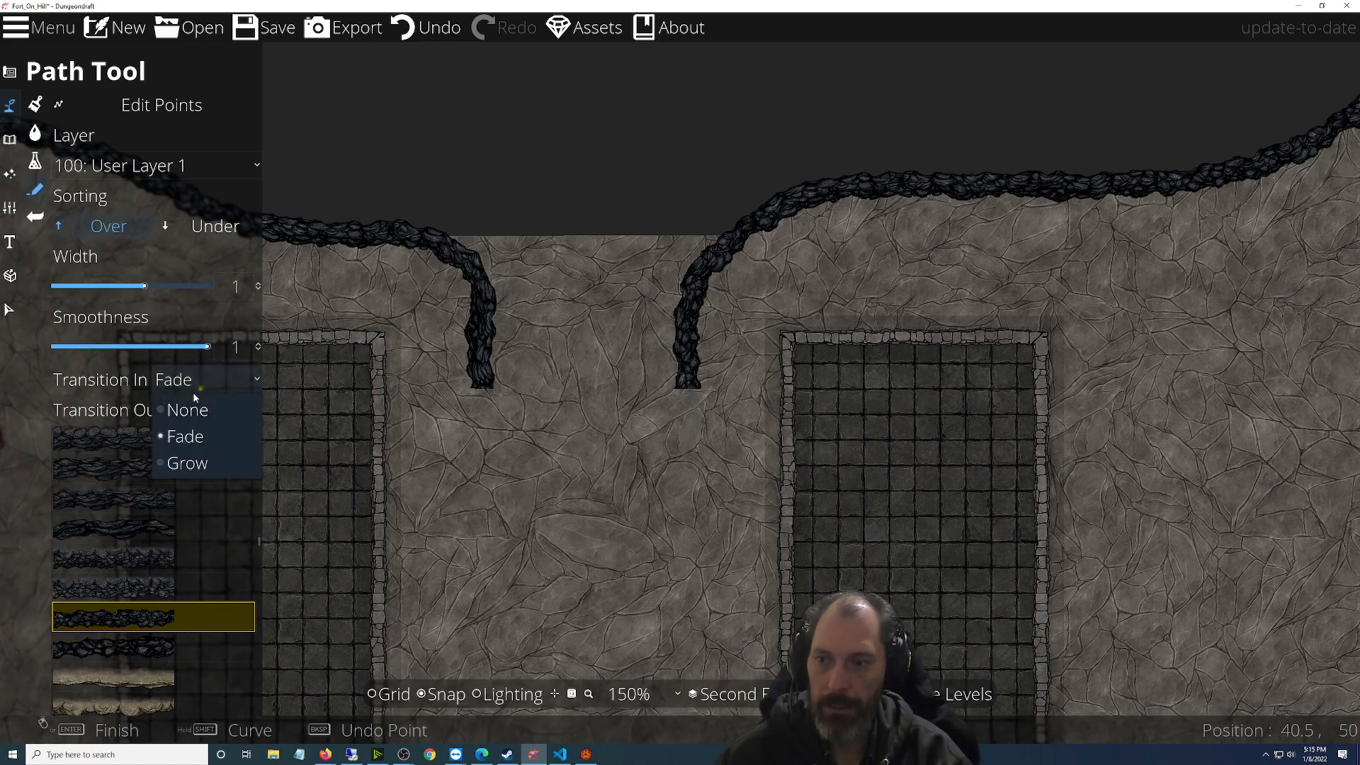
pyautogui.click(123, 389)
pyautogui.click(182, 414)
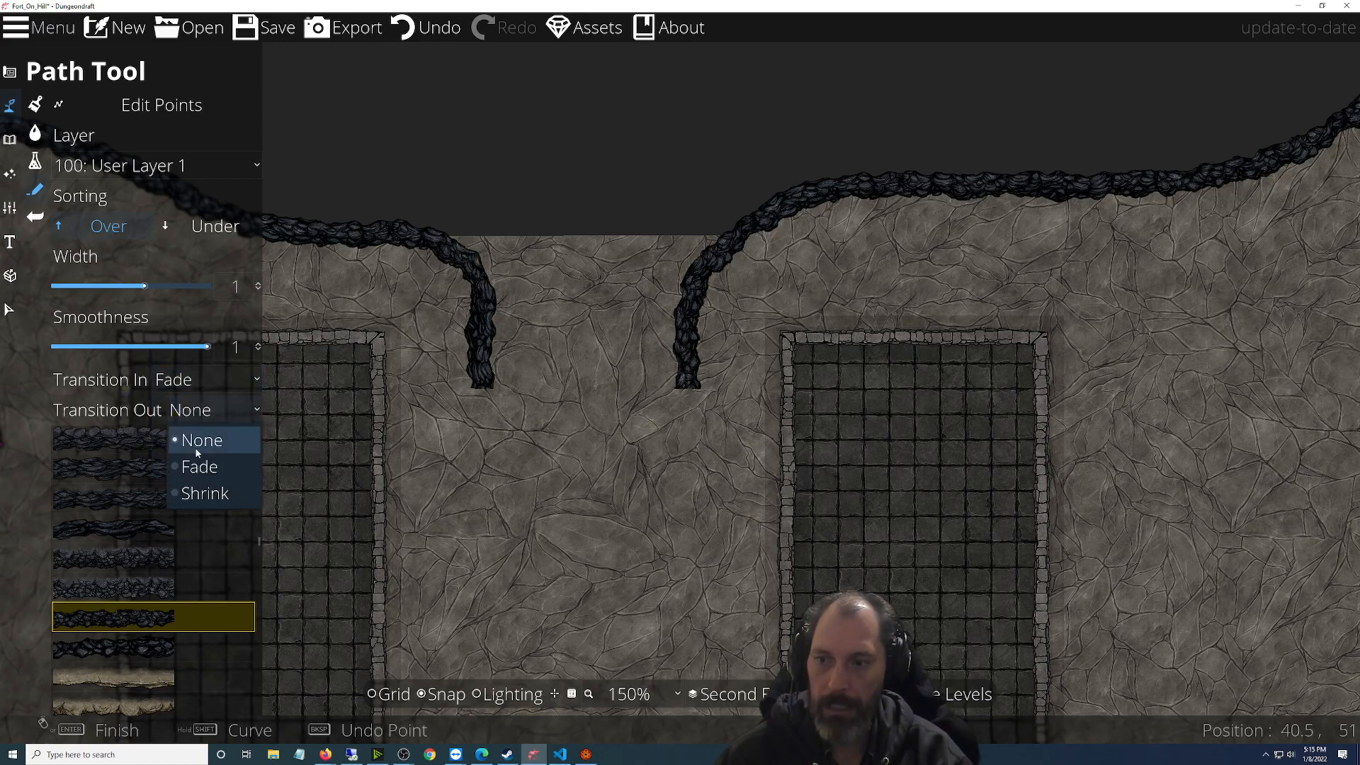
pyautogui.click(197, 493)
pyautogui.click(688, 437)
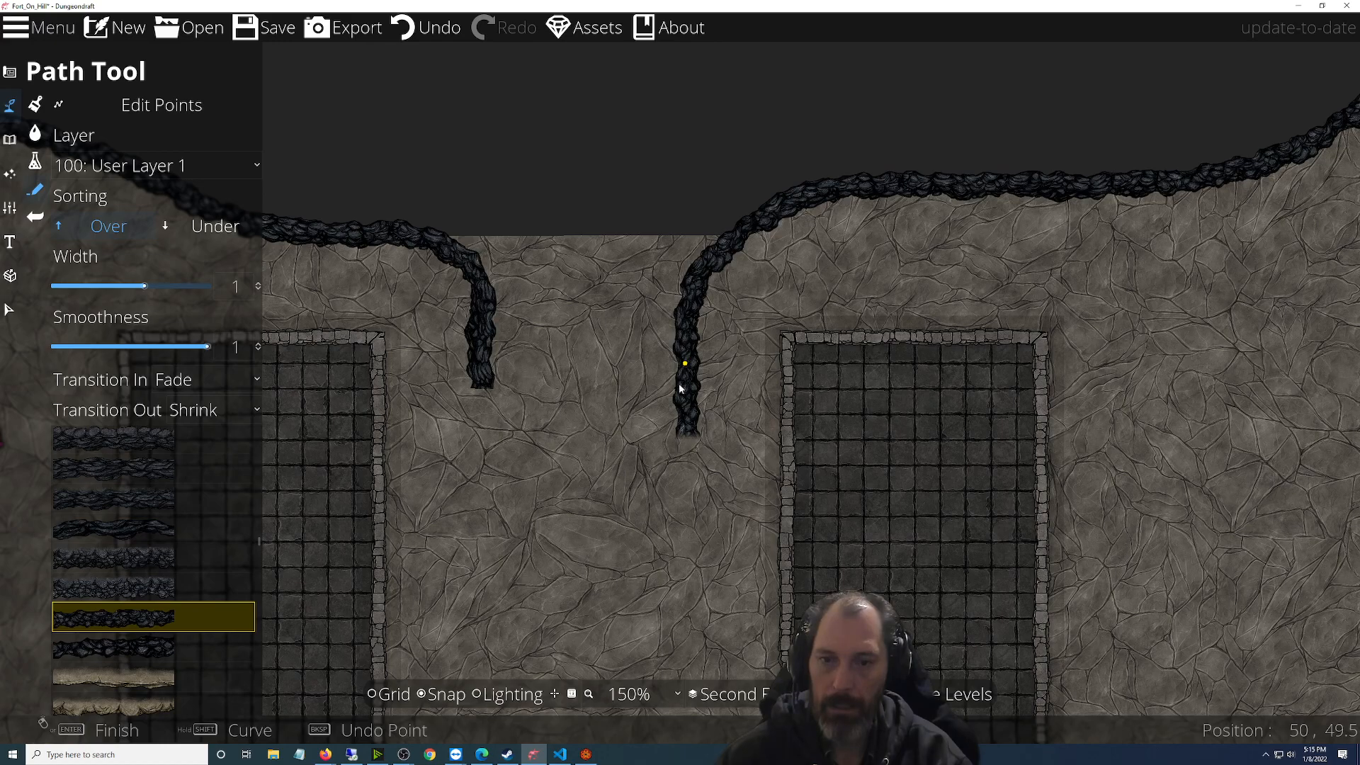
pyautogui.hotkey('ctrl', 'z')
# Set Transition In to None and extend the eastern entrance wall's lower end southward with a short dark rock path
pyautogui.click(188, 386)
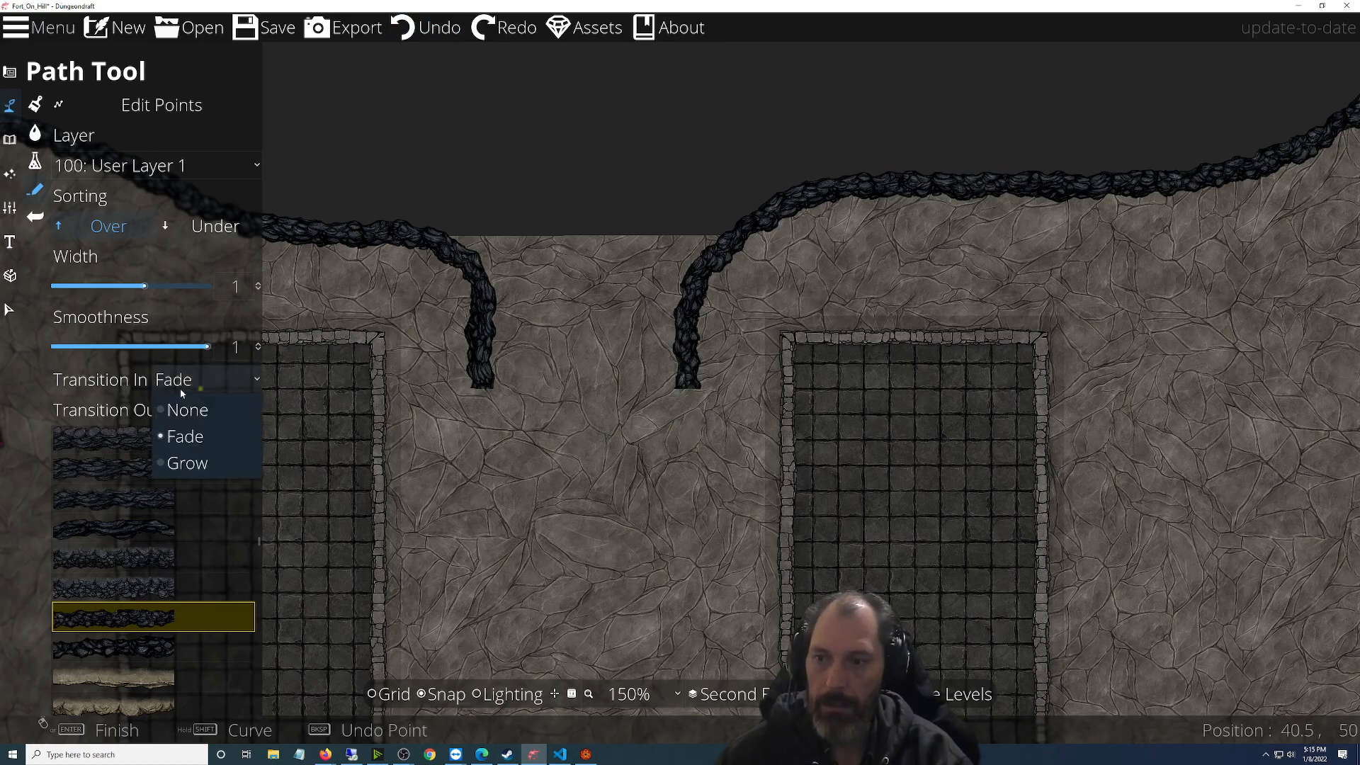
pyautogui.click(187, 410)
pyautogui.click(691, 449)
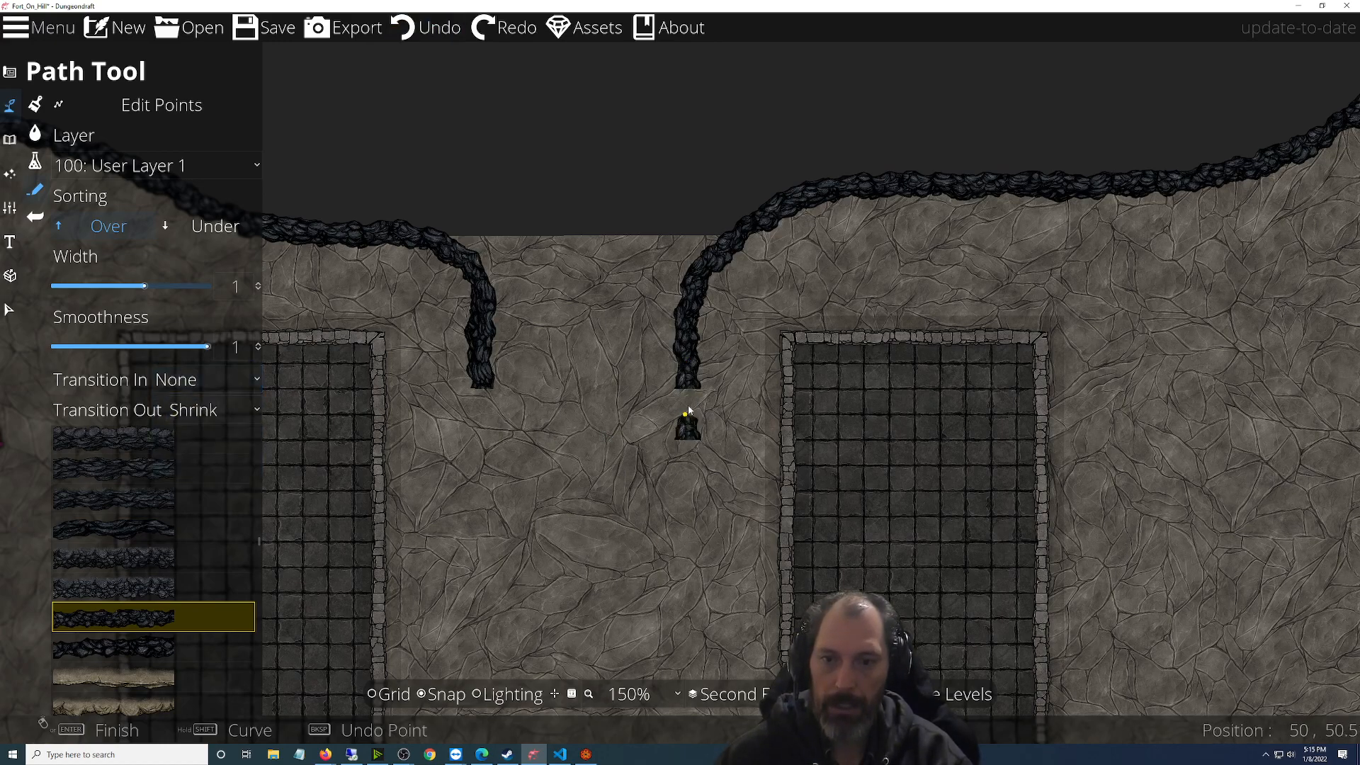
pyautogui.rightClick(686, 418)
pyautogui.hotkey('ctrl', 'z')
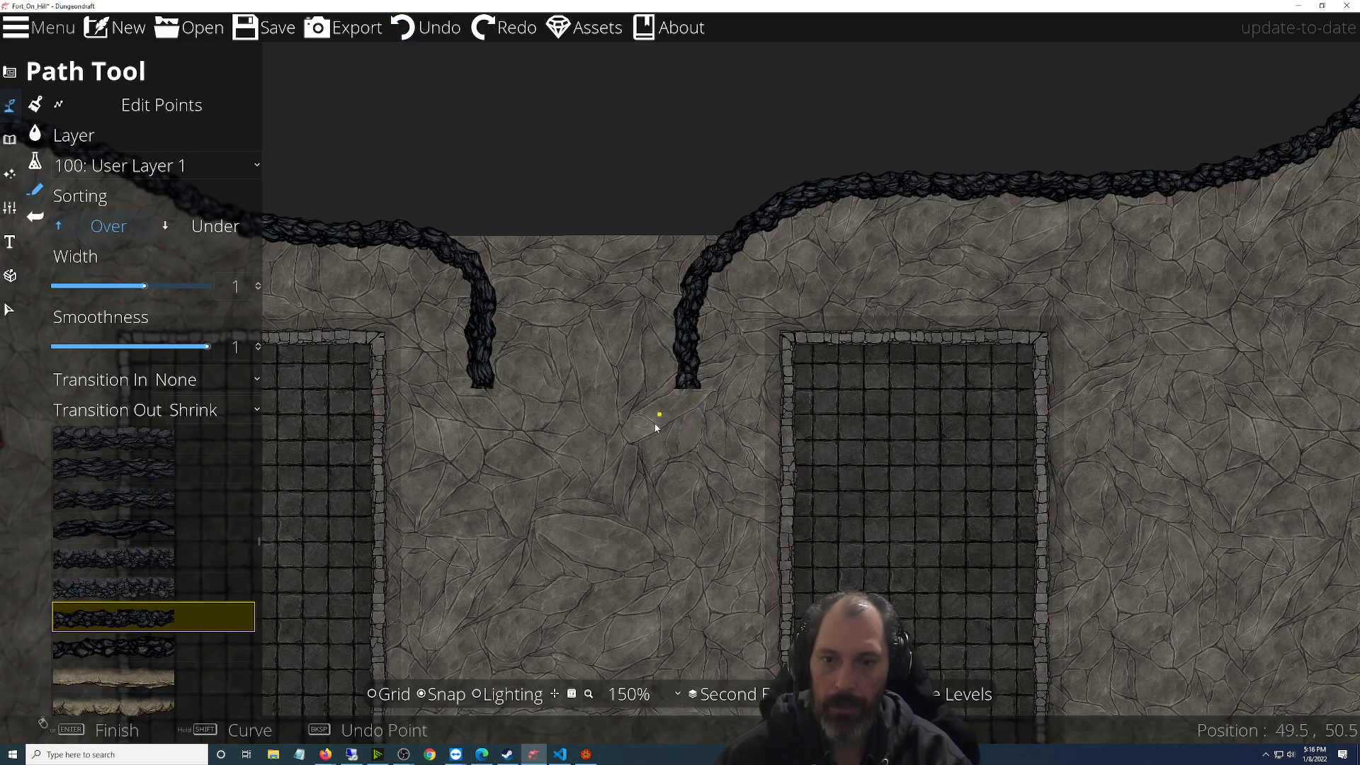
pyautogui.click(684, 393)
pyautogui.rightClick(682, 450)
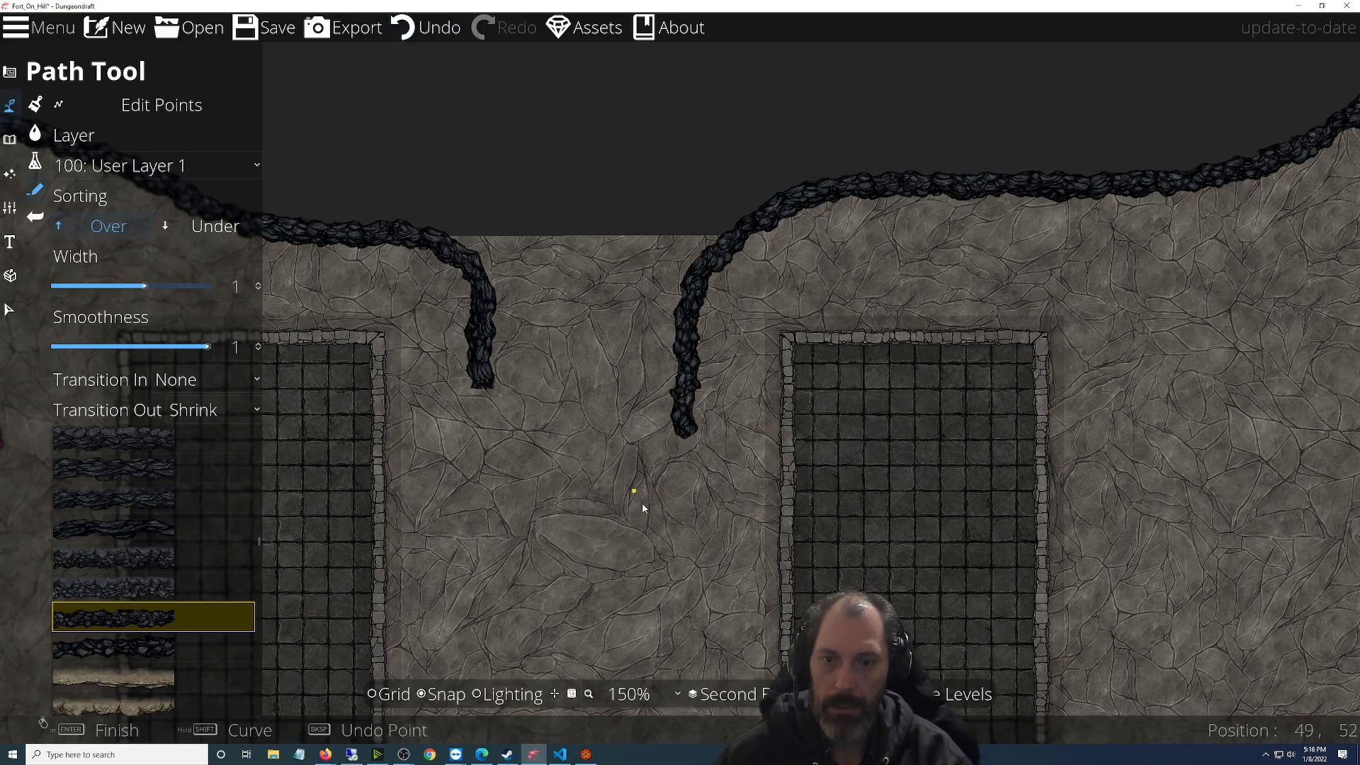
# Undo the eastern entrance wall's extension, try a tapered extension on the western entrance wall's lower end instead, and undo it
pyautogui.hotkey('ctrl', 'z')
pyautogui.click(480, 390)
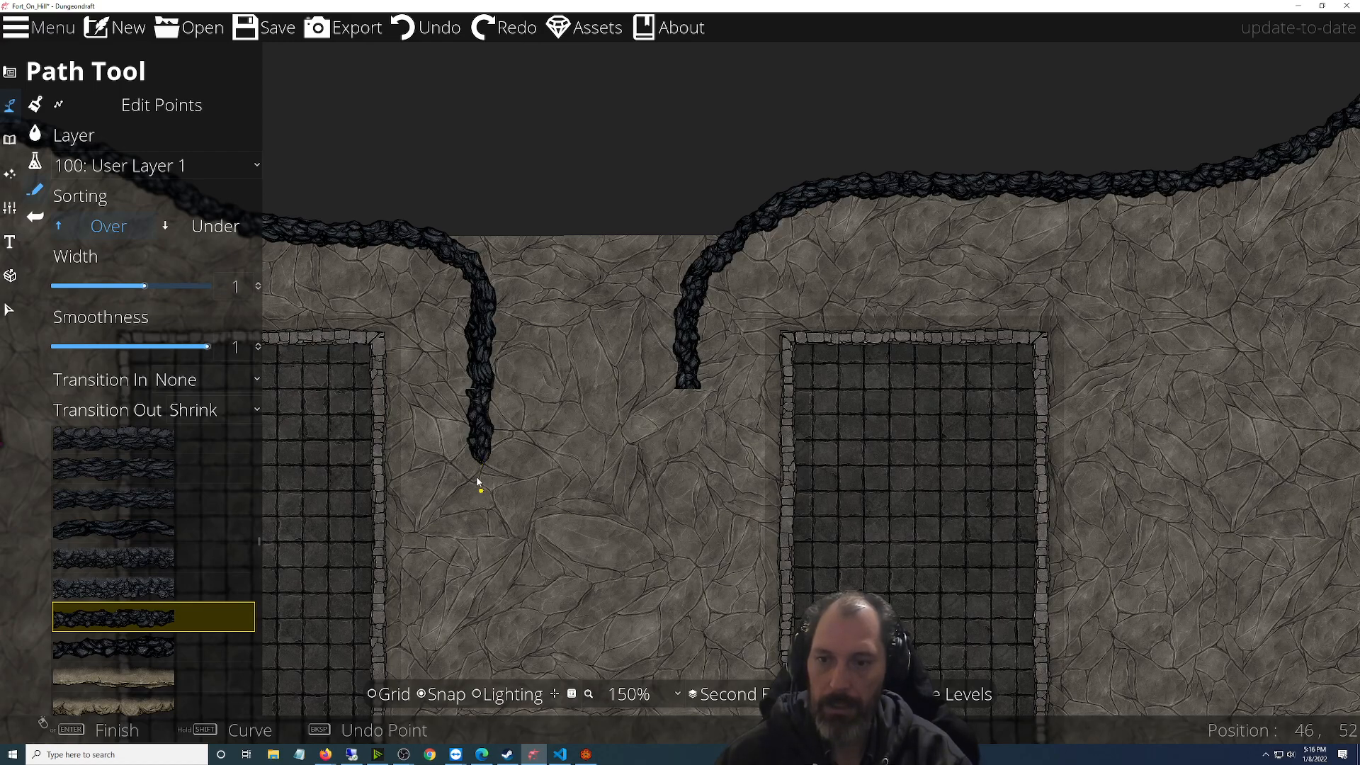
pyautogui.rightClick(478, 473)
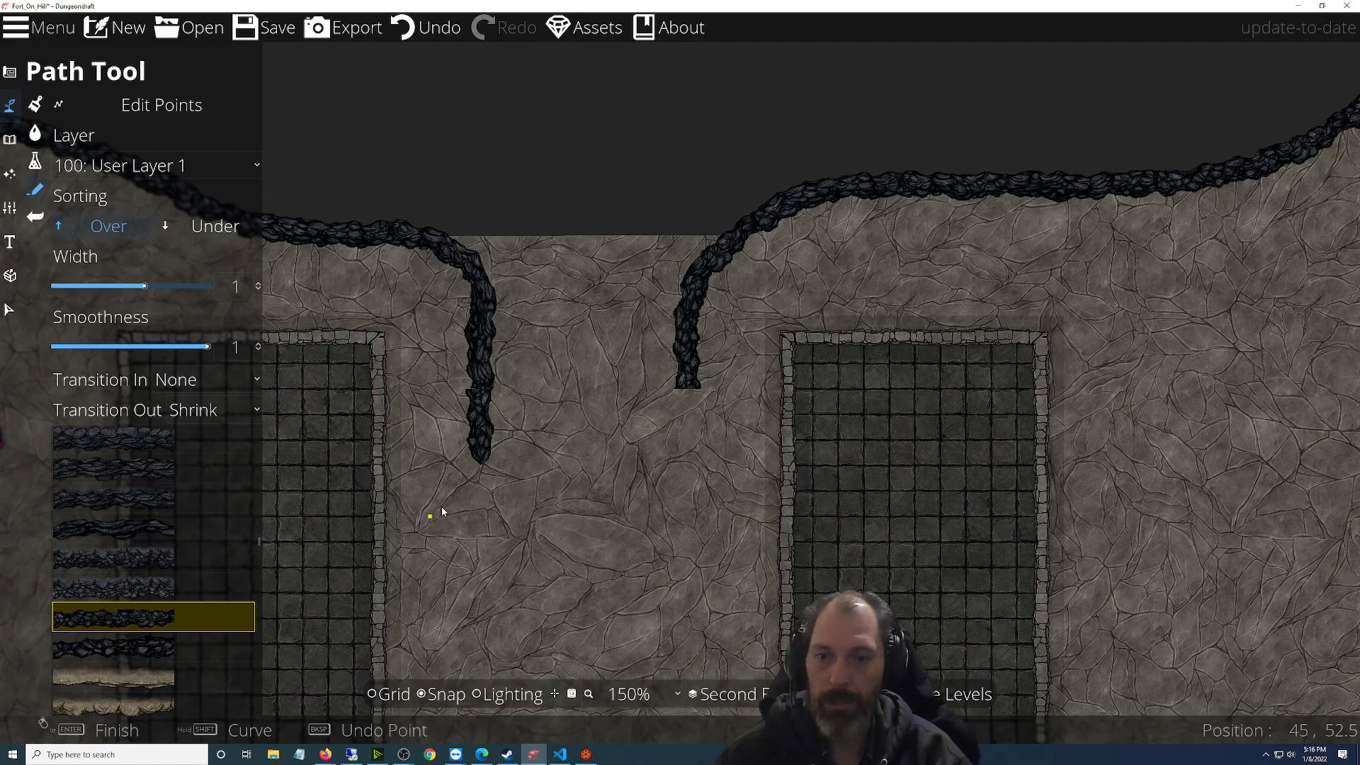
pyautogui.scroll(3, 442, 511)
pyautogui.moveTo(439, 349); pyautogui.dragTo(545, 520)
pyautogui.hotkey('ctrl', 'z')
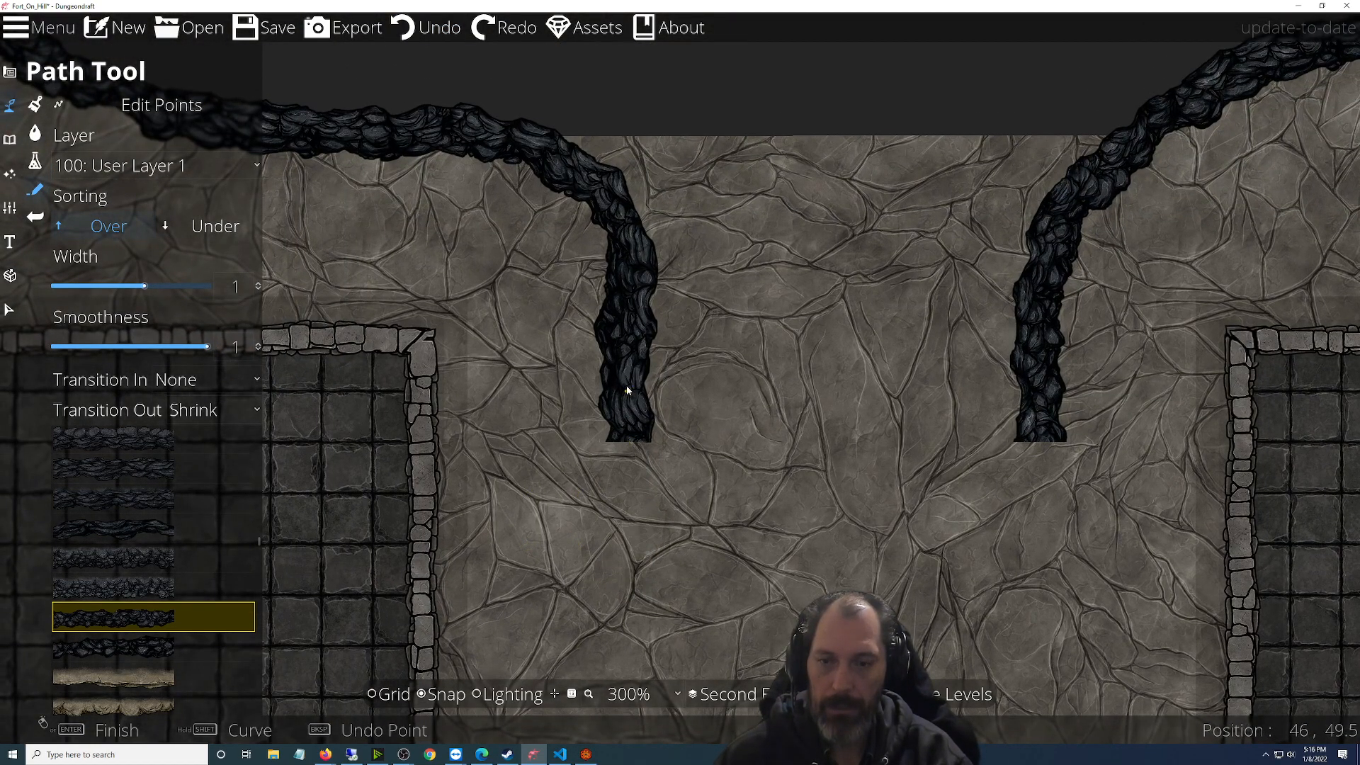
# Try a longer tapered extension on the western entrance wall, undo it, and draw a shorter one overlapping the wall further up
pyautogui.click(628, 542)
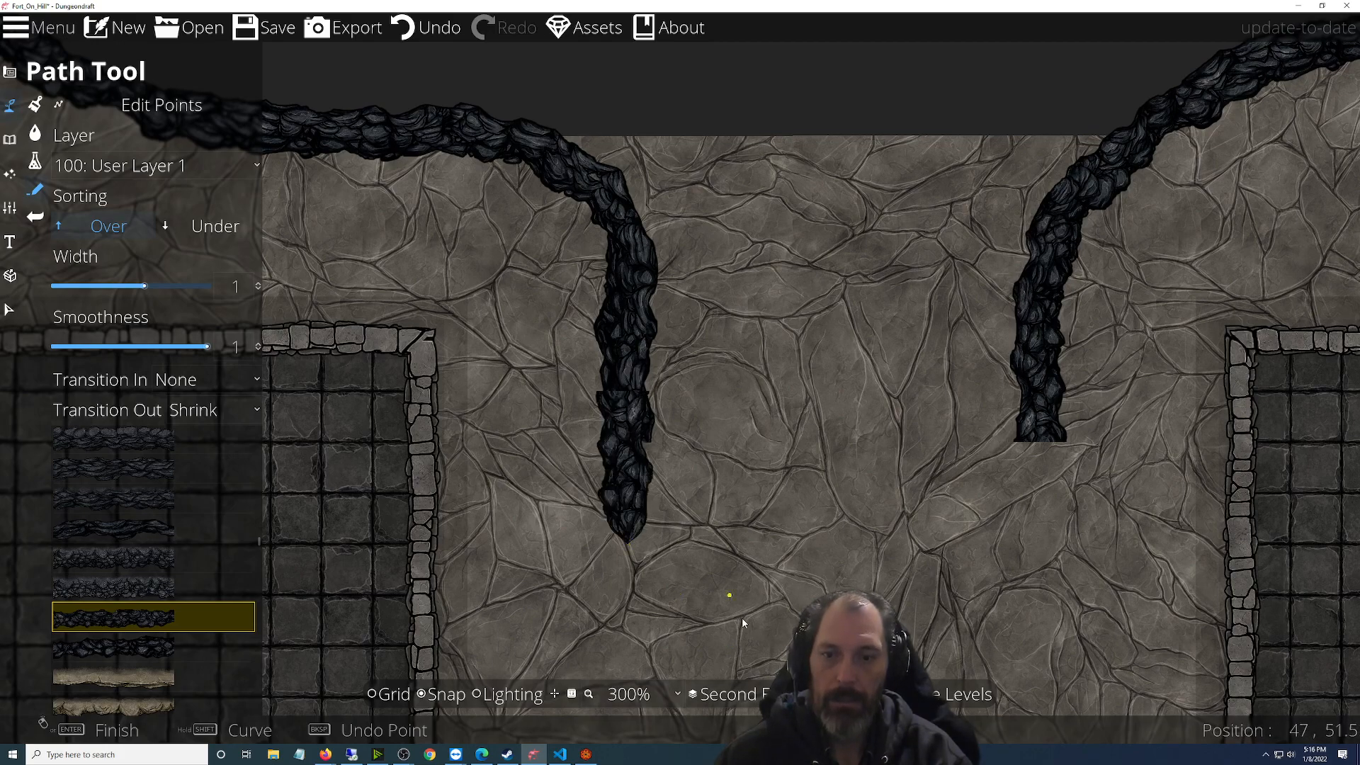
pyautogui.hotkey('ctrl', 'z')
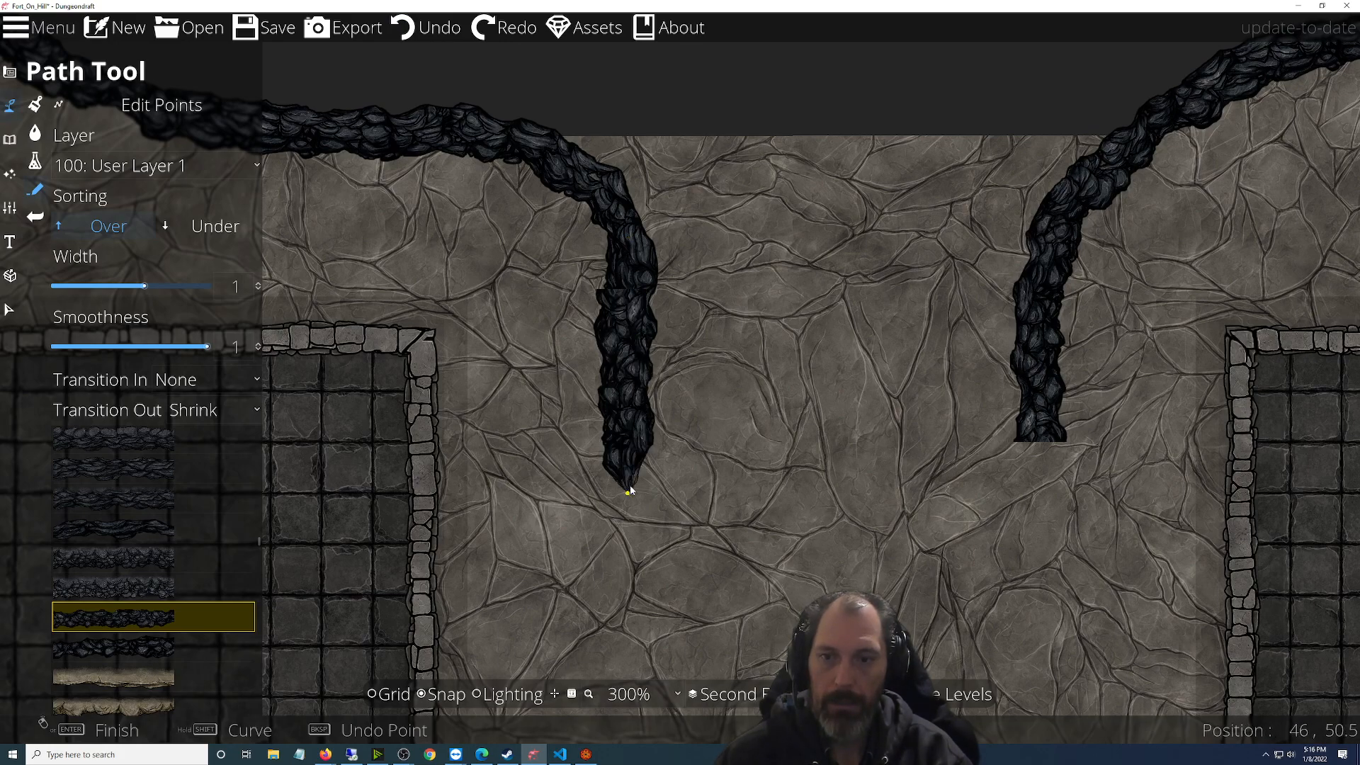
pyautogui.click(630, 490)
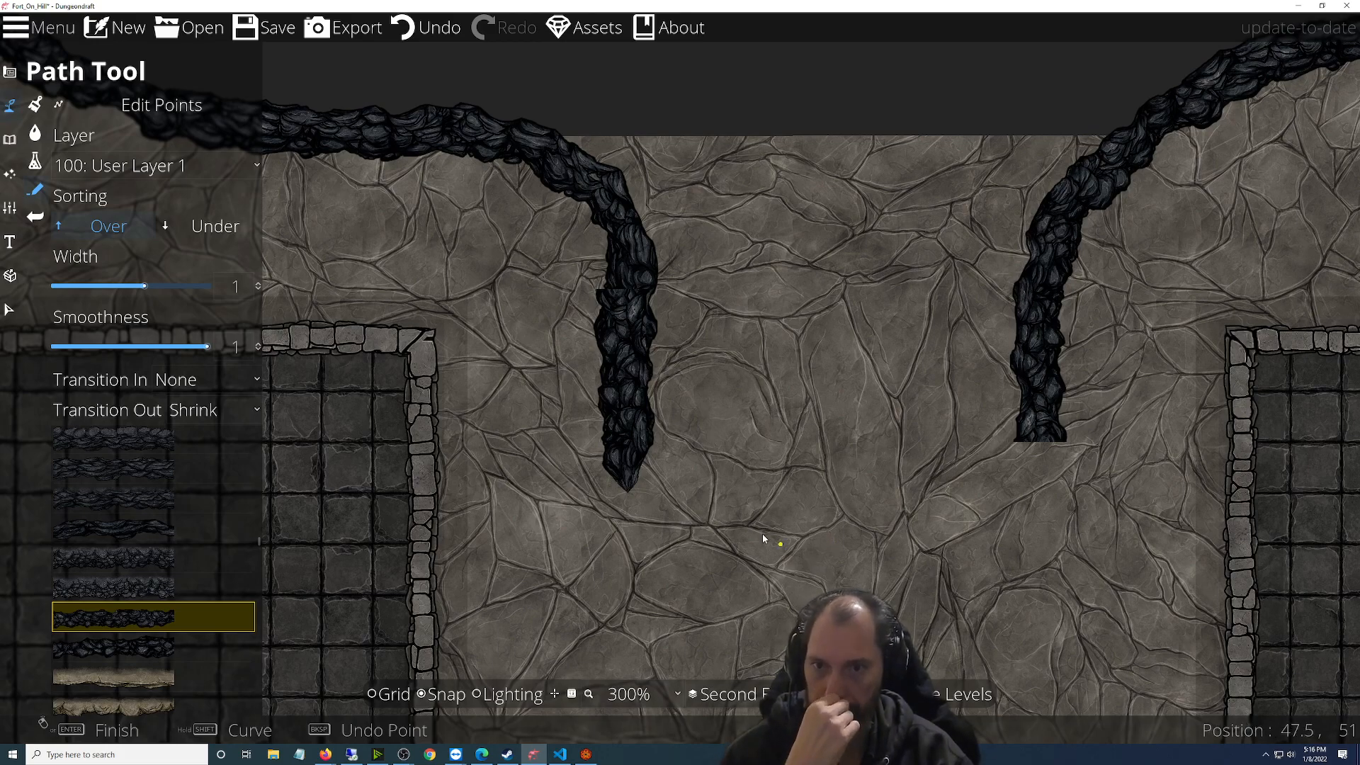
# Try Grow as the path's Transition In with a short test path between the two entrance walls, and undo that path
pyautogui.click(204, 417)
pyautogui.click(204, 464)
pyautogui.click(885, 405)
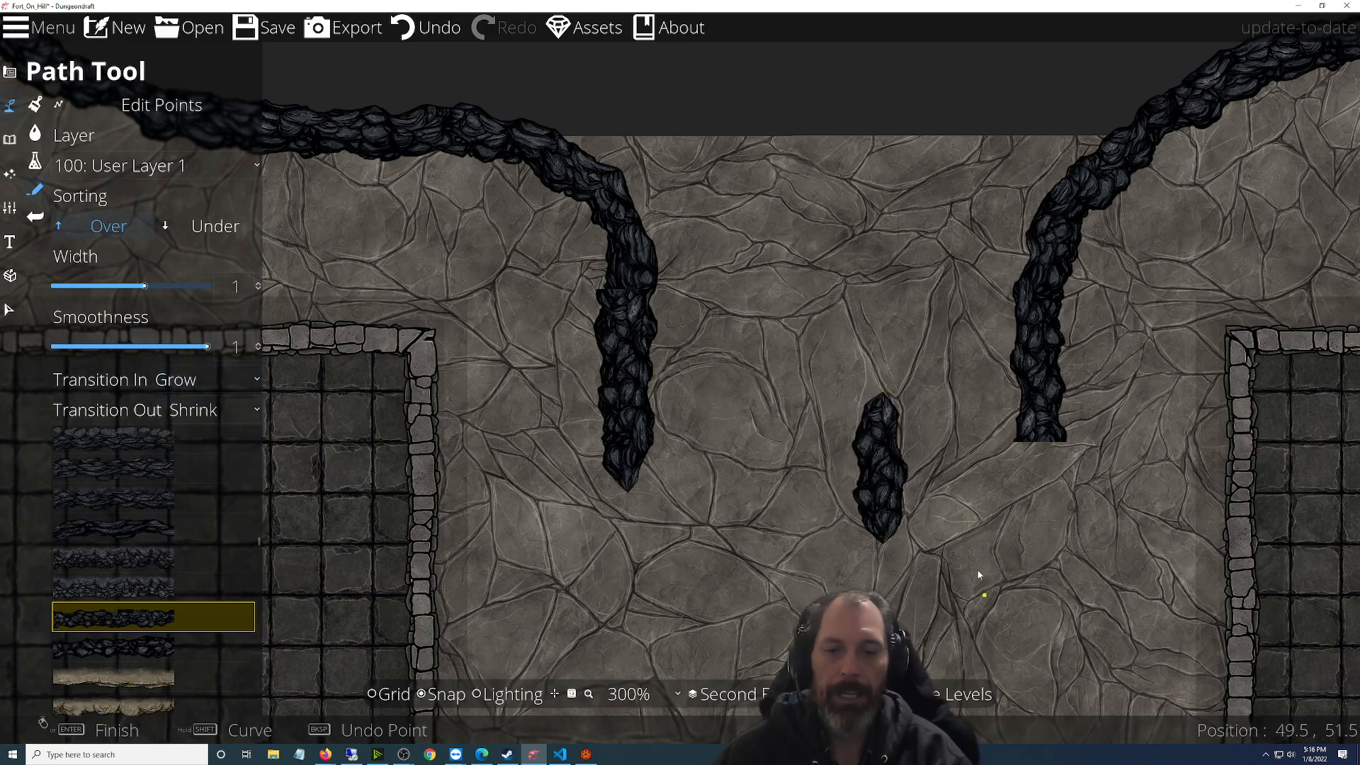
pyautogui.hotkey('ctrl', 'z')
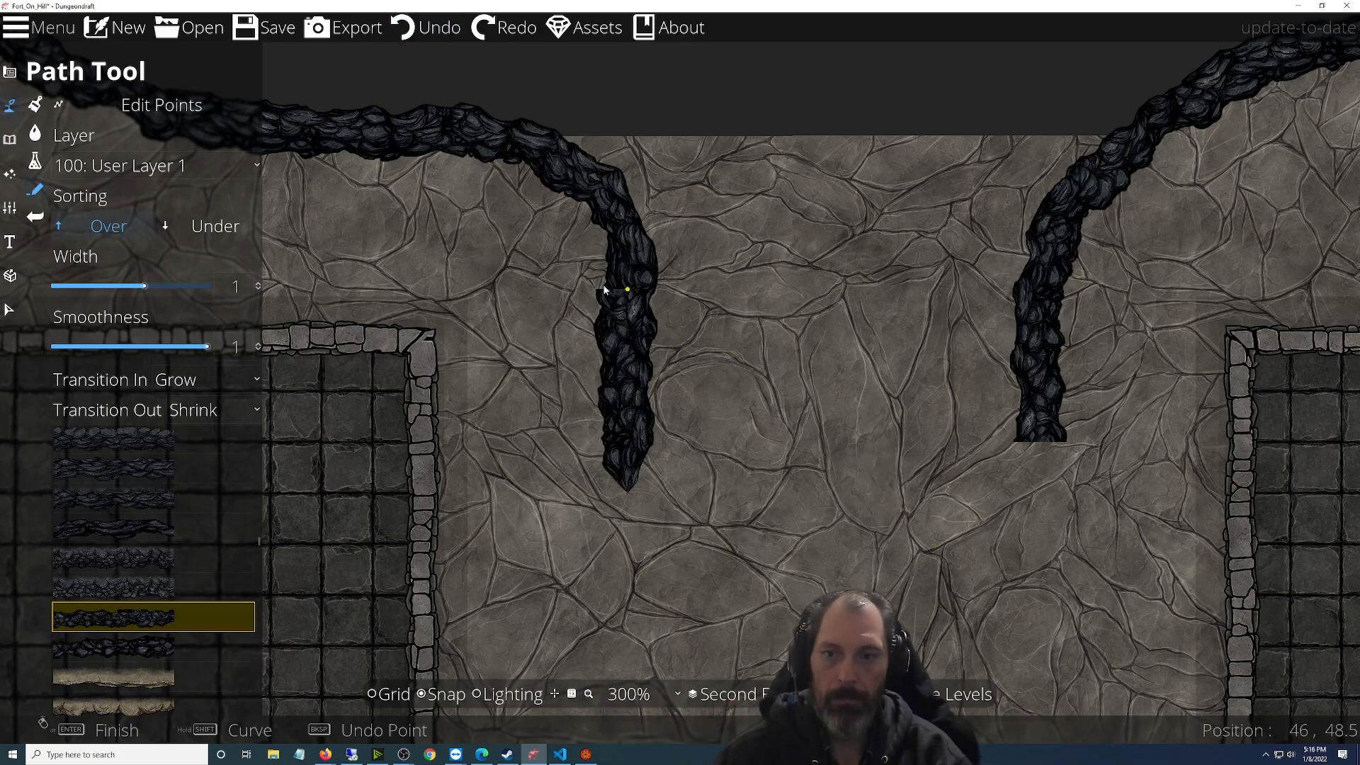
# Enable point editing, turn off snapping, and nudge the western extension's upper point slightly east to line up with the wall
pyautogui.scroll(3, 583, 300)
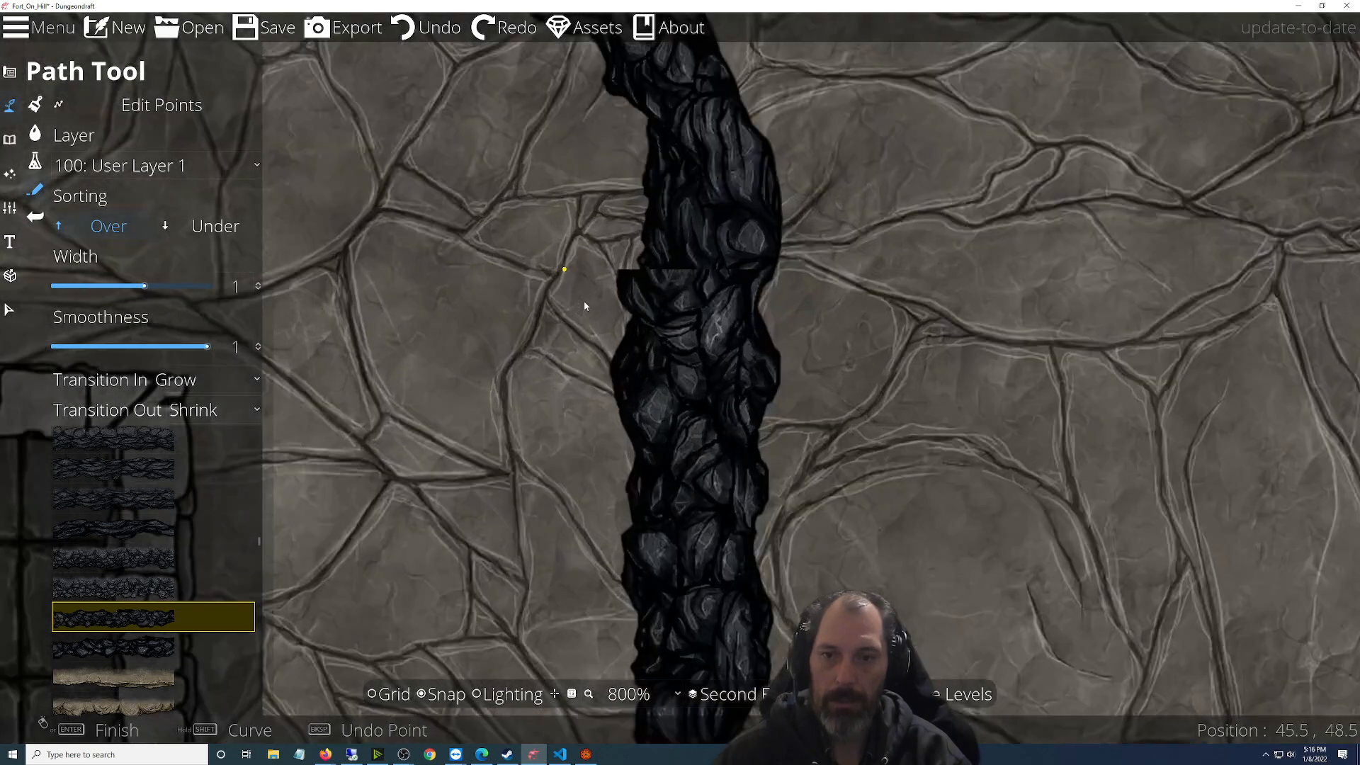
pyautogui.scroll(-3, 584, 300)
pyautogui.click(166, 110)
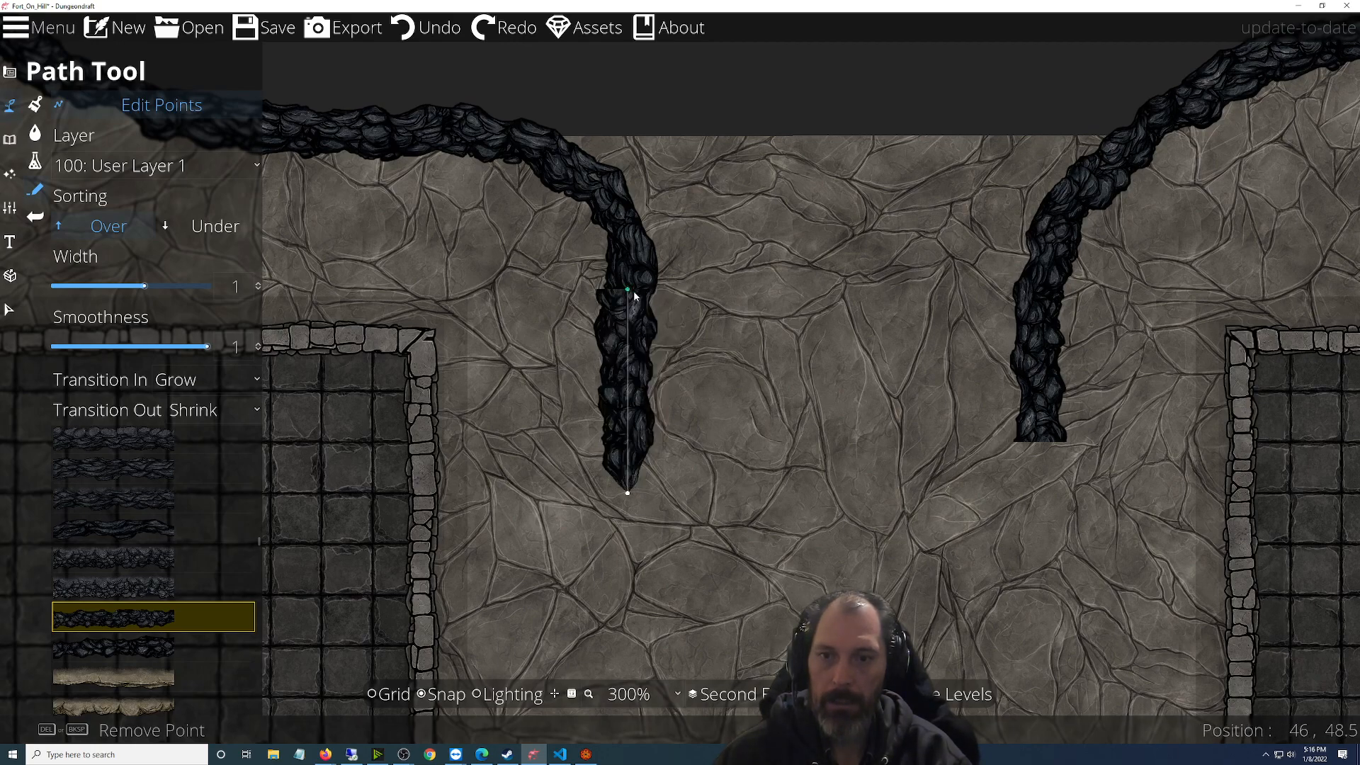
pyautogui.click(441, 694)
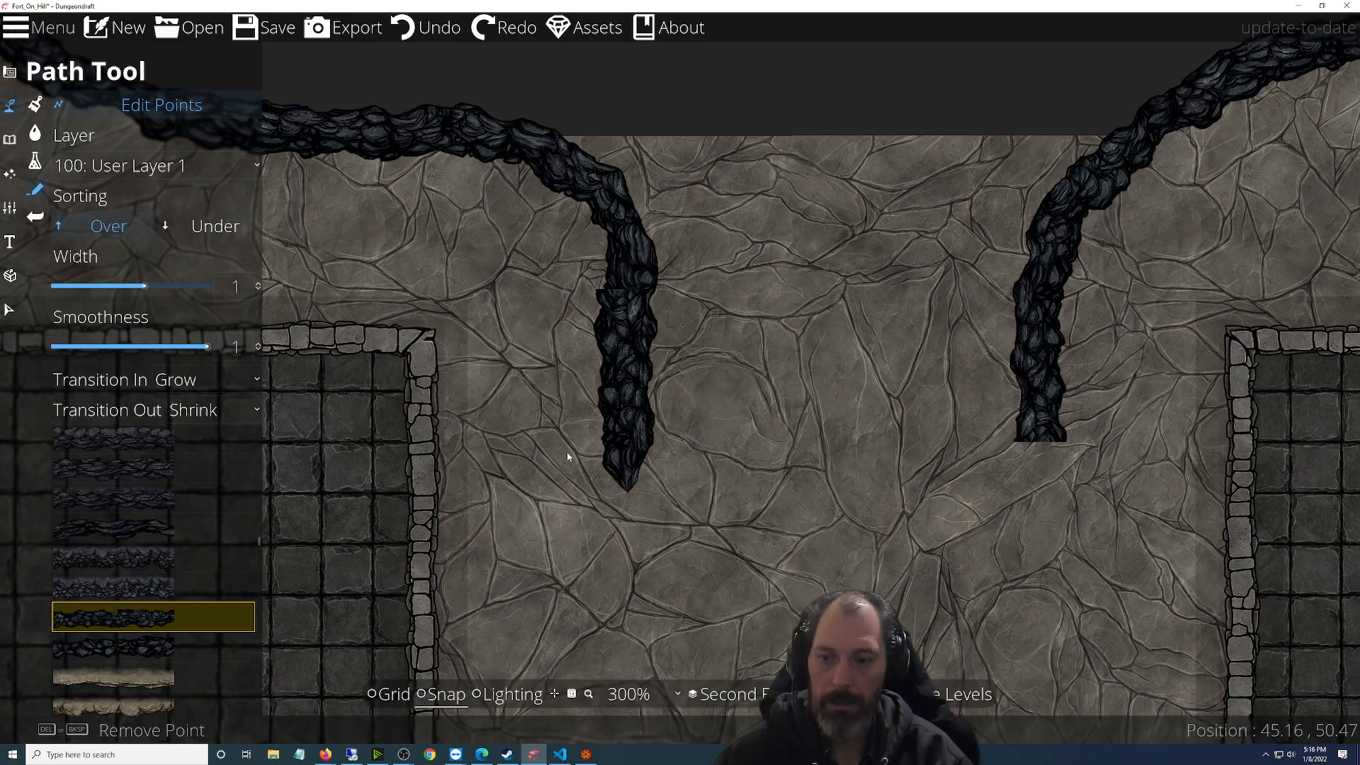
pyautogui.moveTo(626, 289); pyautogui.dragTo(634, 292)
pyautogui.press('Delete')
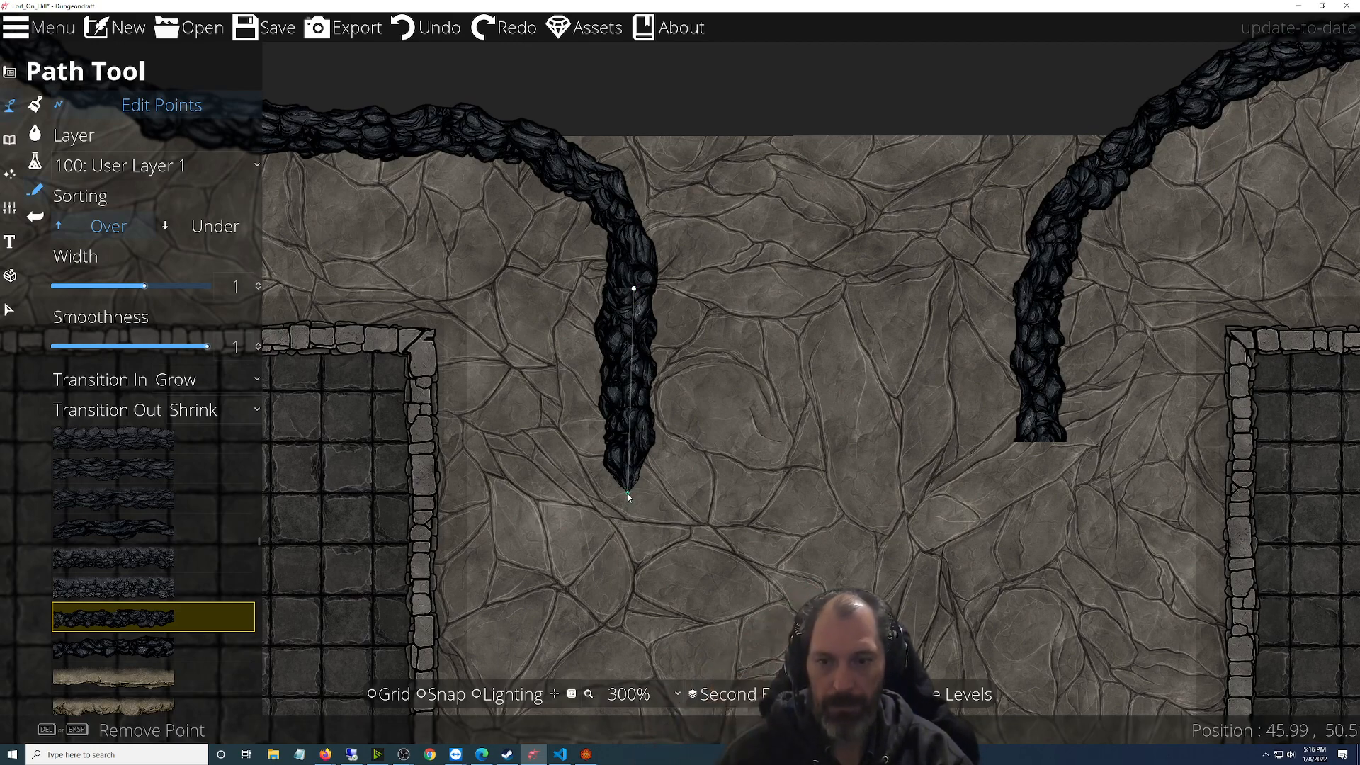
# Try pulling the western extension's lower point further south, and undo the extension
pyautogui.click(628, 511)
pyautogui.moveTo(629, 513); pyautogui.dragTo(625, 551)
pyautogui.hotkey('ctrl', 'z')
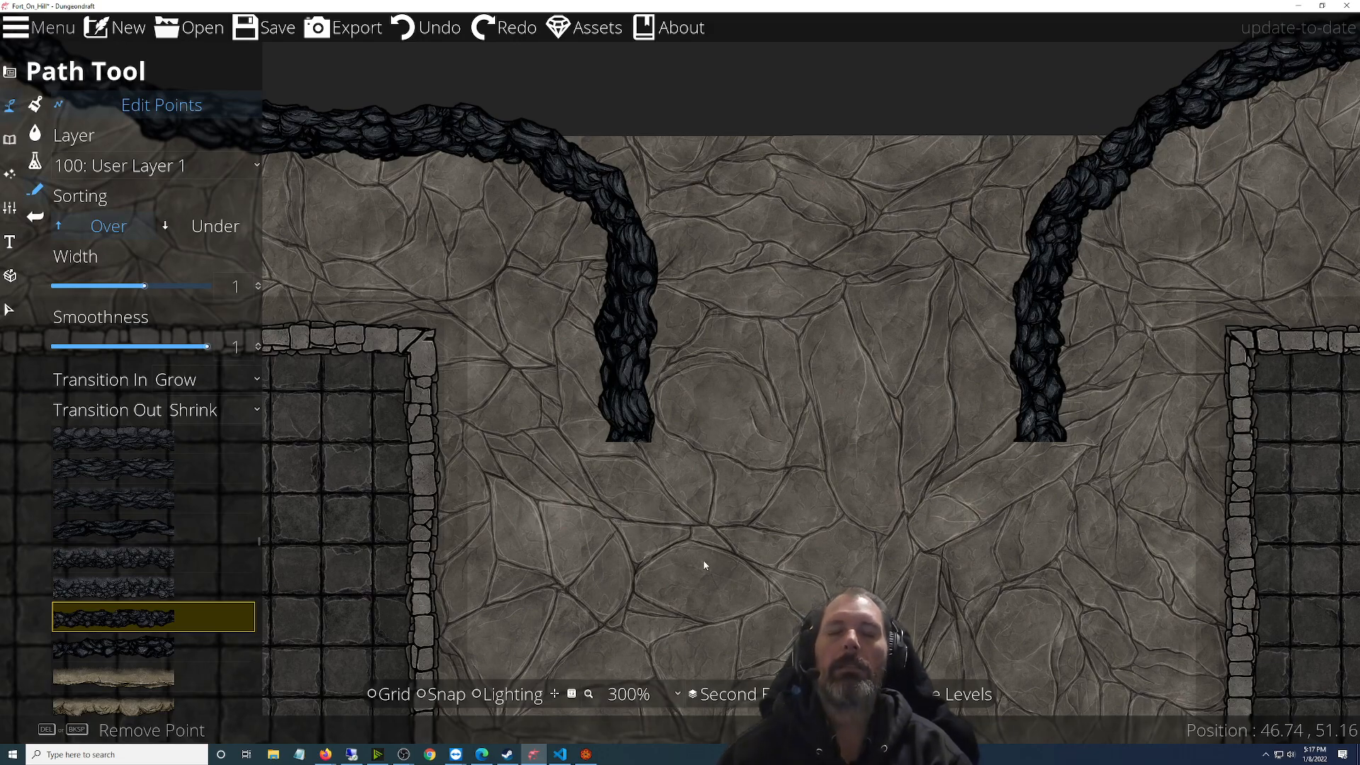
# Nudge the joining point of the eastern passage's southern rock wall, near position 69, 73, to close the seam
pyautogui.scroll(-5, 694, 562)
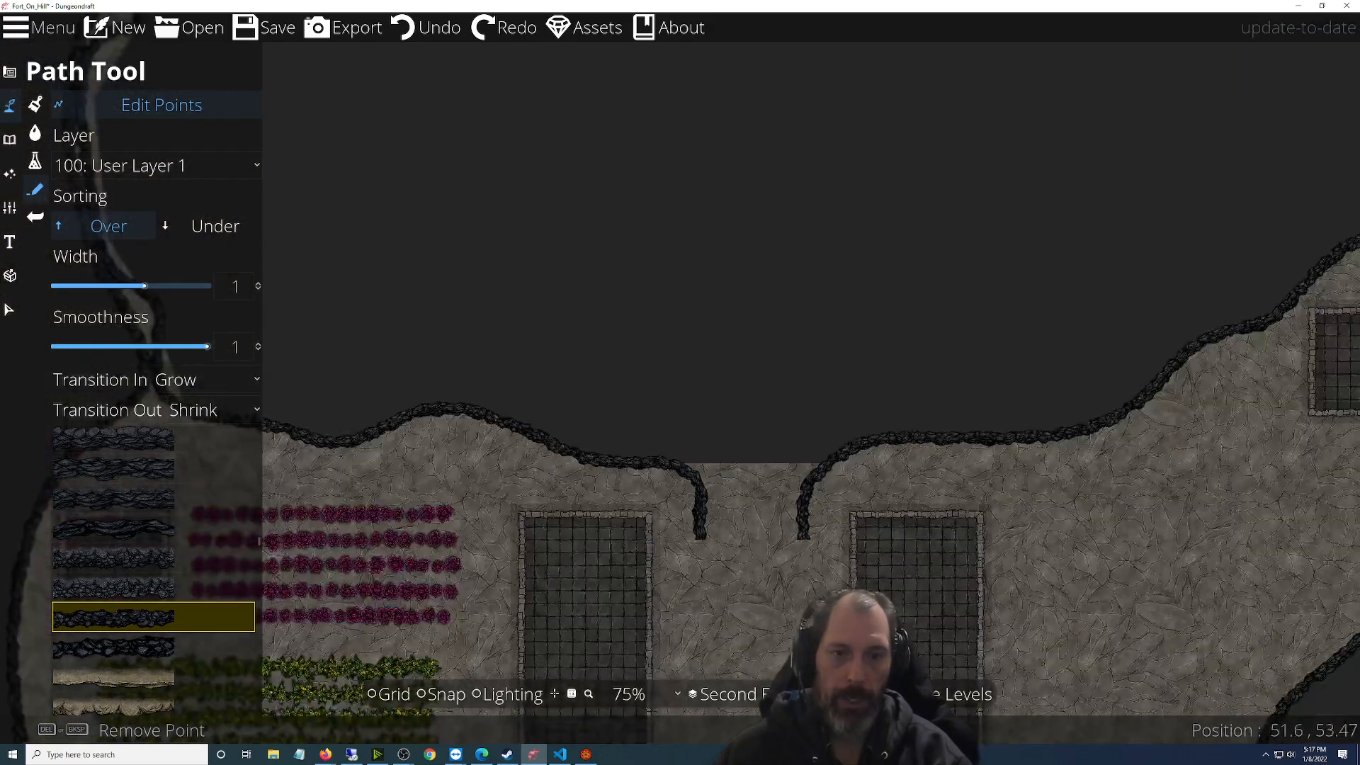
pyautogui.scroll(5, 588, 339)
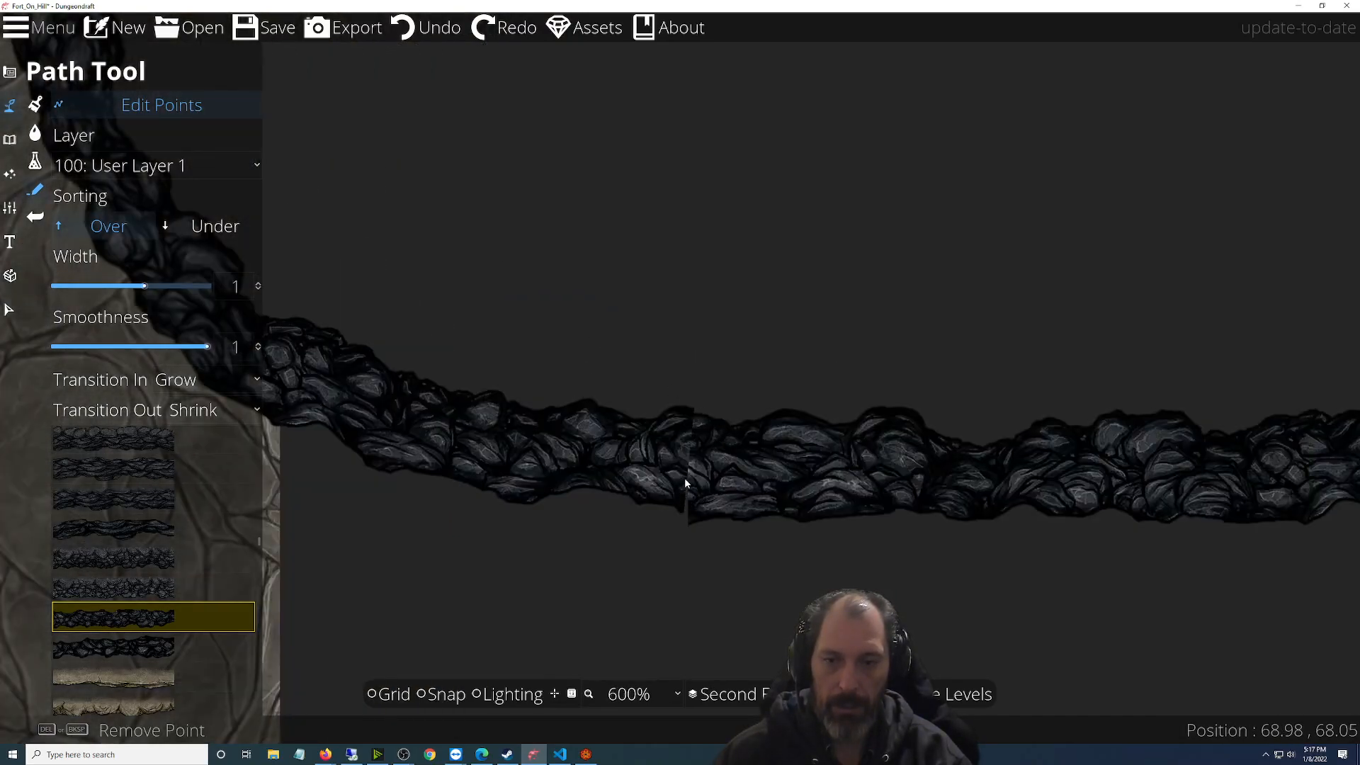
pyautogui.scroll(-3, 793, 556)
pyautogui.moveTo(784, 562); pyautogui.dragTo(782, 98)
pyautogui.scroll(3, 740, 500)
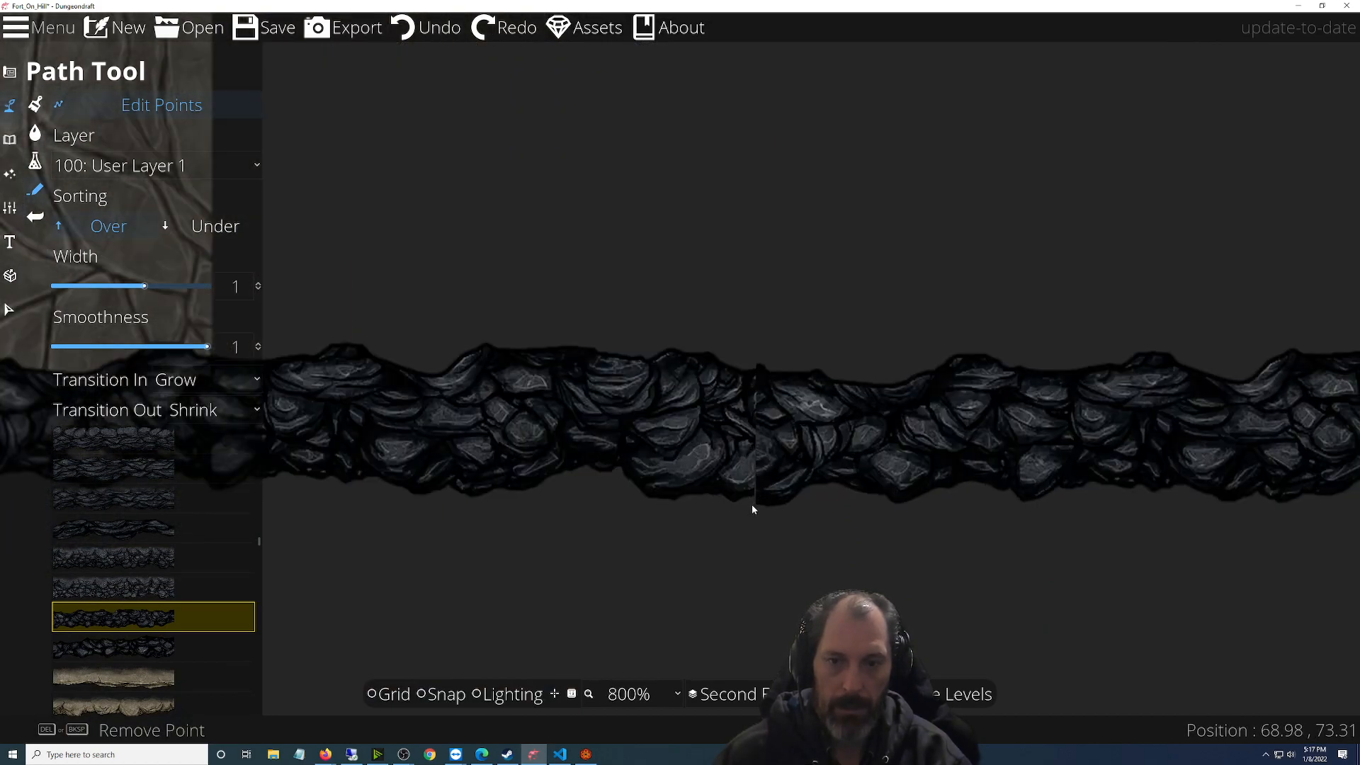
pyautogui.click(755, 423)
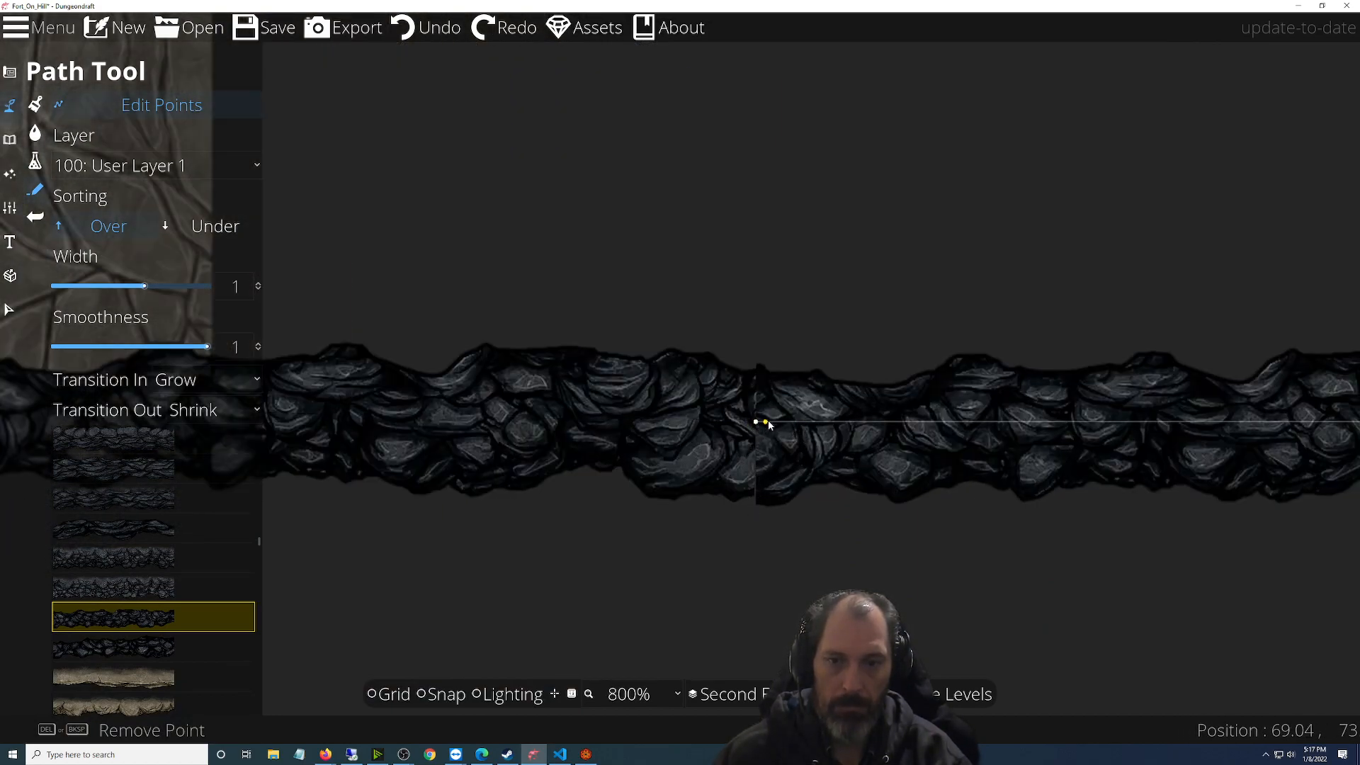
pyautogui.moveTo(757, 421); pyautogui.dragTo(753, 419)
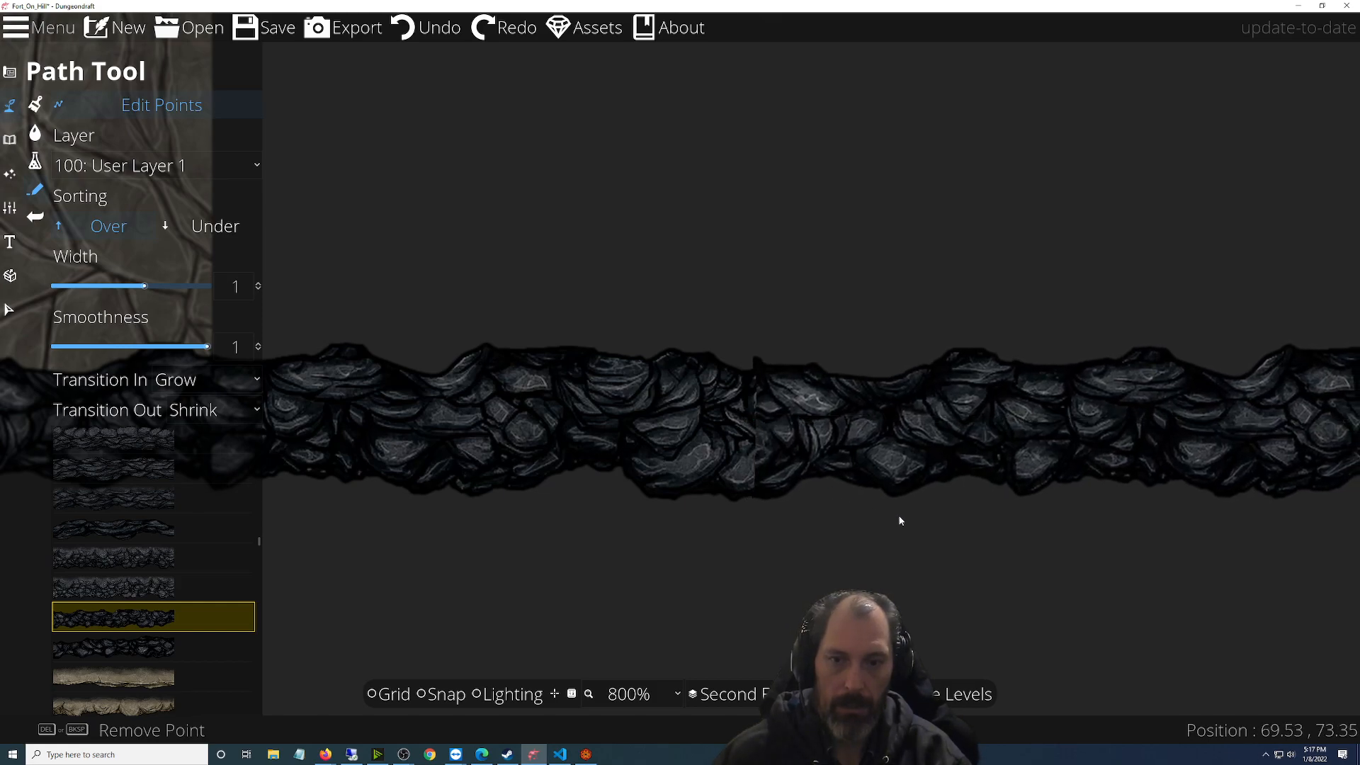
# Nudge the joining point of the eastern passage's northern rock wall, near position 69, 68, so both segments line up
pyautogui.scroll(-2, 898, 517)
pyautogui.moveTo(935, 524); pyautogui.dragTo(757, 549)
pyautogui.moveTo(767, 181); pyautogui.dragTo(841, 594)
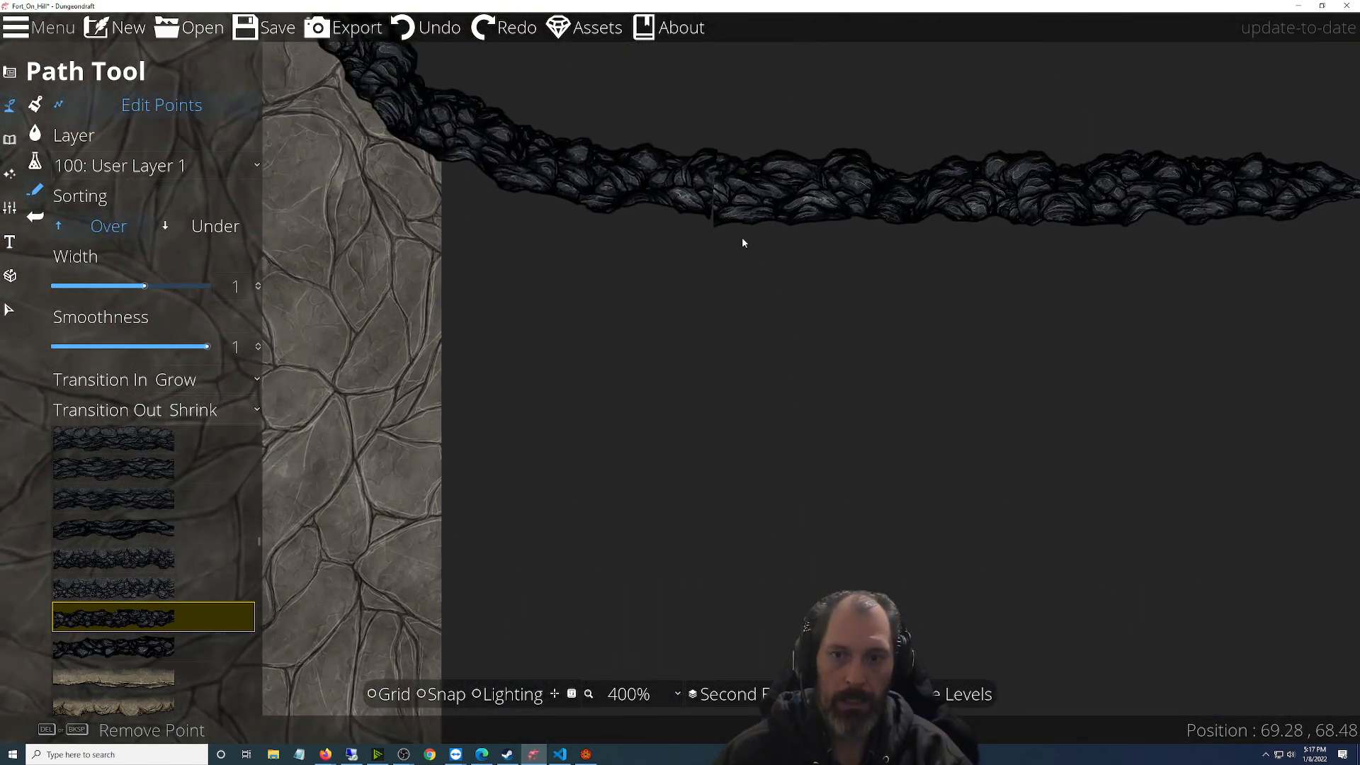
pyautogui.moveTo(733, 265); pyautogui.dragTo(740, 494)
pyautogui.scroll(2, 736, 432)
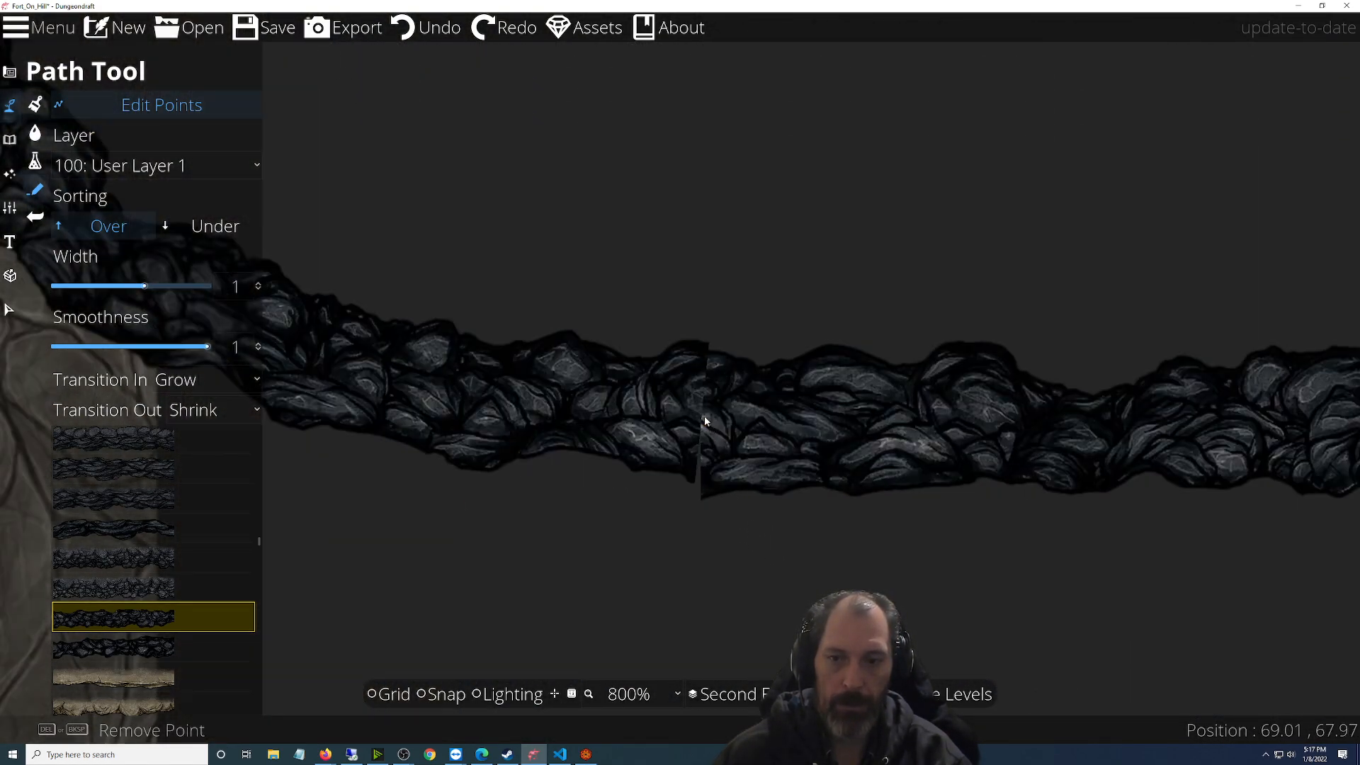
pyautogui.moveTo(704, 426); pyautogui.dragTo(692, 417)
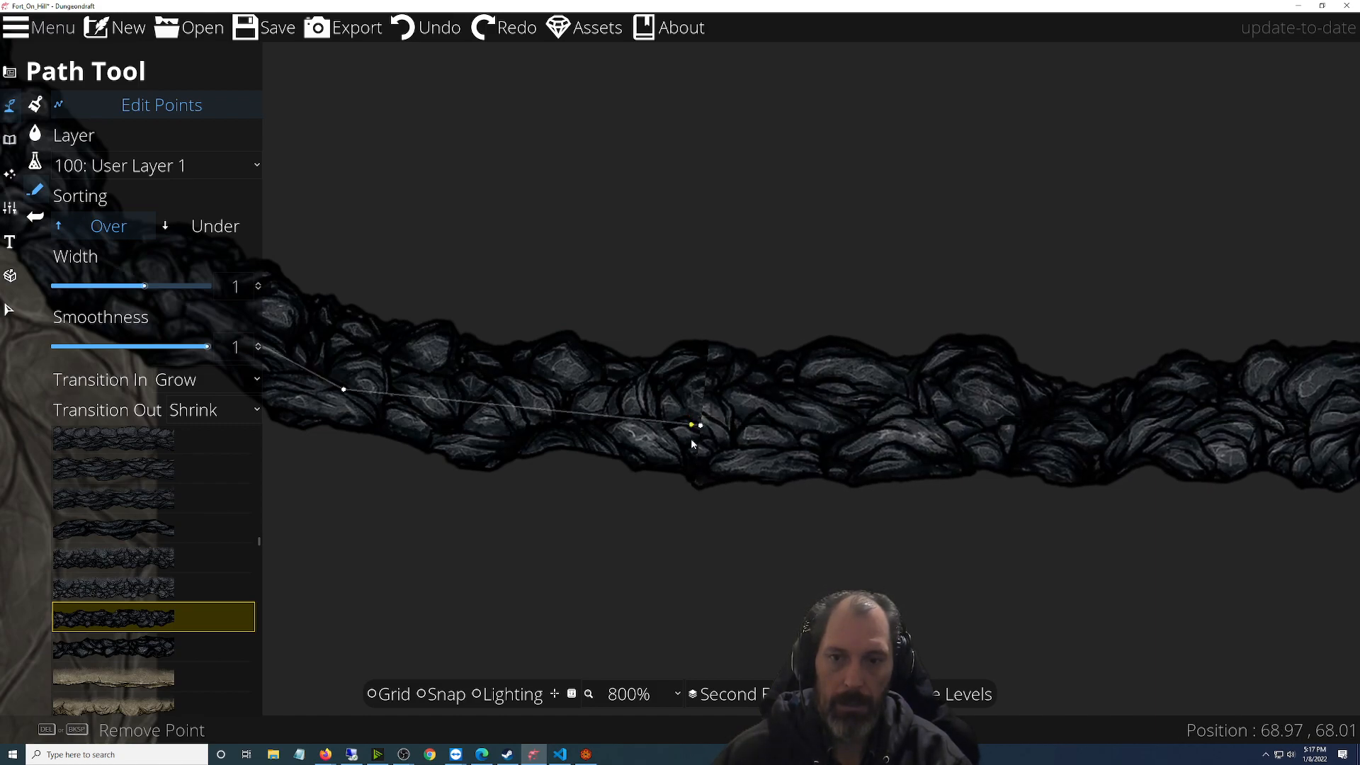
# Switch to the First Floor level and examine the rock wall joints and tapered ends on both sides of the eastern entrance
pyautogui.scroll(-2, 745, 525)
pyautogui.scroll(-2, 663, 519)
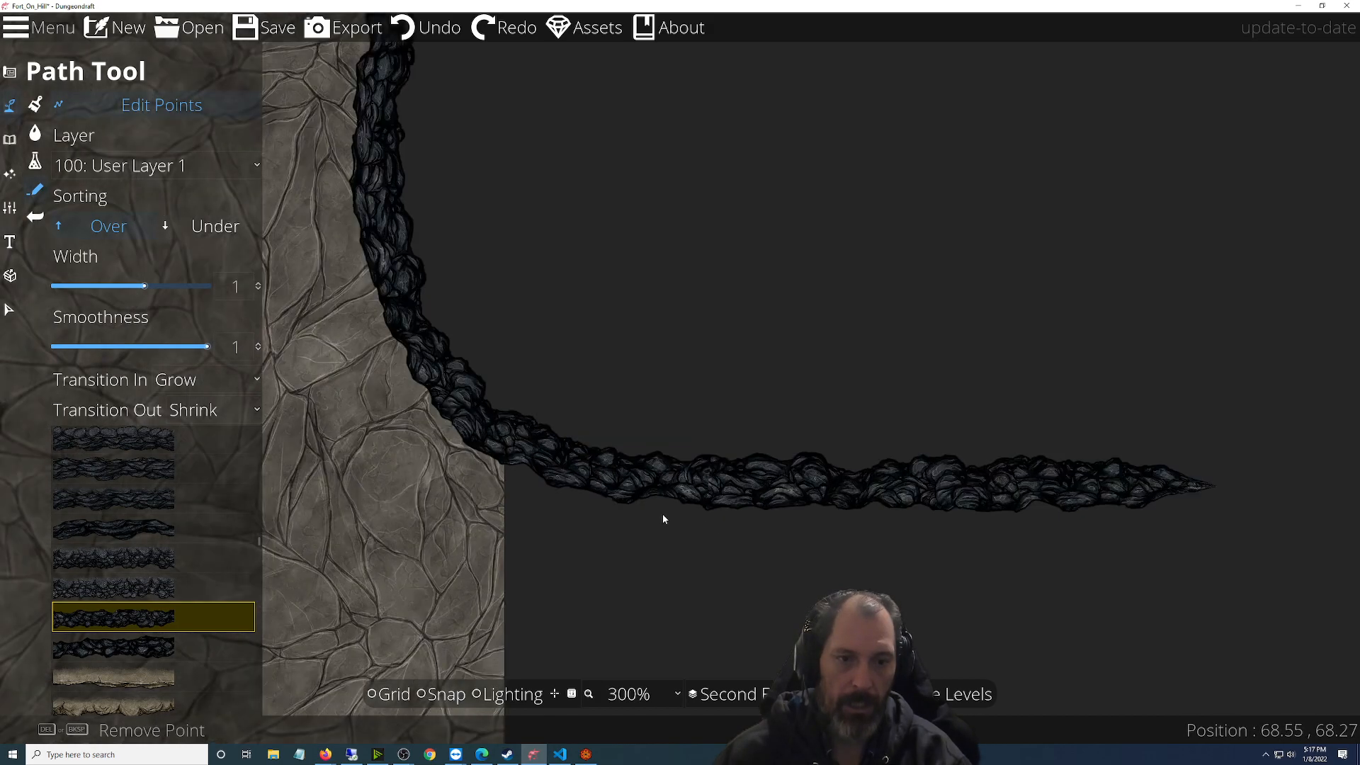
pyautogui.moveTo(472, 418); pyautogui.dragTo(909, 655)
pyautogui.scroll(-3, 782, 371)
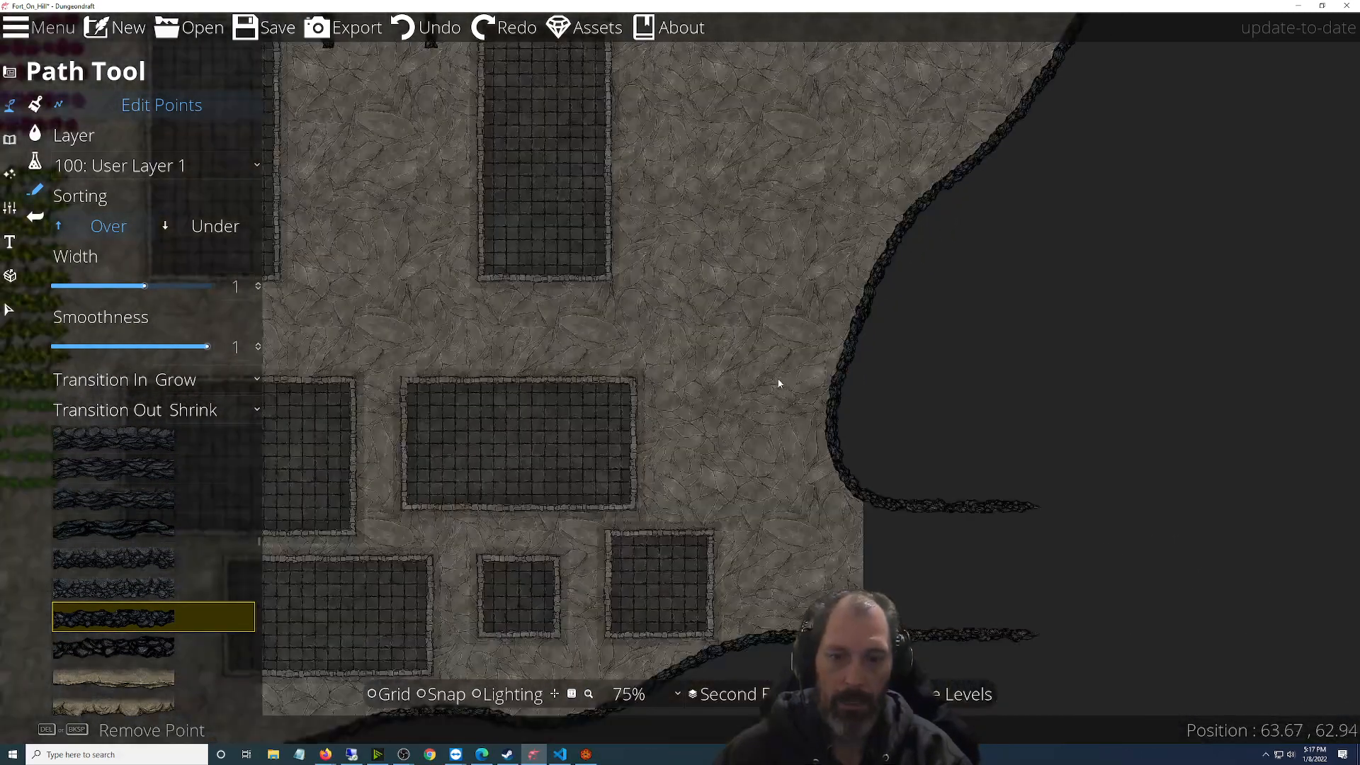
pyautogui.moveTo(747, 271); pyautogui.dragTo(571, 305)
pyautogui.click(730, 694)
pyautogui.click(733, 728)
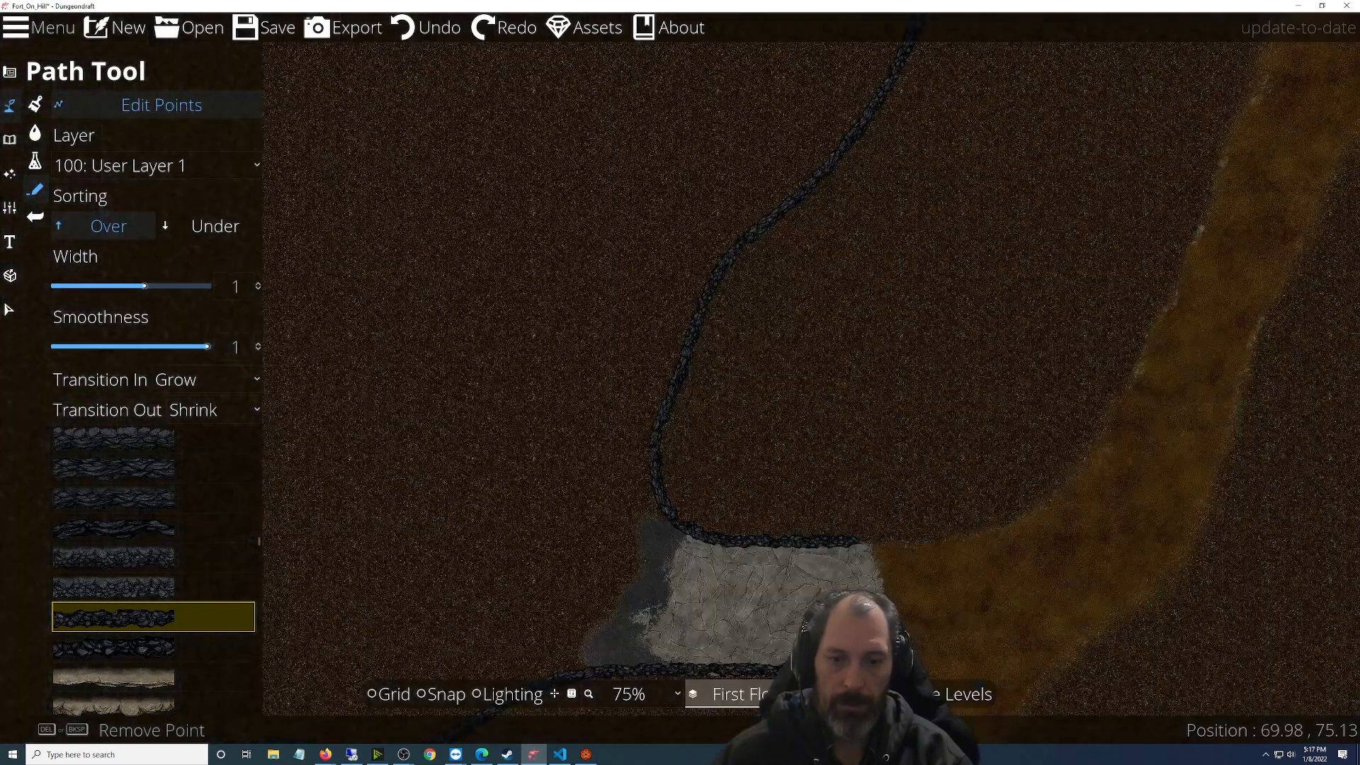
pyautogui.scroll(2, 816, 588)
pyautogui.scroll(4, 816, 587)
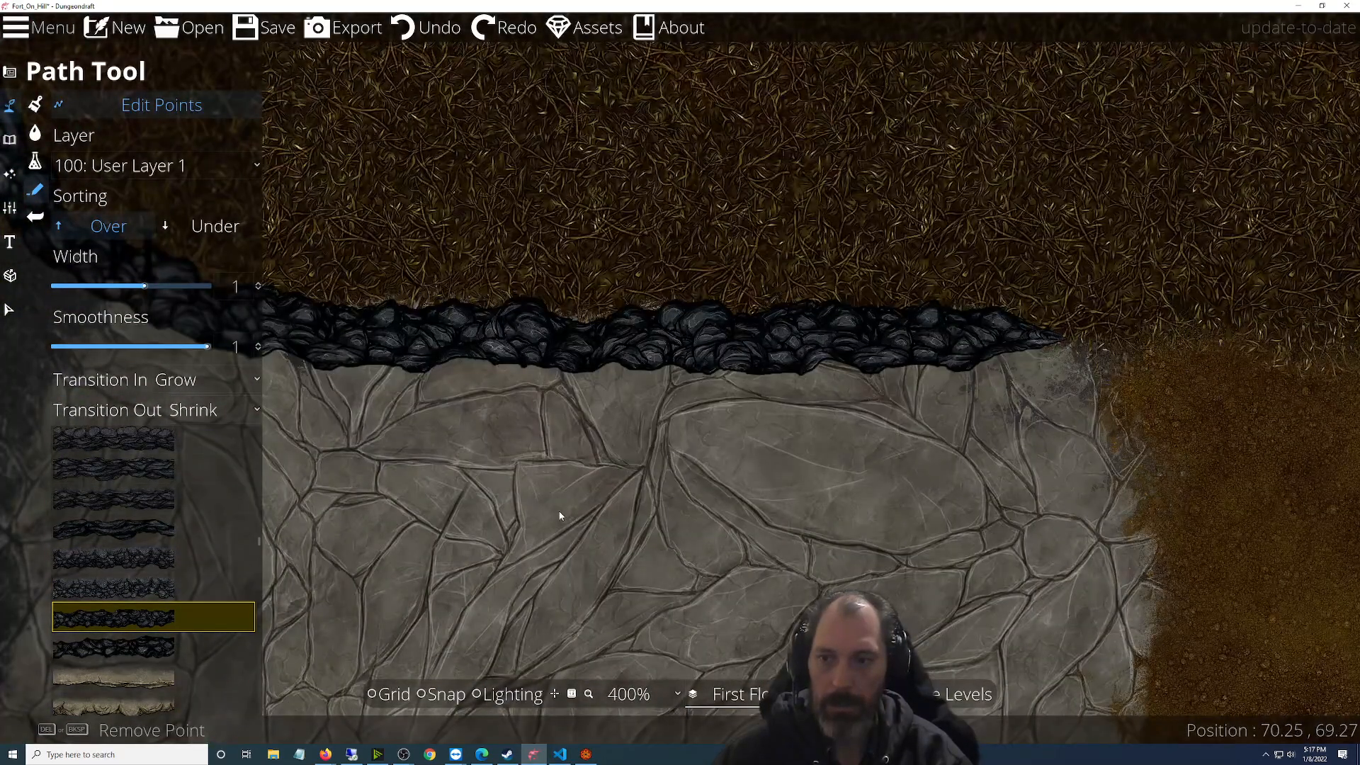
pyautogui.scroll(-2, 559, 513)
pyautogui.moveTo(626, 534); pyautogui.dragTo(819, 552)
pyautogui.scroll(2, 804, 545)
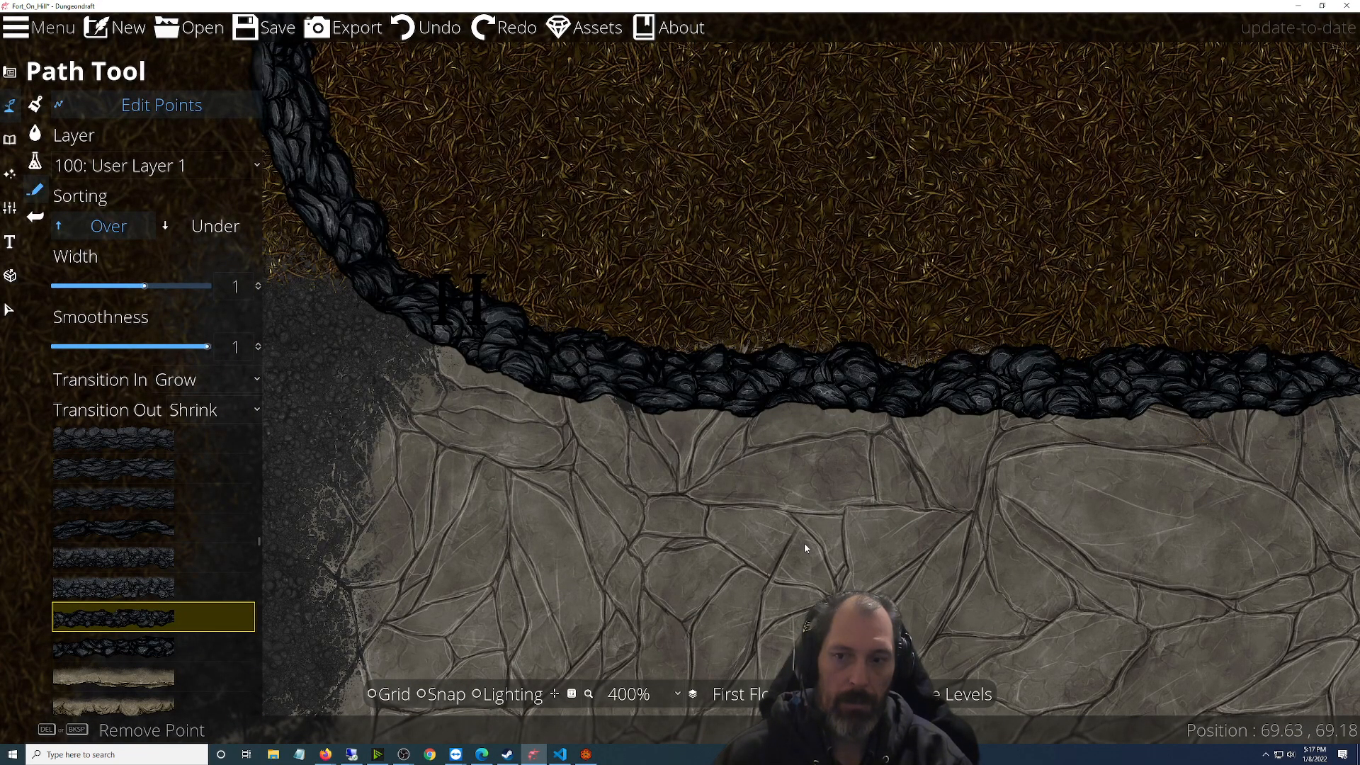
pyautogui.scroll(-4, 805, 543)
pyautogui.scroll(3, 764, 478)
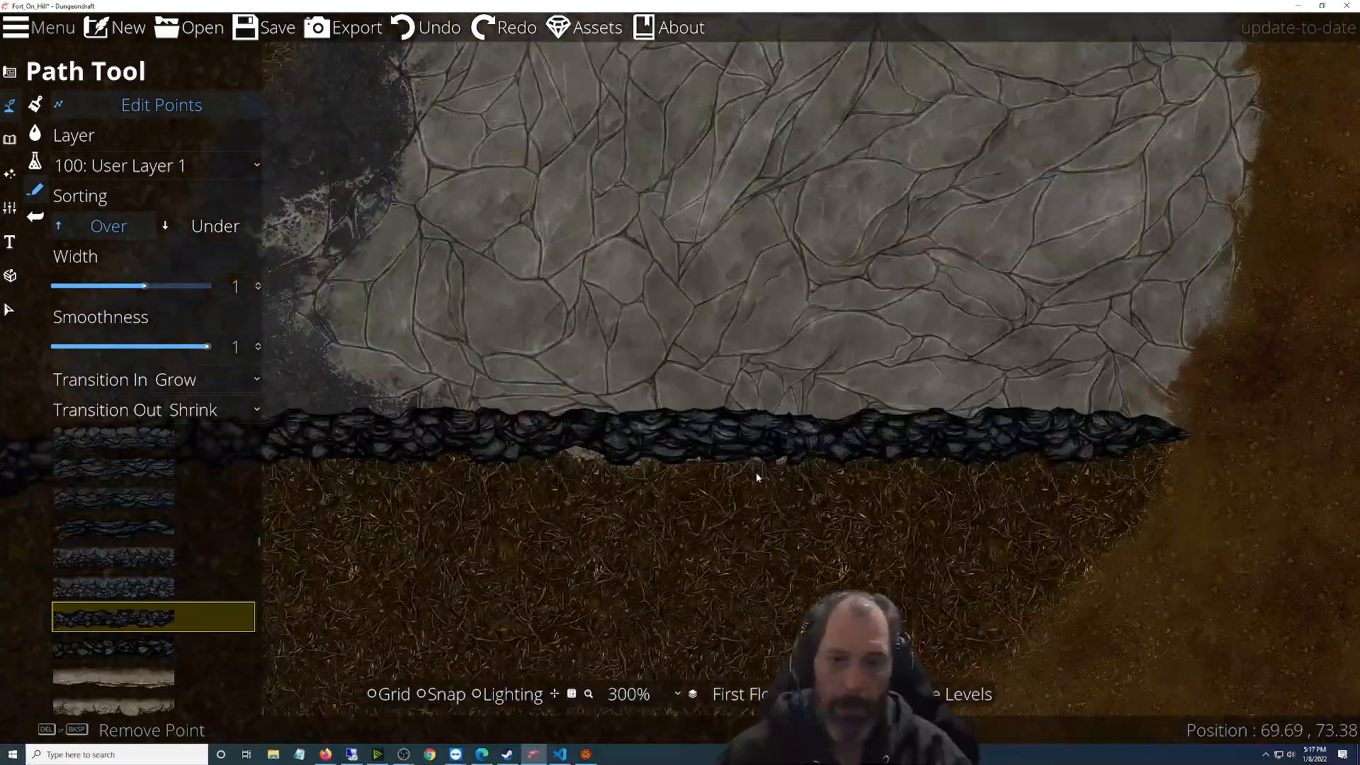
pyautogui.scroll(4, 755, 473)
pyautogui.scroll(-4, 745, 477)
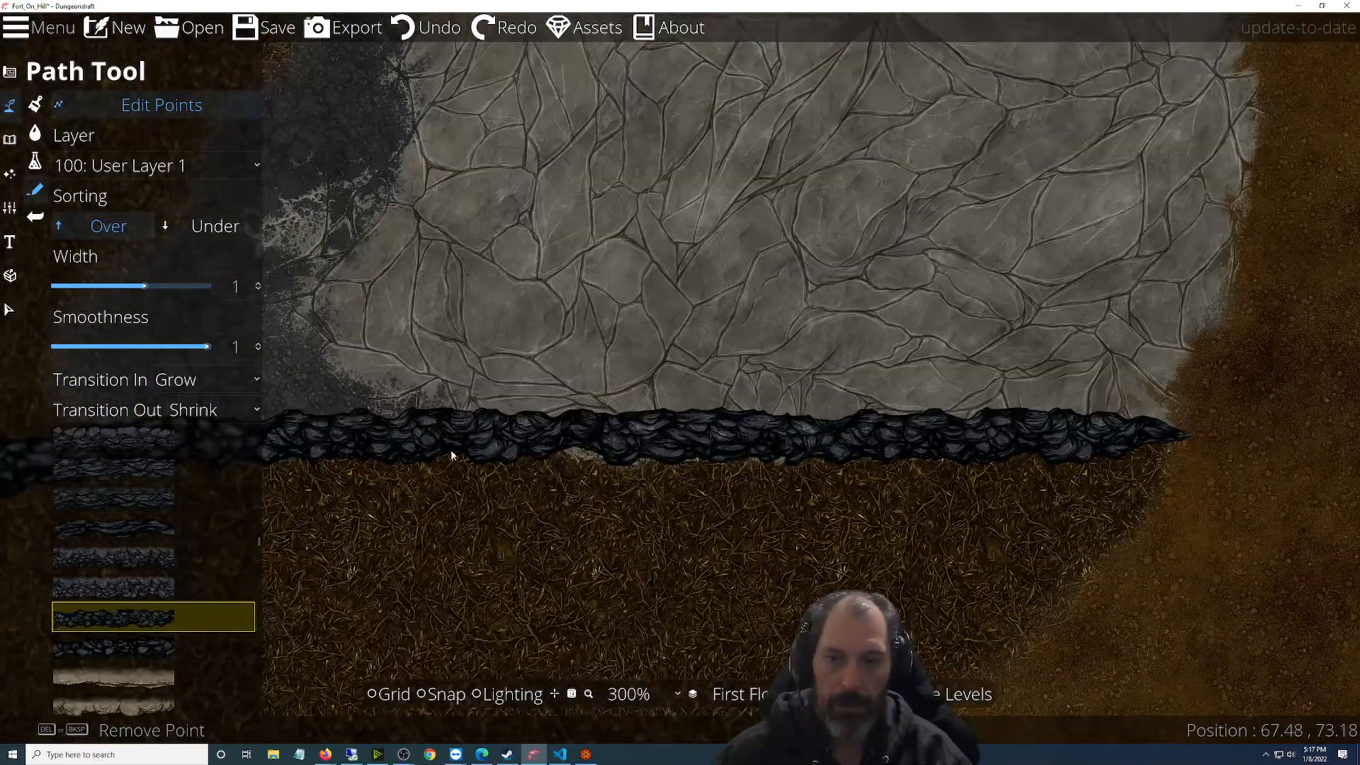
pyautogui.scroll(-3, 673, 489)
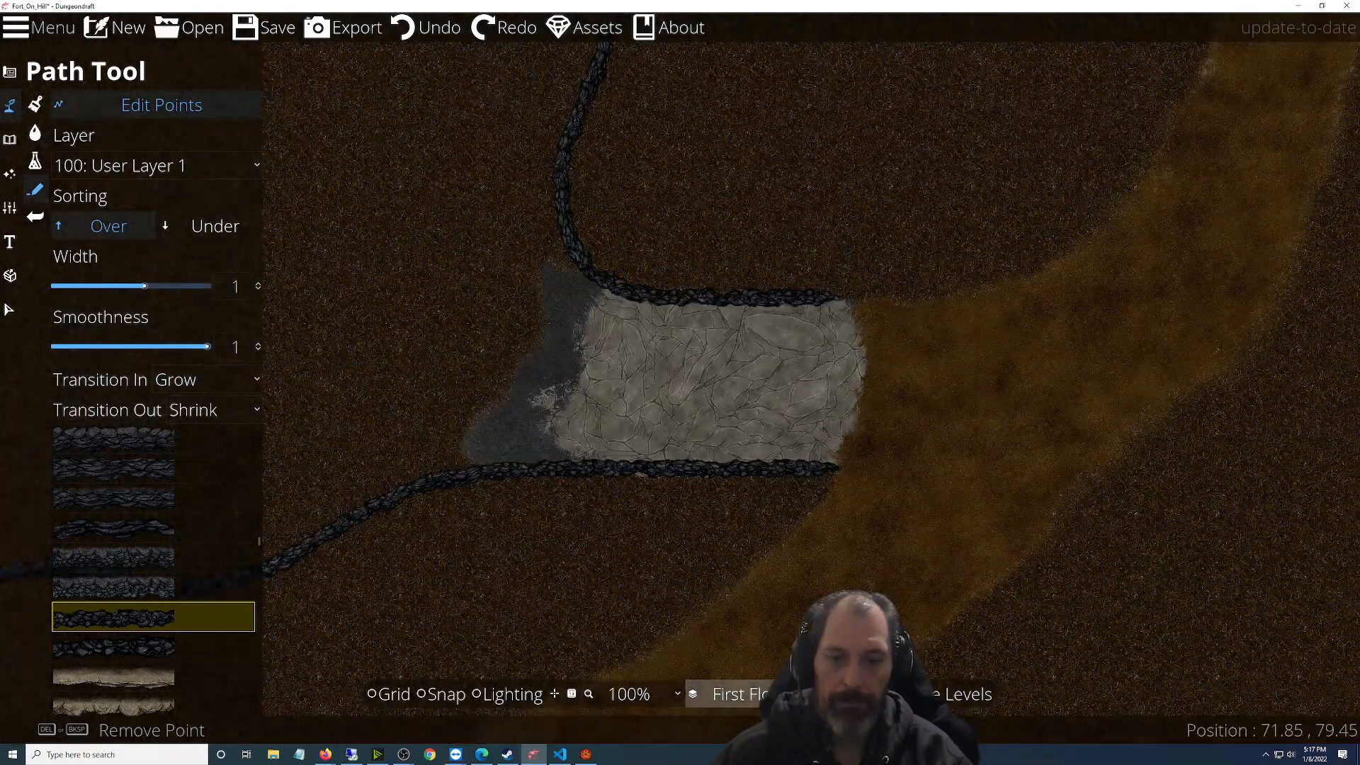
# Return to the Second Floor level at the two northern entrance wall ends
pyautogui.click(737, 694)
pyautogui.click(715, 701)
pyautogui.moveTo(522, 383); pyautogui.dragTo(940, 575)
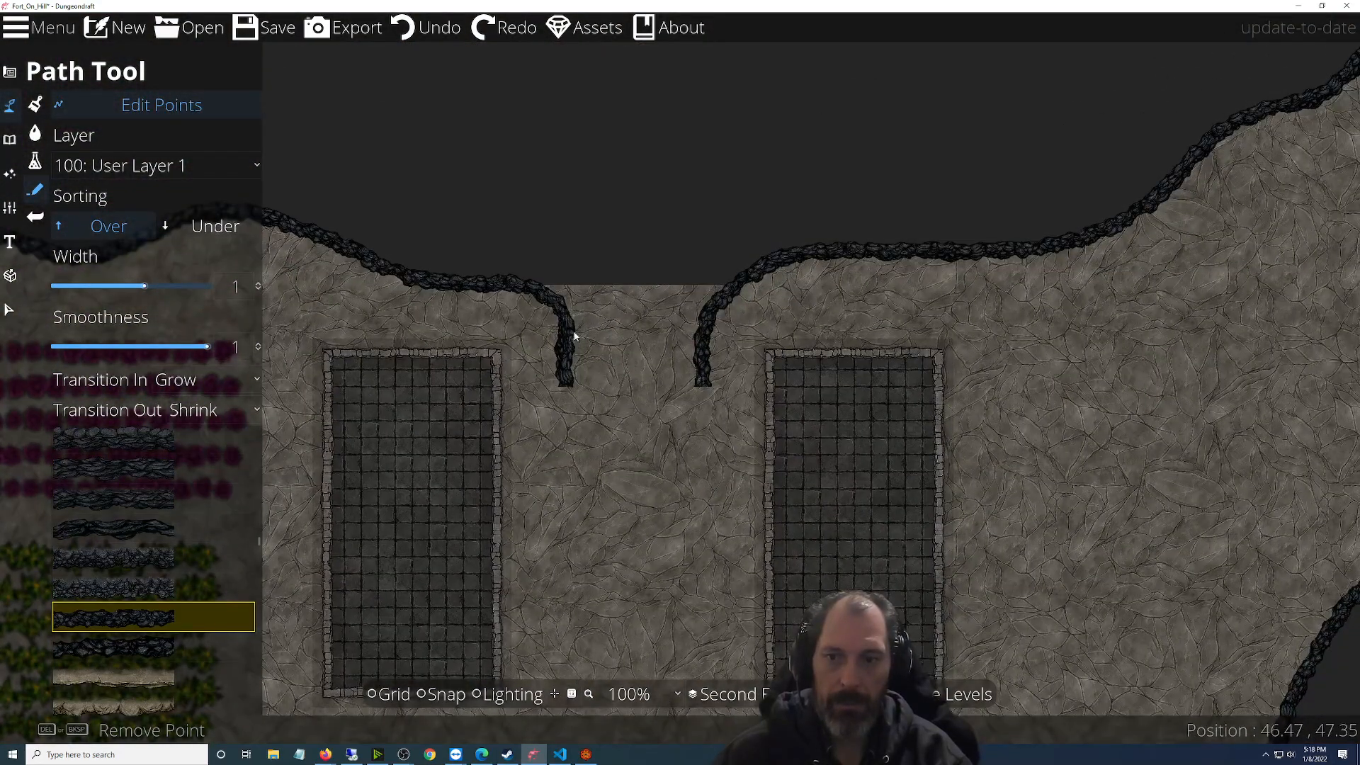
pyautogui.scroll(3, 716, 437)
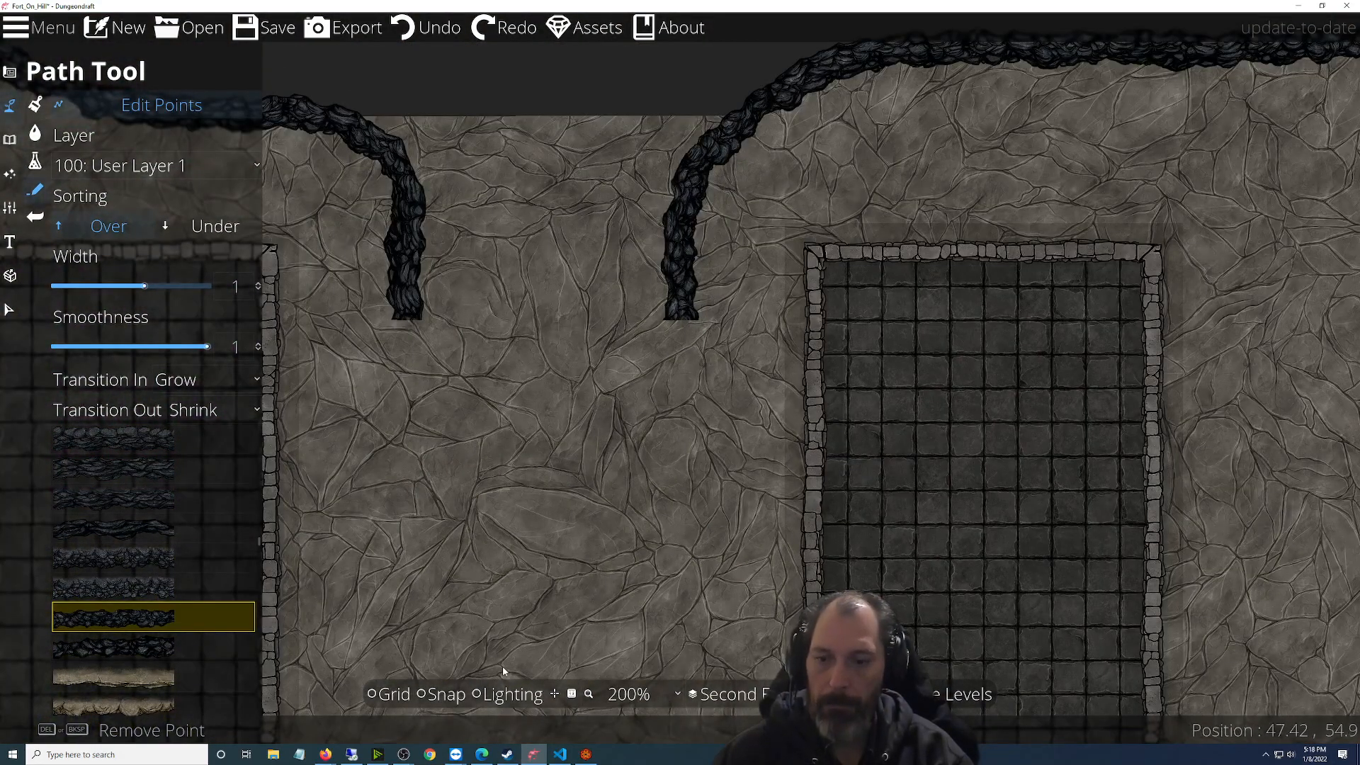
# With snapping on and Transition In set to None, try a short tapered extension on the eastern entrance wall's lower end and undo it
pyautogui.click(439, 694)
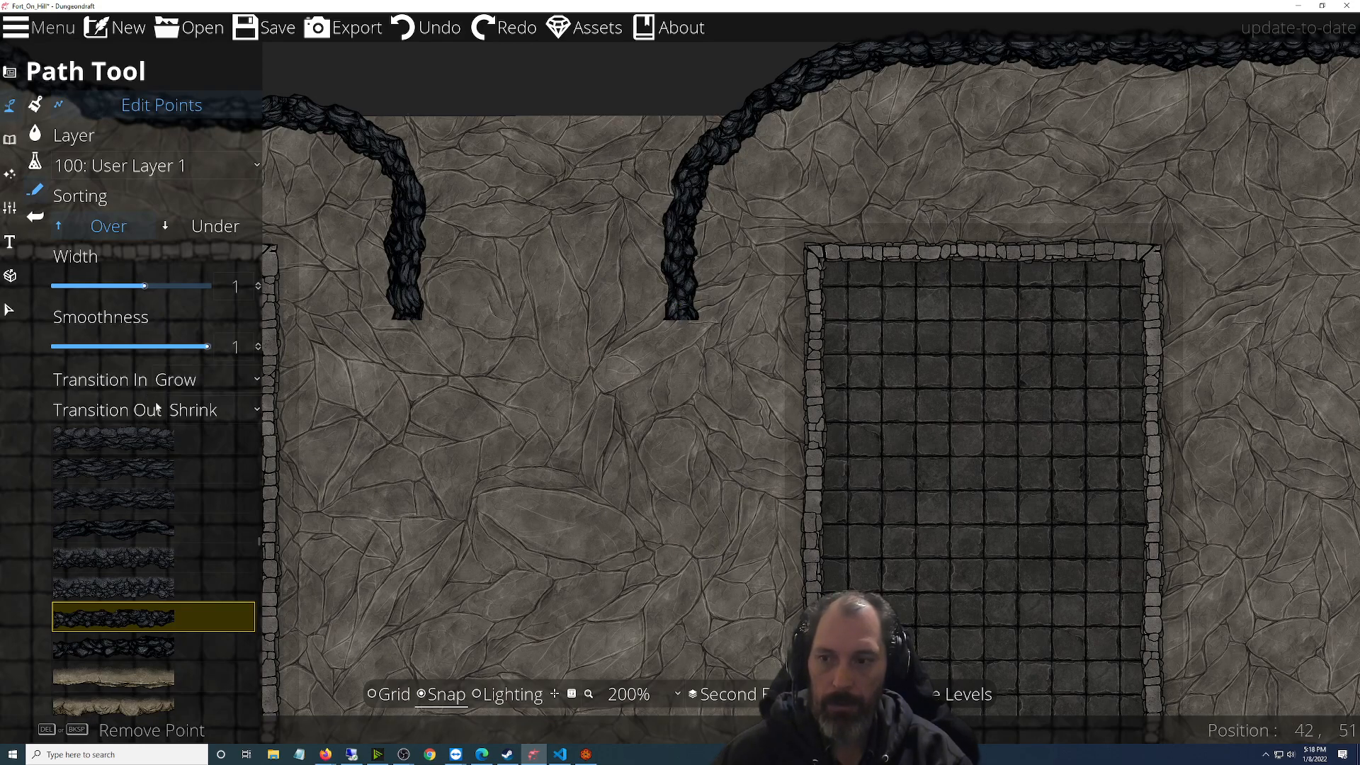
pyautogui.click(179, 383)
pyautogui.click(188, 406)
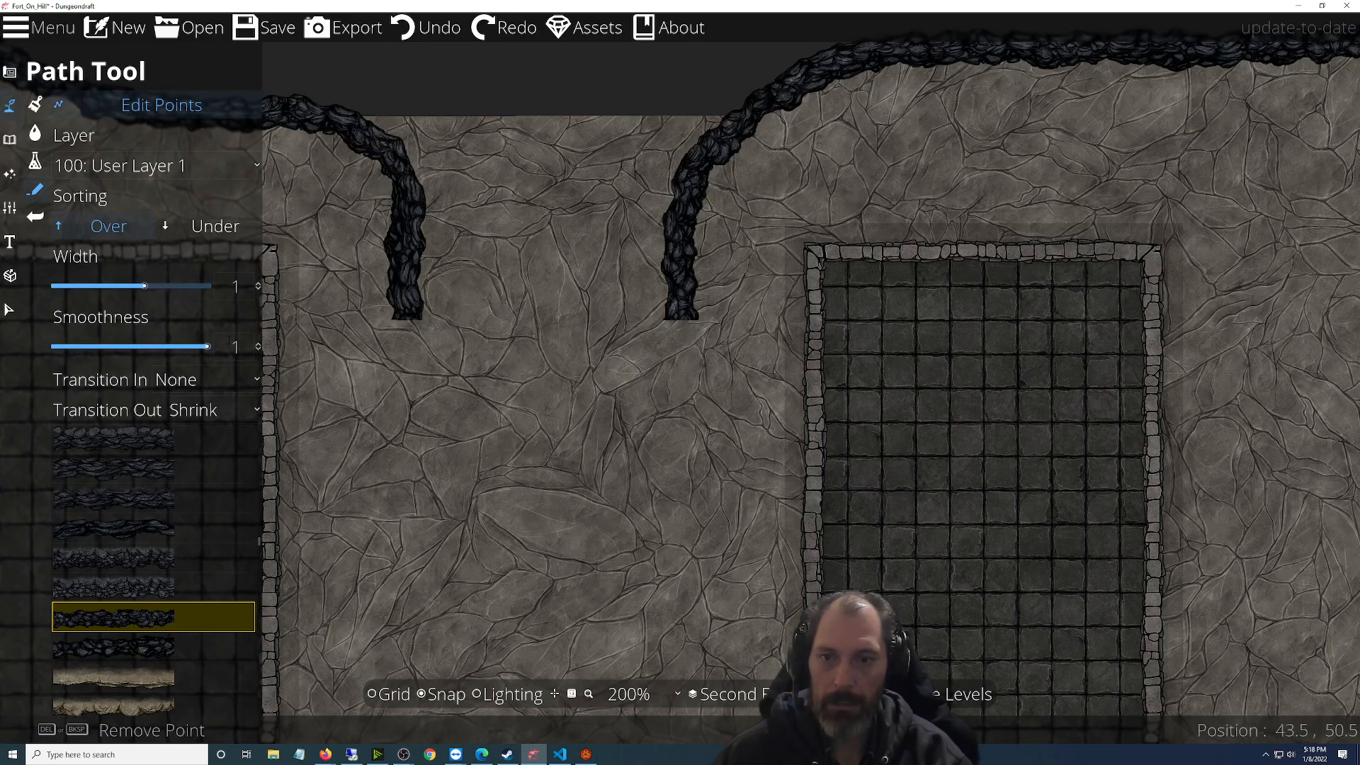
pyautogui.click(678, 422)
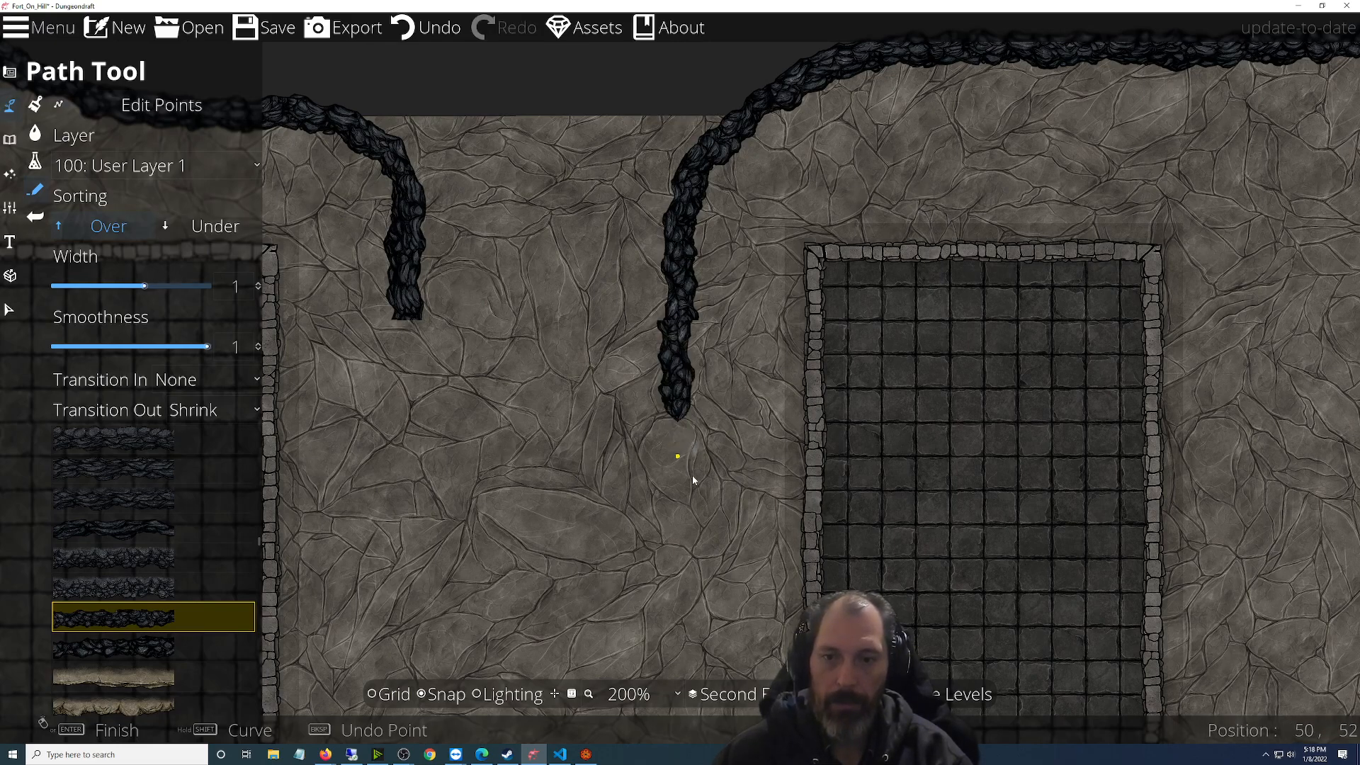
pyautogui.hotkey('ctrl', 'z')
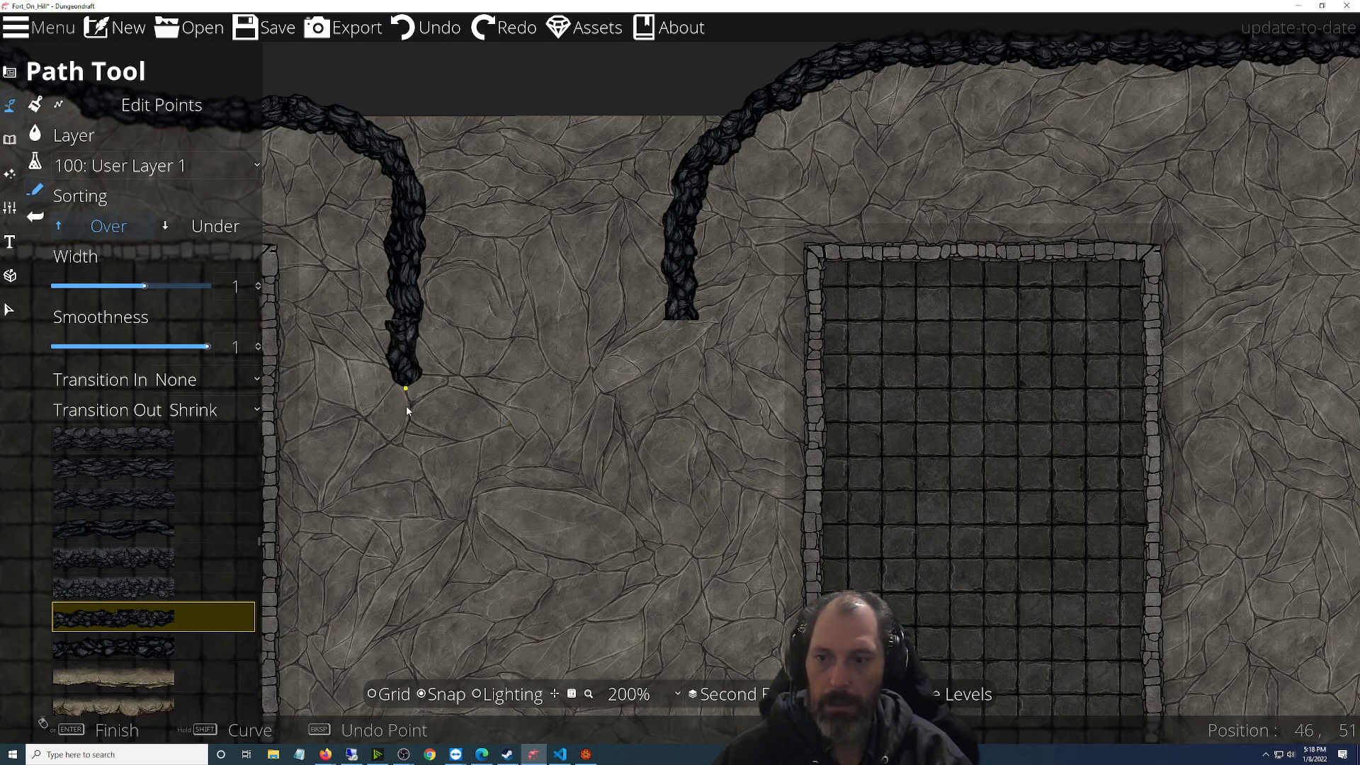
# Show the grid and extend the western northern-entrance wall down to about position 46, 52 with a shrinking end
pyautogui.click(373, 694)
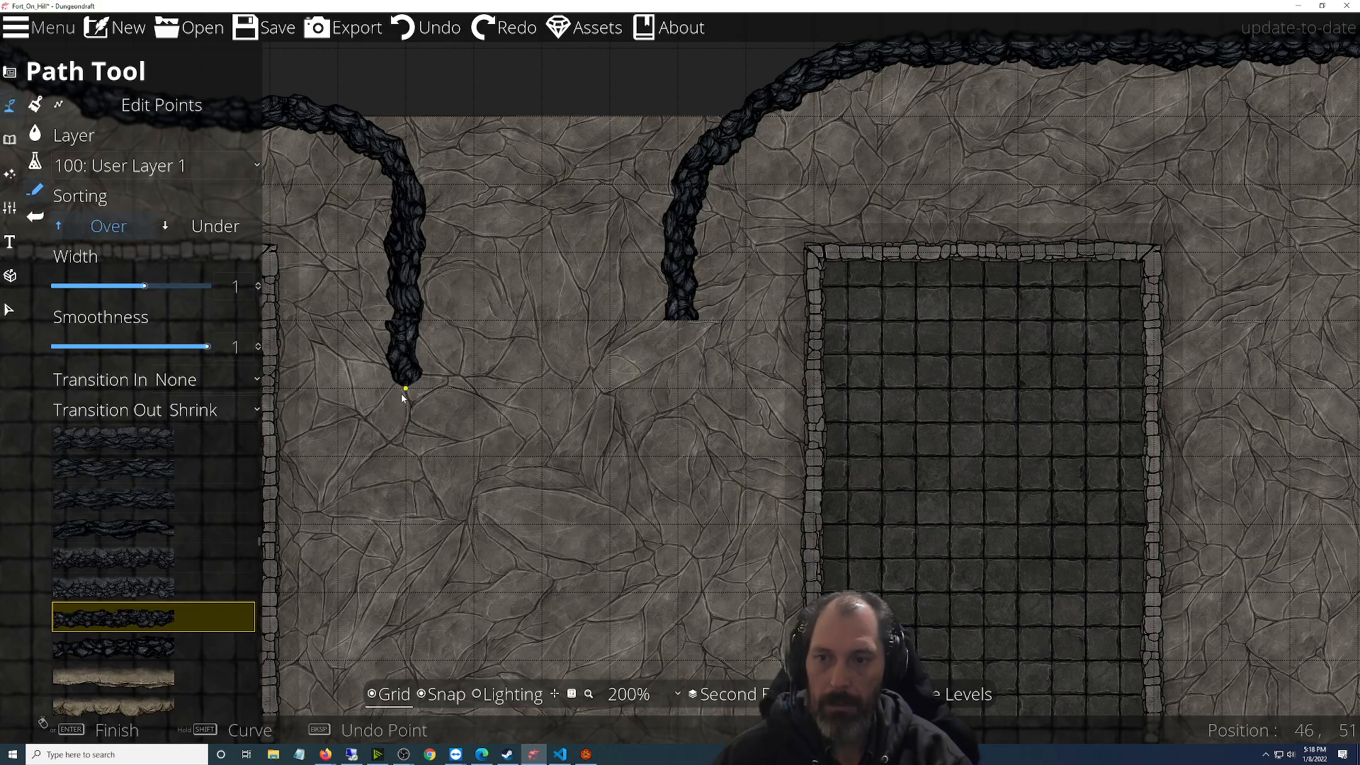
pyautogui.rightClick(401, 456)
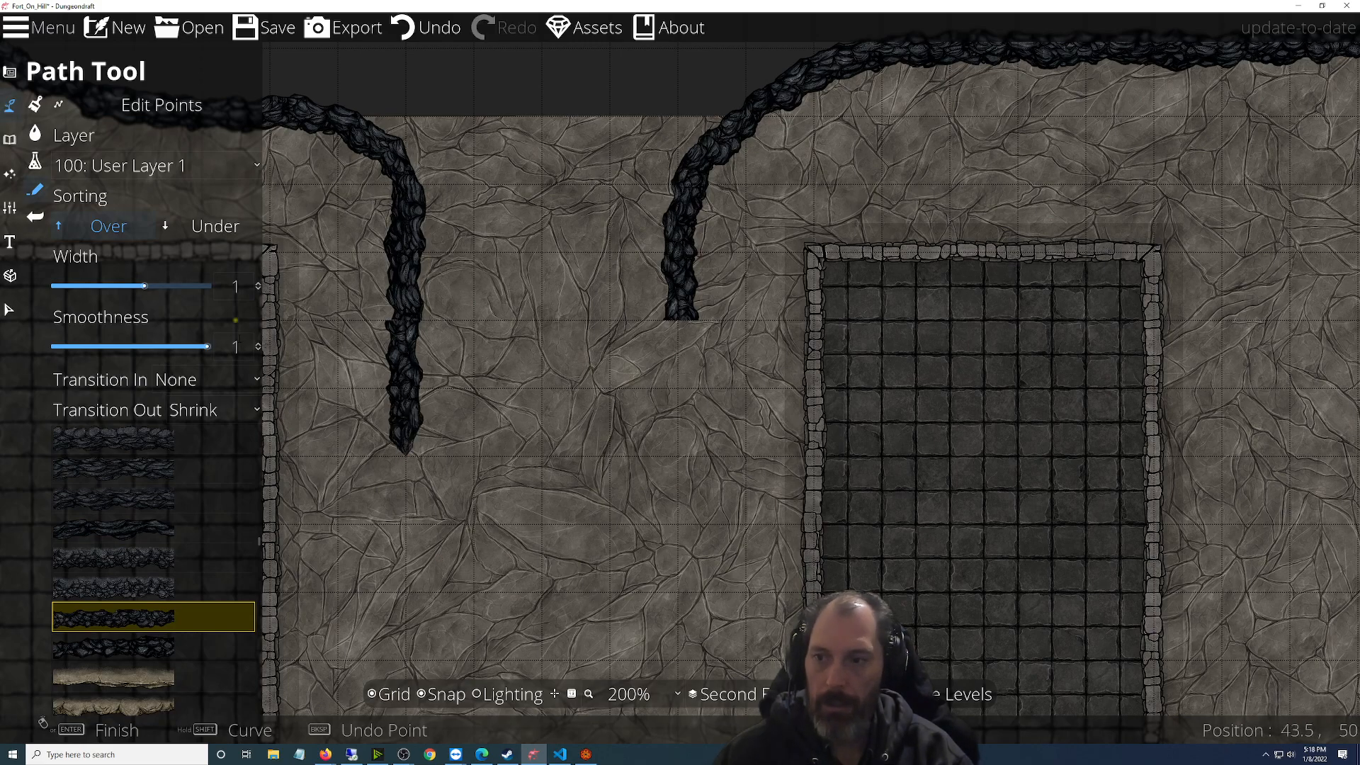
# Set Transition In to Grow and Transition Out to None, and draw a matching tapered extension from position 50, 52 up to the eastern entrance wall's end
pyautogui.click(199, 378)
pyautogui.click(189, 466)
pyautogui.click(207, 418)
pyautogui.click(198, 439)
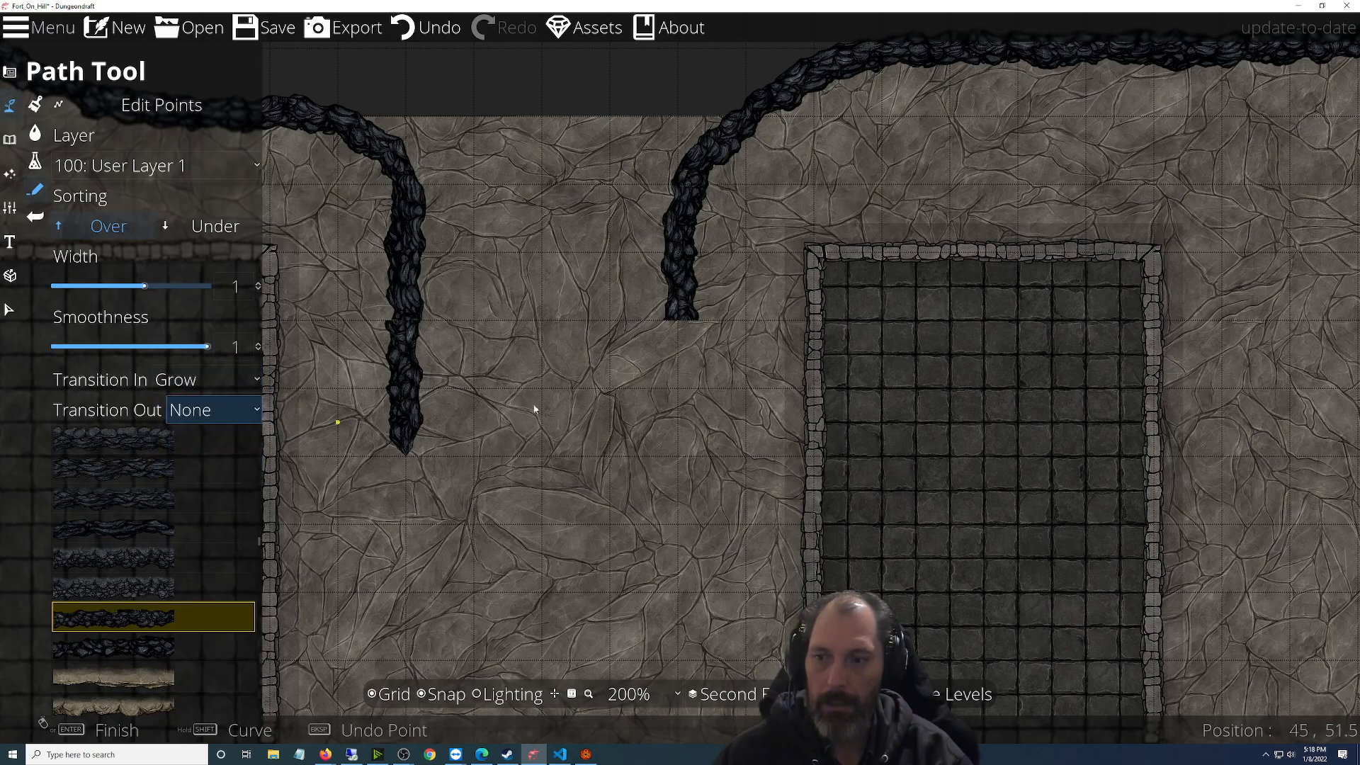
pyautogui.click(689, 323)
pyautogui.hotkey('ctrl', 'z')
pyautogui.click(682, 455)
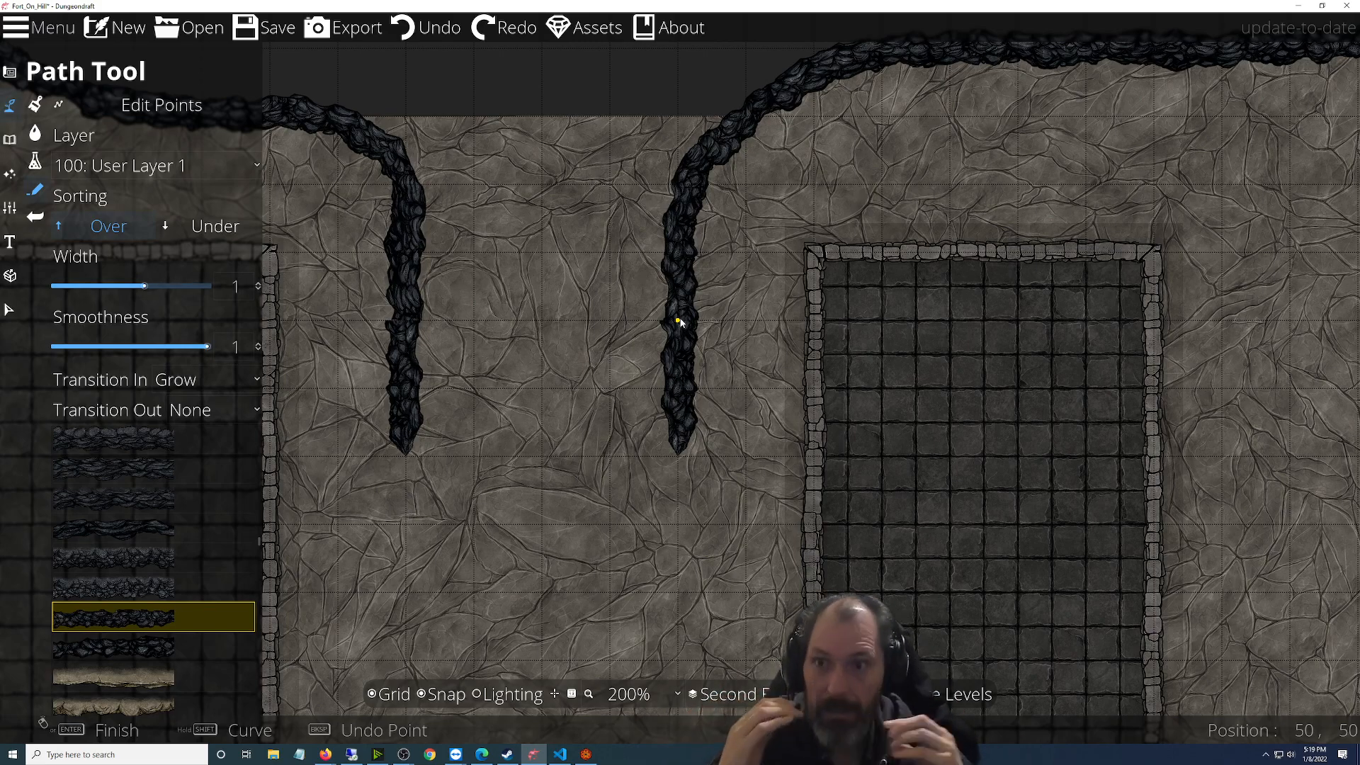
pyautogui.click(677, 321)
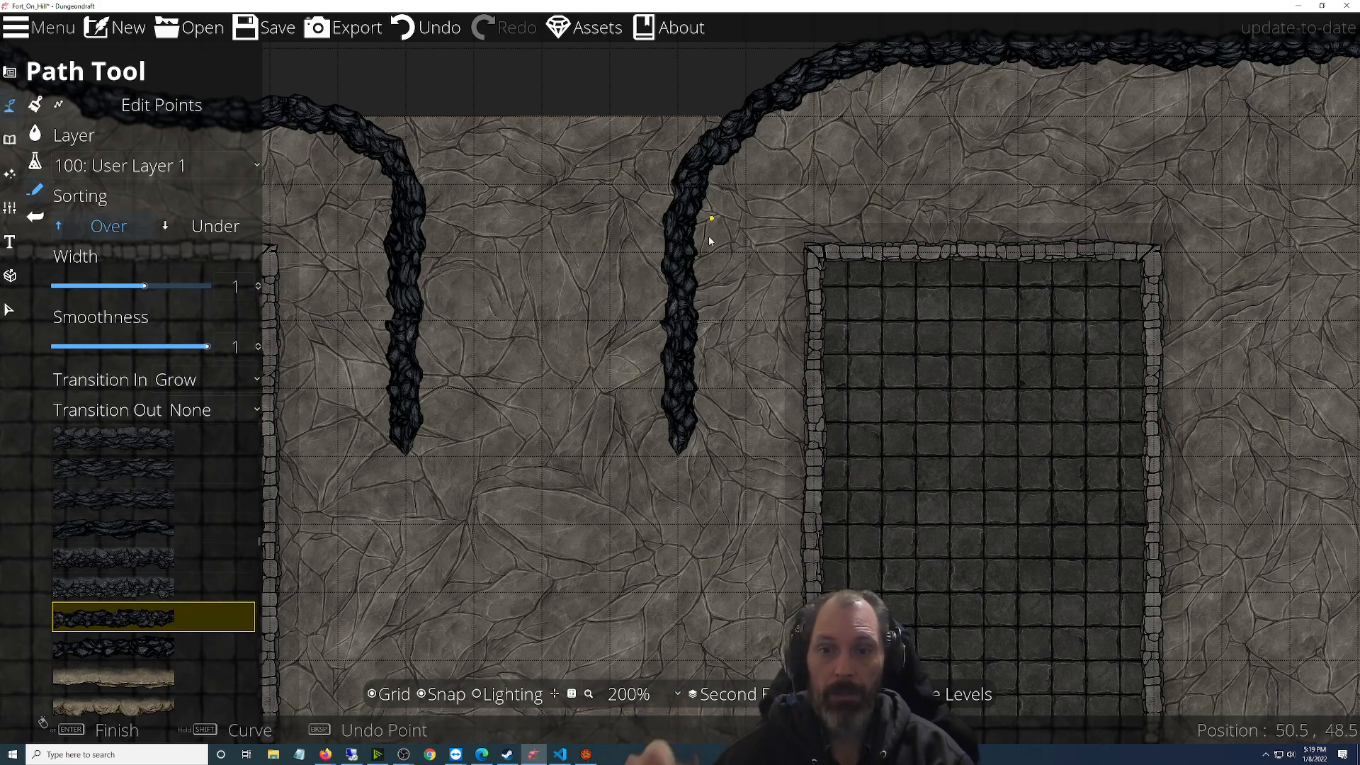
# Examine the new tapered wall ends, and compare them with the rock walls of the eastern passage on the First Floor level
pyautogui.scroll(-3, 707, 265)
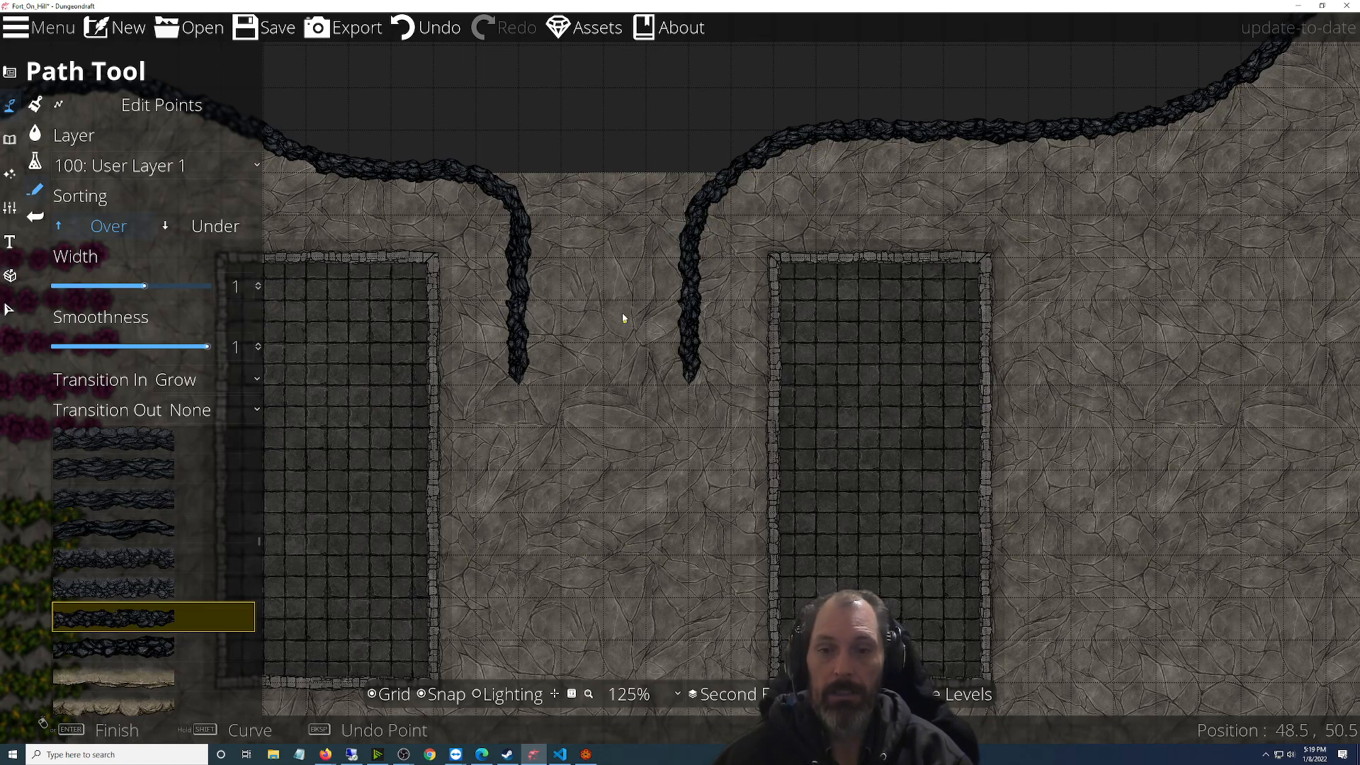
pyautogui.scroll(4, 621, 313)
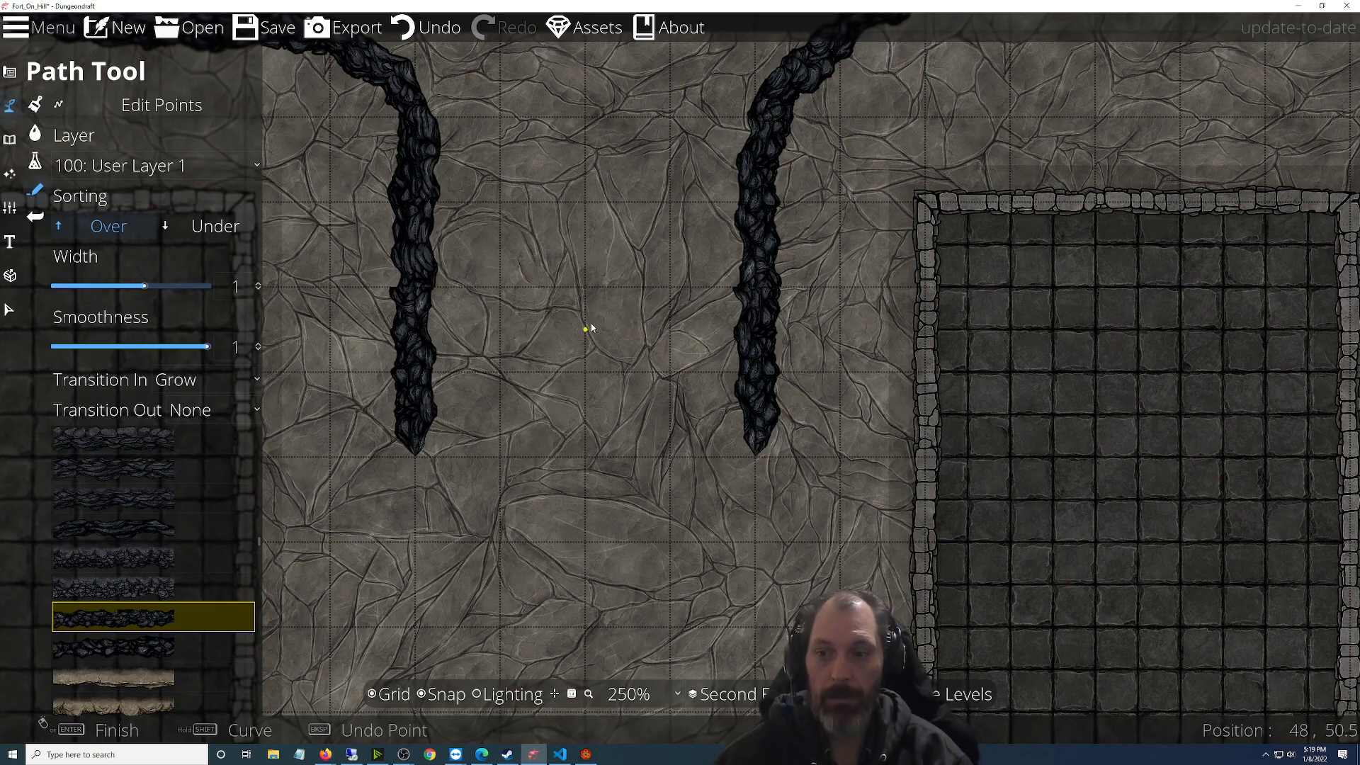
pyautogui.scroll(-10, 590, 328)
pyautogui.scroll(4, 920, 495)
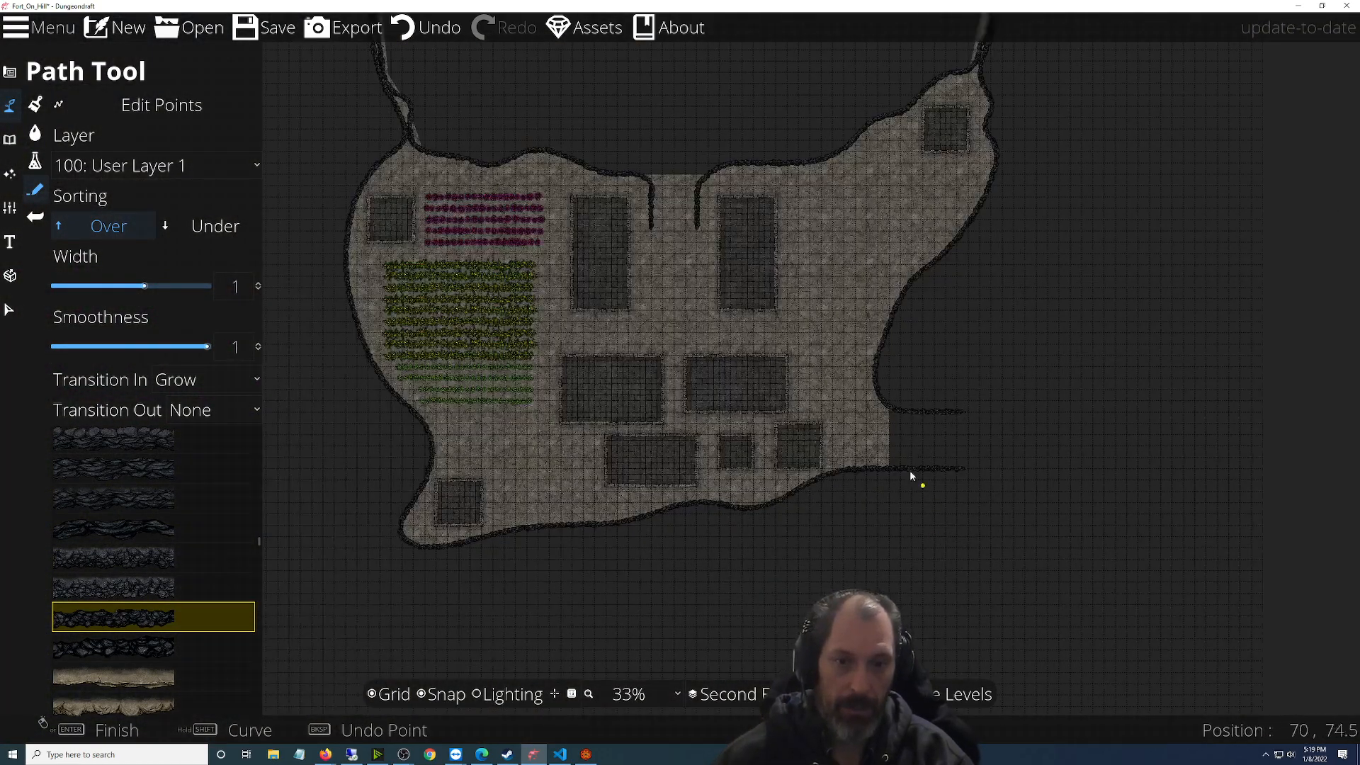
pyautogui.scroll(8, 912, 480)
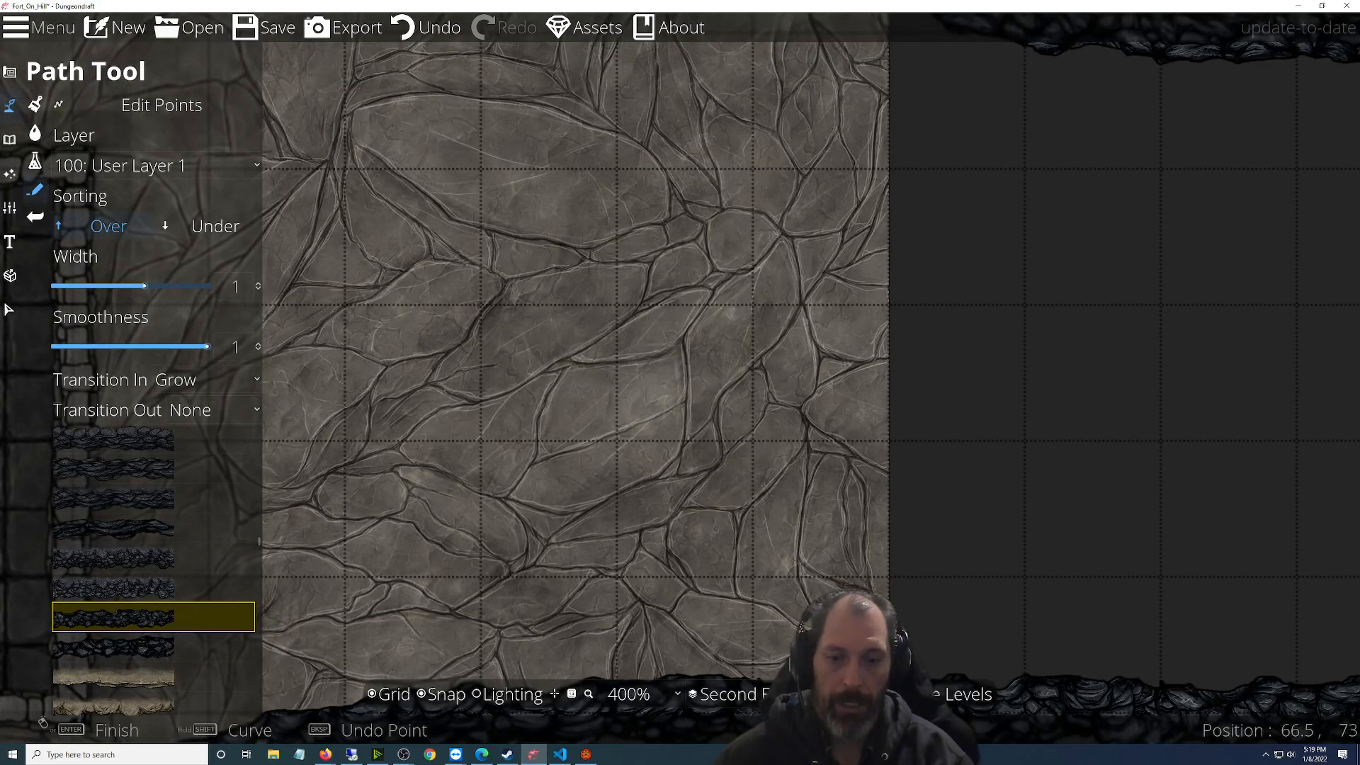
pyautogui.click(800, 694)
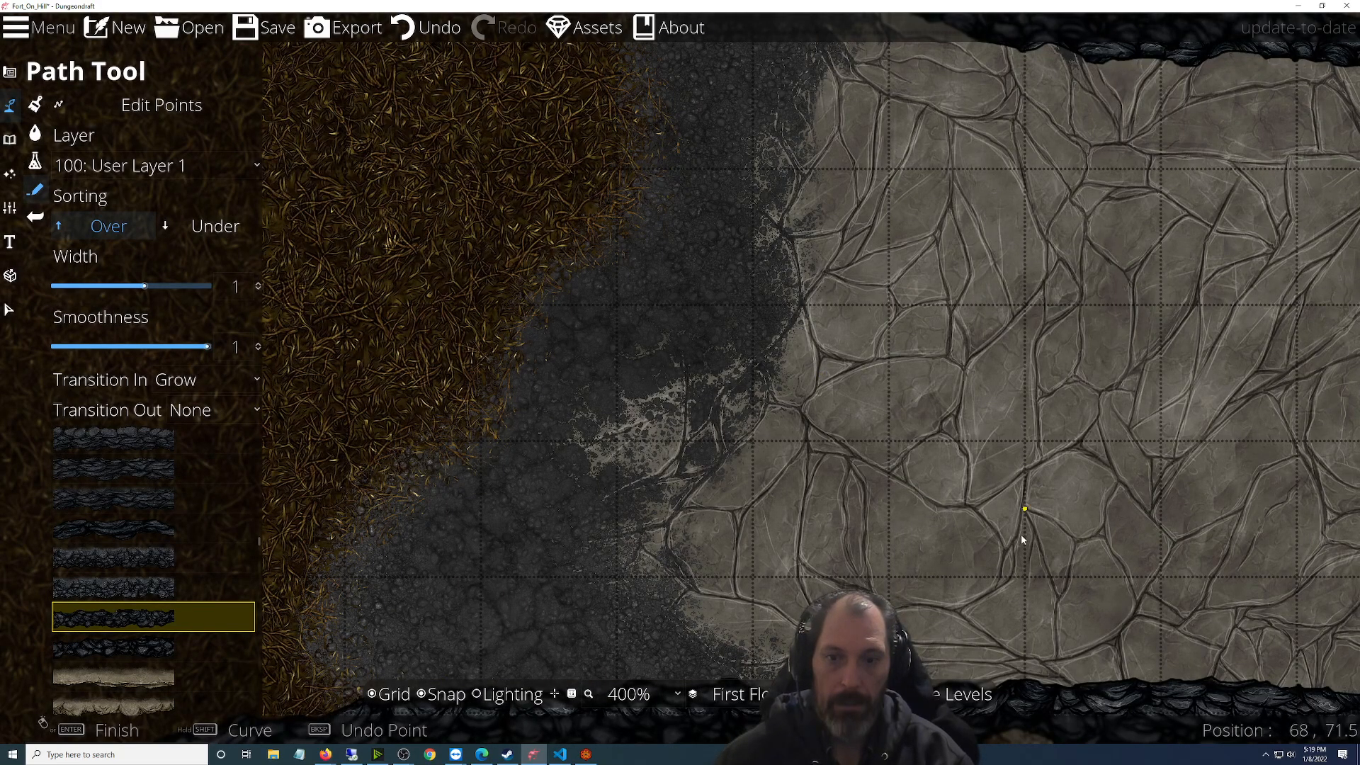
pyautogui.scroll(-3, 1026, 524)
pyautogui.scroll(1, 1104, 489)
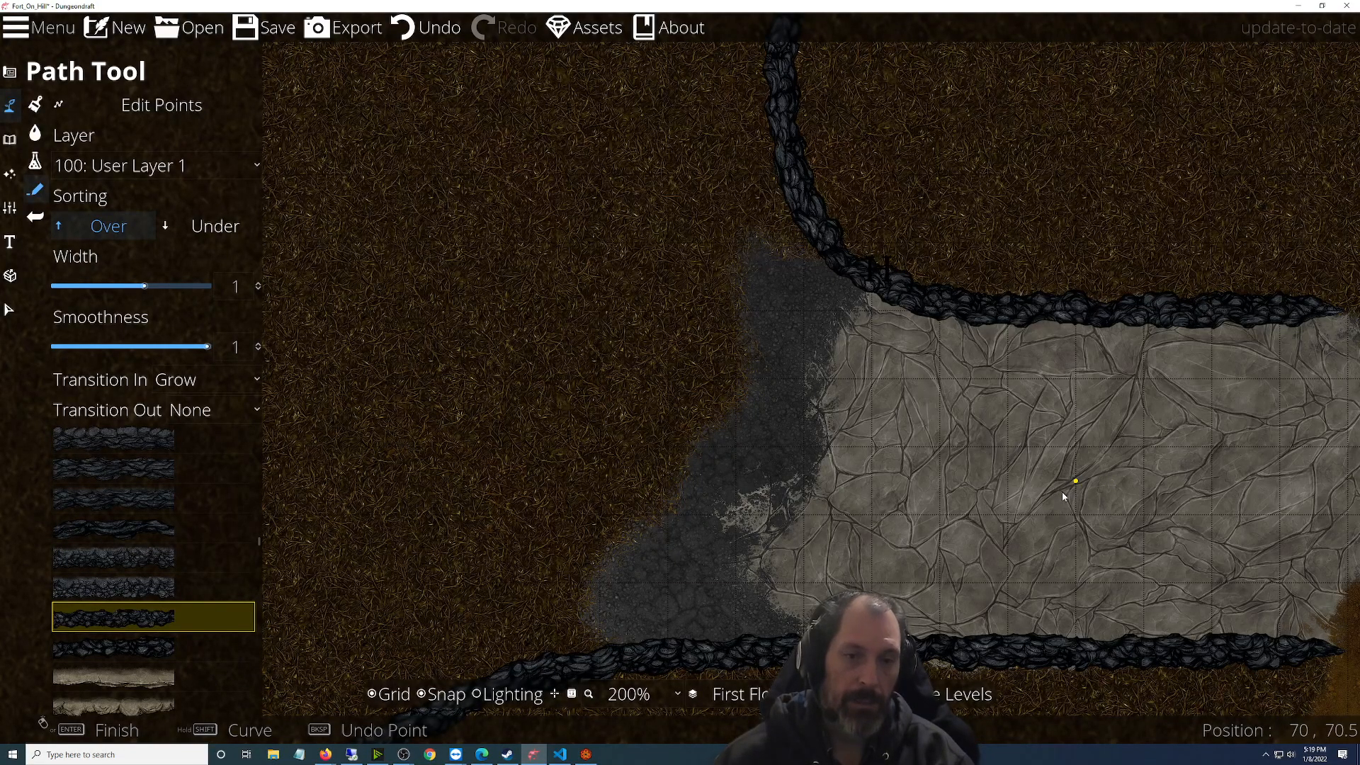
pyautogui.scroll(-2, 878, 496)
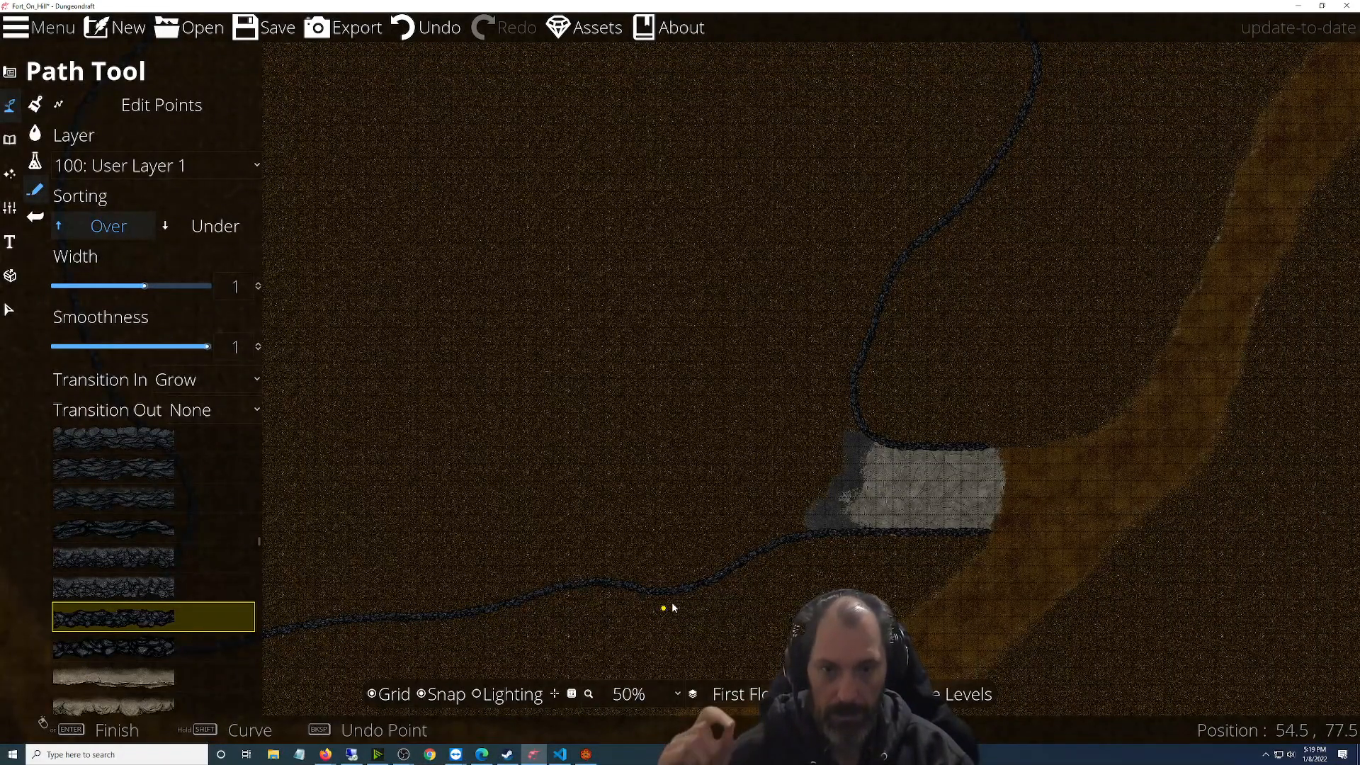
pyautogui.scroll(3, 1041, 584)
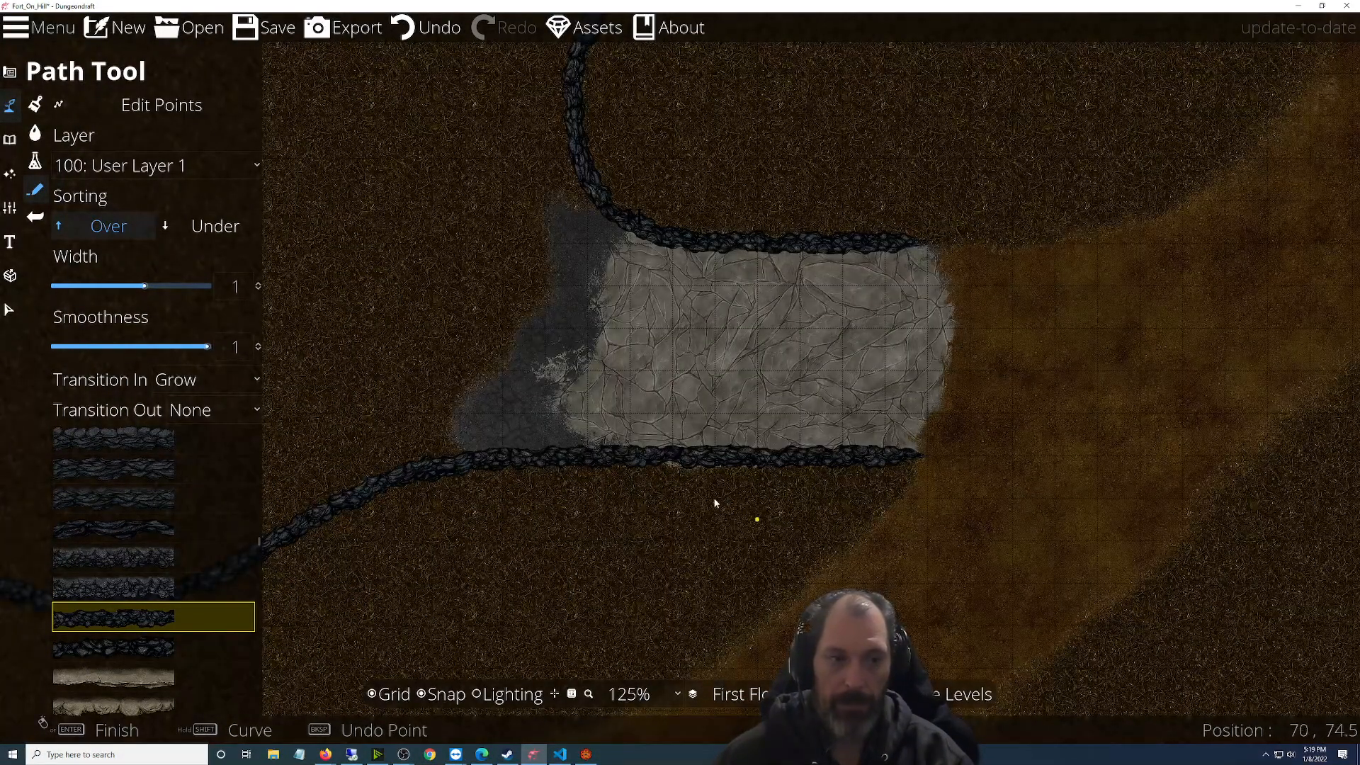
pyautogui.scroll(-3, 672, 489)
# Return to the Second Floor level at the two tapered walls of the northern entrance
pyautogui.click(737, 694)
pyautogui.click(747, 701)
pyautogui.moveTo(541, 465); pyautogui.dragTo(987, 604)
pyautogui.scroll(3, 875, 375)
pyautogui.scroll(3, 849, 225)
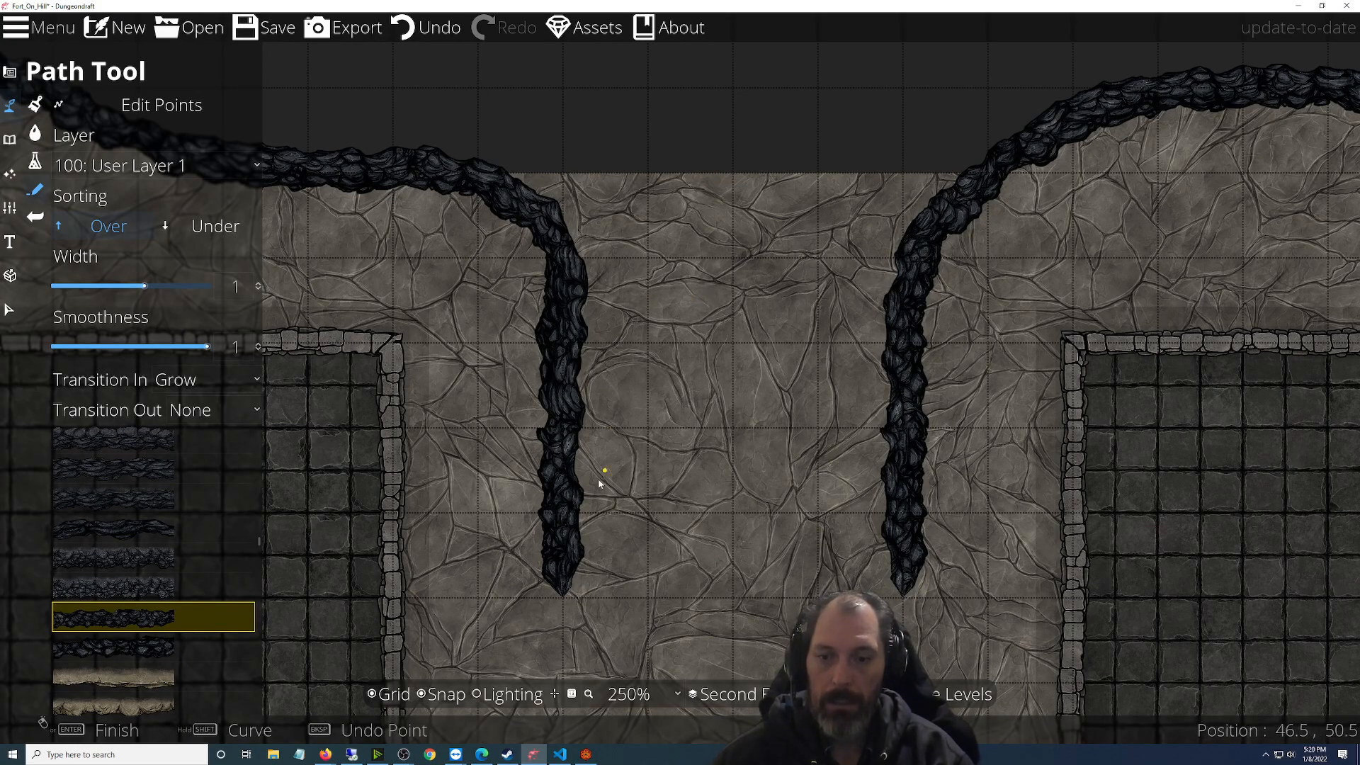
# Enable point editing, turn snapping off and nudge the western entrance wall's joining point near position 46, 50 to tighten the seam
pyautogui.scroll(-2, 676, 505)
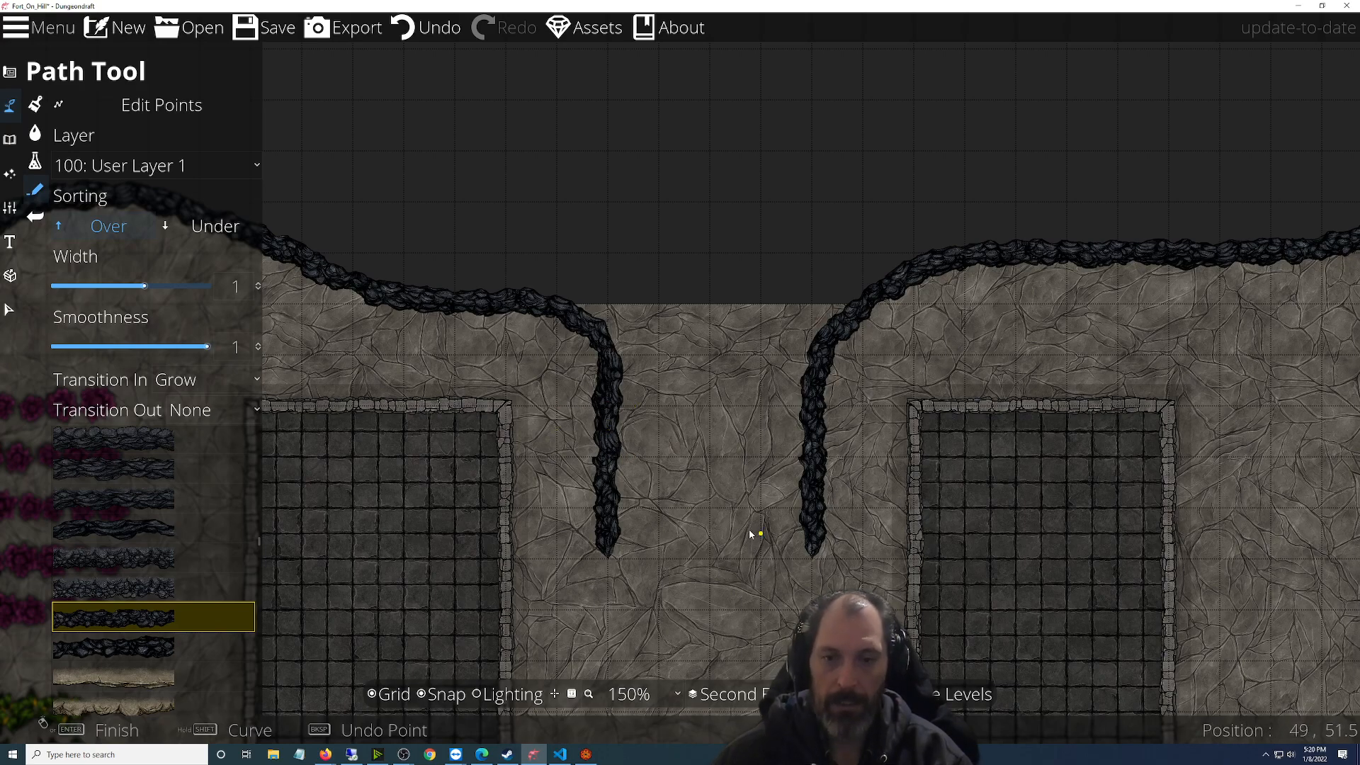
pyautogui.scroll(1, 706, 506)
pyautogui.scroll(1, 706, 506)
pyautogui.click(162, 105)
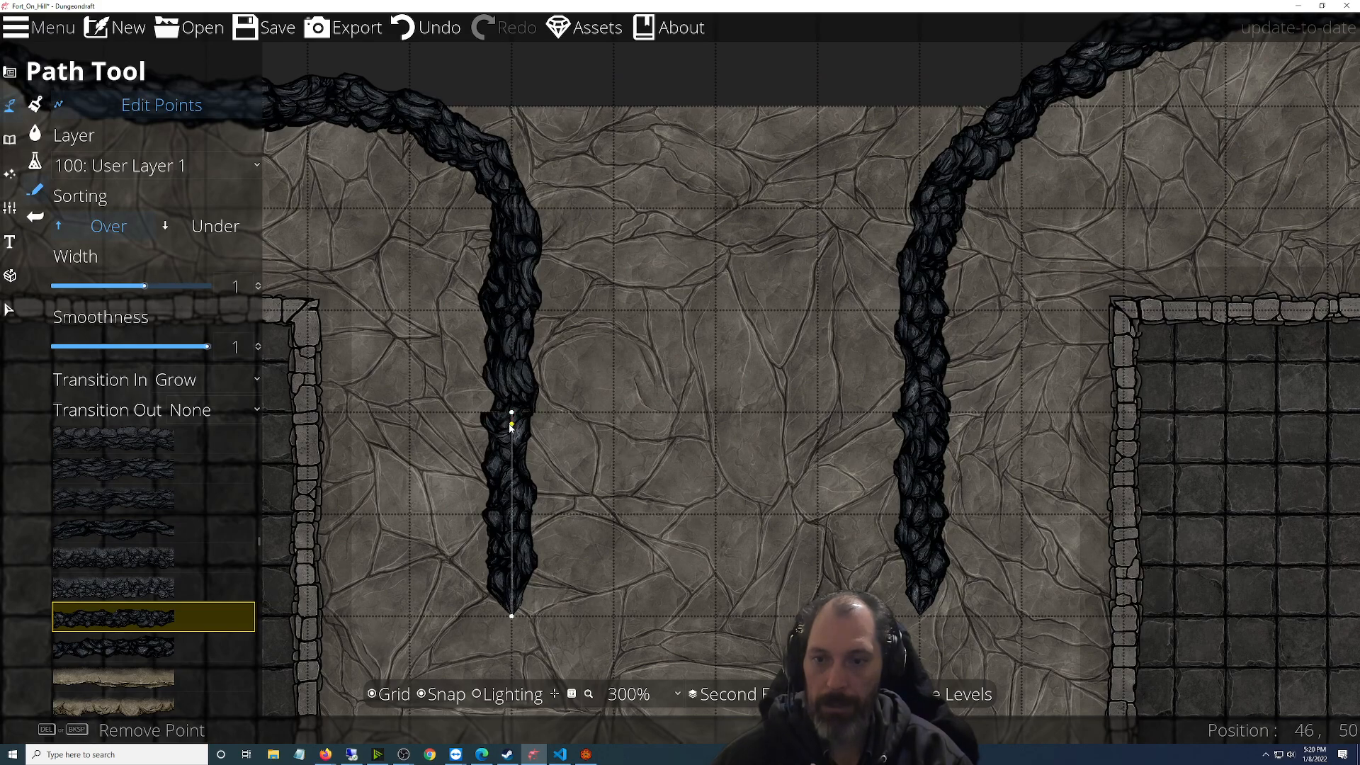
pyautogui.click(510, 424)
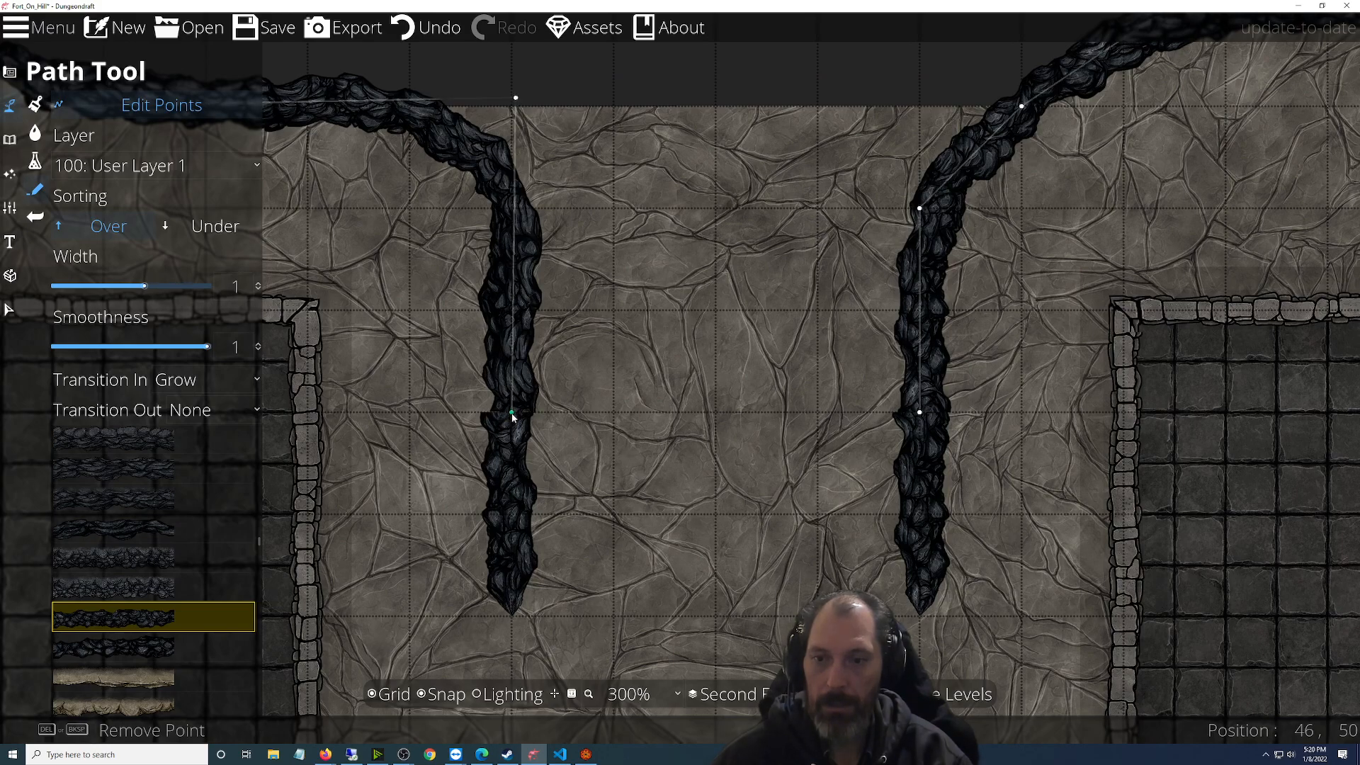
pyautogui.scroll(5, 511, 414)
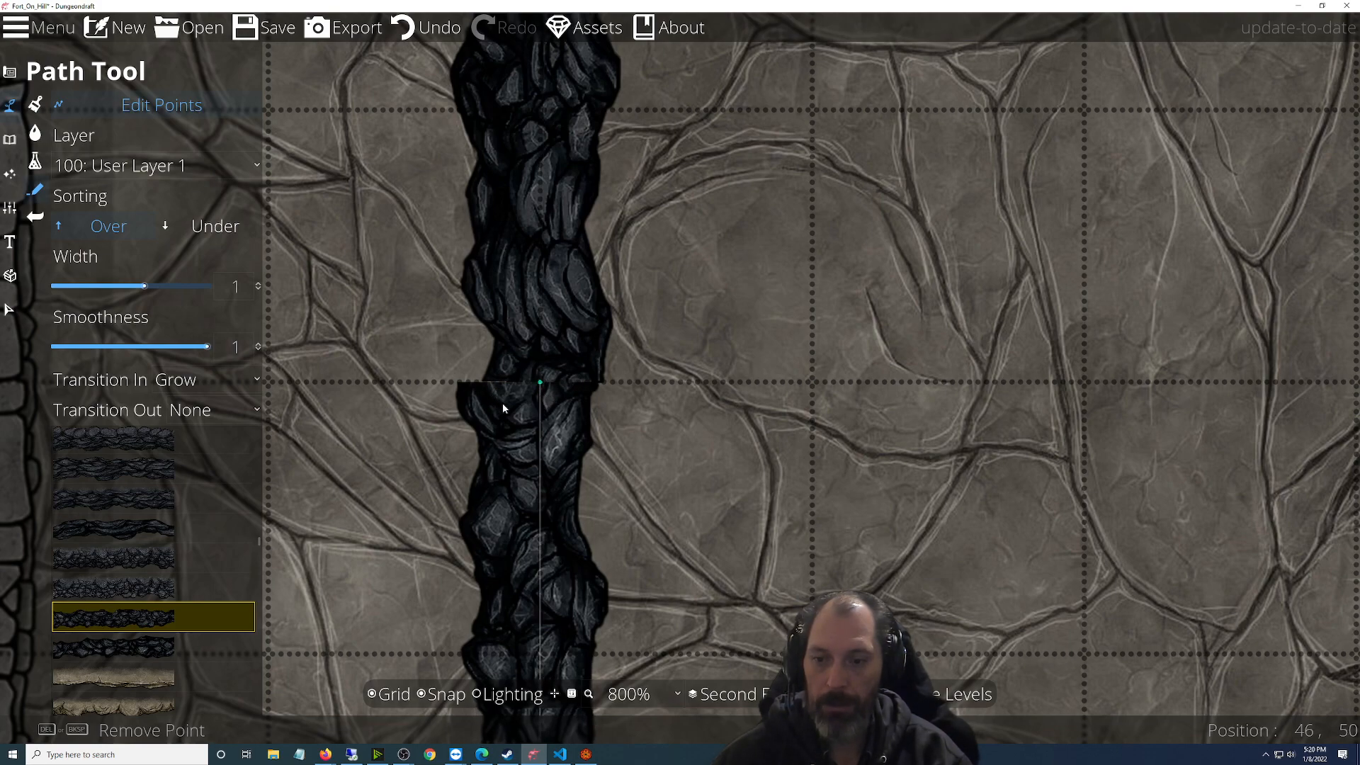
pyautogui.click(421, 693)
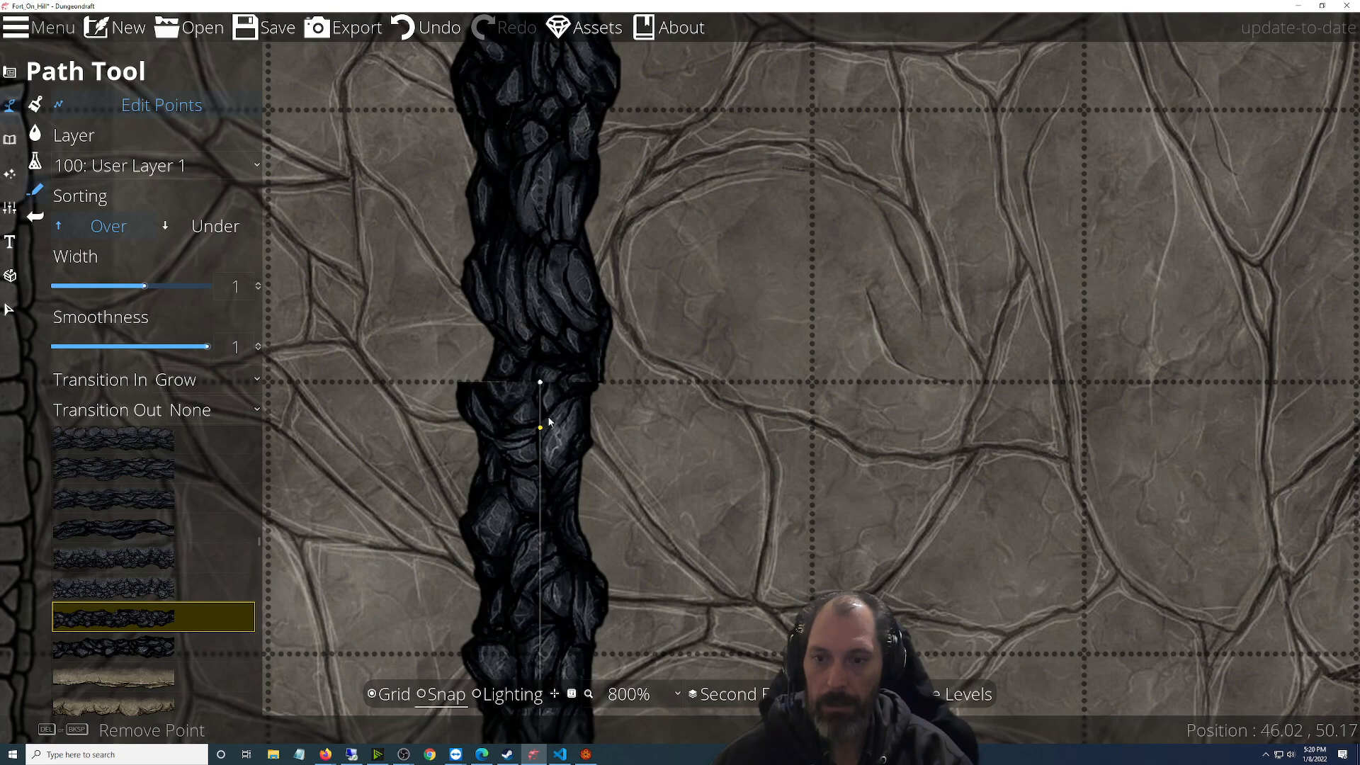
pyautogui.moveTo(541, 394); pyautogui.dragTo(541, 399)
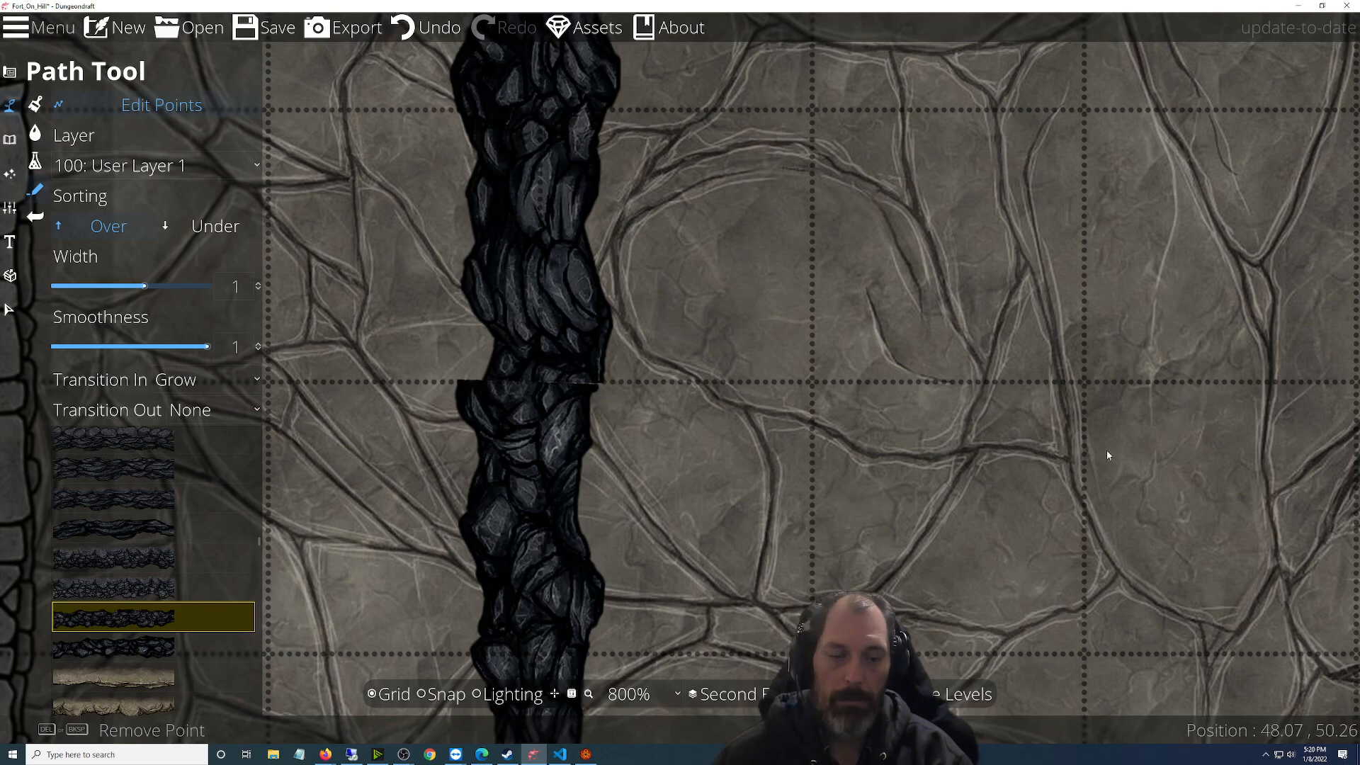
# Nudge the joining points of the eastern entrance wall near position 50, 50 until the two segments overlap without a gap
pyautogui.moveTo(1194, 418); pyautogui.dragTo(428, 392)
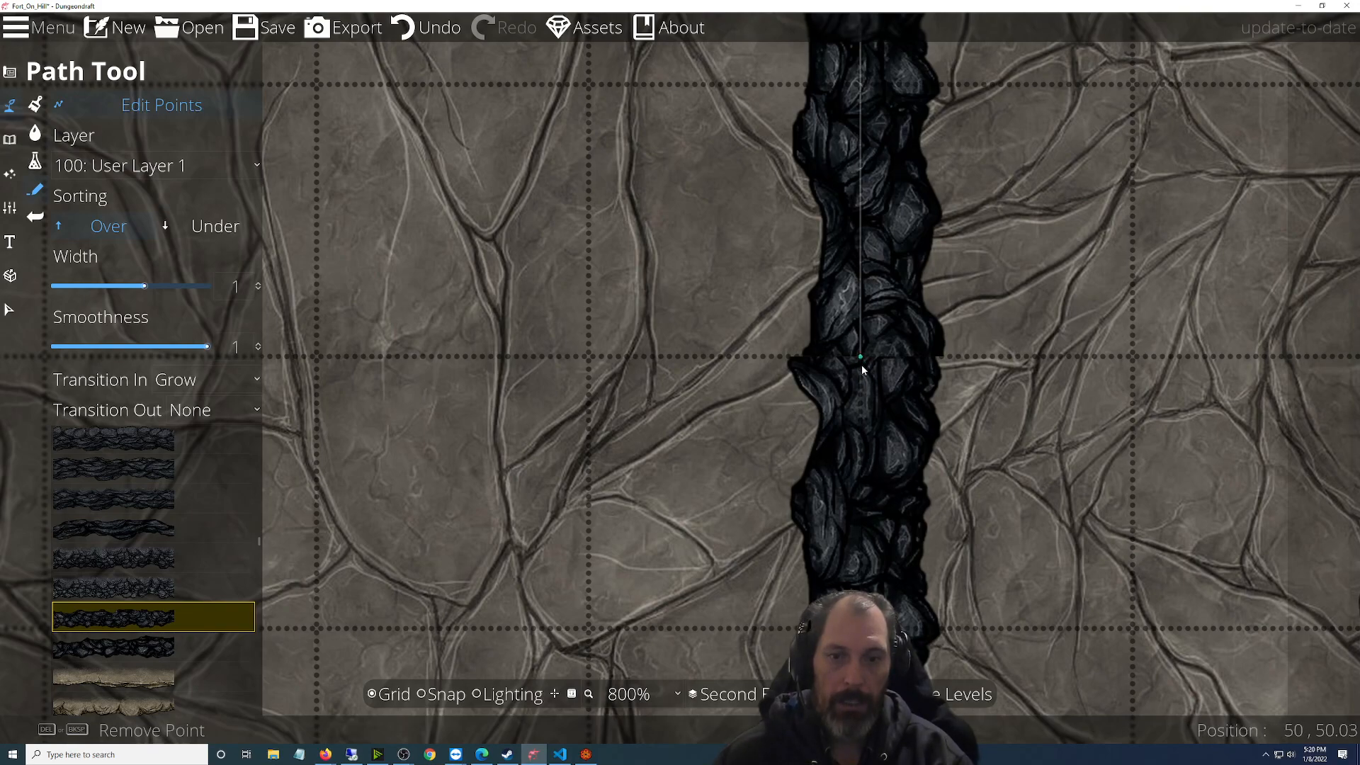
pyautogui.moveTo(861, 367); pyautogui.dragTo(862, 362)
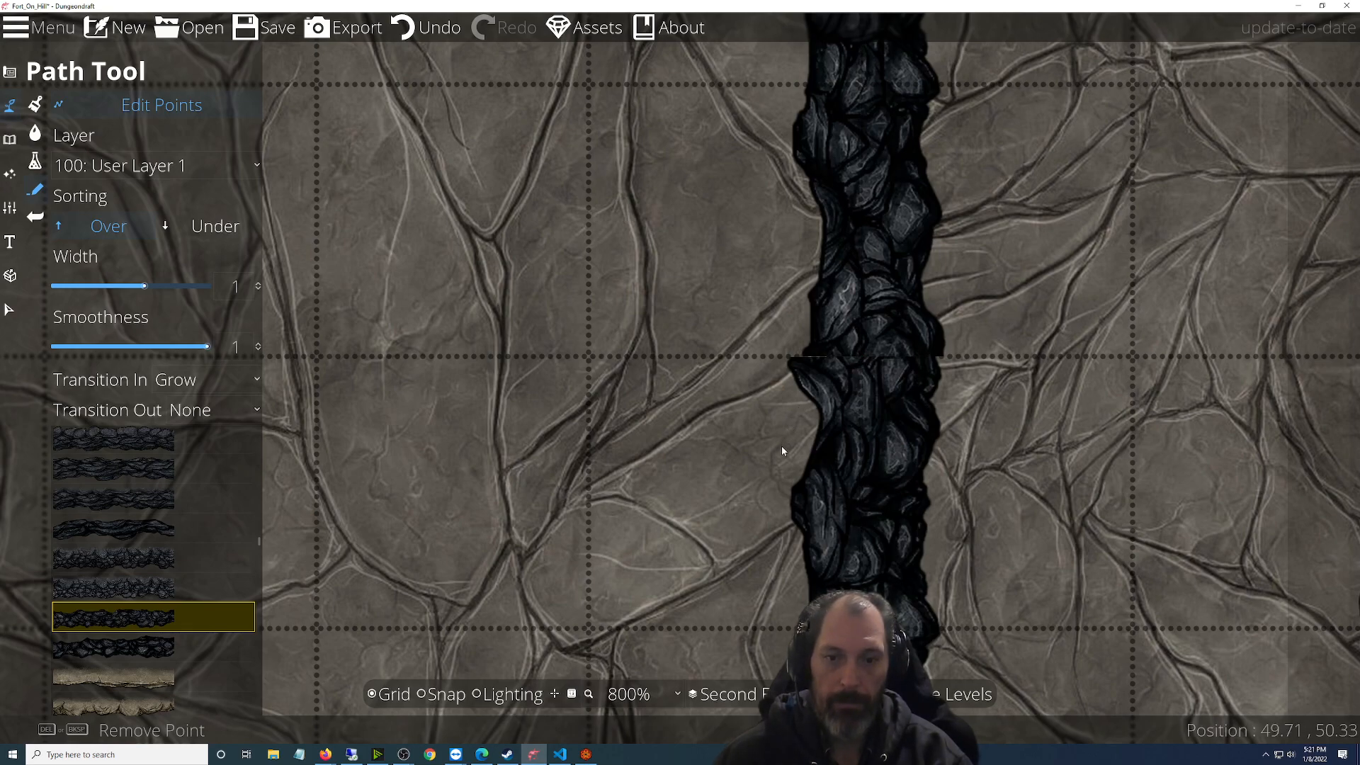
pyautogui.scroll(-4, 781, 450)
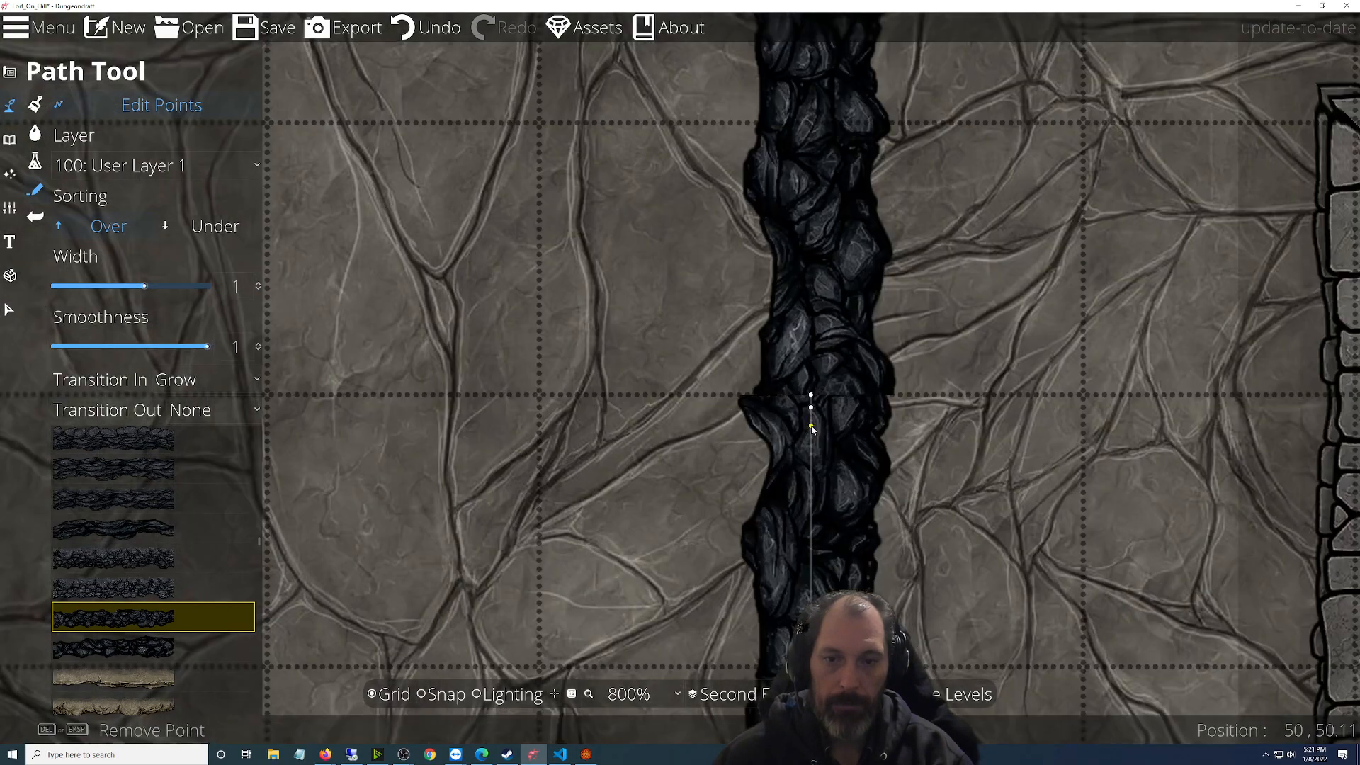
pyautogui.scroll(4, 812, 418)
pyautogui.click(812, 408)
pyautogui.moveTo(811, 406)
pyautogui.mouseDown()
pyautogui.moveTo(816, 380)
pyautogui.moveTo(809, 425)
pyautogui.mouseUp()
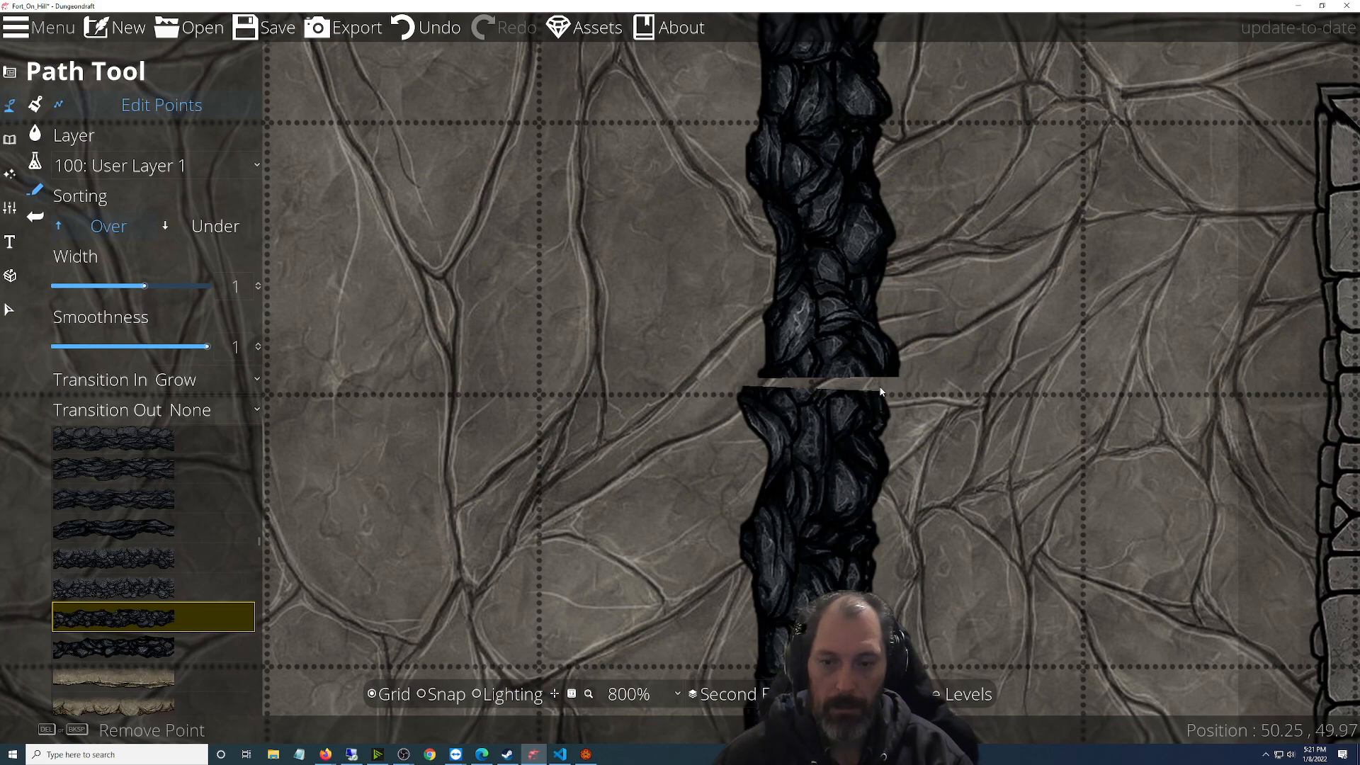
pyautogui.moveTo(811, 389)
pyautogui.mouseDown()
pyautogui.moveTo(827, 389)
pyautogui.moveTo(811, 369)
pyautogui.moveTo(810, 382)
pyautogui.moveTo(828, 369)
pyautogui.moveTo(816, 332)
pyautogui.moveTo(808, 379)
pyautogui.mouseUp()
pyautogui.scroll(-5, 708, 450)
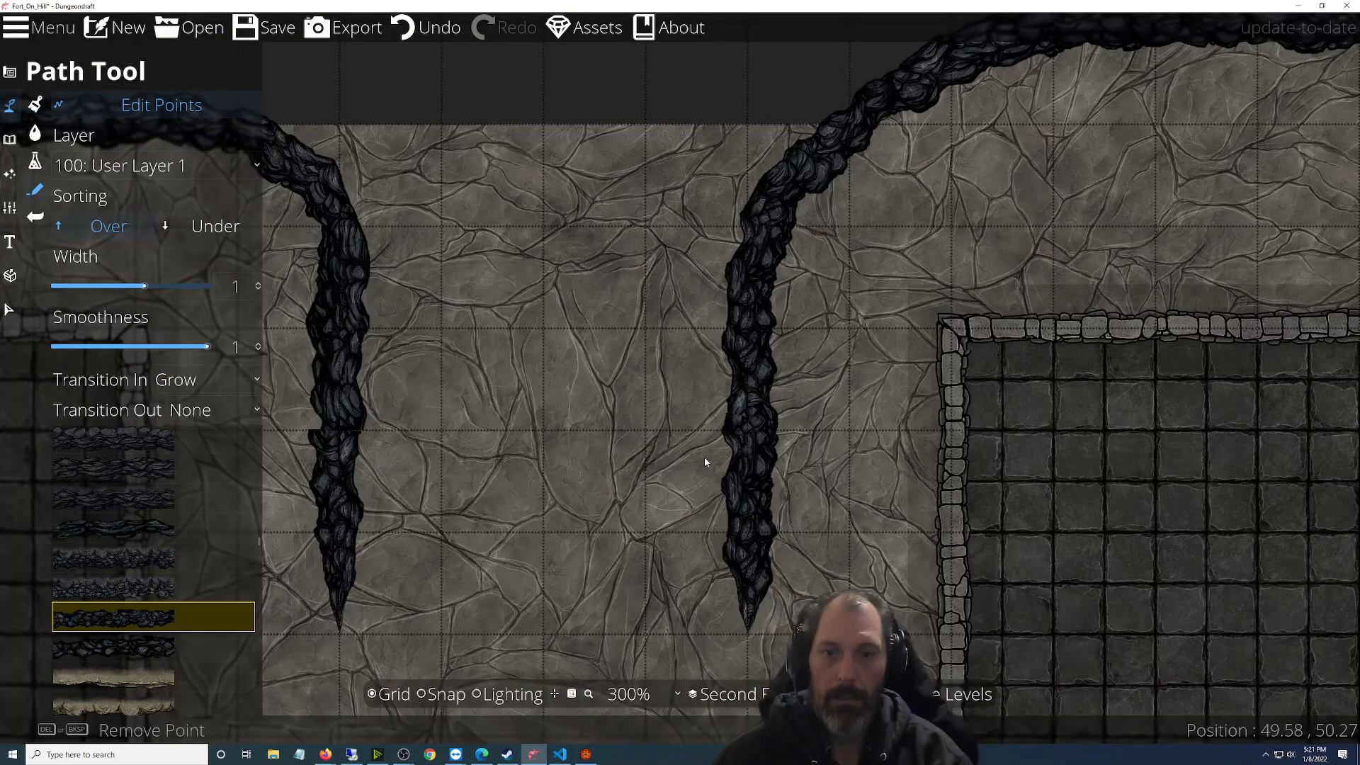
pyautogui.scroll(-2, 705, 461)
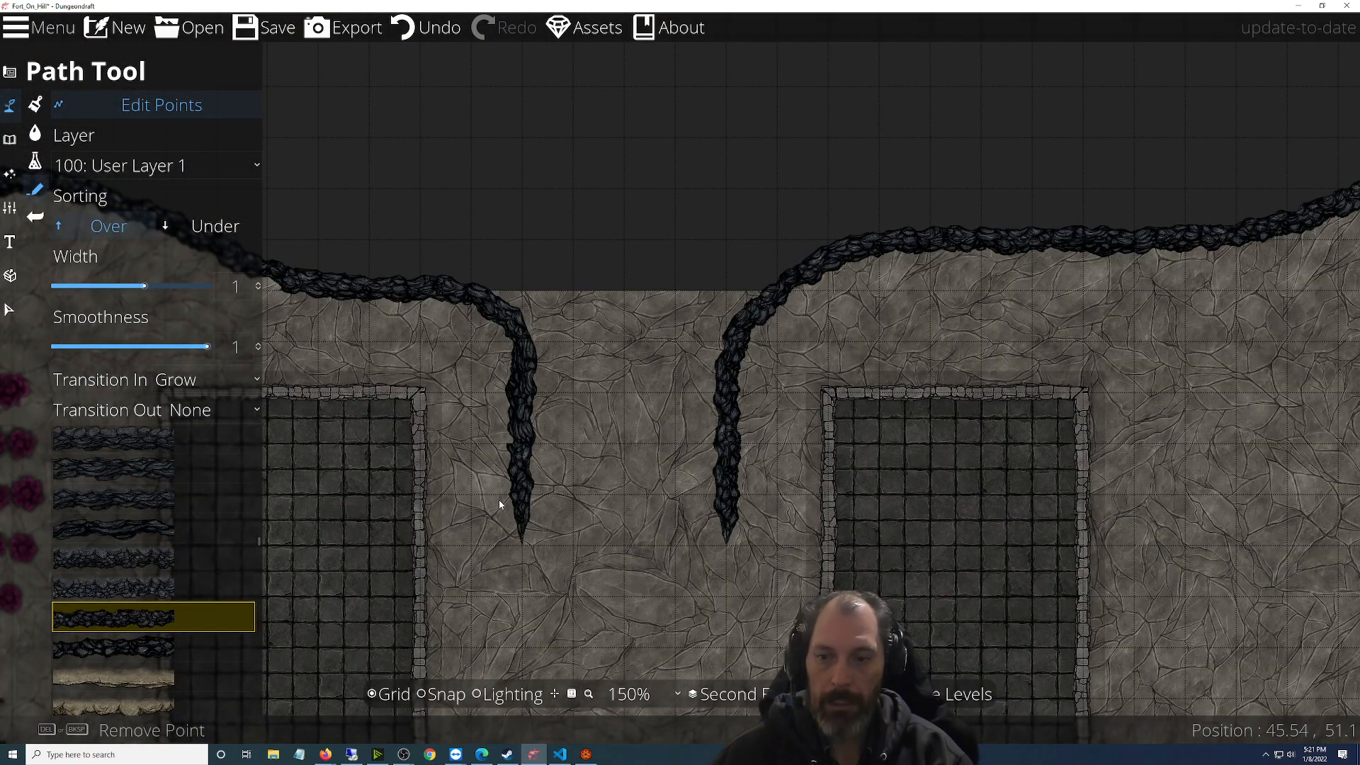
# Overlap the two western entrance wall segments near position 46, 50 by moving the joining point slightly upward to hide the seam
pyautogui.scroll(4, 499, 499)
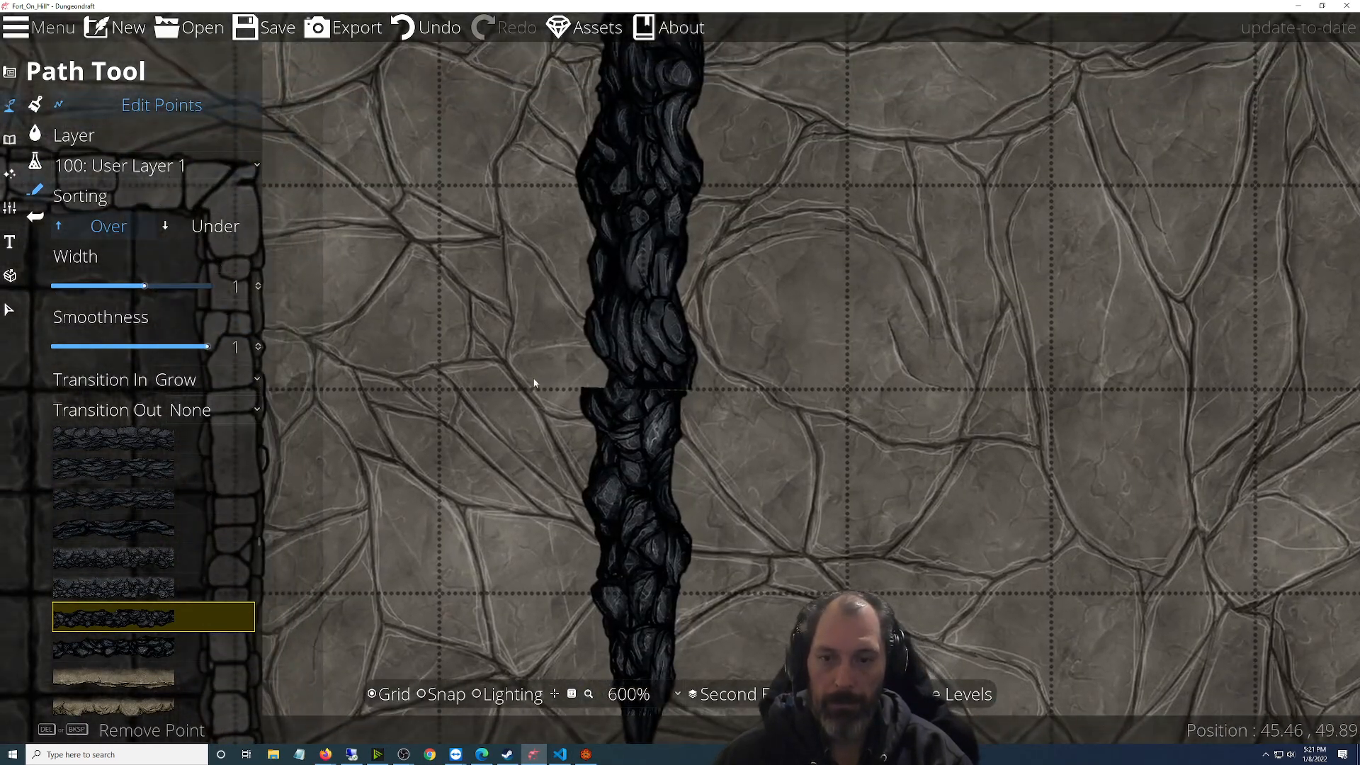
pyautogui.scroll(2, 478, 311)
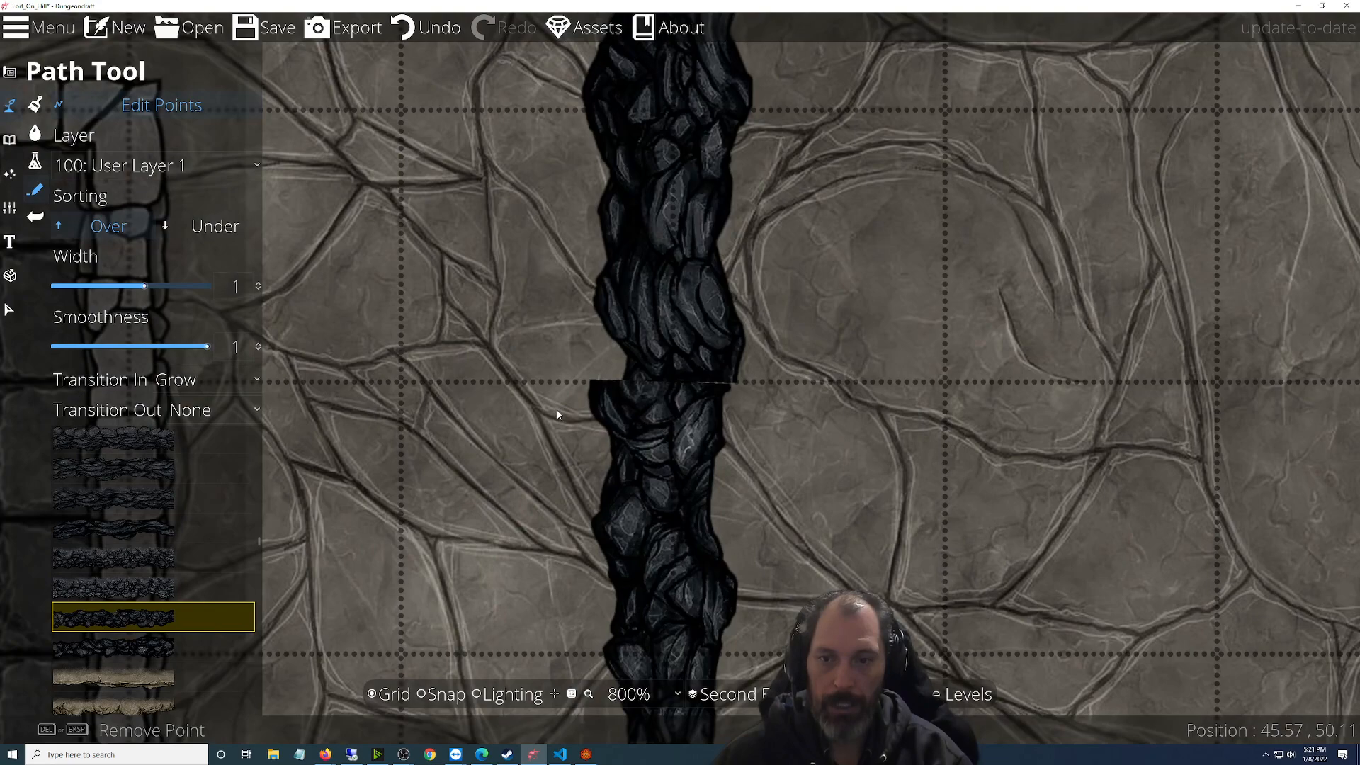
pyautogui.moveTo(673, 382); pyautogui.dragTo(650, 290)
pyautogui.click(672, 382)
pyautogui.click(736, 463)
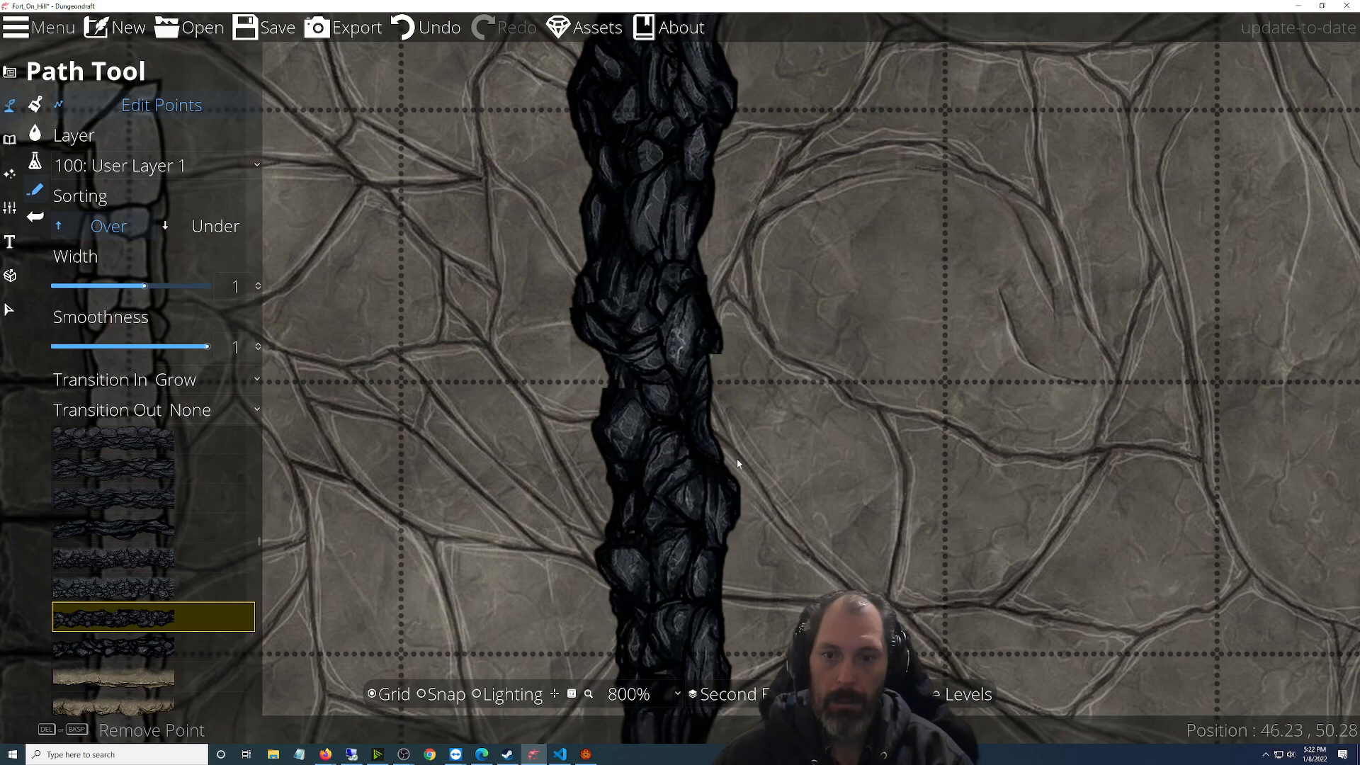
pyautogui.click(652, 289)
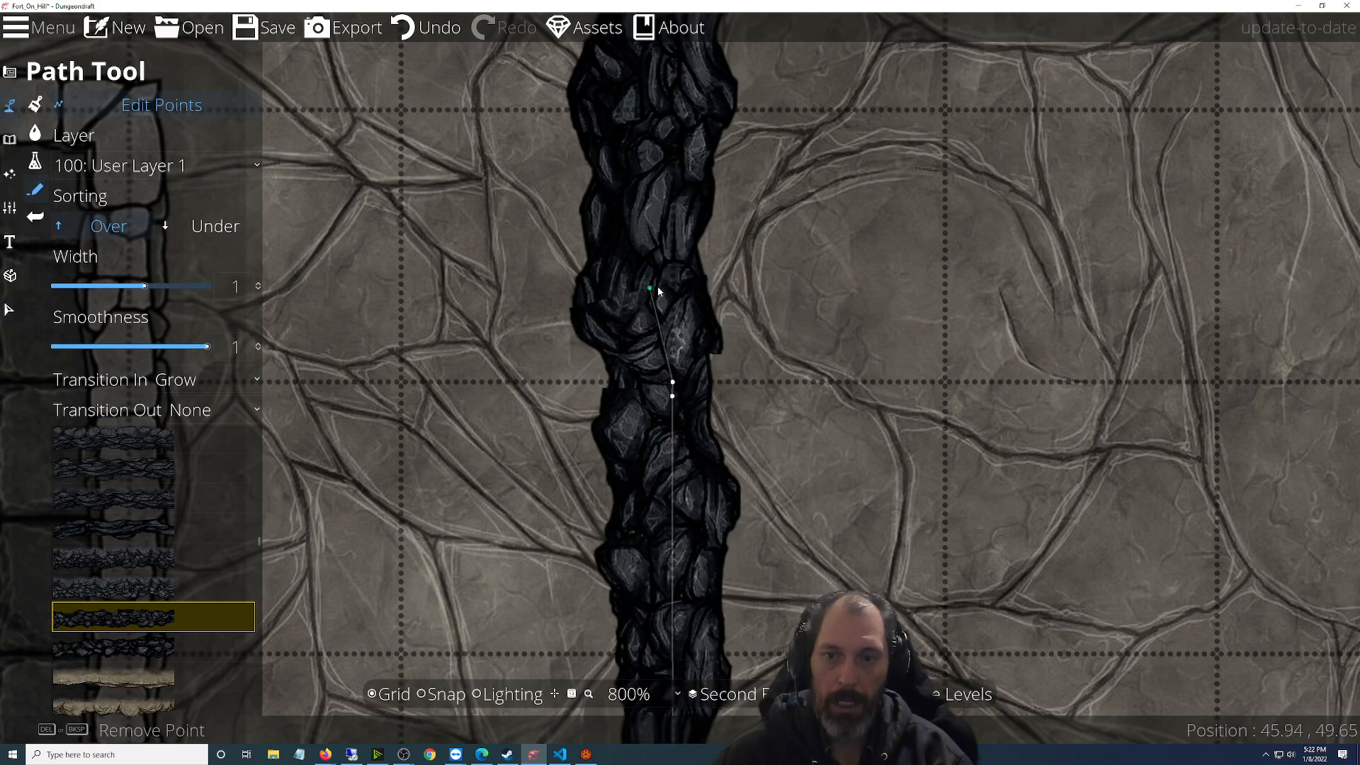
pyautogui.moveTo(655, 305); pyautogui.dragTo(670, 334)
pyautogui.click(804, 483)
pyautogui.scroll(-5, 804, 483)
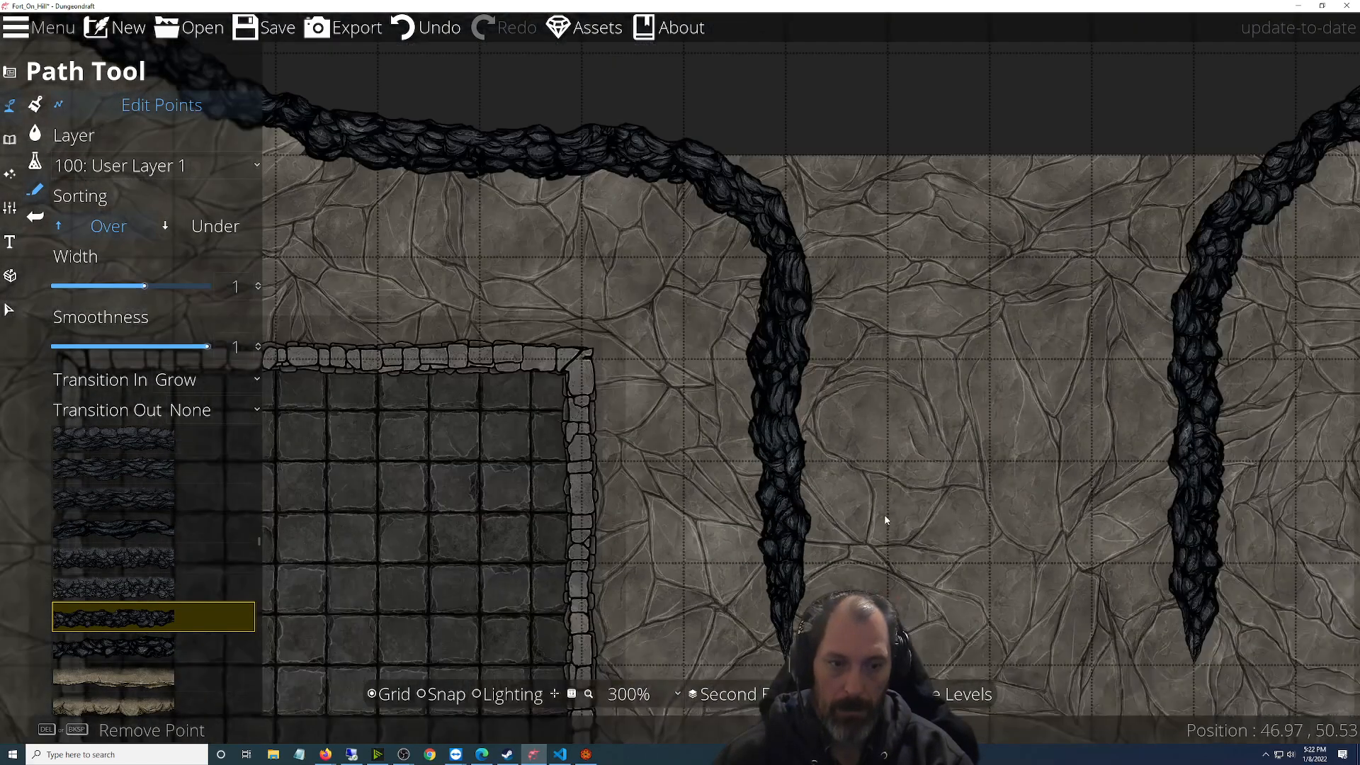
pyautogui.scroll(-1, 885, 520)
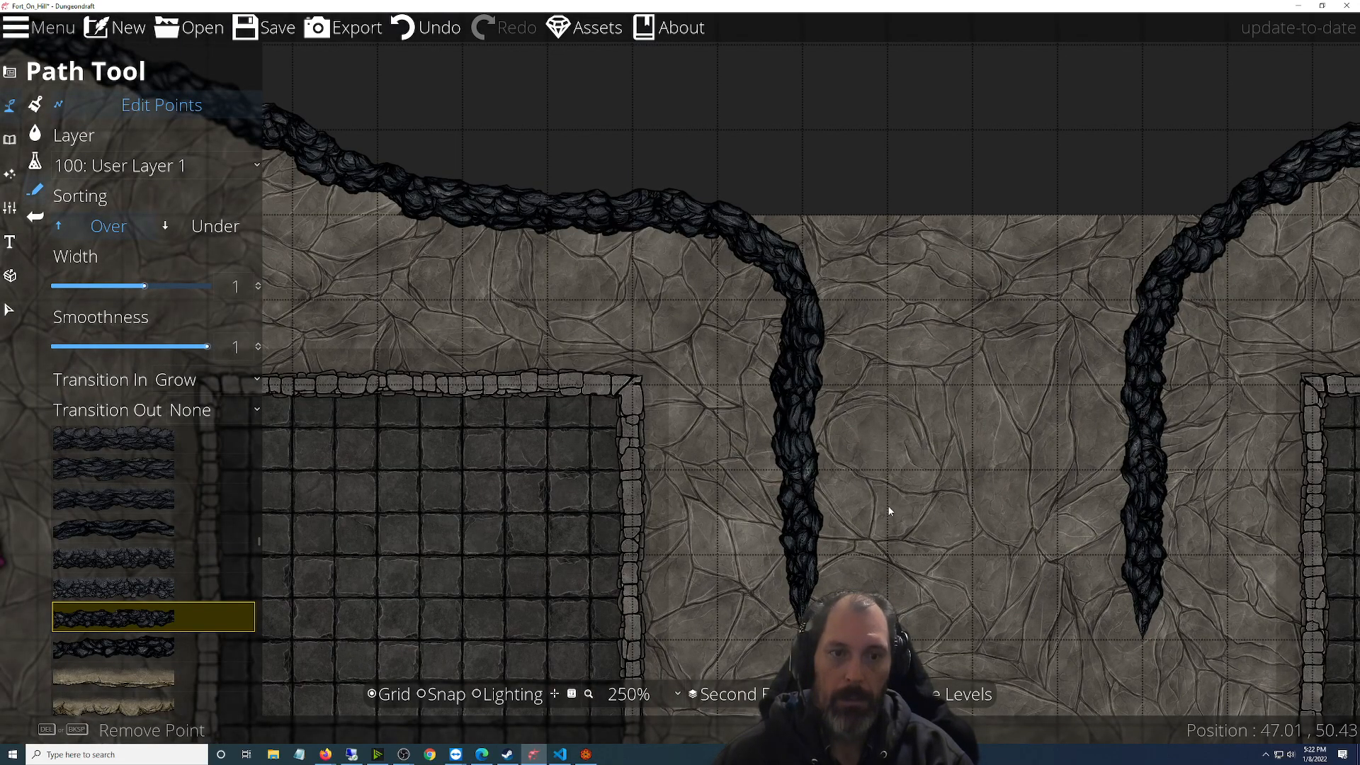
# Check the western entrance wall's joint and save the Fort_On_Hill map
pyautogui.scroll(5, 856, 512)
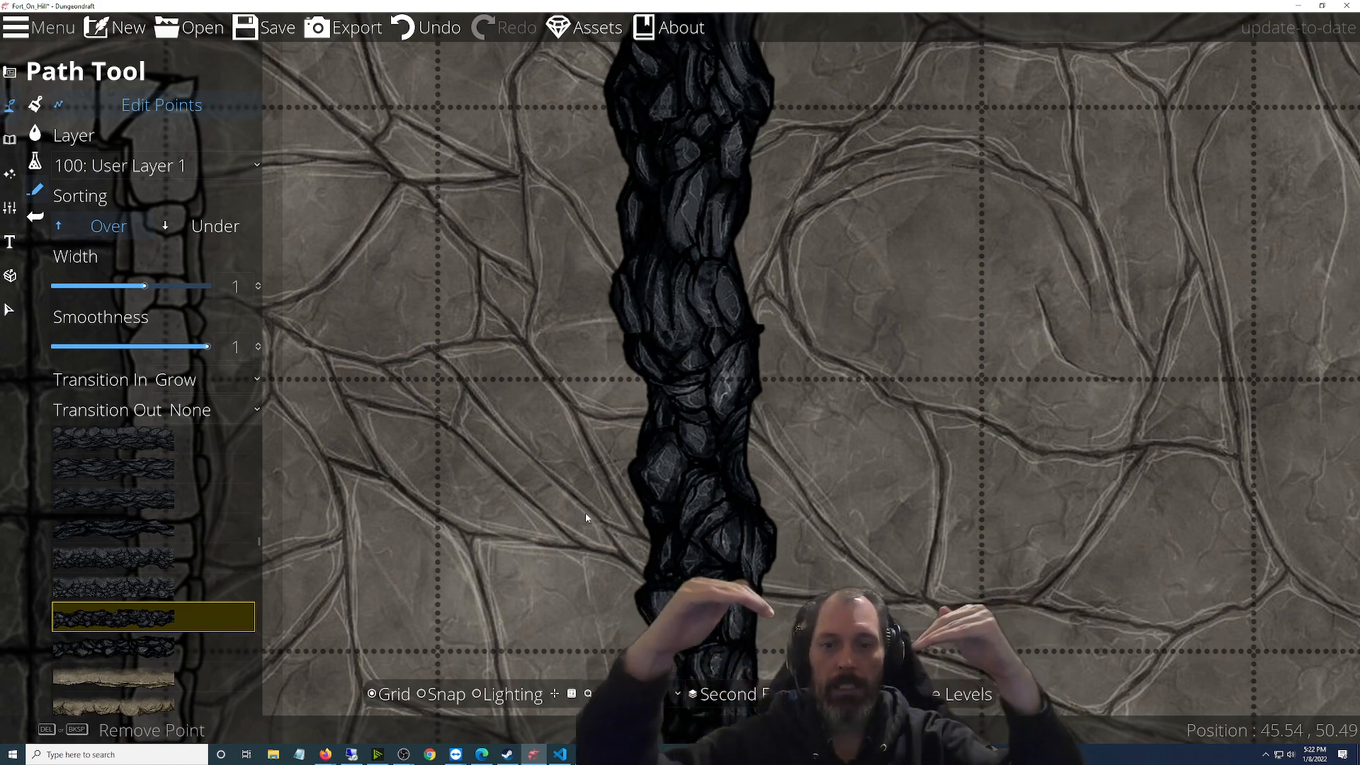
pyautogui.click(267, 27)
pyautogui.scroll(-5, 1019, 456)
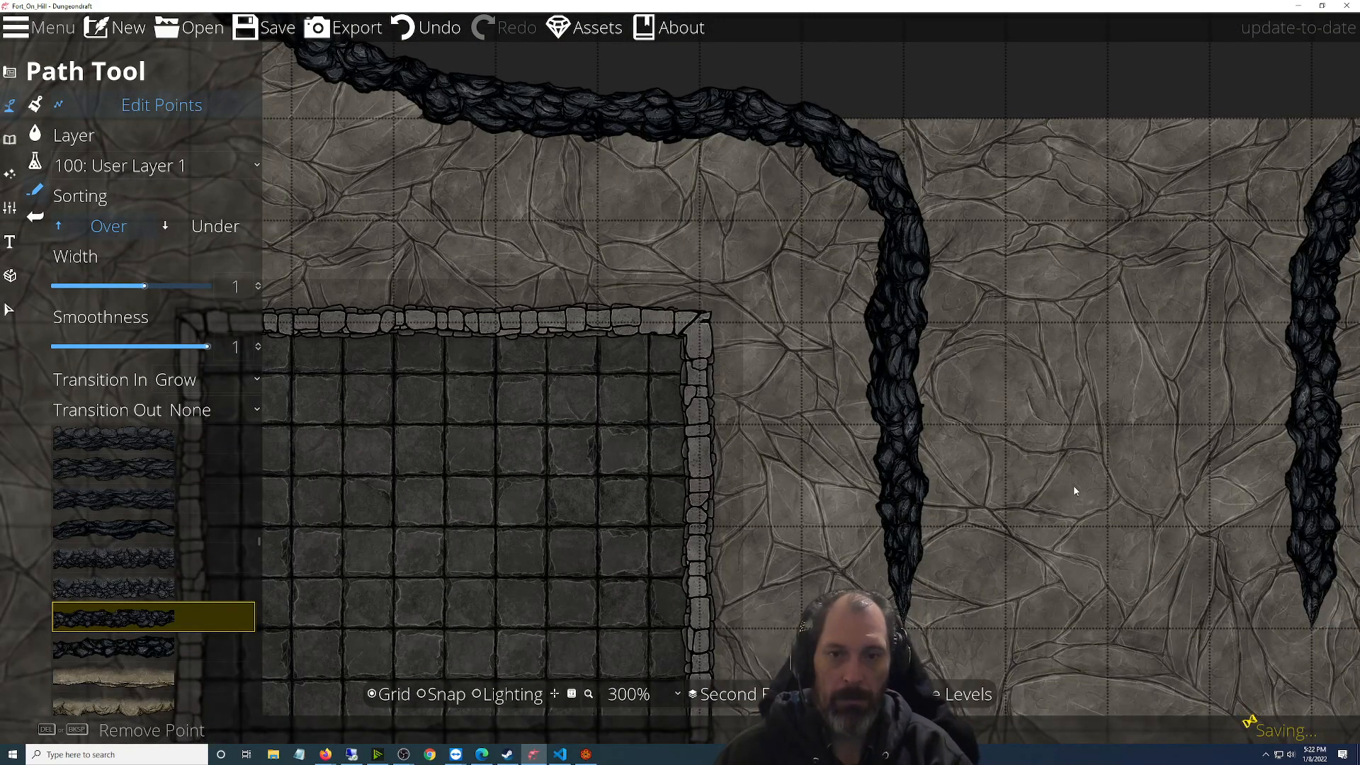
pyautogui.scroll(-2, 1074, 490)
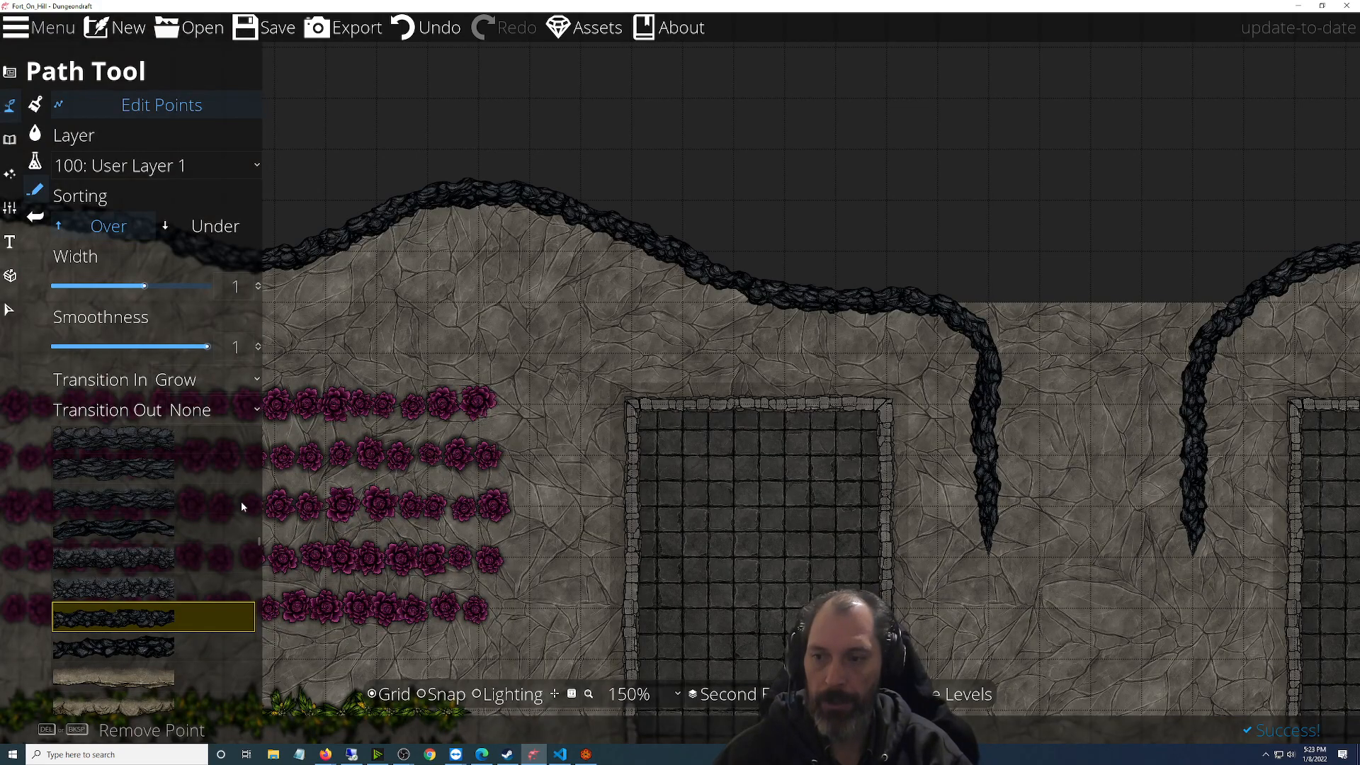
# Look through the path textures and examine the western entrance wall's tapered end and joint up close
pyautogui.scroll(-6, 172, 538)
pyautogui.scroll(-5, 170, 536)
pyautogui.scroll(-6, 170, 537)
pyautogui.scroll(-6, 171, 527)
pyautogui.scroll(-6, 172, 530)
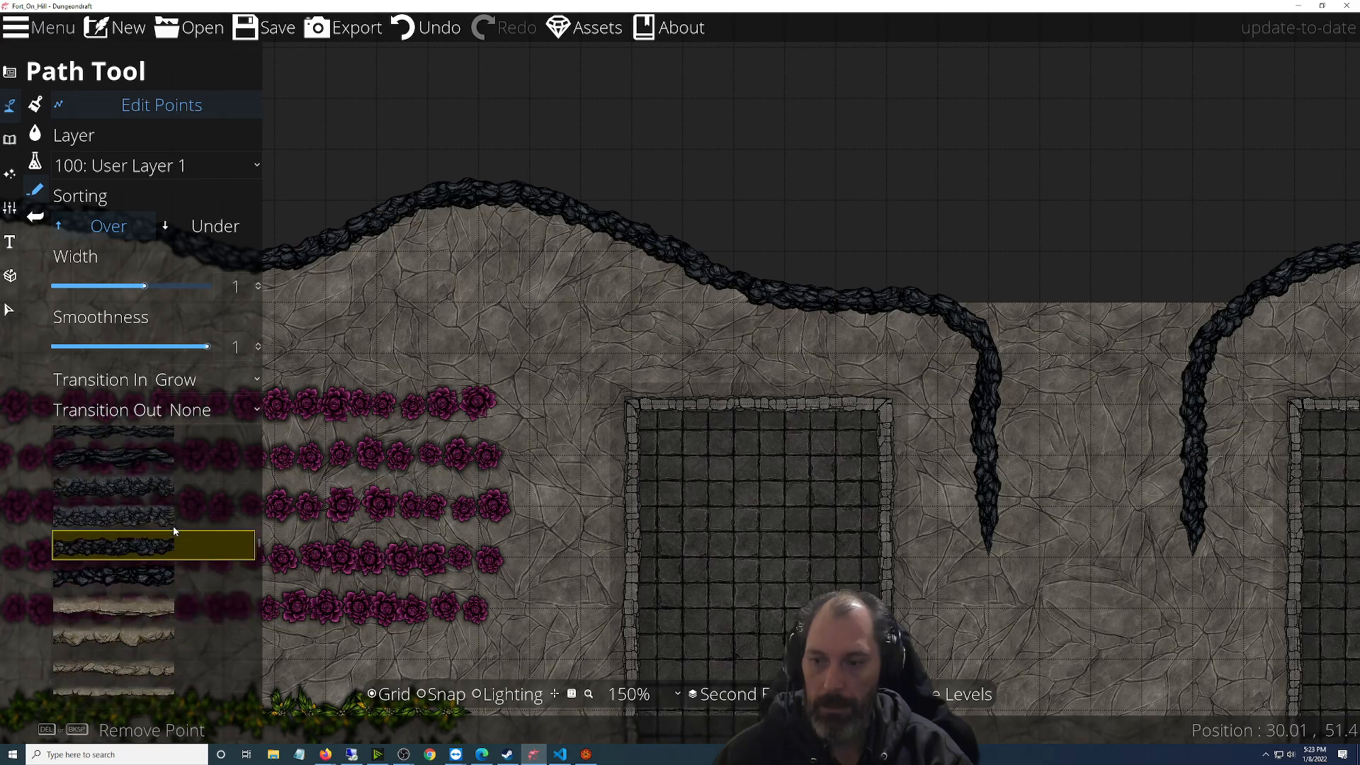
pyautogui.scroll(-5, 765, 434)
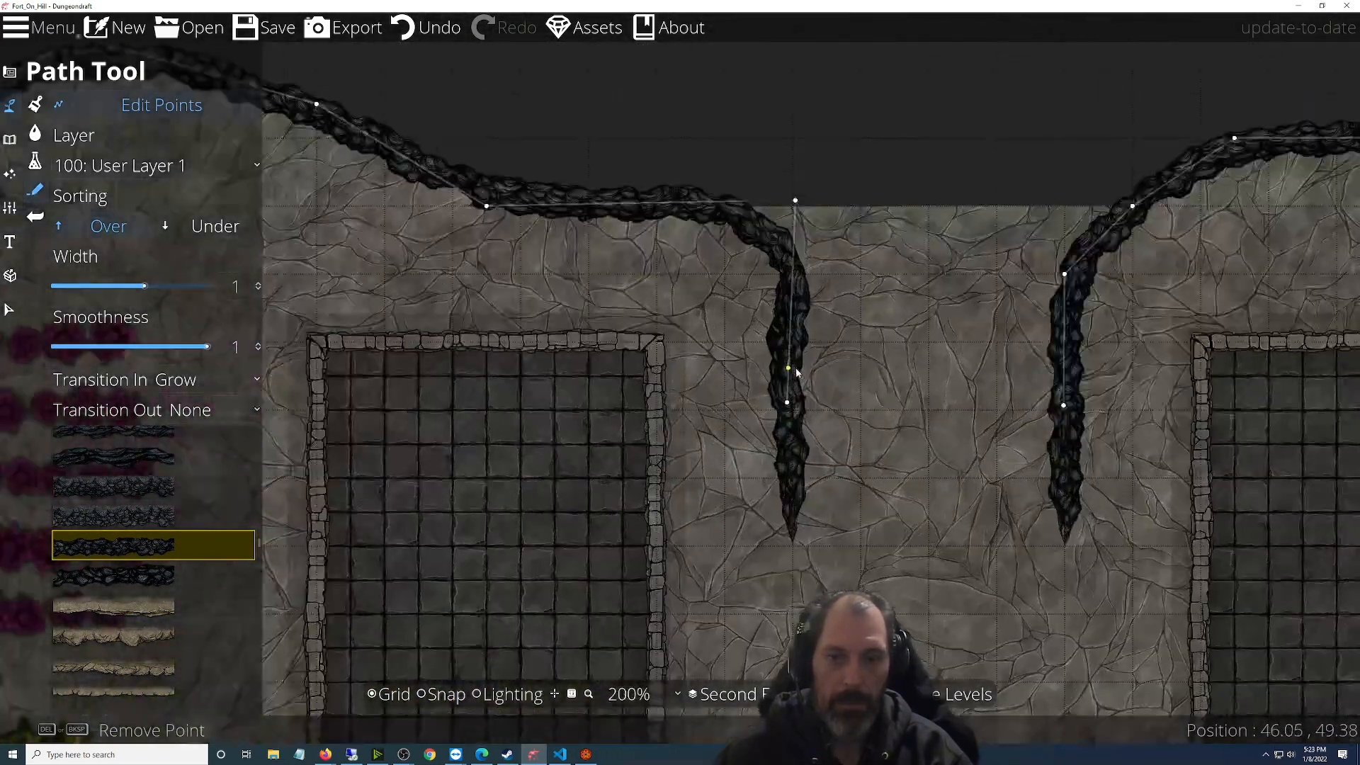
pyautogui.scroll(3, 796, 371)
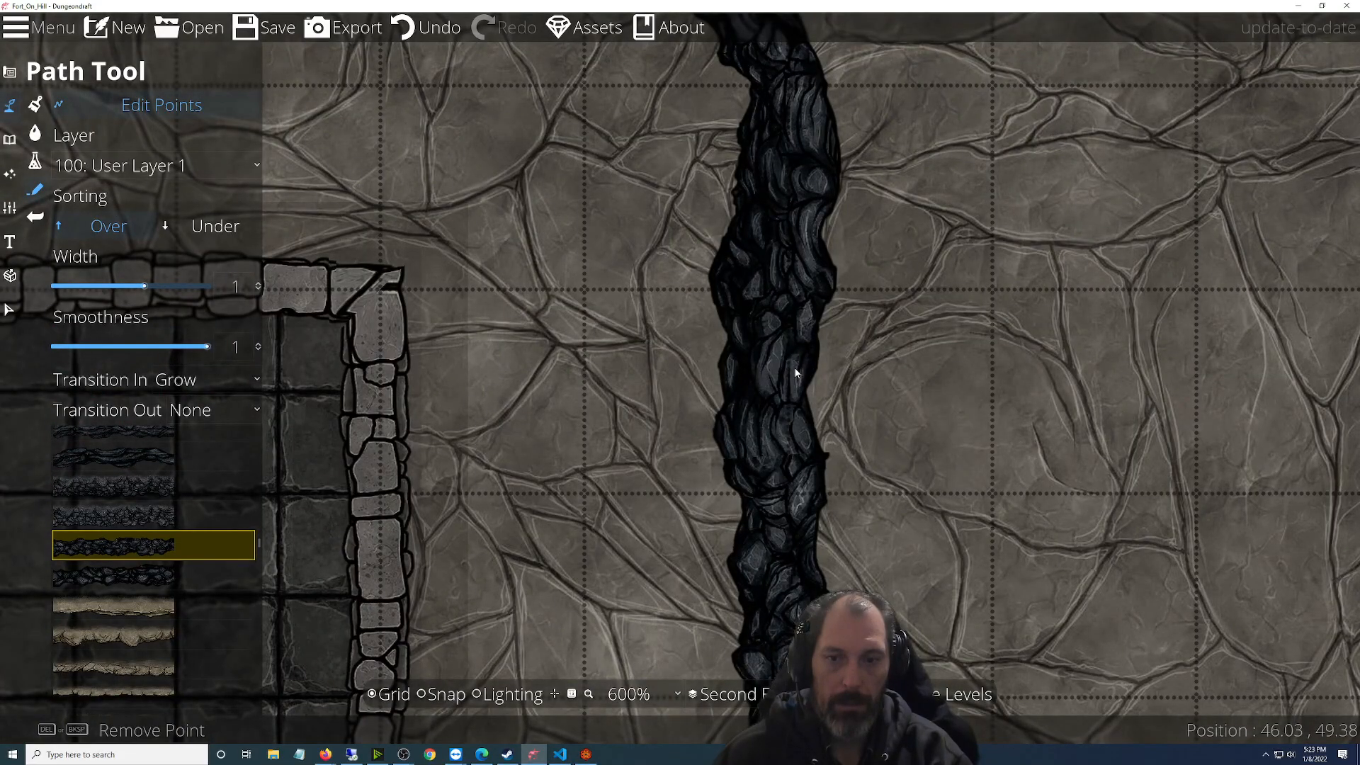
pyautogui.scroll(-2, 795, 371)
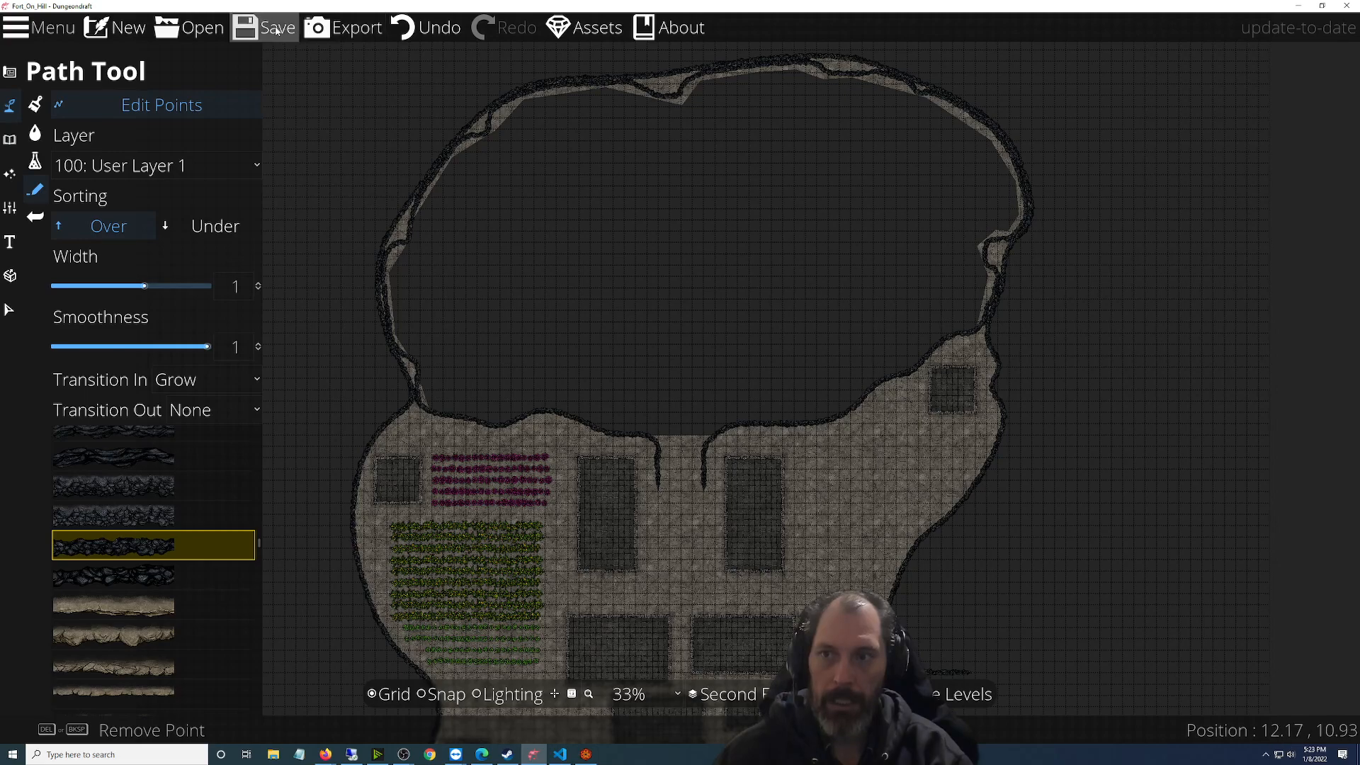
# Save the Fort_On_Hill map, switch to the Third Floor level and survey the building against the rock walls below
pyautogui.click(276, 30)
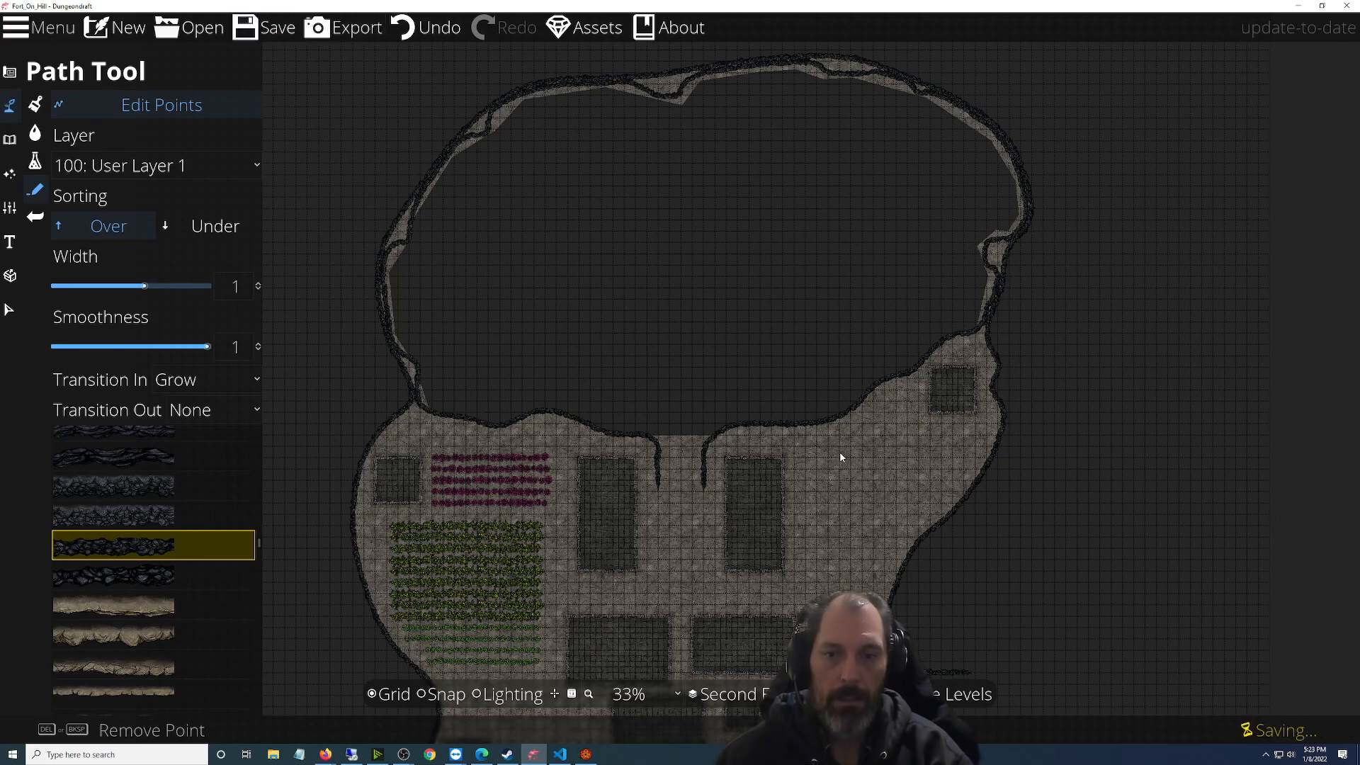
pyautogui.click(732, 694)
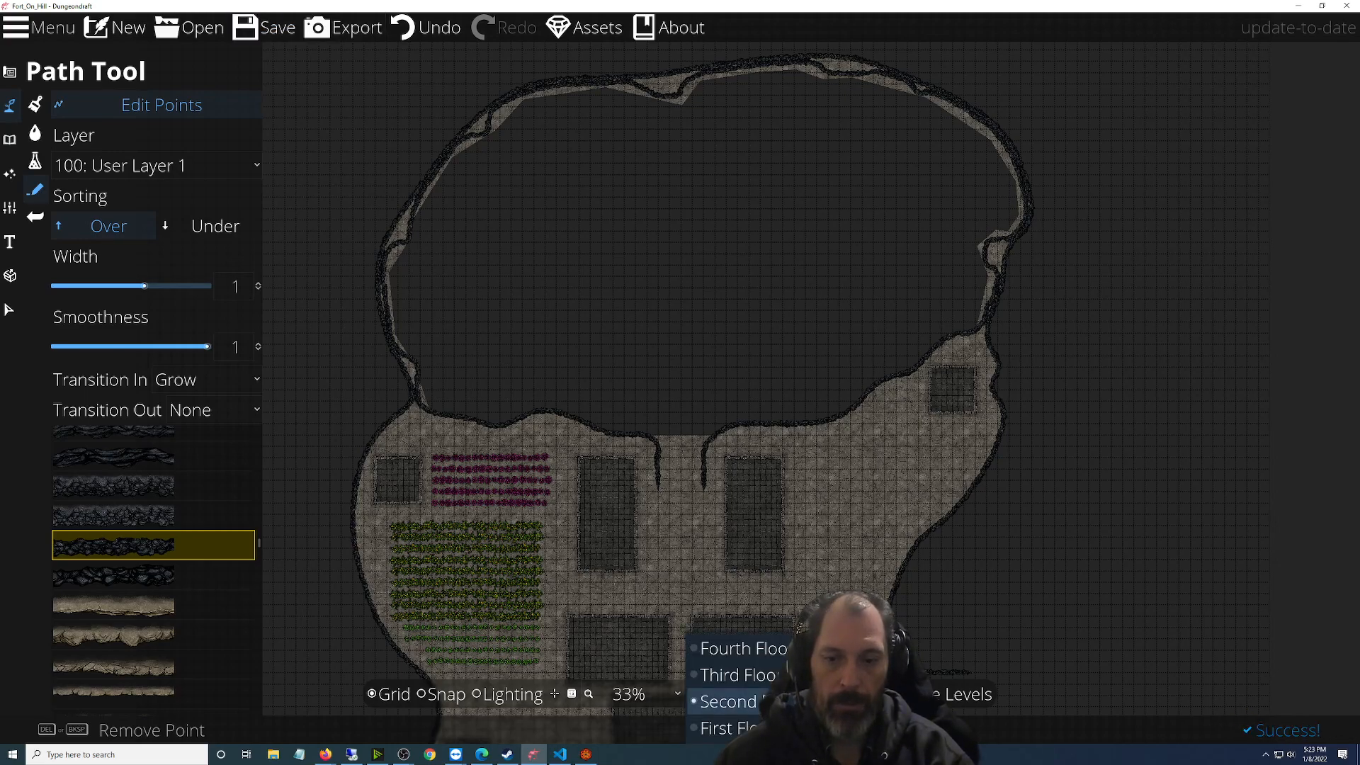
pyautogui.click(755, 677)
pyautogui.scroll(2, 845, 424)
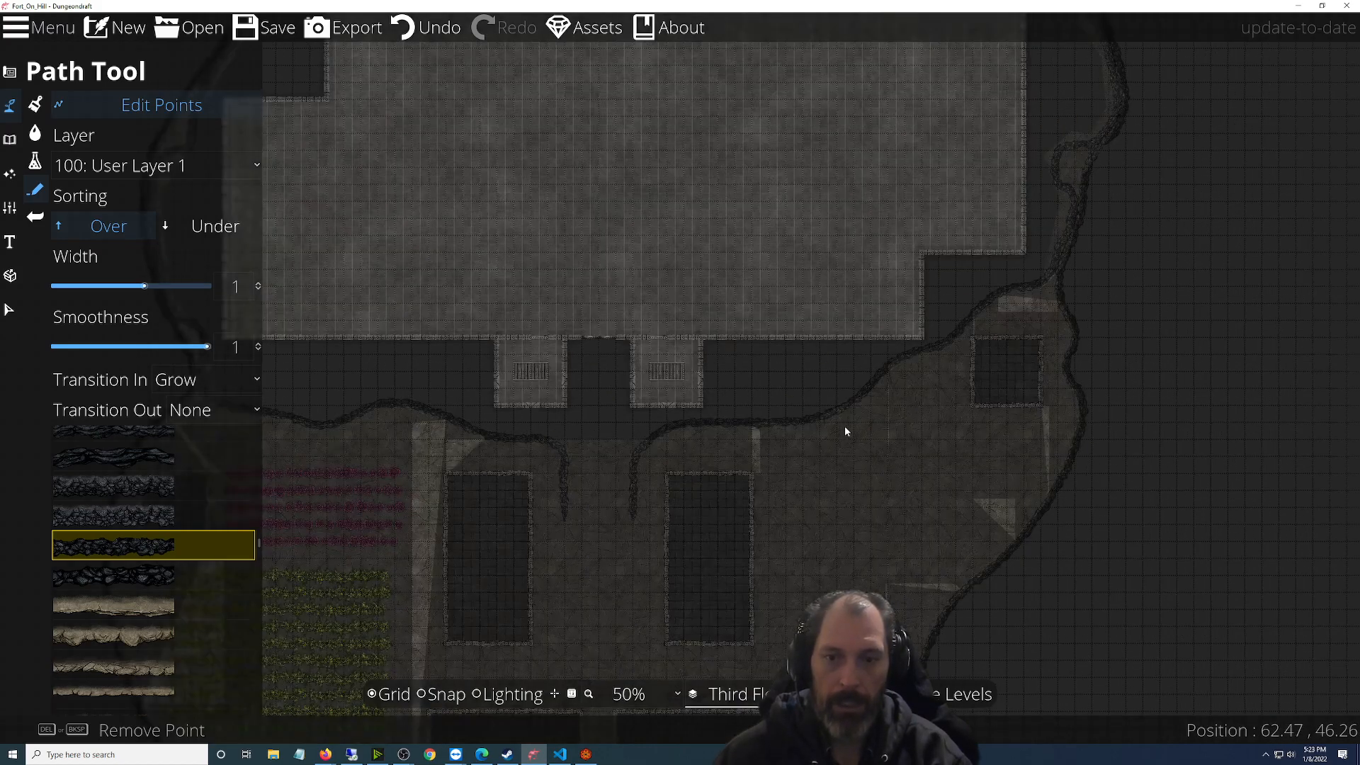
pyautogui.scroll(-2, 844, 426)
pyautogui.scroll(3, 776, 390)
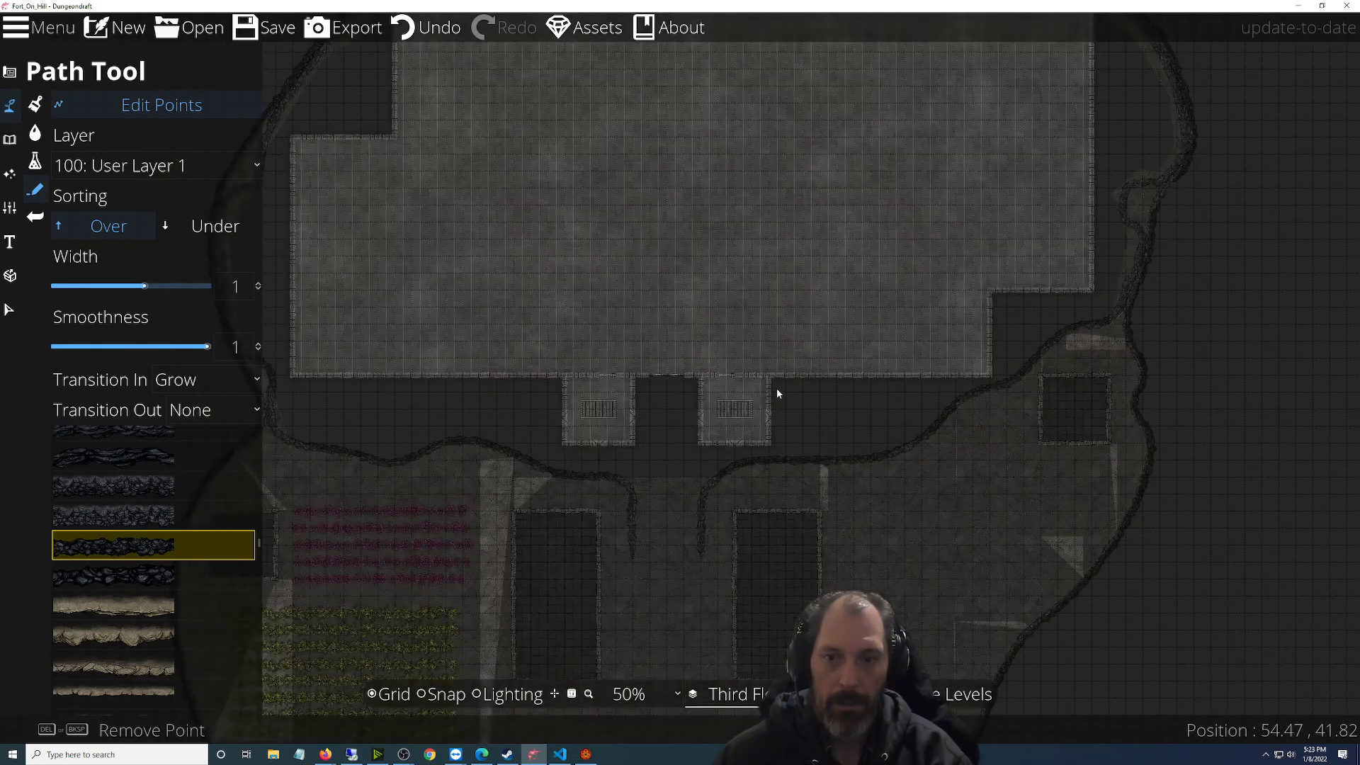
pyautogui.scroll(-2, 776, 394)
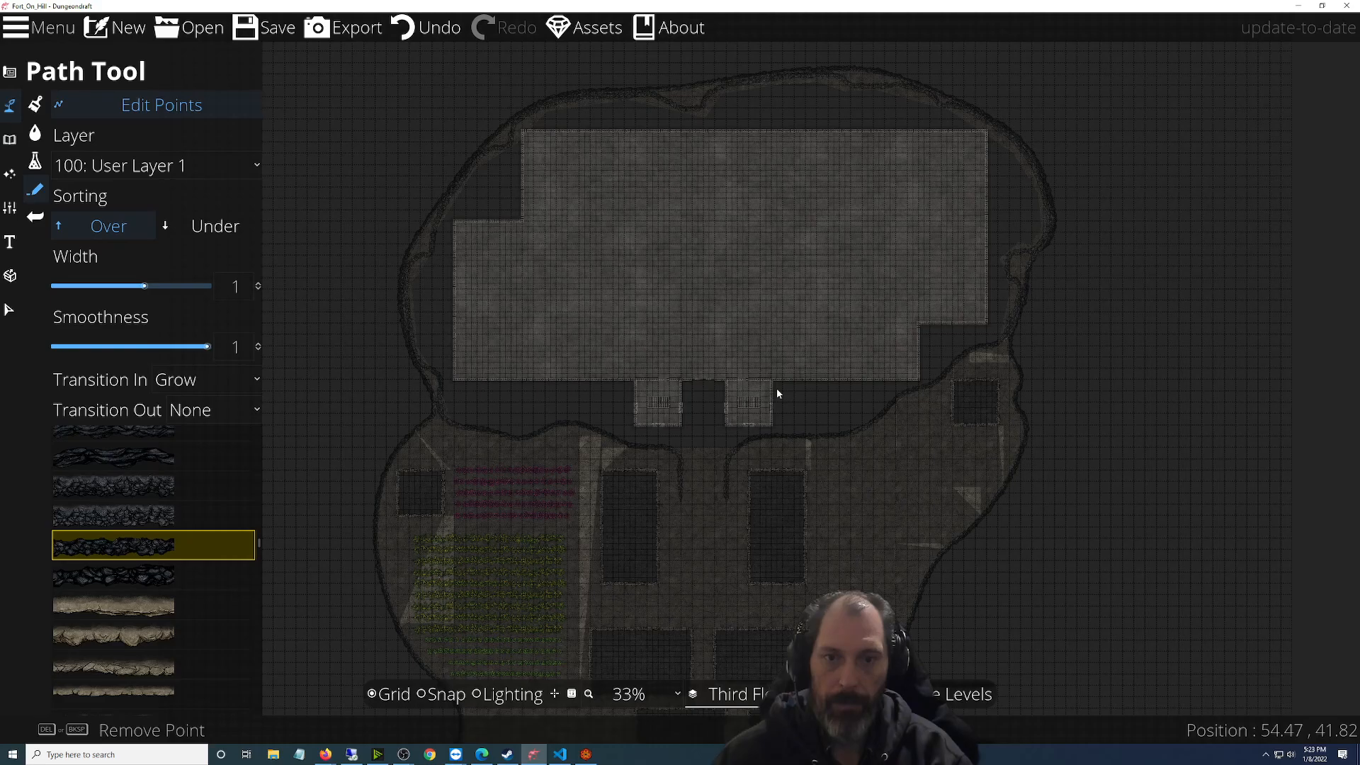
pyautogui.scroll(1, 776, 388)
pyautogui.moveTo(776, 388); pyautogui.dragTo(867, 497)
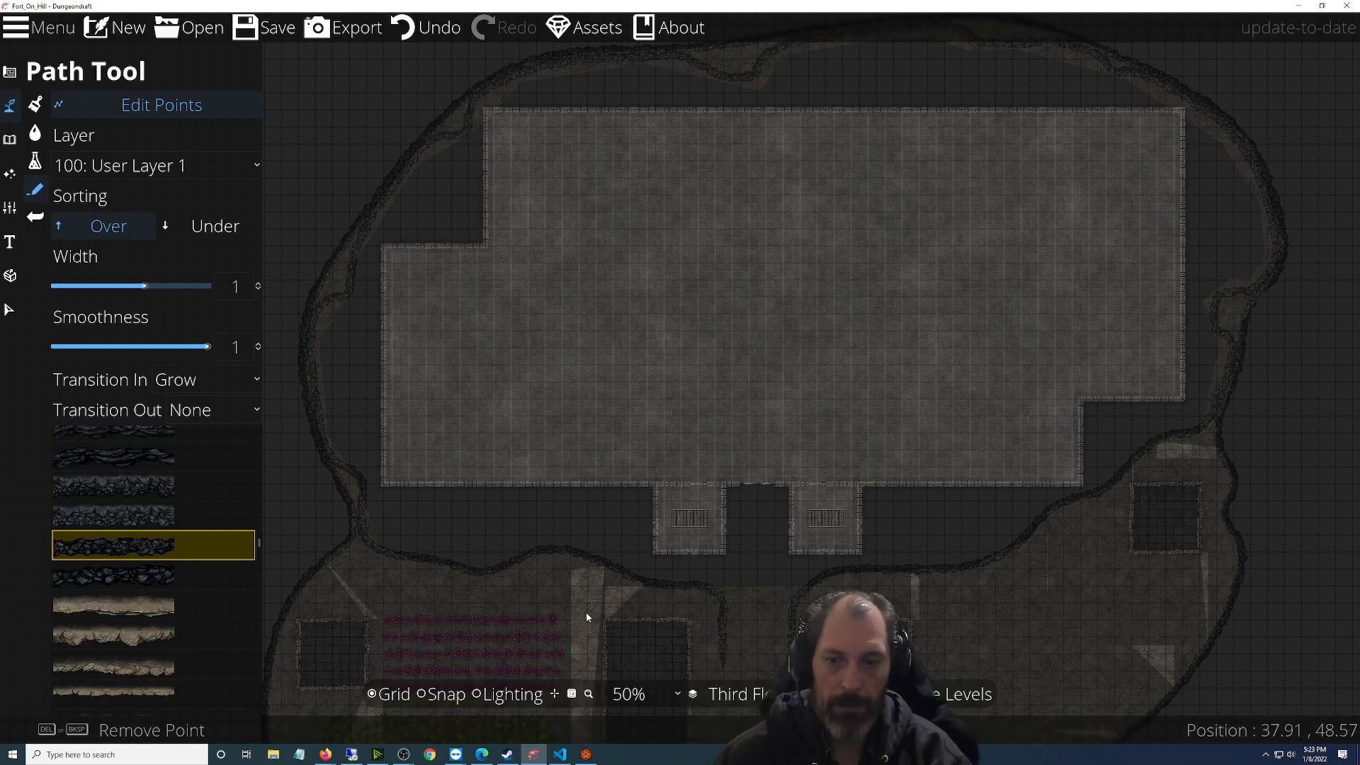
pyautogui.moveTo(1024, 593); pyautogui.dragTo(1053, 261)
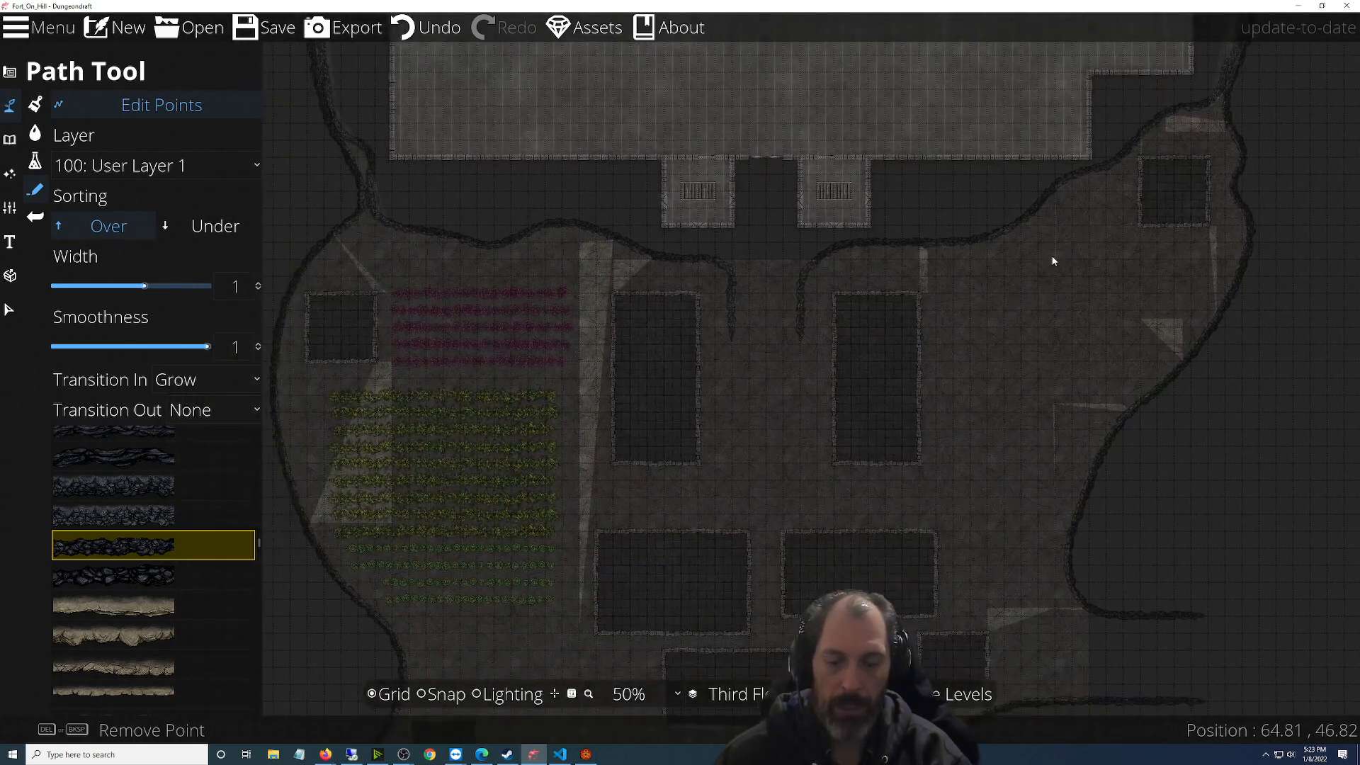
# Set the level comparison's reference level to Second Floor and apply it
pyautogui.click(880, 694)
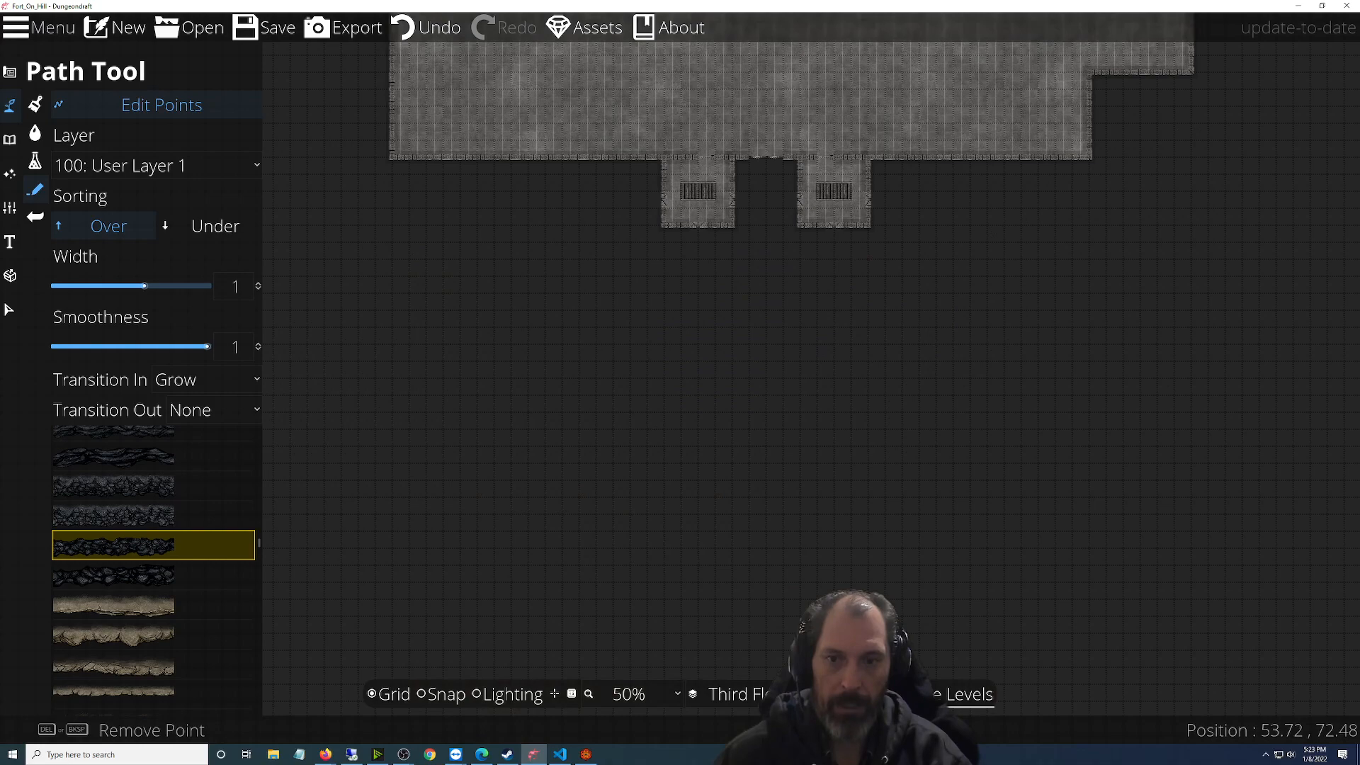
pyautogui.click(900, 695)
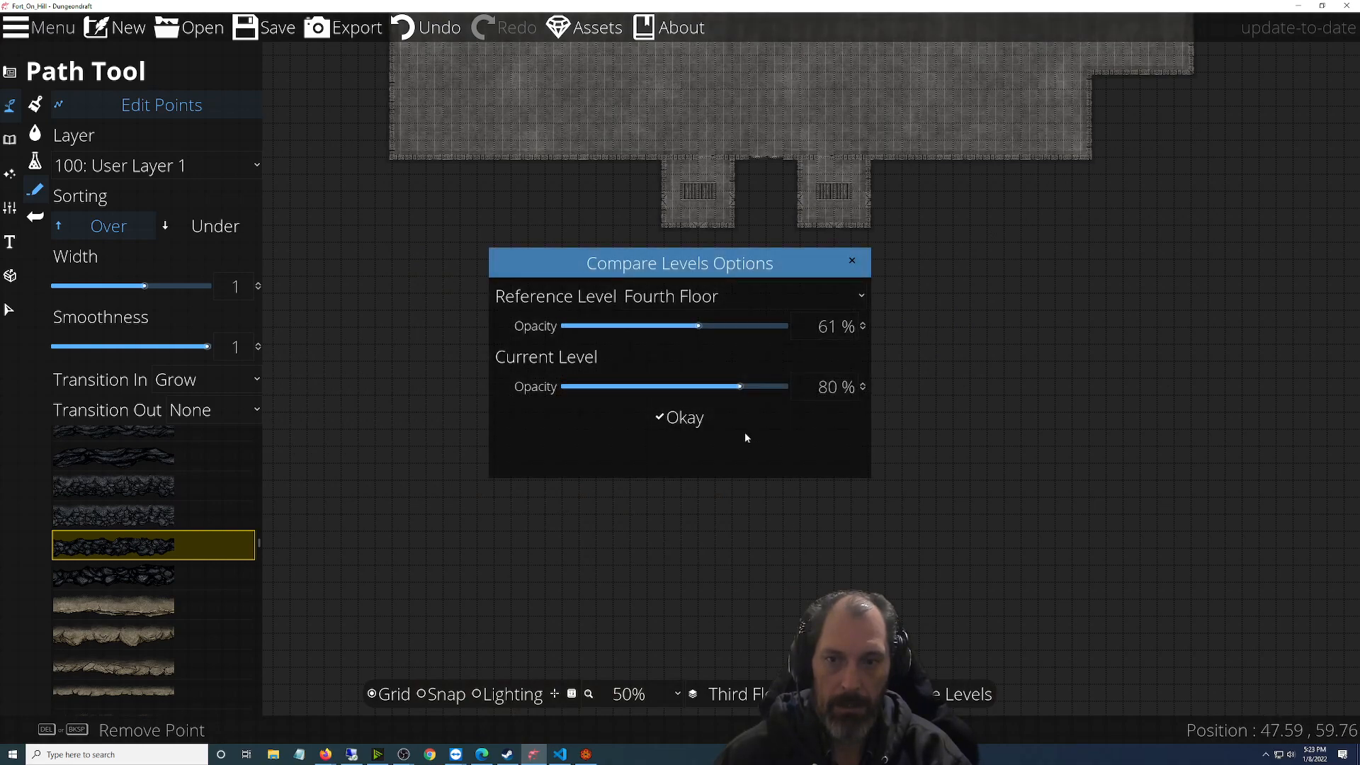
pyautogui.click(680, 296)
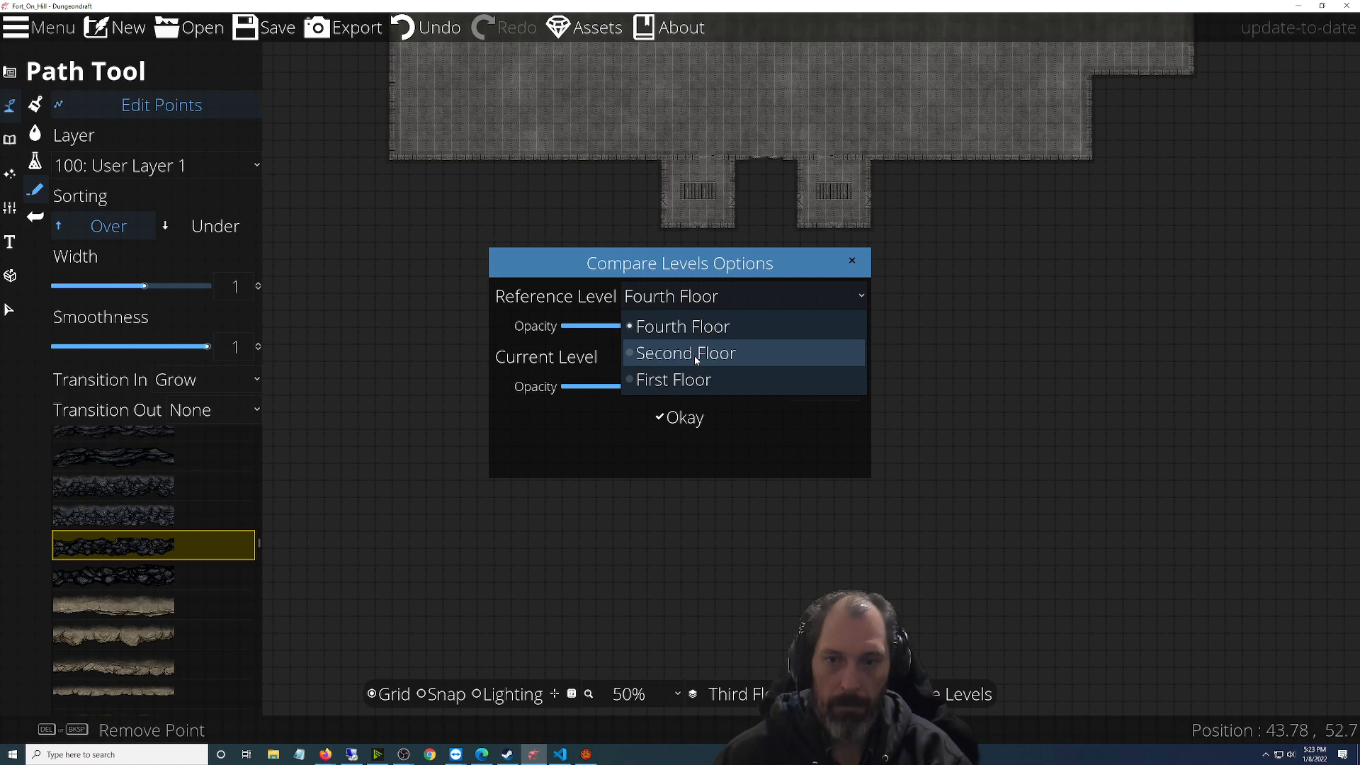
pyautogui.click(694, 355)
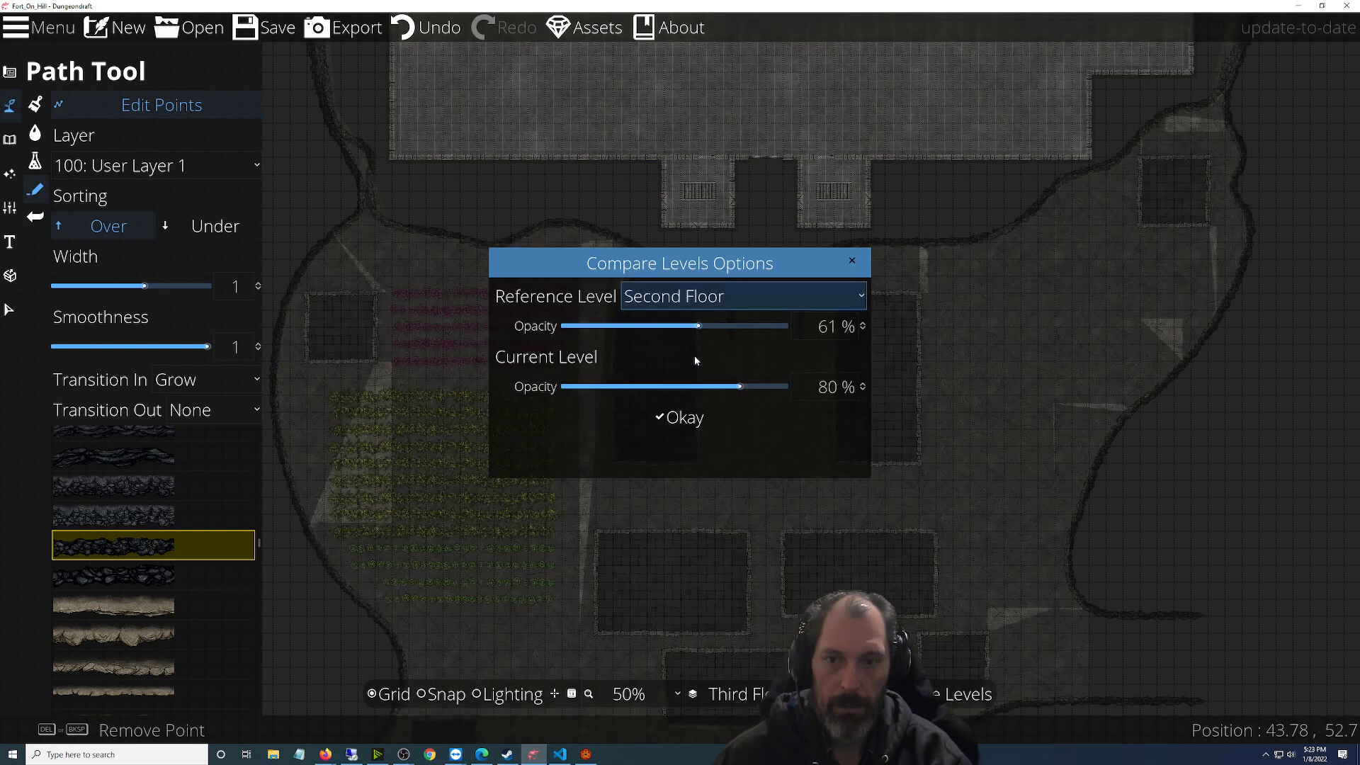
pyautogui.click(699, 425)
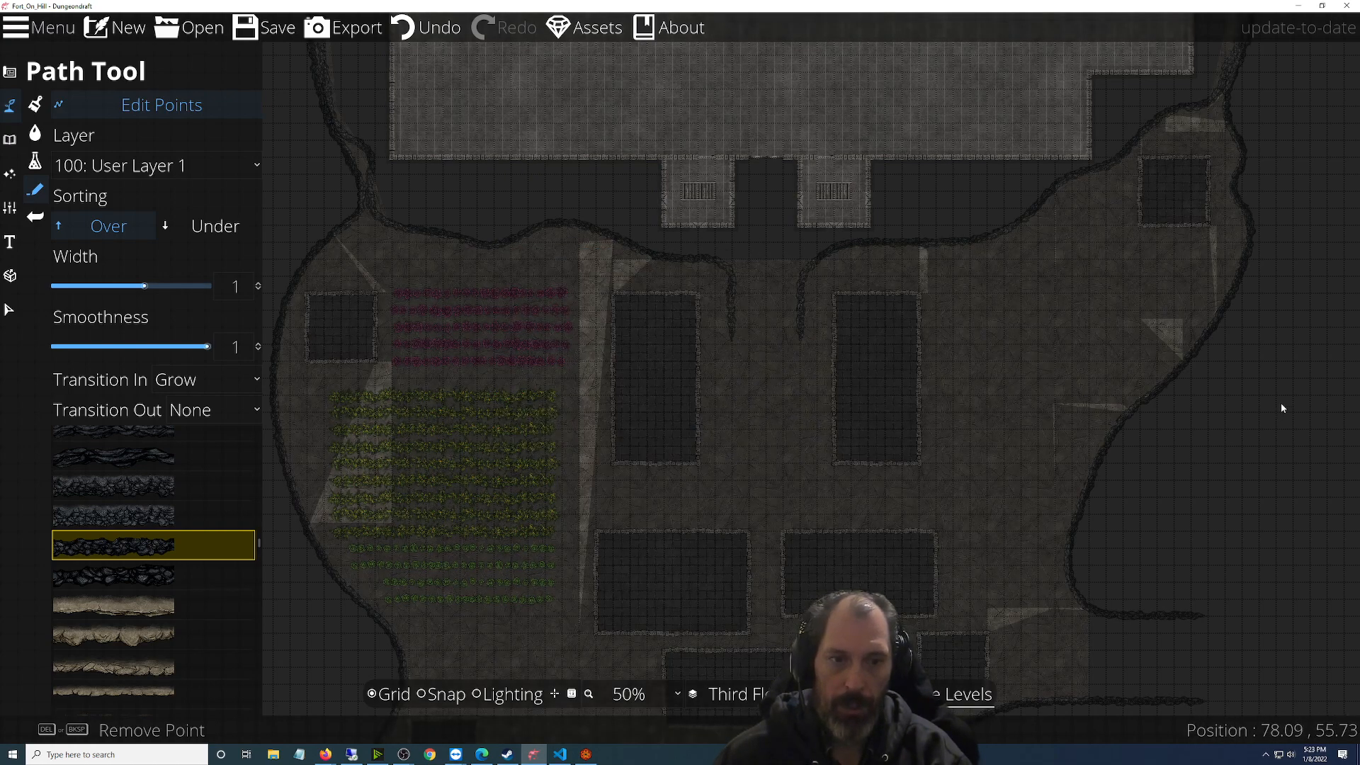
# Examine the bright ground patch near the eastern rock wall, check the same area on the Second Floor, and return to the Third Floor
pyautogui.scroll(8, 1132, 343)
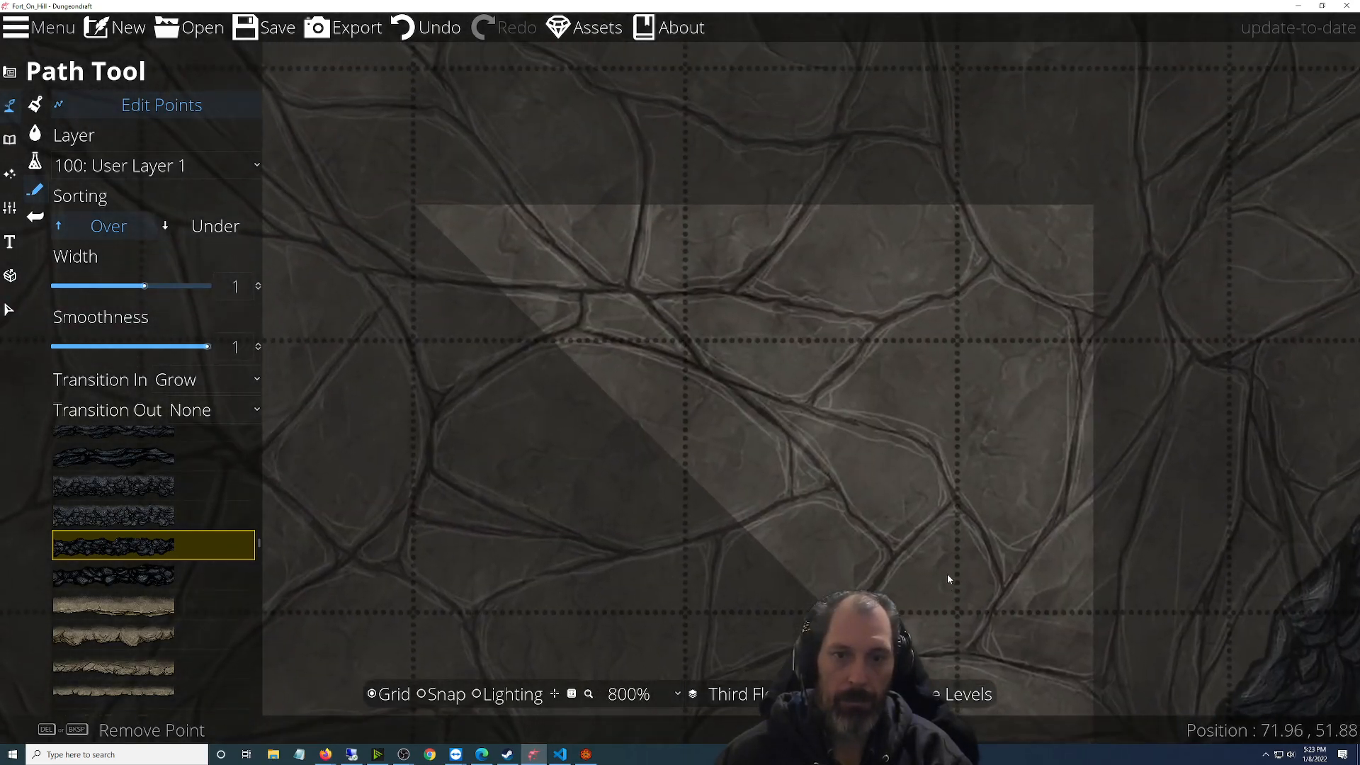
pyautogui.scroll(-8, 832, 455)
pyautogui.moveTo(666, 443); pyautogui.dragTo(594, 427)
pyautogui.click(722, 694)
pyautogui.click(715, 702)
pyautogui.scroll(4, 692, 453)
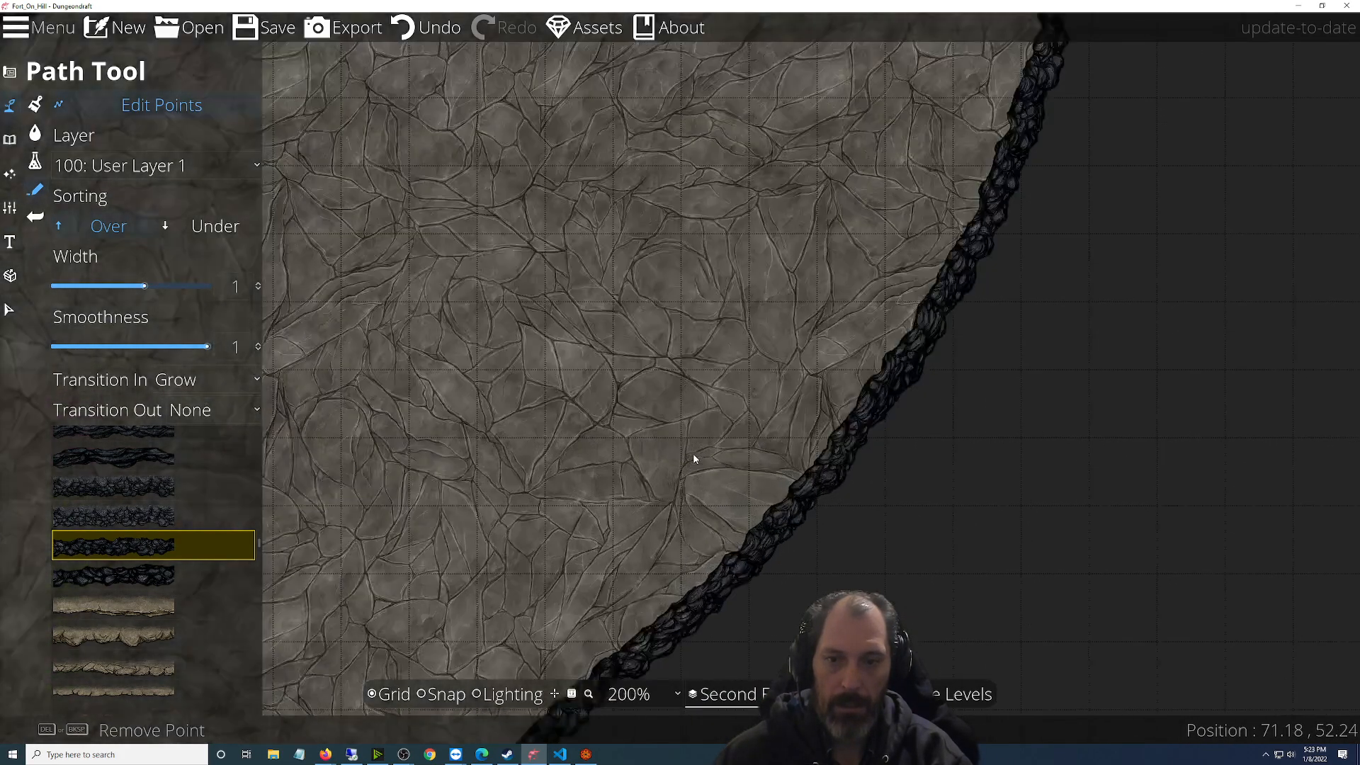
pyautogui.scroll(-4, 693, 452)
pyautogui.moveTo(692, 452); pyautogui.dragTo(981, 519)
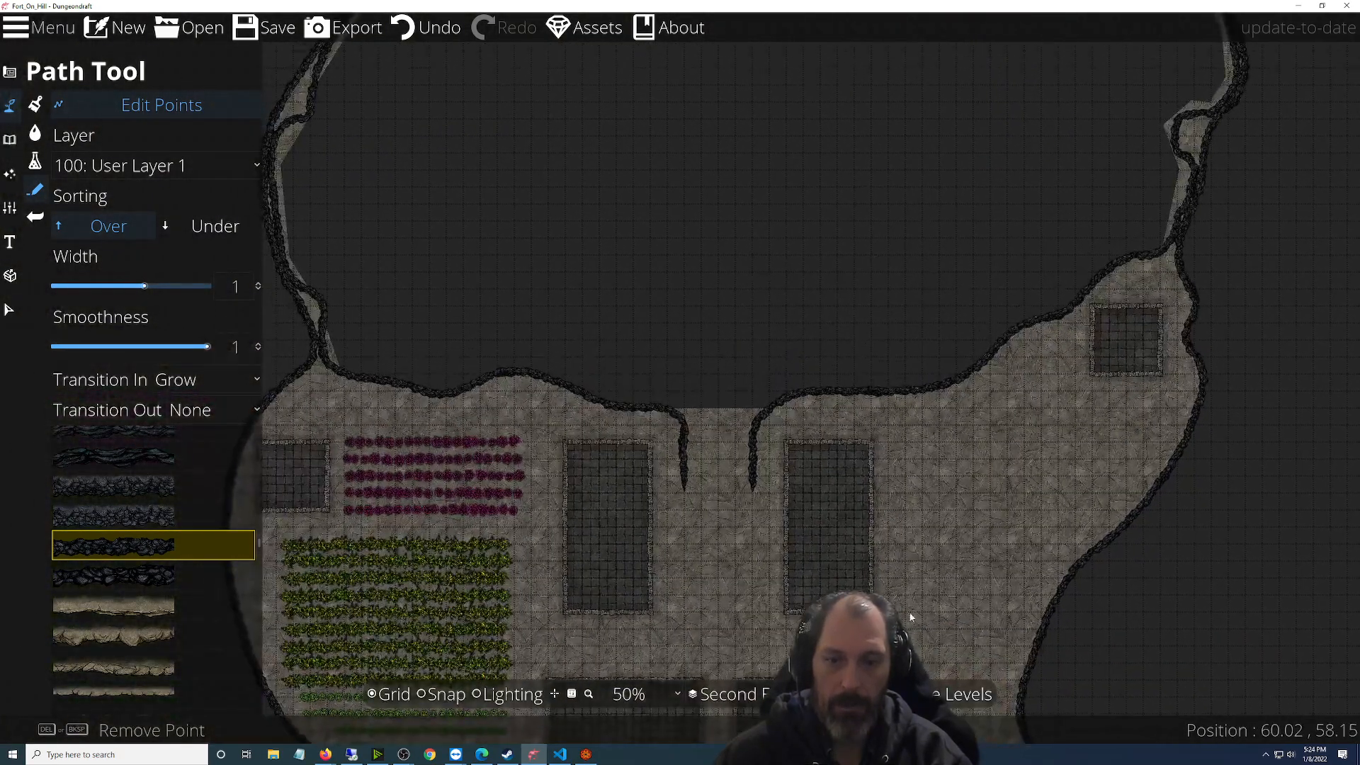
pyautogui.click(726, 694)
pyautogui.click(744, 669)
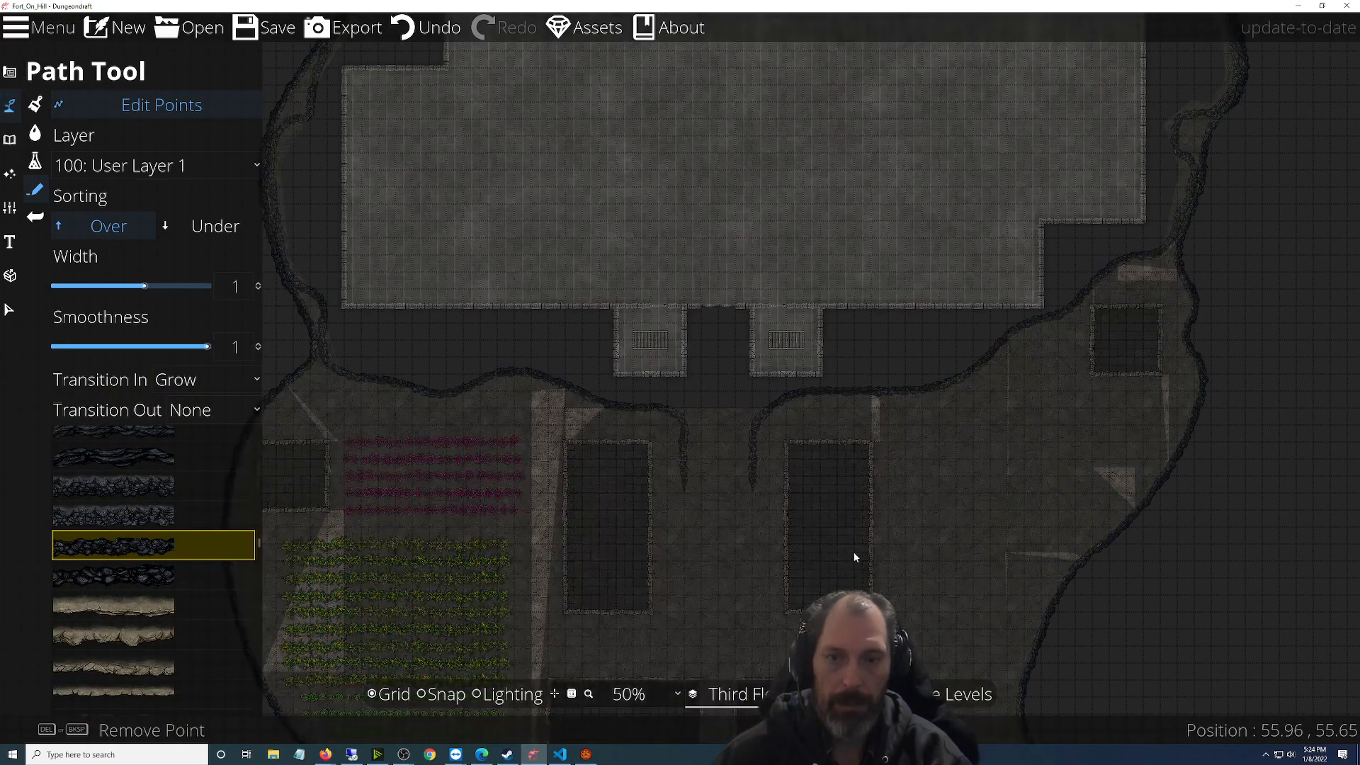
# Enable point editing for building shapes on the Third Floor and turn snapping on
pyautogui.scroll(2, 803, 409)
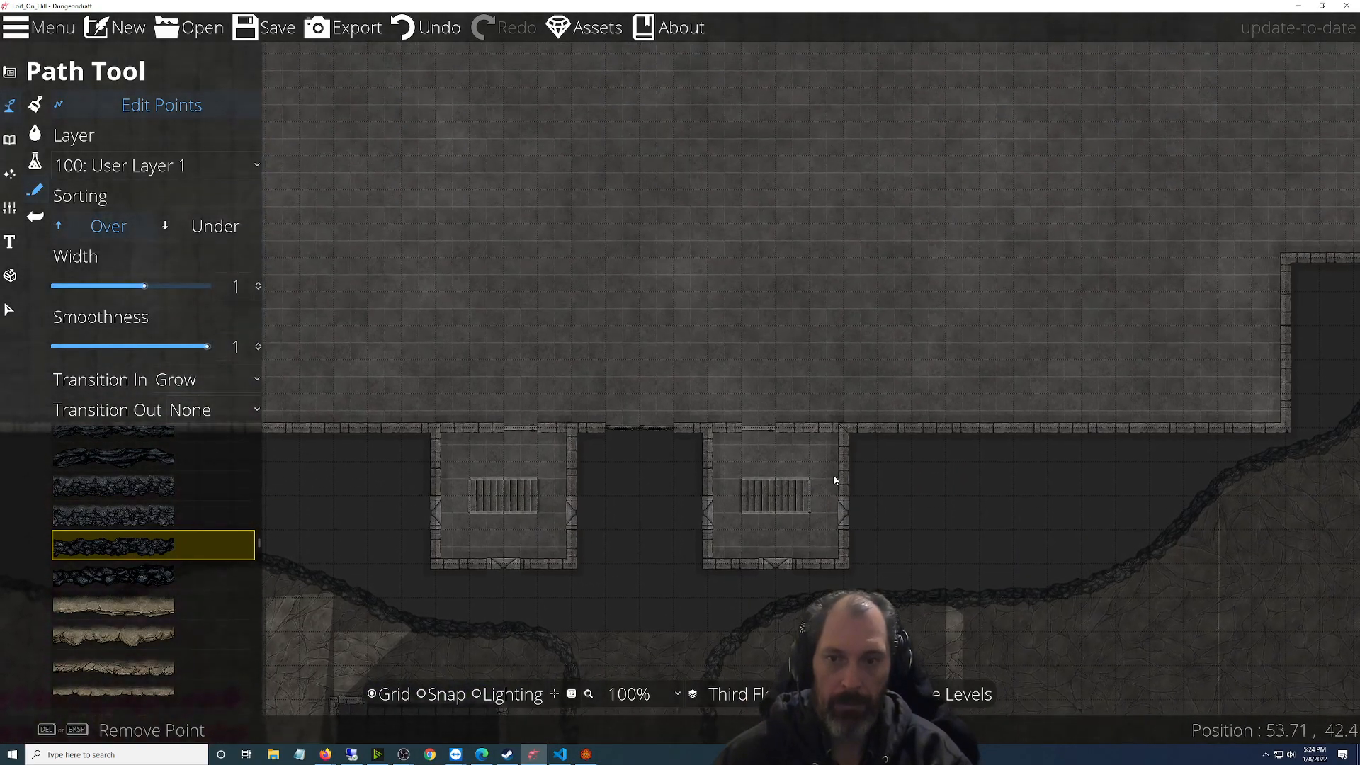
pyautogui.scroll(-3, 833, 474)
pyautogui.scroll(1, 832, 474)
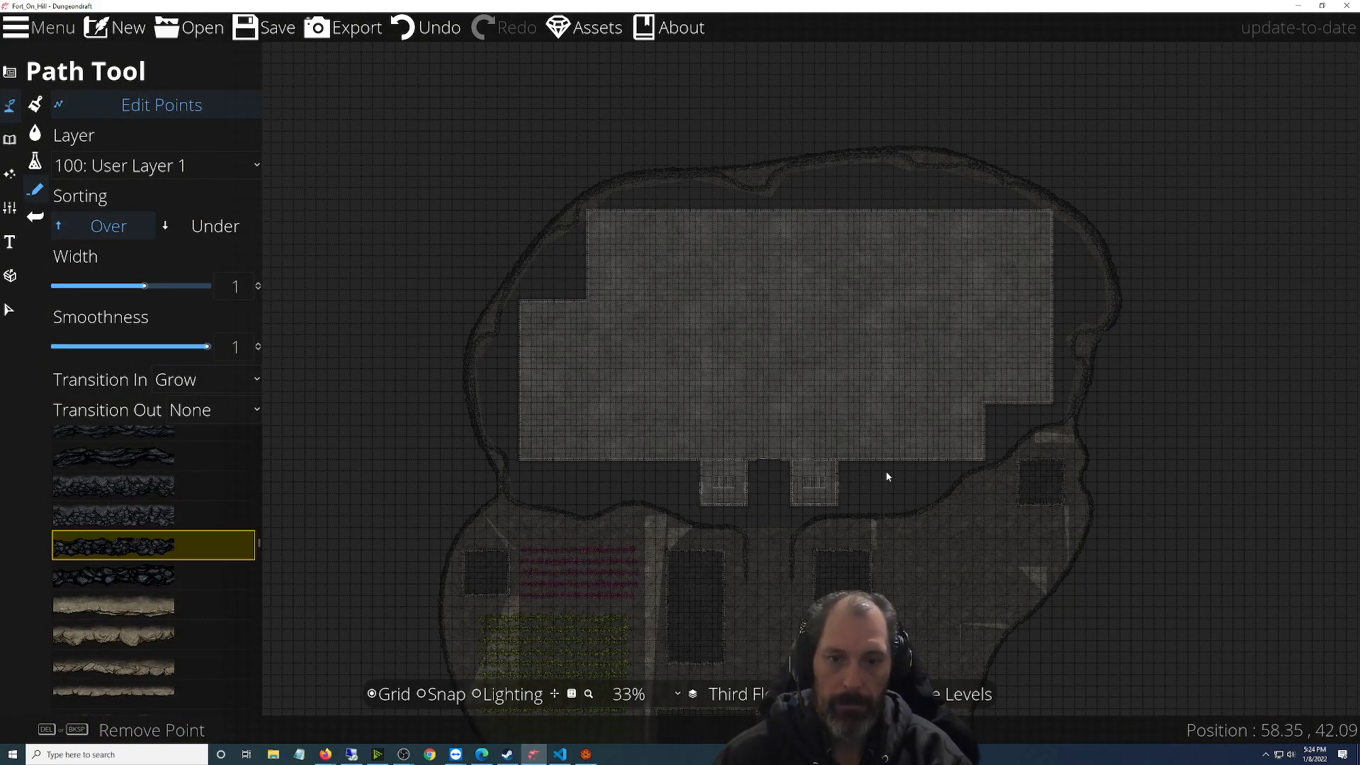
pyautogui.scroll(1, 887, 476)
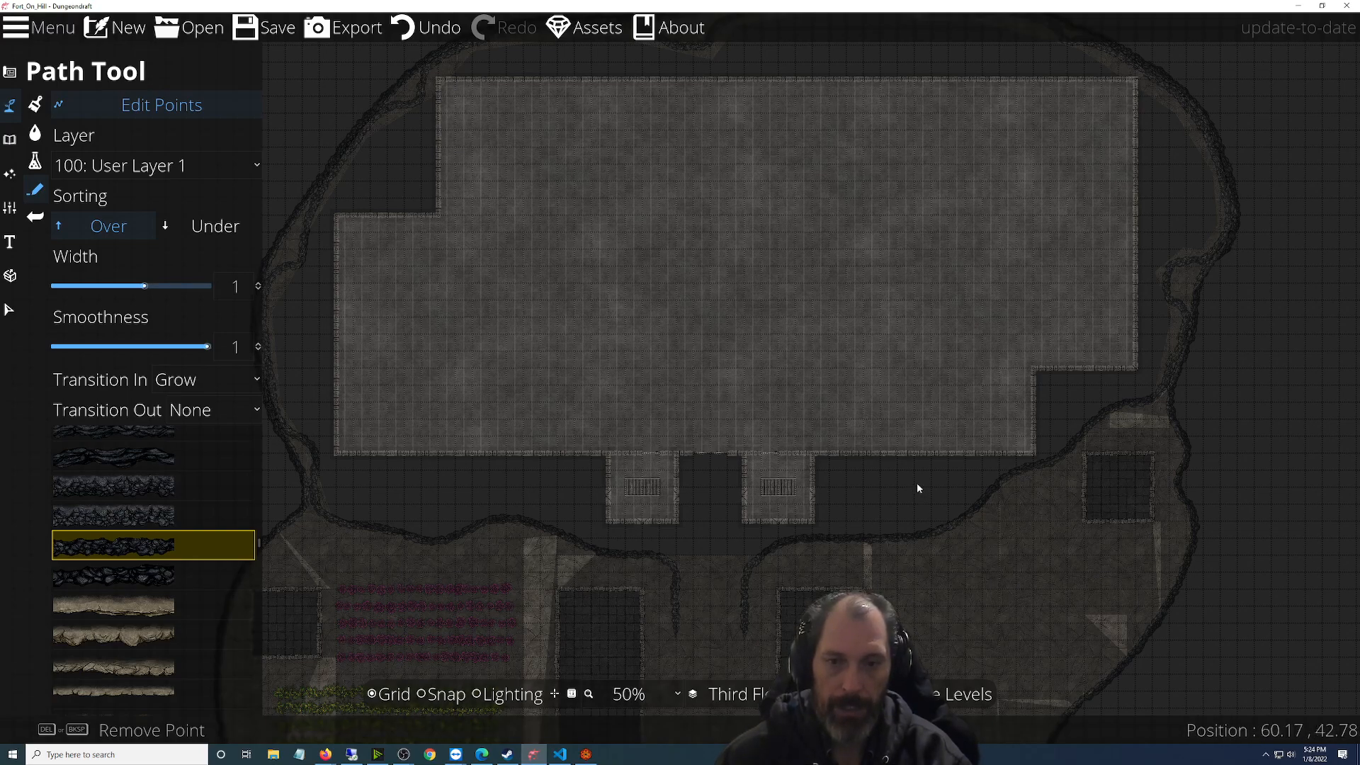
pyautogui.moveTo(934, 496); pyautogui.dragTo(768, 585)
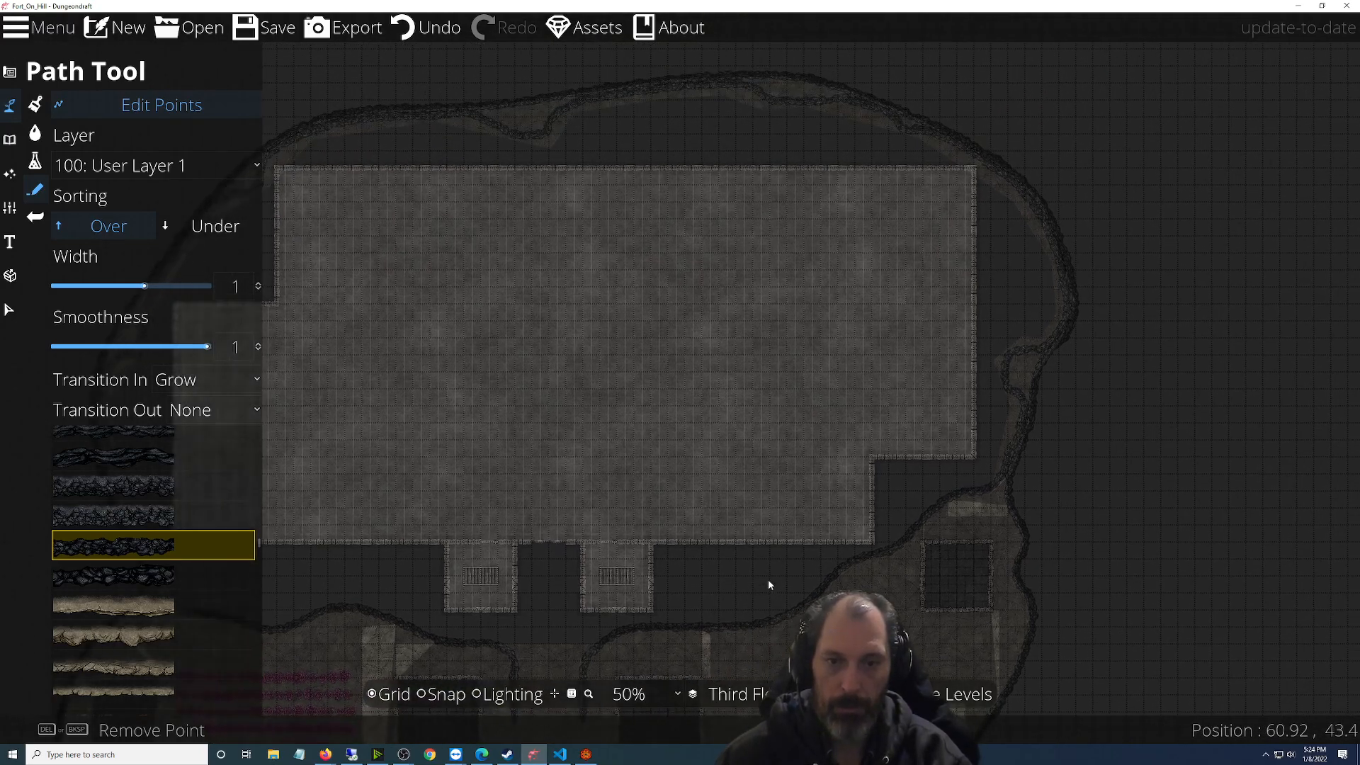
pyautogui.click(10, 73)
pyautogui.click(92, 104)
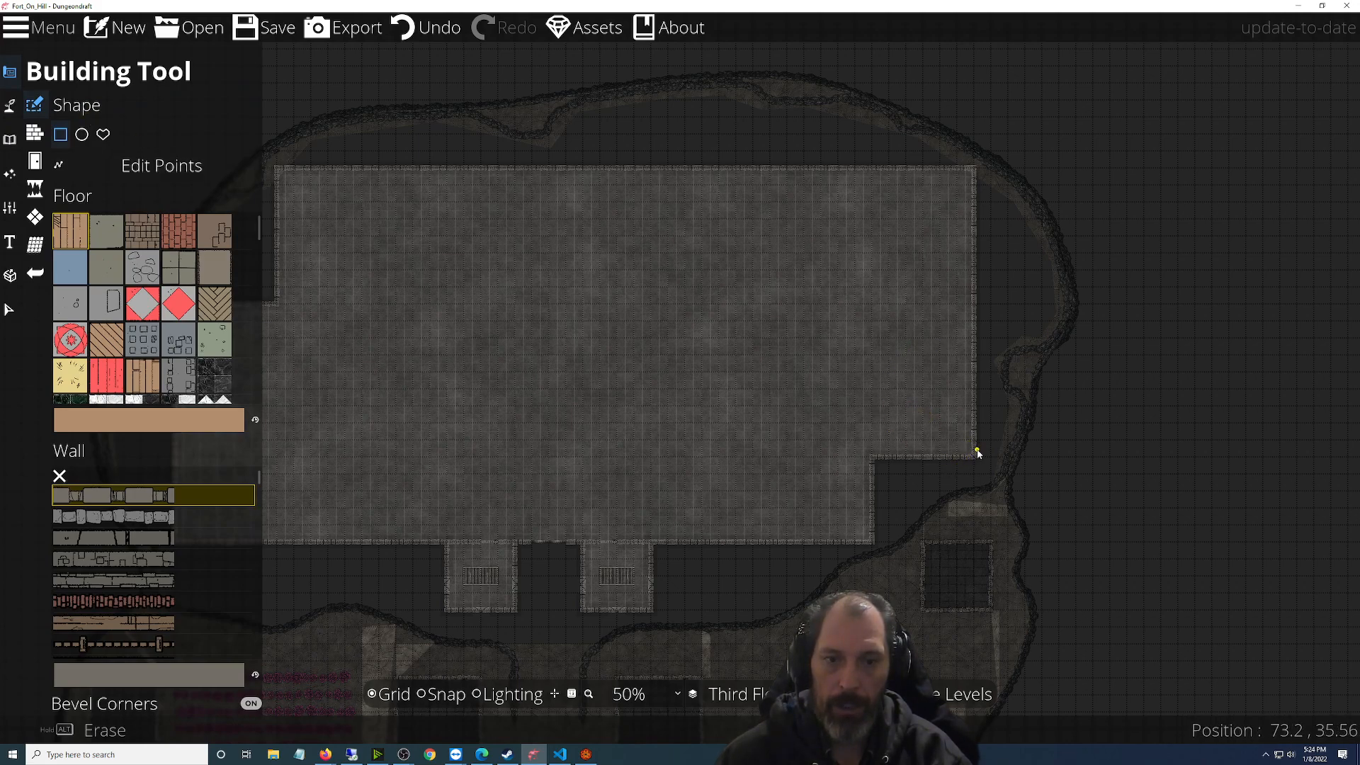
pyautogui.click(162, 165)
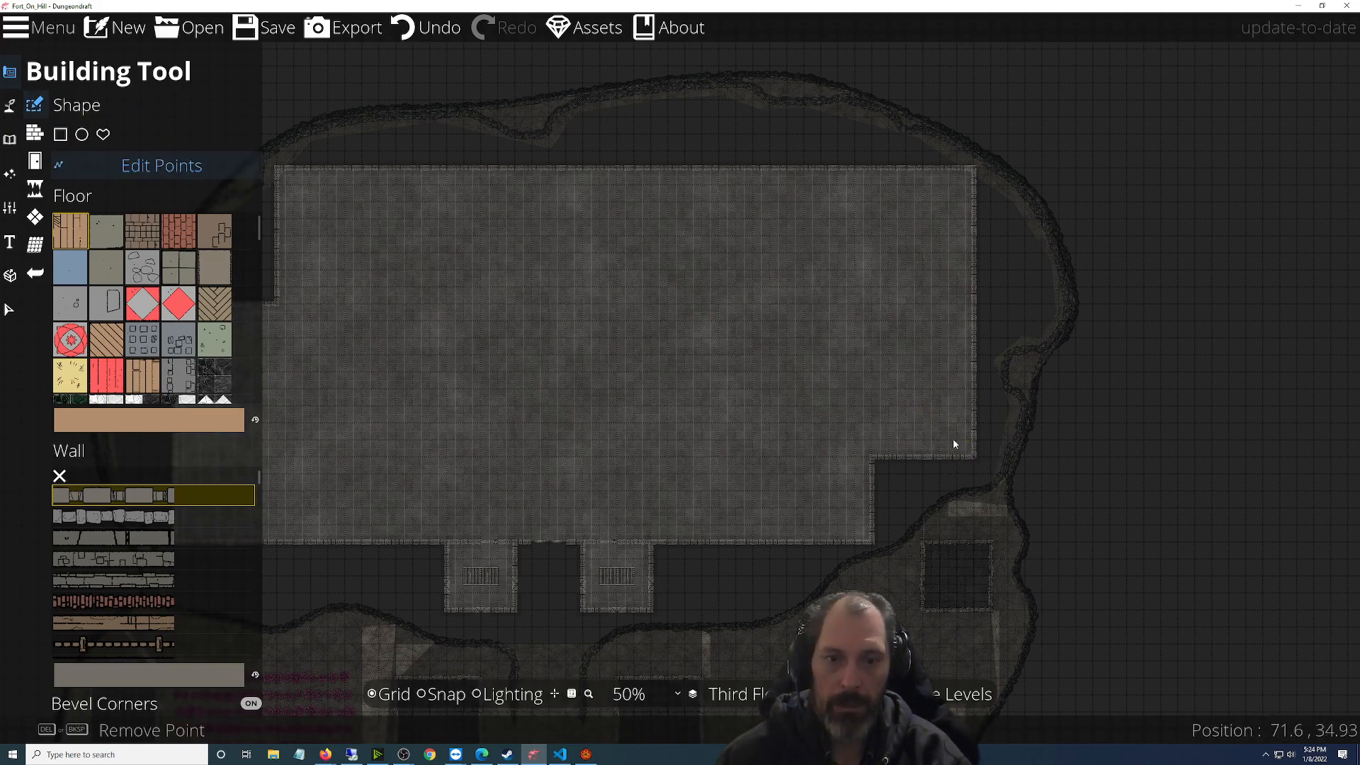
pyautogui.click(441, 694)
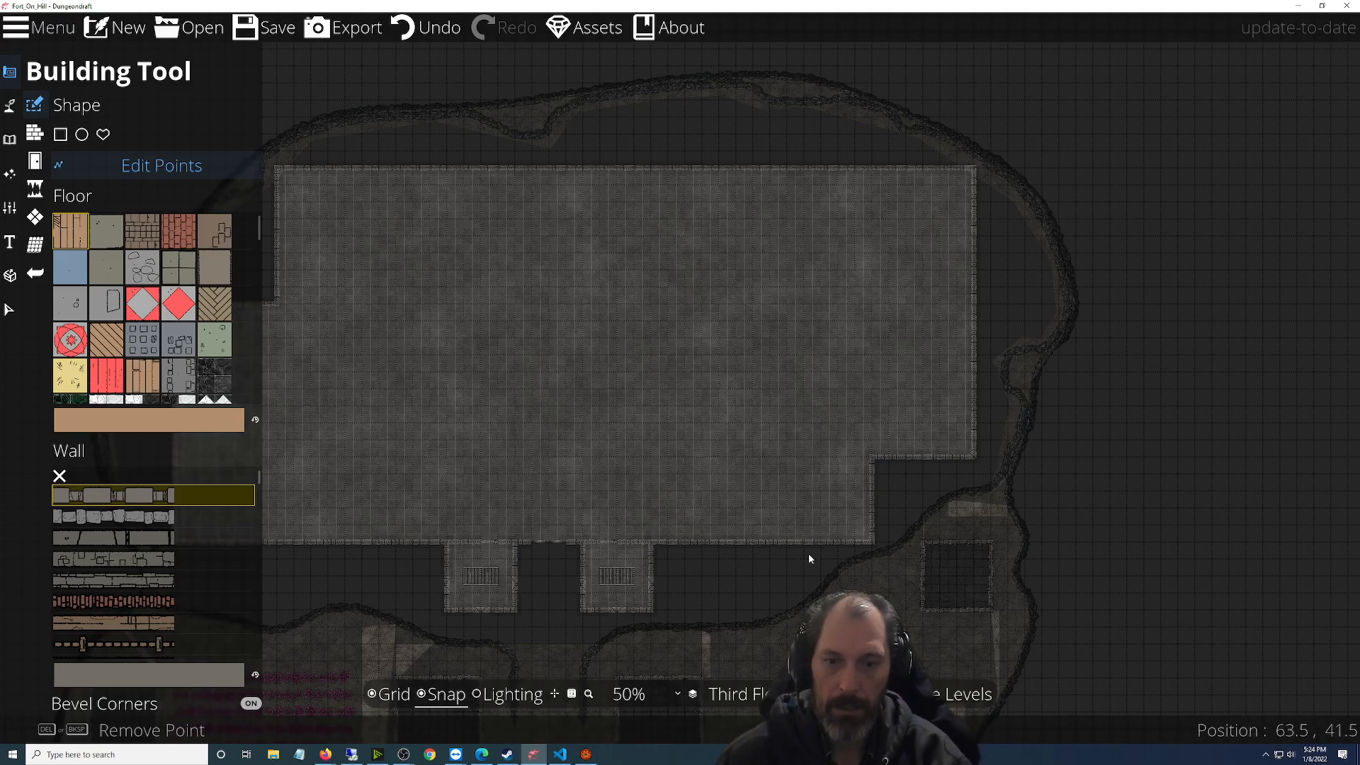
# Try to reshape the building by moving the western wing's northwest corner point inward to the southeast, and undo the change
pyautogui.moveTo(808, 554); pyautogui.dragTo(1017, 520)
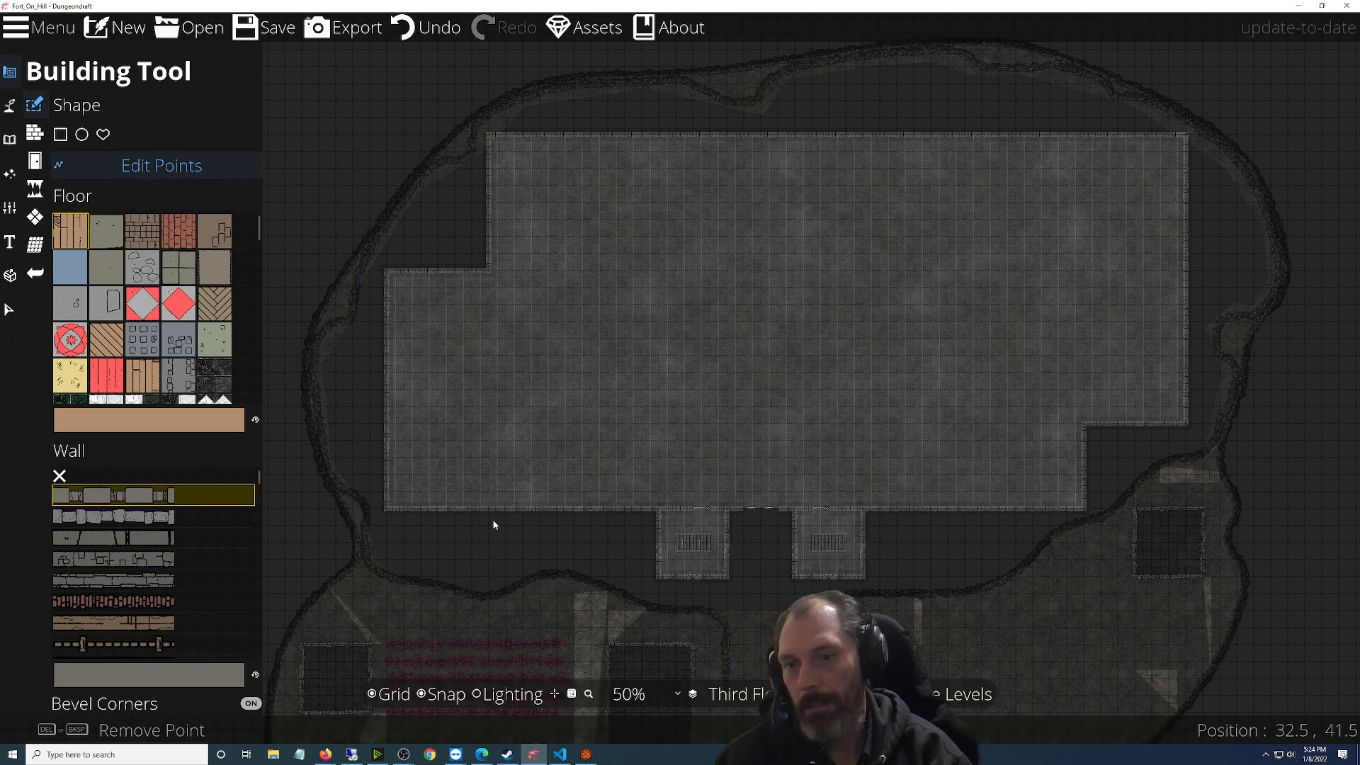
pyautogui.click(386, 274)
pyautogui.moveTo(388, 276); pyautogui.dragTo(490, 418)
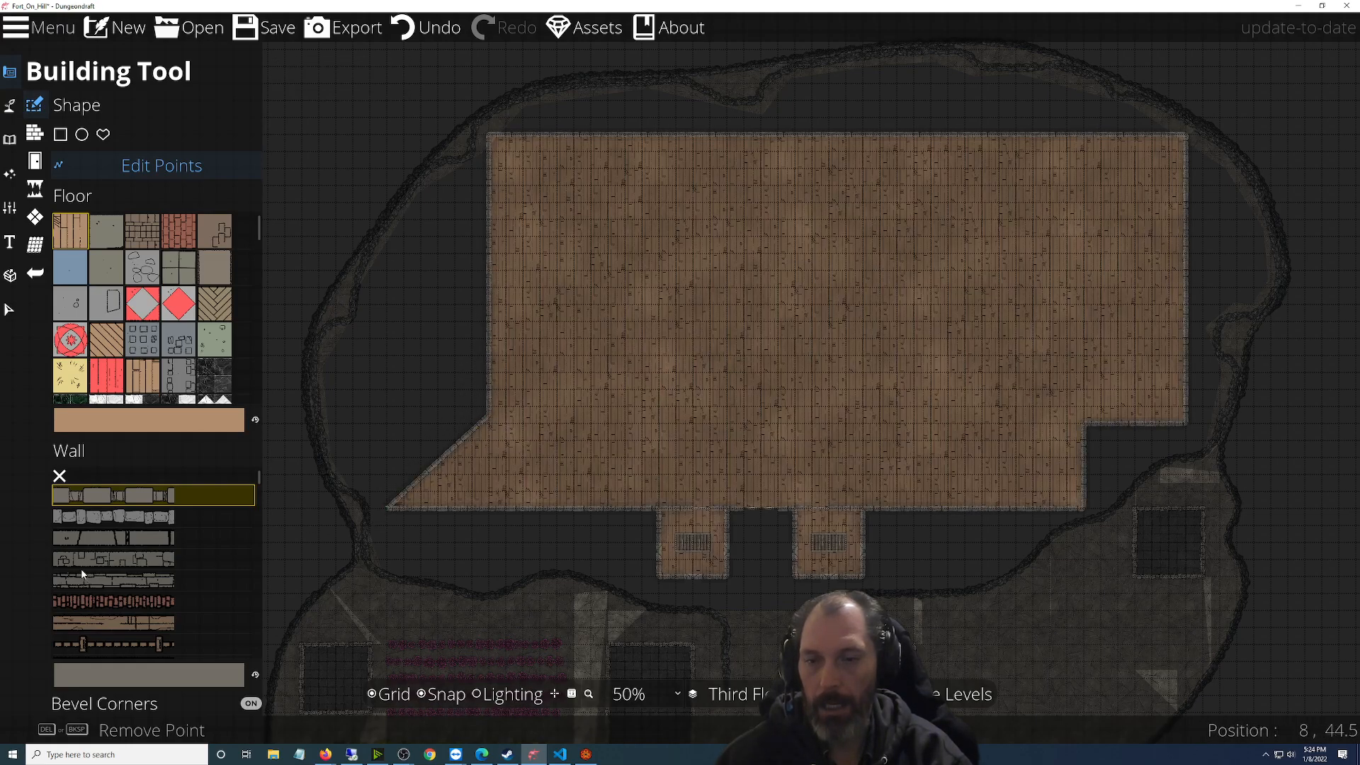
pyautogui.hotkey('ctrl', 'z')
# Choose the grey cut-stone block wall and the grey-brown square stone tile floor for the building shape
pyautogui.scroll(4, 408, 490)
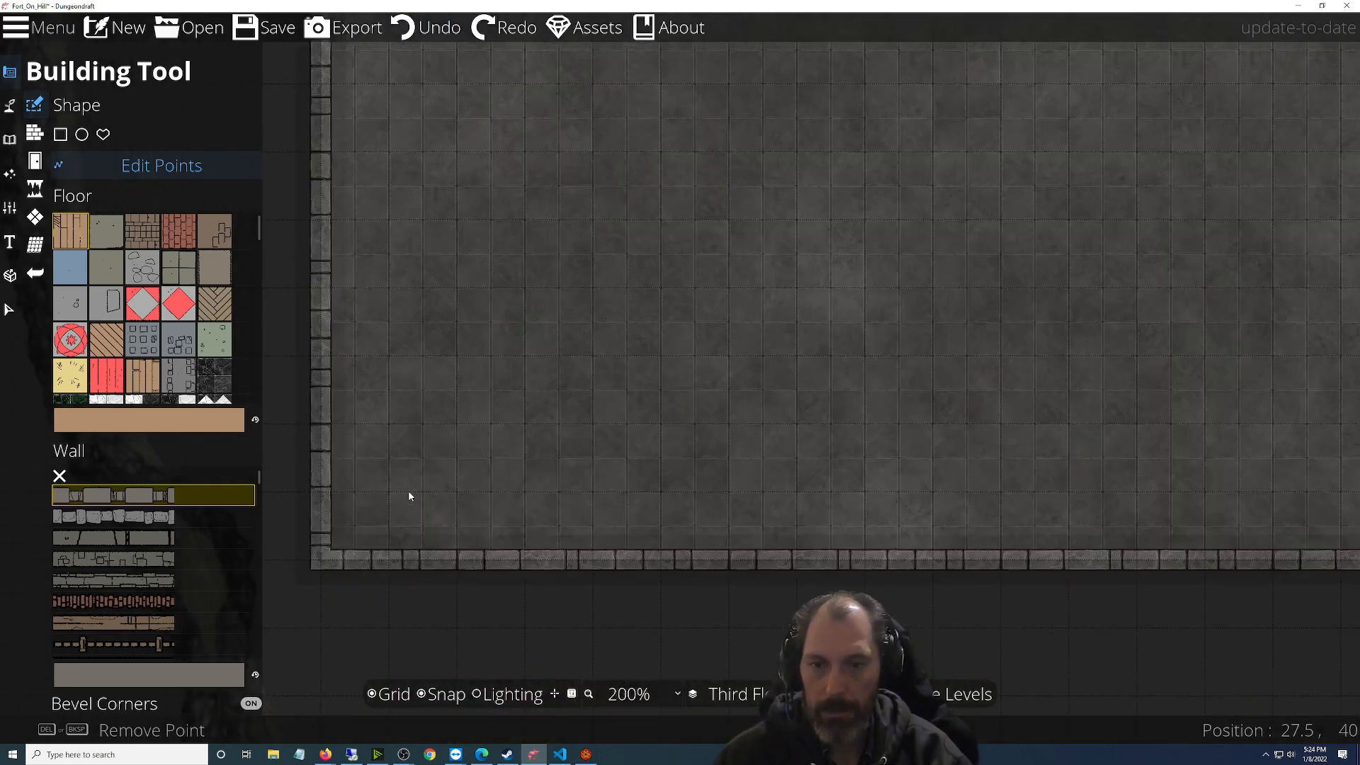
pyautogui.scroll(1, 409, 496)
pyautogui.scroll(-5, 145, 574)
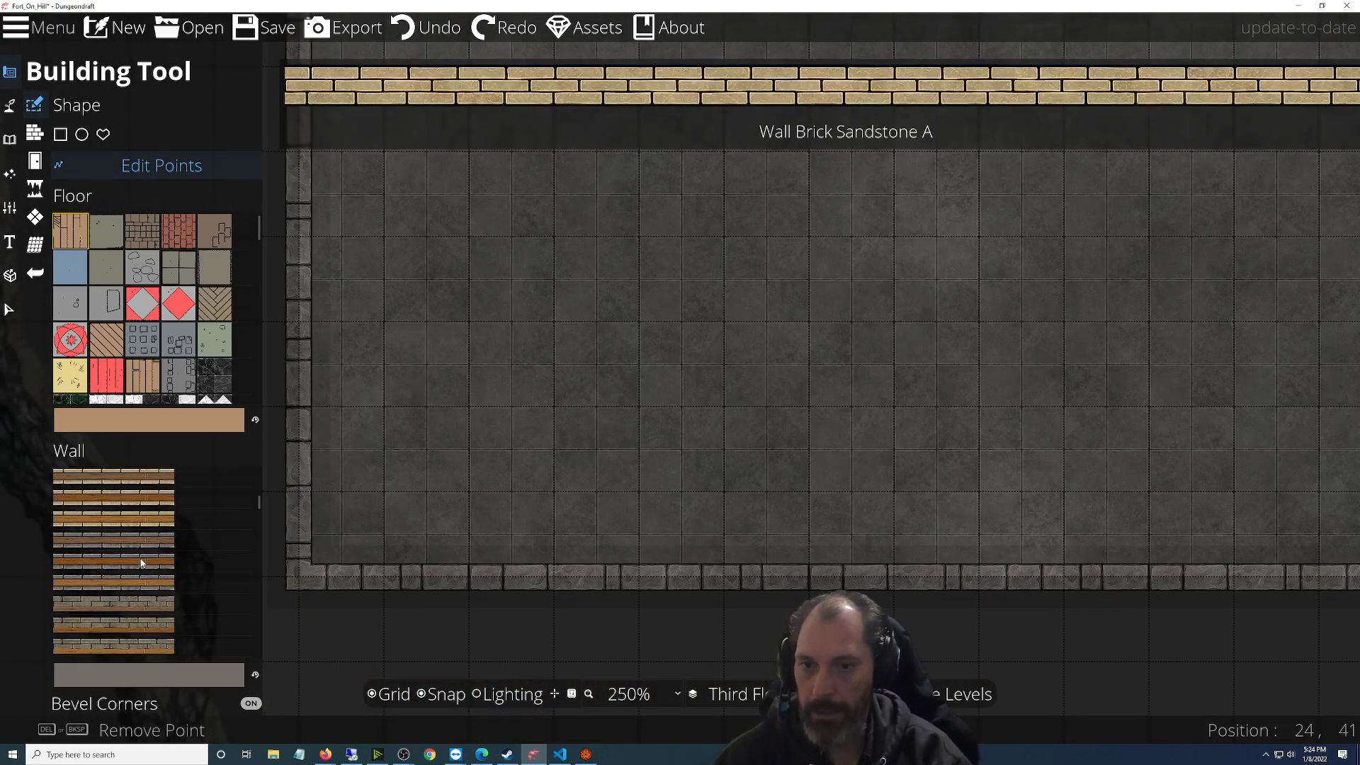
pyautogui.scroll(-5, 142, 563)
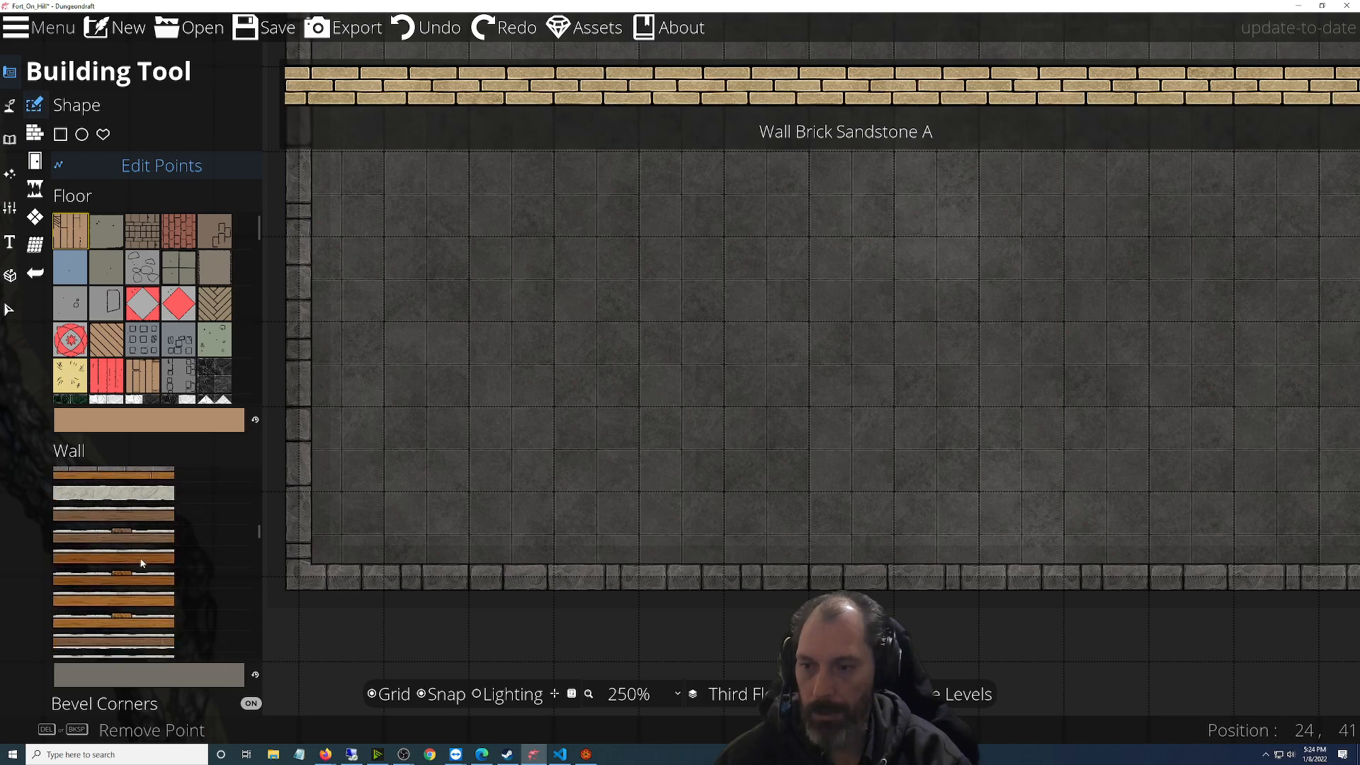
pyautogui.scroll(-8, 142, 563)
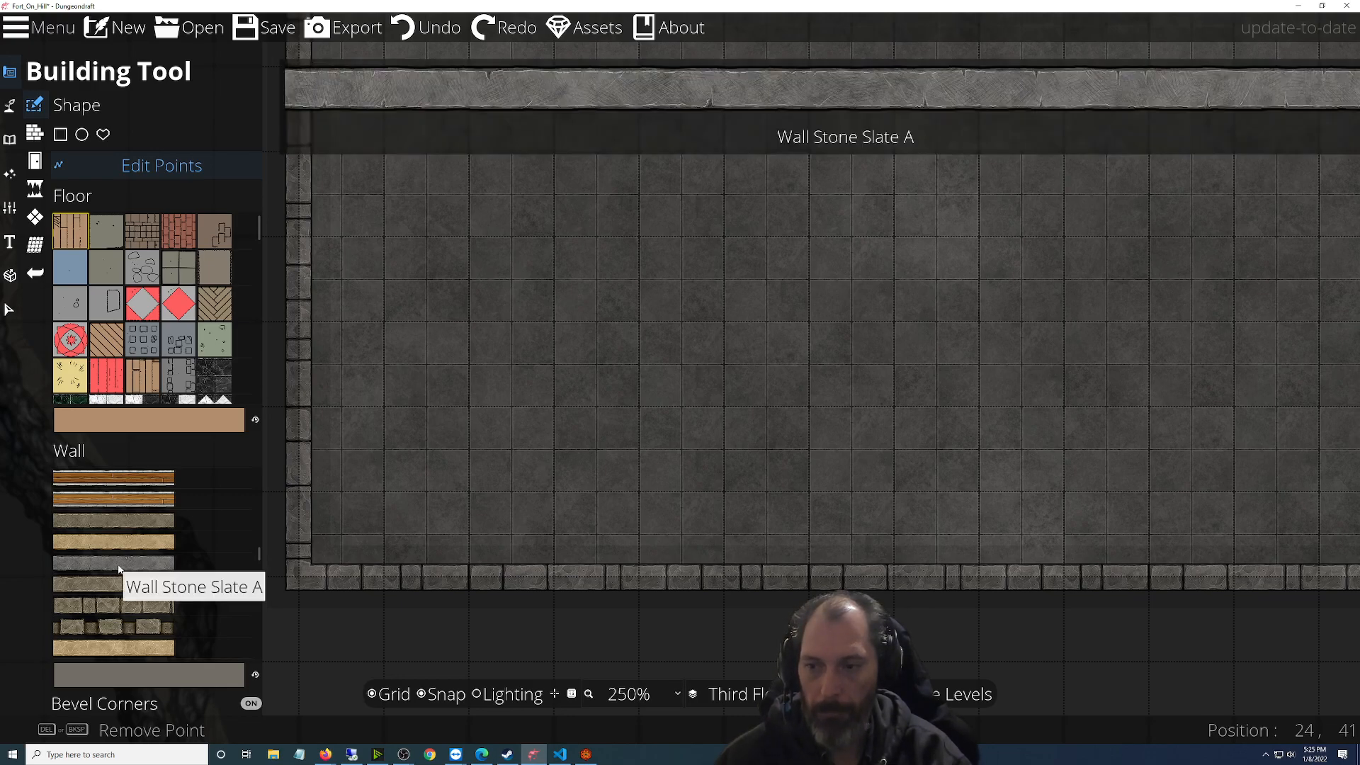
pyautogui.scroll(-1, 119, 569)
pyautogui.scroll(-1, 119, 569)
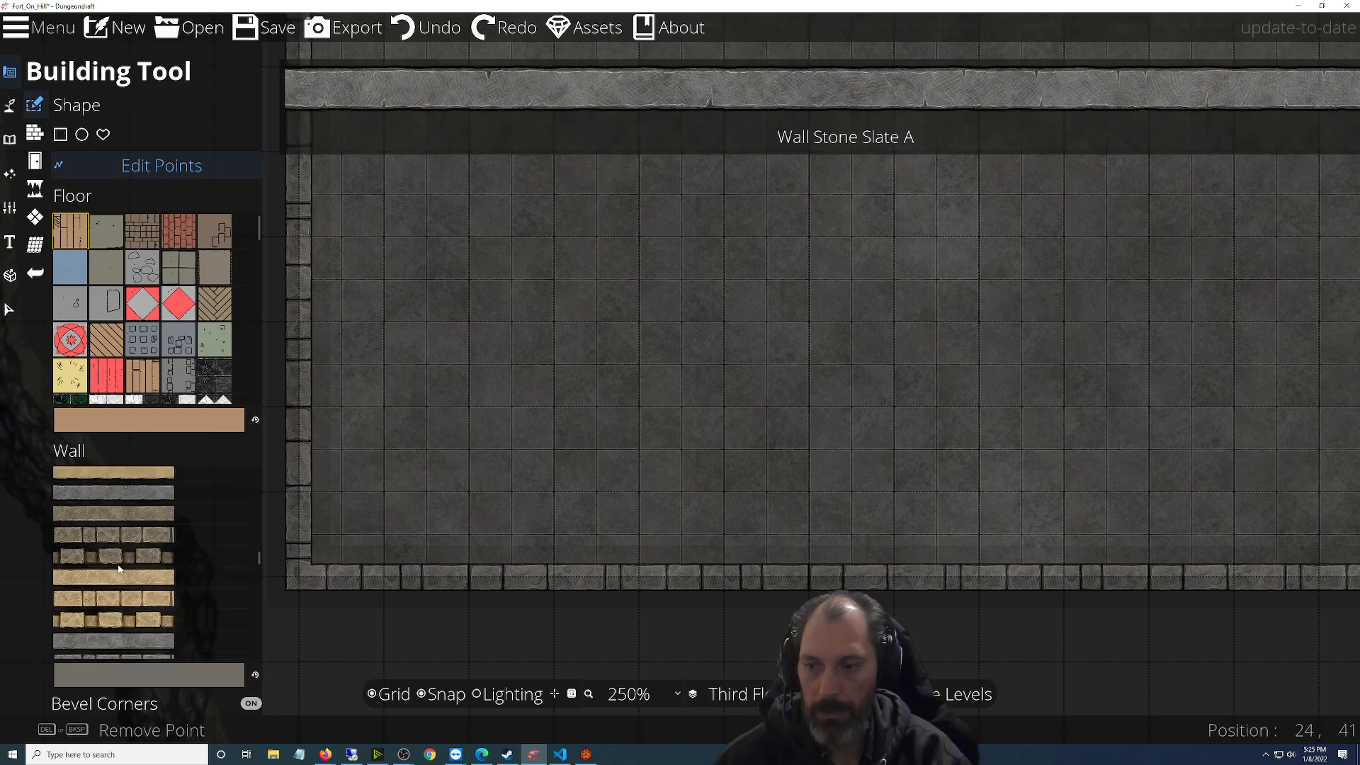
pyautogui.scroll(-4, 119, 569)
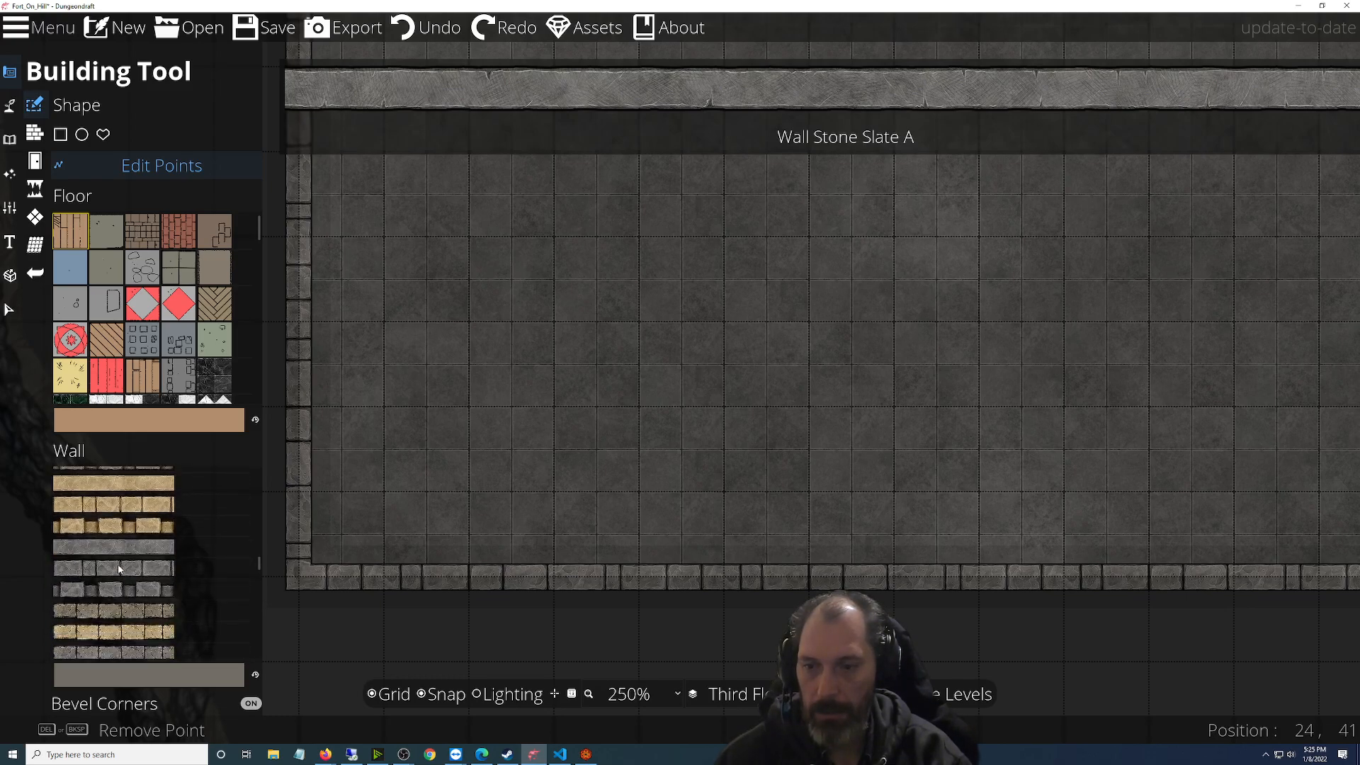
pyautogui.click(119, 568)
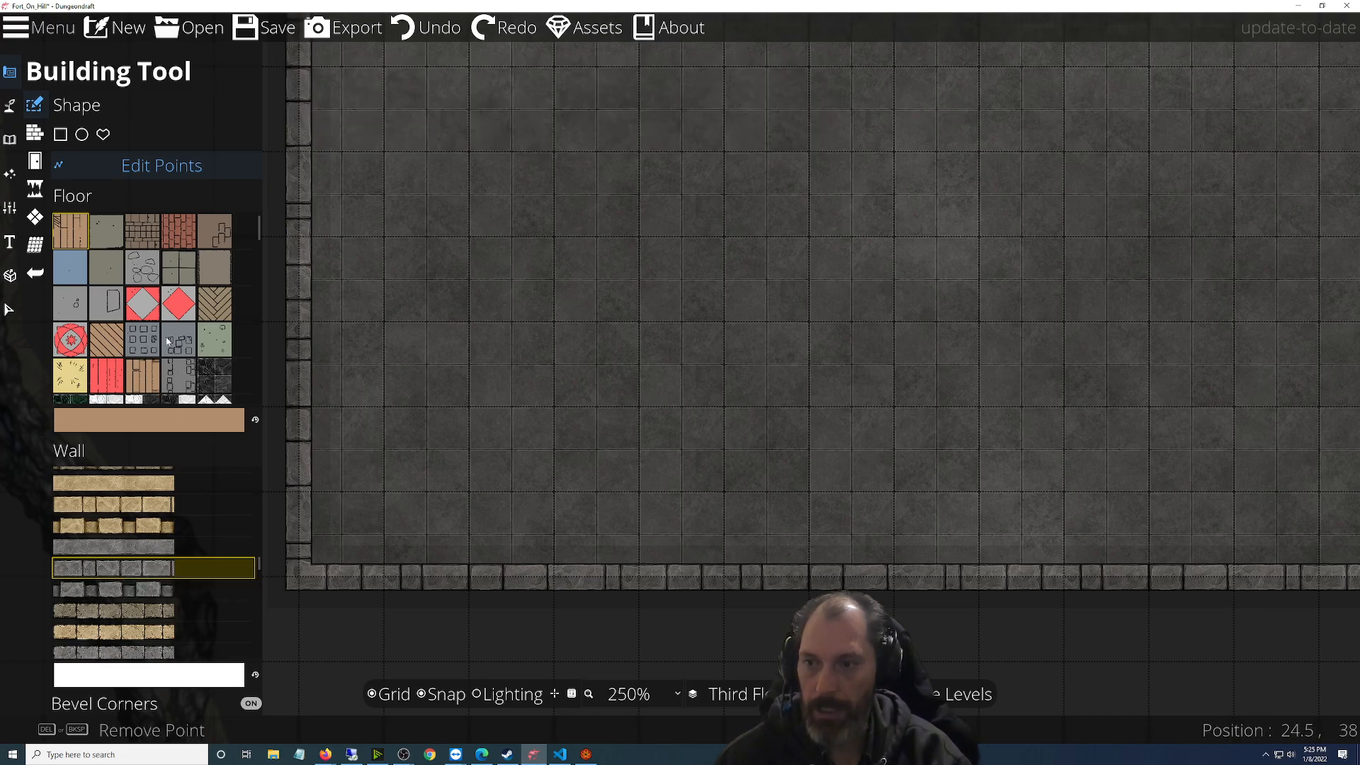
pyautogui.scroll(-8, 163, 344)
pyautogui.scroll(-2, 163, 345)
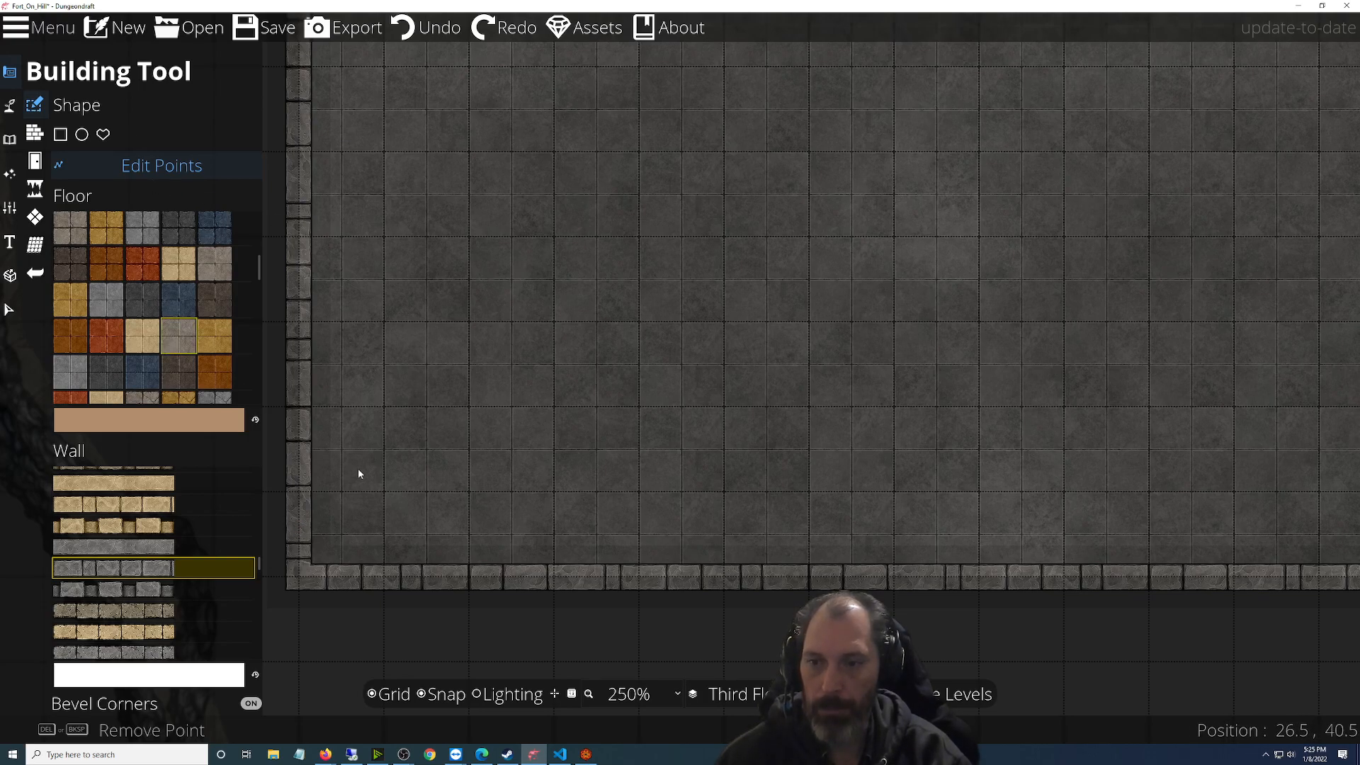
# Remove the western wing by moving its northwest and southwest corner points east into line with the main building's west wall
pyautogui.scroll(-8, 546, 394)
pyautogui.scroll(5, 518, 276)
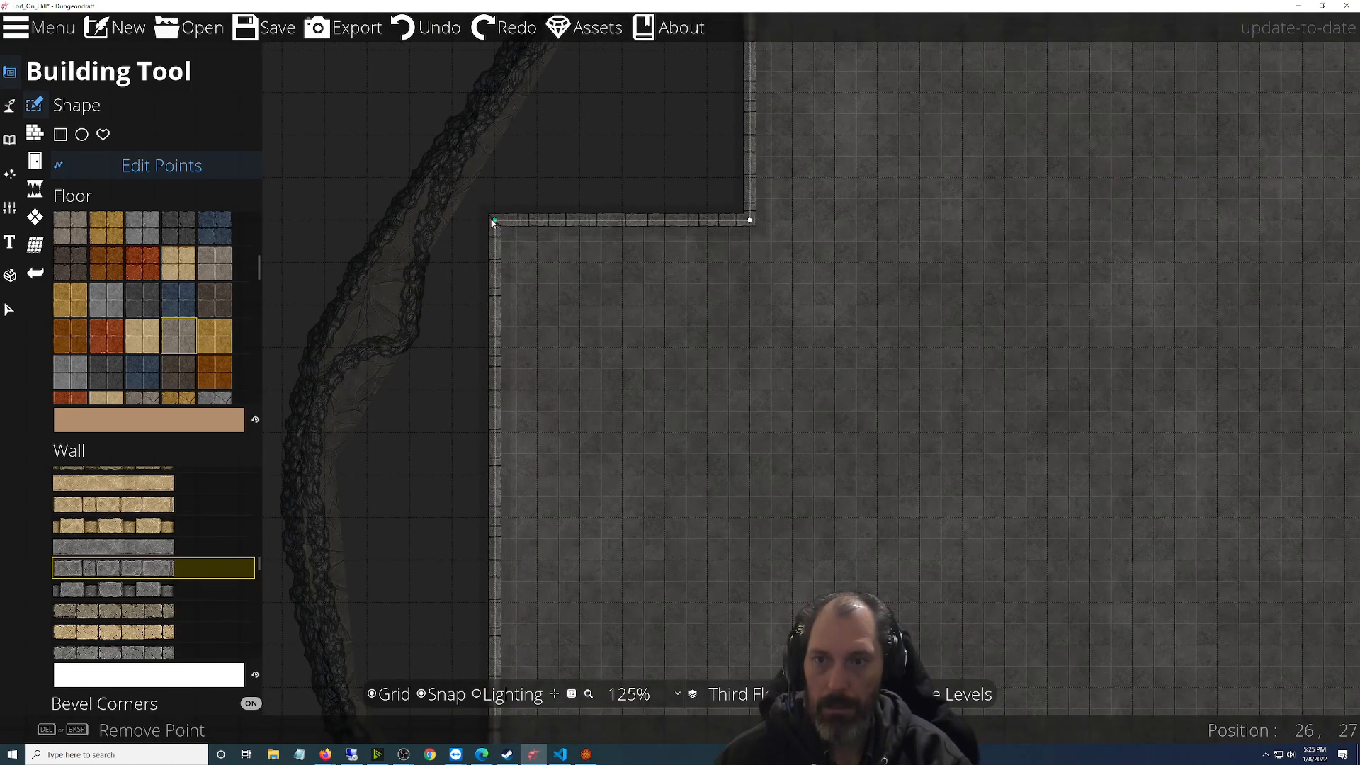
pyautogui.moveTo(496, 221); pyautogui.dragTo(751, 465)
pyautogui.scroll(-5, 749, 499)
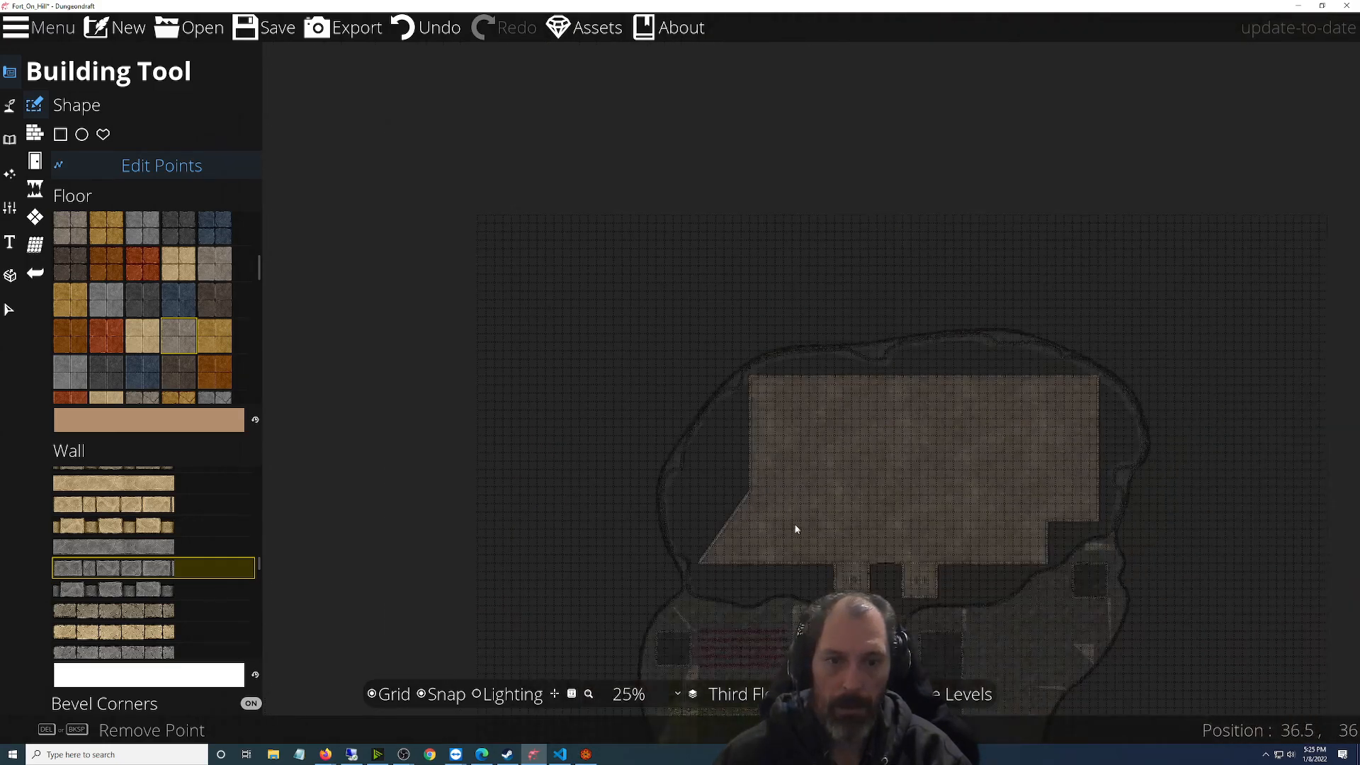
pyautogui.scroll(3, 790, 521)
pyautogui.moveTo(804, 512); pyautogui.dragTo(755, 345)
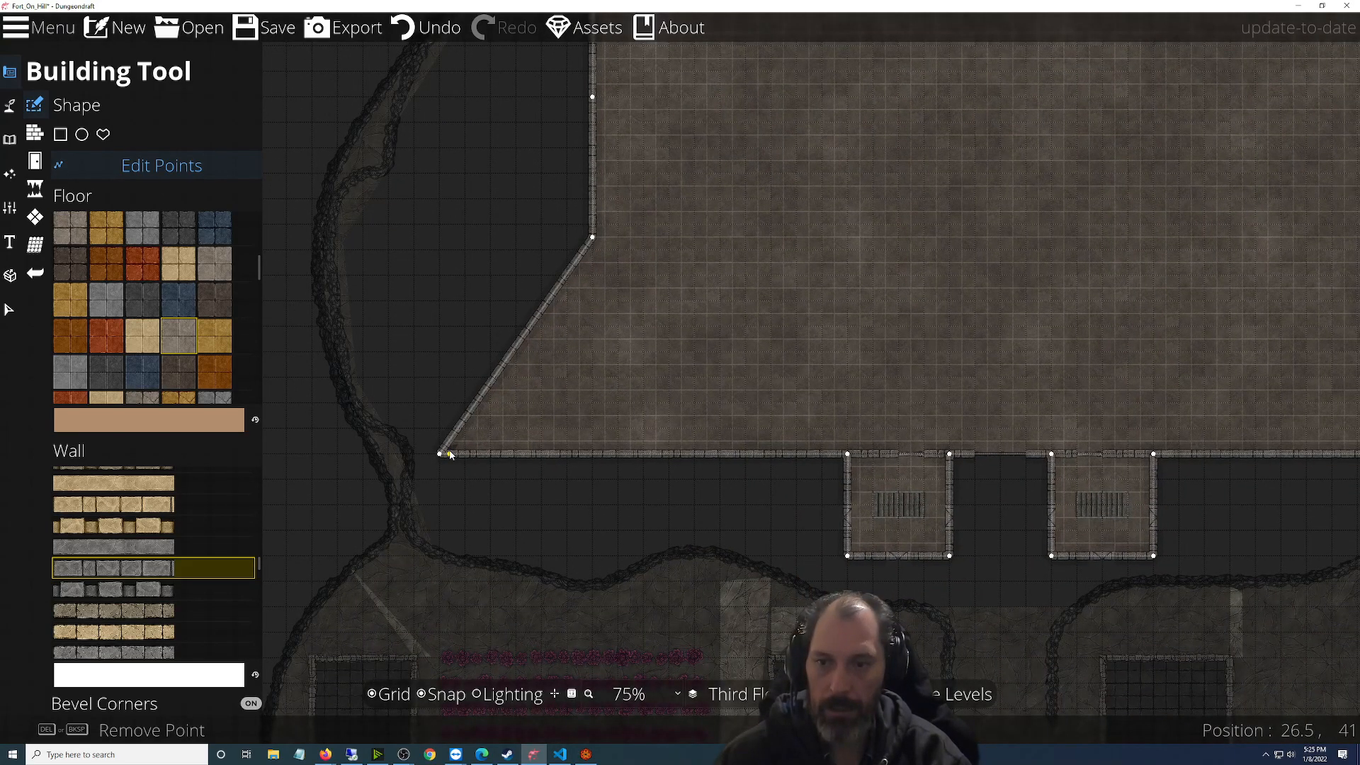
pyautogui.moveTo(443, 457); pyautogui.dragTo(594, 455)
# Move the building's southern east corner point three squares west and the notch's inner corner point northwest, directly above it
pyautogui.moveTo(1068, 402); pyautogui.dragTo(534, 464)
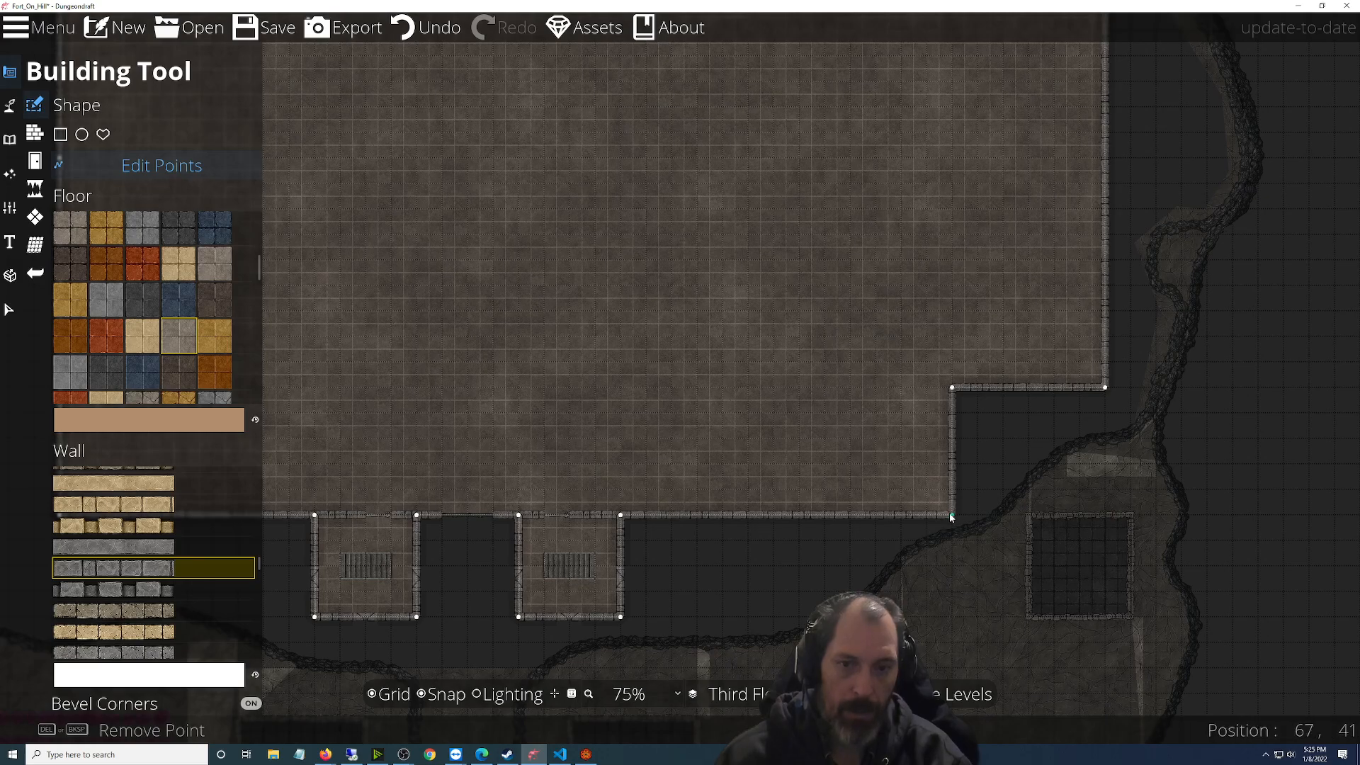
pyautogui.moveTo(951, 516); pyautogui.dragTo(875, 515)
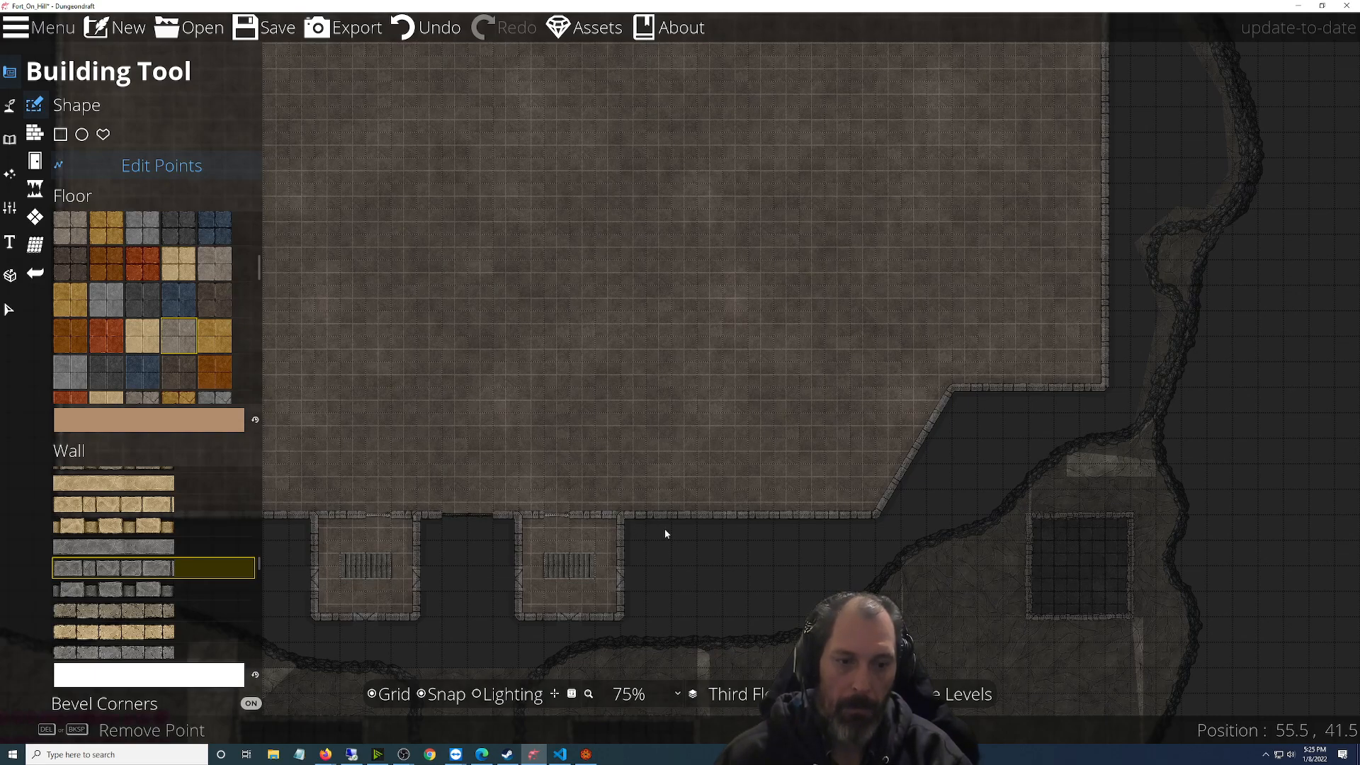
pyautogui.scroll(-3, 997, 418)
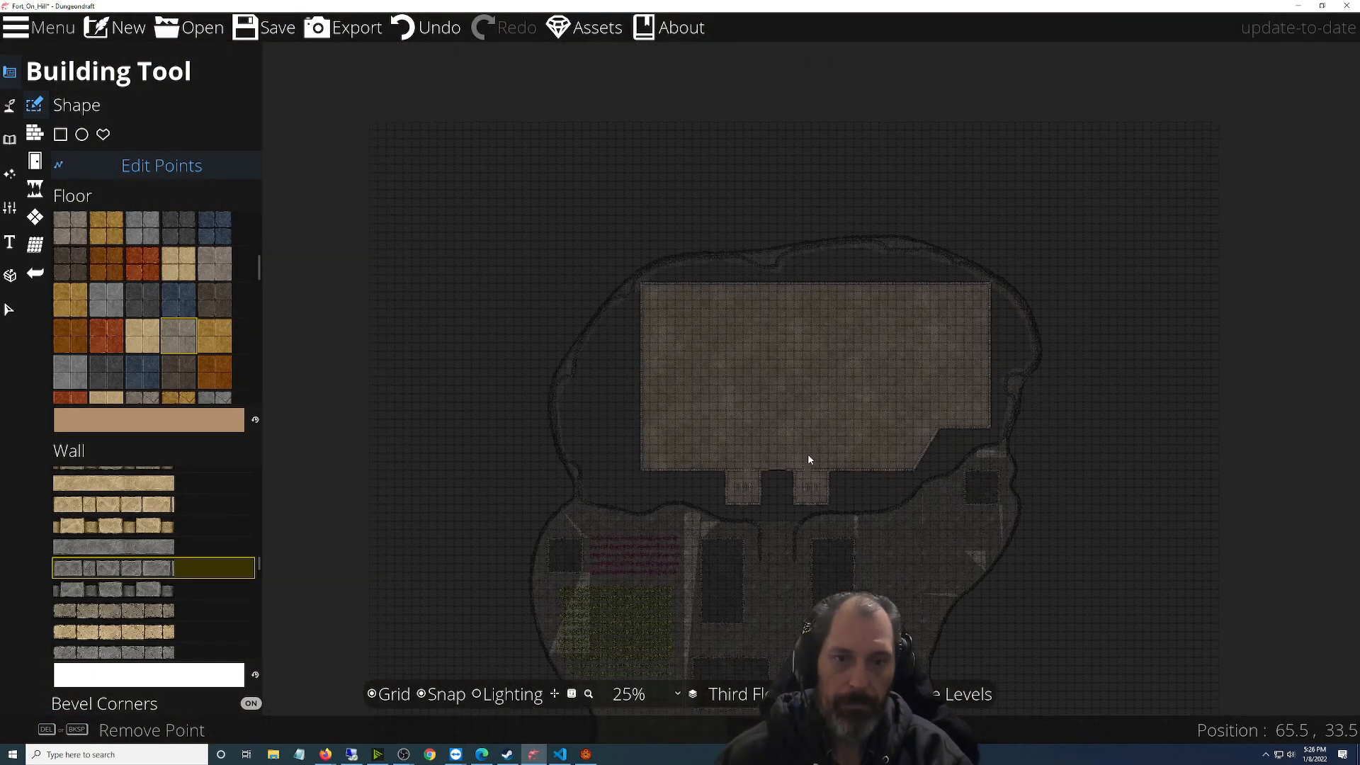
pyautogui.scroll(2, 750, 471)
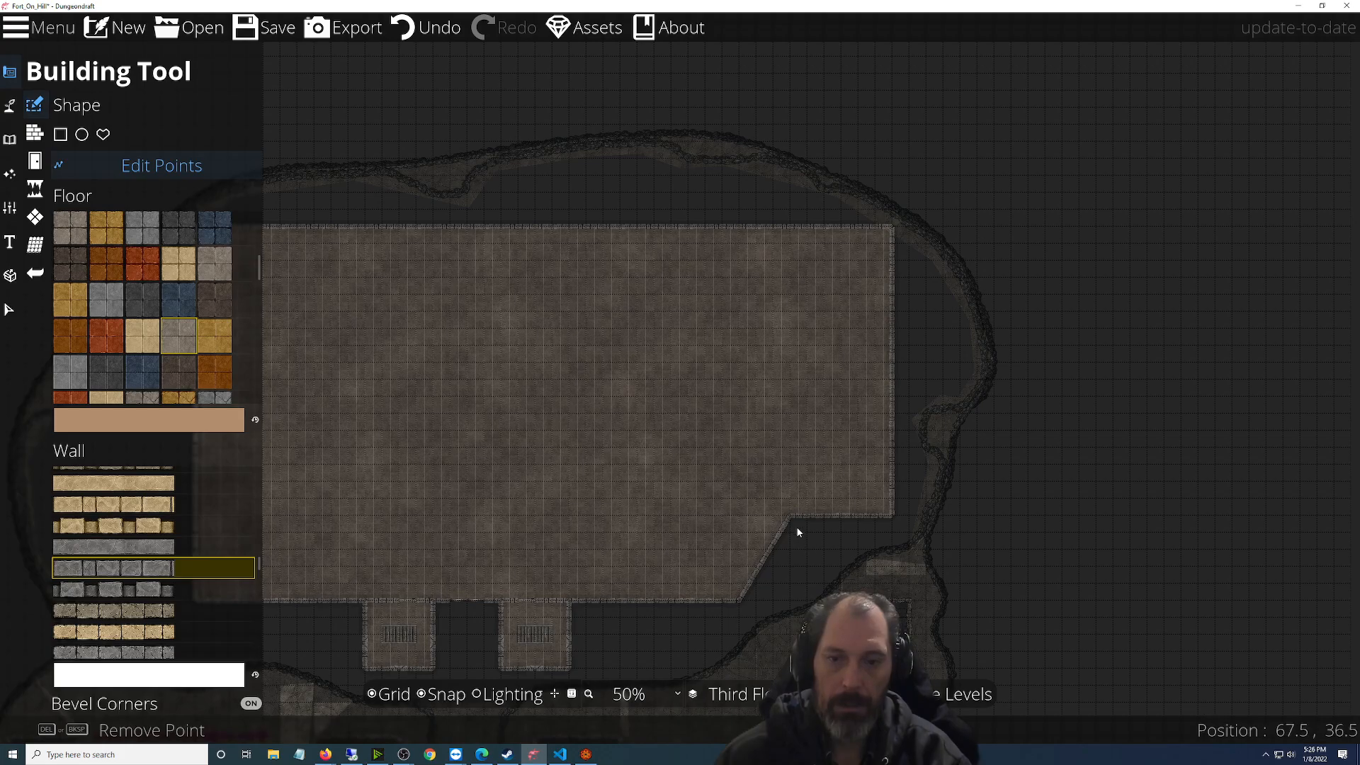
pyautogui.scroll(-2, 792, 521)
pyautogui.scroll(2, 786, 522)
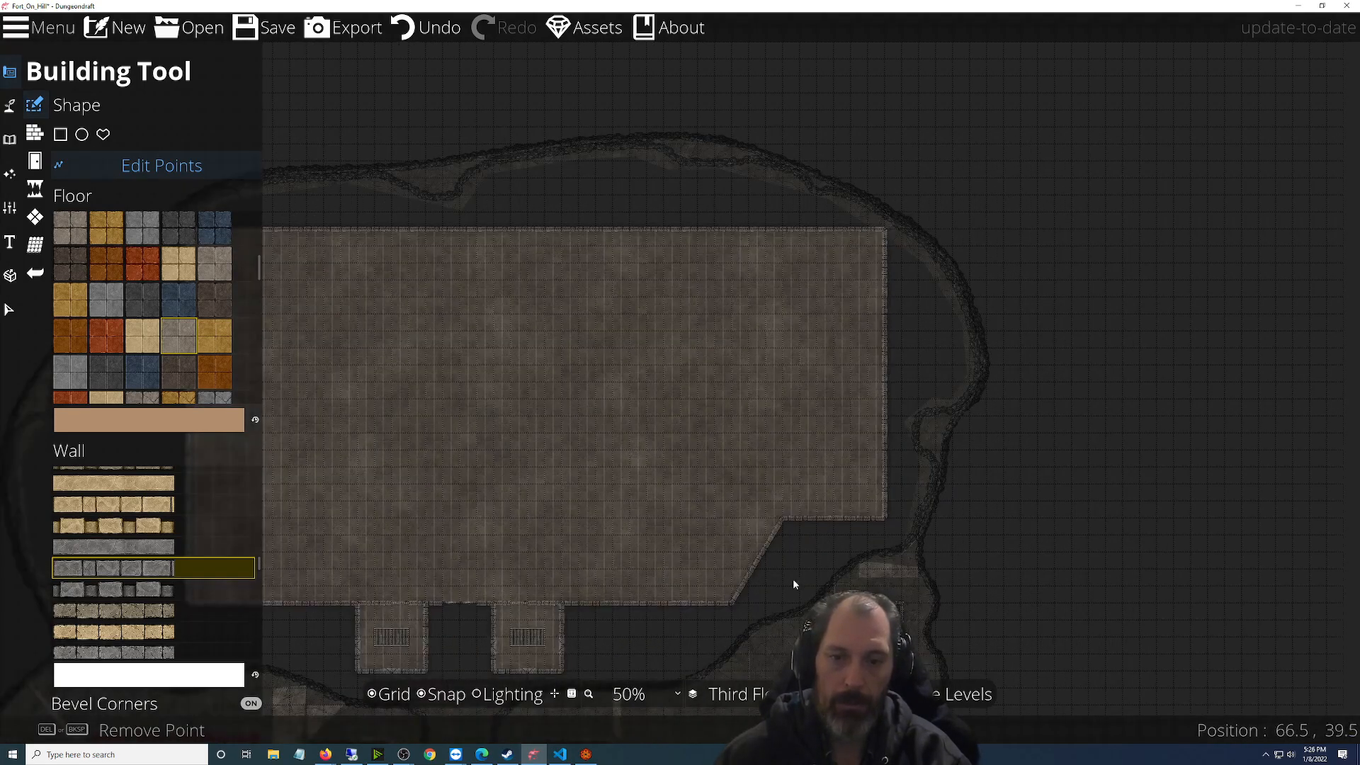
pyautogui.moveTo(783, 519); pyautogui.dragTo(726, 393)
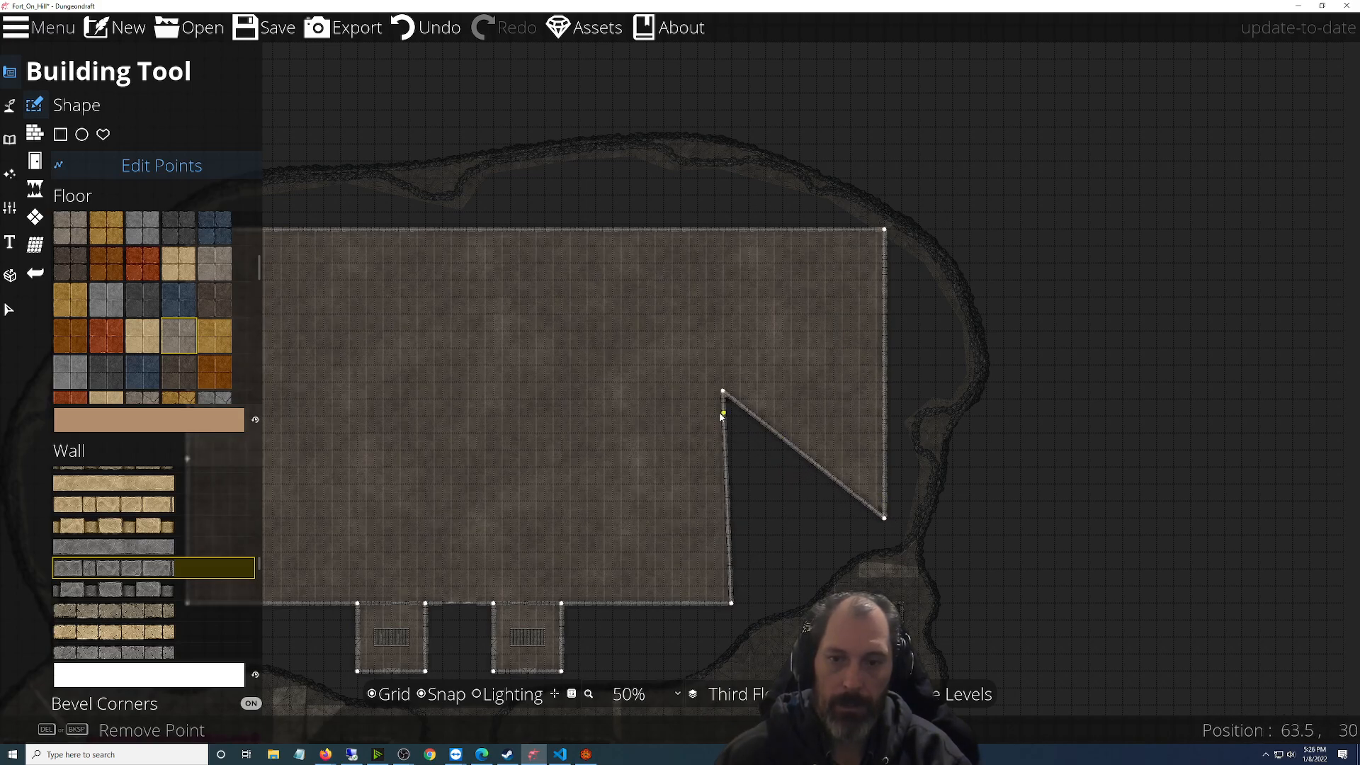
pyautogui.scroll(5, 715, 416)
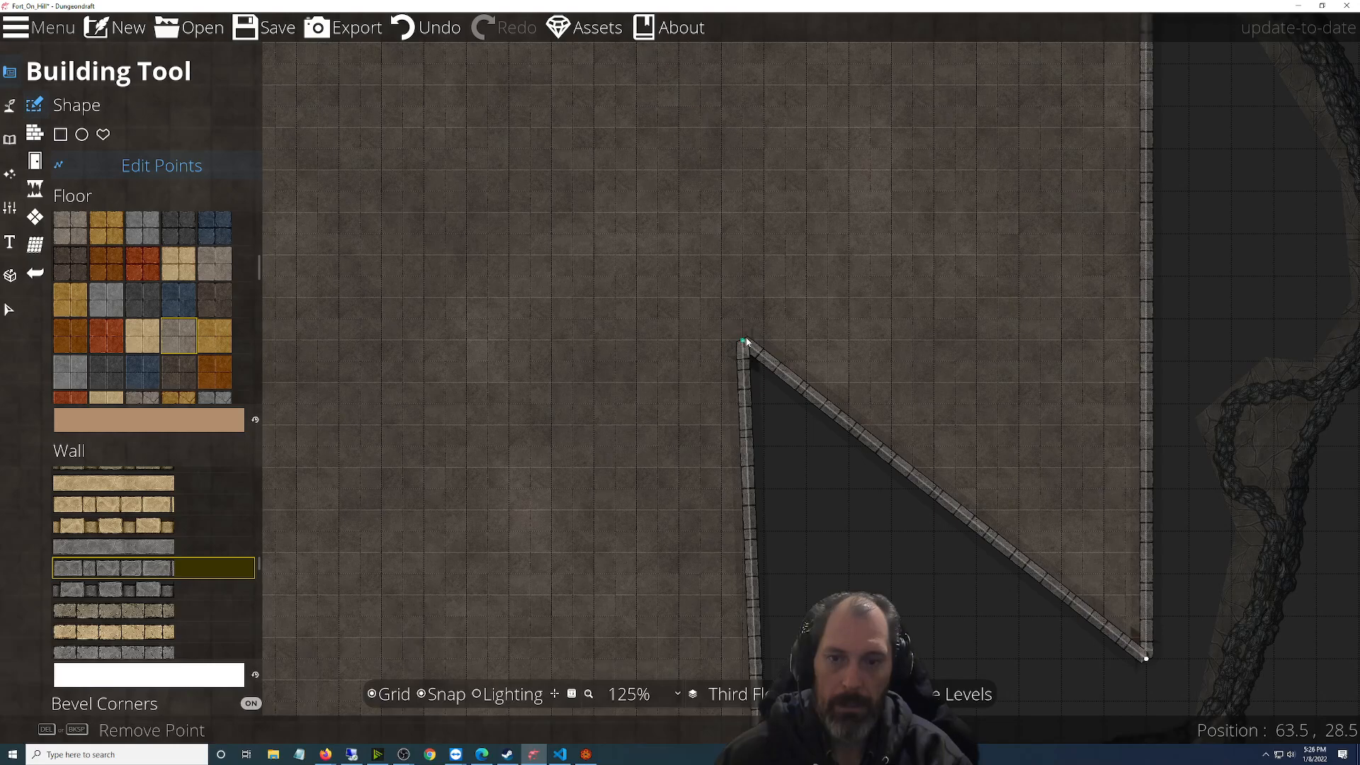
pyautogui.moveTo(743, 345); pyautogui.dragTo(766, 349)
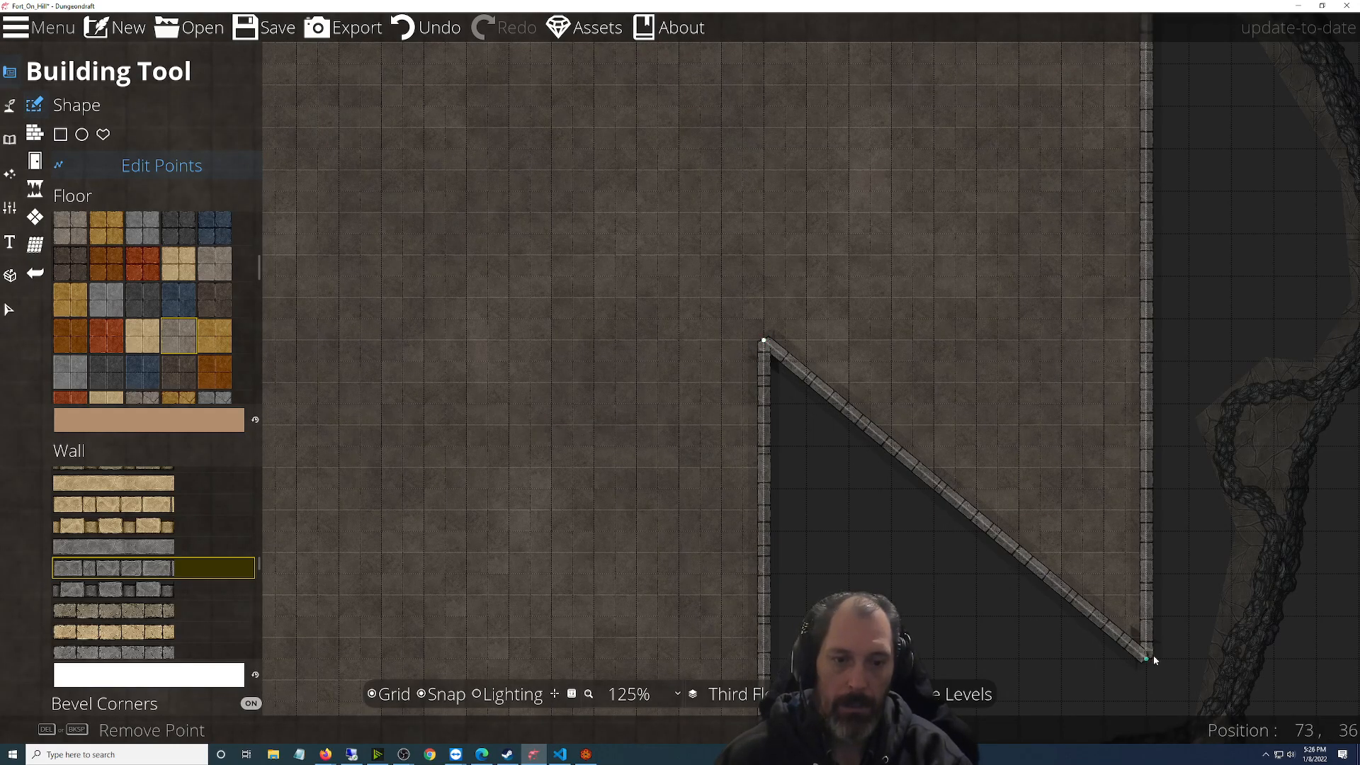
# Turn off bevelled corners and move the eastern wing's southeast and northeast corner points west to form one straight east wall
pyautogui.click(252, 707)
pyautogui.moveTo(1147, 659); pyautogui.dragTo(765, 170)
pyautogui.scroll(-2, 845, 215)
pyautogui.moveTo(898, 236); pyautogui.dragTo(819, 545)
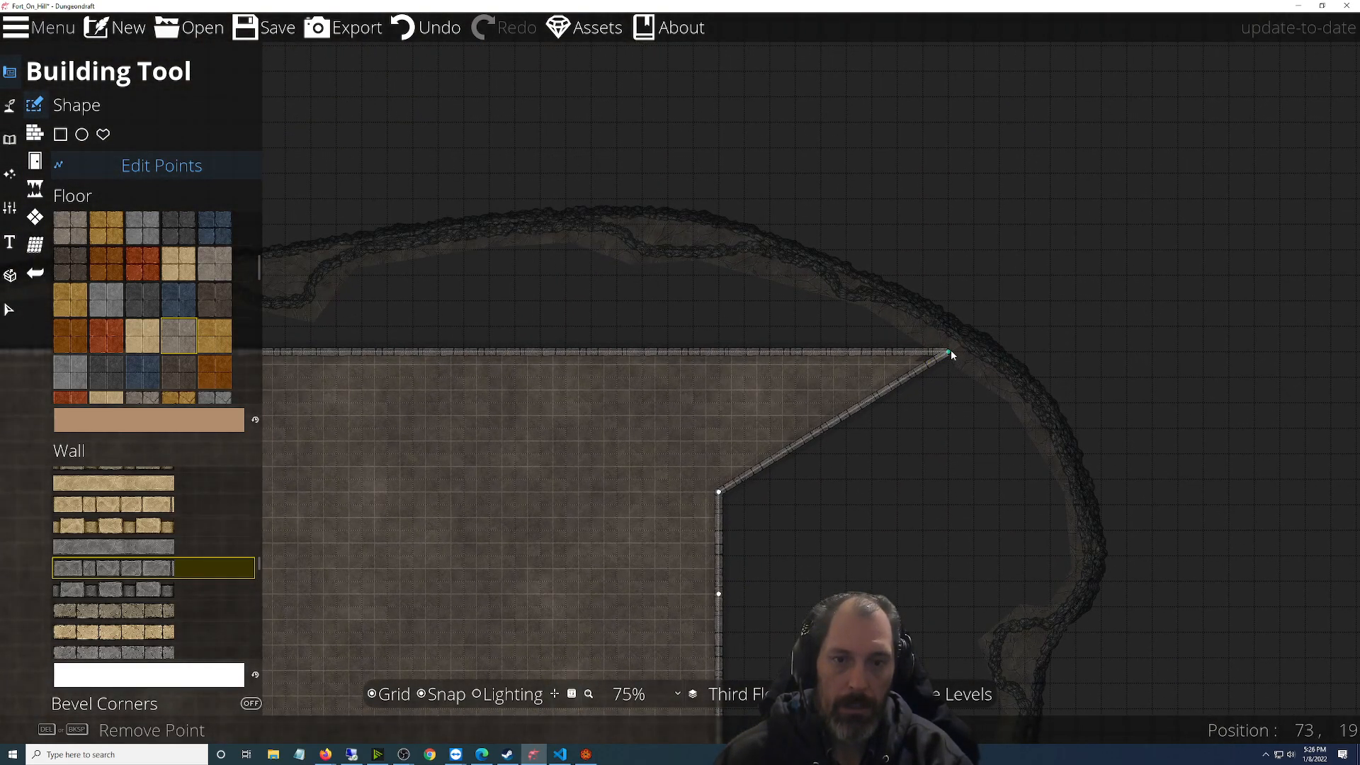
pyautogui.moveTo(950, 354); pyautogui.dragTo(721, 353)
# Check the reshaped rectangular building against the surrounding rock walls and save the map
pyautogui.moveTo(572, 520); pyautogui.dragTo(1015, 61)
pyautogui.moveTo(705, 70); pyautogui.dragTo(861, 430)
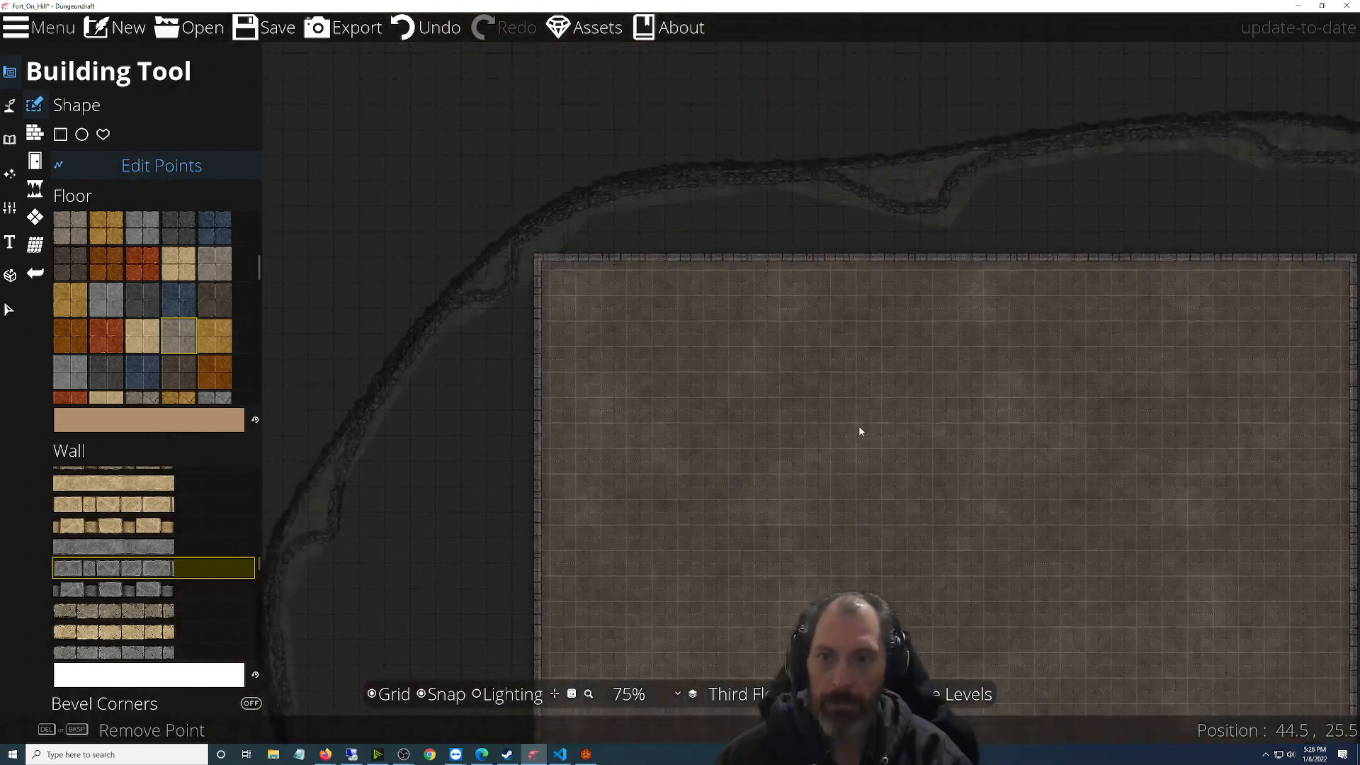
pyautogui.scroll(2, 506, 273)
pyautogui.scroll(-4, 865, 424)
pyautogui.moveTo(941, 455); pyautogui.dragTo(705, 313)
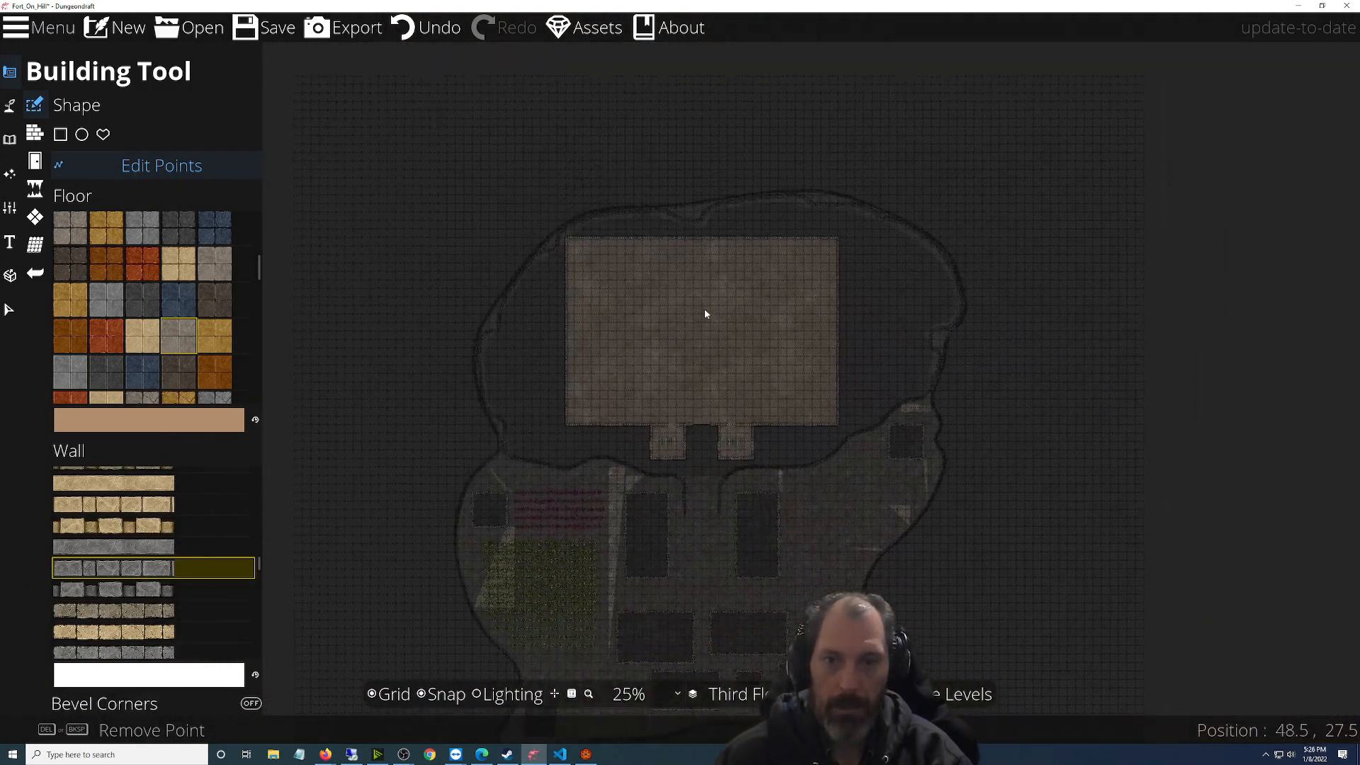
pyautogui.scroll(1, 734, 354)
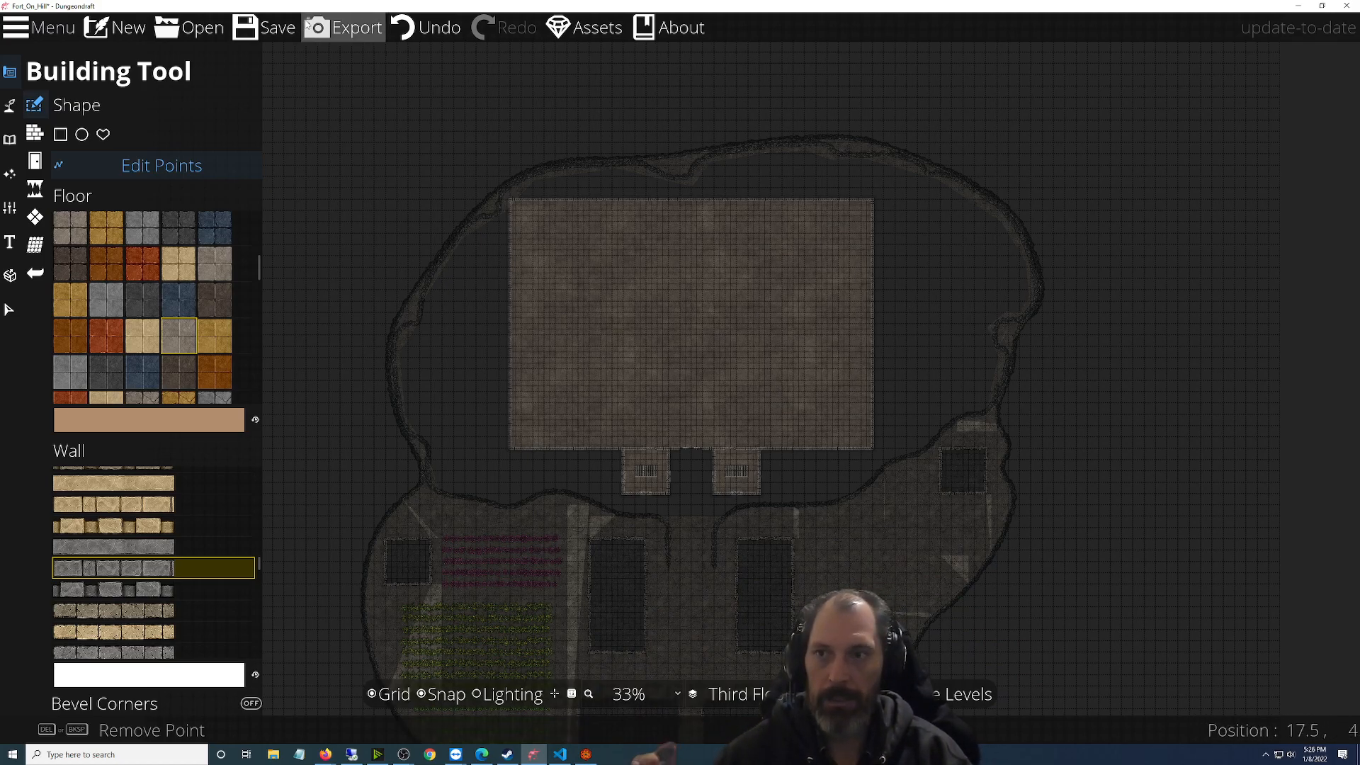
pyautogui.click(264, 27)
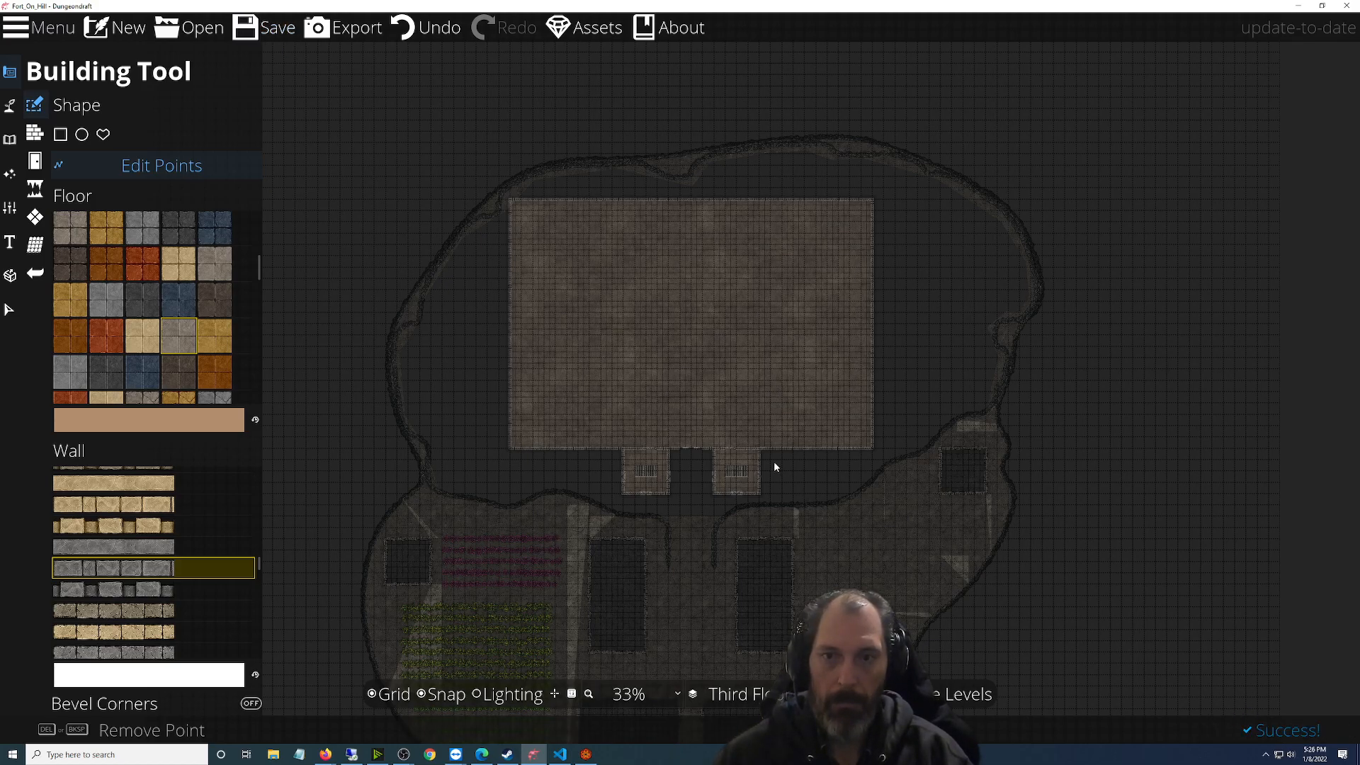
# Examine the building's northwest corner and the area between its southern stair rooms and the rock wall
pyautogui.scroll(5, 460, 209)
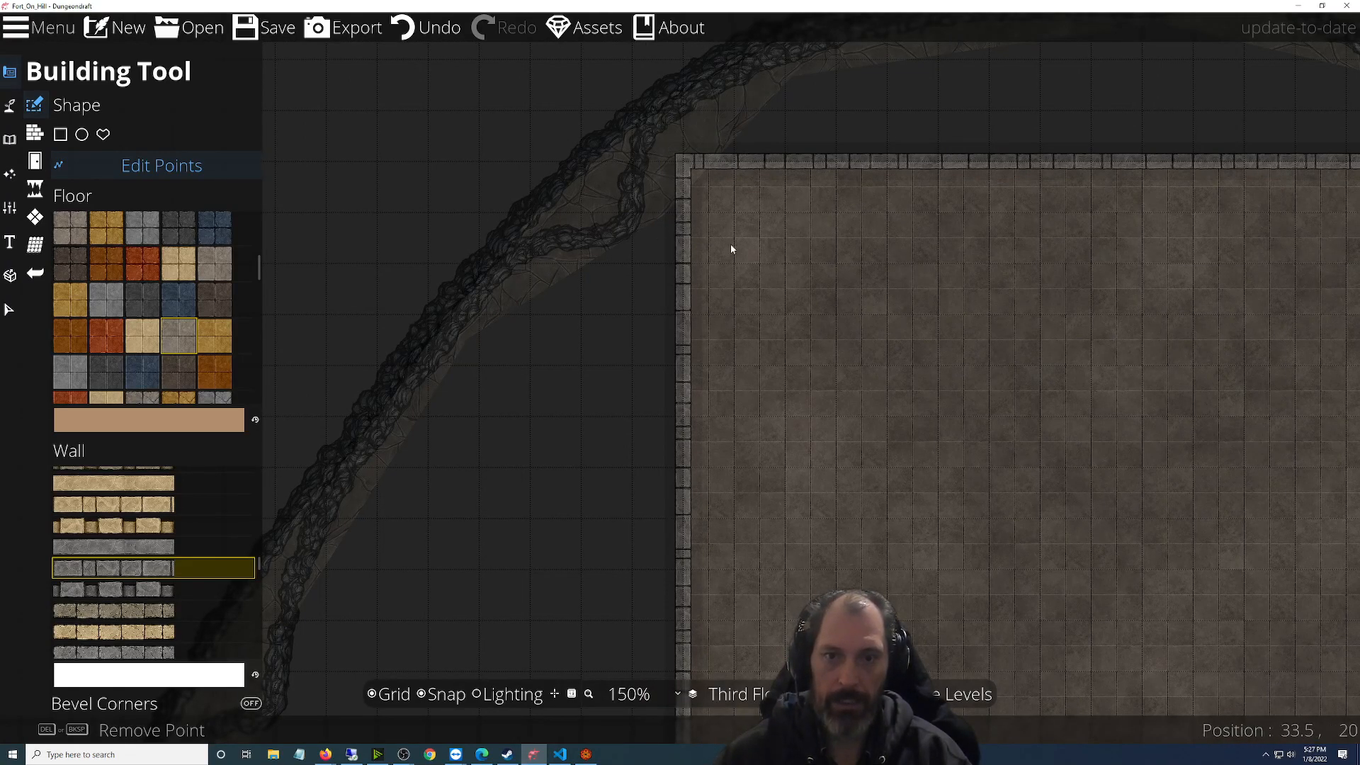
pyautogui.scroll(-5, 759, 367)
pyautogui.moveTo(920, 459); pyautogui.dragTo(808, 130)
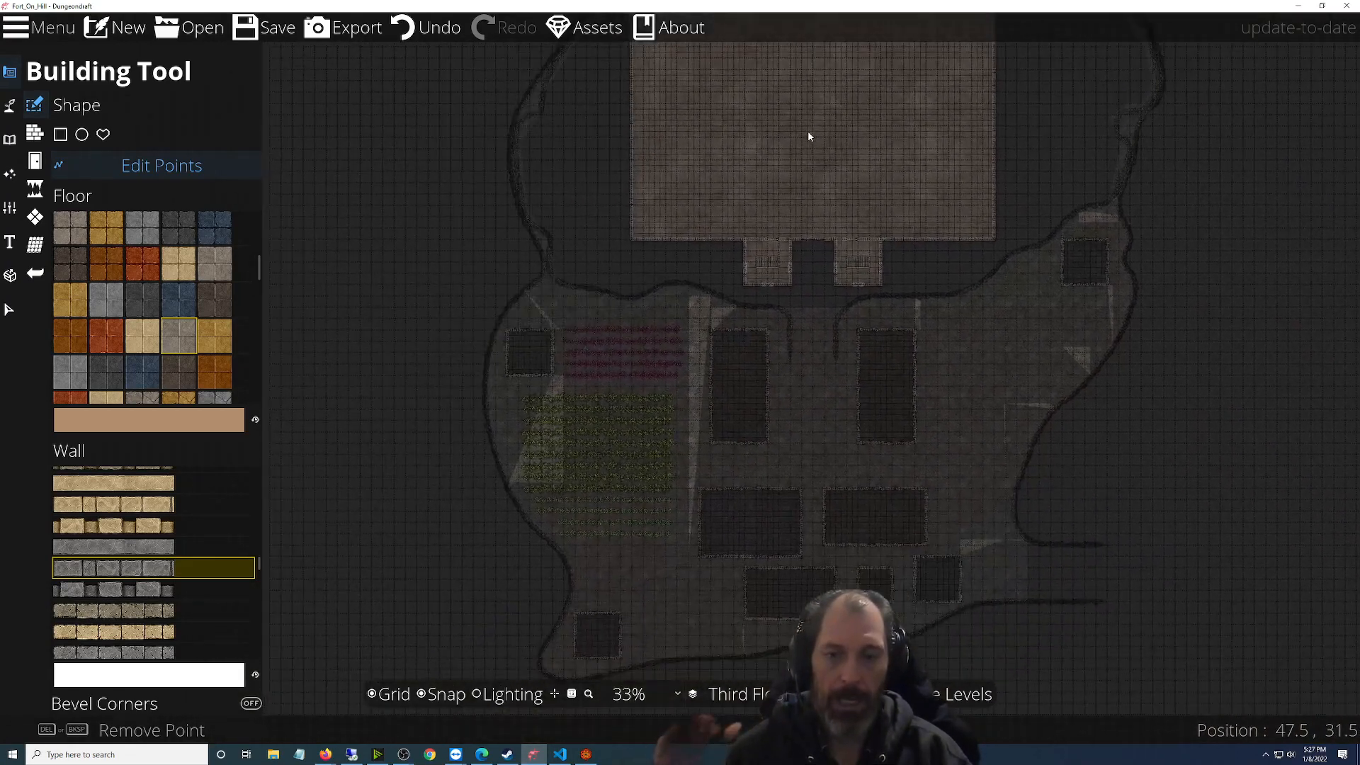
pyautogui.moveTo(953, 322); pyautogui.dragTo(770, 525)
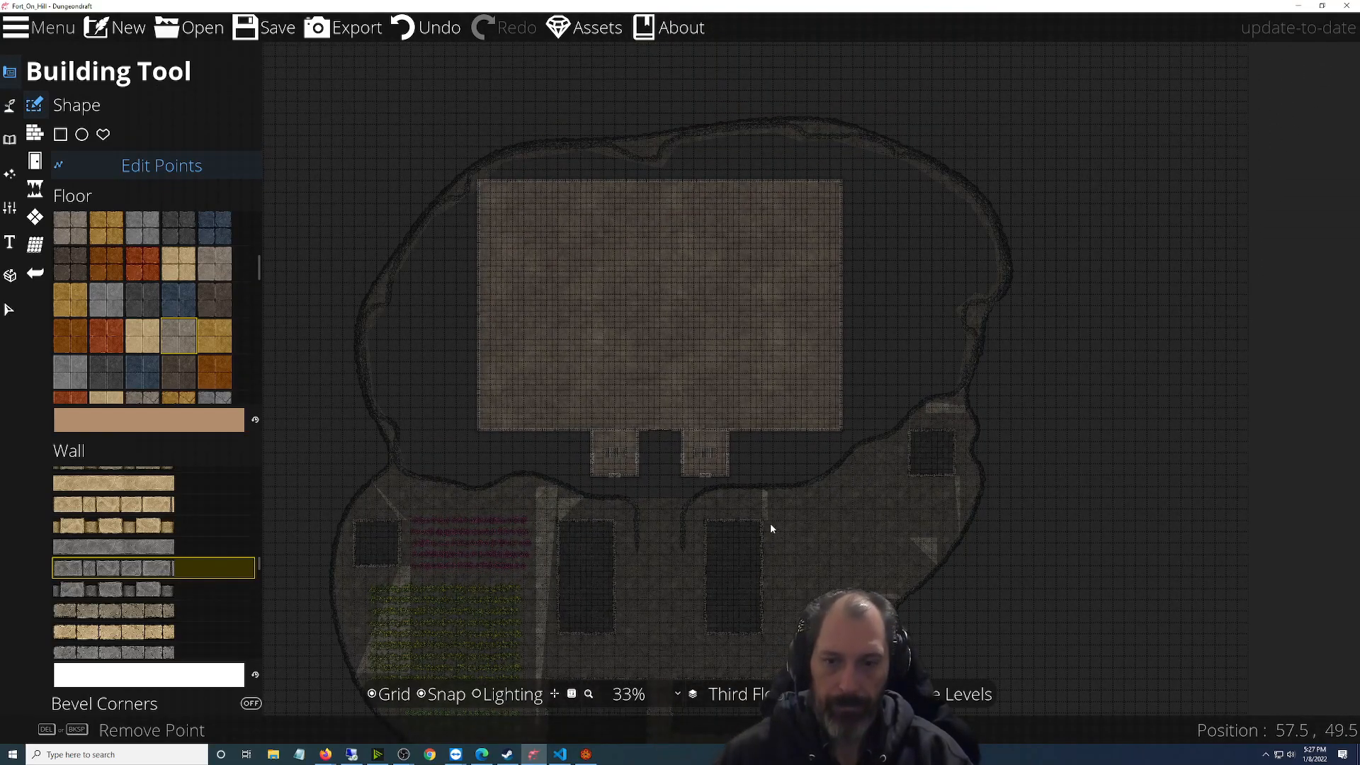
pyautogui.scroll(4, 769, 528)
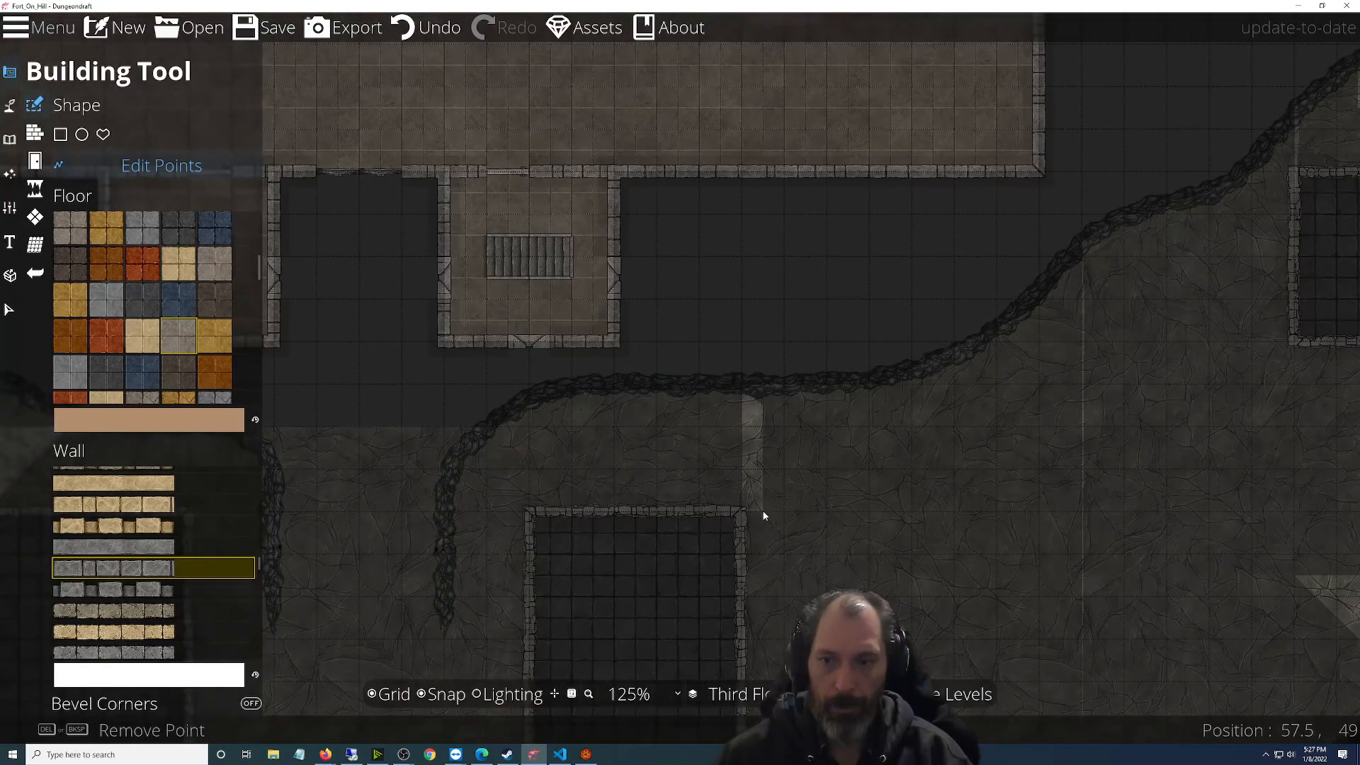
pyautogui.scroll(-4, 551, 508)
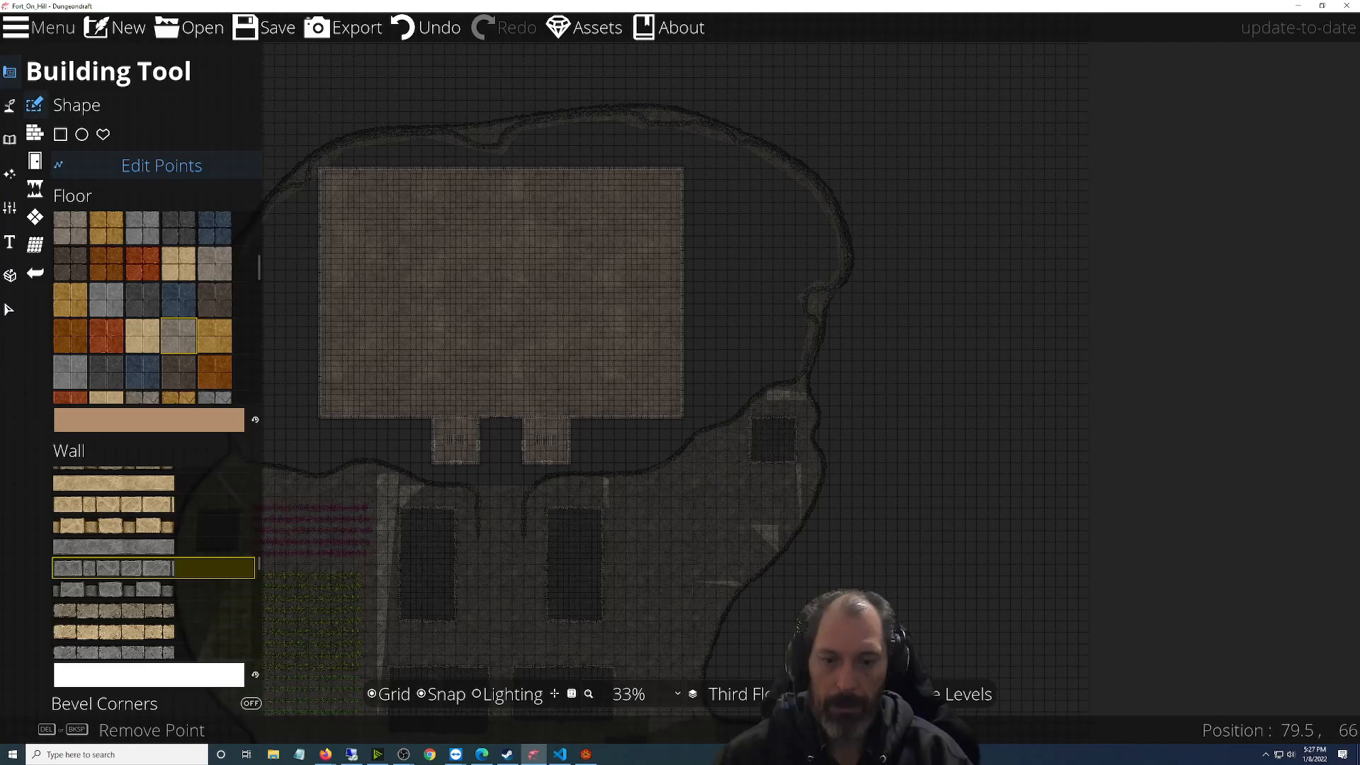
# Turn the level comparison off and back on with Second Floor as the reference level
pyautogui.click(926, 694)
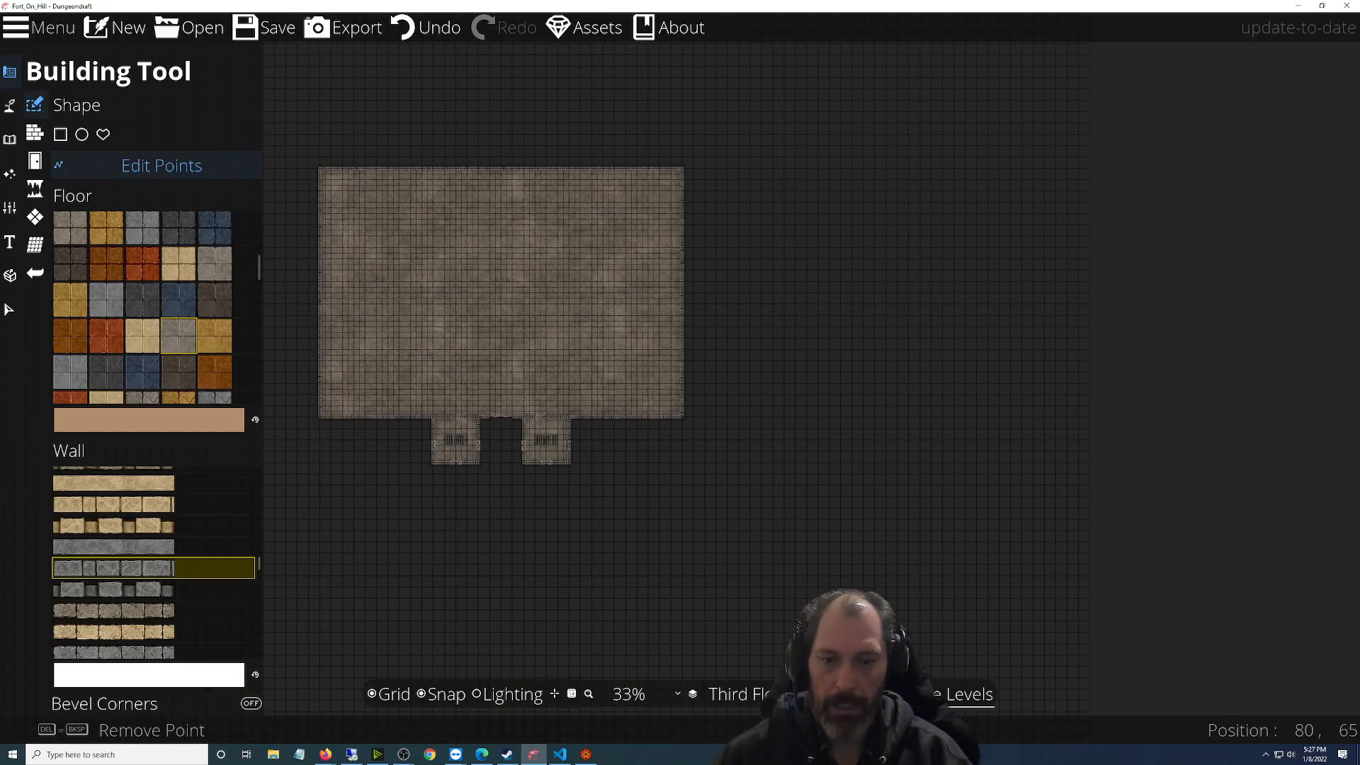
pyautogui.click(926, 694)
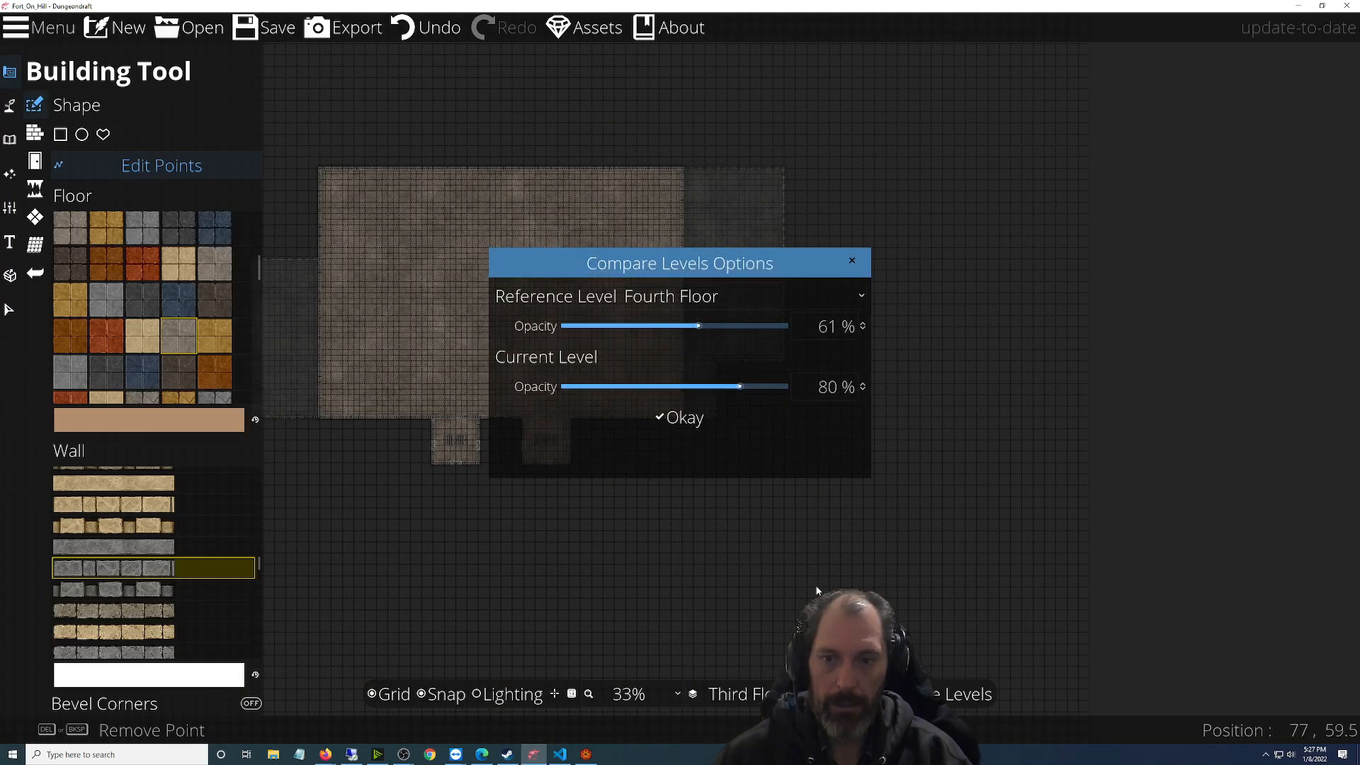
pyautogui.click(716, 295)
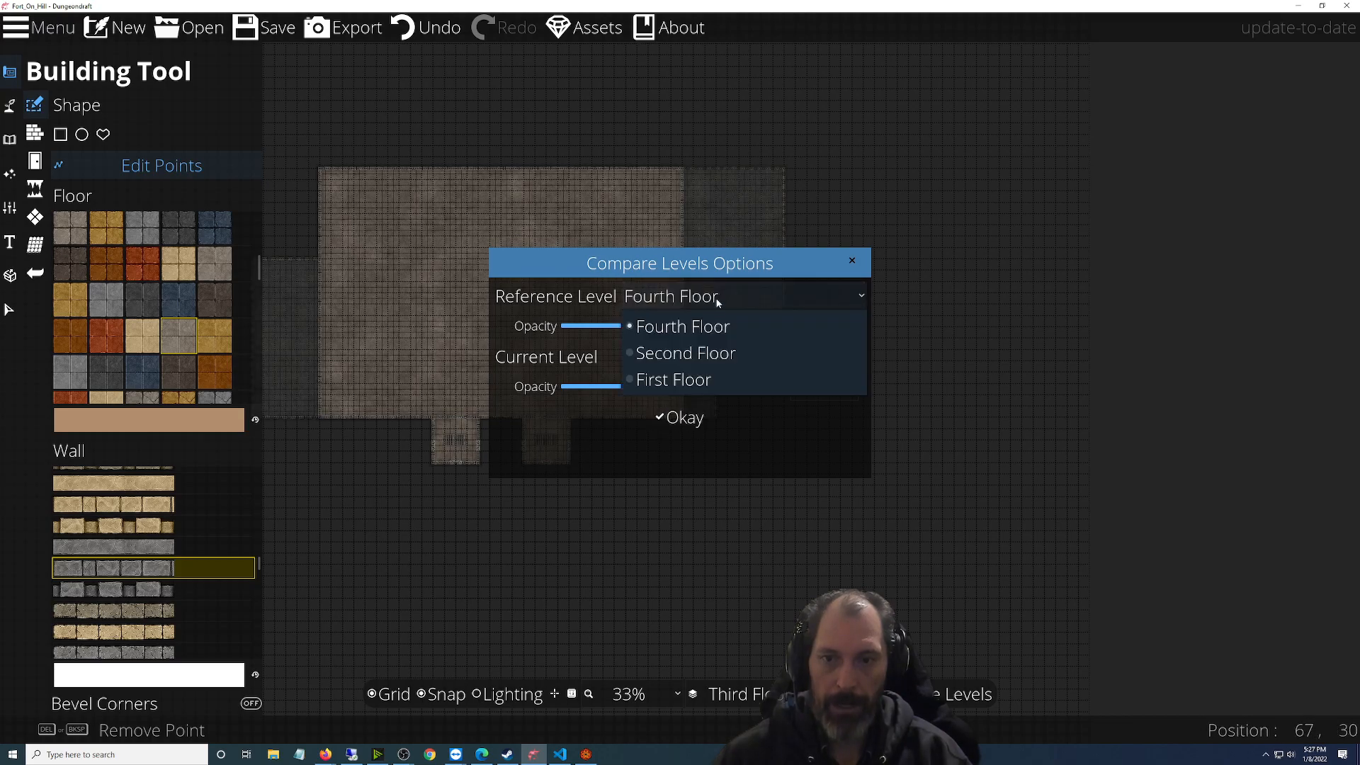
pyautogui.click(694, 352)
pyautogui.click(680, 415)
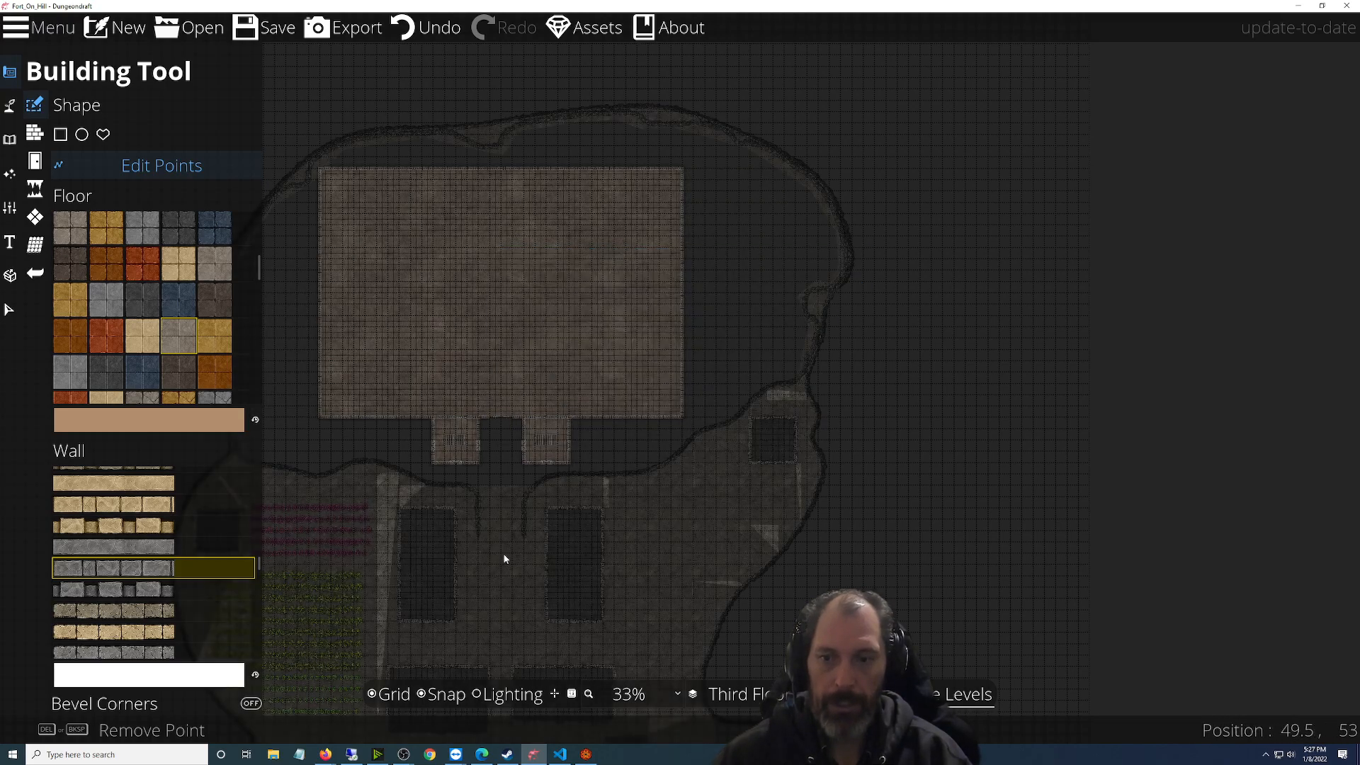
# Examine the gap between the building's east wall and the eastern rock wall
pyautogui.scroll(6, 510, 553)
pyautogui.moveTo(1224, 279); pyautogui.dragTo(825, 736)
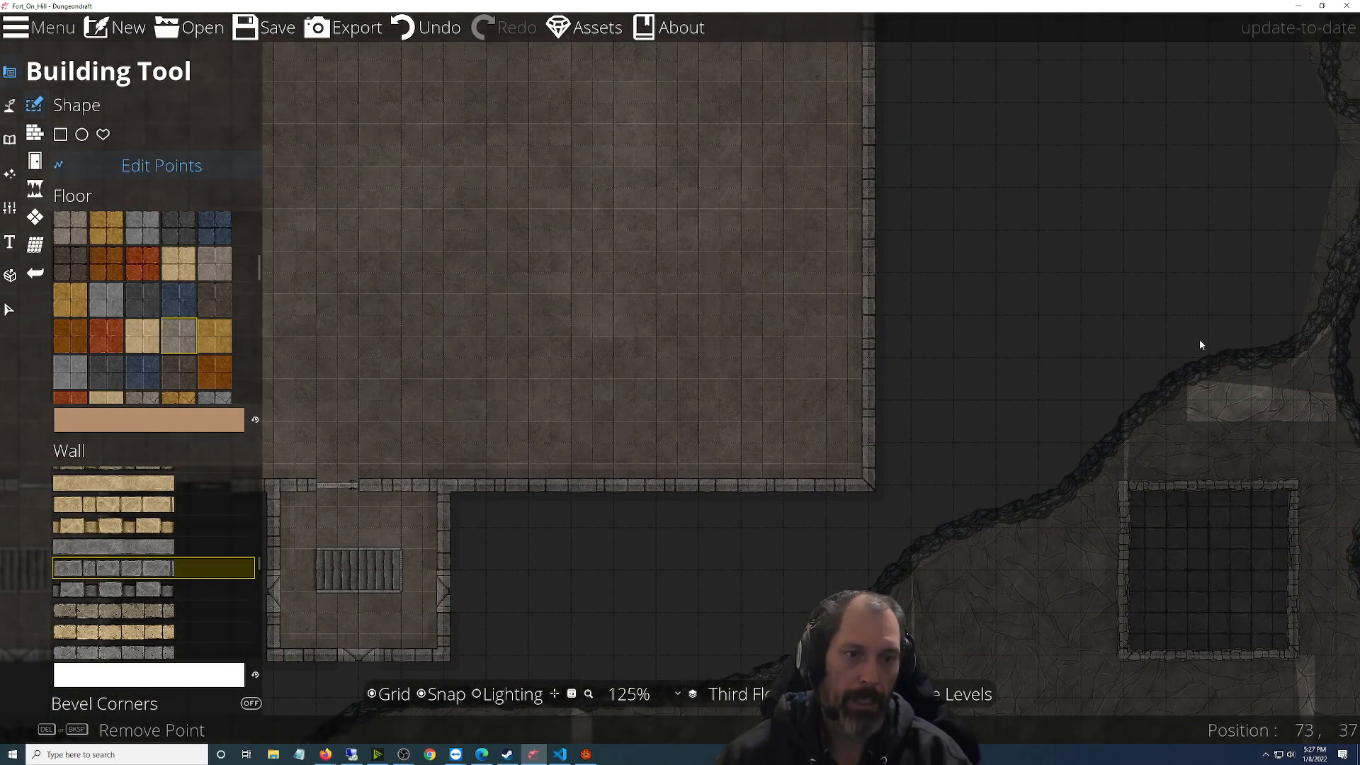
pyautogui.moveTo(1227, 334); pyautogui.dragTo(632, 550)
pyautogui.scroll(-5, 621, 527)
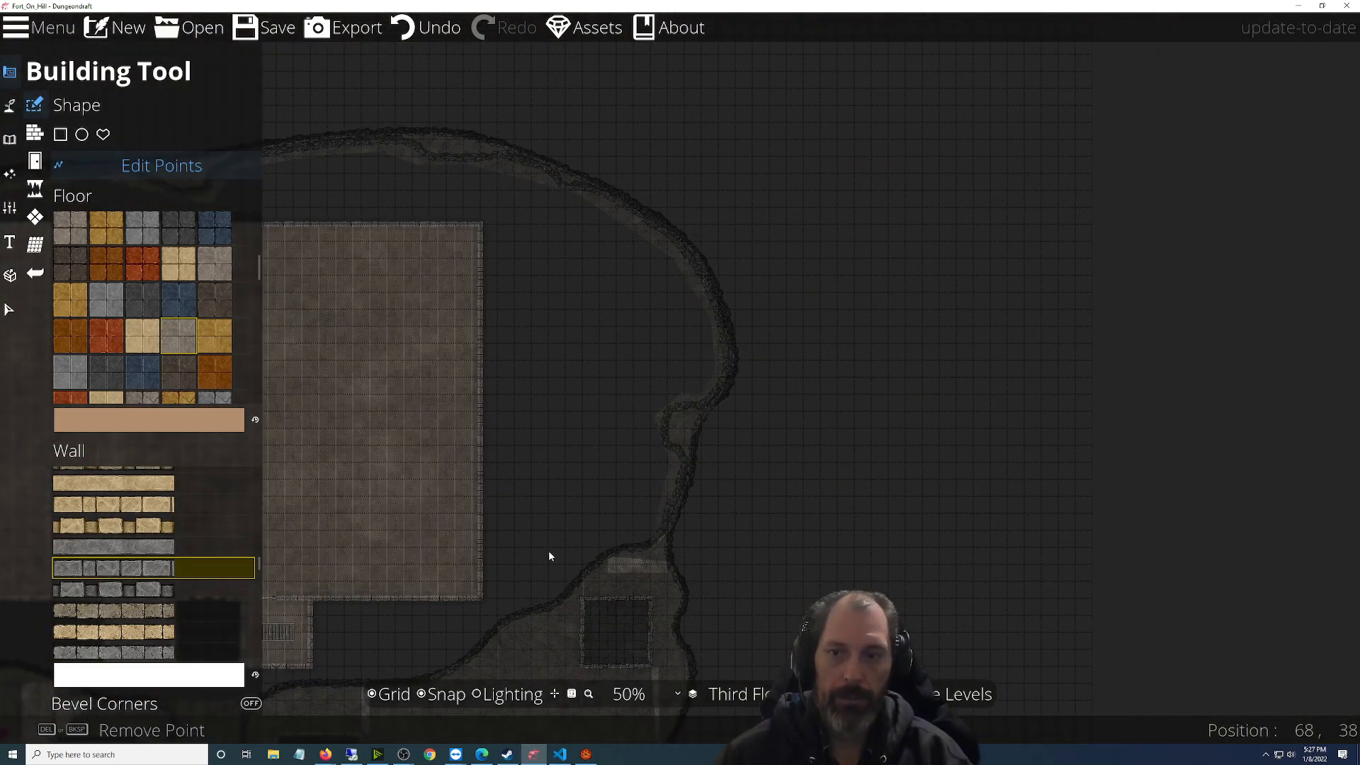
# Save the map and activate the Path Tool
pyautogui.moveTo(550, 546); pyautogui.dragTo(1119, 235)
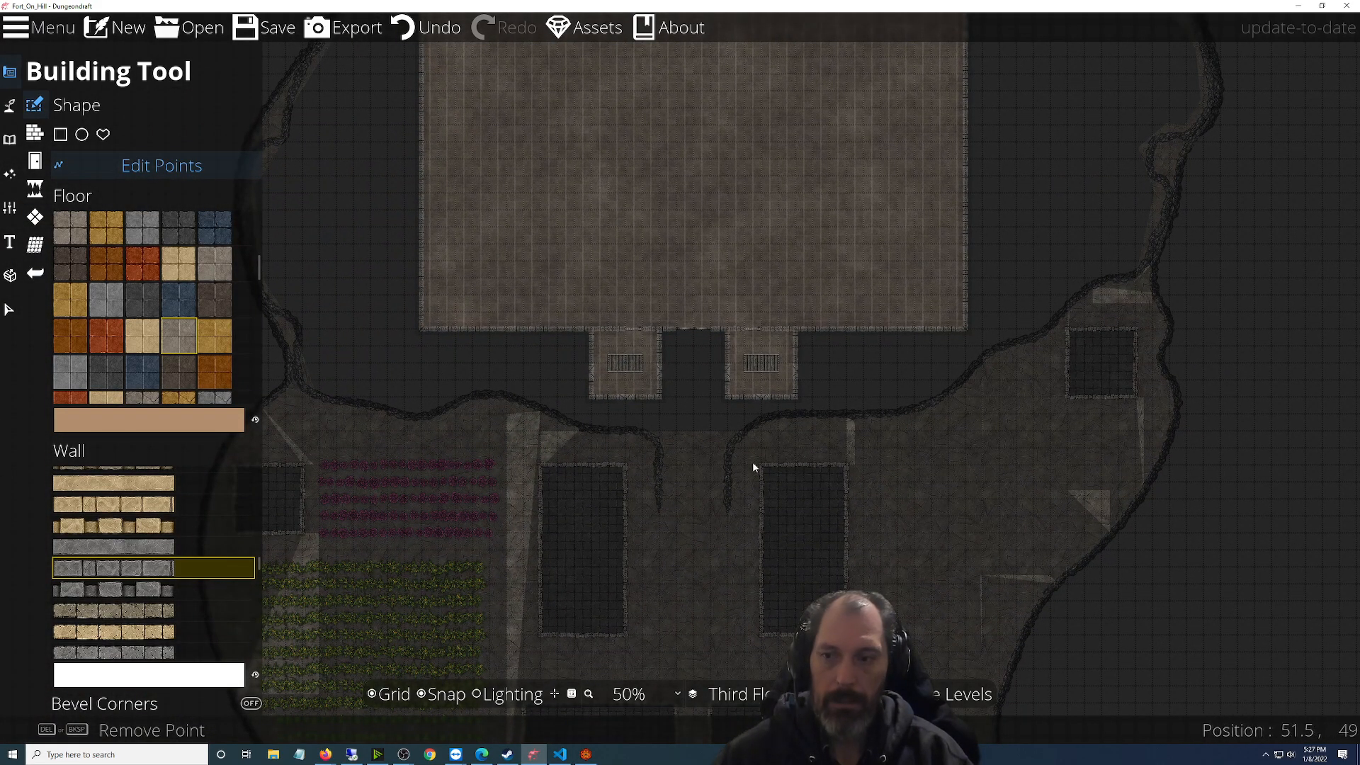
pyautogui.click(244, 28)
pyautogui.click(9, 138)
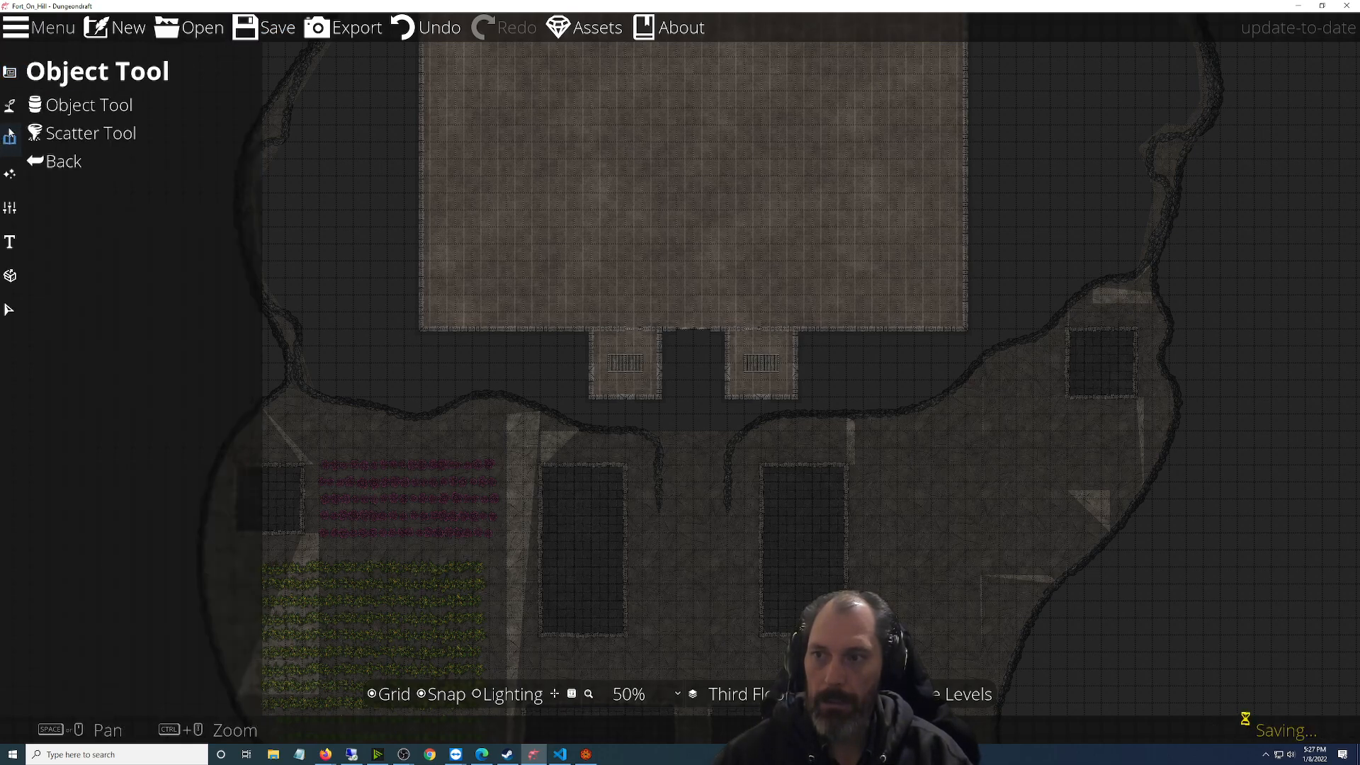
pyautogui.click(10, 105)
pyautogui.click(81, 198)
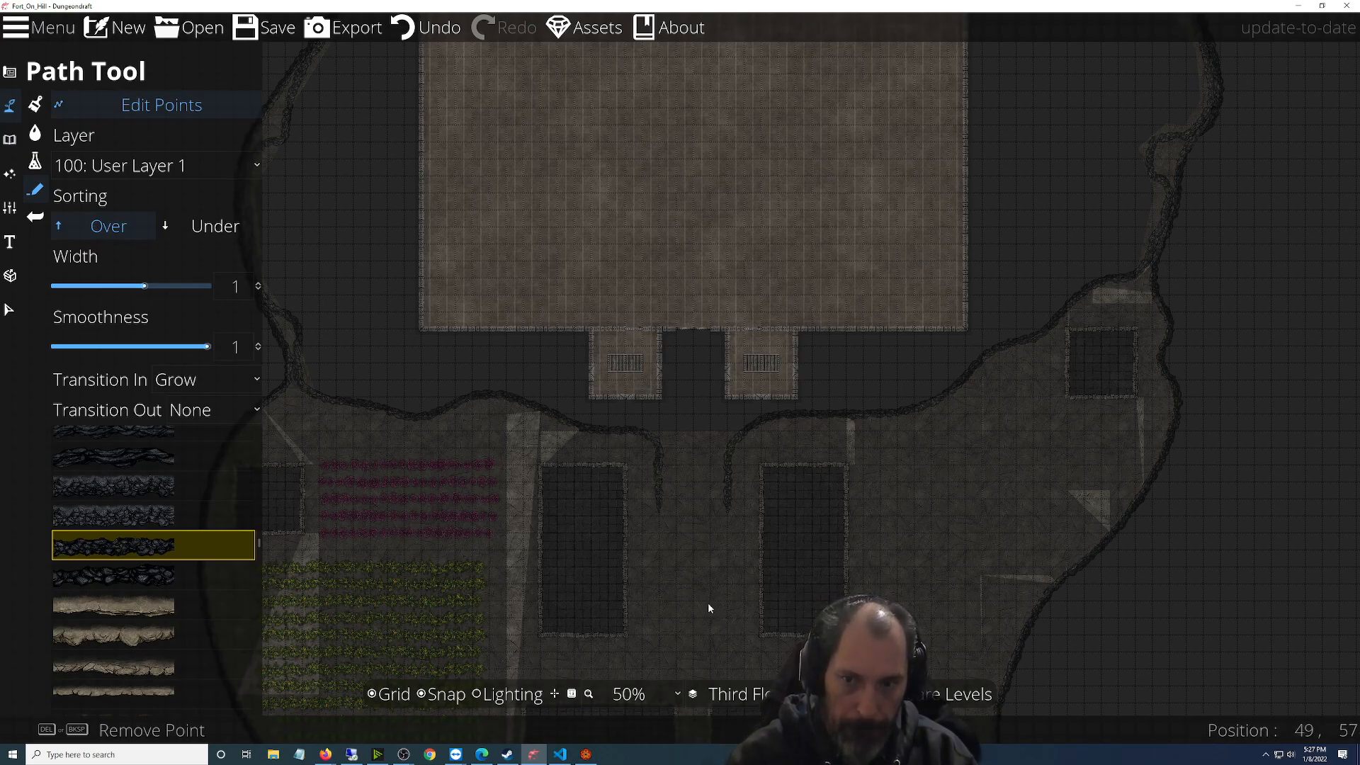
# Draw a new dark rock path over the tapered end of the western rock wall, from 46, 52 north to 46, 49
pyautogui.scroll(5, 701, 598)
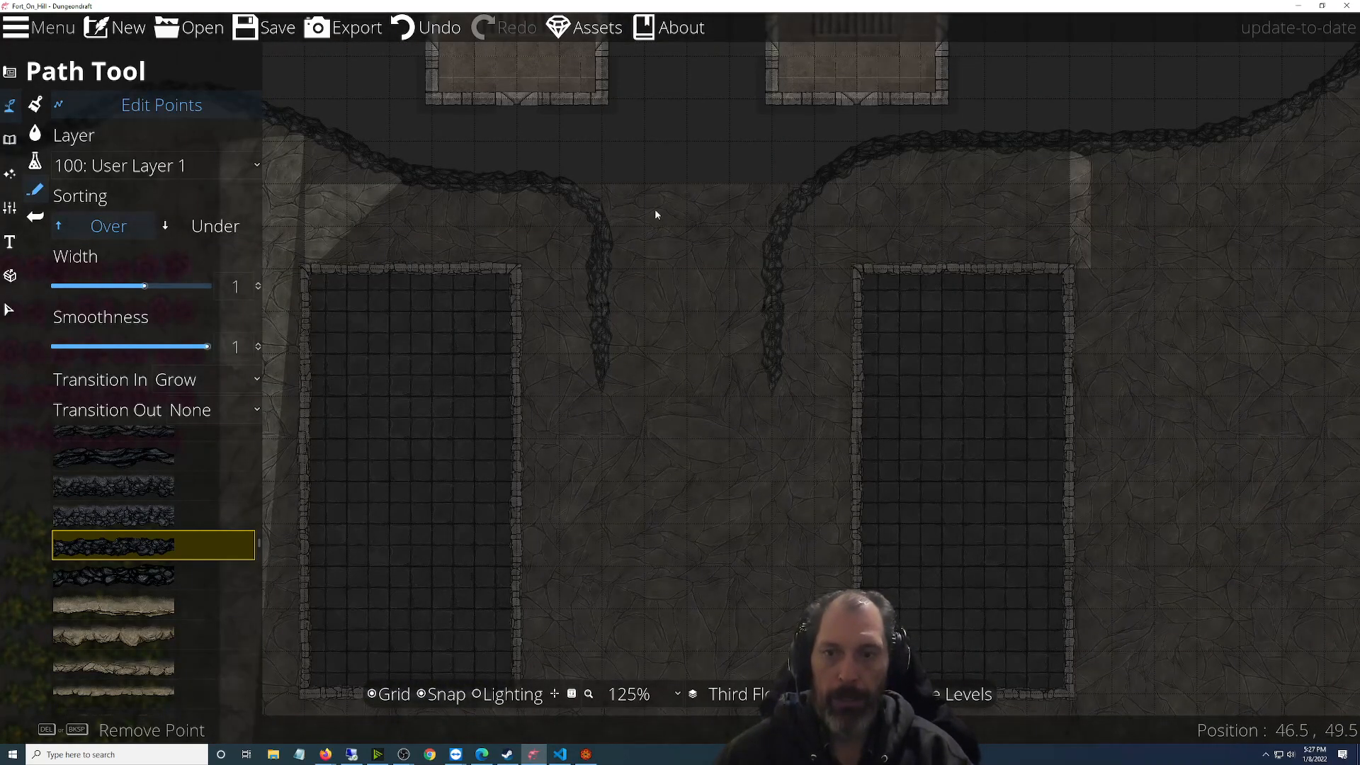
pyautogui.scroll(2, 683, 467)
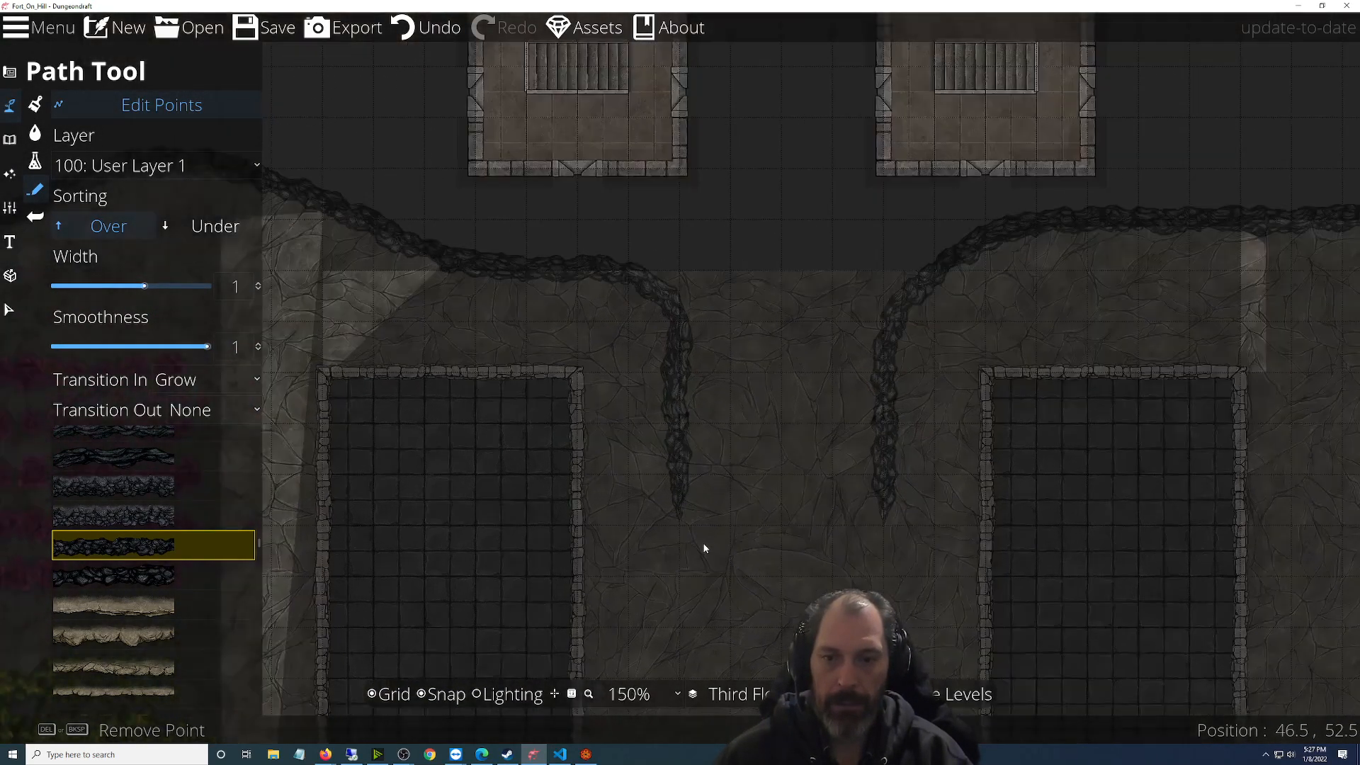
pyautogui.scroll(2, 705, 547)
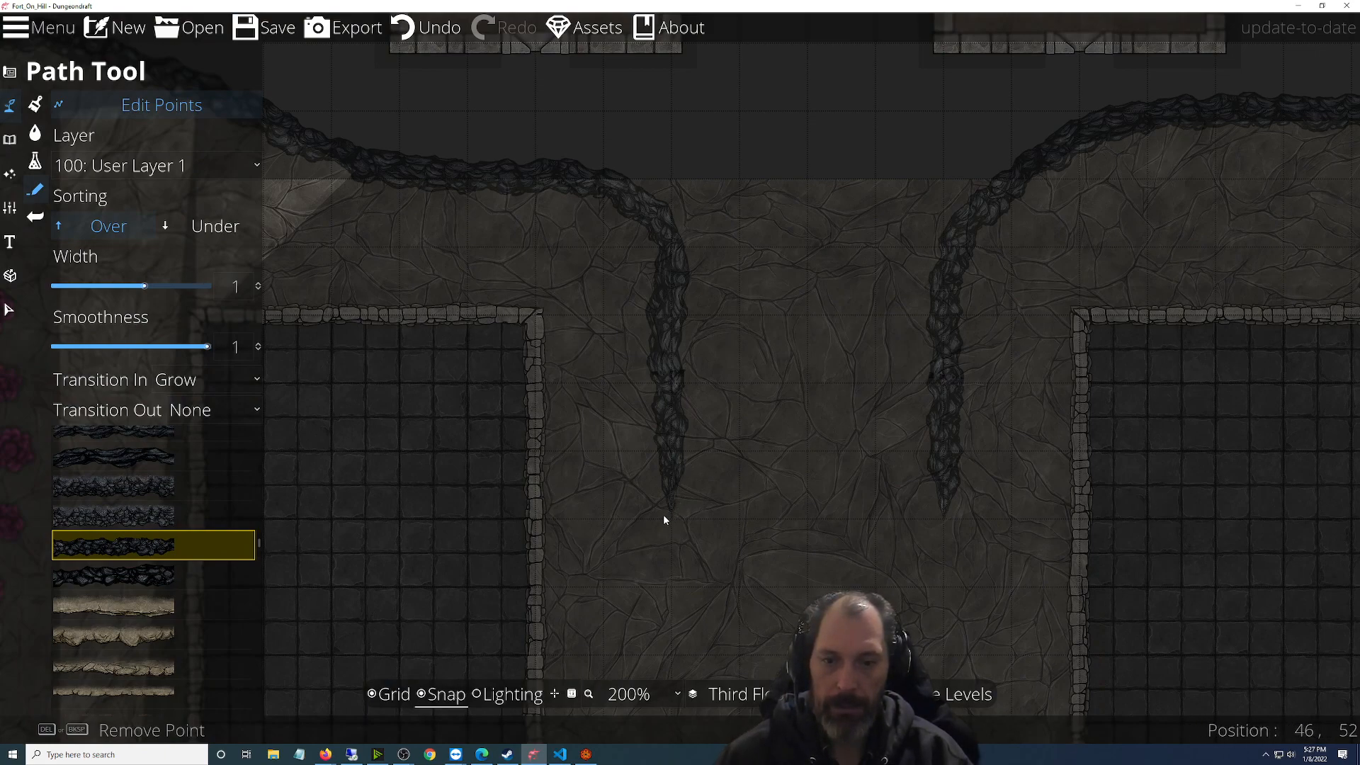
pyautogui.click(175, 99)
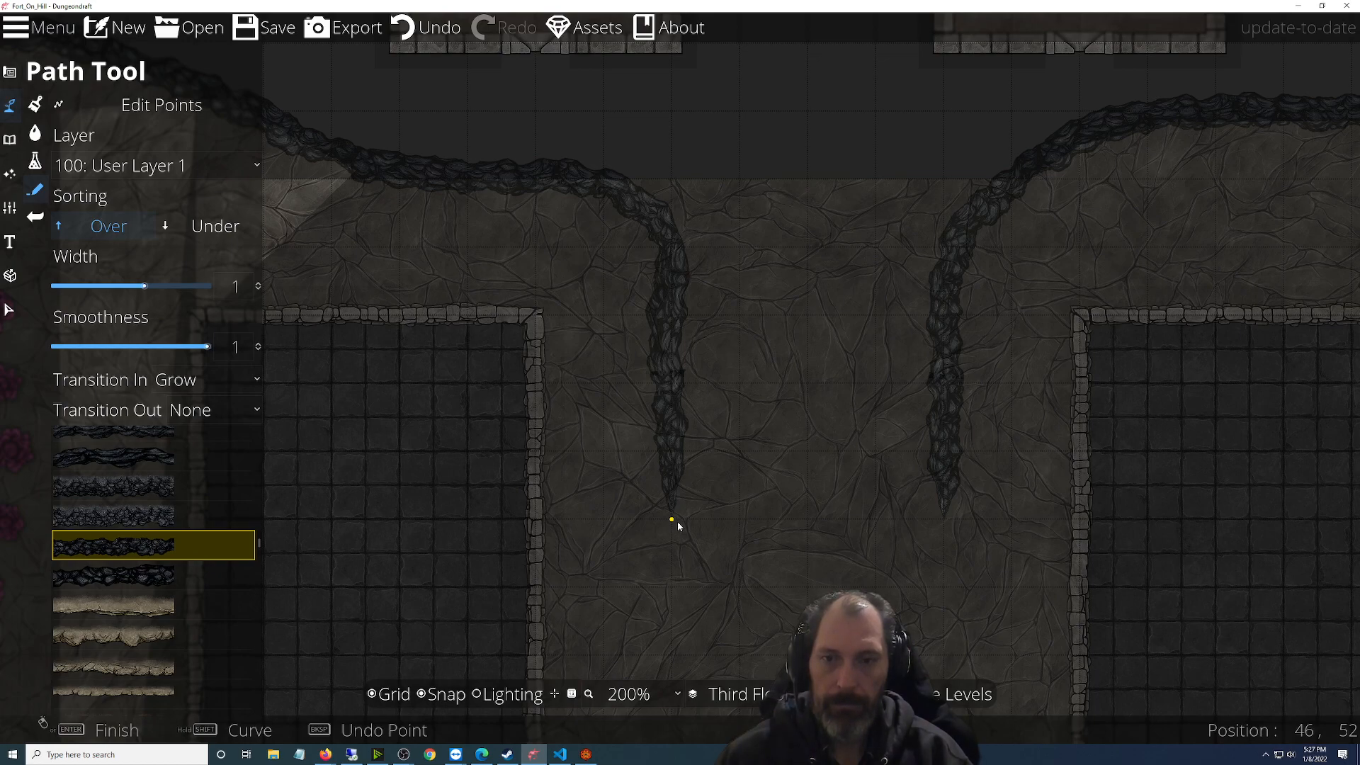
pyautogui.click(664, 323)
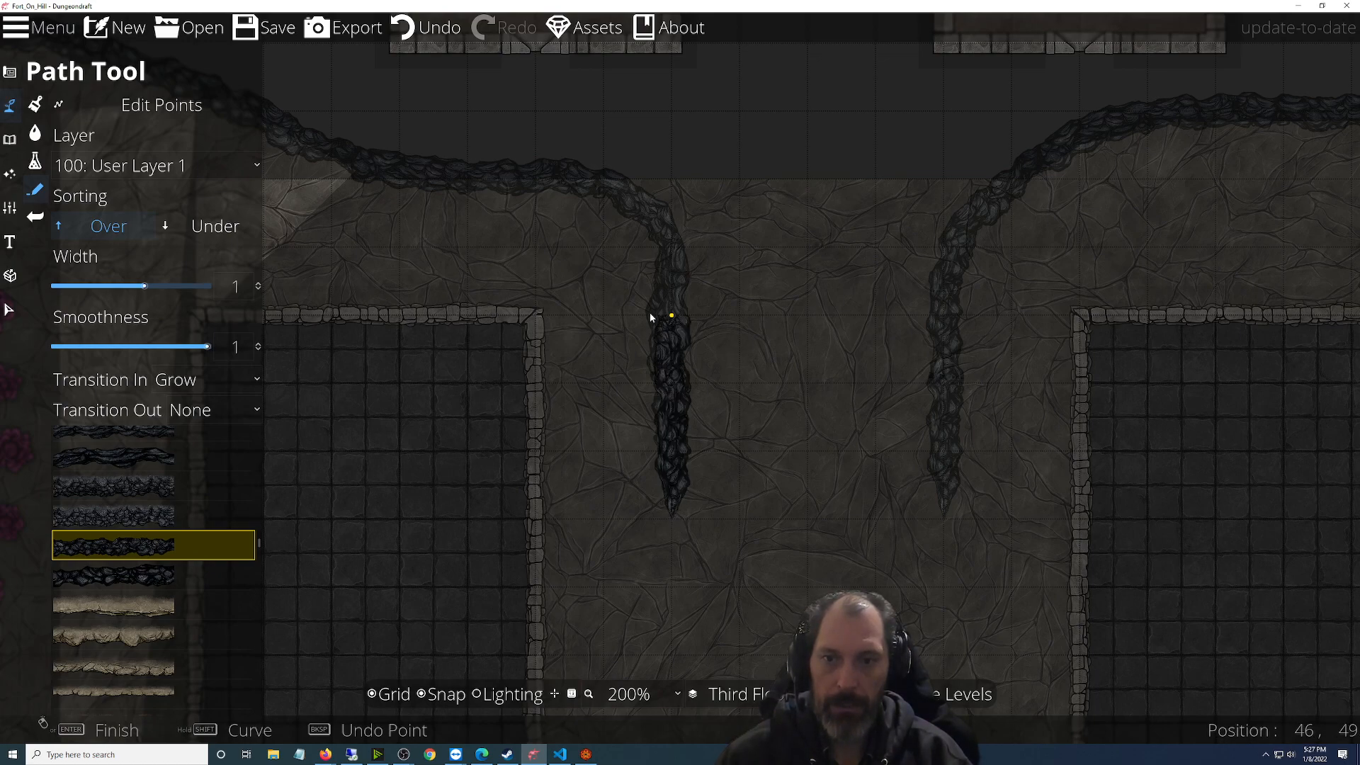
pyautogui.scroll(4, 658, 316)
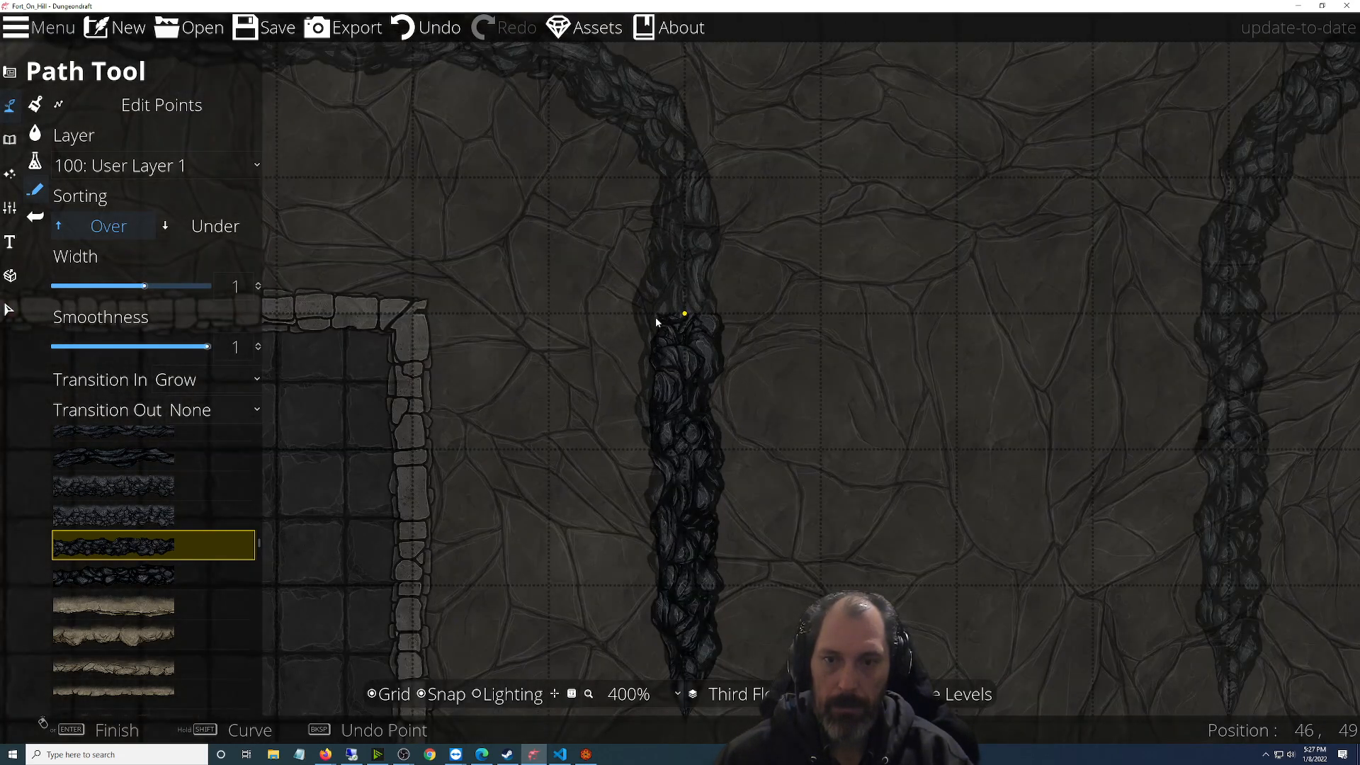
pyautogui.scroll(-3, 657, 322)
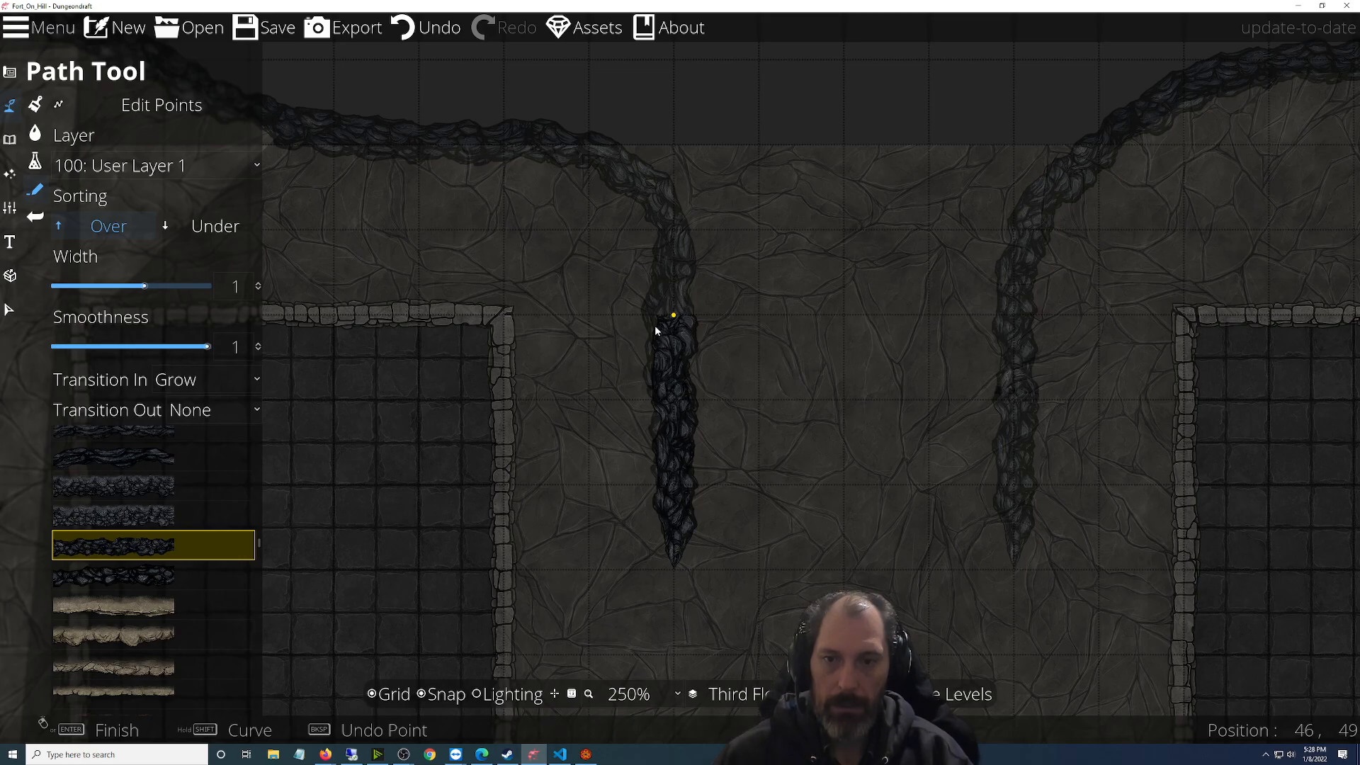
# Set the path's Transition In to None and its Transition Out to Shrink
pyautogui.moveTo(999, 571); pyautogui.dragTo(507, 509)
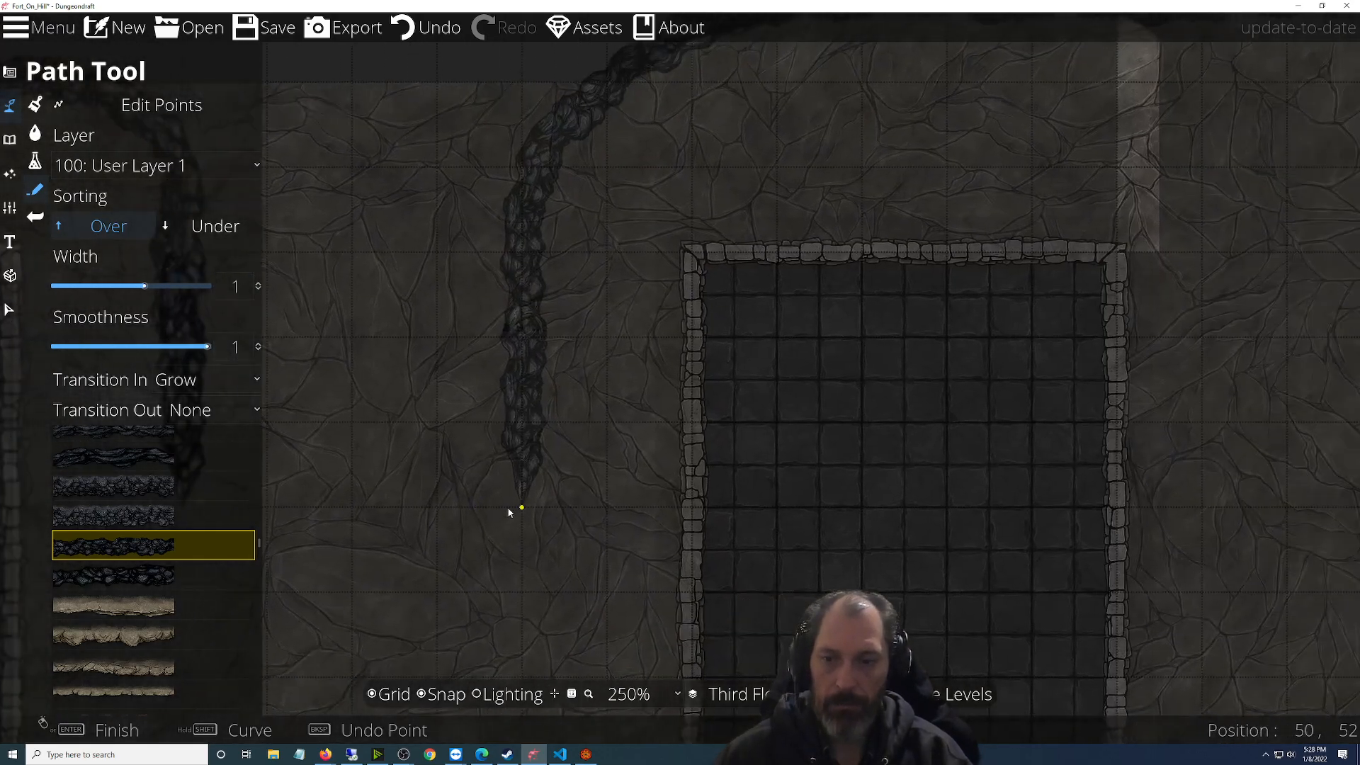
pyautogui.click(207, 371)
pyautogui.click(207, 414)
pyautogui.click(209, 418)
pyautogui.click(207, 489)
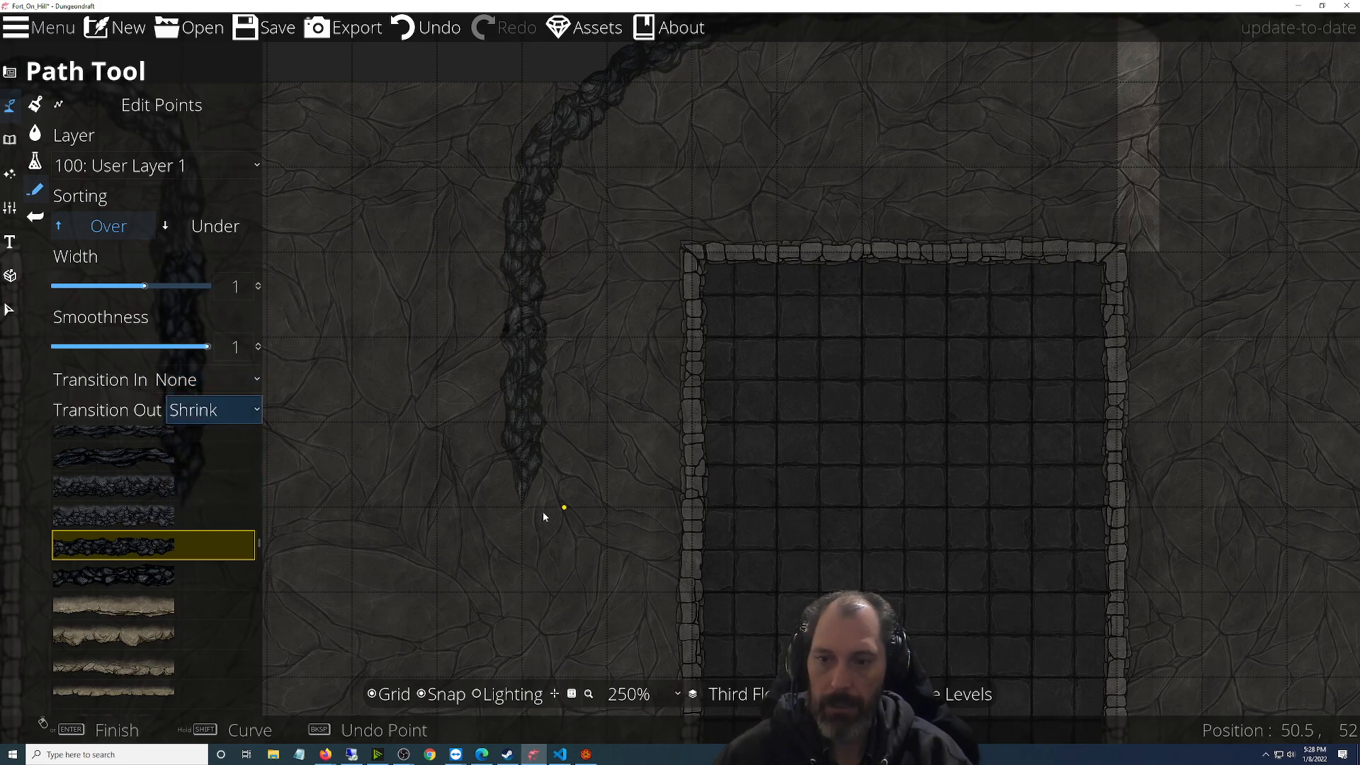
# Try a rock path running north from the tip of the eastern rock wall at 50, 52 and undo it
pyautogui.click(525, 511)
pyautogui.rightClick(523, 340)
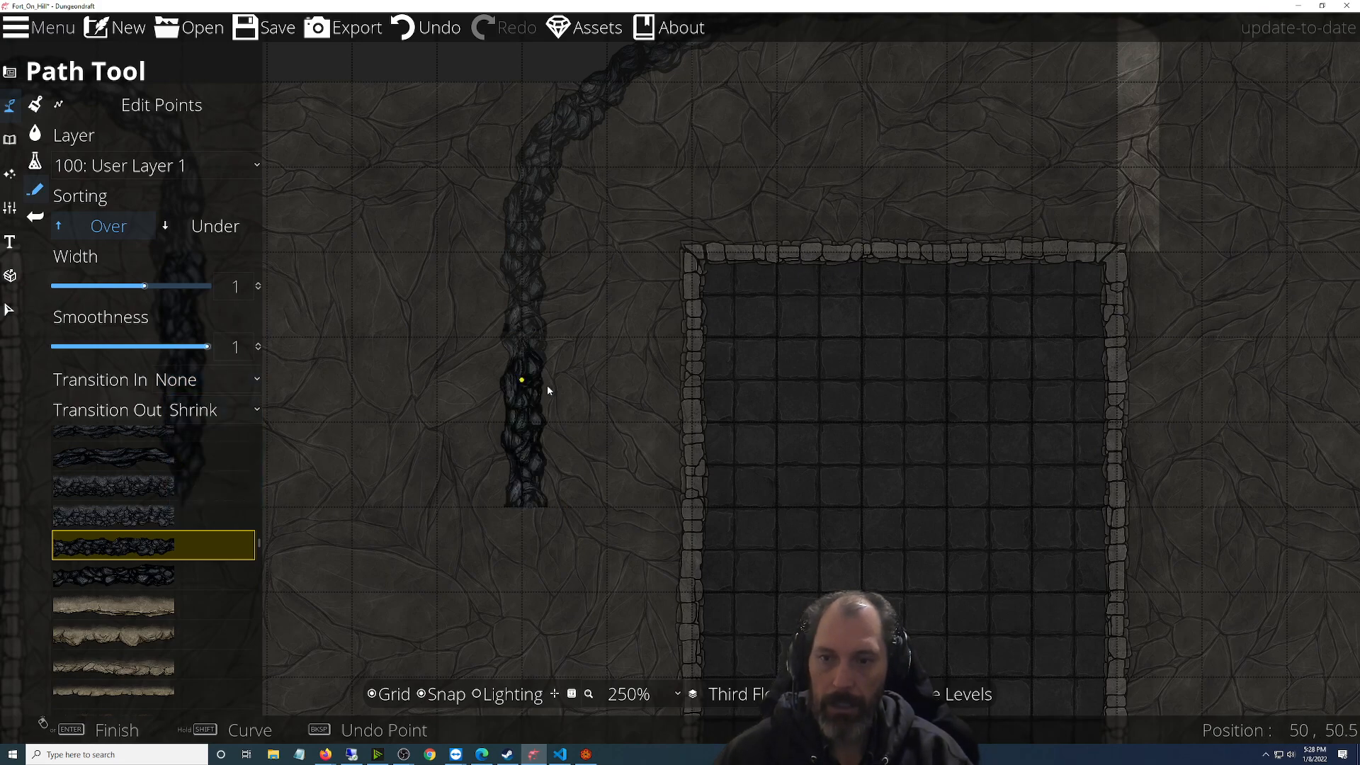
pyautogui.hotkey('ctrl', 'z')
# Draw the matching rock path over the eastern wall's end from 50, 49 south to 50, 52, and turn off the level comparison
pyautogui.moveTo(570, 470); pyautogui.dragTo(874, 495)
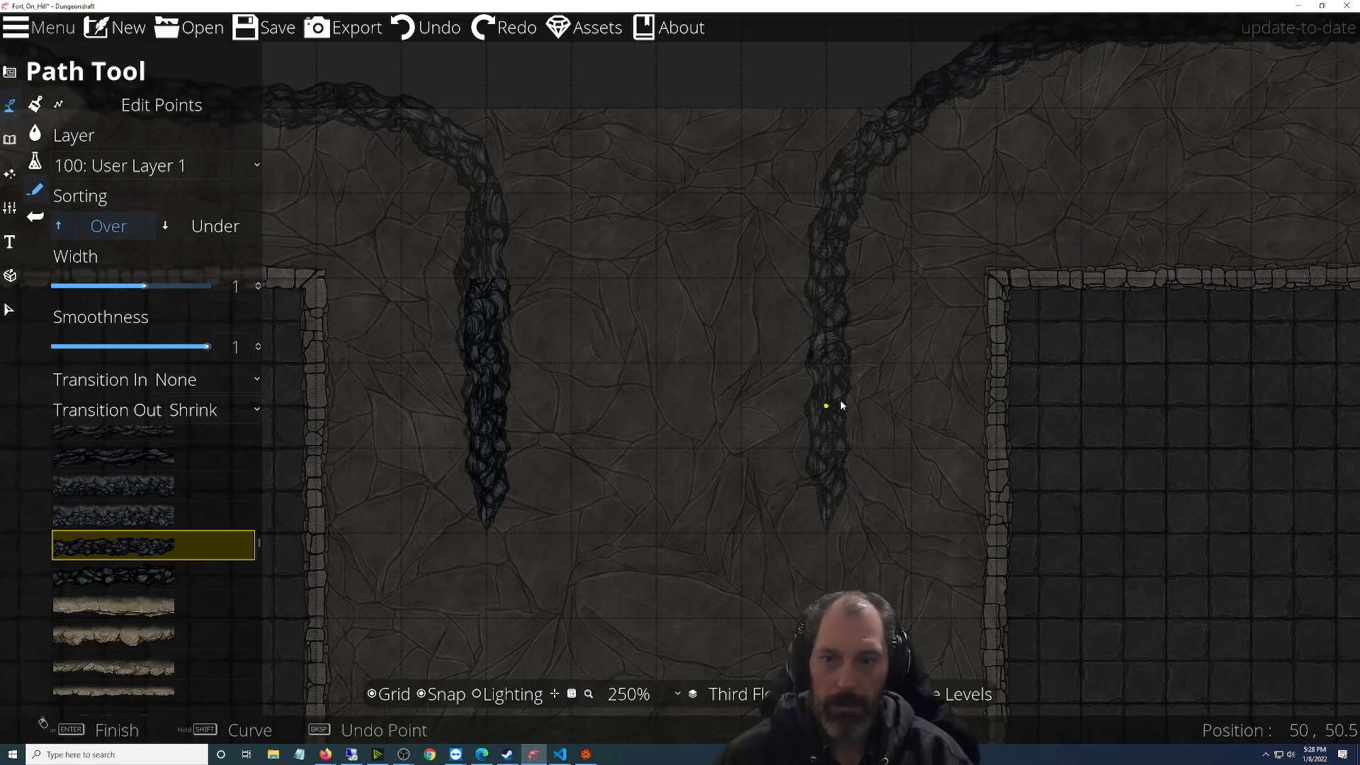
pyautogui.click(825, 279)
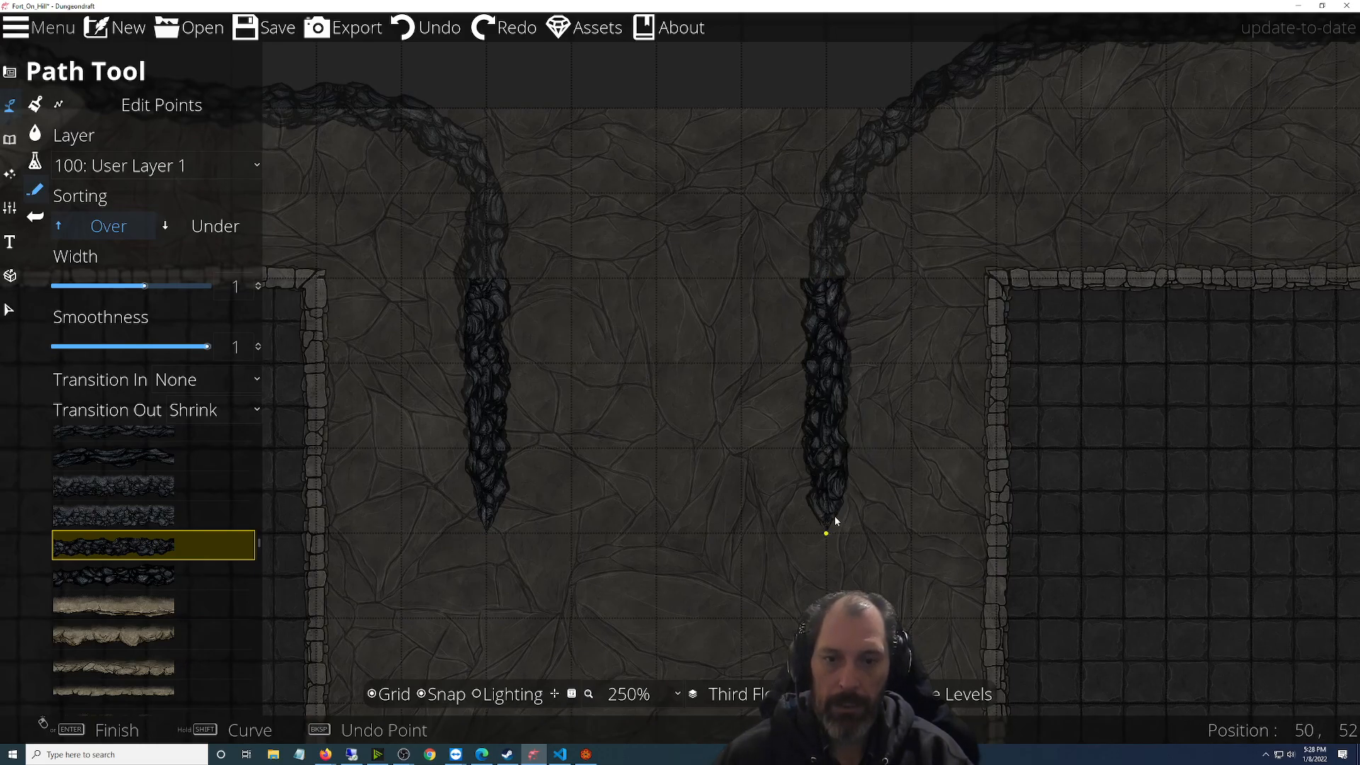
pyautogui.scroll(4, 834, 521)
pyautogui.scroll(-4, 834, 520)
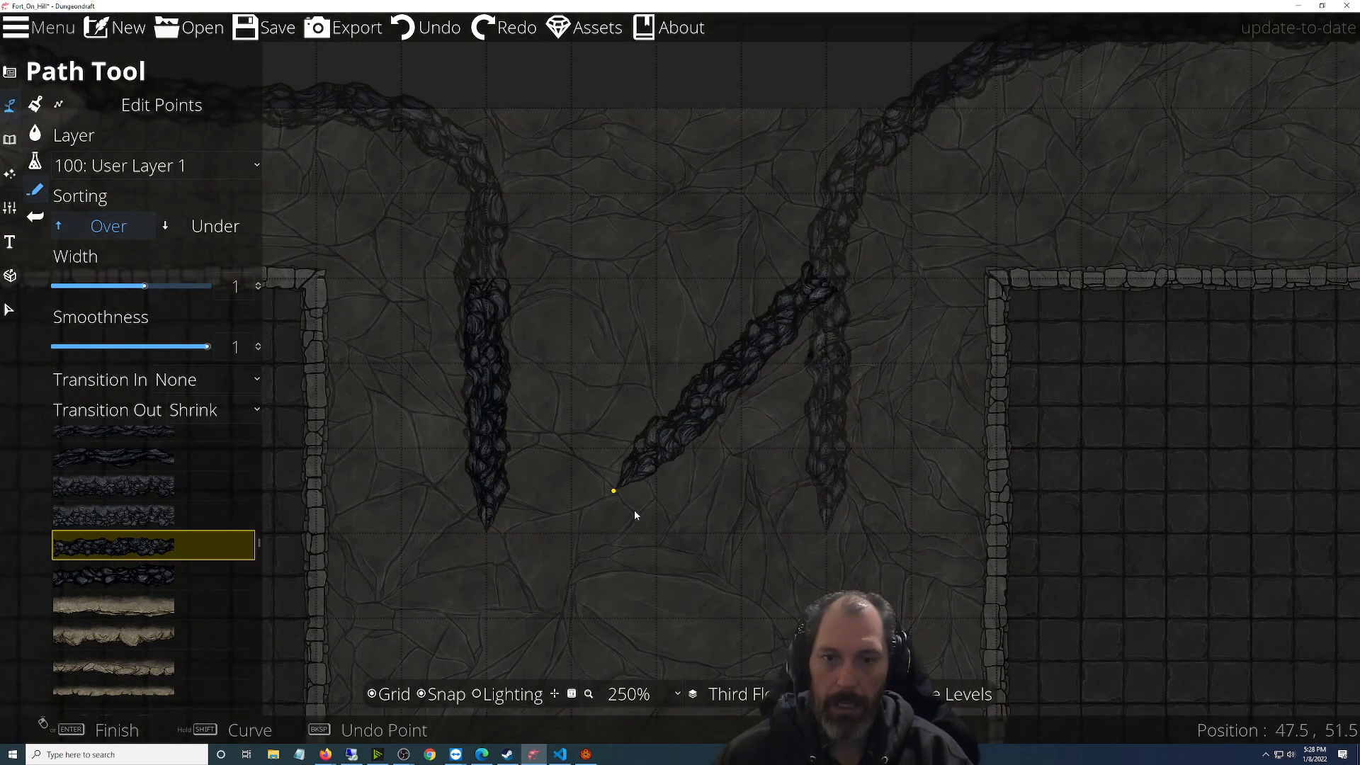
pyautogui.click(823, 546)
pyautogui.scroll(5, 771, 569)
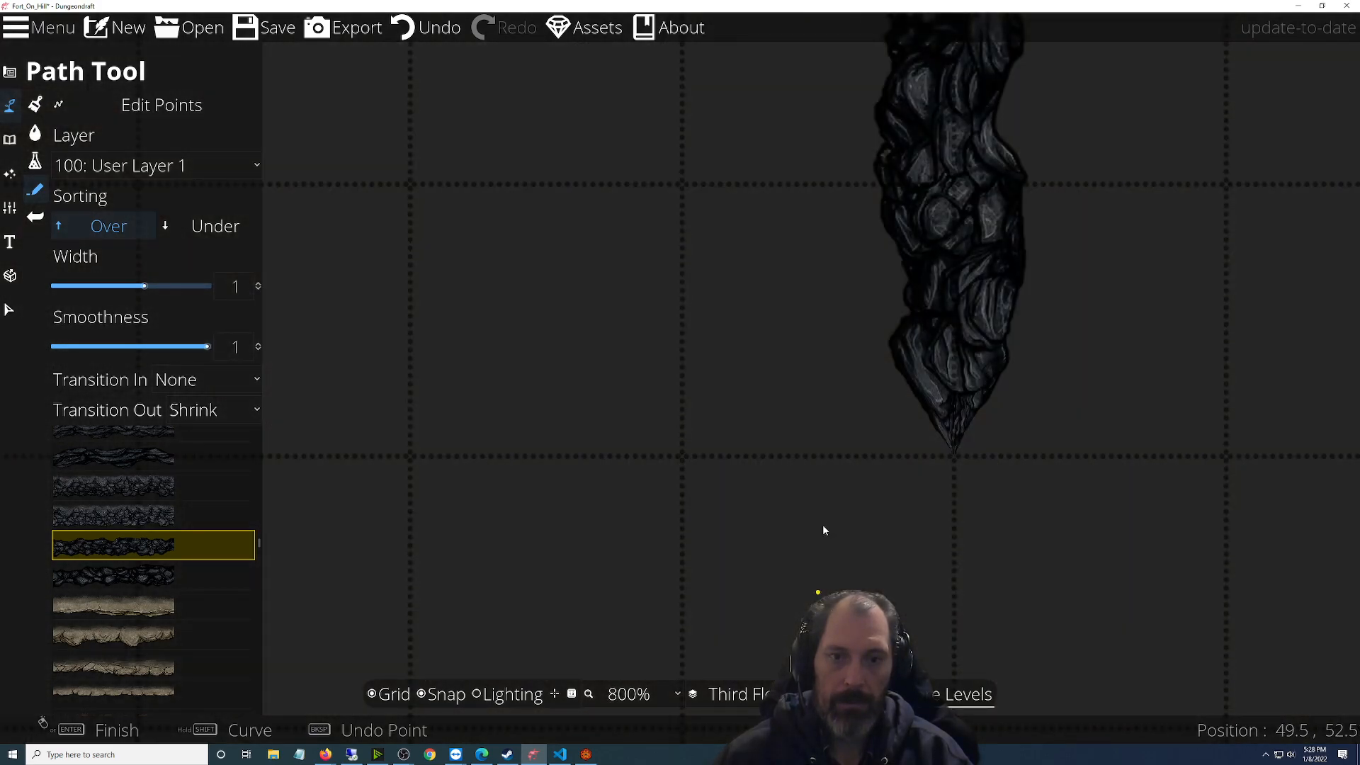
pyautogui.scroll(-5, 818, 524)
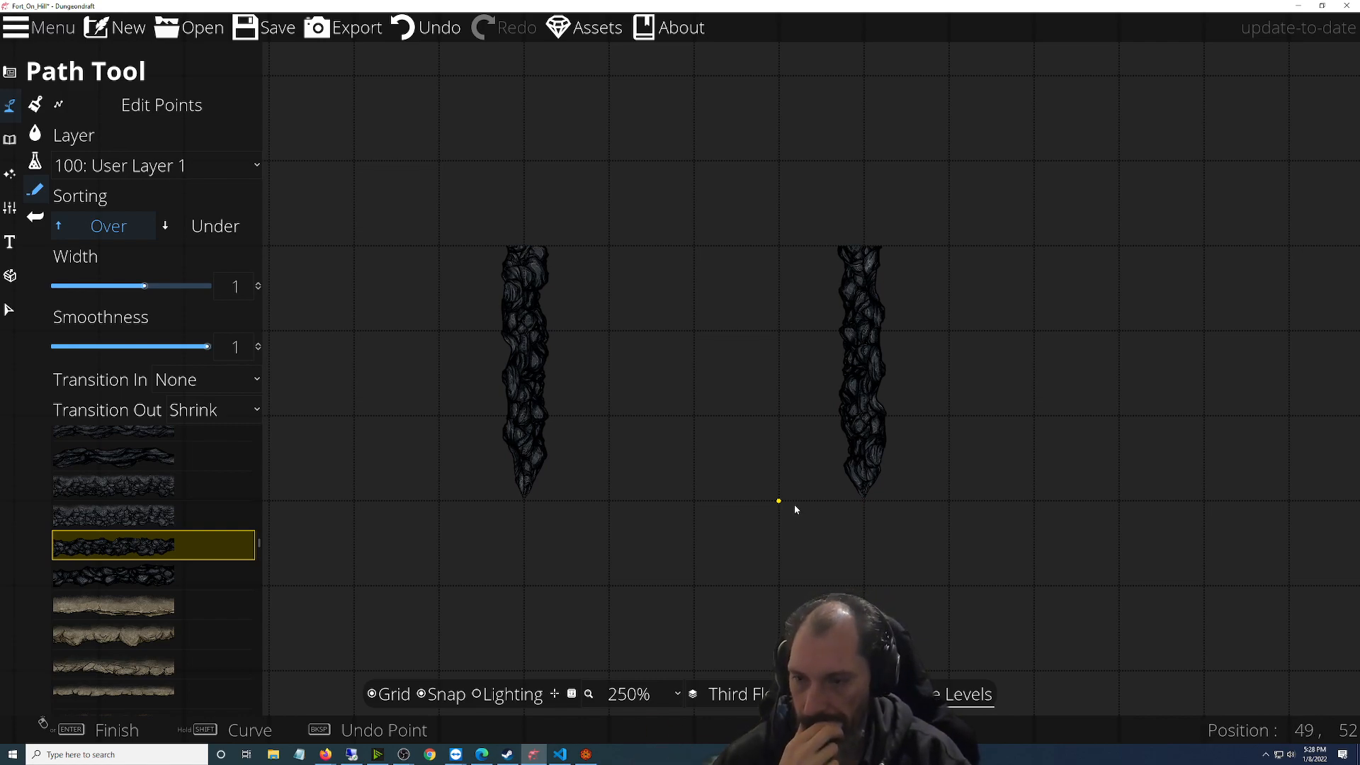
# Choose a soft black shadow texture for the path and turn grid snapping off
pyautogui.scroll(8, 168, 494)
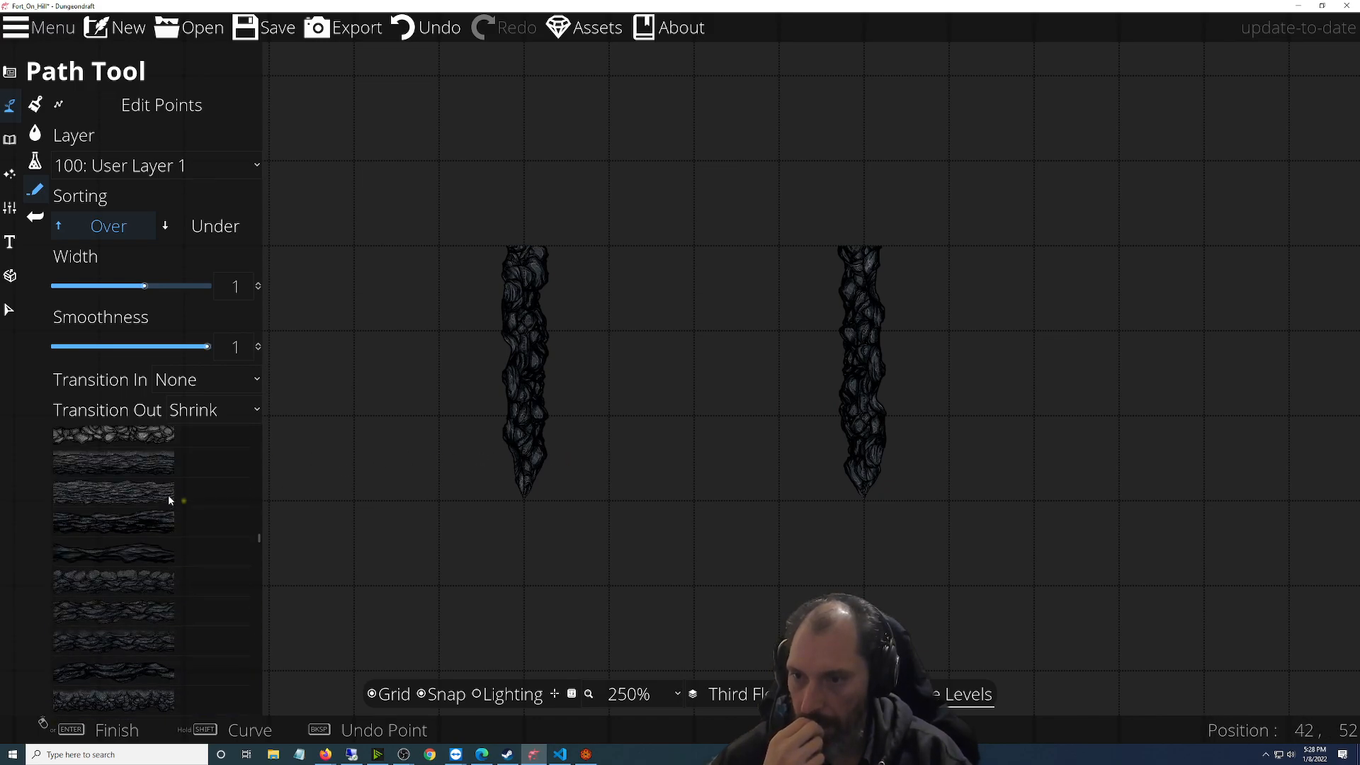
pyautogui.scroll(8, 170, 497)
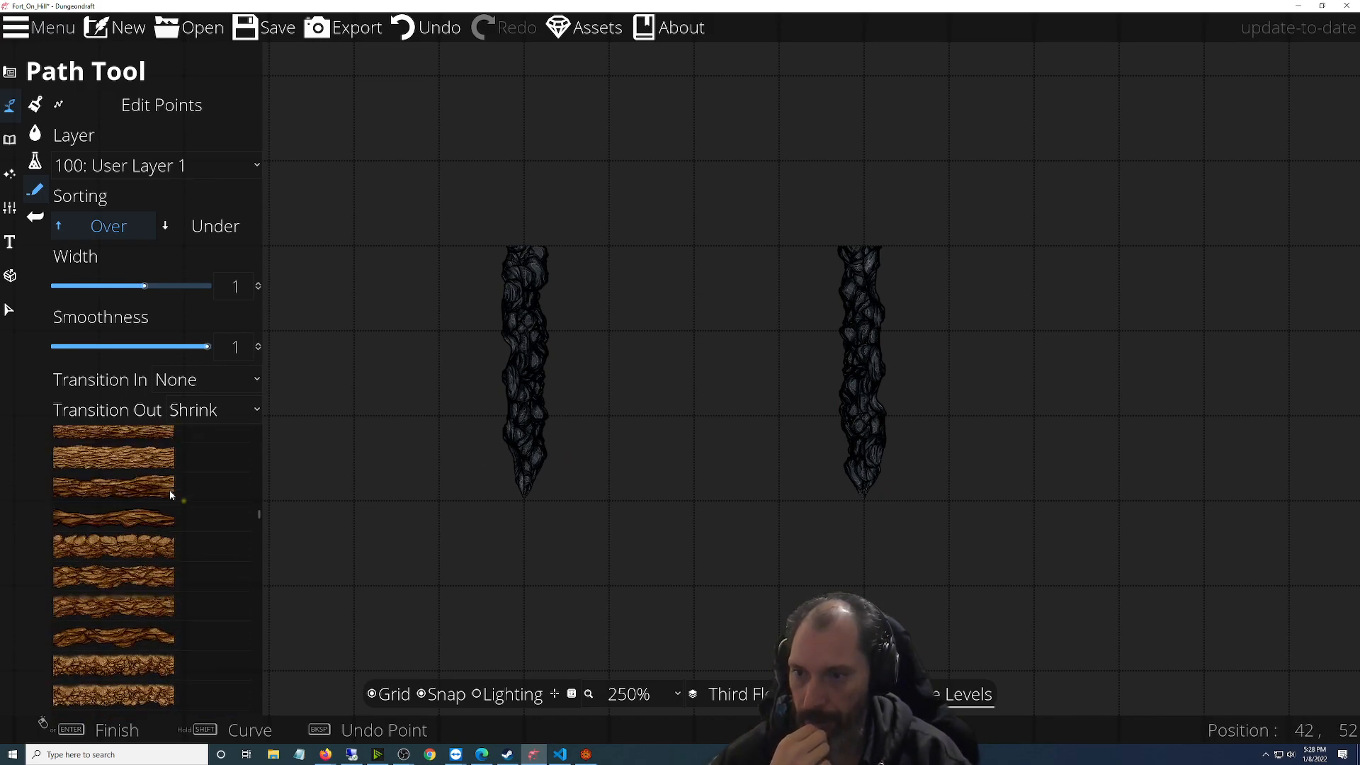
pyautogui.scroll(10, 170, 494)
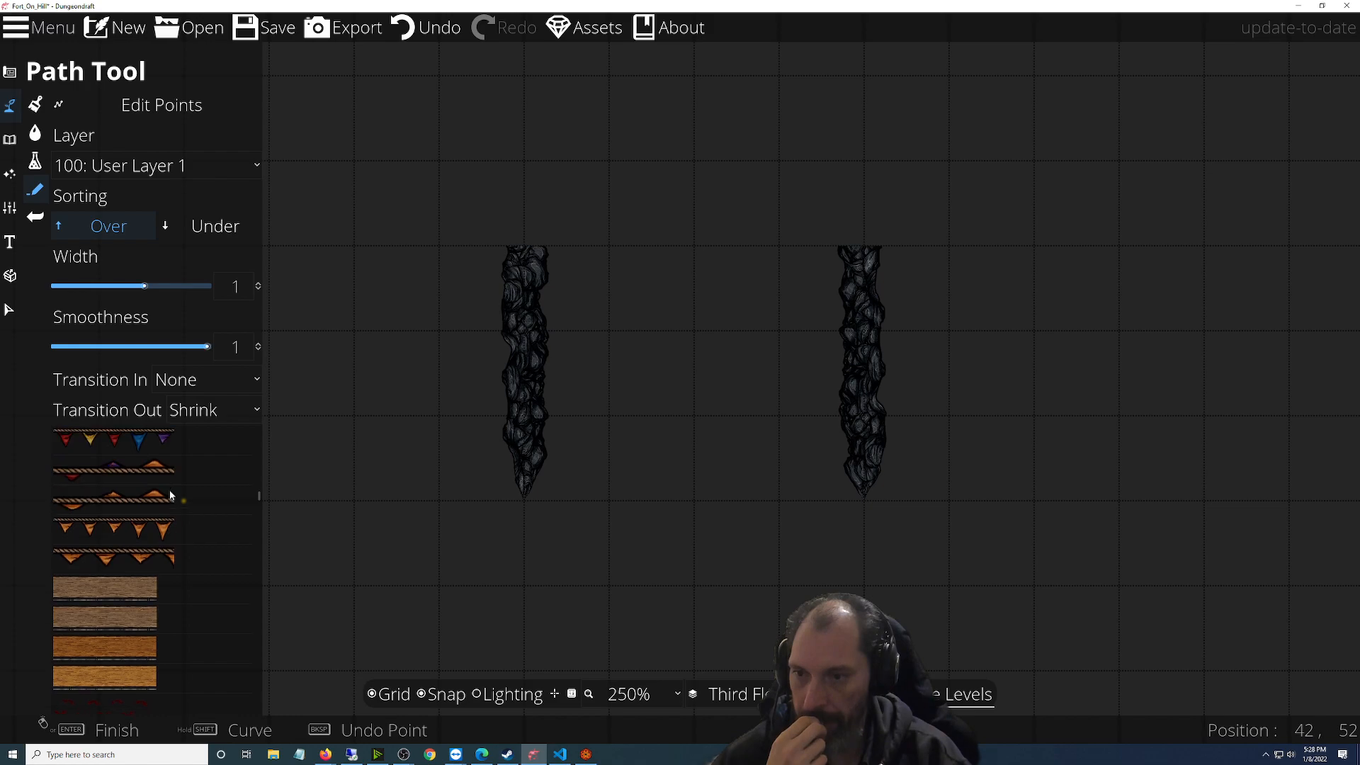
pyautogui.scroll(10, 173, 489)
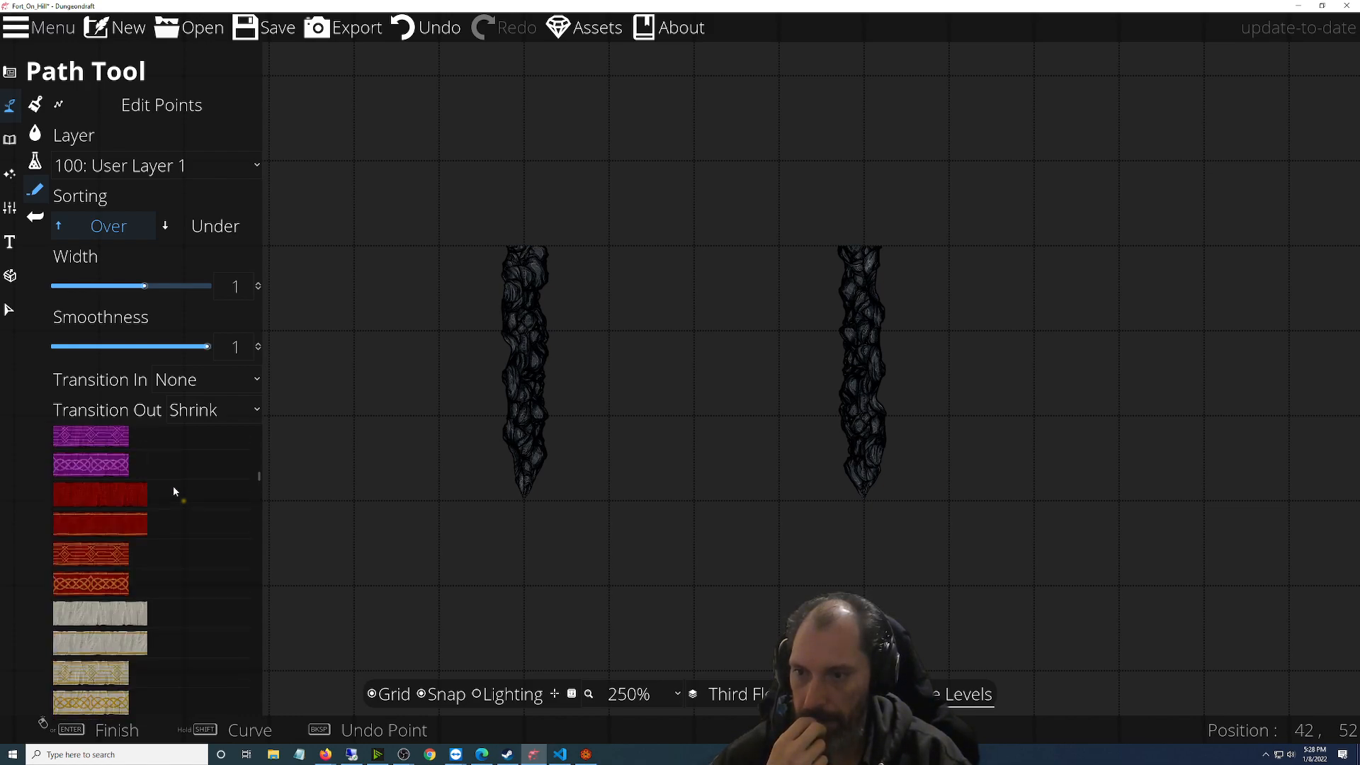
pyautogui.scroll(8, 179, 487)
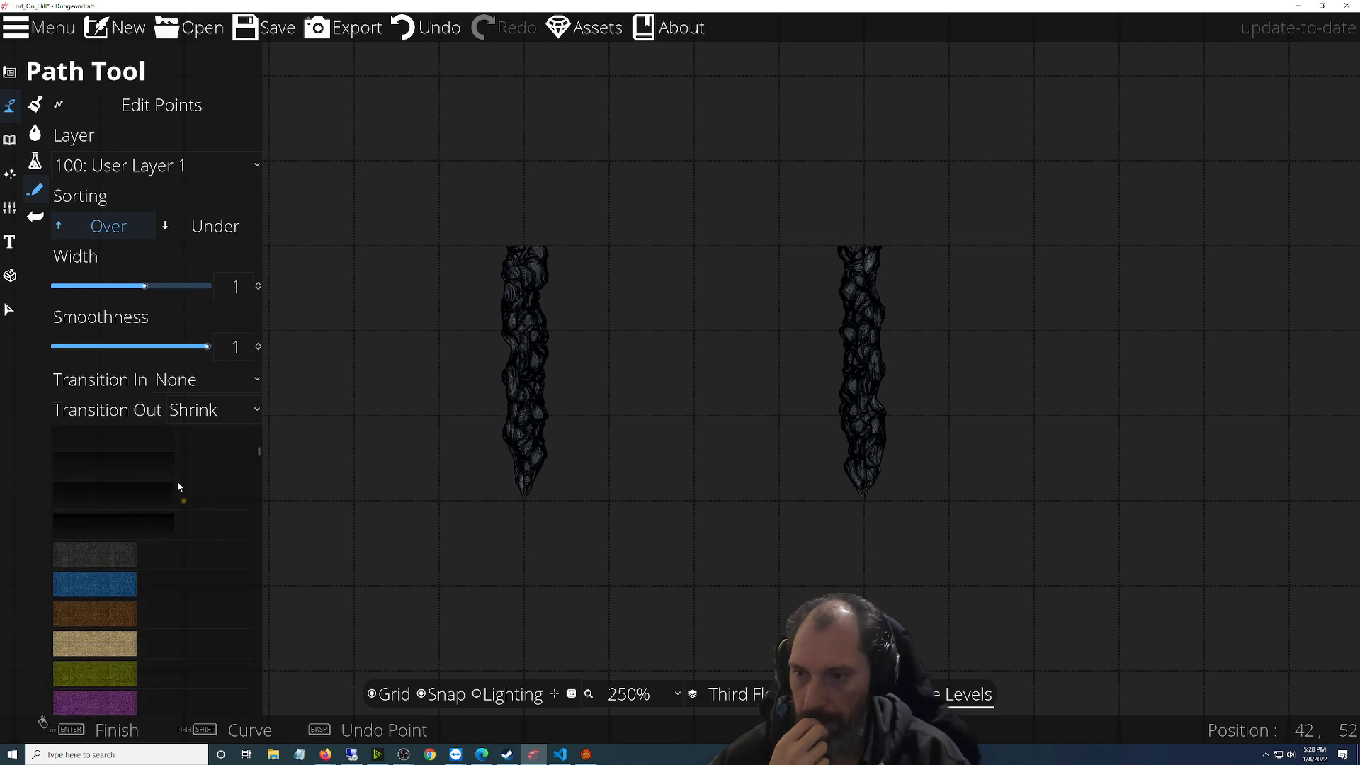
pyautogui.scroll(2, 178, 485)
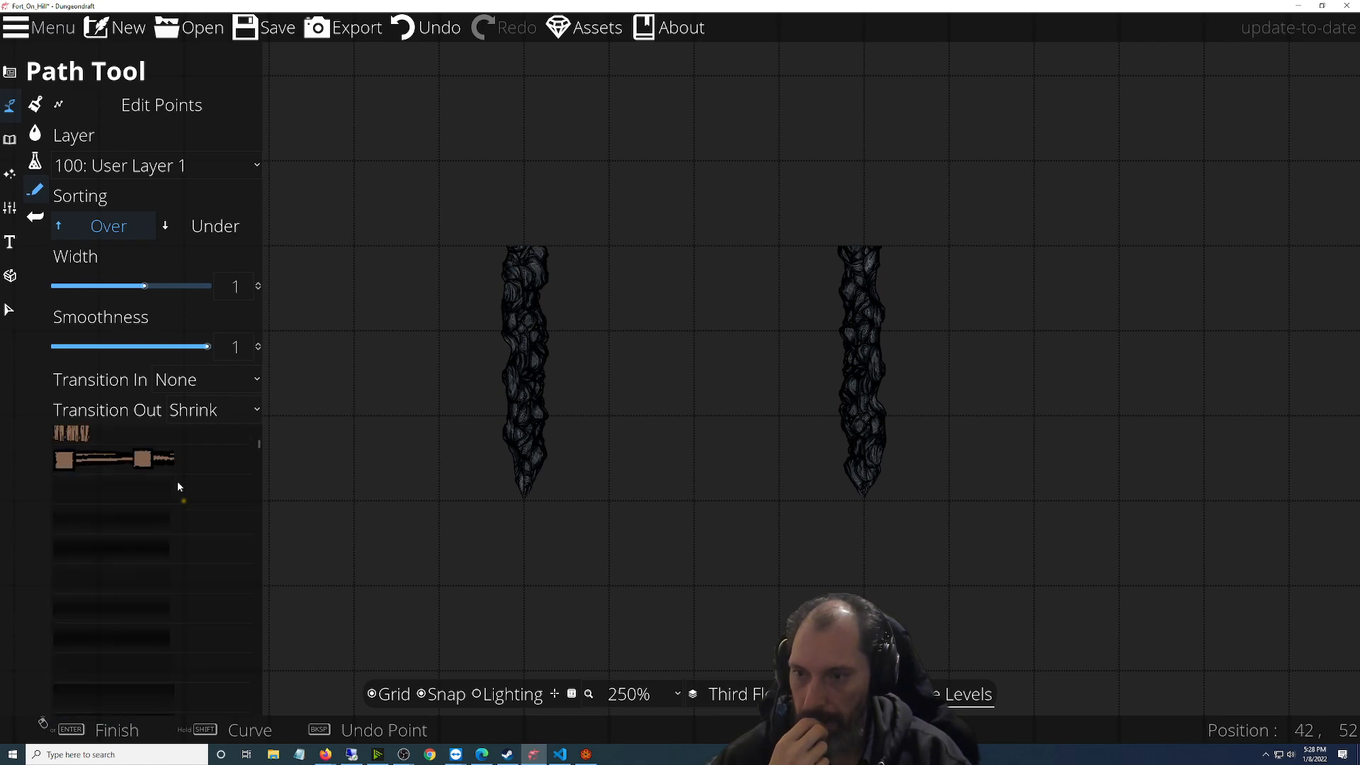
pyautogui.click(137, 546)
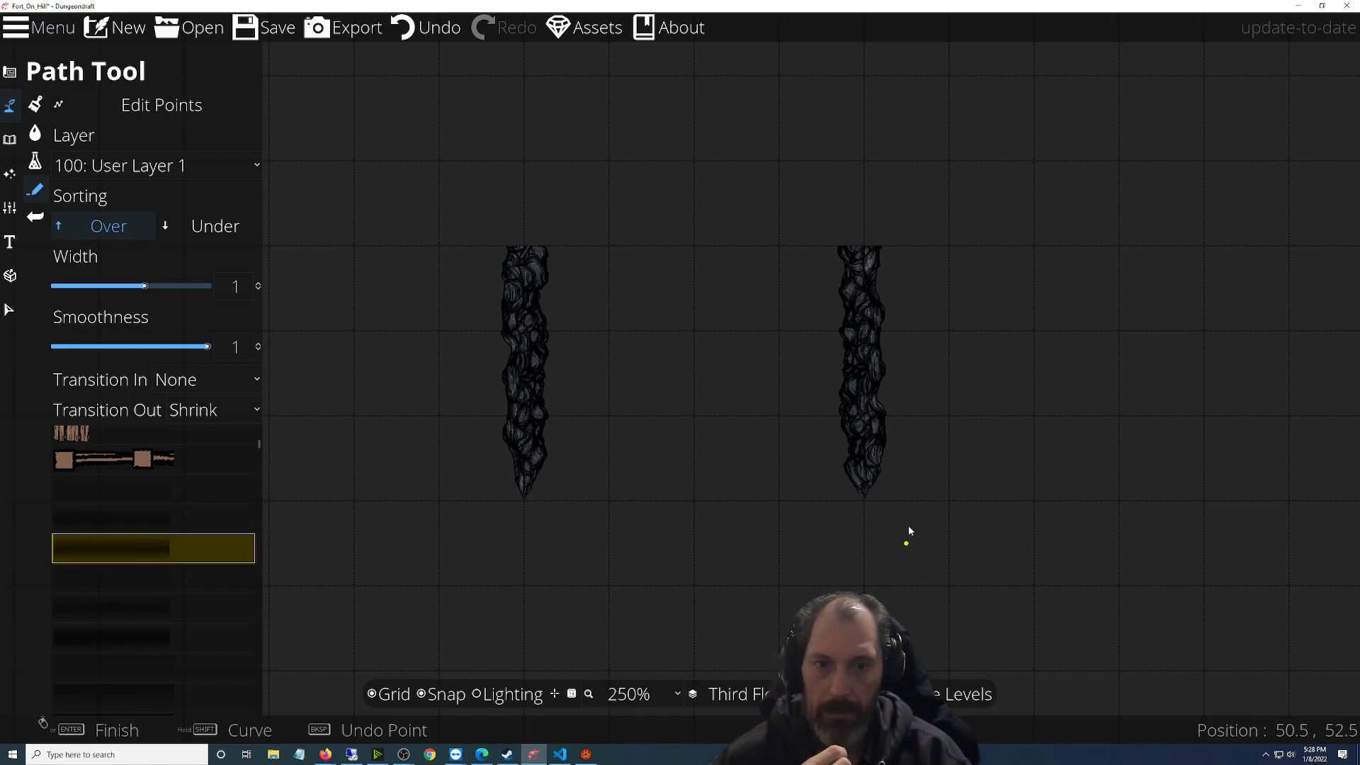
pyautogui.click(459, 698)
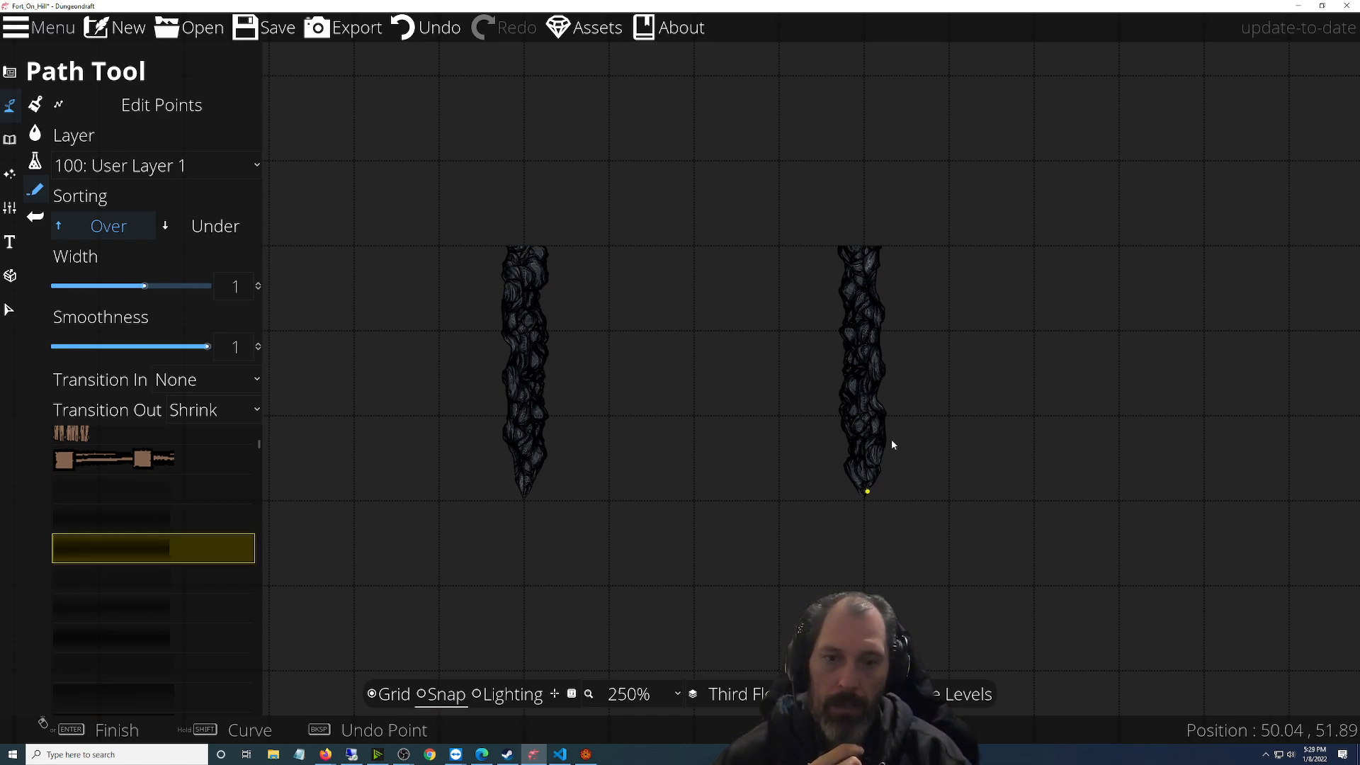
# Try a shadow path along the east side of the eastern rock strip, set the sorting to Under, and undo the shadow
pyautogui.click(875, 268)
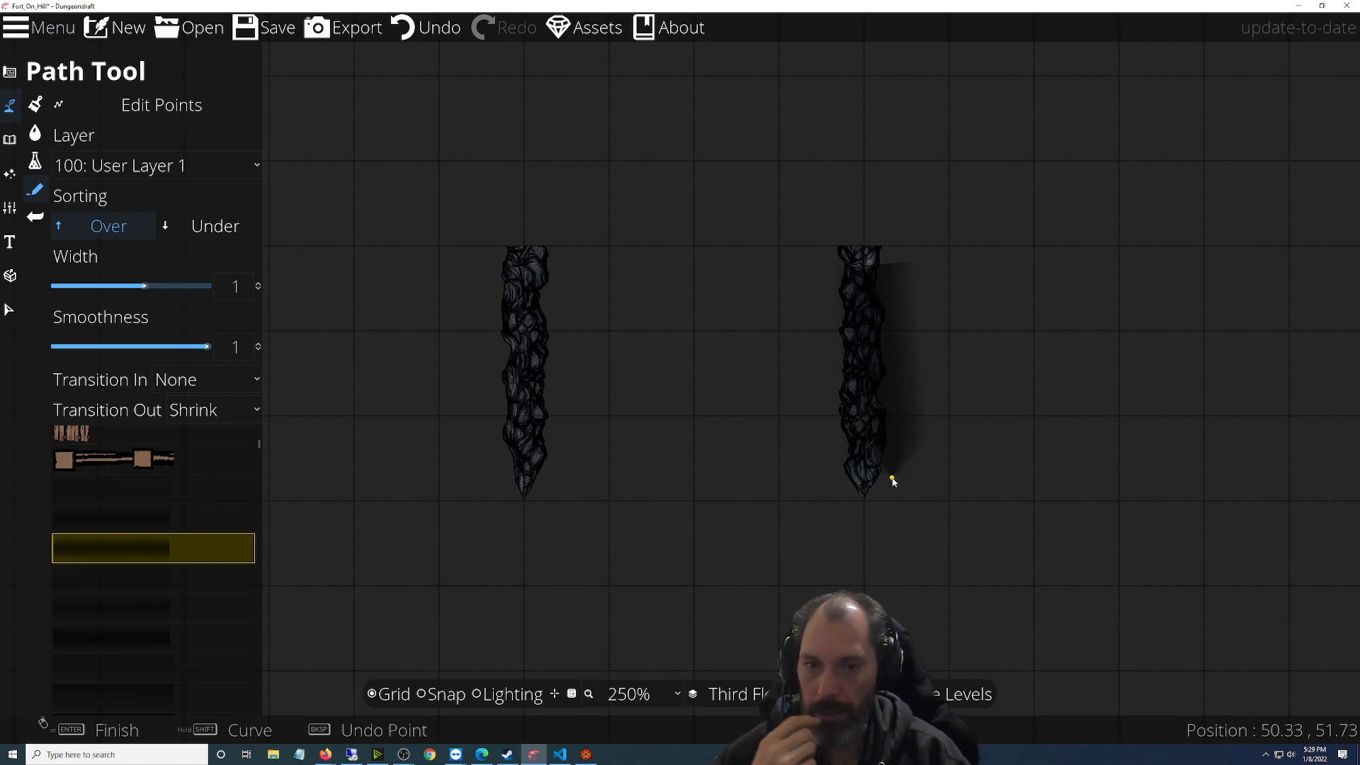
pyautogui.click(228, 228)
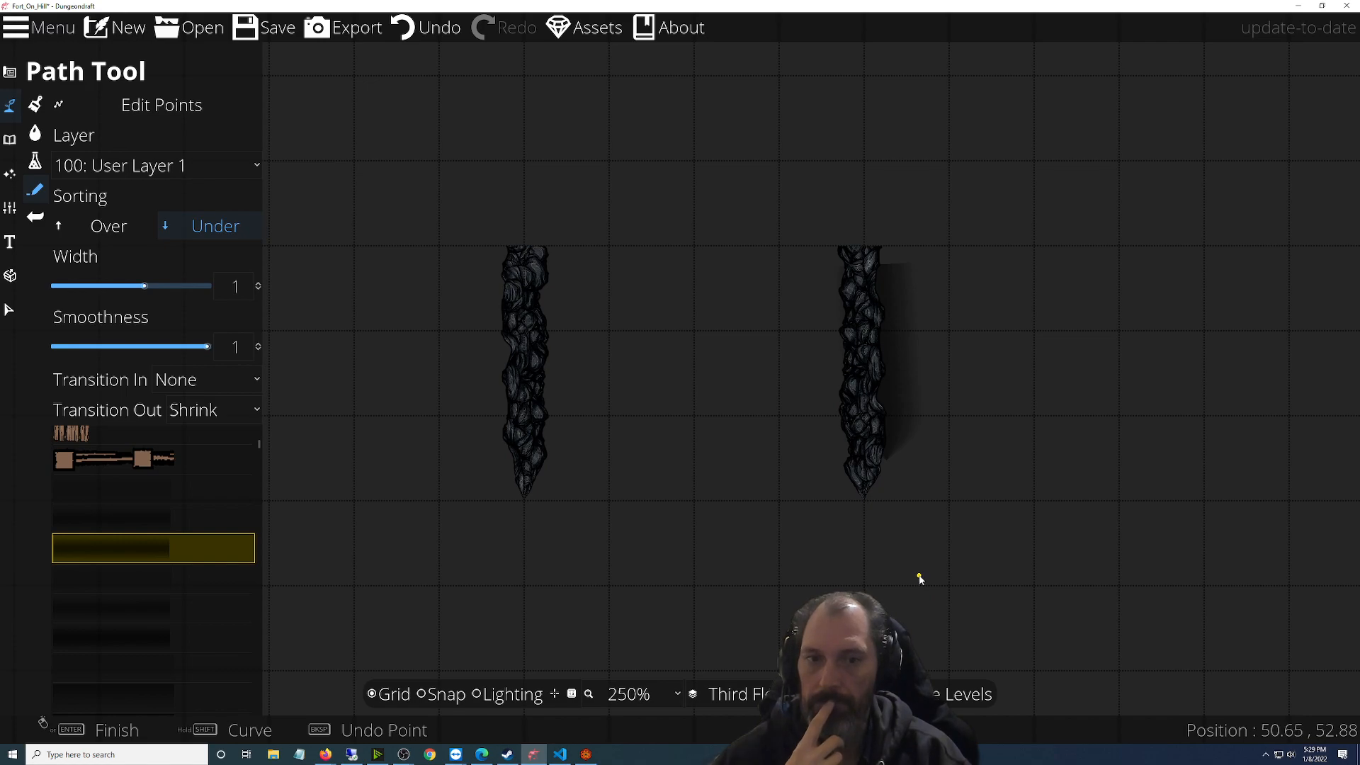
pyautogui.hotkey('ctrl', 'z')
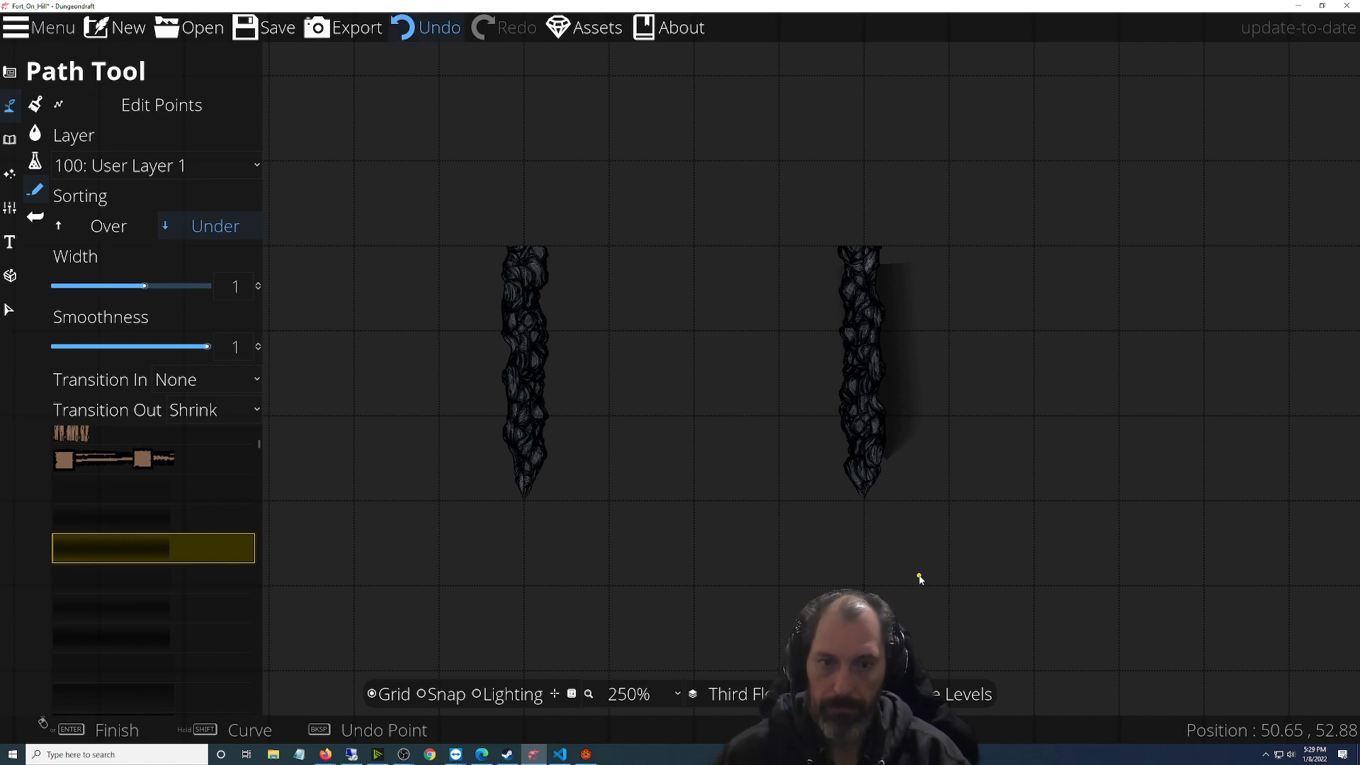
# Try a shadow path beside the eastern rock wall on the Second Floor, undo it, and return to the Third Floor
pyautogui.press('pagedown')
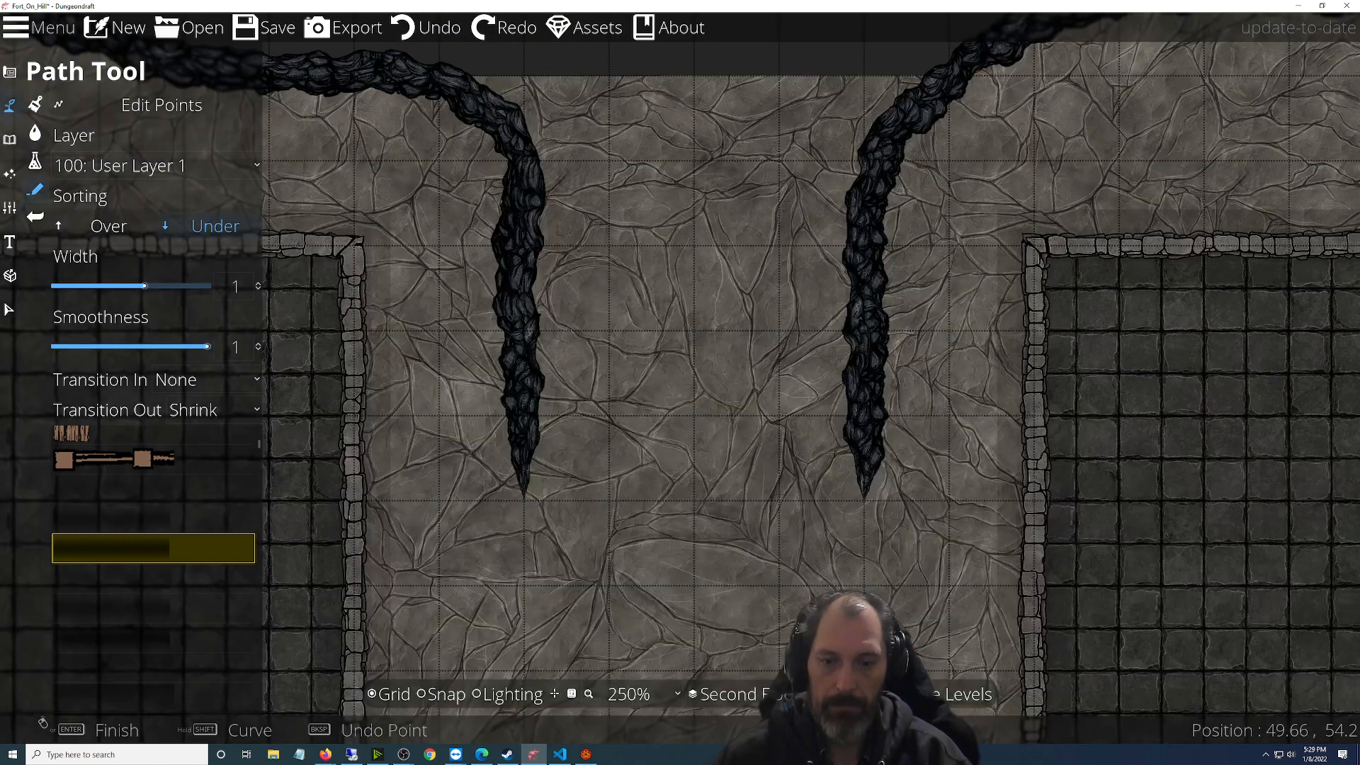
pyautogui.click(882, 441)
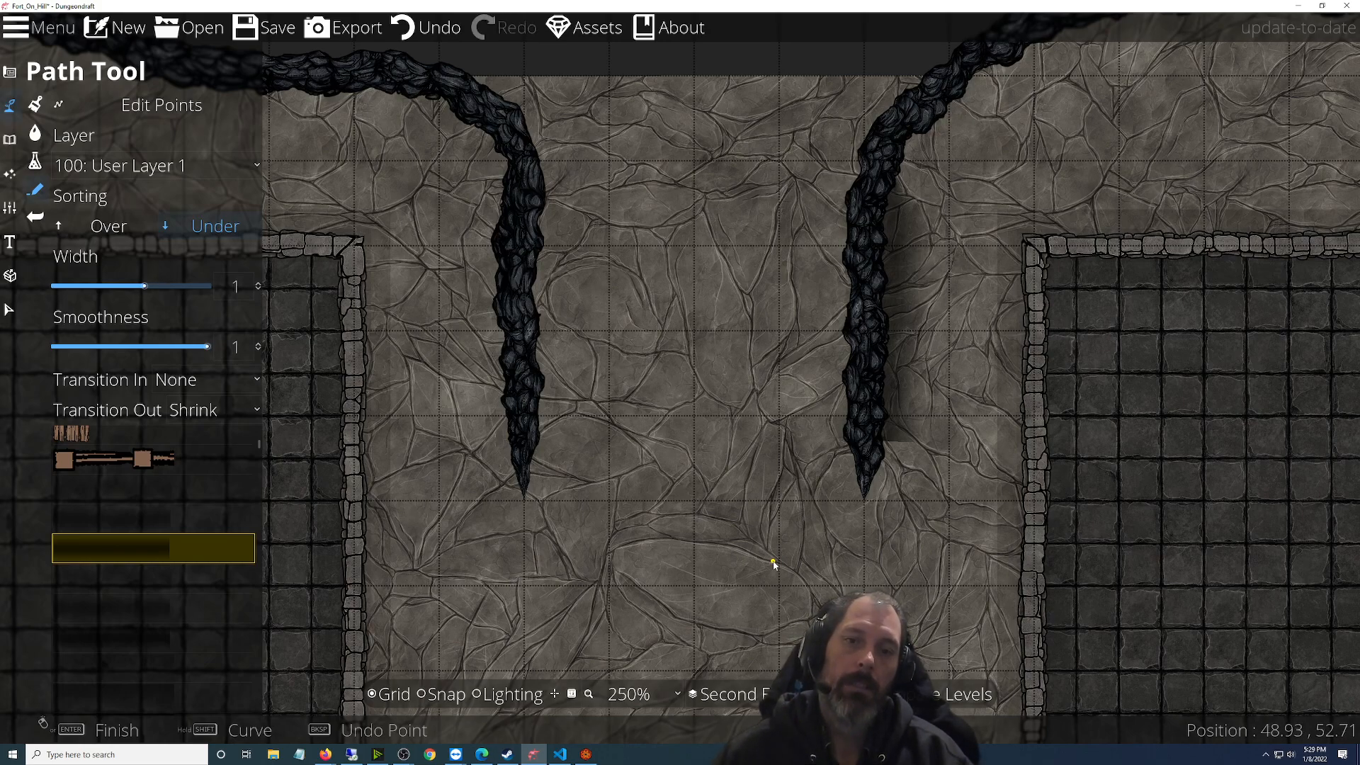
pyautogui.hotkey('ctrl', 'z')
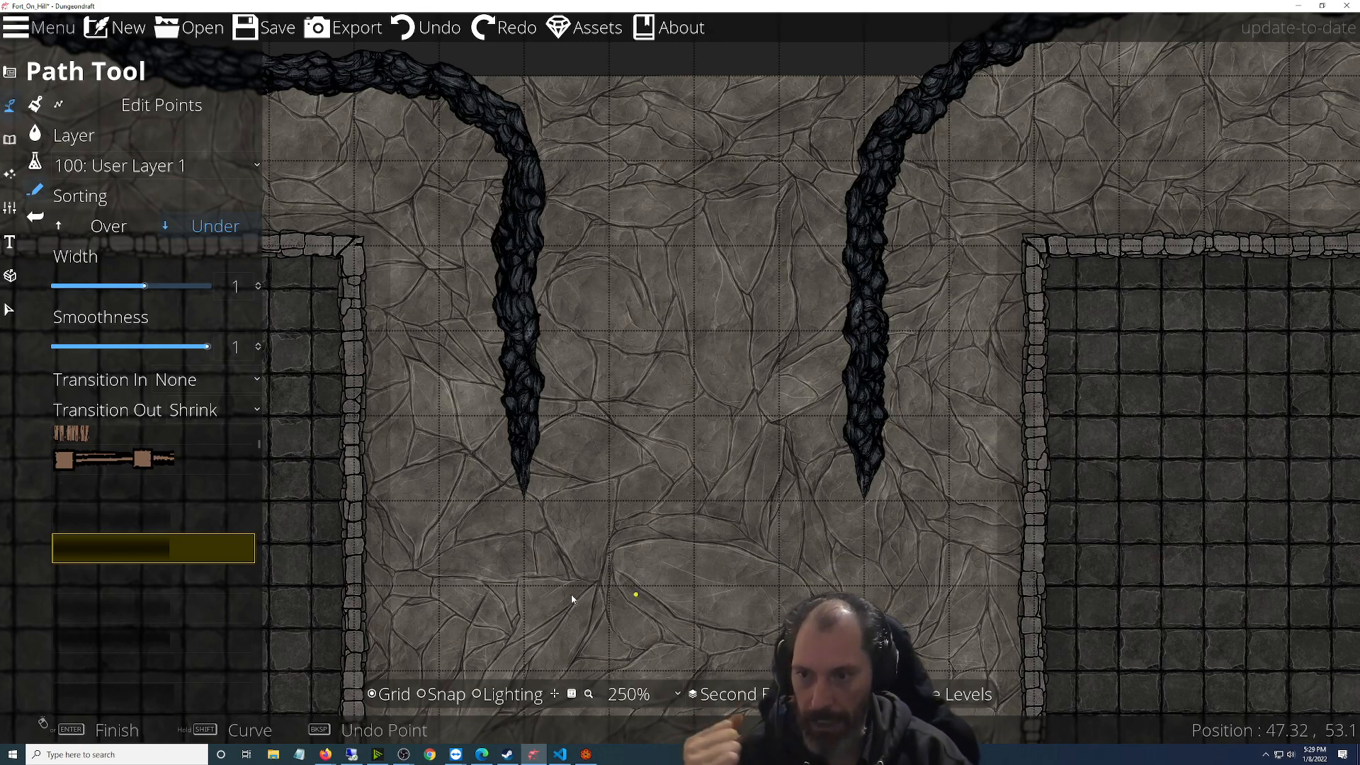
pyautogui.click(729, 694)
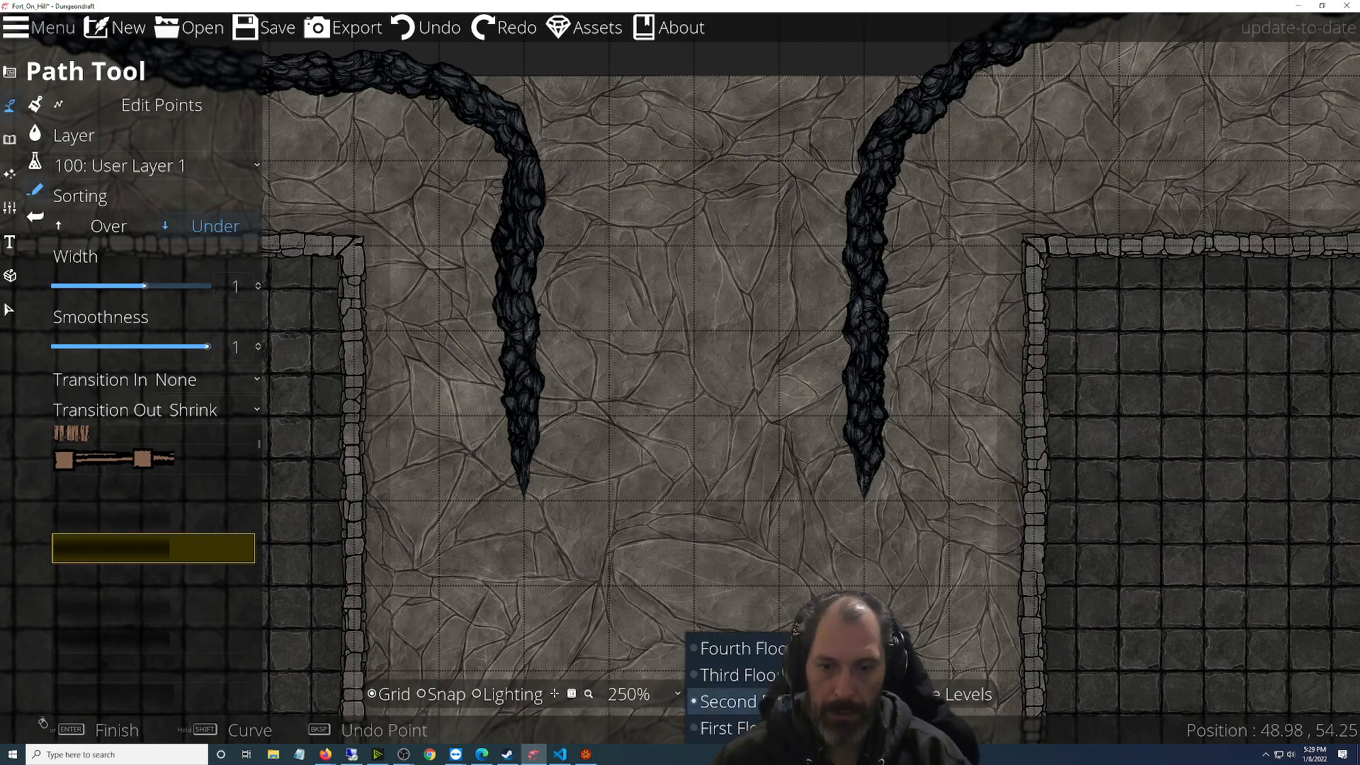
pyautogui.click(736, 675)
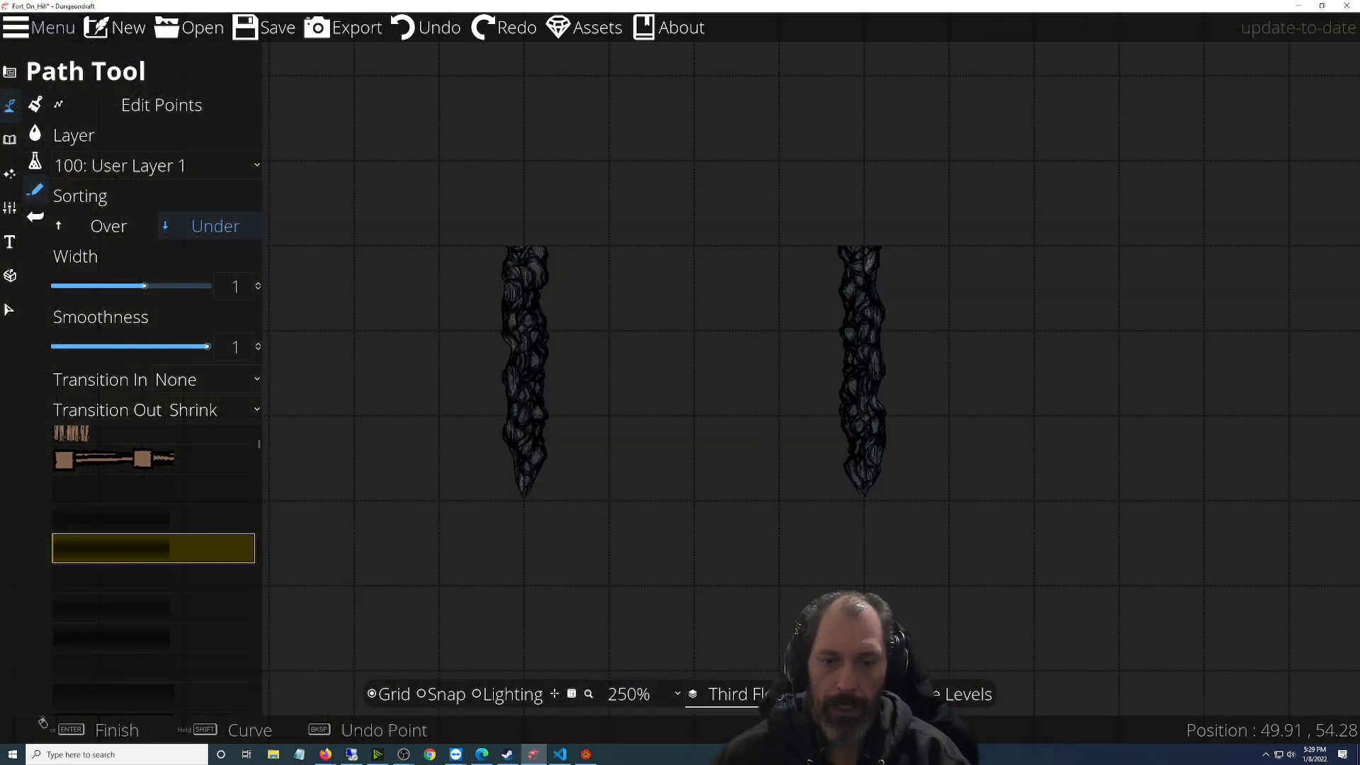
# Turn on the level comparison with the Second Floor as the reference level
pyautogui.click(981, 694)
pyautogui.click(708, 296)
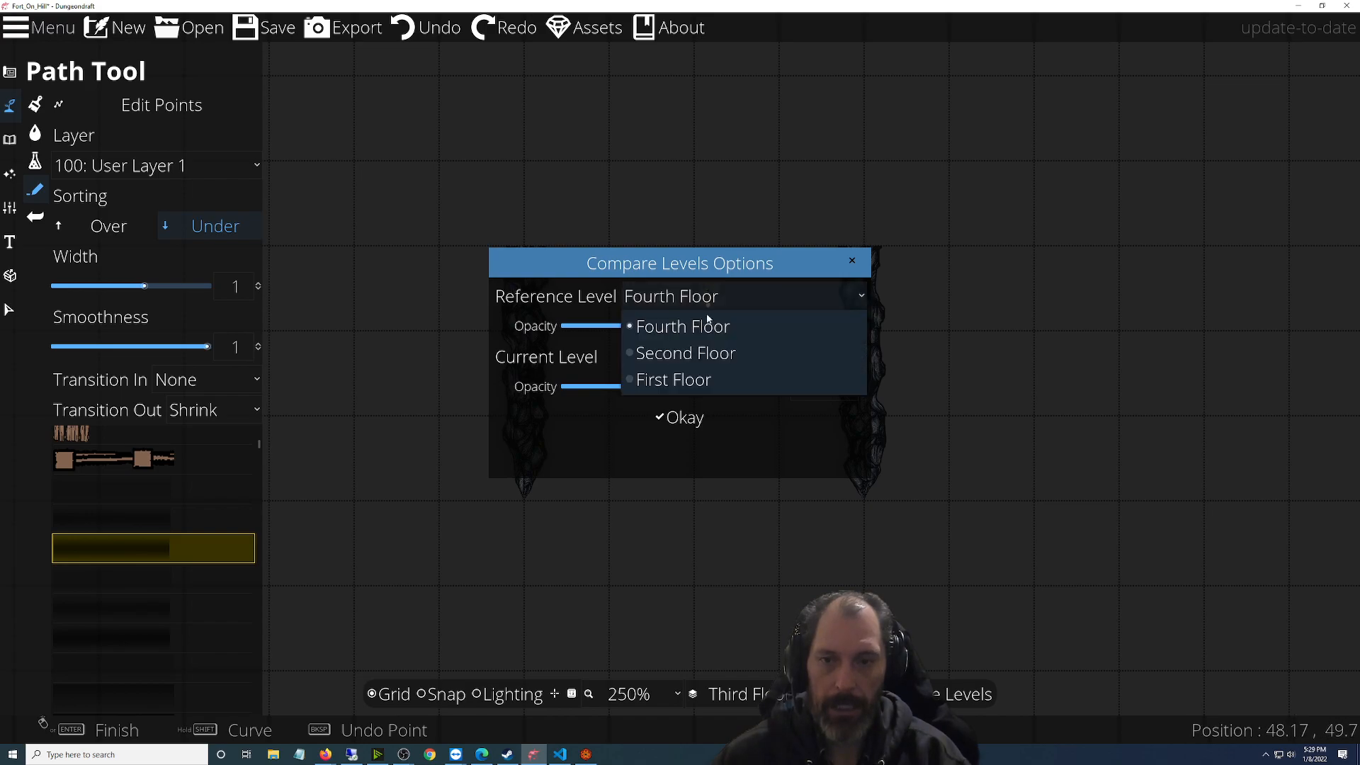
pyautogui.click(696, 353)
pyautogui.click(680, 425)
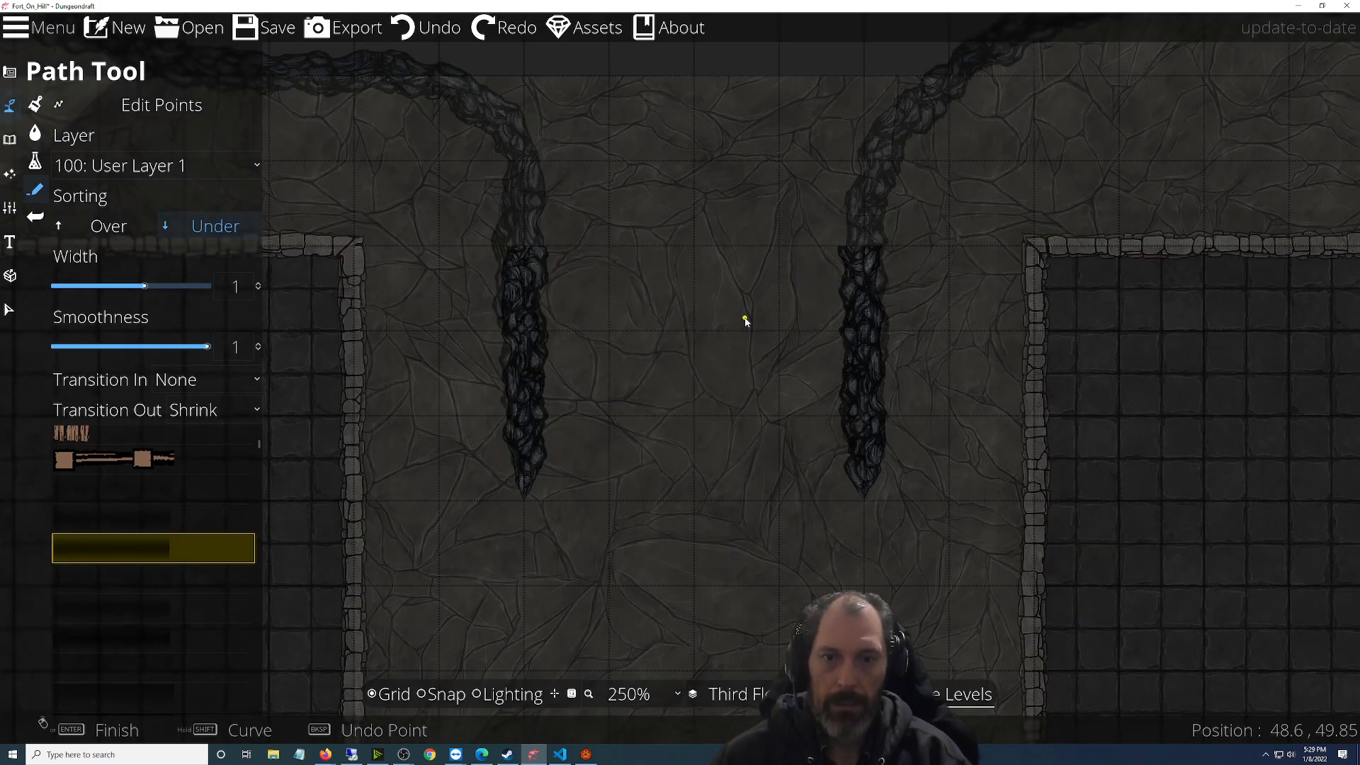
pyautogui.scroll(-2, 743, 322)
pyautogui.moveTo(737, 291); pyautogui.dragTo(662, 465)
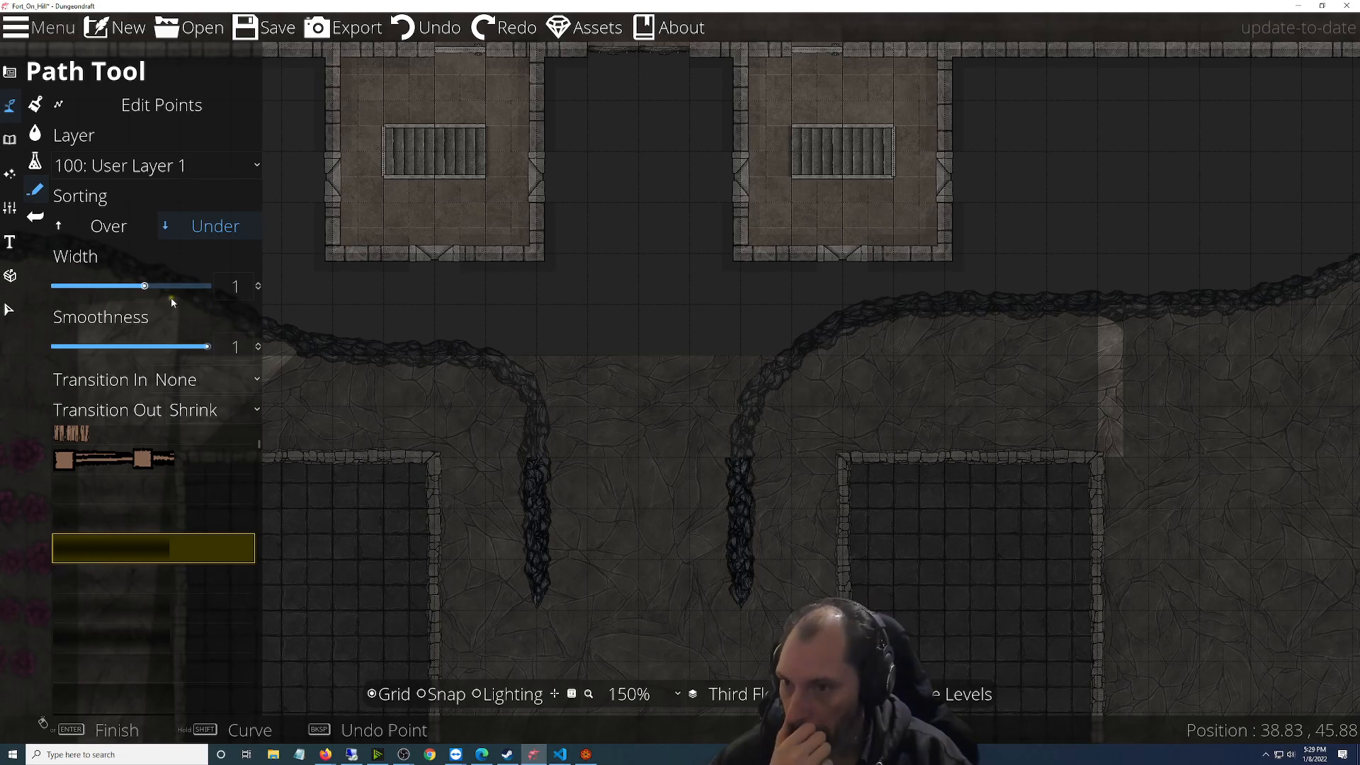
# Browse the path textures and choose the dark rock texture used for the existing rock strips
pyautogui.click(13, 110)
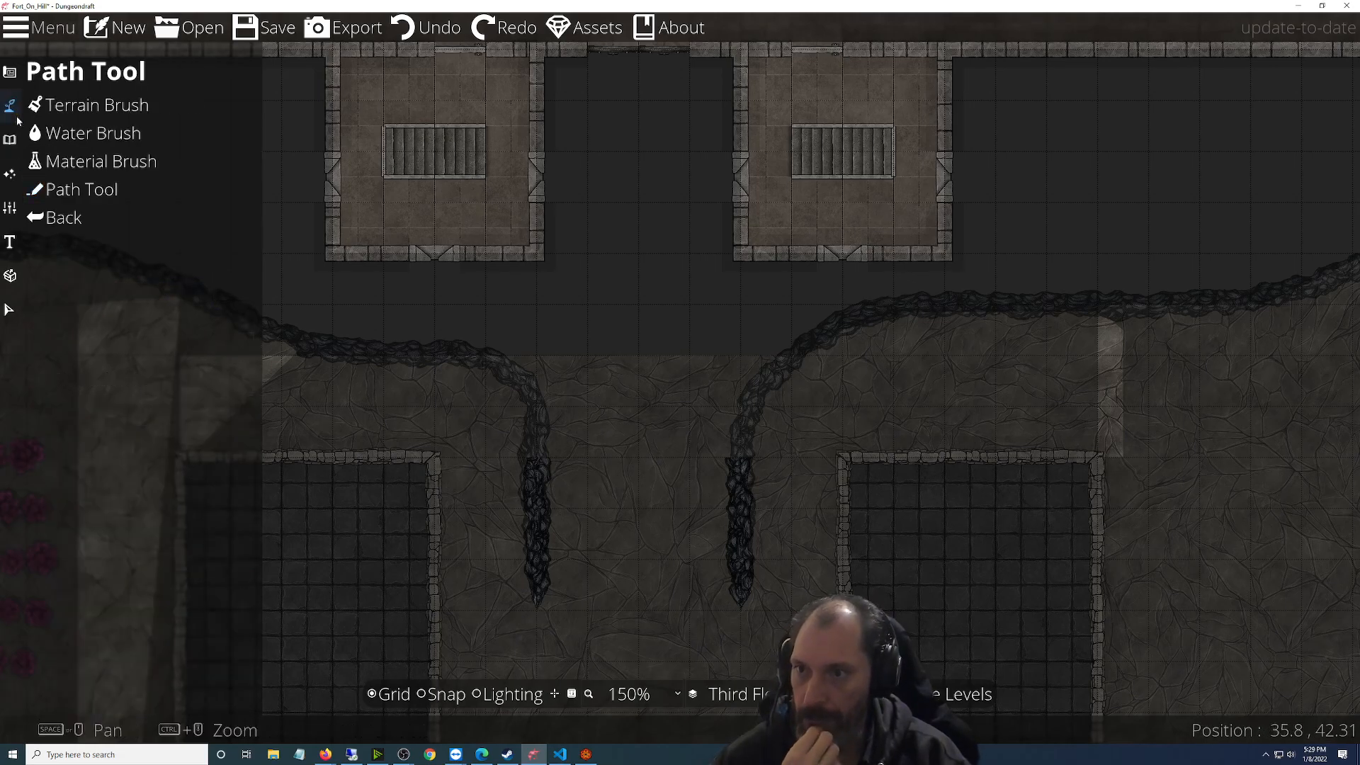
pyautogui.click(78, 189)
pyautogui.scroll(-3, 180, 532)
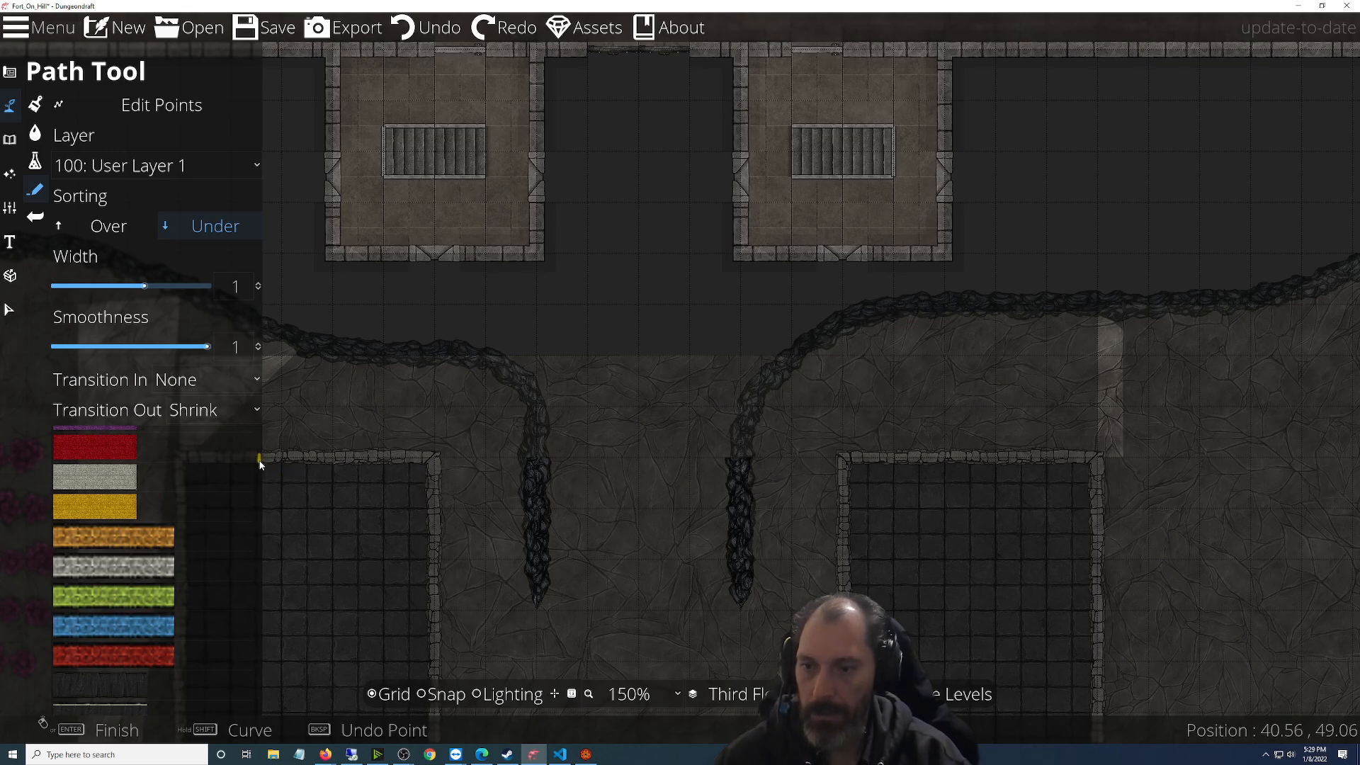
pyautogui.scroll(-5, 236, 575)
pyautogui.scroll(-8, 235, 597)
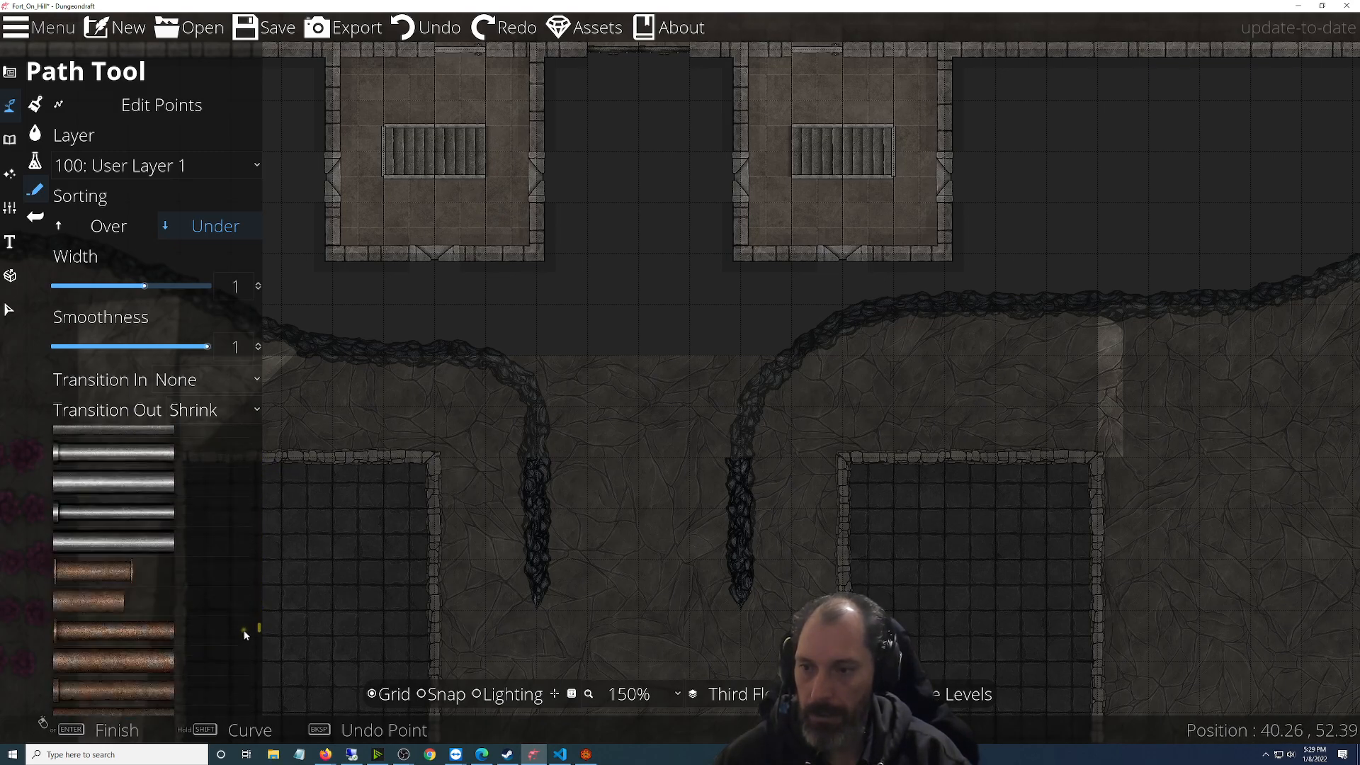
pyautogui.scroll(-10, 245, 651)
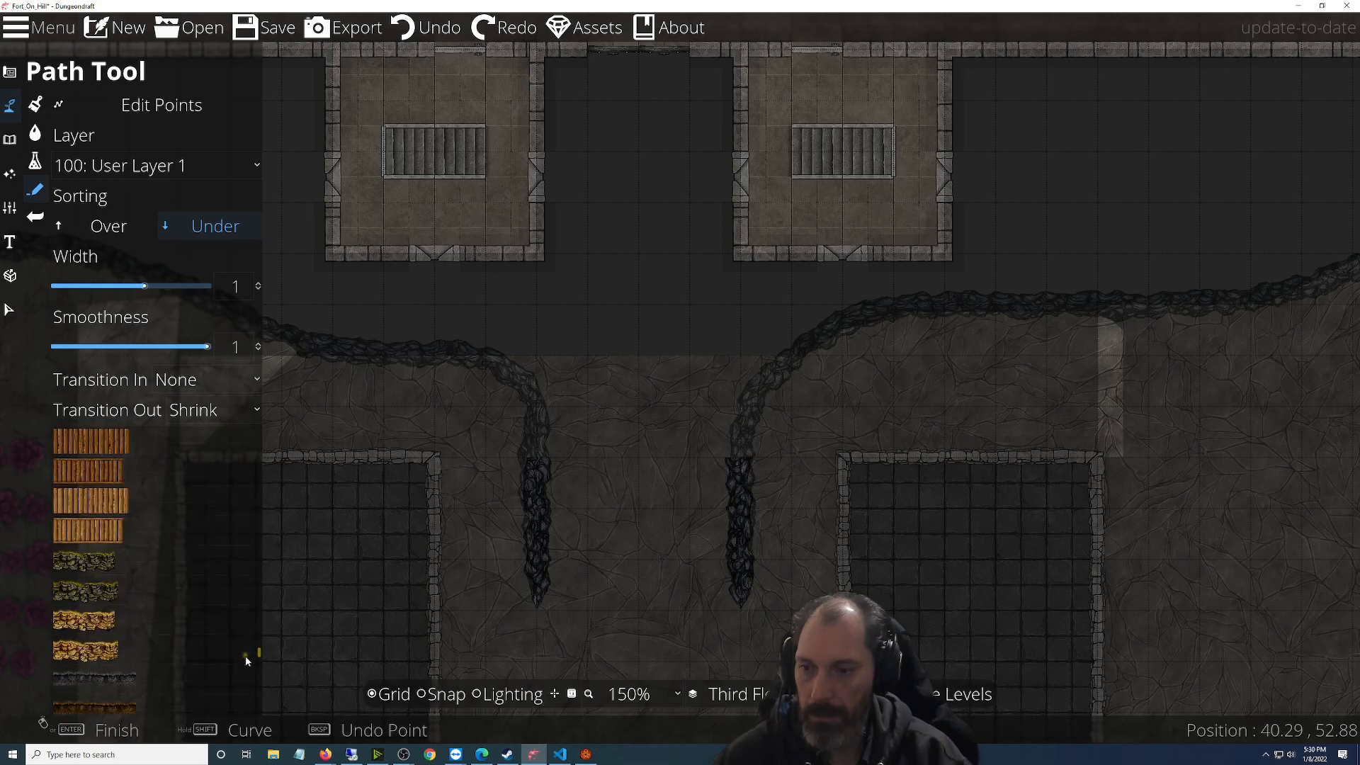
pyautogui.scroll(8, 243, 674)
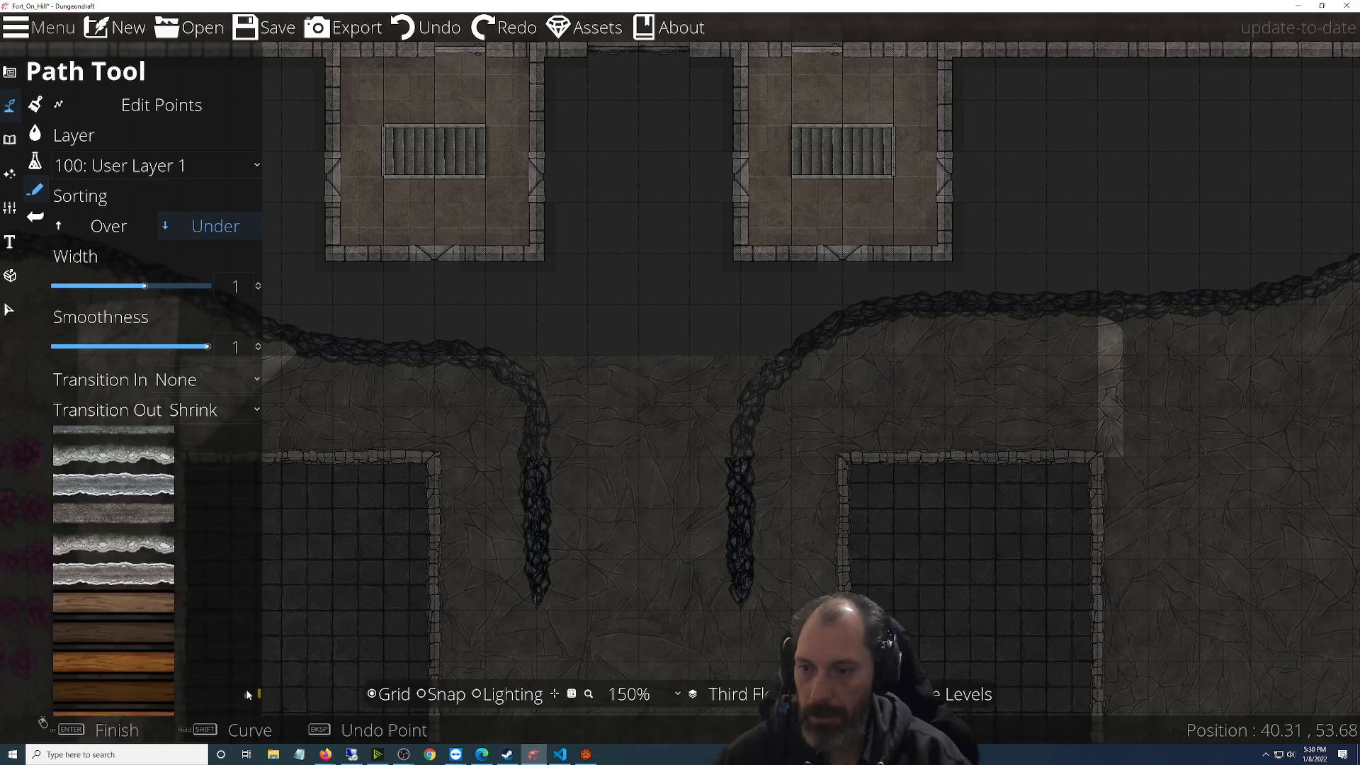
pyautogui.moveTo(256, 644); pyautogui.dragTo(261, 545)
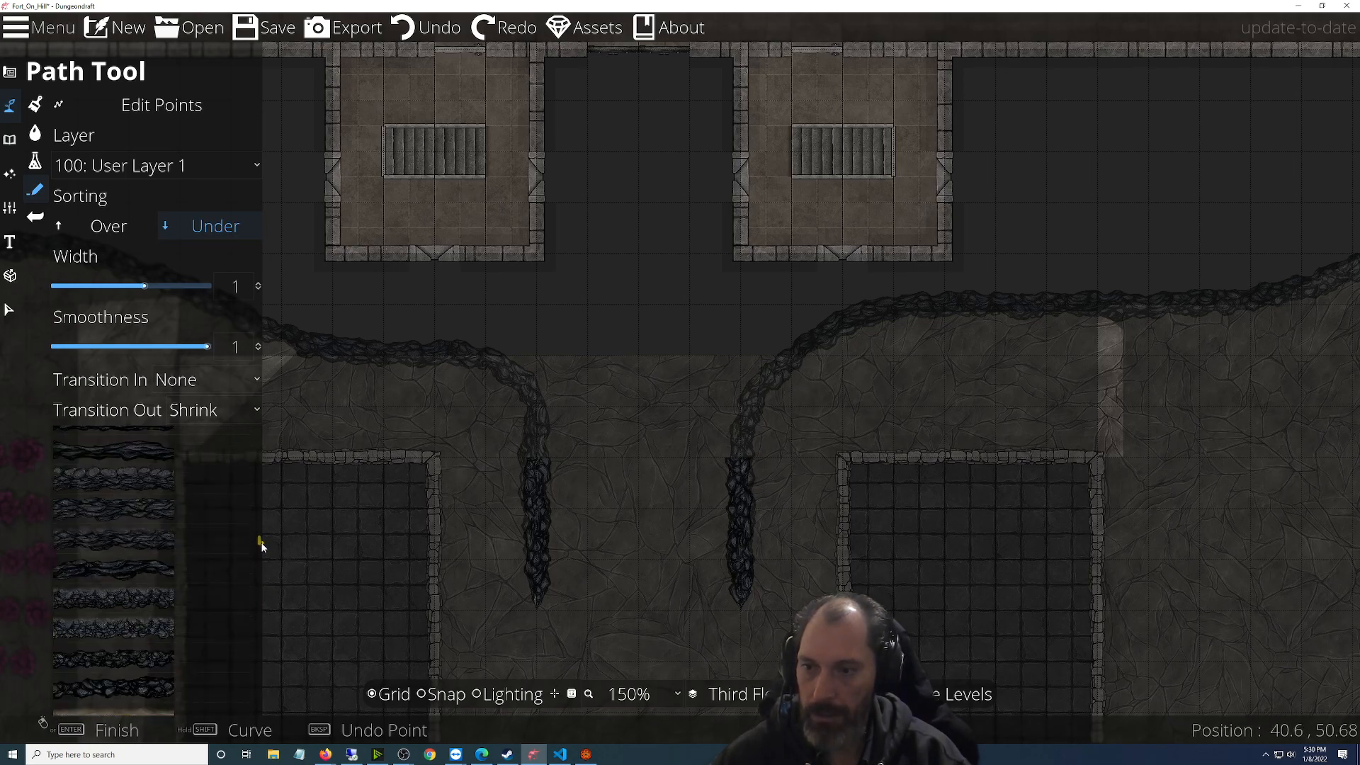
pyautogui.click(138, 660)
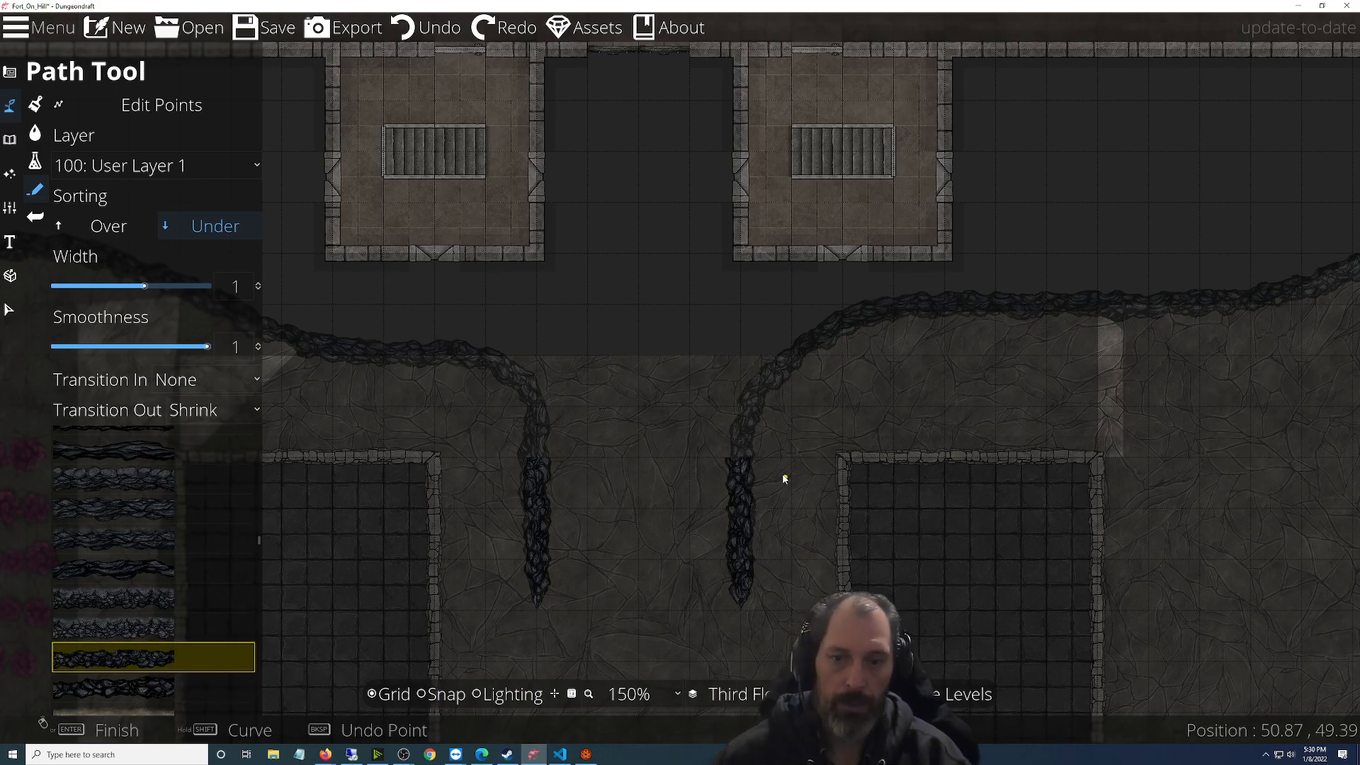
# Set the path's Transition Out to None and turn grid snapping on
pyautogui.scroll(3, 784, 480)
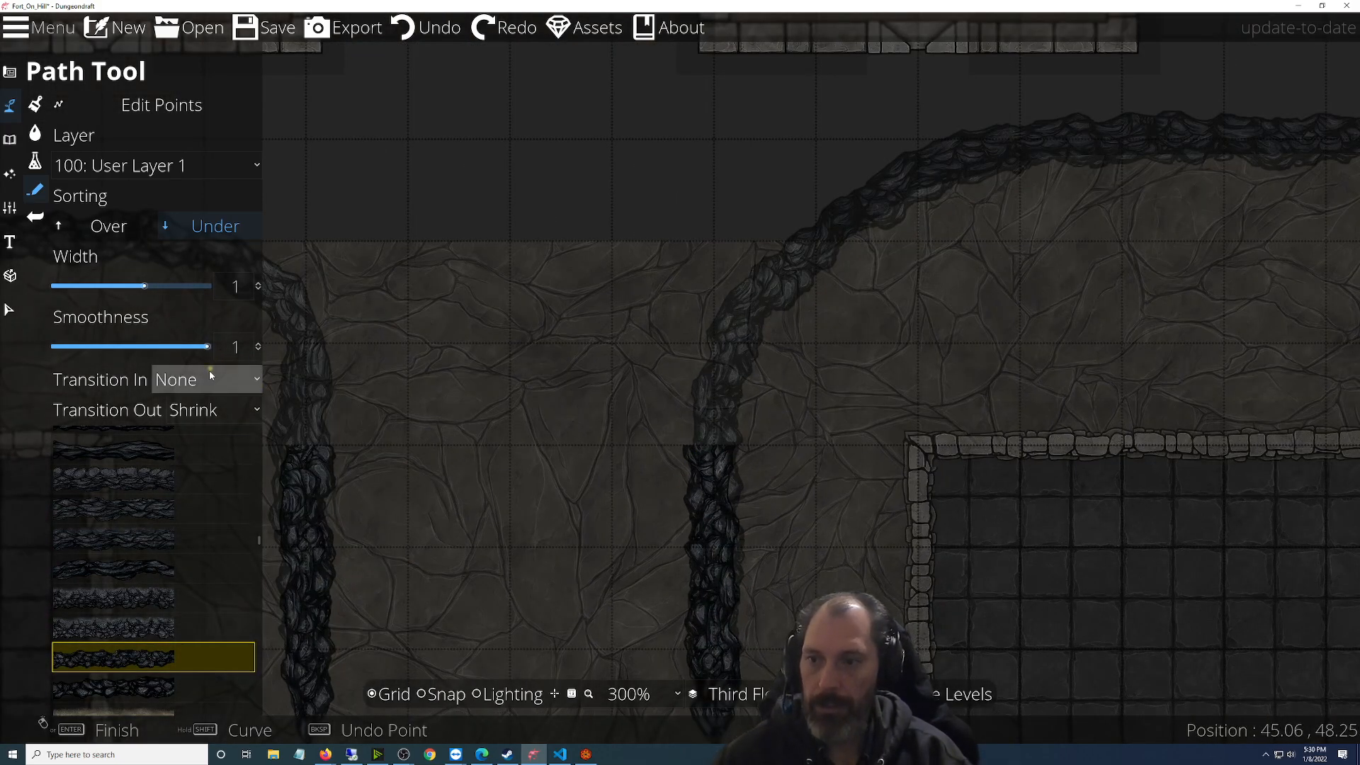
pyautogui.click(191, 409)
pyautogui.click(196, 440)
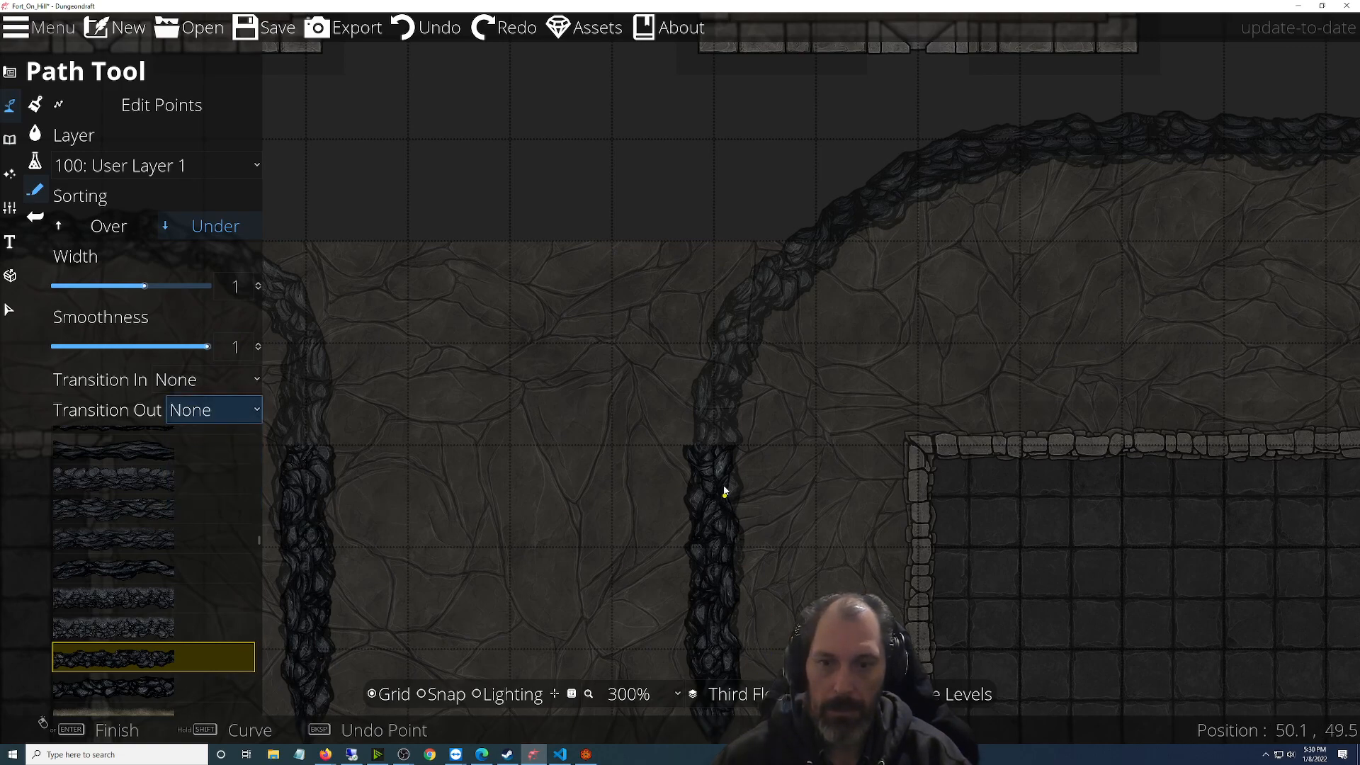
pyautogui.click(429, 699)
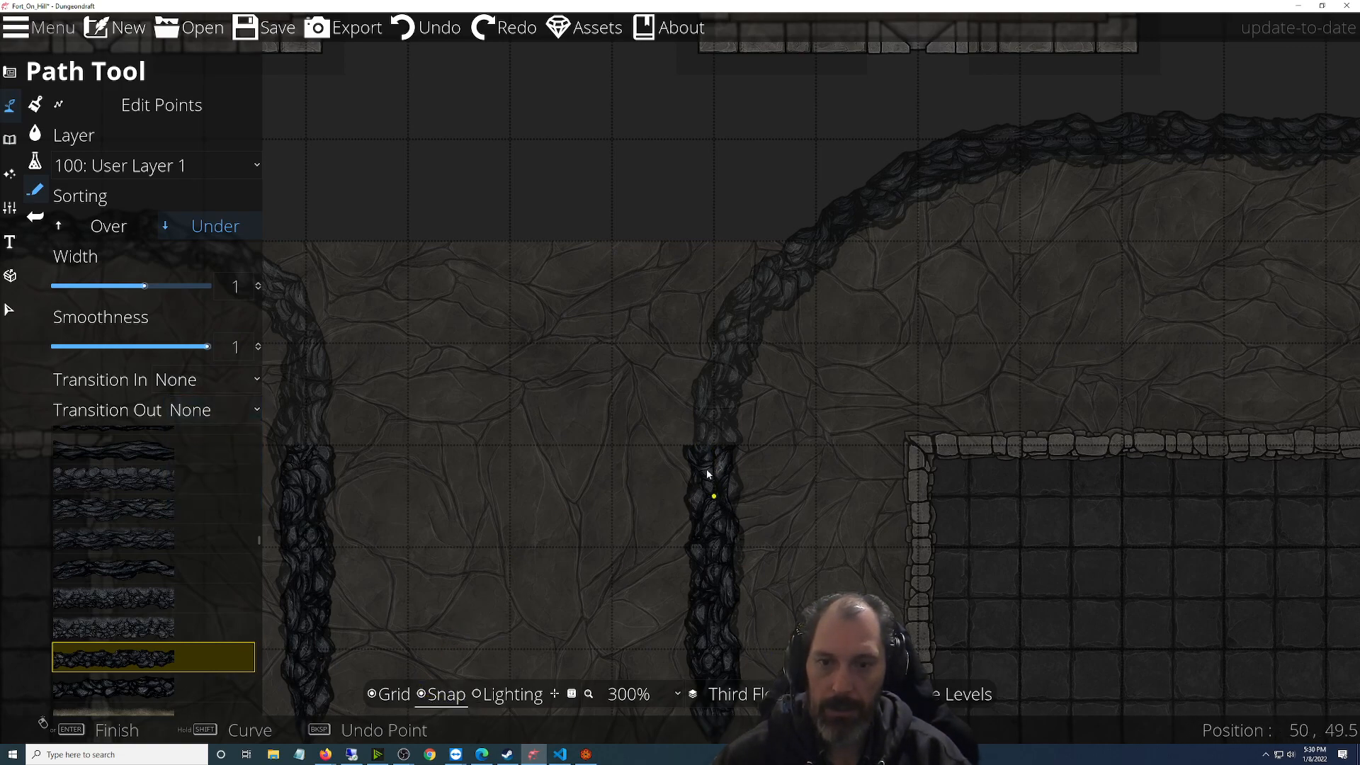
# Start a rock path at the eastern strip's north end and trace the second floor's wall around the curve east to about 56.8, 46
pyautogui.rightClick(721, 362)
pyautogui.hotkey('ctrl', 'z')
pyautogui.moveTo(556, 515); pyautogui.dragTo(856, 562)
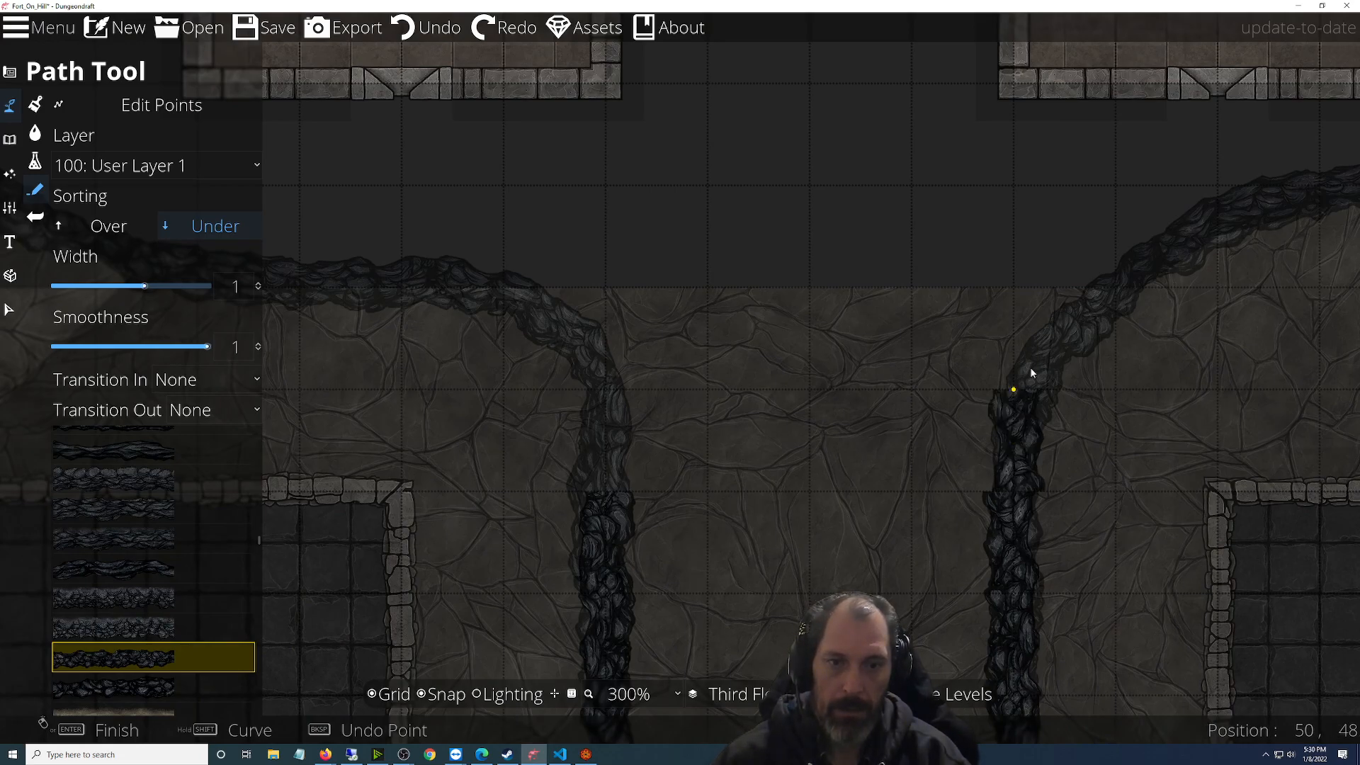
pyautogui.click(1109, 272)
pyautogui.moveTo(1107, 272); pyautogui.dragTo(458, 594)
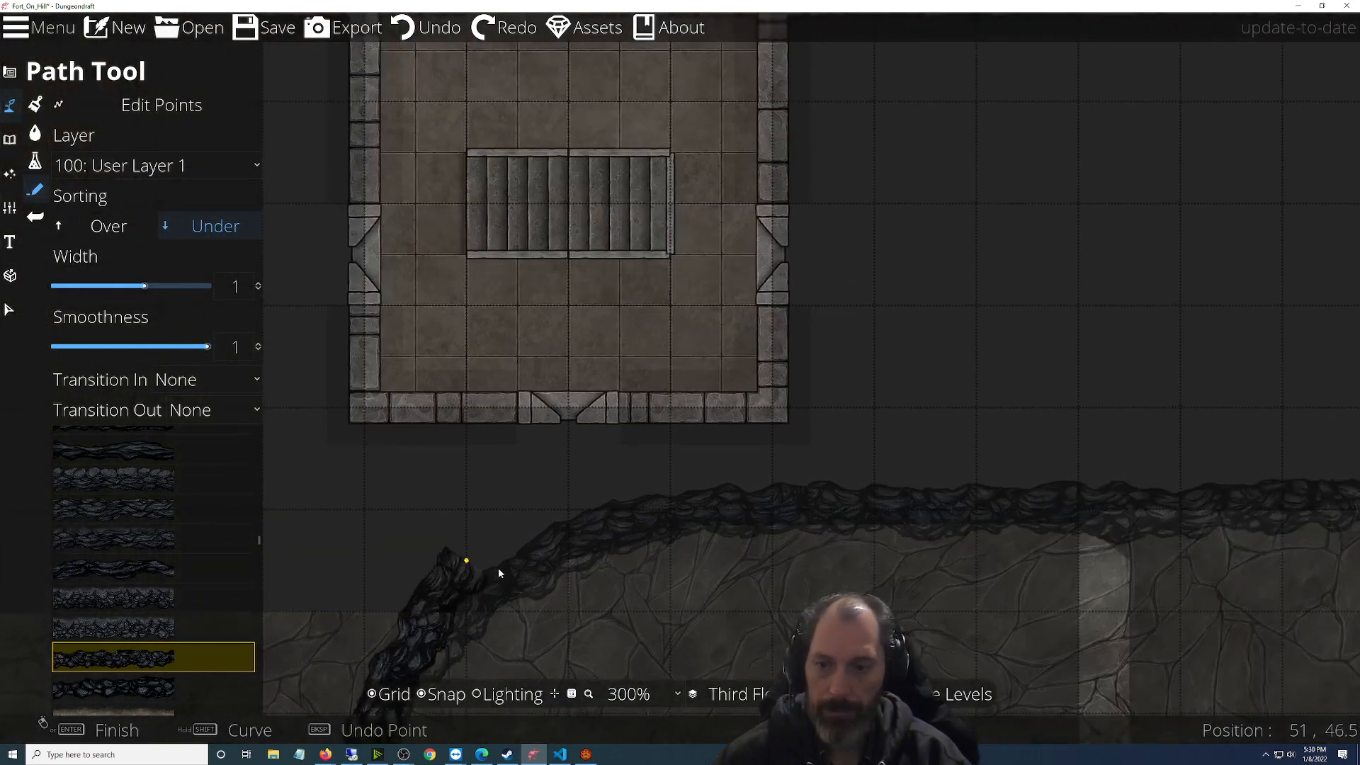
pyautogui.moveTo(542, 570); pyautogui.dragTo(673, 465)
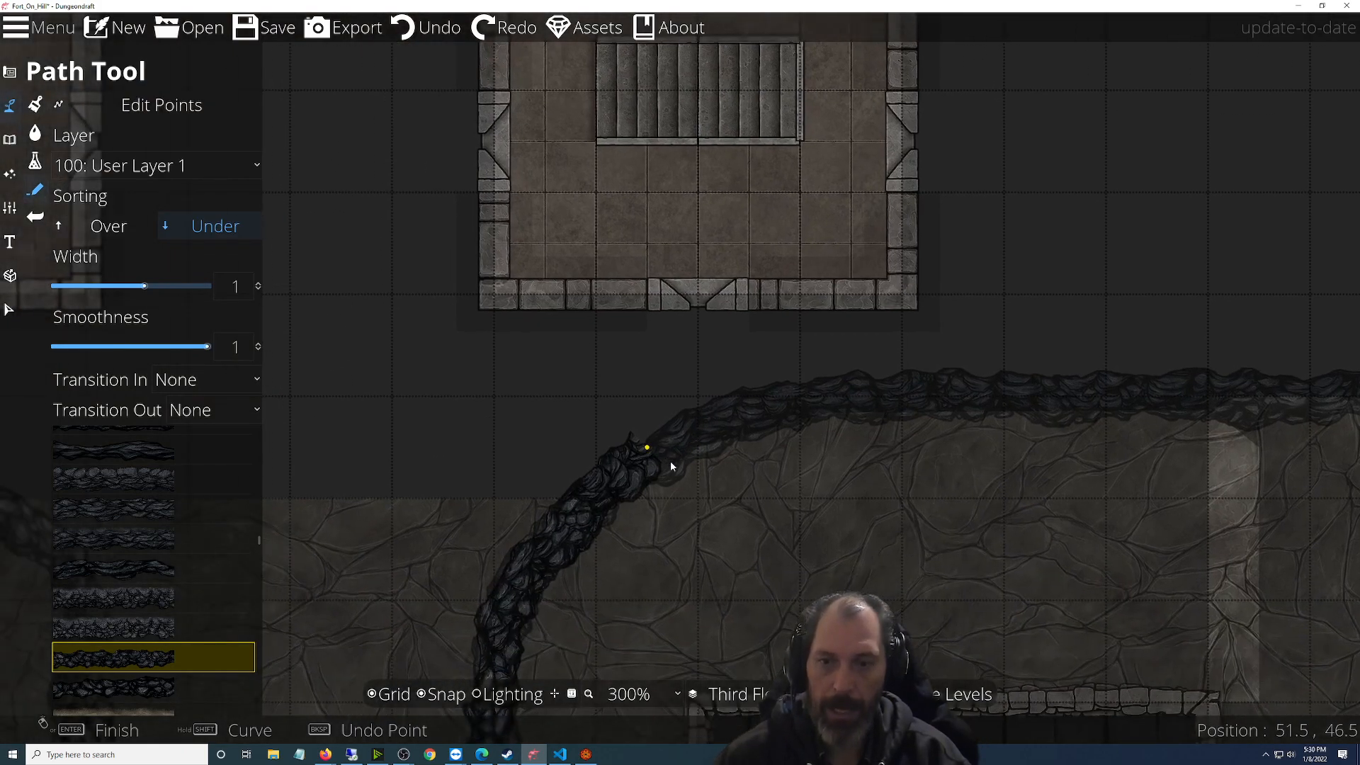
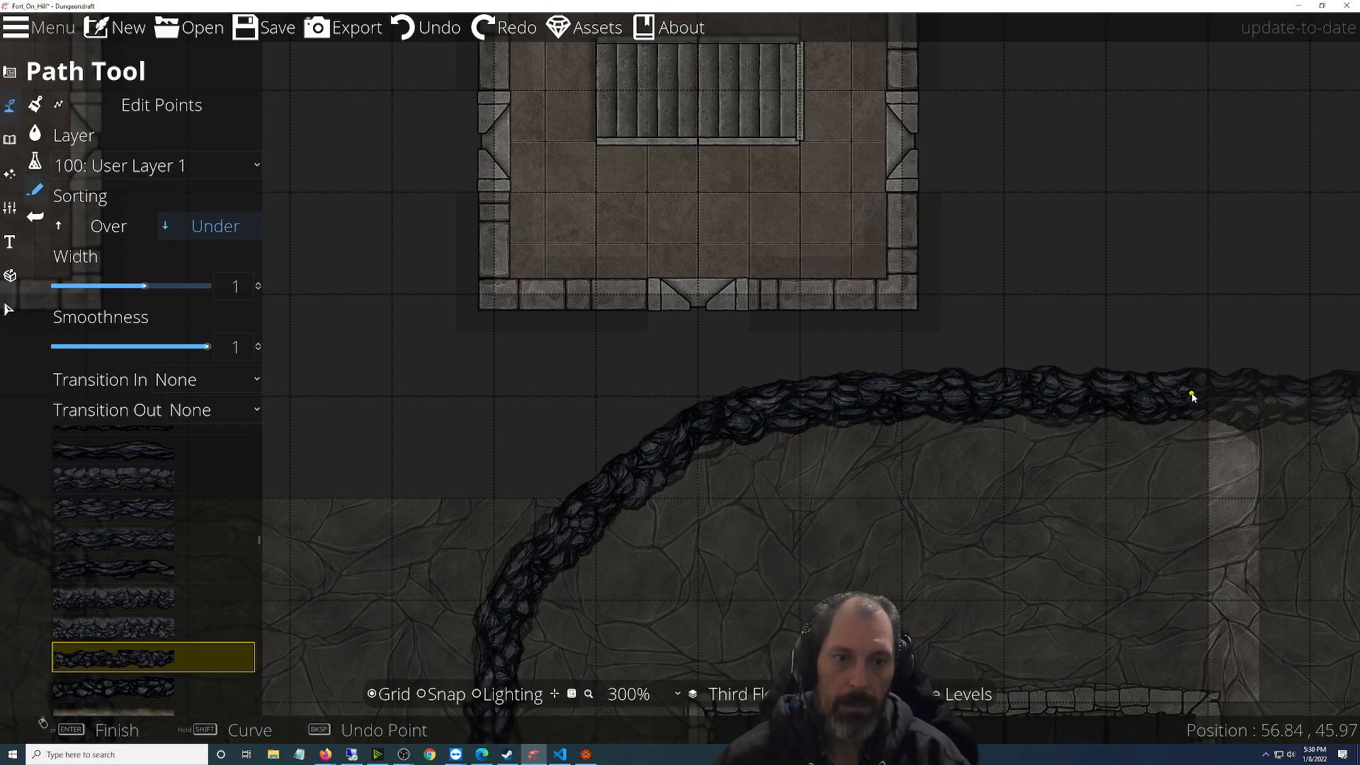
# Continue the rock path east and northeast along the second floor's wall to about 71, 38.7
pyautogui.moveTo(1190, 395); pyautogui.dragTo(549, 440)
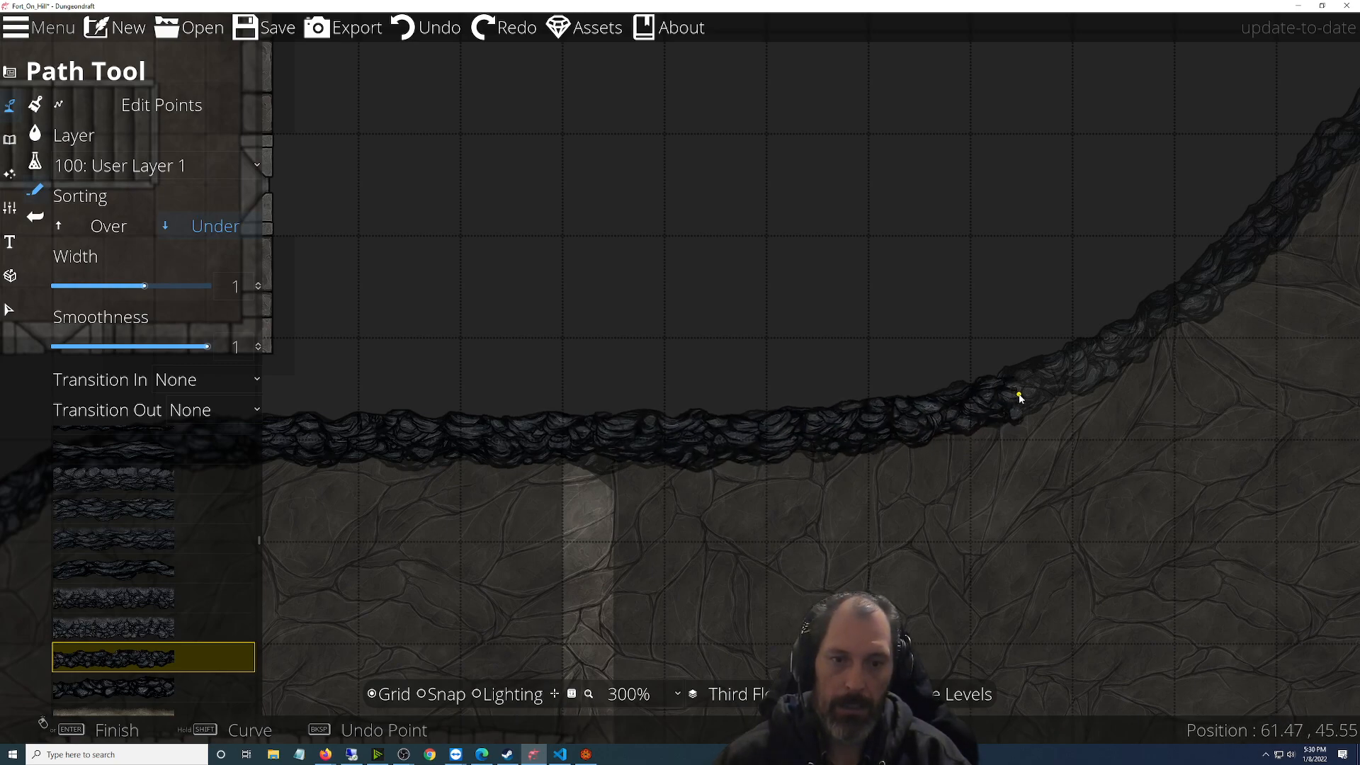
pyautogui.click(1158, 322)
pyautogui.moveTo(1158, 322); pyautogui.dragTo(774, 511)
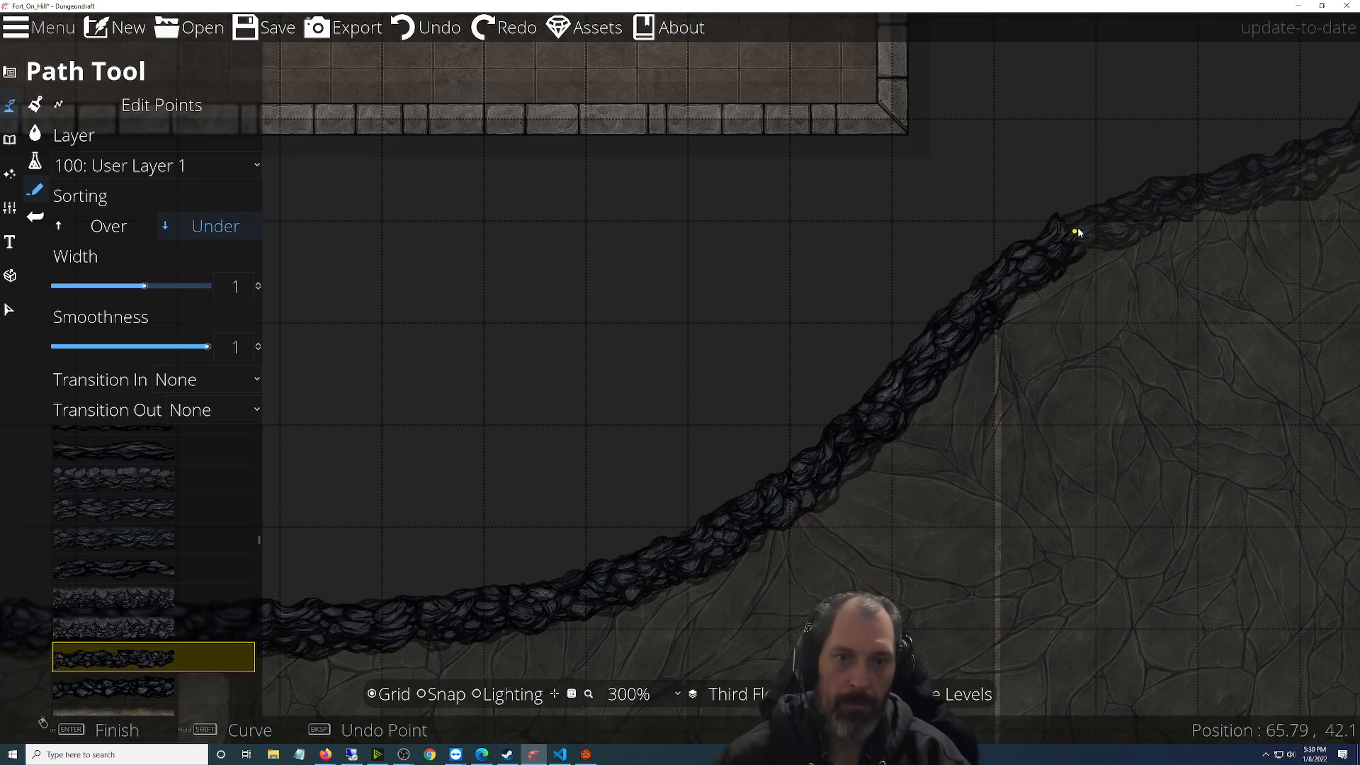
pyautogui.moveTo(1108, 234); pyautogui.dragTo(576, 516)
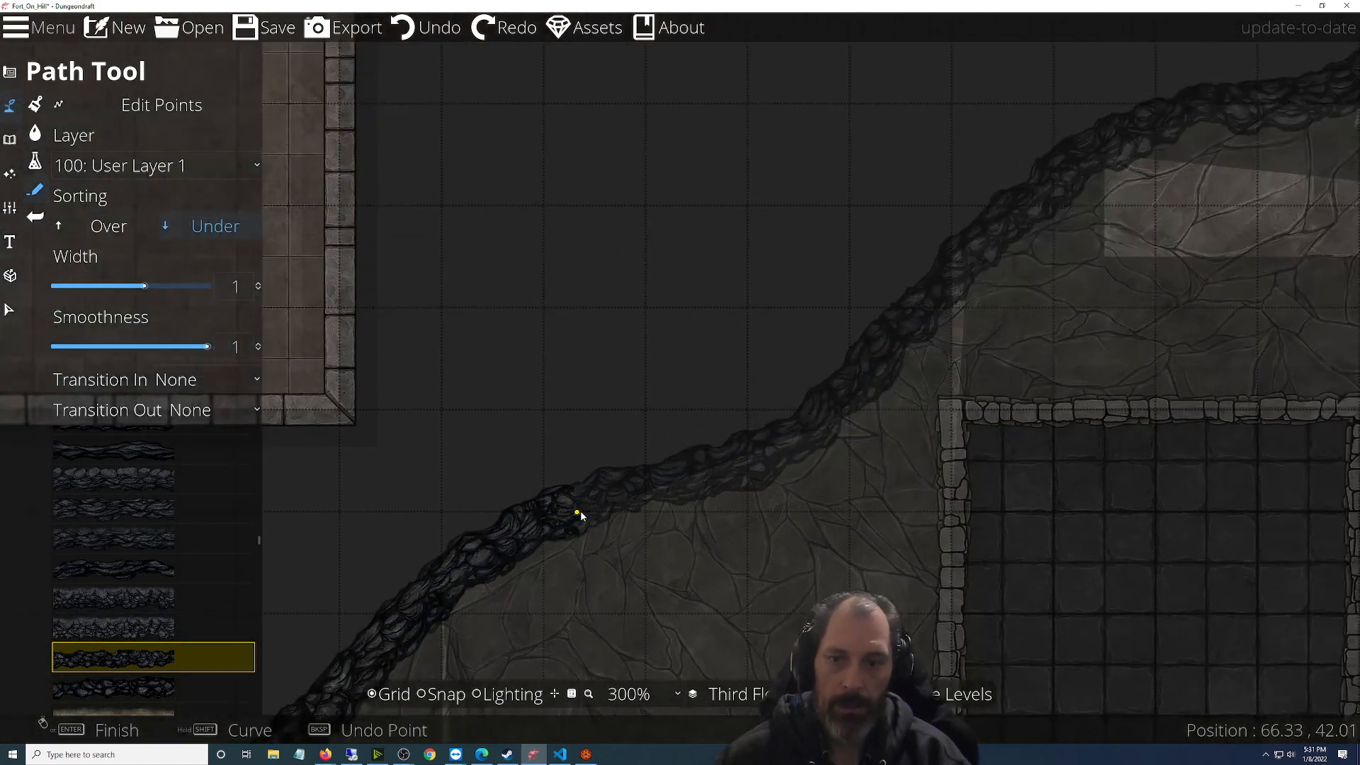
pyautogui.click(793, 444)
pyautogui.click(884, 343)
pyautogui.moveTo(885, 343); pyautogui.dragTo(687, 477)
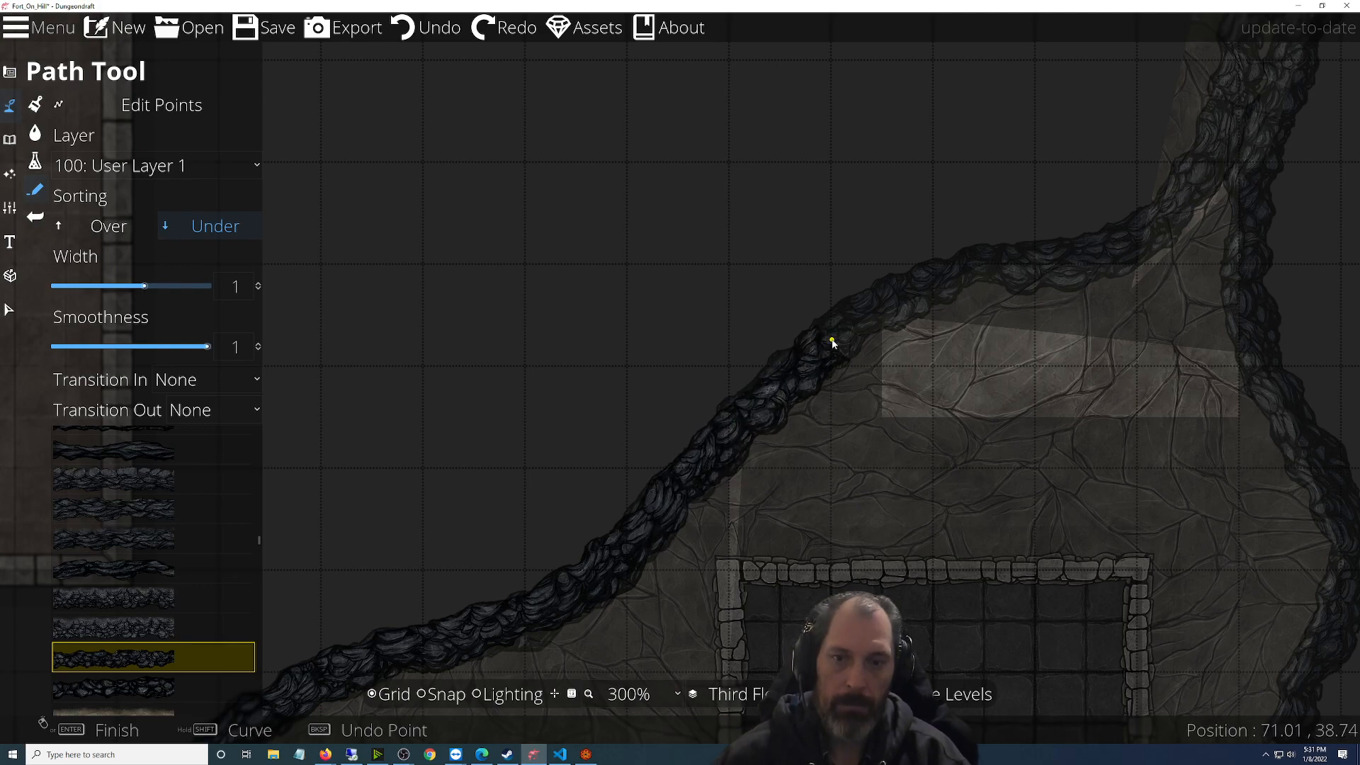
# Extend the rock path north along the inner wall and around its western bulge to about 77.8, 28.8
pyautogui.moveTo(836, 340); pyautogui.dragTo(646, 540)
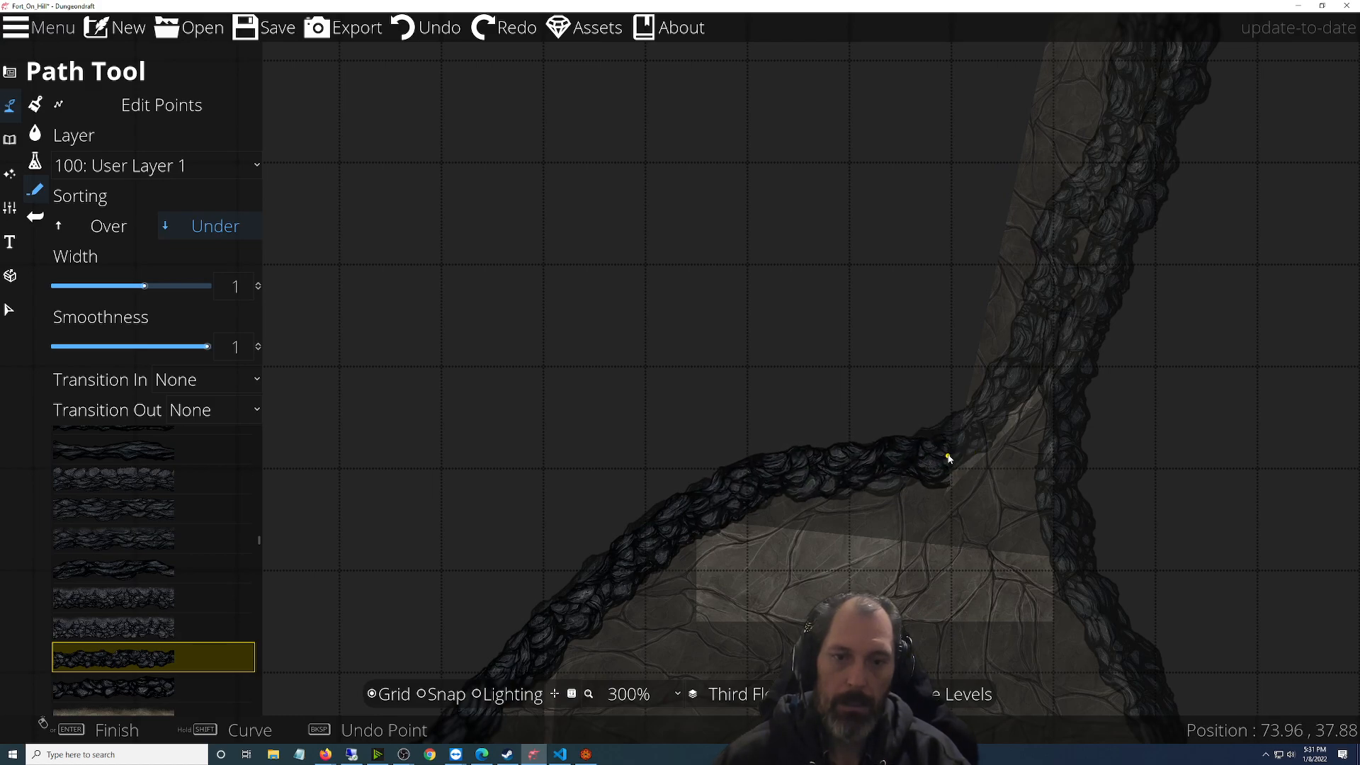
pyautogui.click(1032, 357)
pyautogui.moveTo(1032, 357); pyautogui.dragTo(733, 667)
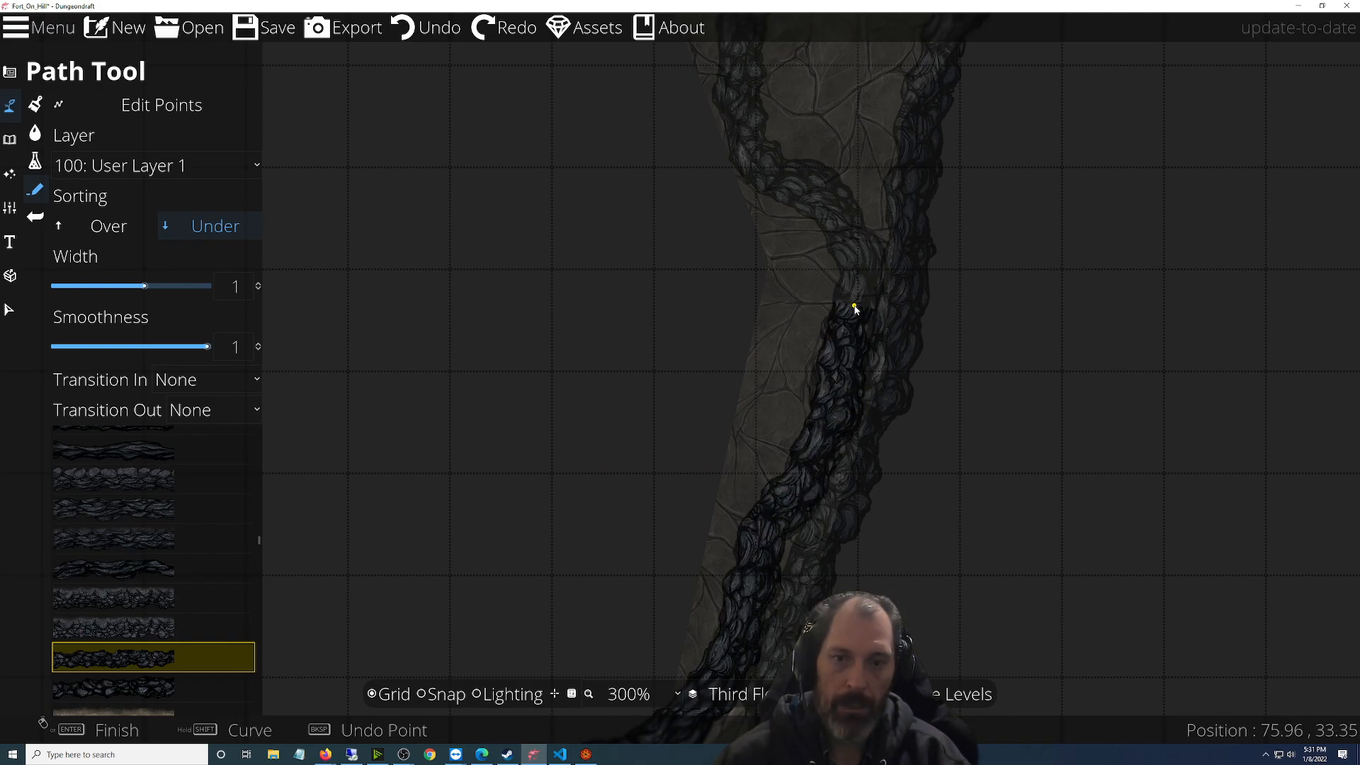
pyautogui.moveTo(851, 308); pyautogui.dragTo(796, 522)
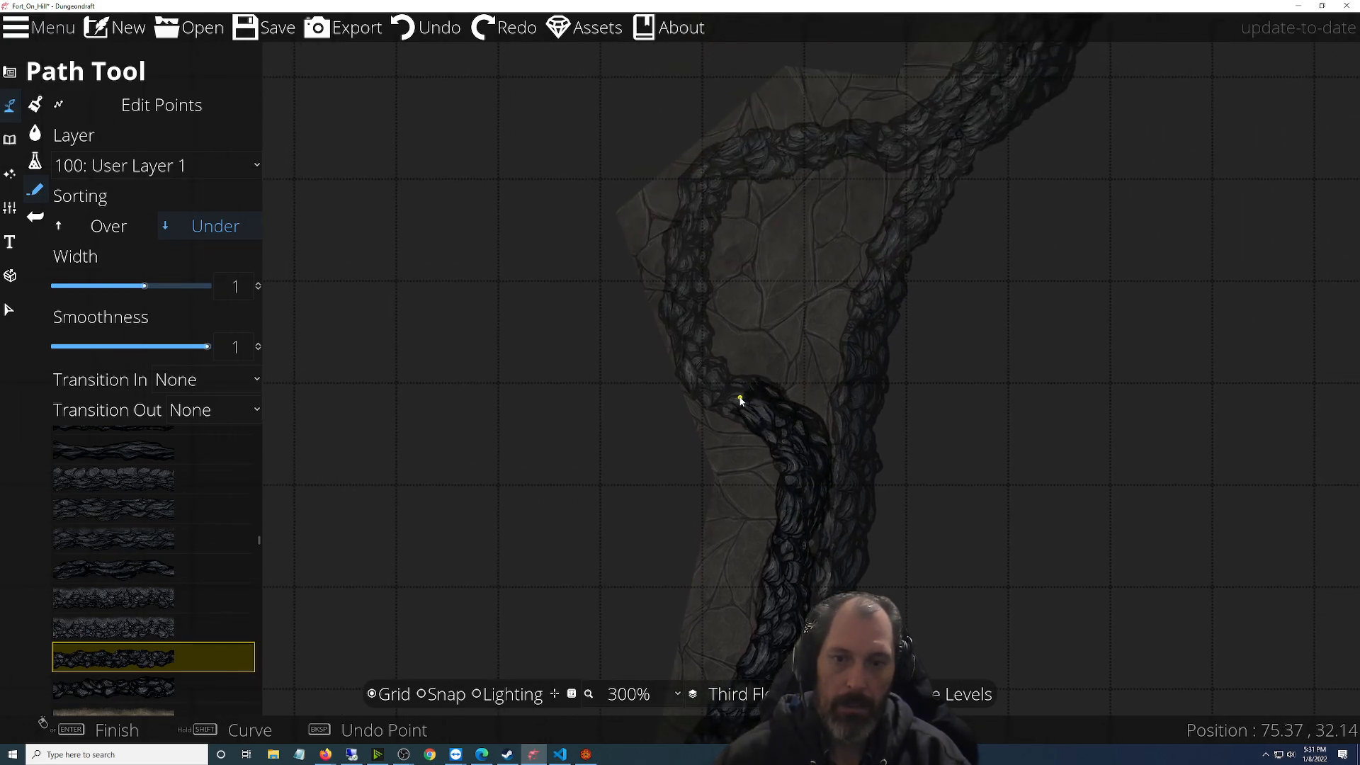
pyautogui.moveTo(742, 401); pyautogui.dragTo(783, 503)
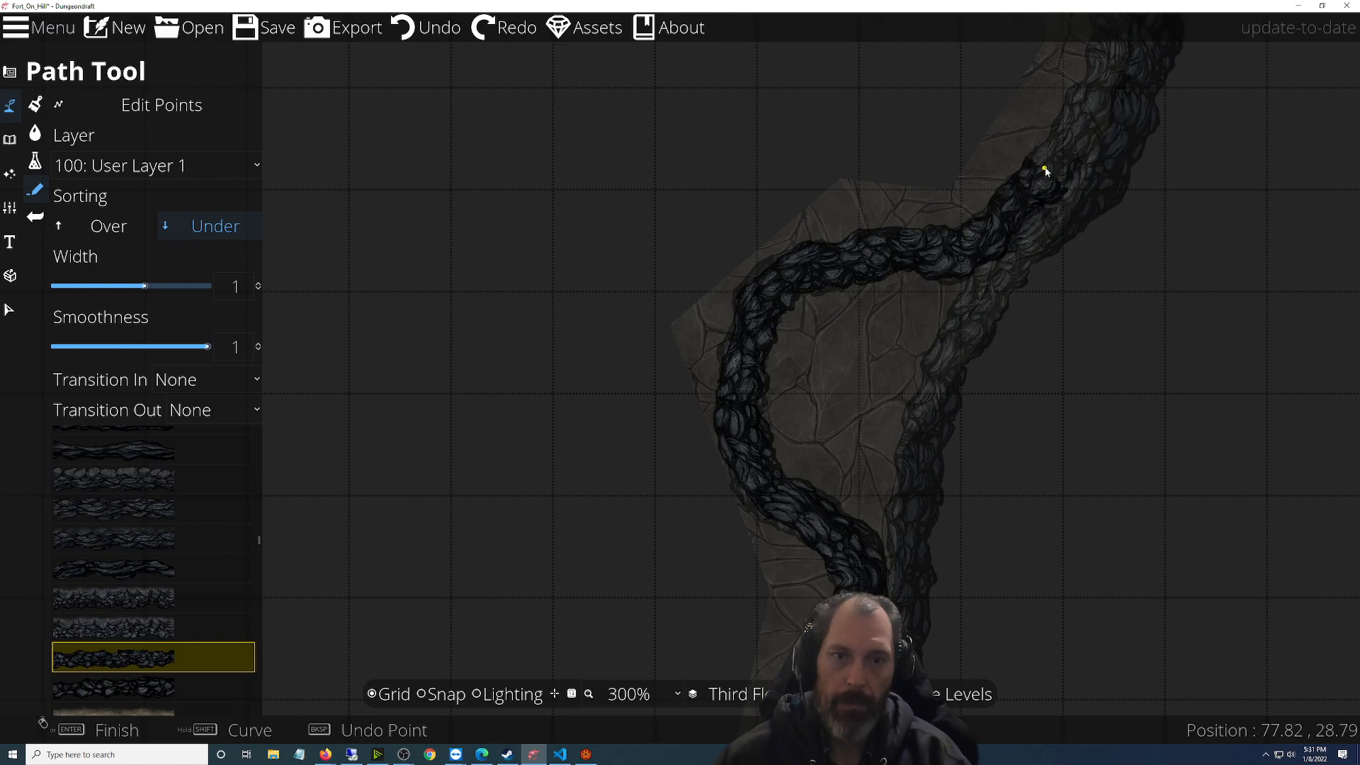
# Trace the inner rock wall north and around the northeast bend to about 71.6, 17.4
pyautogui.moveTo(1046, 170); pyautogui.dragTo(799, 497)
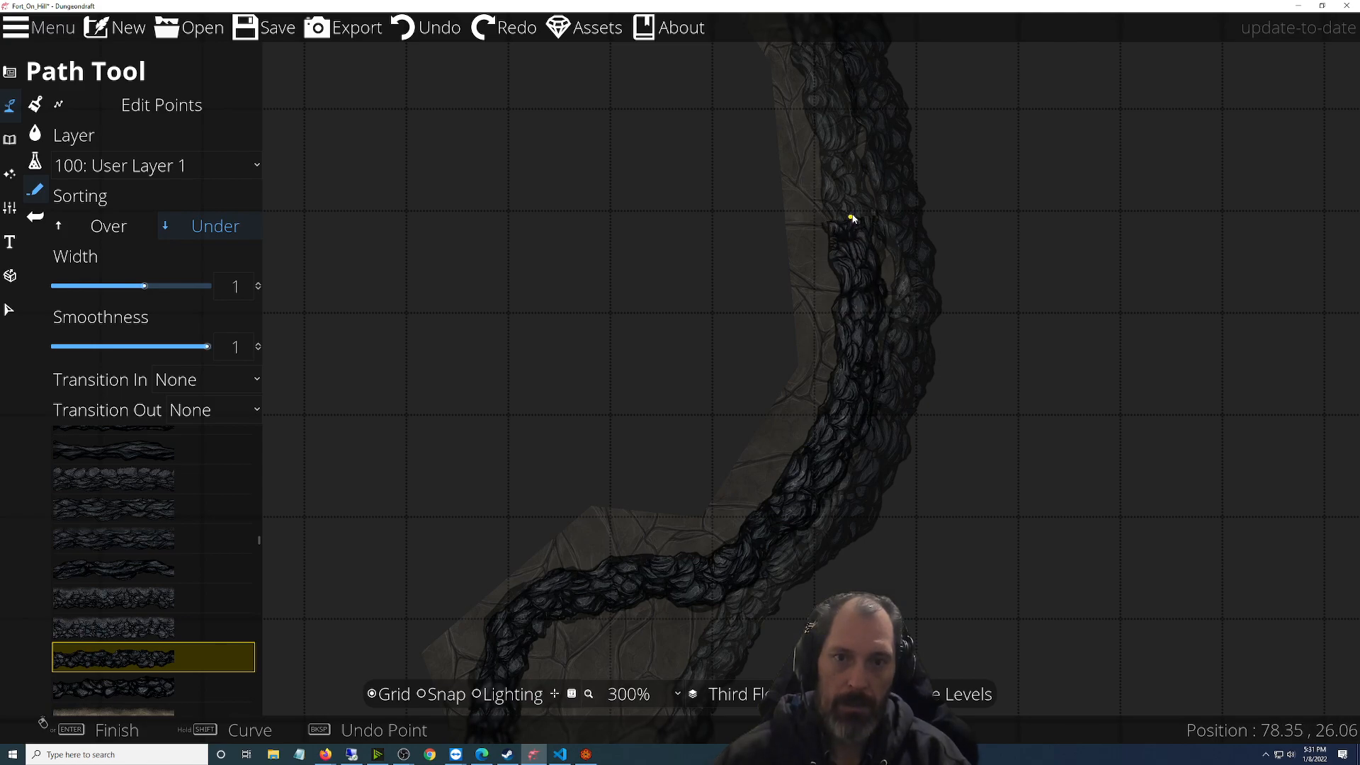
pyautogui.moveTo(853, 206); pyautogui.dragTo(849, 590)
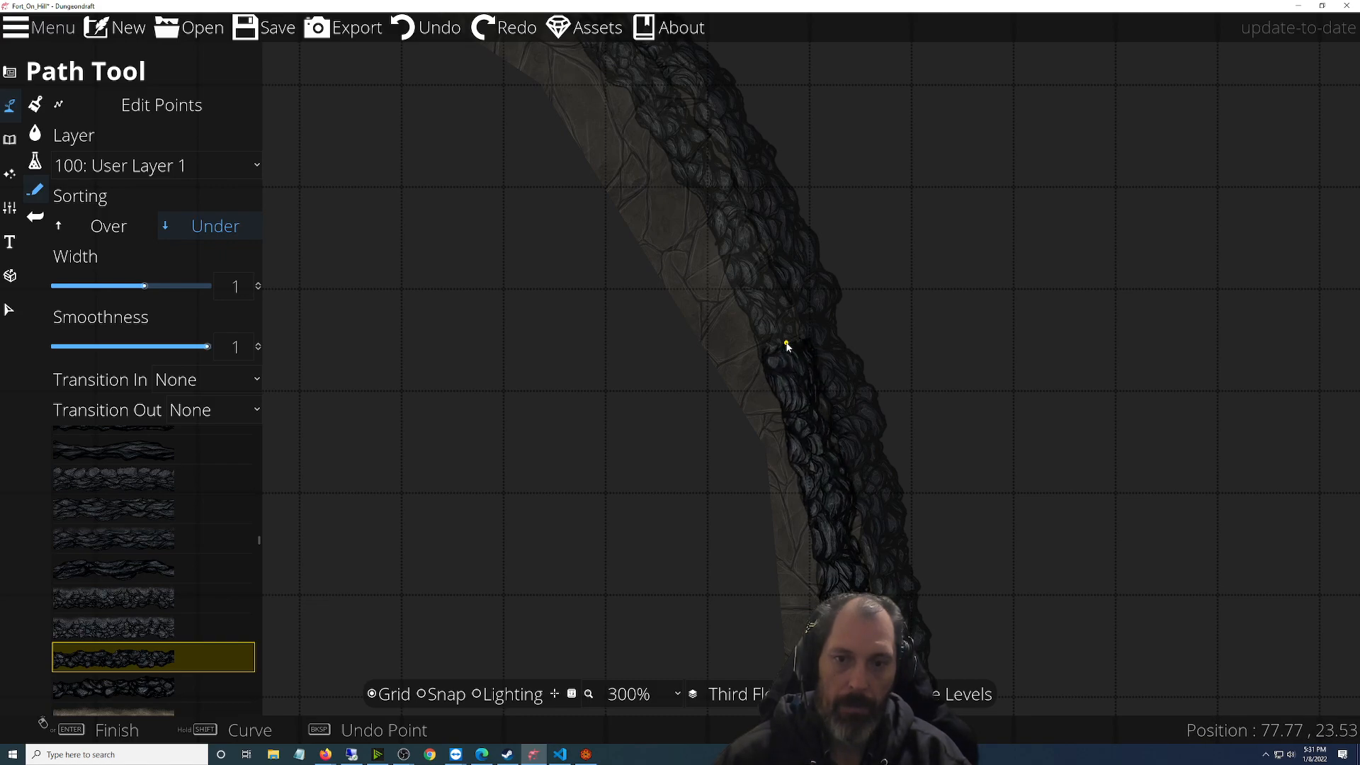
pyautogui.moveTo(745, 284); pyautogui.dragTo(870, 541)
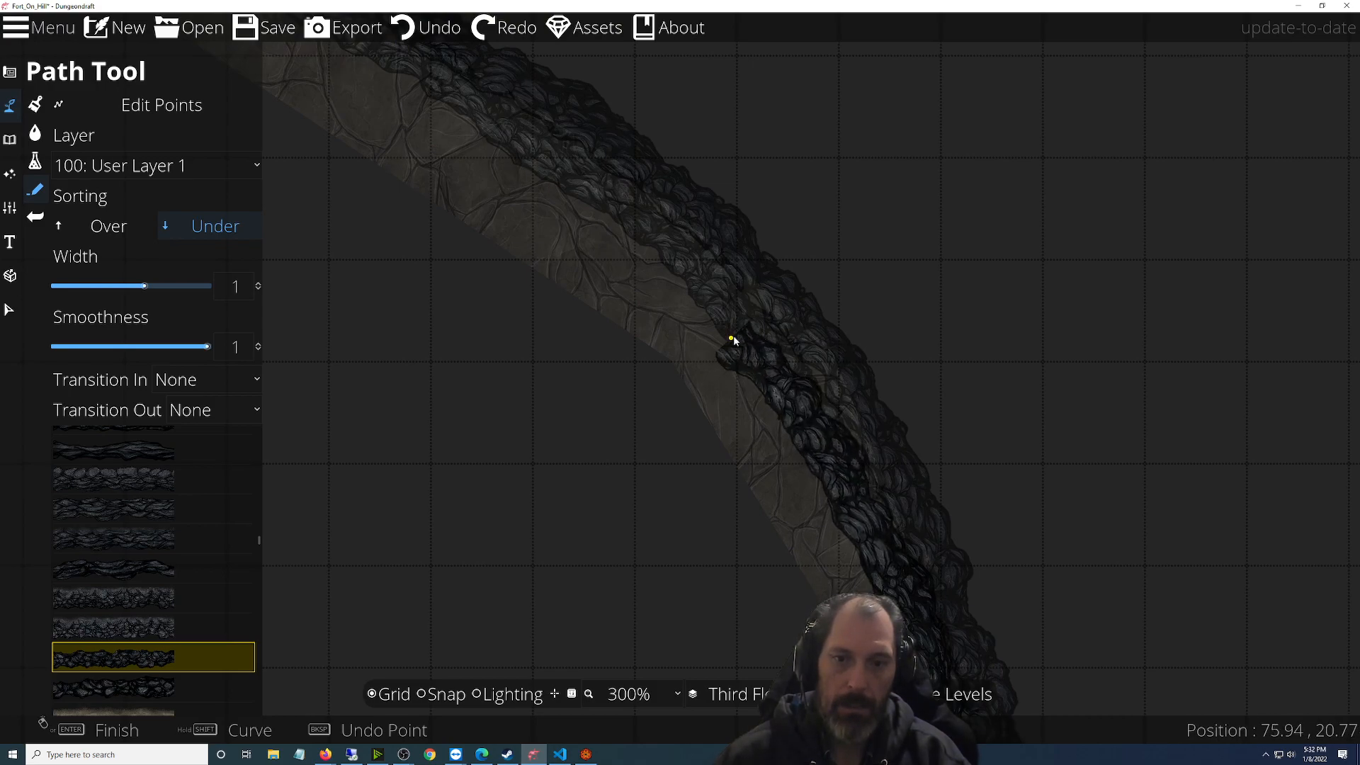
pyautogui.moveTo(745, 333); pyautogui.dragTo(980, 595)
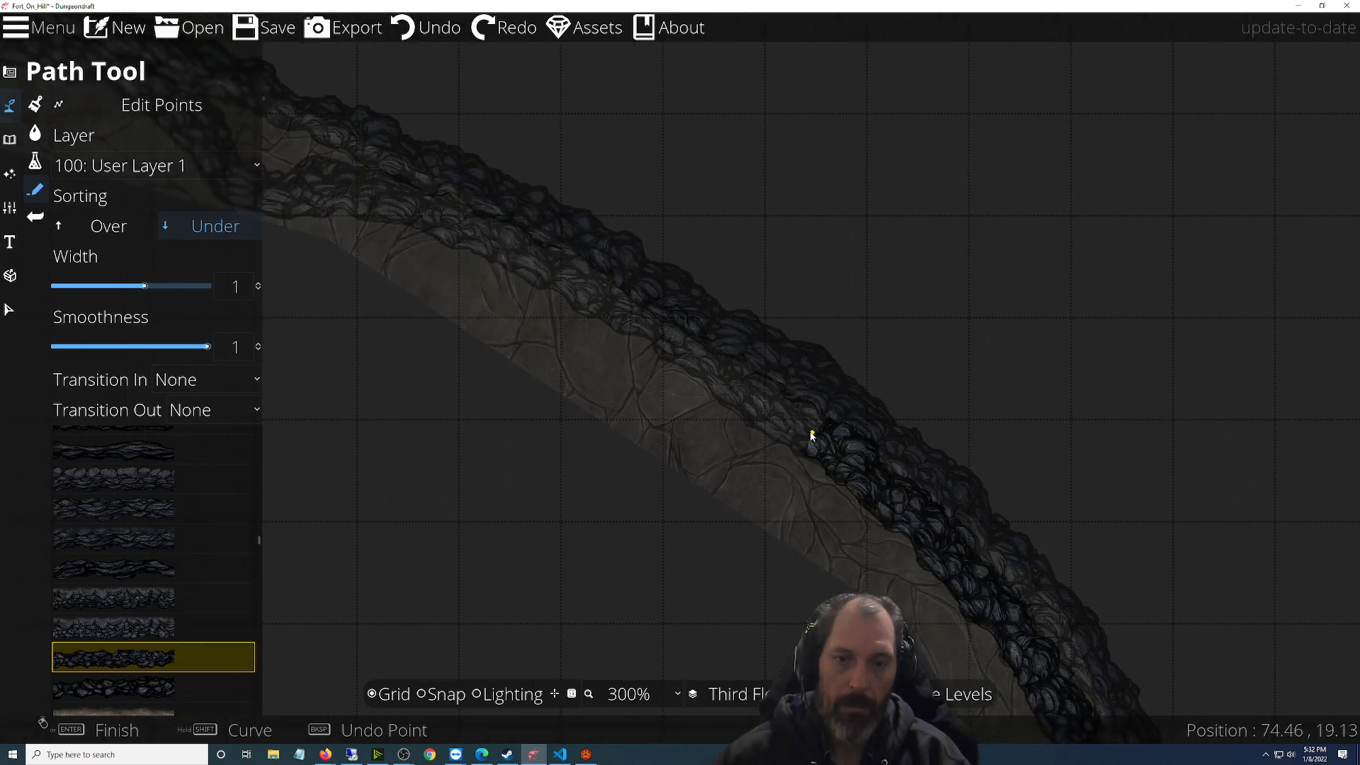
pyautogui.moveTo(783, 414); pyautogui.dragTo(950, 504)
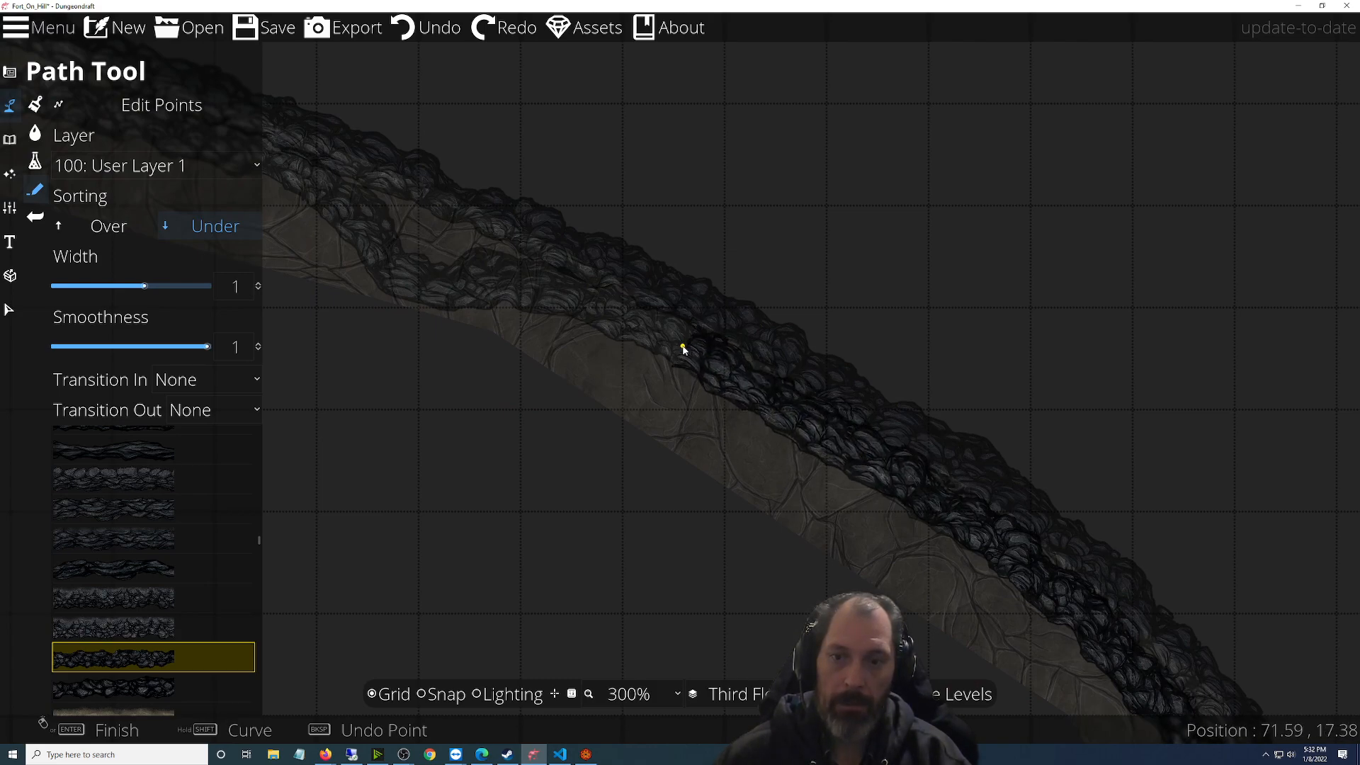
# Continue the rock path west along the second floor's northern inner wall to about 50.5, 14.9
pyautogui.moveTo(680, 349); pyautogui.dragTo(938, 534)
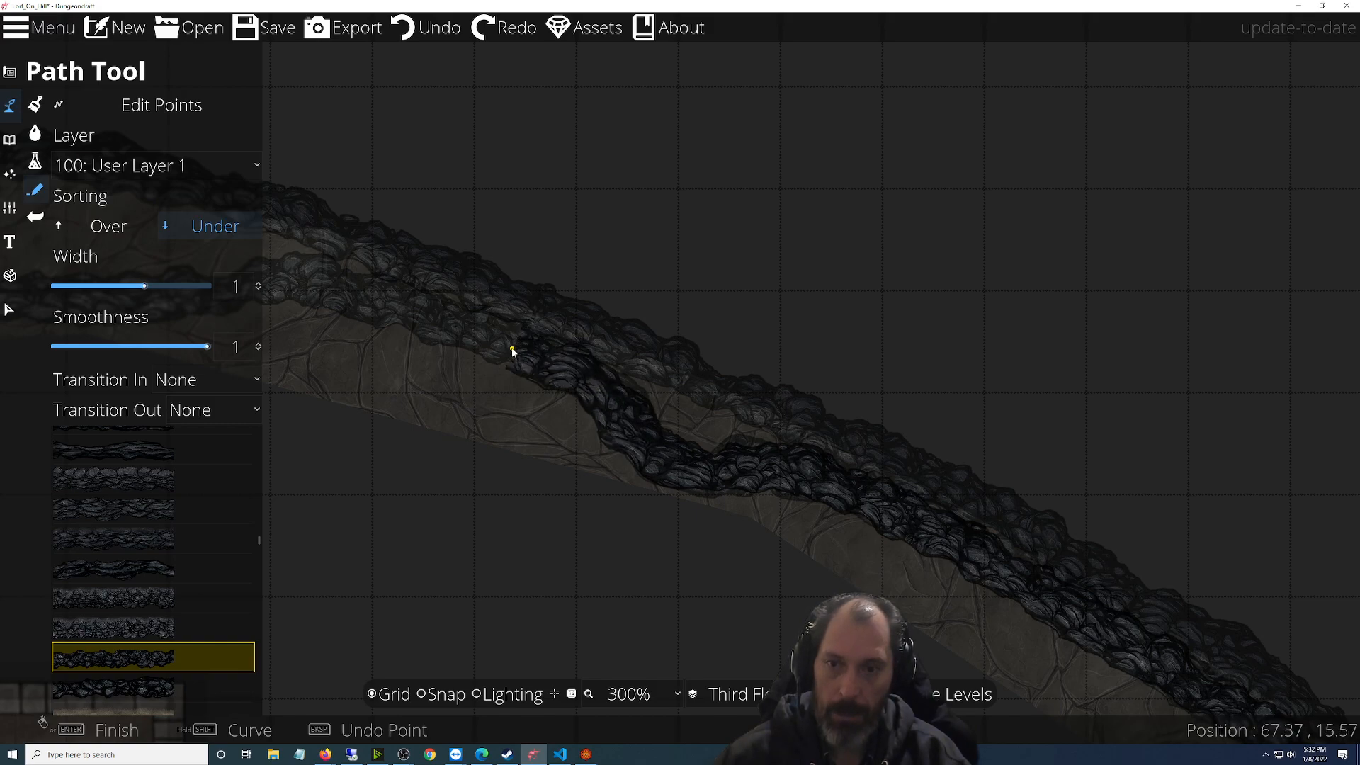
pyautogui.moveTo(470, 333); pyautogui.dragTo(789, 487)
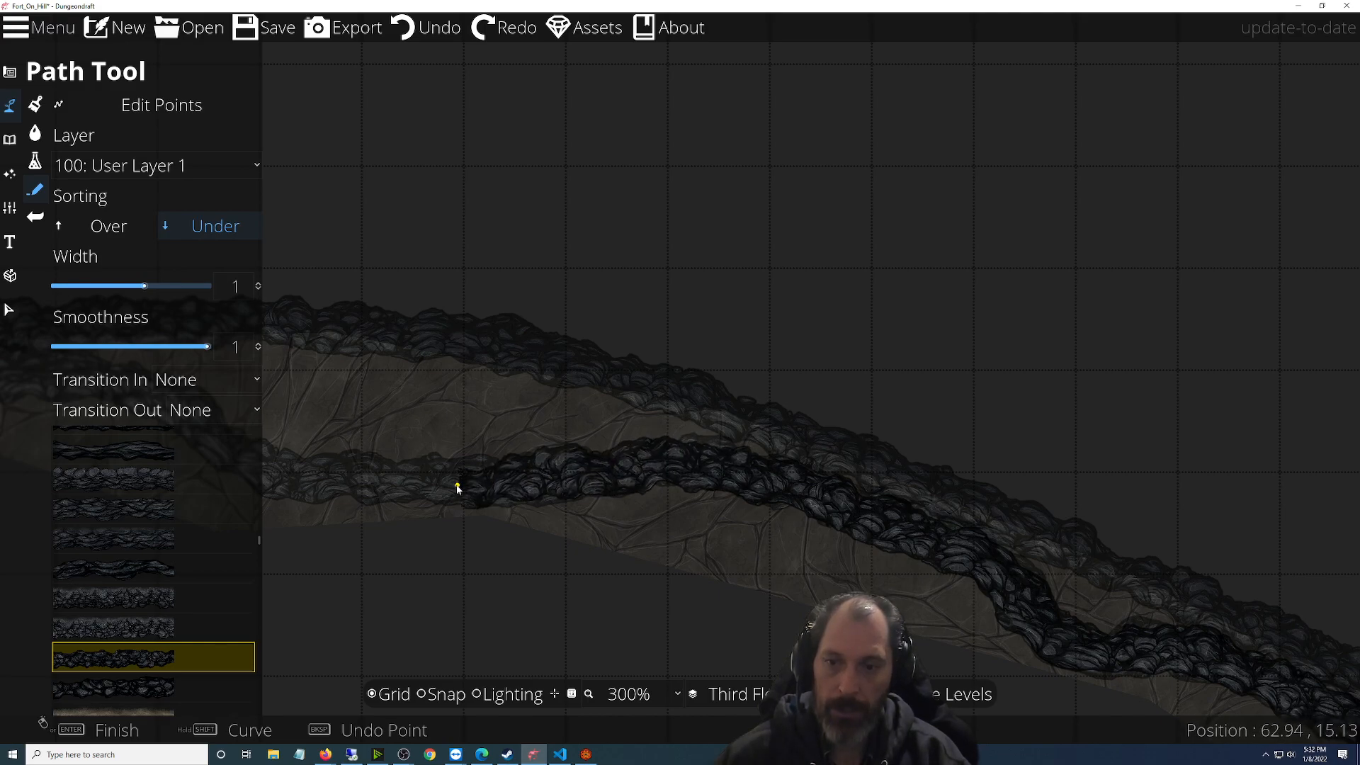
pyautogui.moveTo(419, 483); pyautogui.dragTo(1128, 519)
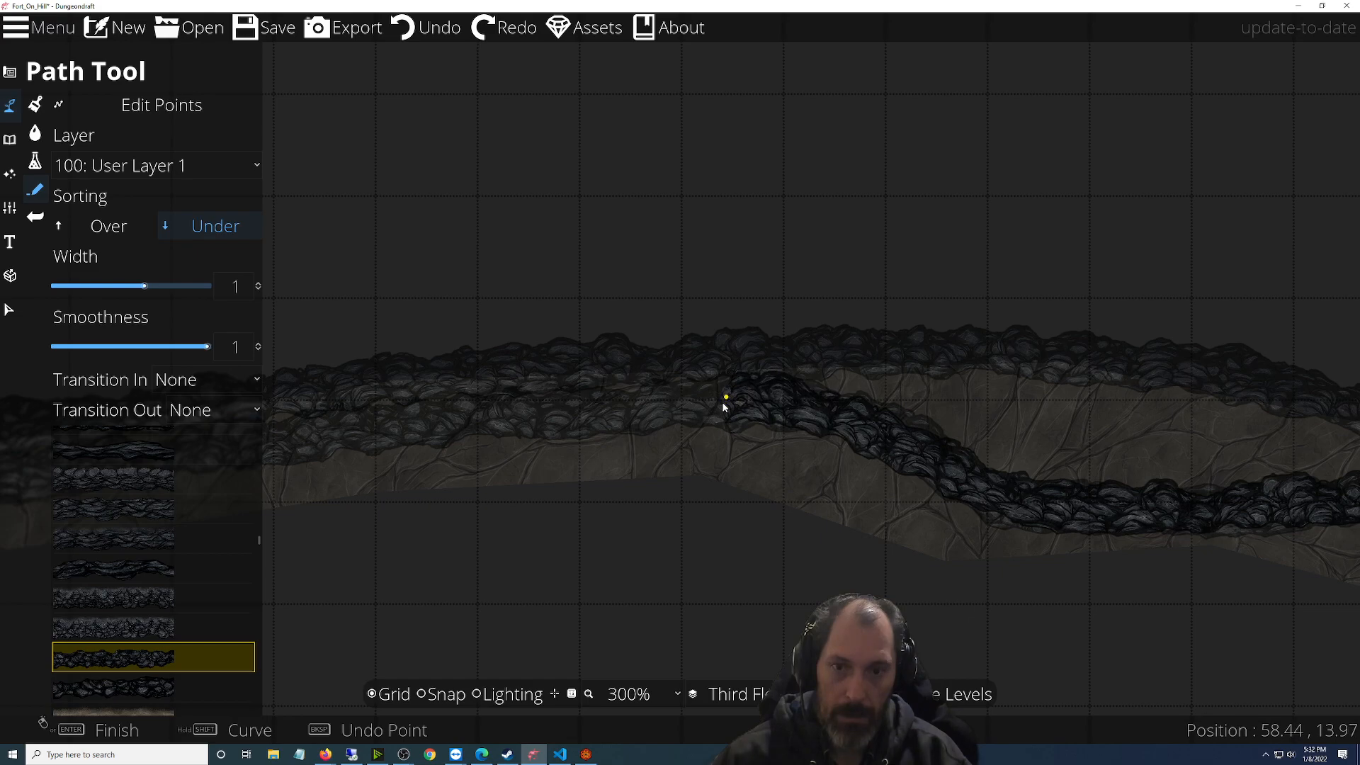
pyautogui.moveTo(720, 404); pyautogui.dragTo(1047, 418)
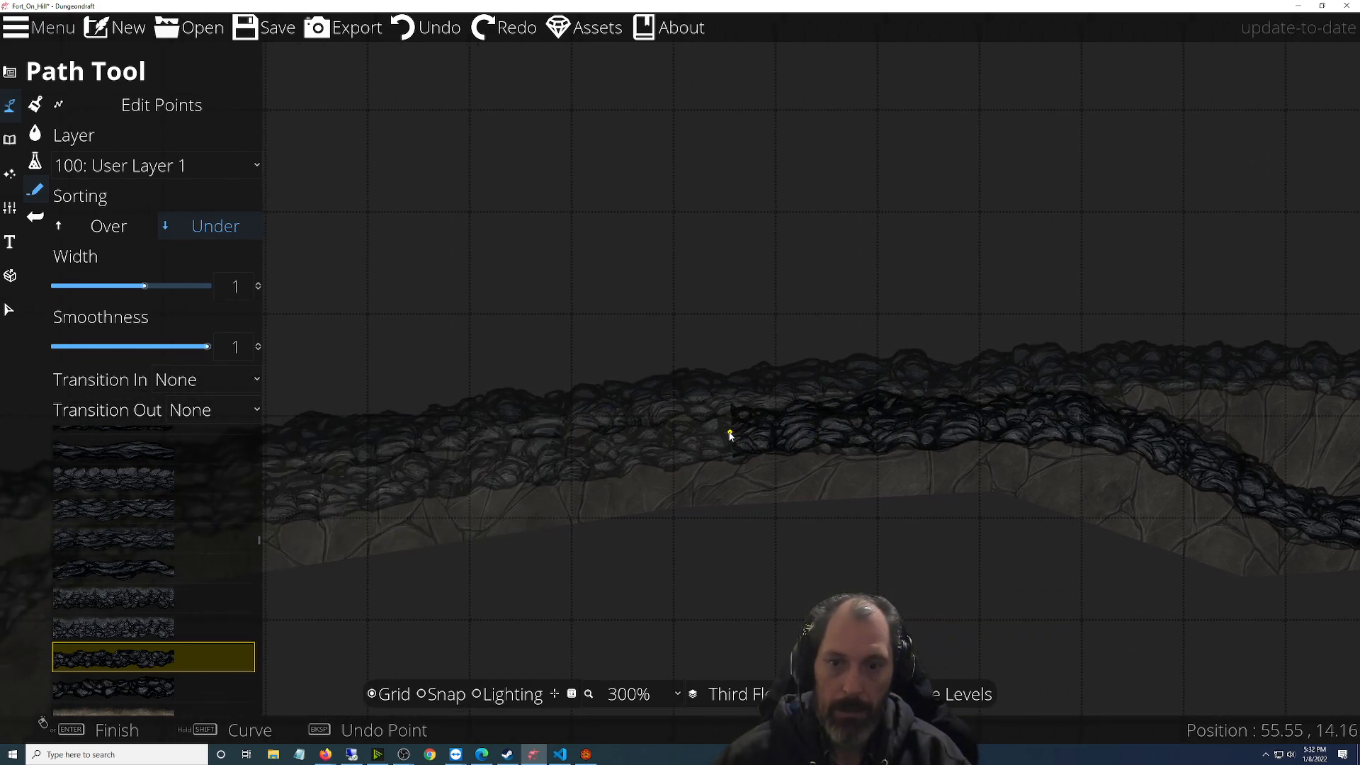
pyautogui.moveTo(652, 449); pyautogui.dragTo(1016, 464)
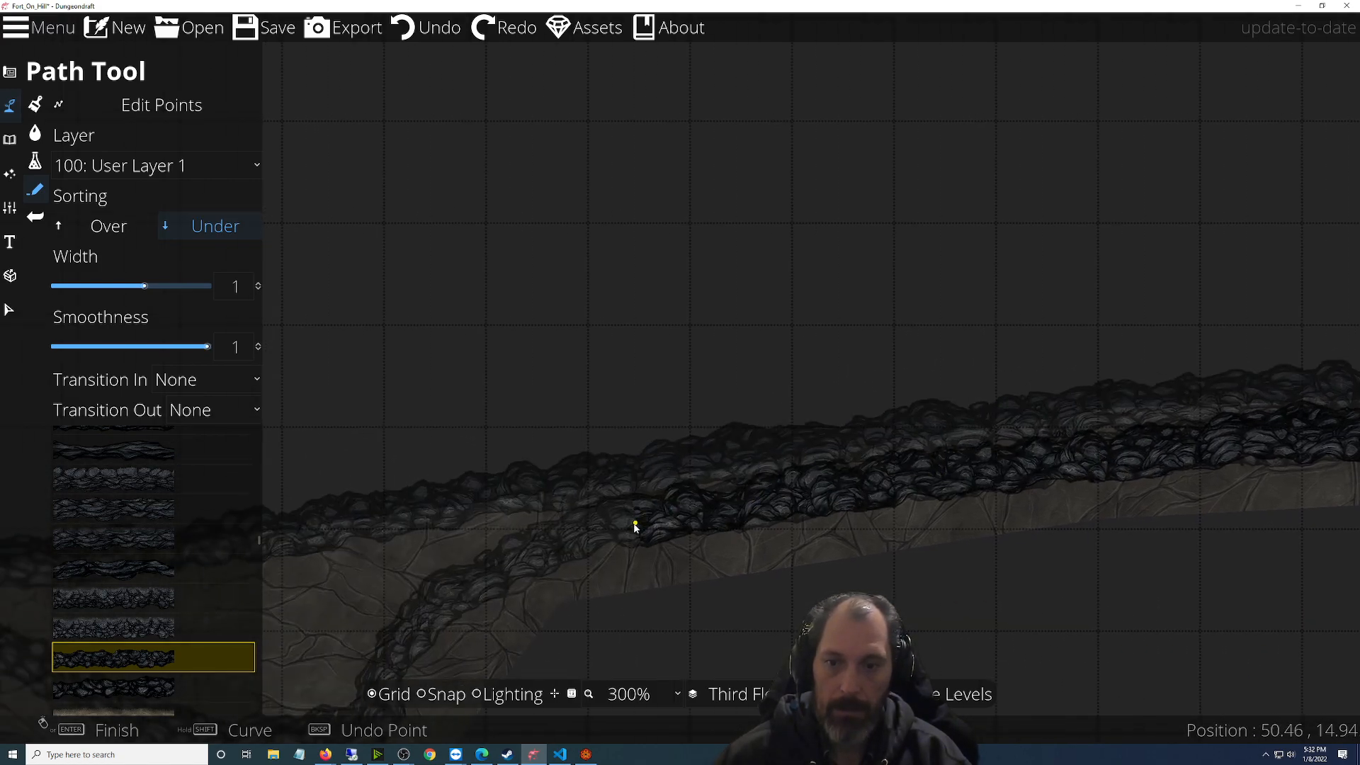
# Trace the inner wall around the southward dip near 47.9, 16.8 and on west to about 40.4, 15.9
pyautogui.moveTo(579, 533); pyautogui.dragTo(983, 388)
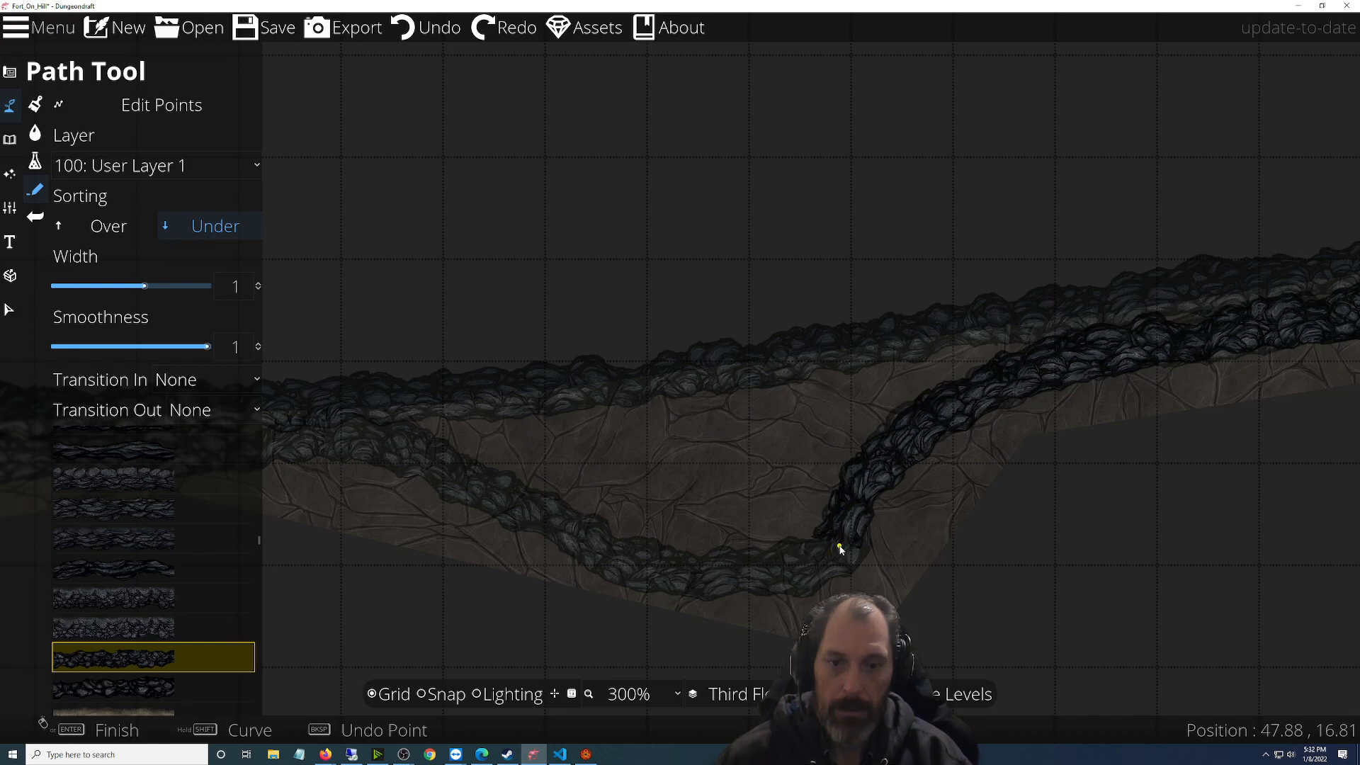
pyautogui.click(764, 577)
pyautogui.click(599, 561)
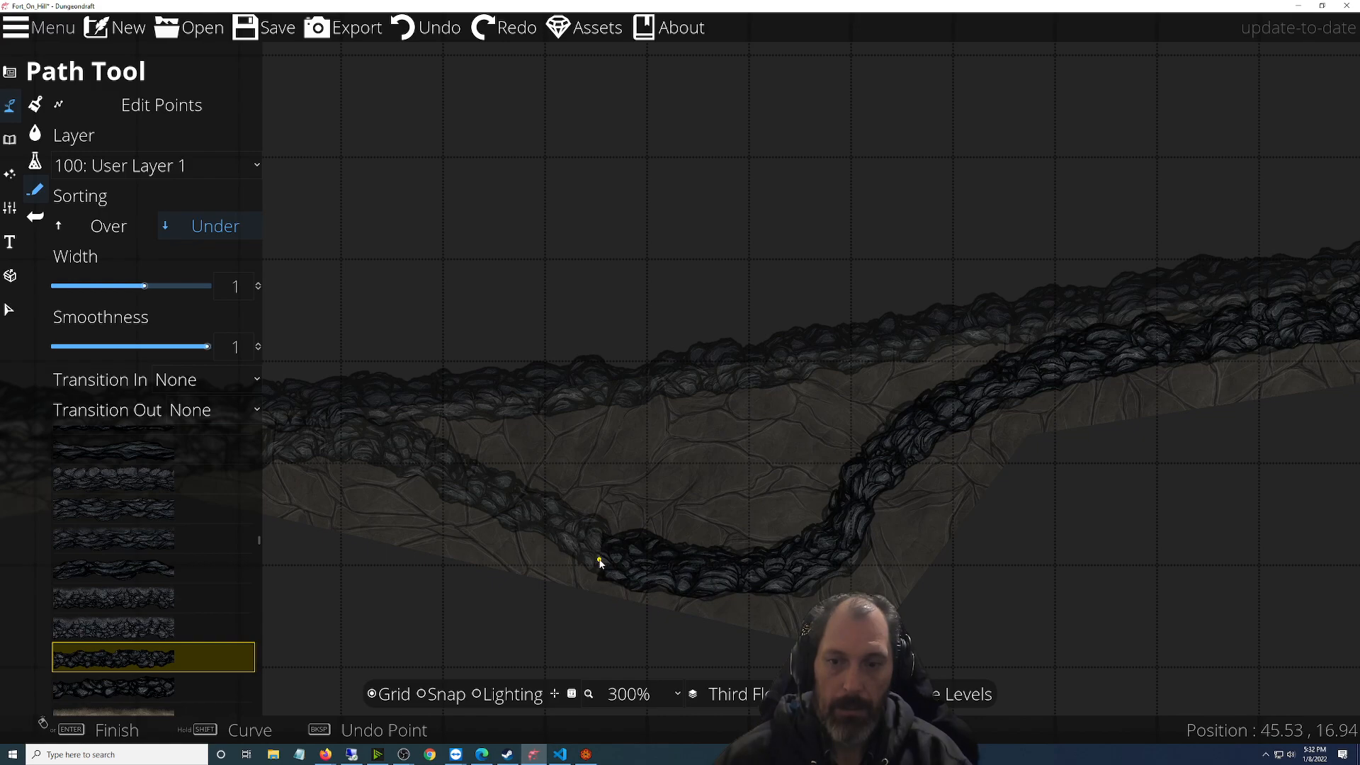
pyautogui.click(445, 474)
pyautogui.moveTo(444, 473); pyautogui.dragTo(1080, 472)
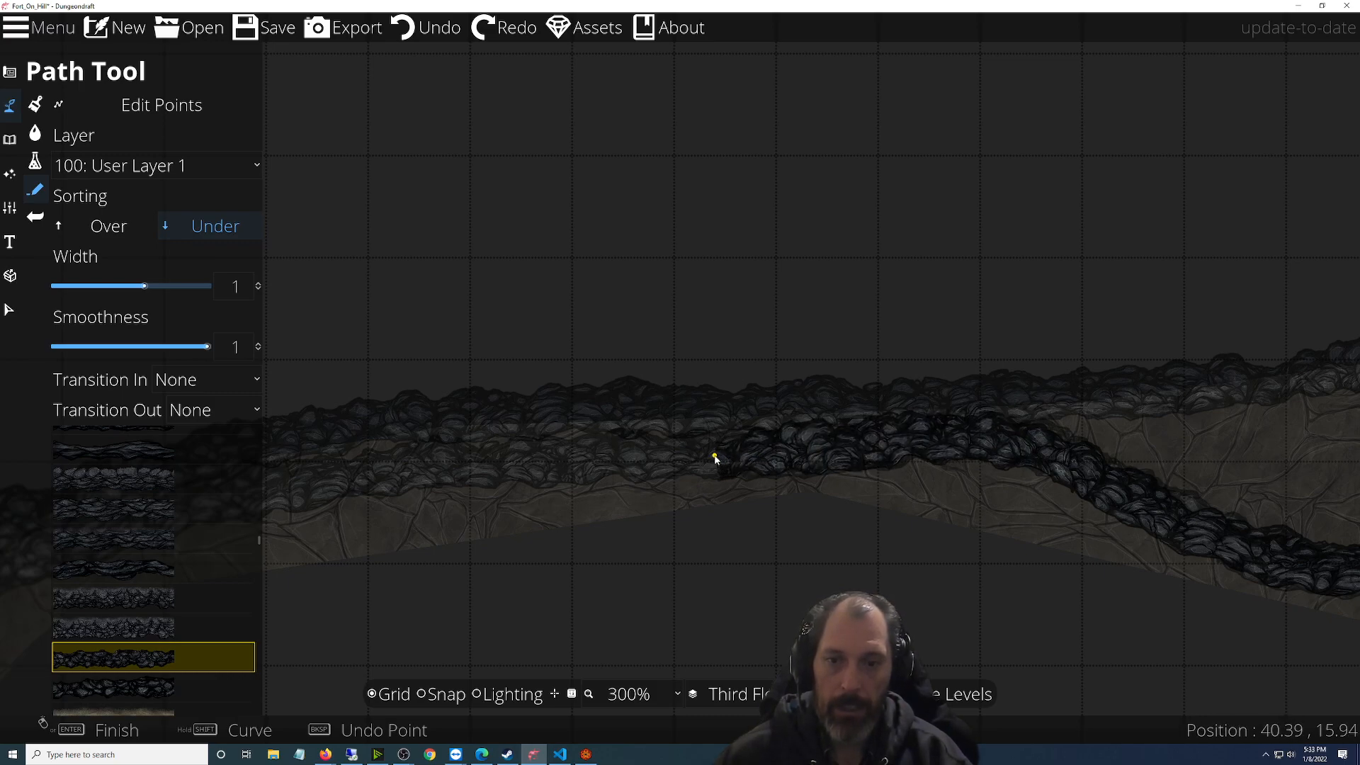
# Extend the rock path around the northwest bend and its inward notch, southwest to about 25.7, 24.8
pyautogui.moveTo(500, 467); pyautogui.dragTo(1127, 416)
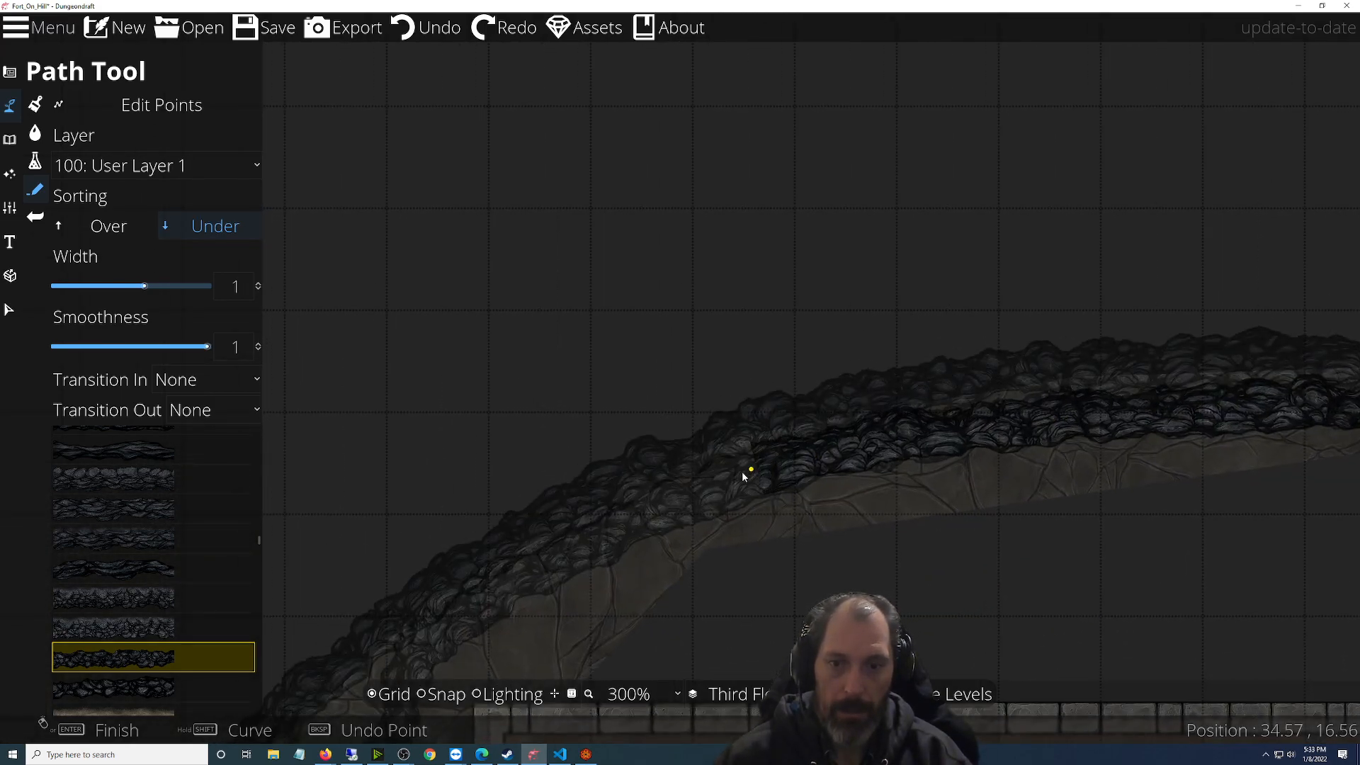
pyautogui.moveTo(666, 511); pyautogui.dragTo(1241, 332)
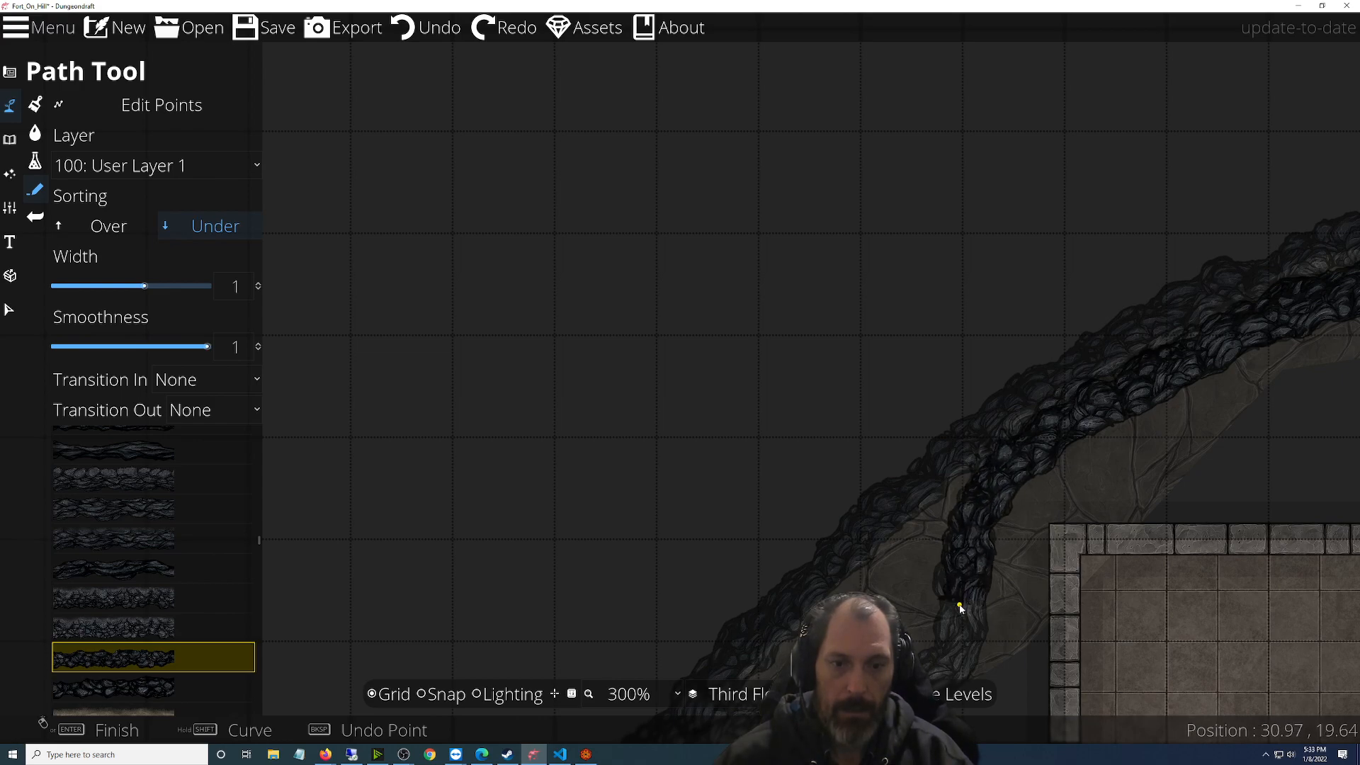
pyautogui.moveTo(960, 608); pyautogui.dragTo(1102, 371)
pyautogui.click(1095, 434)
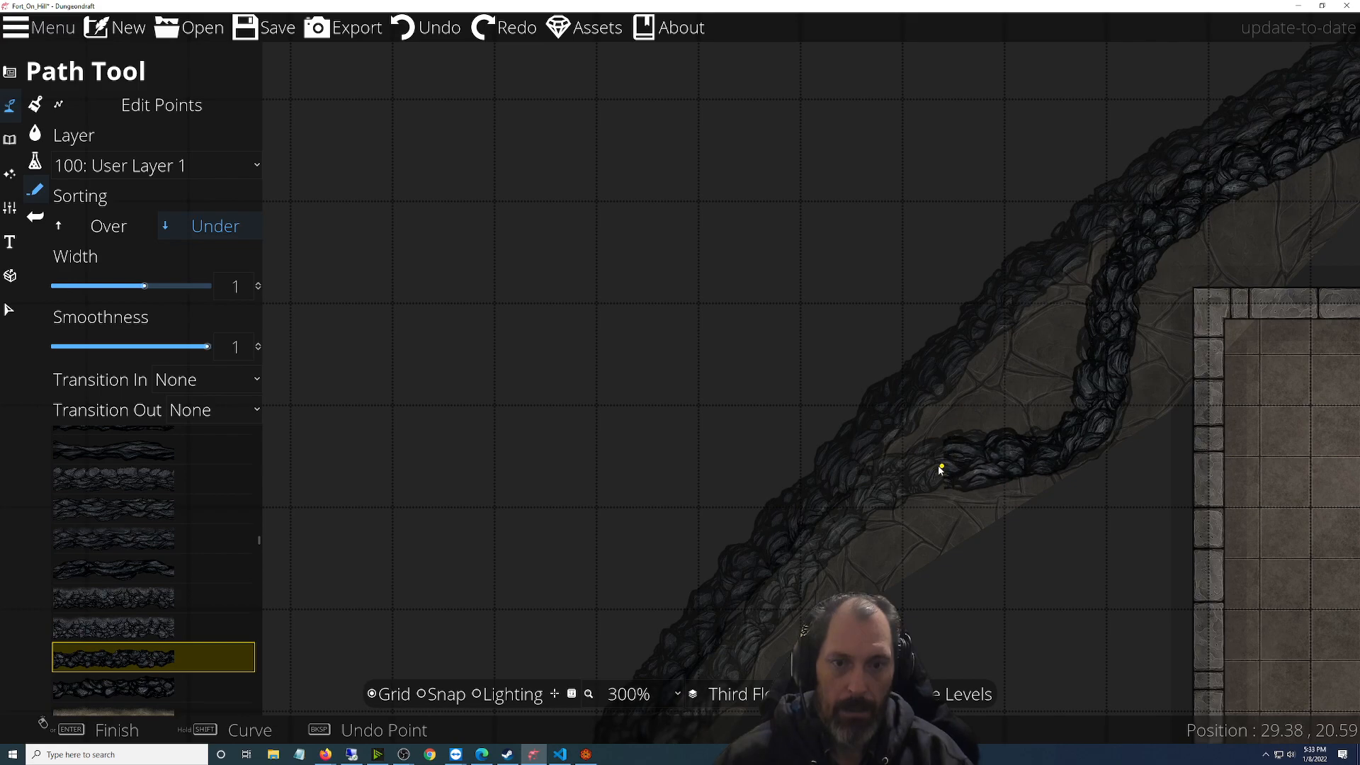
pyautogui.moveTo(892, 477); pyautogui.dragTo(1090, 235)
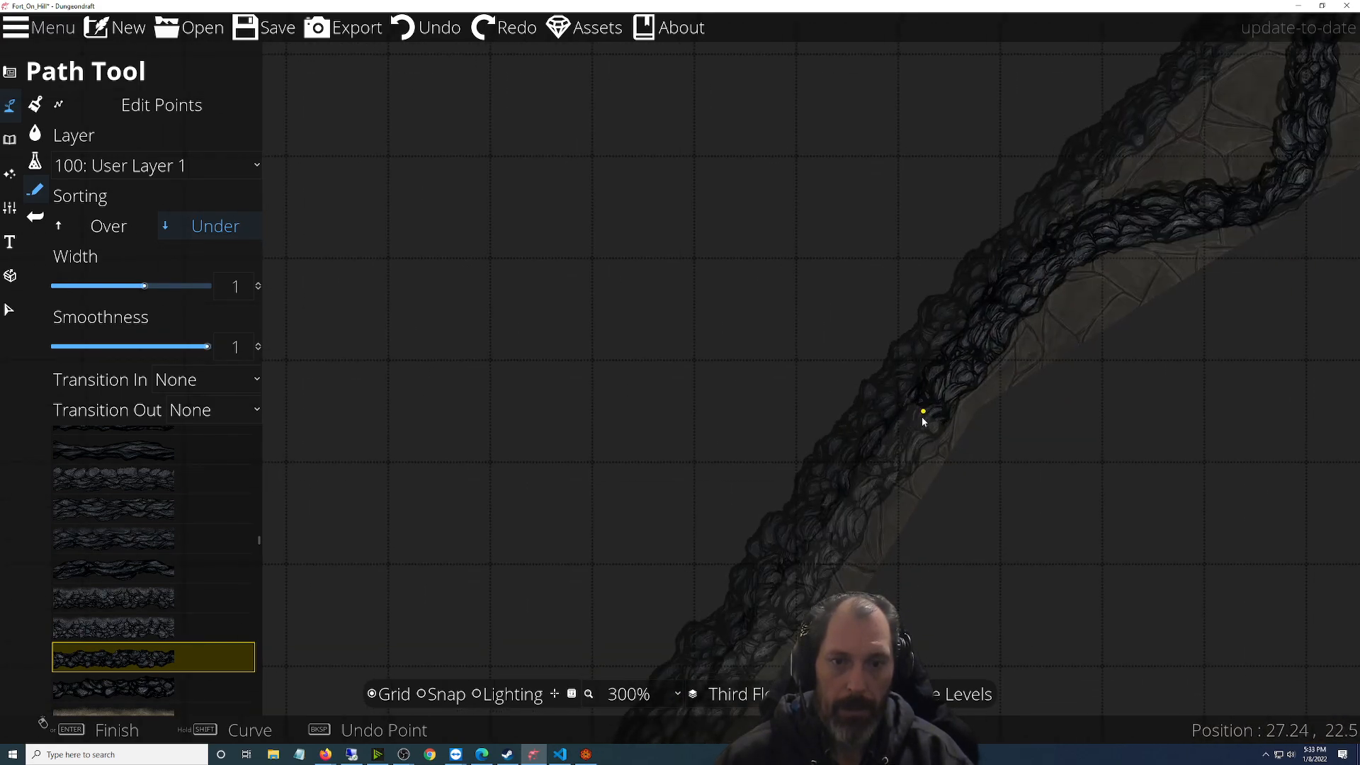
pyautogui.moveTo(923, 425); pyautogui.dragTo(1080, 325)
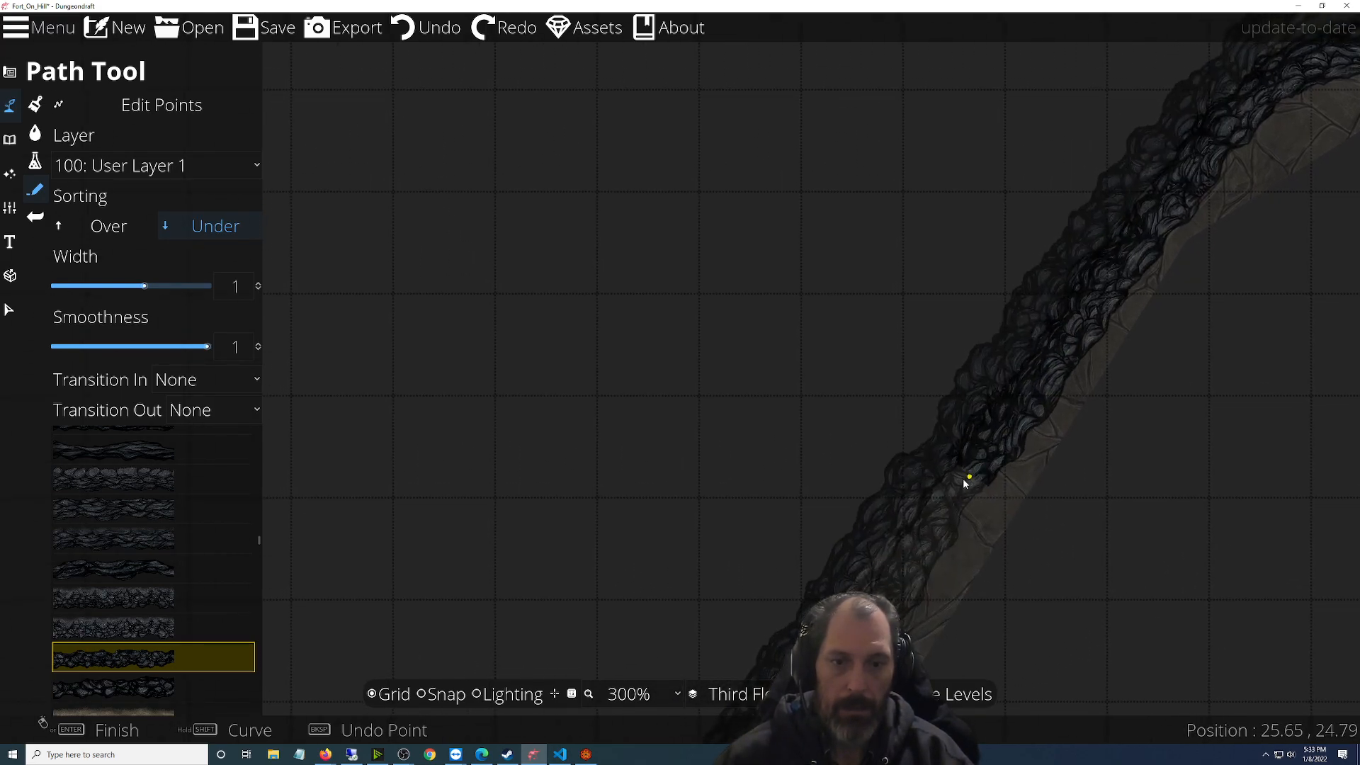
# Trace the western inner wall south and around its inward corner to about 21.7, 32.7
pyautogui.click(934, 524)
pyautogui.moveTo(937, 523); pyautogui.dragTo(1061, 335)
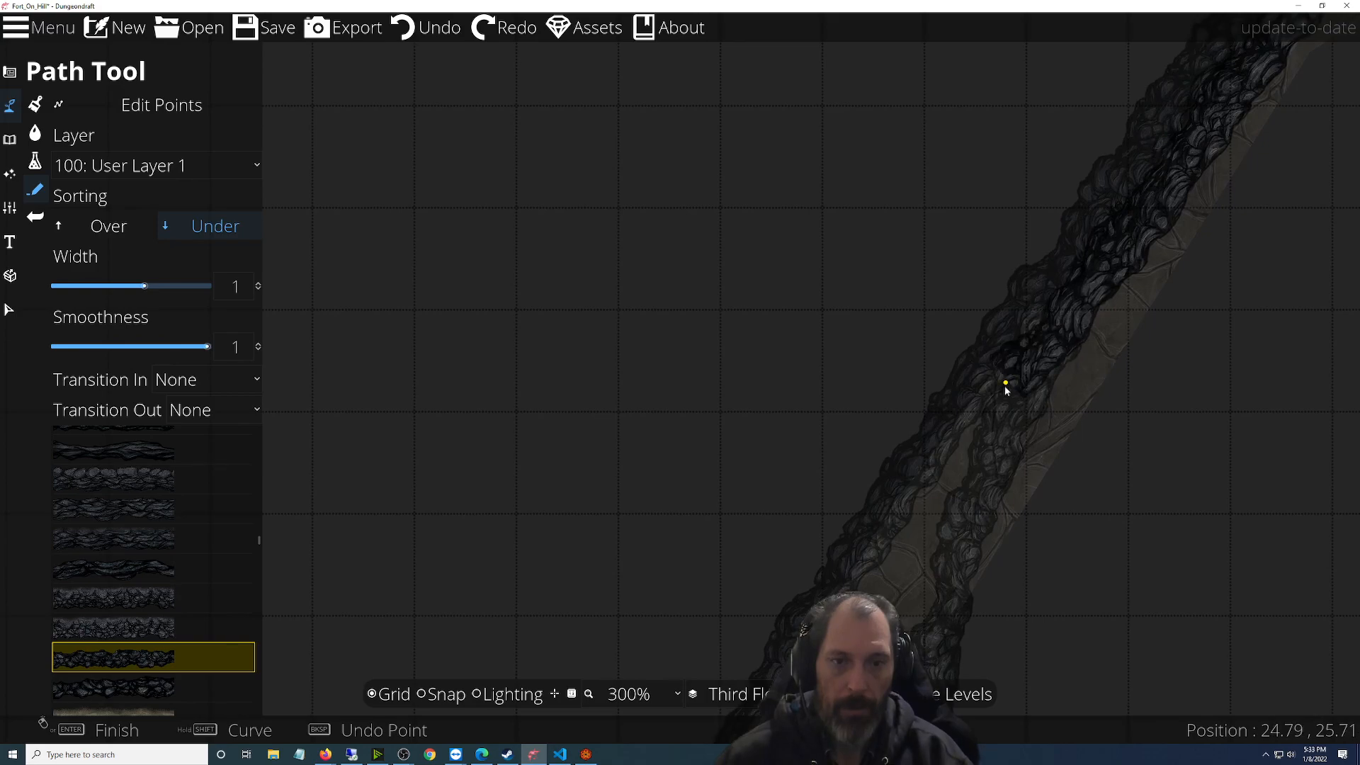
pyautogui.click(991, 468)
pyautogui.moveTo(991, 468); pyautogui.dragTo(1014, 245)
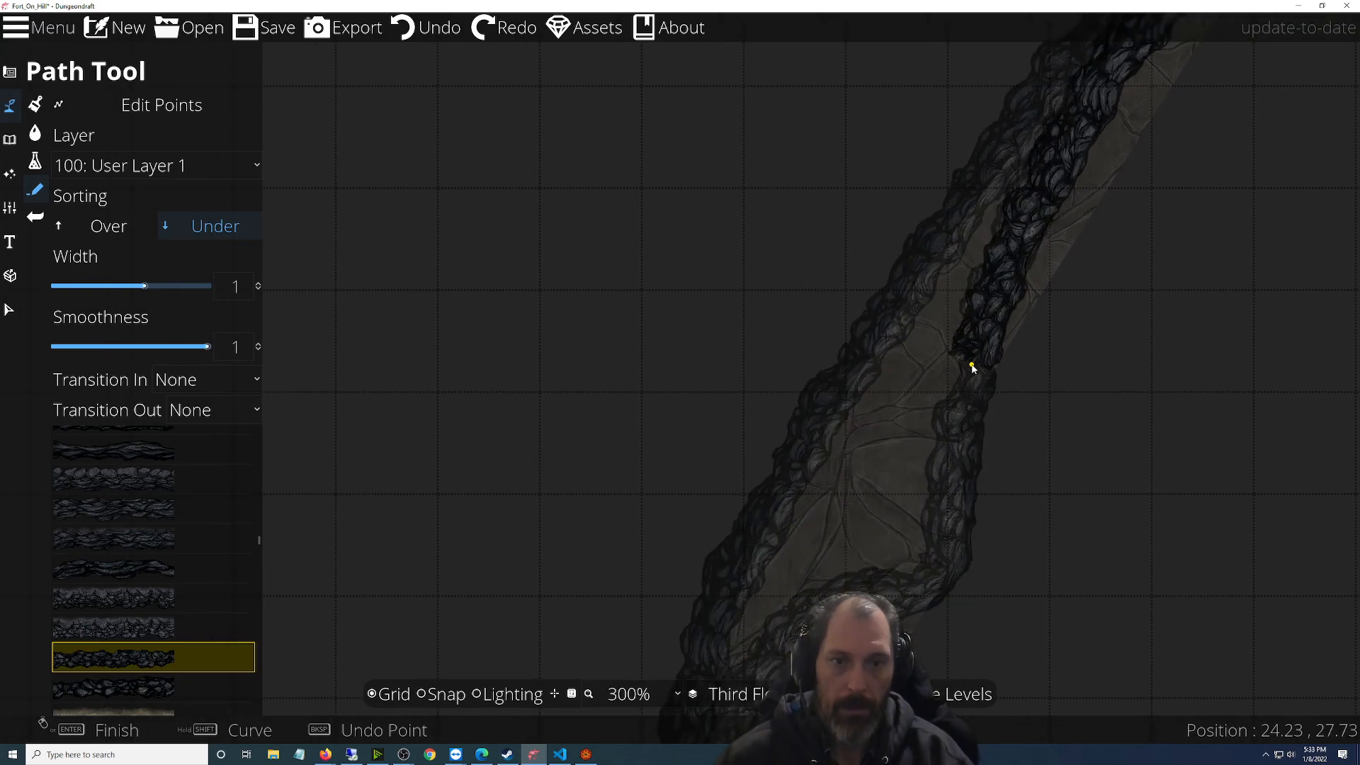
pyautogui.click(951, 490)
pyautogui.moveTo(950, 490); pyautogui.dragTo(940, 285)
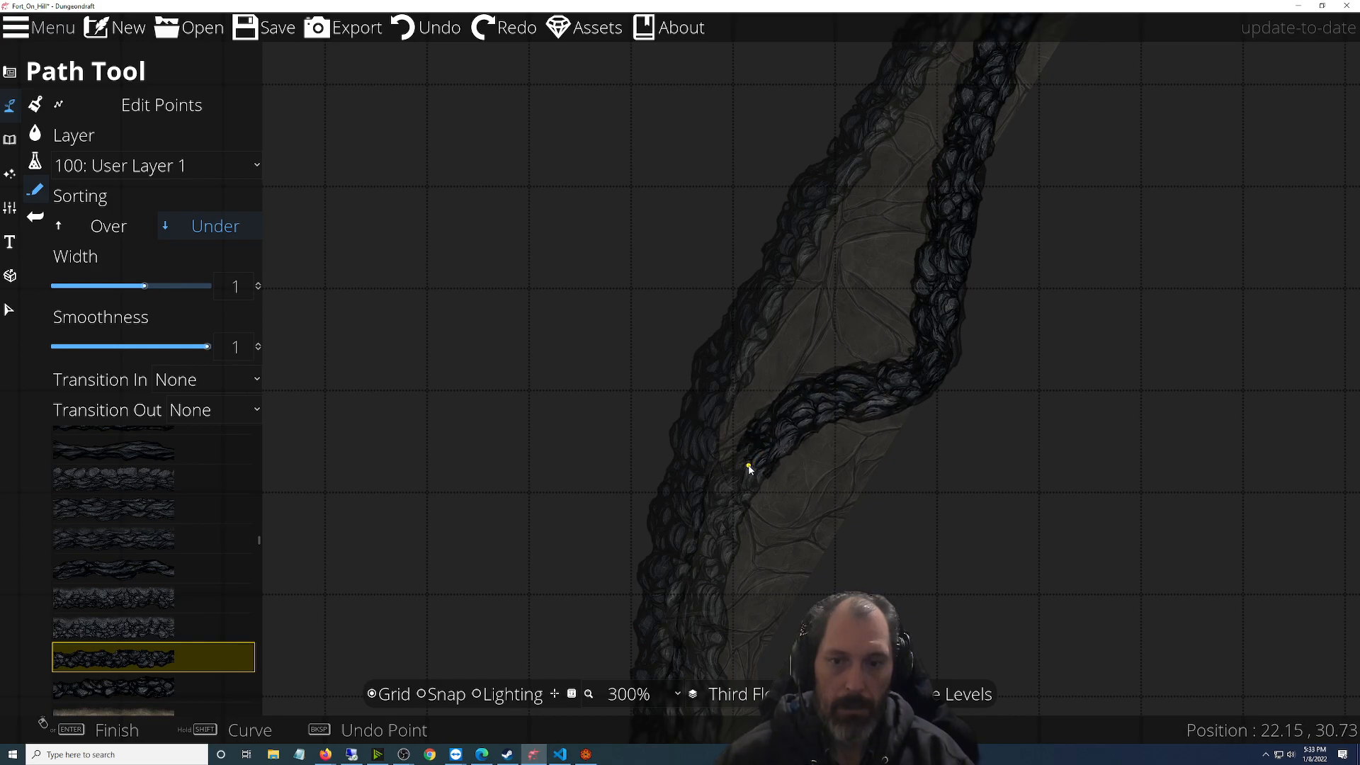
pyautogui.moveTo(749, 465); pyautogui.dragTo(865, 227)
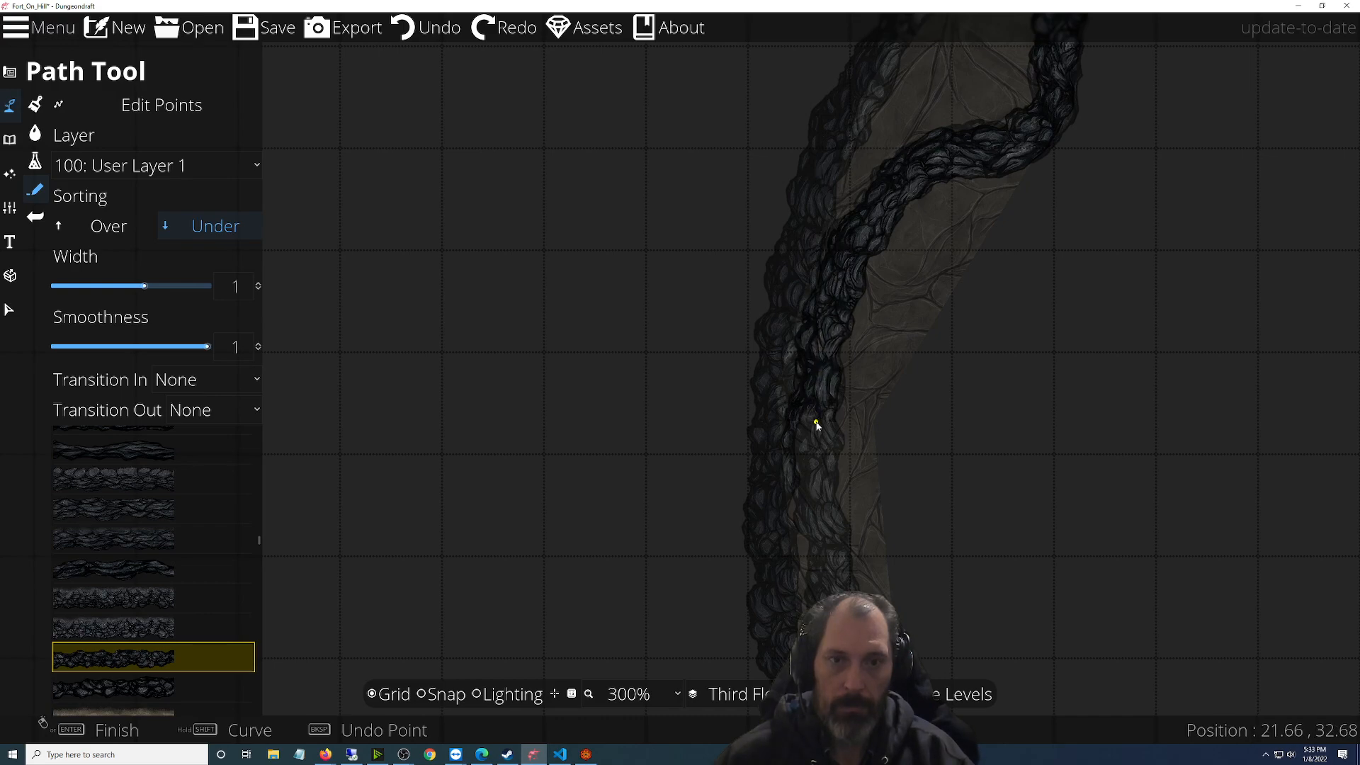
# Continue the rock path south along the western inner wall, curving southeast to about 23.5, 40
pyautogui.moveTo(814, 425); pyautogui.dragTo(818, 219)
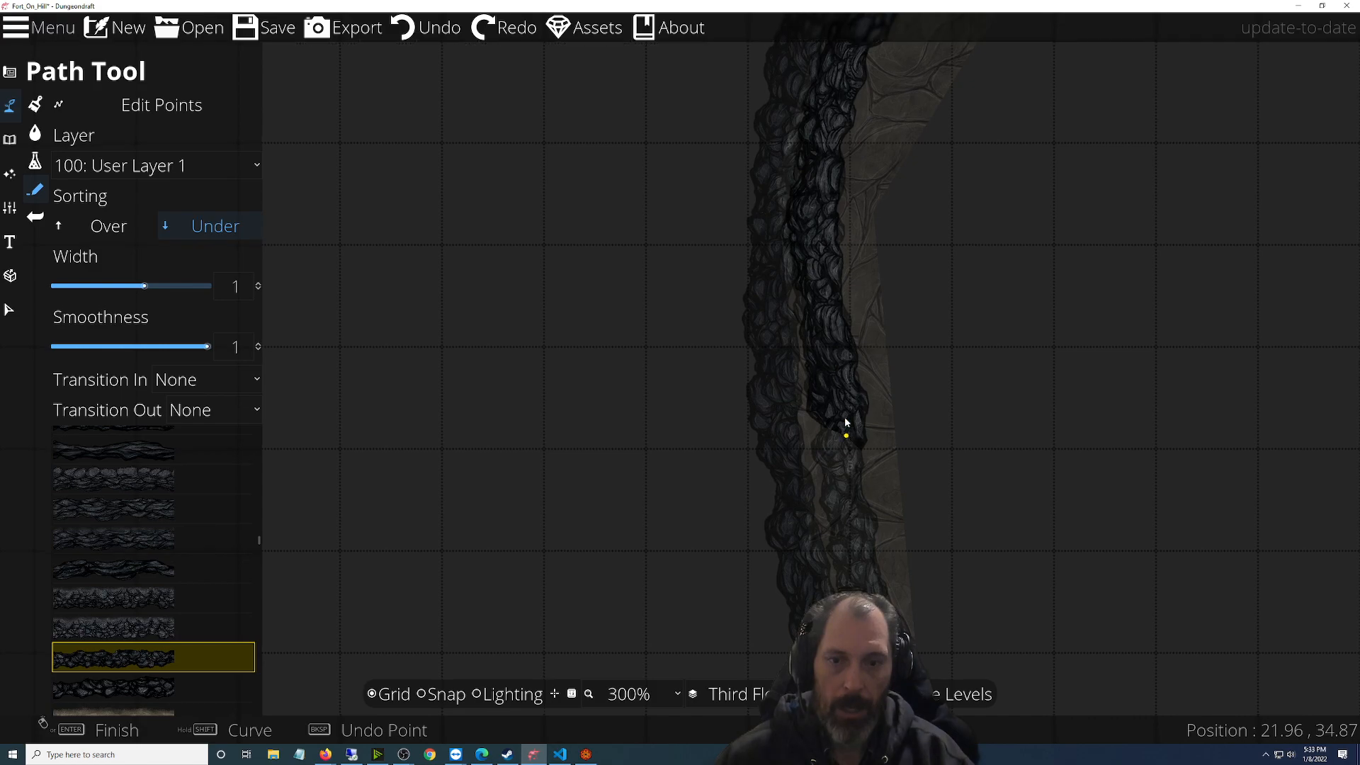
pyautogui.moveTo(846, 434); pyautogui.dragTo(822, 198)
pyautogui.click(827, 296)
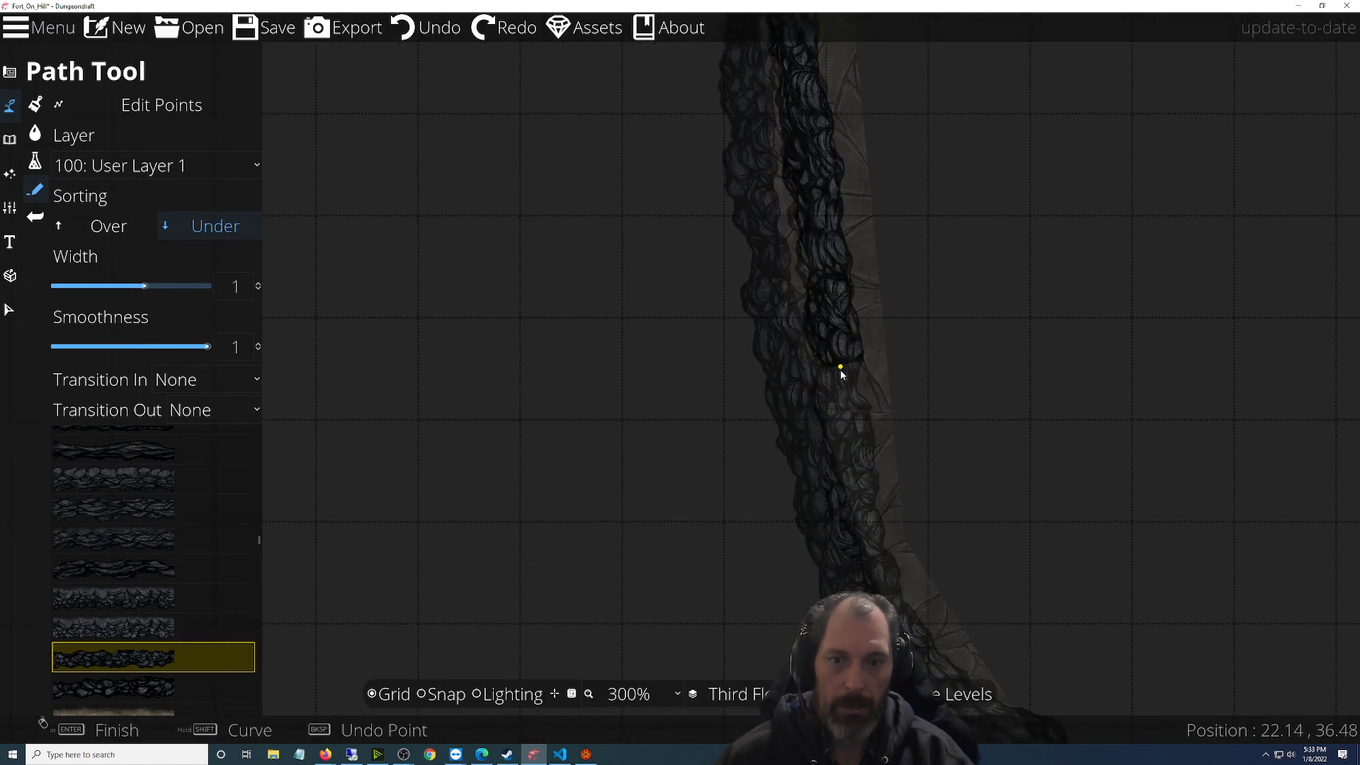
pyautogui.moveTo(846, 409); pyautogui.dragTo(805, 250)
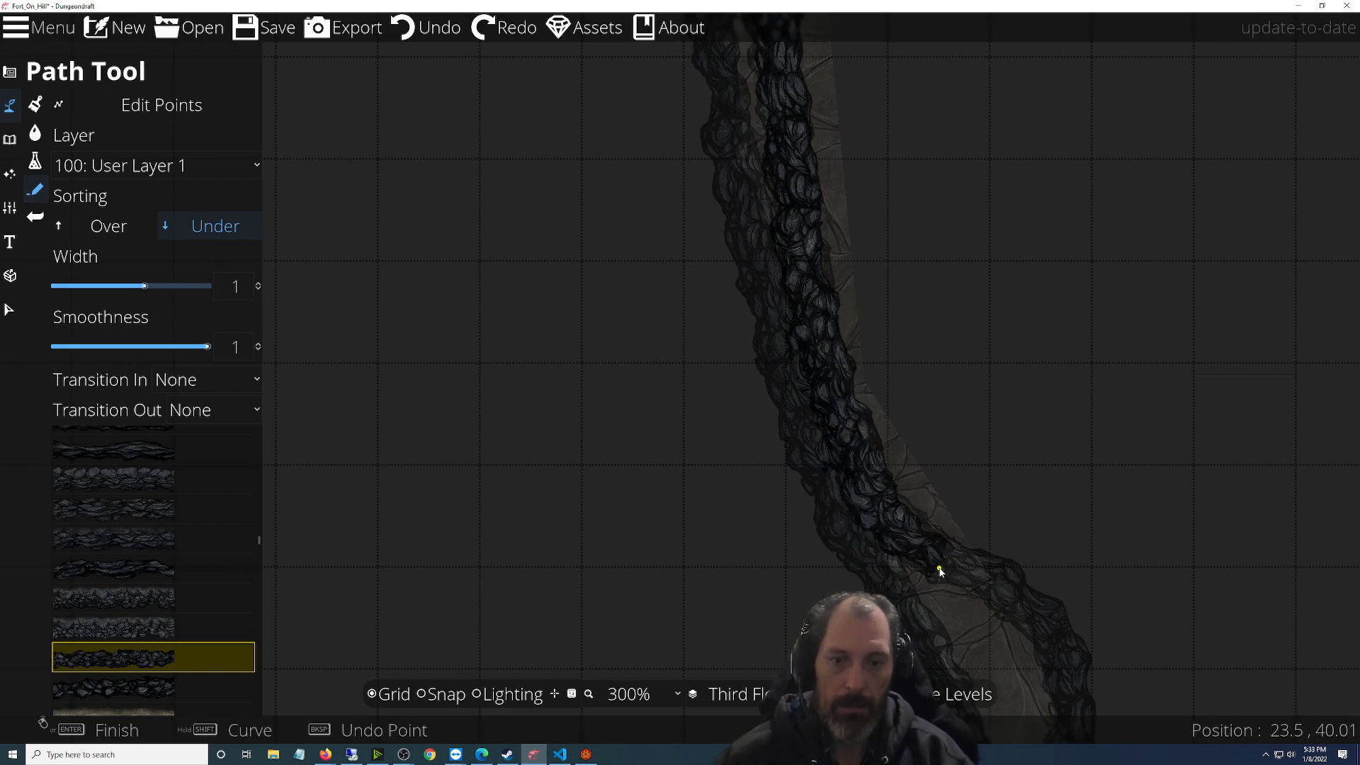
# Trace the rock path around the southwest wall's eastward bulge to about 24.9, 41.5
pyautogui.moveTo(939, 569); pyautogui.dragTo(582, 308)
pyautogui.click(582, 308)
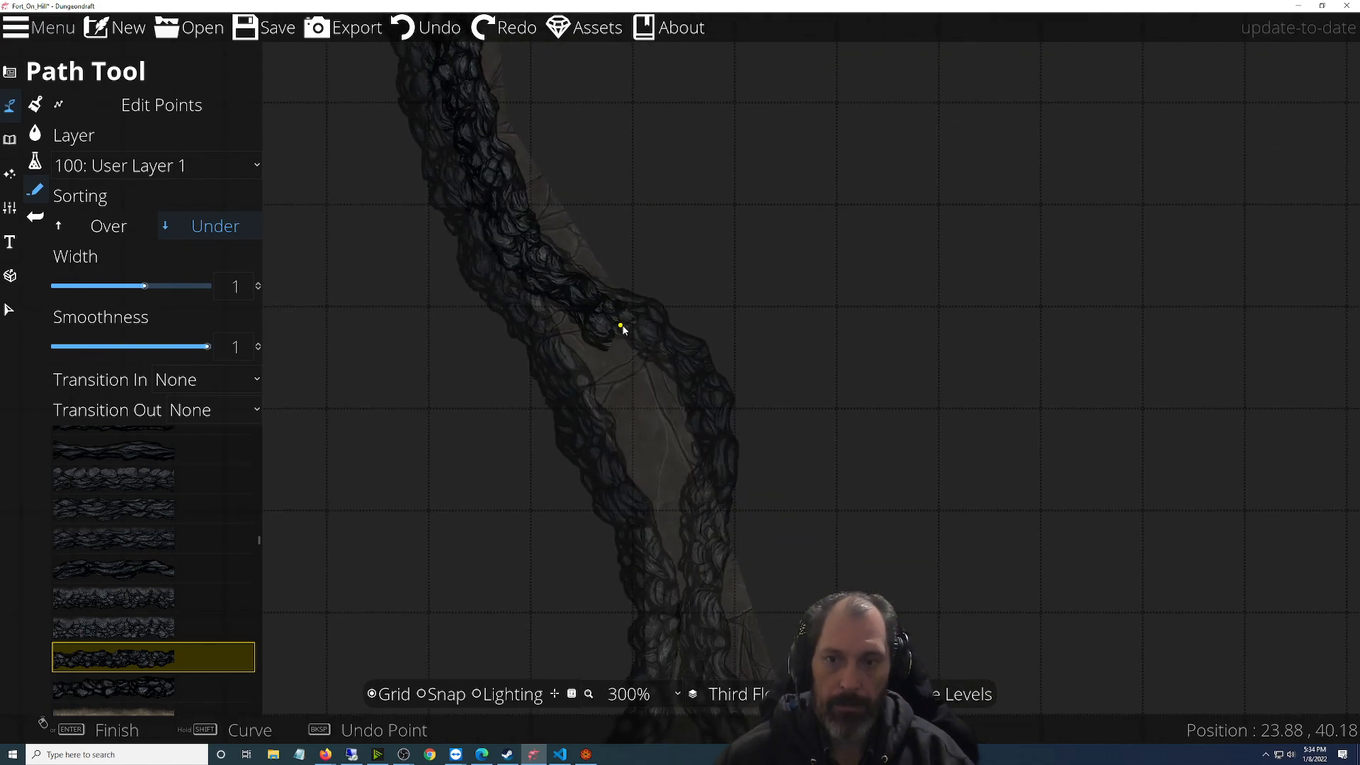
pyautogui.click(673, 334)
pyautogui.click(703, 408)
pyautogui.click(721, 454)
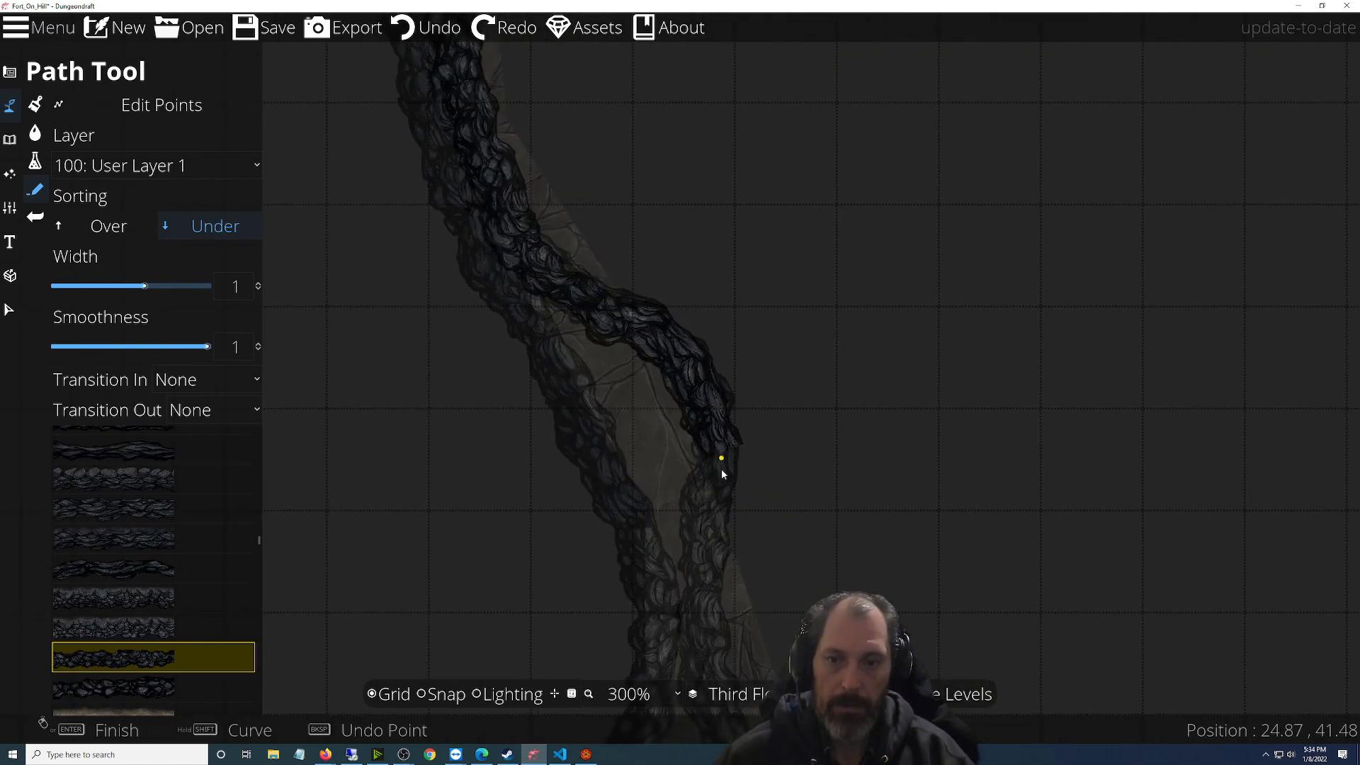
# Extend the rock path south to about 25.1, 44.5 and east along the southern inner wall to about 31.7, 46.2
pyautogui.moveTo(719, 489); pyautogui.dragTo(714, 274)
pyautogui.click(704, 331)
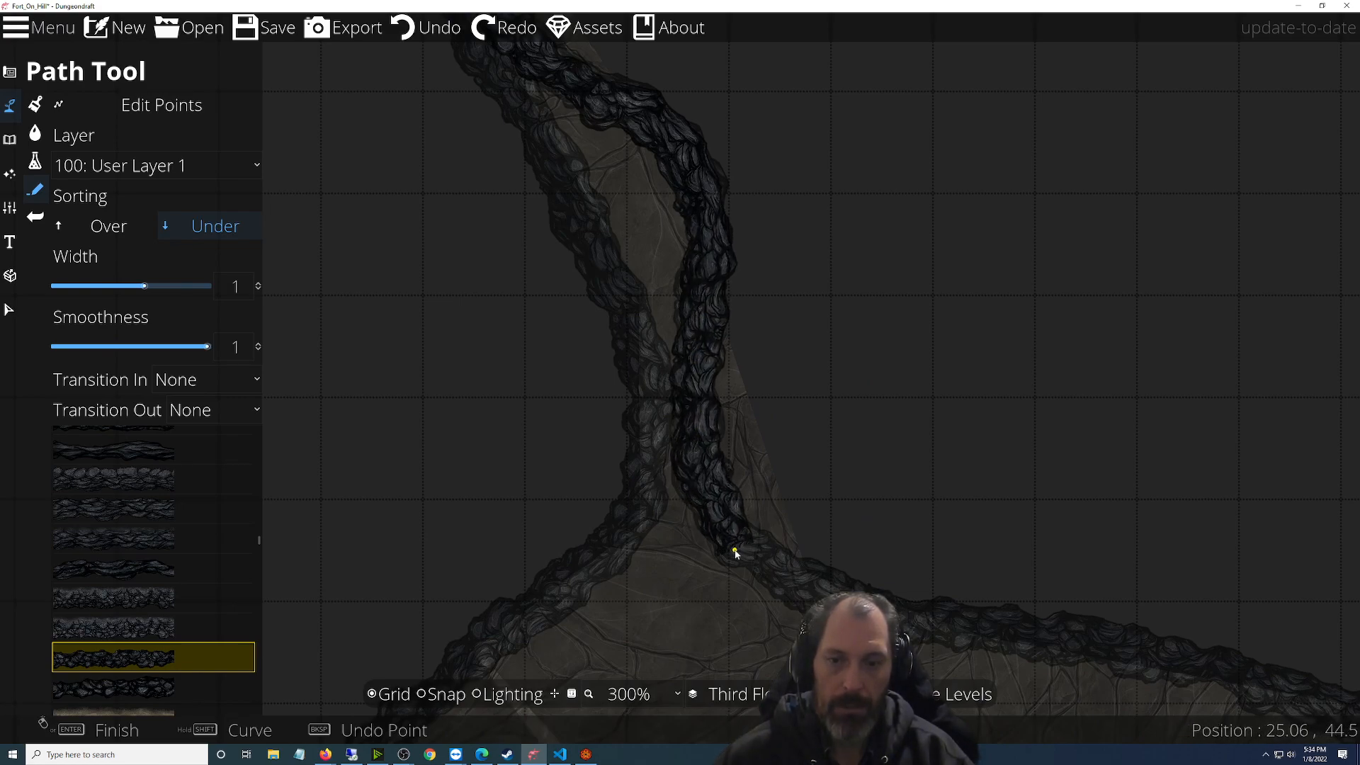
pyautogui.moveTo(770, 607); pyautogui.dragTo(461, 346)
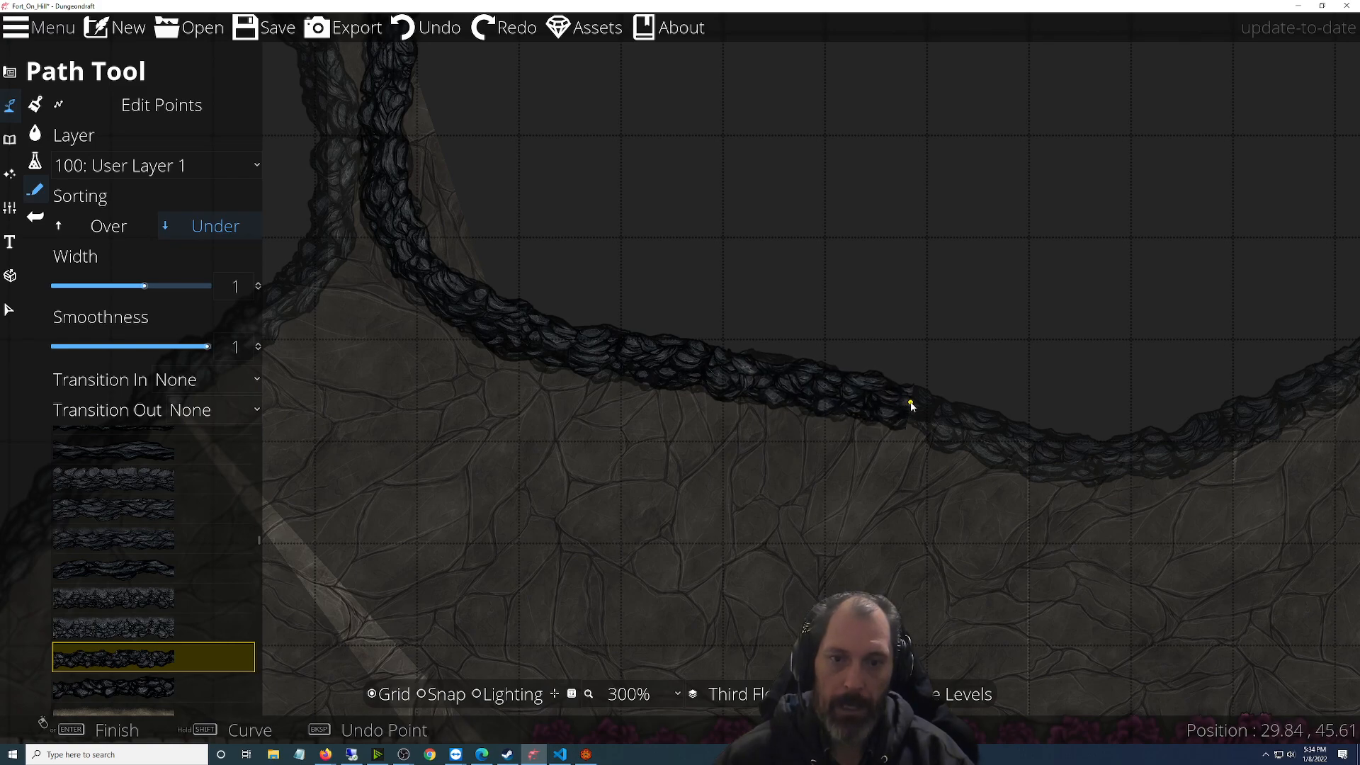
pyautogui.moveTo(1029, 452); pyautogui.dragTo(546, 401)
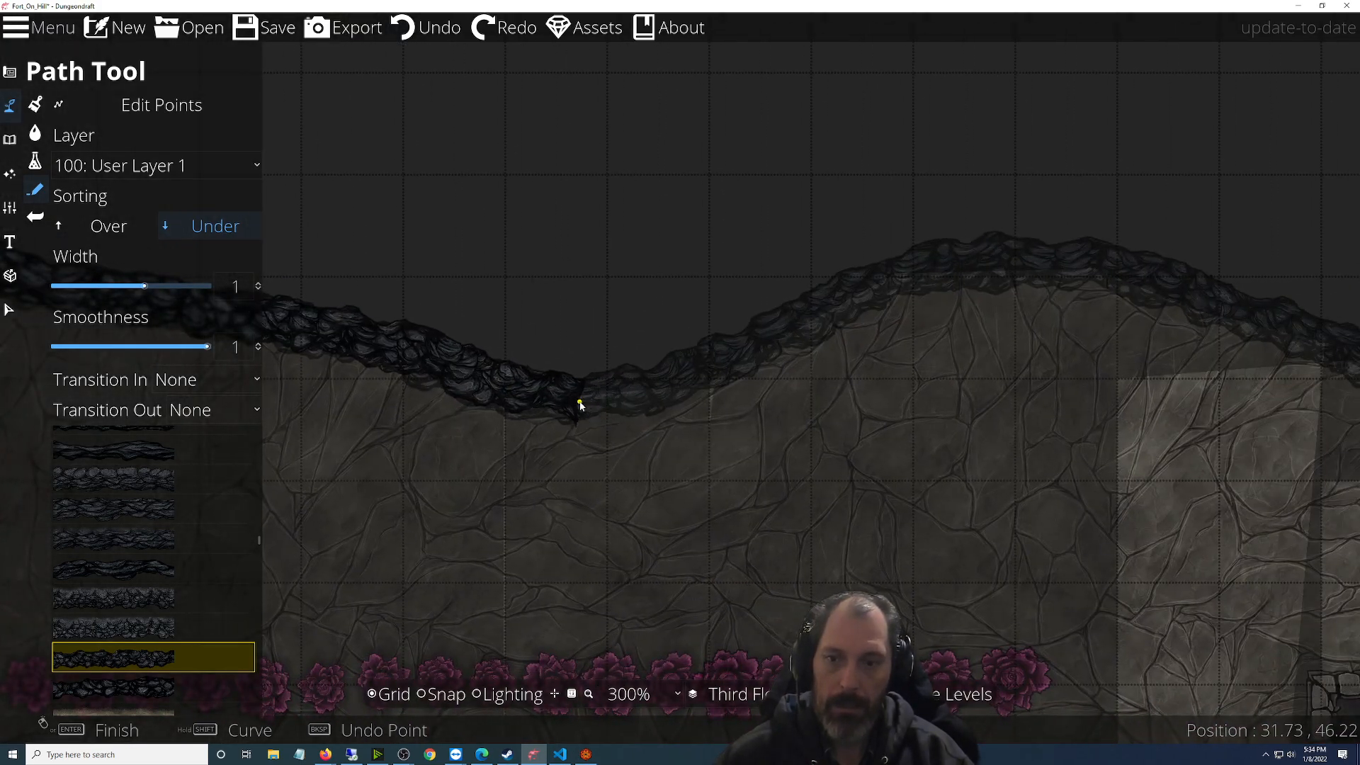
# Trace the dark rock path along the plateau's southern edge over the level below, curving down the west side of the central passage
pyautogui.moveTo(814, 329); pyautogui.dragTo(568, 412)
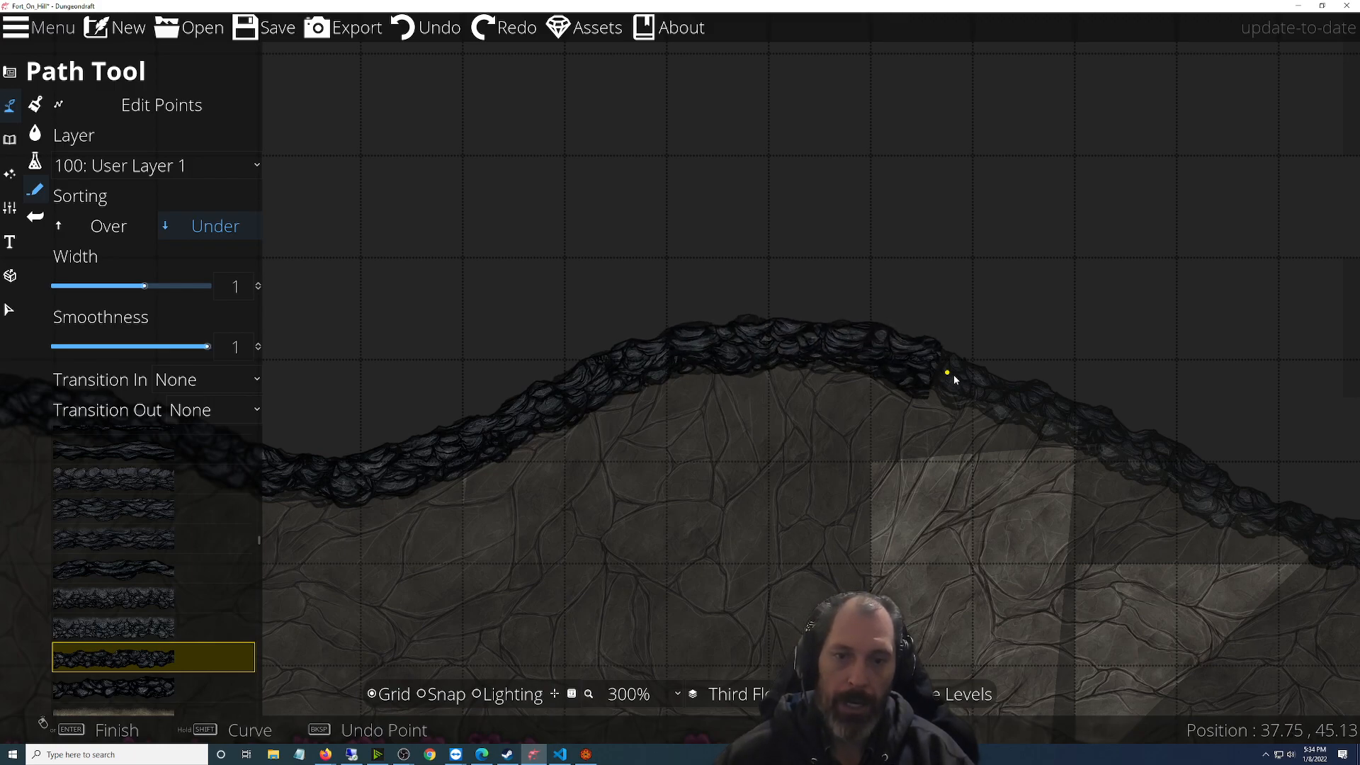
pyautogui.moveTo(977, 397); pyautogui.dragTo(551, 248)
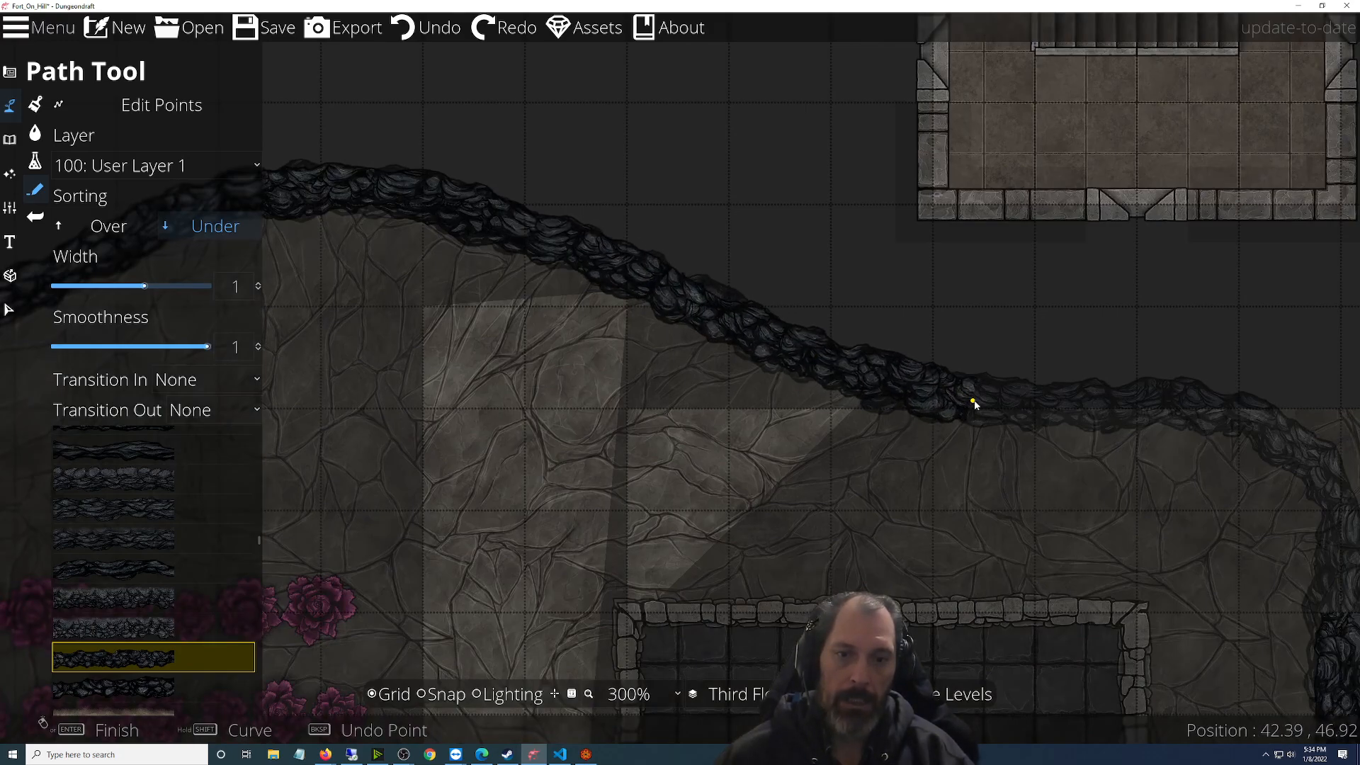
pyautogui.moveTo(975, 398); pyautogui.dragTo(564, 354)
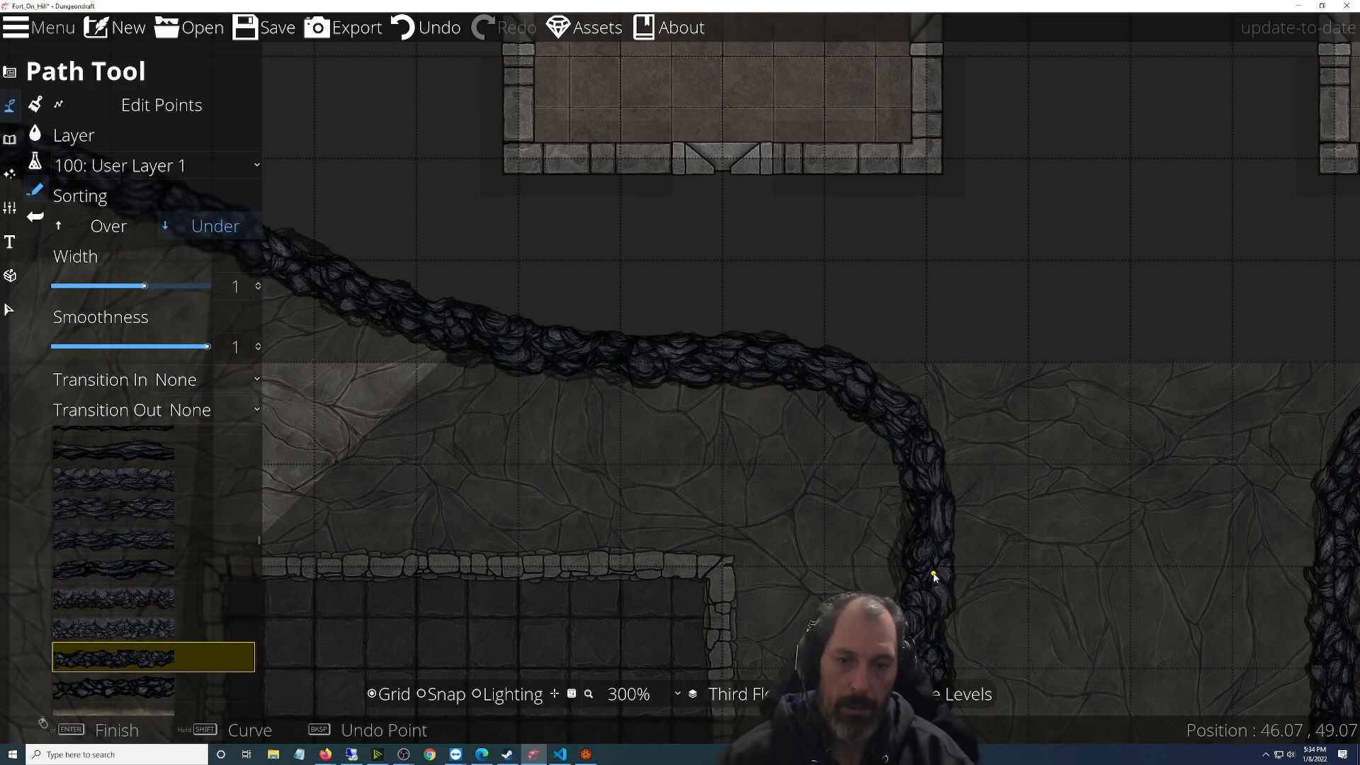
# Edit the rock path on the passage's east side, moving its end point to line up with the segment below it
pyautogui.moveTo(1067, 595); pyautogui.dragTo(767, 370)
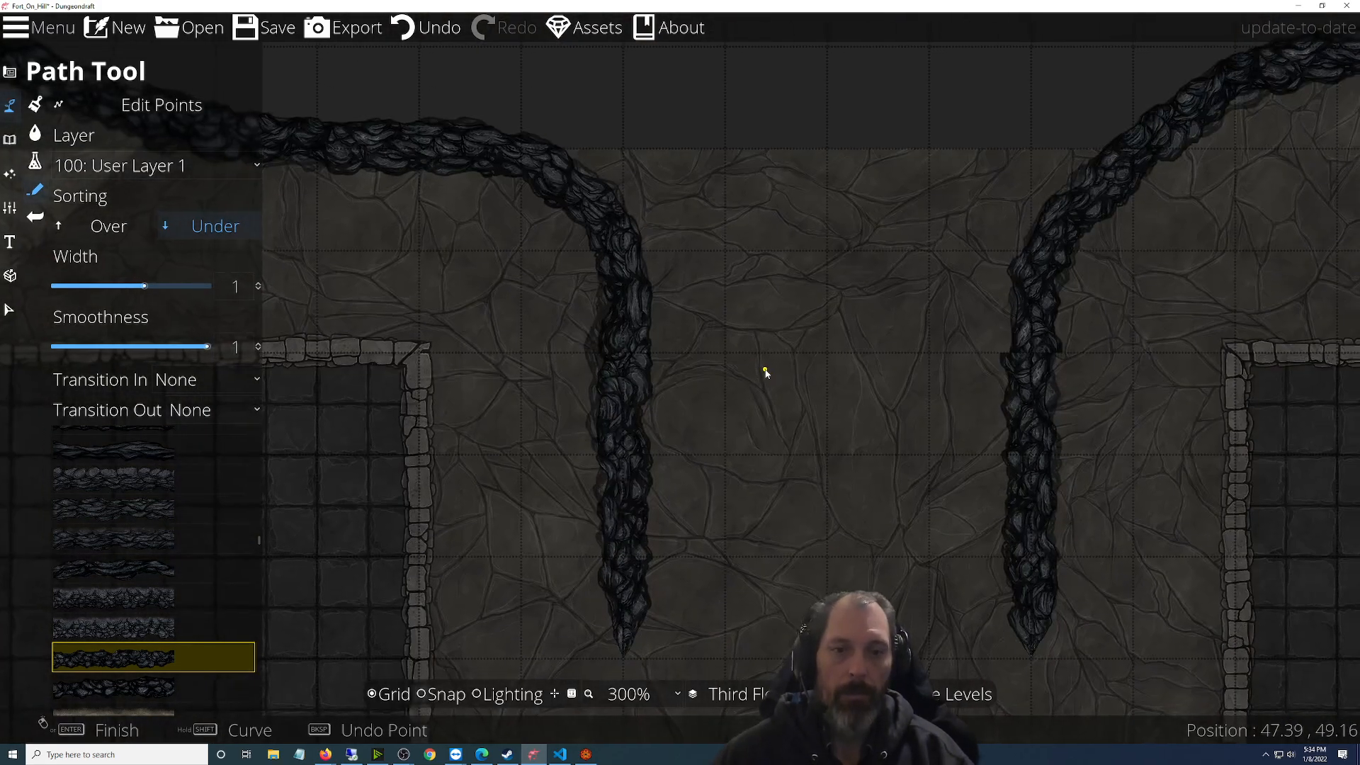
pyautogui.moveTo(886, 376); pyautogui.dragTo(601, 419)
pyautogui.scroll(5, 738, 424)
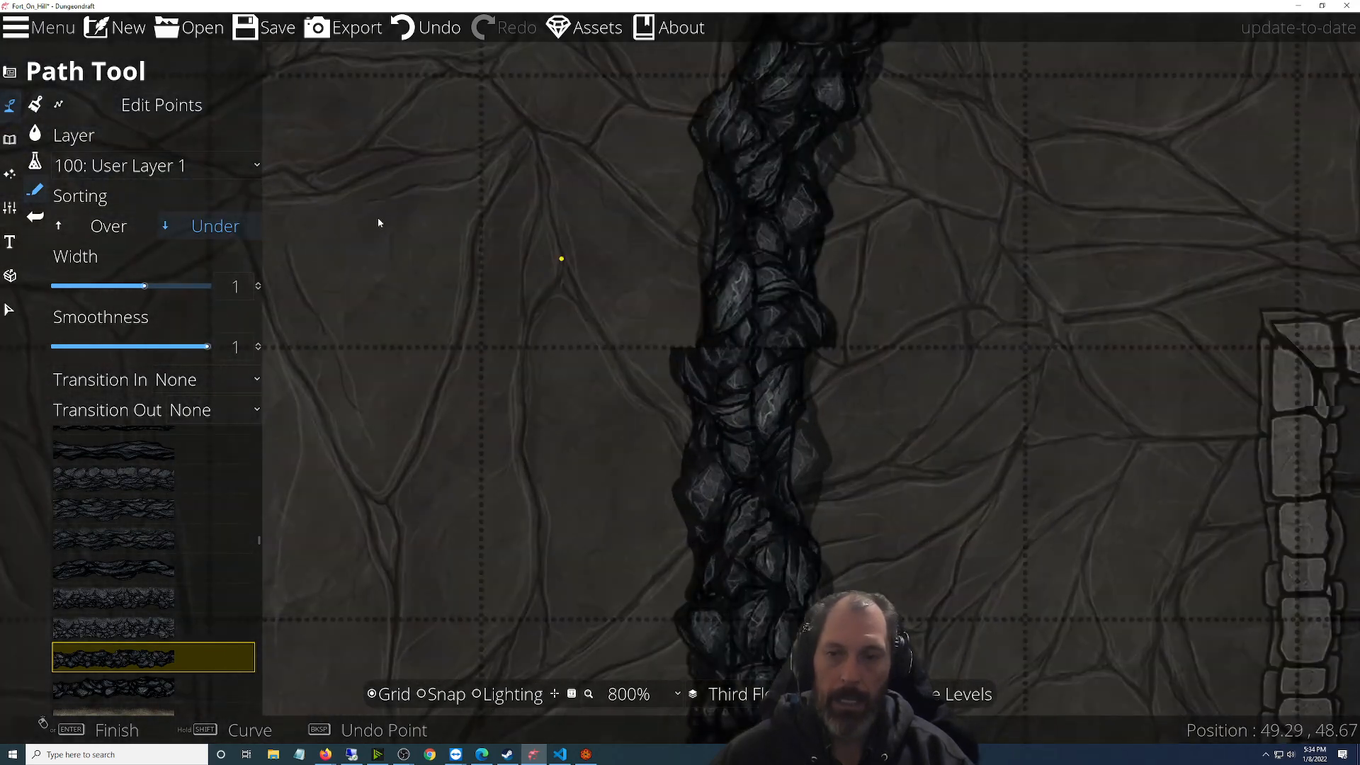
pyautogui.click(110, 118)
pyautogui.press('Delete')
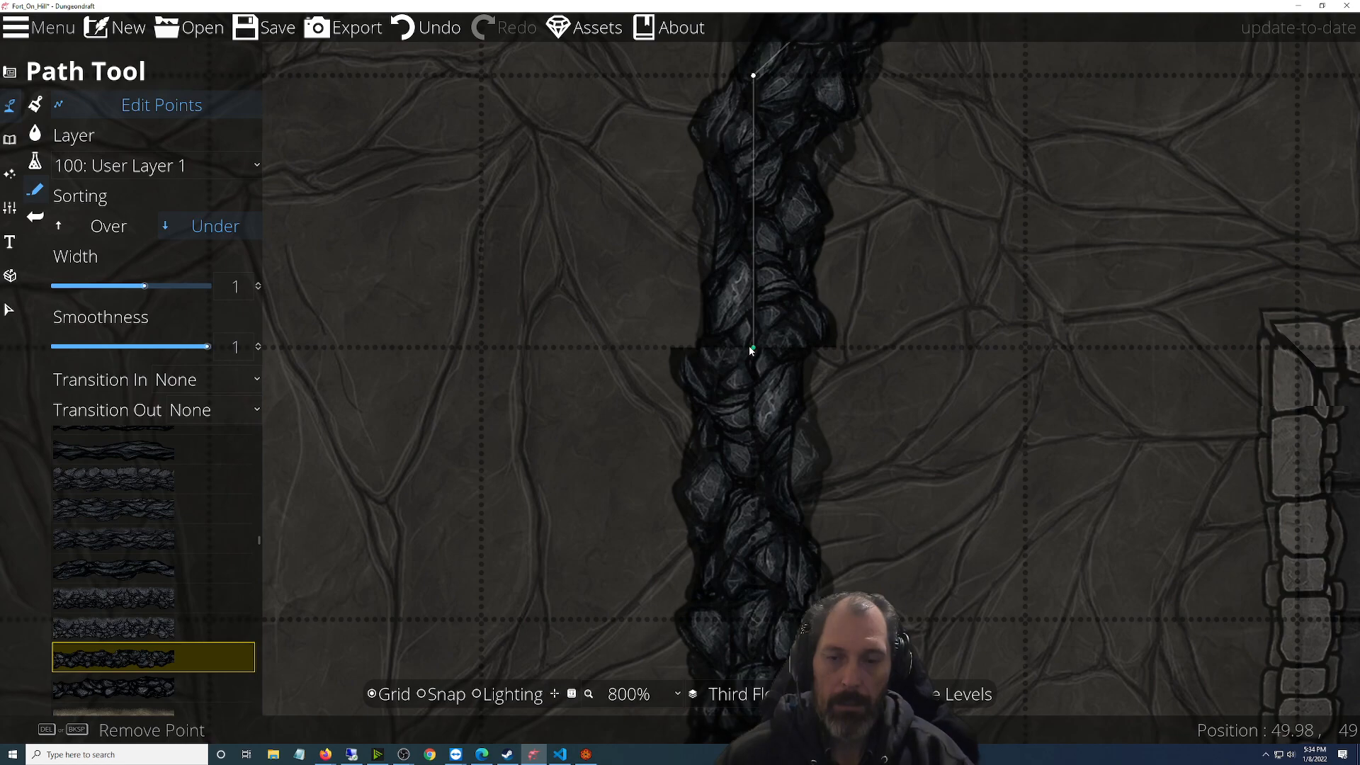
pyautogui.moveTo(751, 350); pyautogui.dragTo(733, 357)
pyautogui.click(650, 423)
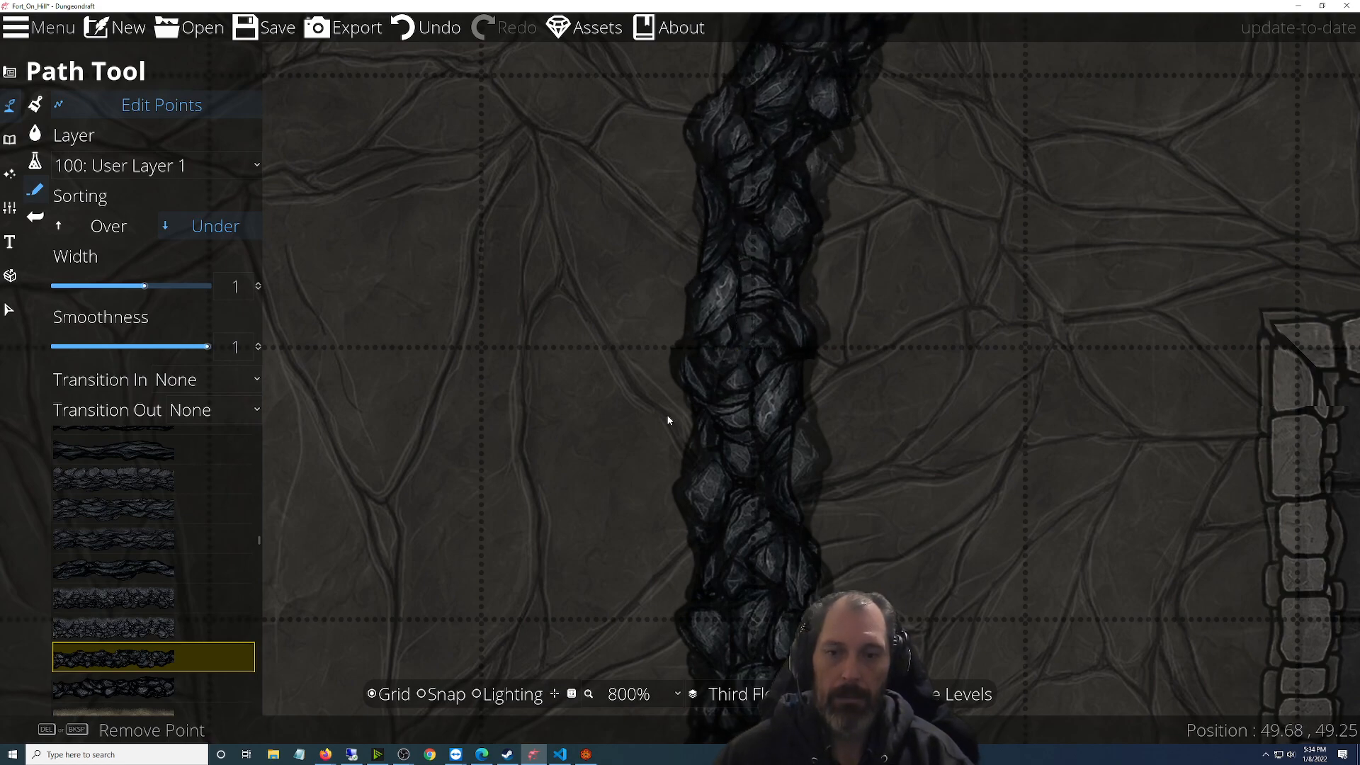
# Save the map with the adjusted rock paths
pyautogui.scroll(-5, 667, 420)
pyautogui.scroll(-2, 570, 326)
pyautogui.click(264, 27)
# Inspect the rock outline around the whole plateau and the passage between the two stair towers for gaps
pyautogui.scroll(-3, 555, 324)
pyautogui.scroll(-1, 554, 324)
pyautogui.moveTo(453, 235); pyautogui.dragTo(697, 457)
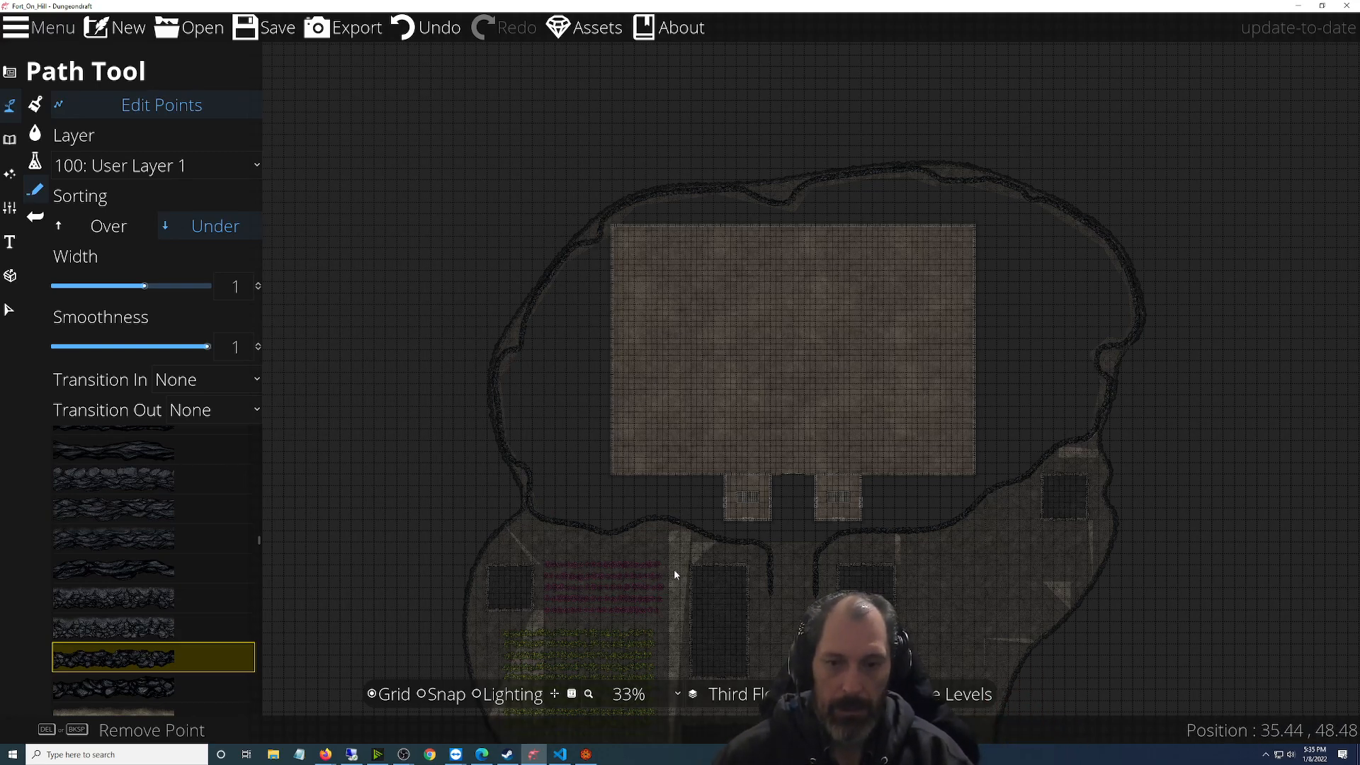
pyautogui.scroll(4, 664, 567)
pyautogui.moveTo(1013, 444); pyautogui.dragTo(731, 436)
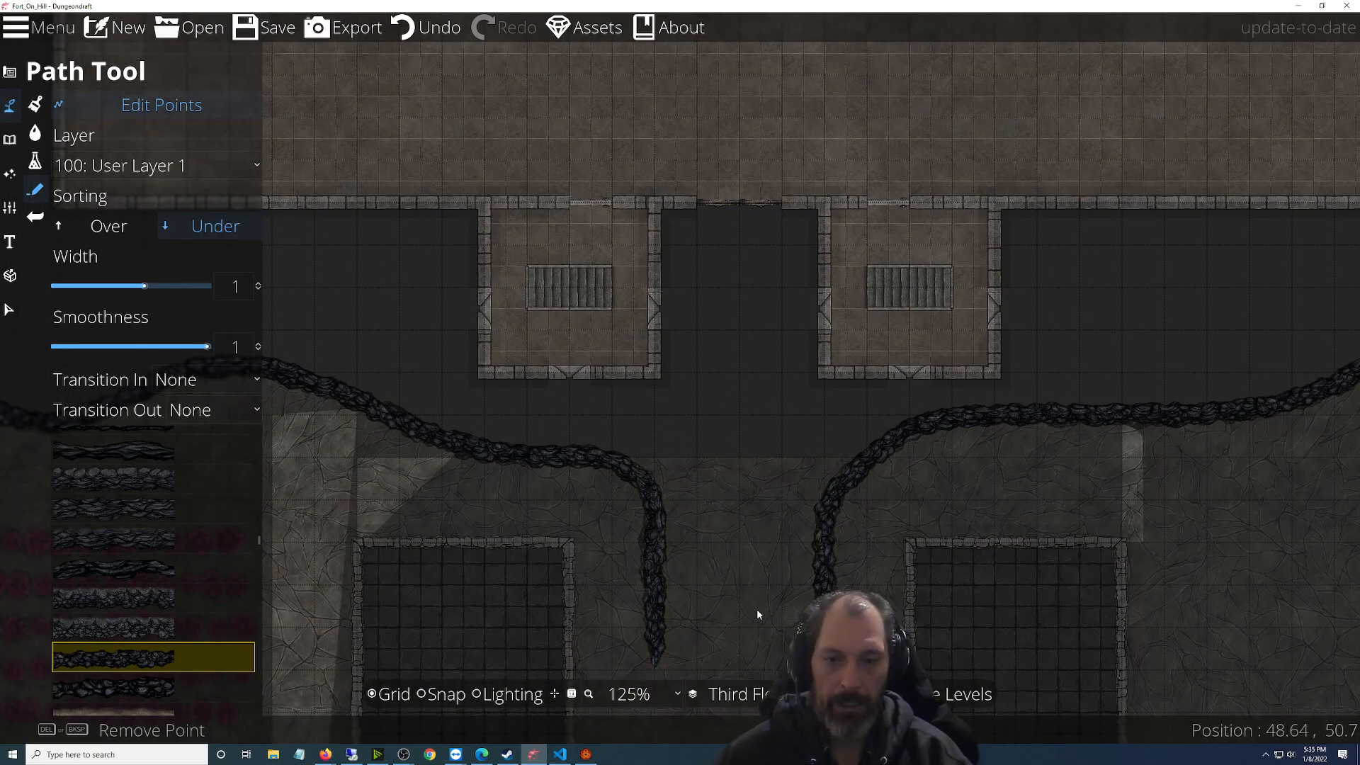
pyautogui.scroll(-4, 737, 540)
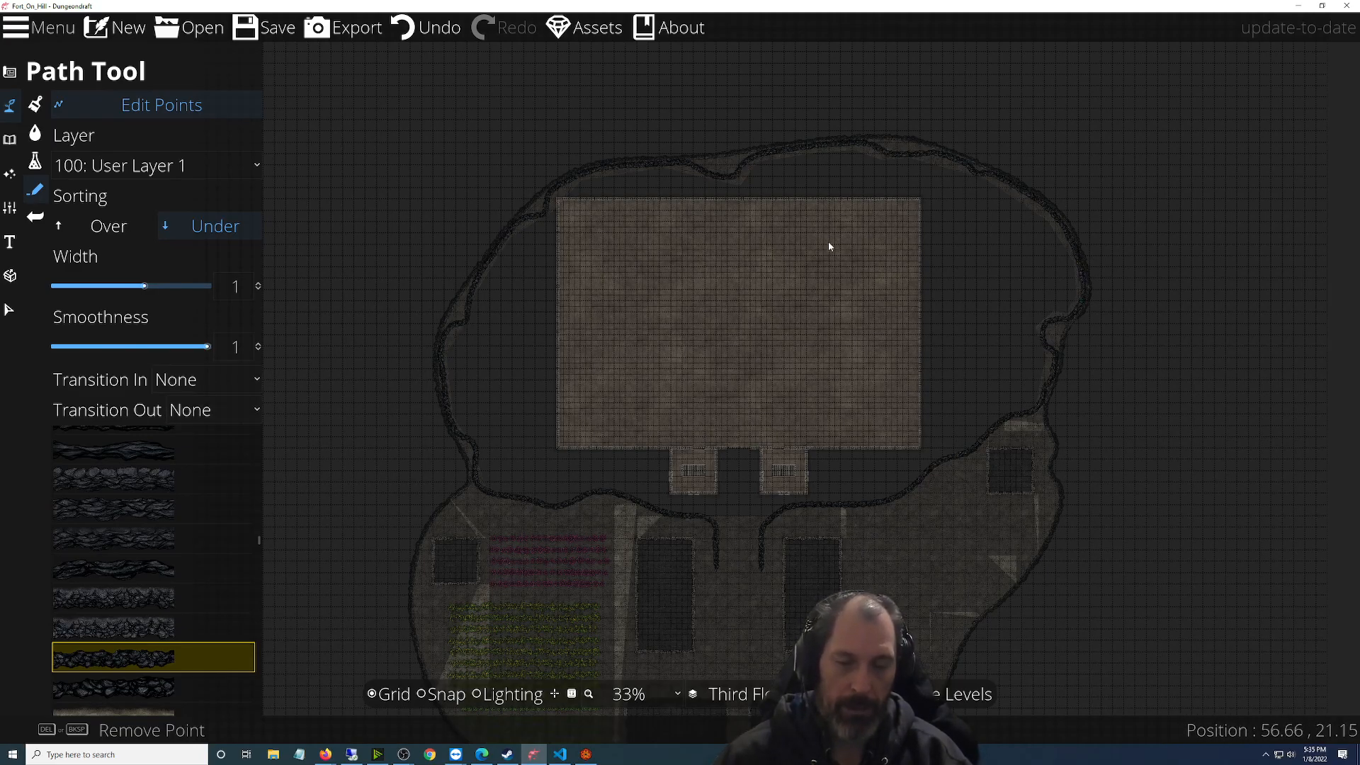
pyautogui.scroll(3, 645, 524)
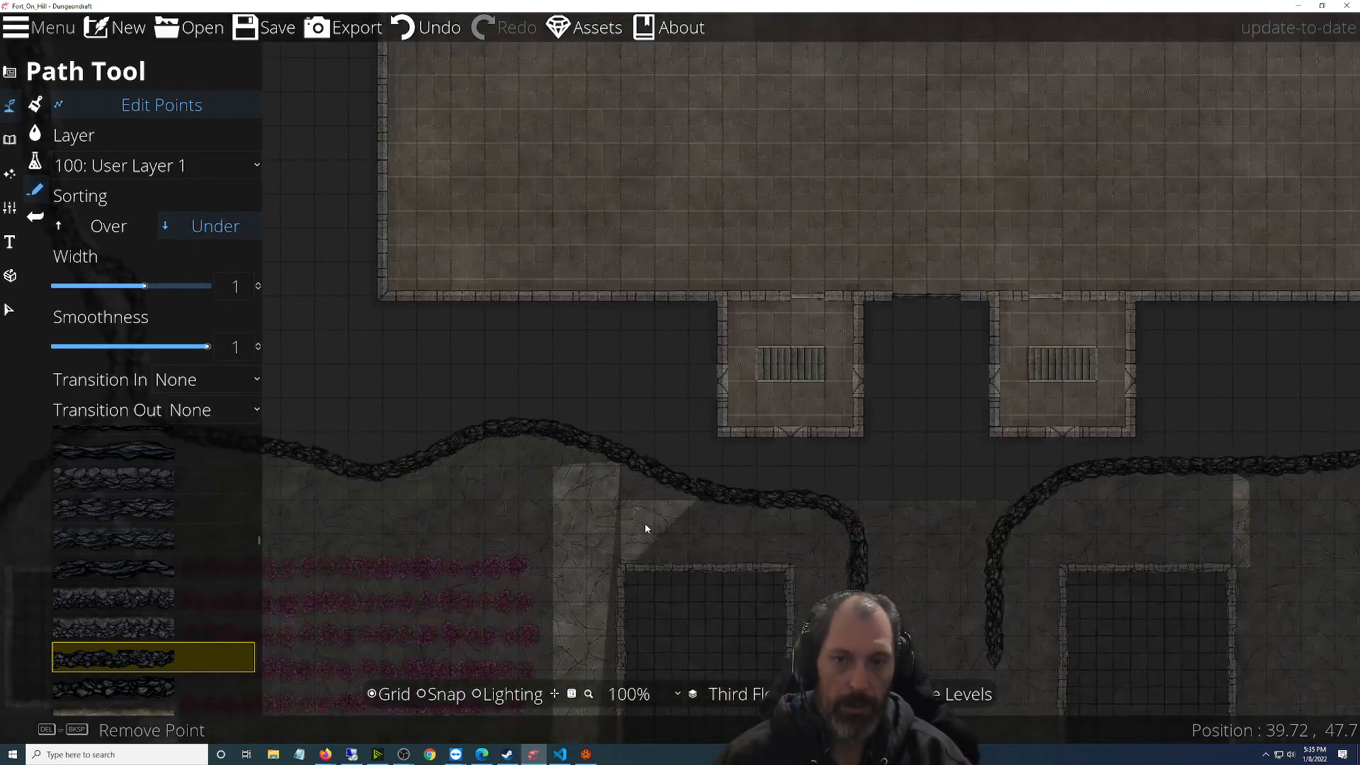
pyautogui.moveTo(917, 436); pyautogui.dragTo(731, 393)
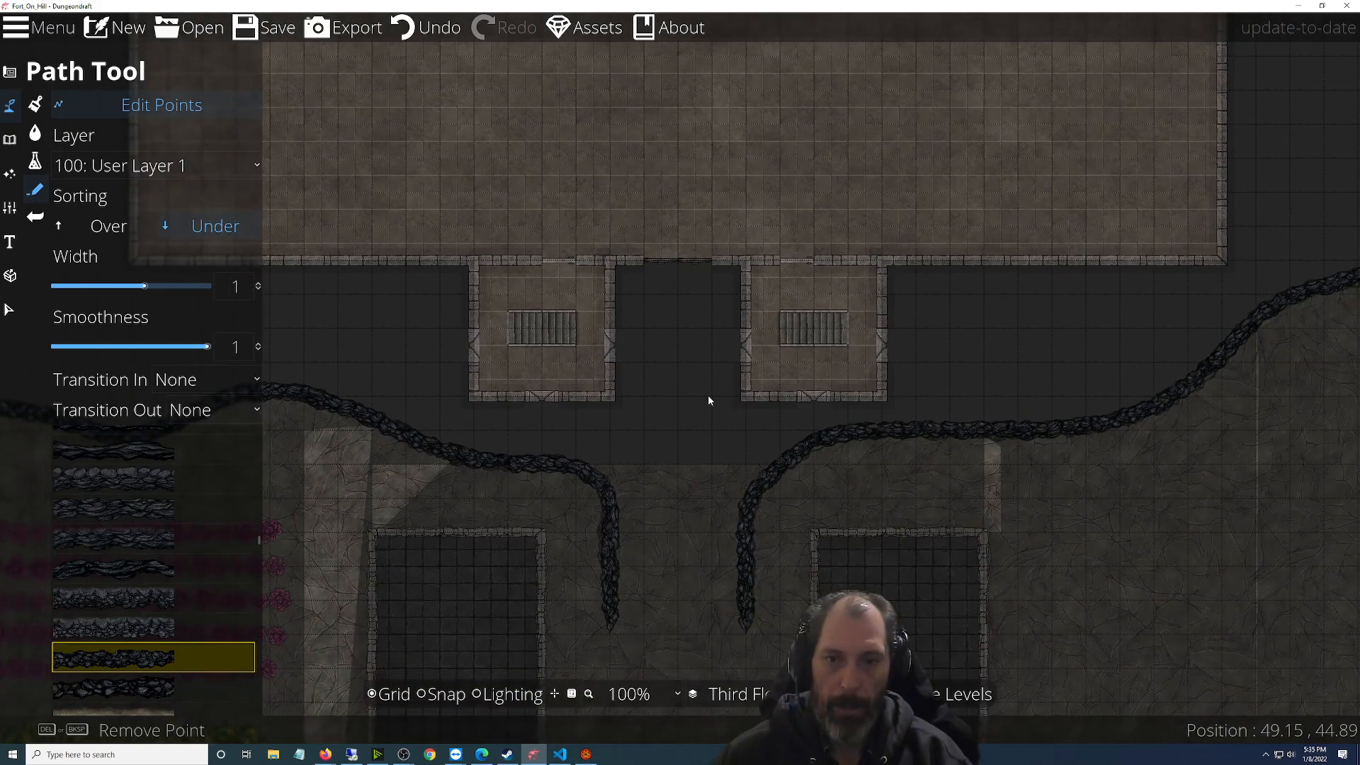
pyautogui.scroll(-2, 669, 435)
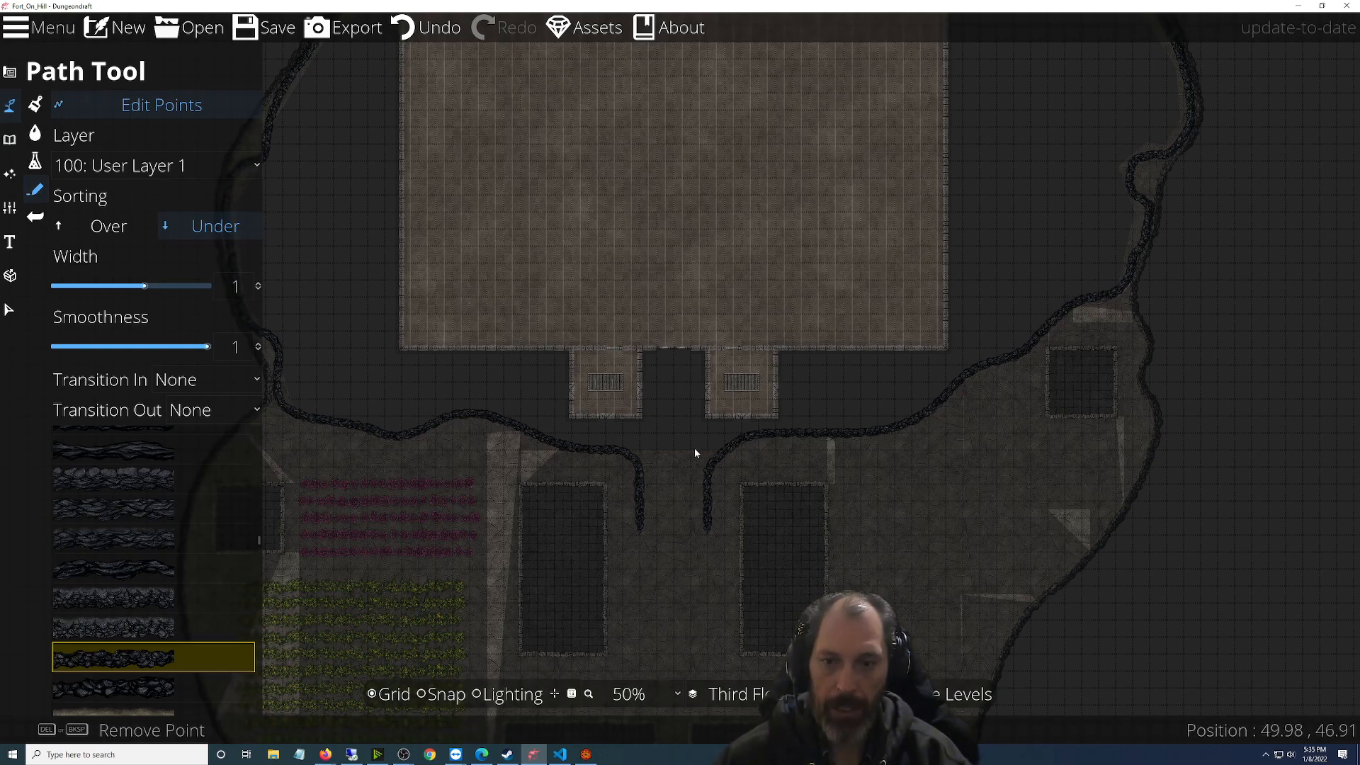
# With snapping on, fill the gap between the two stair towers with a cracked grey stone pattern rectangle, about 4 by 6 squares
pyautogui.click(12, 105)
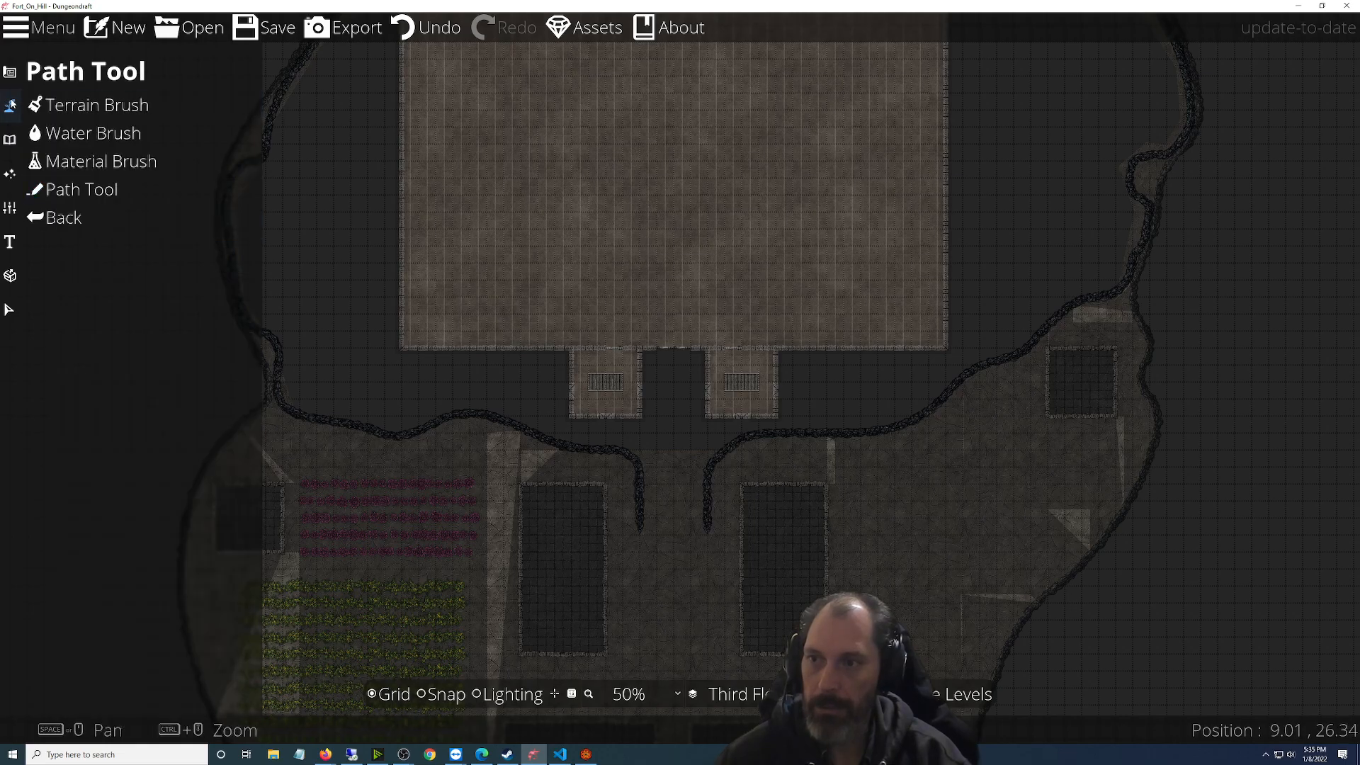
pyautogui.click(9, 140)
pyautogui.click(11, 111)
pyautogui.click(10, 74)
pyautogui.click(78, 217)
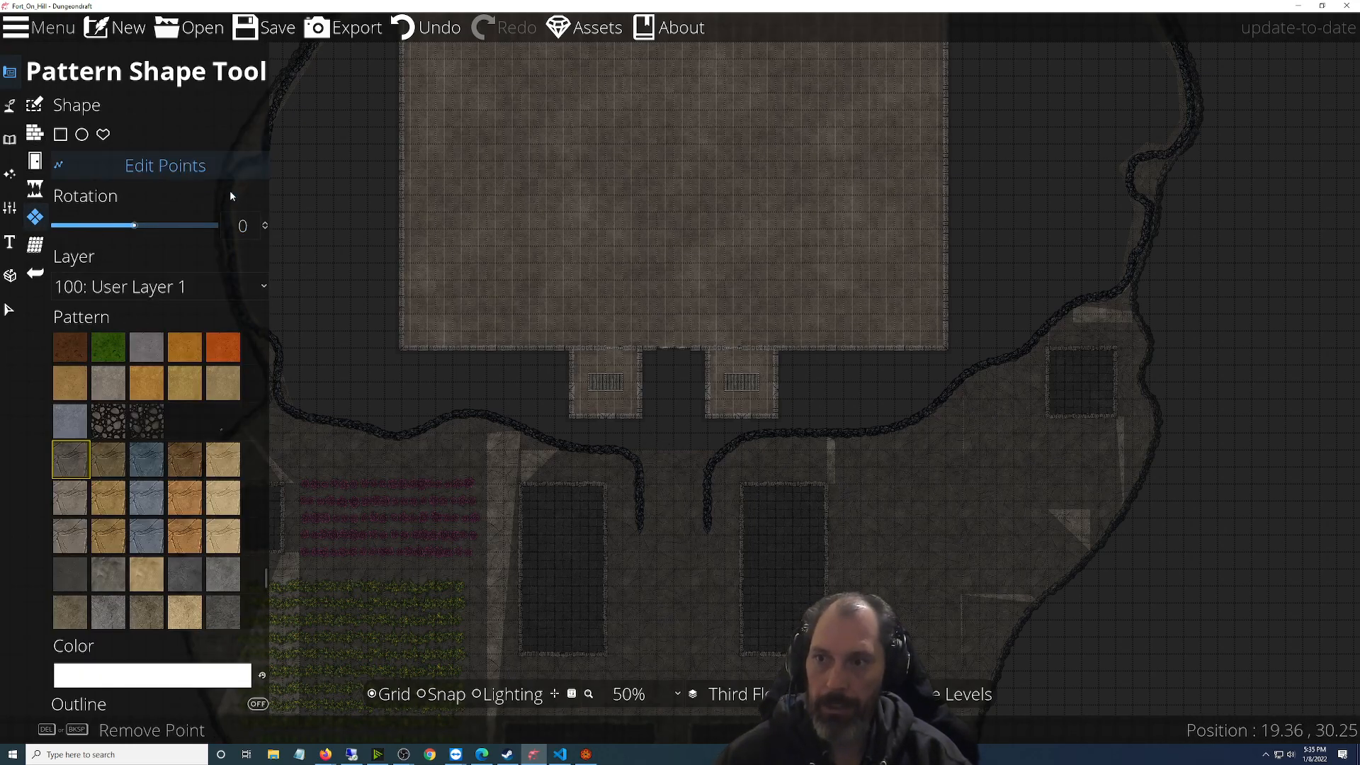
pyautogui.scroll(3, 666, 424)
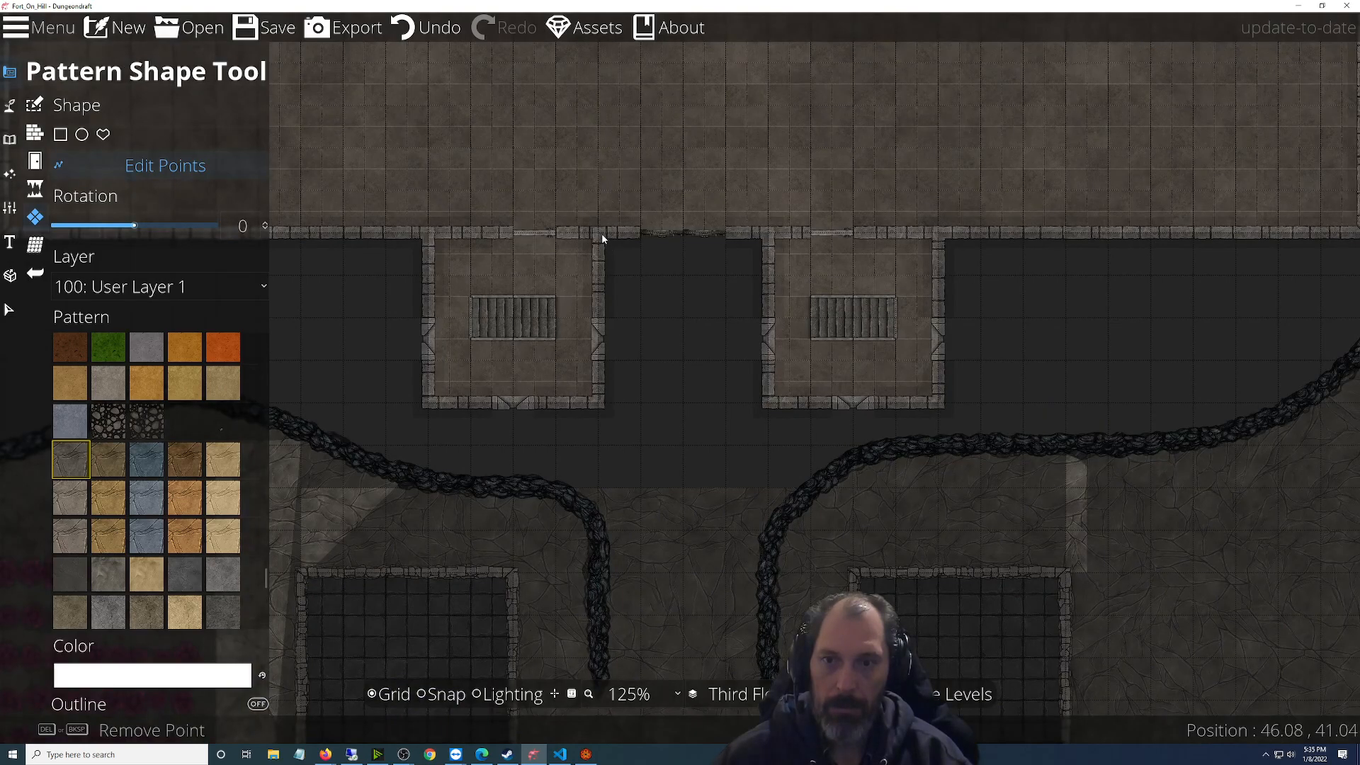
pyautogui.click(445, 696)
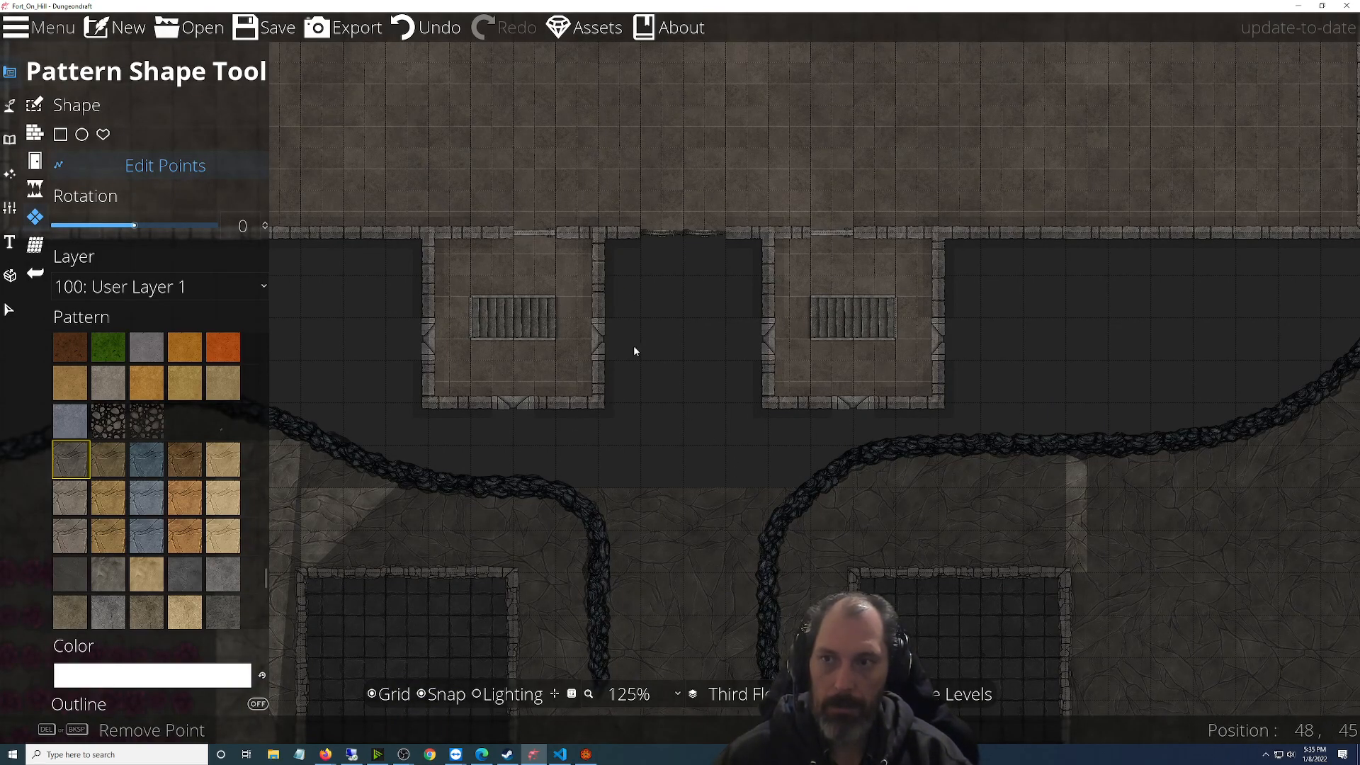
pyautogui.click(60, 133)
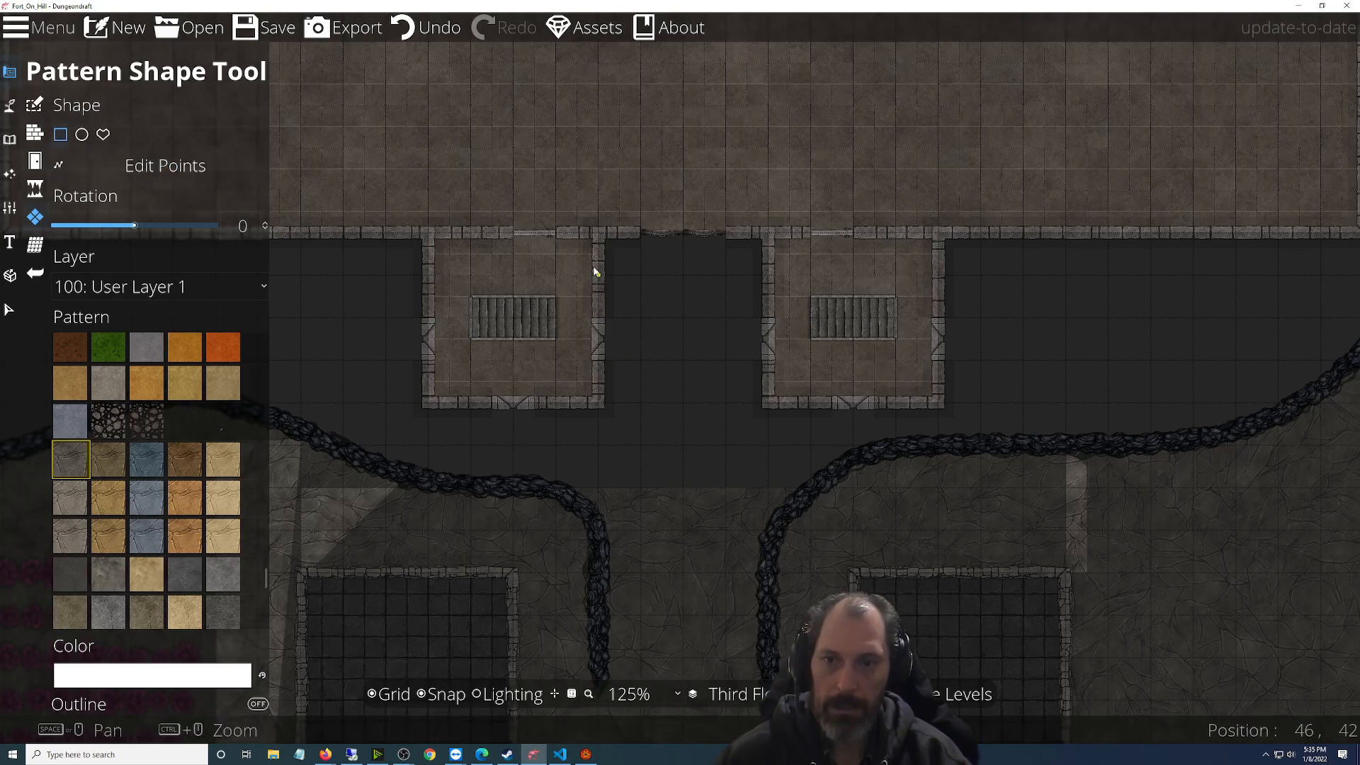
pyautogui.moveTo(599, 234); pyautogui.dragTo(773, 495)
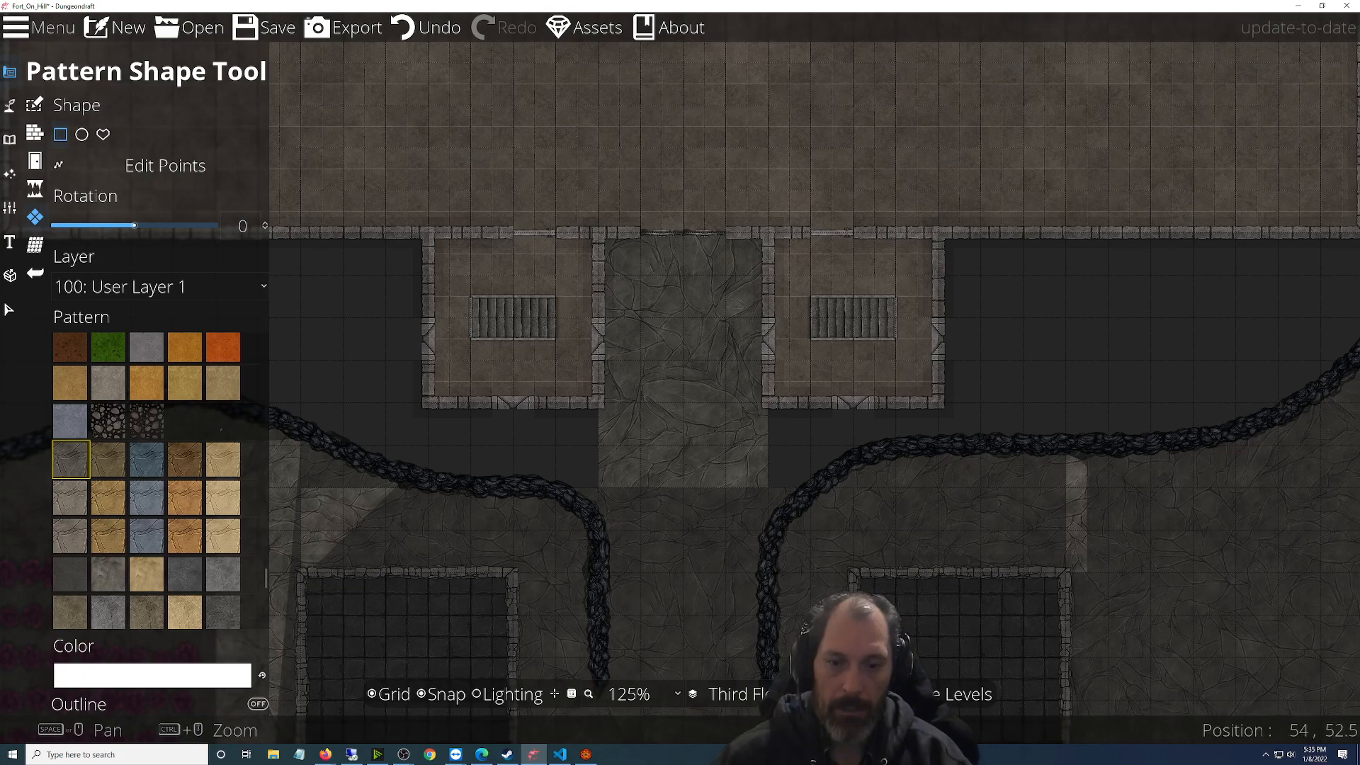
# Turn off the level comparison and add cracked stone strips below the two stair towers, about 2 squares wide east and 4 west
pyautogui.click(922, 694)
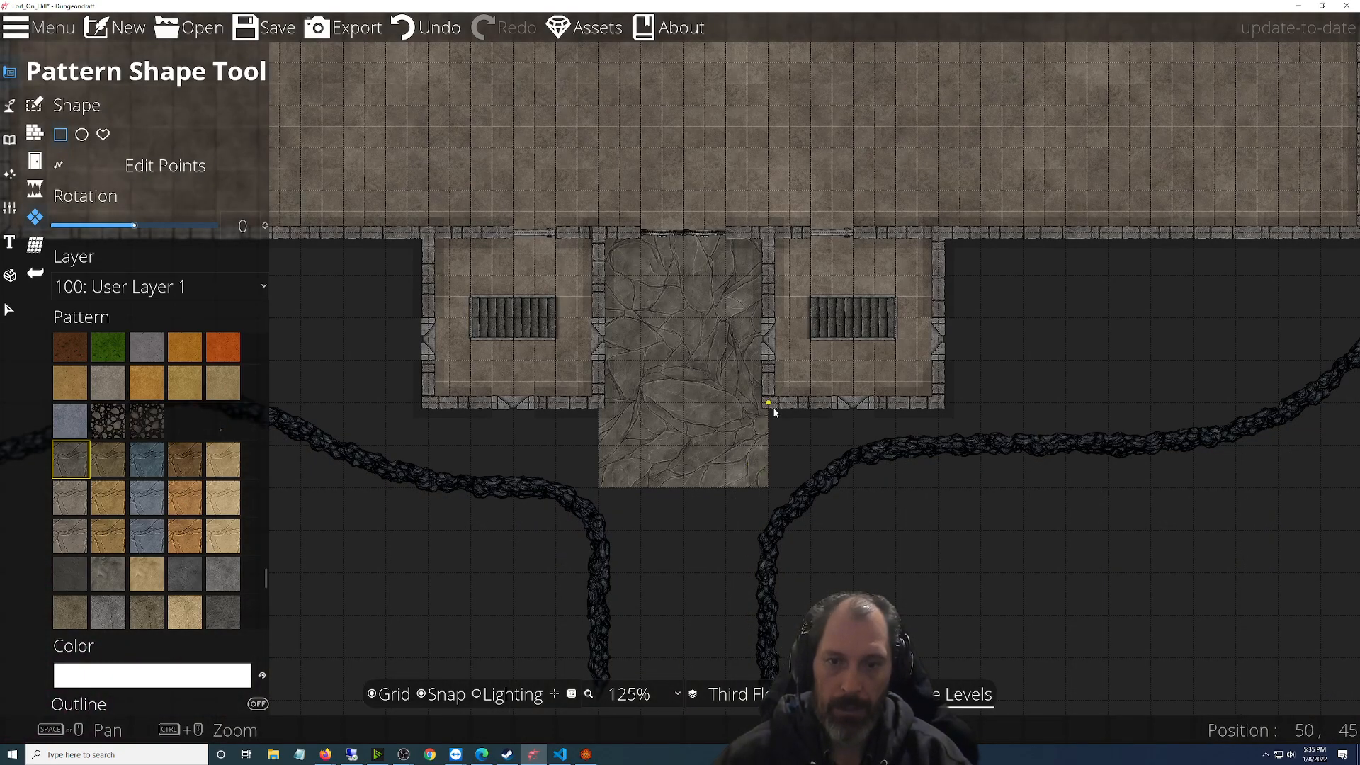
pyautogui.moveTo(774, 417); pyautogui.dragTo(850, 465)
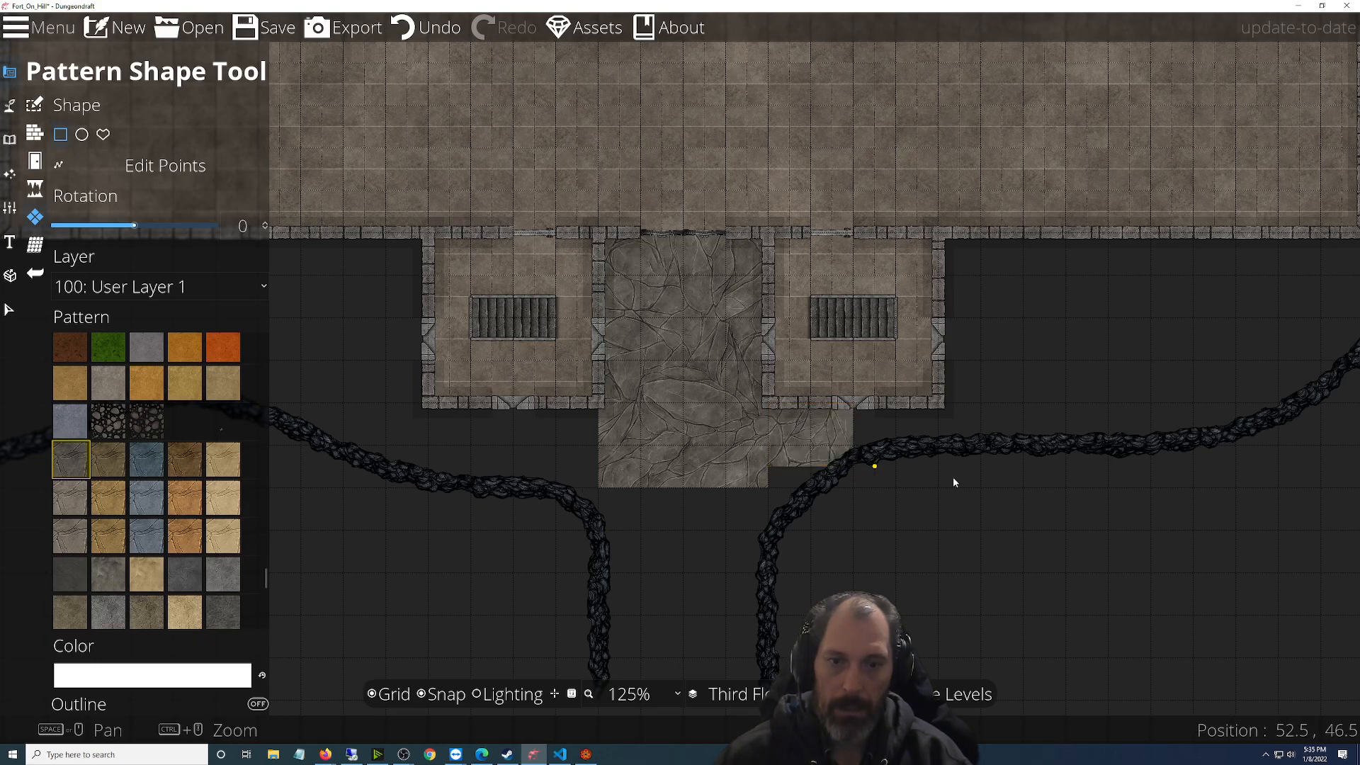
pyautogui.scroll(-2, 1041, 498)
pyautogui.moveTo(677, 444); pyautogui.dragTo(780, 478)
# Fill the ground east of the eastern stair tower with a cracked stone rectangle about 8.5 by 4 squares
pyautogui.moveTo(1112, 477); pyautogui.dragTo(413, 625)
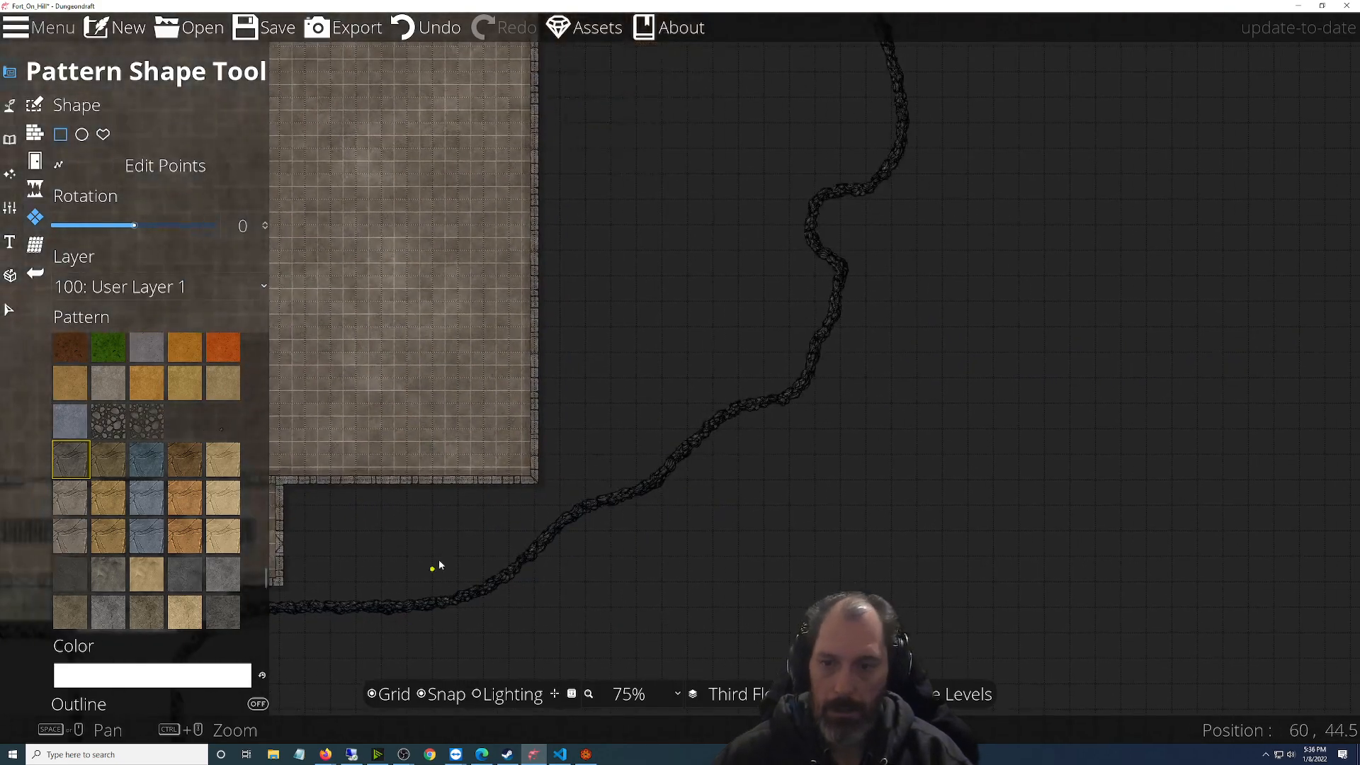
pyautogui.moveTo(435, 569); pyautogui.dragTo(750, 499)
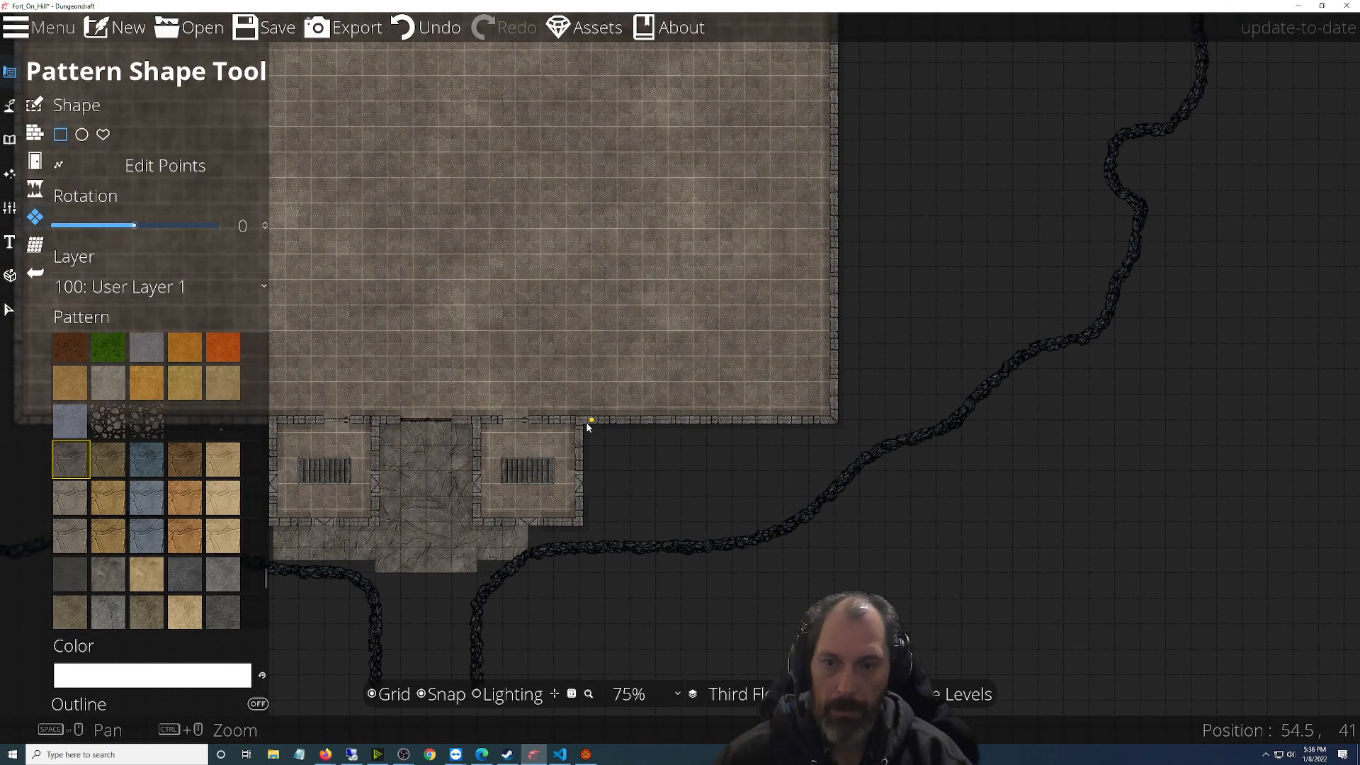
pyautogui.moveTo(579, 423); pyautogui.dragTo(795, 533)
# Cover the ground along the main building's east wall with two cracked stone rectangles, about 10.5 by 18.5 and 5 by 3.5 squares
pyautogui.moveTo(925, 457)
pyautogui.mouseDown()
pyautogui.moveTo(737, 579)
pyautogui.moveTo(683, 637)
pyautogui.mouseUp()
pyautogui.moveTo(740, 480); pyautogui.dragTo(696, 640)
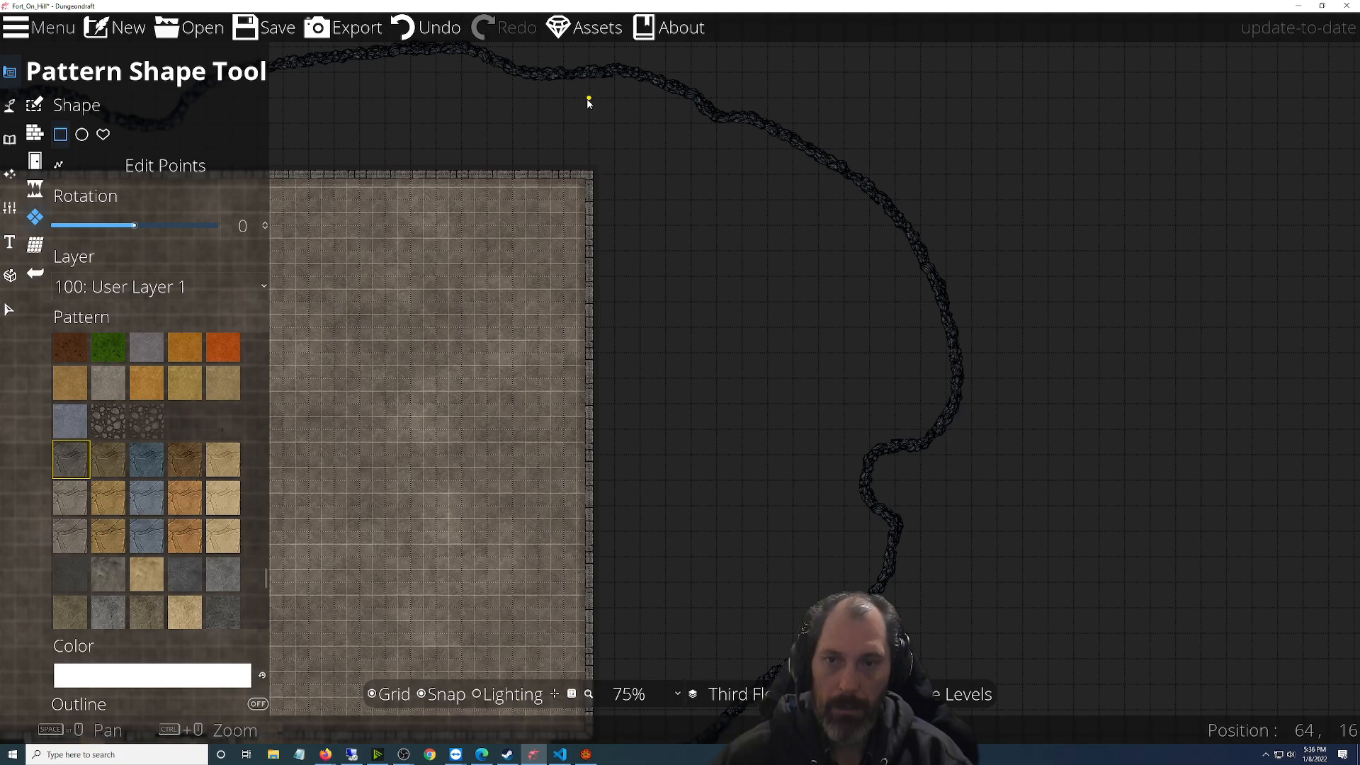
pyautogui.moveTo(588, 173); pyautogui.dragTo(857, 646)
pyautogui.moveTo(856, 646); pyautogui.dragTo(857, 645)
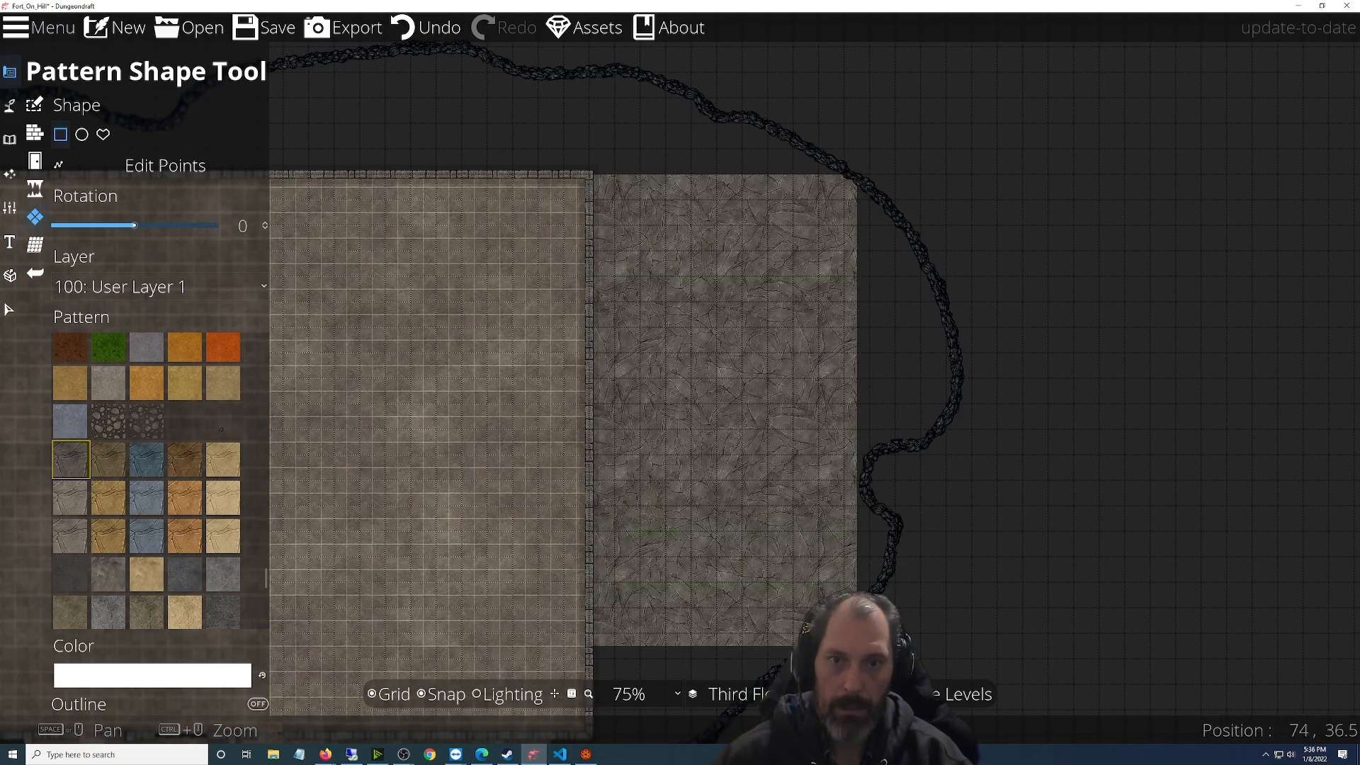
pyautogui.moveTo(752, 352); pyautogui.dragTo(947, 8)
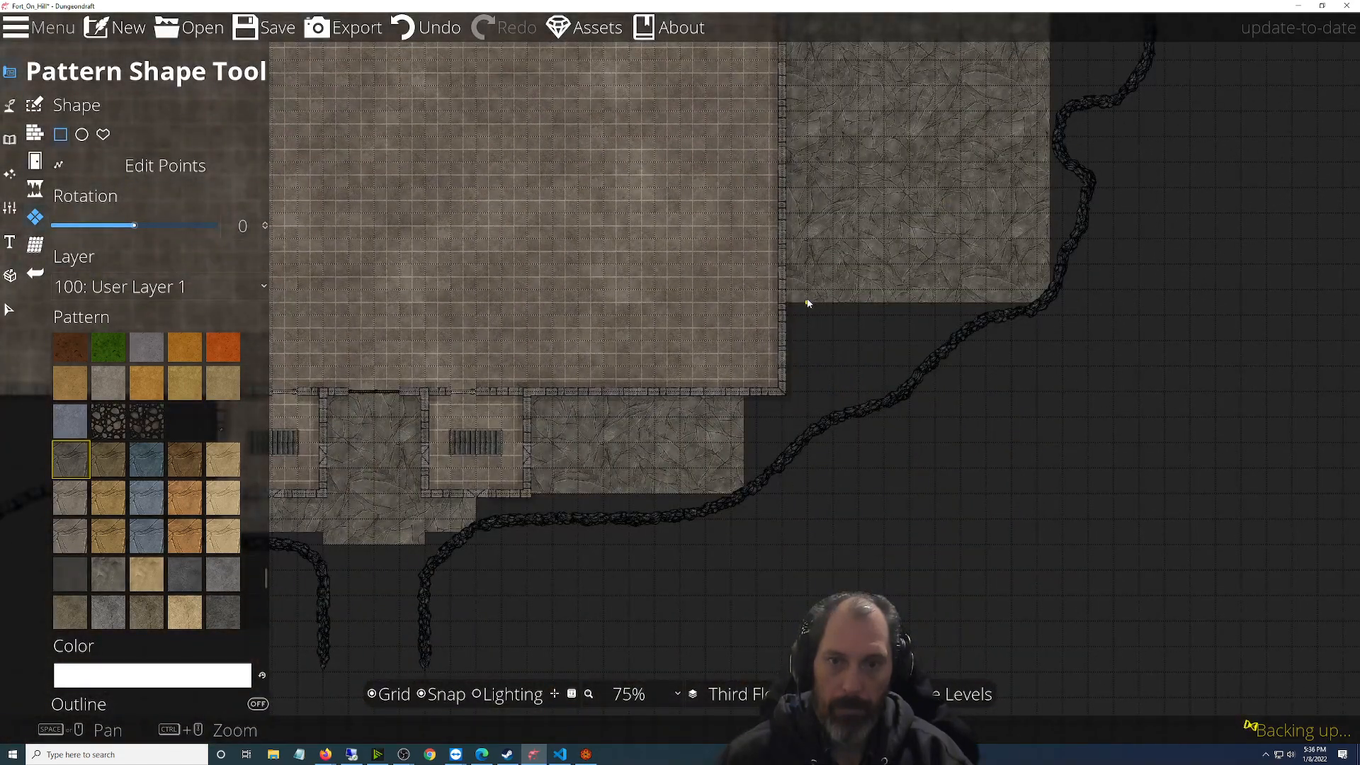
pyautogui.moveTo(784, 305); pyautogui.dragTo(907, 394)
# Fill the ground along the main building's west side with cracked stone rectangles, stepping in towards its northwest corner
pyautogui.press('Left')
pyautogui.press('Down')
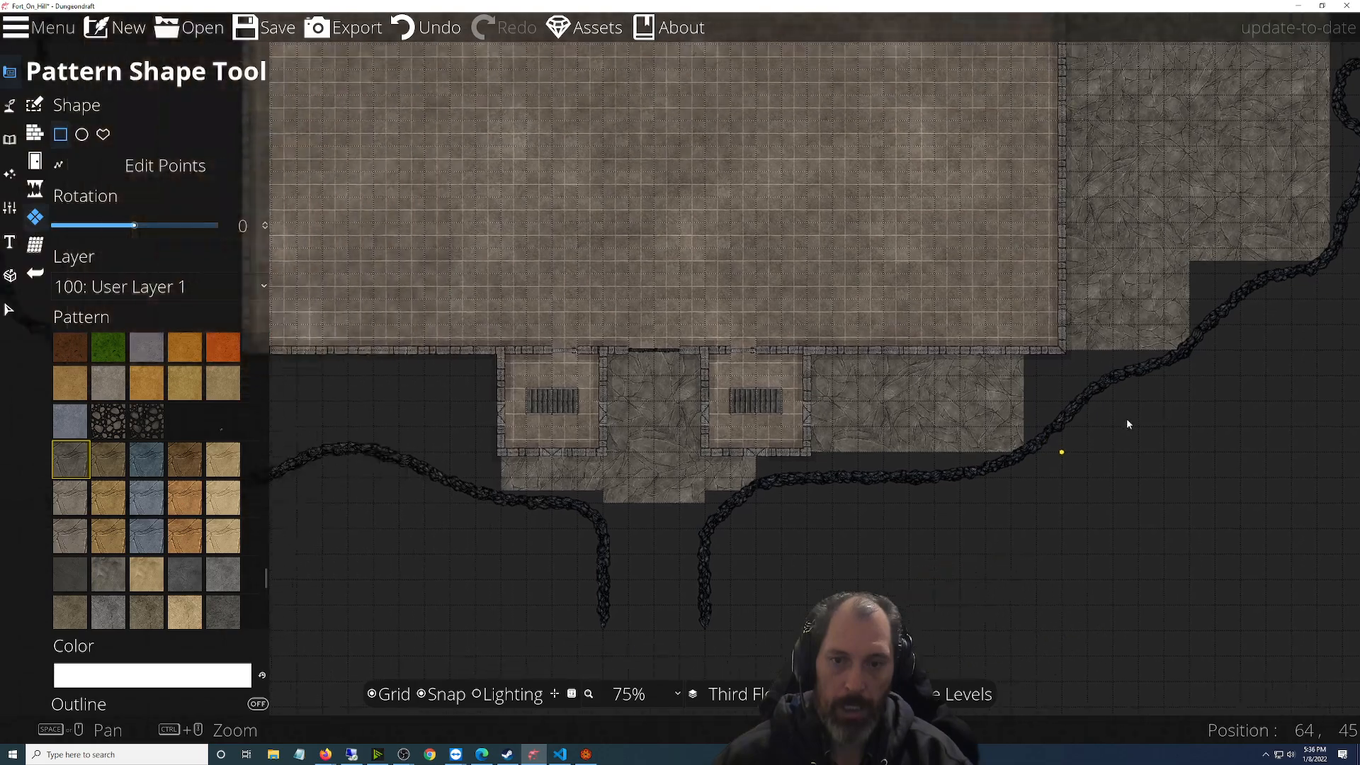
pyautogui.moveTo(553, 324); pyautogui.dragTo(754, 354)
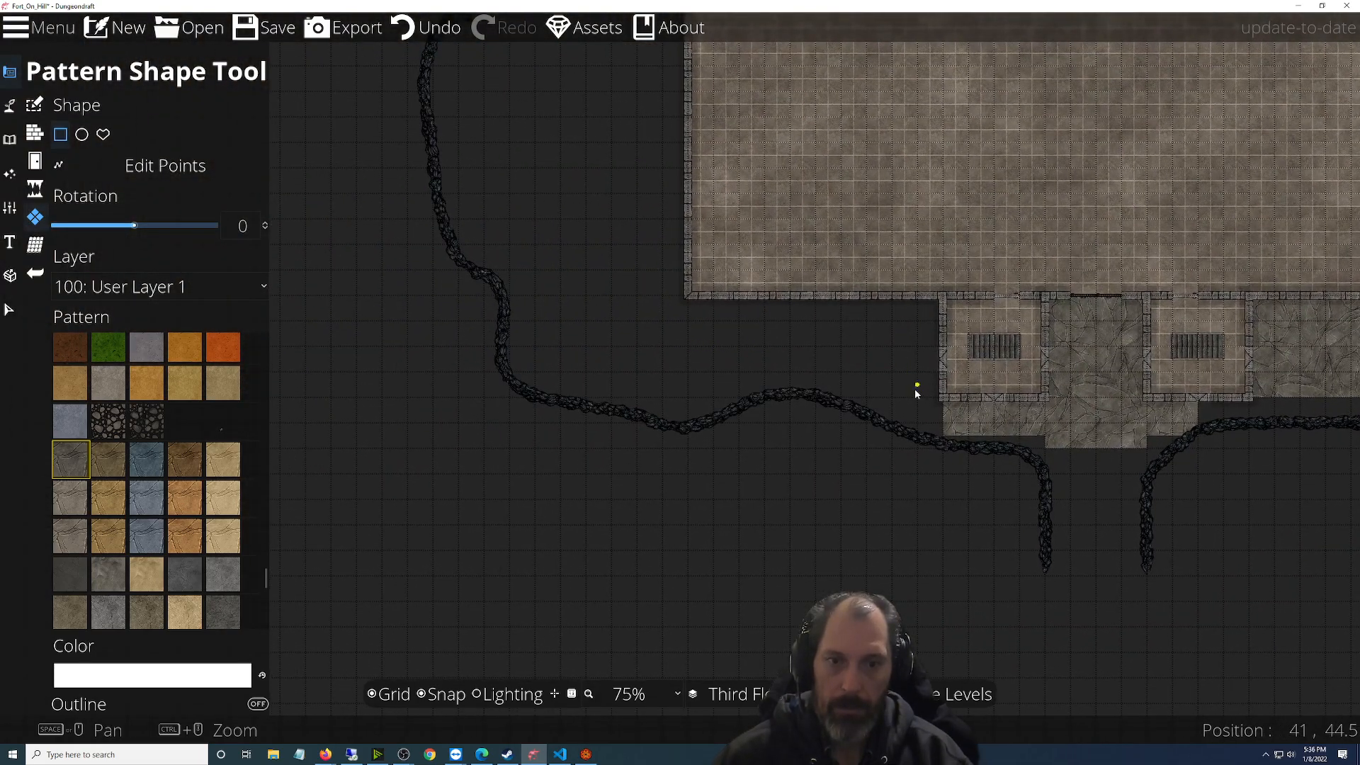
pyautogui.moveTo(885, 385)
pyautogui.mouseDown()
pyautogui.moveTo(708, 329)
pyautogui.moveTo(660, 295)
pyautogui.moveTo(506, 297)
pyautogui.moveTo(529, 297)
pyautogui.moveTo(647, 507)
pyautogui.moveTo(737, 437)
pyautogui.moveTo(813, 71)
pyautogui.mouseUp()
pyautogui.moveTo(736, 242); pyautogui.dragTo(759, 622)
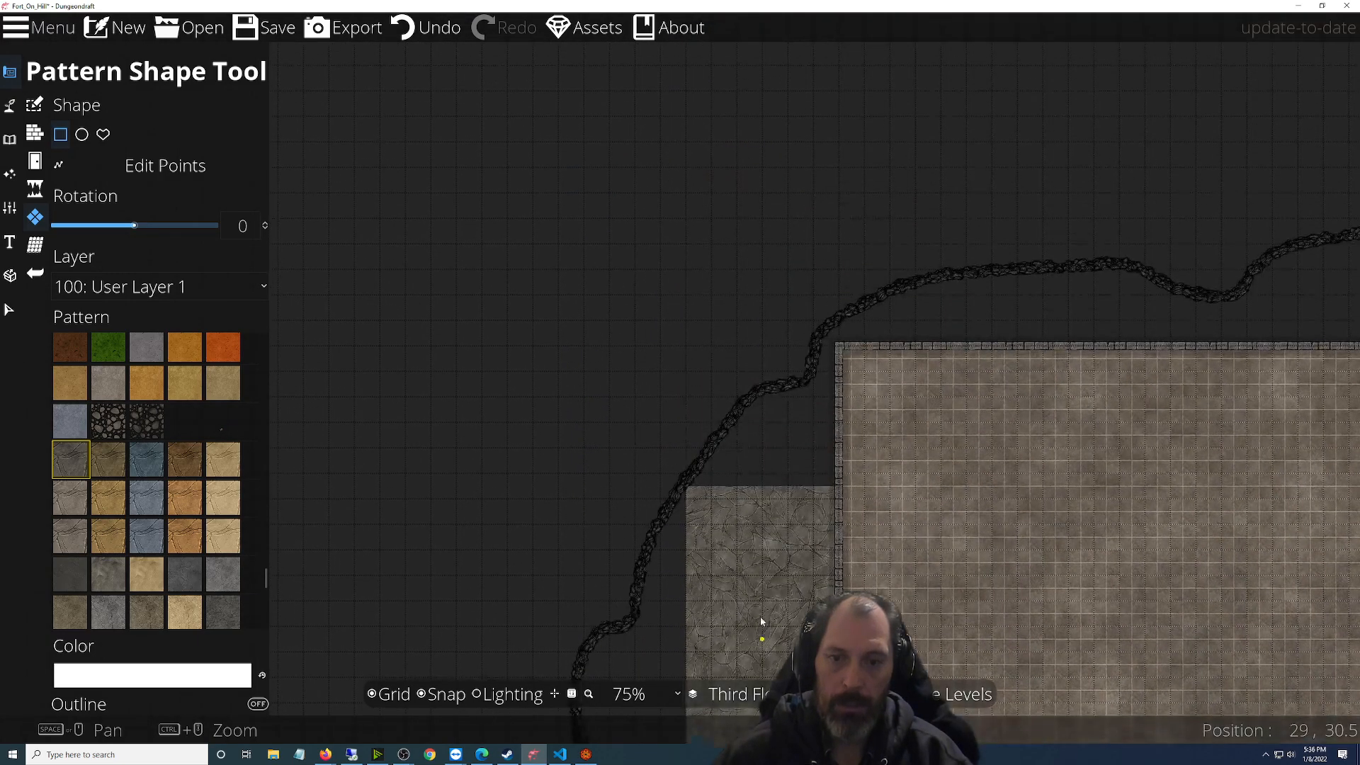
pyautogui.moveTo(738, 444); pyautogui.dragTo(850, 495)
# Fill the strip north of the main building with cracked stone rectangles following the rock edge, extending past its northeast corner
pyautogui.moveTo(904, 424); pyautogui.dragTo(804, 532)
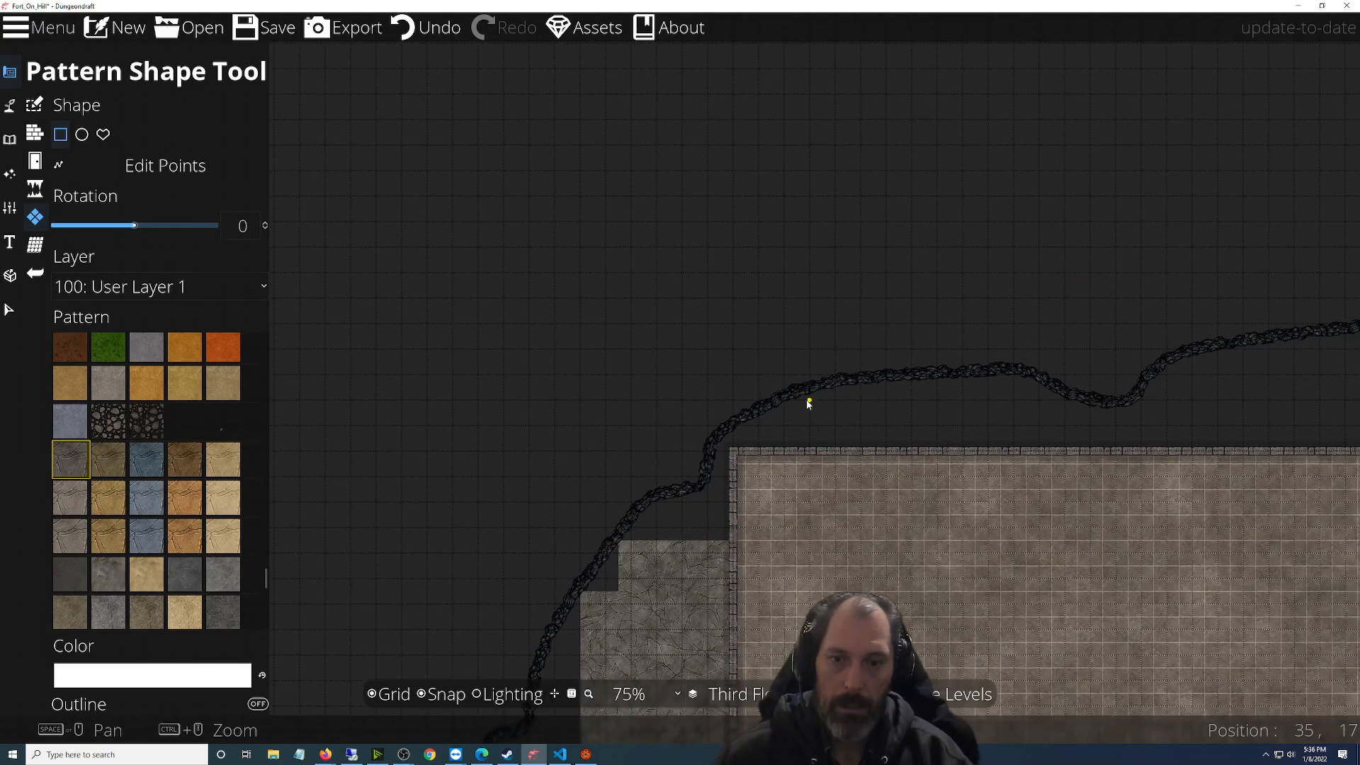
pyautogui.moveTo(784, 401); pyautogui.dragTo(1067, 454)
pyautogui.moveTo(1163, 459); pyautogui.dragTo(698, 487)
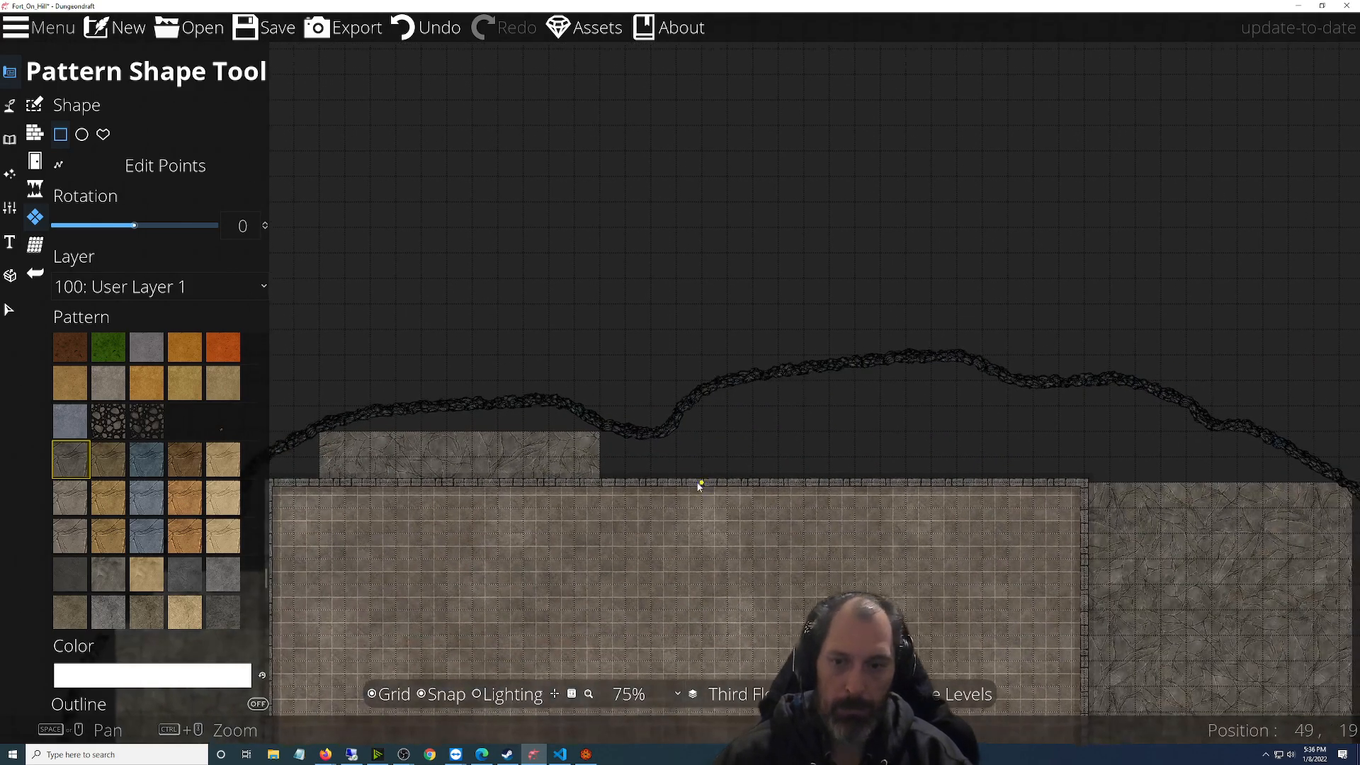
pyautogui.moveTo(598, 434); pyautogui.dragTo(1263, 483)
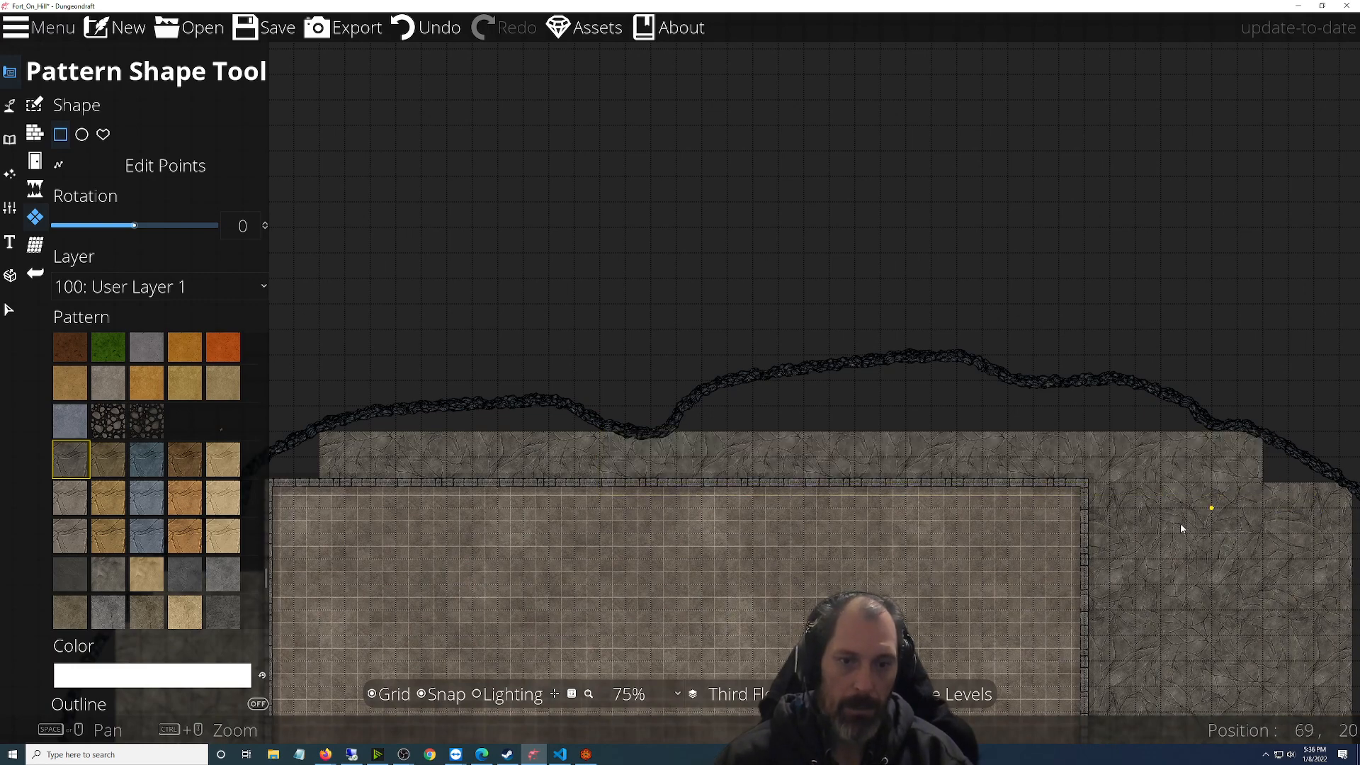
pyautogui.moveTo(702, 393); pyautogui.dragTo(1179, 440)
# Save the map with the cracked stone ground around the building
pyautogui.moveTo(986, 632); pyautogui.dragTo(1275, 103)
pyautogui.scroll(-4, 935, 312)
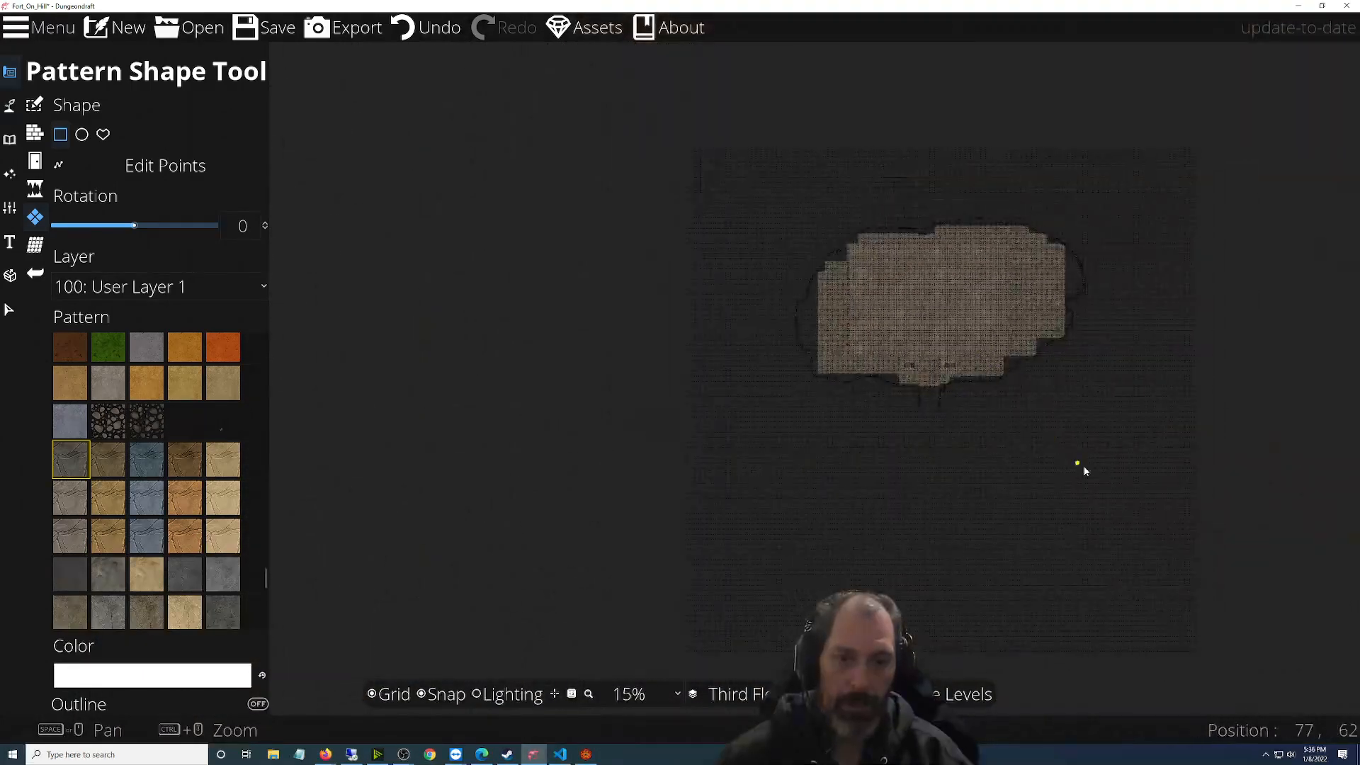
pyautogui.moveTo(980, 288); pyautogui.dragTo(750, 490)
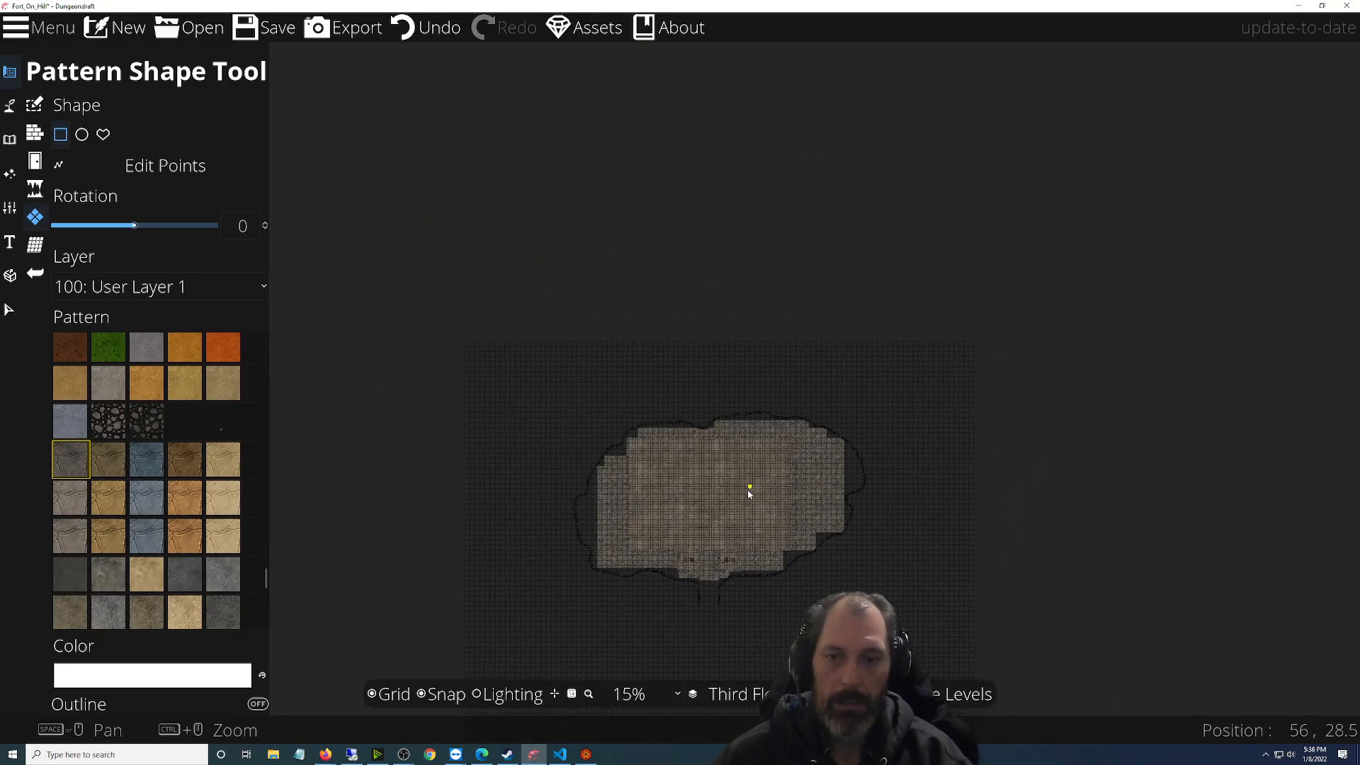
pyautogui.scroll(4, 751, 490)
pyautogui.hotkey('ctrl', 's')
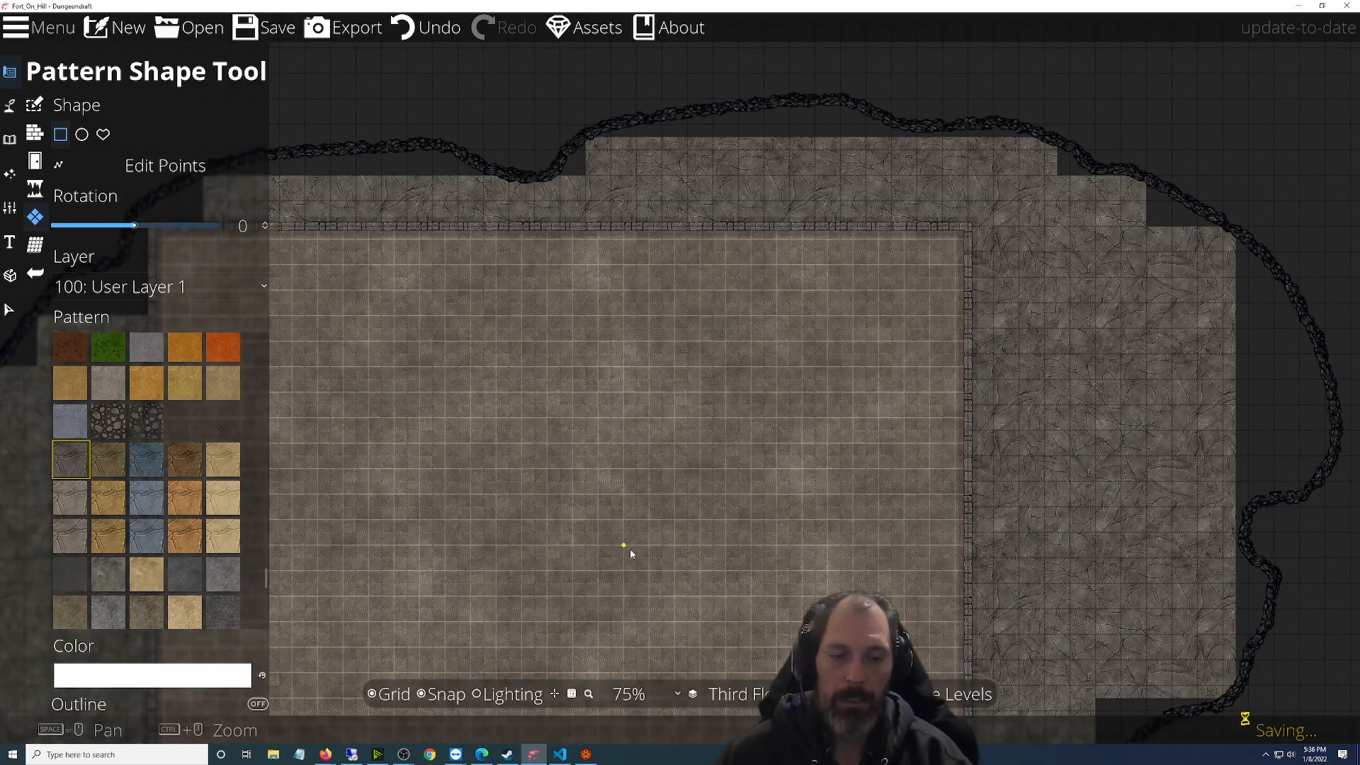
# Start editing pattern points and pull the southwest corner of the stone patch below the east stair room out to the rock edge
pyautogui.moveTo(627, 542); pyautogui.dragTo(622, 144)
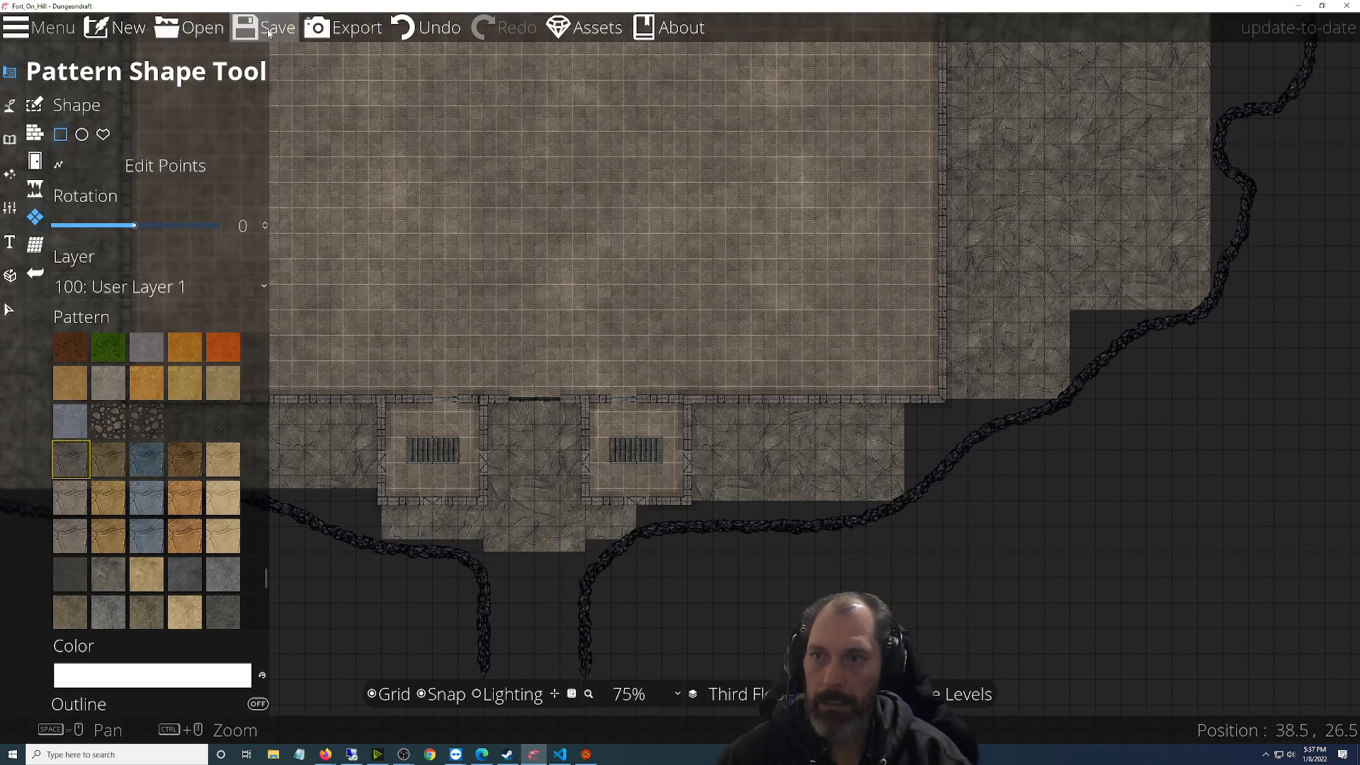
pyautogui.click(184, 166)
pyautogui.click(592, 537)
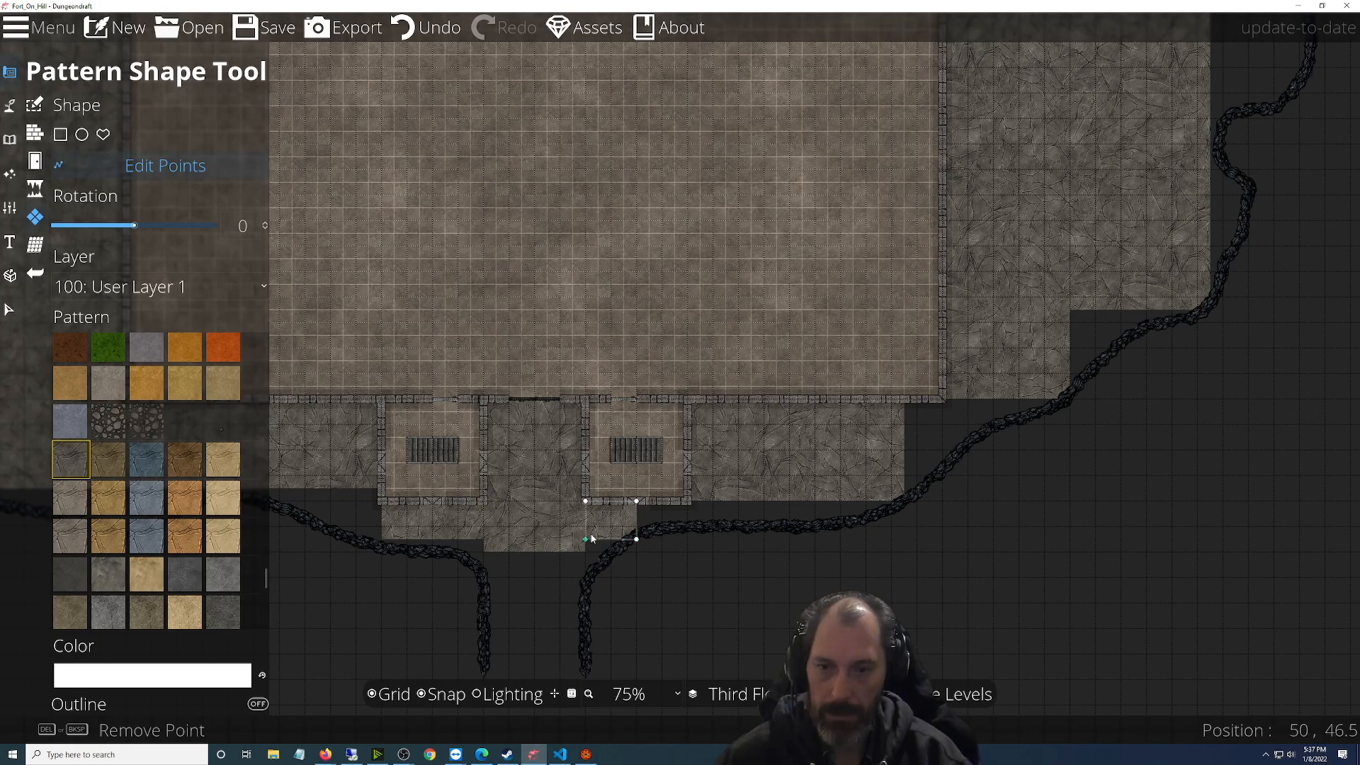
pyautogui.moveTo(587, 537); pyautogui.dragTo(587, 557)
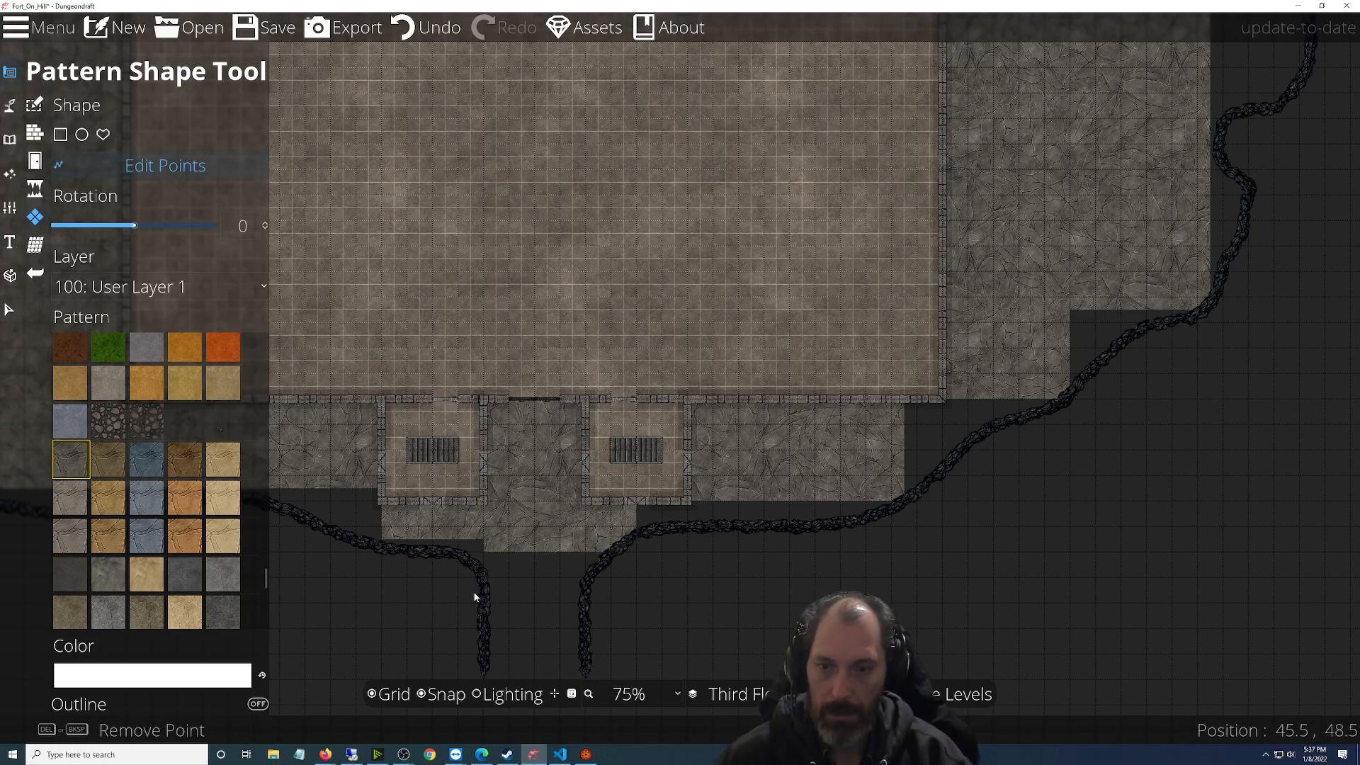
# Reshape the stone patch below the west stair room by moving its lower points onto the rock edge and extending it westward
pyautogui.moveTo(474, 594); pyautogui.dragTo(815, 545)
pyautogui.moveTo(795, 491); pyautogui.dragTo(799, 503)
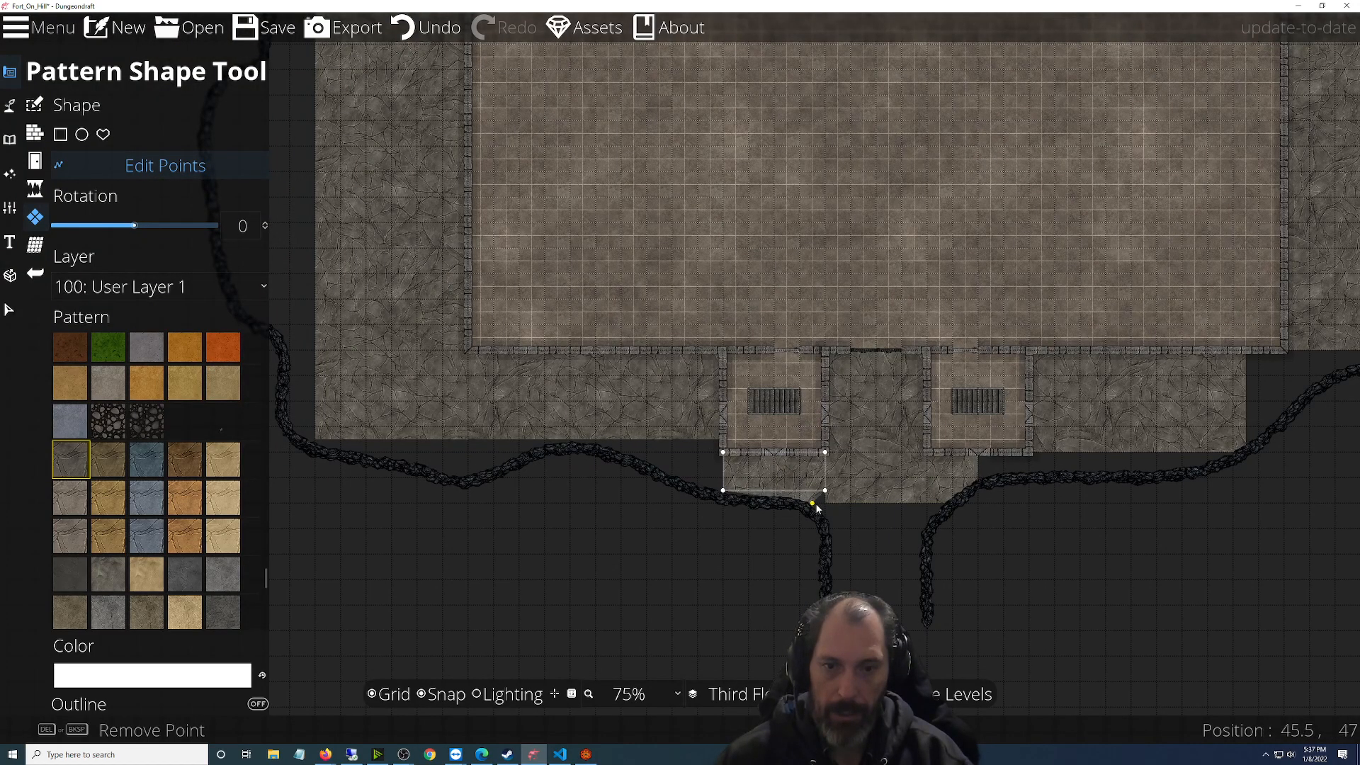
pyautogui.click(761, 504)
pyautogui.moveTo(823, 497); pyautogui.dragTo(824, 504)
pyautogui.moveTo(724, 478); pyautogui.dragTo(688, 494)
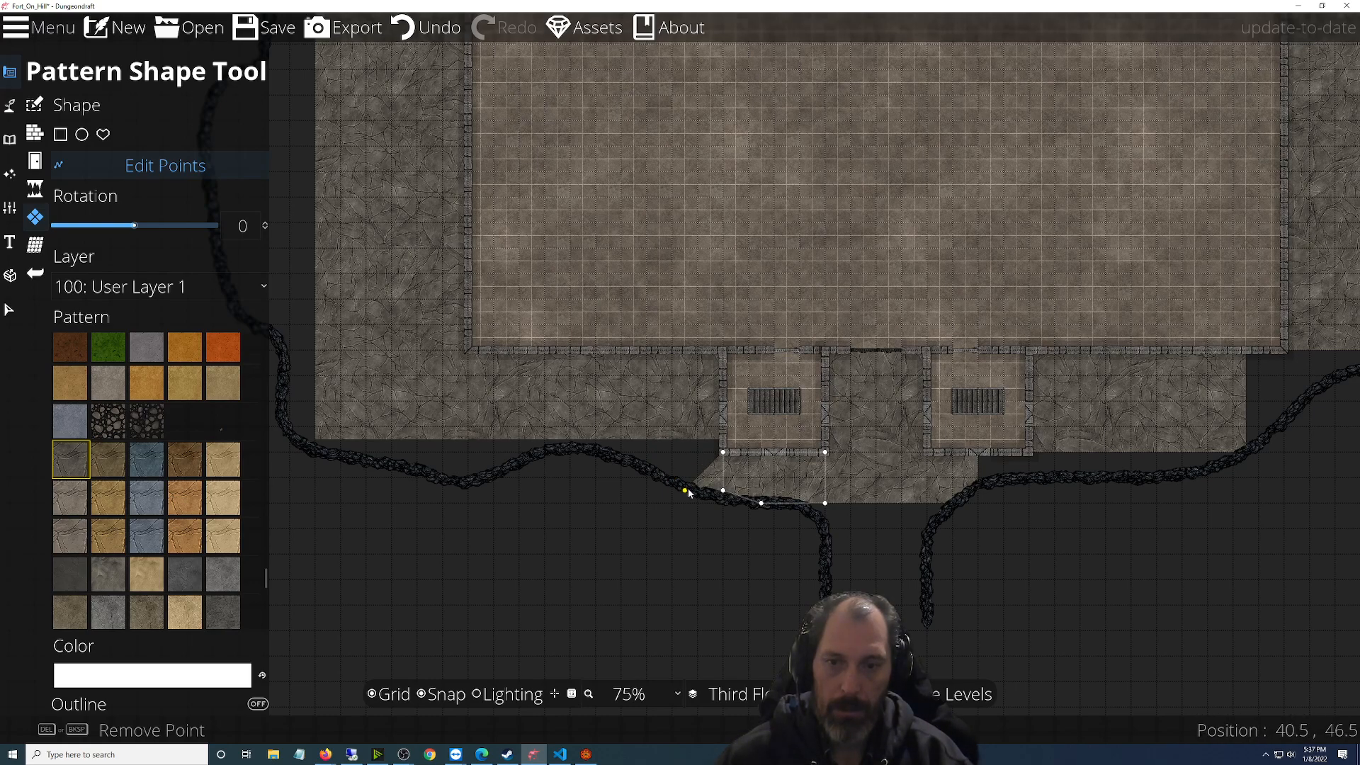
# Disable snapping and extend the cracked stone west of the stair rooms so its southern edge follows the curving rock line
pyautogui.click(454, 695)
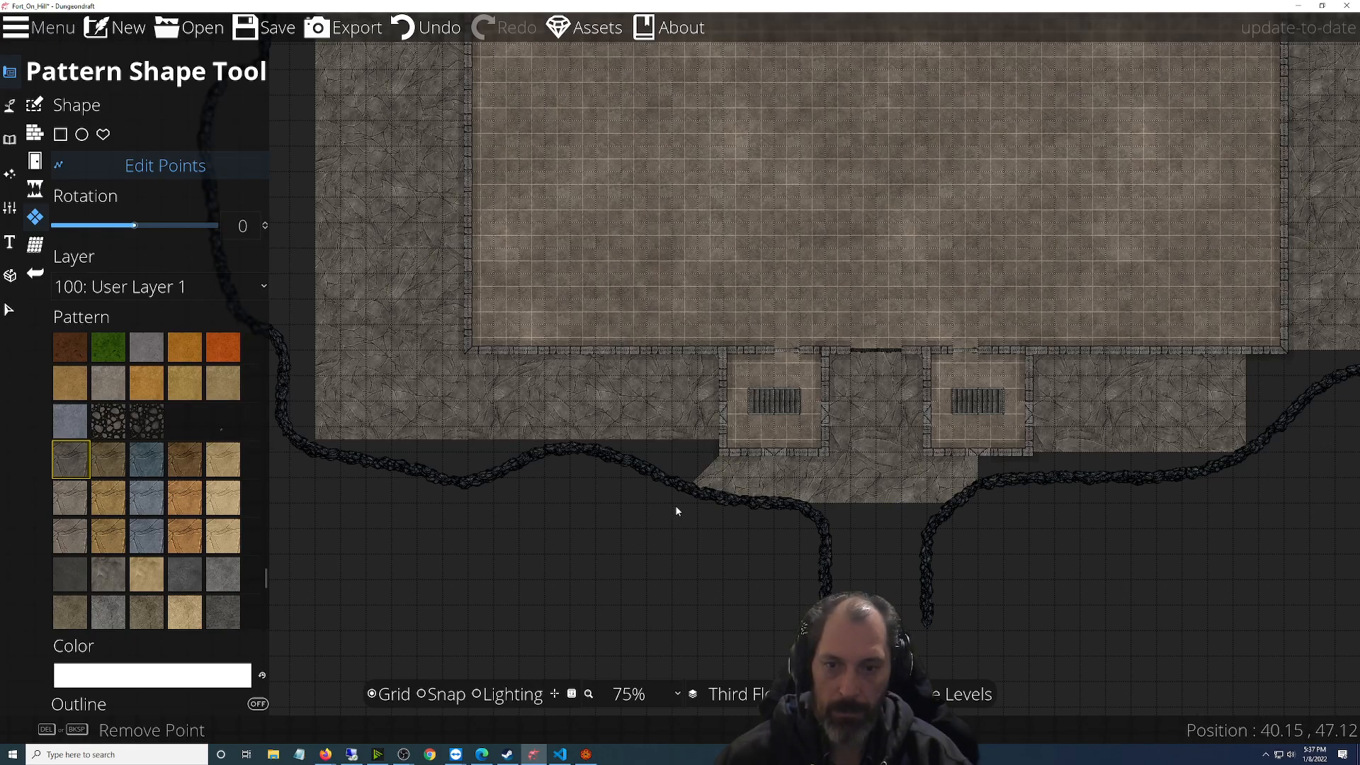
pyautogui.scroll(2, 675, 505)
pyautogui.moveTo(721, 448); pyautogui.dragTo(500, 396)
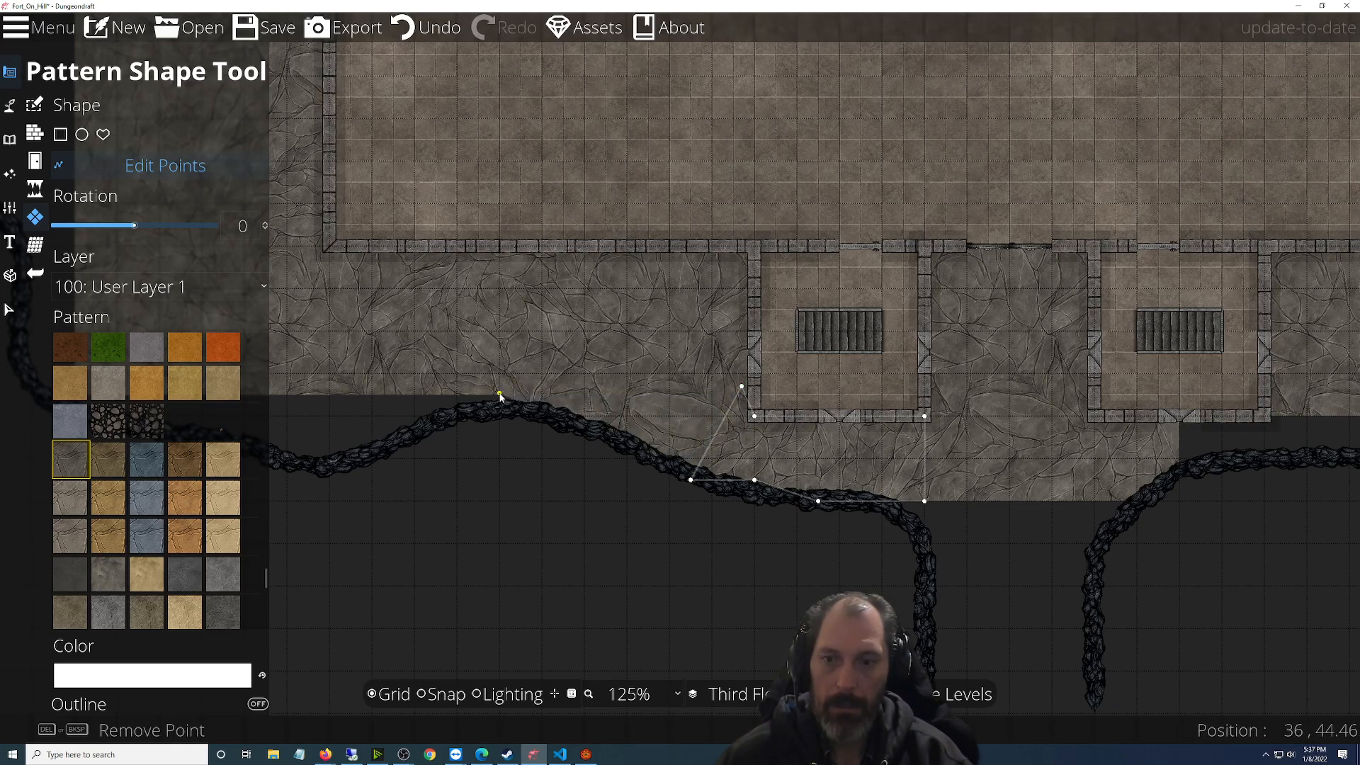
pyautogui.moveTo(577, 486); pyautogui.dragTo(941, 522)
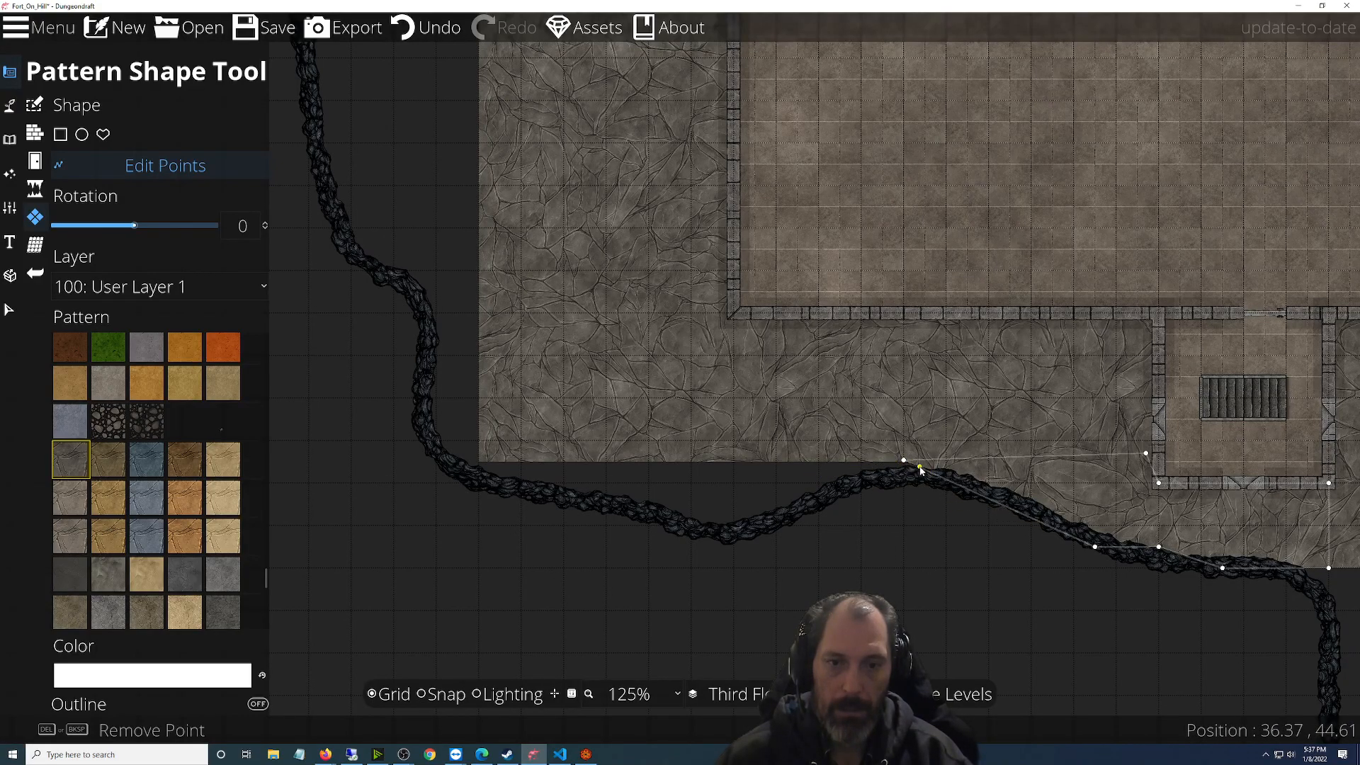
pyautogui.moveTo(922, 468)
pyautogui.mouseDown()
pyautogui.moveTo(720, 521)
pyautogui.moveTo(827, 474)
pyautogui.moveTo(884, 483)
pyautogui.moveTo(647, 461)
pyautogui.moveTo(488, 479)
pyautogui.moveTo(482, 462)
pyautogui.moveTo(449, 461)
pyautogui.mouseUp()
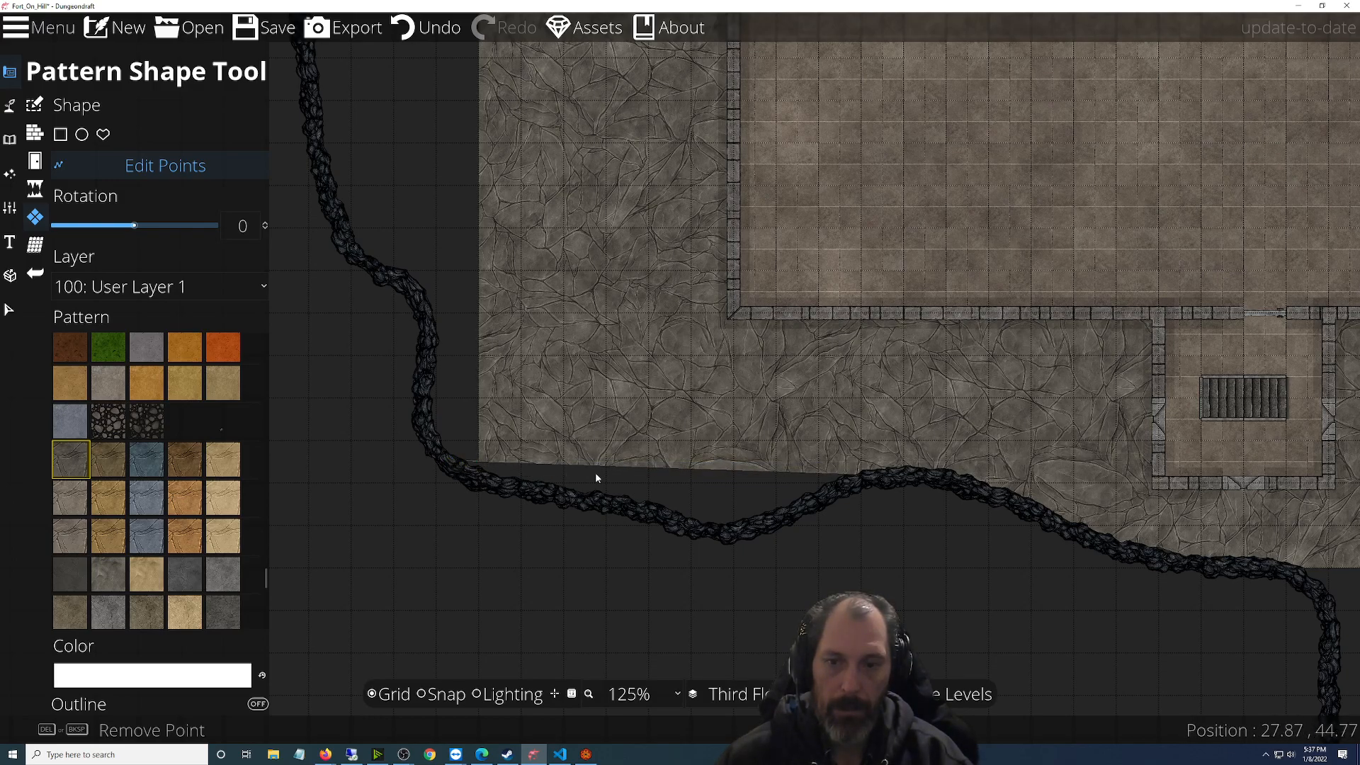
pyautogui.moveTo(709, 471); pyautogui.dragTo(724, 533)
# Shape the cracked stone's west edge at the plateau's southwest corner to follow the rock path around its bend
pyautogui.moveTo(589, 549); pyautogui.dragTo(987, 671)
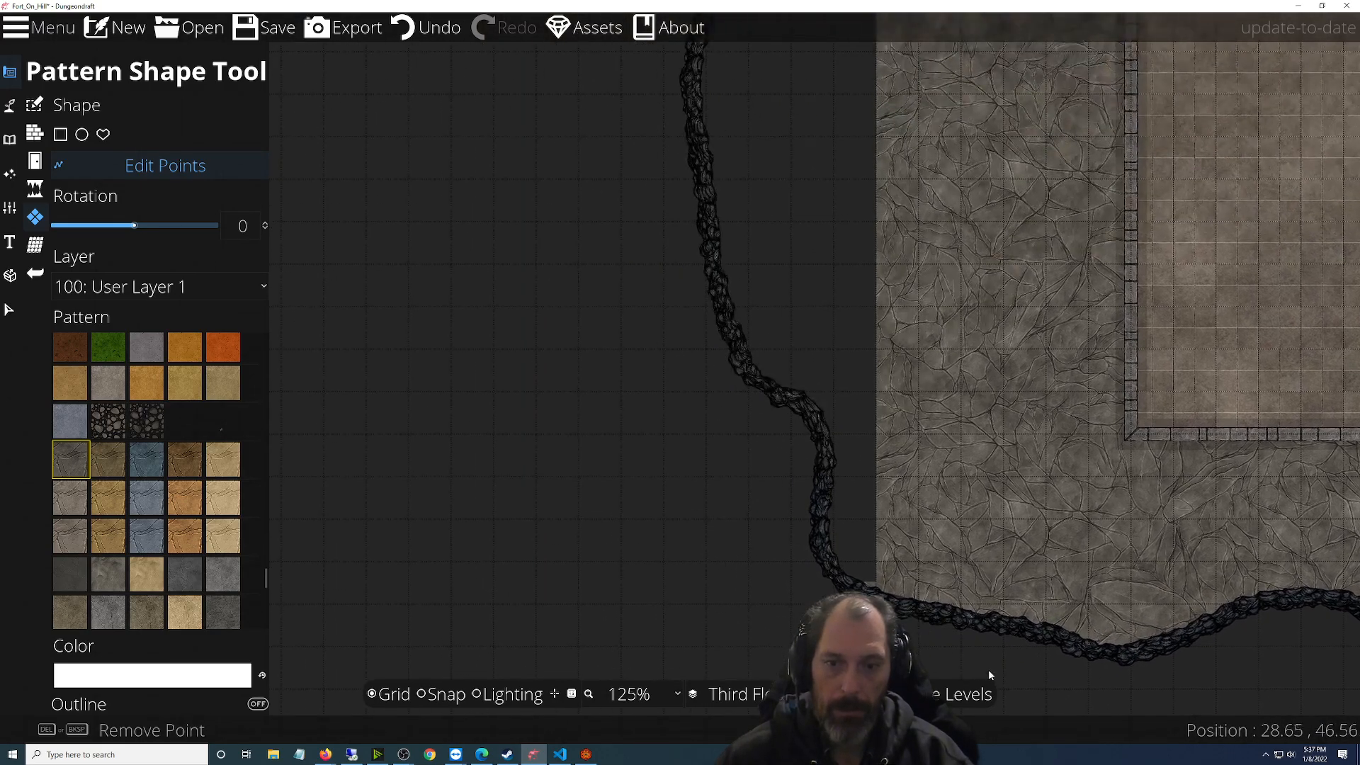
pyautogui.moveTo(877, 381); pyautogui.dragTo(773, 389)
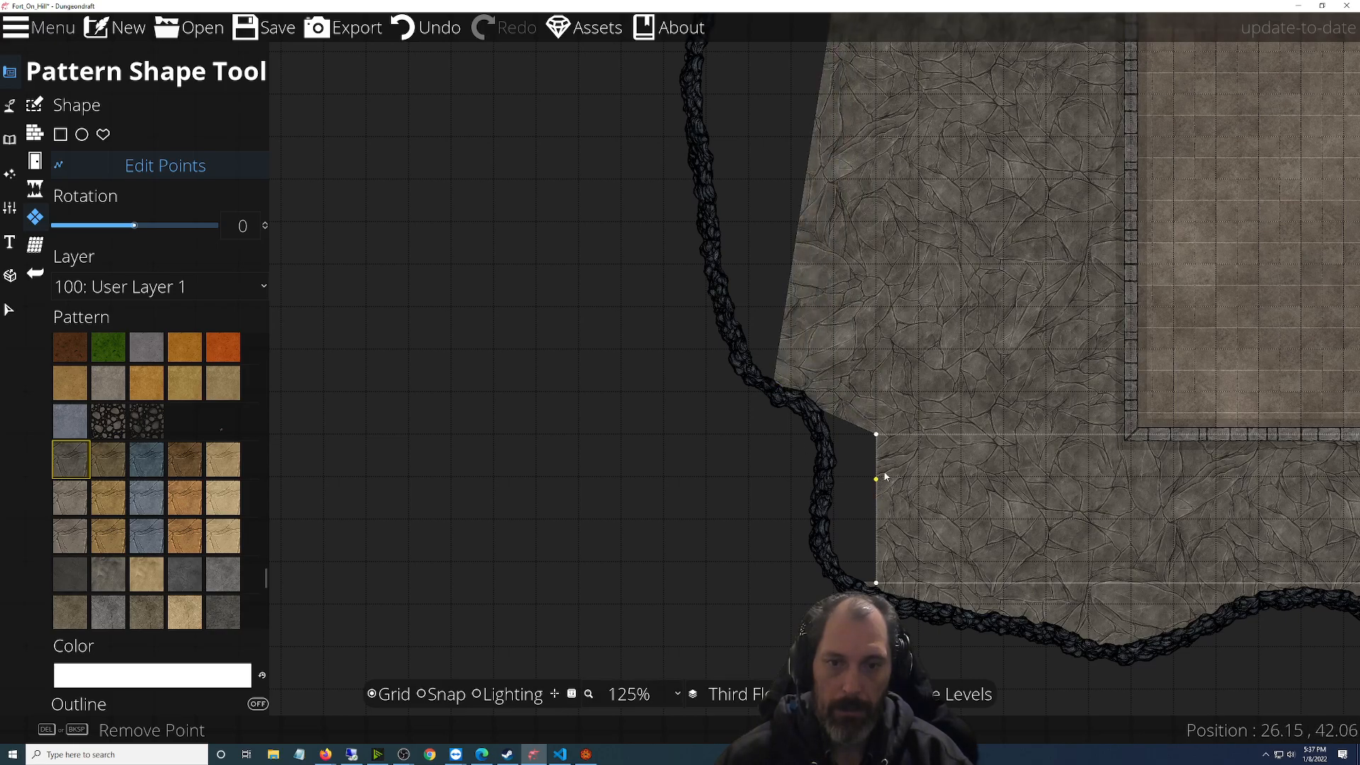
pyautogui.moveTo(878, 439); pyautogui.dragTo(814, 416)
pyautogui.moveTo(877, 585); pyautogui.dragTo(825, 507)
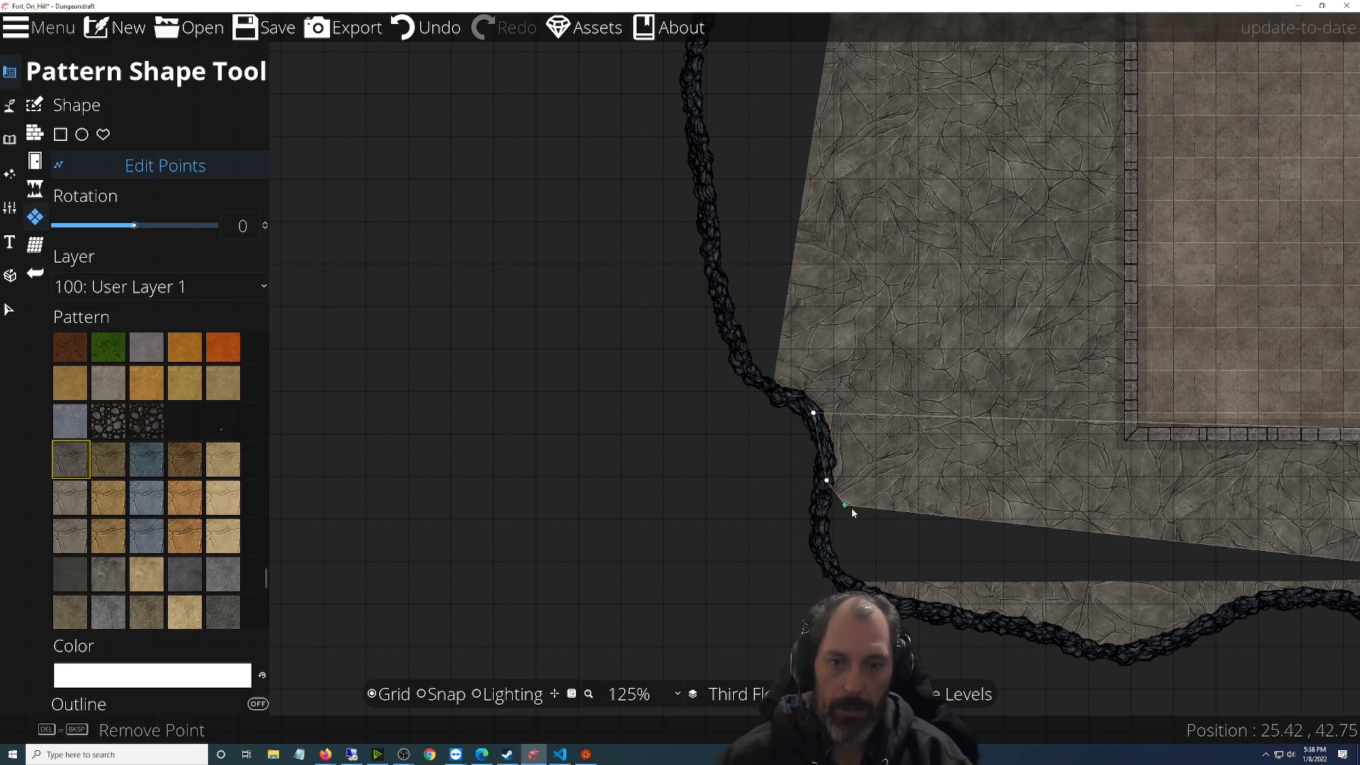
pyautogui.moveTo(852, 509); pyautogui.dragTo(853, 590)
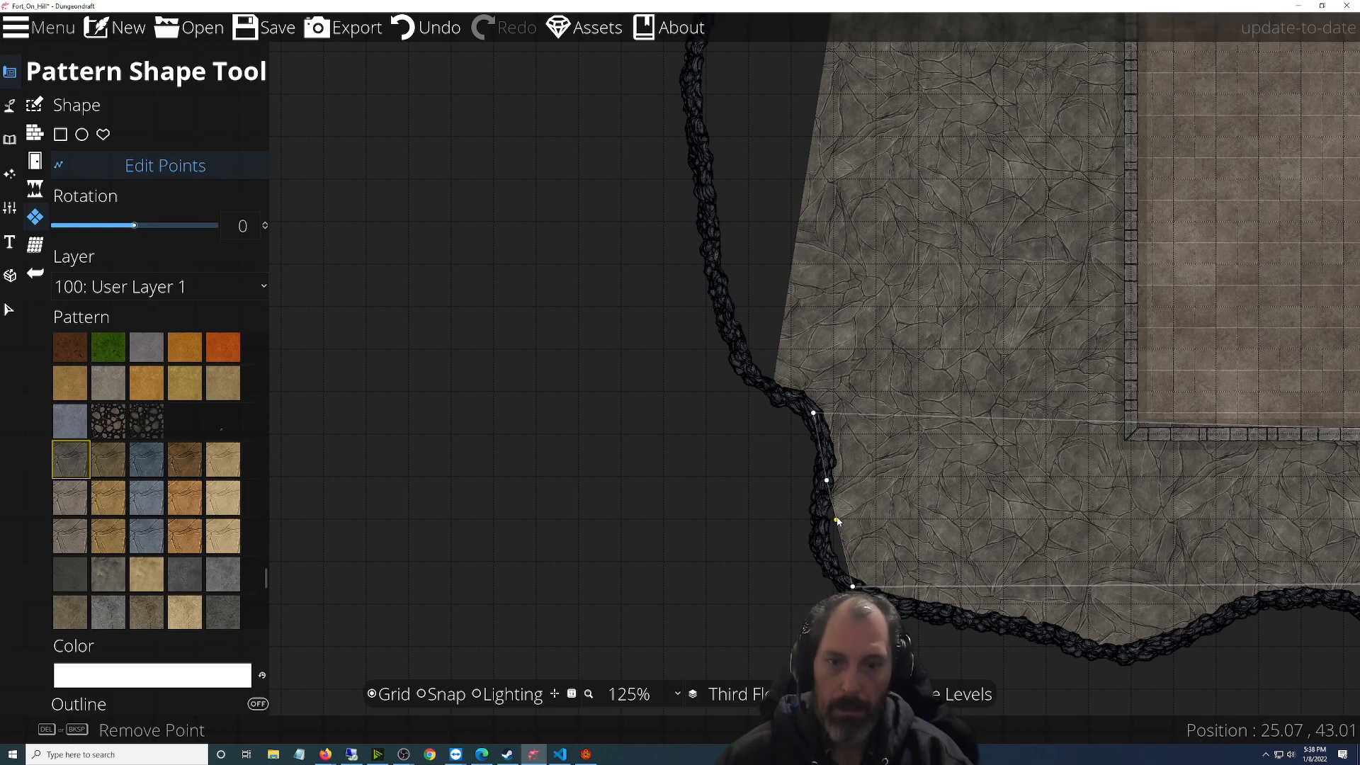
pyautogui.moveTo(837, 529); pyautogui.dragTo(818, 555)
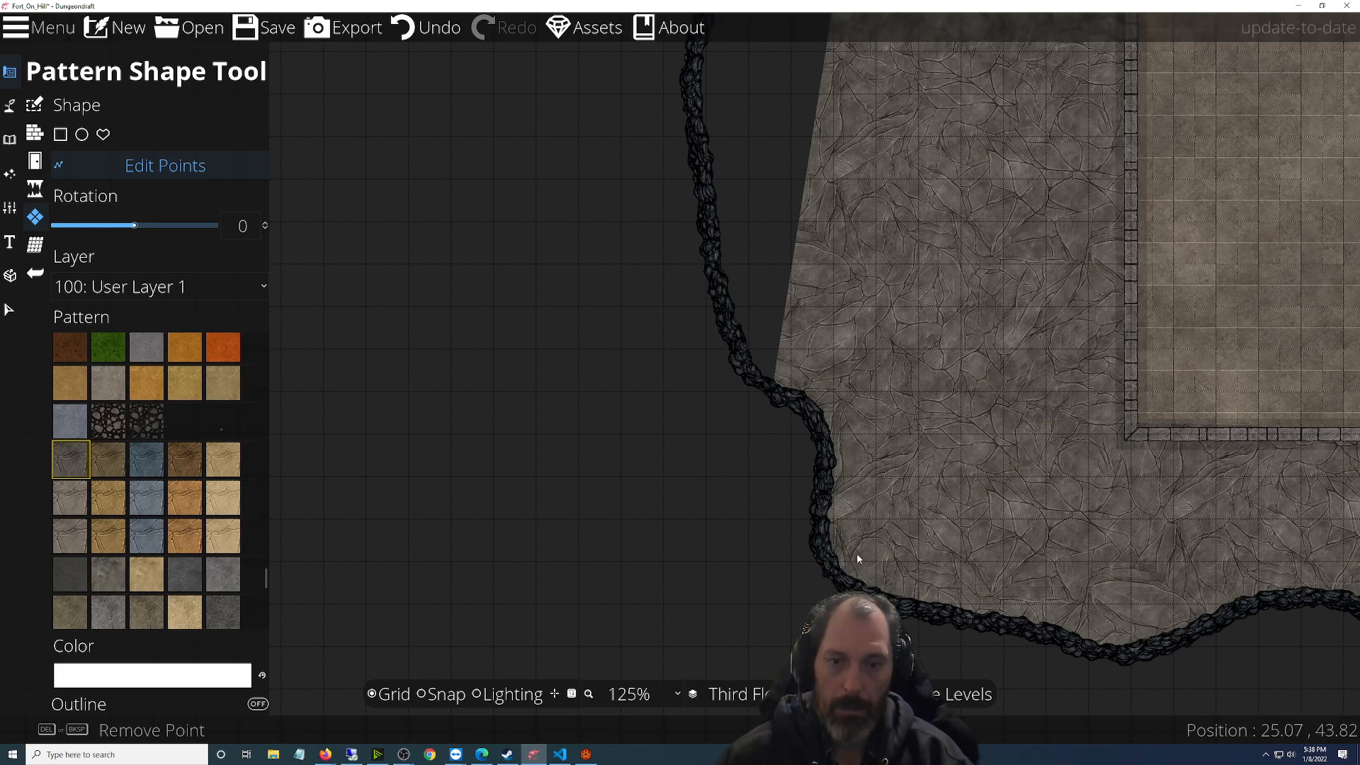
# Pull the lower west edge of the large western stone area outward to meet the rock path
pyautogui.scroll(-3, 981, 549)
pyautogui.scroll(3, 976, 483)
pyautogui.moveTo(971, 476); pyautogui.dragTo(805, 559)
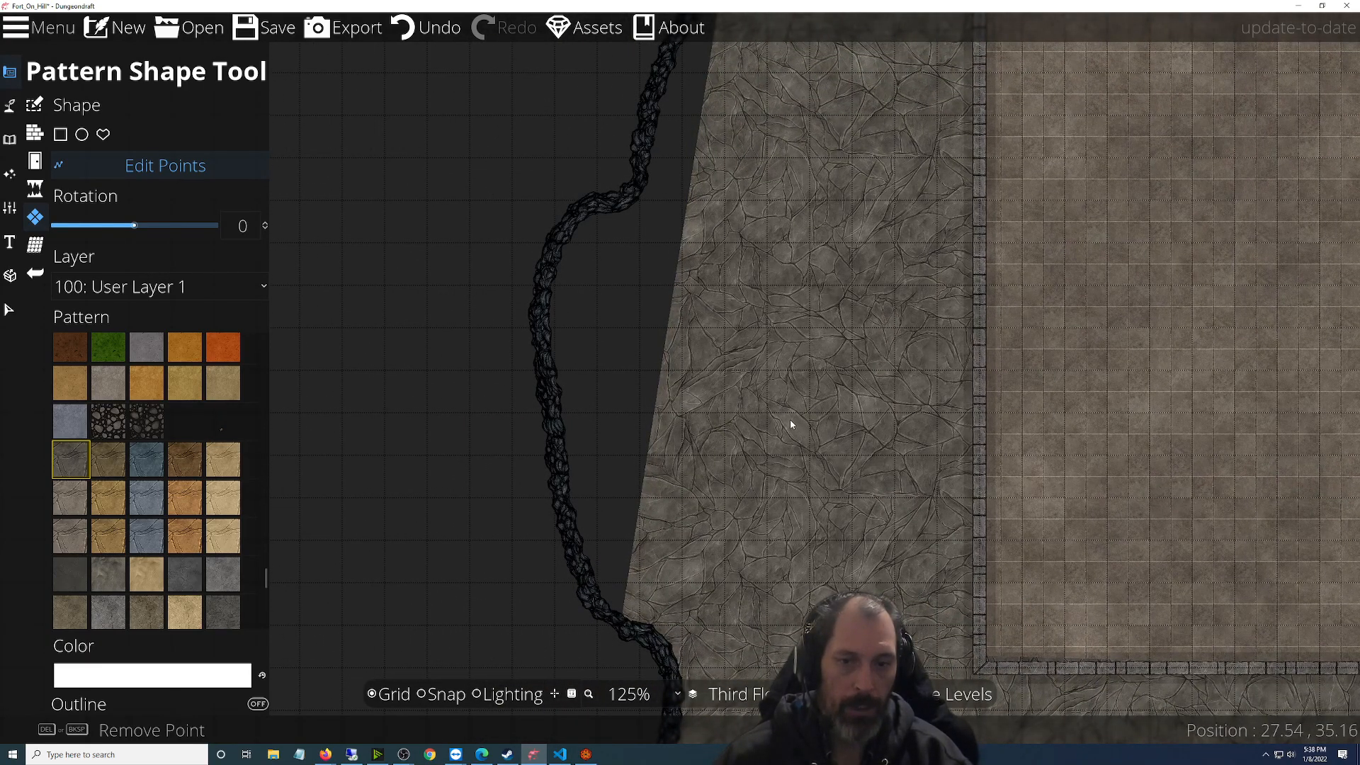
pyautogui.moveTo(791, 424); pyautogui.dragTo(1019, 550)
pyautogui.moveTo(902, 449); pyautogui.dragTo(841, 433)
pyautogui.moveTo(848, 546); pyautogui.dragTo(911, 370)
pyautogui.moveTo(880, 481); pyautogui.dragTo(863, 519)
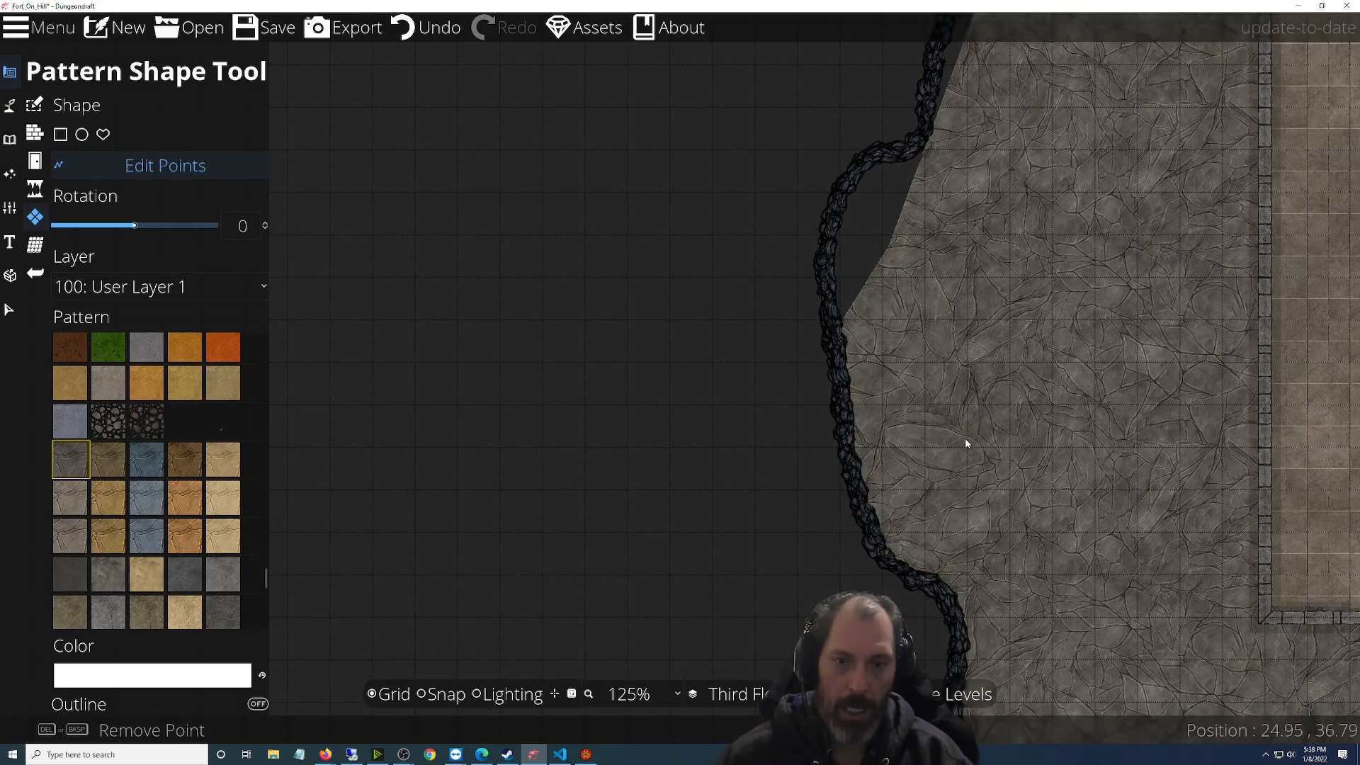
# Fit the upper west edge of the western stone area to the rock path's notch and up its northern slope
pyautogui.moveTo(1022, 363); pyautogui.dragTo(880, 640)
pyautogui.moveTo(757, 485); pyautogui.dragTo(781, 411)
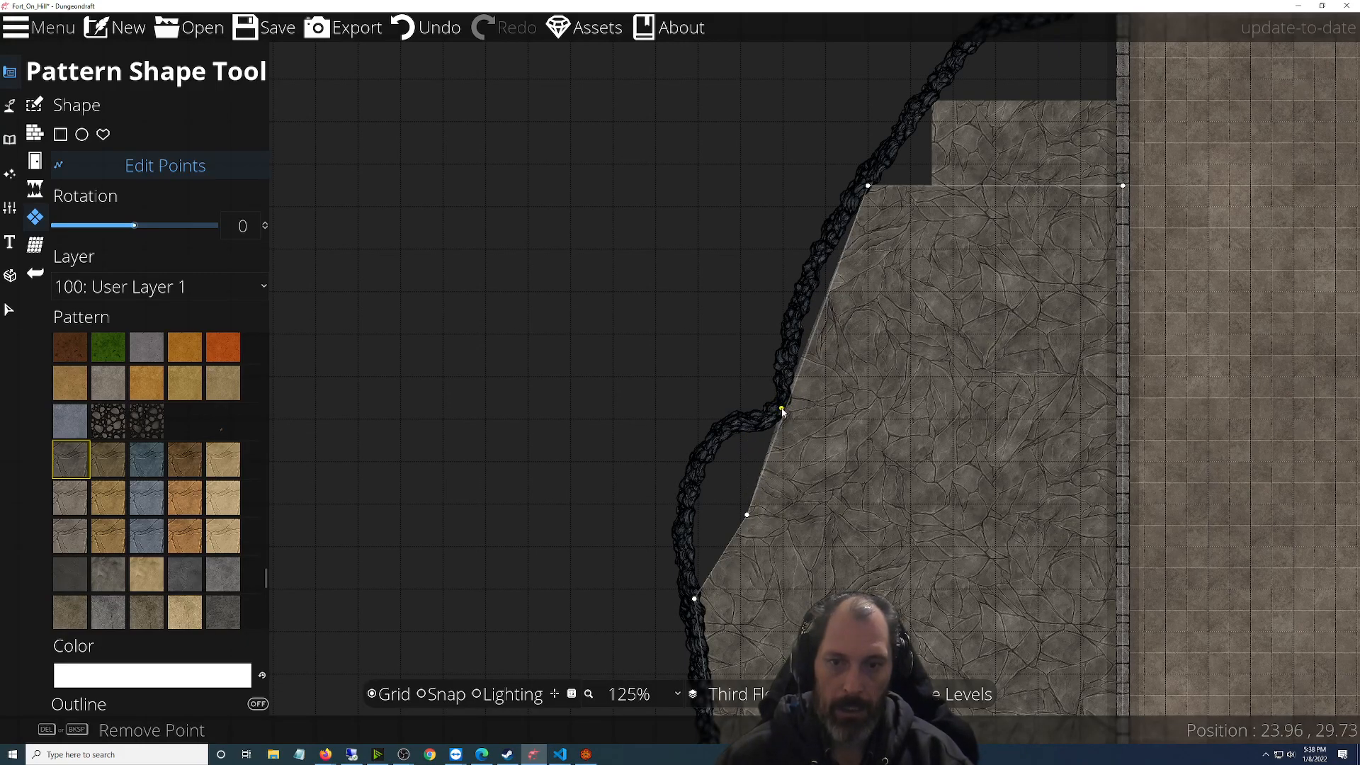
pyautogui.click(758, 483)
pyautogui.moveTo(747, 517); pyautogui.dragTo(717, 442)
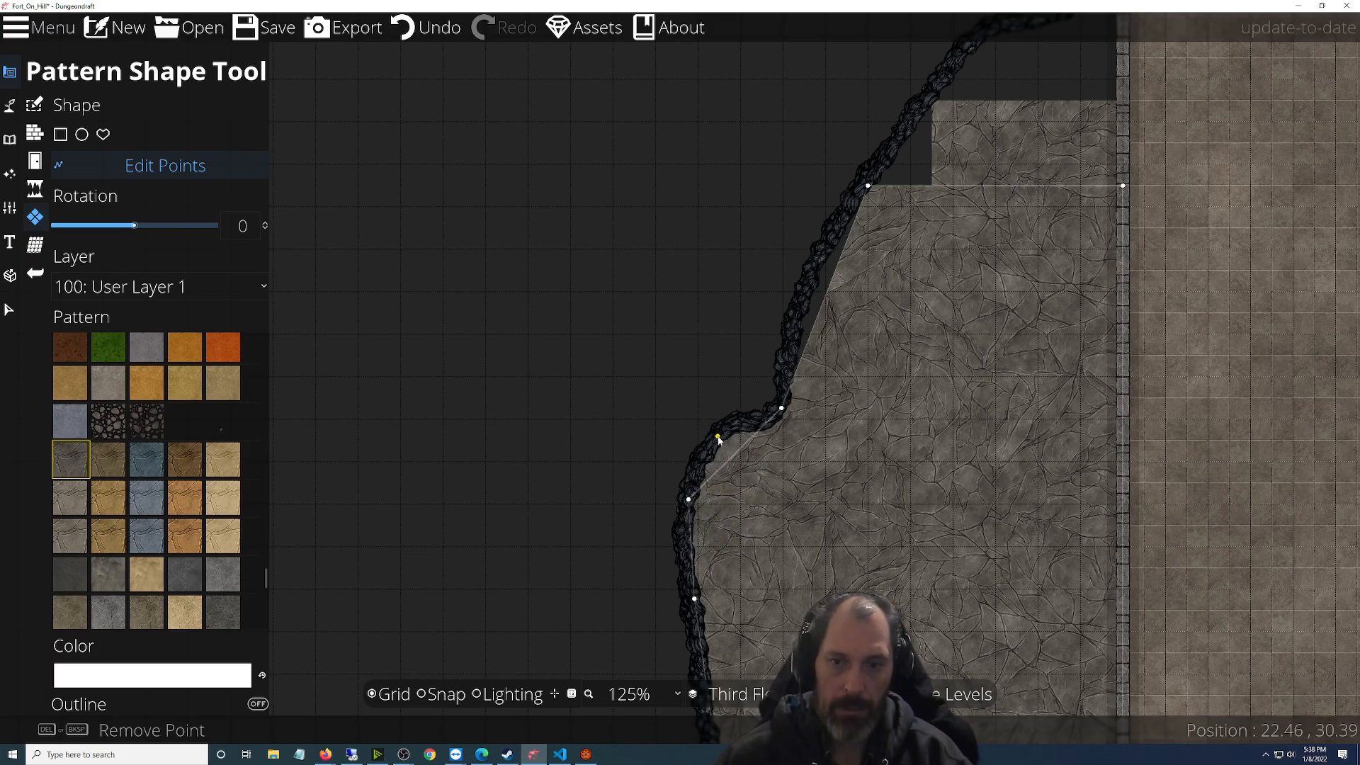
pyautogui.moveTo(850, 393); pyautogui.dragTo(798, 565)
pyautogui.moveTo(776, 466); pyautogui.dragTo(757, 460)
pyautogui.moveTo(888, 468); pyautogui.dragTo(837, 637)
pyautogui.moveTo(815, 527); pyautogui.dragTo(823, 446)
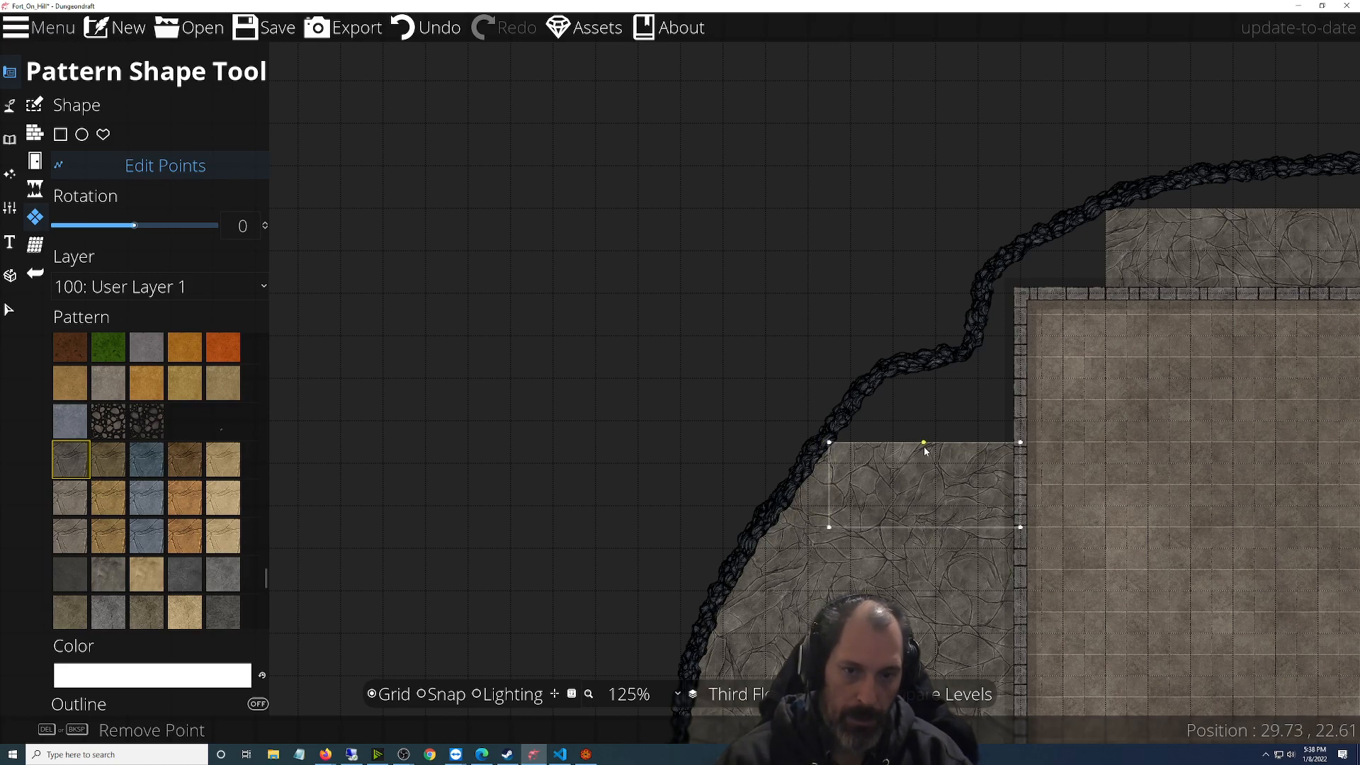
# Stretch the northwest stone rectangle along the rock path and around the main building's northwest corner towards the north strip
pyautogui.moveTo(925, 451); pyautogui.dragTo(894, 380)
pyautogui.moveTo(969, 420); pyautogui.dragTo(757, 569)
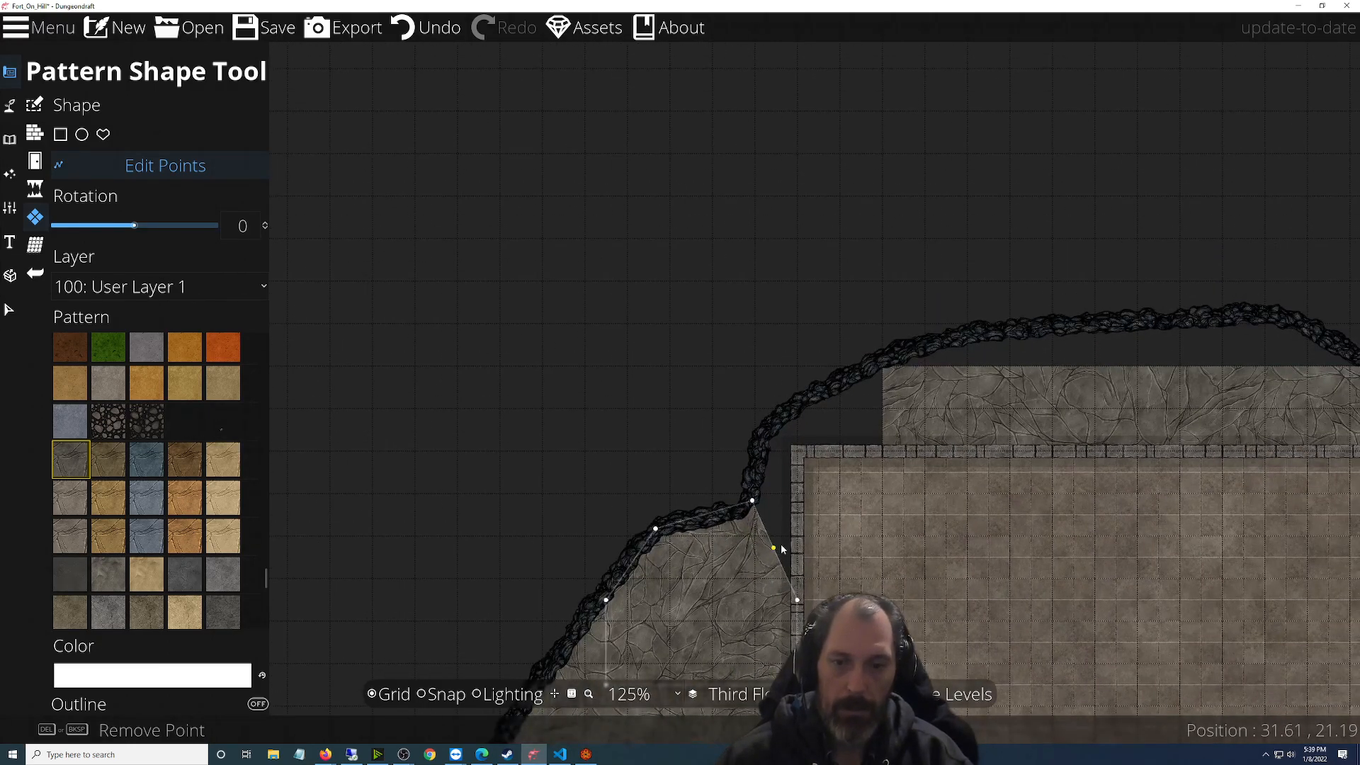
pyautogui.moveTo(798, 441); pyautogui.dragTo(795, 416)
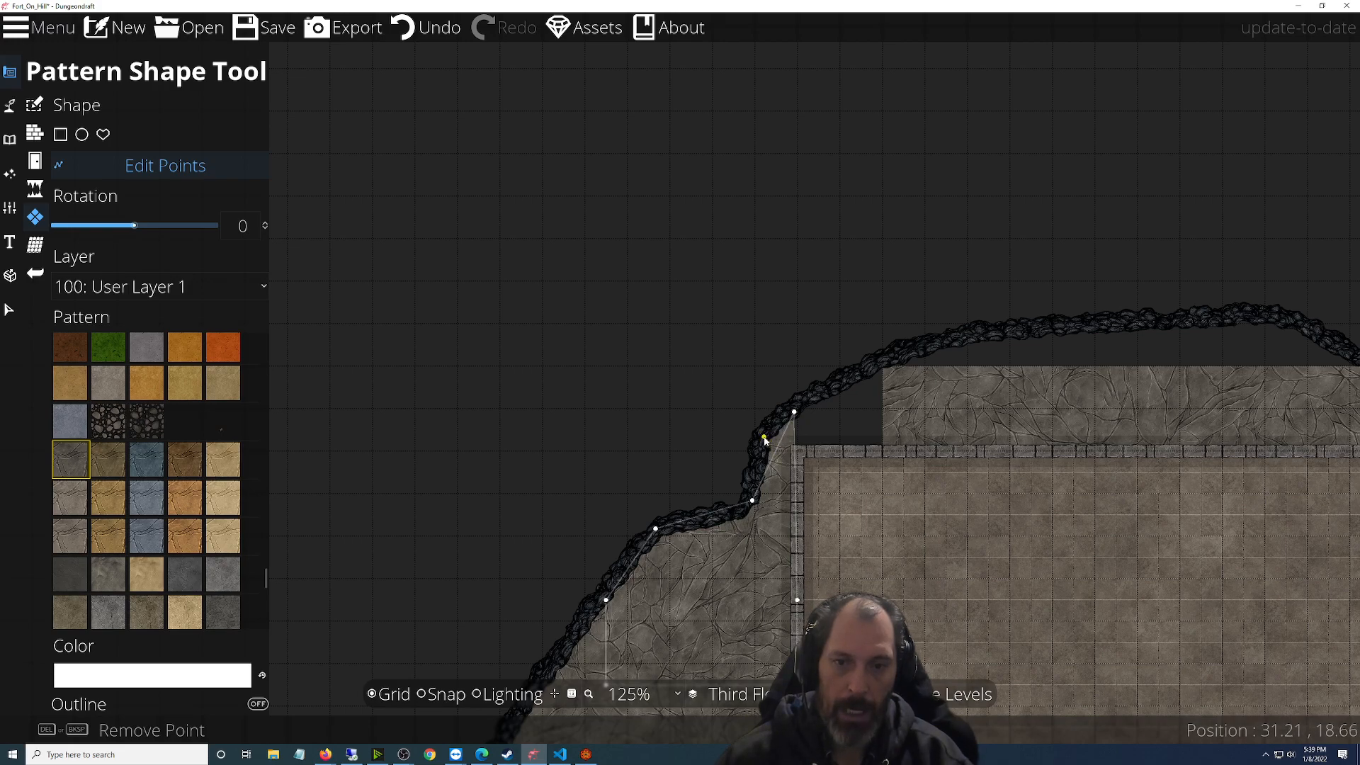
pyautogui.moveTo(798, 458); pyautogui.dragTo(810, 440)
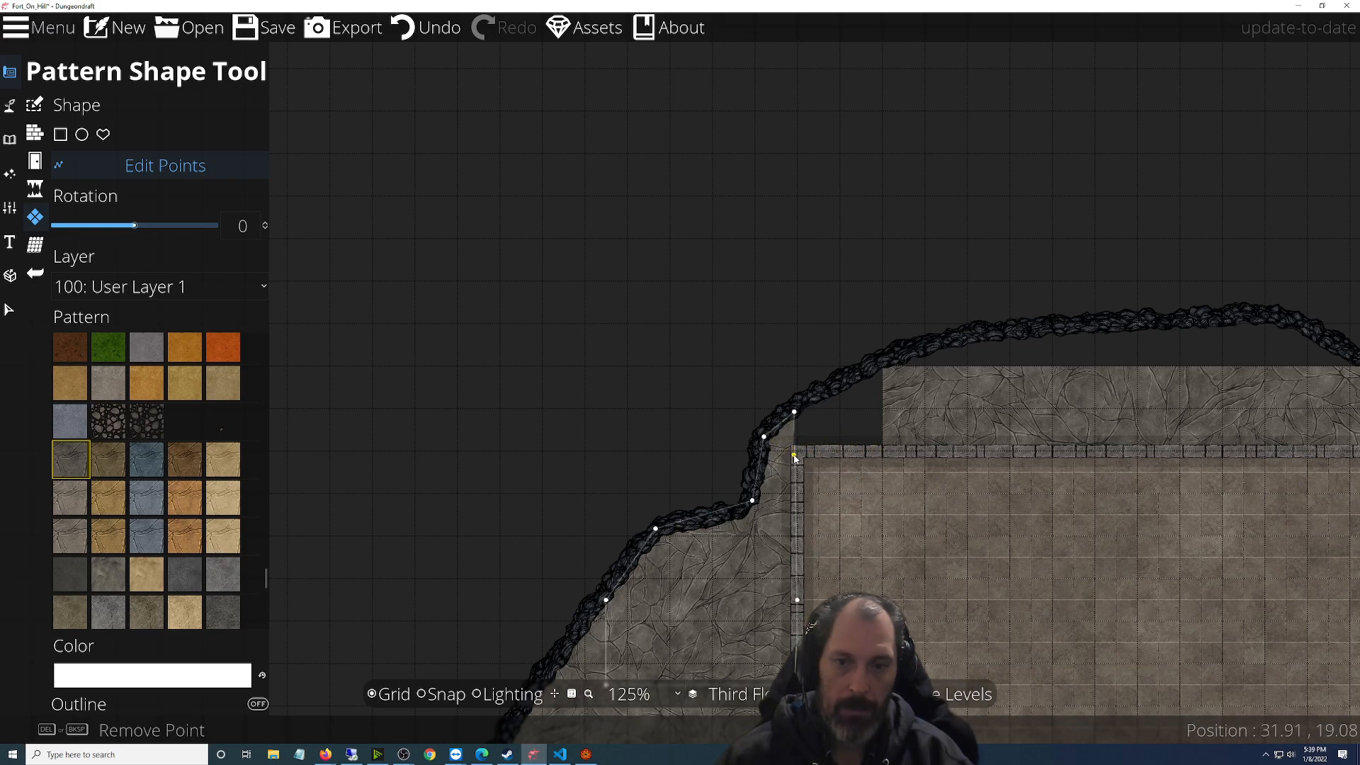
pyautogui.moveTo(804, 437); pyautogui.dragTo(915, 453)
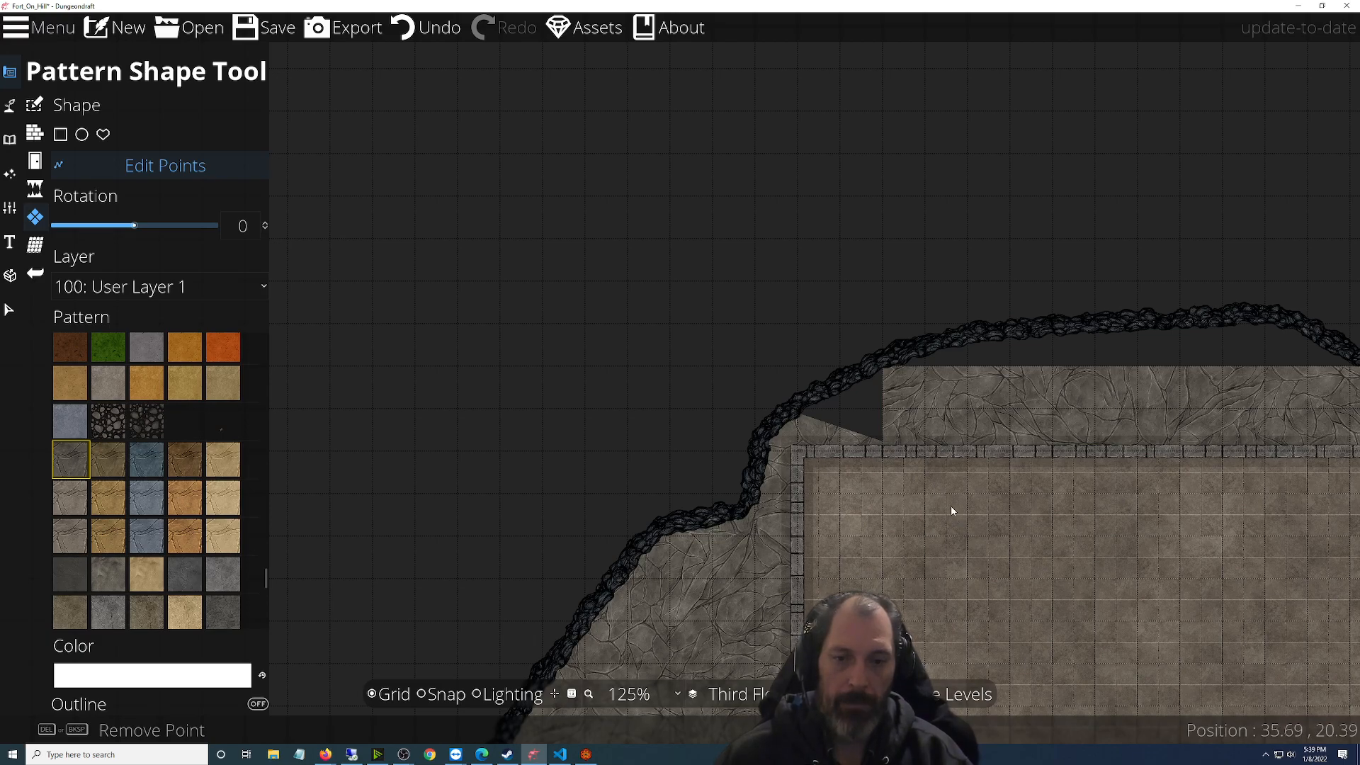
# Close the gap at the north strip's west end and bend the strip's top edge up to the rock path
pyautogui.scroll(3, 942, 494)
pyautogui.moveTo(721, 357); pyautogui.dragTo(822, 229)
pyautogui.scroll(-3, 980, 349)
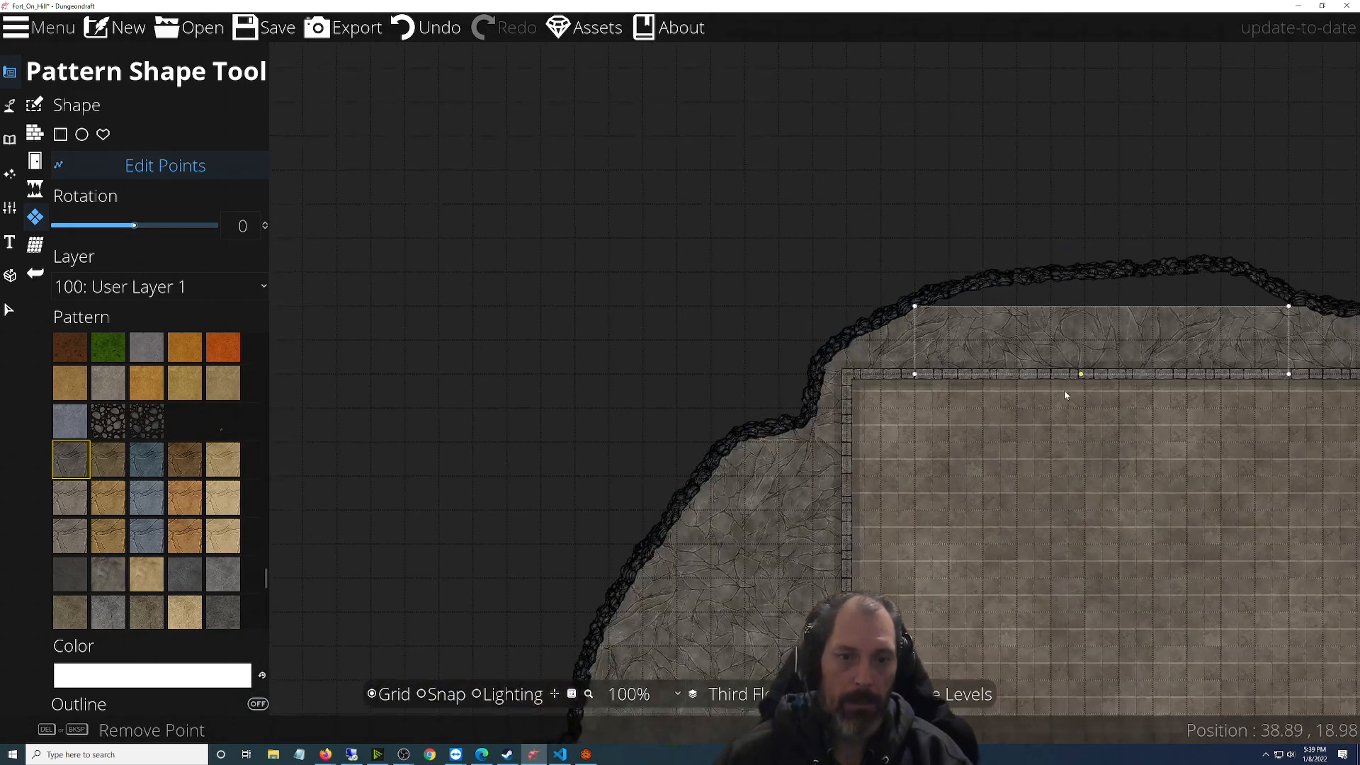
pyautogui.moveTo(1075, 386); pyautogui.dragTo(611, 604)
pyautogui.moveTo(553, 536); pyautogui.dragTo(542, 509)
pyautogui.moveTo(704, 526); pyautogui.dragTo(775, 496)
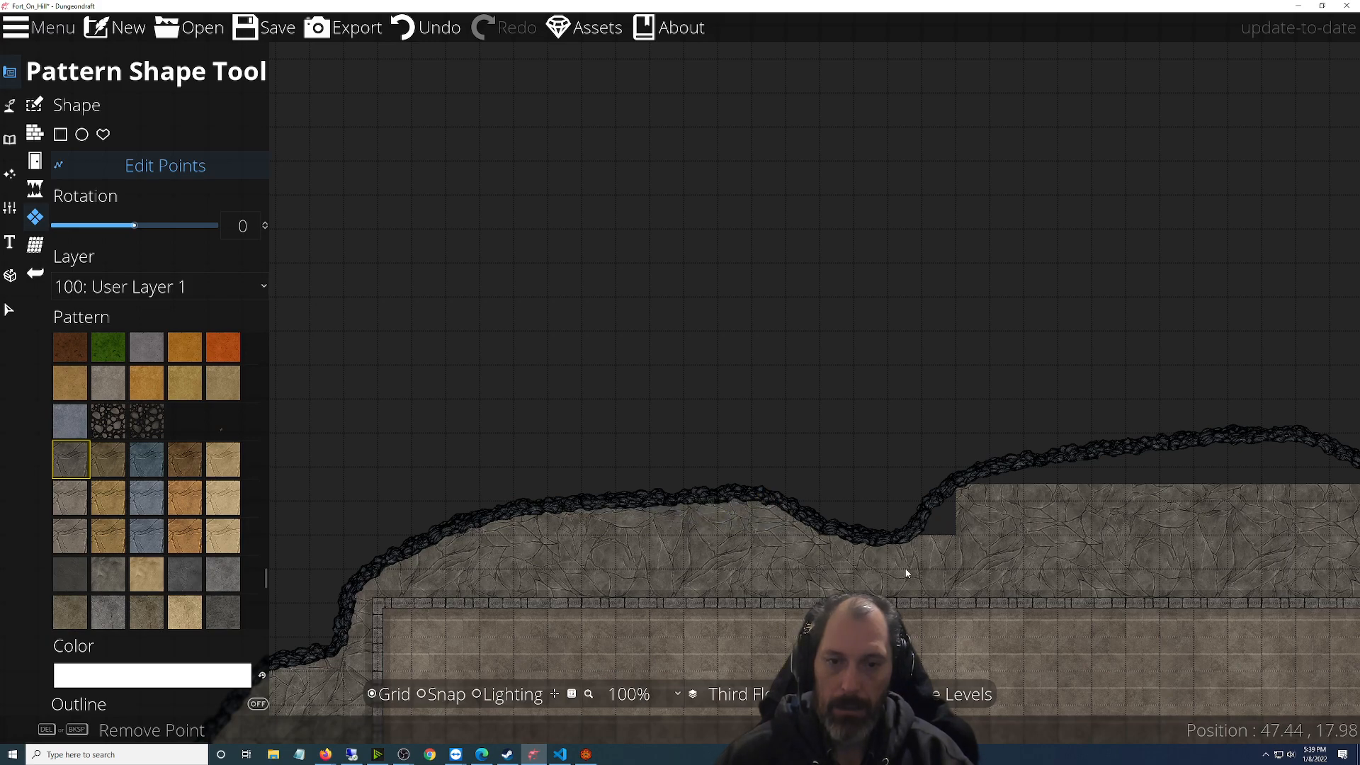
# Pull the lower west corner of the upper north stone rectangle out to the dip in the rock path
pyautogui.moveTo(971, 559); pyautogui.dragTo(708, 516)
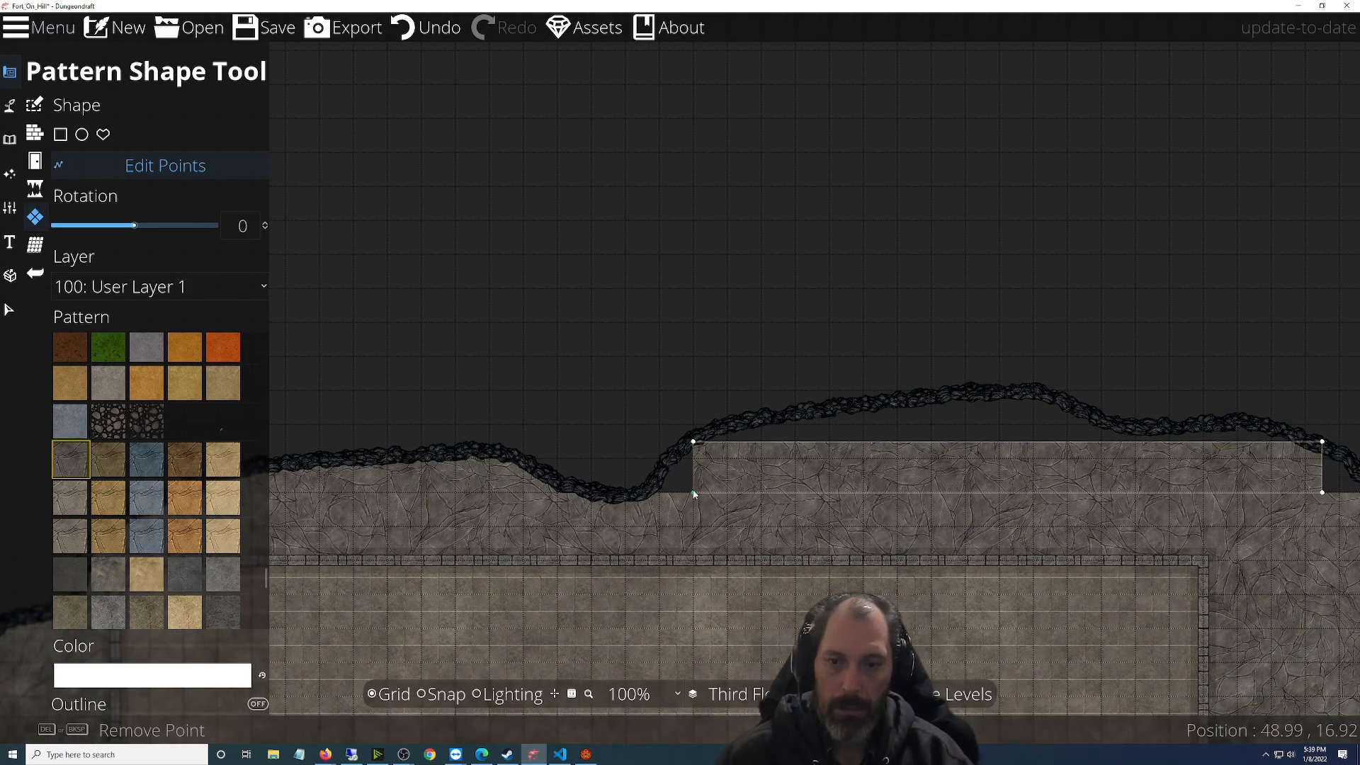
pyautogui.moveTo(693, 493); pyautogui.dragTo(638, 499)
pyautogui.click(706, 543)
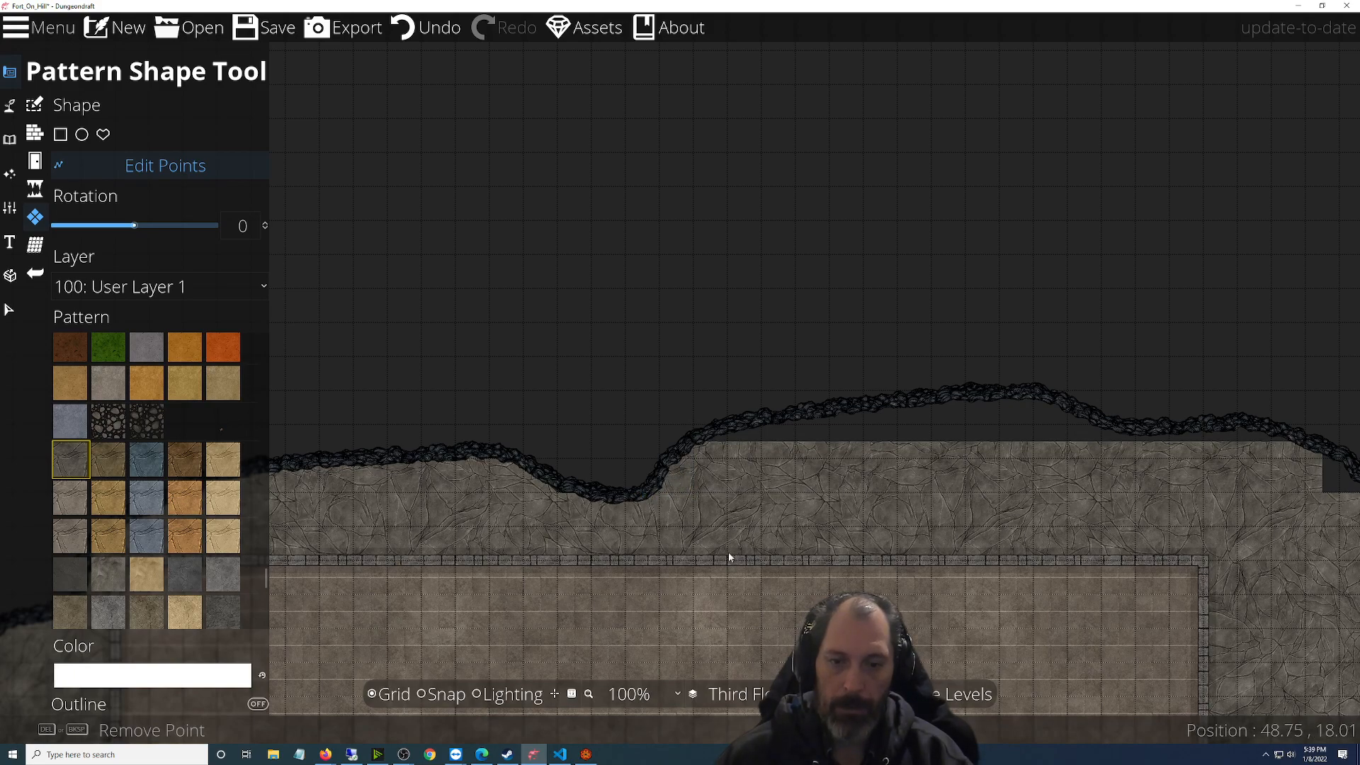
# Set the level comparison's reference level to Second Floor
pyautogui.click(967, 694)
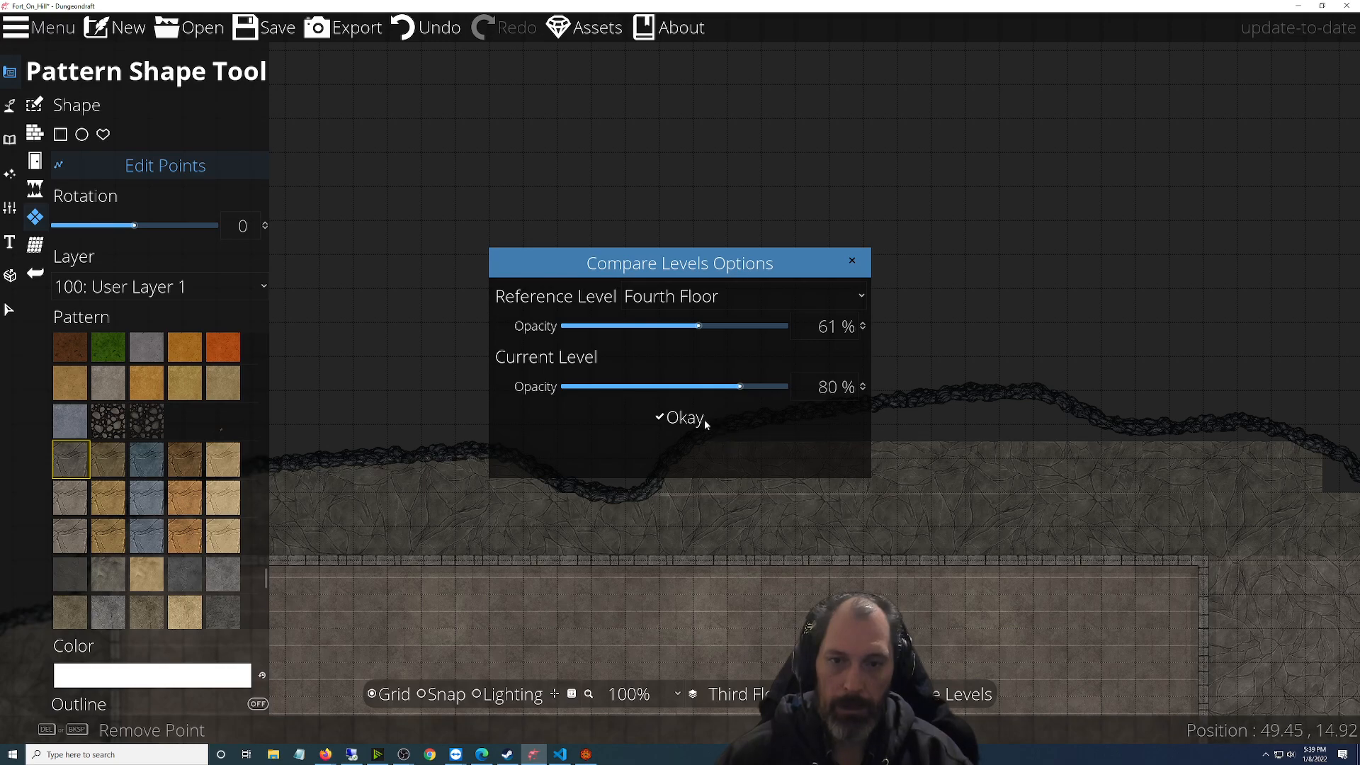
pyautogui.click(701, 296)
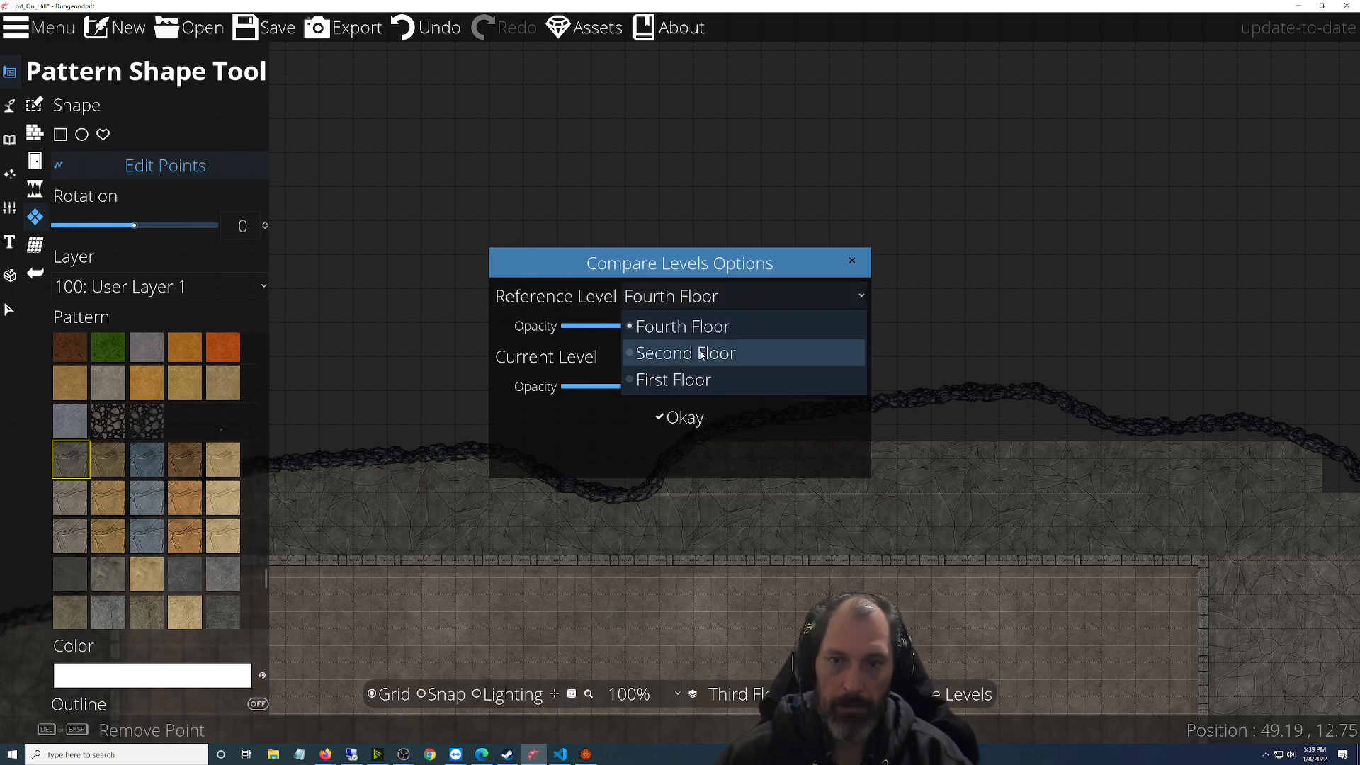
pyautogui.click(699, 352)
pyautogui.click(678, 418)
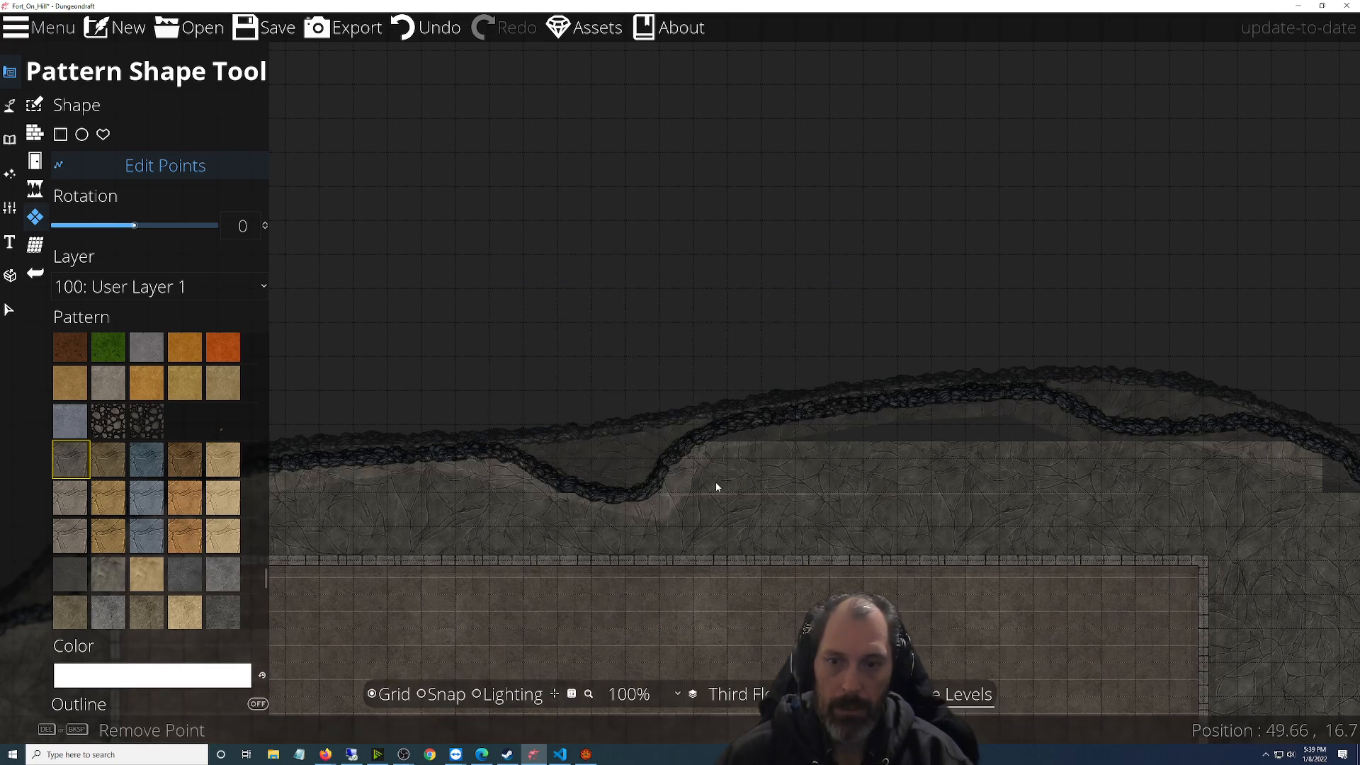
# Examine how the third floor's rock edge and stone ground line up with the second floor around the plateau's north, west and south sides
pyautogui.scroll(3, 717, 494)
pyautogui.scroll(-2, 835, 478)
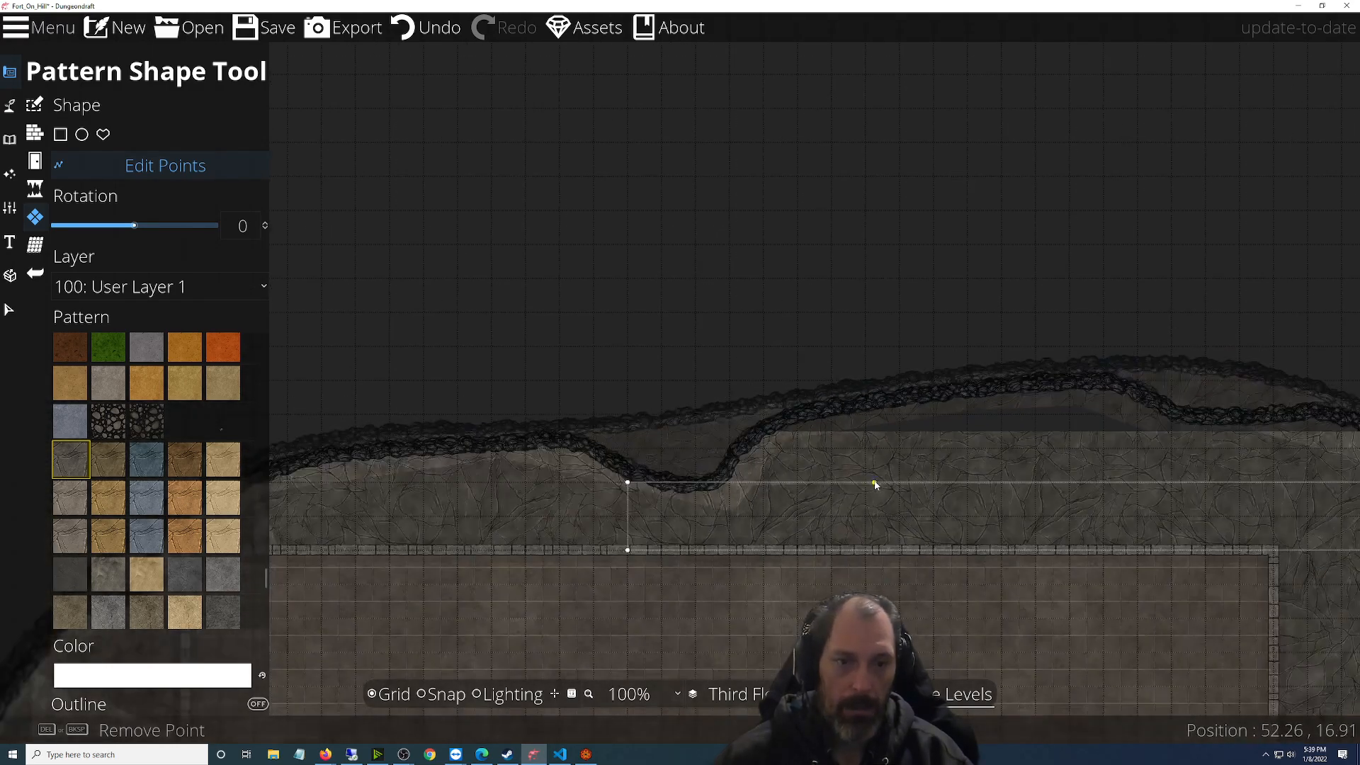
pyautogui.scroll(-3, 874, 485)
pyautogui.scroll(4, 656, 565)
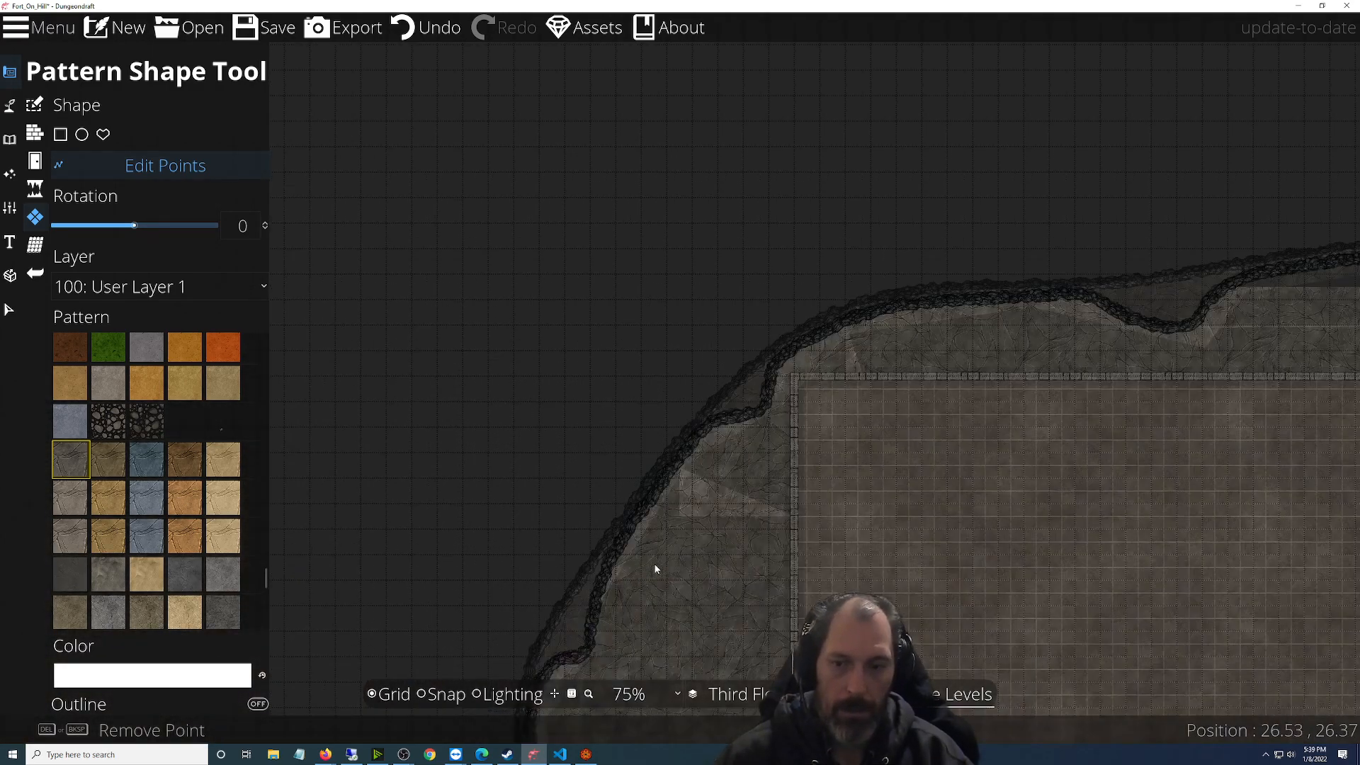
pyautogui.moveTo(447, 618); pyautogui.dragTo(813, 174)
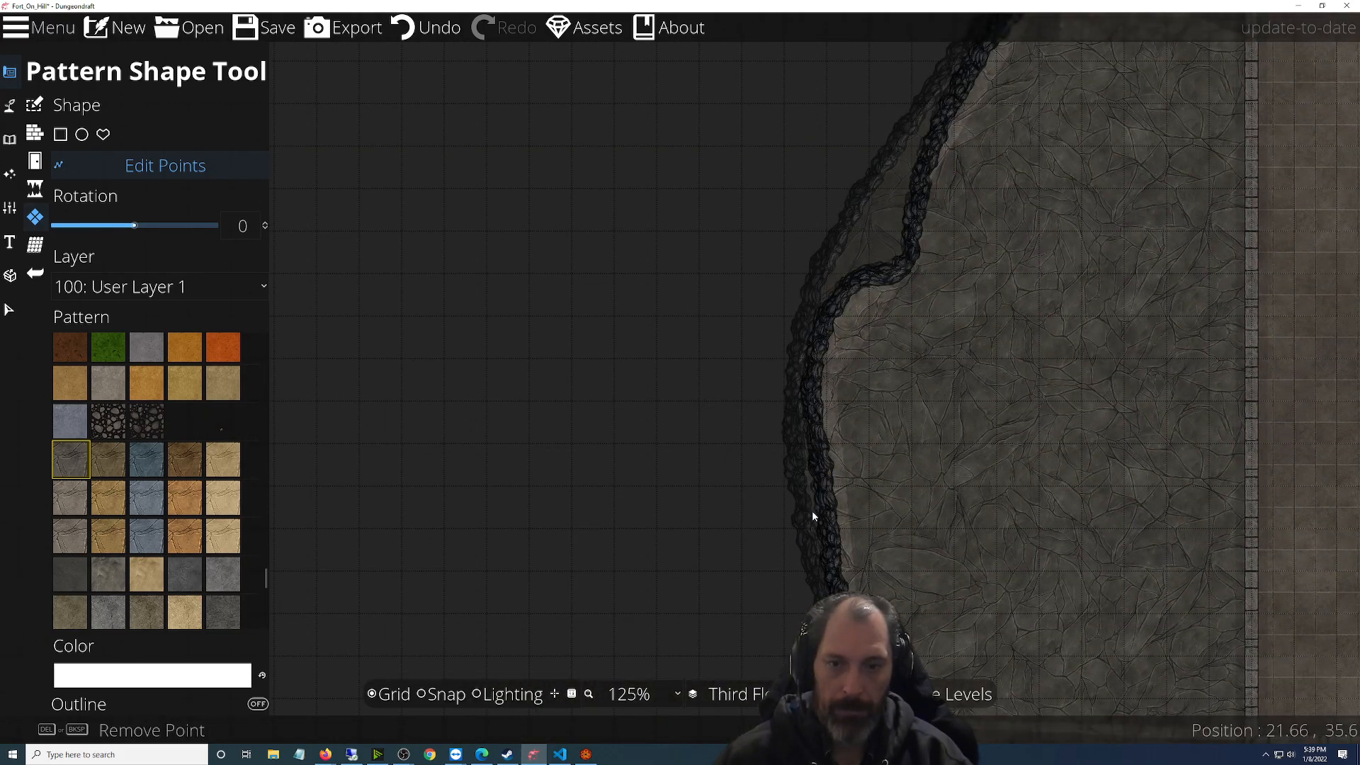
pyautogui.moveTo(726, 484); pyautogui.dragTo(354, 97)
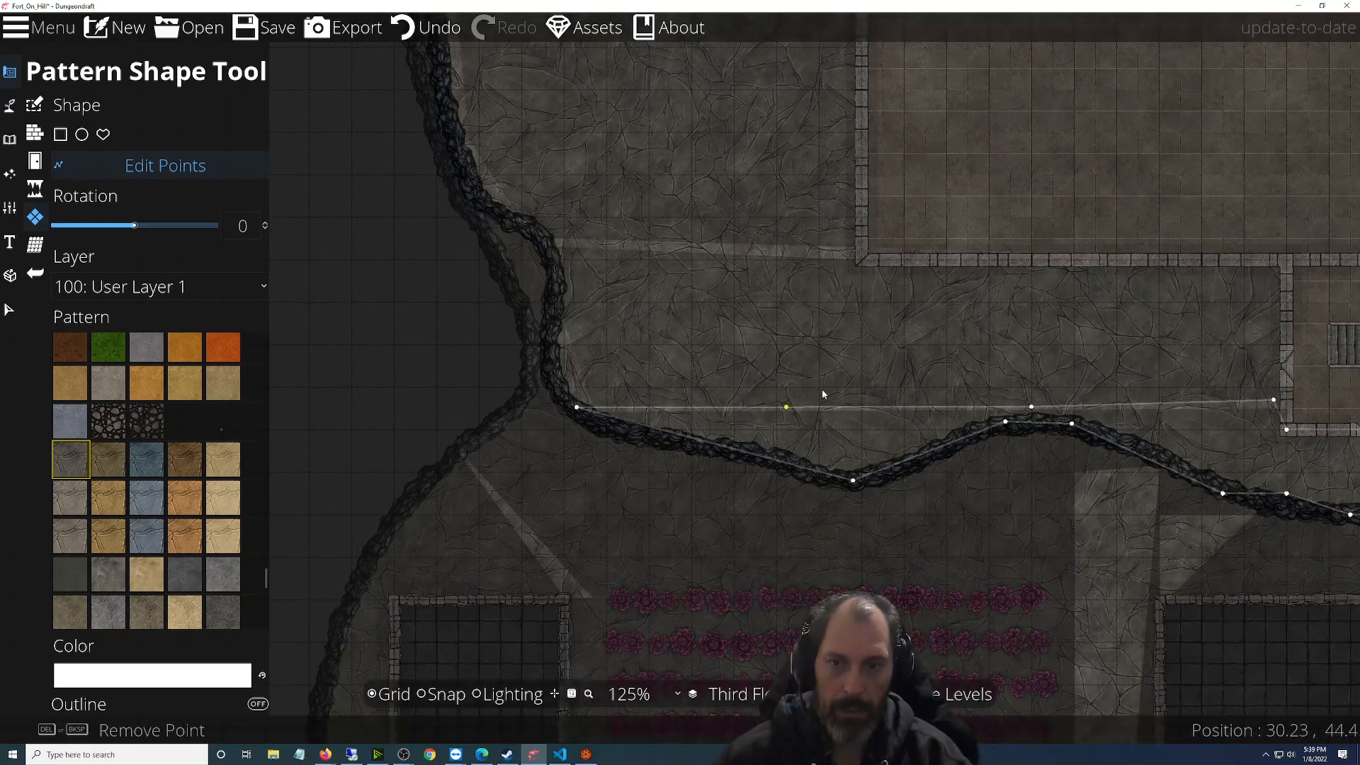
pyautogui.moveTo(359, 257); pyautogui.dragTo(325, 380)
pyautogui.moveTo(1243, 661); pyautogui.dragTo(399, 621)
pyautogui.moveTo(1102, 524); pyautogui.dragTo(425, 587)
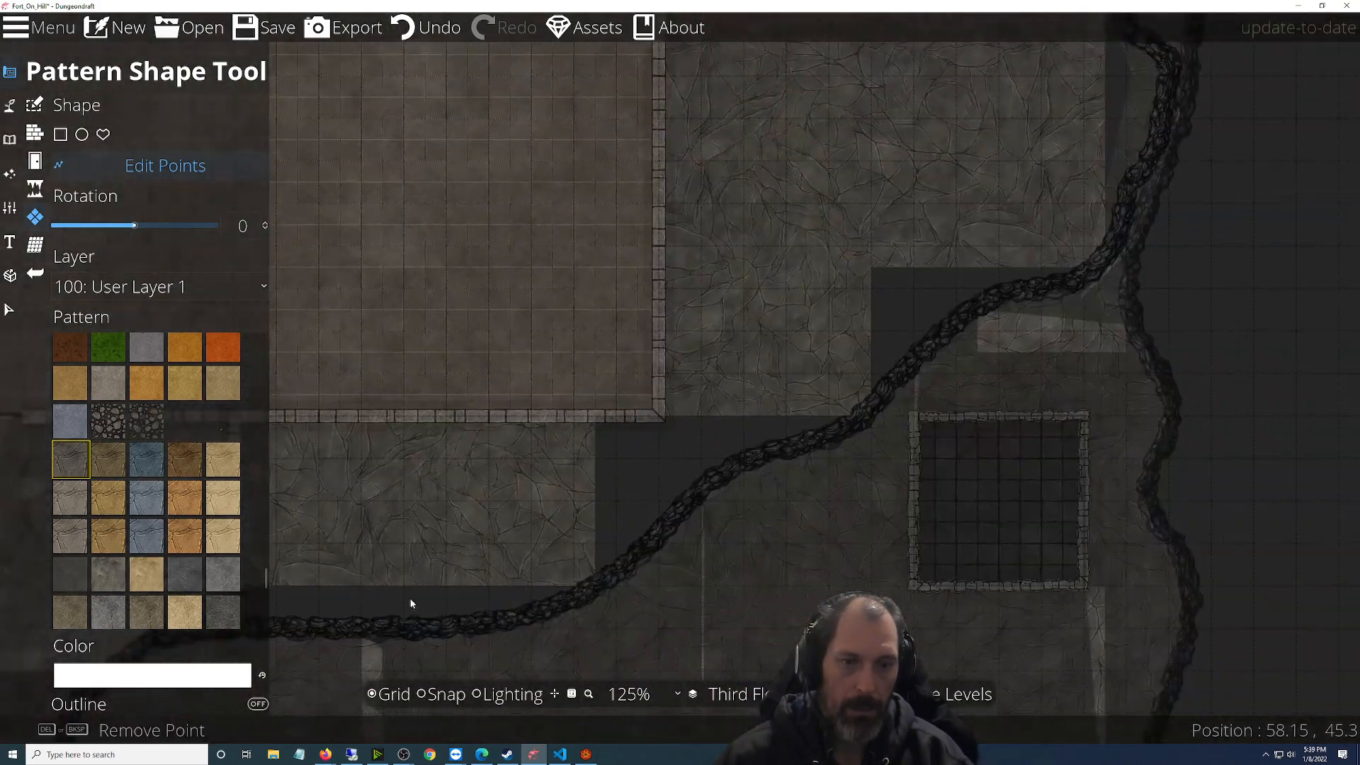
# Bend the top edge of the upper north stone rectangle up to the rock path along the plateau's north side
pyautogui.moveTo(997, 287); pyautogui.dragTo(631, 714)
pyautogui.moveTo(959, 221); pyautogui.dragTo(1106, 715)
pyautogui.moveTo(564, 367); pyautogui.dragTo(1142, 553)
pyautogui.moveTo(688, 494); pyautogui.dragTo(987, 523)
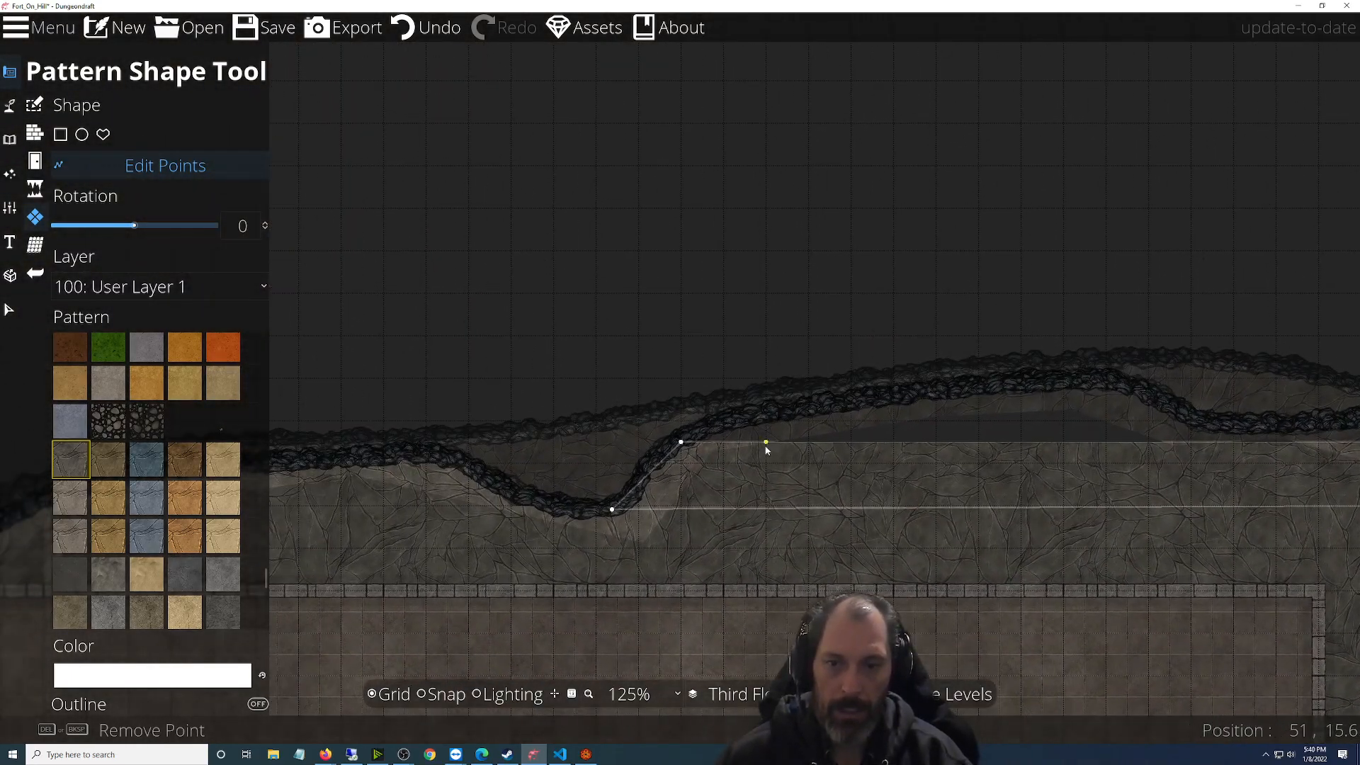
pyautogui.moveTo(918, 442); pyautogui.dragTo(840, 402)
pyautogui.moveTo(958, 458); pyautogui.dragTo(676, 464)
pyautogui.moveTo(773, 422); pyautogui.dragTo(791, 386)
pyautogui.moveTo(940, 411); pyautogui.dragTo(931, 432)
# Continue the upper north rectangle's edge along the northeast rock path and pull its east corner to the path's dip
pyautogui.moveTo(1083, 518); pyautogui.dragTo(703, 484)
pyautogui.moveTo(714, 394); pyautogui.dragTo(712, 390)
pyautogui.moveTo(831, 458); pyautogui.dragTo(853, 443)
pyautogui.moveTo(869, 491); pyautogui.dragTo(695, 463)
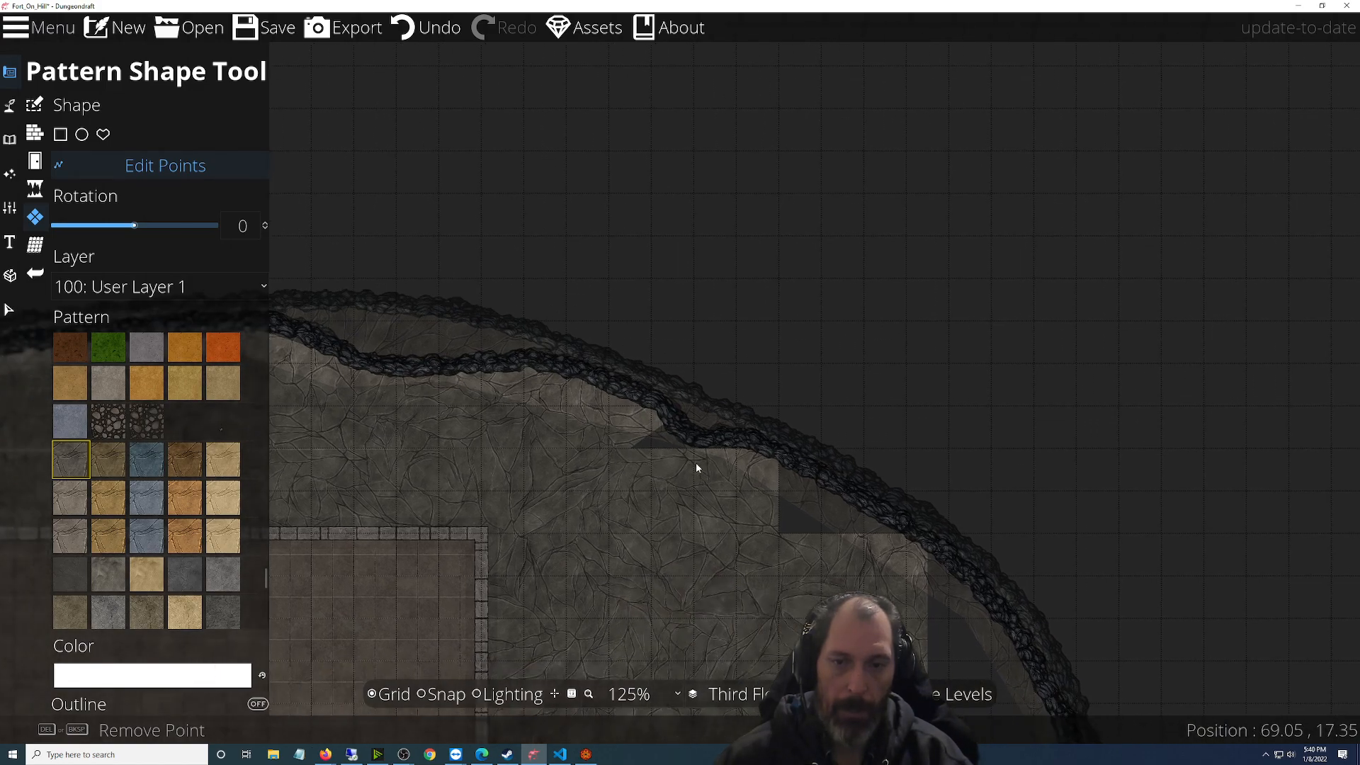
pyautogui.scroll(4, 695, 462)
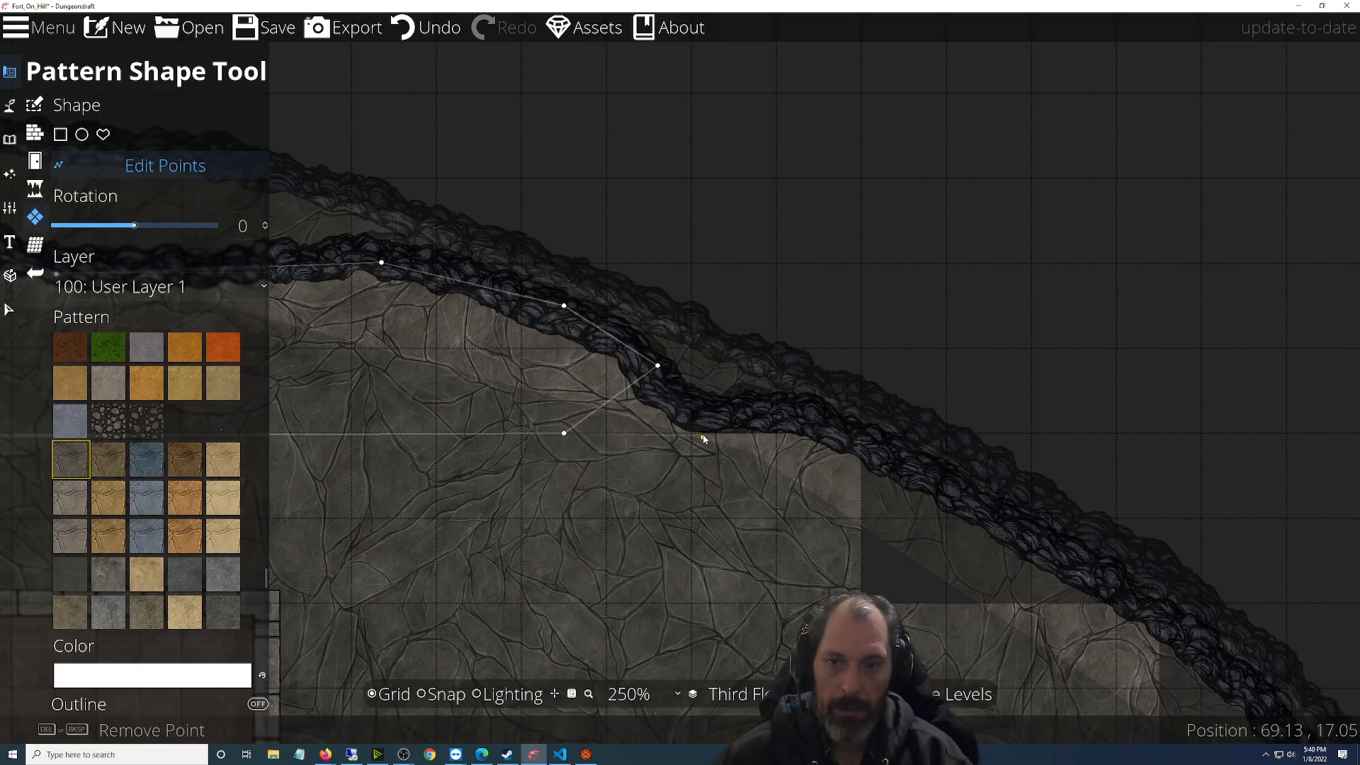
pyautogui.click(735, 441)
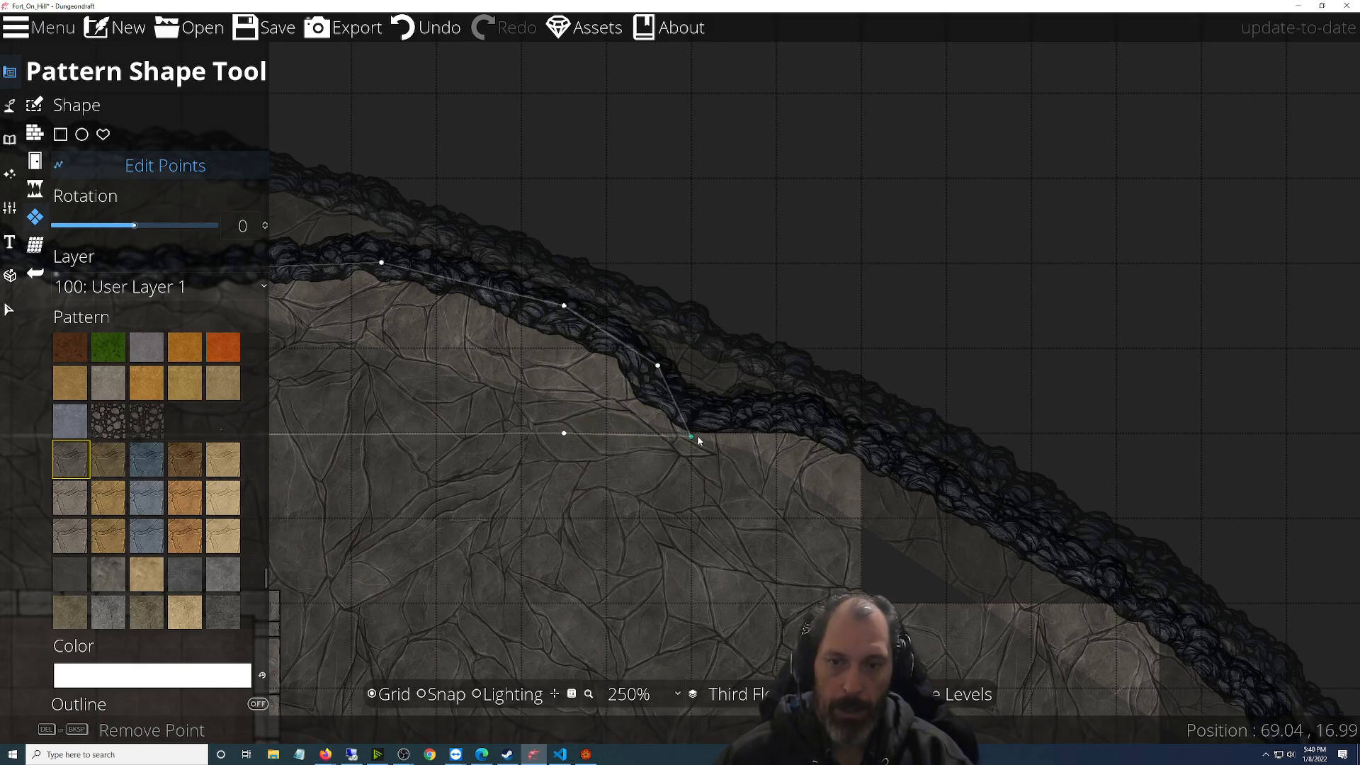
pyautogui.click(703, 438)
# Shape the outer edges of the stepped stone rectangles just east of the dip to follow the northeast rock path
pyautogui.moveTo(705, 438); pyautogui.dragTo(742, 410)
pyautogui.moveTo(937, 531); pyautogui.dragTo(745, 410)
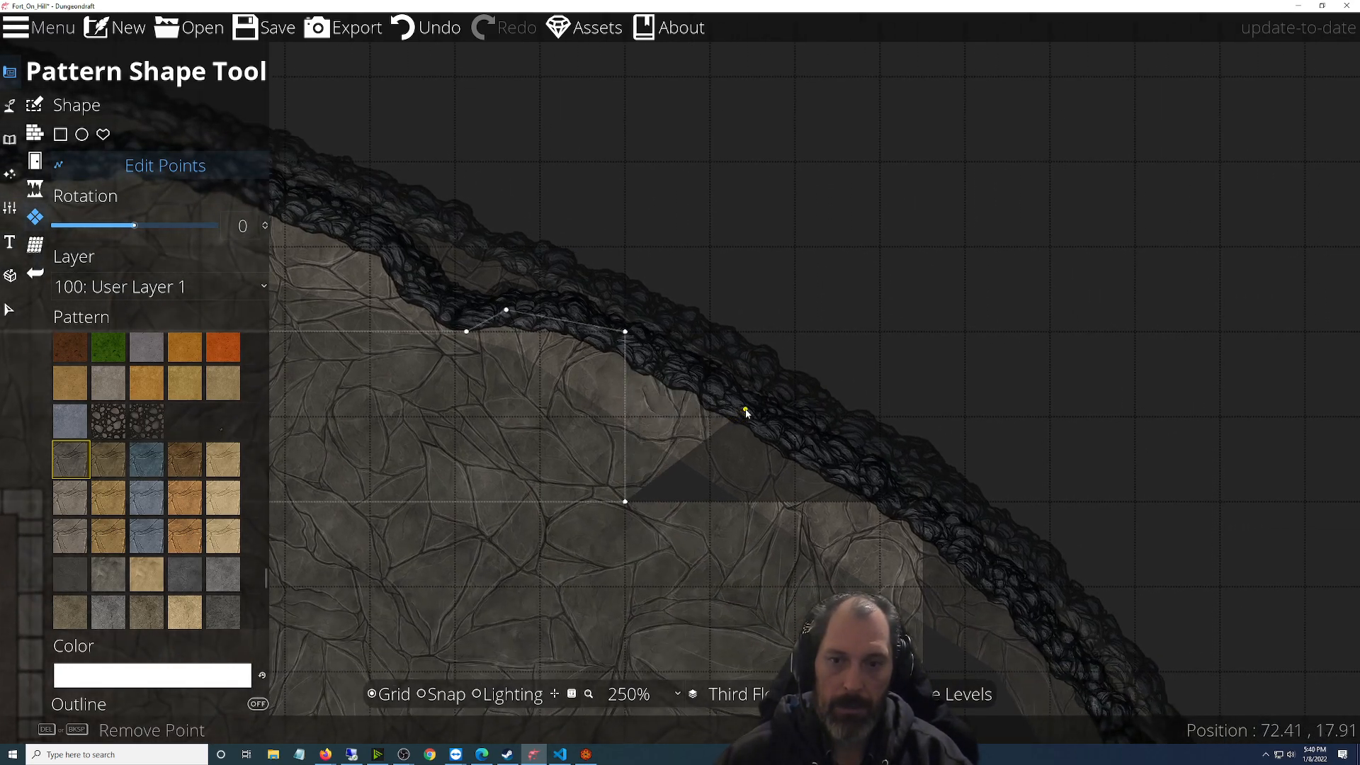
pyautogui.moveTo(679, 462); pyautogui.dragTo(883, 509)
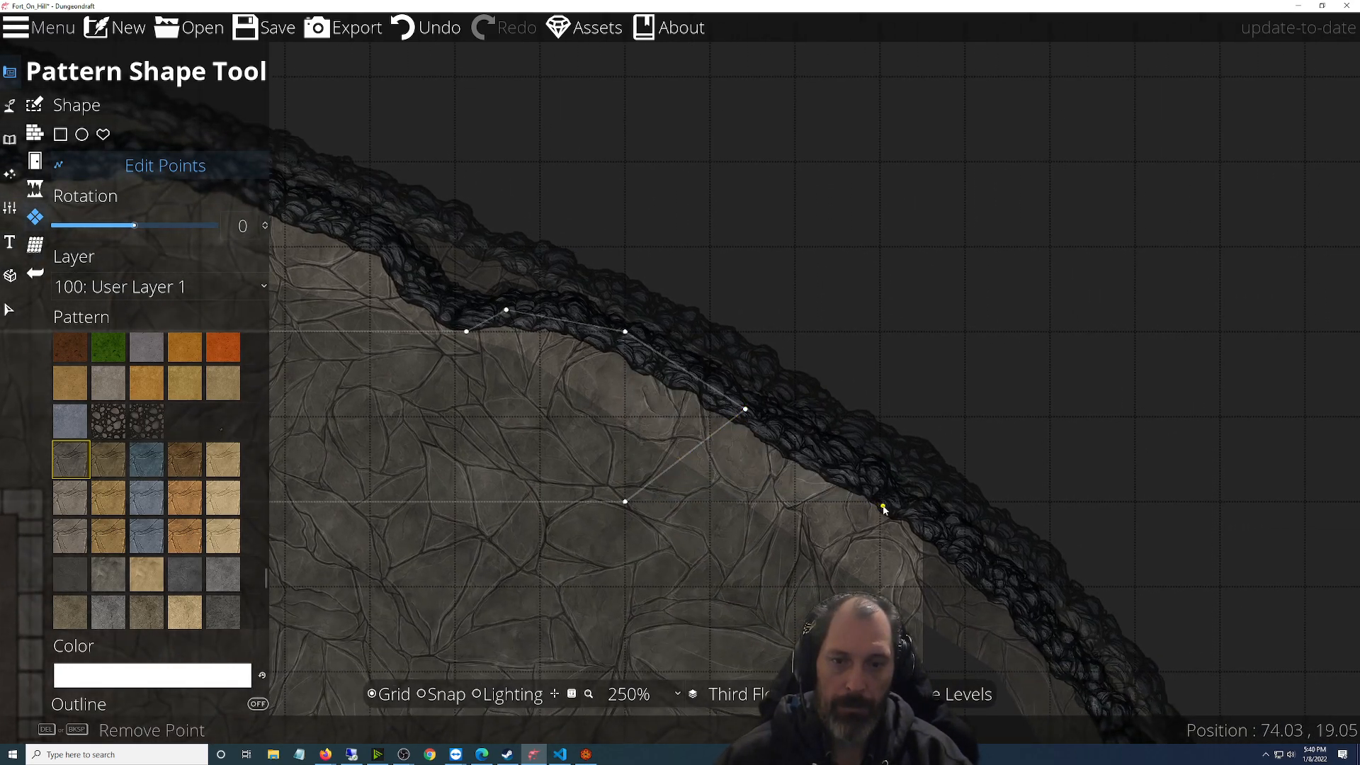
# Bend the east stone area's outer edge out to the rock path around the bulge above the east notch
pyautogui.moveTo(943, 619); pyautogui.dragTo(758, 446)
pyautogui.scroll(-5, 768, 522)
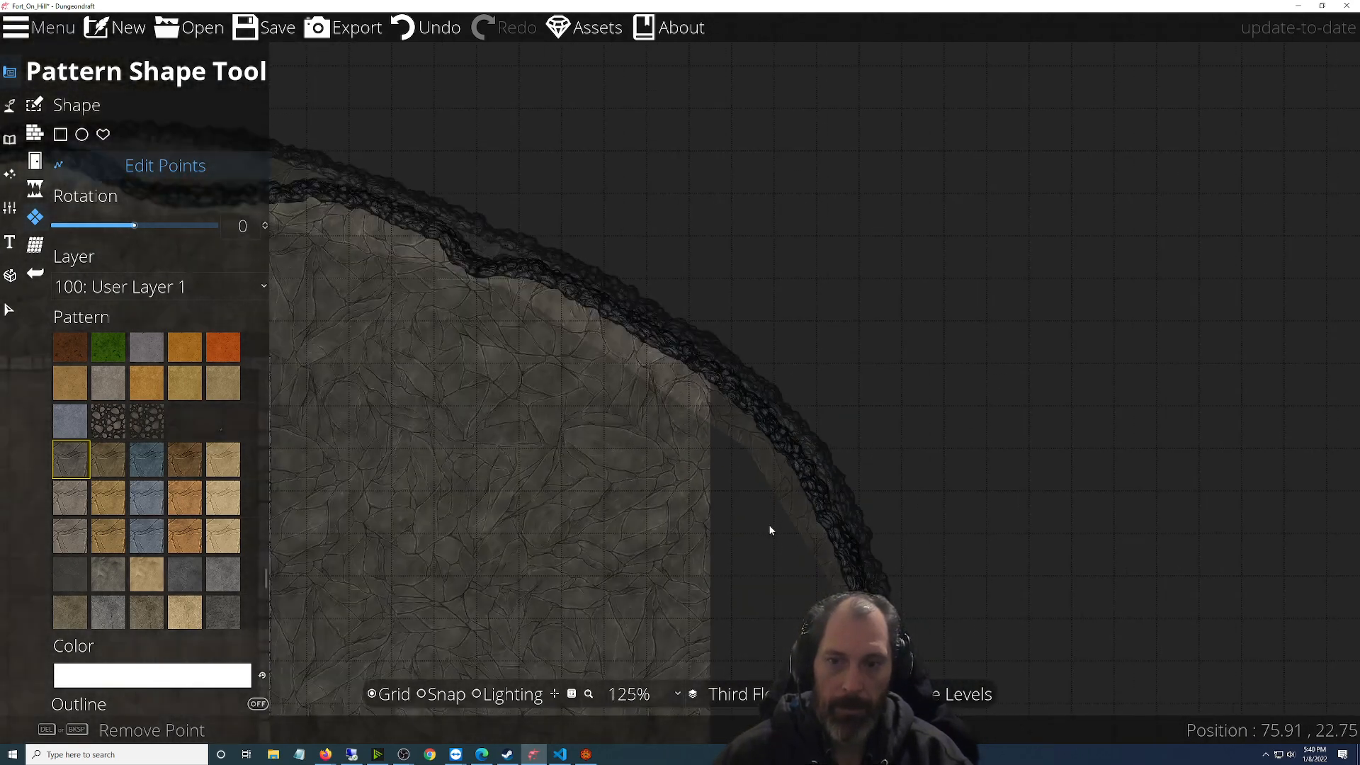
pyautogui.moveTo(767, 533); pyautogui.dragTo(660, 367)
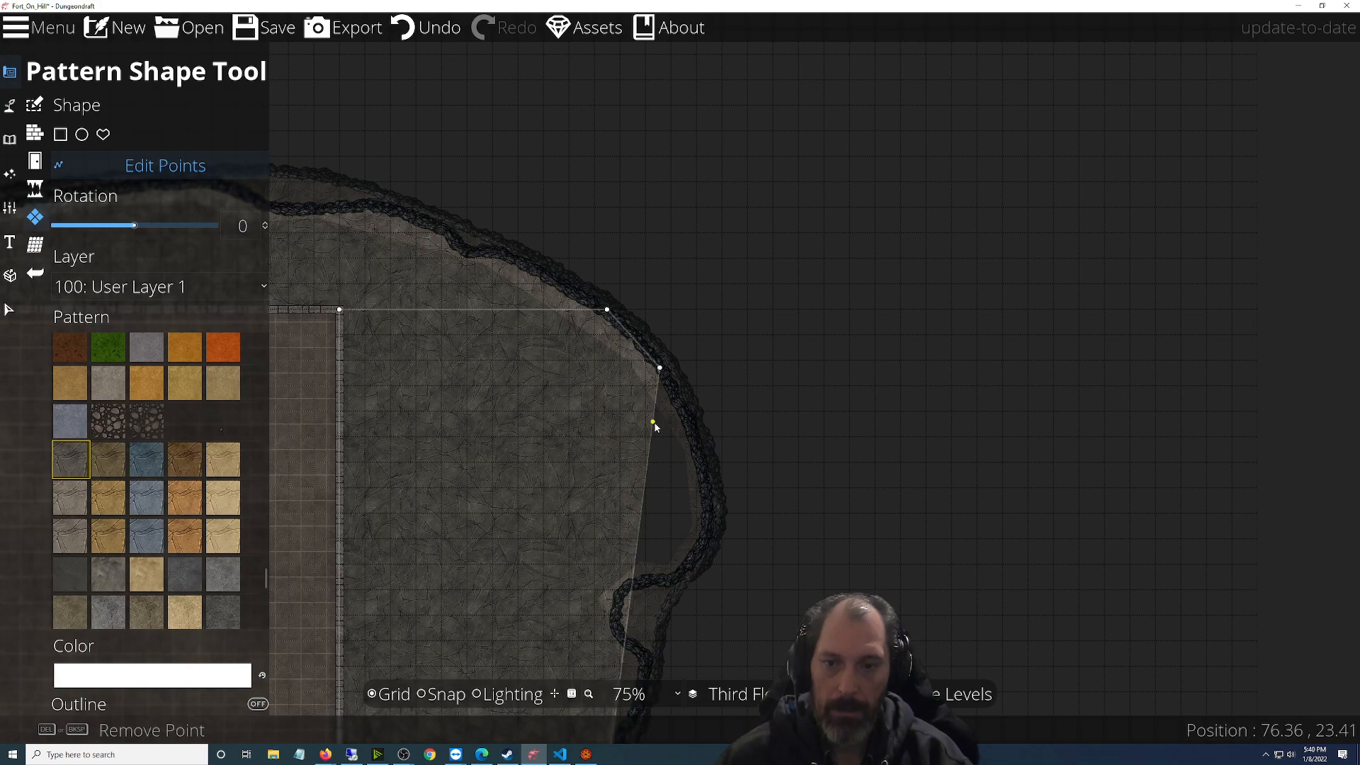
pyautogui.click(633, 563)
pyautogui.moveTo(626, 613); pyautogui.dragTo(602, 601)
pyautogui.scroll(3, 605, 624)
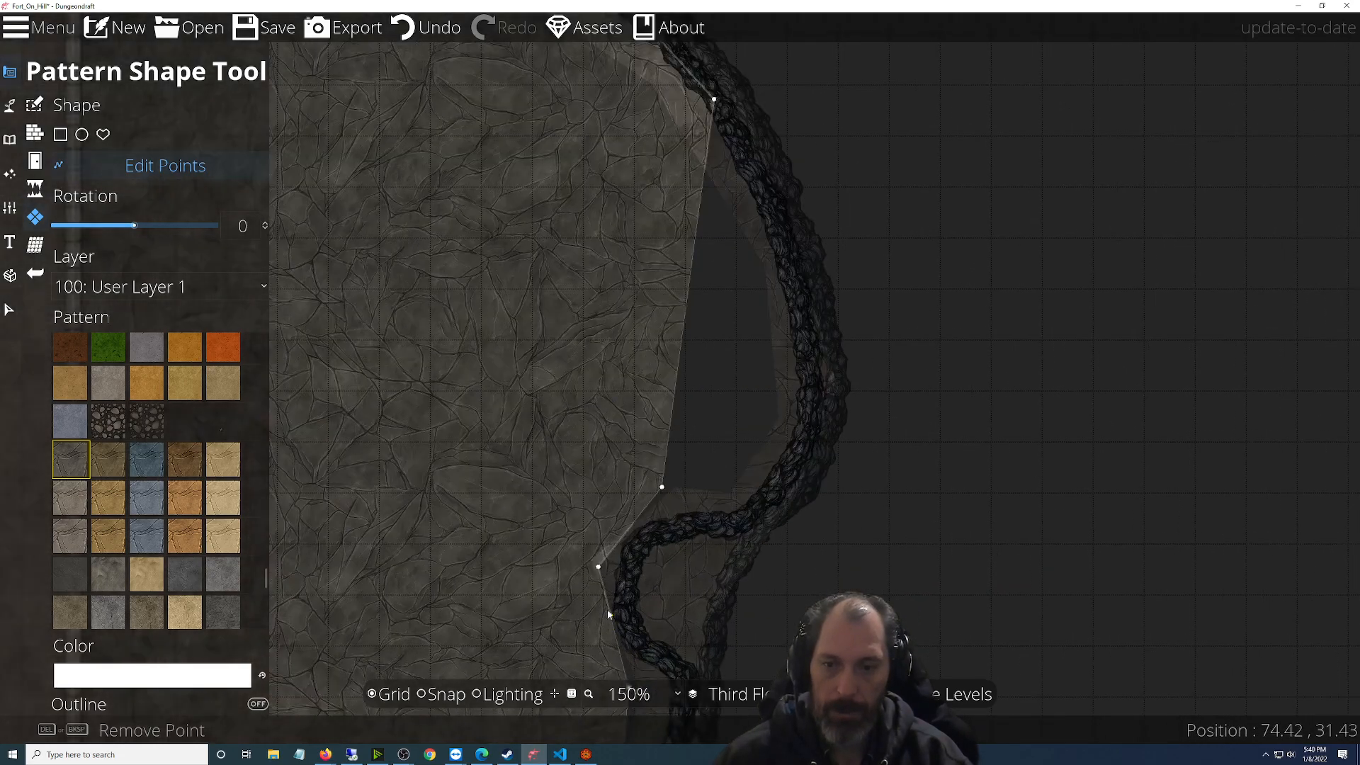
pyautogui.moveTo(648, 396); pyautogui.dragTo(733, 439)
pyautogui.moveTo(676, 535); pyautogui.dragTo(760, 578)
pyautogui.moveTo(733, 569); pyautogui.dragTo(735, 433)
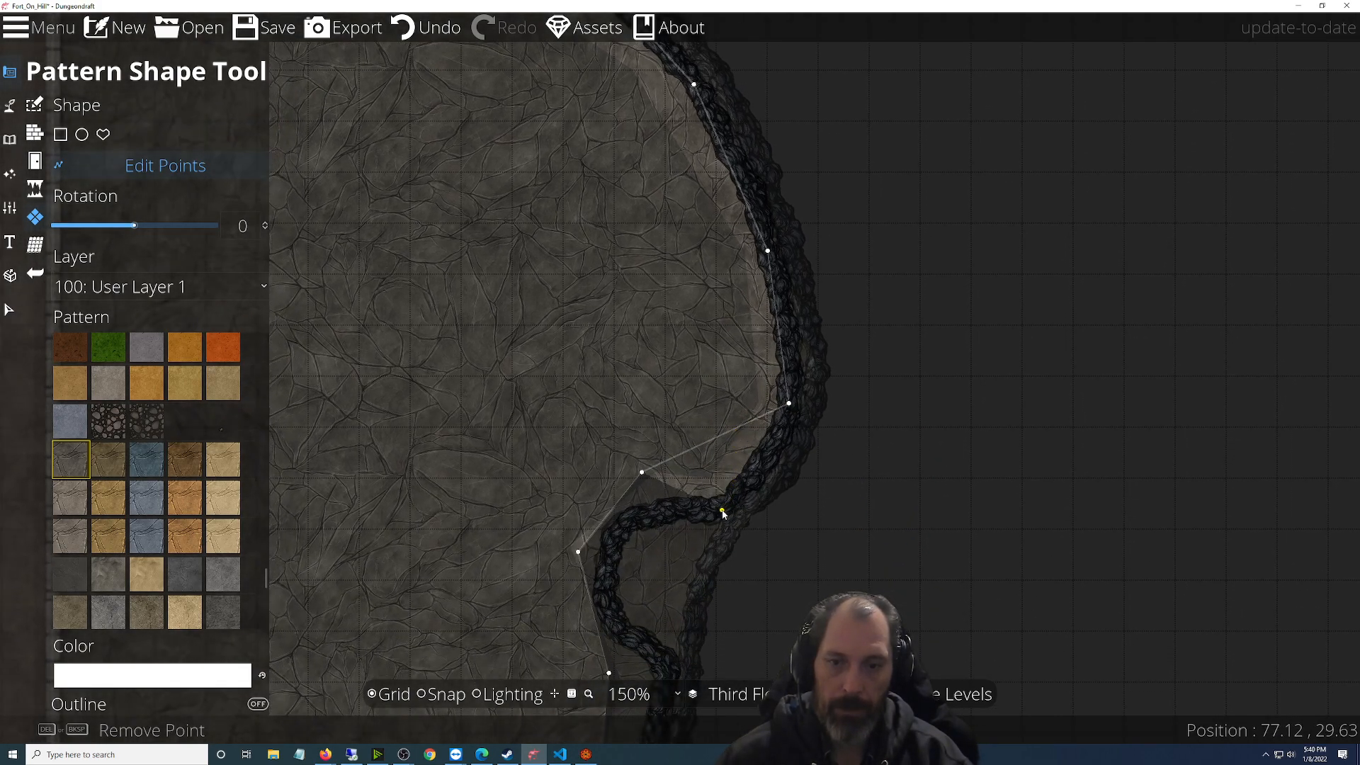
# Fit the east stone area's edge around the inward notch of the rock path on the plateau's east side
pyautogui.moveTo(723, 514); pyautogui.dragTo(630, 527)
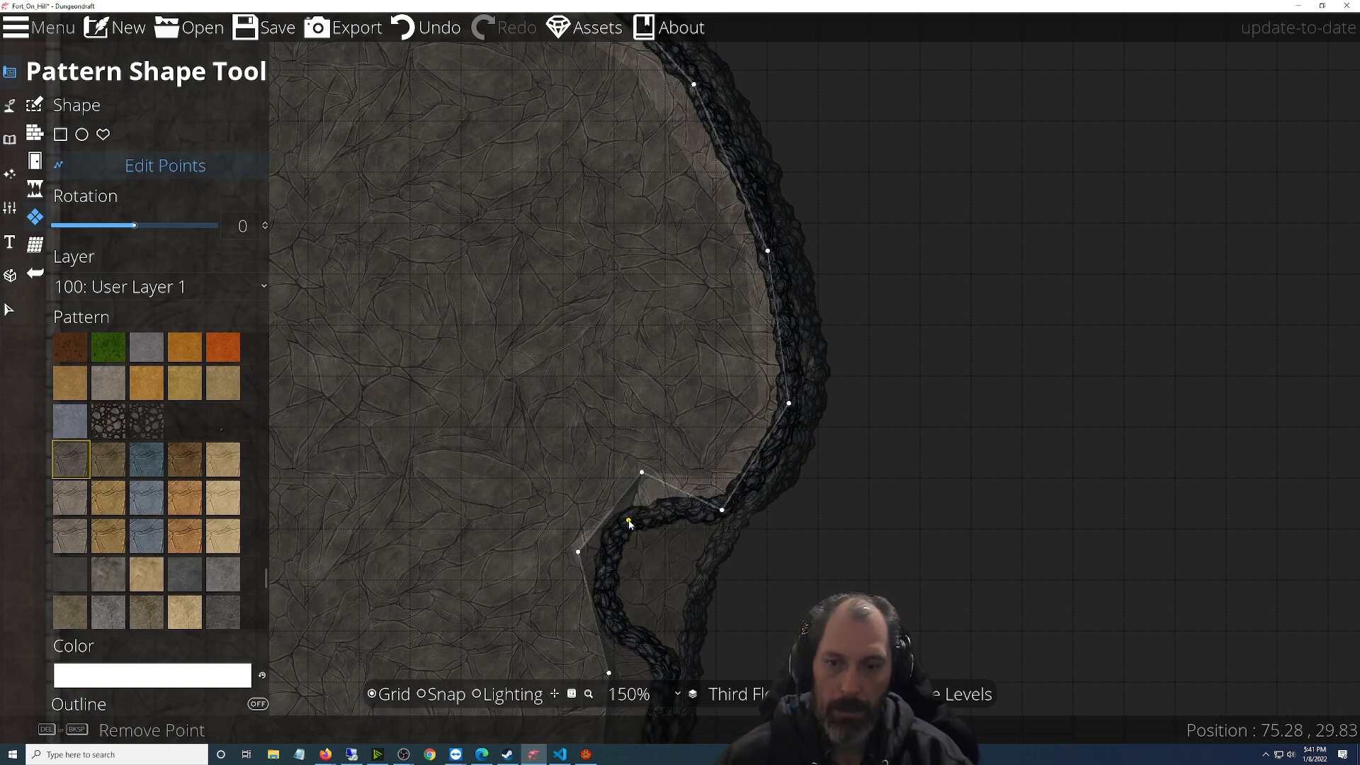
pyautogui.moveTo(641, 473); pyautogui.dragTo(610, 552)
pyautogui.moveTo(573, 629); pyautogui.dragTo(589, 468)
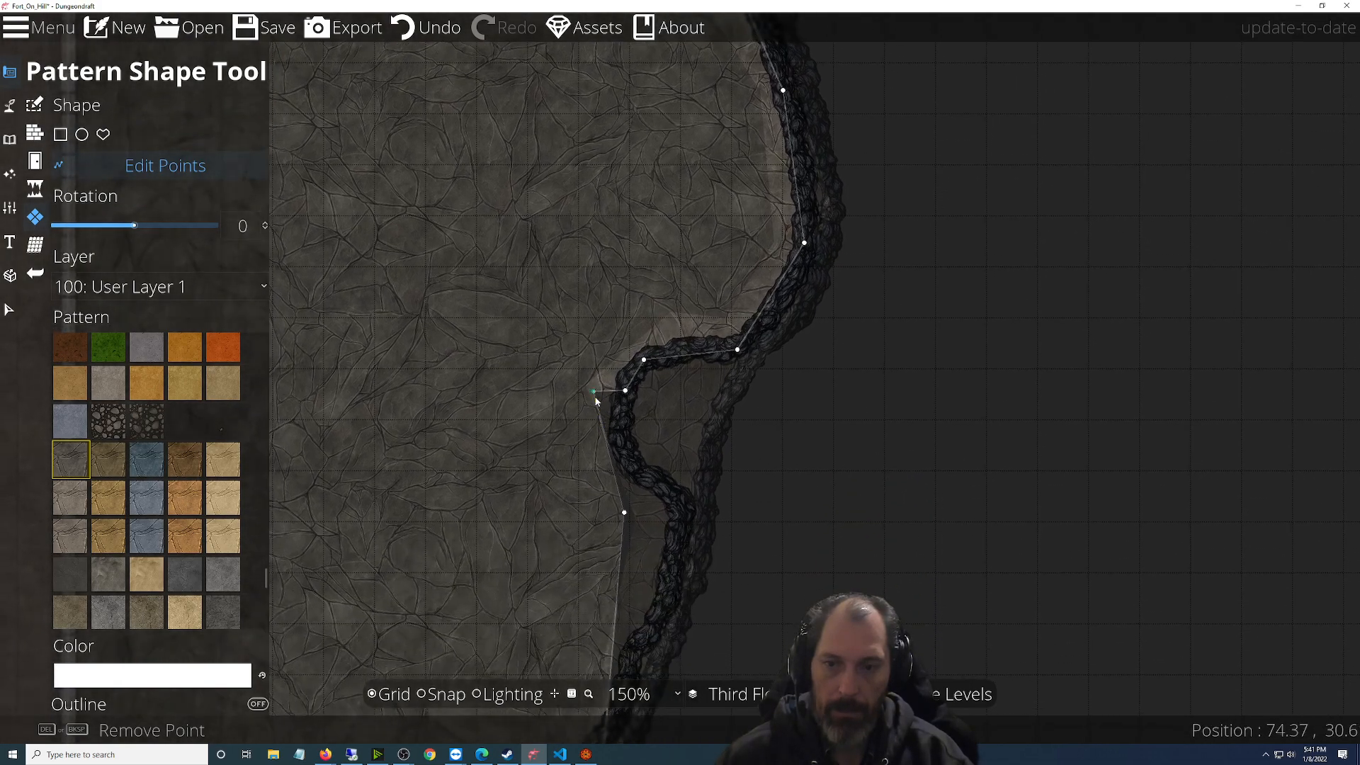
pyautogui.moveTo(603, 418); pyautogui.dragTo(619, 441)
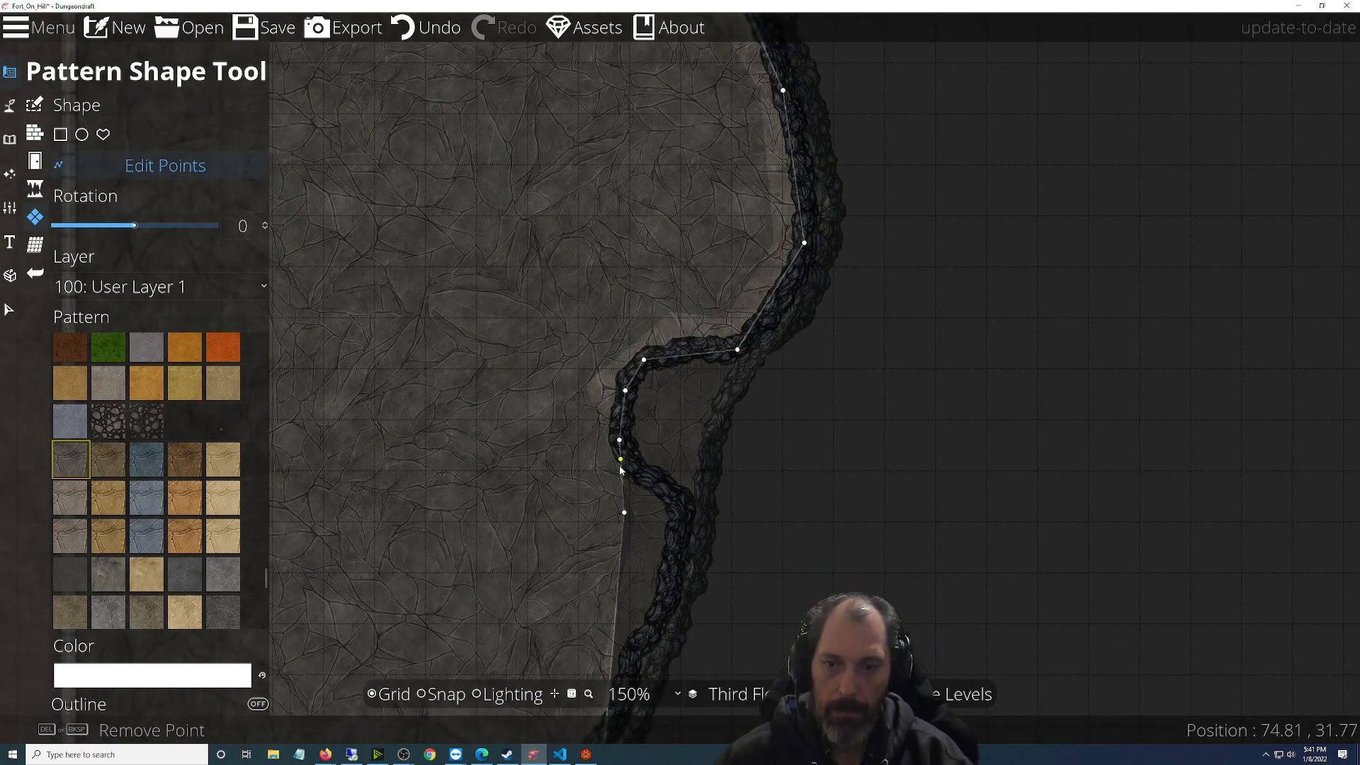
pyautogui.moveTo(623, 514); pyautogui.dragTo(673, 504)
# Pull the east stone's lower edge to the rock path and extend the southeast rectangle along the path around the building's corner
pyautogui.moveTo(594, 554); pyautogui.dragTo(641, 377)
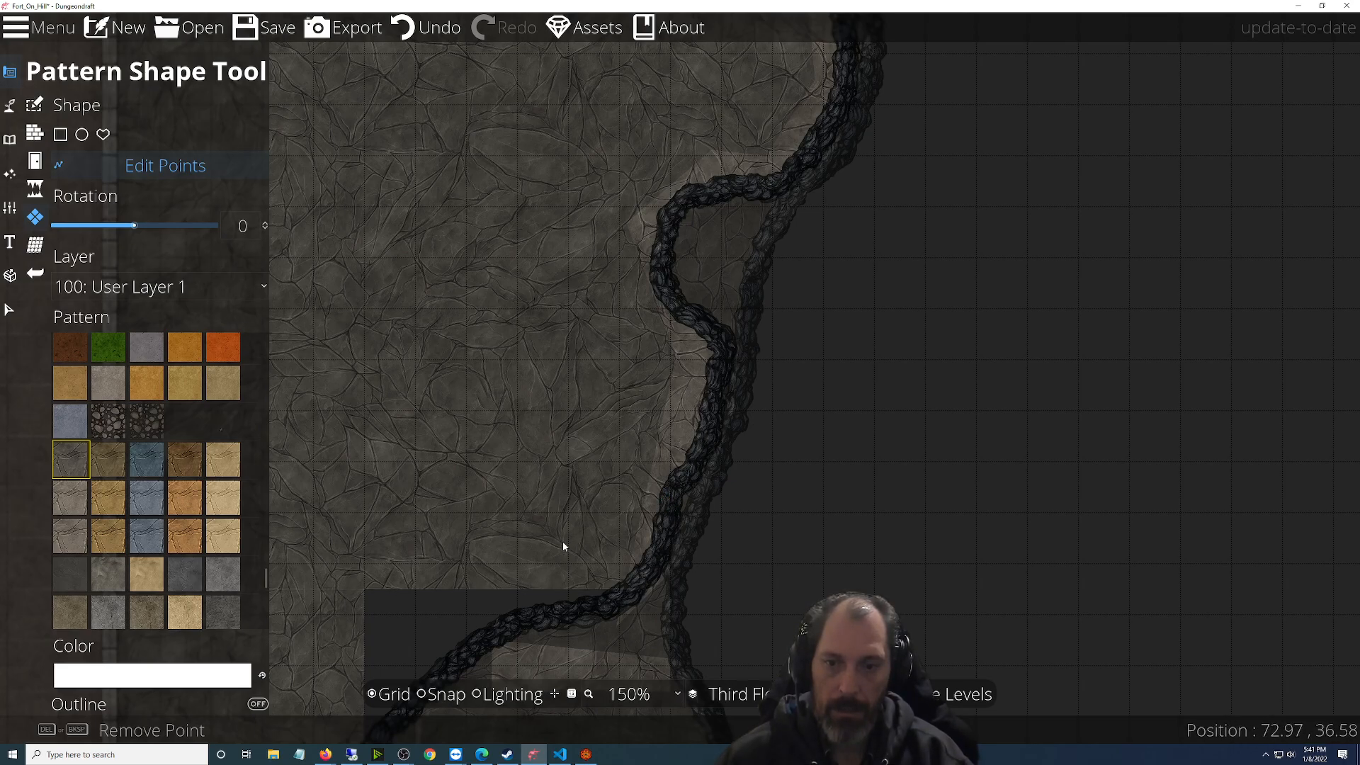
pyautogui.moveTo(564, 541); pyautogui.dragTo(930, 329)
pyautogui.moveTo(839, 393); pyautogui.dragTo(840, 448)
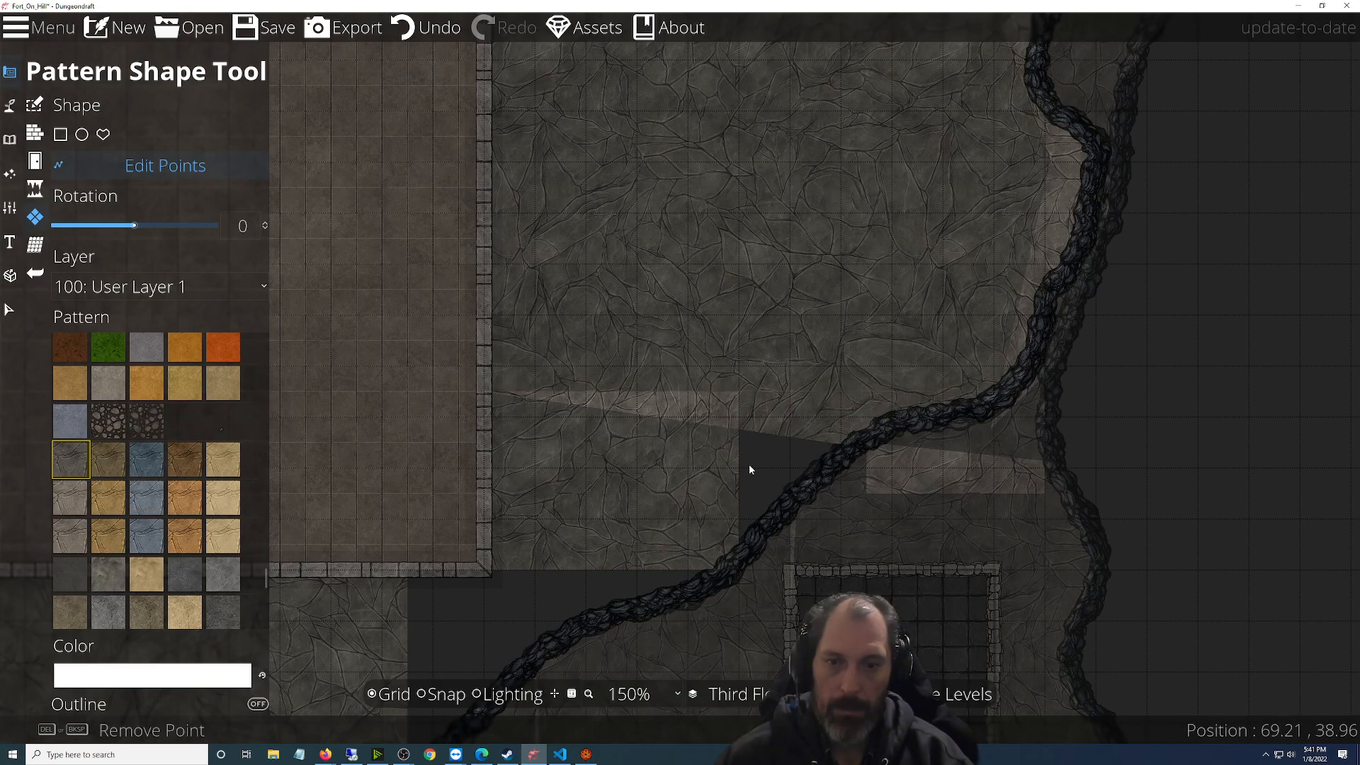
pyautogui.moveTo(736, 464); pyautogui.dragTo(854, 436)
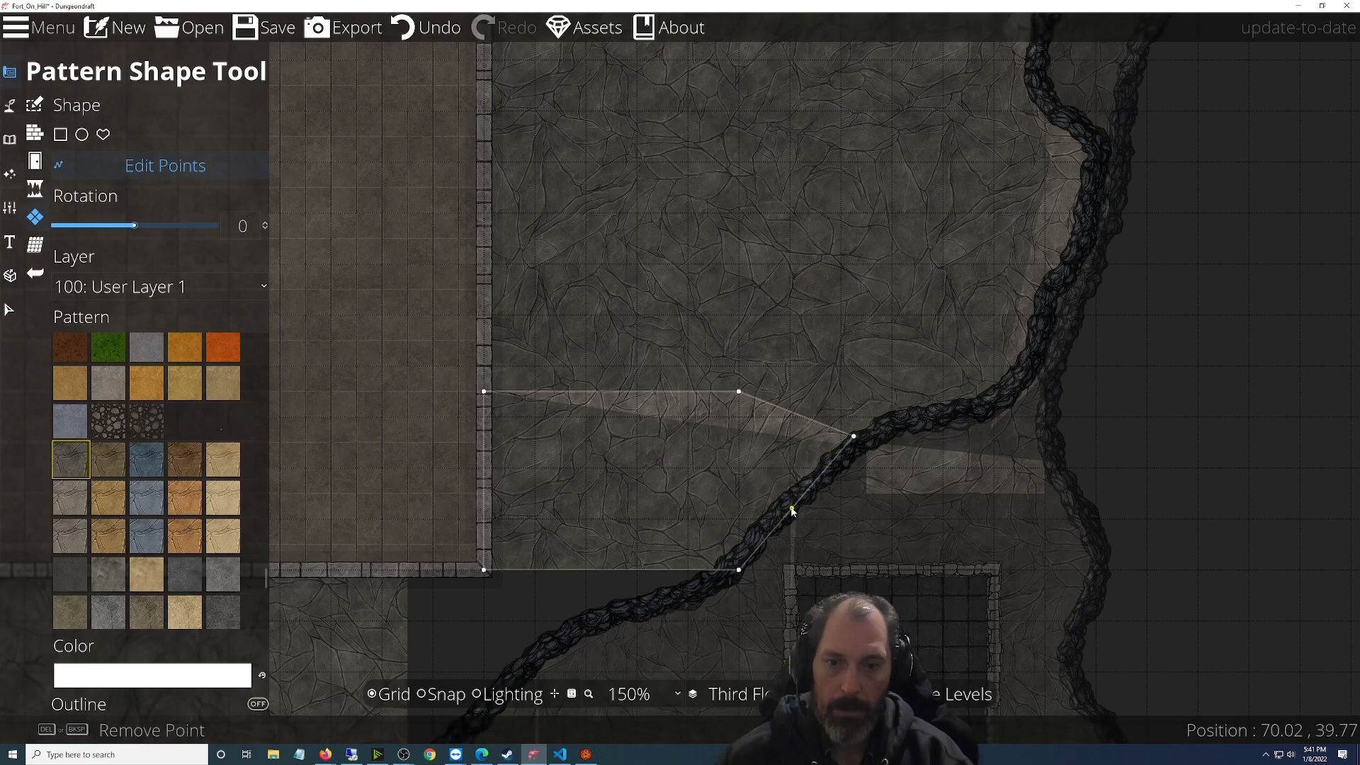
pyautogui.click(782, 506)
pyautogui.moveTo(610, 559)
pyautogui.mouseDown()
pyautogui.moveTo(844, 334)
pyautogui.moveTo(803, 400)
pyautogui.mouseUp()
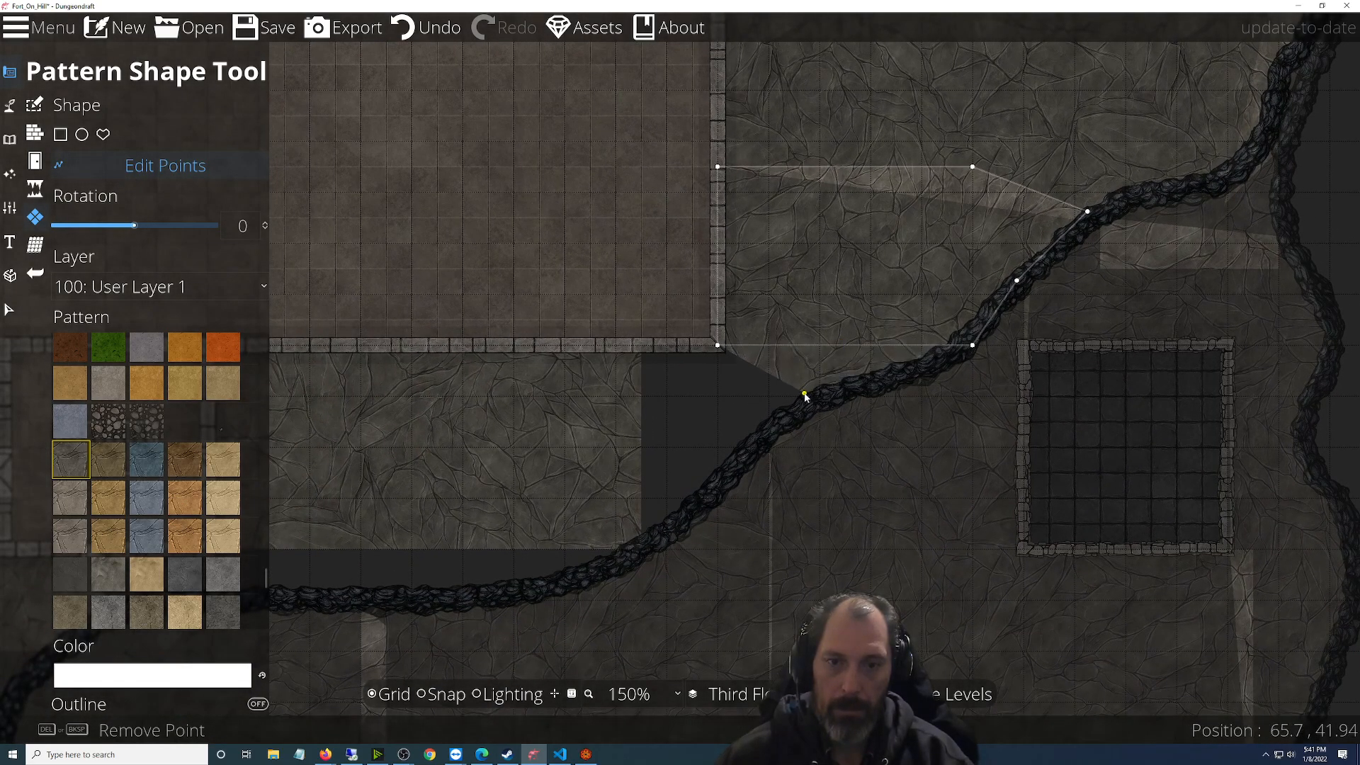
pyautogui.moveTo(745, 443); pyautogui.dragTo(693, 504)
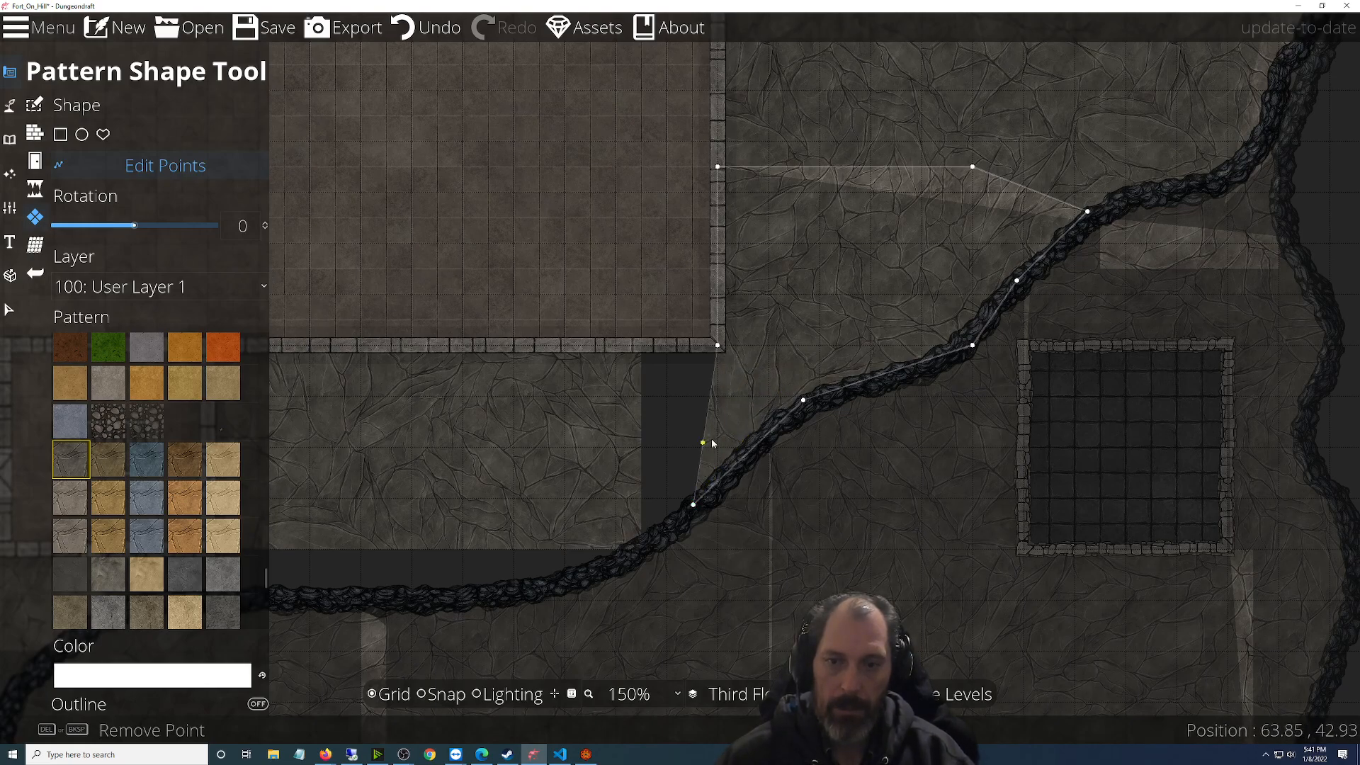
pyautogui.click(638, 347)
# Fill the gap between the south stone strip and the rock path from the southeast corner toward the gate passage
pyautogui.moveTo(672, 469); pyautogui.dragTo(916, 405)
pyautogui.moveTo(762, 391); pyautogui.dragTo(1018, 439)
pyautogui.moveTo(989, 388); pyautogui.dragTo(856, 367)
pyautogui.moveTo(961, 405); pyautogui.dragTo(864, 429)
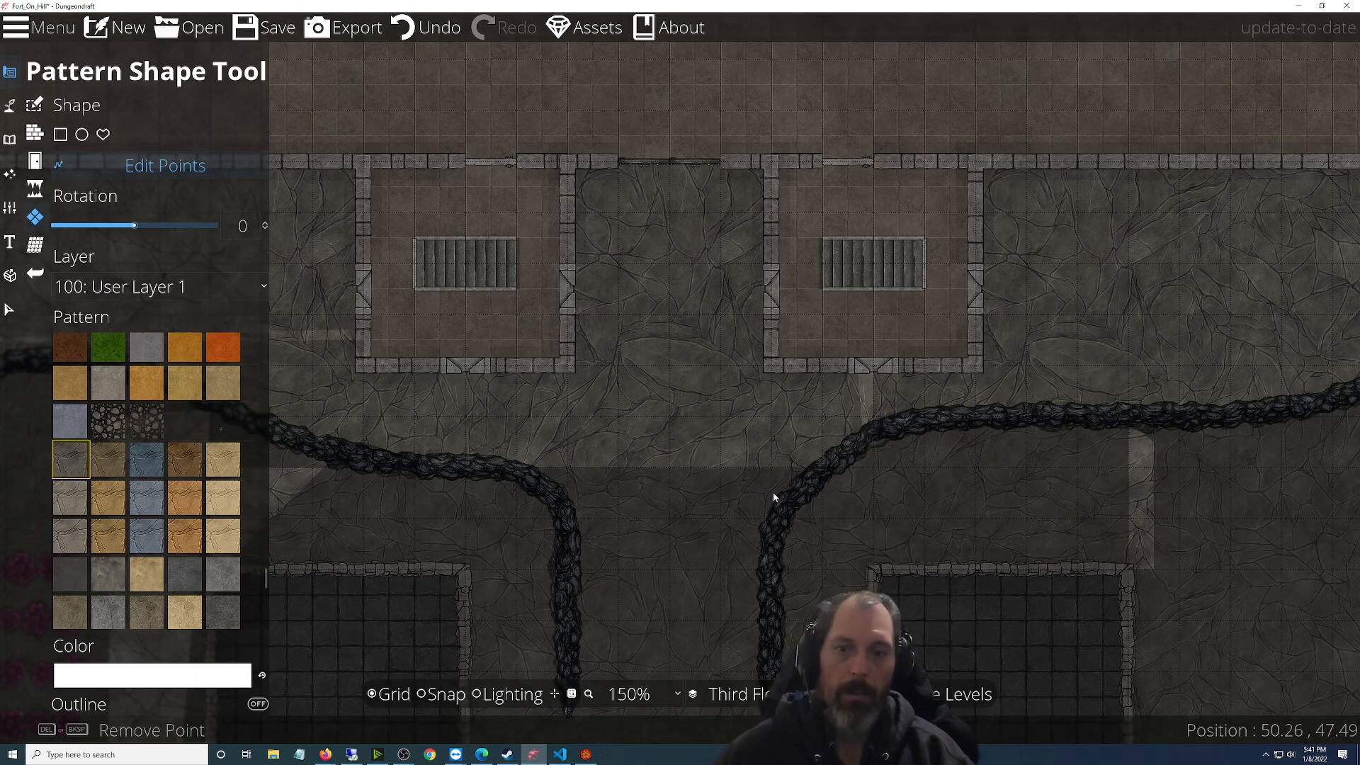
# Save the fort map
pyautogui.scroll(-6, 774, 492)
pyautogui.scroll(3, 733, 507)
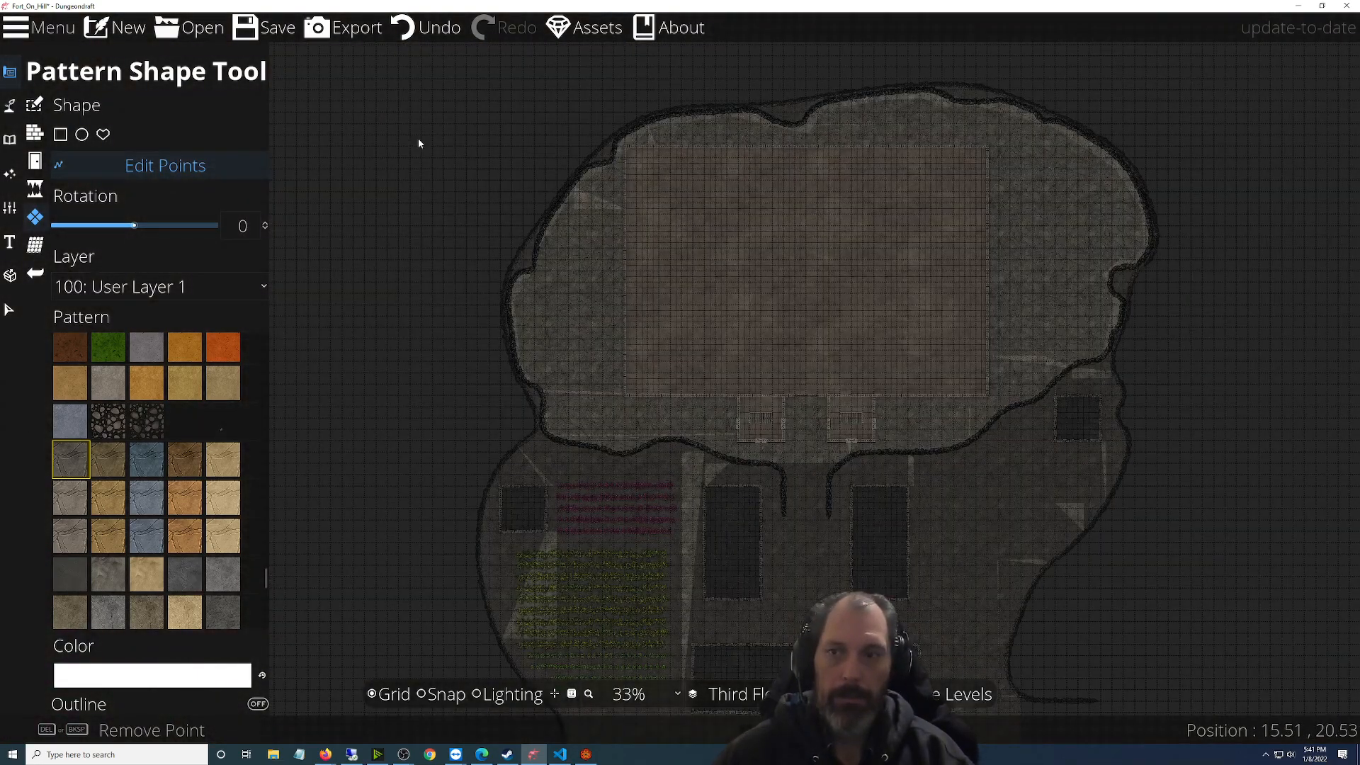
pyautogui.click(267, 34)
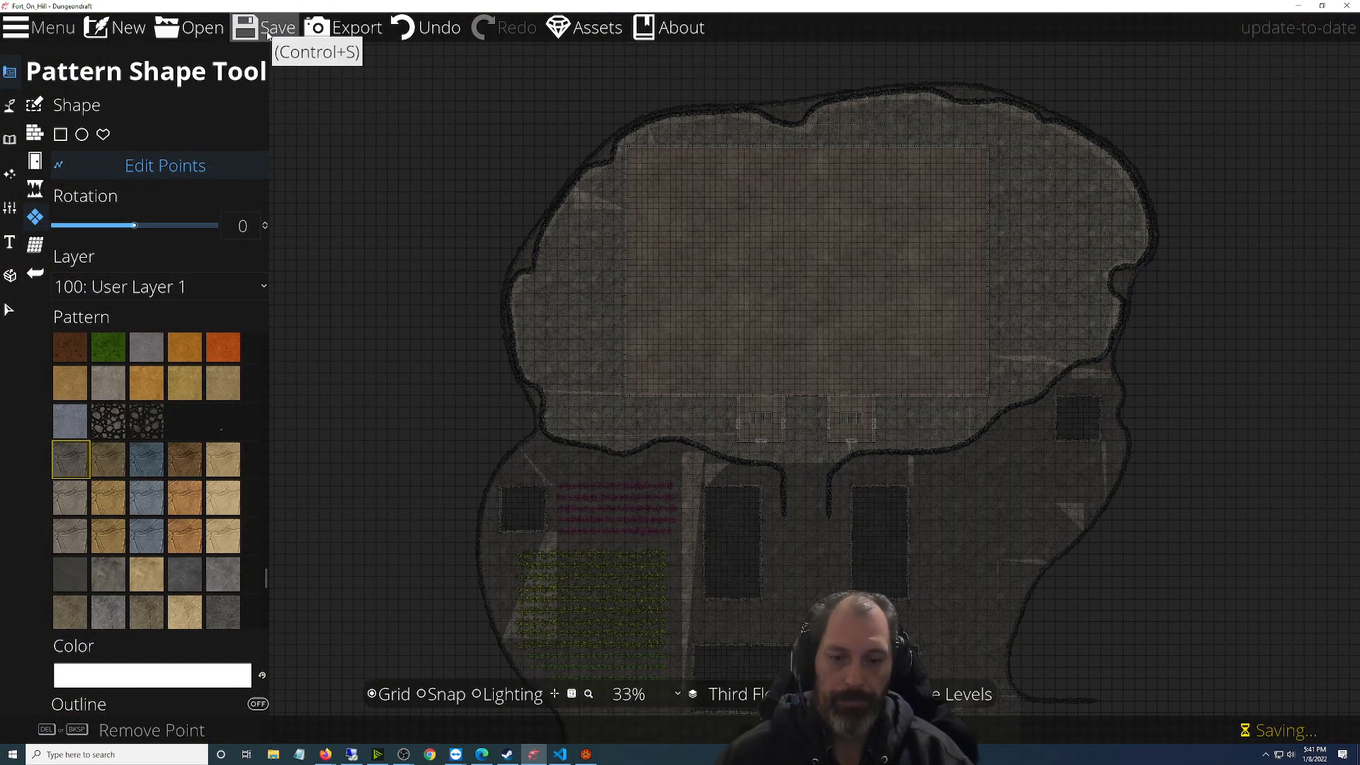
# Export the Third Floor level as a WEBP image with the grid turned off
pyautogui.click(353, 28)
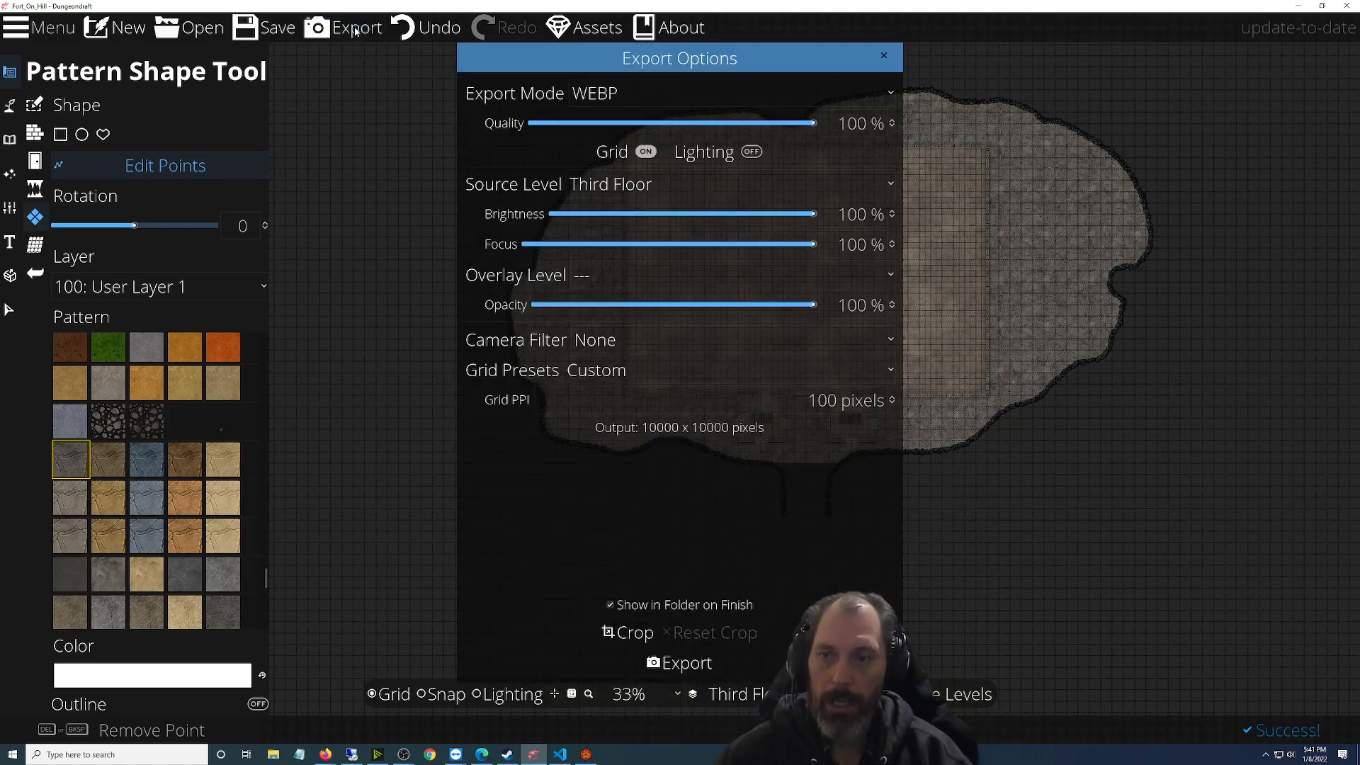
pyautogui.click(645, 152)
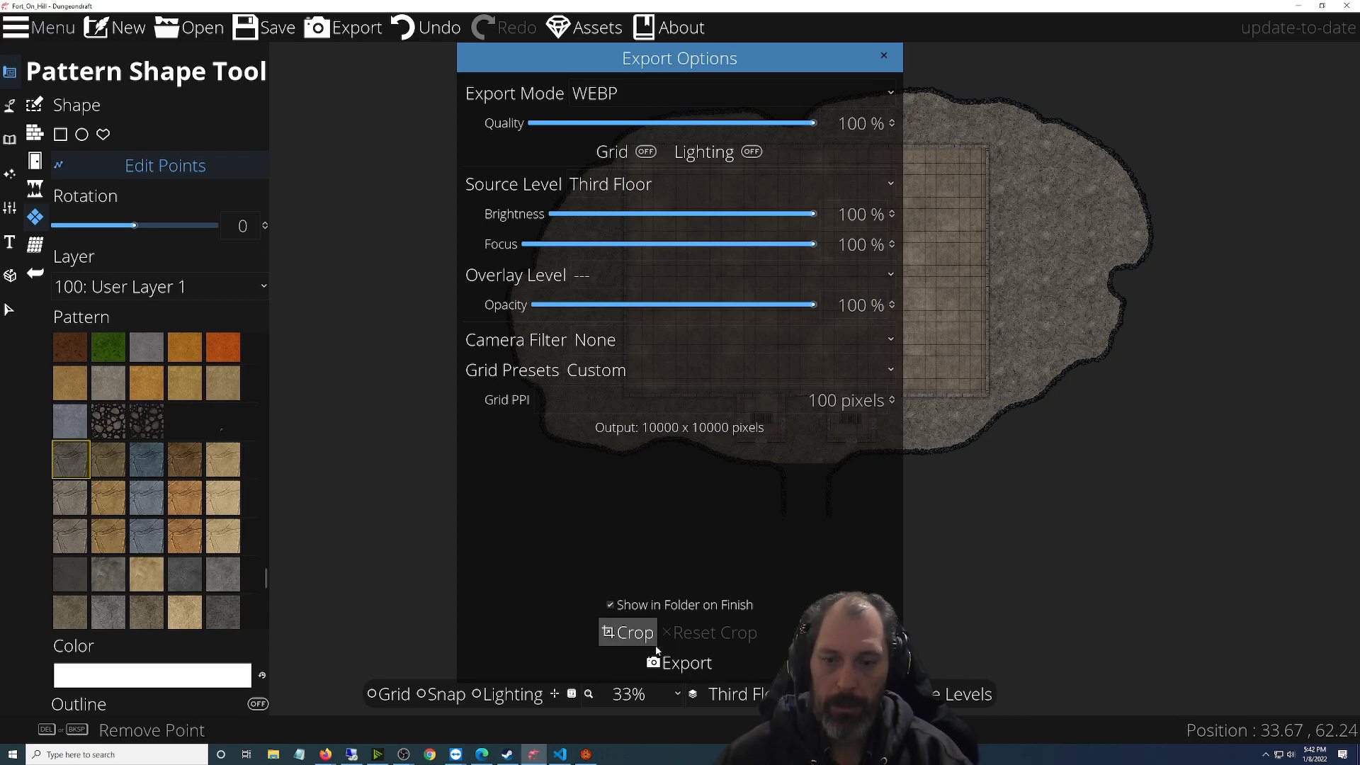
pyautogui.click(684, 665)
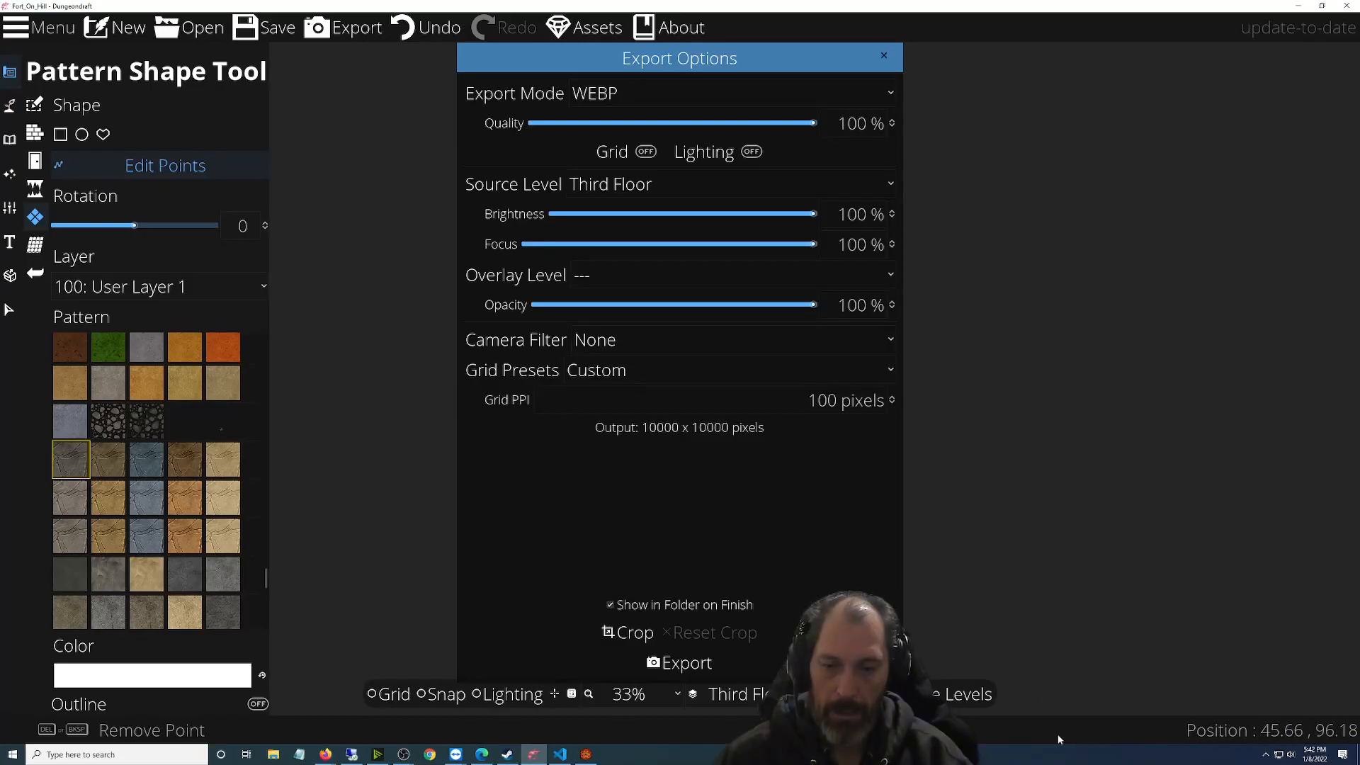
# Switch to Foundry Virtual Tabletop and add a Third Floor level from 20 to 29 to the WIP_Fort_On_Hill scene
pyautogui.click(586, 755)
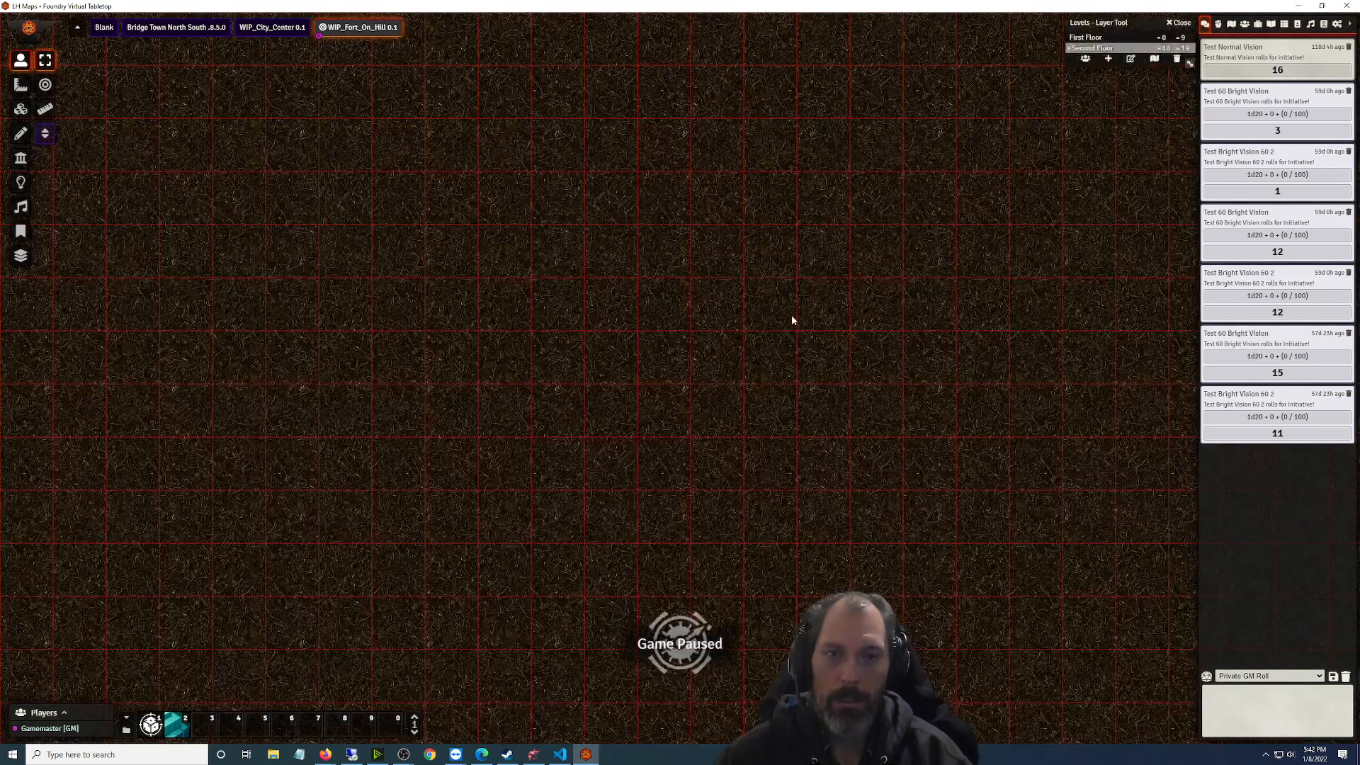
pyautogui.scroll(-10, 792, 315)
pyautogui.scroll(-8, 894, 377)
pyautogui.moveTo(997, 527); pyautogui.dragTo(328, 160)
pyautogui.moveTo(752, 438); pyautogui.dragTo(791, 167)
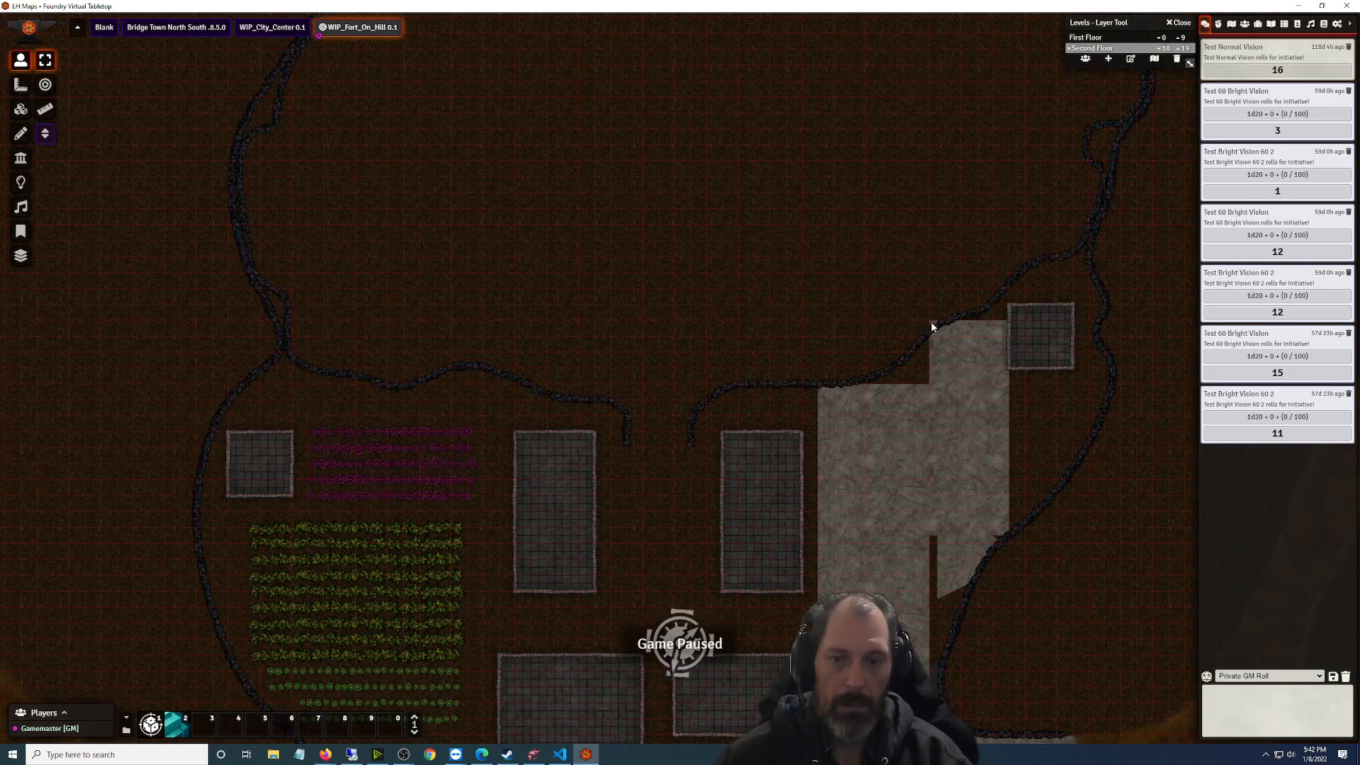
pyautogui.moveTo(989, 201); pyautogui.dragTo(887, 372)
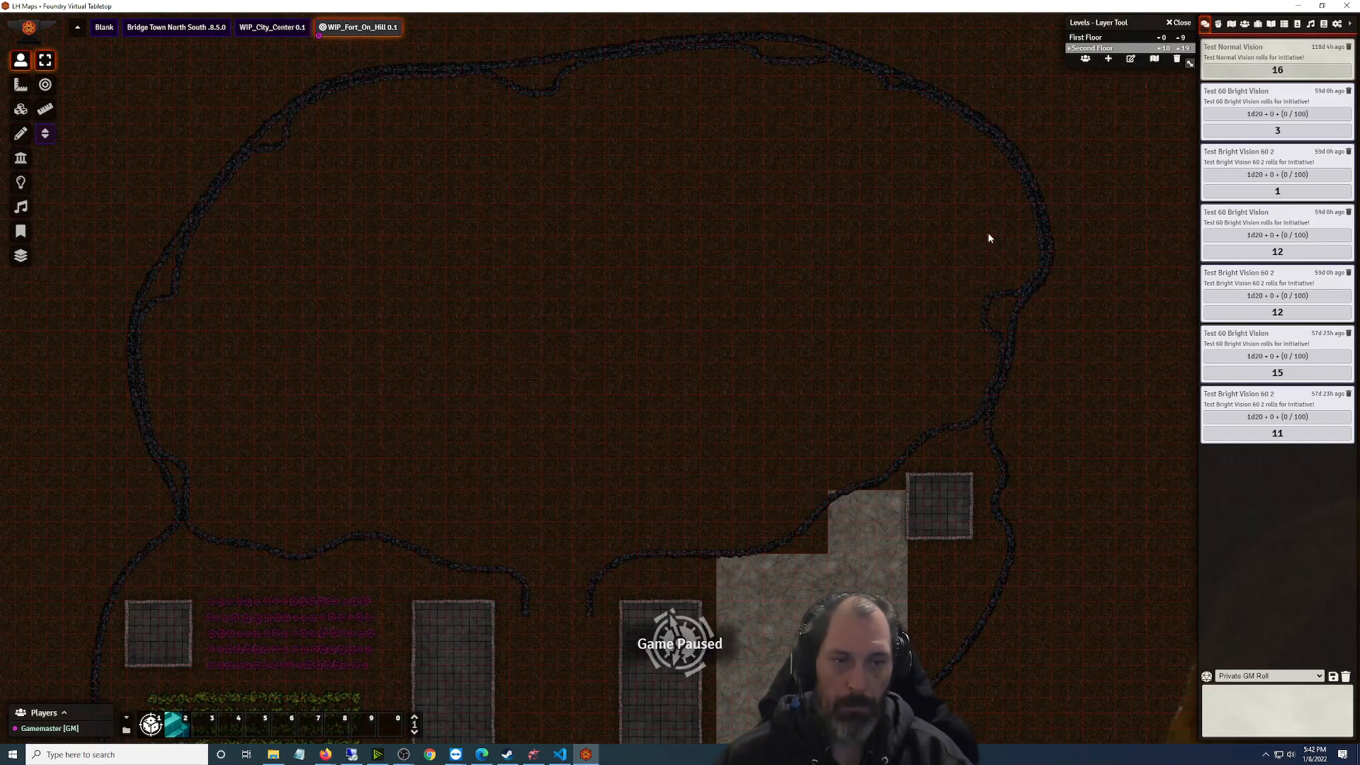
pyautogui.click(1132, 60)
pyautogui.click(1109, 59)
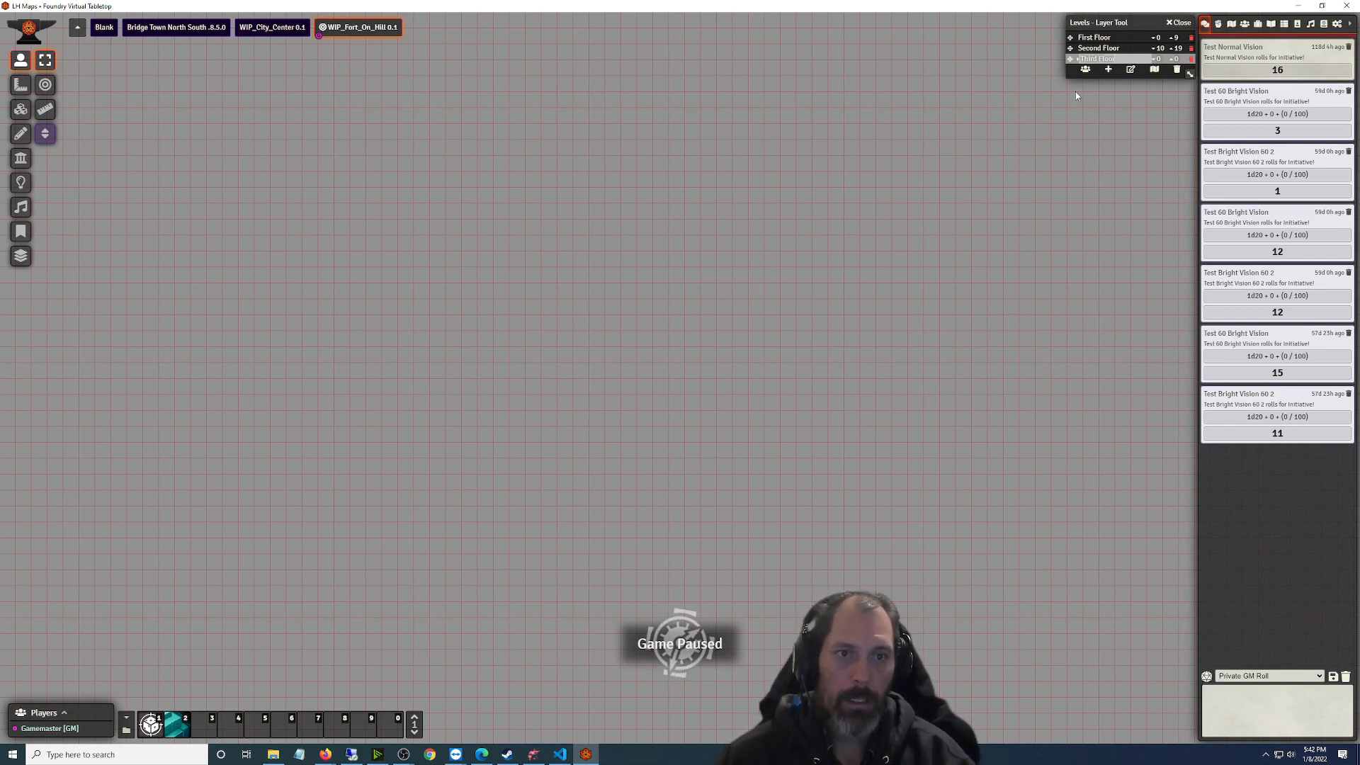
pyautogui.press('Tab')
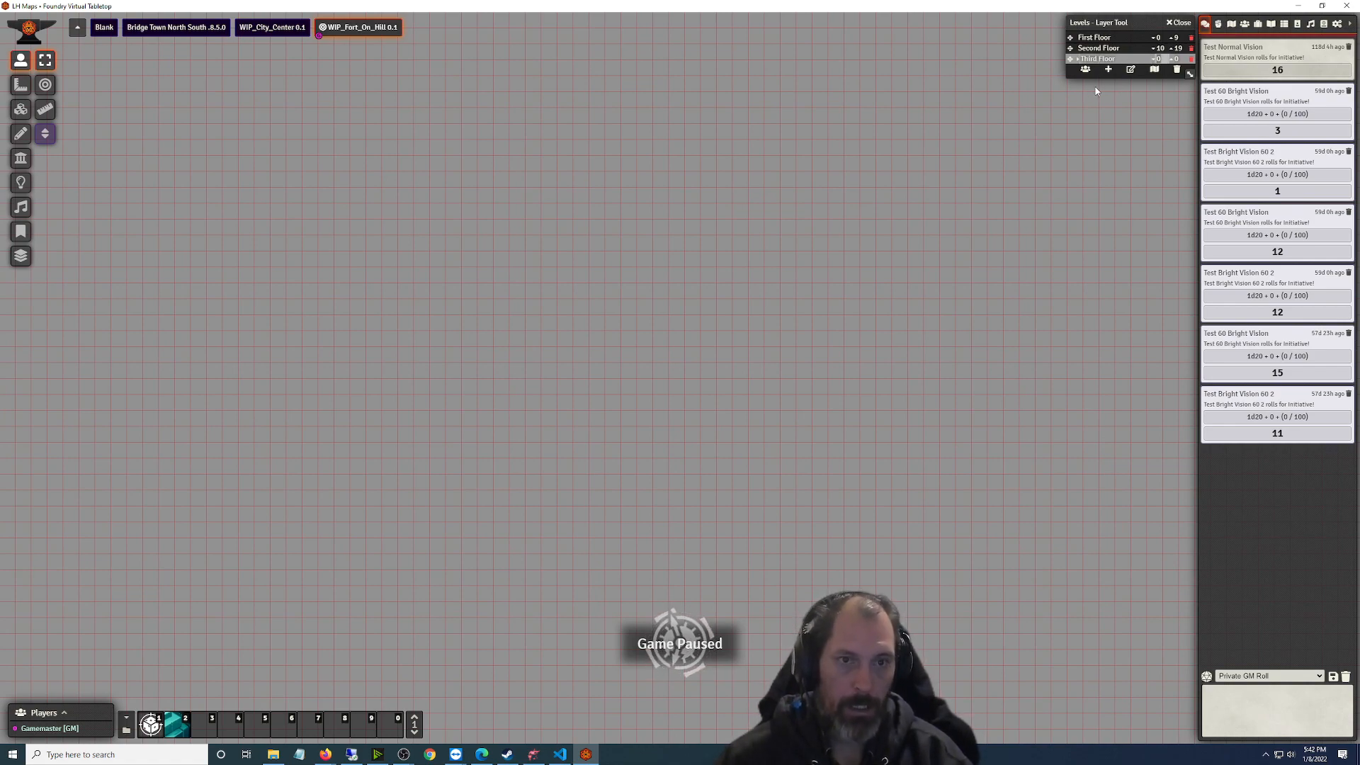
pyautogui.write('29')
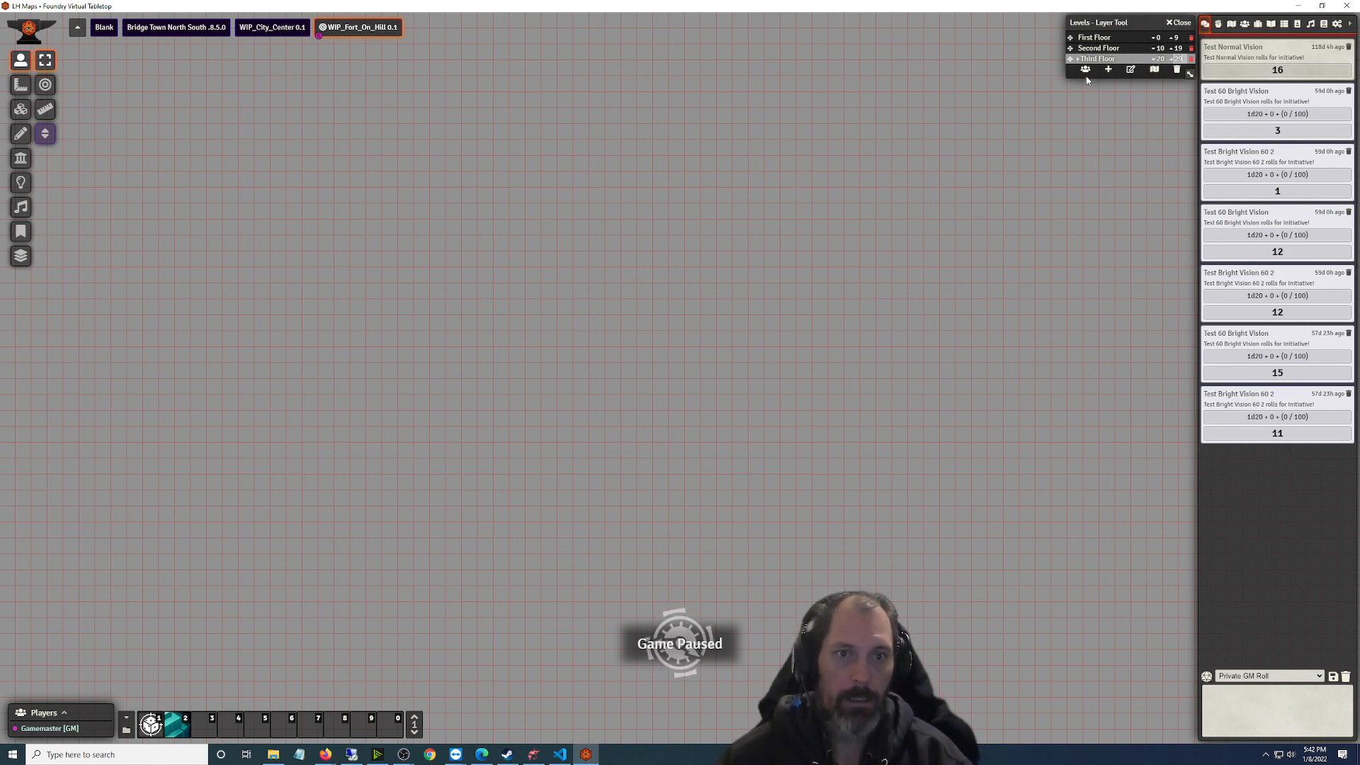
pyautogui.click(1132, 73)
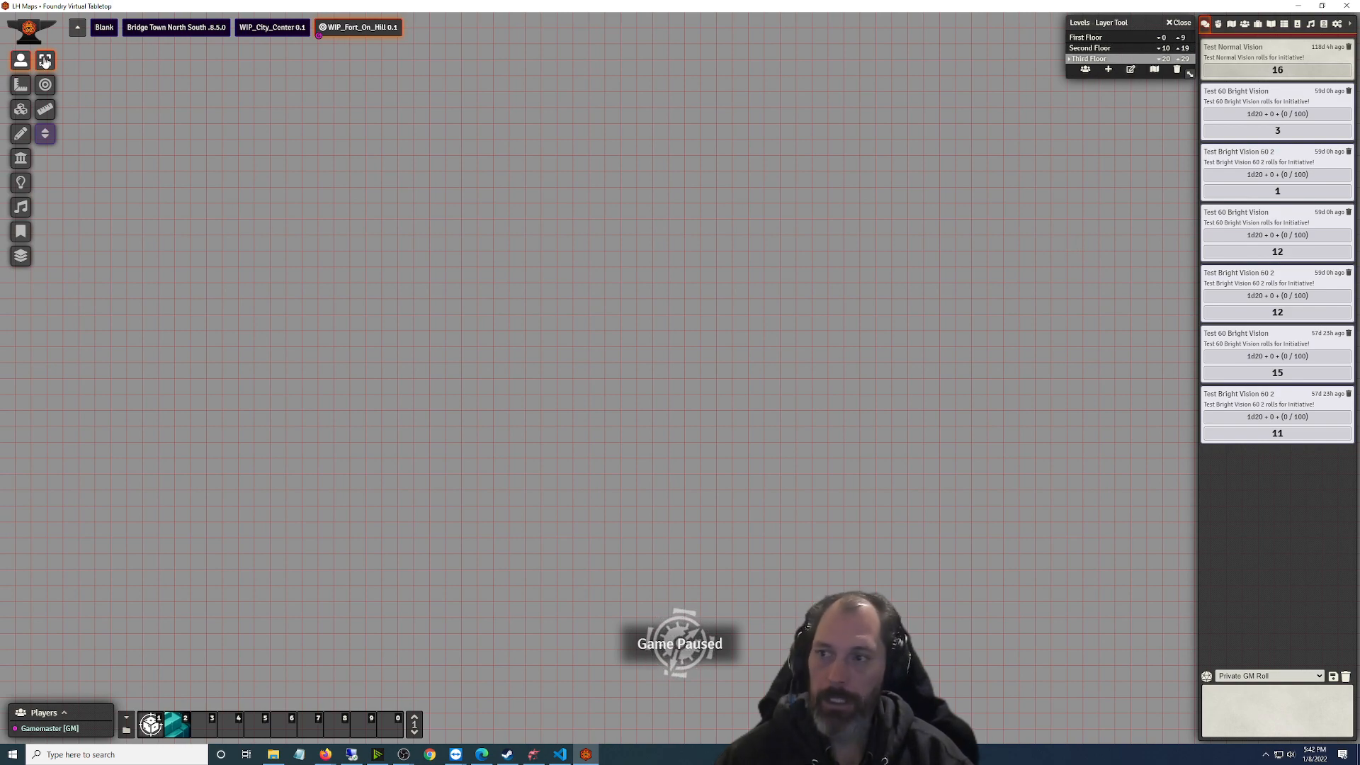
# Browse the tile images to the modules/lh-largecrappymaps/maps/Fort_On_Hill folder
pyautogui.click(21, 109)
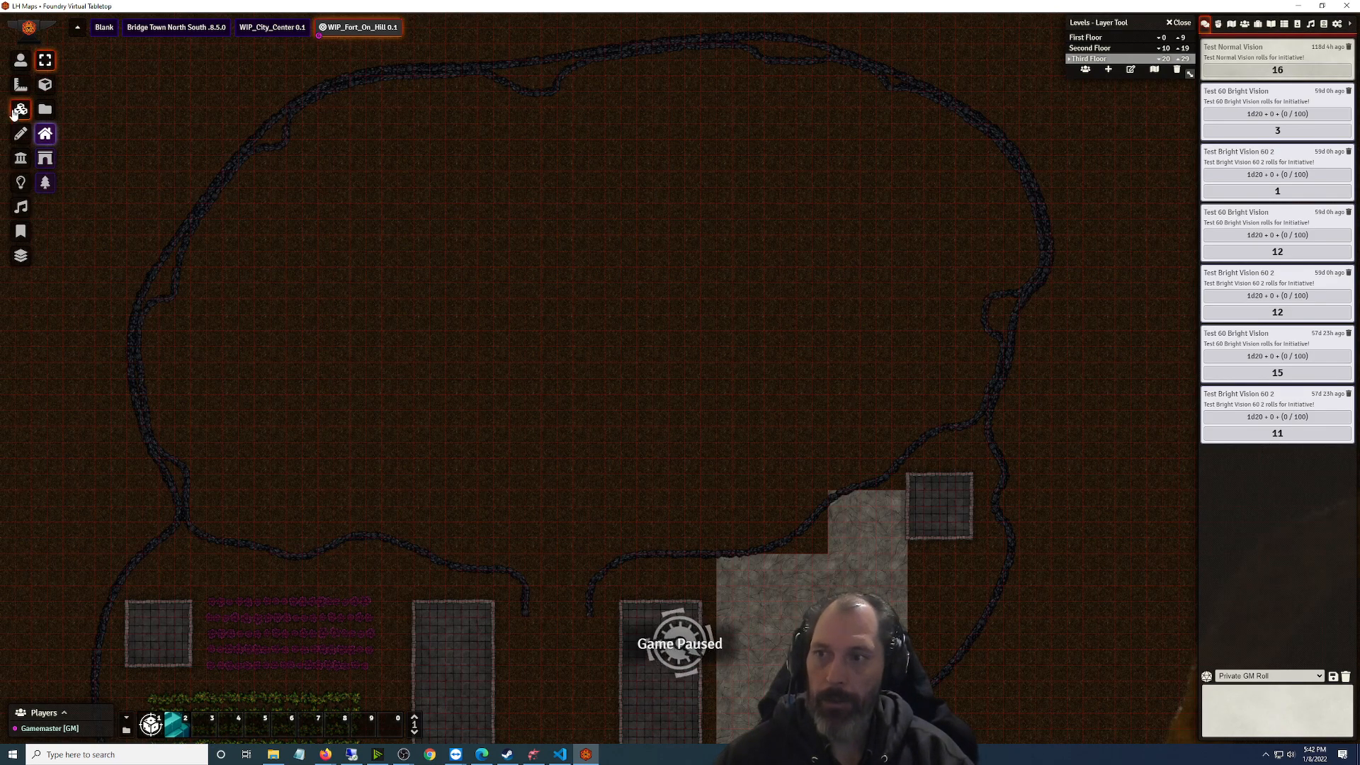
pyautogui.click(44, 109)
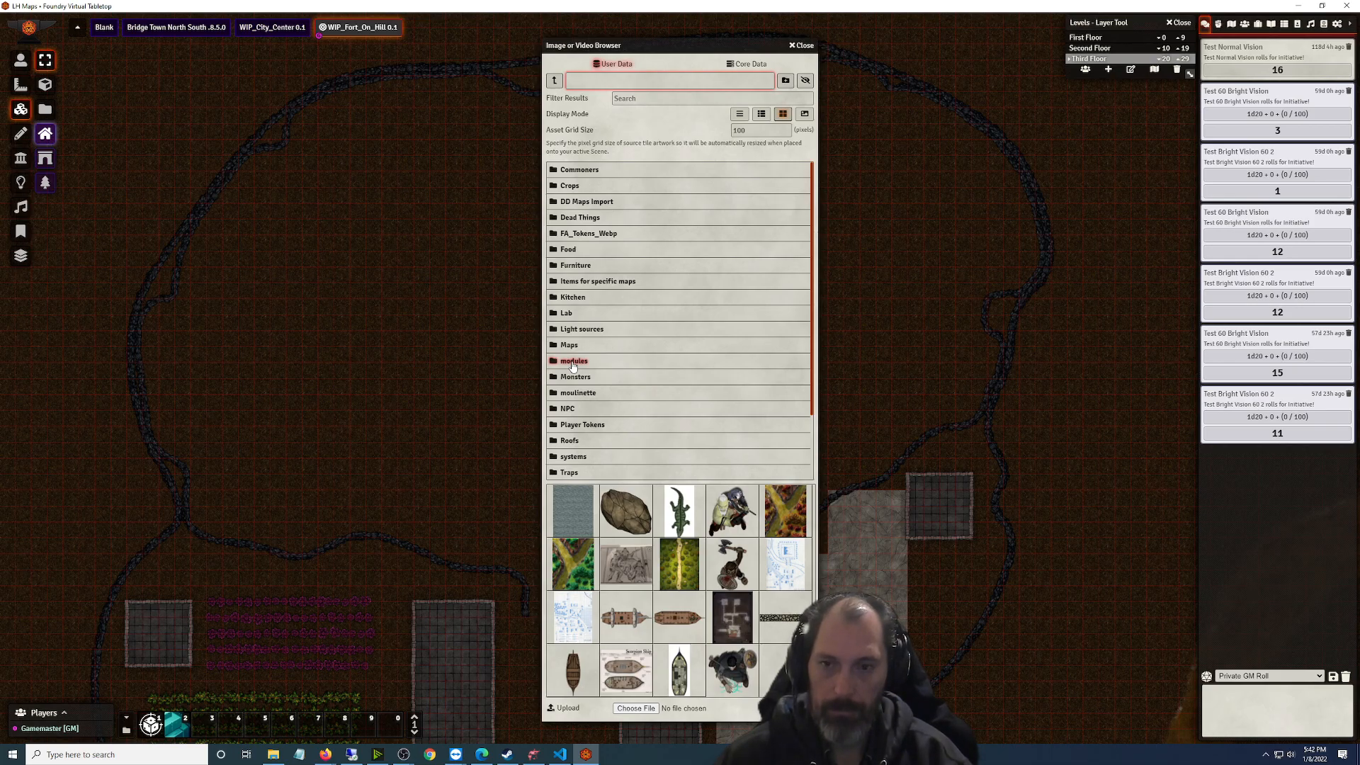
pyautogui.click(572, 362)
pyautogui.scroll(-5, 630, 393)
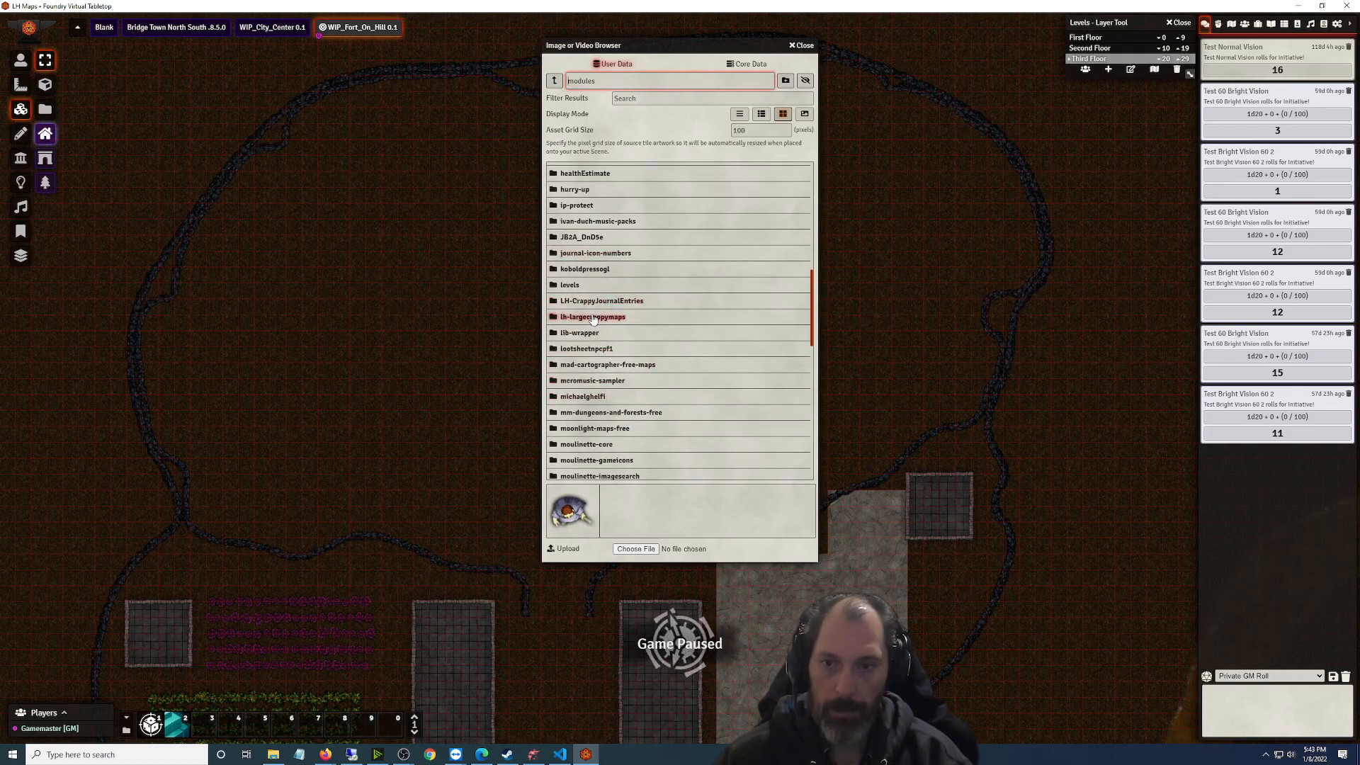
pyautogui.click(594, 319)
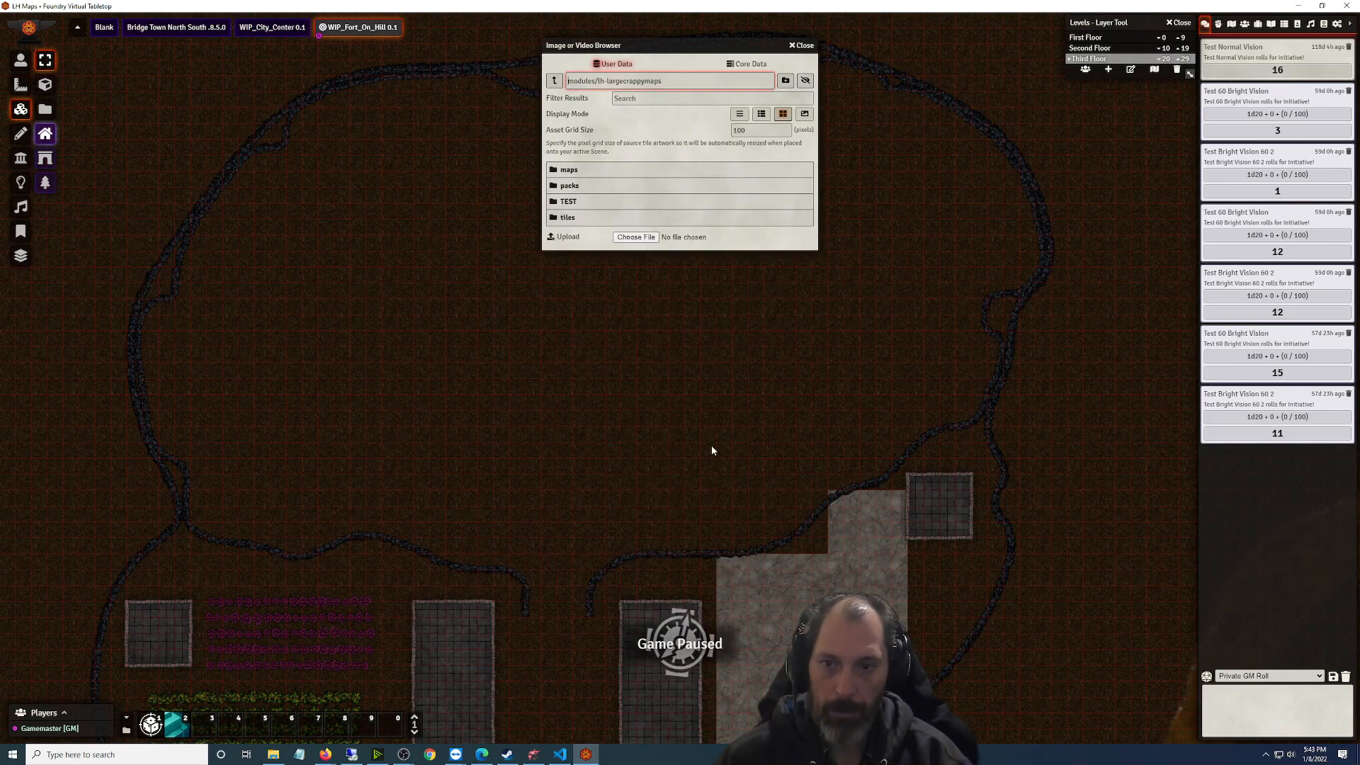
pyautogui.click(572, 171)
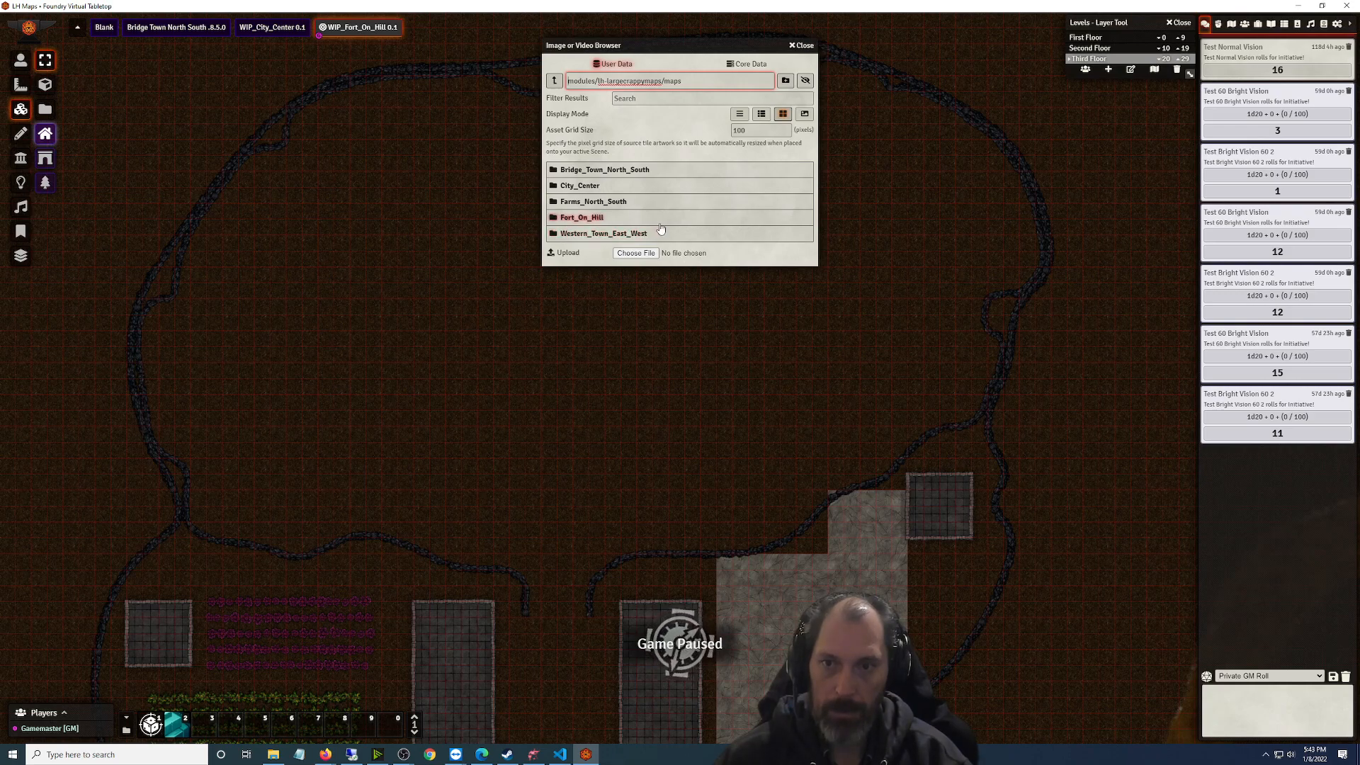
pyautogui.click(590, 220)
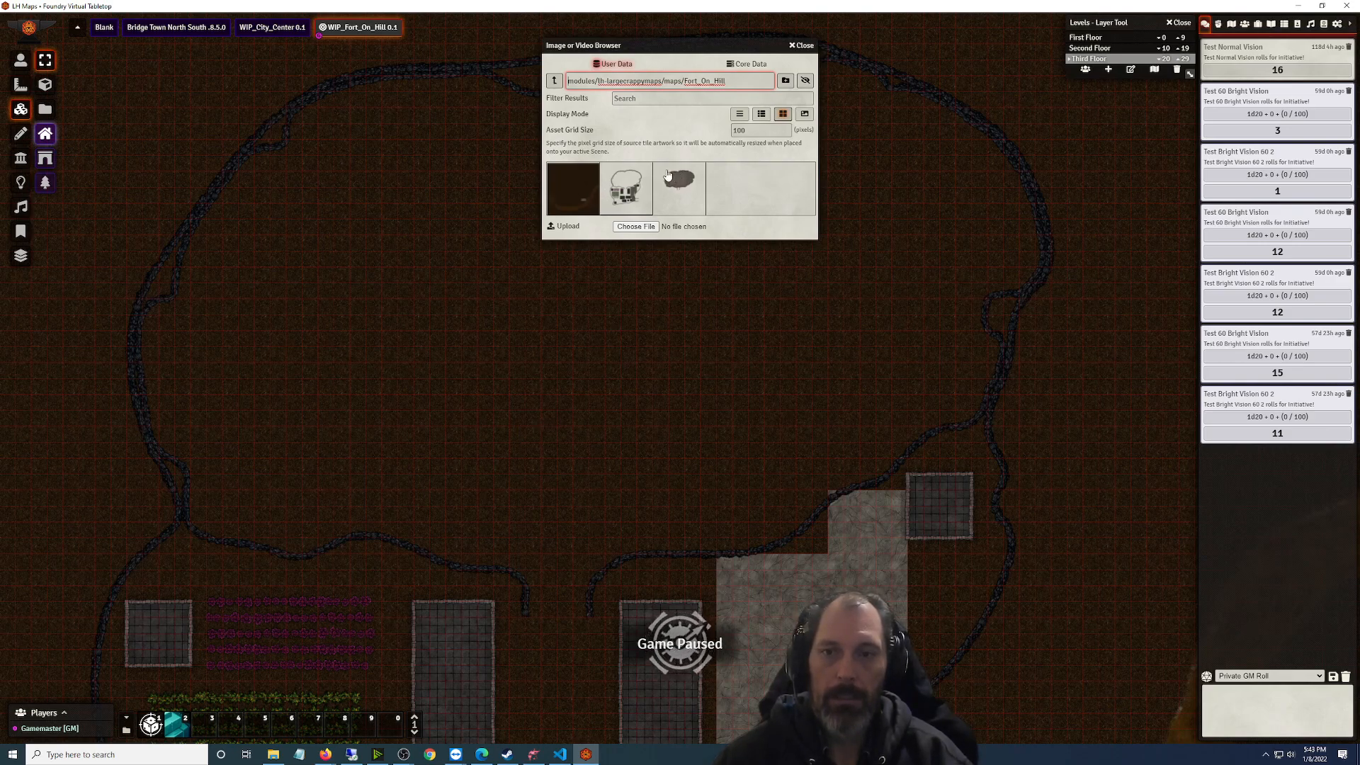
# Place the third-floor image as a tile aligned over the hilltop rock outline, and close the file browser and level tool
pyautogui.moveTo(673, 180); pyautogui.dragTo(1126, 617)
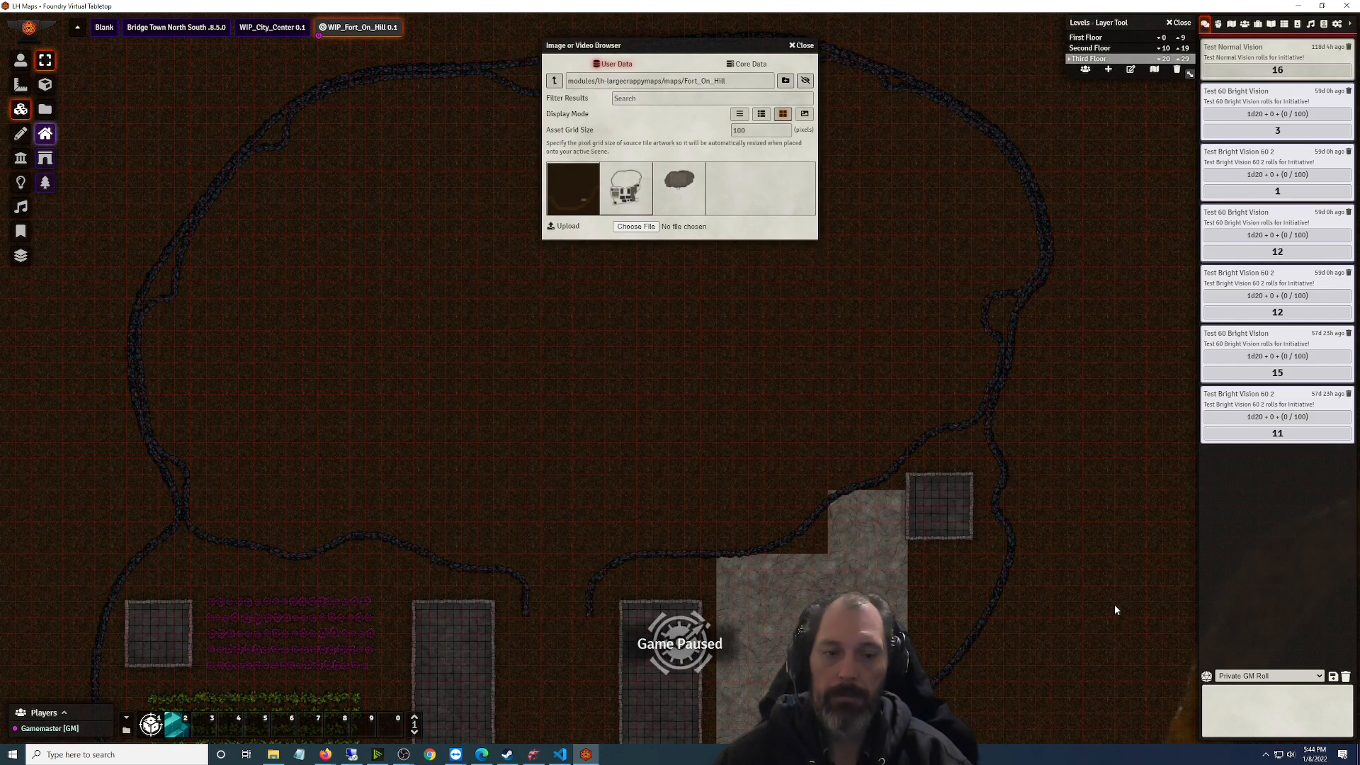
pyautogui.moveTo(945, 457); pyautogui.dragTo(568, 380)
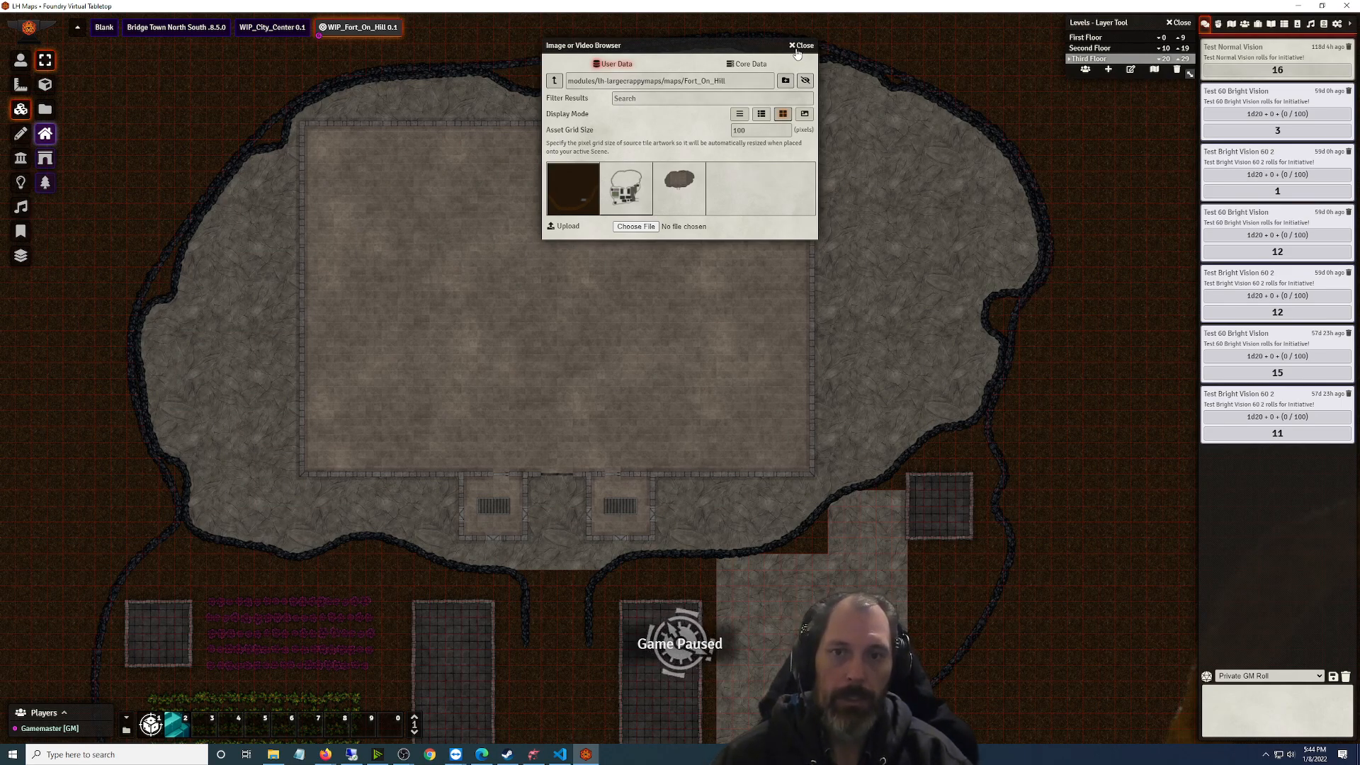
pyautogui.press('Escape')
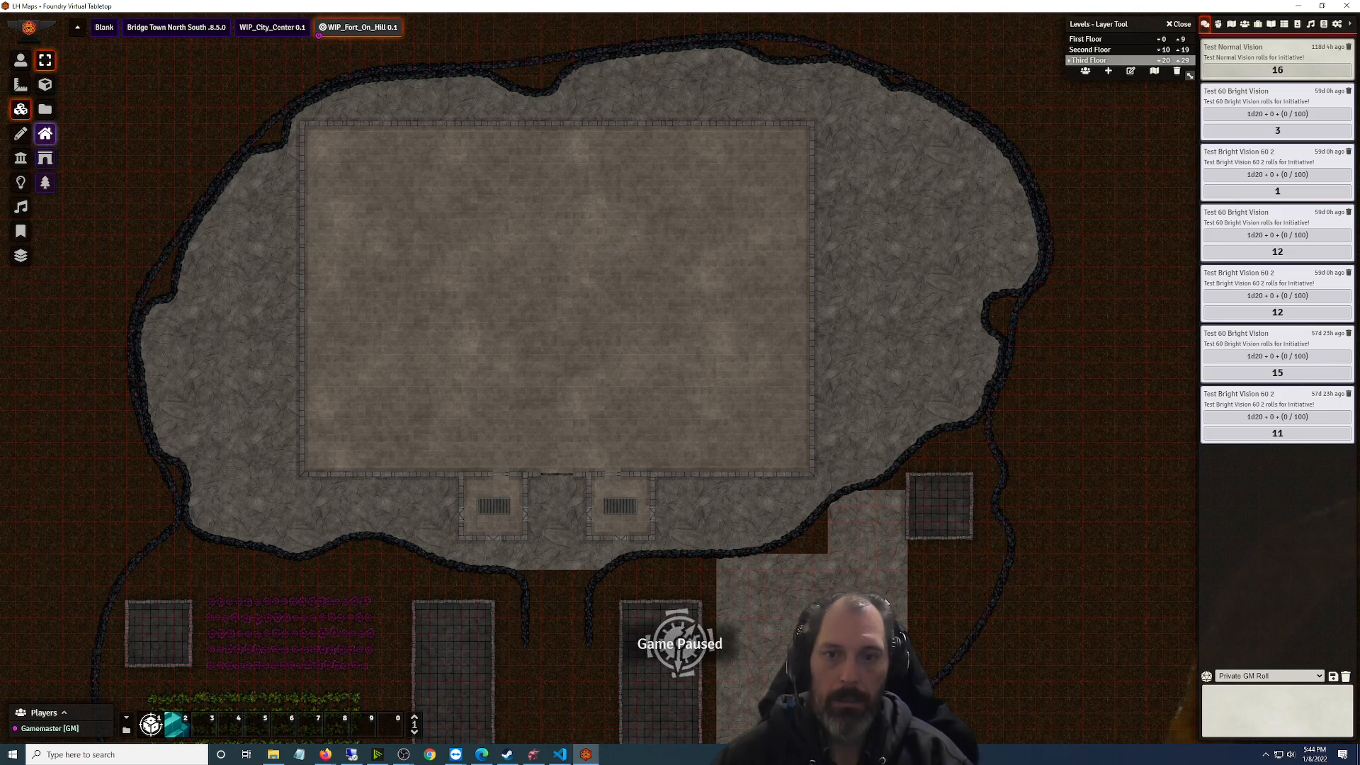
pyautogui.press('Escape')
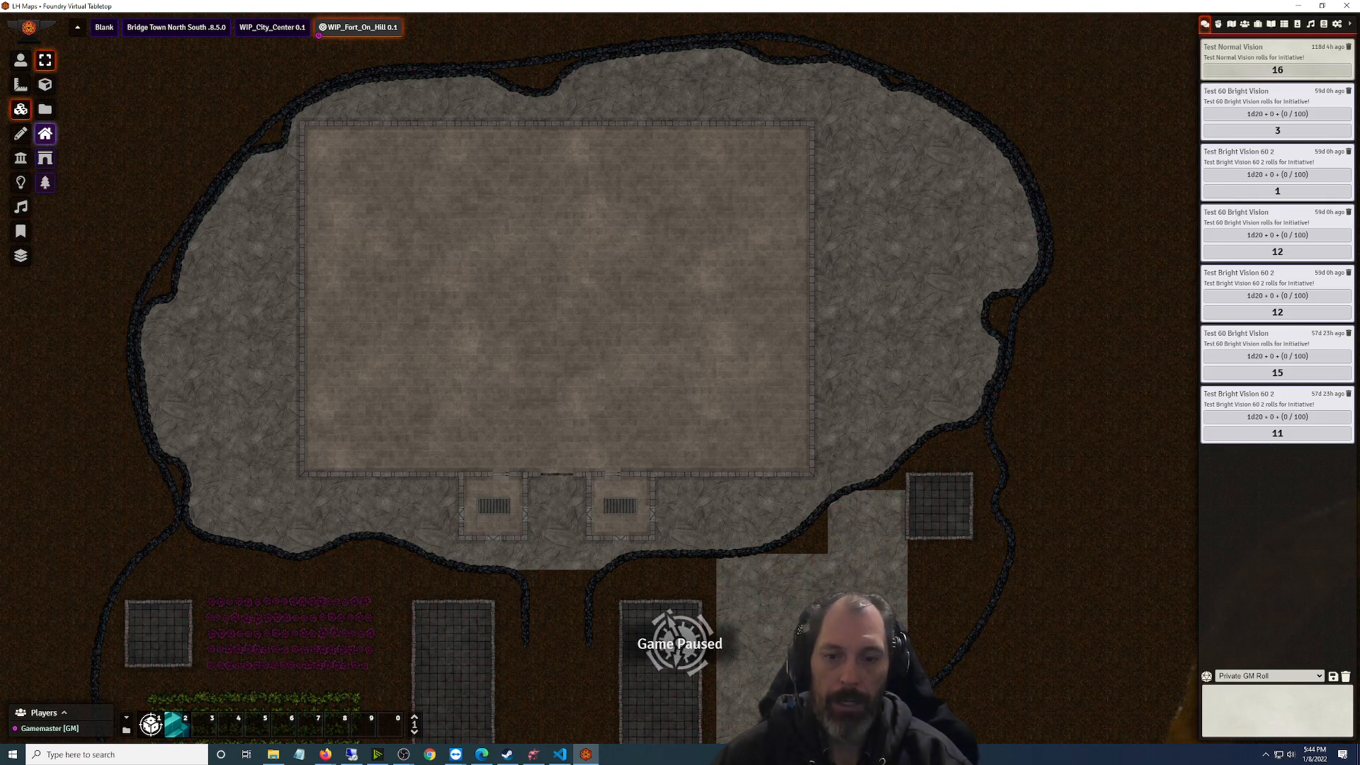
# Examine how the third-floor tile lines up with the cliffs and lower fort areas across the scene
pyautogui.scroll(3, 545, 368)
pyautogui.scroll(-2, 545, 369)
pyautogui.scroll(-1, 546, 368)
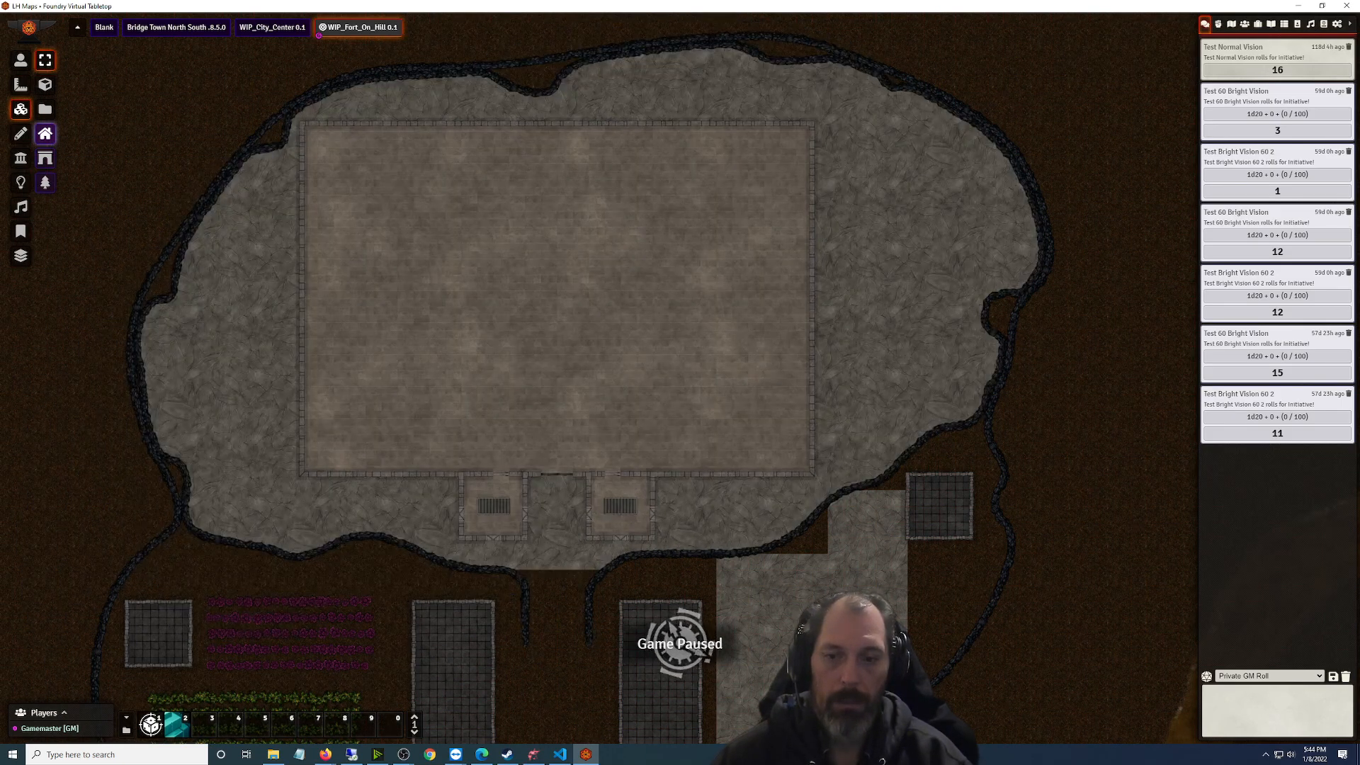
pyautogui.scroll(-5, 679, 379)
pyautogui.scroll(3, 674, 633)
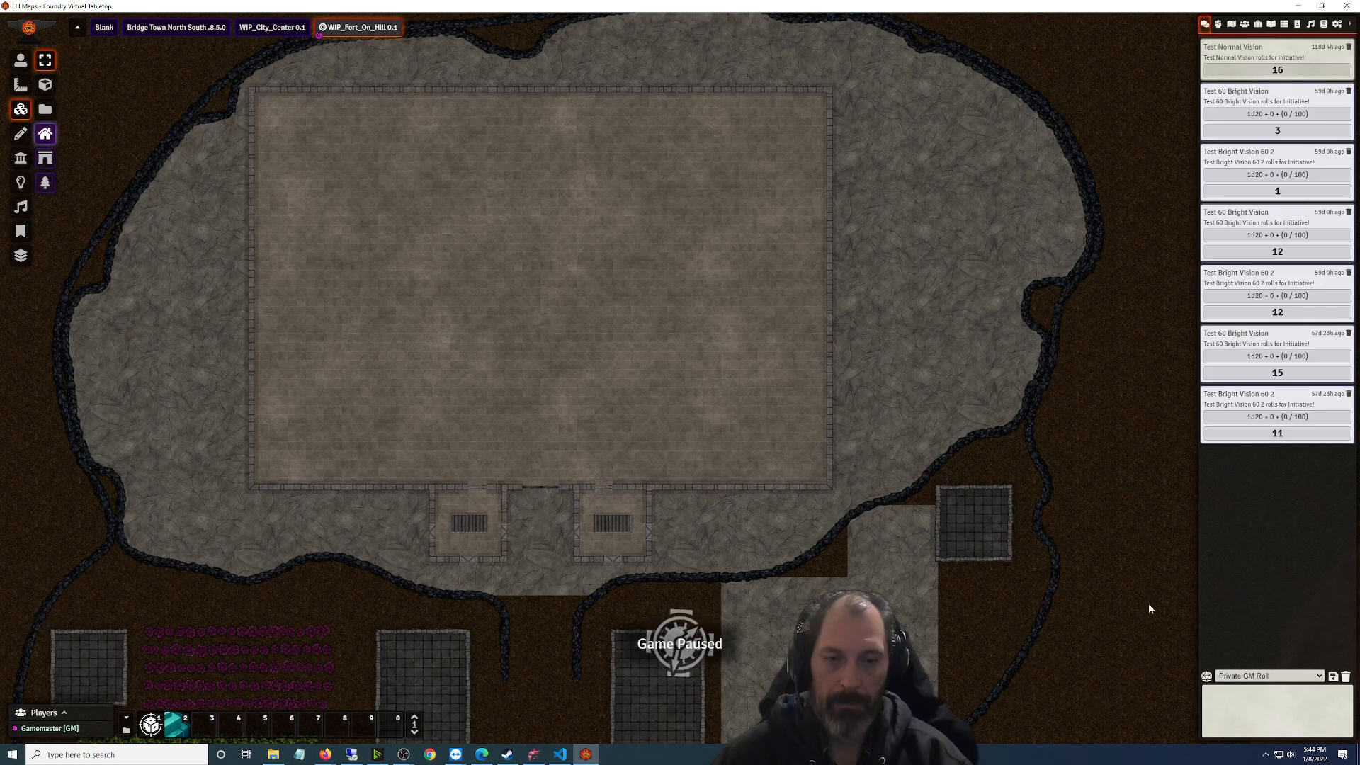
pyautogui.scroll(-5, 1081, 538)
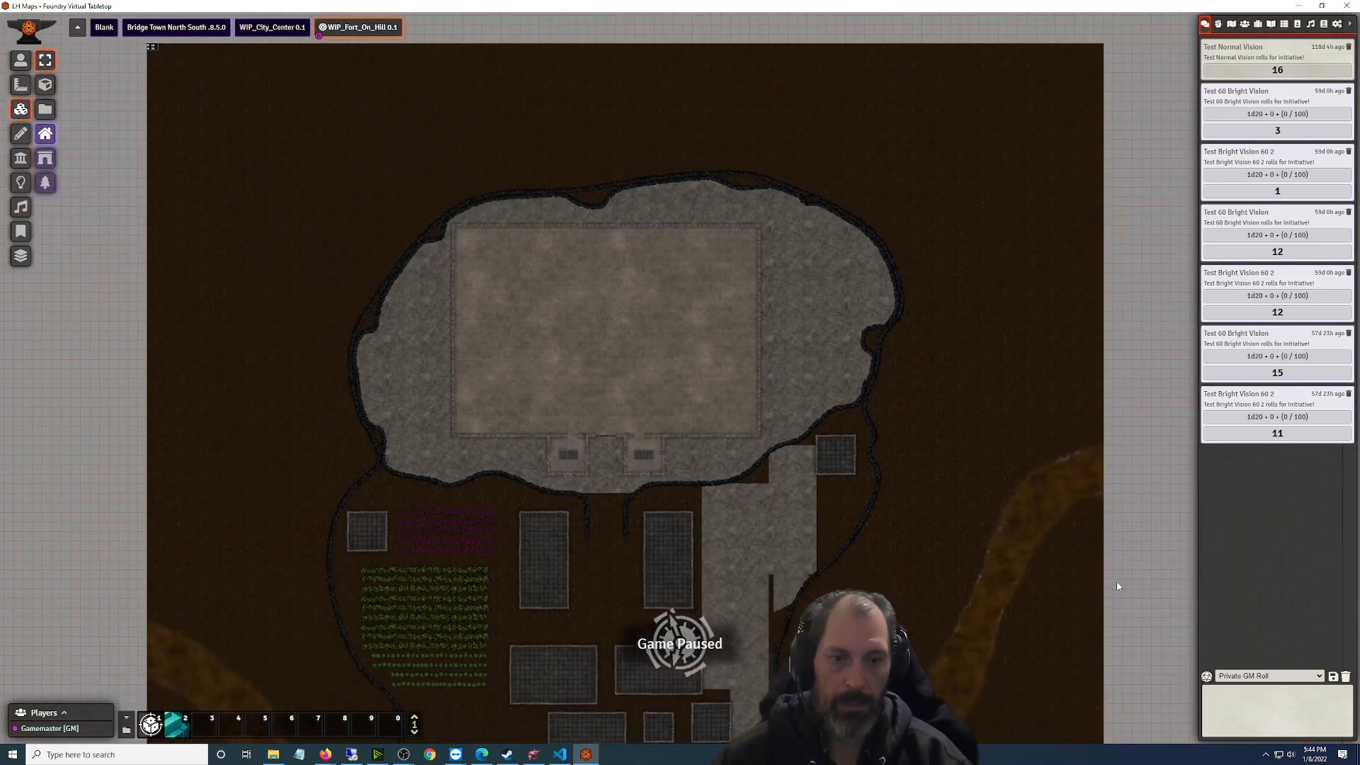
pyautogui.moveTo(1137, 549); pyautogui.dragTo(1141, 343)
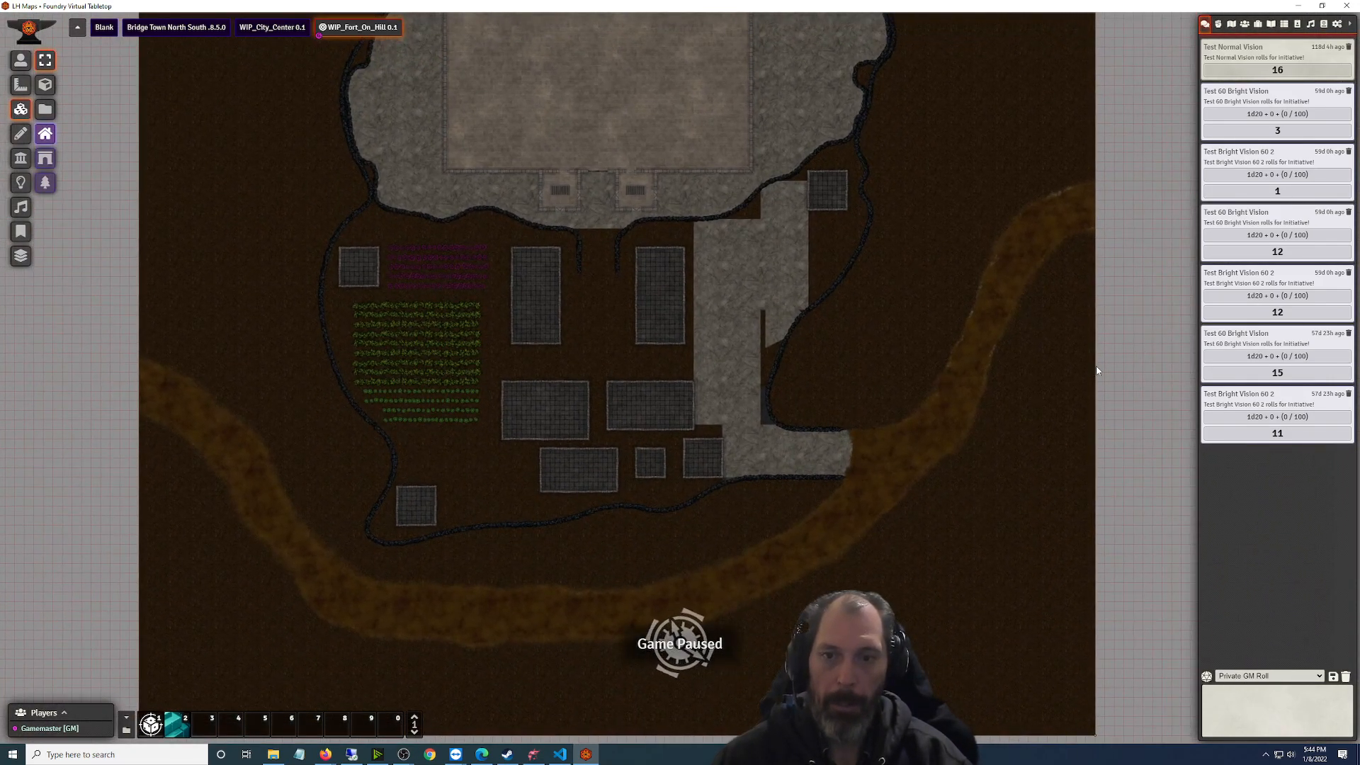
# Switch to Dungeondraft and export the Second Floor level as a WEBP image
pyautogui.click(530, 755)
pyautogui.click(614, 185)
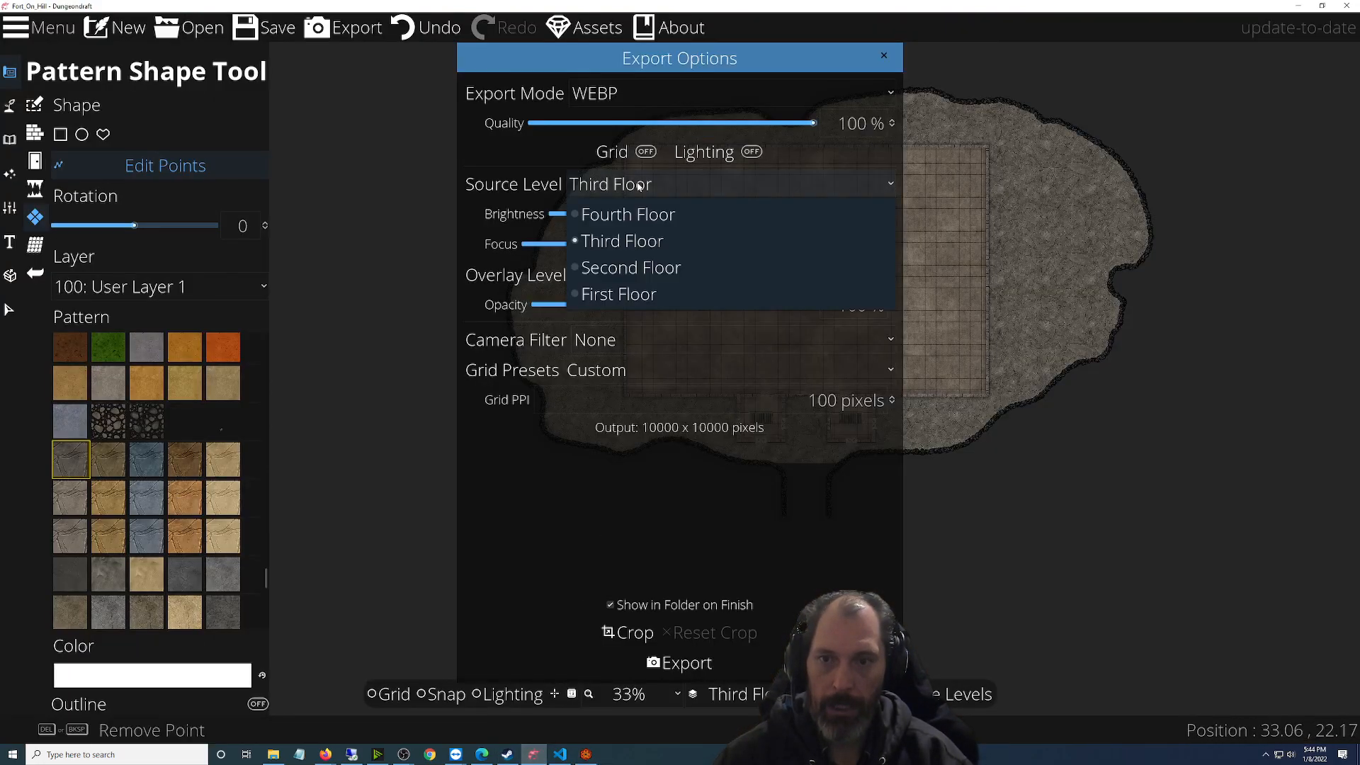
pyautogui.click(622, 268)
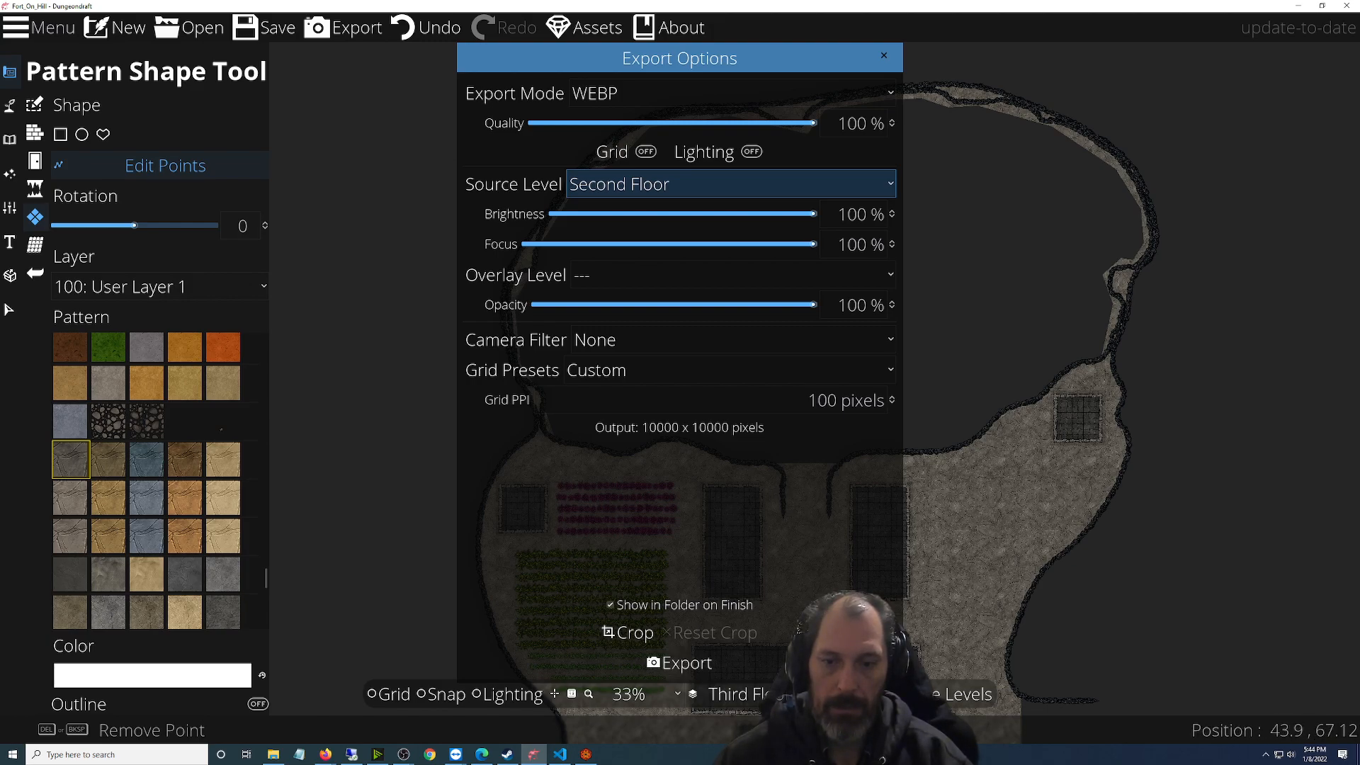
pyautogui.click(698, 667)
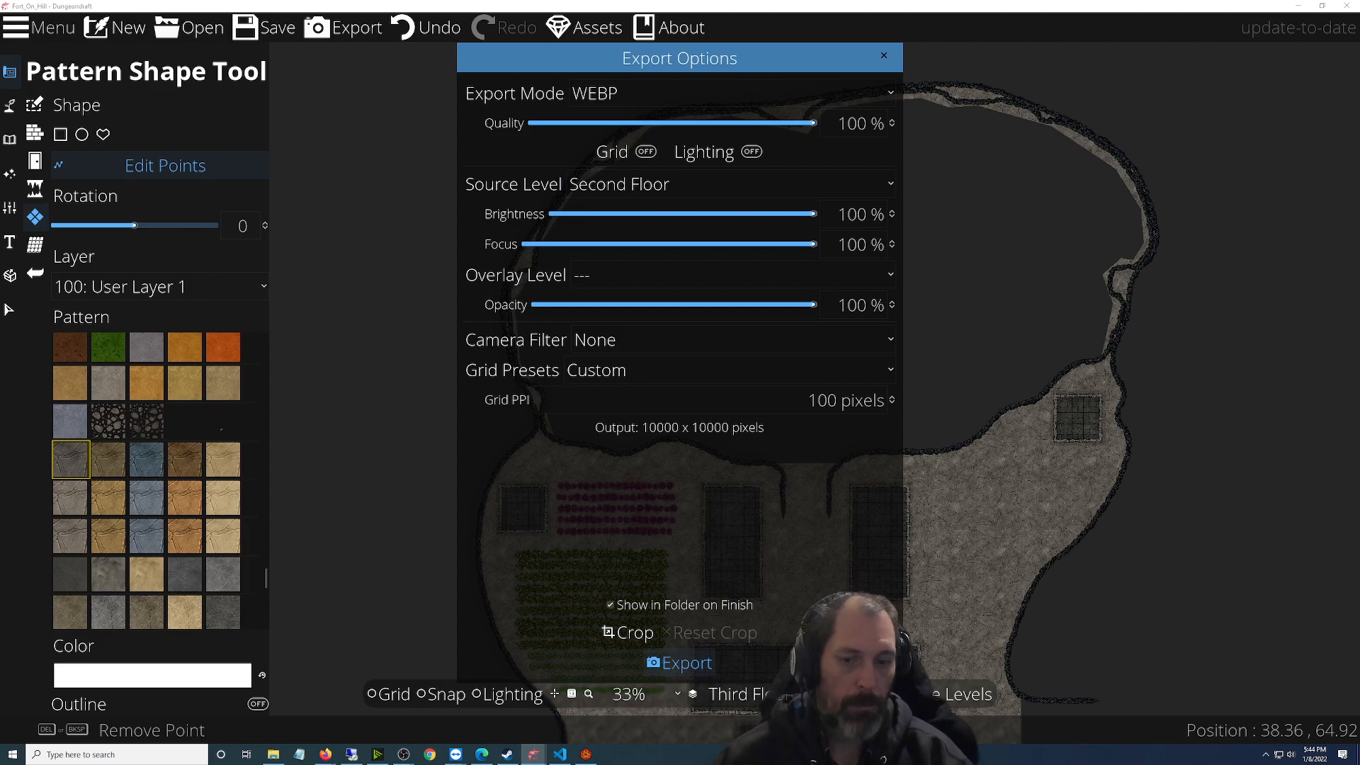
# Switch to Foundry Virtual Tabletop, load the Blank scene, and close the browser window showing the administrator login
pyautogui.hotkey('alt', 'Tab')
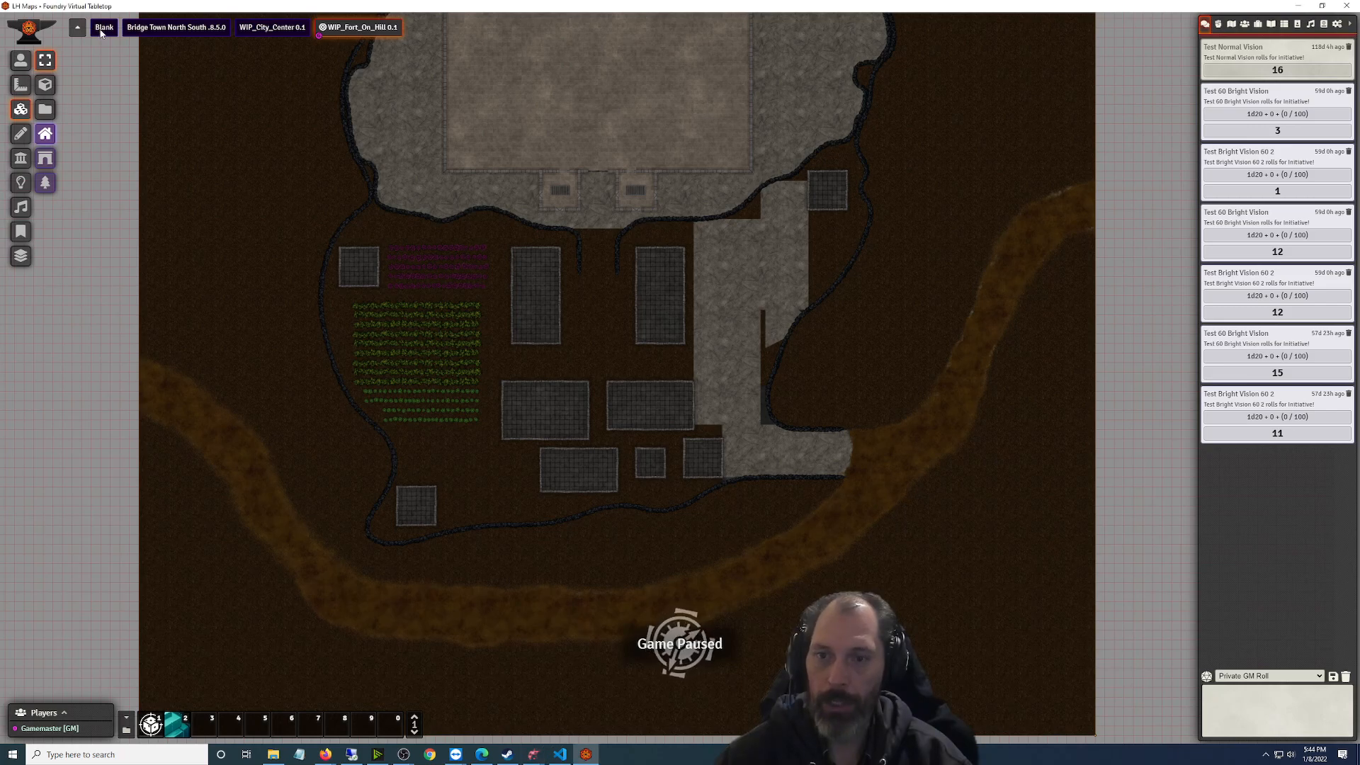
pyautogui.click(97, 31)
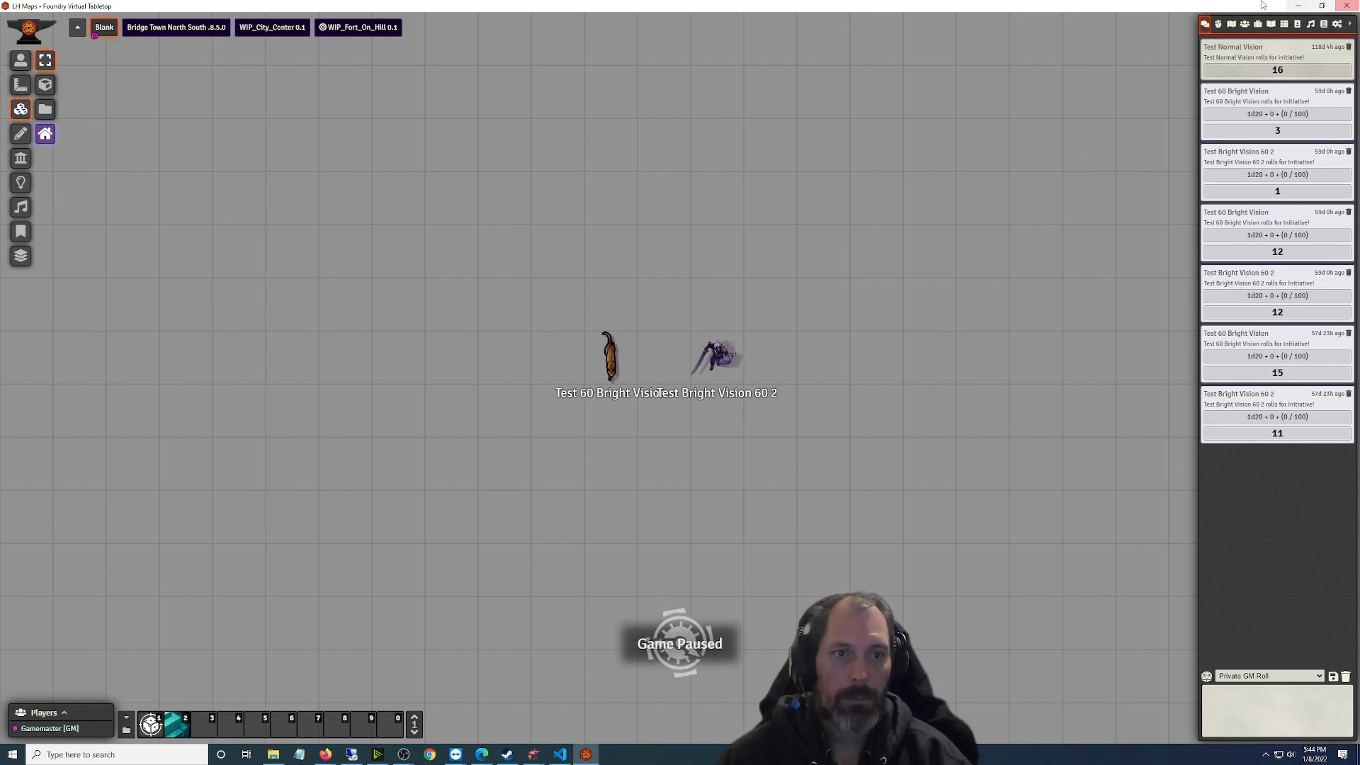
pyautogui.click(1298, 5)
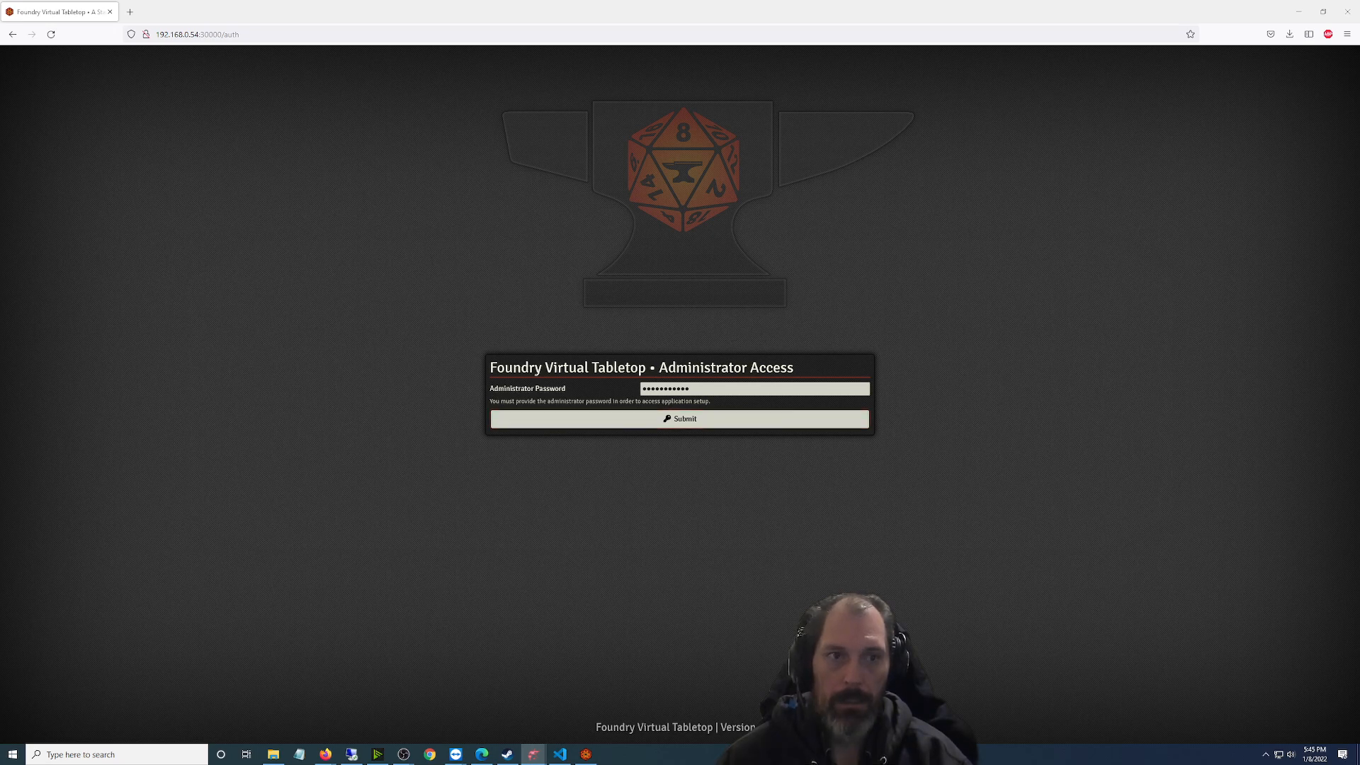
pyautogui.click(1348, 10)
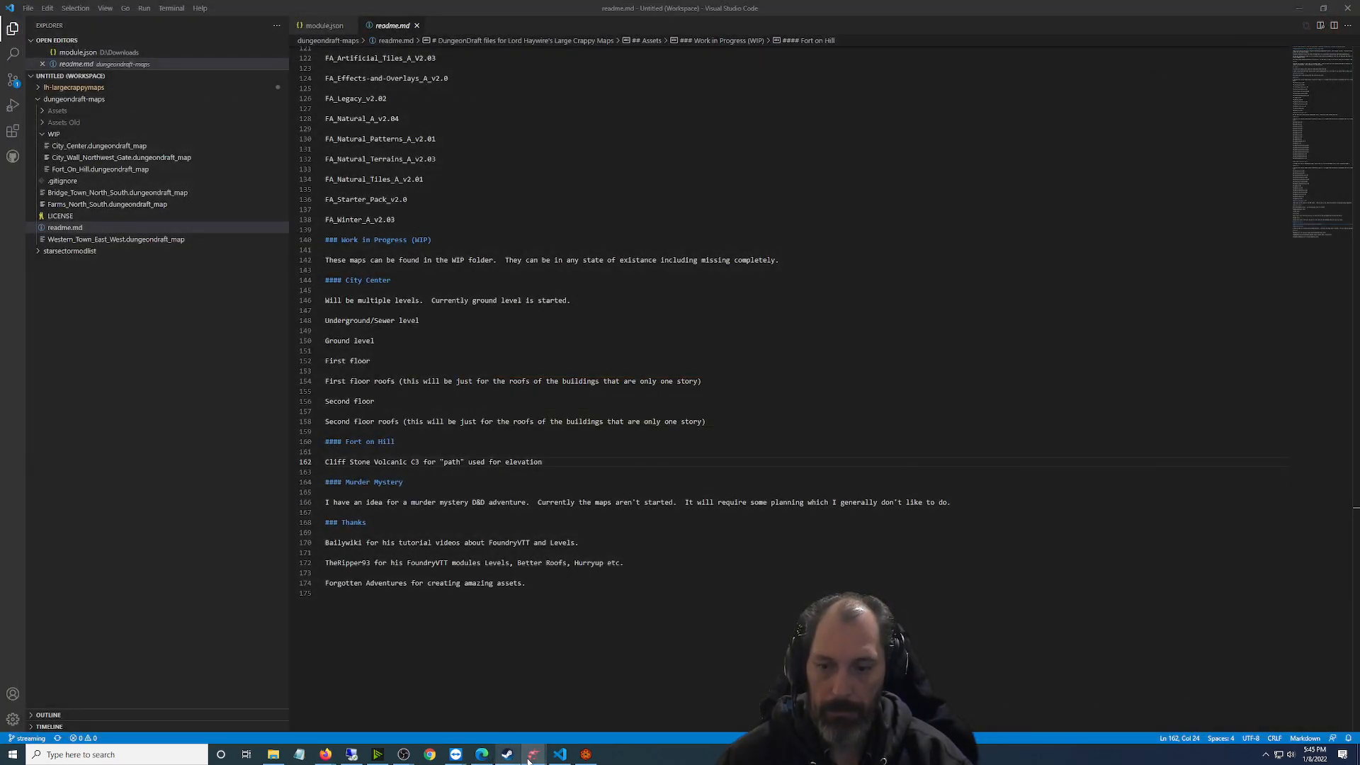
pyautogui.click(562, 757)
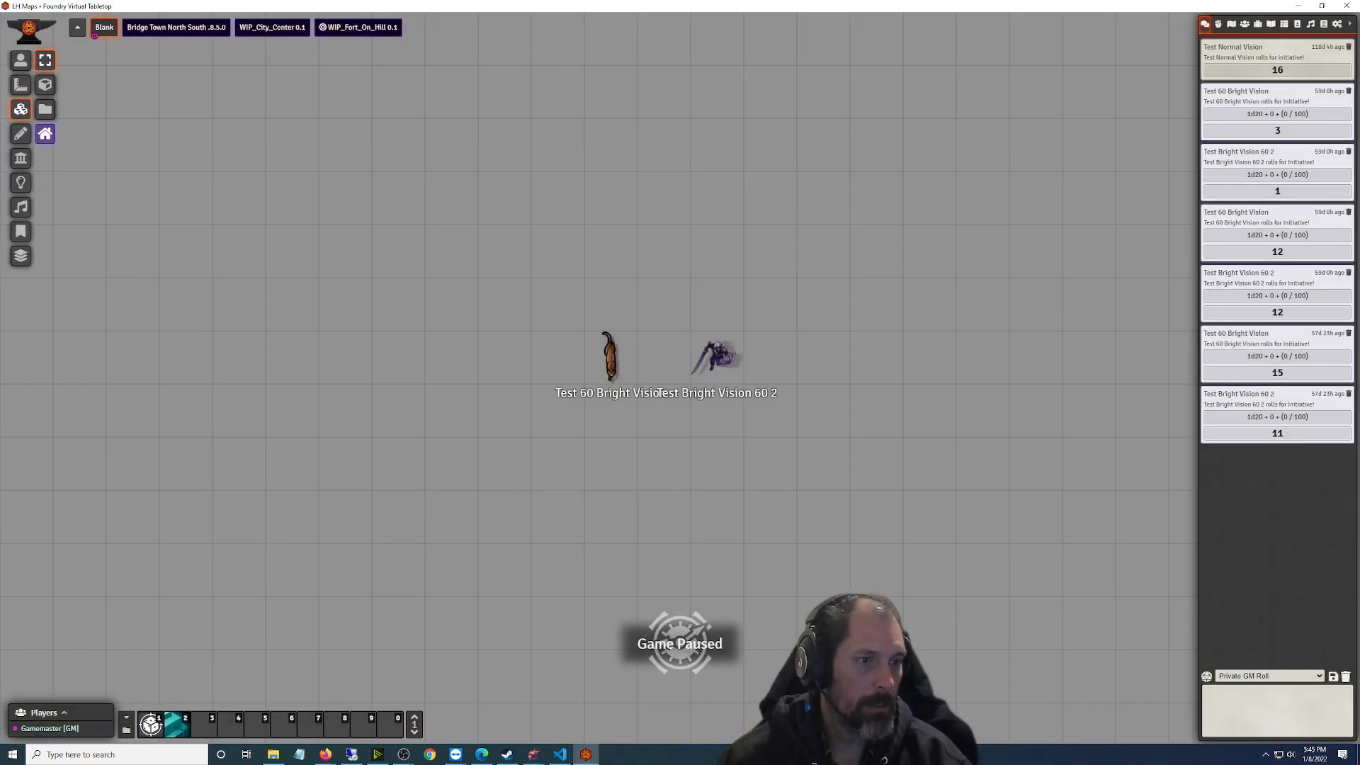
pyautogui.click(533, 754)
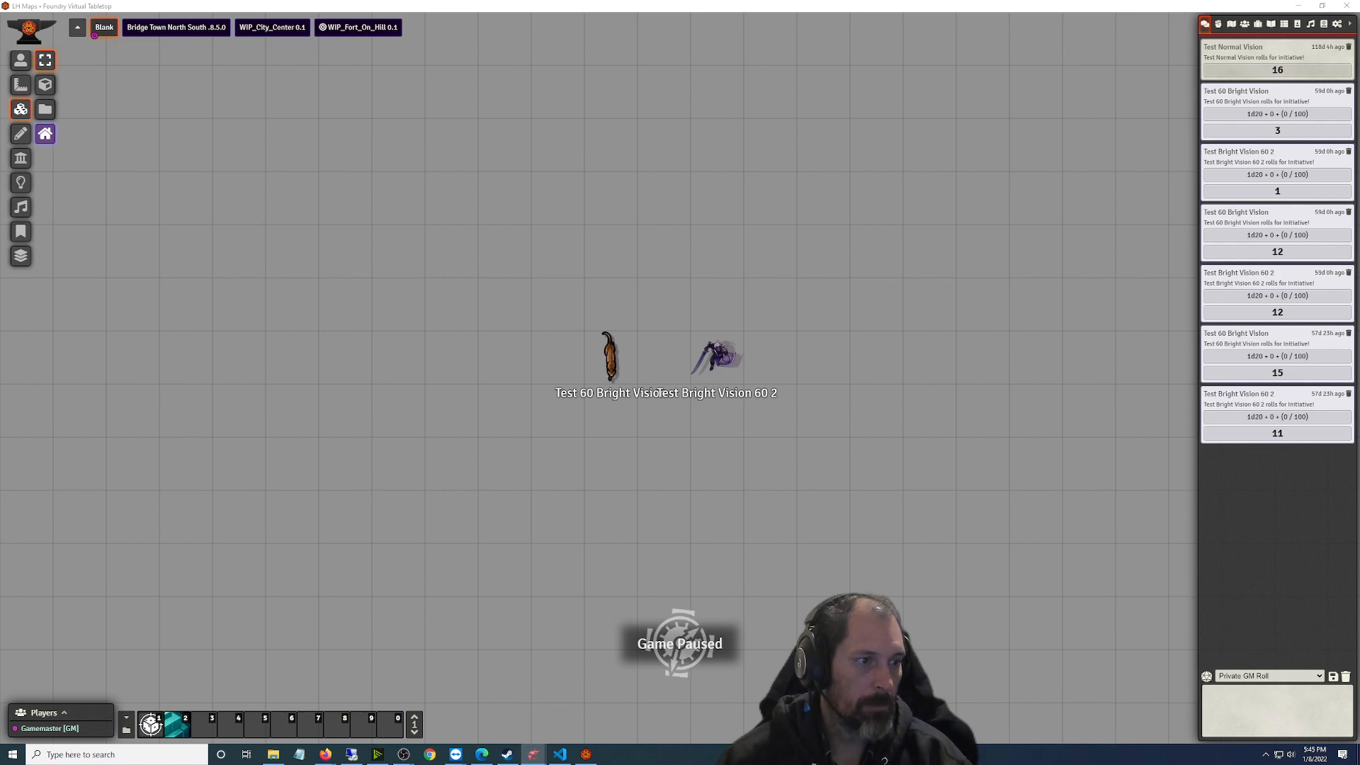
pyautogui.hotkey('alt', 'Tab')
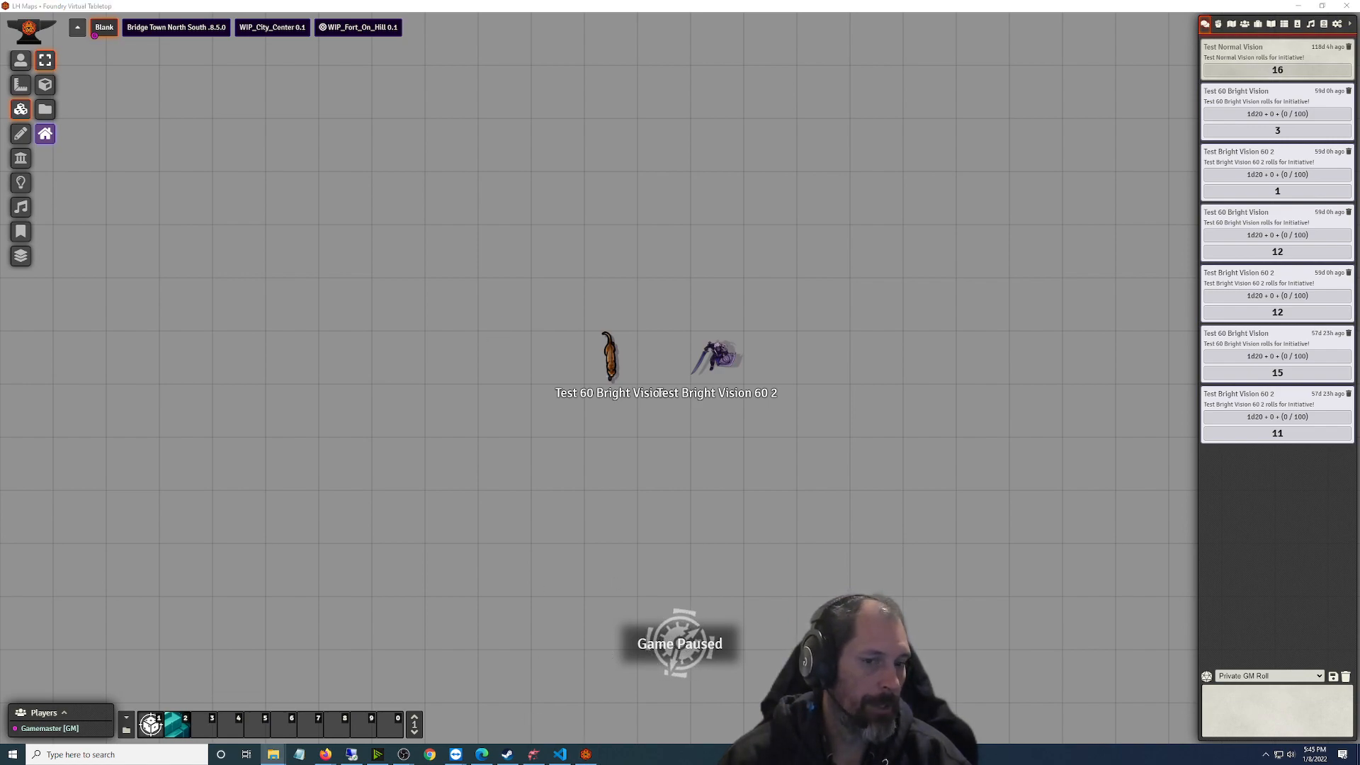
# Load the WIP_Fort_On_Hill scene to check the exported second-floor image
pyautogui.click(355, 30)
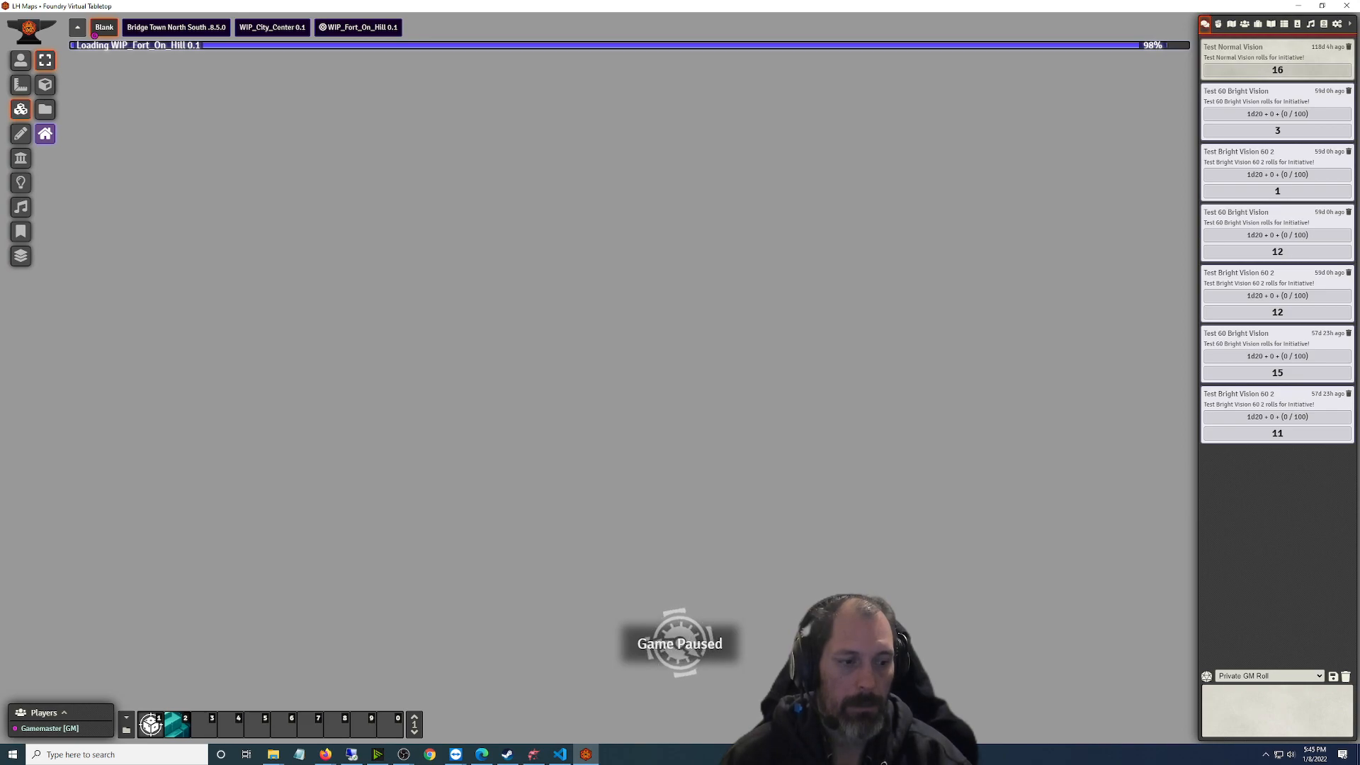
pyautogui.hotkey('alt', 'Tab')
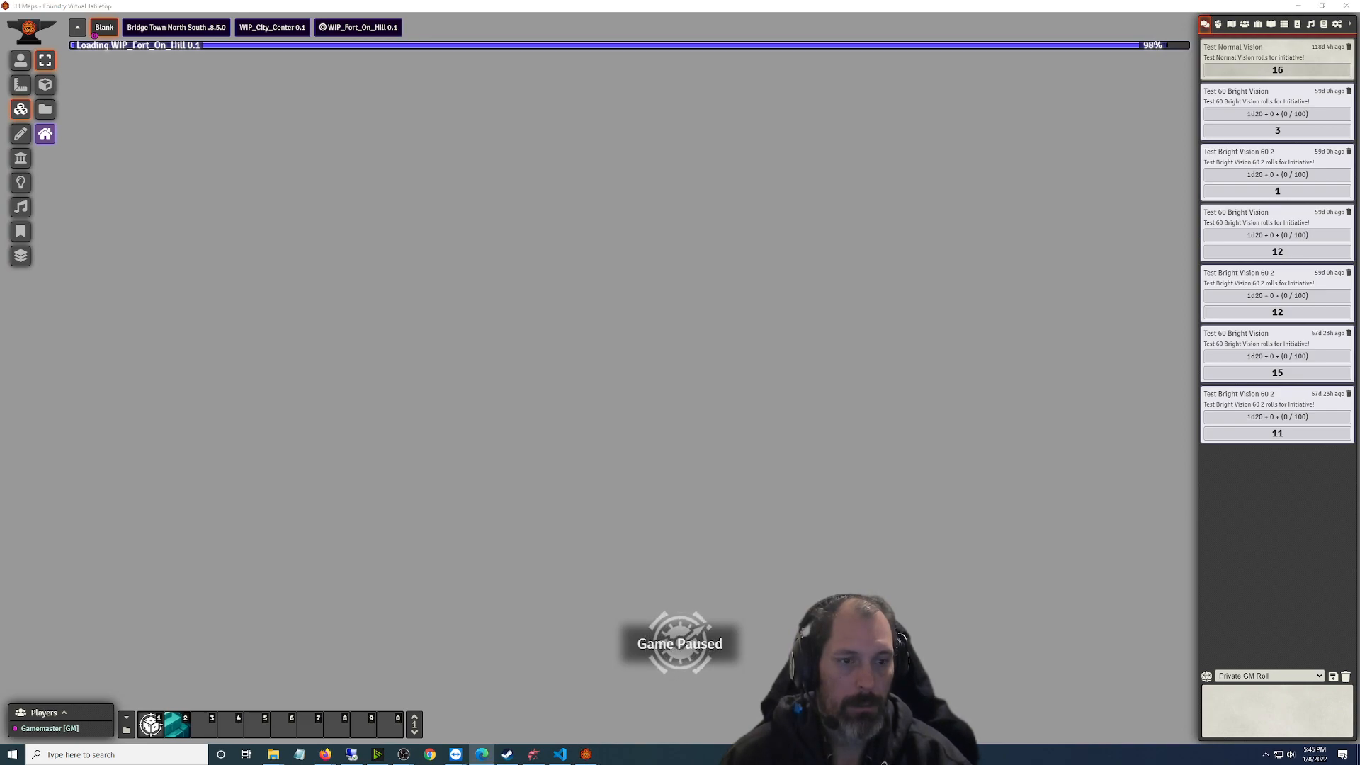
pyautogui.hotkey('alt', 'Tab')
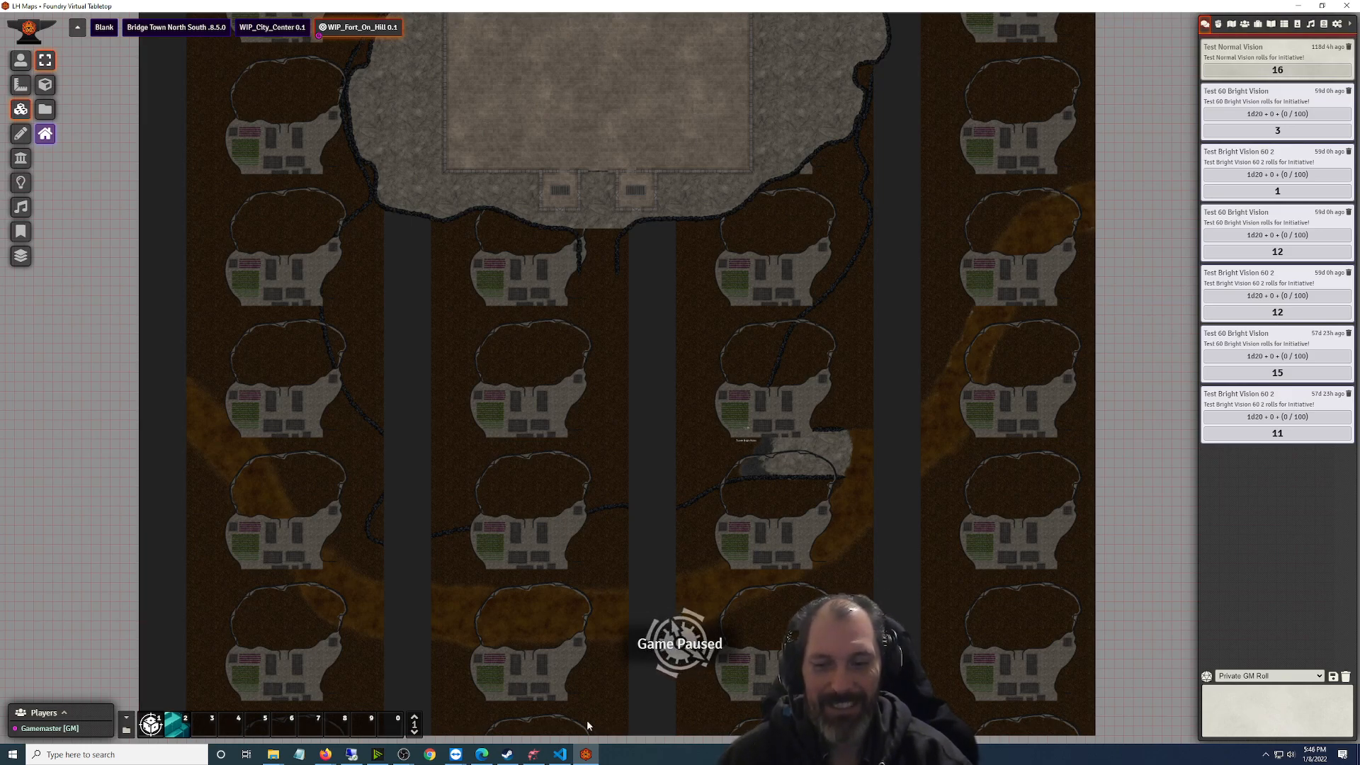
# Return the Foundry session to the Blank scene and minimize its window
pyautogui.hotkey('alt', 'Tab')
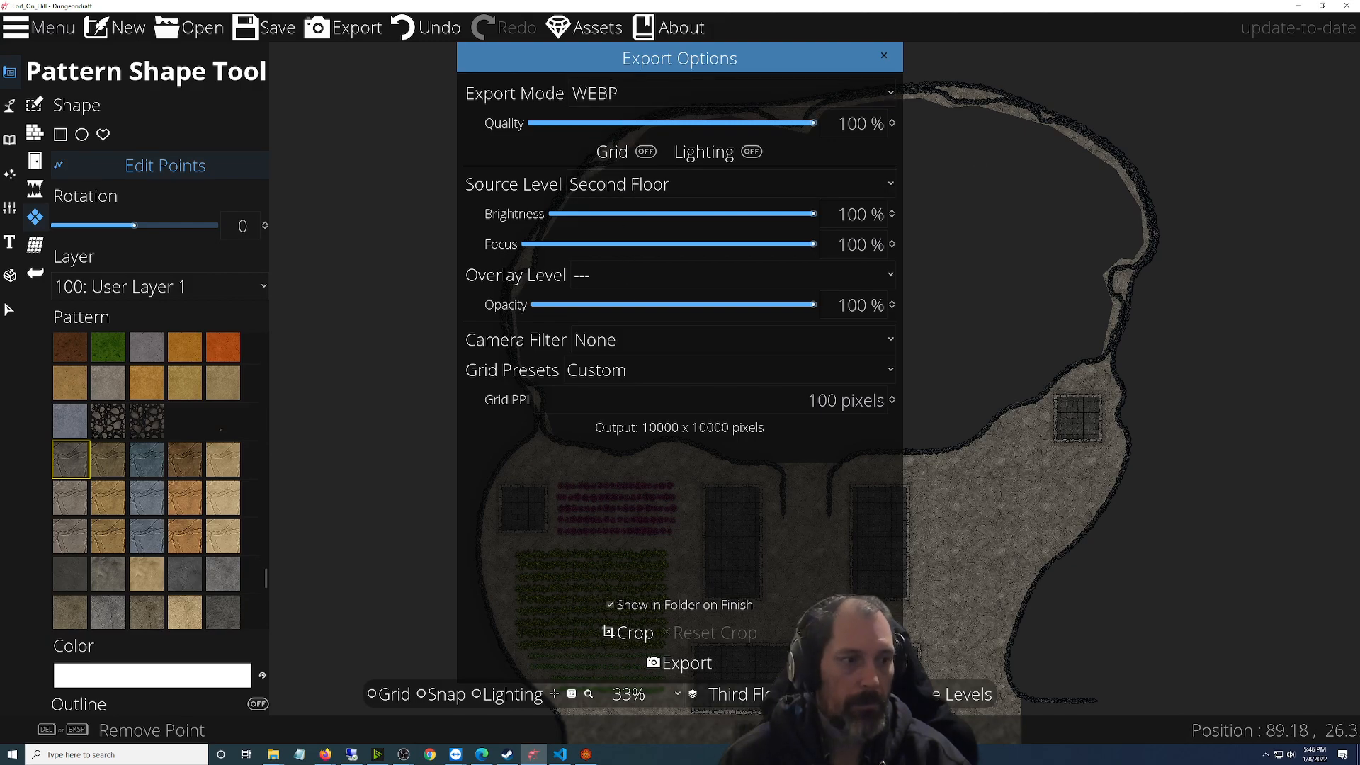
pyautogui.moveTo(273, 755)
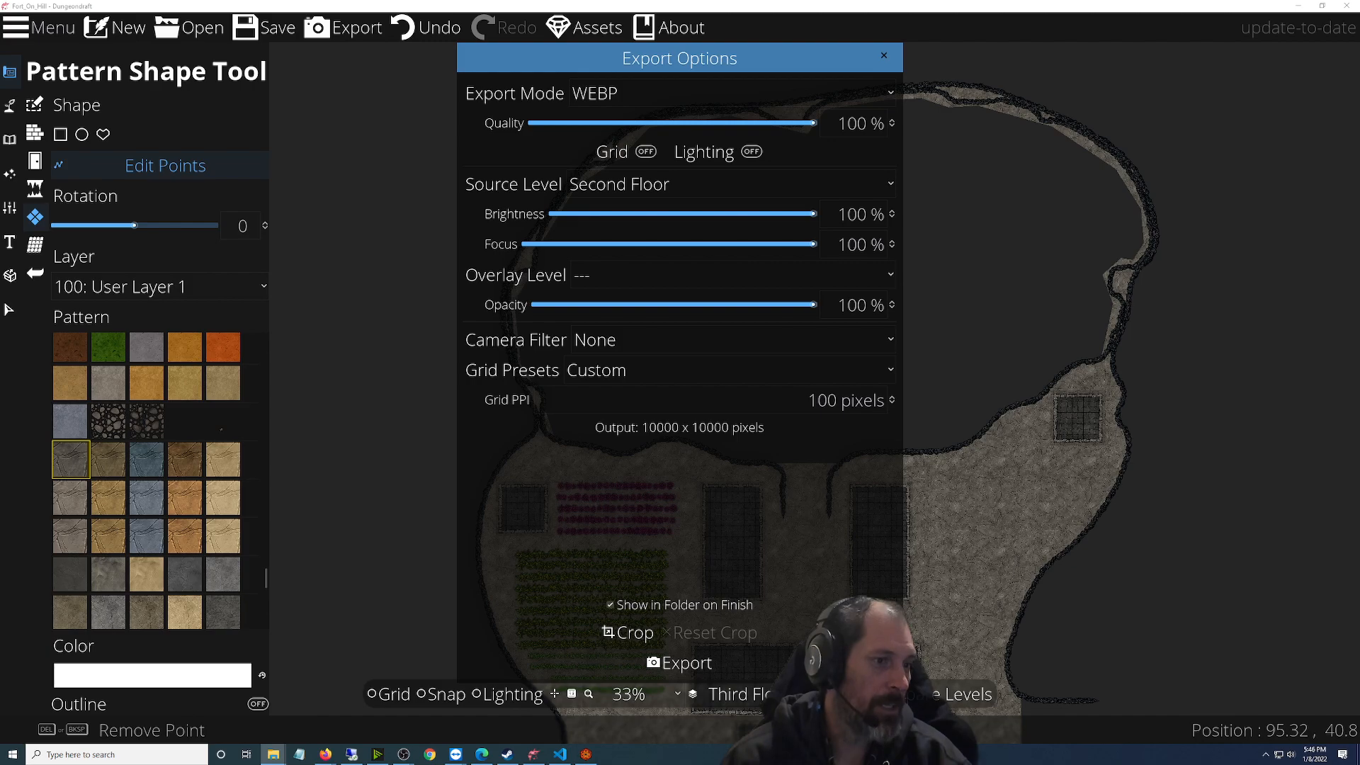
pyautogui.click(585, 755)
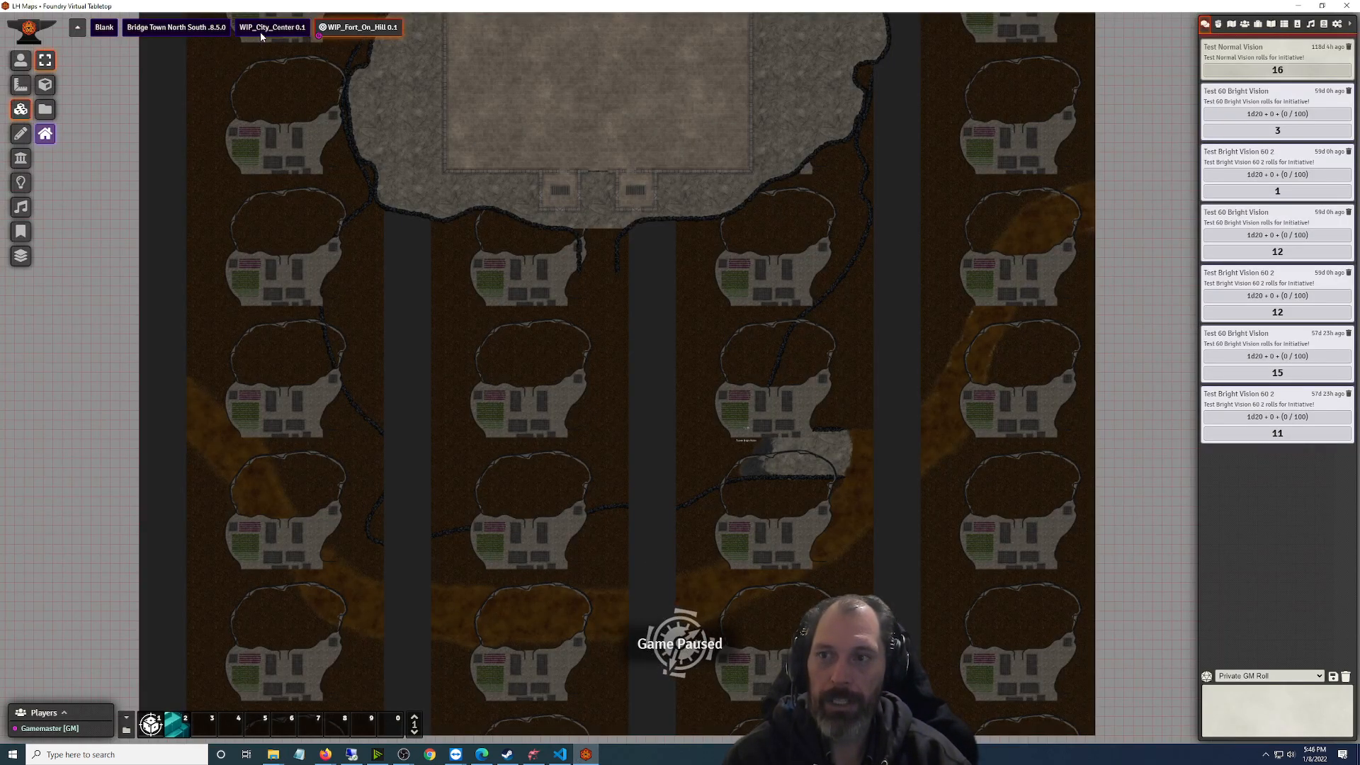
pyautogui.click(99, 28)
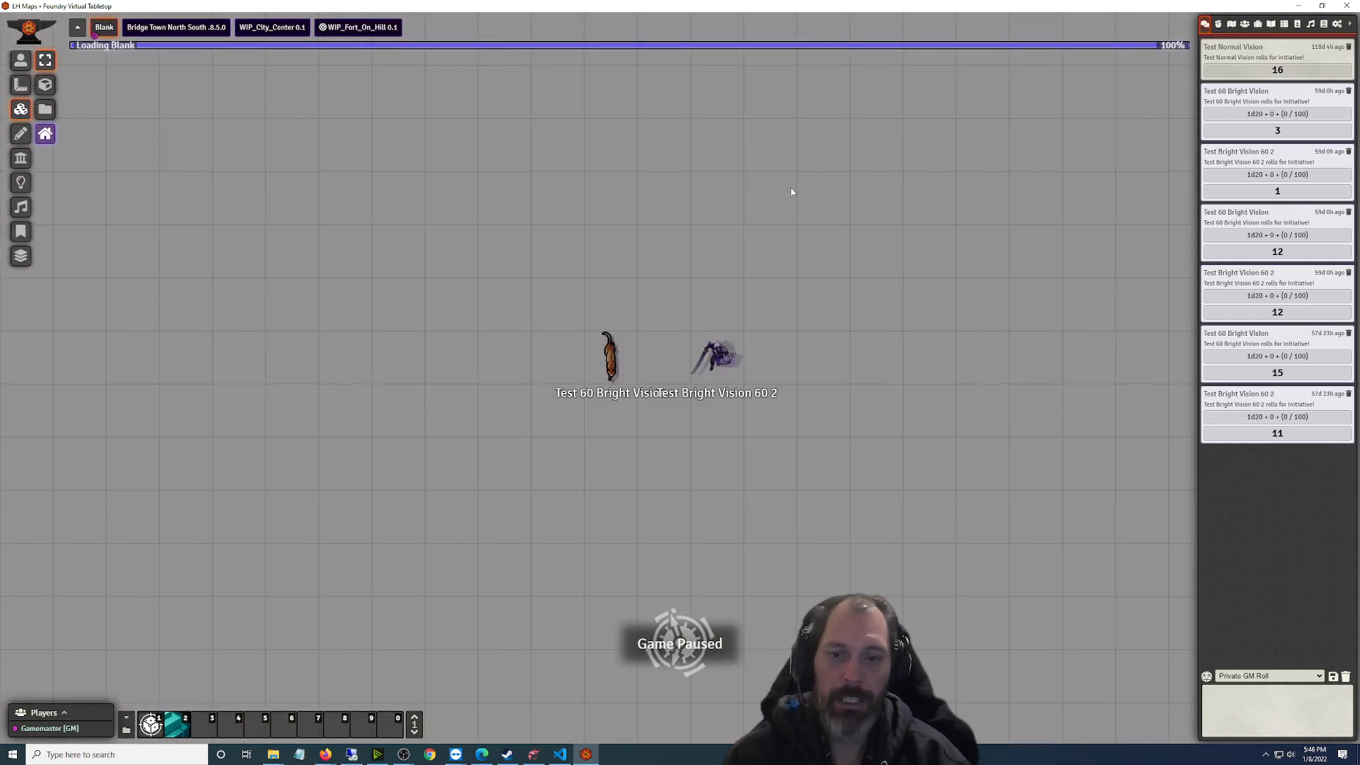
pyautogui.click(1293, 7)
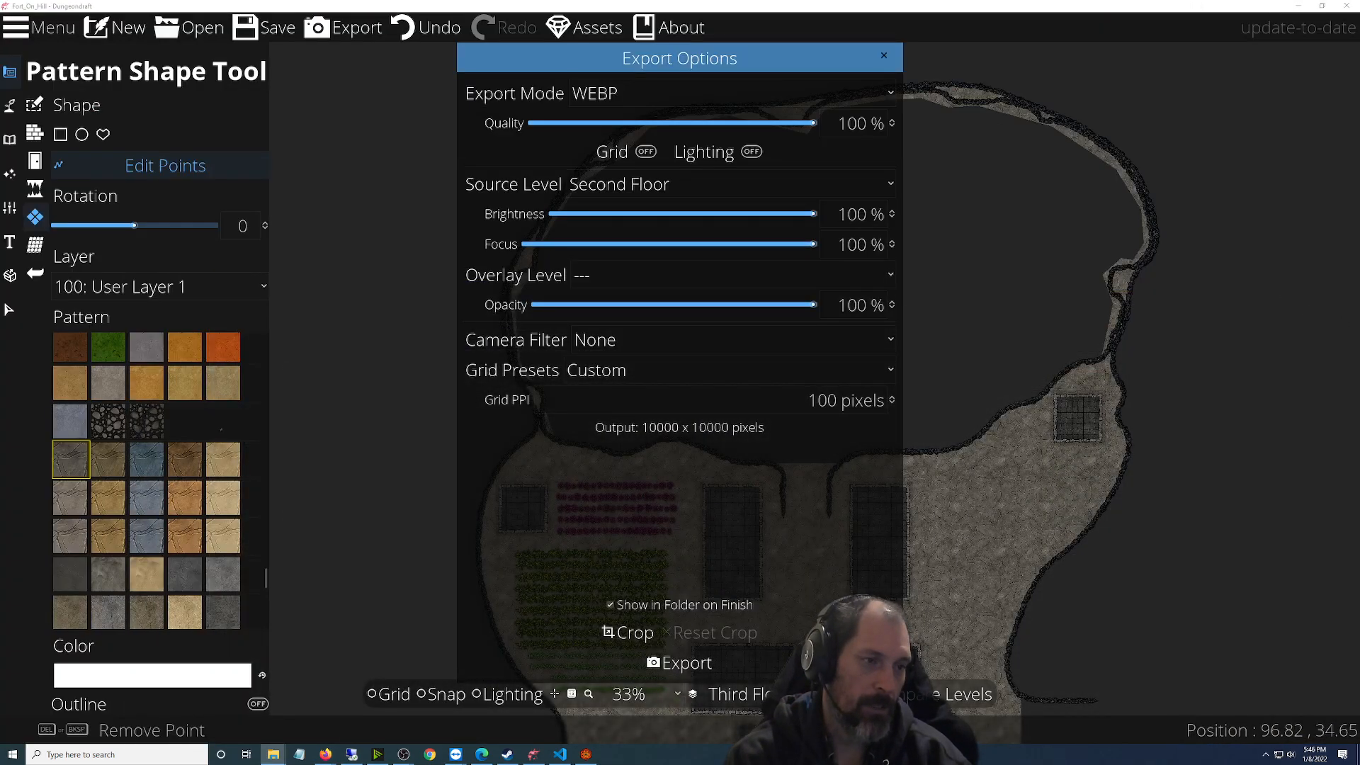
# Export the Second Floor level from Dungeondraft again as a WEBP image with grid and lighting off
pyautogui.click(587, 757)
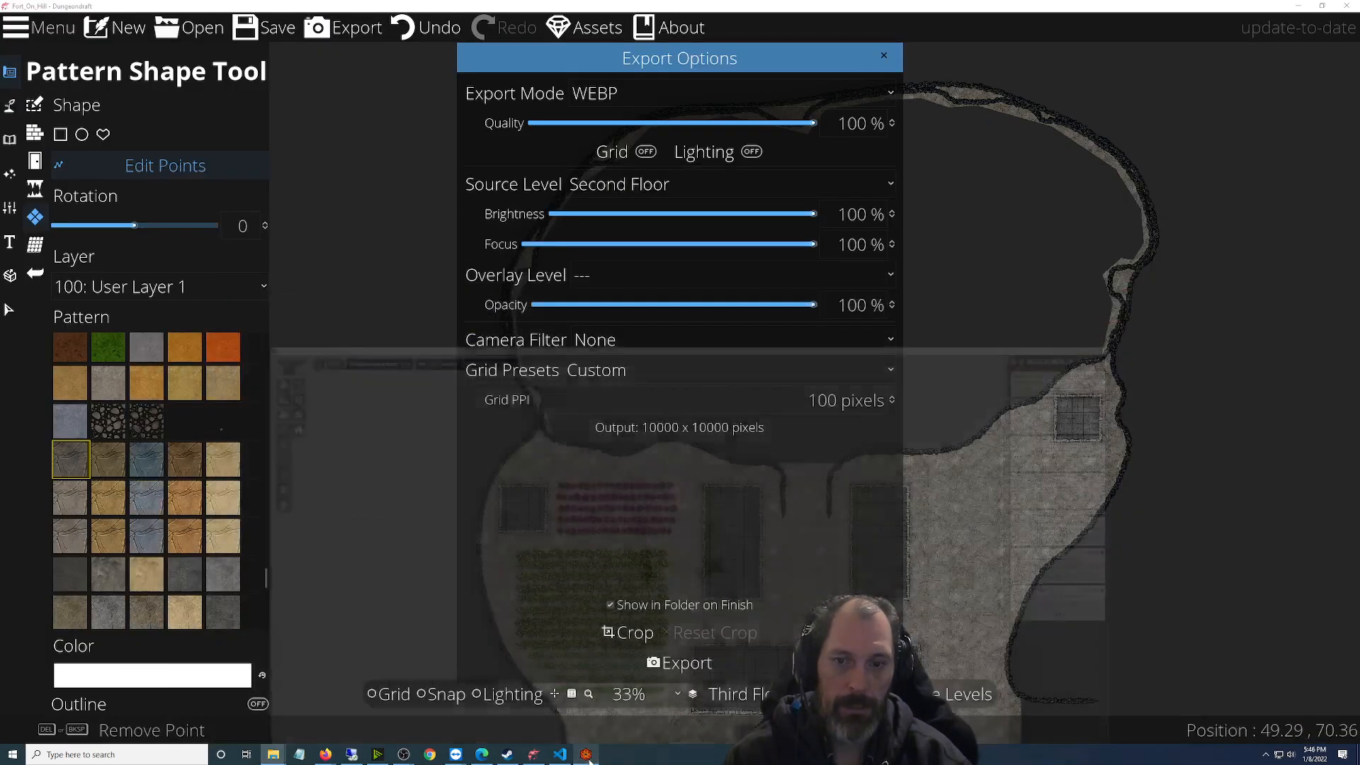
pyautogui.click(586, 755)
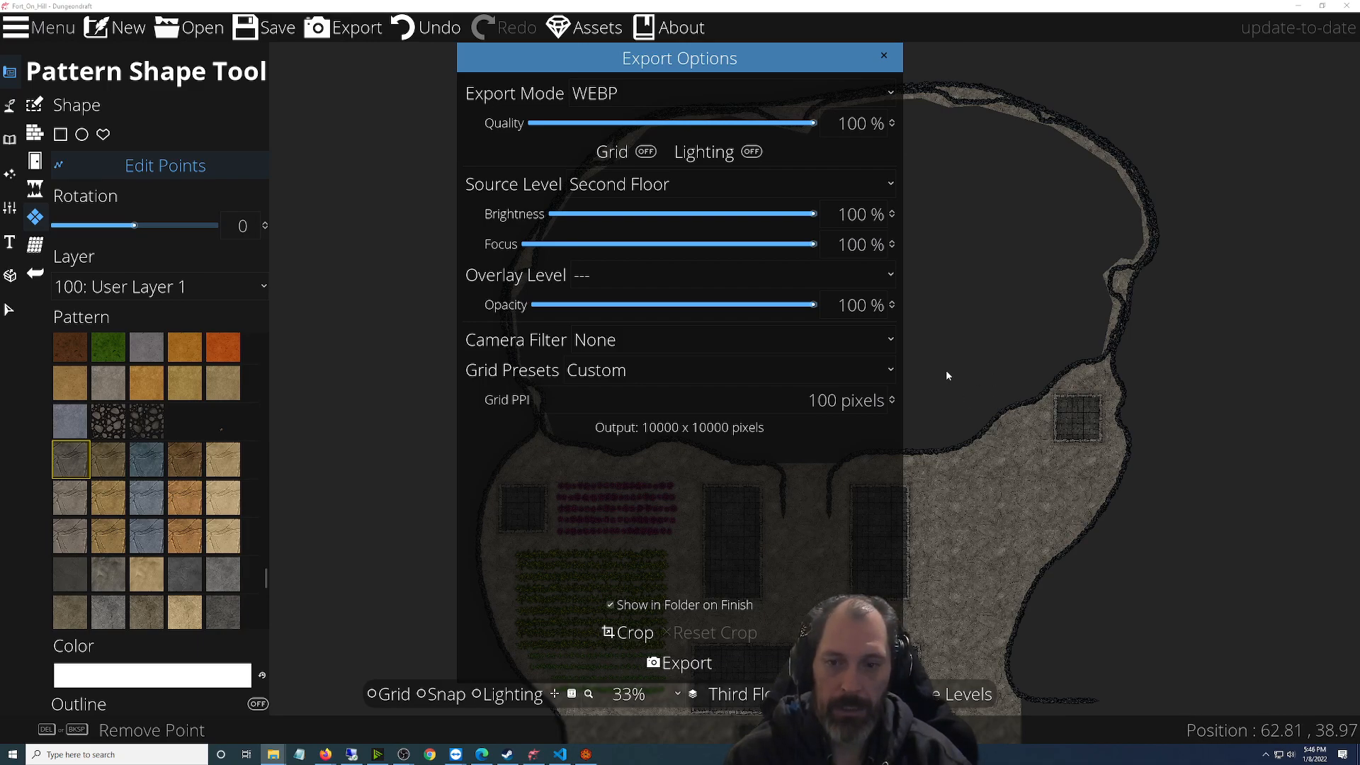
pyautogui.click(672, 666)
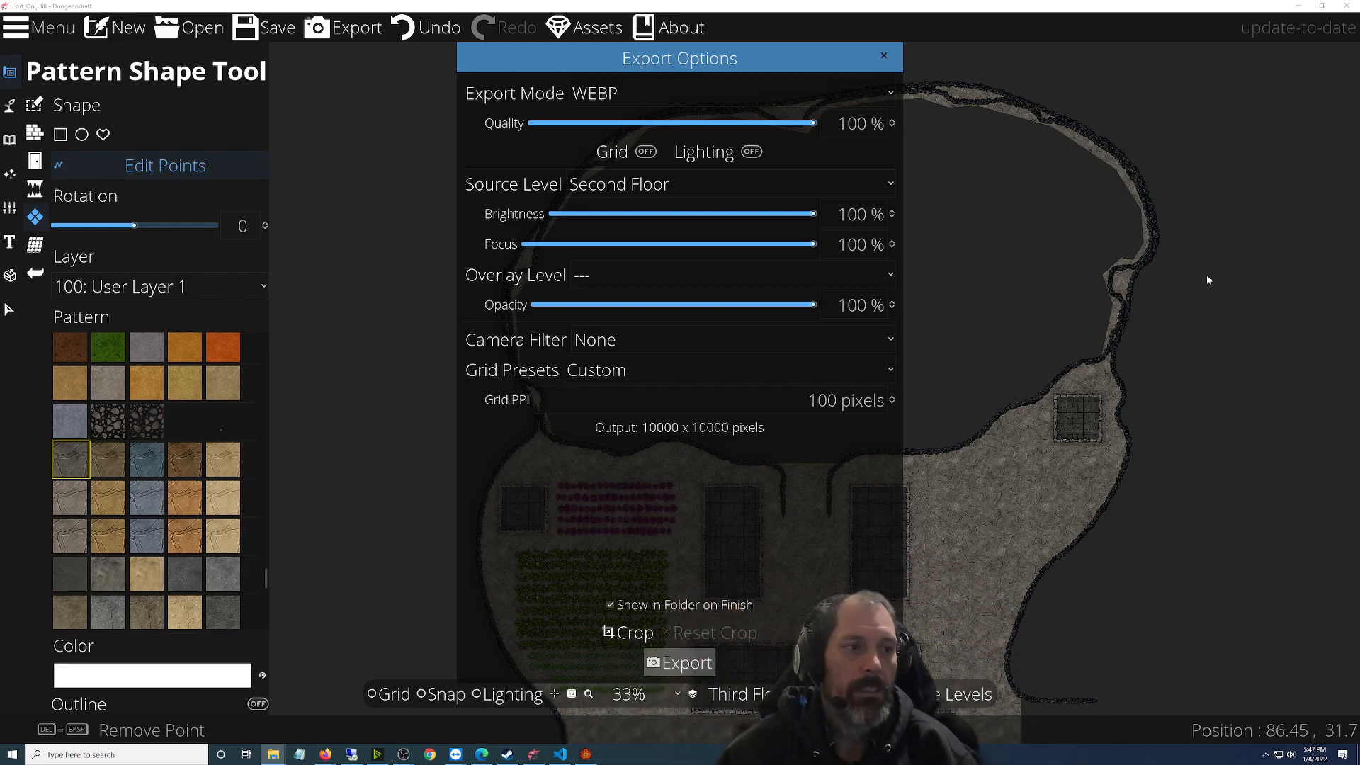
# Switch to Foundry Virtual Tabletop and load the WIP_Fort_On_Hill scene
pyautogui.click(585, 754)
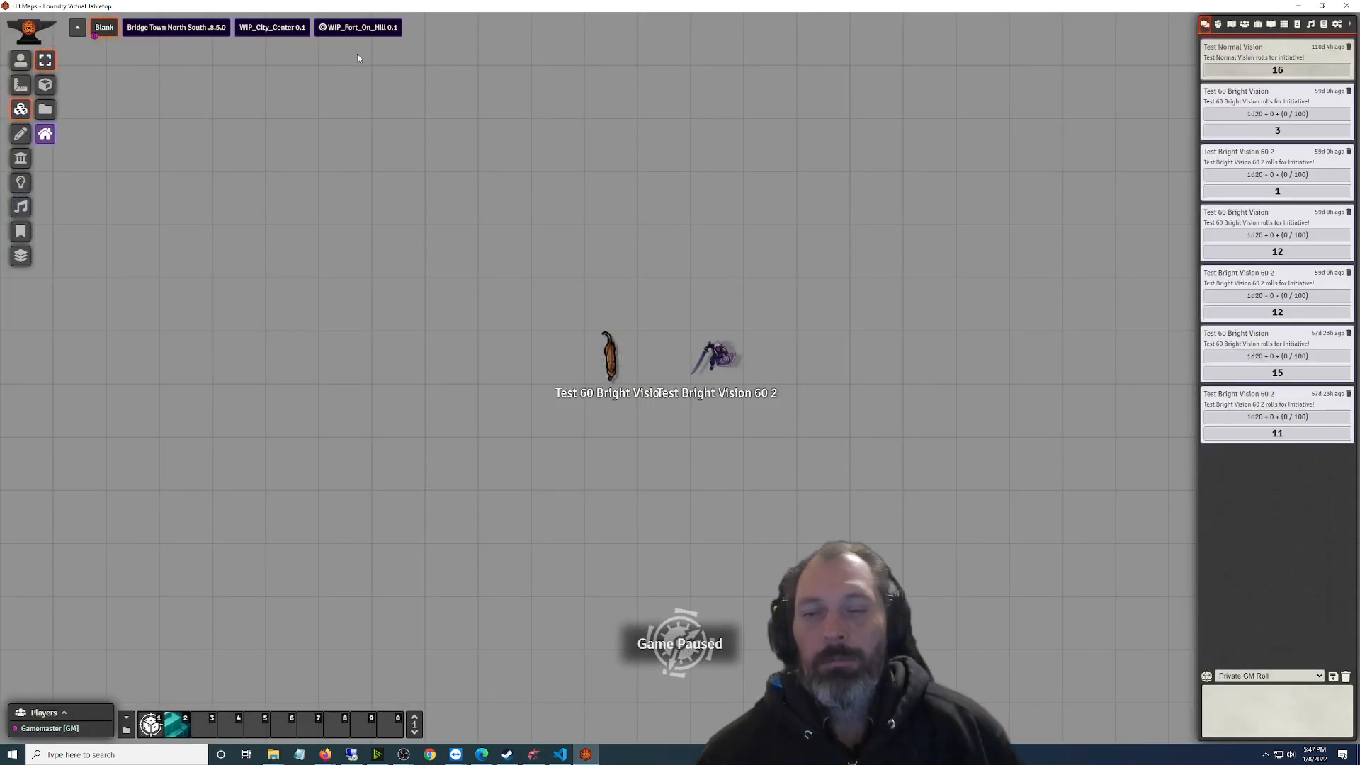
pyautogui.click(376, 29)
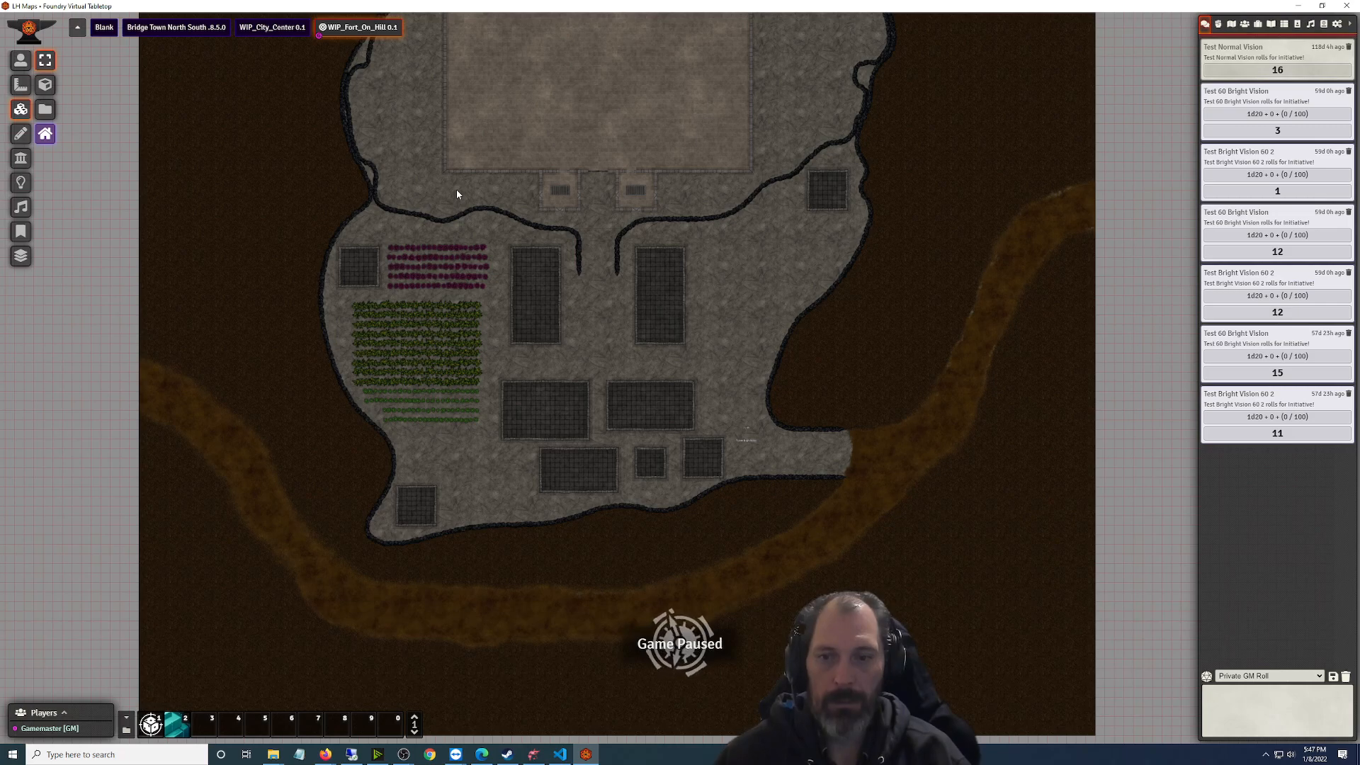
pyautogui.scroll(15, 574, 389)
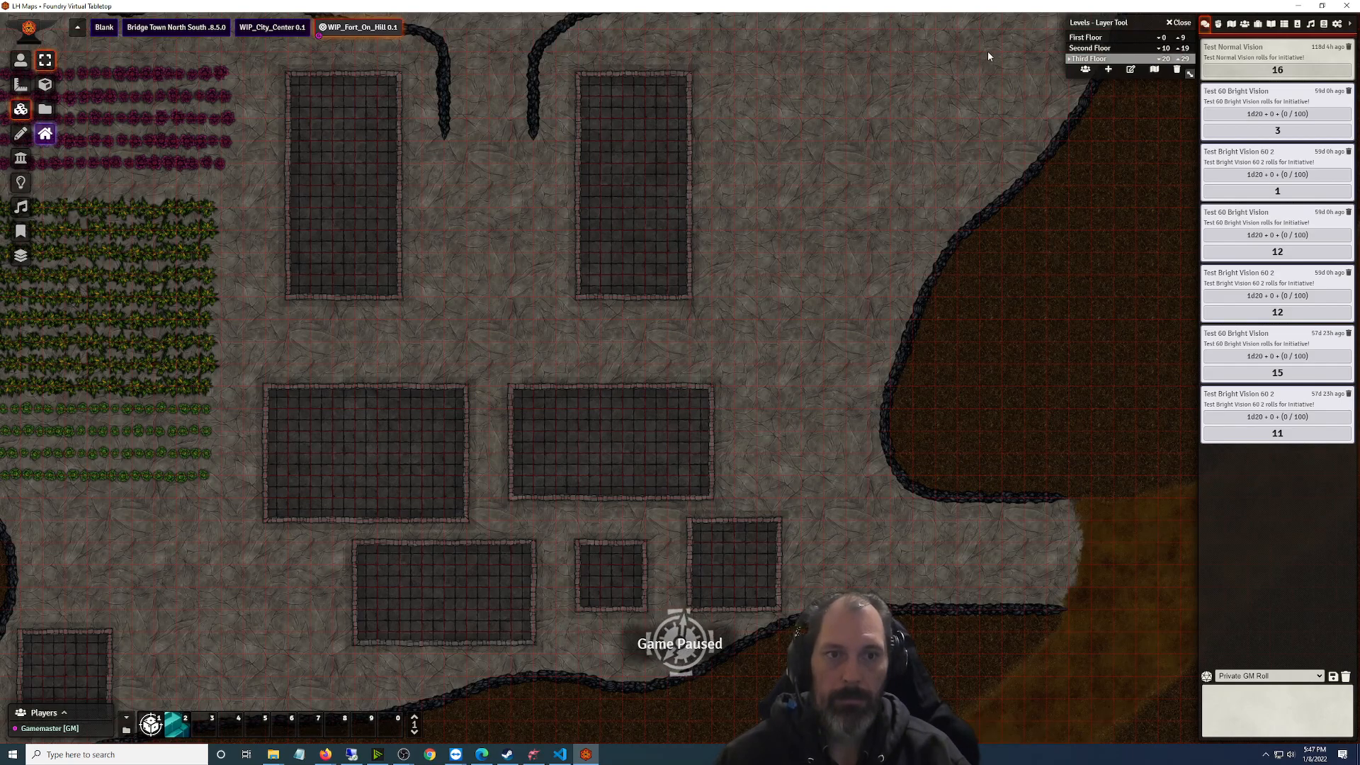
# Compare the First, Second and Third Floor levels of the fort scene and close the Levels layer tool
pyautogui.click(1098, 39)
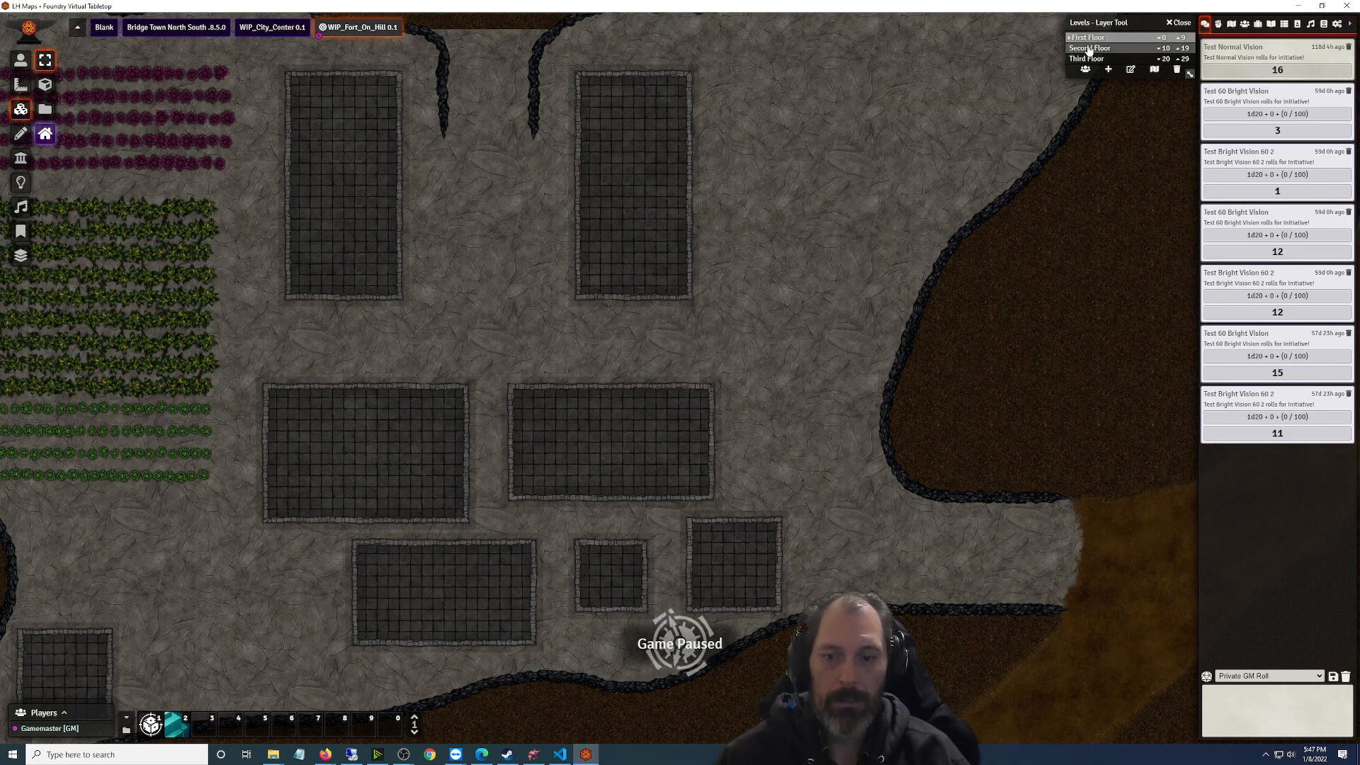
pyautogui.click(1088, 48)
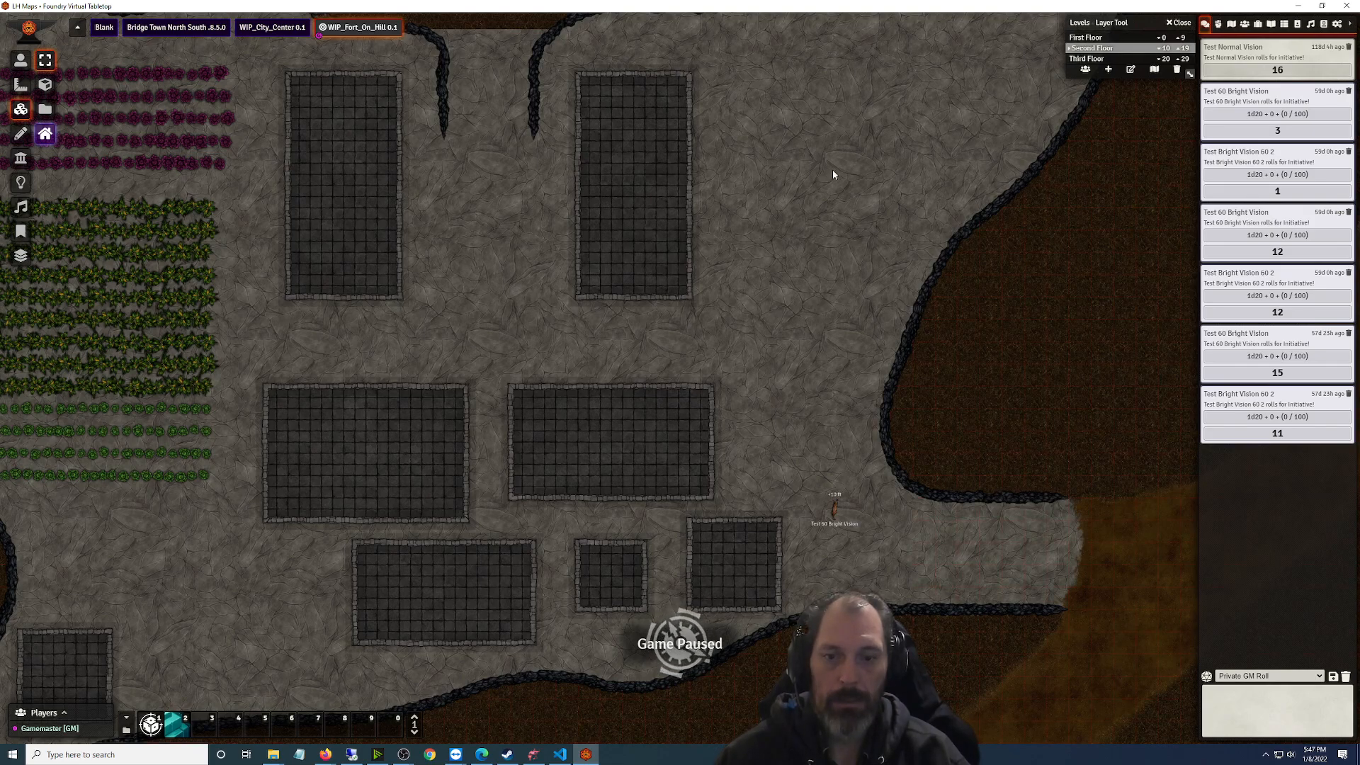
pyautogui.click(1084, 60)
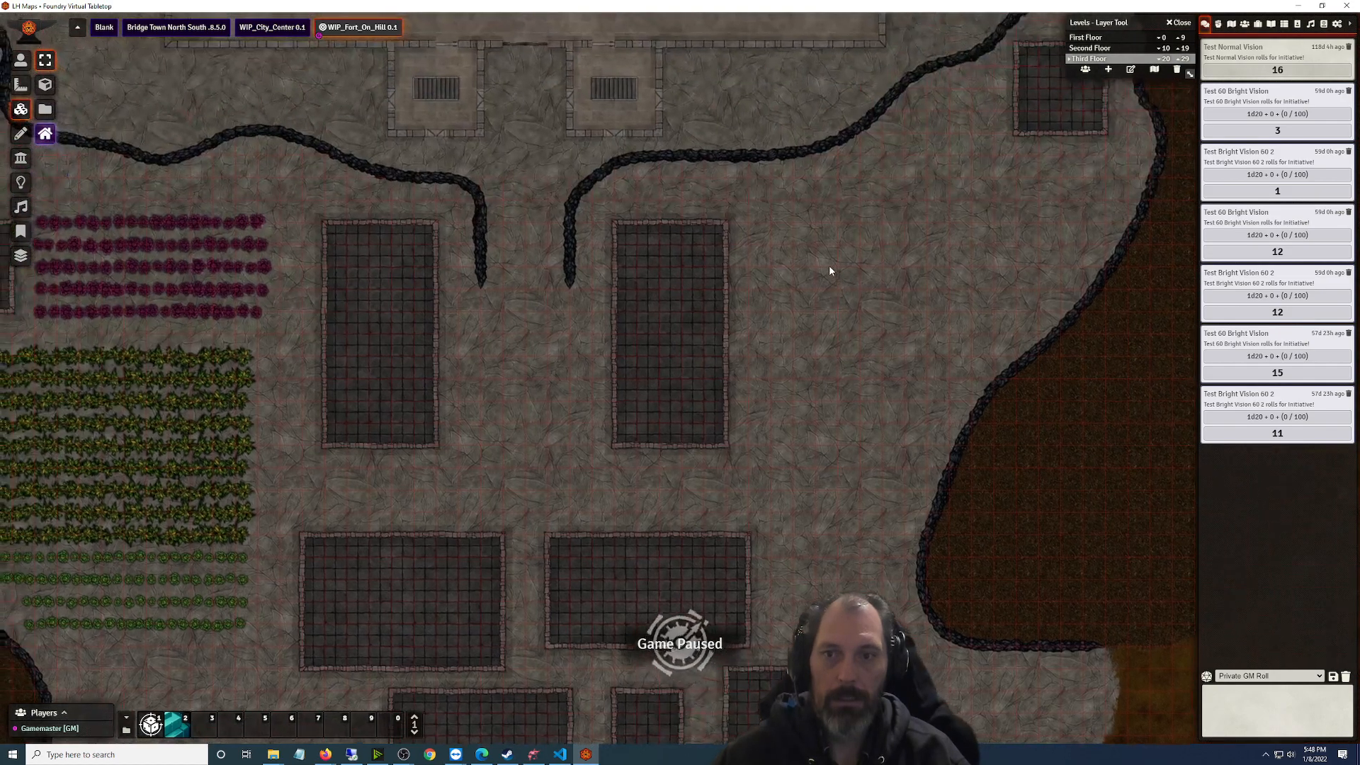
pyautogui.moveTo(831, 173); pyautogui.dragTo(906, 295)
pyautogui.click(1121, 48)
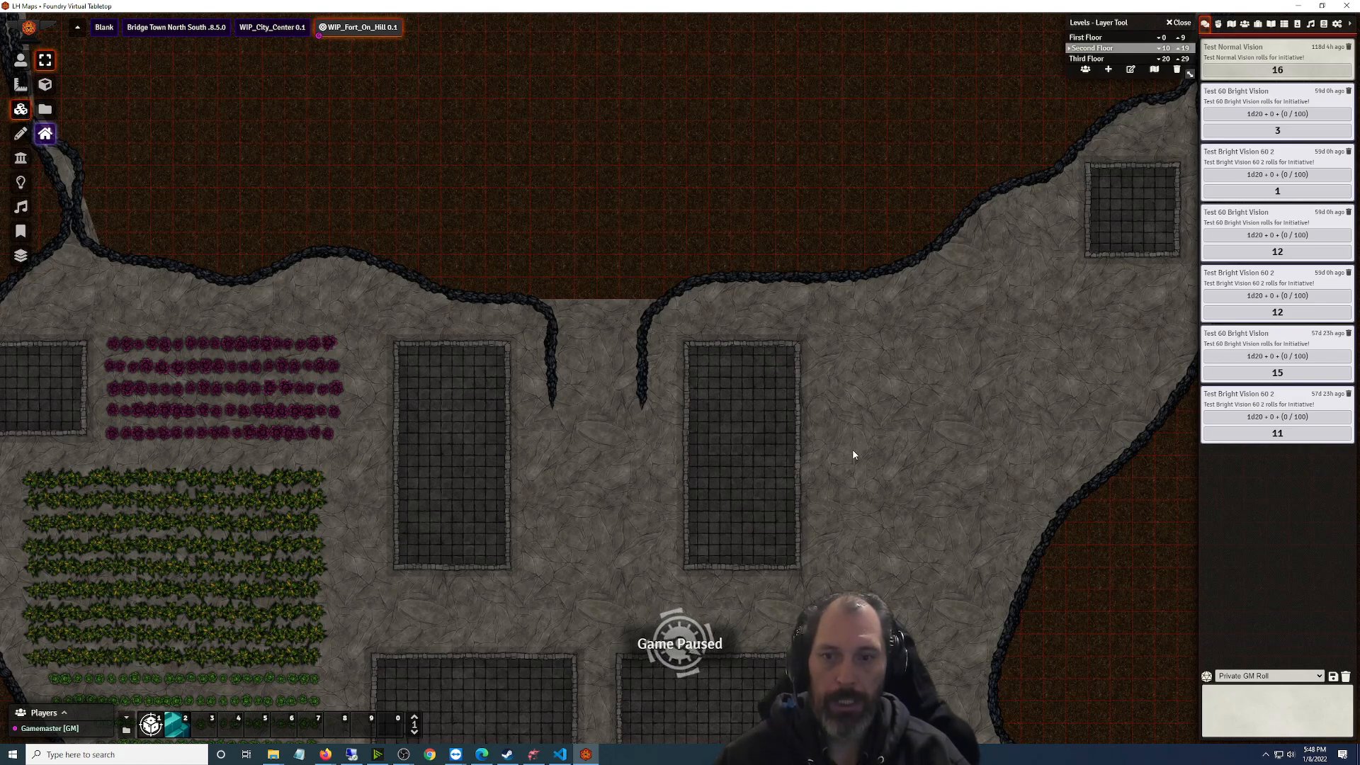
pyautogui.click(1178, 23)
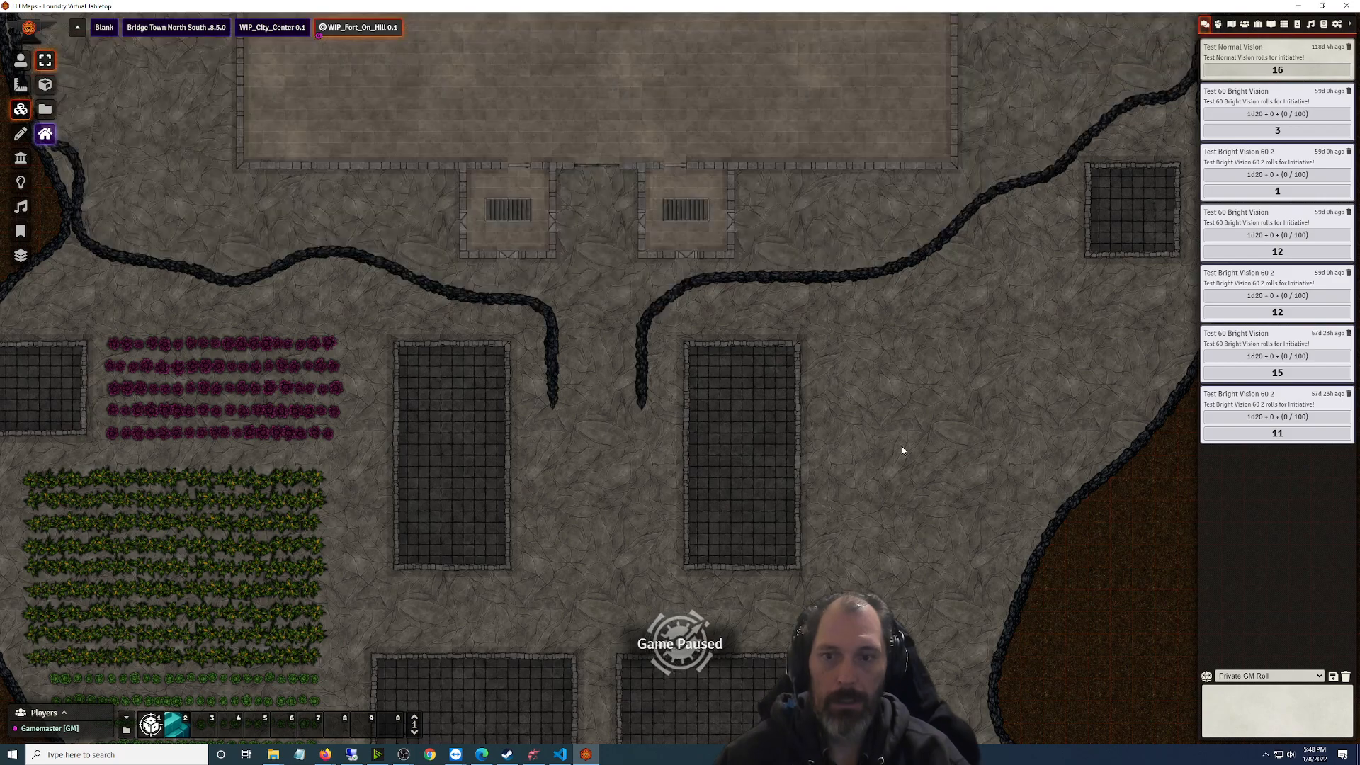
# Examine the fort's lower yard, the token near the road entrance, and the opening between the two wall ends
pyautogui.scroll(-5, 902, 450)
pyautogui.press('Down')
pyautogui.press('Down')
pyautogui.press('Down')
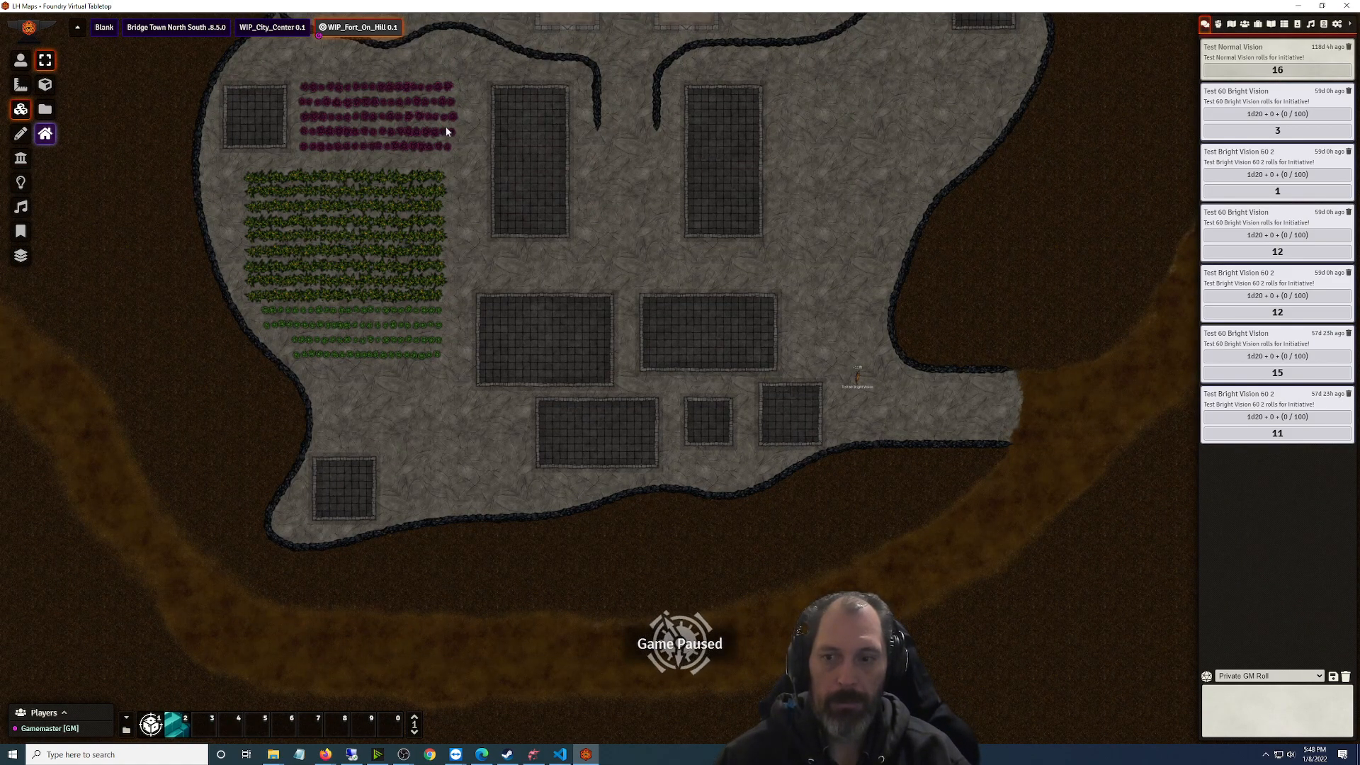
pyautogui.scroll(2, 736, 163)
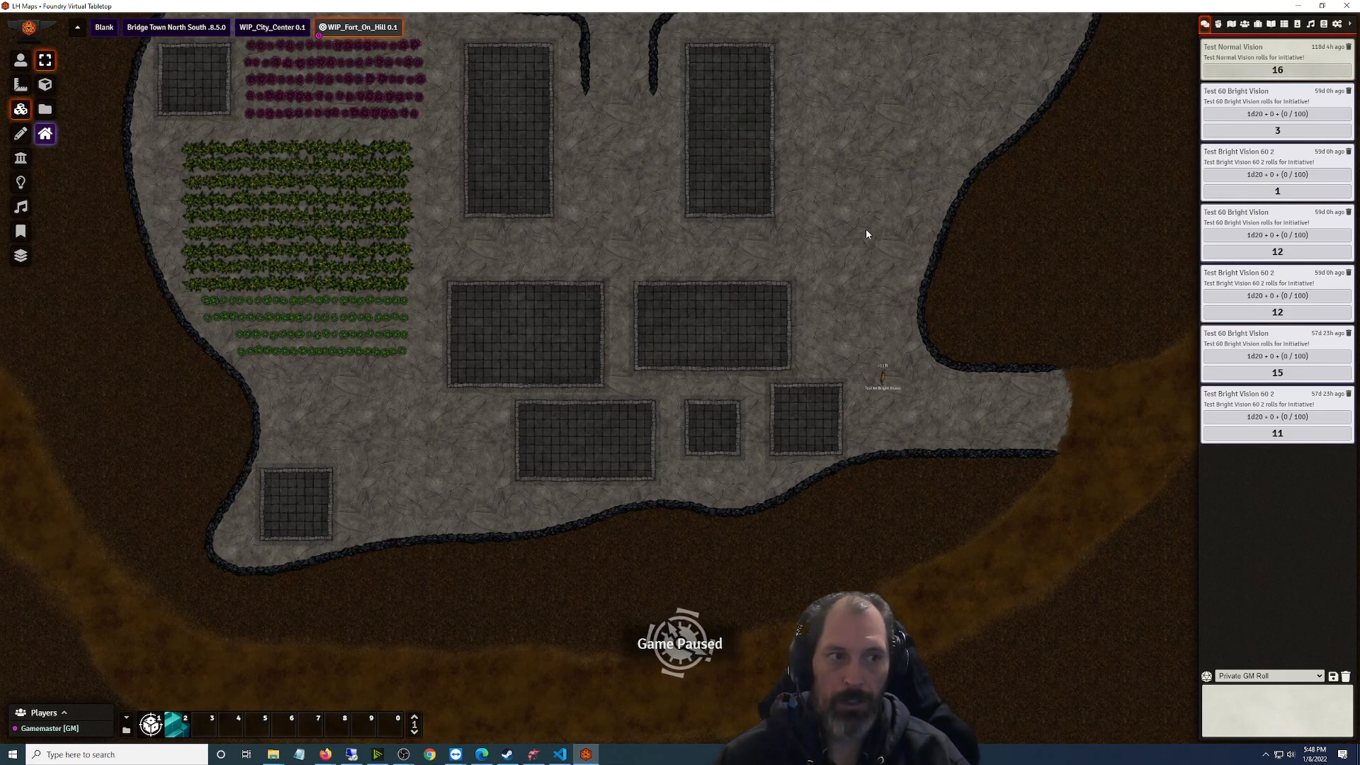
pyautogui.scroll(3, 916, 168)
pyautogui.scroll(4, 916, 167)
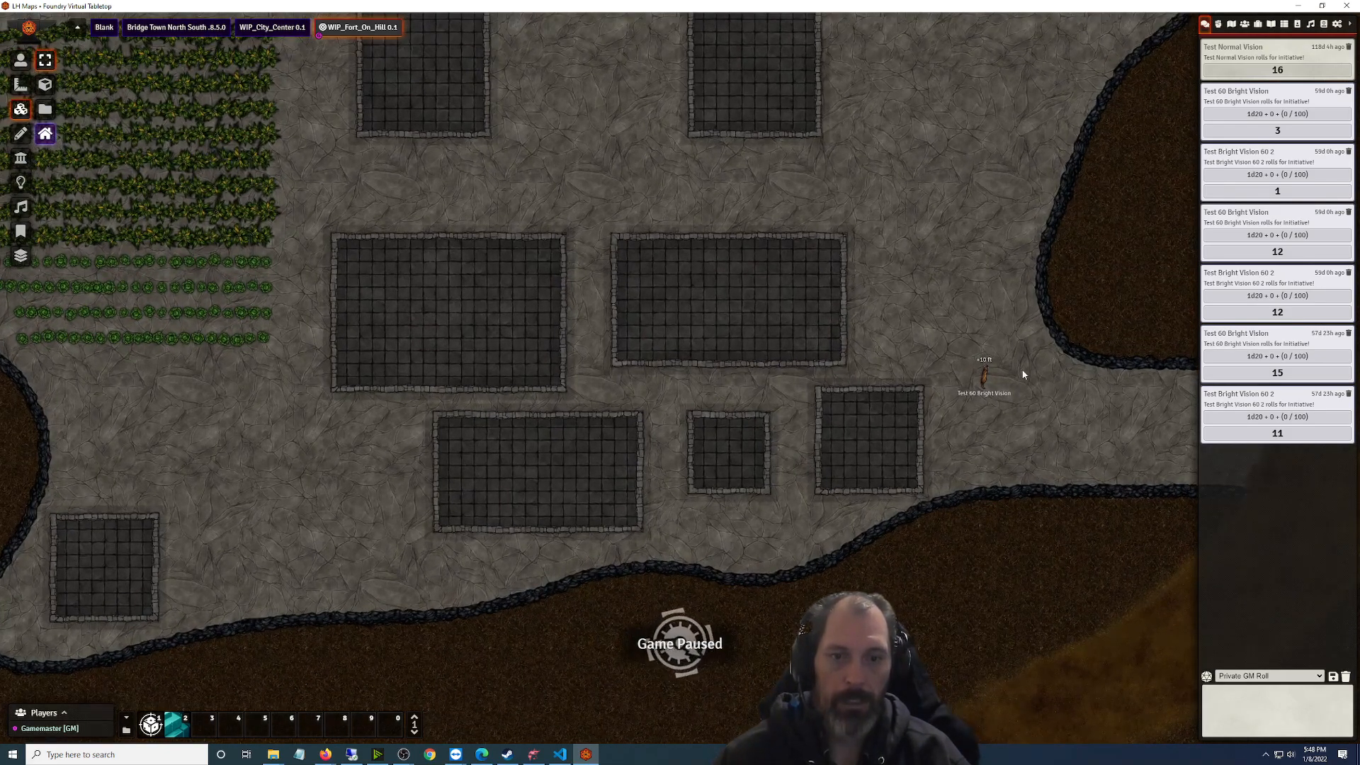
pyautogui.press('Up')
pyautogui.press('Up')
pyautogui.press('Up')
pyautogui.press('Left')
pyautogui.scroll(4, 834, 354)
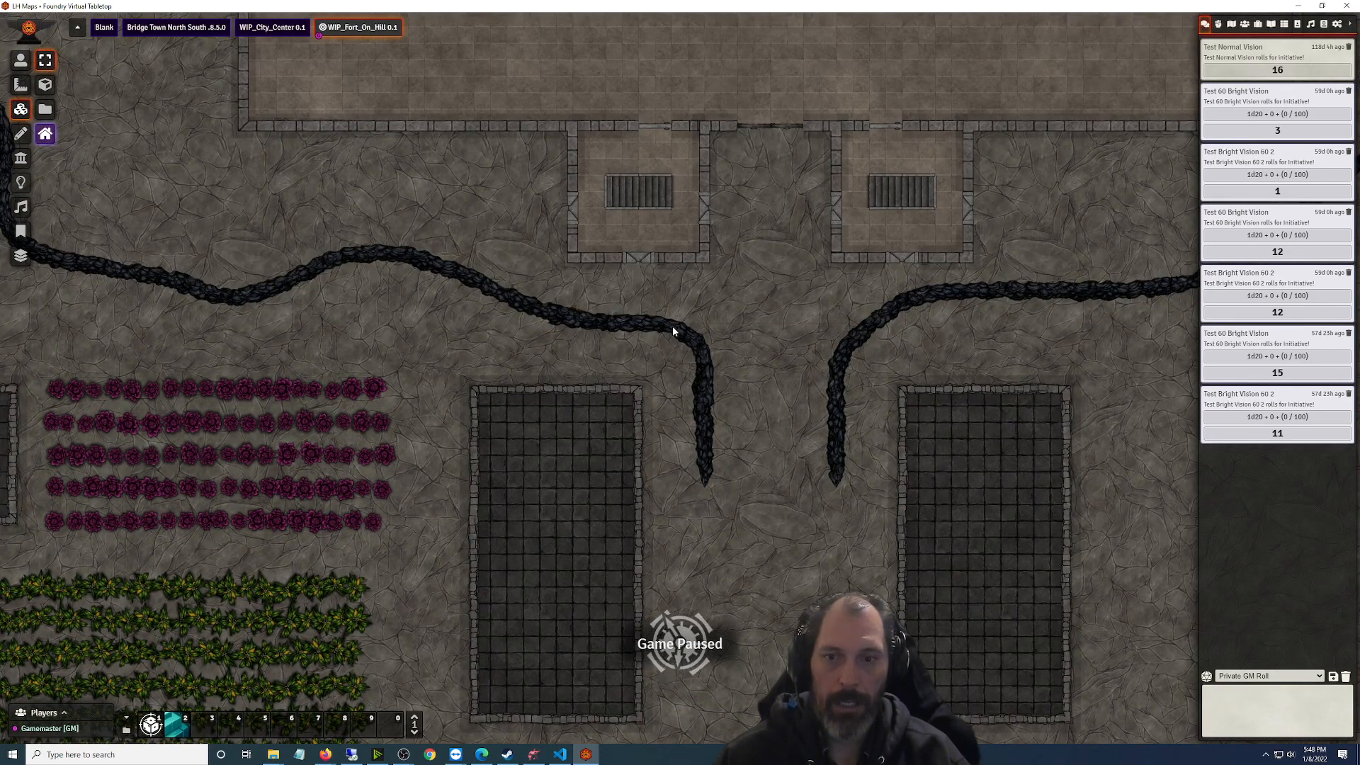
# On the Second Floor level, draw a 400 by 100 pixel stair rectangle across the opening between the two wall ends
pyautogui.click(21, 134)
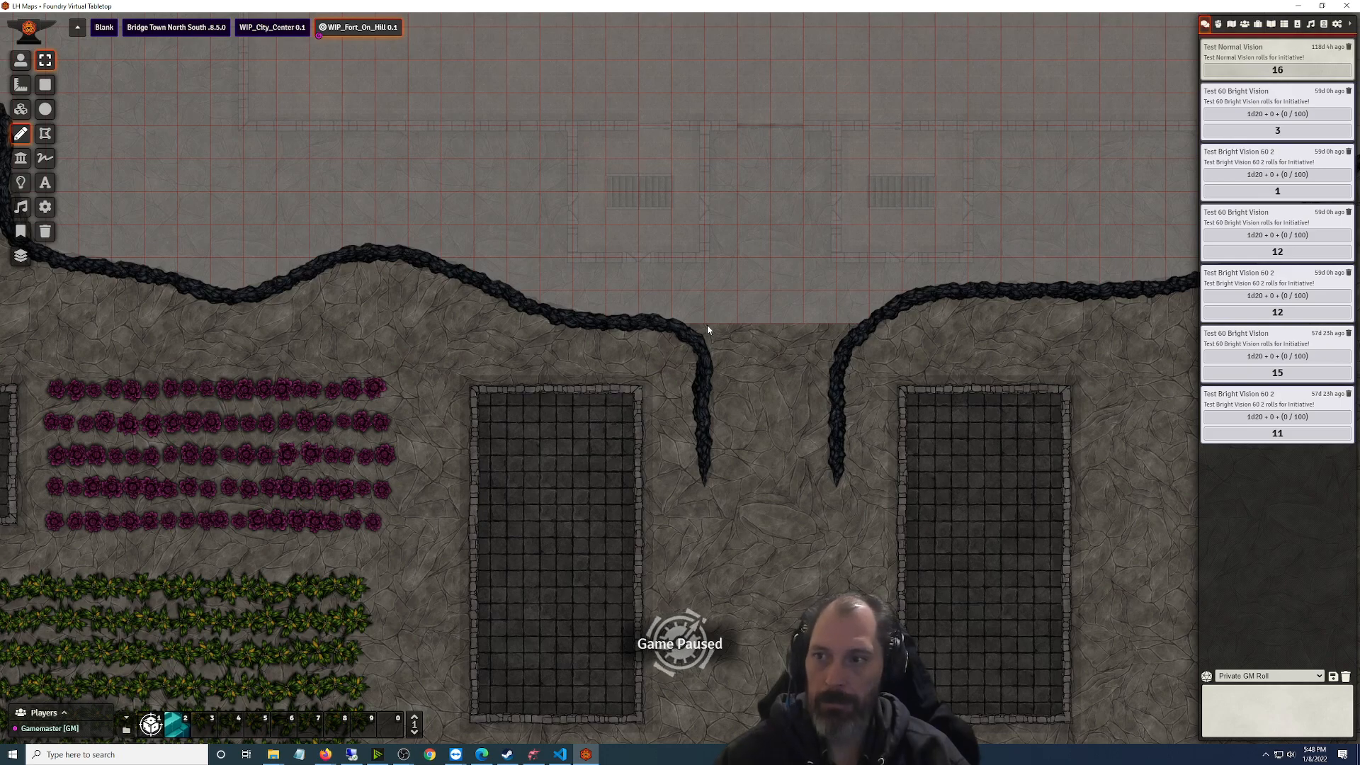
pyautogui.moveTo(705, 325)
pyautogui.mouseDown()
pyautogui.moveTo(801, 376)
pyautogui.moveTo(837, 354)
pyautogui.mouseUp()
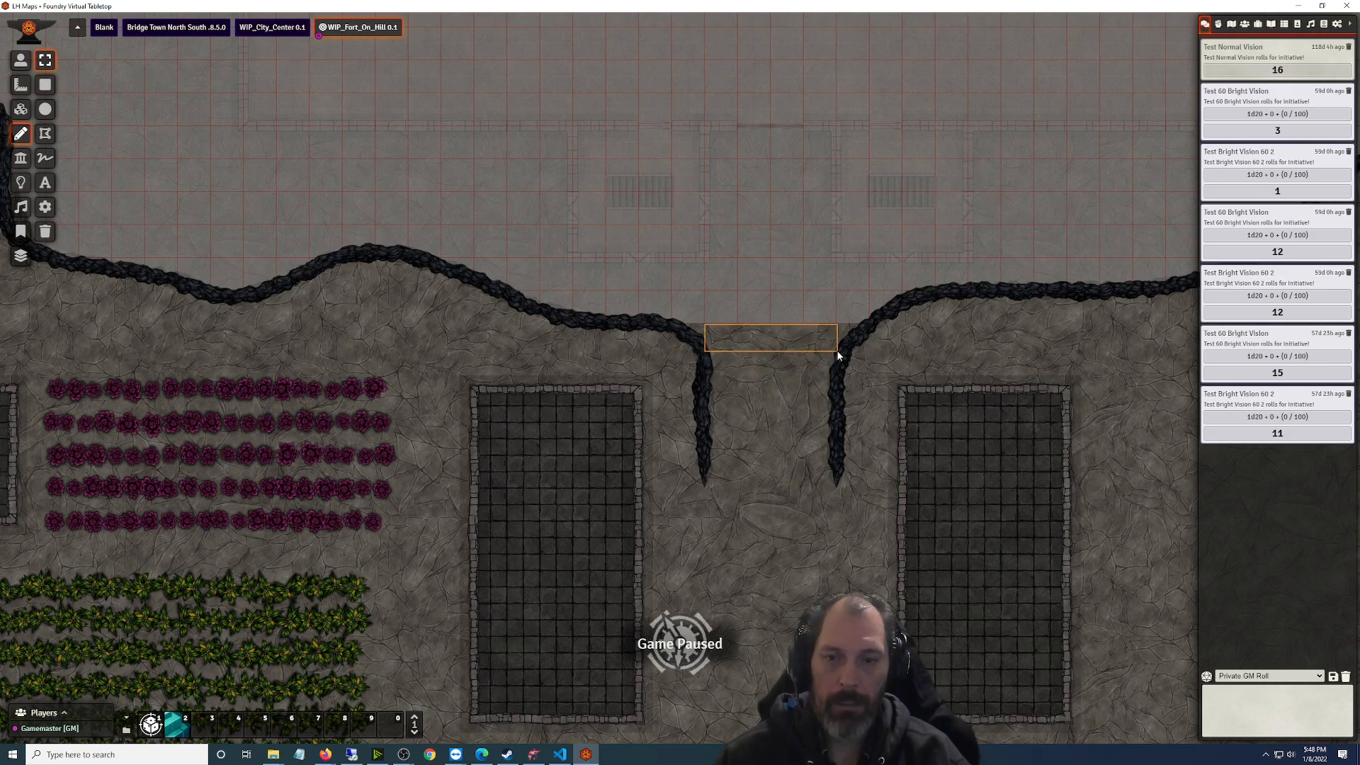
pyautogui.moveTo(837, 354); pyautogui.dragTo(835, 357)
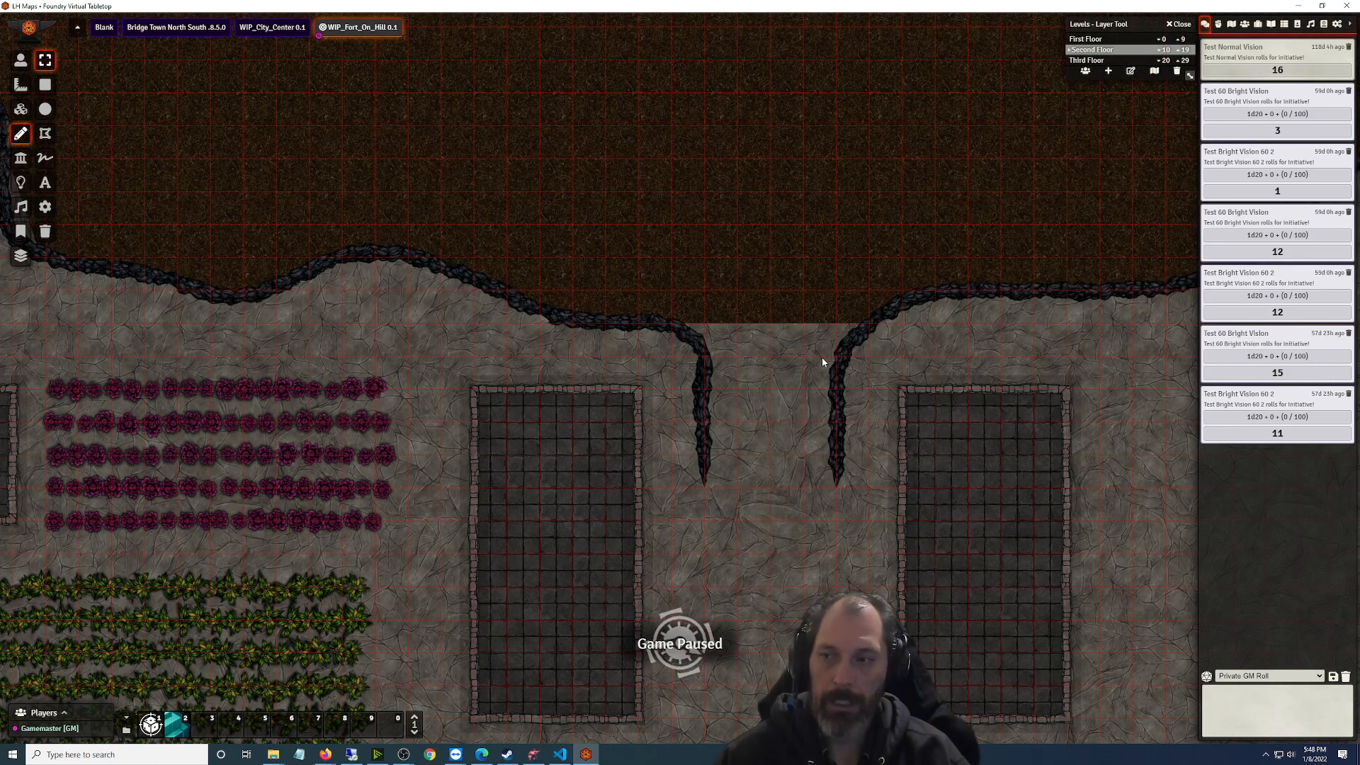
pyautogui.scroll(3, 823, 362)
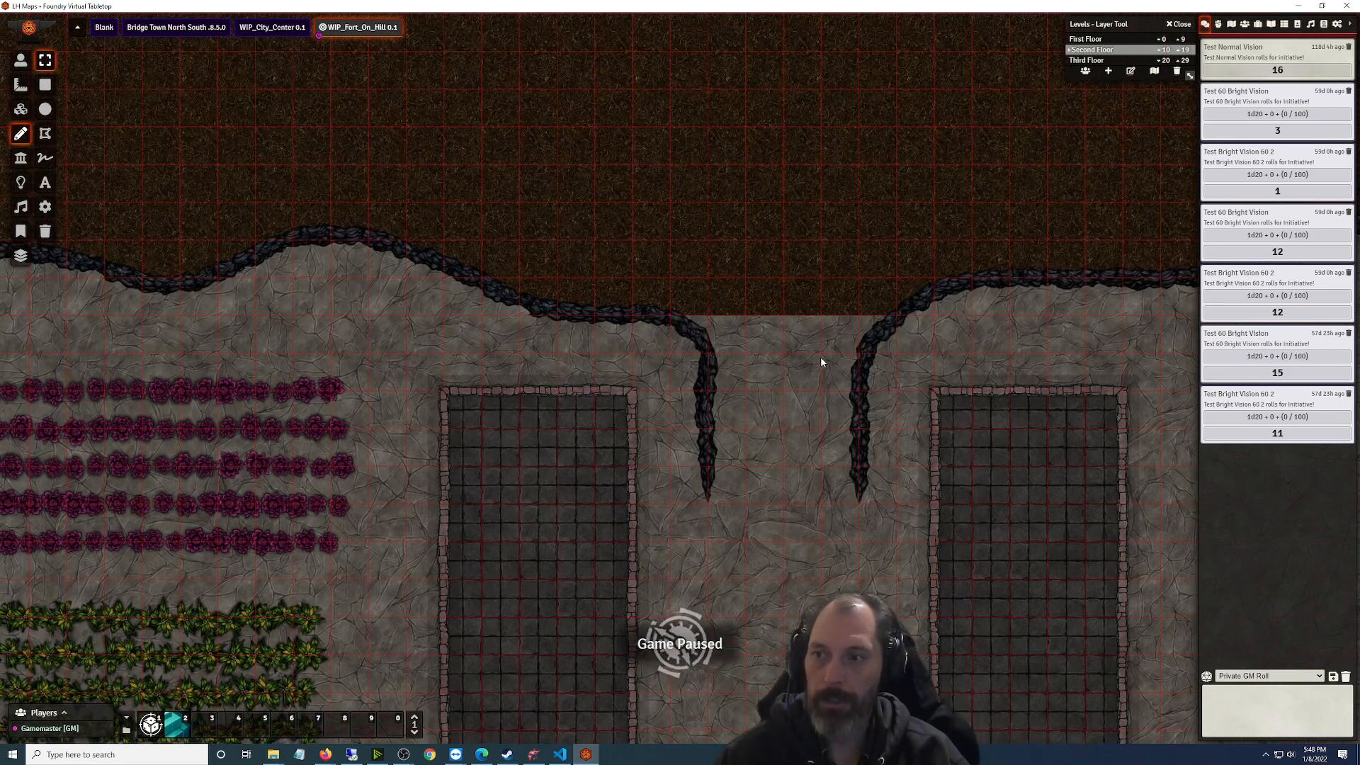
pyautogui.click(47, 90)
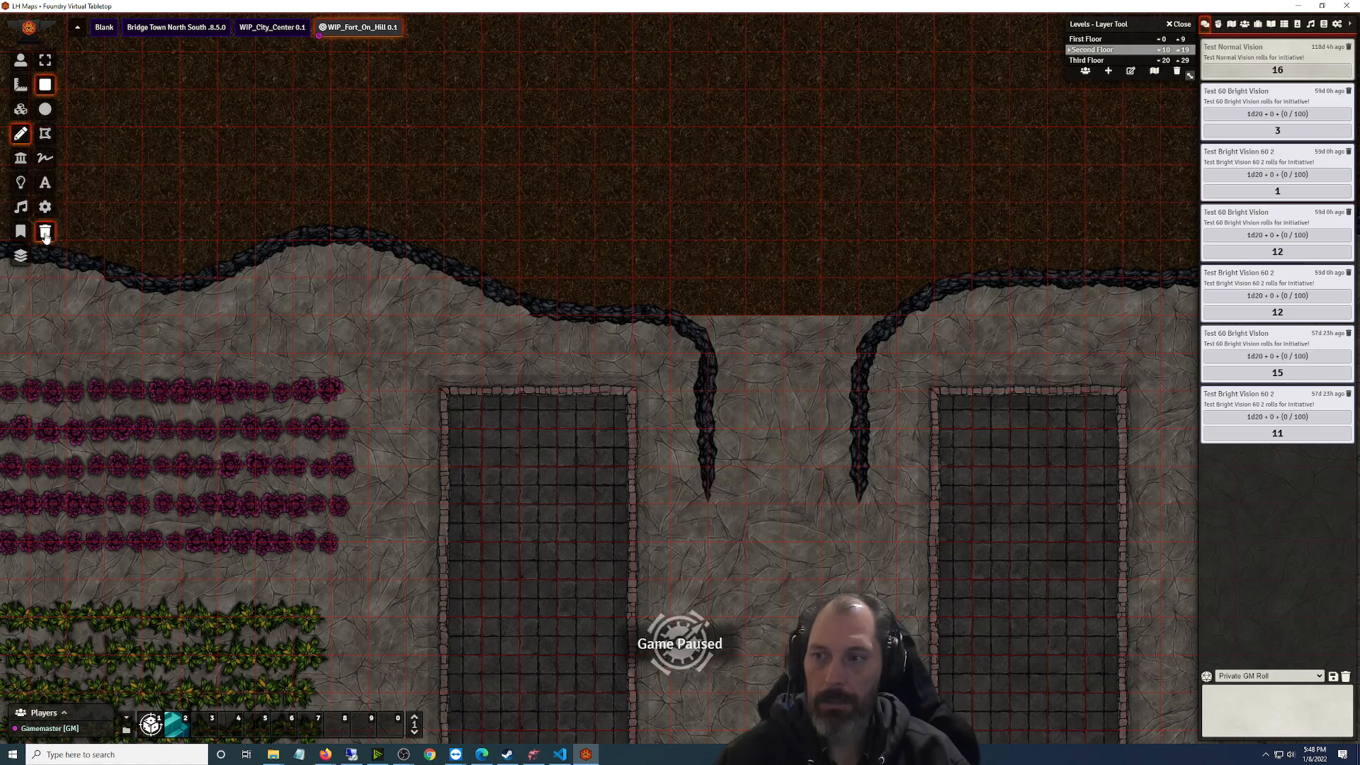
pyautogui.click(18, 261)
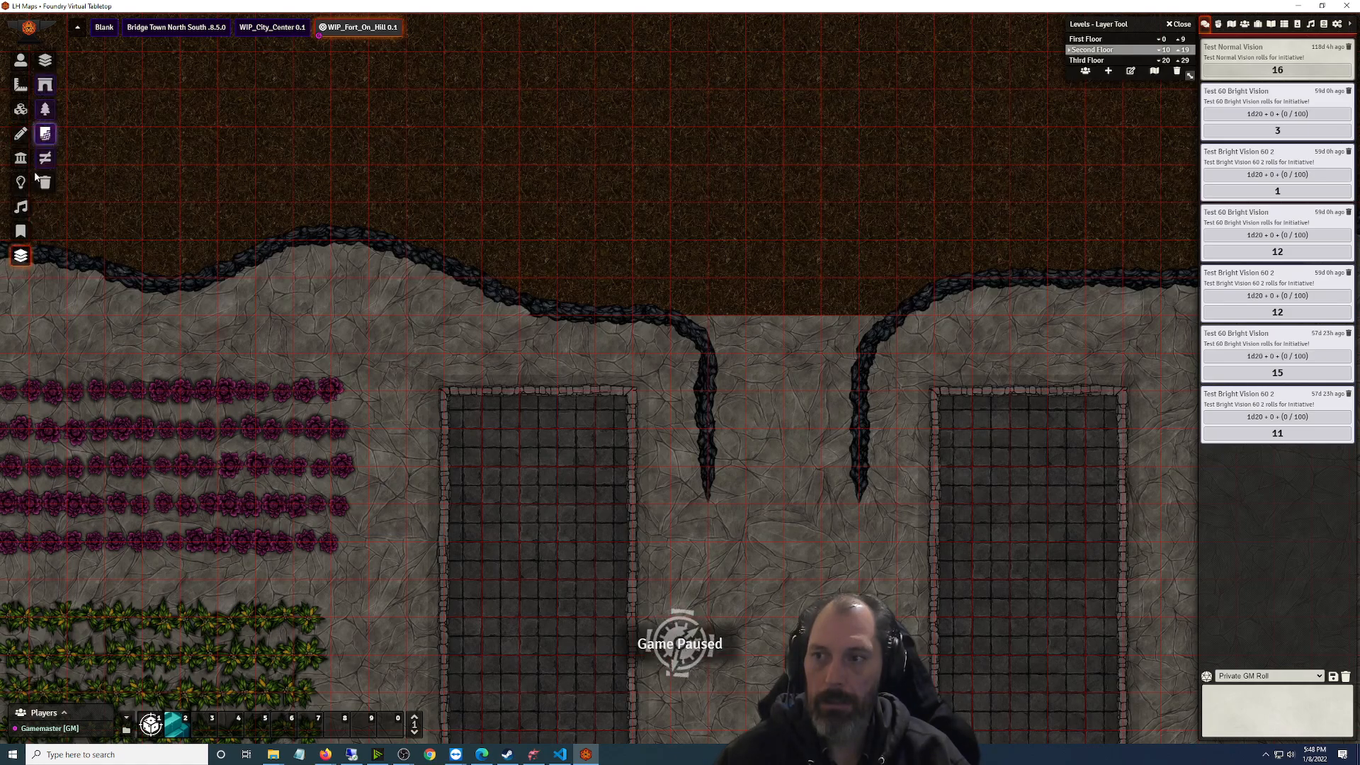
pyautogui.click(21, 133)
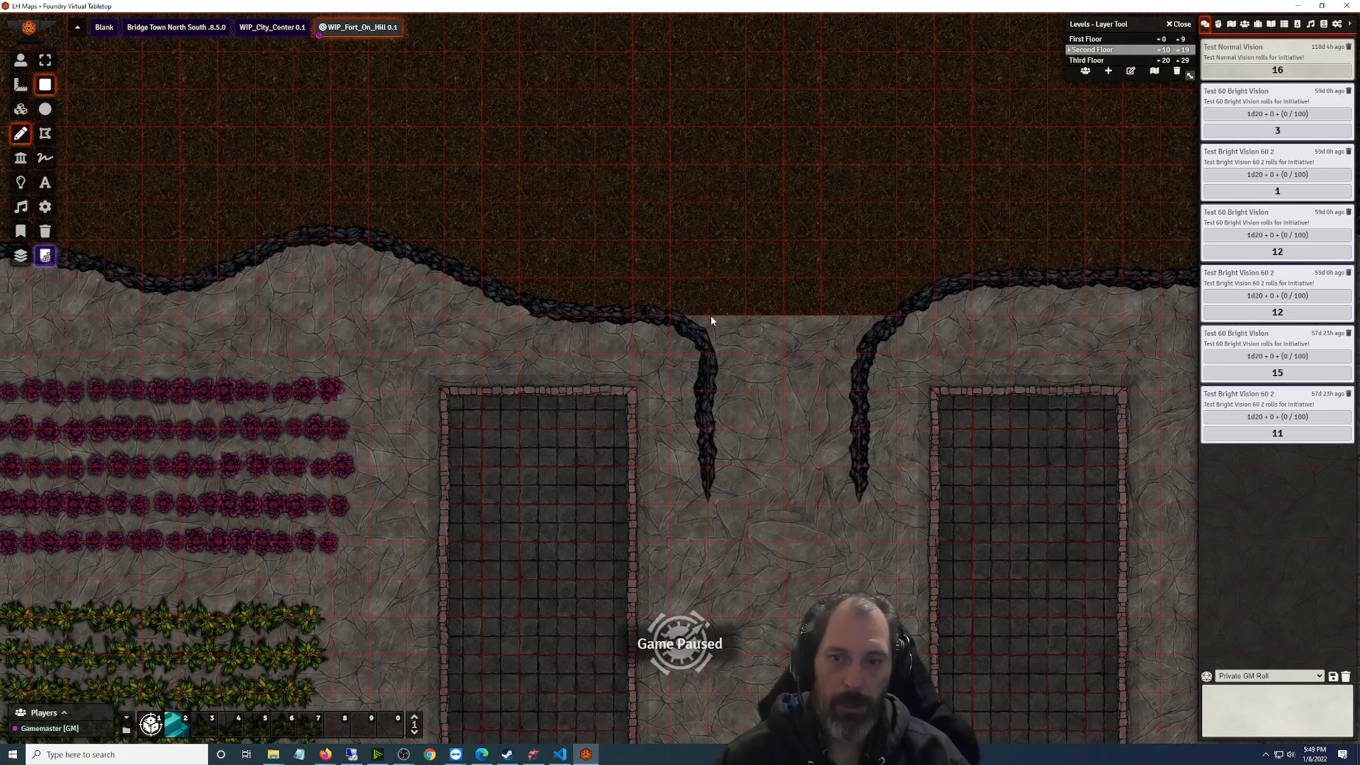
pyautogui.moveTo(807, 371); pyautogui.dragTo(864, 355)
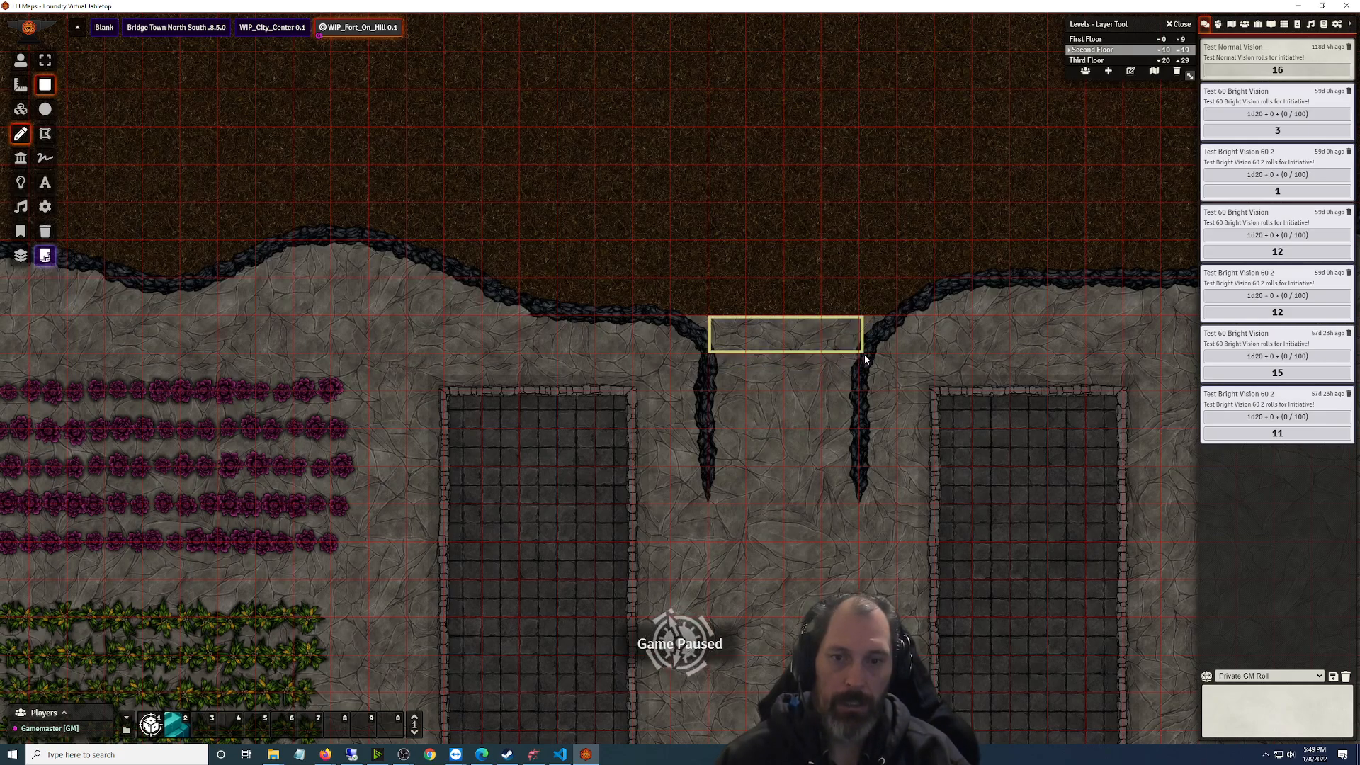
pyautogui.moveTo(860, 359); pyautogui.dragTo(861, 361)
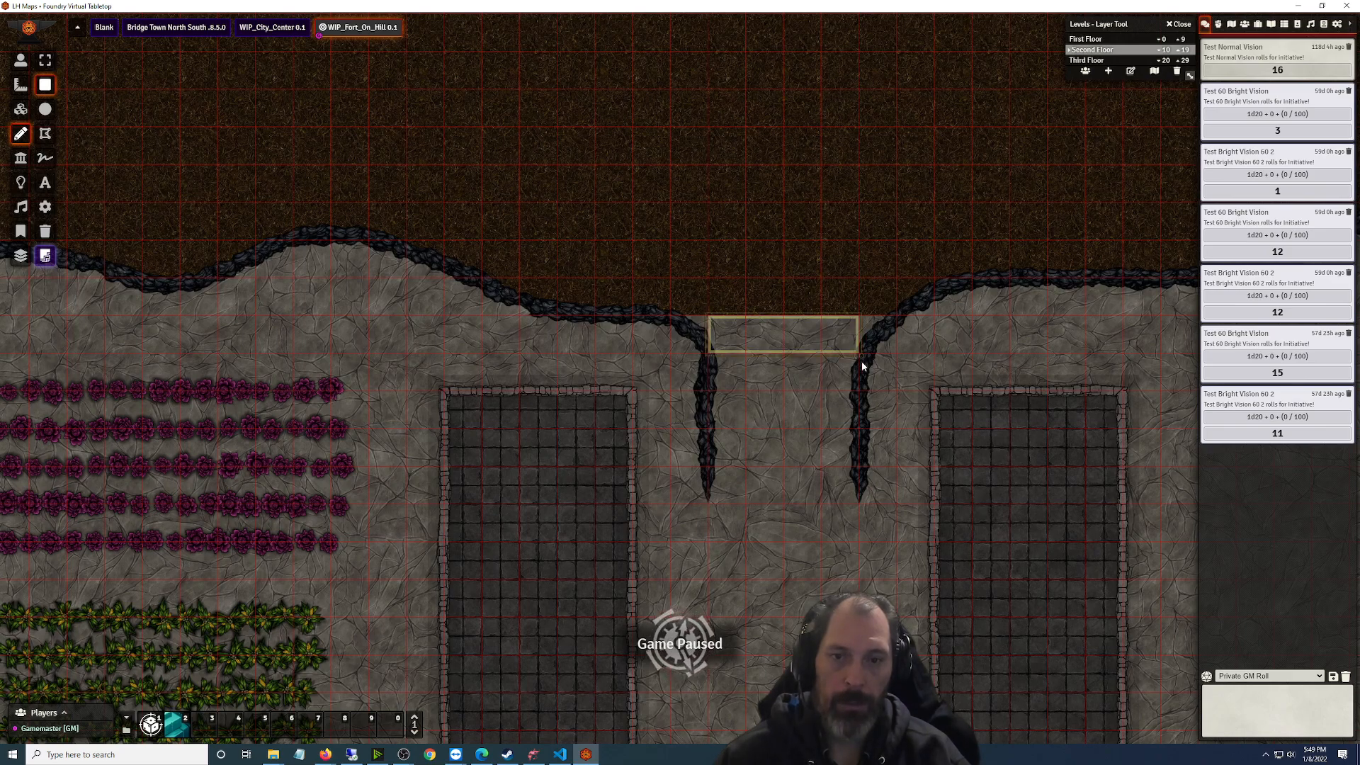
# Set the stair drawing's top elevation to 19 and bottom elevation to 10, update it, and close the Levels layer tool
pyautogui.doubleClick(788, 331)
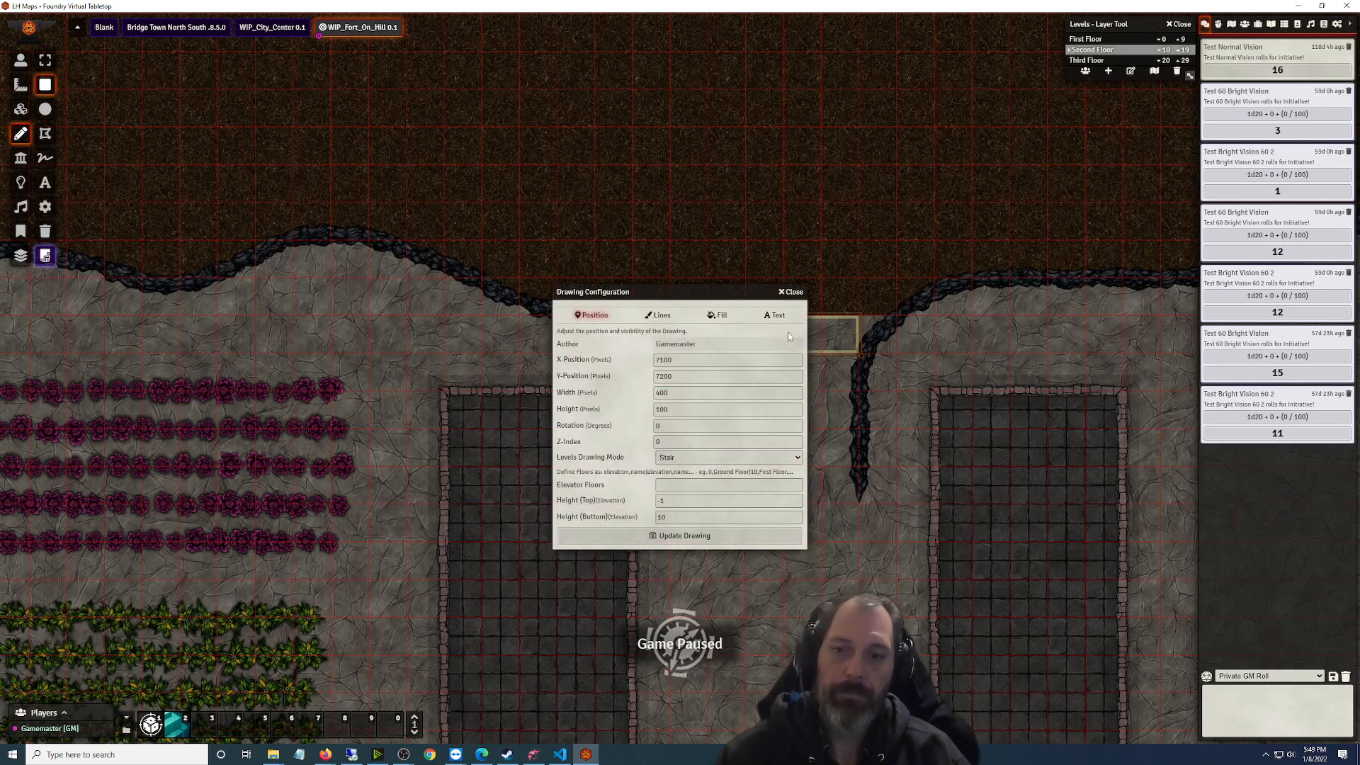
pyautogui.click(630, 498)
pyautogui.hotkey('ctrl', 'a')
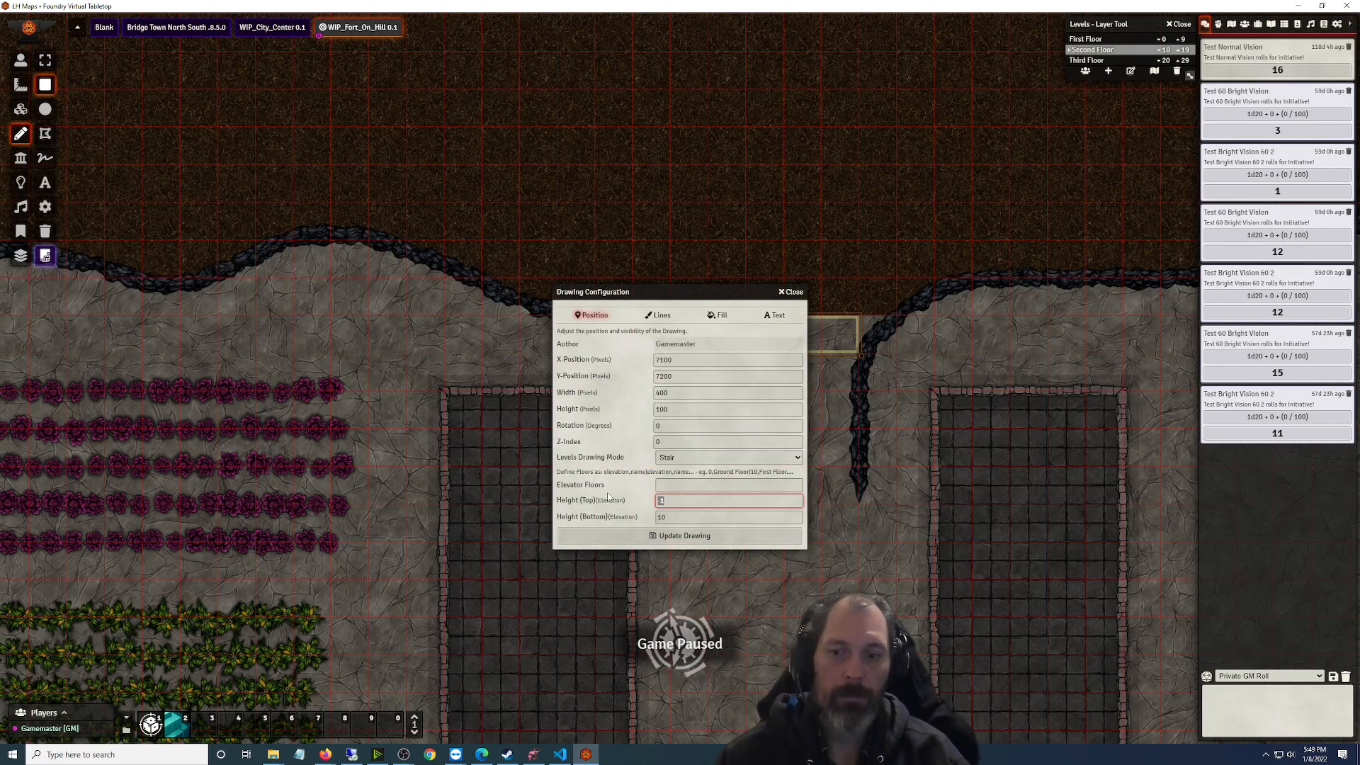
pyautogui.write('19')
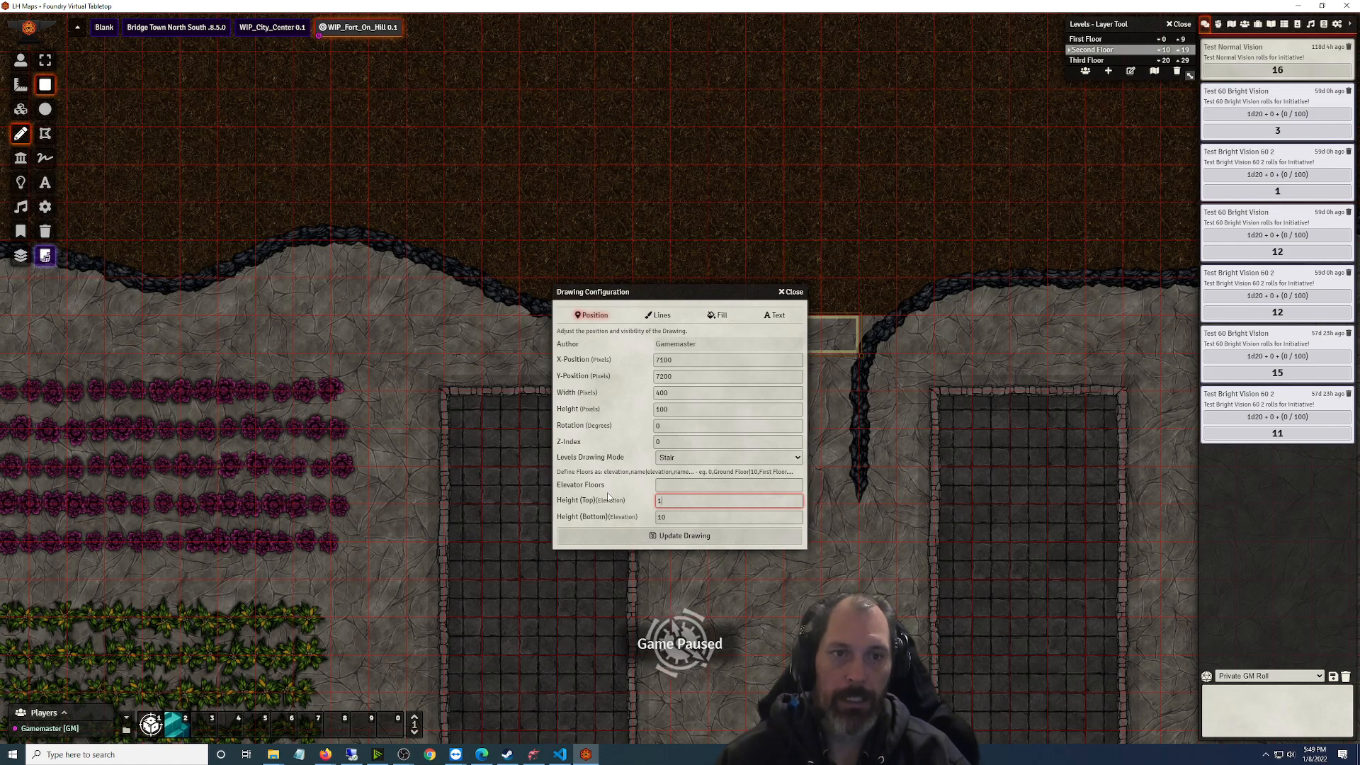
pyautogui.press('Tab')
pyautogui.write('10')
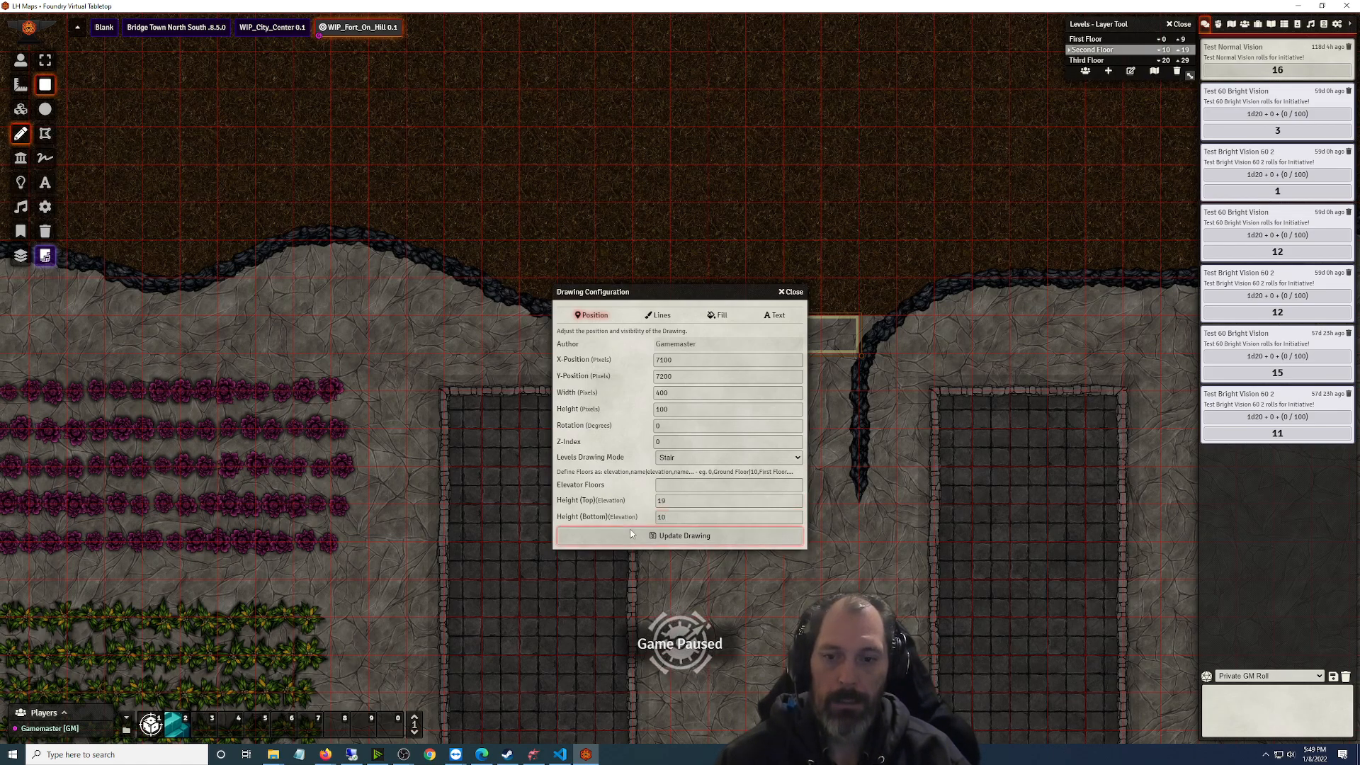
pyautogui.click(633, 536)
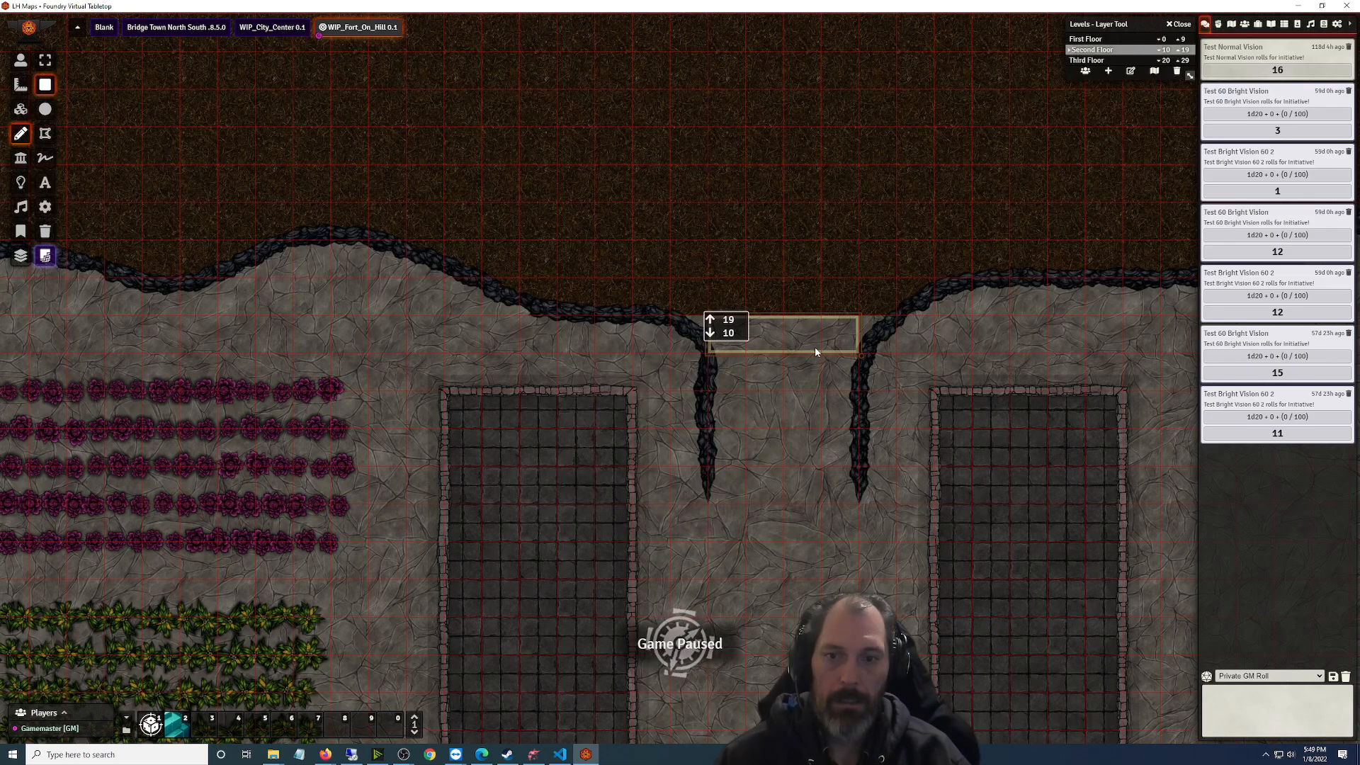
pyautogui.scroll(-2, 817, 580)
pyautogui.scroll(-3, 817, 591)
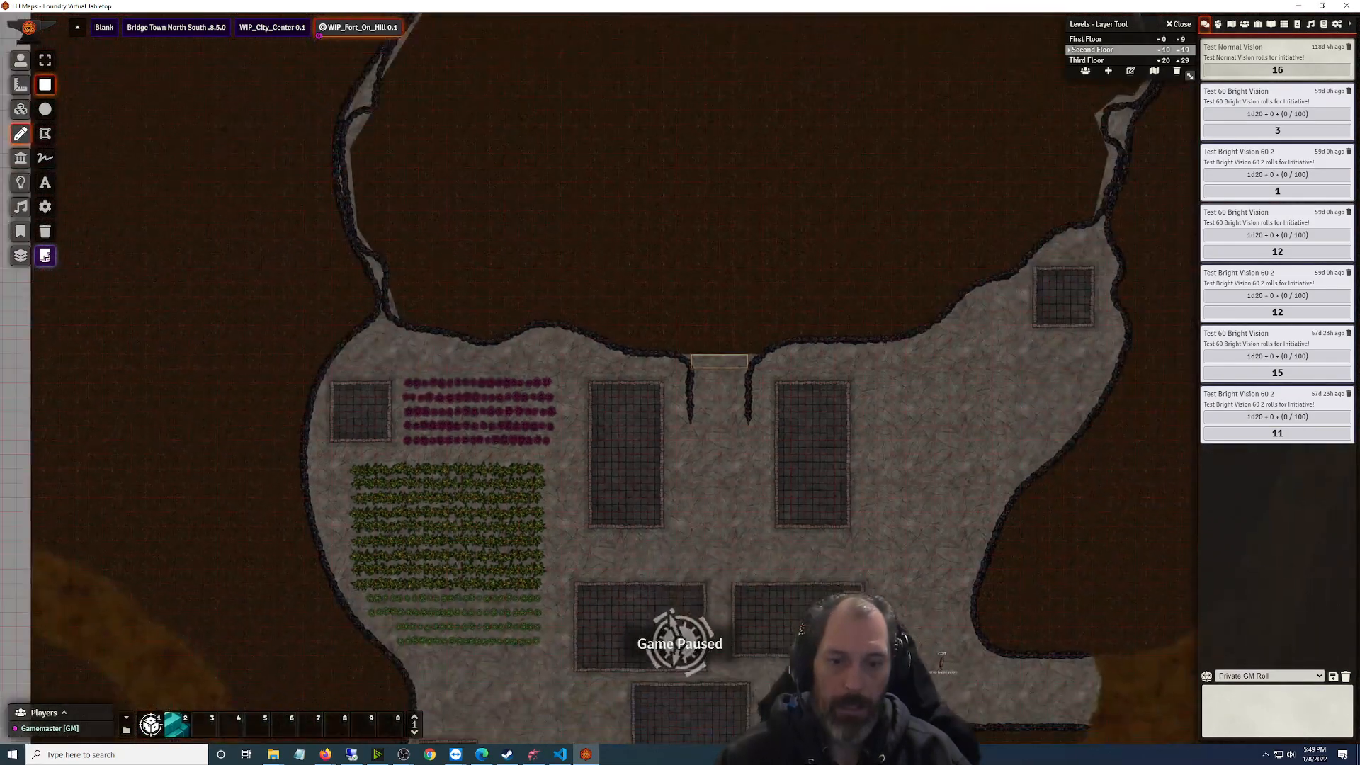
pyautogui.click(1178, 24)
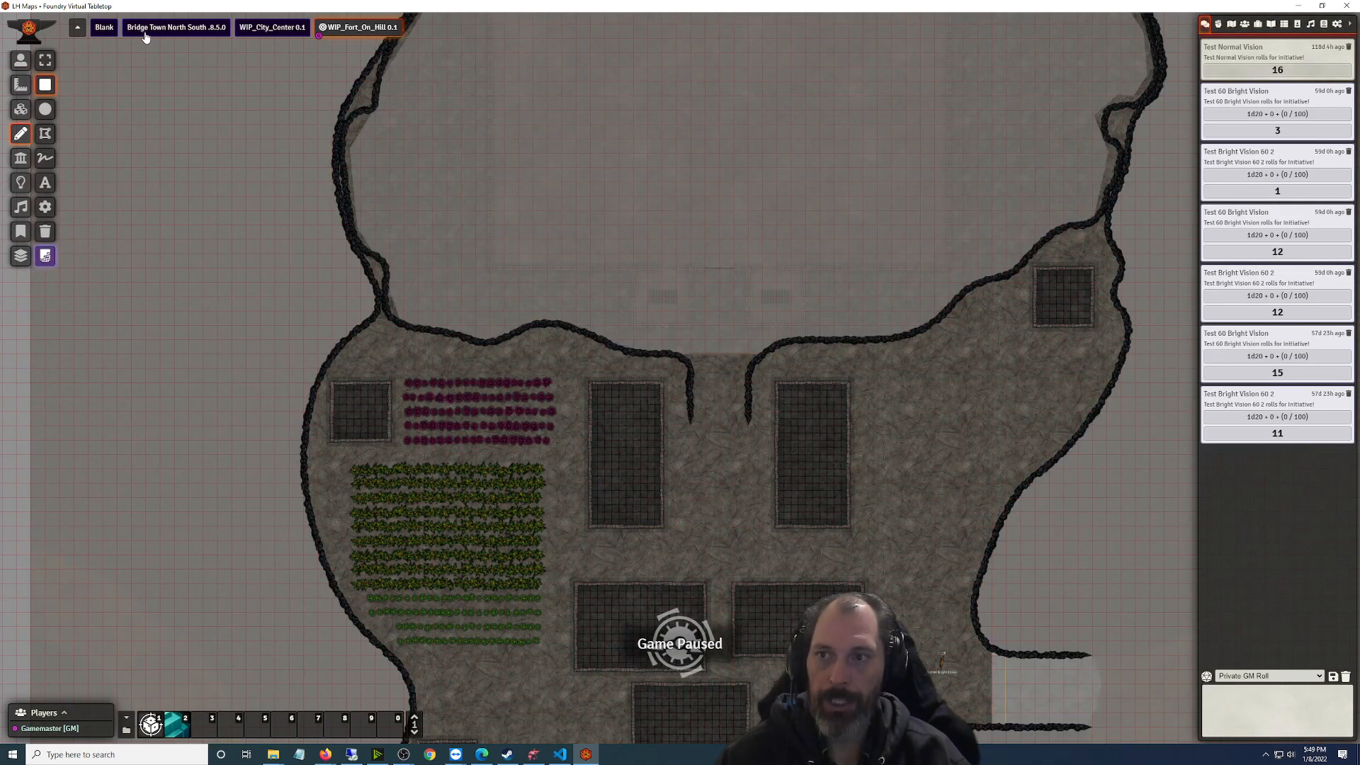
# Select the Test 60 Bright Vision token and move it up and left from the road entrance into the yard
pyautogui.click(21, 61)
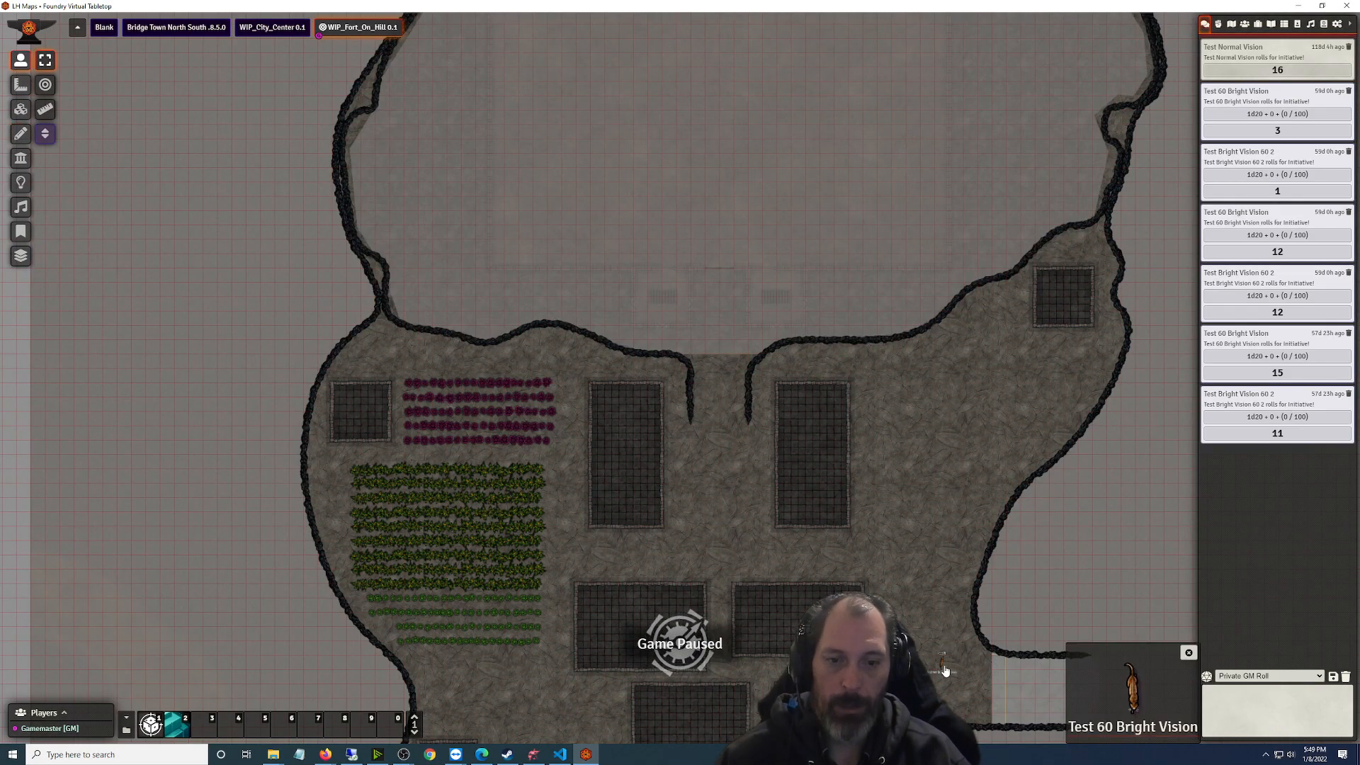
pyautogui.click(945, 670)
pyautogui.press('Up')
pyautogui.press('Up')
pyautogui.press('Up')
pyautogui.press('Left')
pyautogui.press('Up')
pyautogui.press('Up')
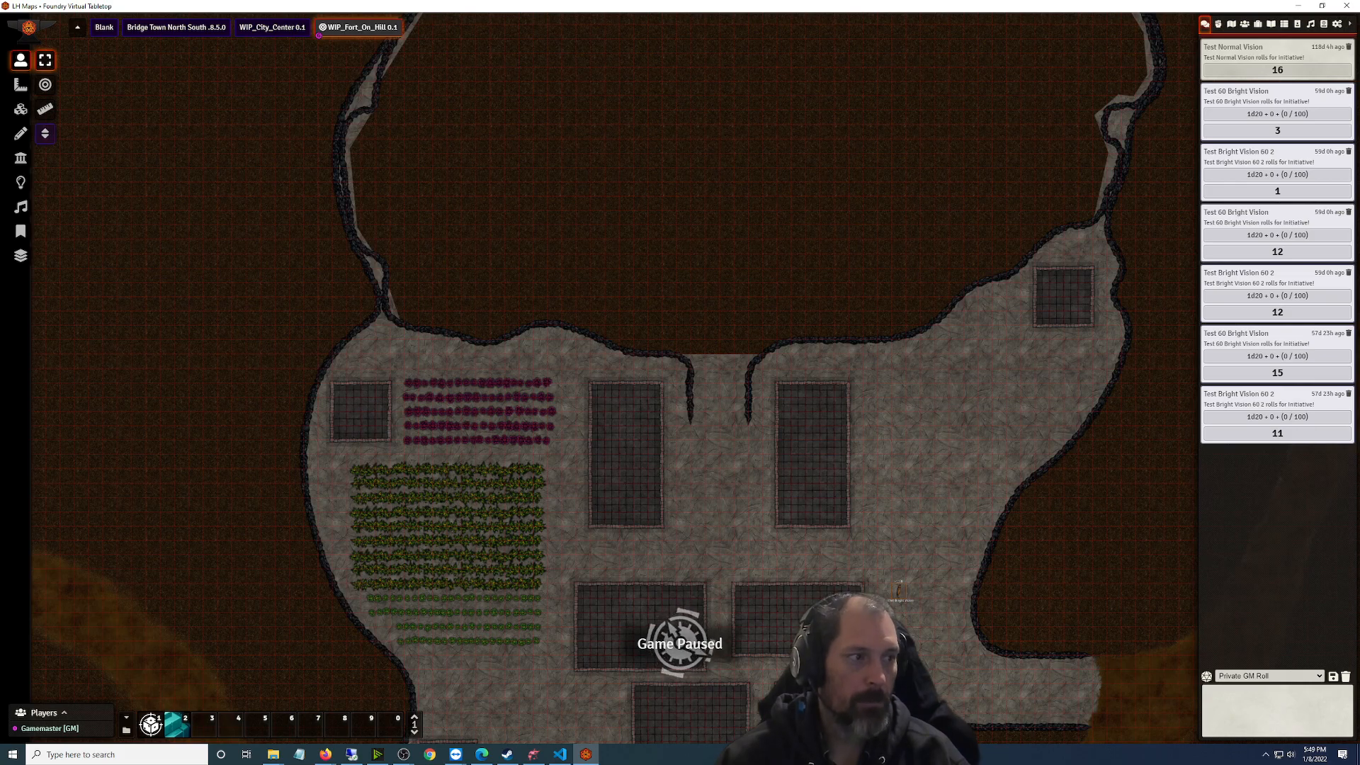
pyautogui.hotkey('alt', 'Tab')
pyautogui.hotkey('alt', 'Tab')
pyautogui.scroll(2, 995, 534)
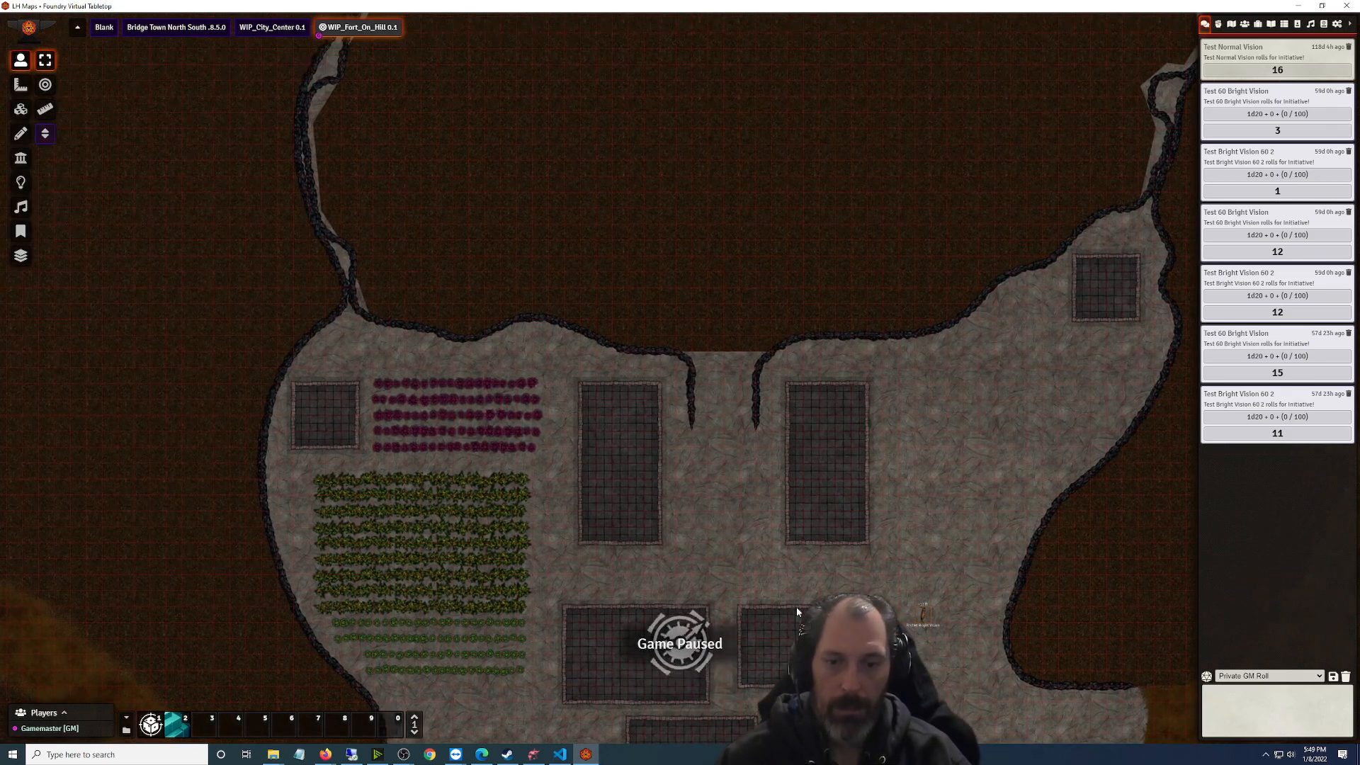
# Select the Test 60 Bright Vision token and move it across the yard toward the opening between the two wall ends
pyautogui.moveTo(927, 622)
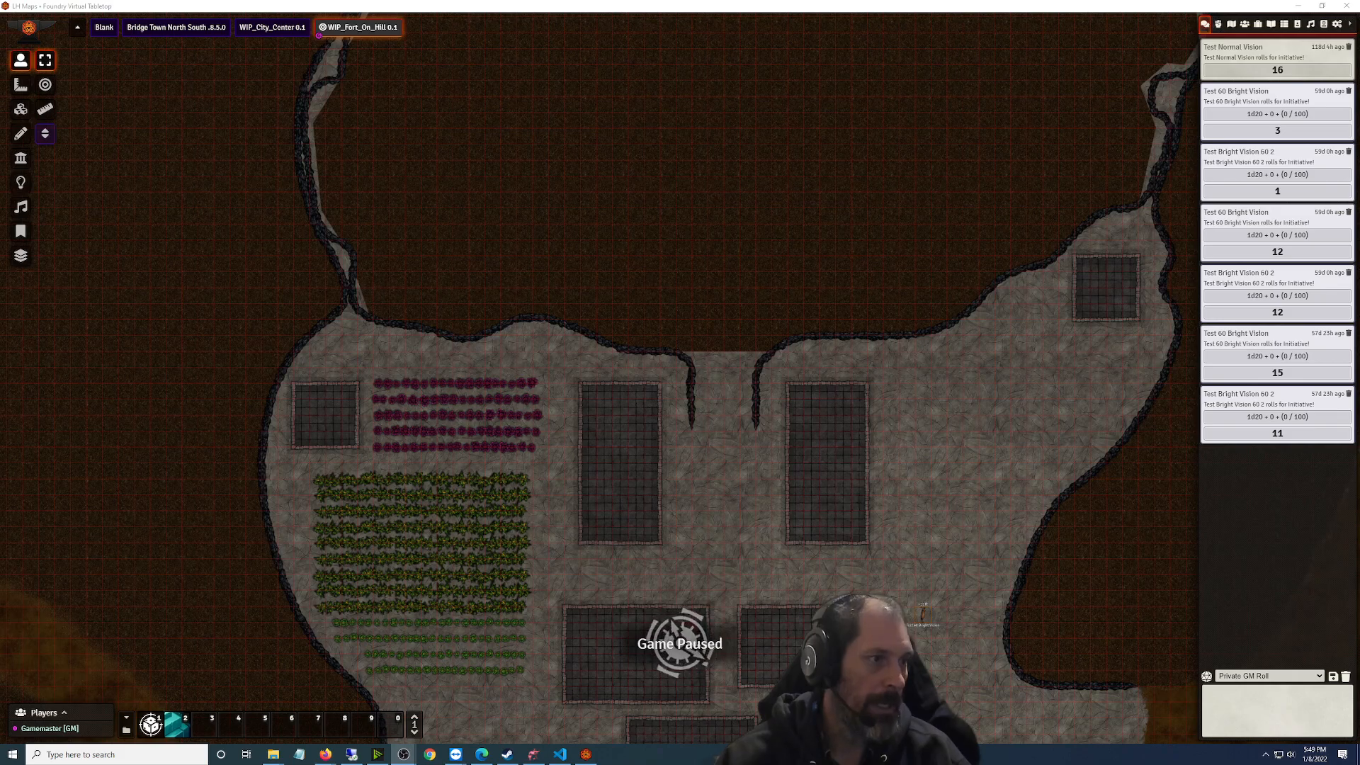
pyautogui.click(852, 482)
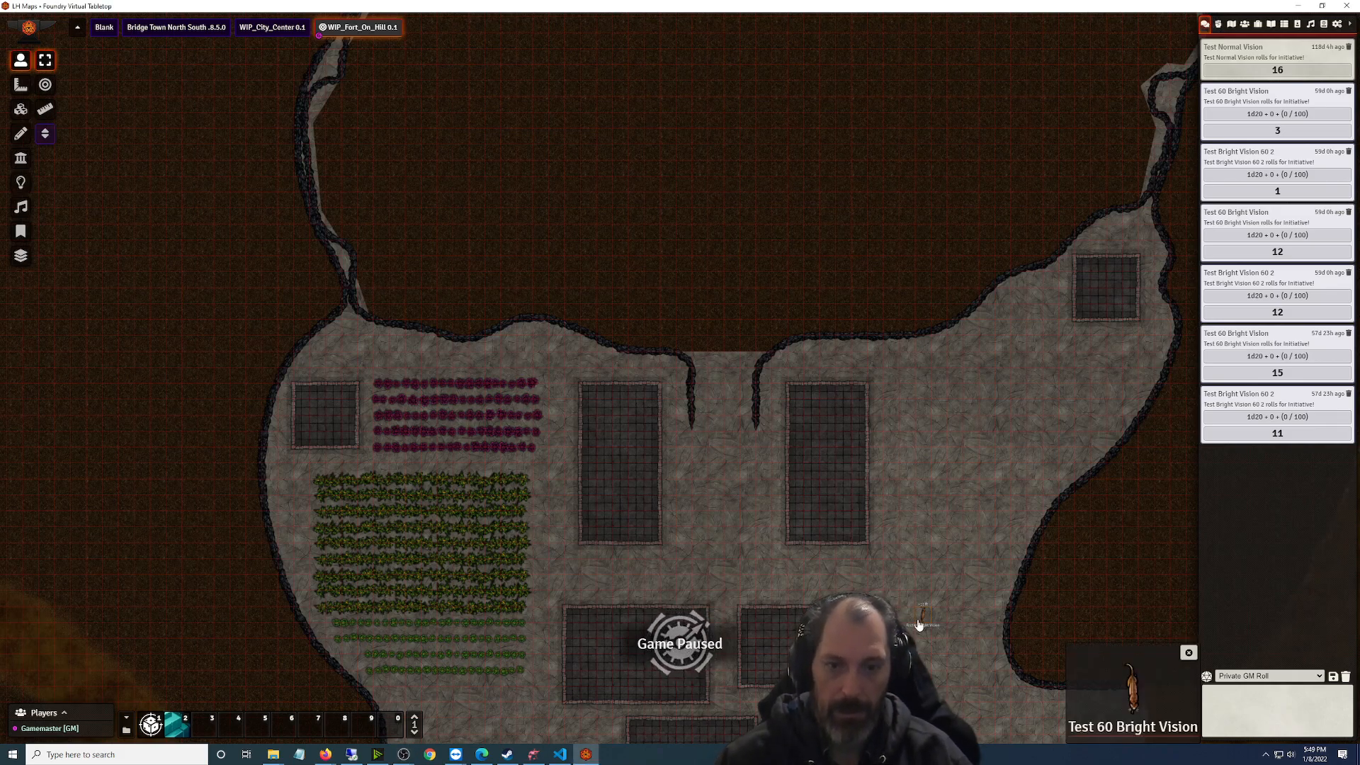
pyautogui.press('Left')
pyautogui.press('Left')
pyautogui.press('Left')
pyautogui.press('Left')
pyautogui.press('Up')
pyautogui.press('Up')
pyautogui.press('Left')
pyautogui.press('Left')
pyautogui.press('Left')
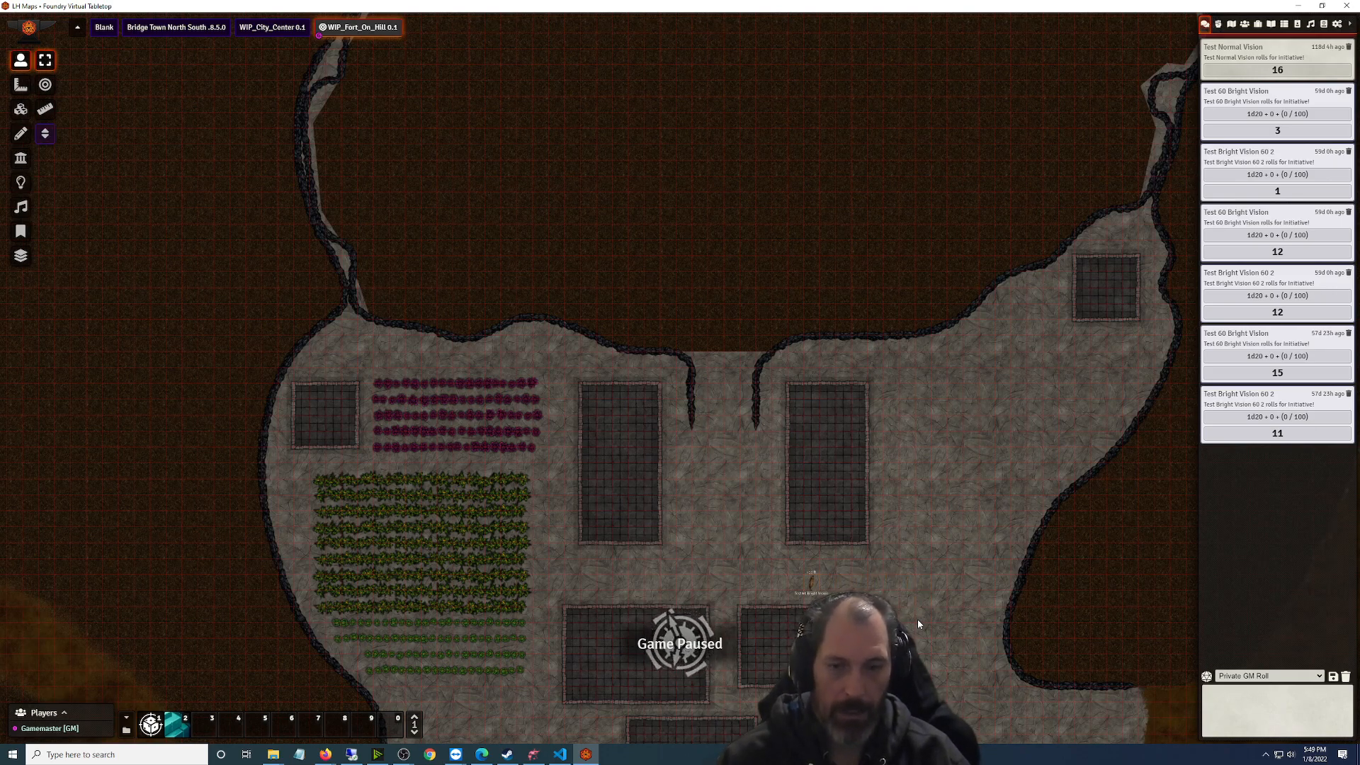
pyautogui.press('Left')
pyautogui.press('Up')
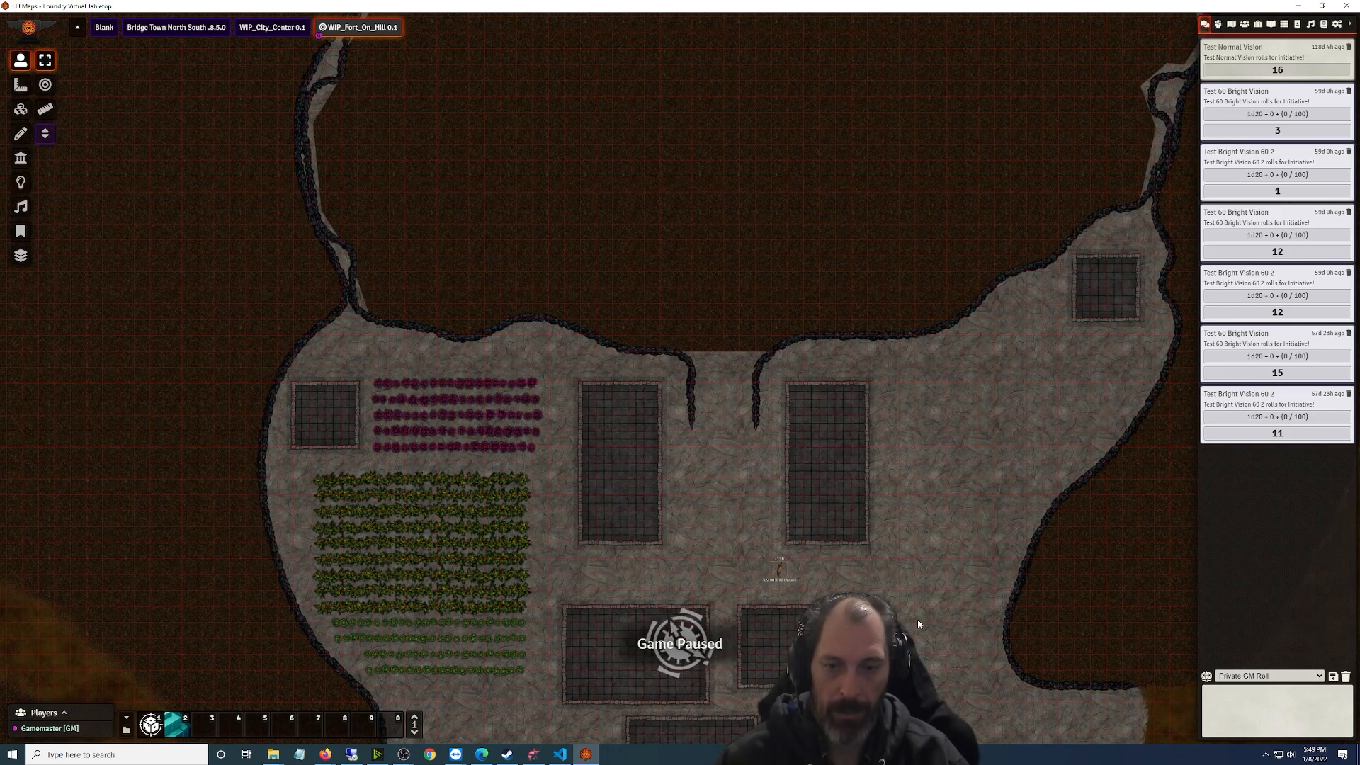
# Move the token up through the opening between the wall ends and over the stair to the third floor
pyautogui.press('Left')
pyautogui.press('Up')
pyautogui.press('Up')
pyautogui.press('Up')
pyautogui.press('Up')
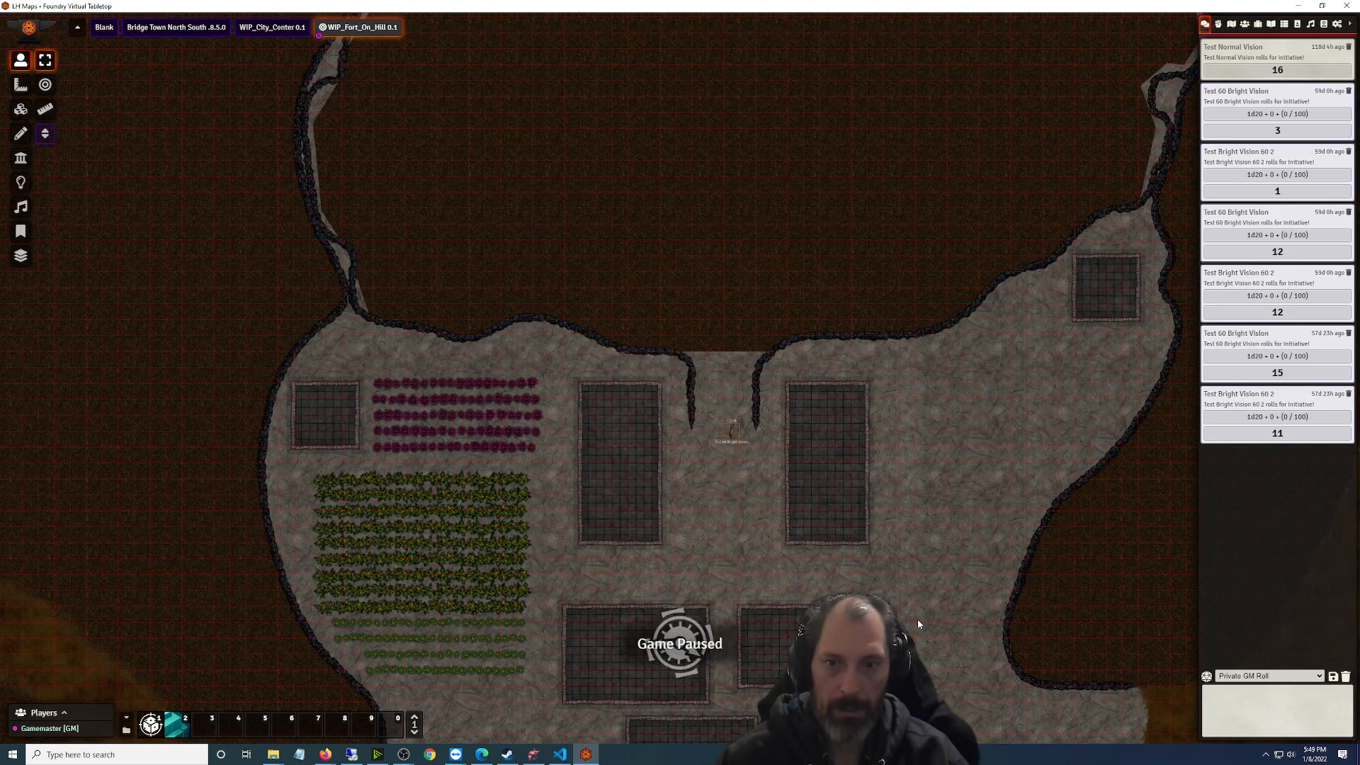
pyautogui.press('Up')
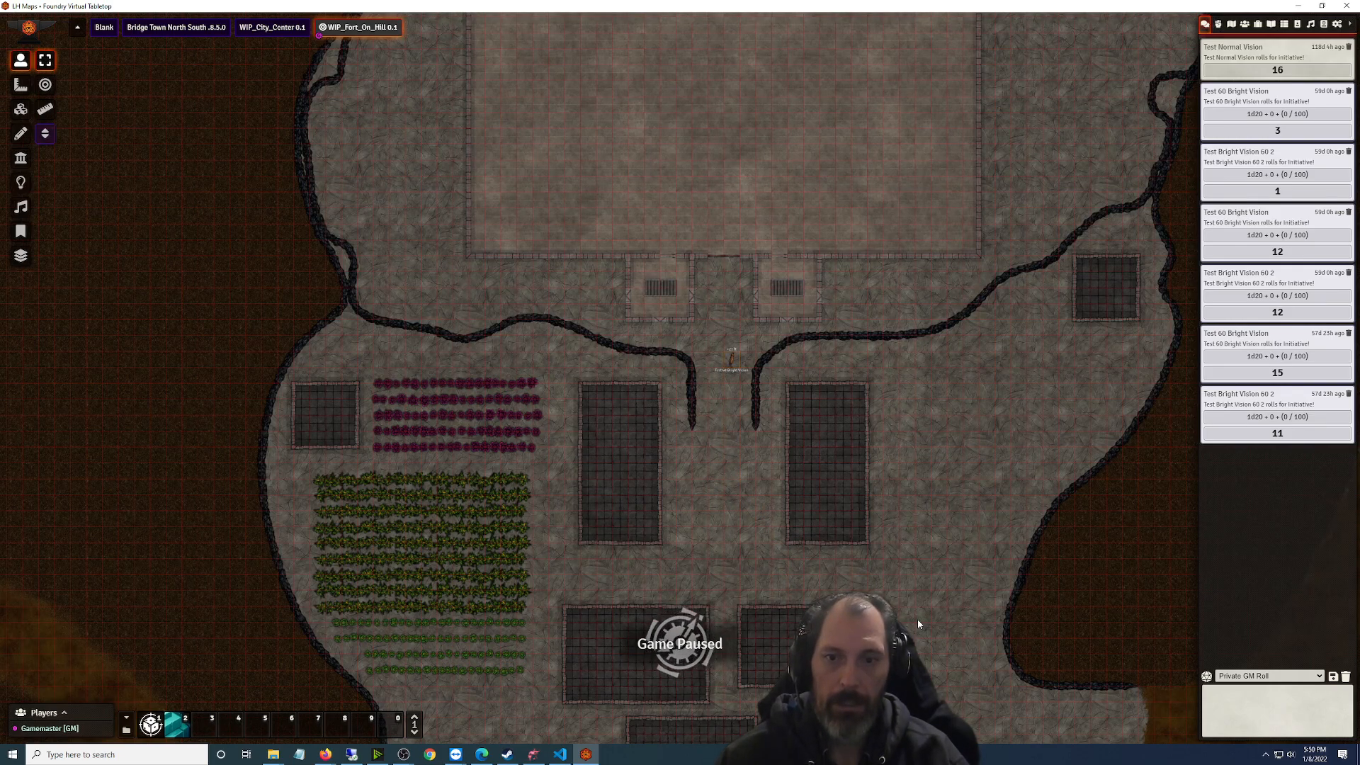
# Test the stair by walking the token back and forth across it between the second and third floors
pyautogui.scroll(1, 707, 400)
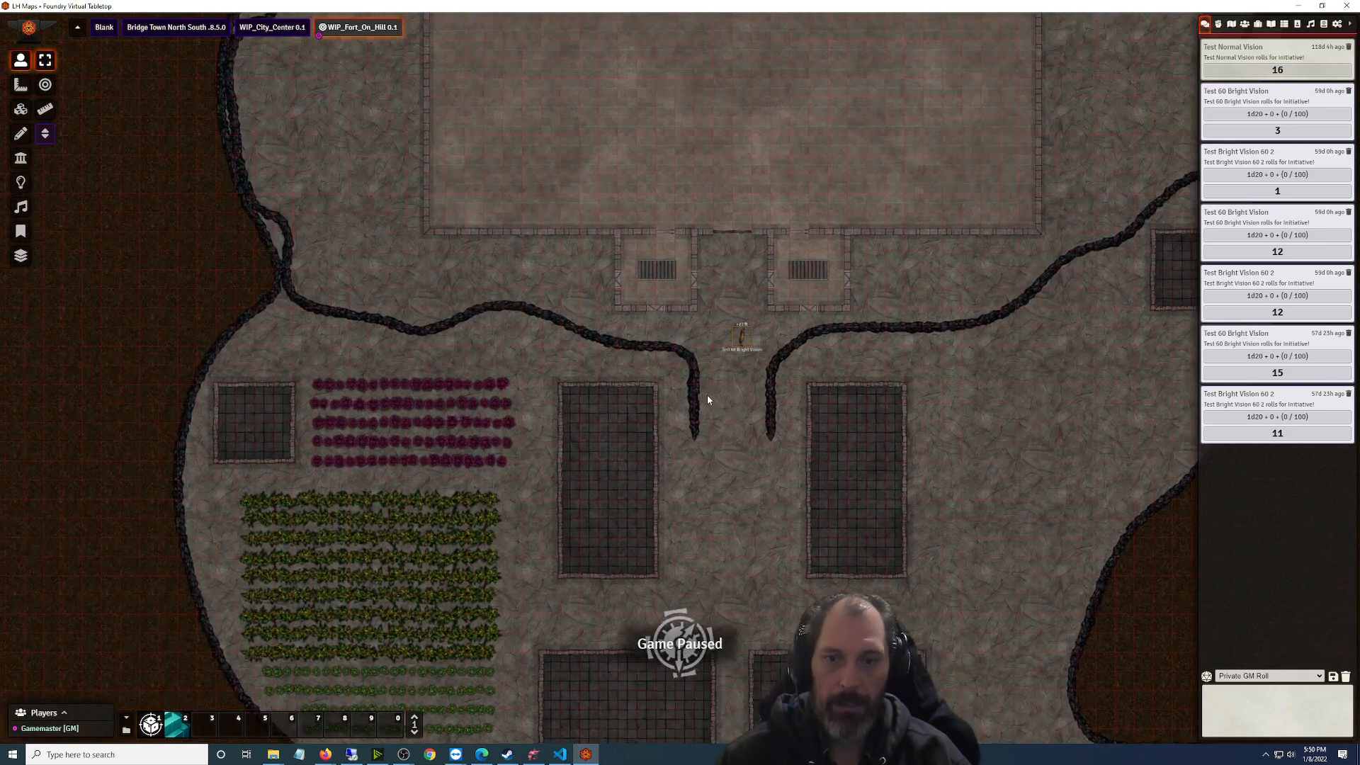
pyautogui.scroll(3, 761, 316)
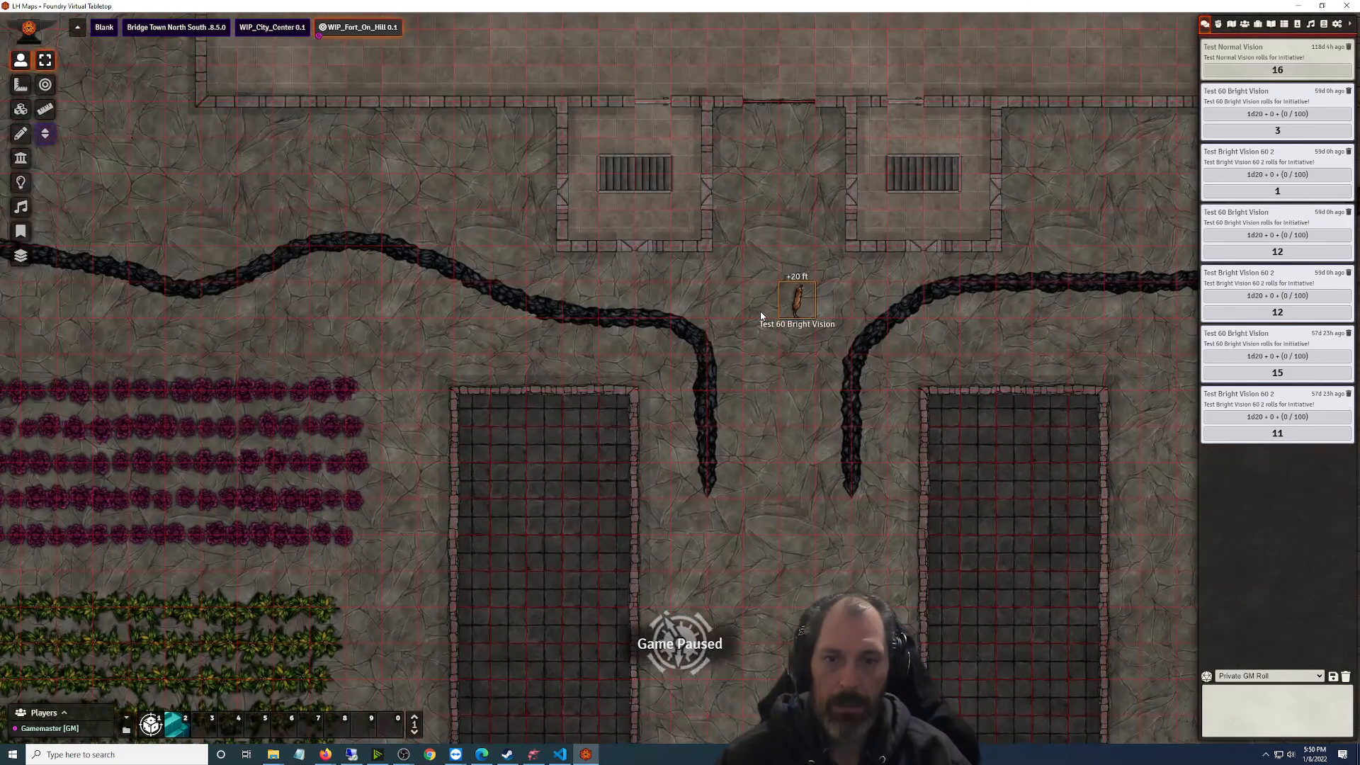
pyautogui.scroll(-2, 746, 304)
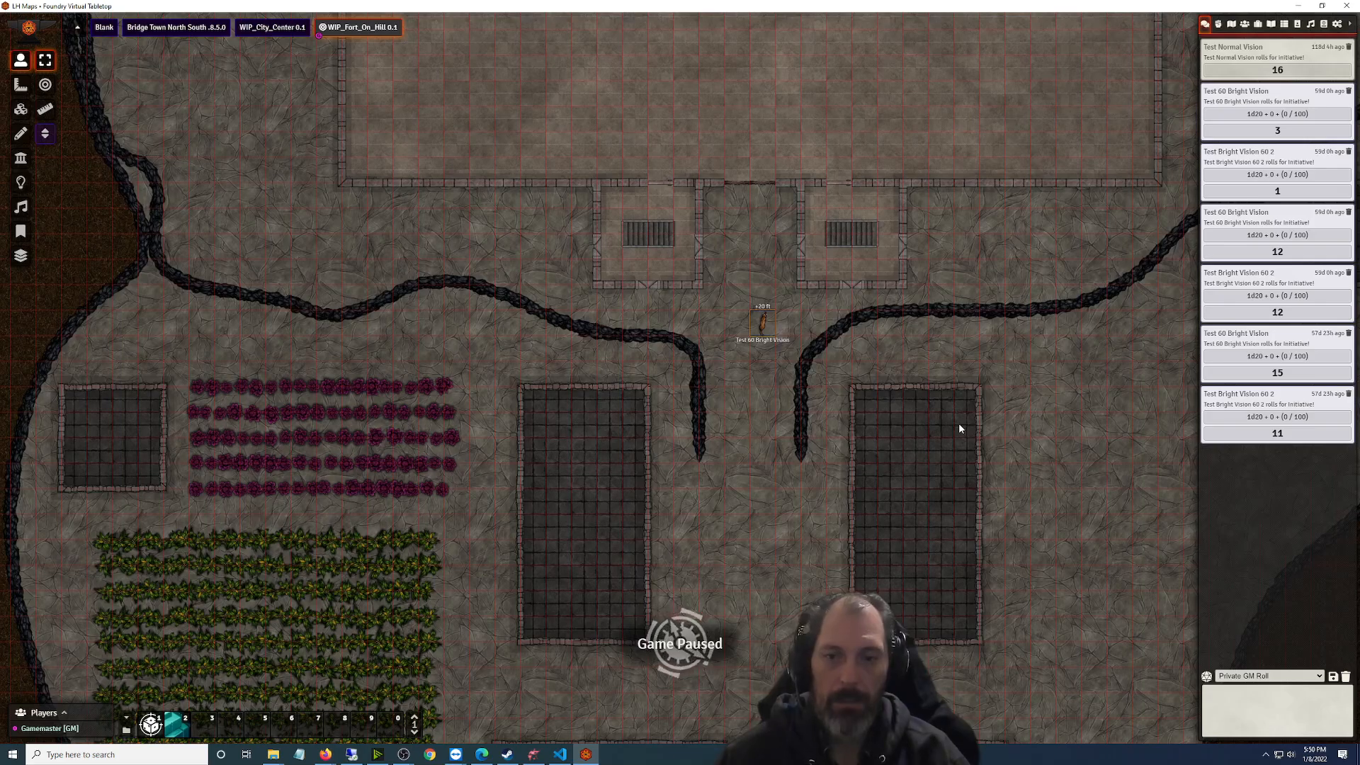
pyautogui.press('Down')
pyautogui.press('Down')
pyautogui.press('Down')
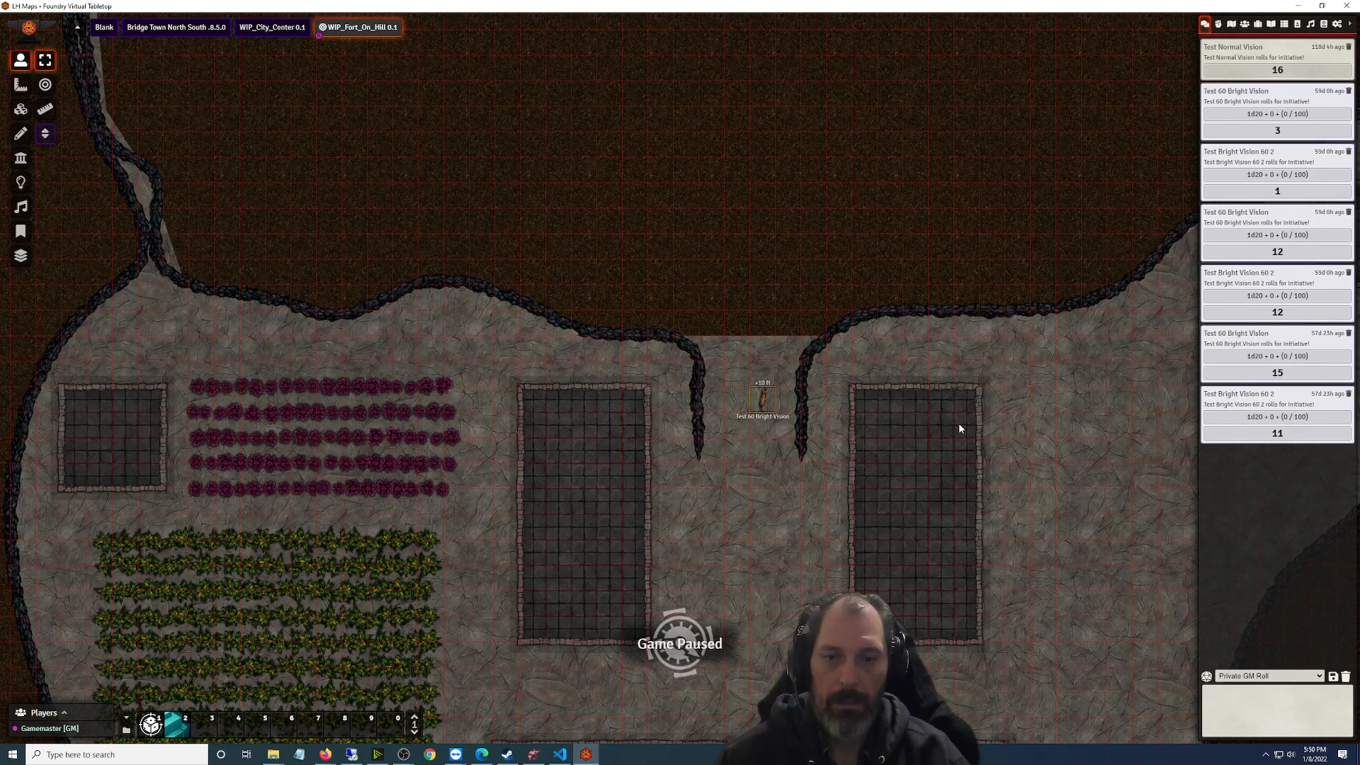
pyautogui.press('Up')
pyautogui.press('Up')
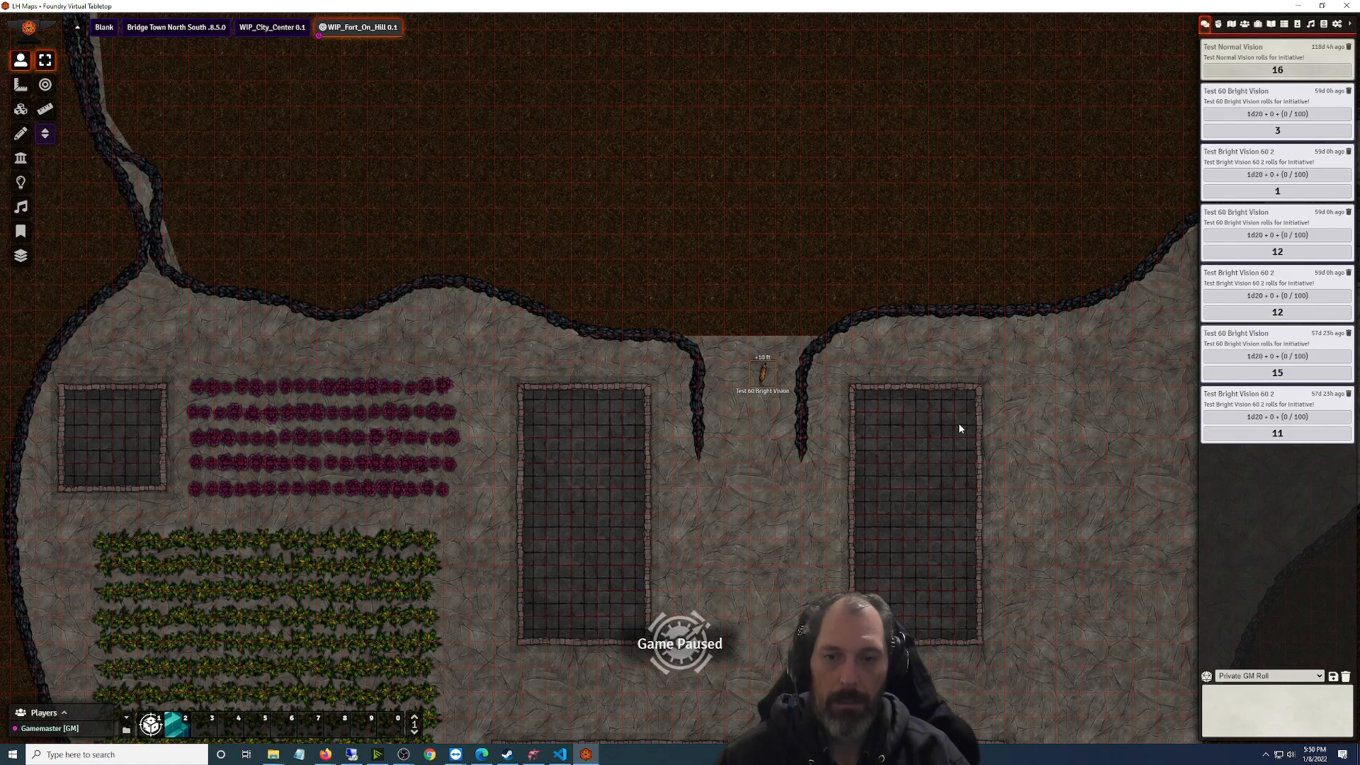
pyautogui.press('Down')
pyautogui.press('Down')
pyautogui.press('Down')
pyautogui.press('Down')
pyautogui.press('Down')
pyautogui.press('Down')
pyautogui.press('Down')
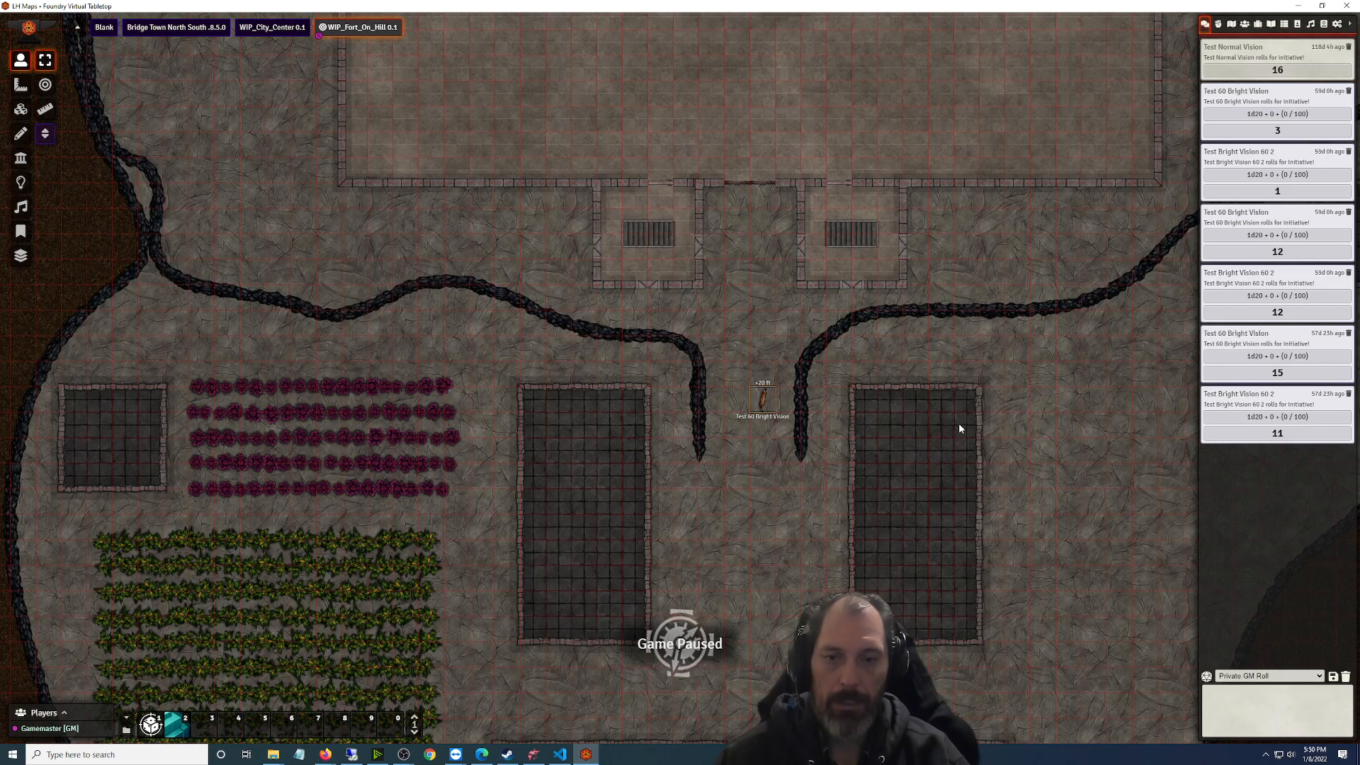
pyautogui.press('Up')
pyautogui.press('Up')
pyautogui.press('Up')
pyautogui.press('Up')
pyautogui.press('Up')
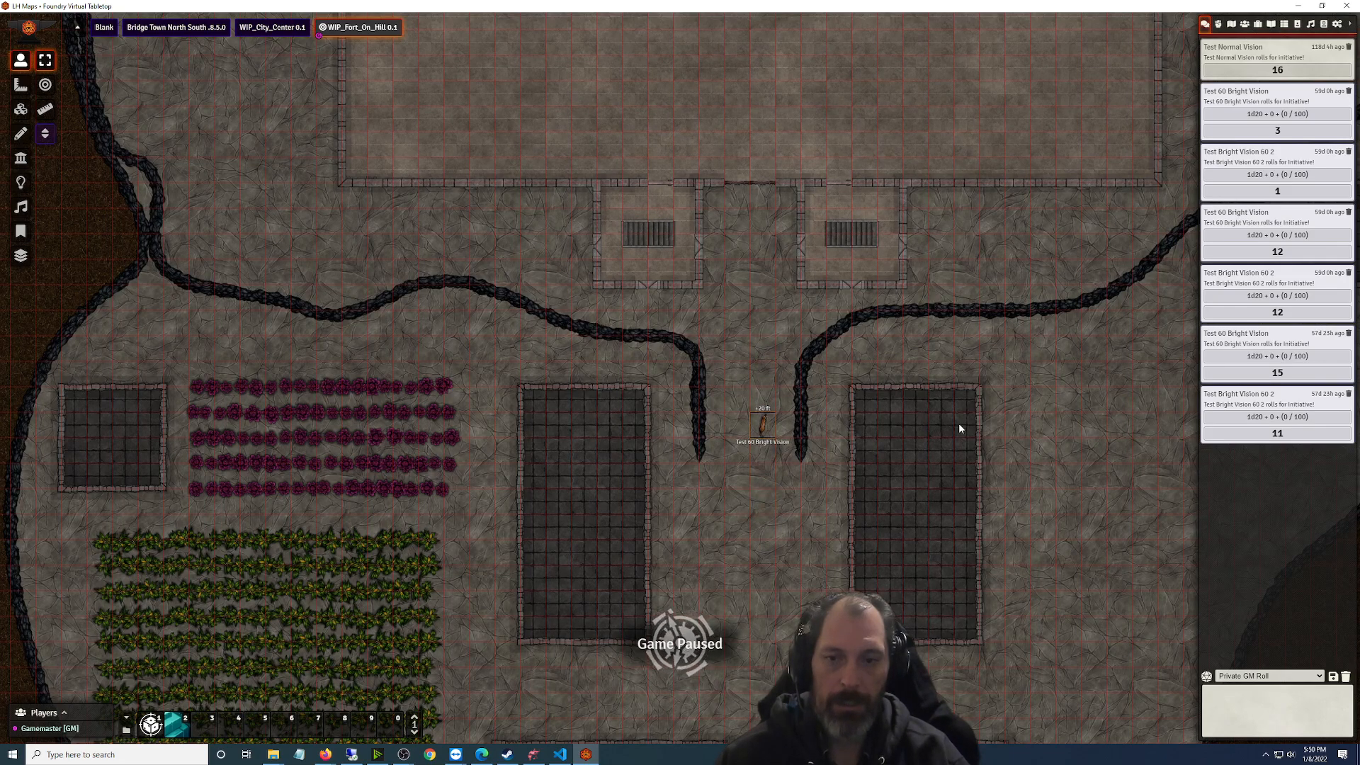
pyautogui.press('Down')
pyautogui.press('Down')
pyautogui.press('Down')
pyautogui.press('Down')
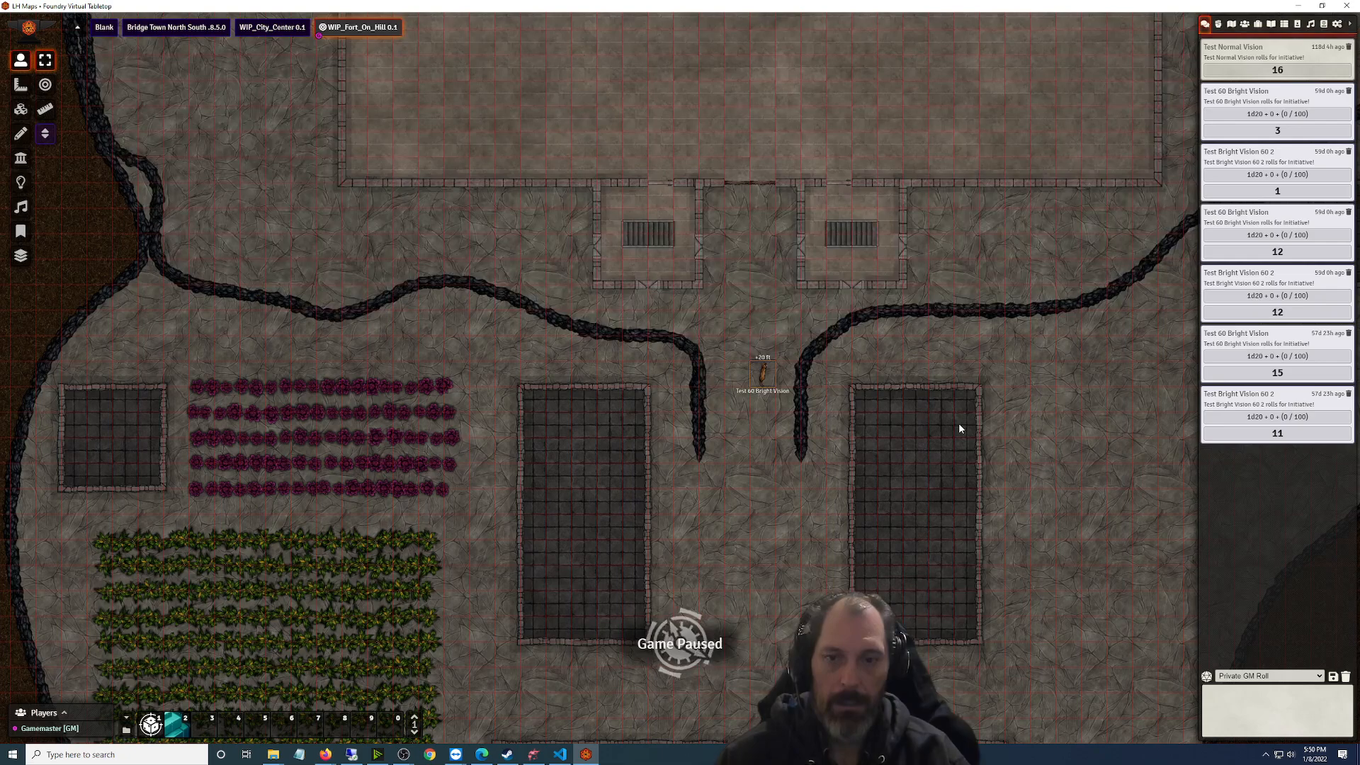
pyautogui.press('Up')
pyautogui.press('Up')
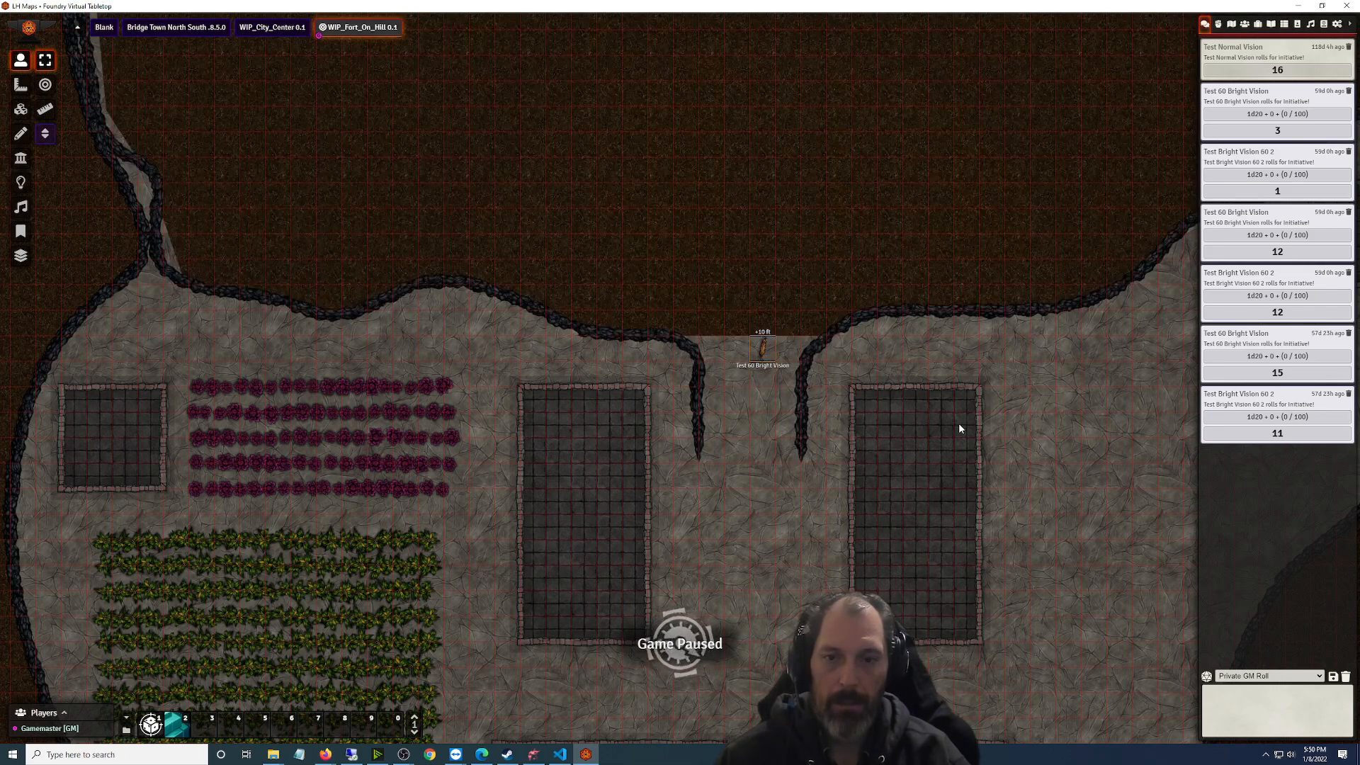
pyautogui.press('Down')
pyautogui.press('Down')
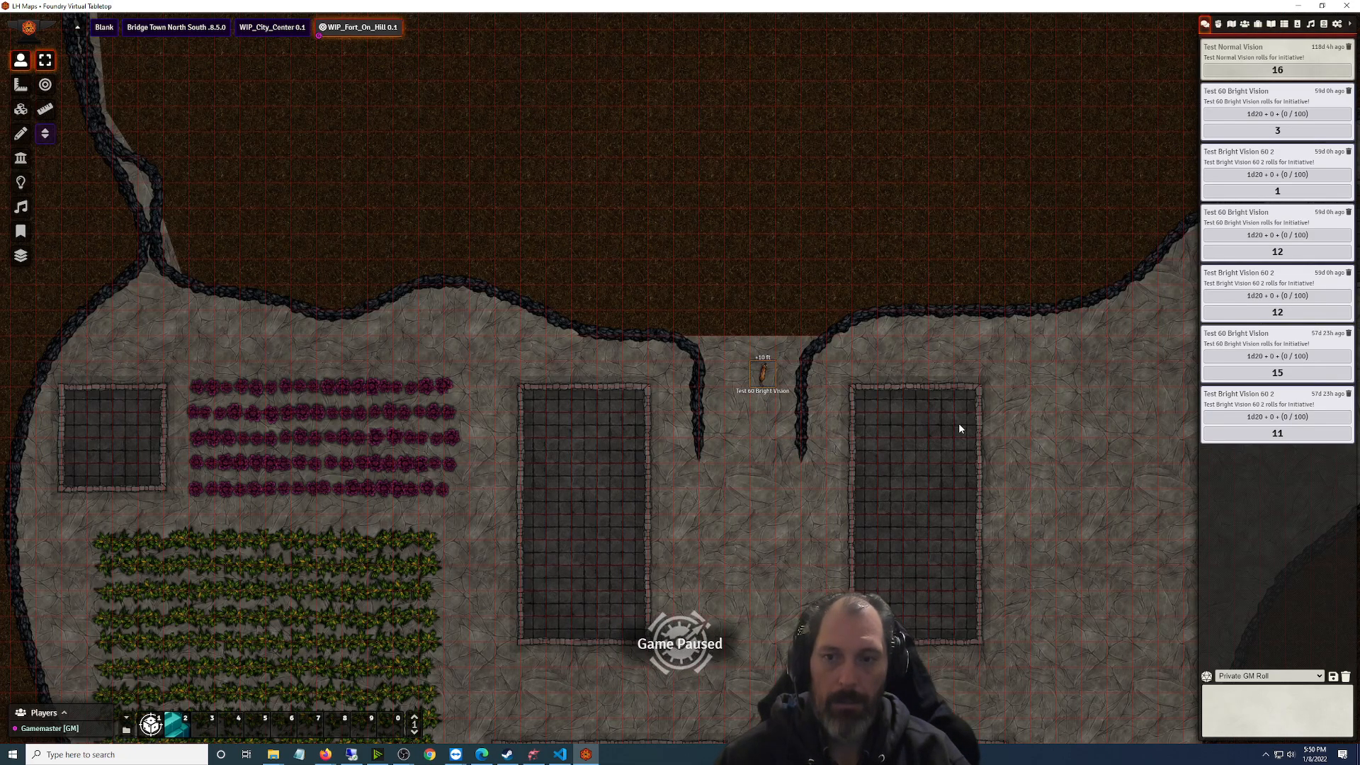
pyautogui.press('Up')
pyautogui.press('Up')
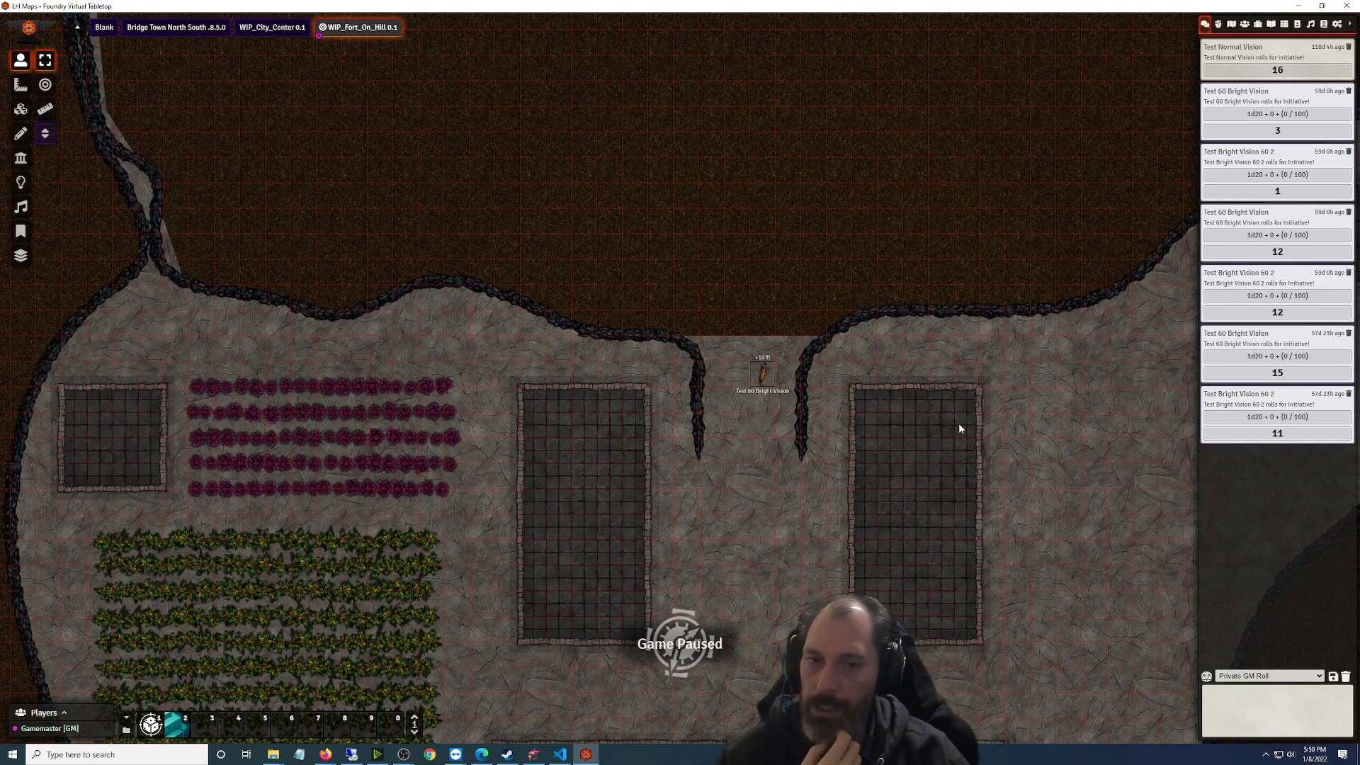
pyautogui.press('Down')
pyautogui.press('Down')
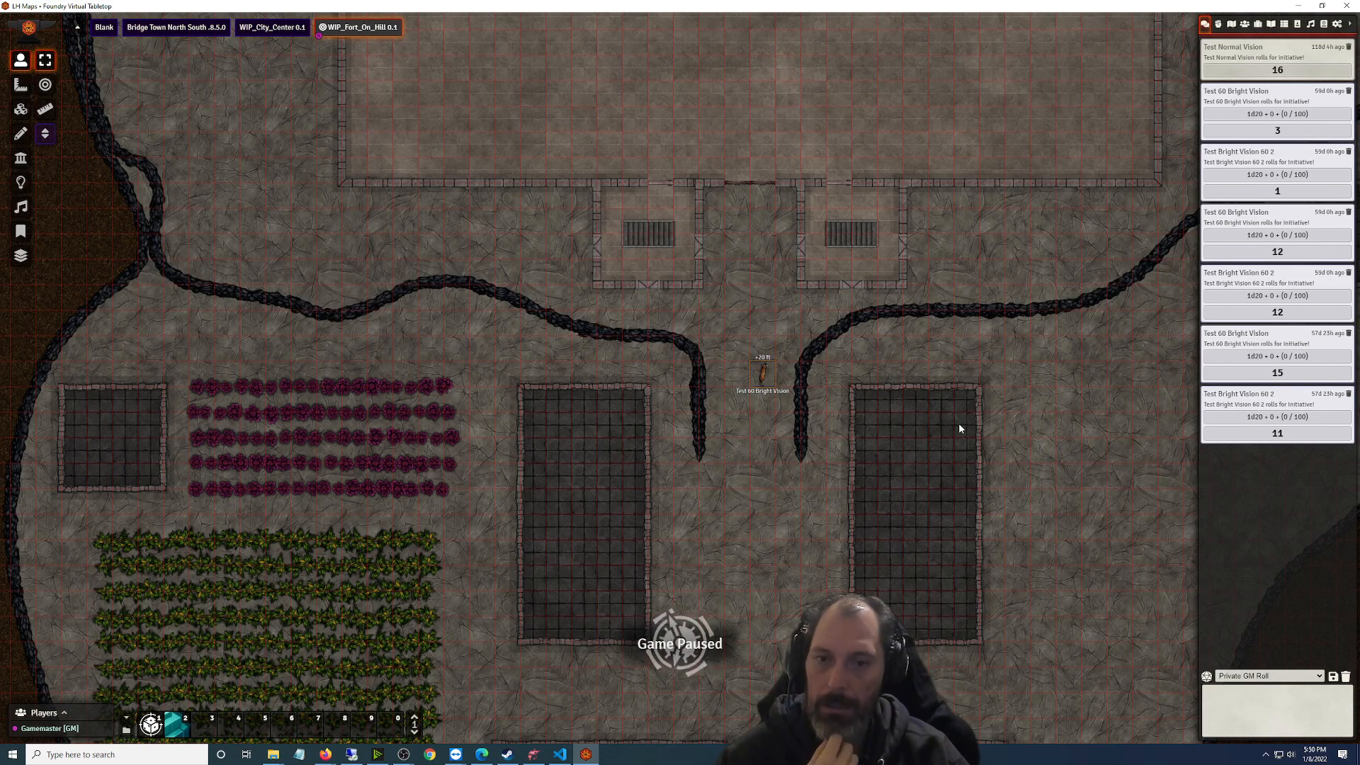
# On the Third Floor level, open the overhead map tile's settings and set its occlusion mode to None (Always Visible)
pyautogui.click(20, 108)
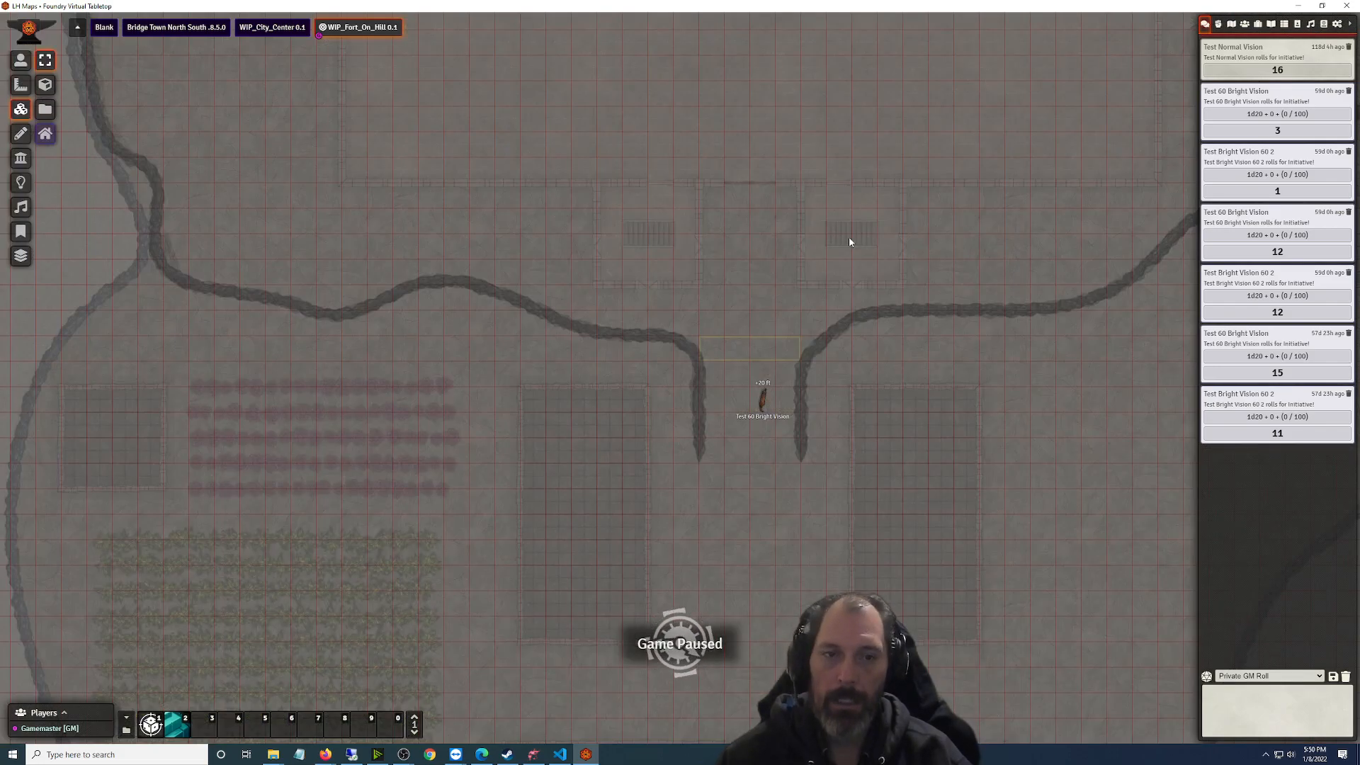
pyautogui.click(45, 134)
pyautogui.click(1108, 61)
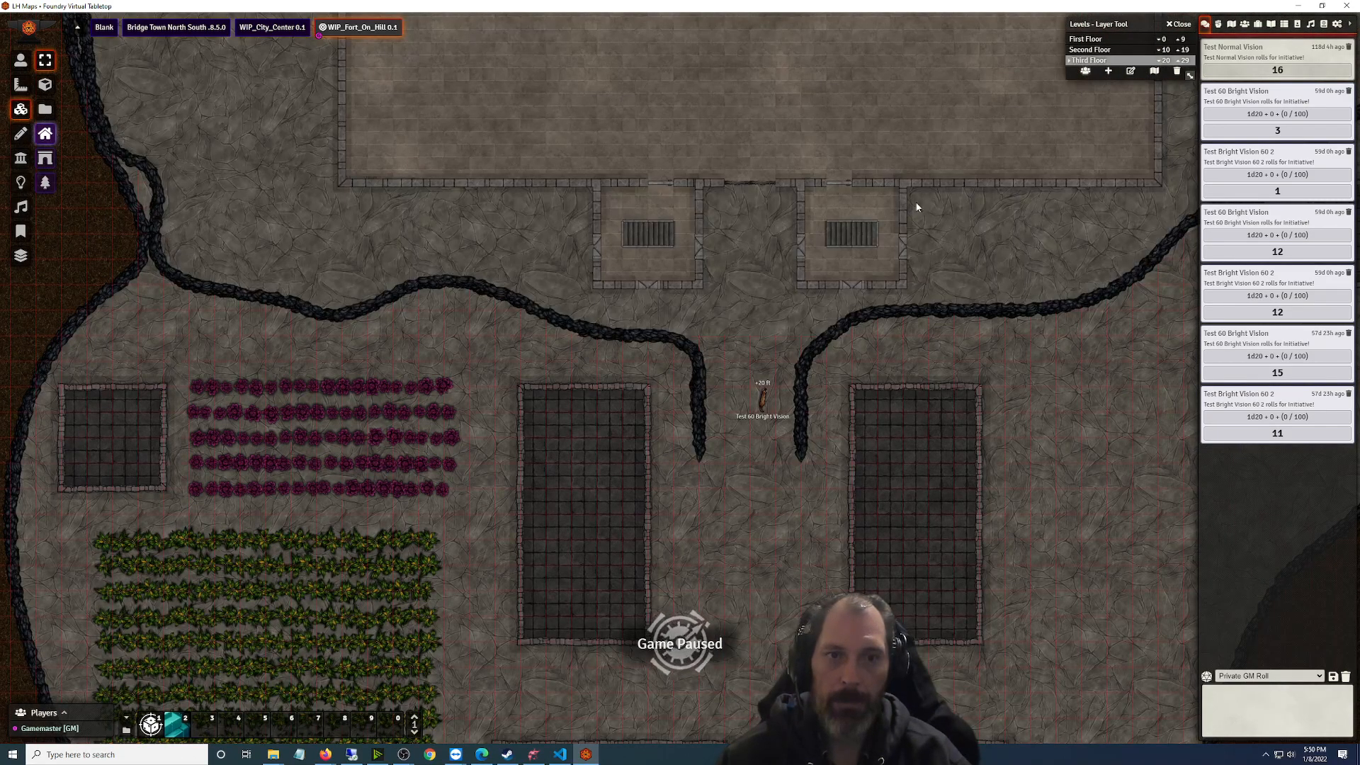
pyautogui.doubleClick(762, 300)
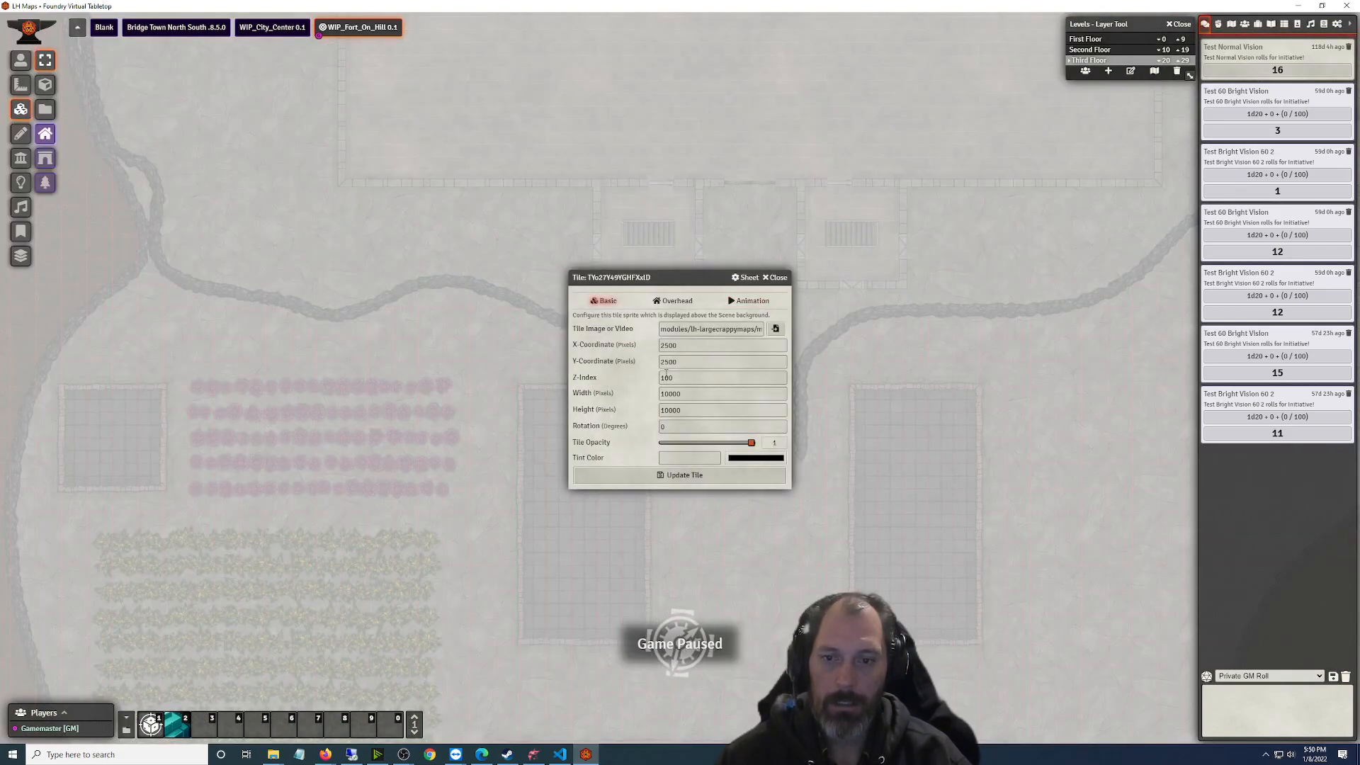
pyautogui.click(674, 300)
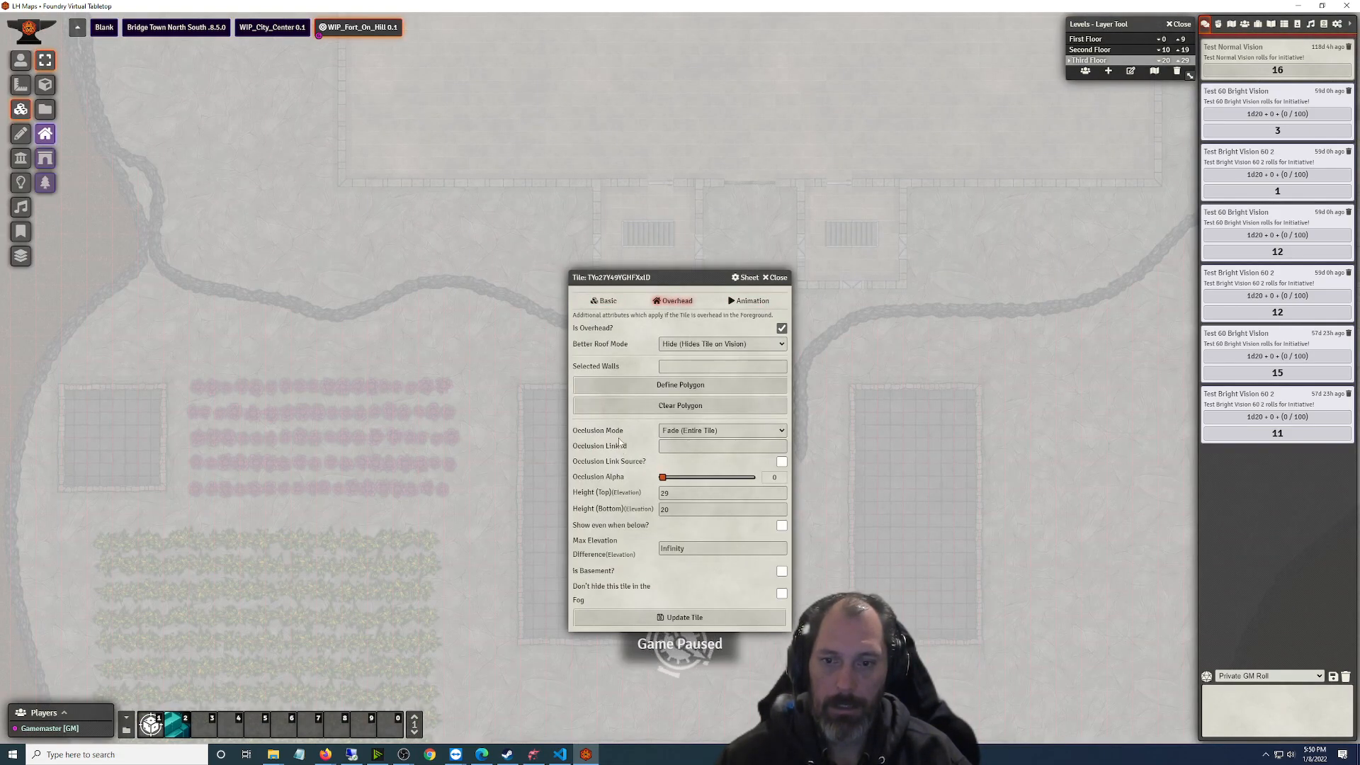
pyautogui.click(709, 432)
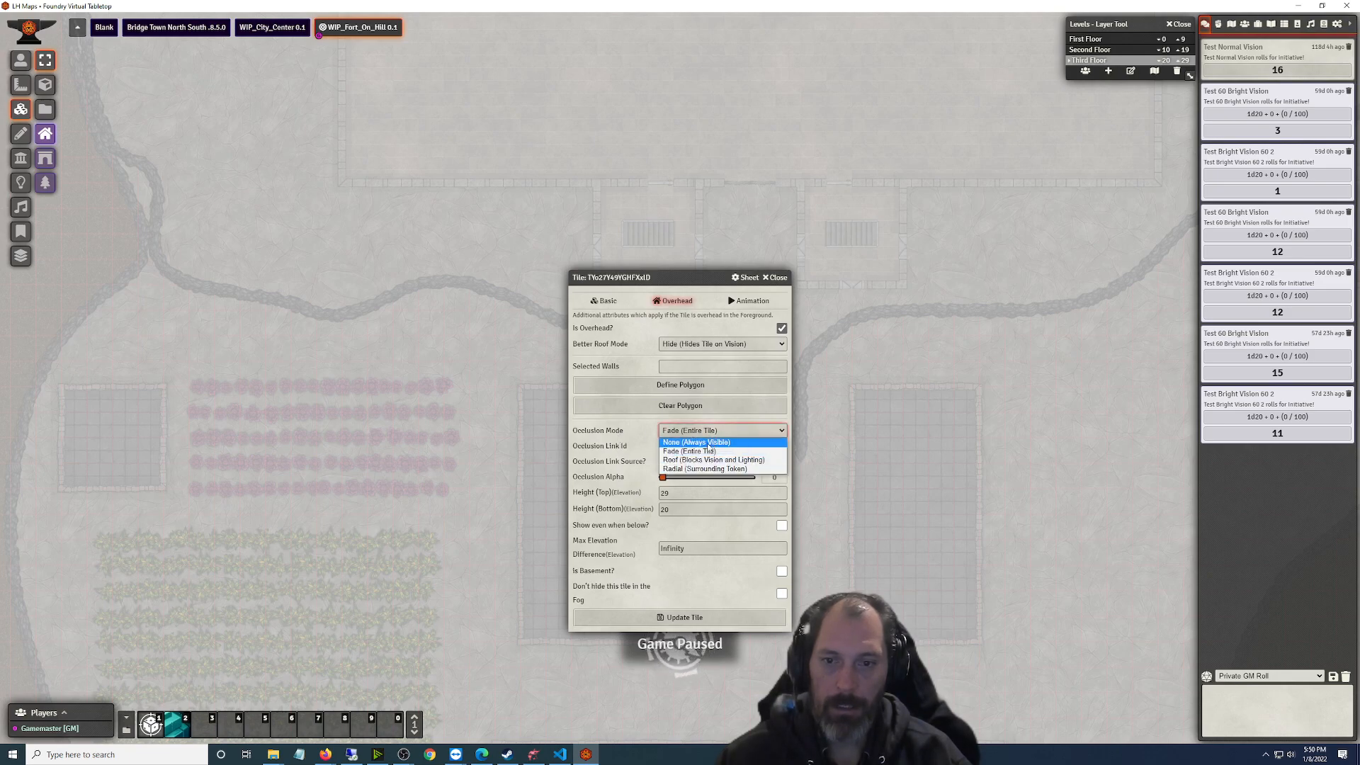
pyautogui.click(708, 442)
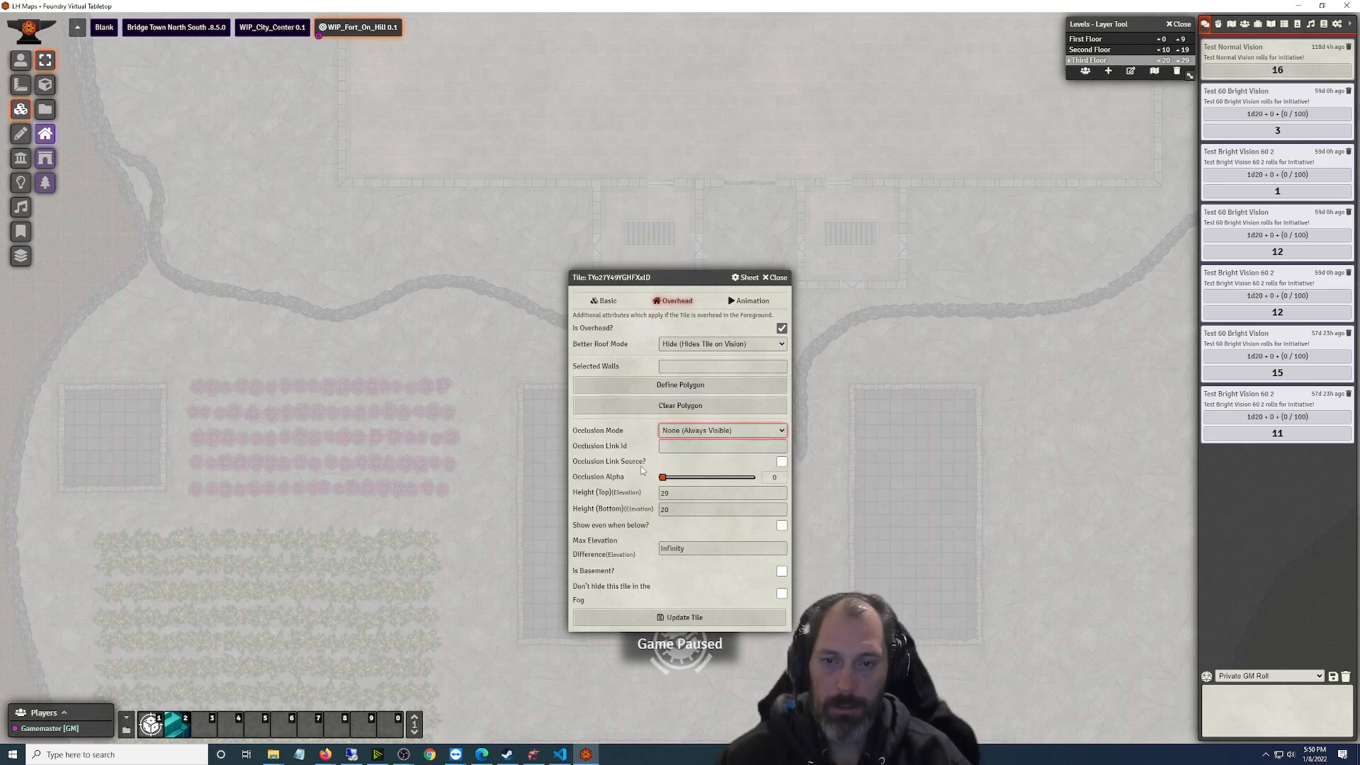
# Keep the tile's Better Roof Mode on Hide, enable "Show even when below?", and update the tile
pyautogui.click(674, 345)
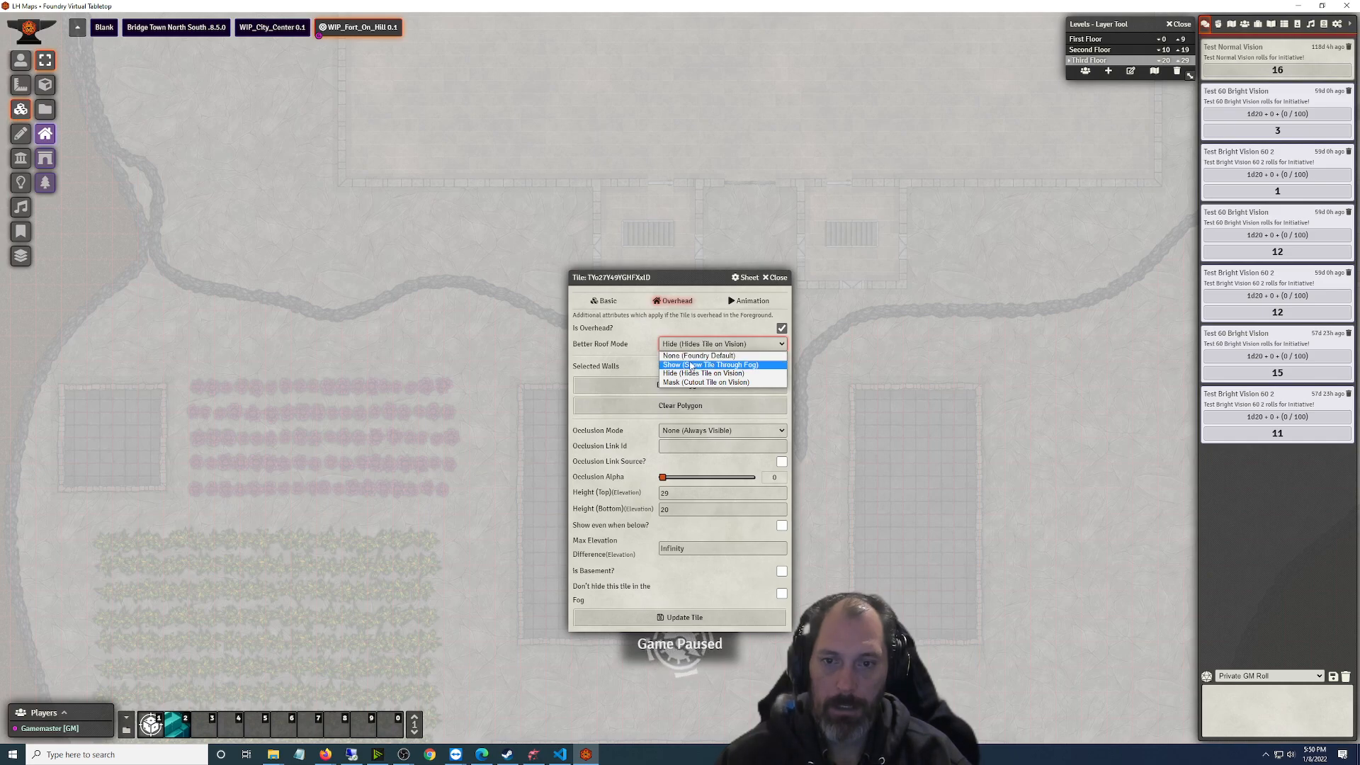
pyautogui.click(640, 398)
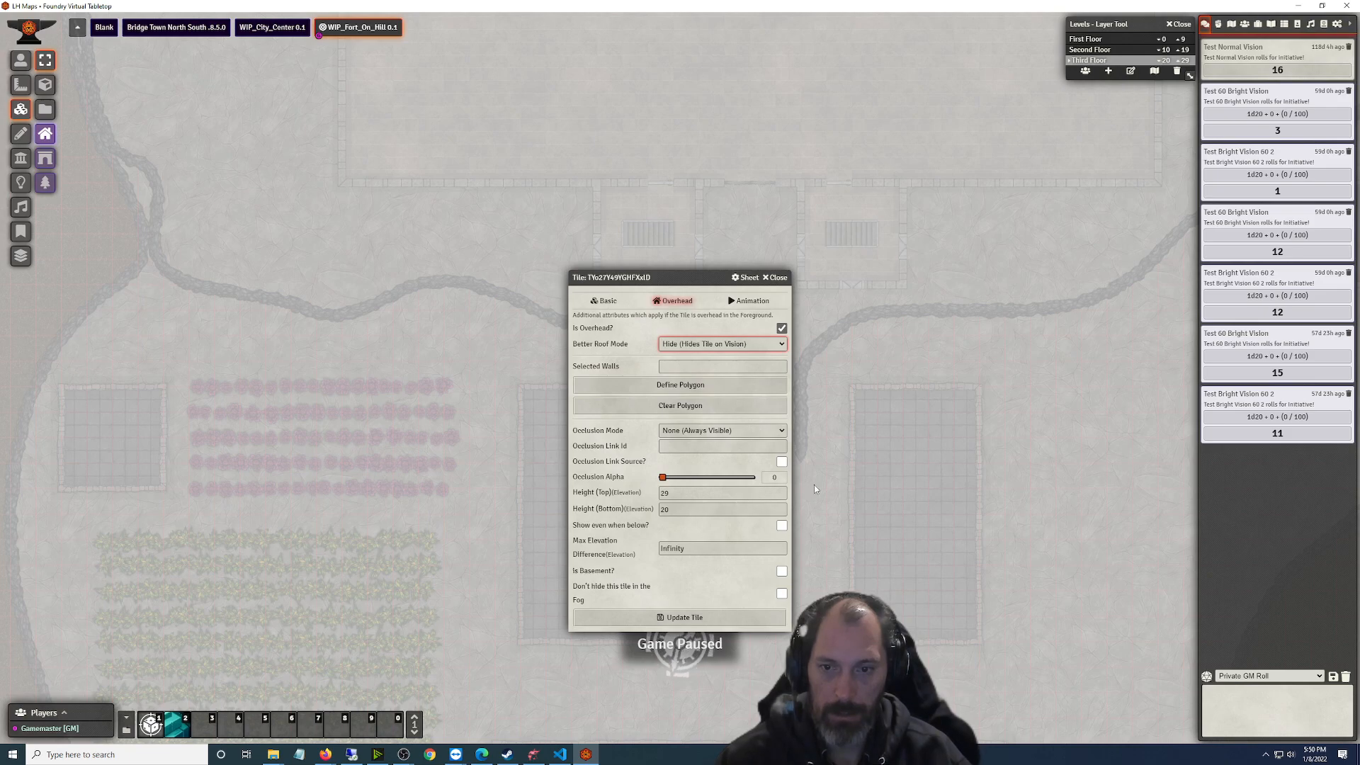
pyautogui.click(783, 528)
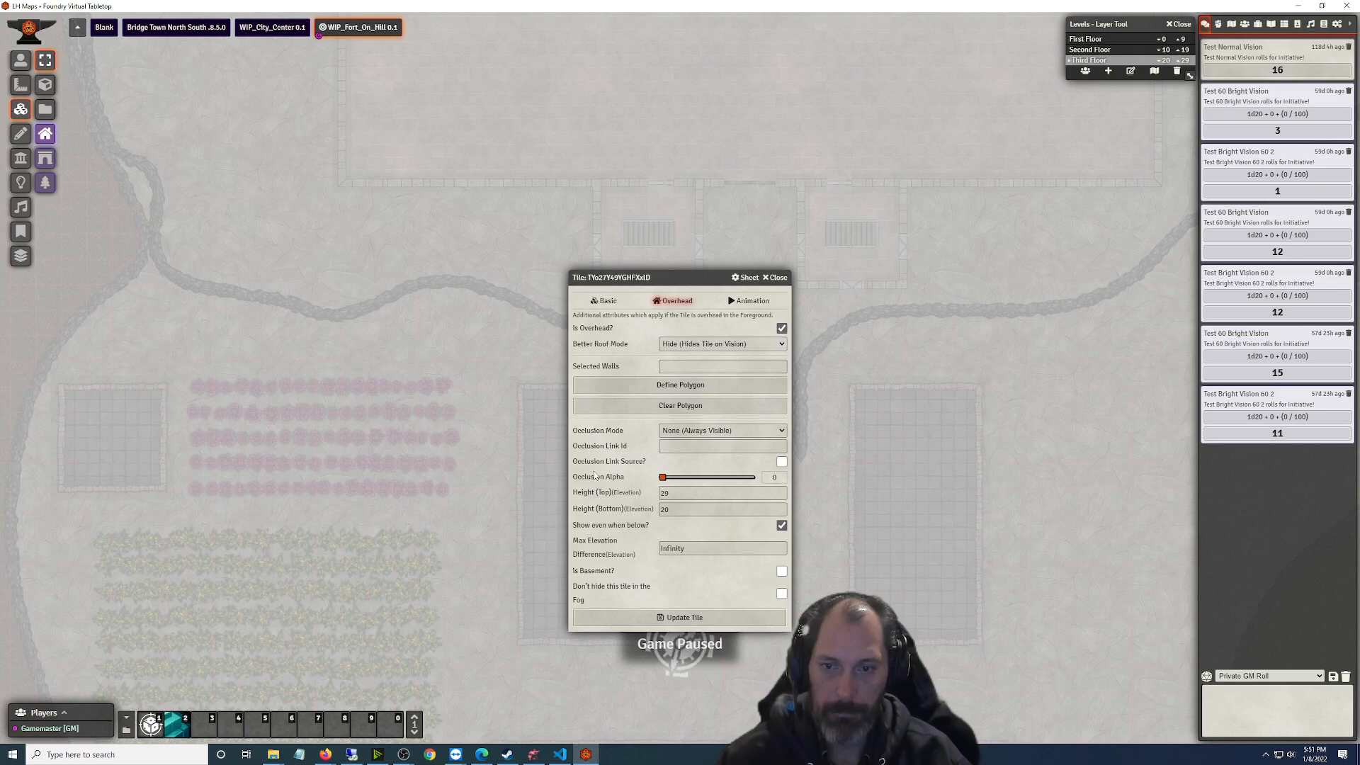
pyautogui.click(719, 618)
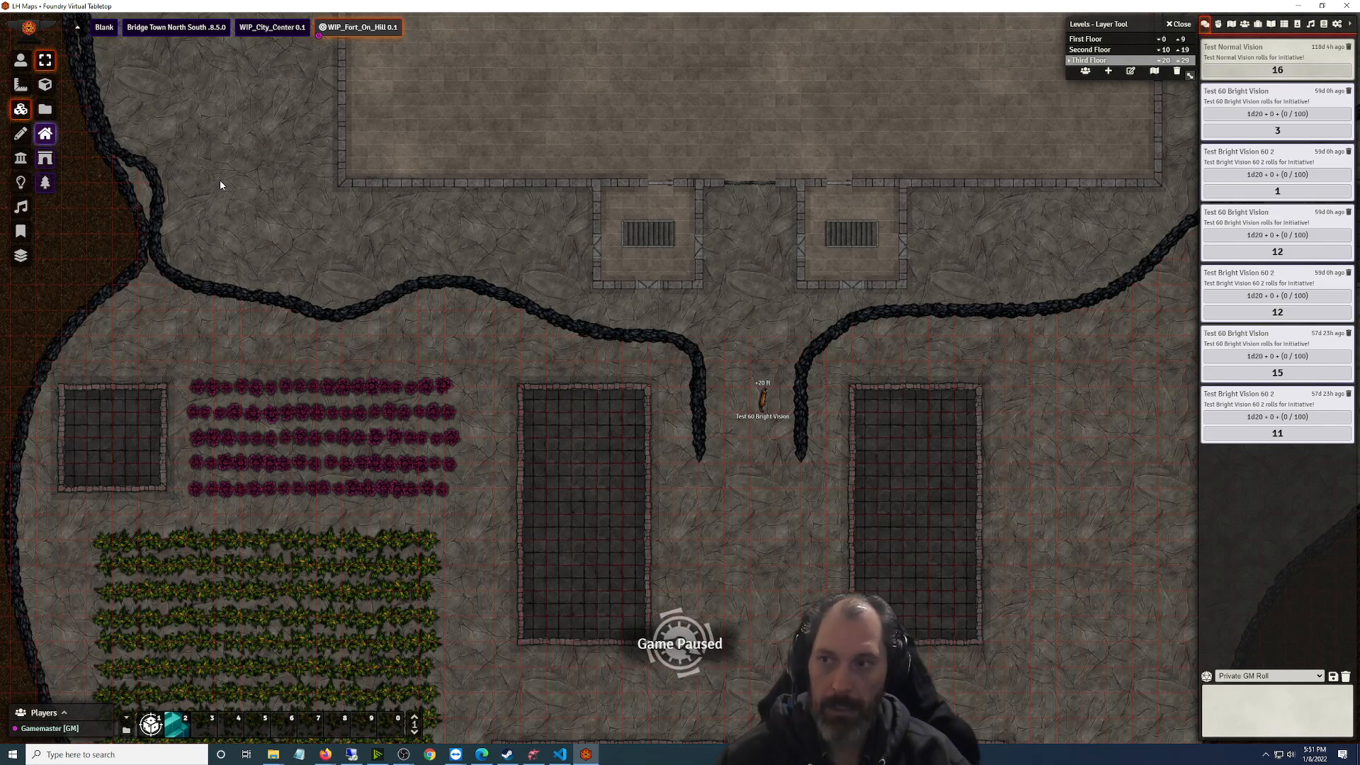
# Select the Test 60 Bright Vision token and retest the stair crossing with the updated third-floor tile
pyautogui.click(20, 60)
pyautogui.click(761, 409)
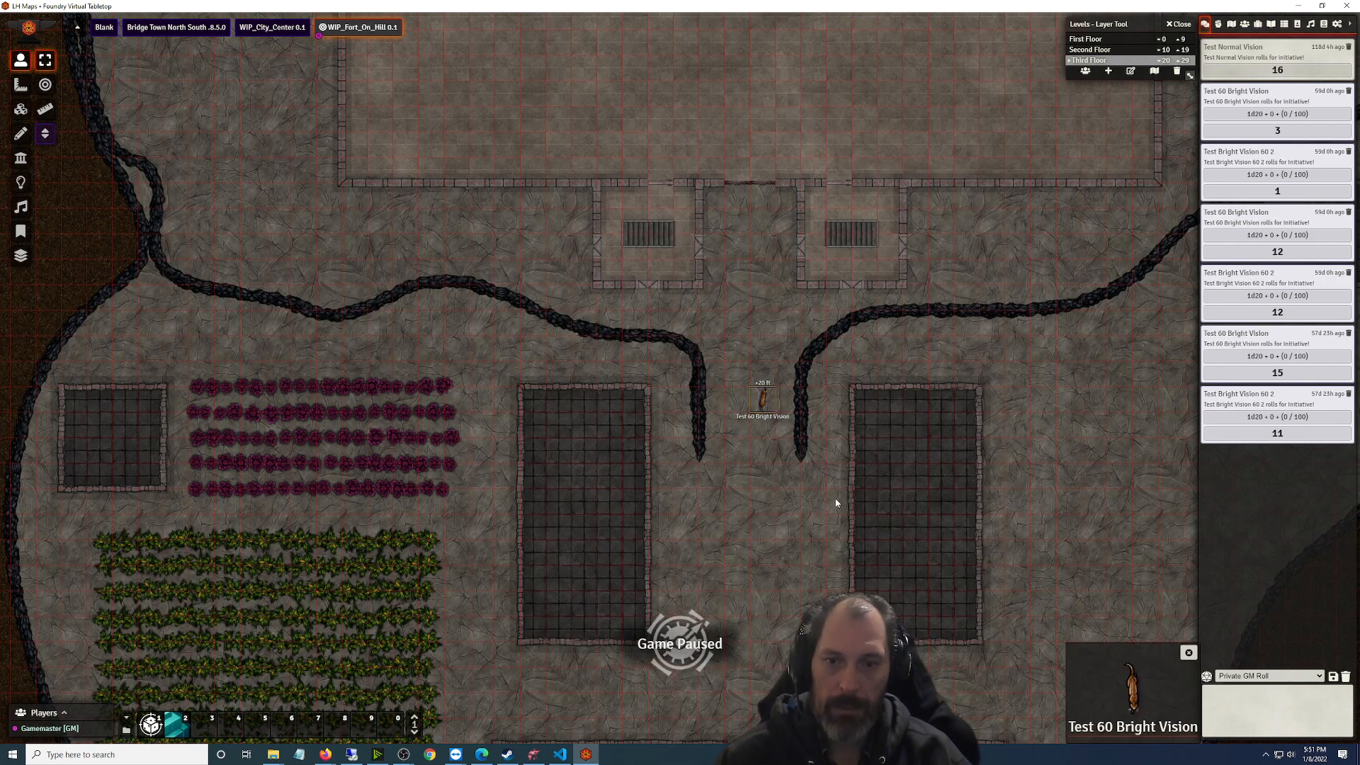
pyautogui.press('Up')
pyautogui.press('Up')
pyautogui.press('Down')
pyautogui.press('Down')
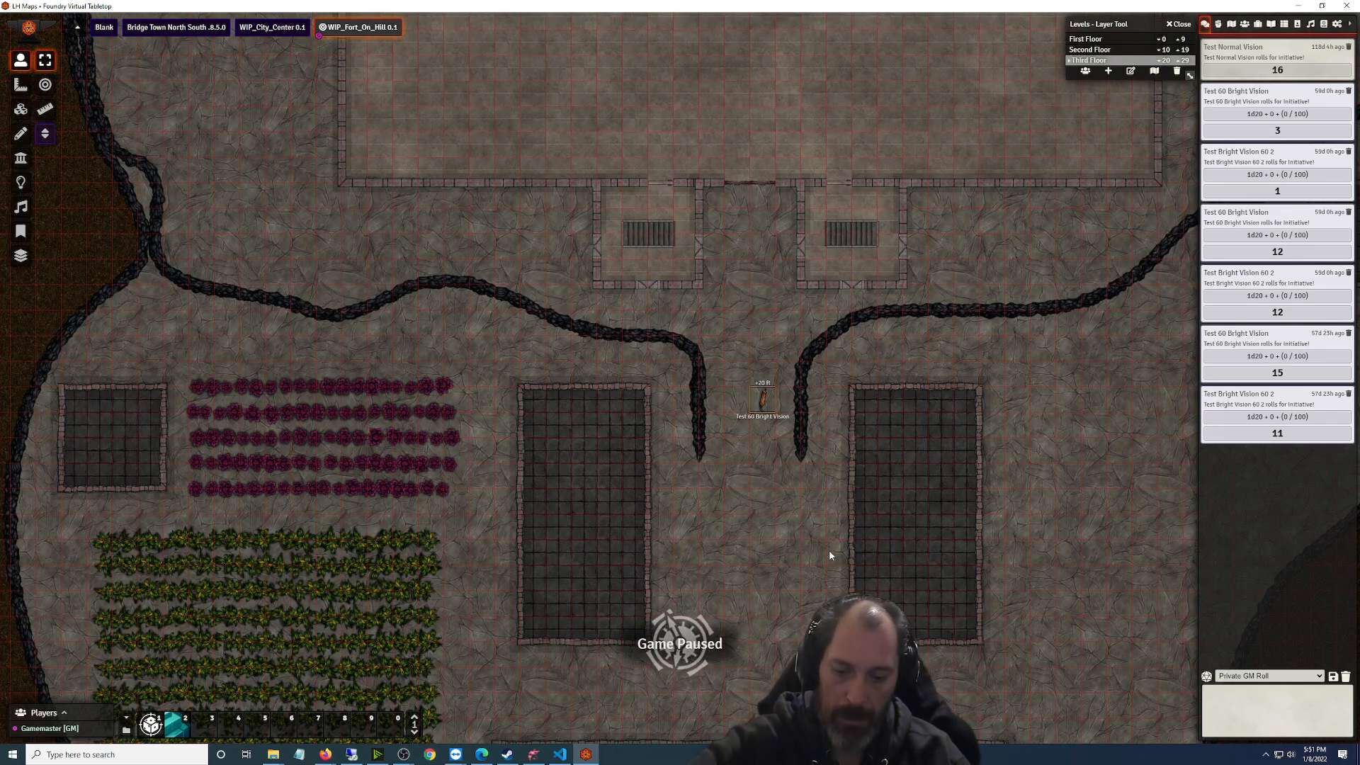
# Reload the world and delete all the old initiative rolls from the chat log
pyautogui.press('F5')
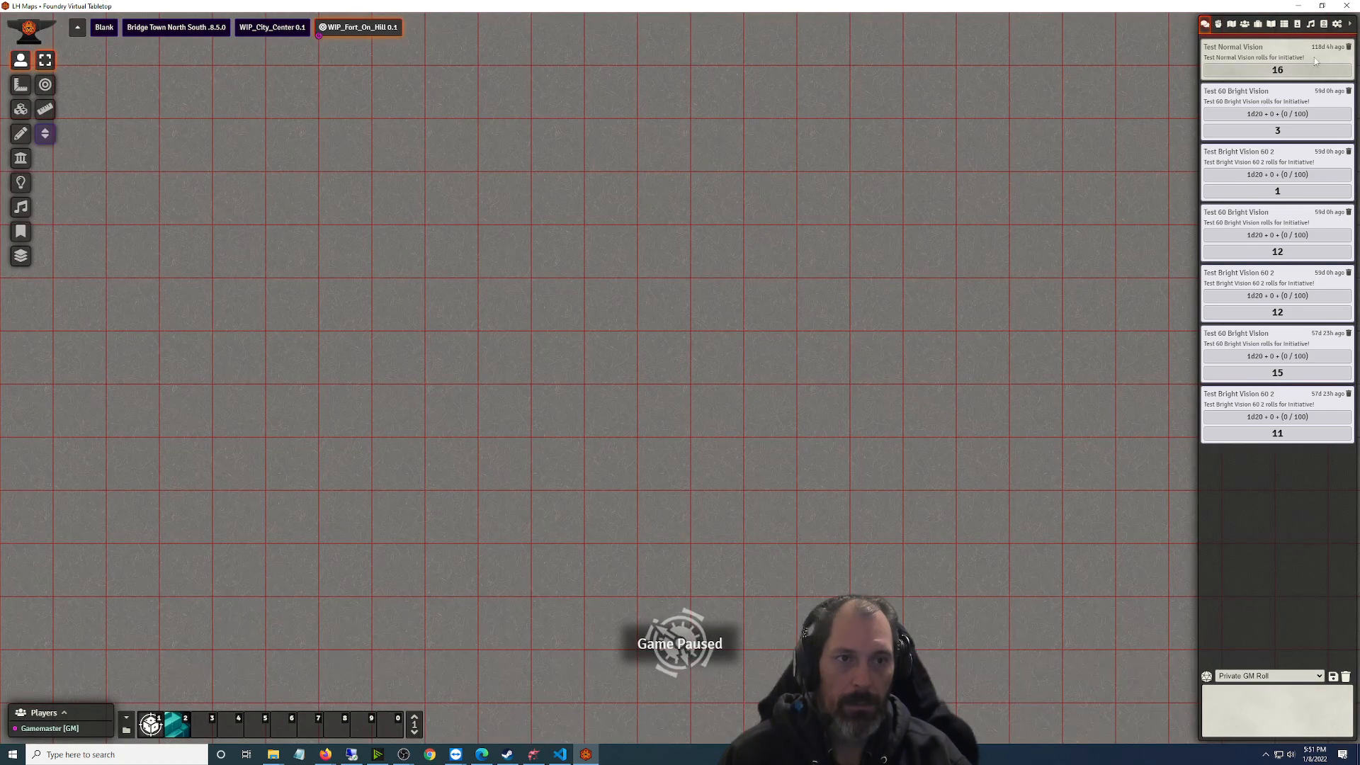
pyautogui.click(1348, 47)
pyautogui.click(1348, 47)
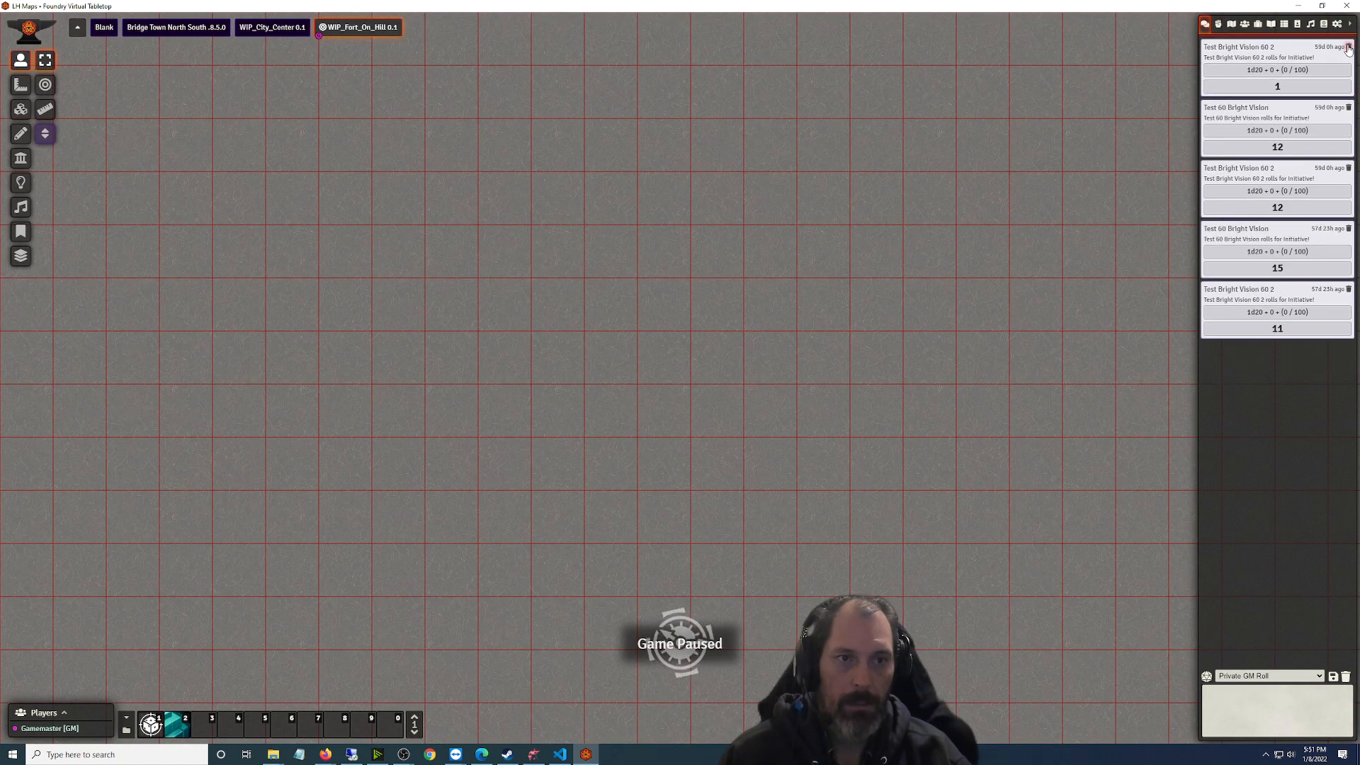
pyautogui.click(1348, 47)
pyautogui.click(1348, 47)
pyautogui.click(1349, 47)
pyautogui.click(1349, 46)
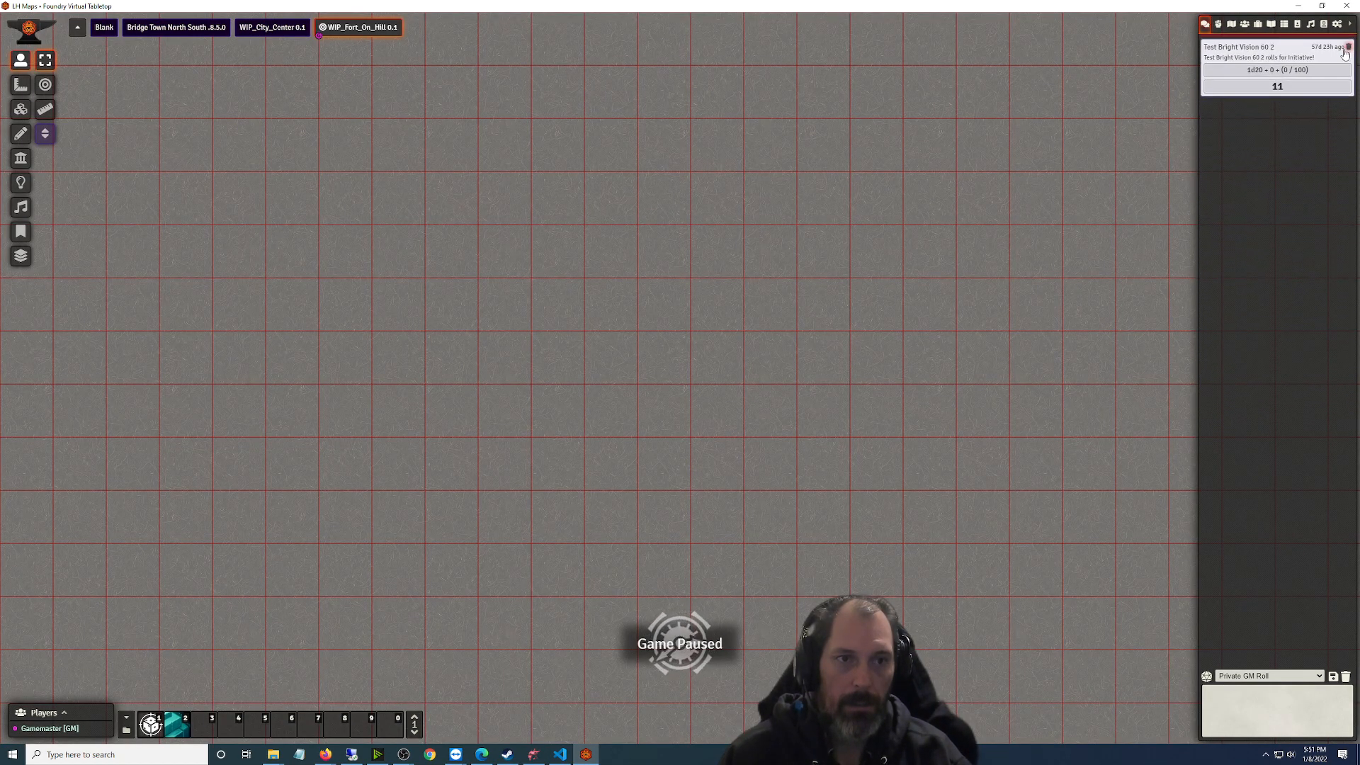
pyautogui.click(1348, 47)
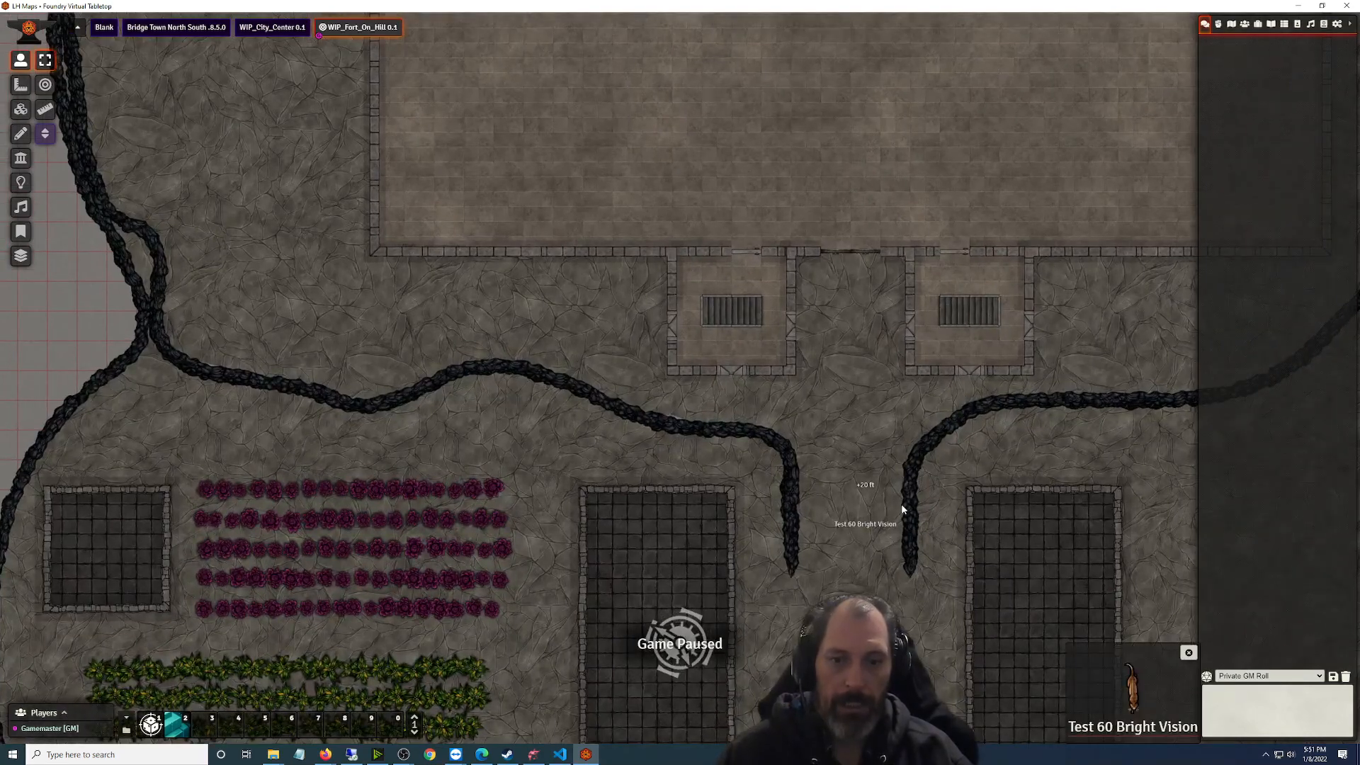
# Check the Second Floor level, show the Third Floor level, and walk the Test 60 Bright Vision token up over the stair and back down
pyautogui.click(1117, 49)
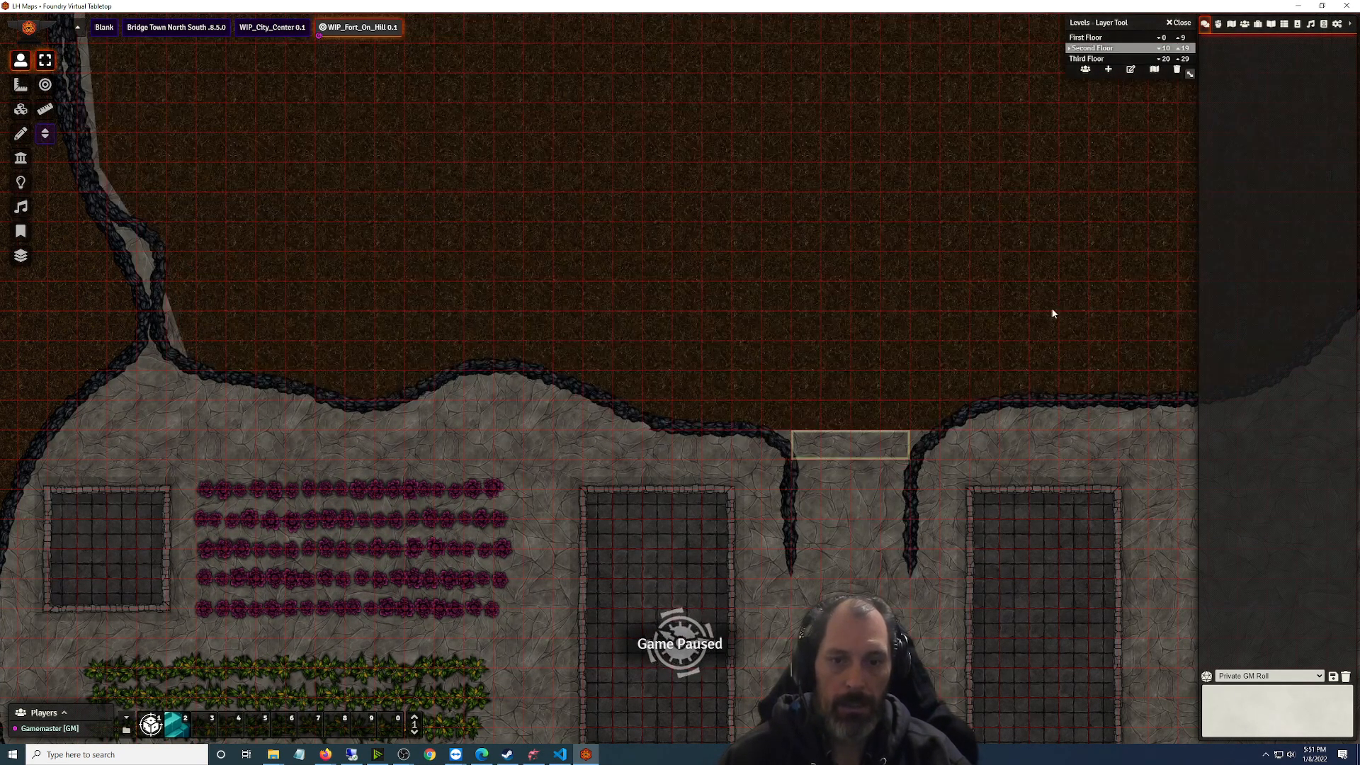
pyautogui.click(1116, 61)
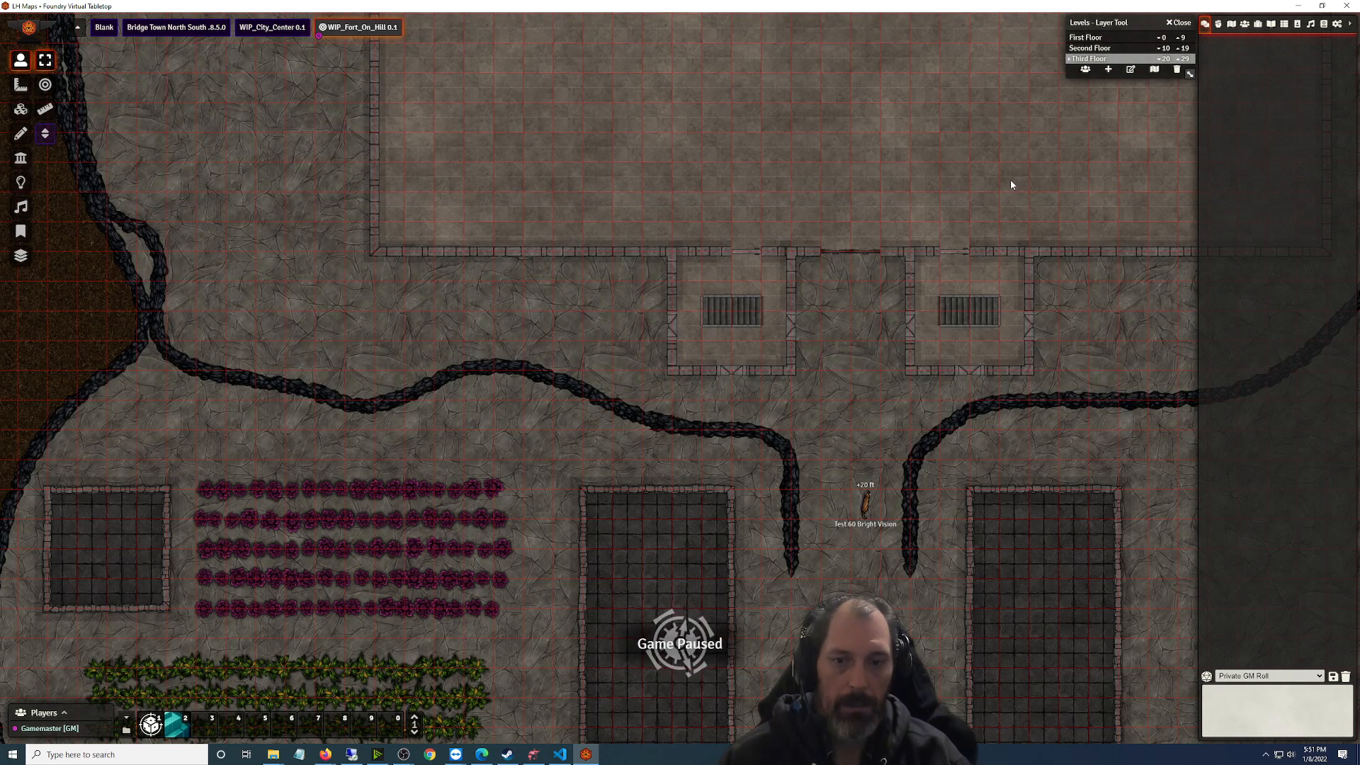
pyautogui.moveTo(873, 507)
pyautogui.press('Up')
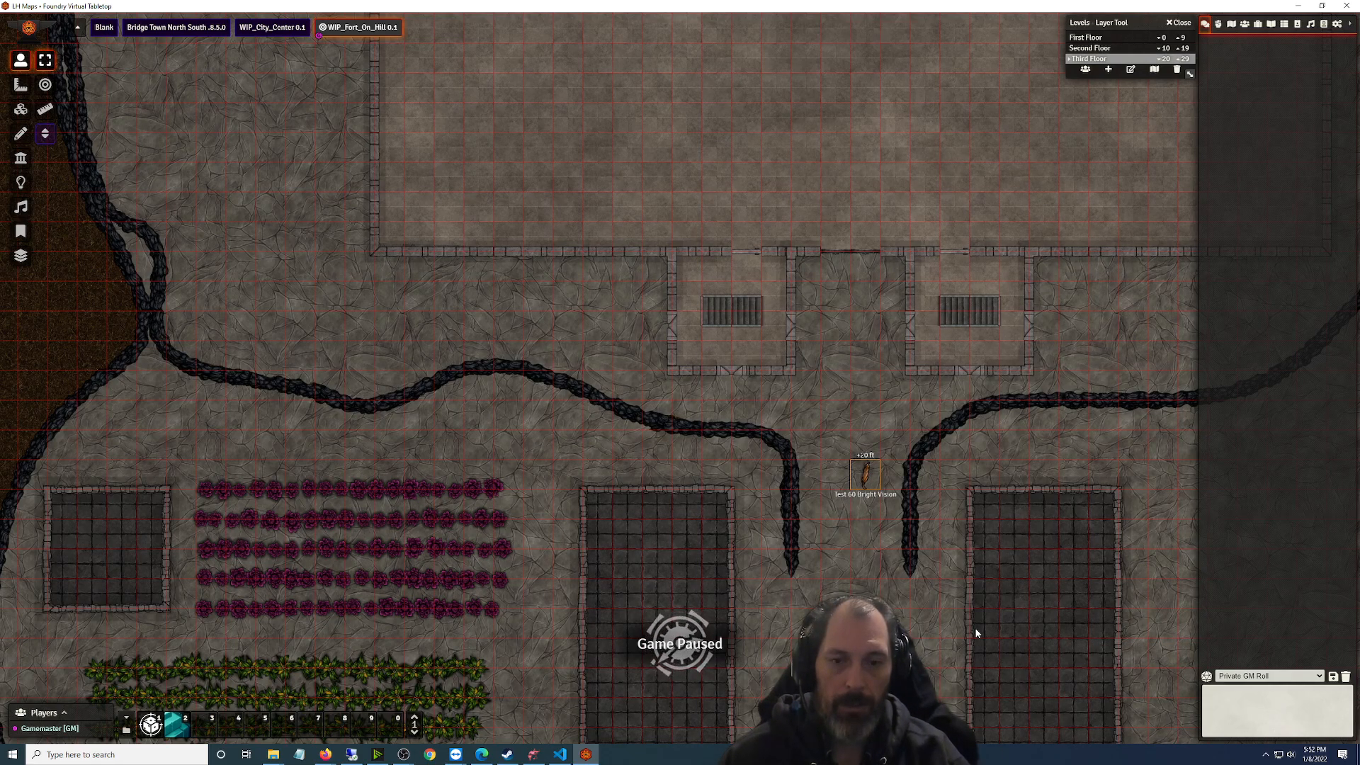
pyautogui.press('Up')
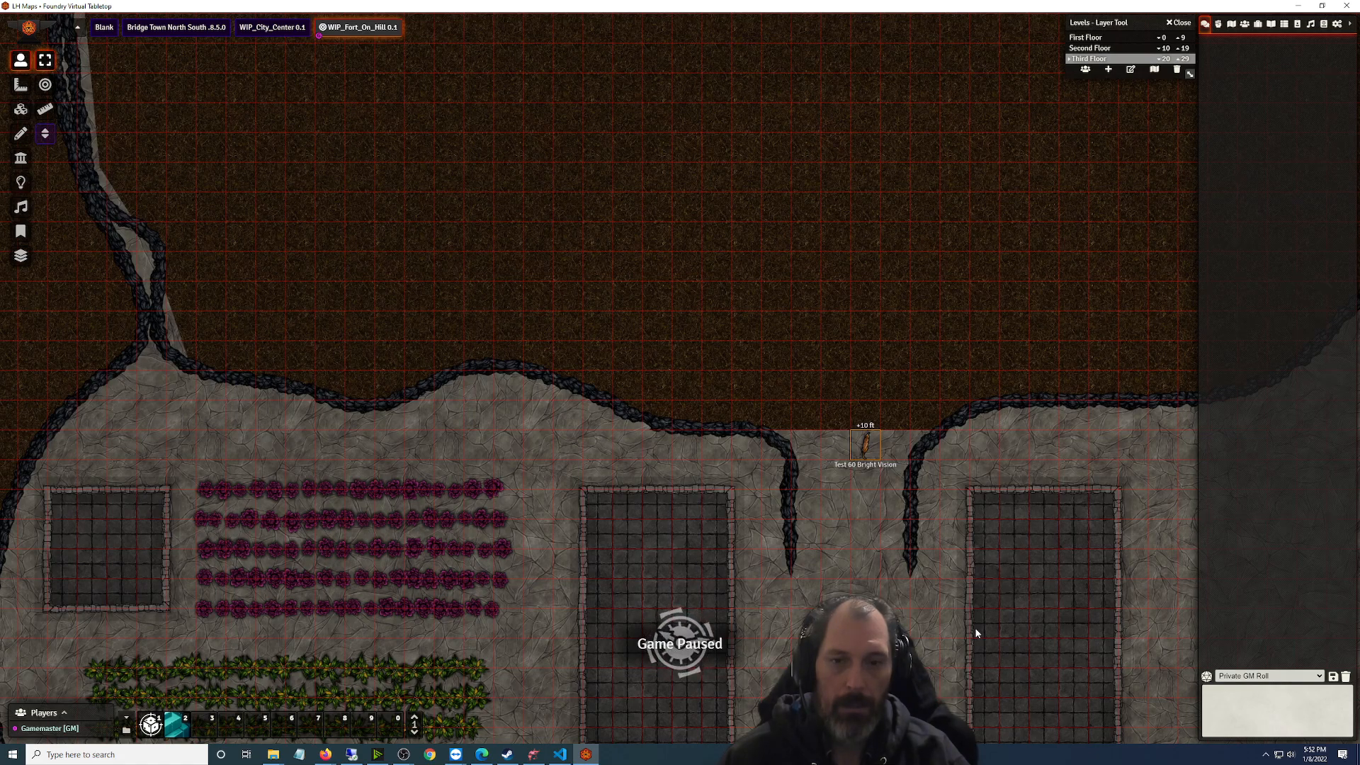
pyautogui.press('Down')
pyautogui.press('Down')
pyautogui.press('Down')
pyautogui.press('Down')
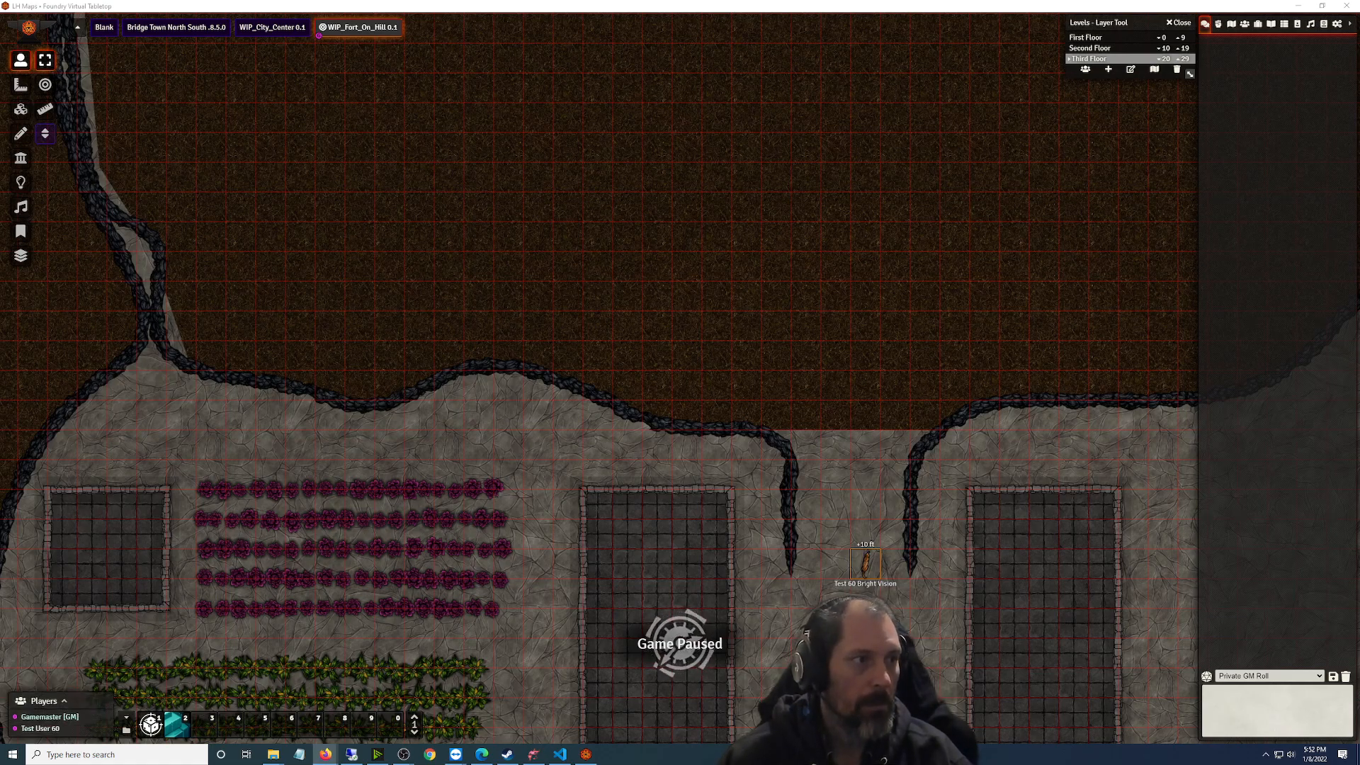
# Compare the map display with the layer tool closed and with the First Floor and Second Floor levels shown
pyautogui.click(1170, 25)
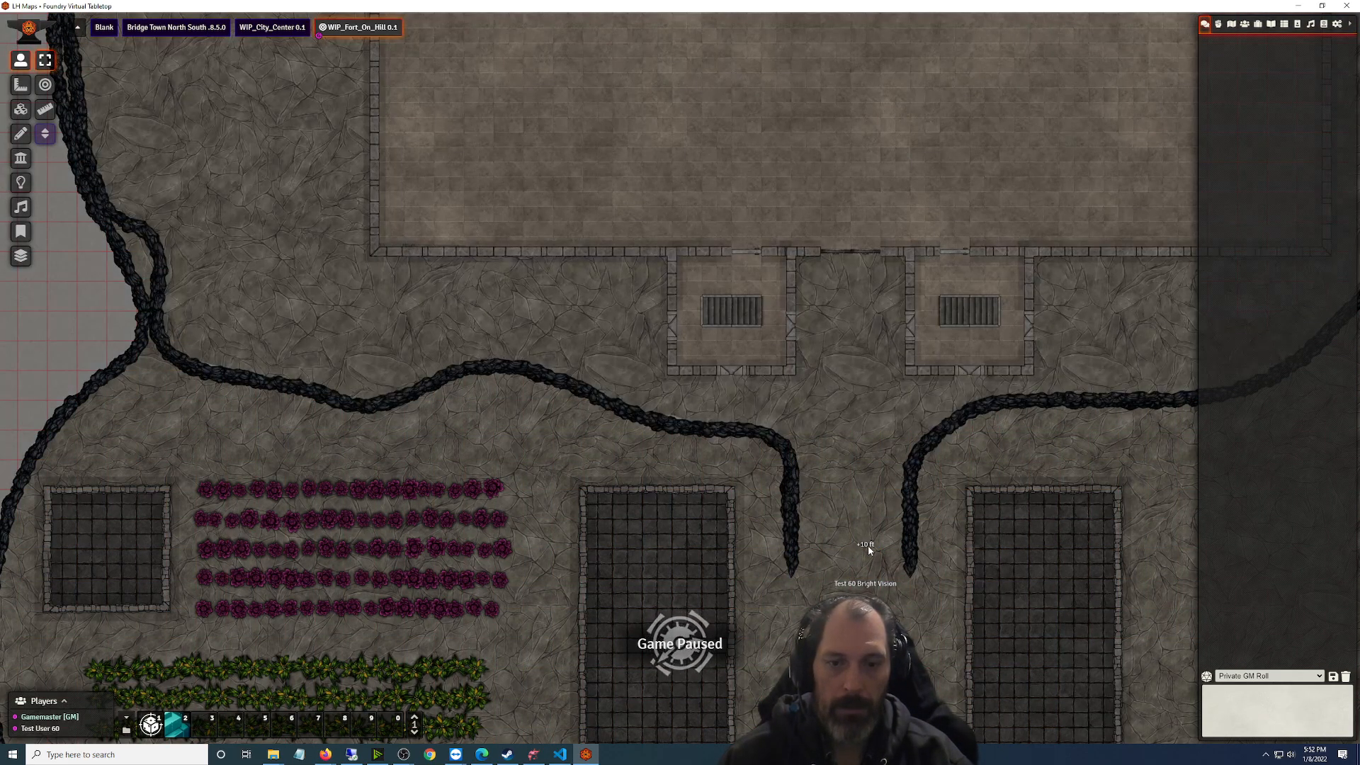
pyautogui.click(982, 427)
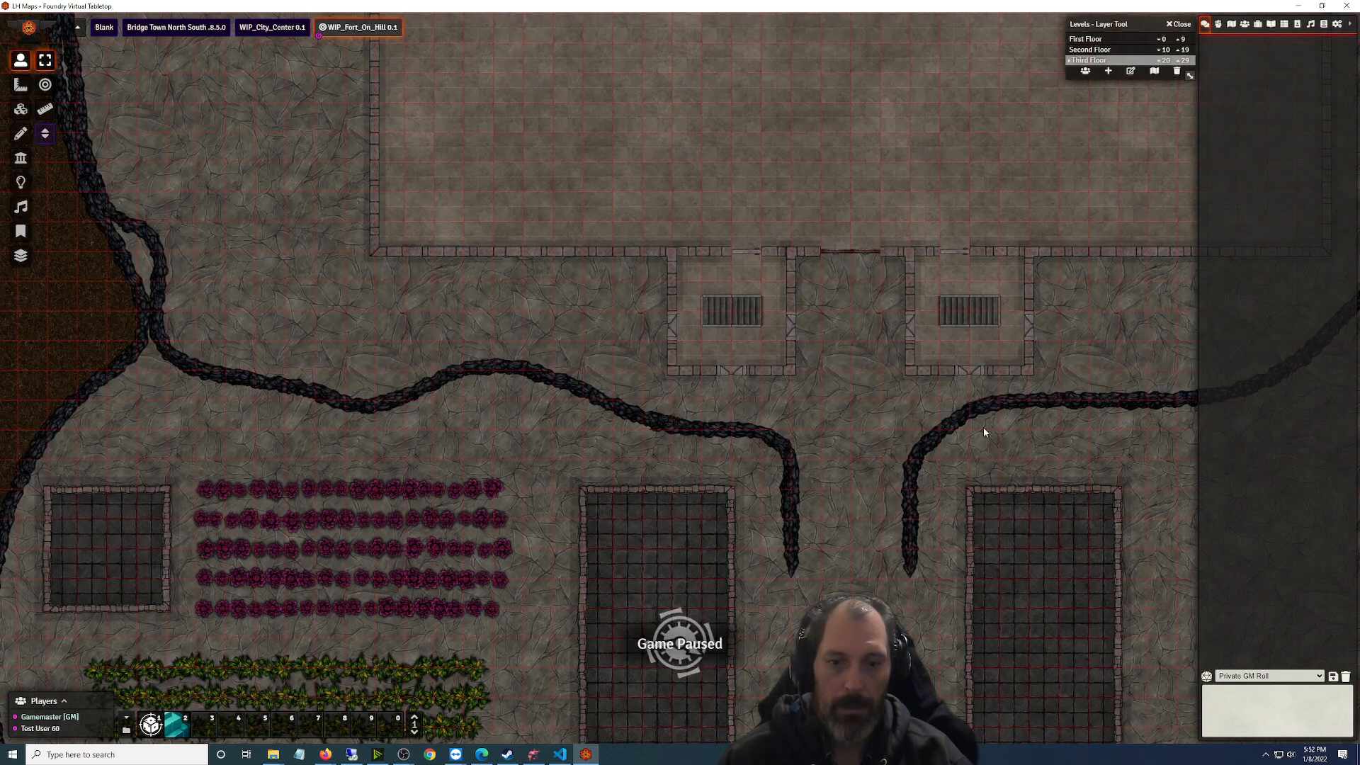
pyautogui.click(1110, 40)
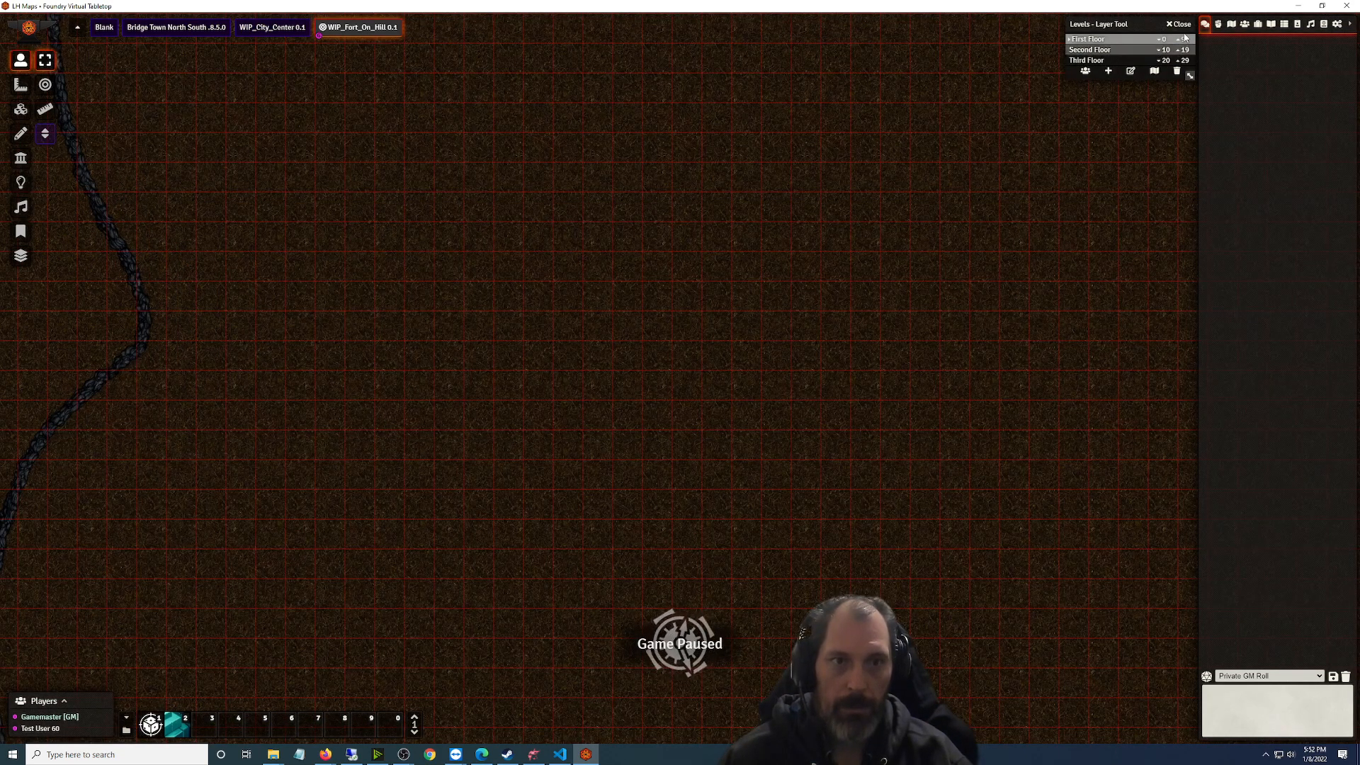
pyautogui.click(1179, 24)
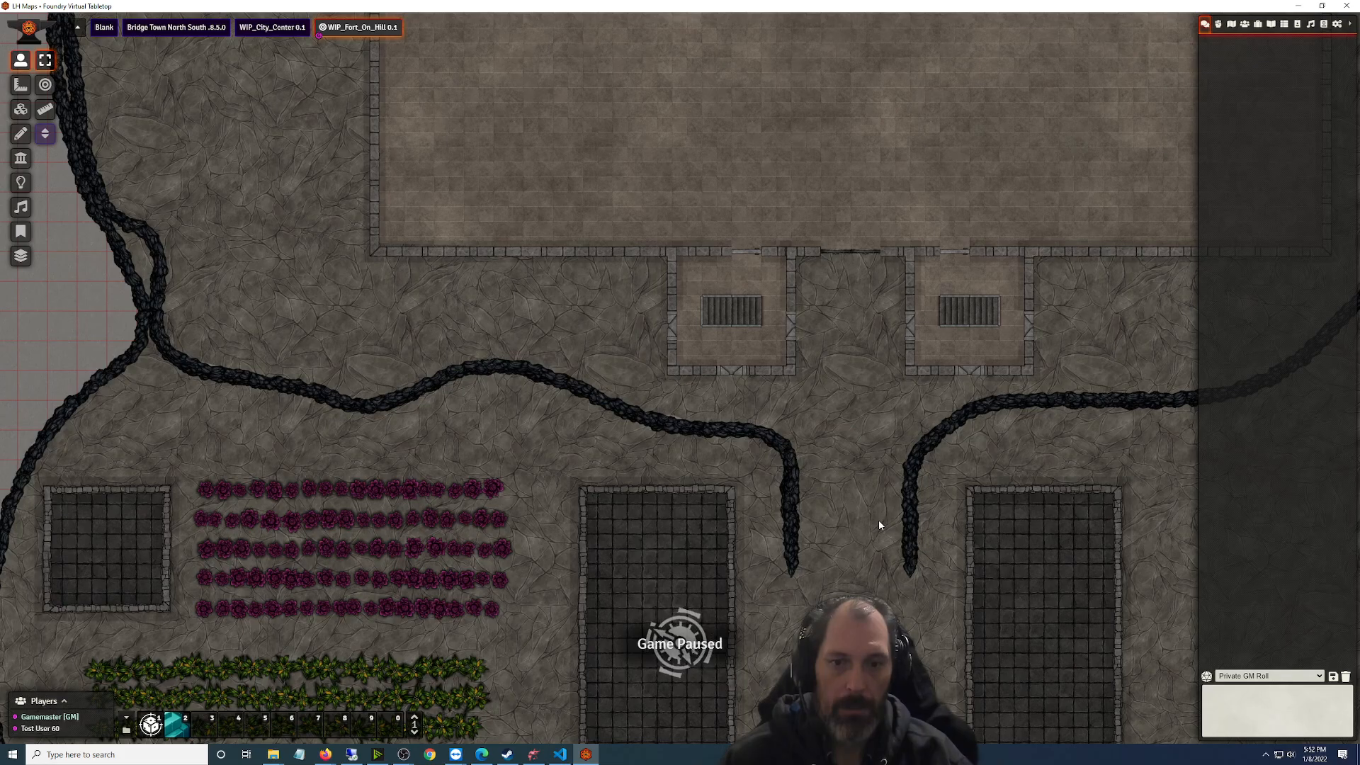
pyautogui.click(1073, 235)
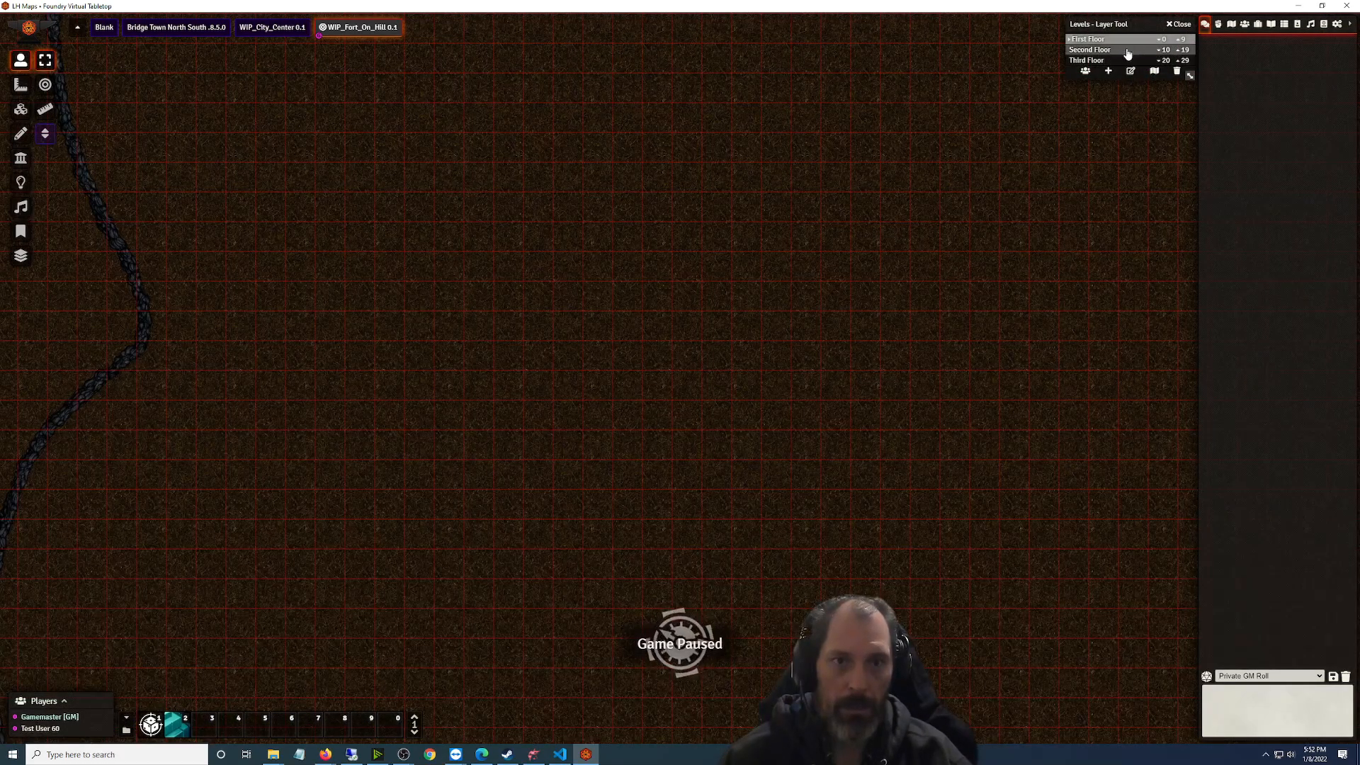
pyautogui.click(1126, 50)
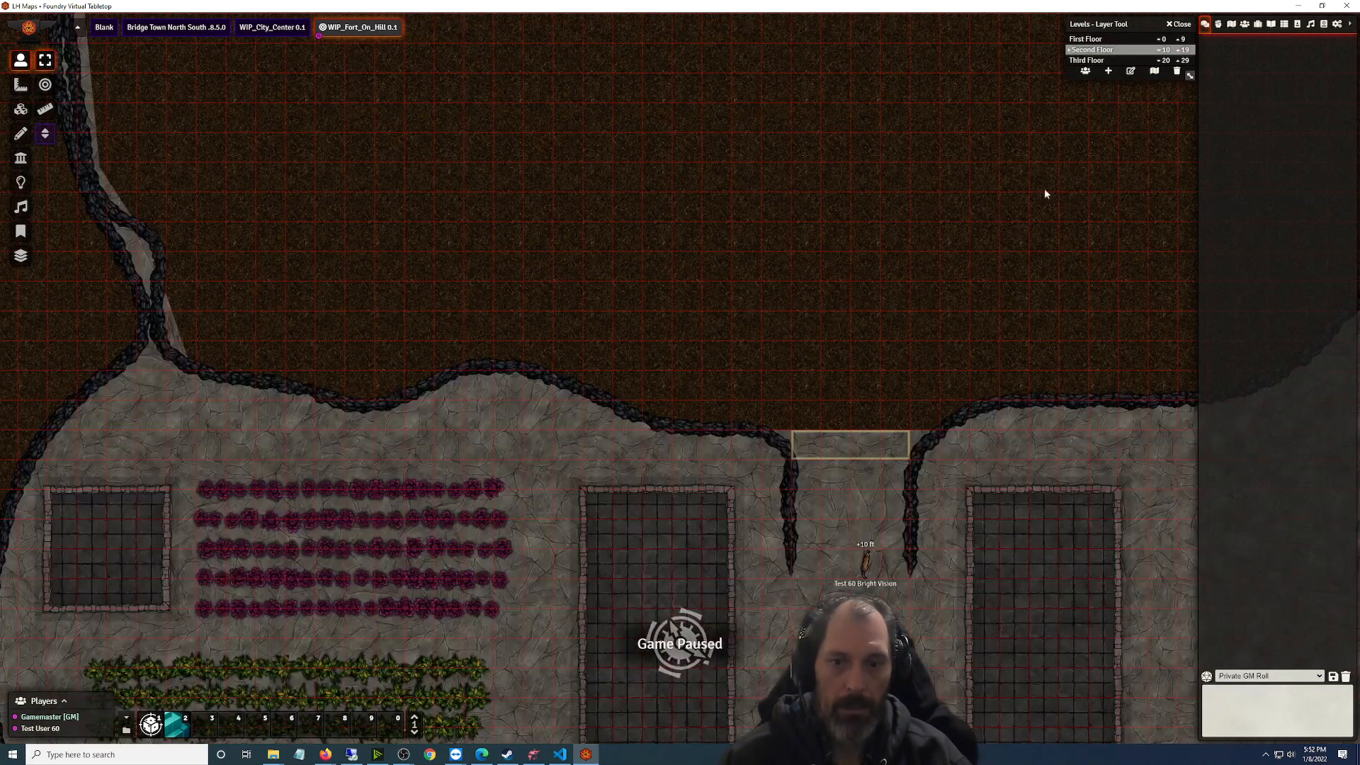
pyautogui.click(1177, 25)
# Select the Test 60 Bright Vision token and walk it north across the stair between the ridges to retest the level change
pyautogui.click(859, 553)
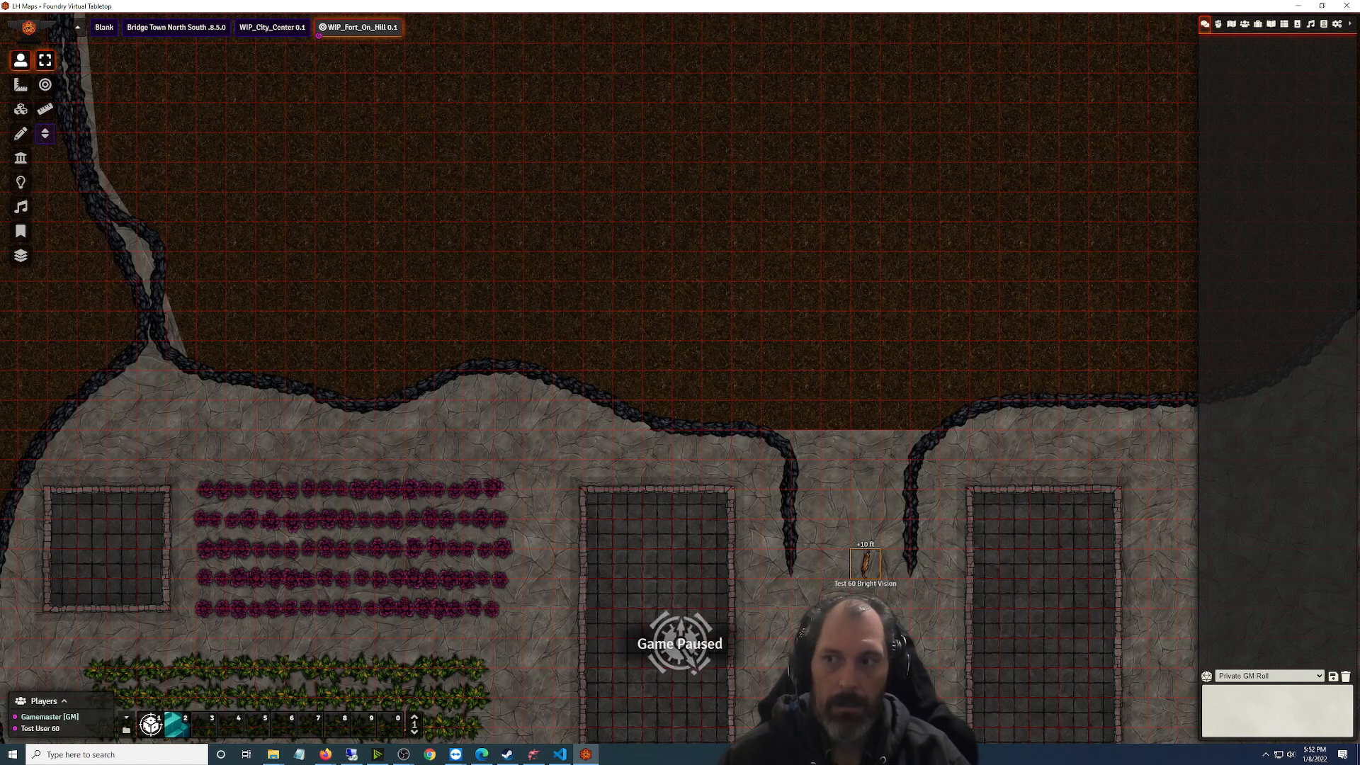
pyautogui.press('Up')
pyautogui.press('Up')
pyautogui.press('Up')
pyautogui.press('Up')
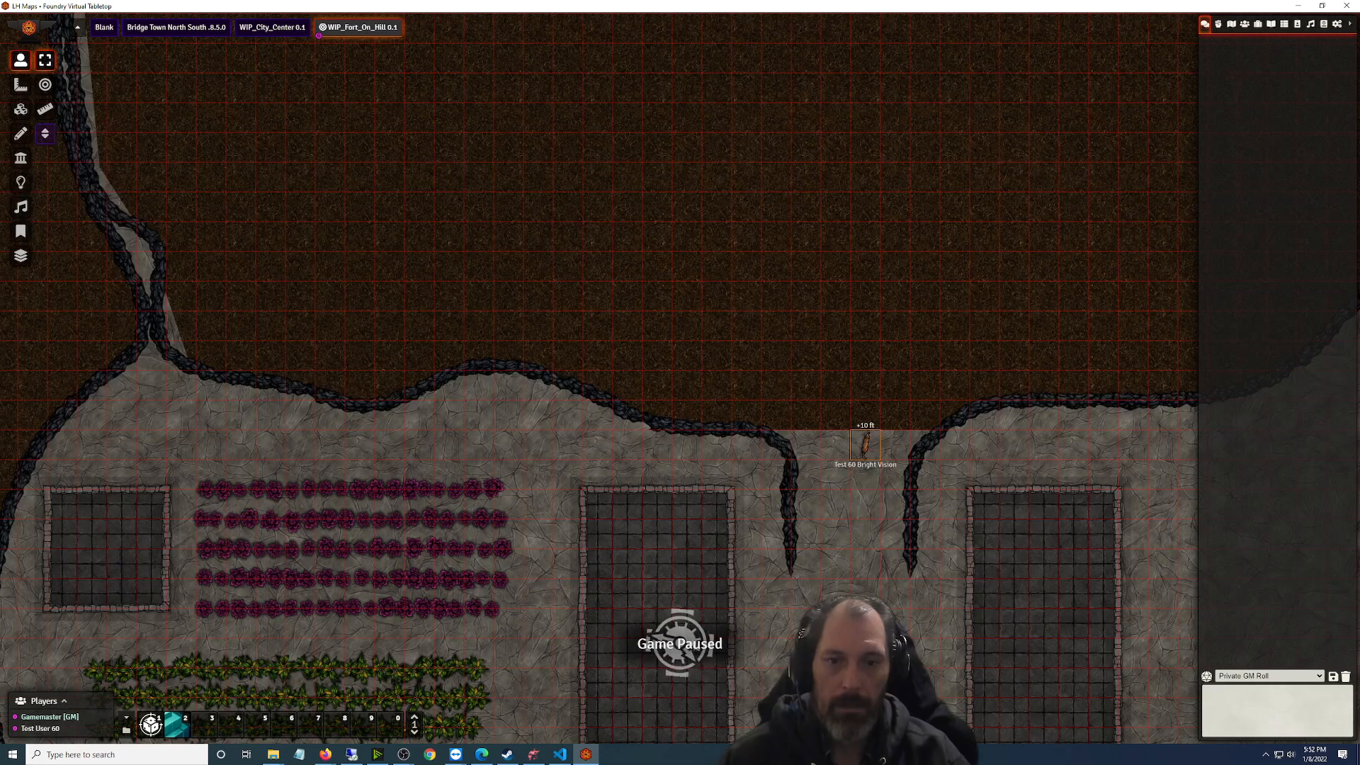
pyautogui.press('Up')
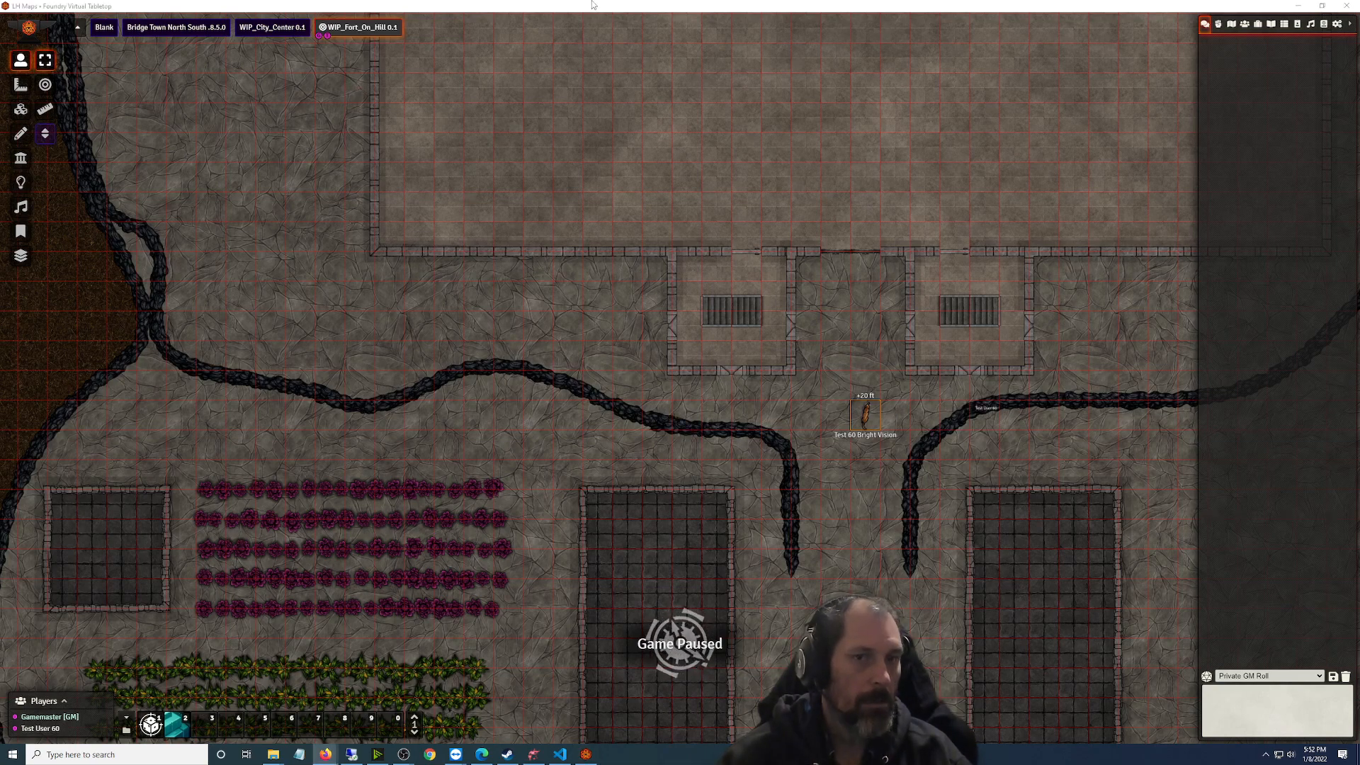
# Try moving the token in the test player's Firefox session, and unpause the game from the Gamemaster's Foundry window
pyautogui.moveTo(802, 5); pyautogui.dragTo(801, 2)
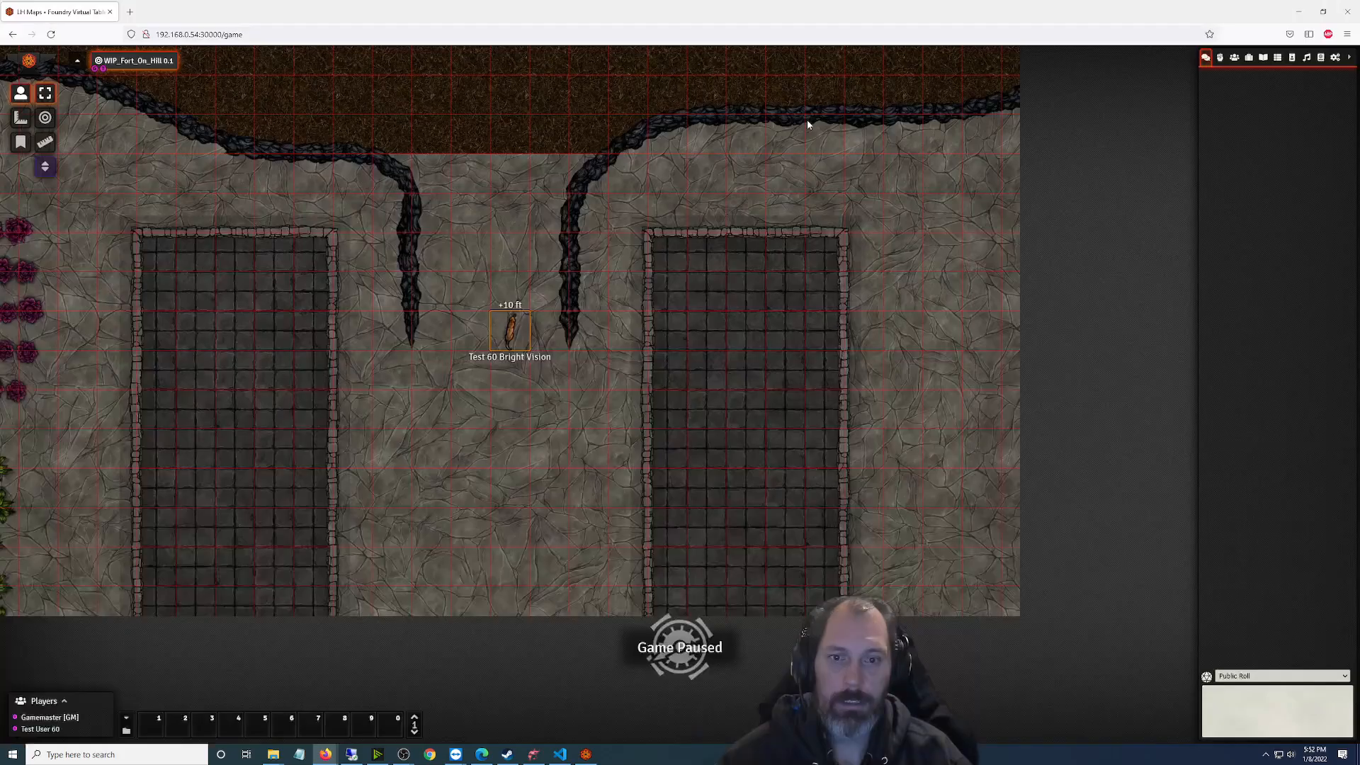
pyautogui.scroll(3, 750, 372)
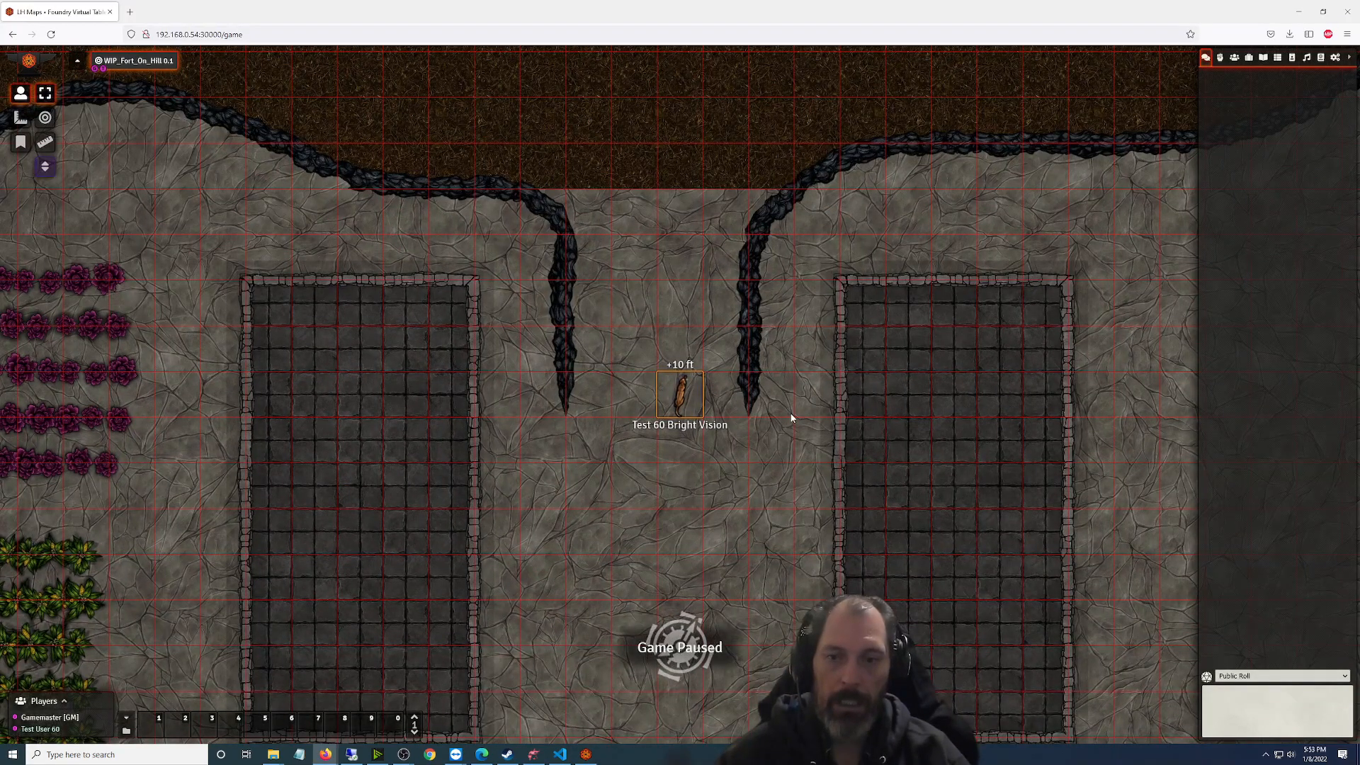
pyautogui.press('Up')
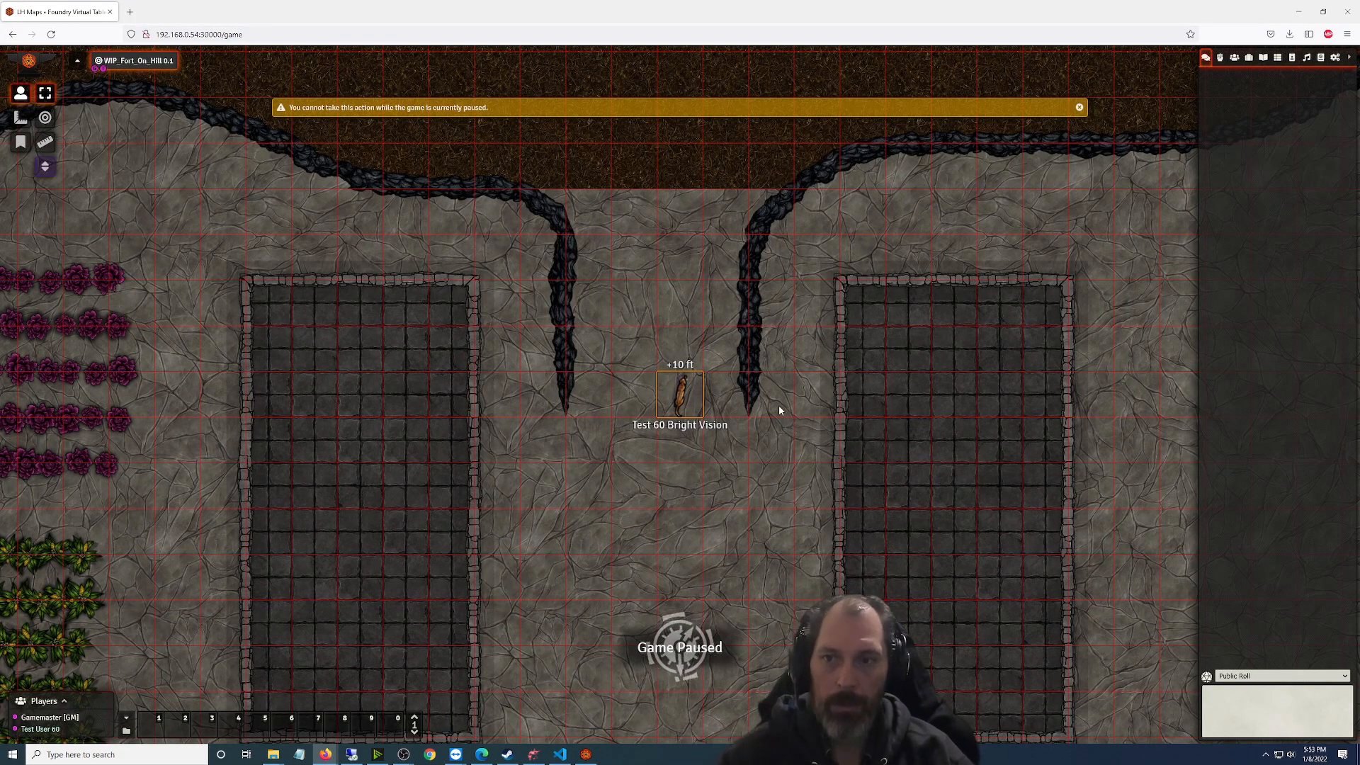
pyautogui.click(586, 753)
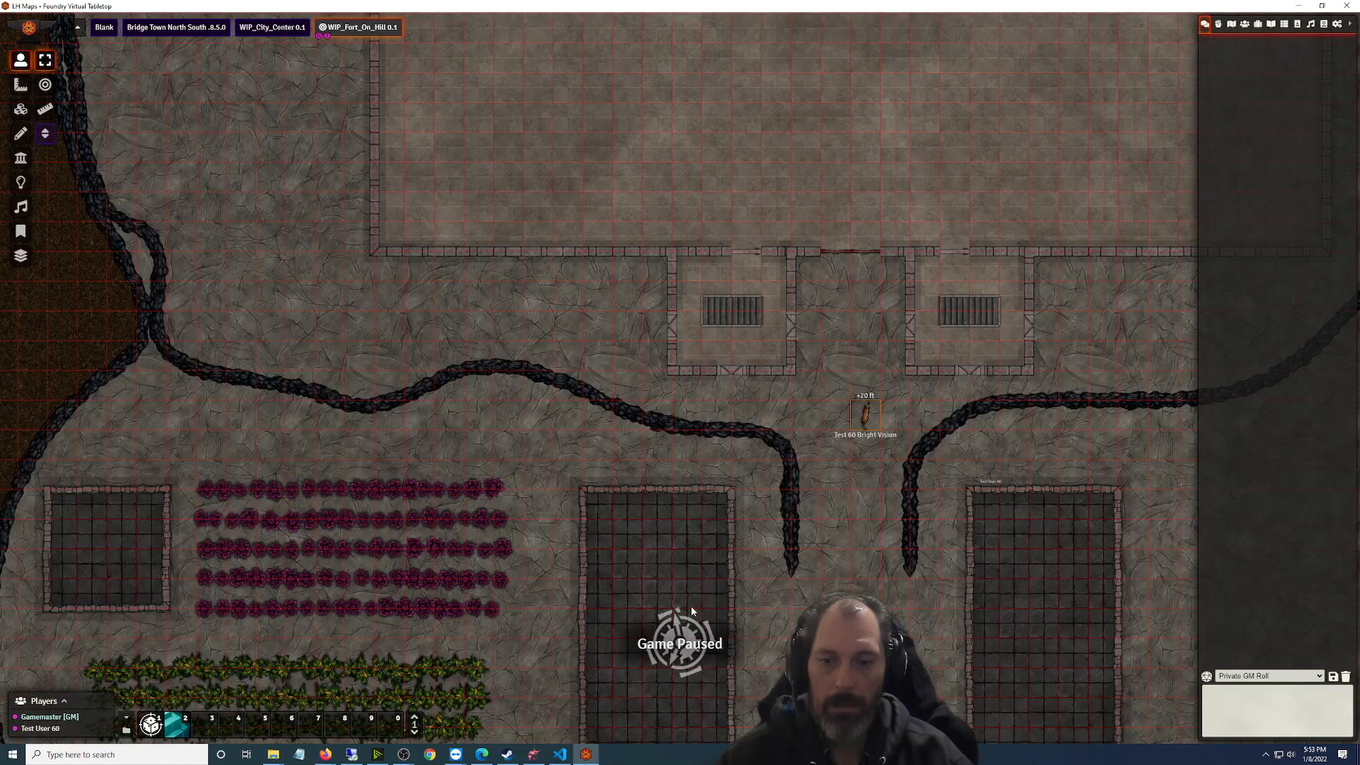
pyautogui.press('space')
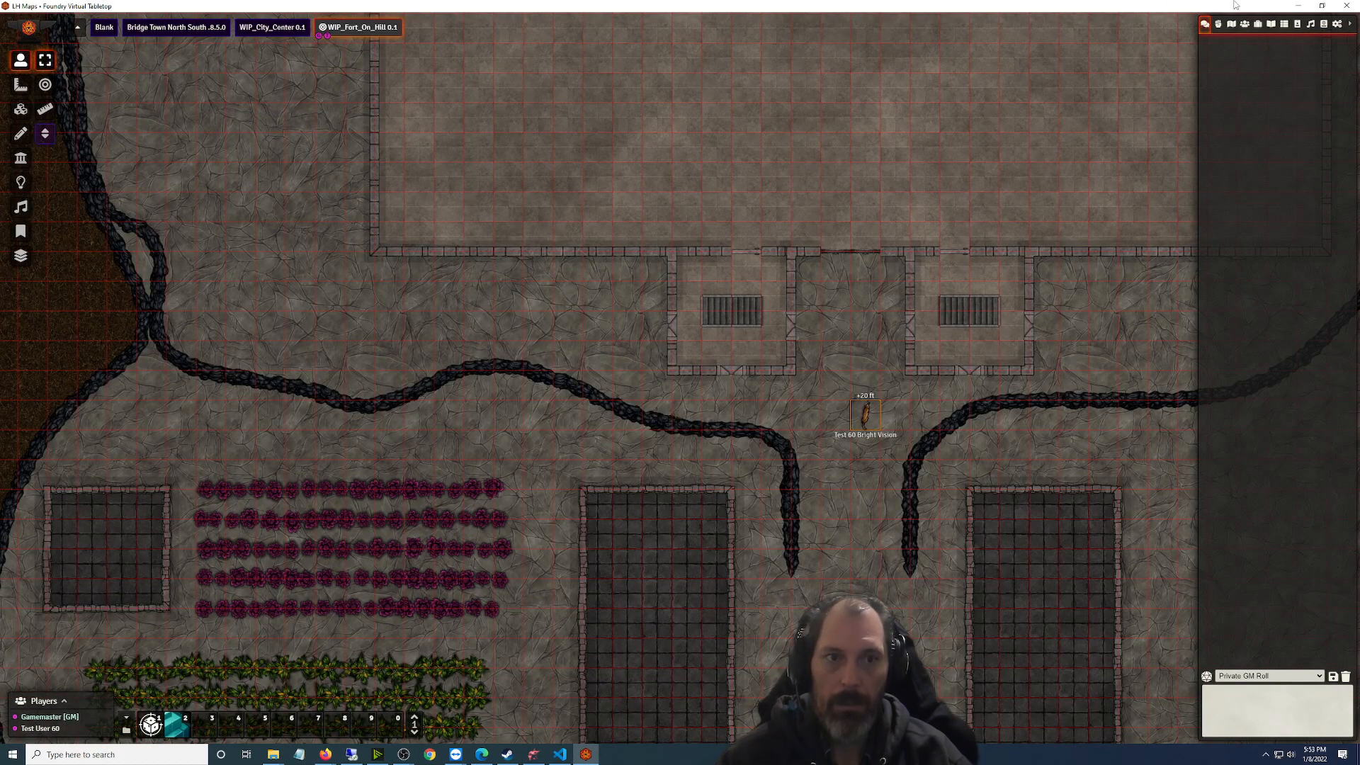
pyautogui.click(1298, 6)
# In the test player's Firefox session, walk the token back and forth over the stair to test the level change
pyautogui.press('Up')
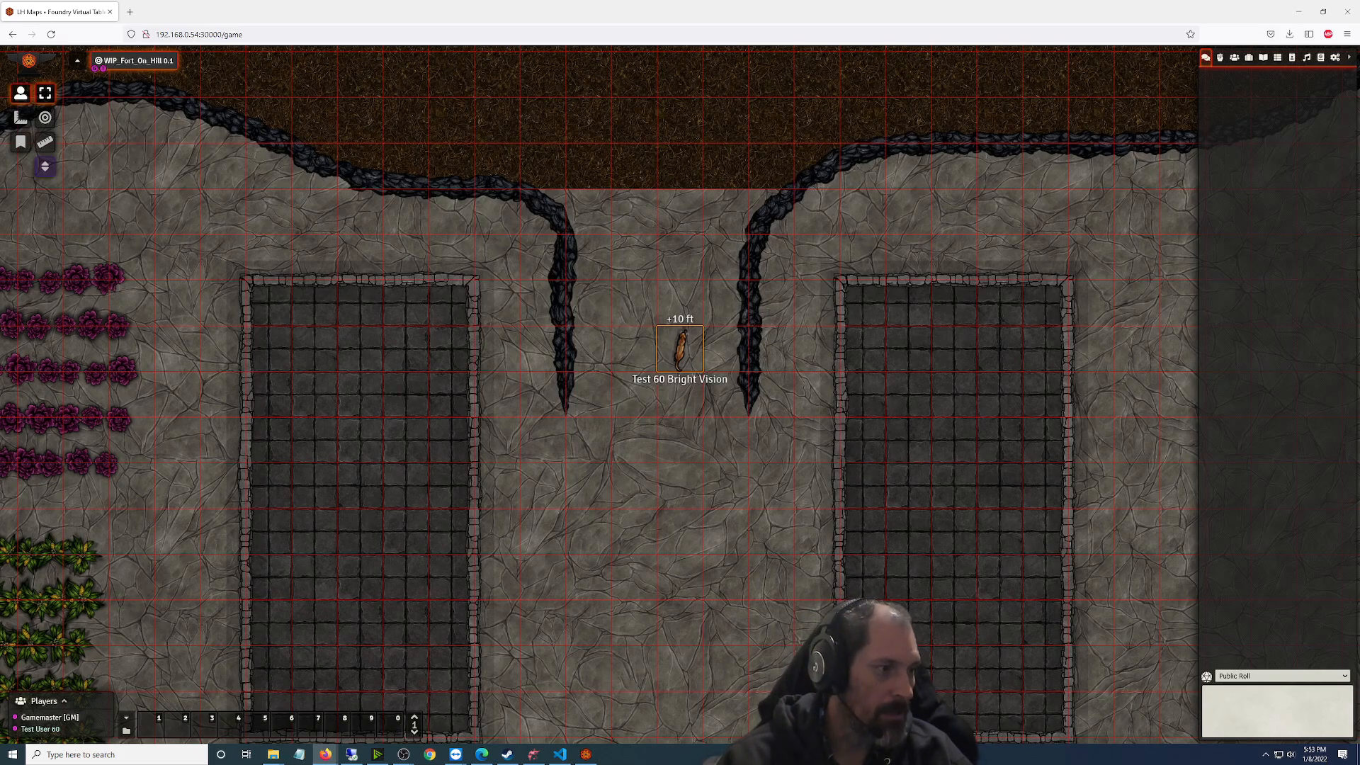
pyautogui.hotkey('alt', 'Tab')
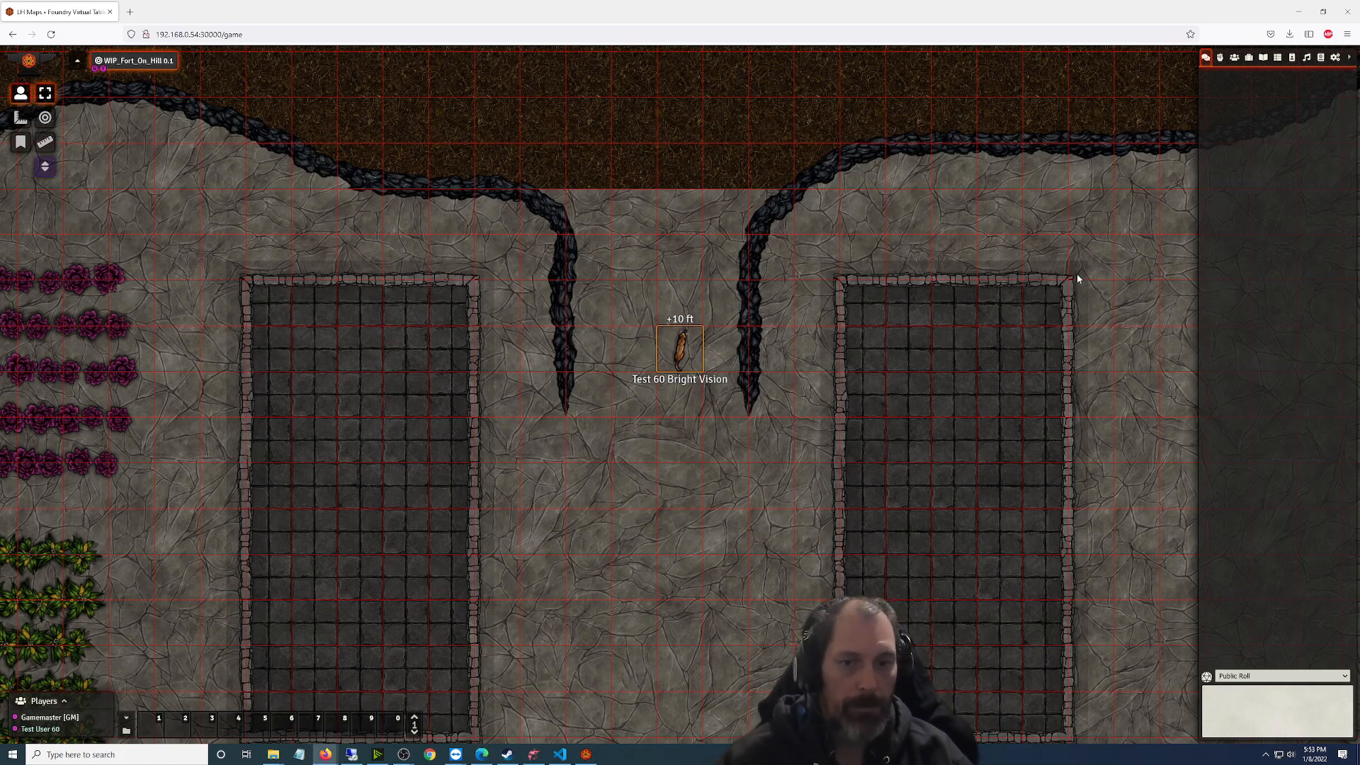
pyautogui.press('Up')
pyautogui.press('Up')
pyautogui.press('Up')
pyautogui.press('Up')
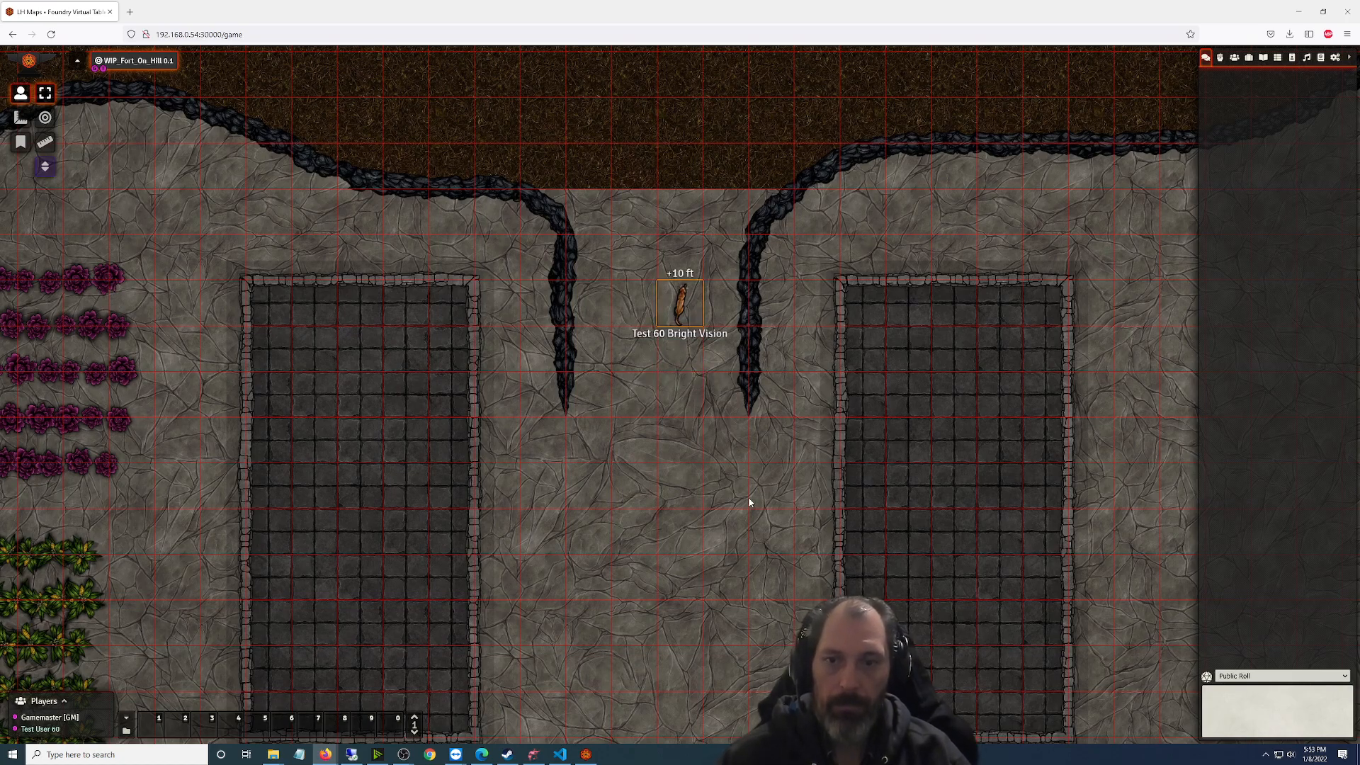
pyautogui.press('Up')
pyautogui.press('Down')
pyautogui.press('Down')
pyautogui.press('Down')
pyautogui.press('Down')
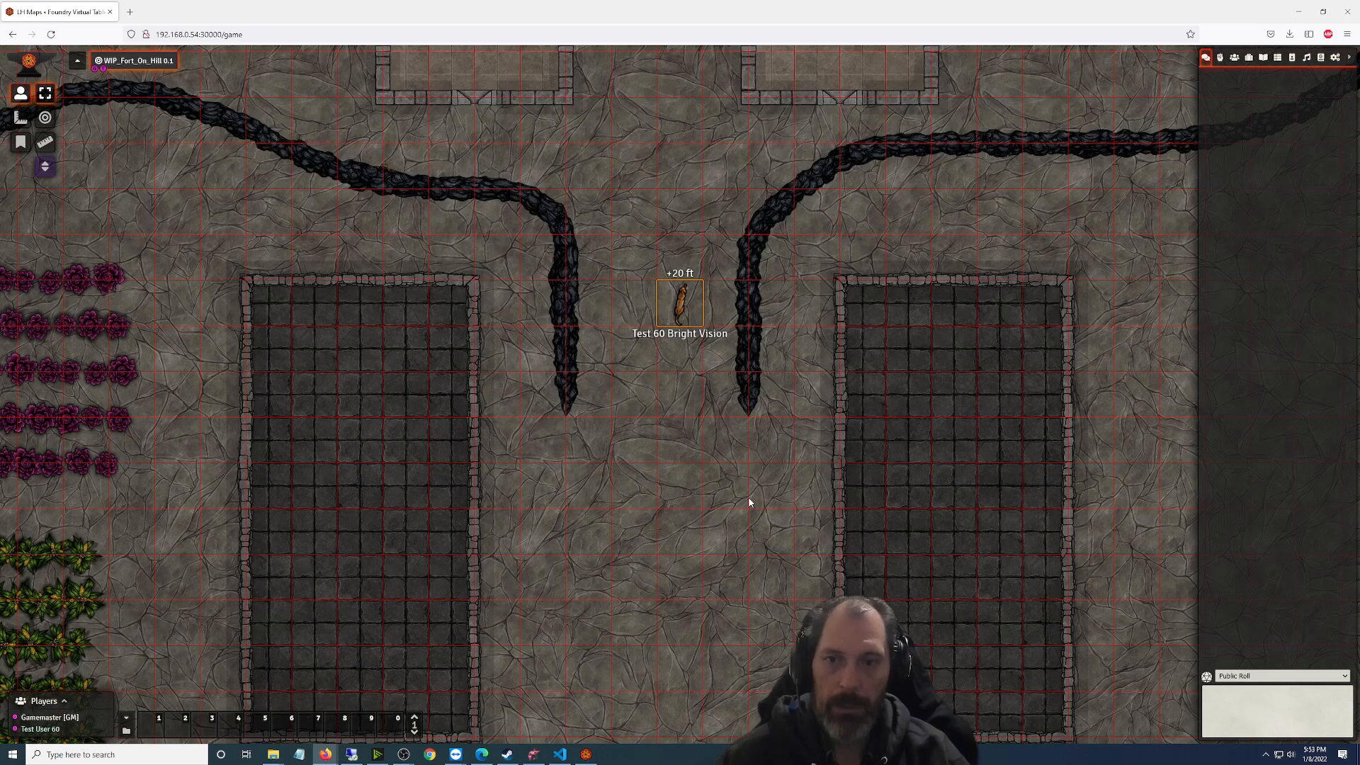
pyautogui.press('Up')
pyautogui.press('Up')
pyautogui.press('Up')
pyautogui.press('Down')
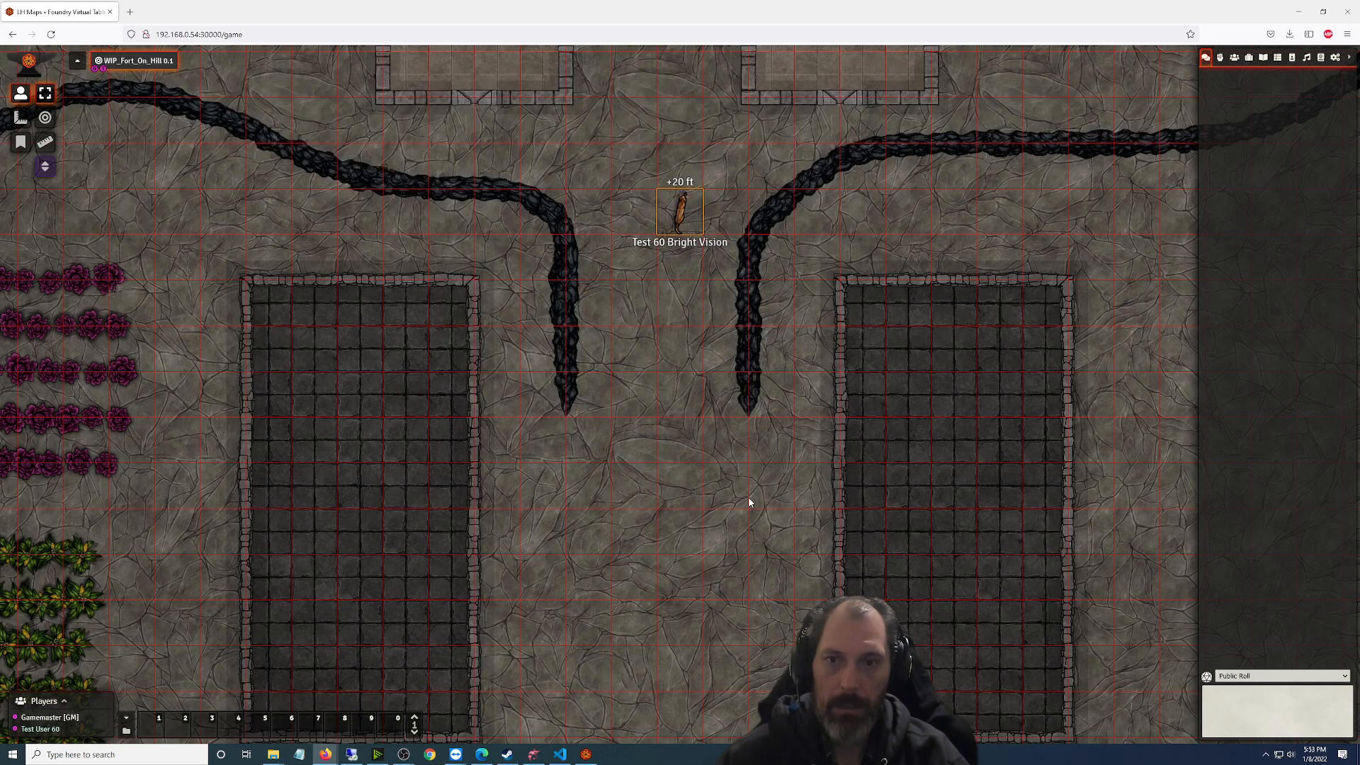
pyautogui.press('Down')
pyautogui.press('Down')
# Walk the token north off the stair, east around the ridge and back west to test crossing the ridge line
pyautogui.press('Up')
pyautogui.press('Up')
pyautogui.press('Up')
pyautogui.press('Up')
pyautogui.press('Right')
pyautogui.press('Right')
pyautogui.press('Right')
pyautogui.press('Right')
pyautogui.press('Down')
pyautogui.press('Left')
pyautogui.press('Down')
pyautogui.press('Left')
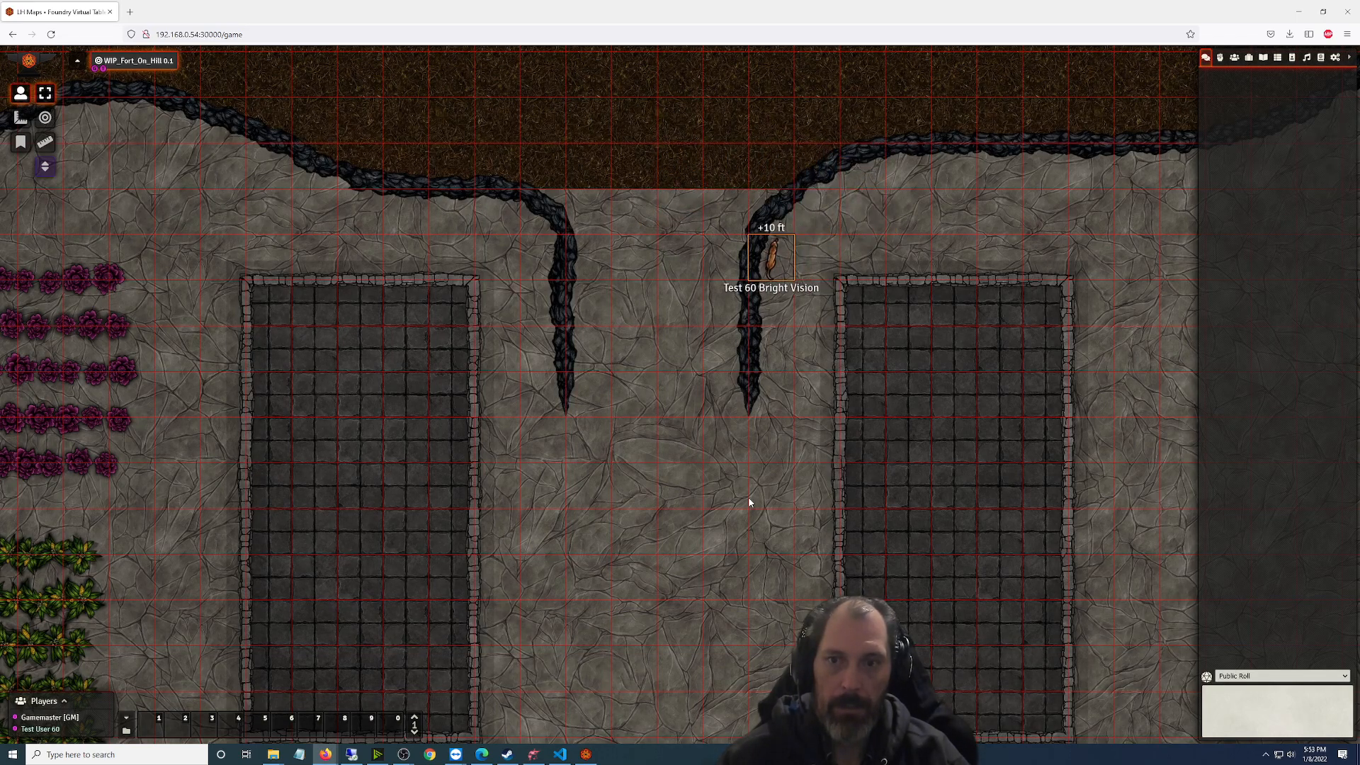
pyautogui.press('Left')
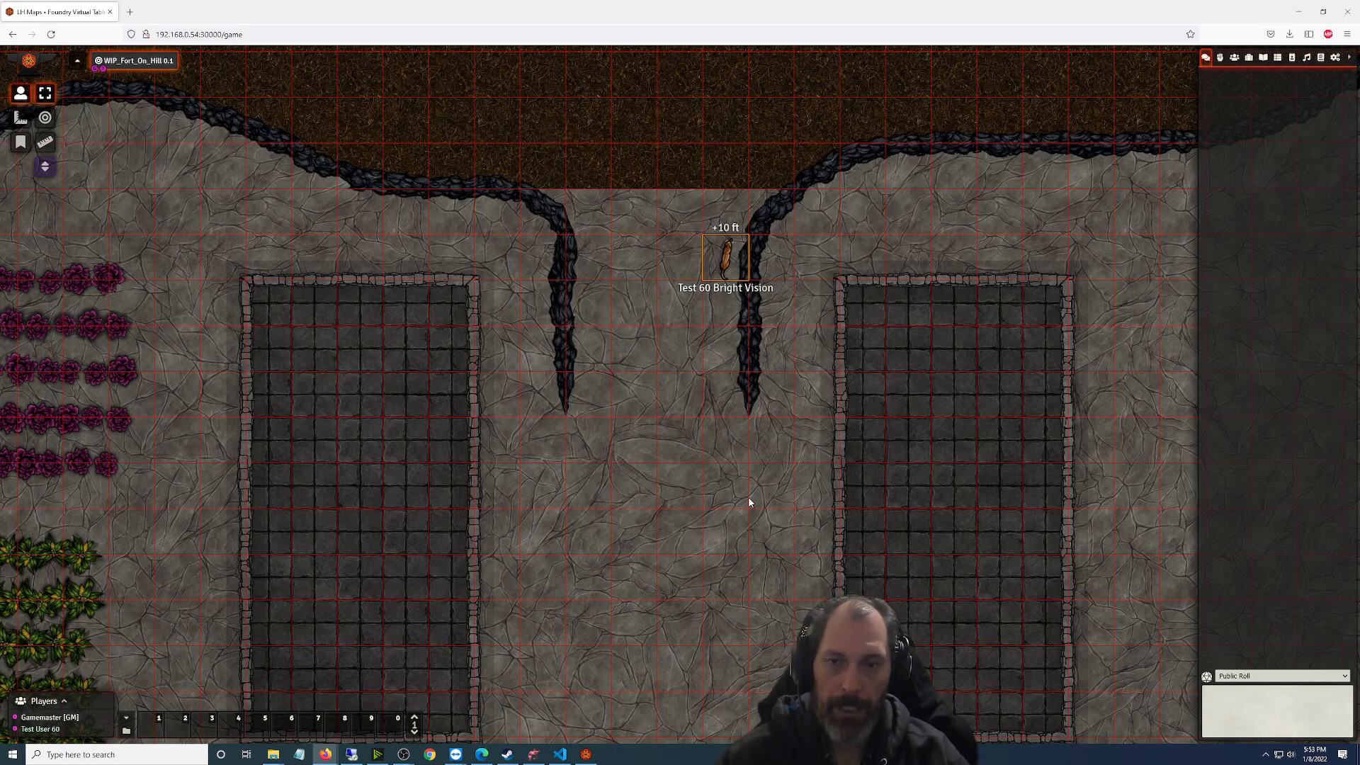
# Step the token repeatedly on and off the stair strip and examine the surrounding map in the player's view
pyautogui.press('Up')
pyautogui.press('Left')
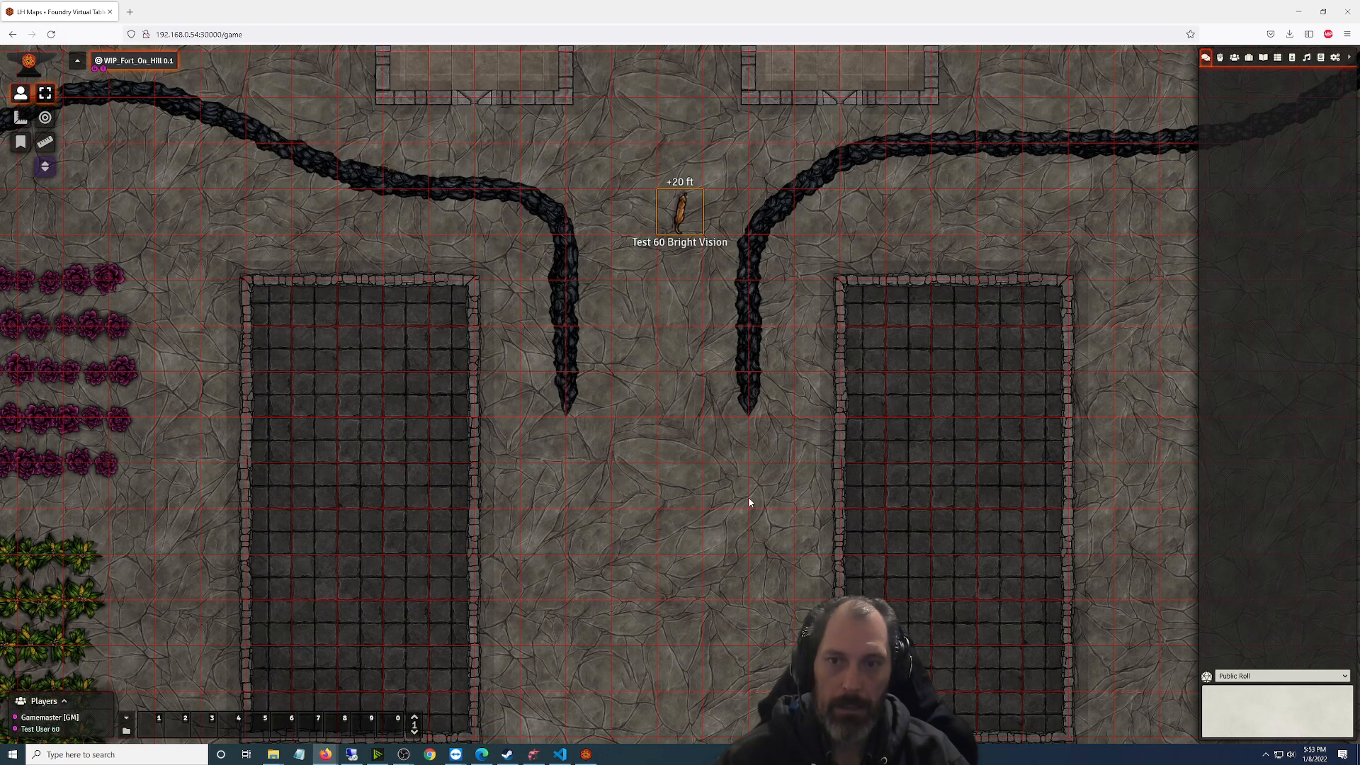
pyautogui.press('Down')
pyautogui.press('Down')
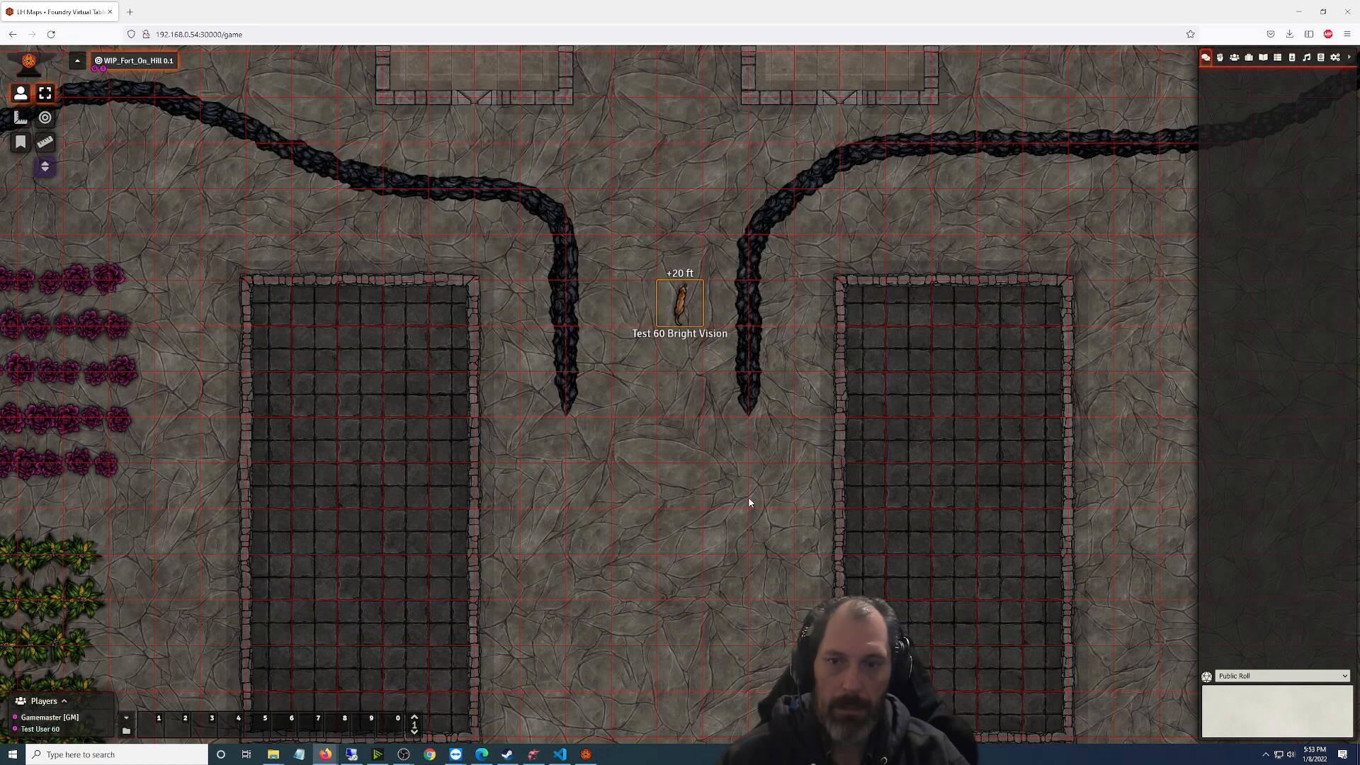
pyautogui.press('Up')
pyautogui.press('Up')
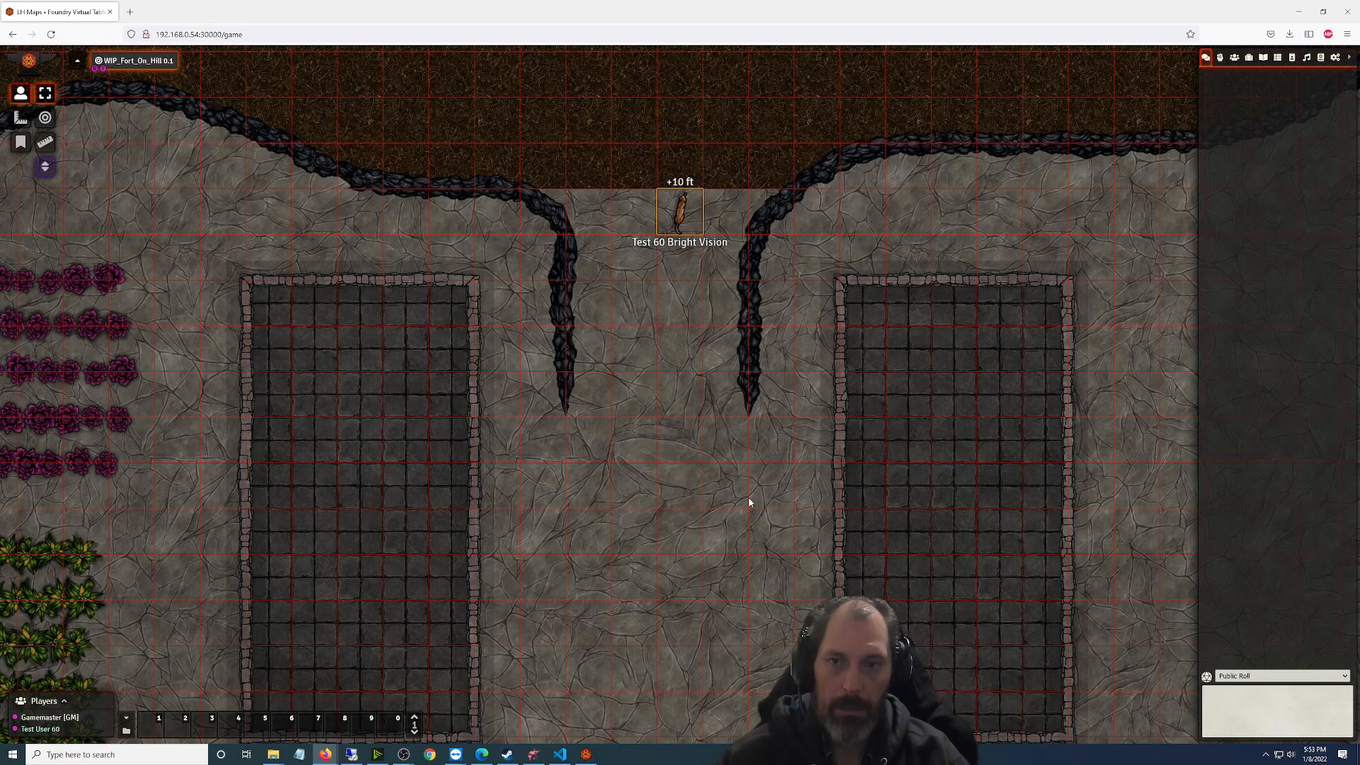
pyautogui.press('Down')
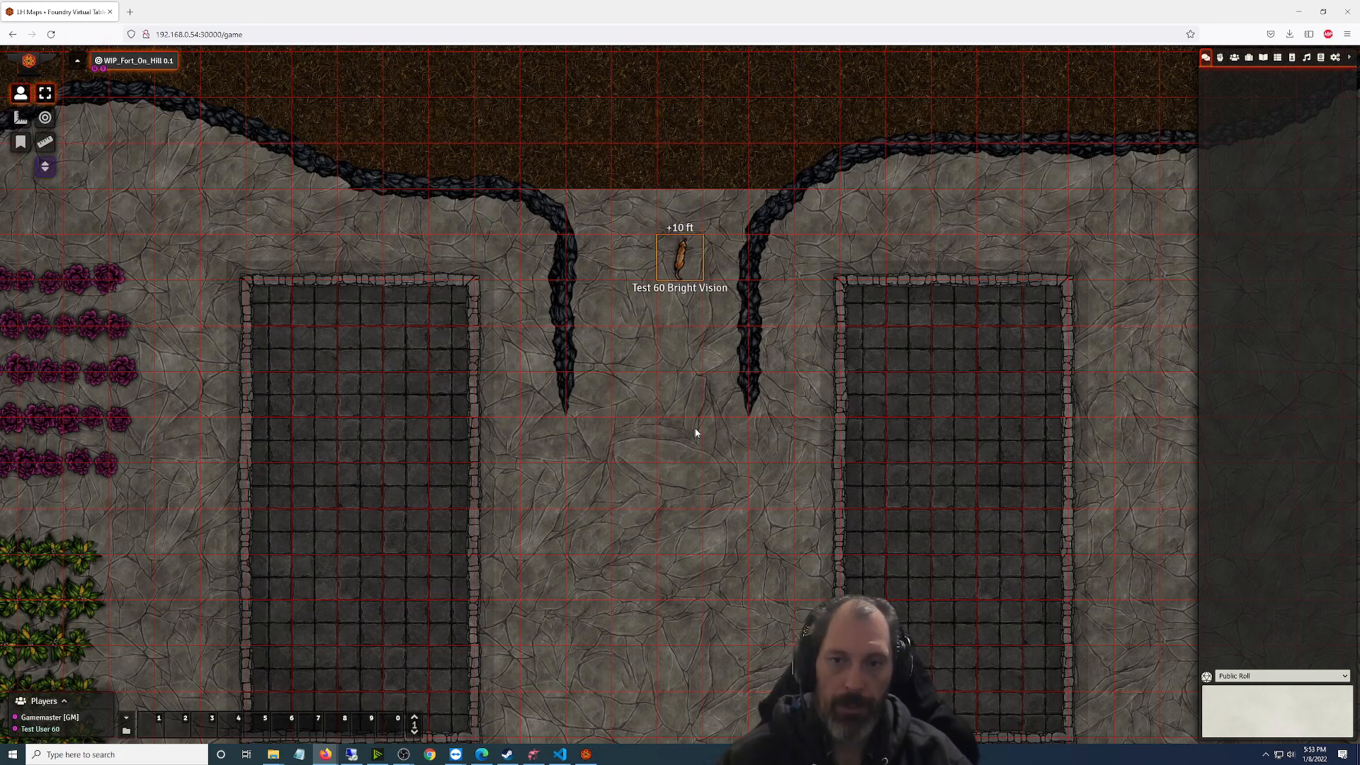
pyautogui.scroll(-5, 695, 431)
pyautogui.moveTo(693, 509); pyautogui.dragTo(688, 497)
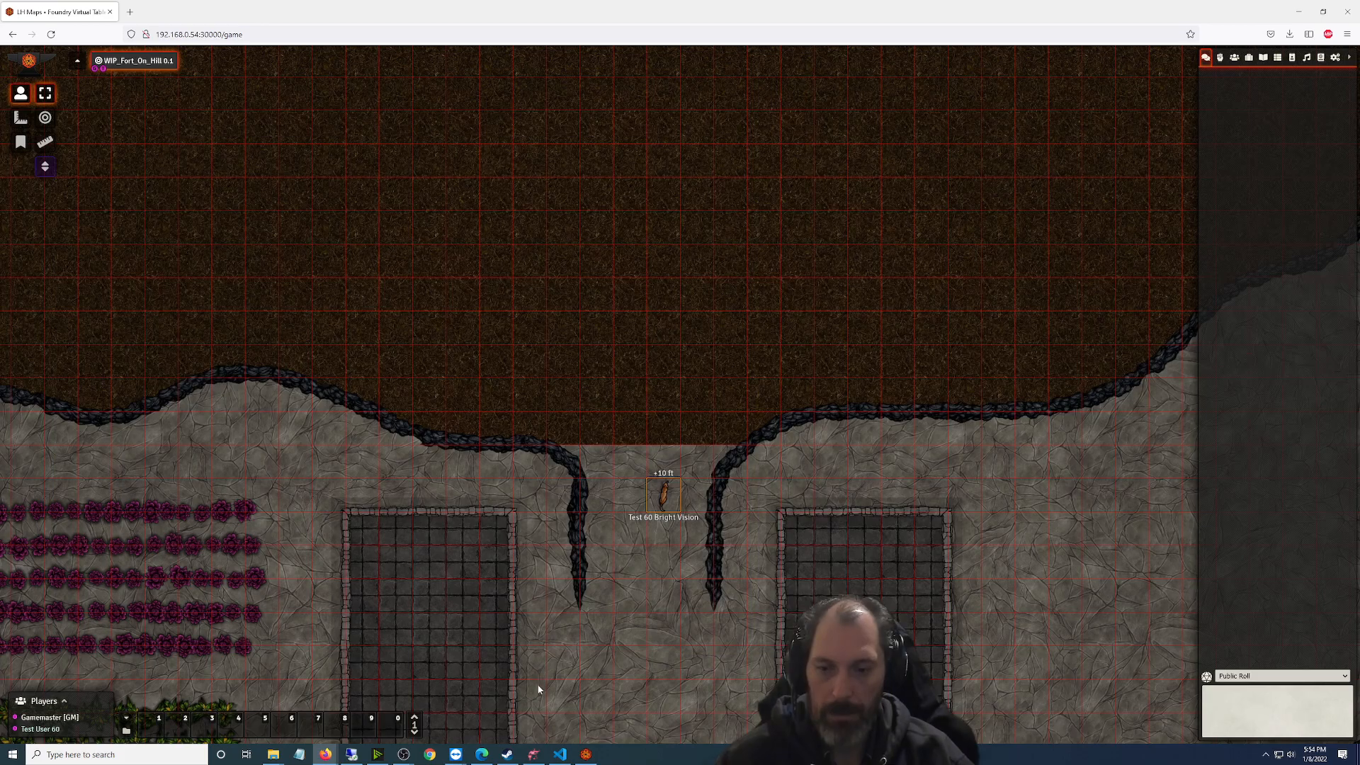
# Switch to the Gamemaster's Foundry window, show the Third Floor level and open the third-floor tile's overhead settings
pyautogui.click(585, 754)
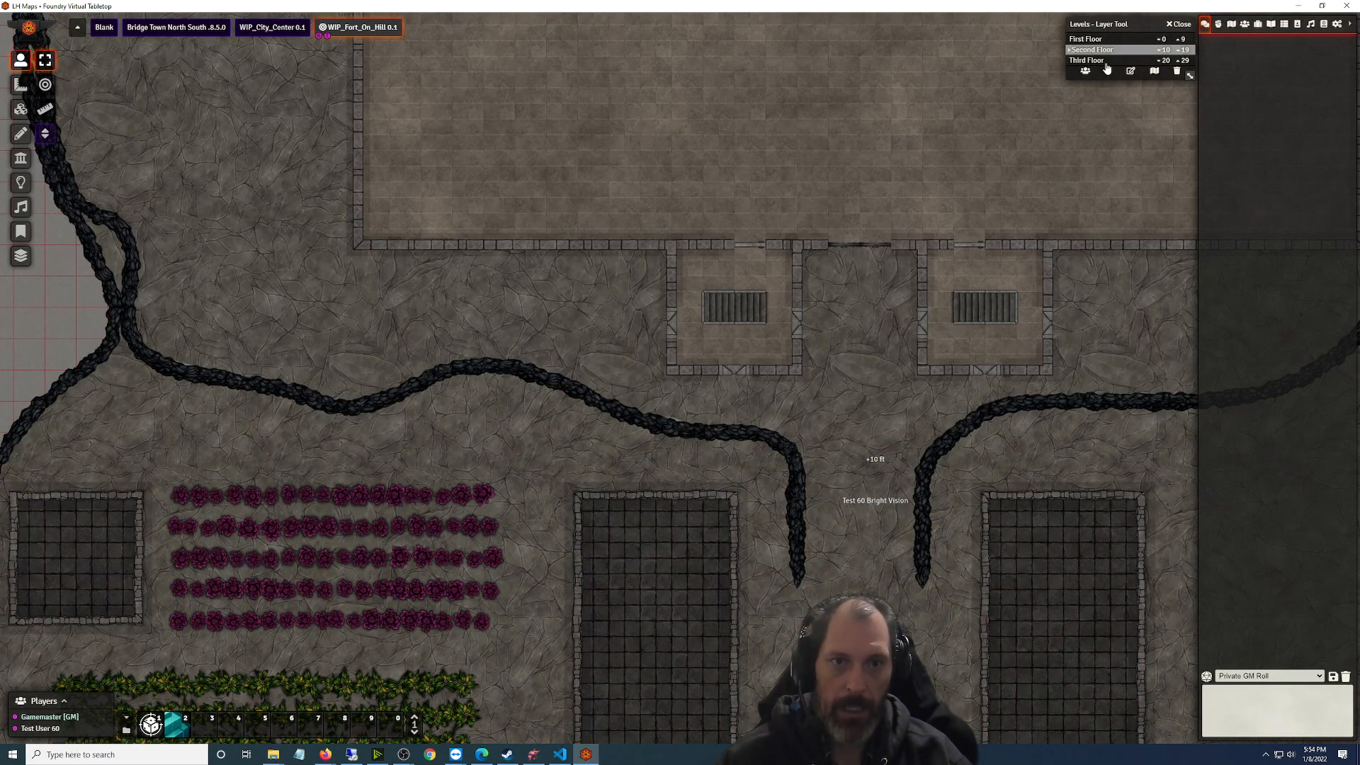
pyautogui.click(1105, 60)
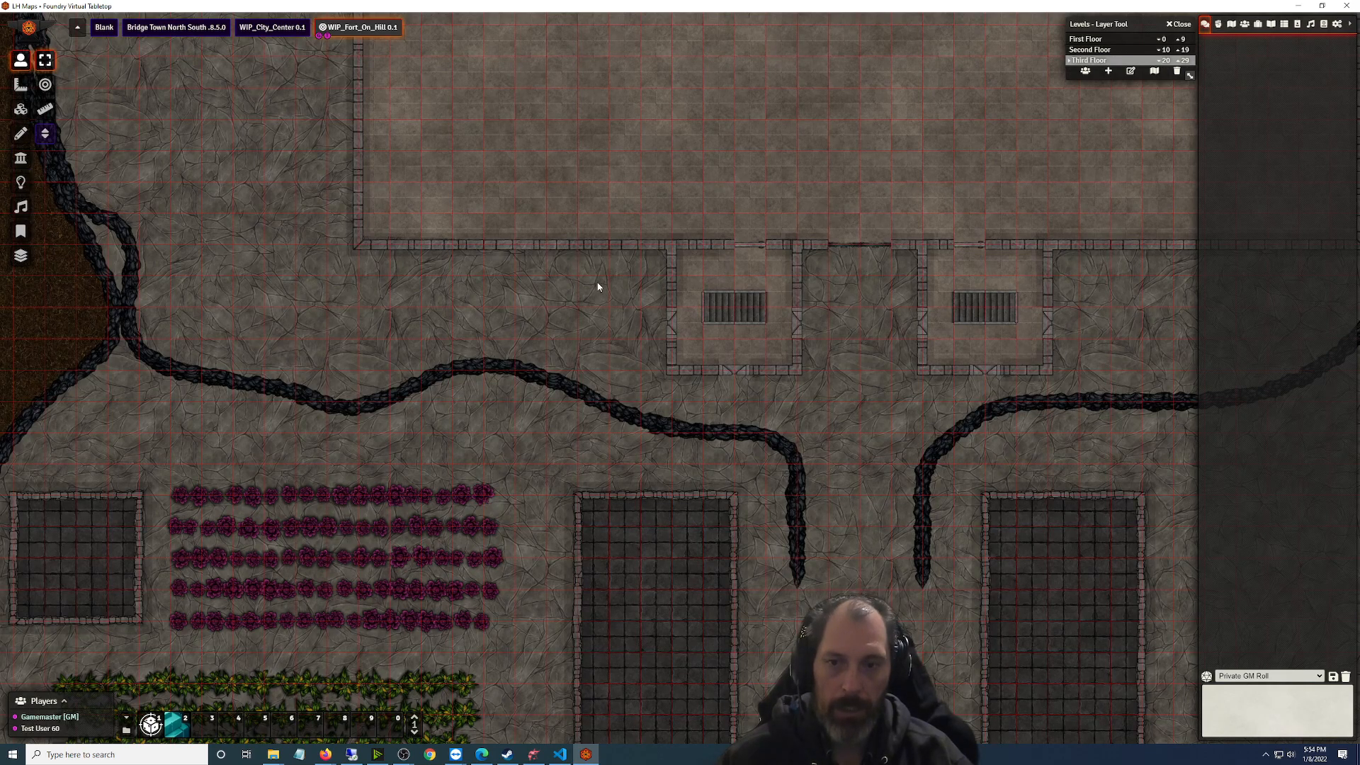
pyautogui.click(20, 111)
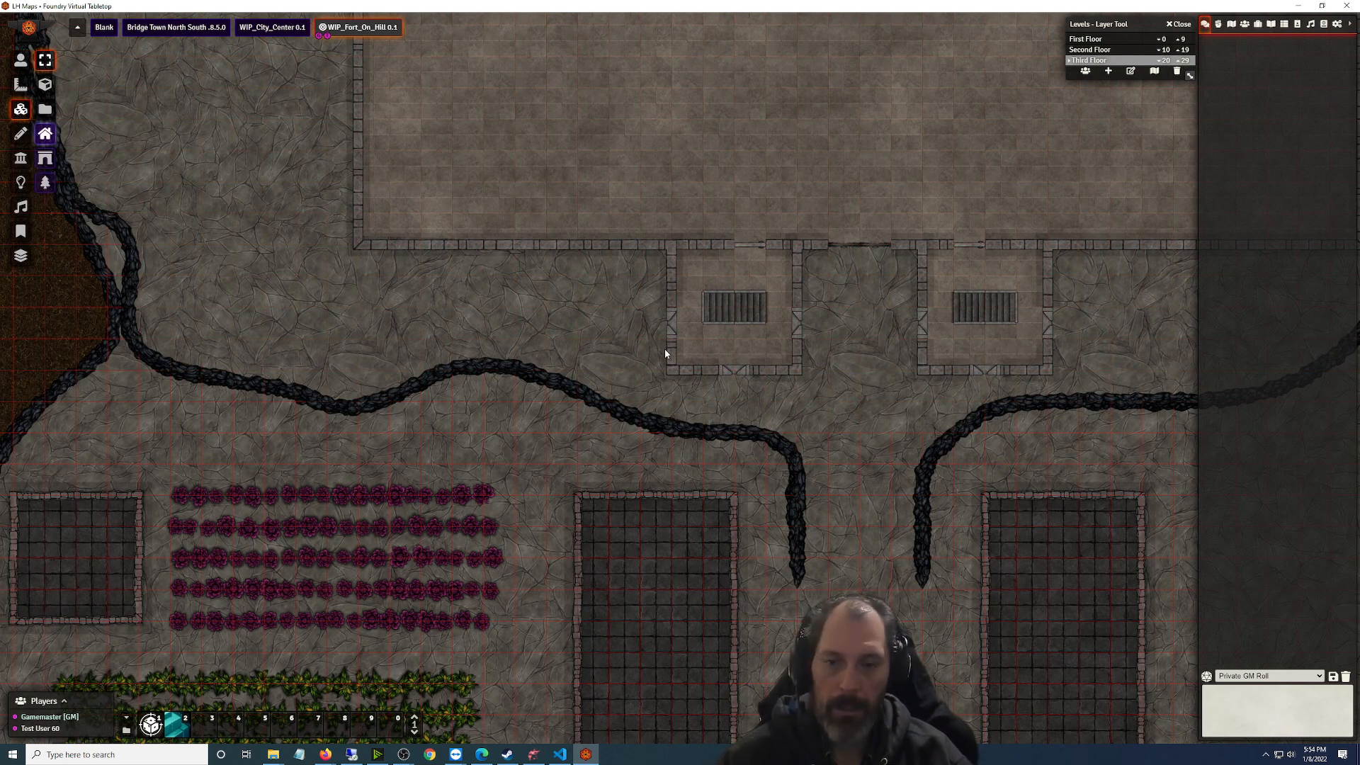
pyautogui.doubleClick(651, 372)
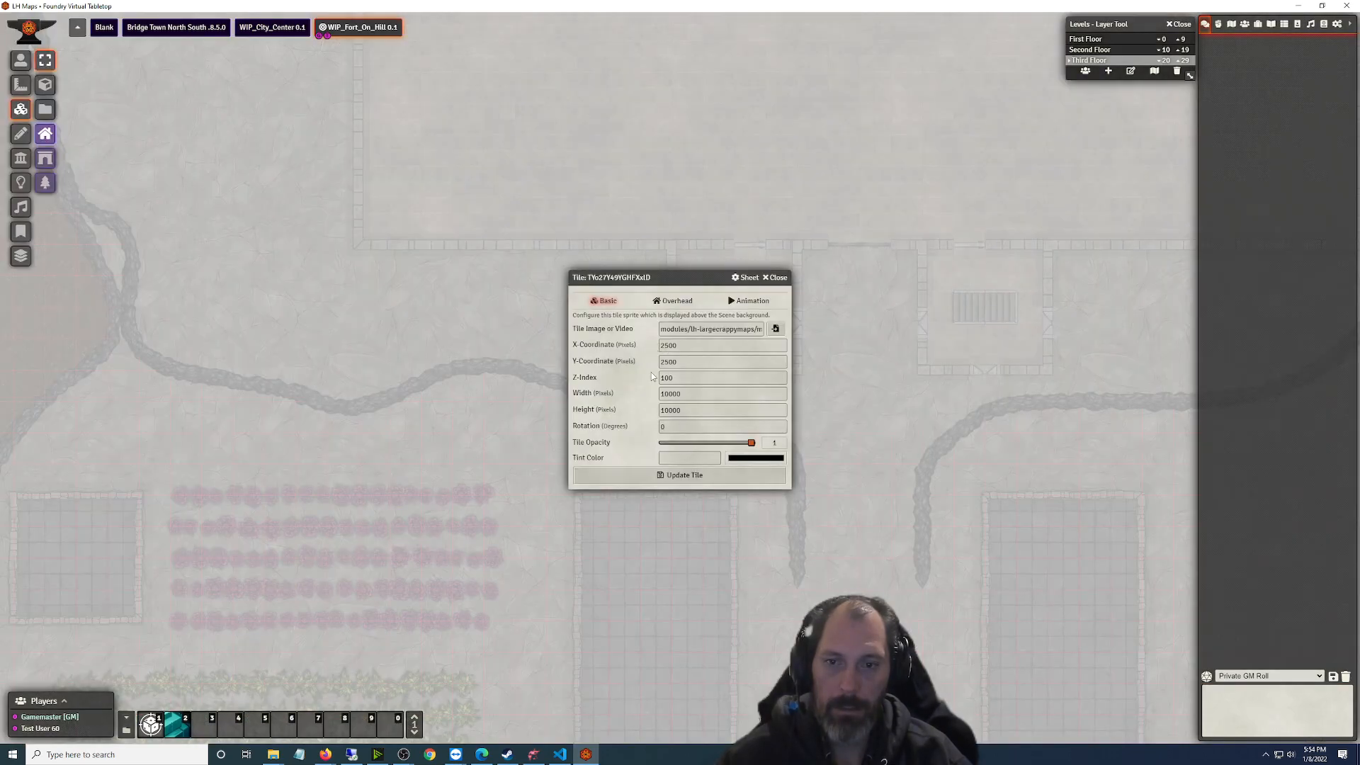
pyautogui.click(670, 301)
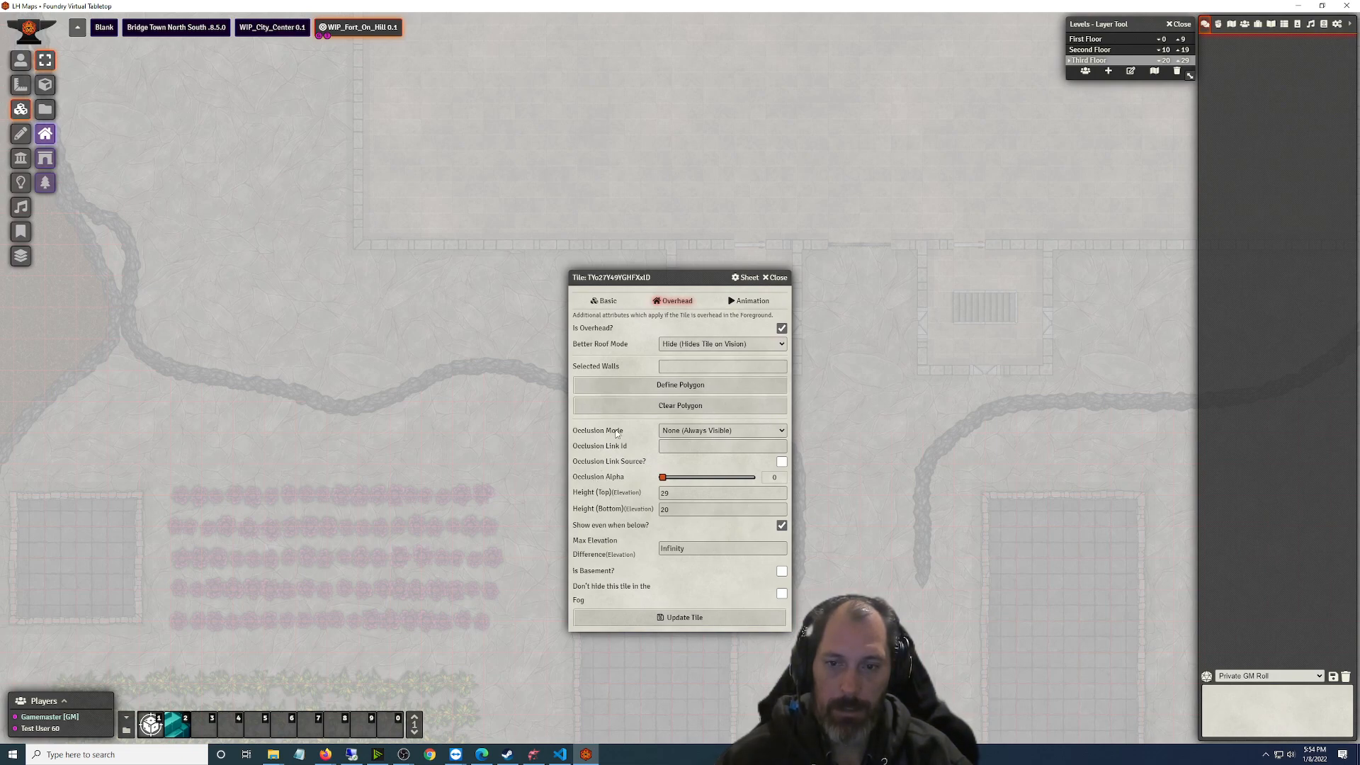
# Set the third-floor tile's occlusion mode to Roof (Blocks Vision and Lighting), keep Better Roof Mode on Hide, and update the tile
pyautogui.click(740, 431)
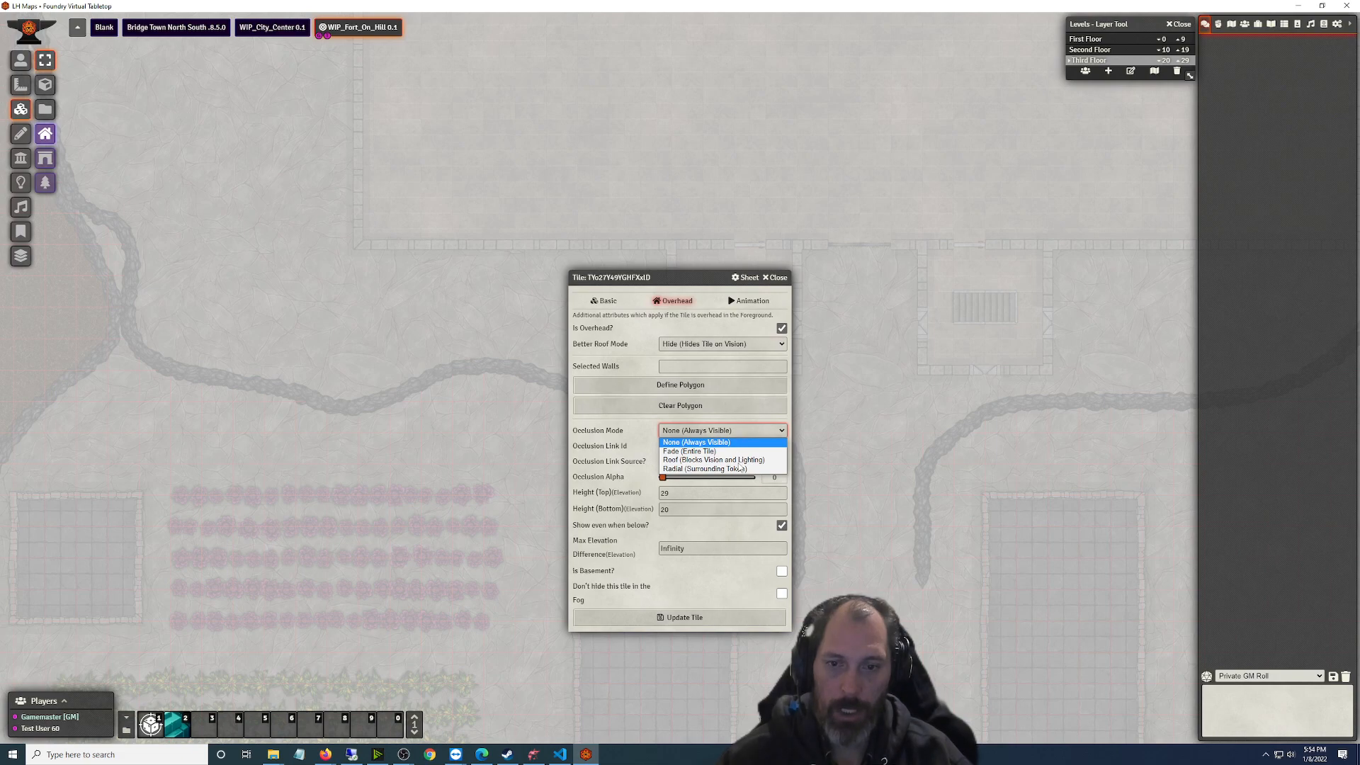
pyautogui.press('Escape')
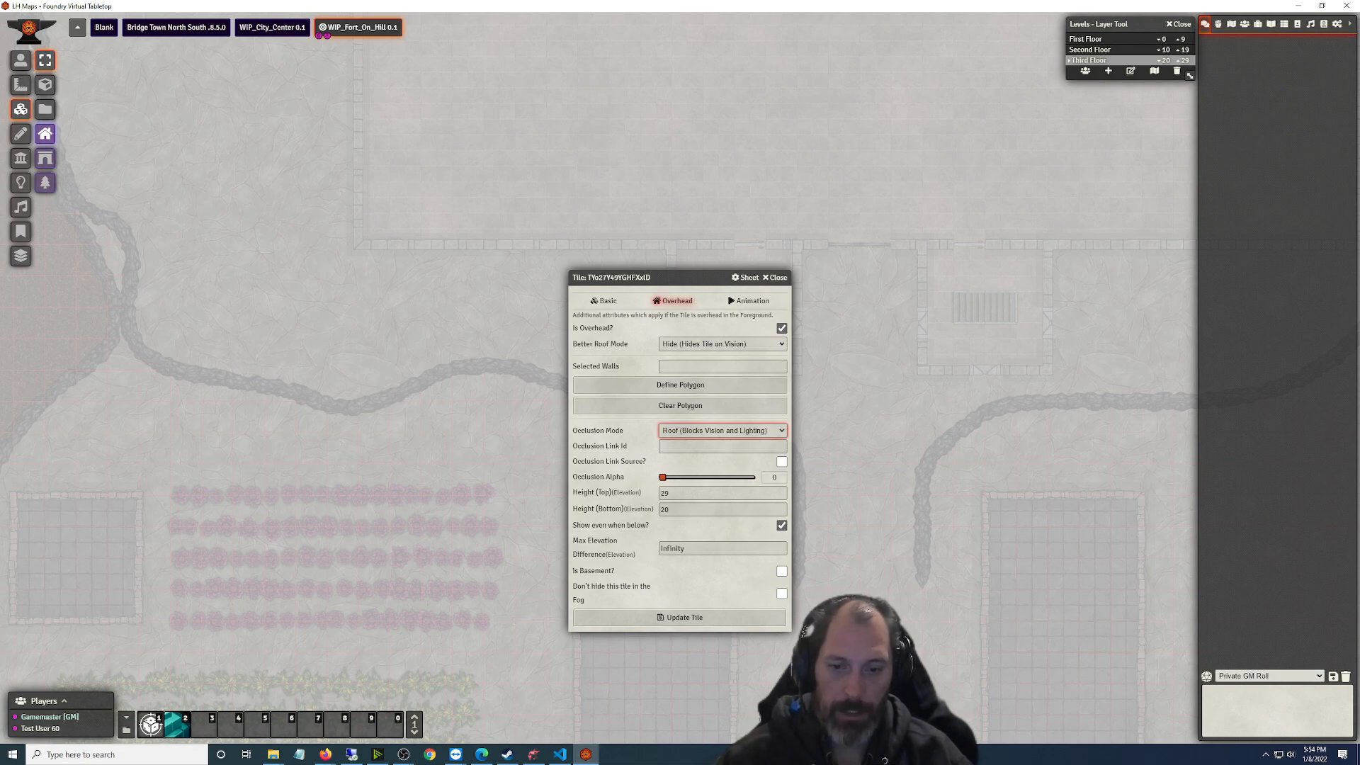
pyautogui.rightClick(752, 753)
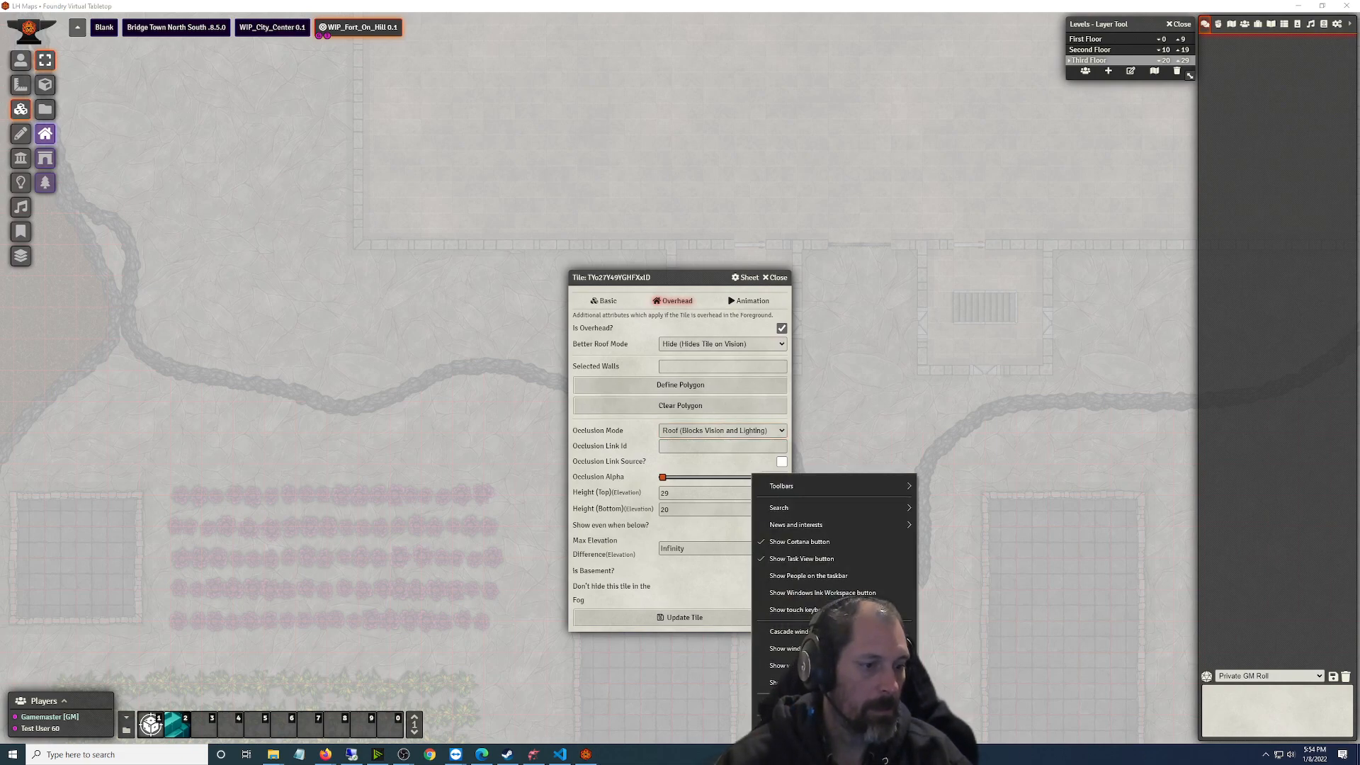
pyautogui.click(789, 703)
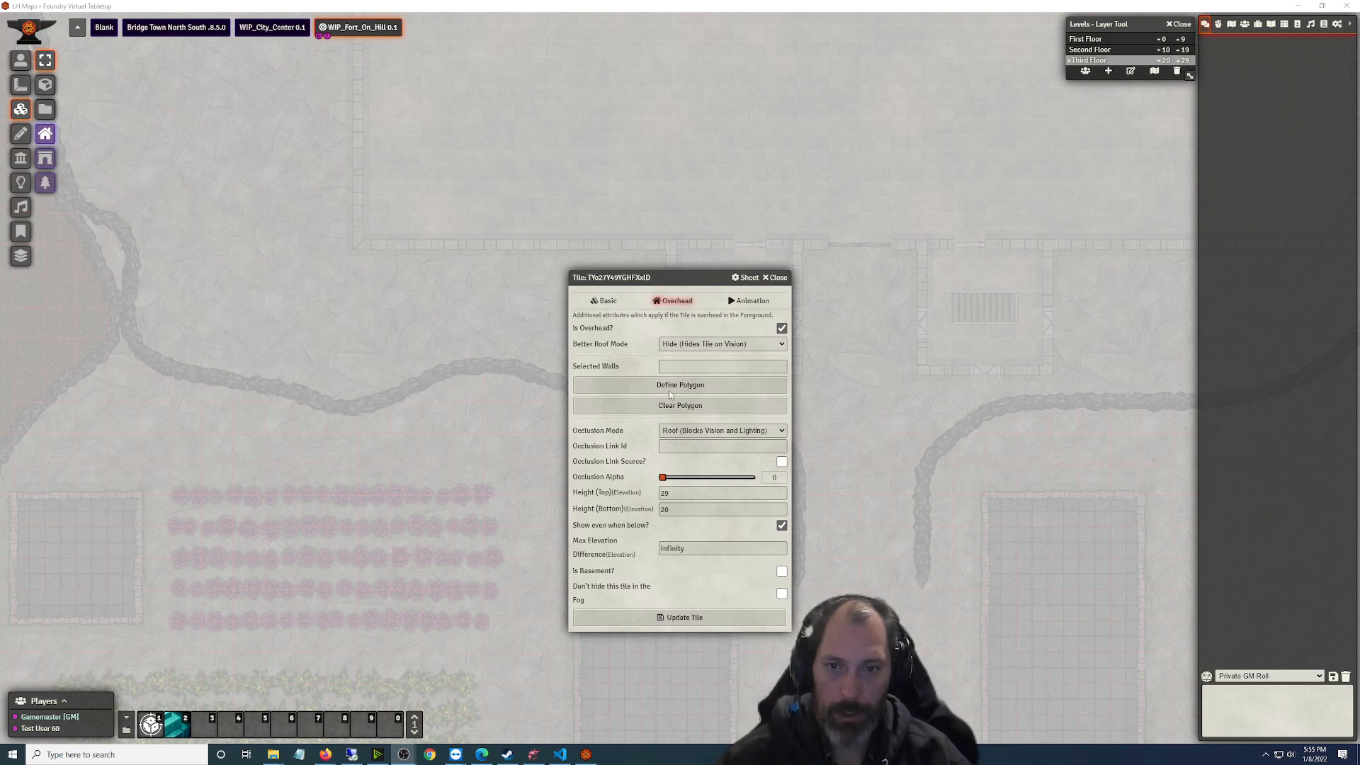
pyautogui.click(717, 344)
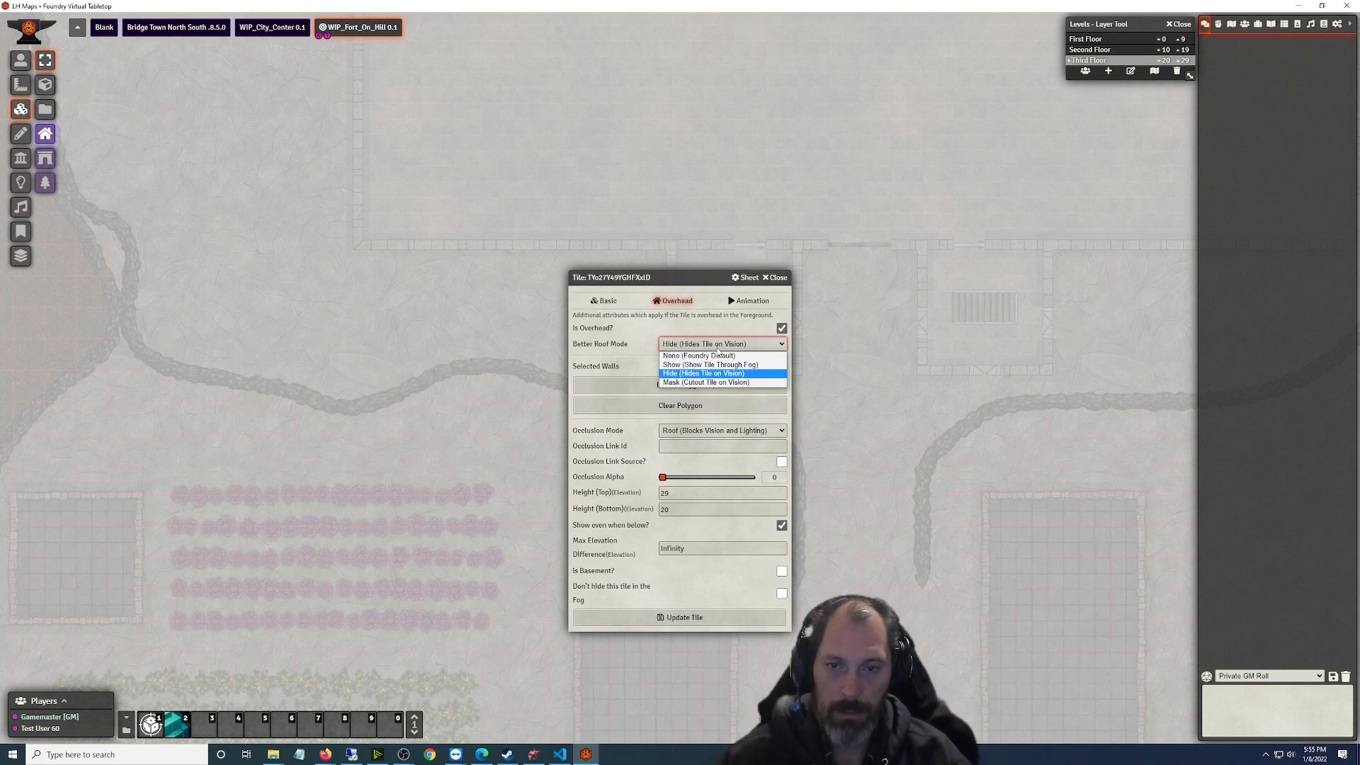
pyautogui.click(717, 348)
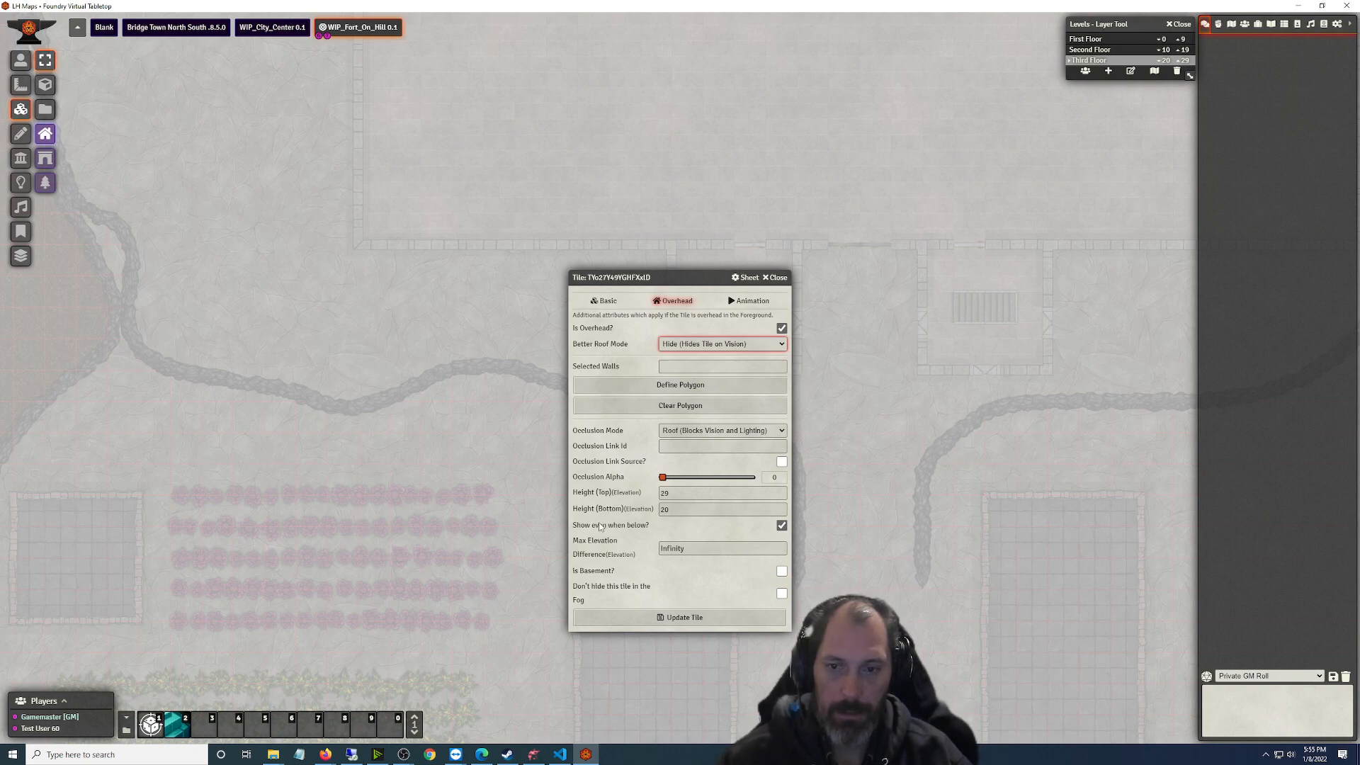
pyautogui.click(655, 622)
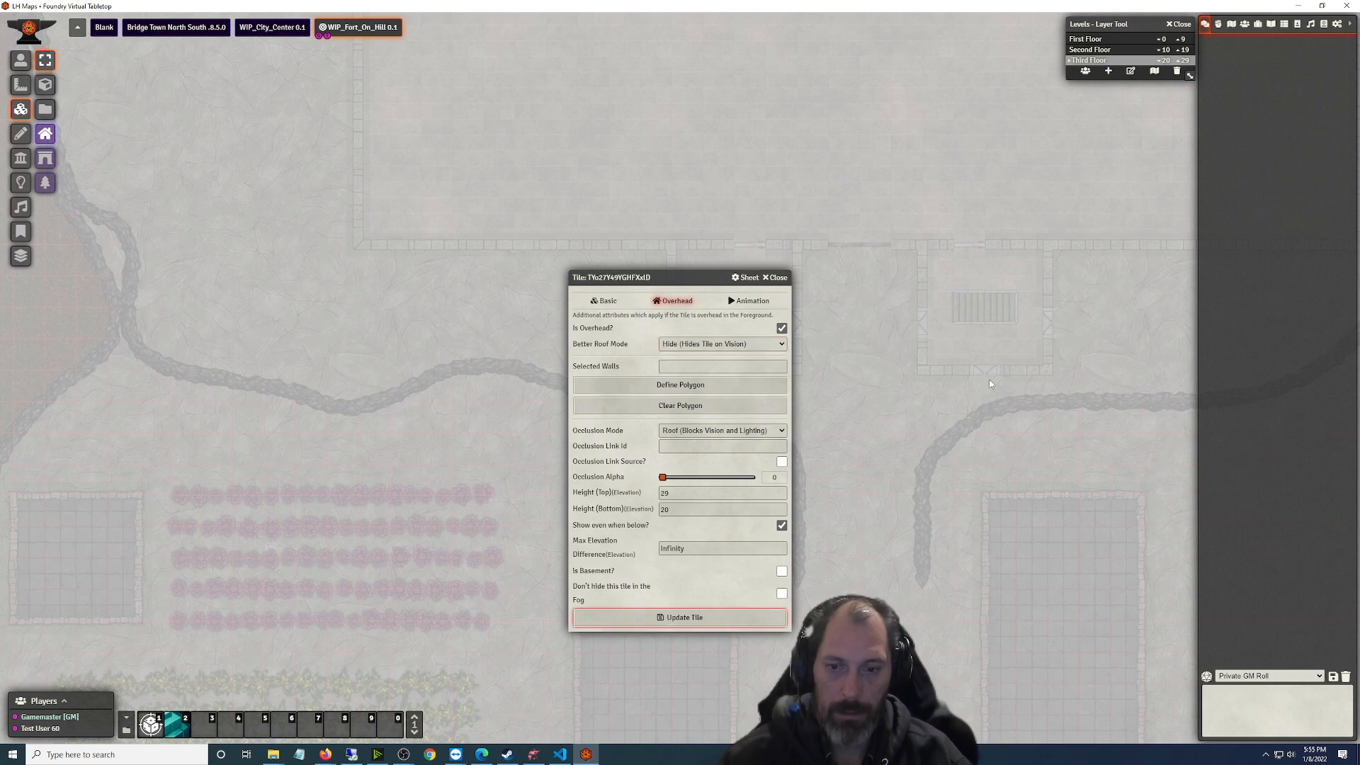
pyautogui.click(777, 276)
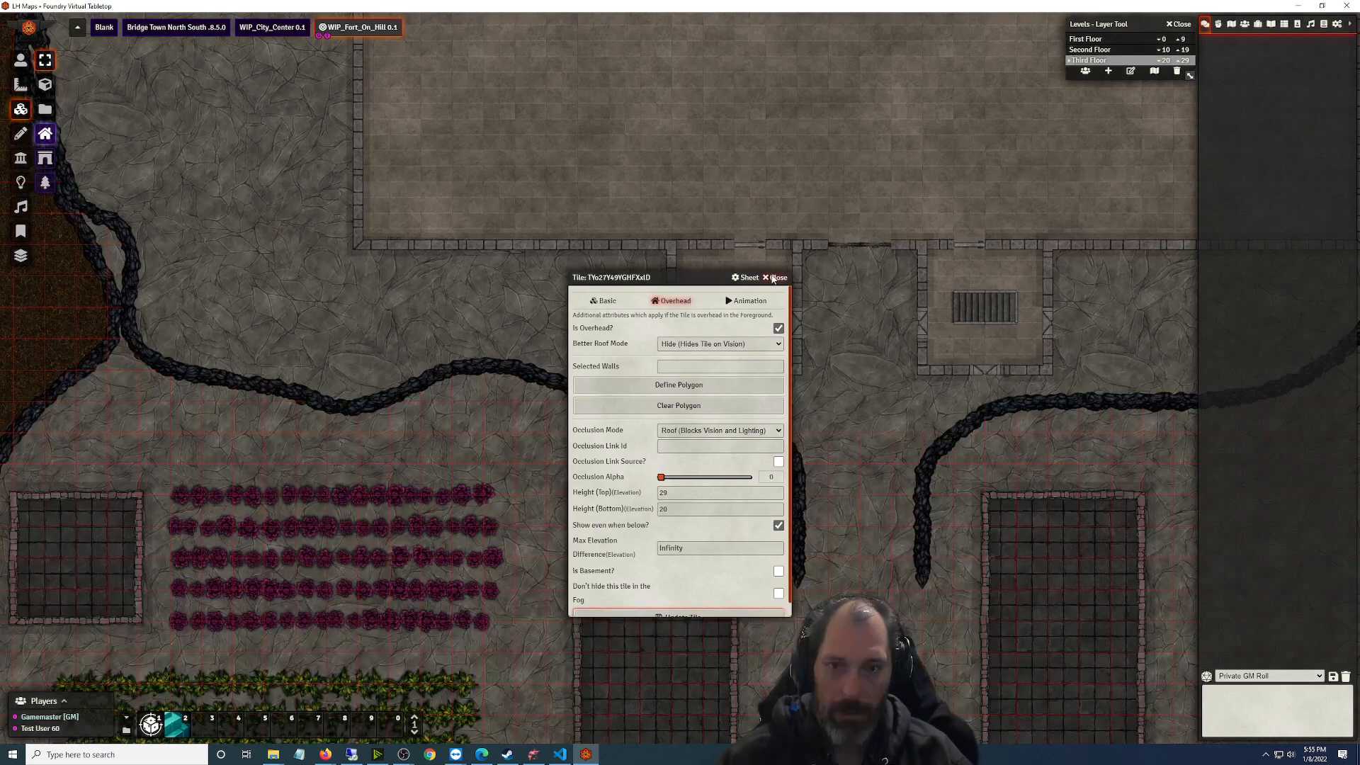
# Open Task Manager and move its window off to the other monitor
pyautogui.rightClick(775, 753)
pyautogui.click(812, 708)
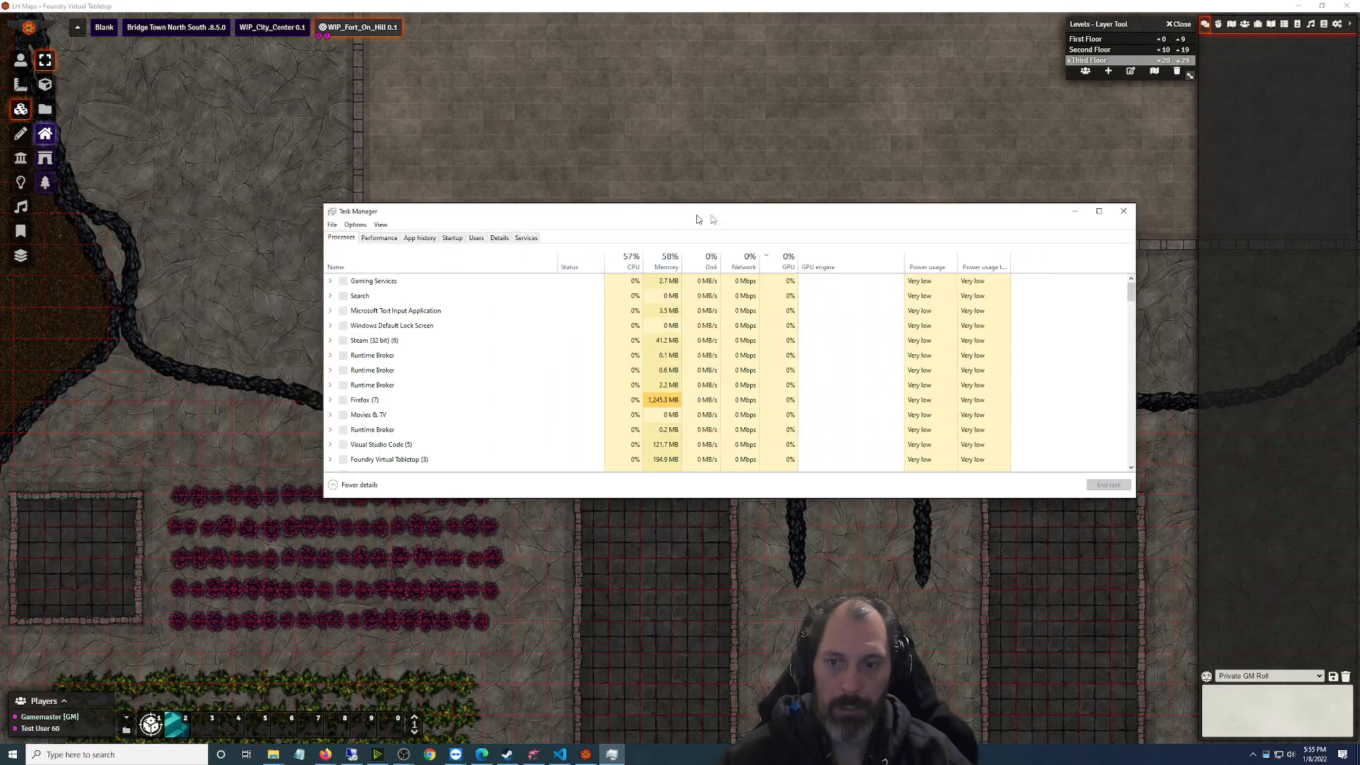
pyautogui.moveTo(701, 217); pyautogui.dragTo(1359, 178)
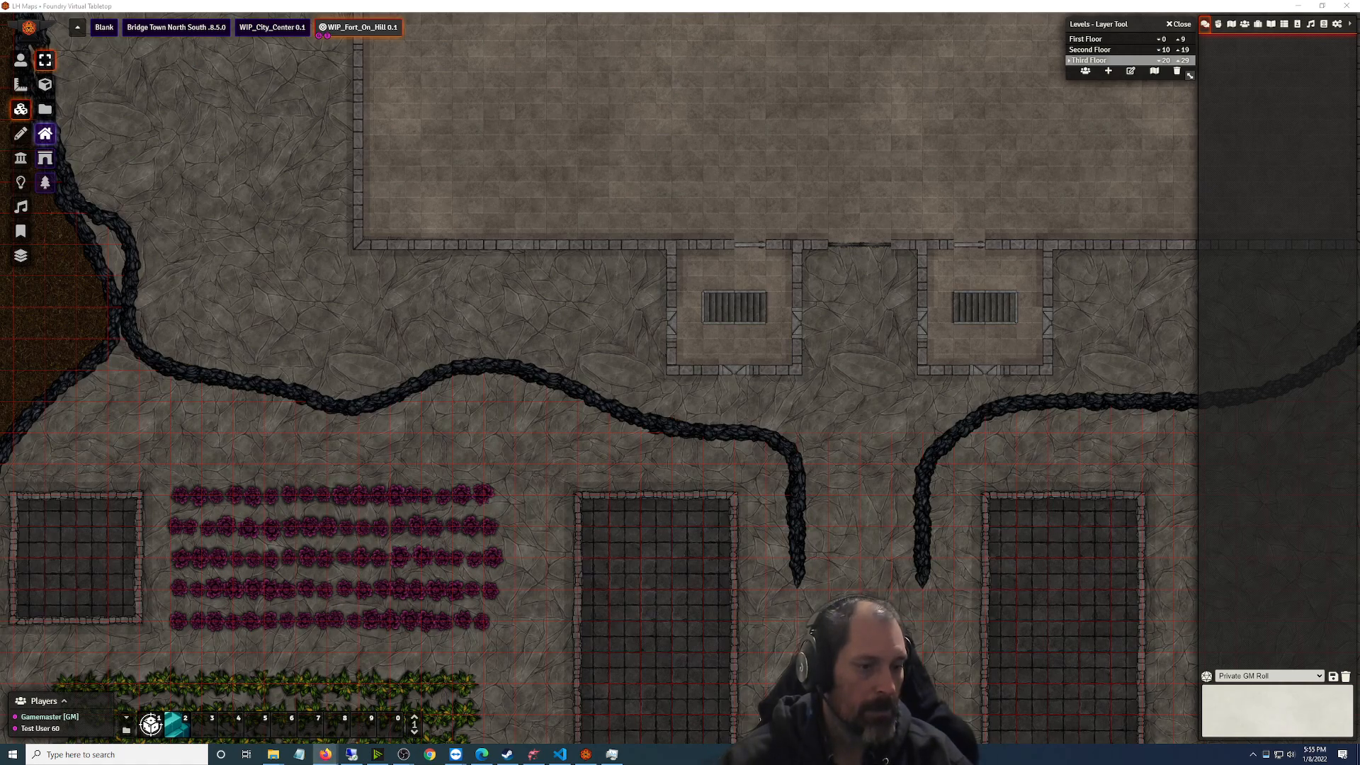
# Minimize the test player's Firefox window and close the Levels layer tool in the Gamemaster's Foundry window
pyautogui.hotkey('alt', 'Tab')
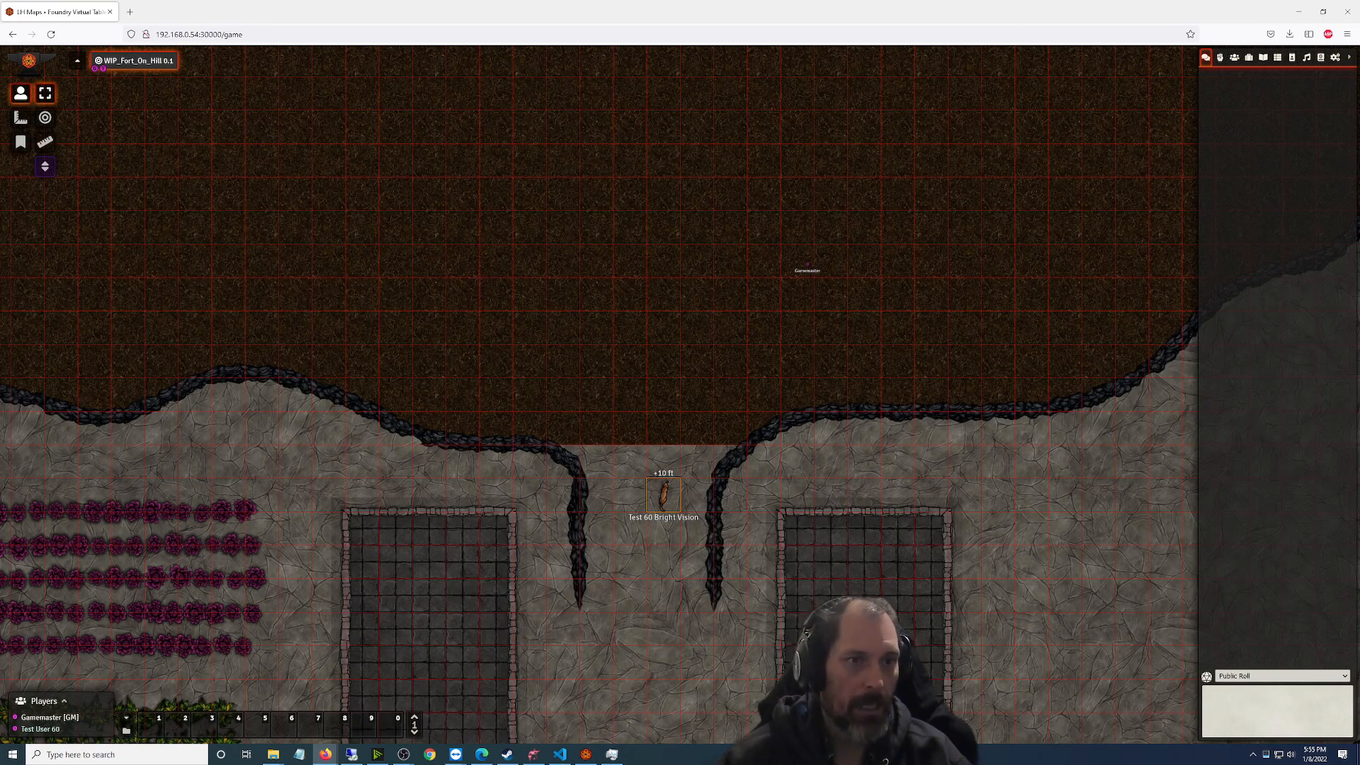
pyautogui.click(1298, 12)
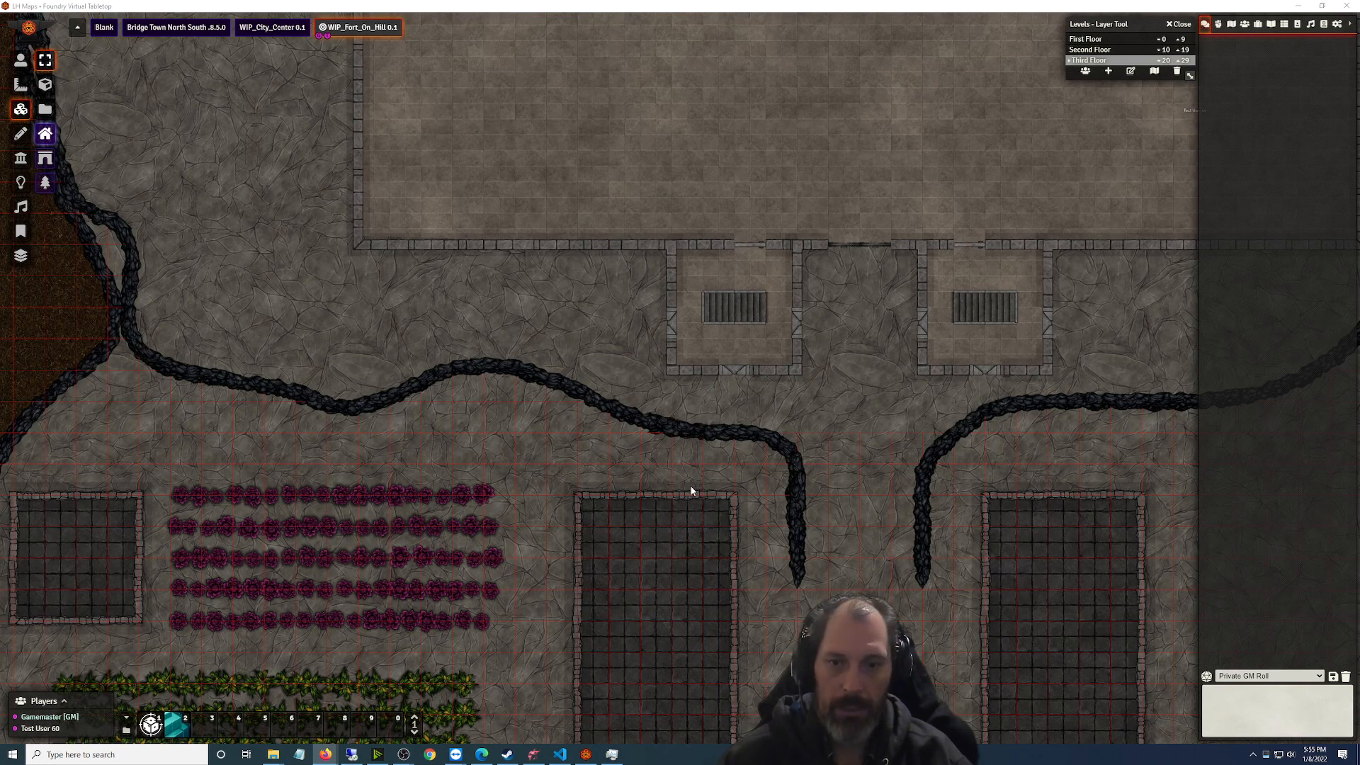
pyautogui.scroll(-5, 808, 534)
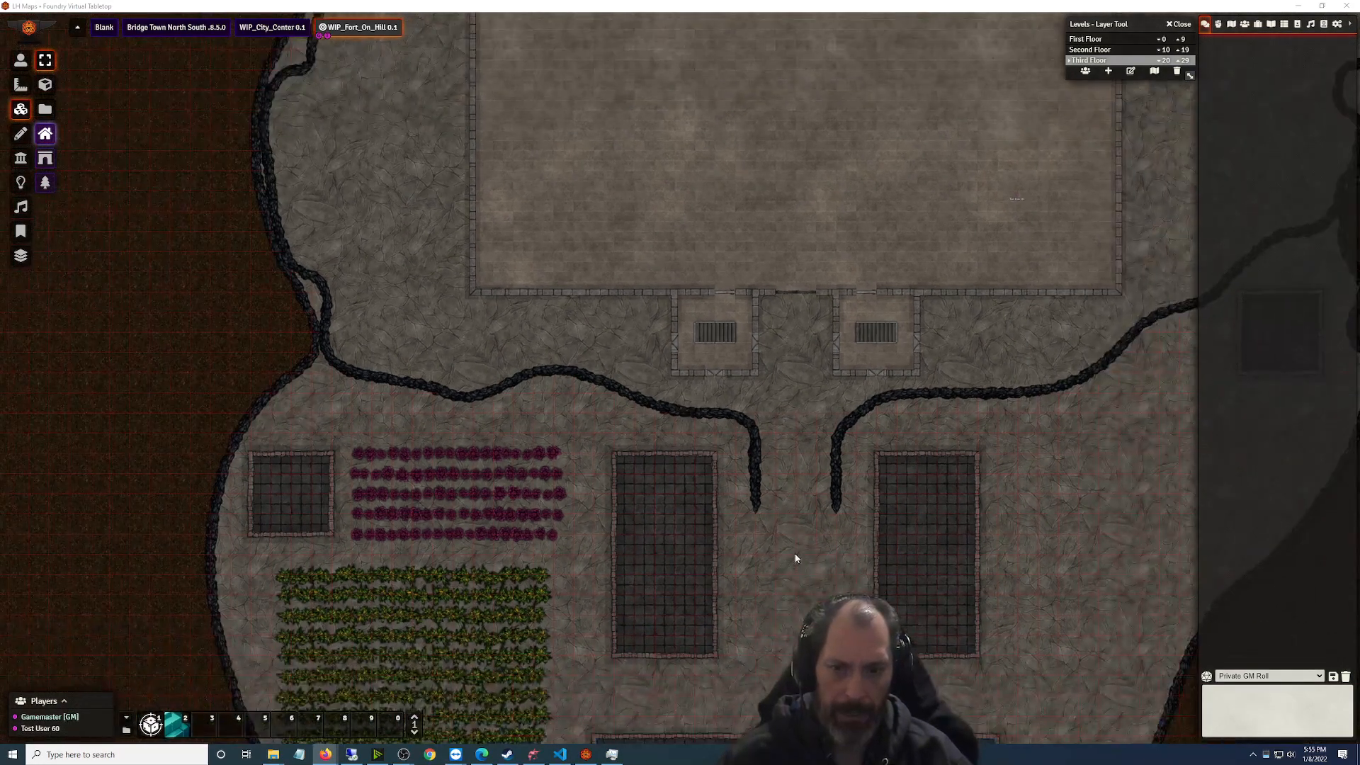
pyautogui.scroll(-1, 765, 400)
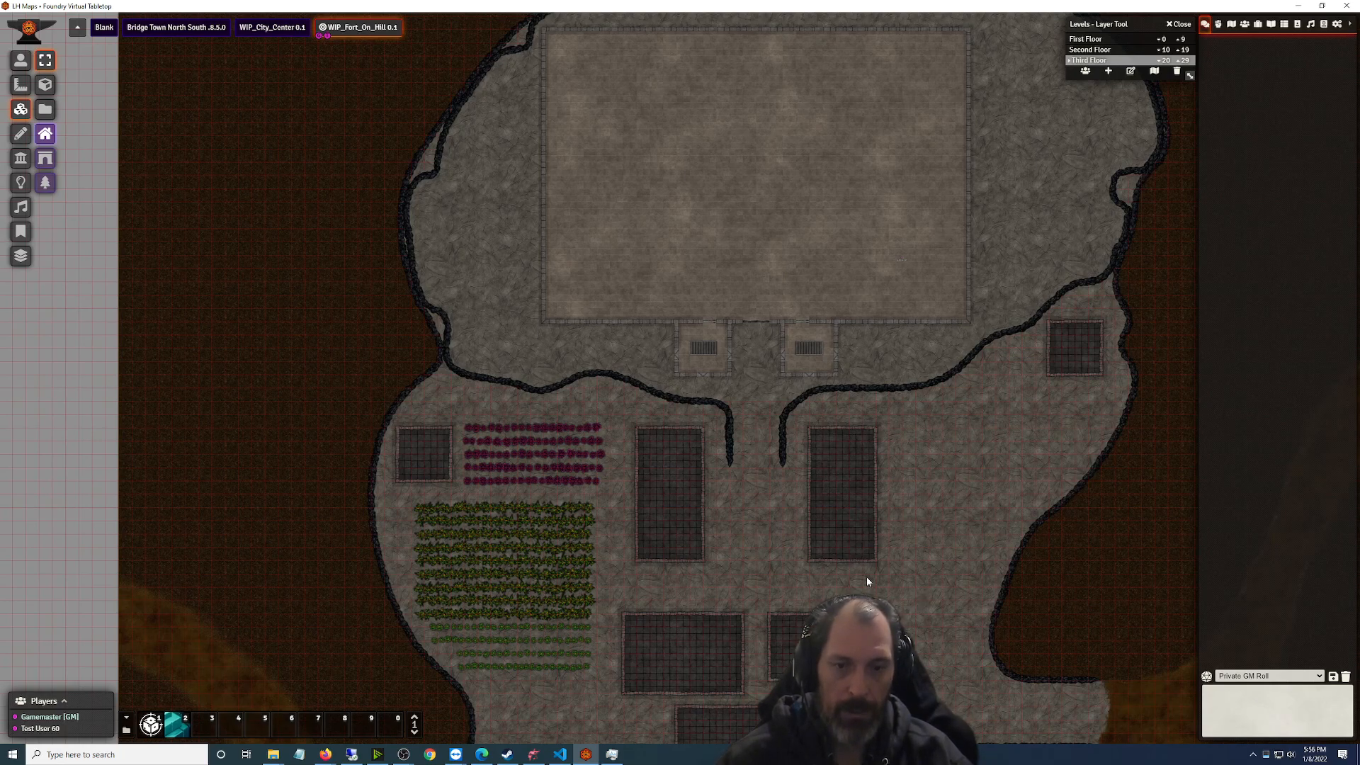
pyautogui.scroll(-3, 865, 575)
pyautogui.moveTo(186, 526); pyautogui.dragTo(216, 567)
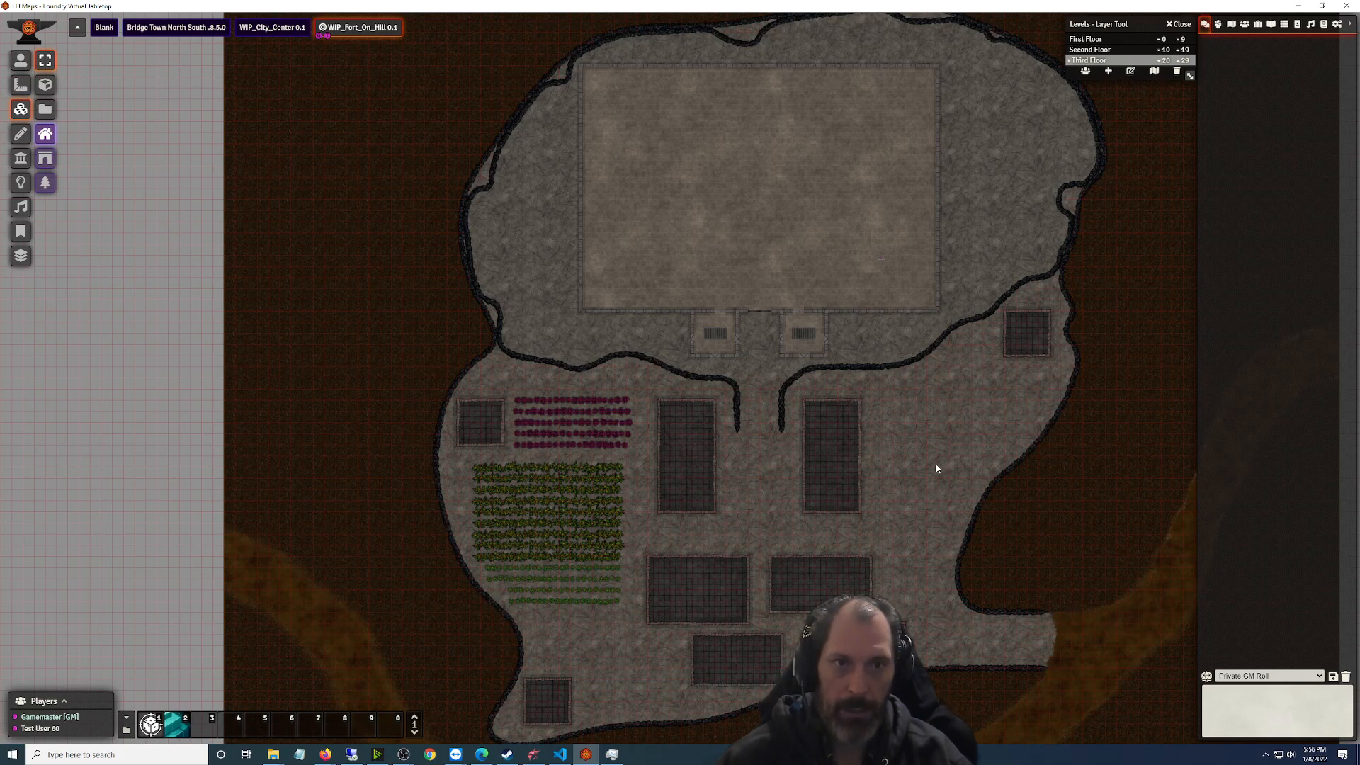
pyautogui.press('Escape')
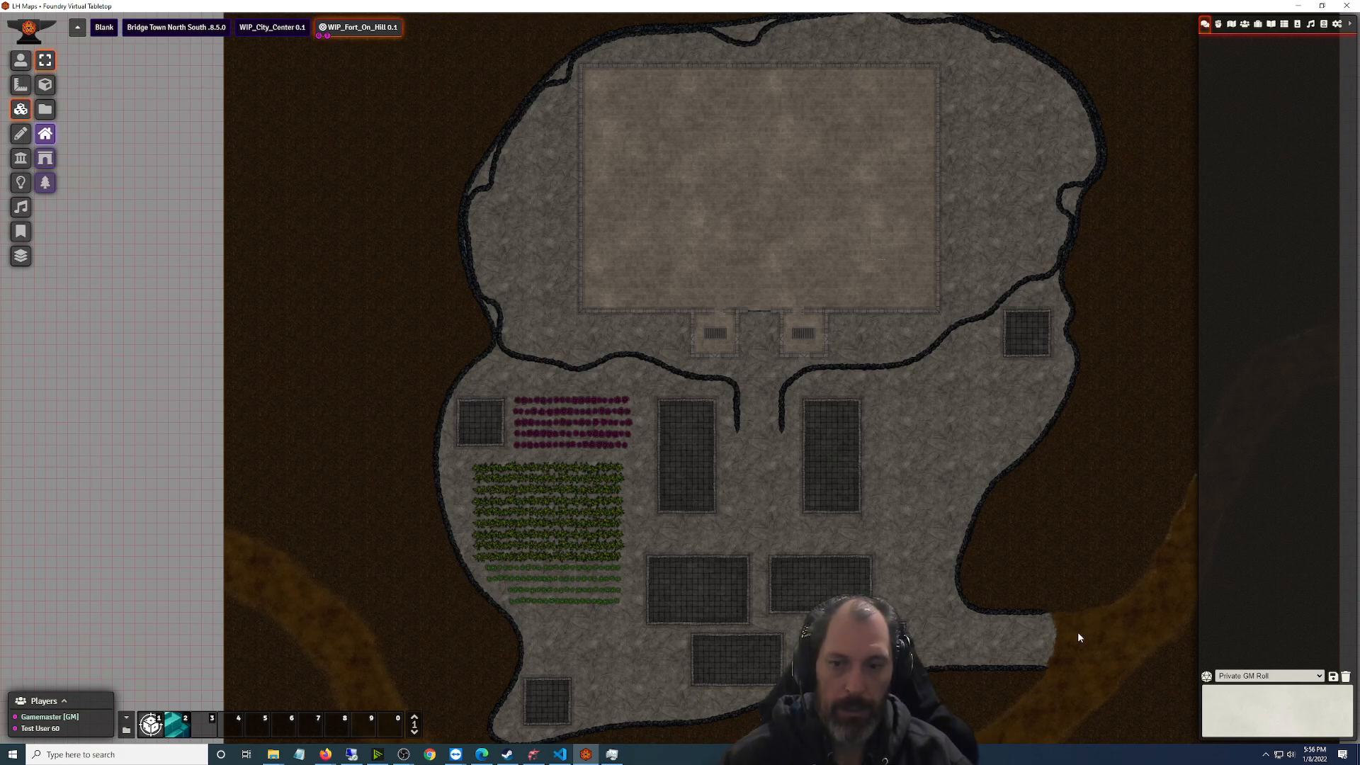
# Try rotating the third-floor tile back and forth over the second-floor map, returning it to its original orientation
pyautogui.scroll(-1, 1044, 599)
pyautogui.scroll(2, 1044, 595)
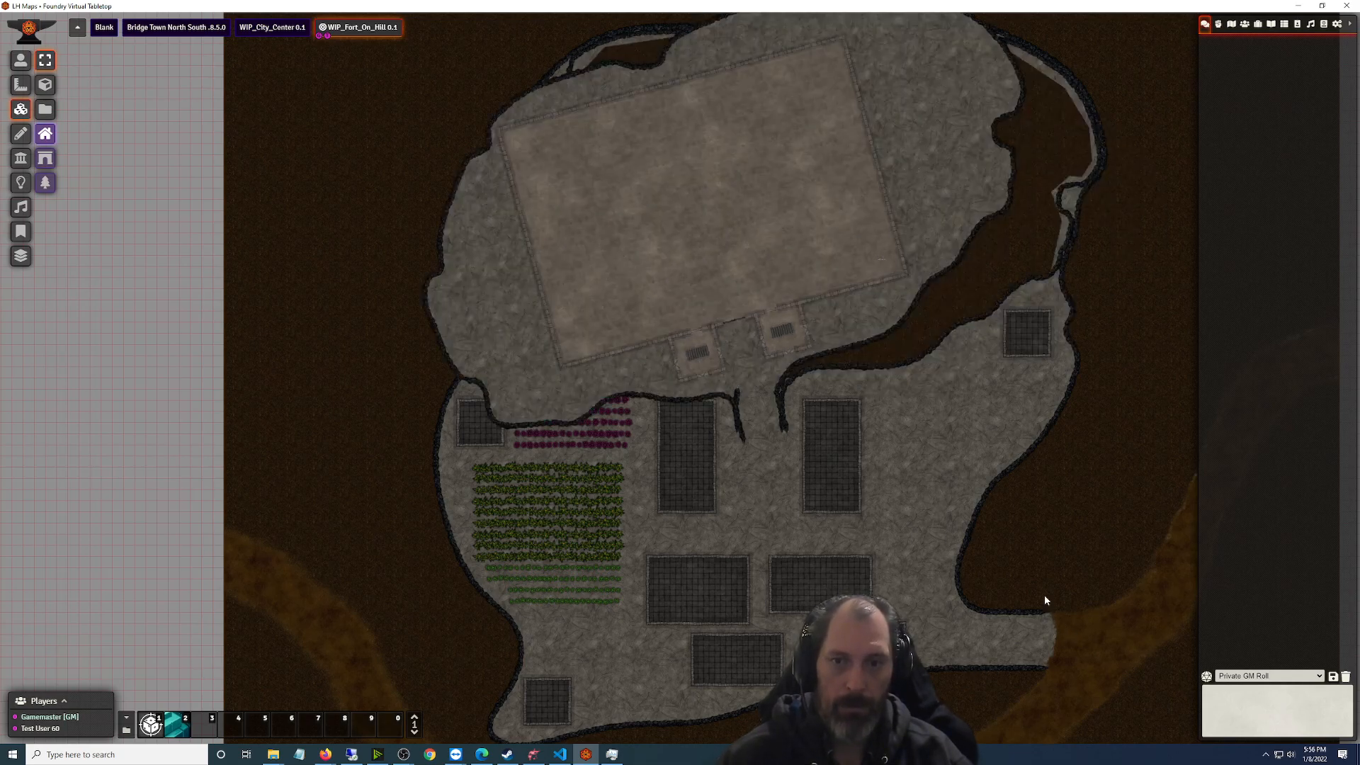
pyautogui.scroll(-1, 1044, 596)
pyautogui.scroll(-1, 1045, 595)
pyautogui.scroll(-1, 1044, 599)
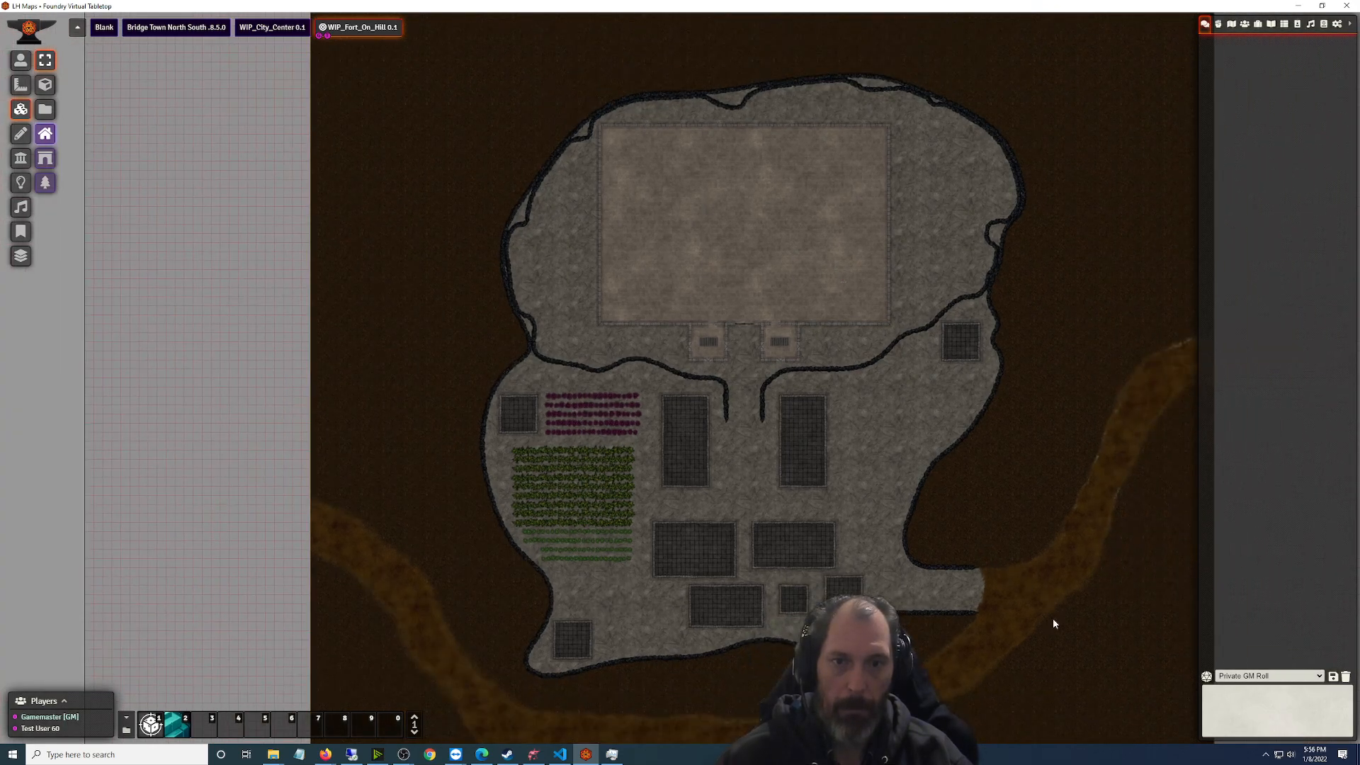
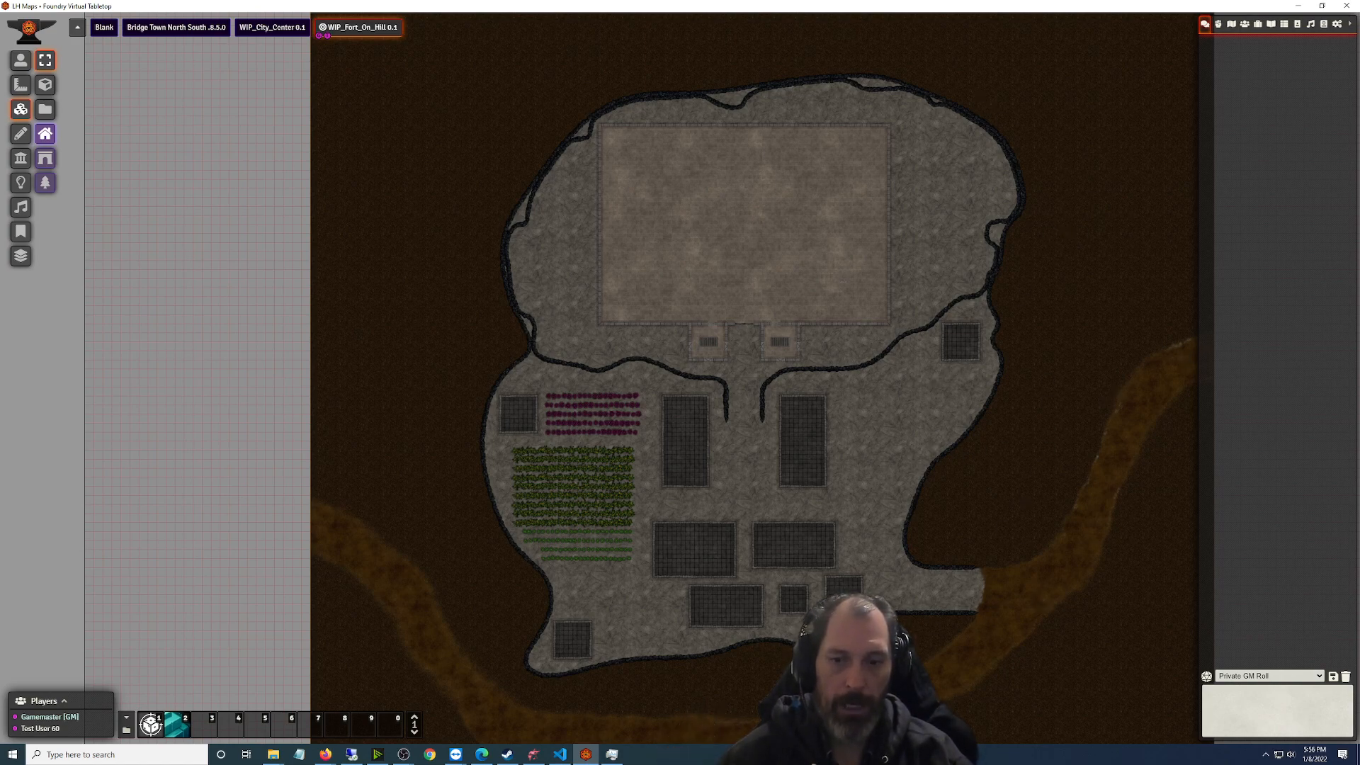
pyautogui.scroll(1, 843, 658)
pyautogui.scroll(-2, 895, 614)
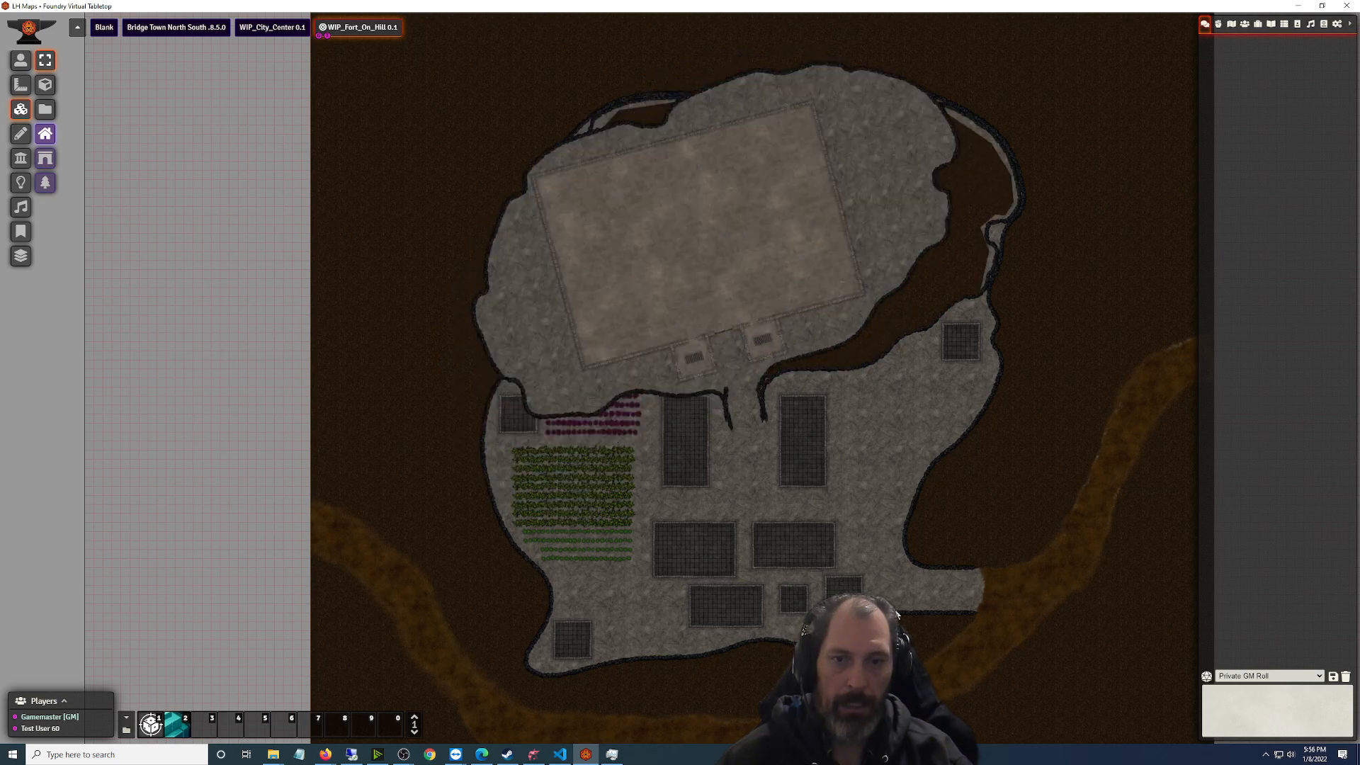
pyautogui.scroll(-1, 895, 614)
pyautogui.scroll(9, 924, 554)
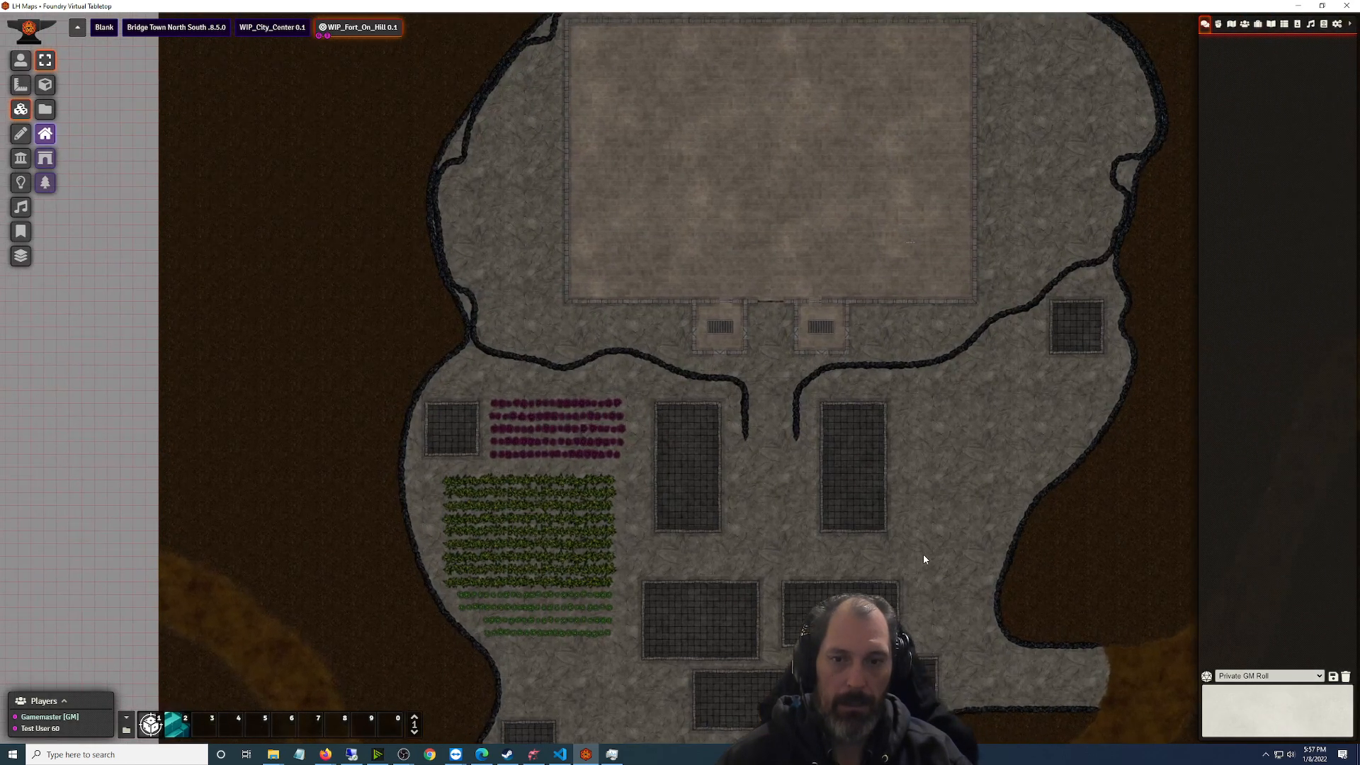
pyautogui.scroll(2, 1102, 371)
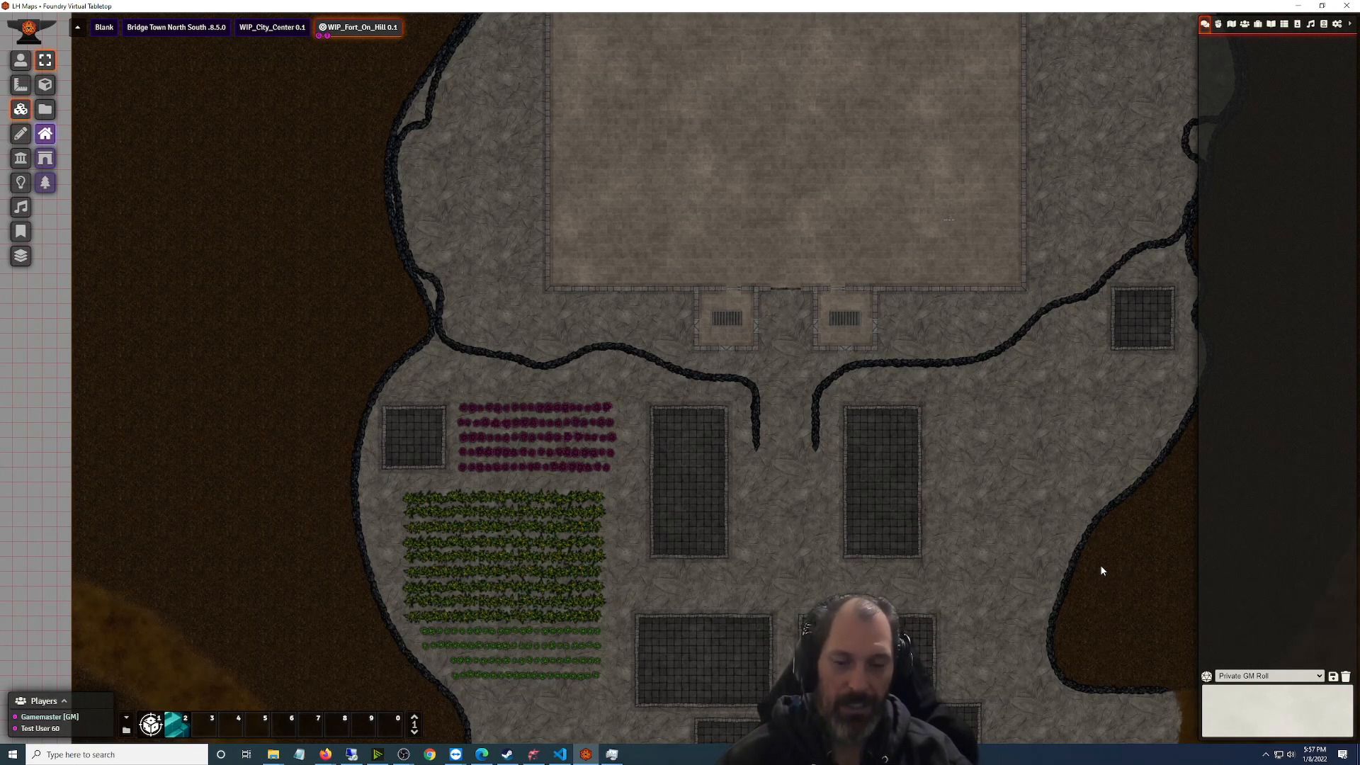
pyautogui.scroll(-1, 972, 491)
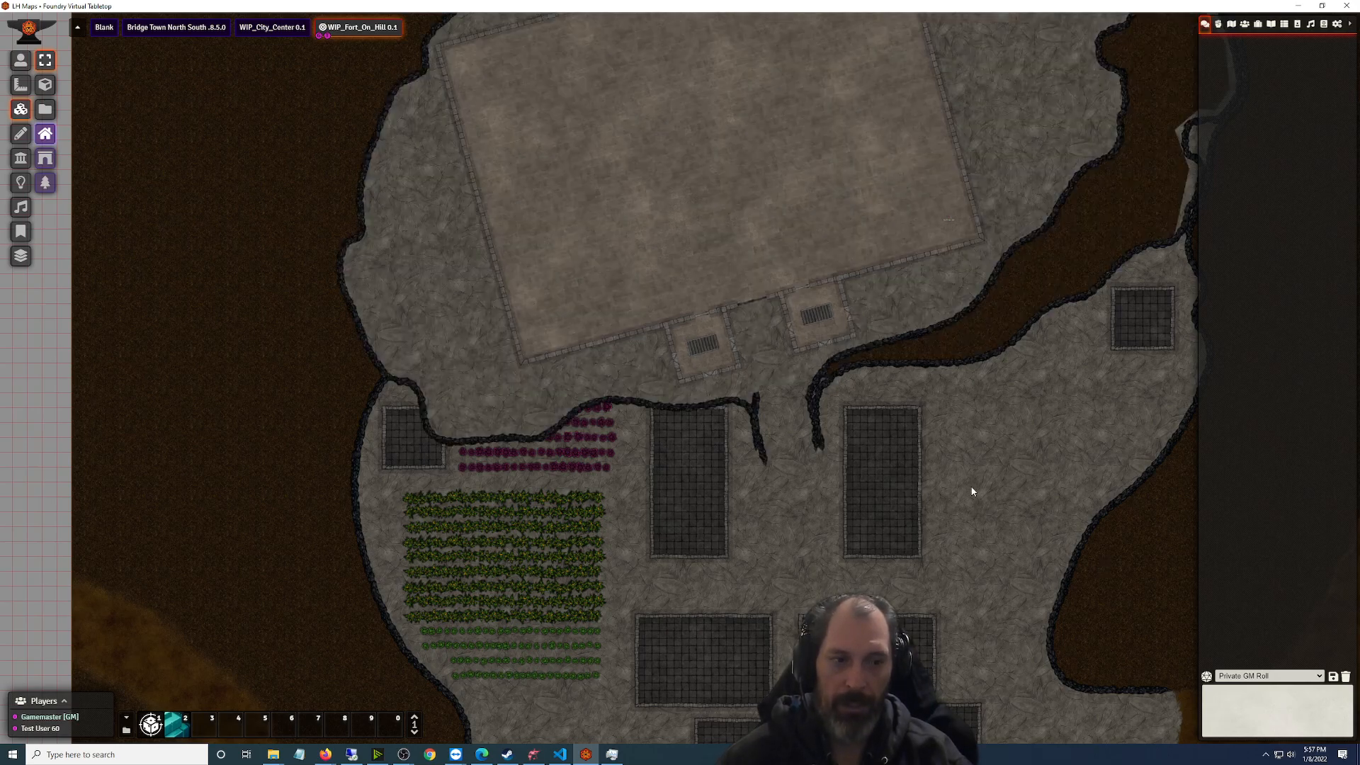
pyautogui.scroll(3, 971, 491)
pyautogui.scroll(-4, 971, 490)
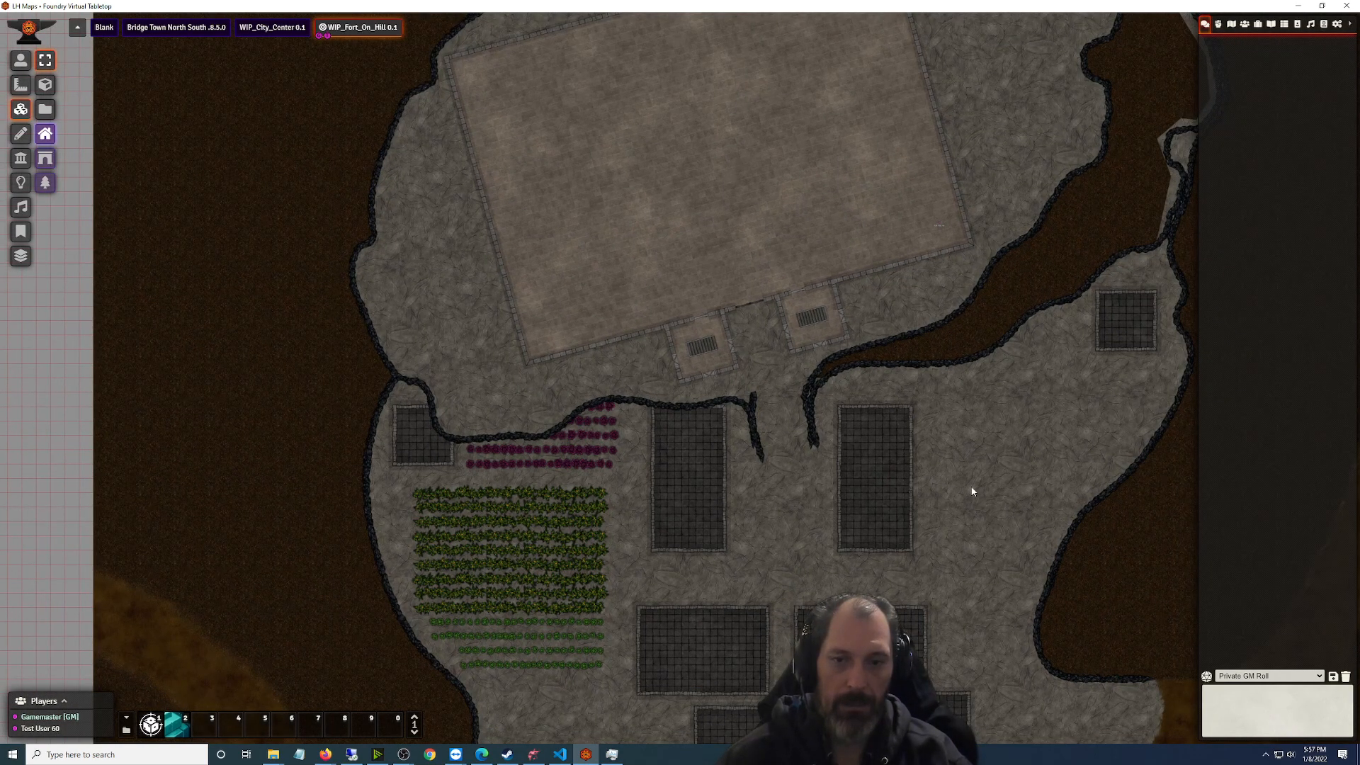
pyautogui.scroll(1, 971, 491)
pyautogui.scroll(5, 971, 491)
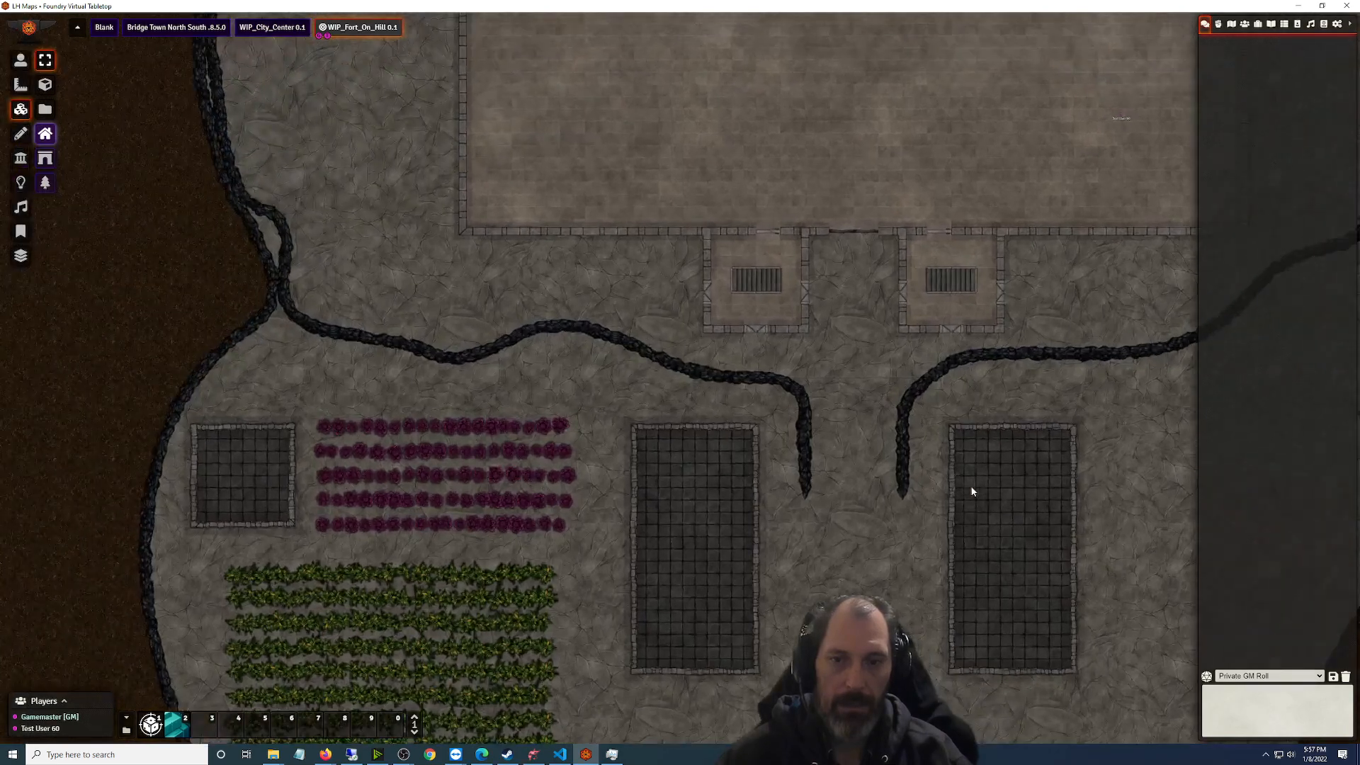
pyautogui.scroll(2, 971, 491)
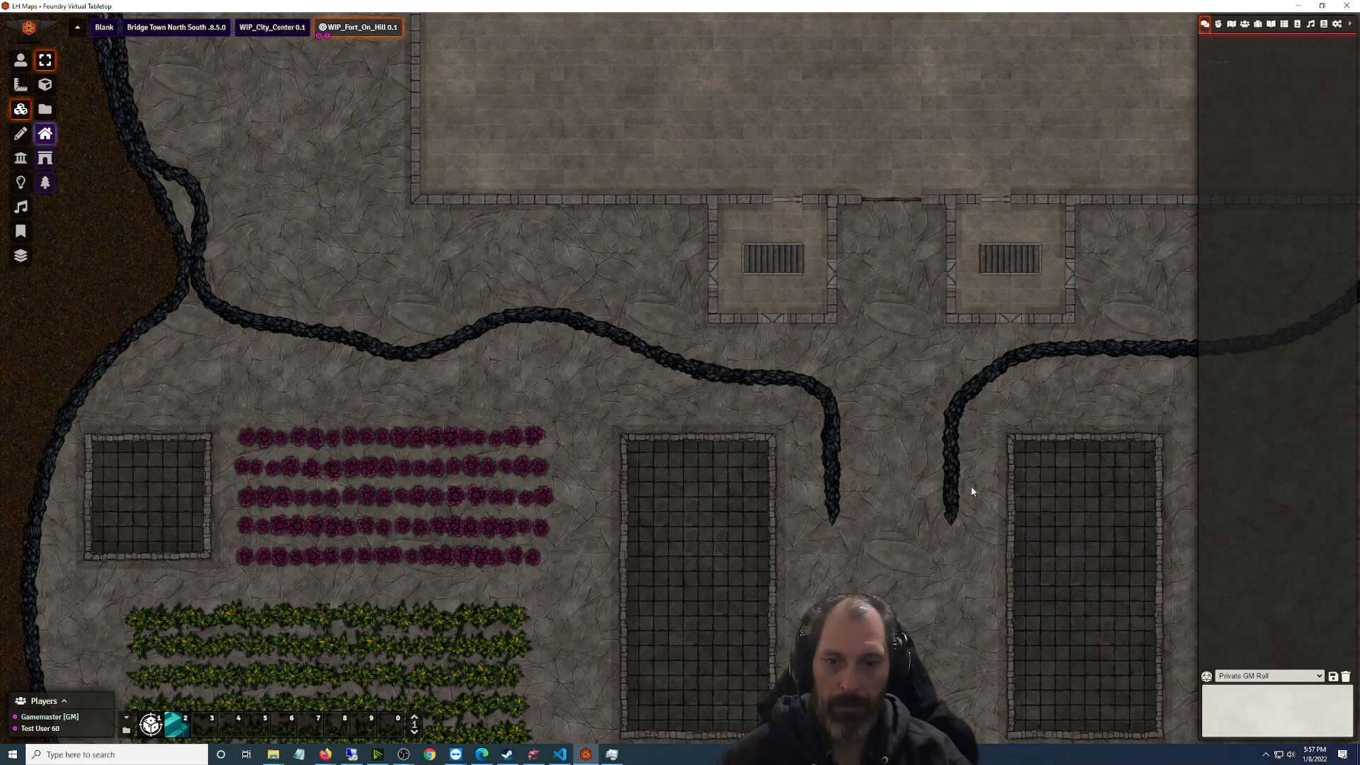
pyautogui.scroll(-5, 877, 500)
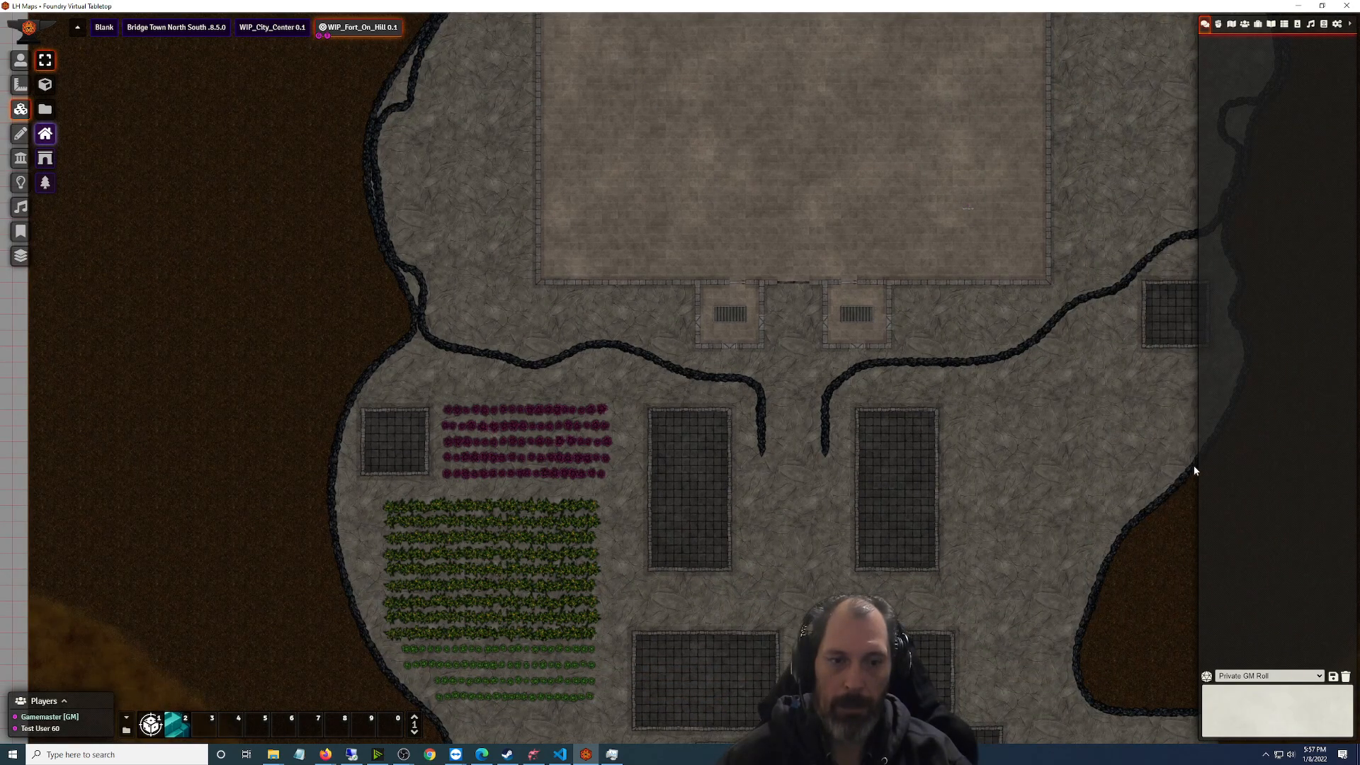
pyautogui.scroll(-5, 347, 394)
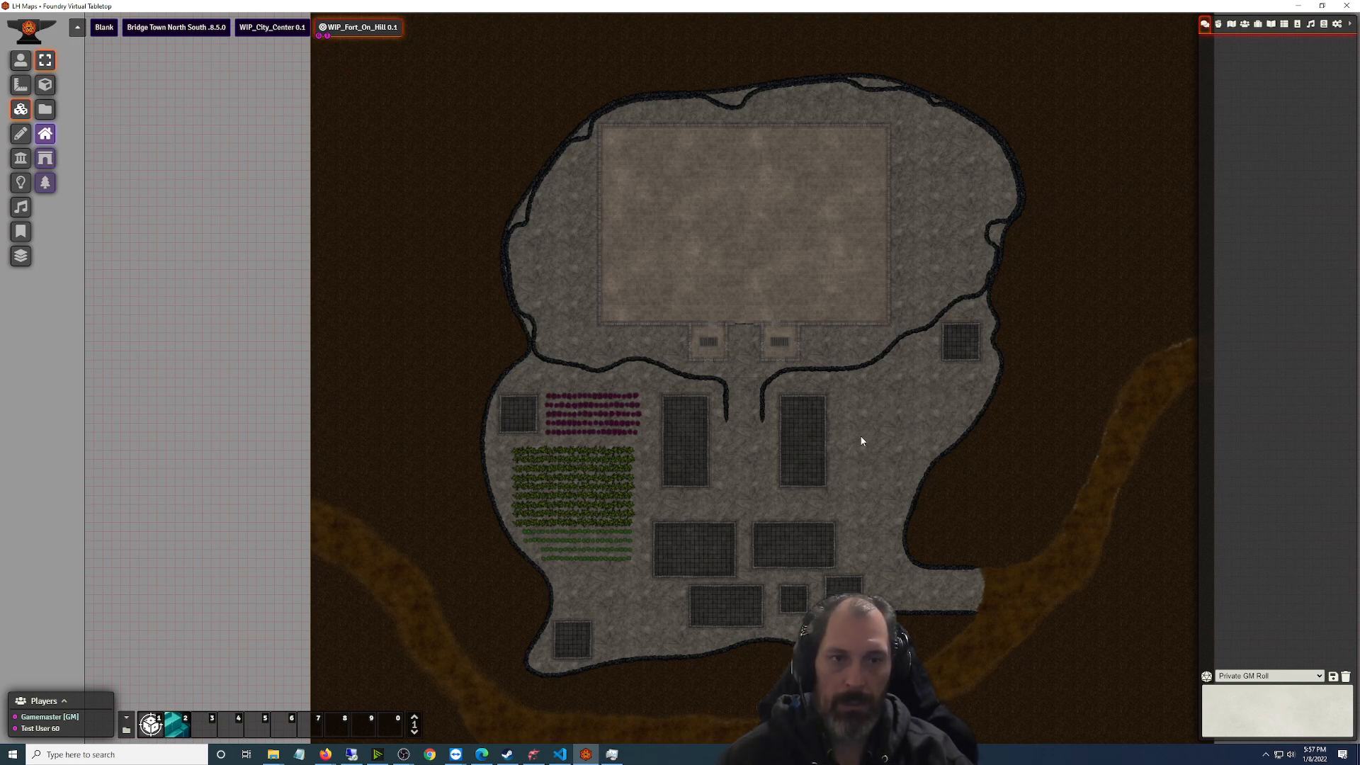
# Switch to the Fort_On_Hill map in Dungeondraft and close the Export Options dialog
pyautogui.scroll(2, 861, 436)
pyautogui.click(533, 754)
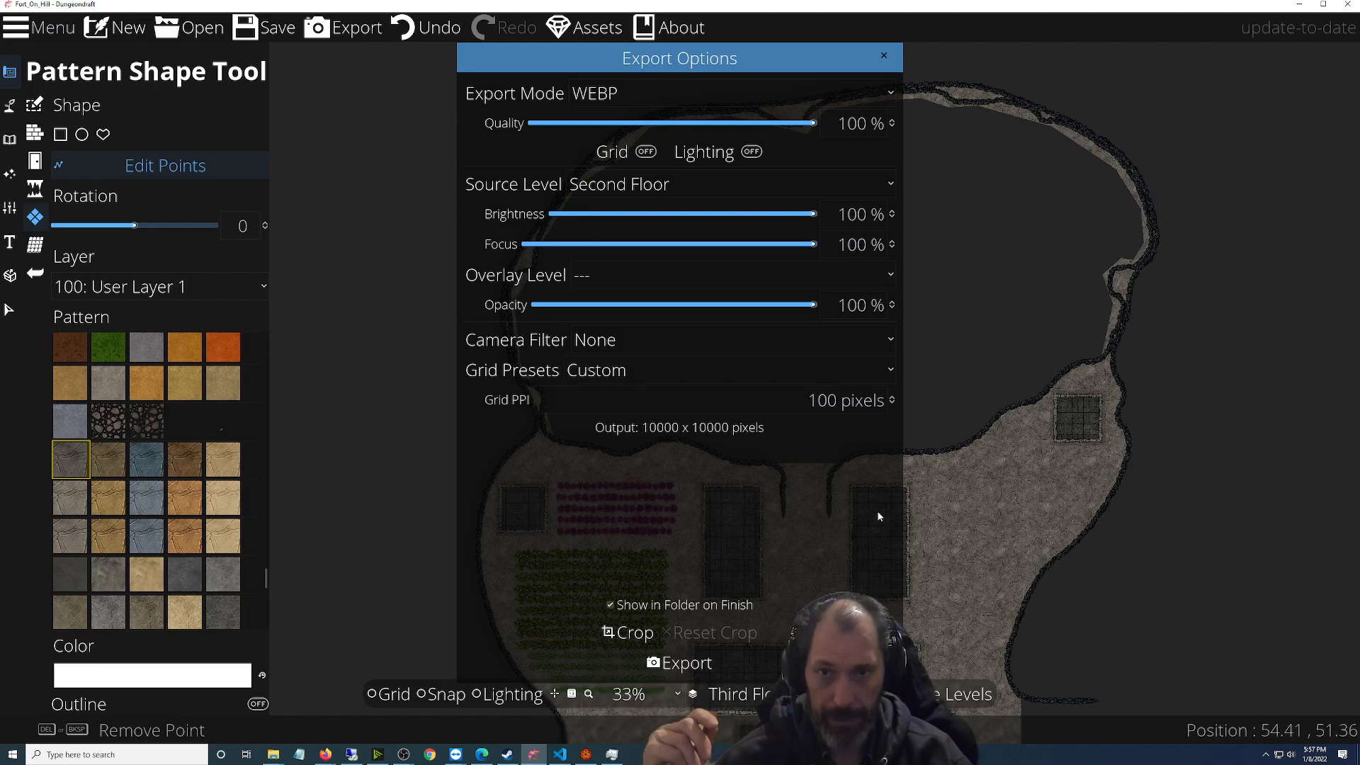
pyautogui.click(884, 56)
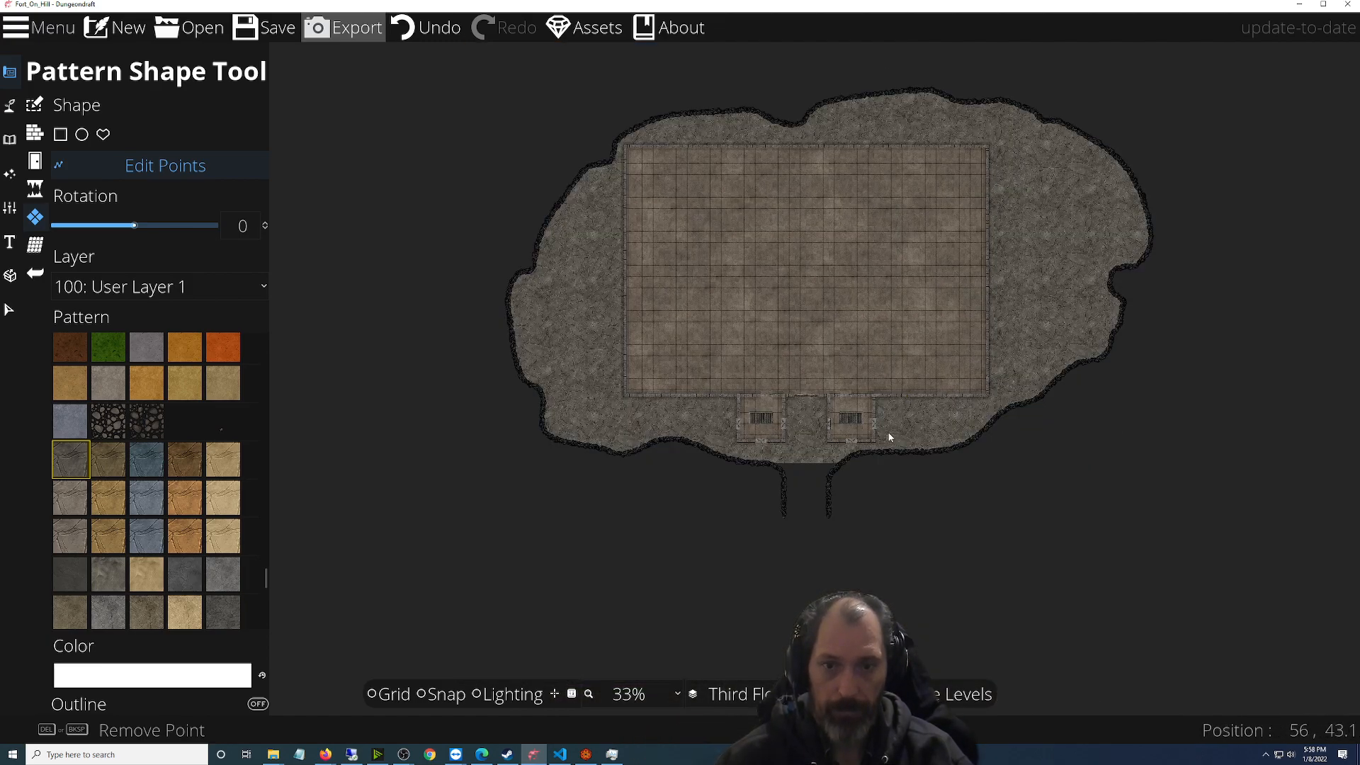
# Examine the stairs in the two small rooms along the south wall of the third-floor map
pyautogui.scroll(5, 876, 457)
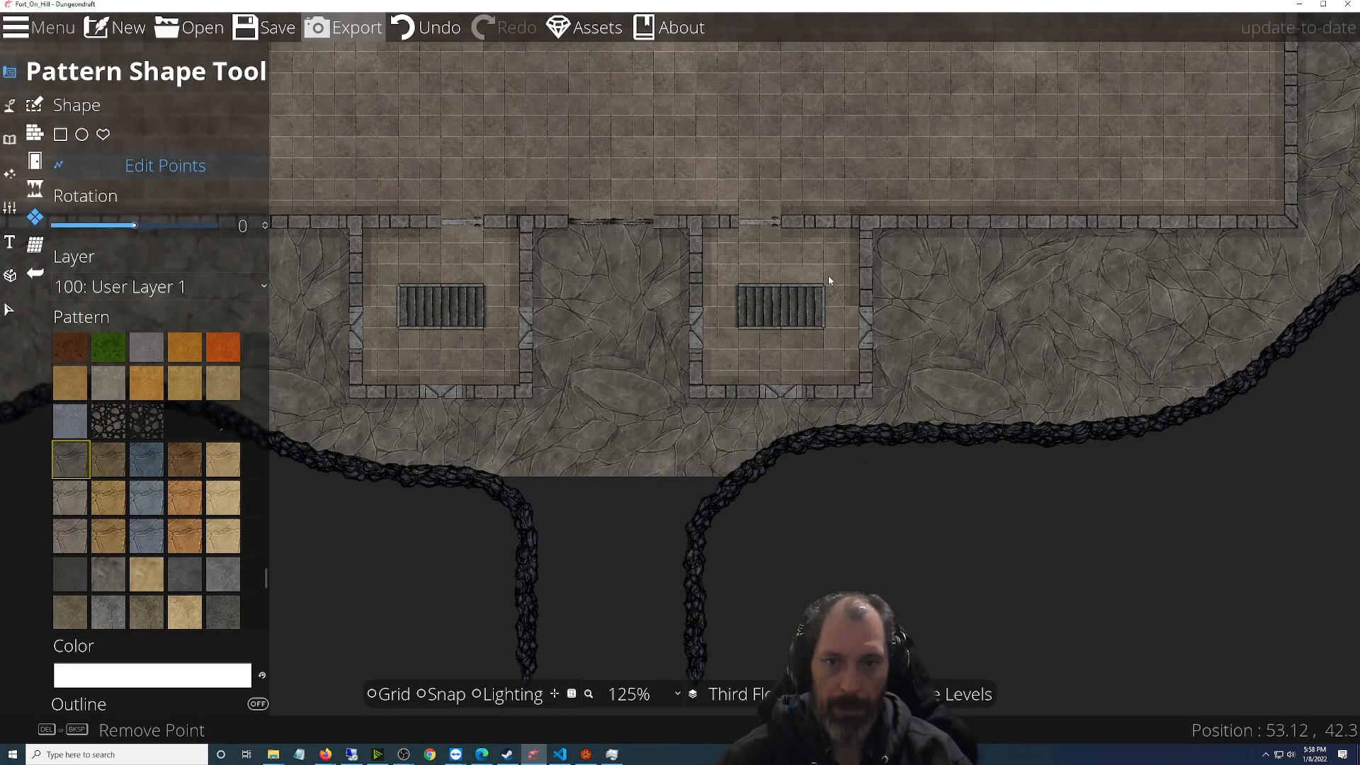
pyautogui.scroll(4, 737, 312)
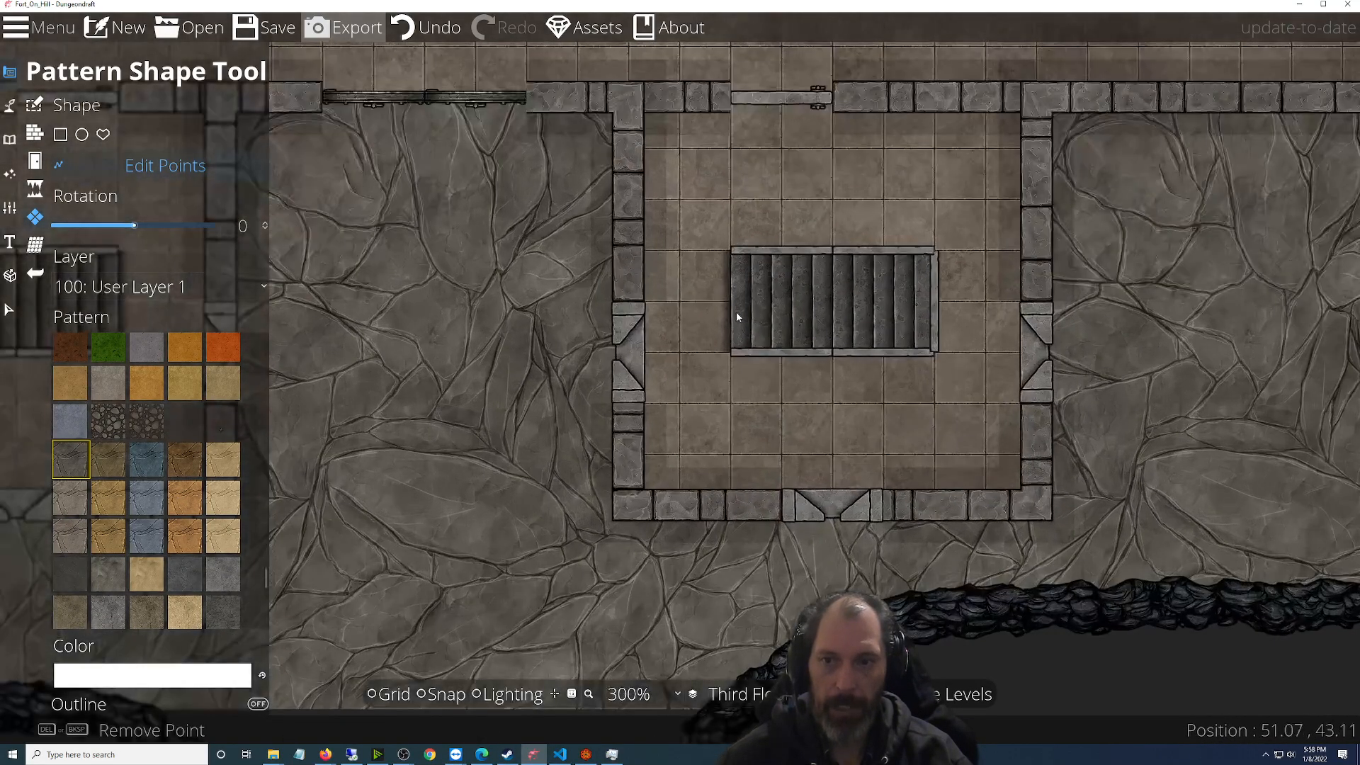
pyautogui.scroll(-2, 600, 337)
pyautogui.scroll(-6, 523, 353)
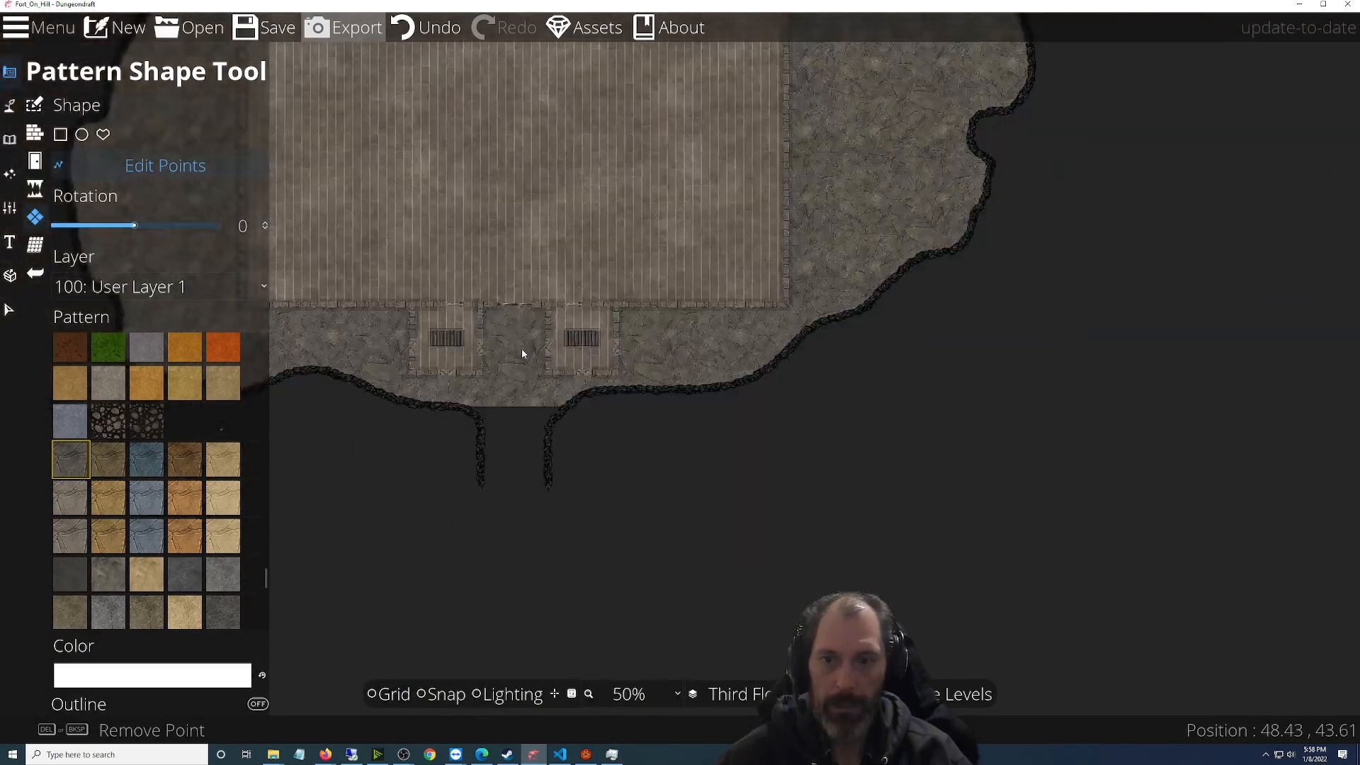
pyautogui.scroll(2, 469, 343)
pyautogui.scroll(3, 469, 343)
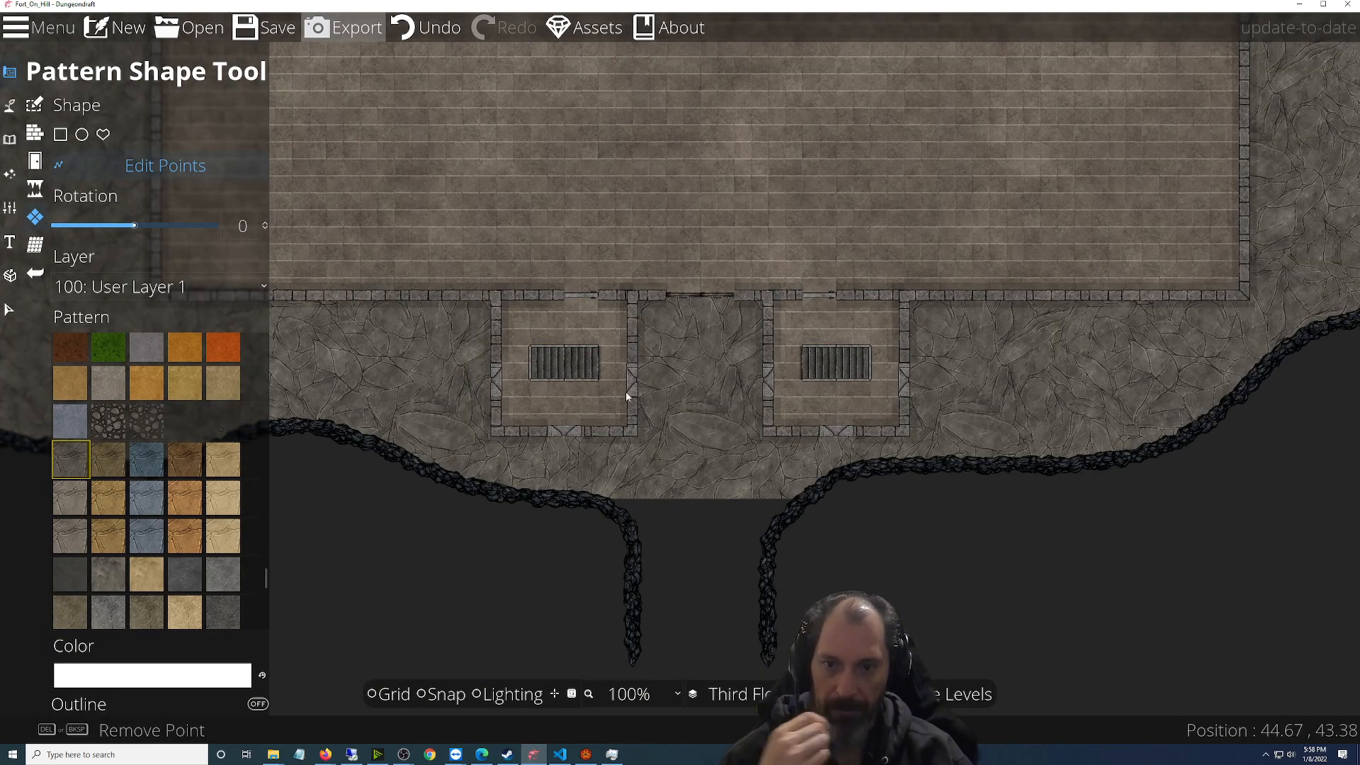
pyautogui.scroll(-3, 675, 418)
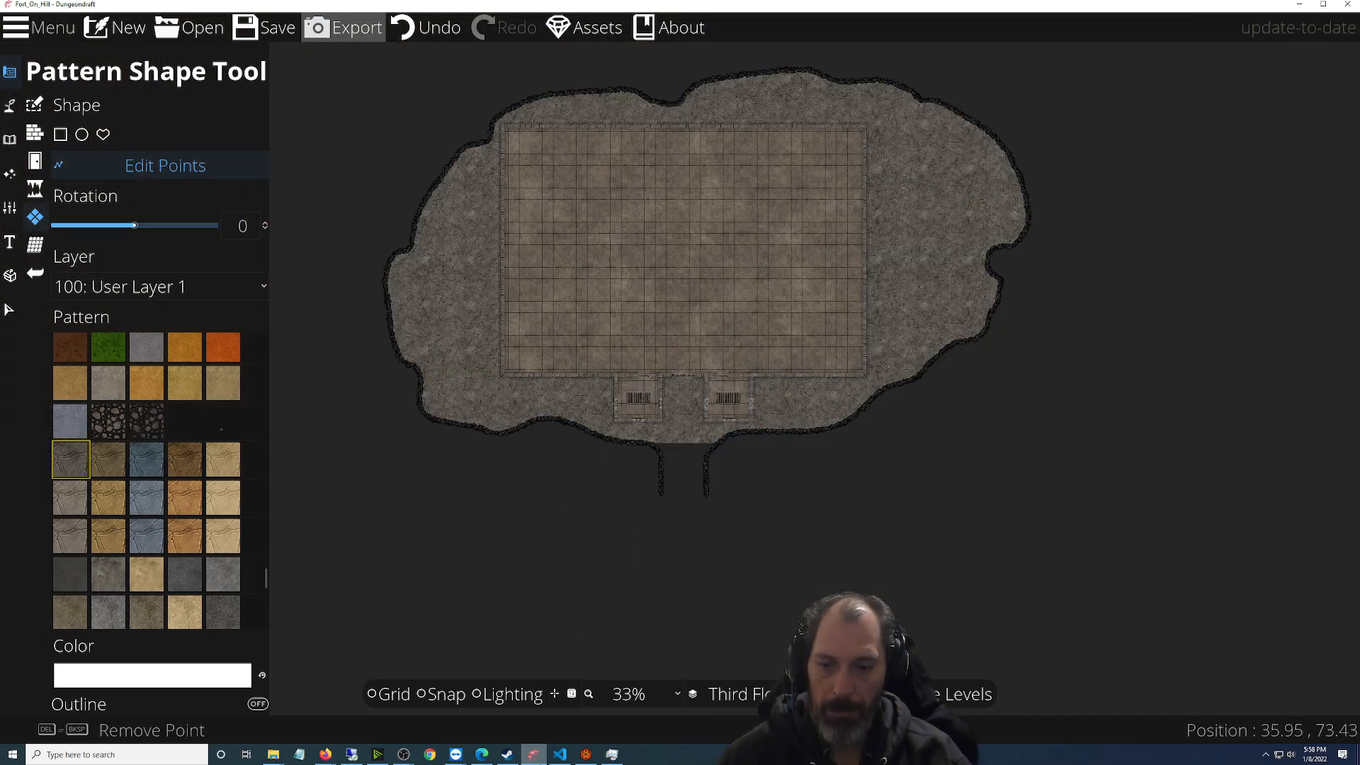
# Save the Fort_On_Hill map and close Dungeondraft to get back to Foundry
pyautogui.click(558, 758)
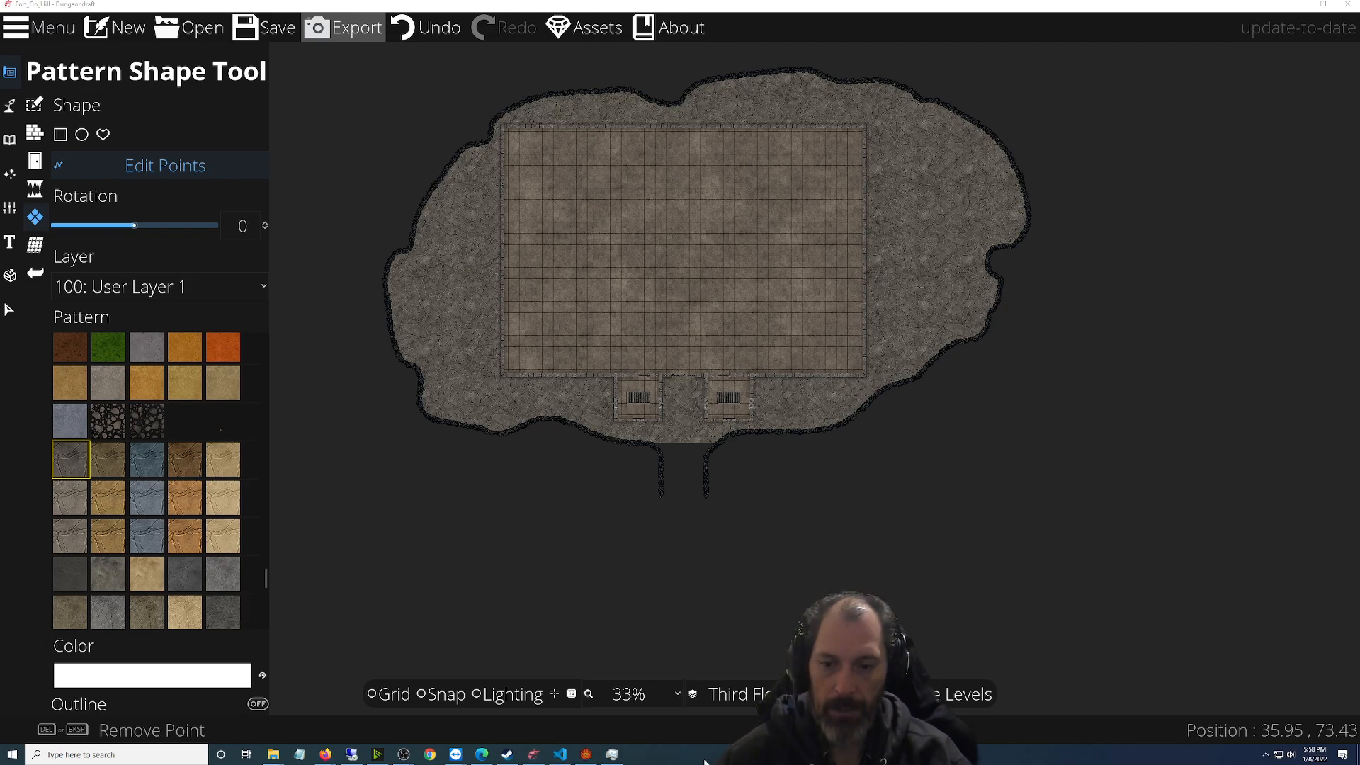
pyautogui.click(267, 35)
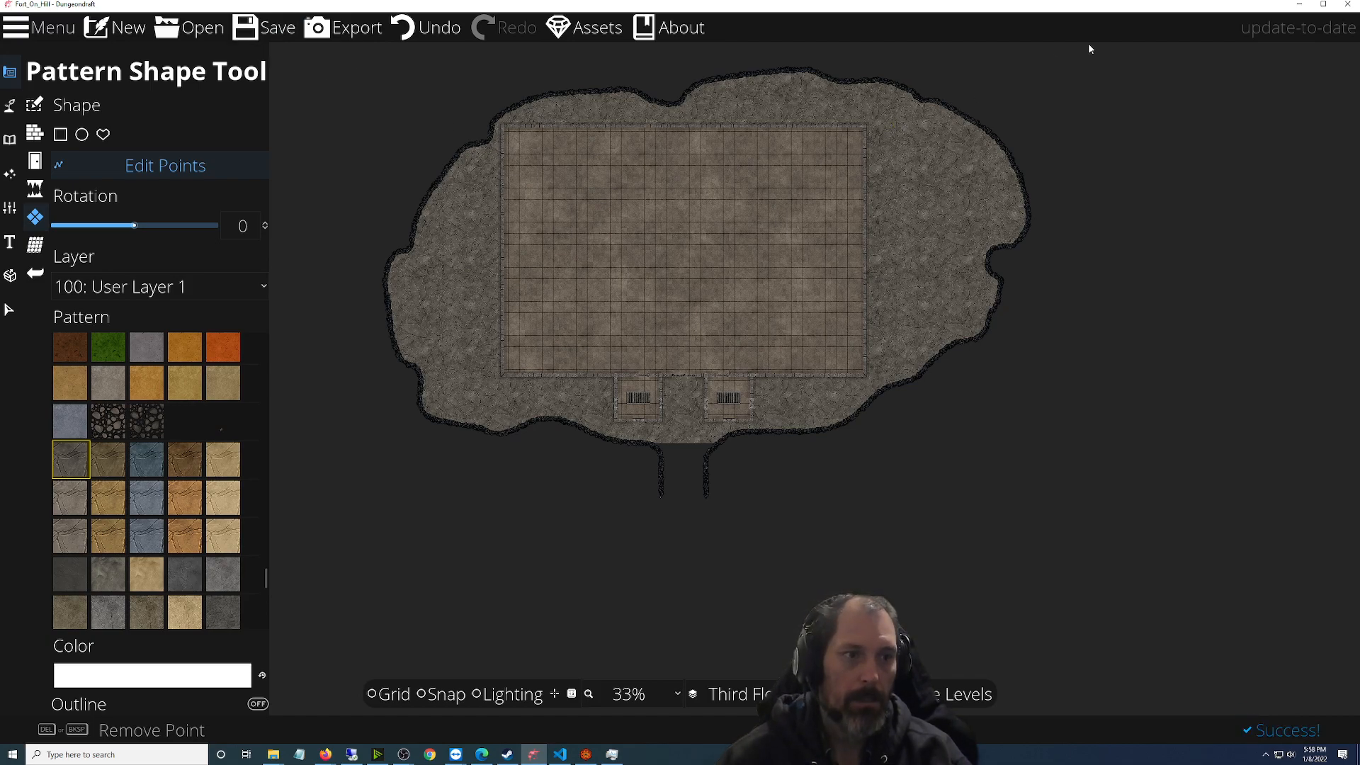
pyautogui.click(1344, 7)
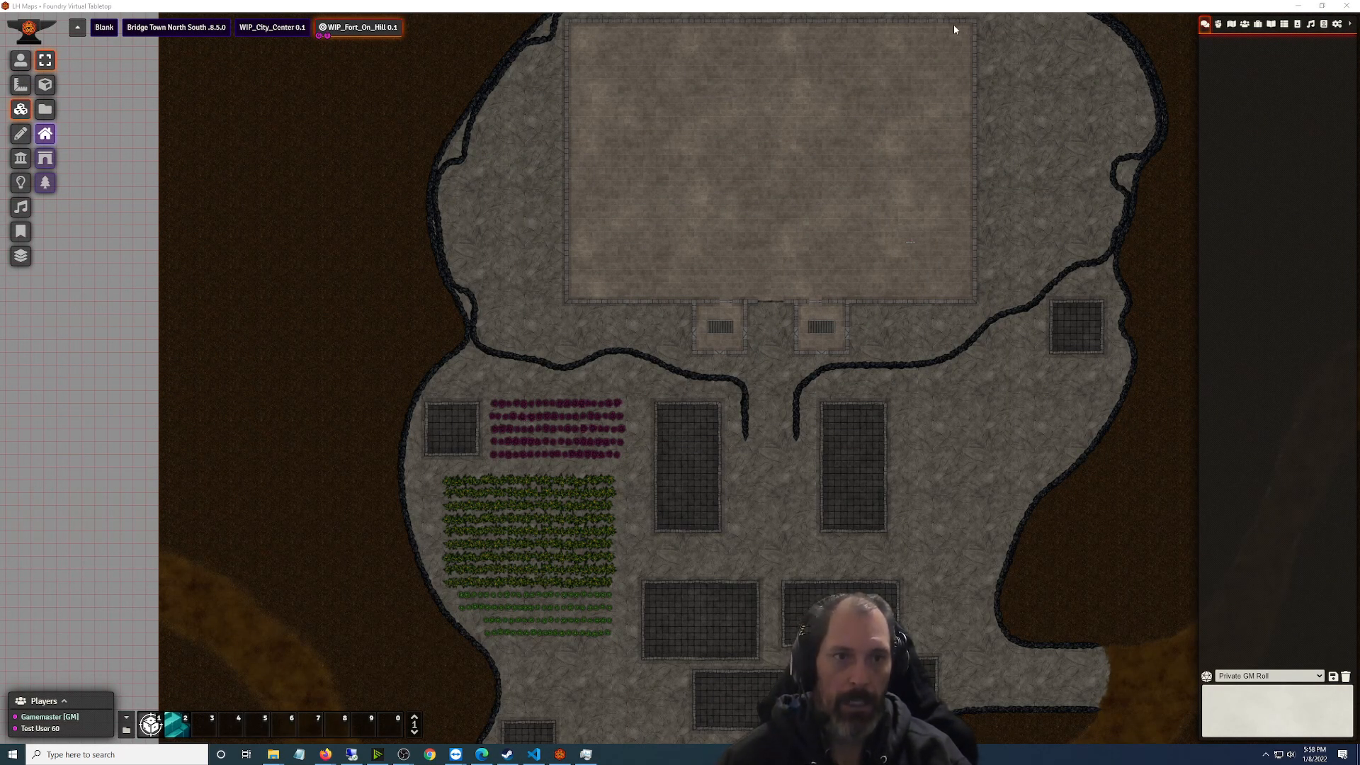
# Open the Lord Haywire's Large Crappy Maps scene compendium and bring up the world's scene list beside it
pyautogui.click(1323, 24)
pyautogui.scroll(-10, 1239, 410)
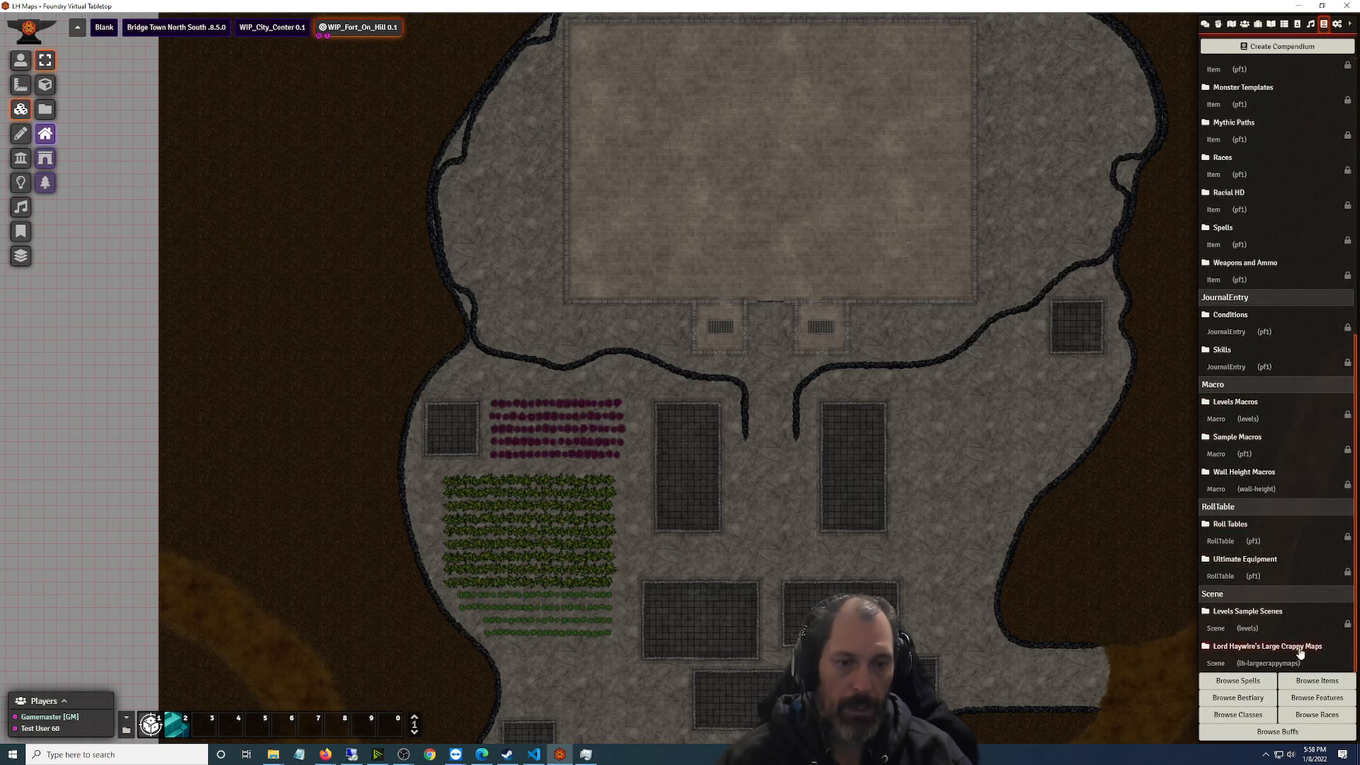
pyautogui.click(1267, 646)
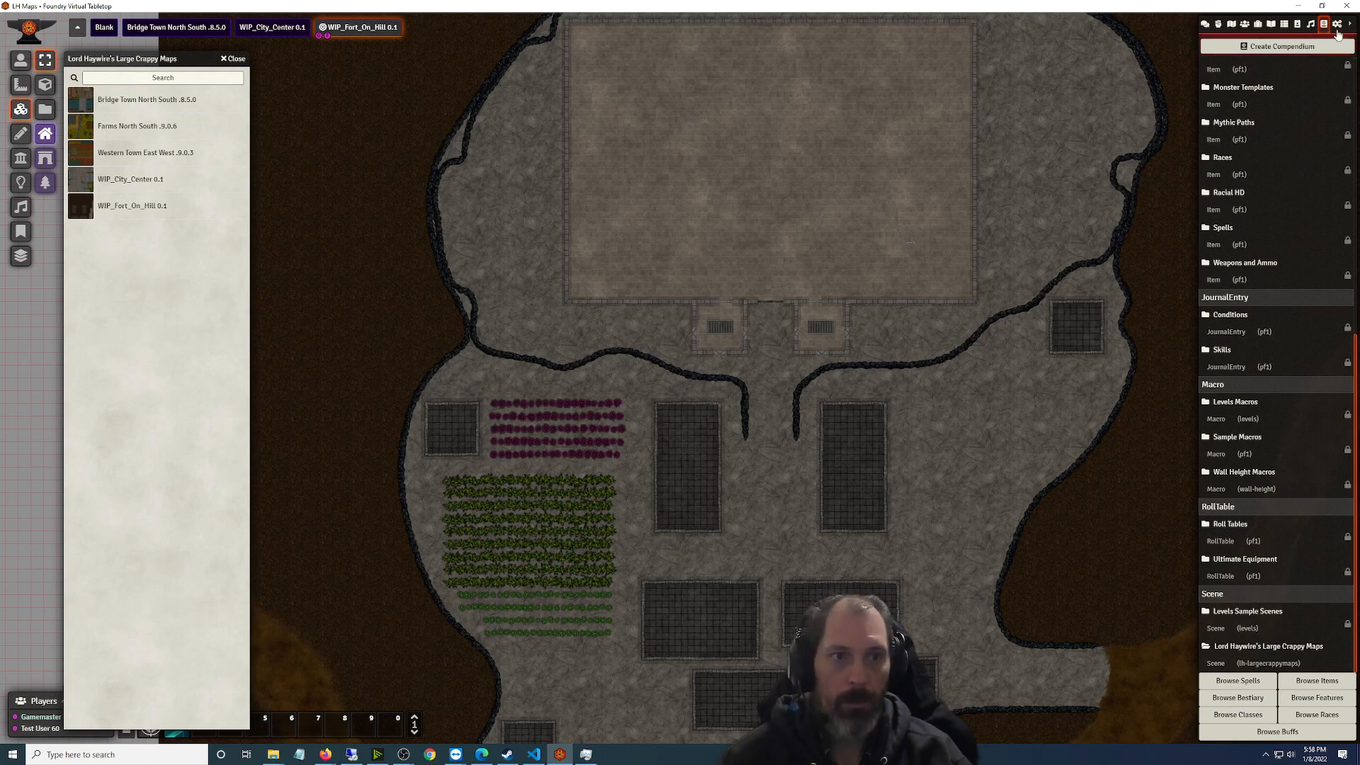
pyautogui.click(1230, 26)
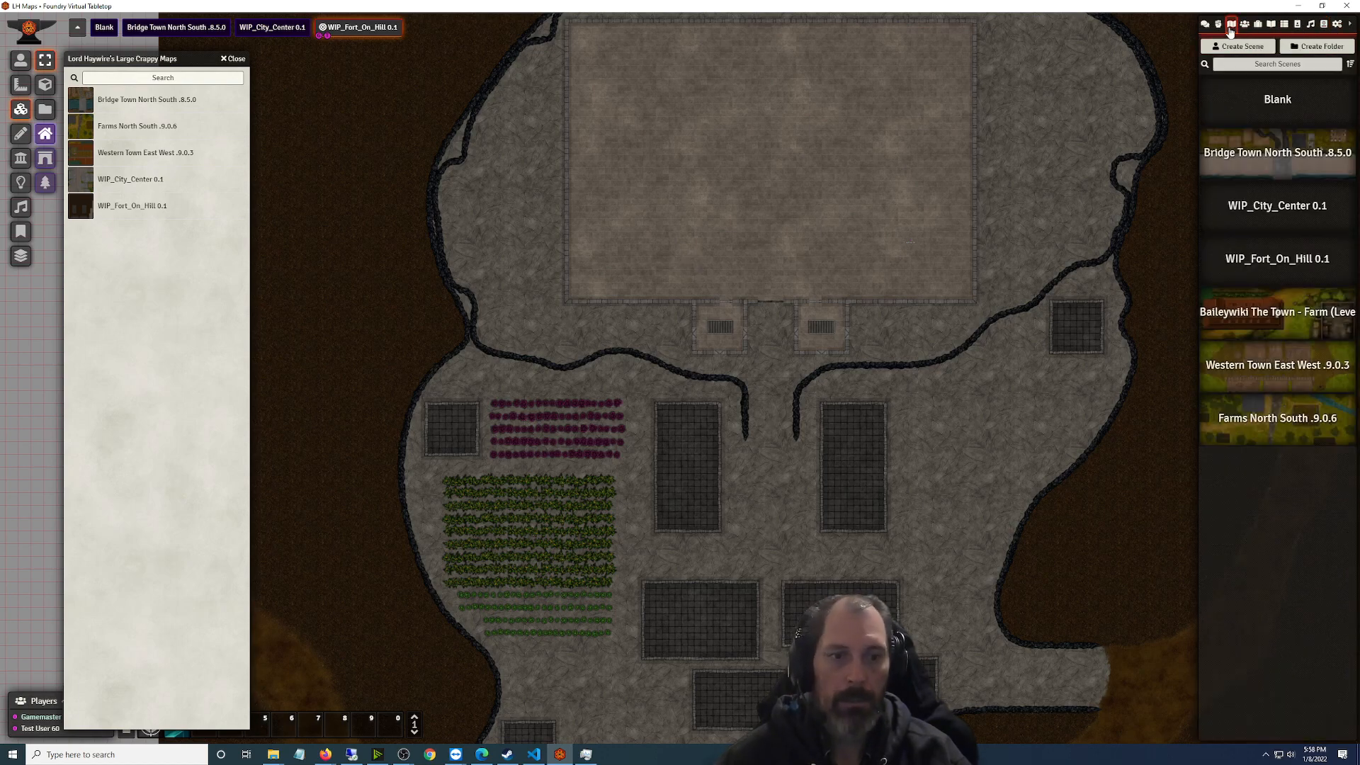
# Rename the scene WIP_Fort_On_Hill 0.1 as WIP_Fort_On_Hill 0.2 and save the change
pyautogui.click(1315, 261)
pyautogui.click(794, 311)
pyautogui.press('BackSpace')
pyautogui.write('2')
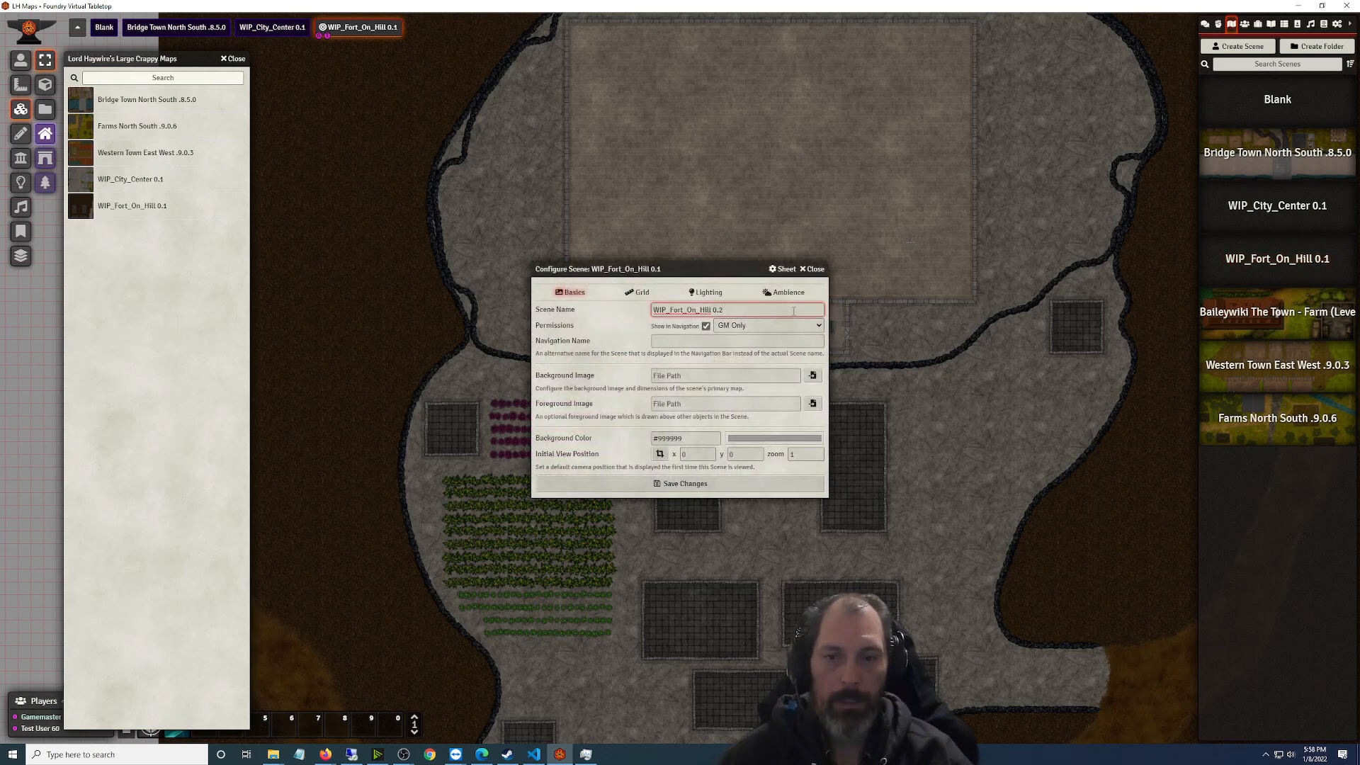
pyautogui.click(676, 483)
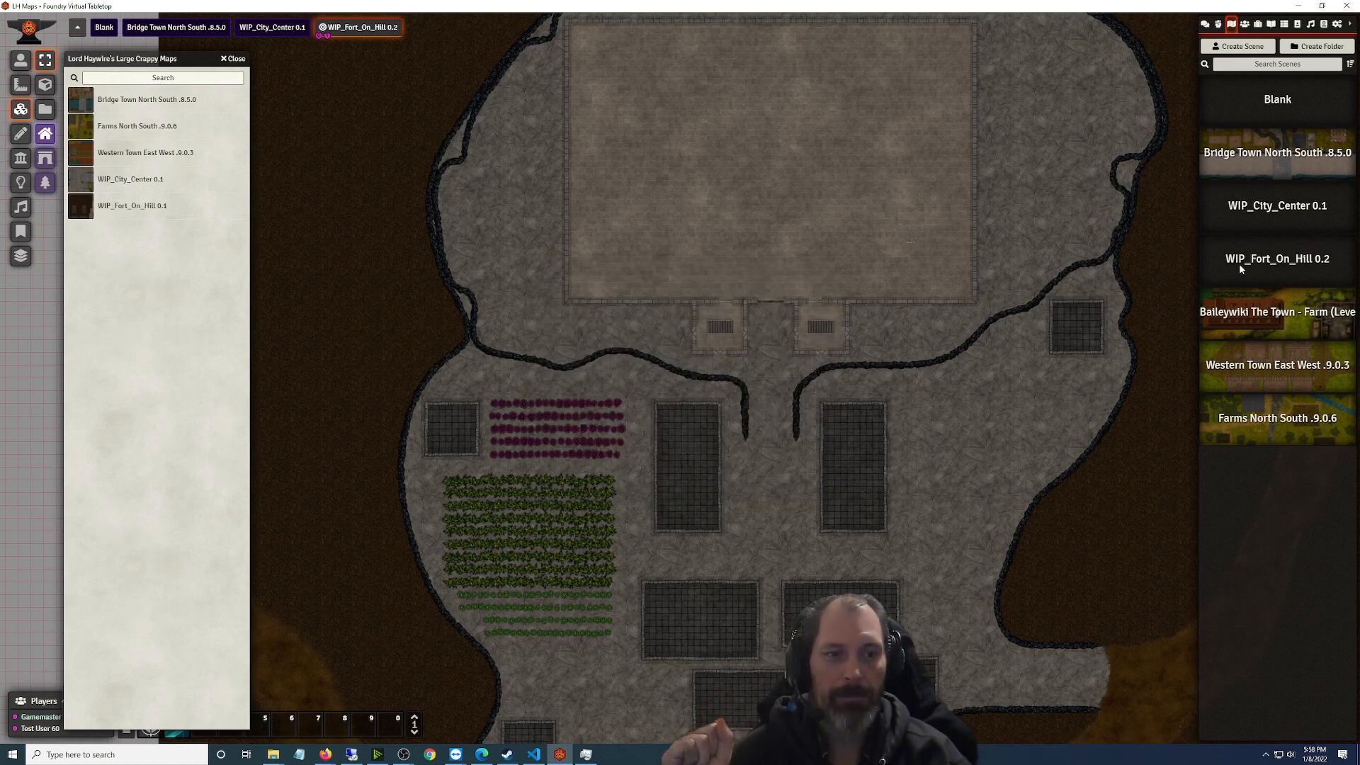
# Rename the Fort on Hill scene as WIP_Fort_On_Hill 0.15 and save the change
pyautogui.click(1314, 268)
pyautogui.click(730, 310)
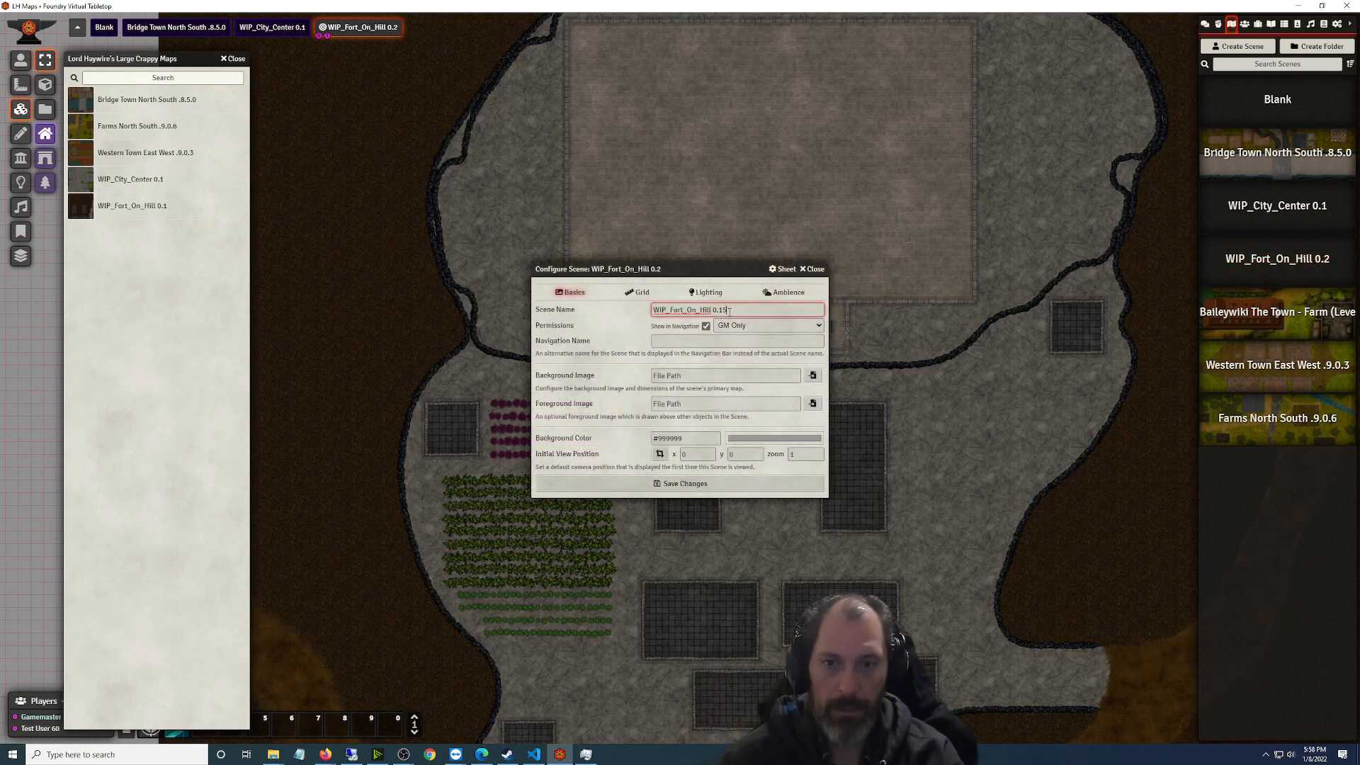
pyautogui.press('Return')
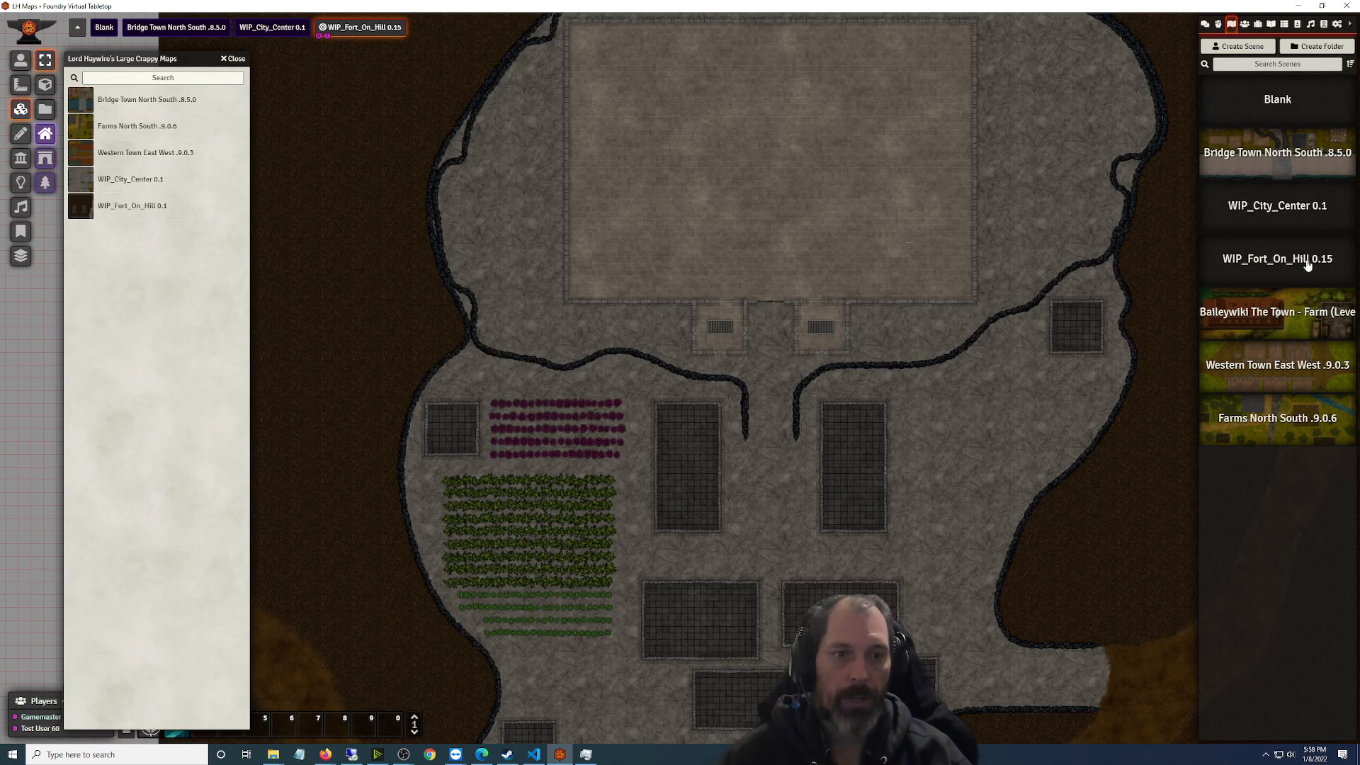
# Replace the compendium's WIP_Fort_On_Hill 0.1 entry by deleting it and adding the WIP_Fort_On_Hill 0.15 scene
pyautogui.rightClick(117, 207)
pyautogui.click(110, 247)
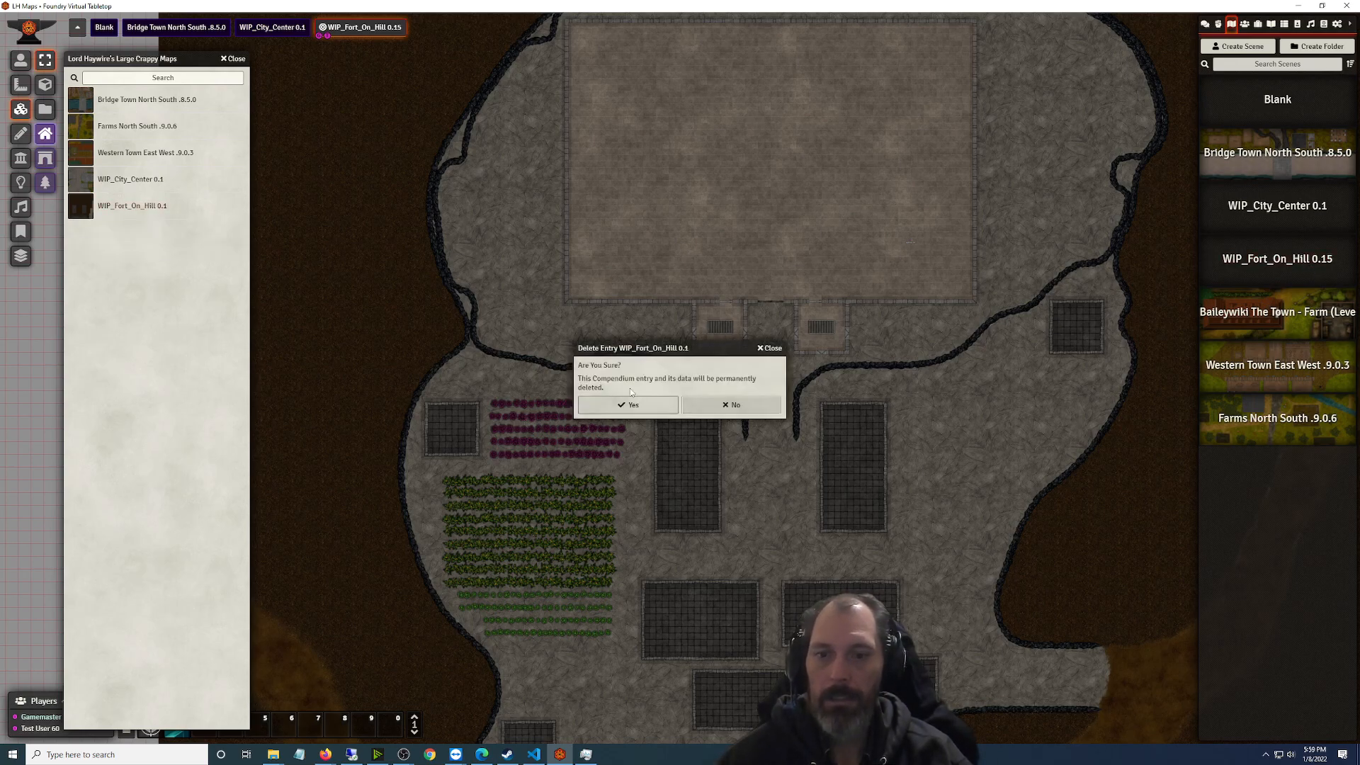
pyautogui.click(644, 405)
pyautogui.moveTo(1282, 275); pyautogui.dragTo(157, 270)
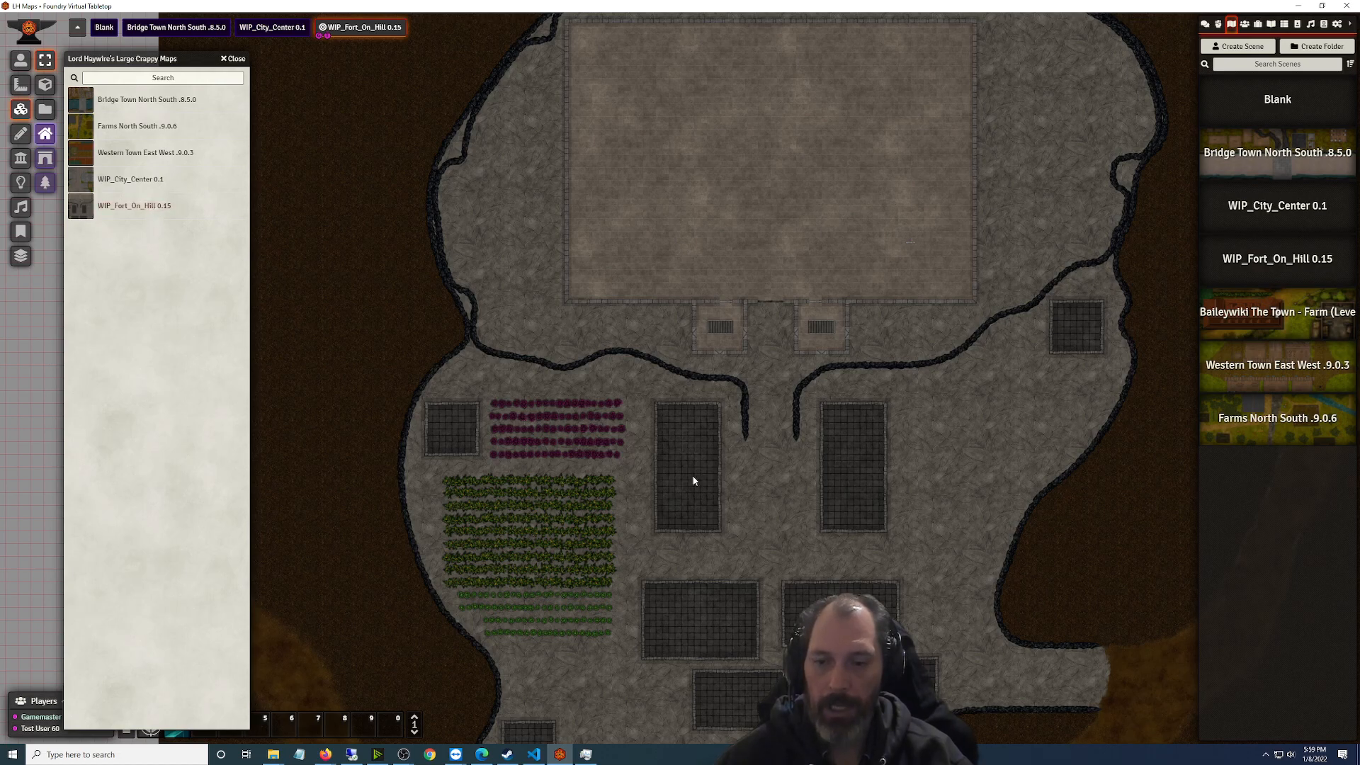
# Switch to Visual Studio Code and enter the commit message "Jan 8th stream" for both lh-largecrappymaps and dungeondraft-maps
pyautogui.click(533, 753)
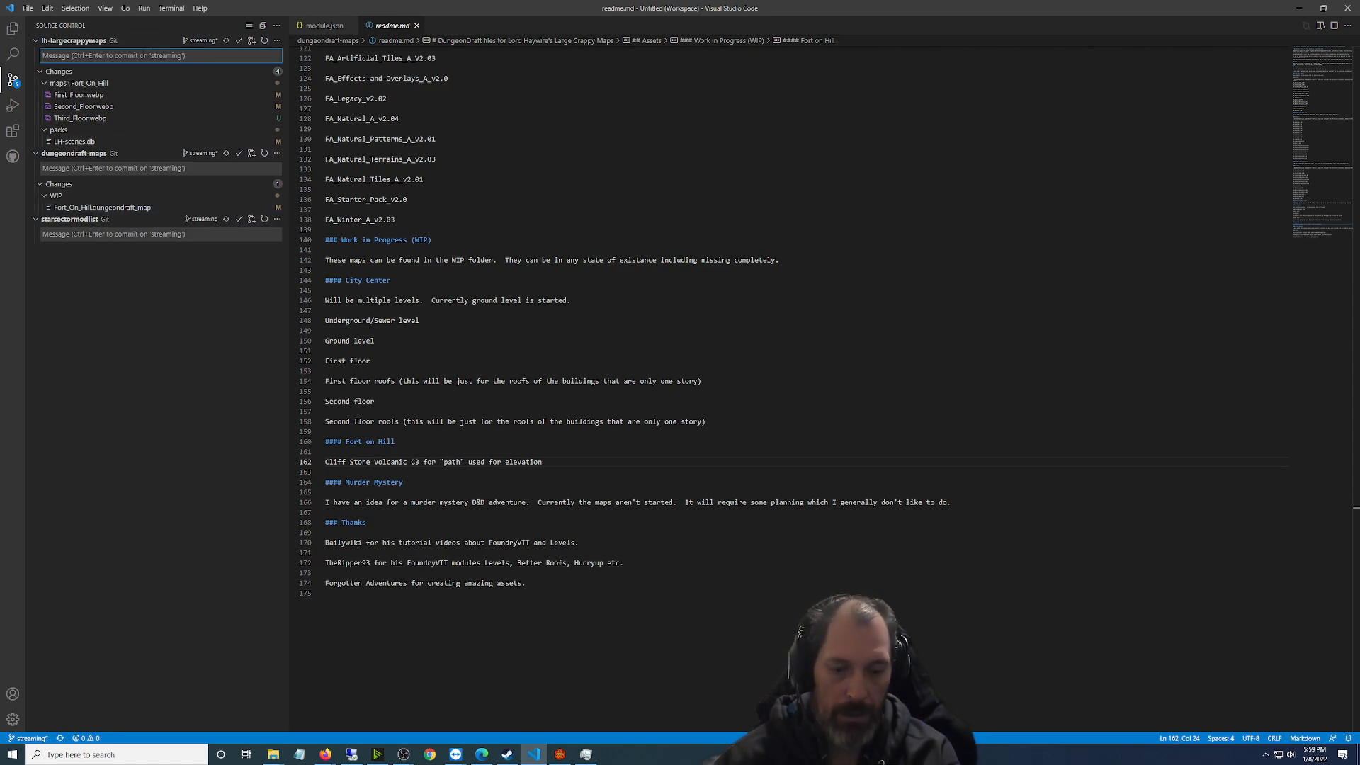
pyautogui.write('Jan')
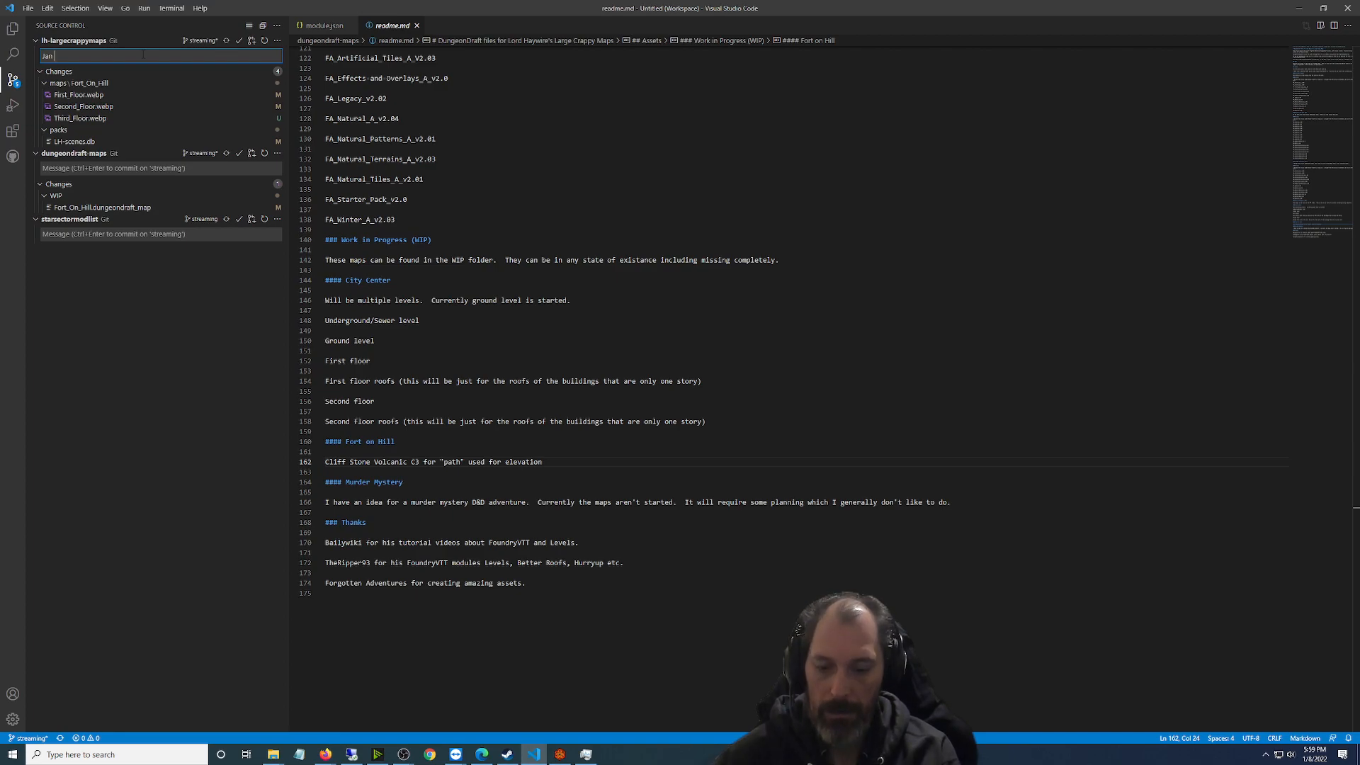
pyautogui.write(' 8th Strere')
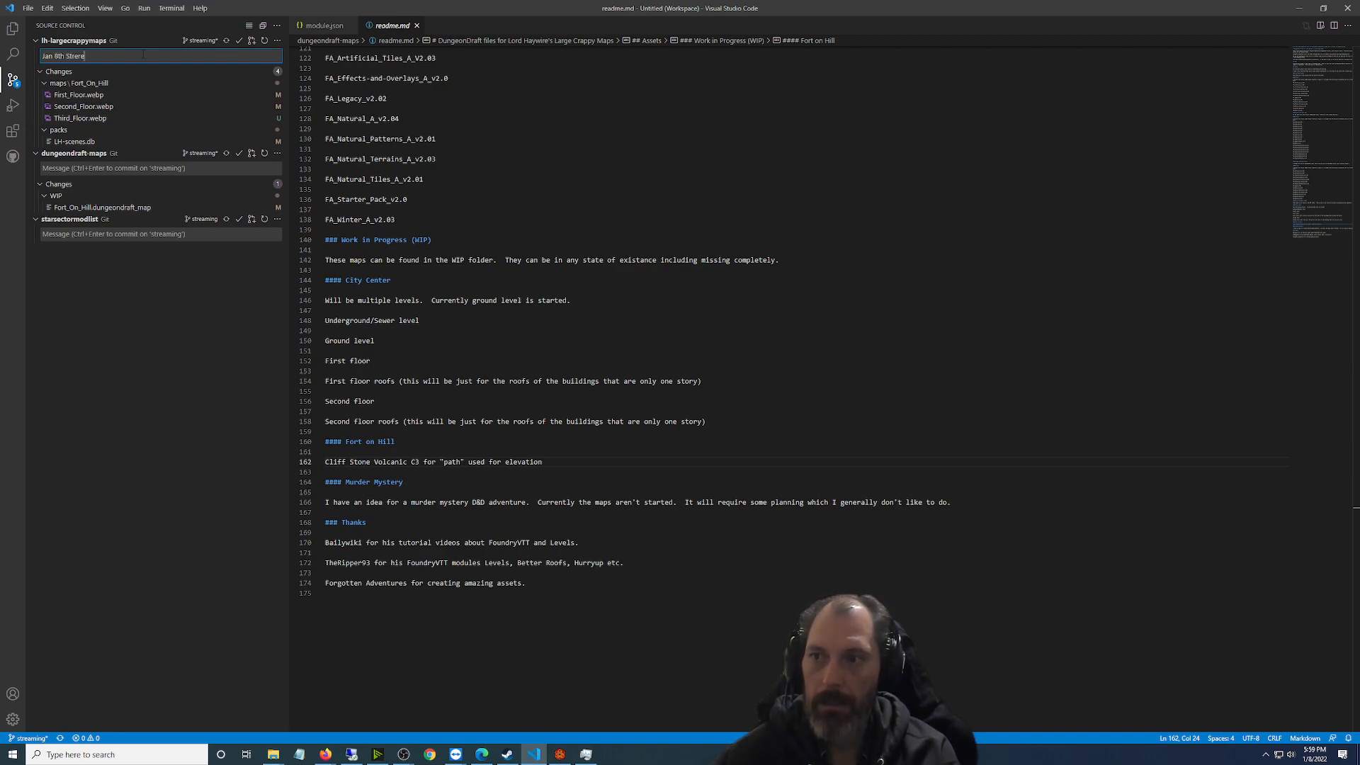
pyautogui.press('BackSpace')
pyautogui.press('BackSpace')
pyautogui.press('BackSpace')
pyautogui.write('str')
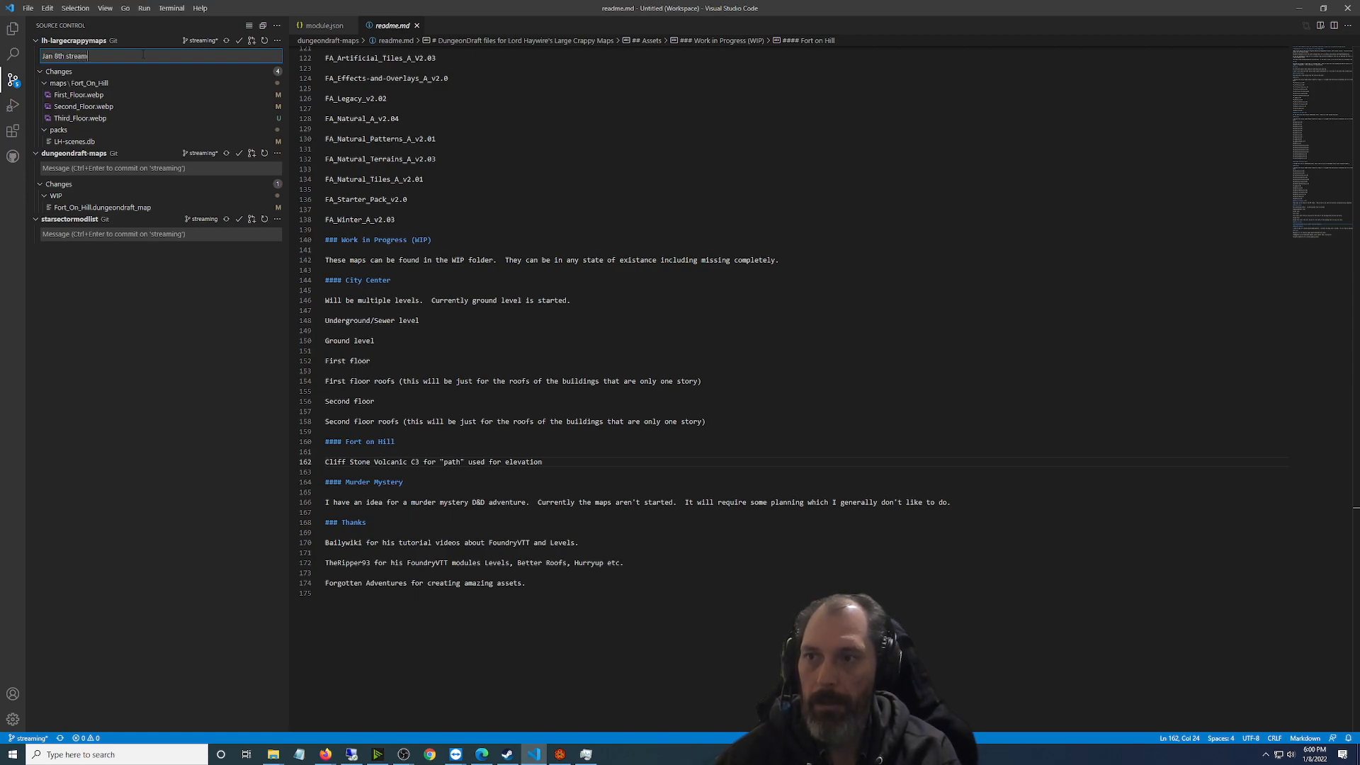
pyautogui.hotkey('ctrl', 'a')
pyautogui.hotkey('ctrl', 'c')
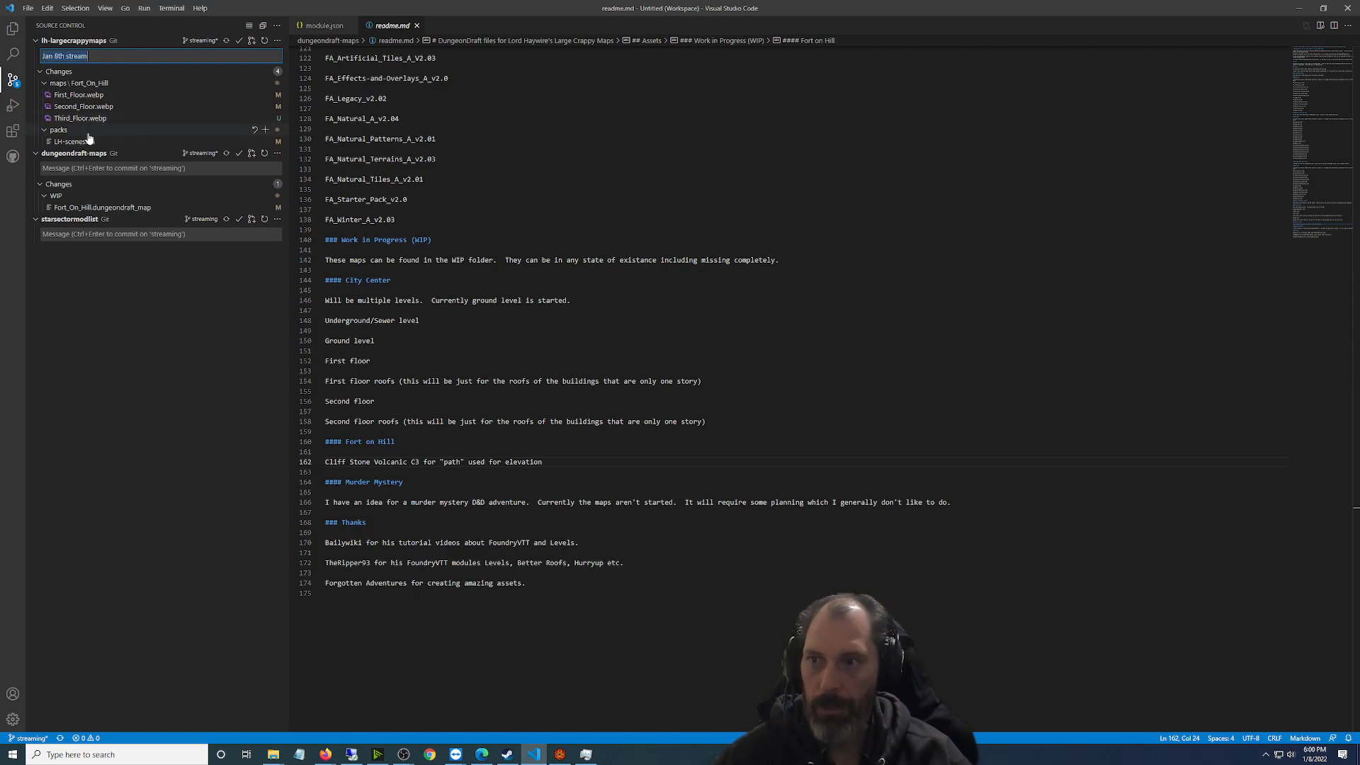
pyautogui.click(84, 167)
pyautogui.hotkey('ctrl', 'v')
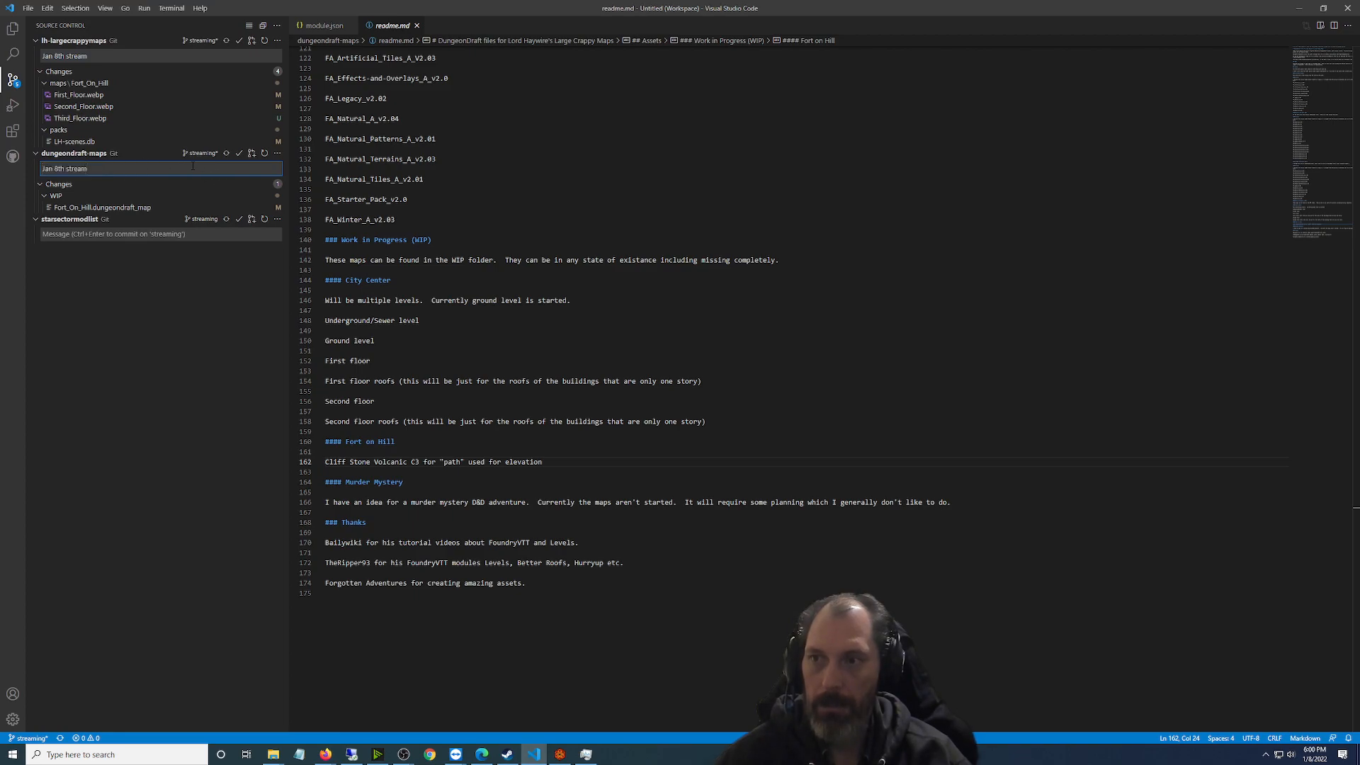
# Stage and commit all changes in lh-largecrappymaps and dungeondraft-maps, and sync the commits with the remote
pyautogui.click(239, 41)
pyautogui.click(646, 387)
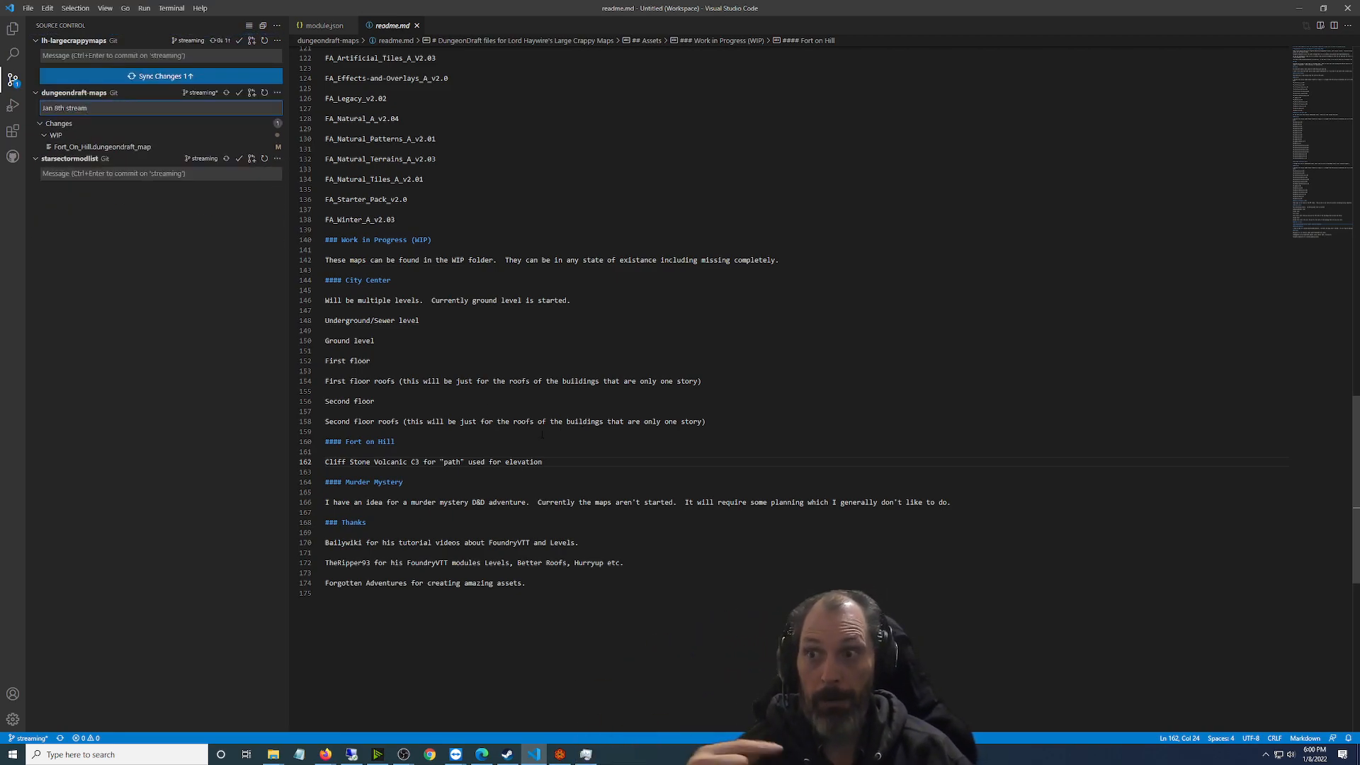
pyautogui.click(239, 93)
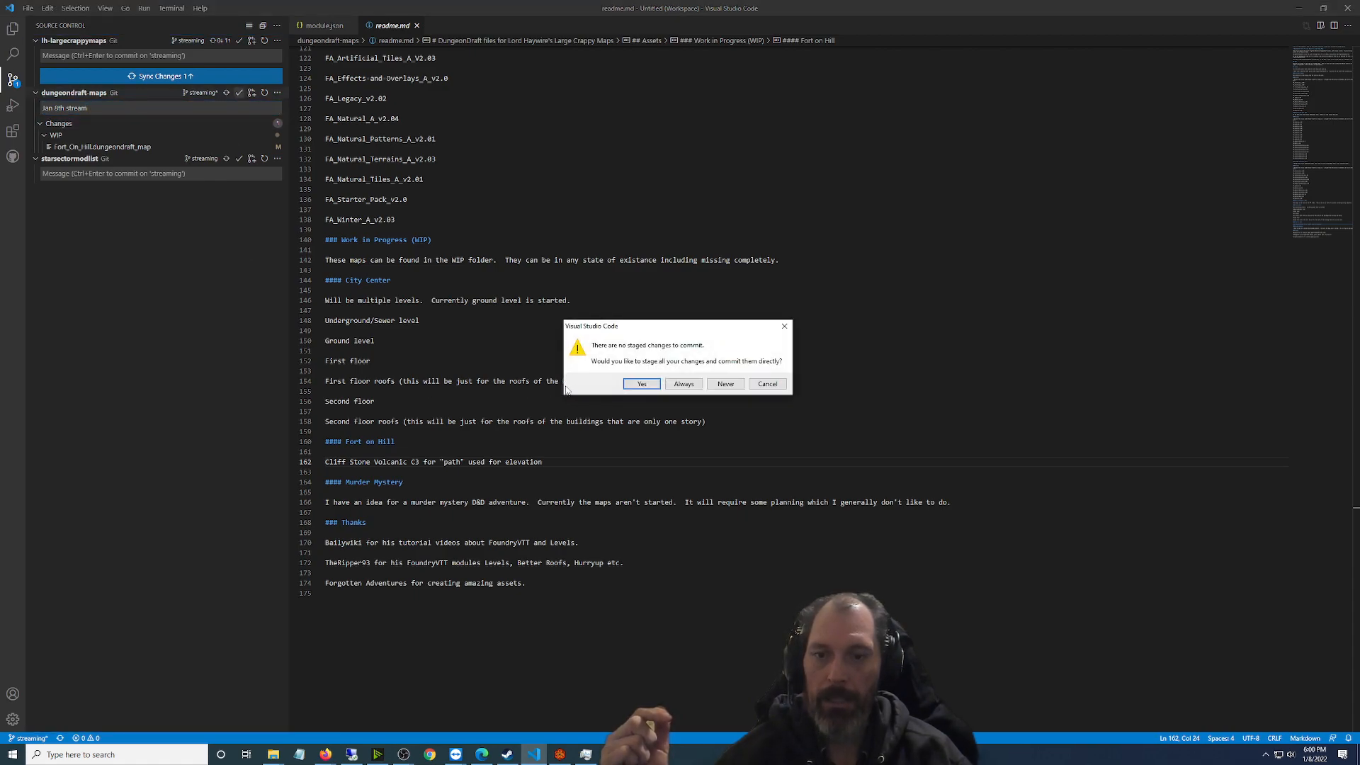
pyautogui.click(661, 382)
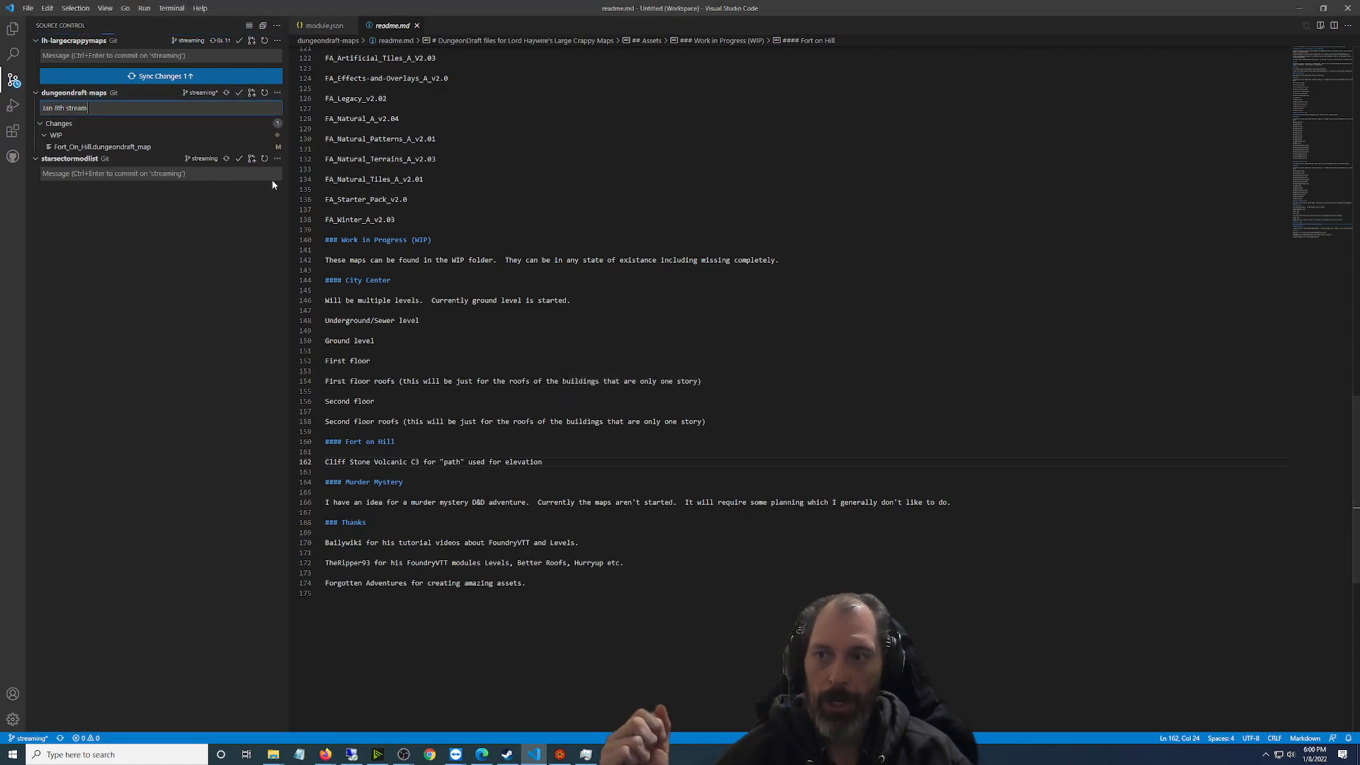
pyautogui.click(226, 76)
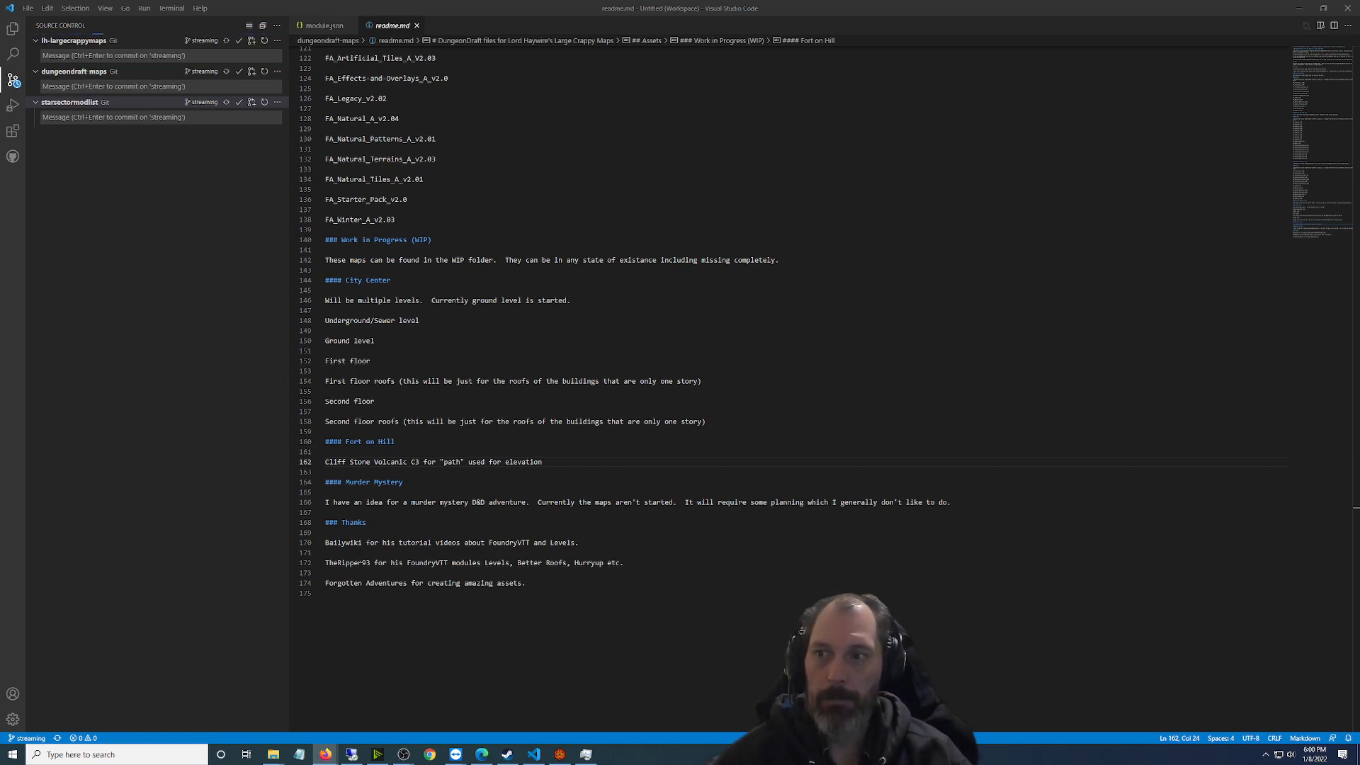
# Bring over the GitHub browser window and check the lh-largecrappymaps and dungeondraft-maps repositories for the latest pushes
pyautogui.moveTo(844, 302); pyautogui.dragTo(715, 3)
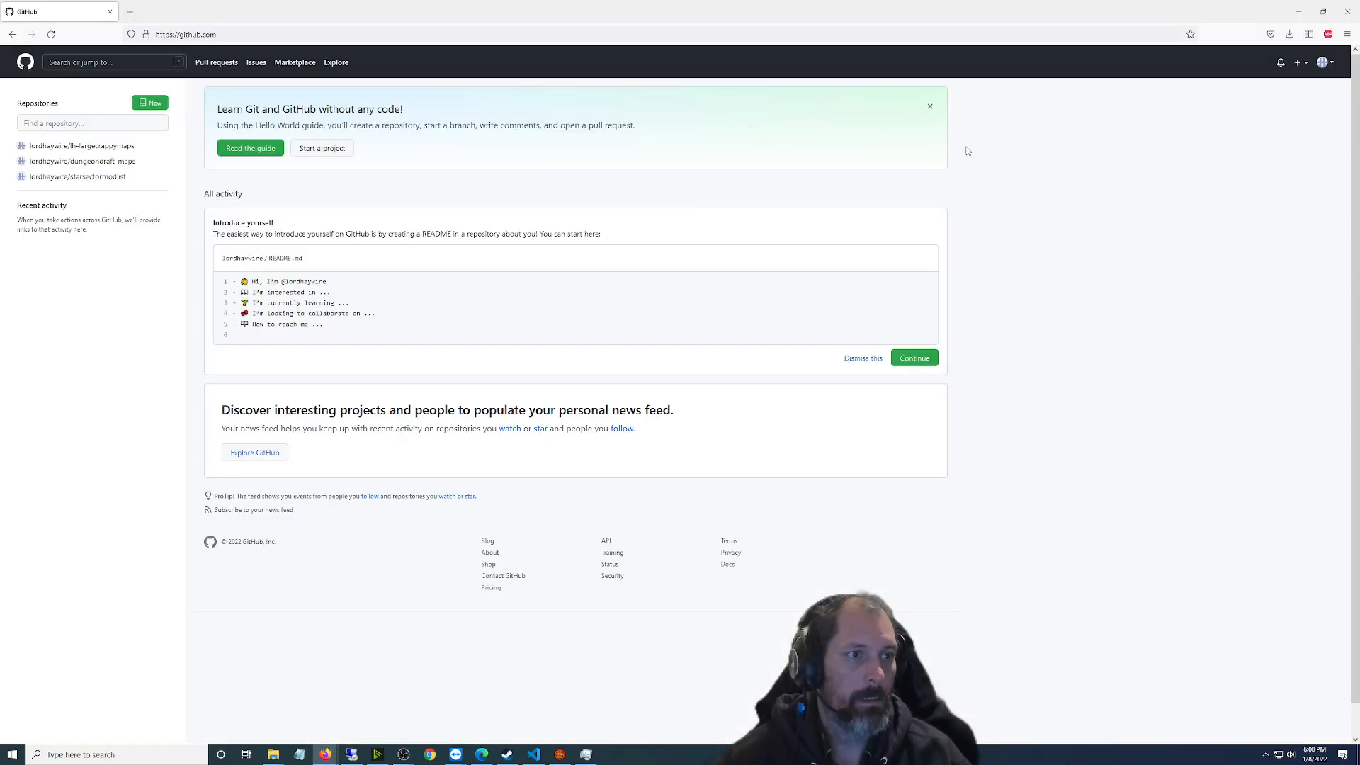
pyautogui.click(89, 146)
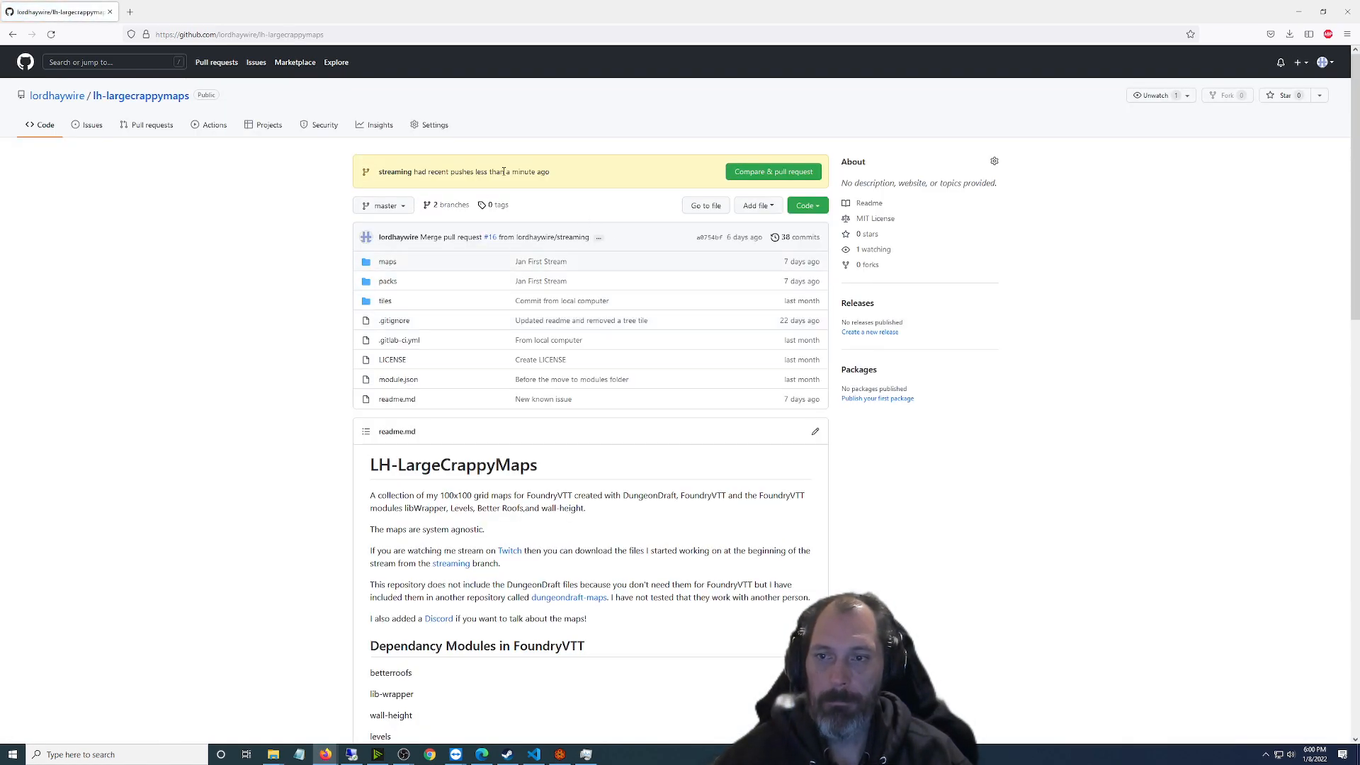
pyautogui.click(63, 97)
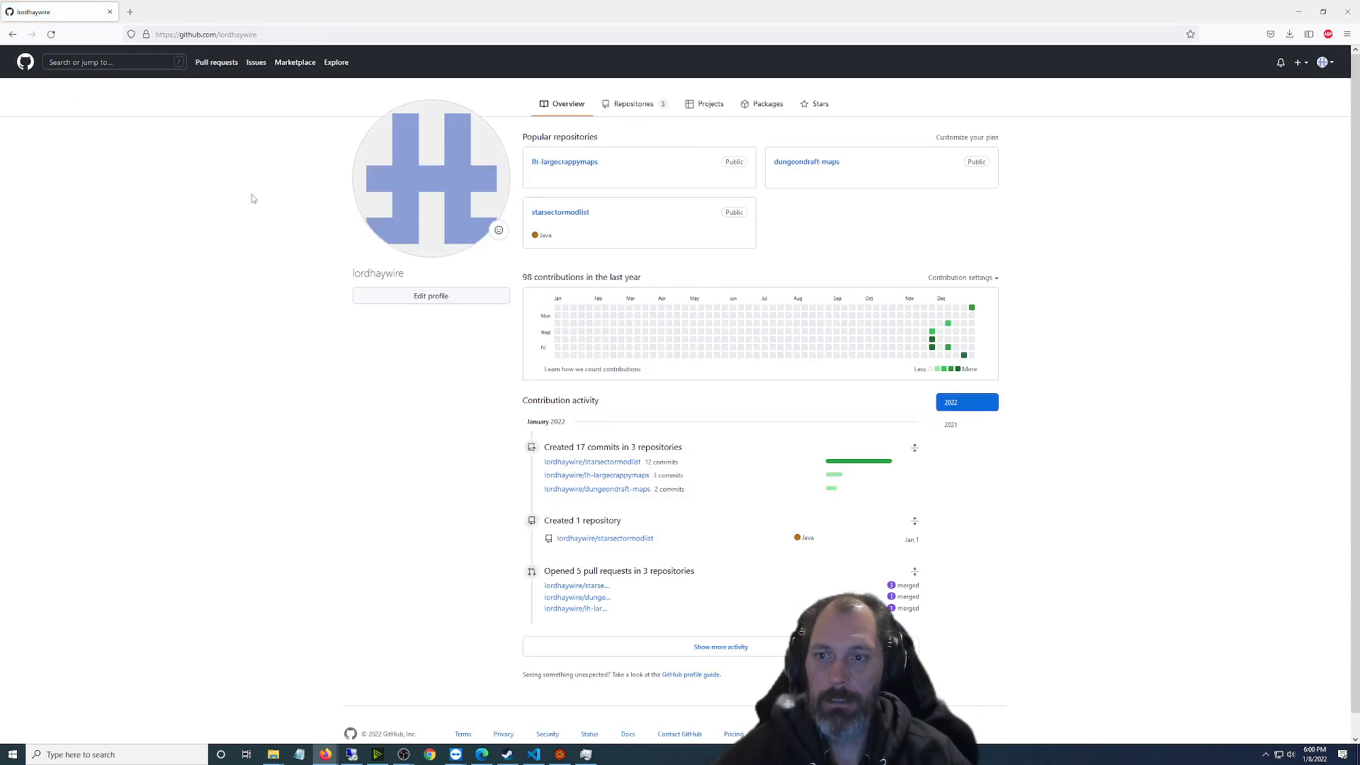
pyautogui.click(800, 162)
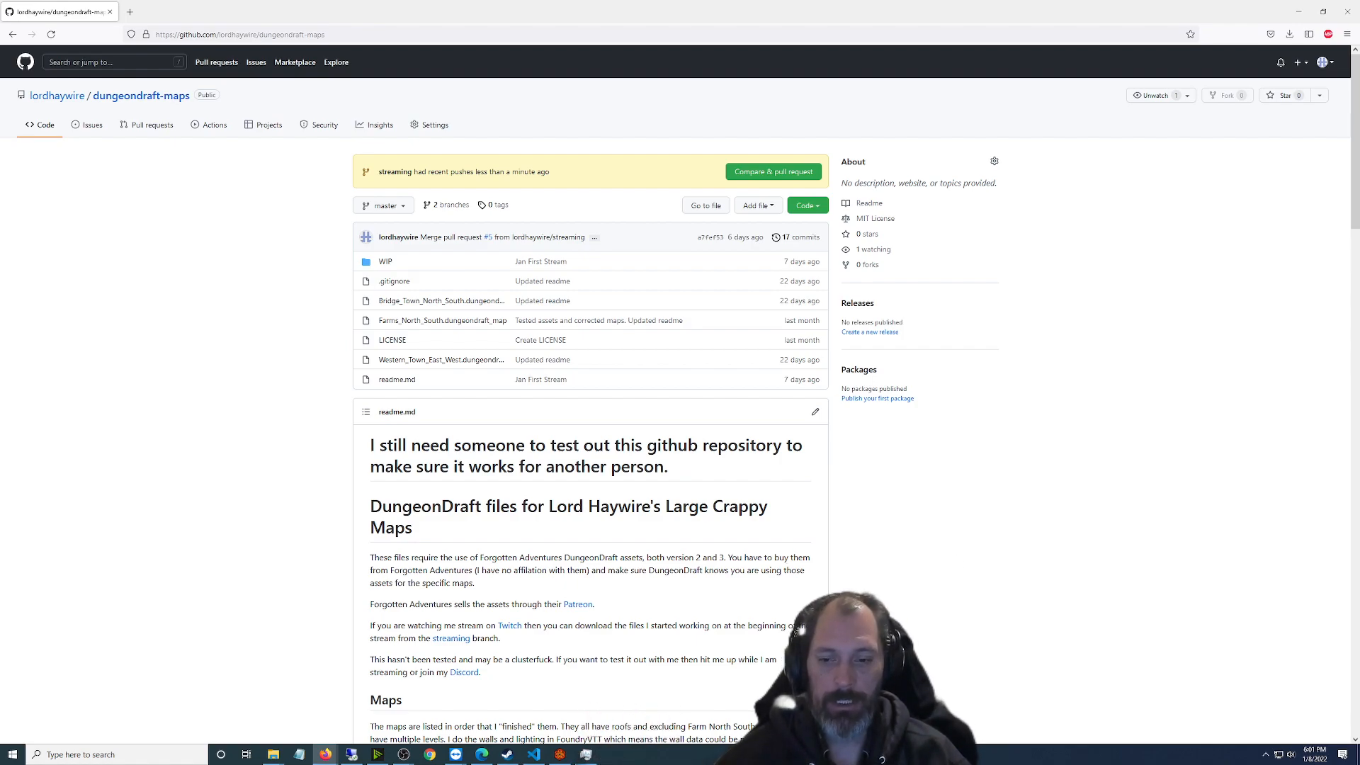
# Look over the dungeondraft-maps file list and readme, and minimize the browser to return to Foundry
pyautogui.click(534, 758)
pyautogui.click(533, 758)
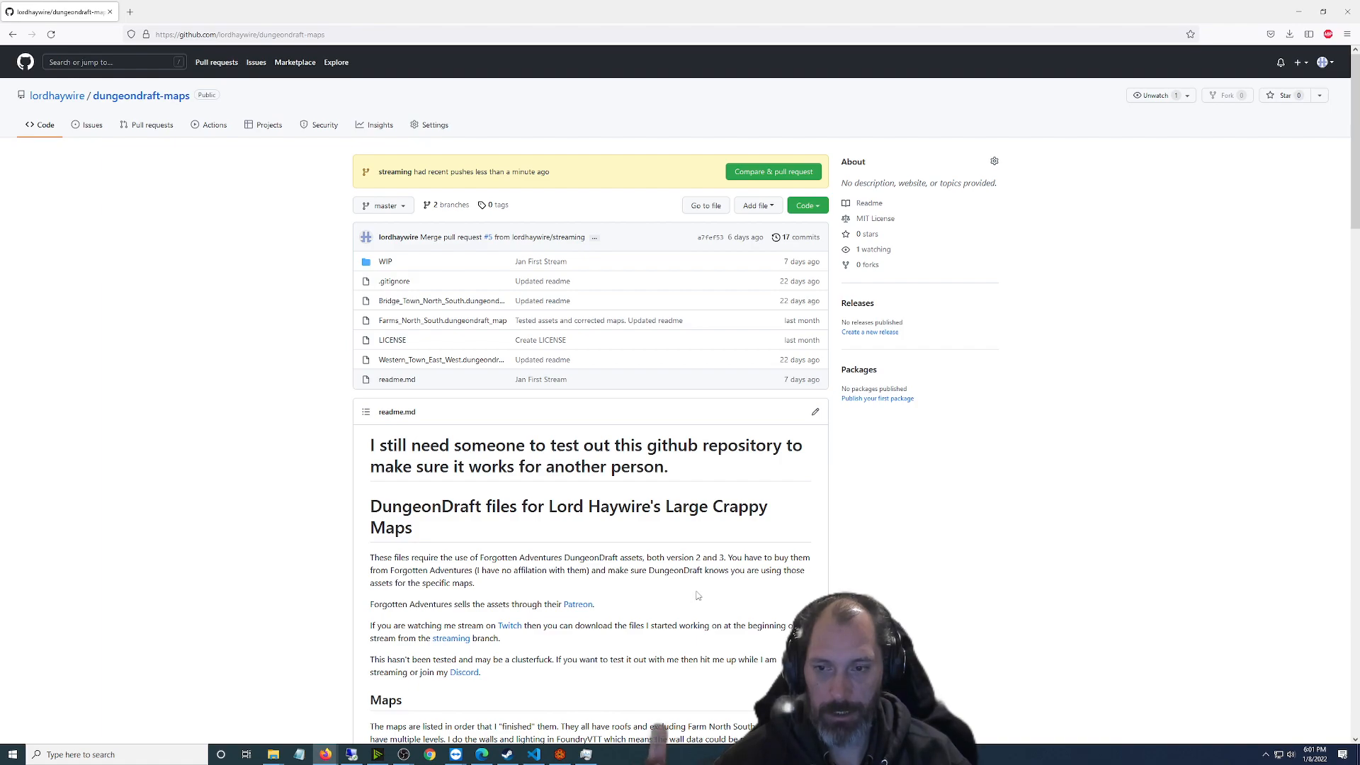
pyautogui.scroll(-2, 696, 592)
pyautogui.scroll(2, 697, 592)
pyautogui.scroll(-3, 697, 592)
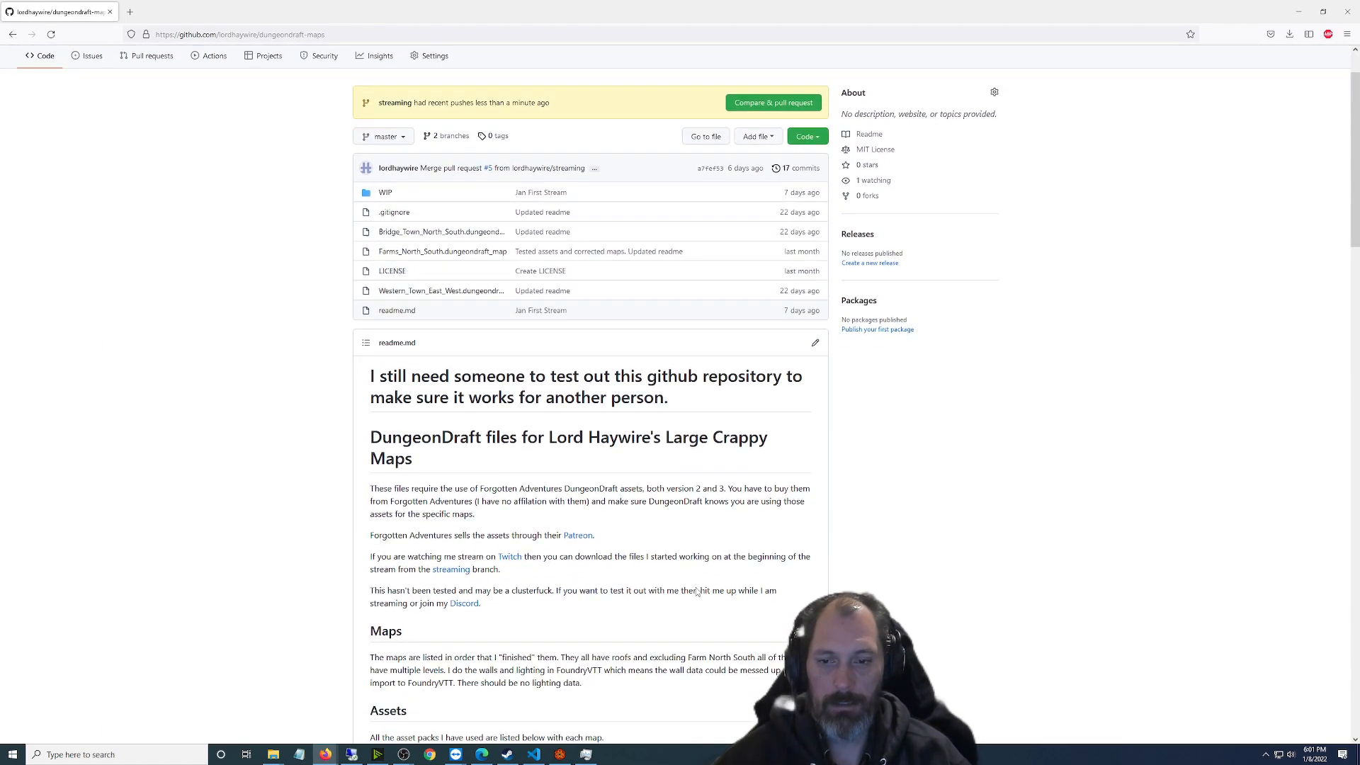
pyautogui.scroll(2, 697, 592)
pyautogui.scroll(1, 697, 592)
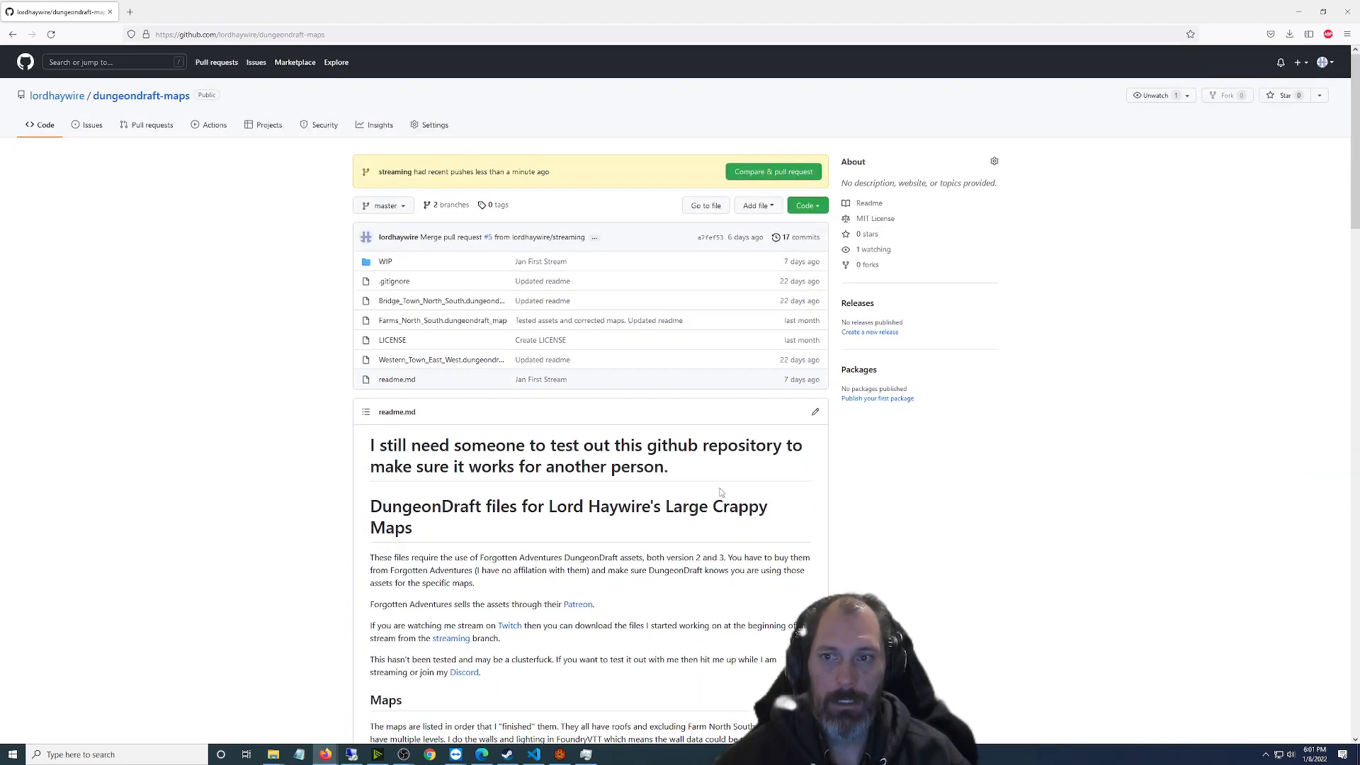
pyautogui.click(1297, 13)
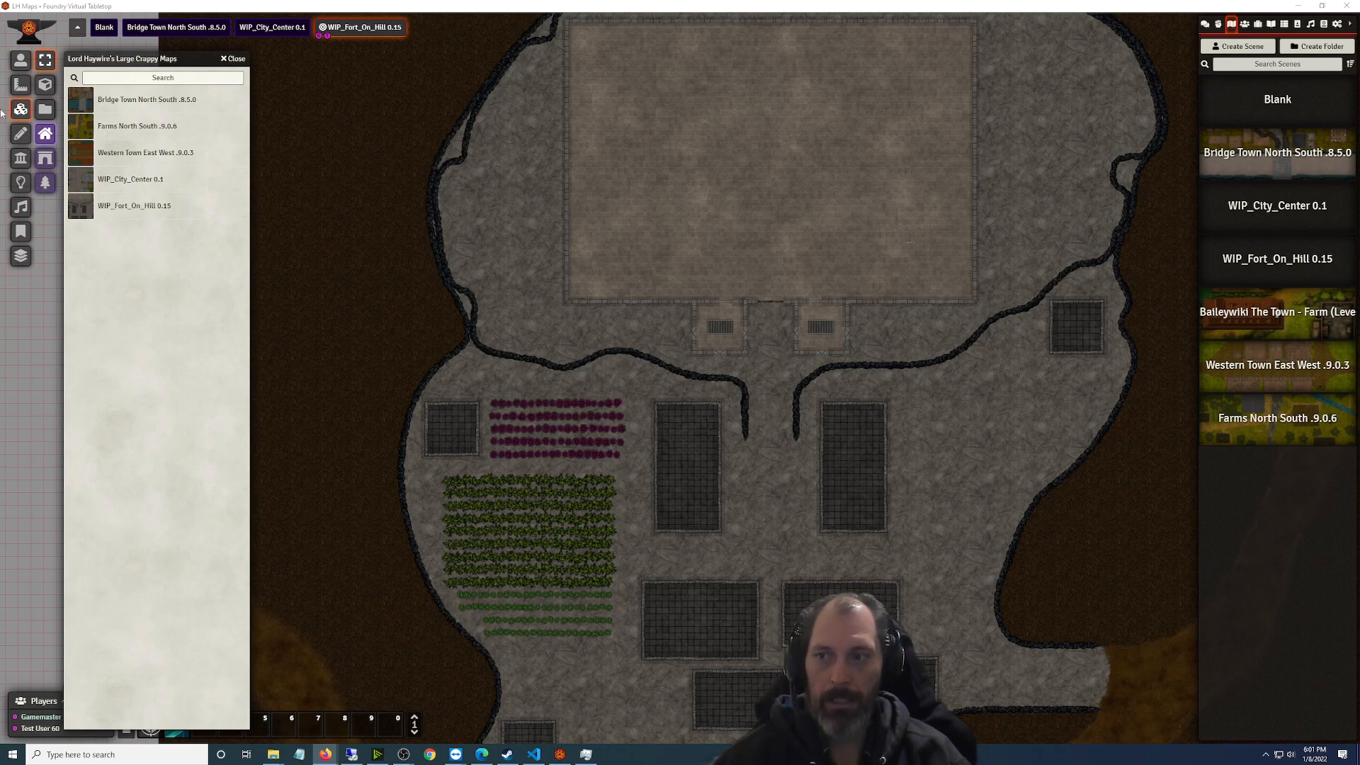
# Close the Large Crappy Maps compendium and look over the Fort on Hill map with the Third Floor level shown
pyautogui.click(233, 59)
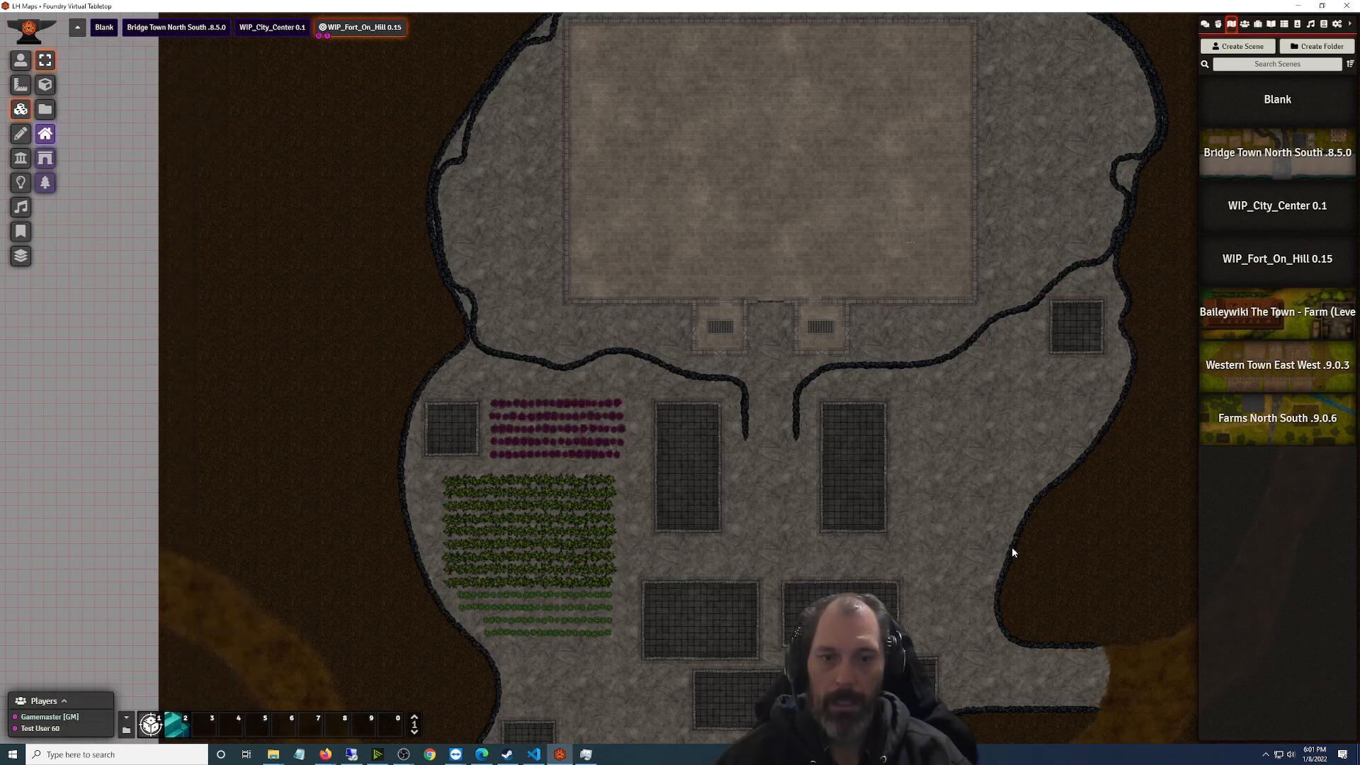
pyautogui.scroll(-4, 1009, 548)
pyautogui.scroll(-3, 1001, 547)
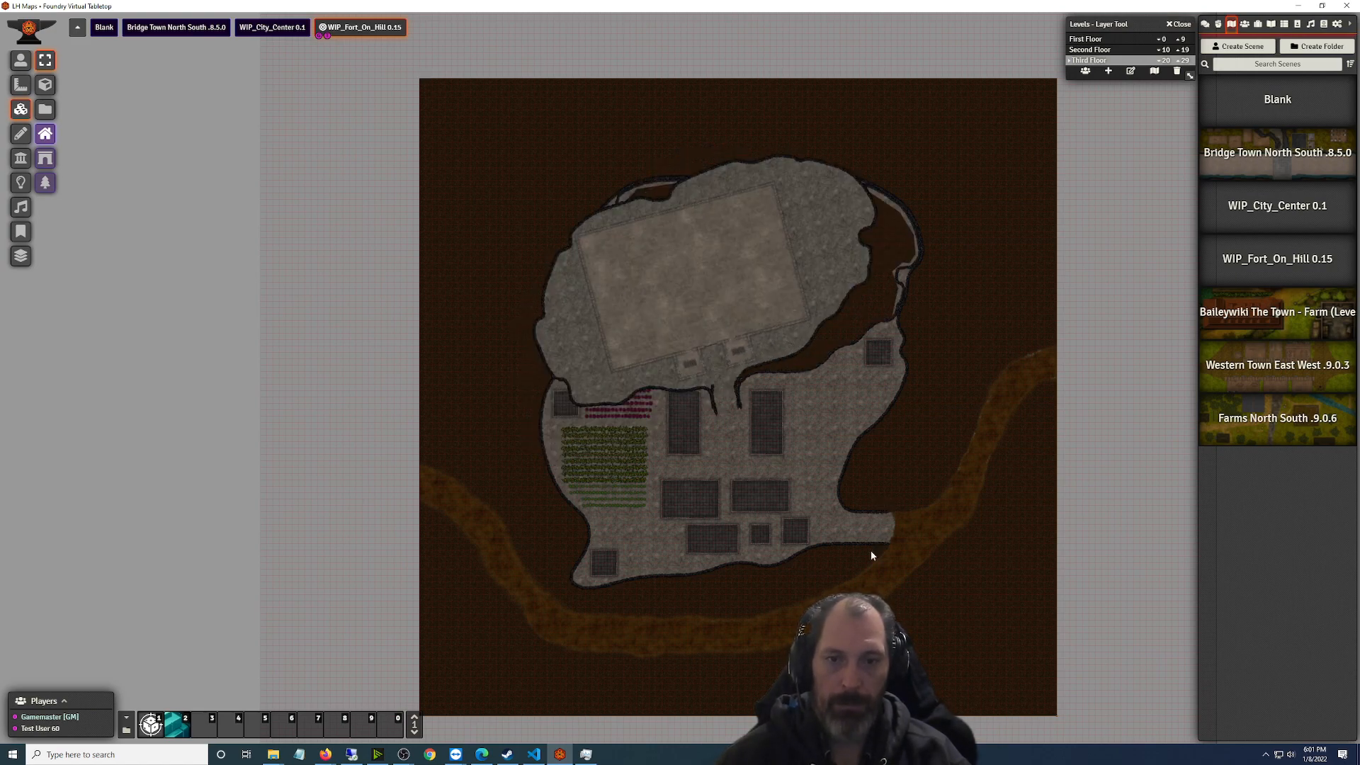
pyautogui.scroll(10, 870, 550)
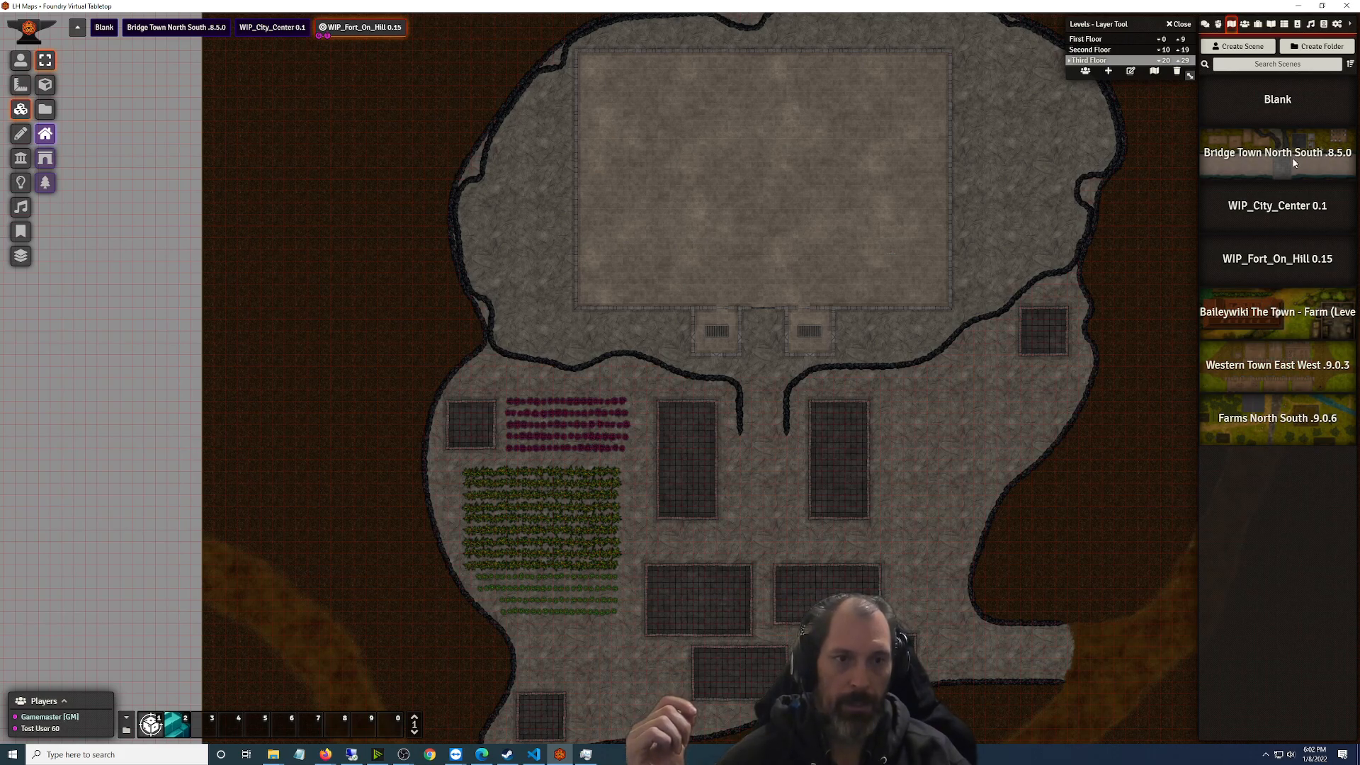
# Open the Bridge Town North South .8.5.0 scene and look over its rooftops and the river crossing
pyautogui.click(1254, 156)
pyautogui.click(813, 270)
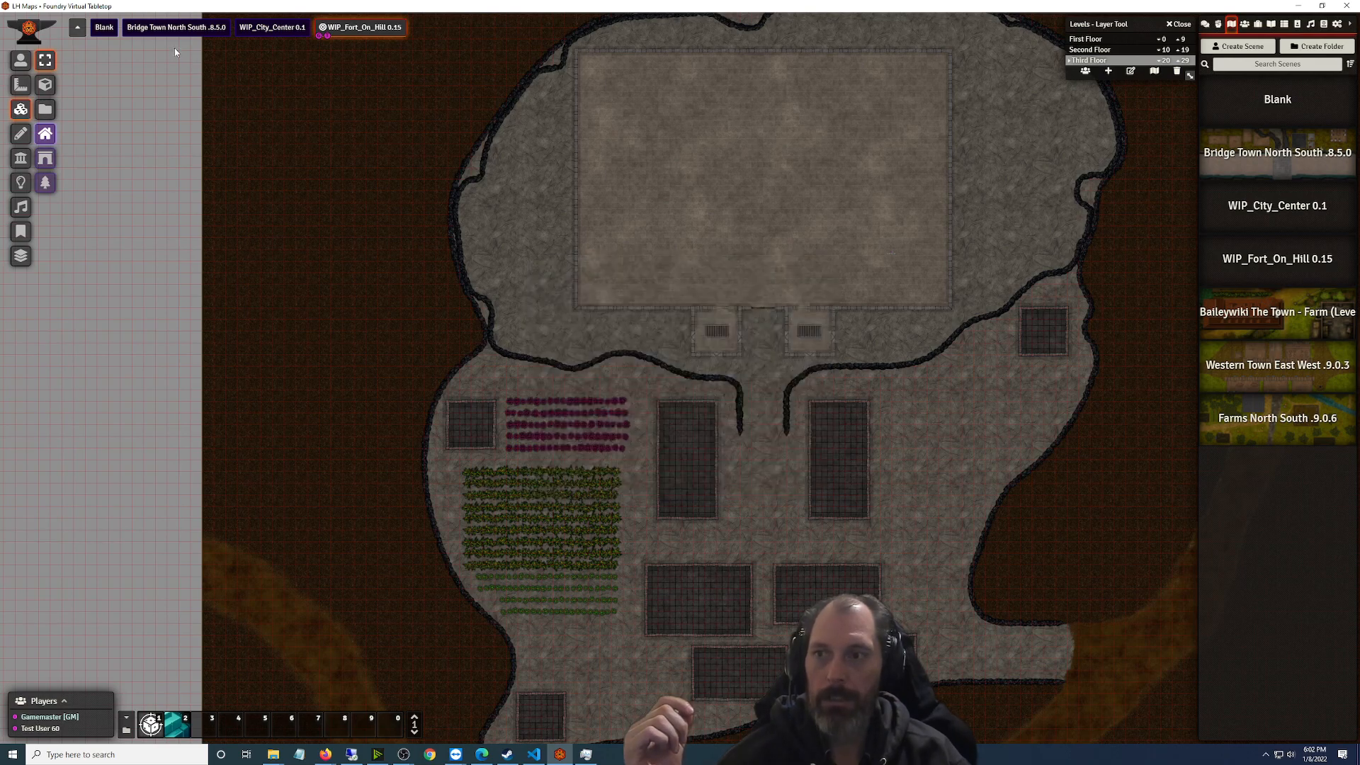
pyautogui.click(188, 28)
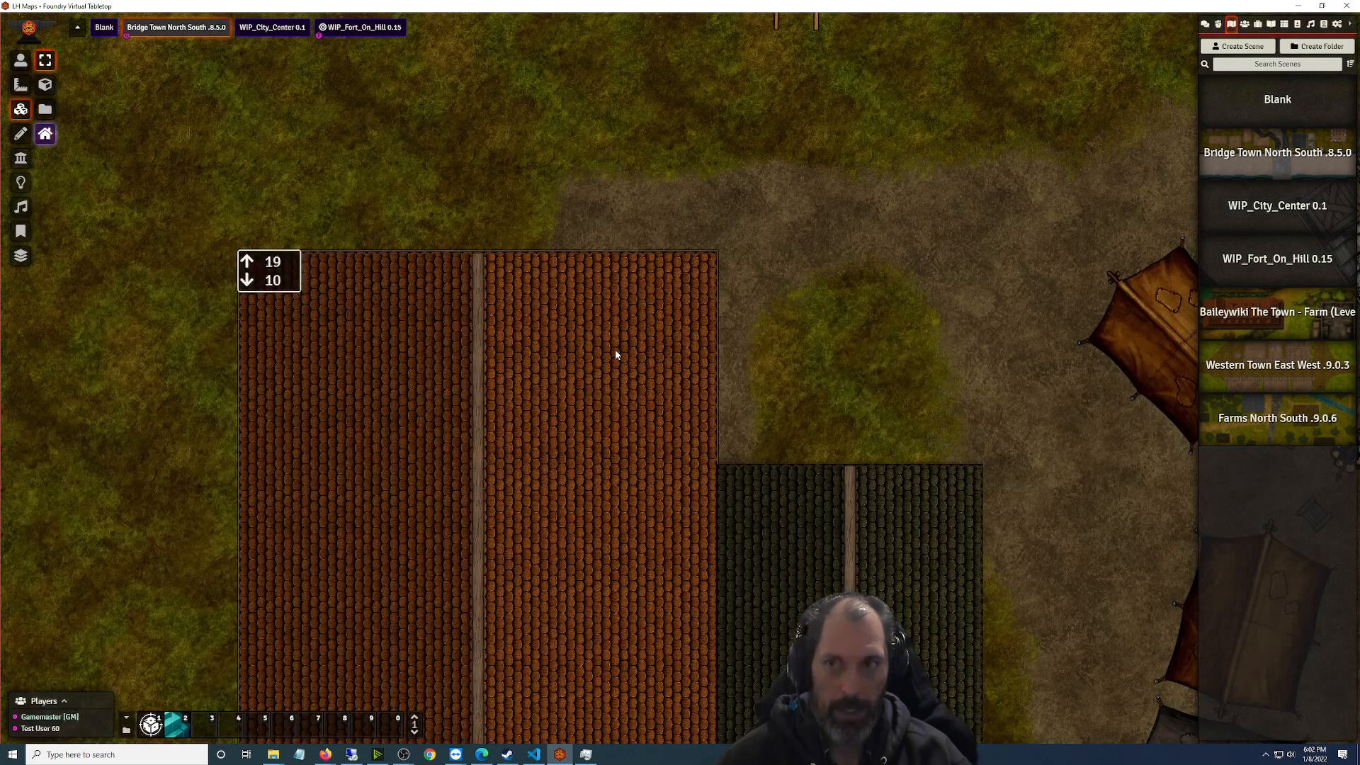
pyautogui.scroll(-6, 894, 486)
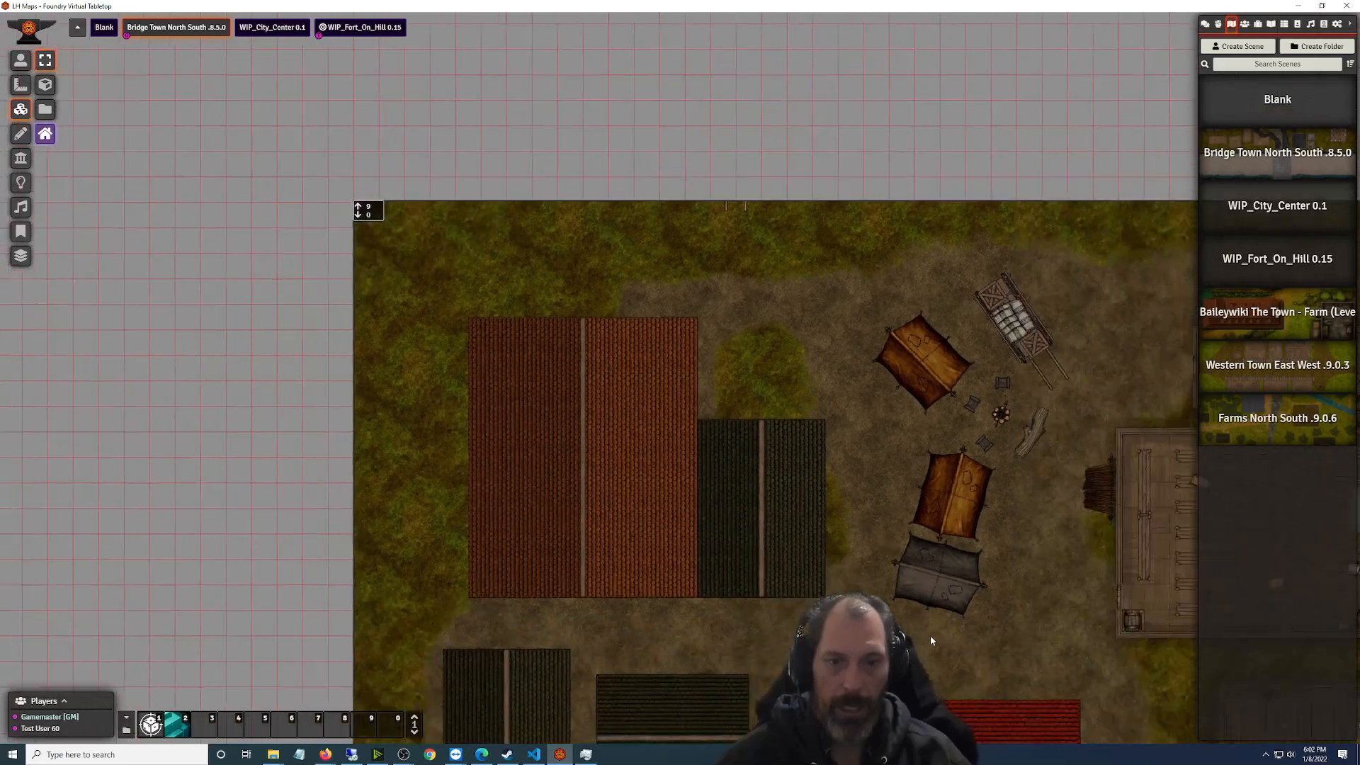
pyautogui.moveTo(1099, 708); pyautogui.dragTo(793, 207)
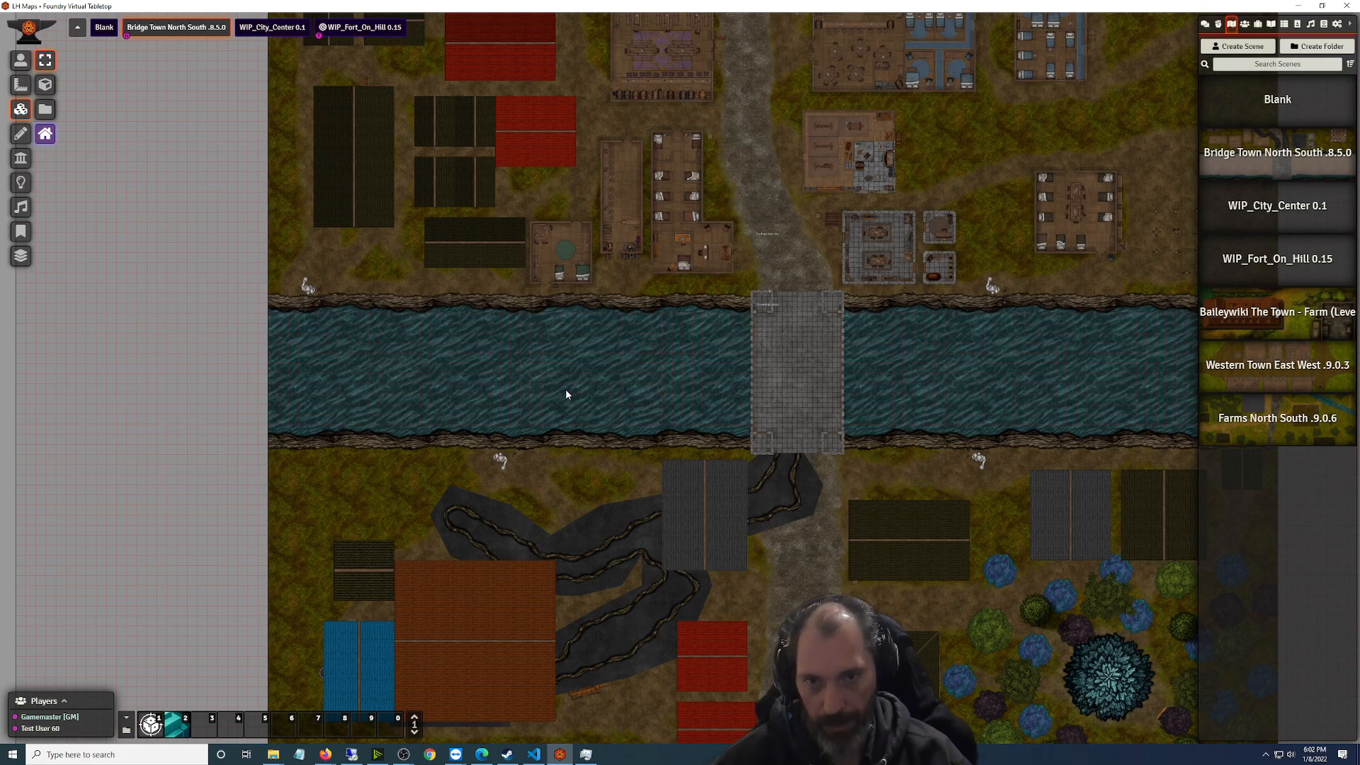
# Show the Underground level of Bridge Town and examine the tunnels and cellars on both sides of the river
pyautogui.hotkey('alt', 'l')
pyautogui.scroll(3, 570, 398)
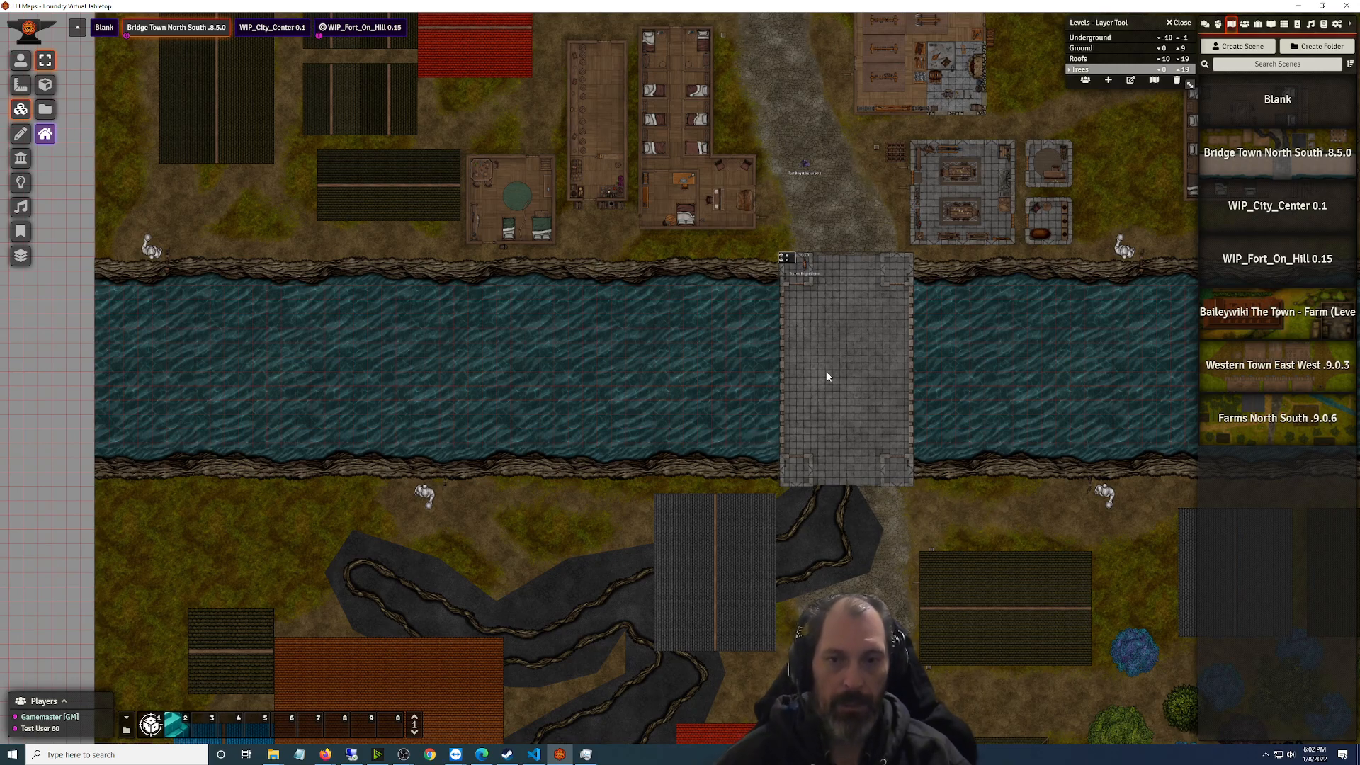
pyautogui.click(1094, 36)
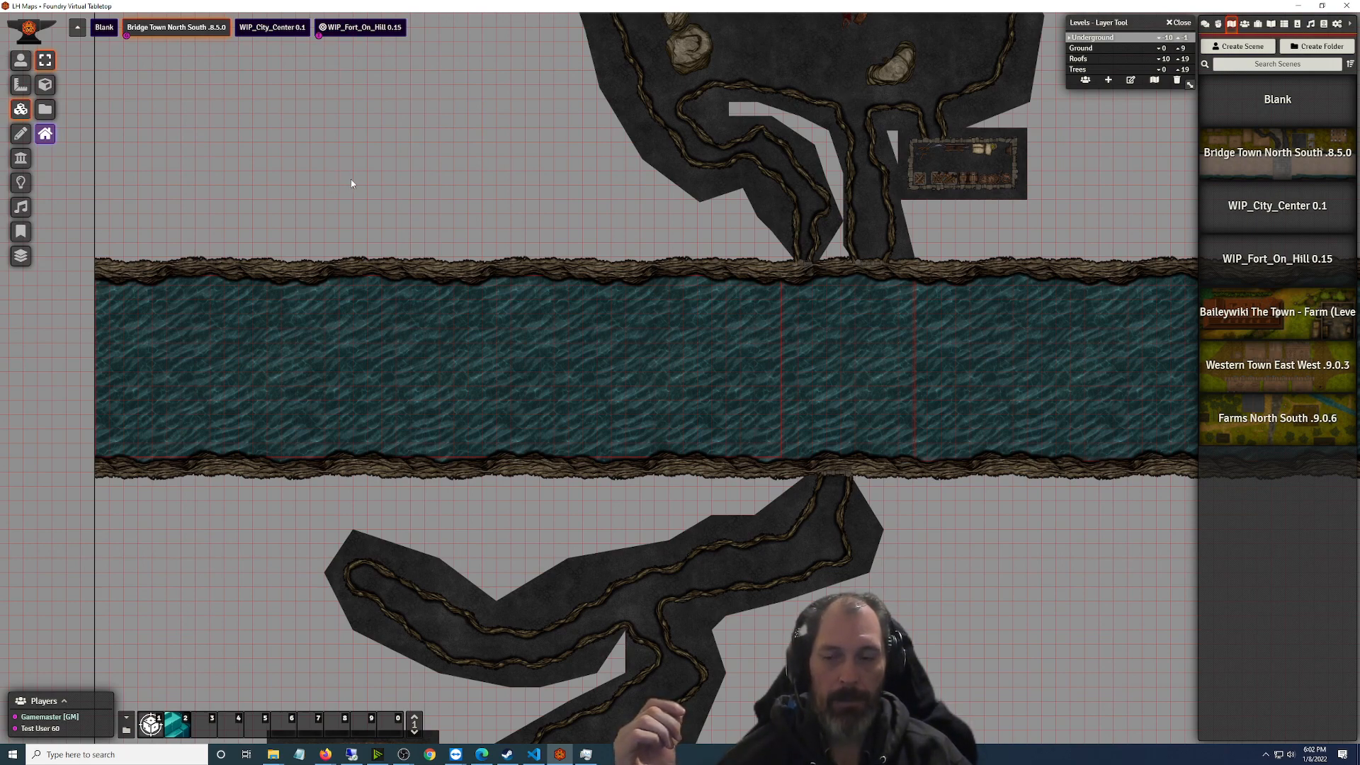
pyautogui.scroll(-5, 641, 205)
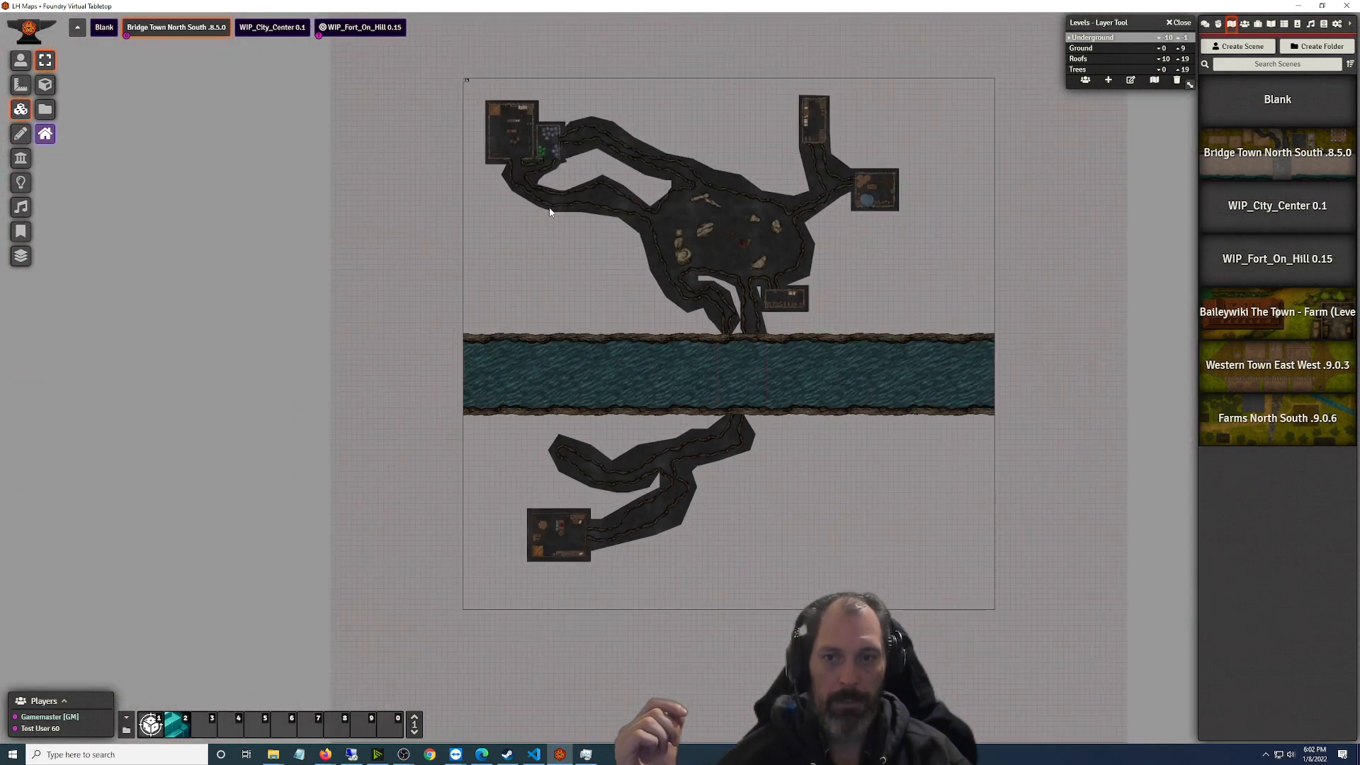
pyautogui.scroll(-2, 545, 397)
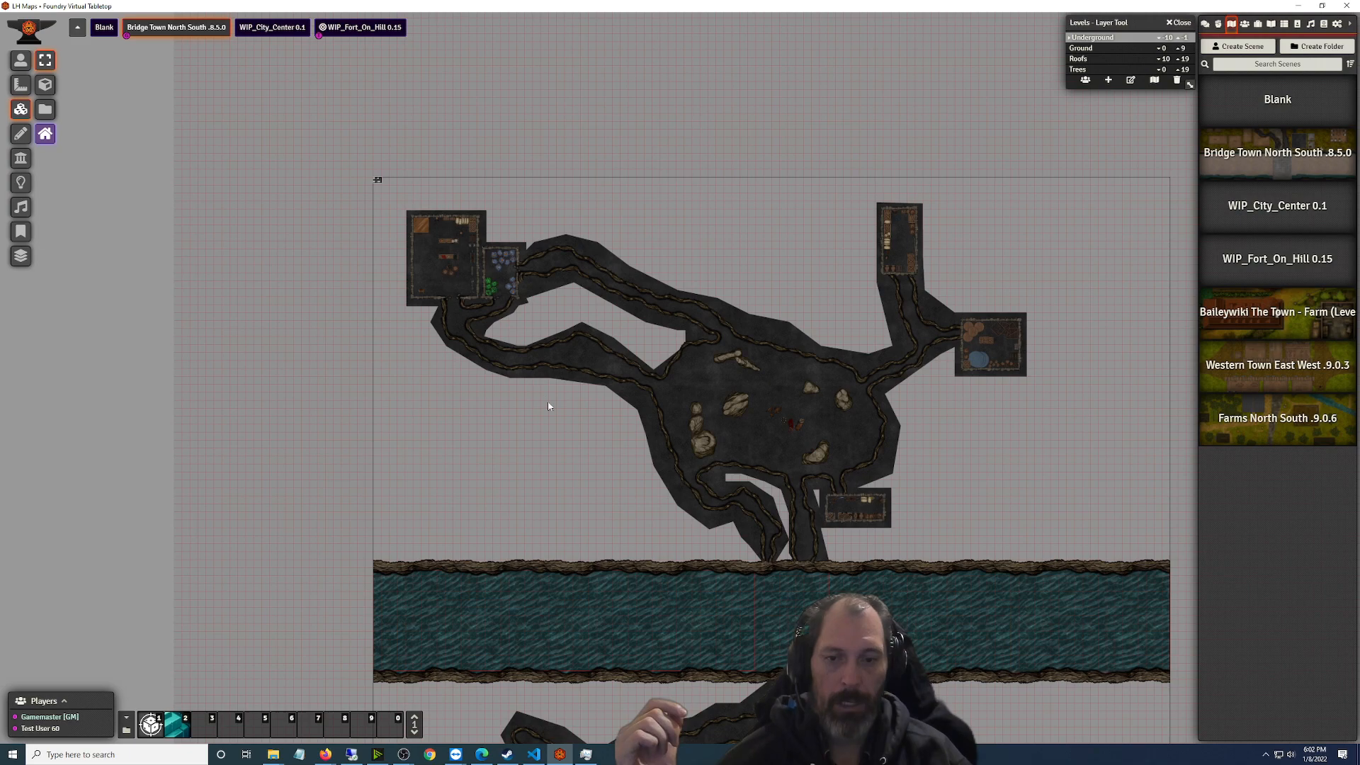
pyautogui.moveTo(795, 622); pyautogui.dragTo(796, 372)
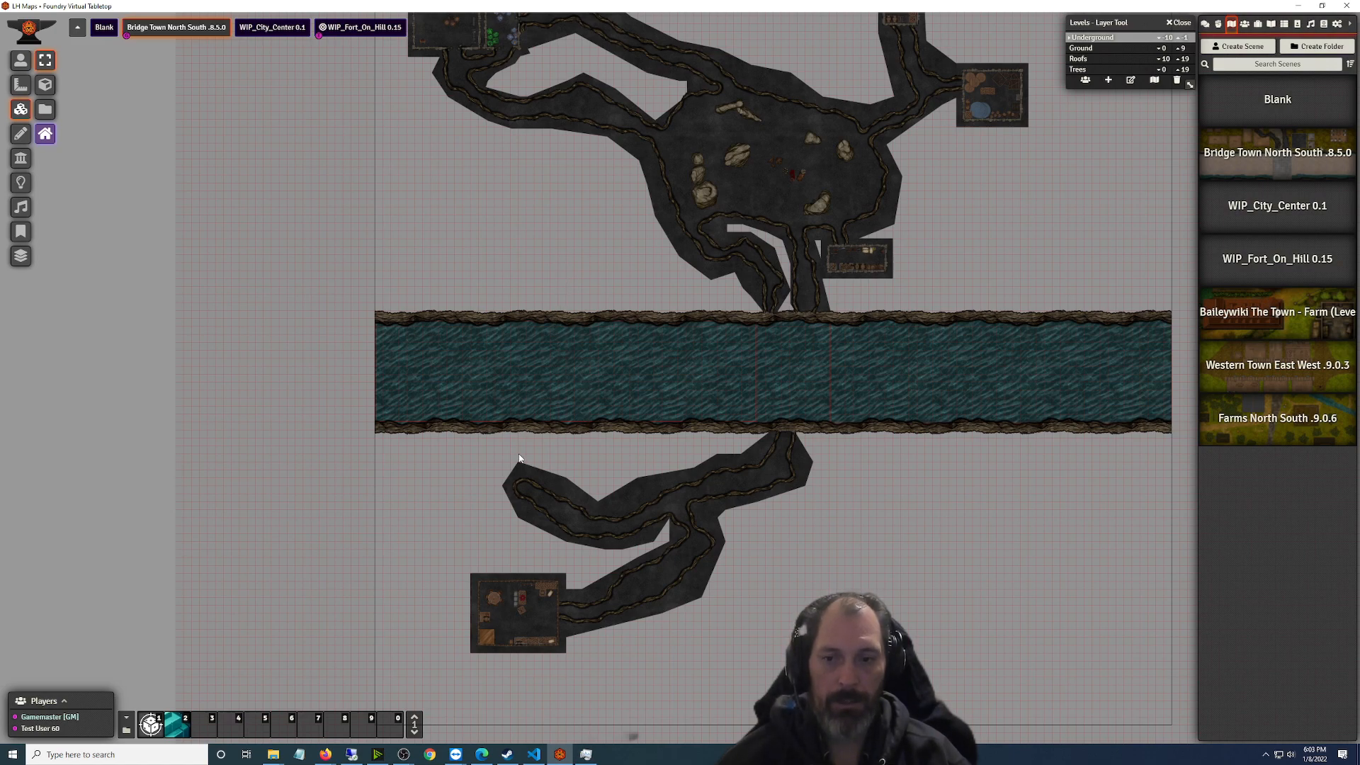
pyautogui.scroll(5, 519, 458)
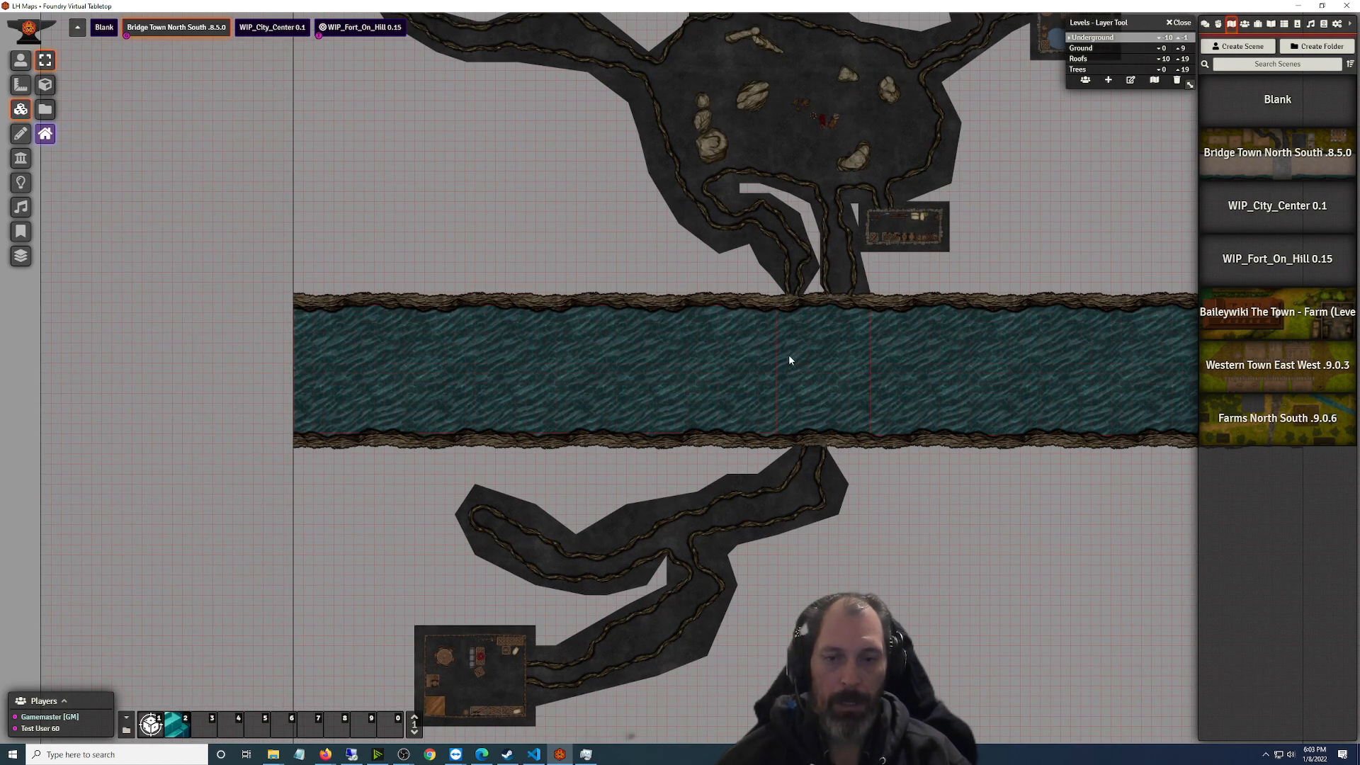
pyautogui.scroll(3, 504, 464)
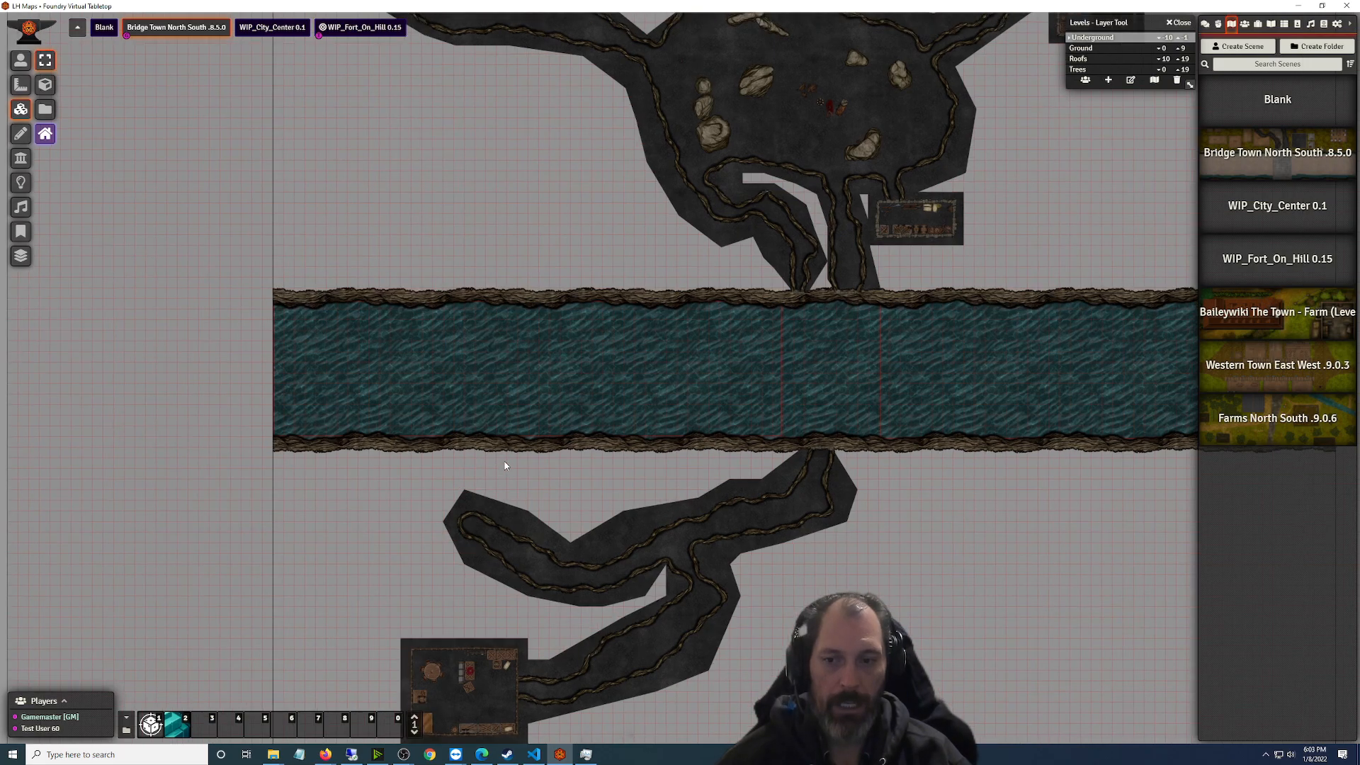
pyautogui.scroll(-4, 504, 465)
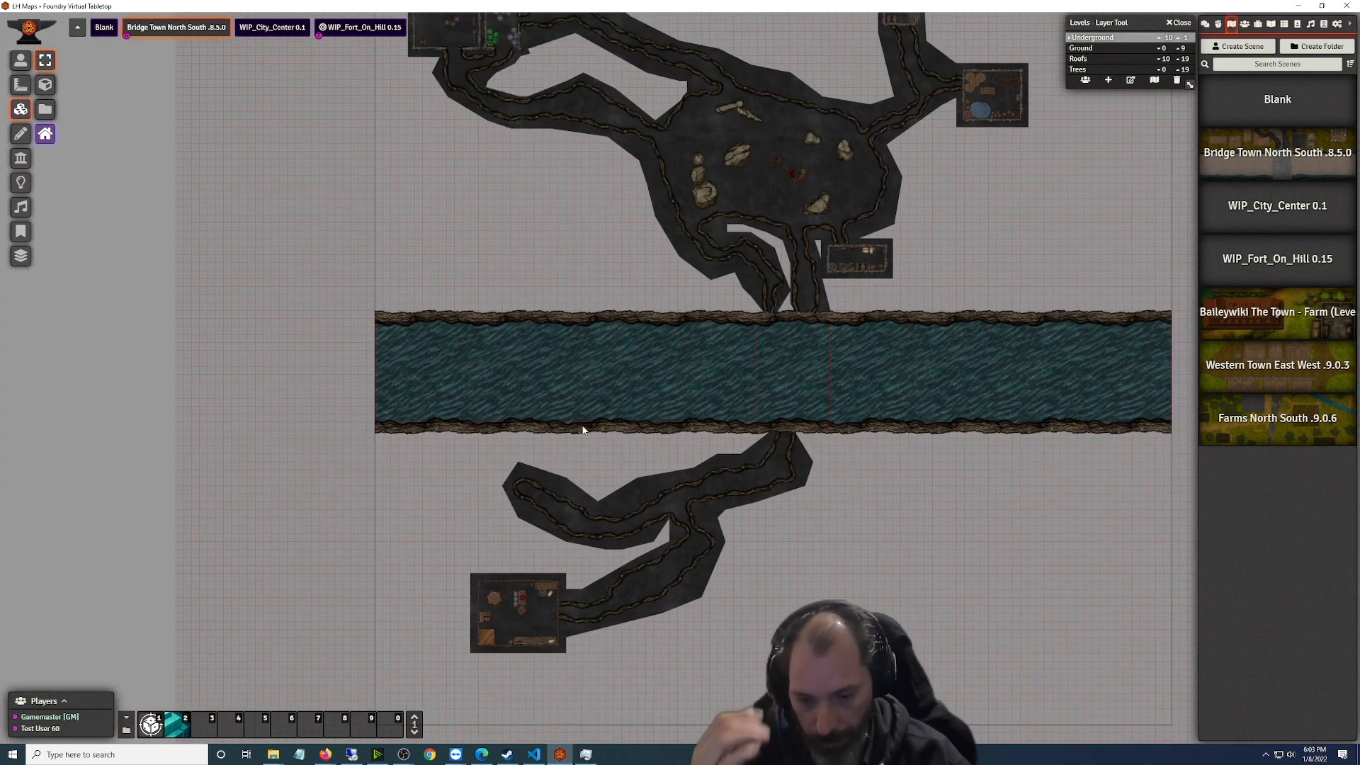
# Show the Ground level and examine the building interiors and road around the stone bridge
pyautogui.click(1090, 48)
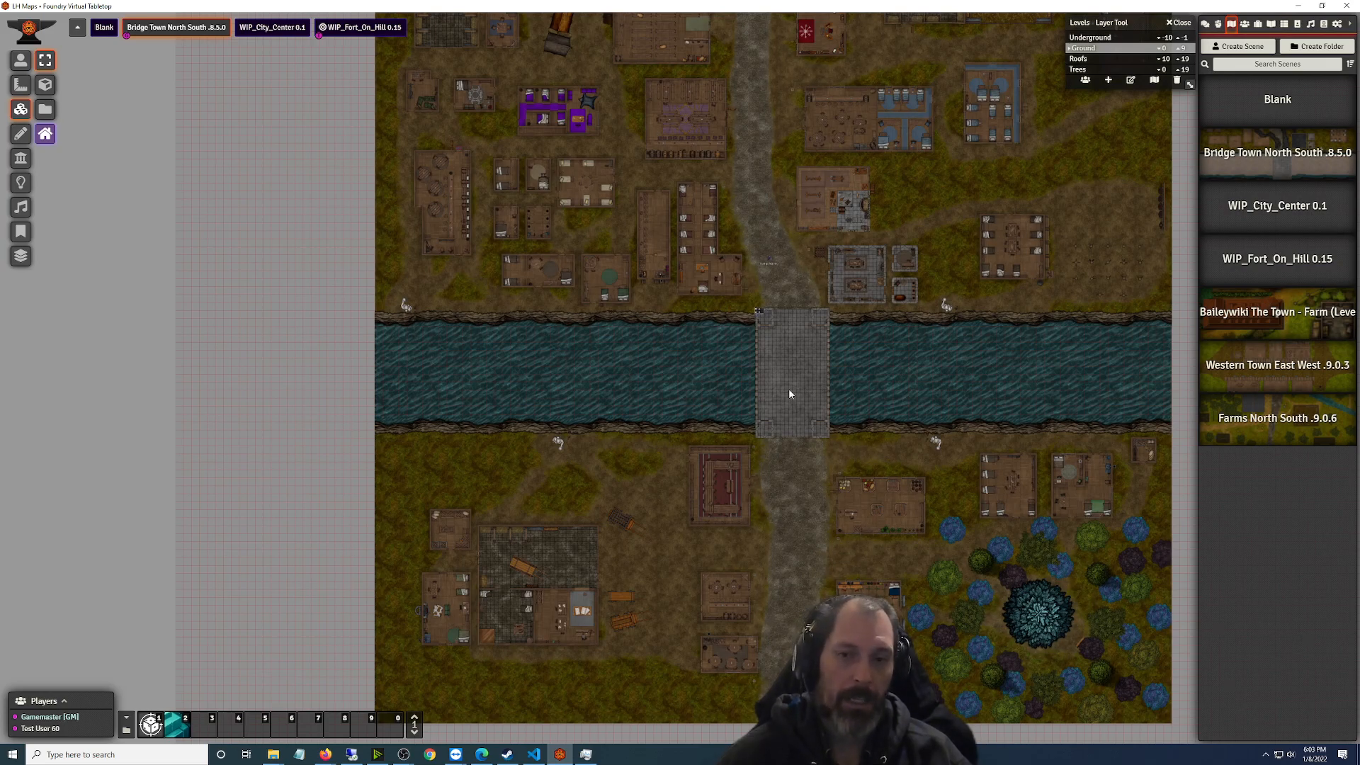
pyautogui.scroll(2, 788, 388)
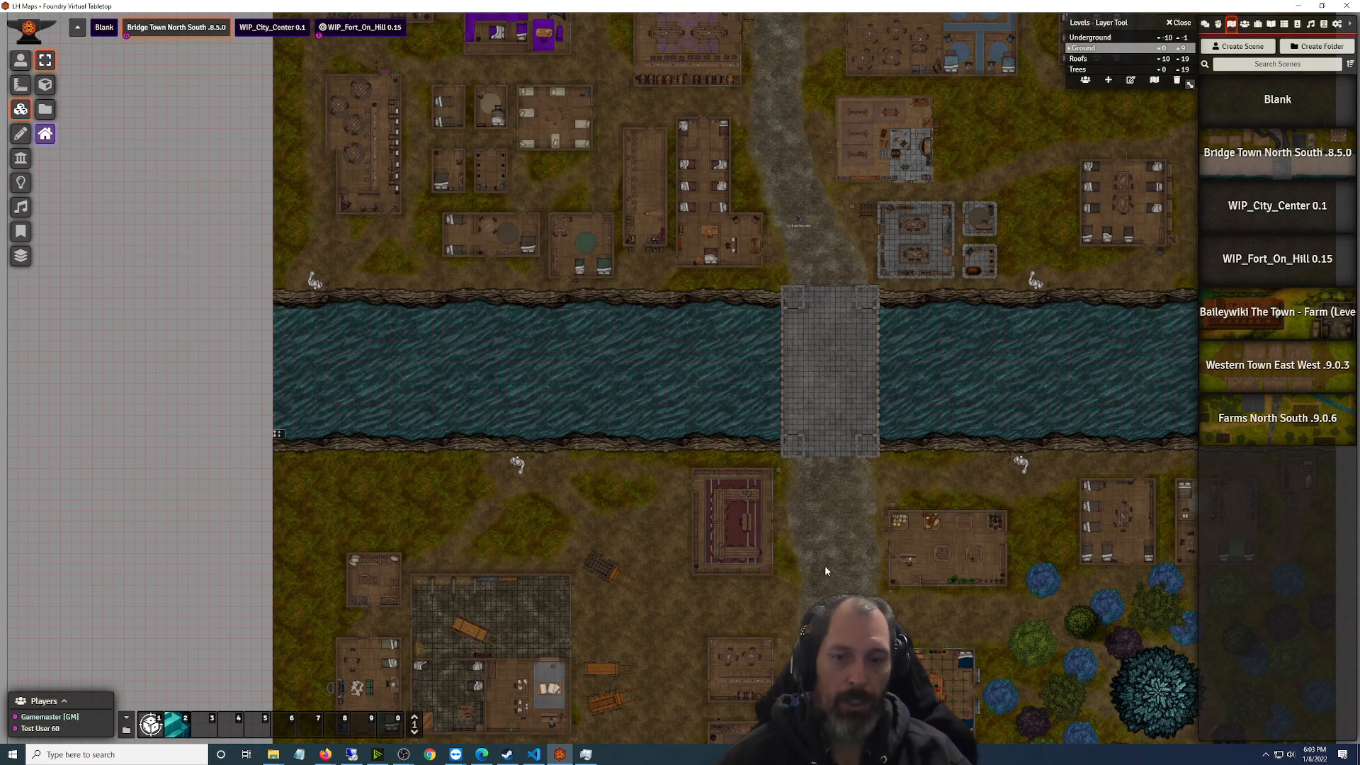
pyautogui.scroll(1, 691, 440)
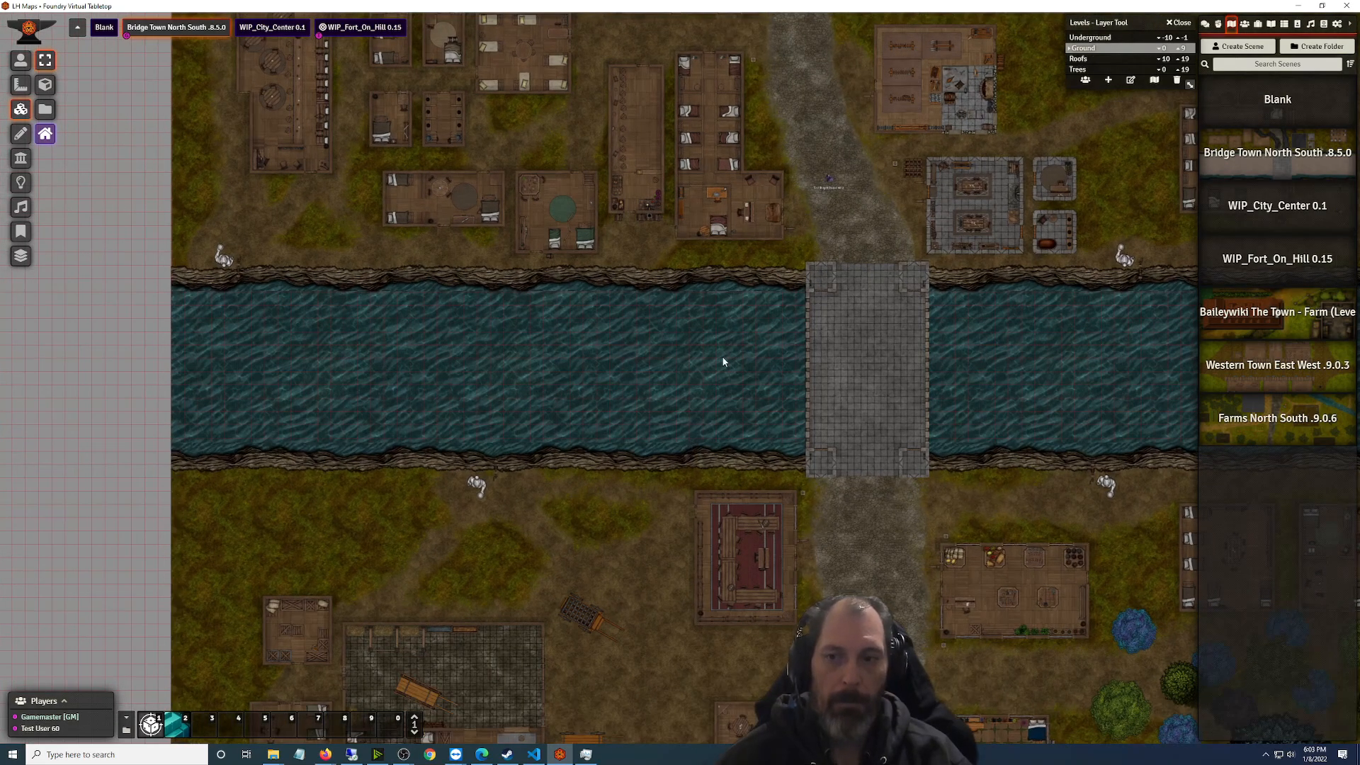
pyautogui.scroll(1, 704, 364)
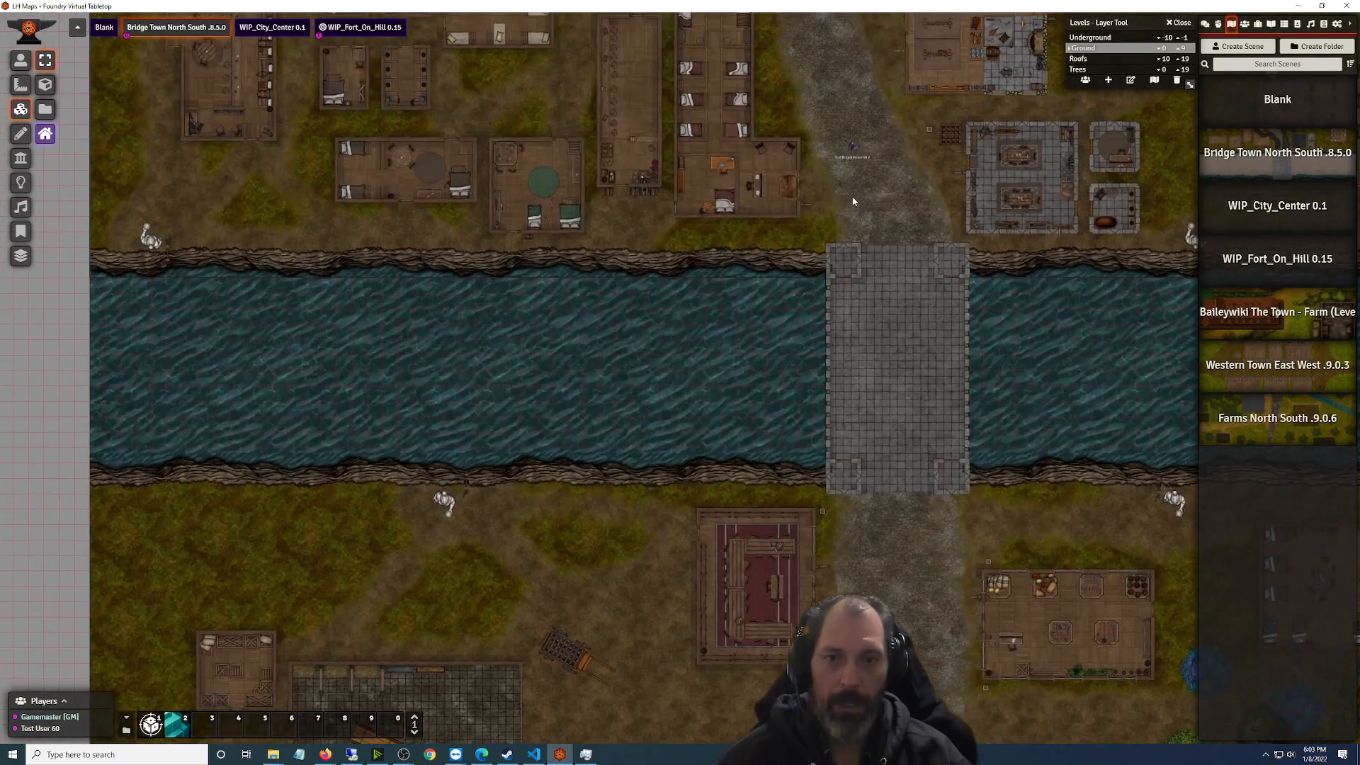
pyautogui.moveTo(892, 193); pyautogui.dragTo(687, 469)
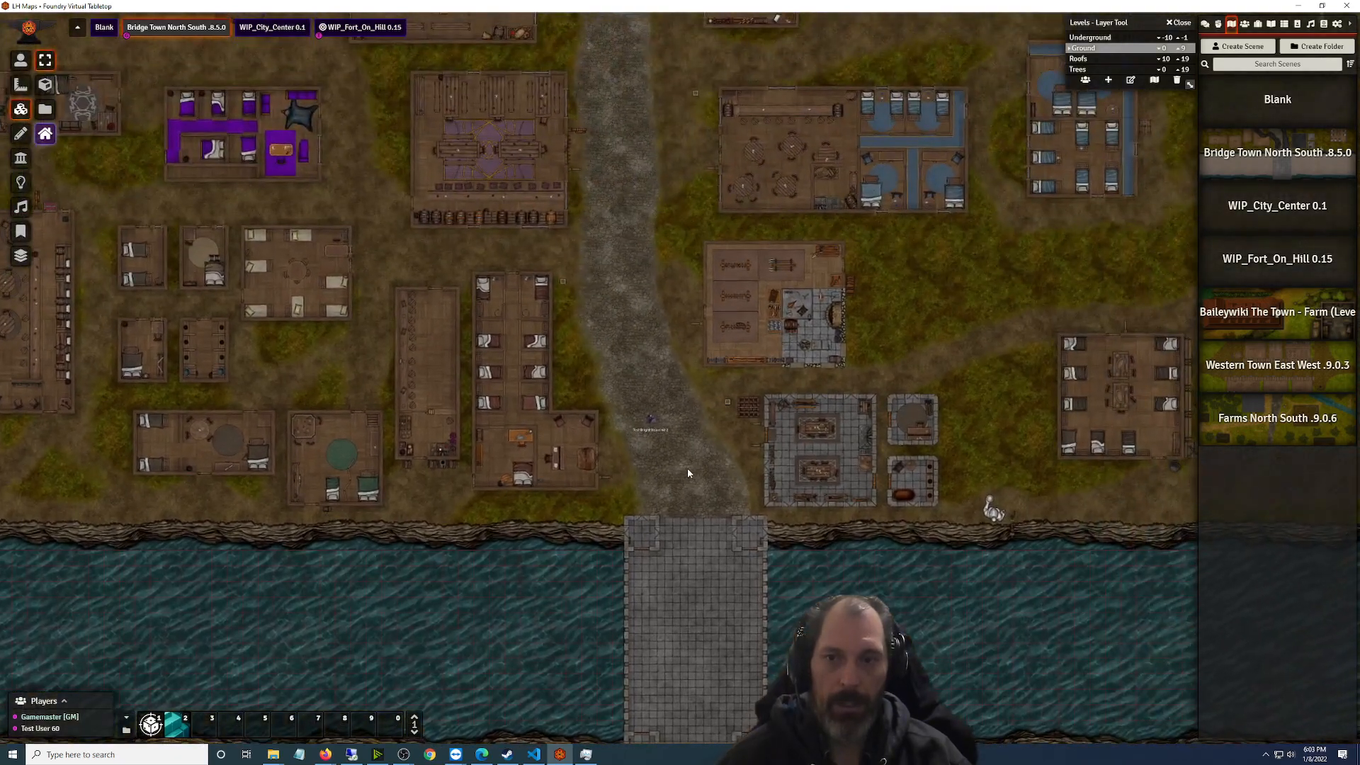
pyautogui.scroll(5, 658, 461)
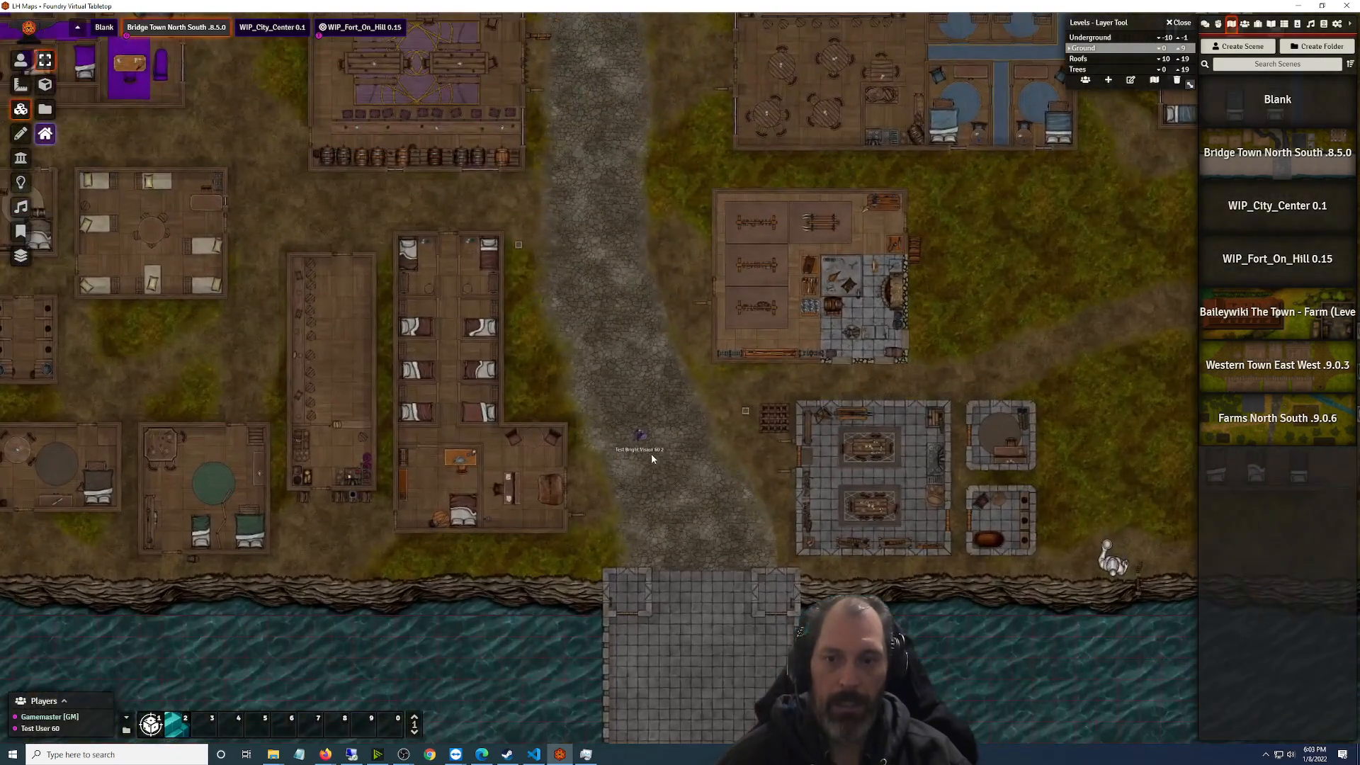
# Close the levels layer tool and move the Test Bright Vision 60 2 token to the west edge of the road north of the bridge
pyautogui.click(1178, 25)
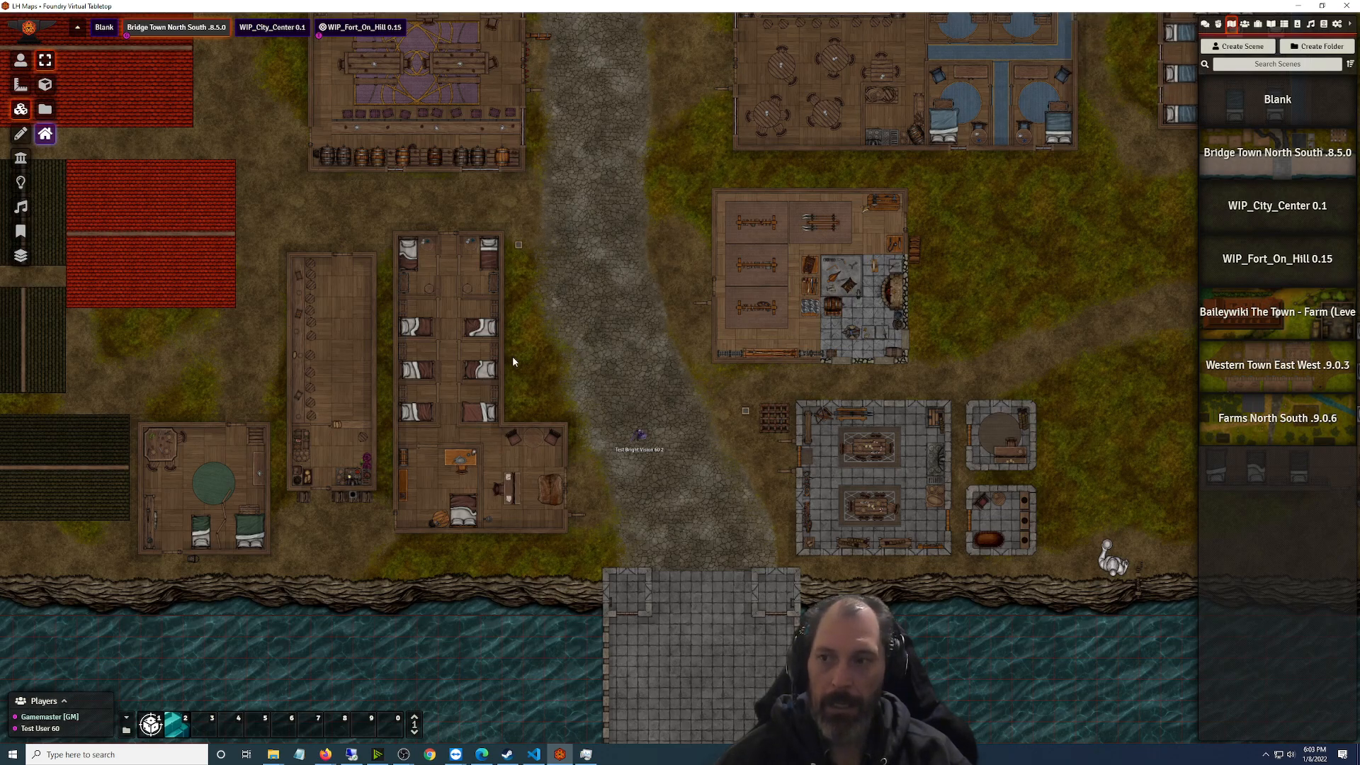
pyautogui.click(21, 60)
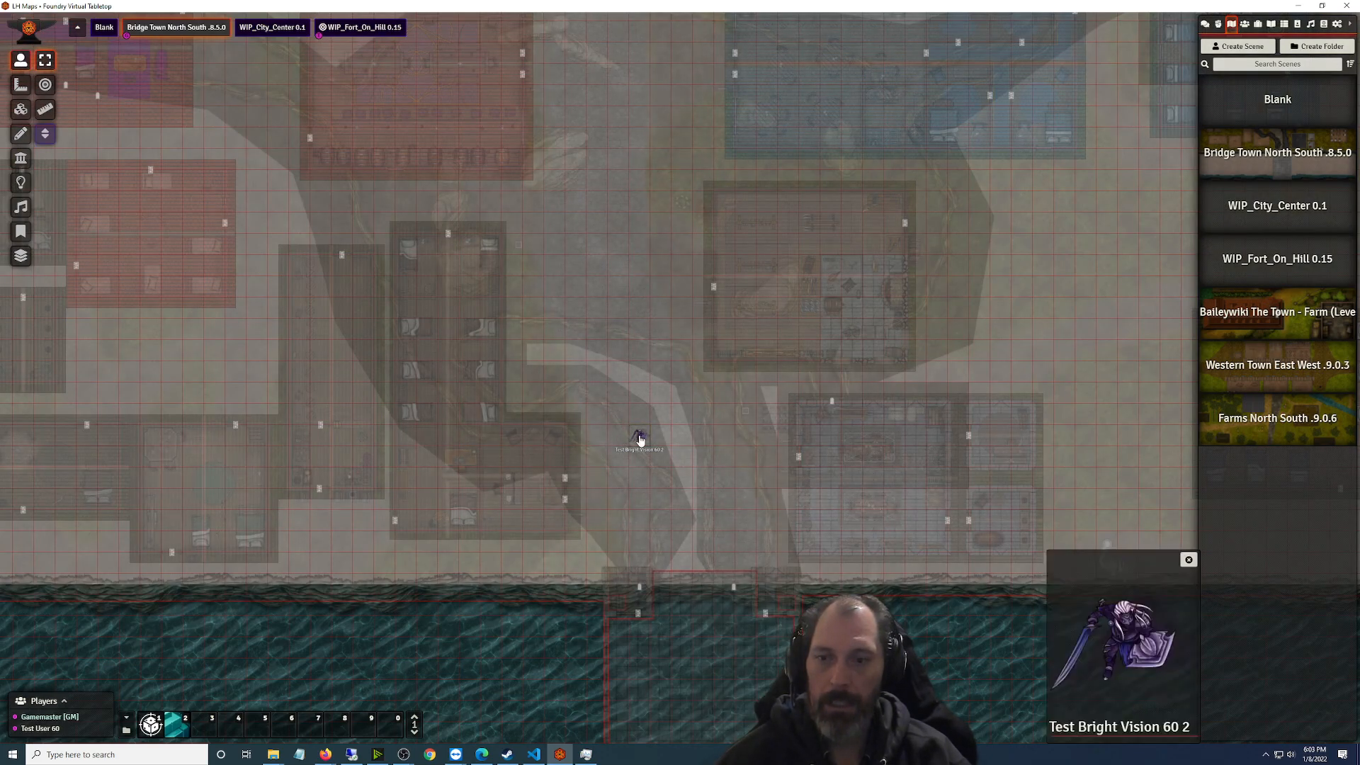
pyautogui.click(638, 435)
pyautogui.press('Down')
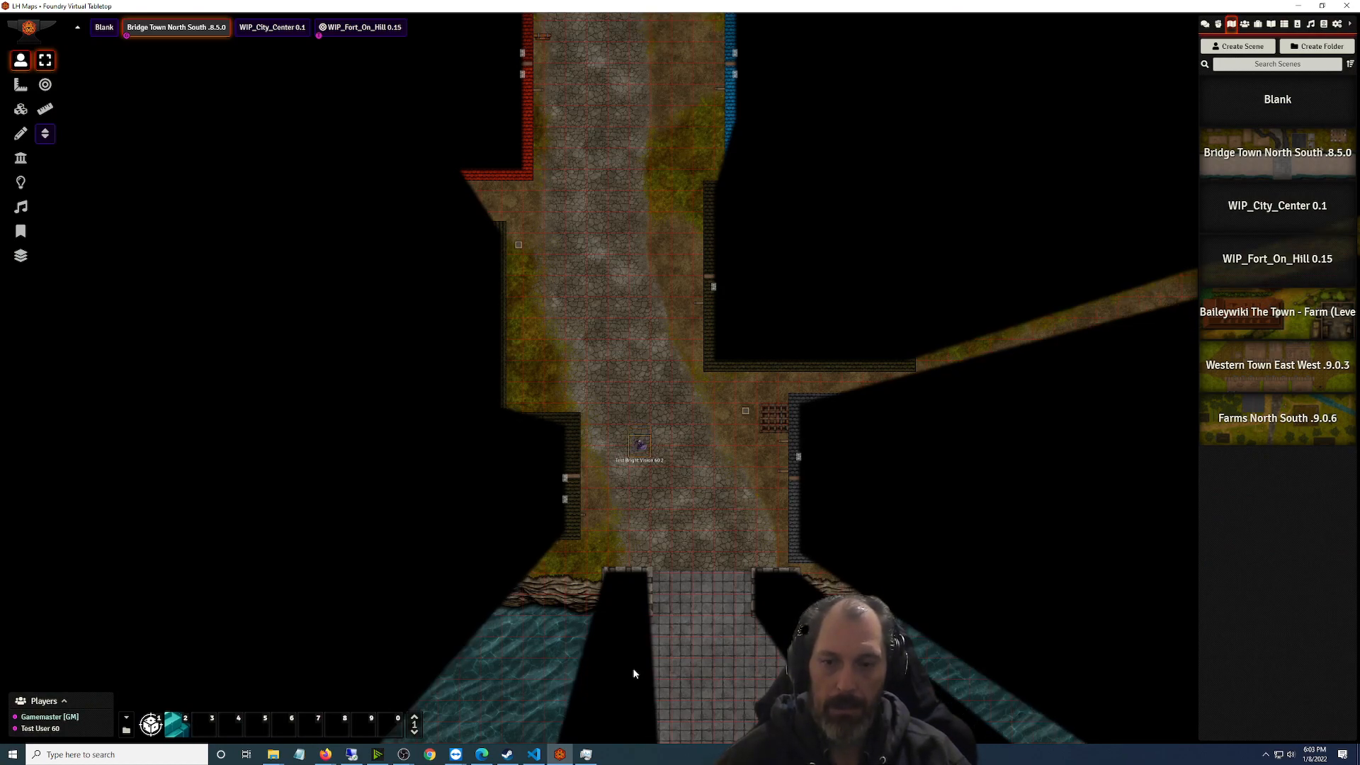
pyautogui.press('Left')
pyautogui.press('Left')
pyautogui.press('Left')
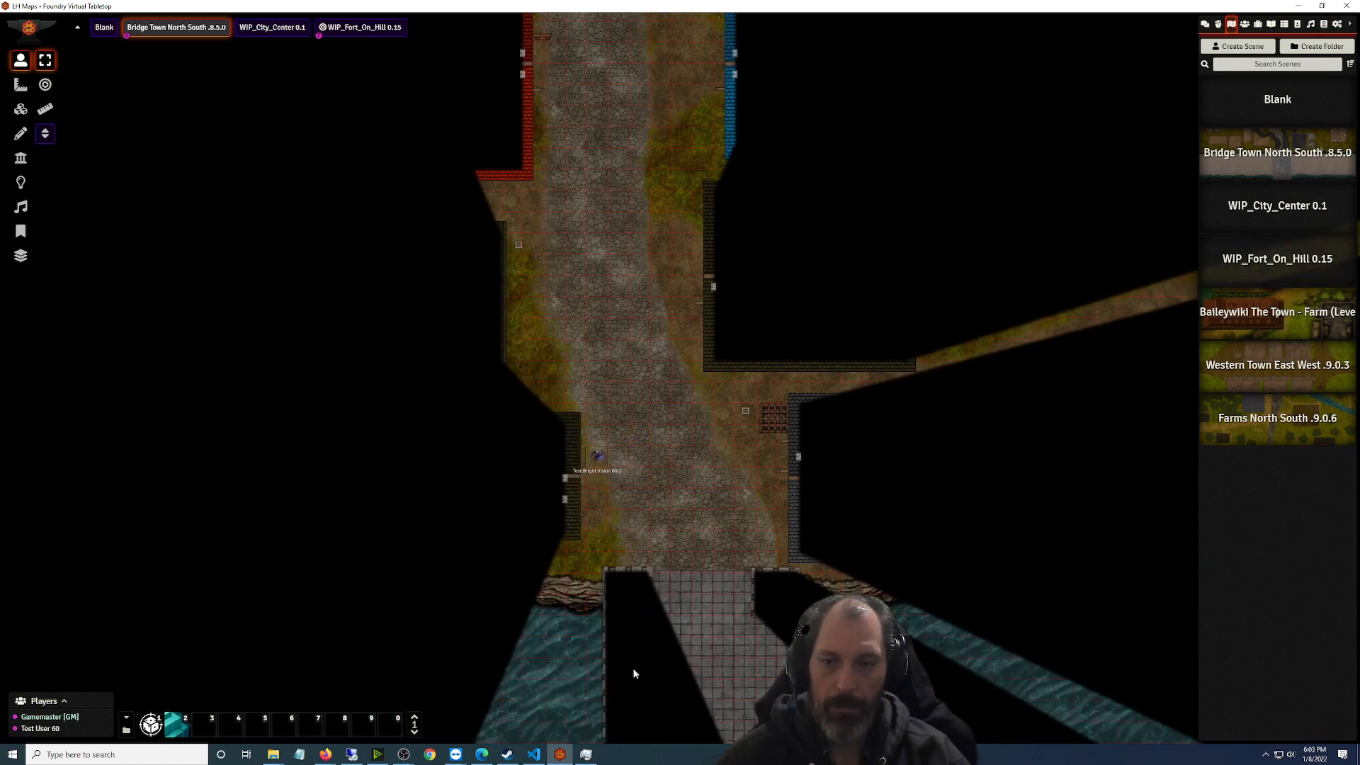
# Walk the test token north along the road and around the northeast corner of the dark-roofed building
pyautogui.press('Up')
pyautogui.press('Up')
pyautogui.press('Up')
pyautogui.press('Up')
pyautogui.press('Up')
pyautogui.press('Up')
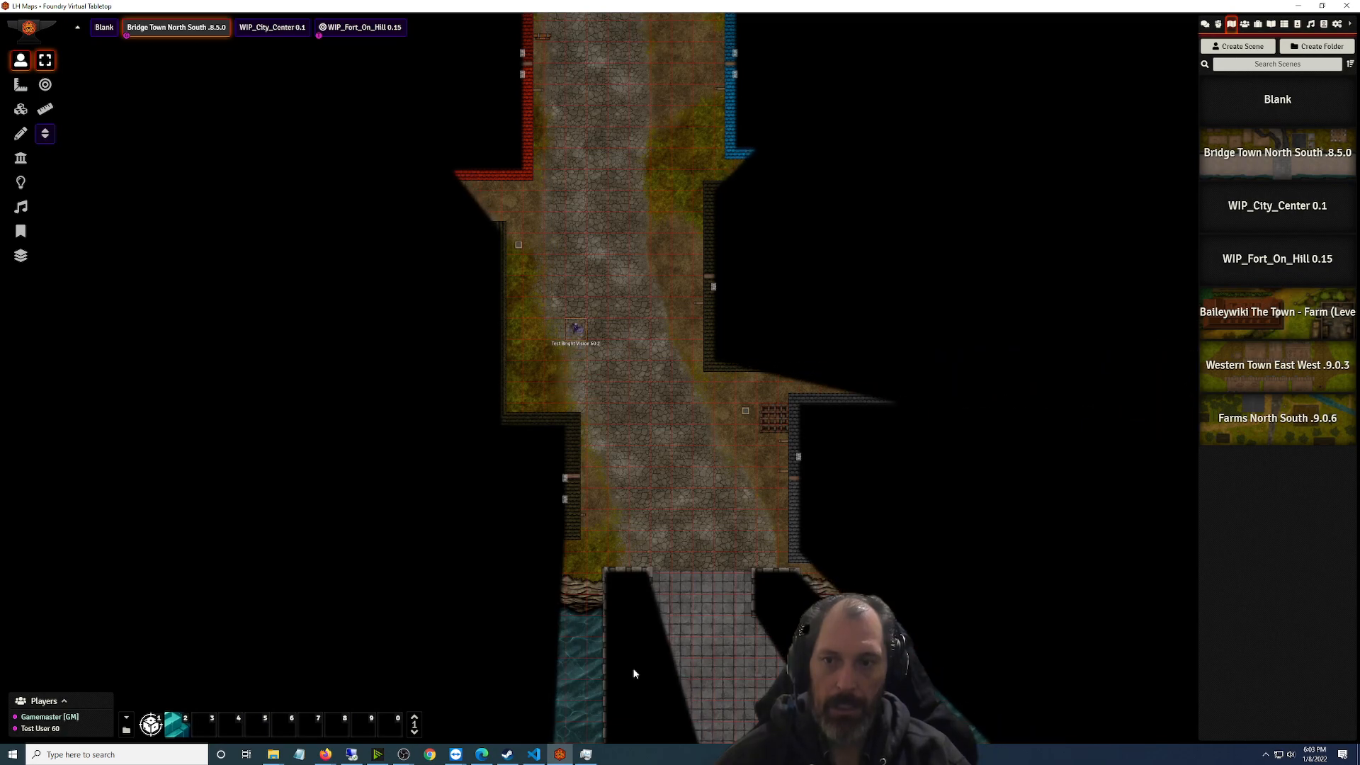
pyautogui.press('Left')
pyautogui.press('Left')
pyautogui.press('Left')
pyautogui.press('Left')
pyautogui.press('Up')
pyautogui.press('Up')
pyautogui.press('Up')
pyautogui.press('Up')
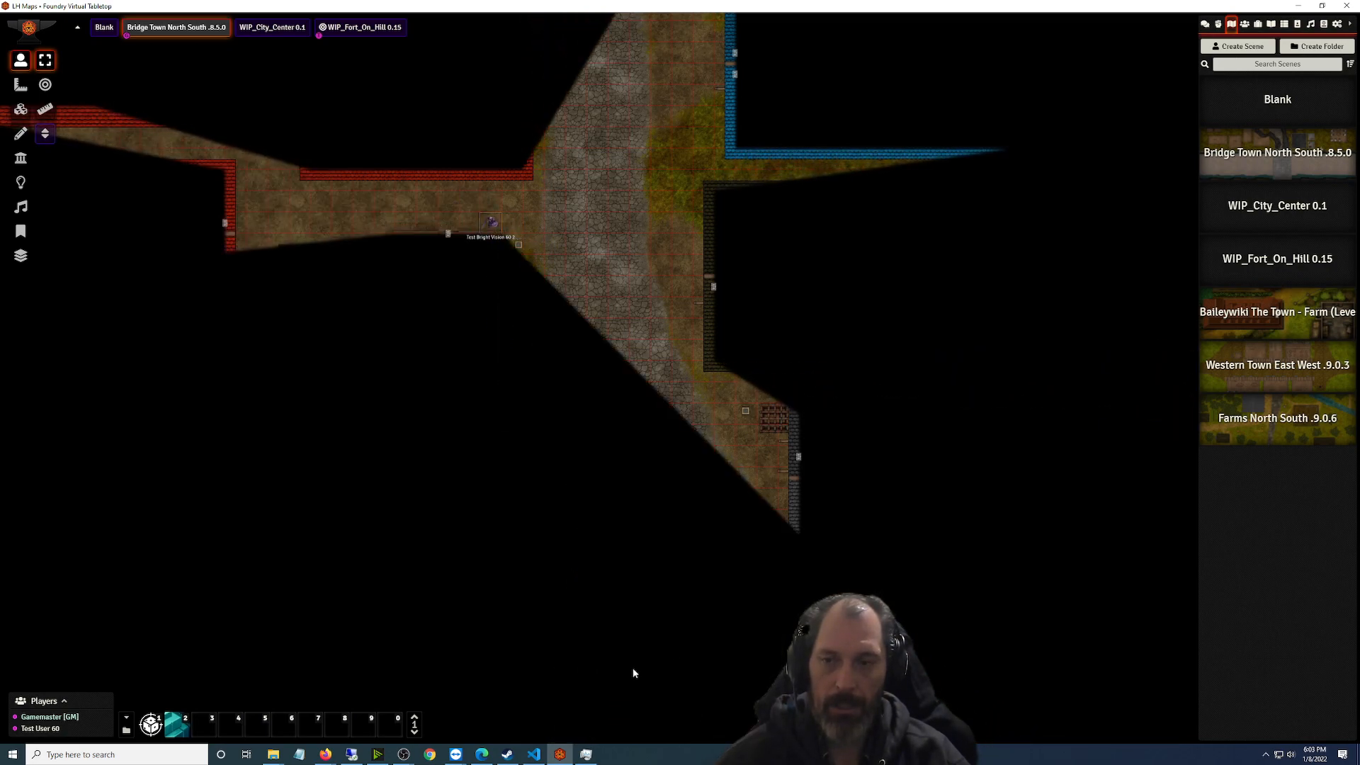
# Walk the test token up the road past the east wall of the red-roofed building to its north side
pyautogui.press('Left')
pyautogui.press('Up')
pyautogui.press('Up')
pyautogui.press('Right')
pyautogui.press('Right')
pyautogui.press('Right')
pyautogui.press('Up')
pyautogui.press('Up')
pyautogui.press('Up')
pyautogui.press('Up')
pyautogui.press('Up')
pyautogui.press('Up')
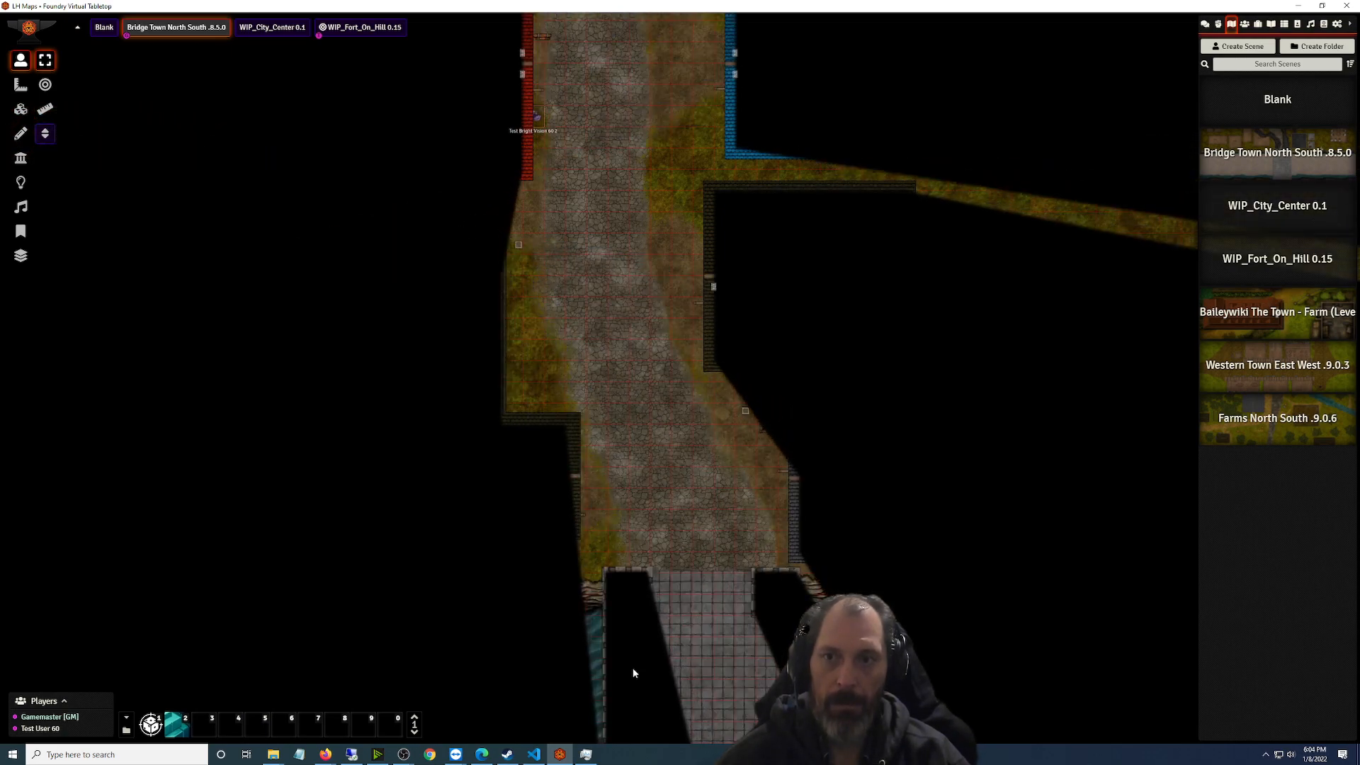
pyautogui.press('Up')
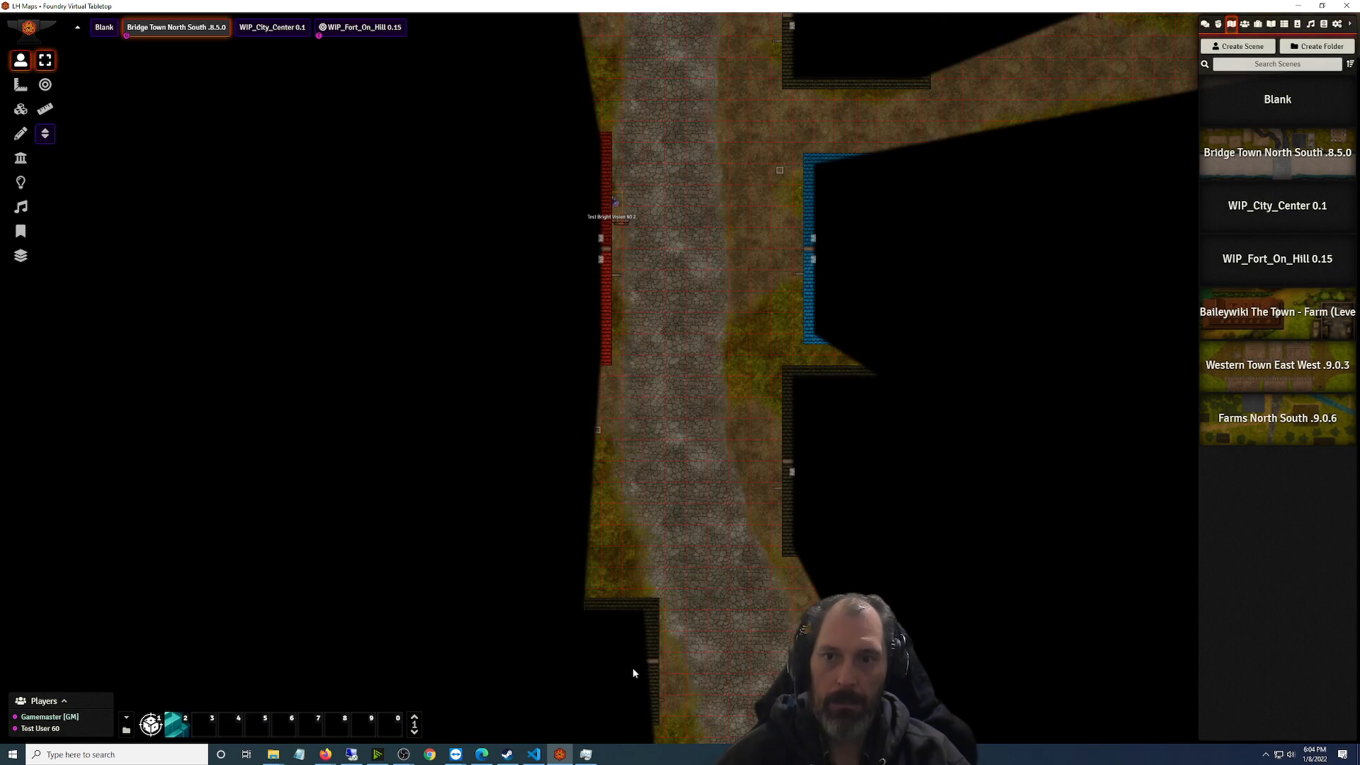
pyautogui.press('Up')
pyautogui.press('Left')
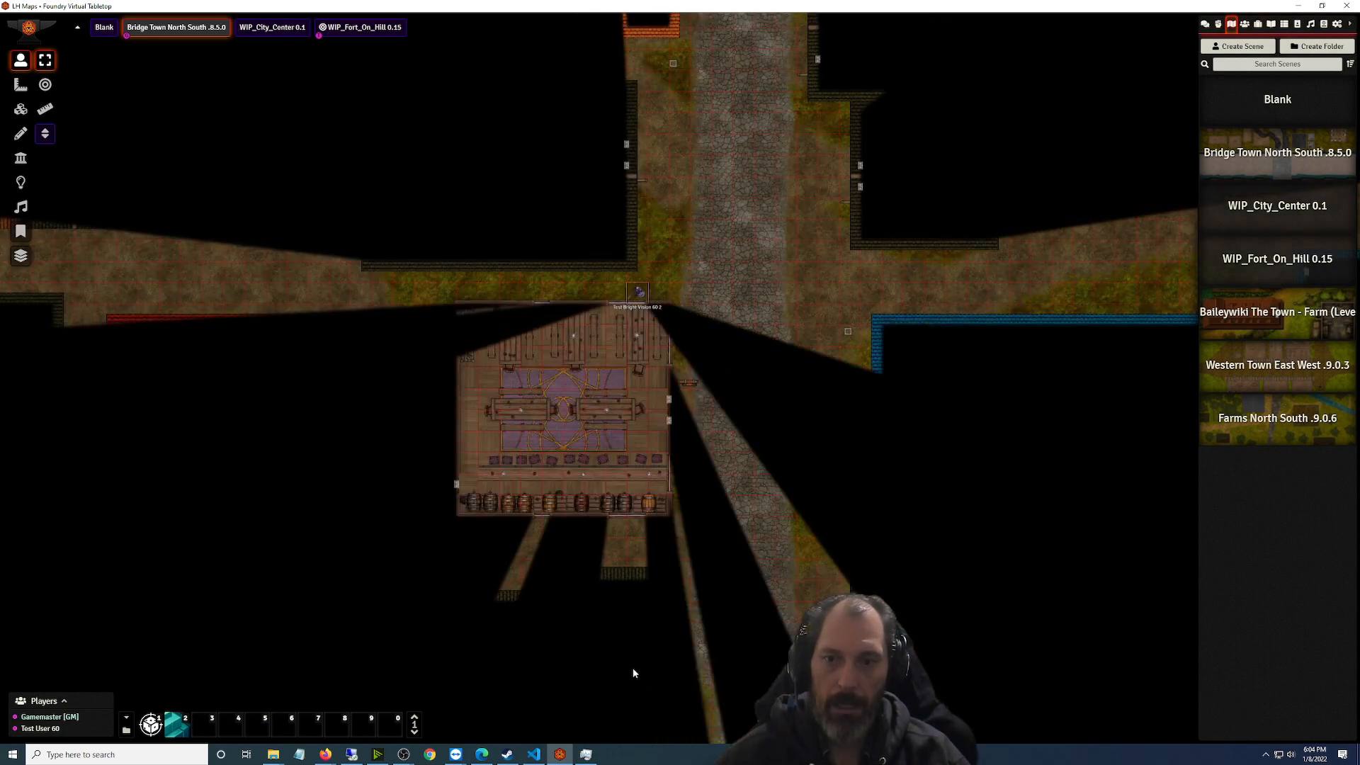
# Walk the test token west along the red-roofed building's north wall to the open ground beside the tents
pyautogui.press('Left')
pyautogui.press('Left')
pyautogui.press('Left')
pyautogui.press('Left')
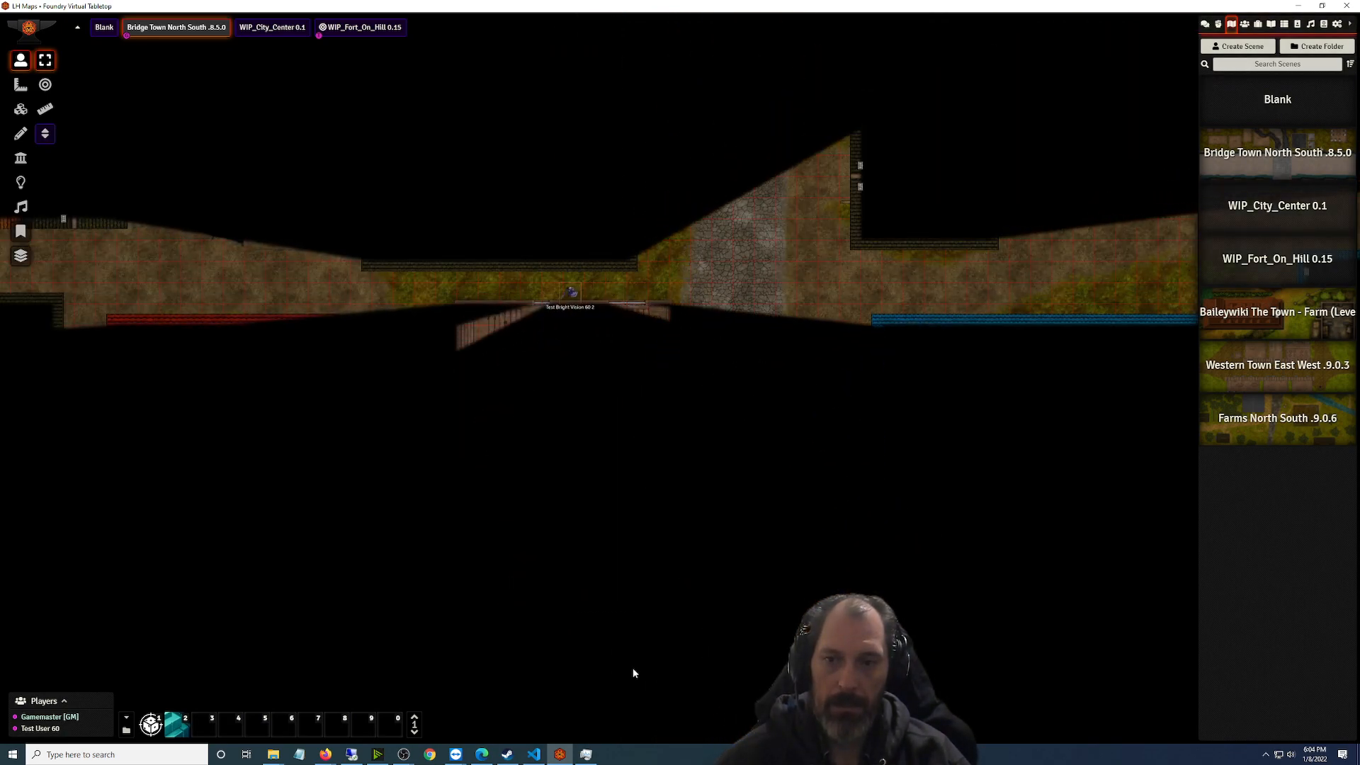
pyautogui.press('Left')
pyautogui.press('Left')
pyautogui.press('Left')
pyautogui.press('Left')
pyautogui.press('Left')
pyautogui.press('Left')
pyautogui.press('Left')
pyautogui.press('Left')
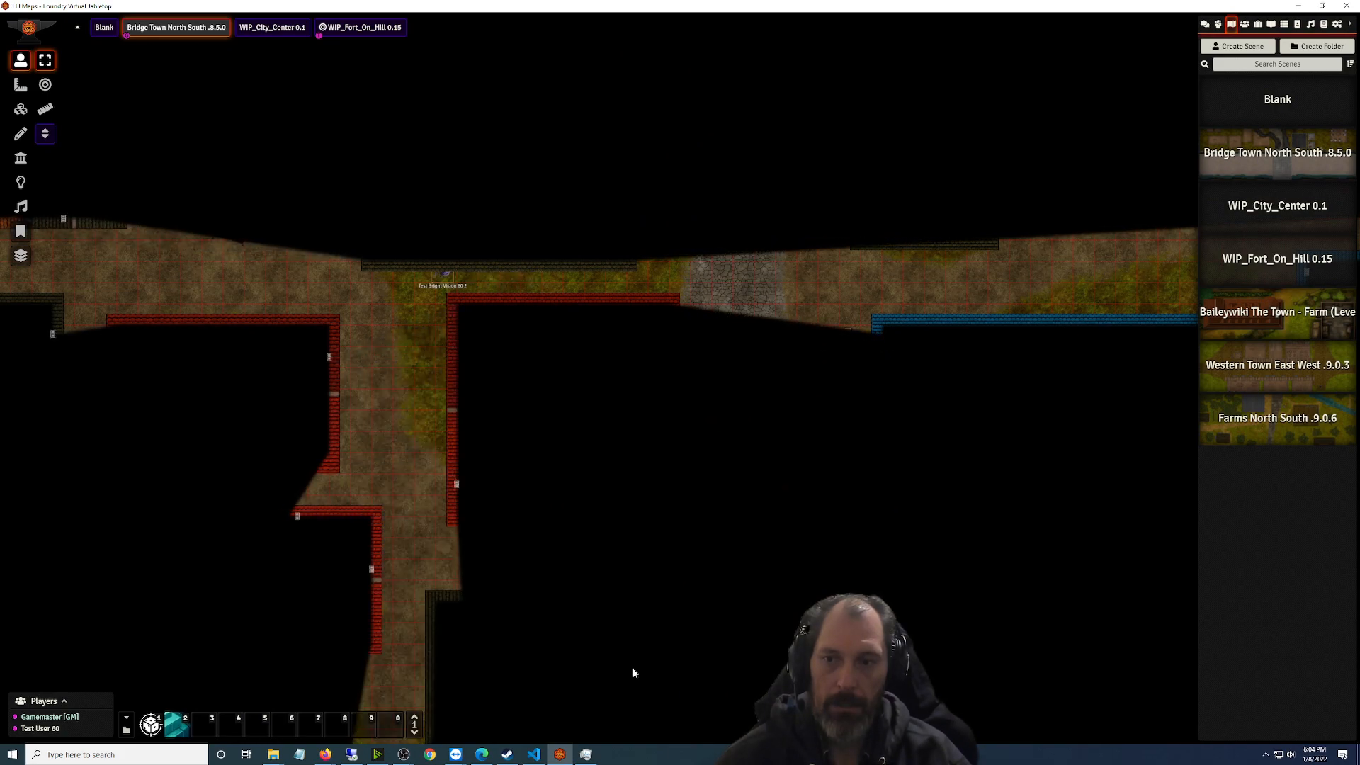
pyautogui.press('Up')
pyautogui.press('Right')
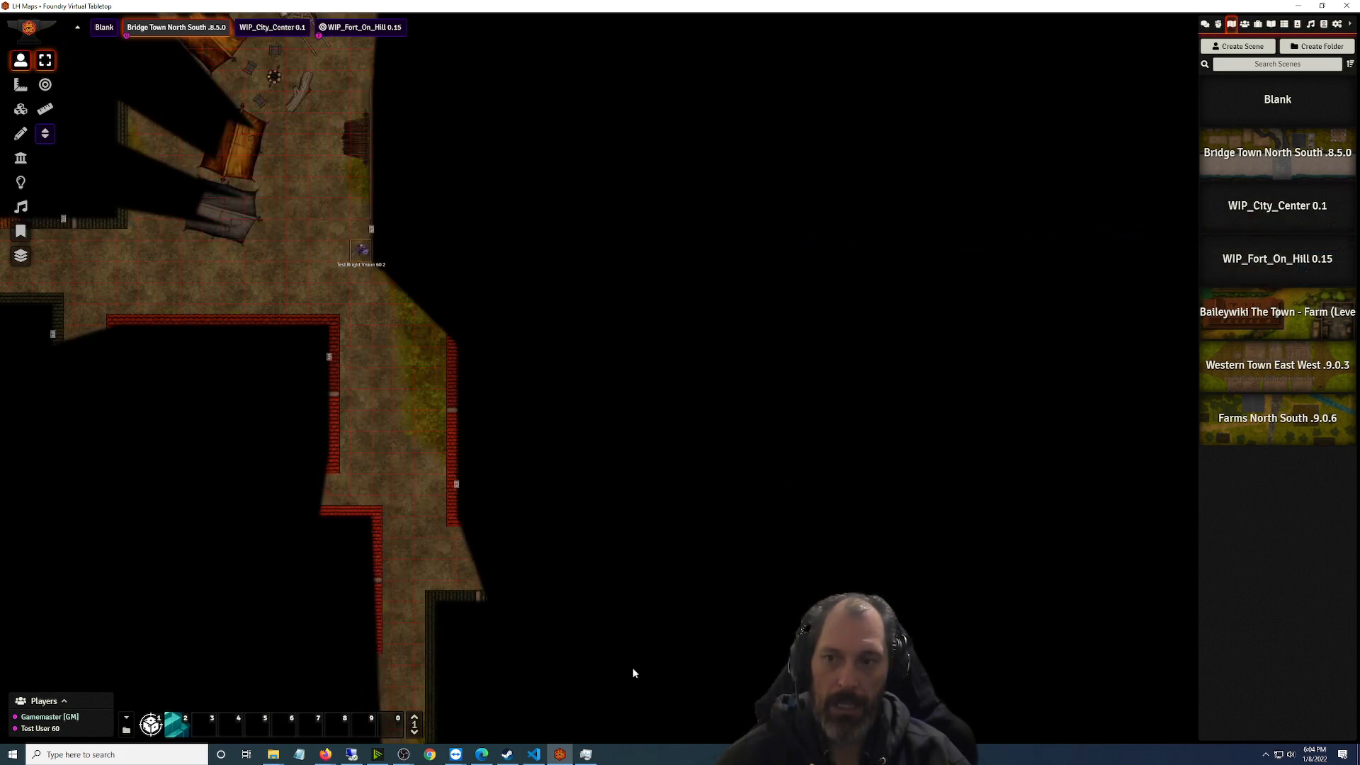
# Walk the test token north past the tents to the area beside the campfire
pyautogui.press('Up')
pyautogui.press('Up')
pyautogui.press('Up')
pyautogui.press('Up')
pyautogui.press('Up')
pyautogui.press('Up')
pyautogui.press('Up')
pyautogui.press('Up')
pyautogui.press('Up')
pyautogui.press('Up')
pyautogui.press('Up')
pyautogui.press('Up')
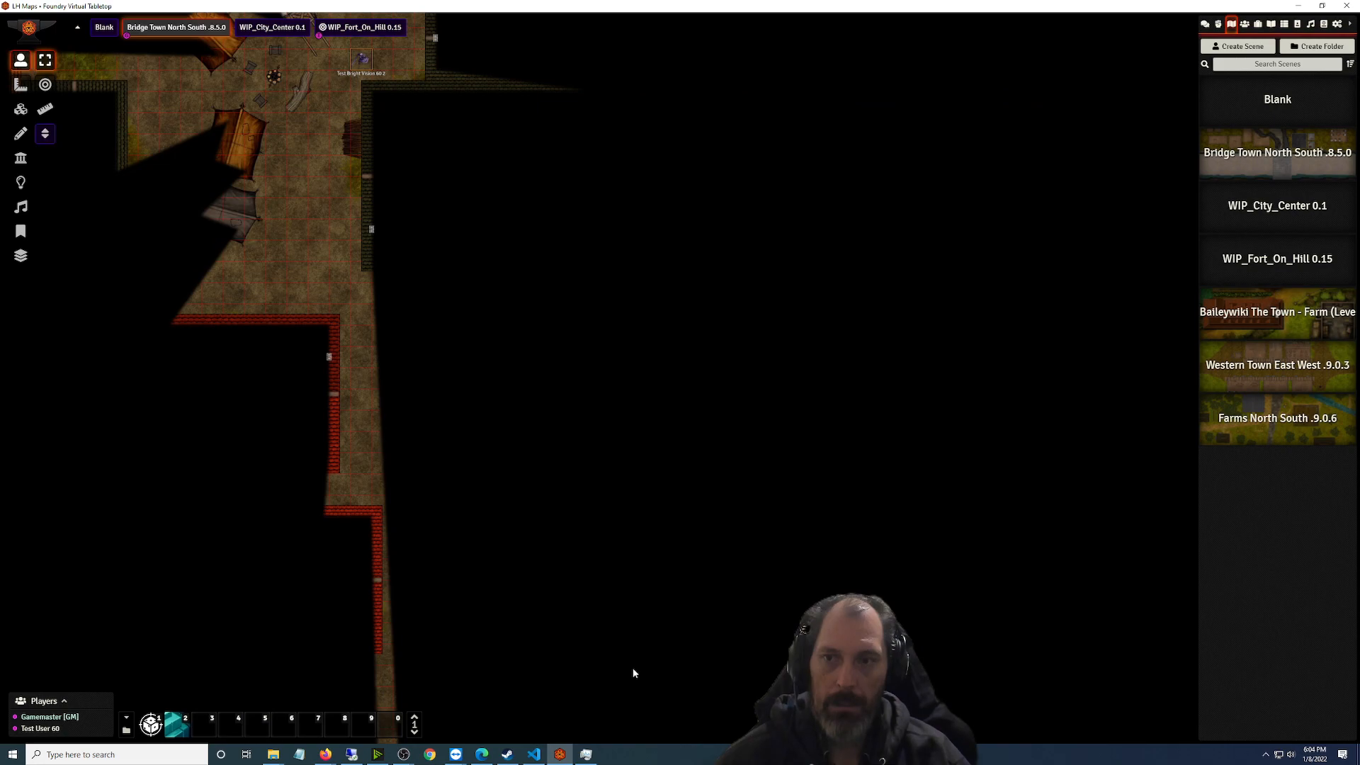
# Walk the test token east along the north wall of the building near the map's upper edge, towards the main road
pyautogui.press('Right')
pyautogui.press('Right')
pyautogui.press('Right')
pyautogui.press('Right')
pyautogui.press('Right')
pyautogui.press('Right')
pyautogui.press('Right')
pyautogui.press('Right')
pyautogui.press('Right')
pyautogui.press('Right')
pyautogui.press('Right')
pyautogui.press('Right')
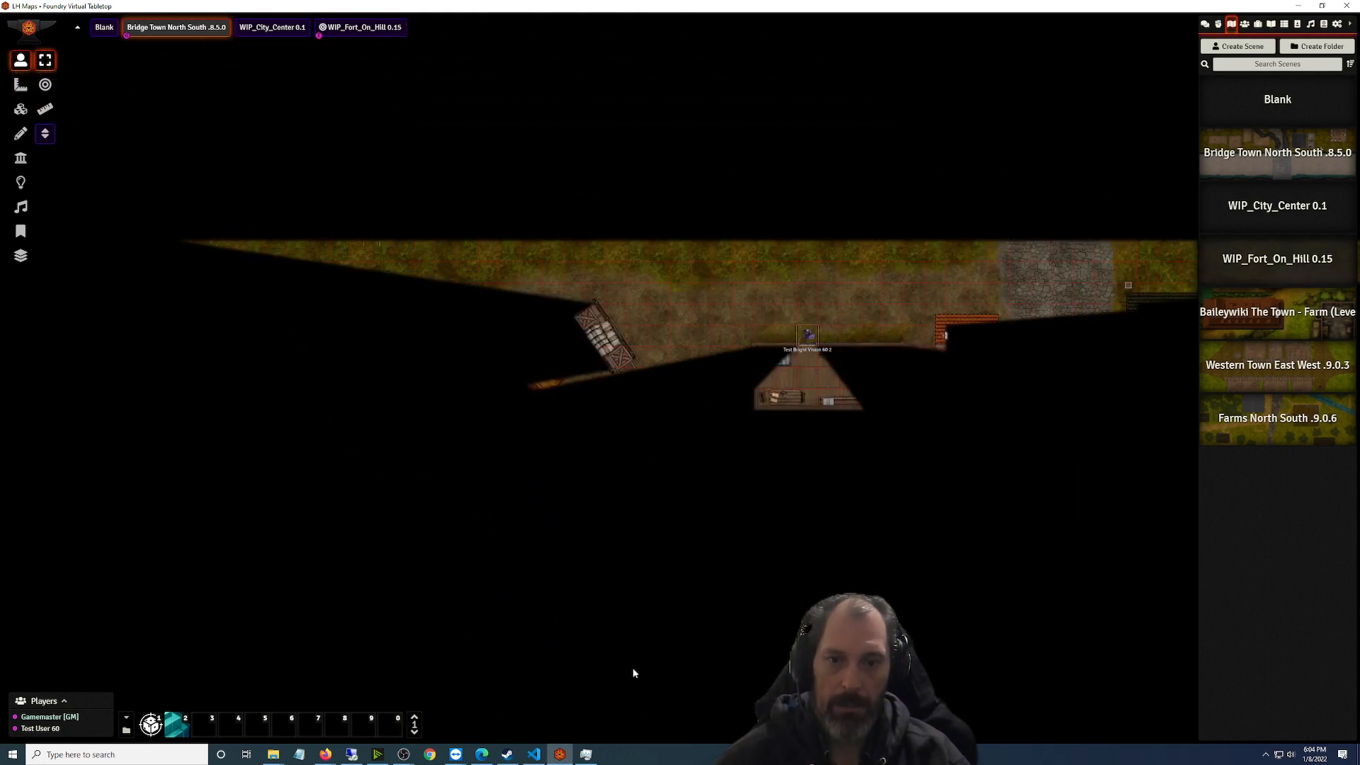
# Walk the test token around to the east door of the building near the map's upper edge and step inside
pyautogui.press('Left')
pyautogui.press('Down')
pyautogui.press('Down')
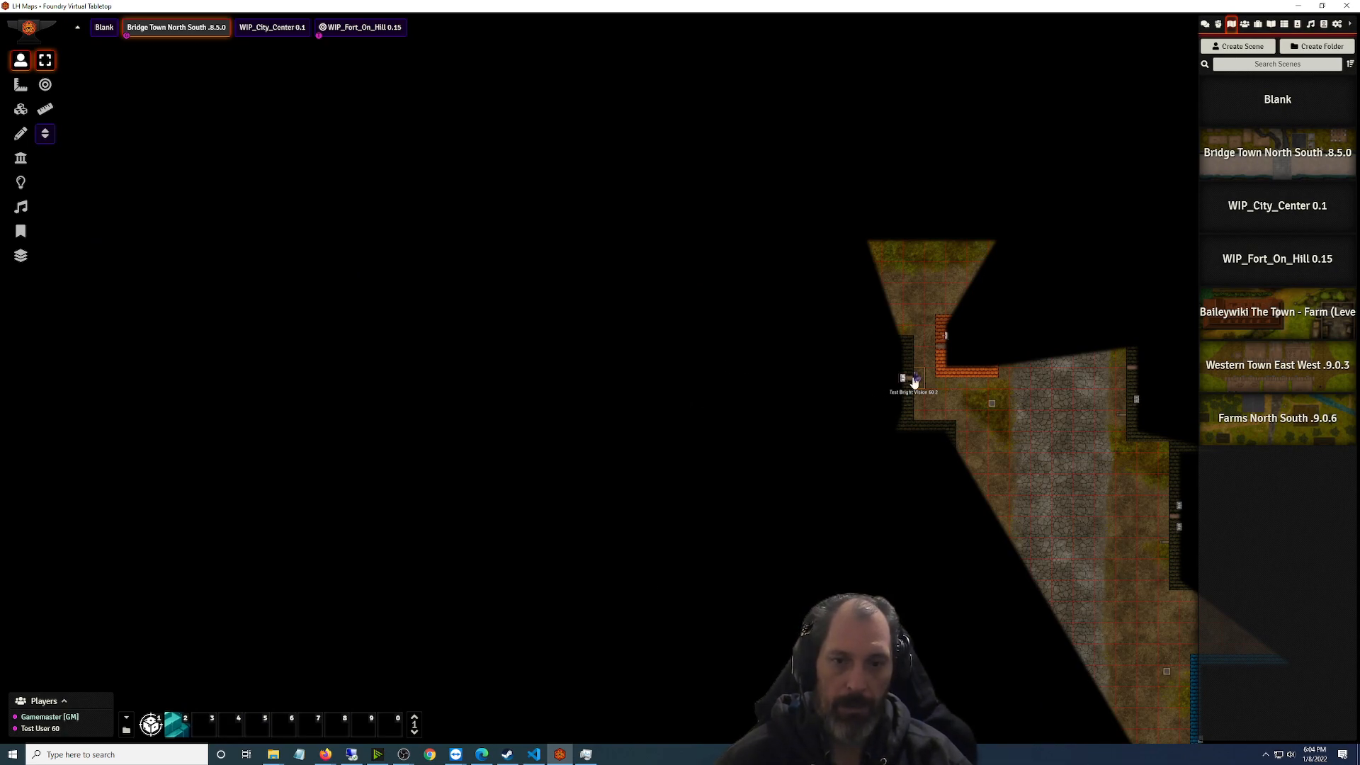
pyautogui.press('Right')
pyautogui.press('Left')
pyautogui.press('Left')
pyautogui.press('Right')
pyautogui.press('Left')
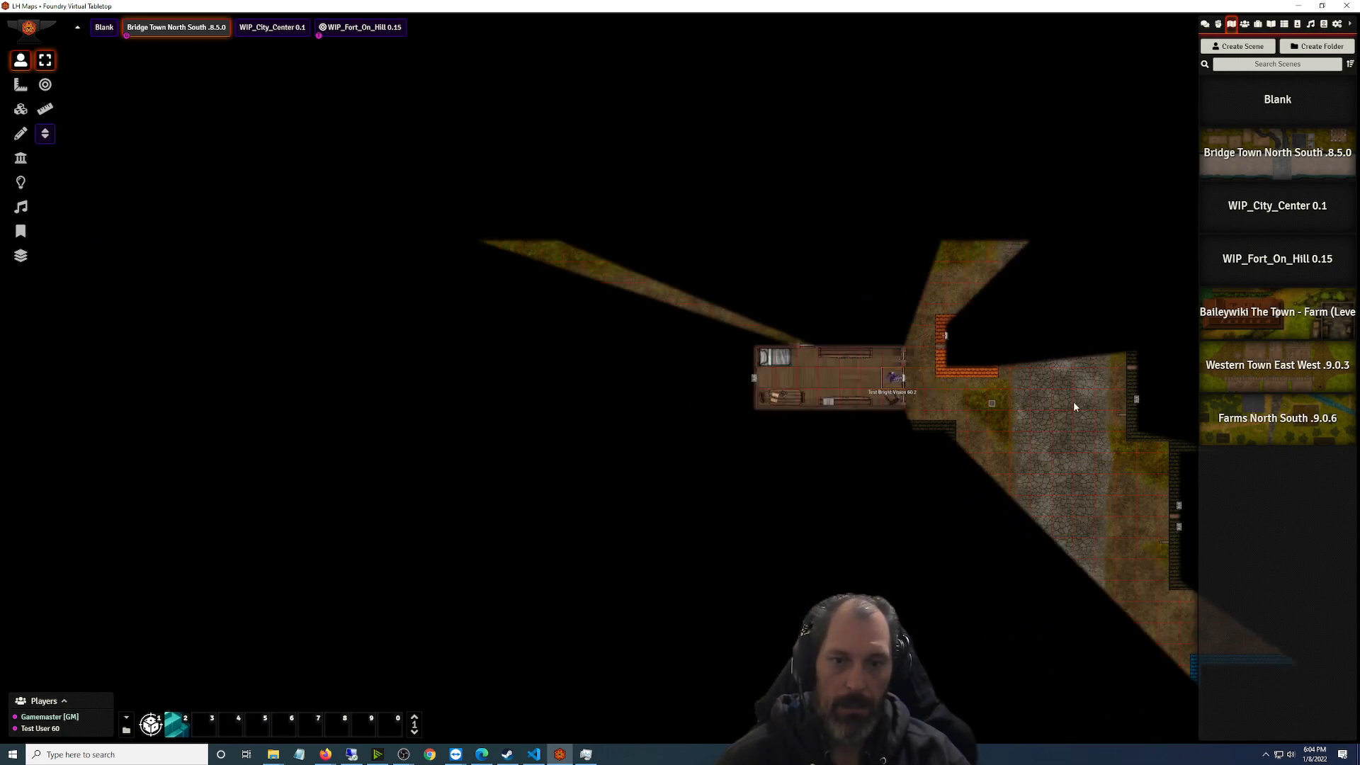
# Walk the test token back out through the east door and close that door behind it
pyautogui.press('Right')
pyautogui.moveTo(914, 381)
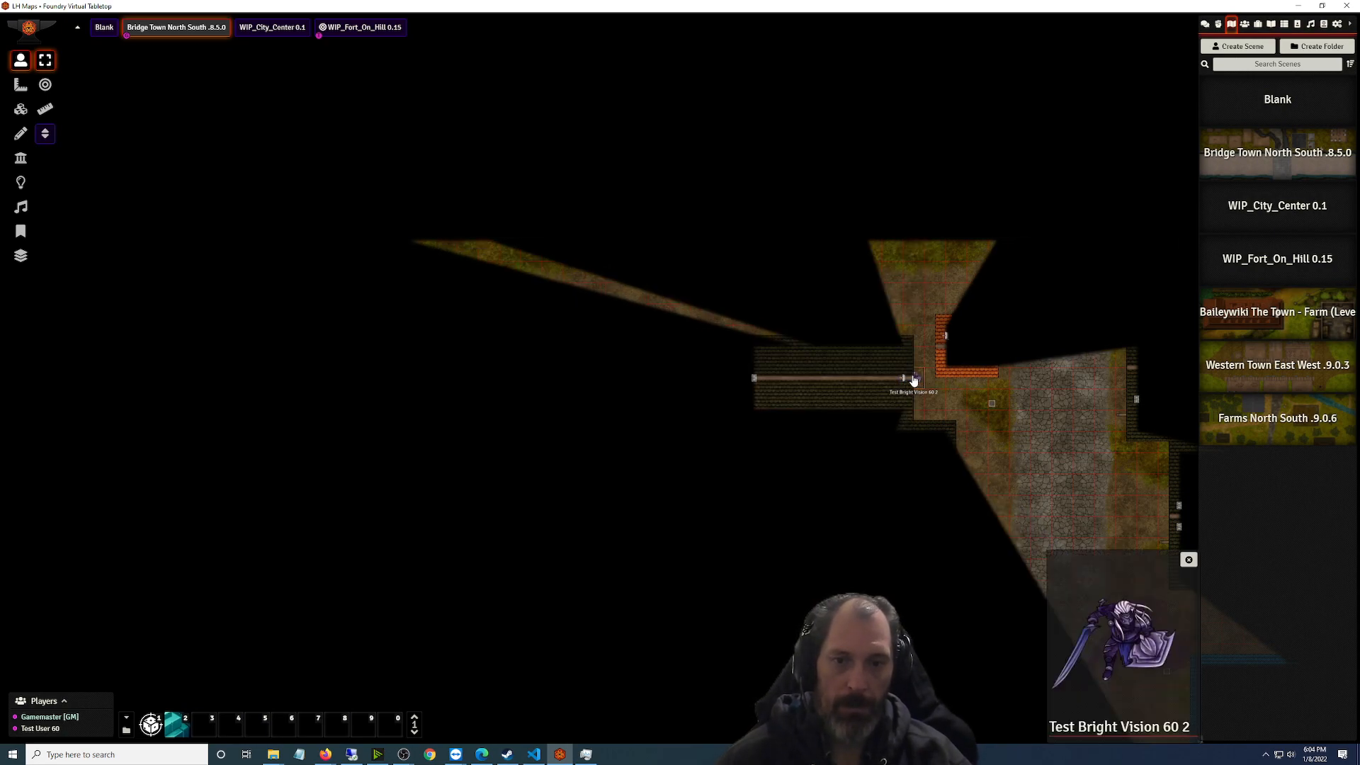
pyautogui.click(903, 381)
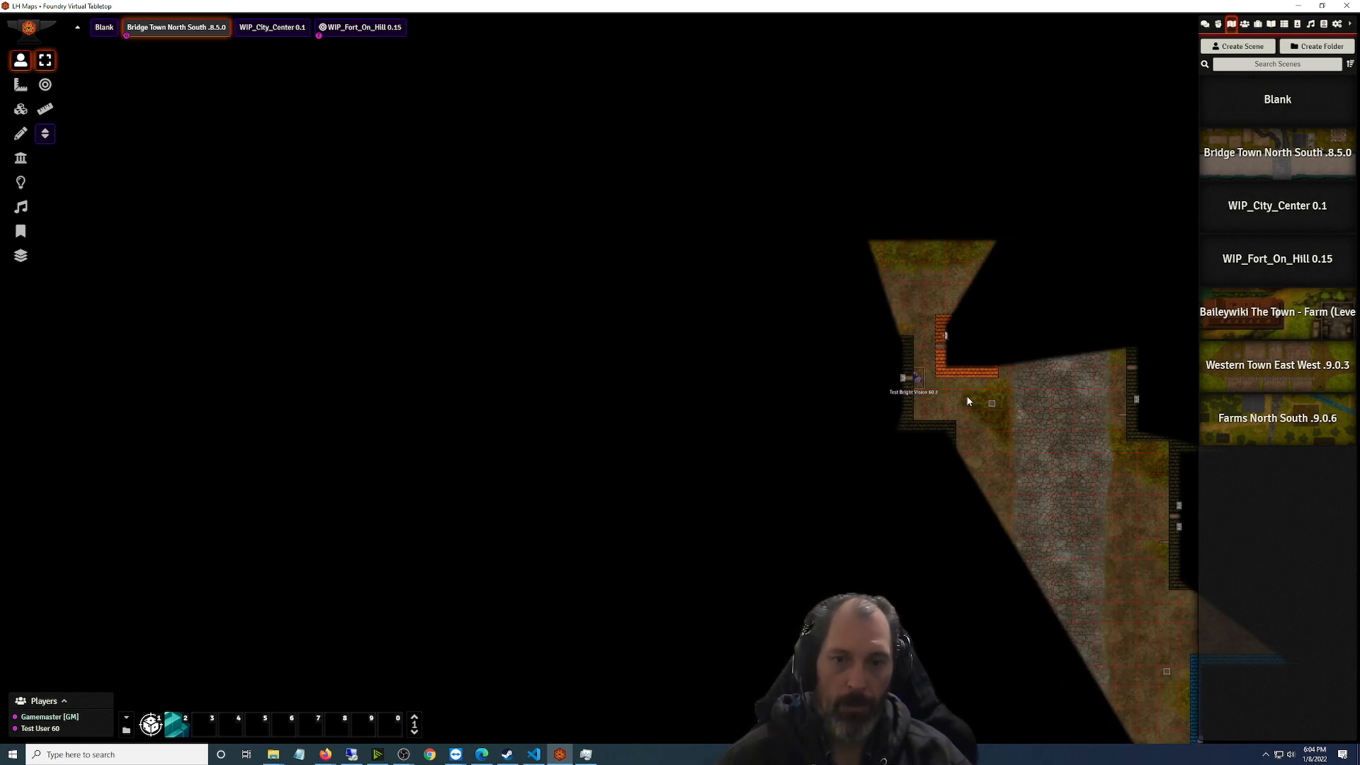
# Walk the test token north around the building's corner and west along its north wall to the open ground past it
pyautogui.press('Up')
pyautogui.press('Up')
pyautogui.press('Left')
pyautogui.press('Left')
pyautogui.press('Left')
pyautogui.press('Left')
pyautogui.press('Left')
pyautogui.press('Left')
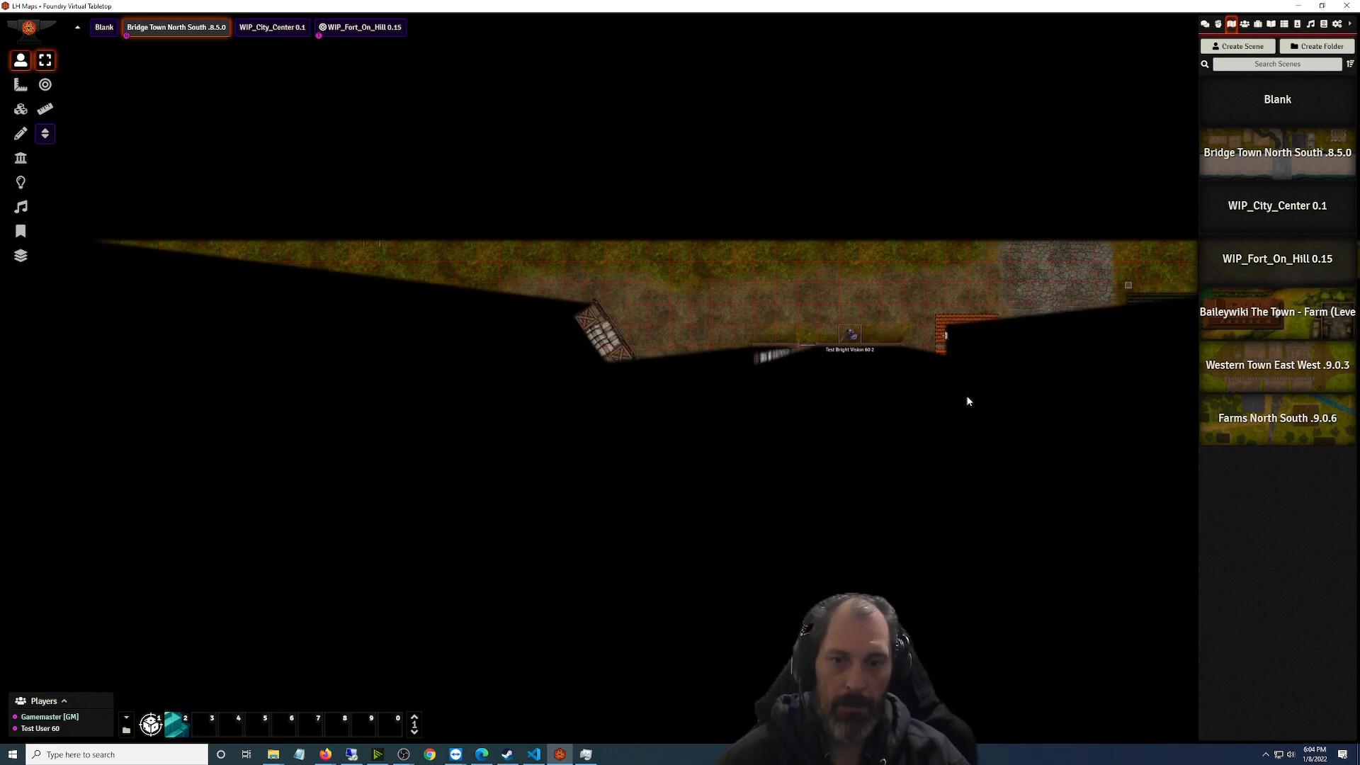
pyautogui.press('Down')
pyautogui.press('Down')
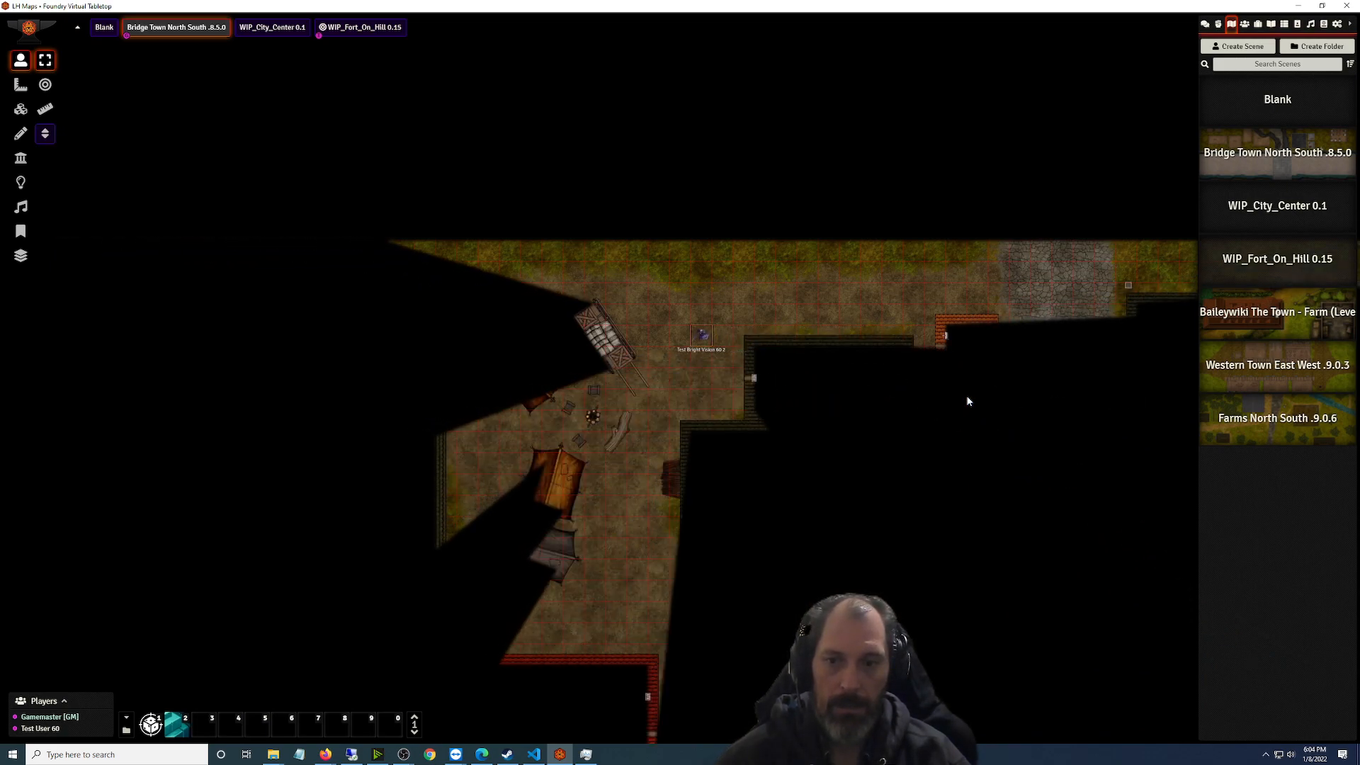
# Walk the test token southwest from the building's northwest corner to the ground beside the campfire logs
pyautogui.press('Left')
pyautogui.press('Left')
pyautogui.press('Left')
pyautogui.press('Left')
pyautogui.press('Down')
pyautogui.press('Down')
pyautogui.press('Down')
pyautogui.press('Down')
pyautogui.press('Down')
pyautogui.press('Down')
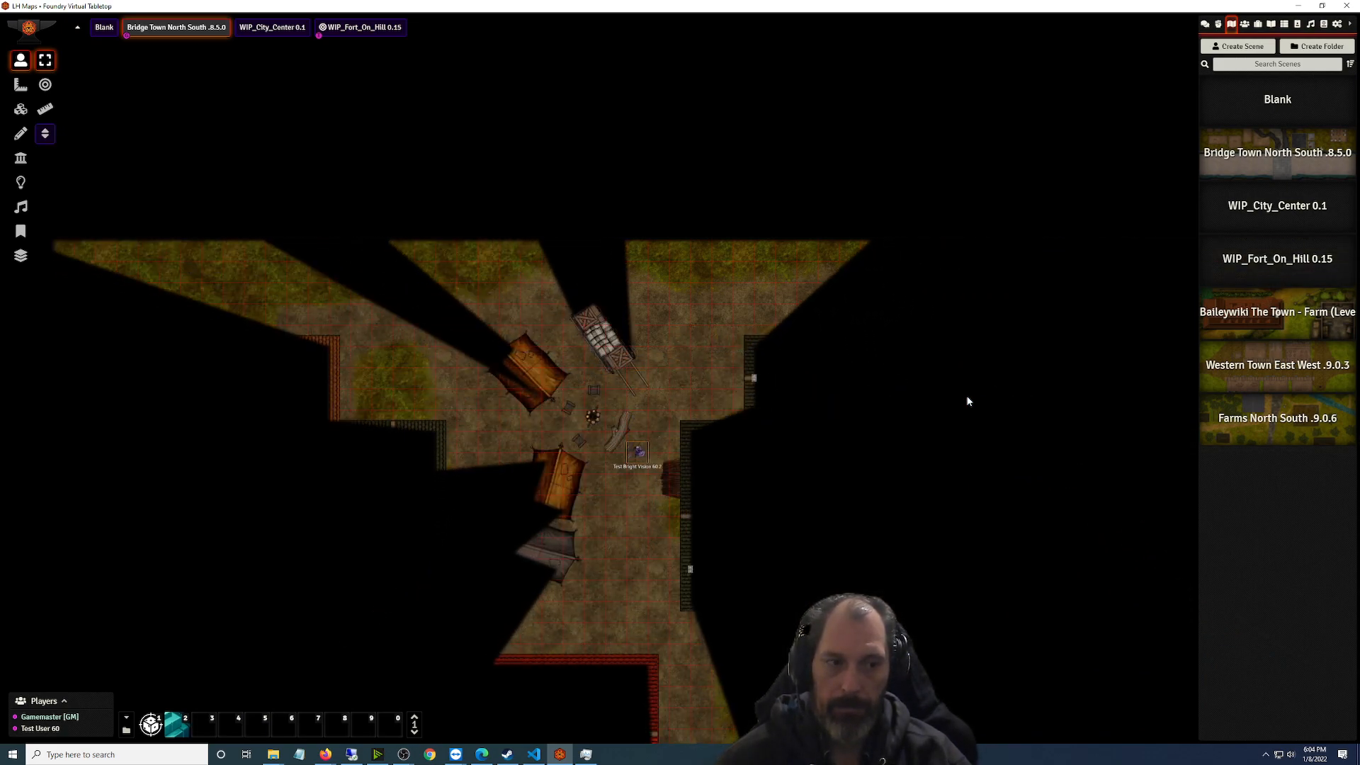
# Walk the test token south past the tents to the street below the grey tent
pyautogui.press('Left')
pyautogui.press('Left')
pyautogui.press('Left')
pyautogui.press('Down')
pyautogui.press('Down')
pyautogui.press('Down')
pyautogui.press('Down')
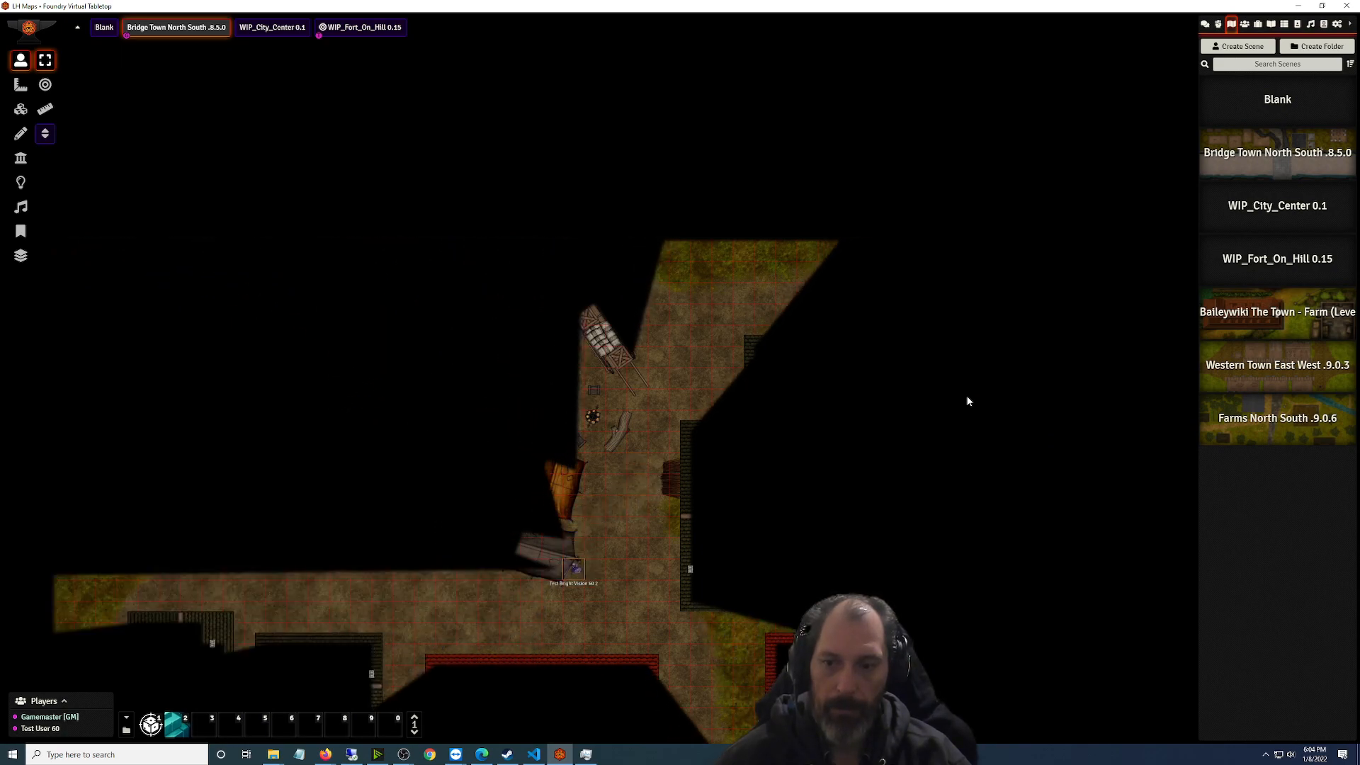
# Walk the test token west along the street to the doors of the green-roofed building on its north side
pyautogui.press('Left')
pyautogui.press('Left')
pyautogui.press('Left')
pyautogui.press('Left')
pyautogui.press('Left')
pyautogui.press('Left')
pyautogui.press('Left')
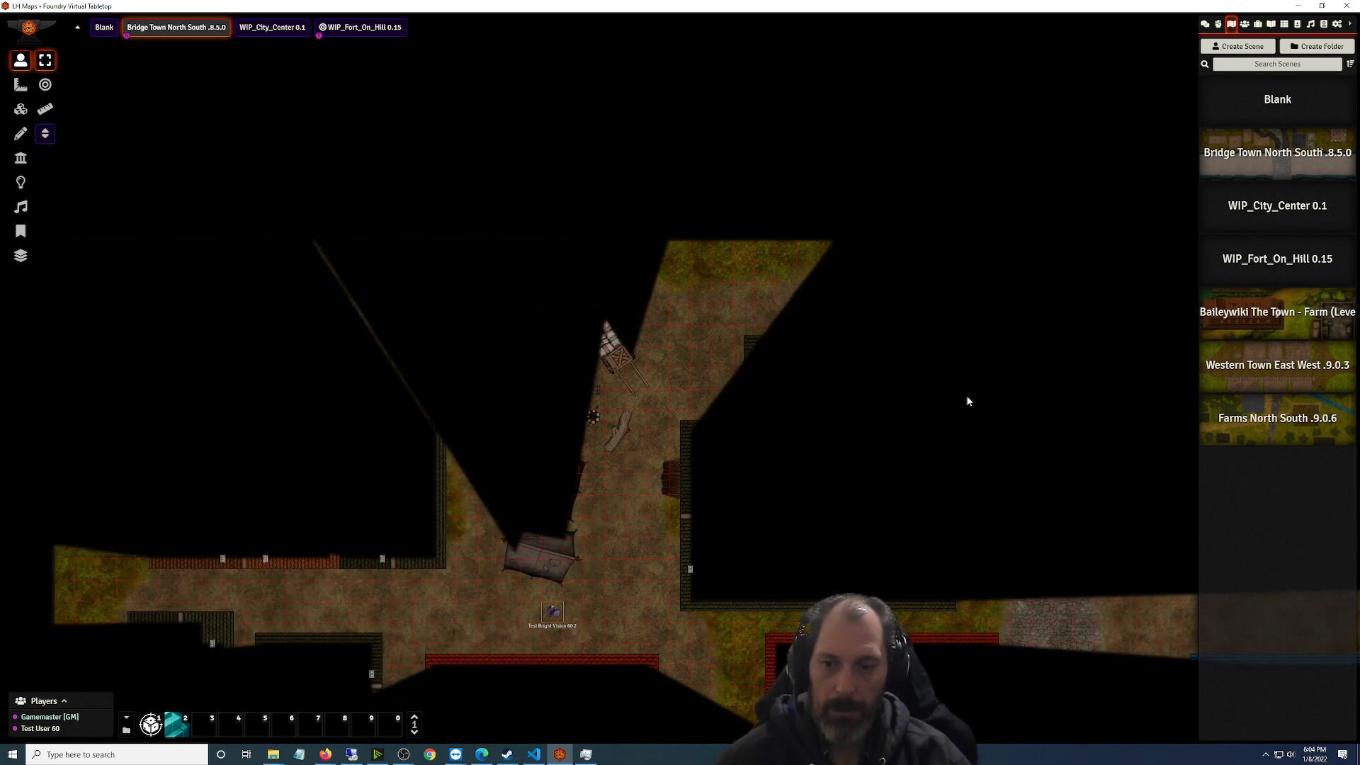
pyautogui.press('Up')
pyautogui.press('Up')
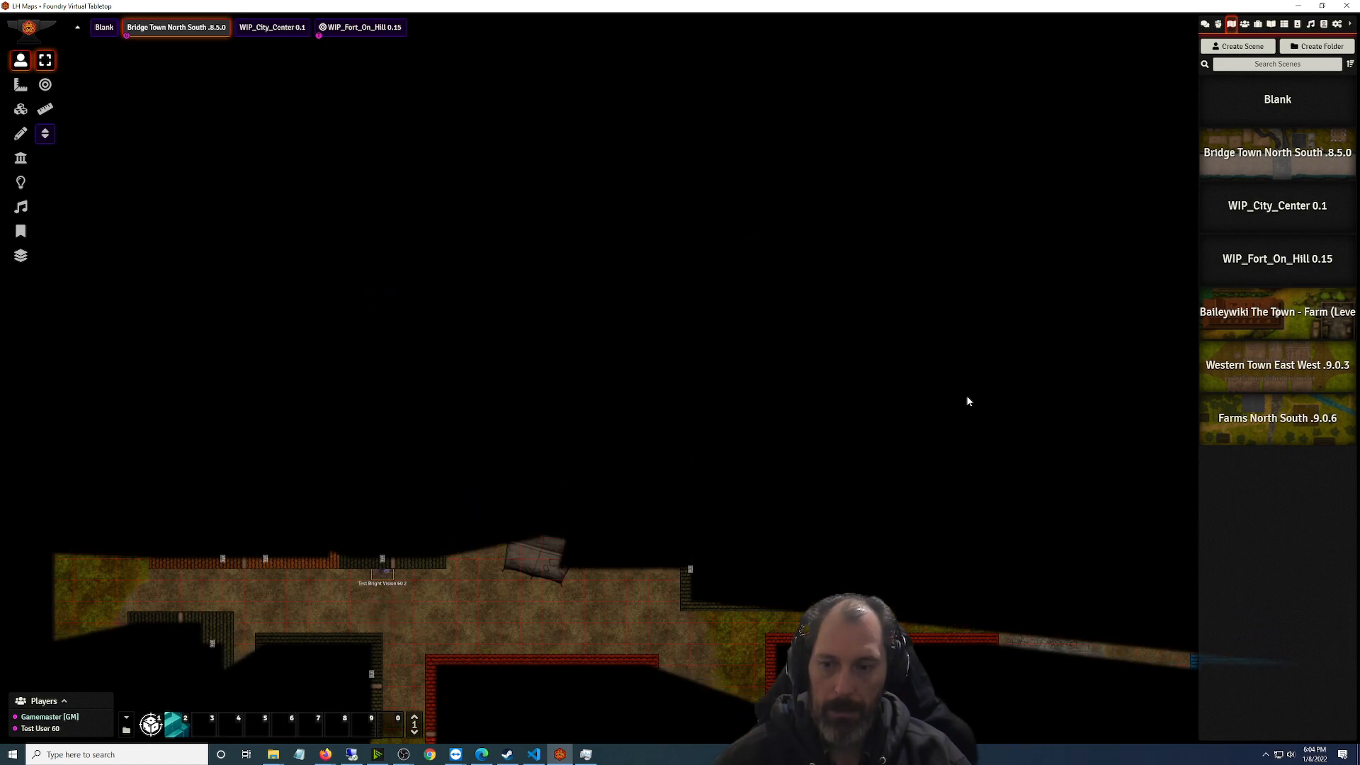
# Walk the test token west to the narrow alley between the orange-roofed and green-roofed buildings, and north through it to the grass
pyautogui.press('Left')
pyautogui.press('Left')
pyautogui.press('Left')
pyautogui.press('Right')
pyautogui.press('Up')
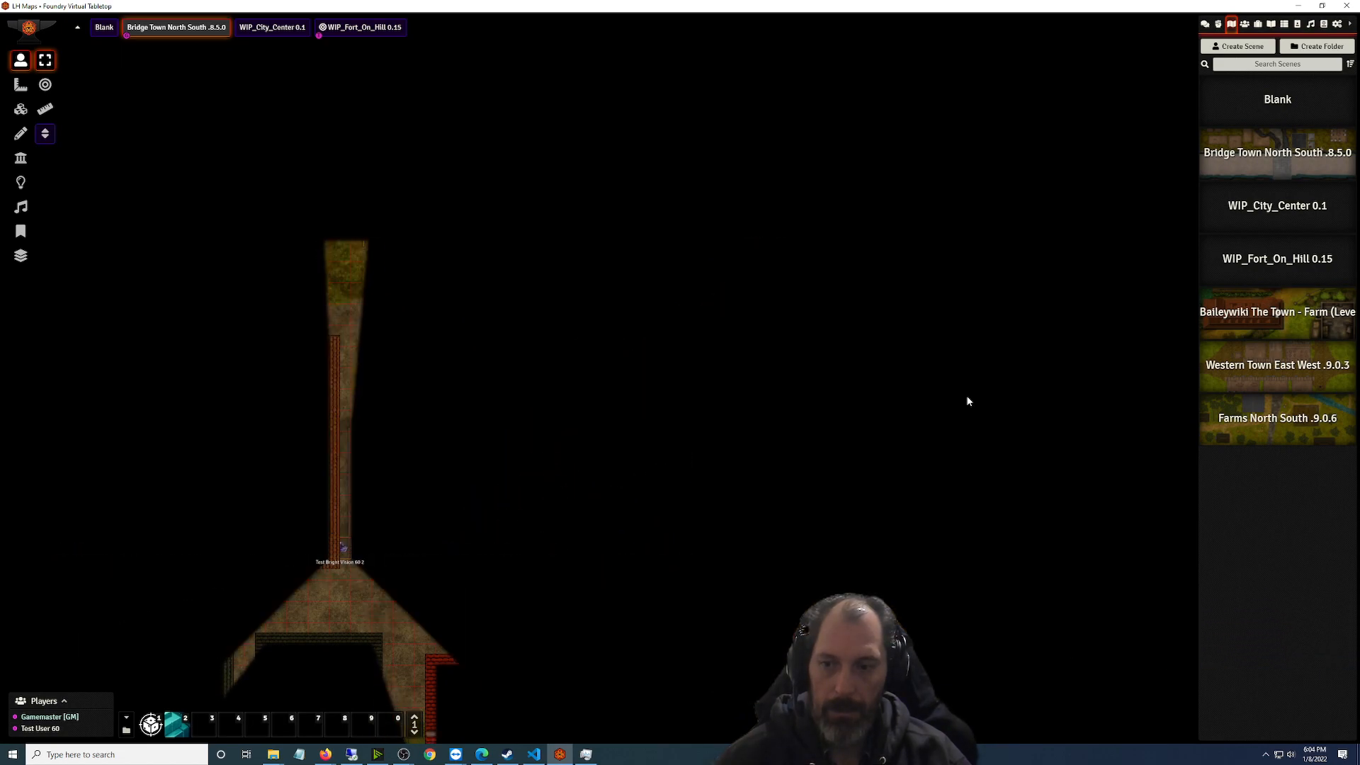
pyautogui.press('Up')
pyautogui.press('Down')
pyautogui.press('Down')
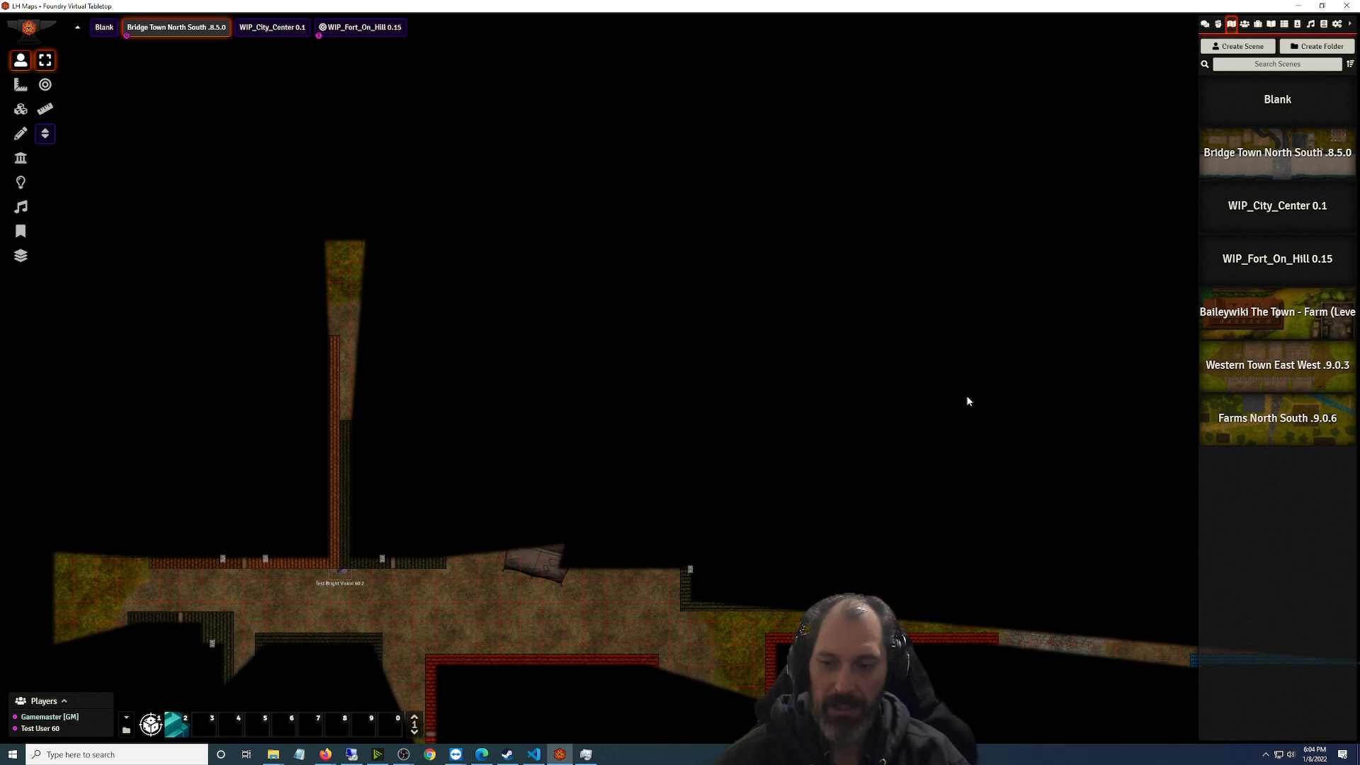
pyautogui.press('Up')
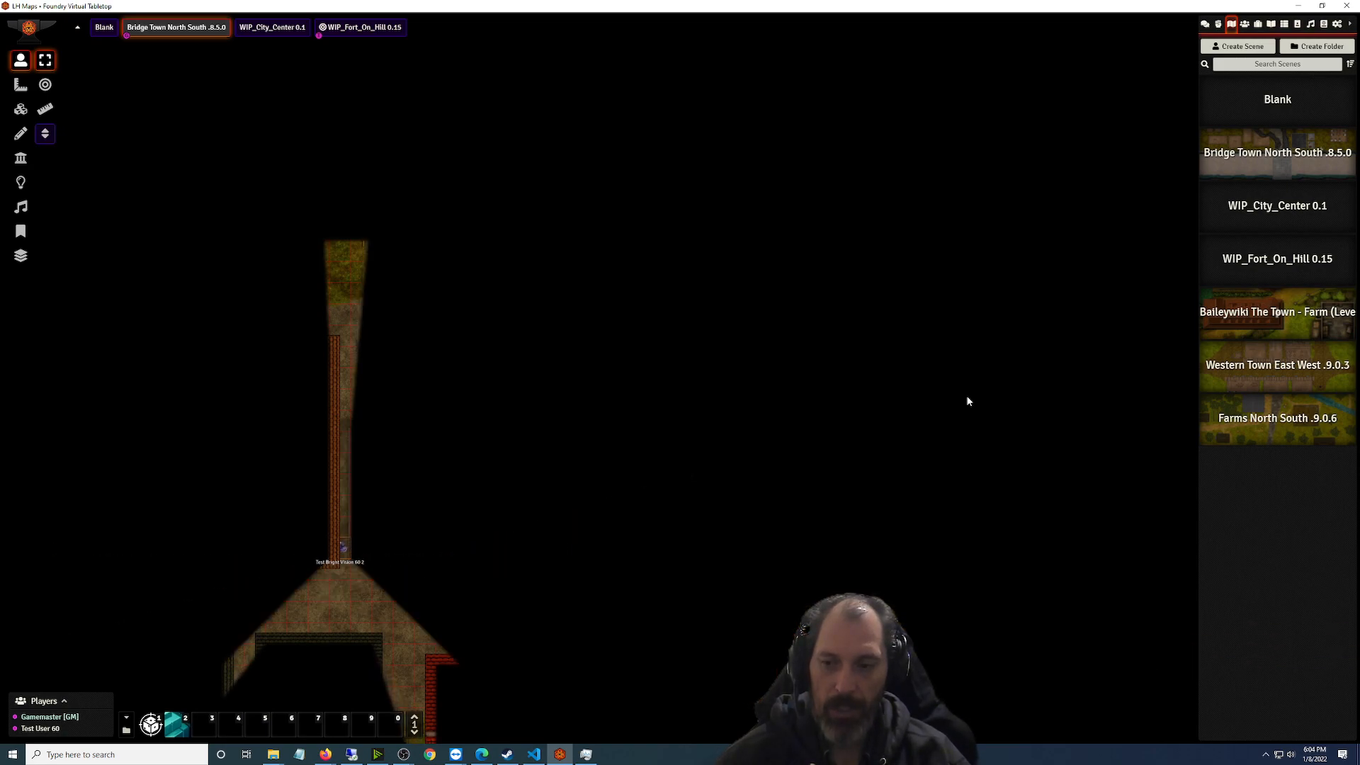
pyautogui.press('Up')
pyautogui.press('Up')
pyautogui.press('Up')
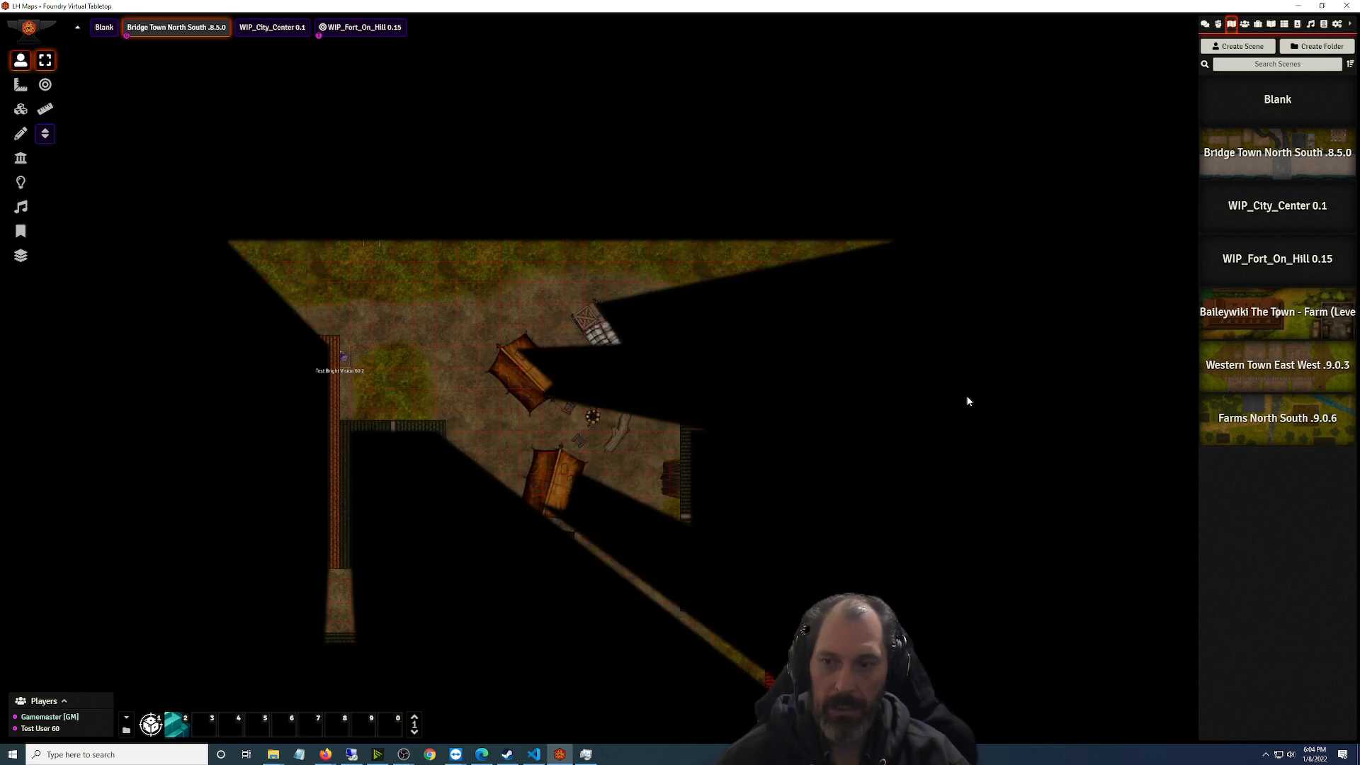
# Walk the test token west along the large orange-roofed building's north wall and around its corner to the west side
pyautogui.press('Left')
pyautogui.press('Left')
pyautogui.press('Left')
pyautogui.press('Left')
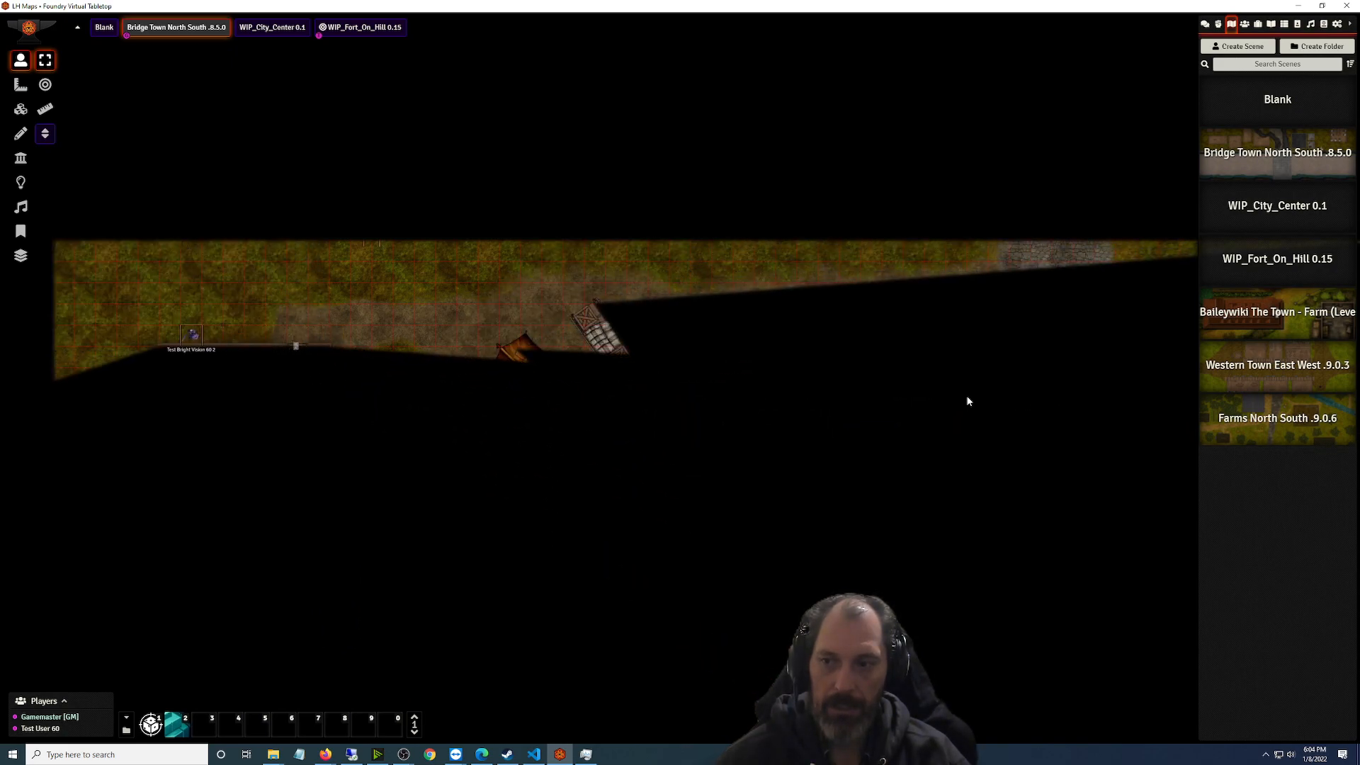
pyautogui.press('Left')
pyautogui.press('Left')
pyautogui.press('Down')
pyautogui.press('Down')
pyautogui.press('Down')
# Deselect the test token to leave its limited vision and return to the full Gamemaster view of the map
pyautogui.scroll(-10, 673, 506)
pyautogui.scroll(-8, 645, 372)
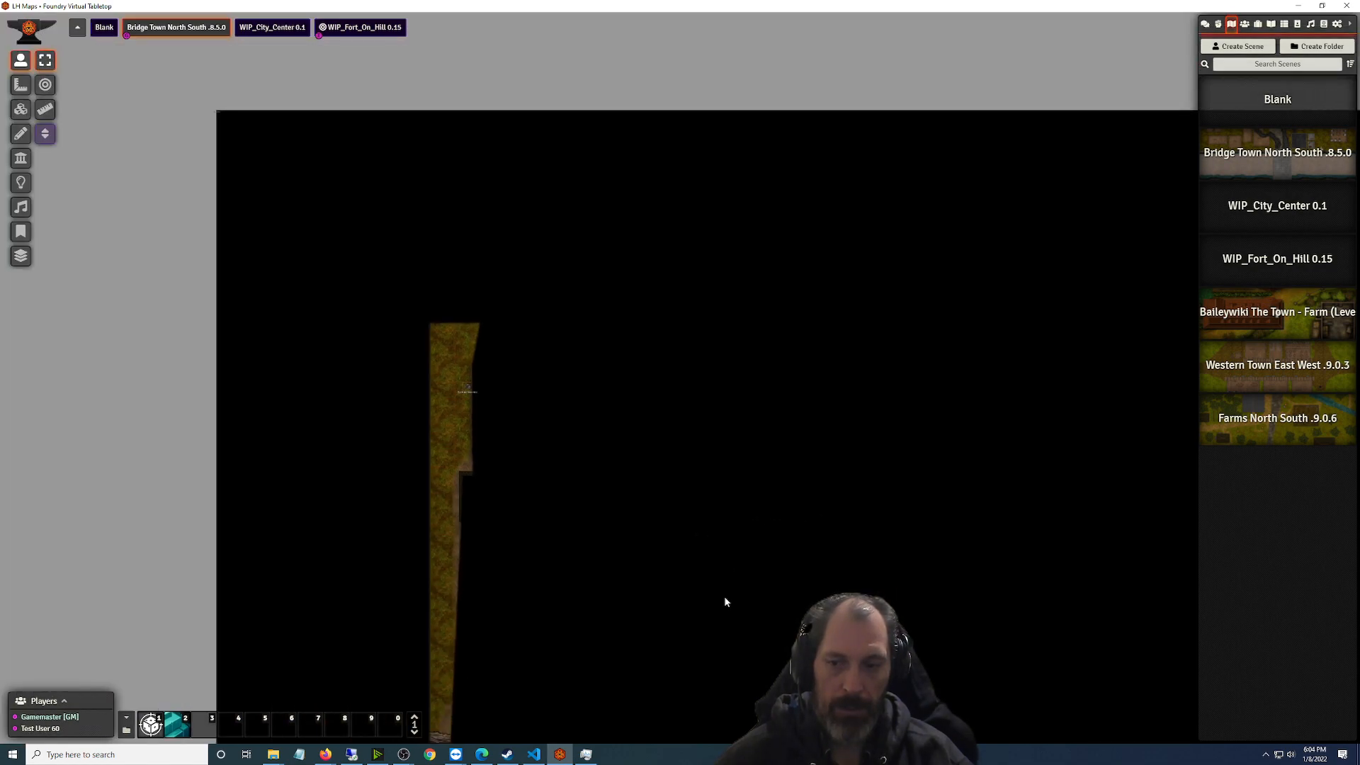
pyautogui.scroll(-9, 724, 601)
pyautogui.moveTo(865, 633); pyautogui.dragTo(685, 463)
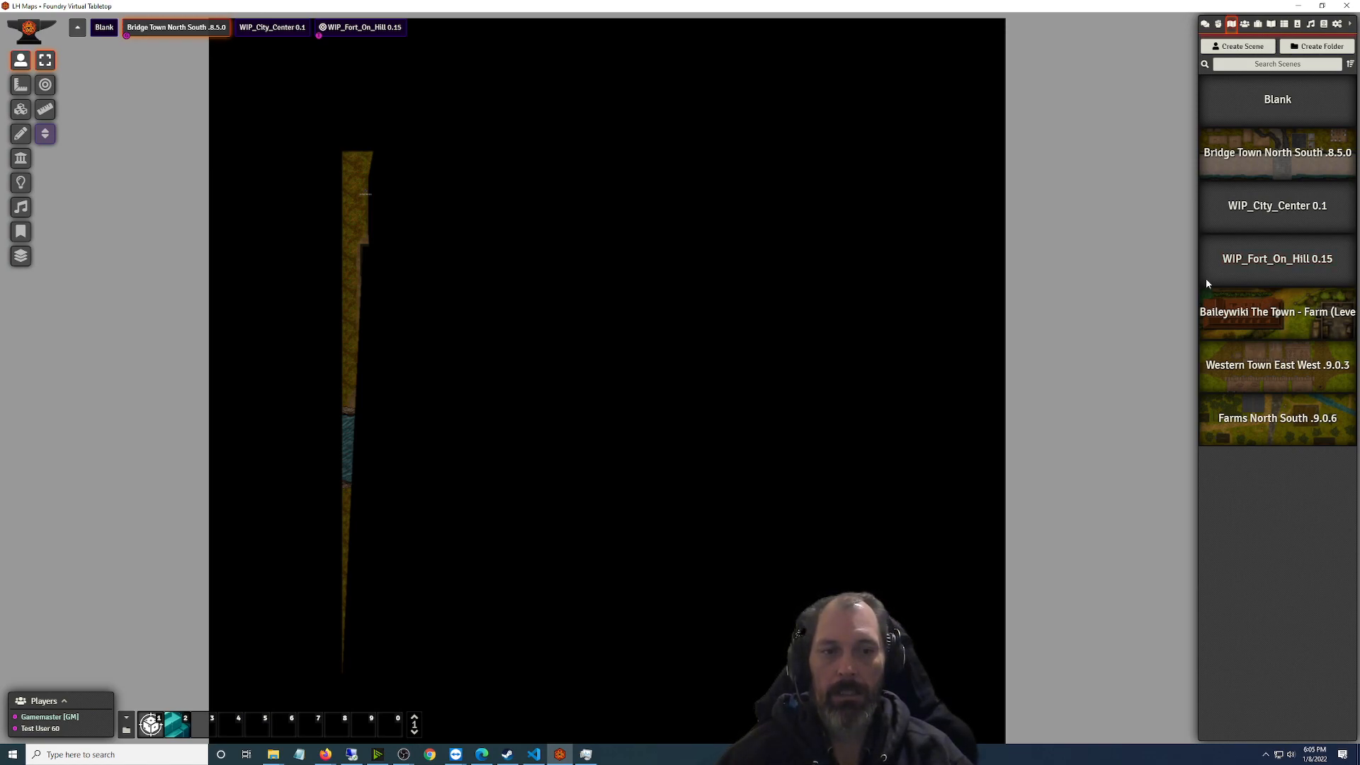
pyautogui.scroll(12, 401, 268)
pyautogui.moveTo(388, 267); pyautogui.dragTo(912, 570)
pyautogui.click(523, 318)
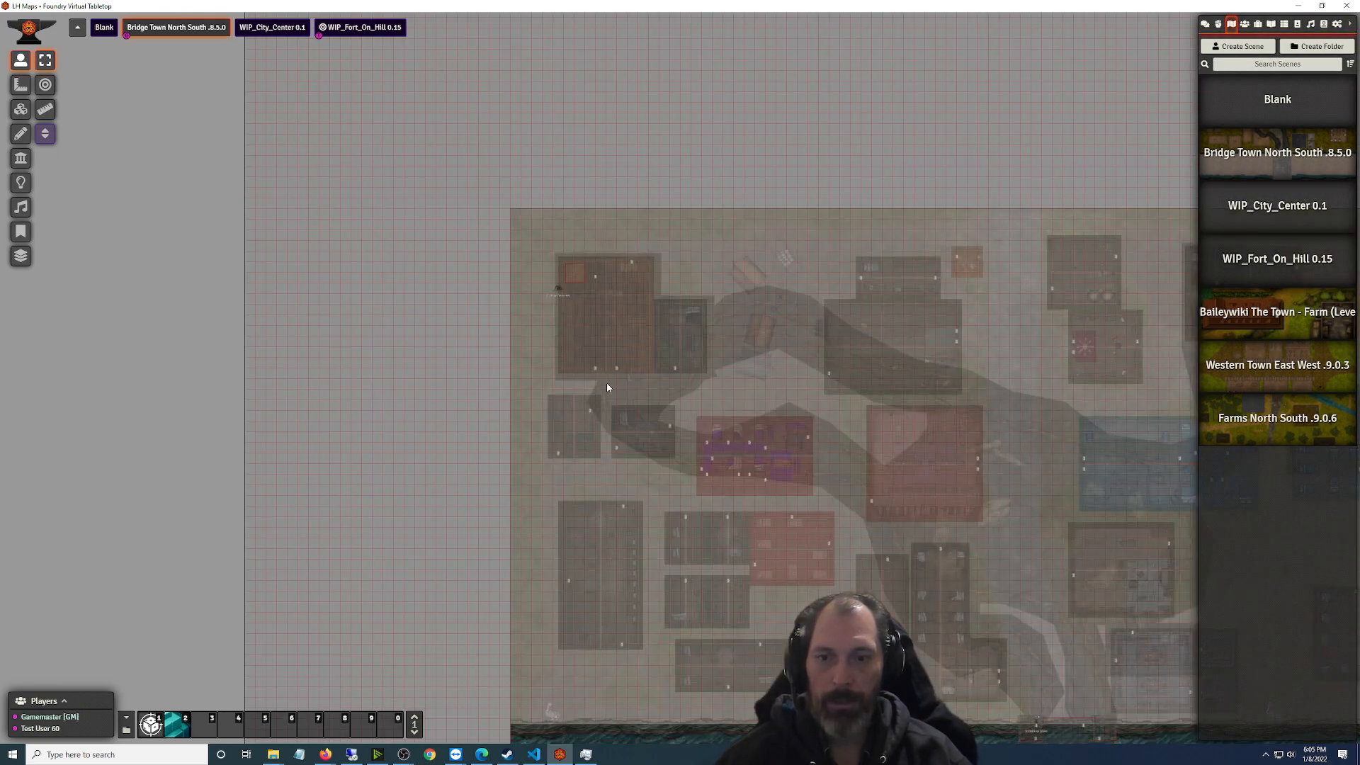
# Examine the whole Bridge Town map, covering the northern town, the river with its bridge and the southern bank
pyautogui.scroll(6, 948, 471)
pyautogui.moveTo(944, 459); pyautogui.dragTo(456, 274)
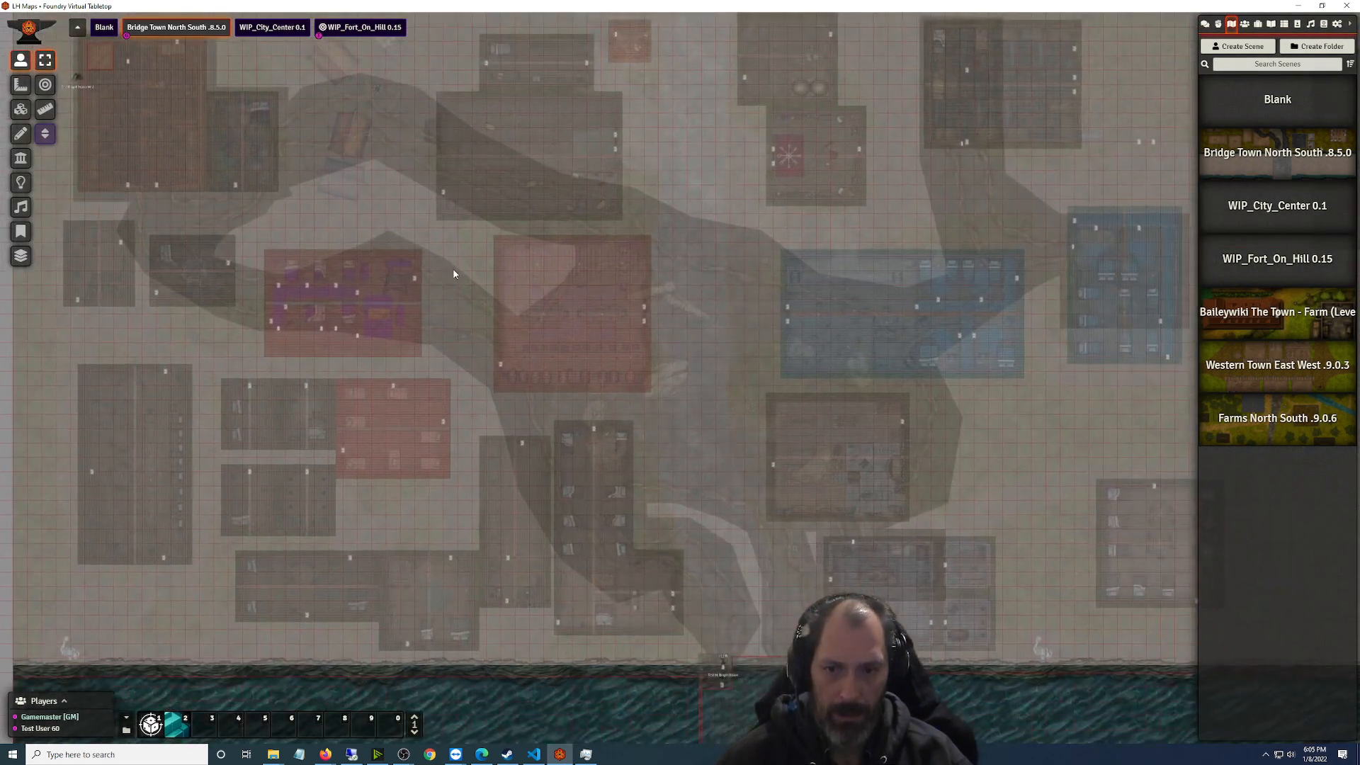
pyautogui.moveTo(531, 460); pyautogui.dragTo(686, 252)
pyautogui.scroll(-4, 708, 339)
pyautogui.moveTo(765, 598); pyautogui.dragTo(573, 297)
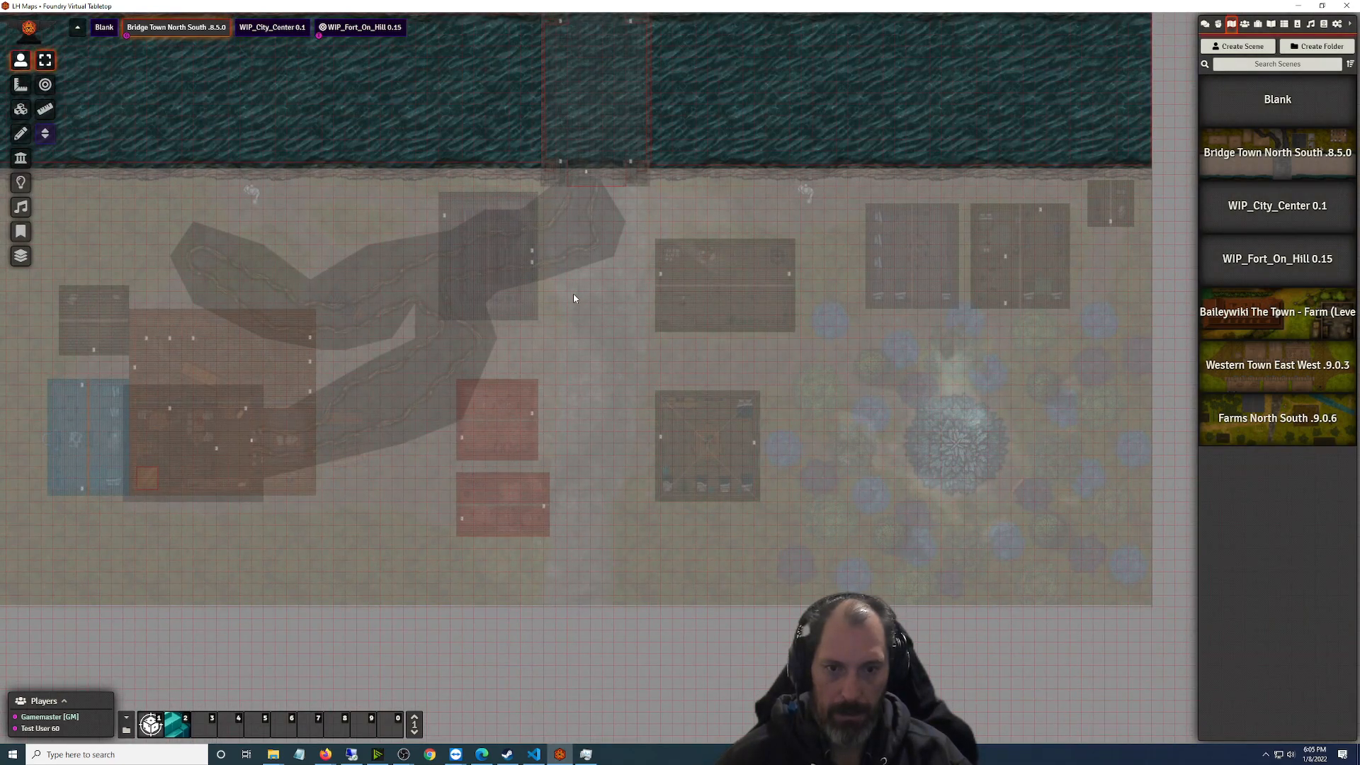
pyautogui.scroll(3, 572, 295)
pyautogui.moveTo(572, 295); pyautogui.dragTo(744, 629)
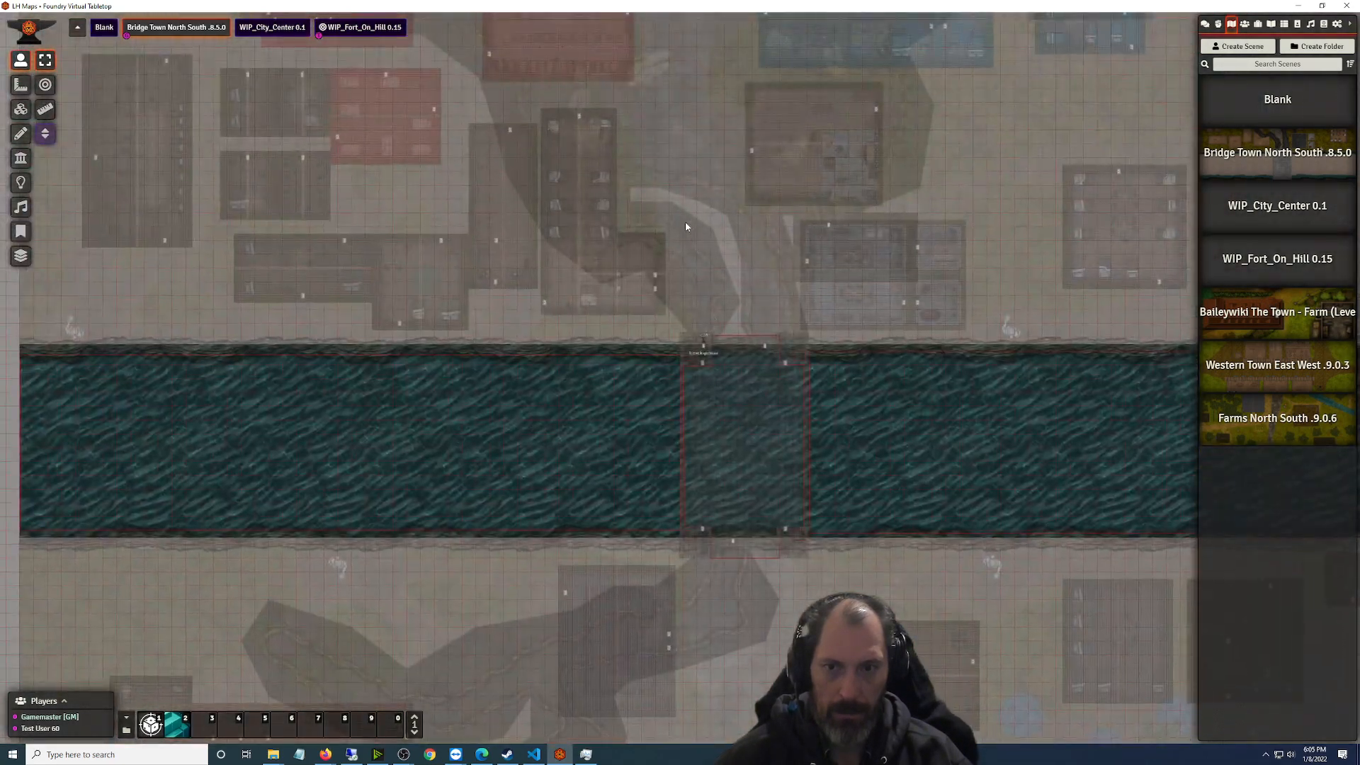
pyautogui.moveTo(688, 220); pyautogui.dragTo(740, 487)
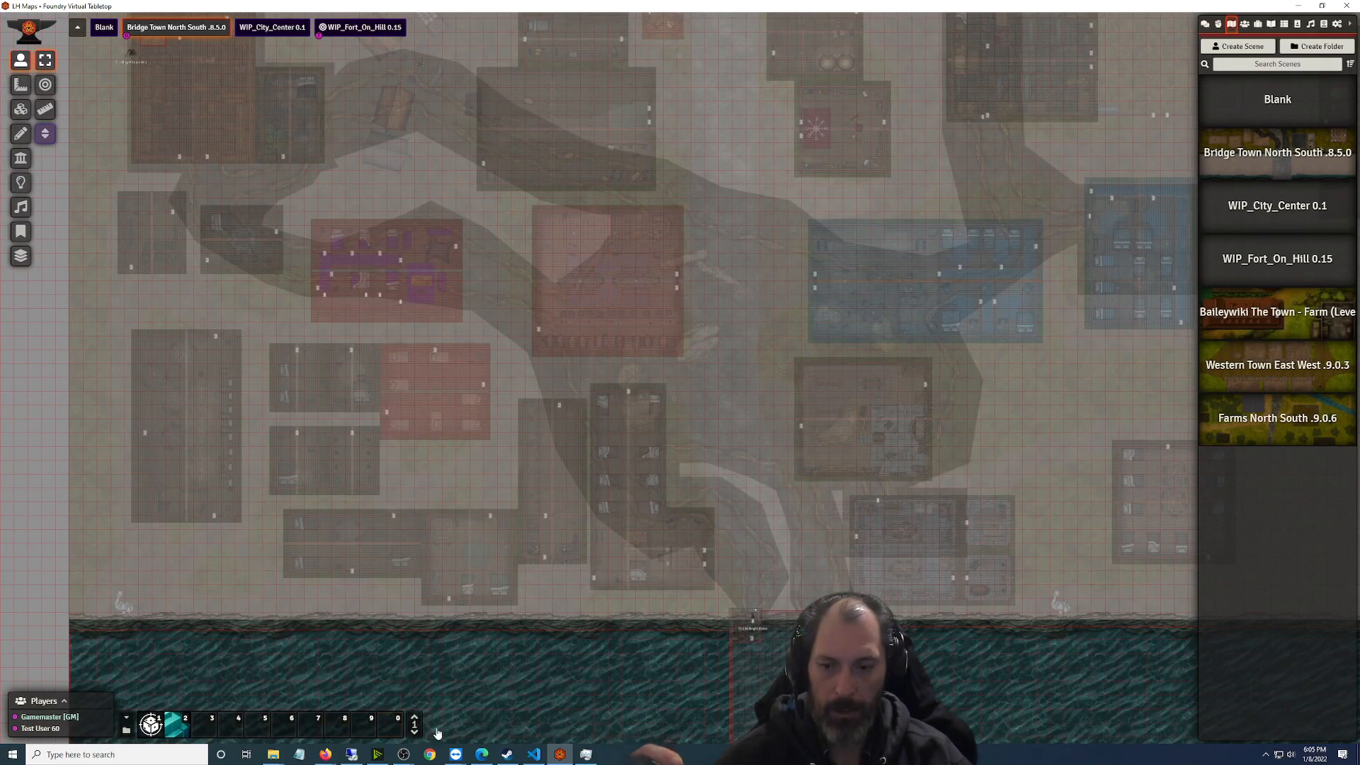
pyautogui.scroll(-2, 762, 447)
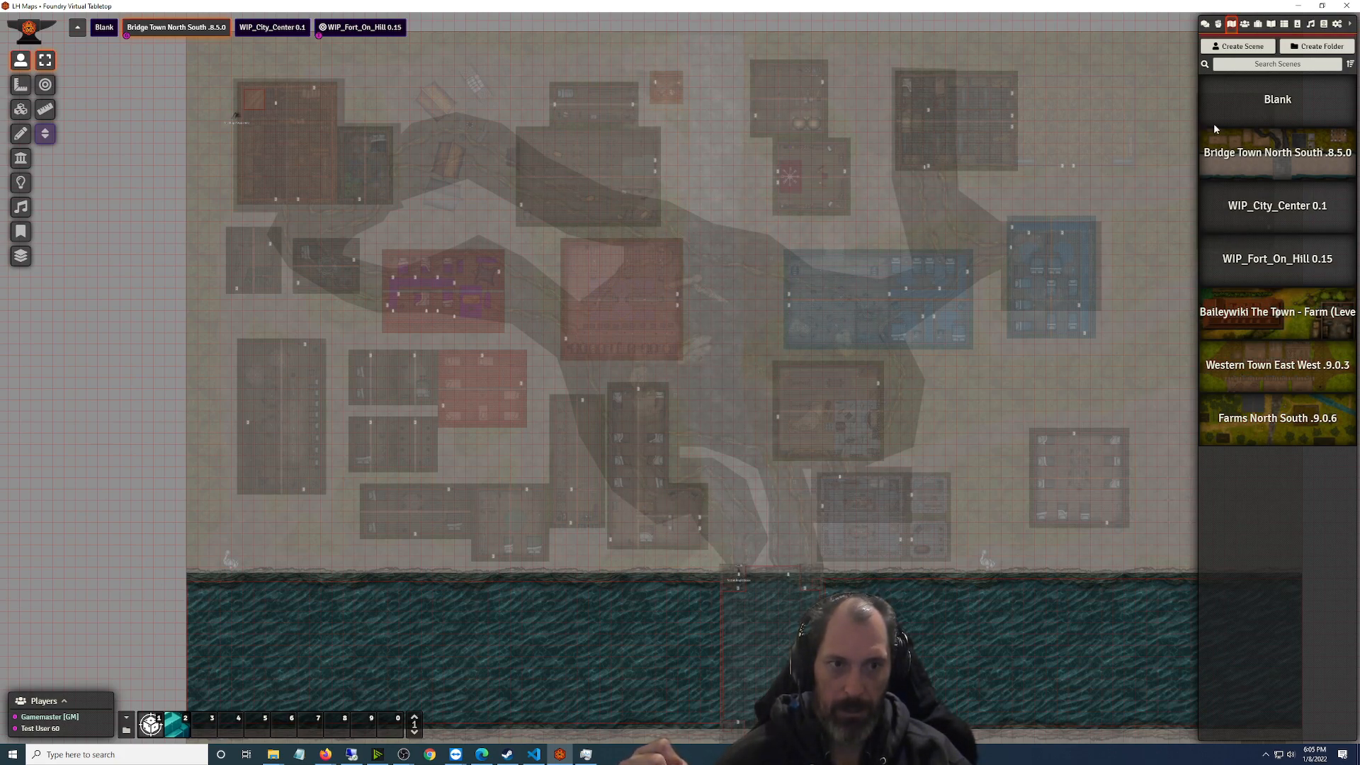
pyautogui.scroll(-2, 848, 465)
pyautogui.scroll(4, 796, 446)
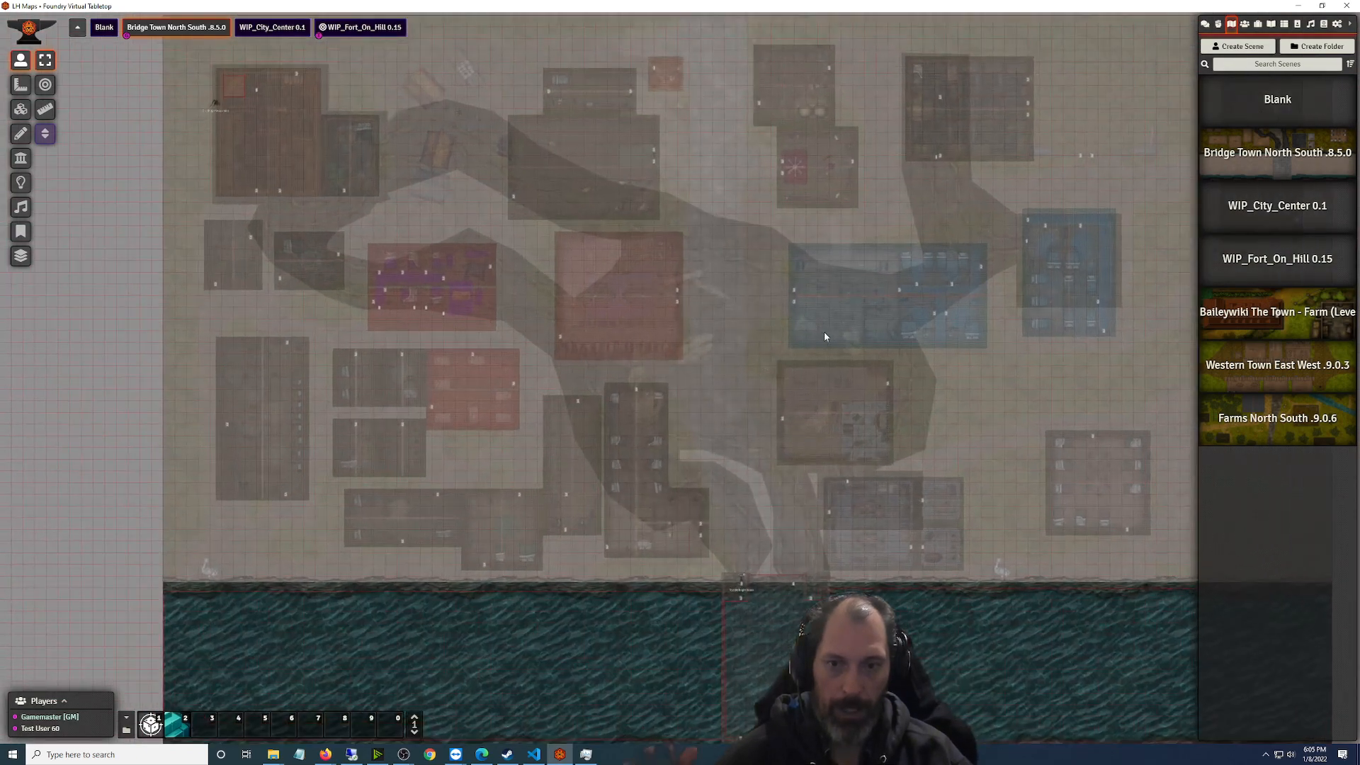
pyautogui.moveTo(668, 395); pyautogui.dragTo(662, 398)
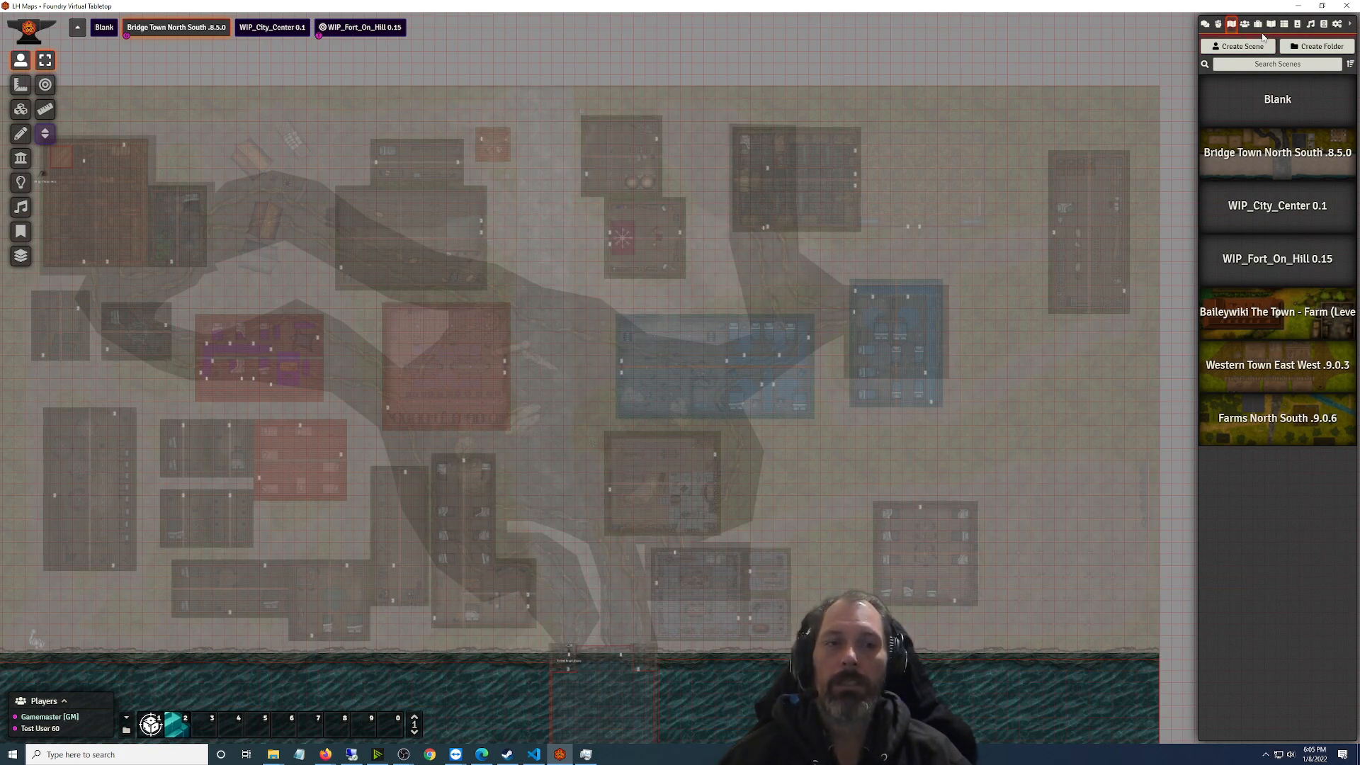
# Minimize the Foundry Virtual Tabletop window to return to the desktop
pyautogui.click(1302, 5)
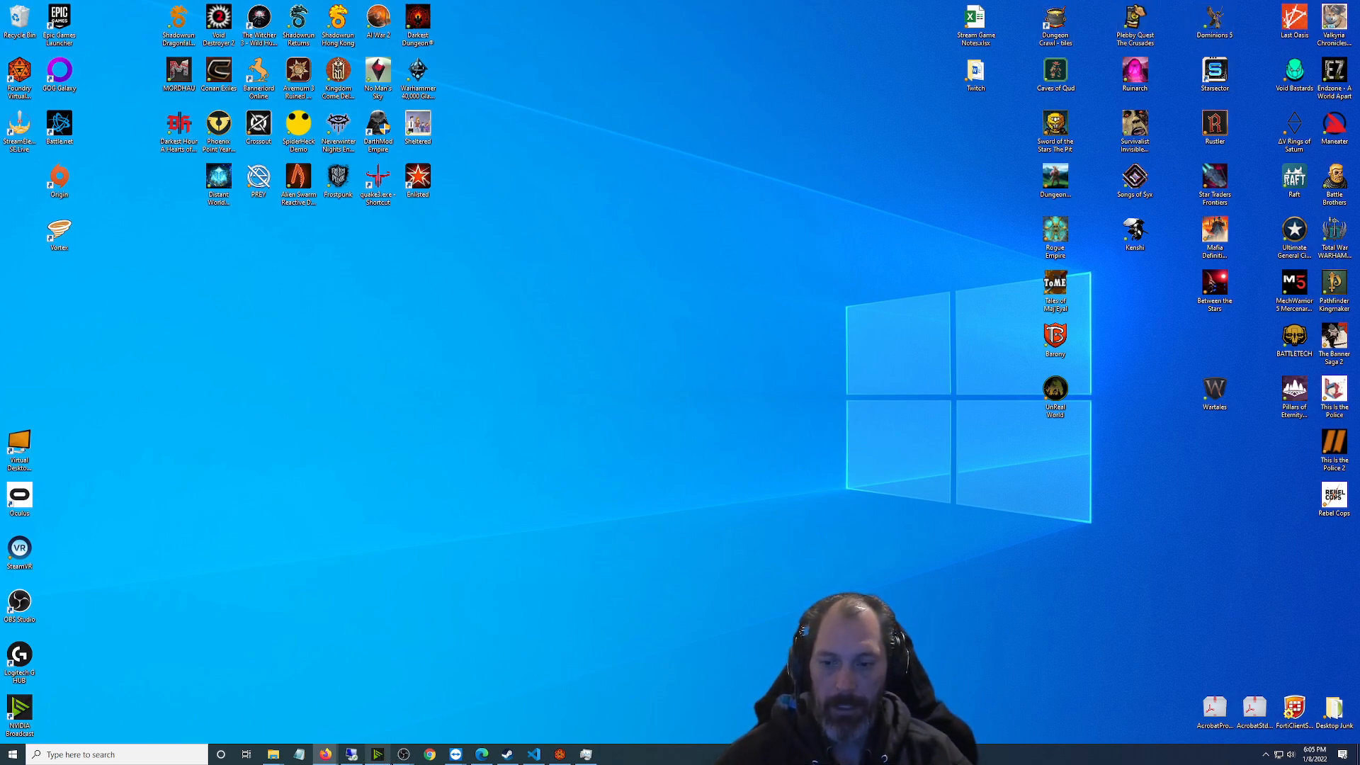
pyautogui.moveTo(403, 760)
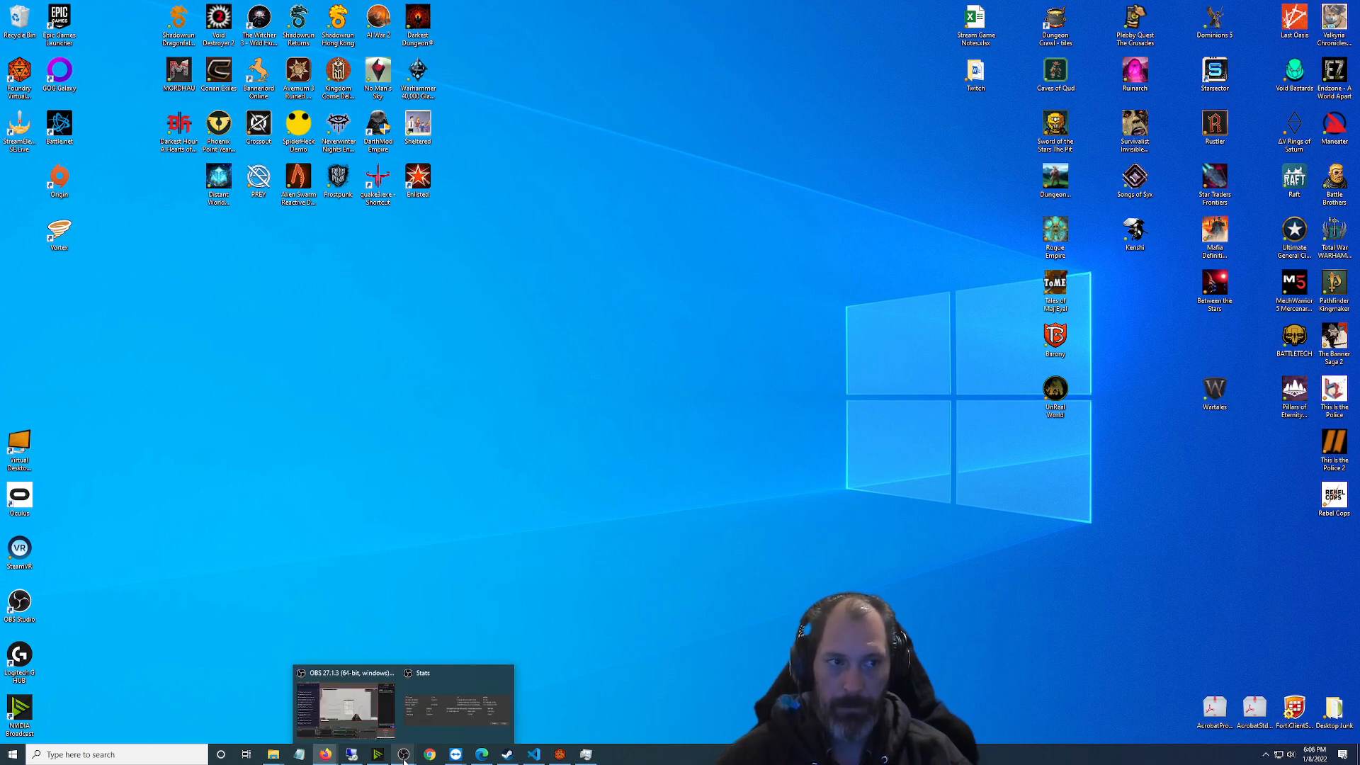